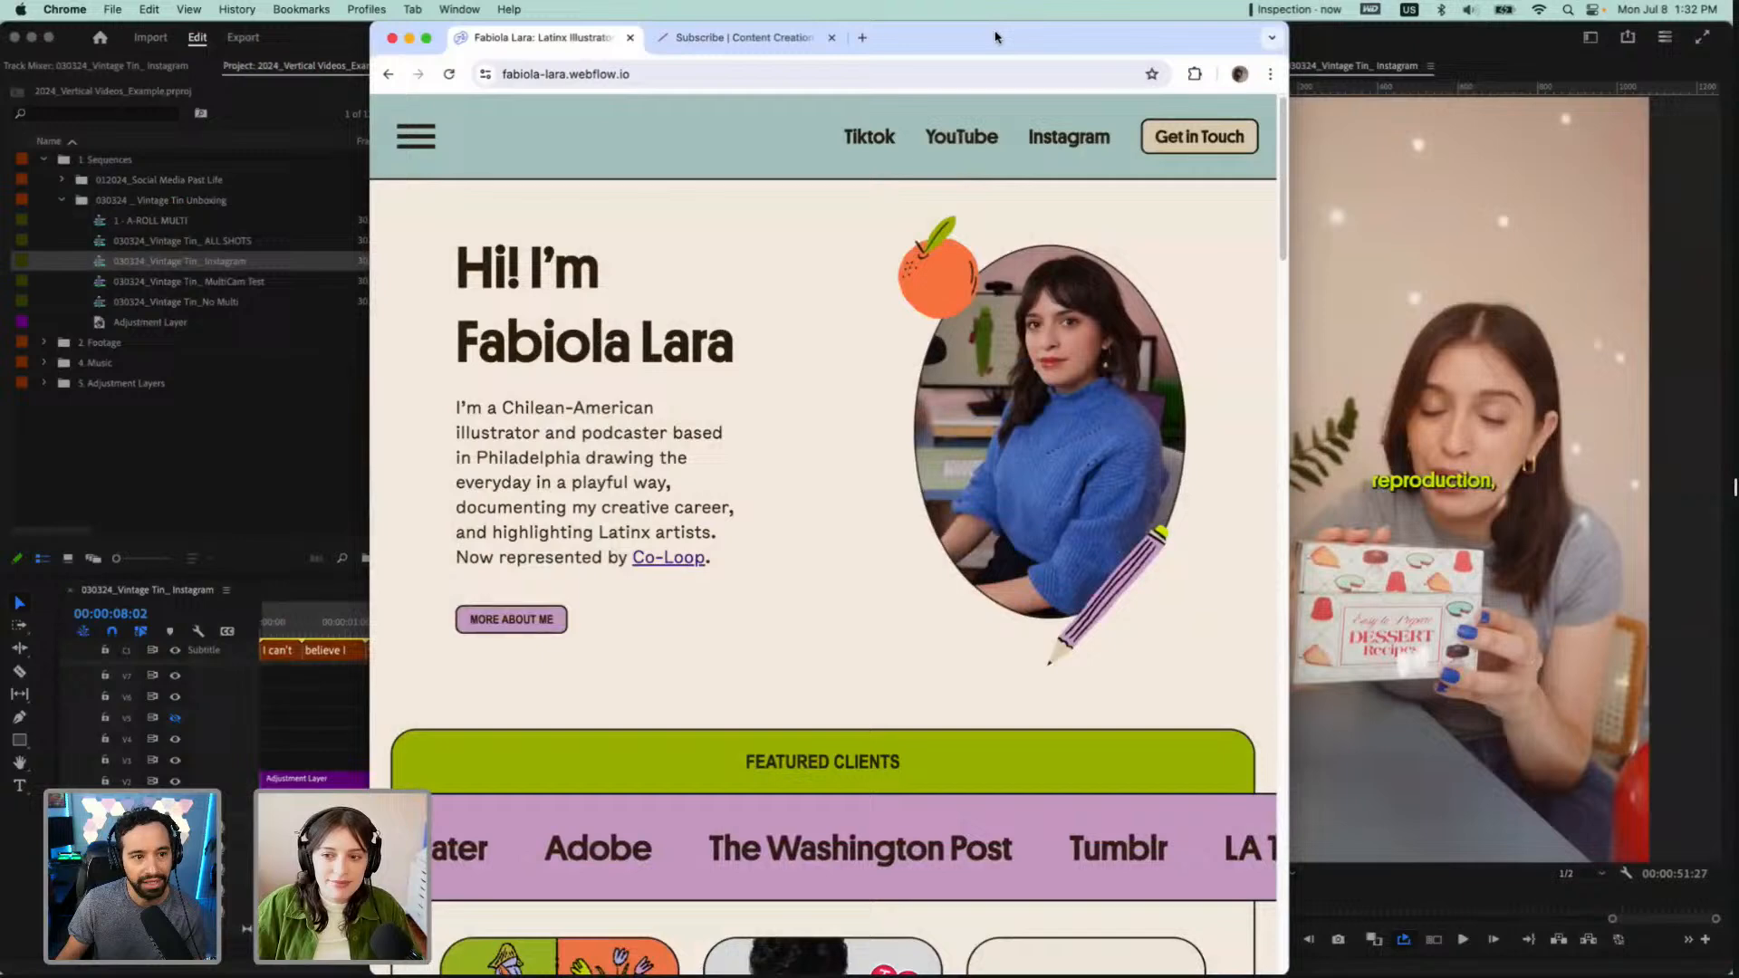
Browse the illustrator's website home page, open the full portfolio, look through its projects and minimize the browser window
mouse_move(940, 34)
left_mouse_down()
mouse_move(915, 32)
mouse_move(935, 34)
left_mouse_up()
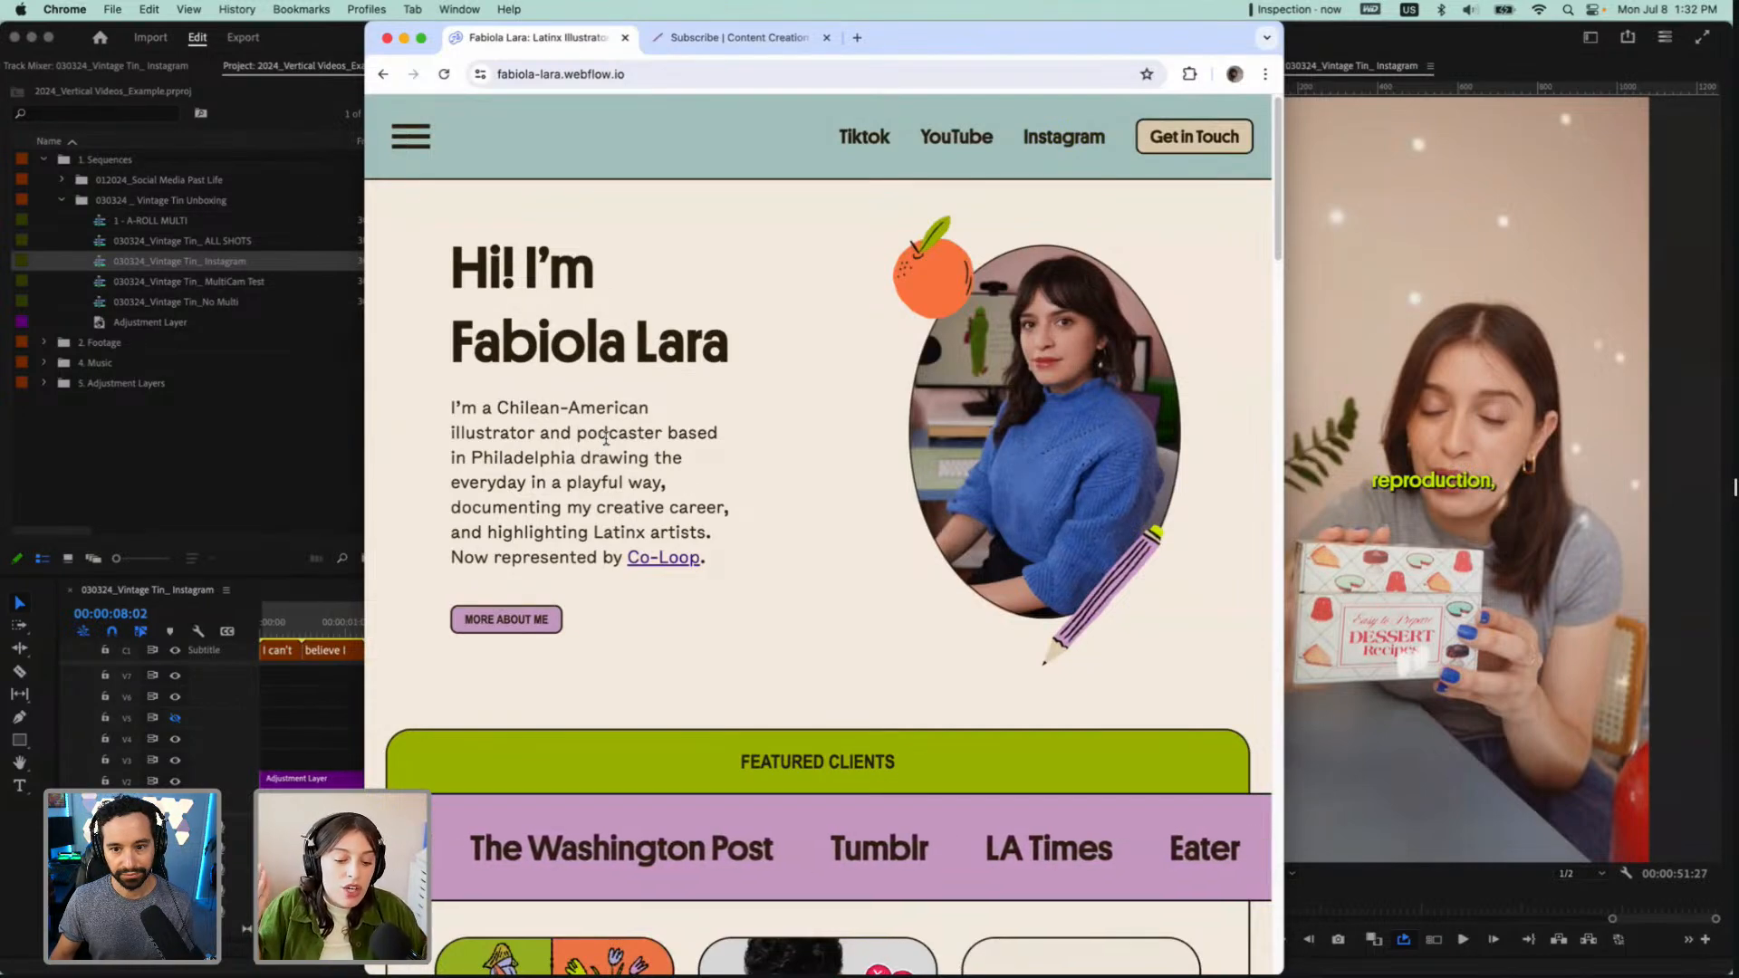
scroll(946, 722, "down", 5)
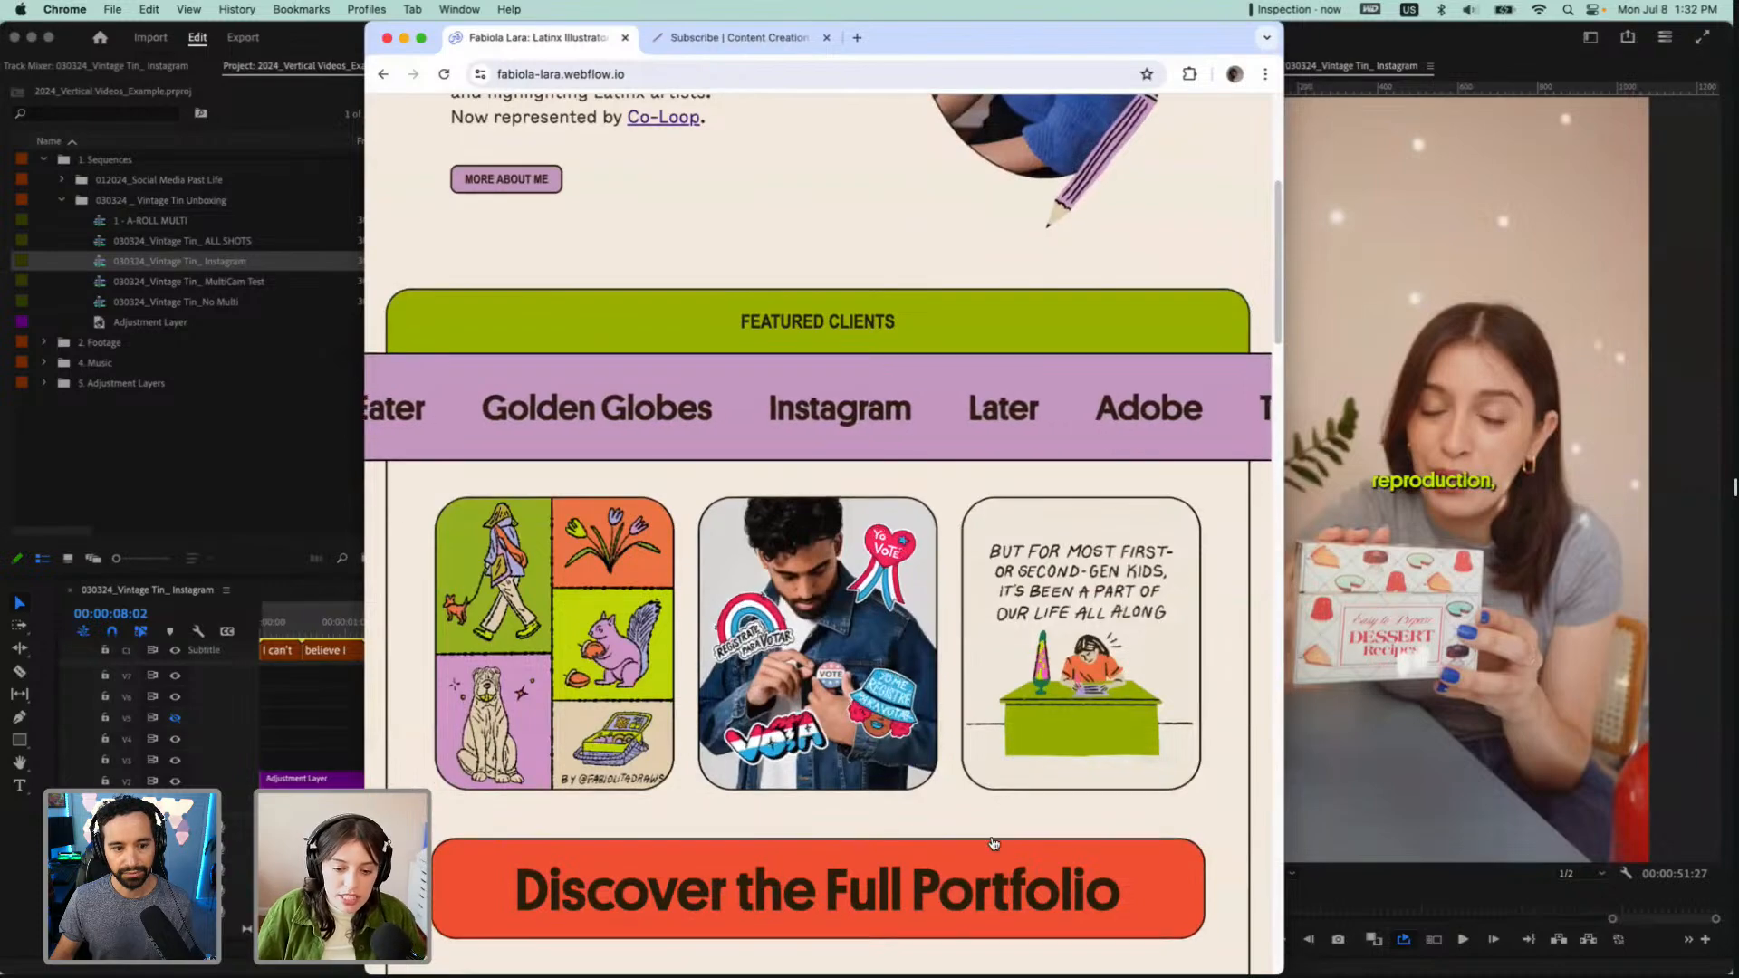
left_click(969, 860)
scroll(923, 748, "down", 10)
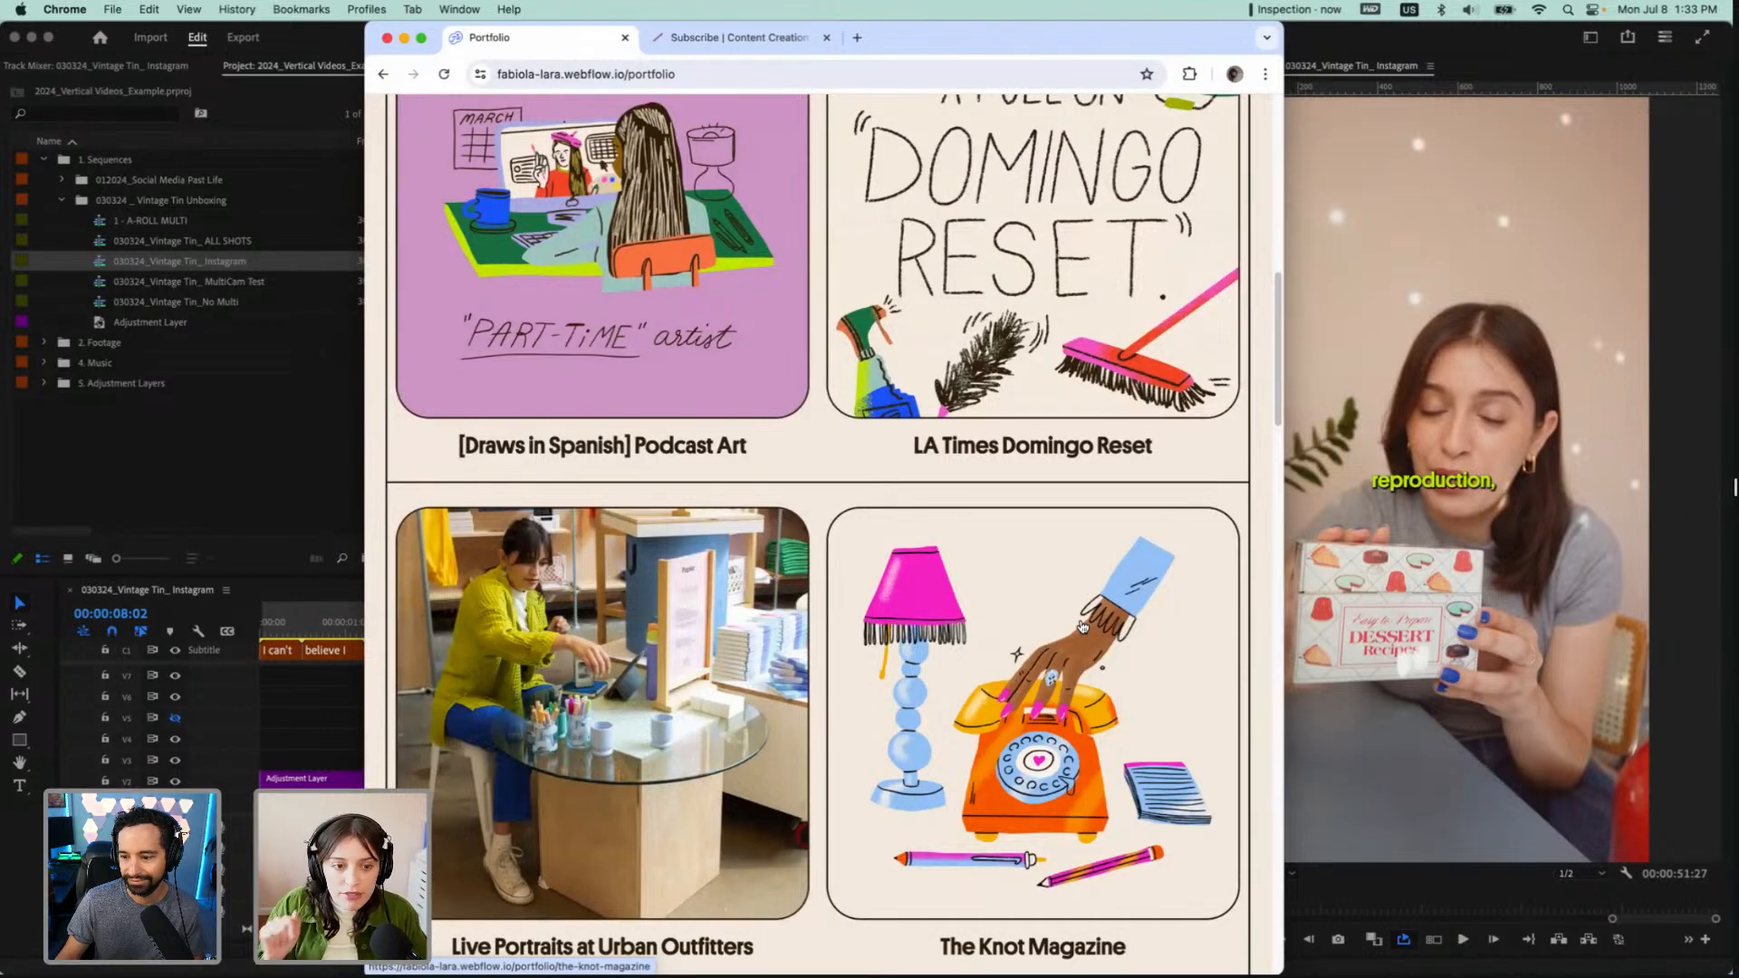
left_click(405, 39)
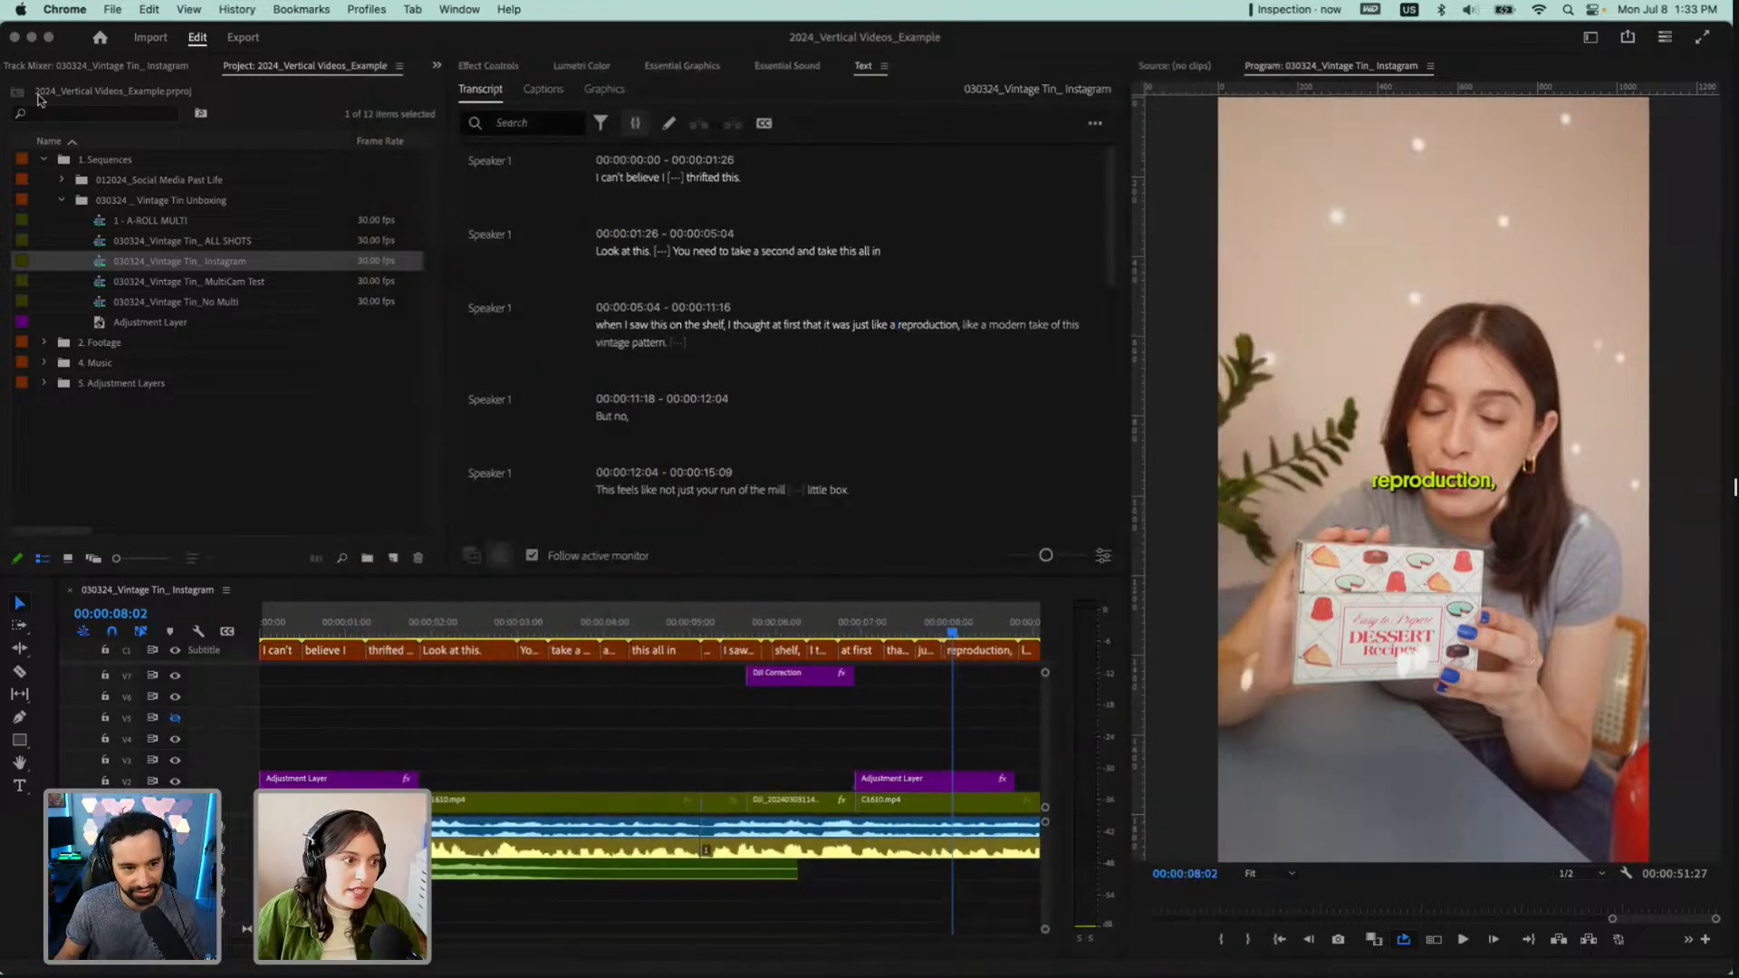
Collapse the 030324 _ Vintage Tin Unboxing bin and the 1. Sequences bin in the project
left_click(64, 200)
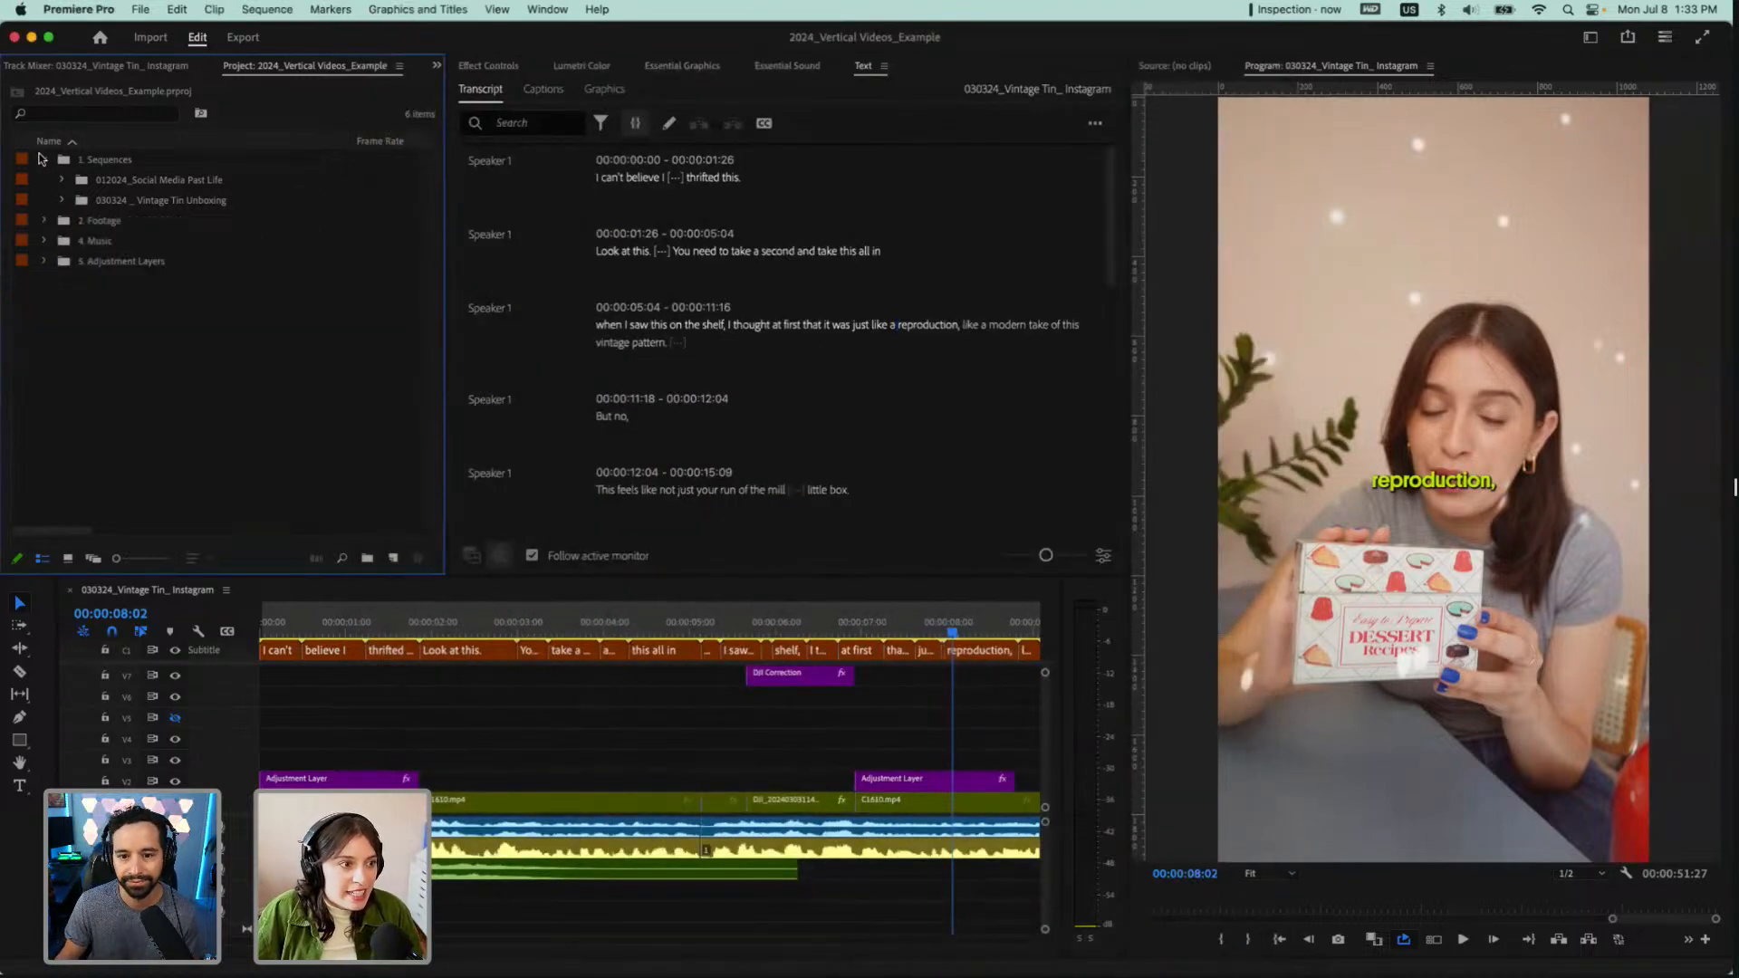
left_click(43, 159)
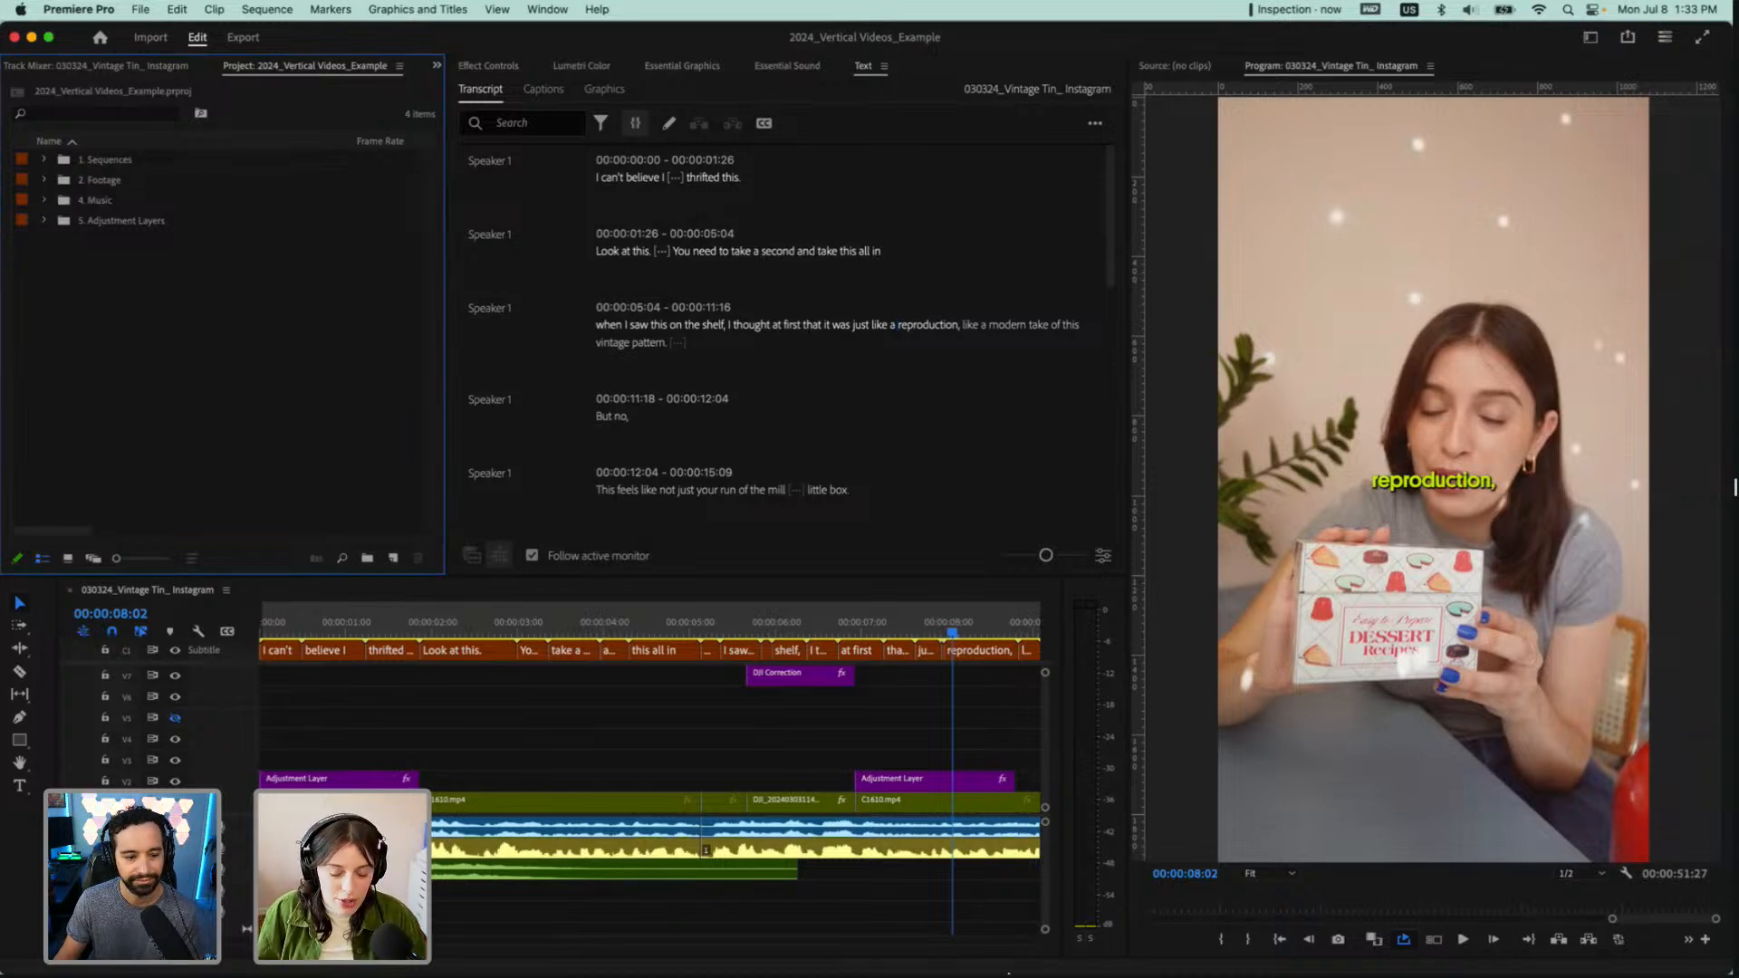
Switch to Finder, move the Adobe Live 7/8 window toward the middle of the screen and collapse all its expanded folders
mouse_move(1008, 973)
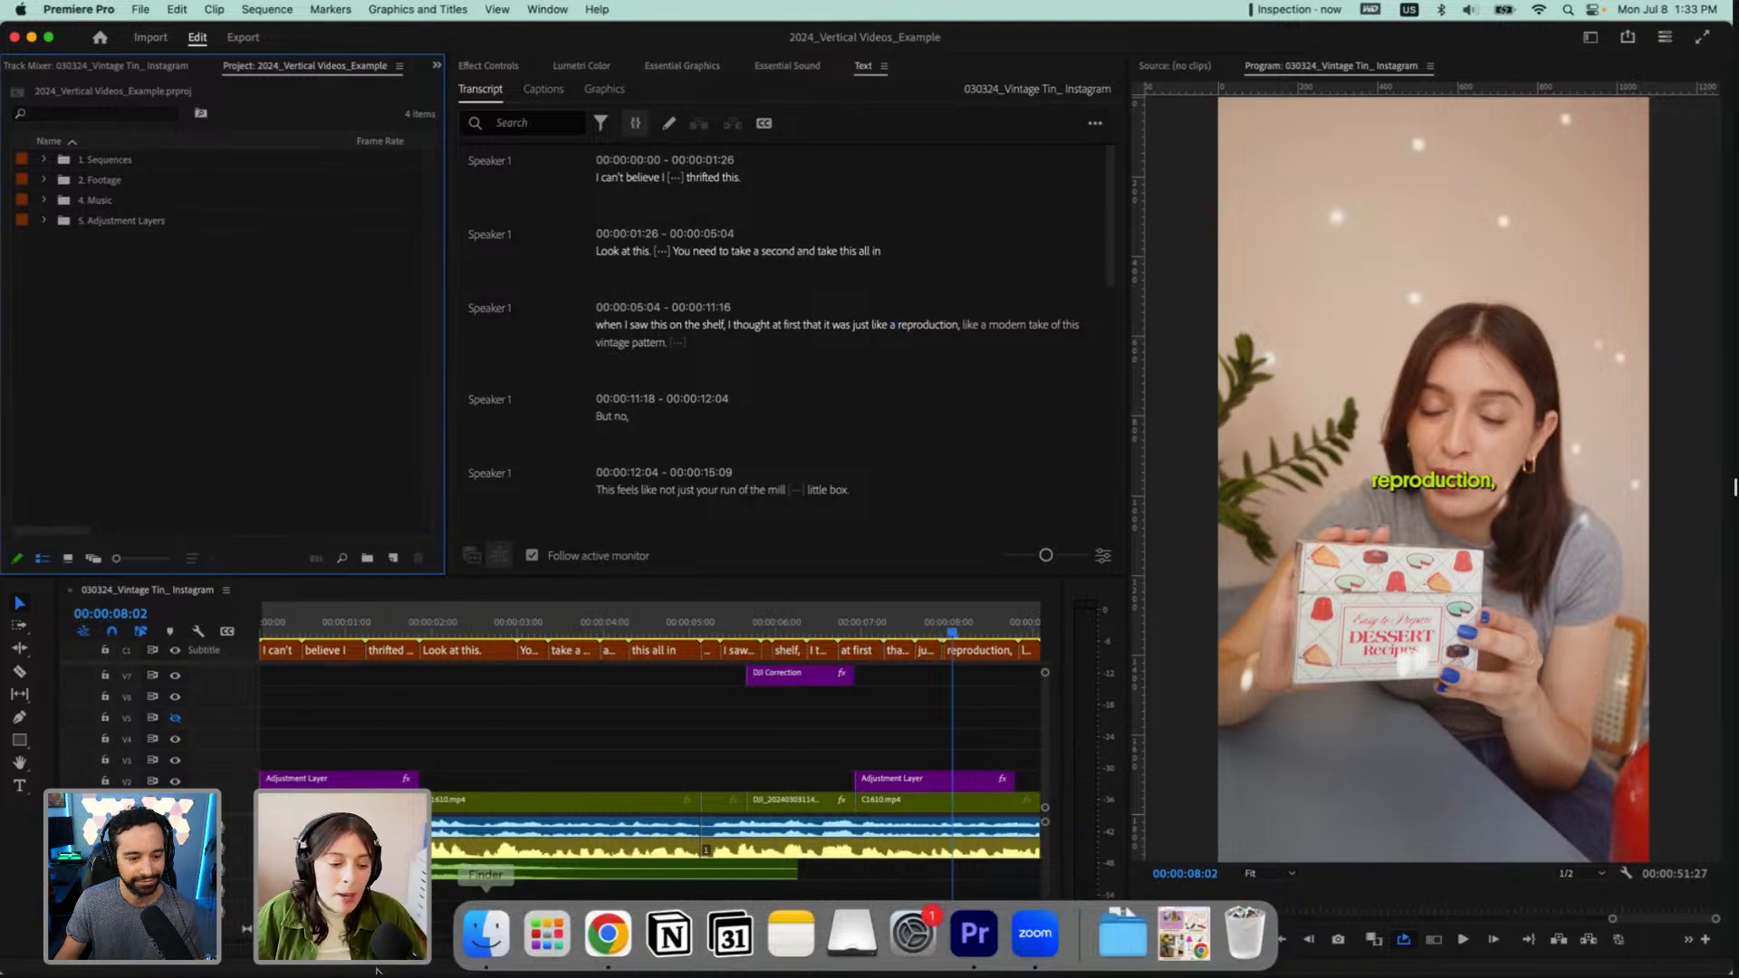
left_click(486, 933)
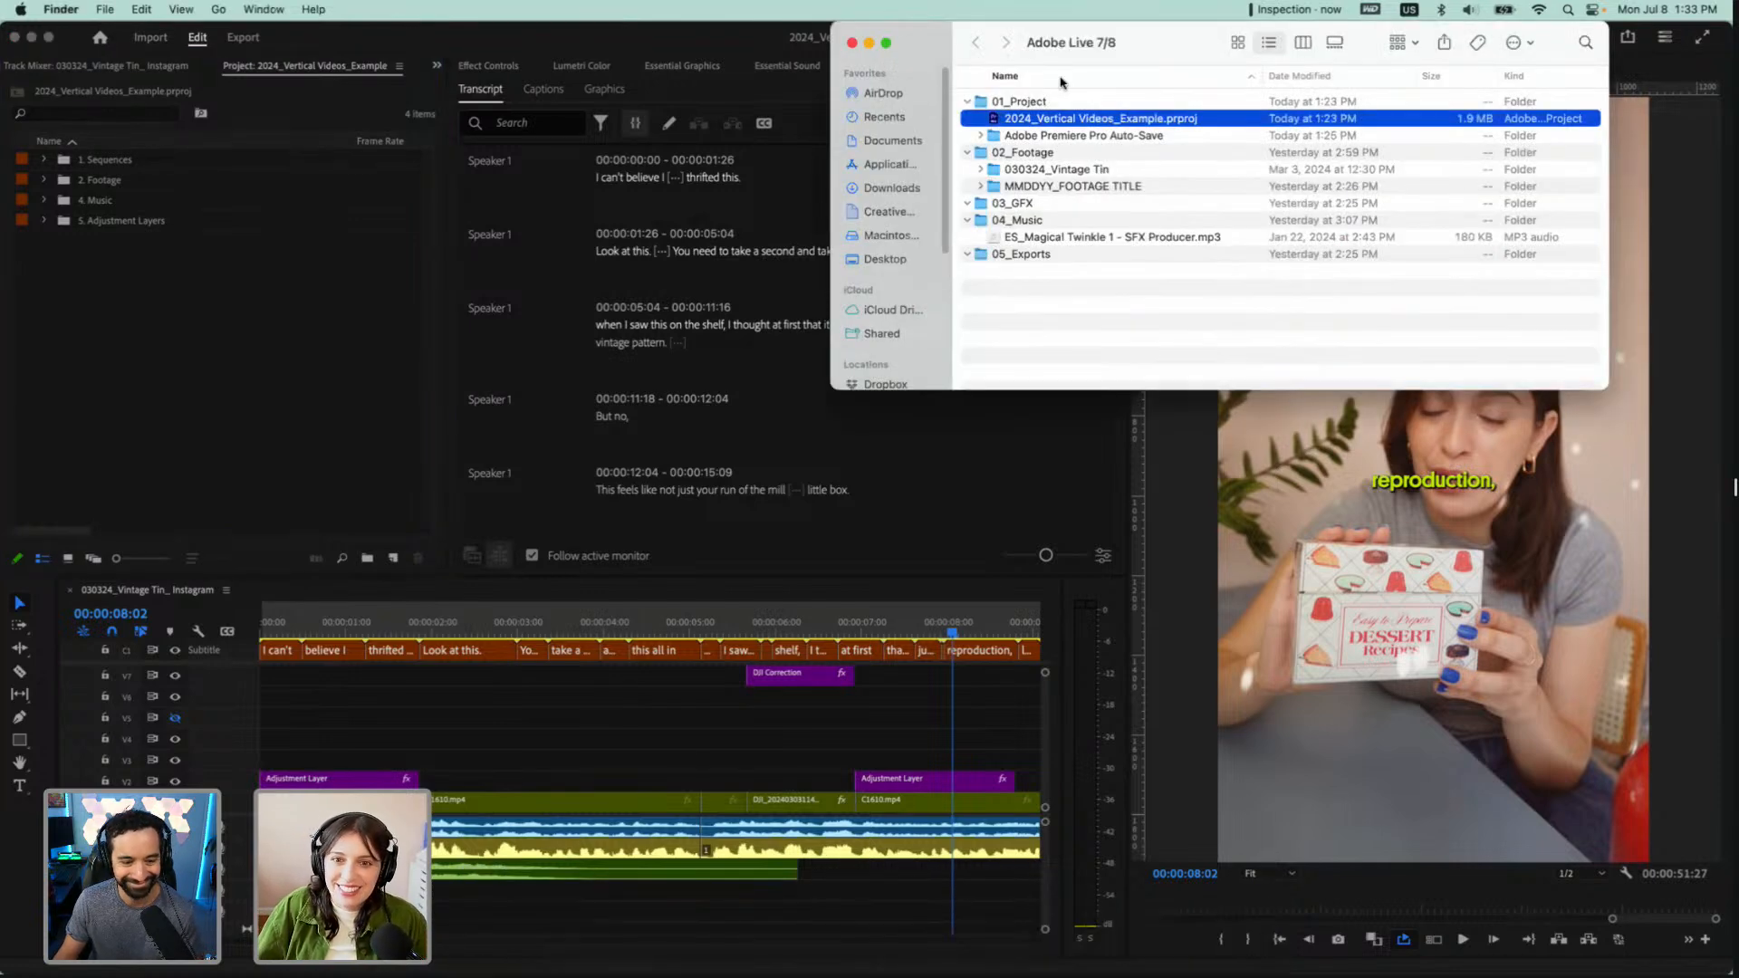
left_click_drag(1159, 28, 850, 166)
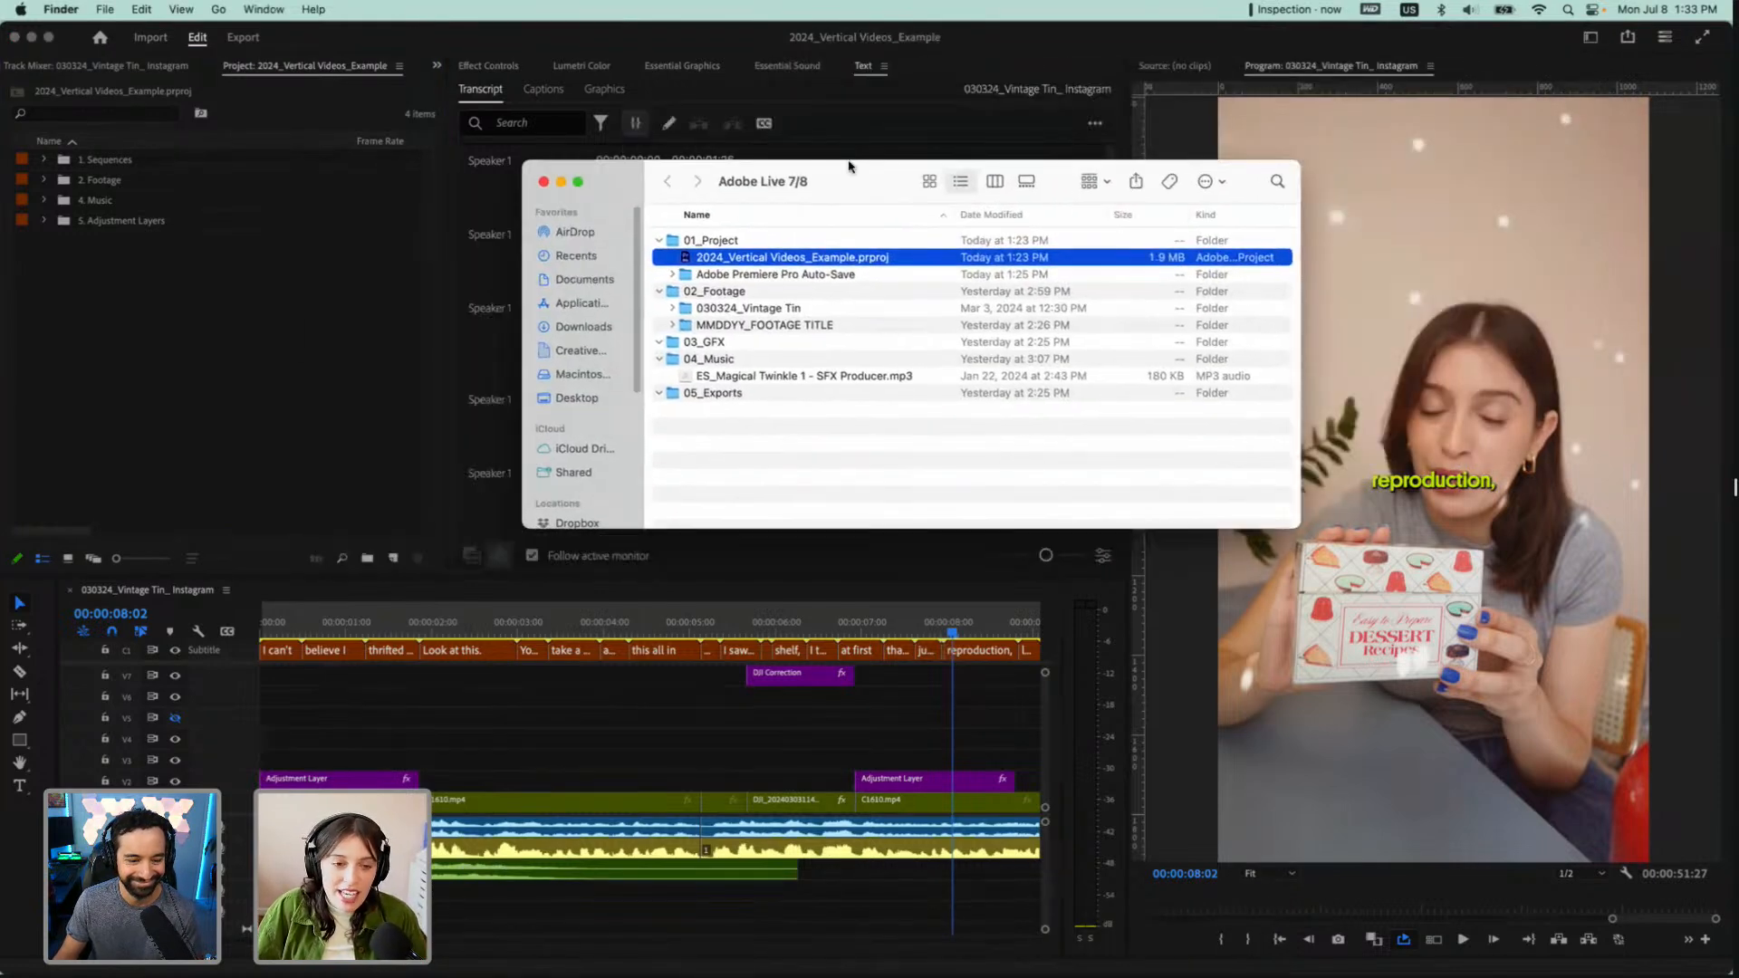
left_click(658, 241)
left_click(657, 260)
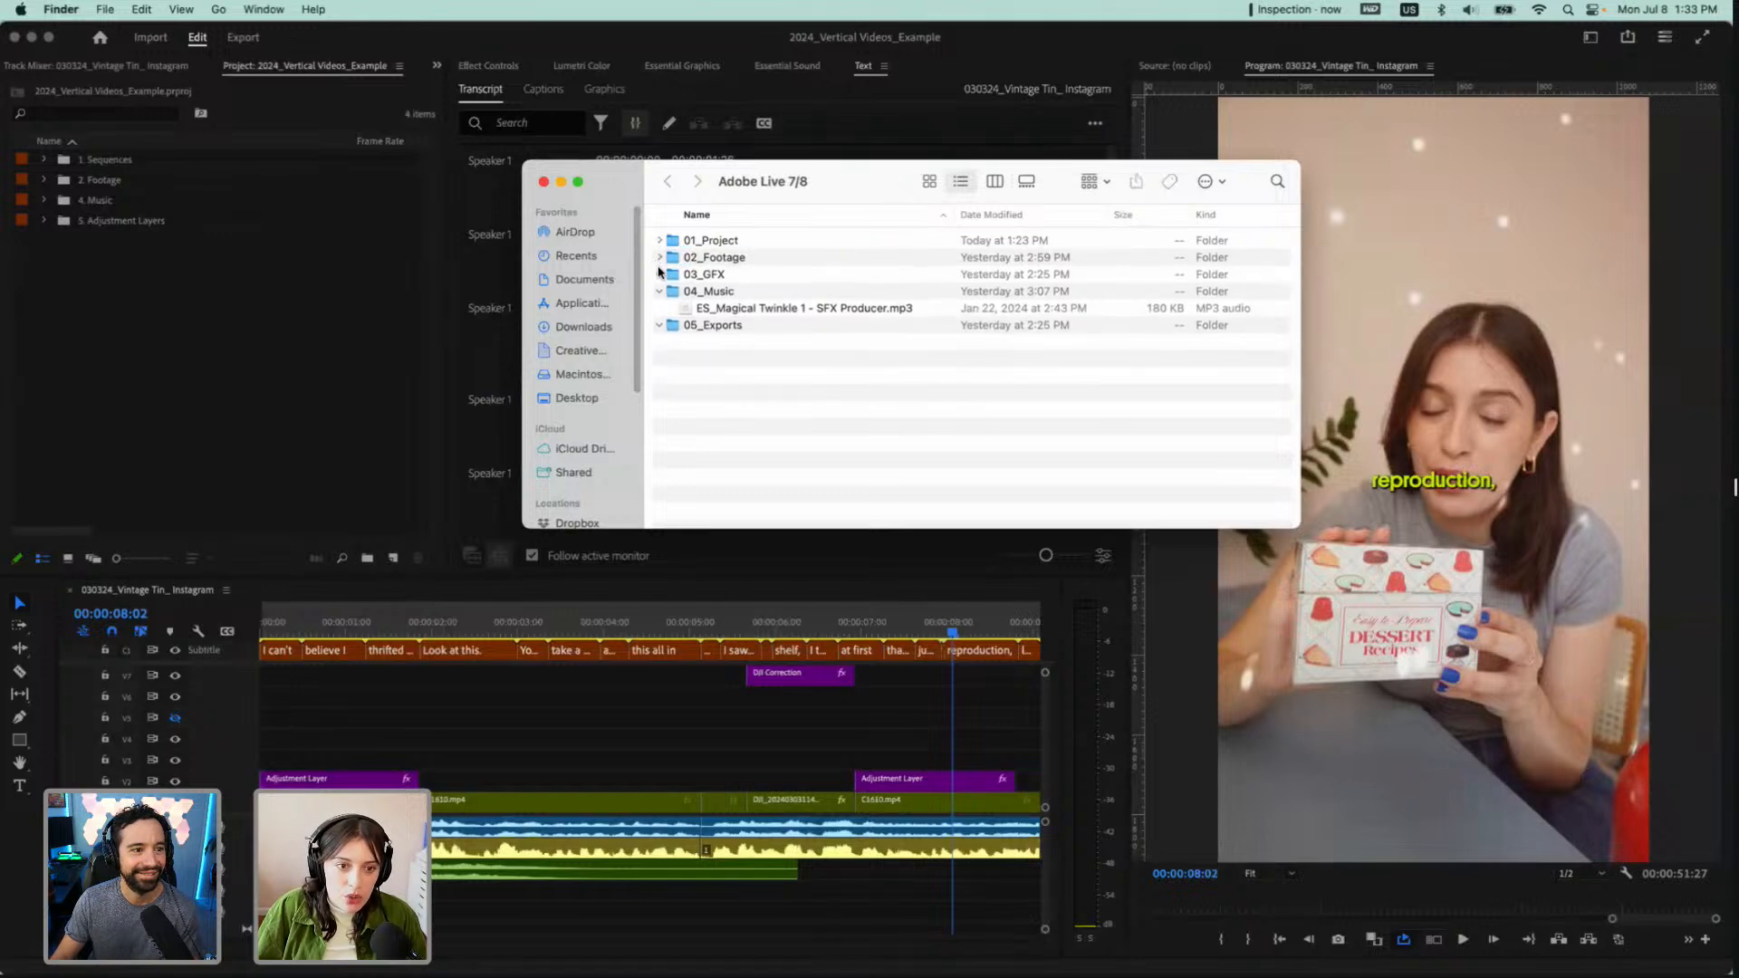
left_click(658, 292)
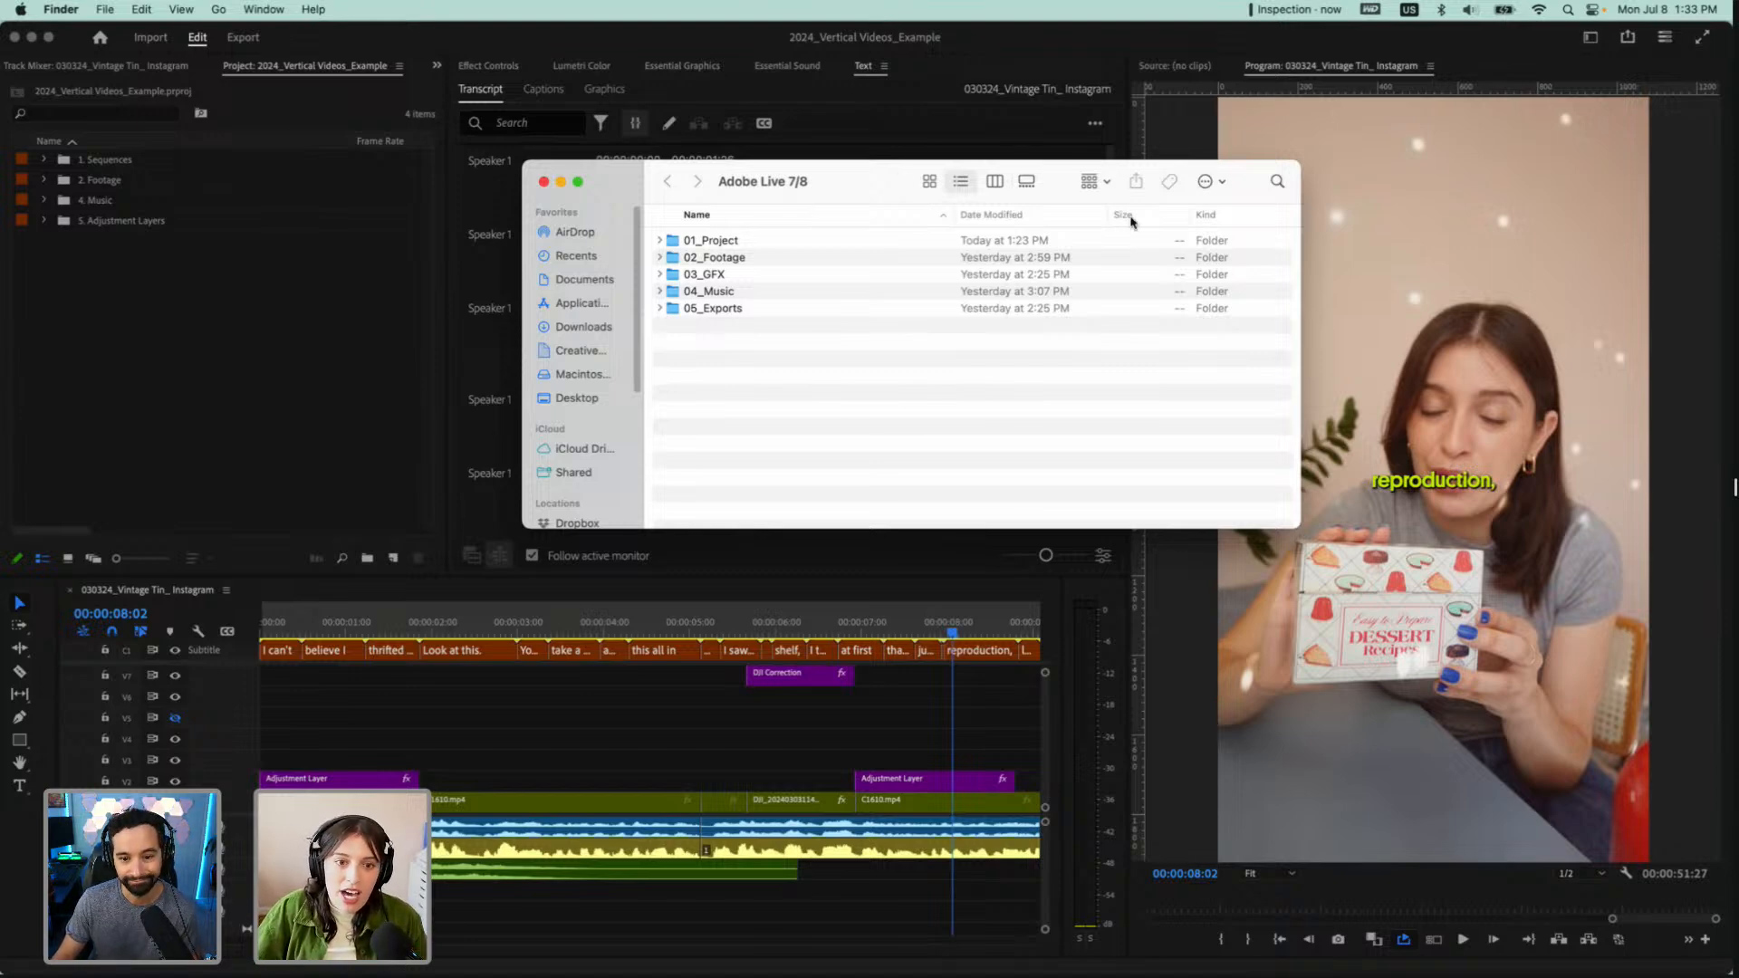
Expand the 01_Project folder and select the 2024_Vertical Videos_Example.prproj file
left_click(709, 242)
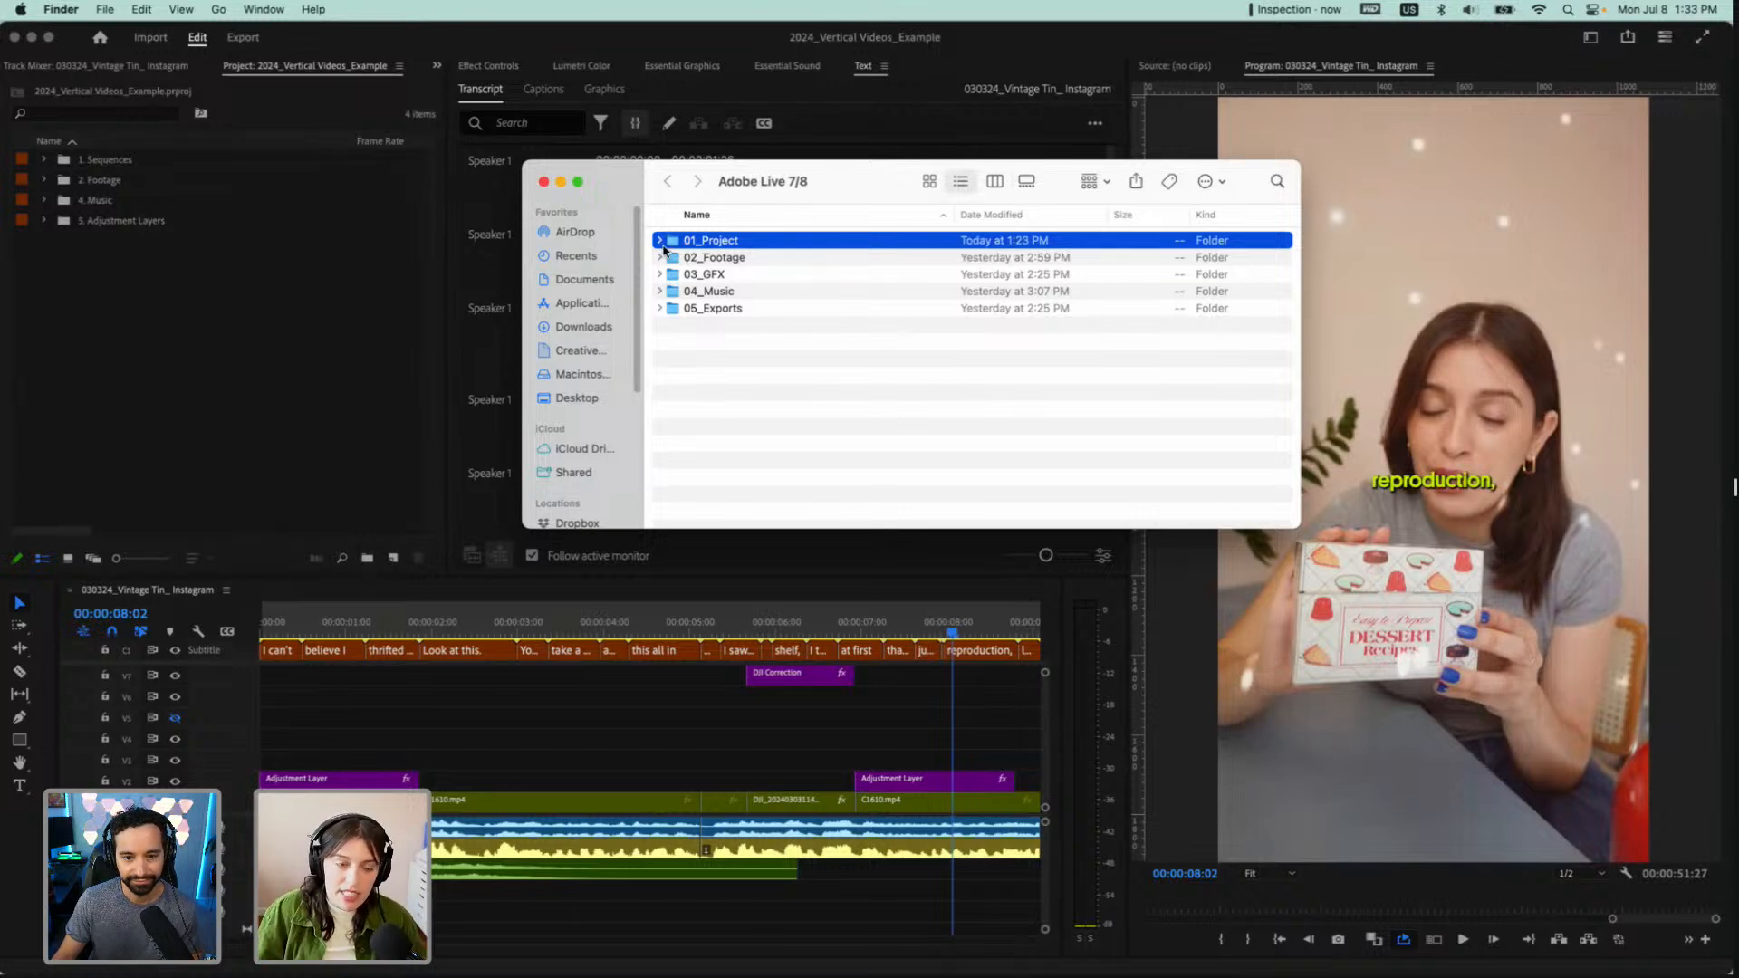
left_click(660, 241)
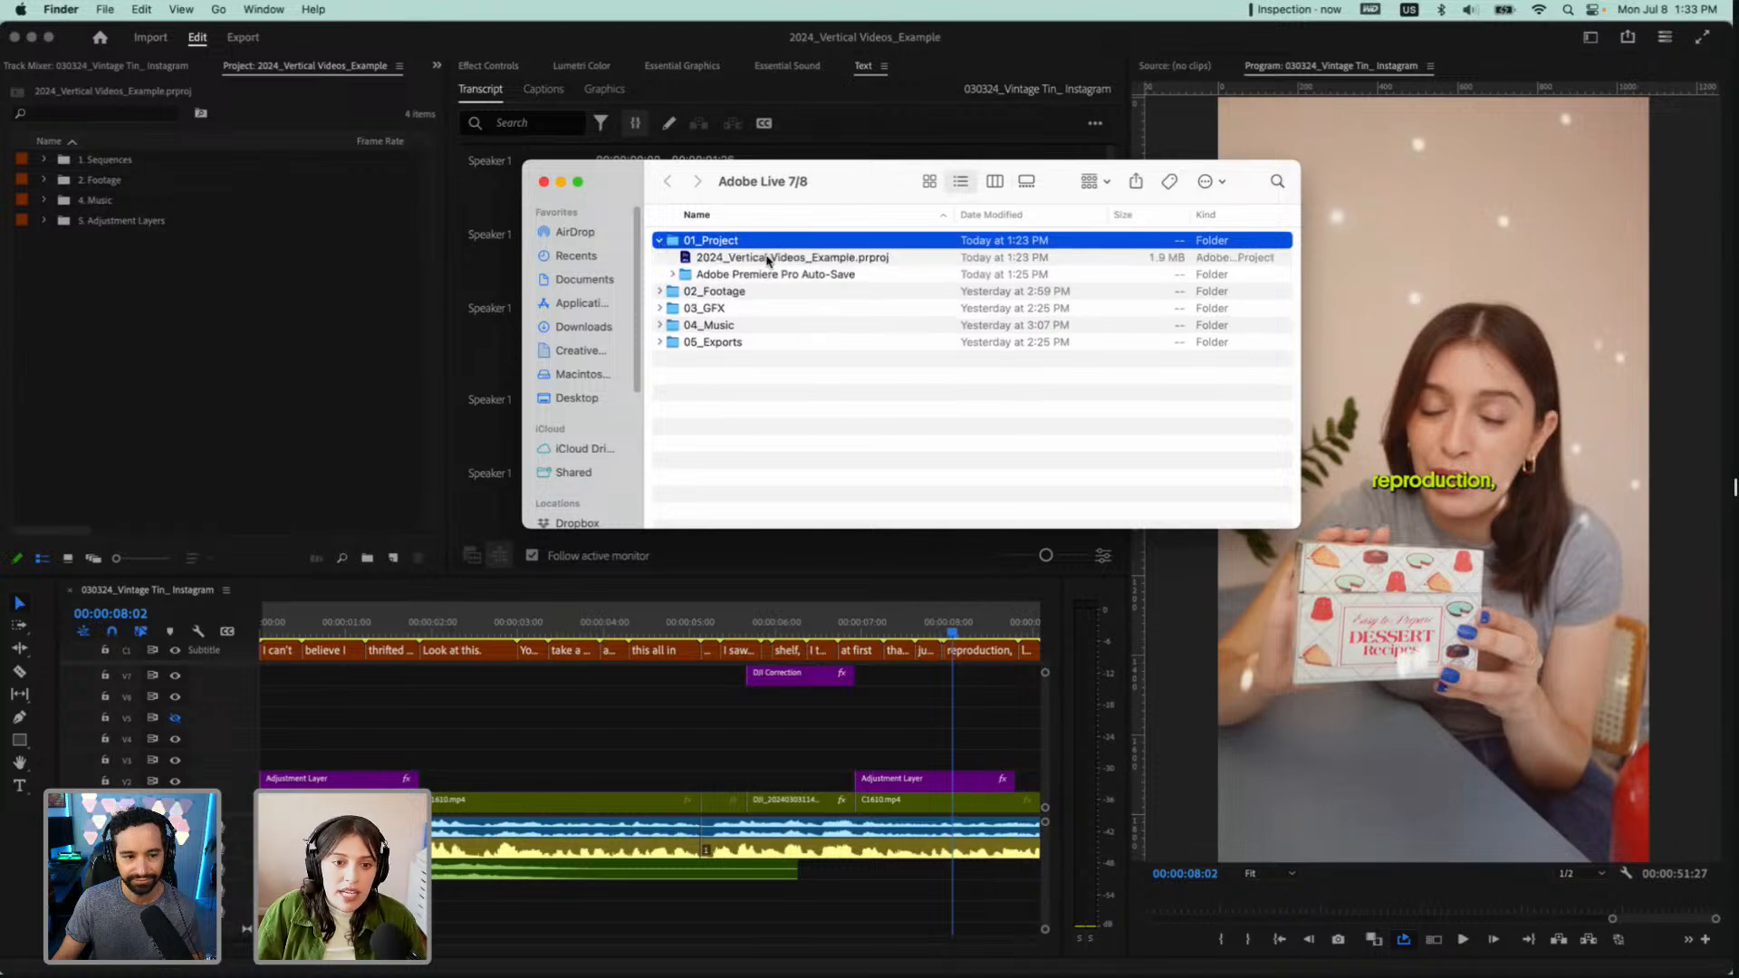
left_click(767, 261)
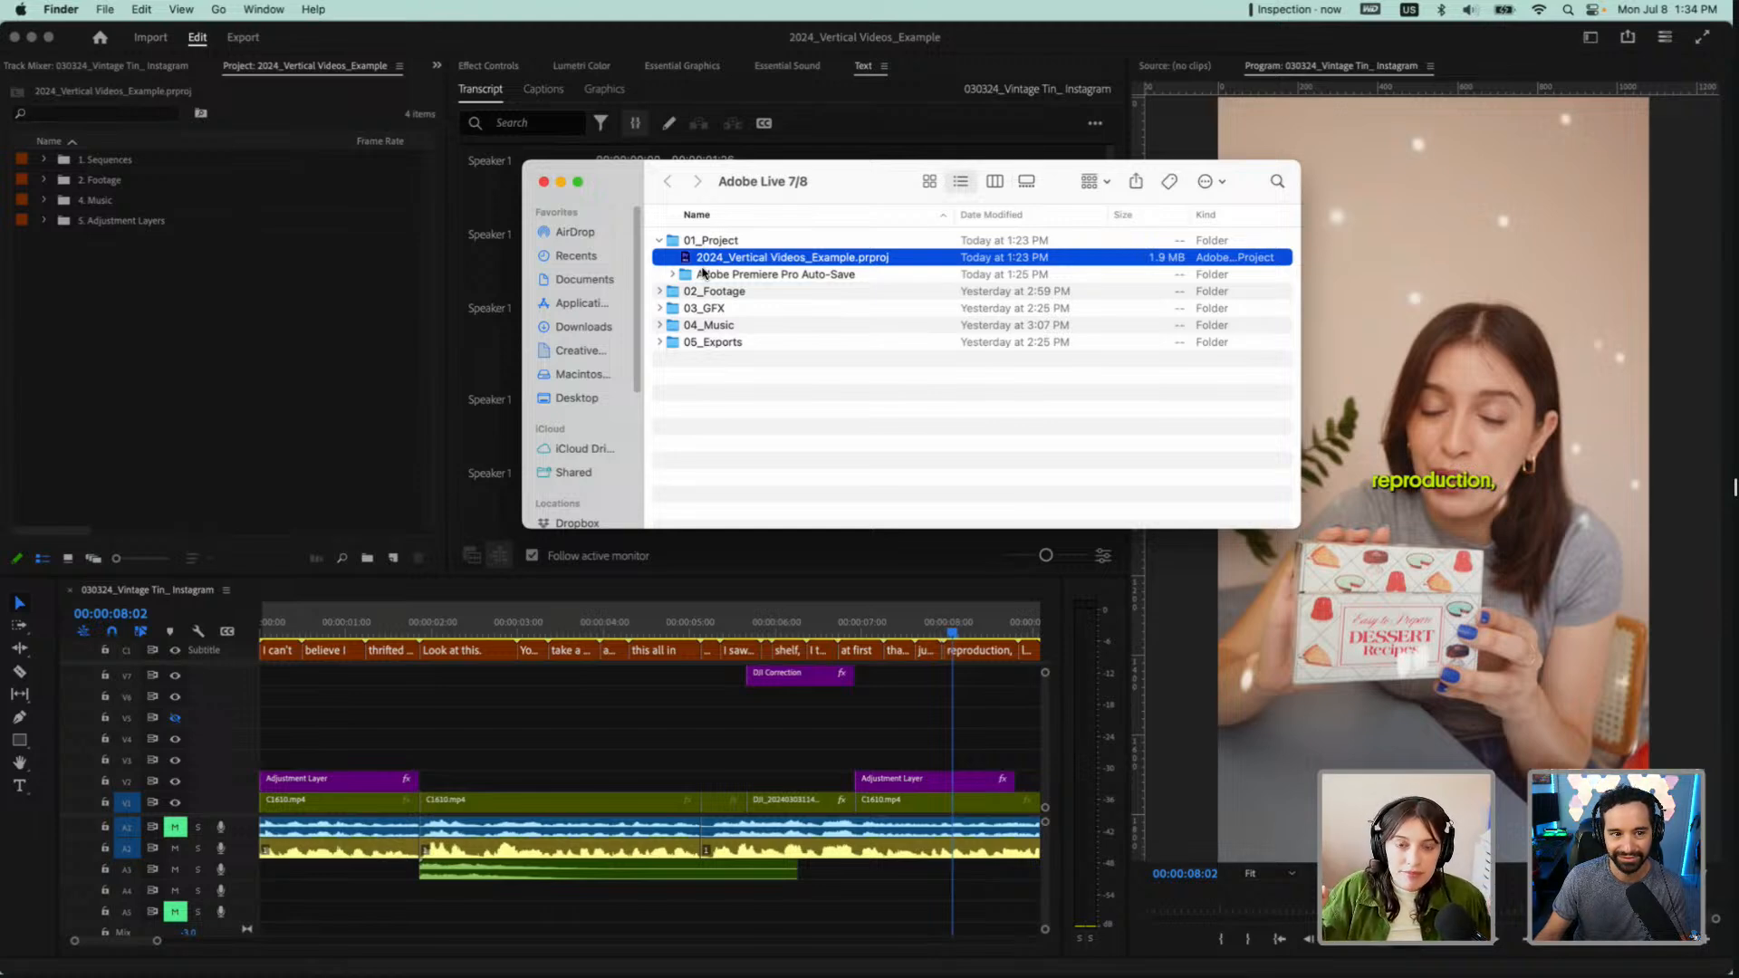
Expand 02_Footage, look inside 04_Music and 05_Exports and collapse them again, and select the 030324_Vintage Tin footage folder
left_click(658, 291)
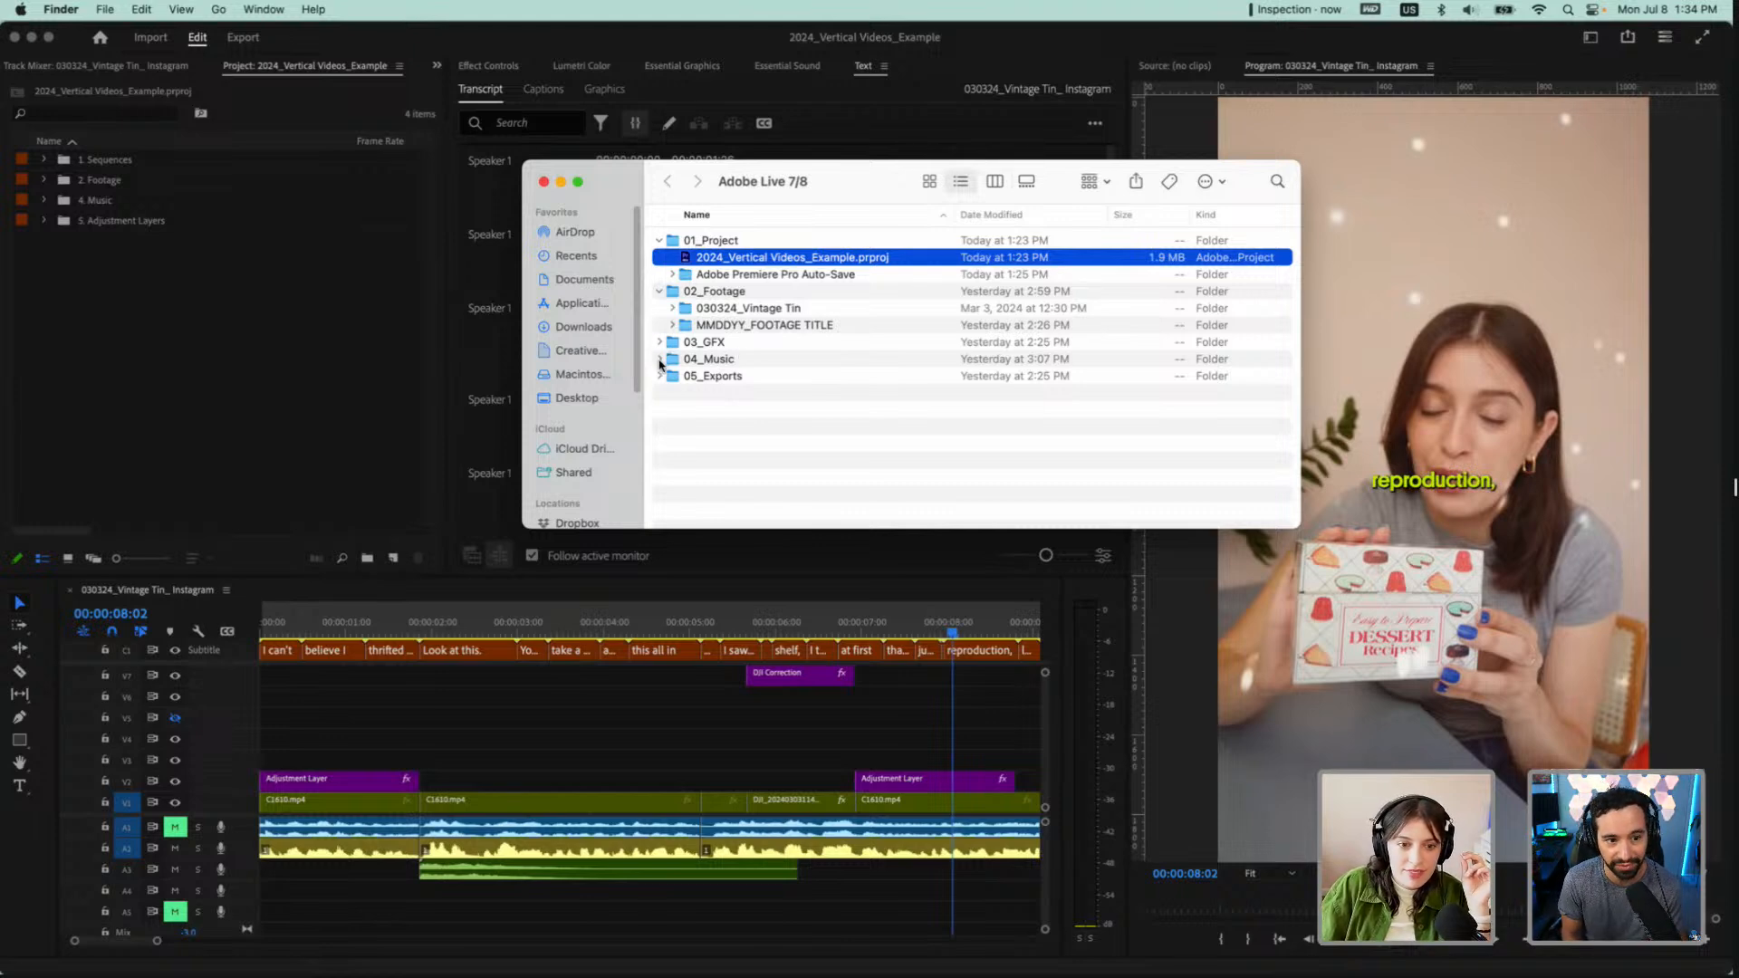
left_click(660, 360)
left_click(661, 394)
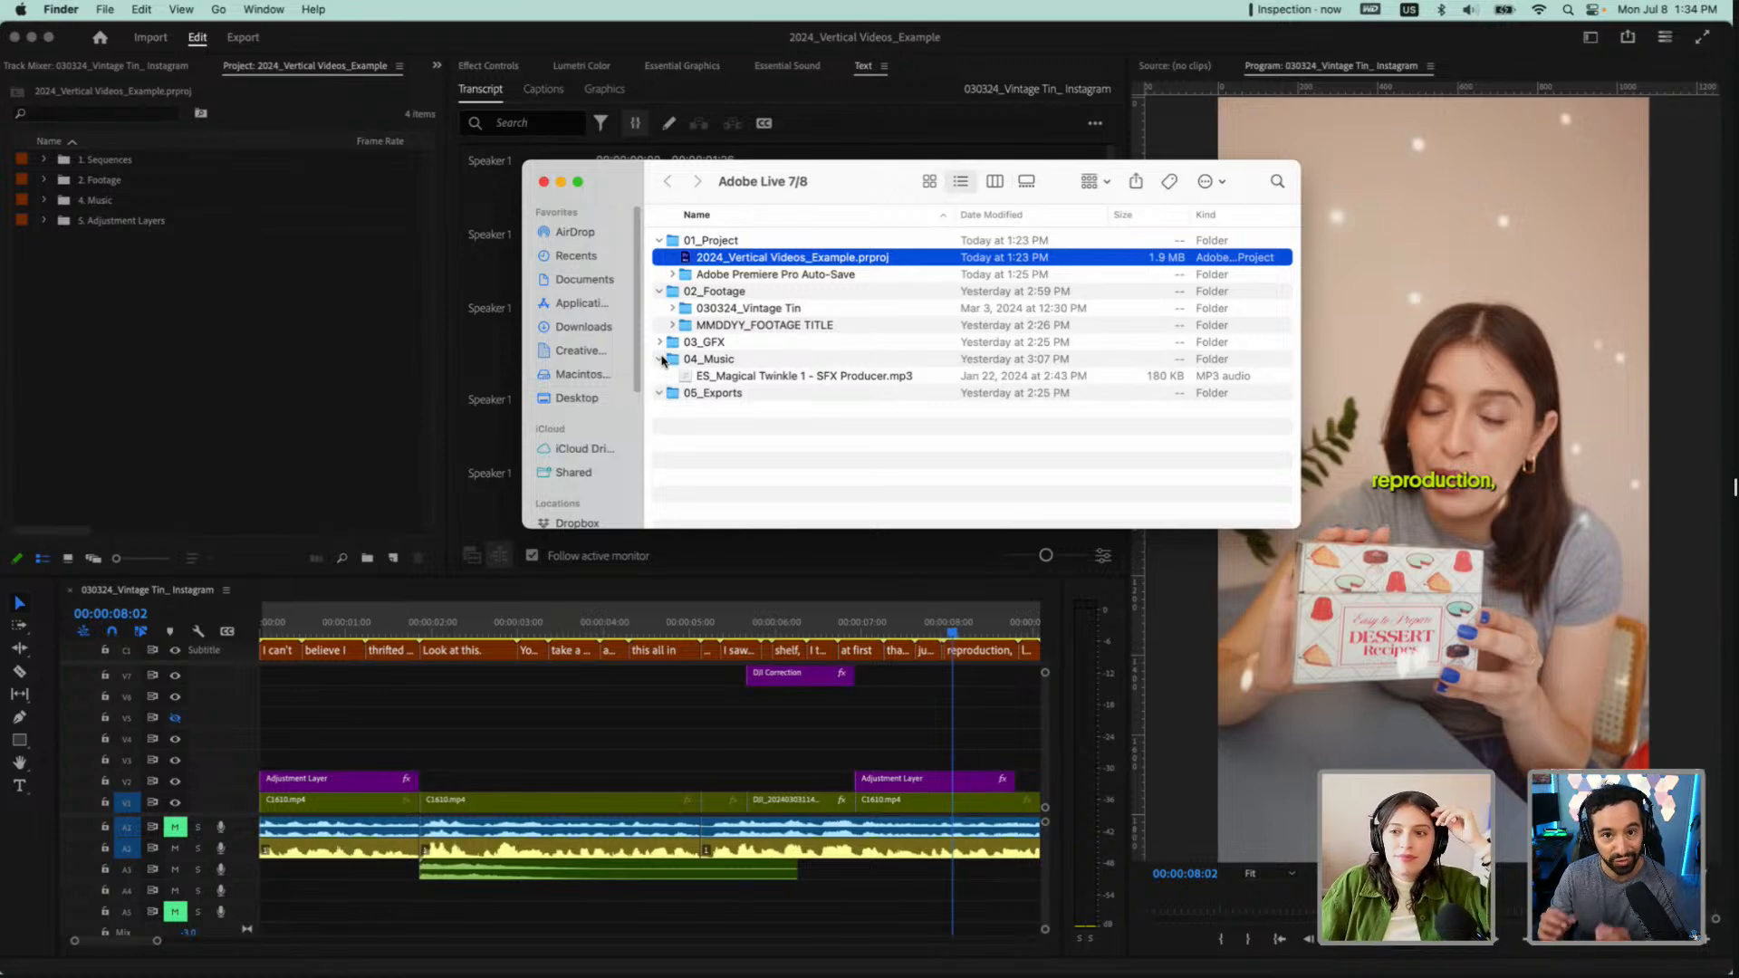
left_click(660, 360)
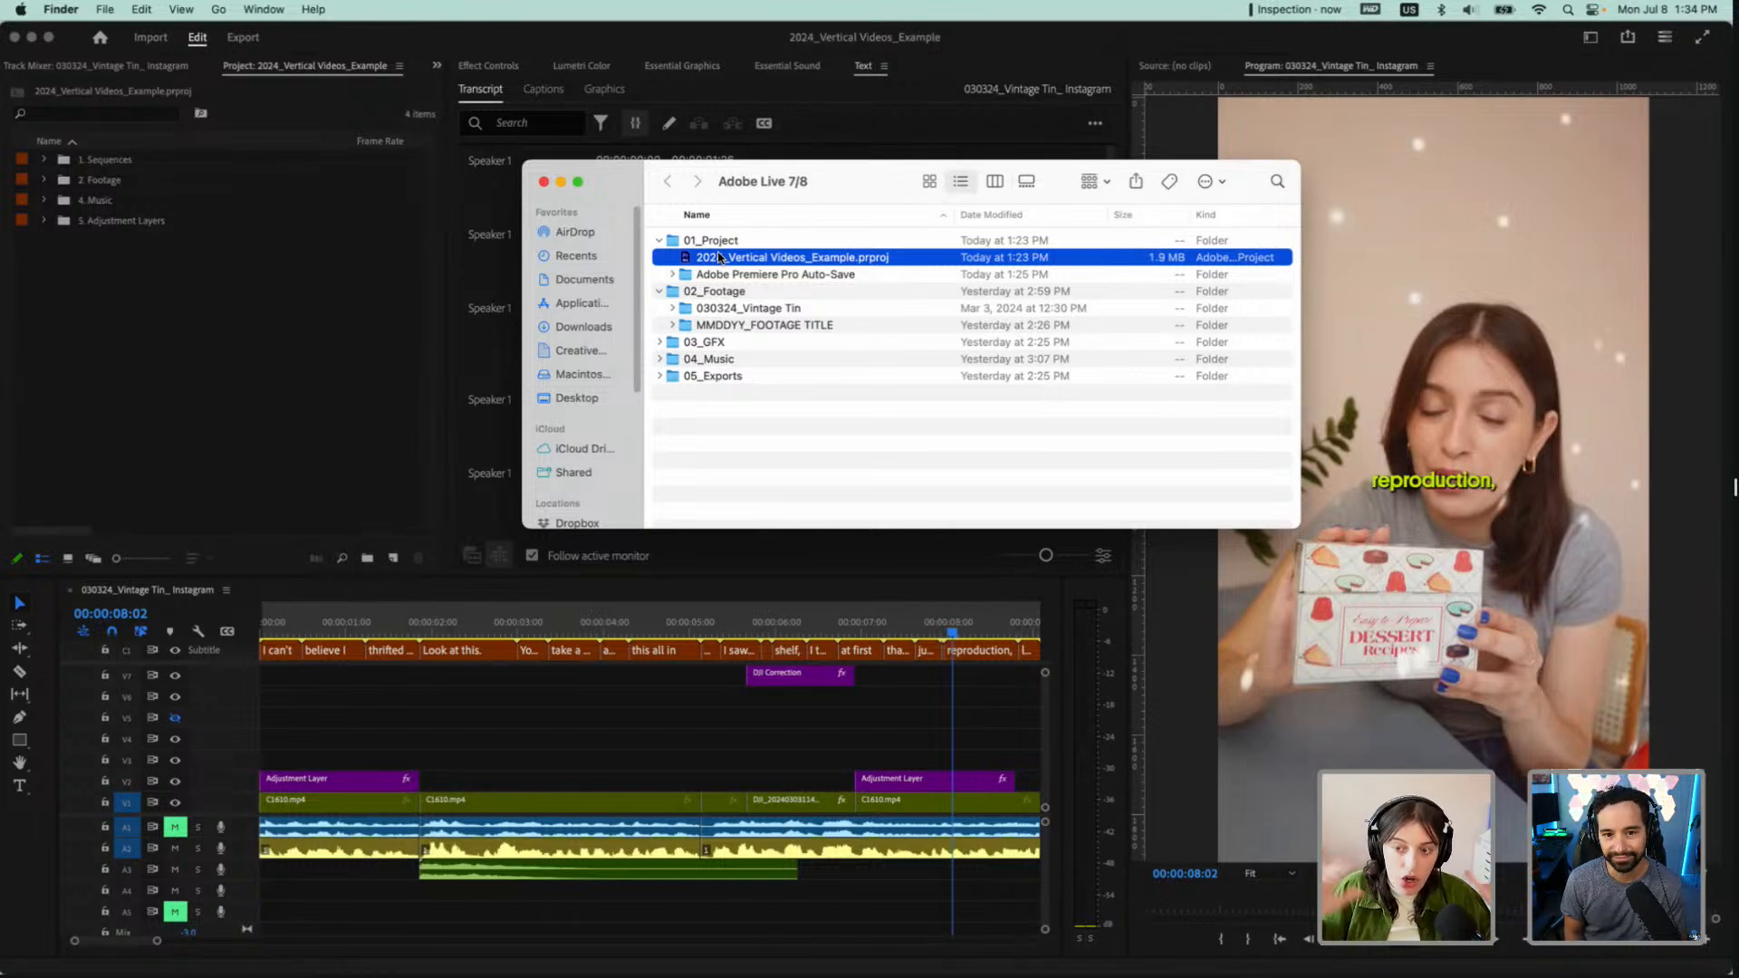
left_click(715, 293)
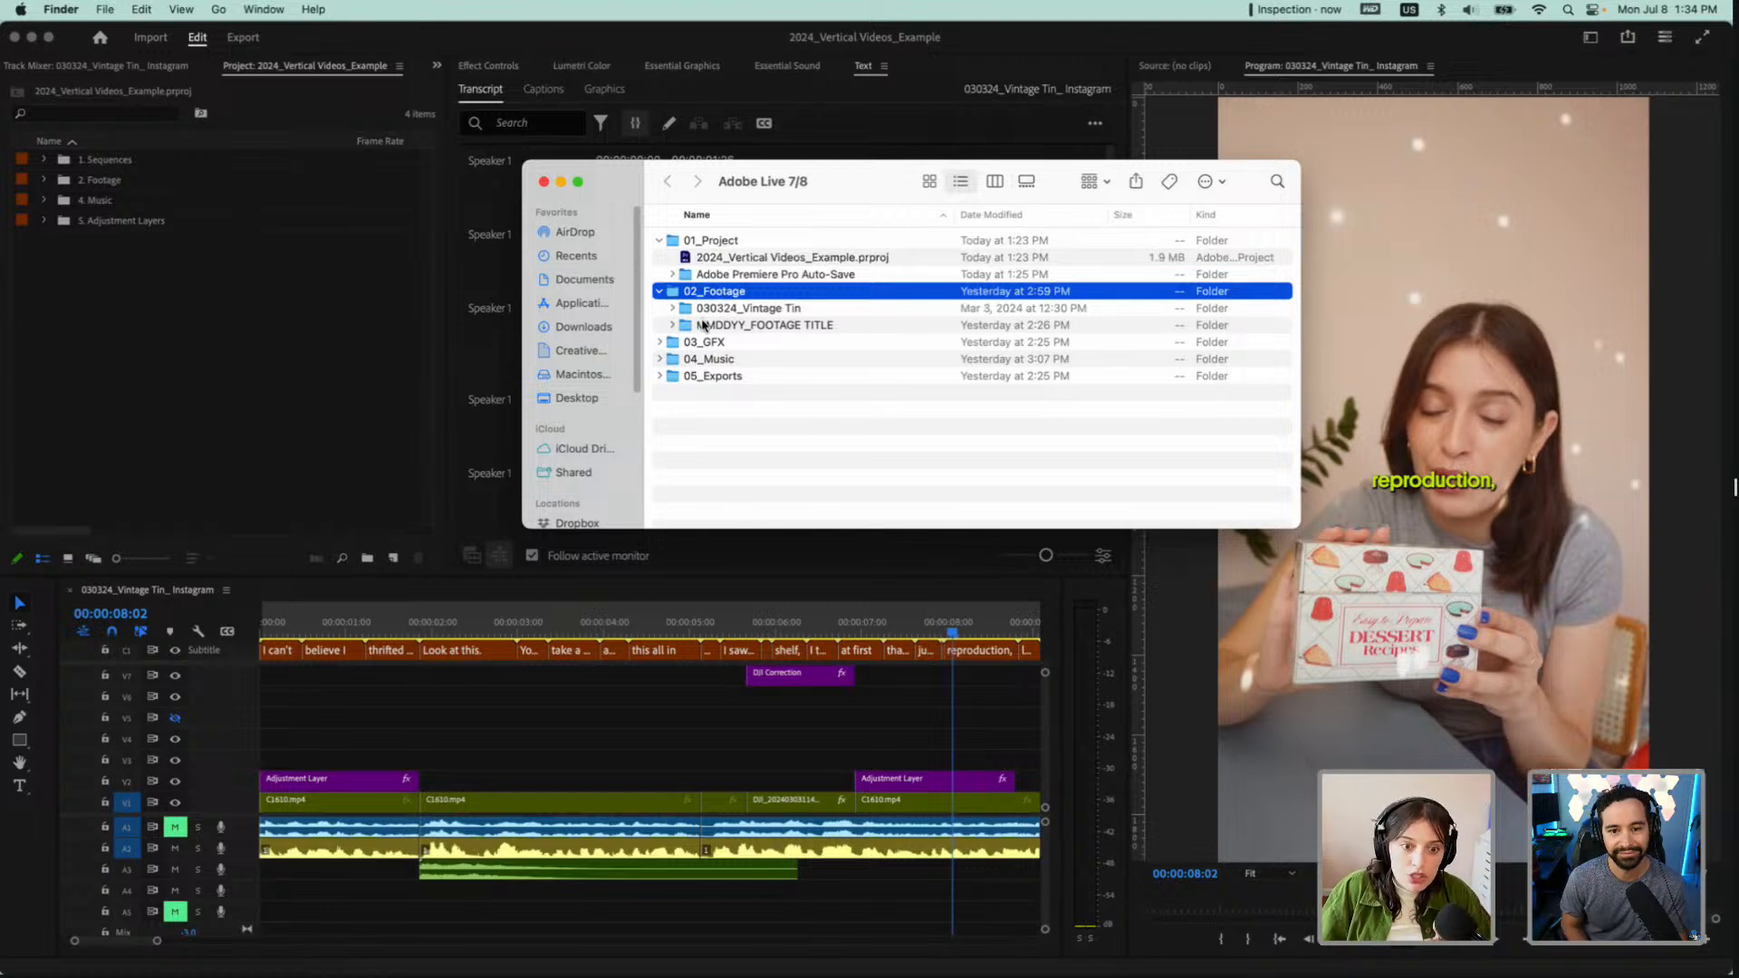
left_click(712, 308)
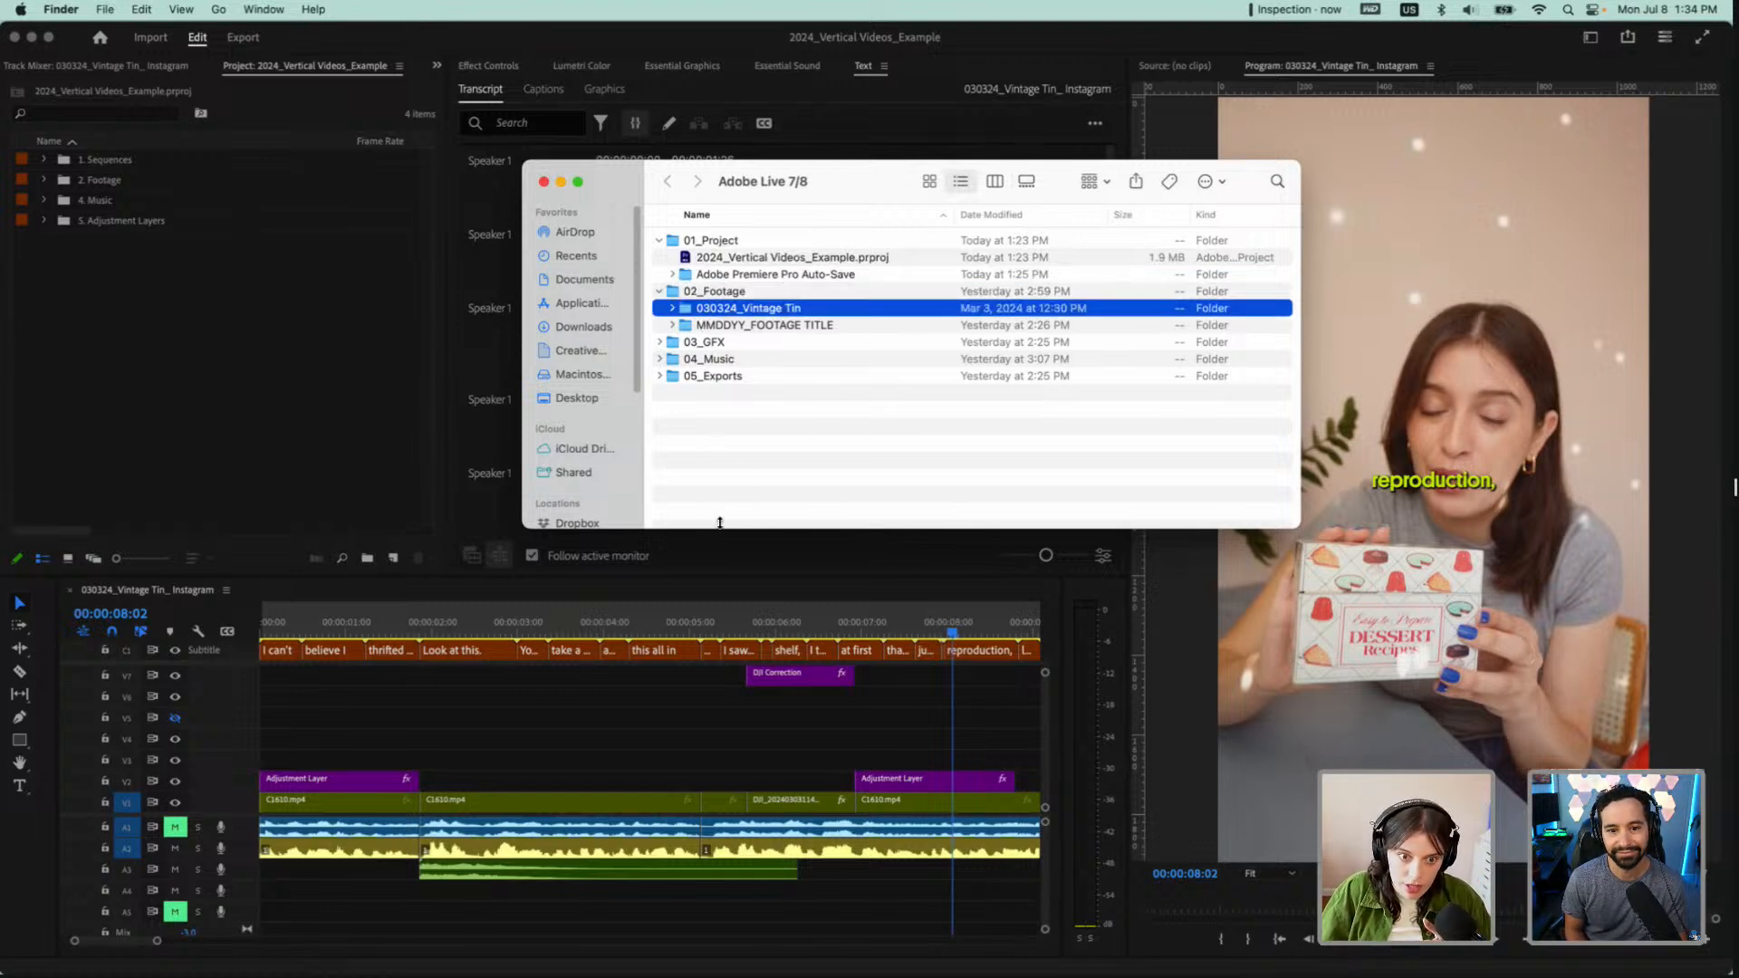
Duplicate the MMDDYY_FOOTAGE TITLE template folder and rename the copy 070824_Adobe Live
left_click(719, 328)
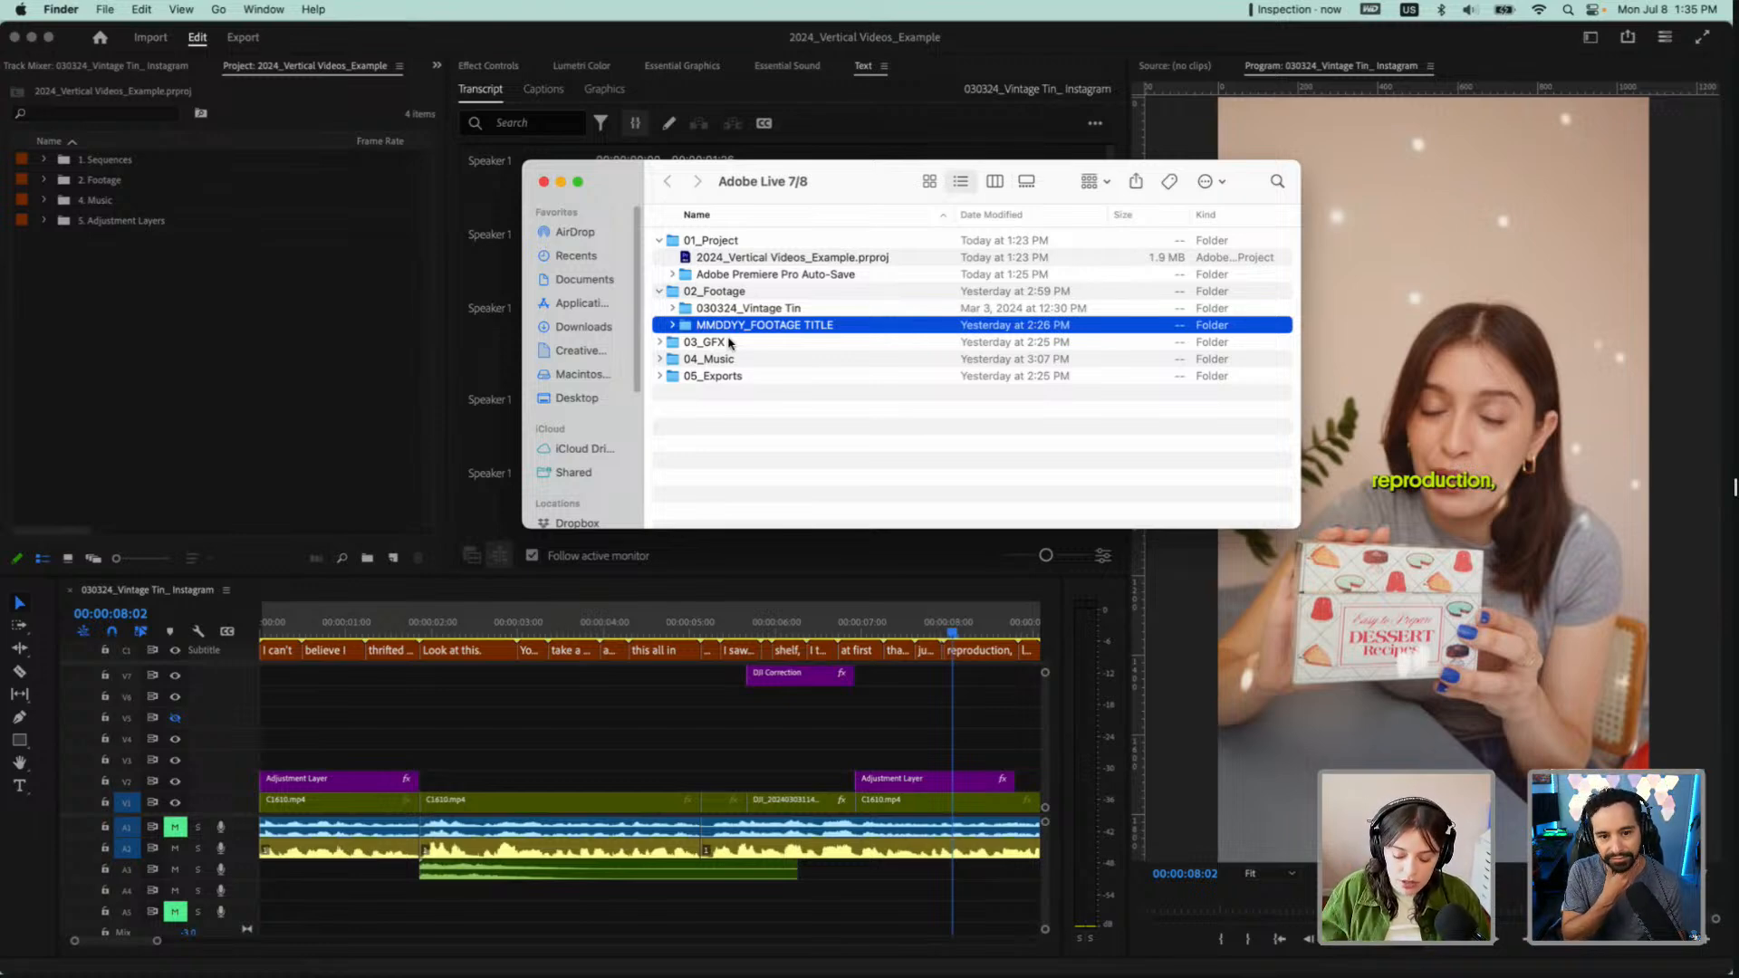
right_click(748, 324)
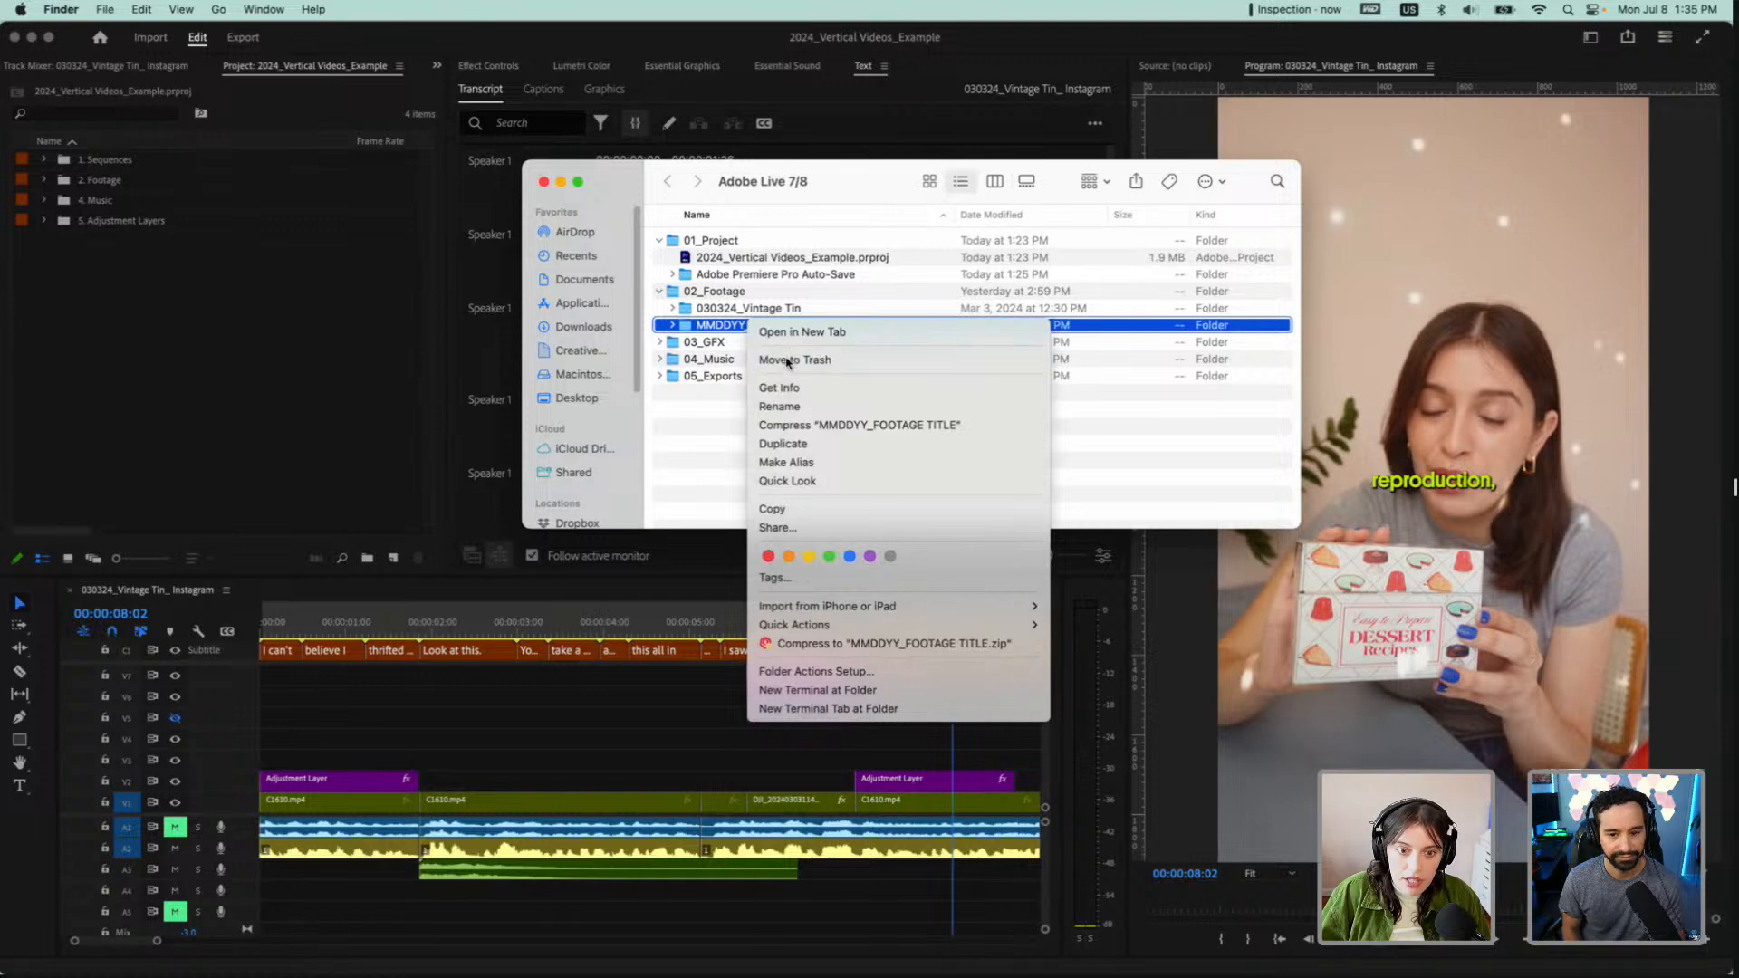
left_click(784, 443)
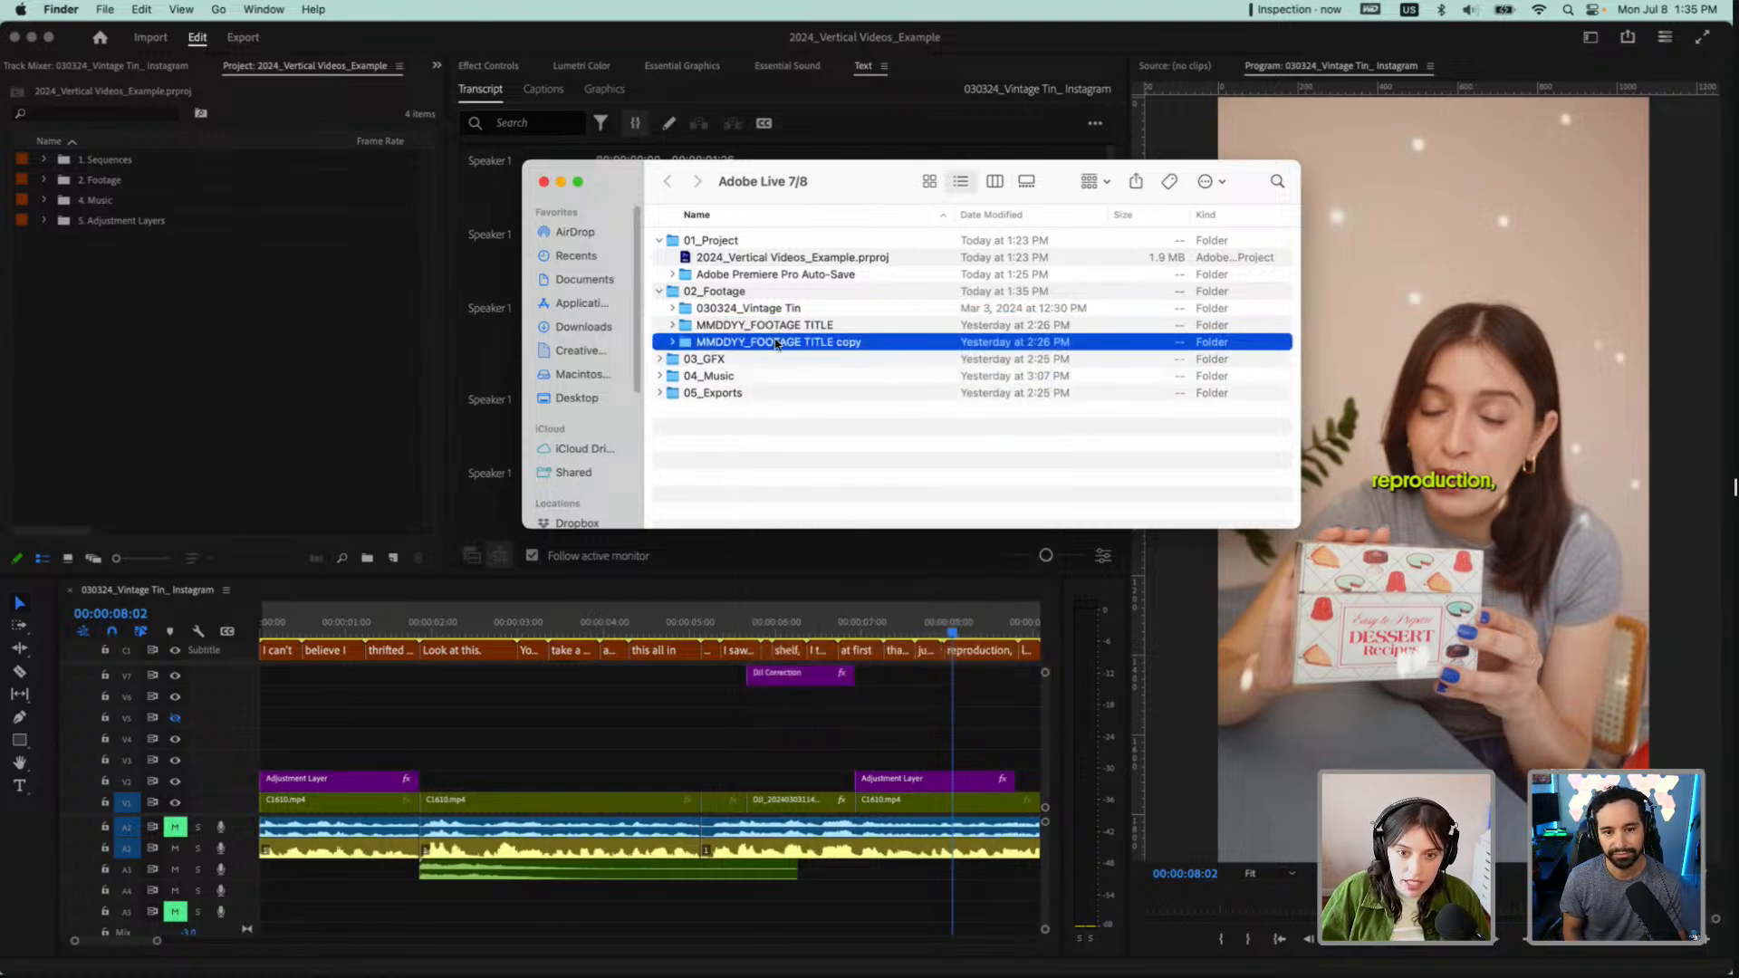
left_click(777, 343)
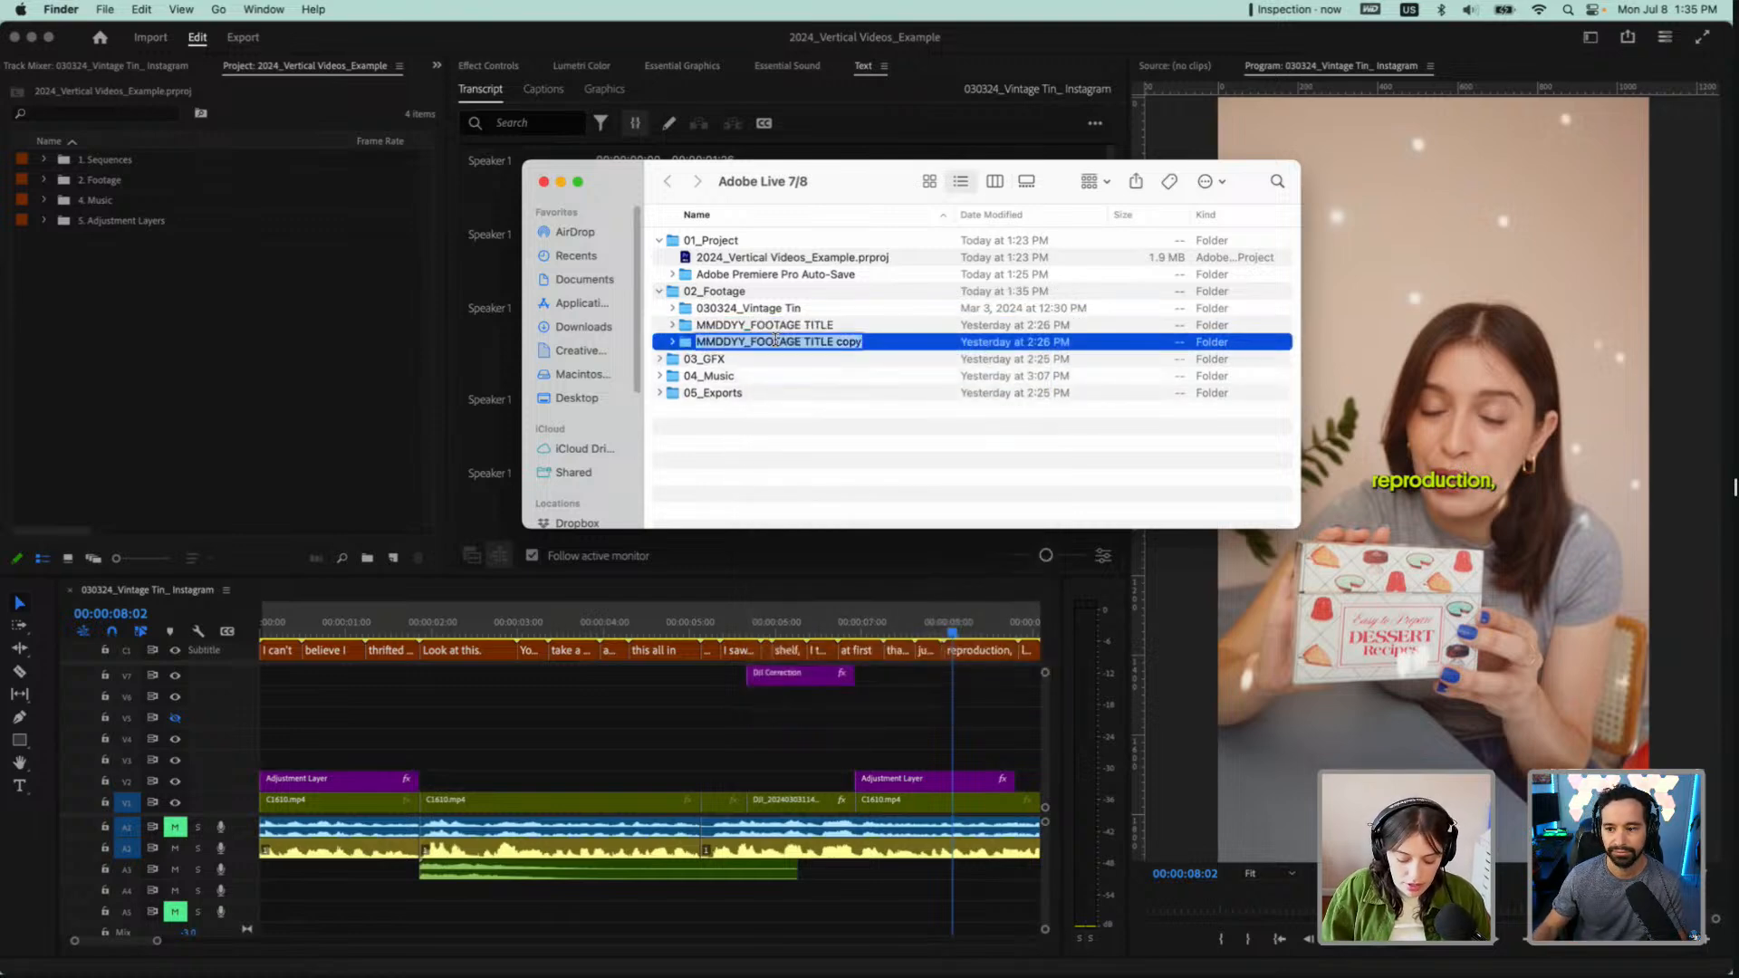
type("07082")
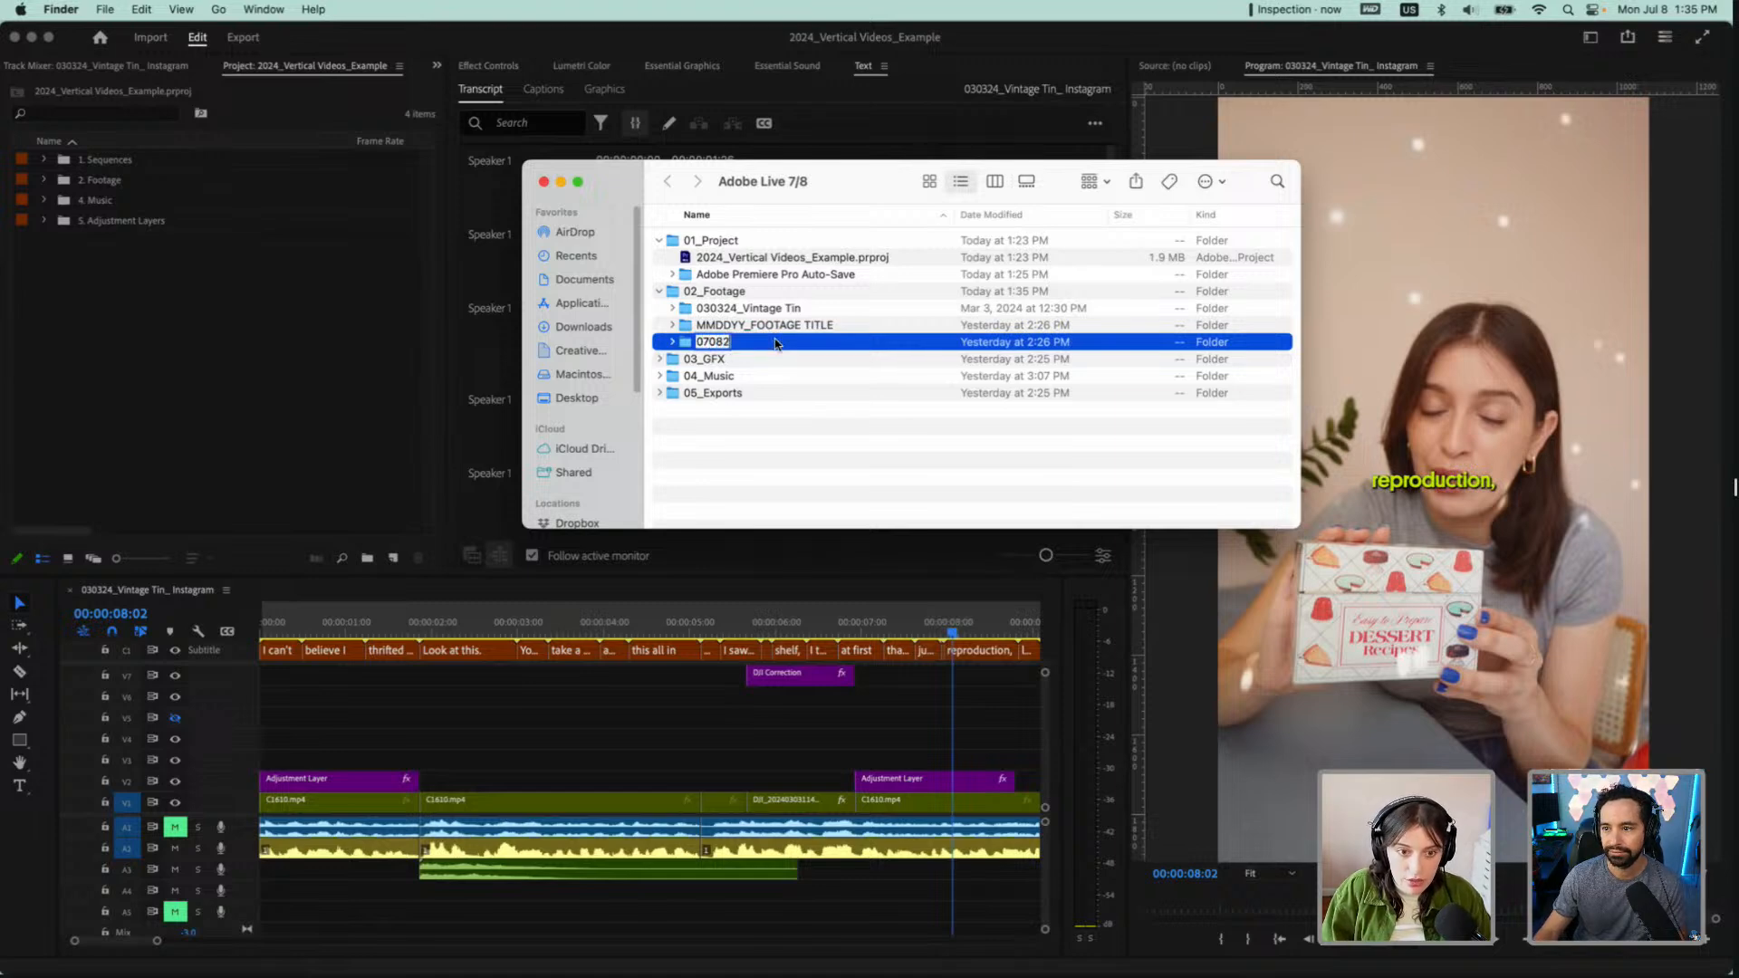
type("4_Ado")
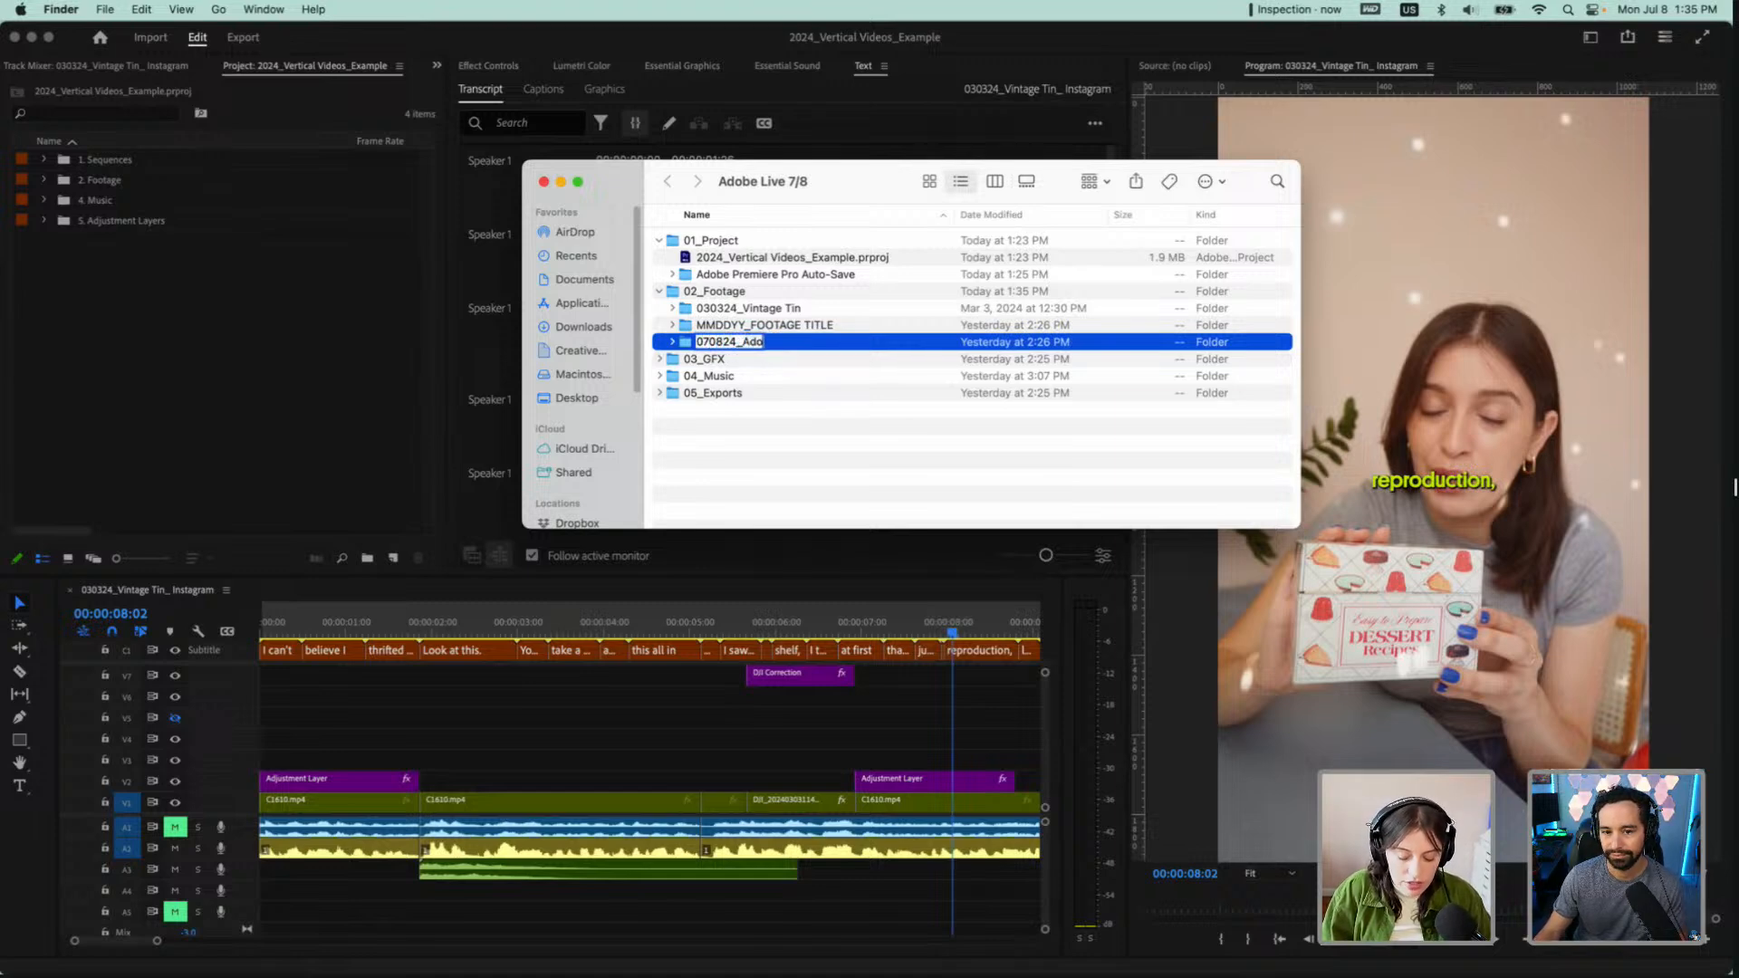
type("be Live")
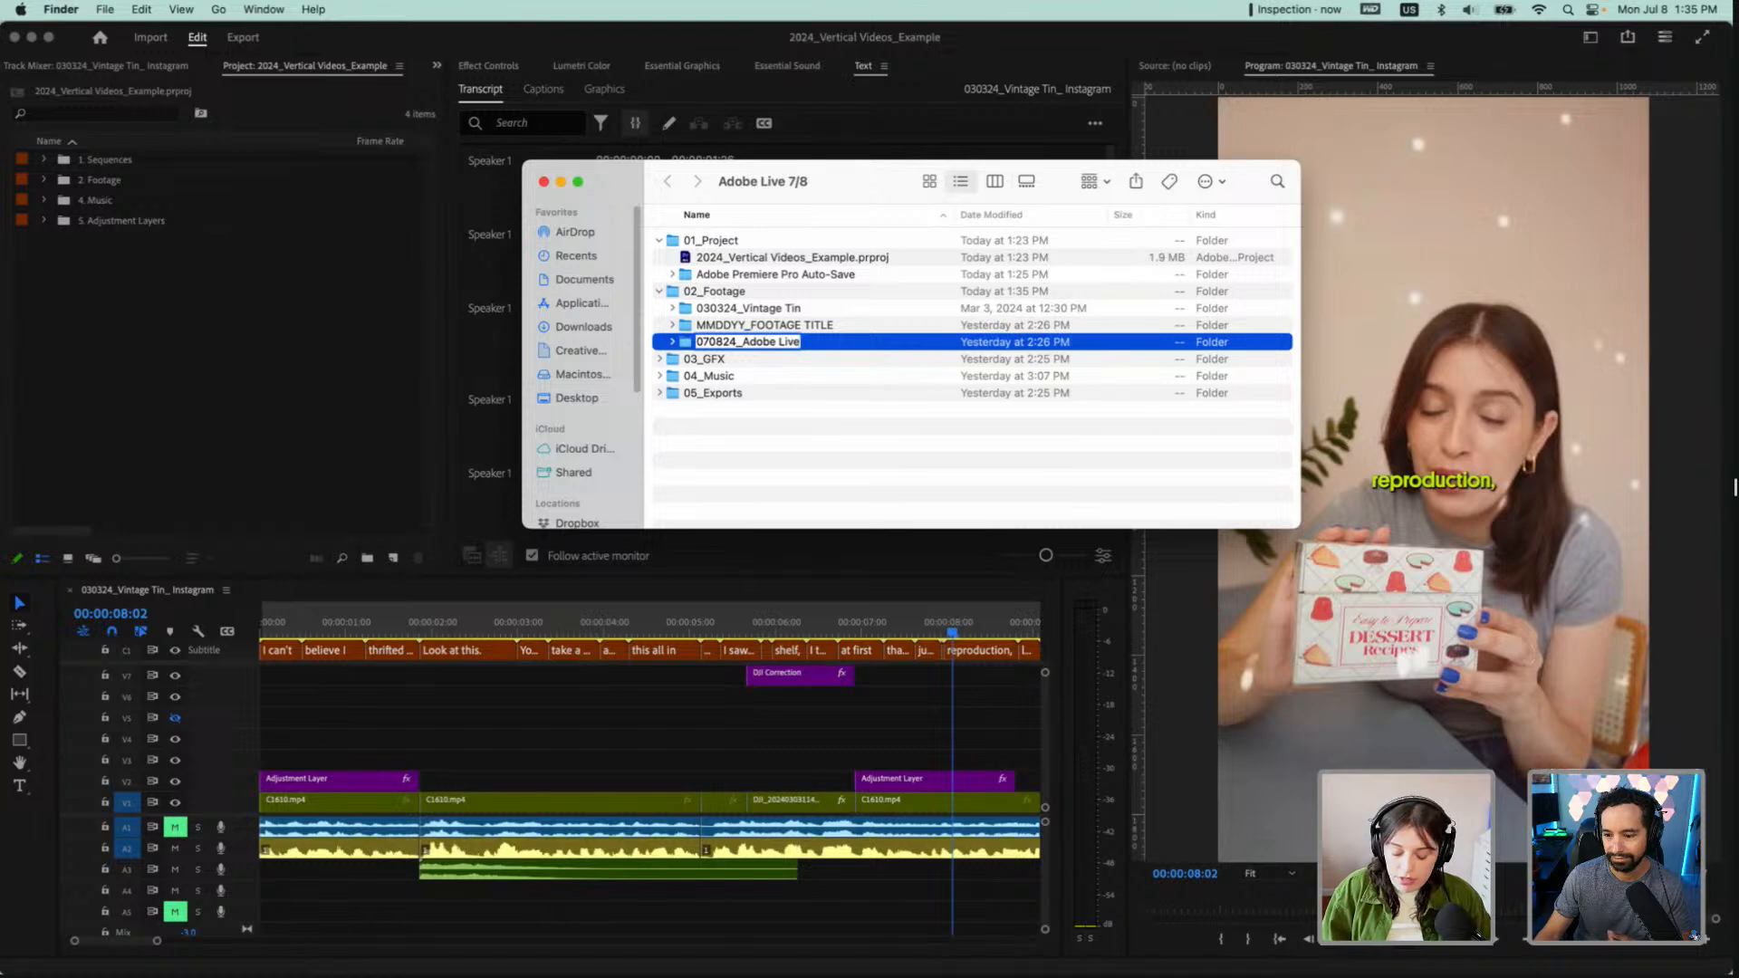
key("Return")
Undo the folder rename and the duplication of the template folder
key("super+z")
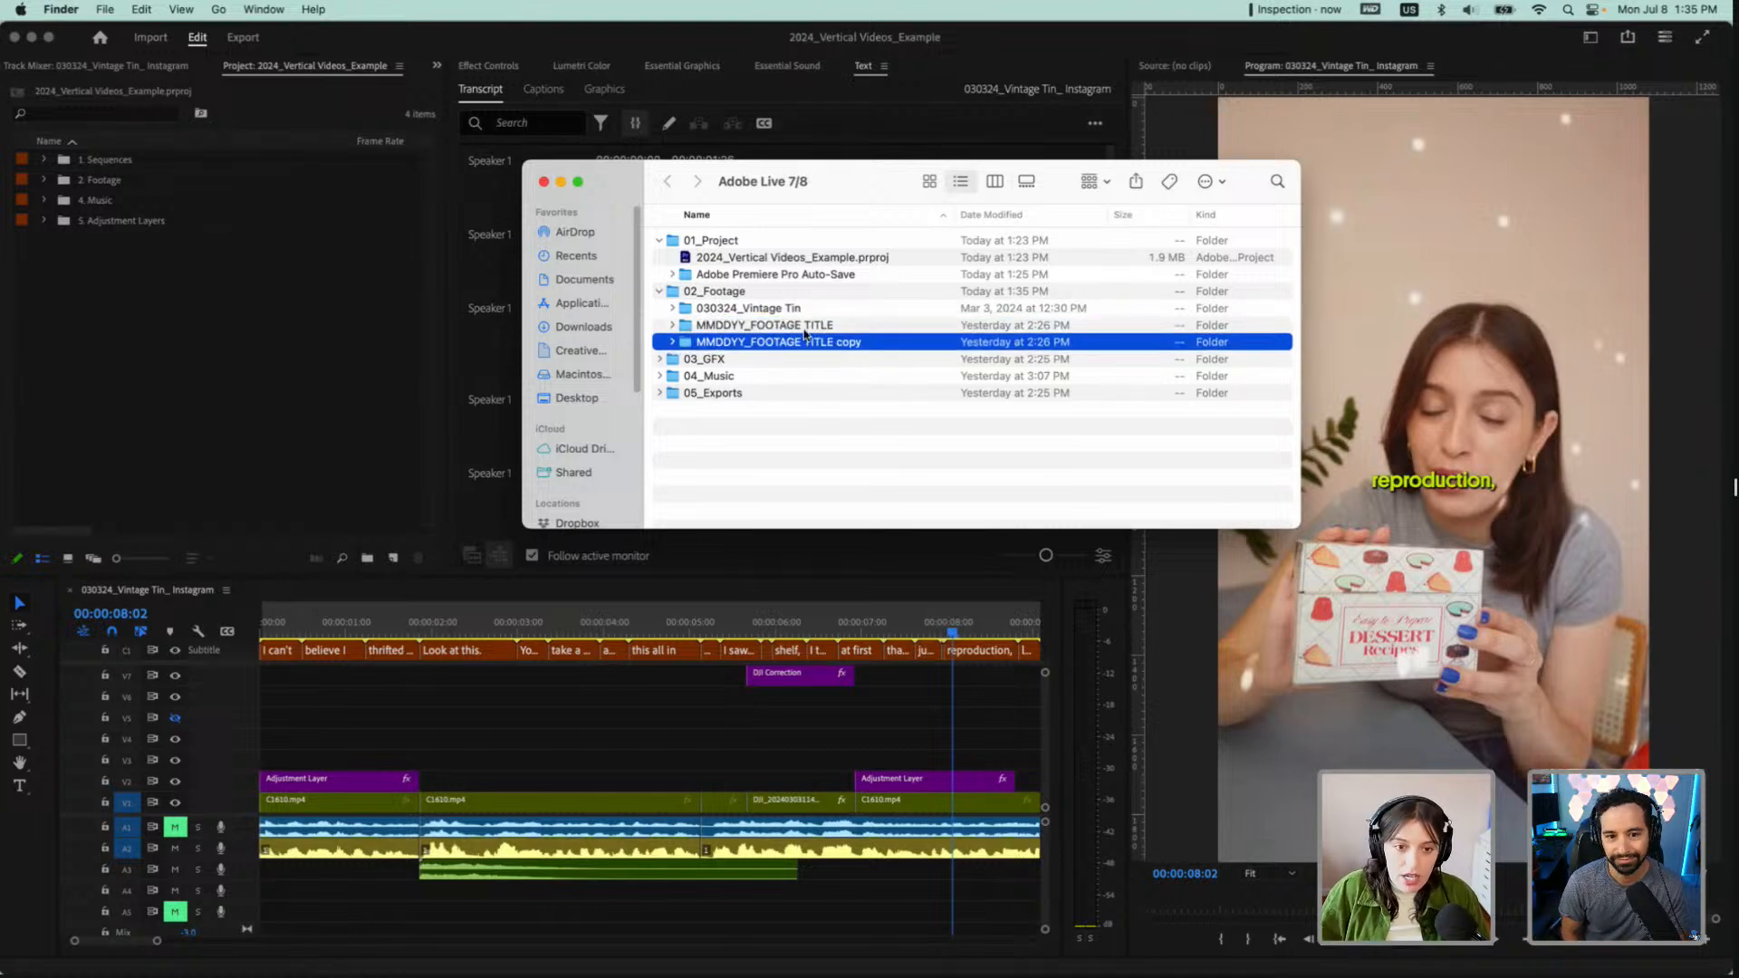
key("super+z")
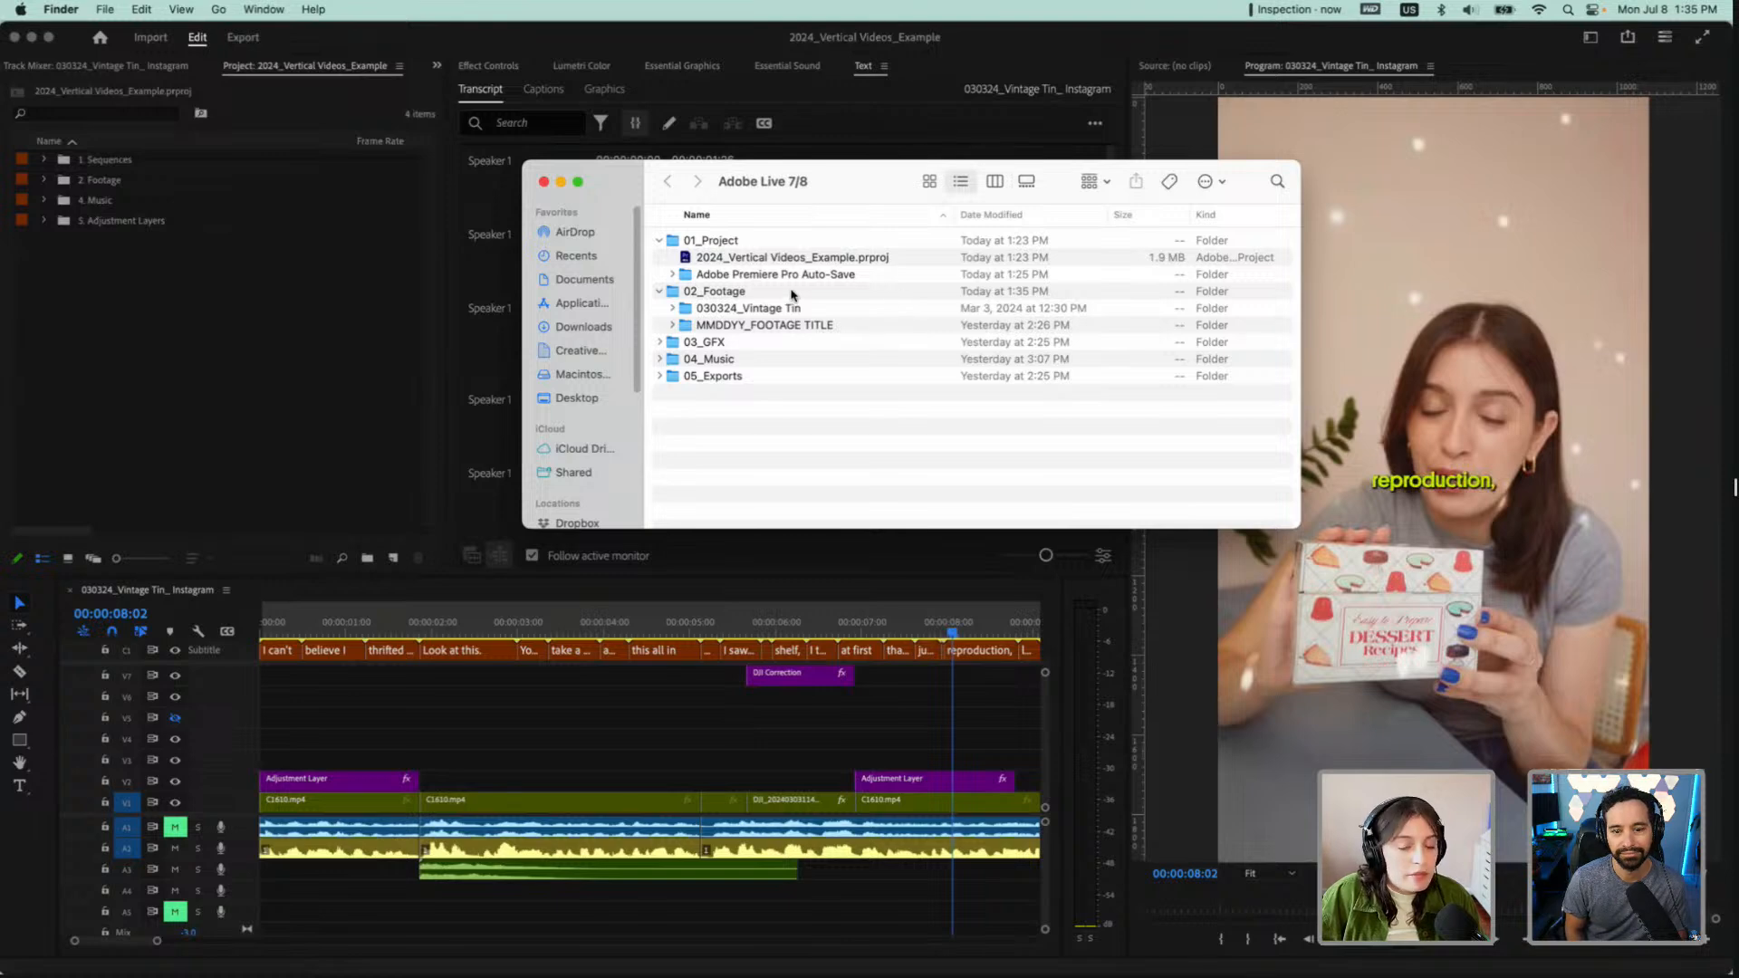
Look at the camera subfolders inside the 030324_Vintage Tin footage folder and collapse it again
left_click(672, 308)
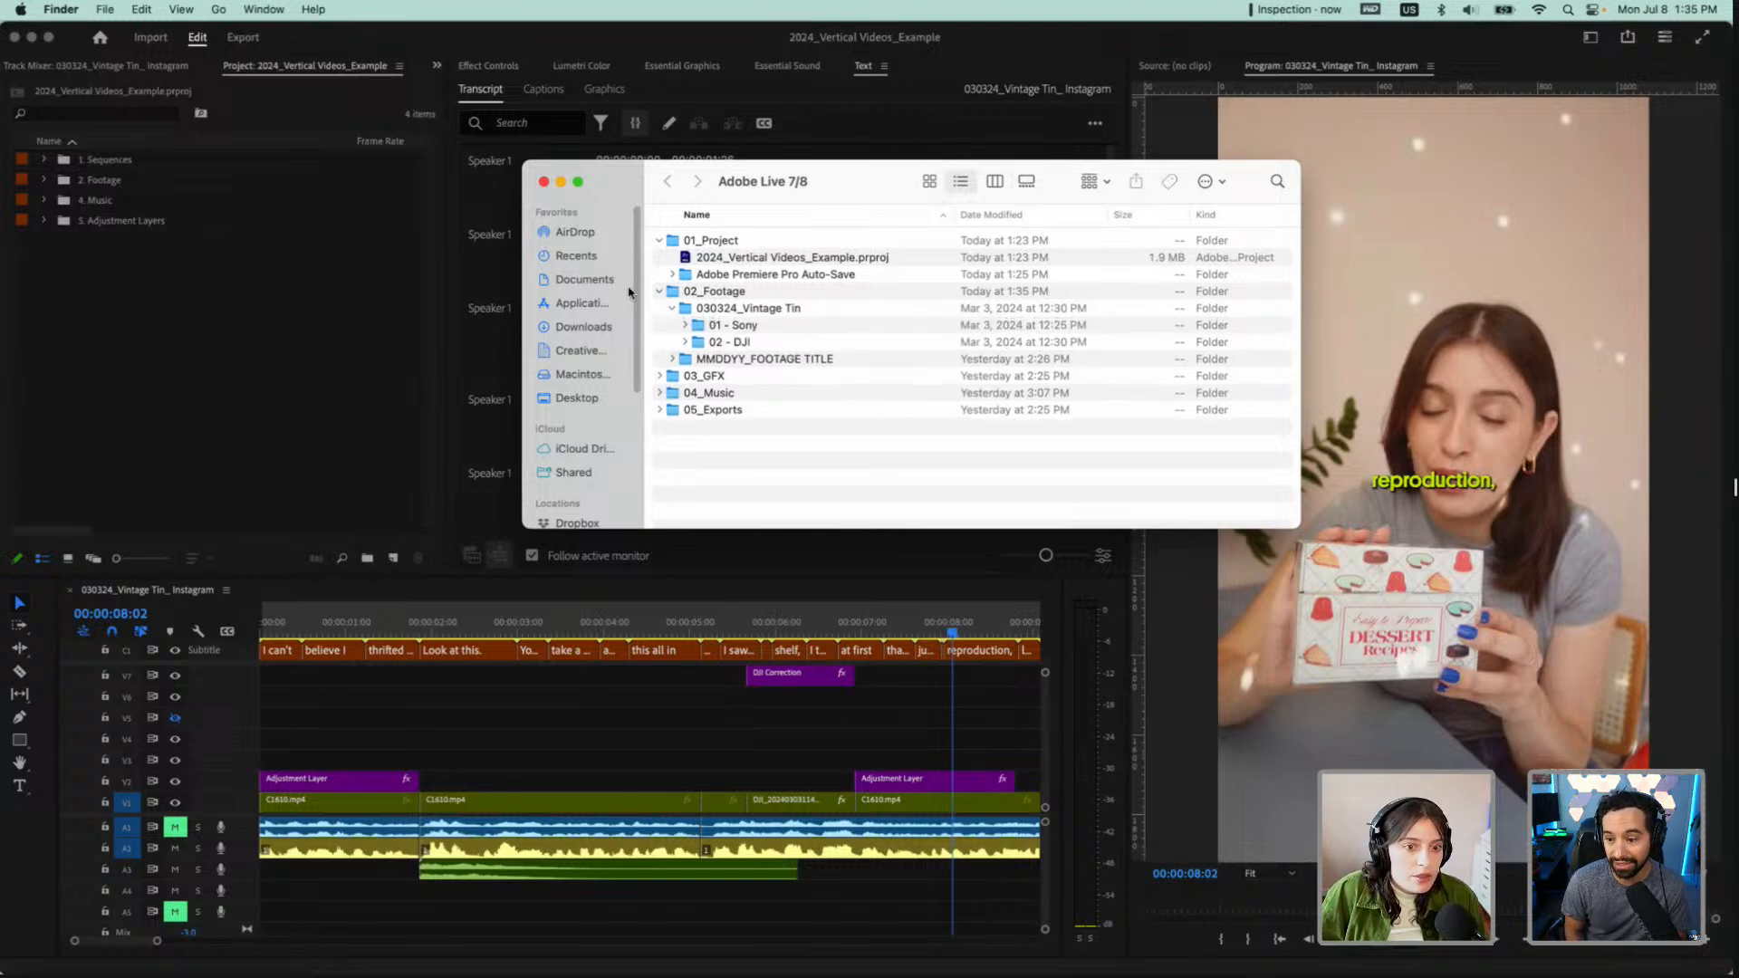
left_click(673, 309)
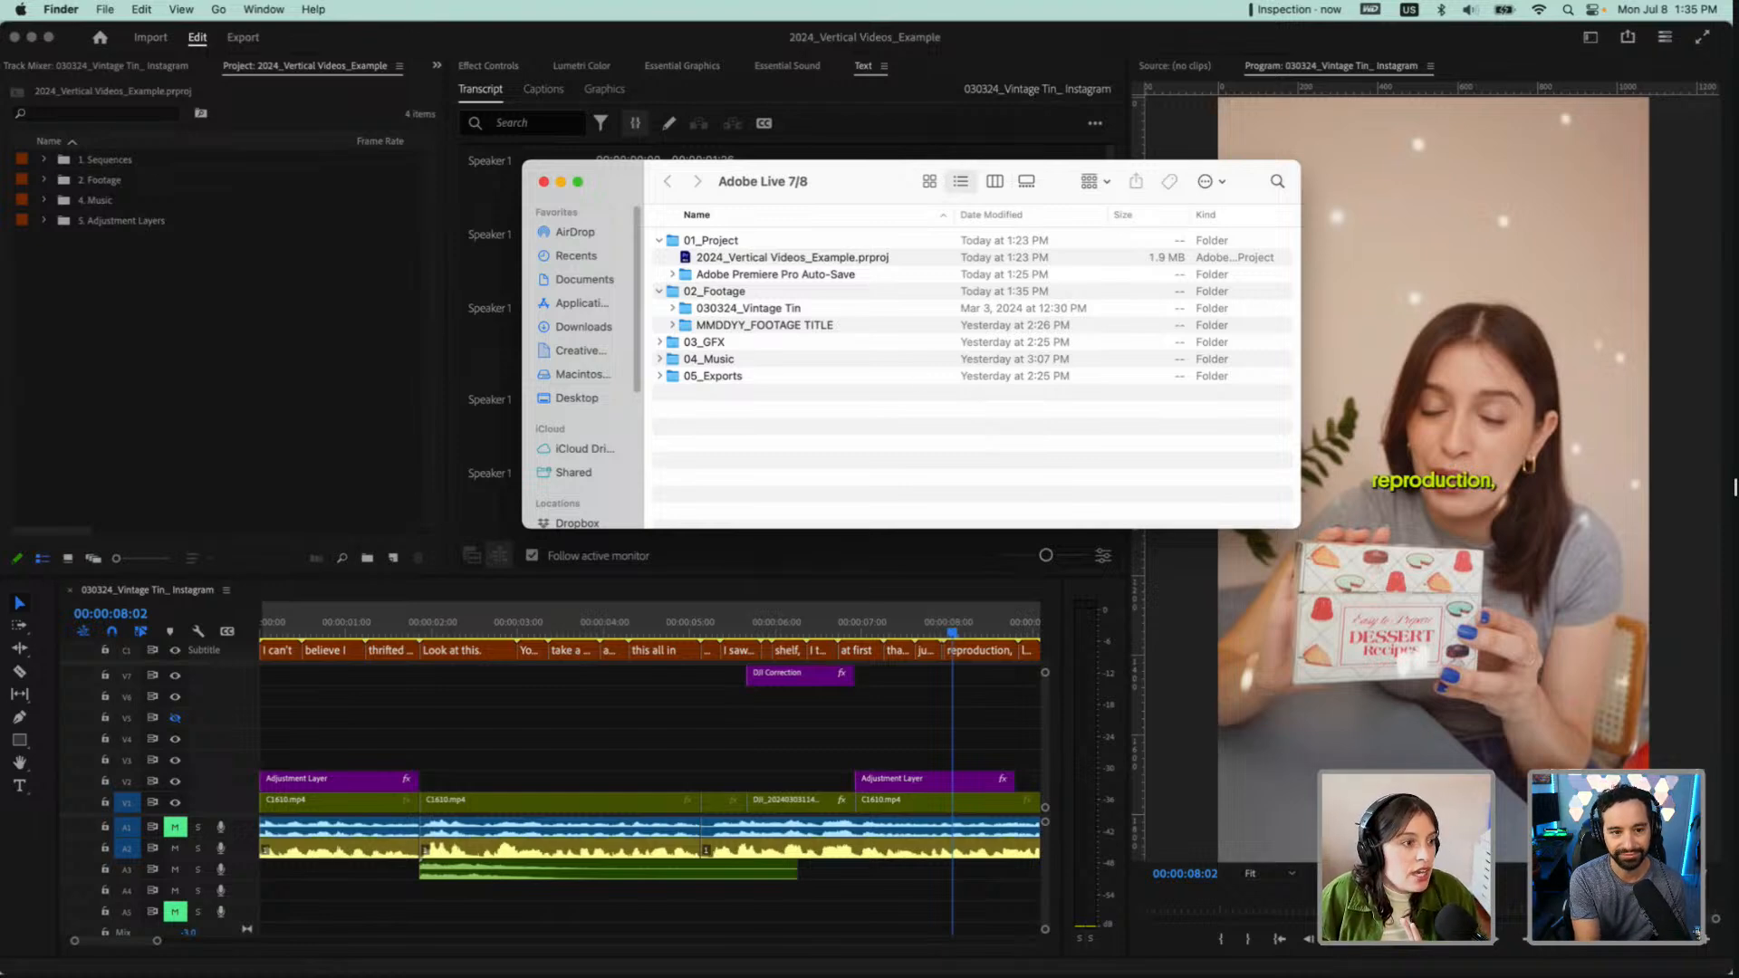
Switch to Premiere Pro, expand the 2. Footage bin and collapse the 030324_Vintage Tin bin inside it
left_click(46, 184)
left_click(45, 181)
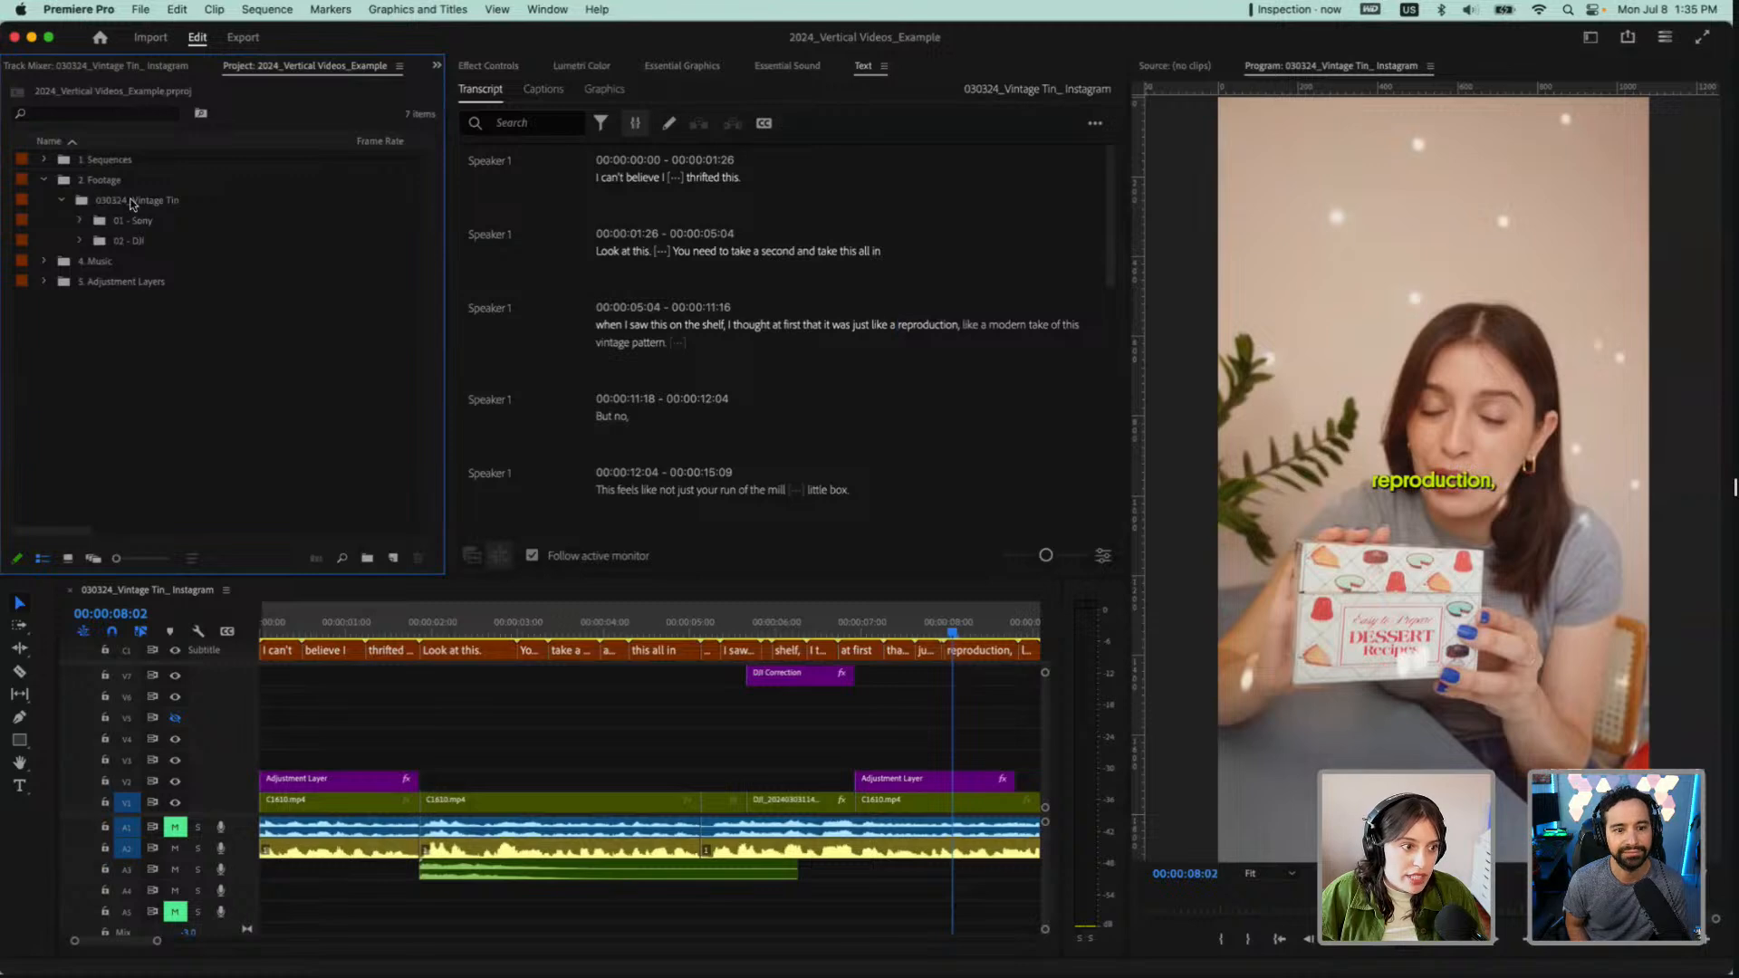
left_click(59, 201)
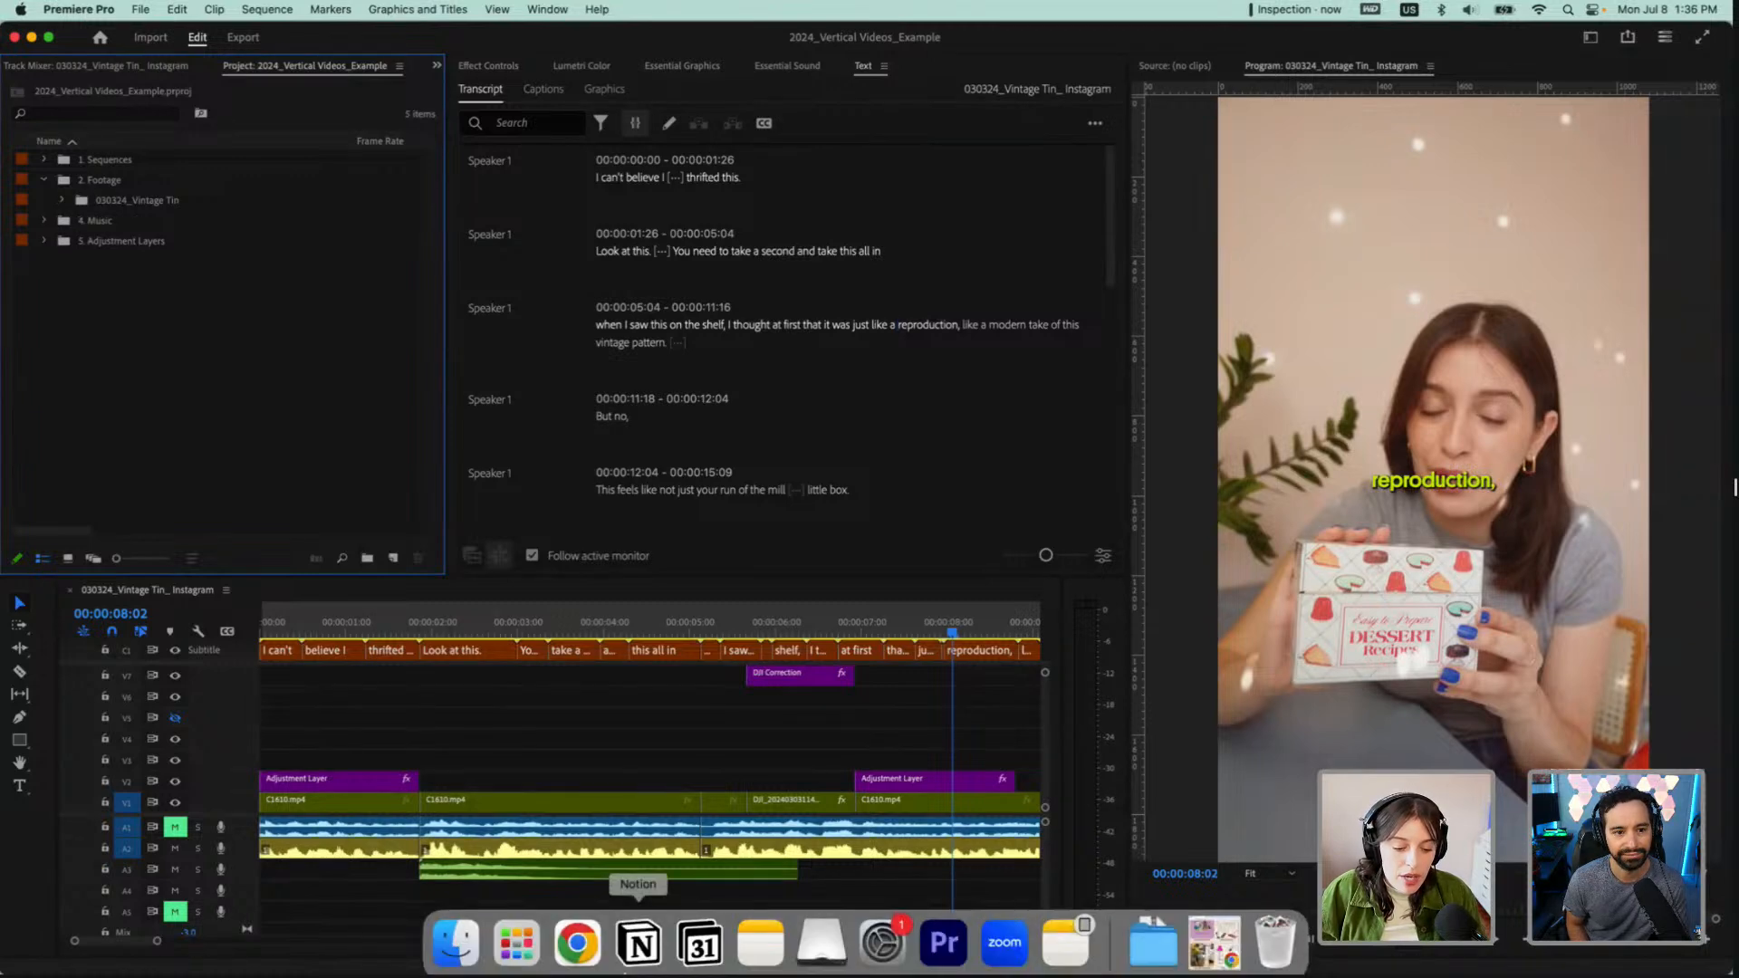
Try to bring the 030324_Vintage Tin folder from Finder into the Premiere Pro project
left_click(455, 932)
left_click_drag(811, 311, 852, 532)
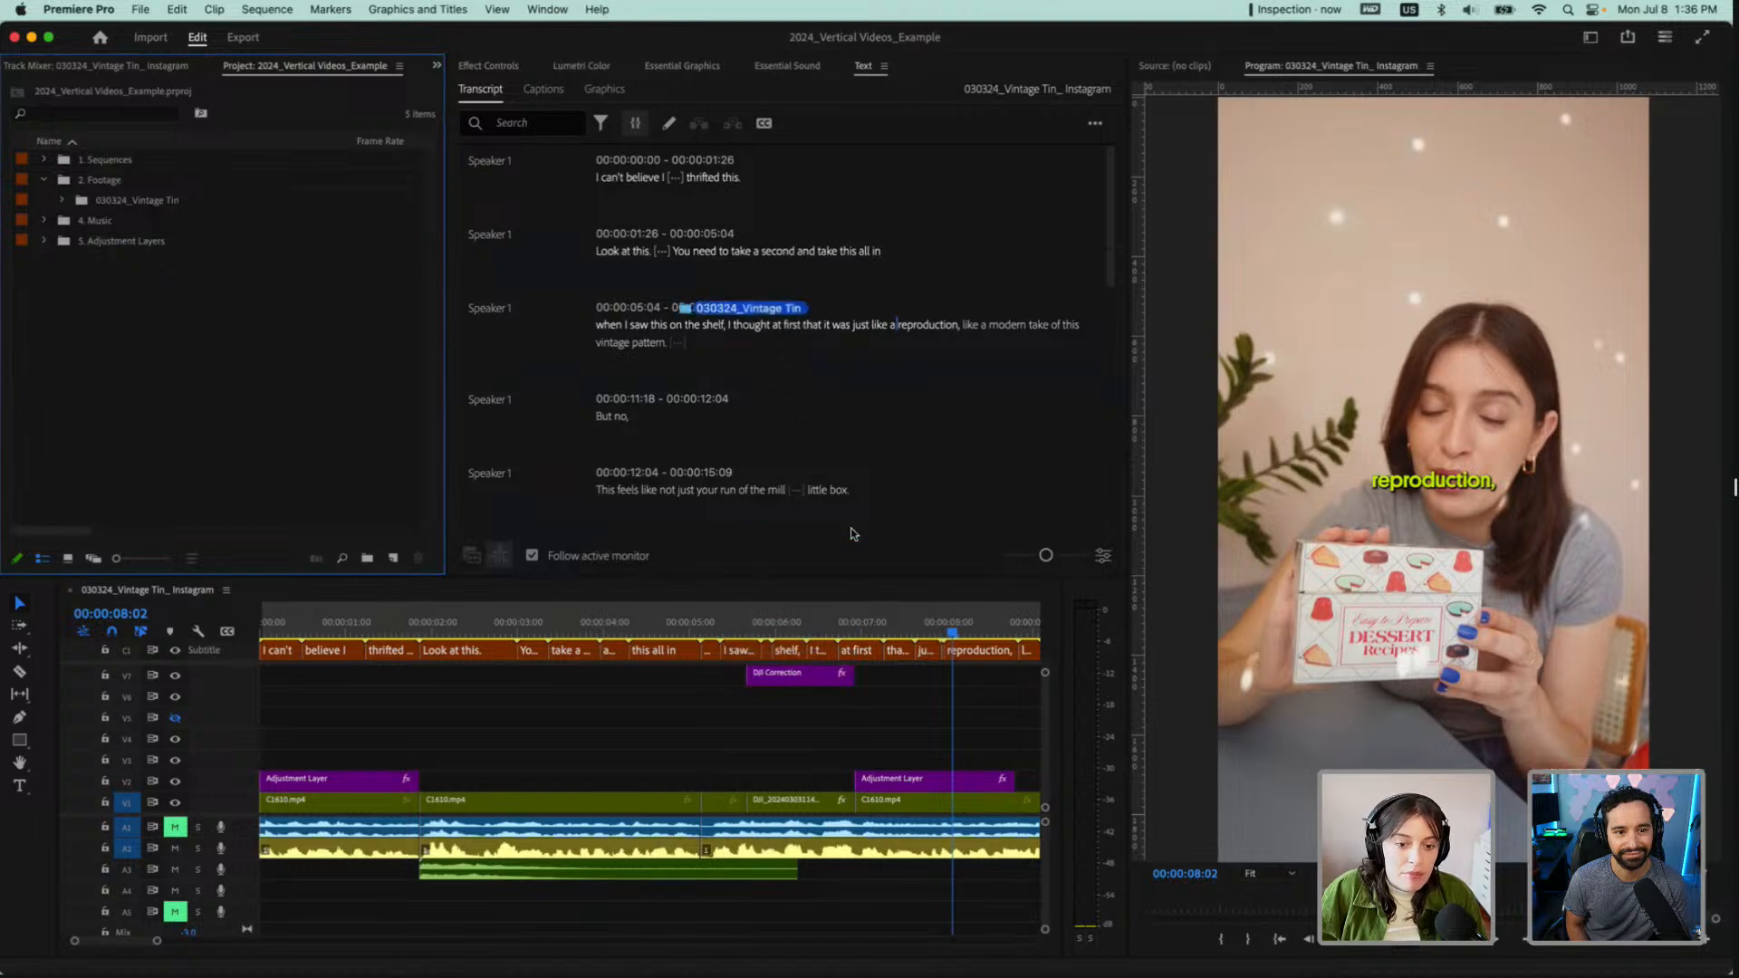
Switch back to Finder and collapse the 02_Footage folder
mouse_move(598, 975)
left_click(453, 938)
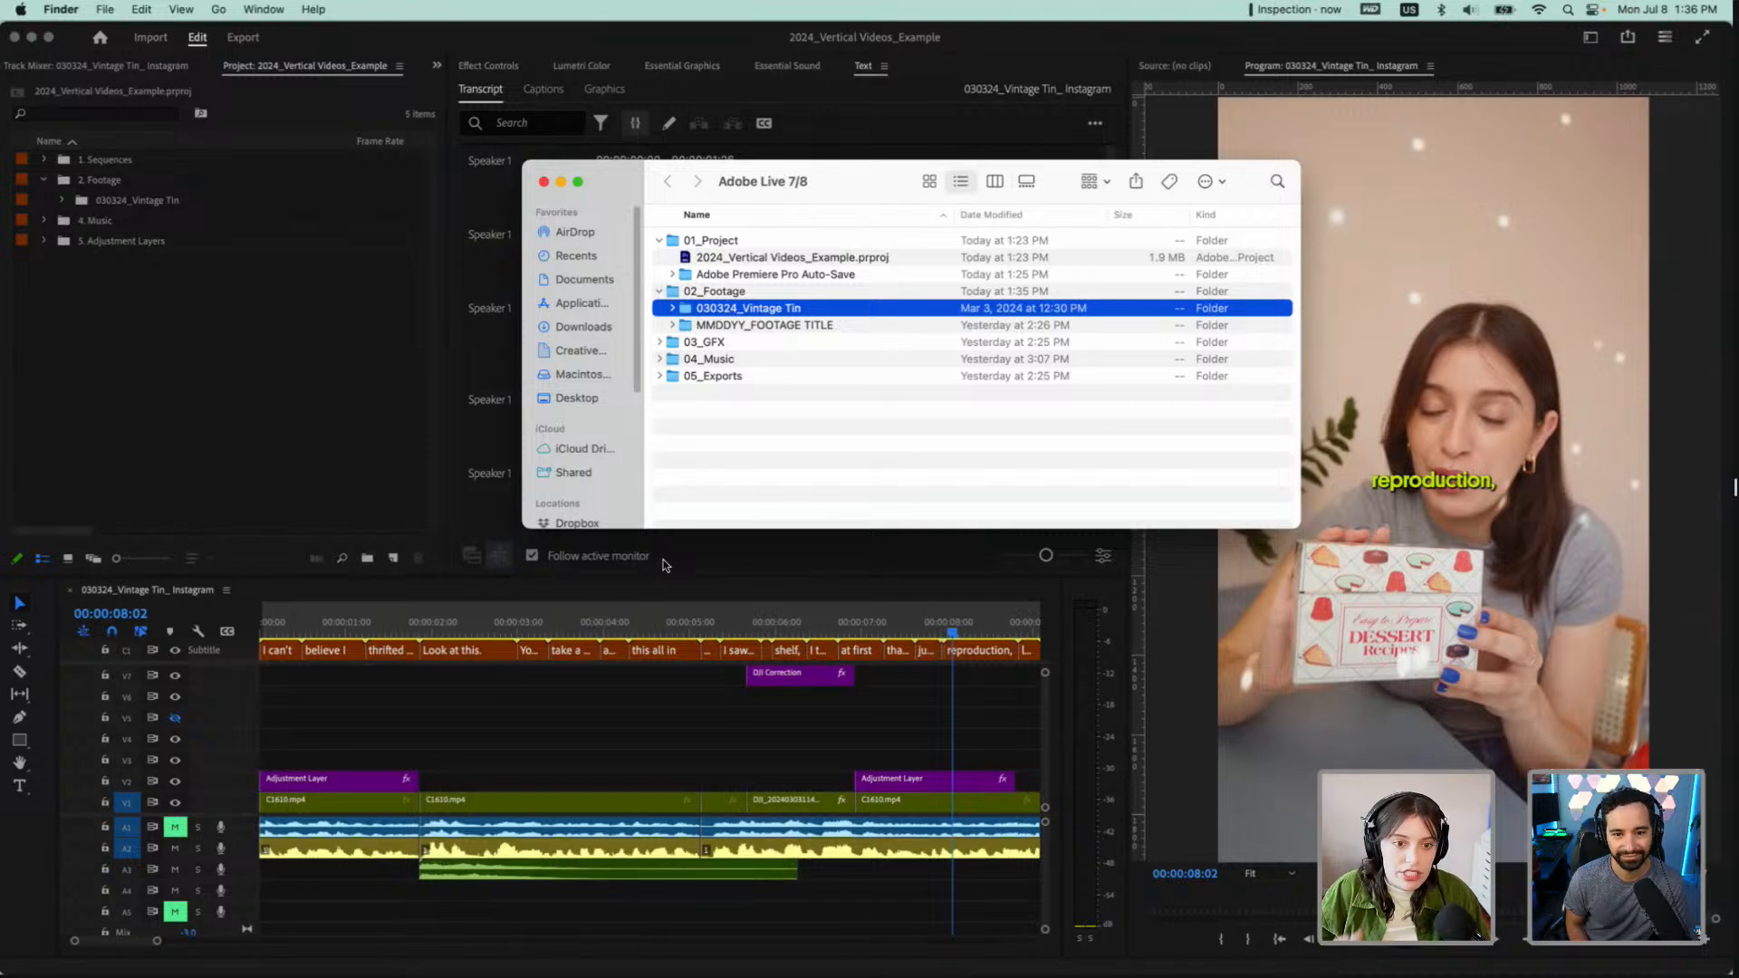
left_click(659, 290)
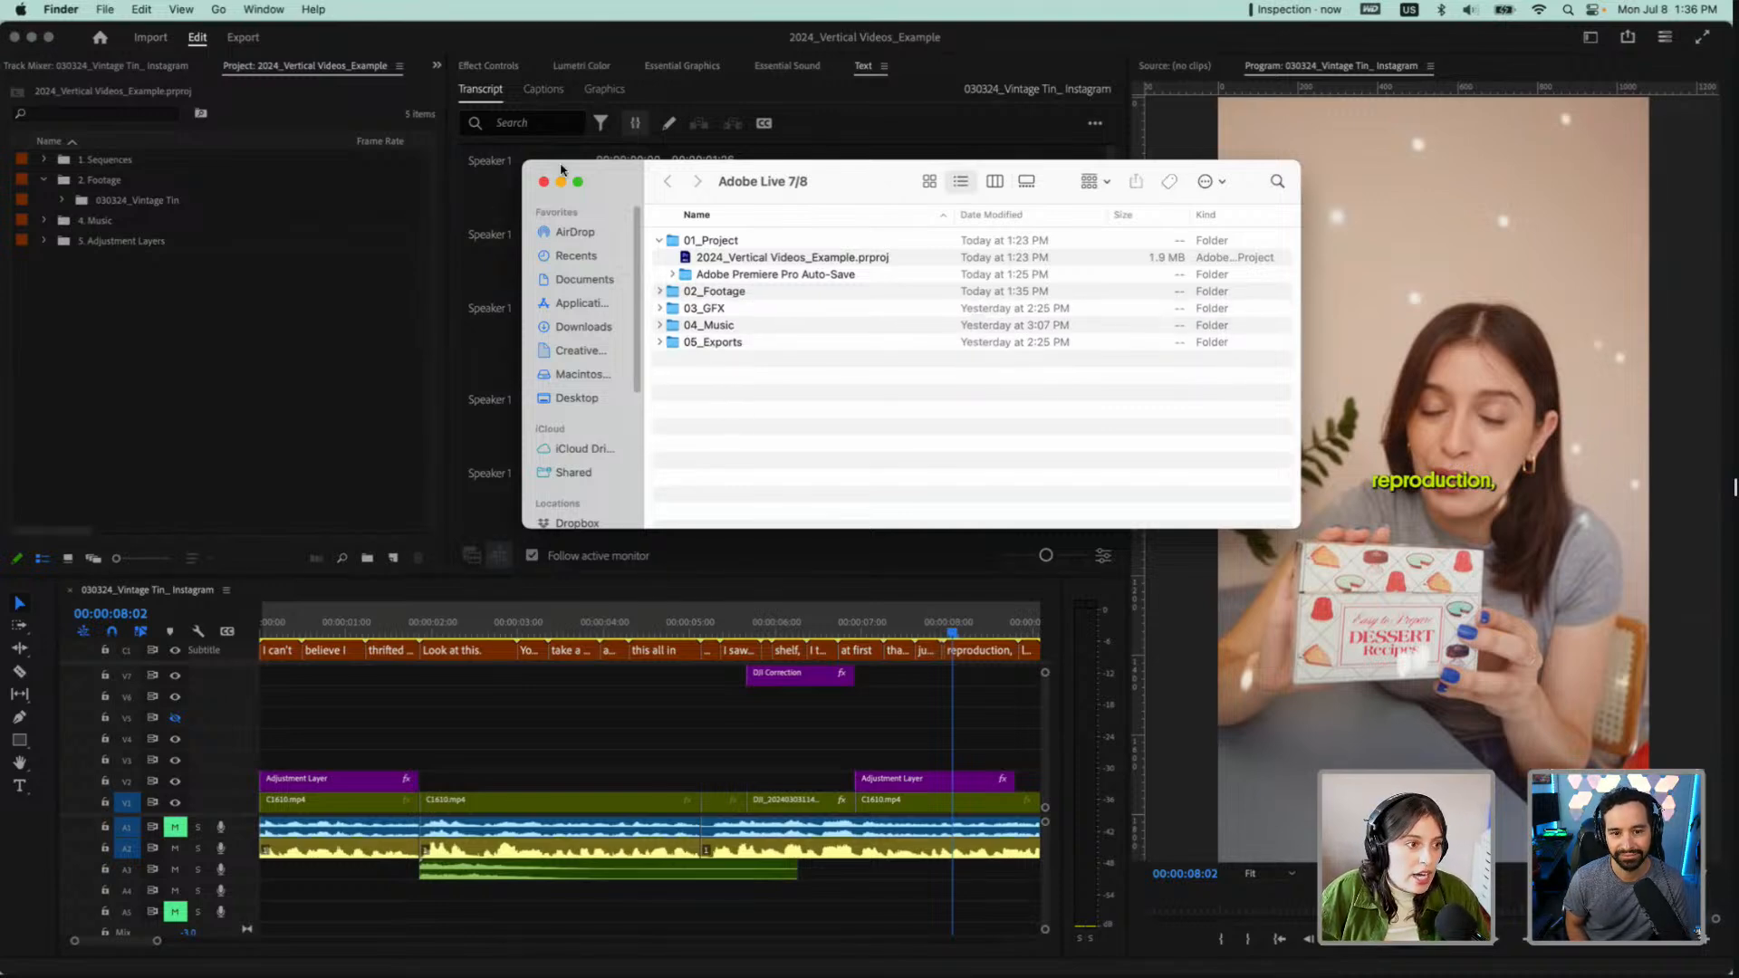
Close the Finder window to return to Premiere Pro and widen the area that lists the project's bins
left_click(543, 182)
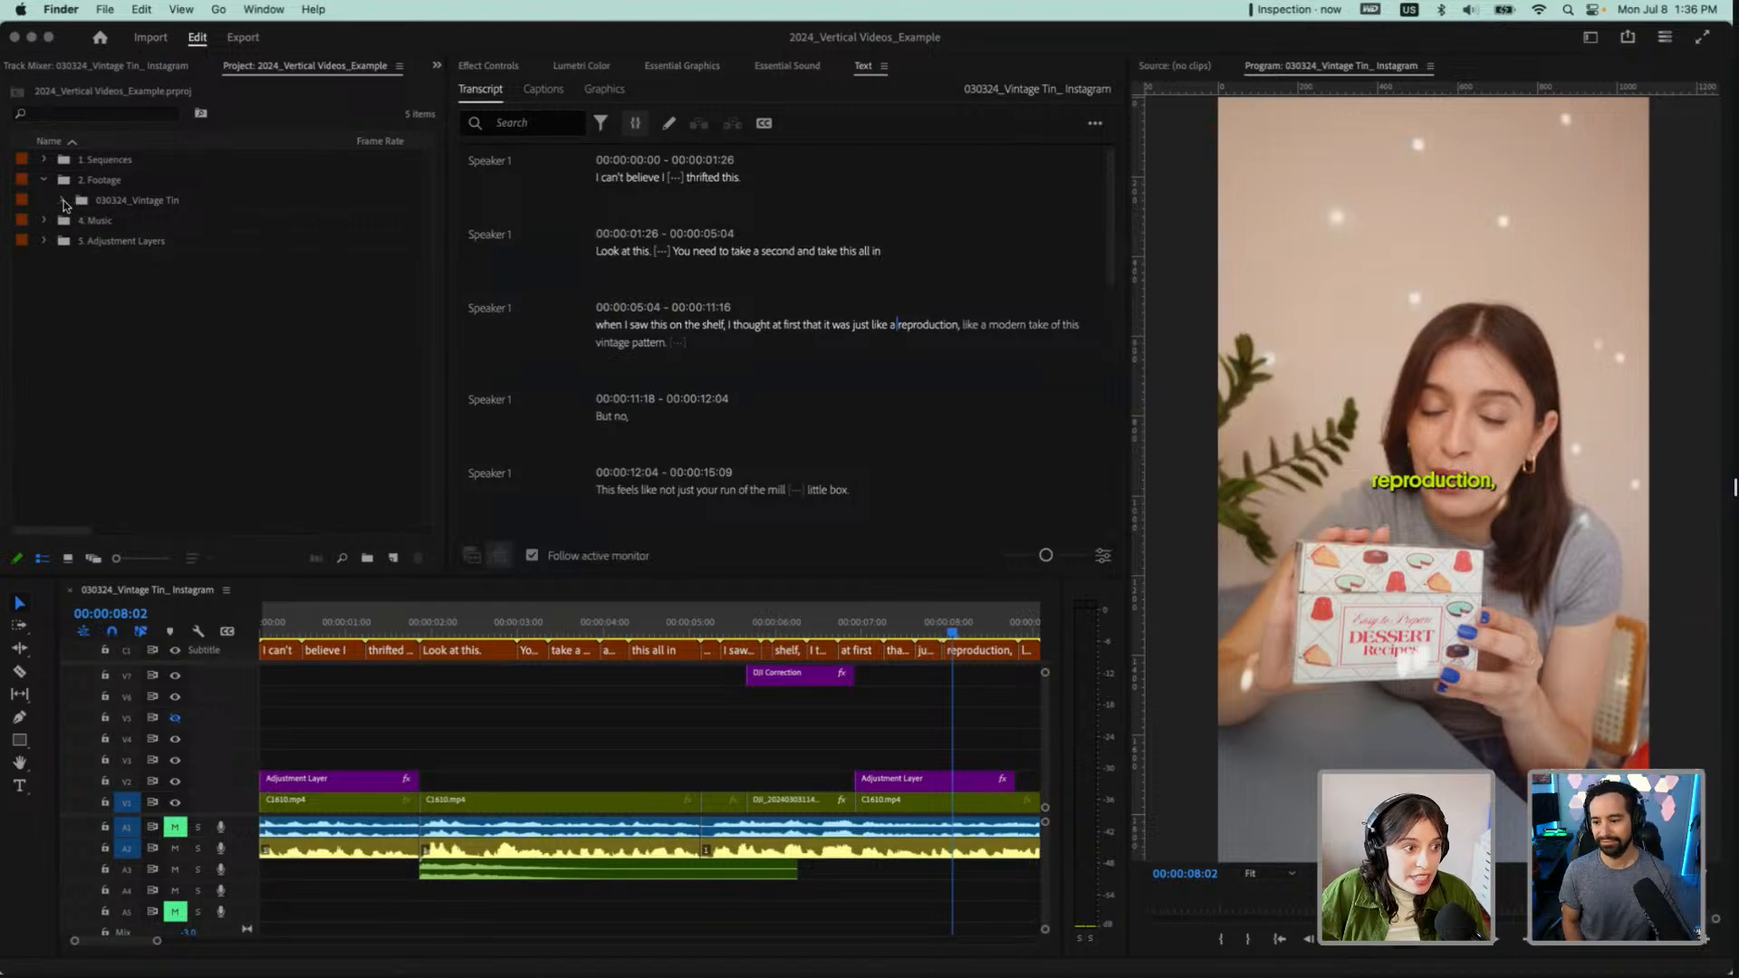
left_click(446, 204)
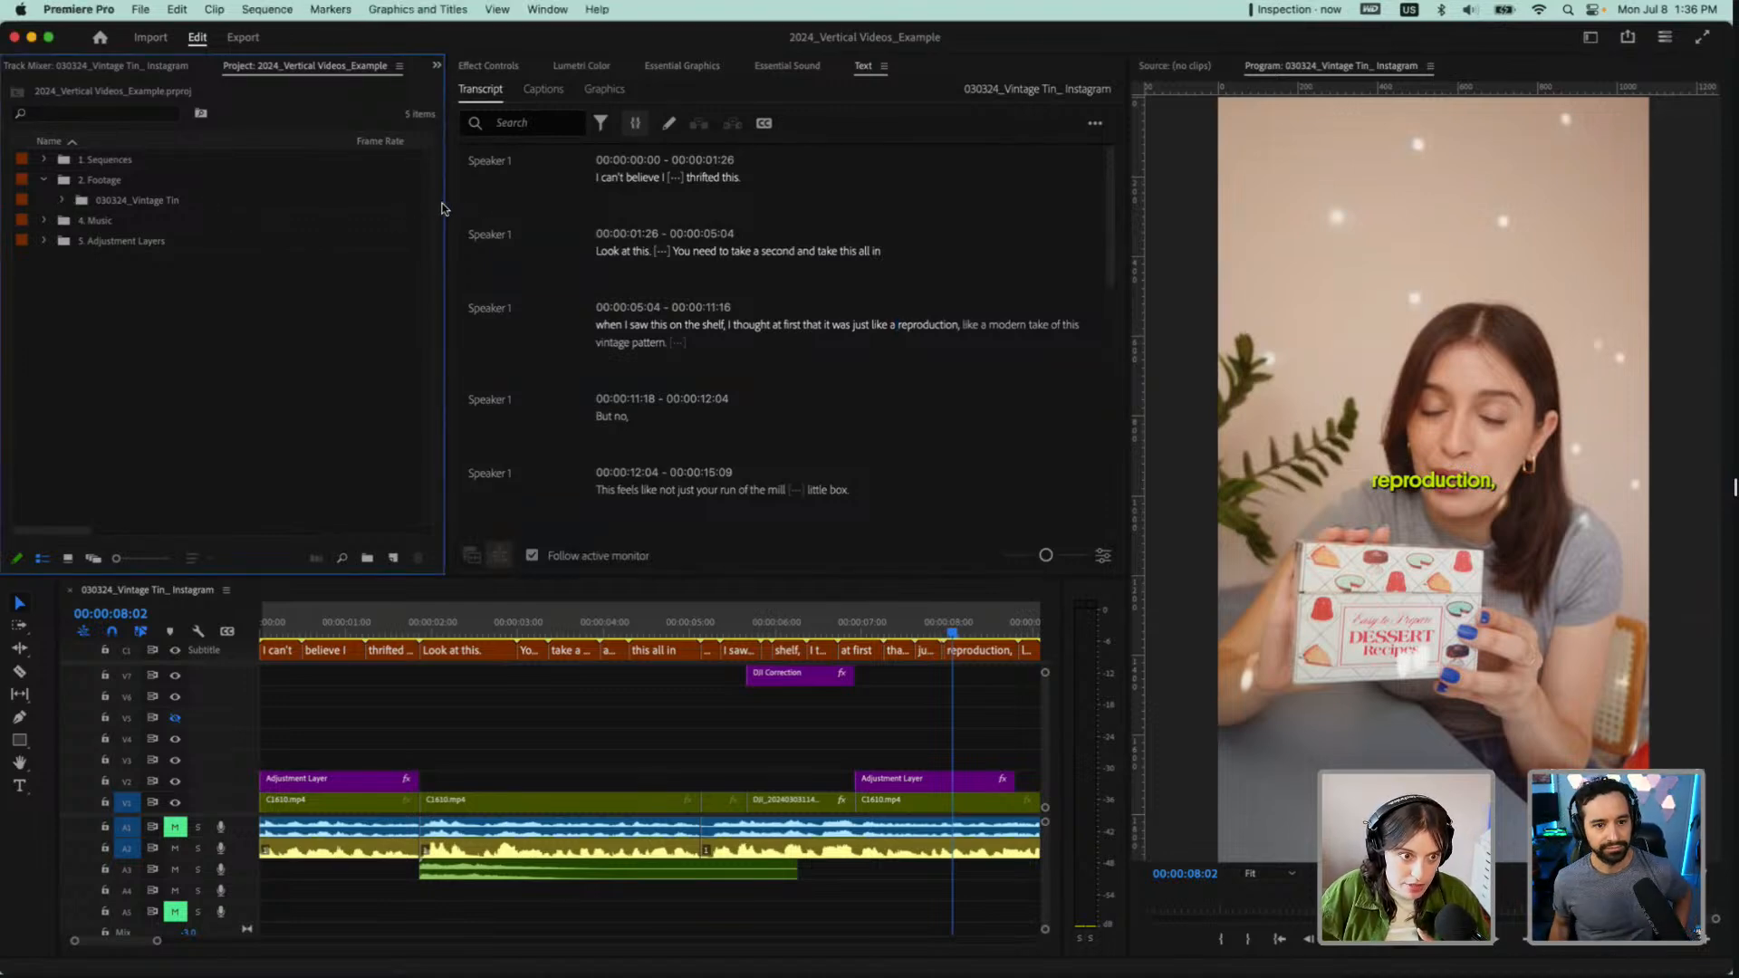
left_click_drag(442, 207, 610, 209)
Expand the 030324_Vintage Tin bin and its 01 - Sony bin, and preview the clip C1612.MP4 in the source monitor
left_click(63, 198)
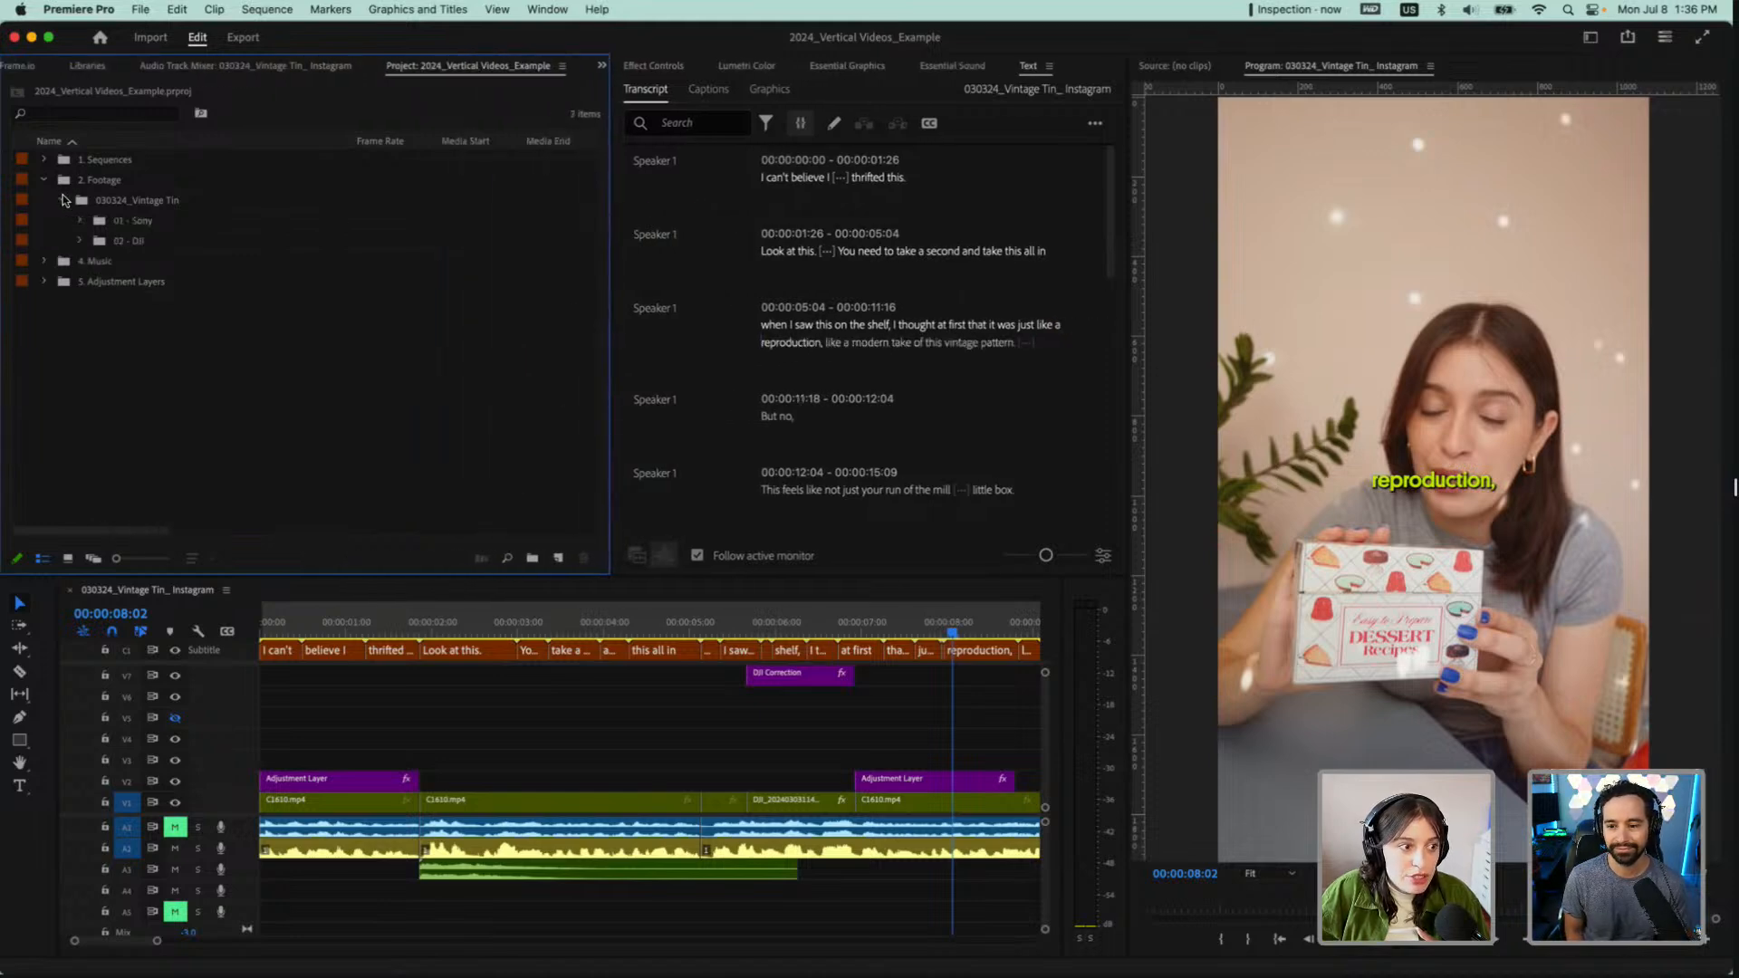
left_click(138, 221)
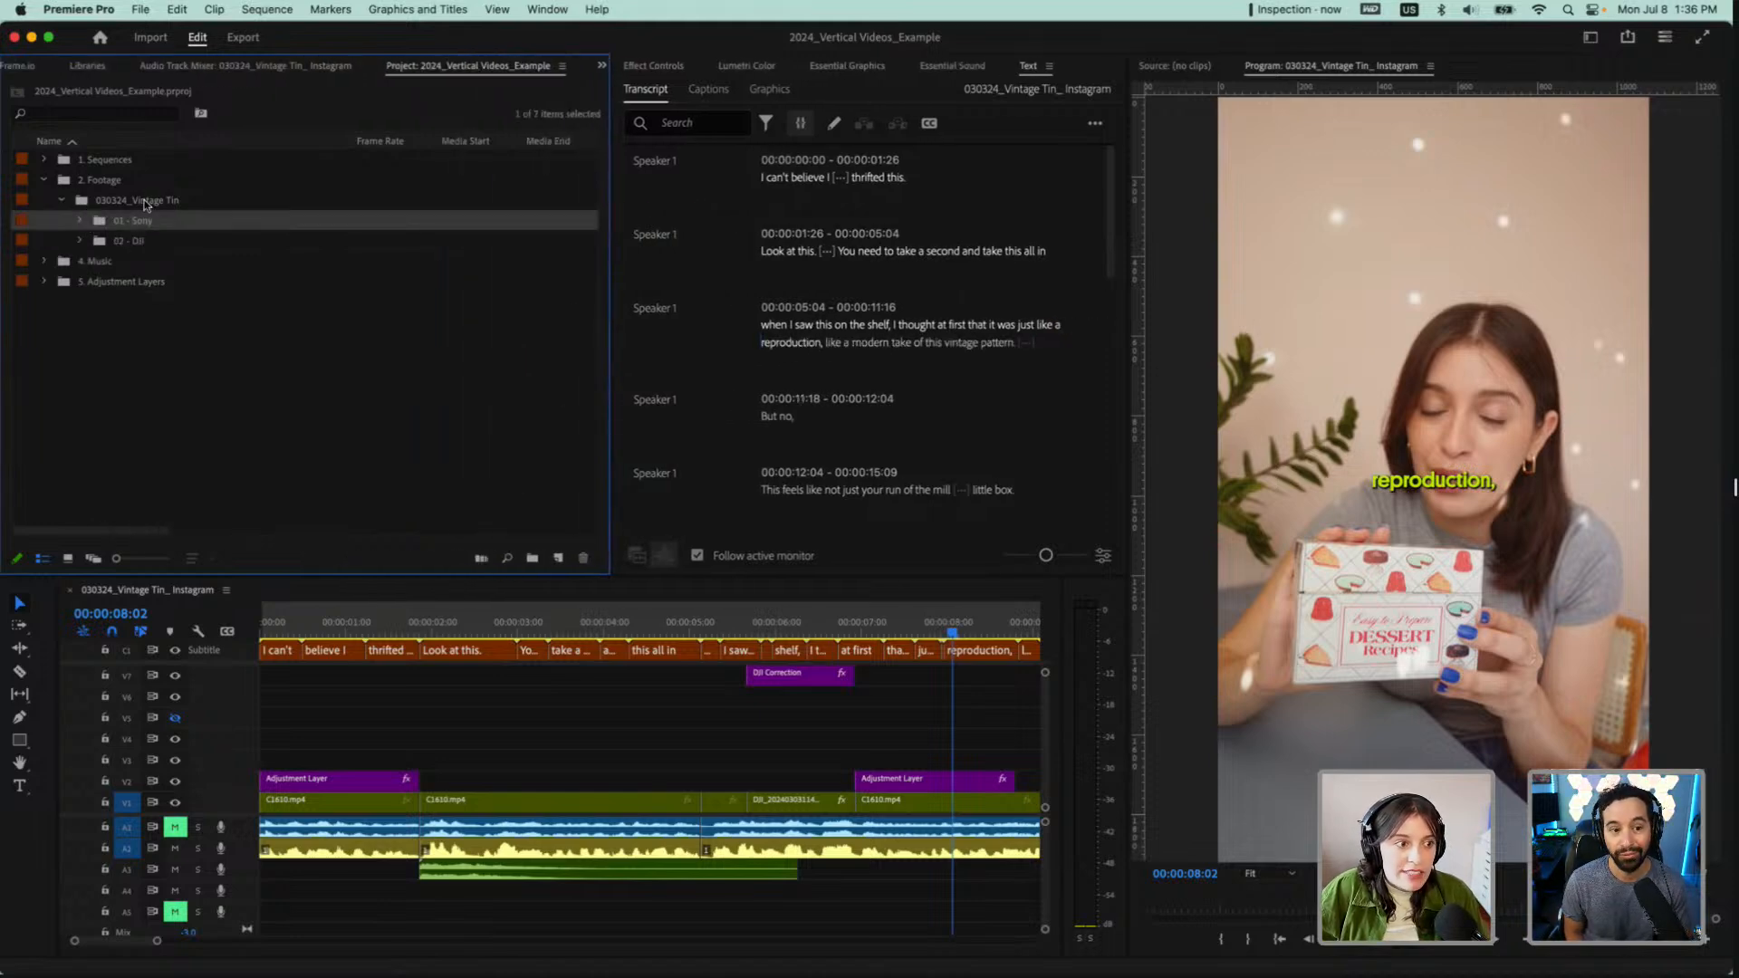
left_click(80, 222)
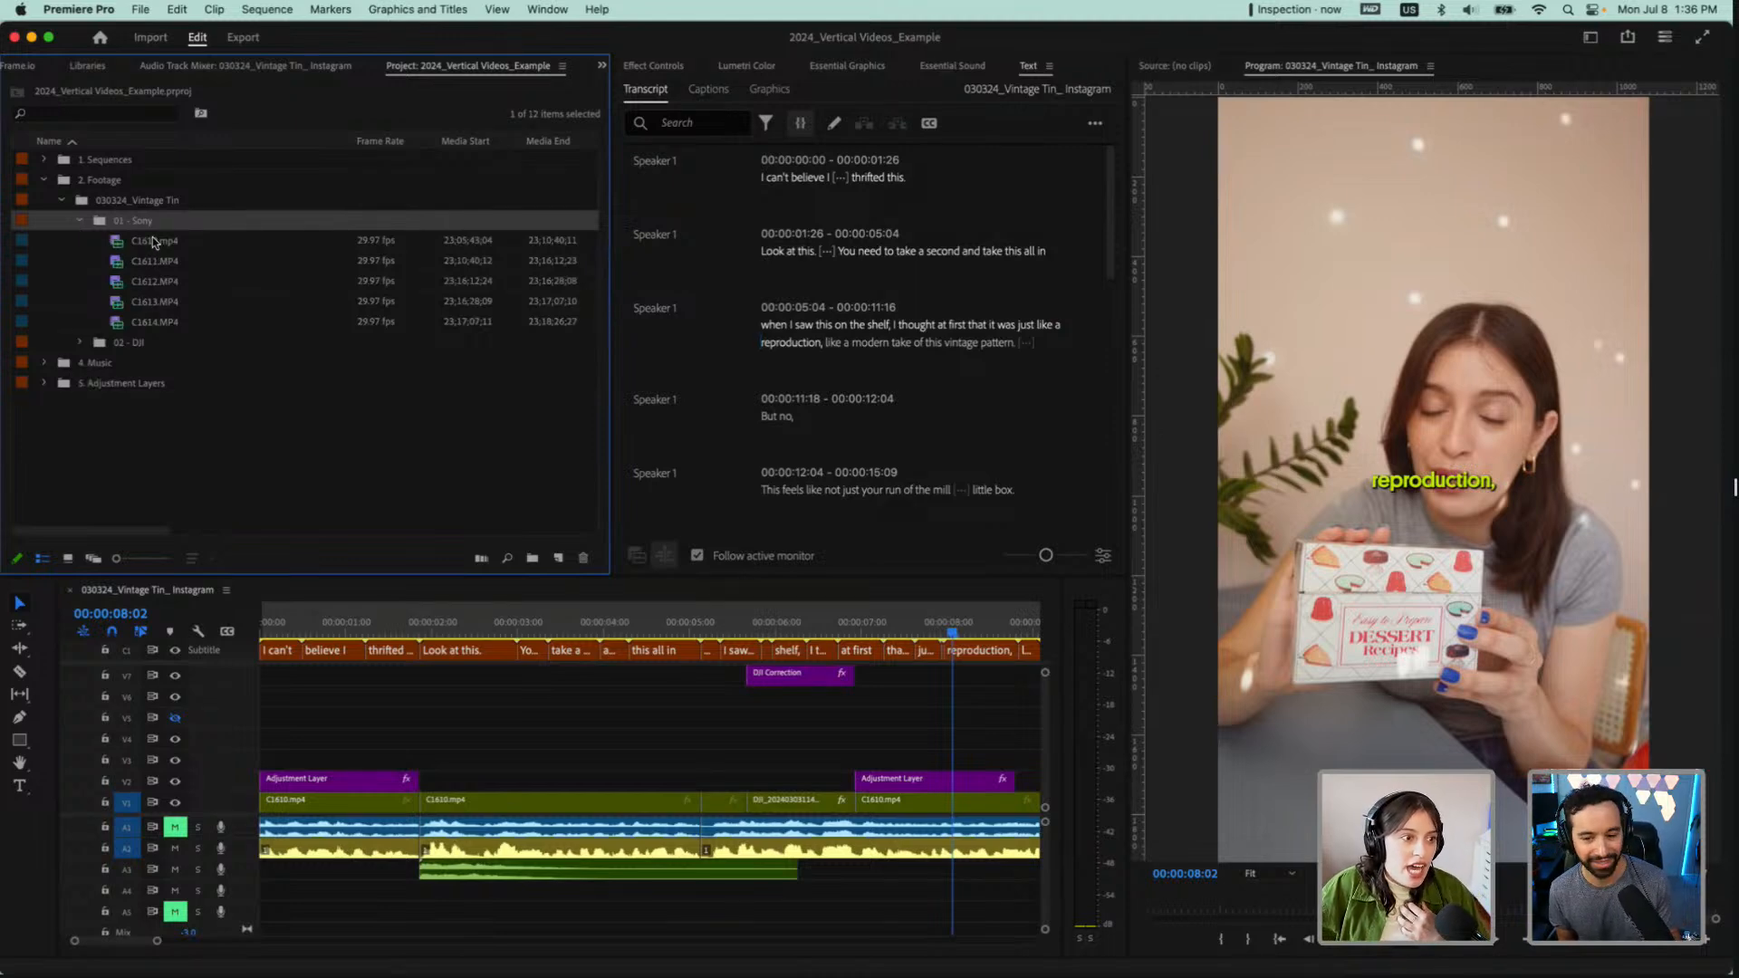
left_click(136, 263)
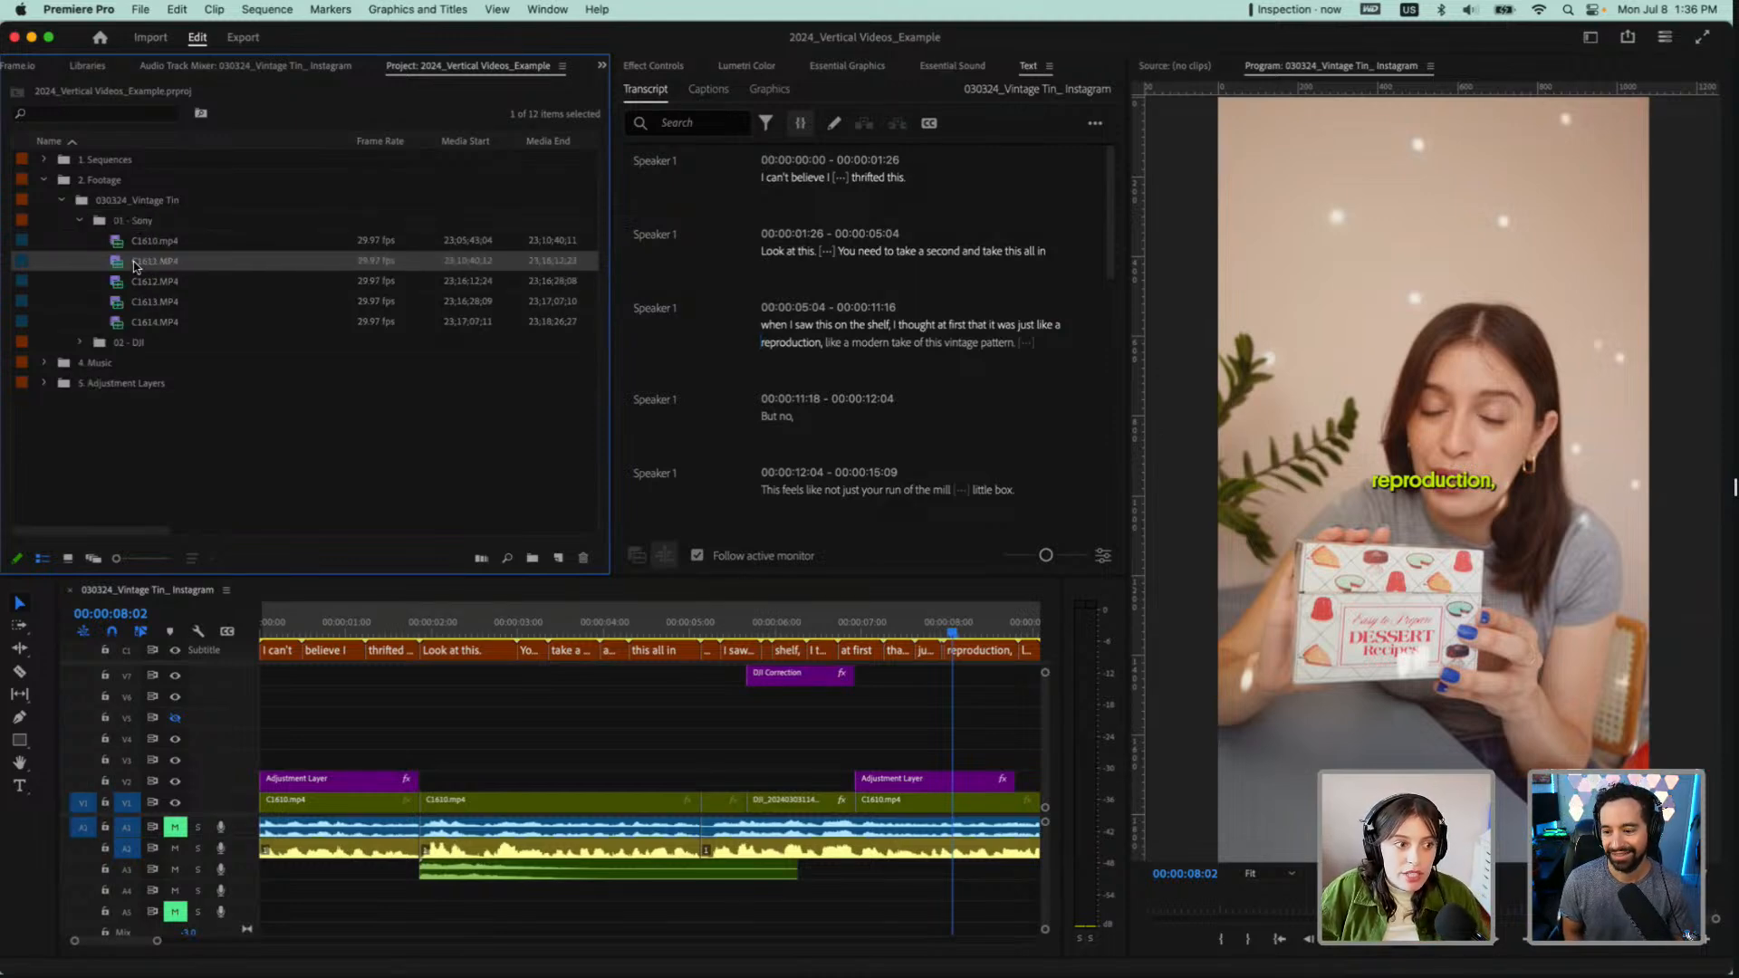
left_click(137, 266)
left_click(119, 263)
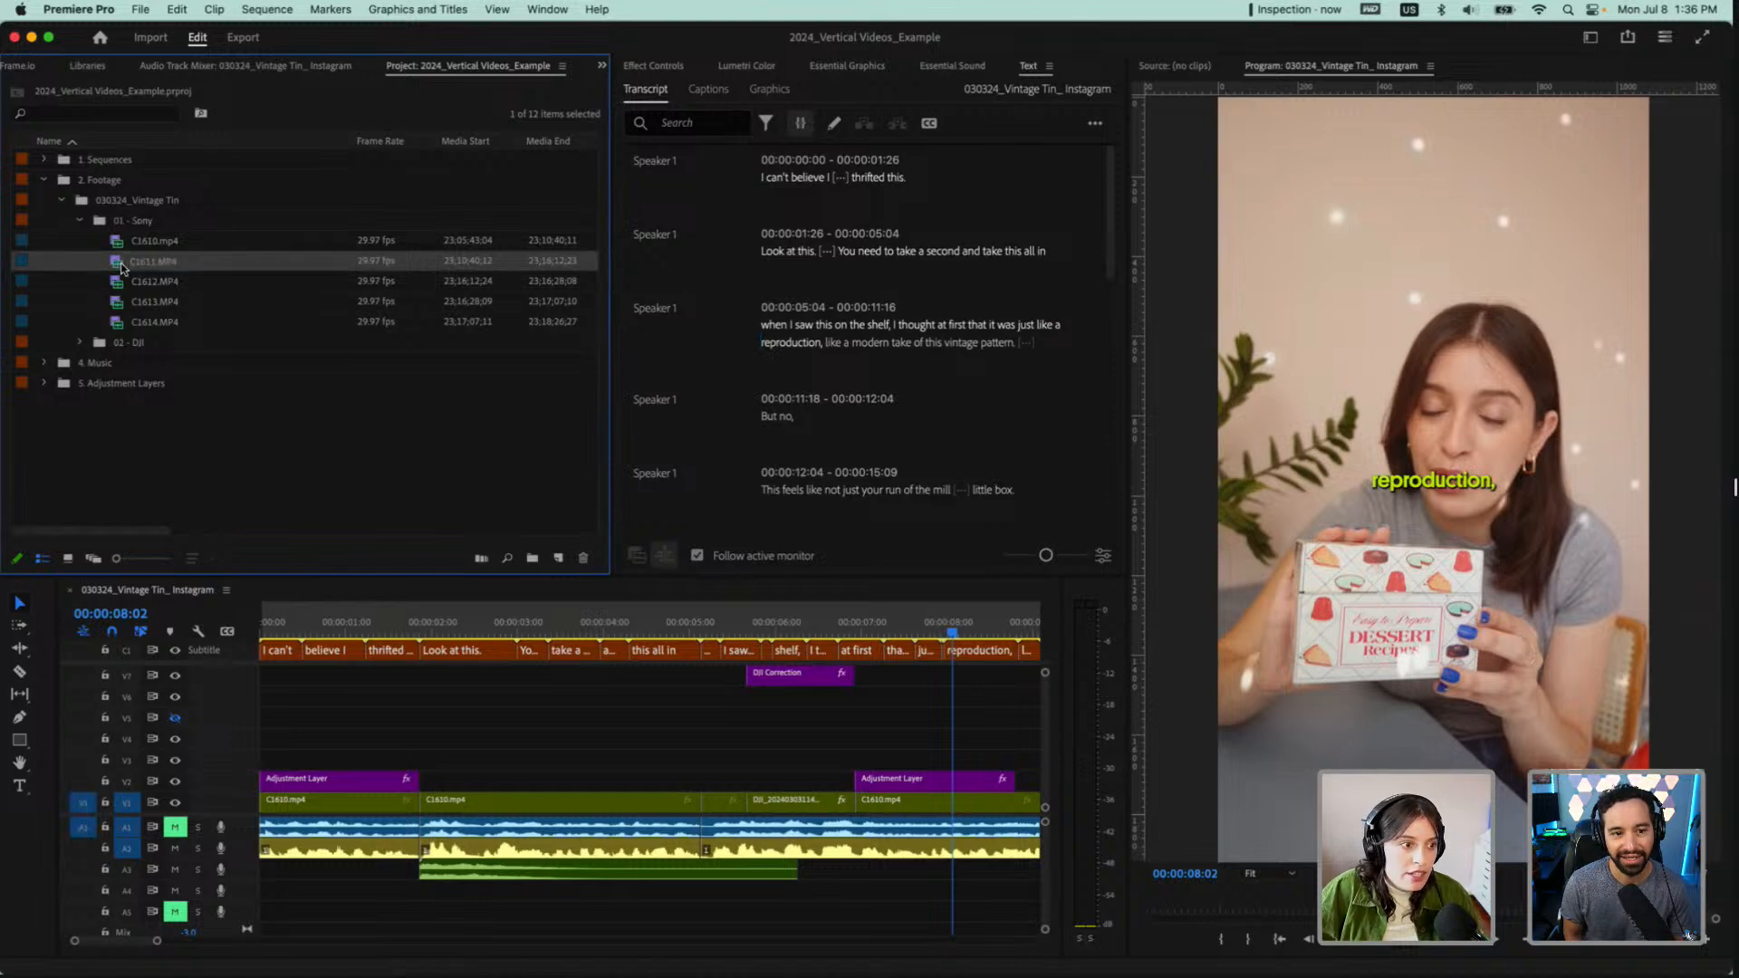
double_click(115, 283)
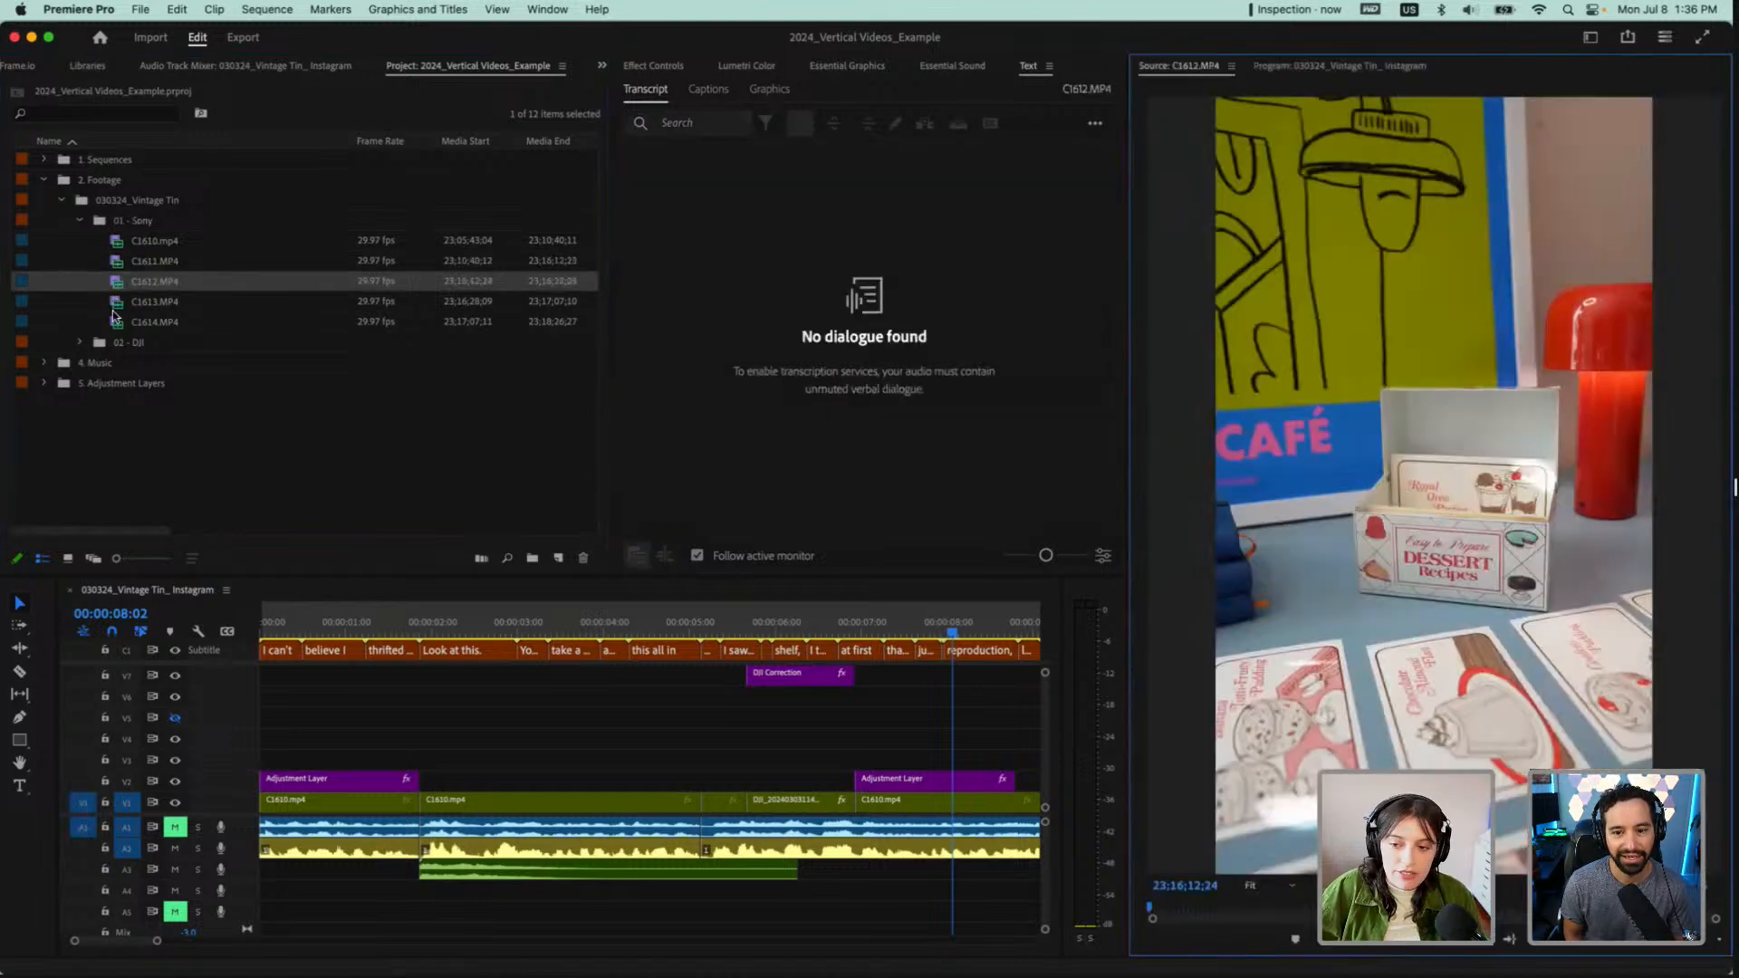
left_click(80, 342)
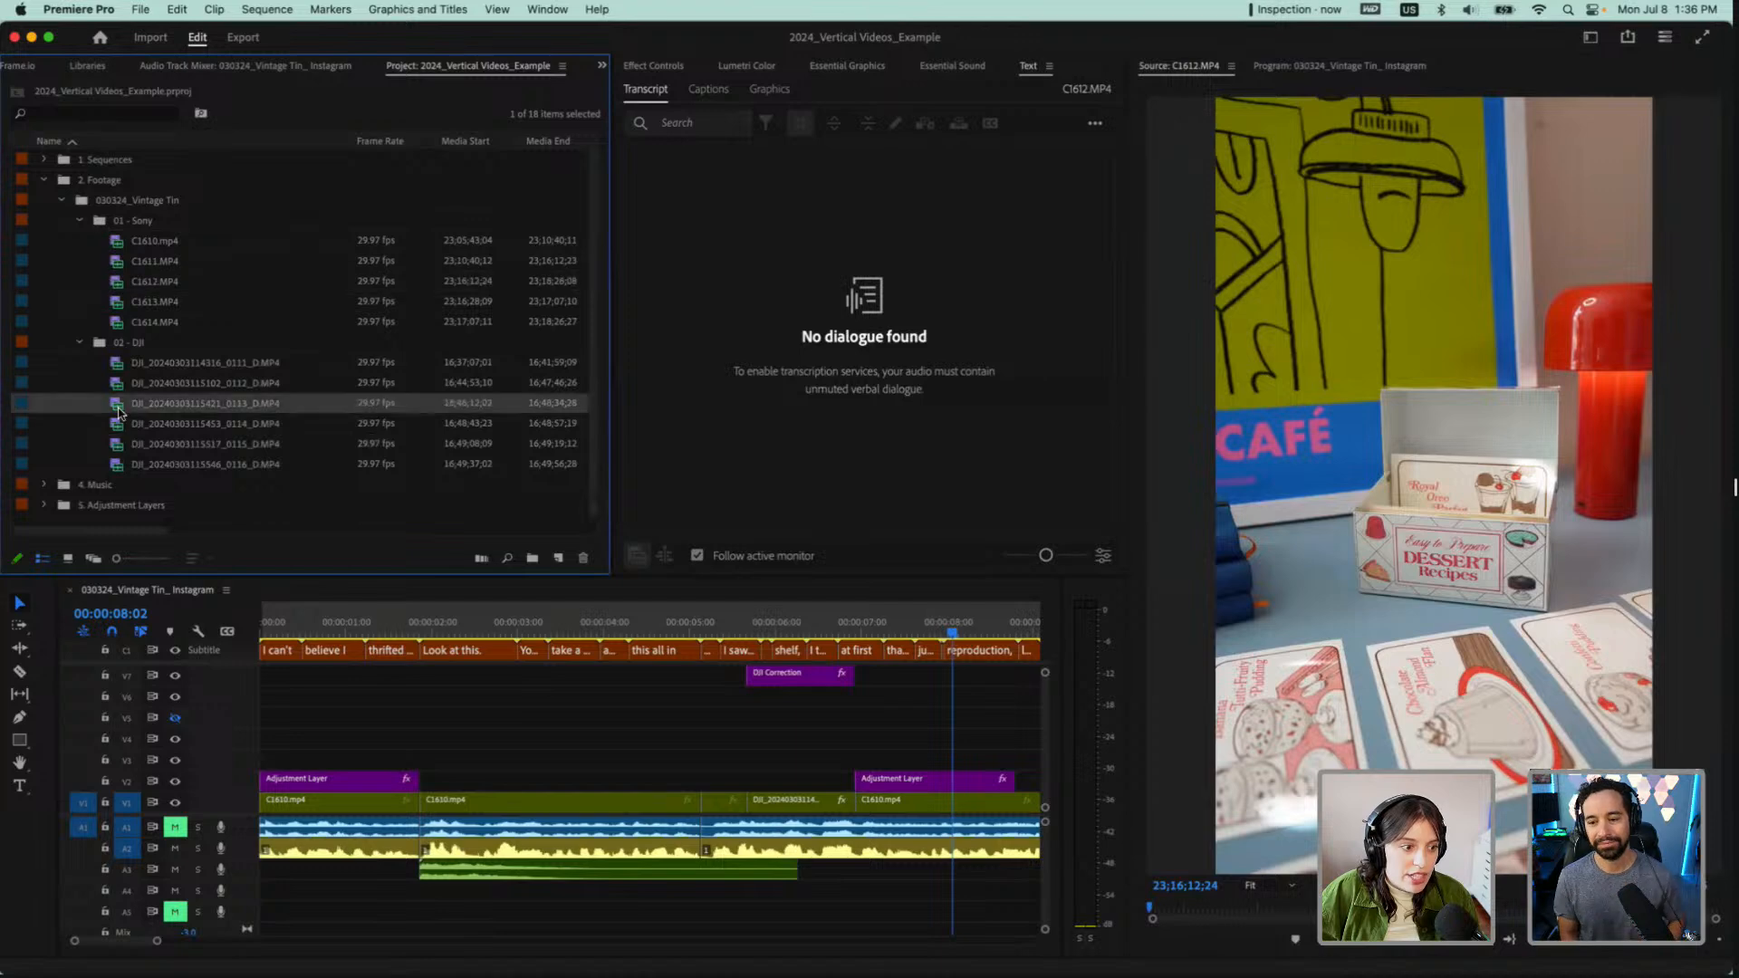
double_click(119, 405)
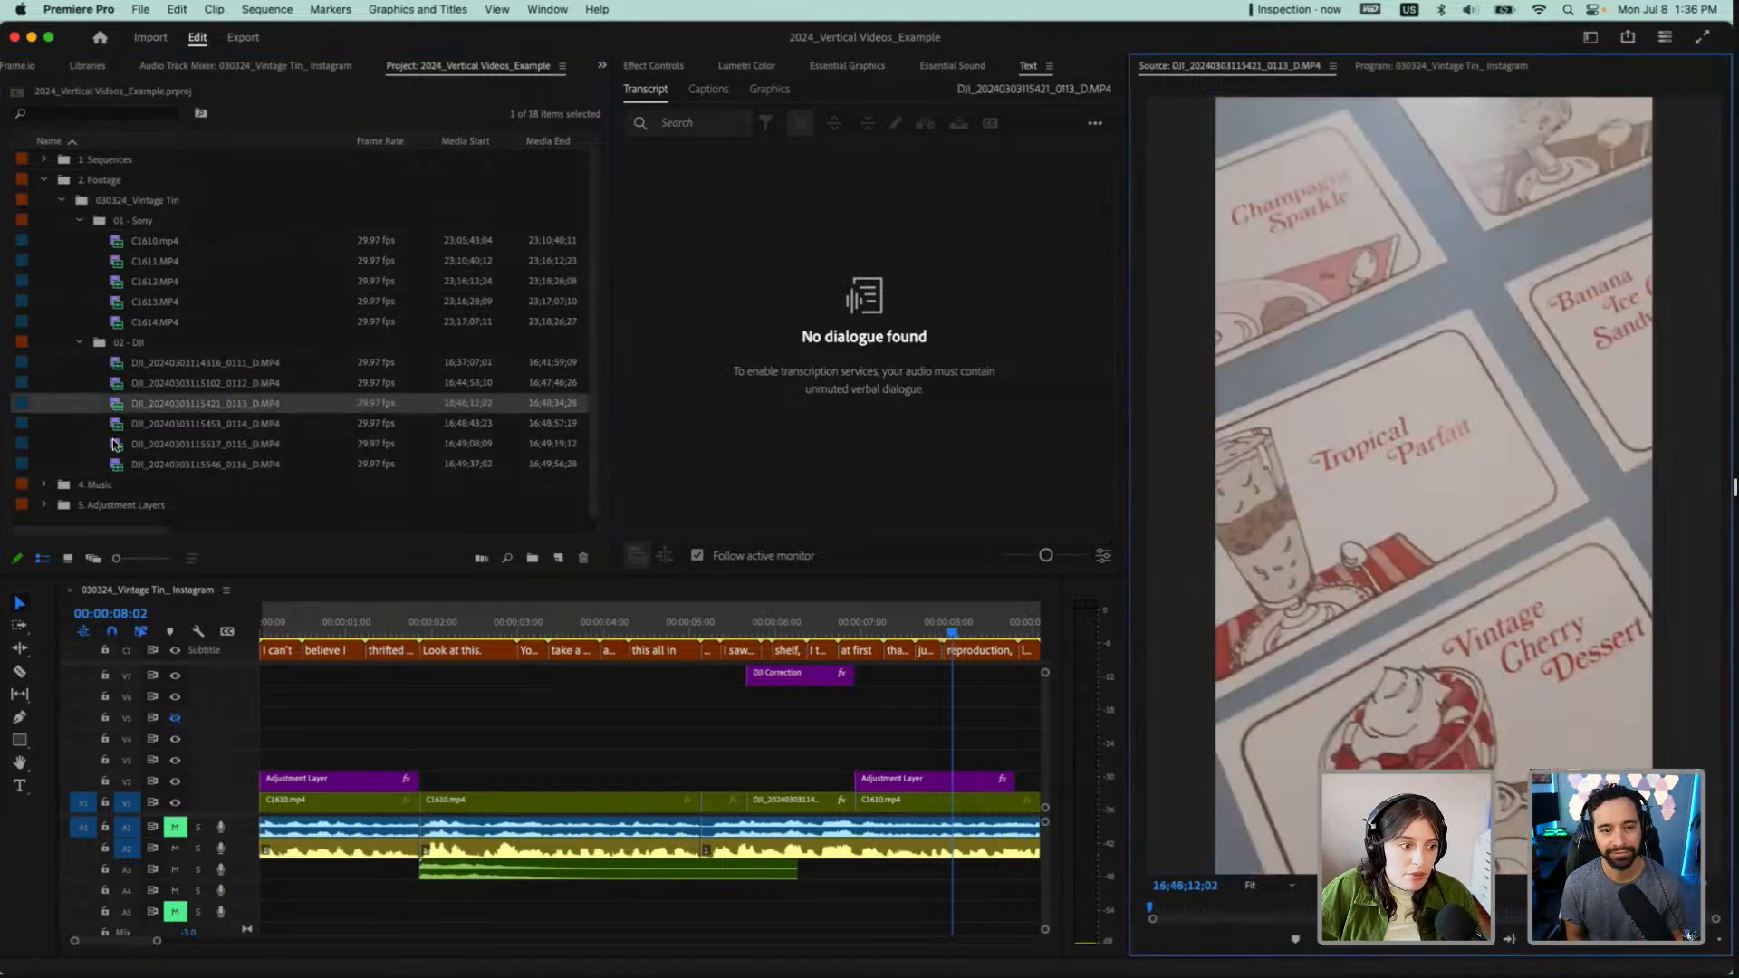
double_click(116, 436)
double_click(121, 365)
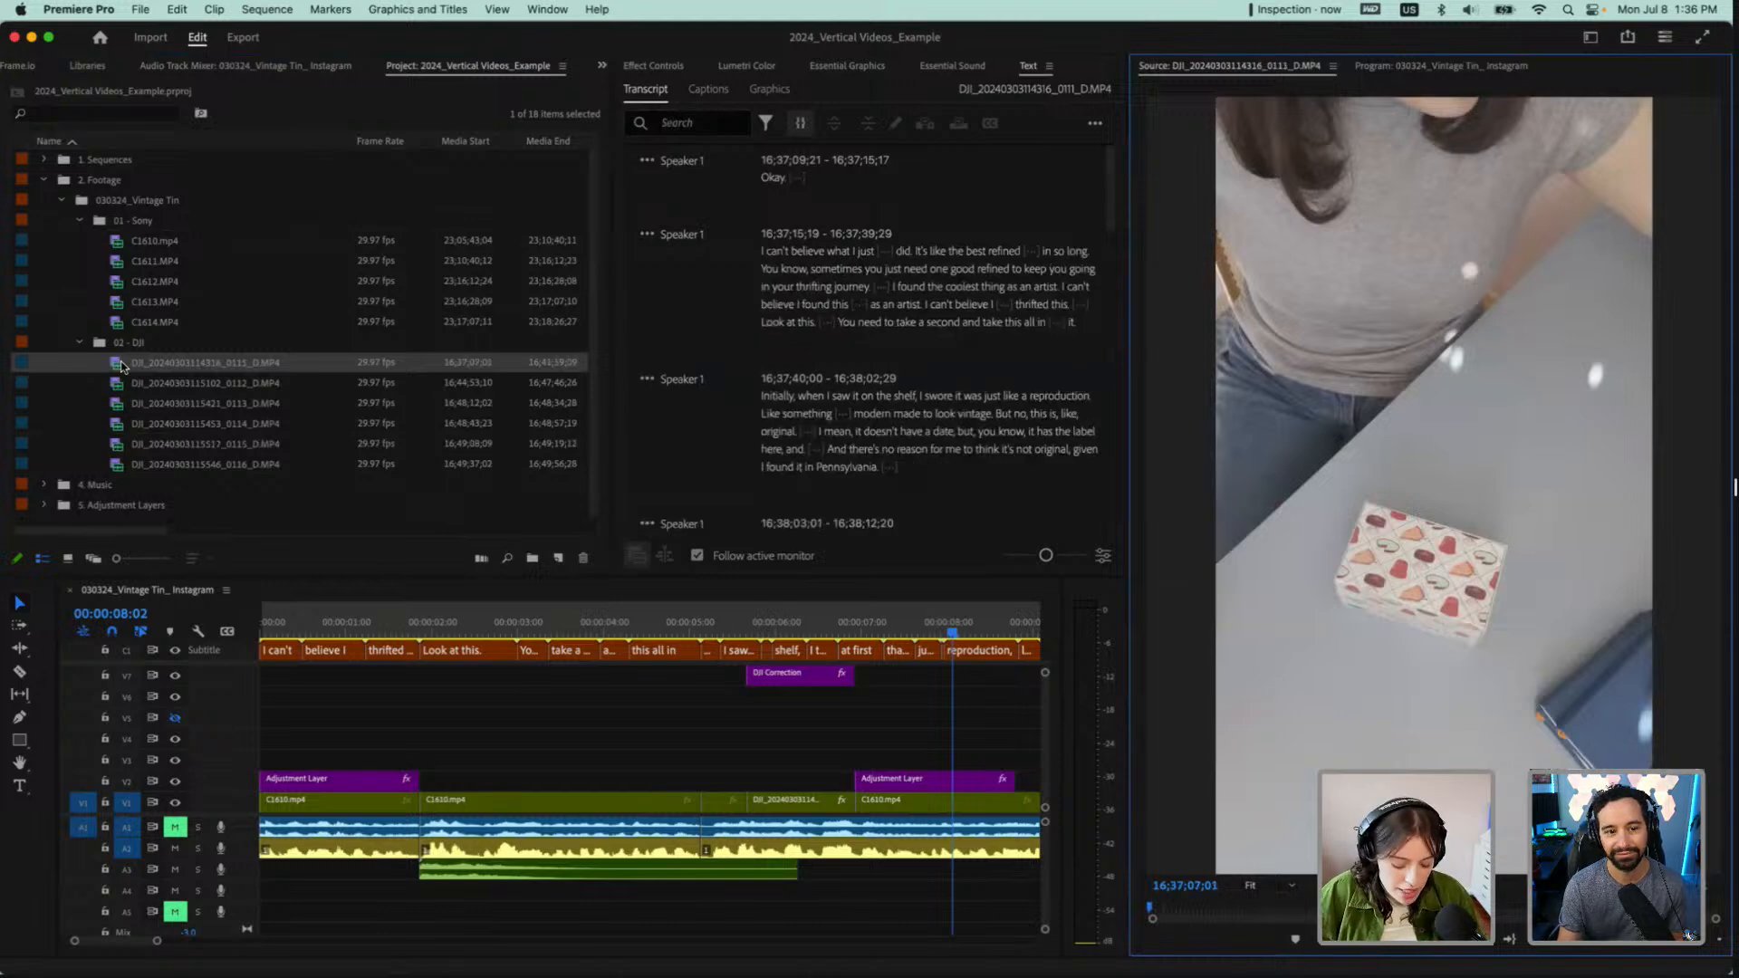
Collapse the 01 - Sony and 02 - DJI bins and select the parent bin and each camera bin in turn
left_click(83, 214)
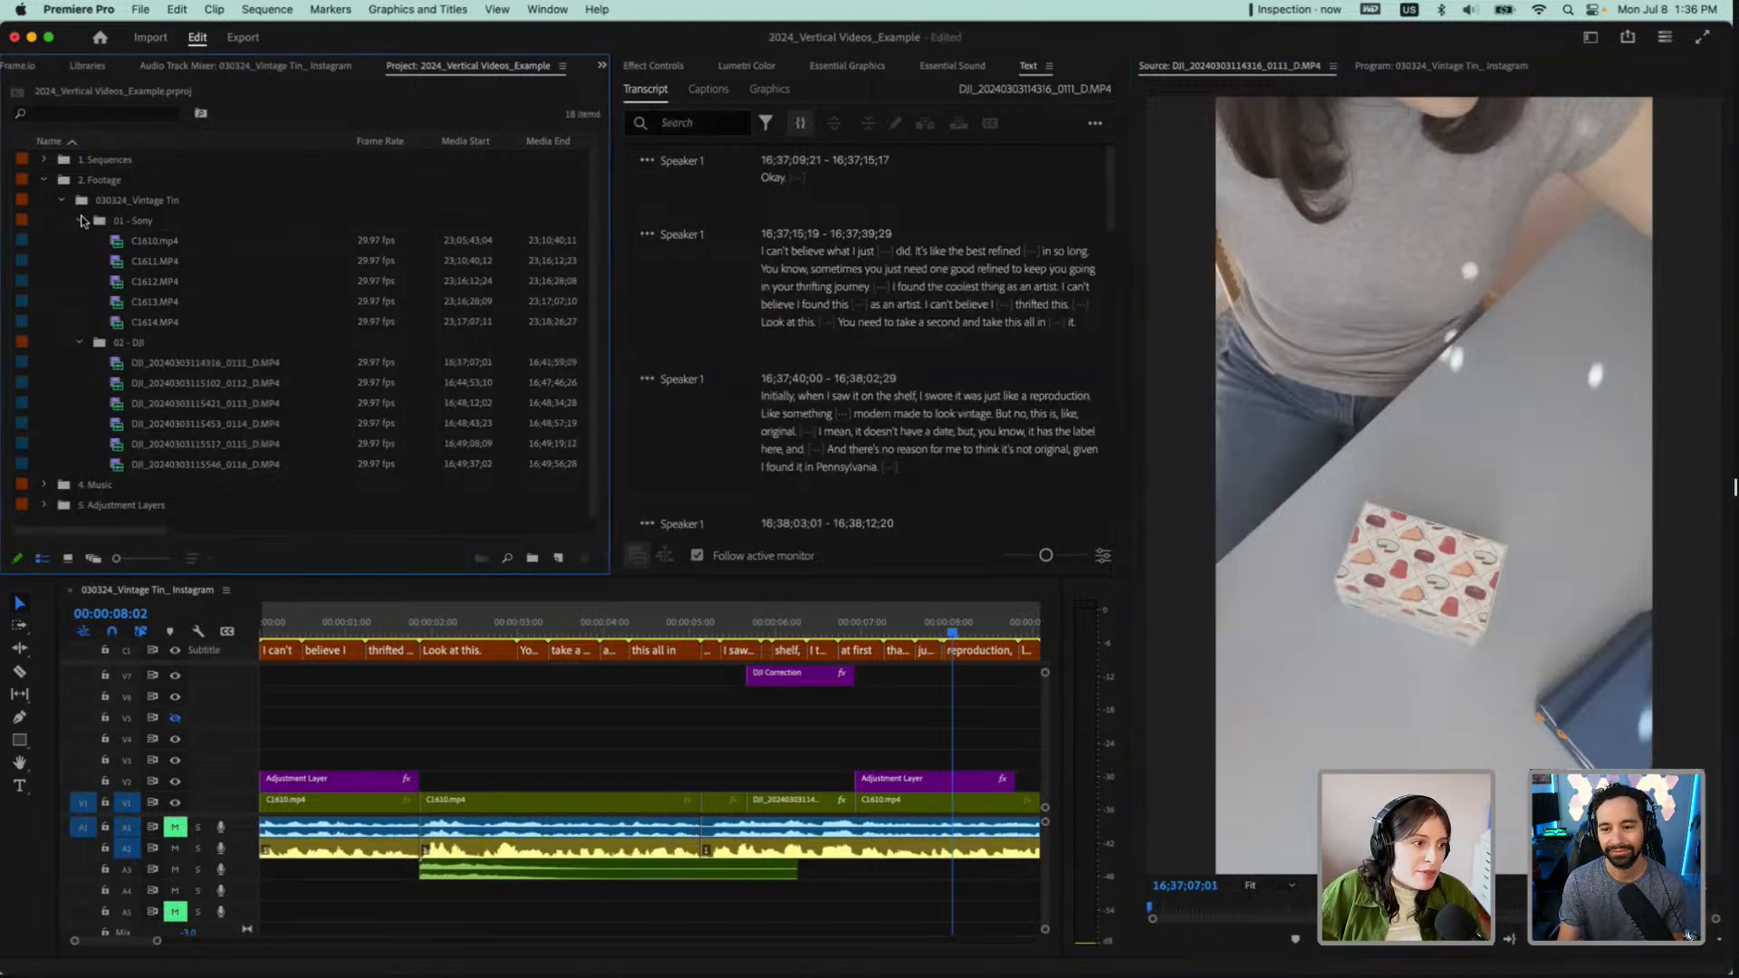
left_click(82, 220)
left_click(81, 241)
left_click(110, 197)
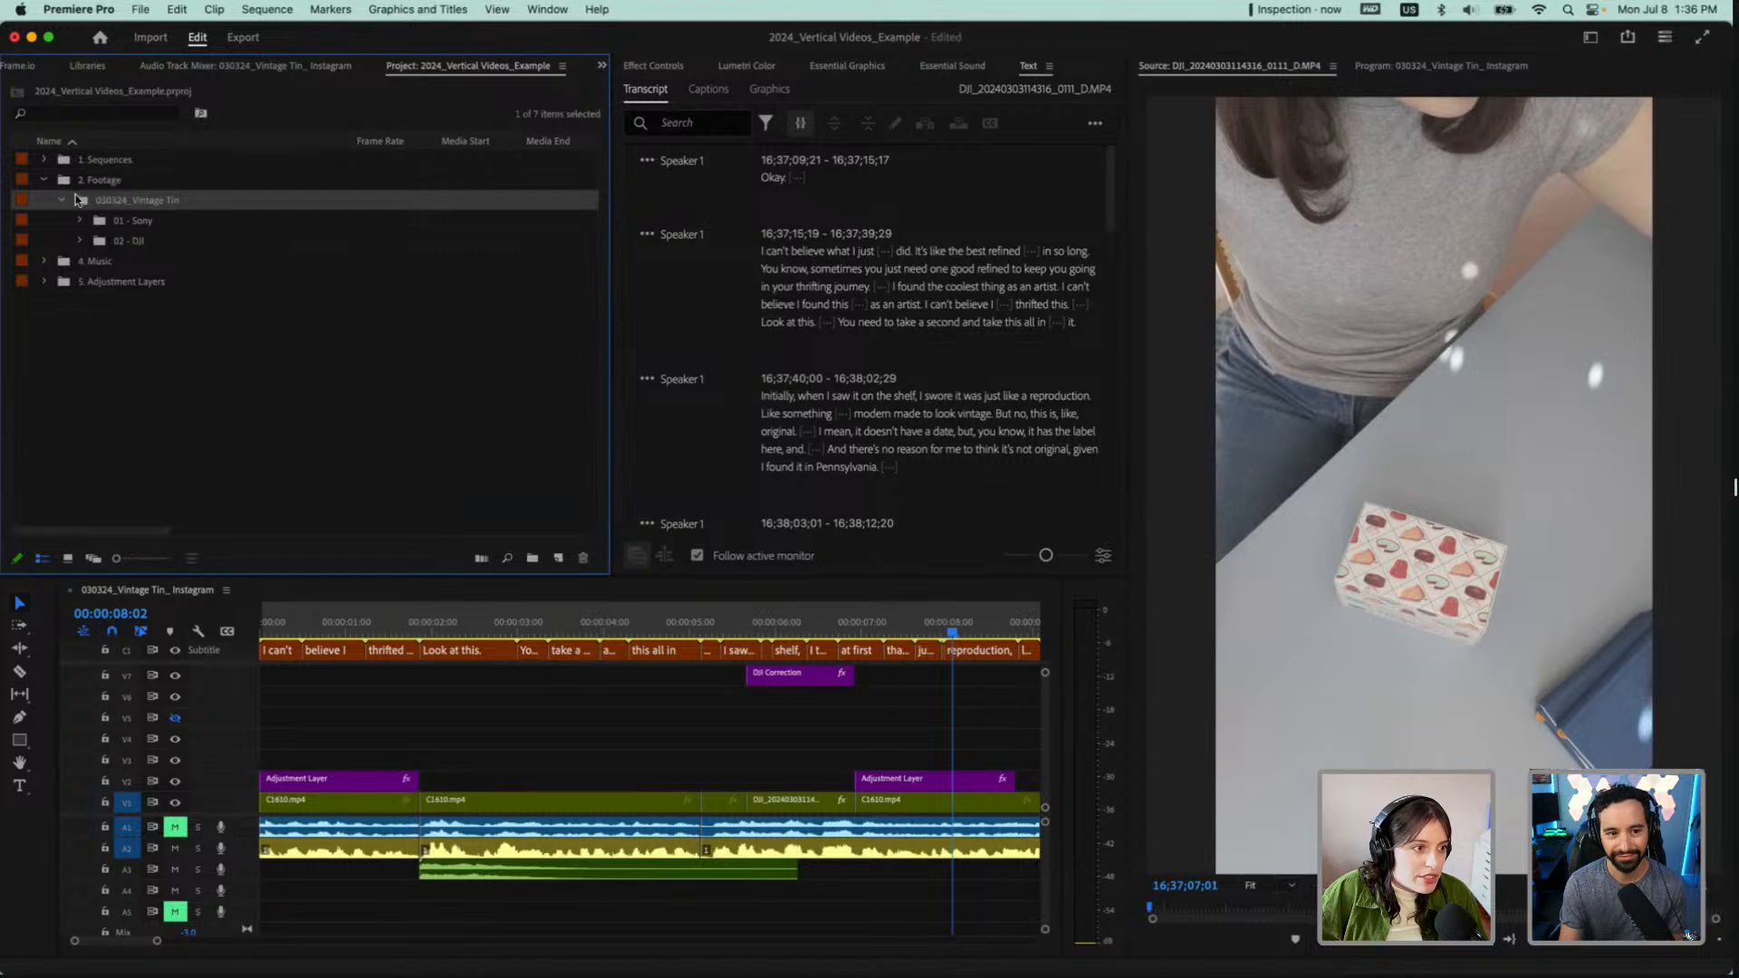
left_click(108, 195)
left_click(84, 202)
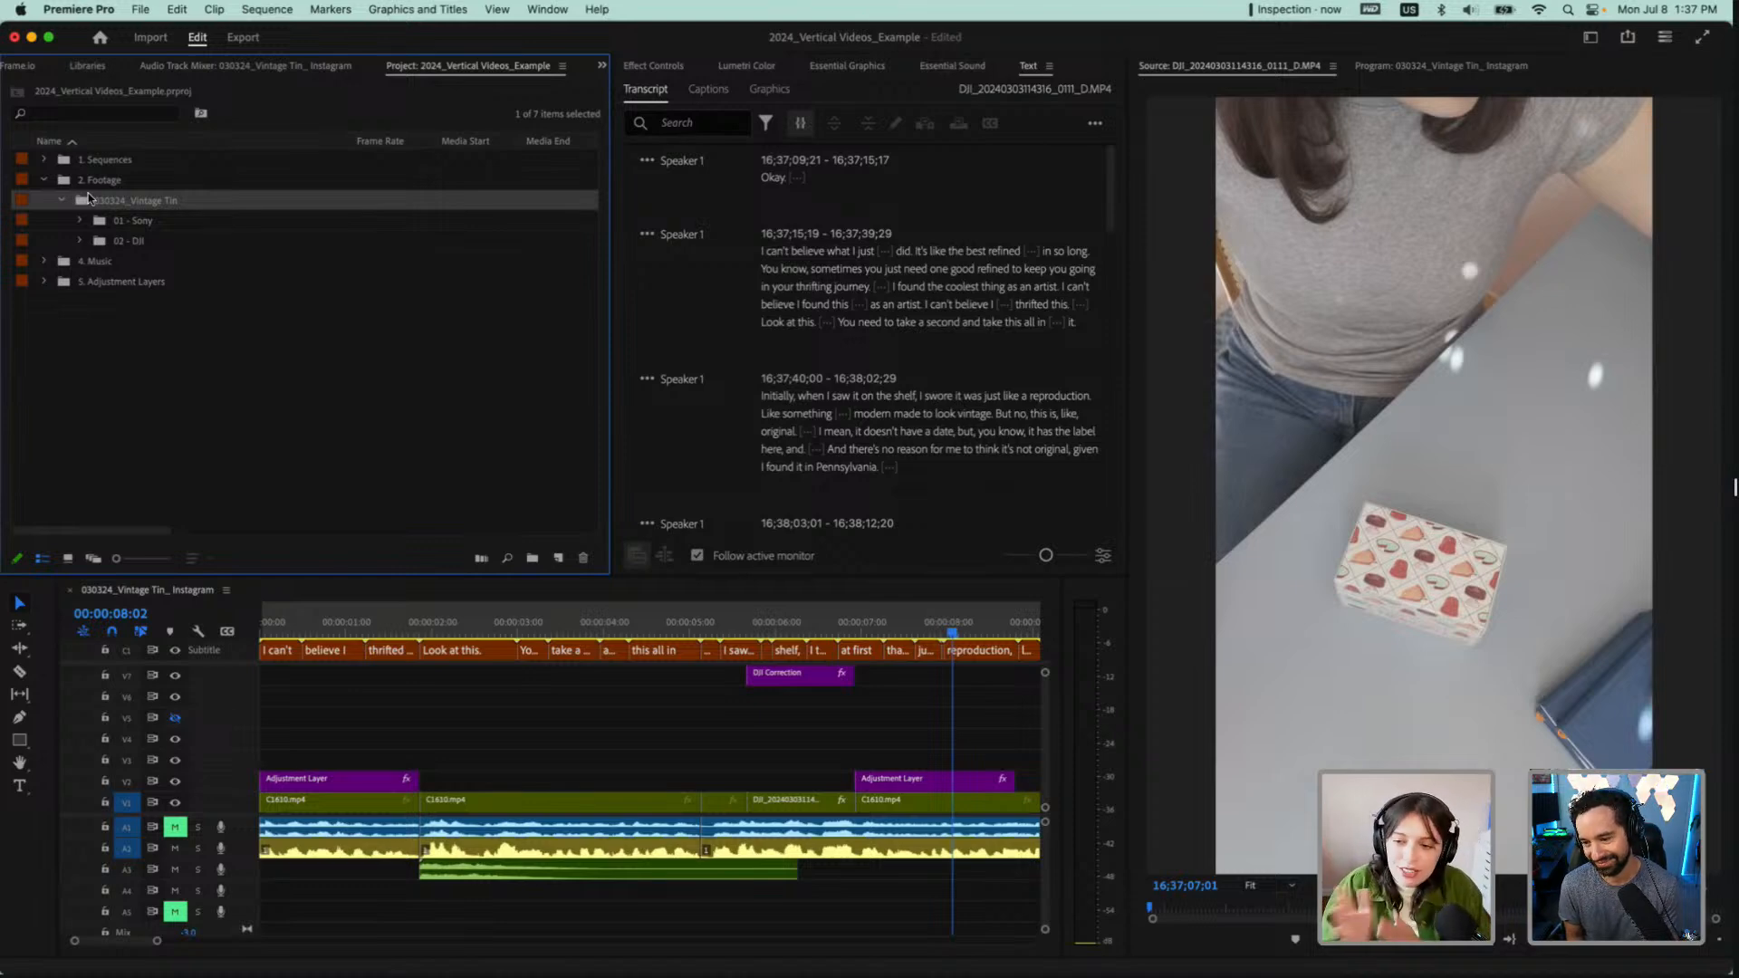
left_click(143, 222)
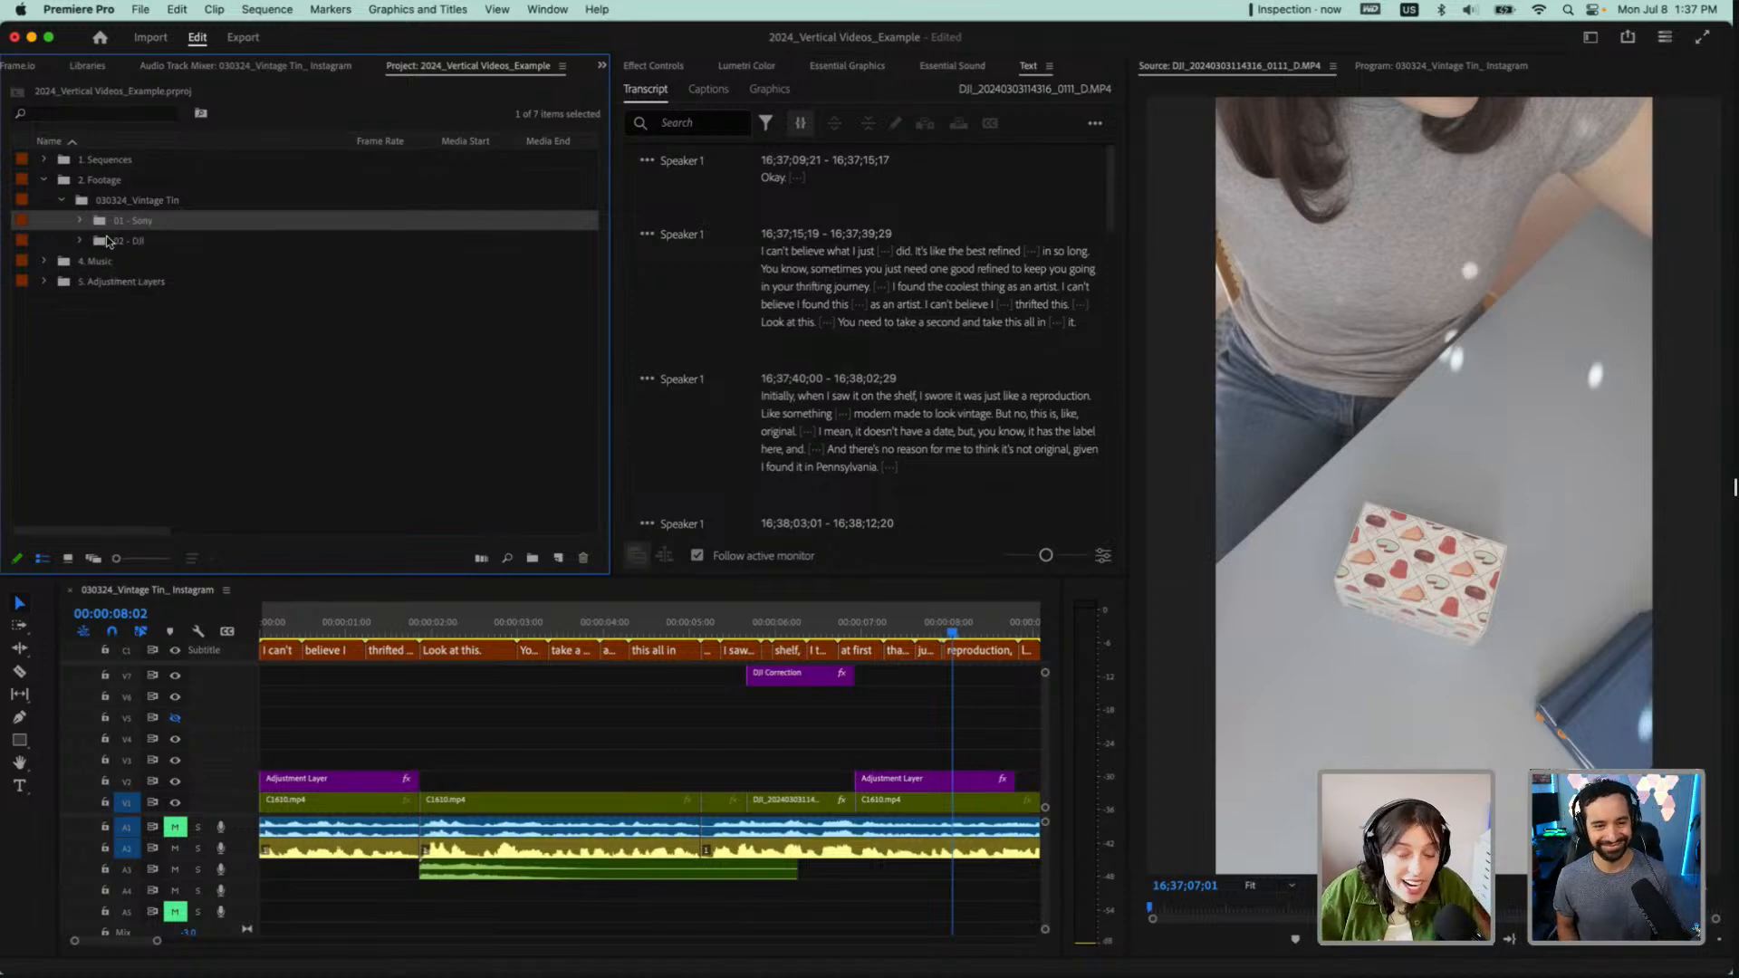
left_click(101, 241)
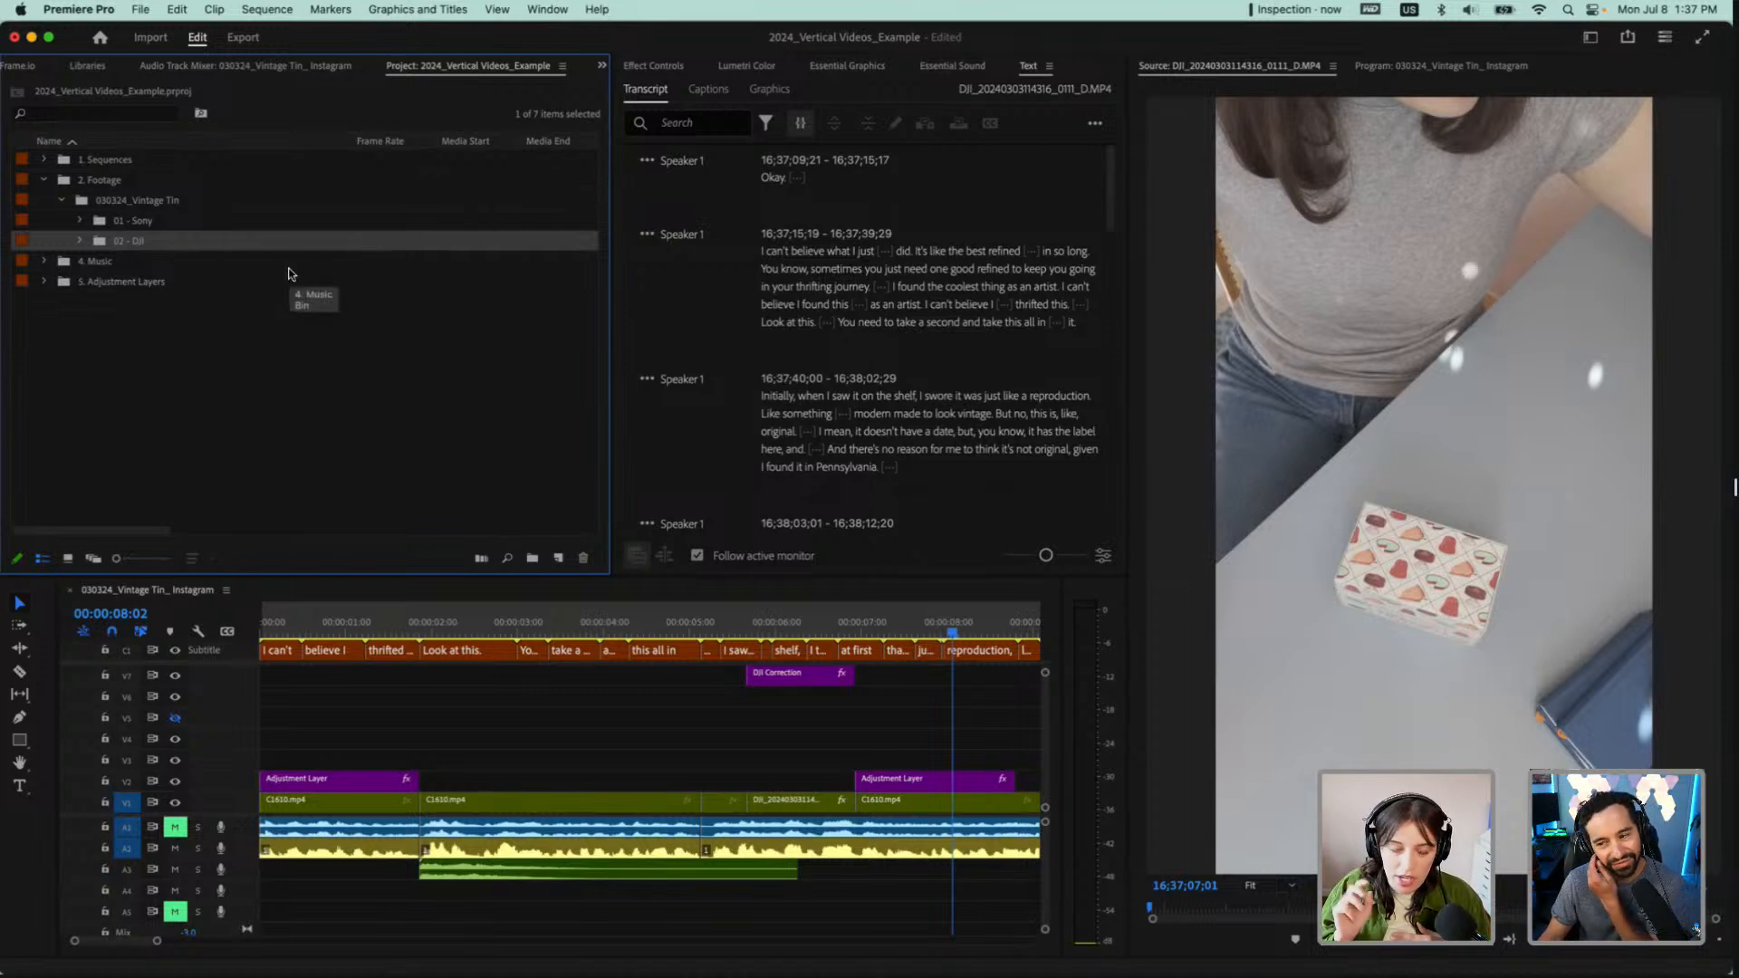
Reopen the 02 - DJI bin and preview its clips in order, from the 0111 clip down to the 0116 clip
left_click(83, 240)
double_click(111, 257)
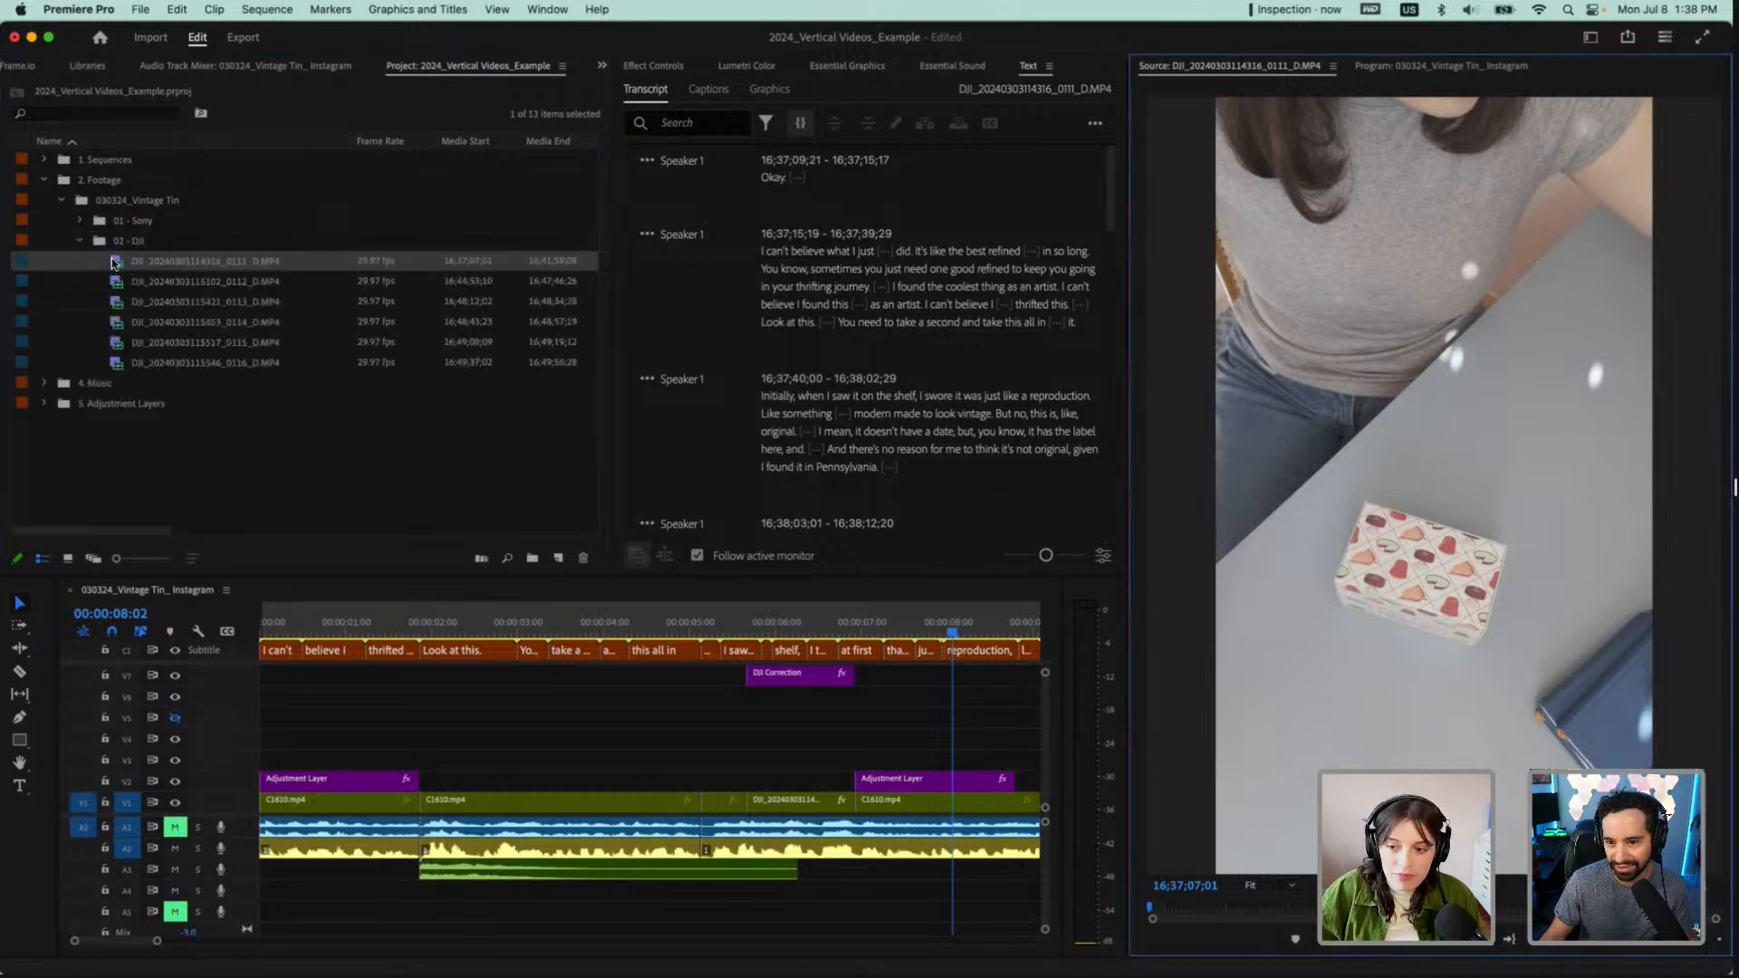
double_click(118, 283)
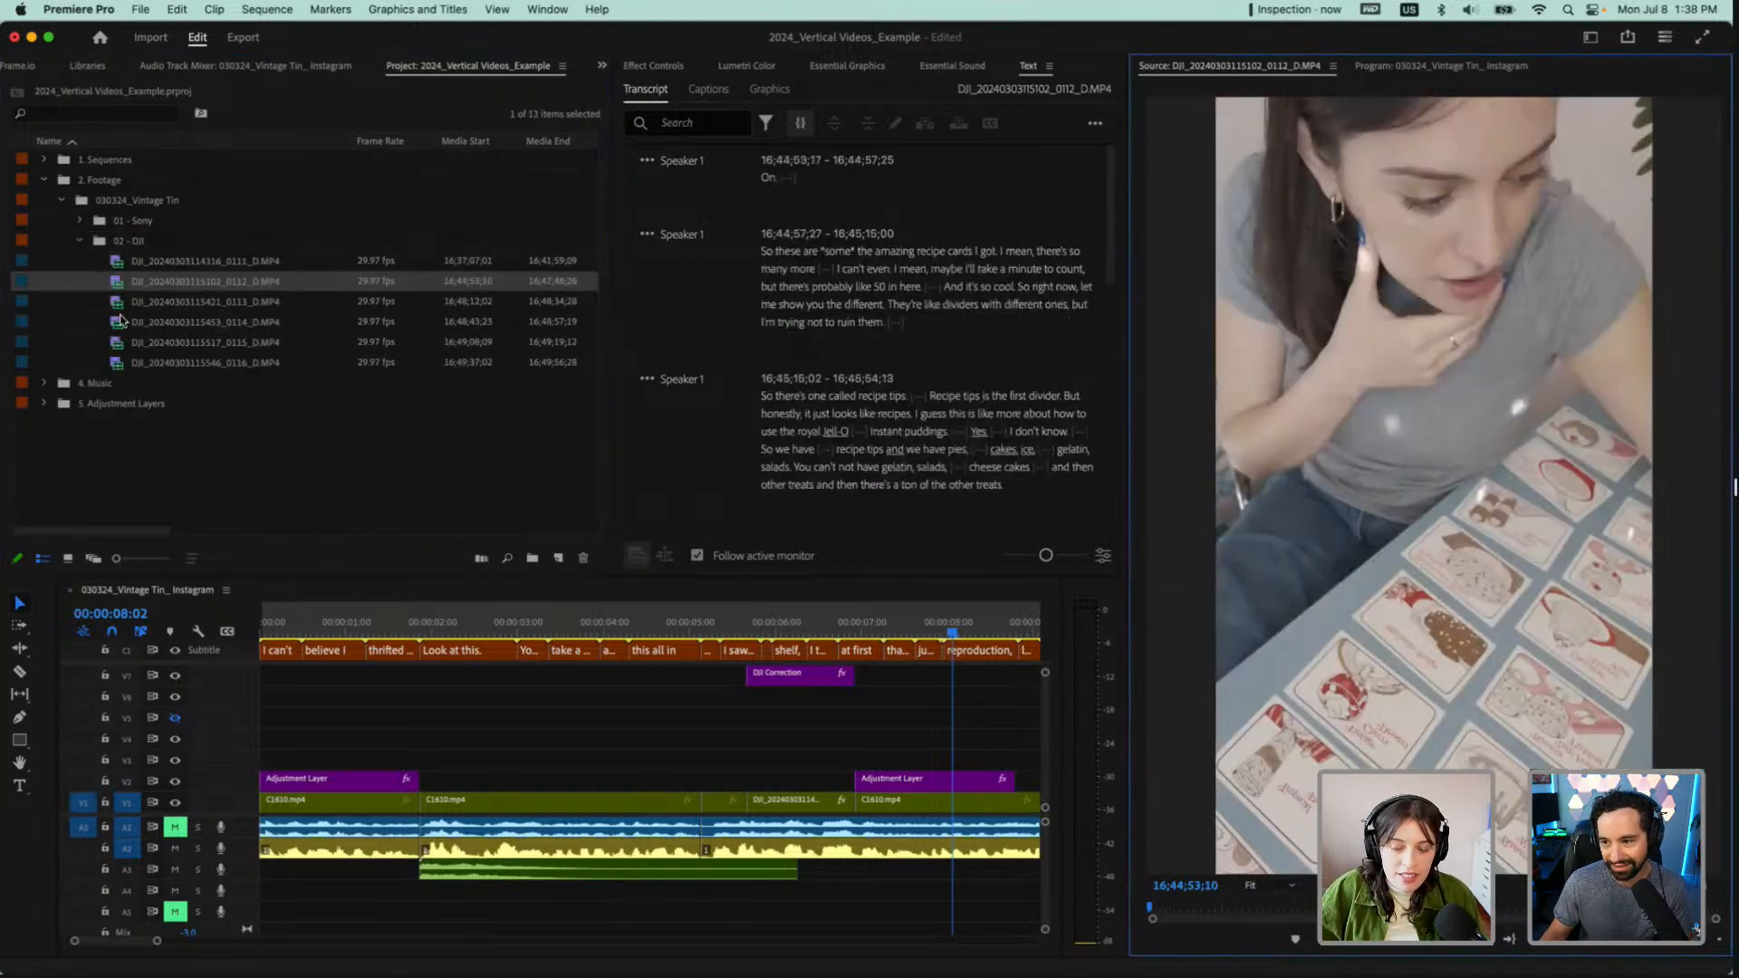
left_click(115, 308)
double_click(115, 322)
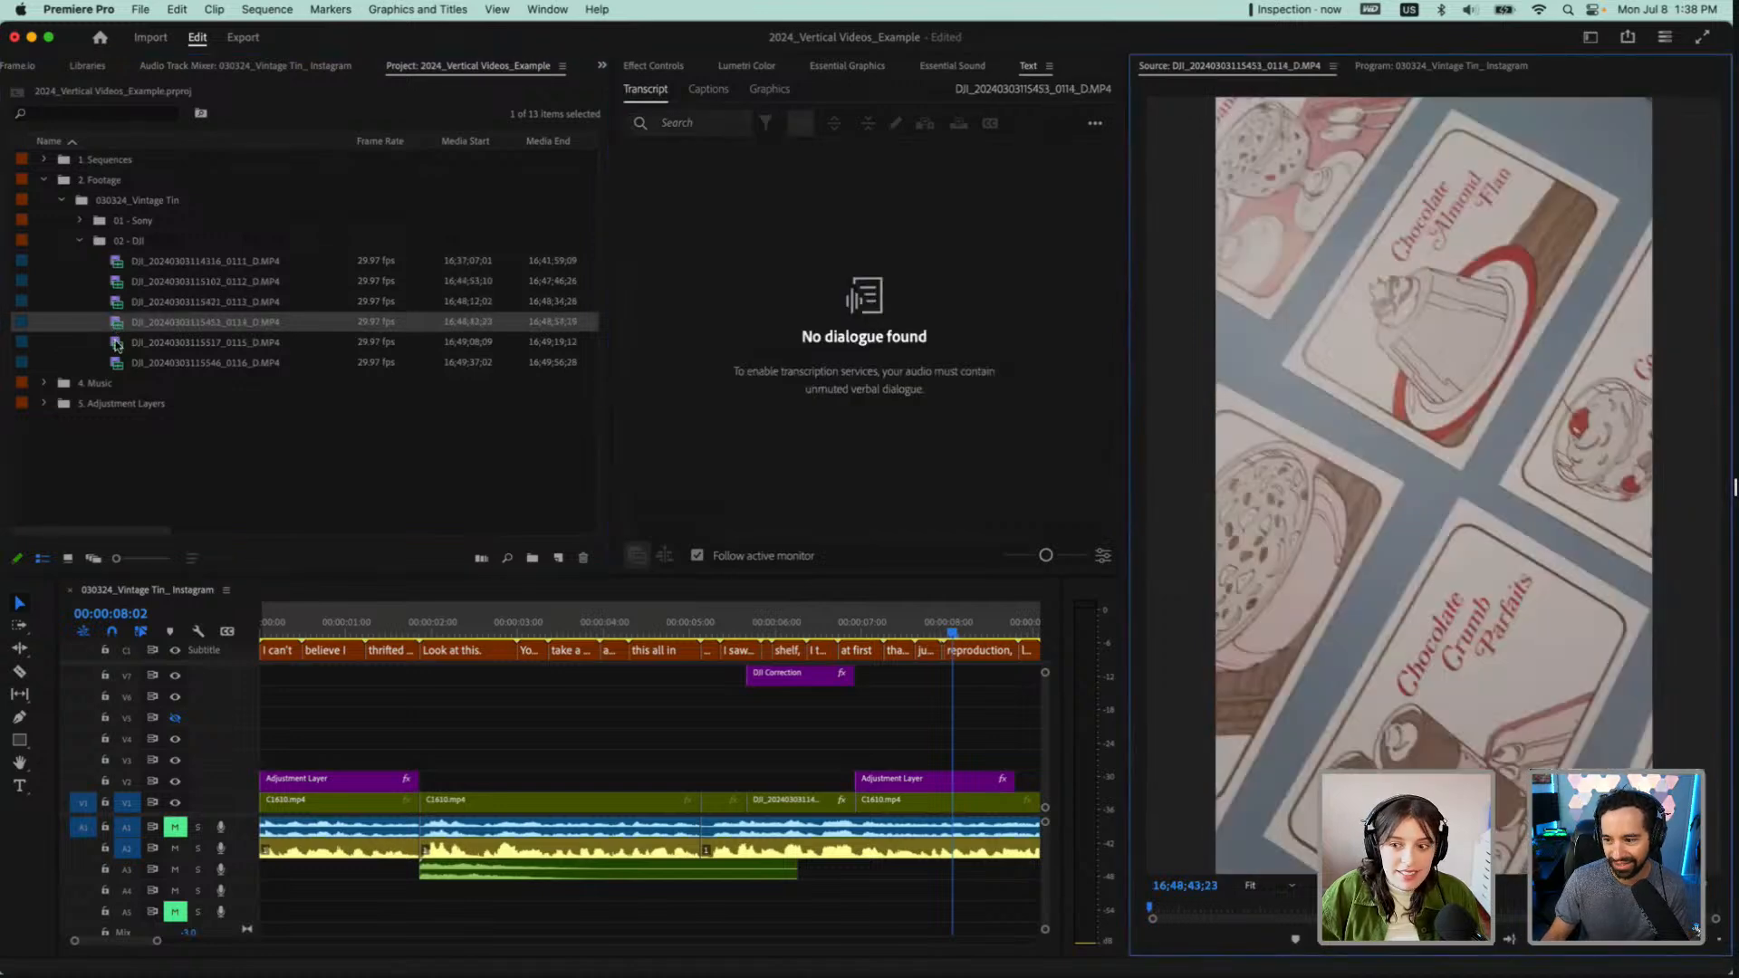
double_click(116, 343)
double_click(117, 362)
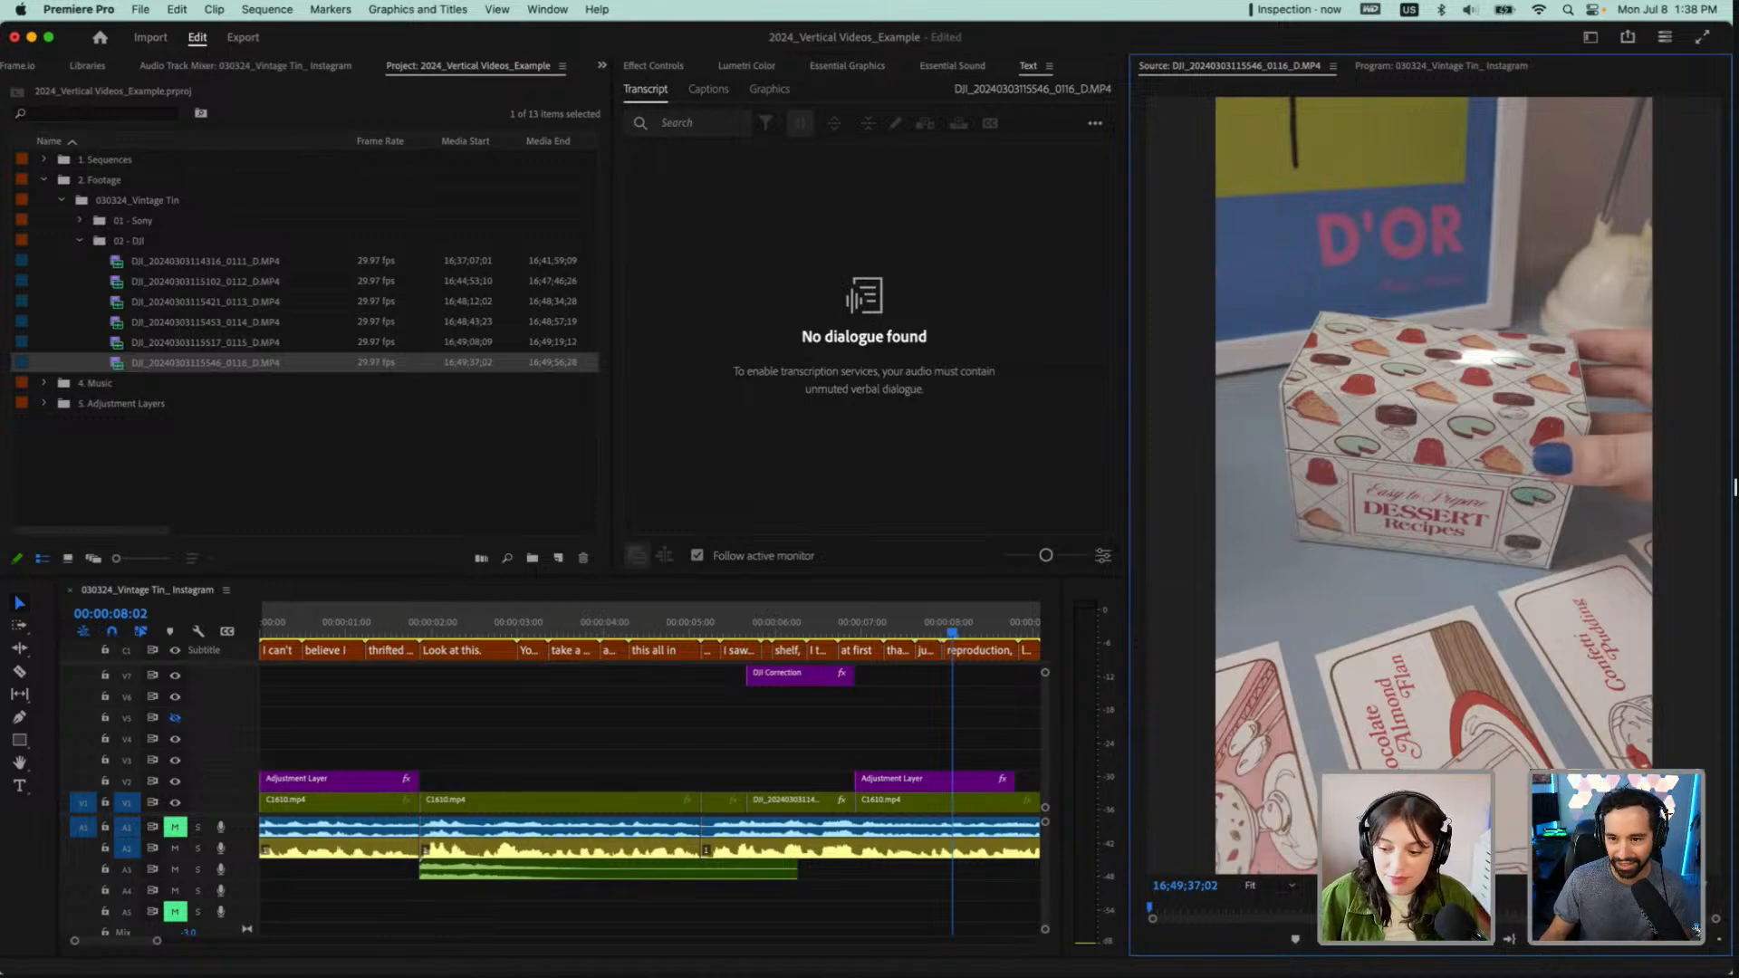
left_click(1278, 909)
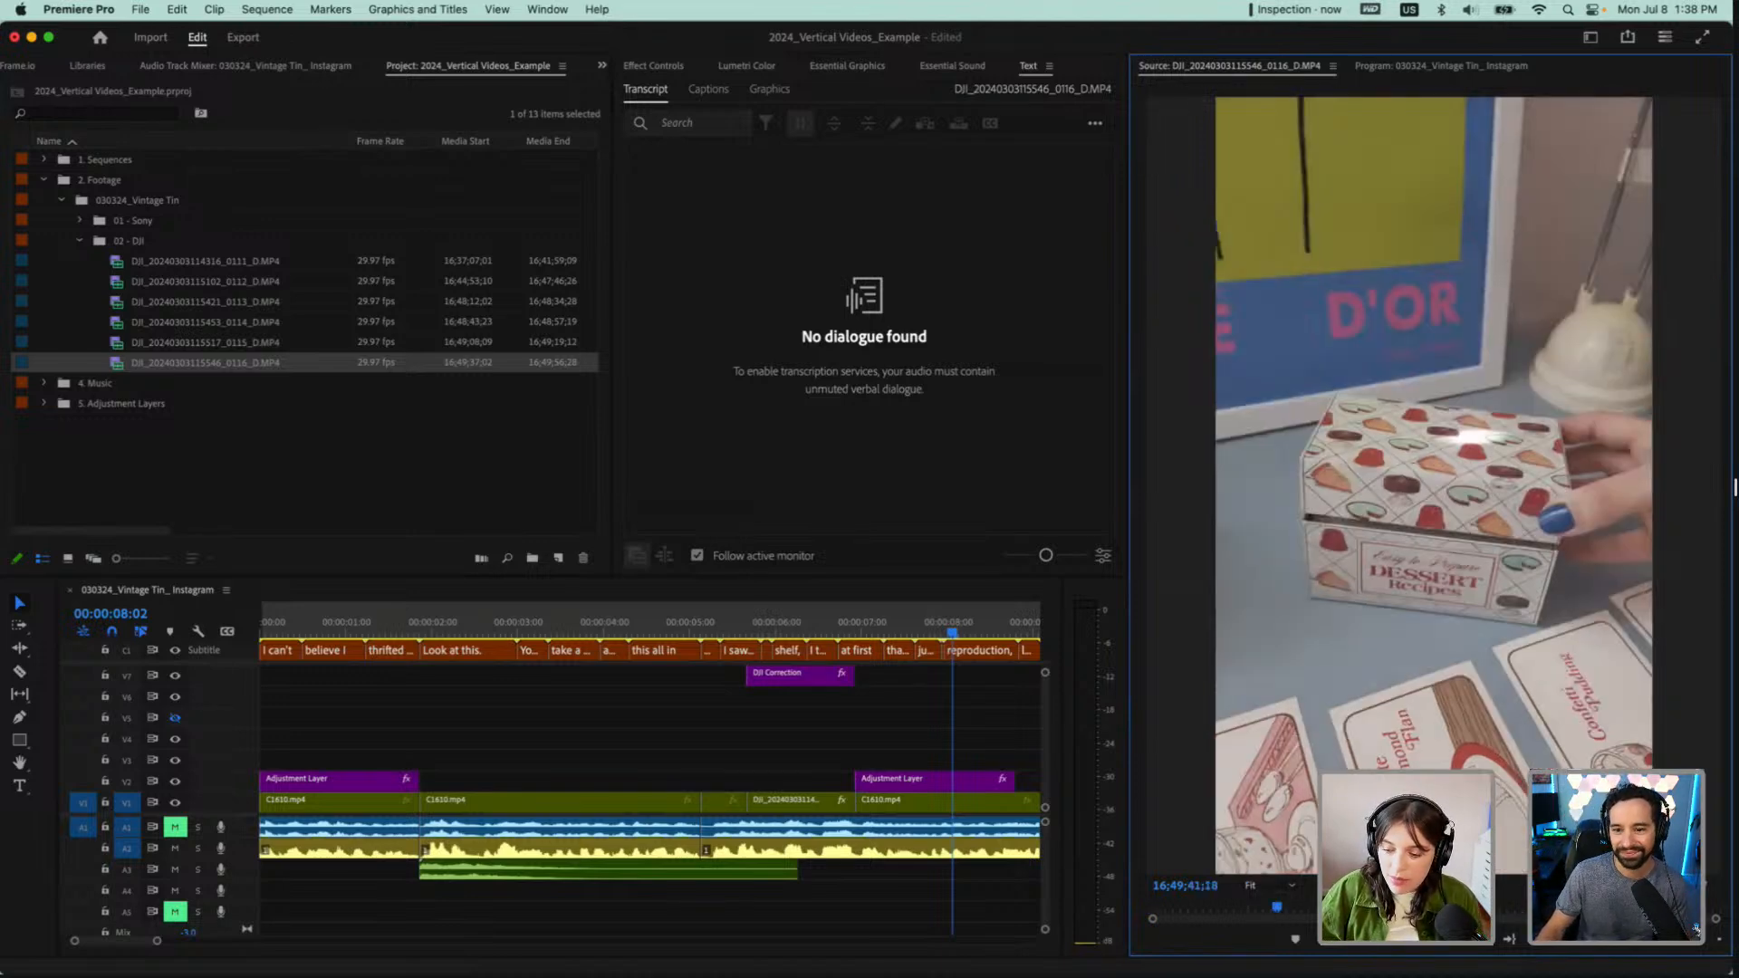
left_click_drag(1278, 909, 1617, 909)
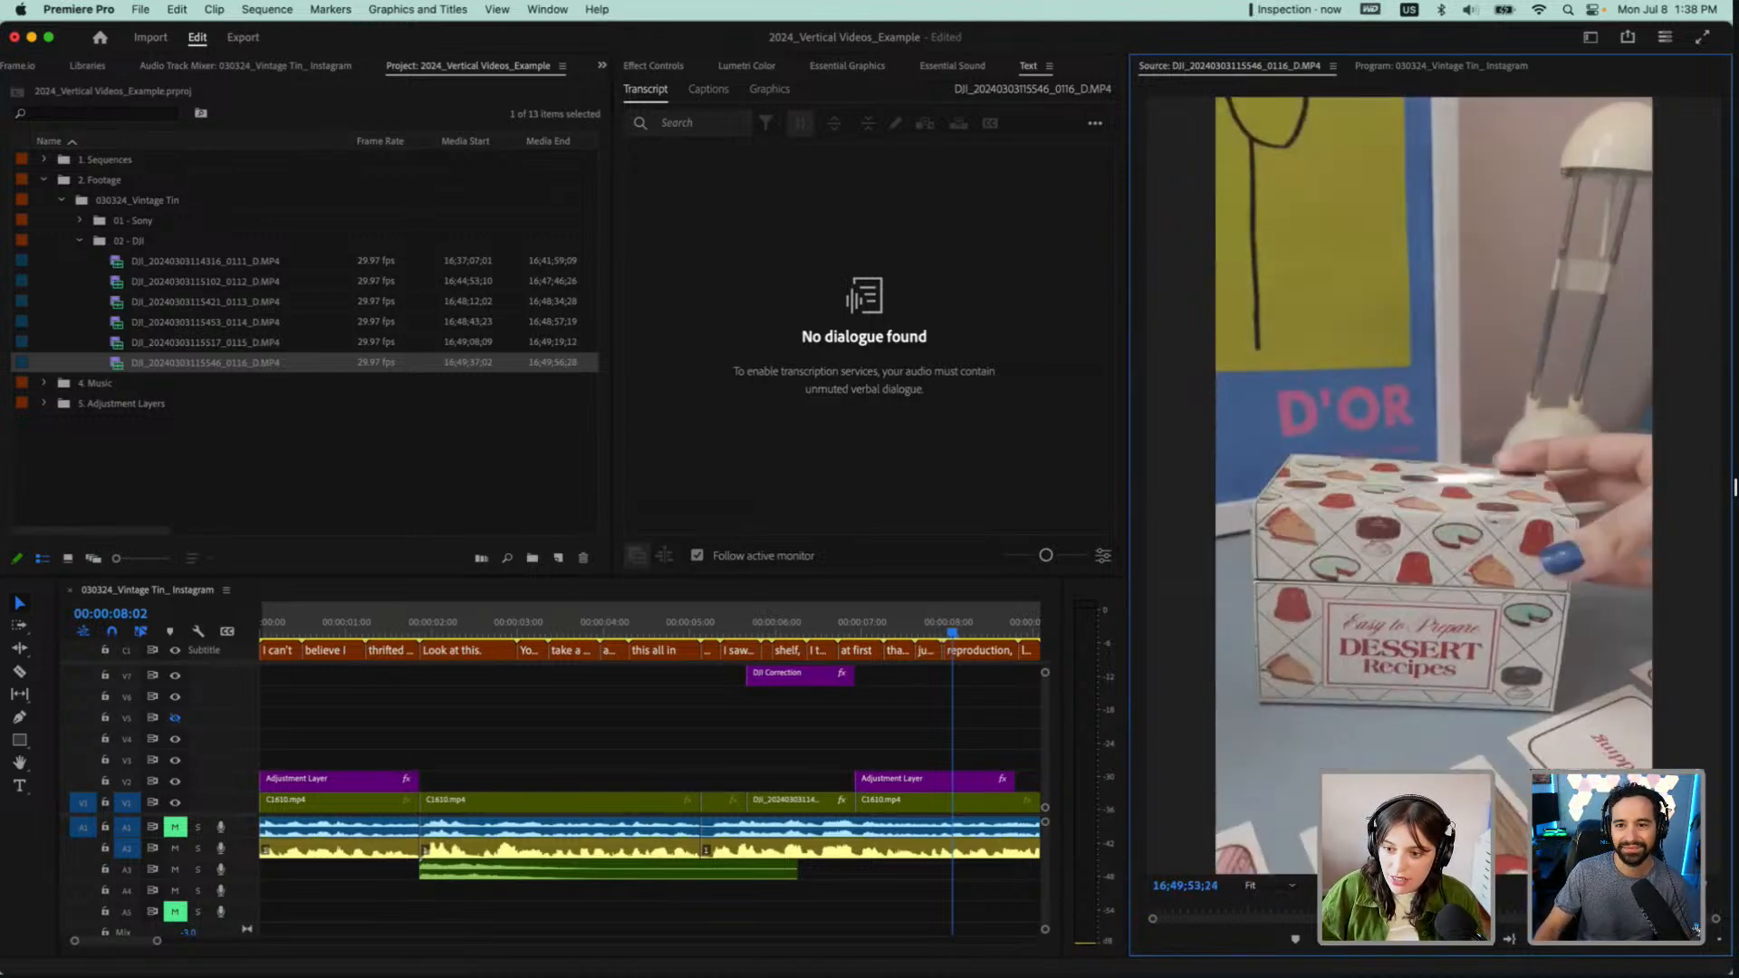
left_click(1167, 910)
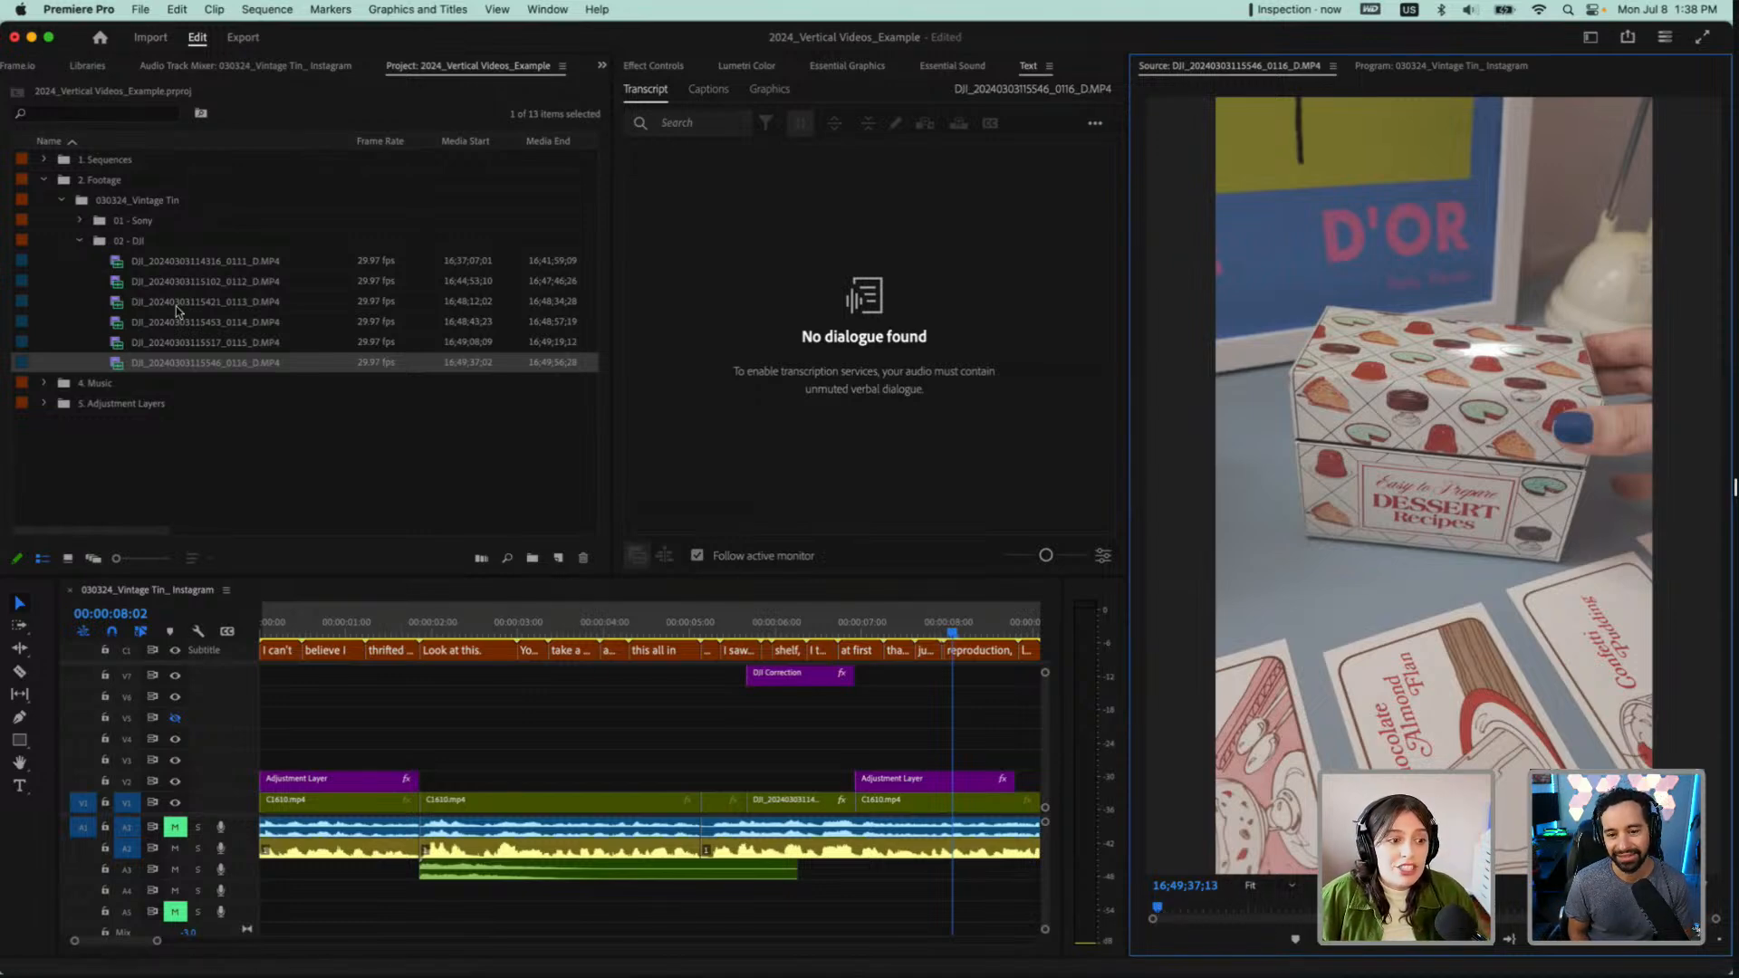
Collapse the 02 - DJI bin and its parent 030324_Vintage Tin bin
left_click(81, 242)
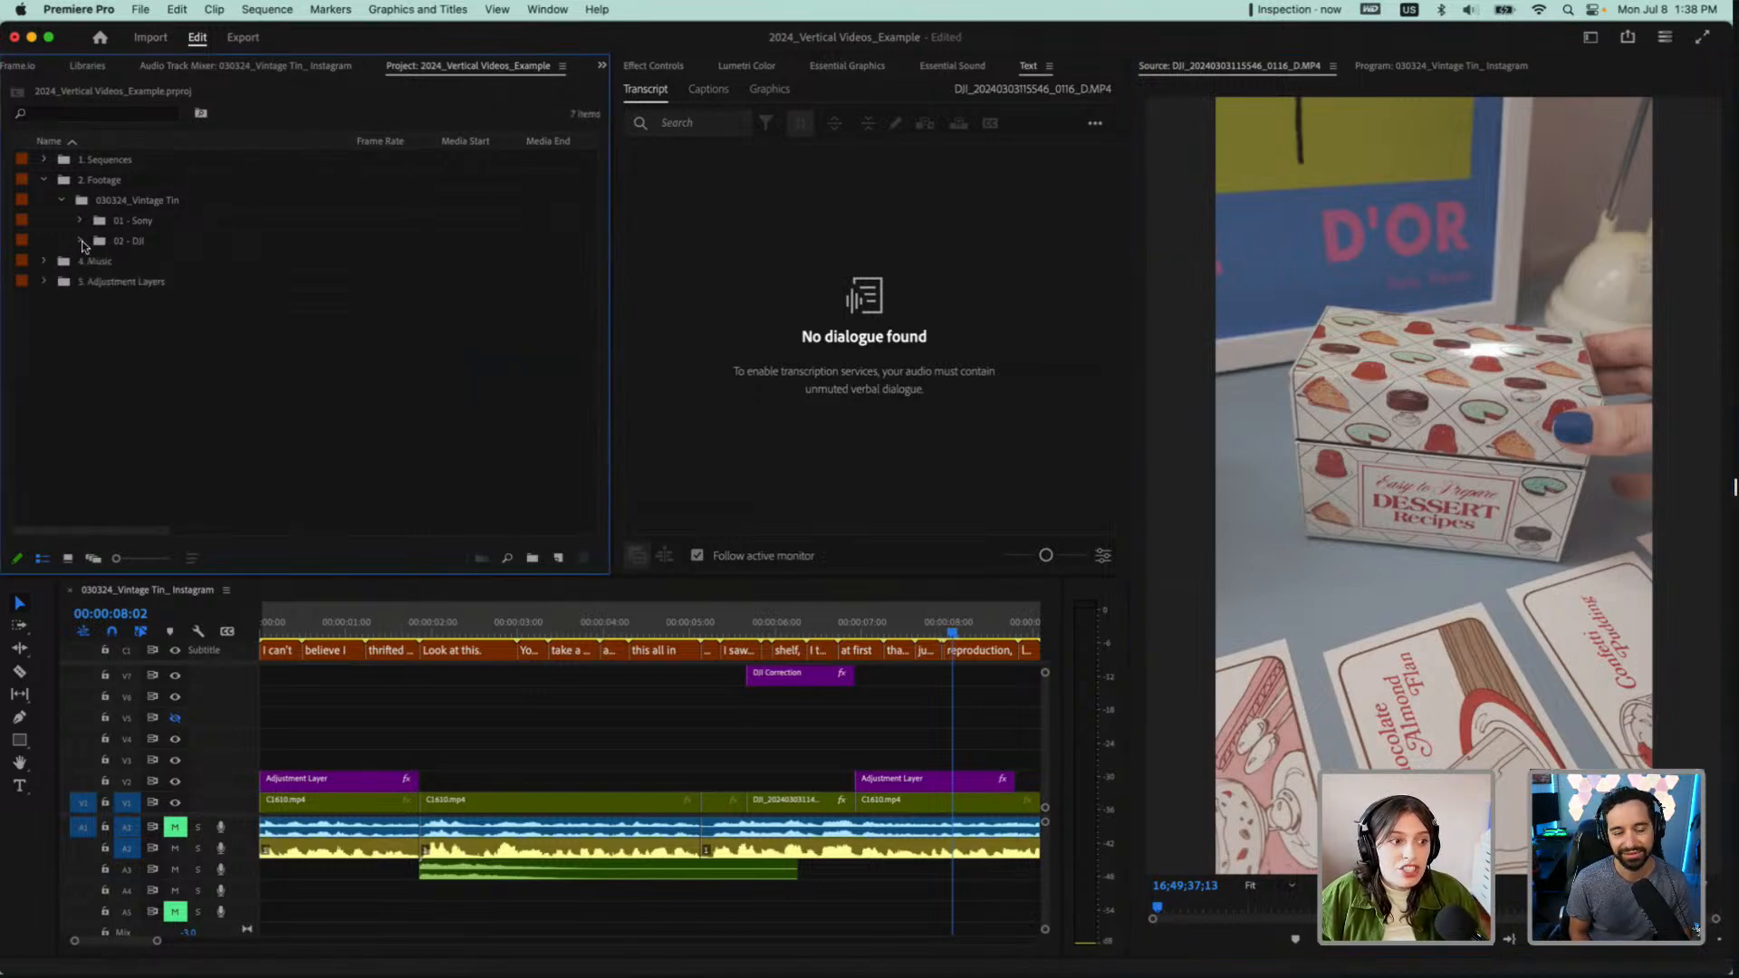
left_click(136, 226)
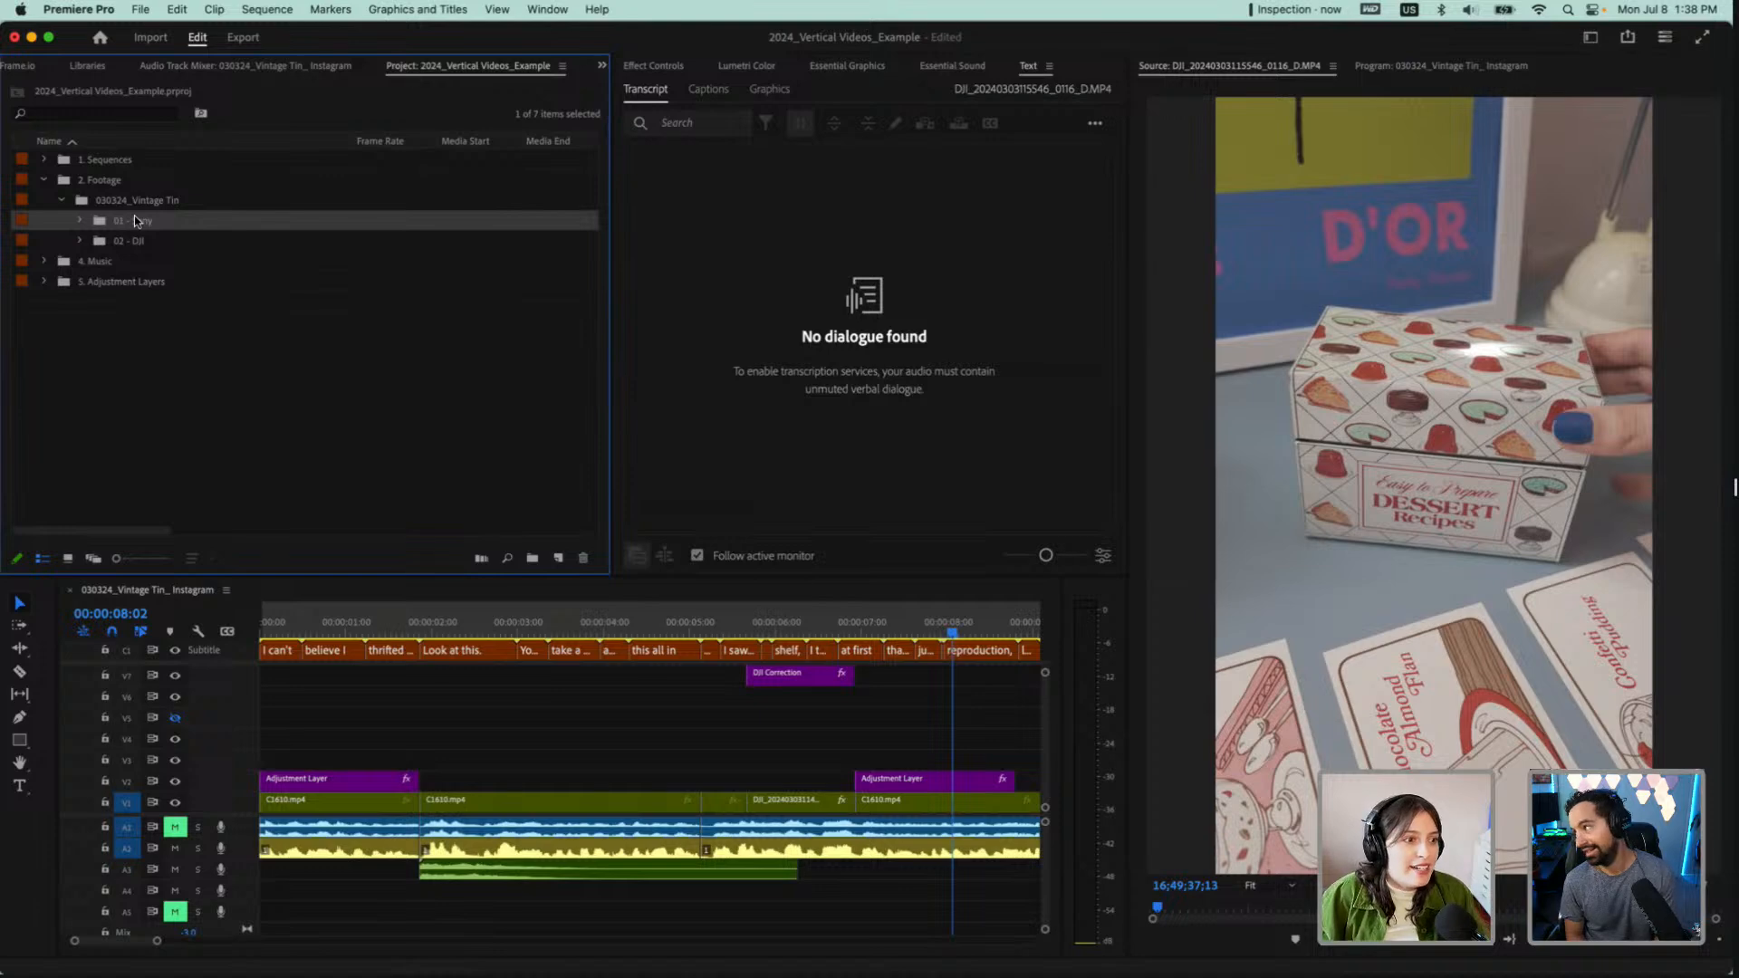
left_click(68, 203)
left_click(63, 198)
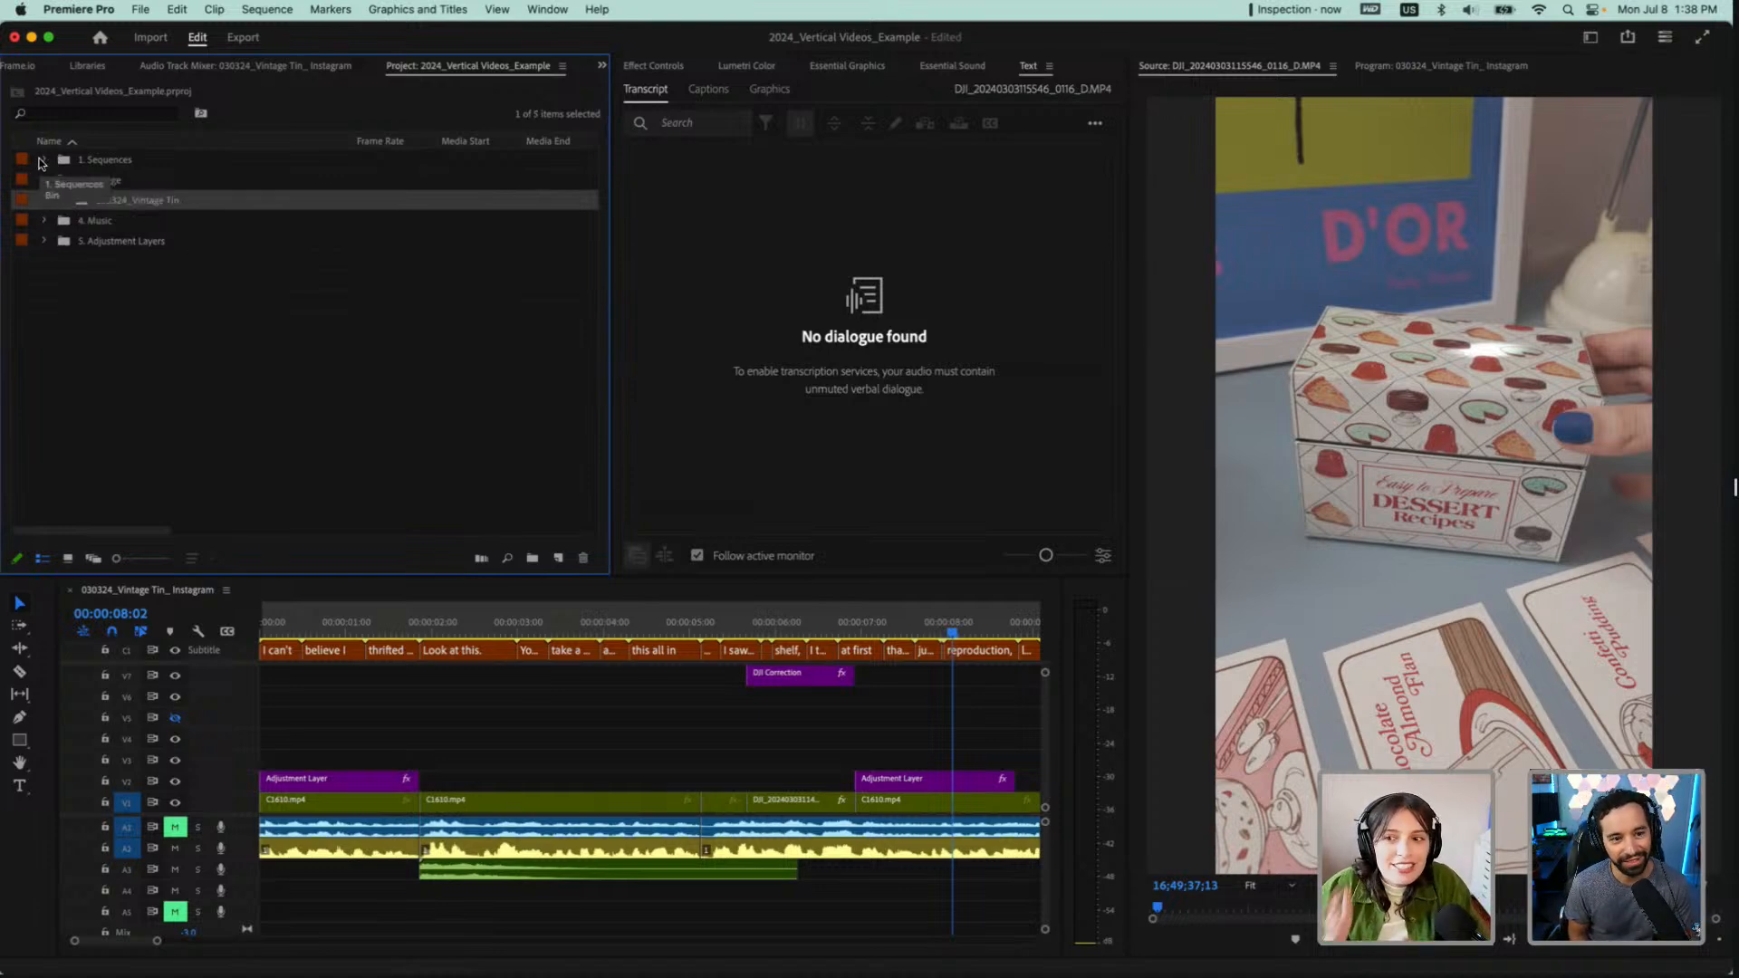
Expand the 1. Sequences bin and show the contents of the 030324 _ Vintage Tin Unboxing bin
left_click(42, 160)
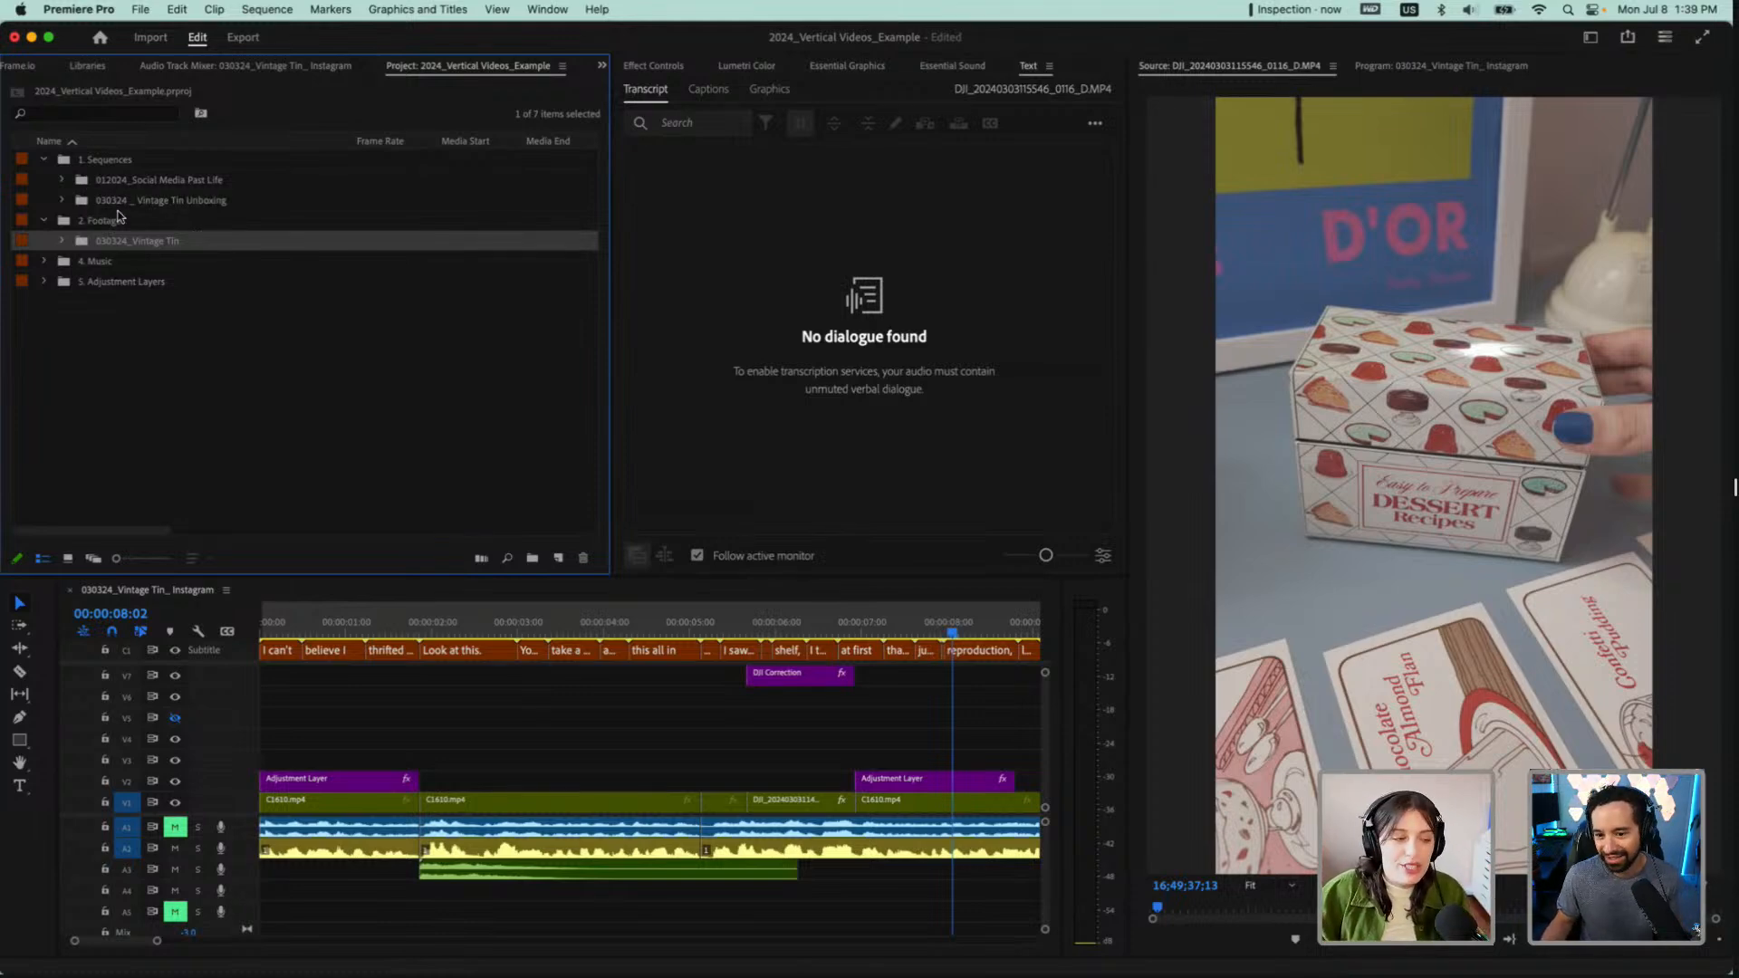
left_click(125, 201)
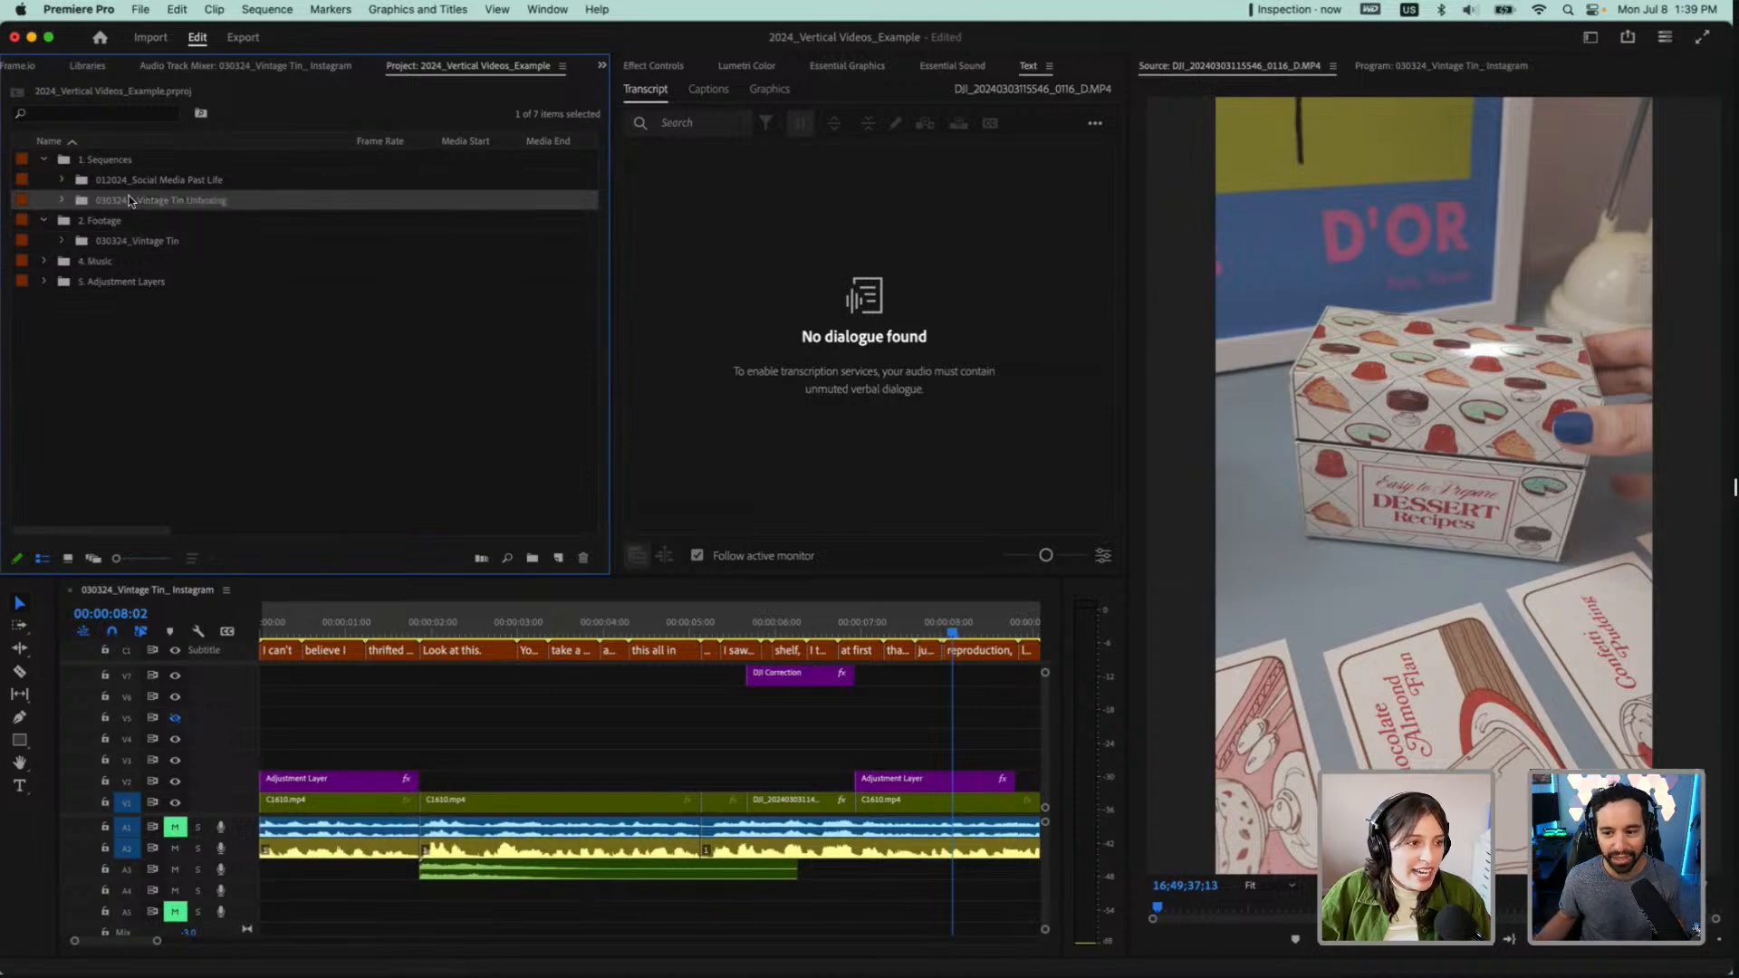
left_click(62, 200)
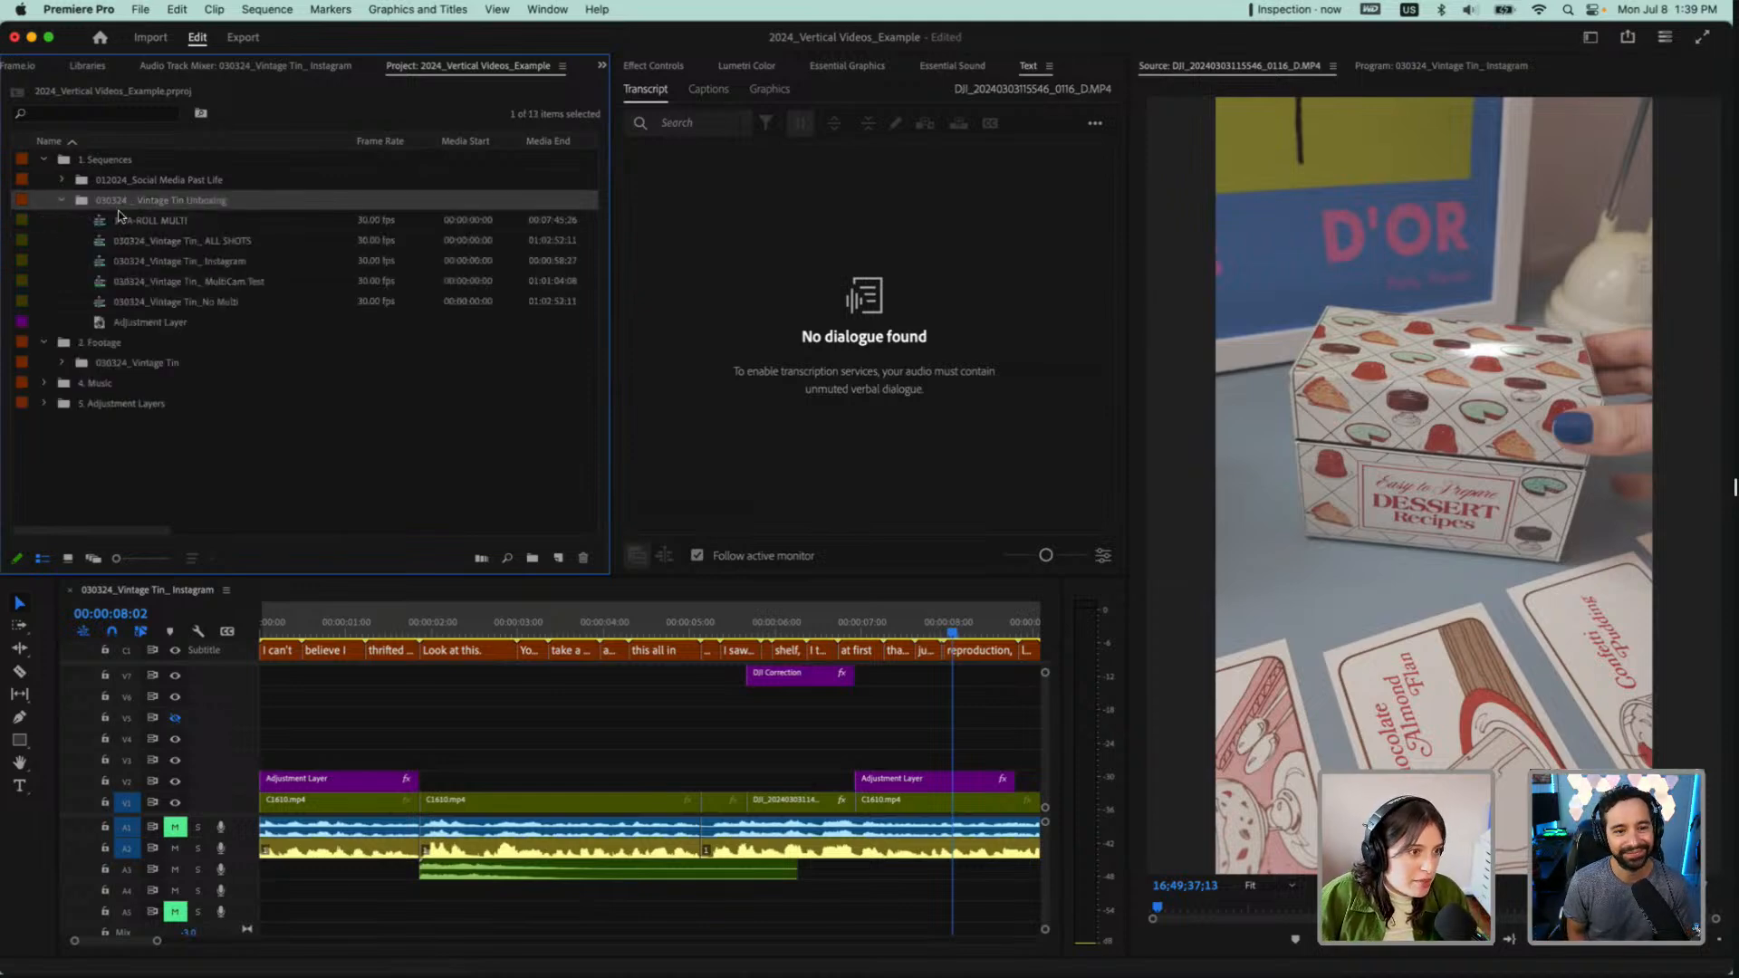
left_click(61, 200)
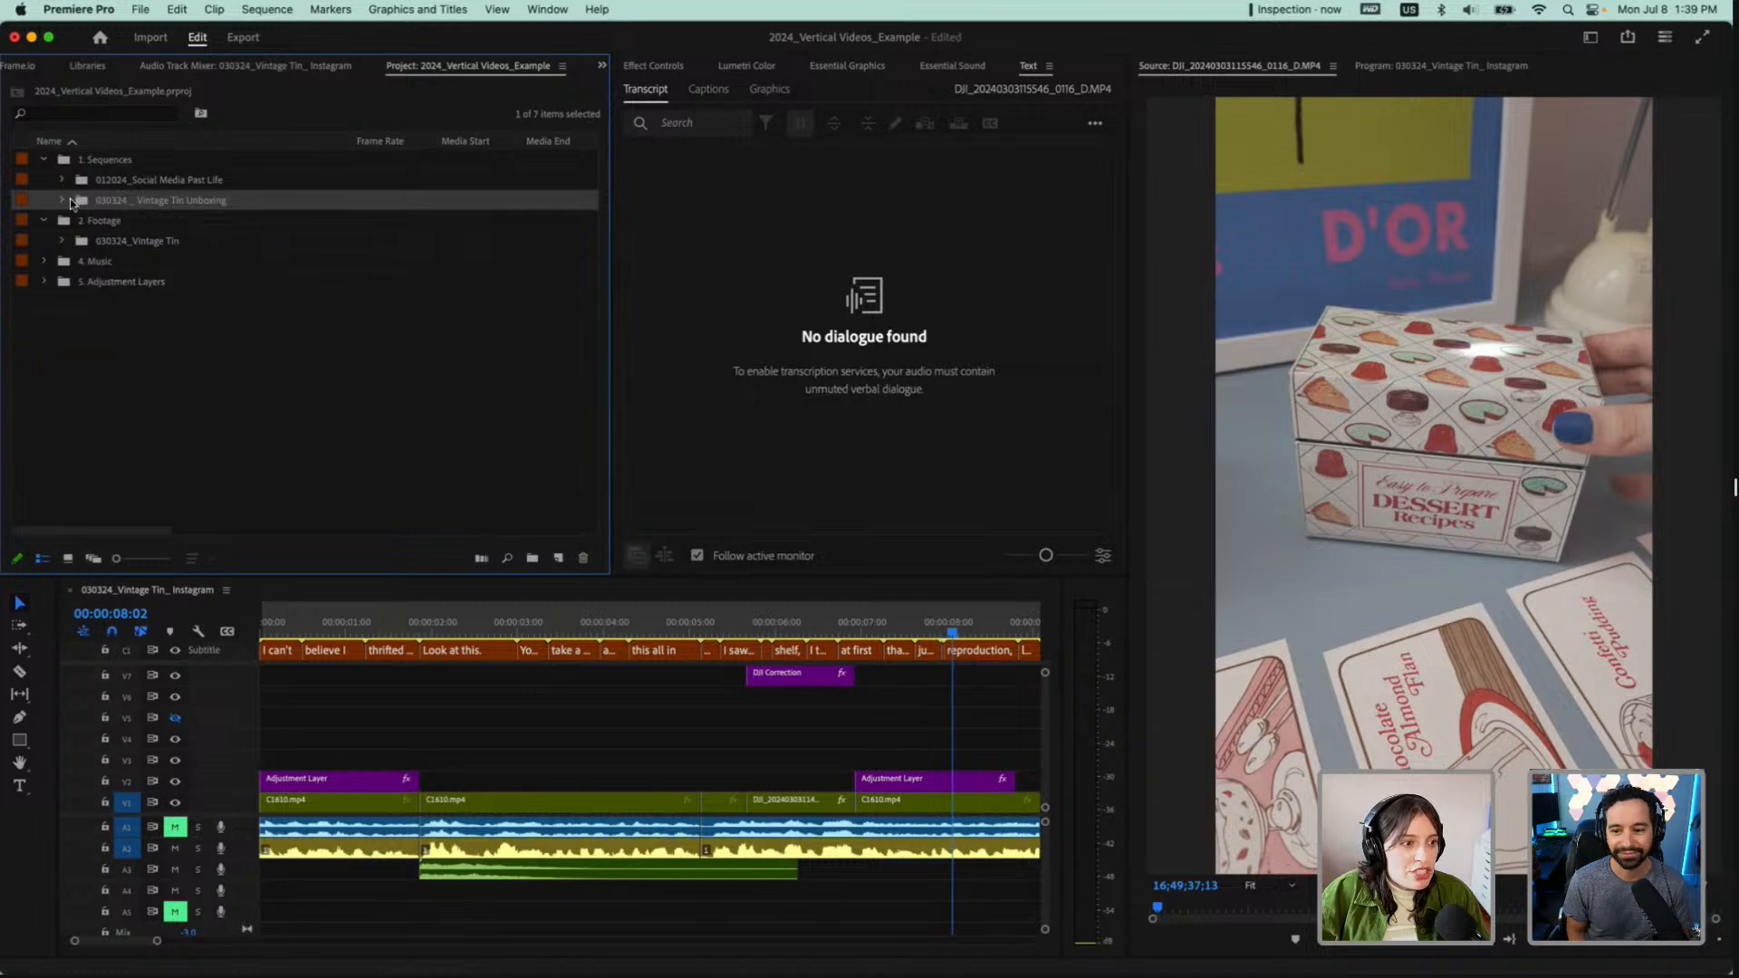
left_click(57, 200)
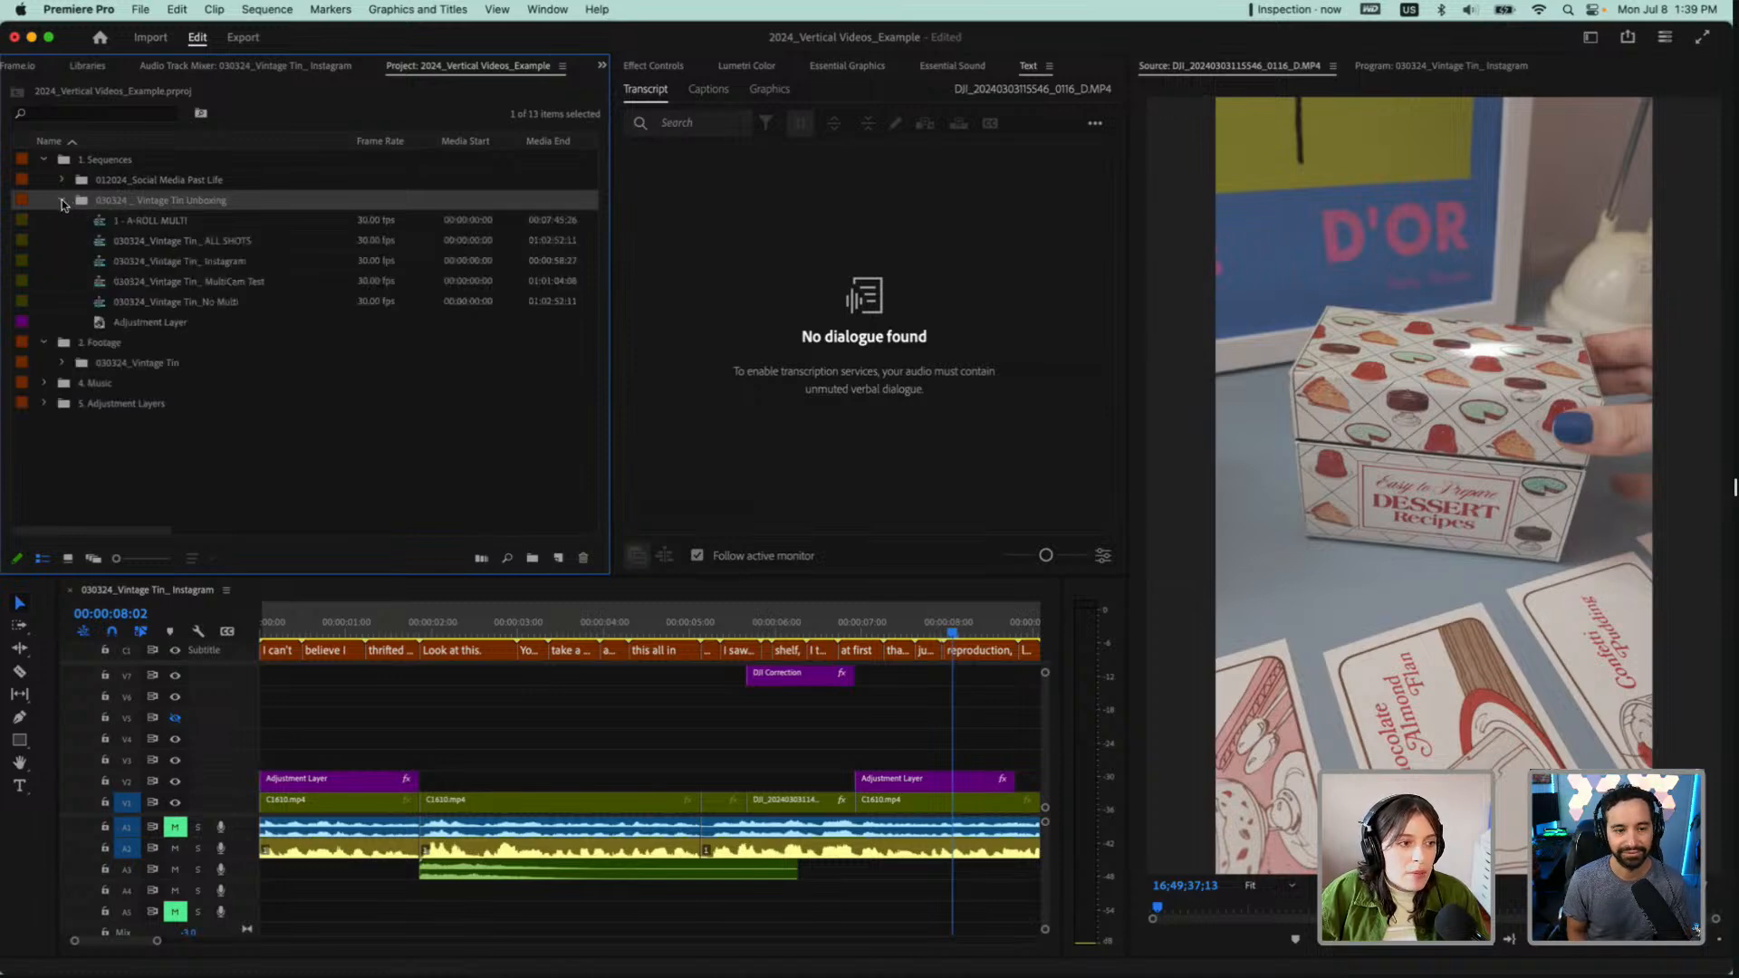
Create a new bin named preloaded inside the 030324 _ Vintage Tin Unboxing bin
left_click(152, 220)
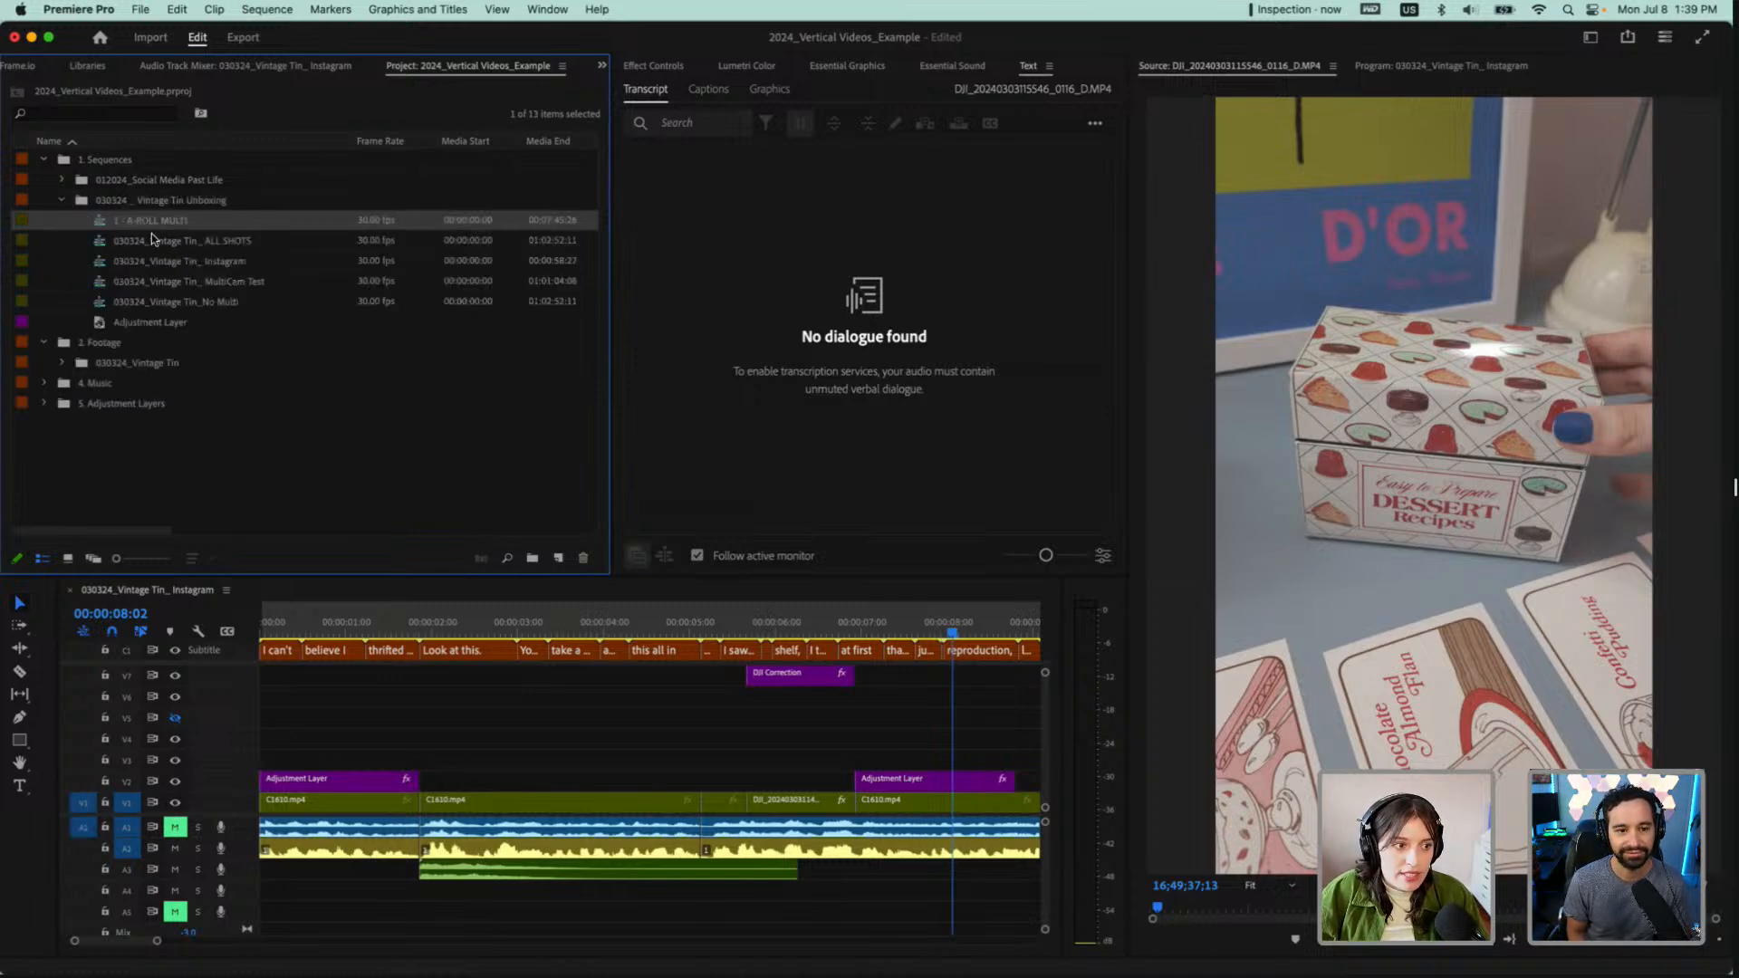
left_click(157, 320, "shift")
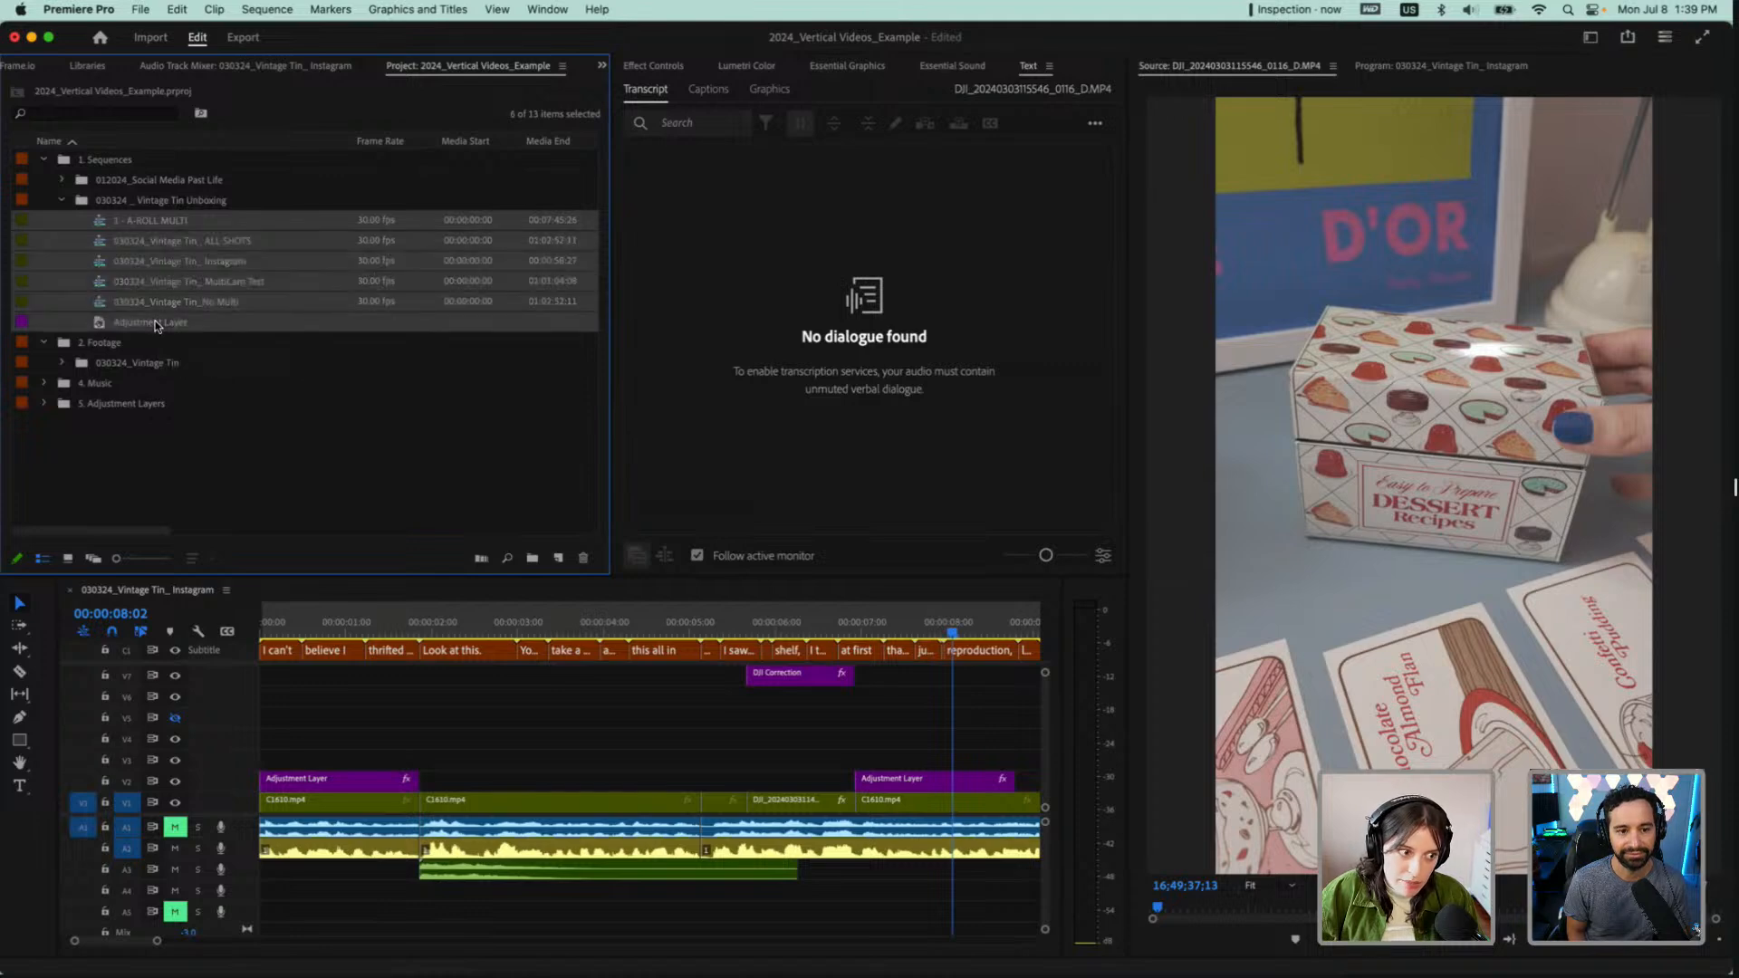
left_click(532, 558)
type("preloaded")
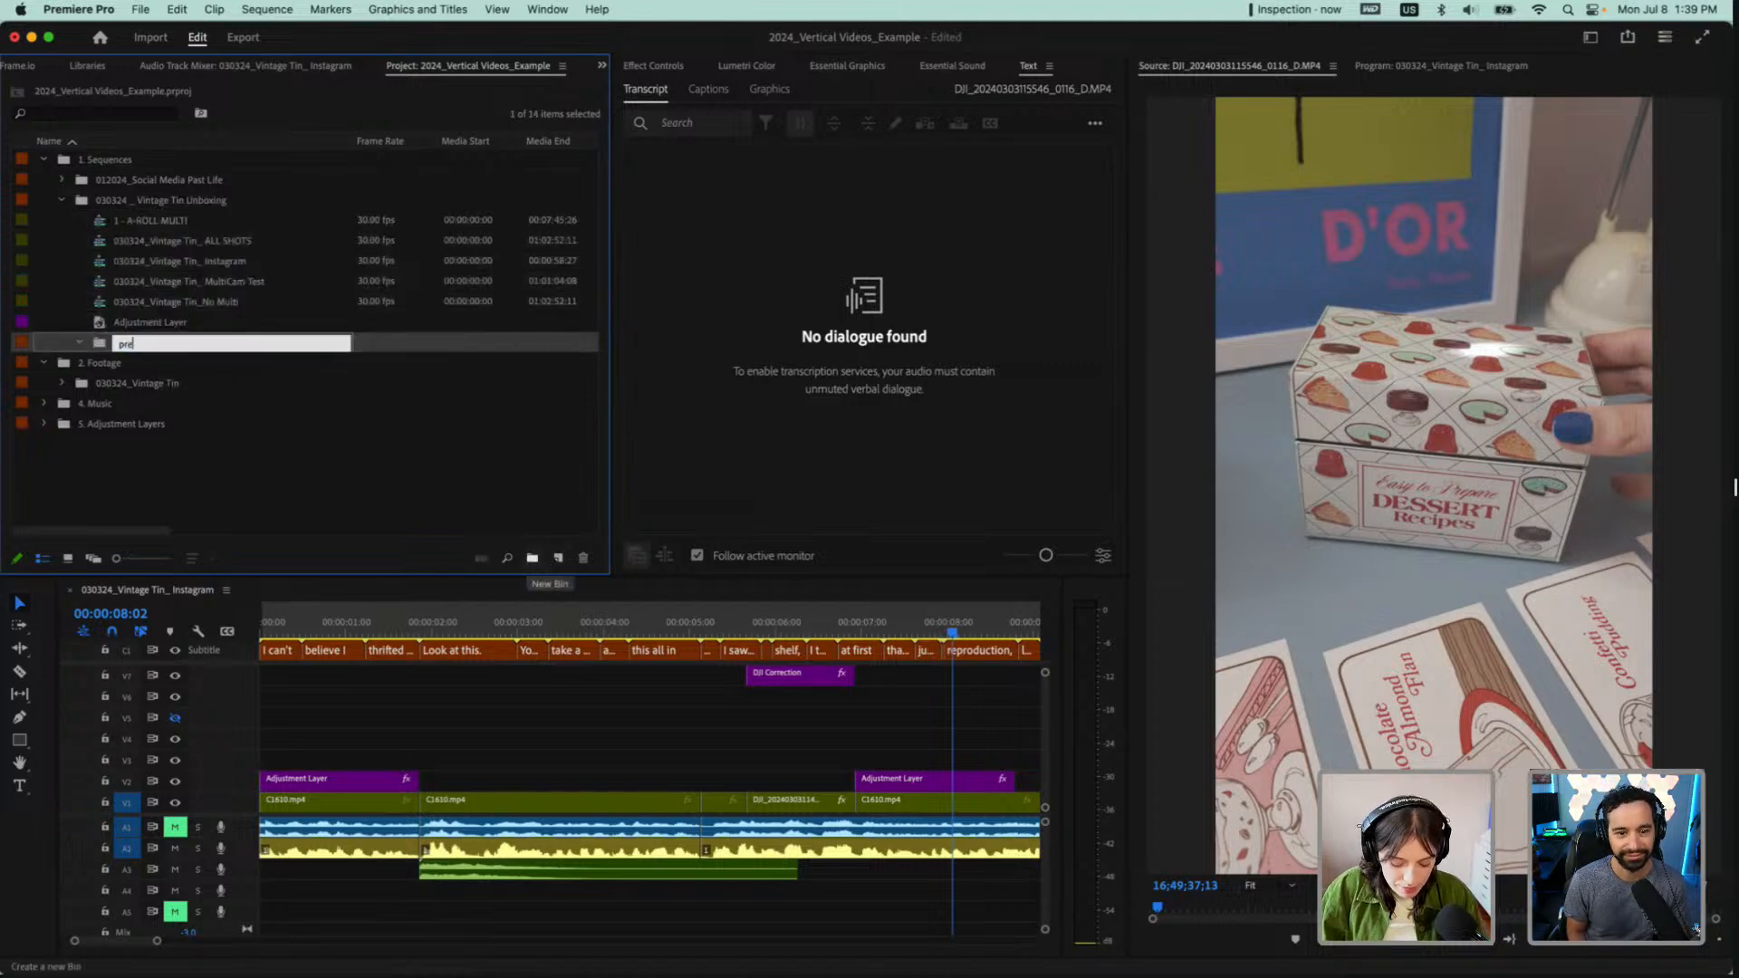
key("Tab")
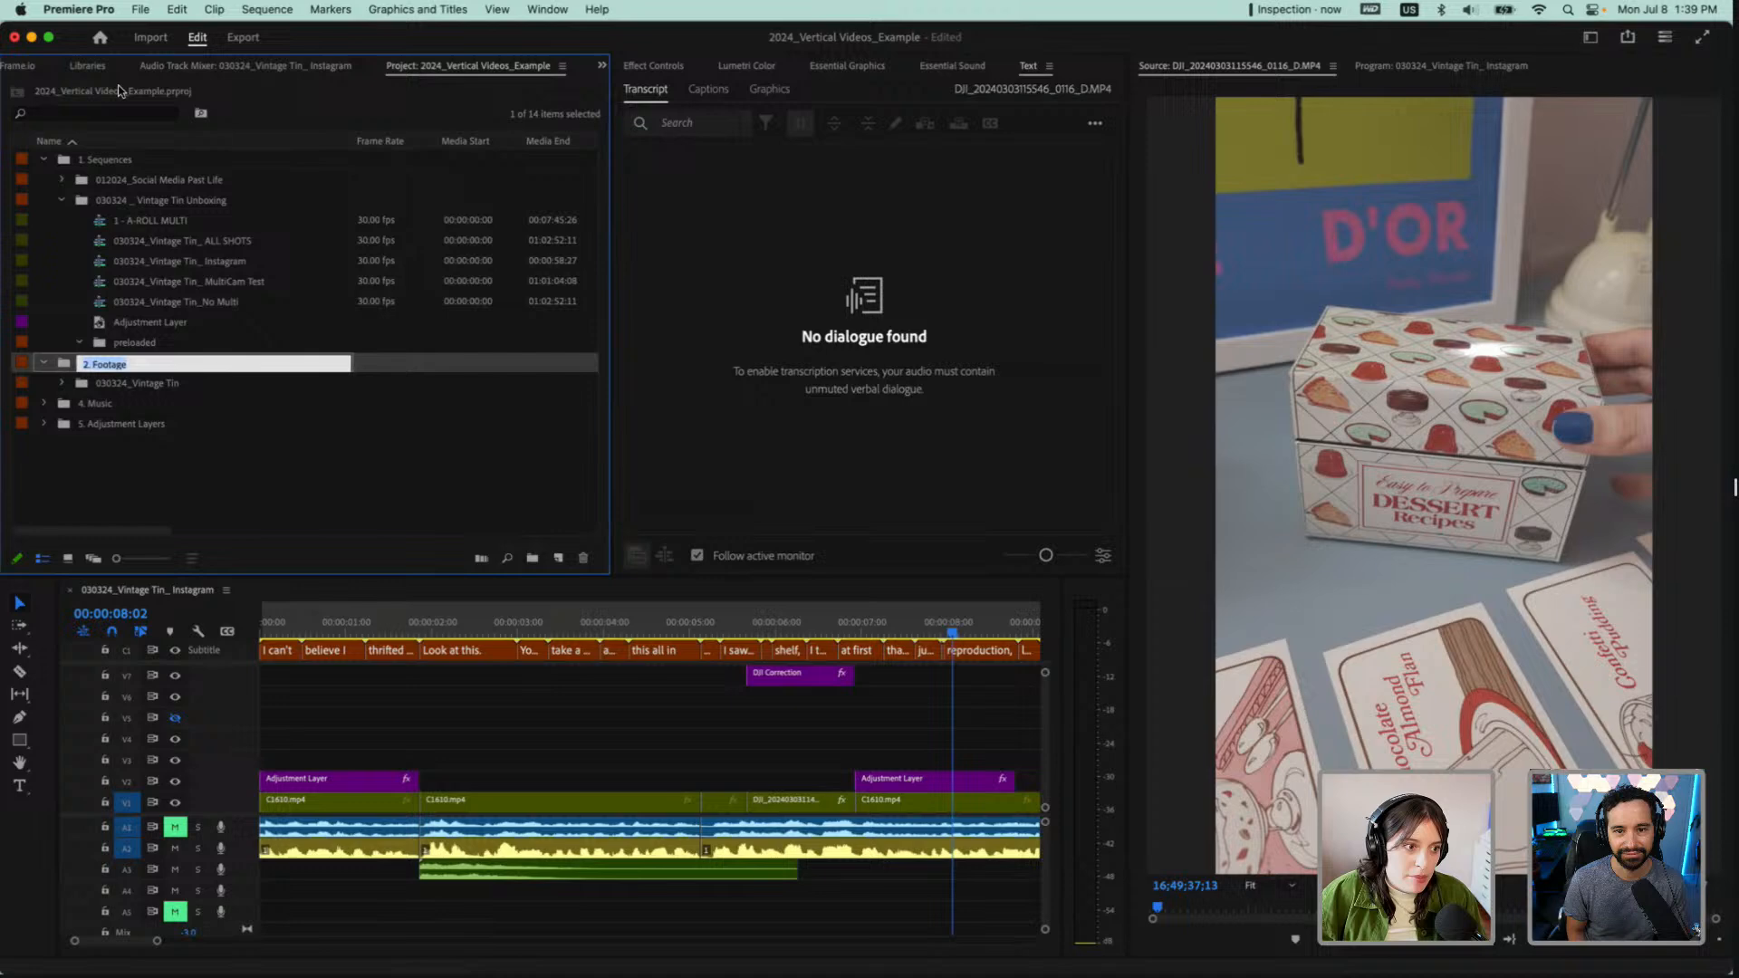
Move the existing sequences and the adjustment layer of the 030324 _ Vintage Tin Unboxing bin into its preloaded bin
left_click(150, 220)
left_click(163, 319, "shift")
left_click_drag(151, 286, 135, 342)
left_click(130, 206)
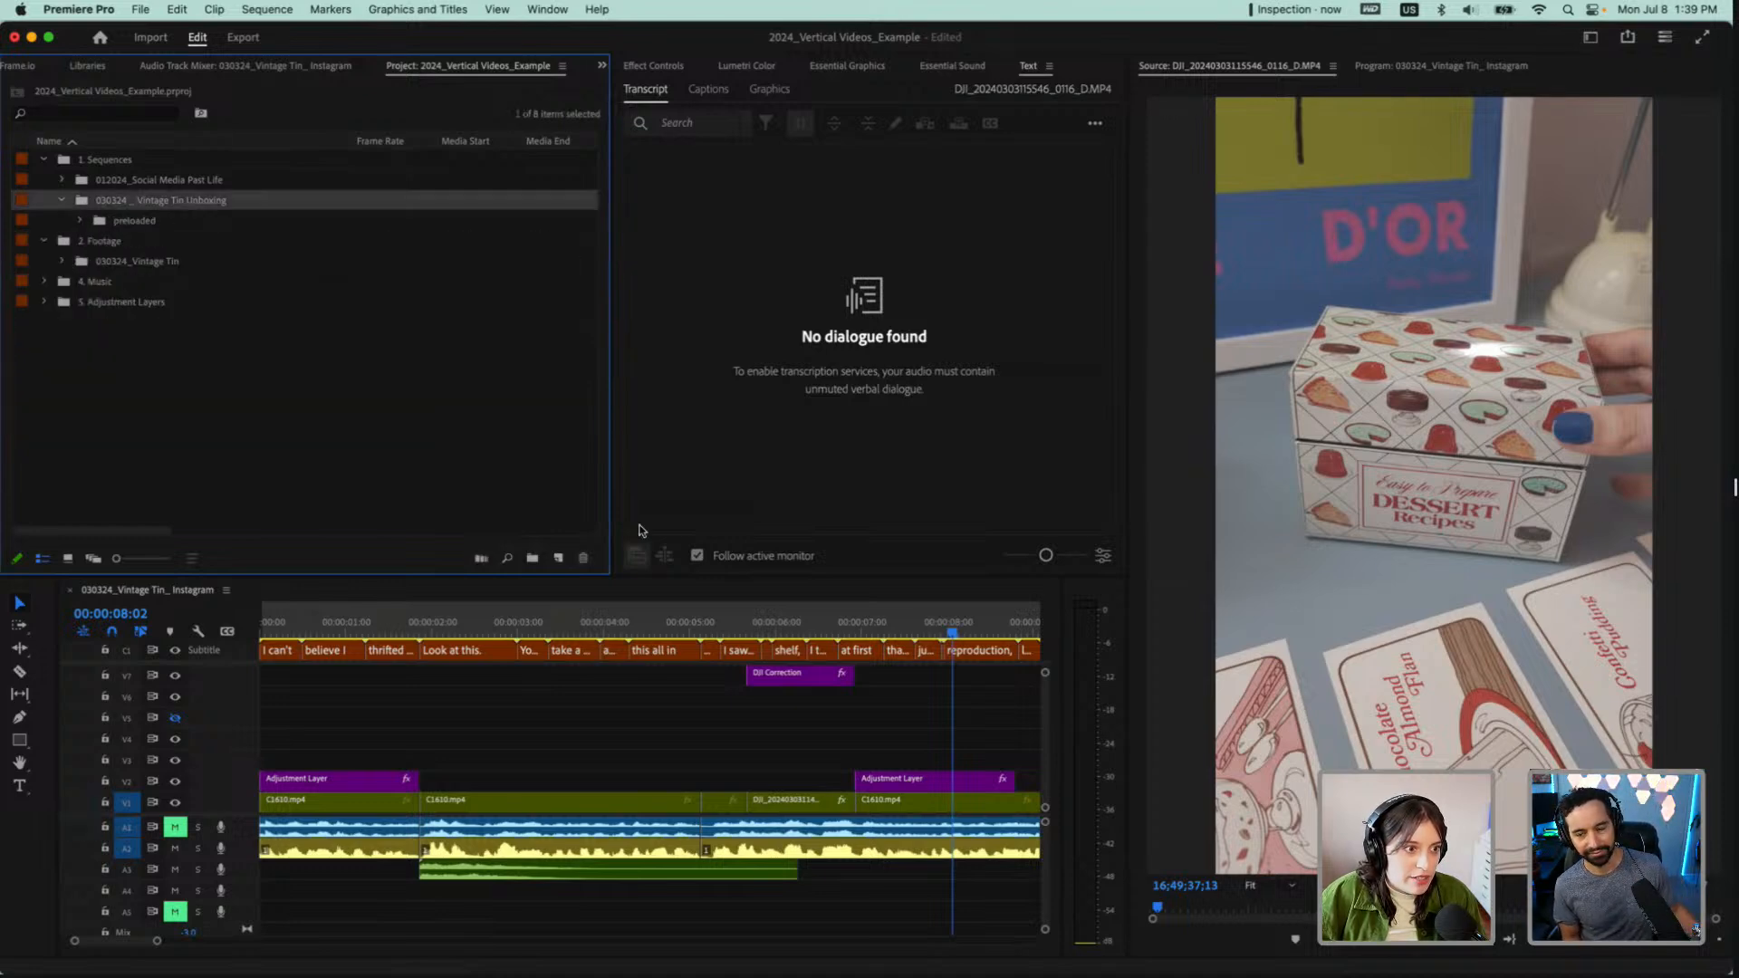
left_click(143, 11)
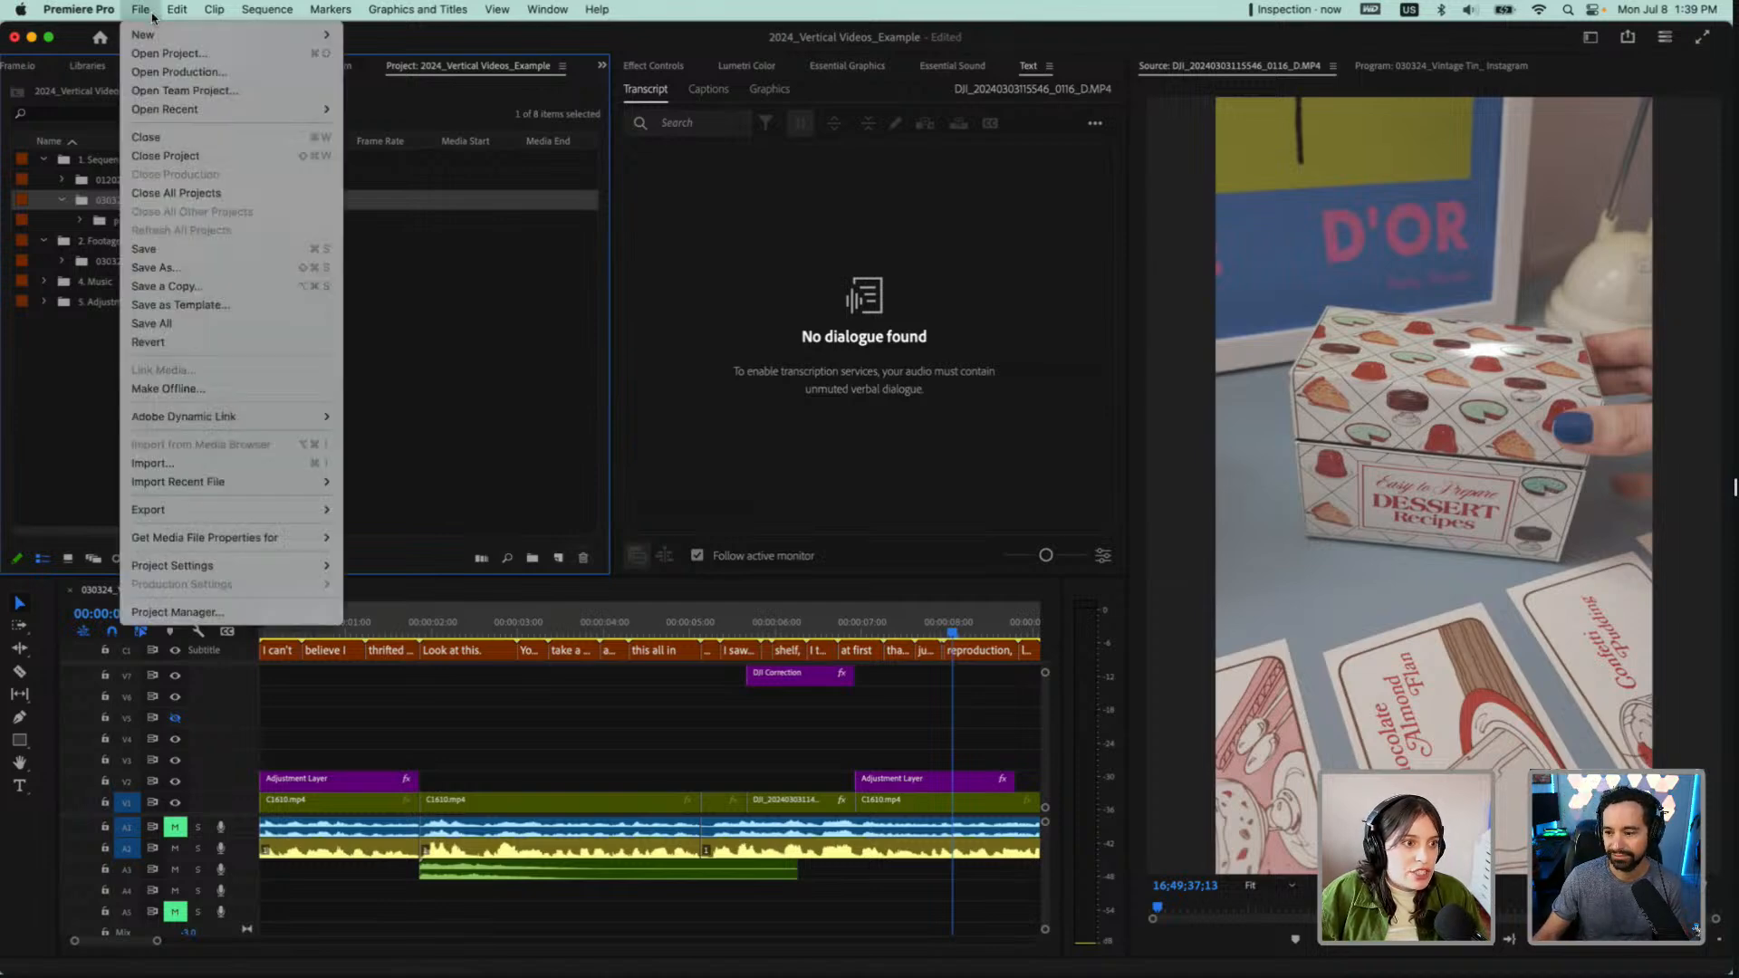
left_click(94, 351)
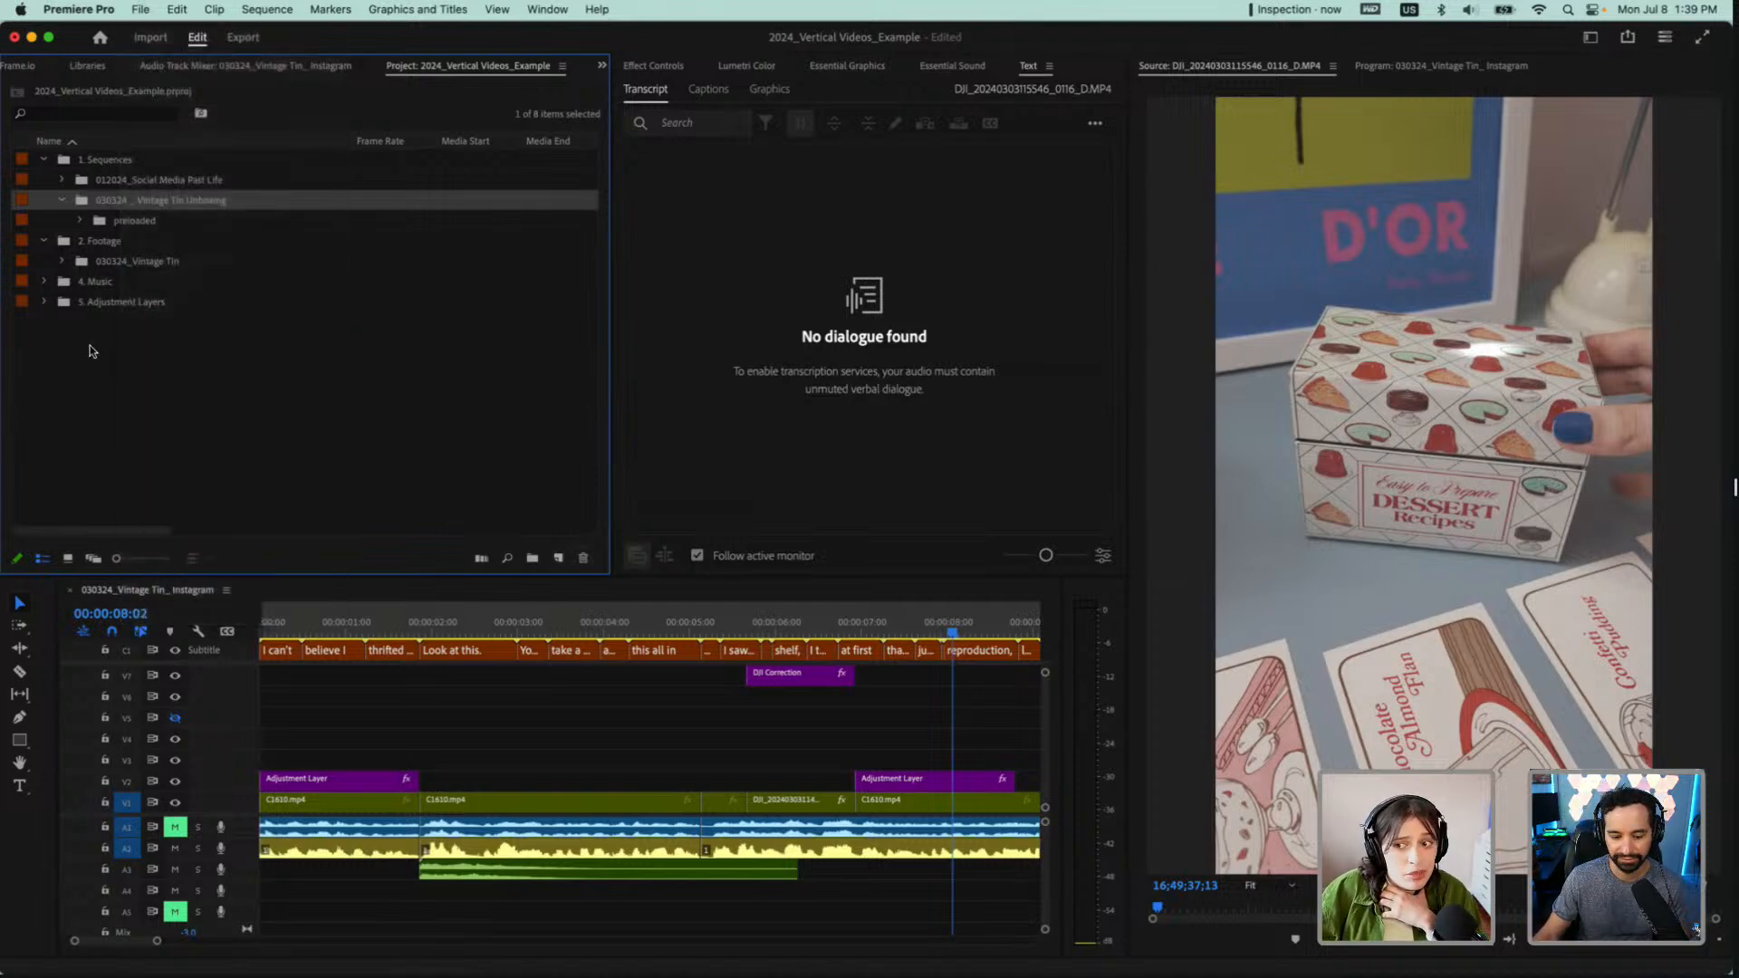
Expand the 012024_Social Media Past Life bin and the 030324_Vintage Tin footage bin down to the clips in 01 - Sony
left_click(62, 183)
left_click(68, 181)
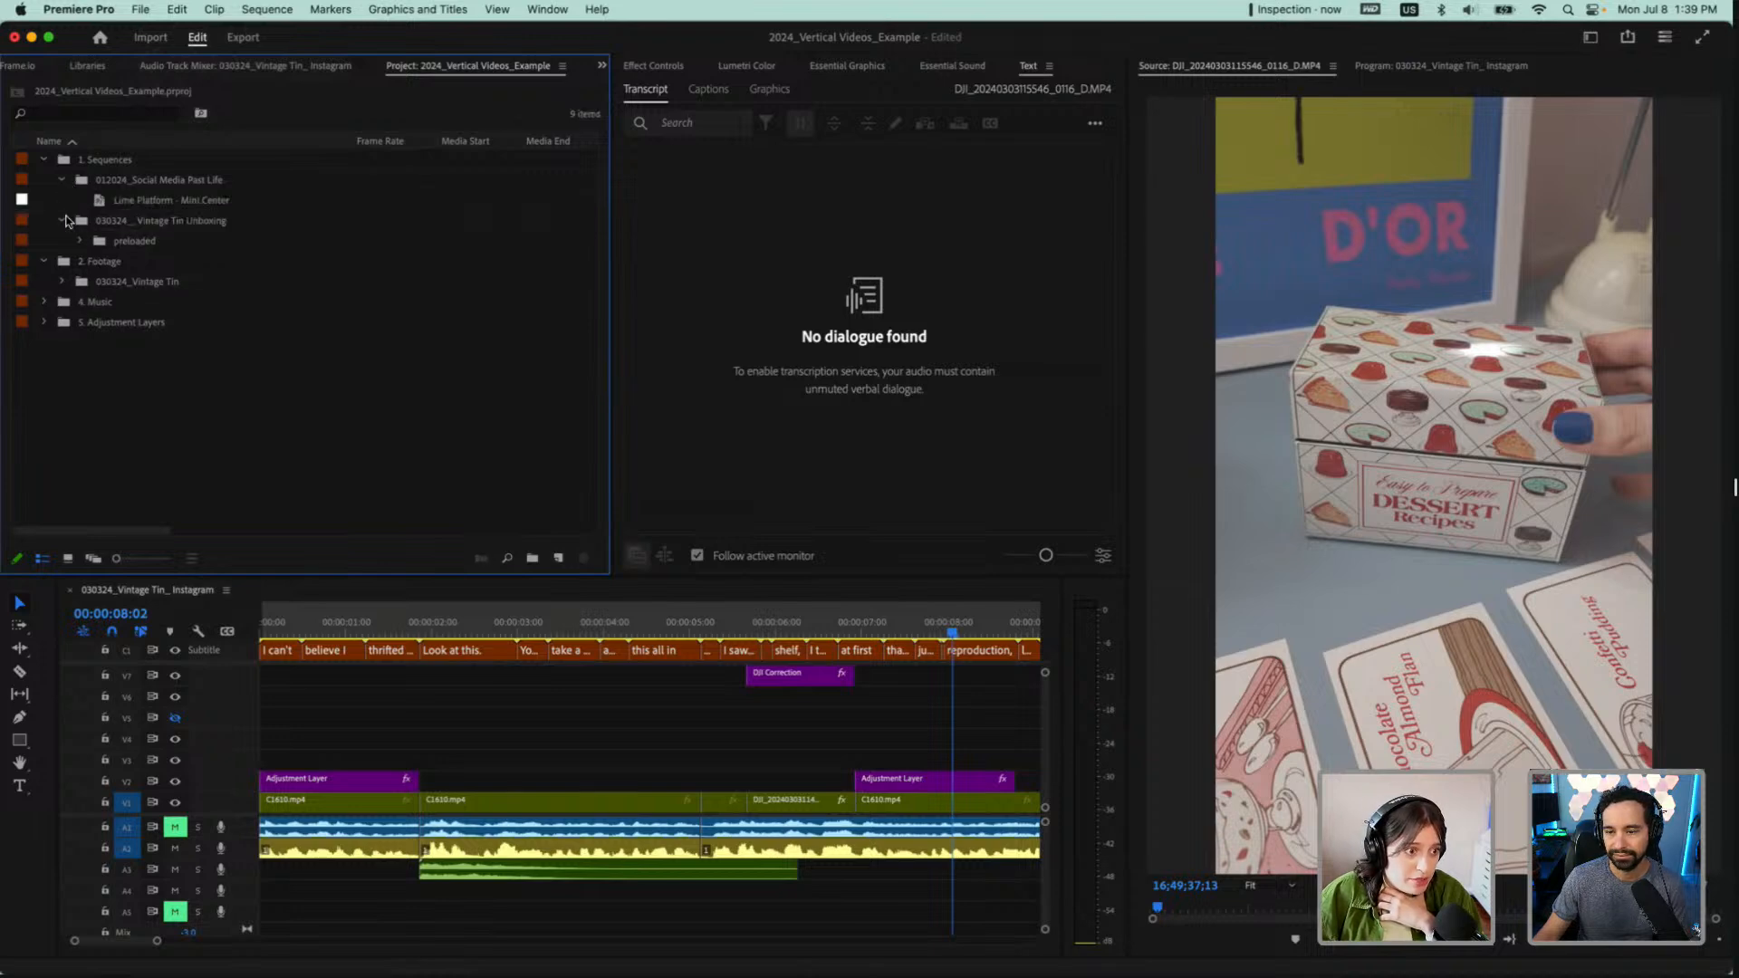
left_click(62, 282)
left_click(82, 303)
Close the open Instagram sequence and create a new sequence from the clip C1610.mp4
left_click(156, 324)
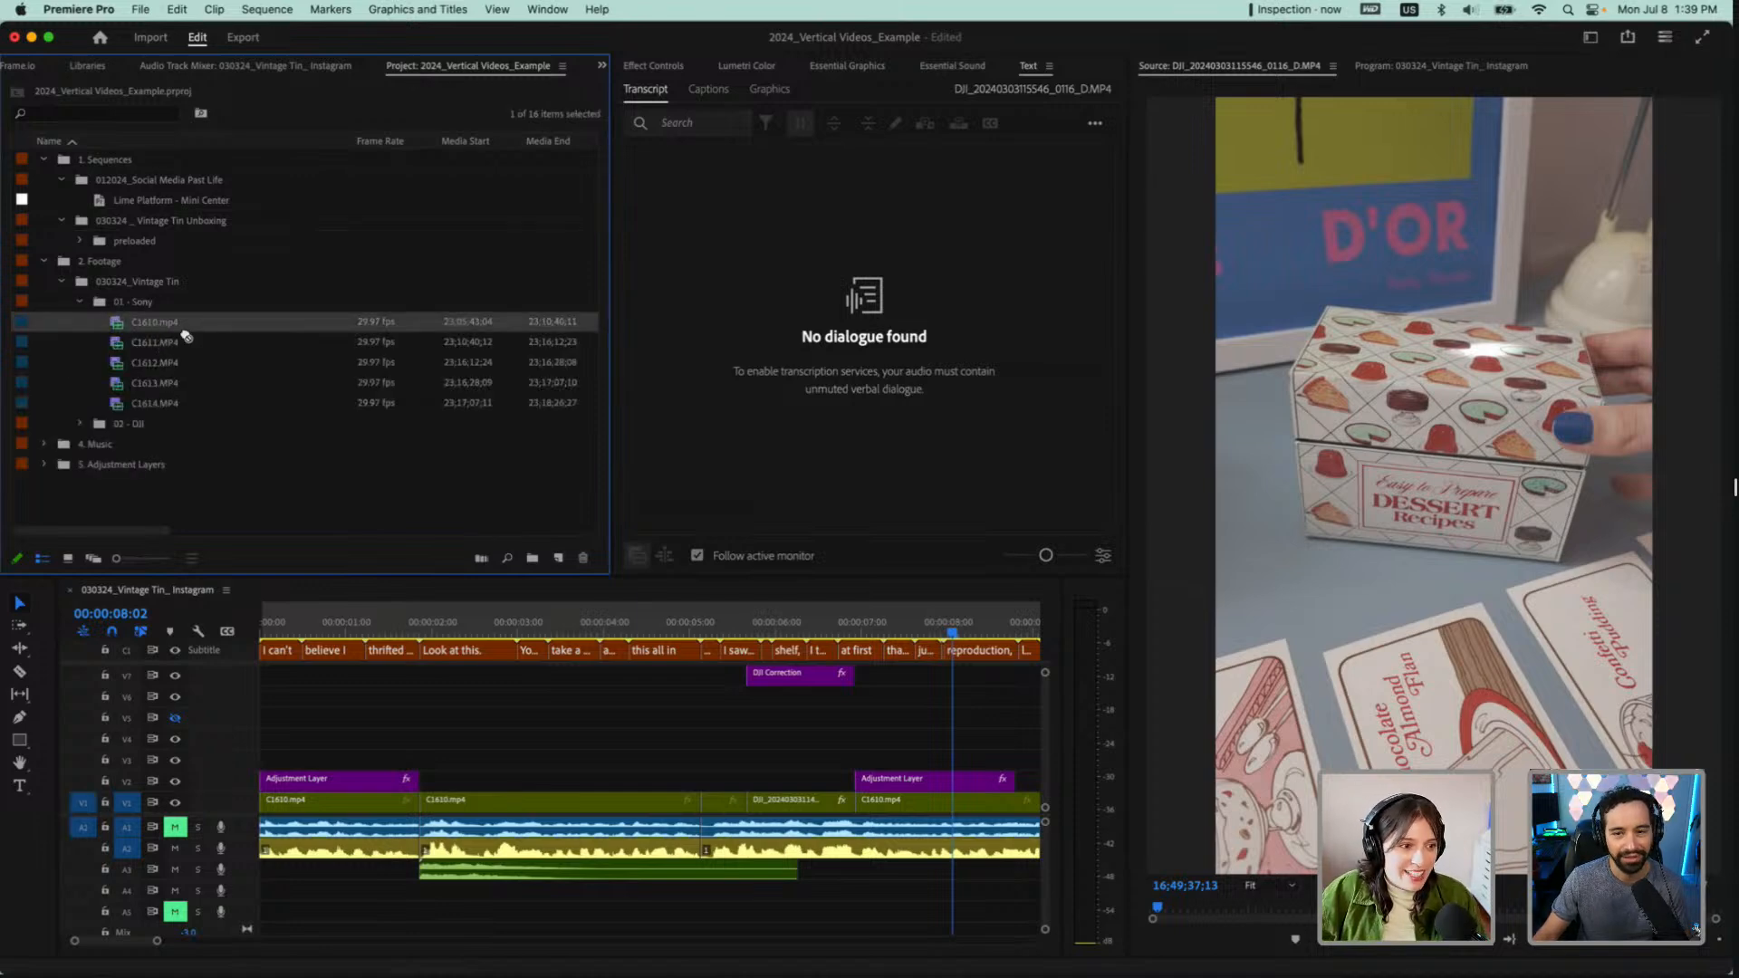
left_click(69, 590)
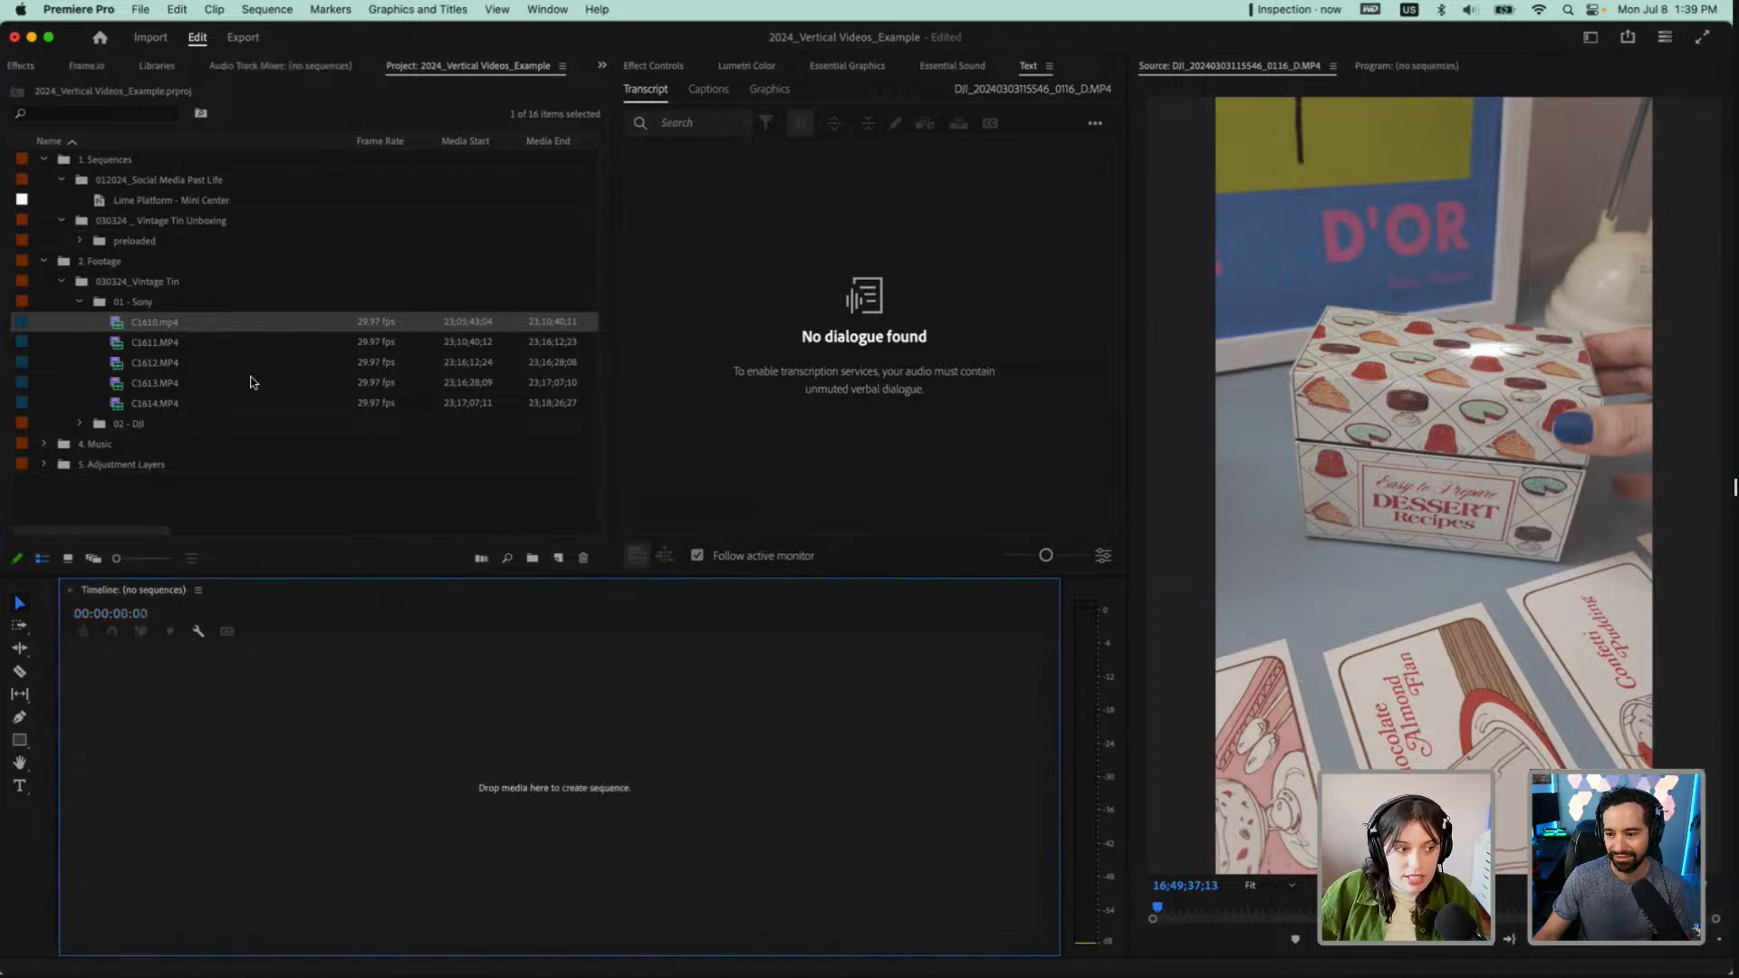
left_click_drag(127, 322, 540, 822)
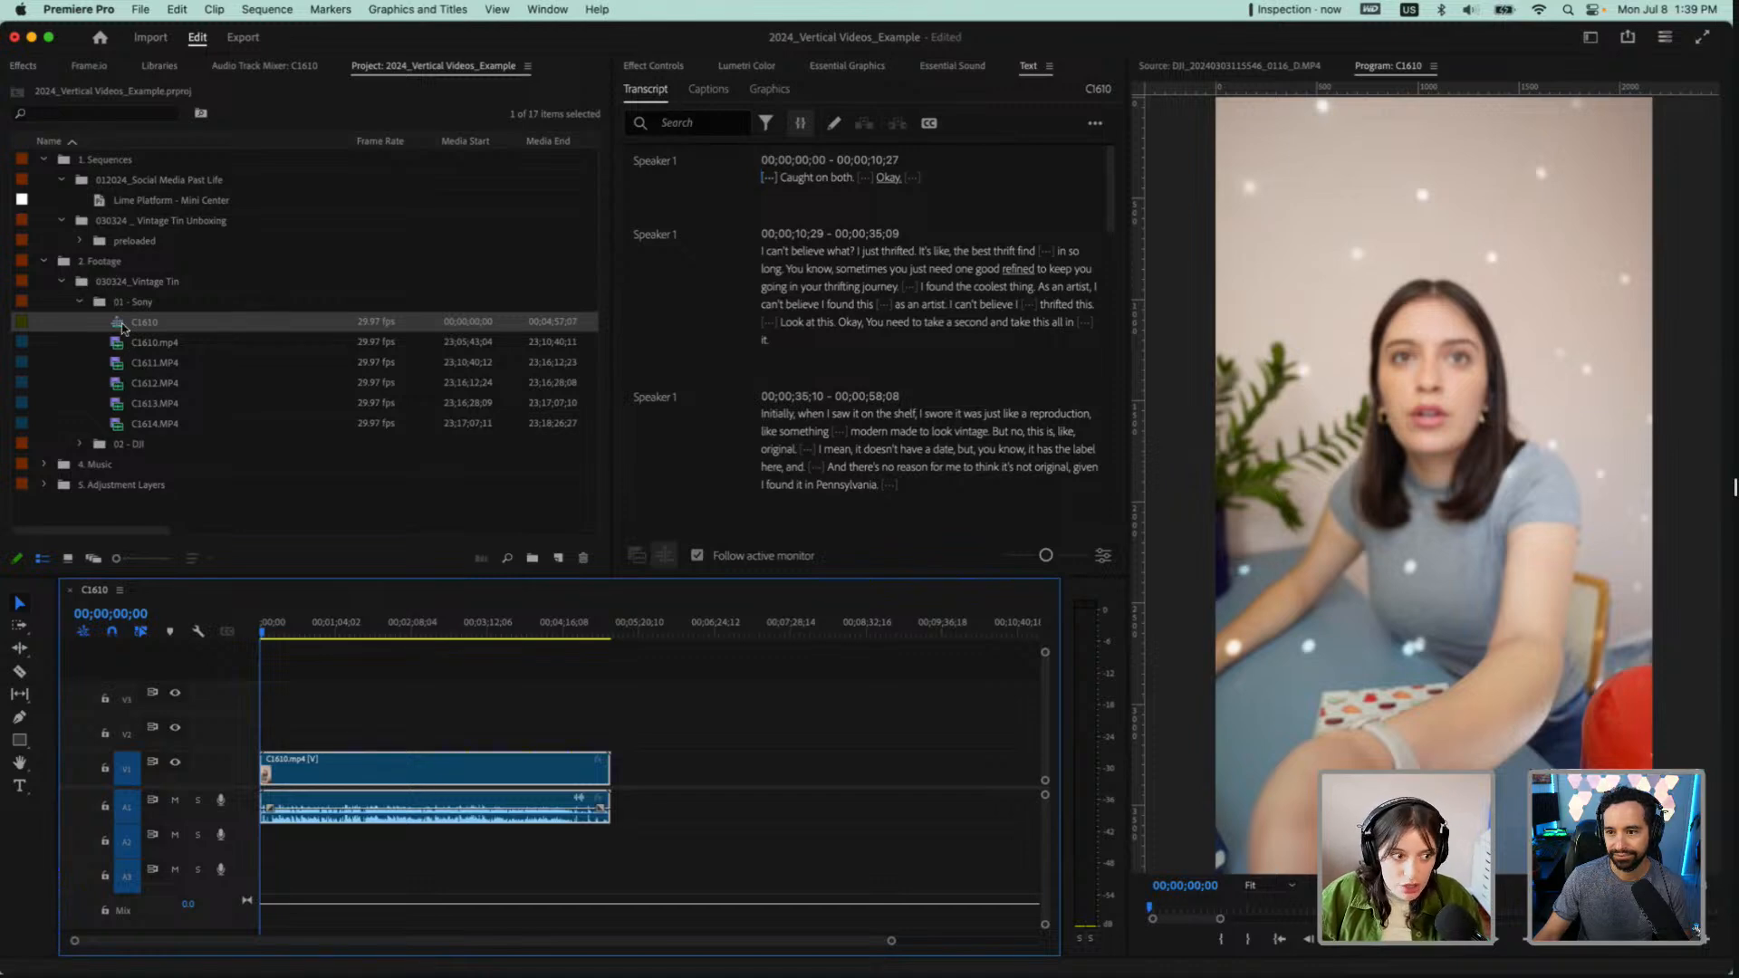
Move the new C1610 sequence into the 030324 _ Vintage Tin Unboxing bin and collapse the 012024_Social Media Past Life bin
left_click(124, 326)
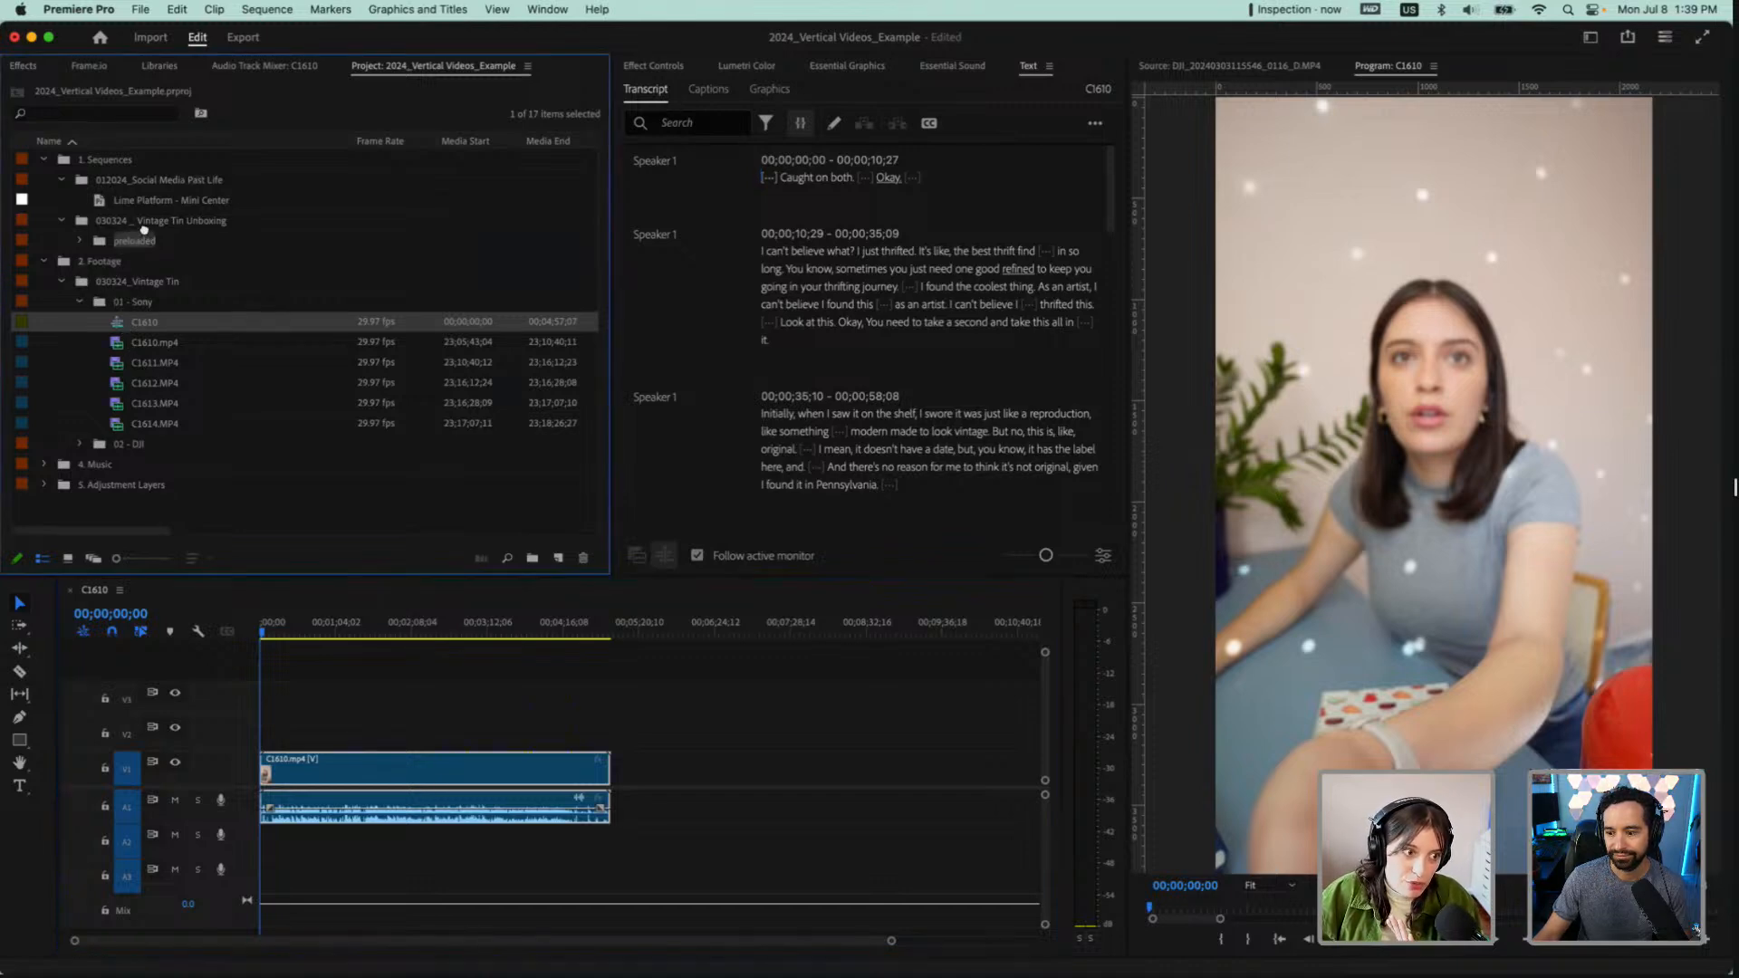
mouse_move(143, 229)
left_mouse_down()
mouse_move(109, 174)
mouse_move(110, 227)
left_mouse_up()
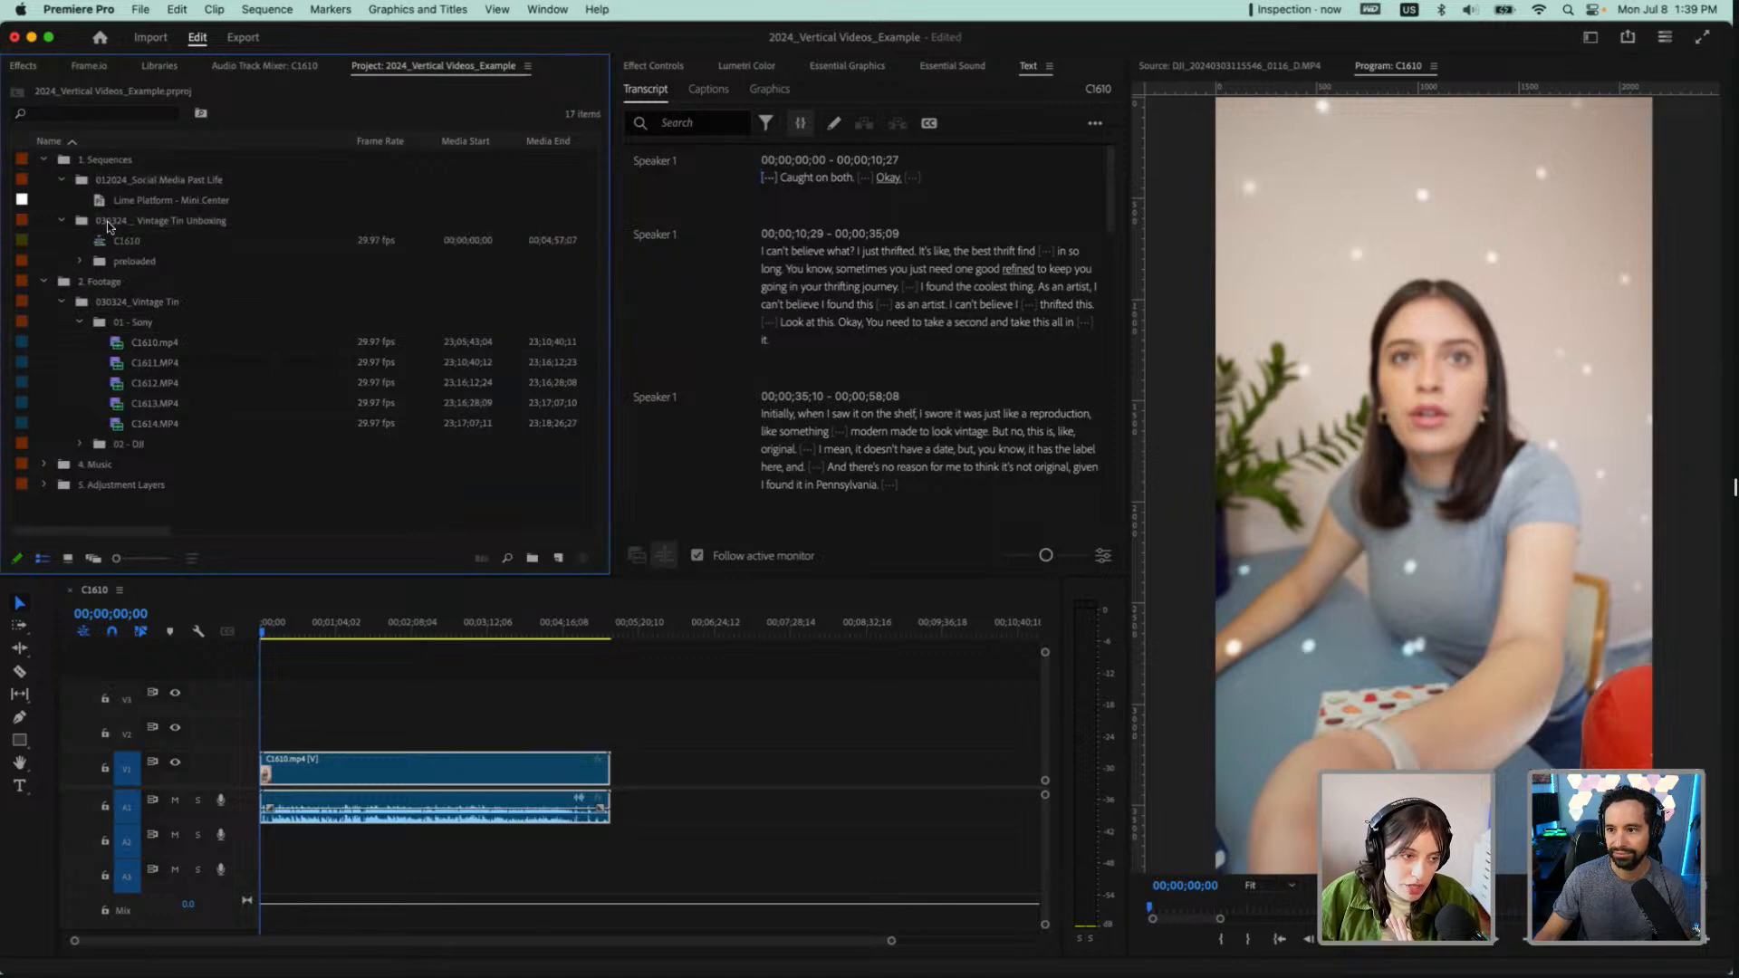
left_click(62, 180)
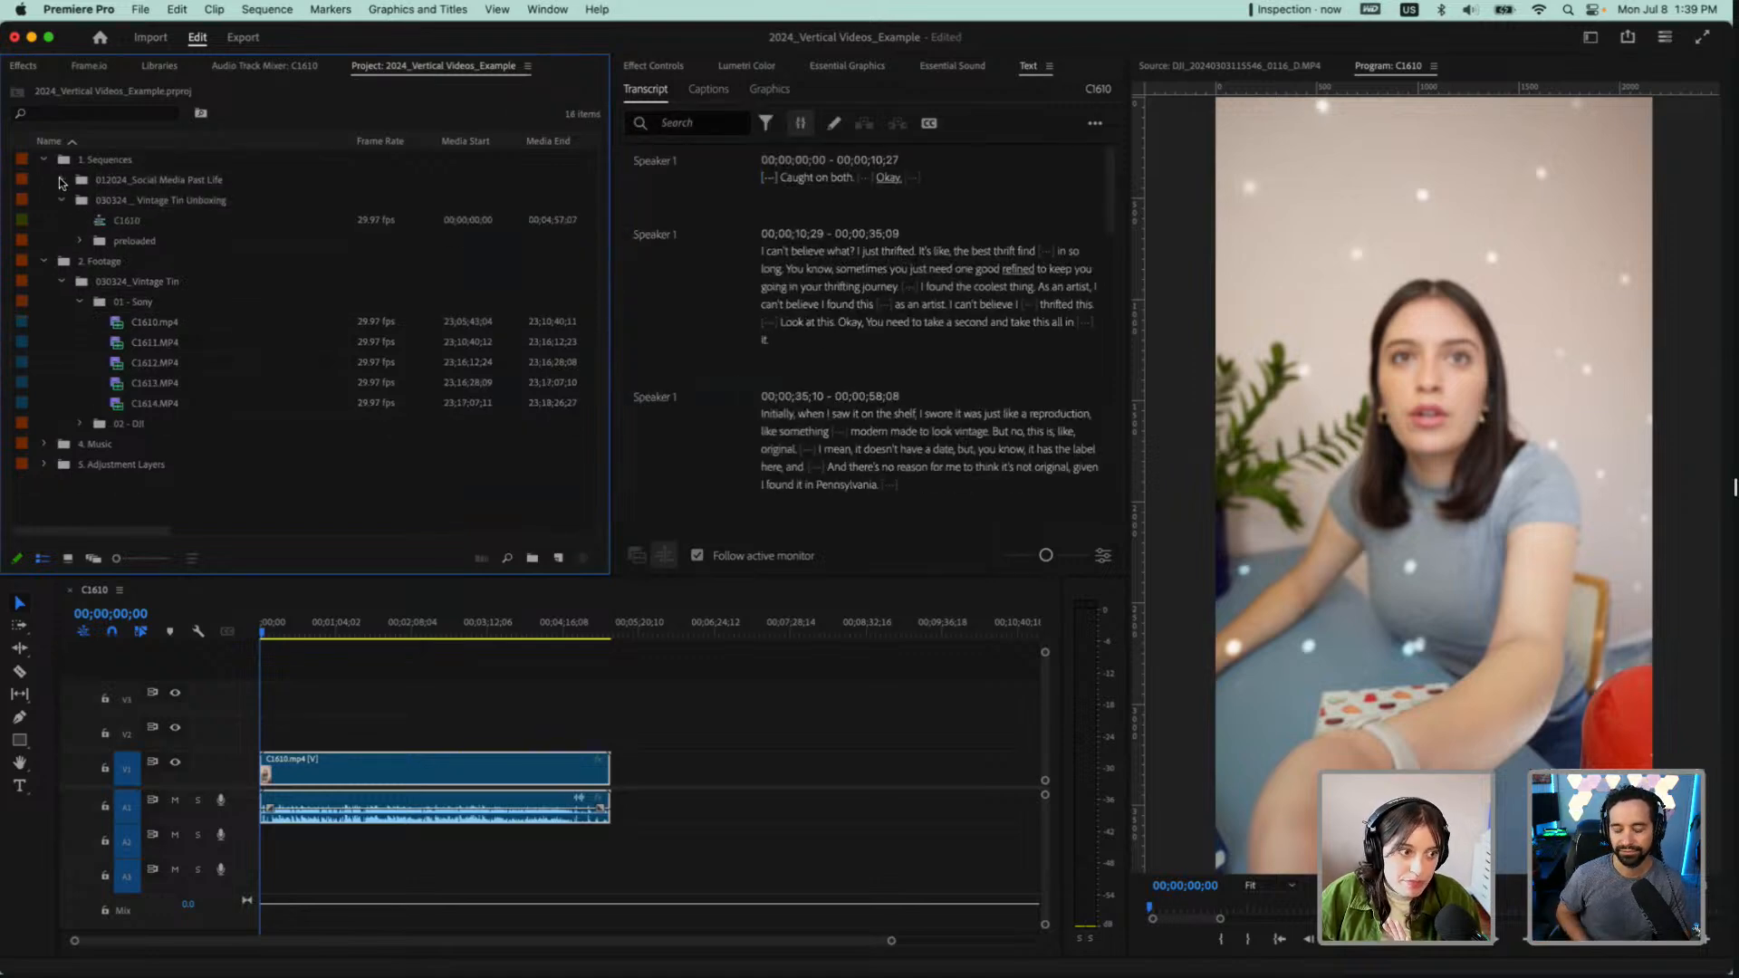
Open the sequence settings of C1610 and set the horizontal frame size to 1080
left_click(141, 222)
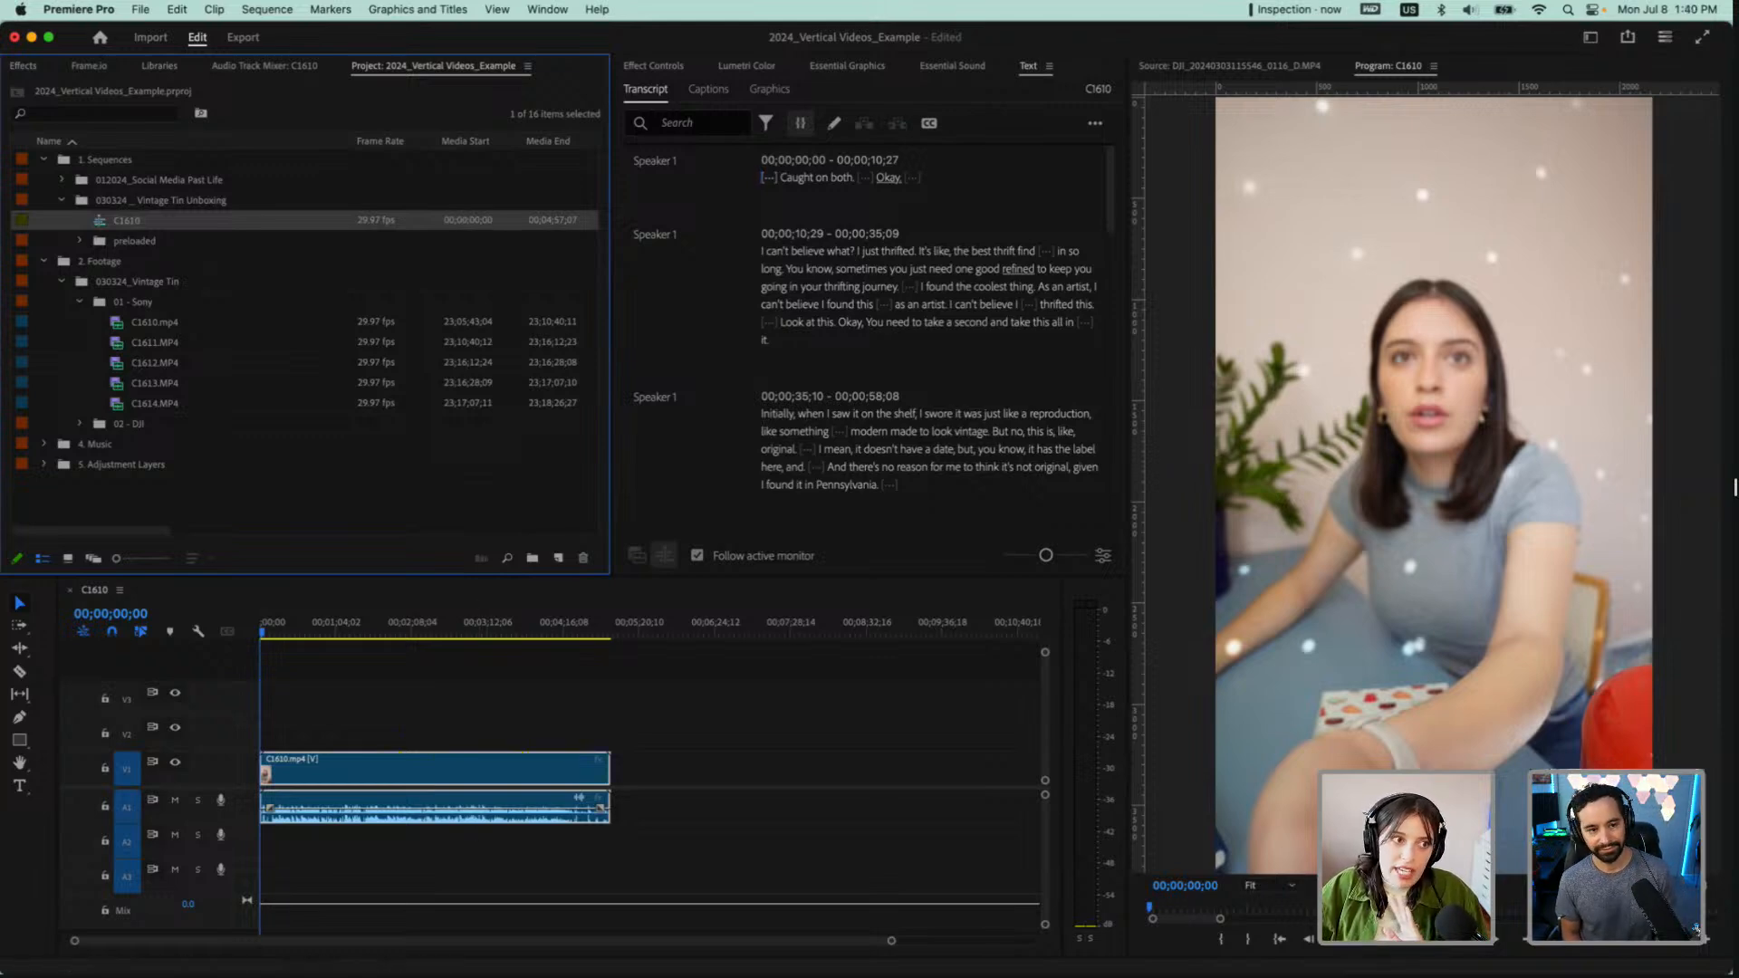
left_click(140, 9)
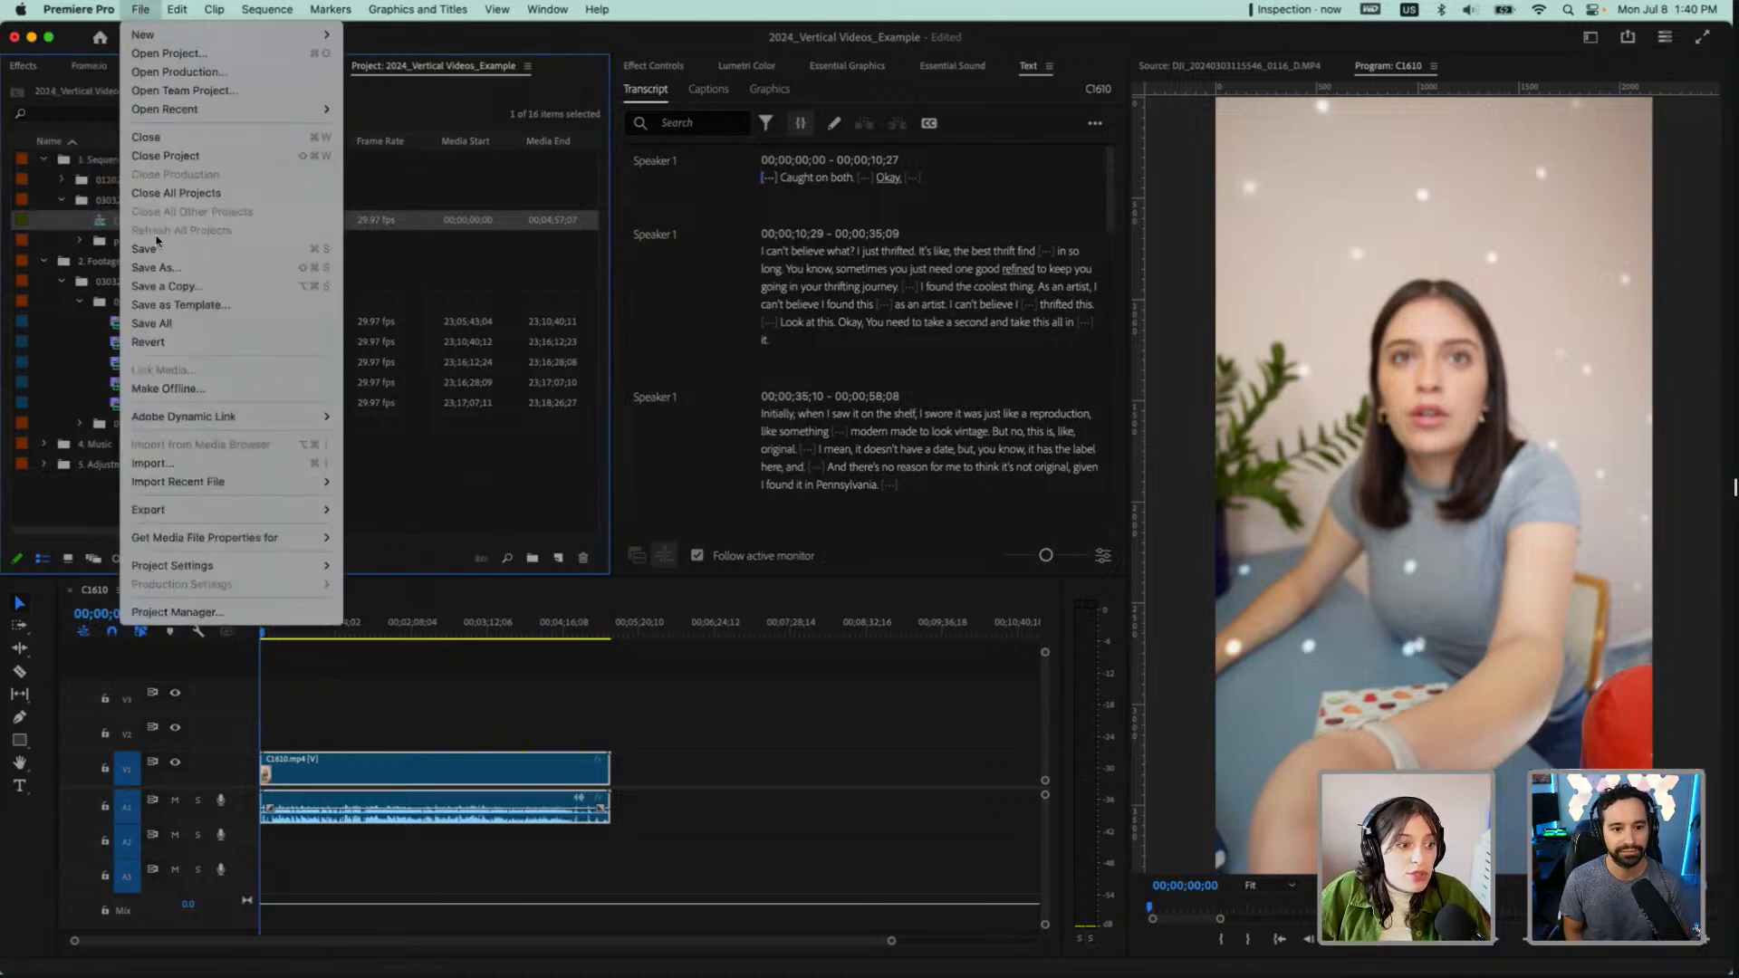
mouse_move(277, 14)
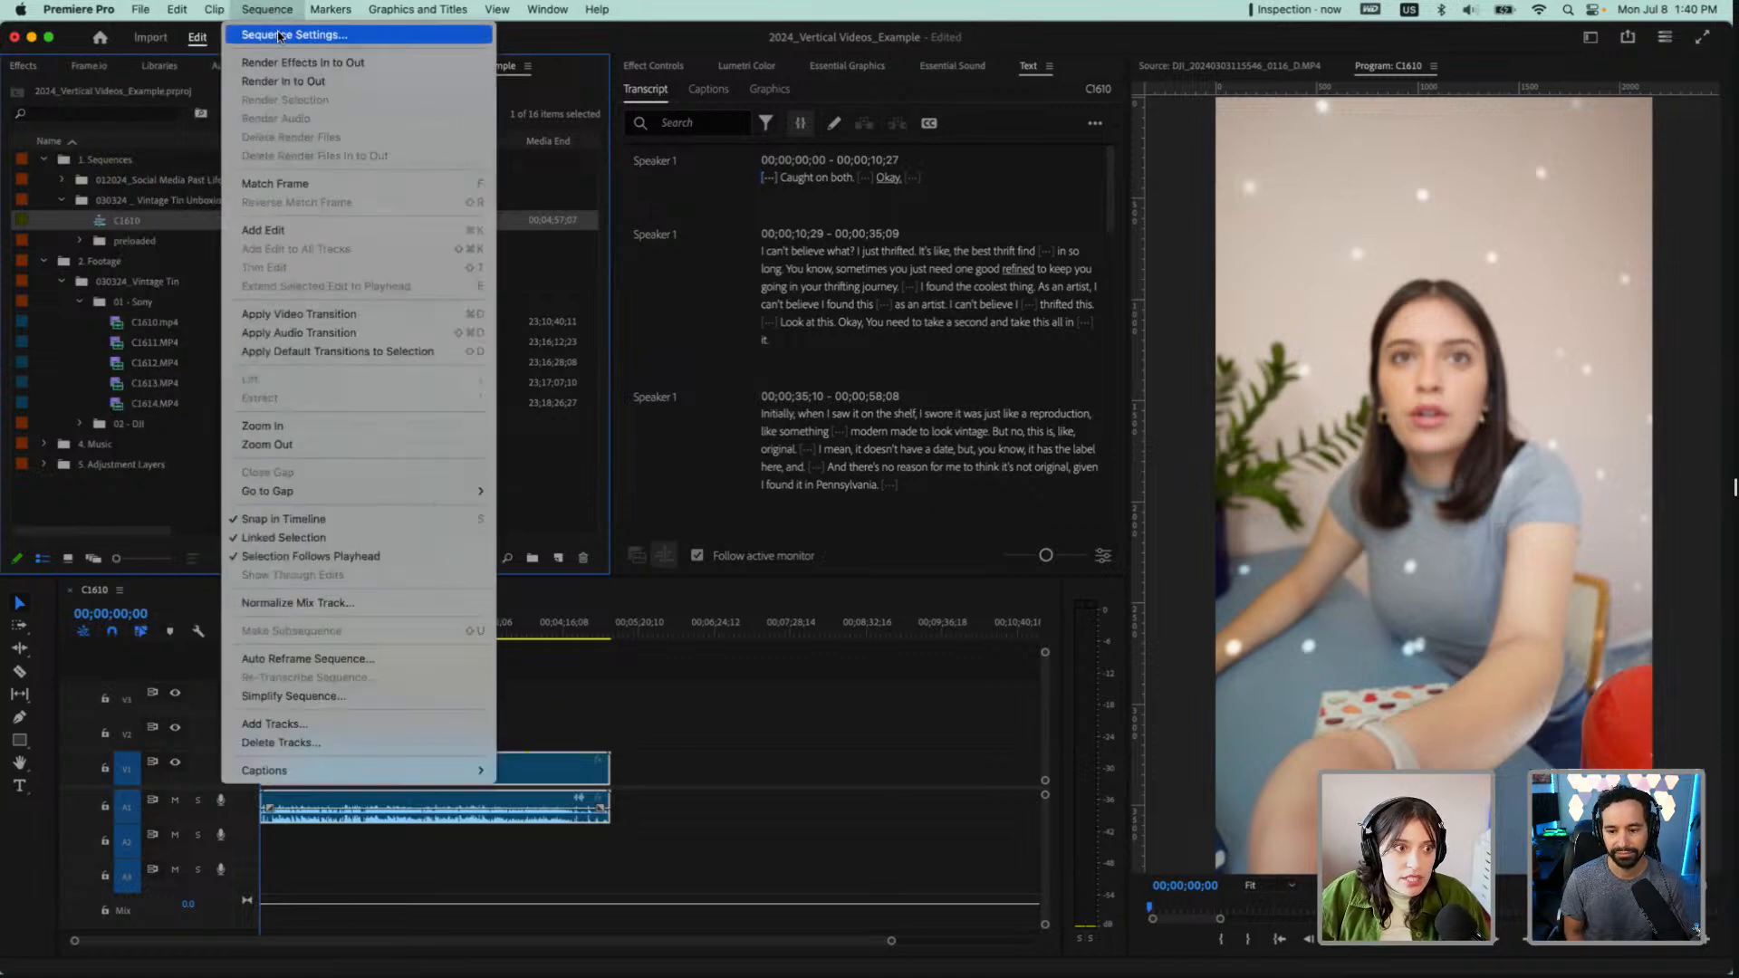
left_click(280, 36)
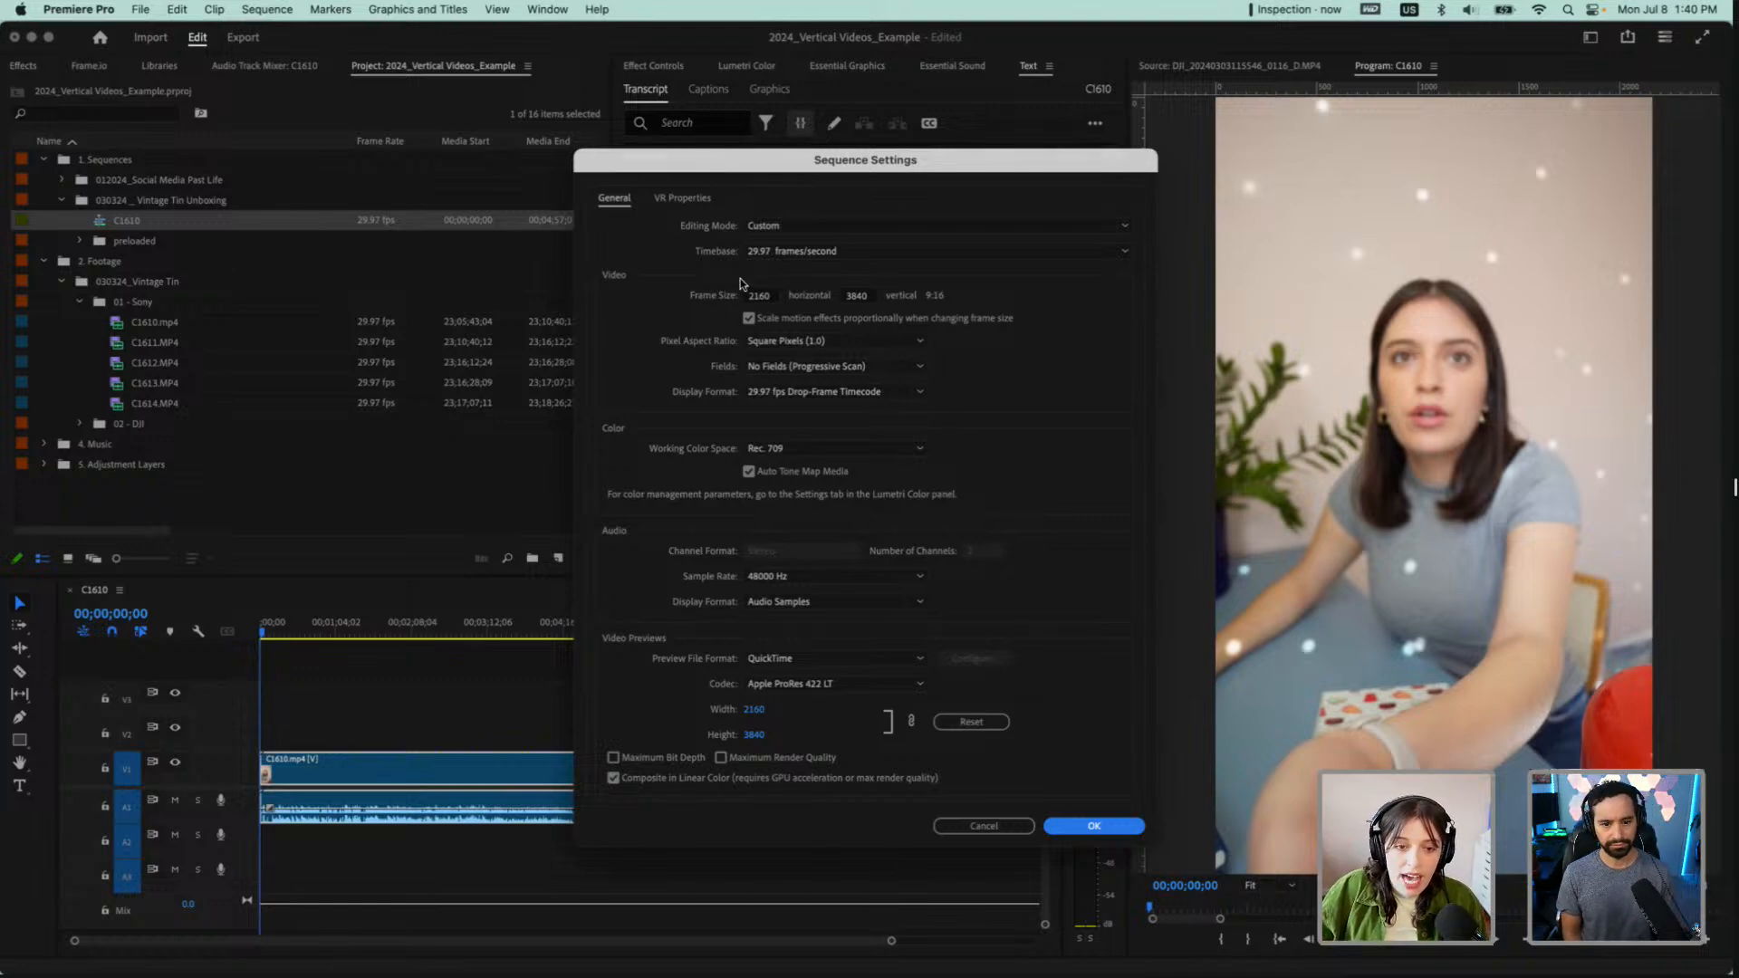
left_click(758, 297)
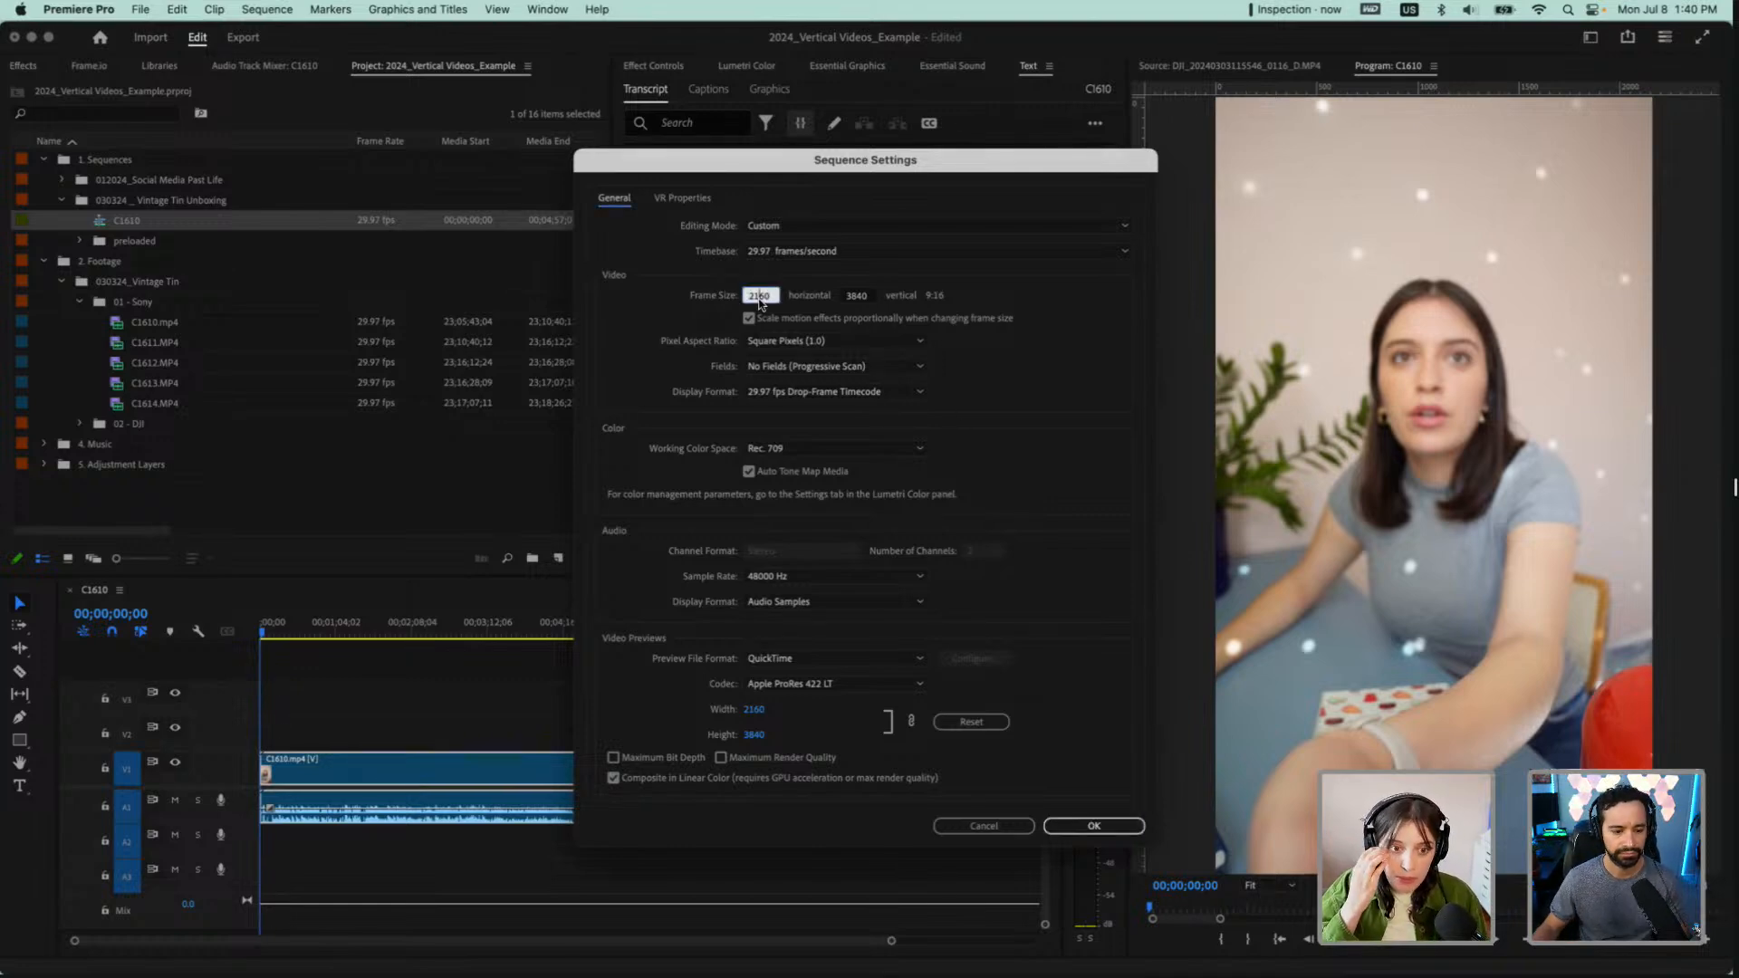
type("1080")
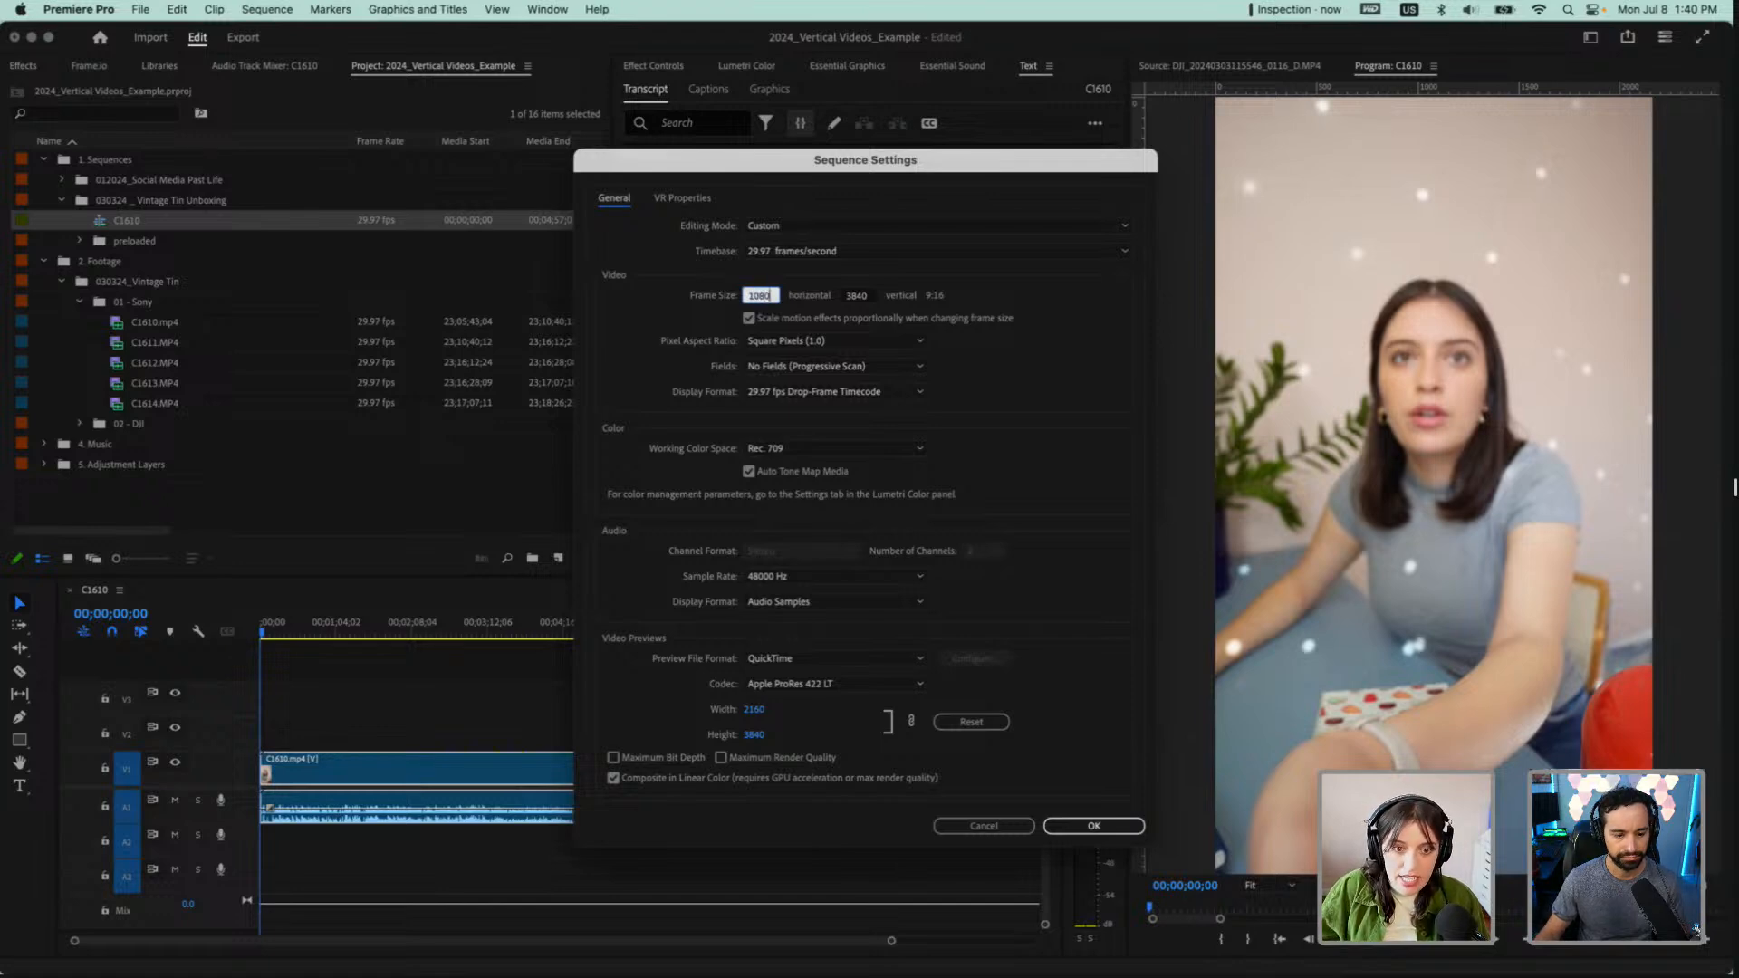
Set the vertical frame size of the sequence to 1260
left_click(871, 298)
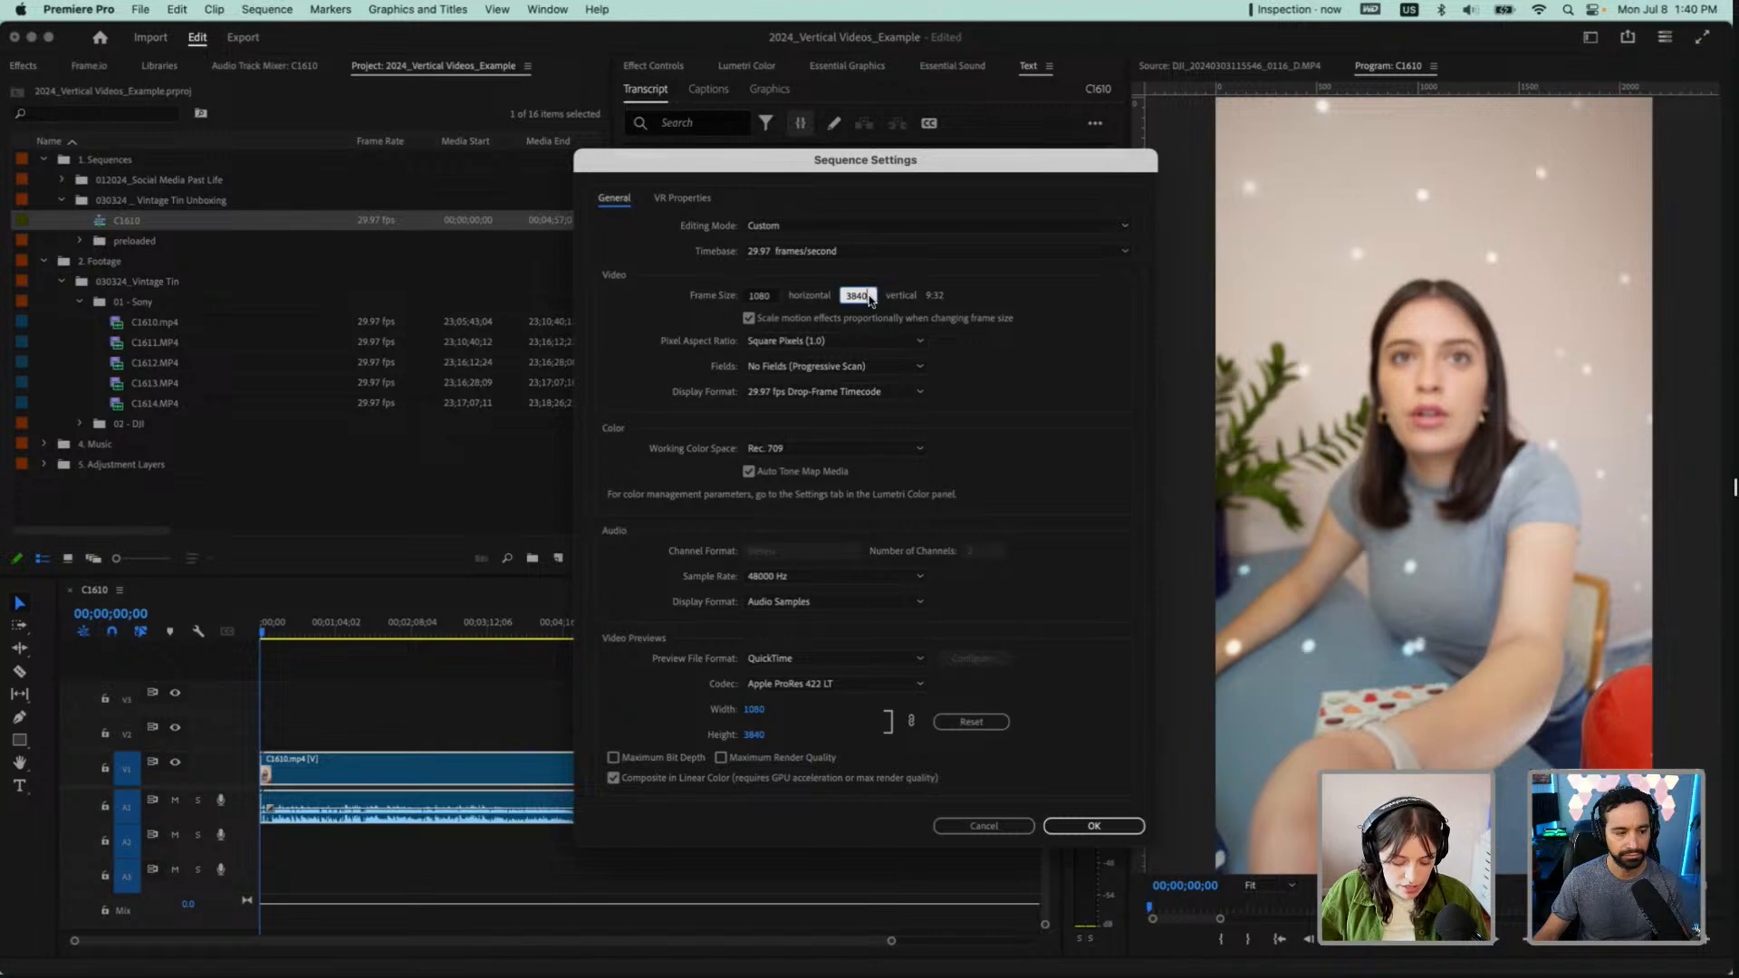
type("1260")
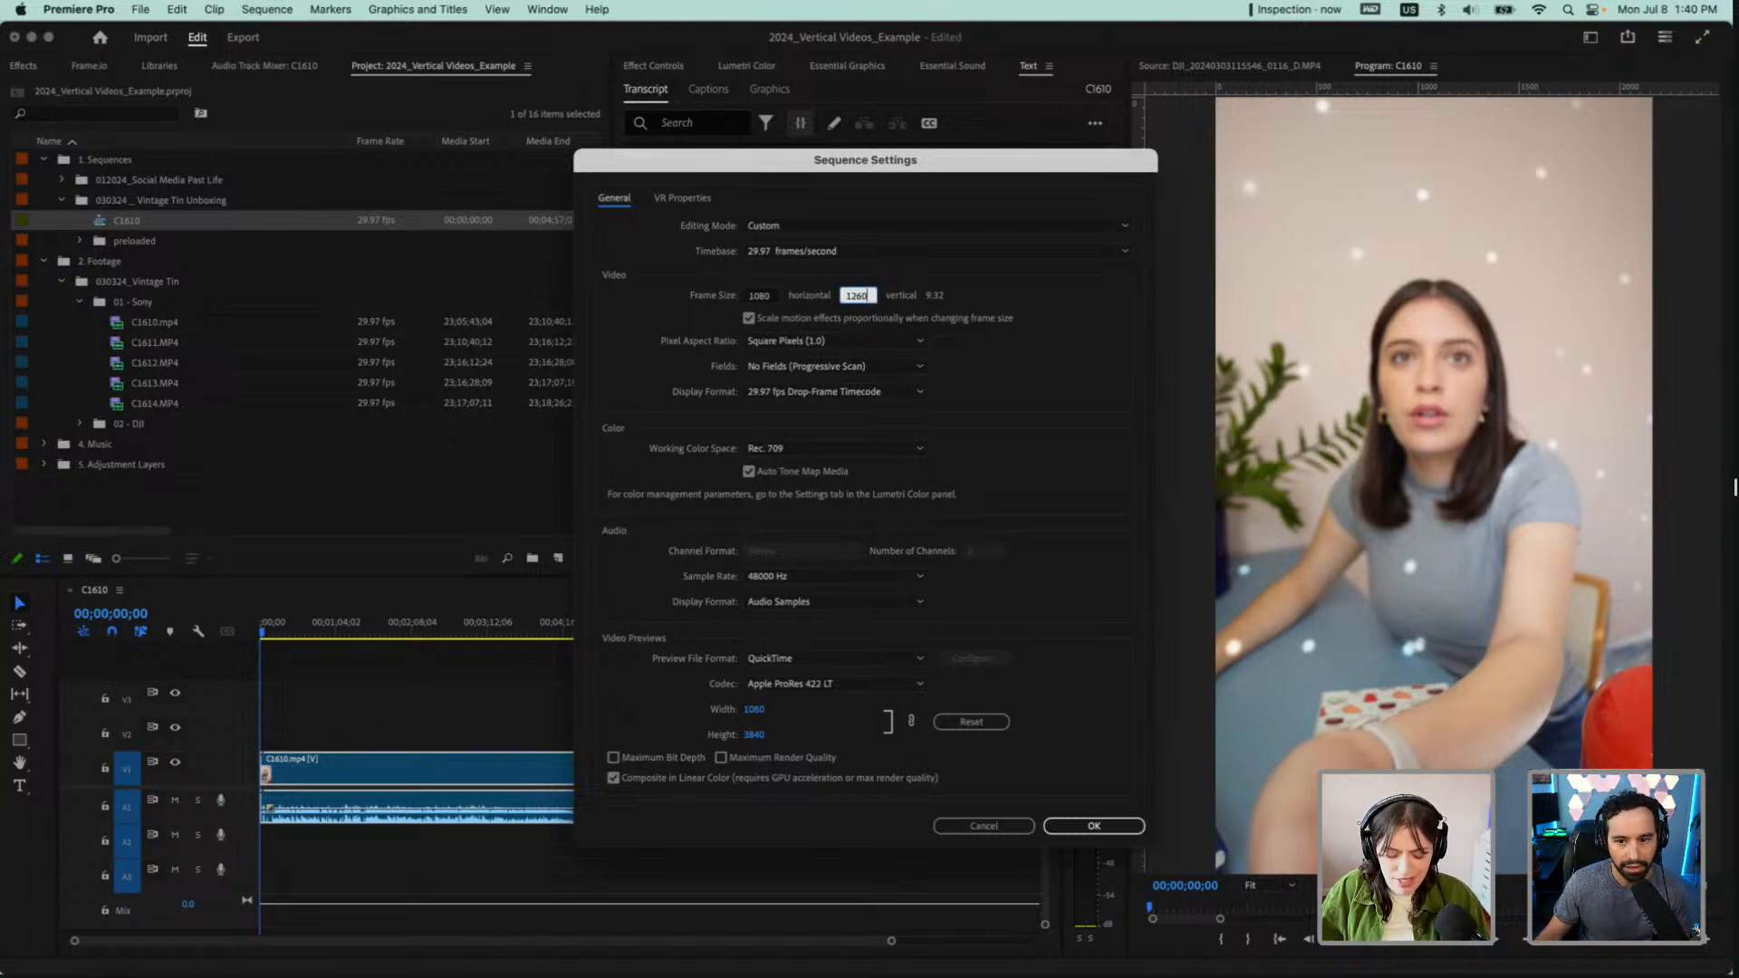
key("Tab")
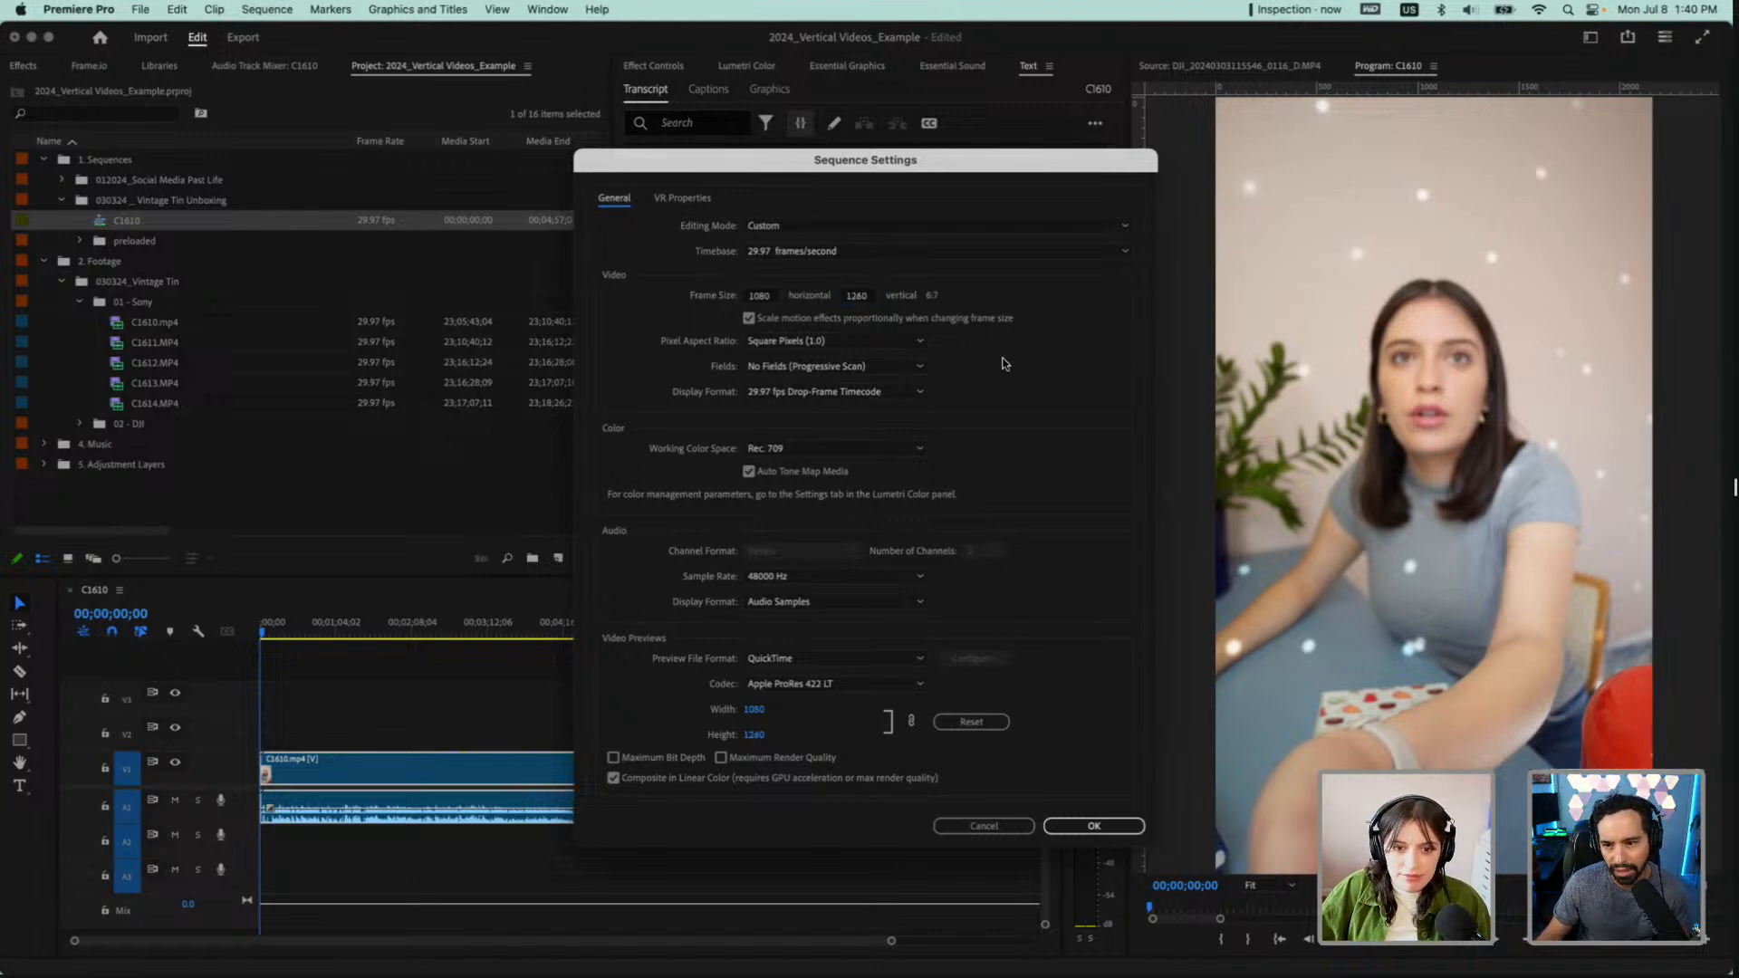
Set the vertical frame size of the sequence to 1920
left_click(867, 302)
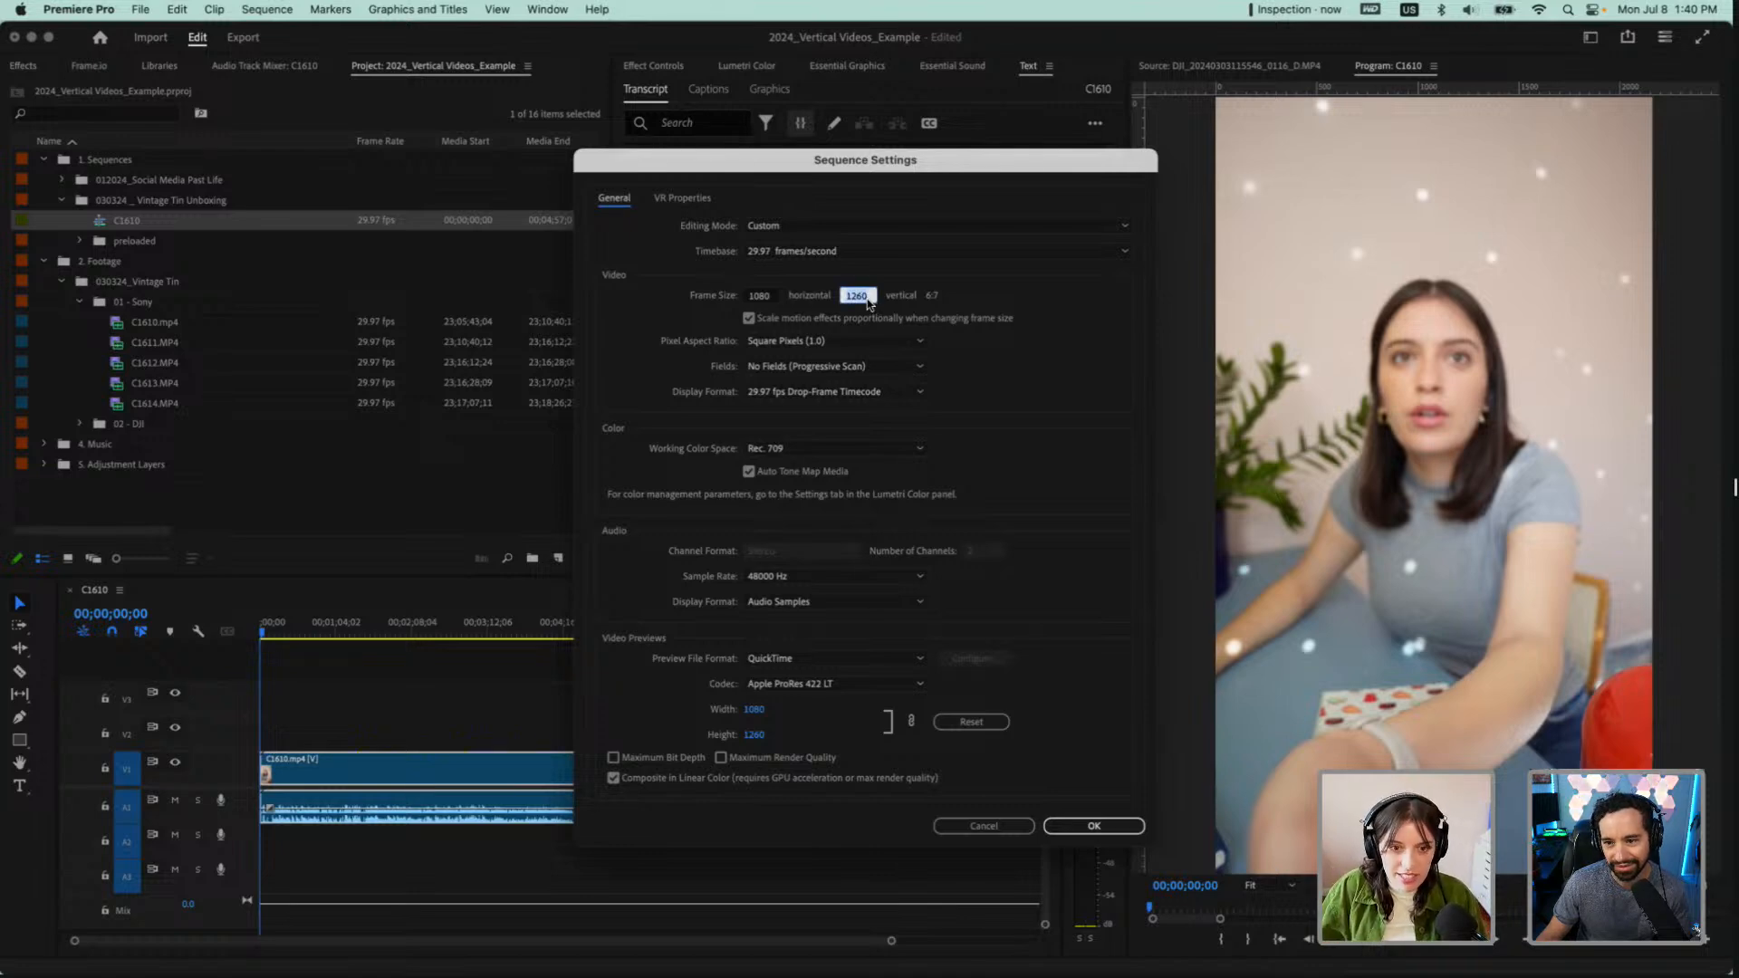
type("1920")
key("Tab")
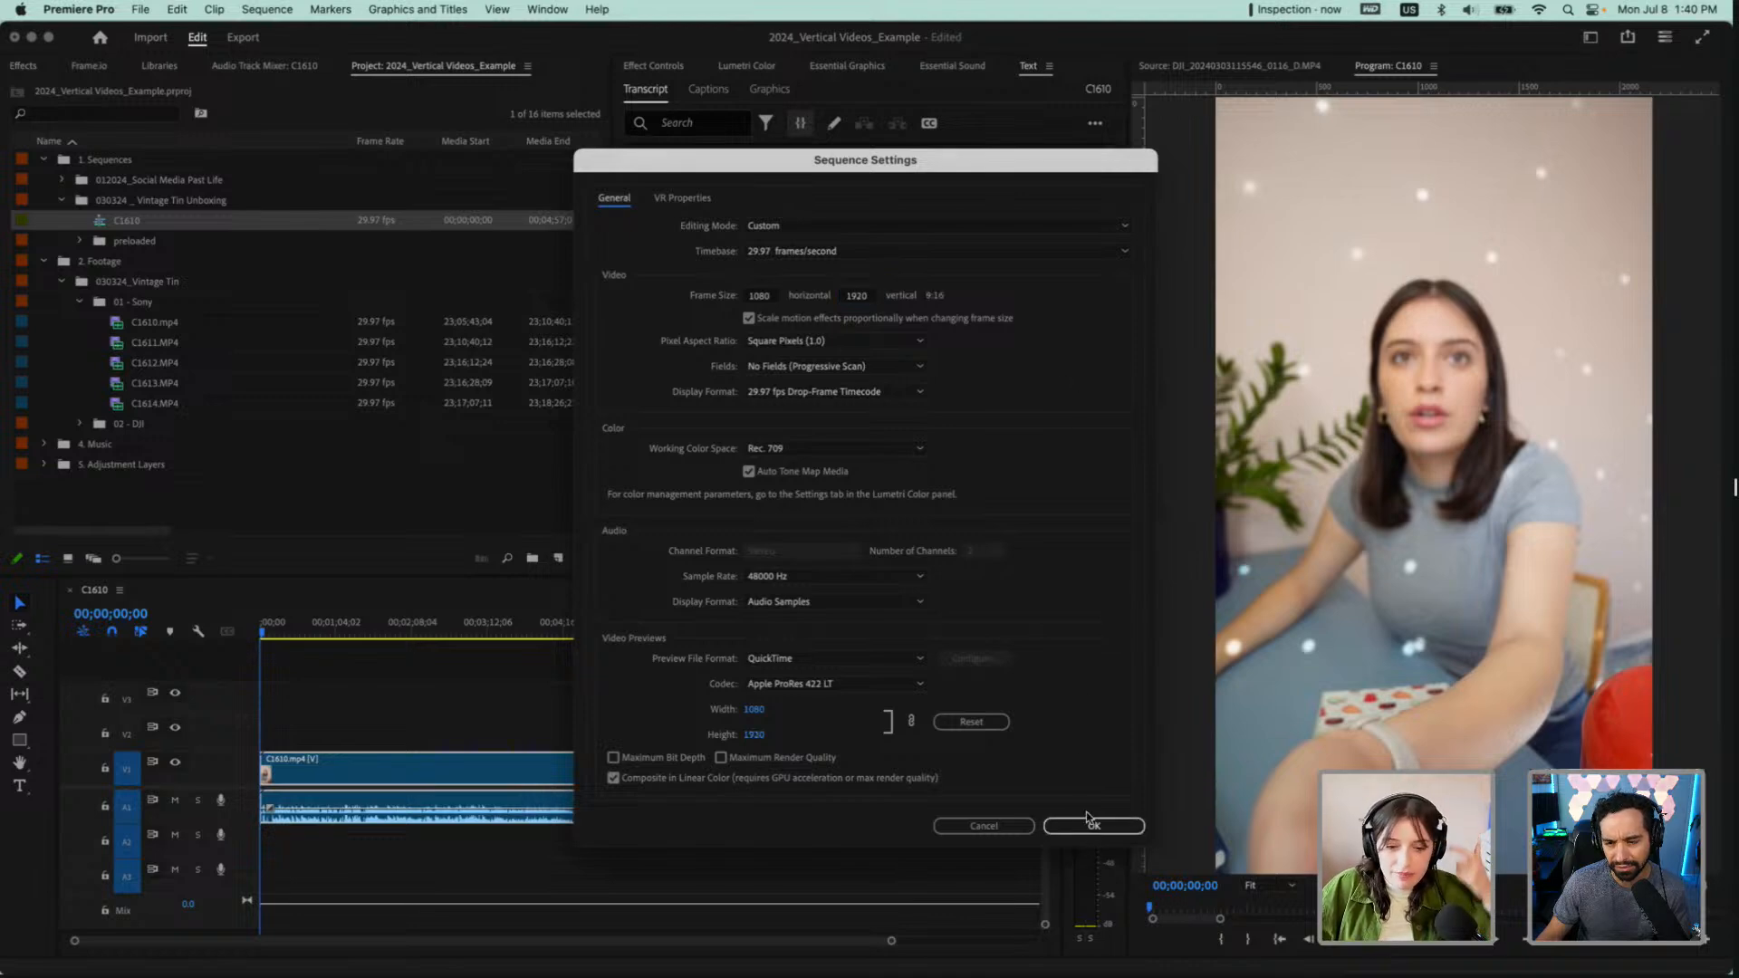
left_click(777, 297)
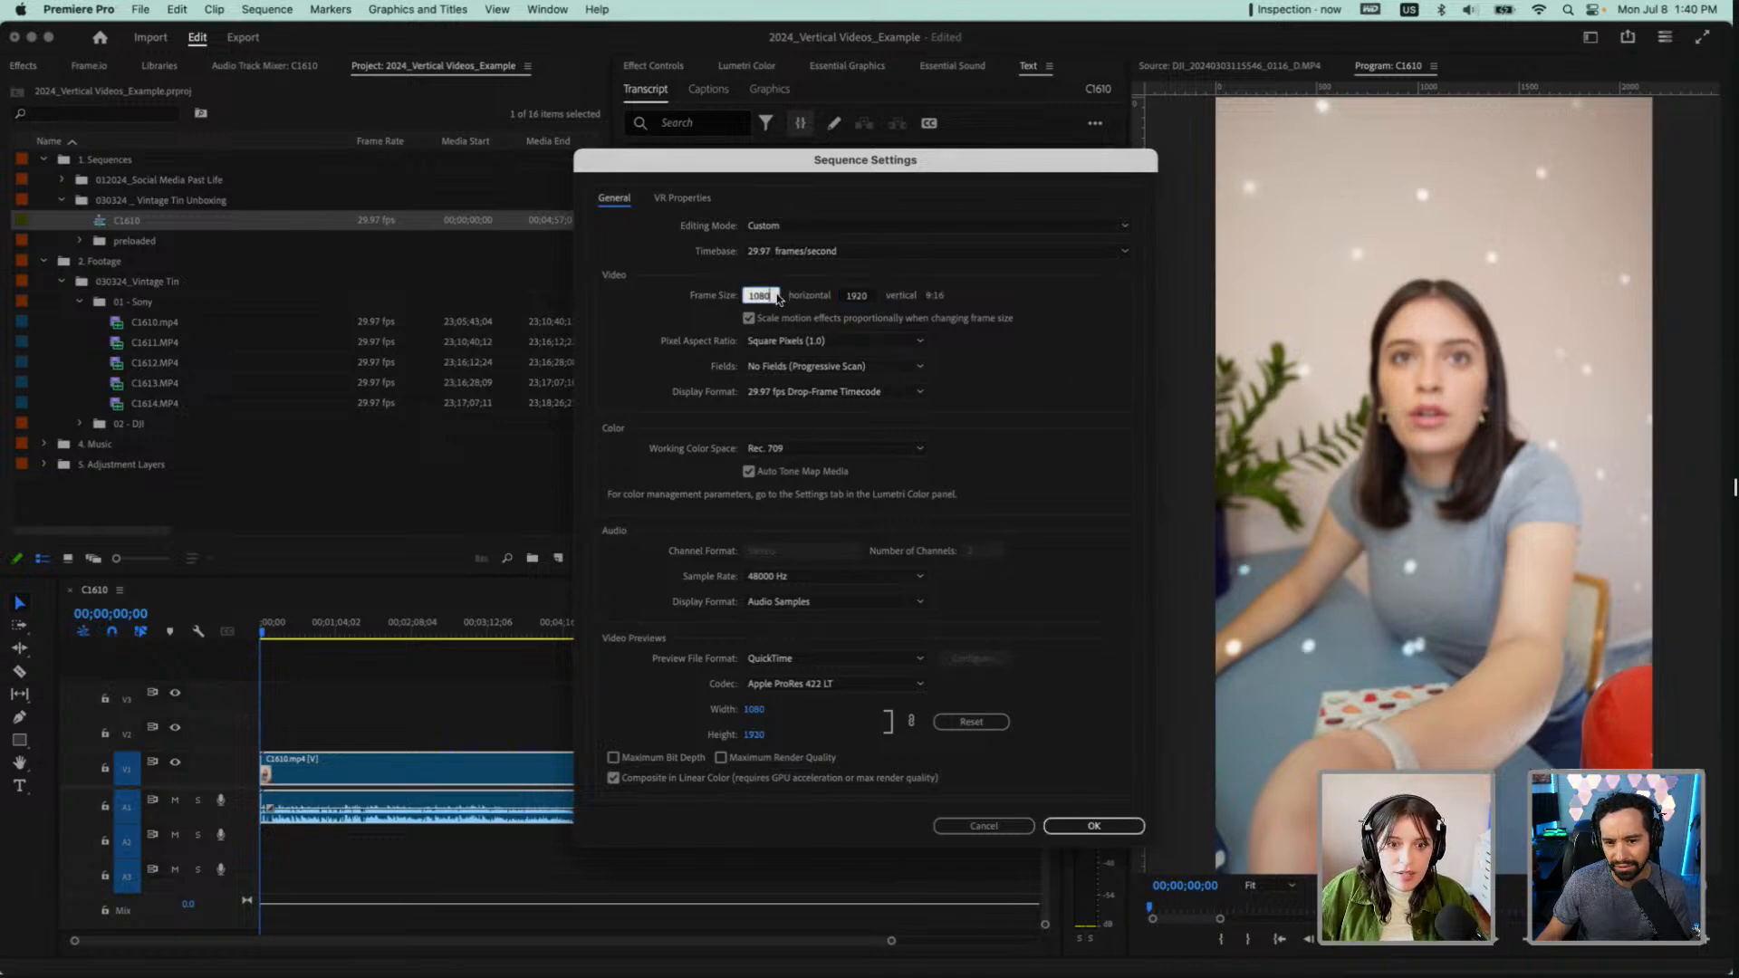
left_click(862, 299)
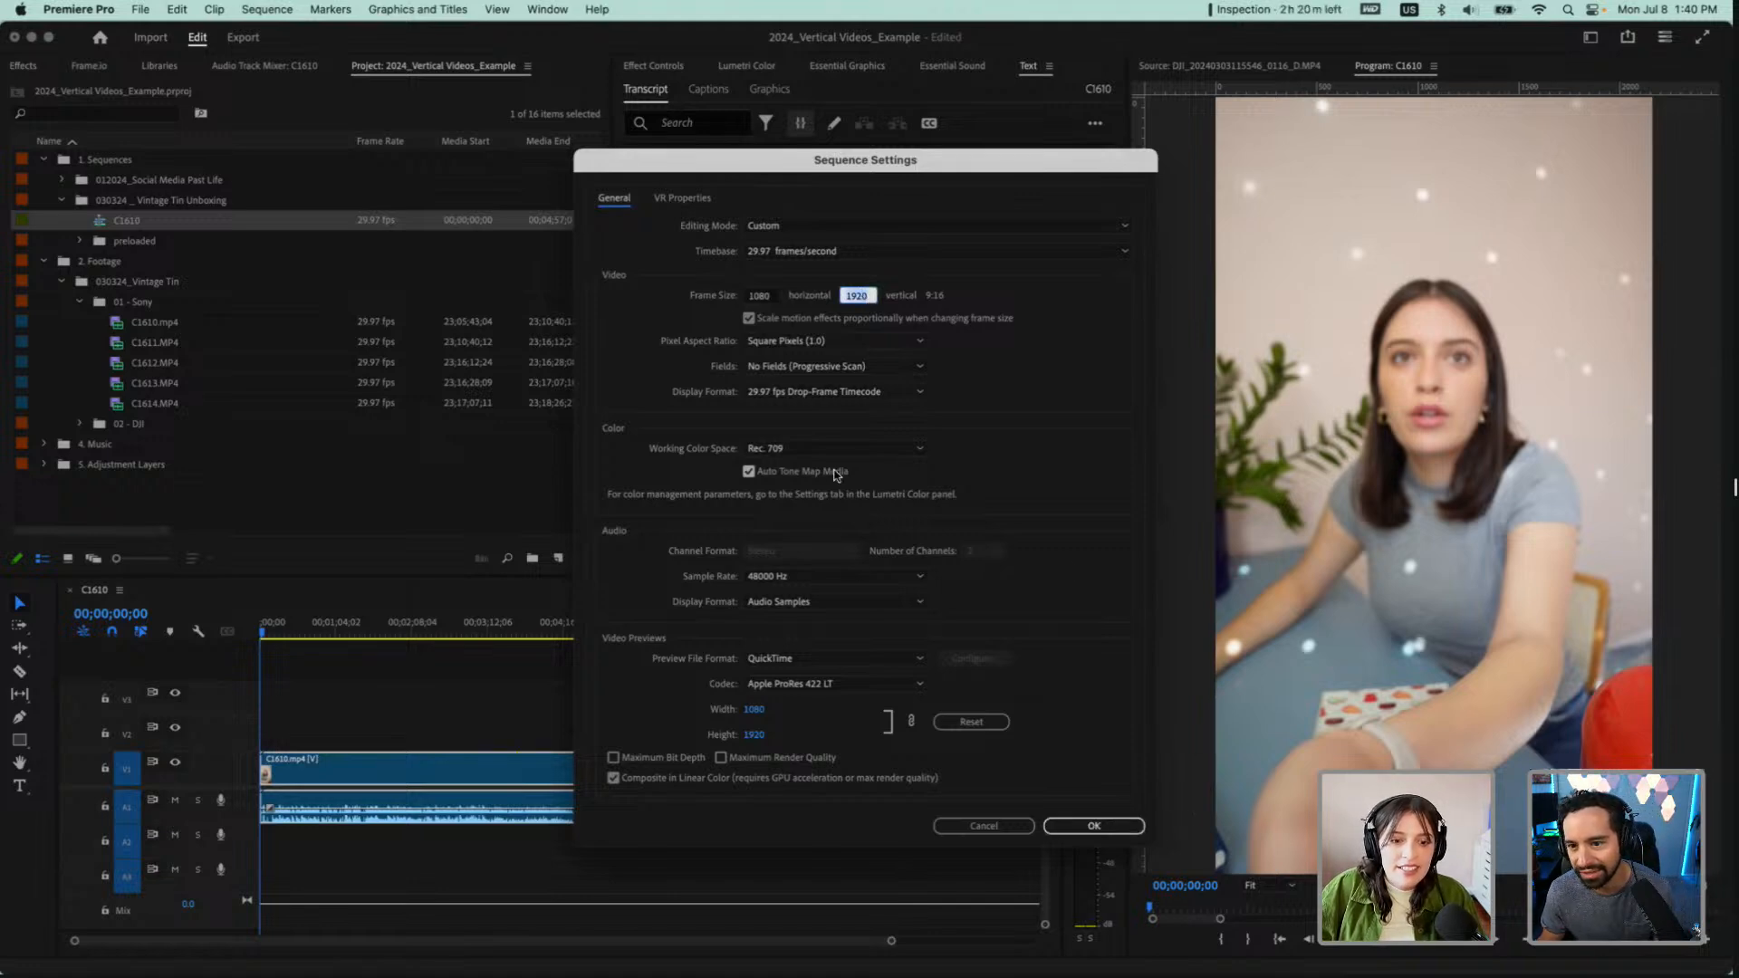
Choose a timebase of 29.97 frames/second and apply the sequence settings, accepting the deletion of all preview files
left_click(900, 250)
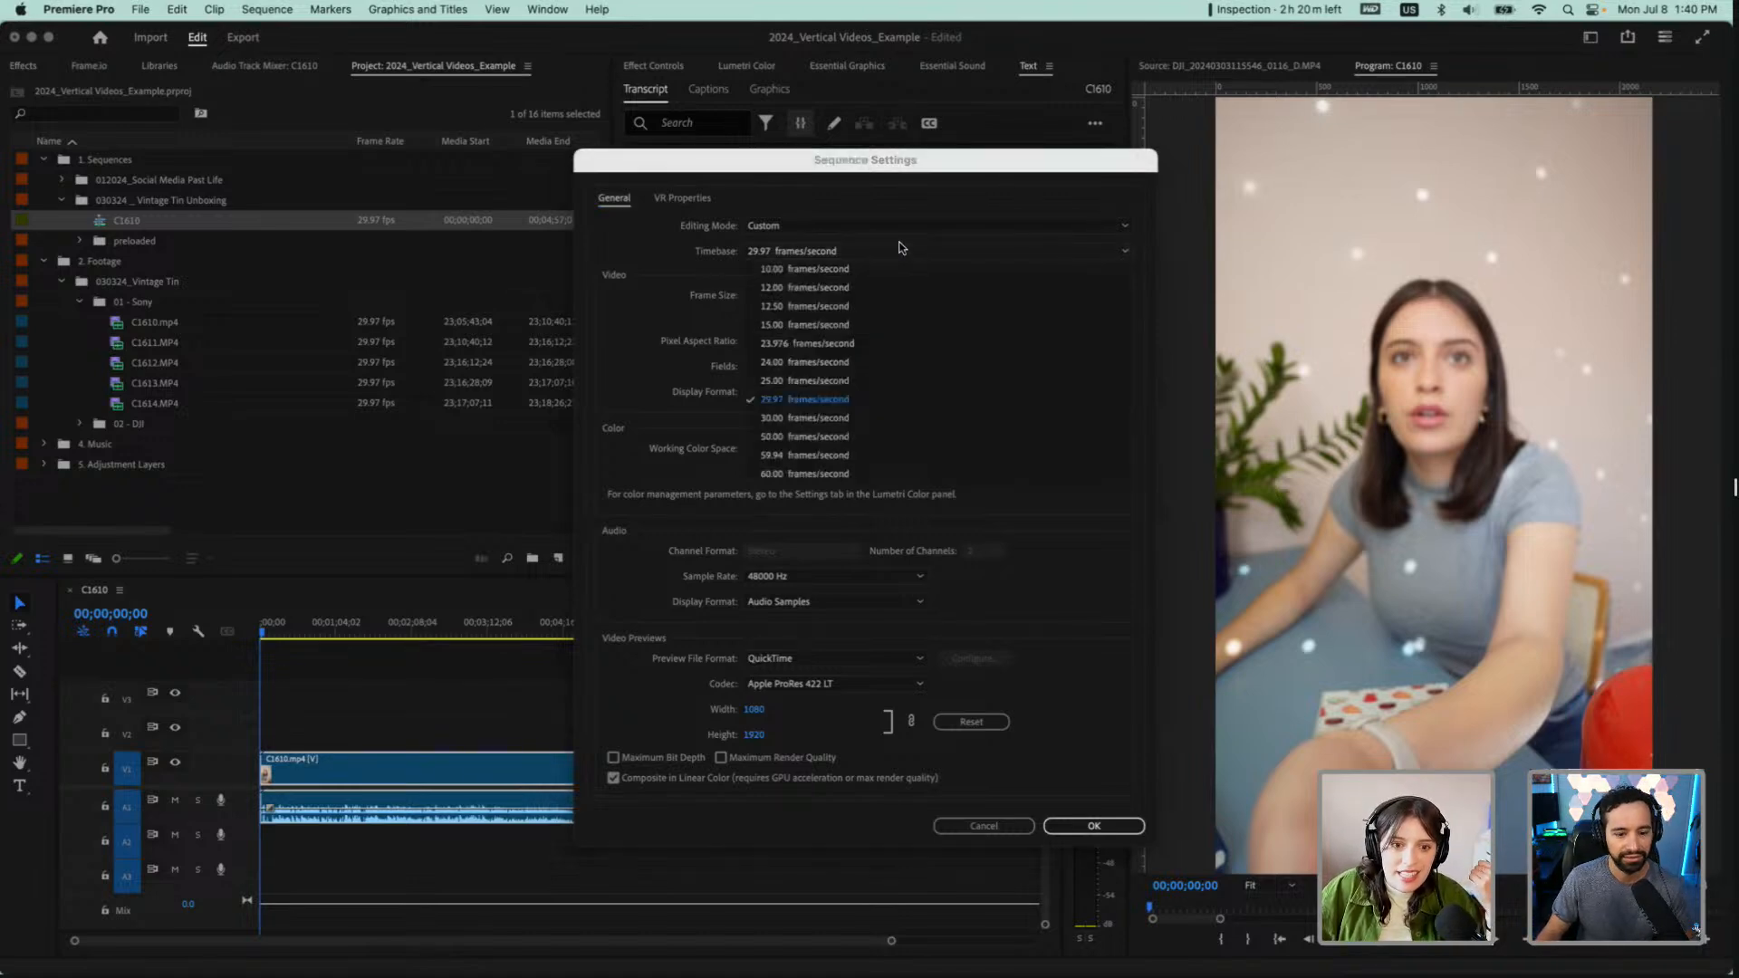
left_click(852, 408)
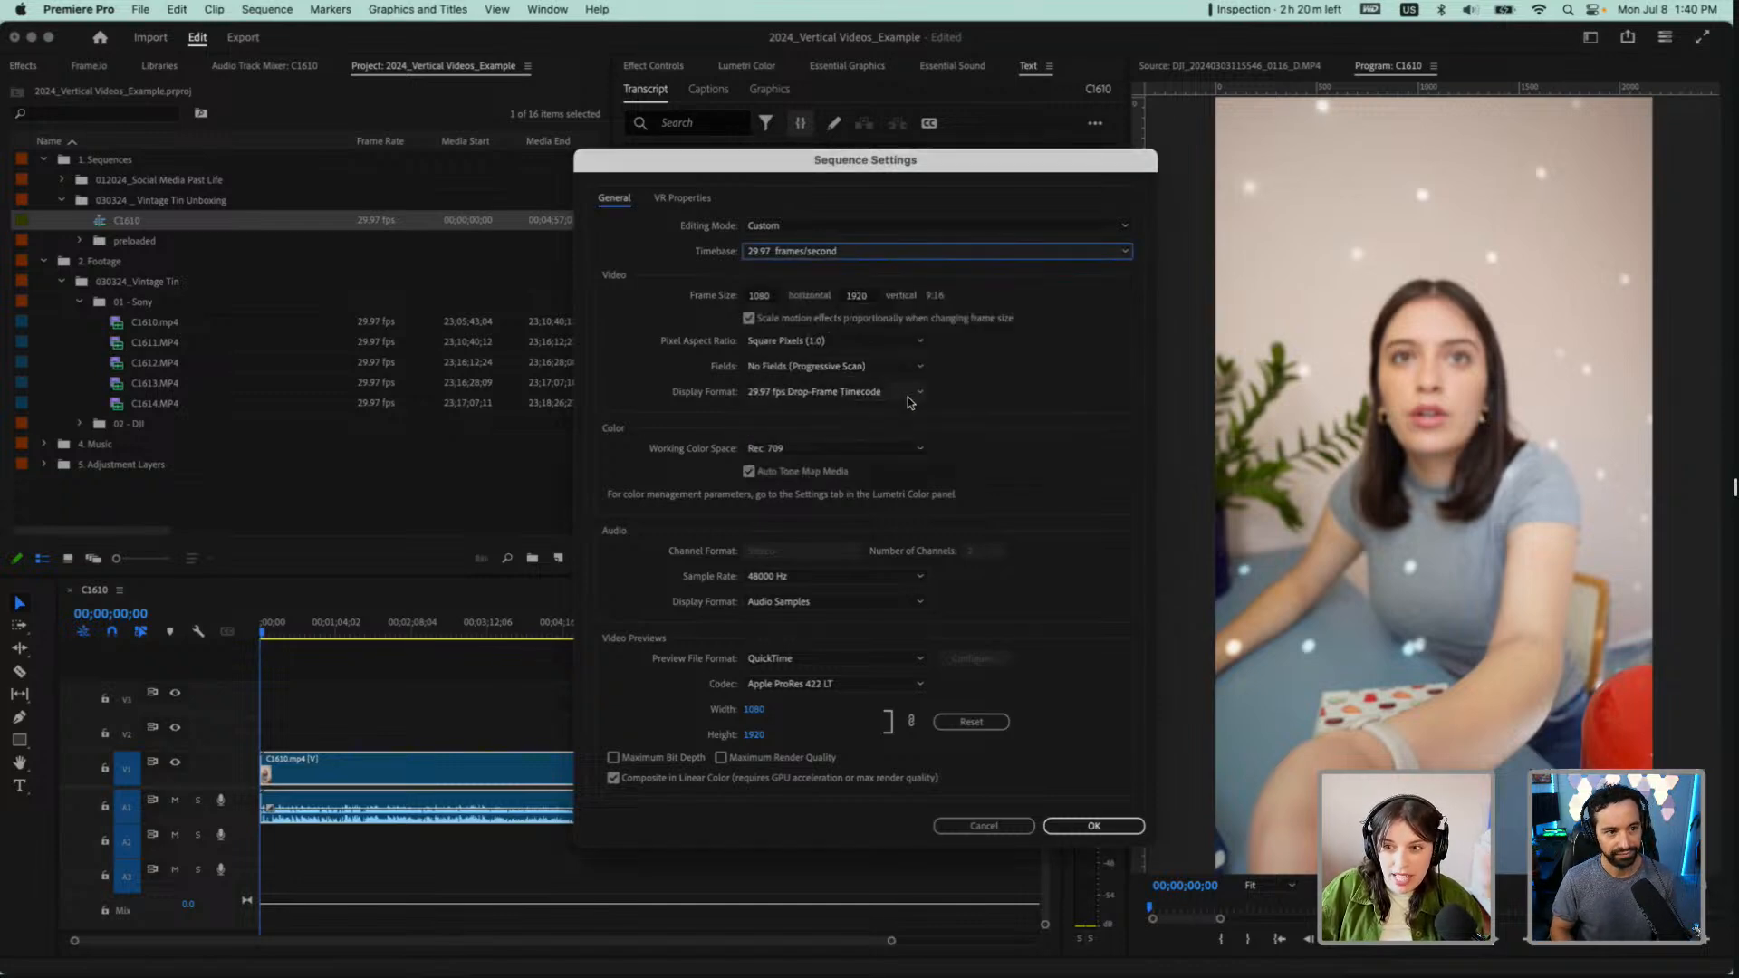
left_click(1051, 828)
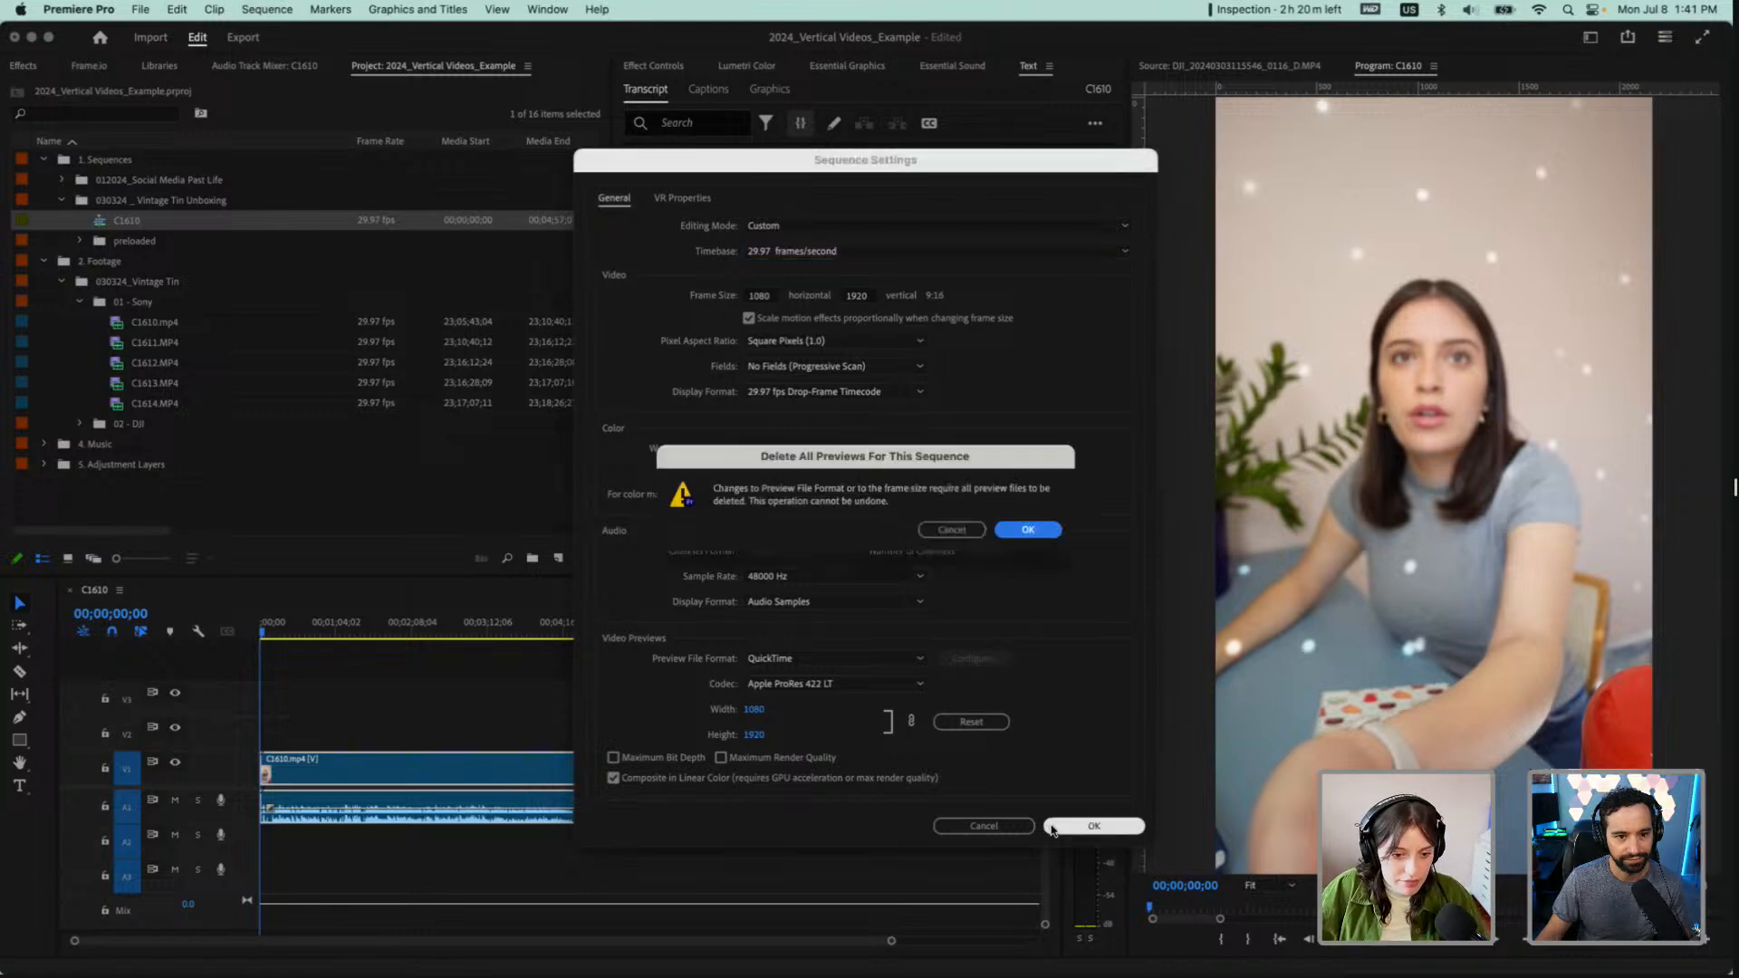
left_click(1047, 535)
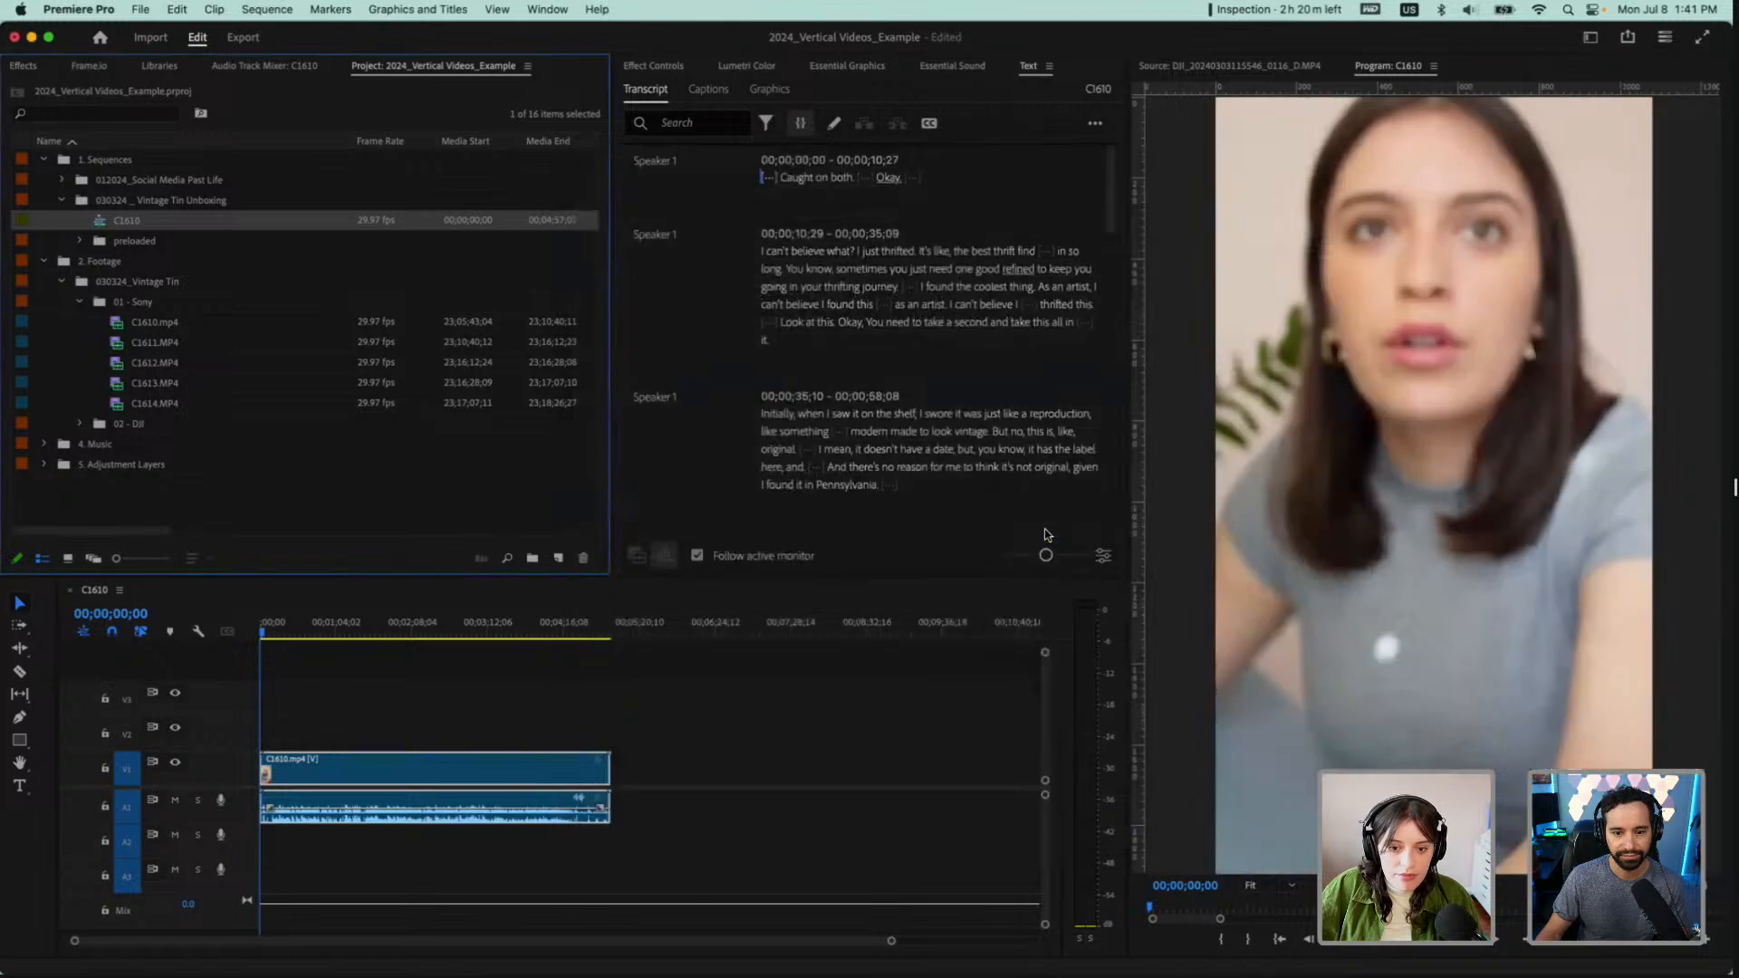
Append the clips C1611.MP4 through C1614.MP4 after C1610.mp4 in the C1610 sequence
left_click(376, 630)
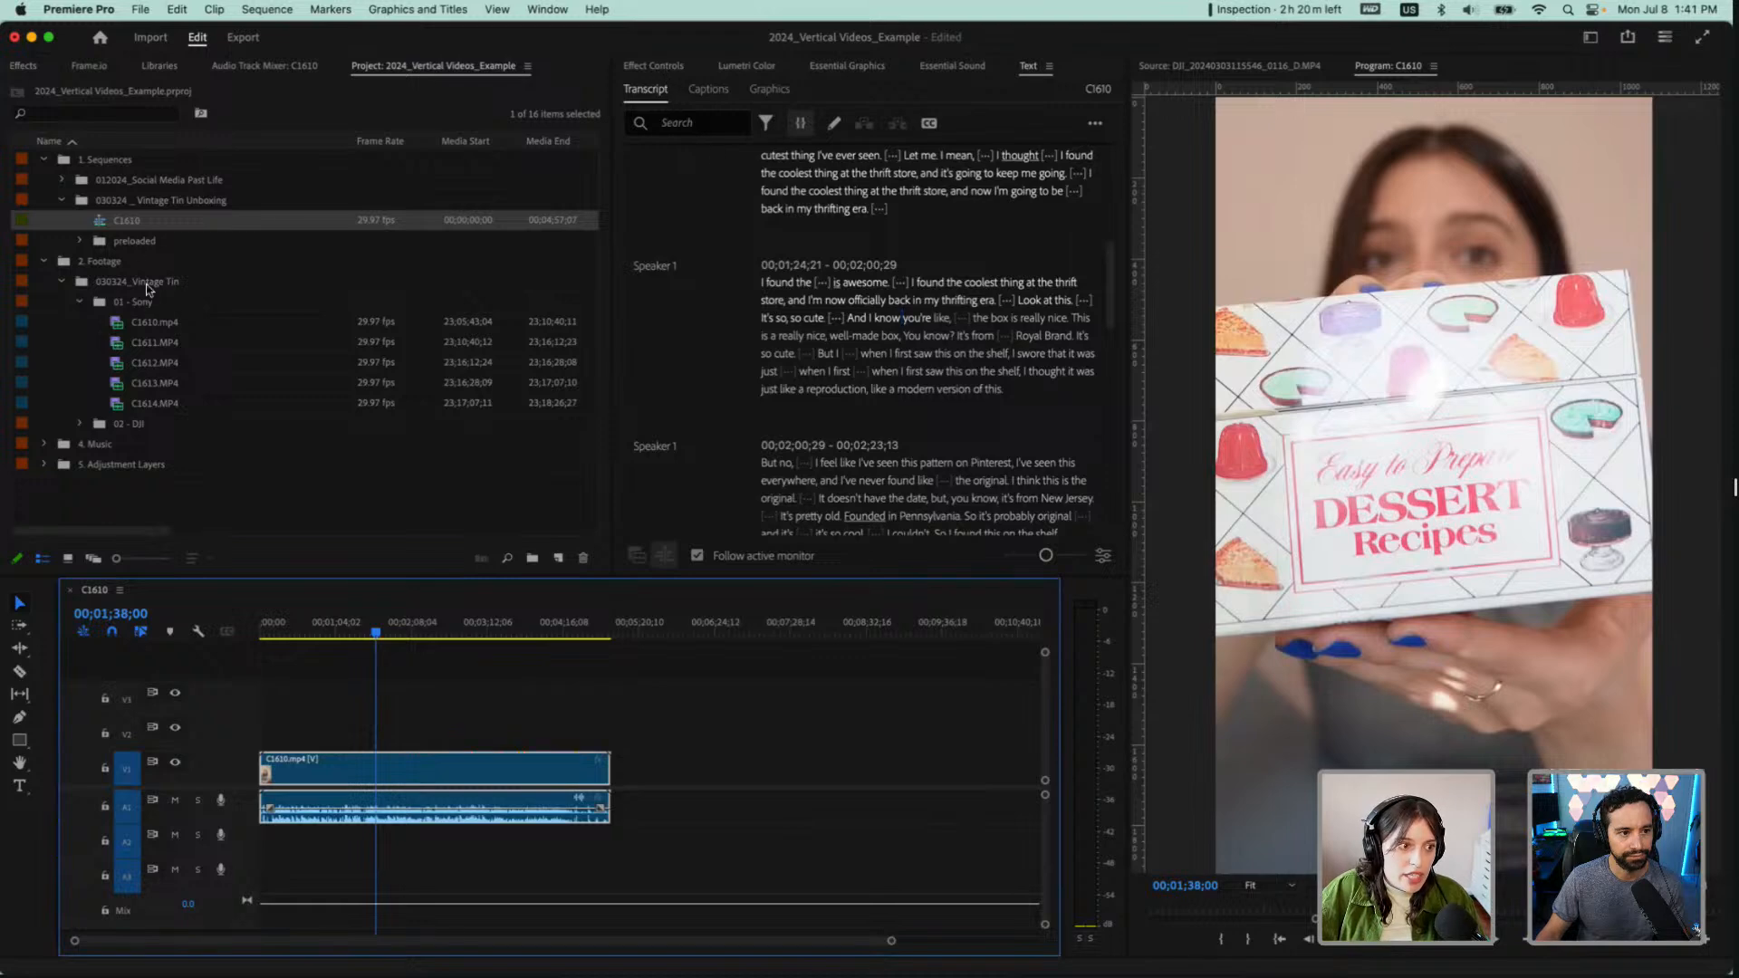
left_click(140, 324)
left_click(477, 826)
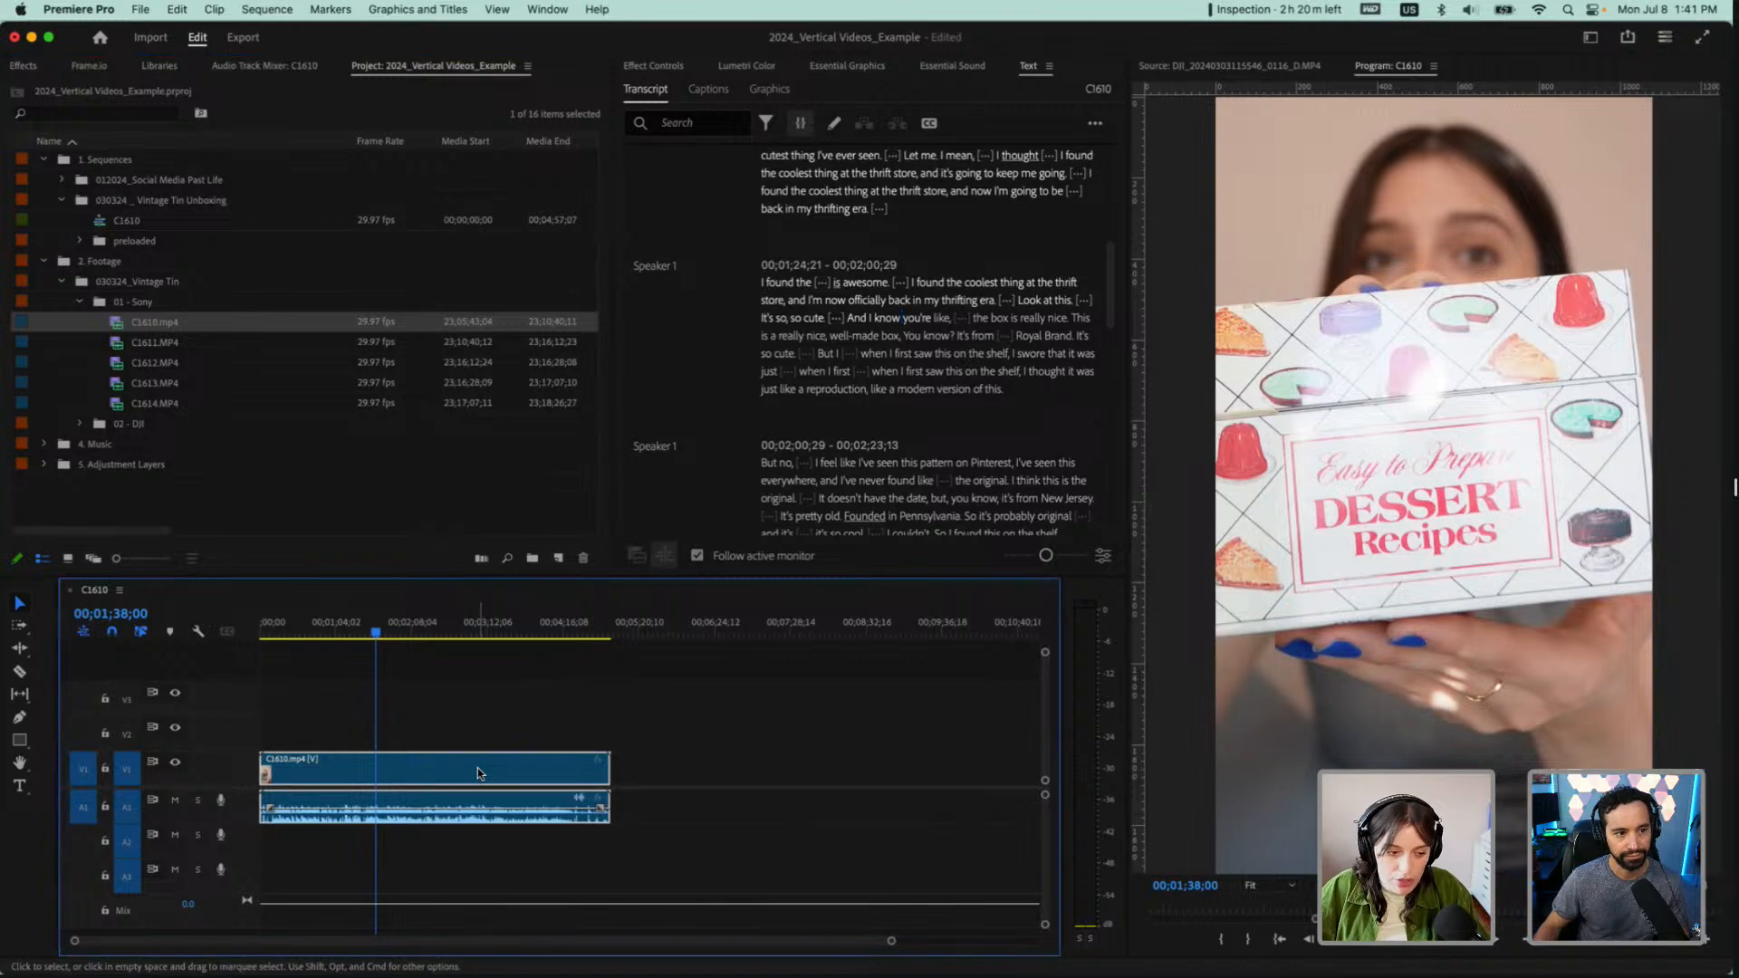
left_click(160, 343)
left_click(161, 403, "shift")
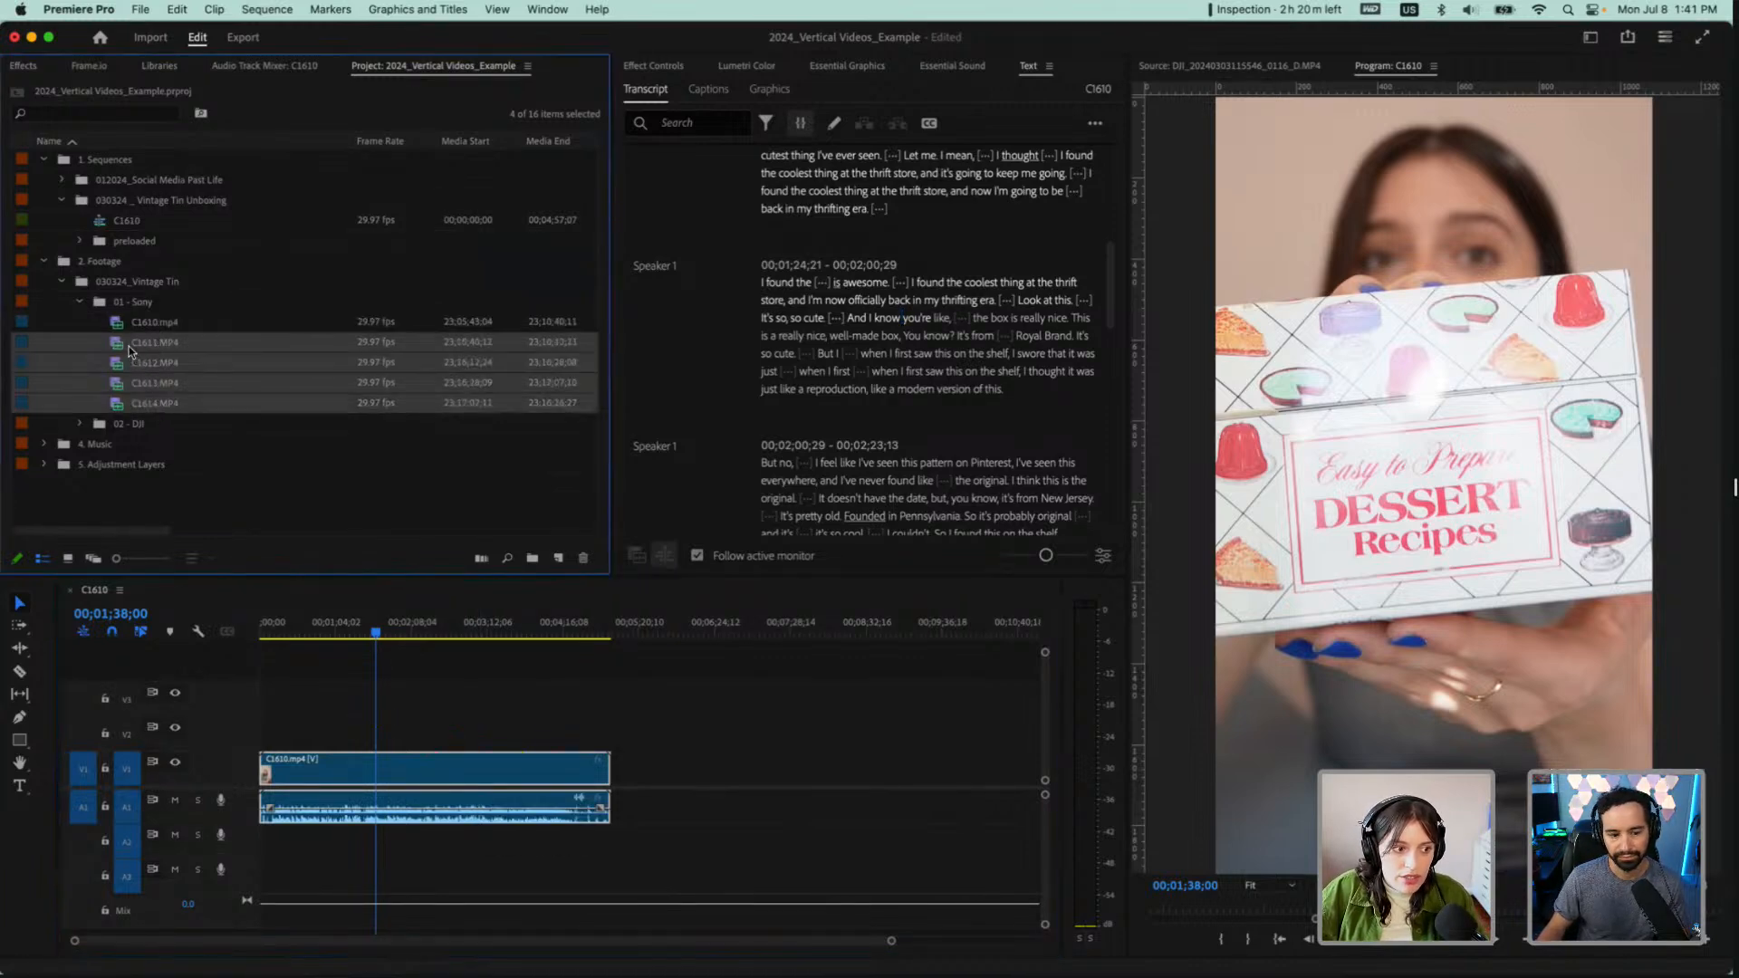
left_click_drag(129, 346, 906, 806)
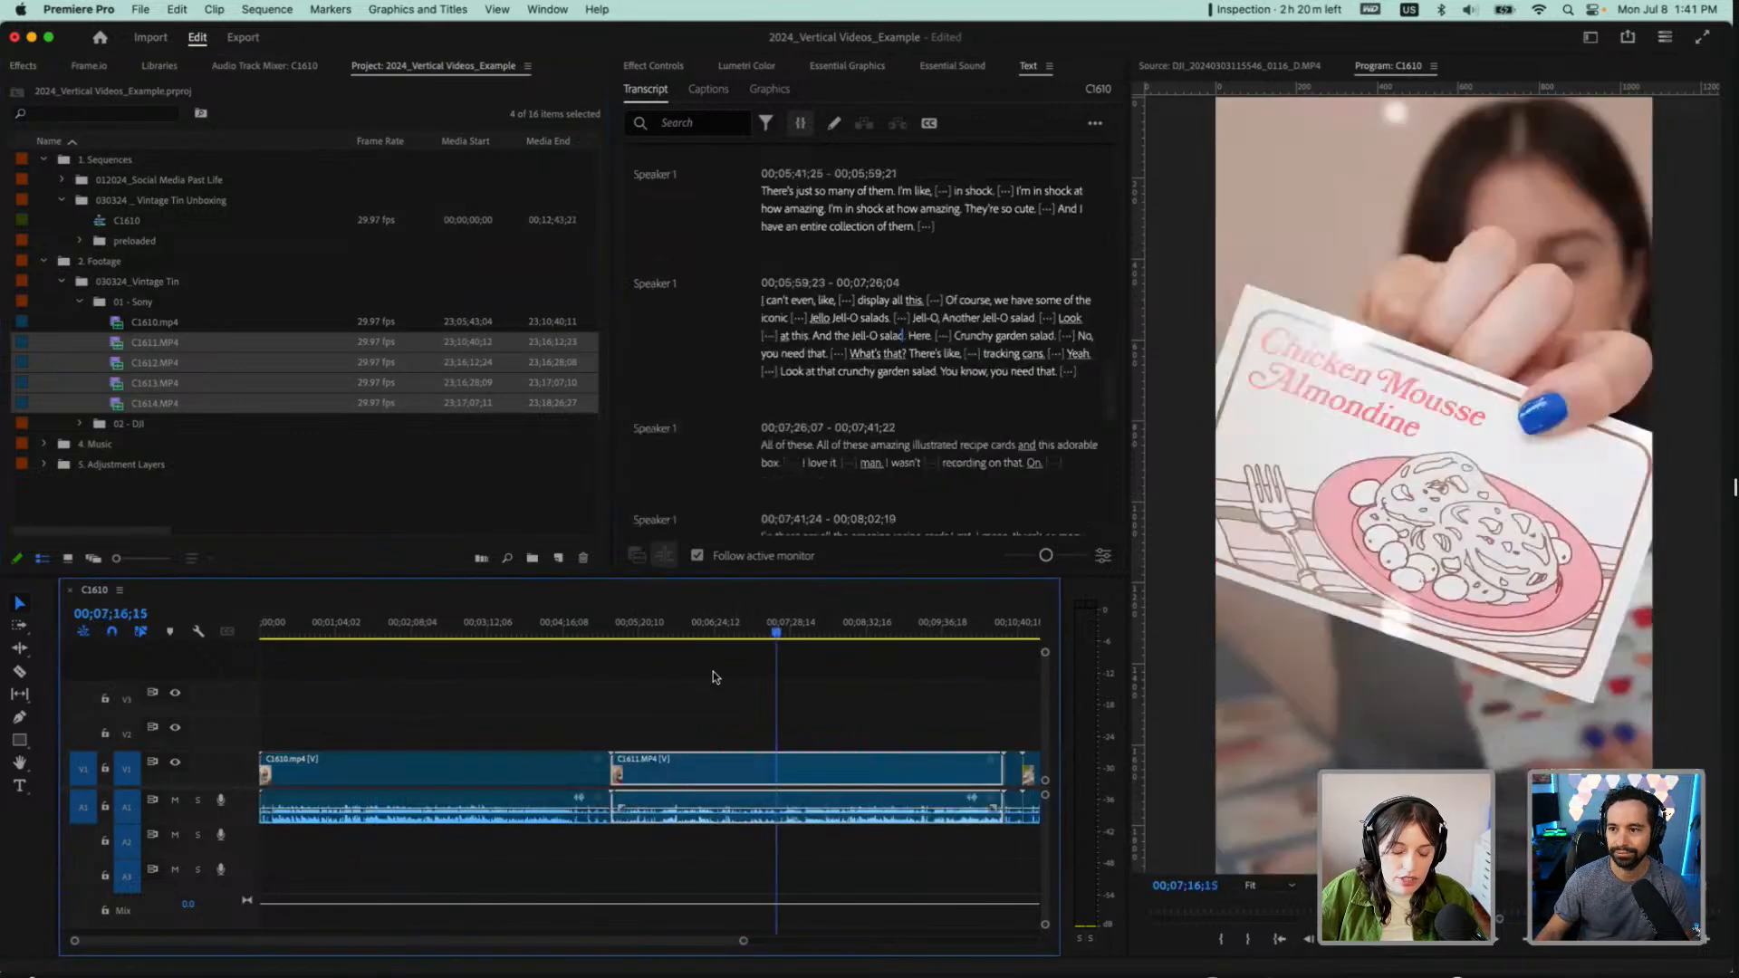
Place the playhead at about 00;01;00;16 in the first clip and mute audio track A1
key("-")
left_click(295, 625)
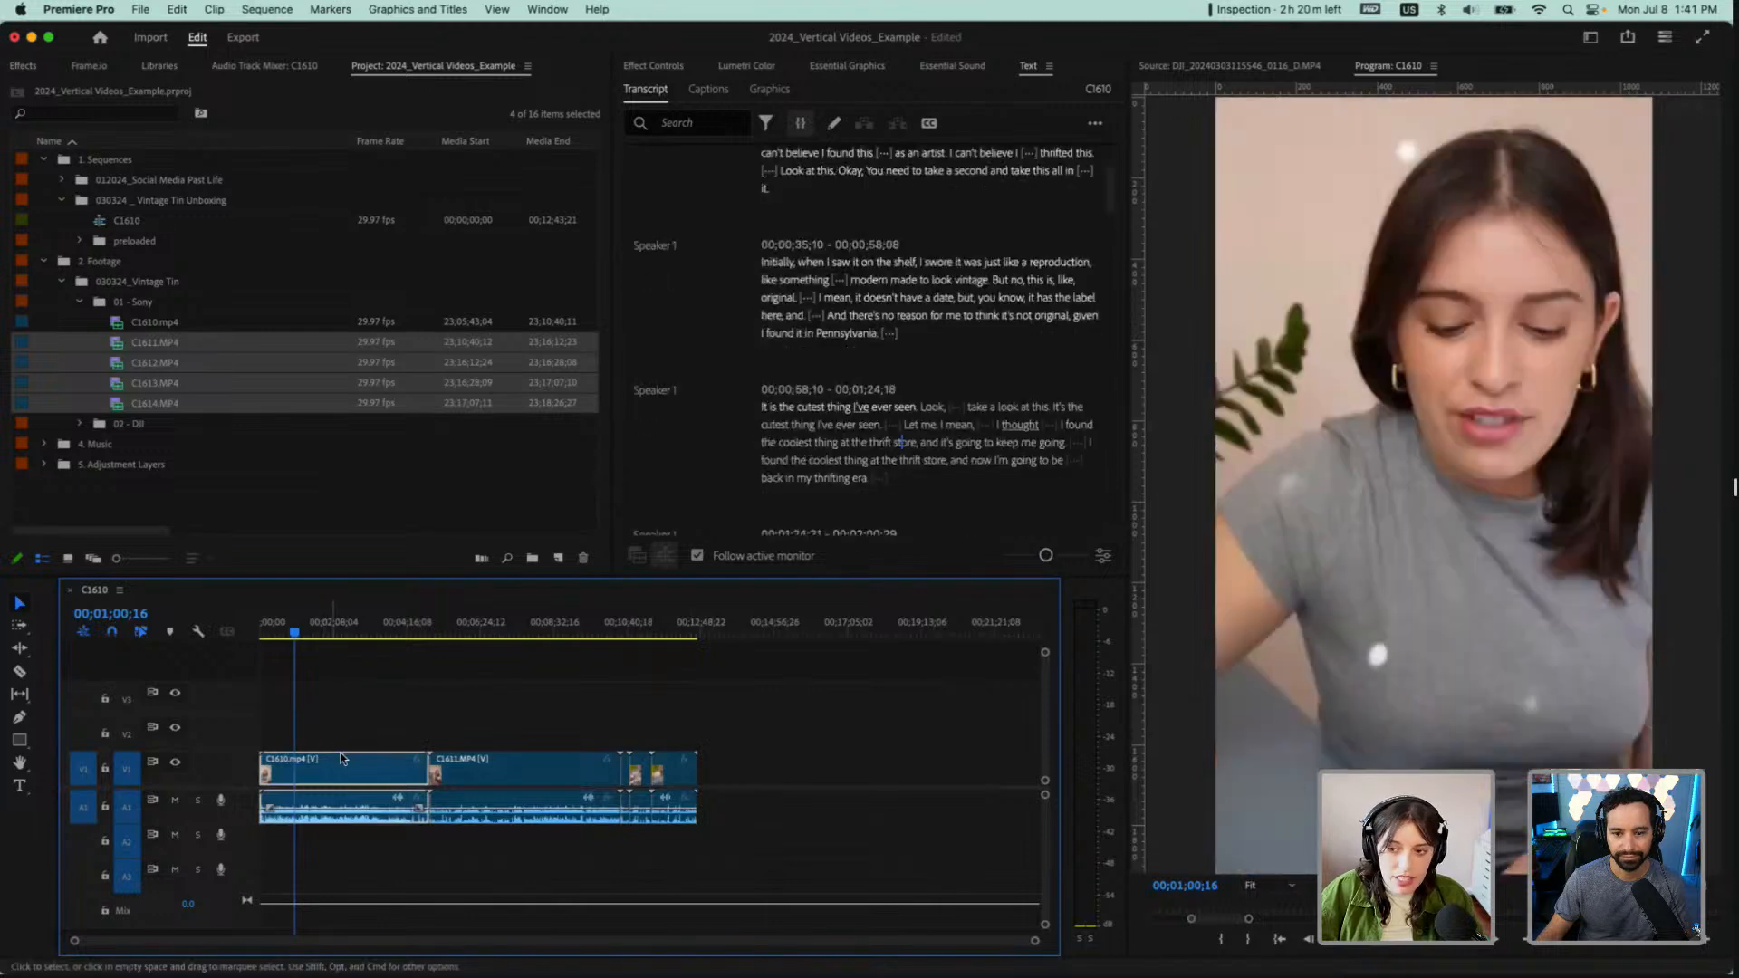
left_click(175, 800)
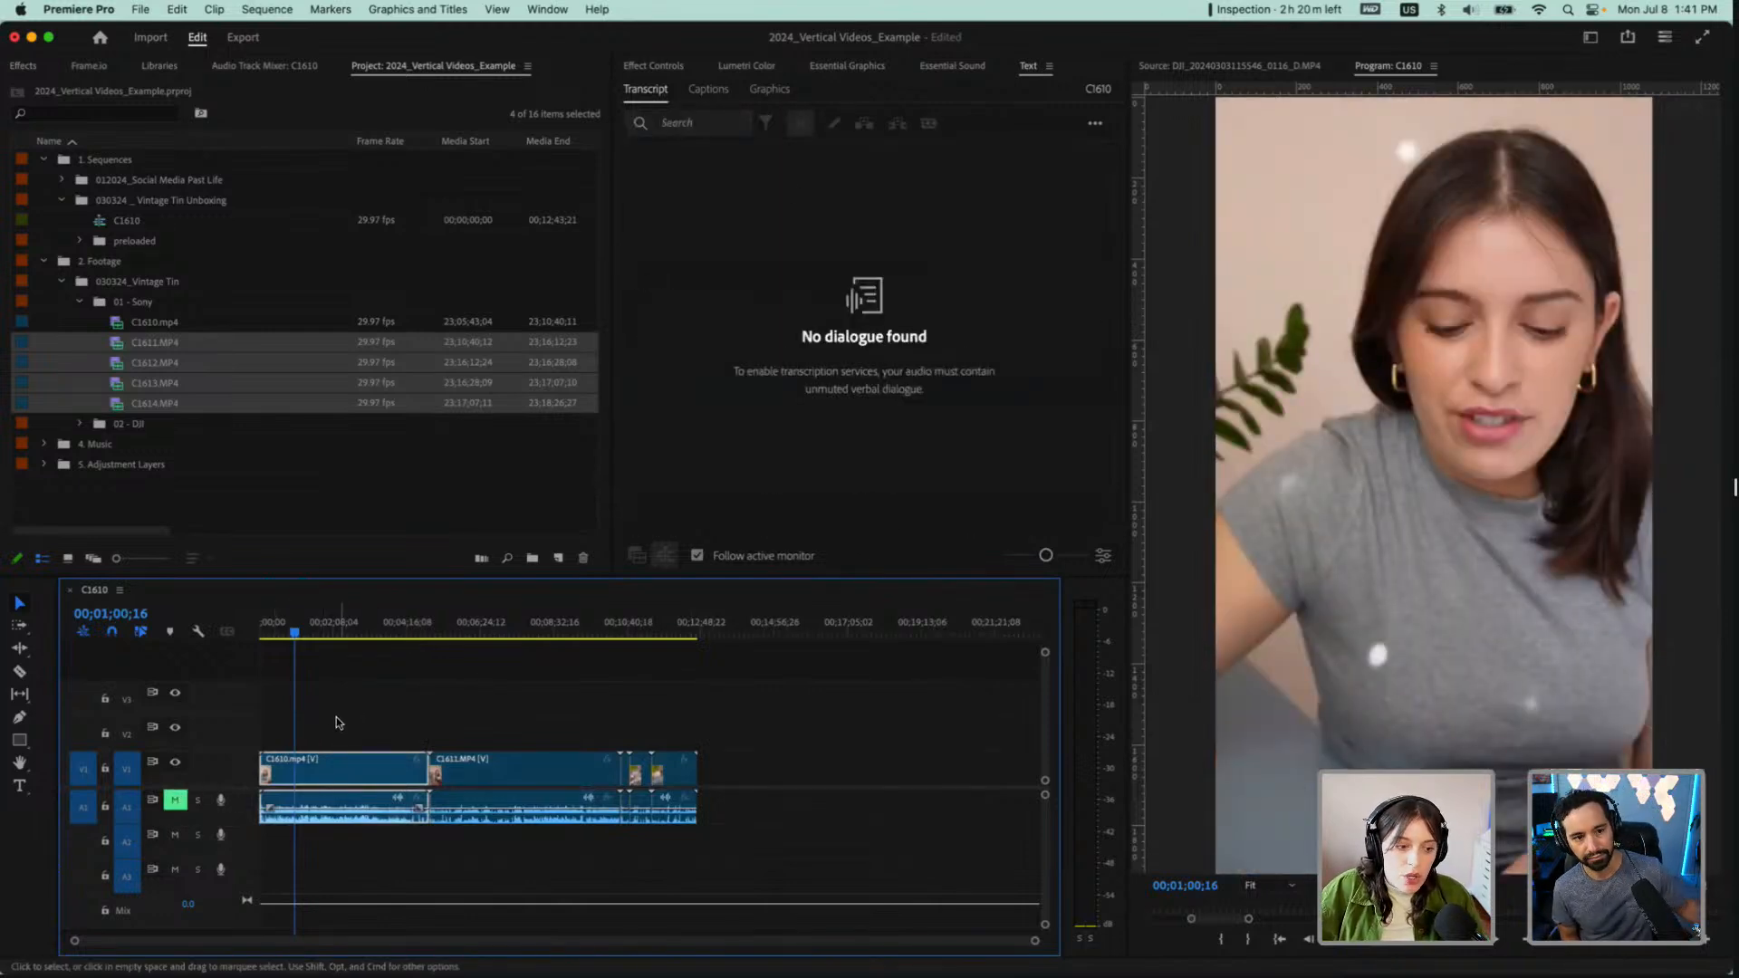
Set the Motion scale of the first clip, C1610.mp4, to 50, keeping uniform scale
left_click(328, 776)
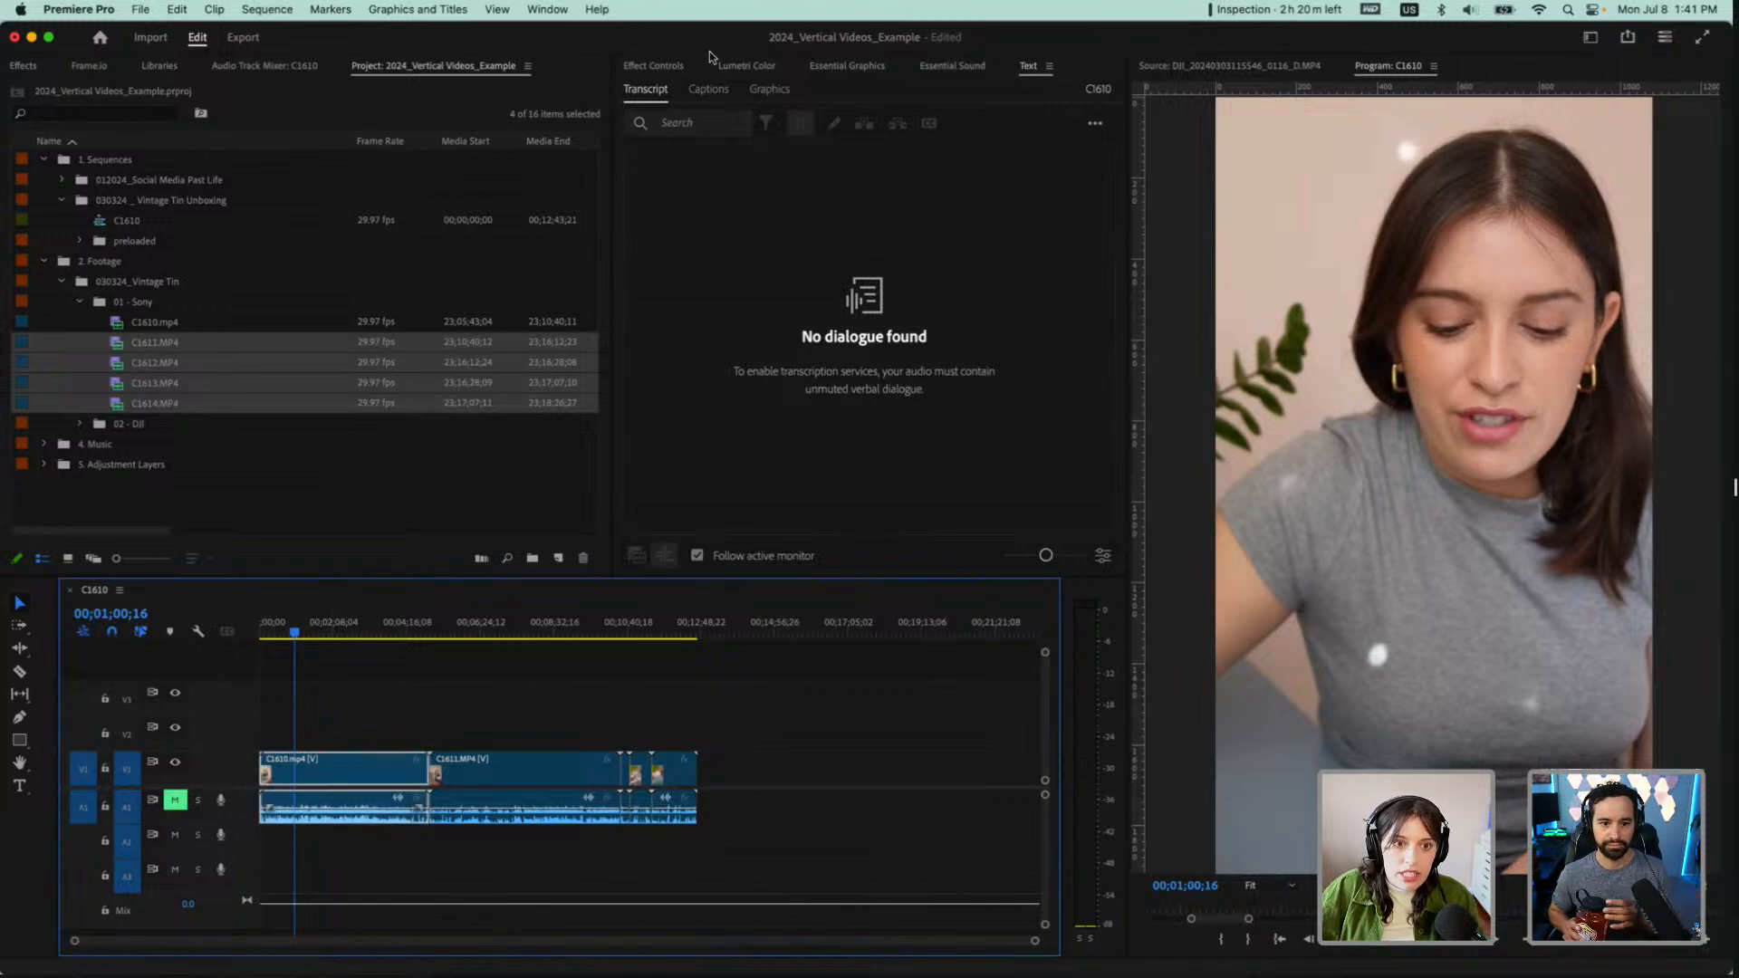
left_click(679, 68)
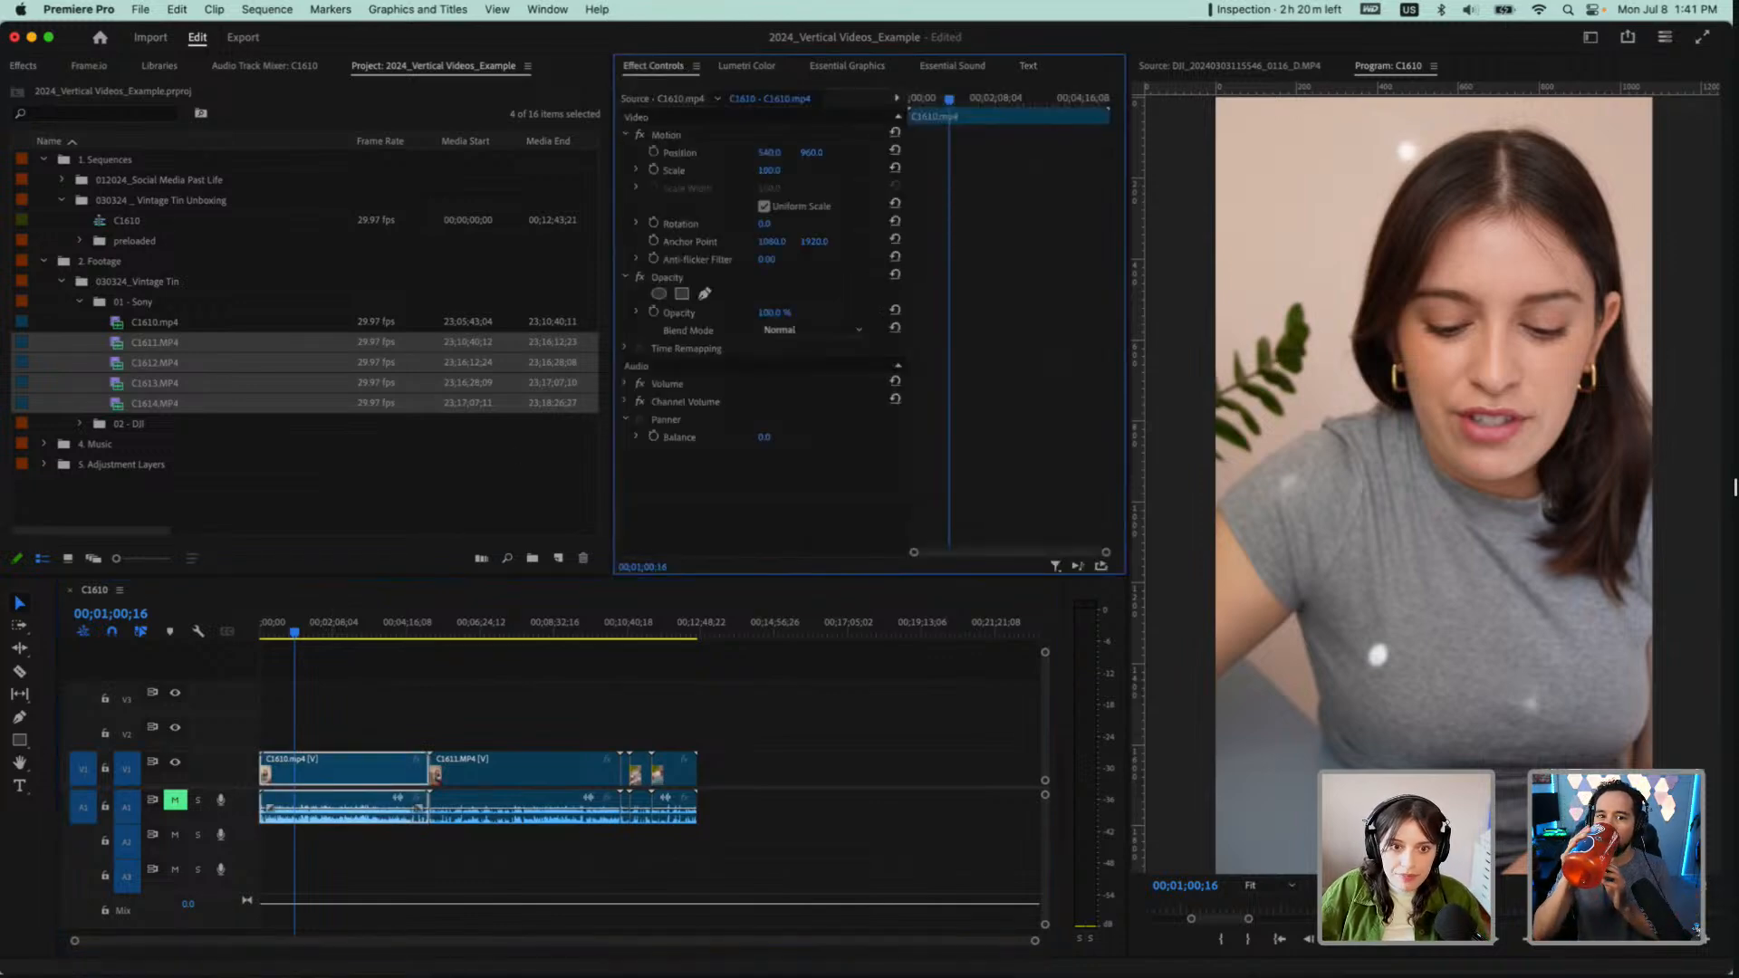
left_click(770, 171)
type("50")
key("Return")
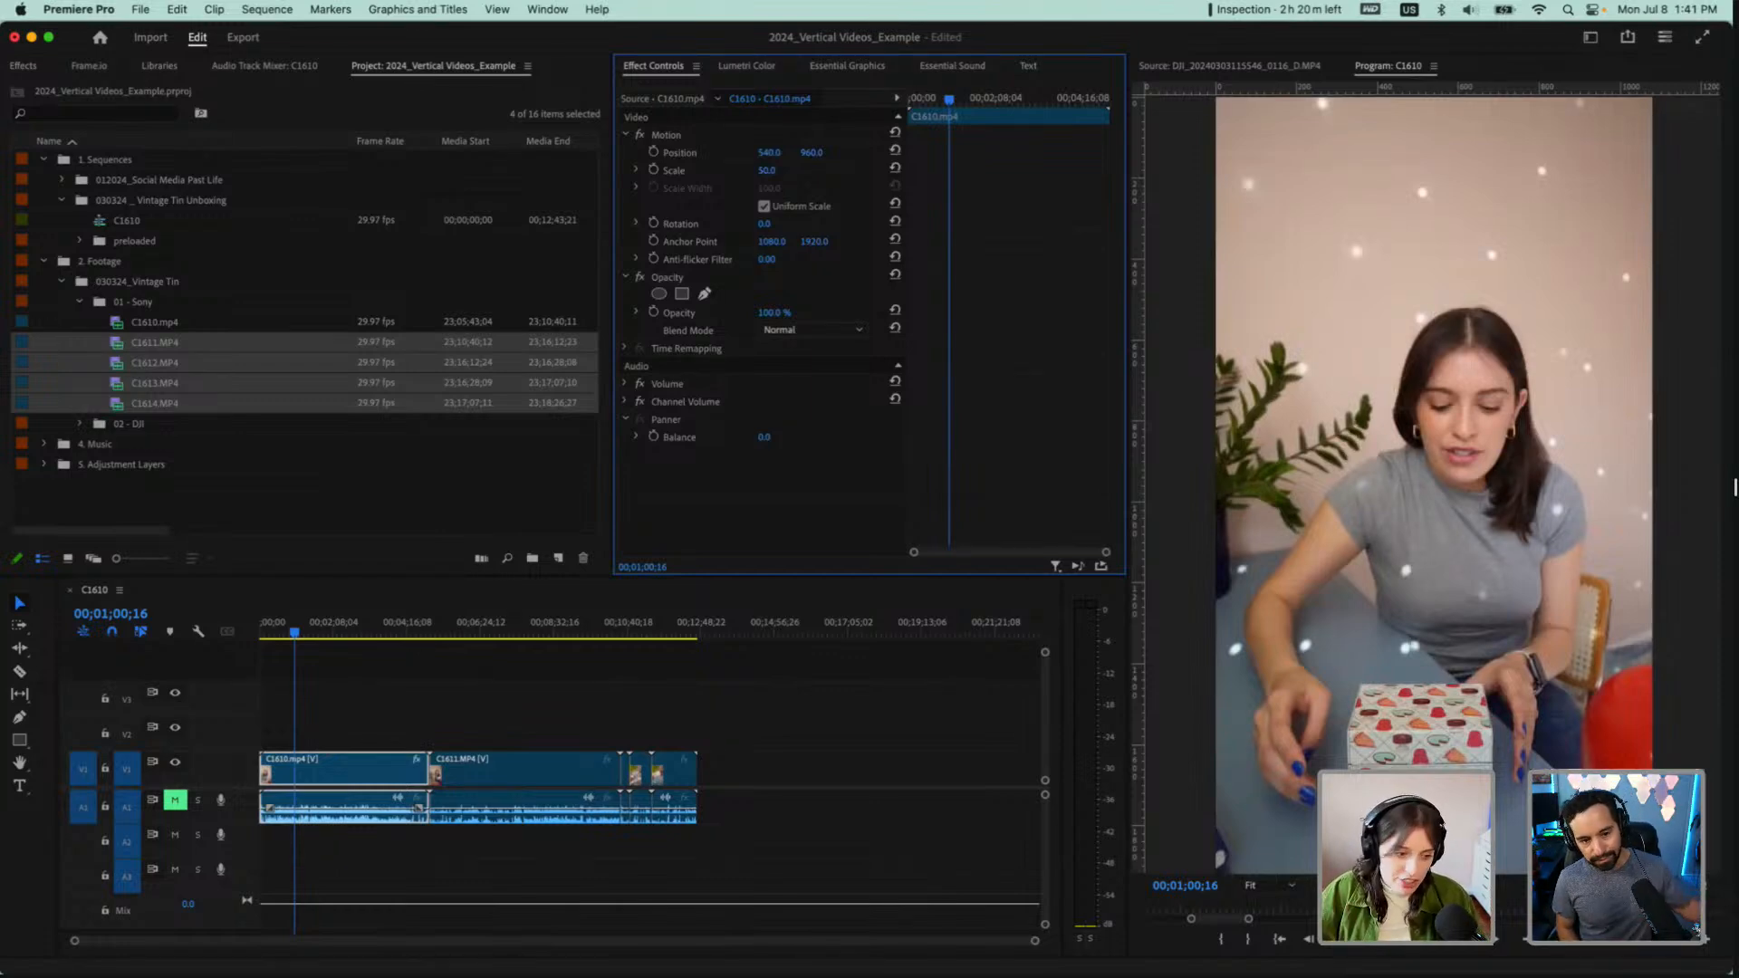
left_click(374, 693)
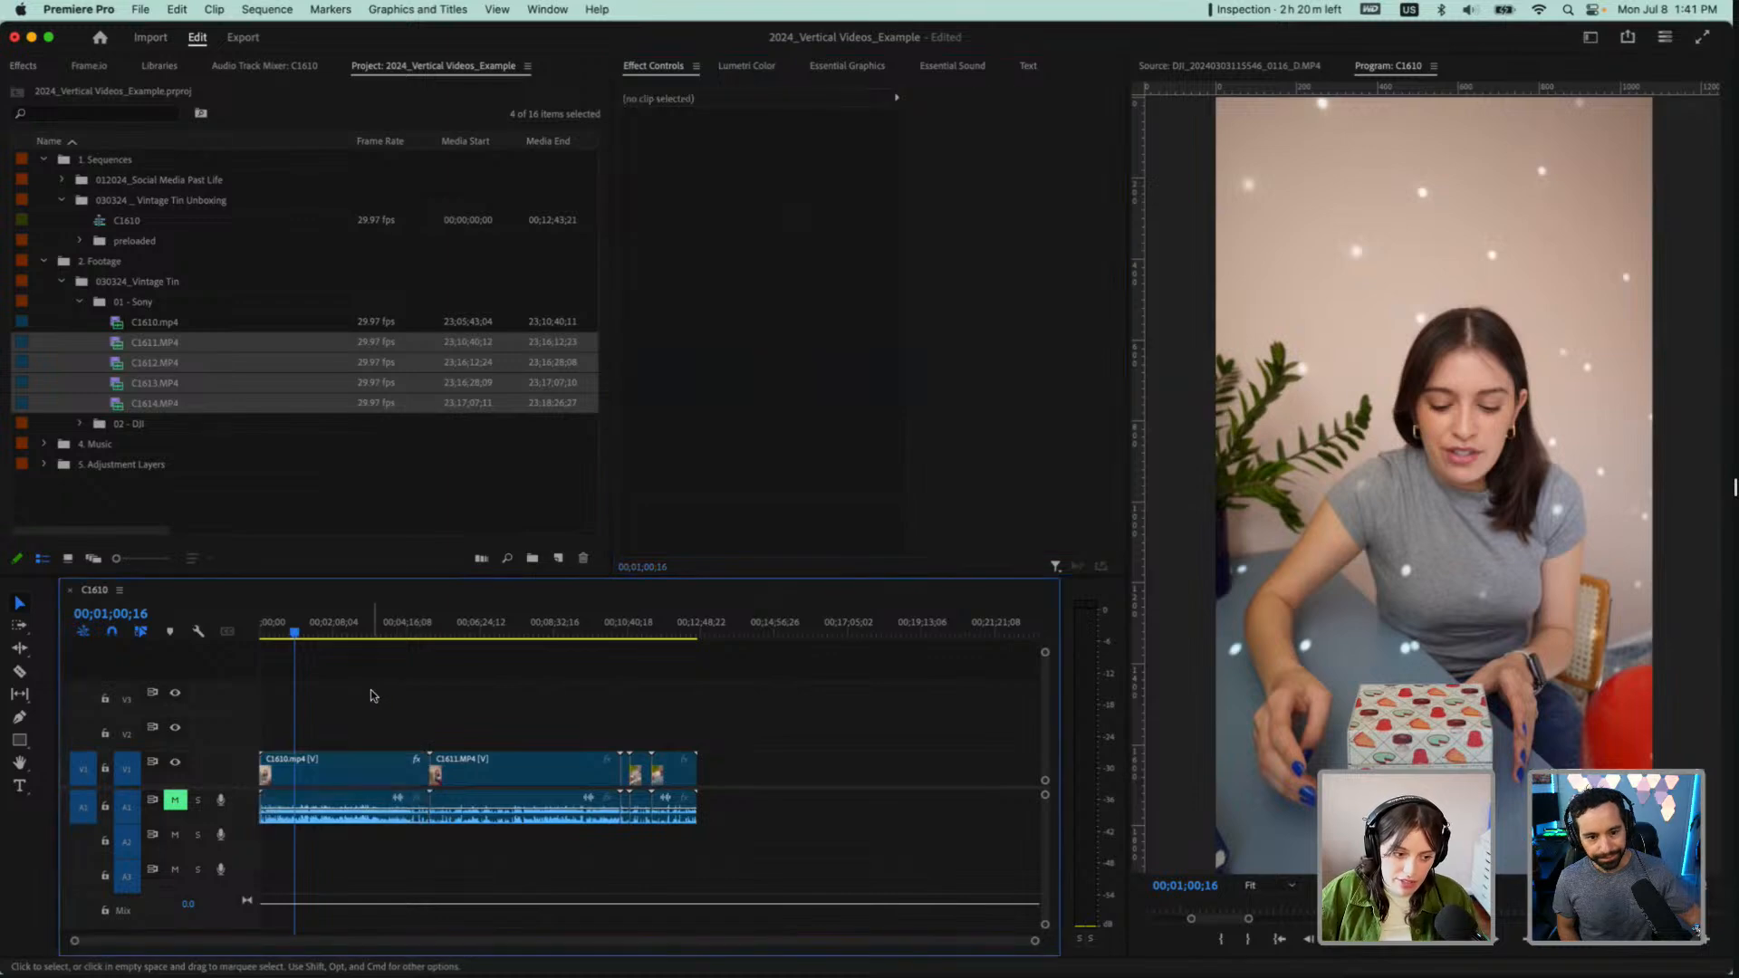
Copy C1610.mp4 and paste only its Motion attributes onto C1611.MP4 through C1614.MP4 in the timeline, checking the reframed picture in those clips
left_click(378, 782)
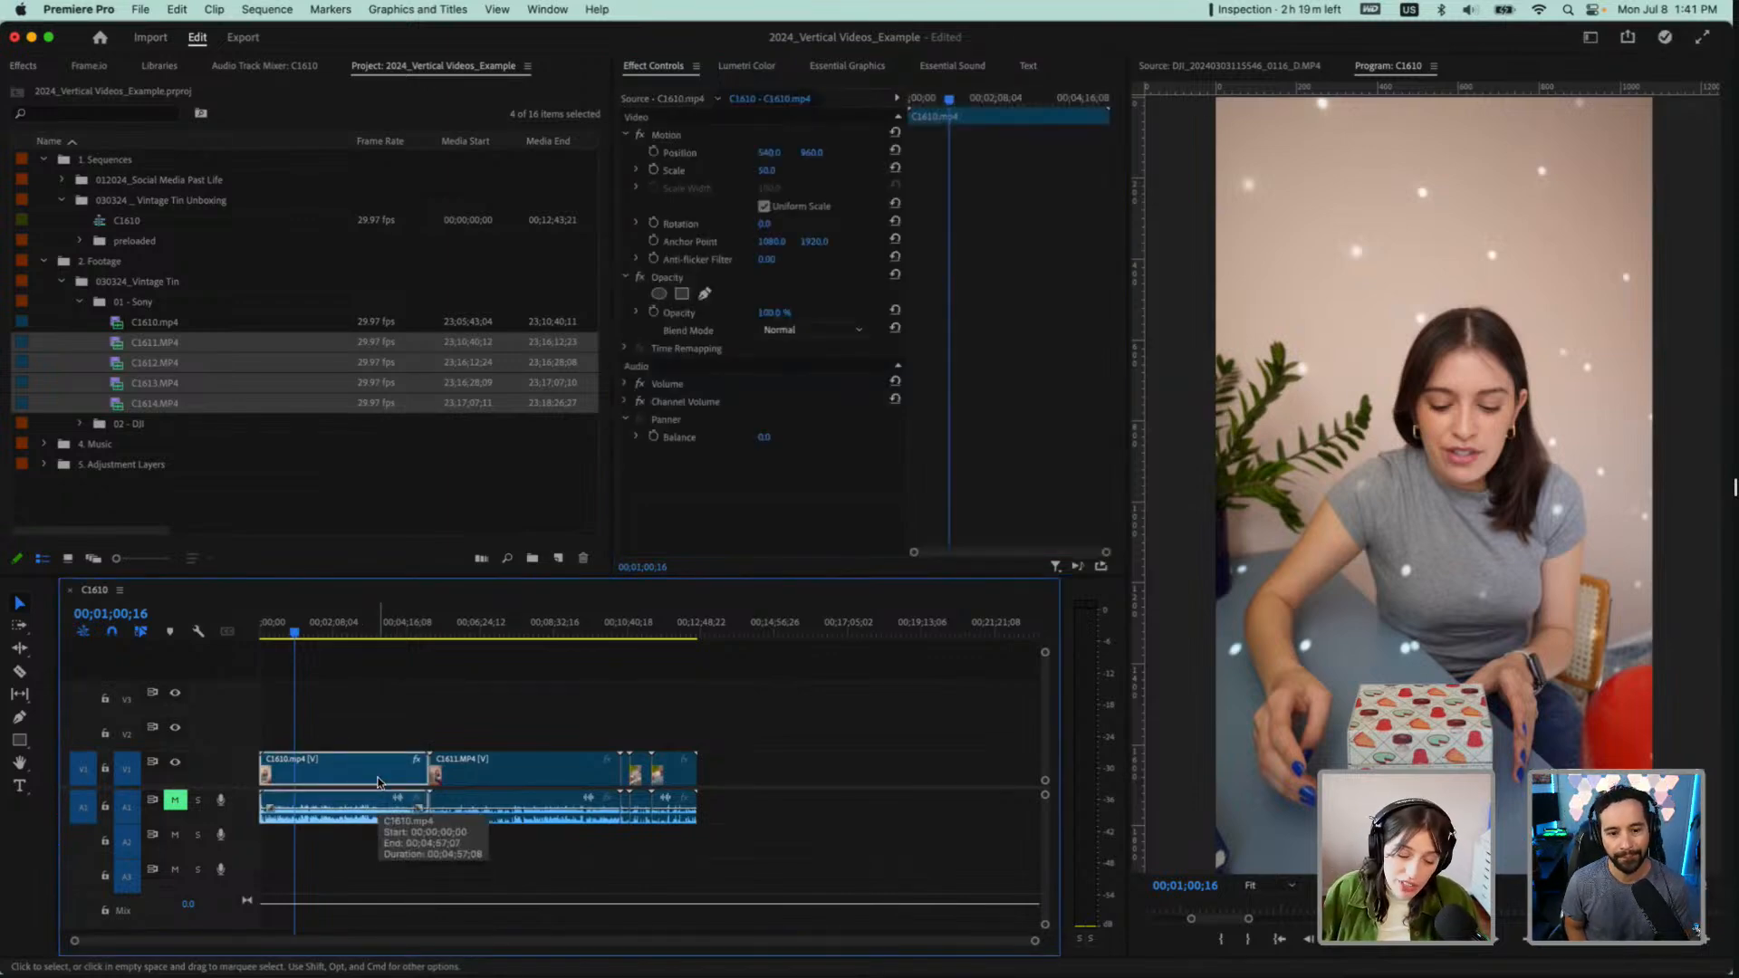
right_click(378, 783)
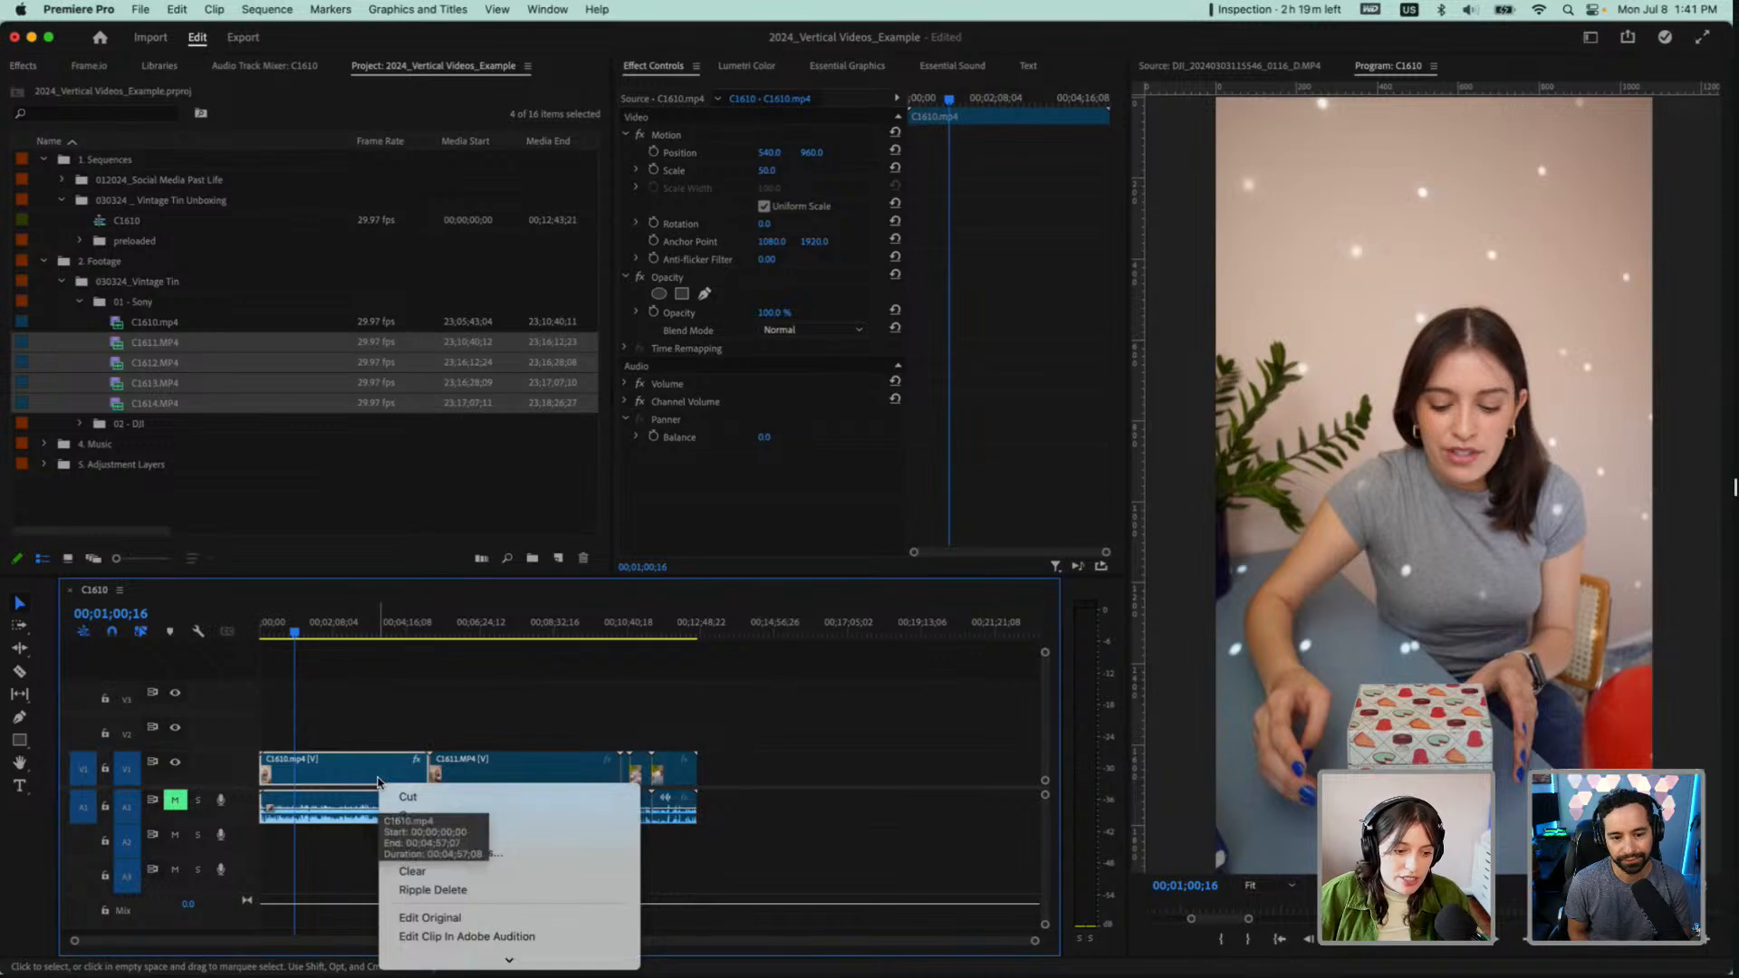
left_click(412, 816)
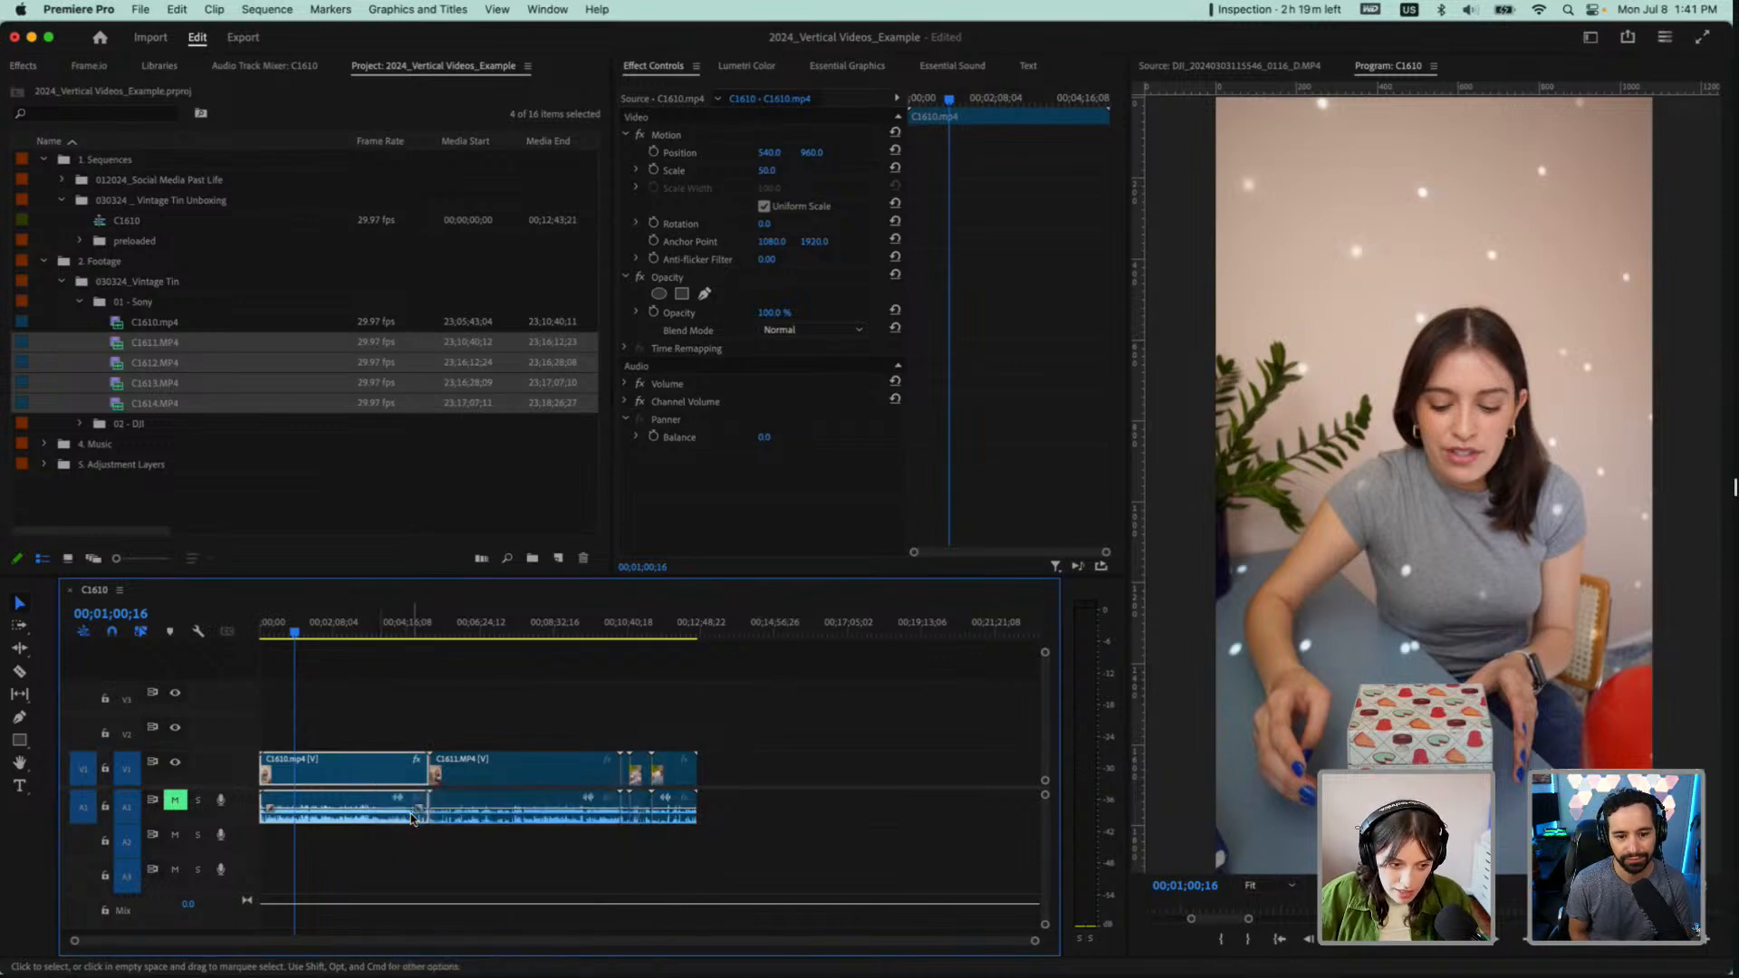
left_click_drag(454, 727, 720, 860)
right_click(670, 771)
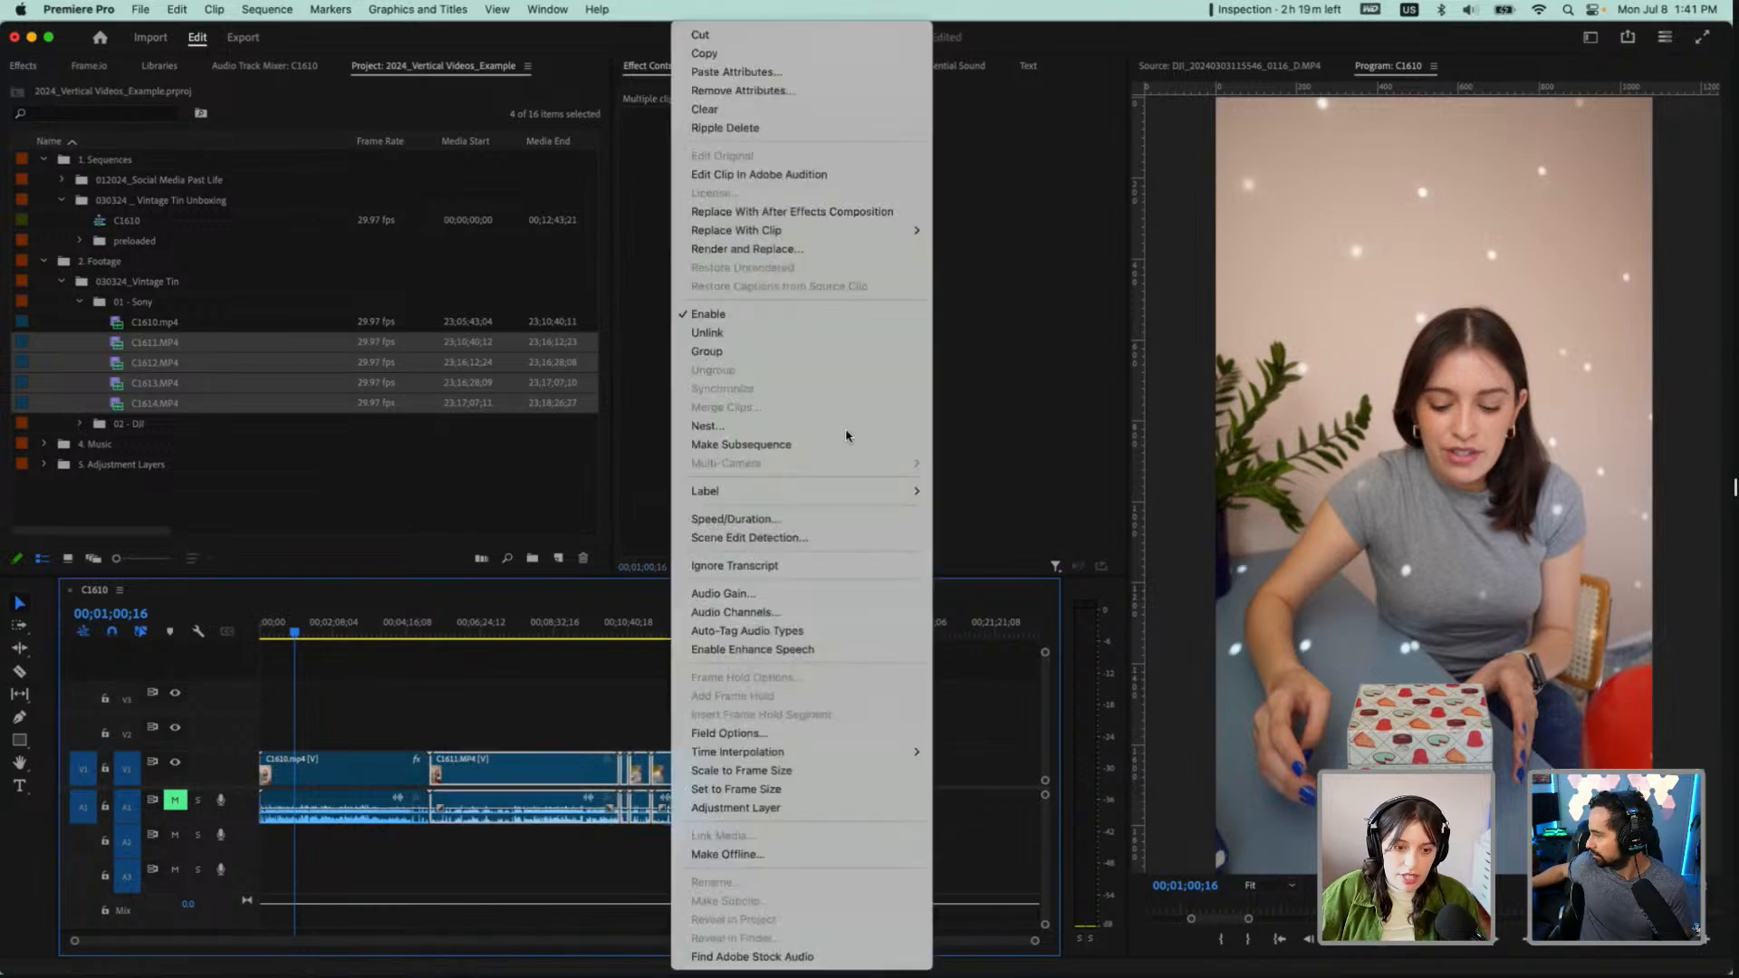
left_click(837, 69)
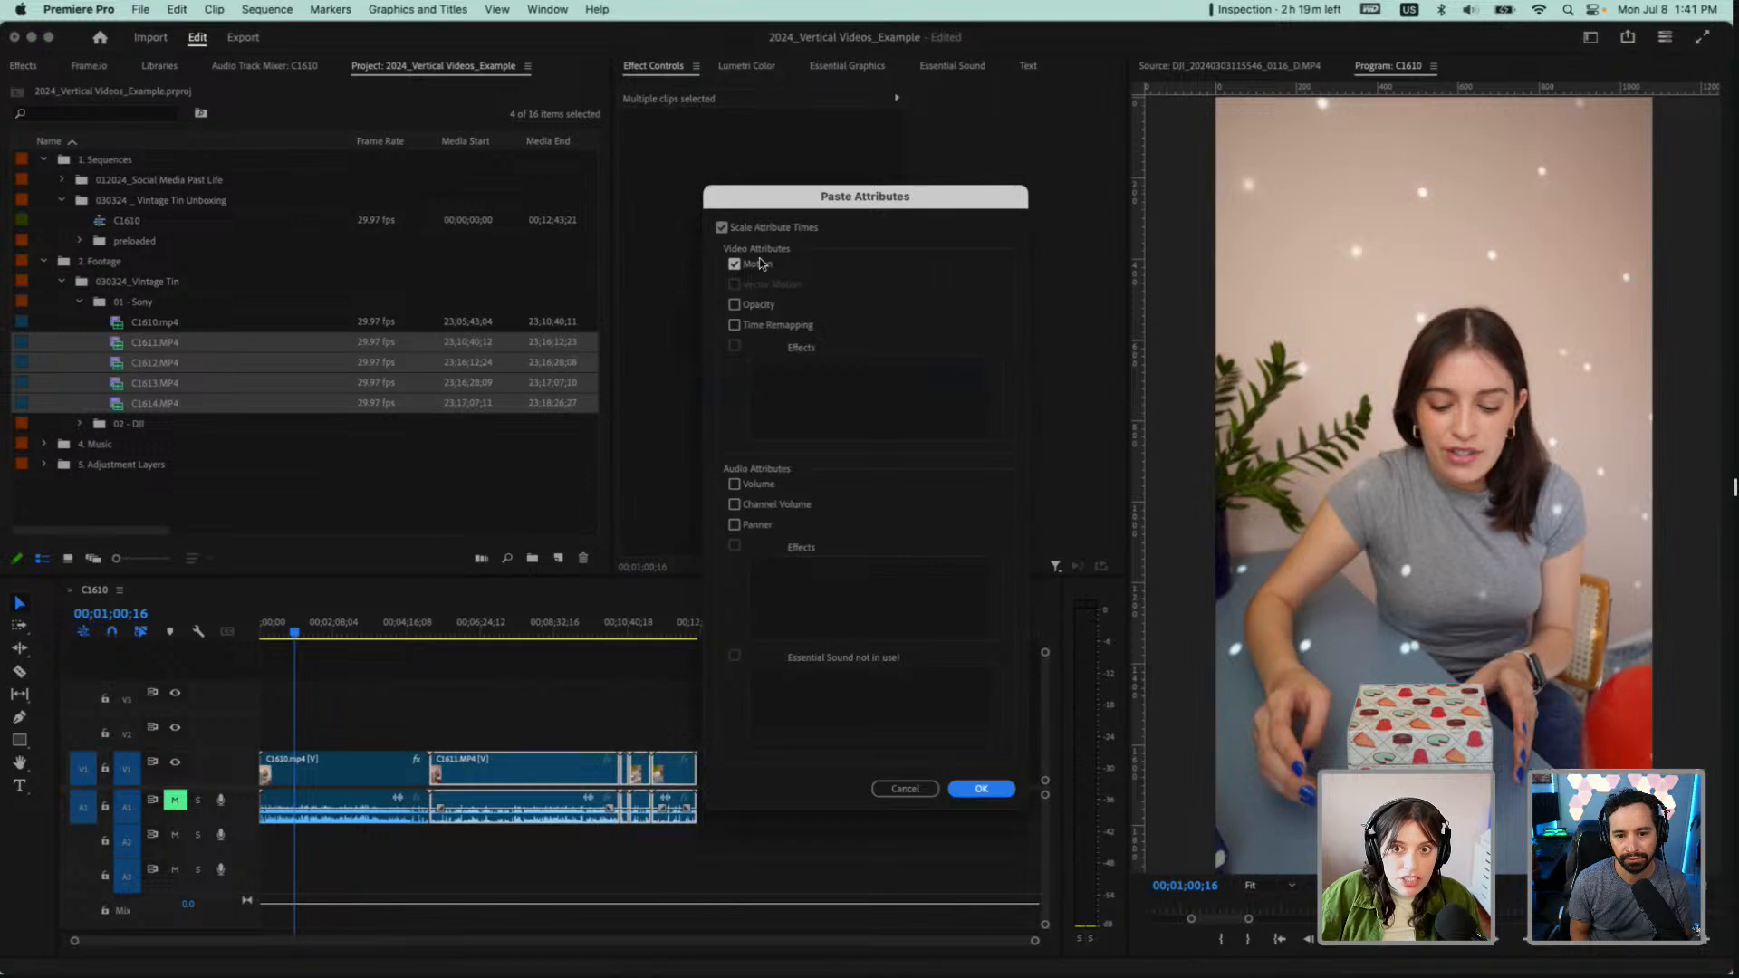
left_click(997, 790)
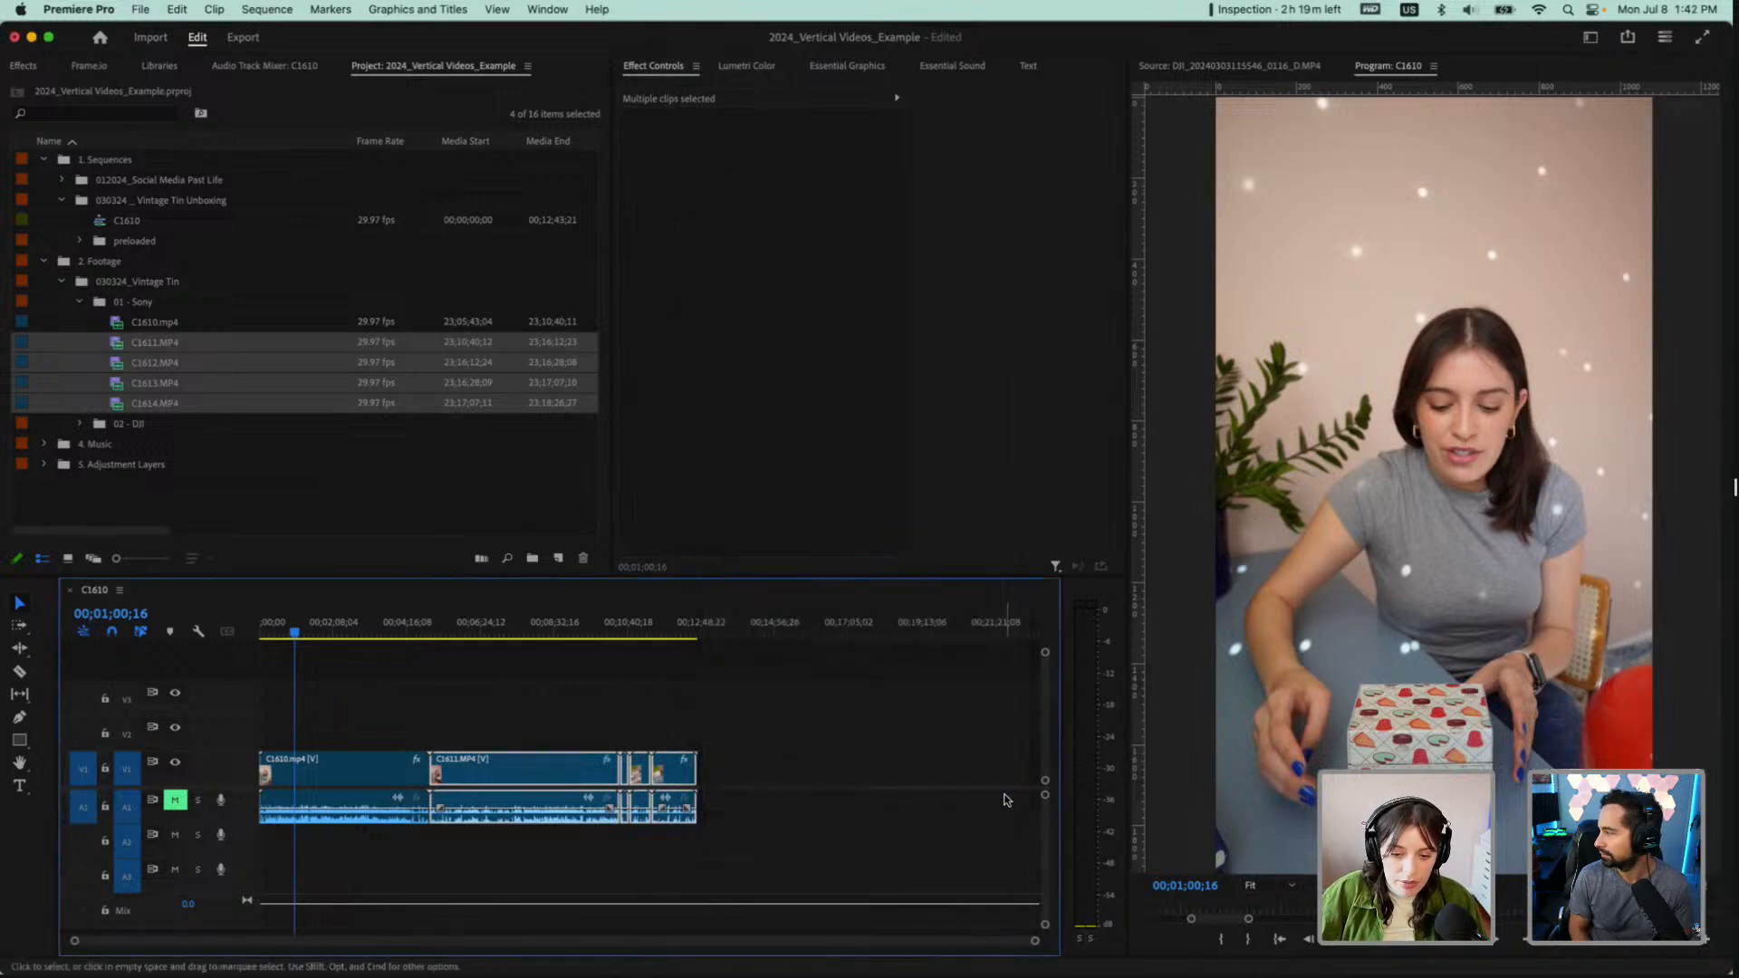
left_click(555, 629)
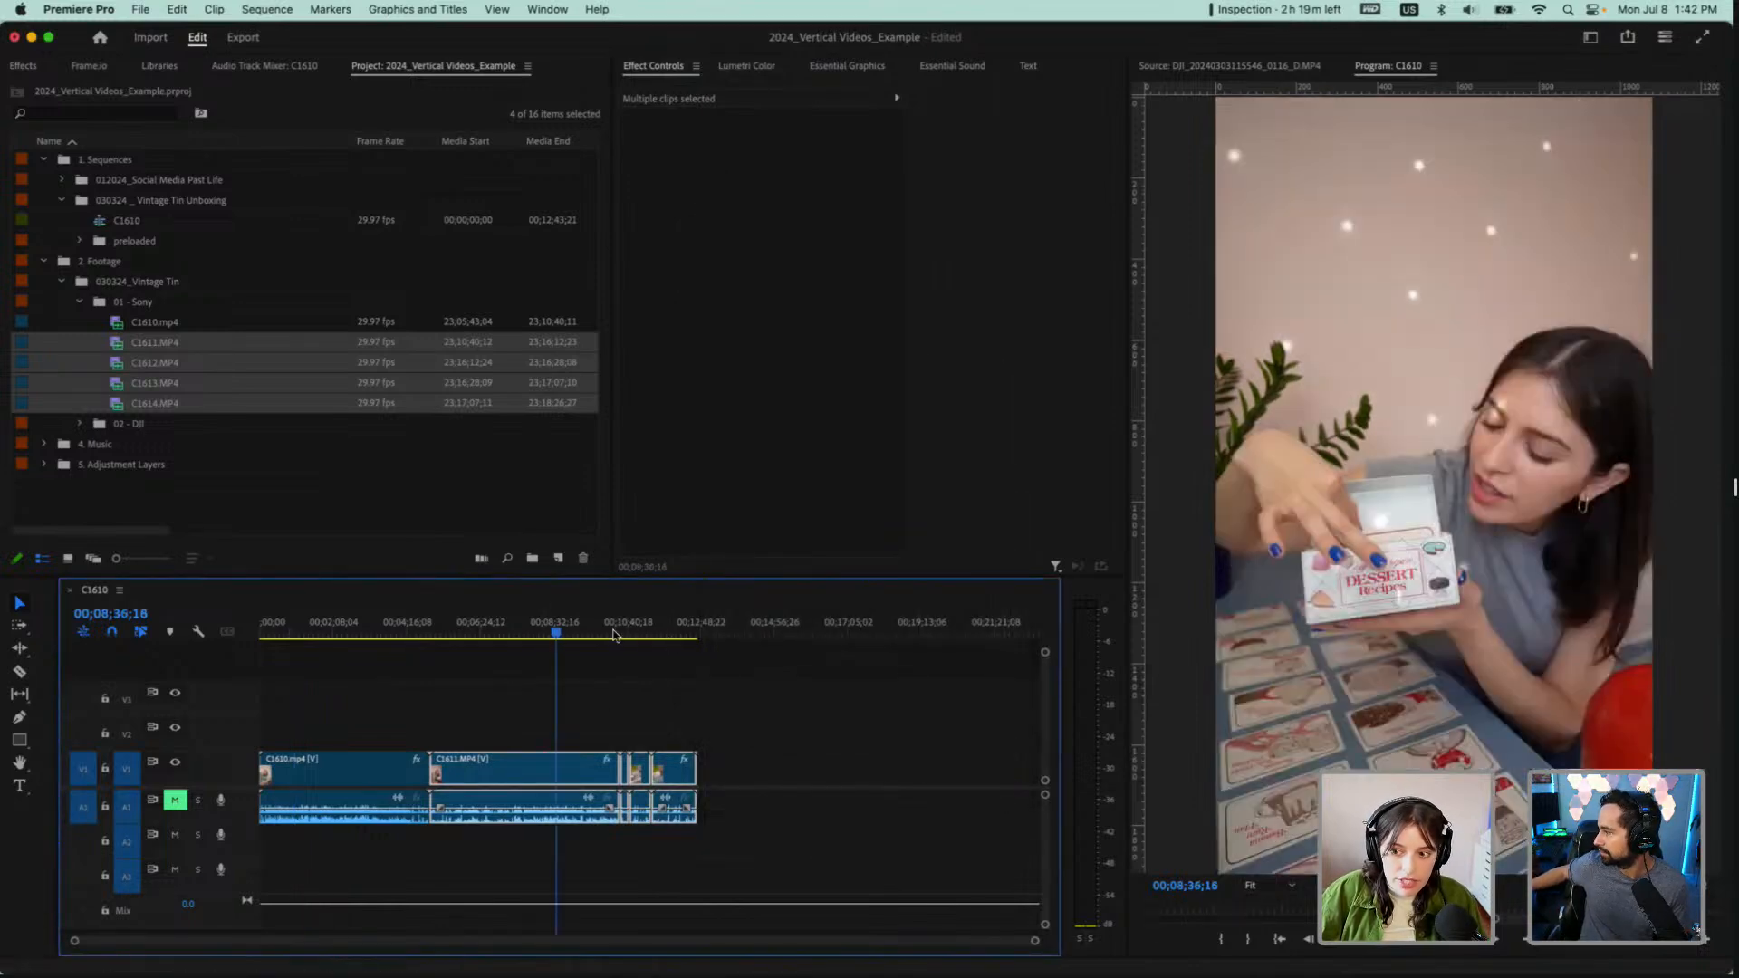
left_click(686, 631)
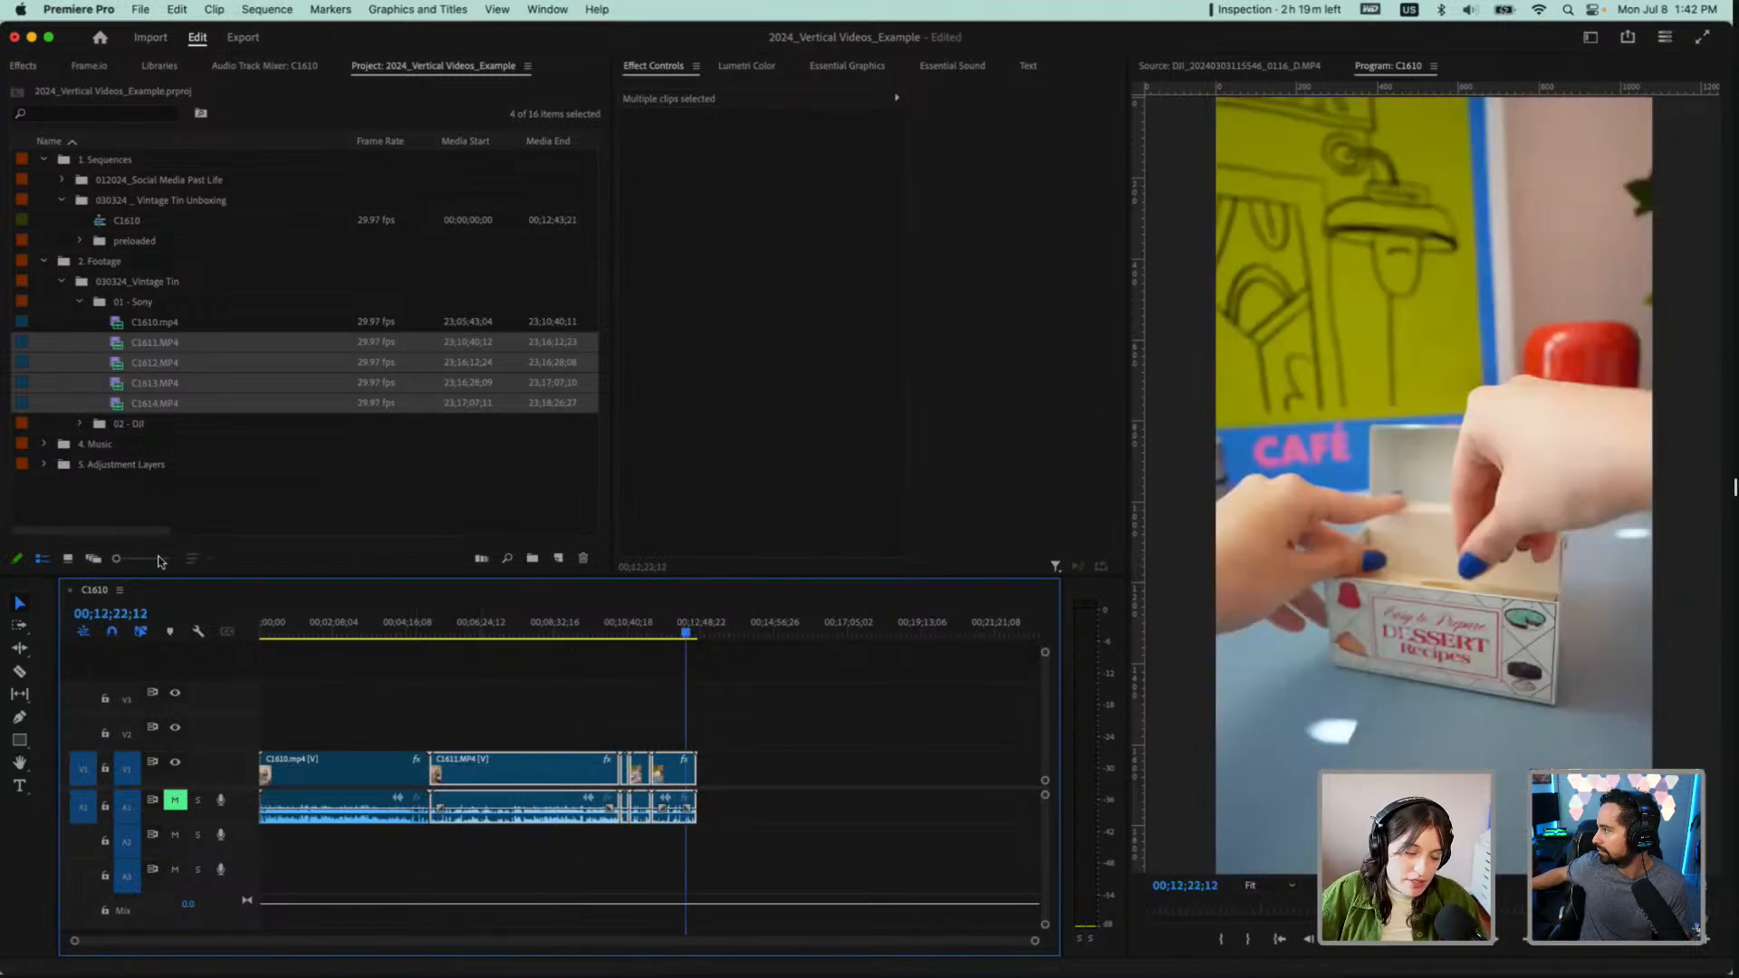
double_click(98, 590)
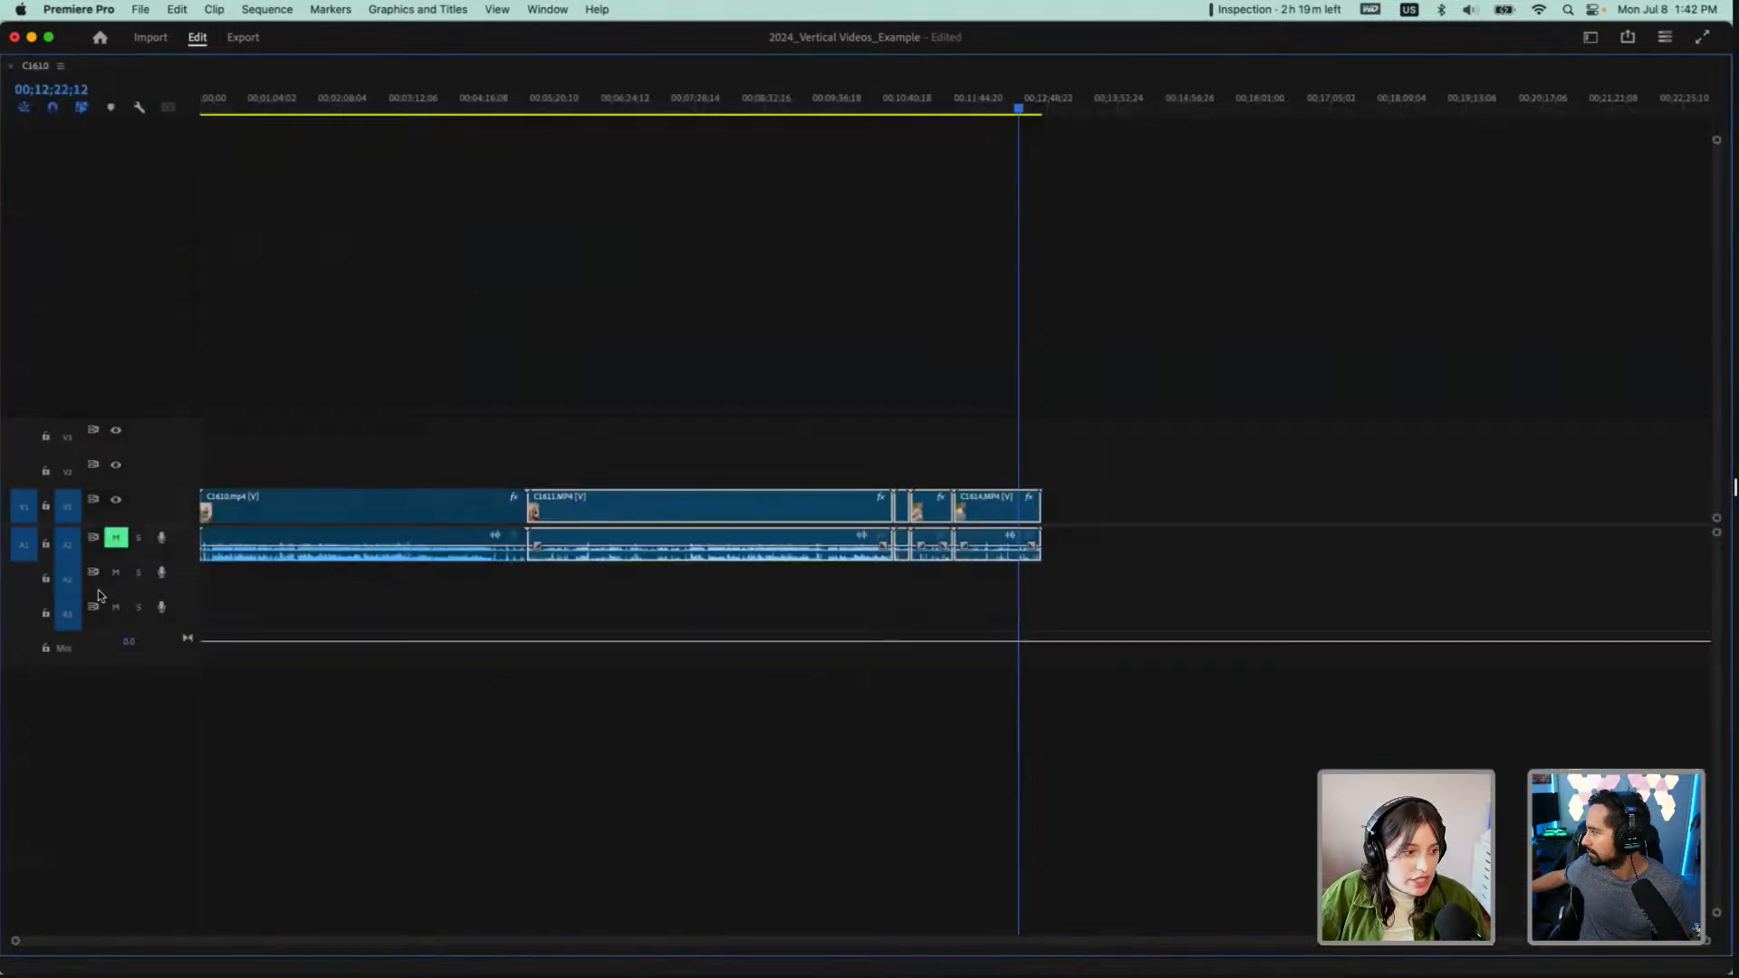
double_click(36, 67)
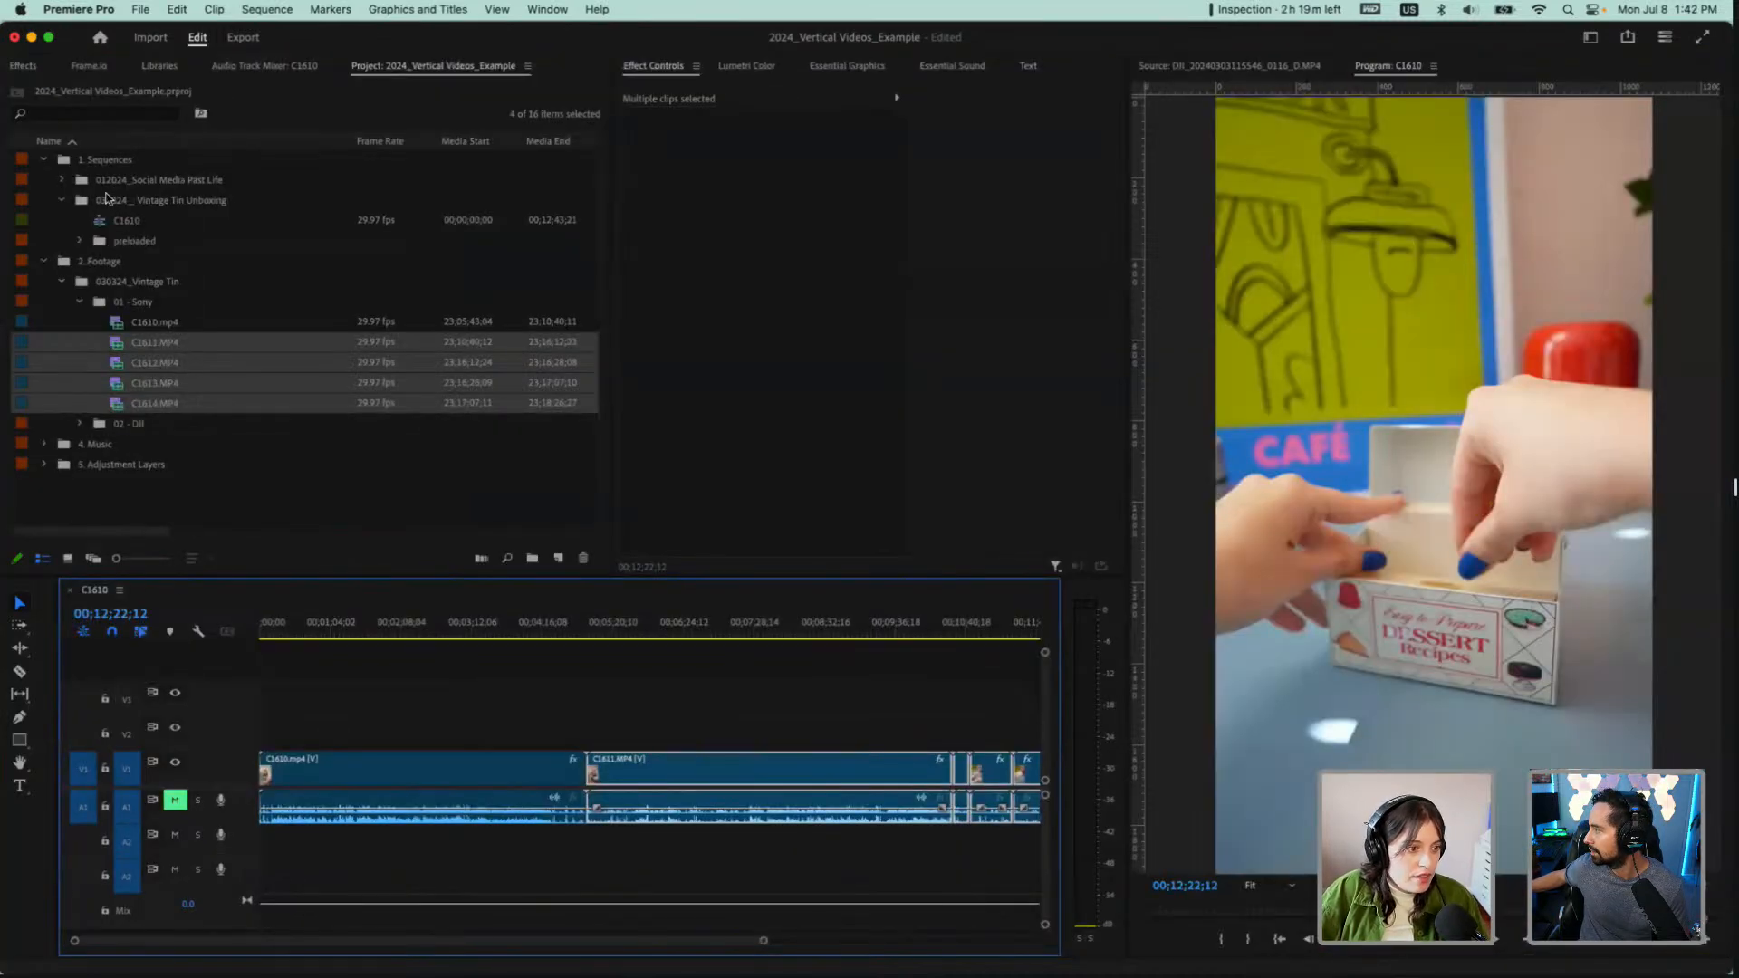
Collapse the 01 - Sony bin and rename the sequence C1610 as 070824_Vintage Tin Unboxing Demo
left_click(167, 285)
left_click(79, 302)
left_click(121, 221)
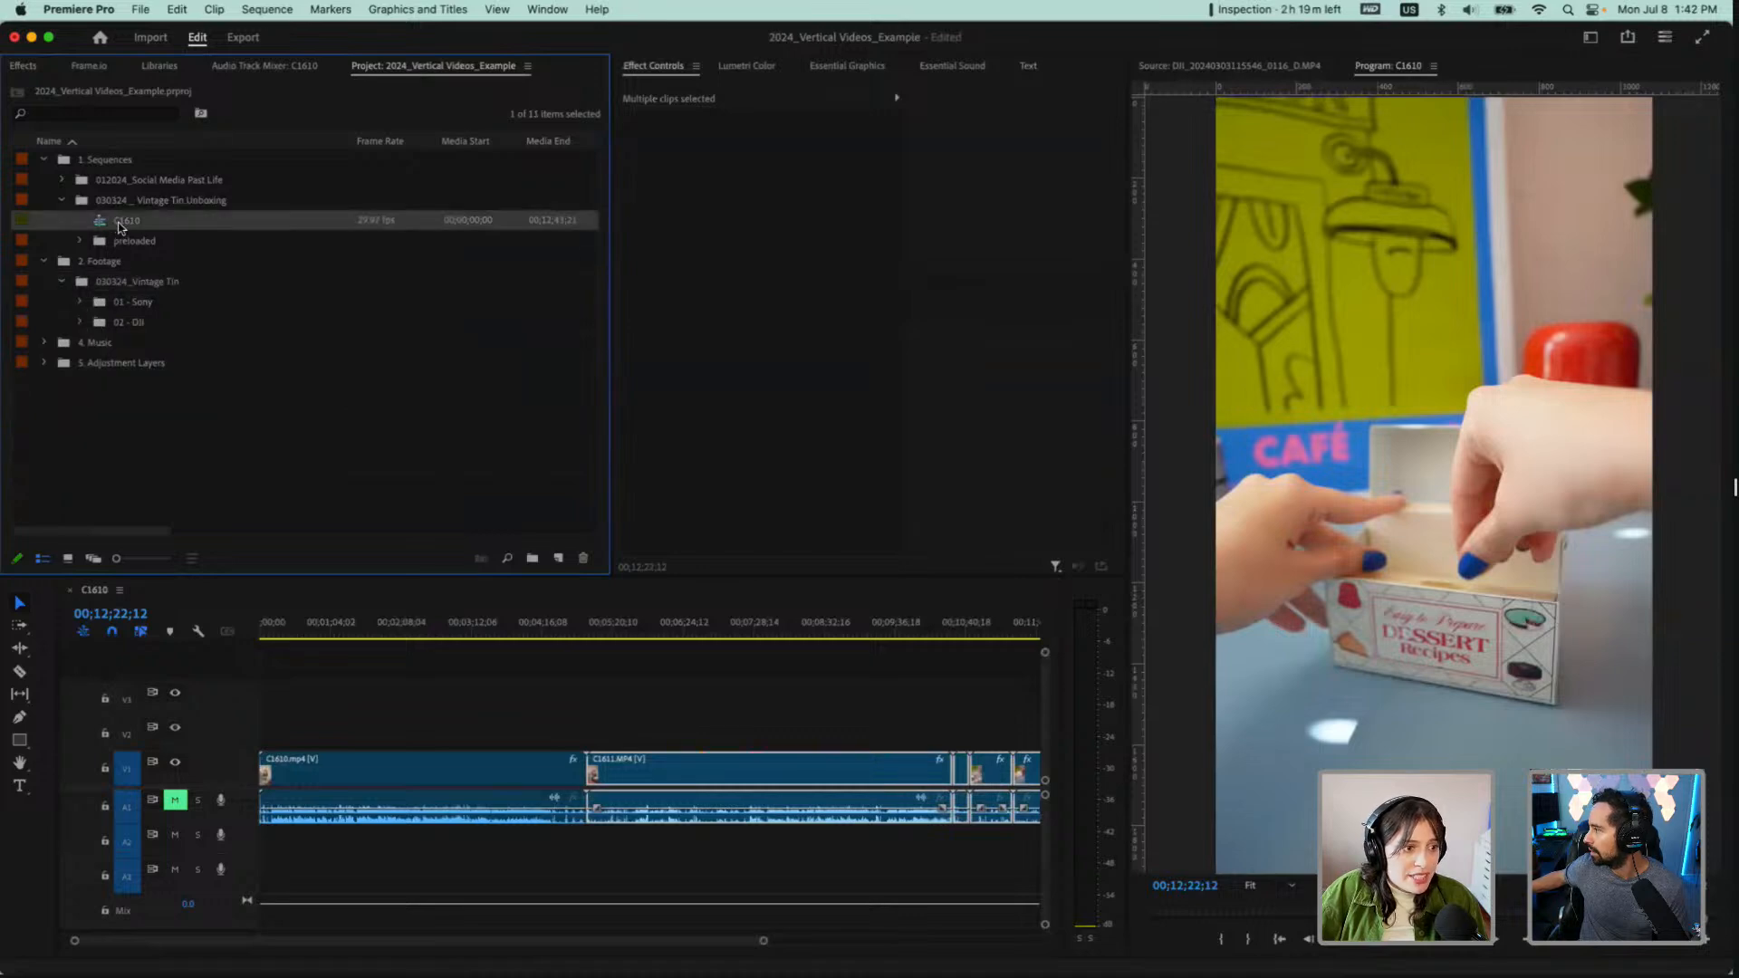
left_click(121, 221)
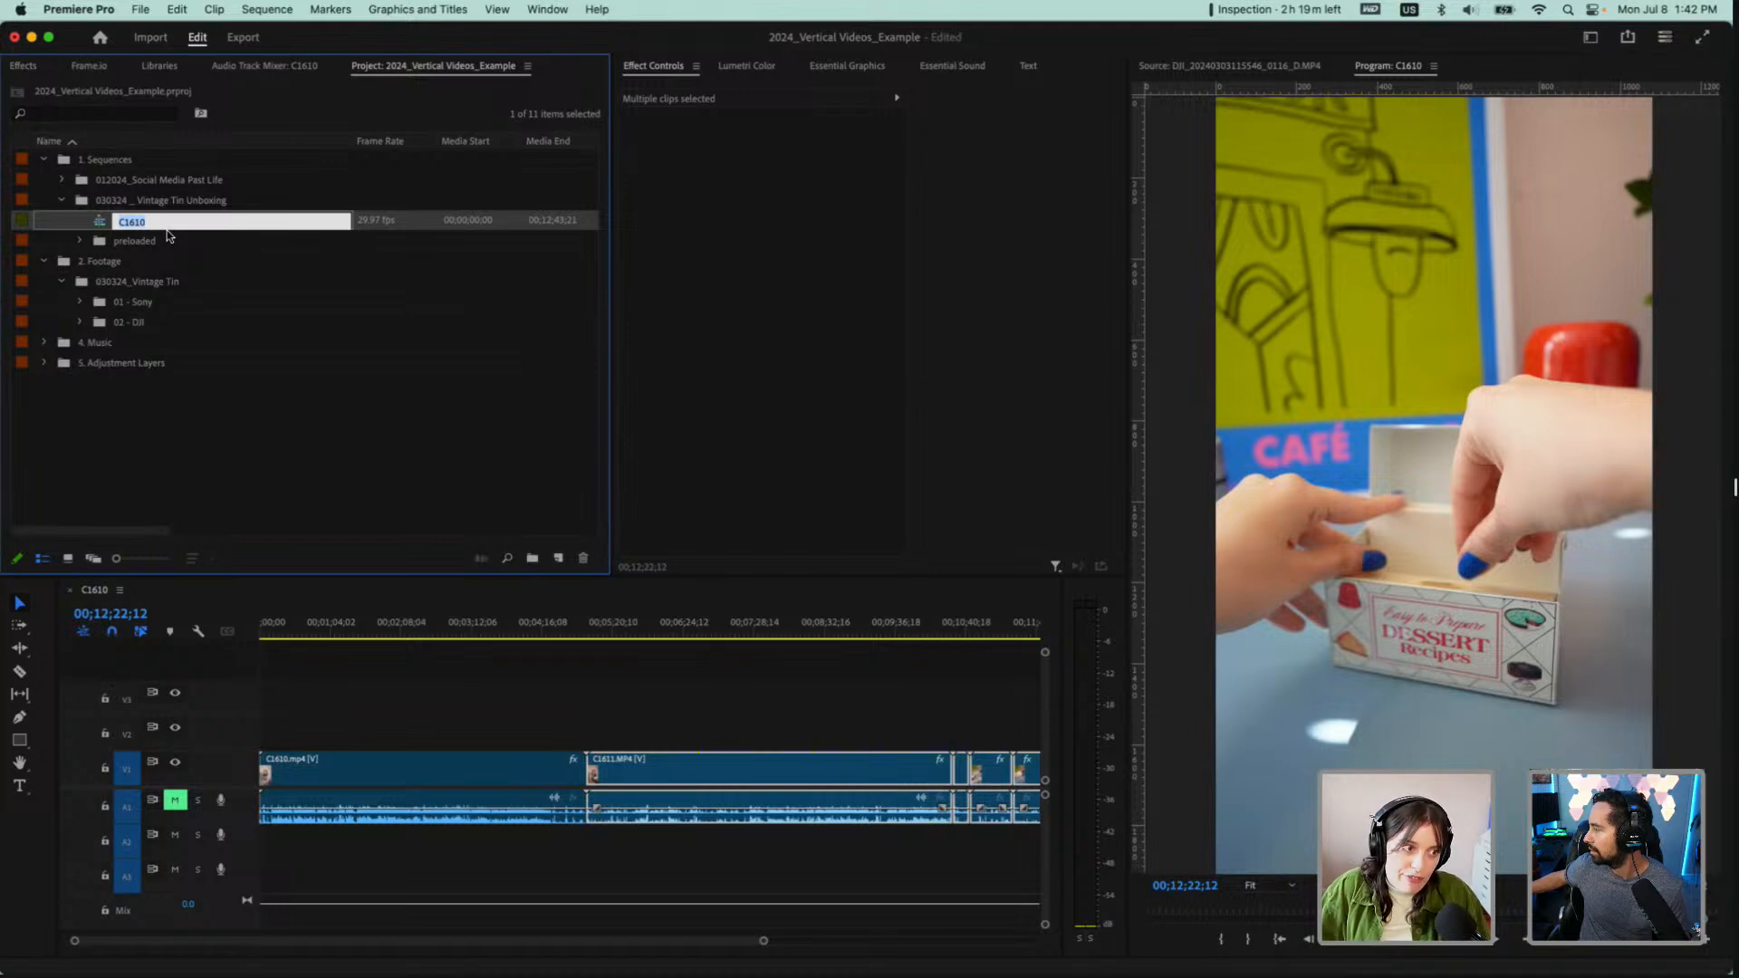
type("0")
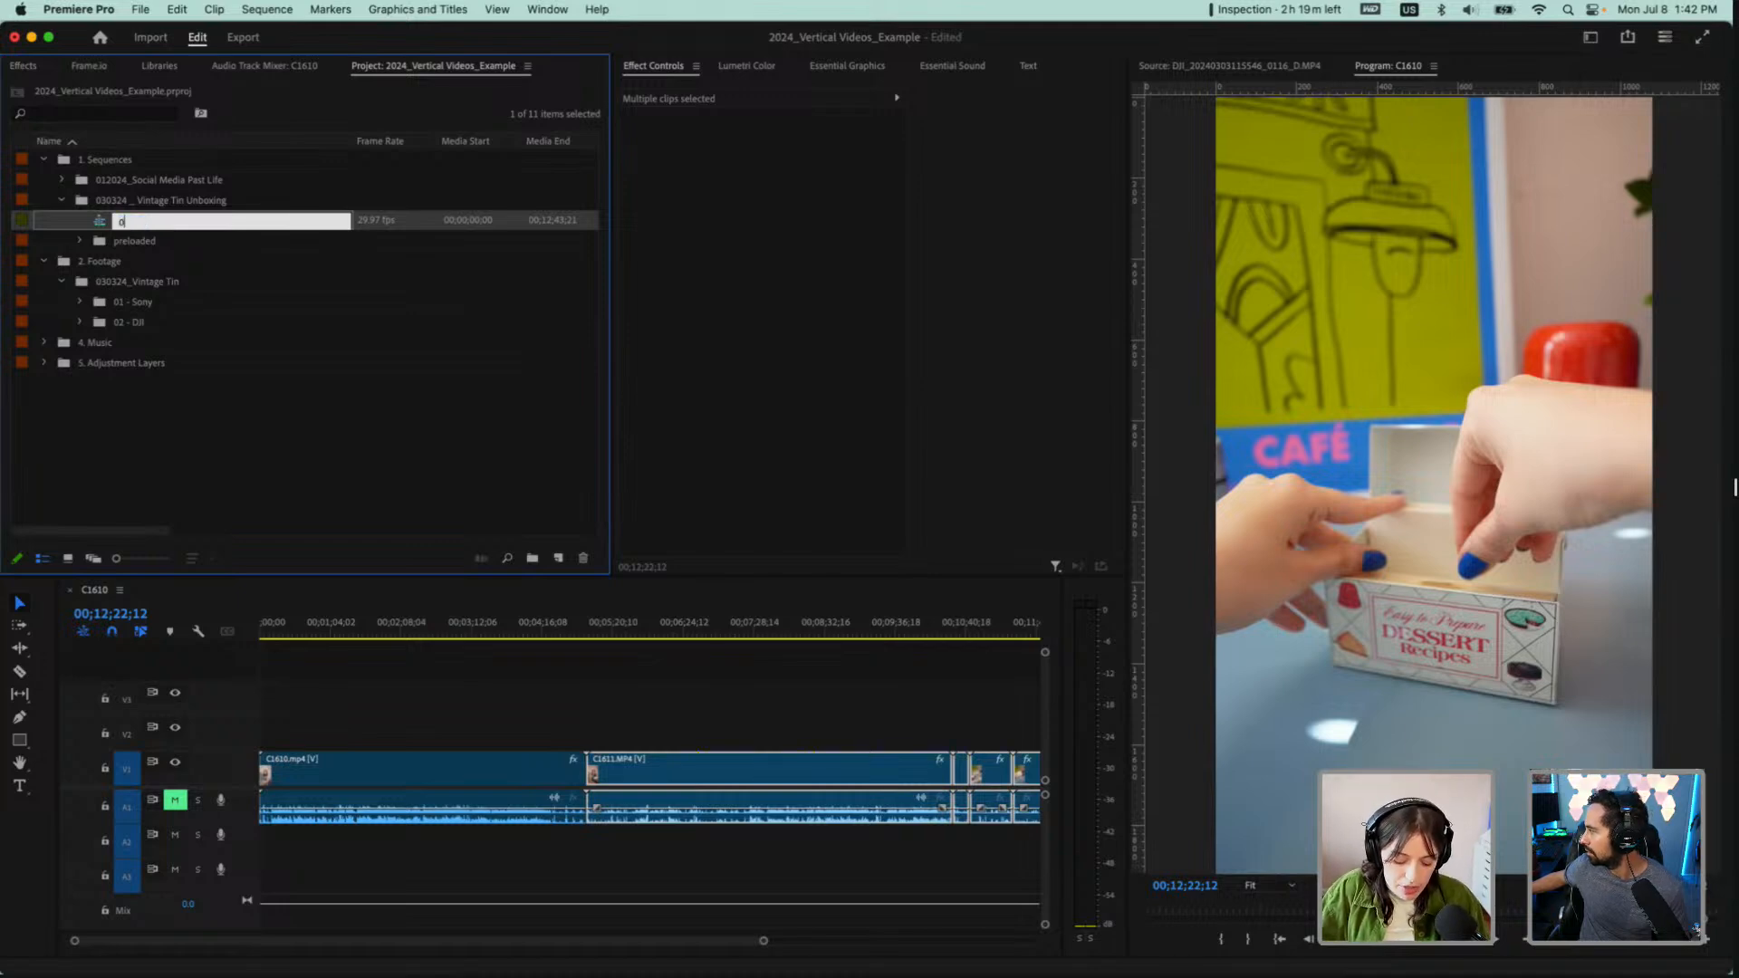
type("7")
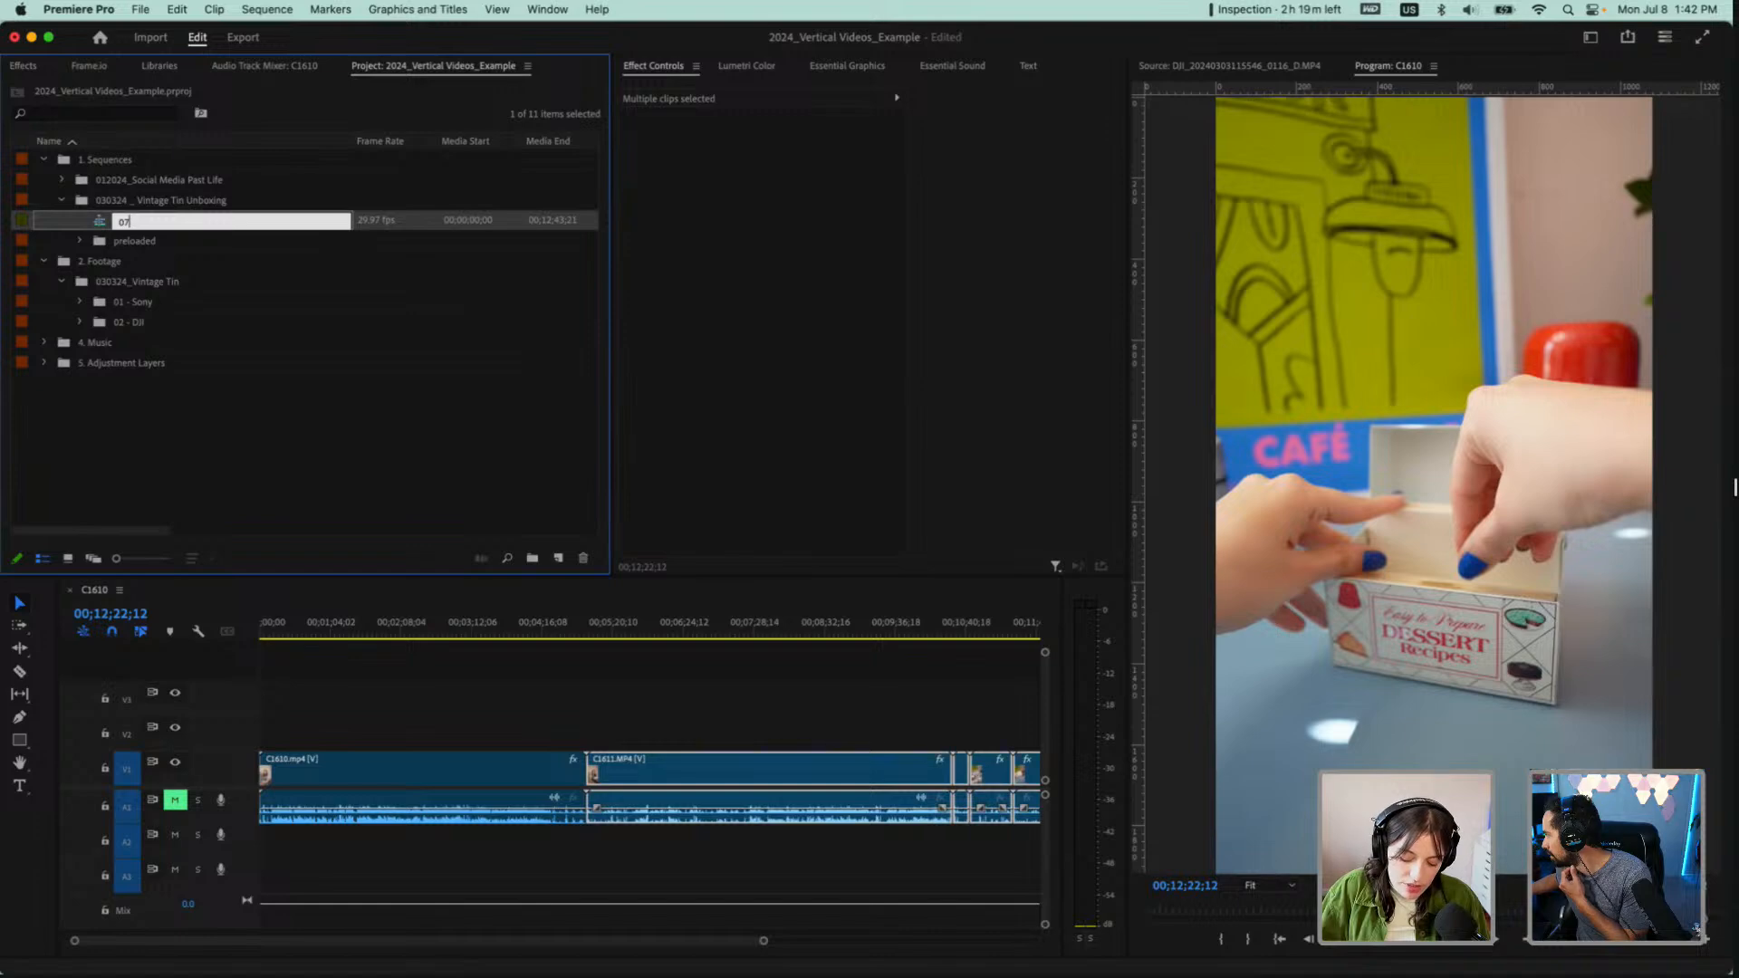
type("0824")
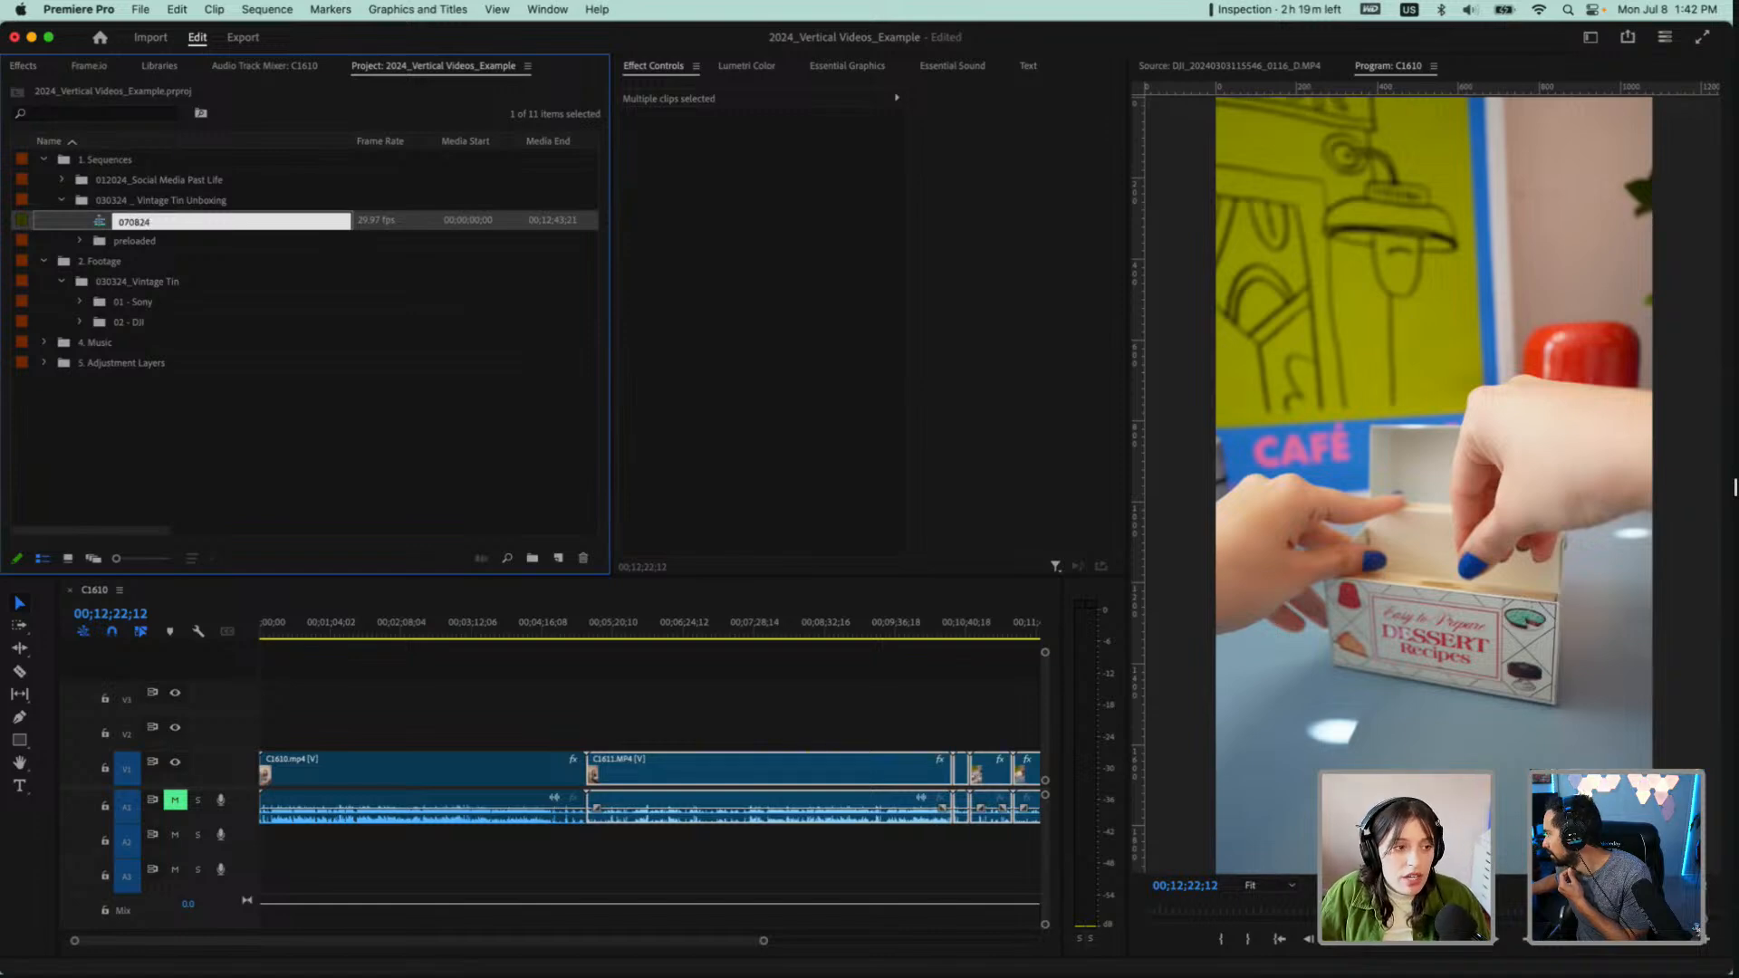
type("_Vi")
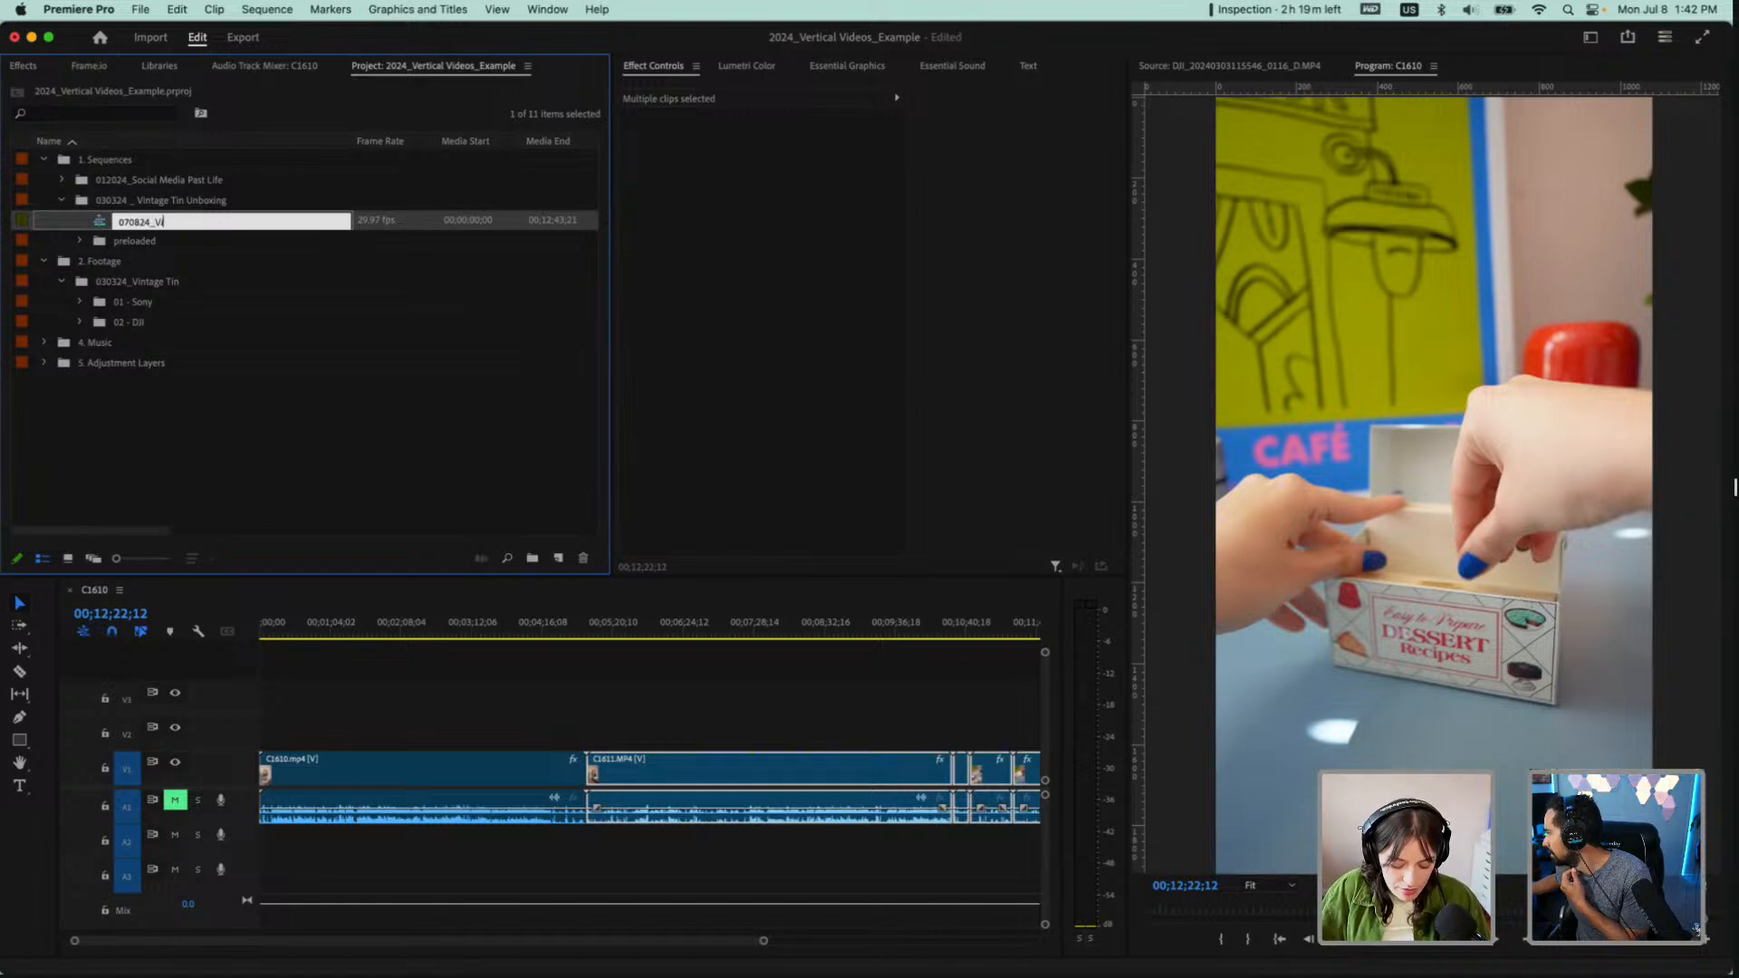
type("ntage Tin Unb")
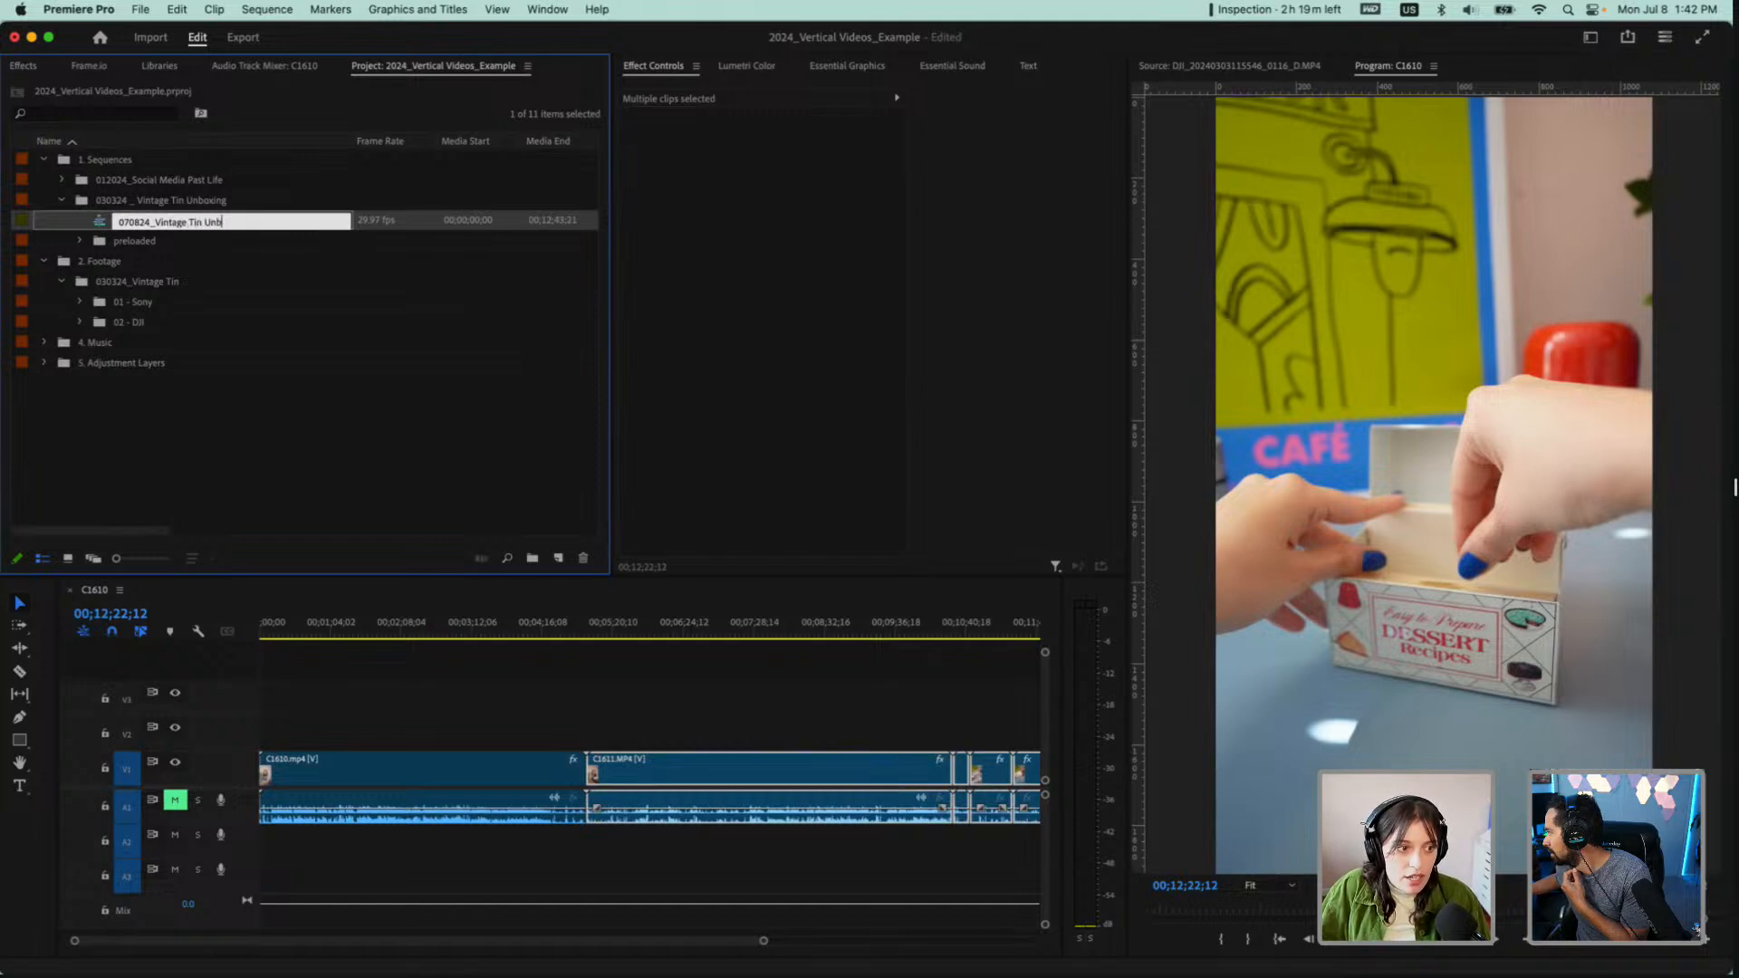
type("oxing")
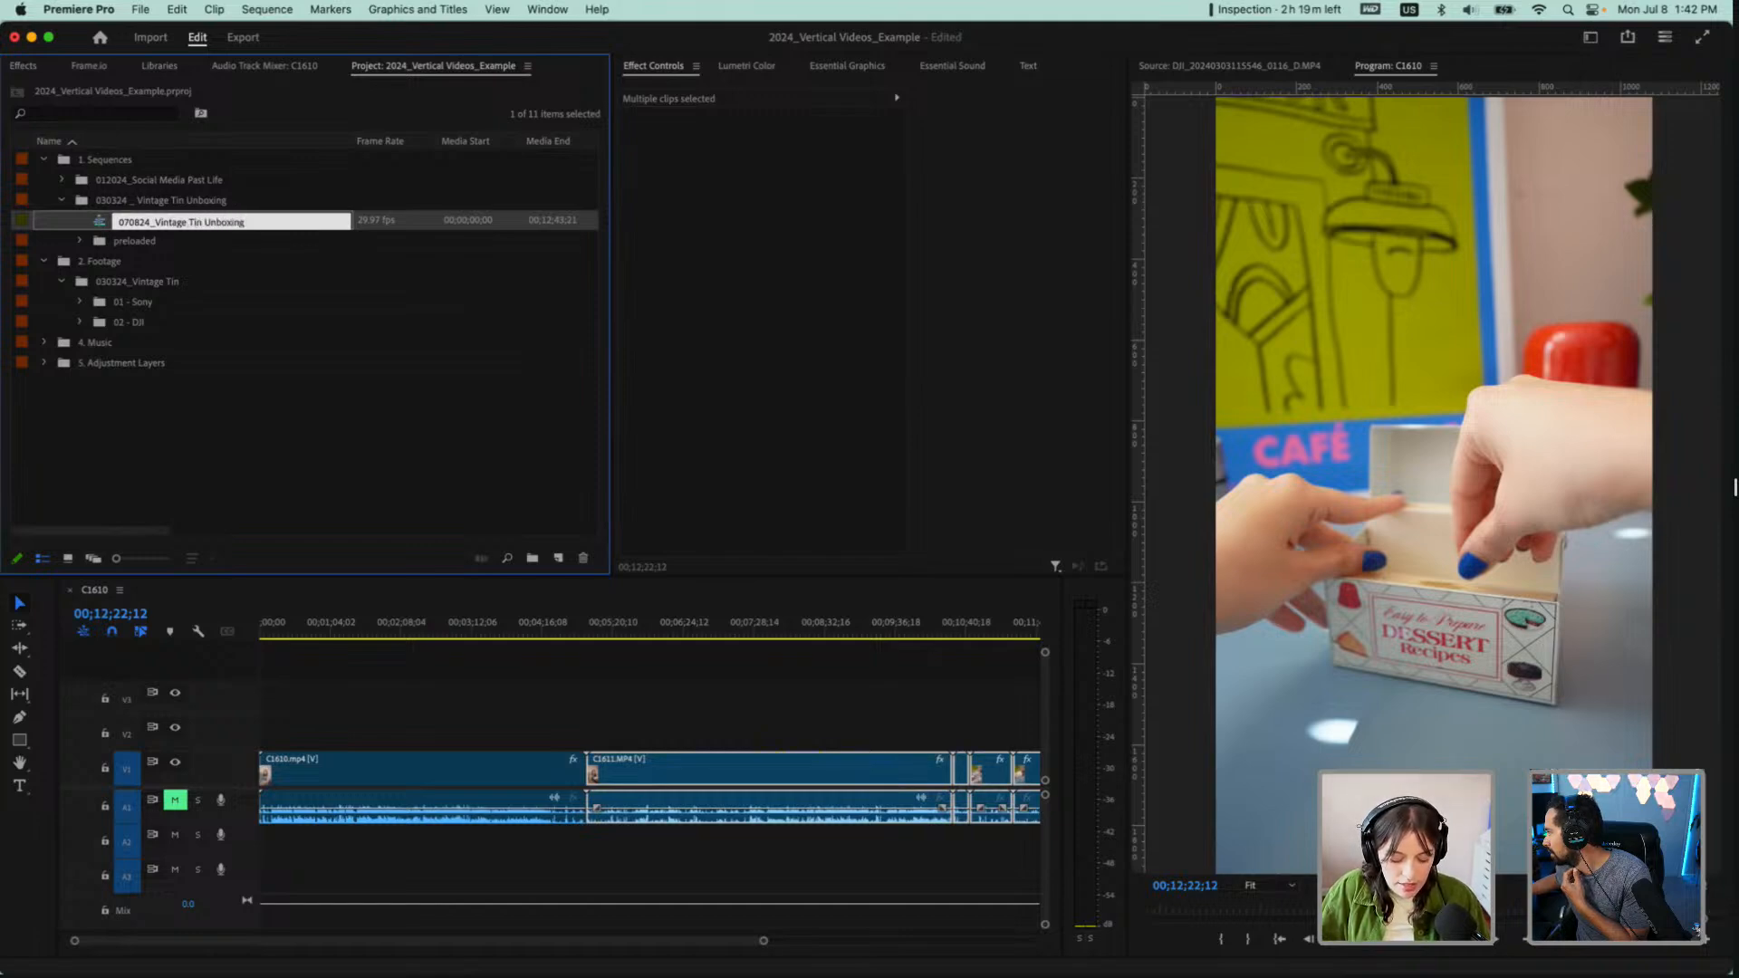
type(" Demo")
key("Tab")
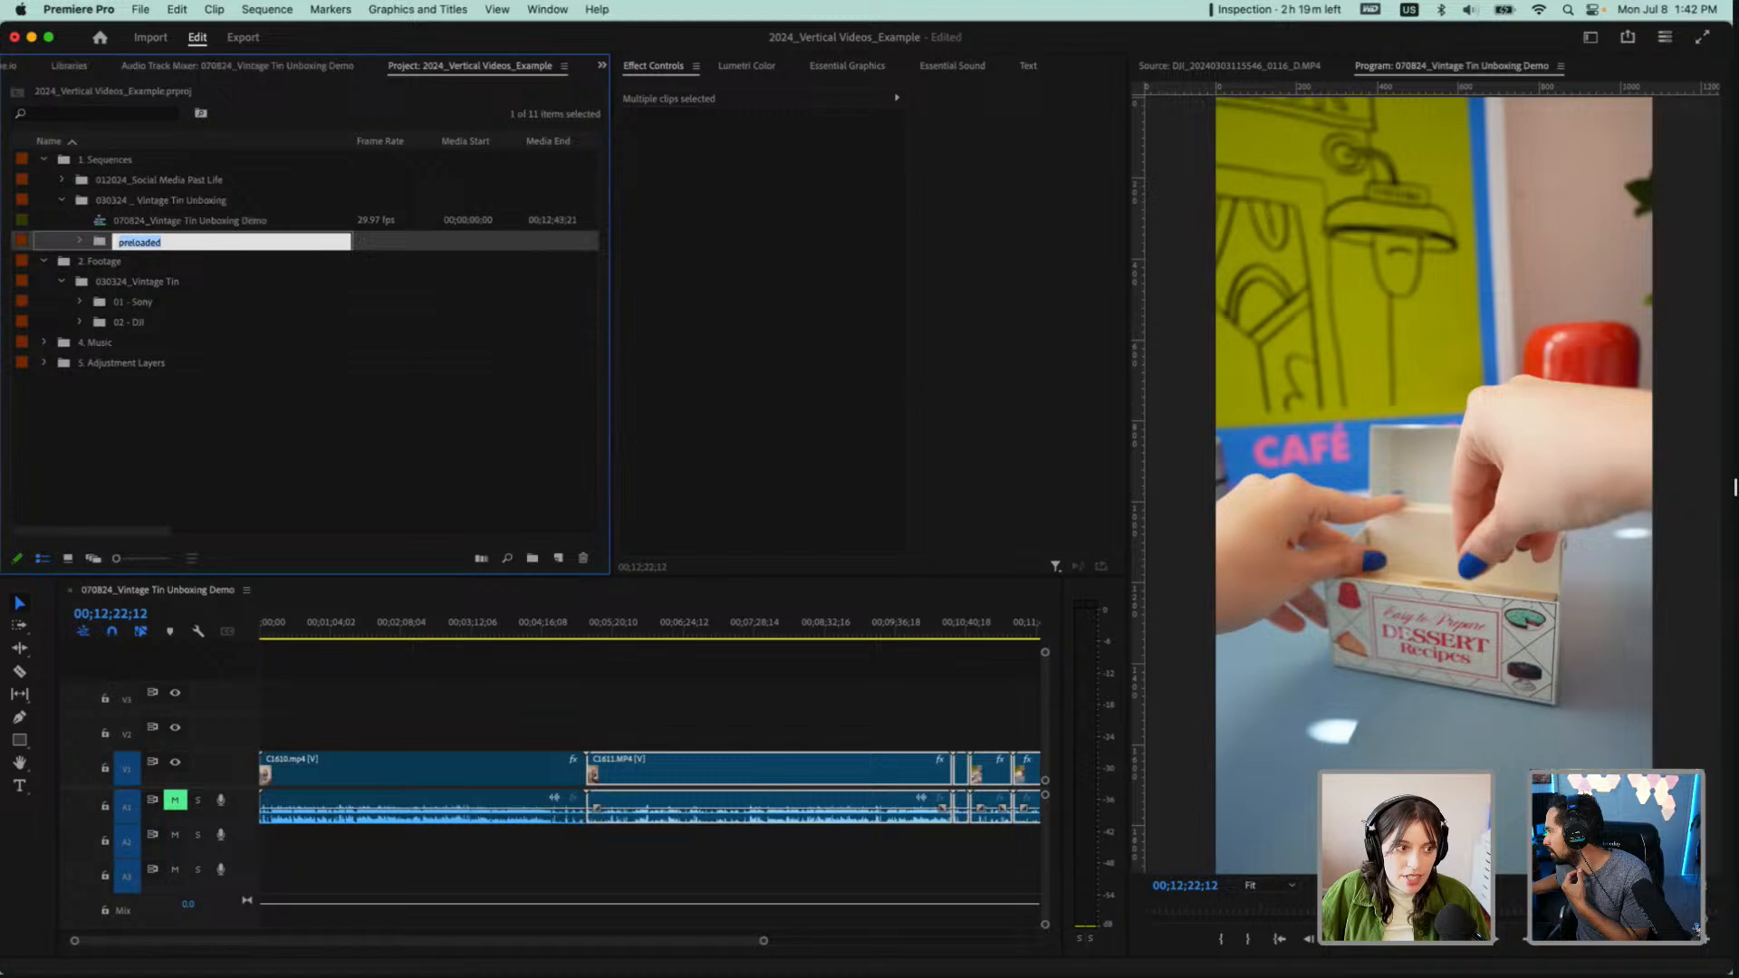
left_click(190, 224)
scroll(606, 814, "down", 5)
left_click(421, 684)
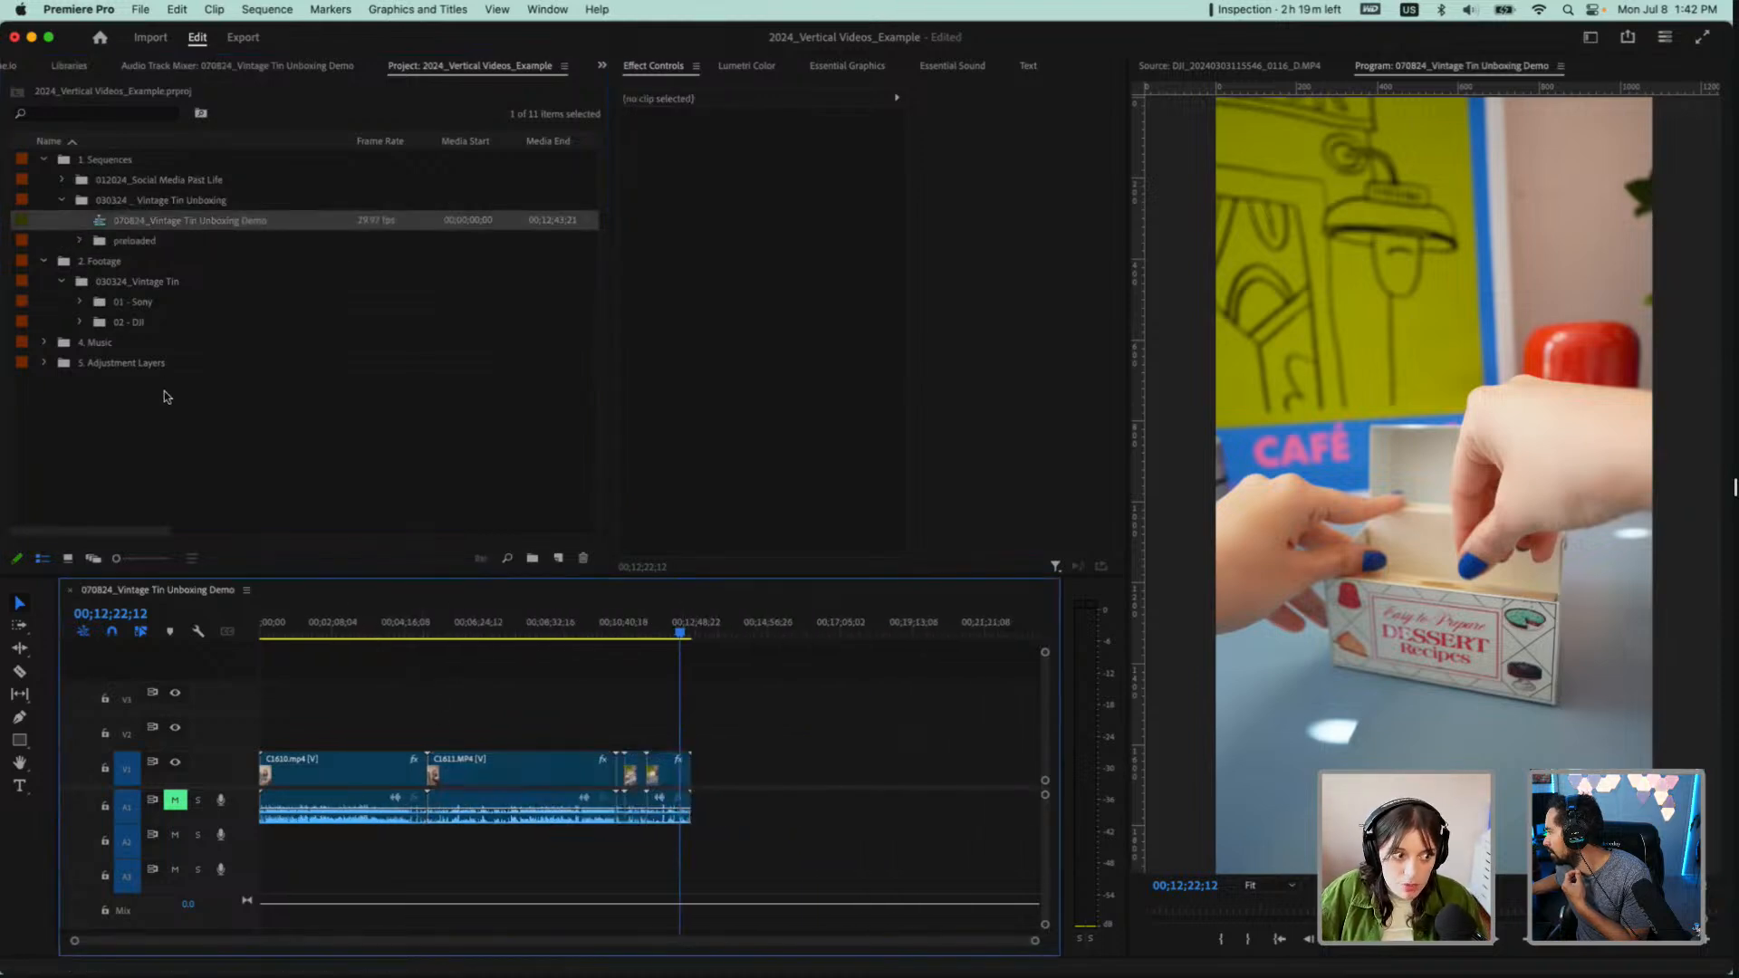
Expand the 02 - DJI bin, select its first clip, and place the playhead at about 00;02;13;03 in the sequence
left_click(79, 321)
left_click(139, 342)
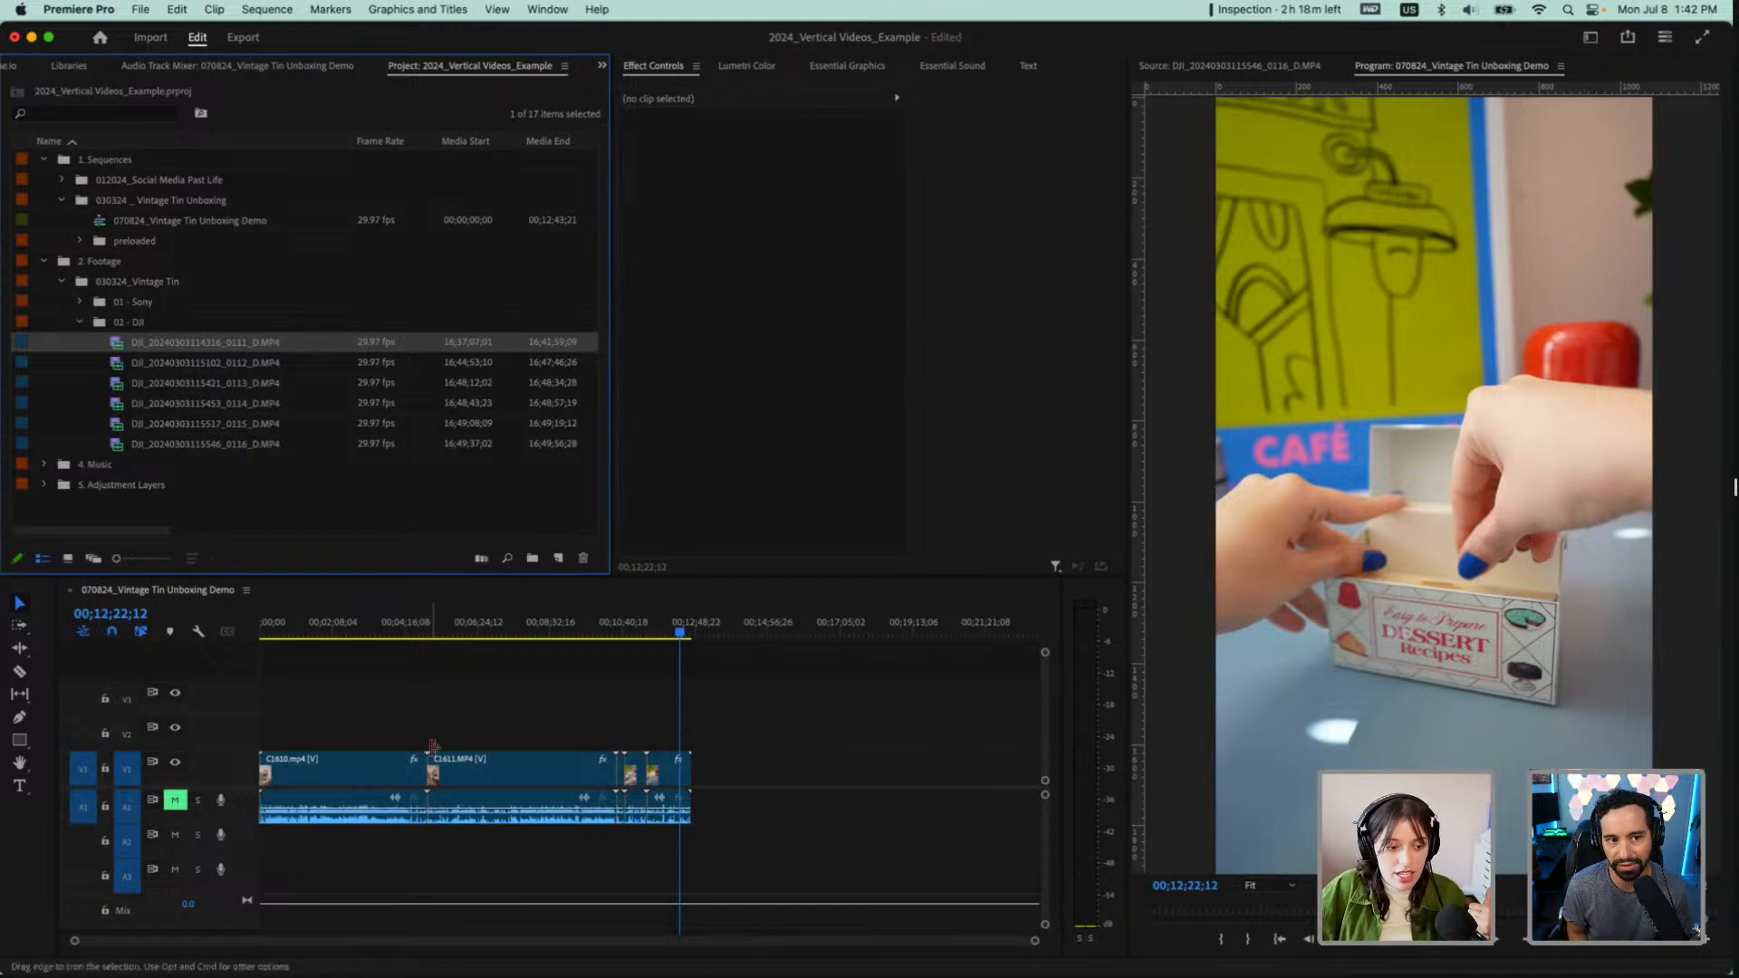
left_click(336, 630)
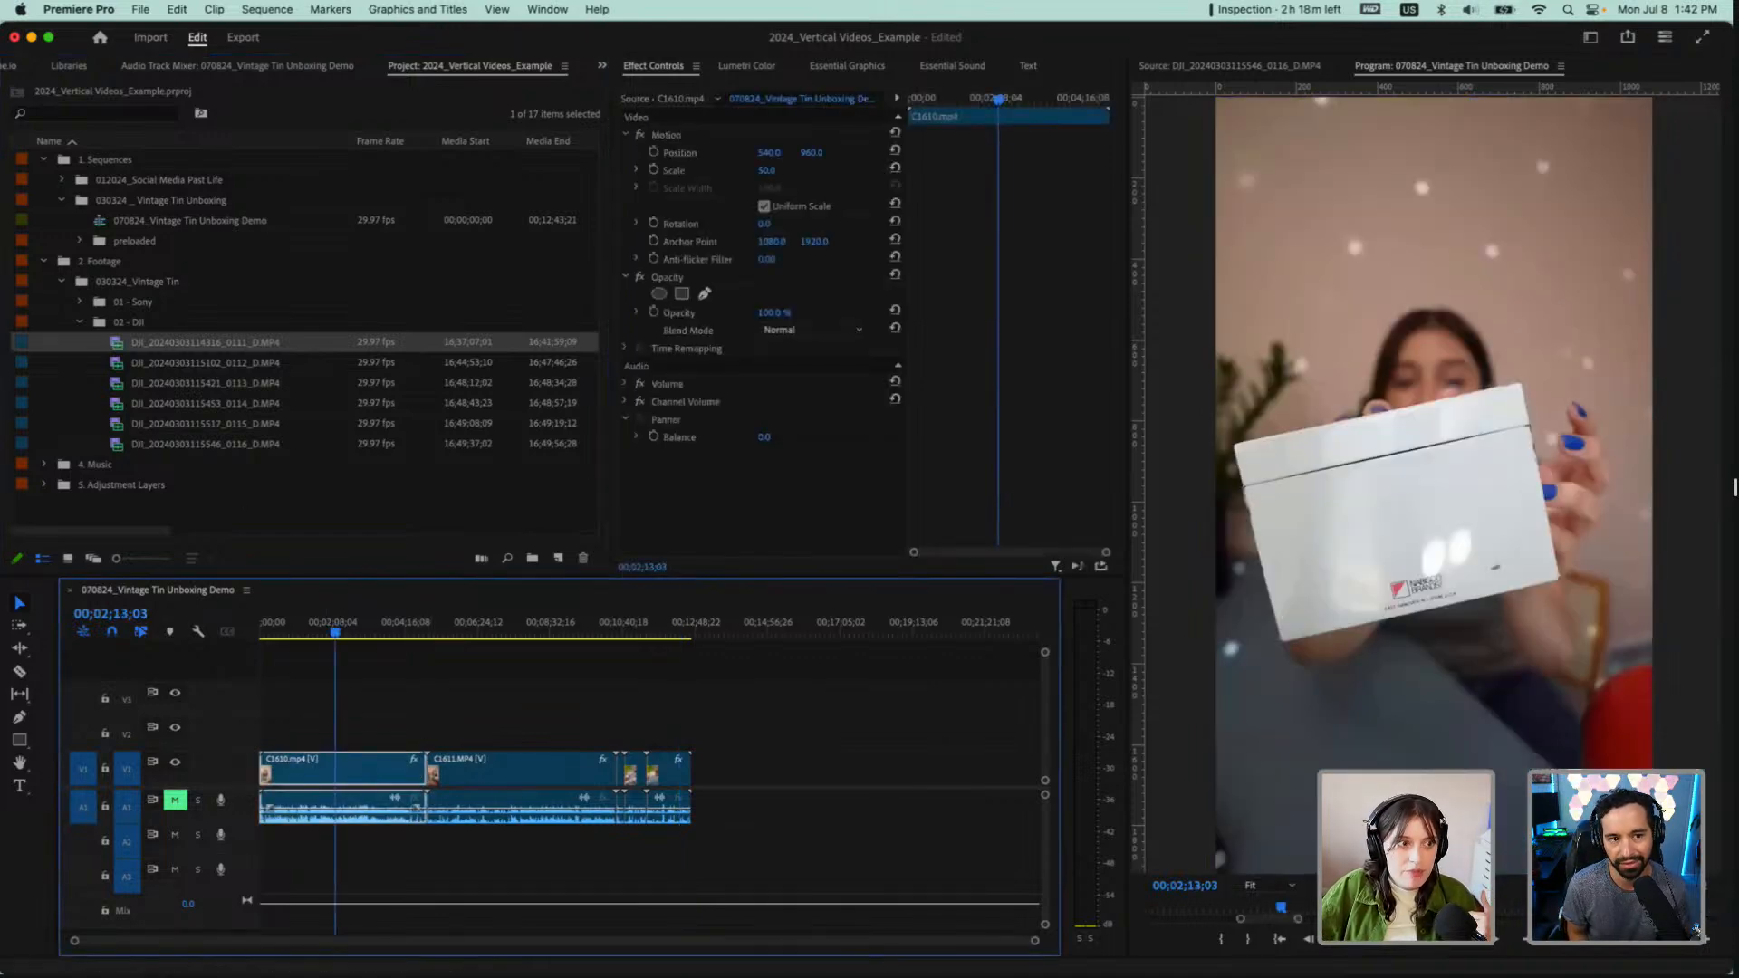
Set Default Media Scaling to "Set to frame size" in the Media preferences and apply it
left_click(95, 11)
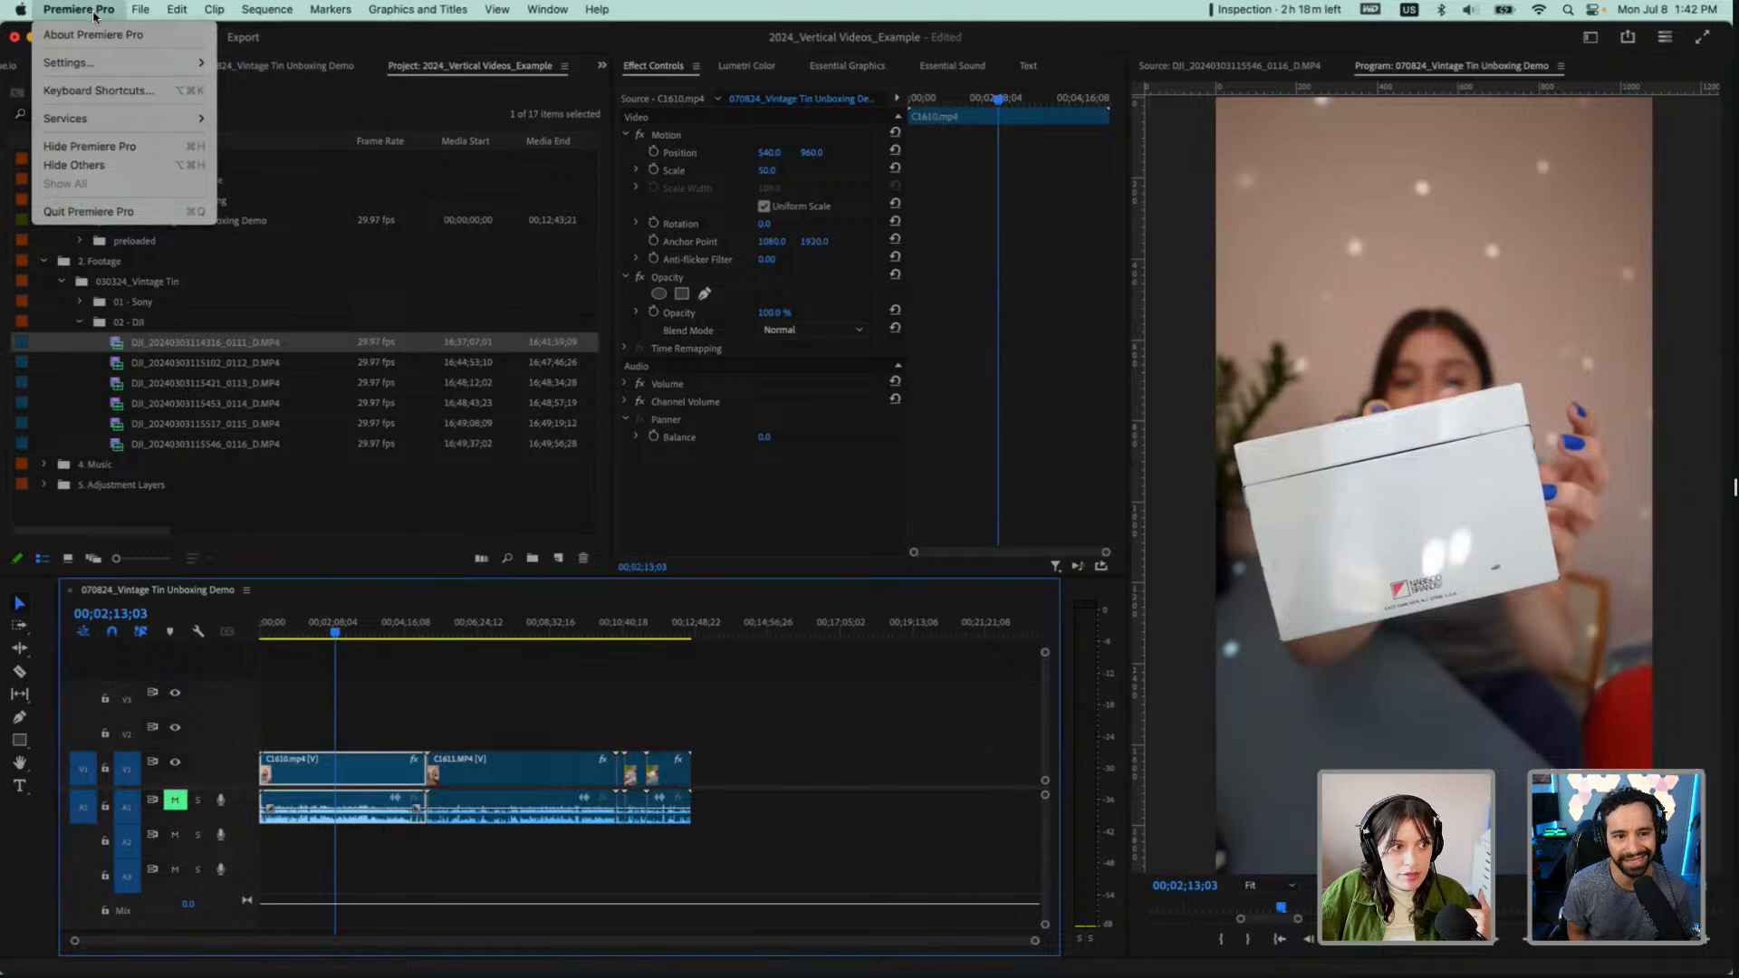
mouse_move(102, 65)
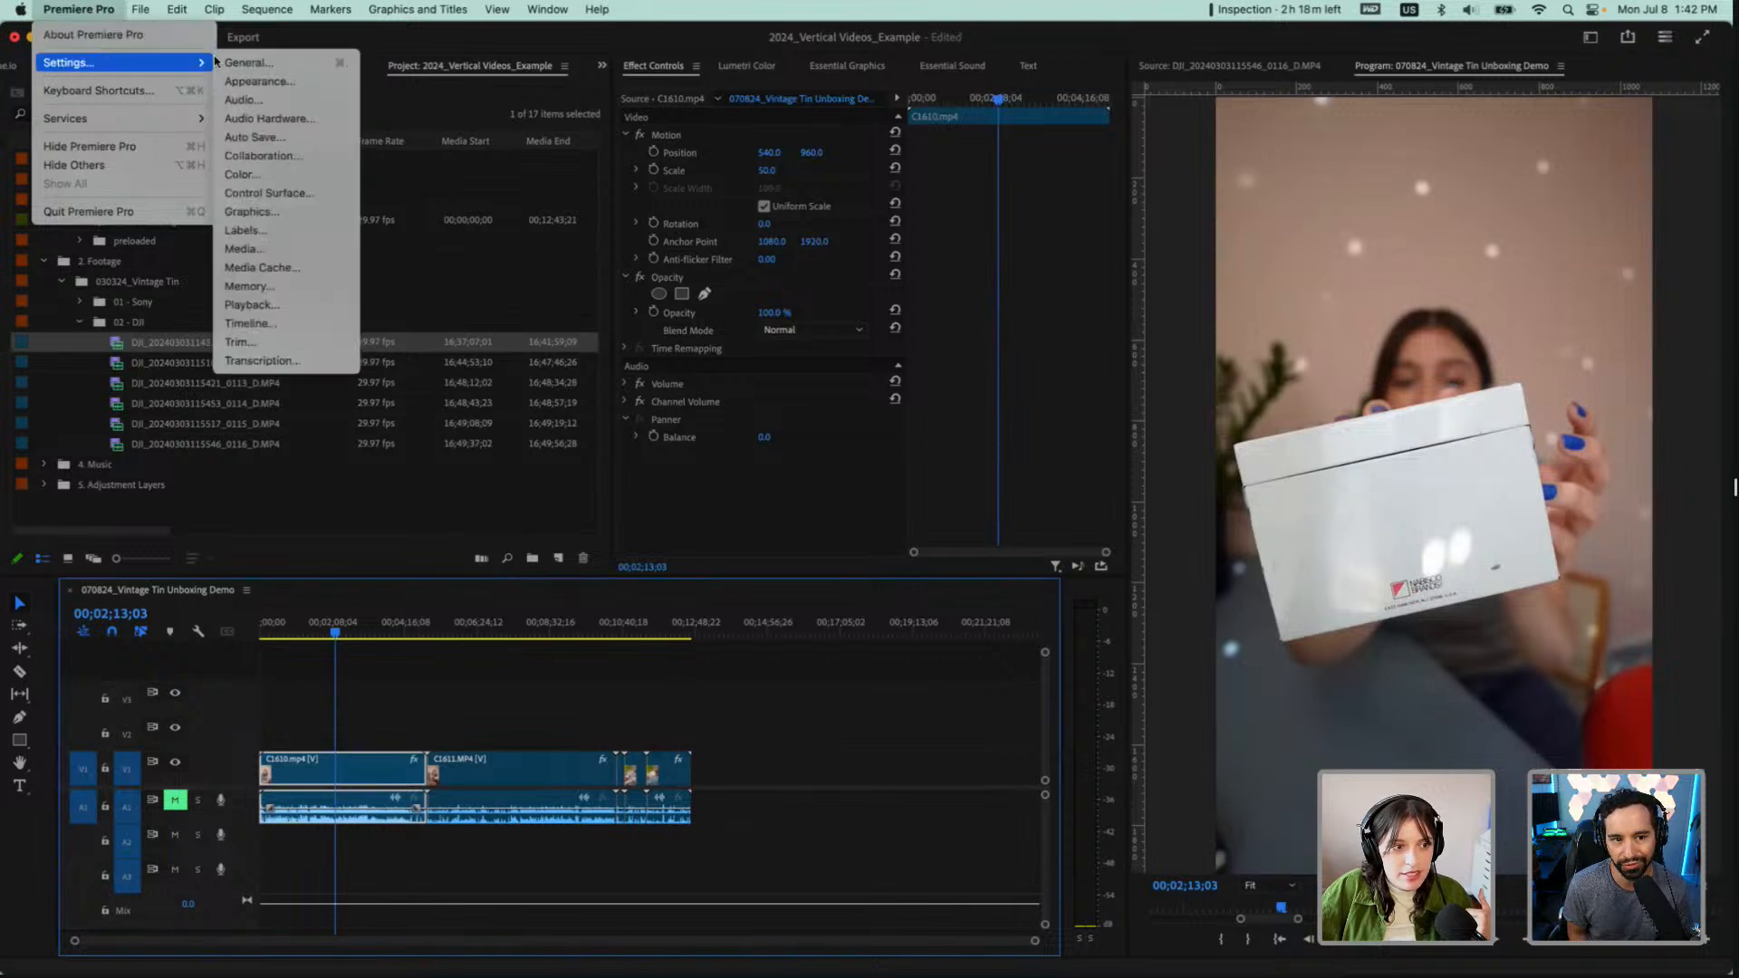
left_click(284, 249)
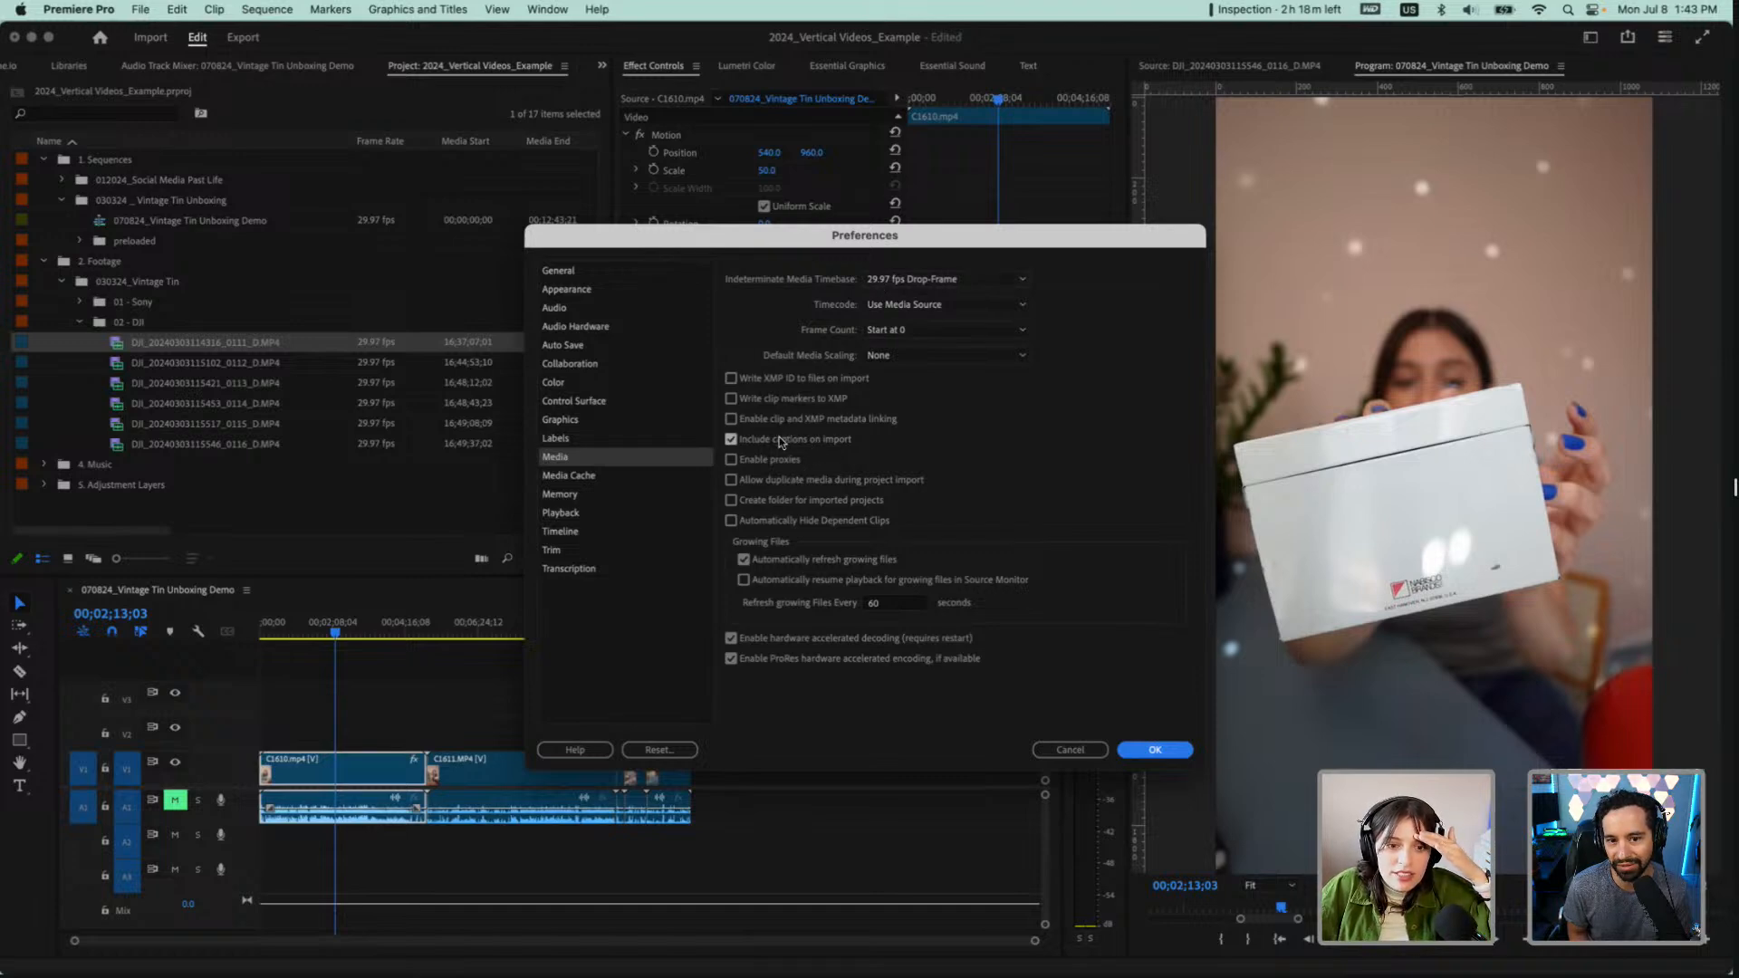
left_click(896, 357)
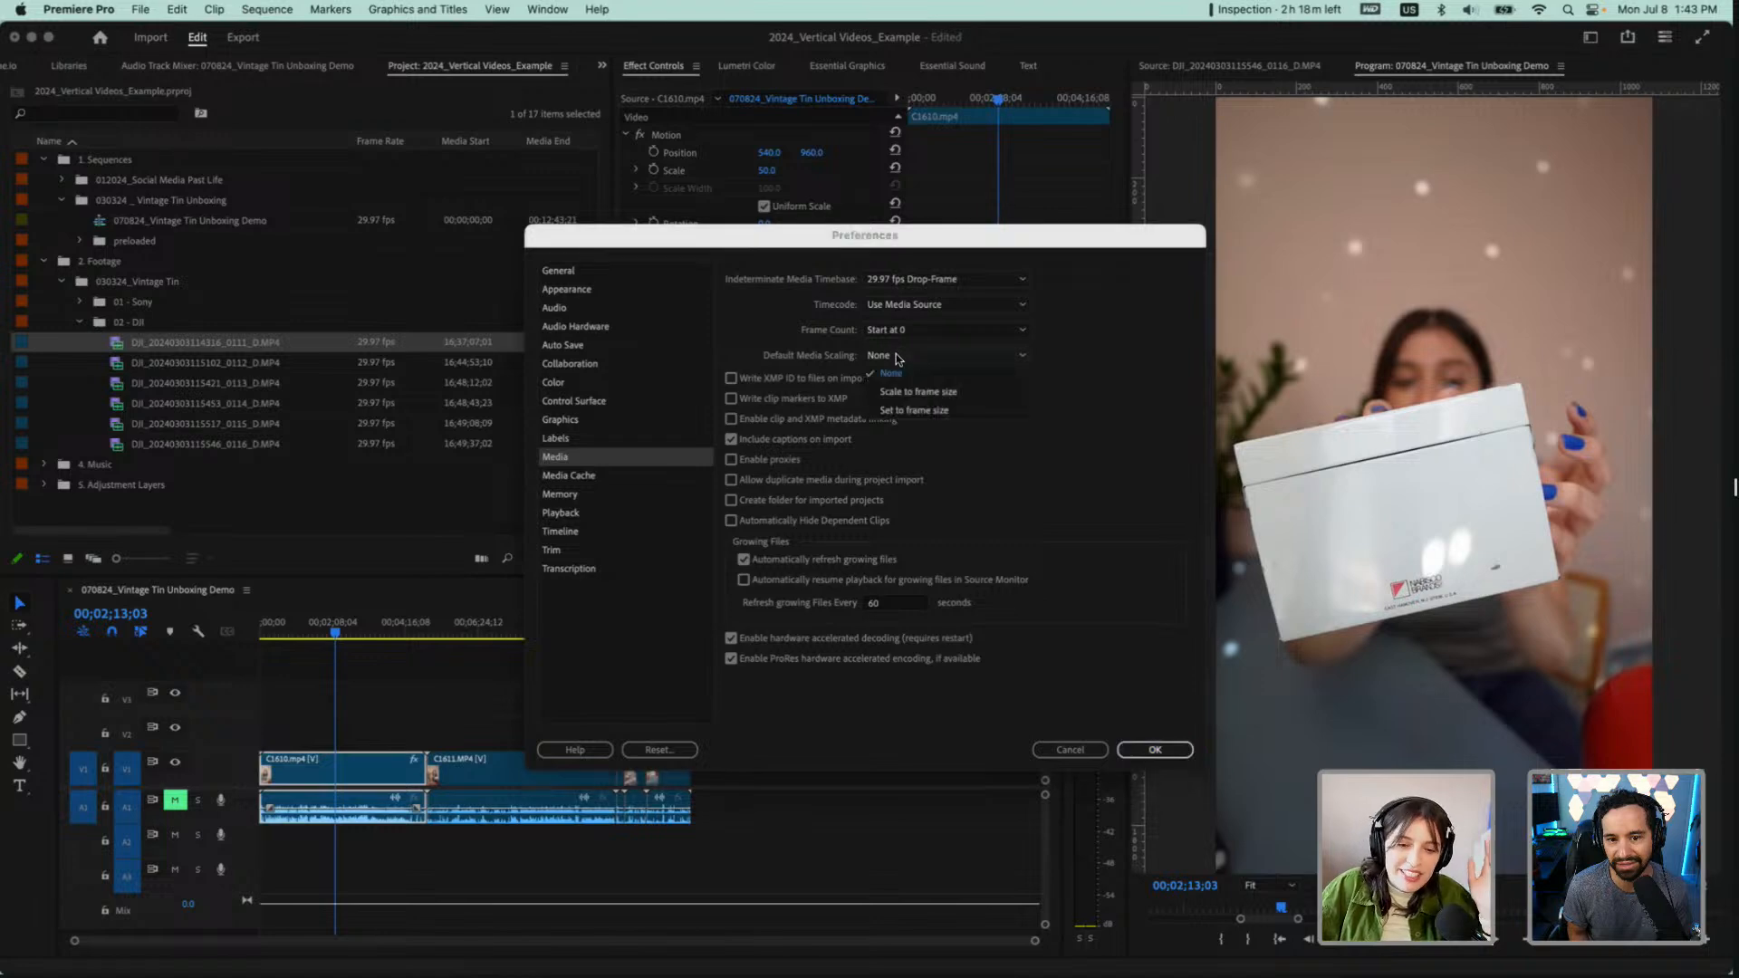
left_click(921, 411)
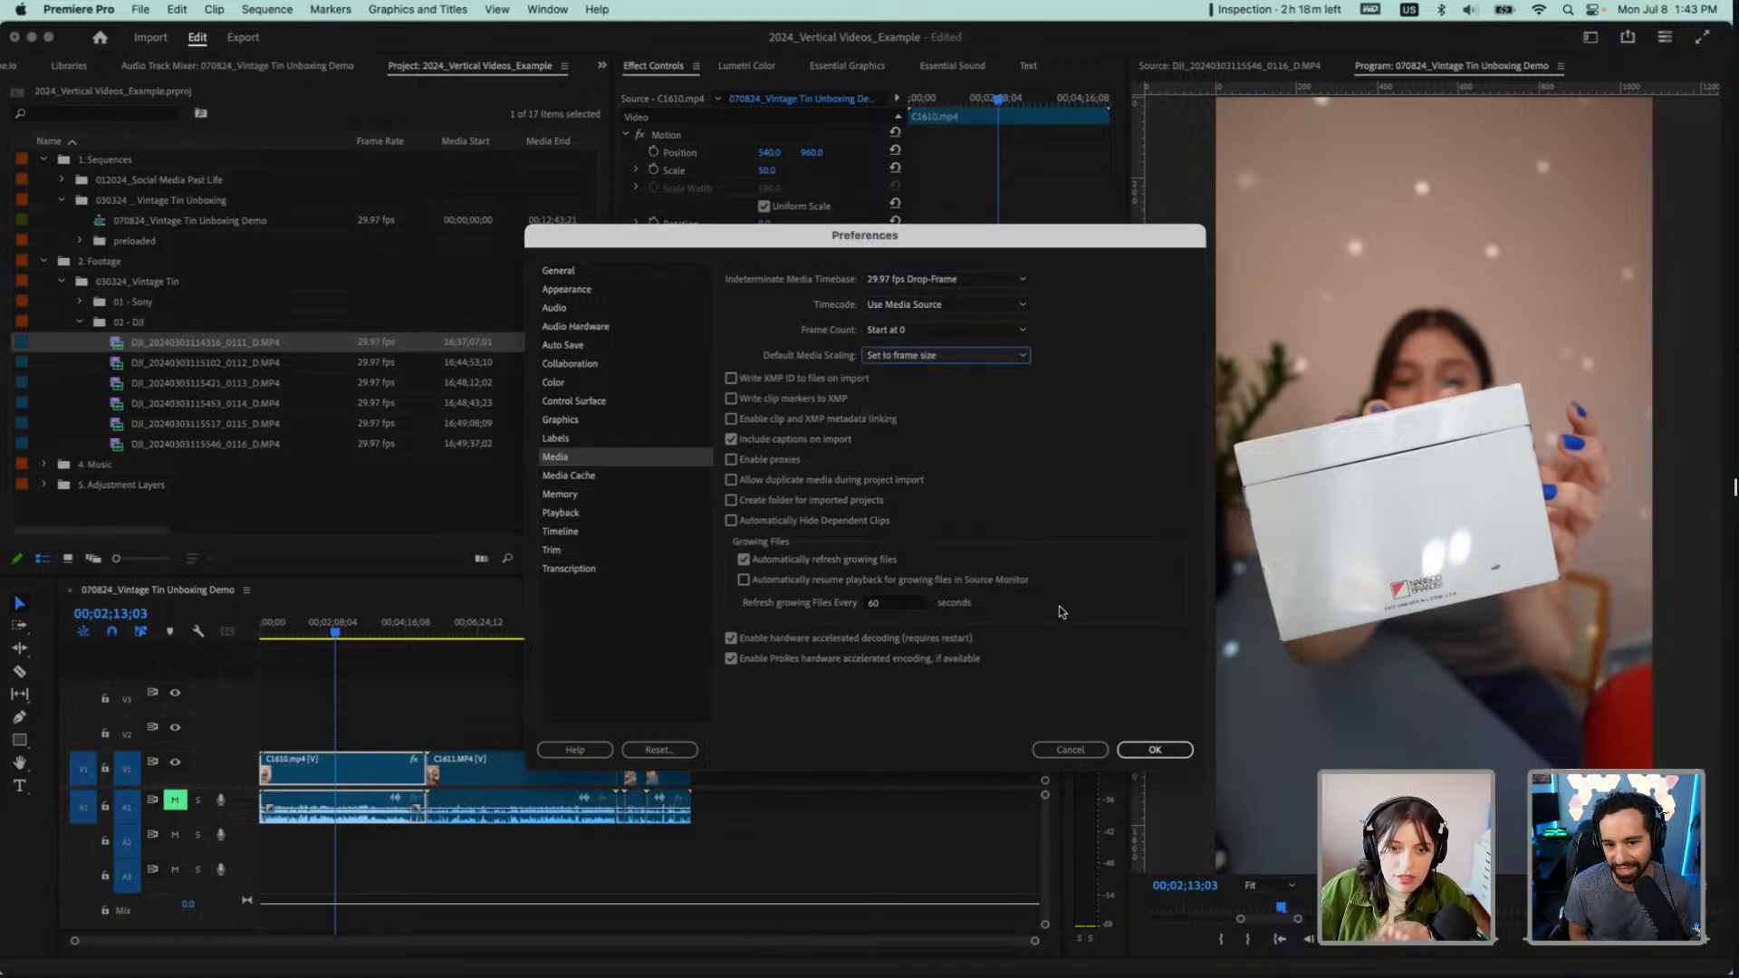
left_click(1156, 750)
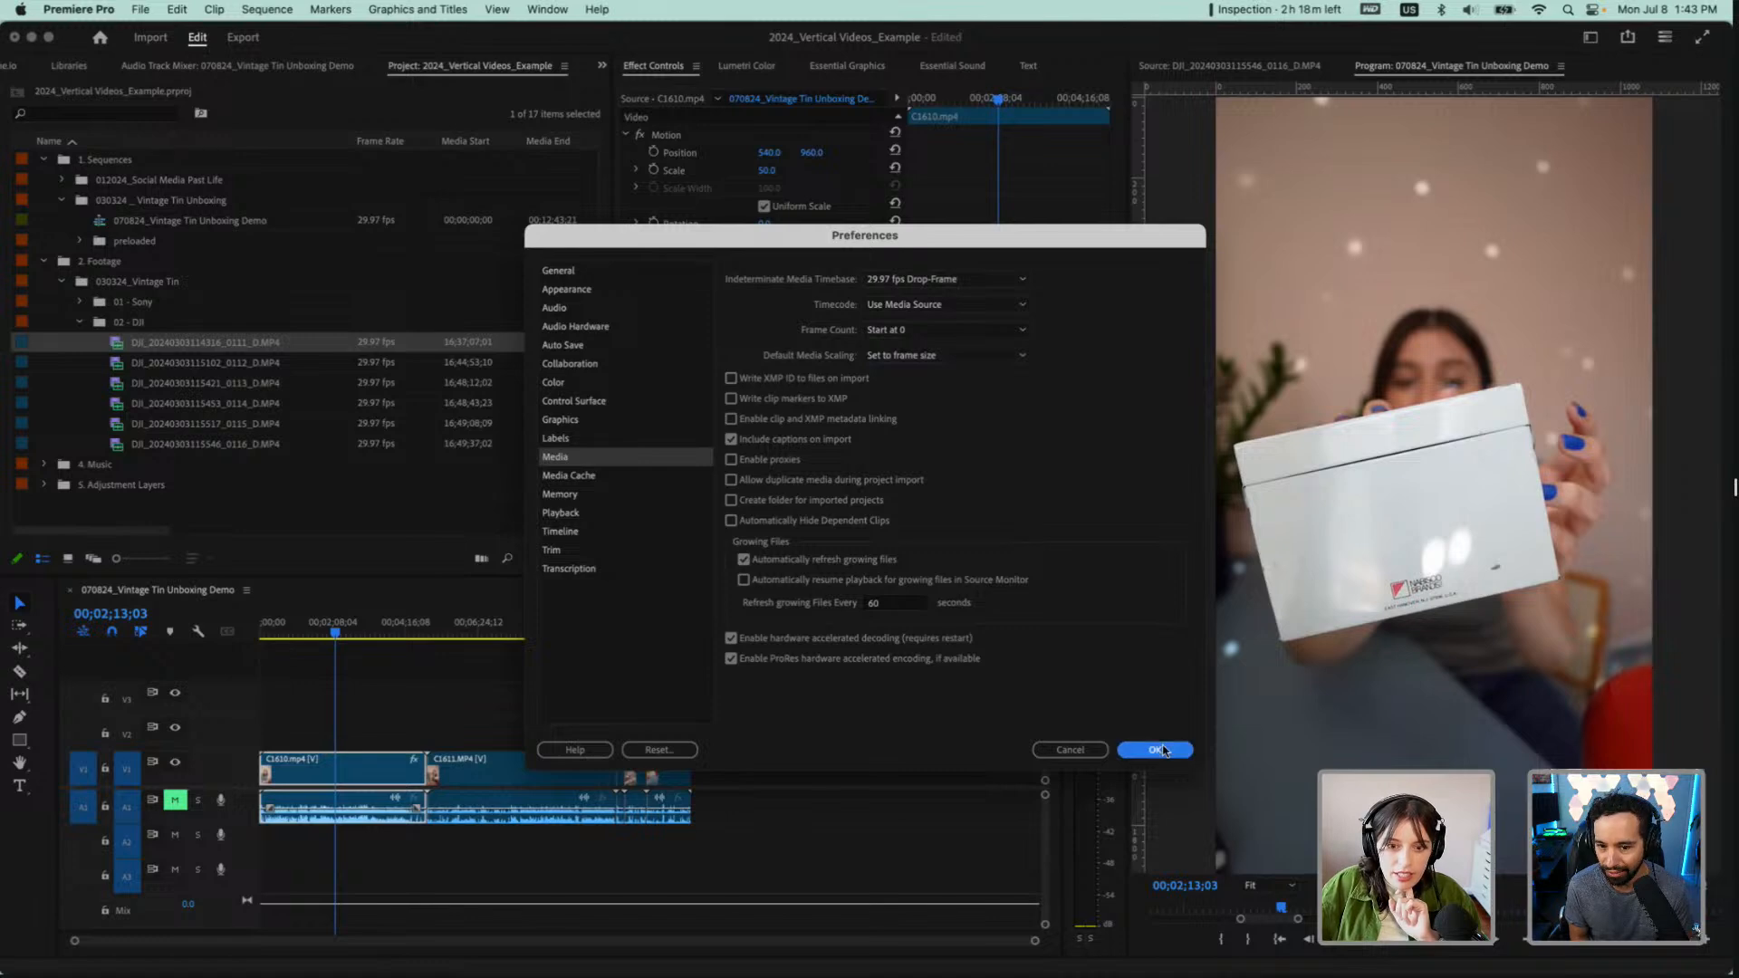
Add all the clips of the 02 - DJI bin to tracks V1 and A1 after the Sony clips, leaving a gap, and check the framing around 00;18;34;02
left_click(163, 444, "shift")
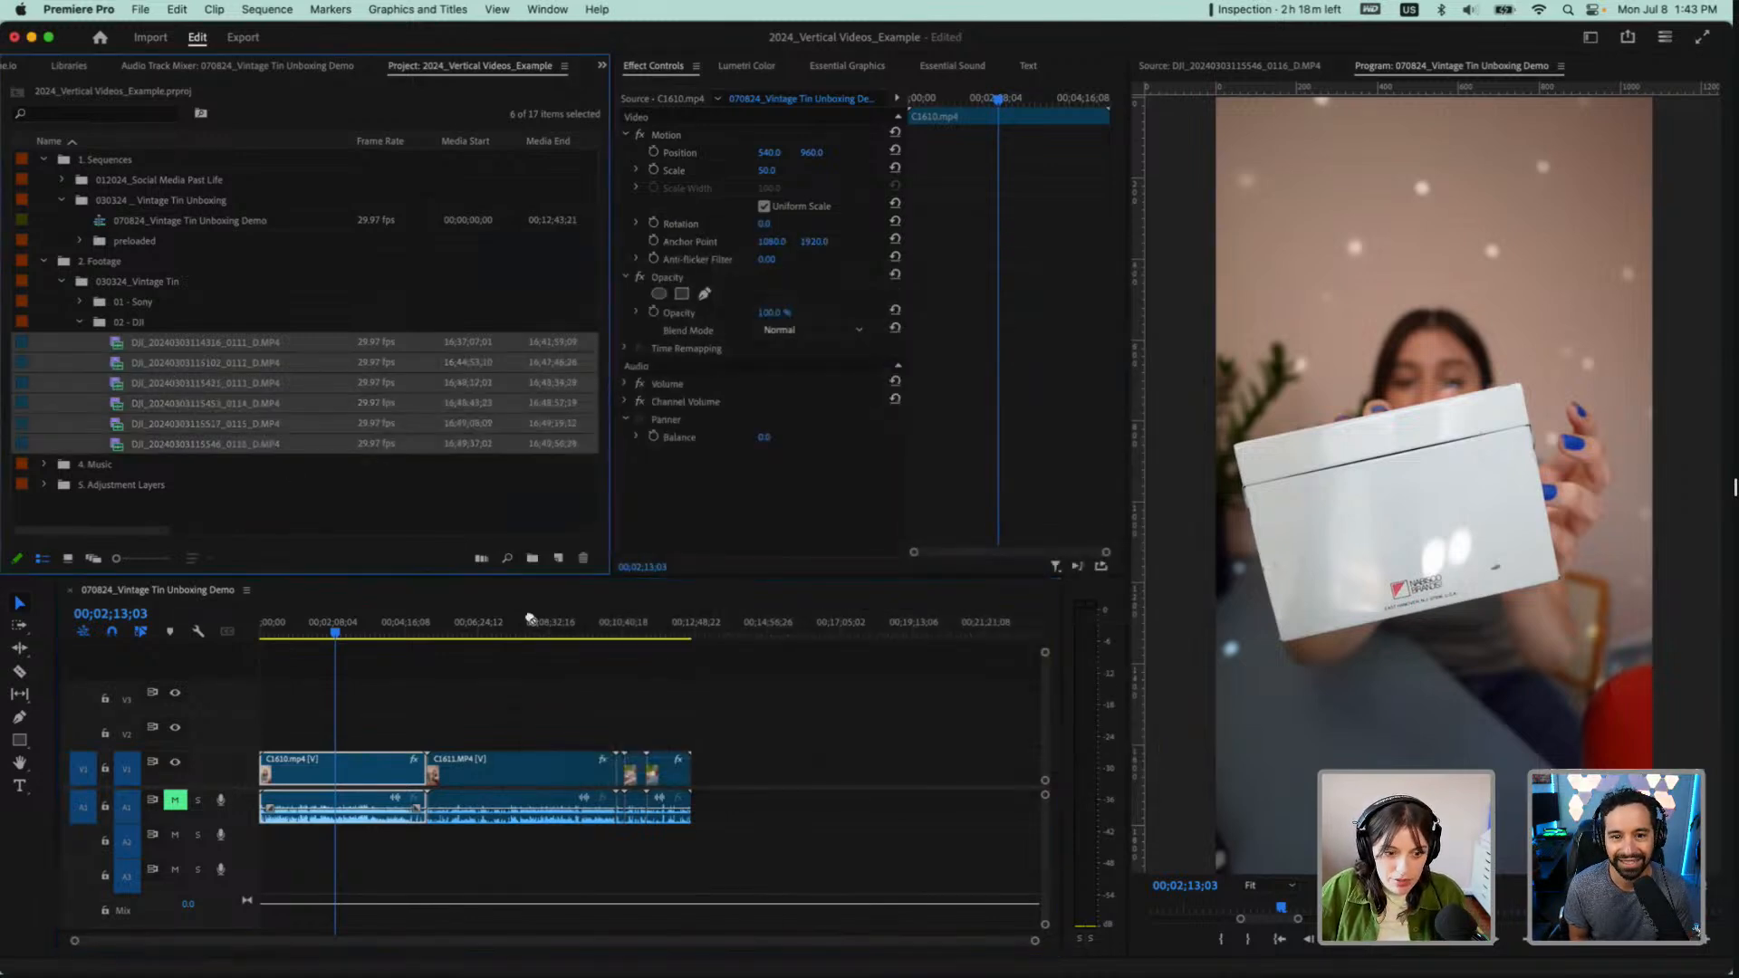
left_click_drag(530, 619, 758, 770)
left_click(890, 623)
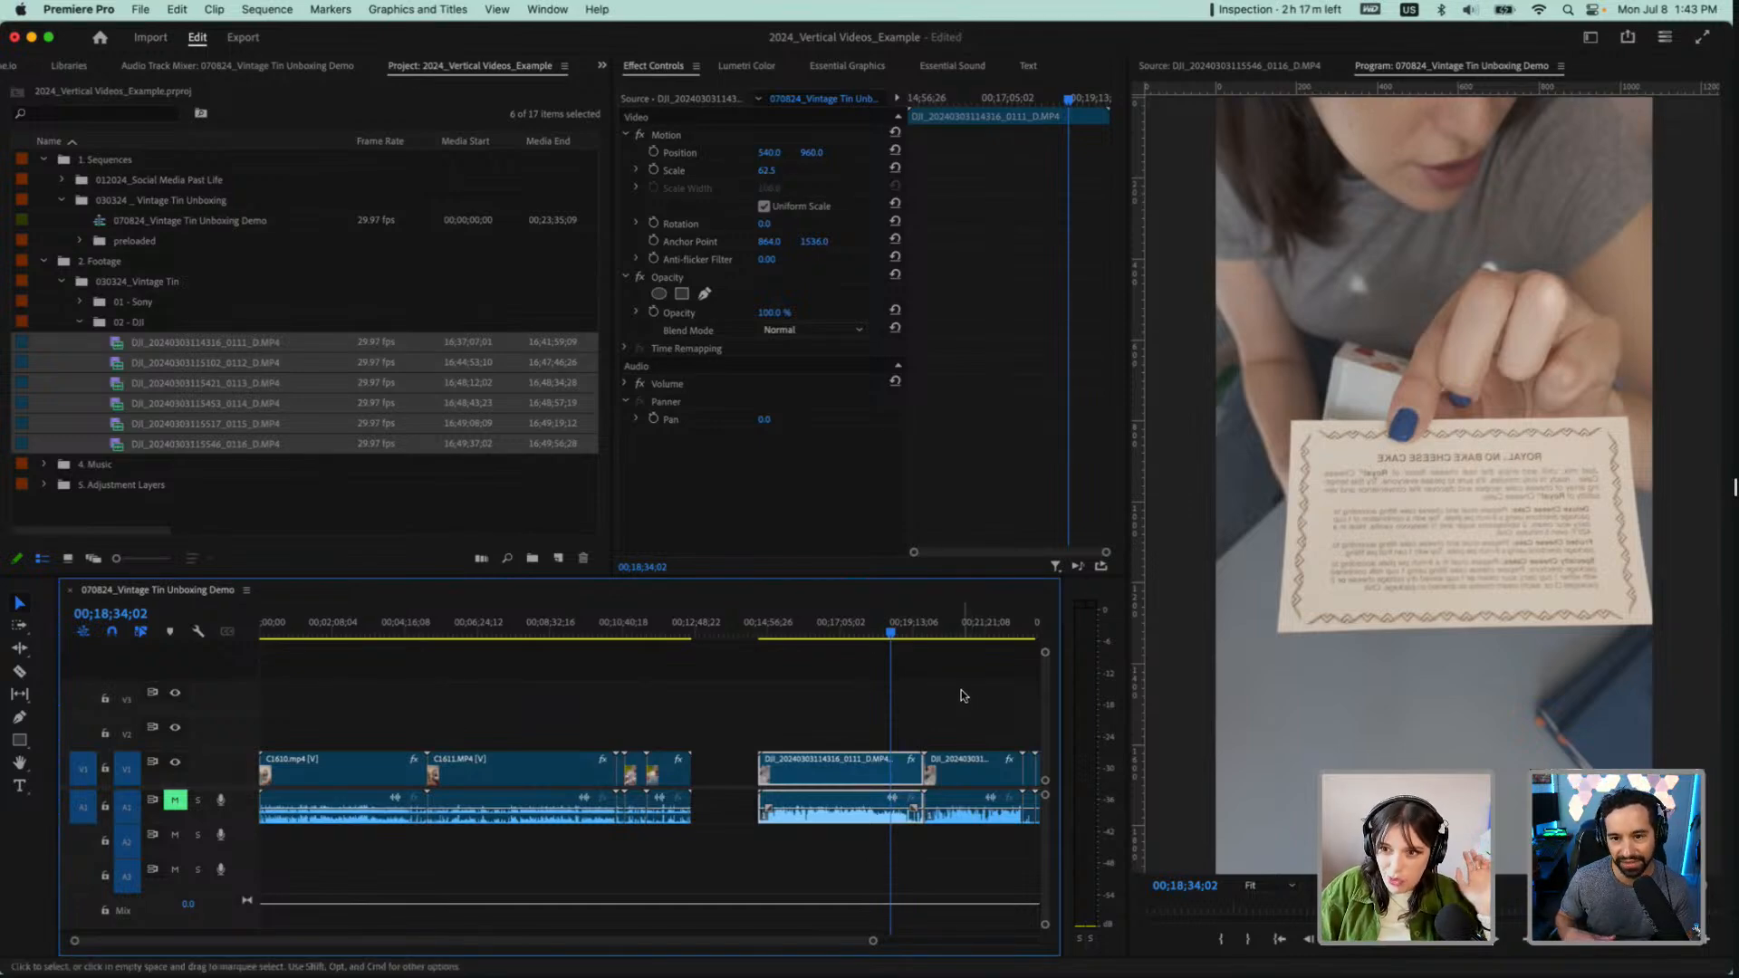
key("minus")
key("minus")
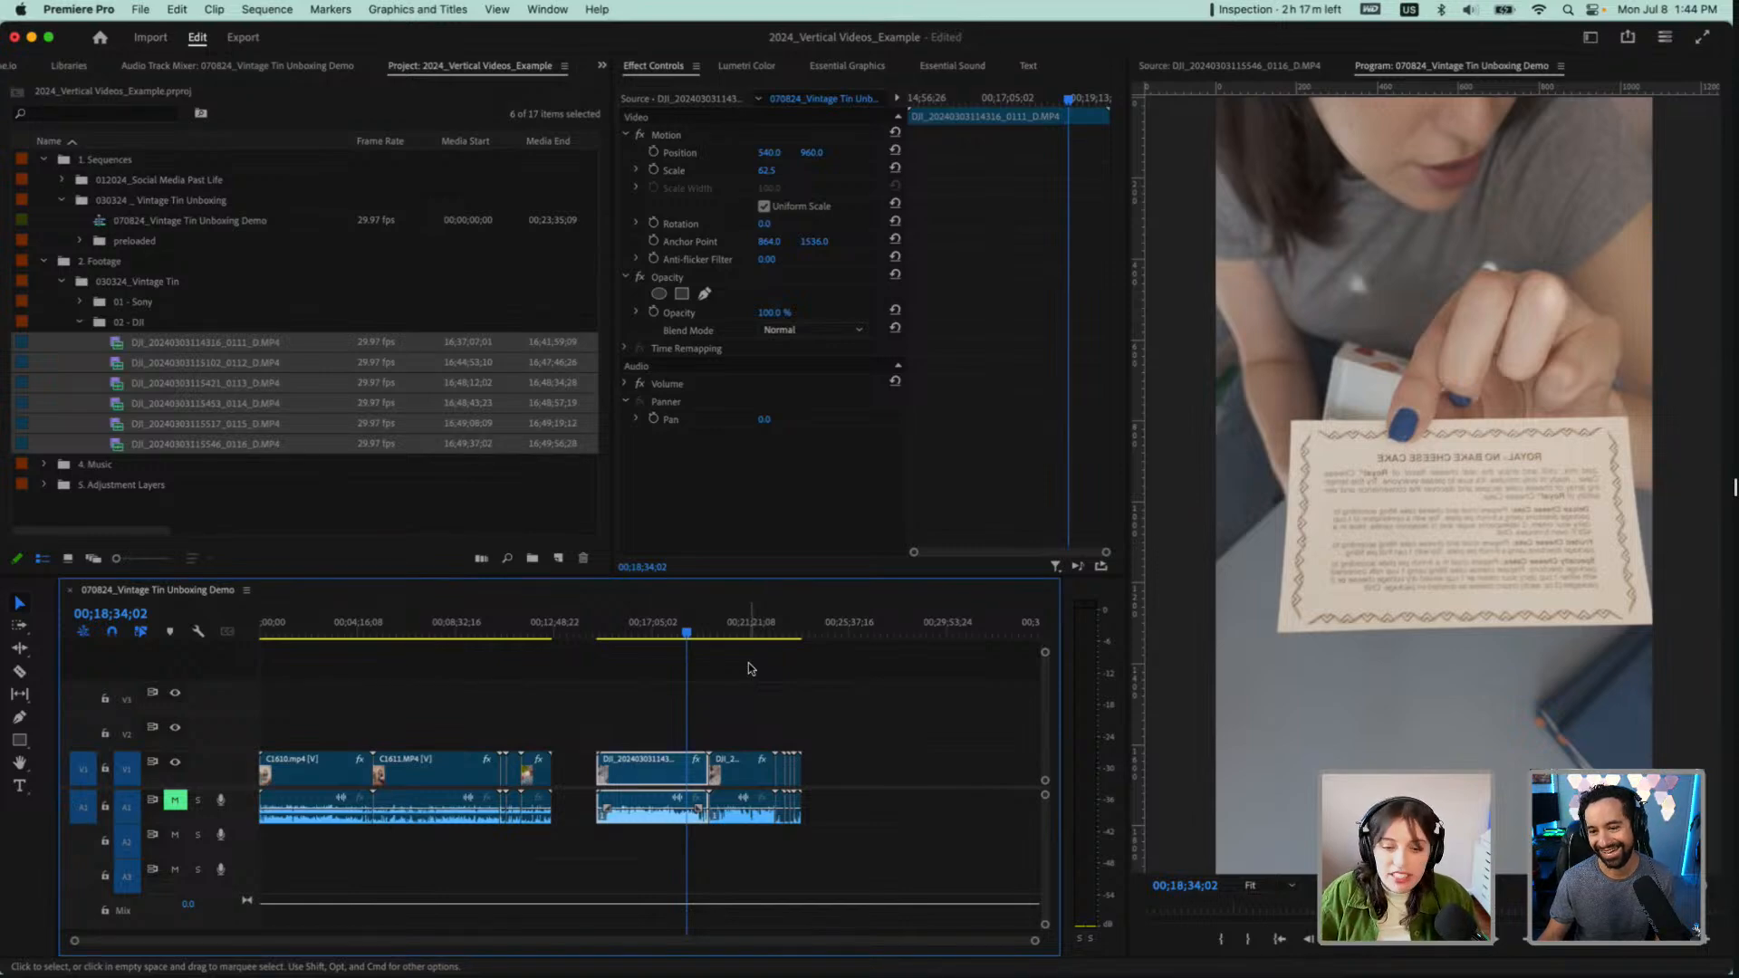
Save the project
key("super+s")
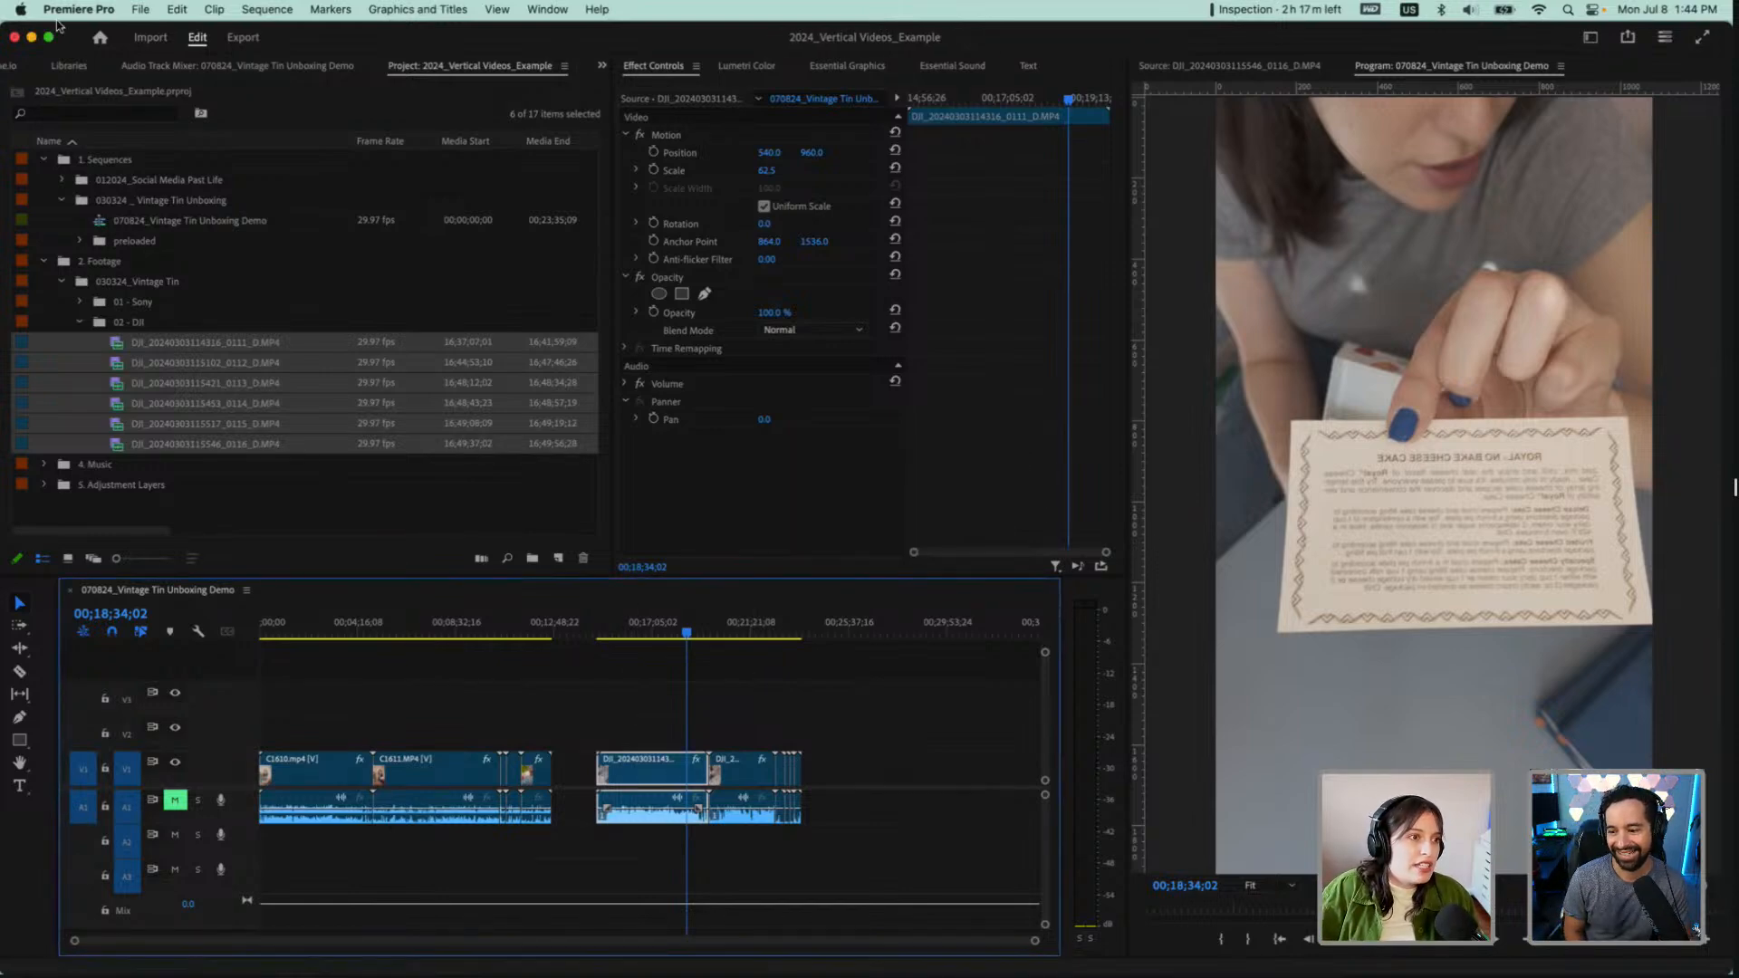
left_click(64, 11)
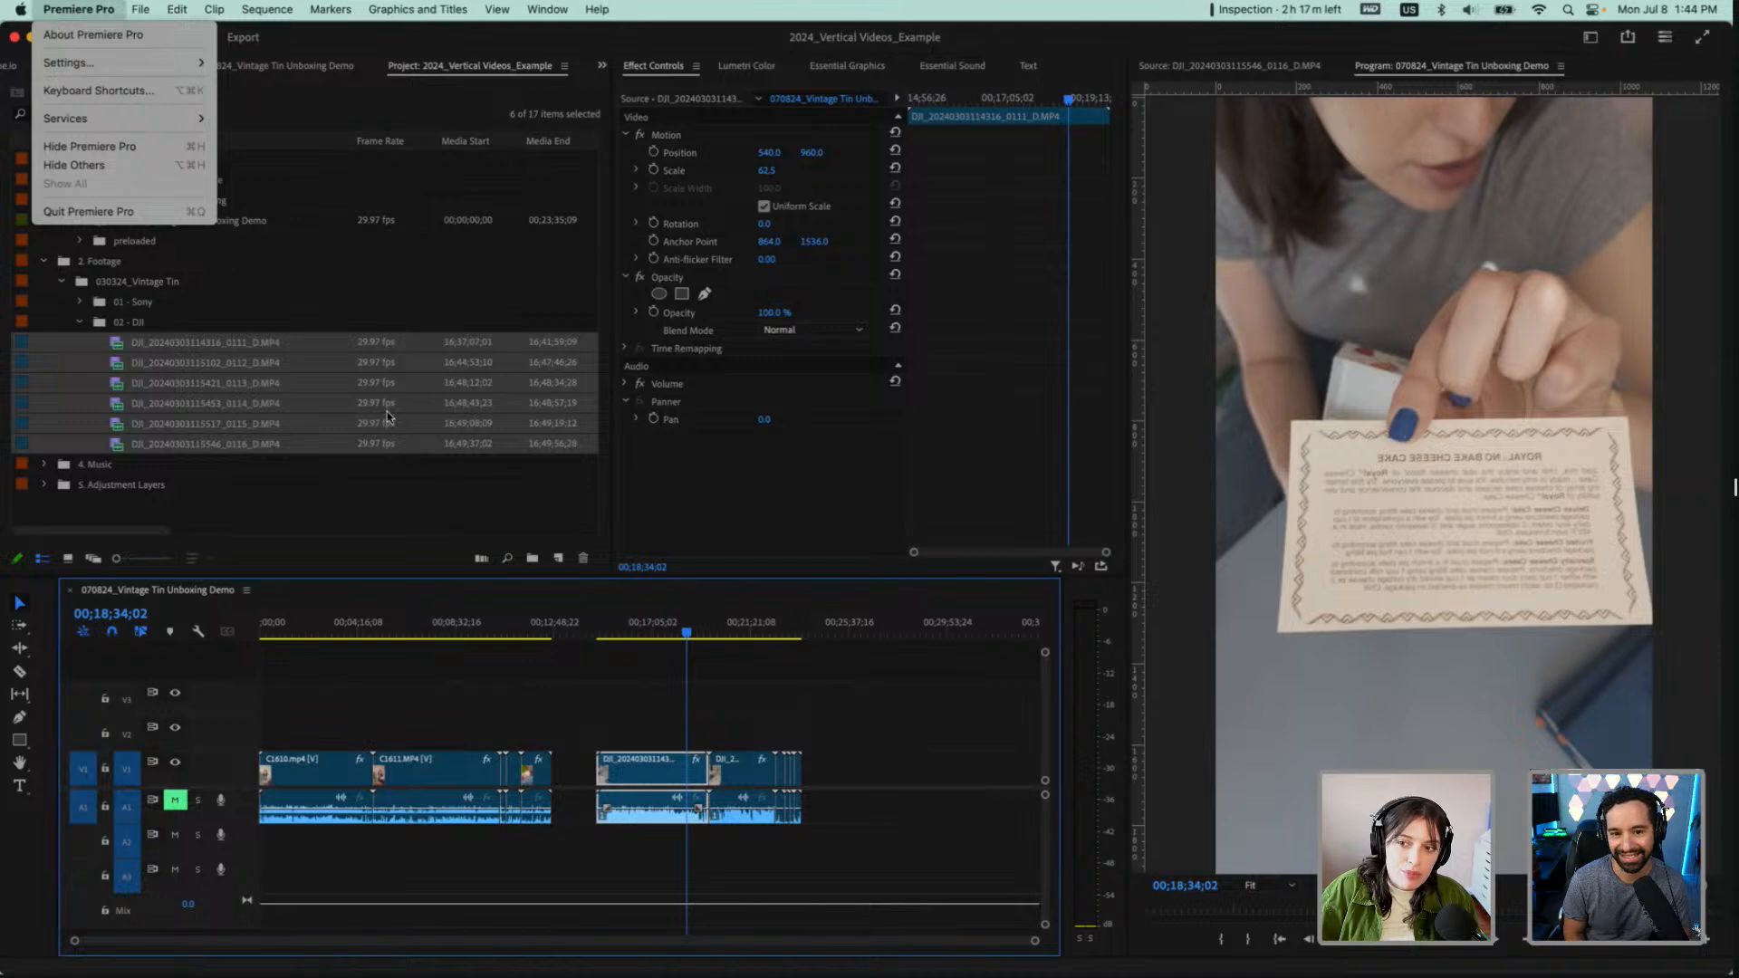
left_click(962, 674)
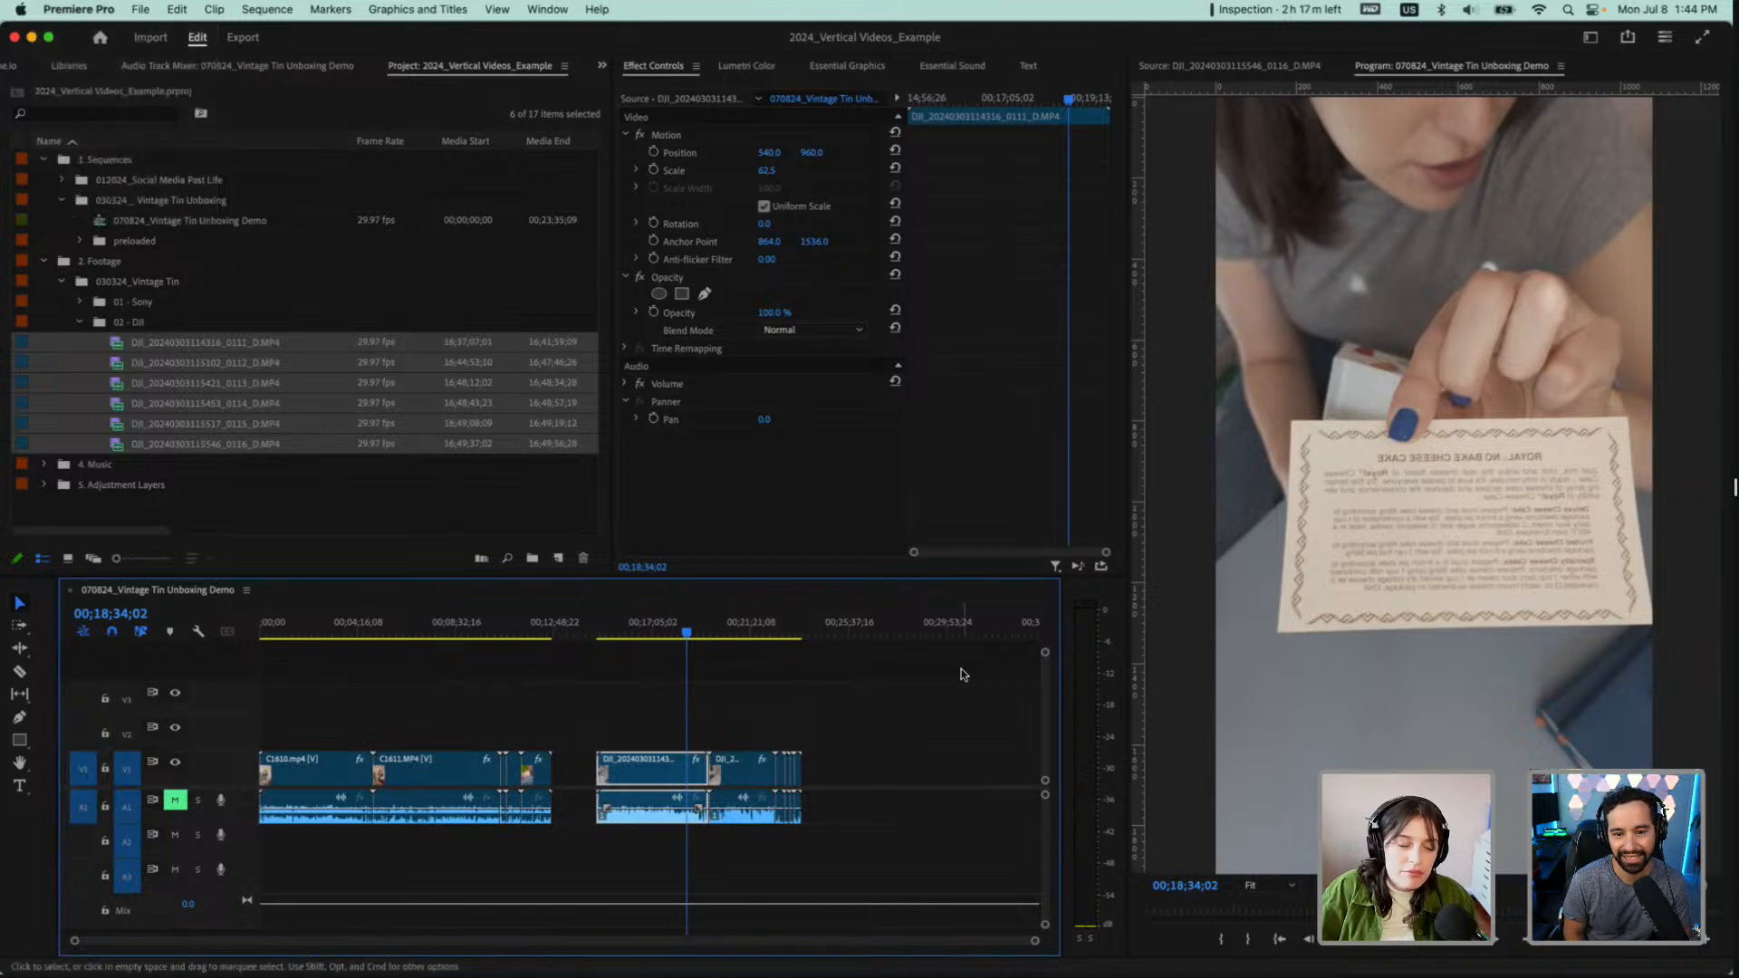
Move all the DJI clips further along the timeline, starting at about 00;18;20, to widen the gap after the Sony clips
left_click_drag(868, 715, 663, 886)
left_click(578, 697)
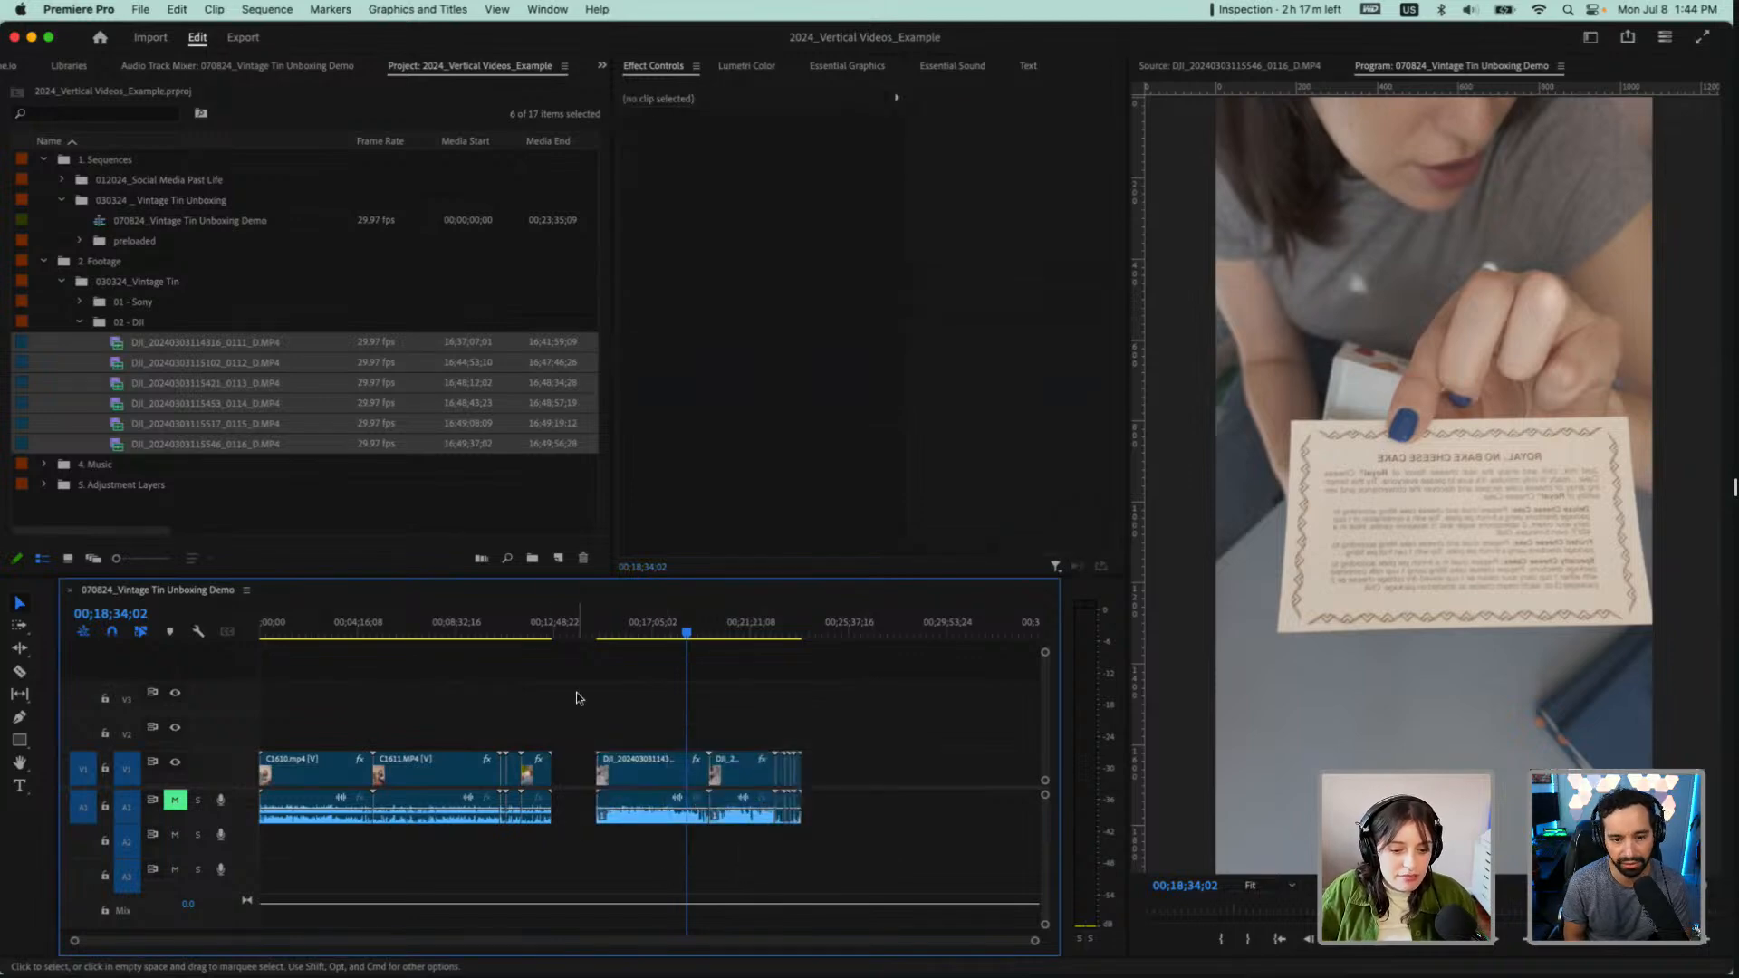
left_click_drag(595, 681, 829, 851)
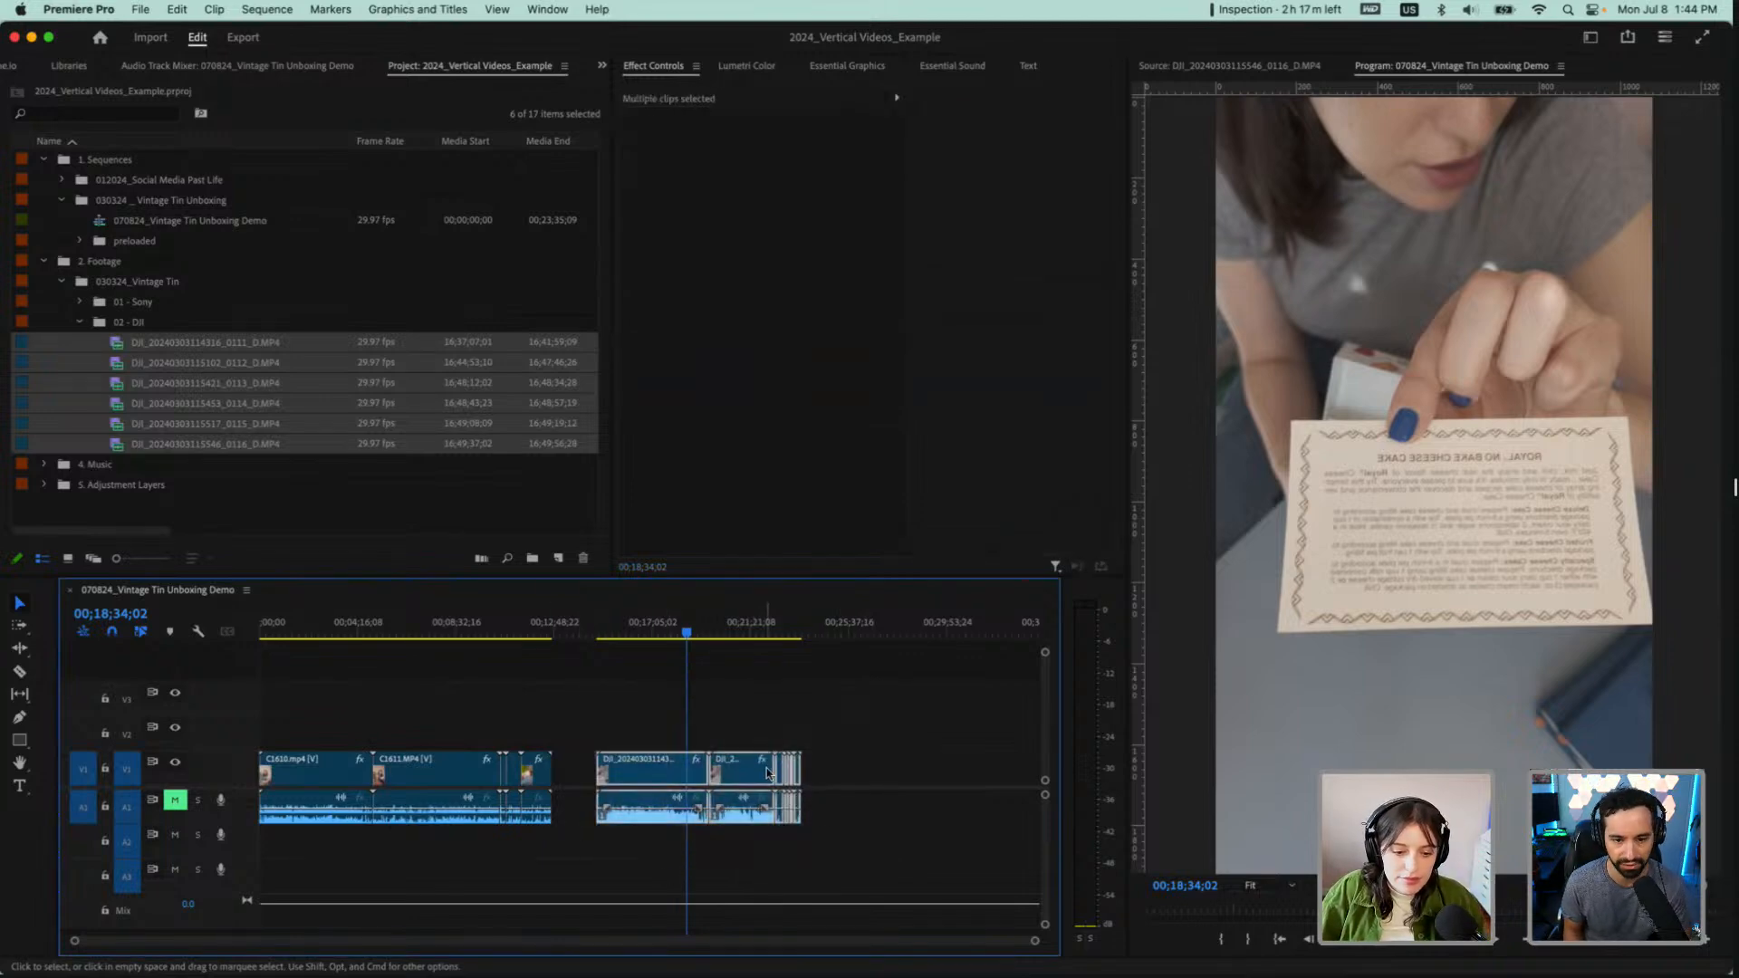
left_click_drag(847, 794, 847, 794)
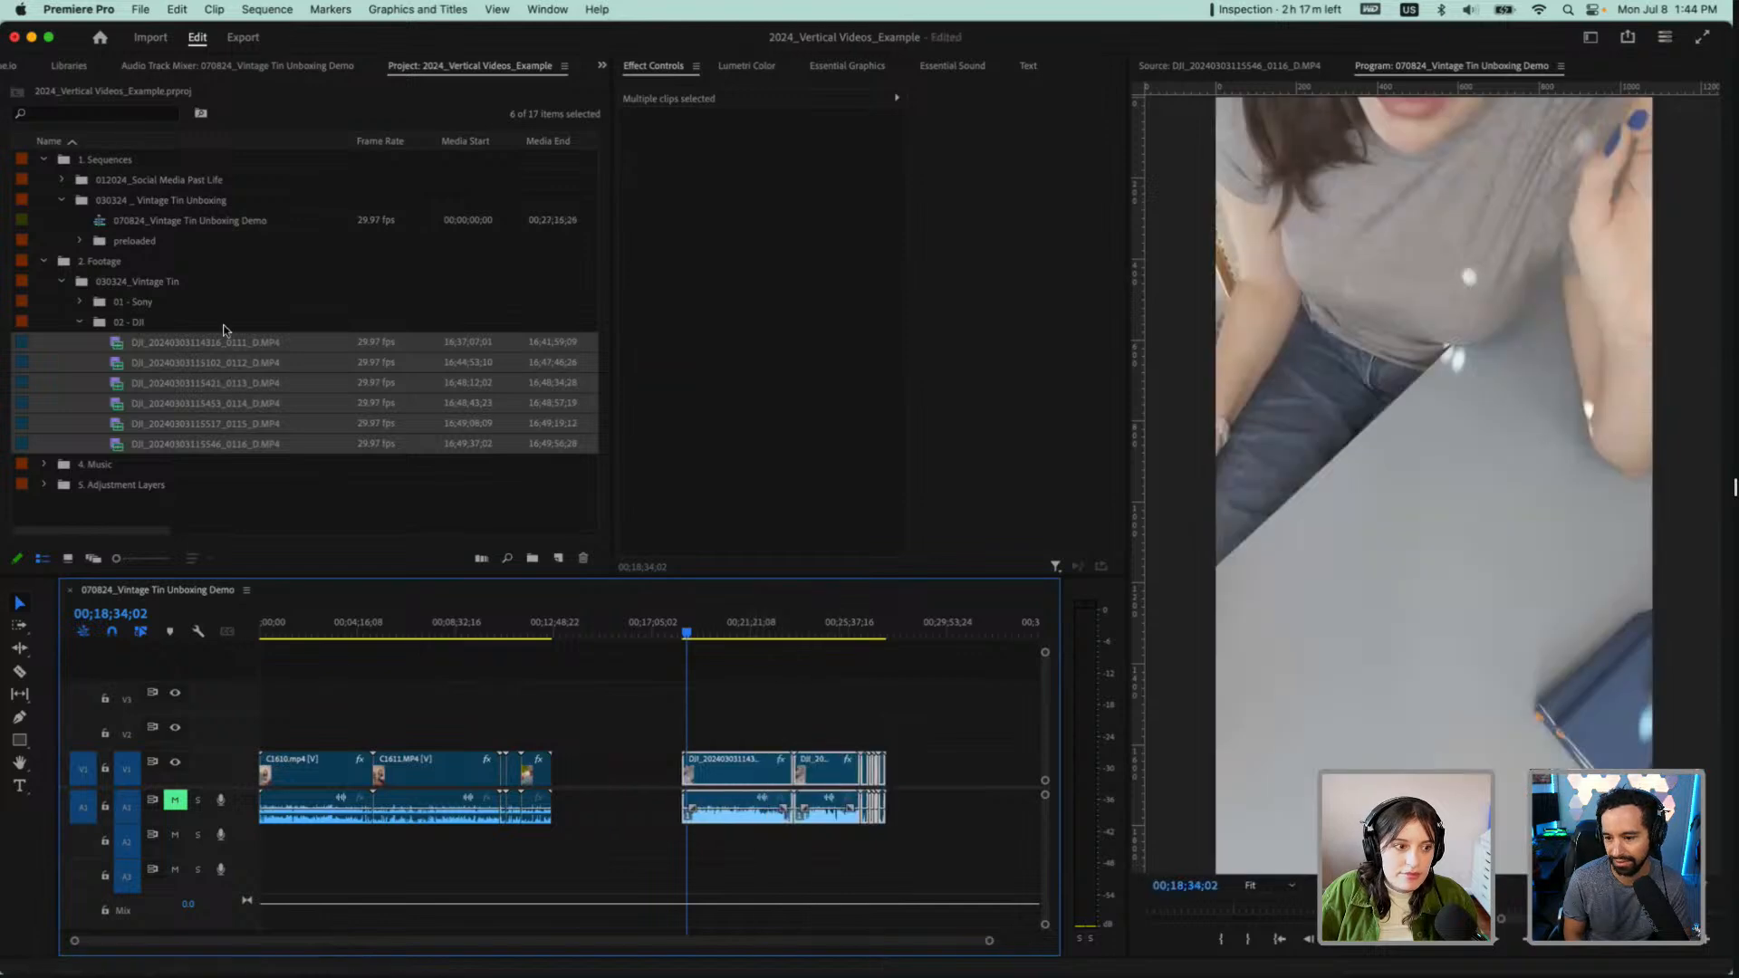
Collapse the 02 - DJI bin and rename the sequence as 070824_Vintage Tin Unboxing Demo_ALL CLIPS
left_click(217, 221)
left_click(79, 322)
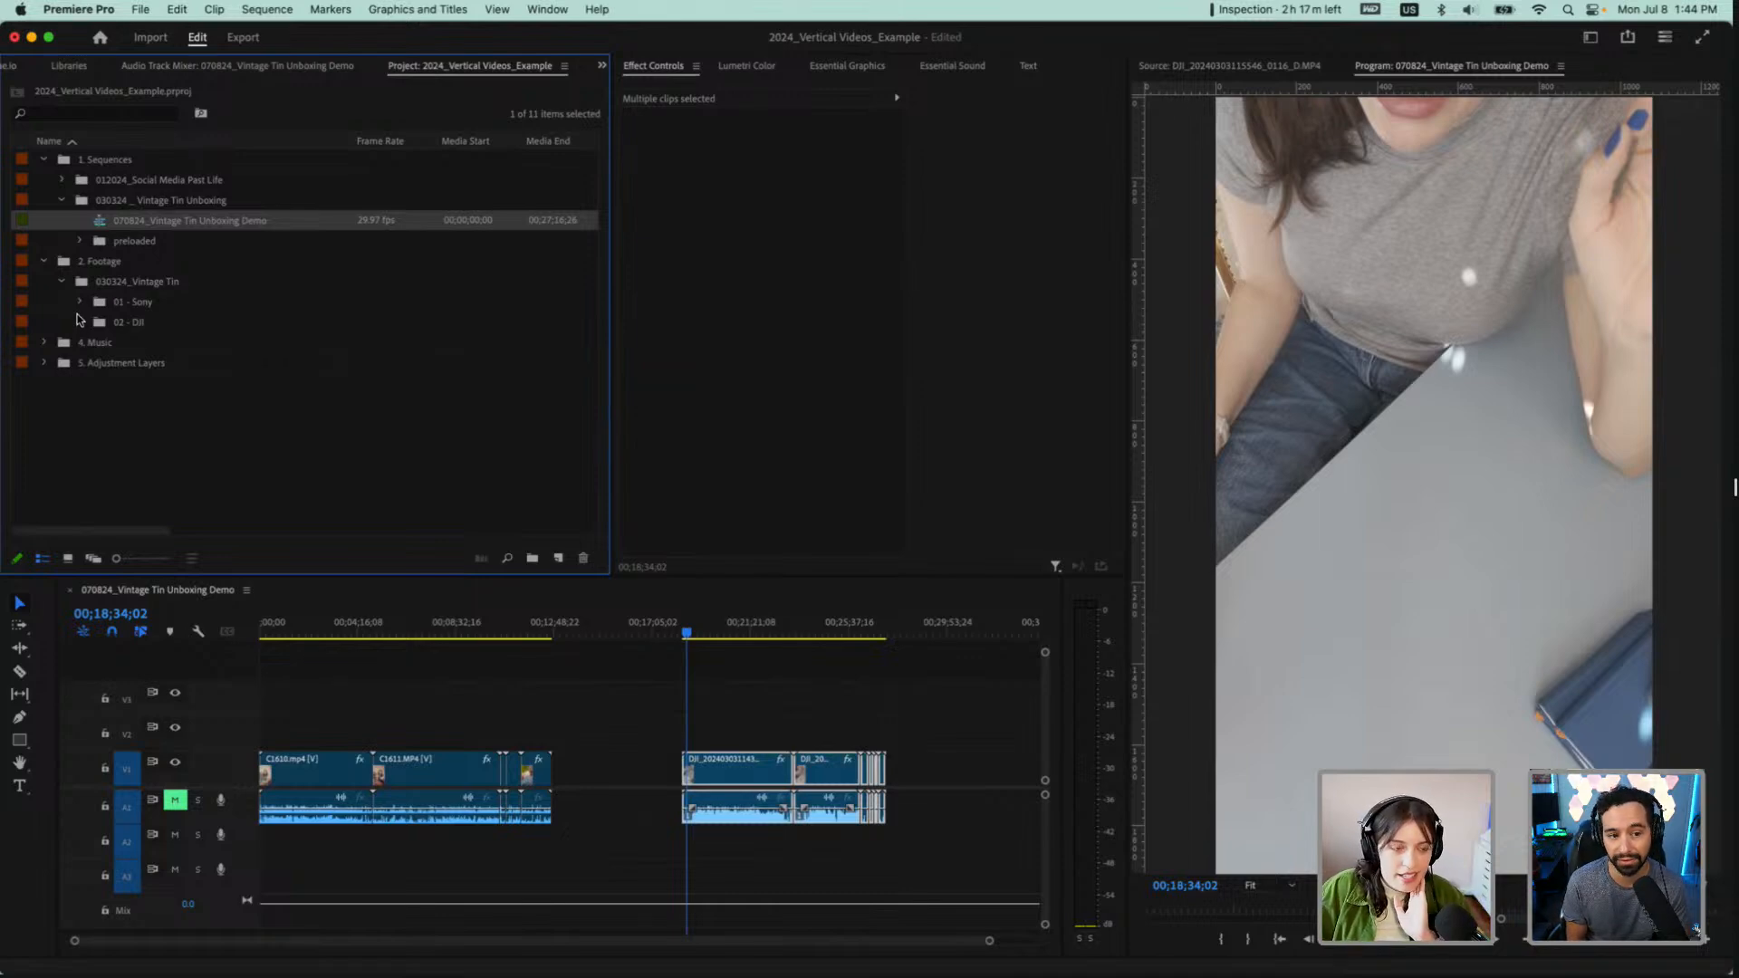
left_click(170, 222)
left_click(309, 222)
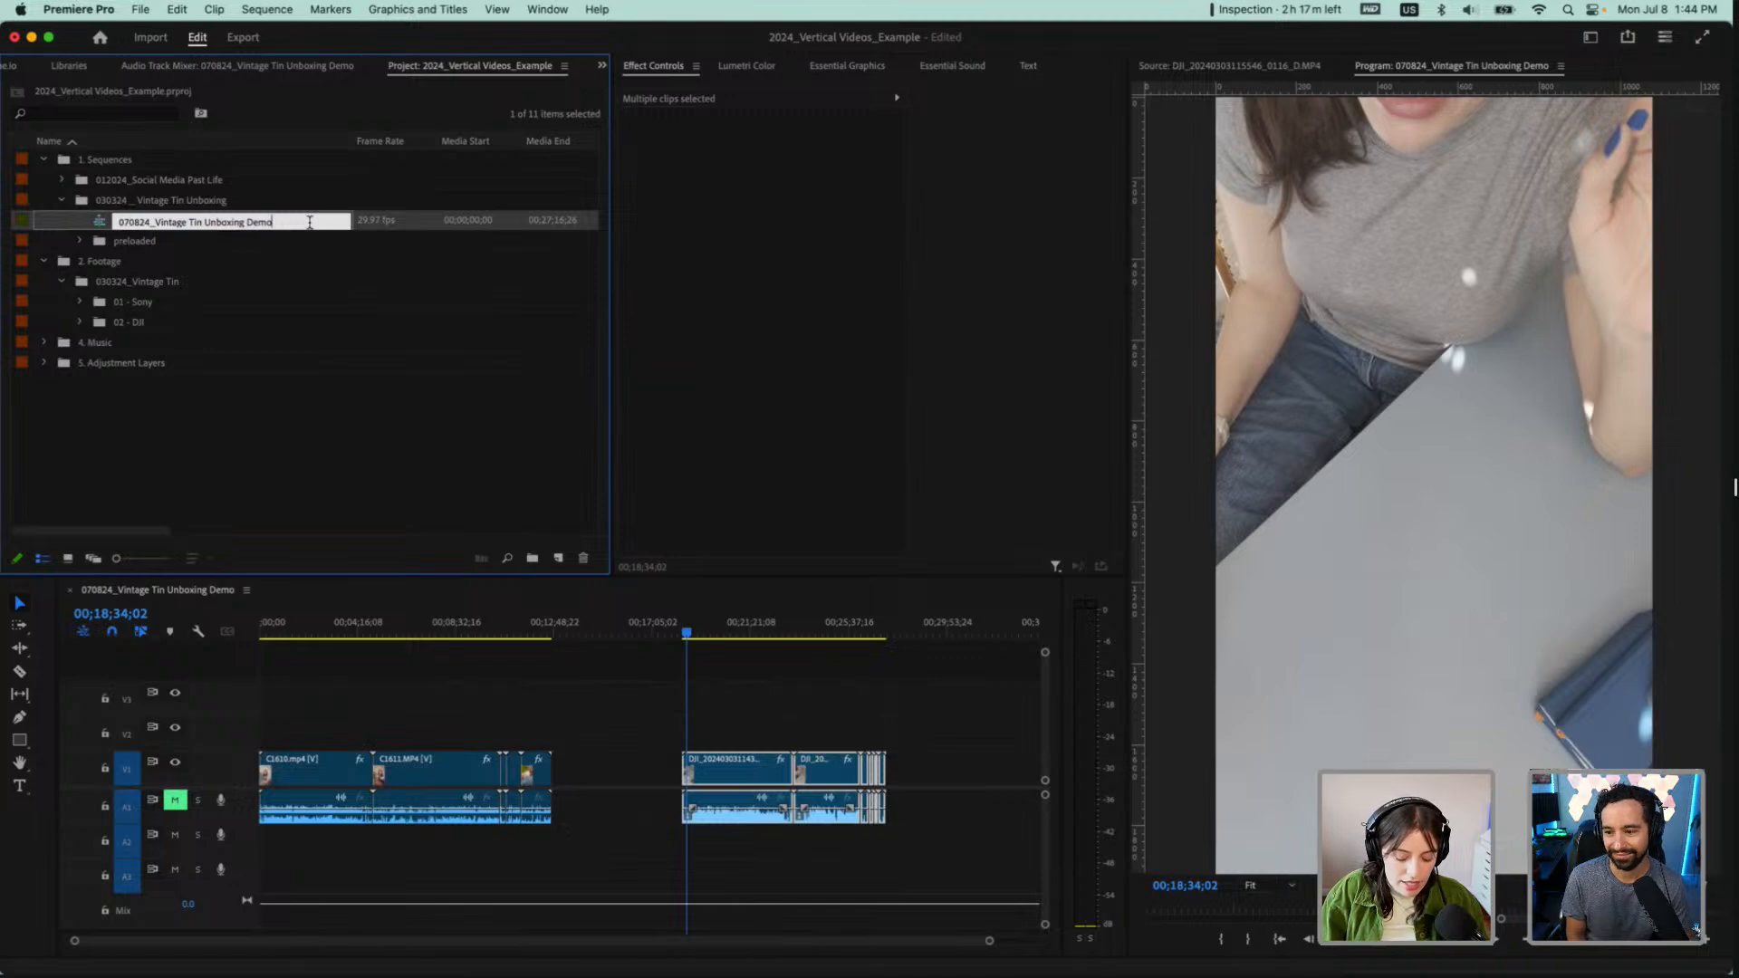
type("_")
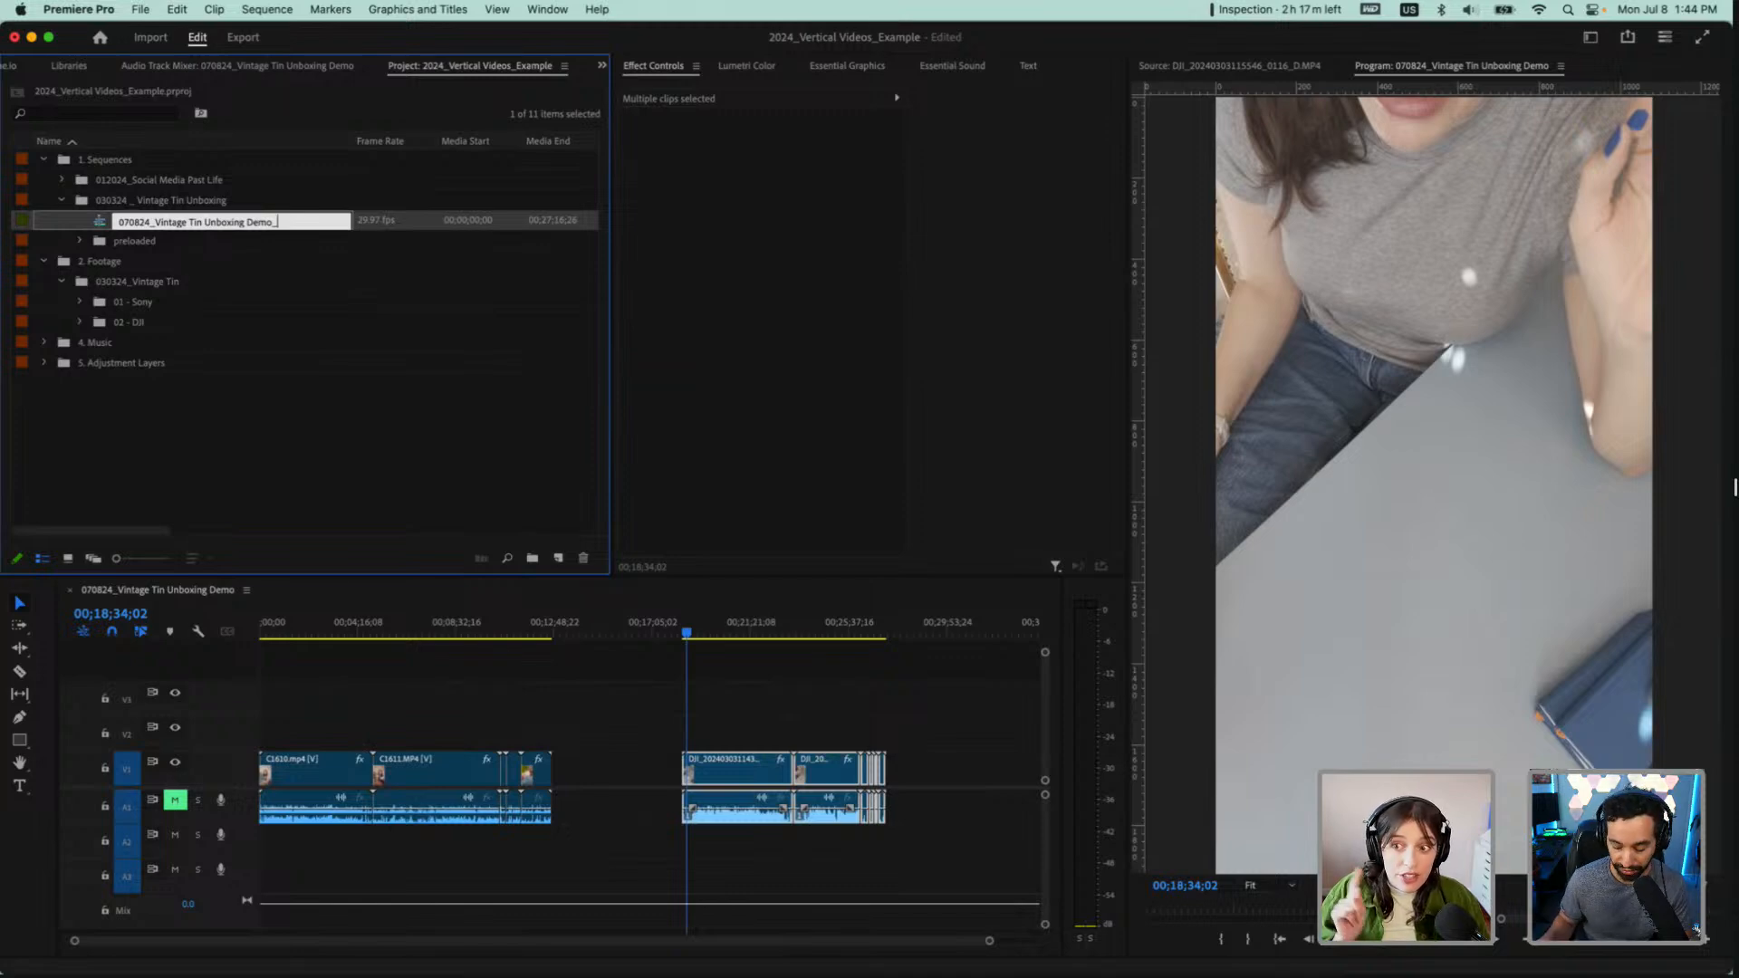
type("AI")
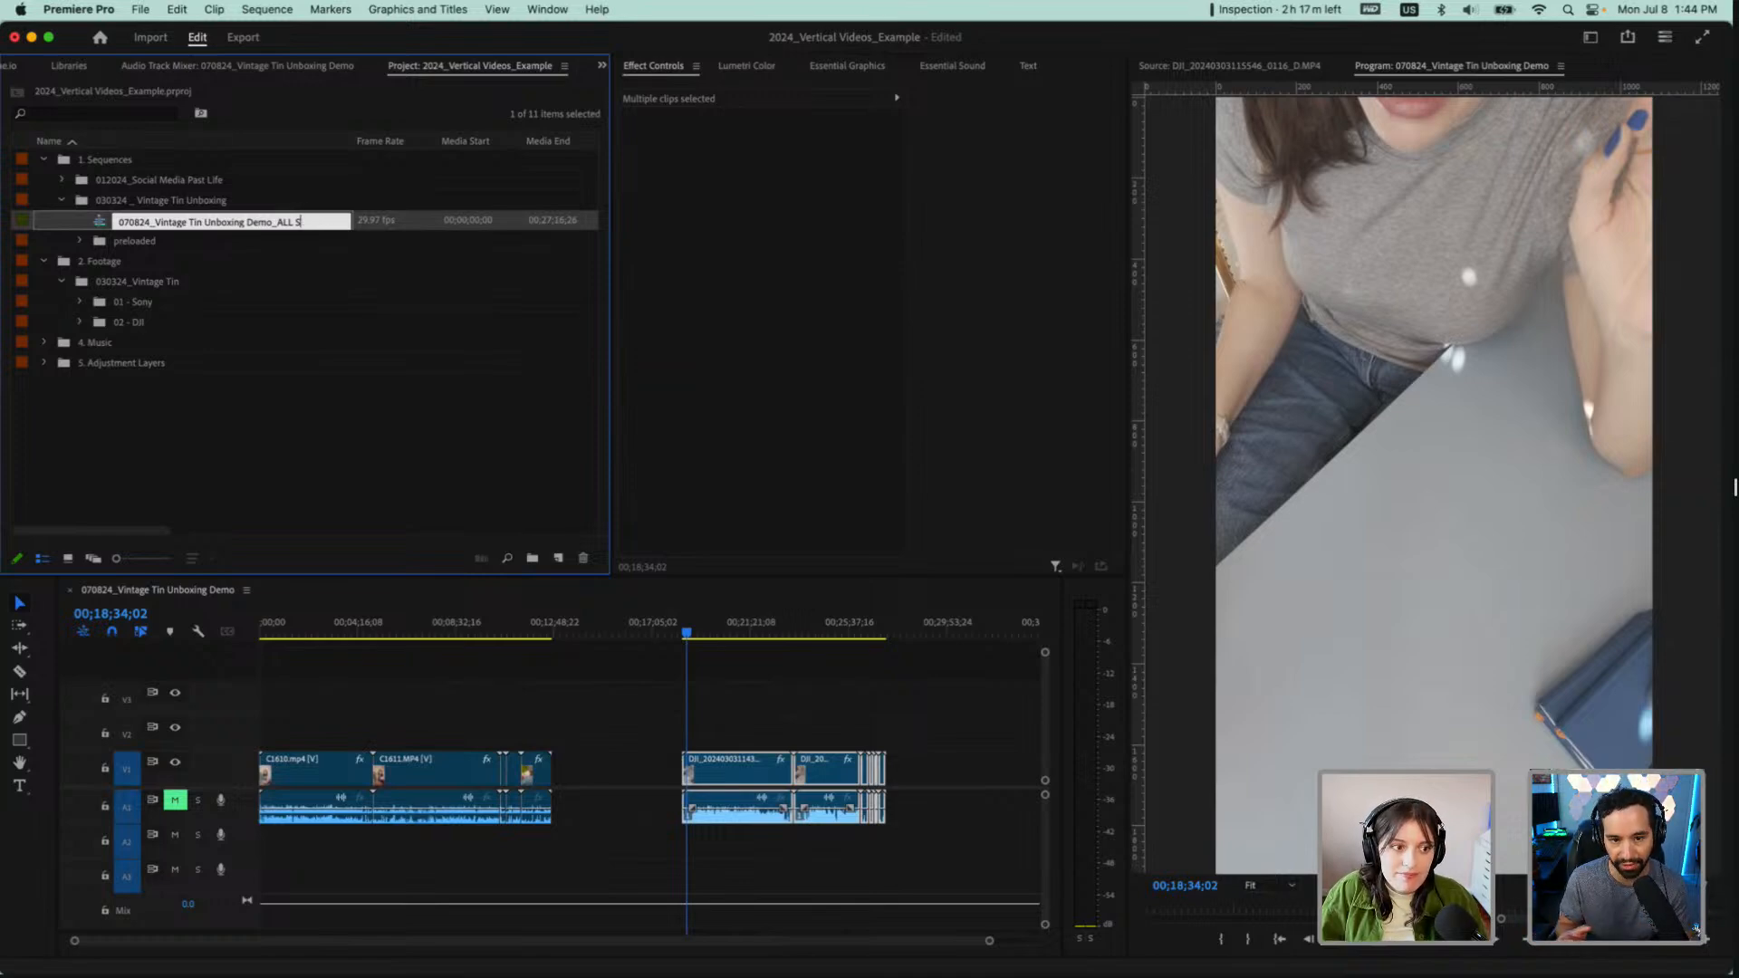
type("L CLIPS")
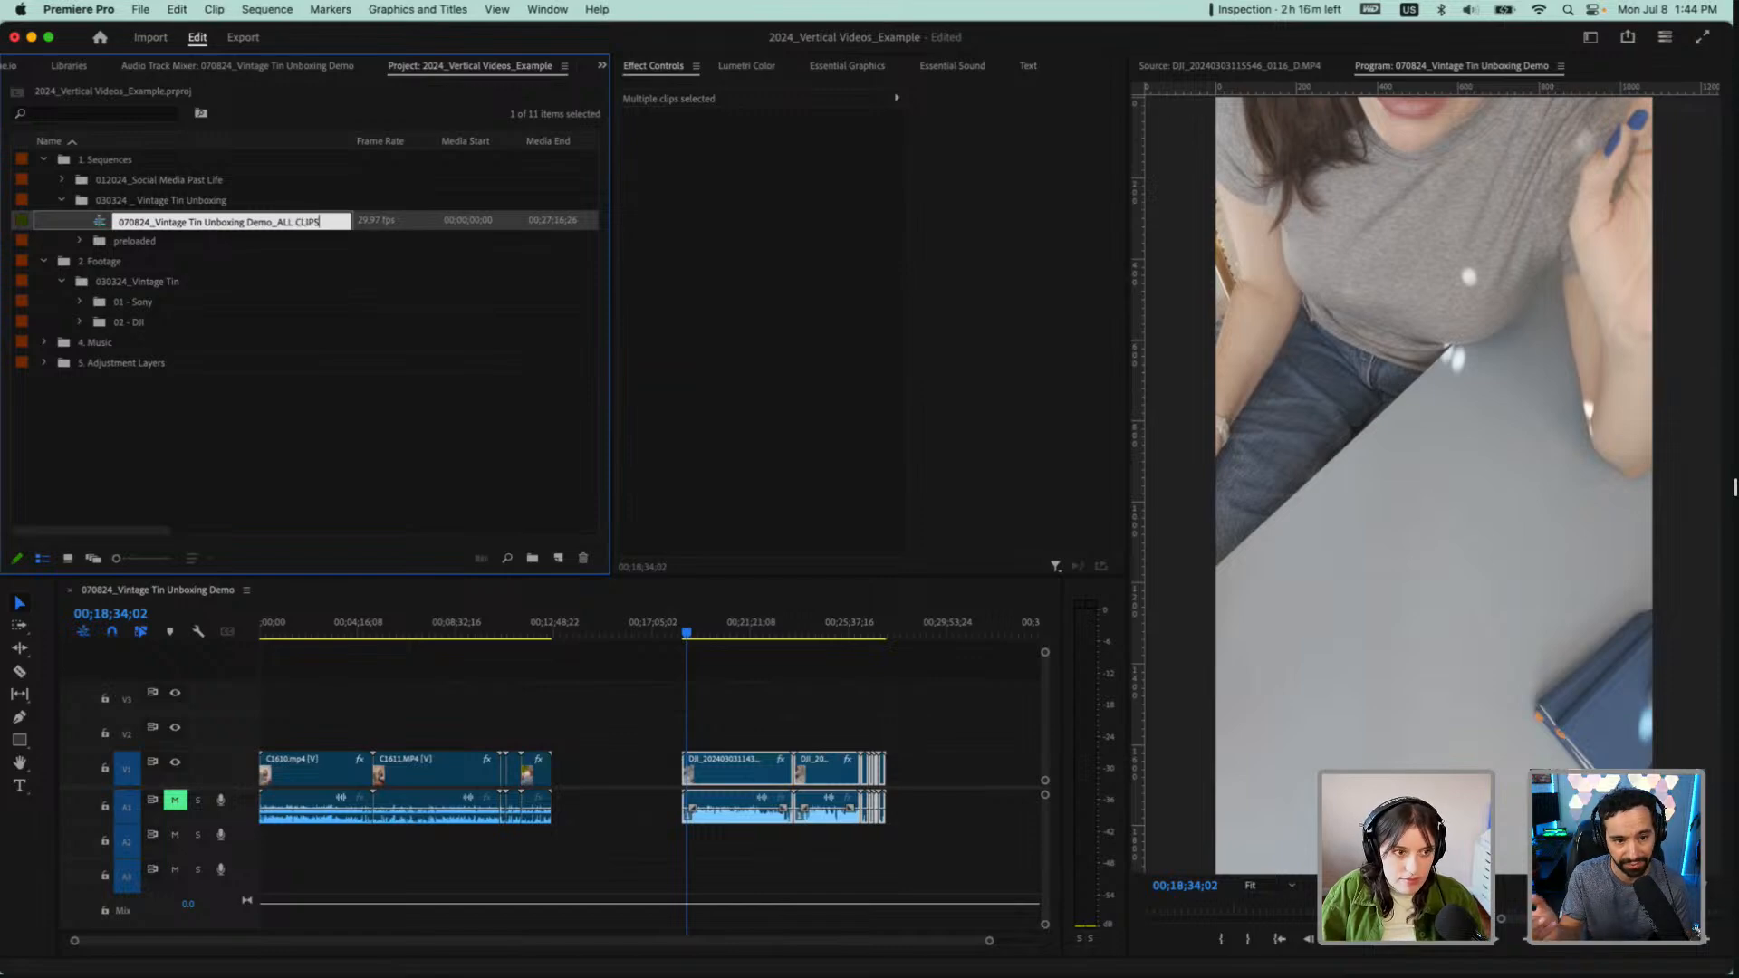
key("Tab")
left_click(313, 222)
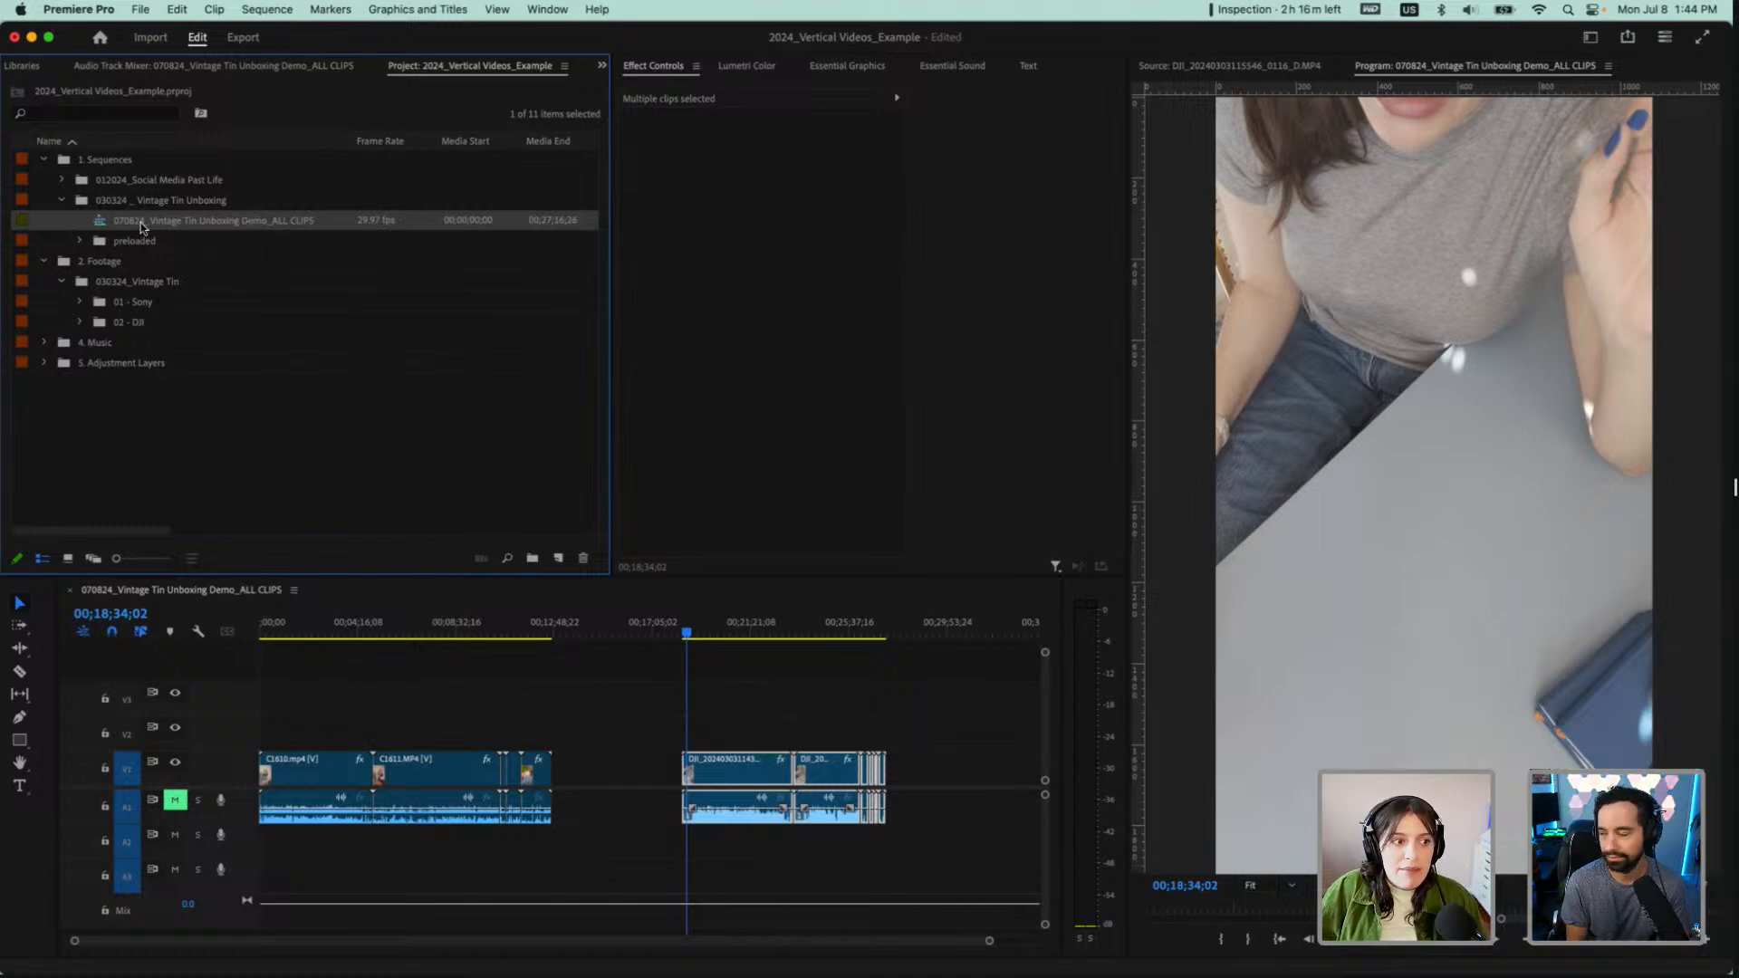
left_click(216, 221)
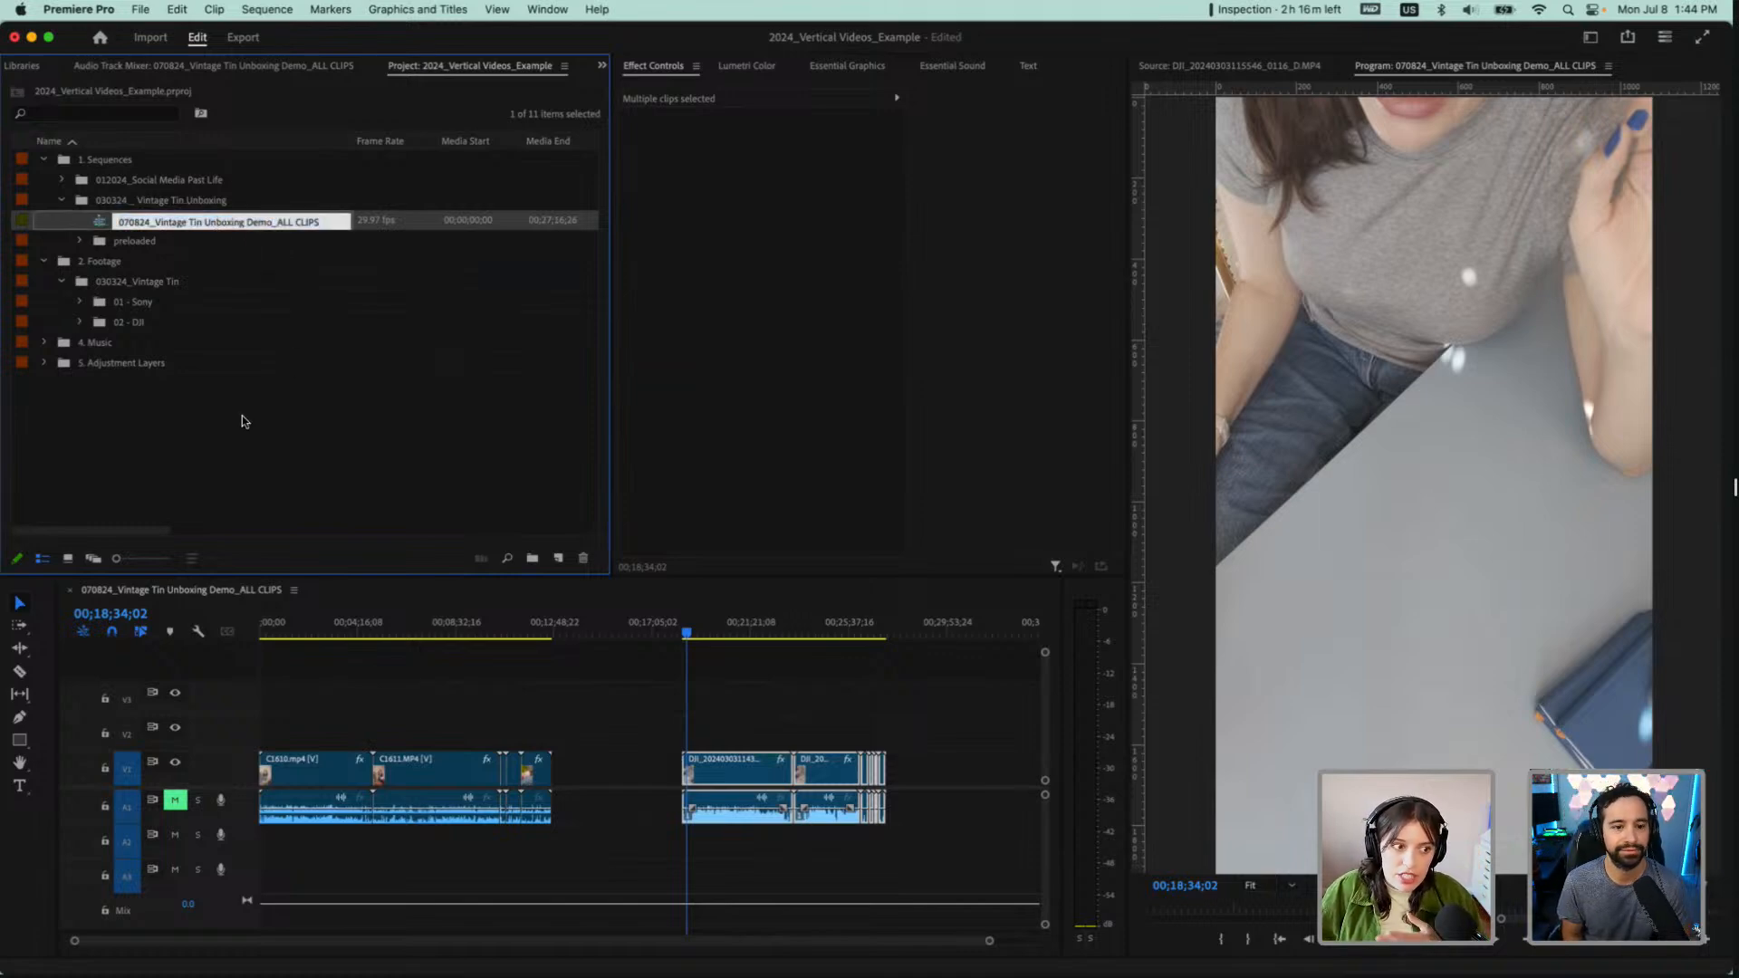
left_click(632, 768)
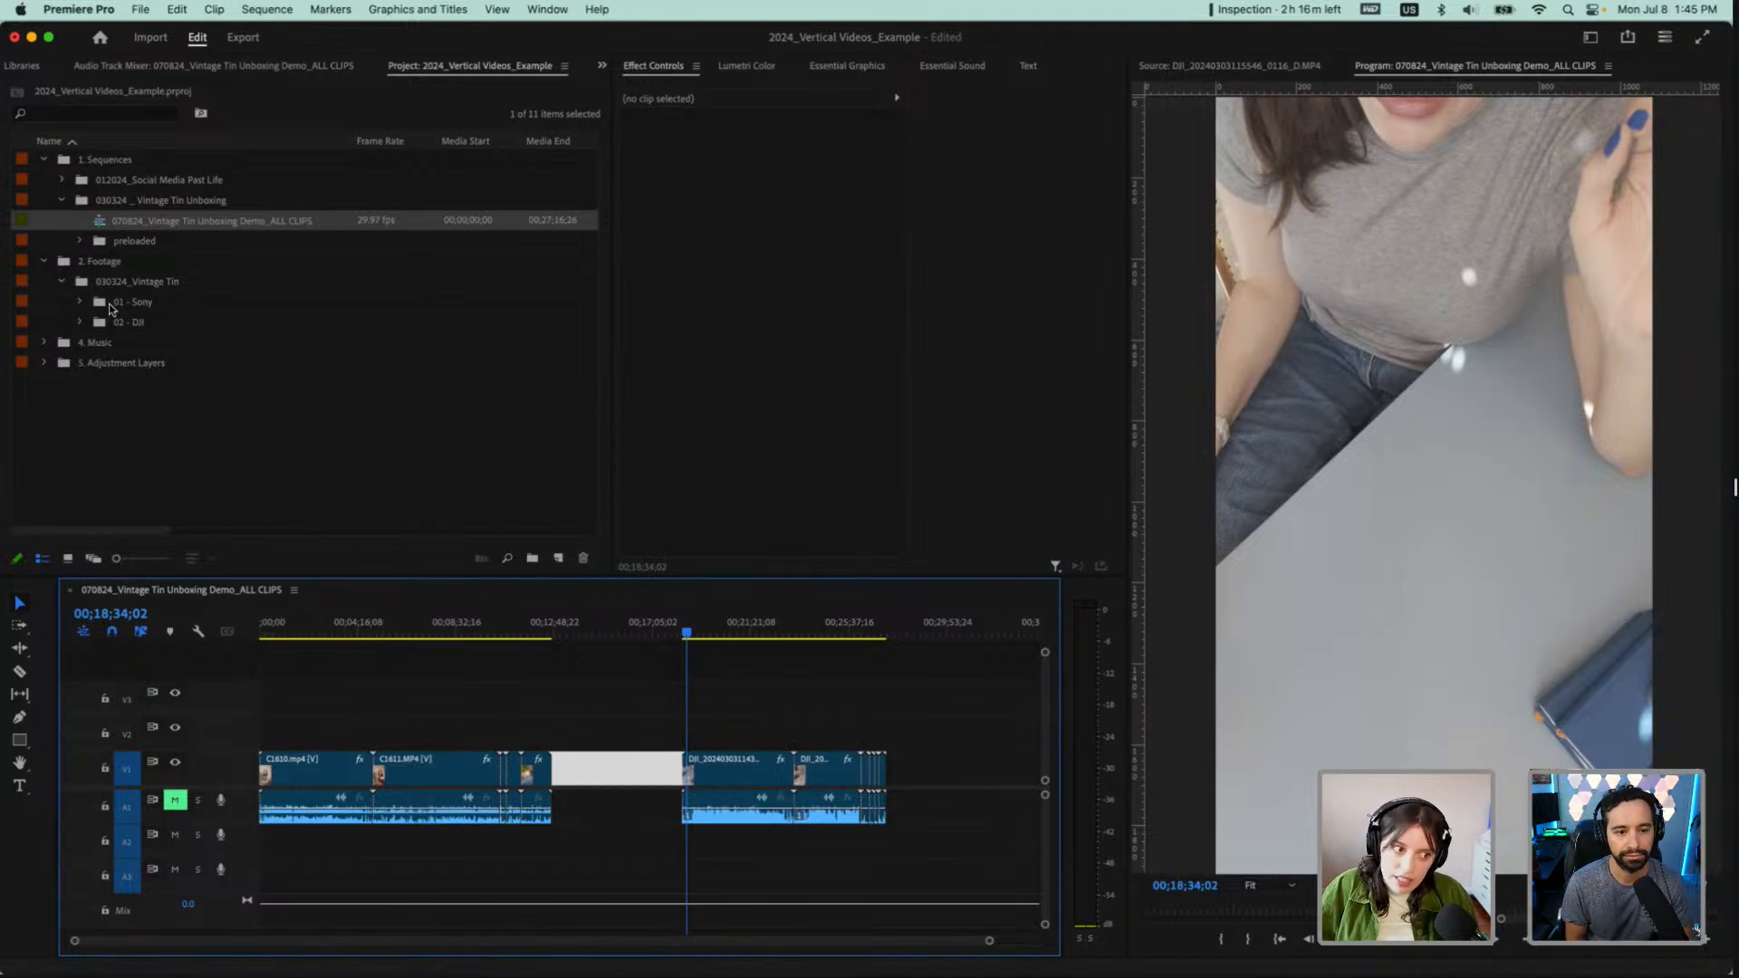
left_click(464, 674)
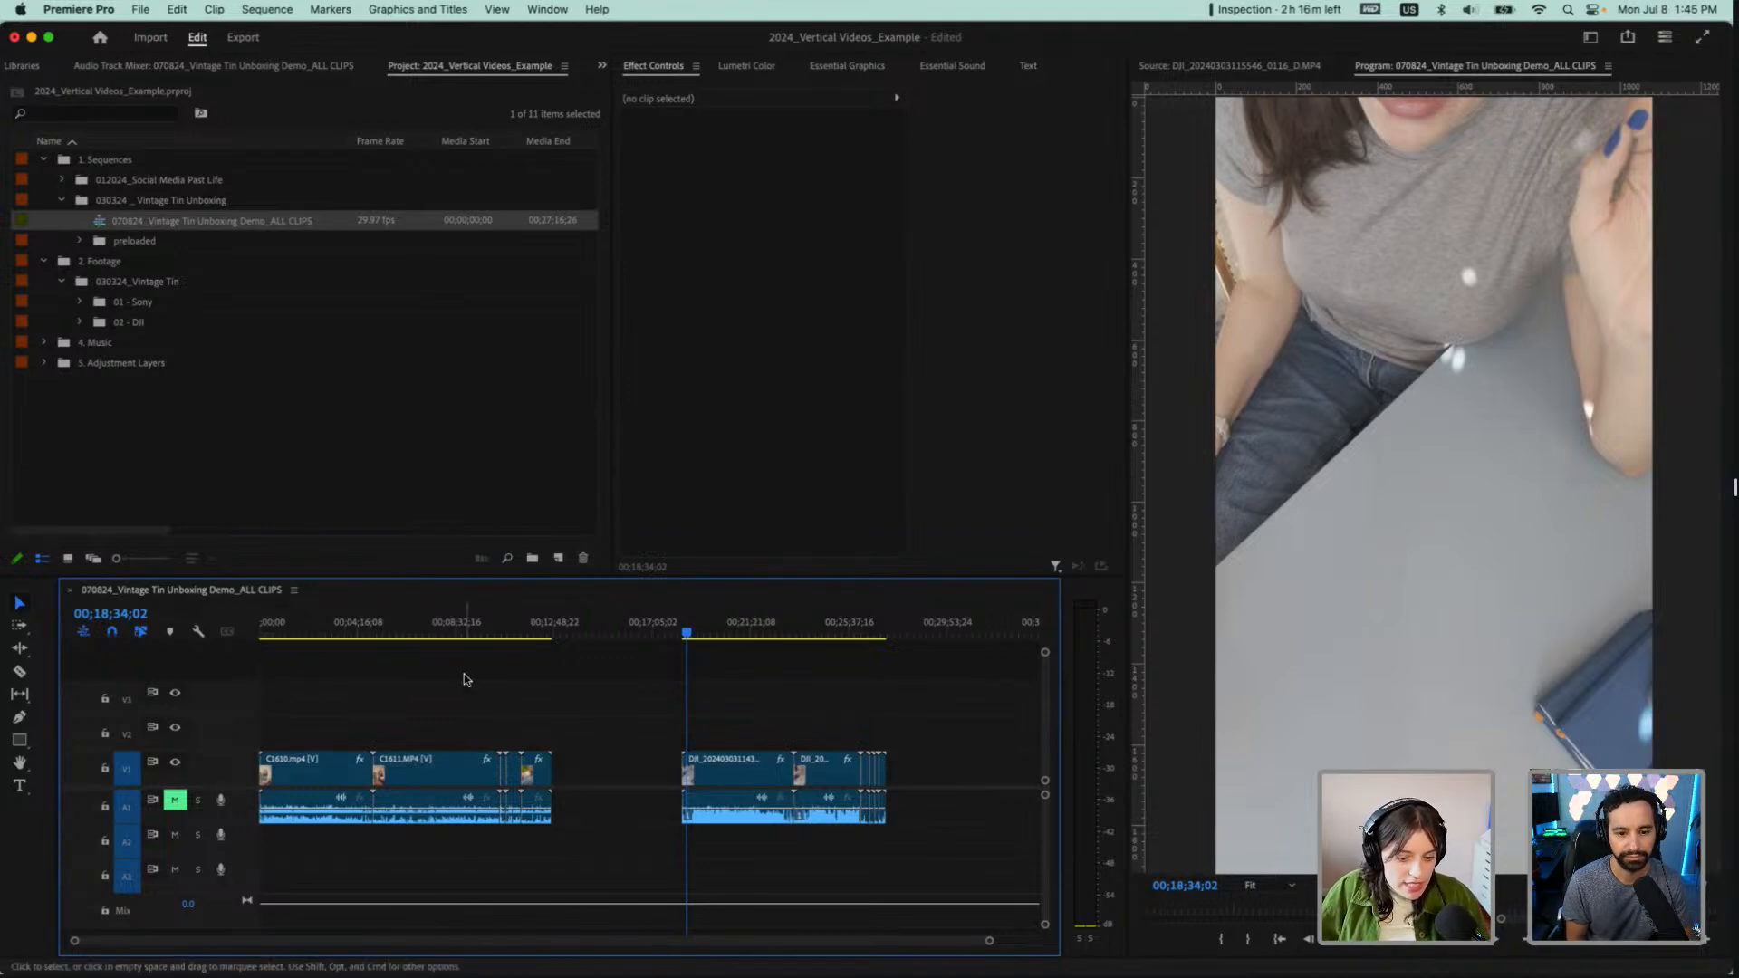
Play the start of the Sony footage and of the DJI footage, and scrub through the first DJI clip to compare both angles
left_click(266, 632)
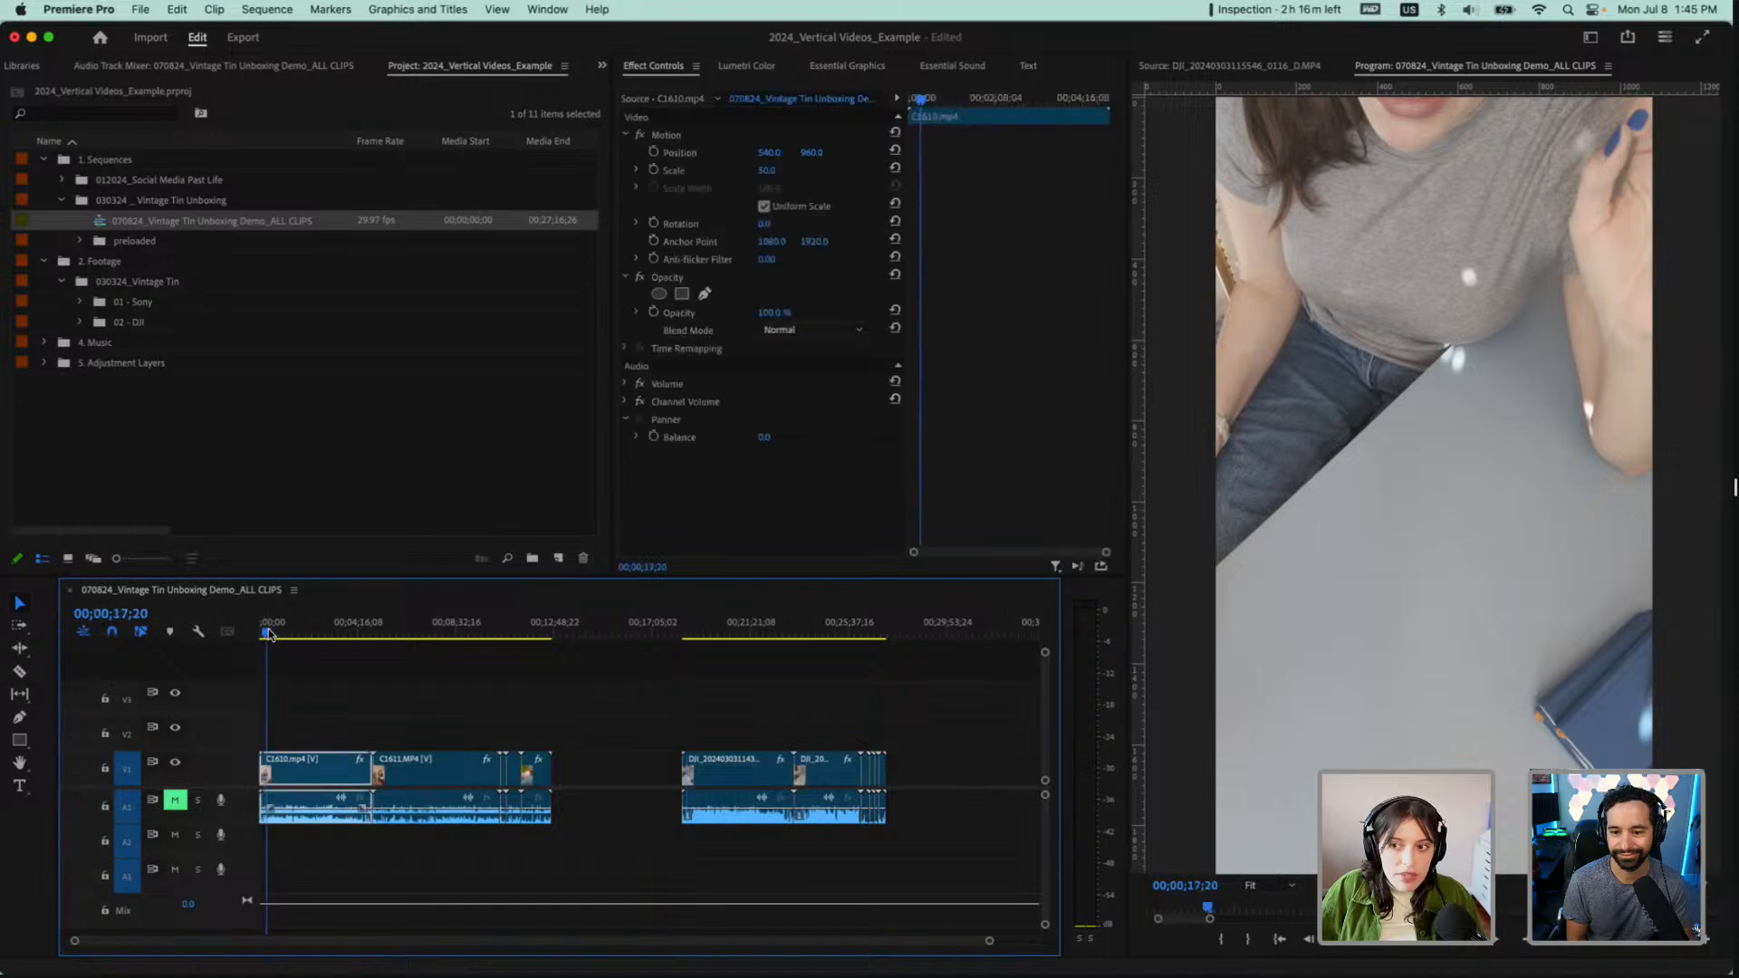
left_click_drag(270, 634, 258, 634)
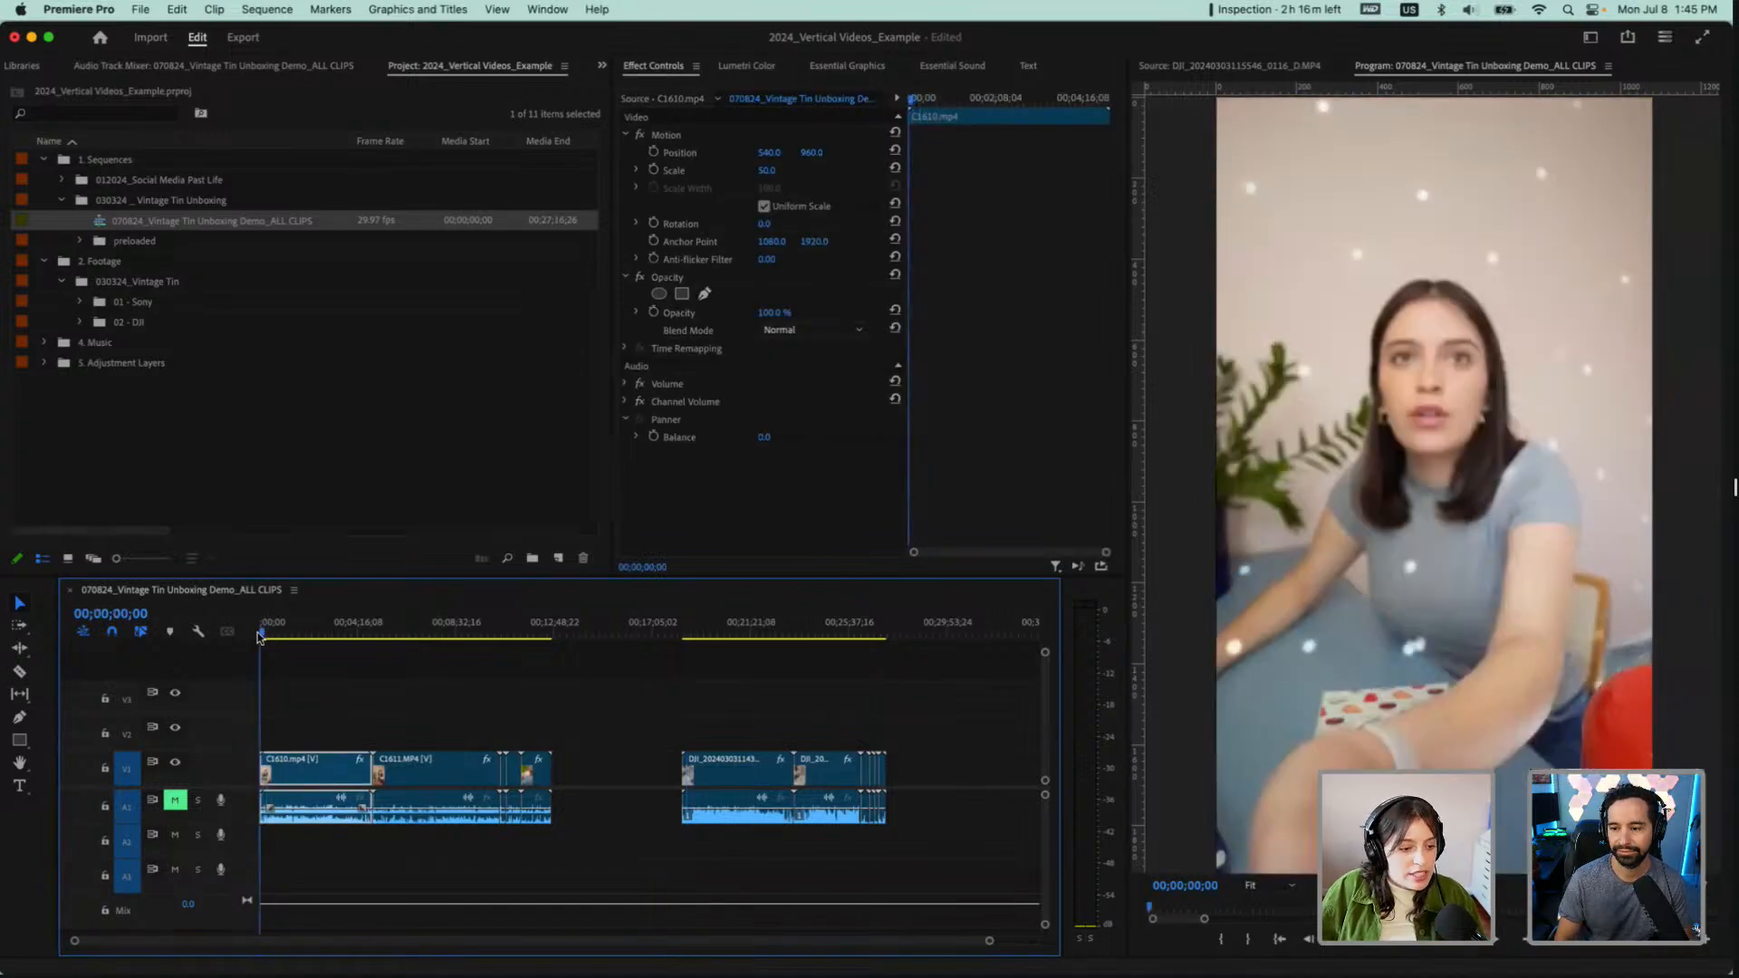
key("space")
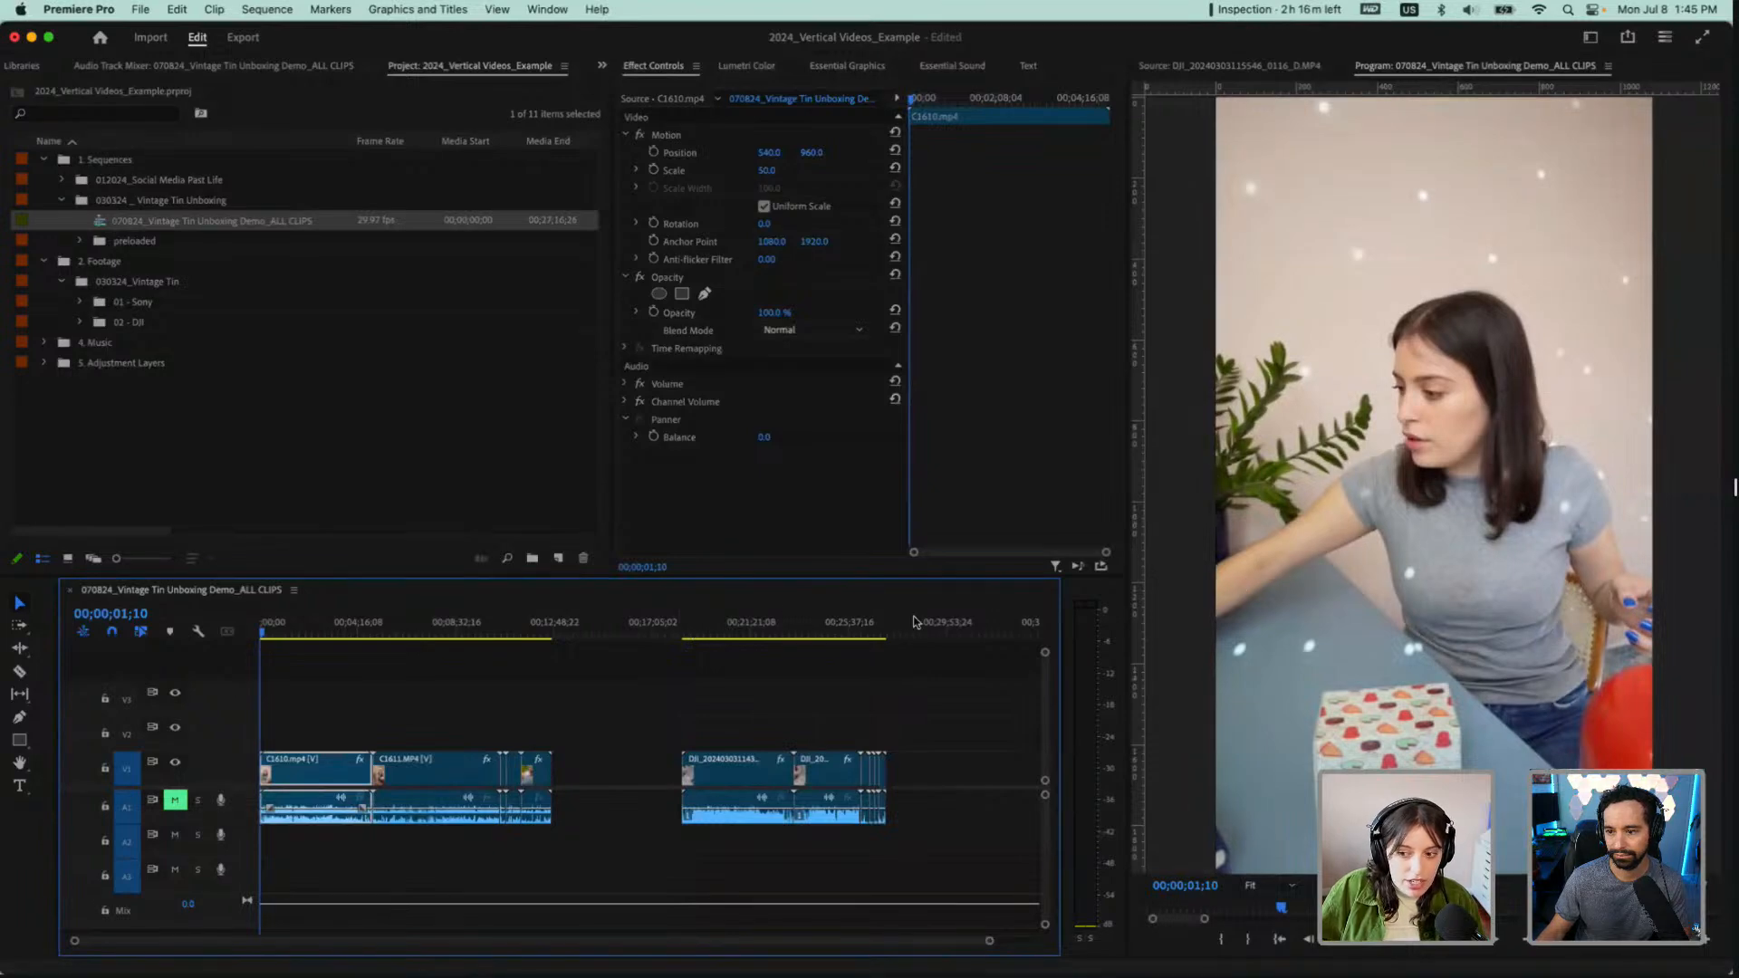
left_click(682, 629)
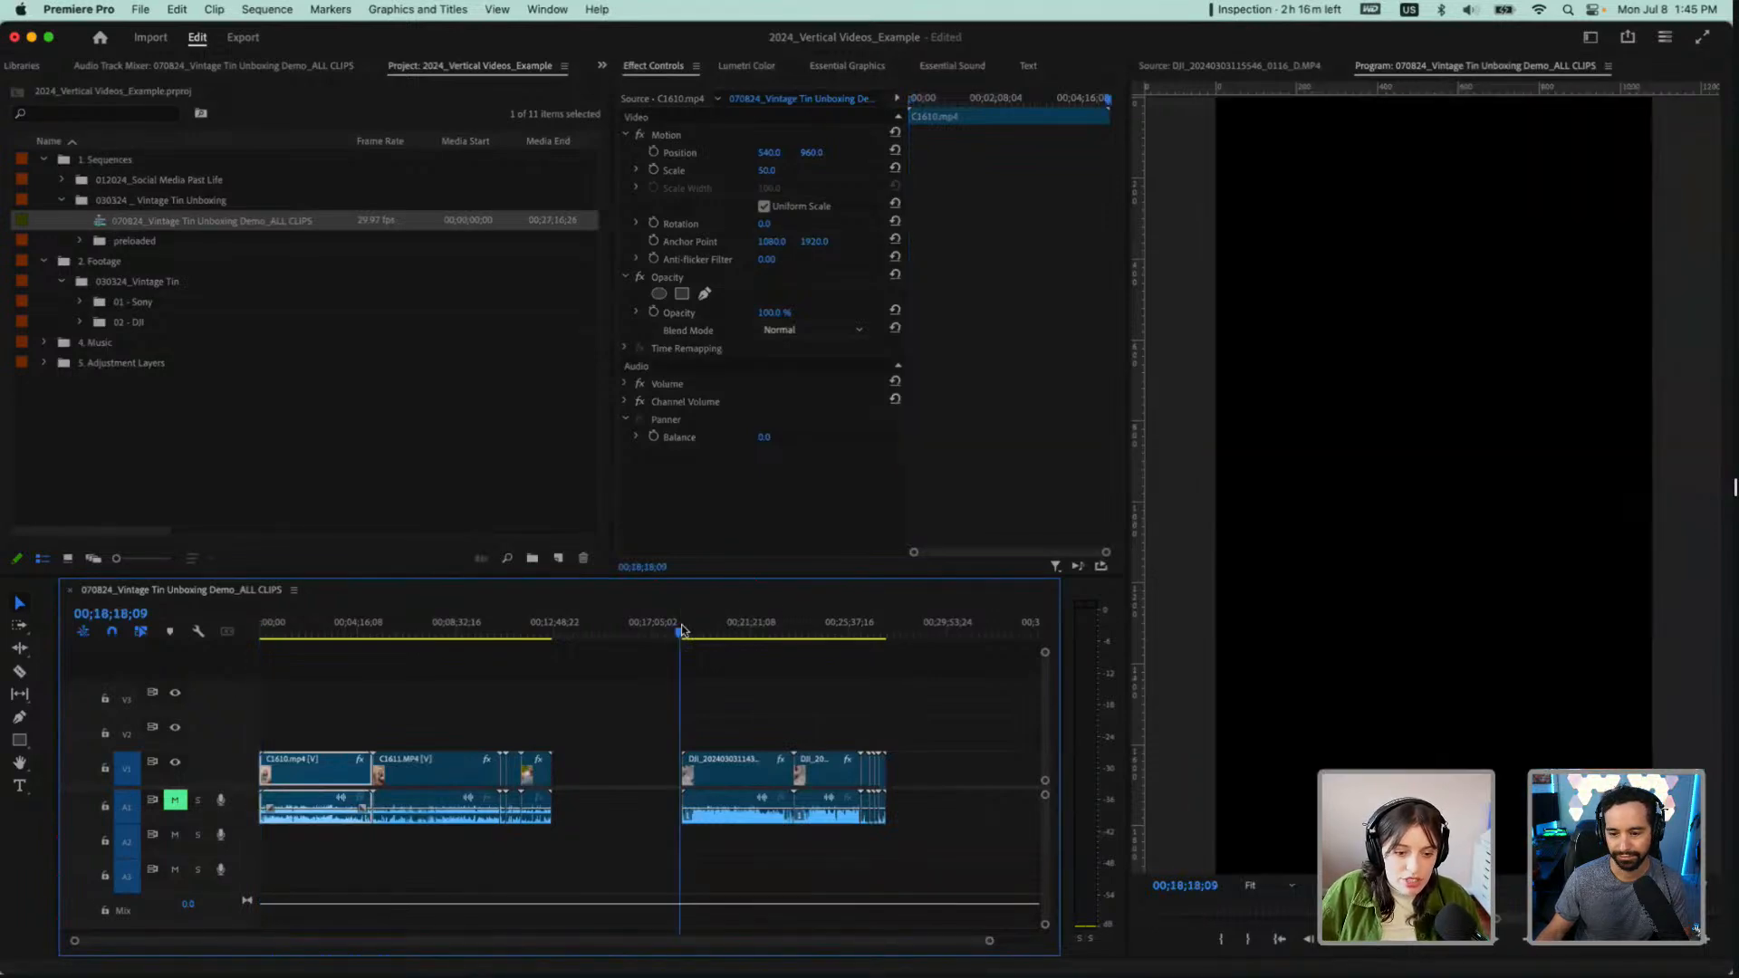
left_click_drag(682, 629, 686, 631)
key("space")
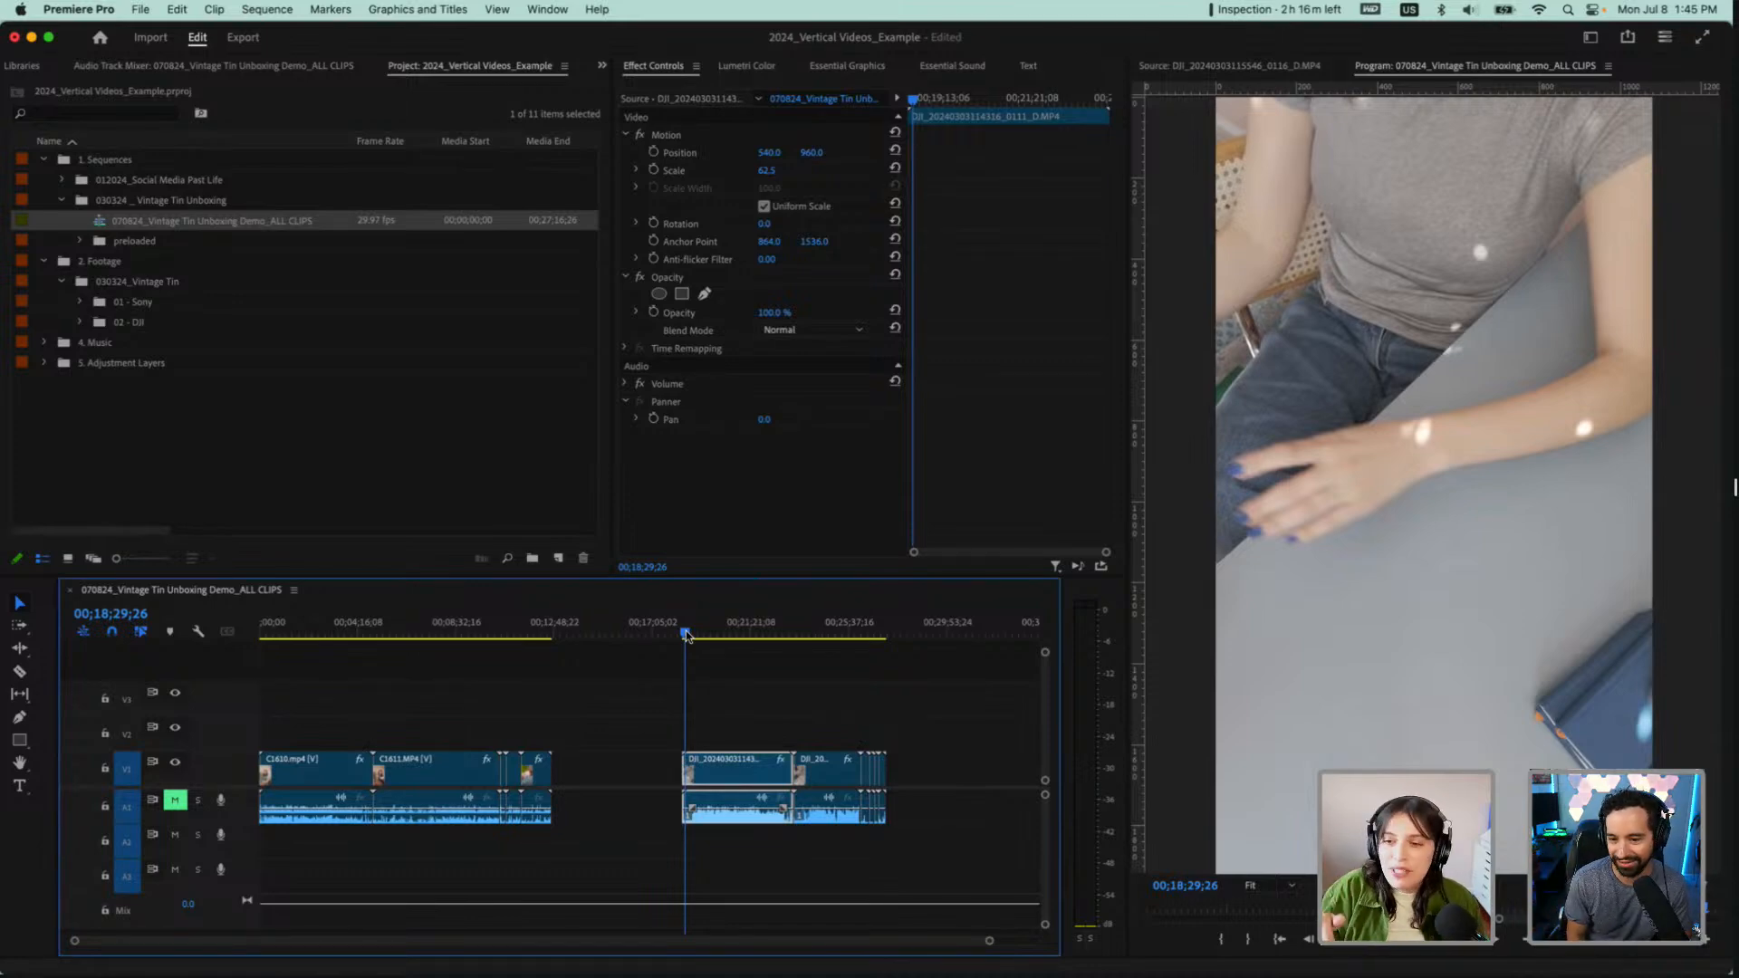
left_click_drag(686, 631, 776, 641)
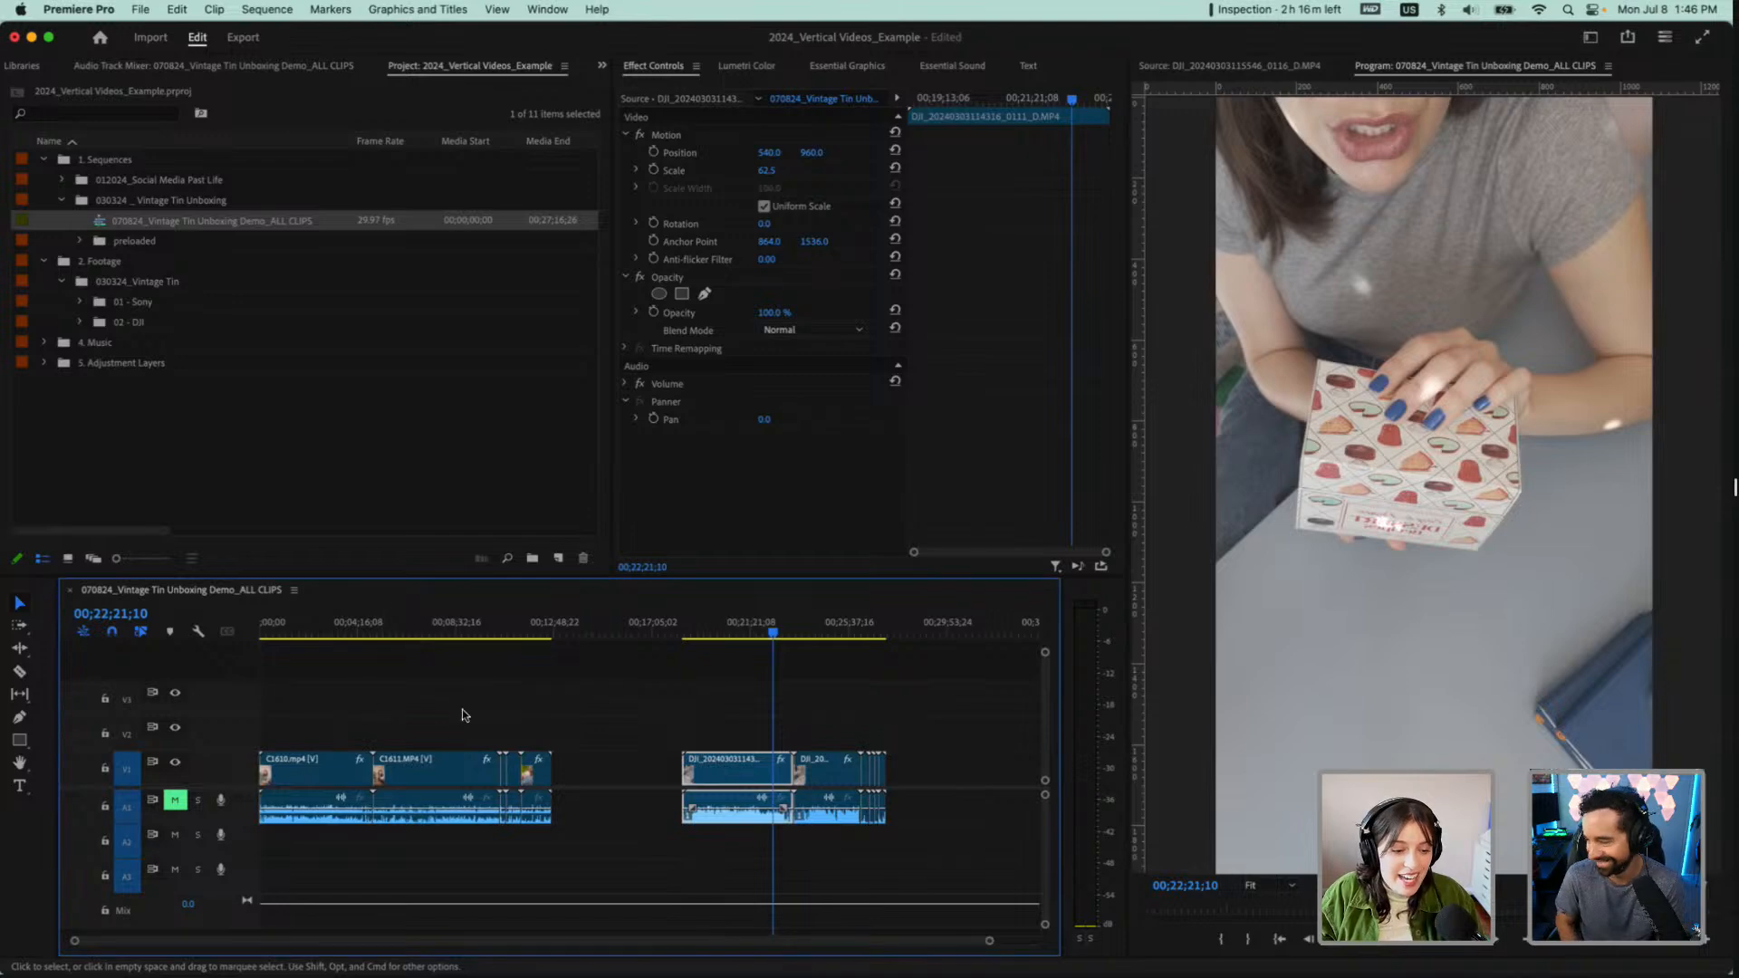
Try to move C1611.MP4 and the Sony clips after it behind the DJI clips, and undo the move
left_click_drag(418, 705, 550, 797)
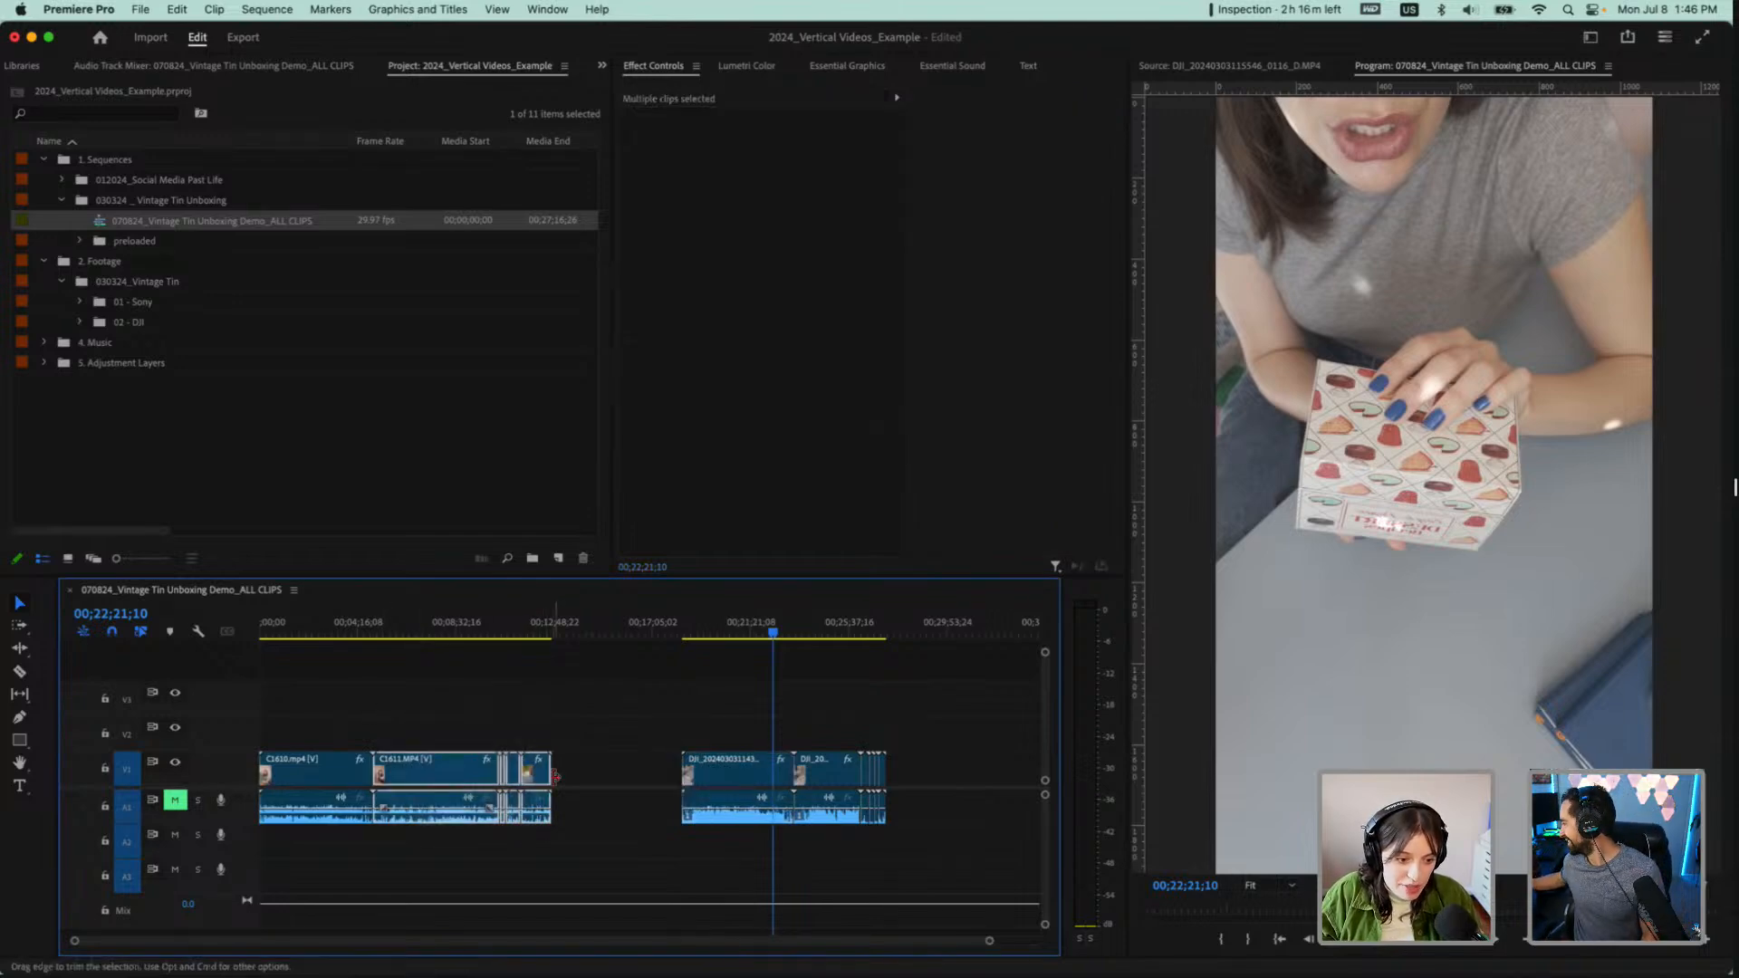
left_click(741, 765)
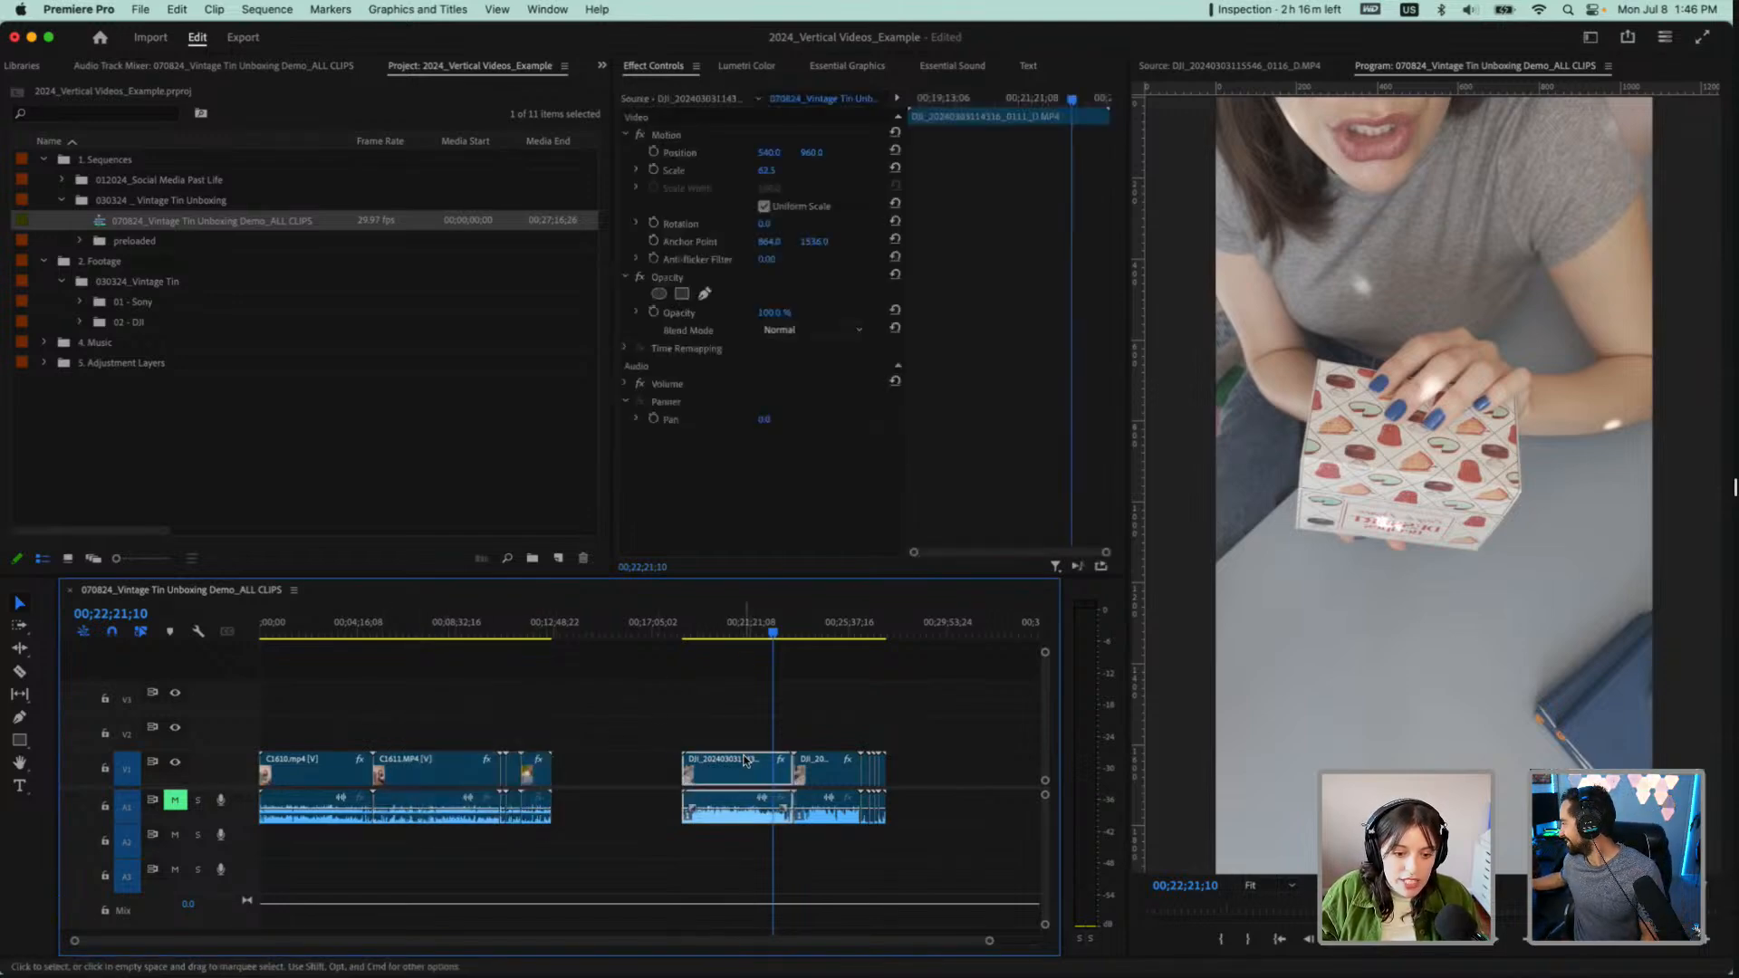
left_click(314, 777)
left_click_drag(405, 713, 561, 820)
key("minus")
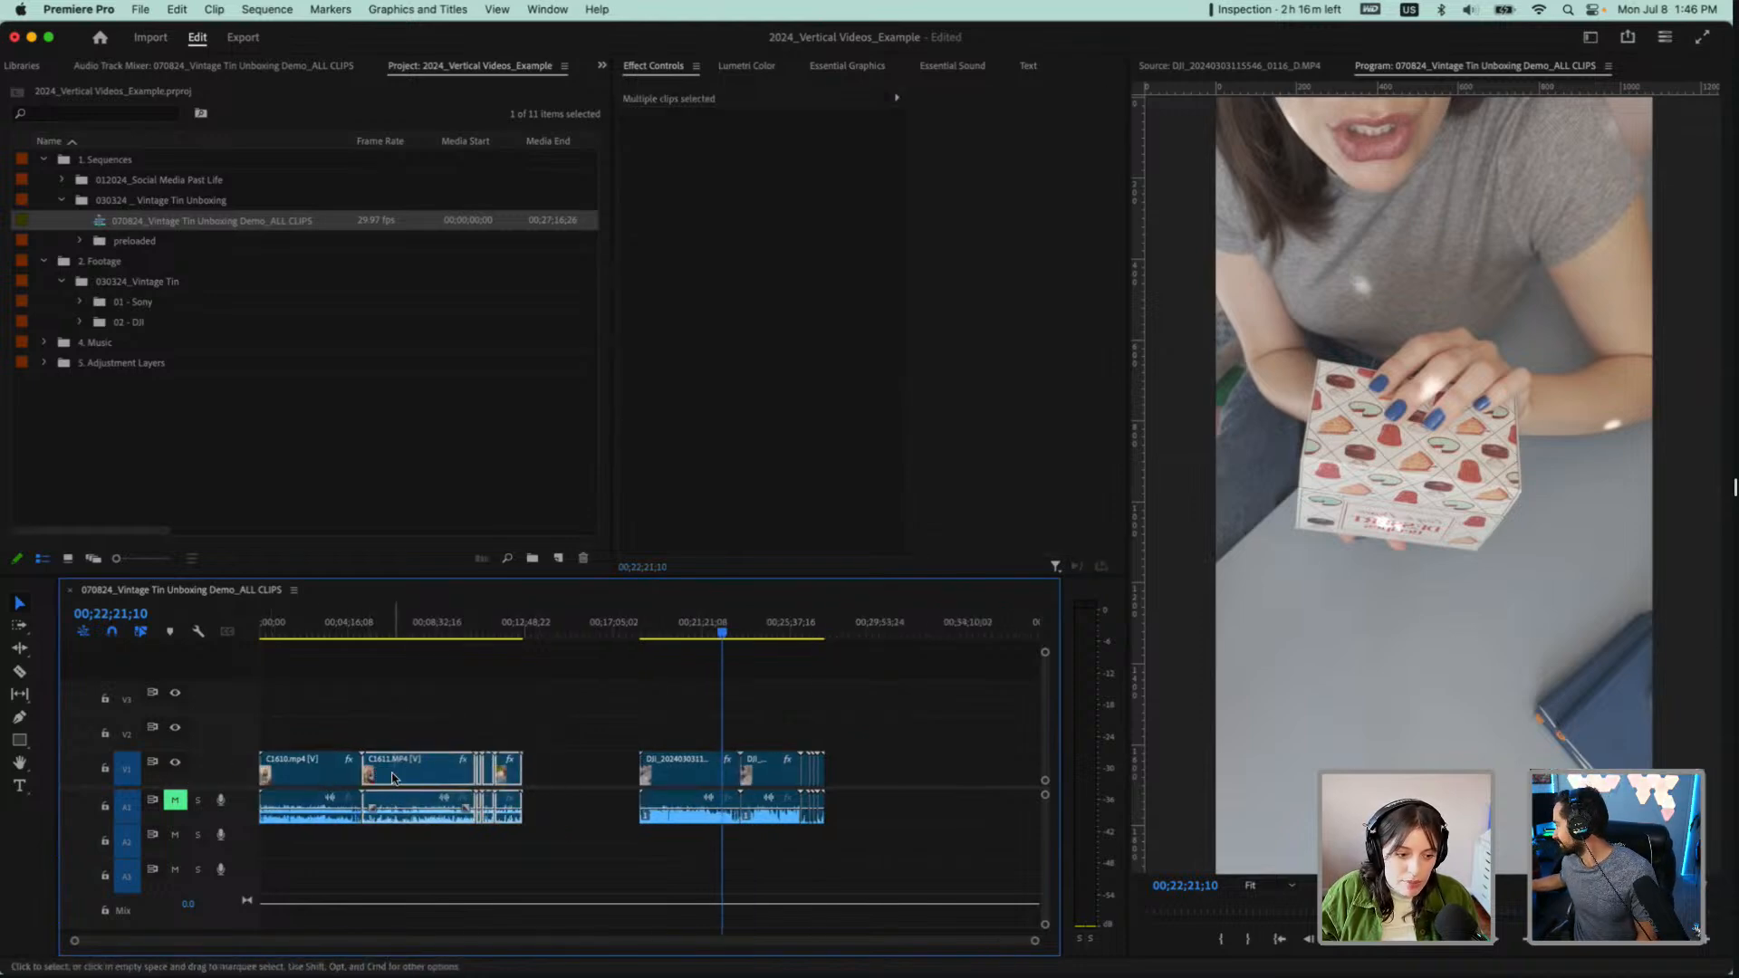
left_click_drag(394, 781, 930, 786)
left_click(688, 768)
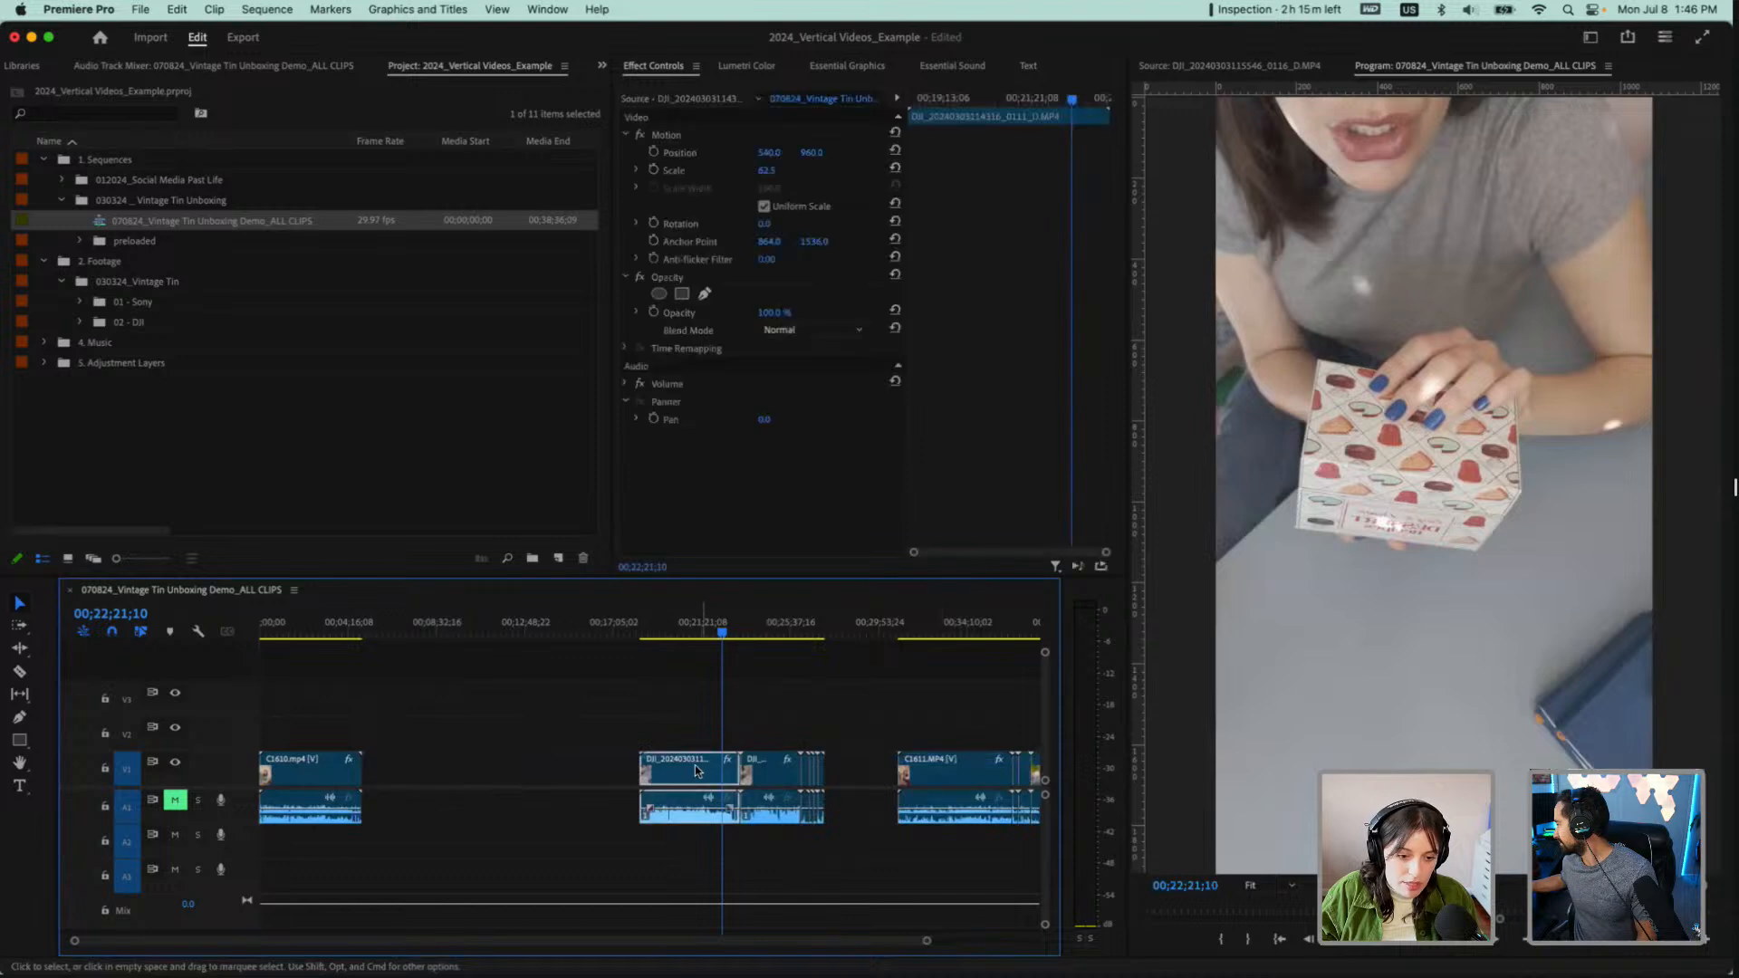
key("super+z")
Stack the first DJI clip on V2 and A2 over C1610.mp4, and move C1611.MP4 with the remaining Sony clips to about 00;10;45
left_click_drag(701, 770, 622, 842)
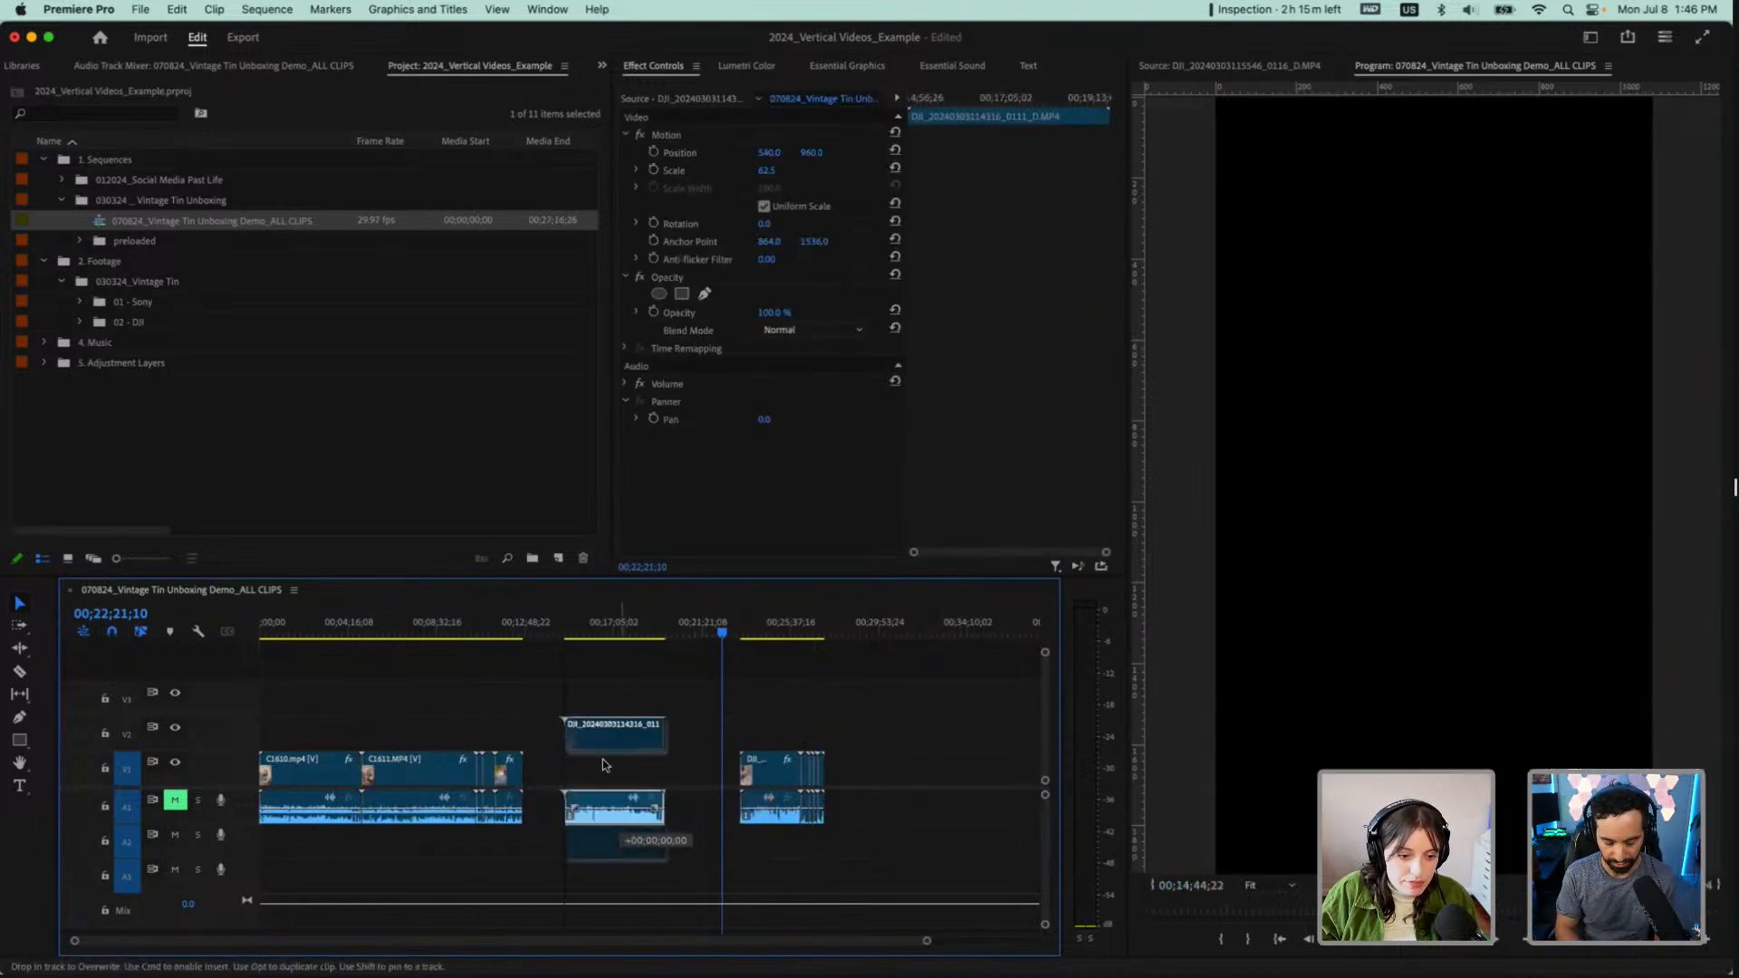
left_click_drag(604, 732, 308, 736)
left_click_drag(397, 682, 567, 863)
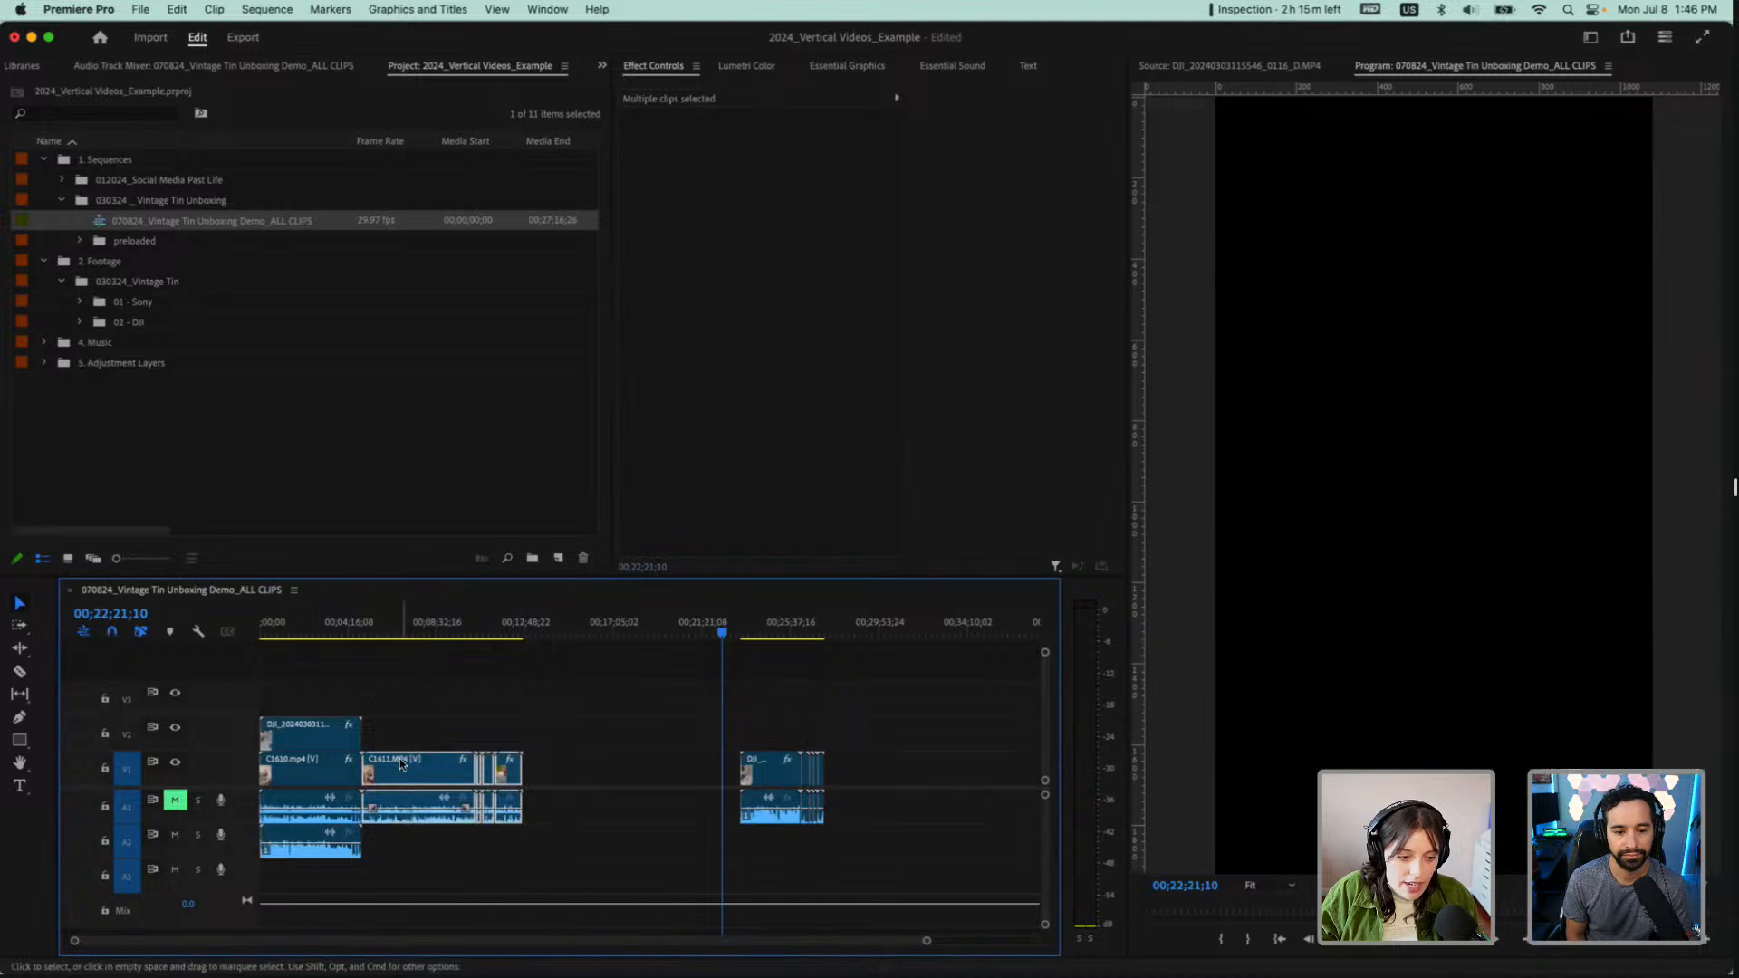
left_click_drag(403, 763, 523, 770)
Place the second DJI clip on V2 and A2 over C1611.MP4, starting at about 00;12;33
left_click(757, 634)
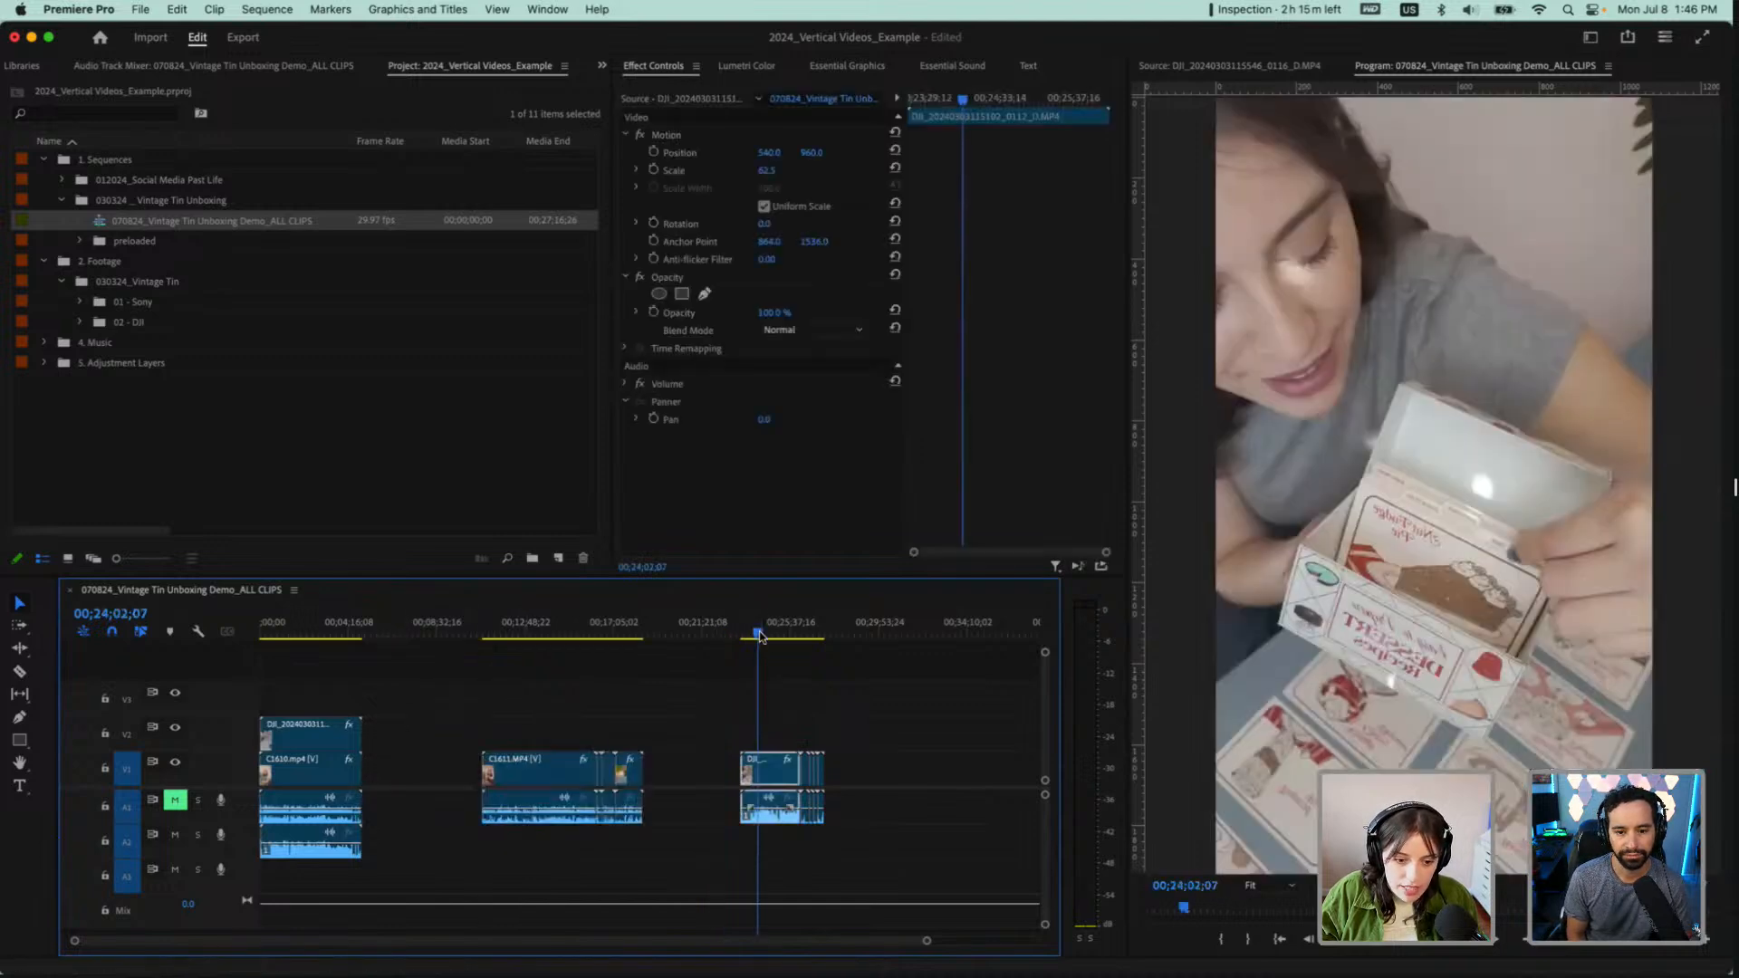
left_click_drag(775, 774, 774, 740)
left_click_drag(773, 817, 549, 729)
left_click_drag(656, 739, 600, 788)
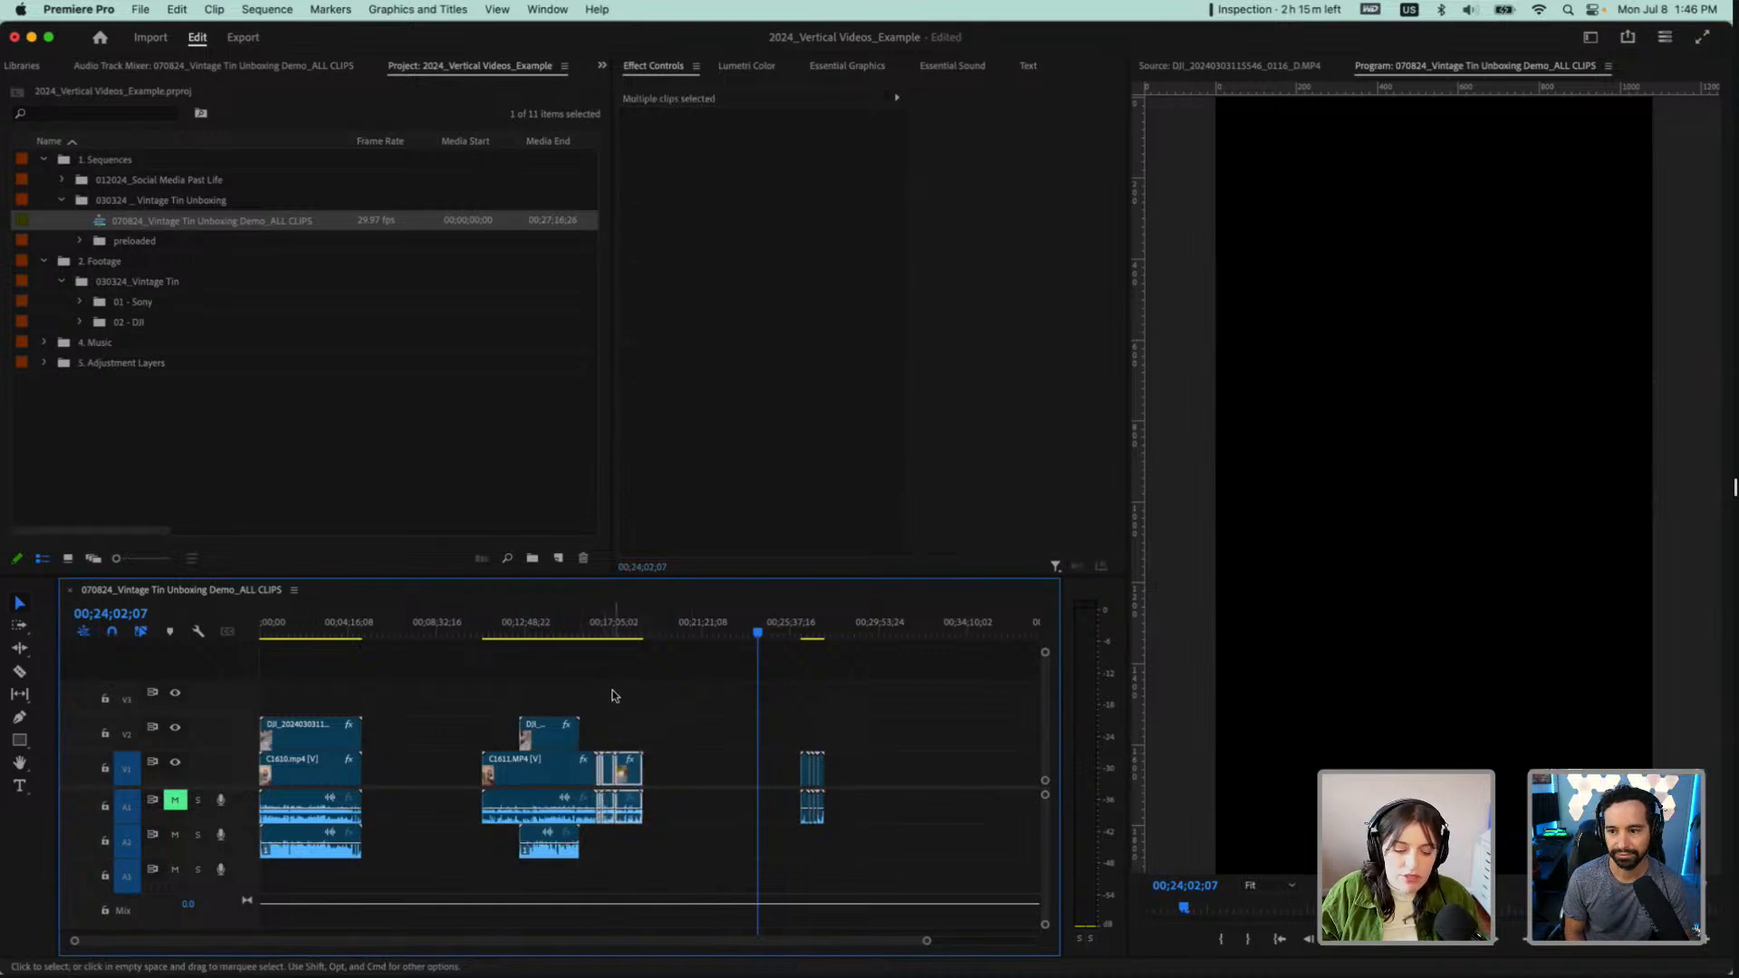
left_click(688, 675)
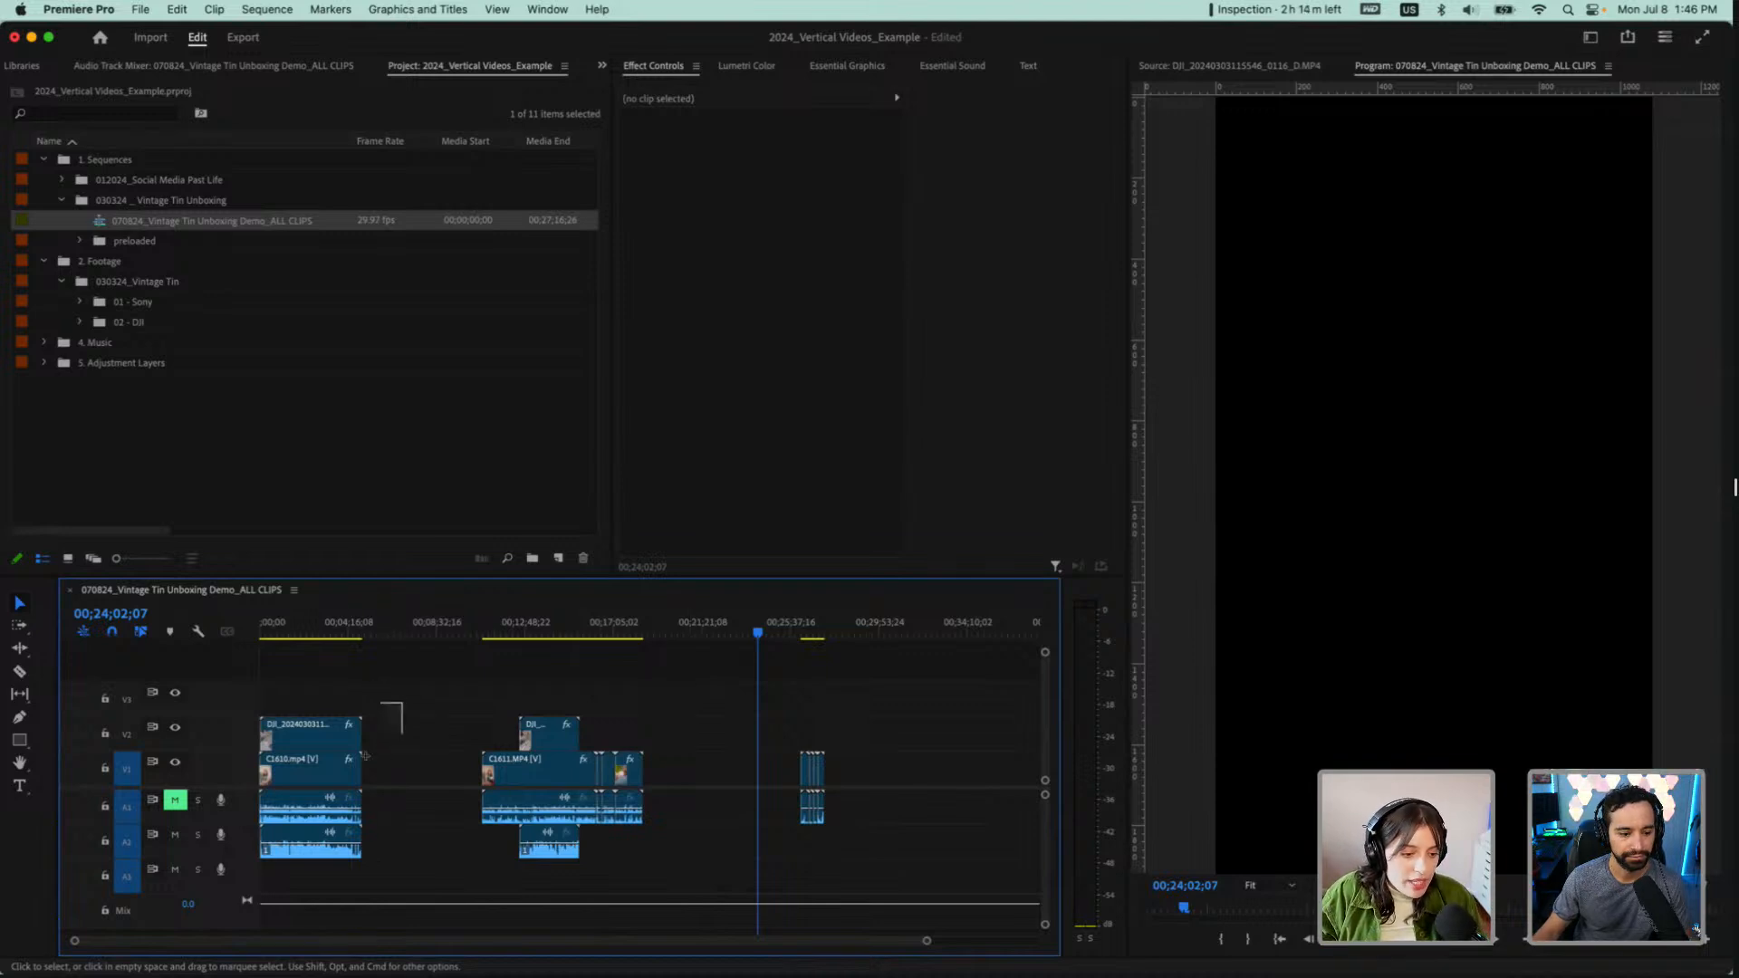
Move C1610.mp4 and its stacked DJI clip together to start at 00;02;05;03, and place the playhead at 00;03;30;14
left_click_drag(365, 756, 336, 808)
left_click(302, 627)
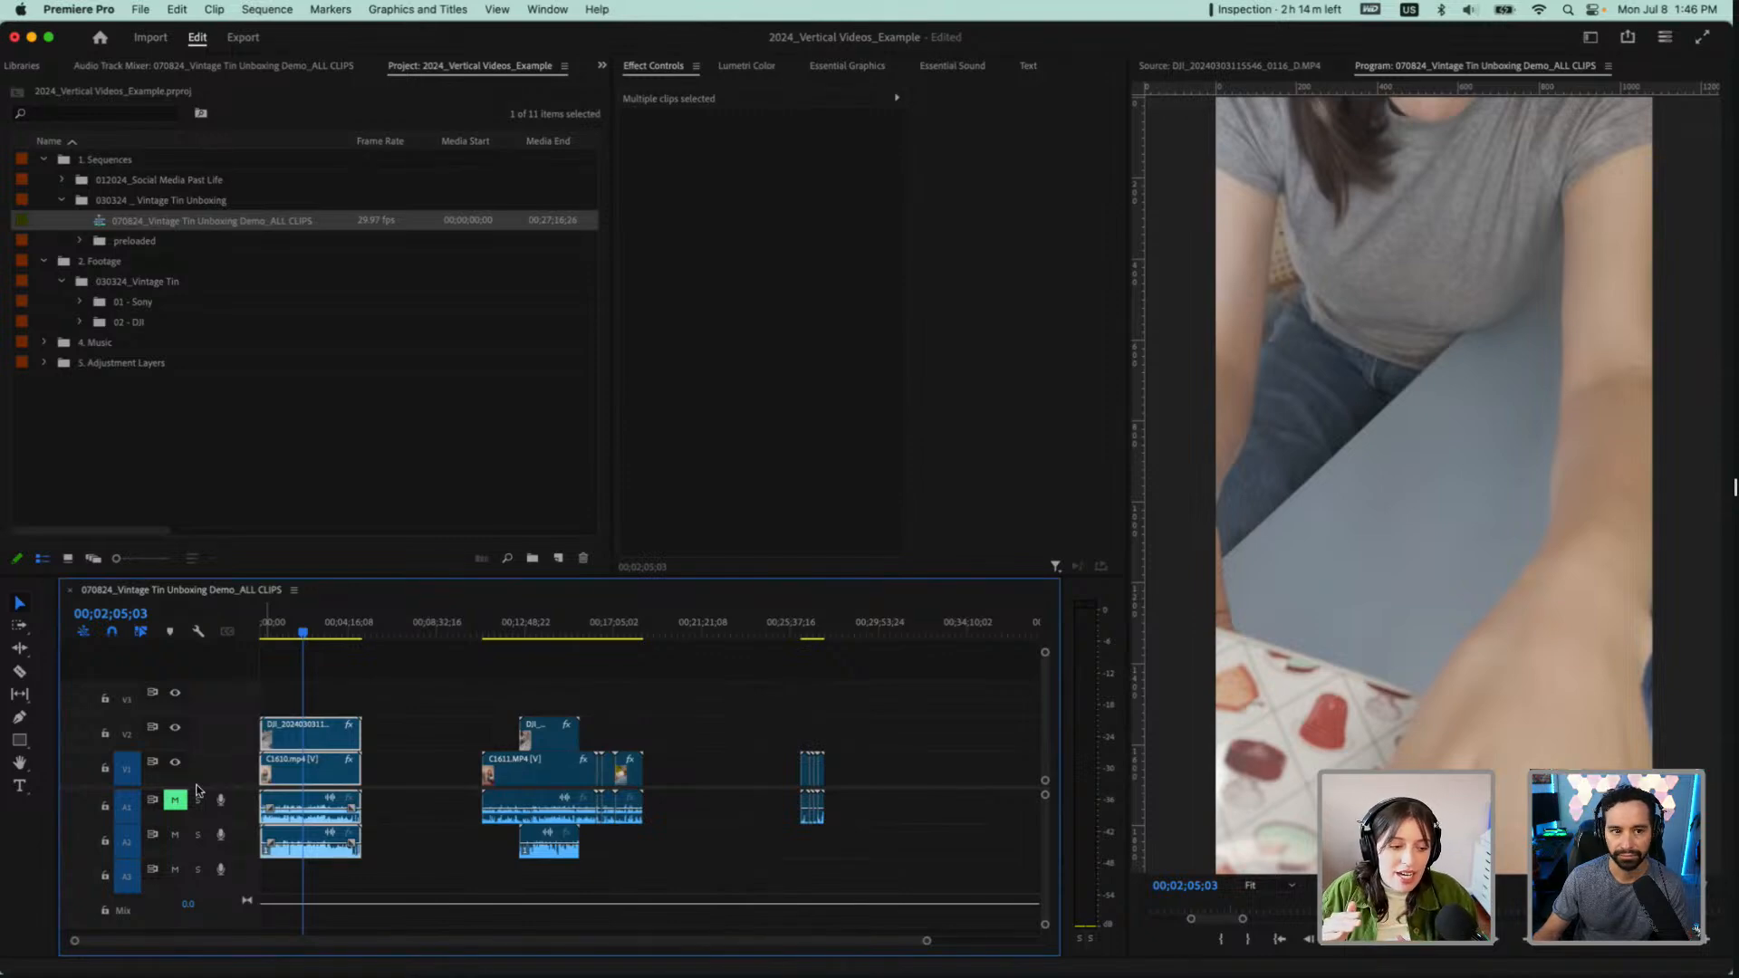
scroll(372, 702, "up", 3)
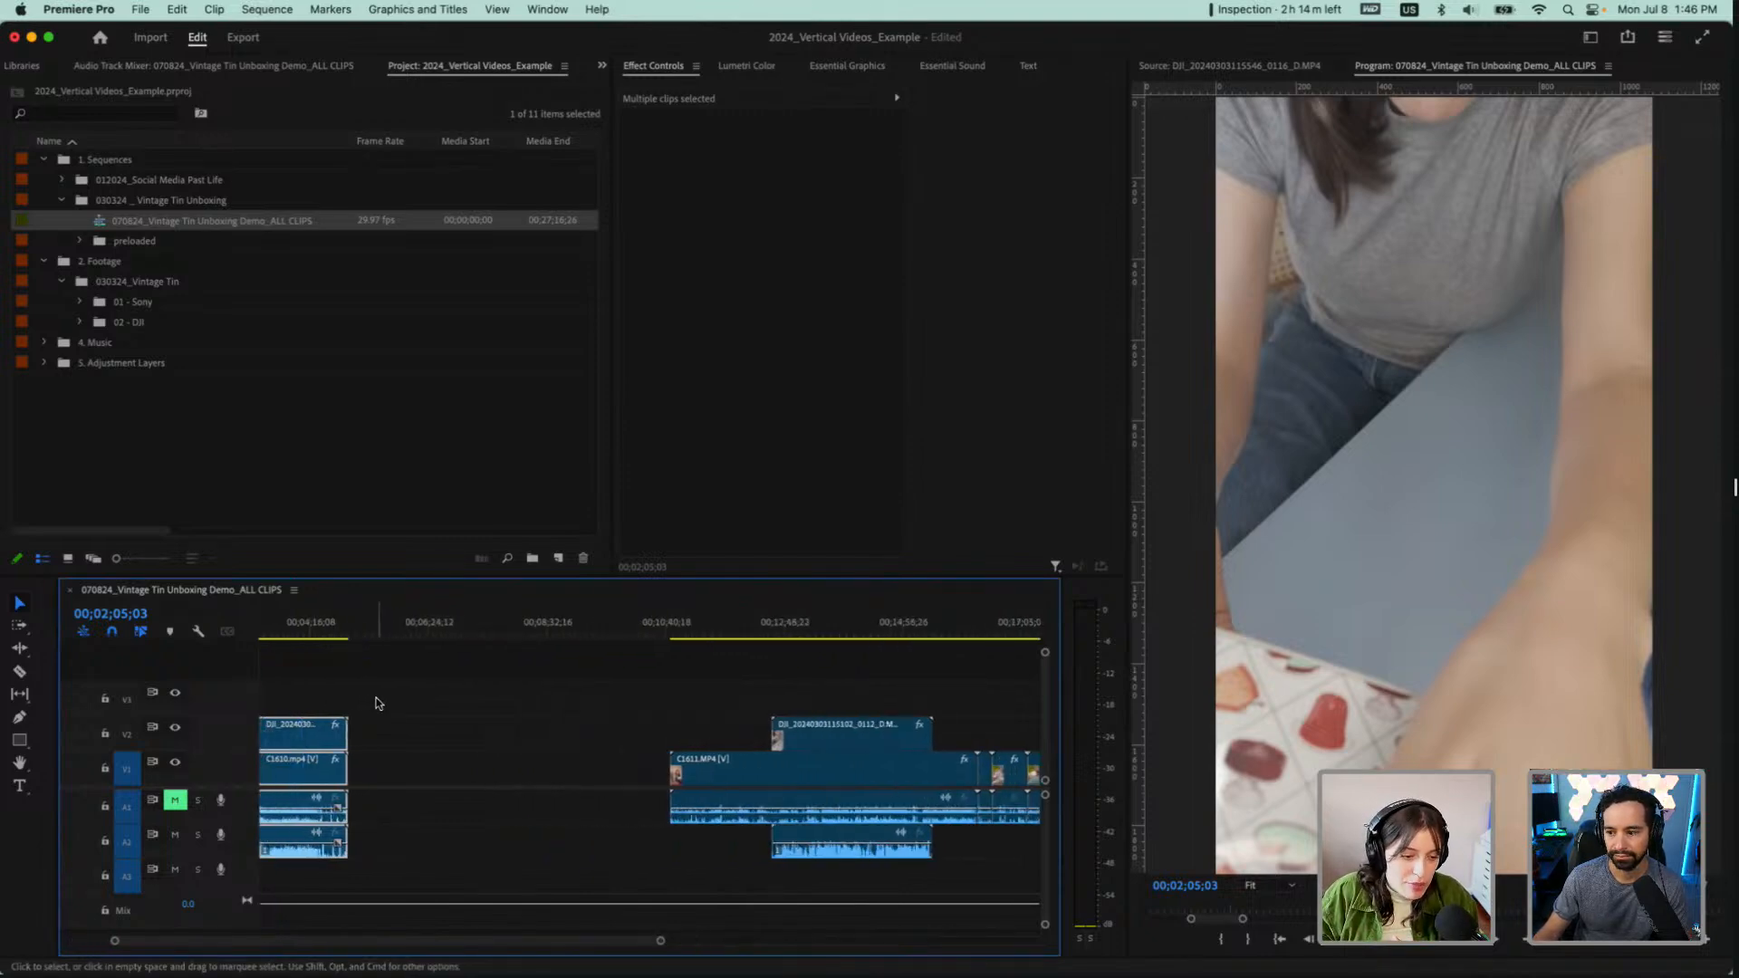
left_click_drag(379, 703, 423, 860)
scroll(601, 695, "down", 3)
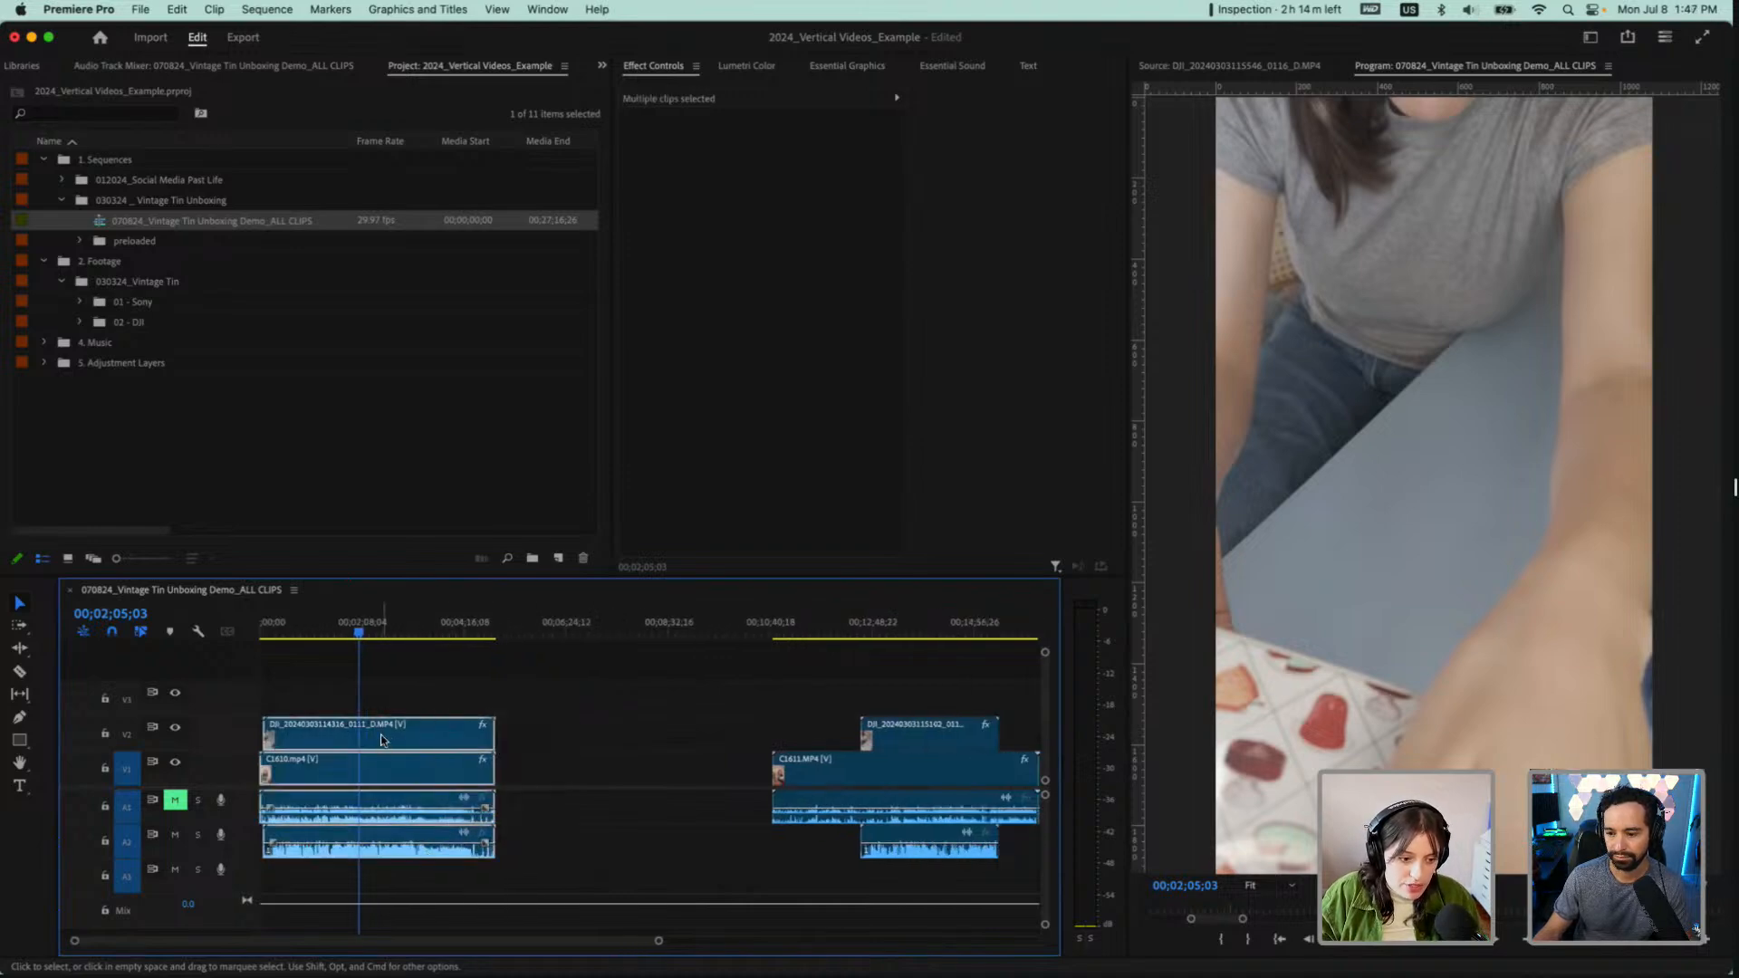
left_click_drag(381, 741, 481, 739)
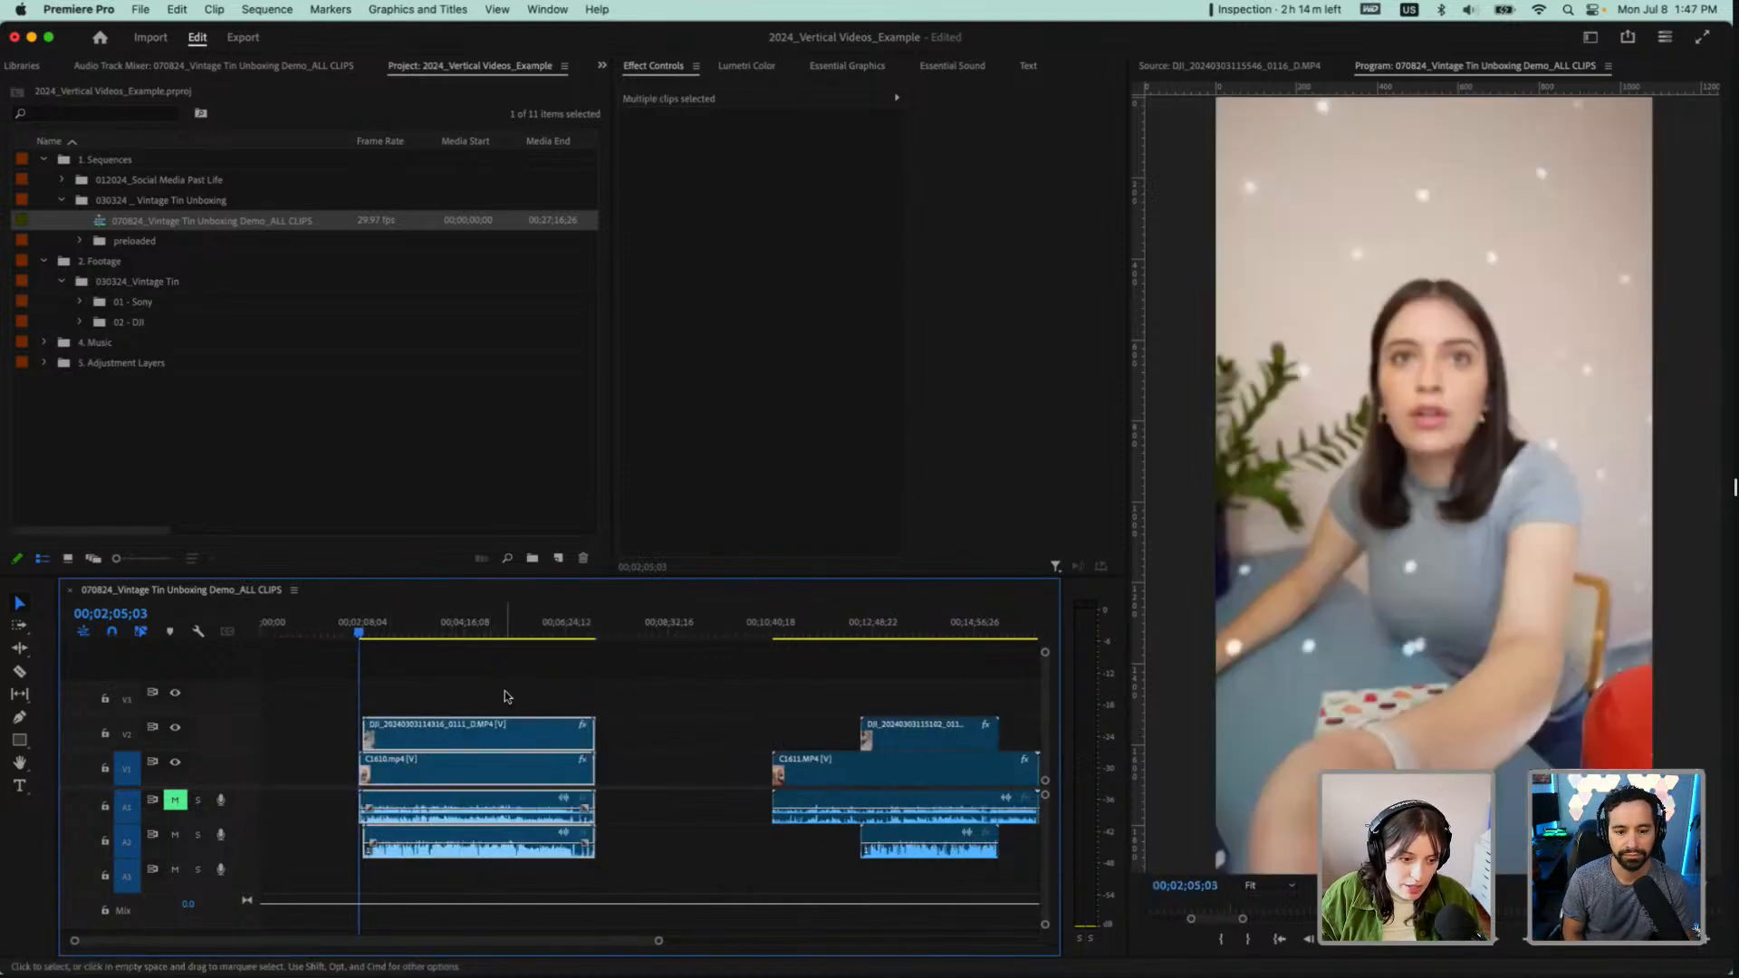
left_click(426, 629)
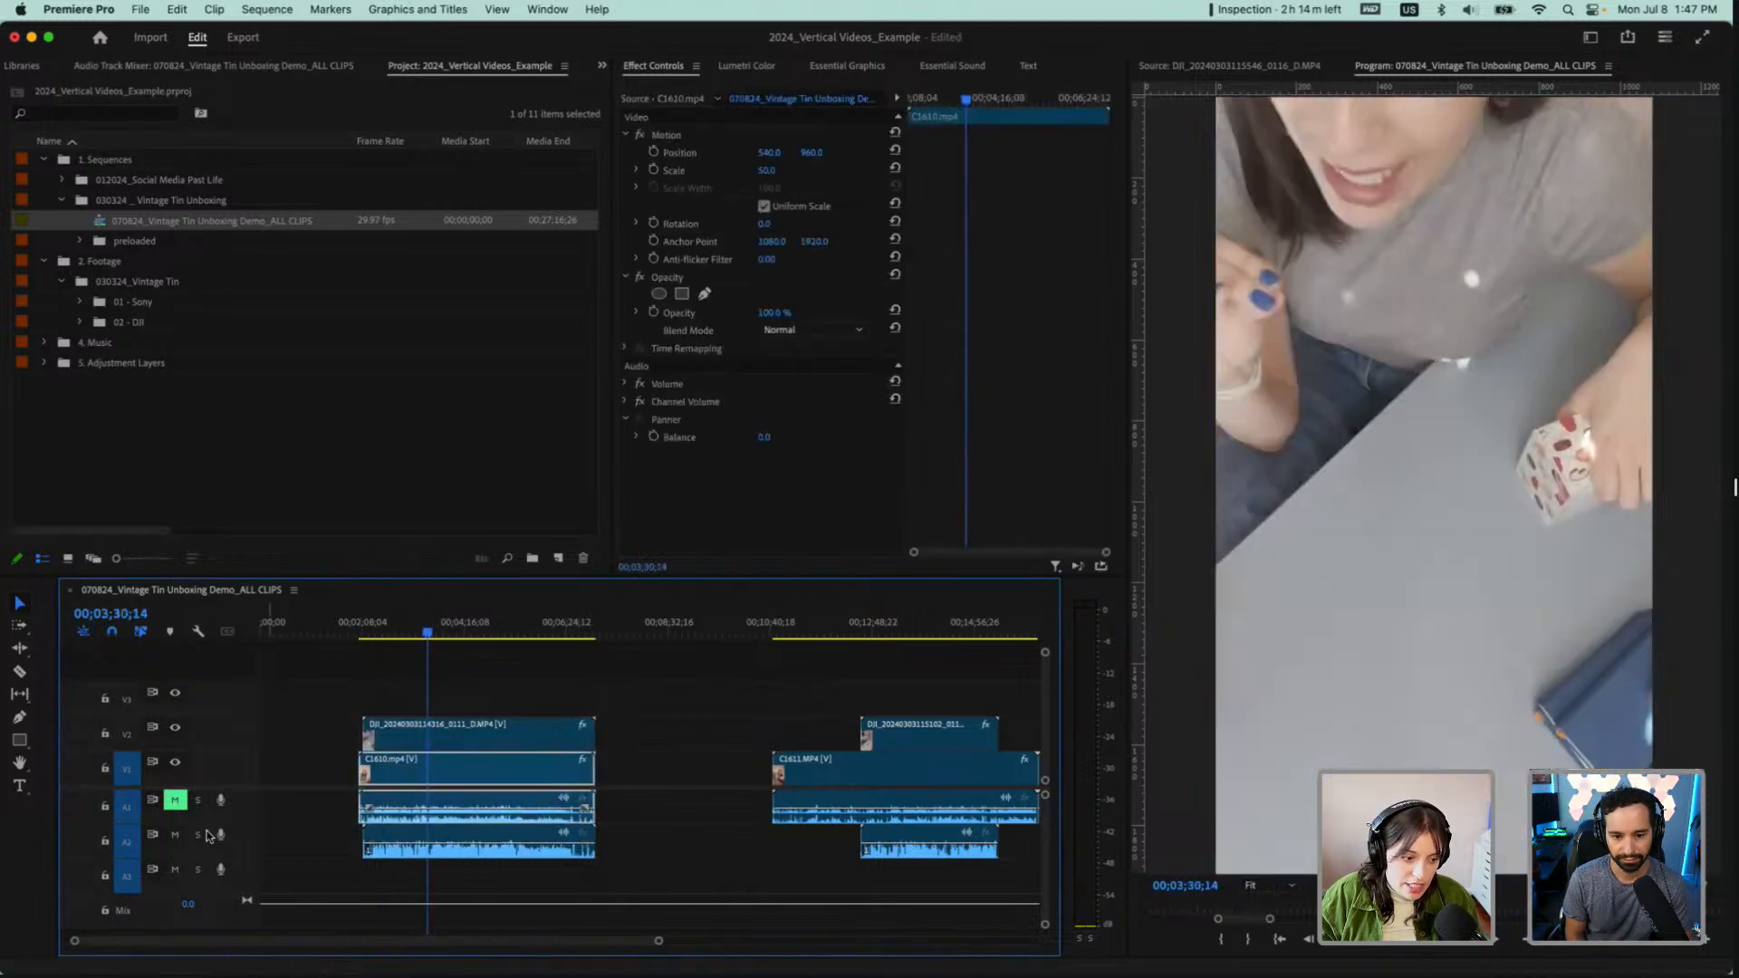
Mute audio track A2 and synchronize C1610.mp4 with its stacked DJI clip by audio track channel 1
left_click(175, 834)
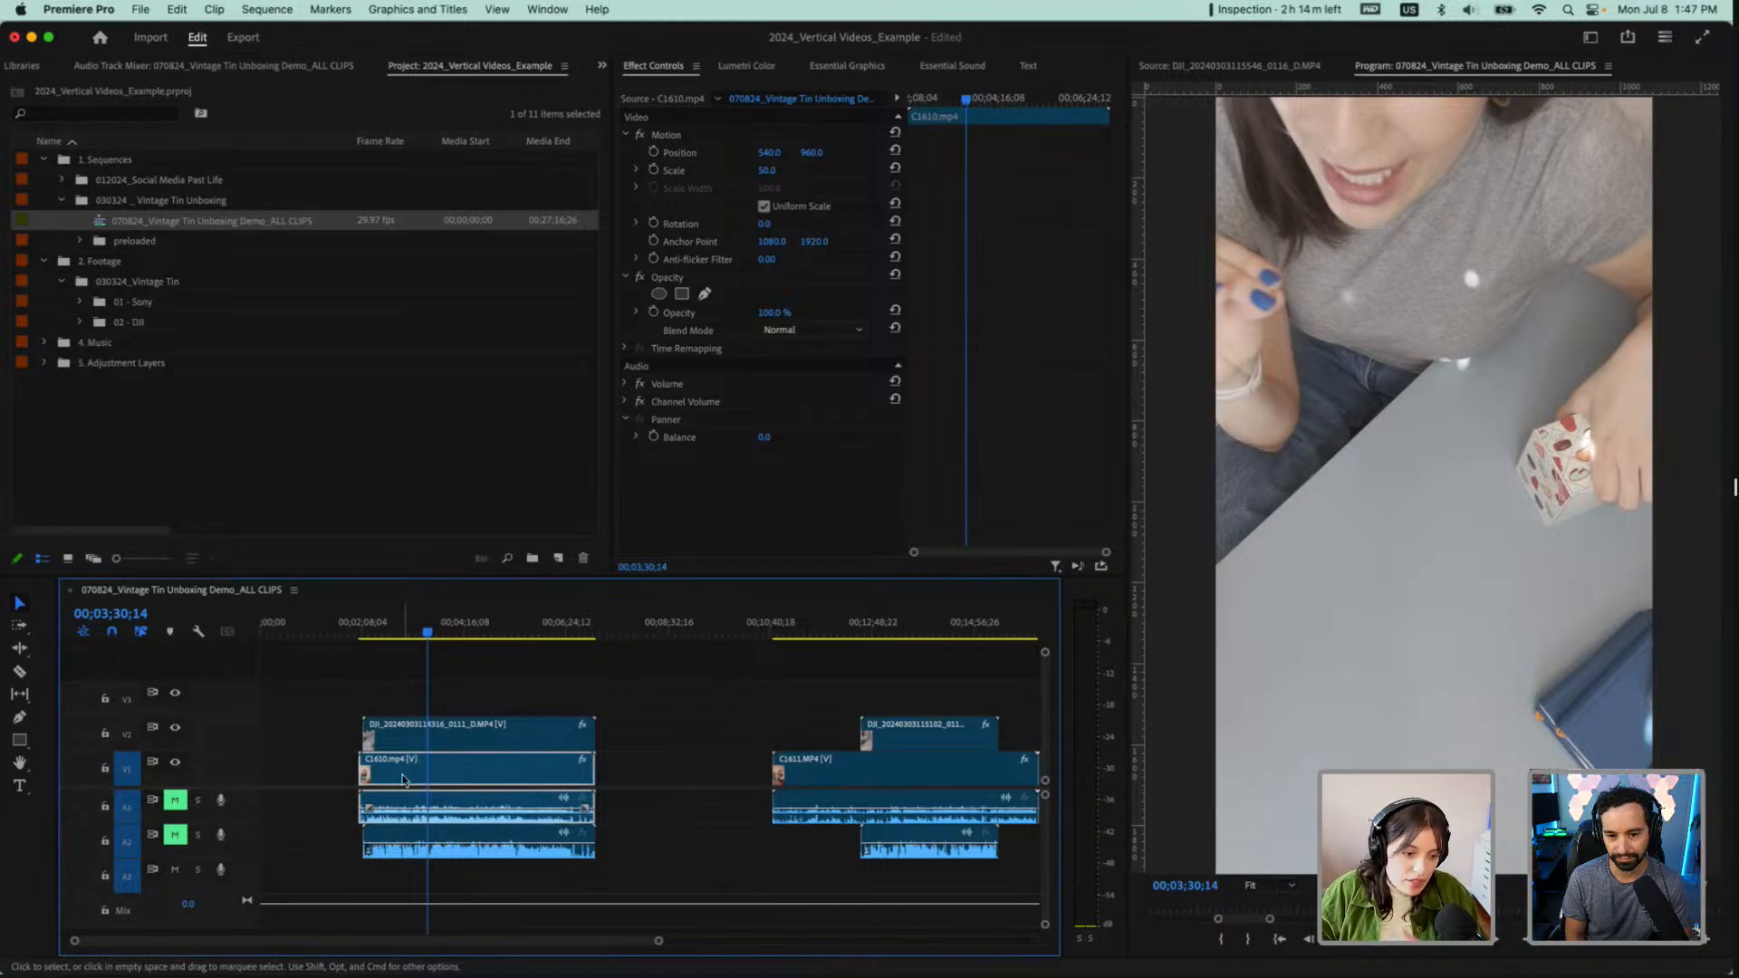
left_click_drag(691, 699, 485, 747)
right_click(483, 744)
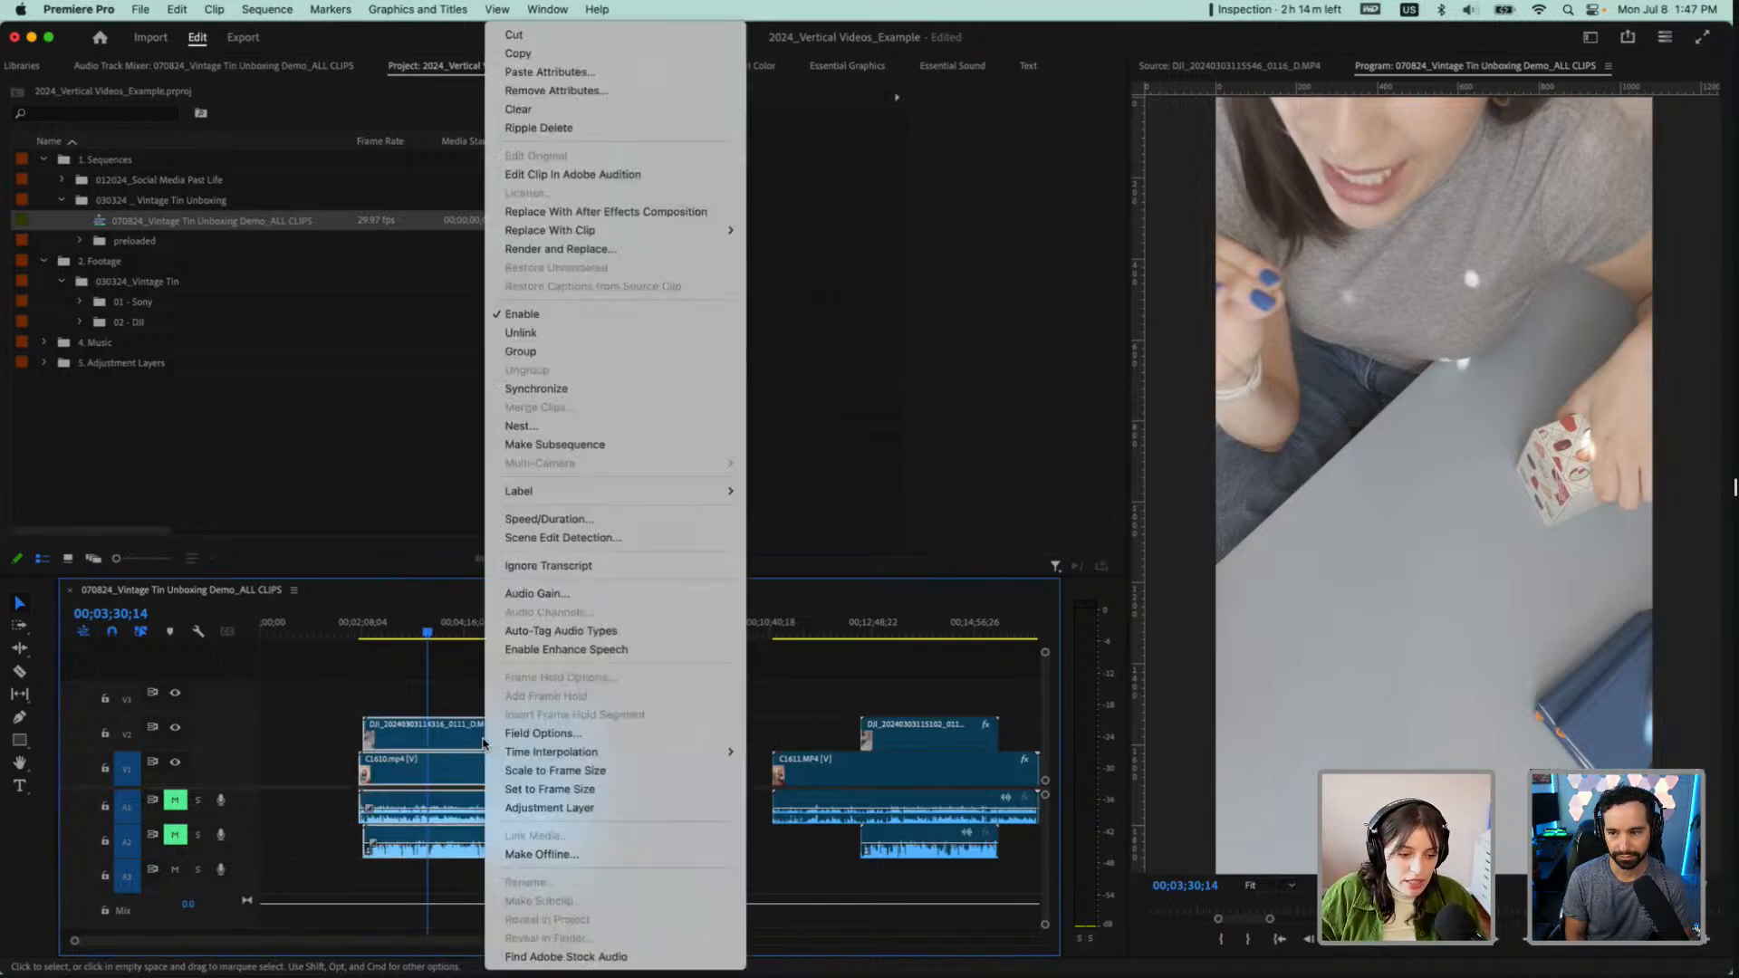
left_click(529, 391)
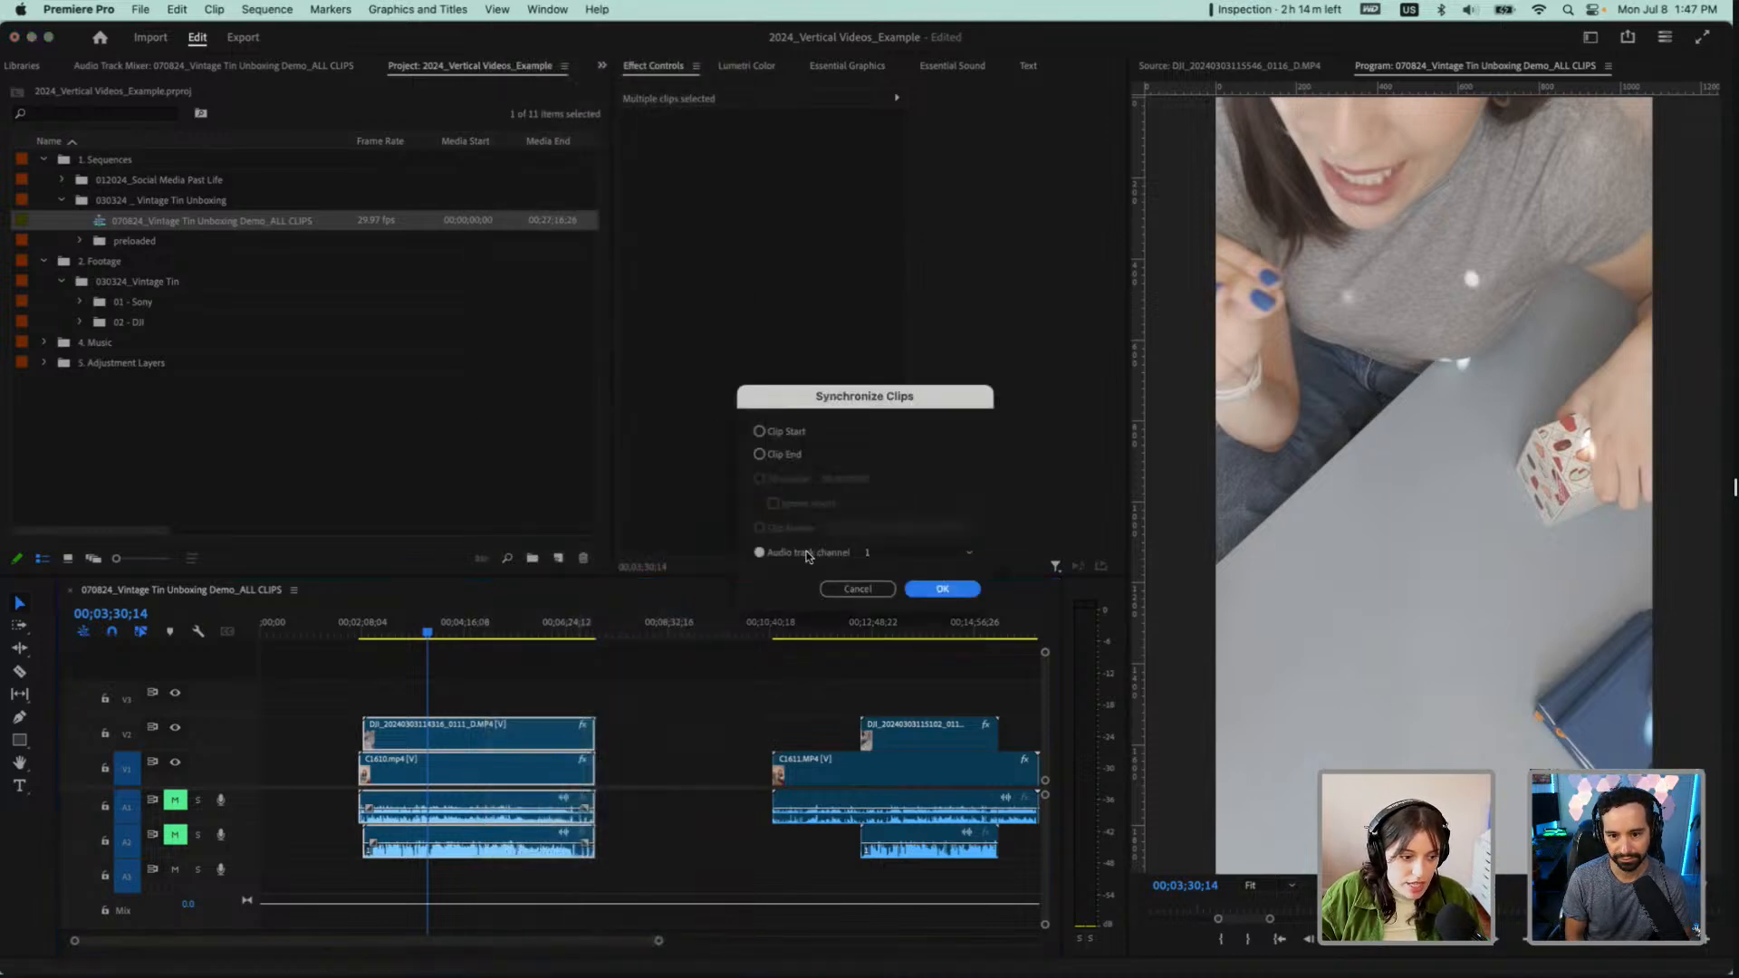
left_click(957, 590)
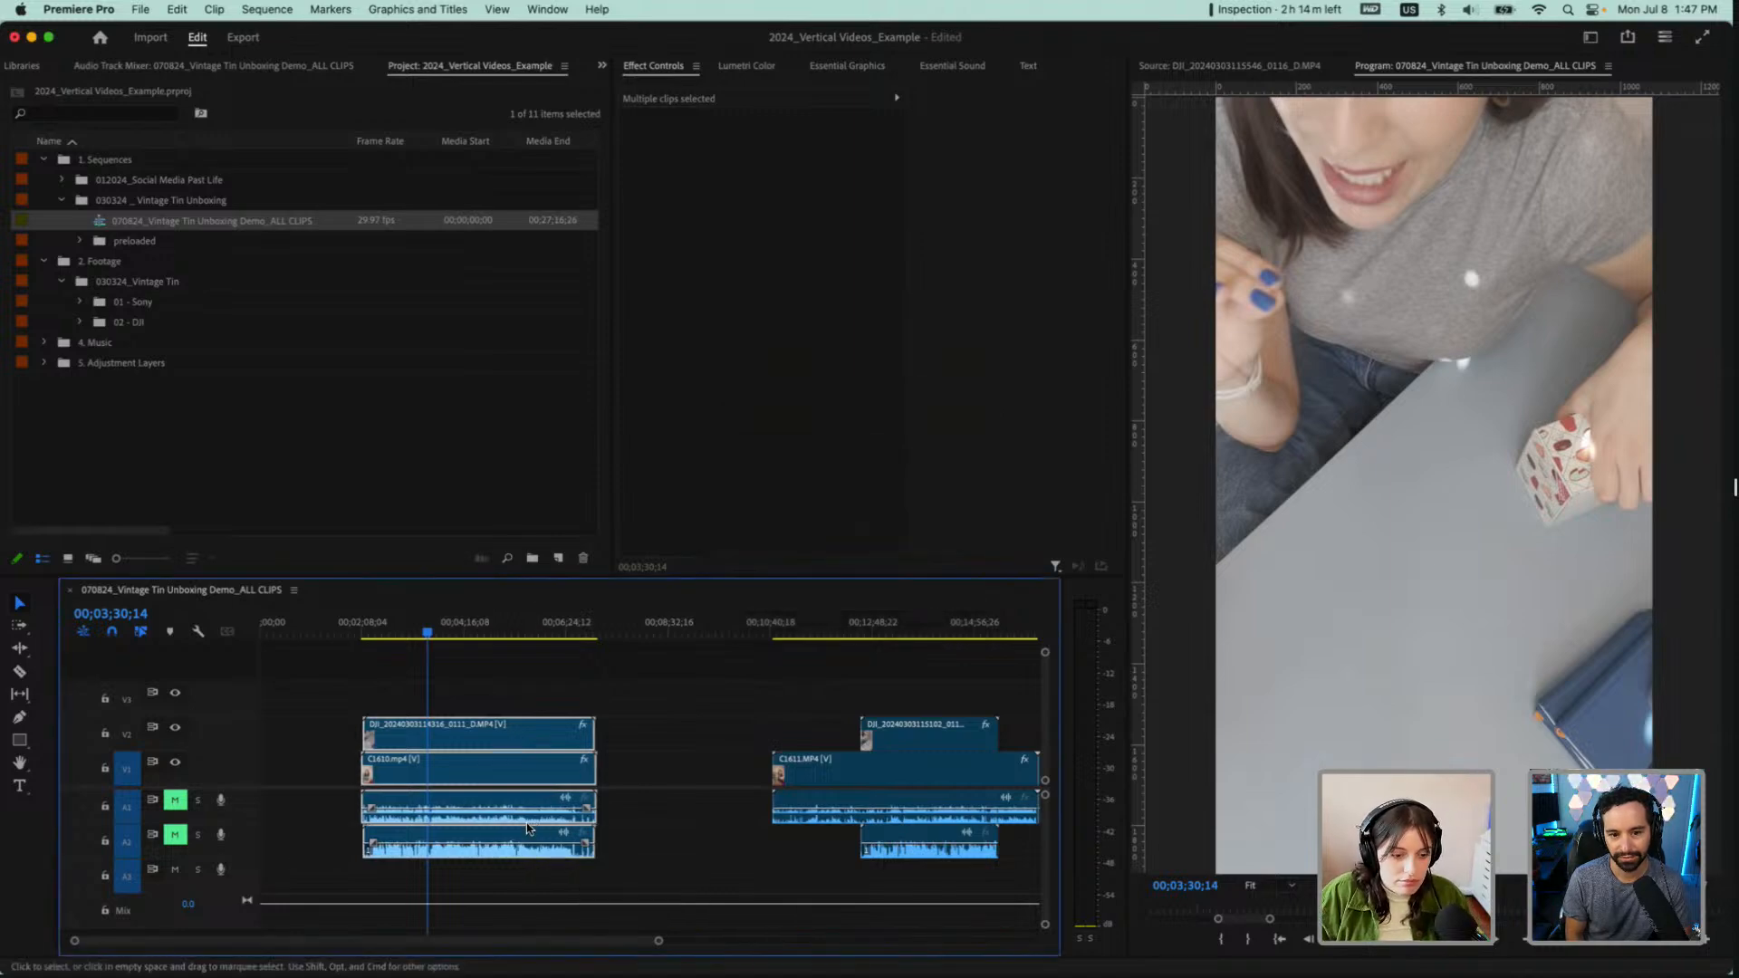
Examine how the starts of C1610.mp4 and its DJI clip line up, and place the playhead at 00;02;07;20
scroll(328, 760, "up", 6)
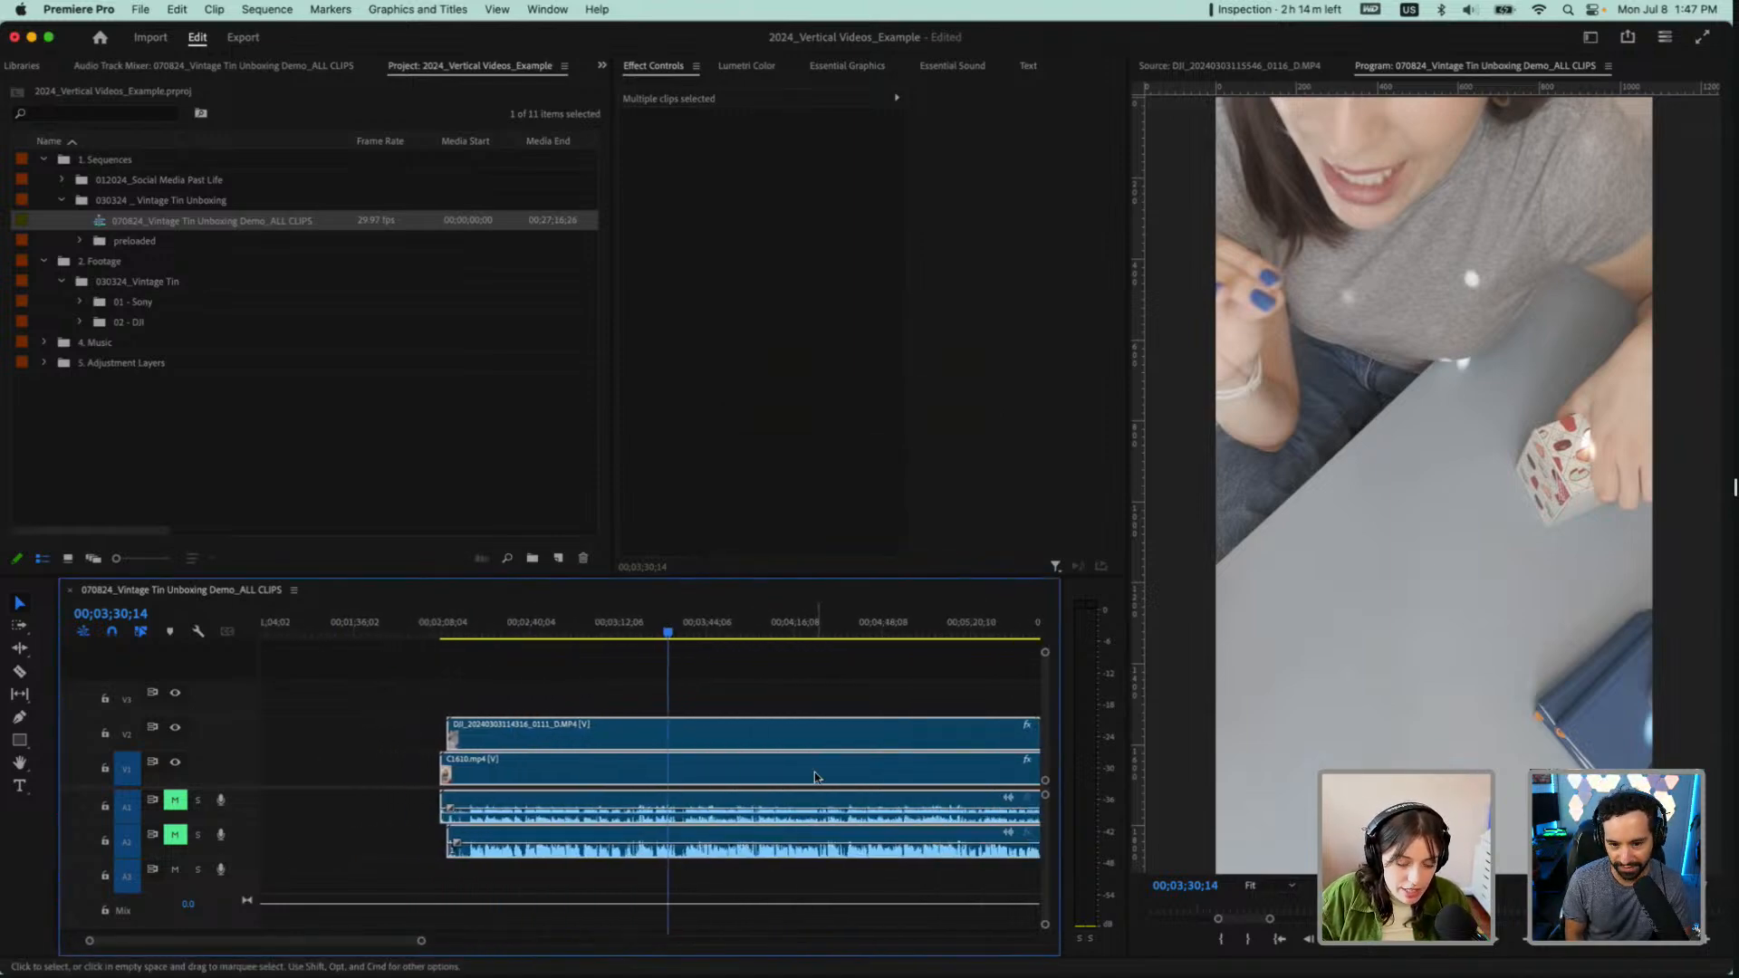
scroll(817, 777, "down", 2)
key("grave")
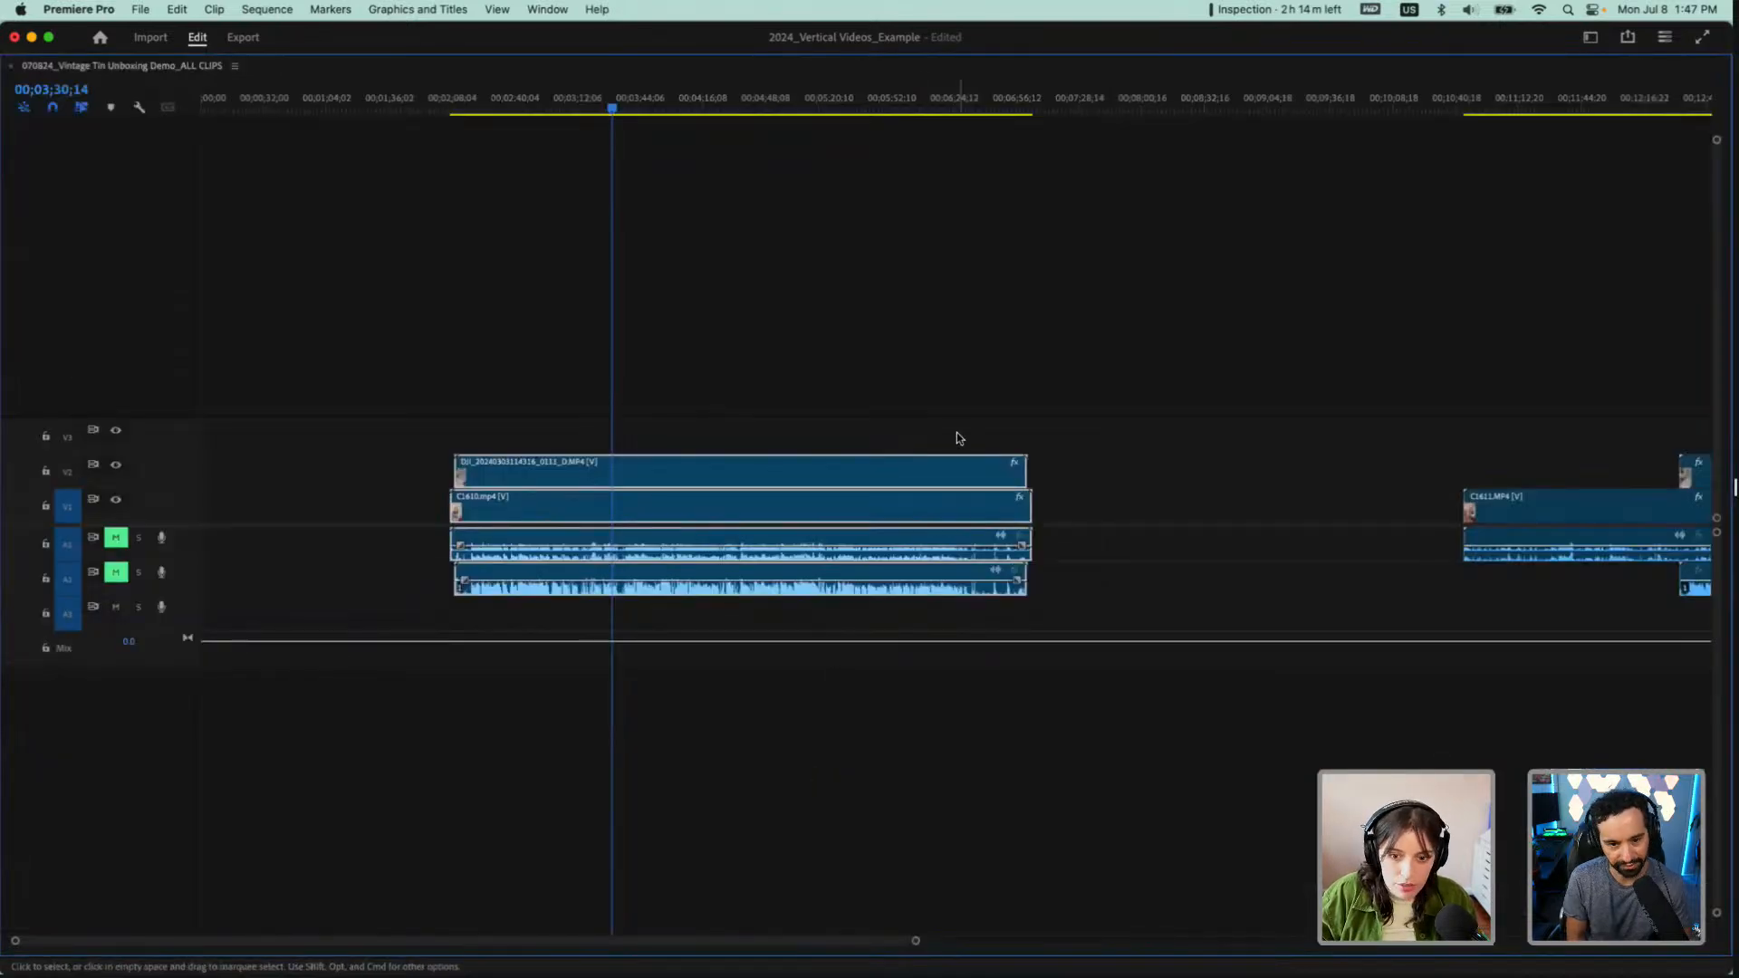
scroll(957, 433, "up", 4)
scroll(957, 433, "down", 4)
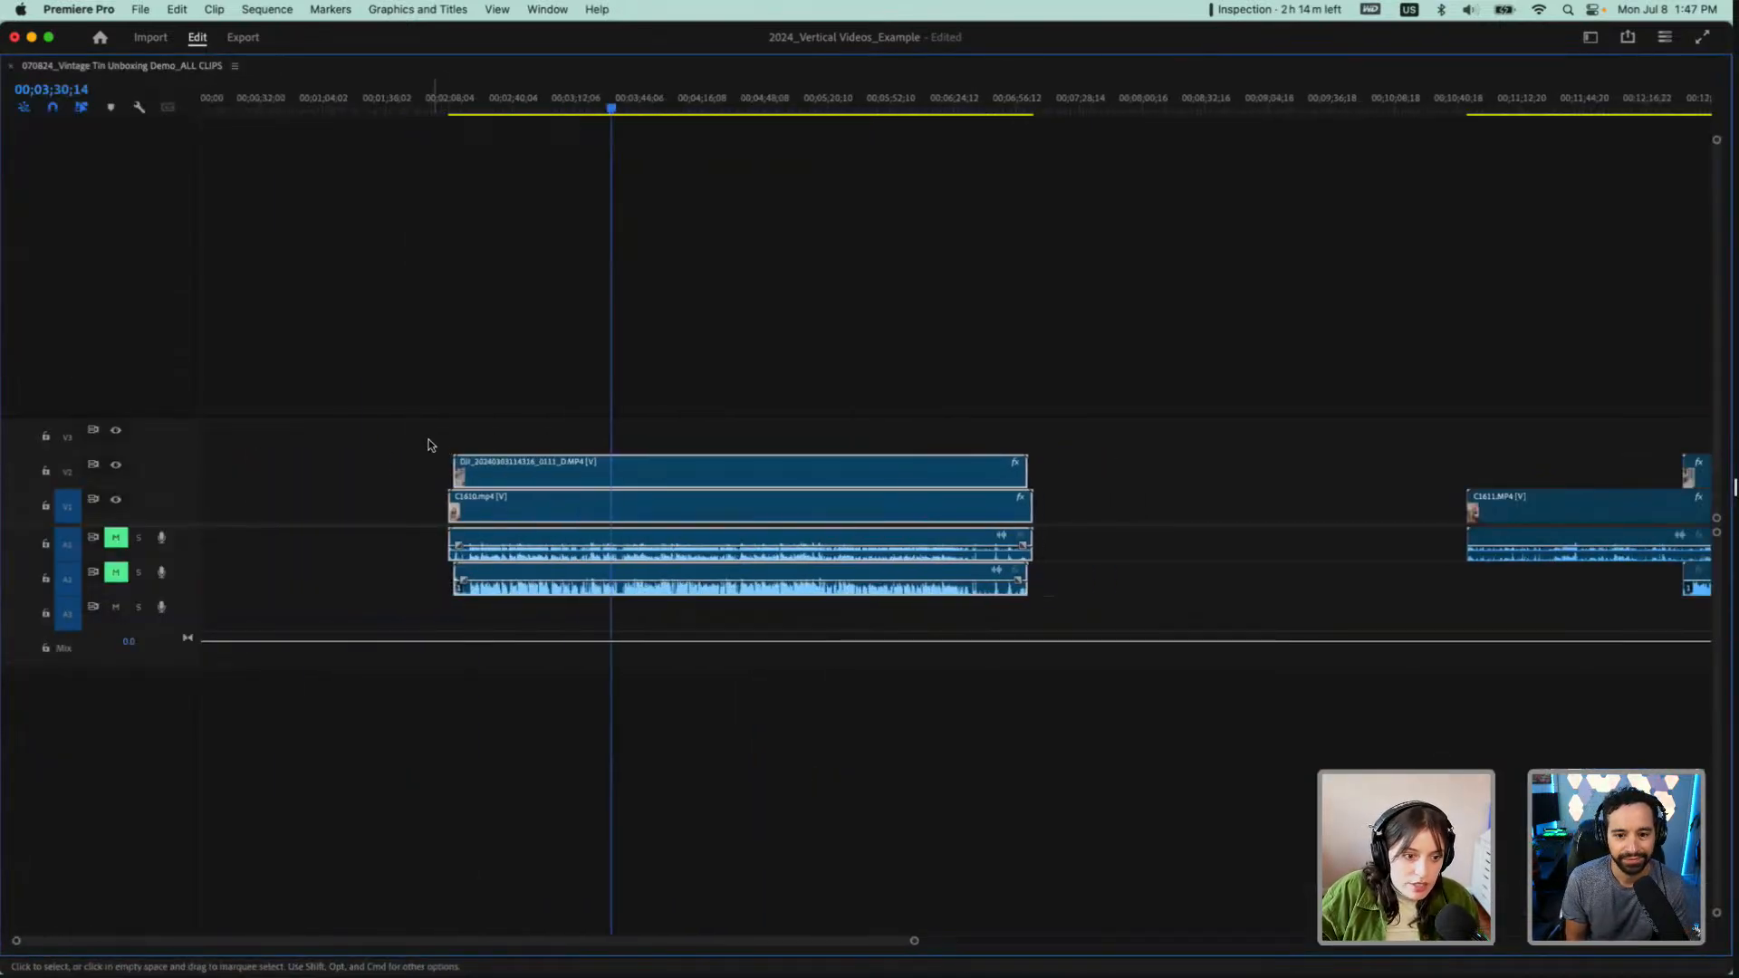
scroll(438, 450, "up", 8)
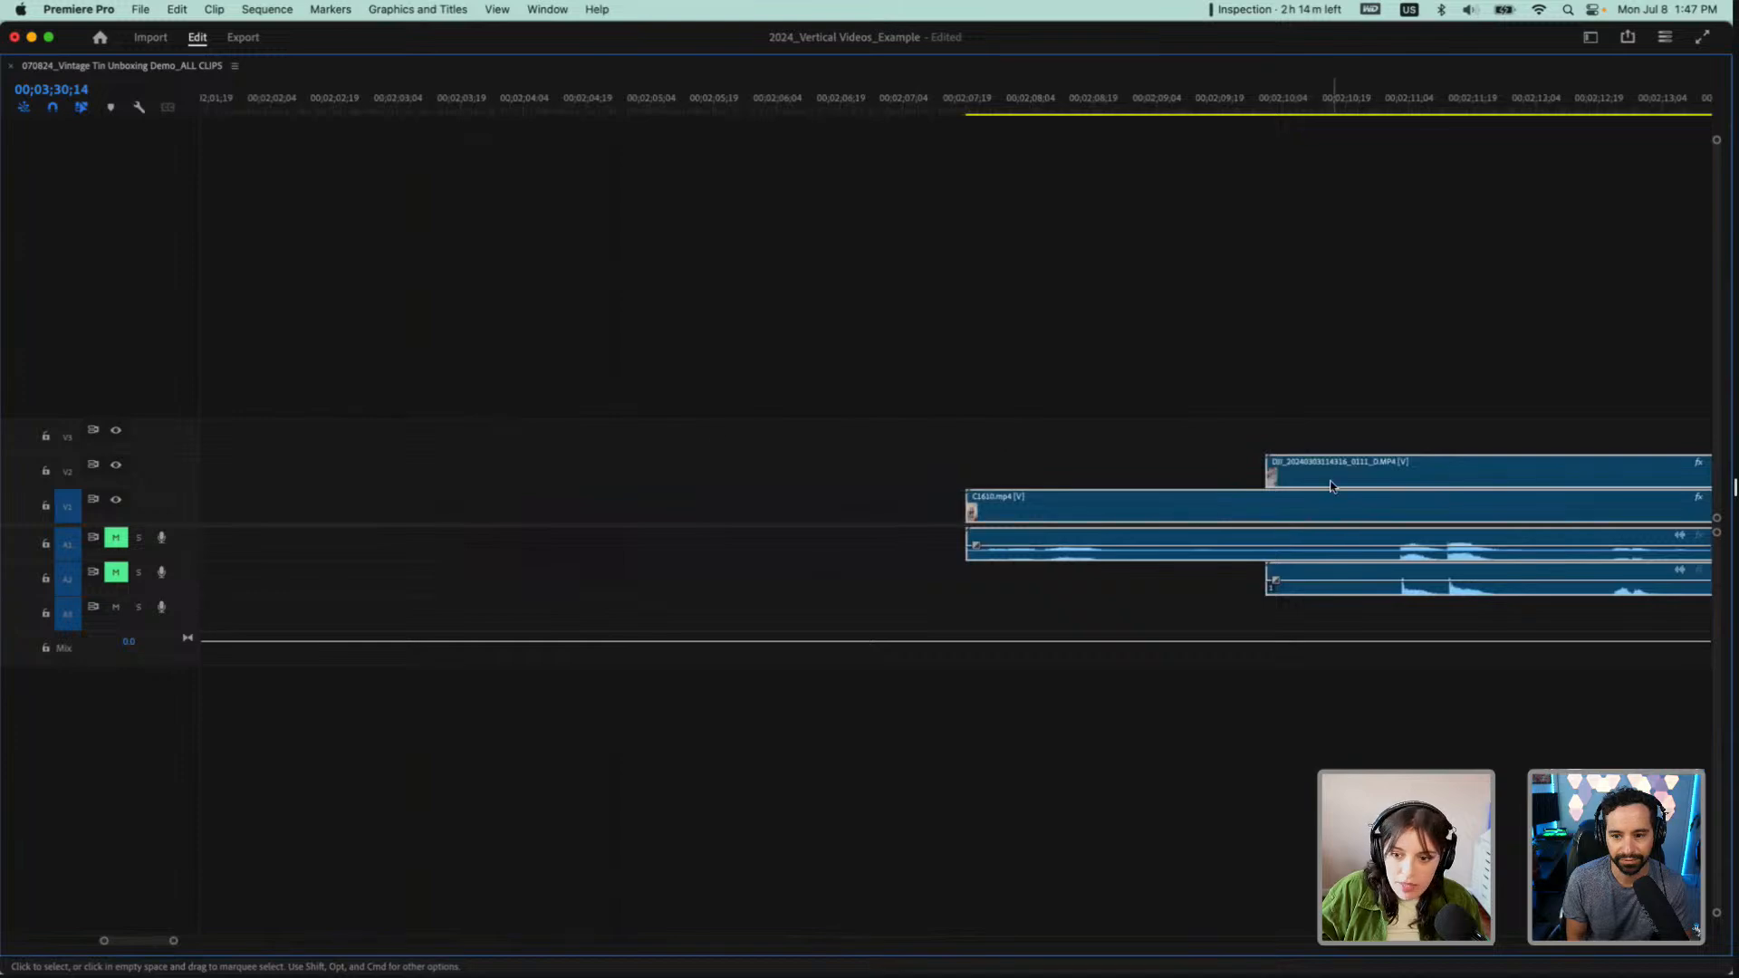
left_click(976, 108)
left_click_drag(976, 107, 972, 106)
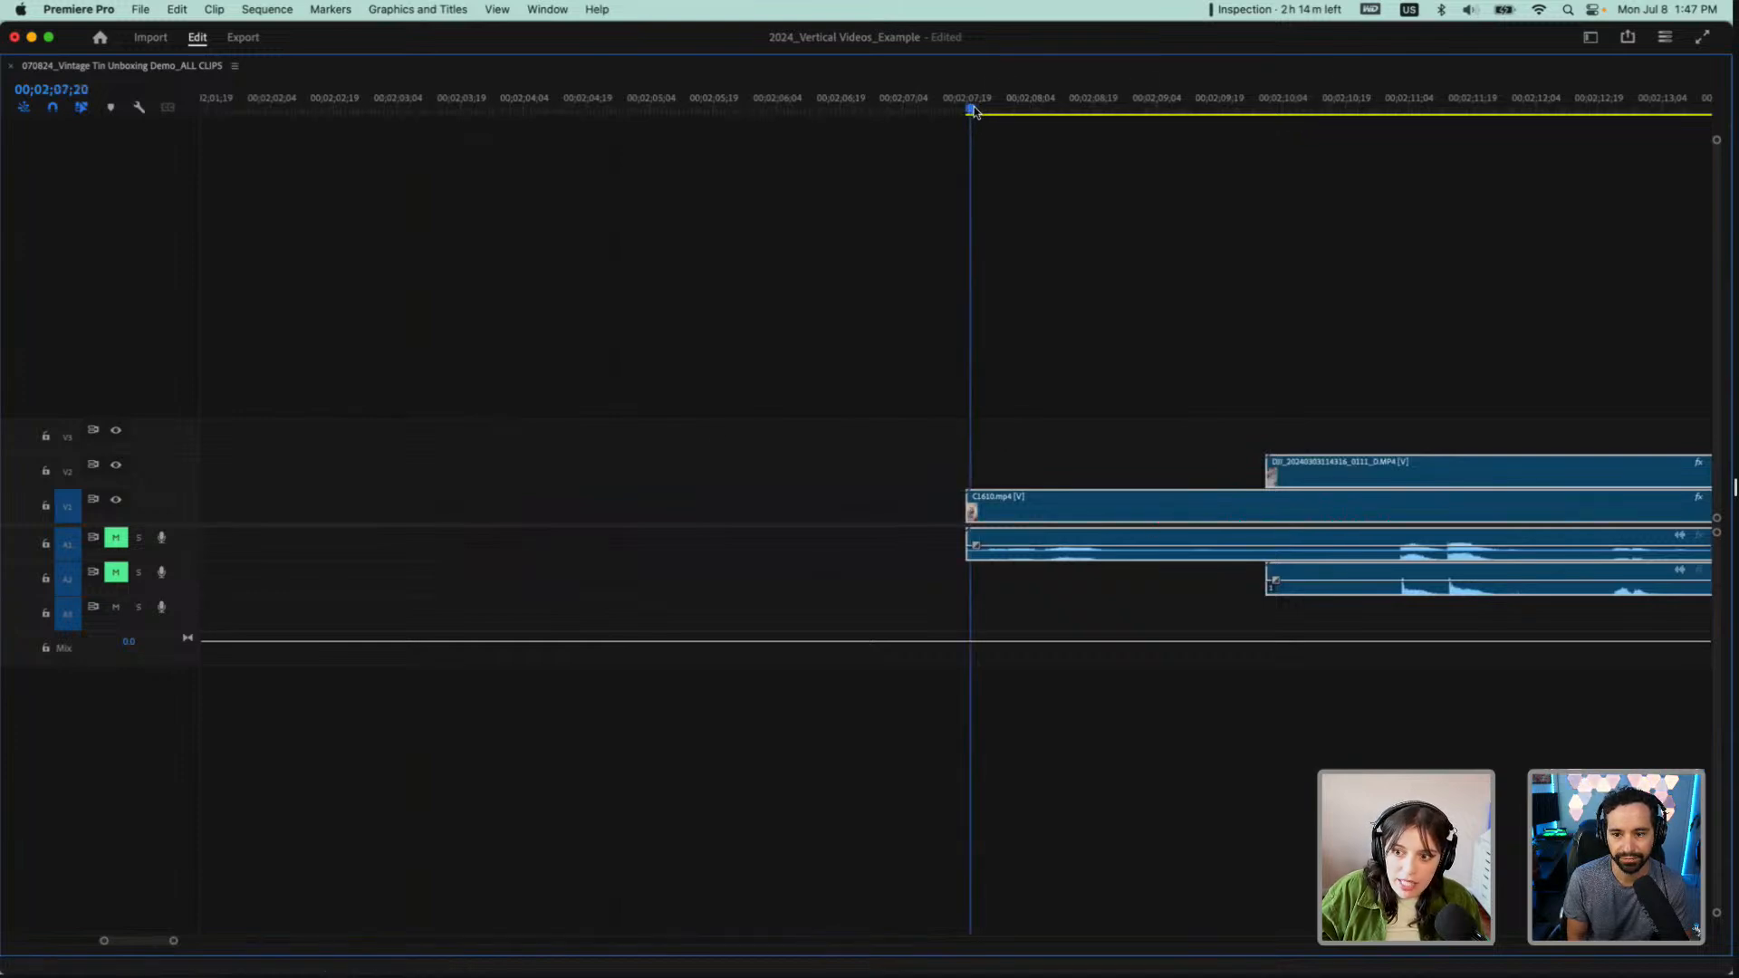
Play the first synchronized pair from its start and compare both angles at the clap by hiding and showing V2
key("grave")
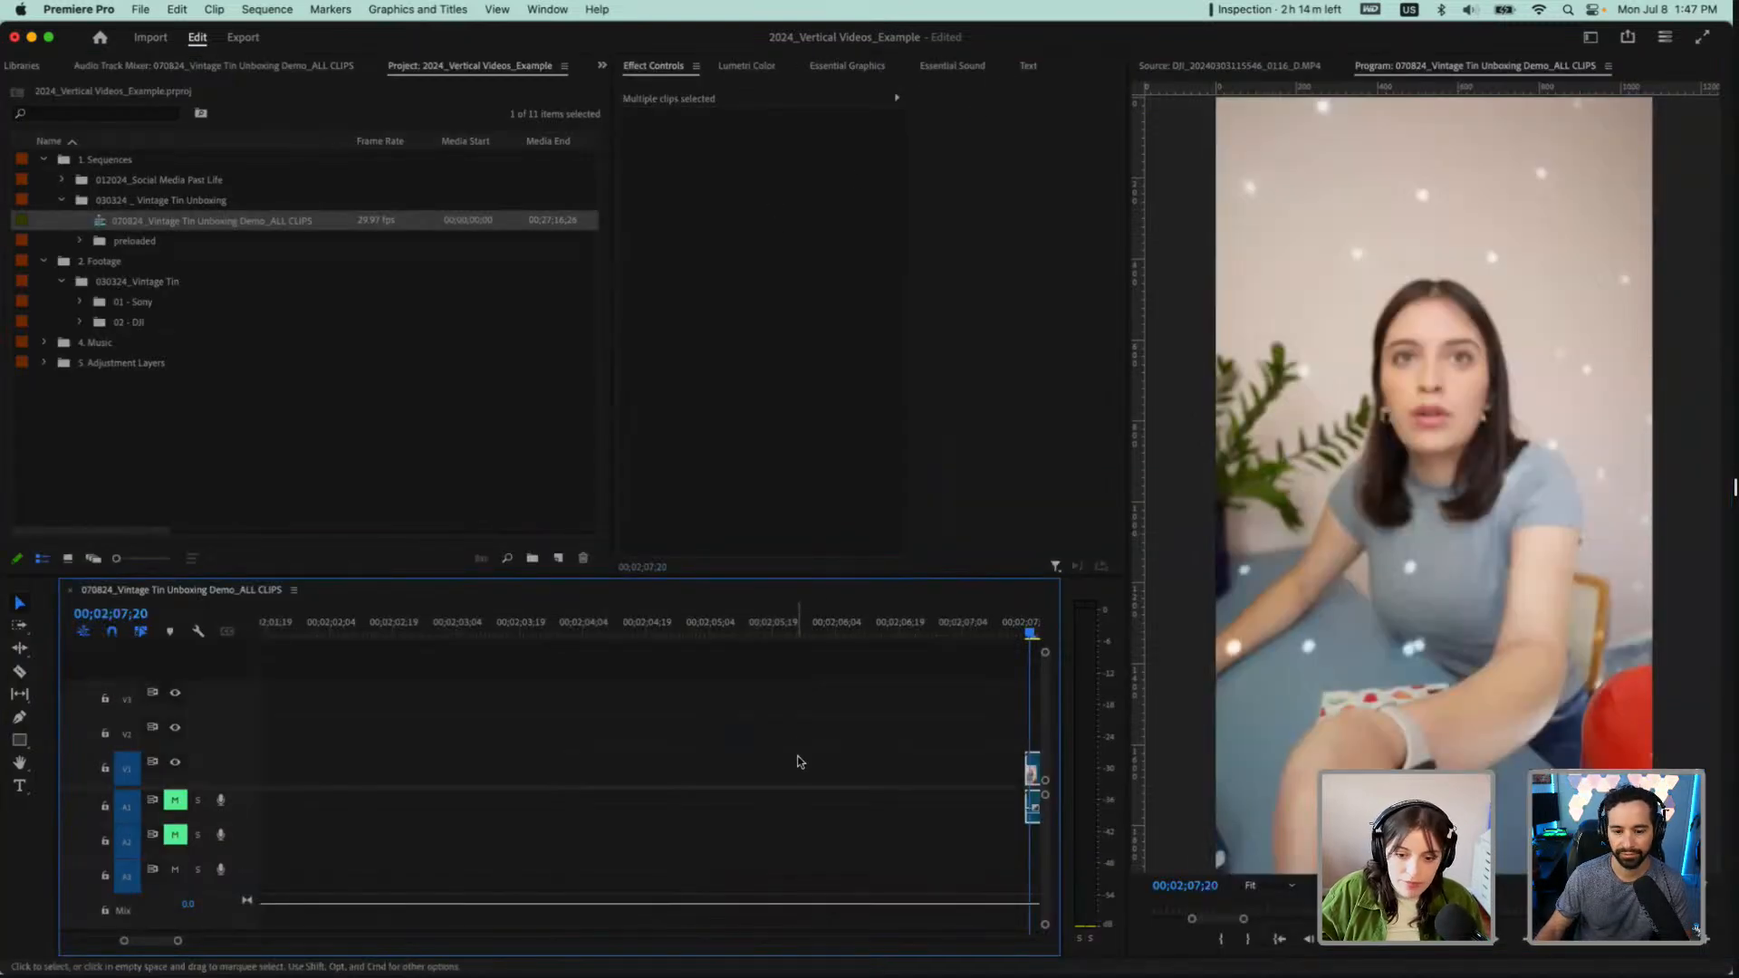
scroll(799, 761, "right", 5)
key("space")
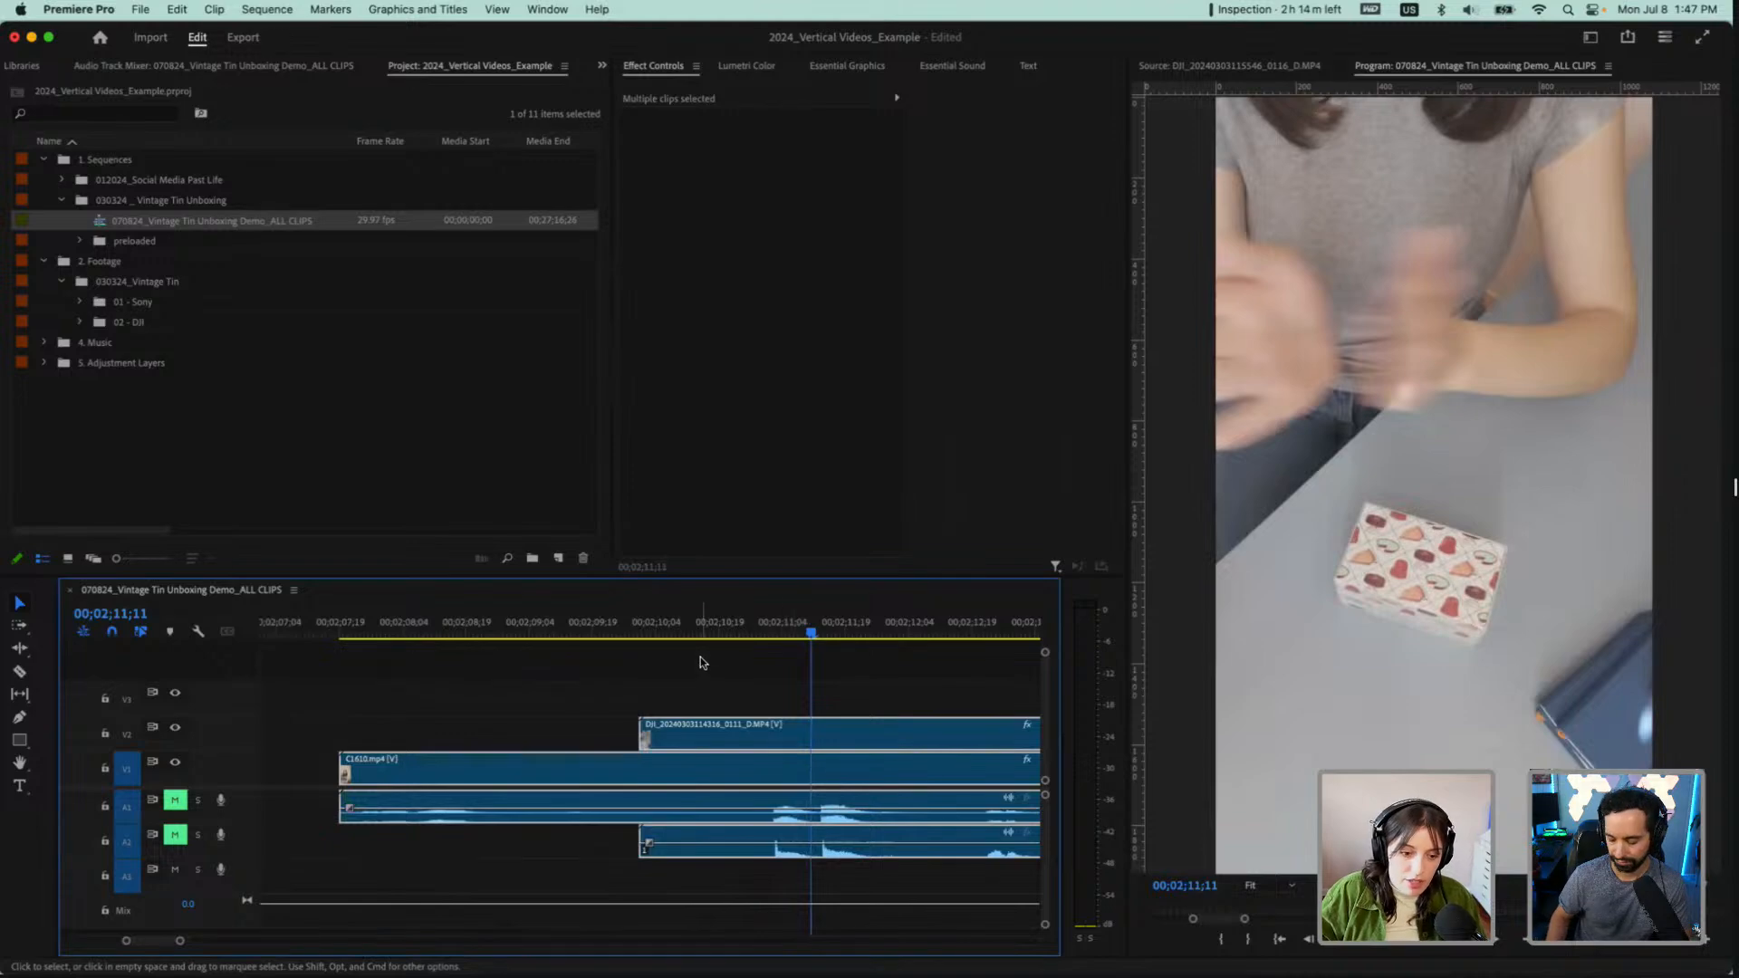
key("Left")
key("Left")
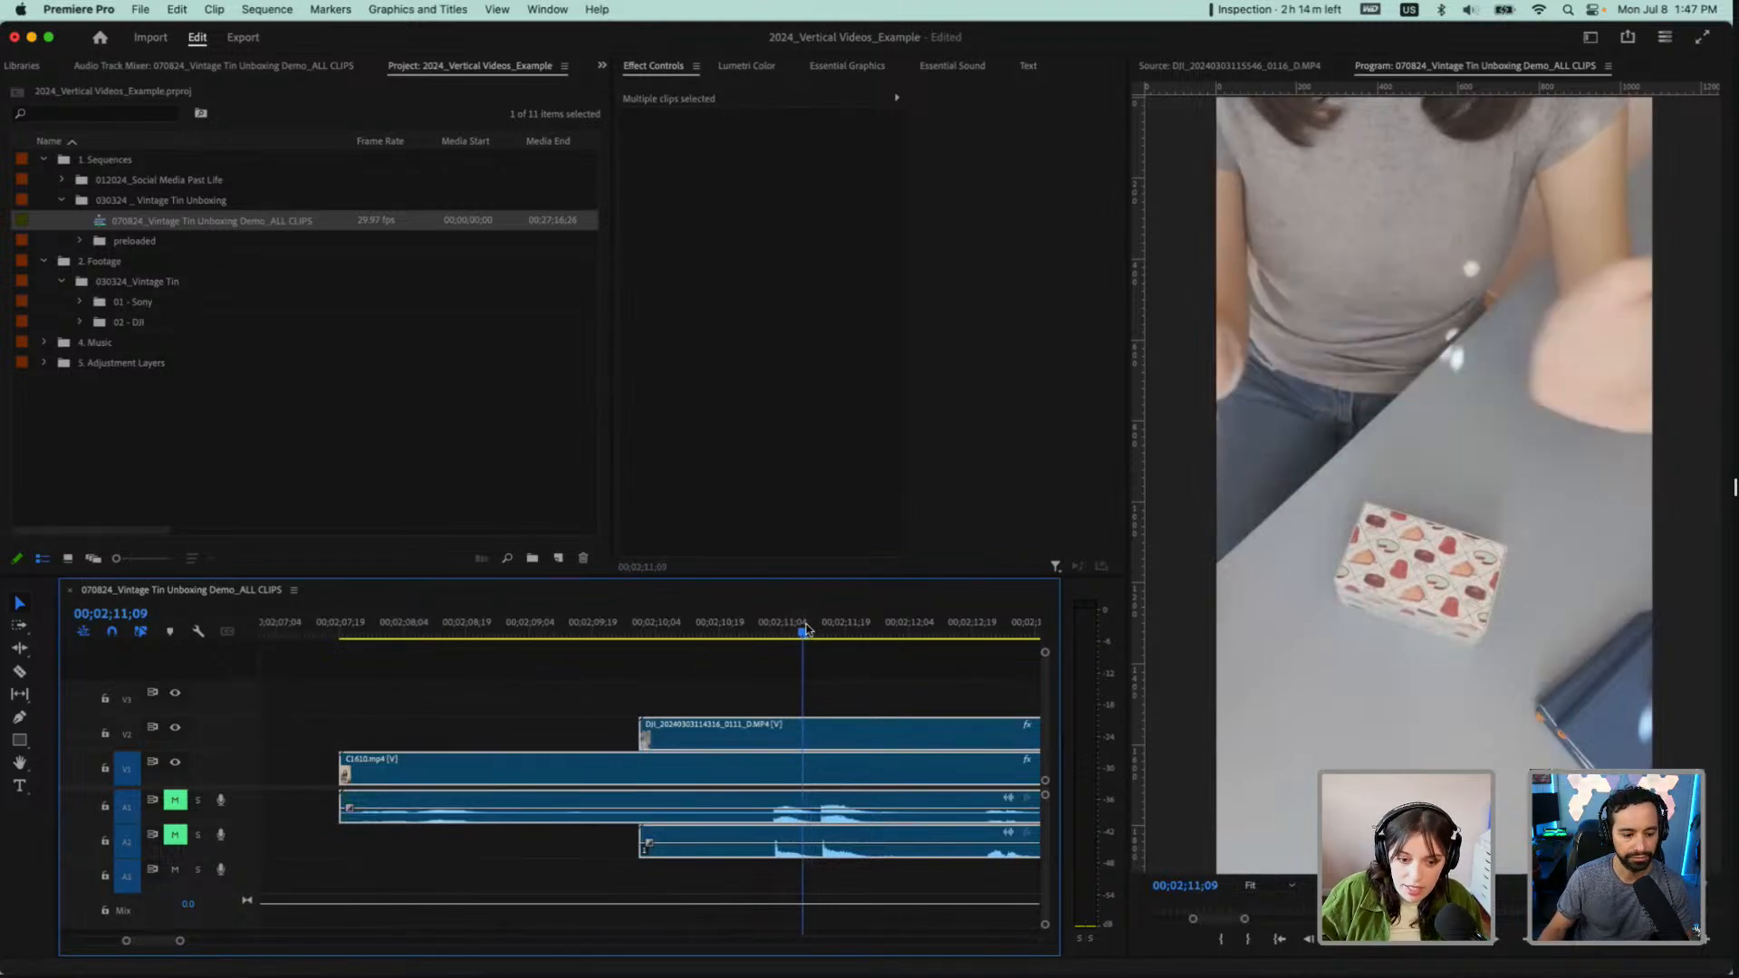
left_click(177, 729)
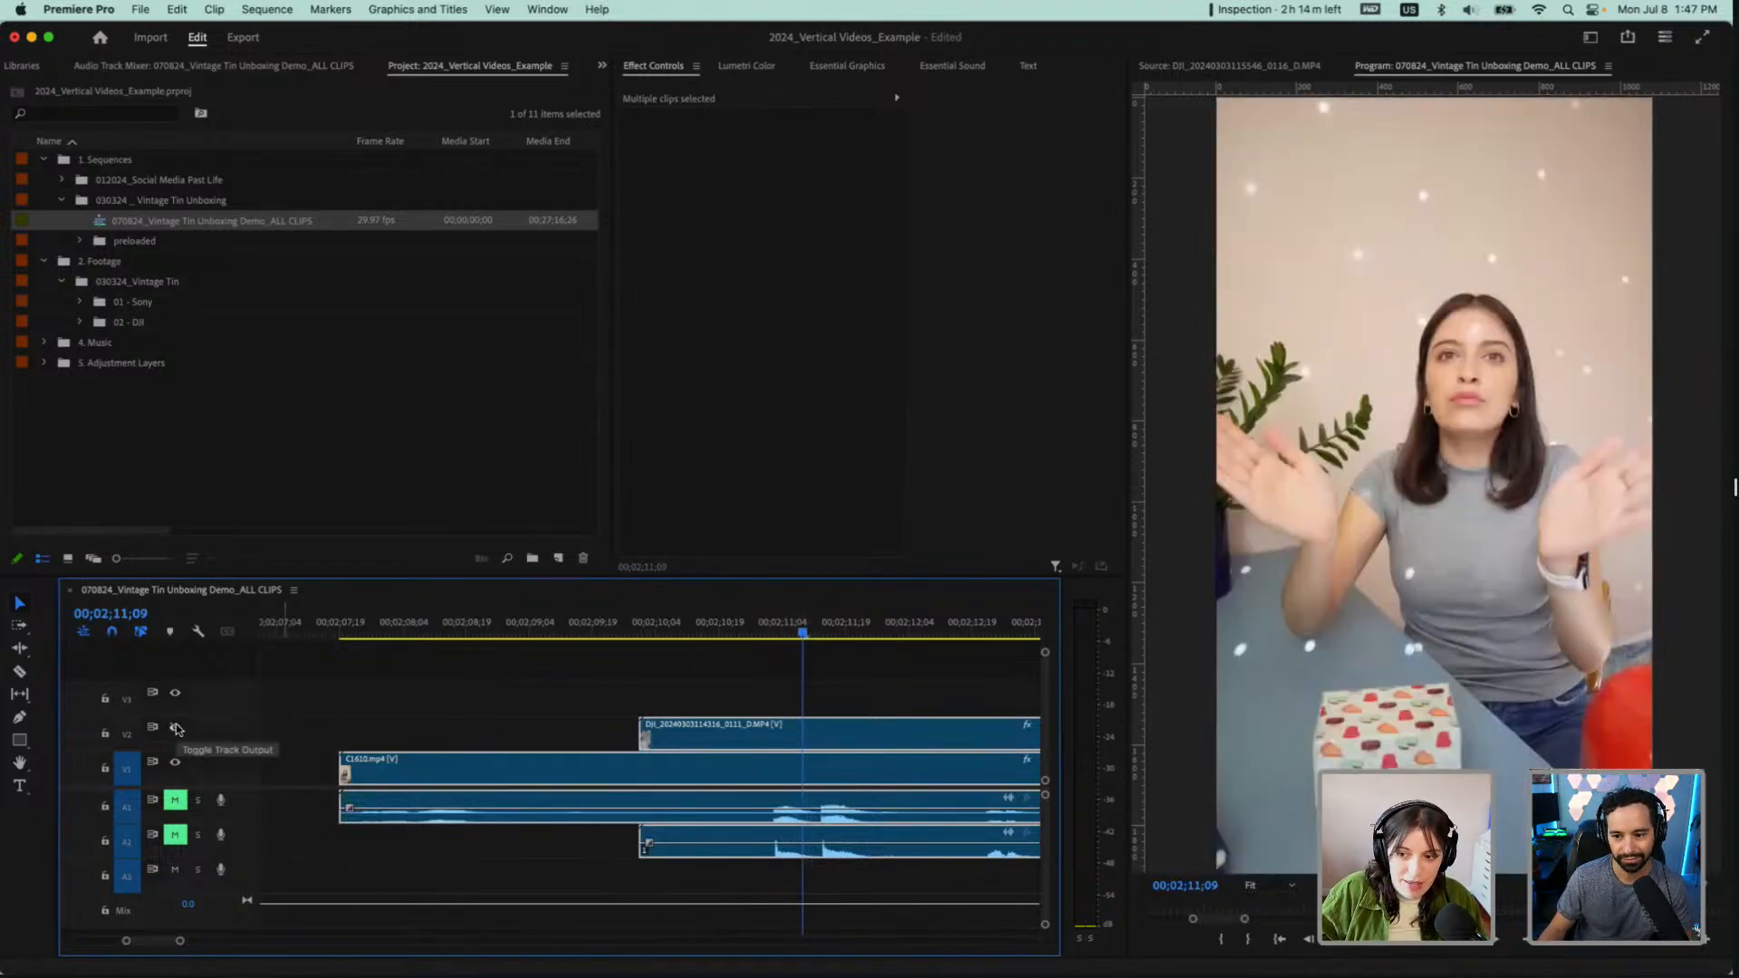
key("space")
left_click(177, 729)
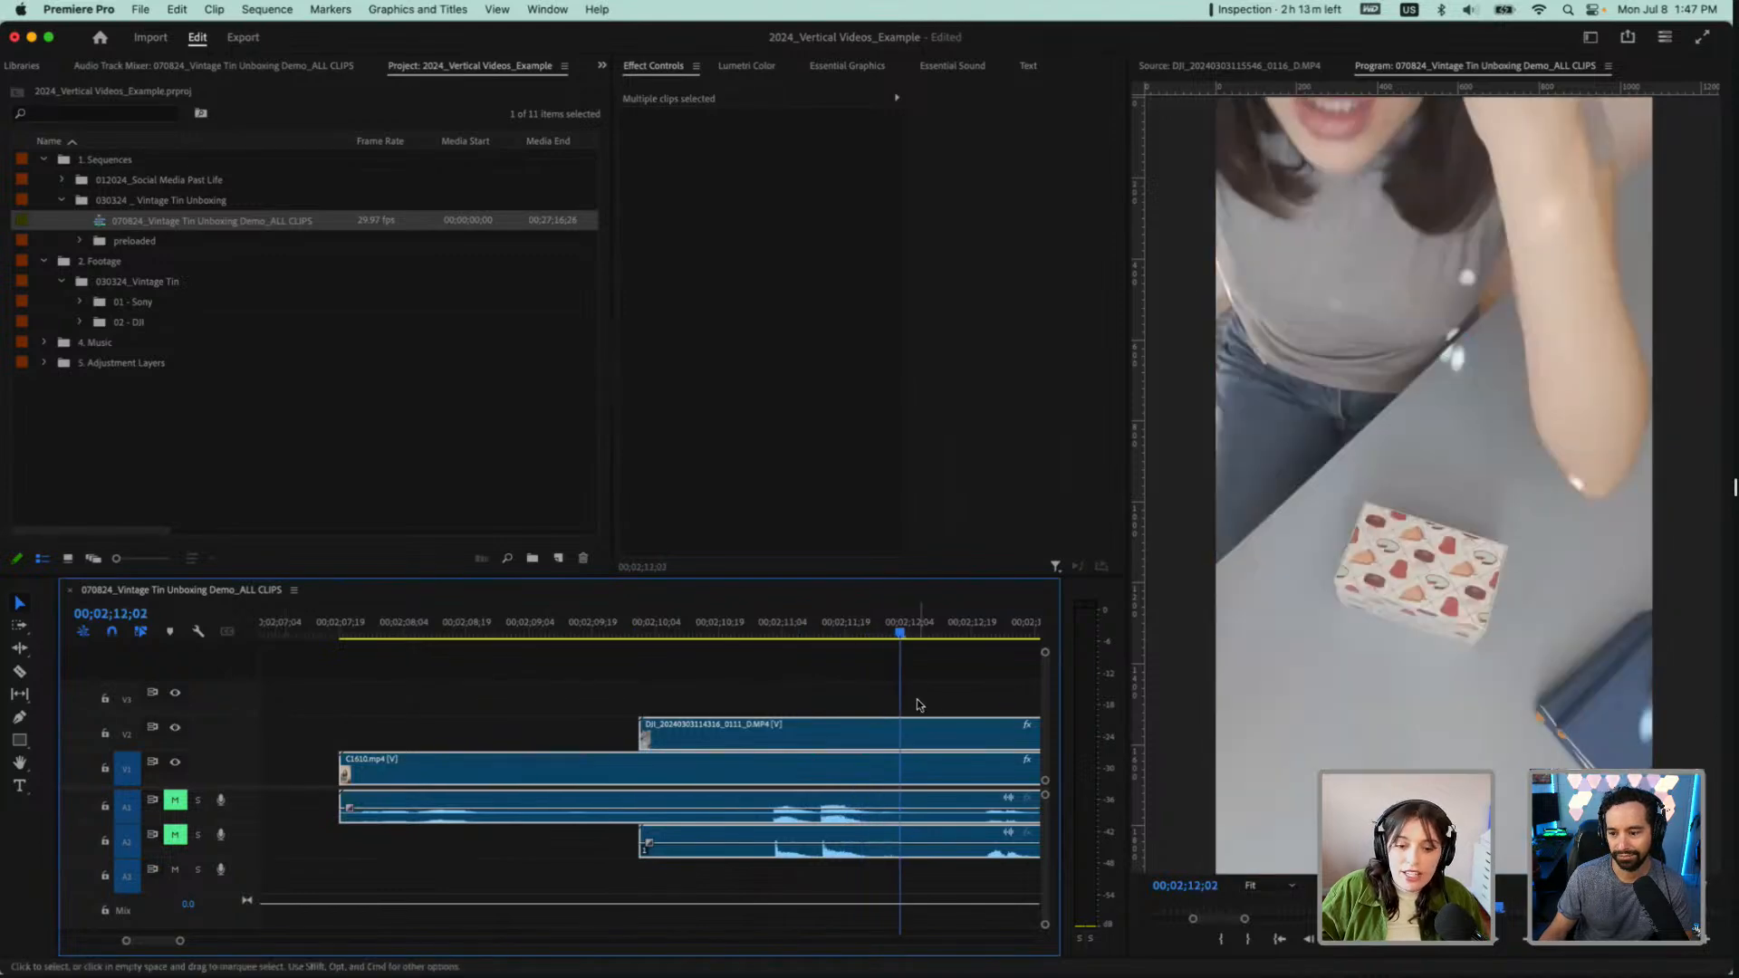
Synchronize C1611.MP4 with its stacked DJI clip by audio track channel 1, and move the pair earlier to start at about 00;08;54
scroll(917, 699, "down", 5)
scroll(791, 697, "down", 2)
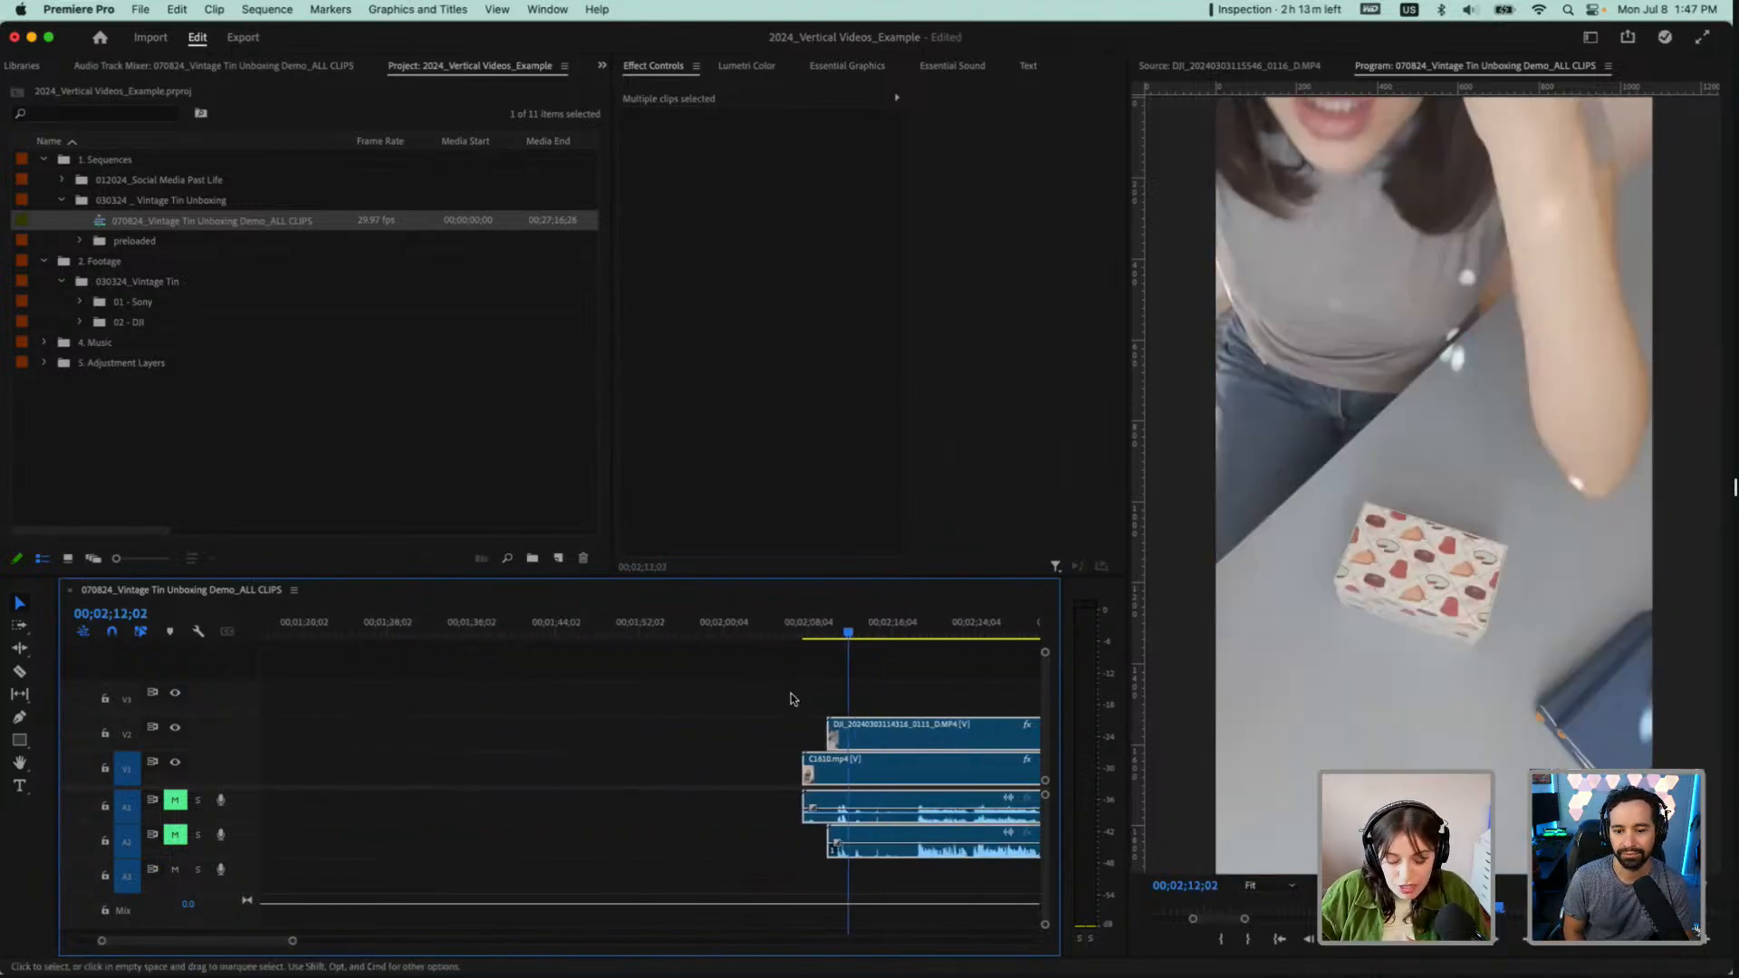
scroll(943, 700, "down", 4)
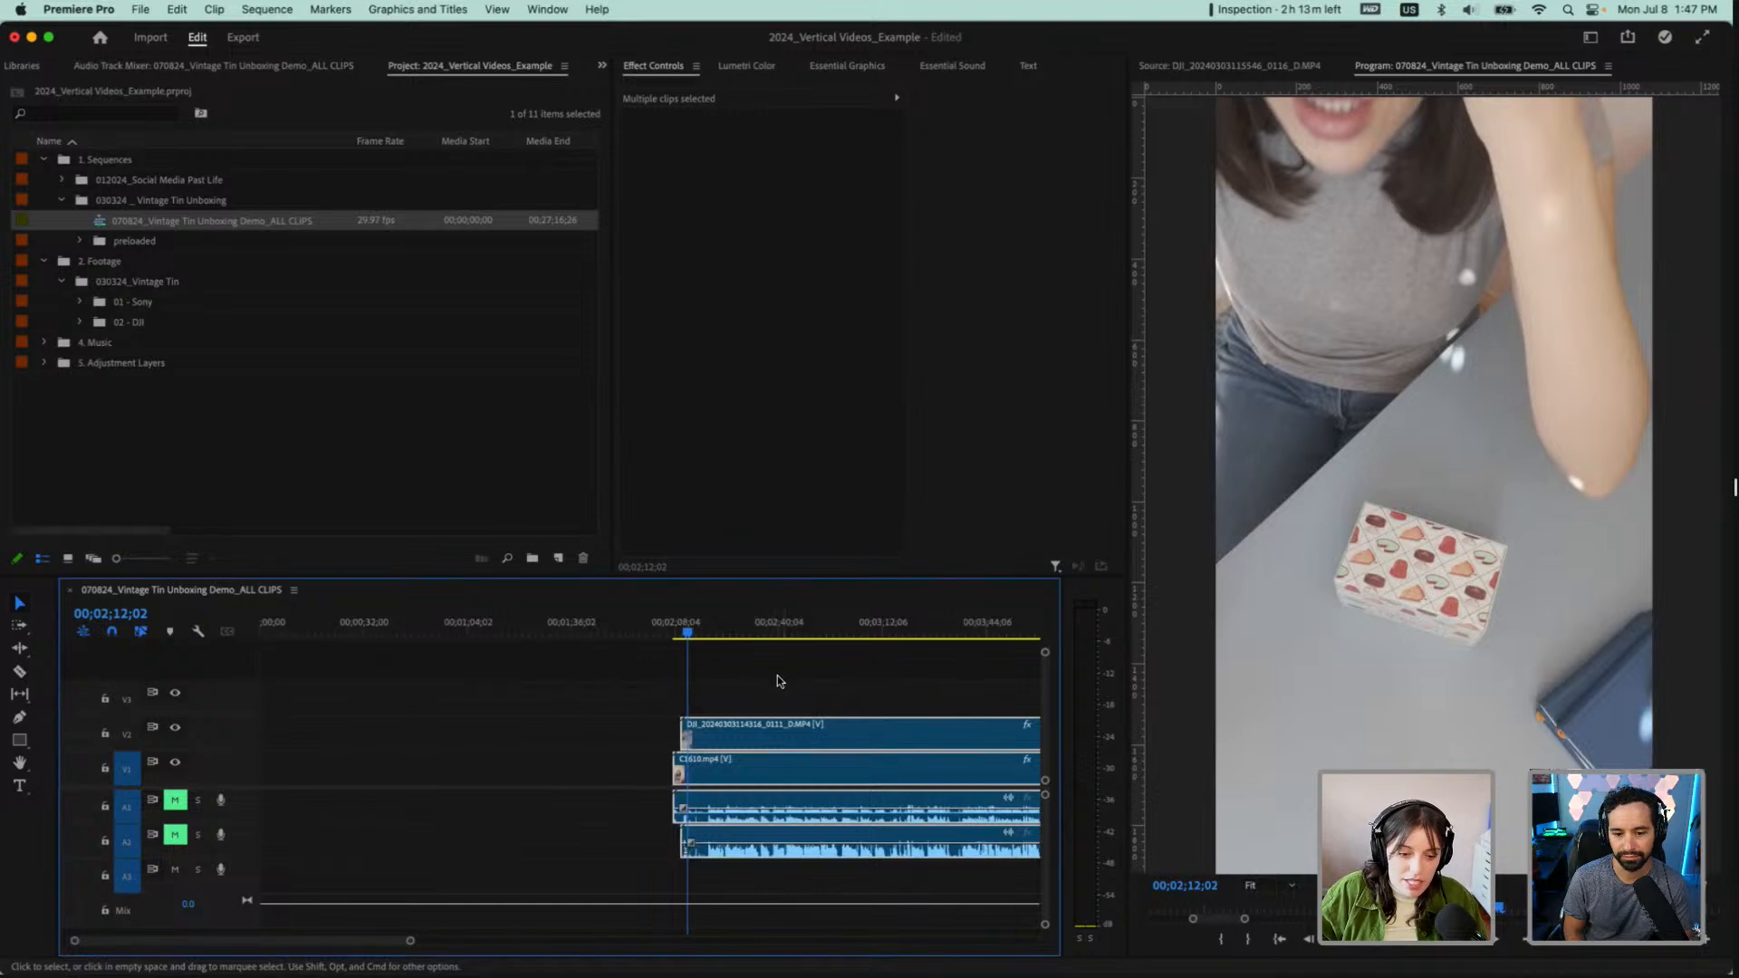
scroll(777, 676, "down", 5)
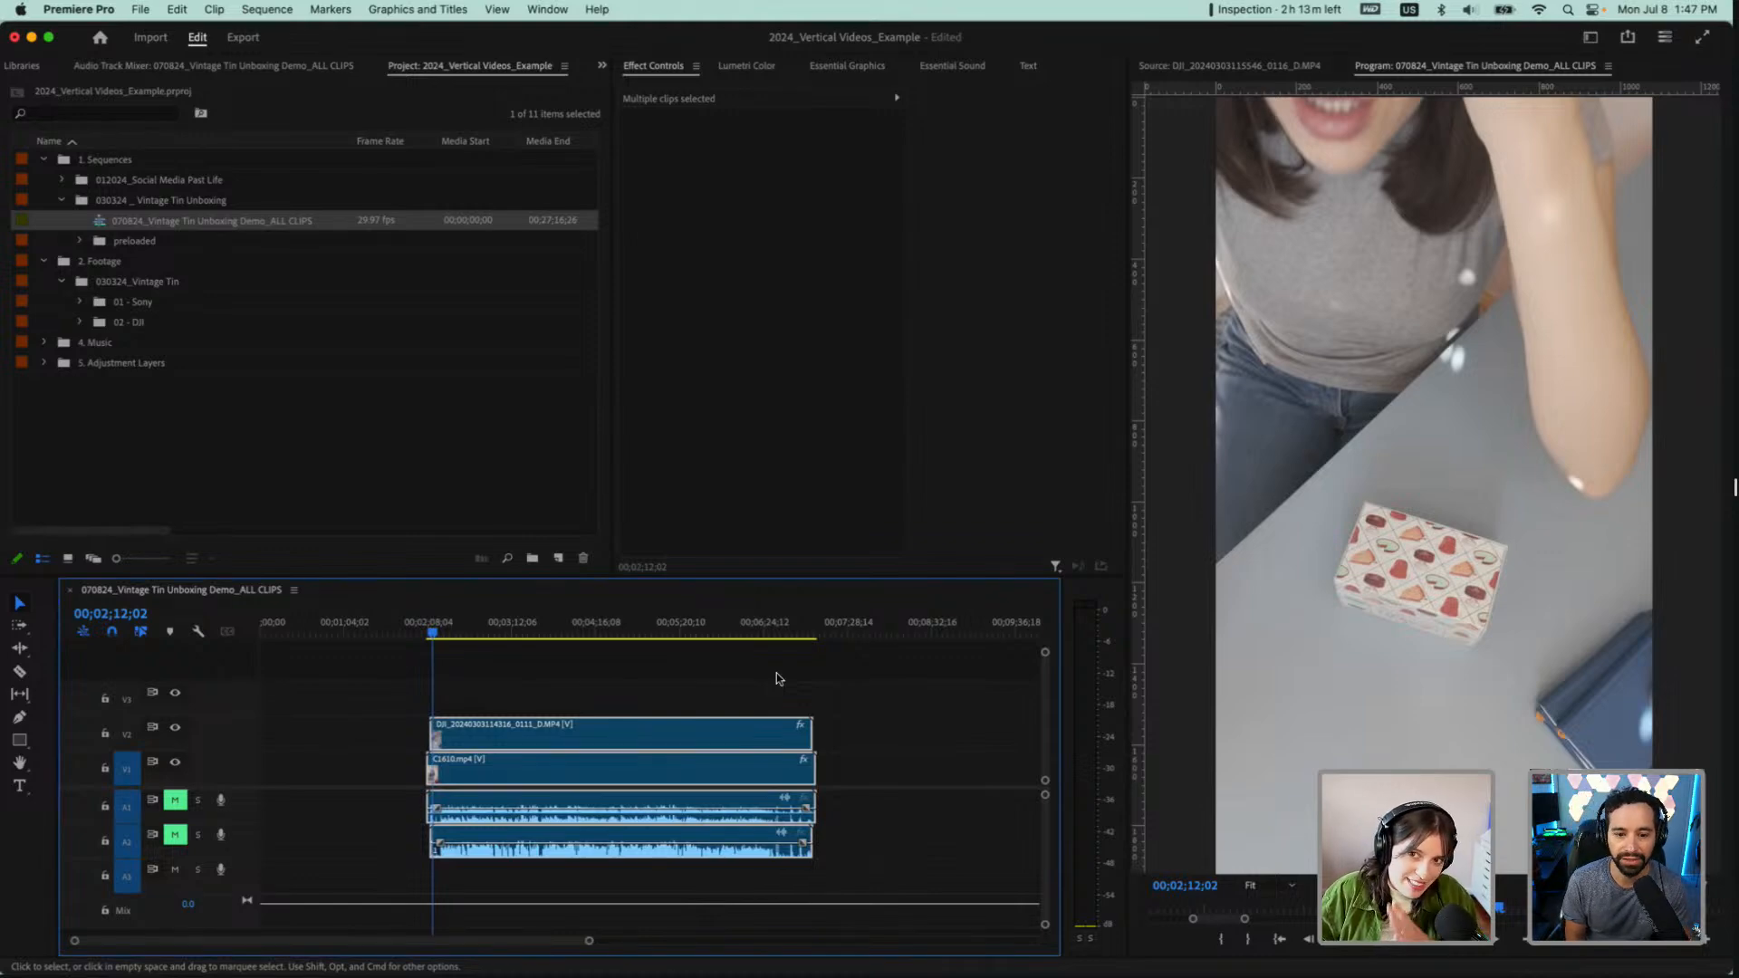
scroll(776, 673, "down", 4)
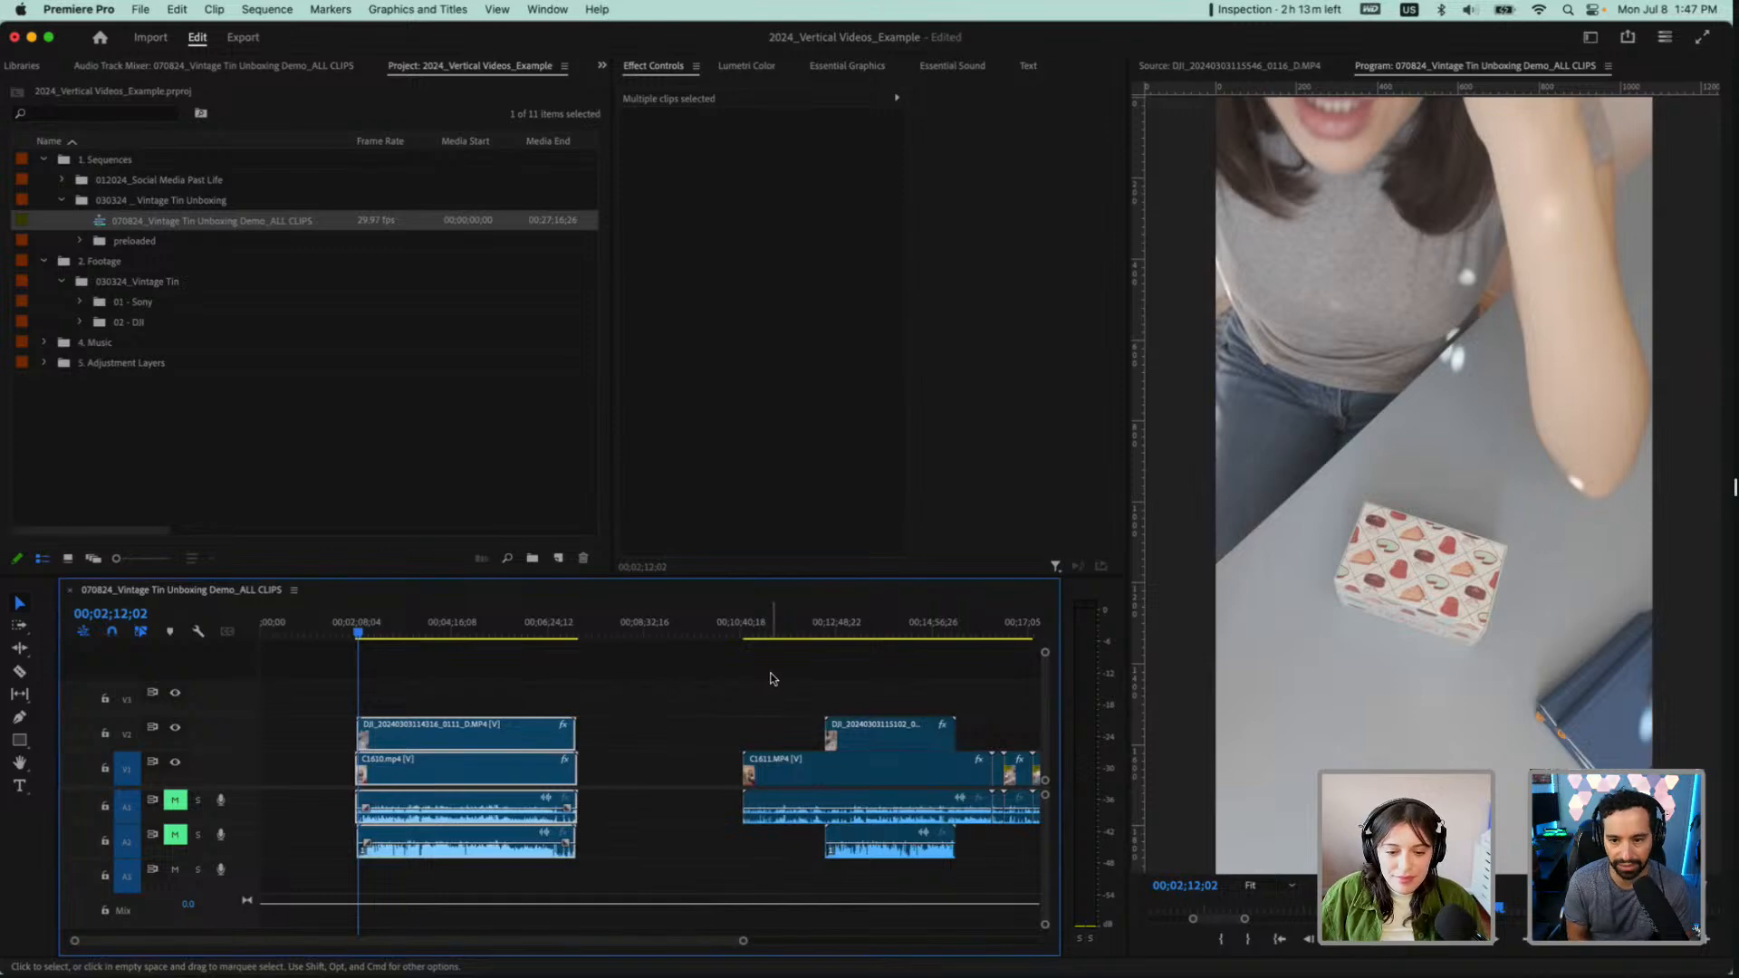
left_click_drag(771, 679, 895, 786)
right_click(895, 779)
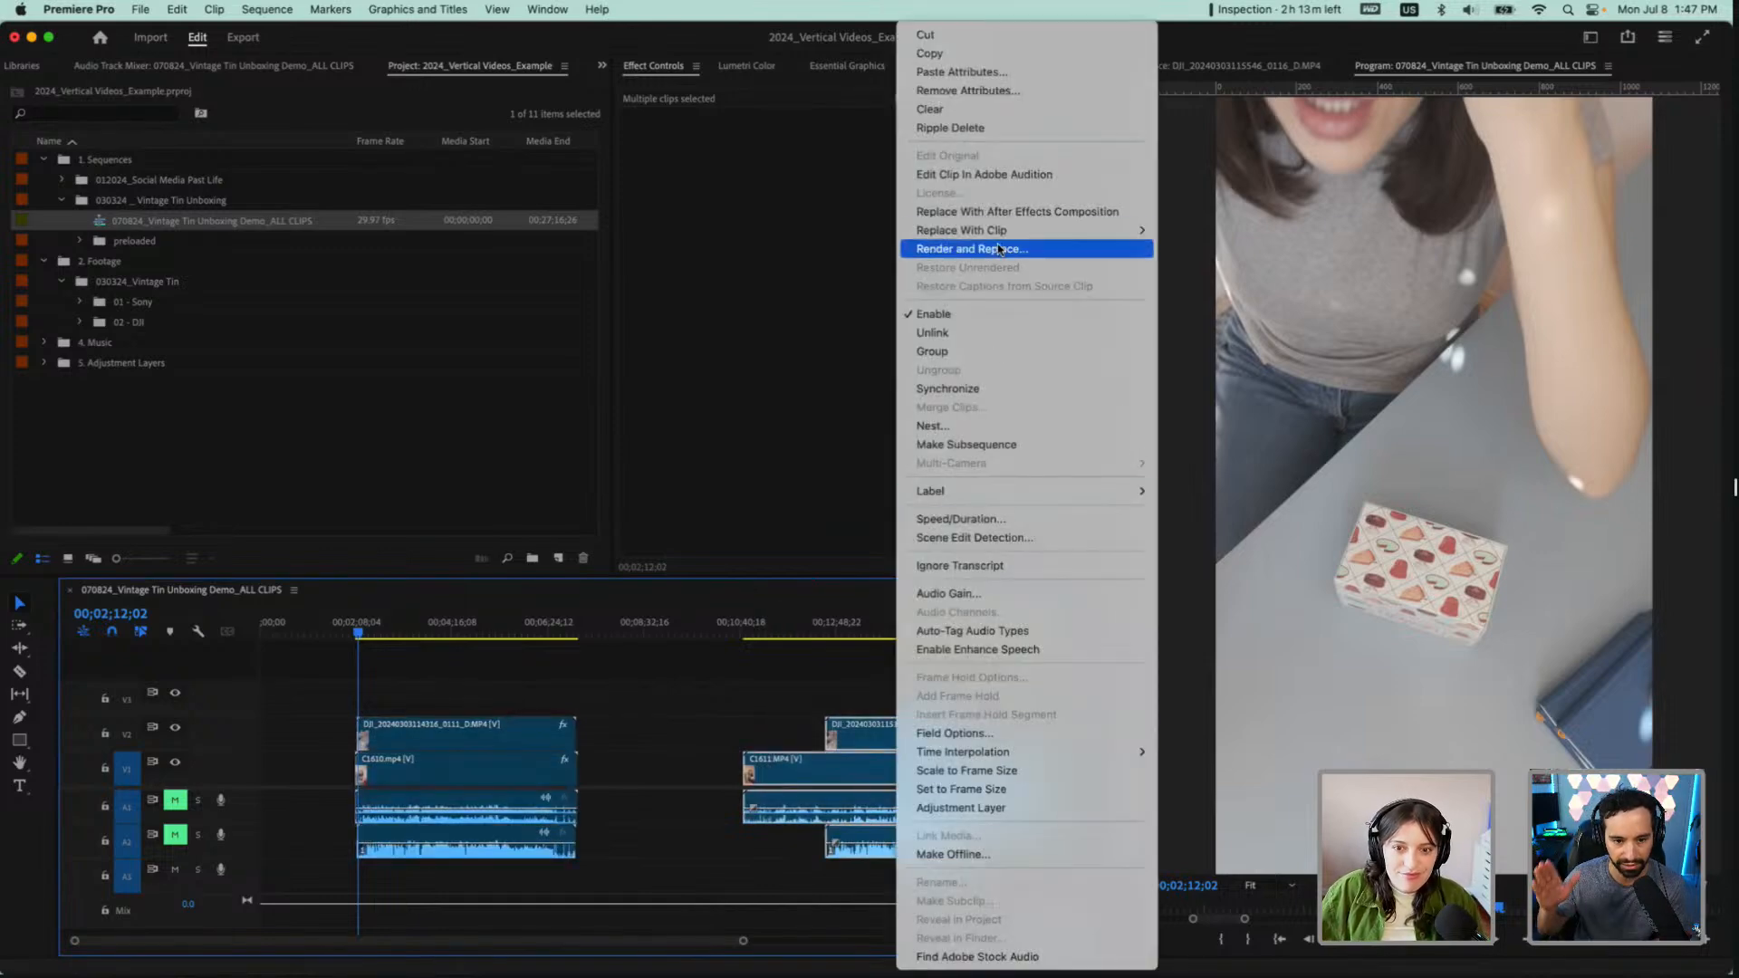
left_click(990, 388)
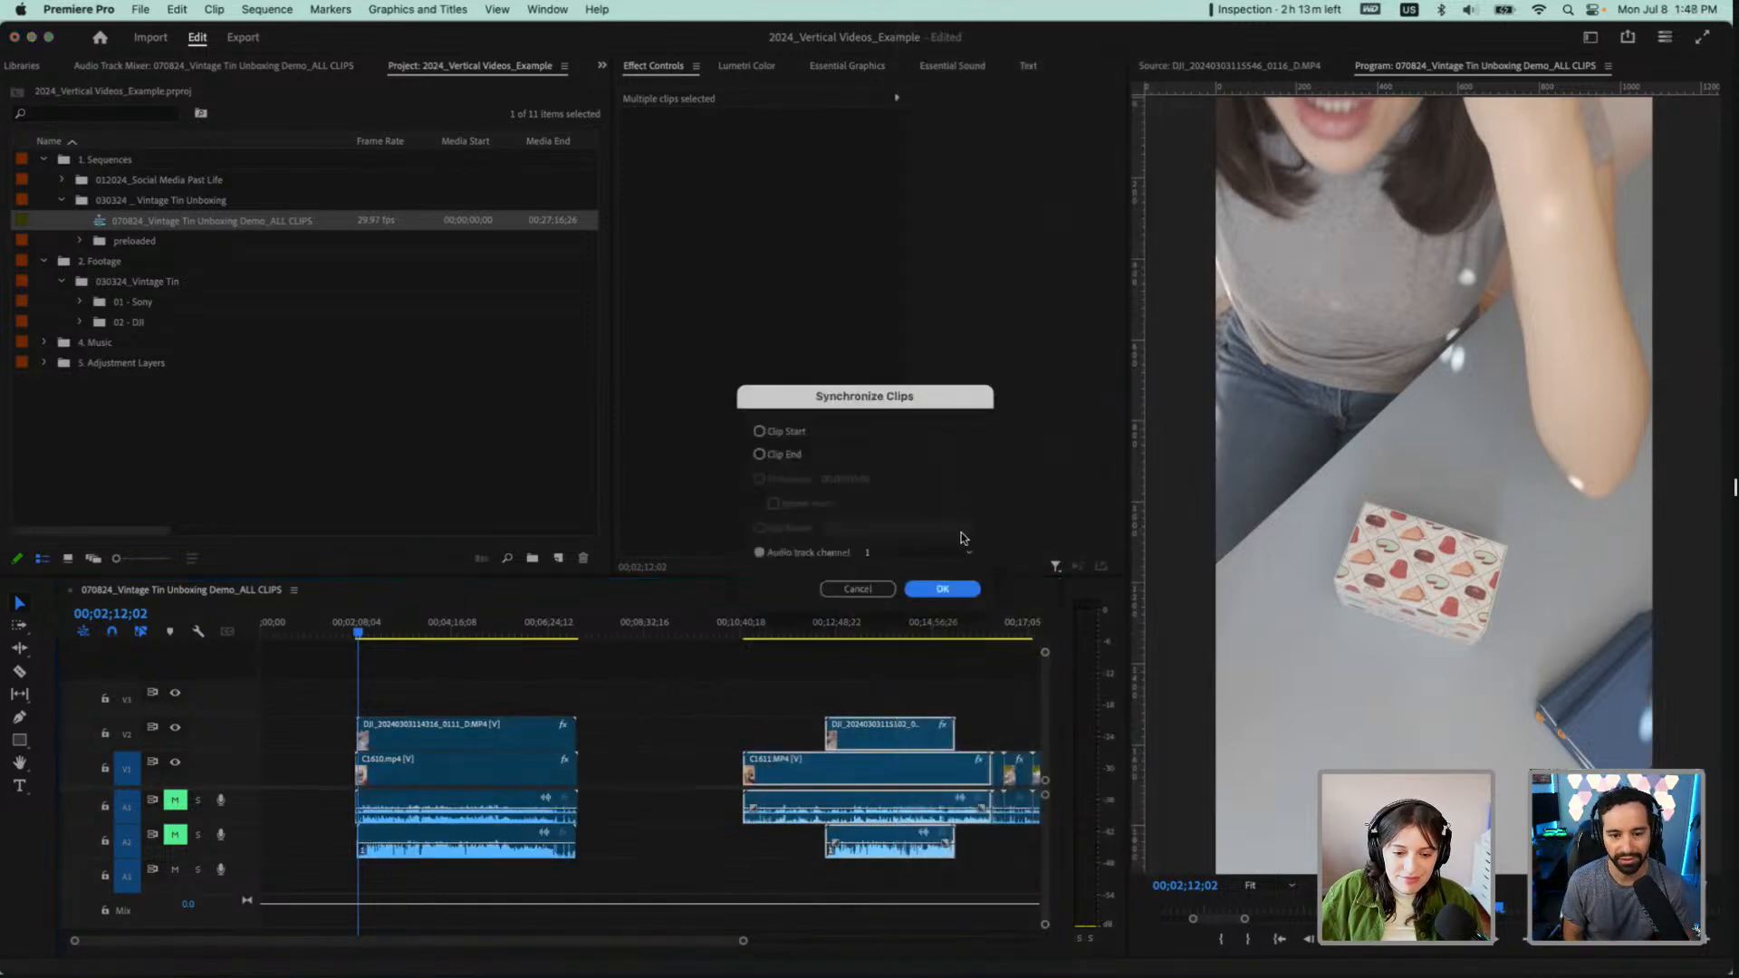
left_click(943, 589)
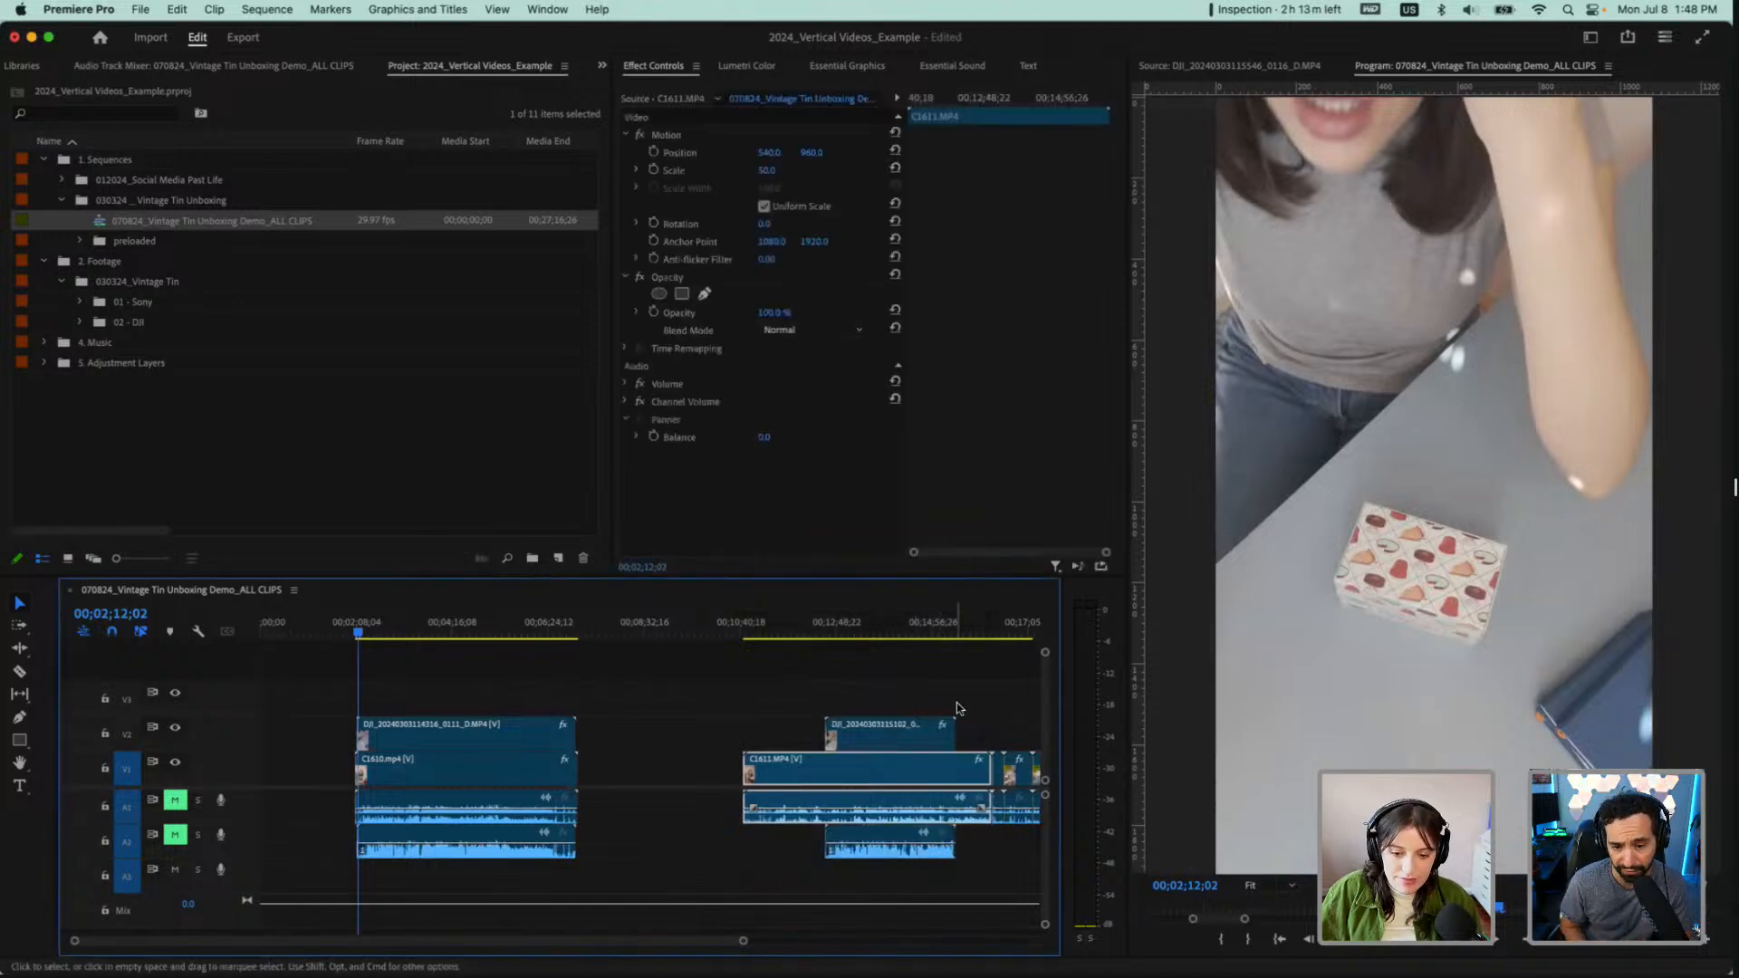
left_click_drag(989, 704, 776, 759)
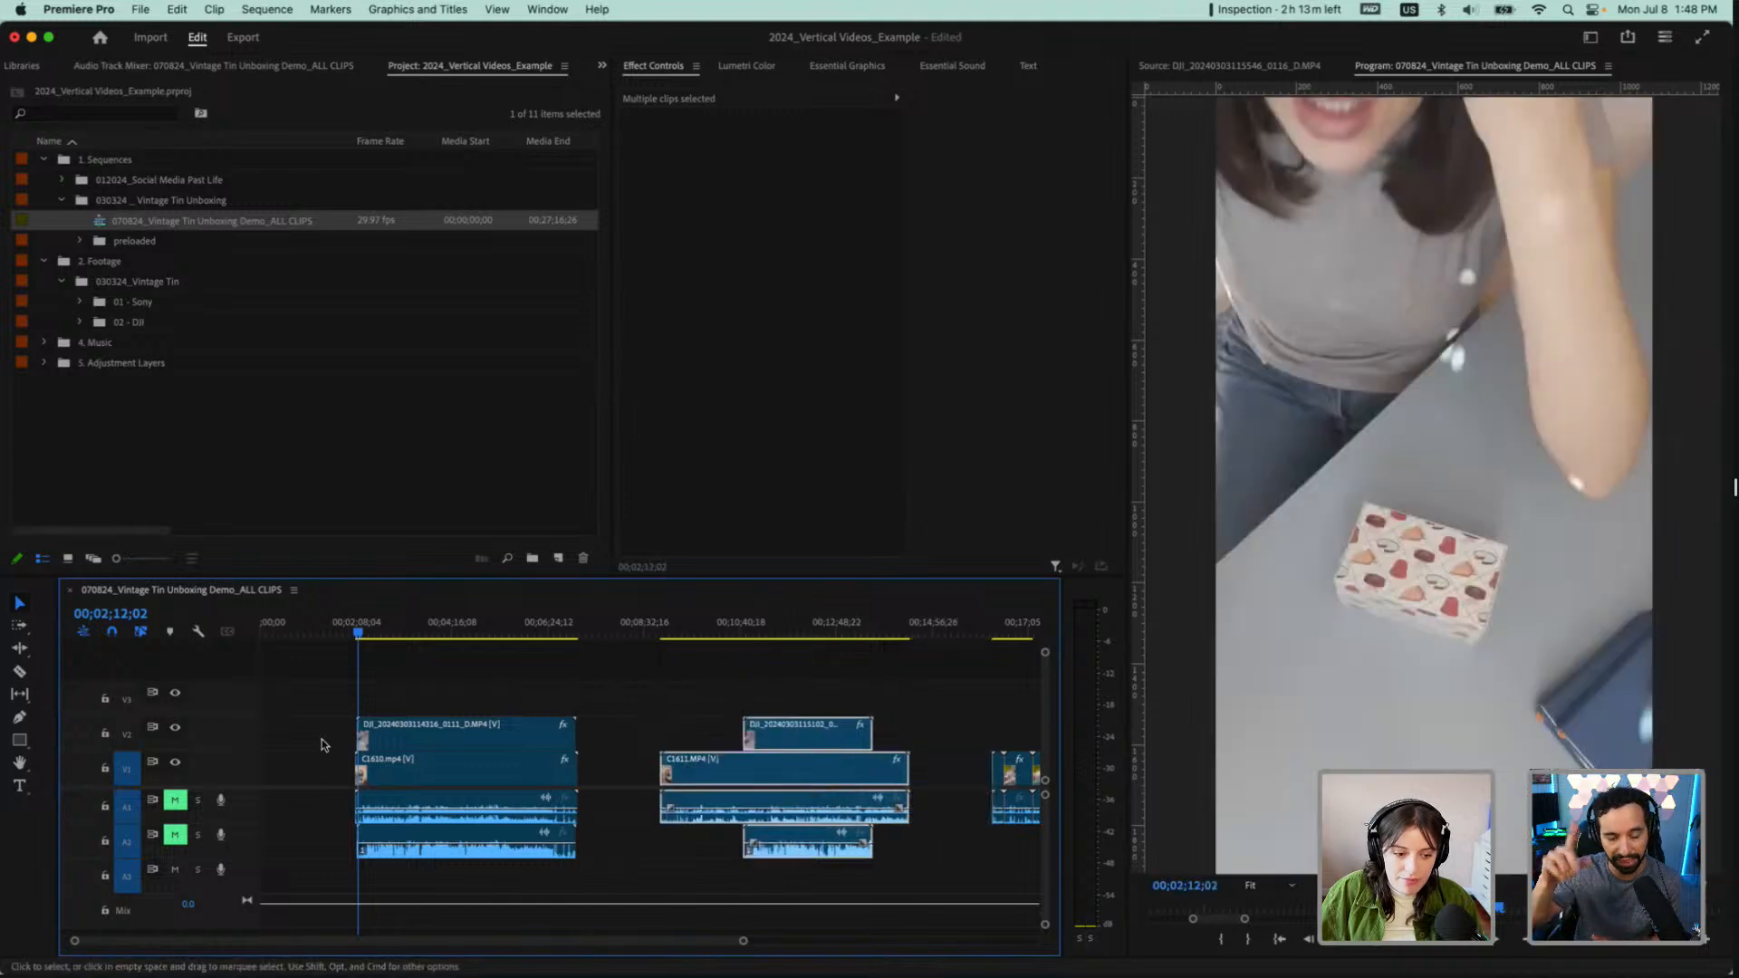
left_click(904, 682)
Examine the matching clap waveforms of C1610.mp4 and its DJI clip, and place the playhead on them at 00;02;11;06
scroll(349, 879, "up", 5)
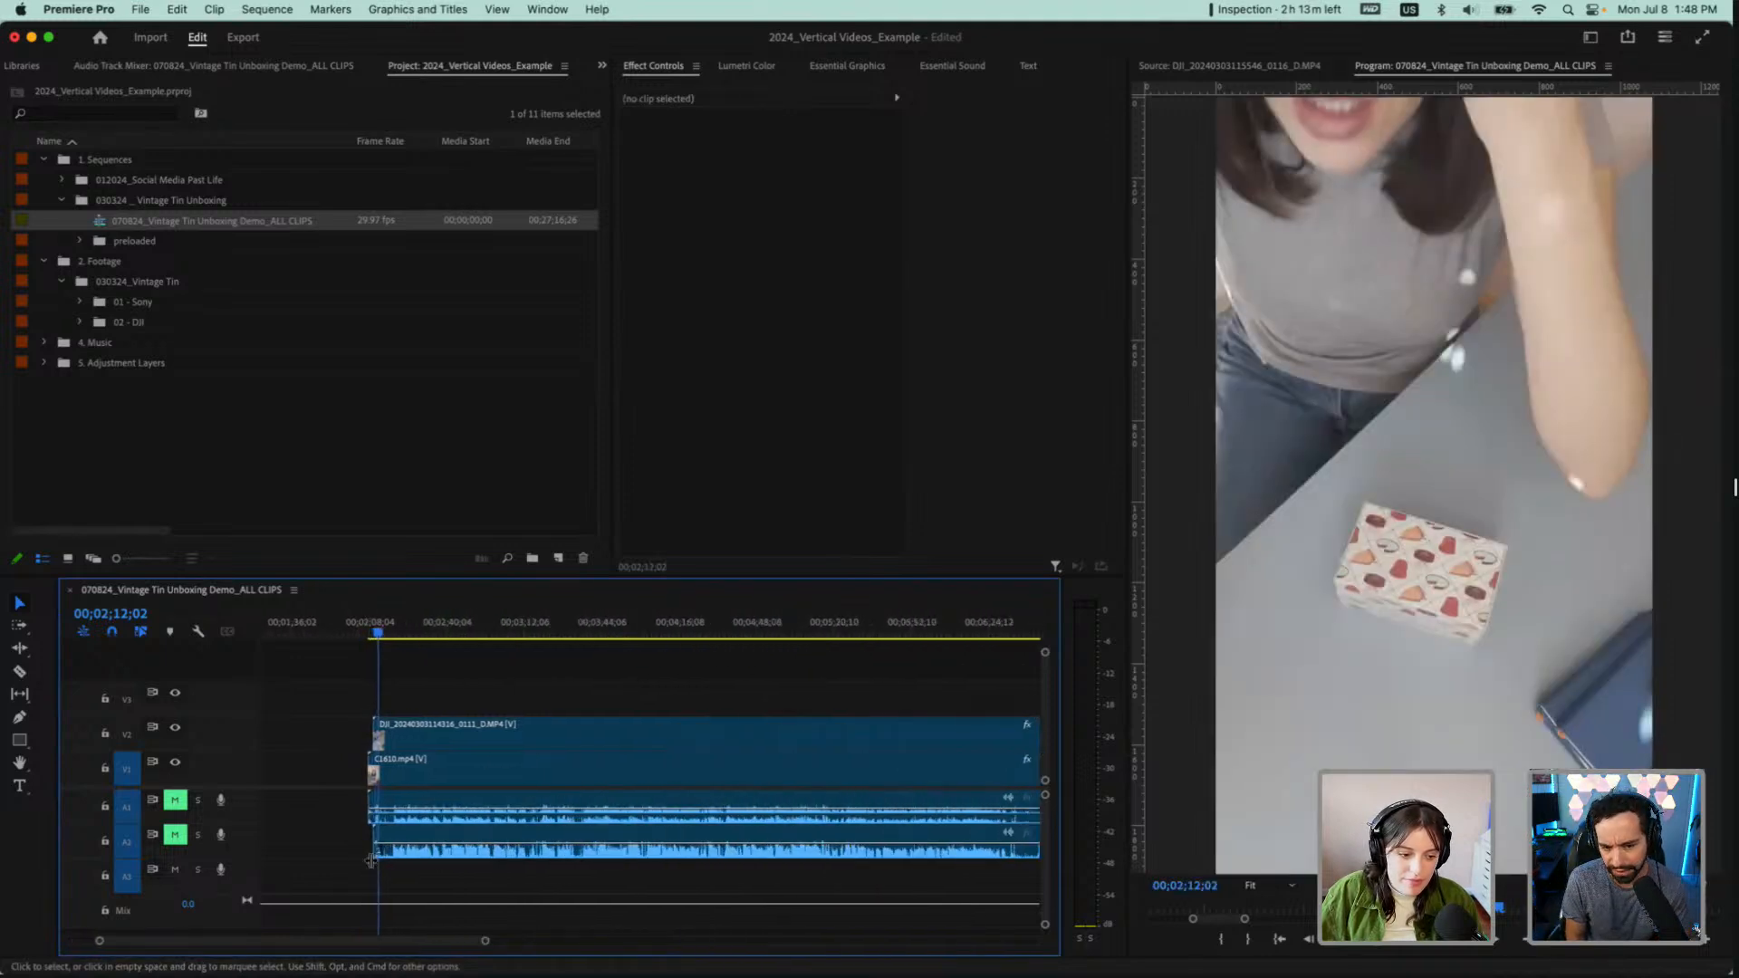
scroll(371, 860, "up", 8)
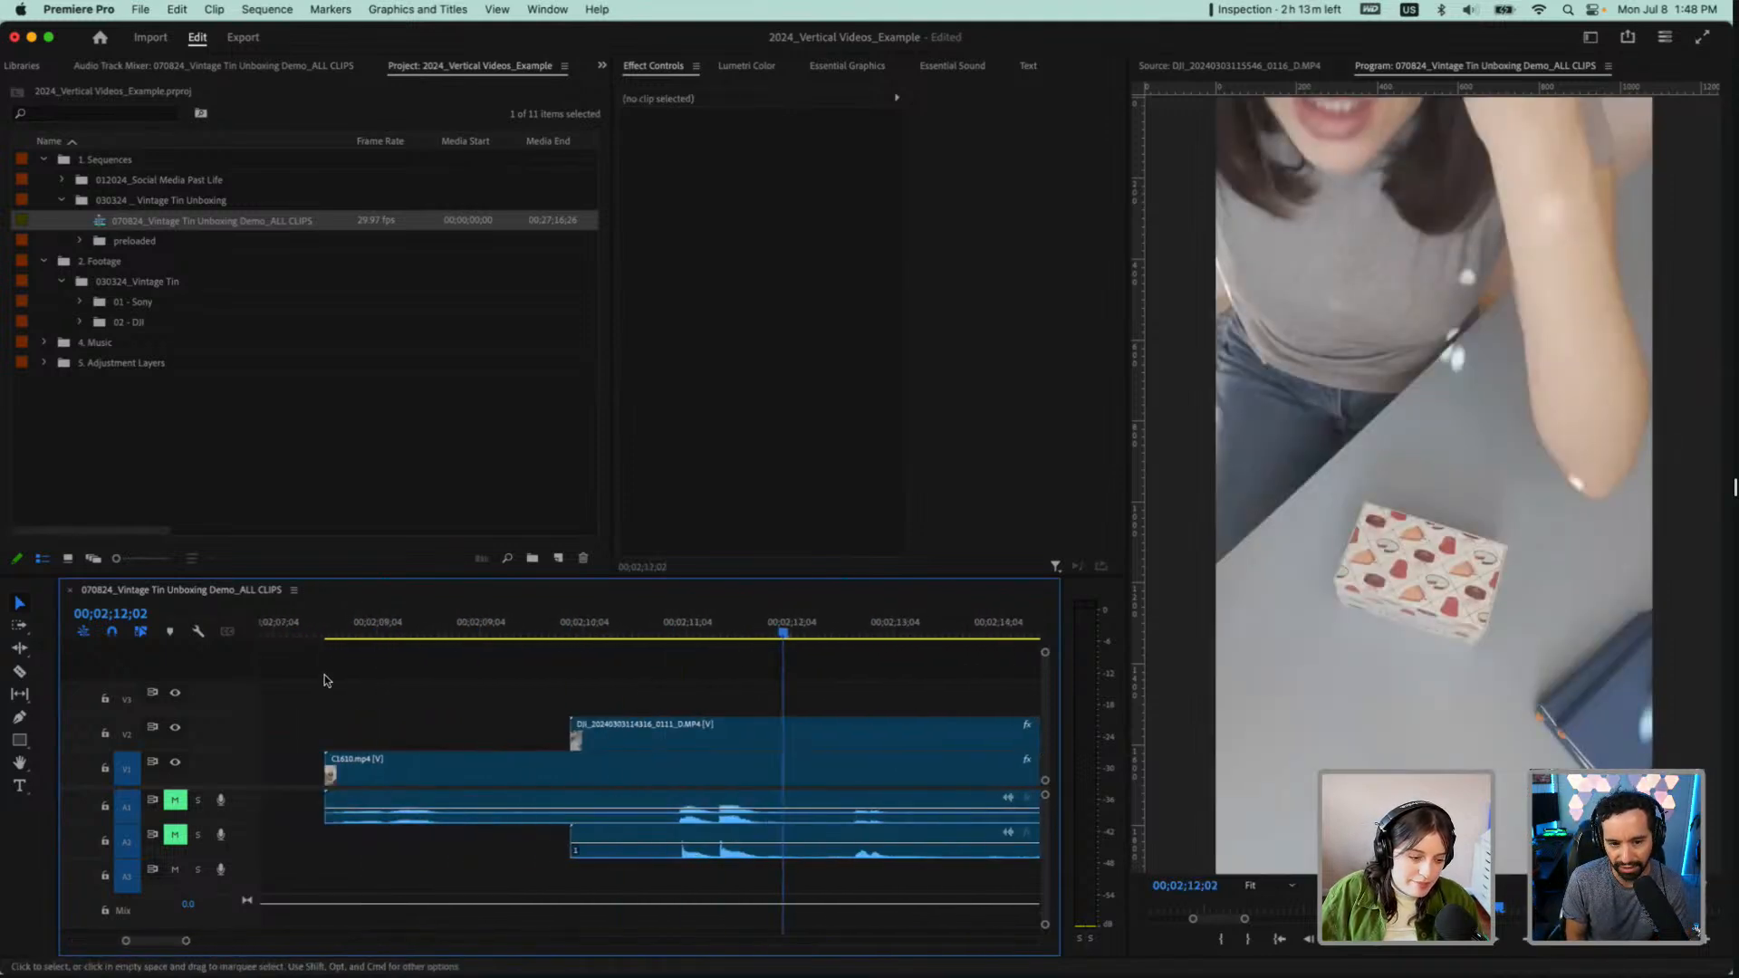
scroll(687, 716, "up", 4)
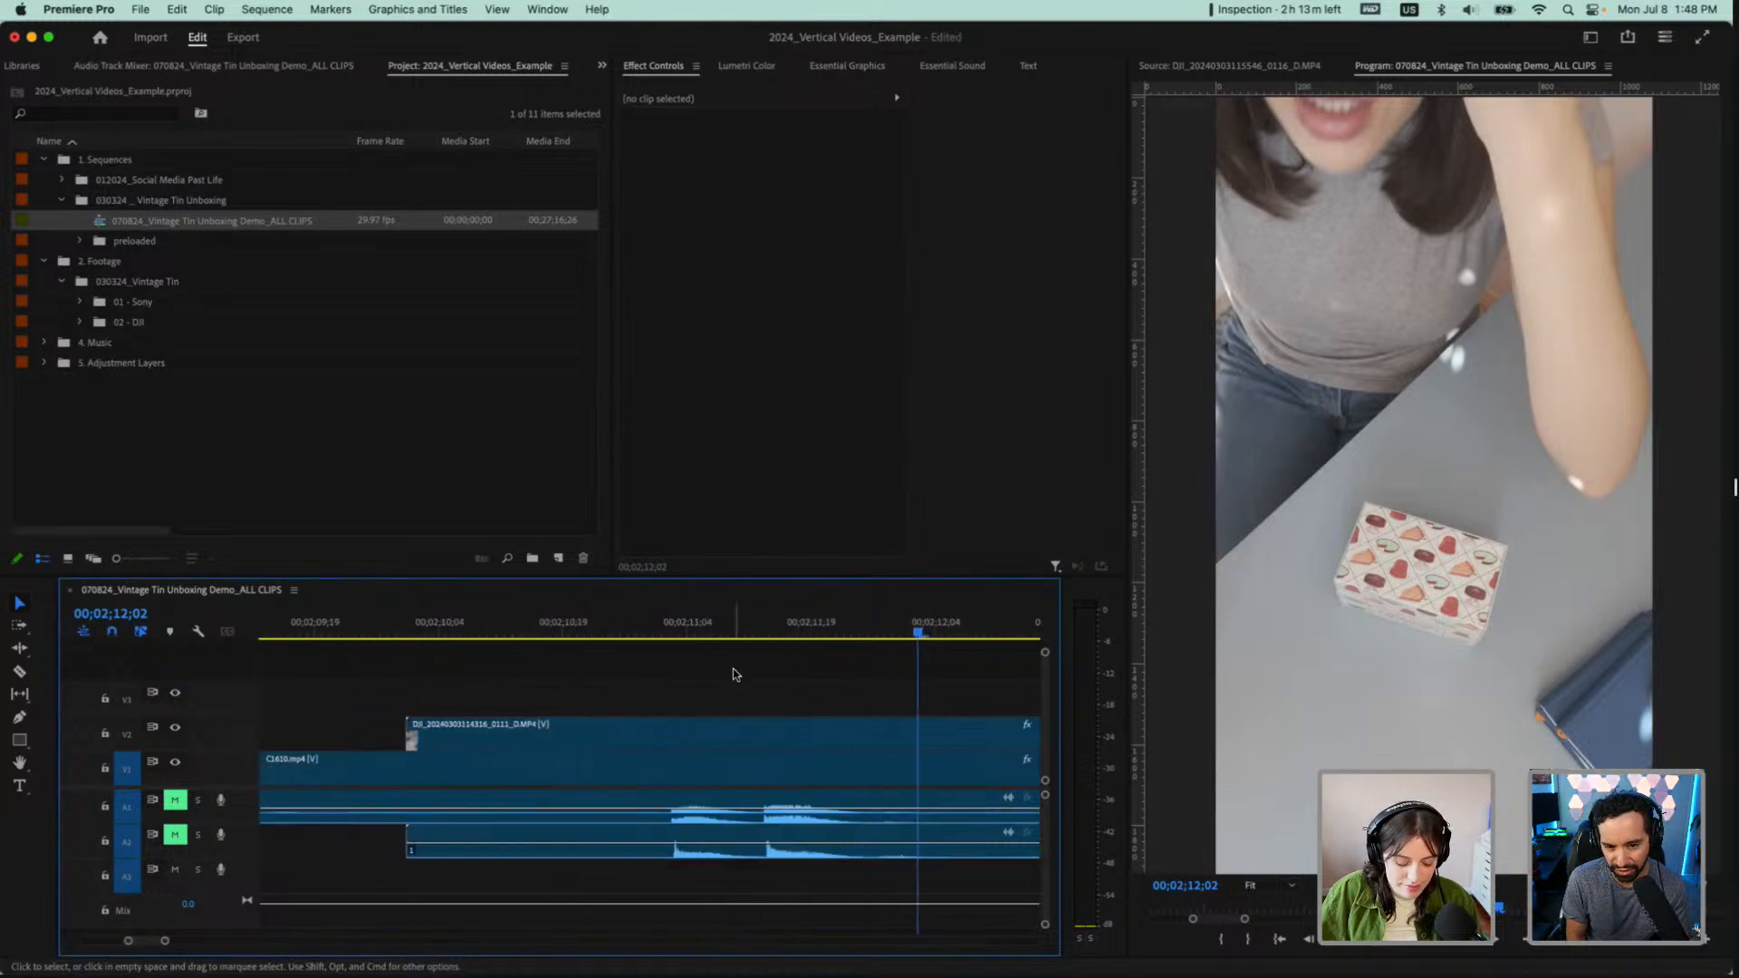
key("grave")
left_click(600, 105)
left_click_drag(600, 107, 643, 113)
key("grave")
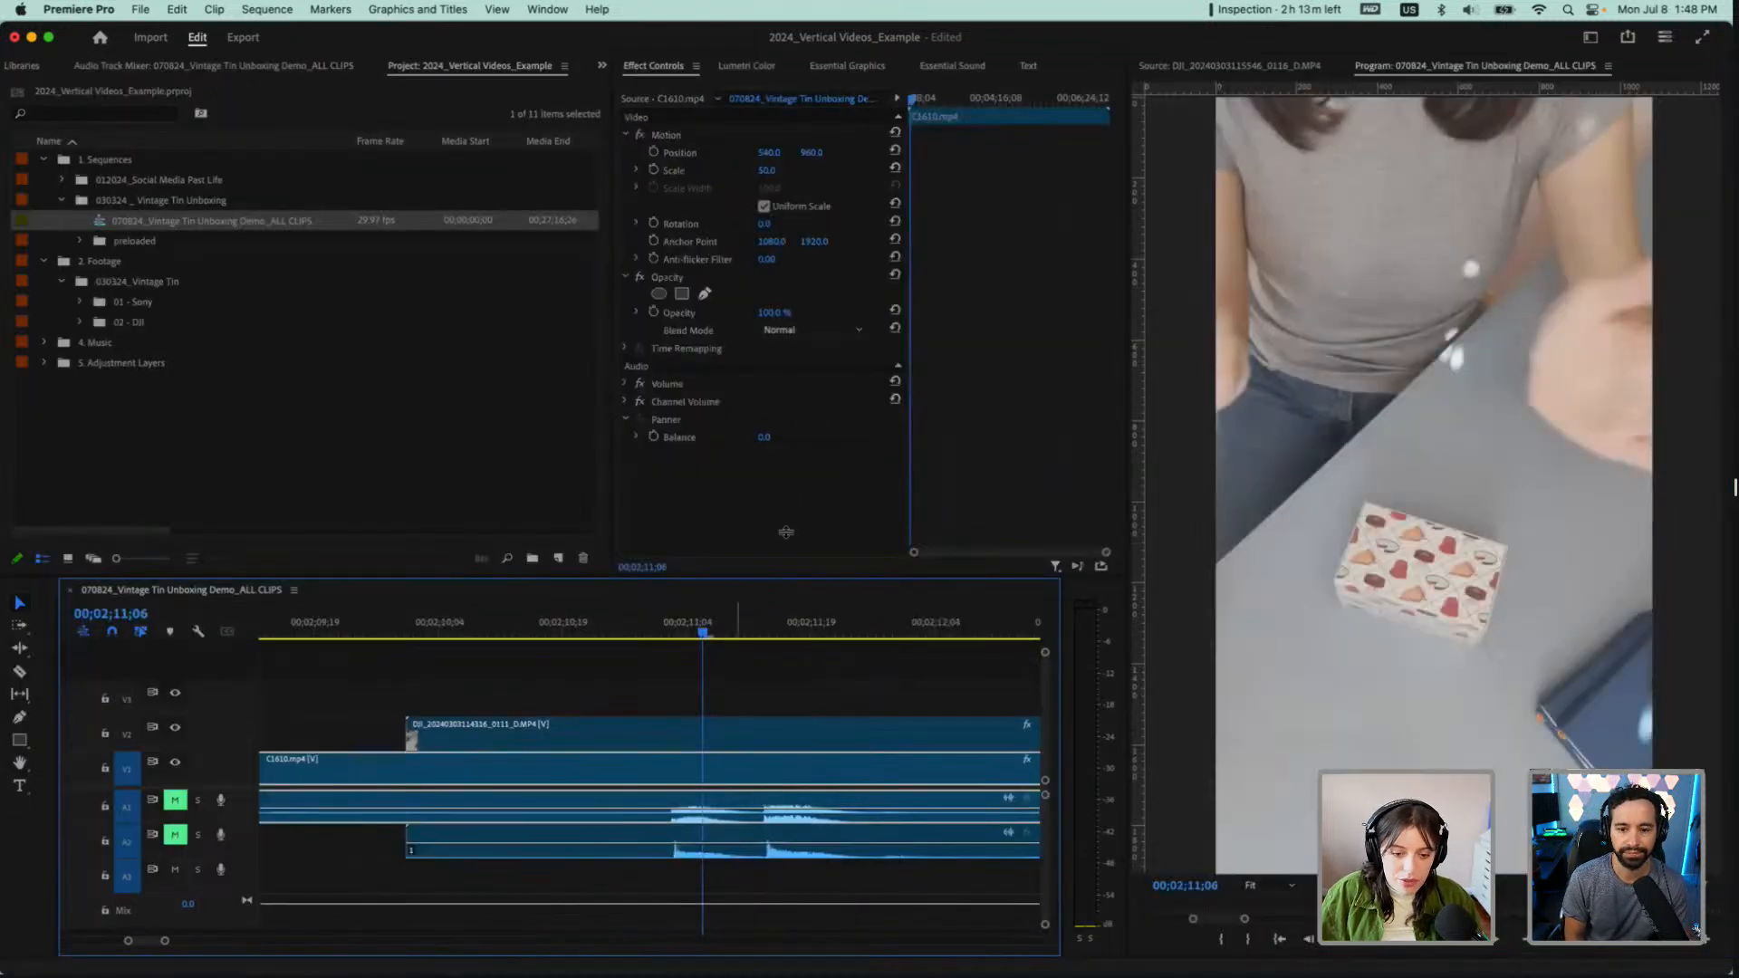
Synchronize C1611.MP4 with its stacked DJI clip again, using audio track channel 1
key("minus")
key("minus")
key("minus")
key("minus")
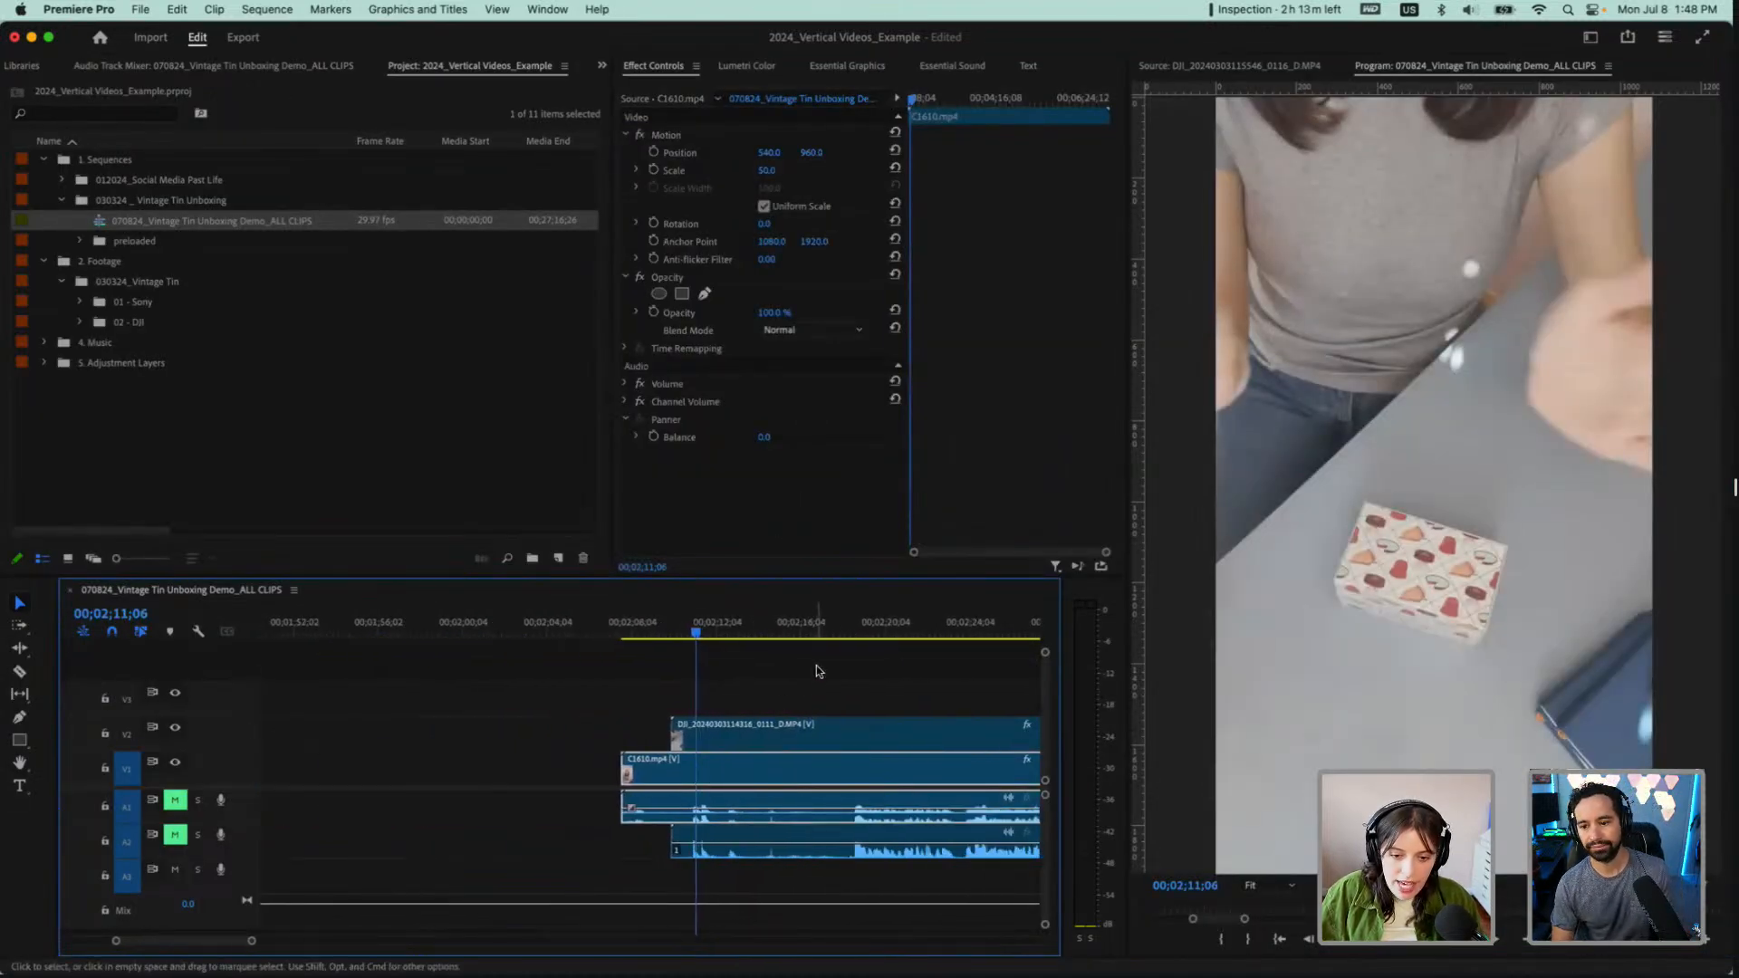
key("minus")
key("minus")
key("minus")
key("backslash")
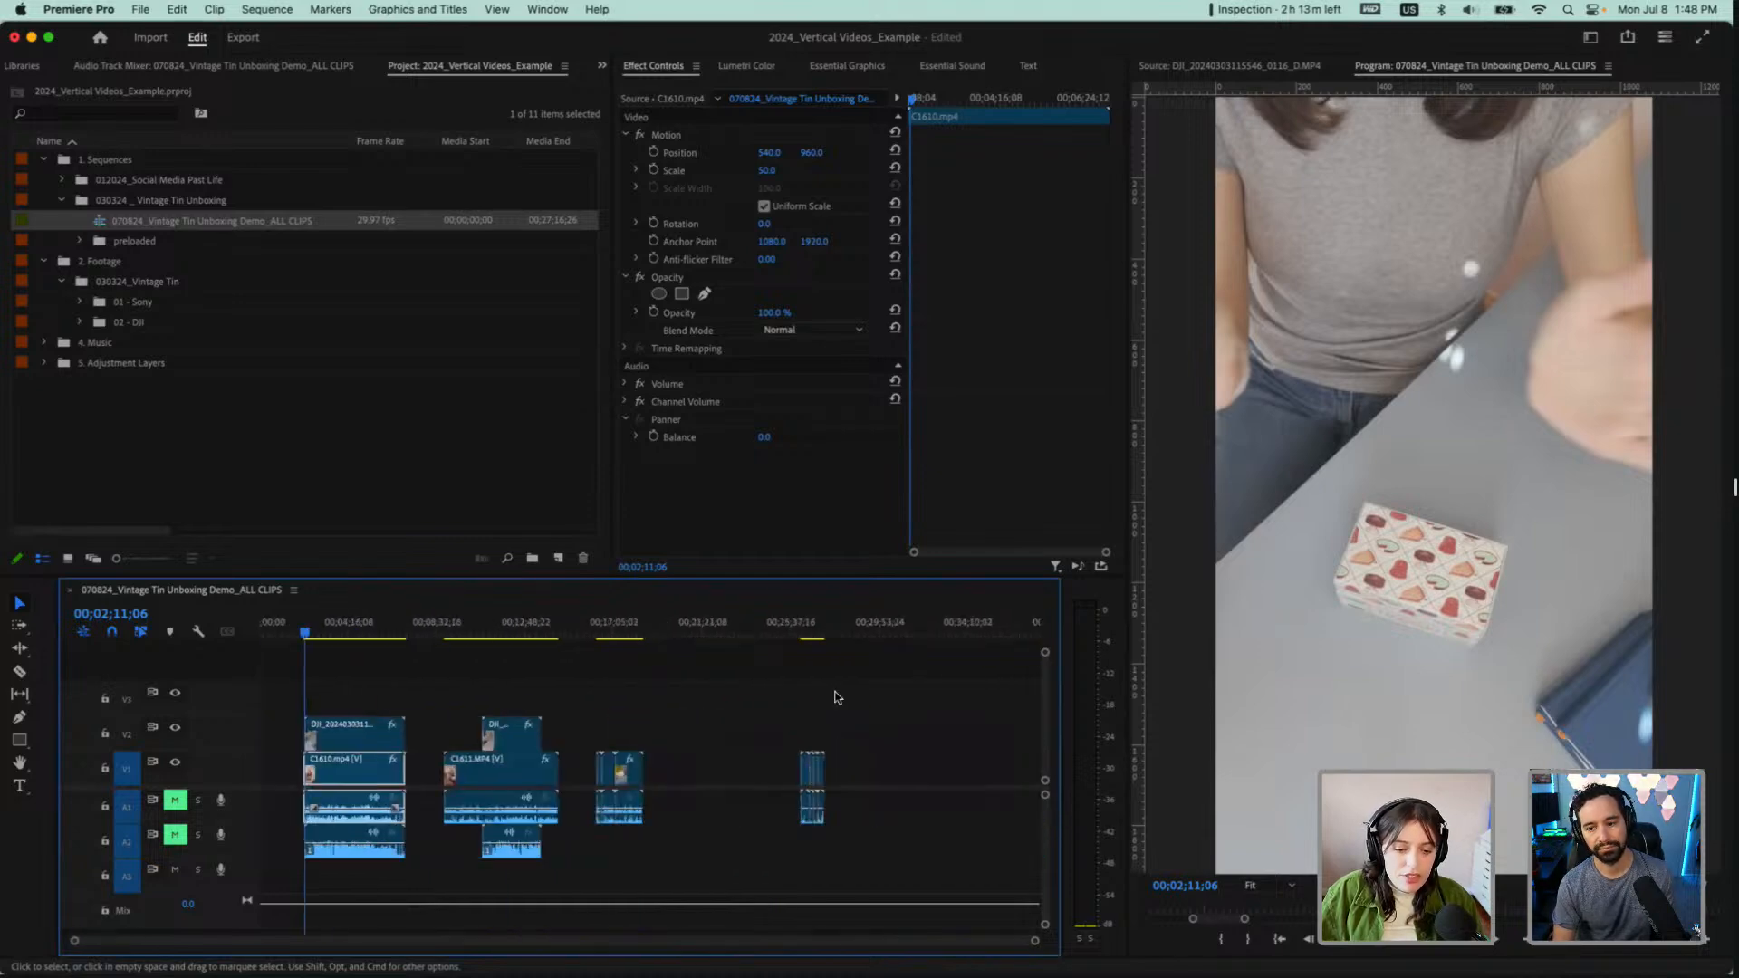
scroll(460, 745, "up", 5)
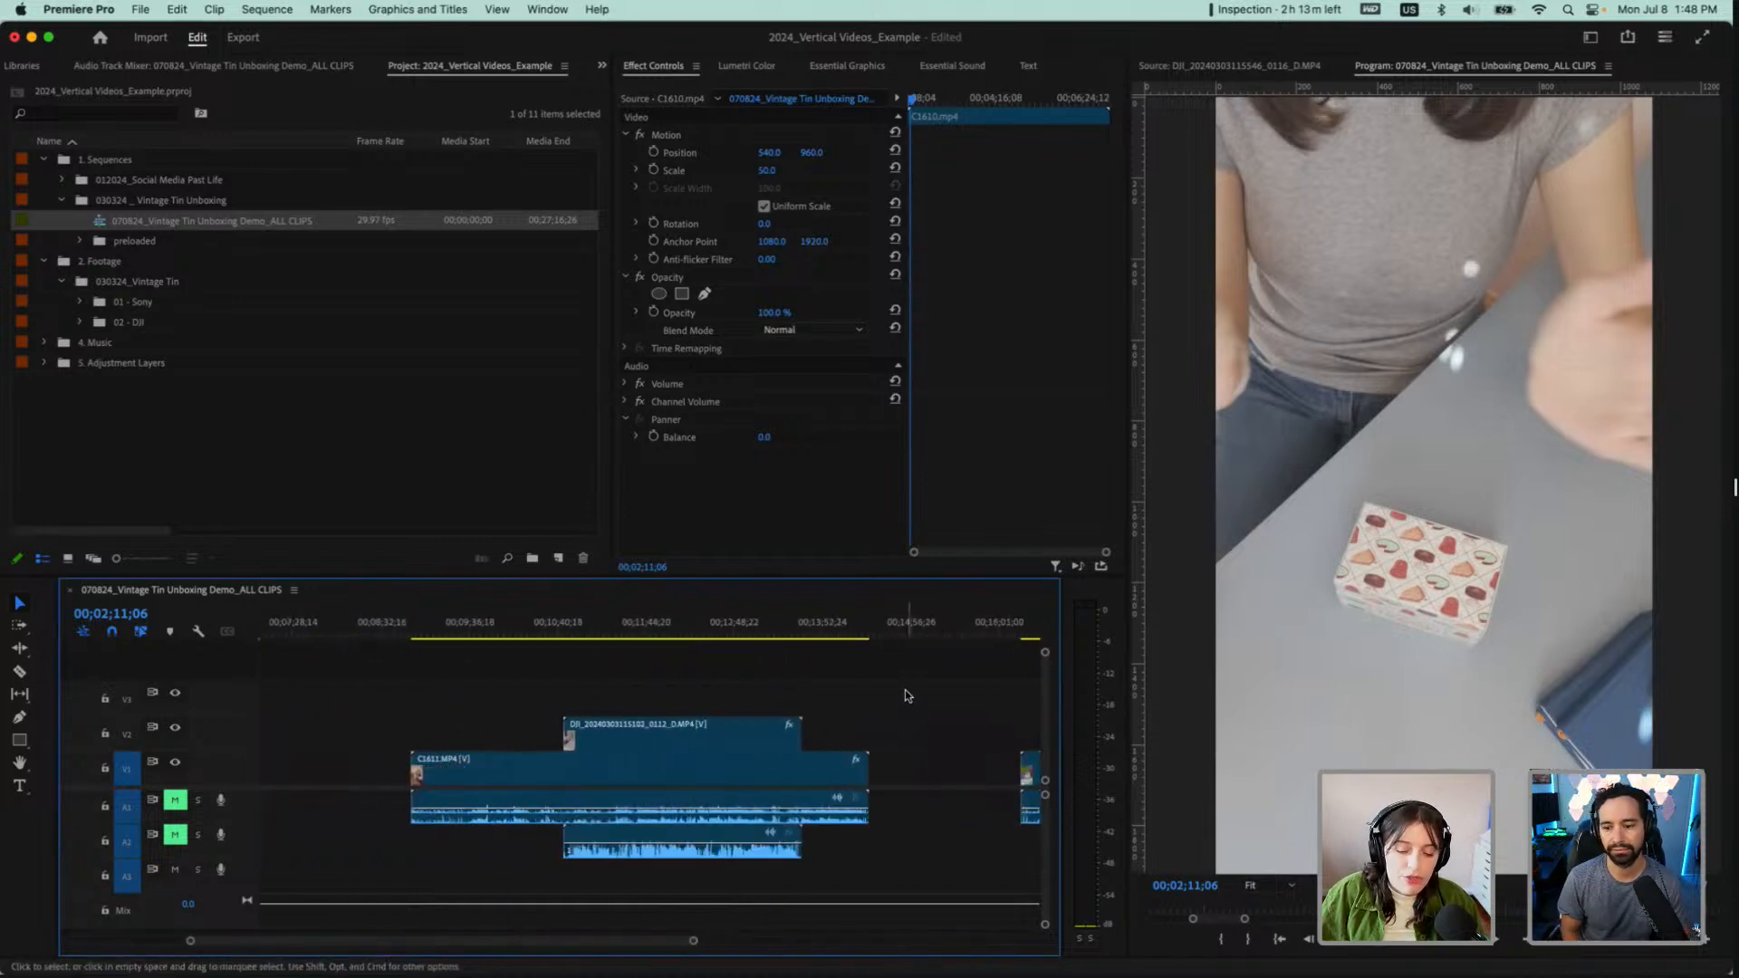
left_click_drag(907, 694, 704, 879)
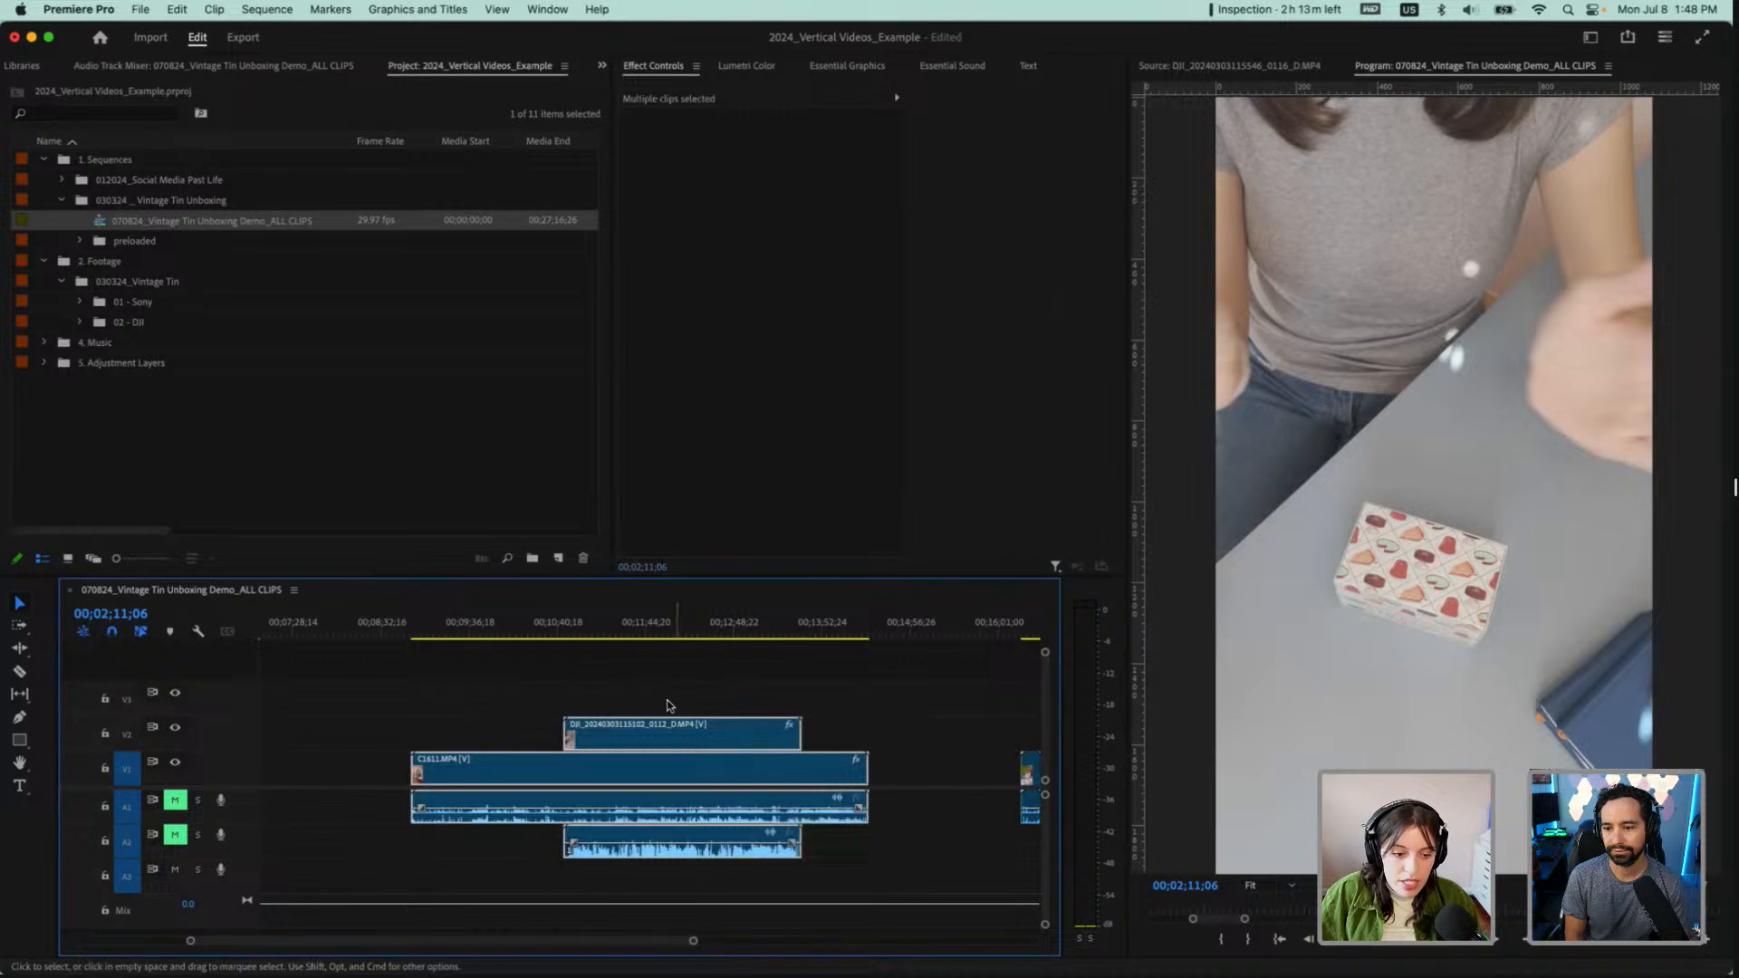
right_click(698, 731)
left_click(407, 678)
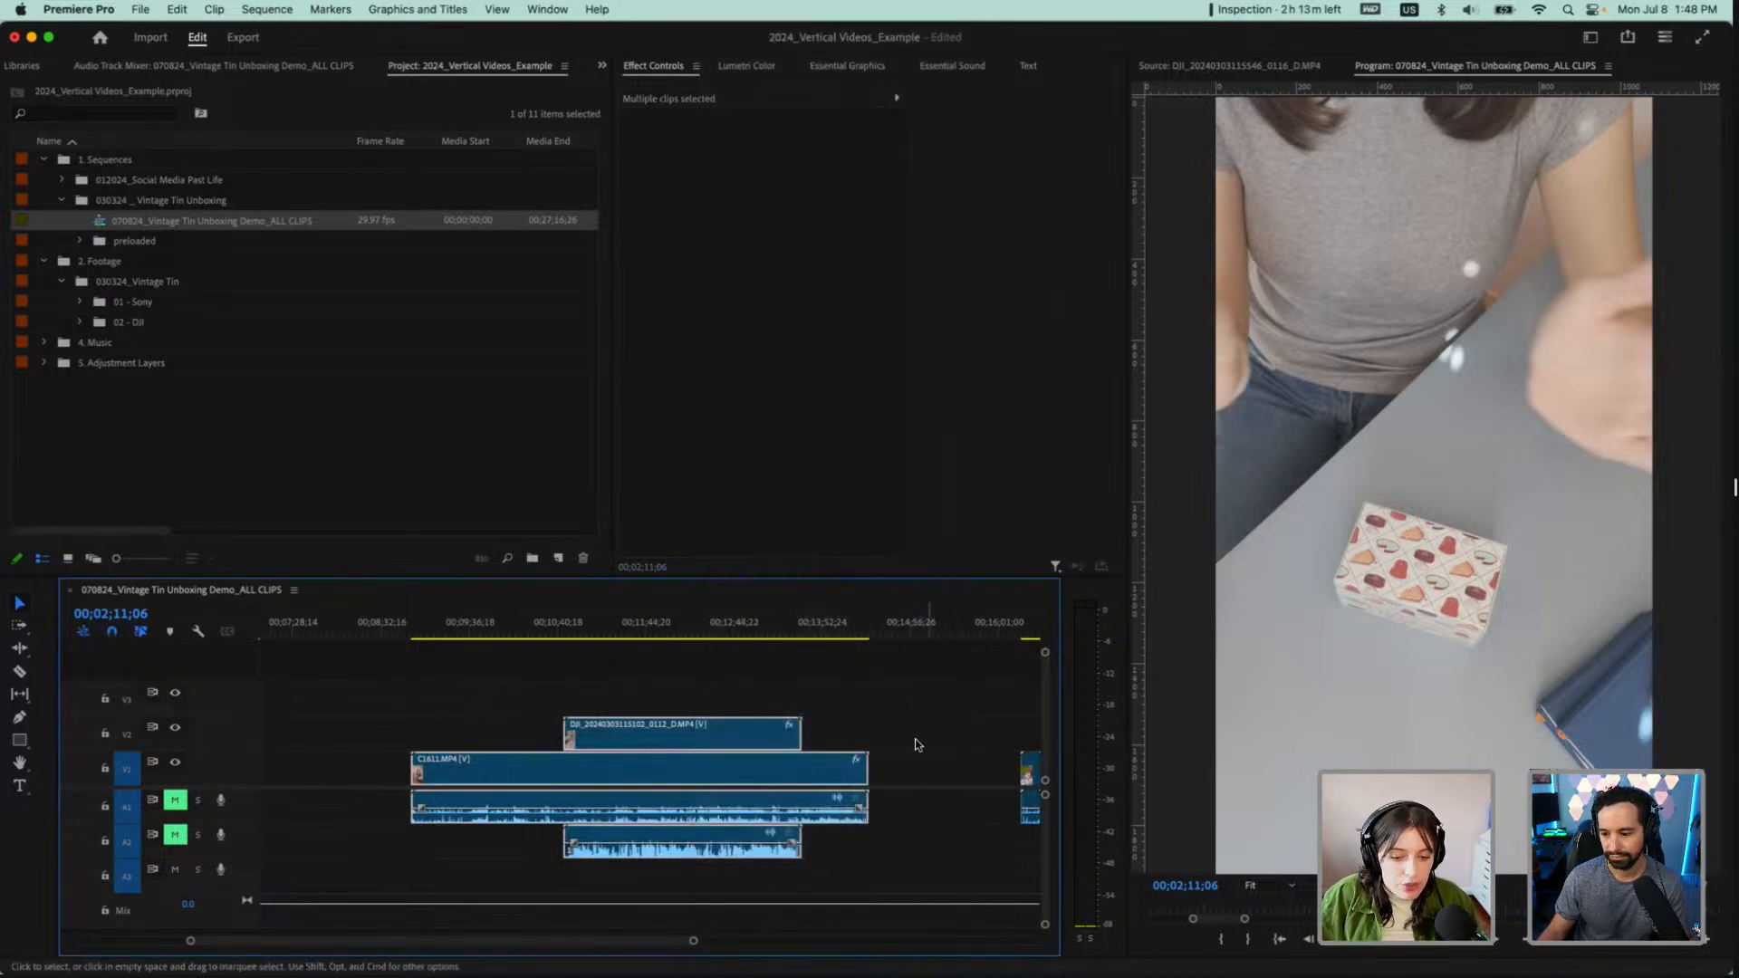
right_click(788, 769)
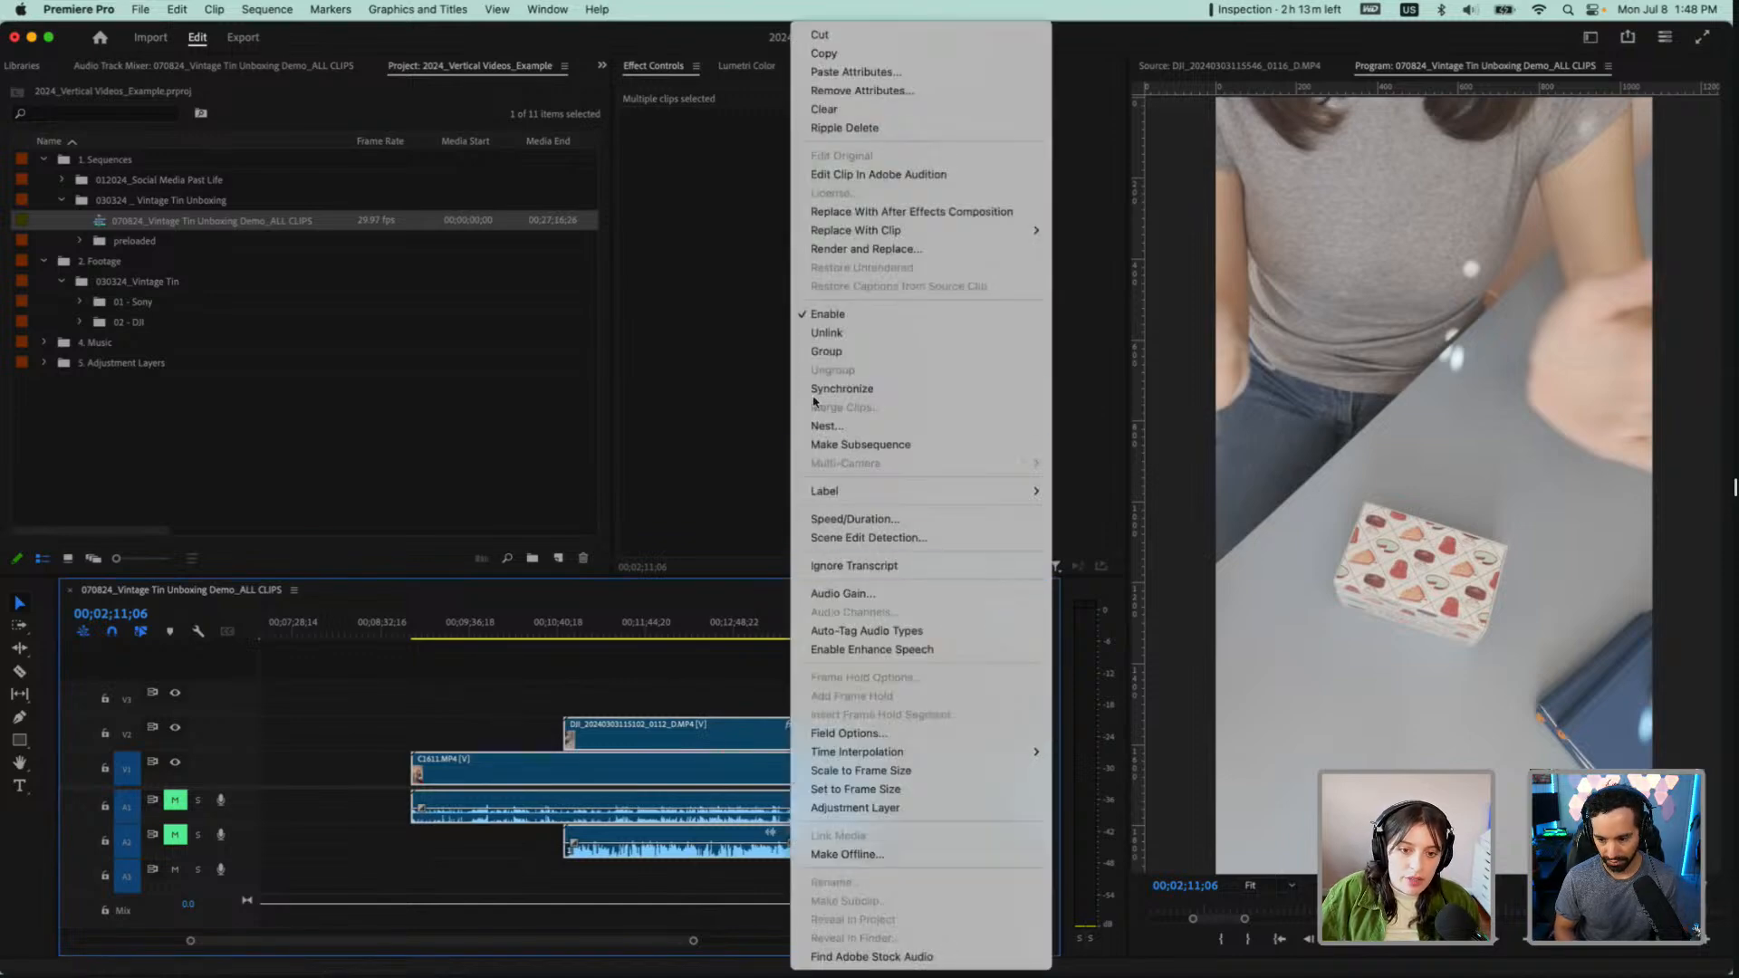
left_click(814, 384)
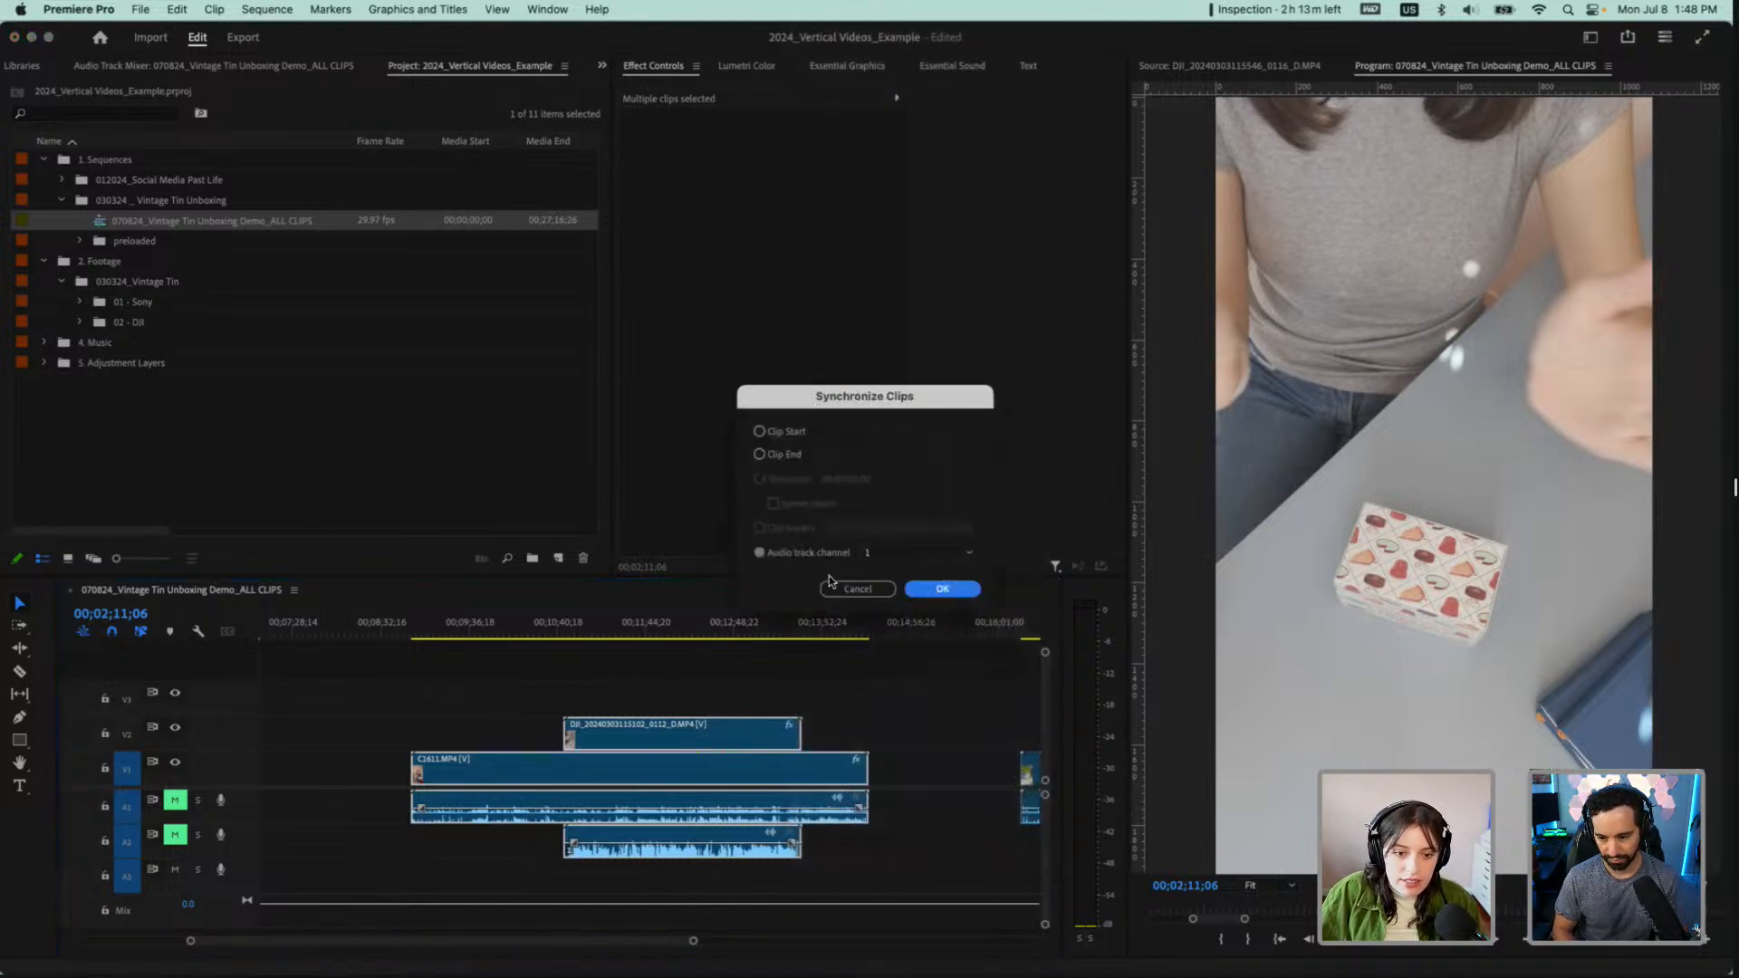
left_click(874, 555)
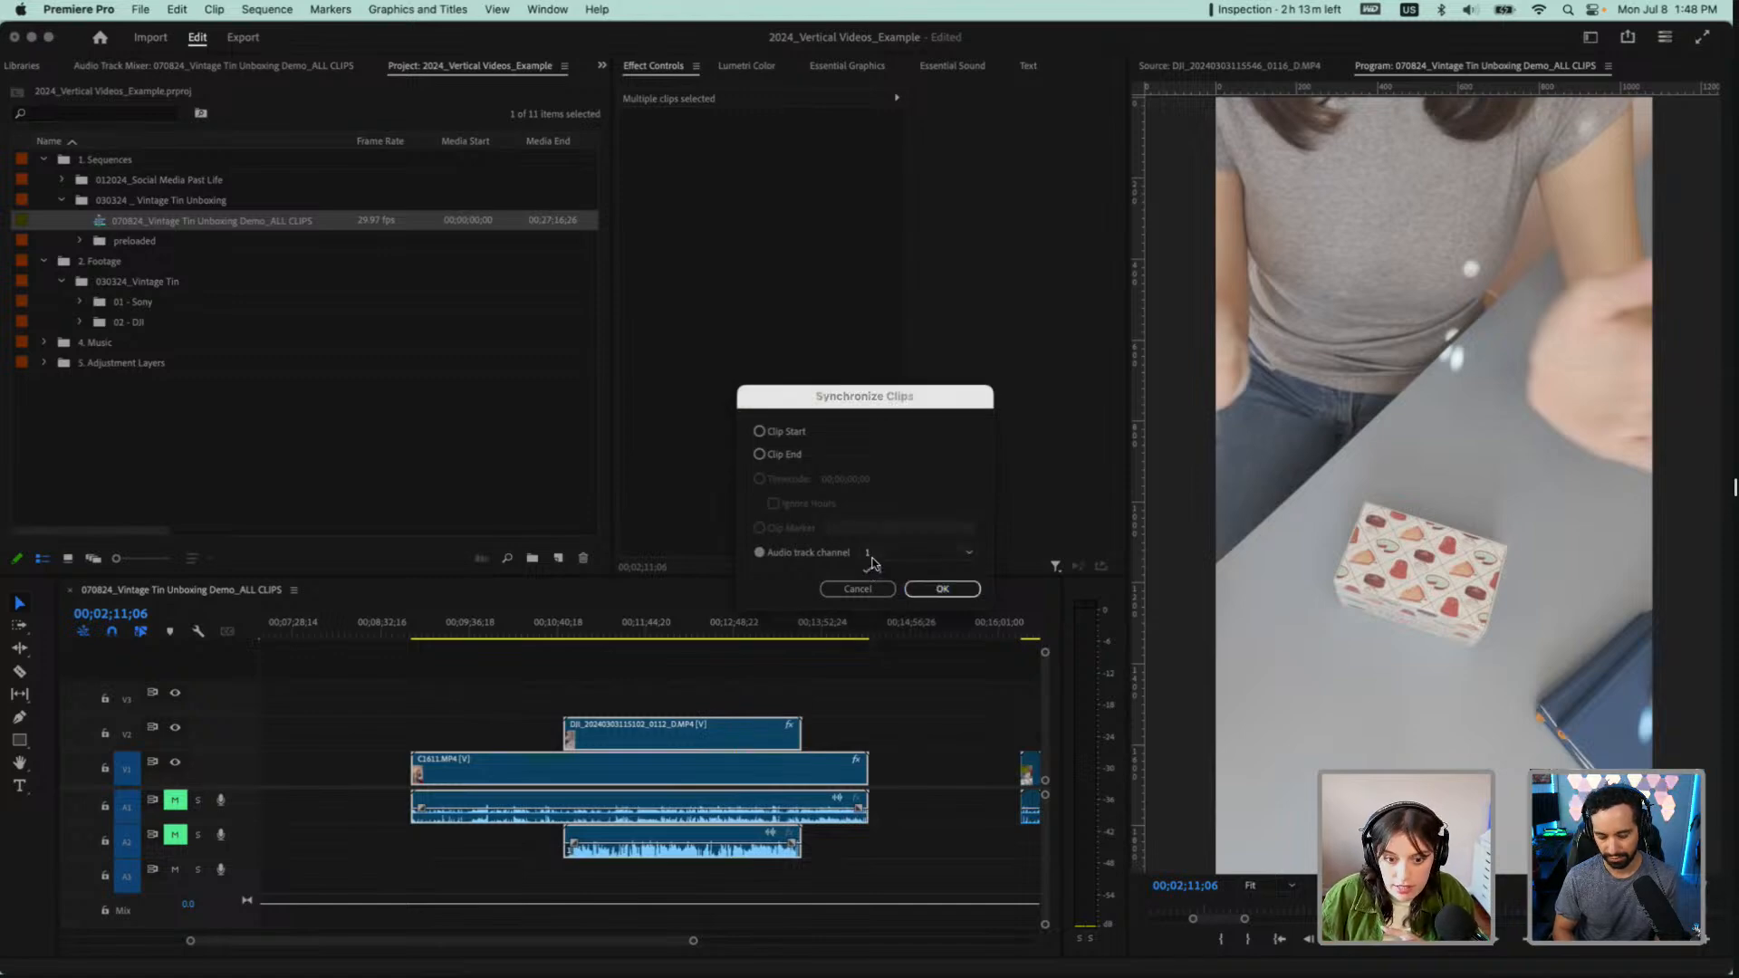
left_click(876, 568)
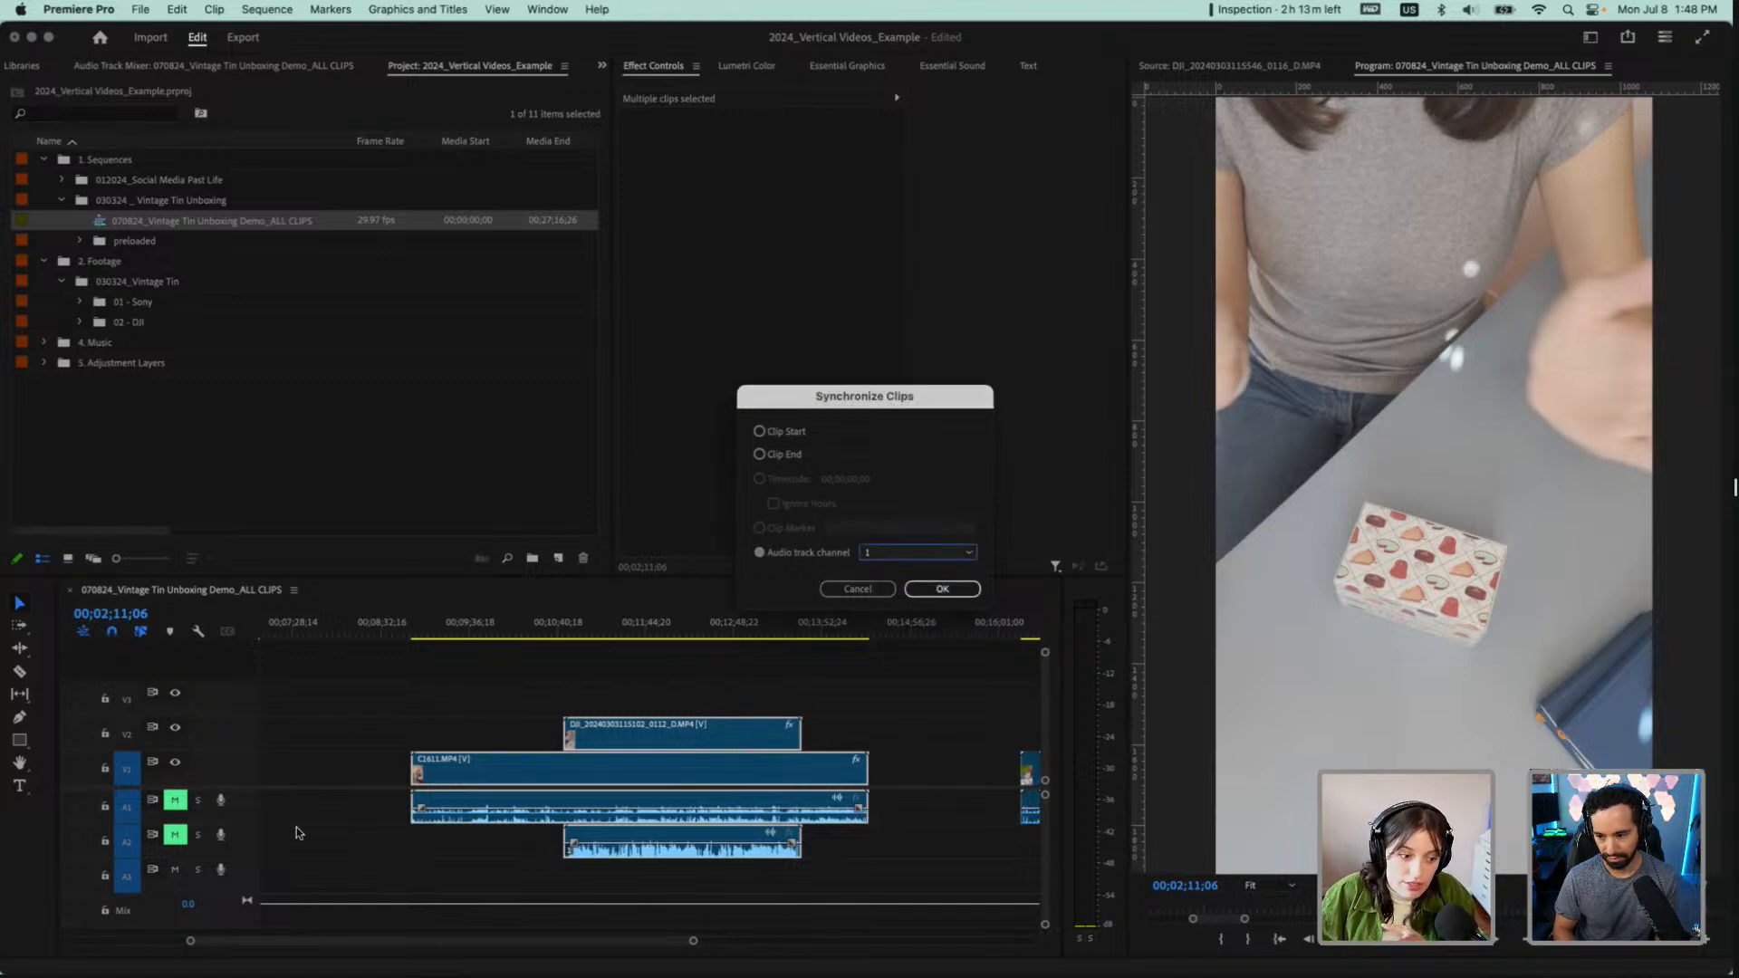
left_click(942, 590)
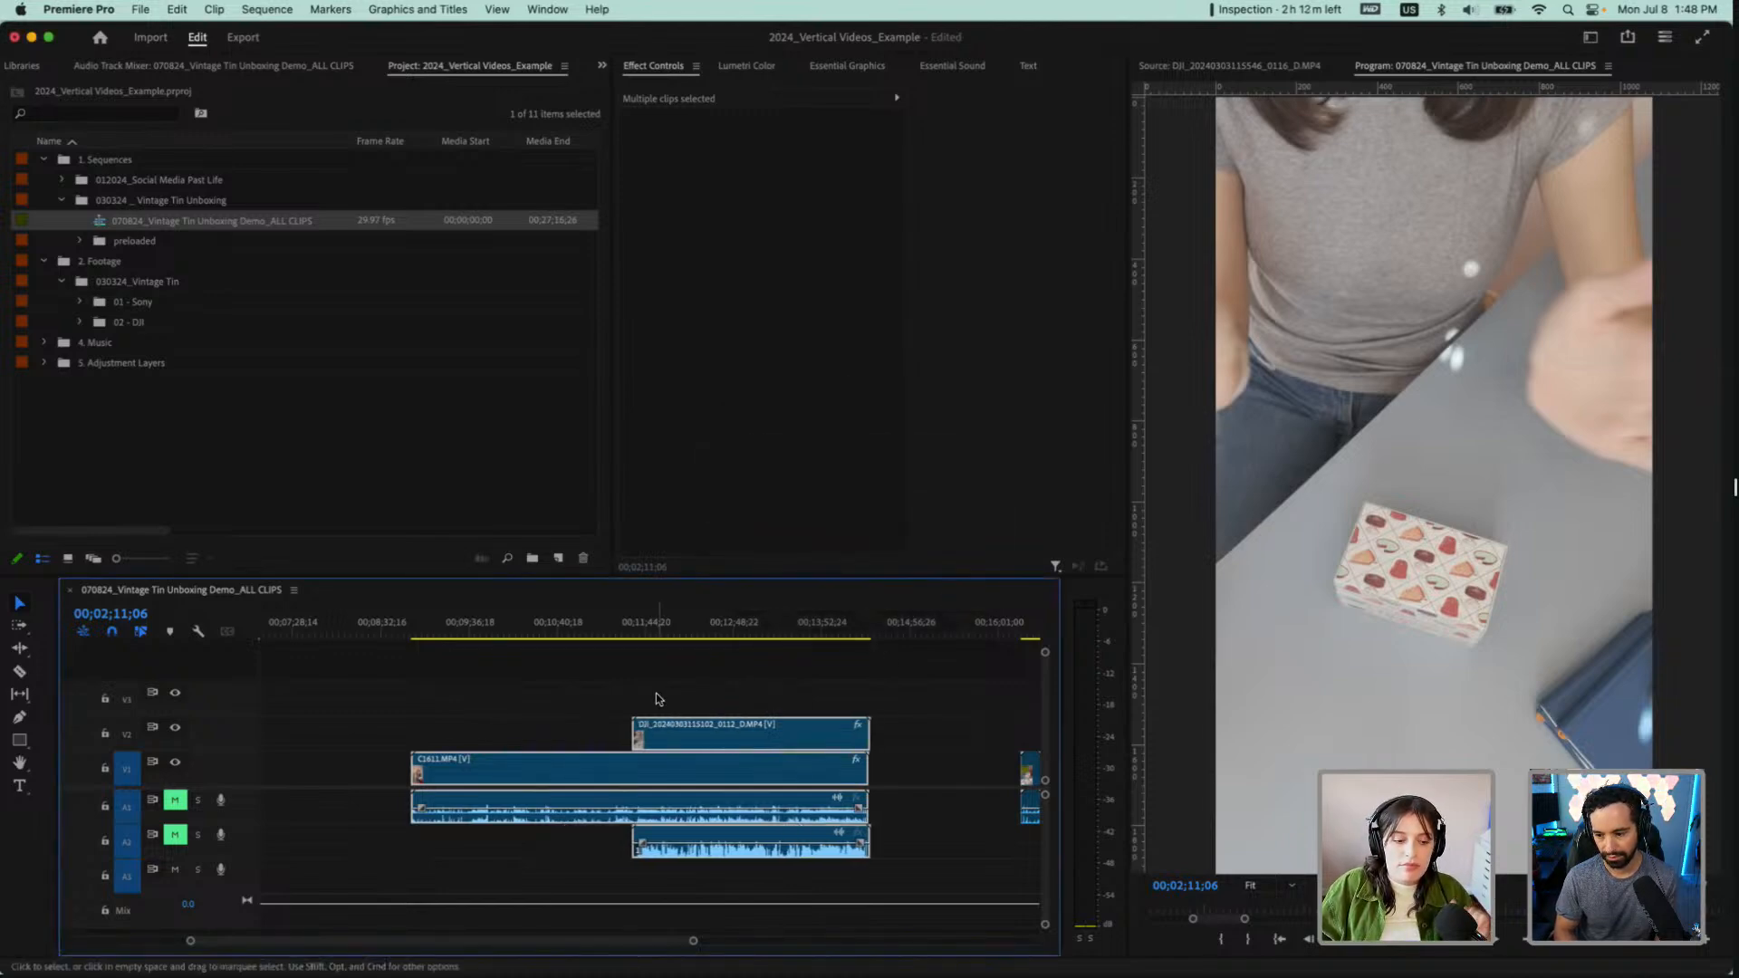
Scrub through C1611.MP4 from 00;08;59;14 to 00;13;11;16 and compare the footage before and after its DJI clip starts
key("backslash")
scroll(435, 695, "up", 3)
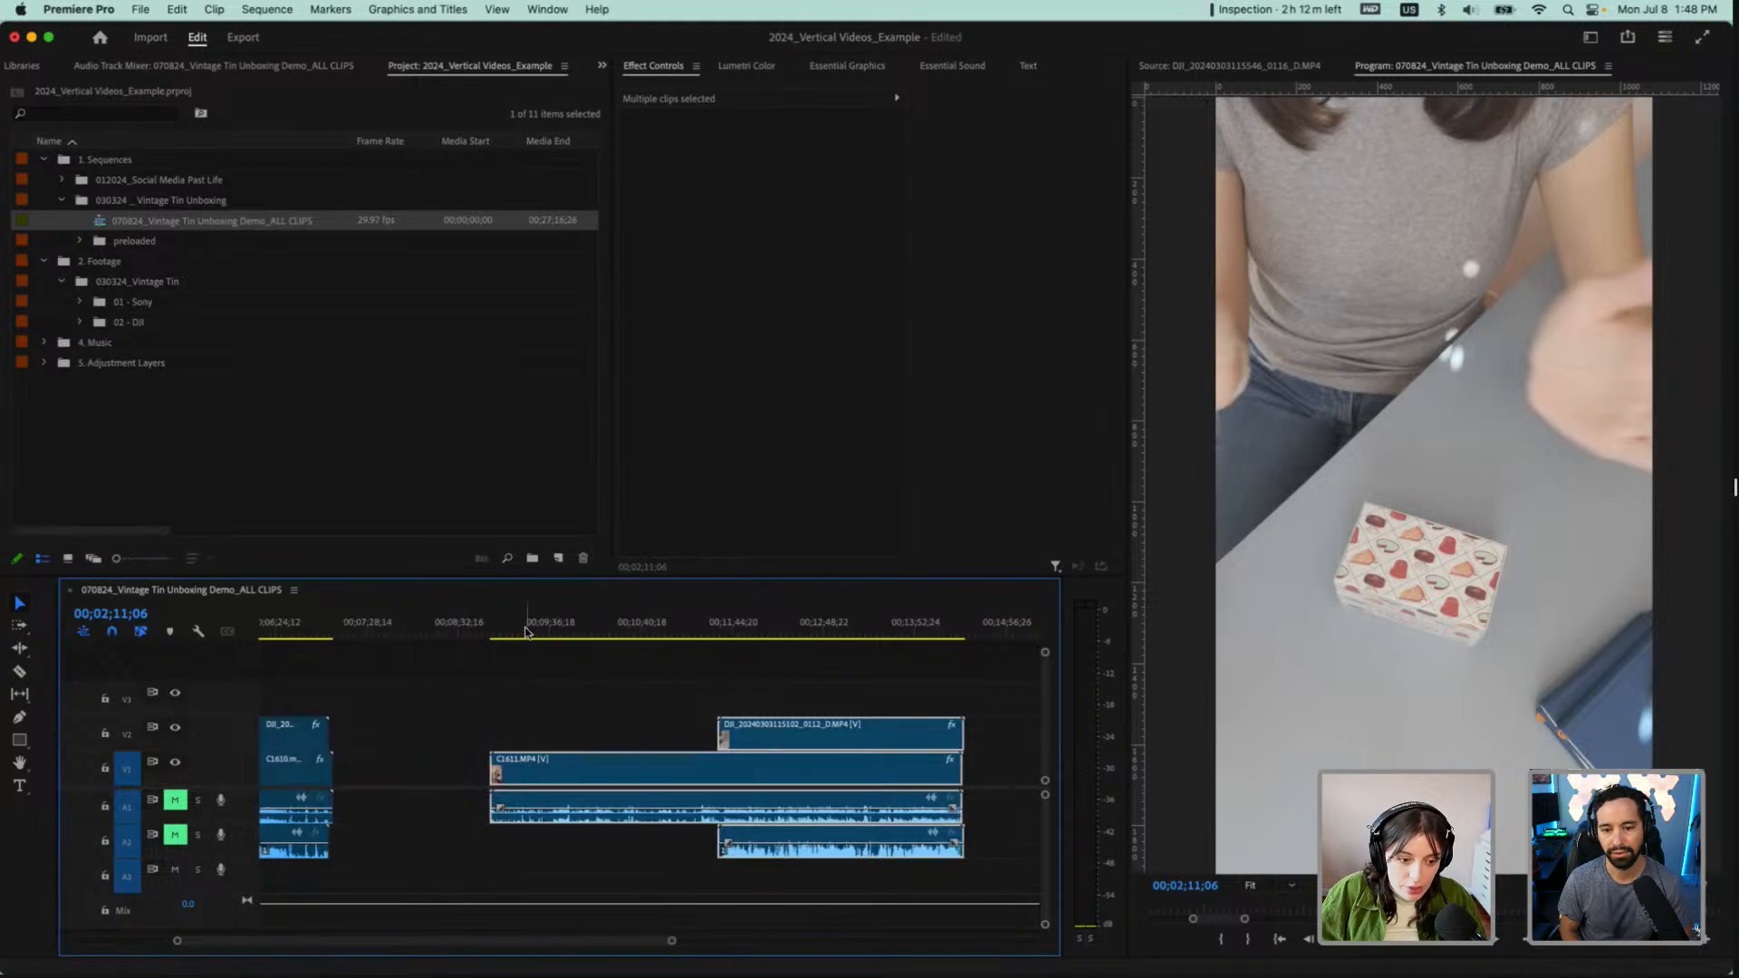
left_click(497, 633)
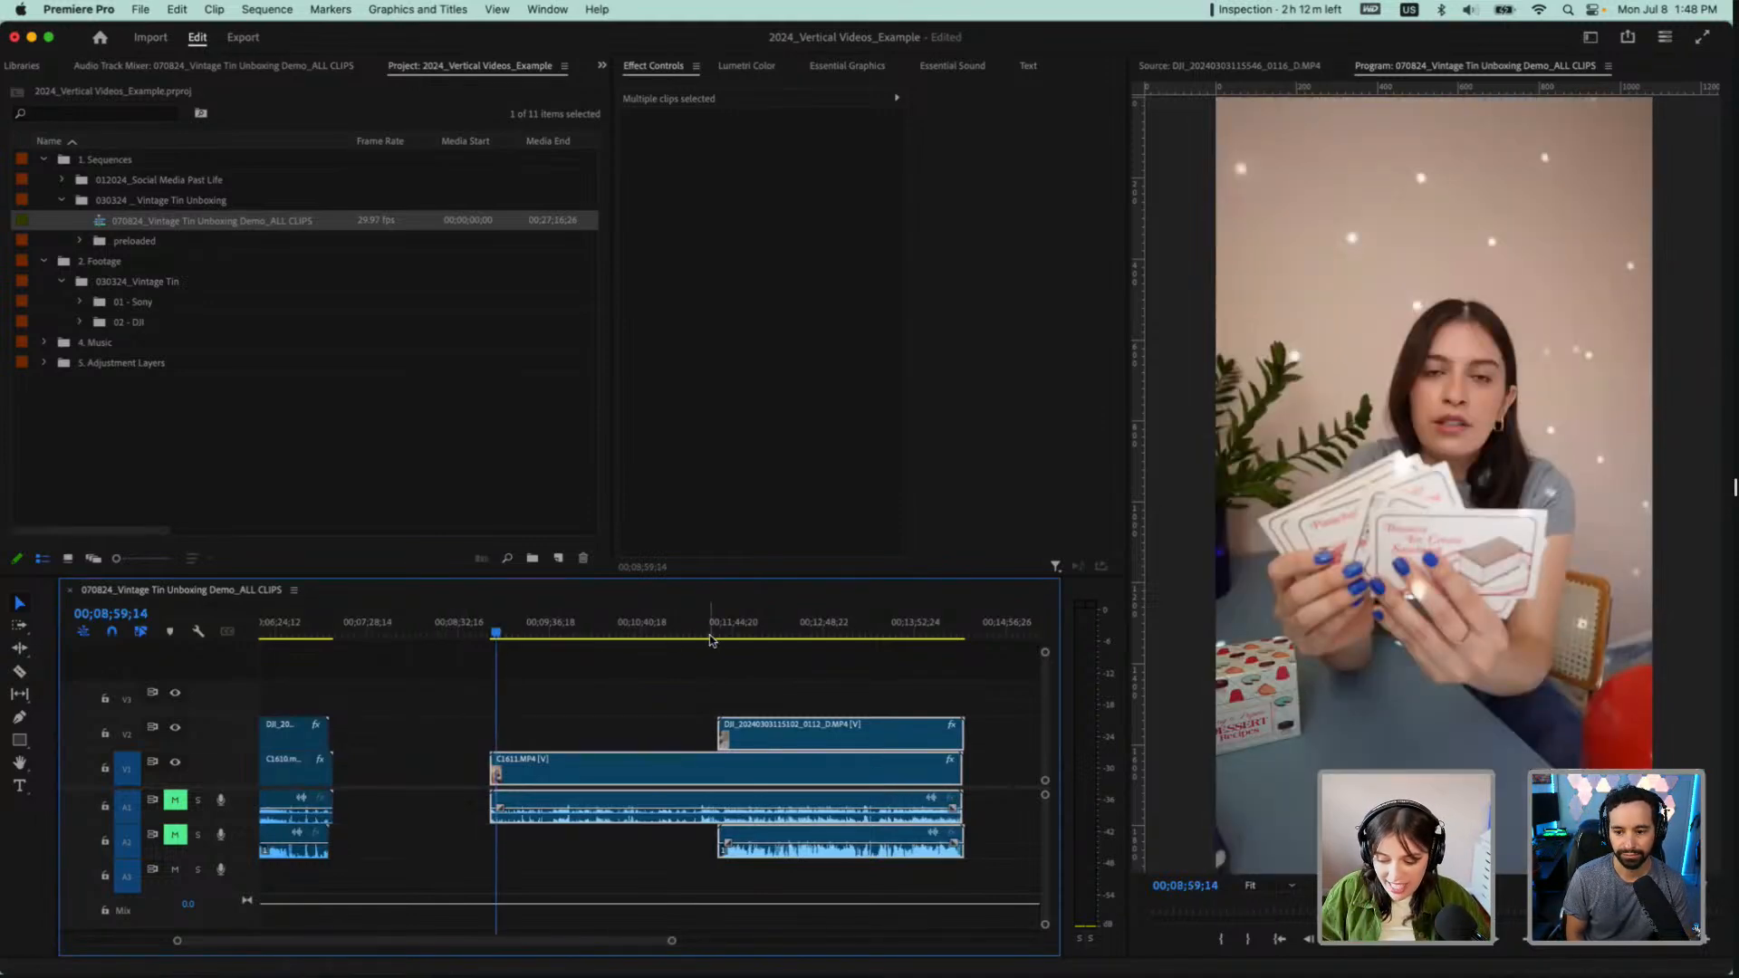
left_click(652, 629)
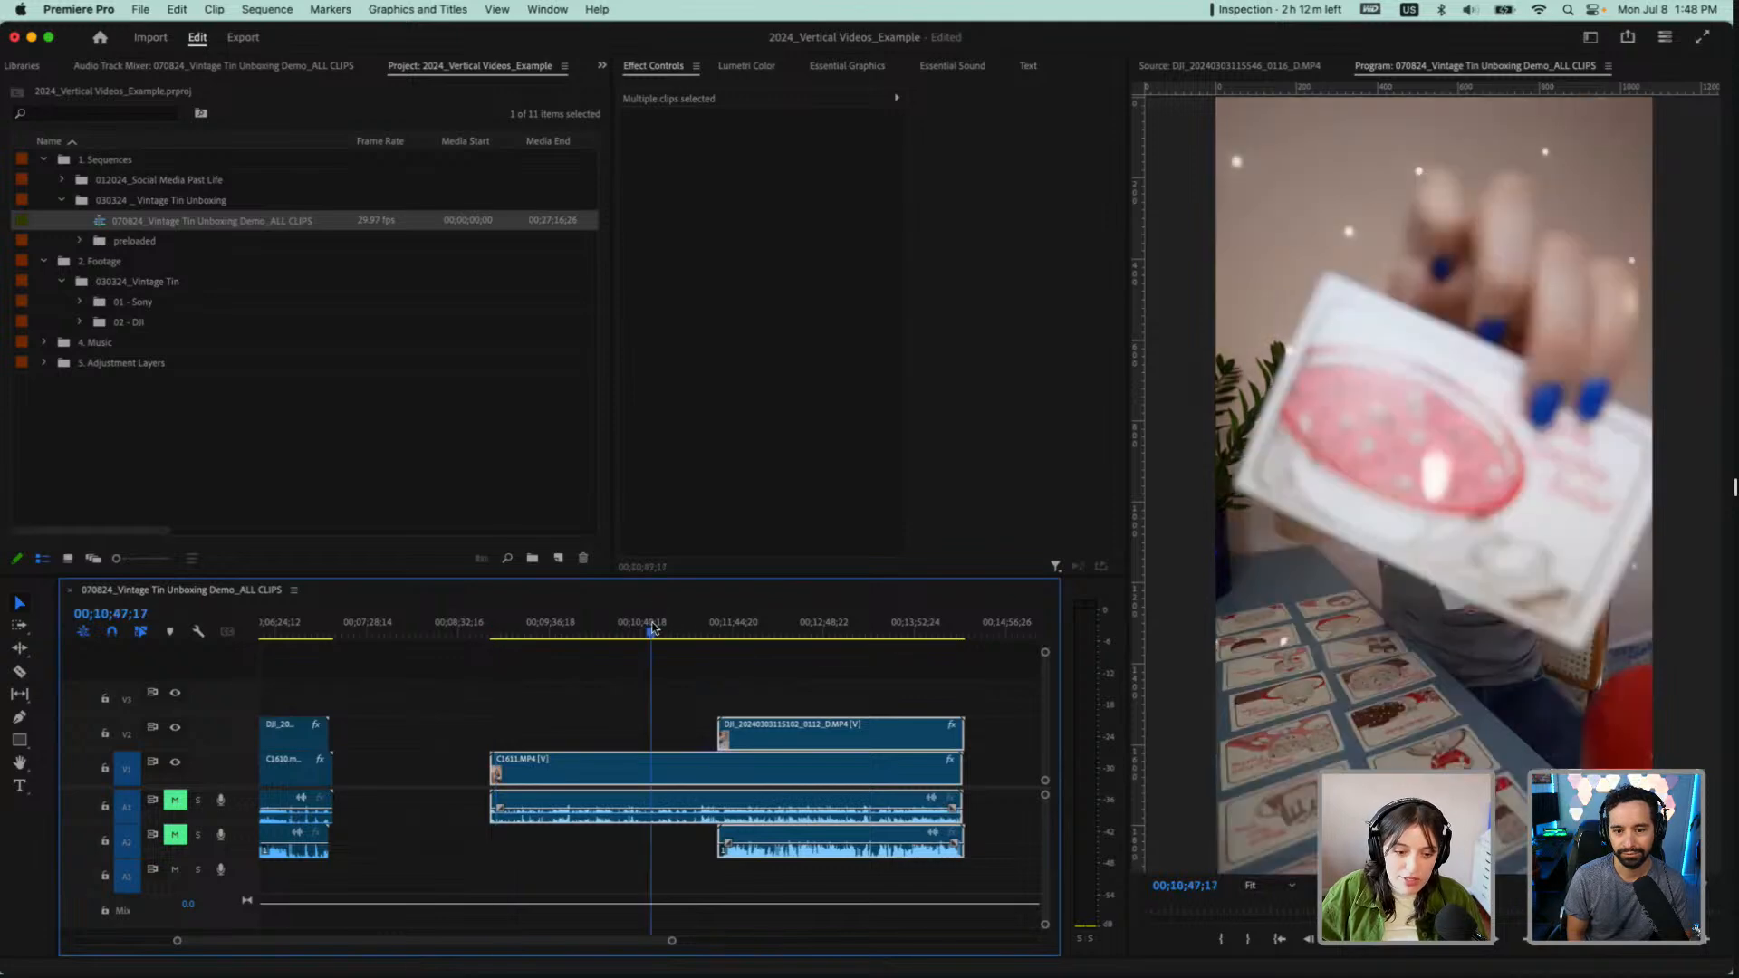
left_click(591, 629)
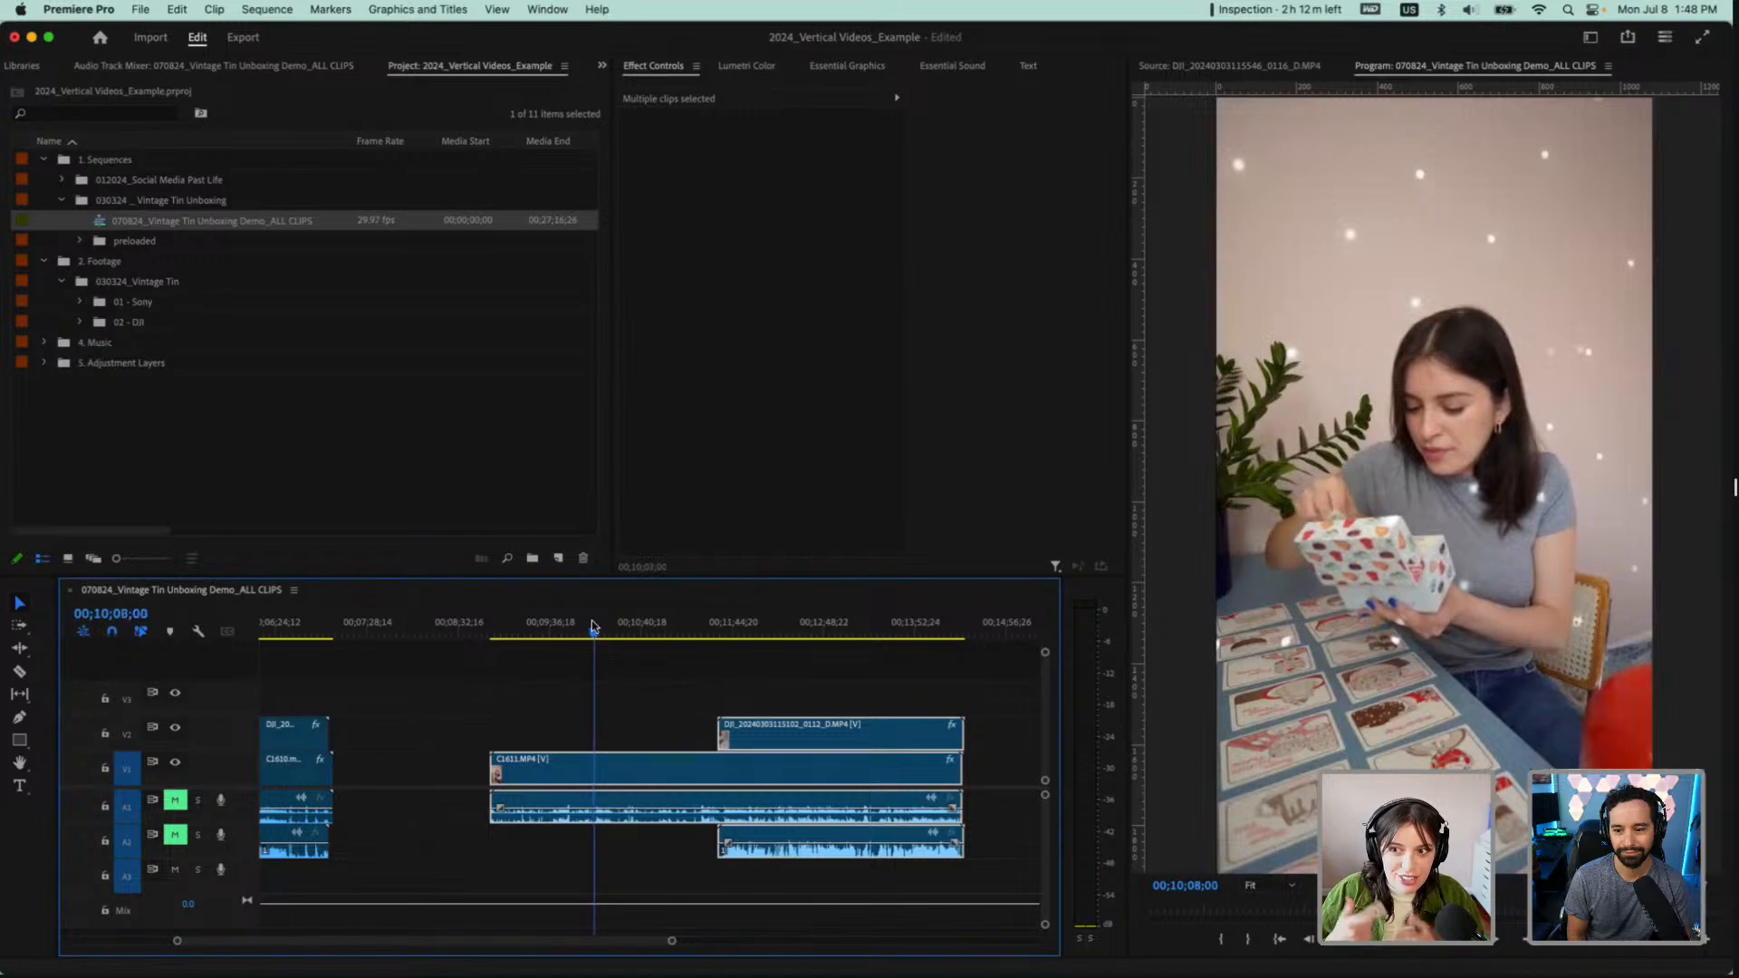
left_click(695, 627)
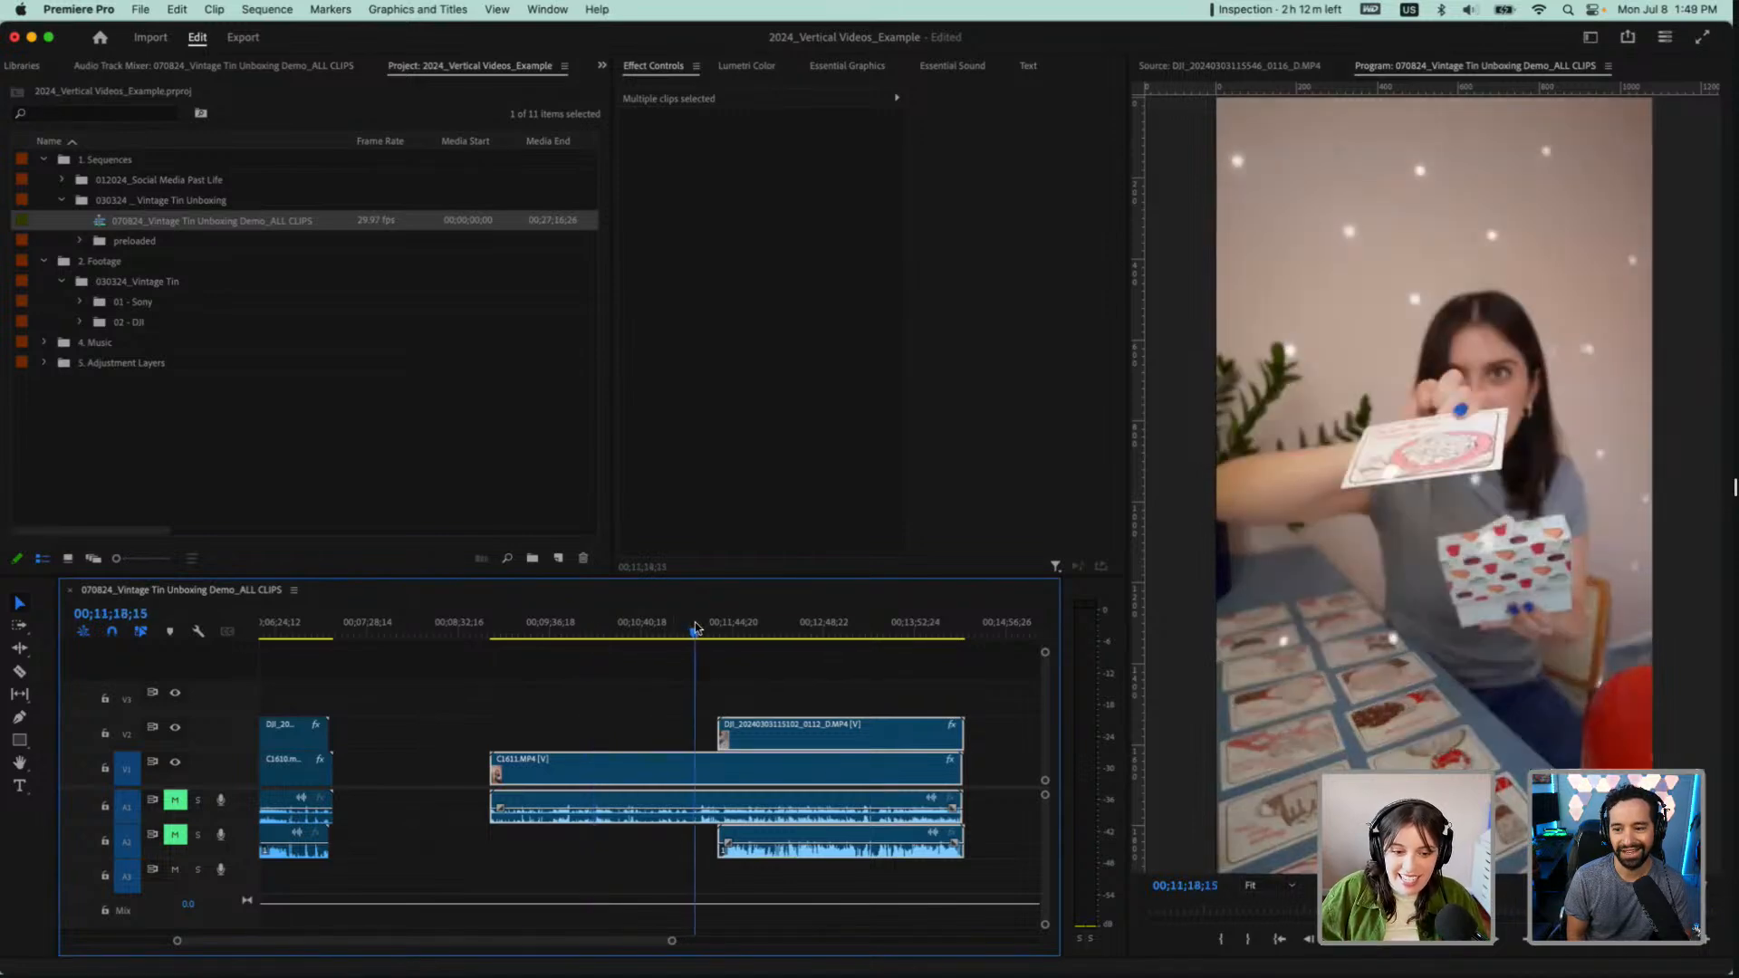
left_click(712, 631)
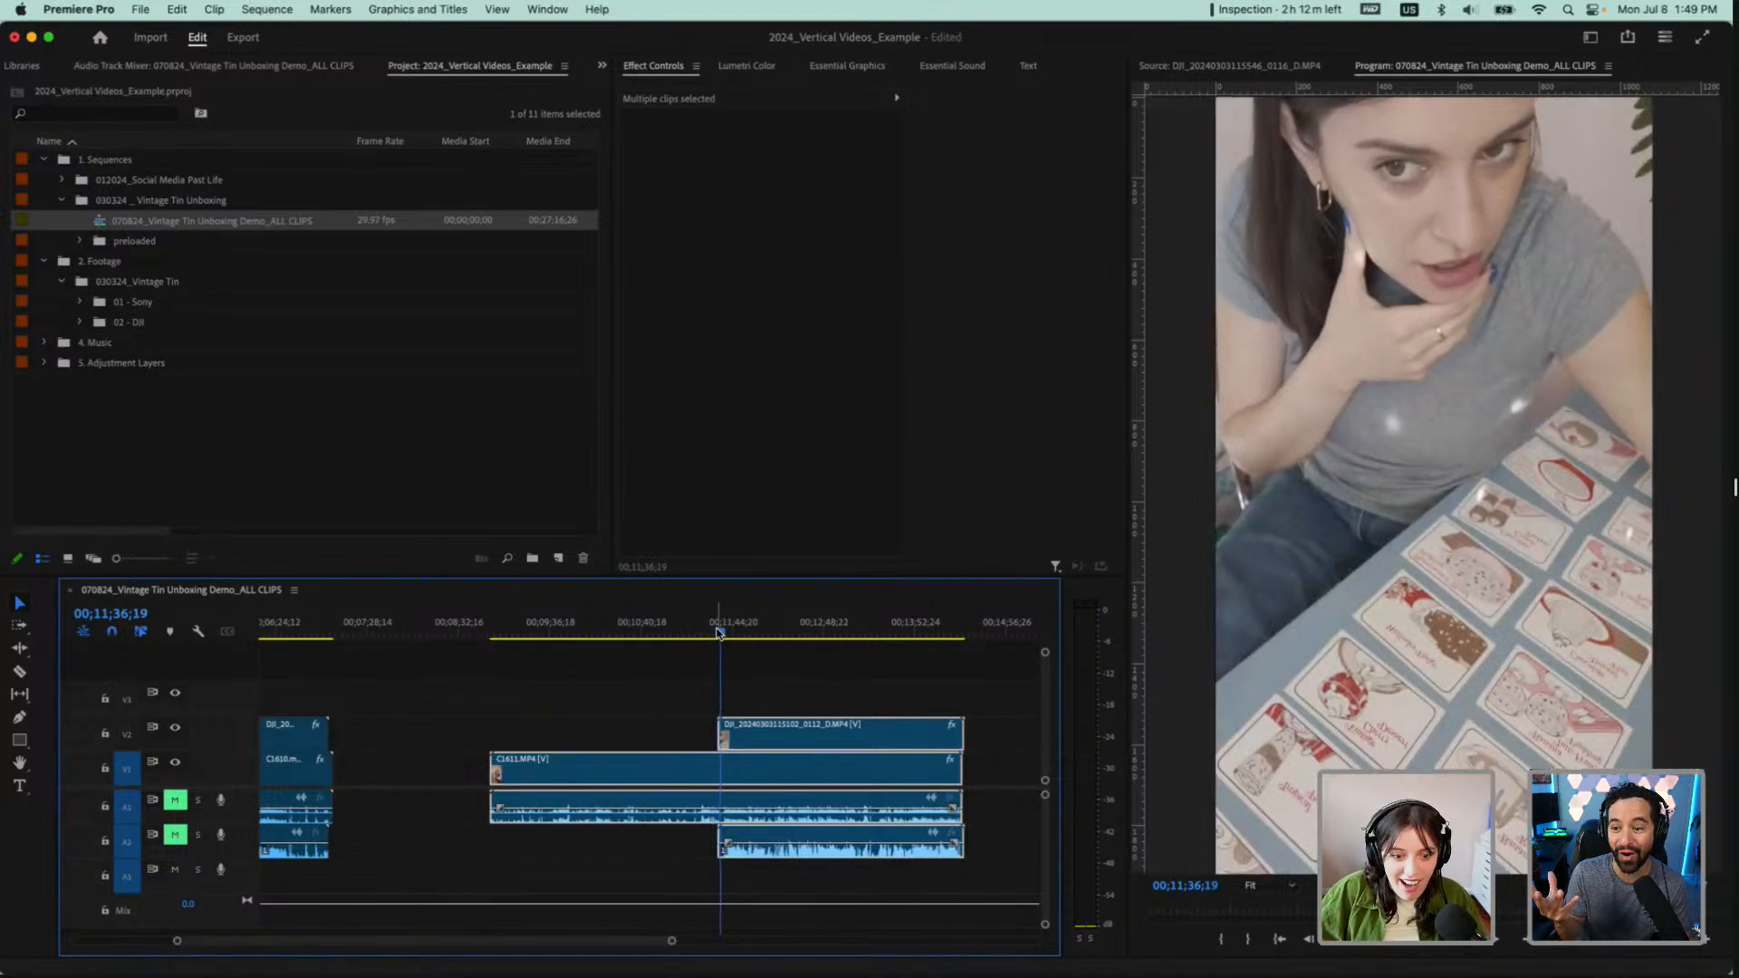
left_click(714, 627)
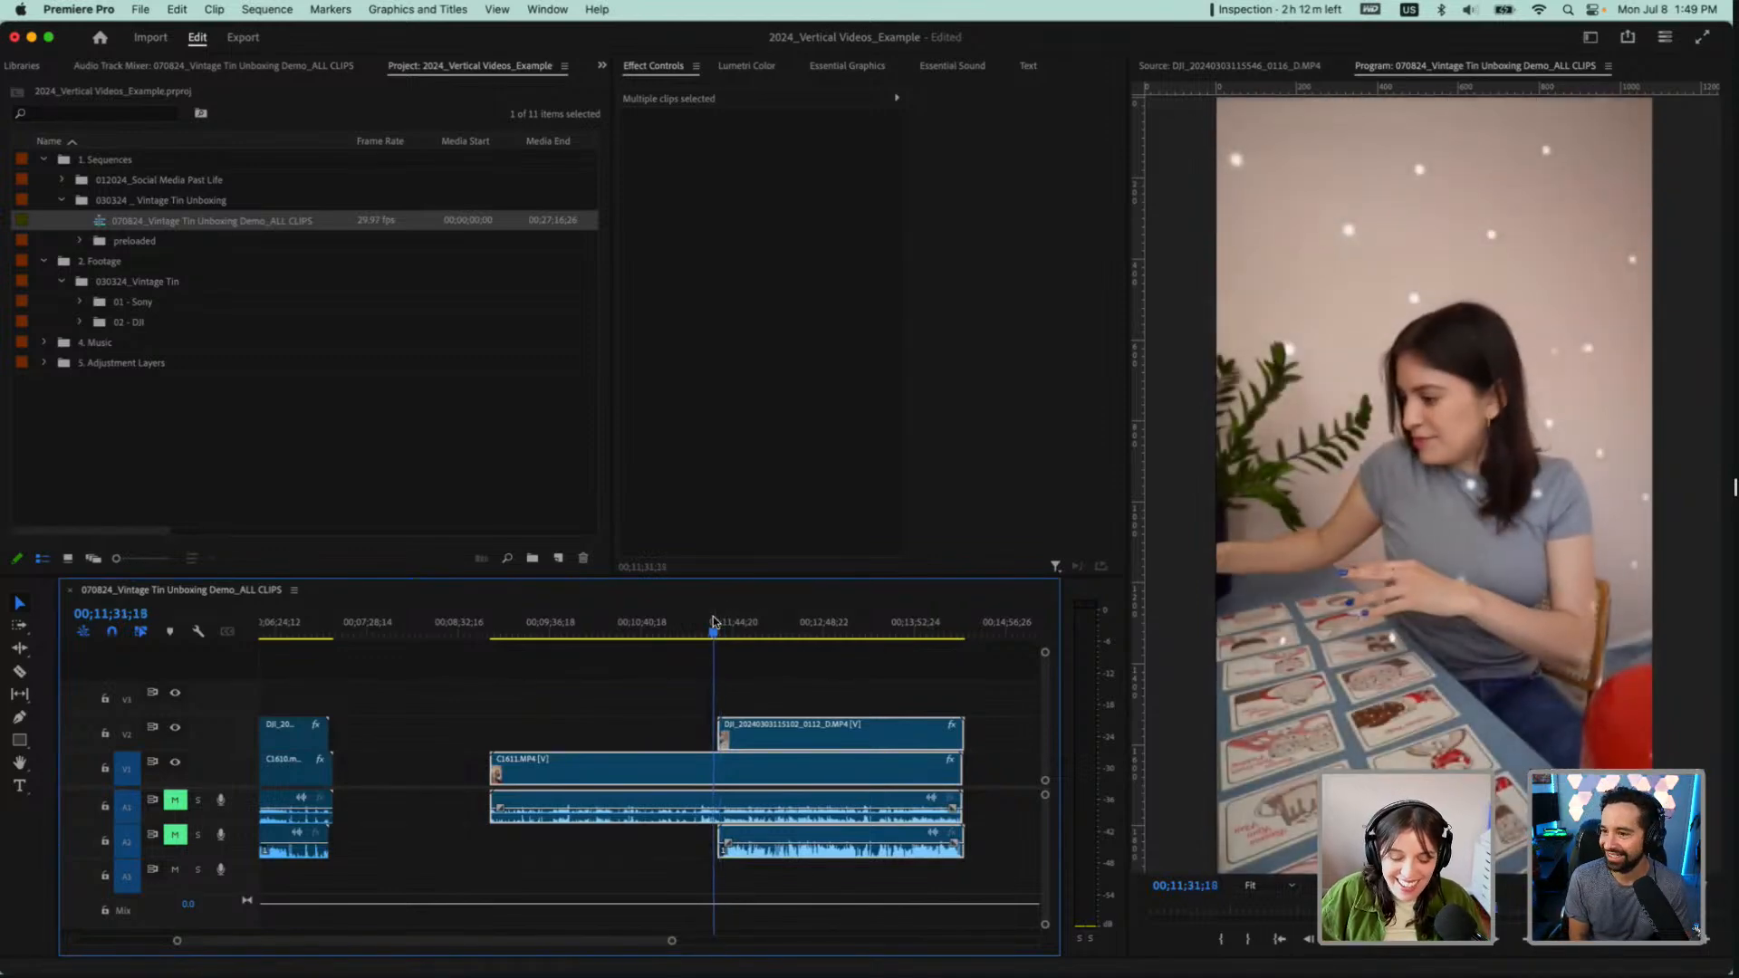
scroll(709, 727, "down", 3)
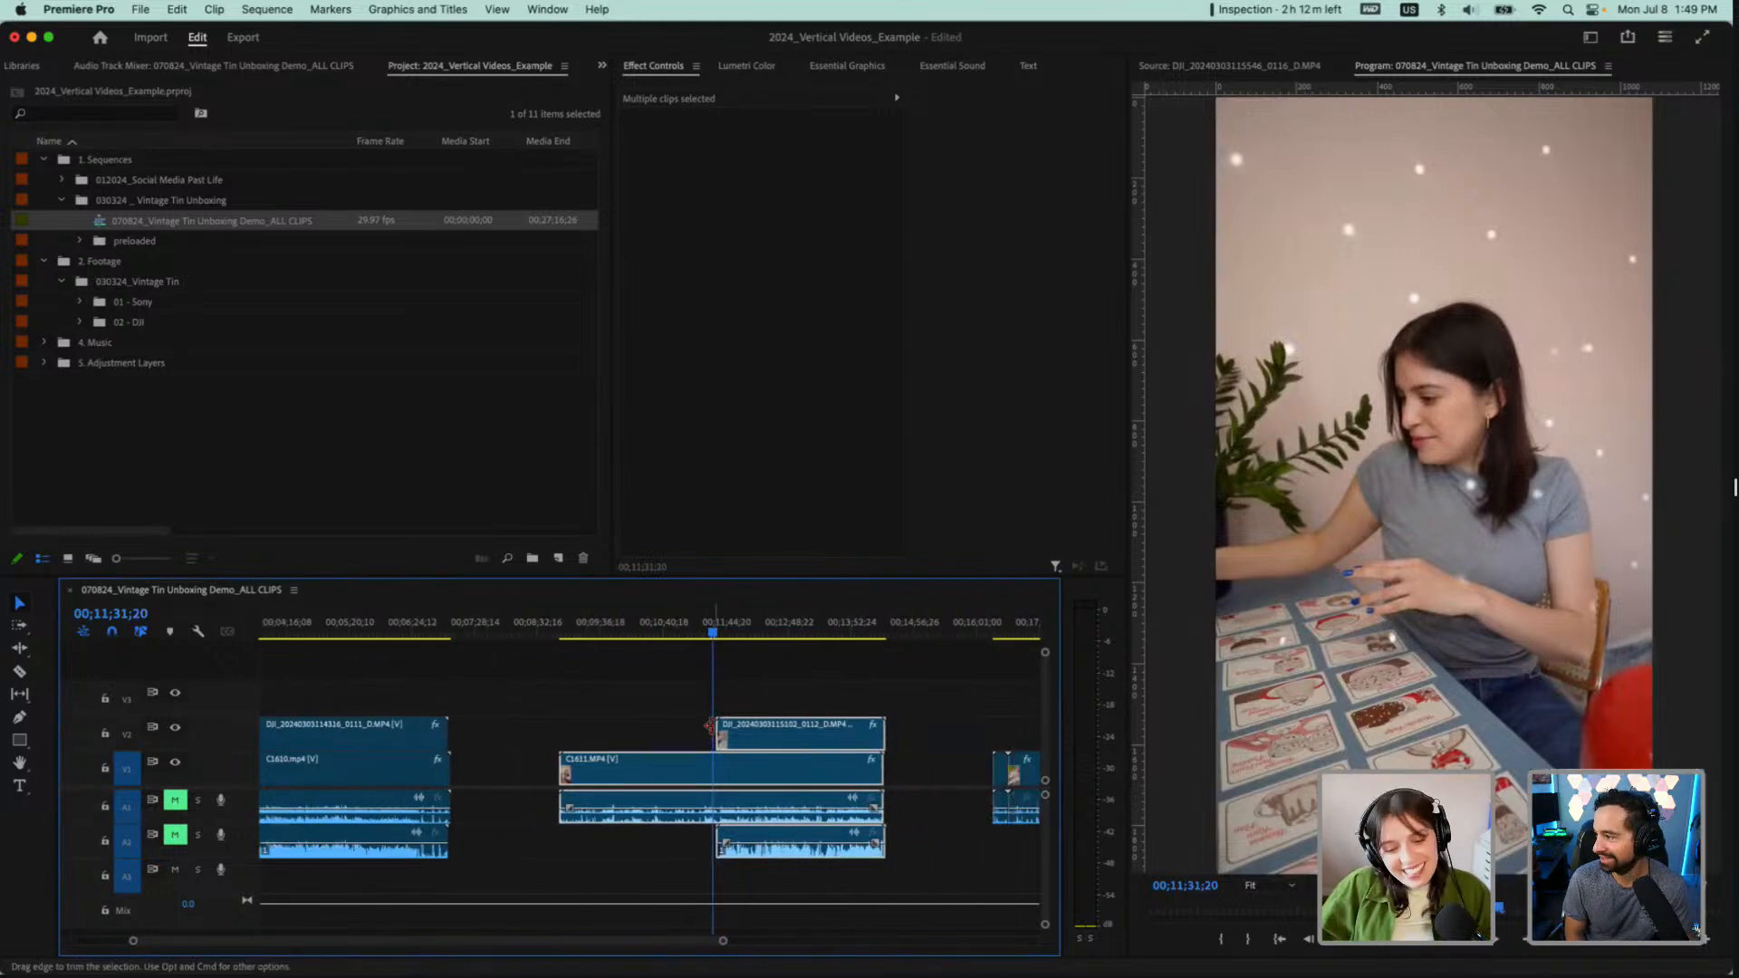
scroll(711, 726, "down", 1)
left_click_drag(713, 633, 786, 636)
Split C1611.MP4 on V1 where its DJI clip on V2 begins
key("c")
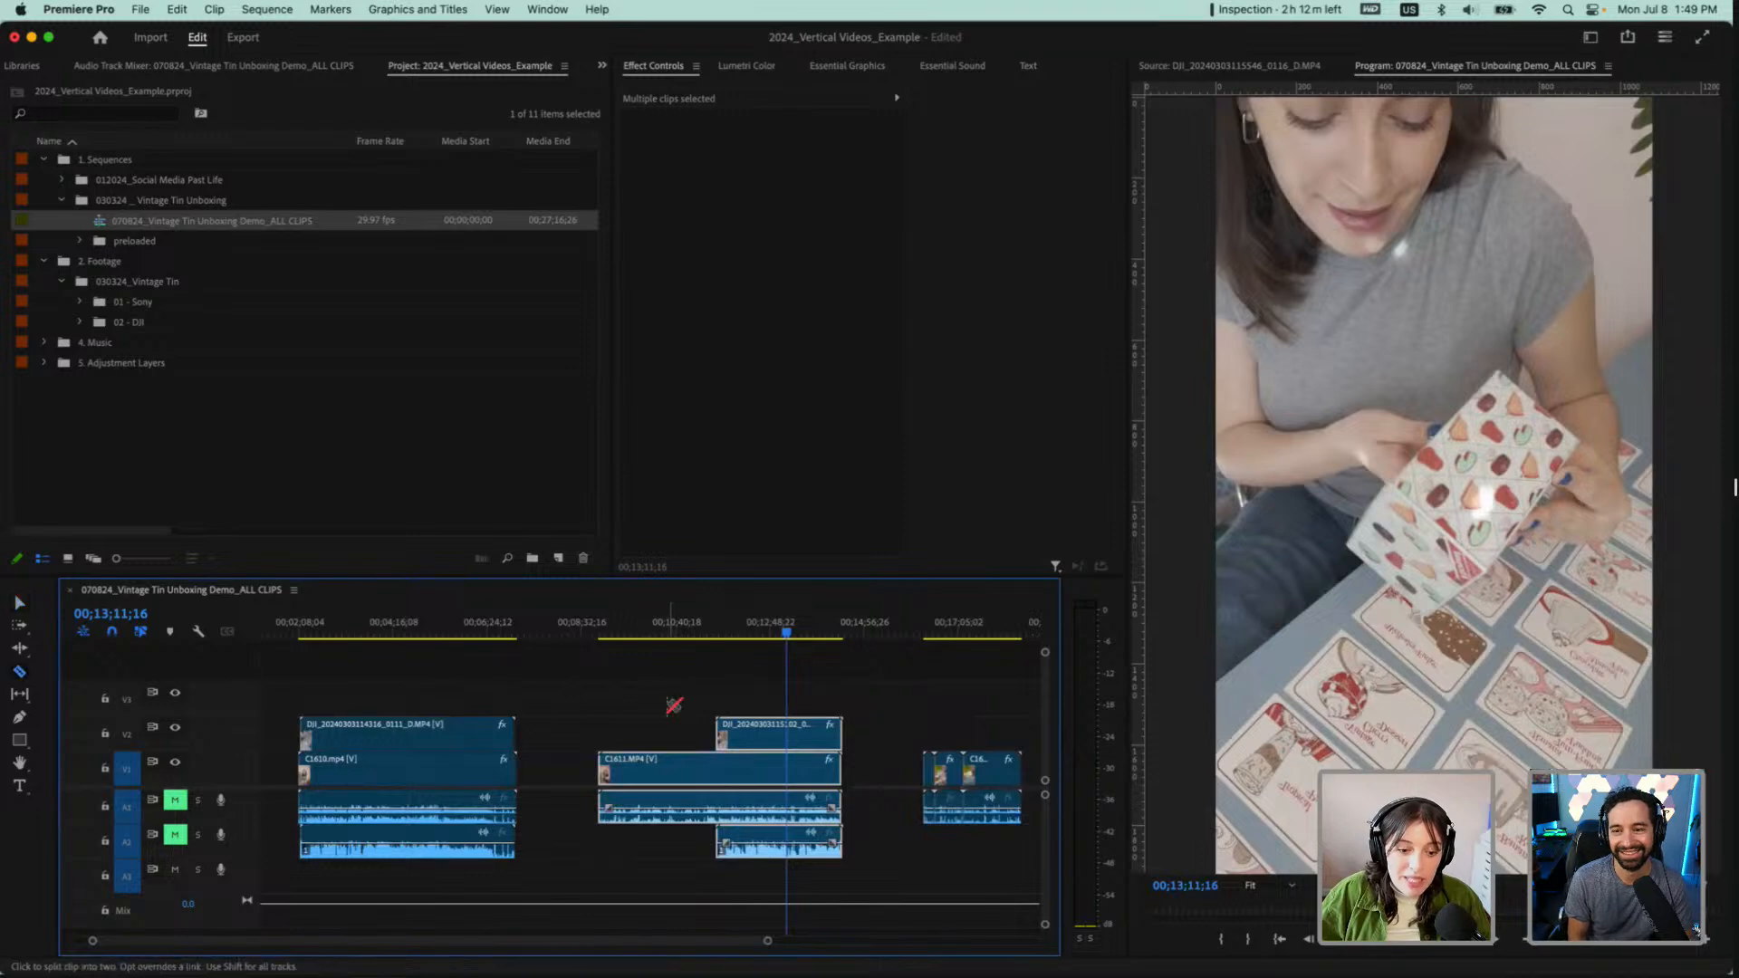
scroll(720, 768, "up", 3)
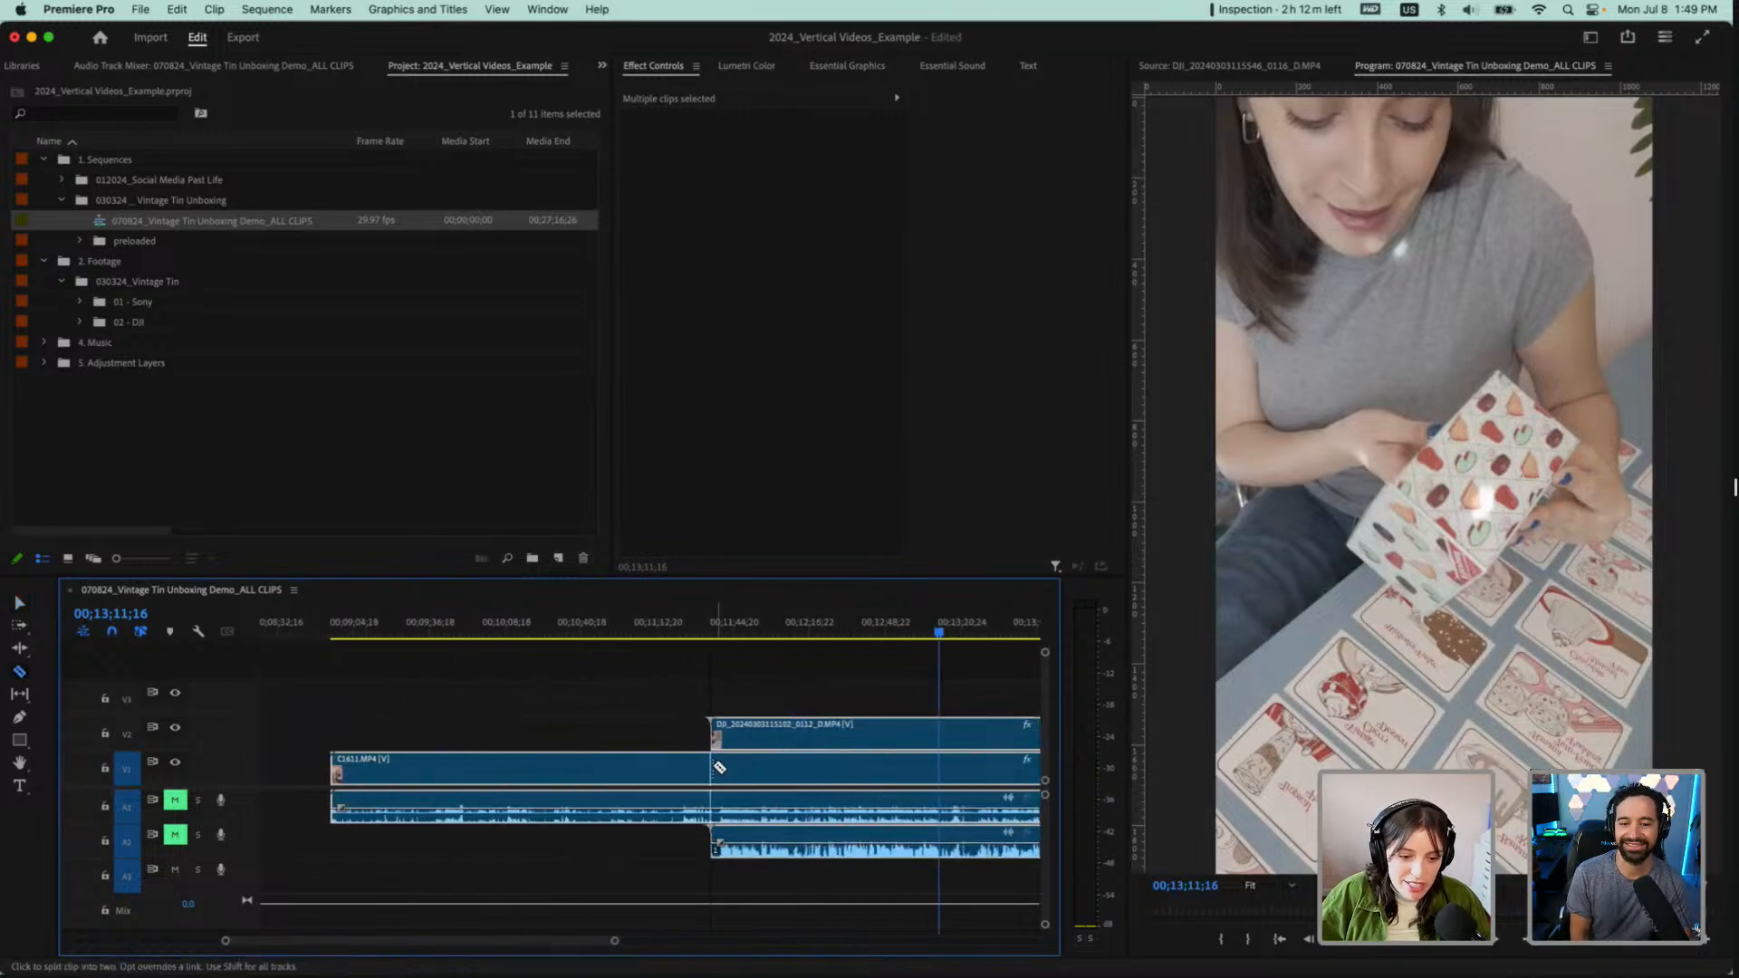
left_click(718, 768)
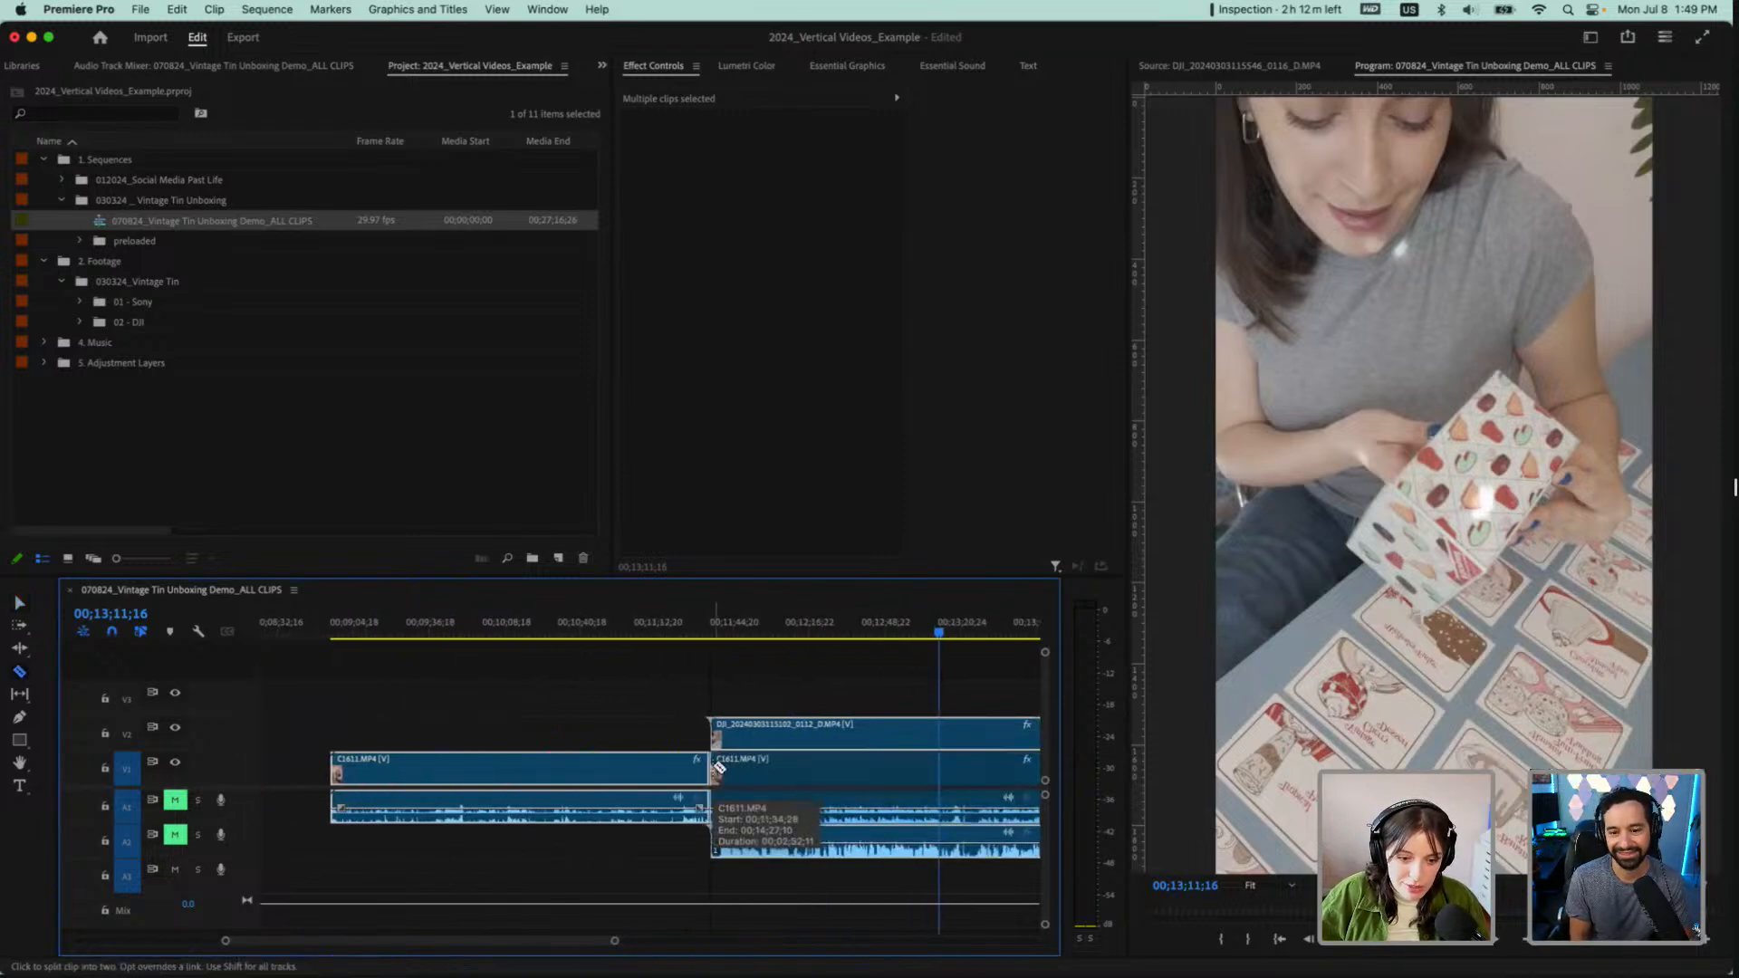
key("v")
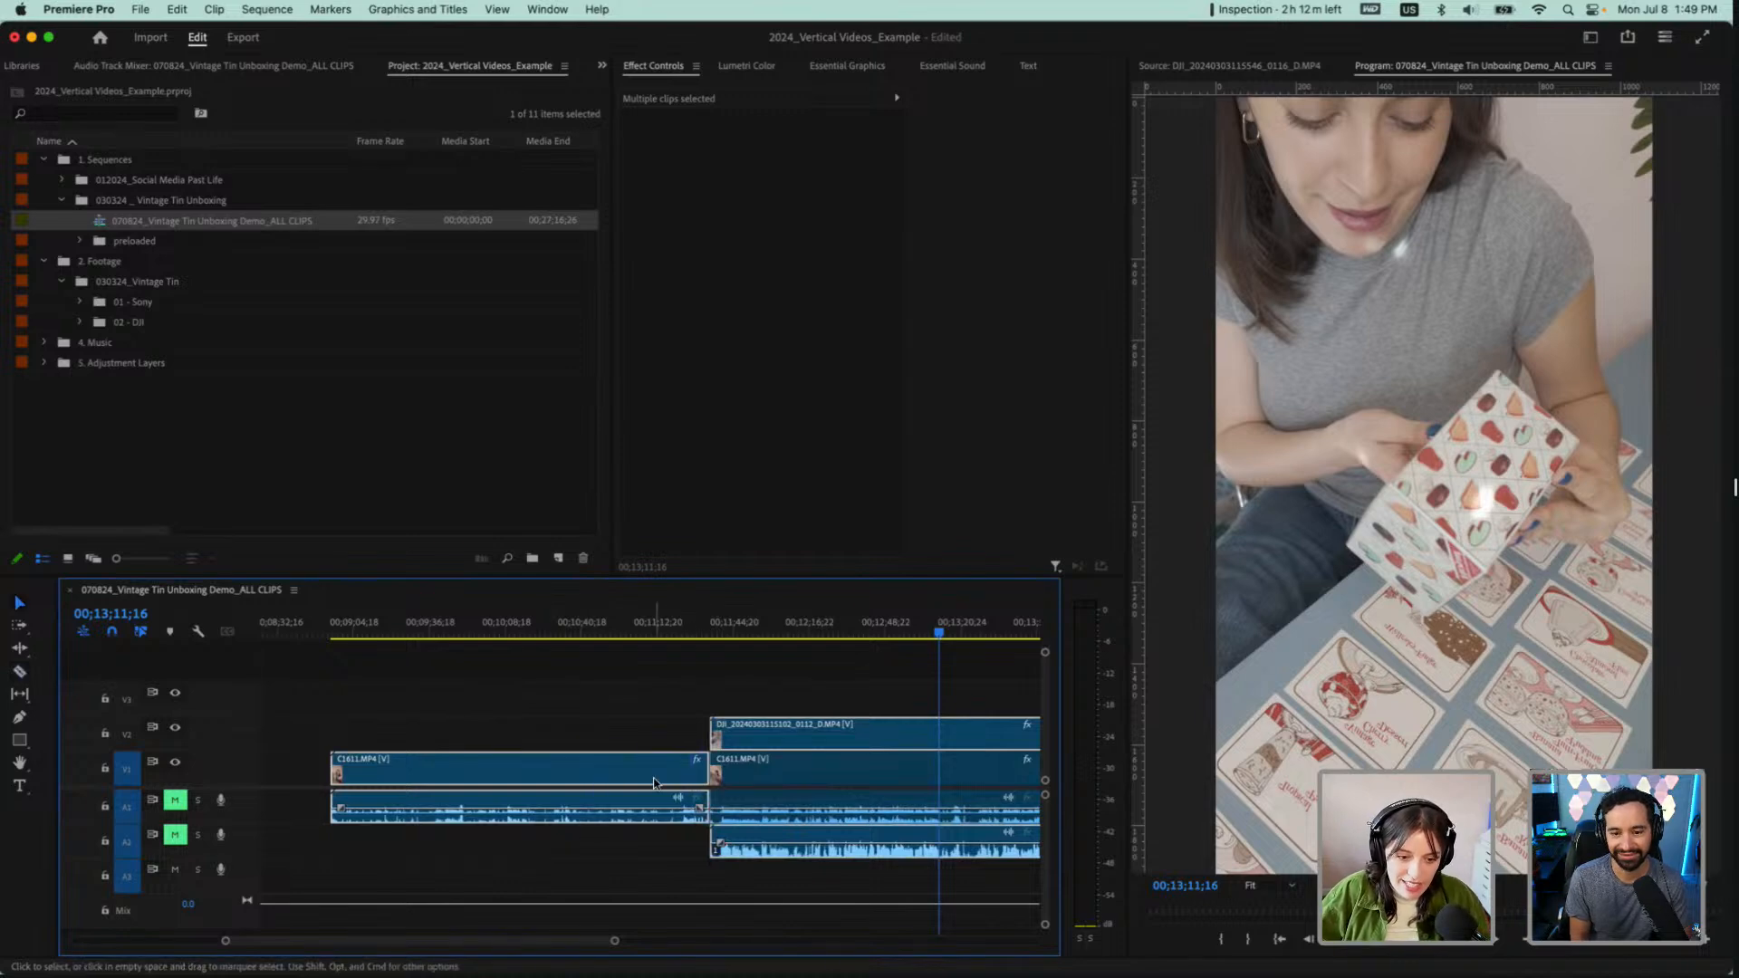
Move the single-angle first part of C1611.MP4 to about 00;20;00, and place its stacked remainder right after the C1610.mp4 pair
scroll(654, 784, "down", 8)
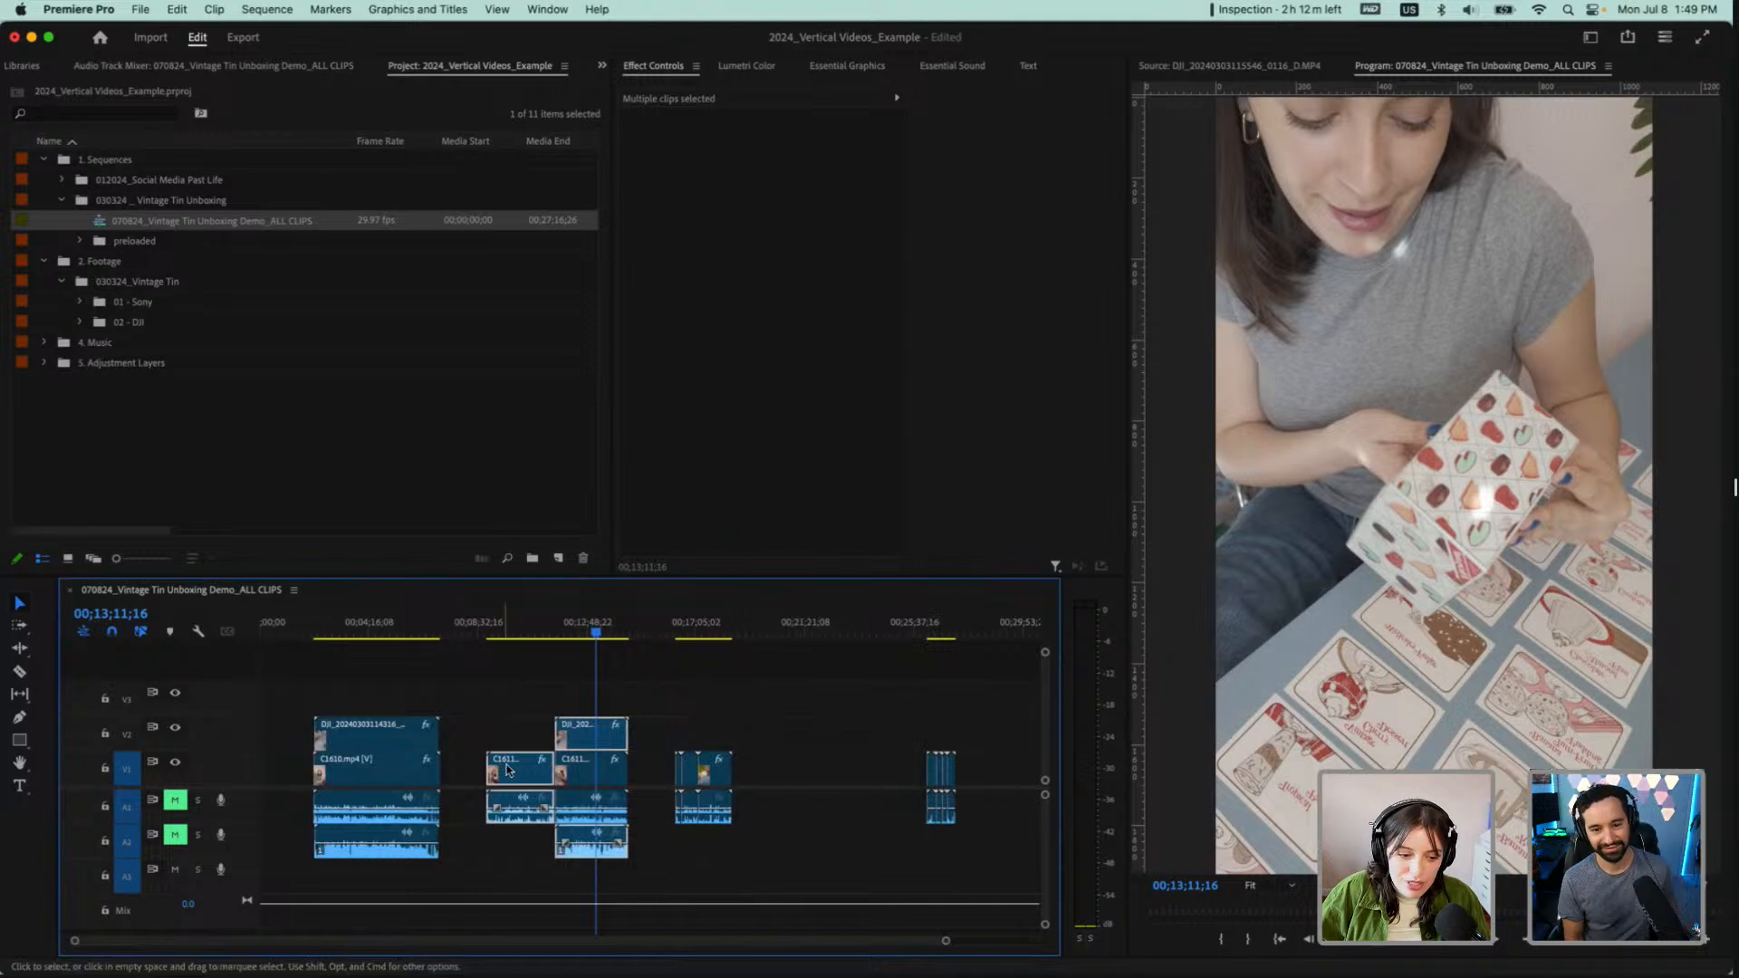
left_click_drag(507, 770, 752, 781)
key("super+z")
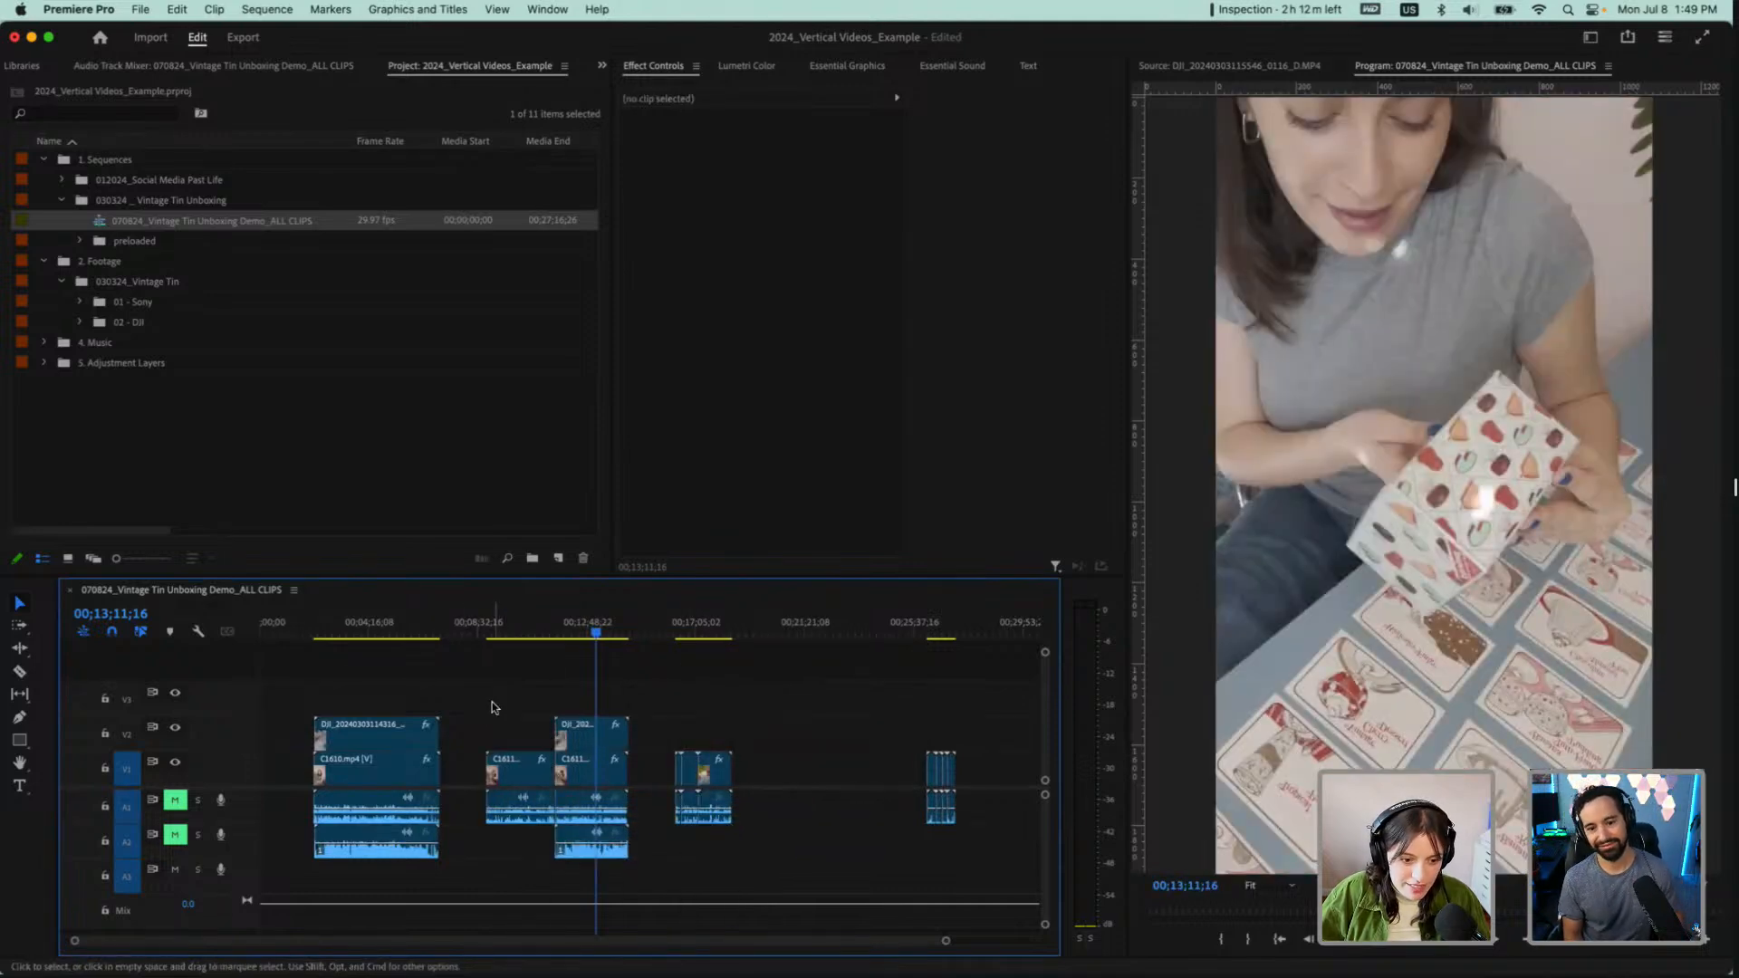
left_click(523, 778)
left_click_drag(511, 777, 790, 772)
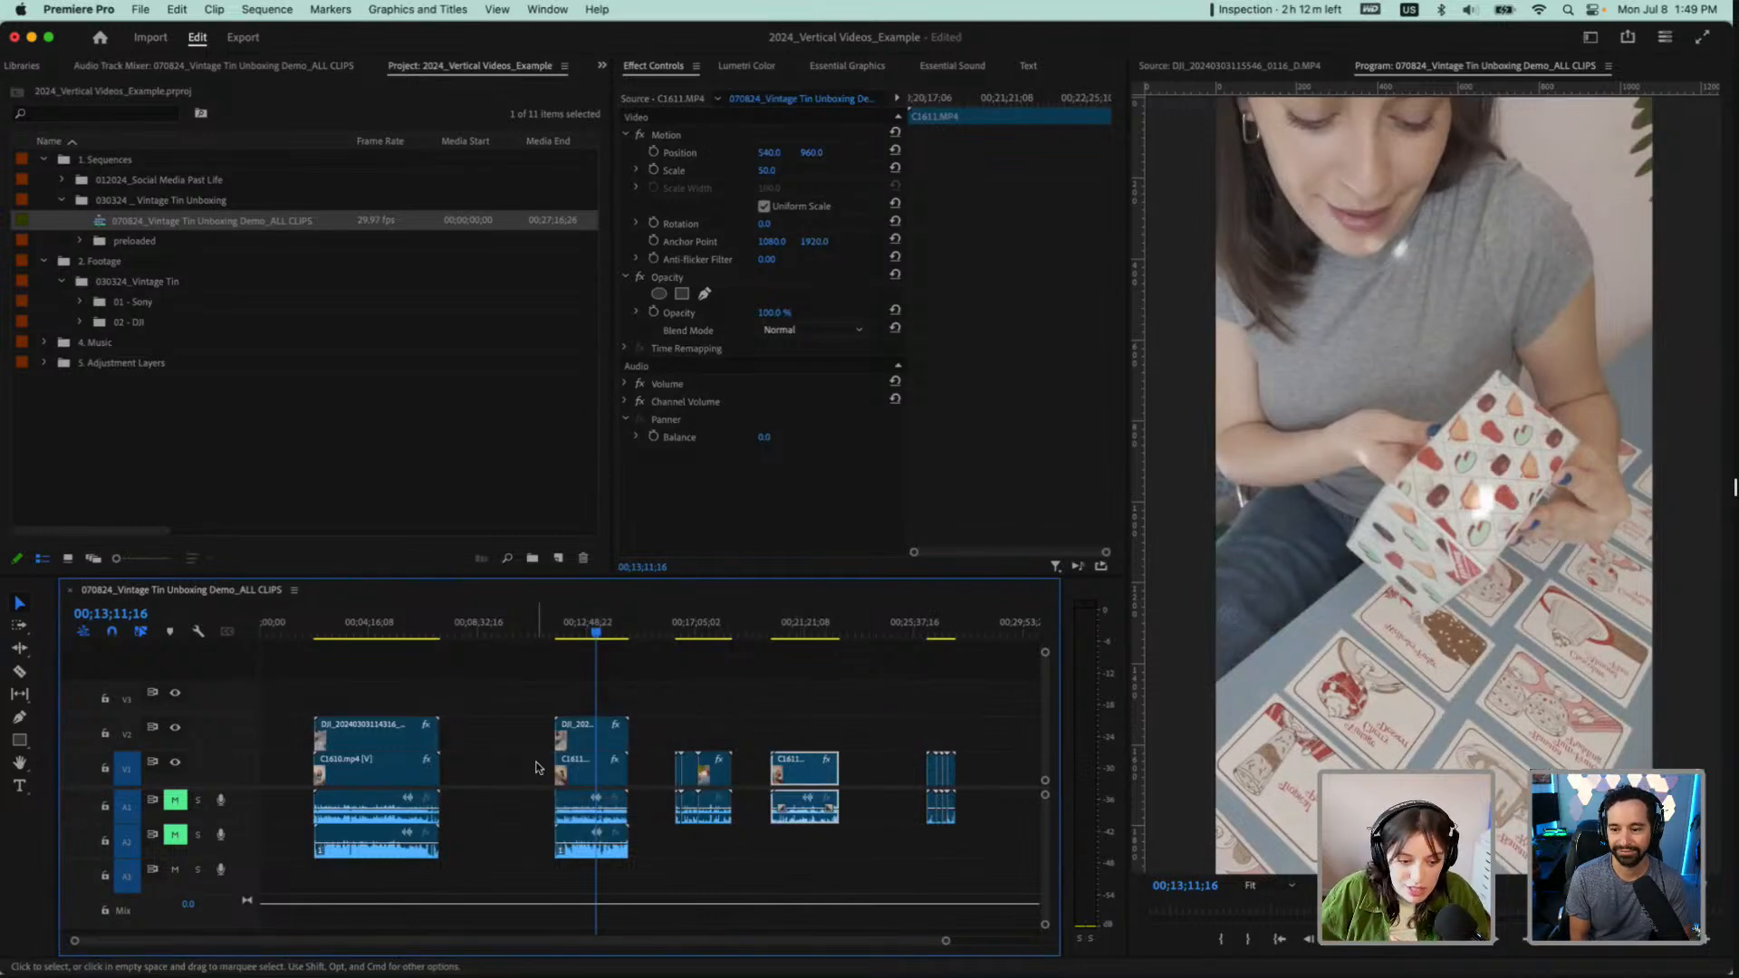
left_click_drag(519, 685, 624, 865)
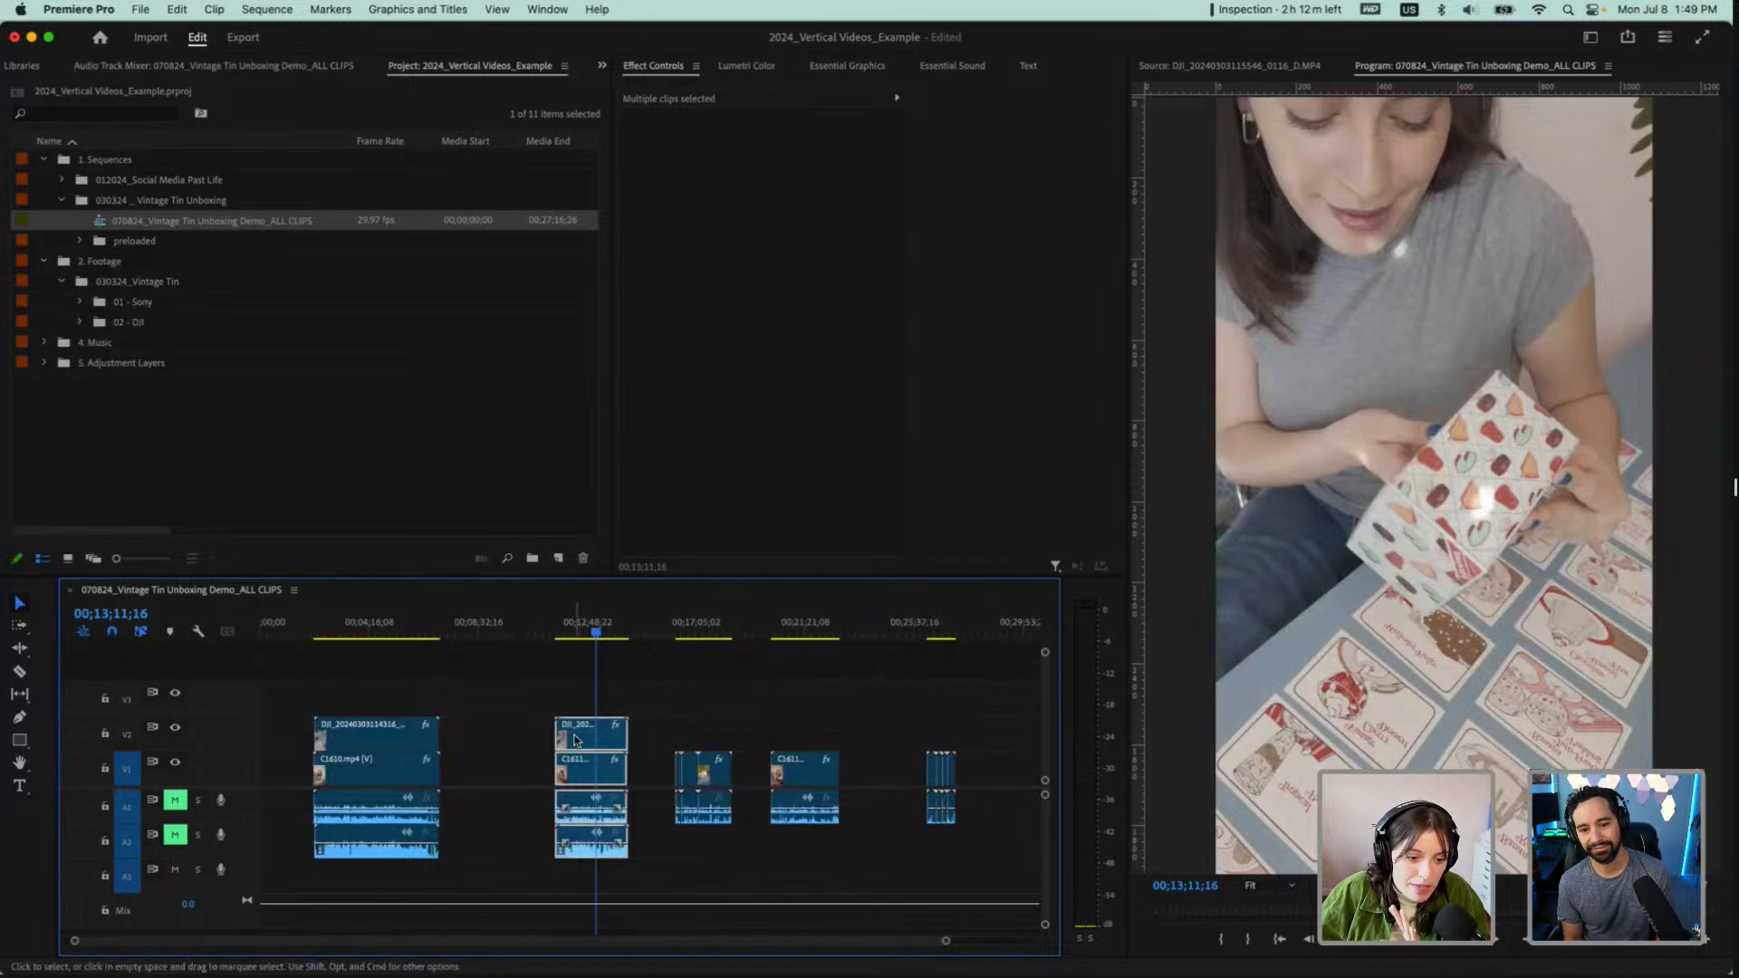
left_click_drag(575, 740, 460, 740)
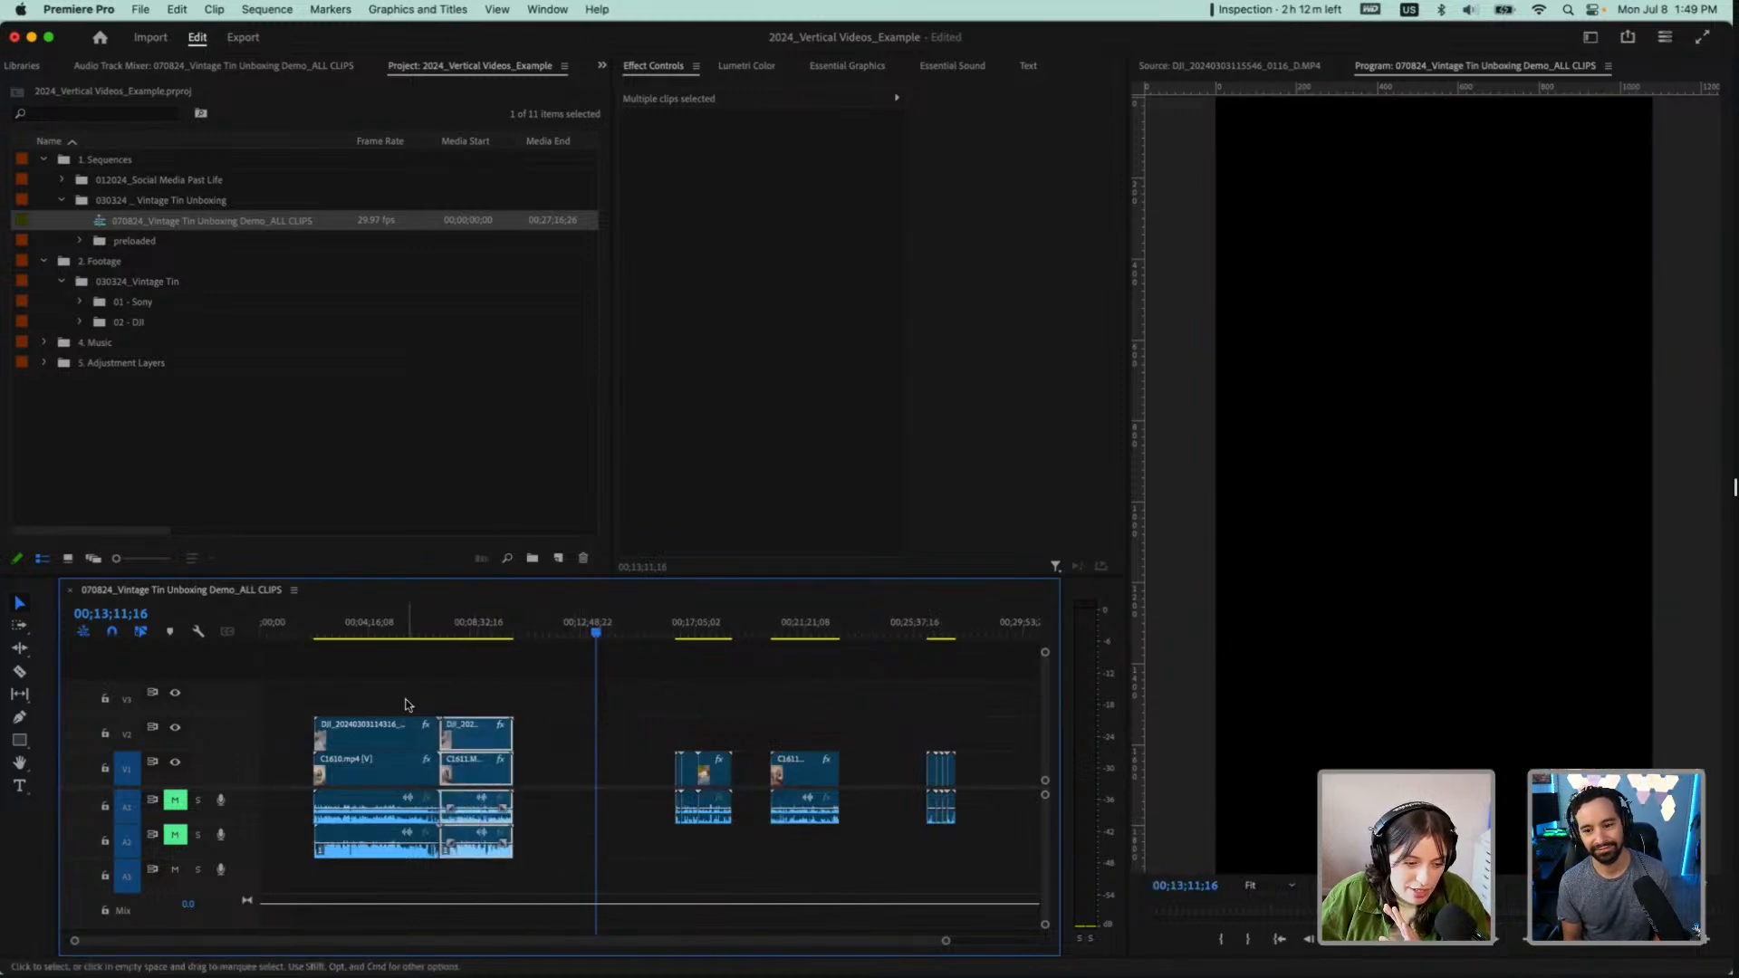
Cut C1610.mp4 where its DJI clip ends, delete the leftover piece, and ripple delete the gap before the C1611.MP4 pair
scroll(407, 705, "up", 2)
scroll(410, 701, "left", 2)
scroll(411, 700, "up", 8)
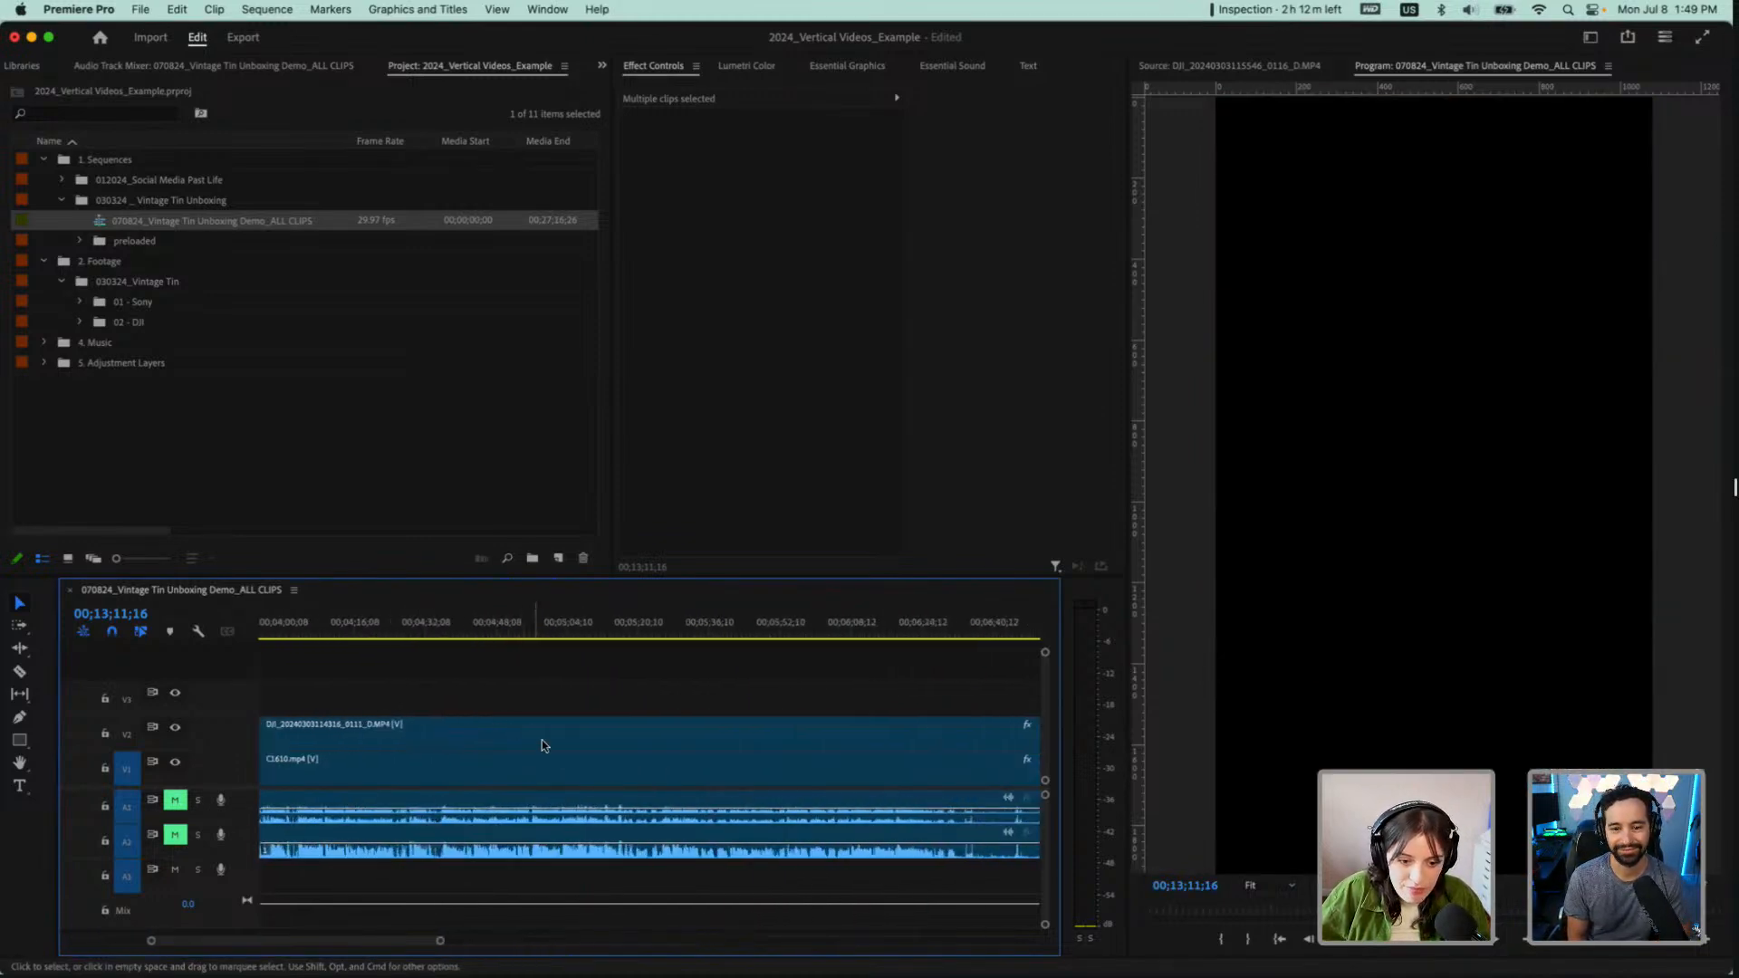
scroll(984, 686, "right", 10)
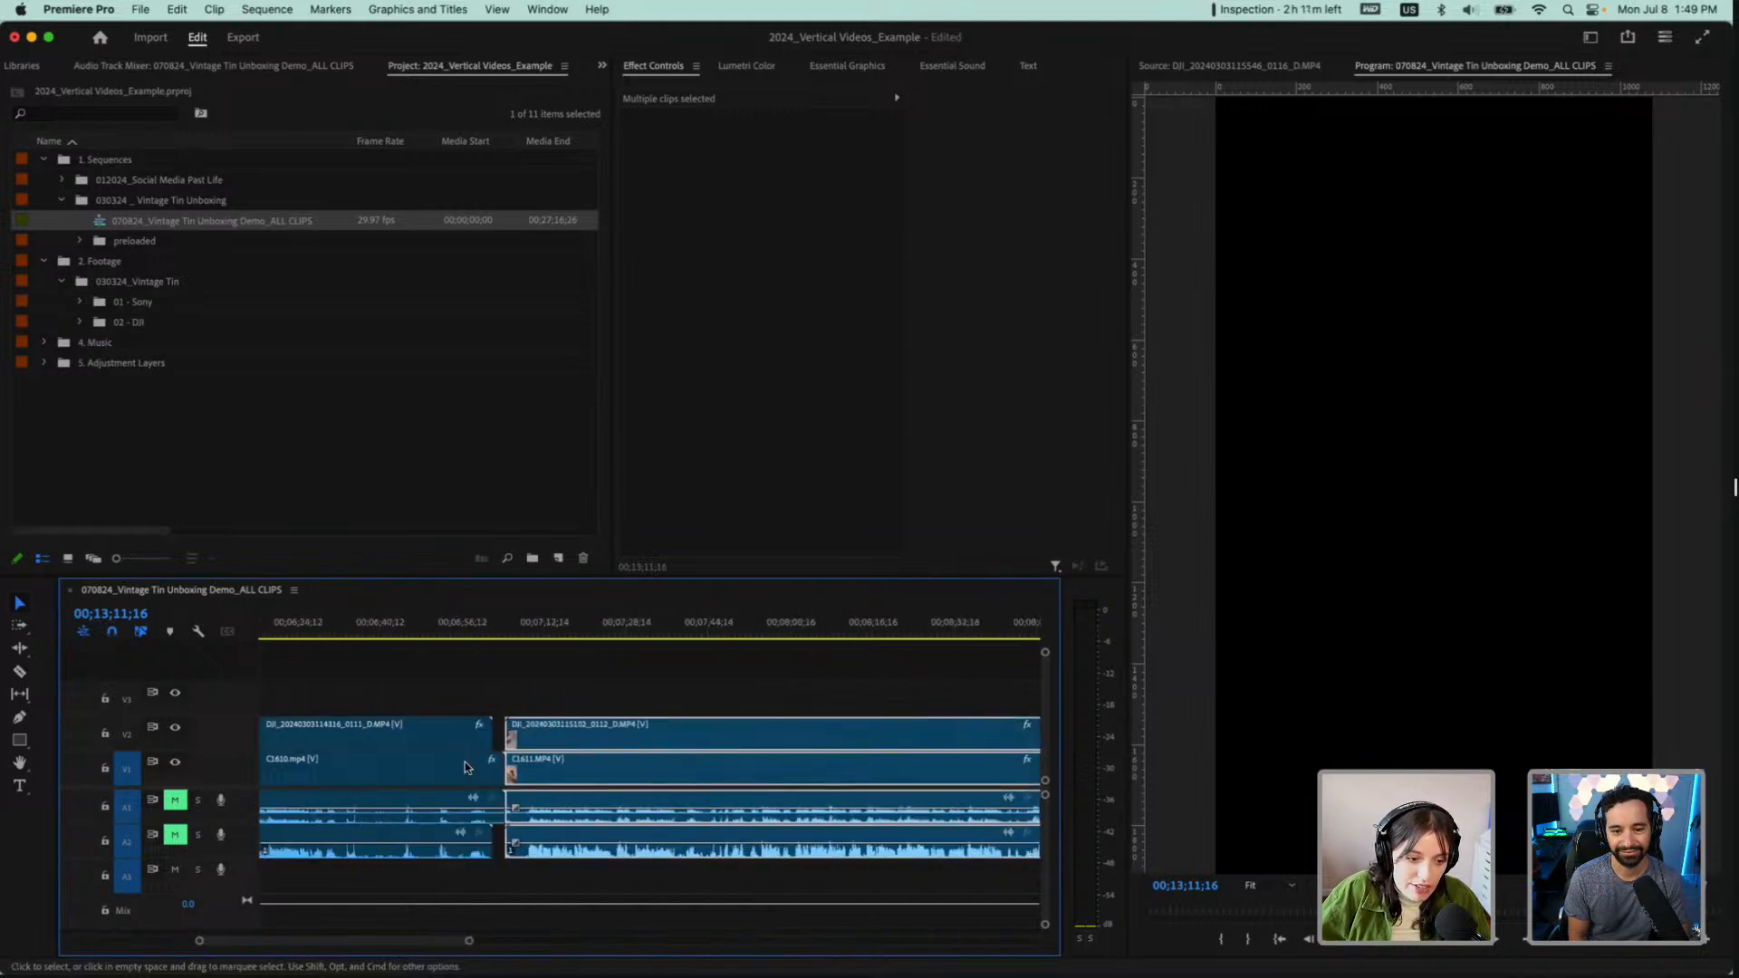
scroll(464, 763, "up", 4)
key("c")
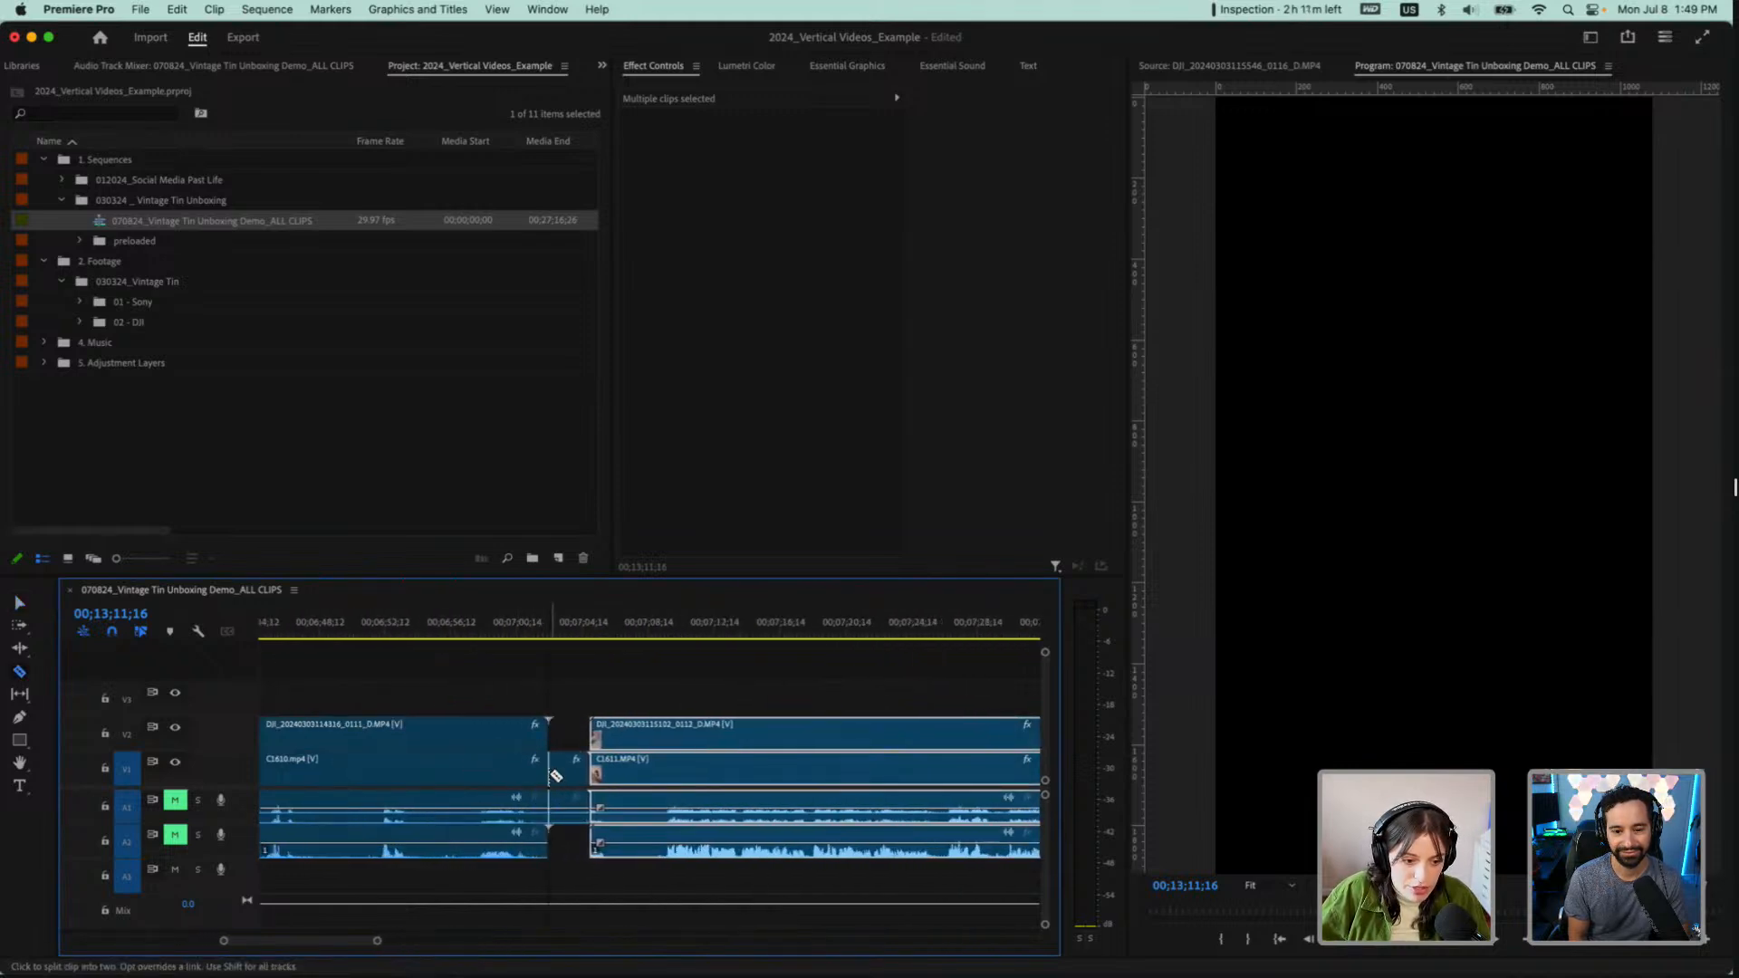
key("v")
left_click(569, 770)
key("Delete")
right_click(582, 777)
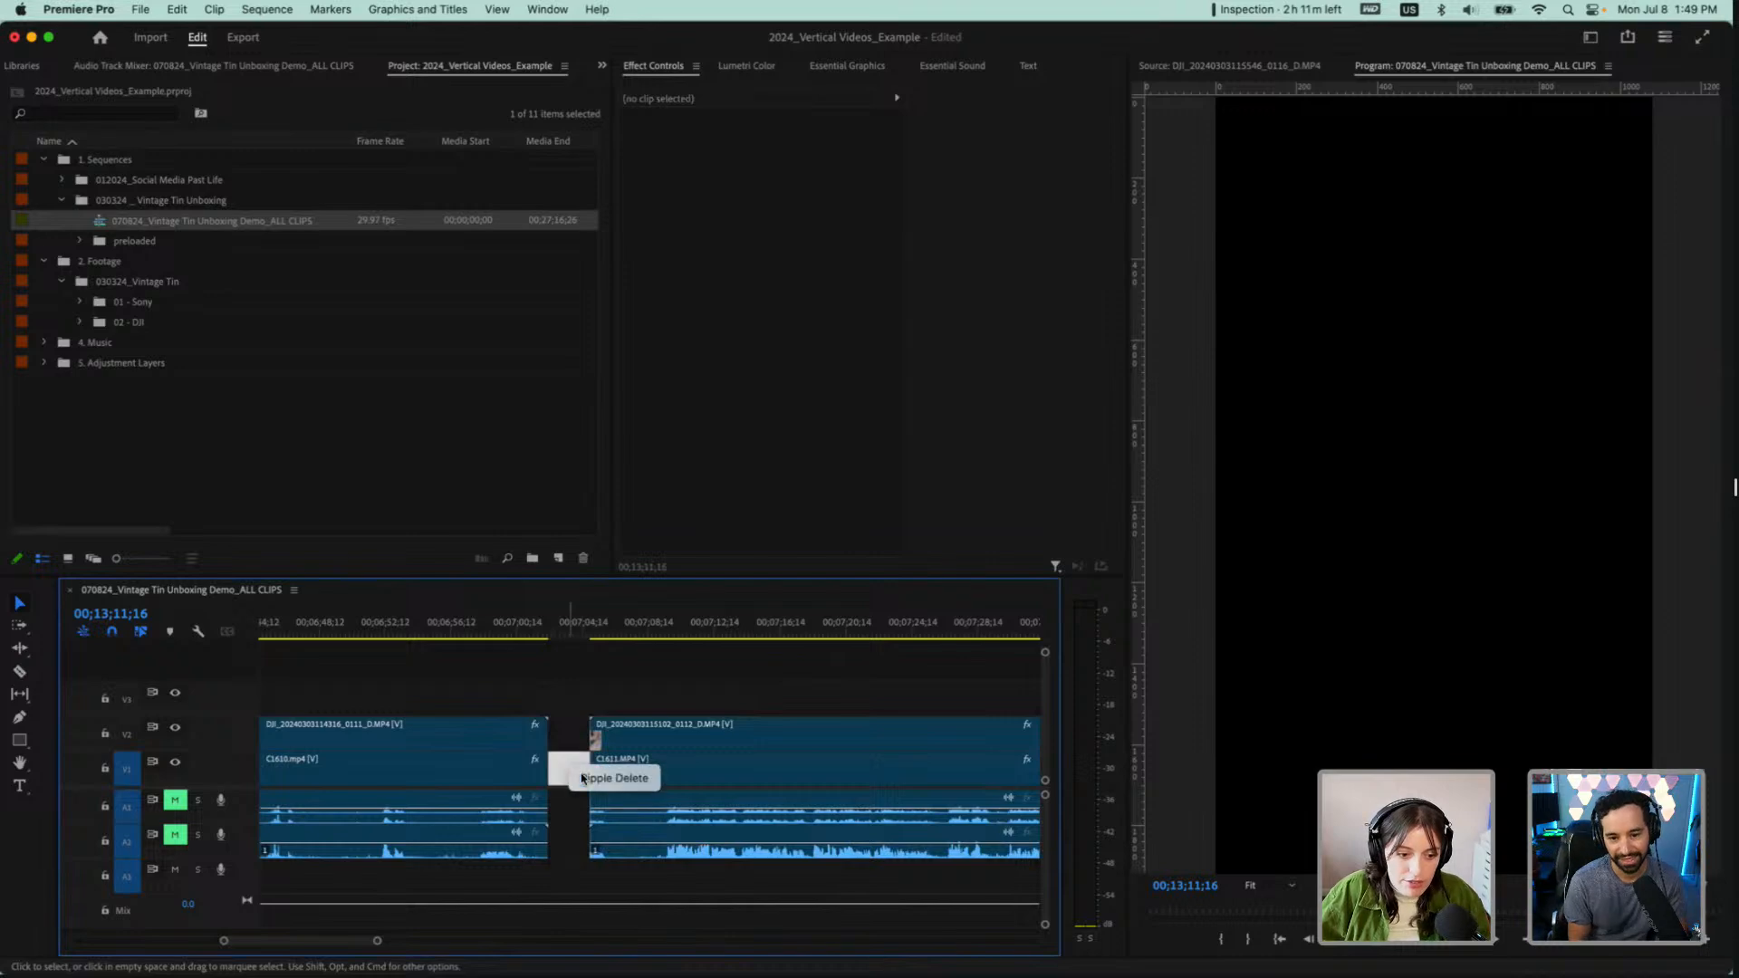
left_click(584, 778)
Play the C1610.mp4 pair from about 00;06;20;28 and compare both angles by hiding and showing V2
scroll(584, 780, "down", 6)
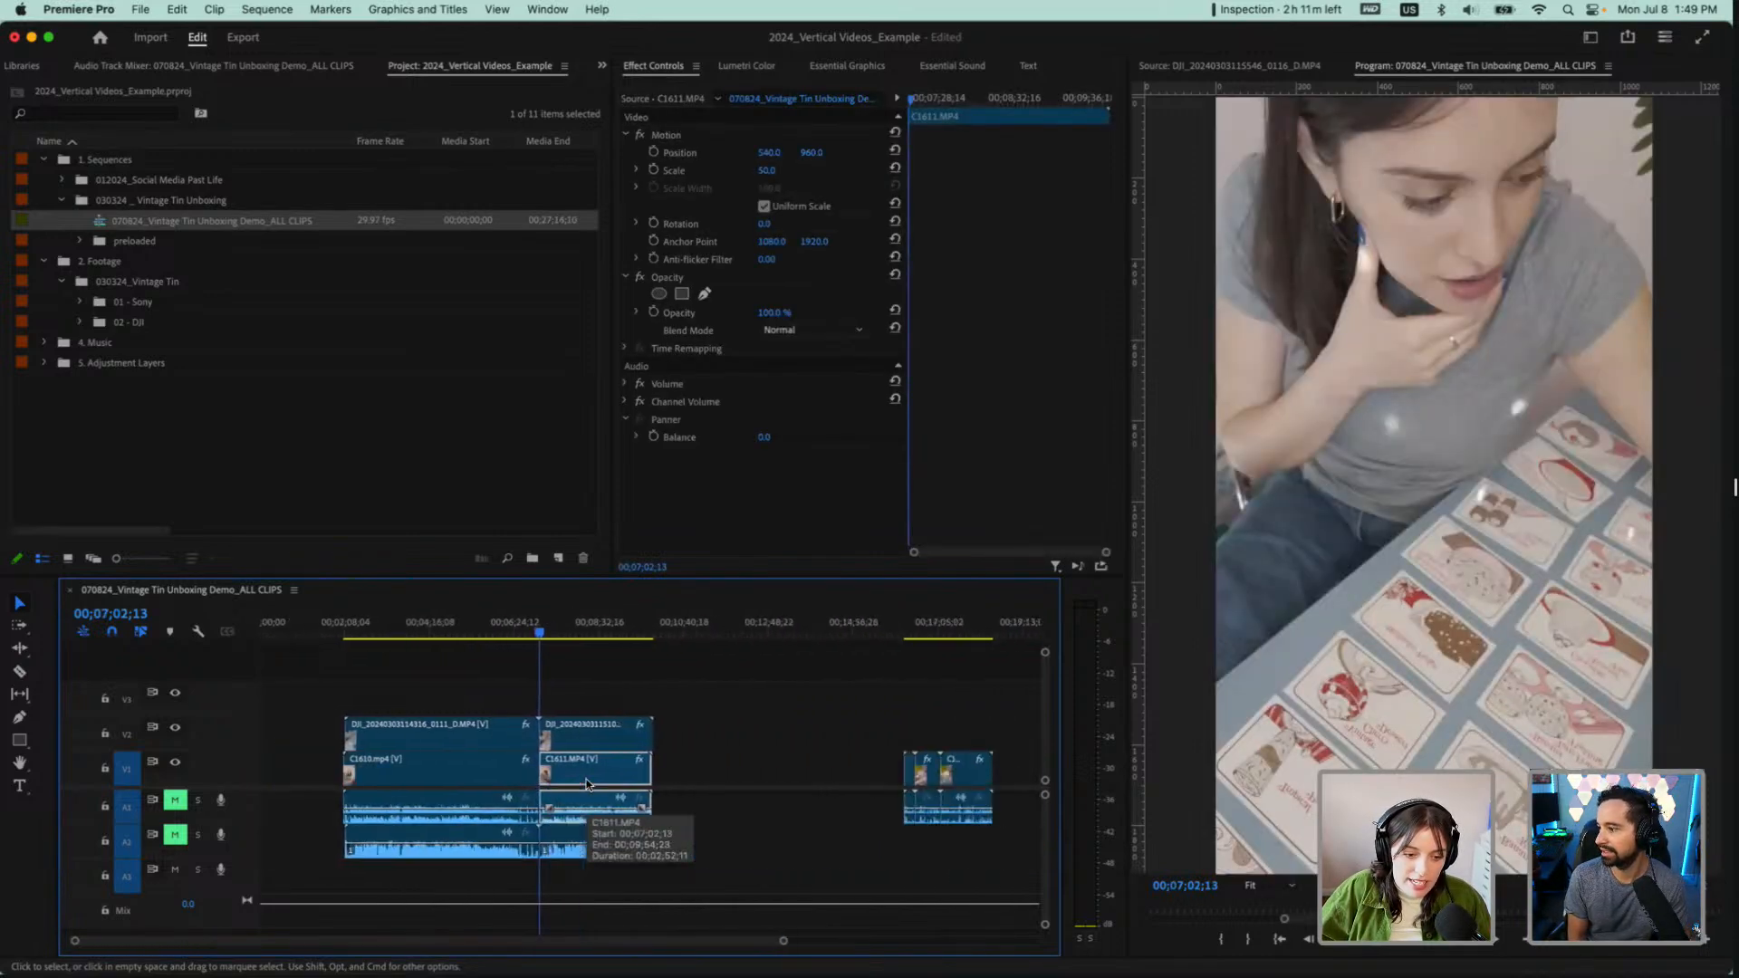
scroll(587, 784, "down", 2)
left_click_drag(372, 637, 463, 639)
left_click(176, 728)
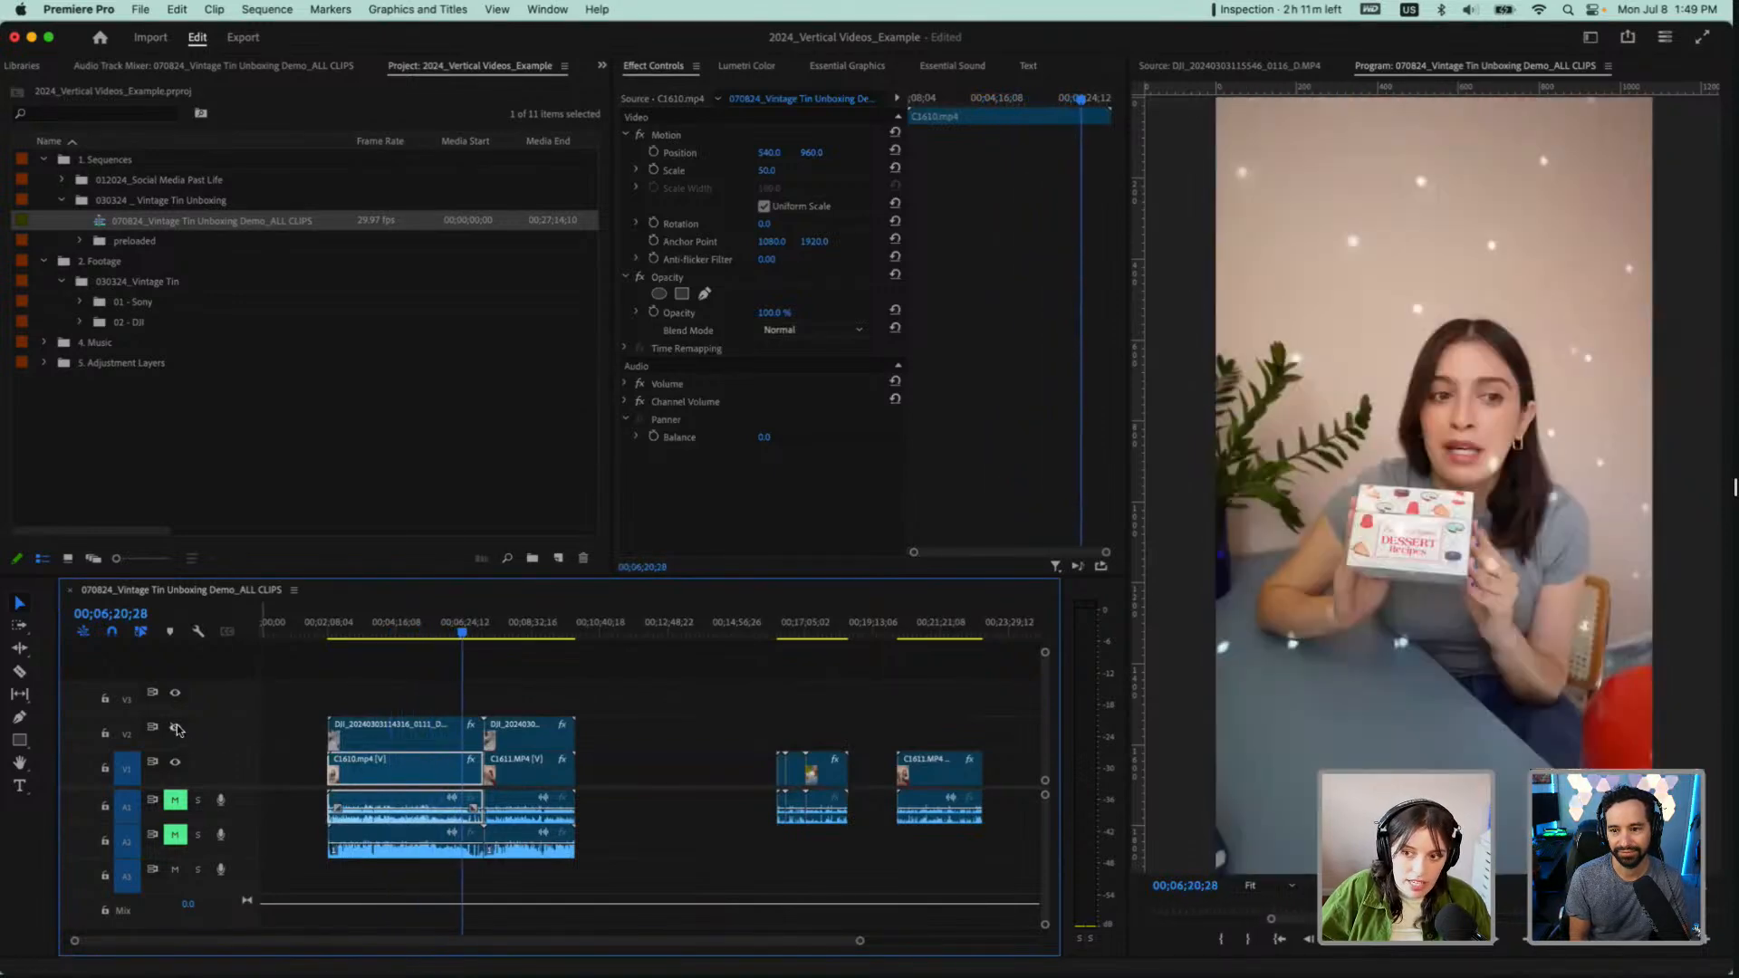
key("space")
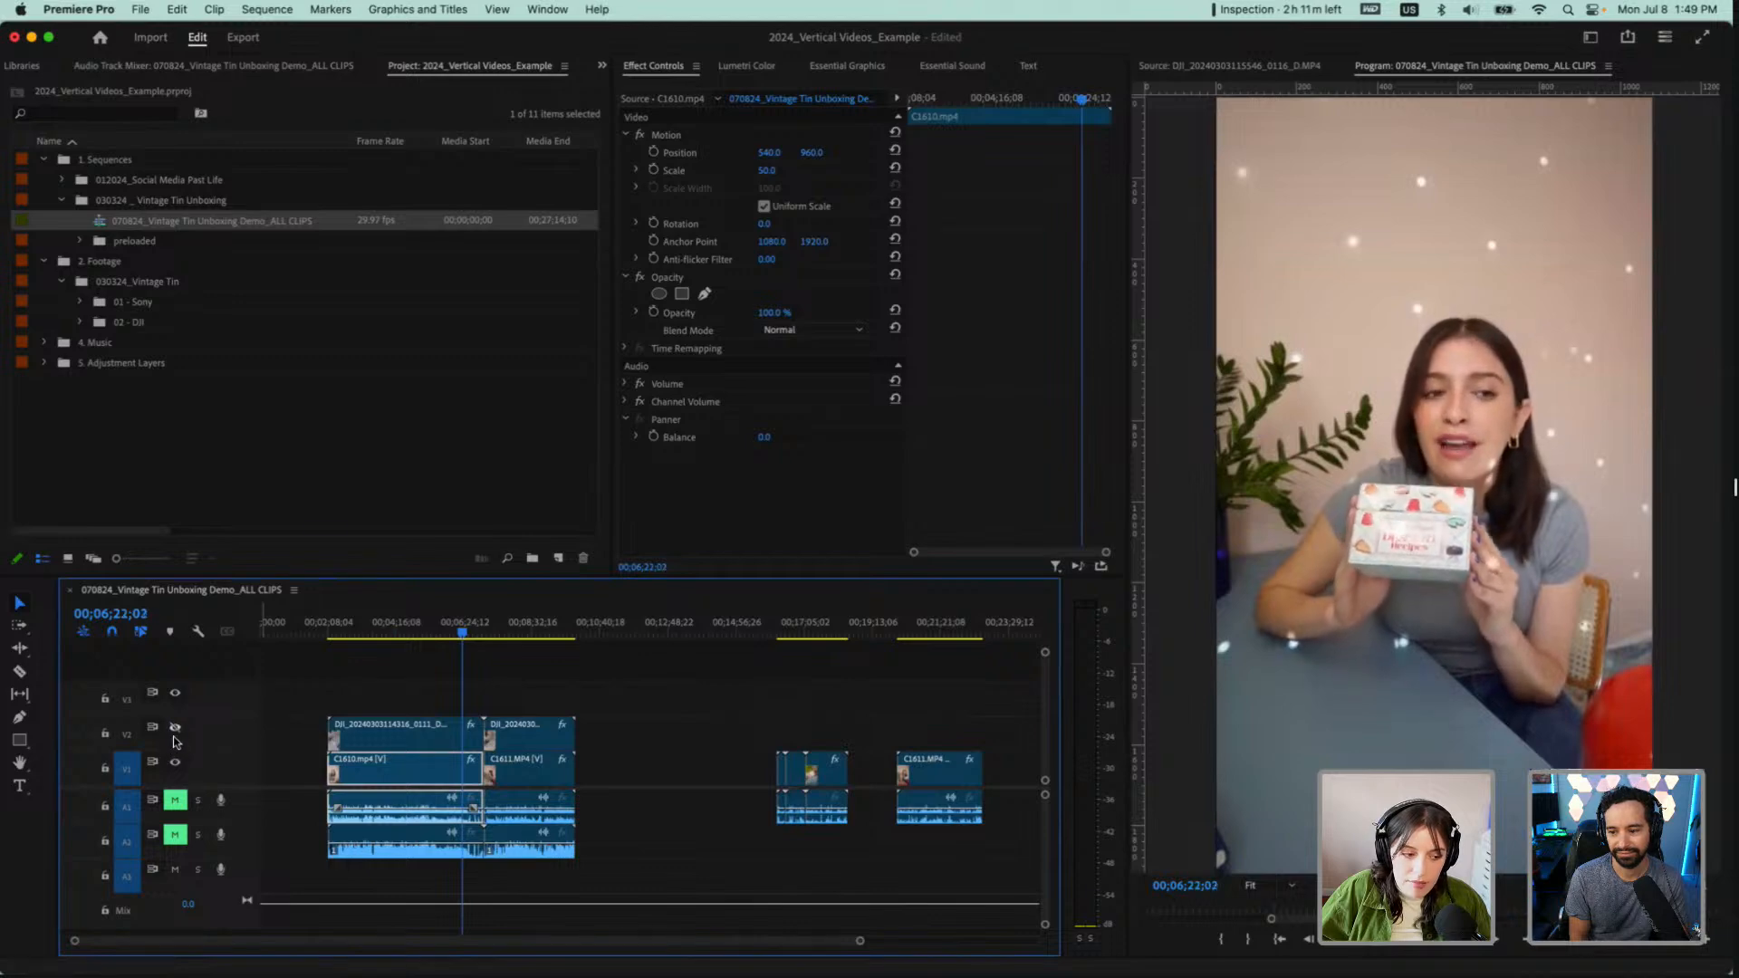
left_click(177, 729)
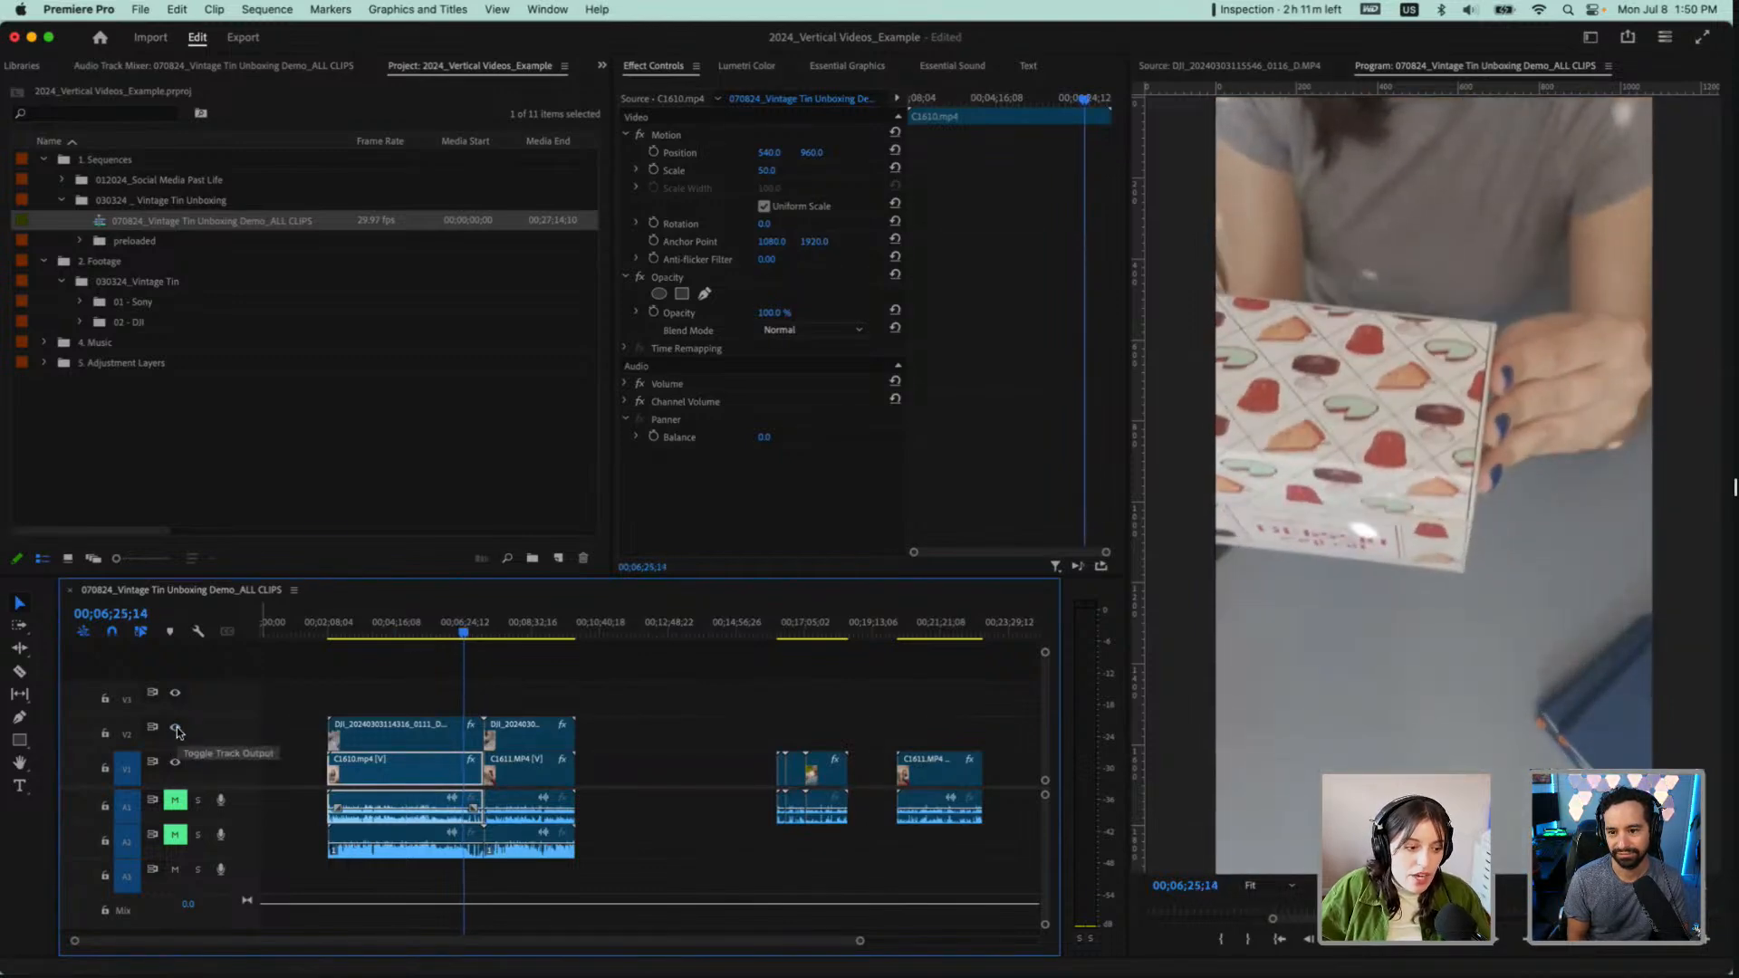
Toggle V2 to check the C1610.mp4 pair's two angles, and scrub through the DJI angle of the C1611.MP4 pair
left_click(177, 729)
left_click(176, 729)
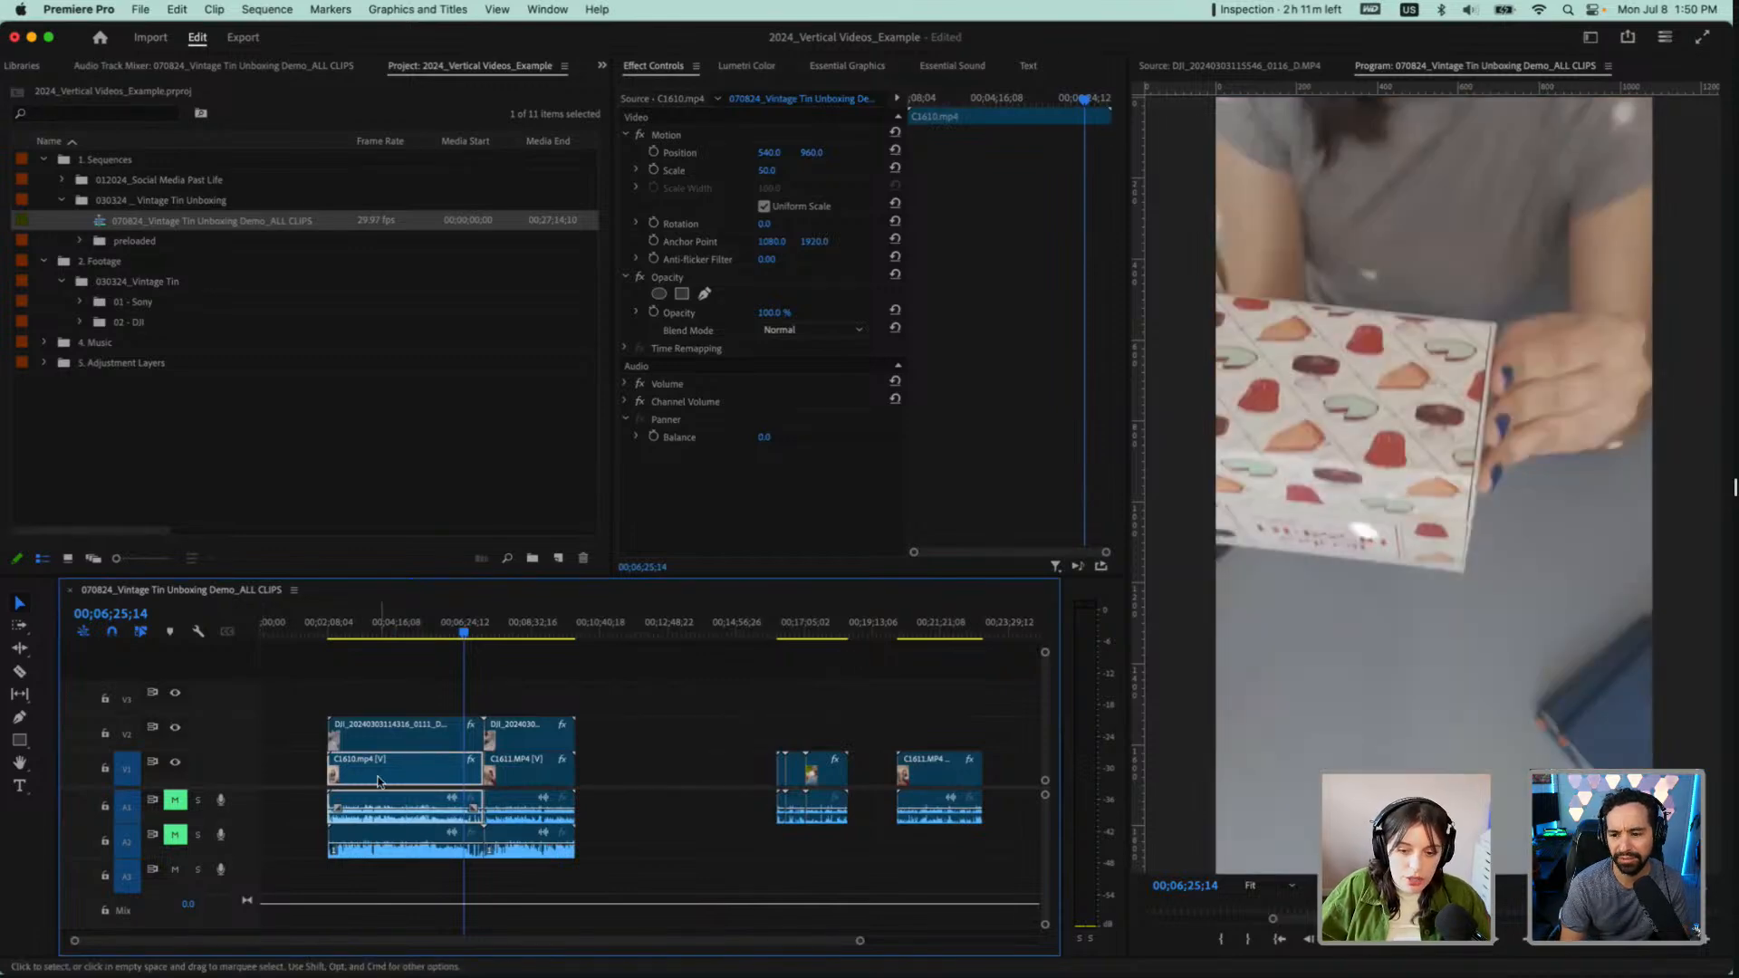
left_click(547, 634)
mouse_move(547, 634)
left_mouse_down()
mouse_move(488, 634)
mouse_move(546, 643)
left_mouse_up()
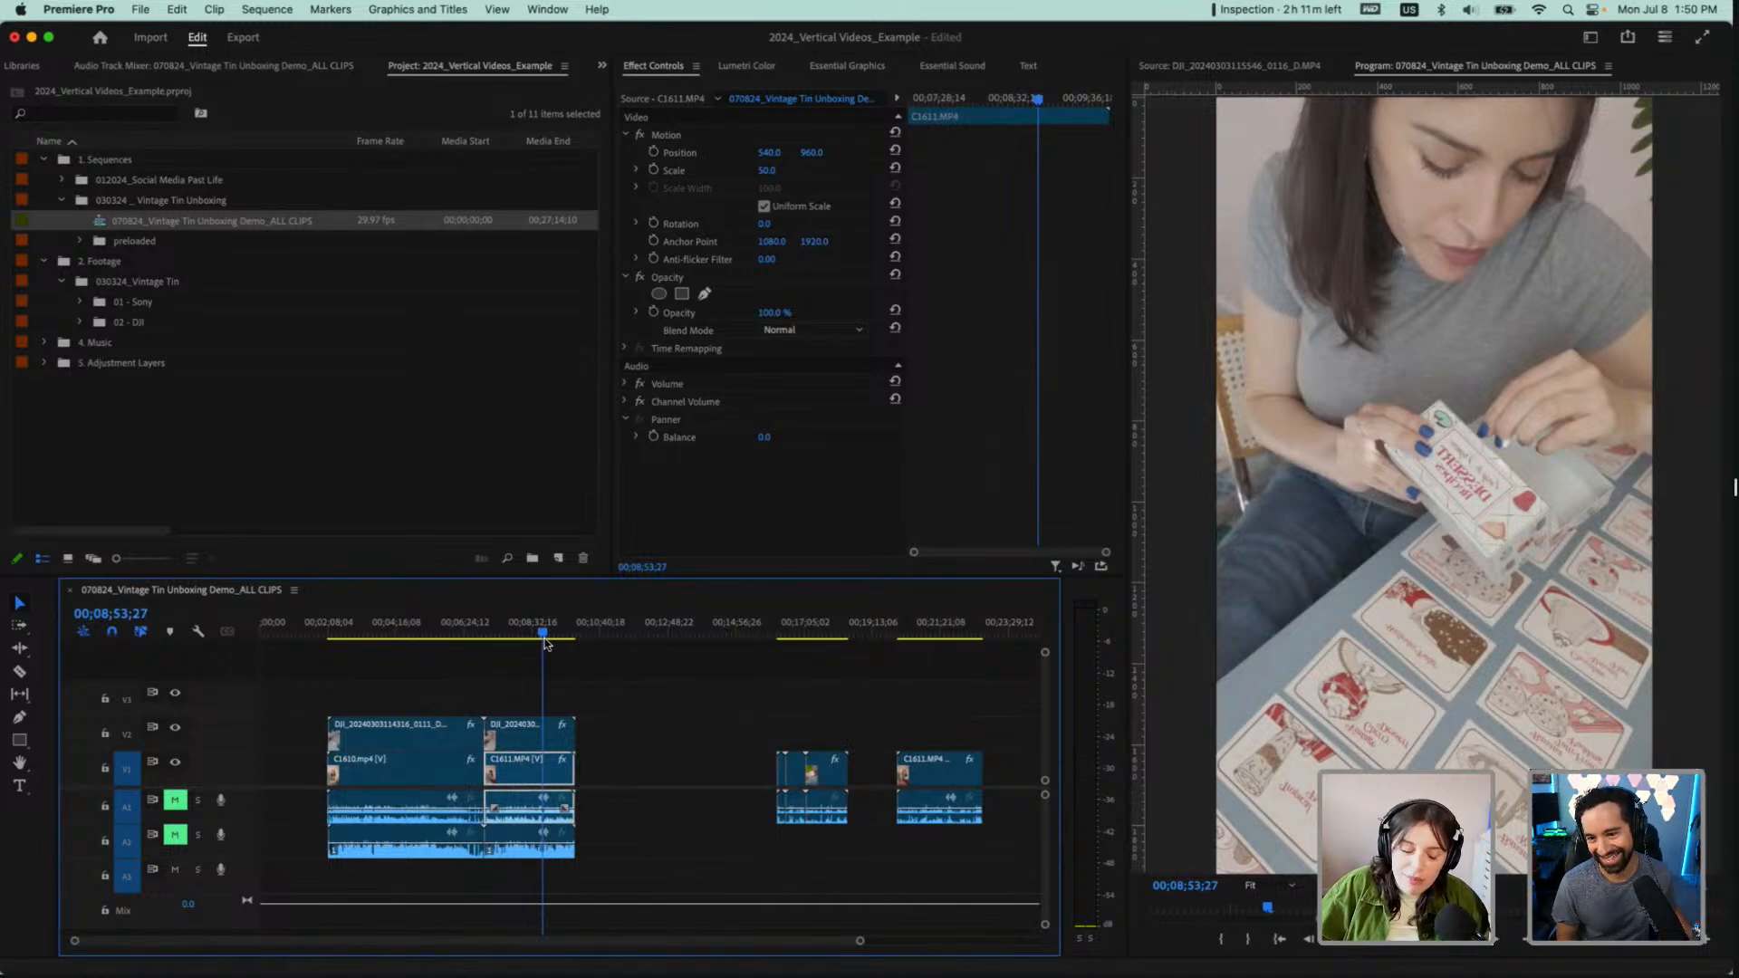
left_click_drag(546, 643, 535, 637)
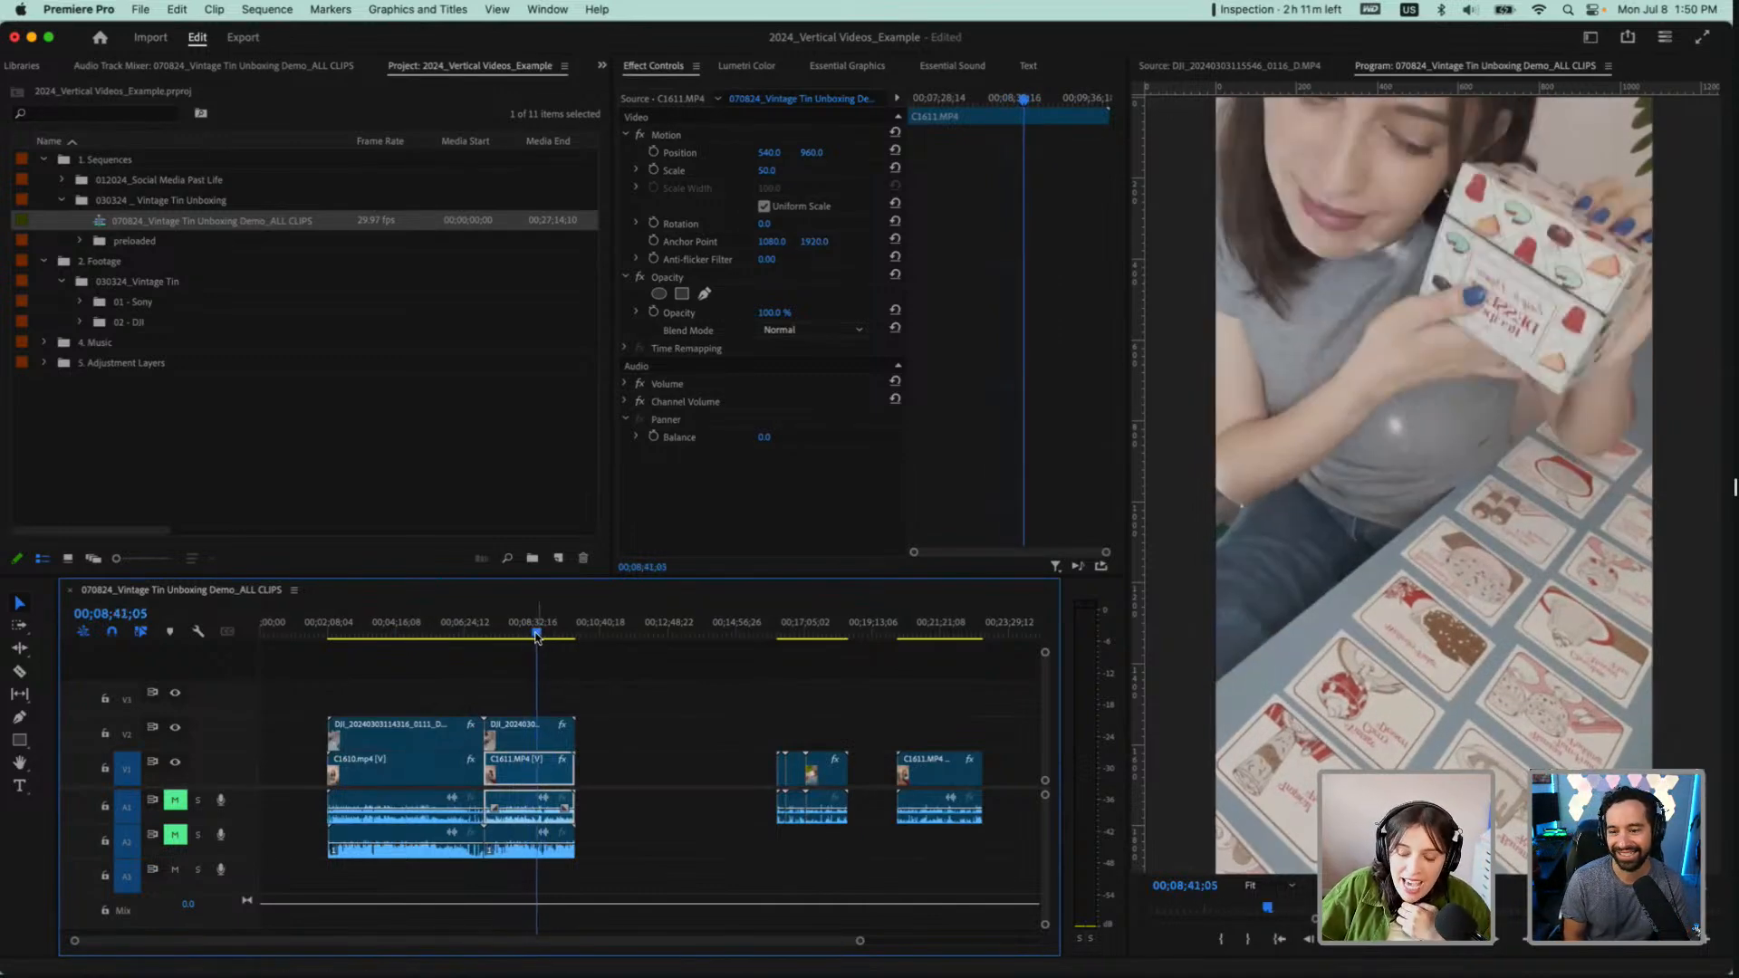
scroll(493, 679, "up", 4)
left_click(485, 638)
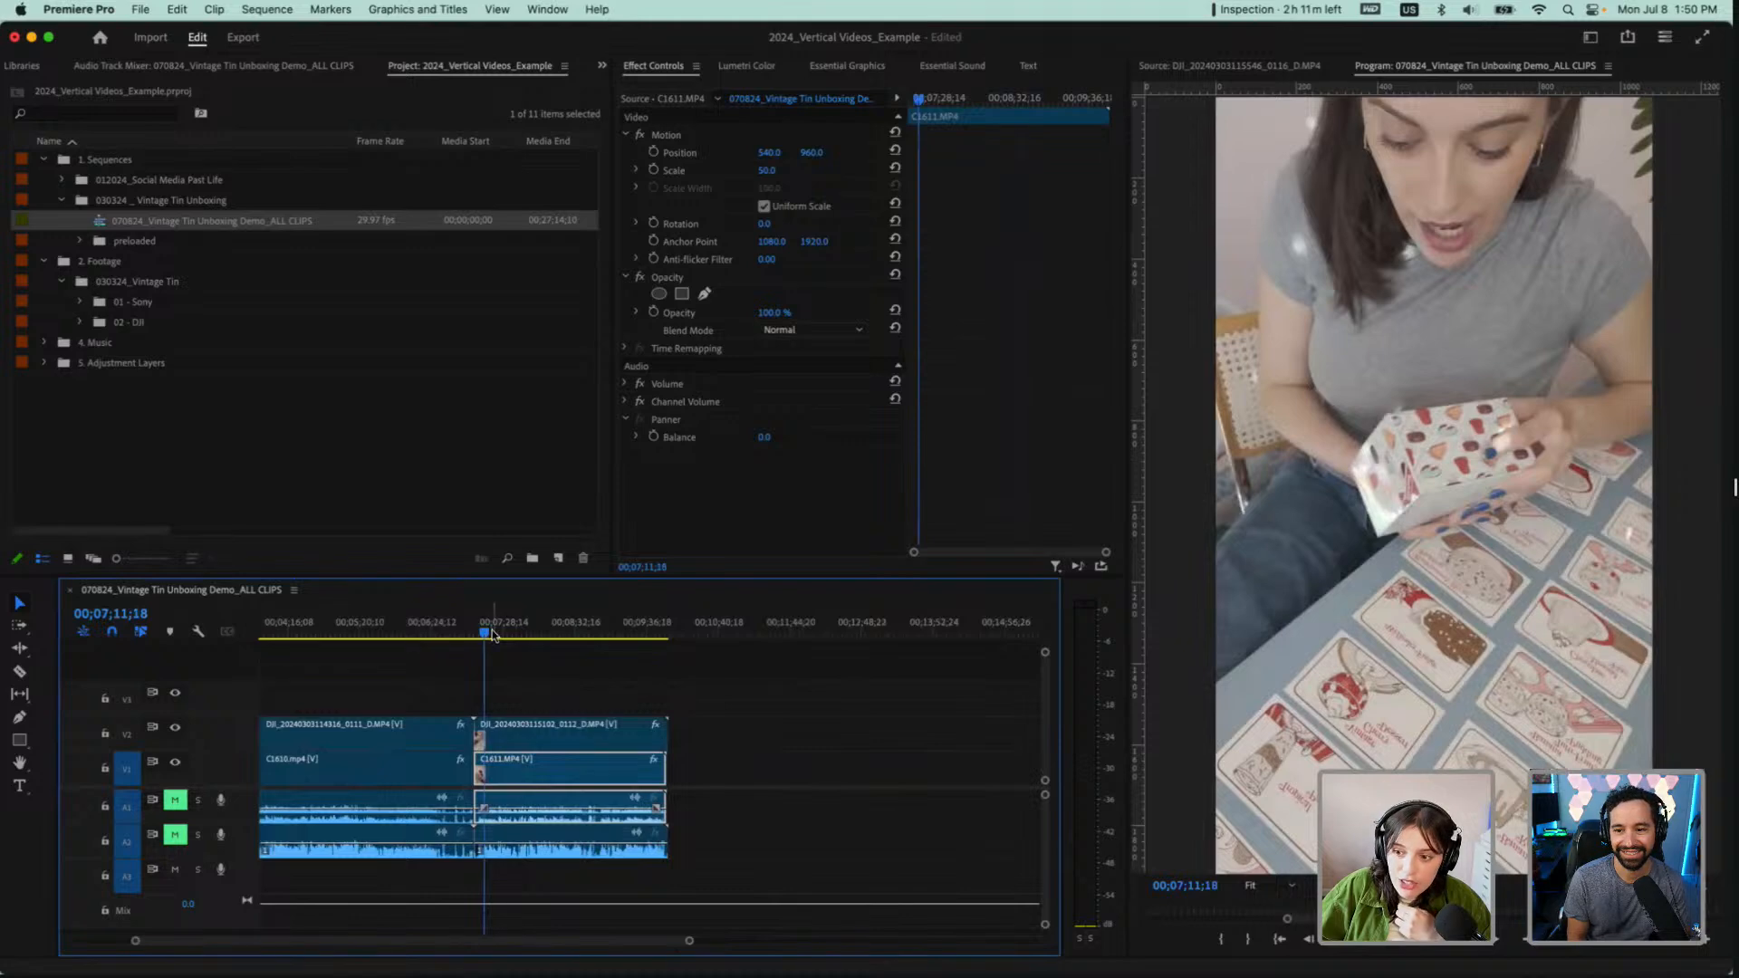
left_click(502, 633)
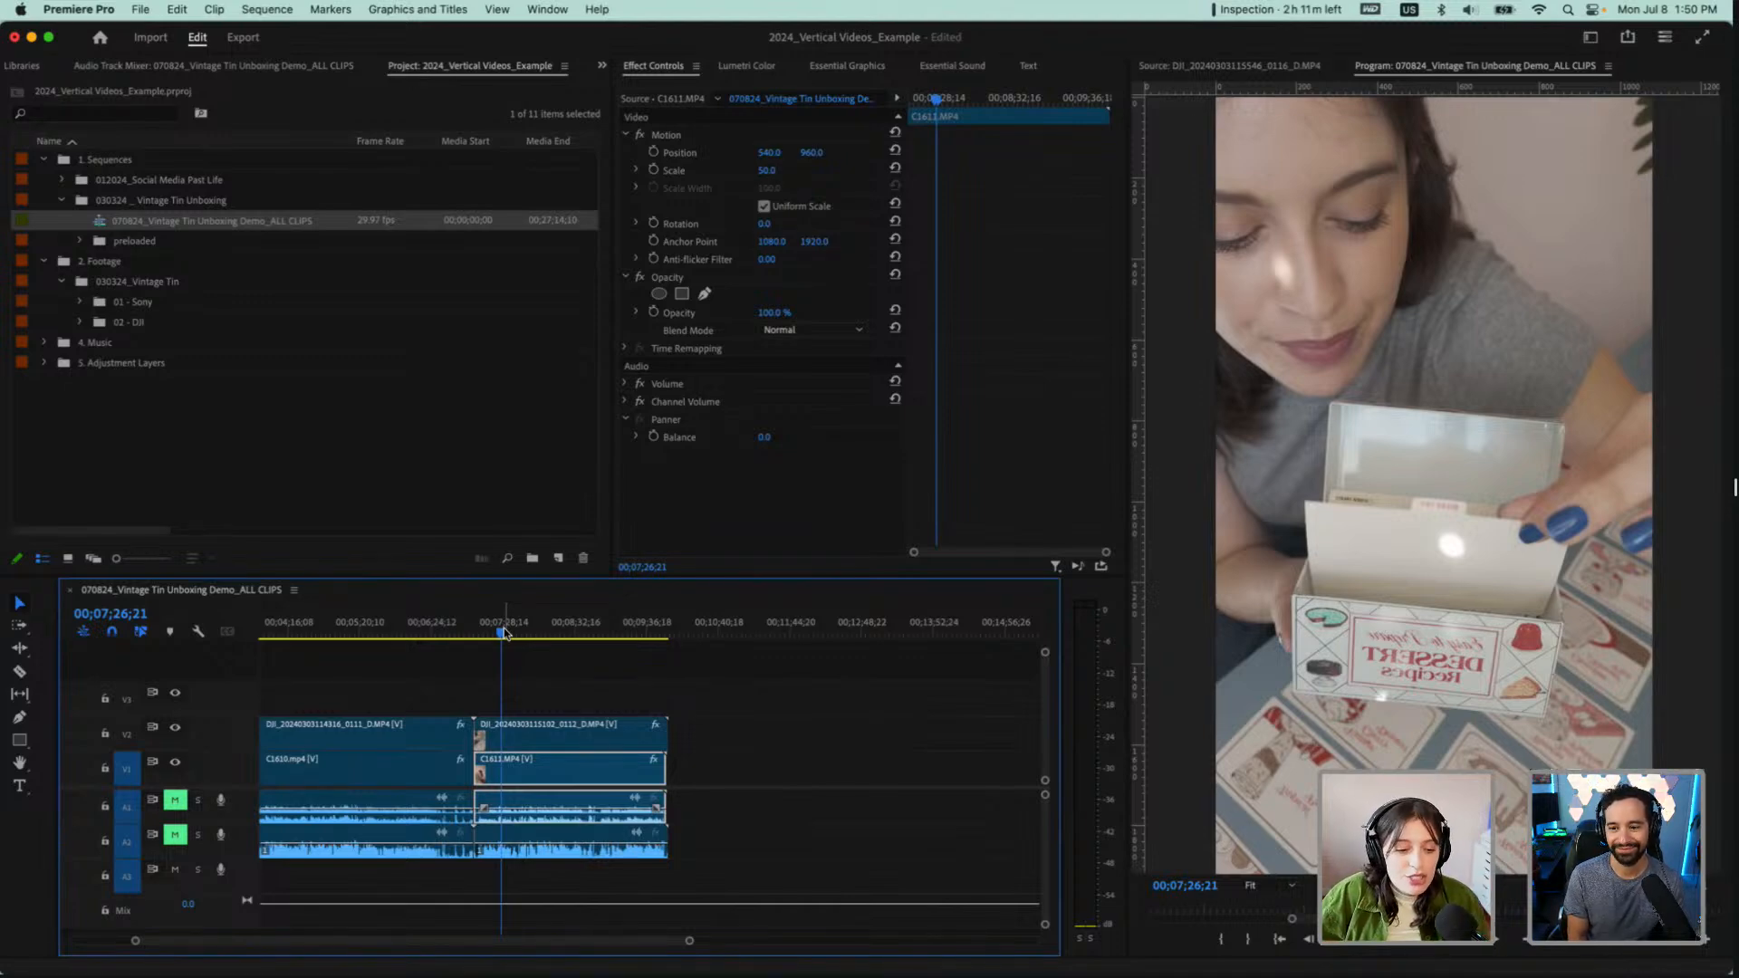
scroll(501, 648, "up", 2)
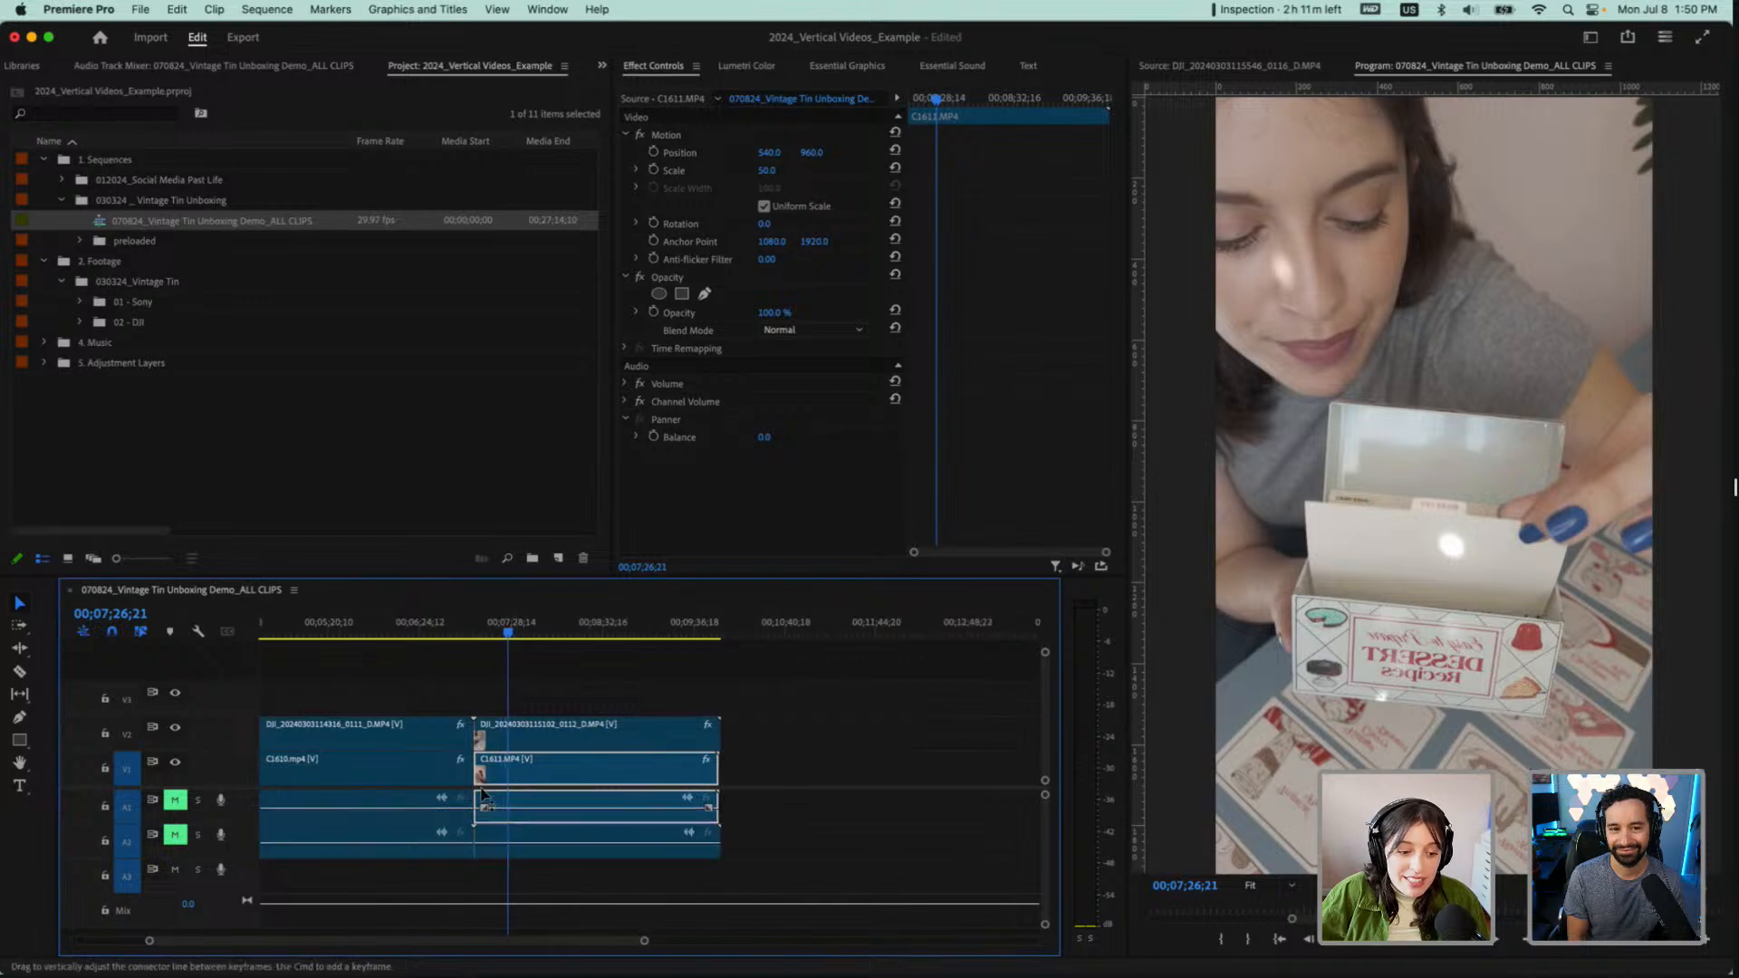
left_click(609, 635)
left_click_drag(609, 636, 541, 640)
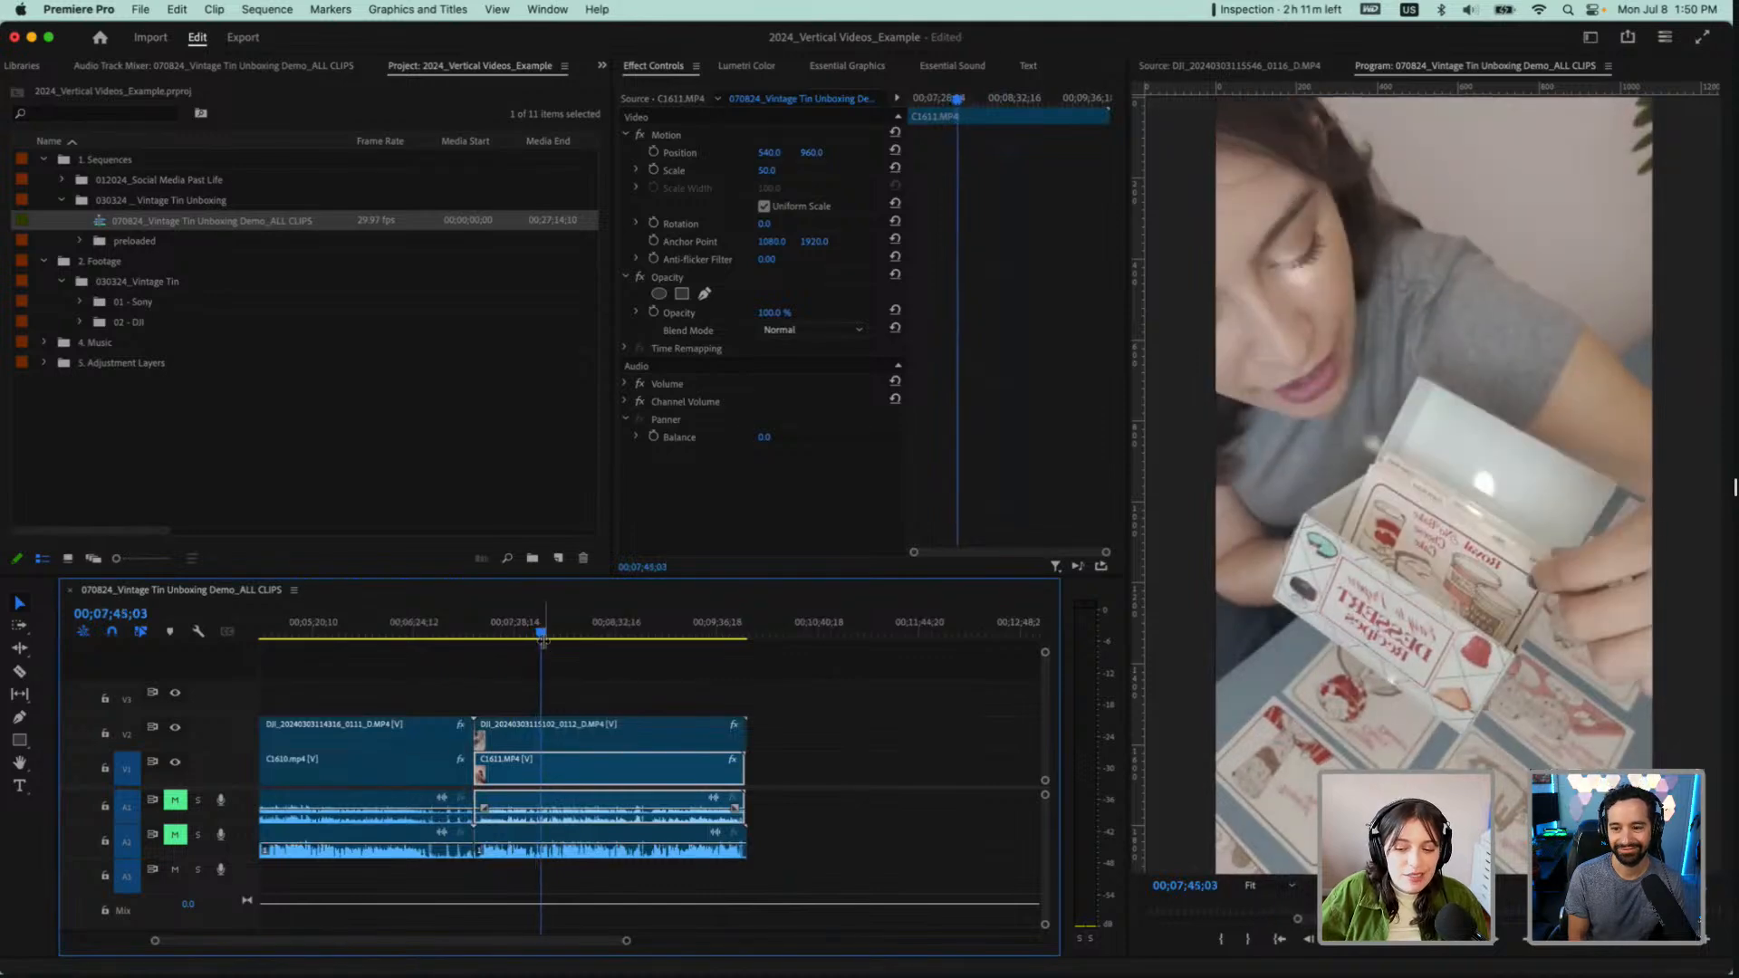
Hide V2 at about 00;06;04;08 and scrub through the Sony angle of the C1611.MP4 pair to about 00;09;01;26
left_click(381, 634)
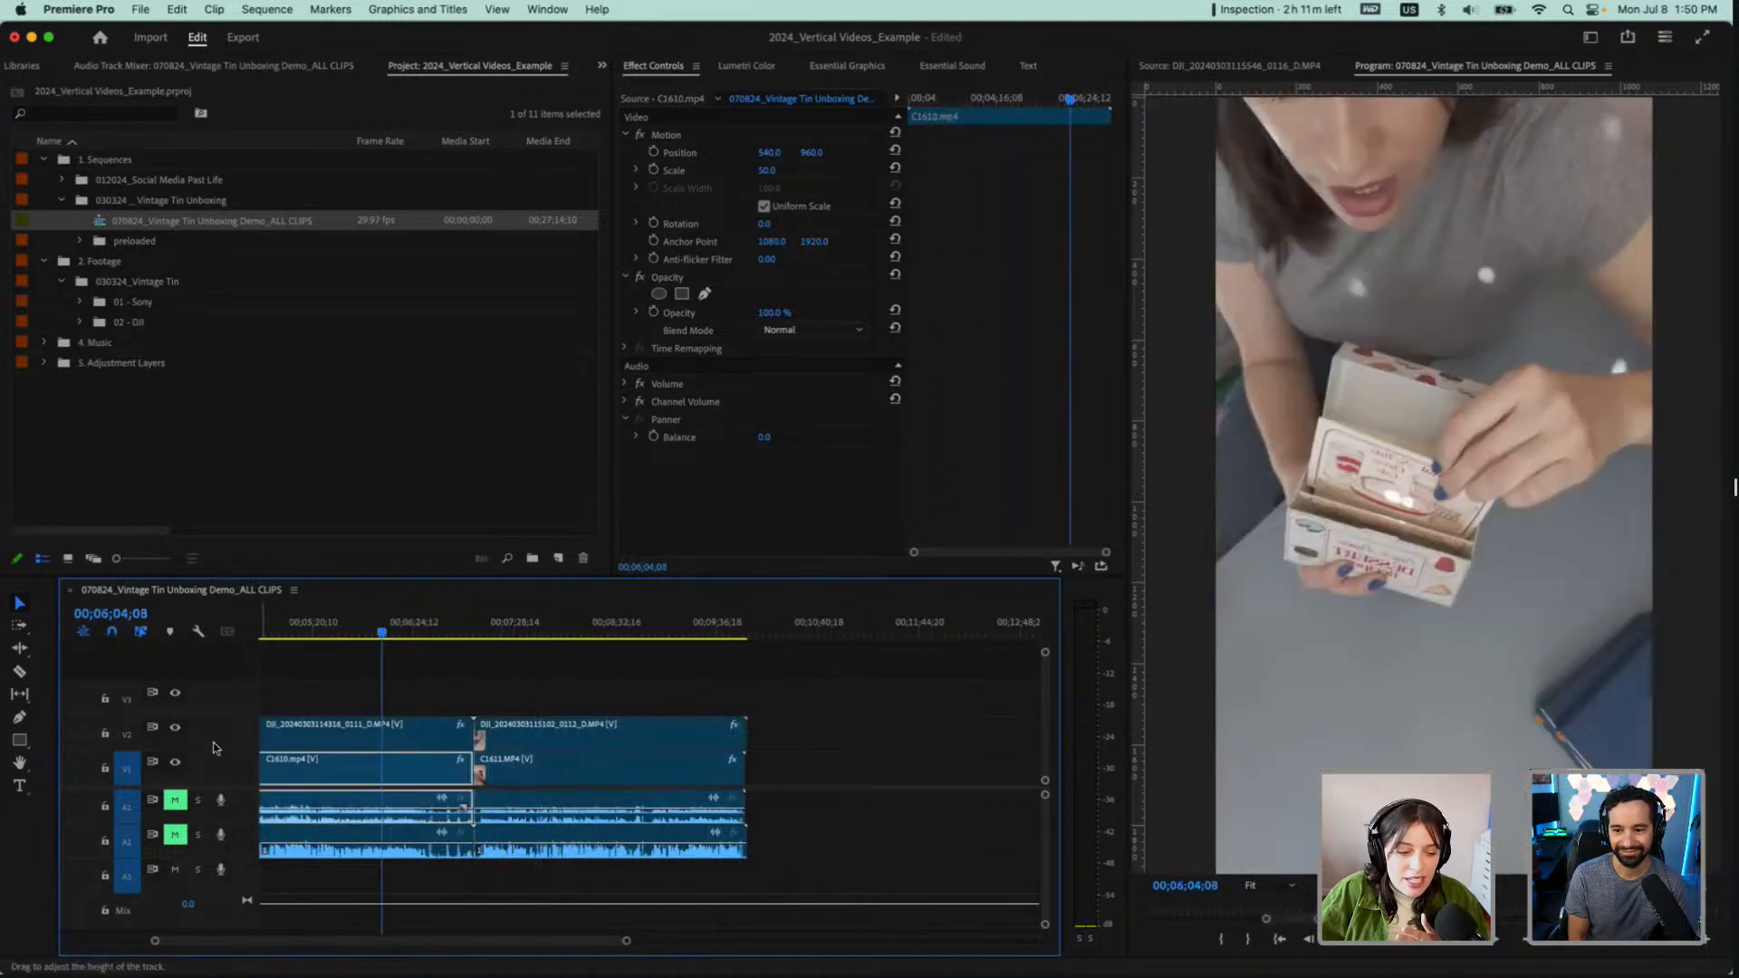
left_click(175, 726)
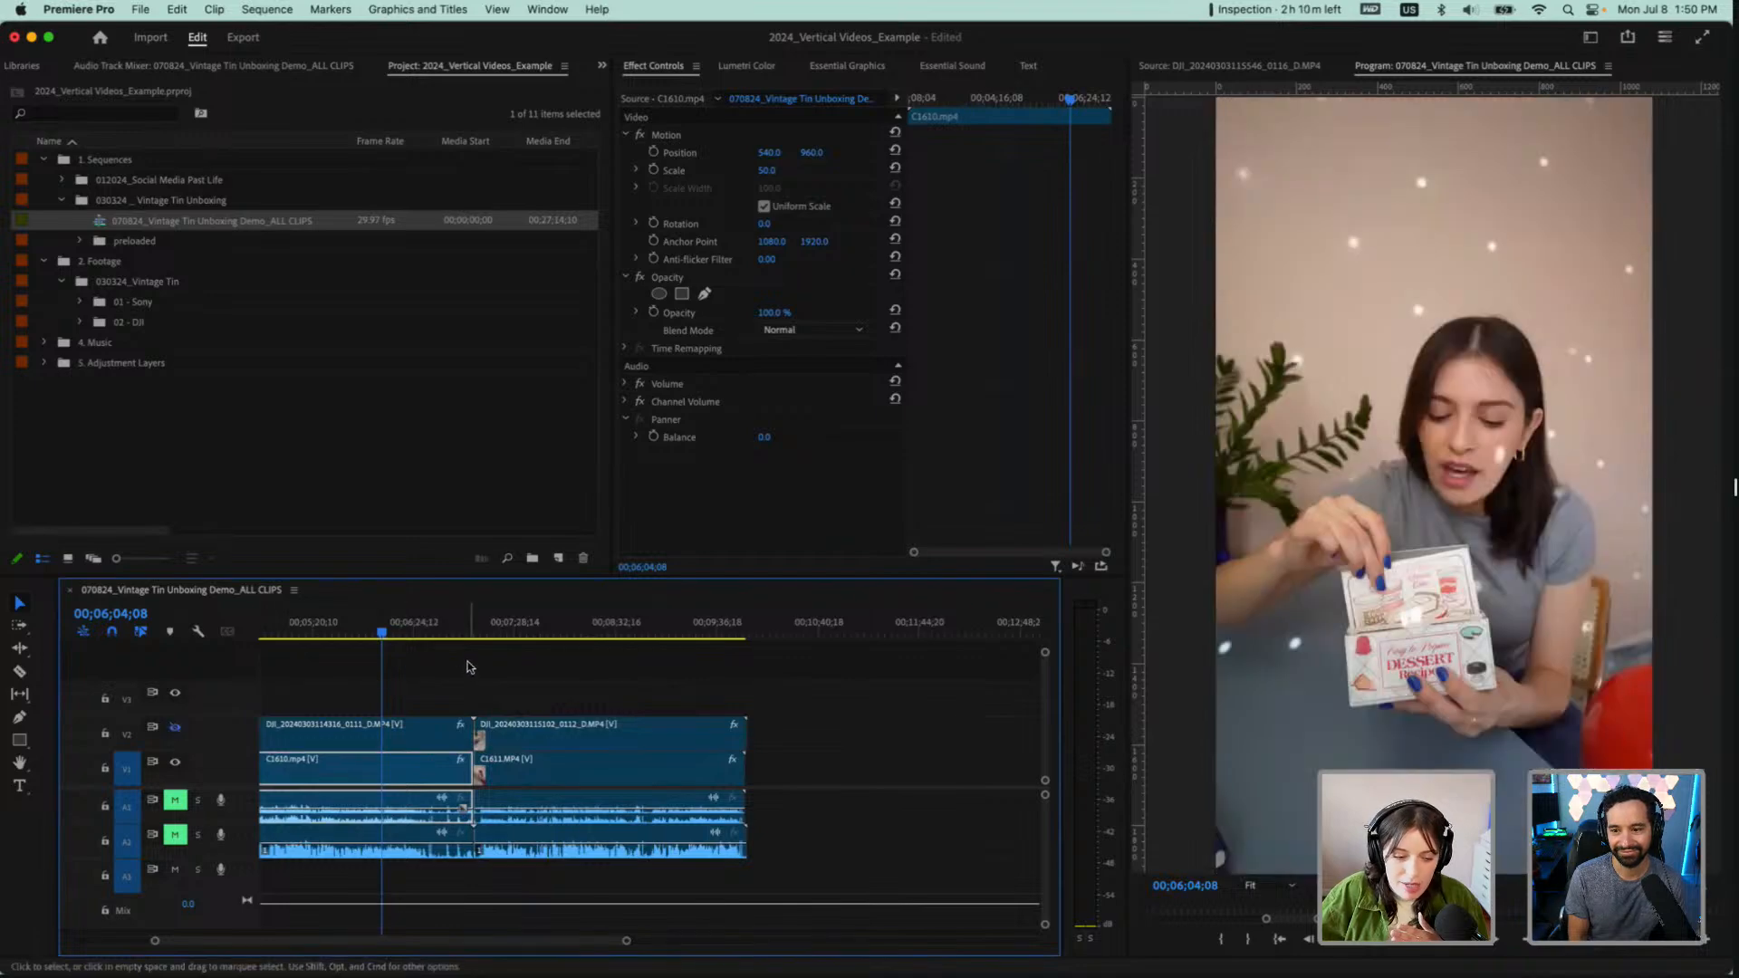
left_click(526, 631)
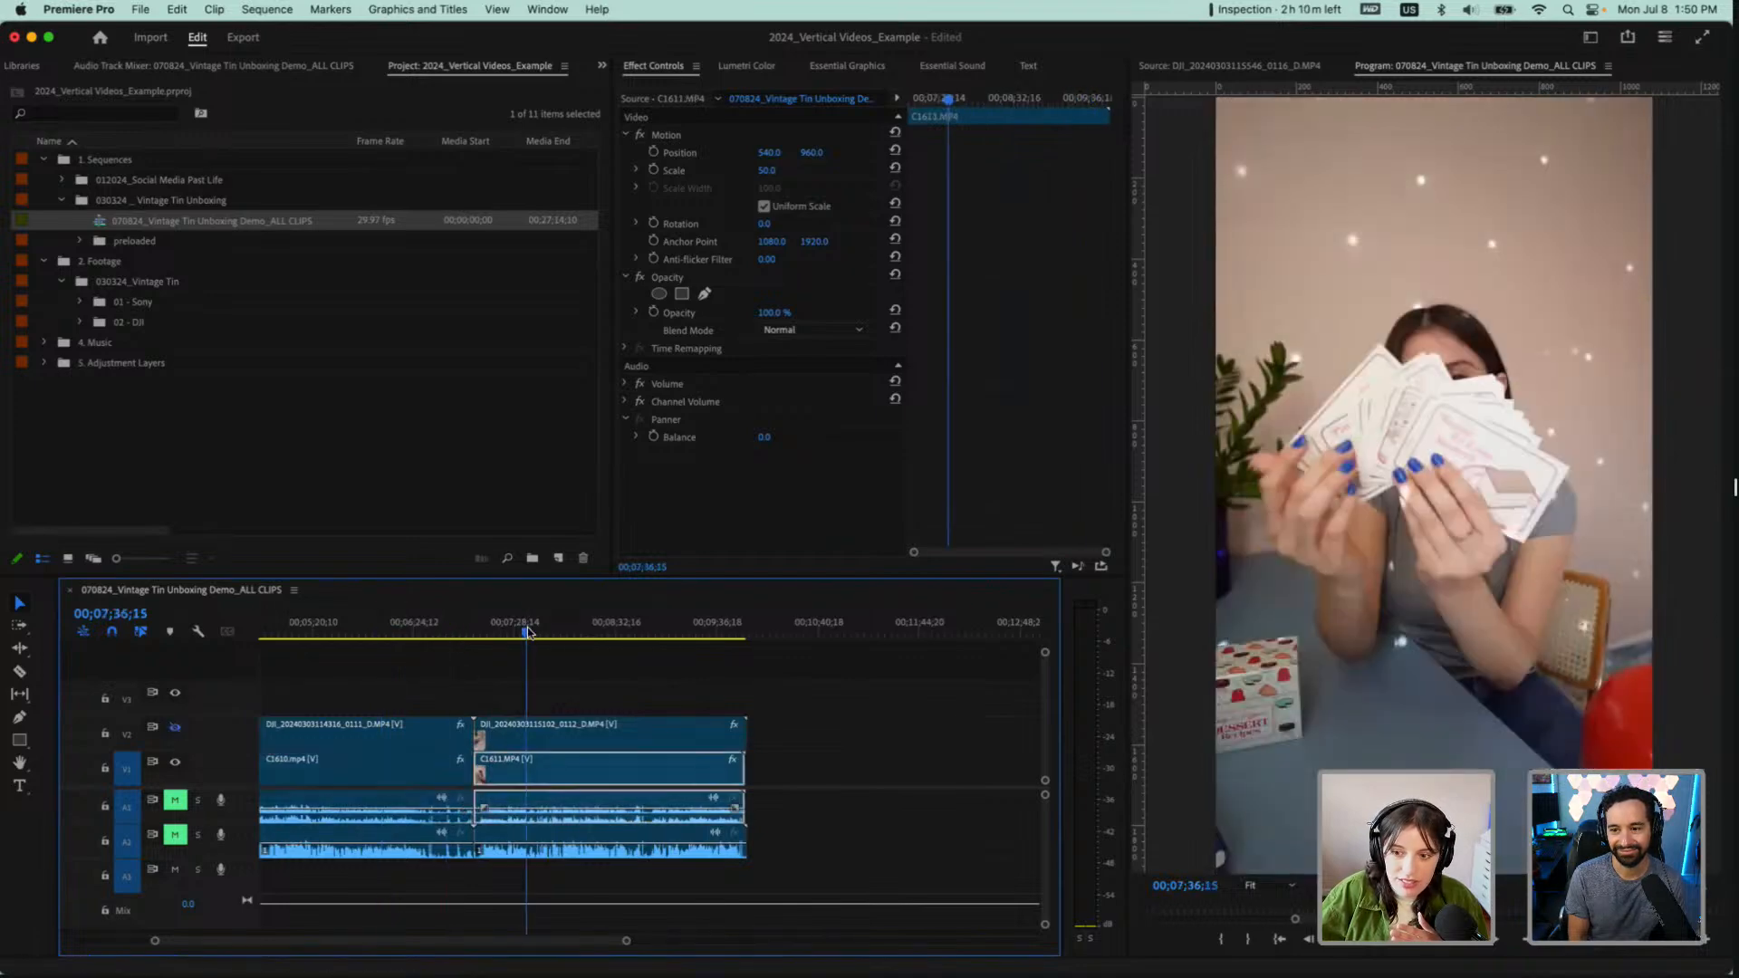
left_click(525, 632)
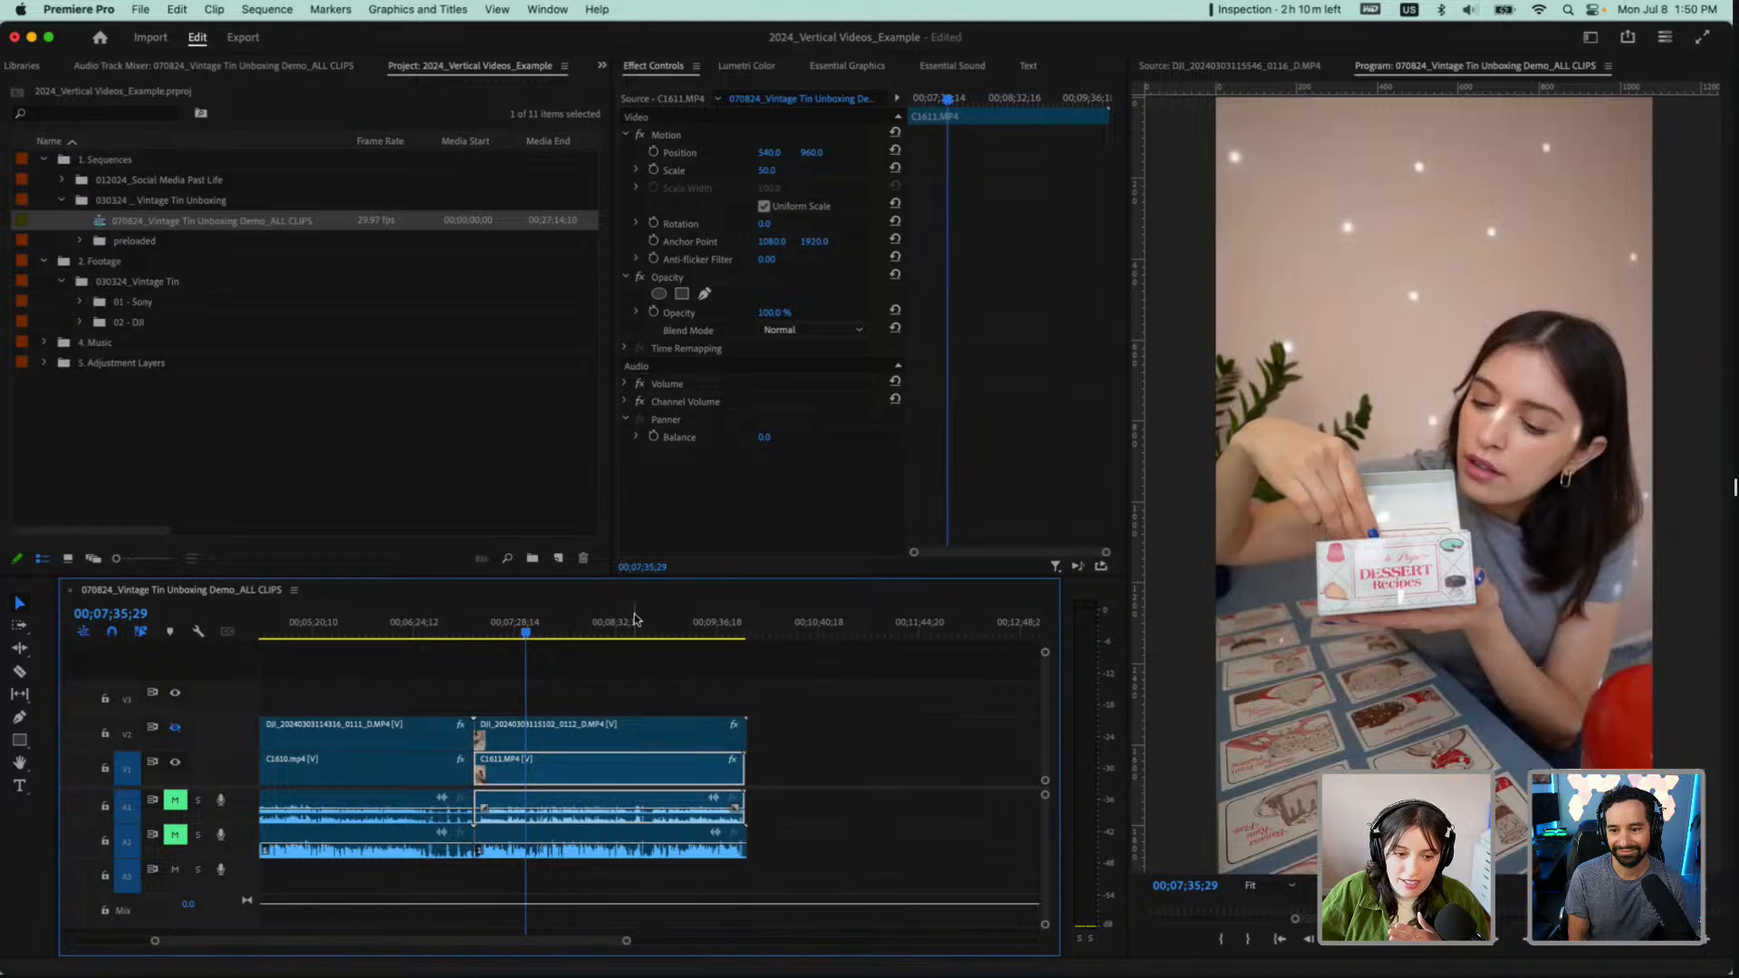
left_click_drag(635, 621, 663, 622)
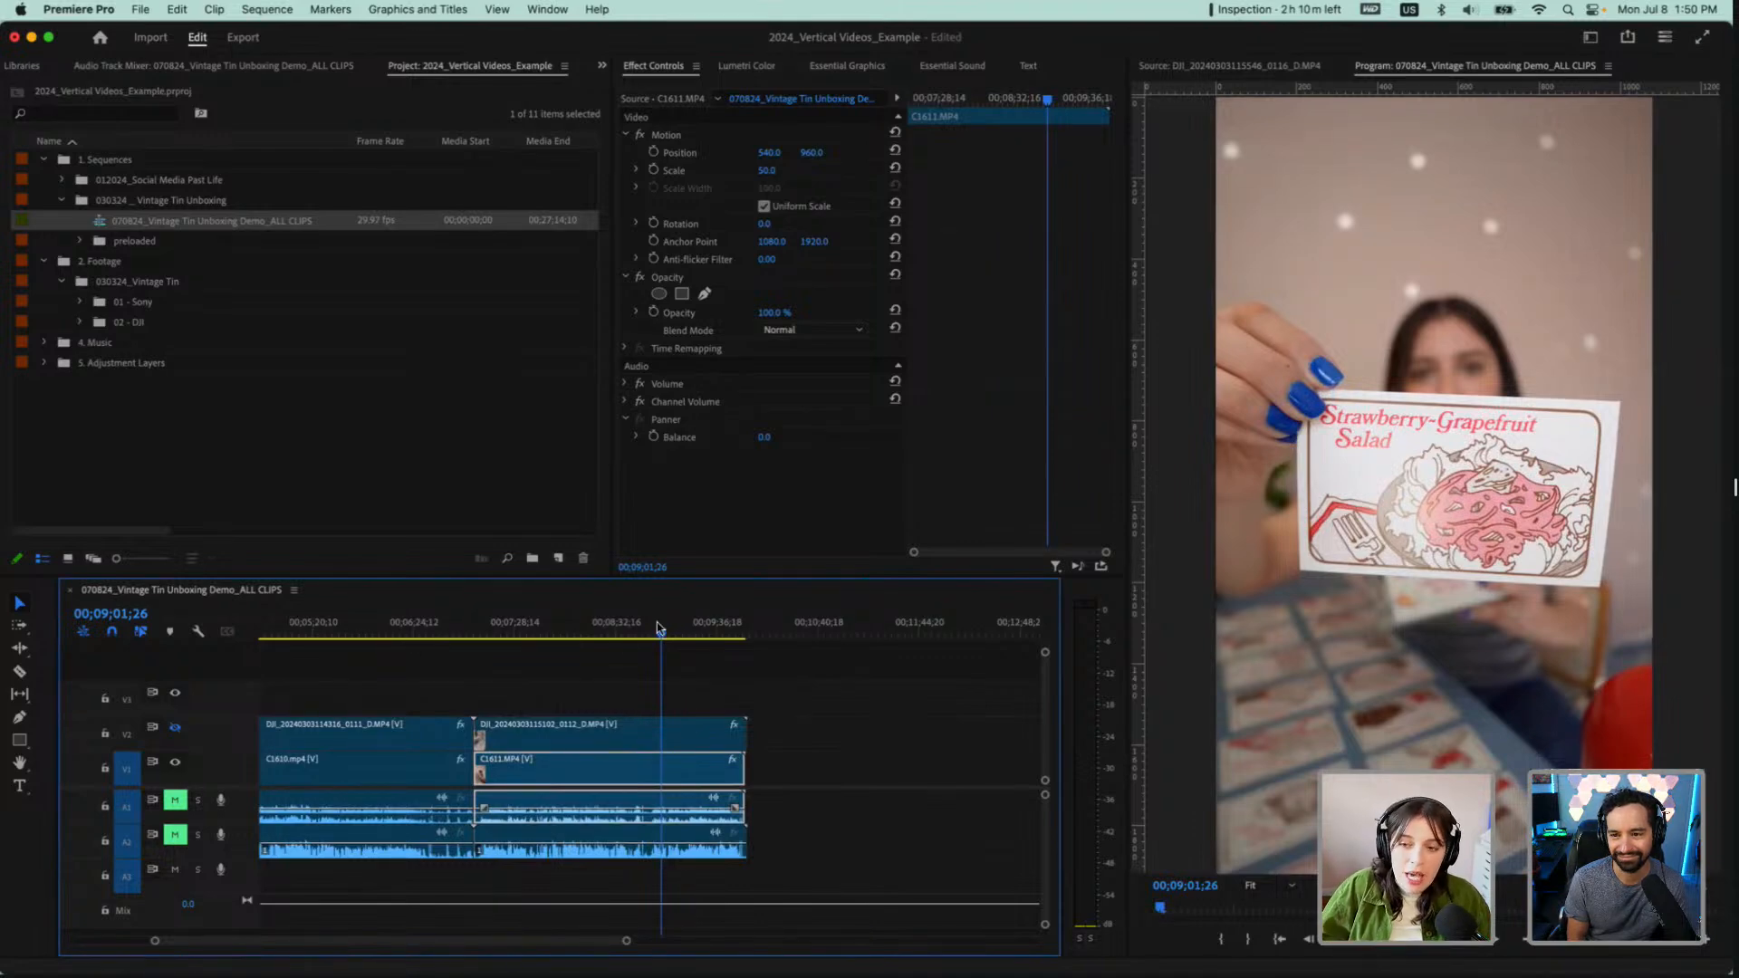
Cut C1610.mp4 on V1 where its DJI clip begins, and delete the leftover piece at its start
scroll(539, 691, "down", 2)
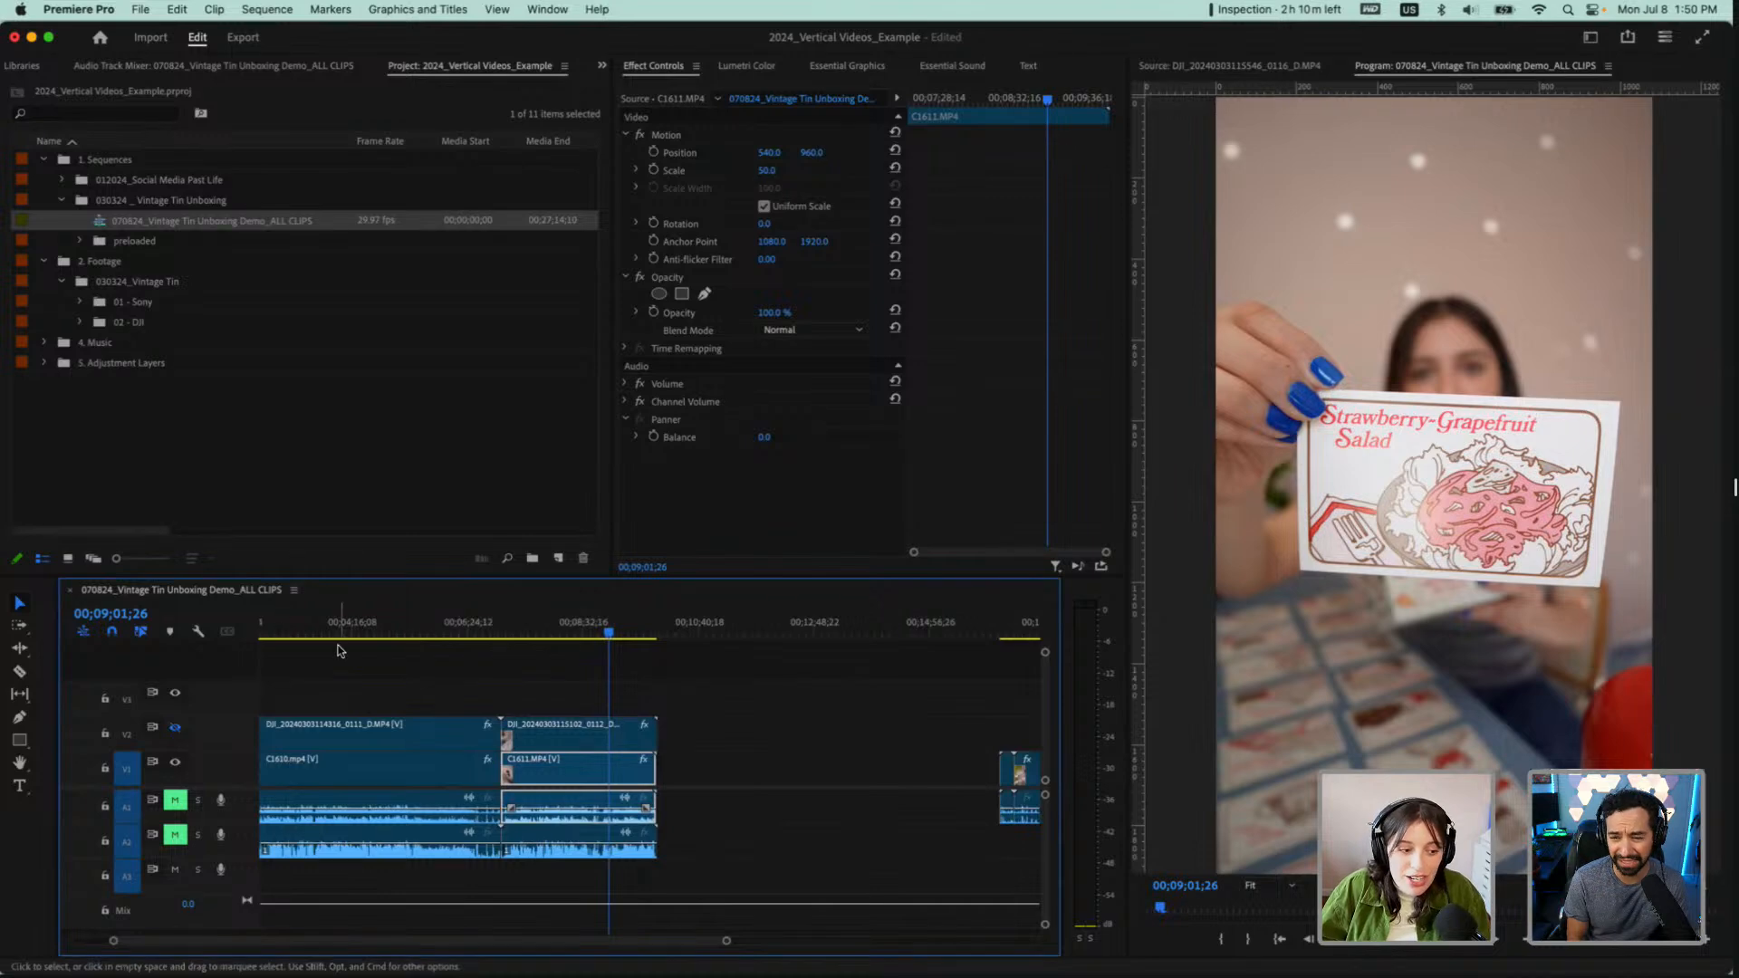
scroll(339, 651, "left", 5)
scroll(288, 686, "up", 3)
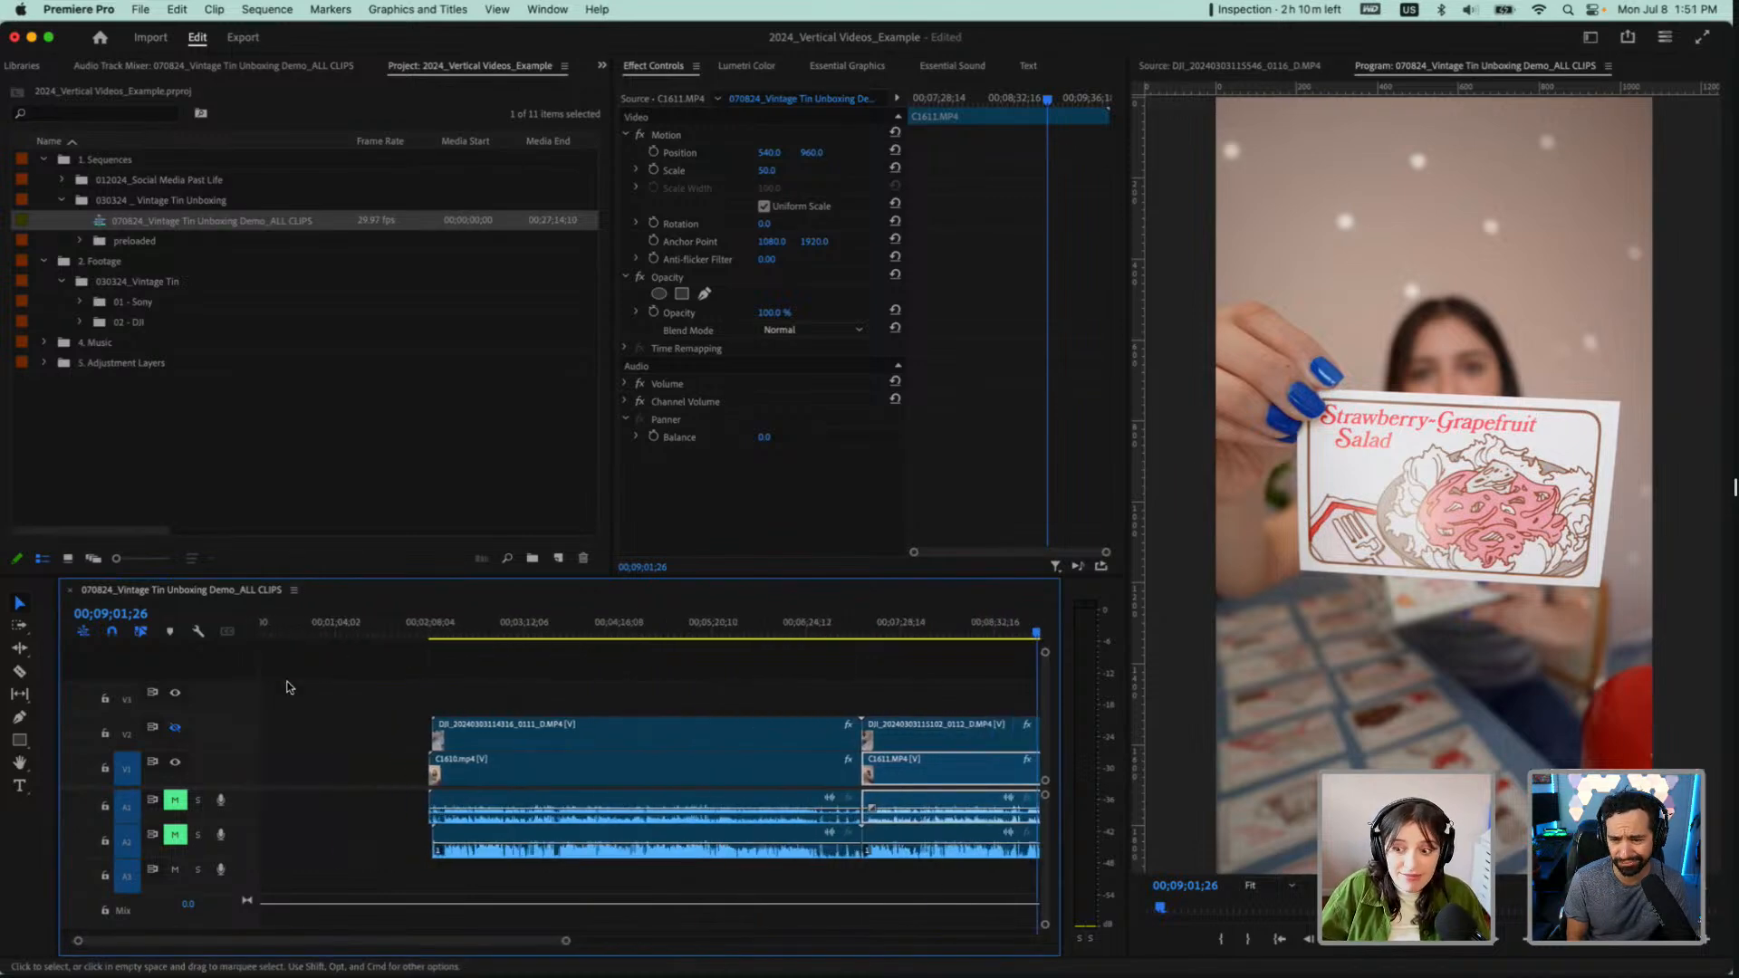
scroll(917, 747, "down", 4)
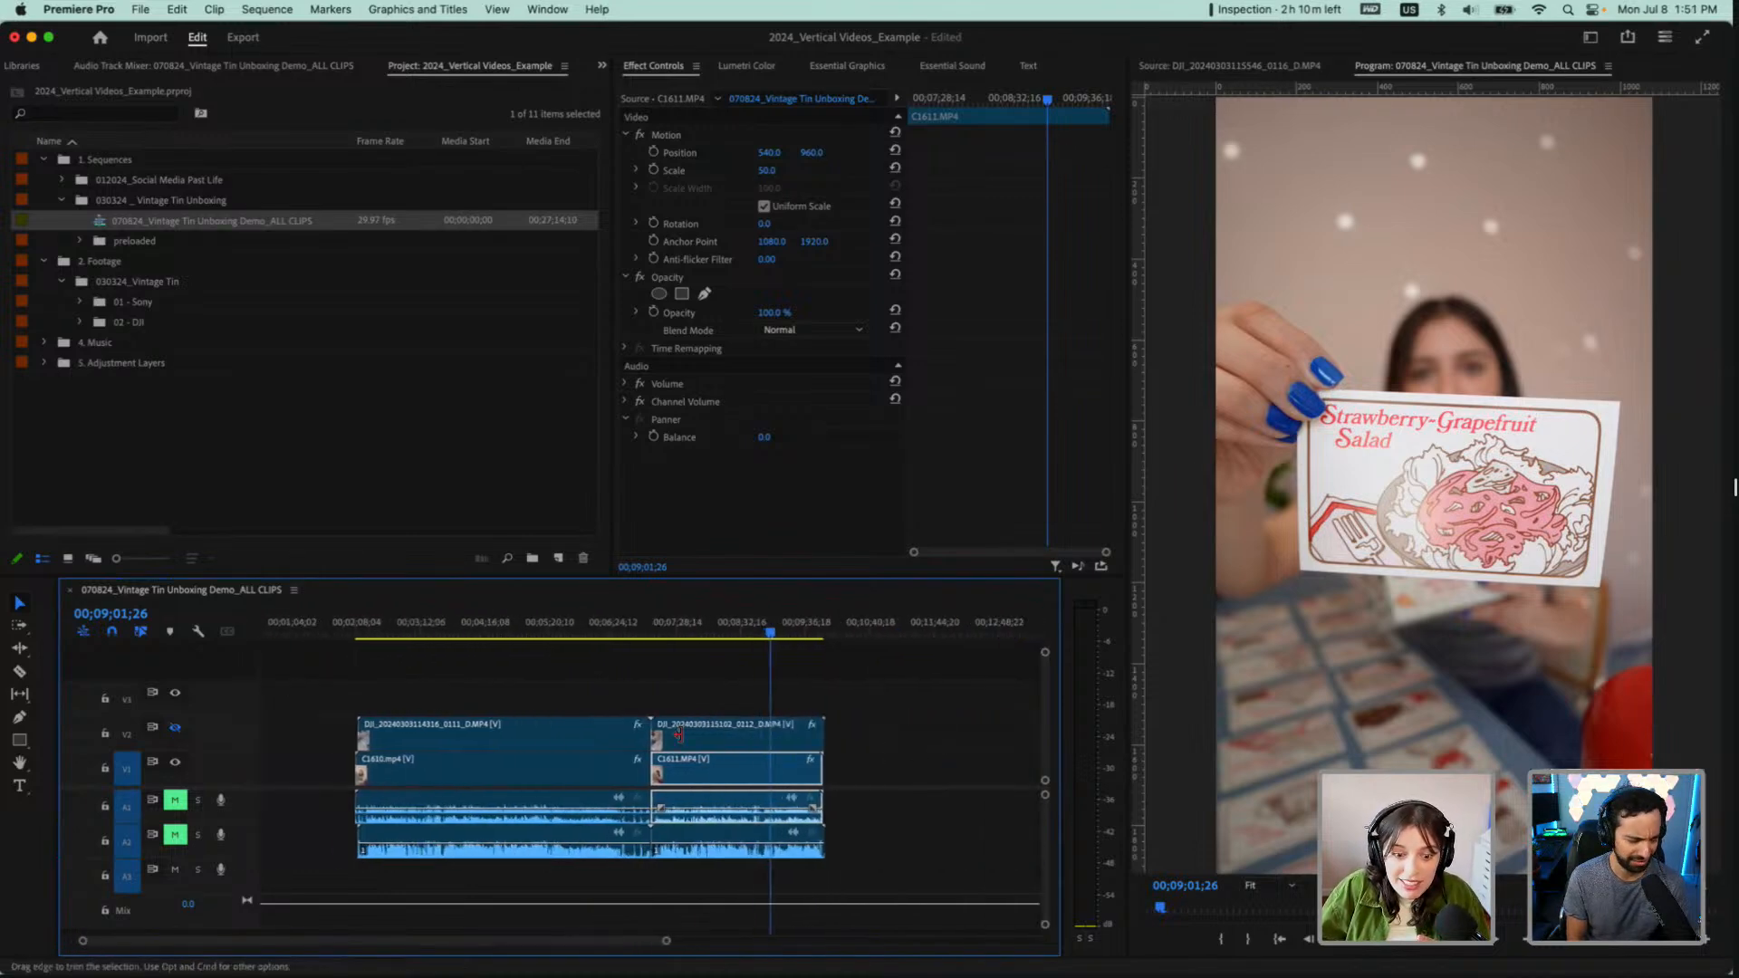
scroll(678, 734, "up", 1)
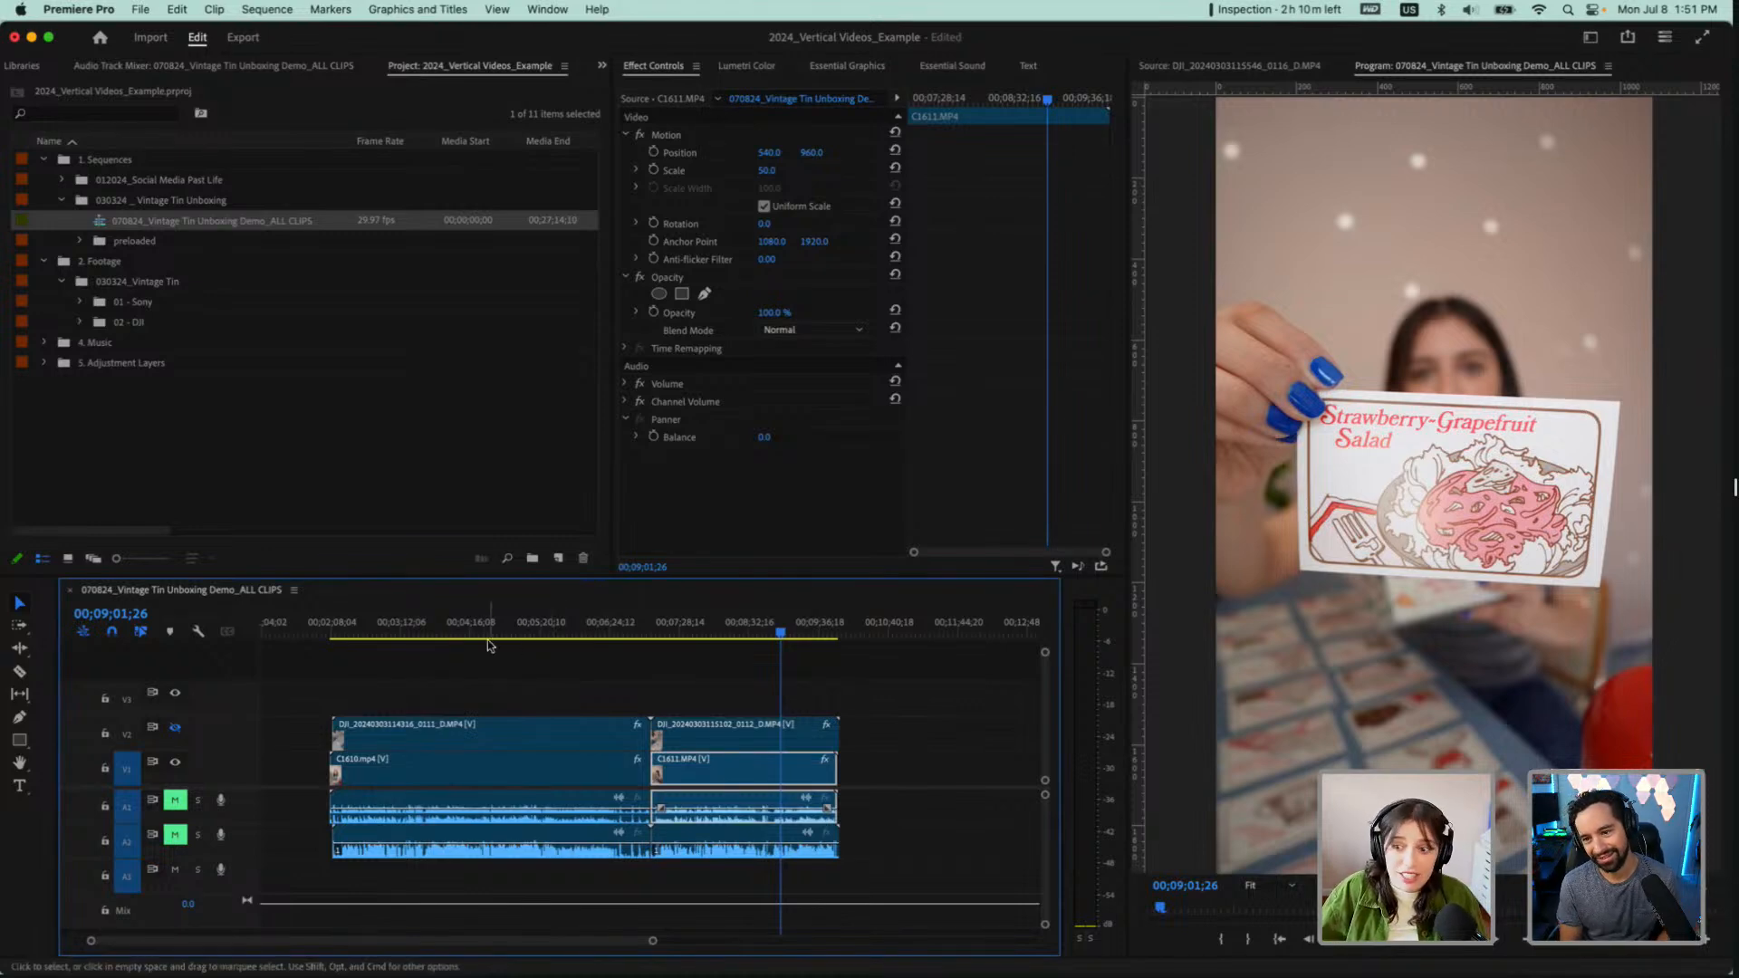
key("c")
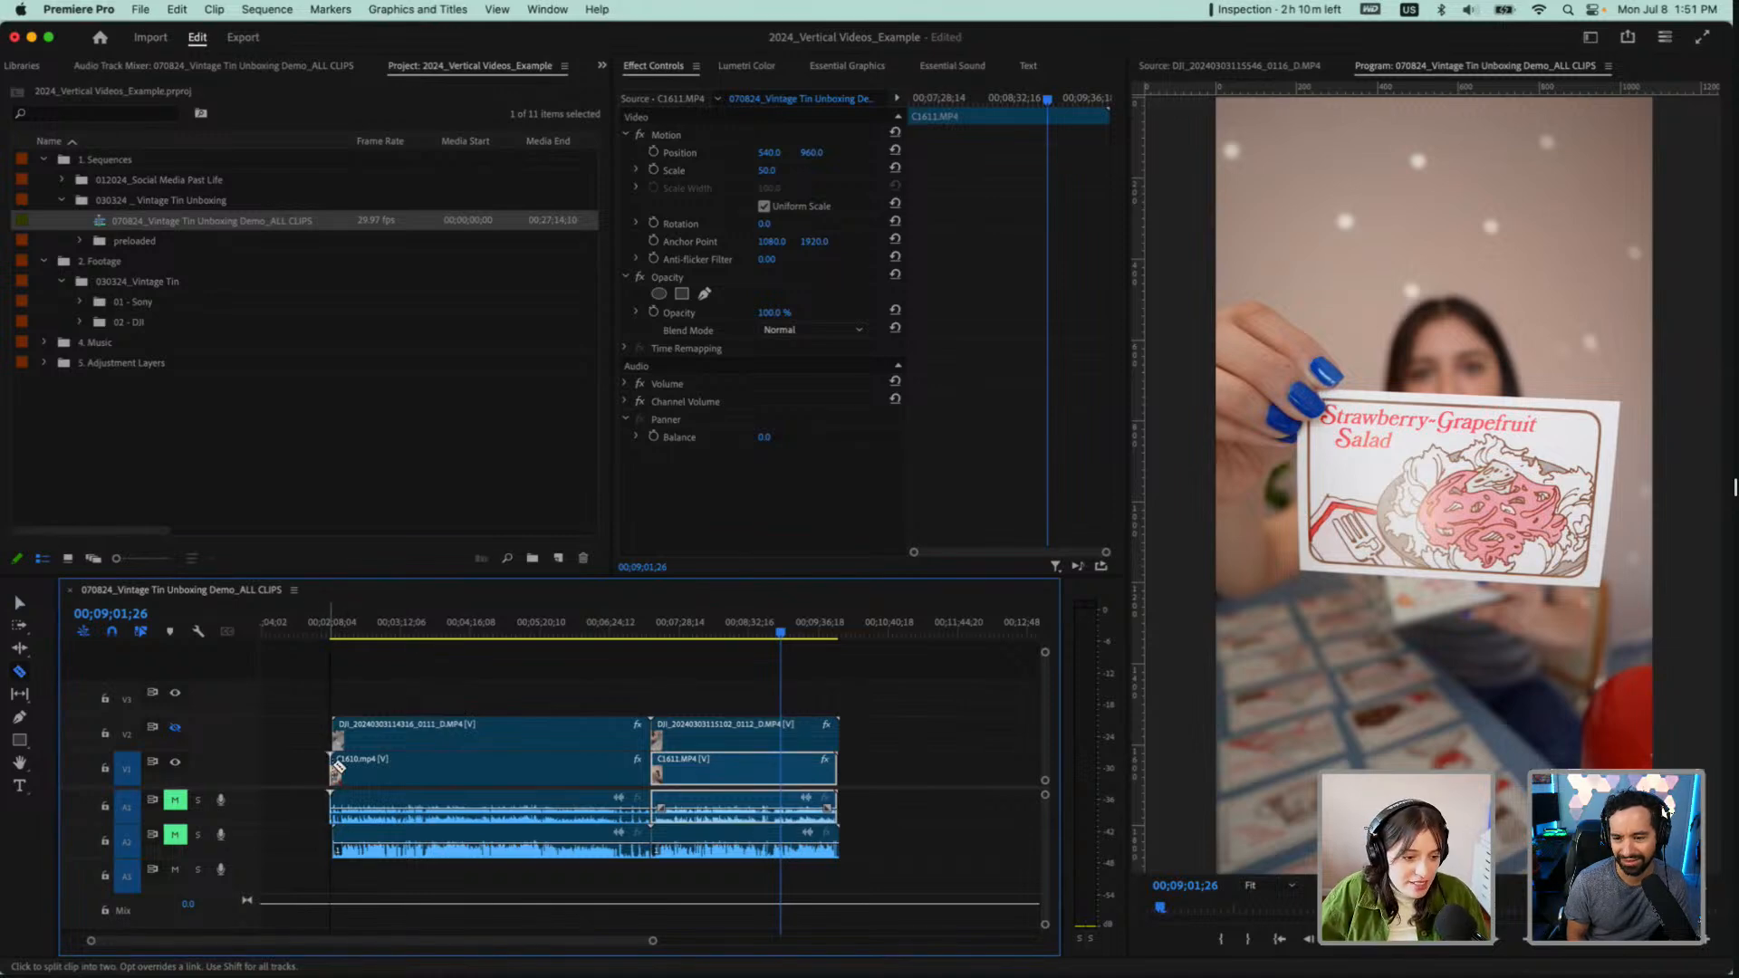
key("v")
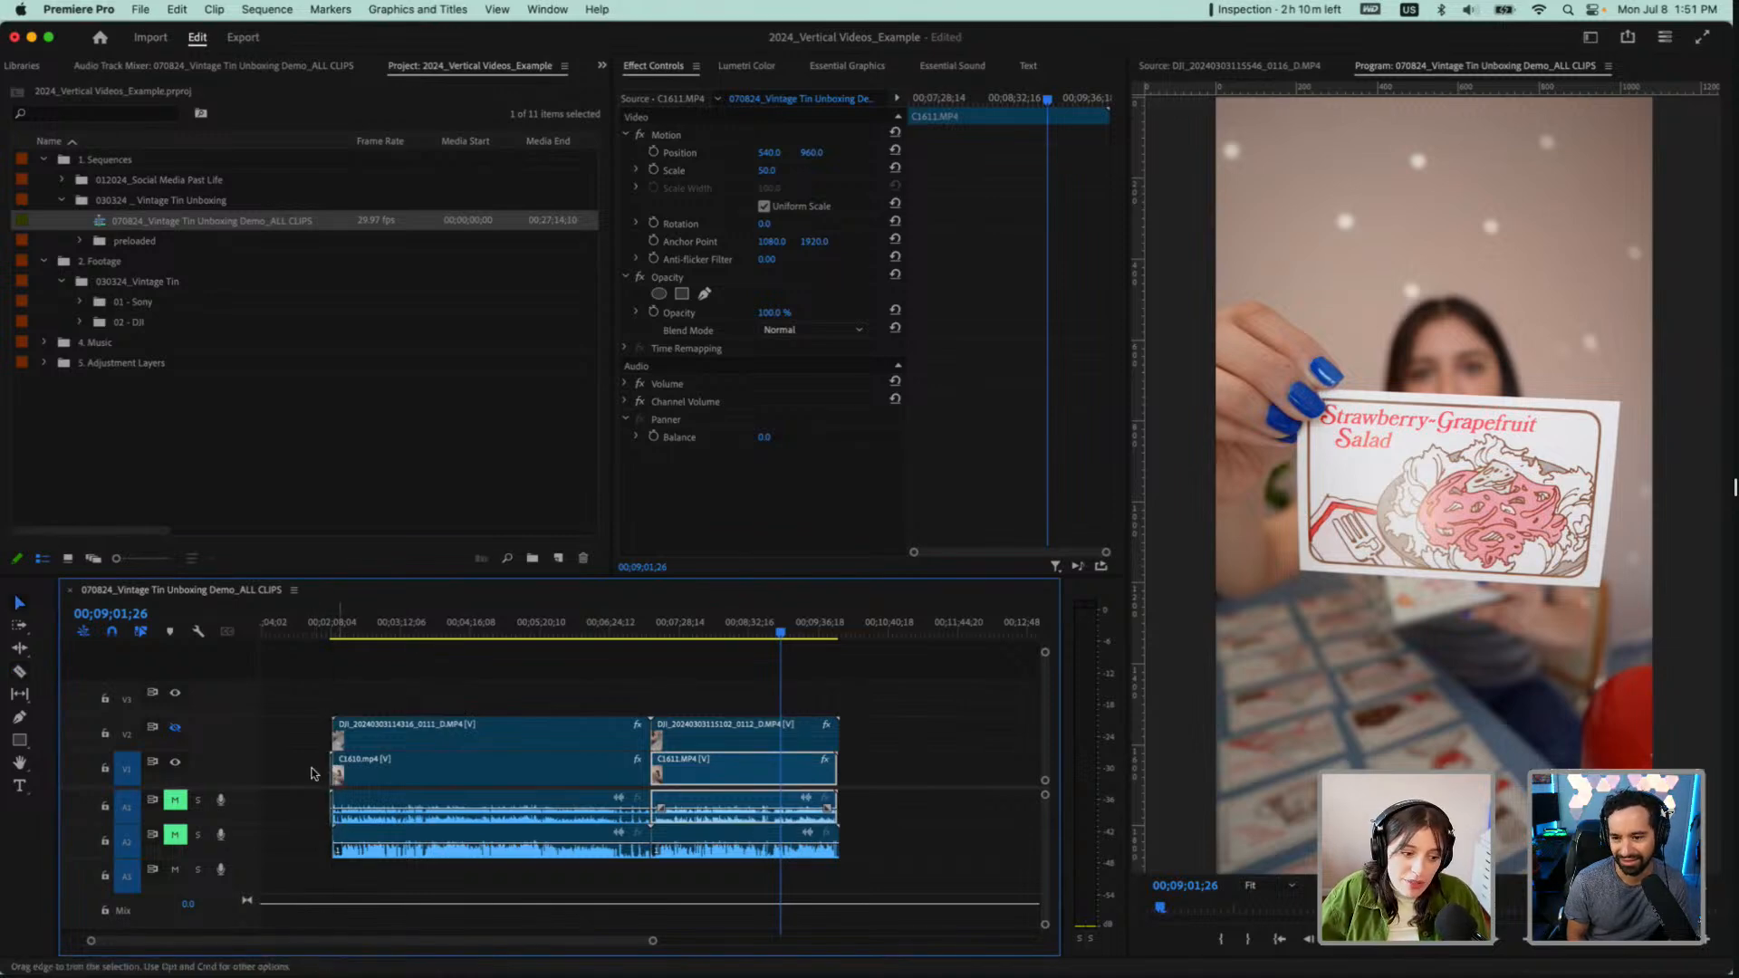
left_click(333, 772)
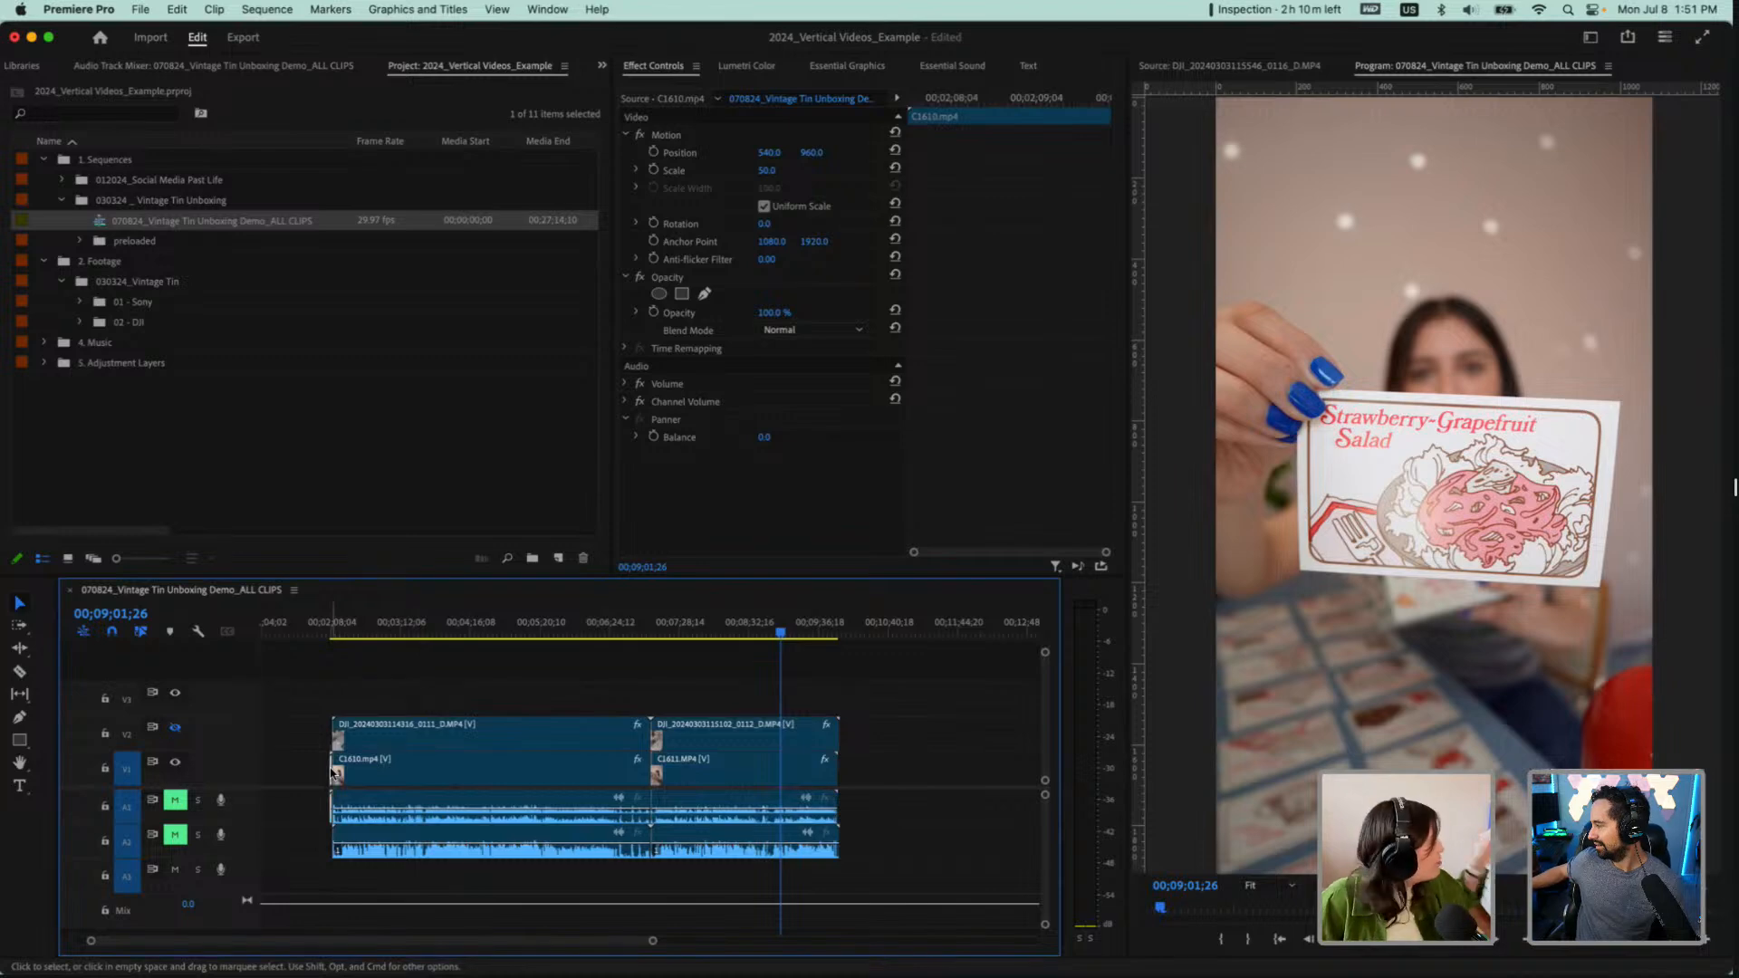
left_click(334, 772)
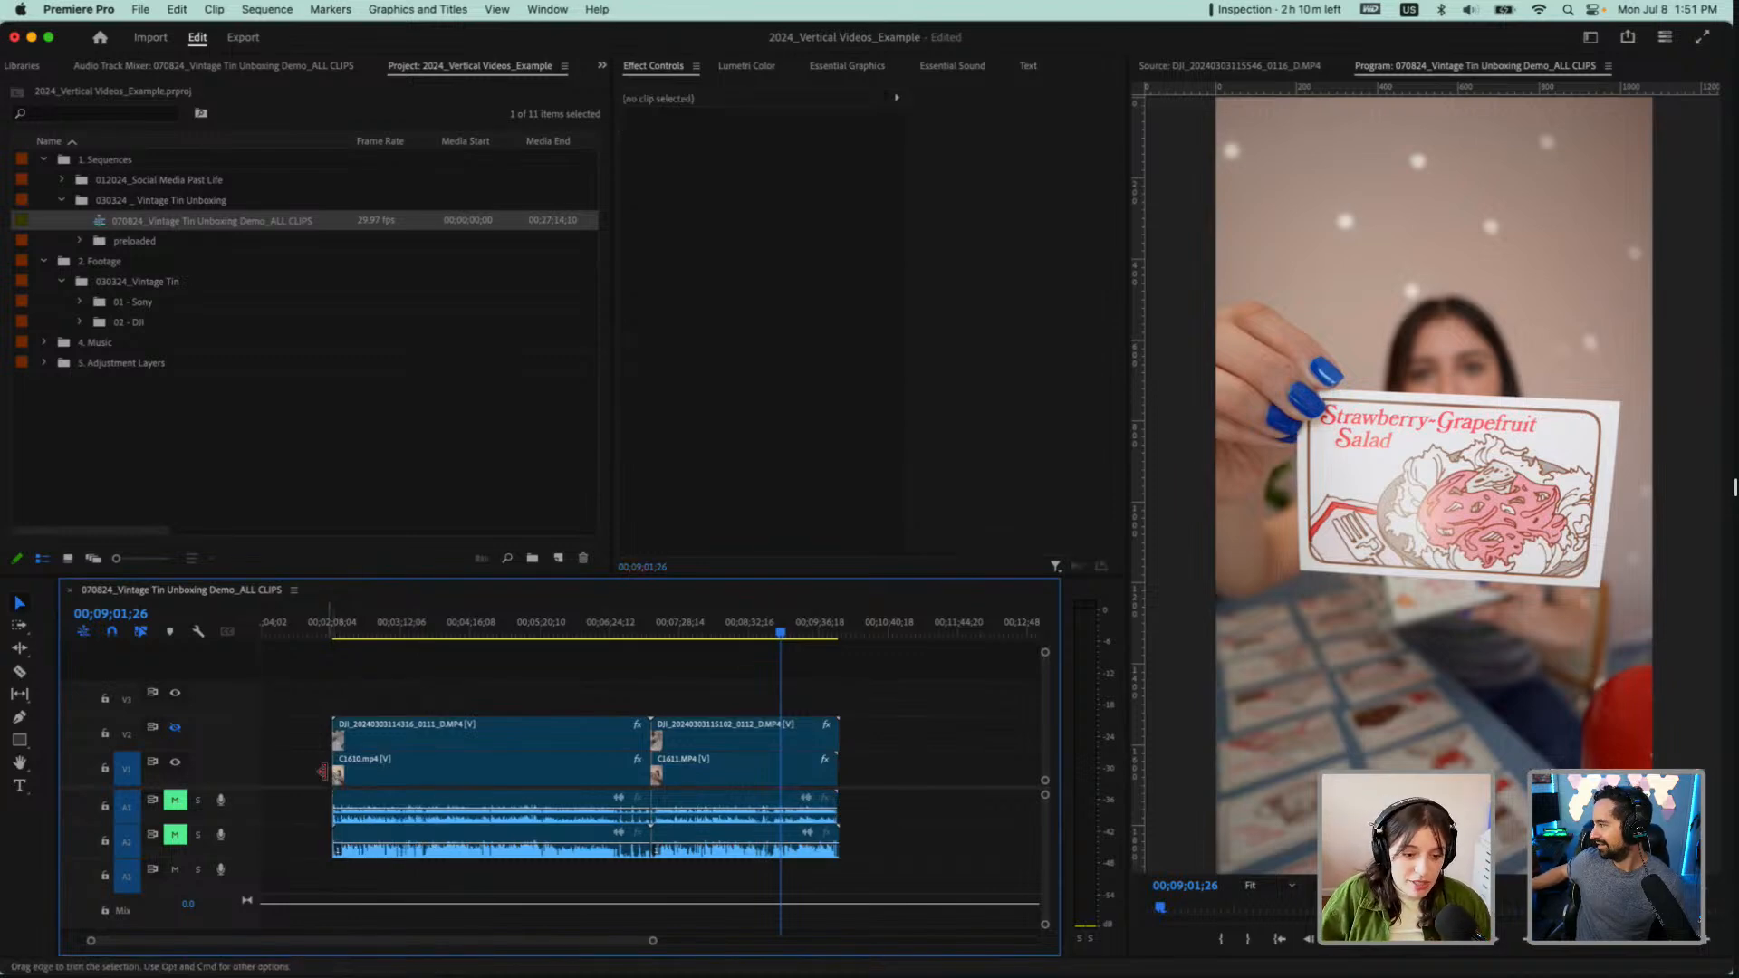
Show V2 again and ripple delete the gap before the C1610.mp4 pair so the clips start at 00;00;00;00
right_click(333, 773)
left_click(379, 695)
key("backslash")
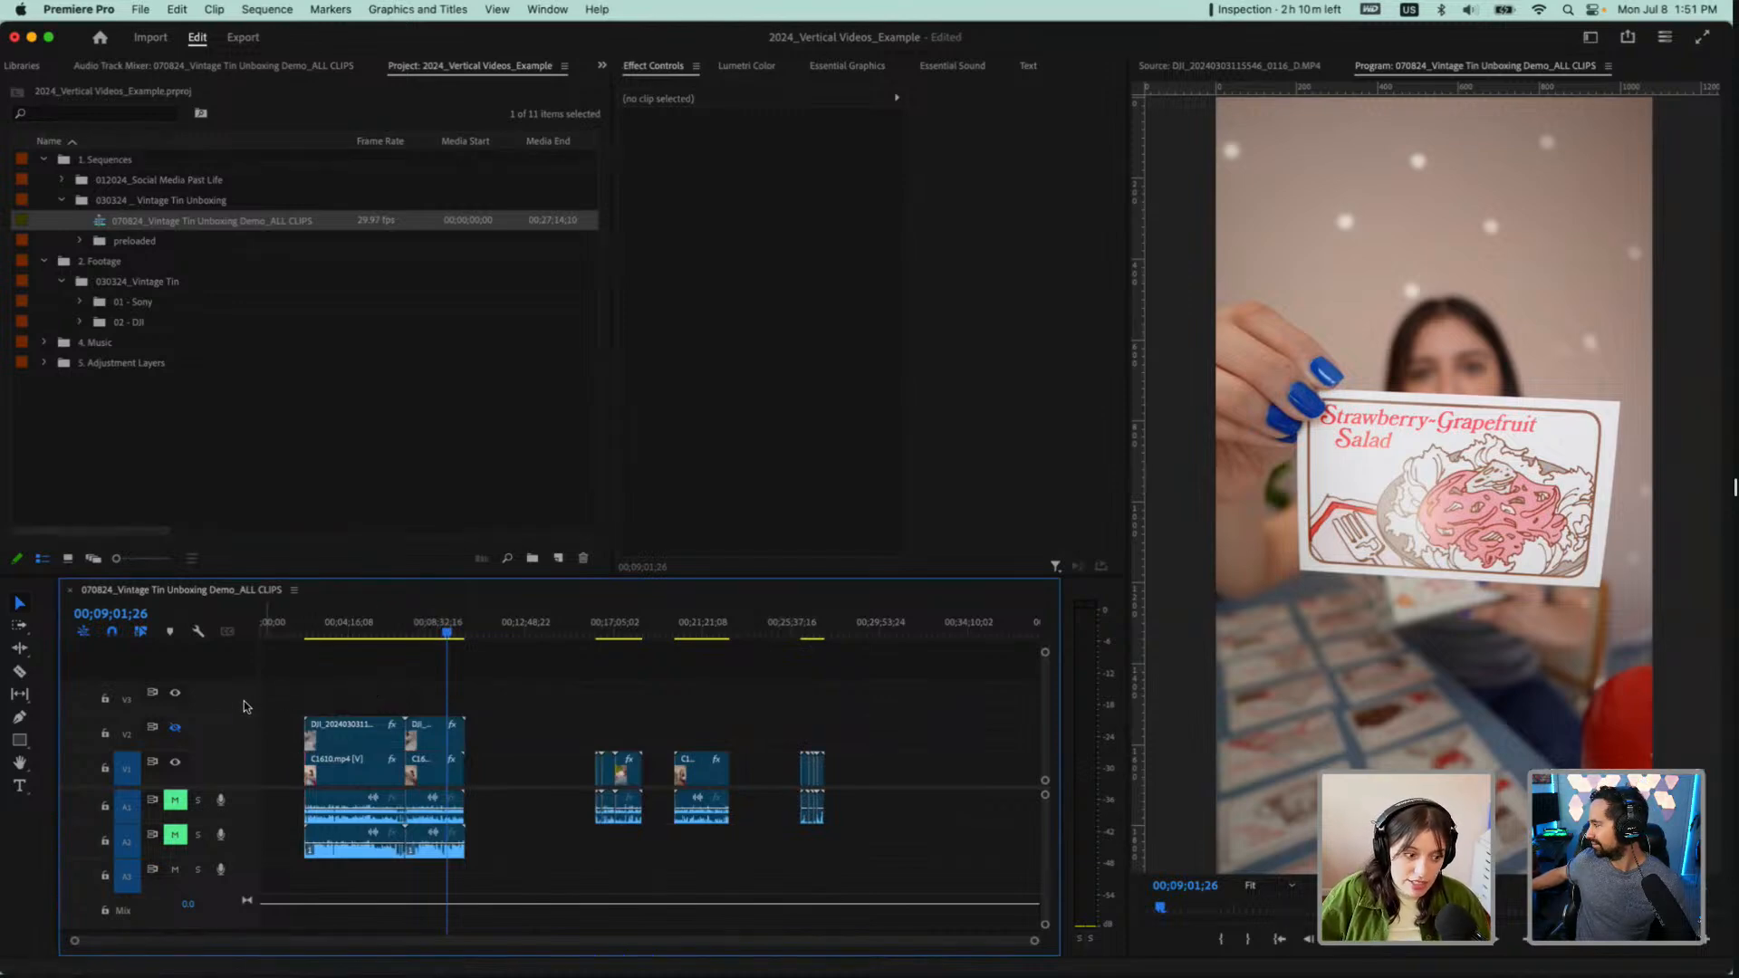
left_click(175, 728)
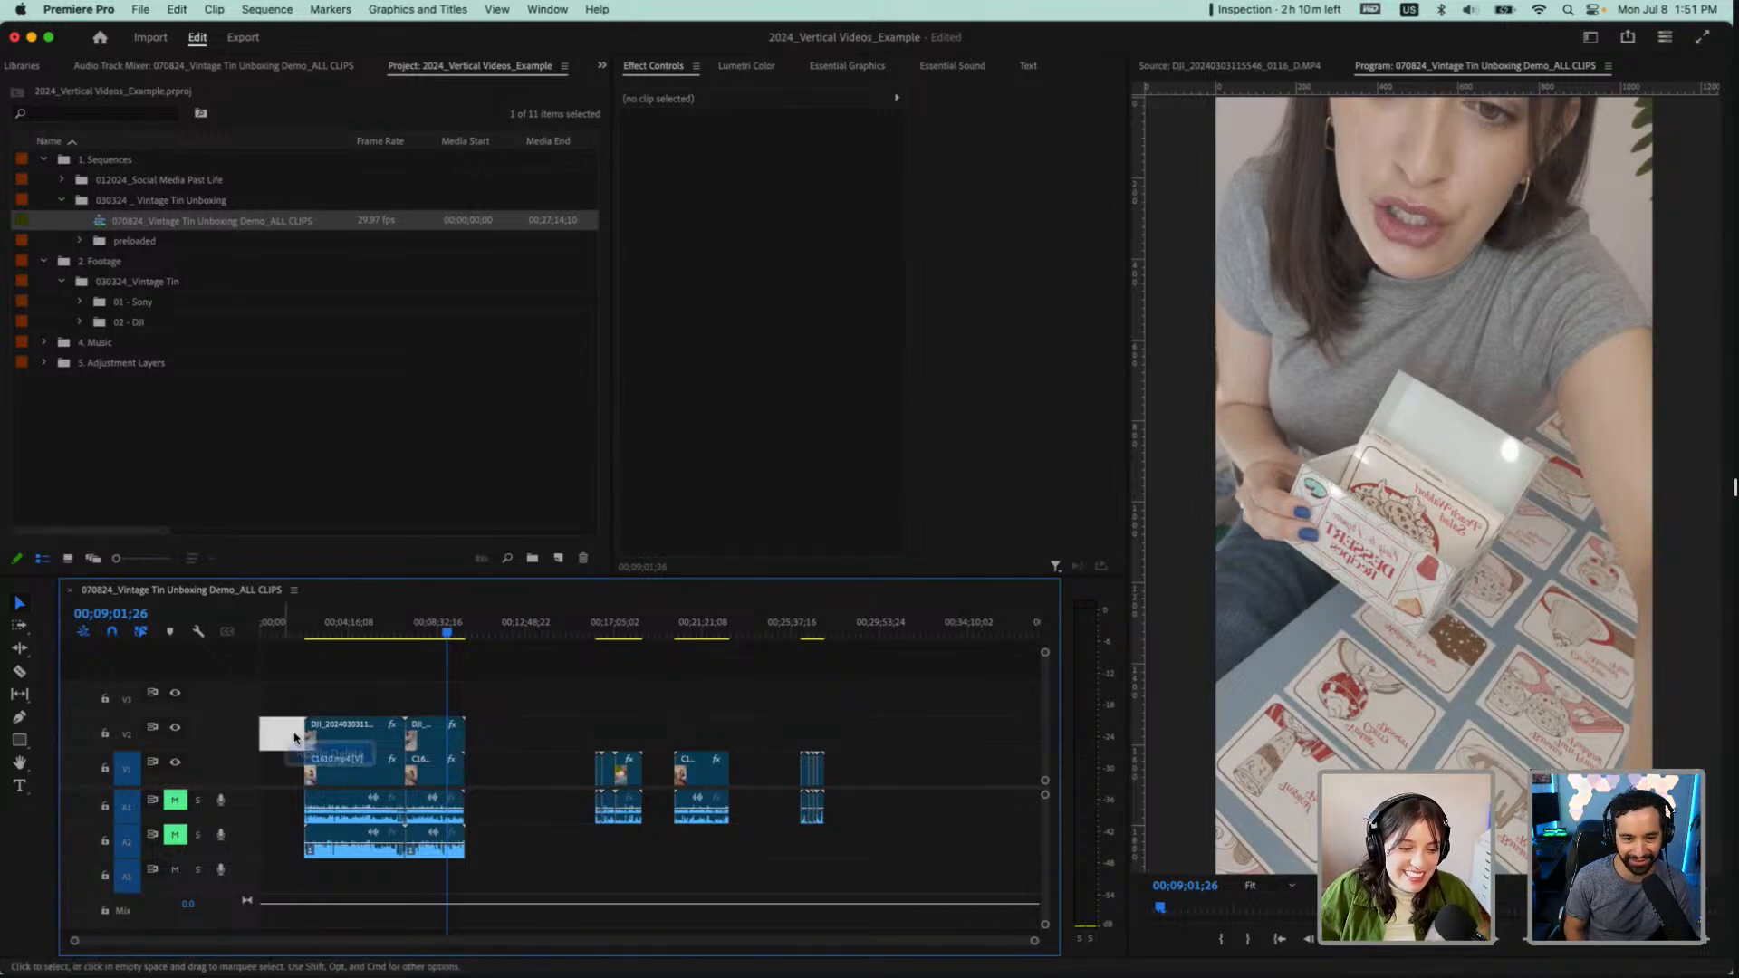
scroll(293, 666, "up", 3)
scroll(302, 664, "left", 2)
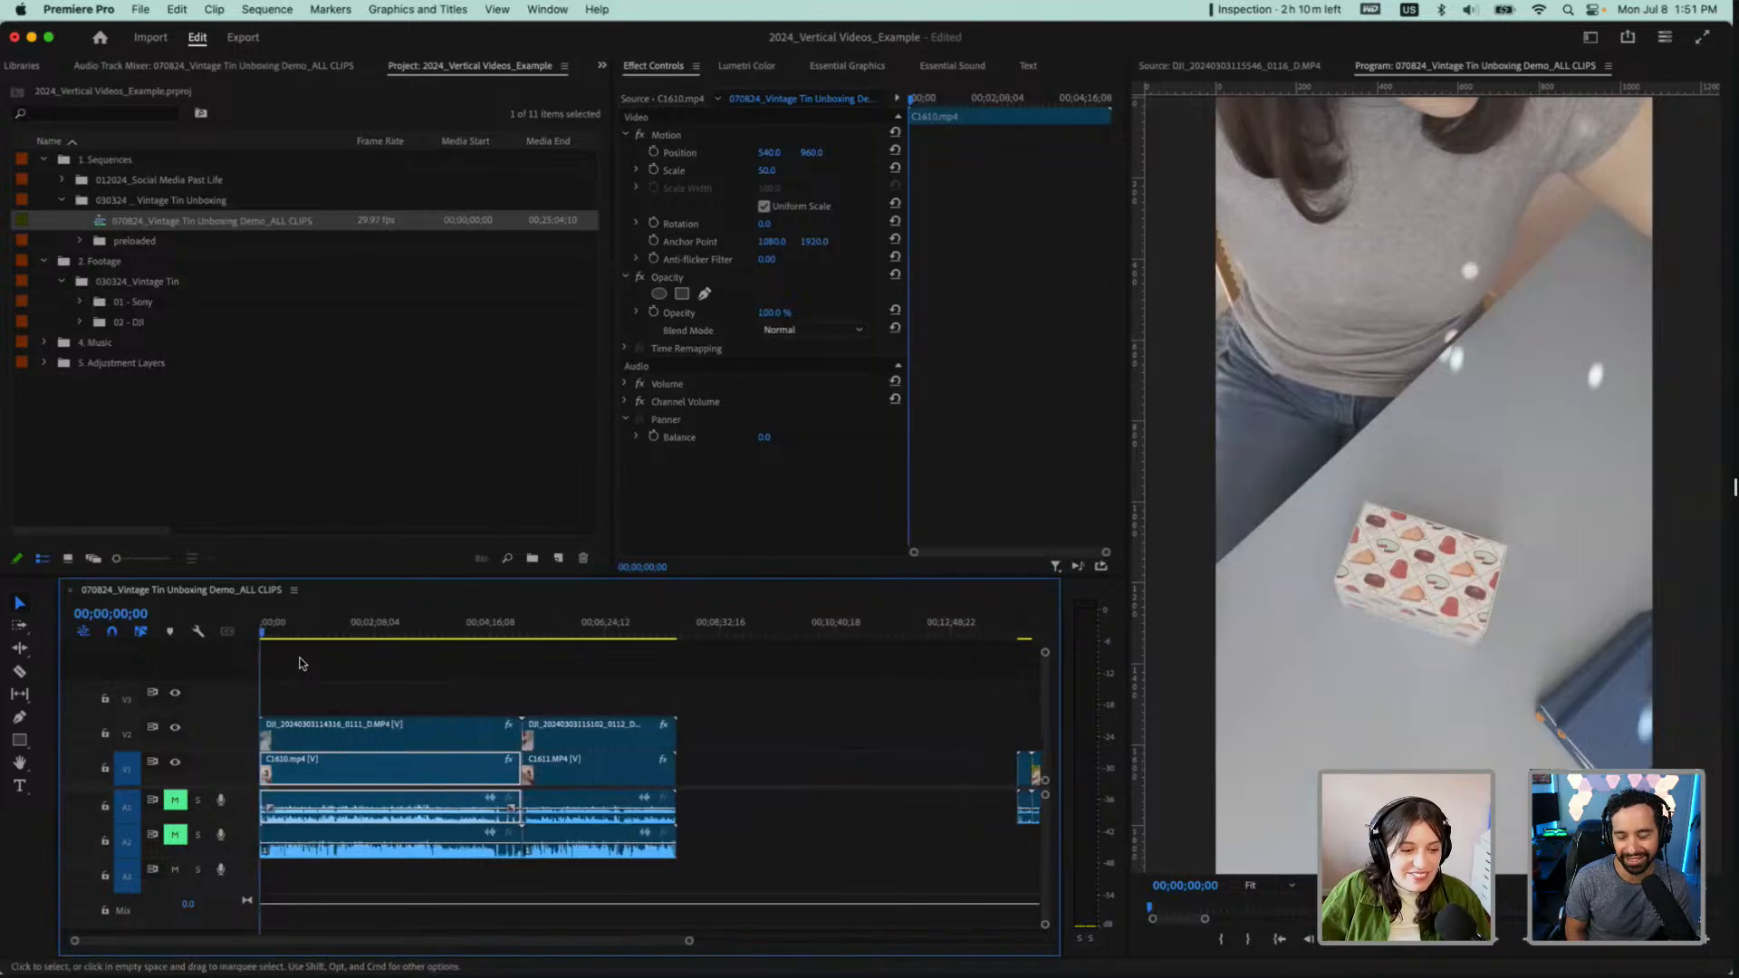
scroll(302, 663, "up", 3)
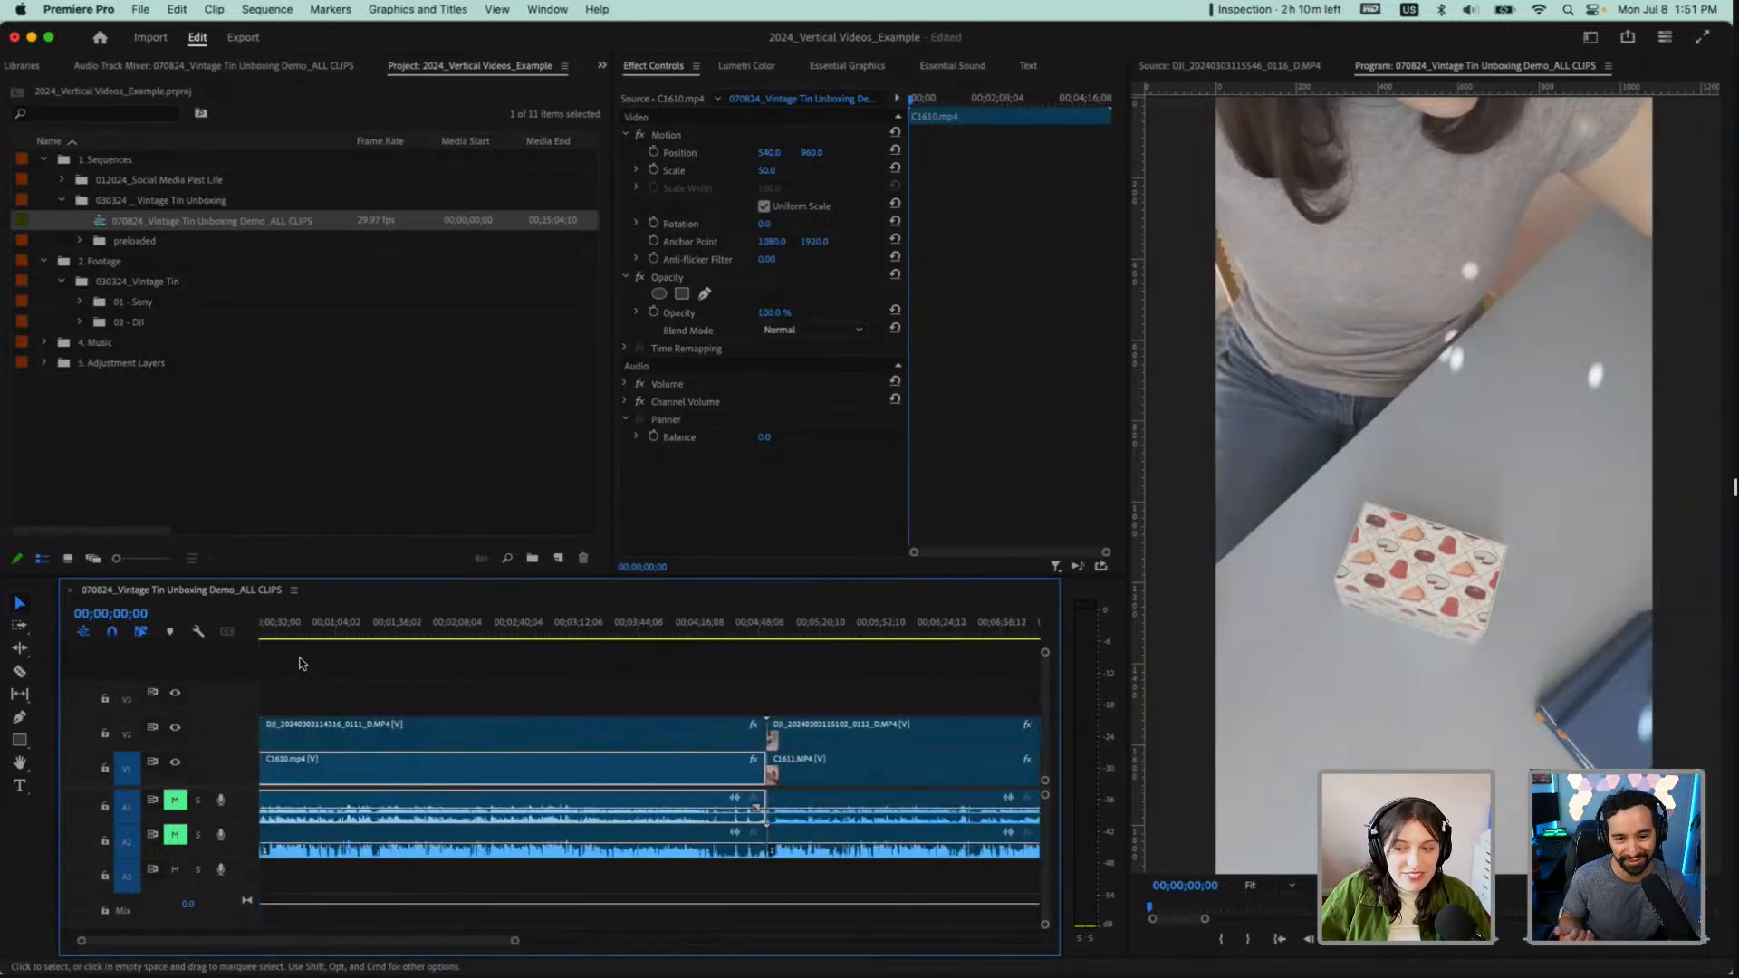
scroll(302, 664, "left", 1)
scroll(301, 663, "down", 2)
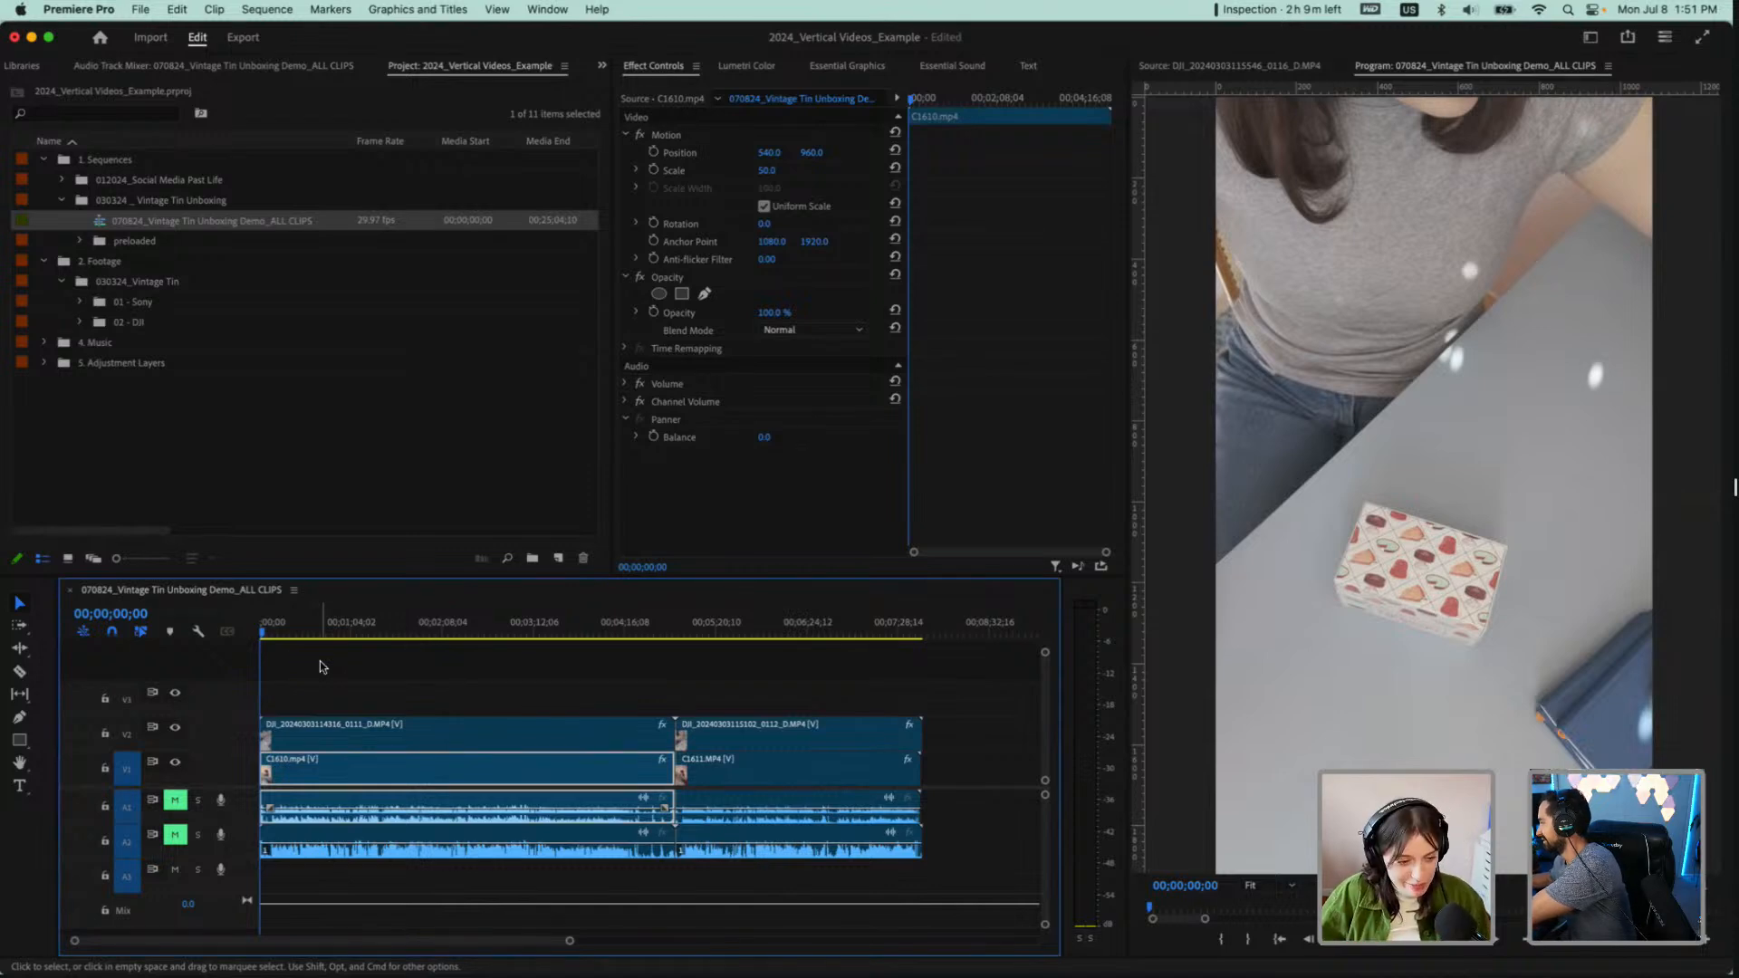
Scrub through the two stacked pairs and unmute audio track A2
left_click(301, 634)
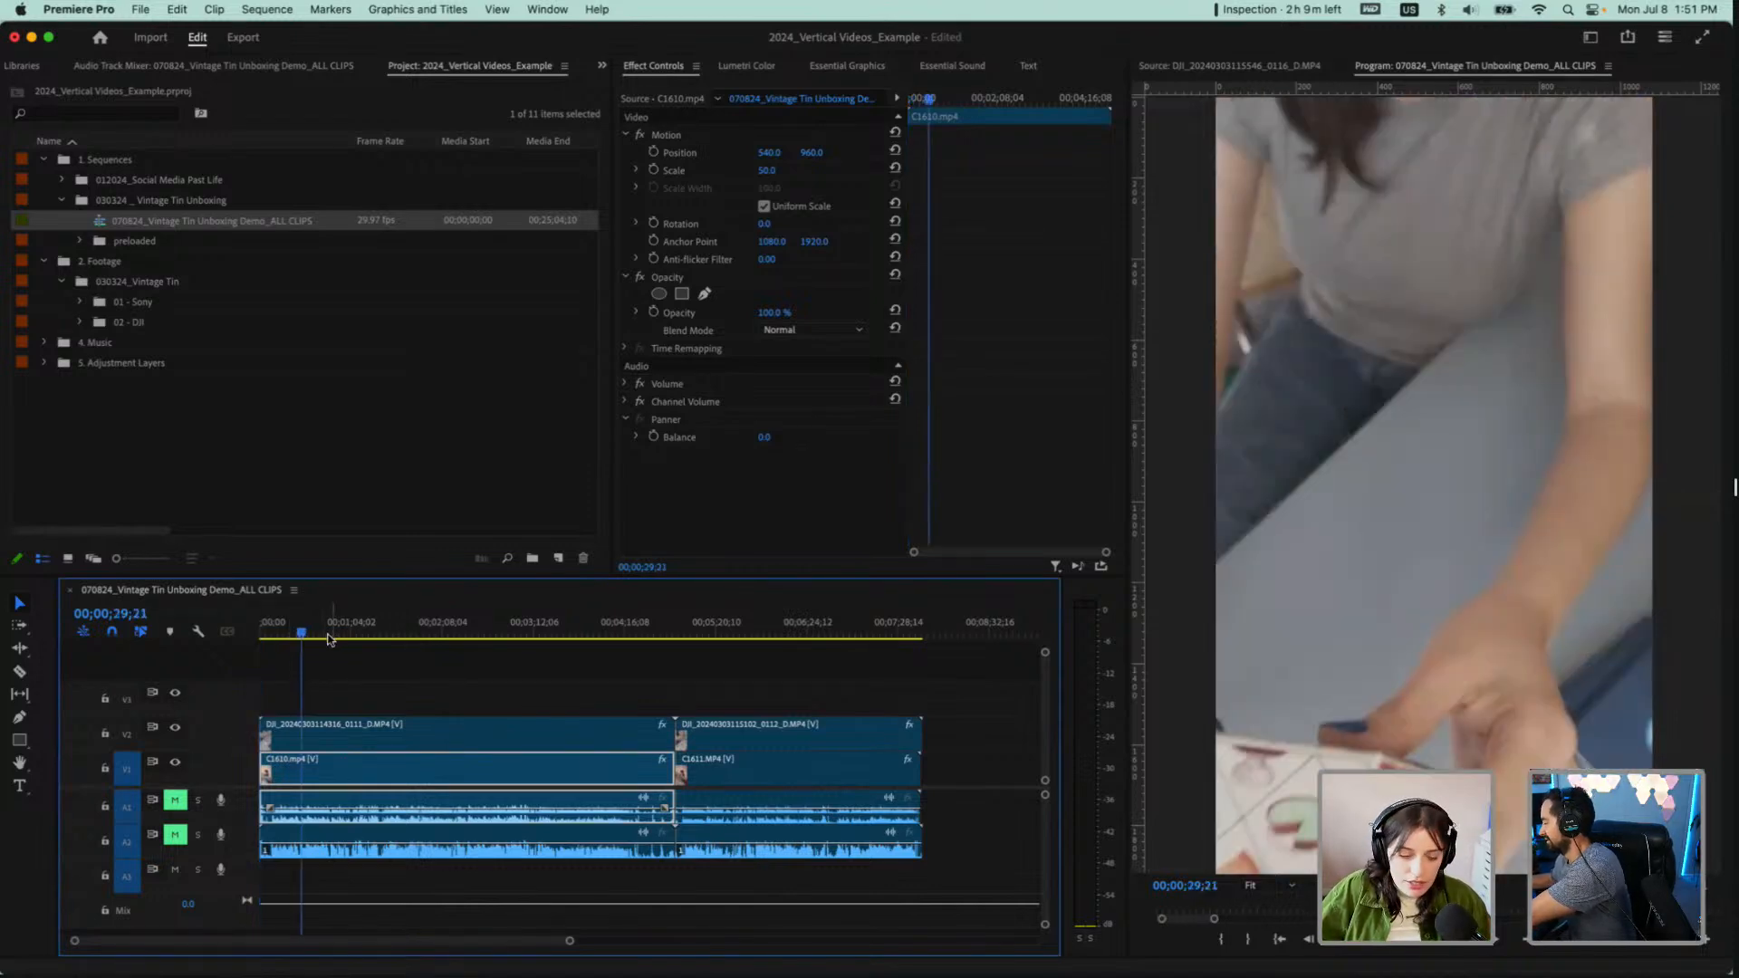
left_click(717, 631)
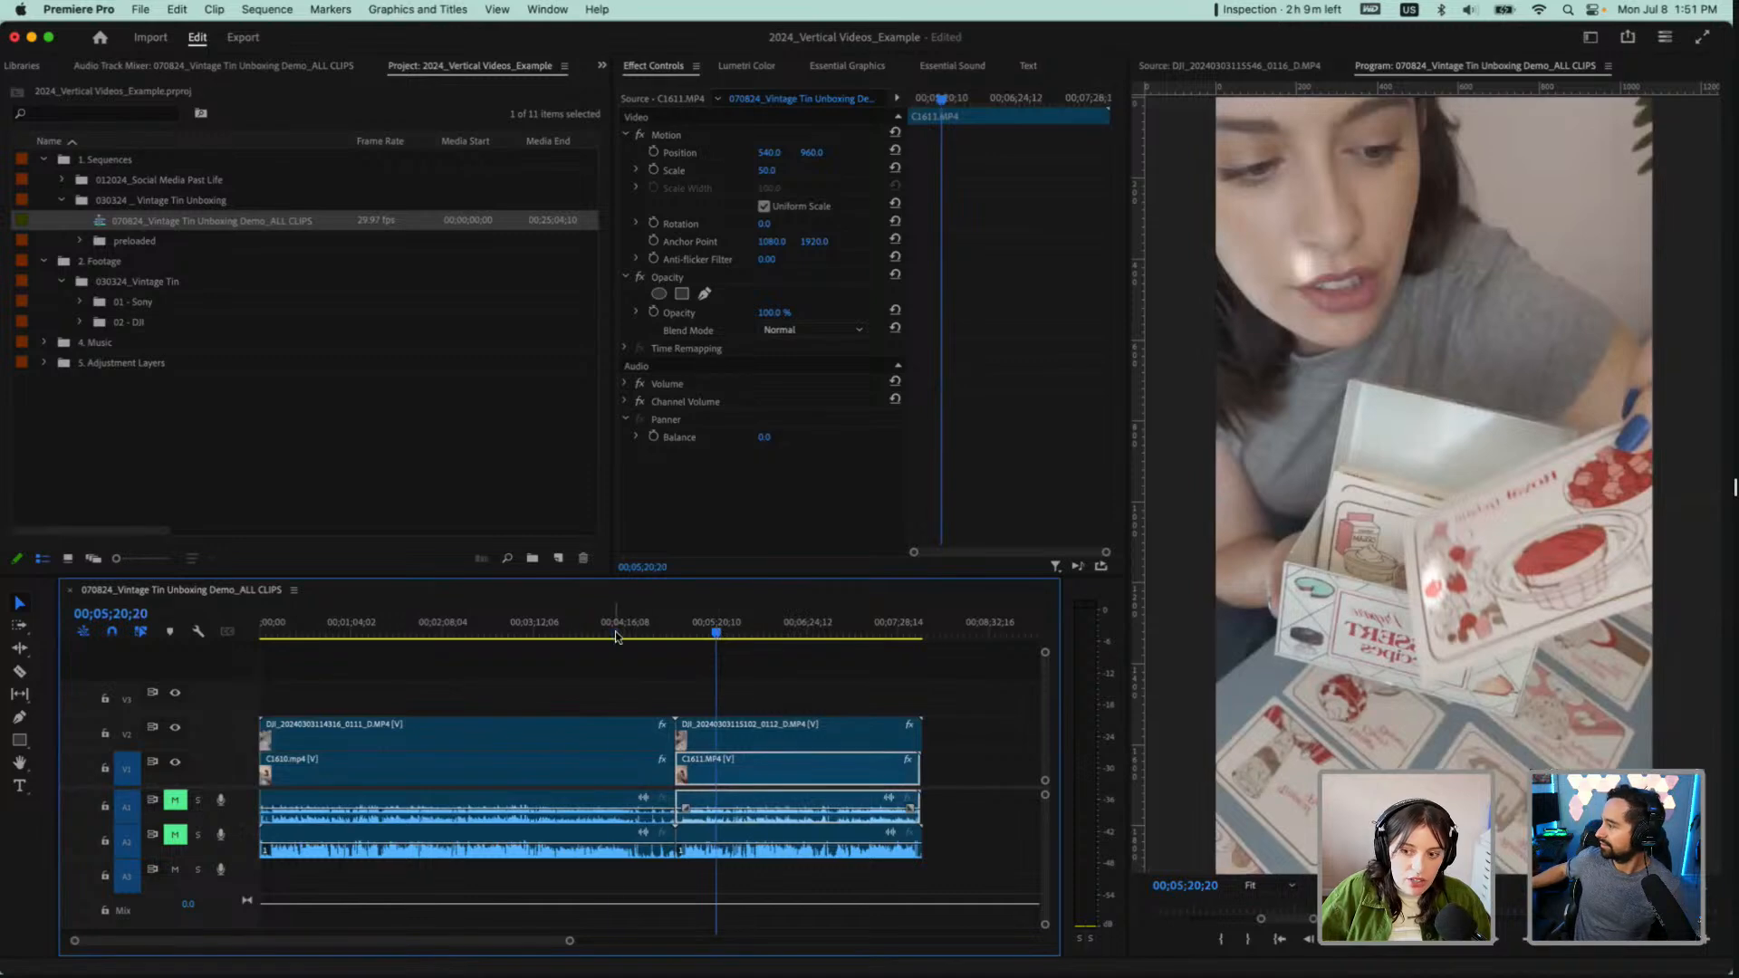
left_click(288, 630)
left_click_drag(289, 621, 288, 621)
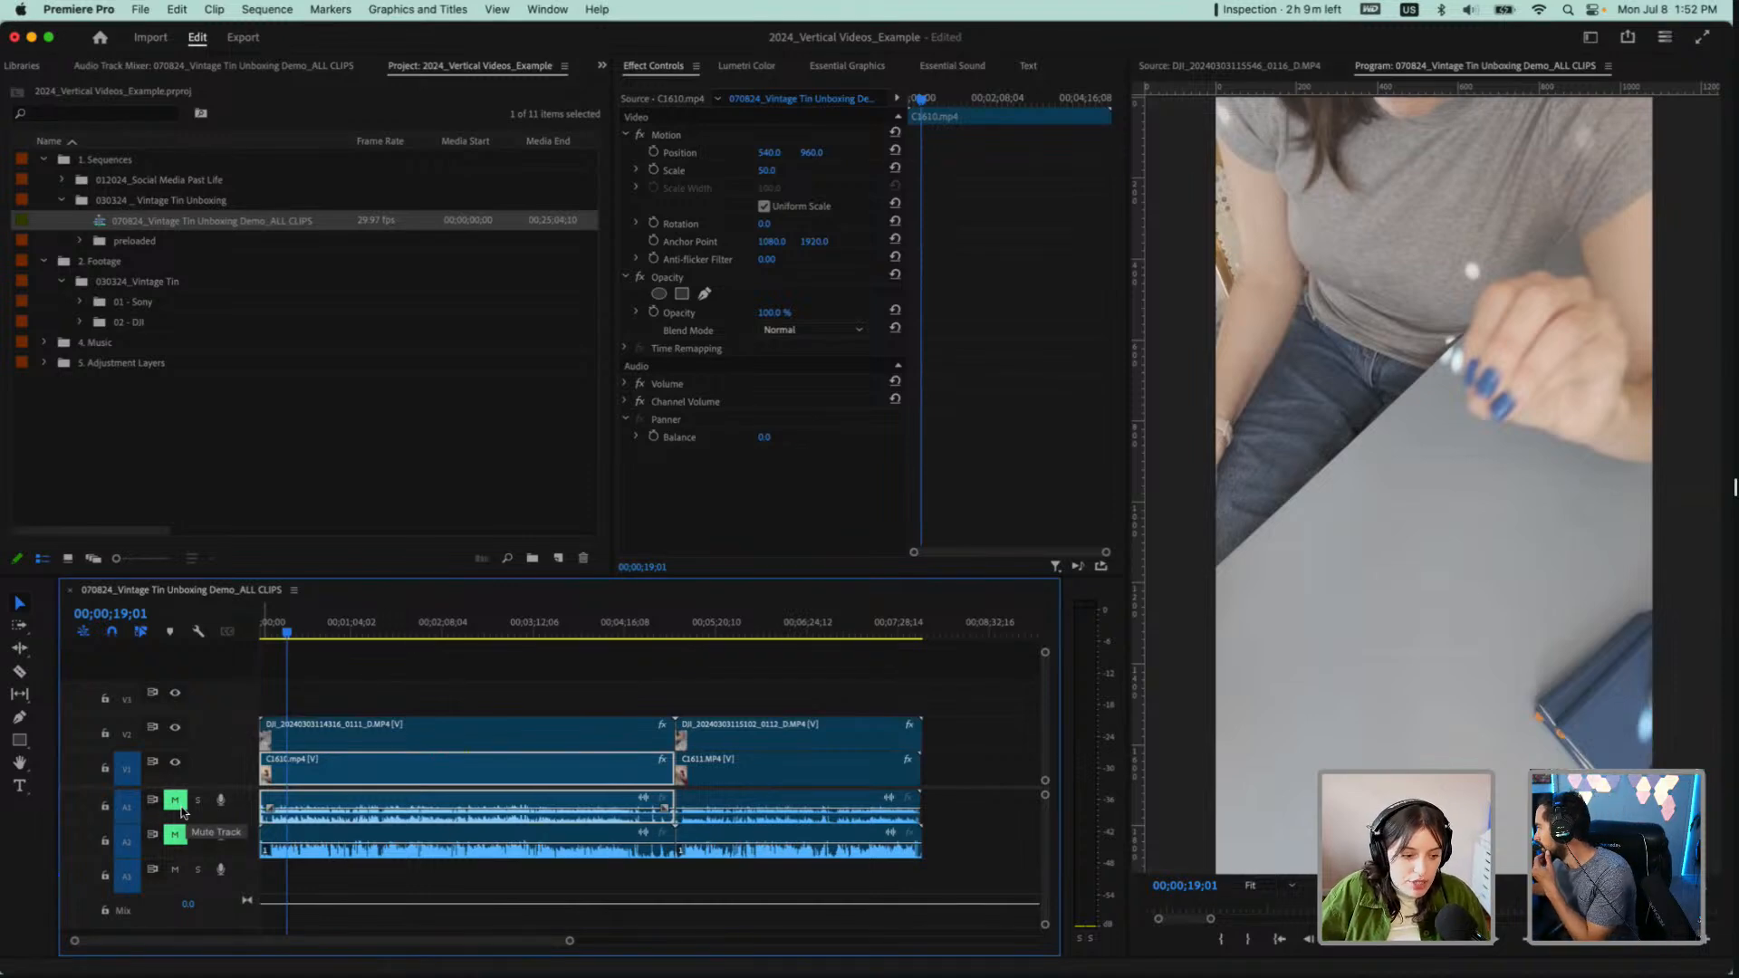
left_click(180, 808)
left_click(175, 801)
left_click(175, 834)
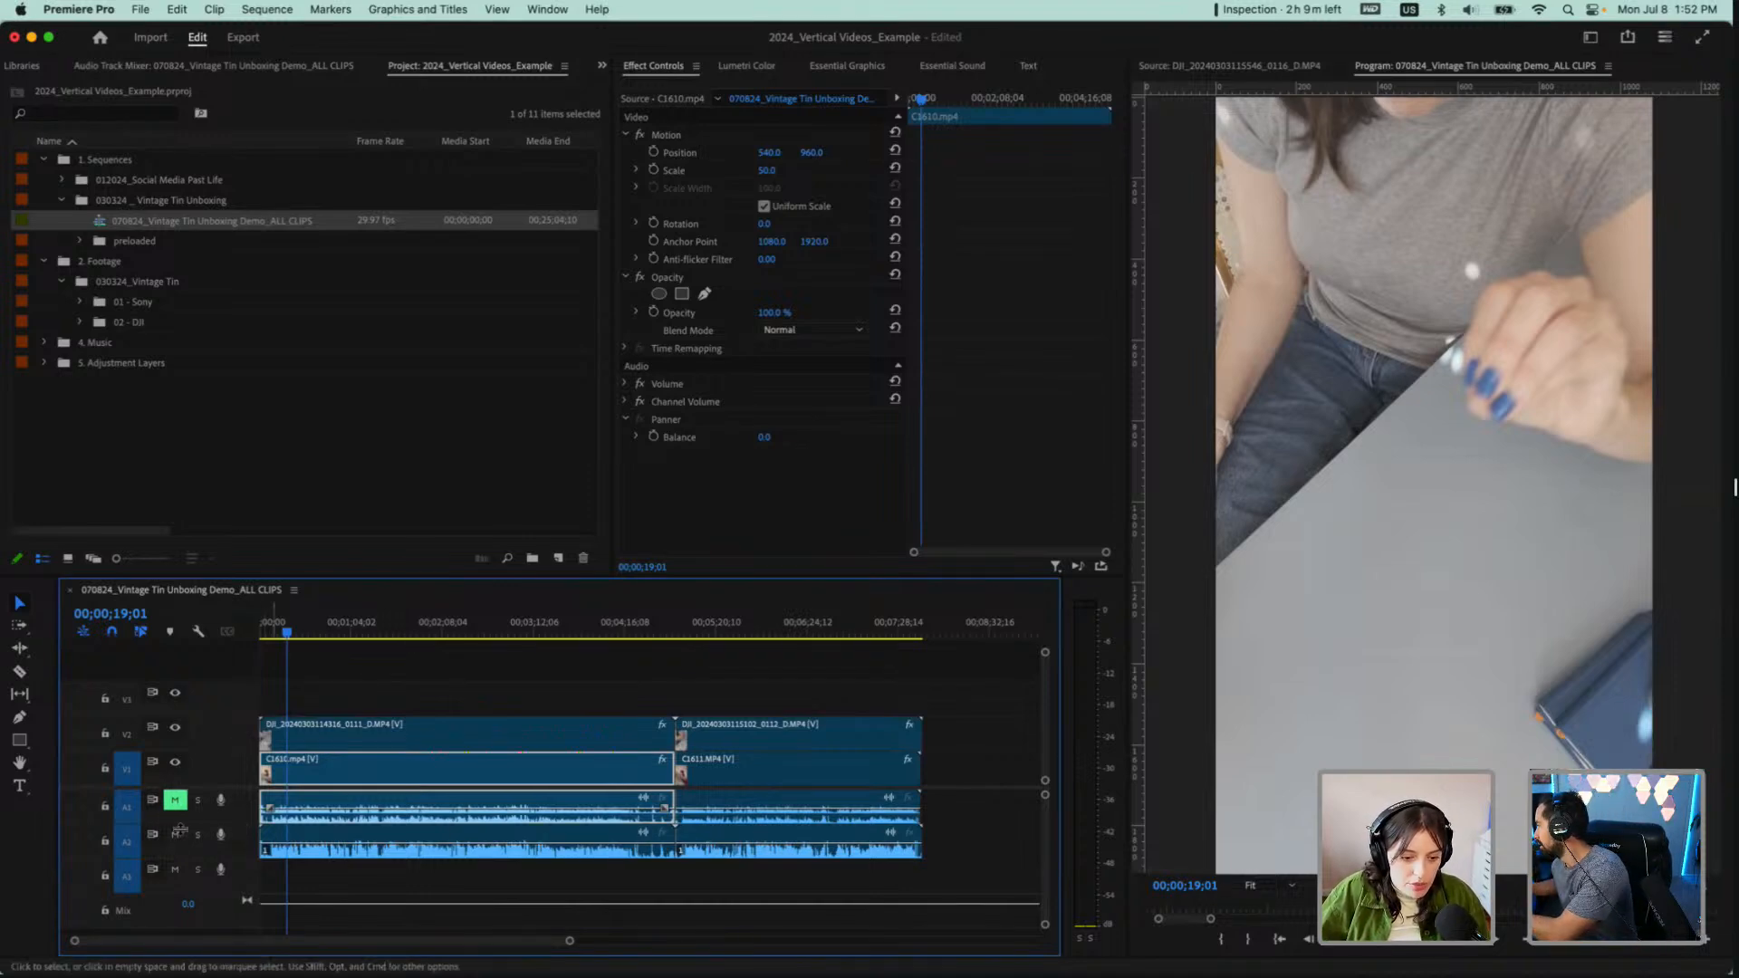
Play the C1610.mp4 pair from the start of the sequence and hide V2 to compare the angles against the DJI audio
left_click(306, 627)
left_click_drag(271, 633, 254, 632)
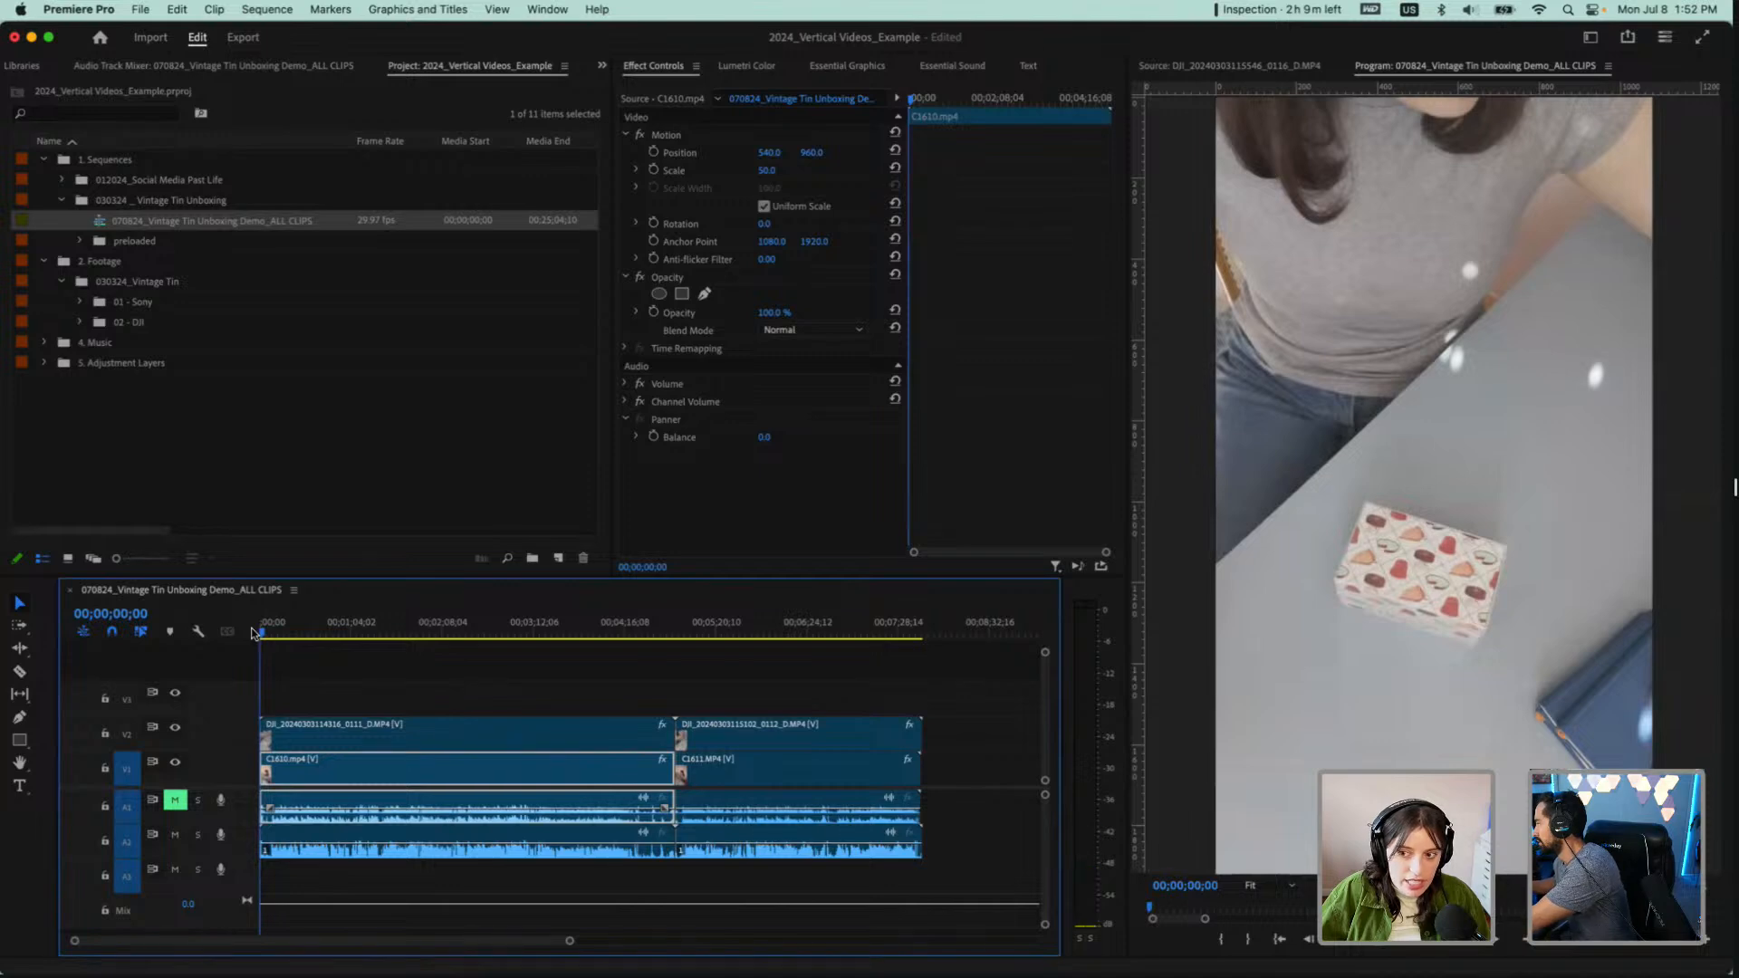
key("space")
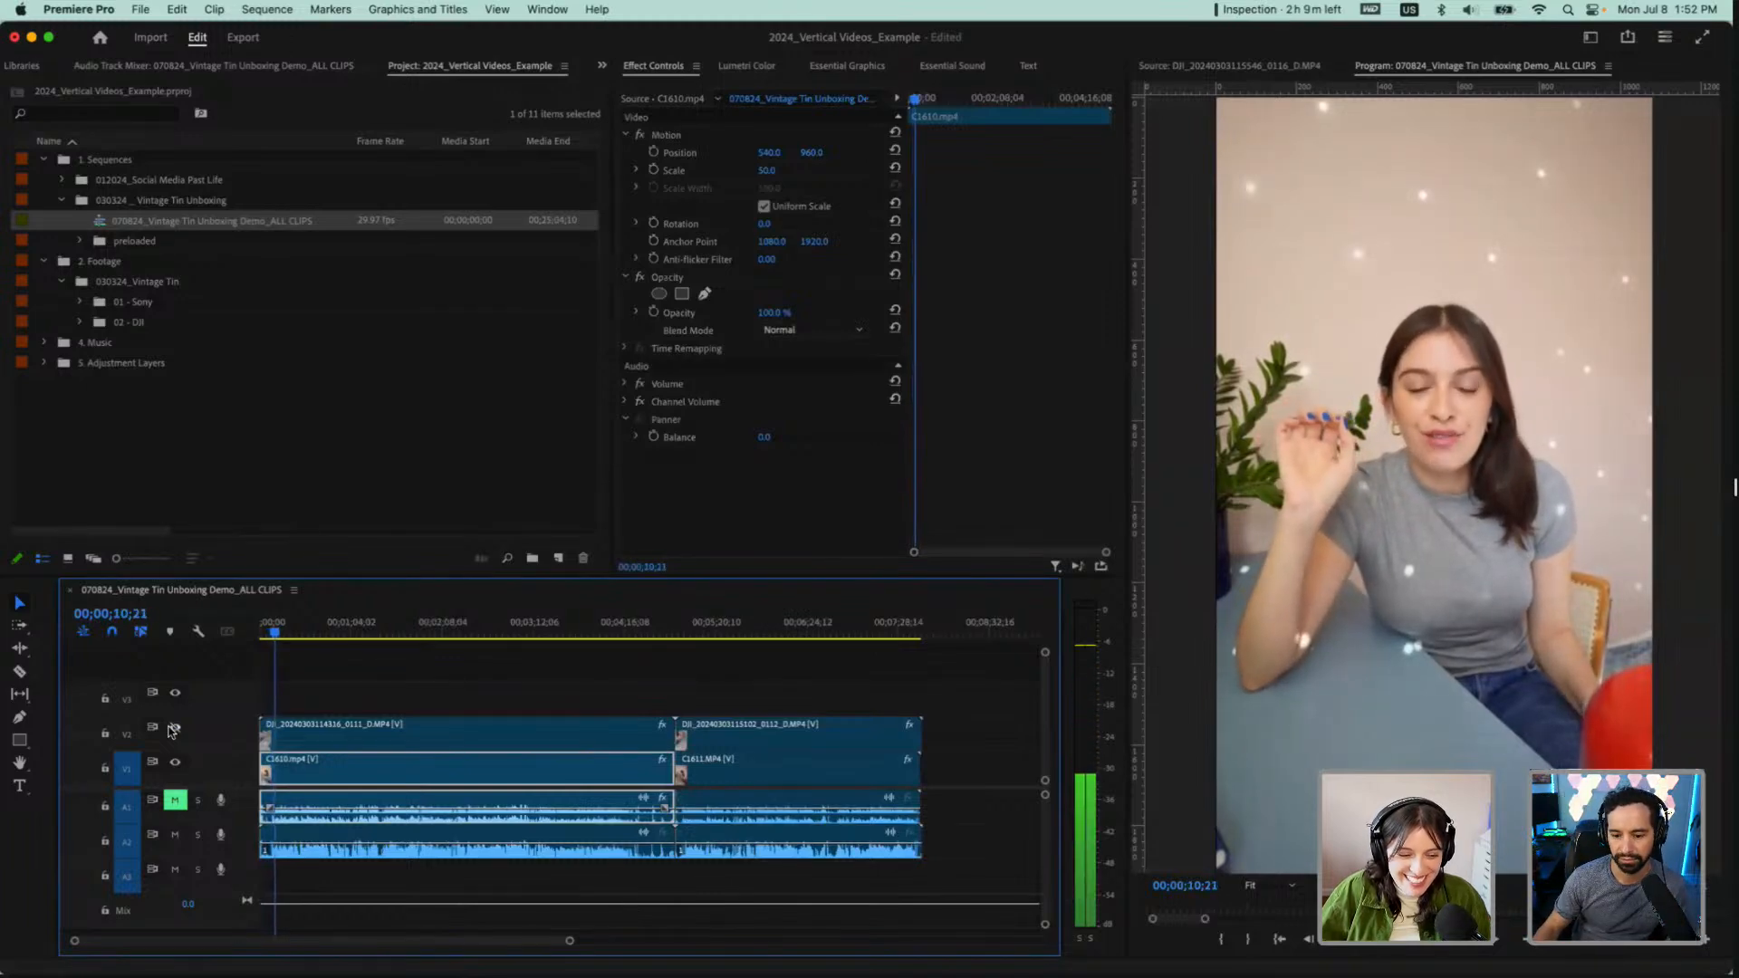
key("space")
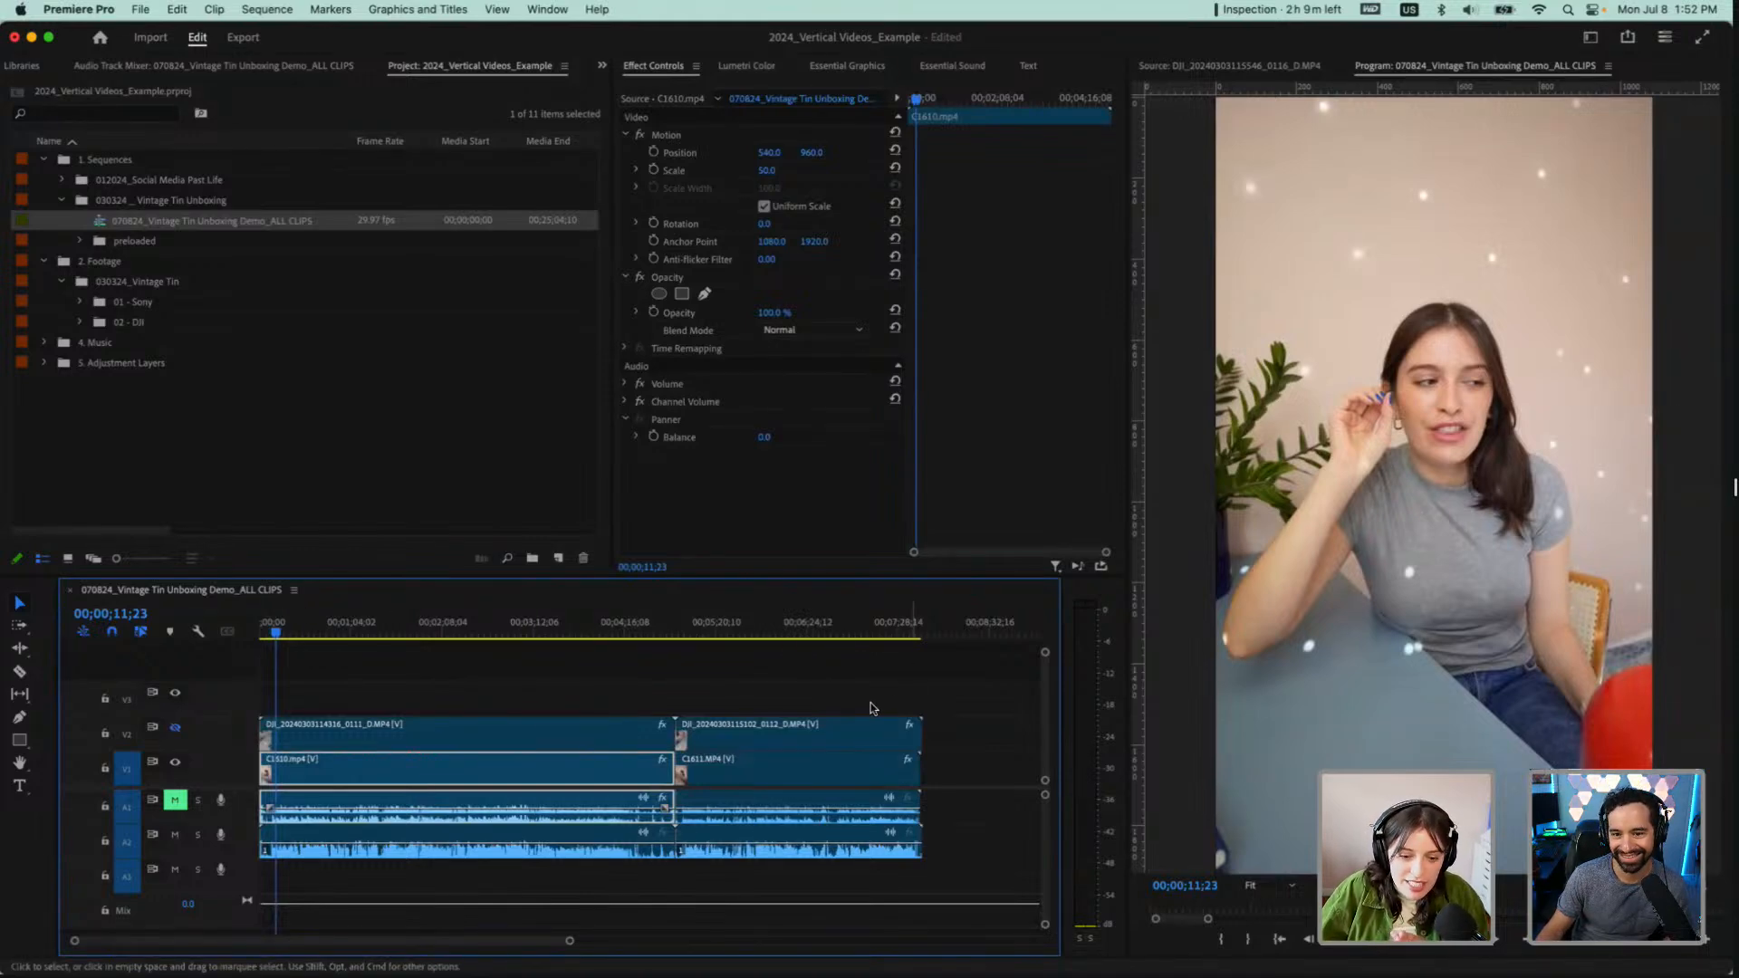
Cut the second DJI clip on V2 where C1611.MP4 ends, and delete the leftover piece at its end
left_click(923, 631)
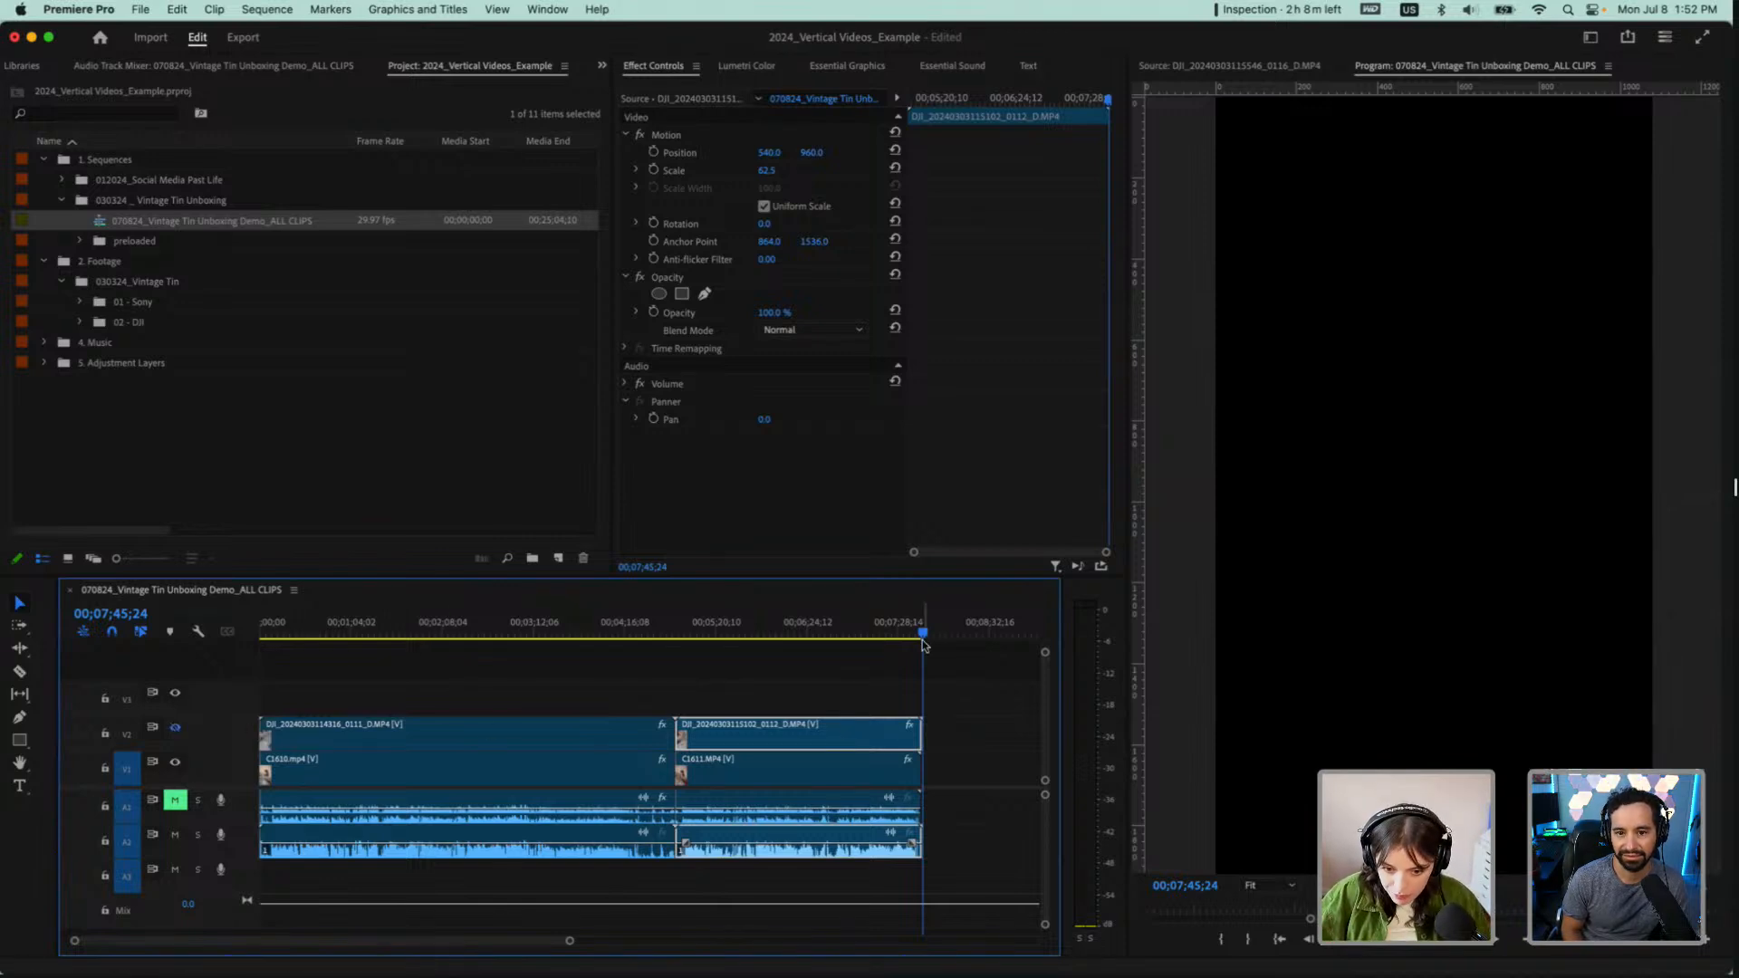
scroll(950, 735, "up", 8)
key("c")
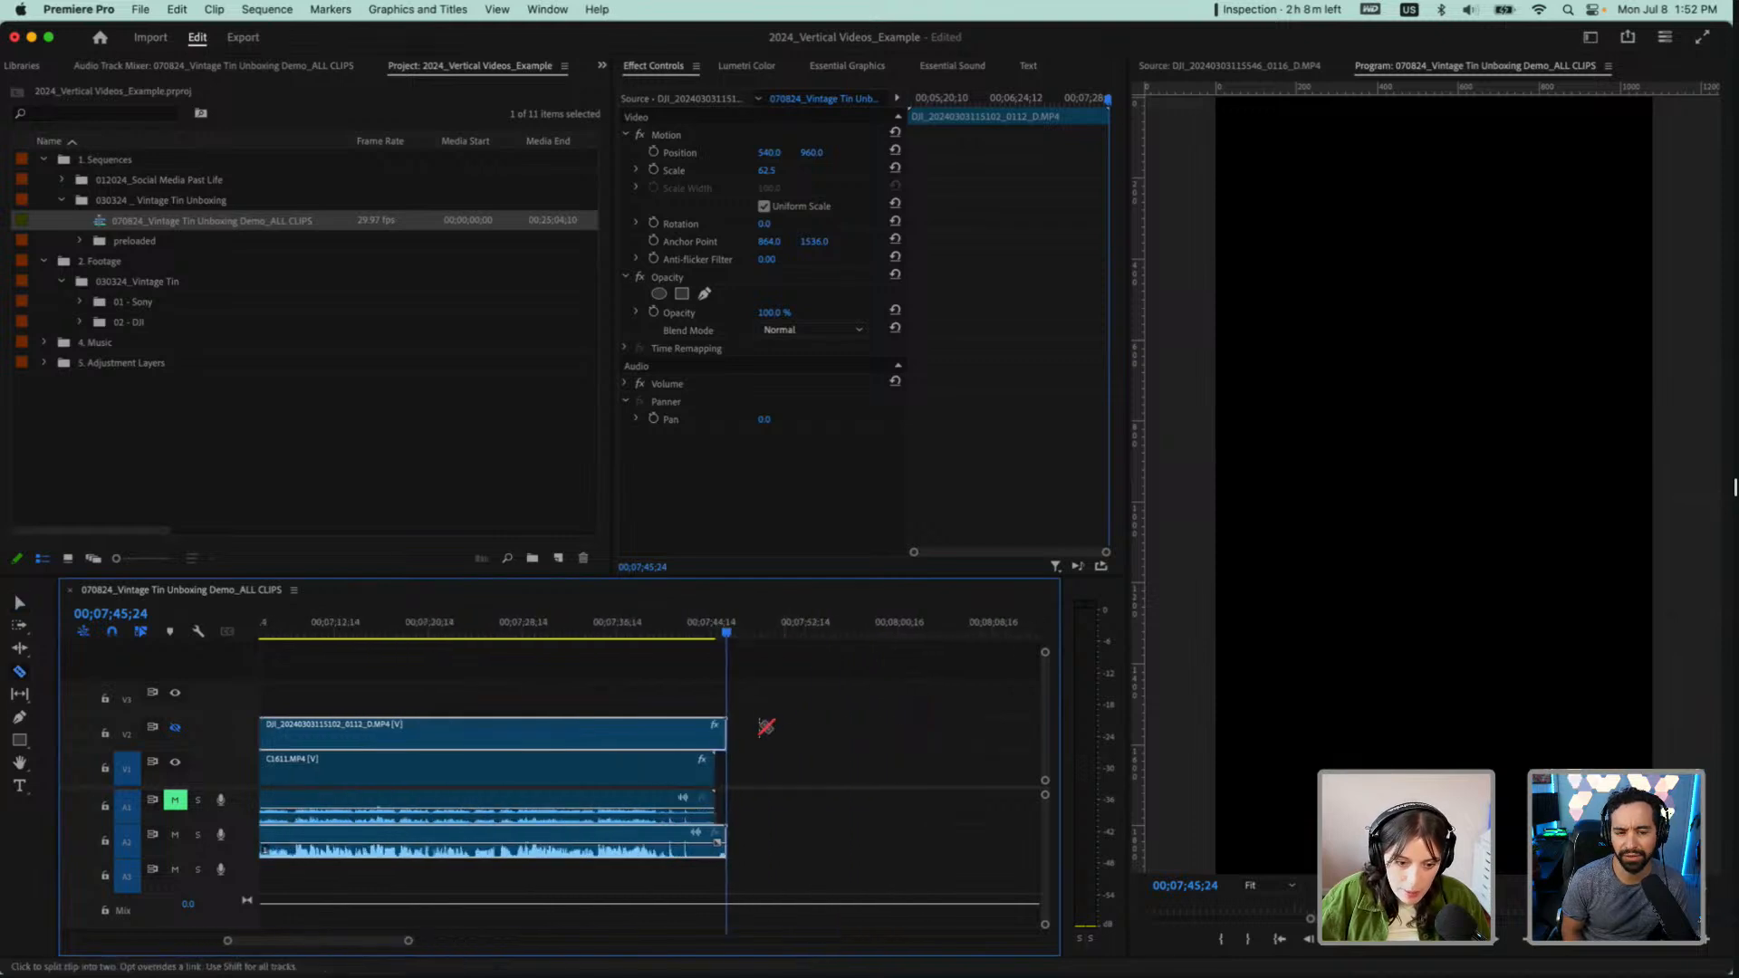
left_click(720, 744)
key("v")
left_click(720, 744)
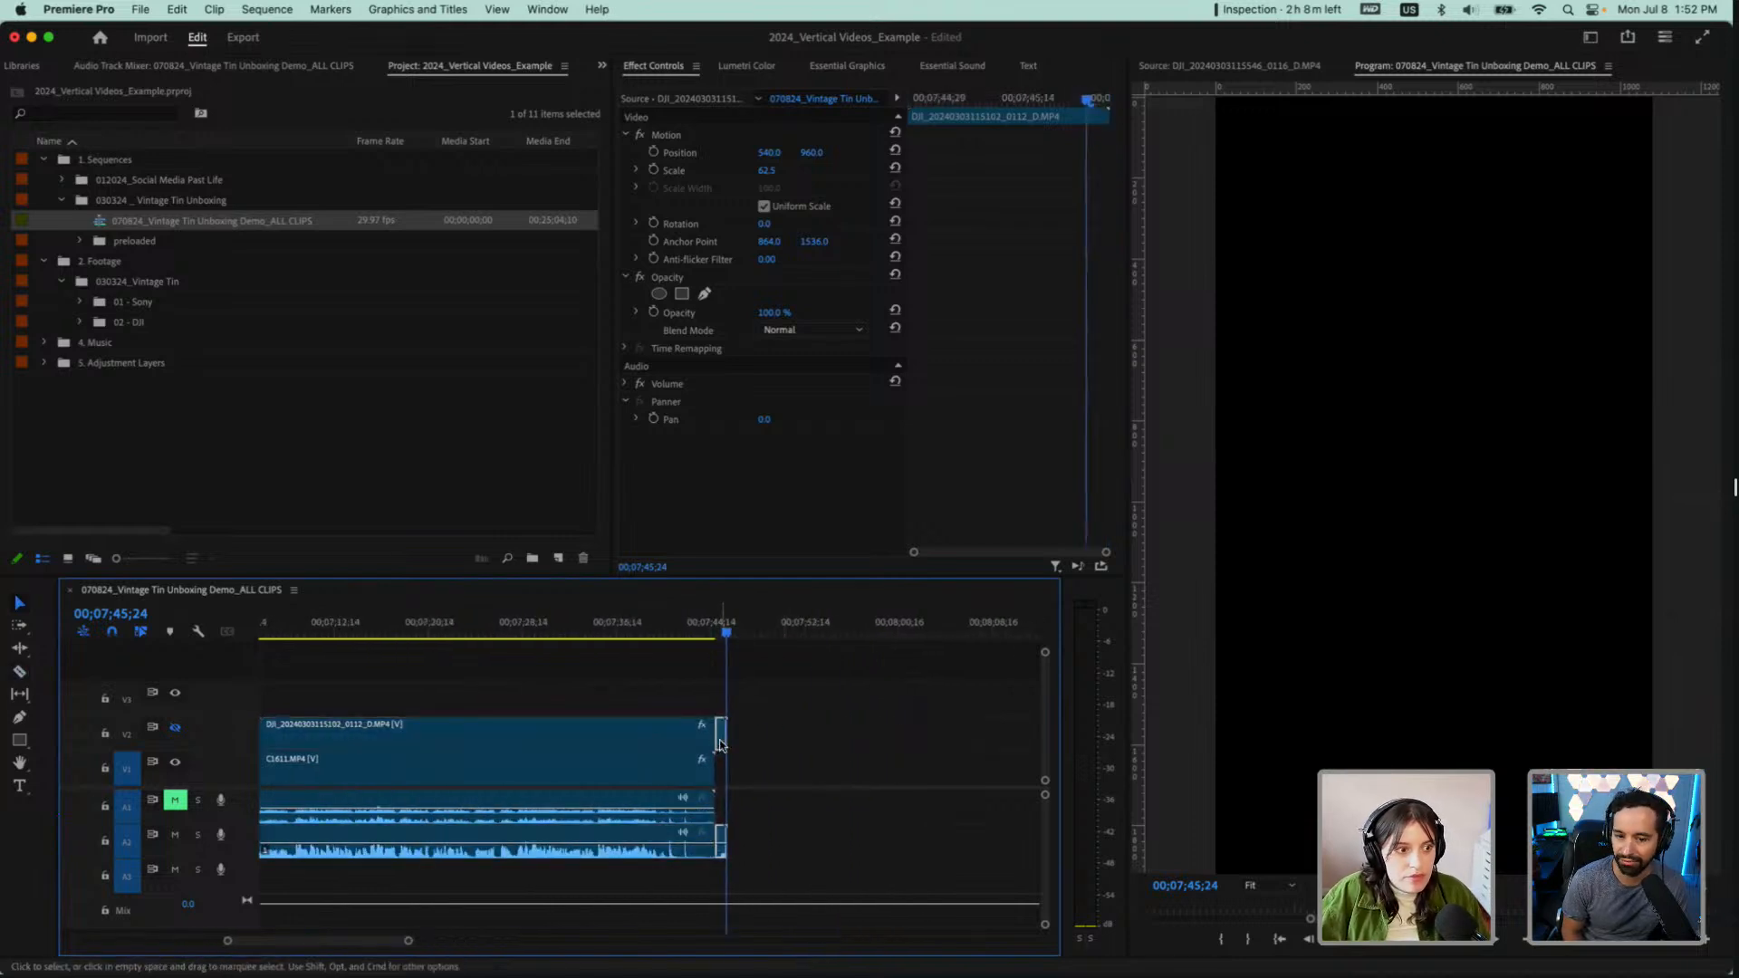
key("Delete")
scroll(593, 744, "down", 4)
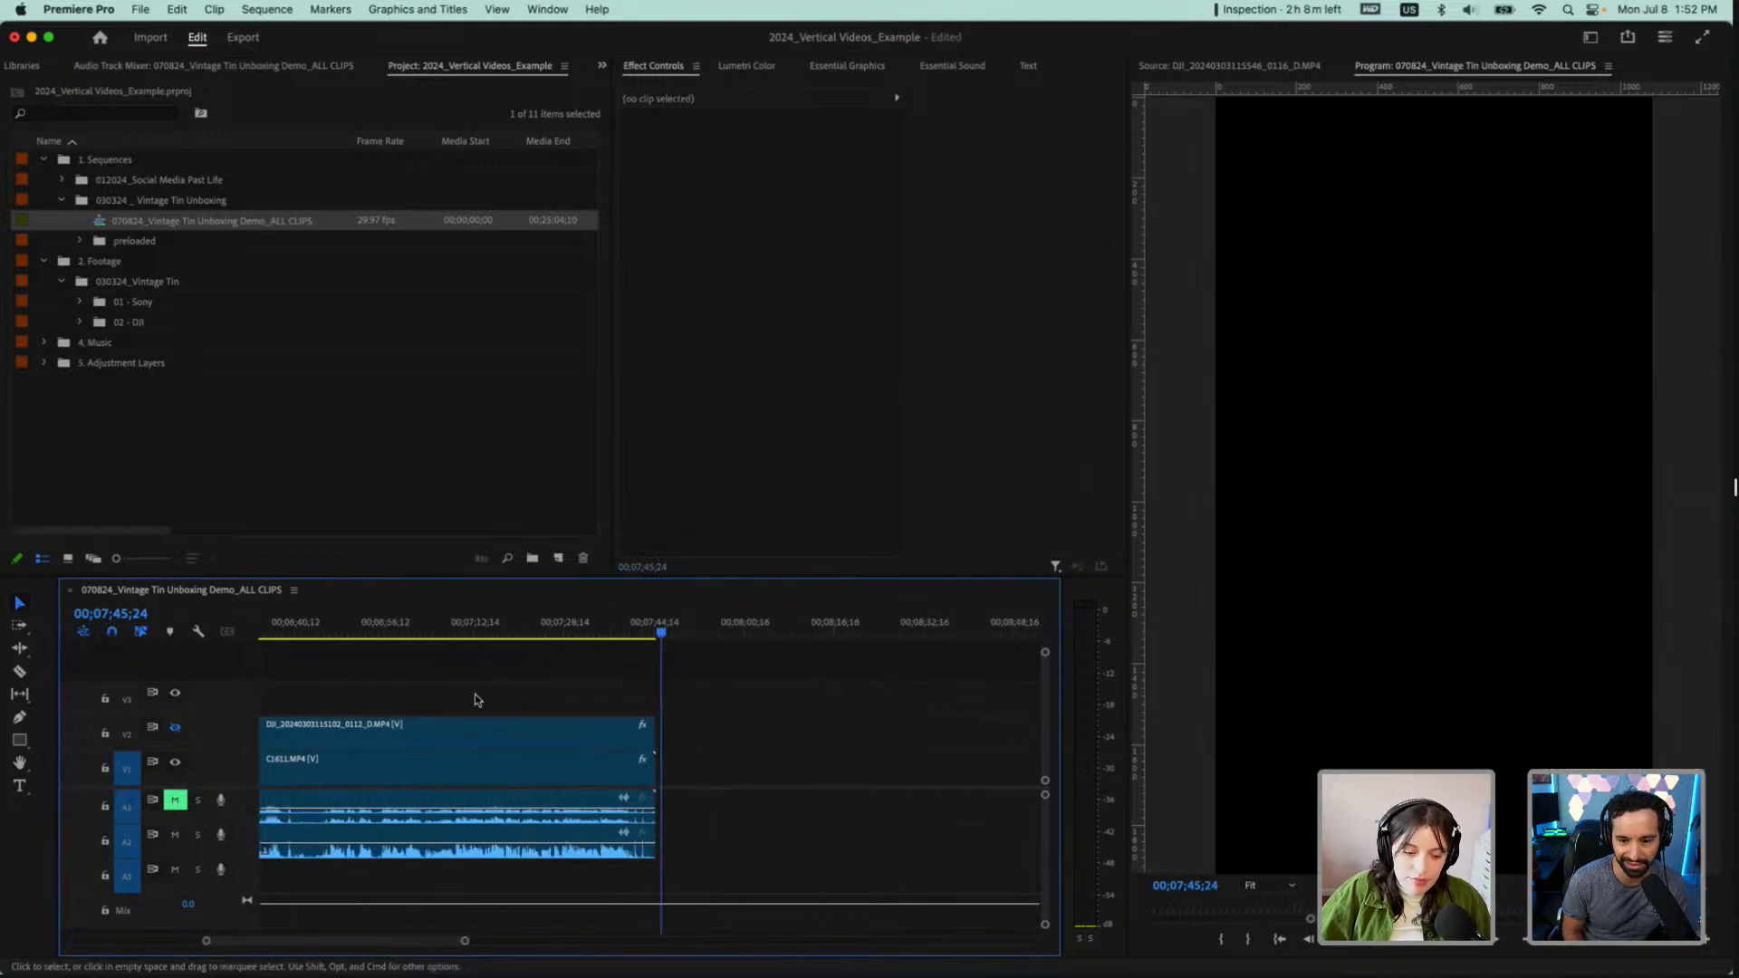
Show V2 again and move the playhead to 00;00;19;27 in the C1610.mp4 pair, leaving no clip selected
scroll(465, 698, "left", 10)
scroll(446, 691, "down", 3)
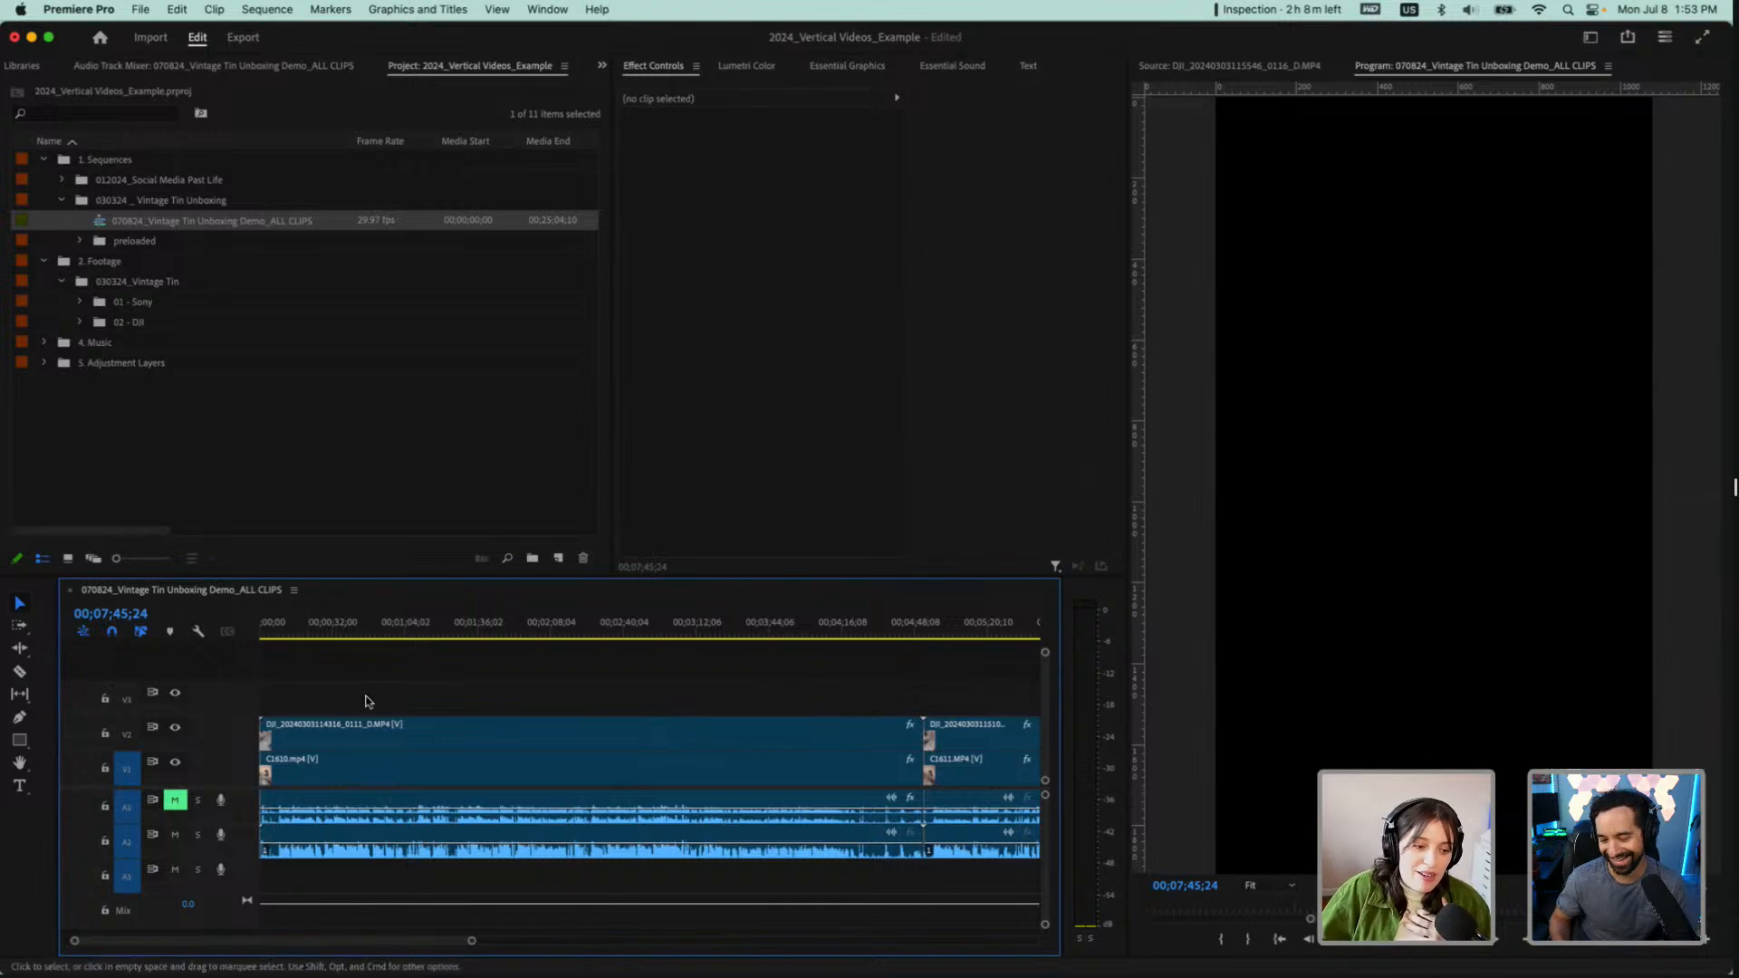
key("minus")
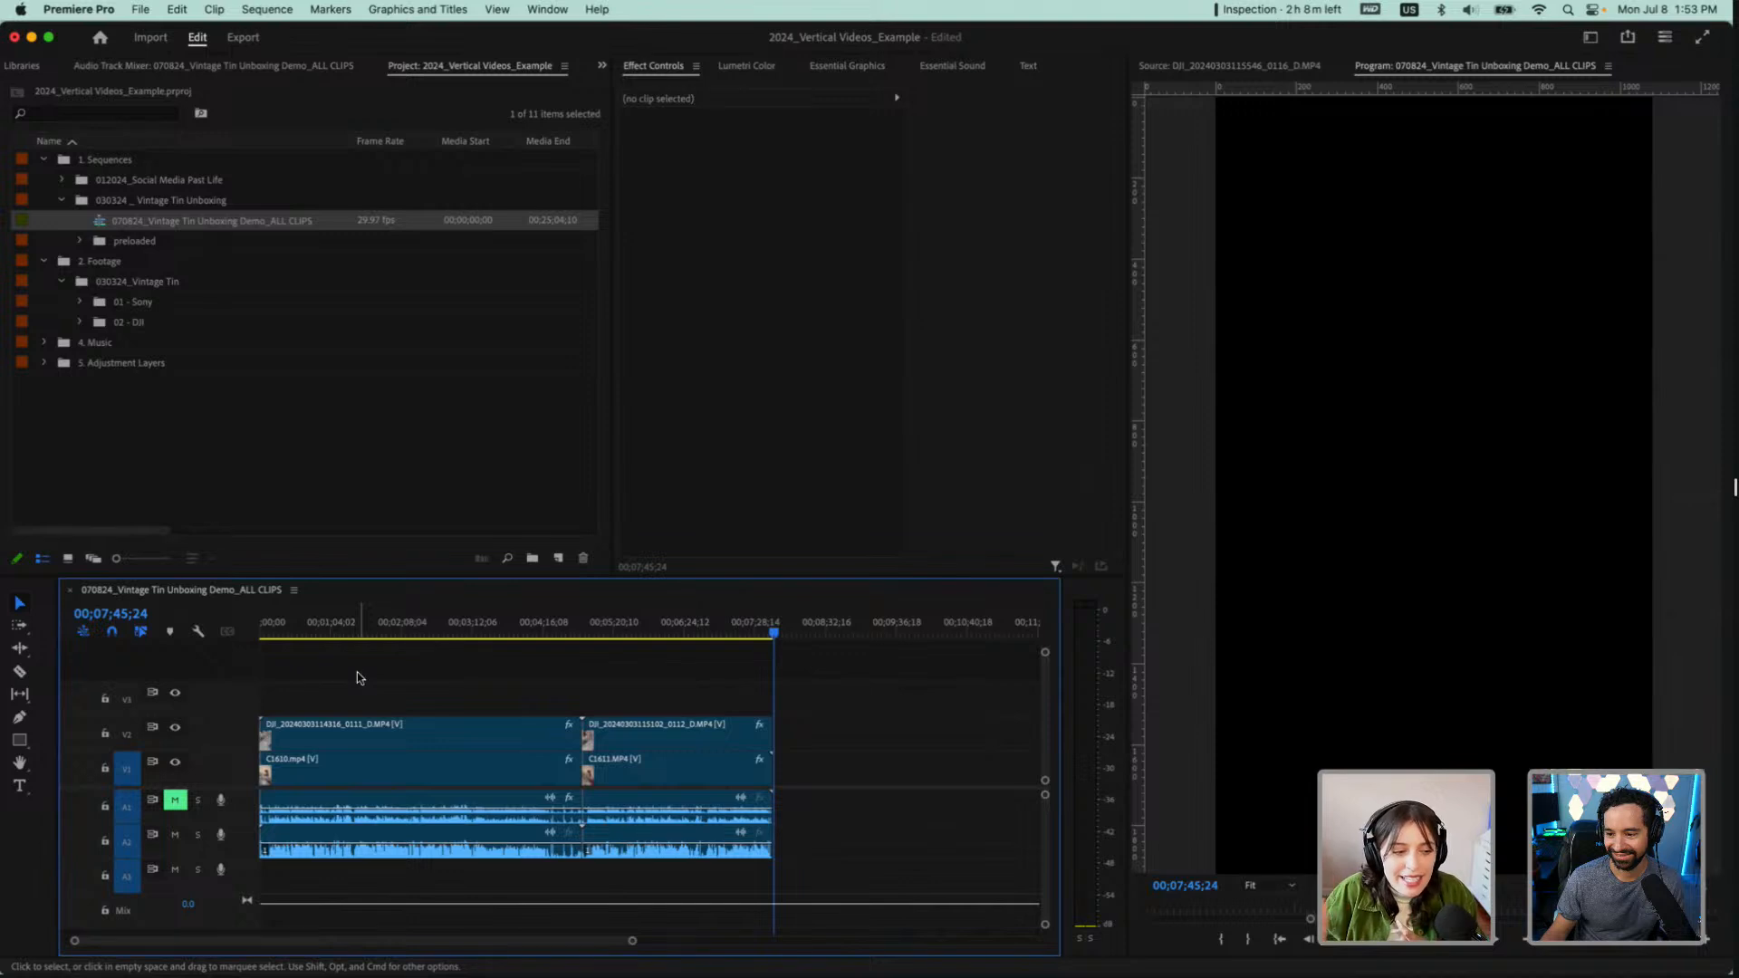
left_click(281, 633)
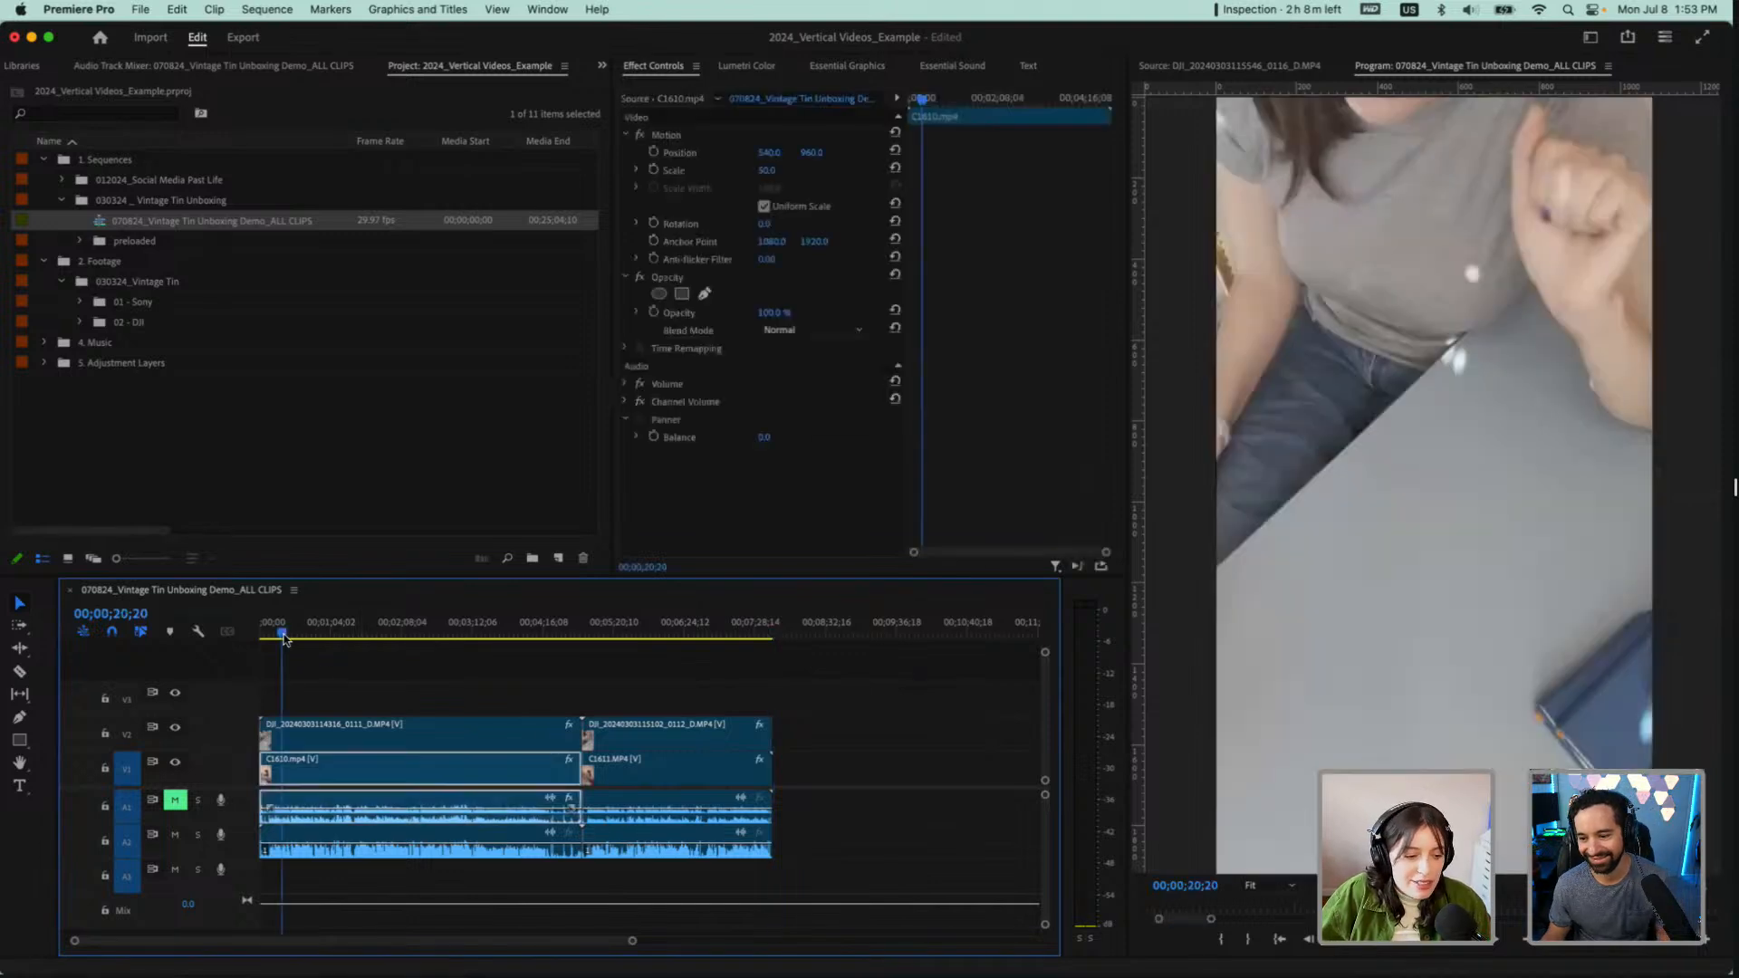
left_click(735, 688)
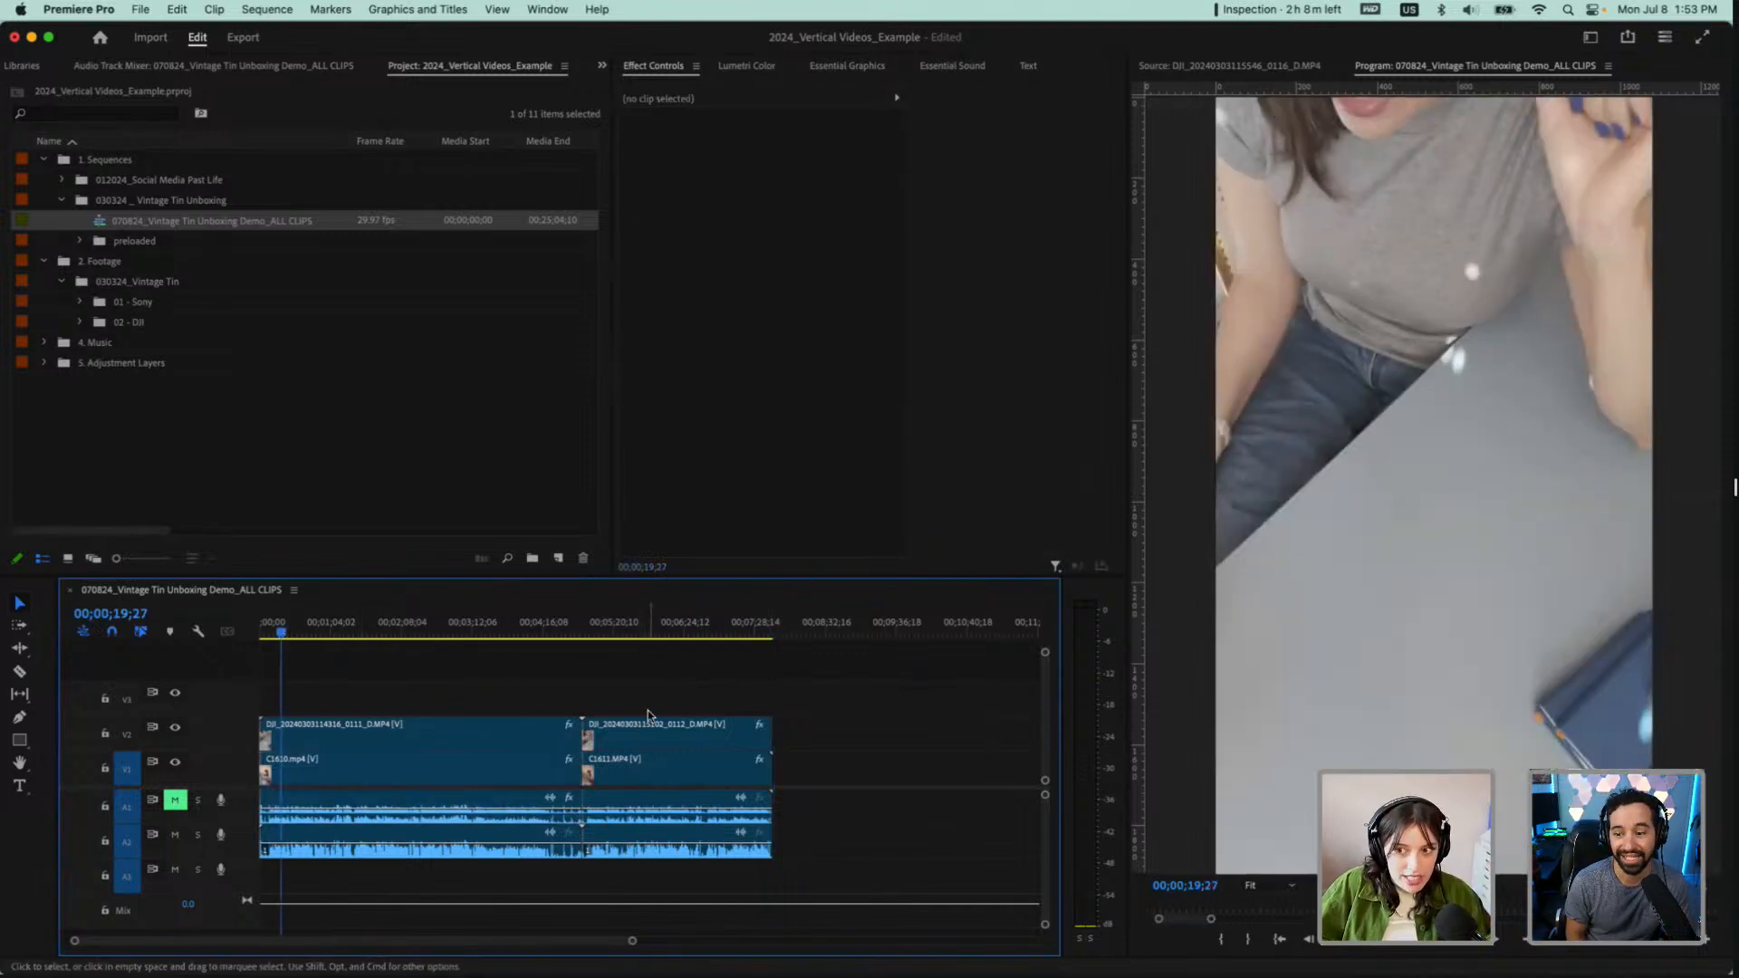
Nest both stacked clip pairs as Nested Seq 1, and move it into the 030324 _ Vintage Tin Unboxing bin
left_click_drag(694, 690, 500, 770)
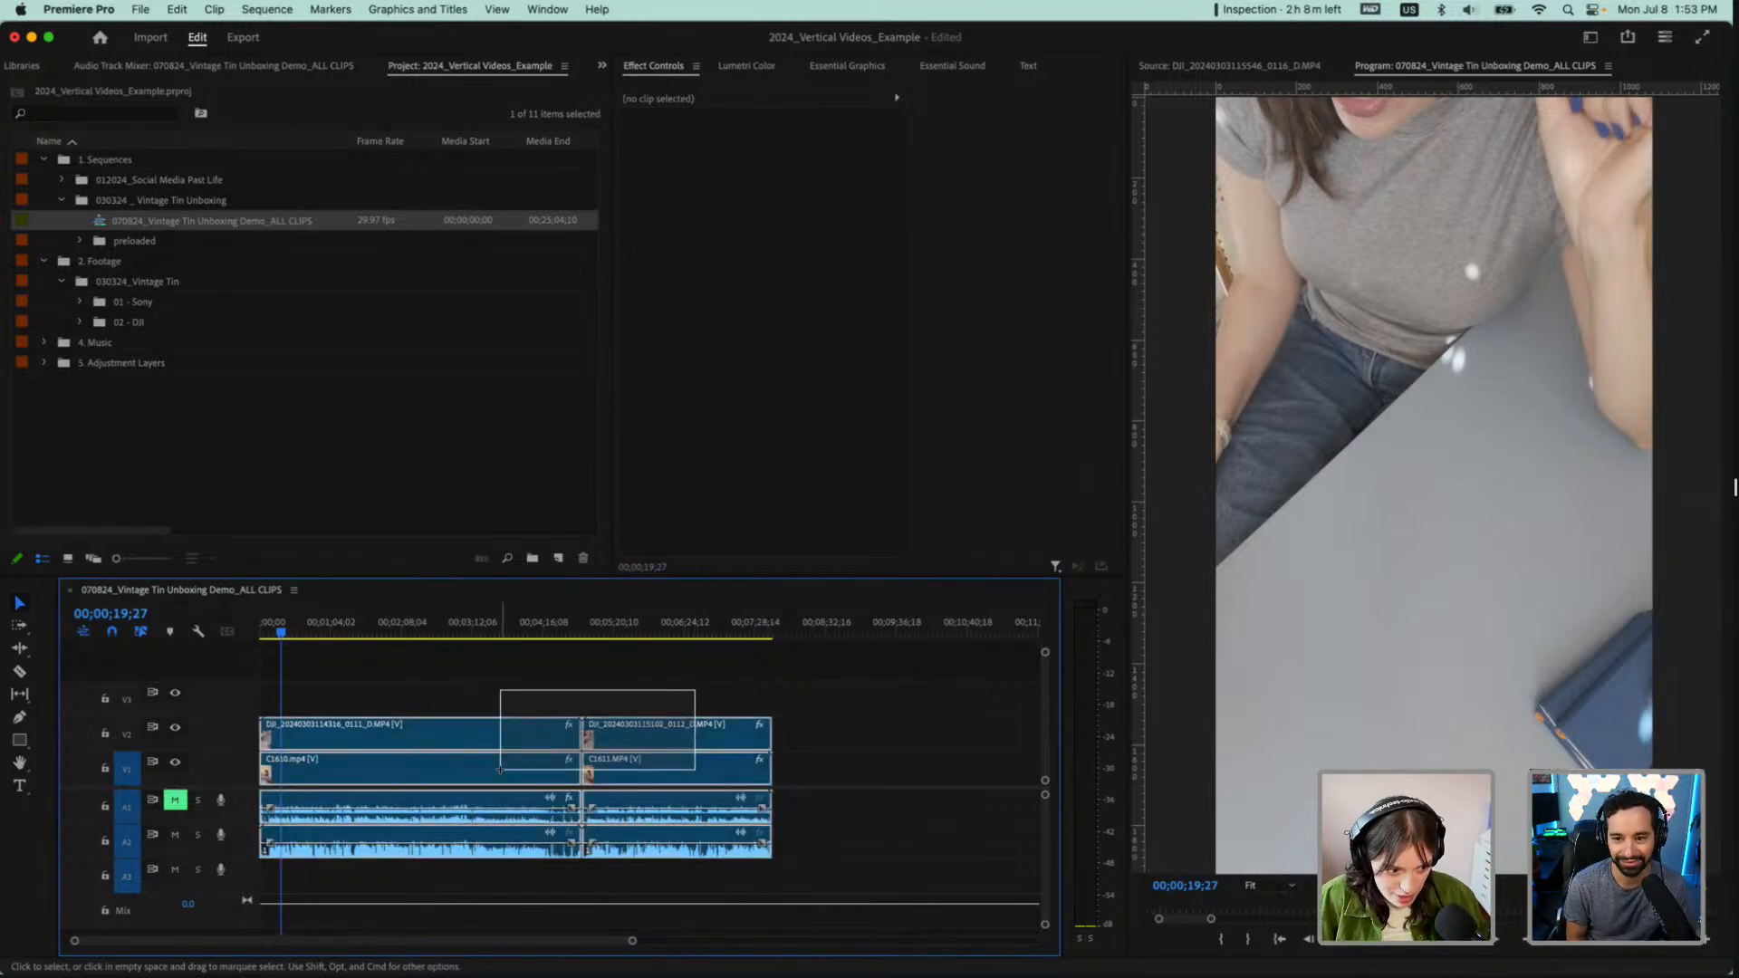
left_click_drag(500, 770, 500, 769)
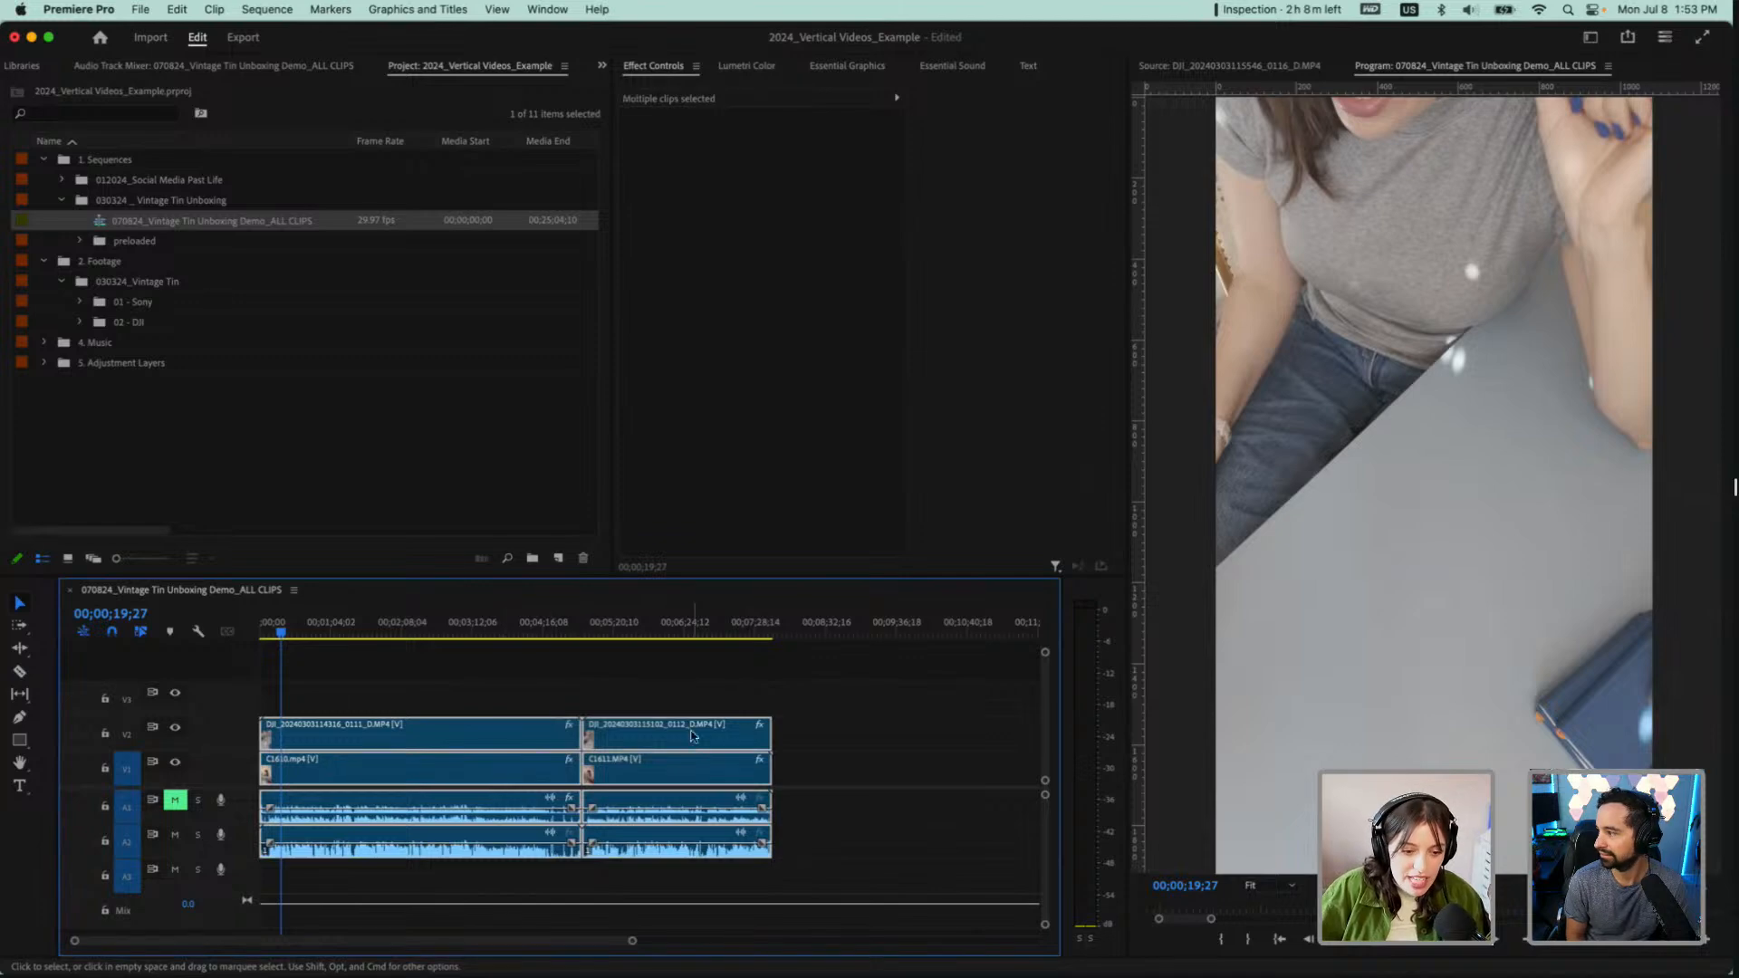
left_click_drag(684, 676, 543, 770)
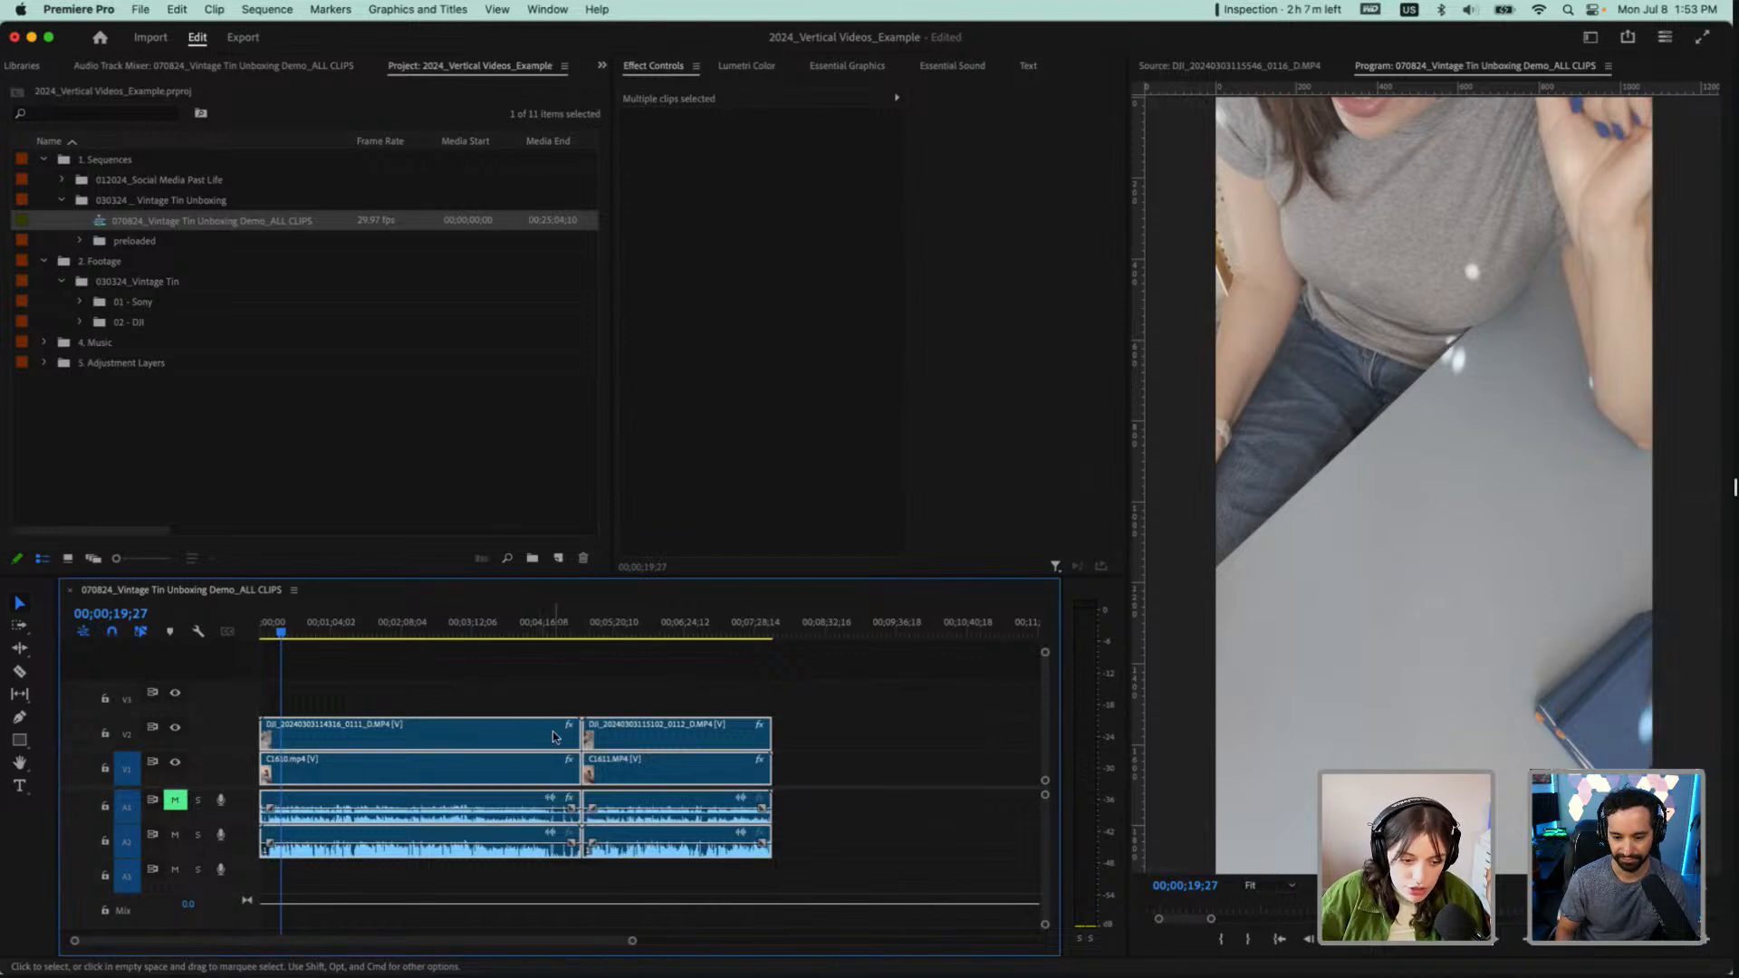
right_click(551, 736)
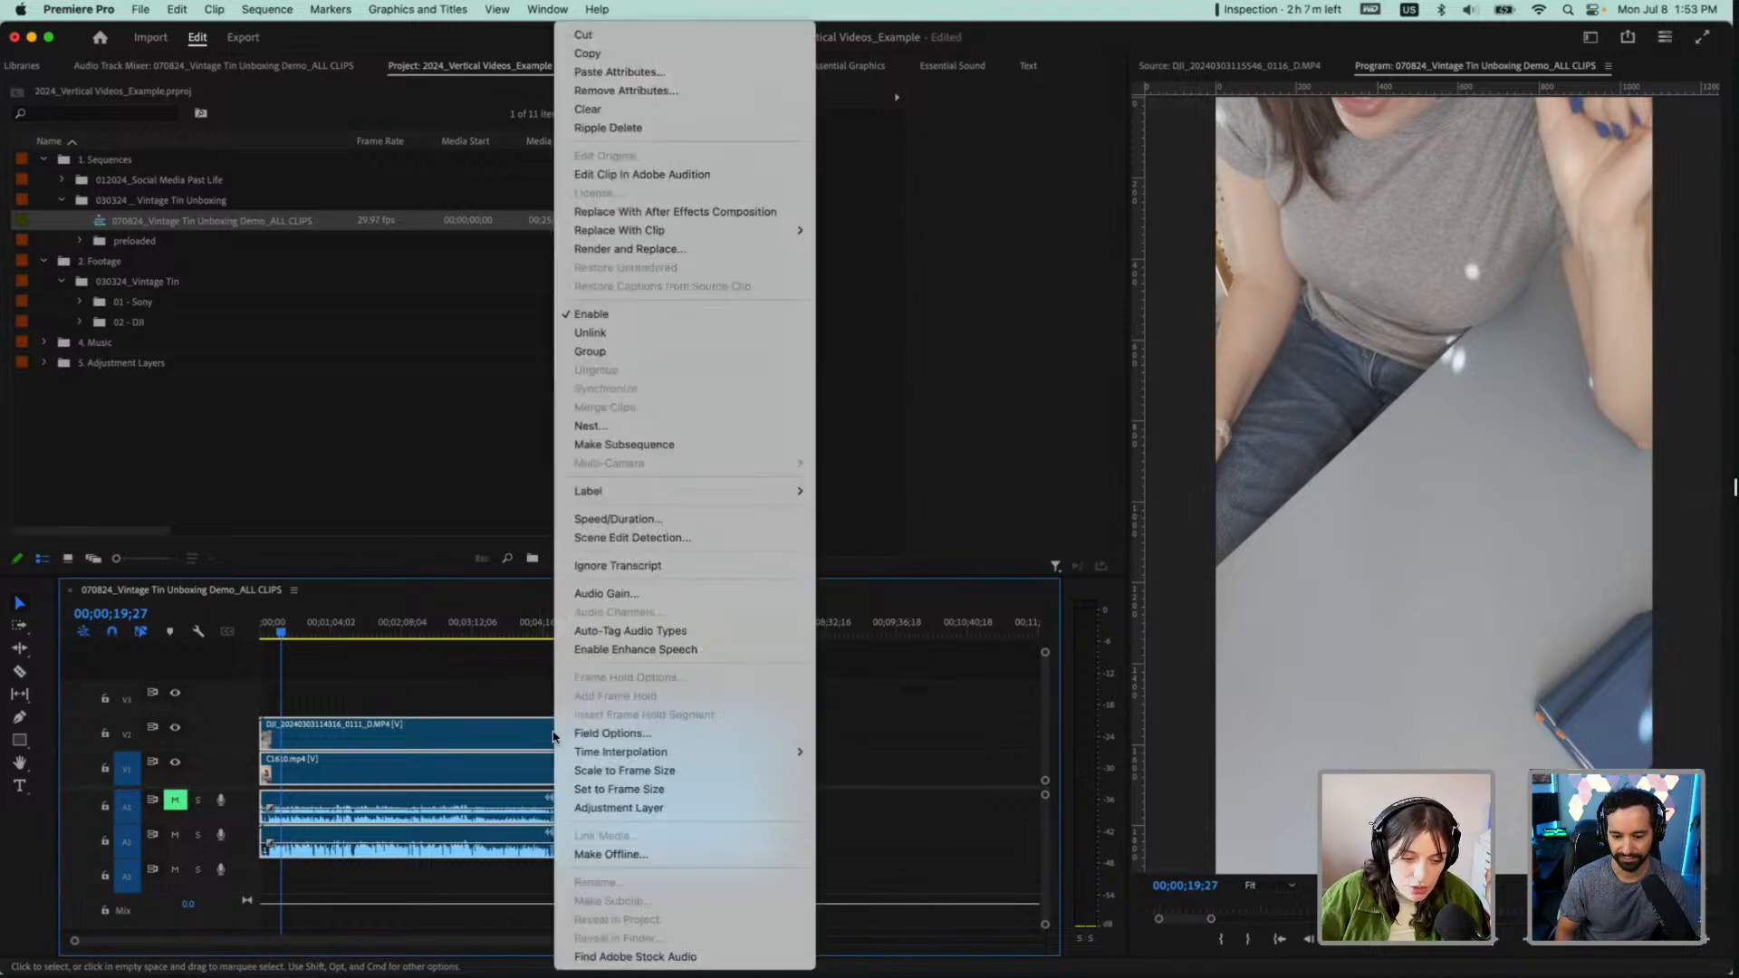
left_click(585, 427)
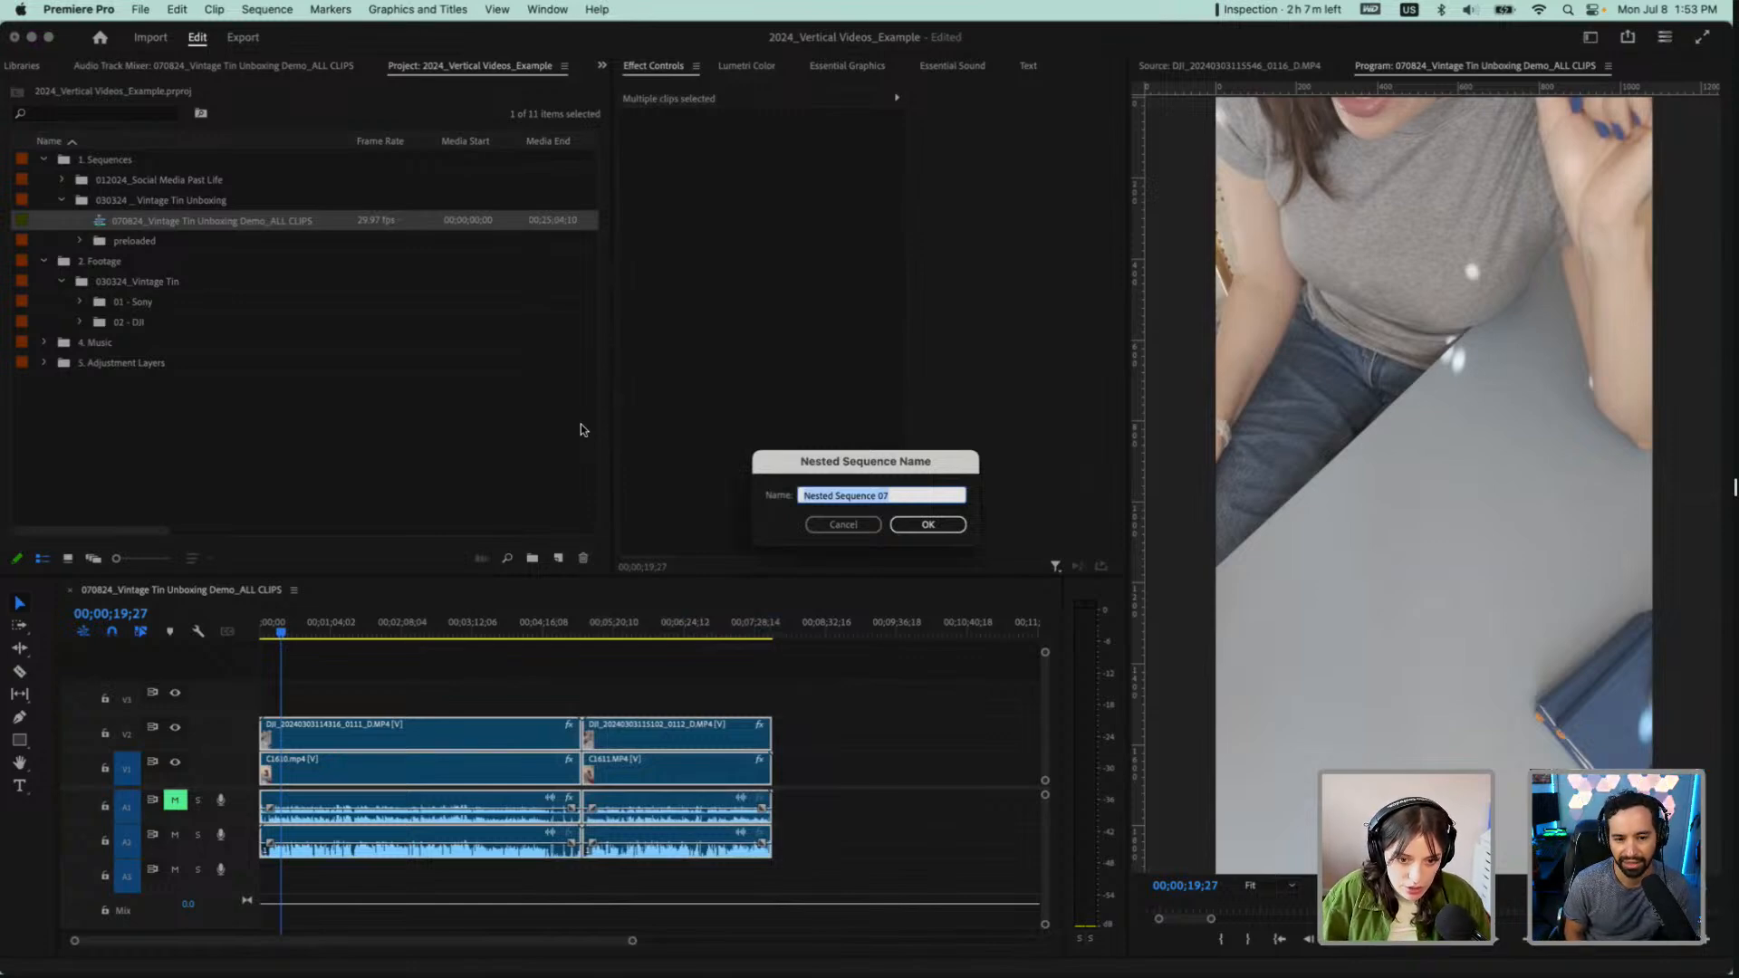
type("Nested")
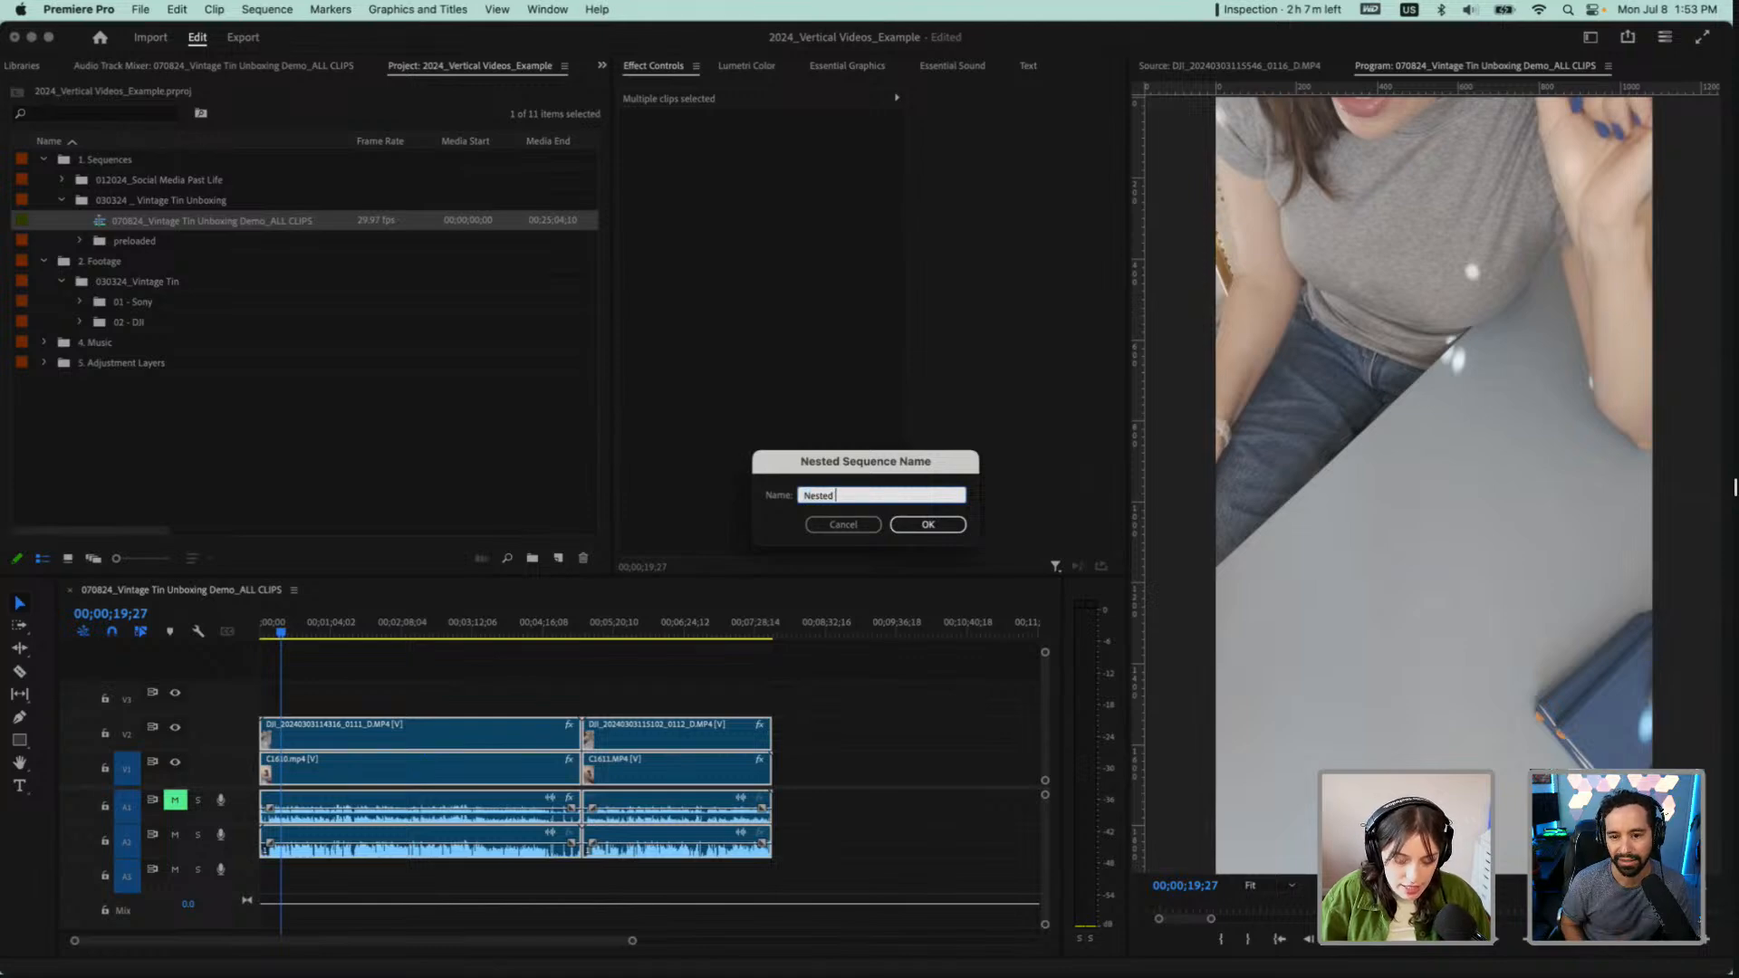
type(" Seq 1")
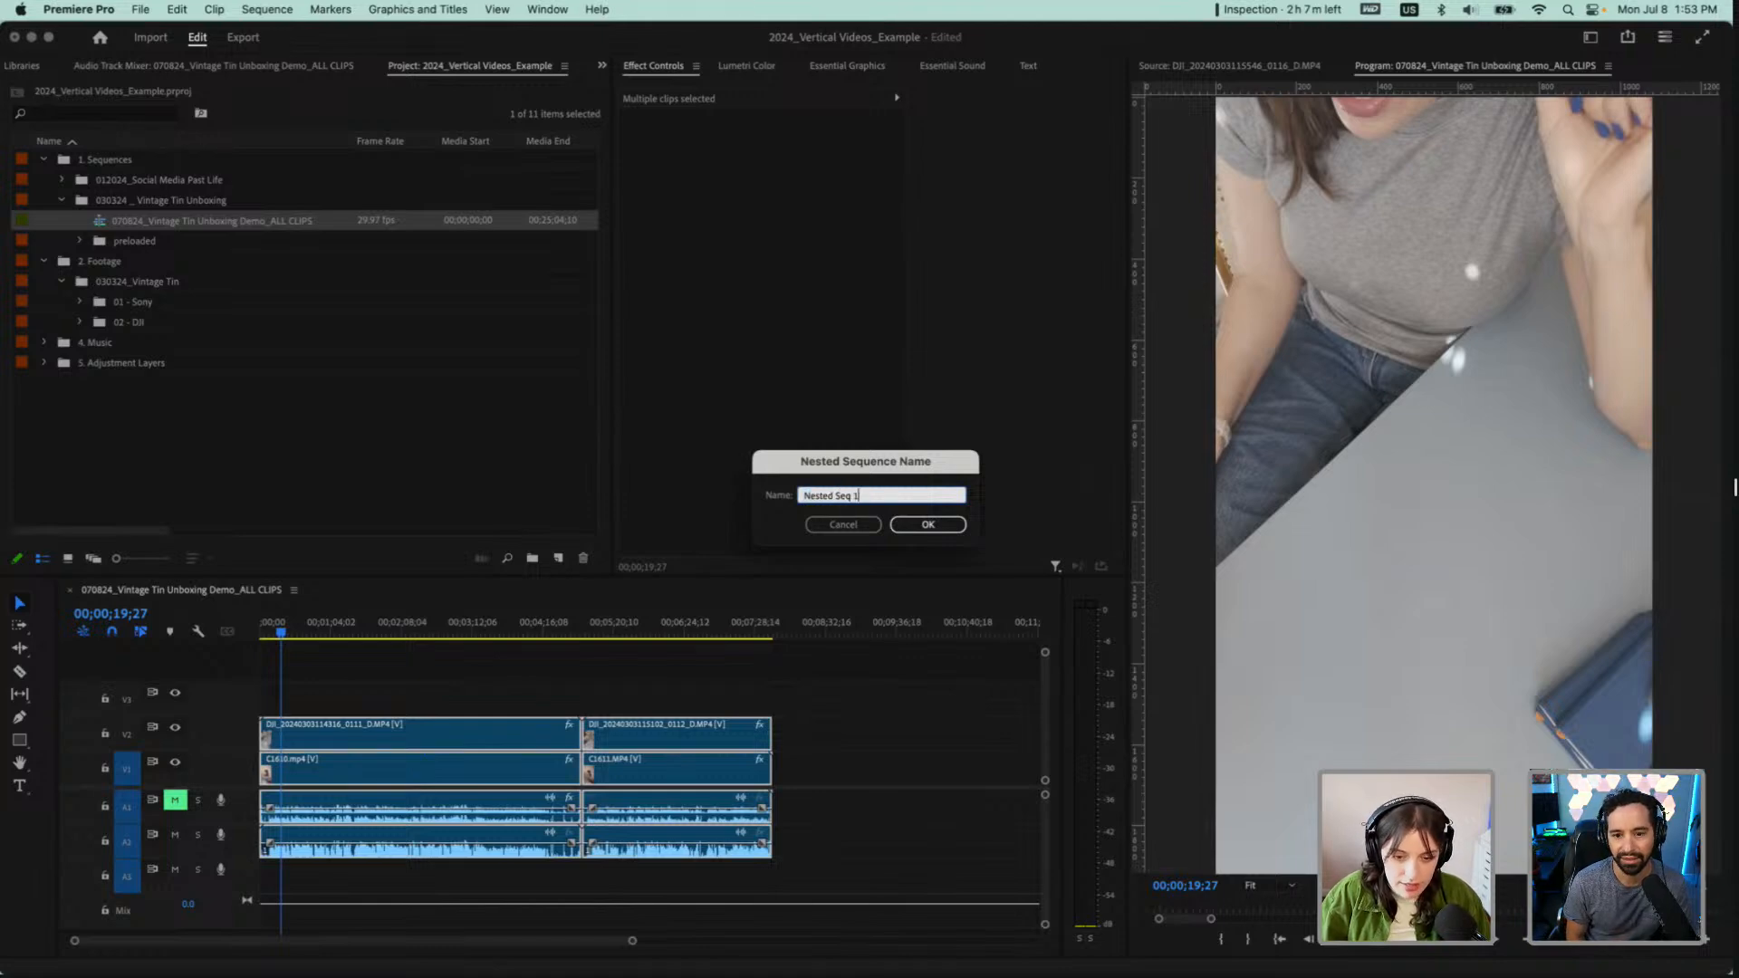
left_click(934, 527)
left_click(68, 387)
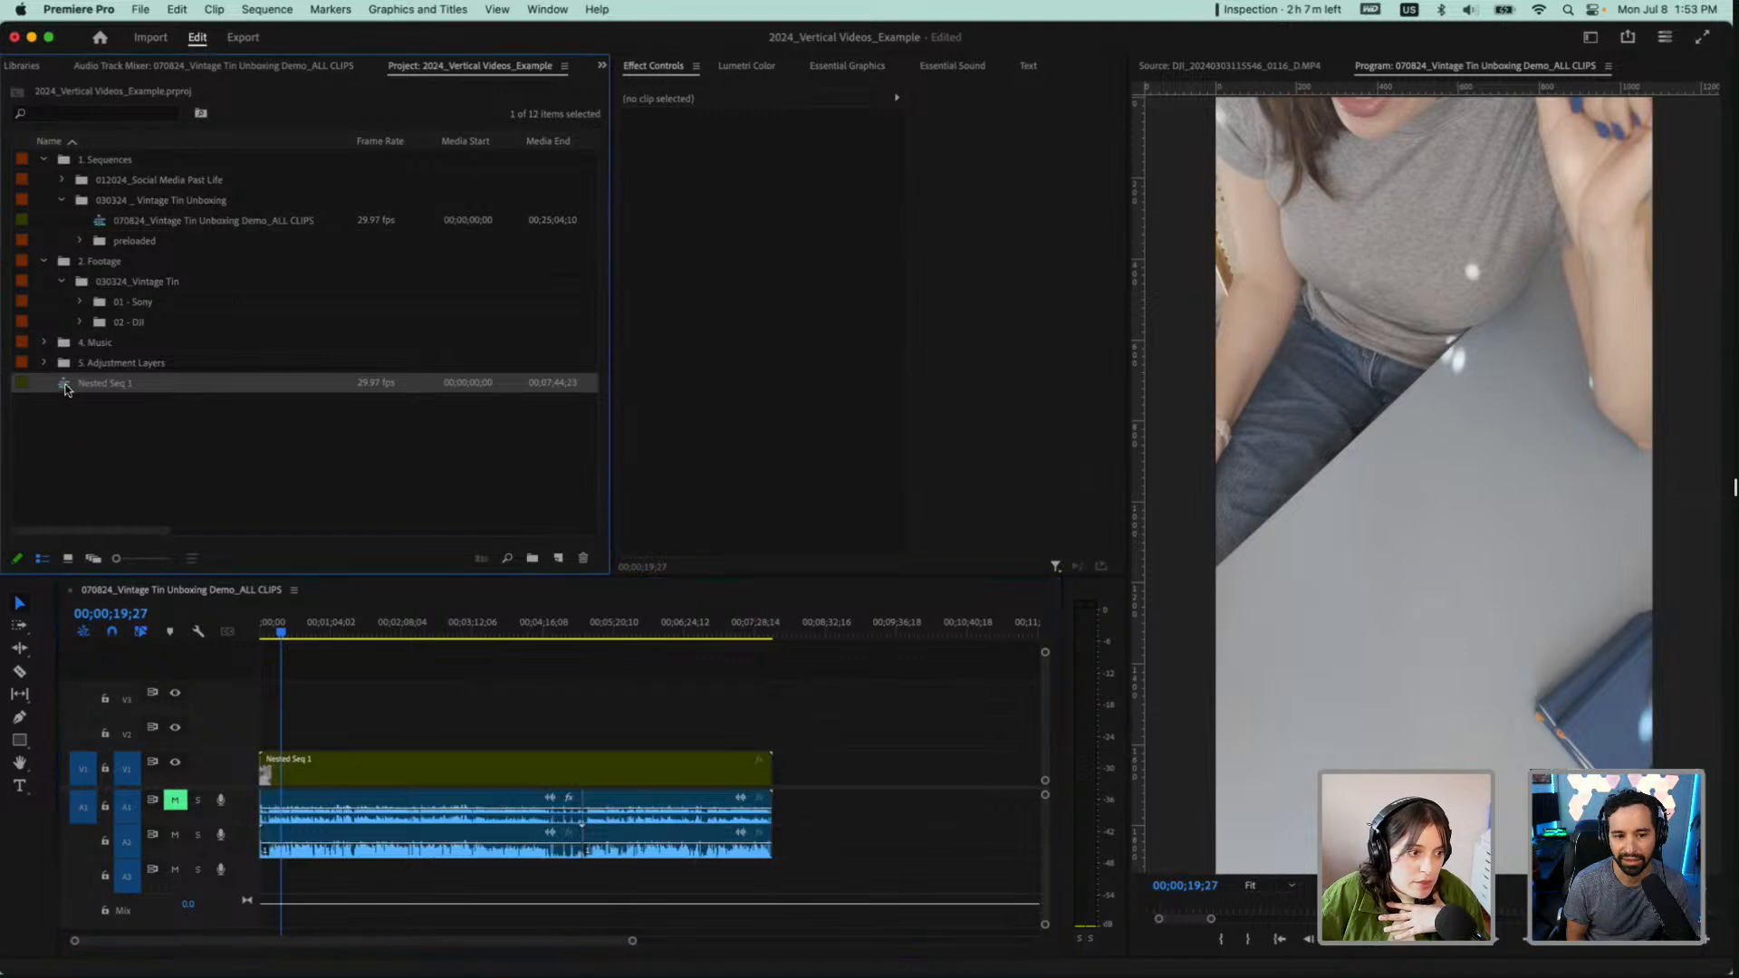
left_click_drag(88, 232, 92, 216)
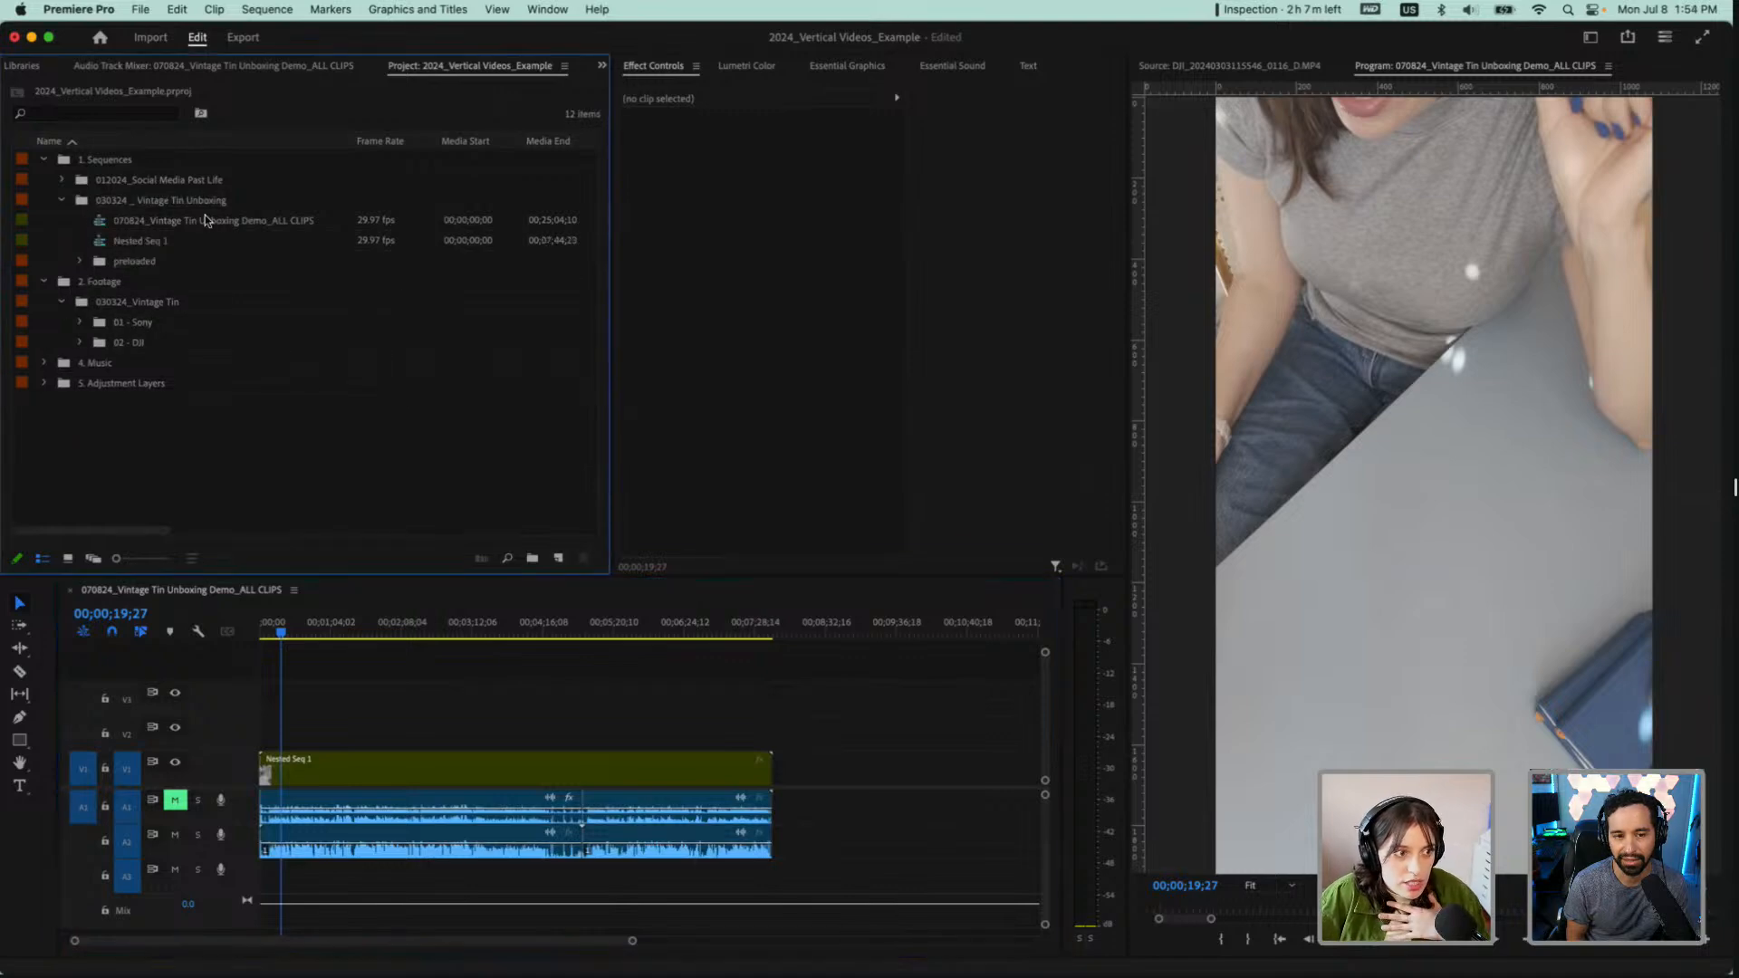
Enable multi-camera on Nested Seq 1 on V1 and turn on the multi-camera view in the Program monitor
left_click(436, 770)
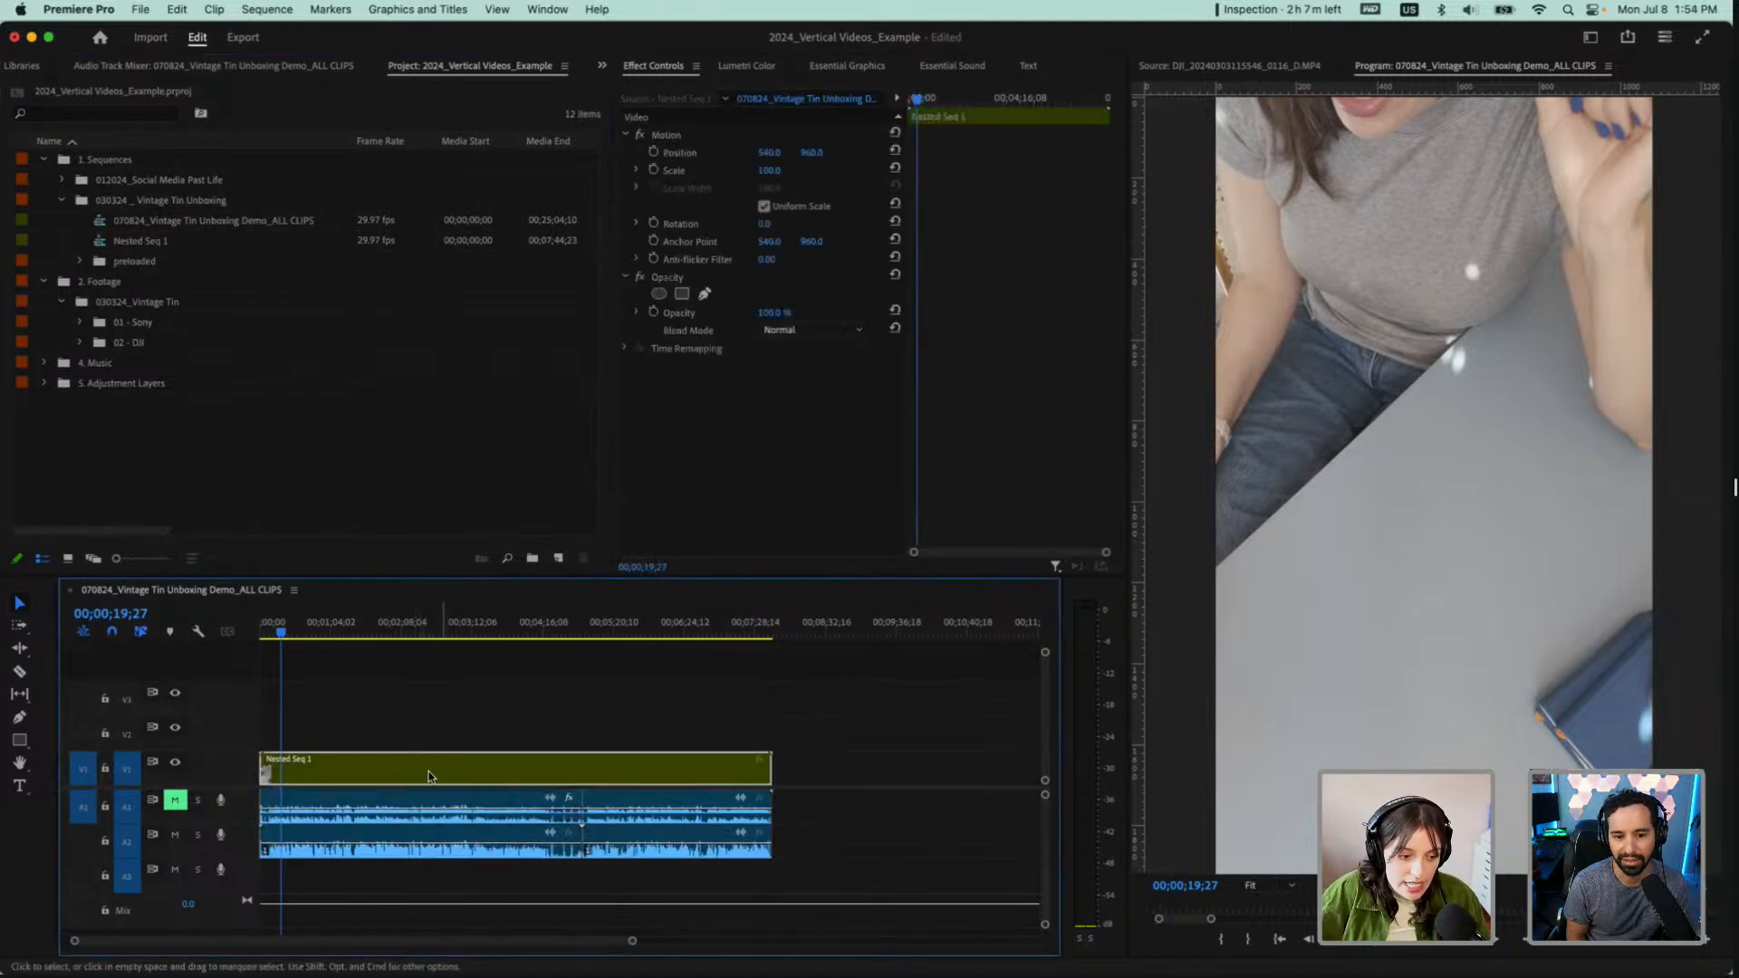
right_click(325, 761)
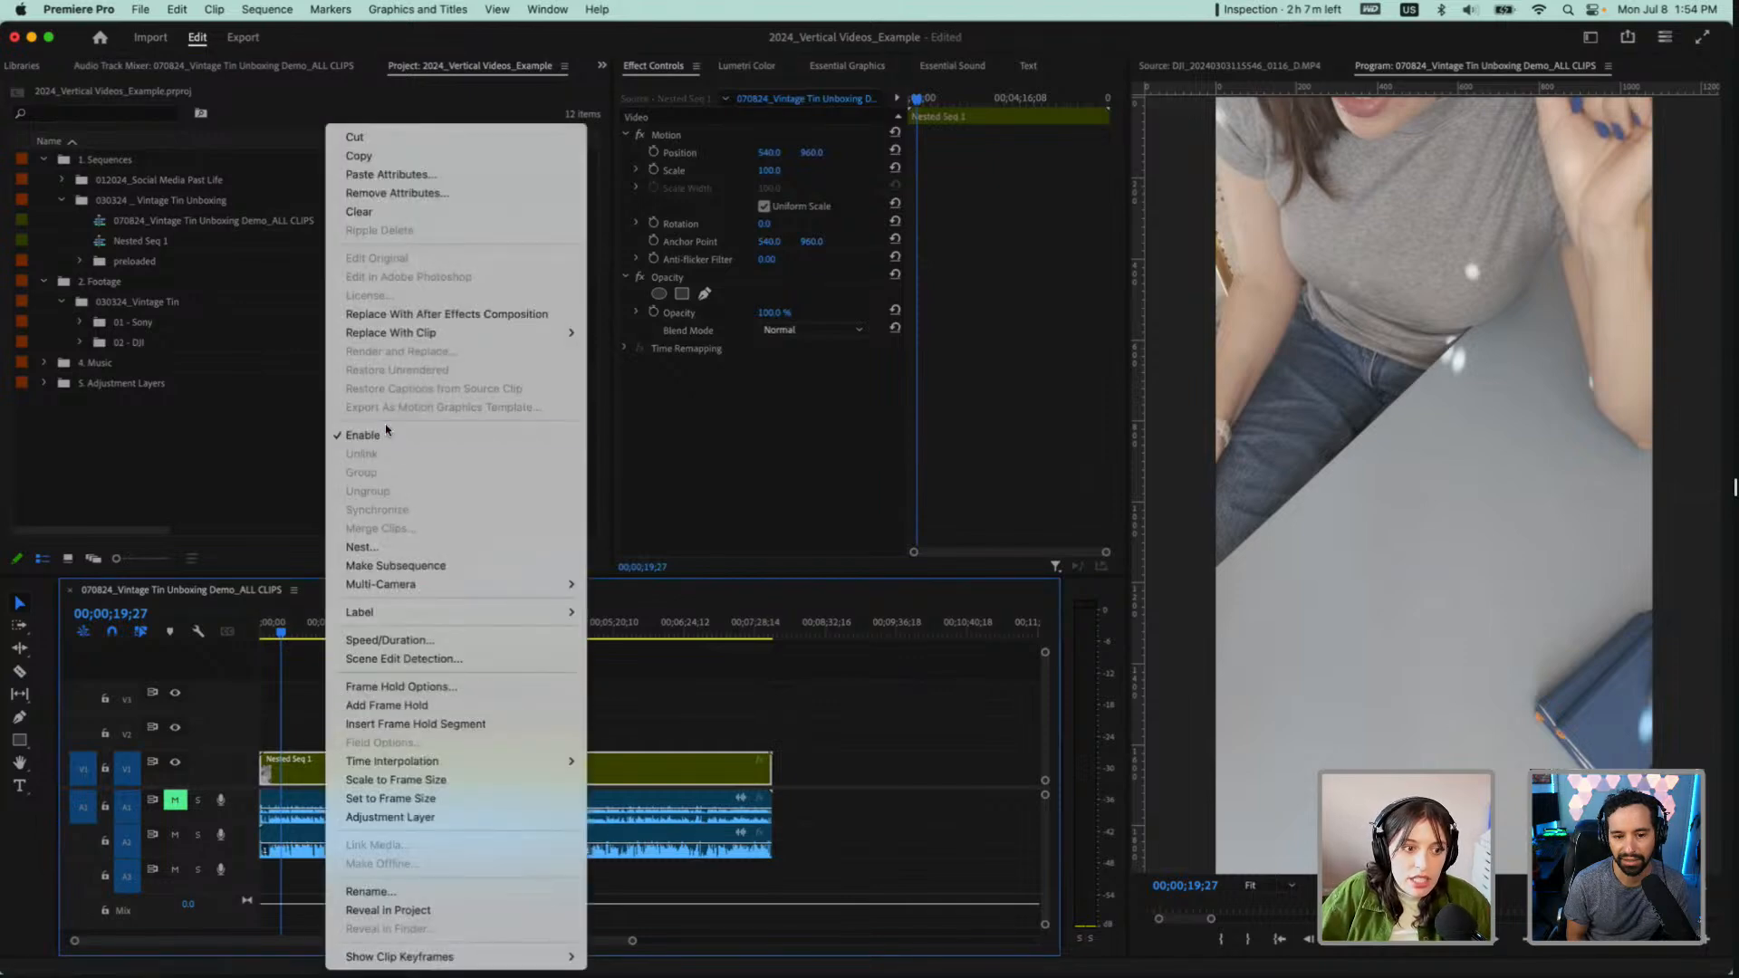
mouse_move(570, 584)
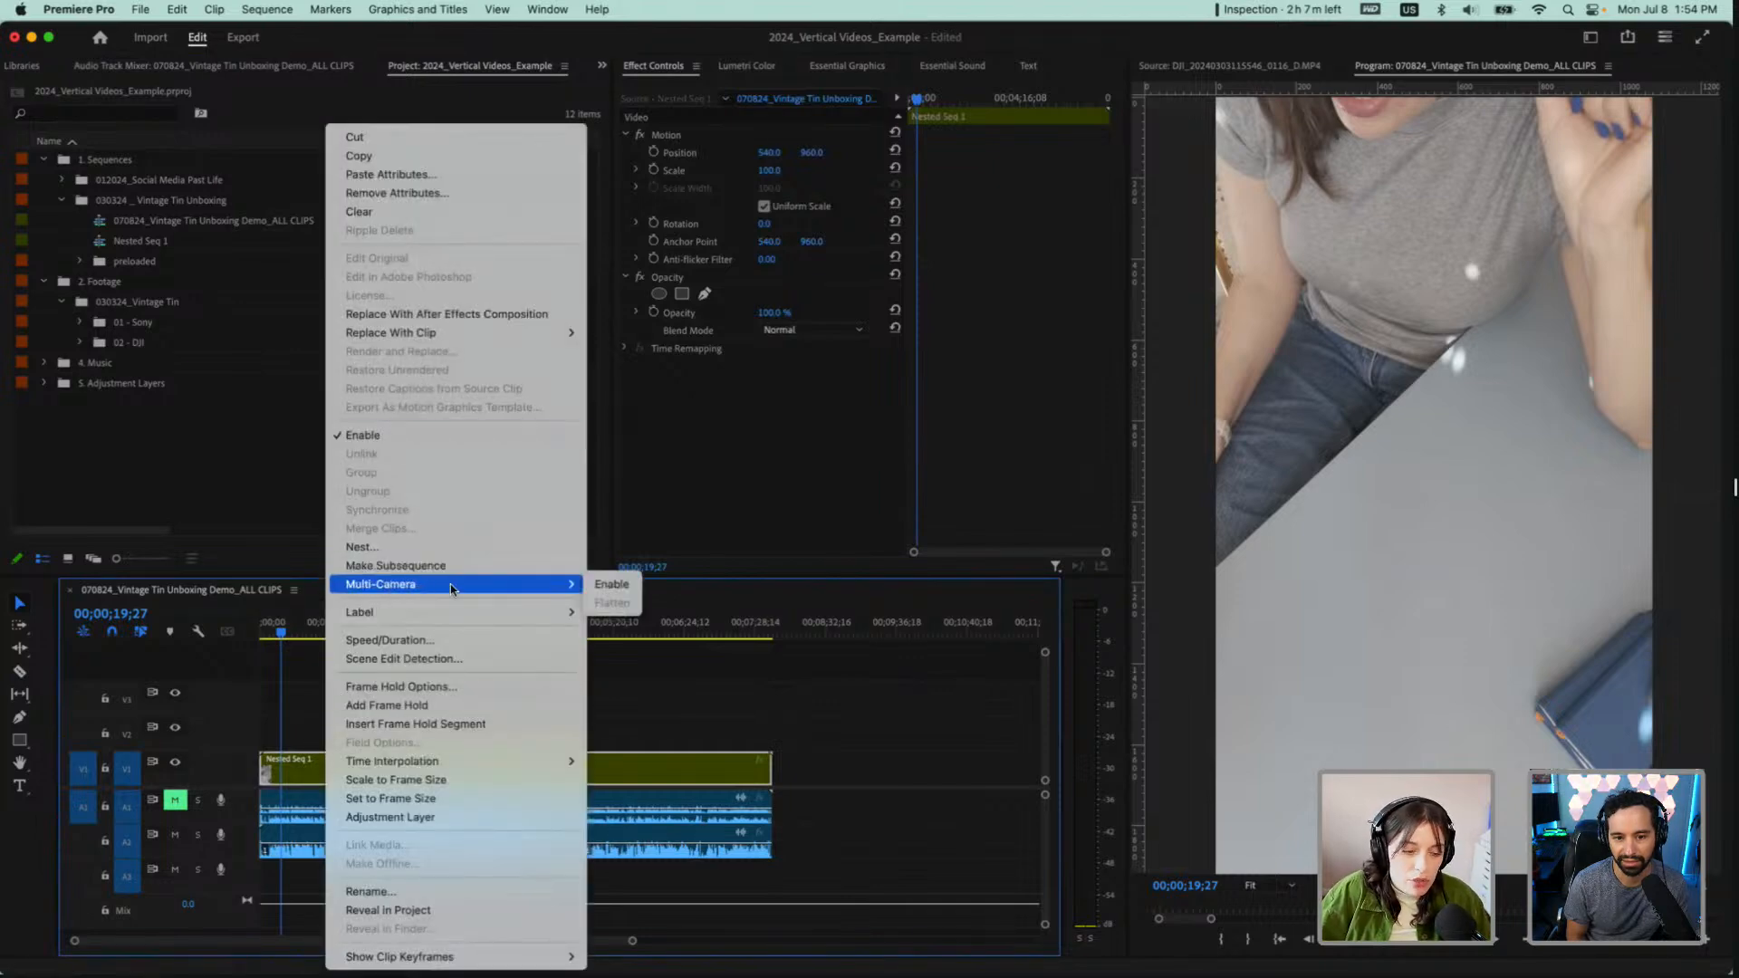
left_click(610, 584)
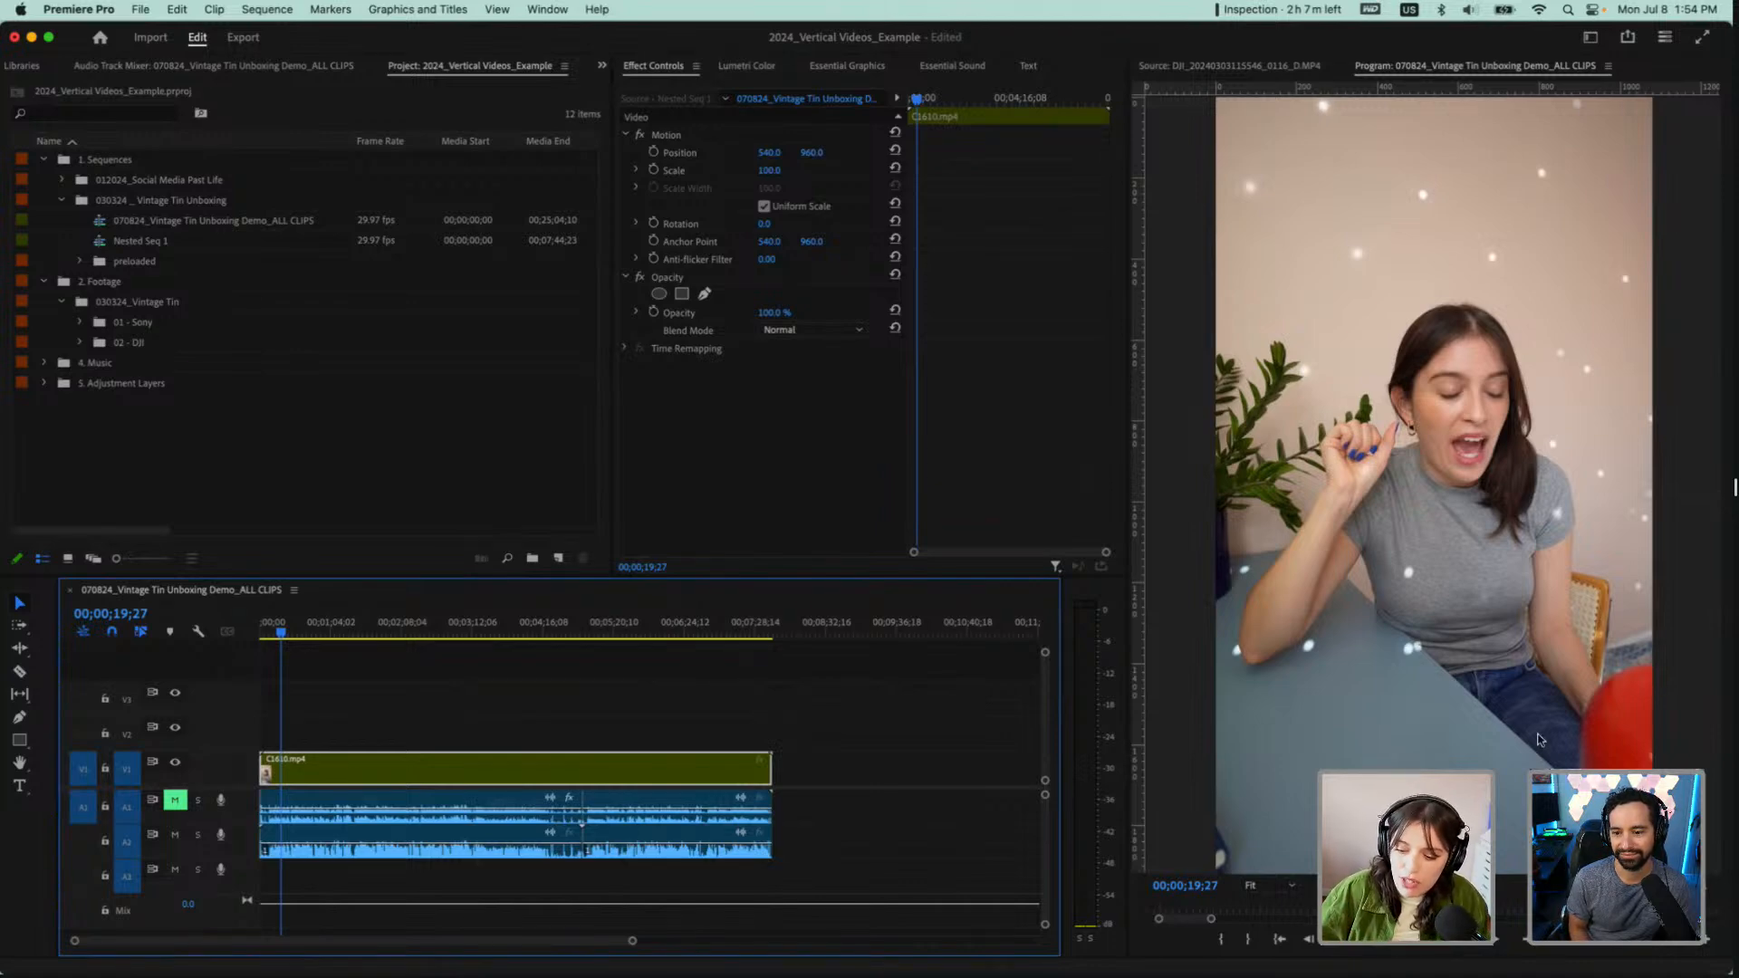
left_click(1436, 945)
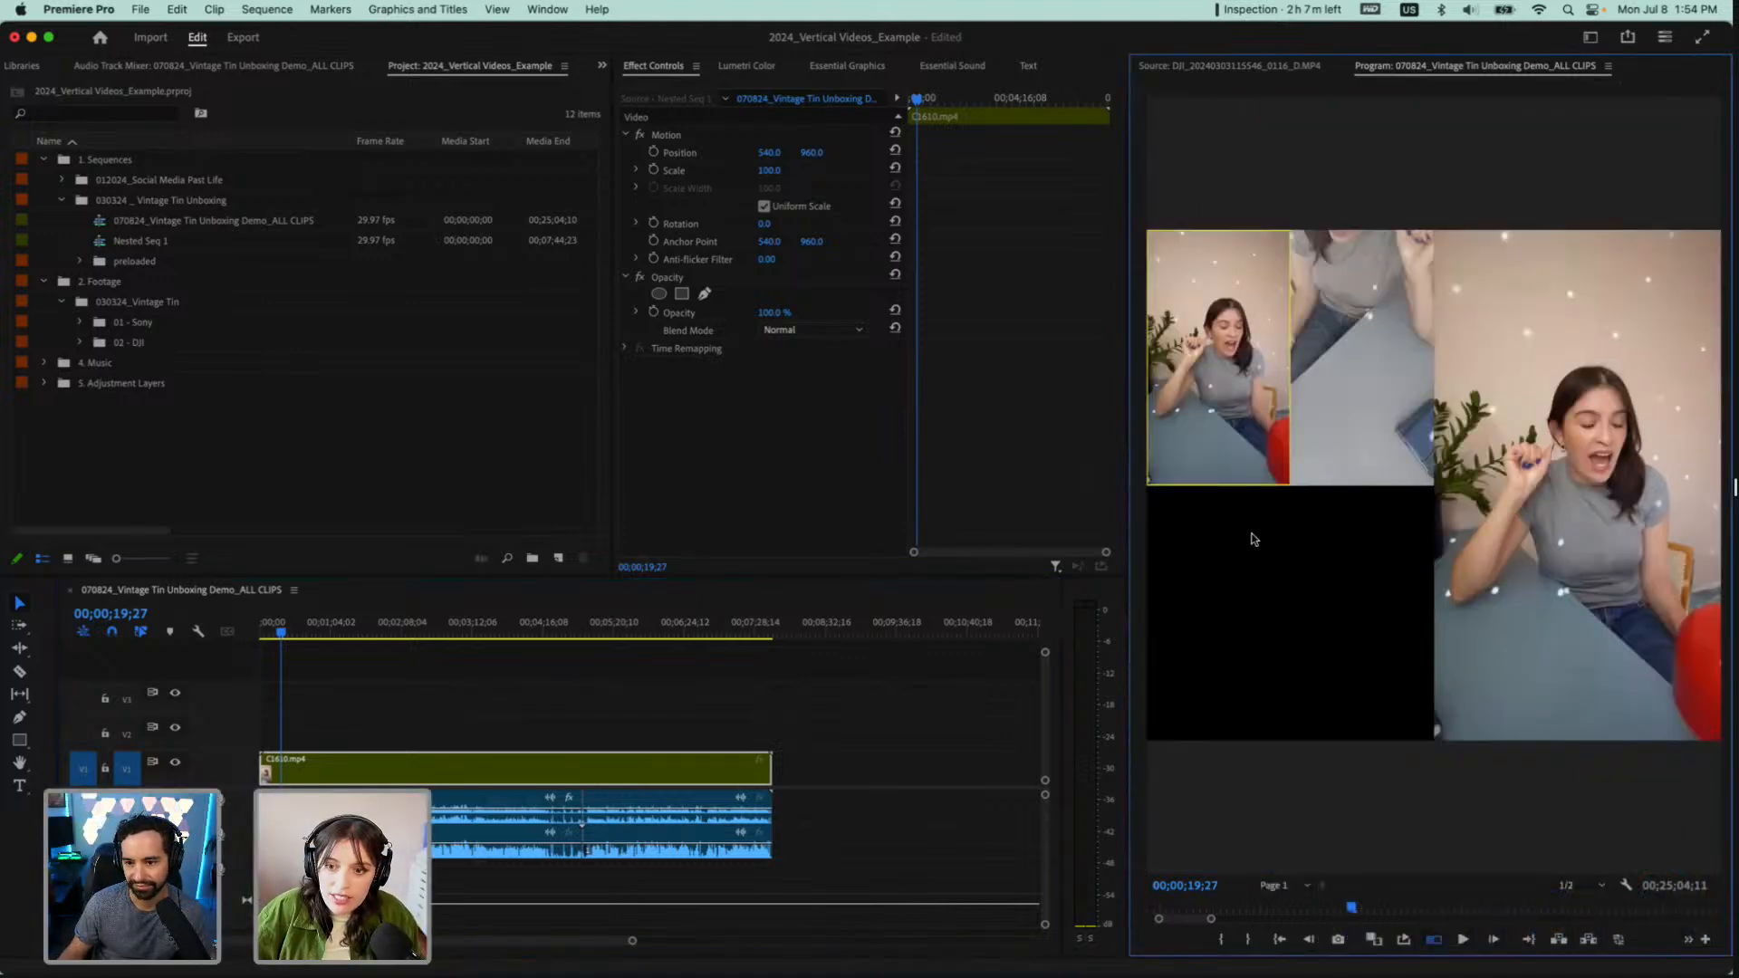
Play both camera angles from around 00;02;48;19 and return the playhead to the start of the sequence
left_click_drag(419, 633, 445, 632)
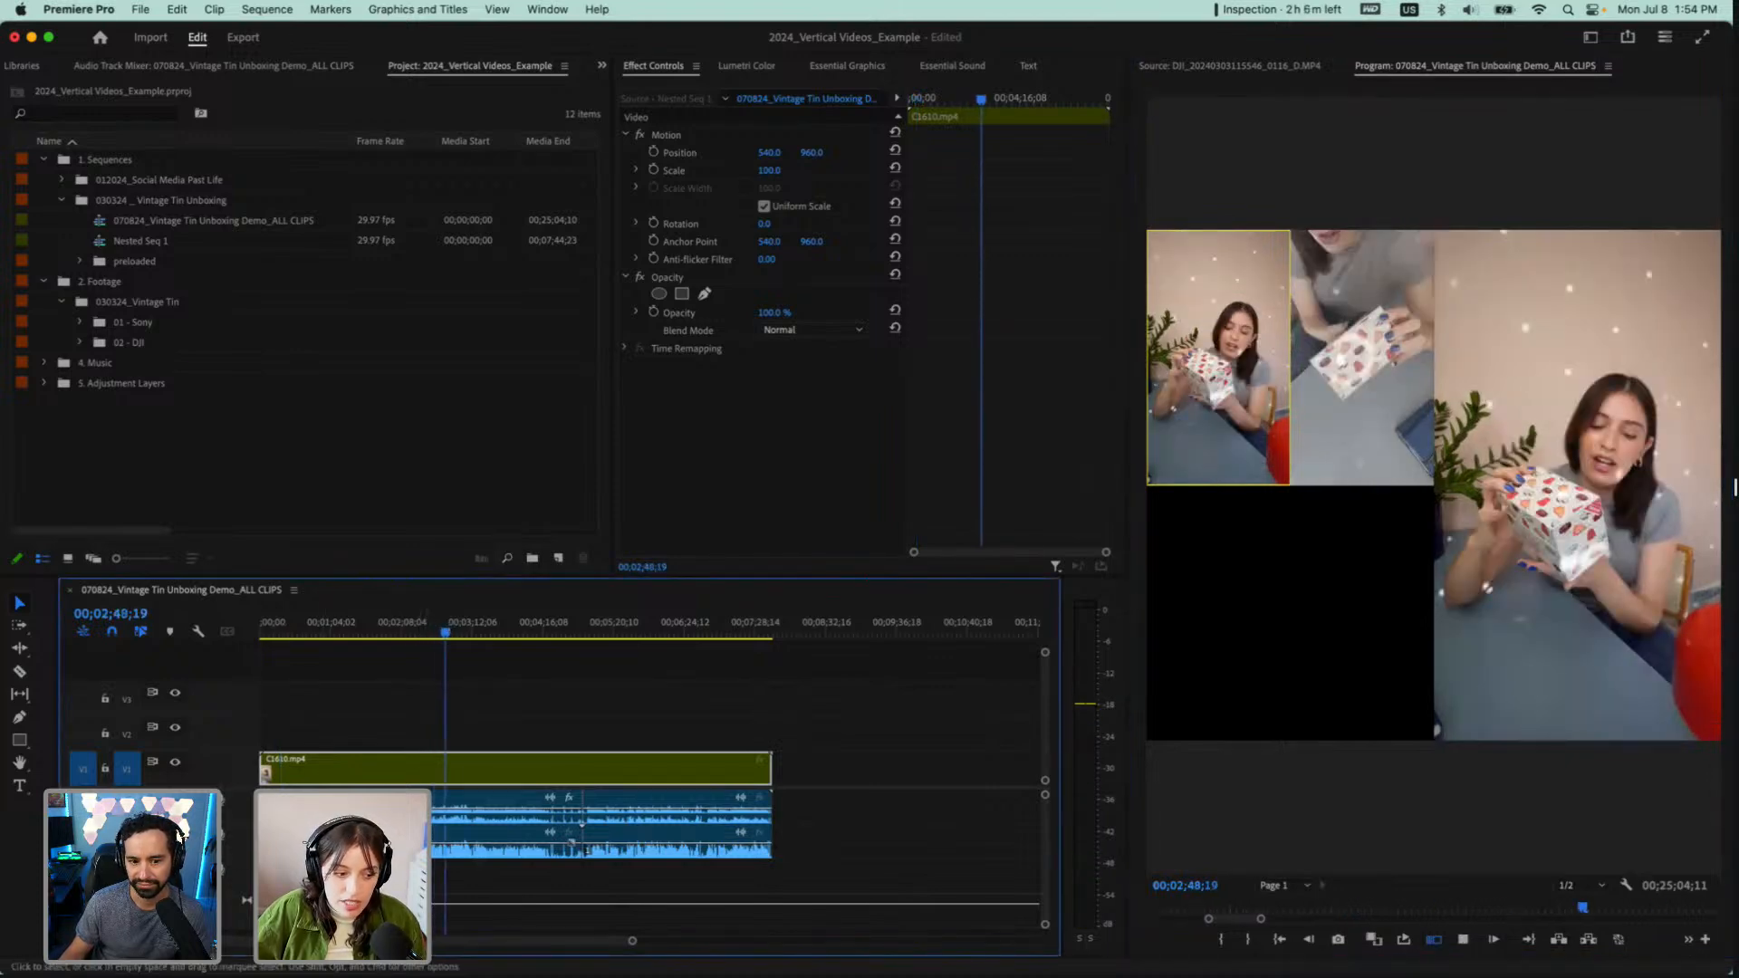
key("space")
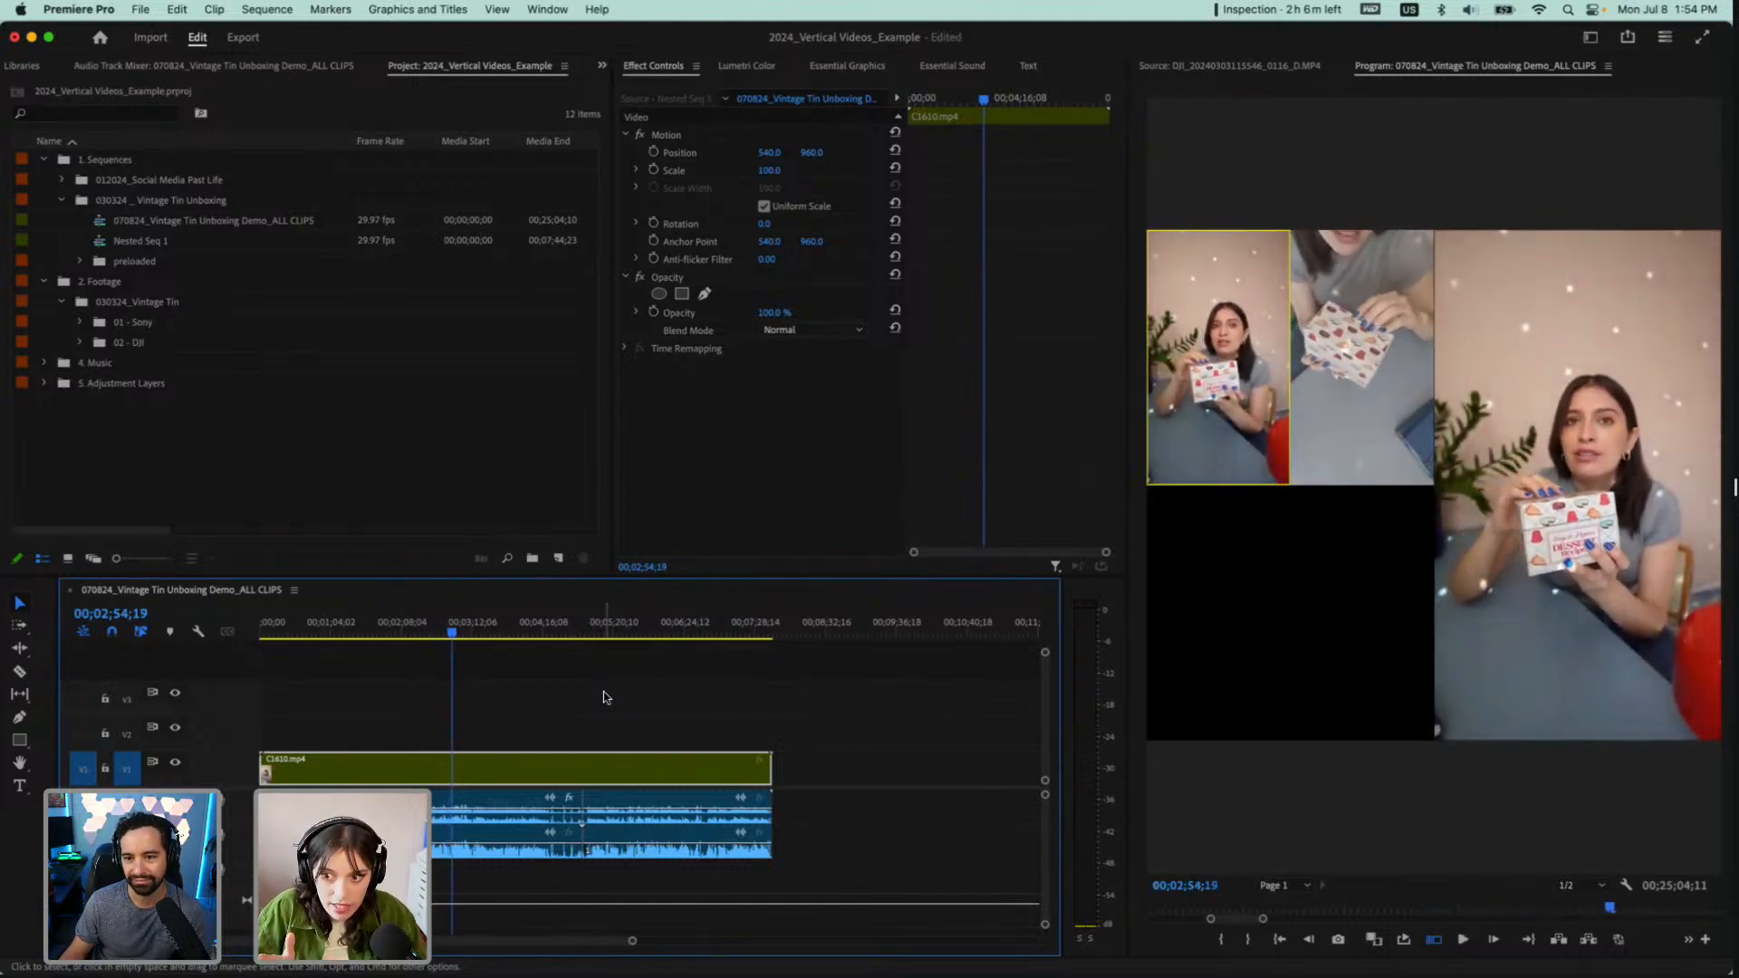
key("space")
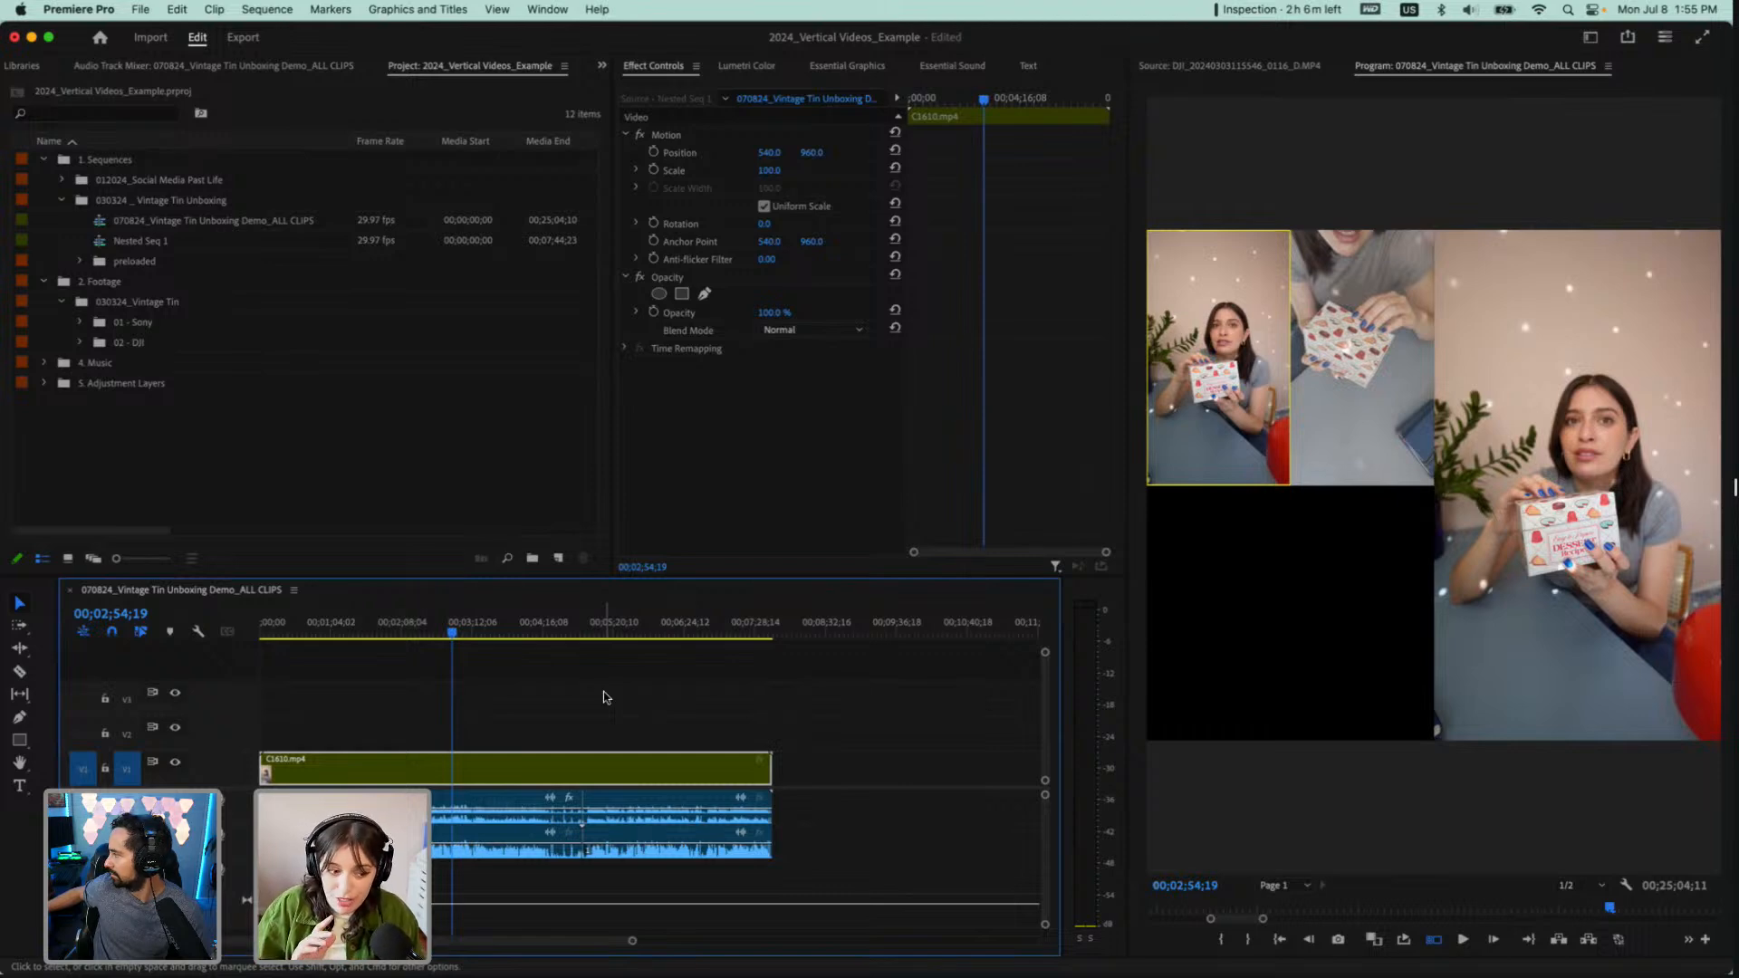
left_click(318, 631)
left_click_drag(317, 631, 242, 636)
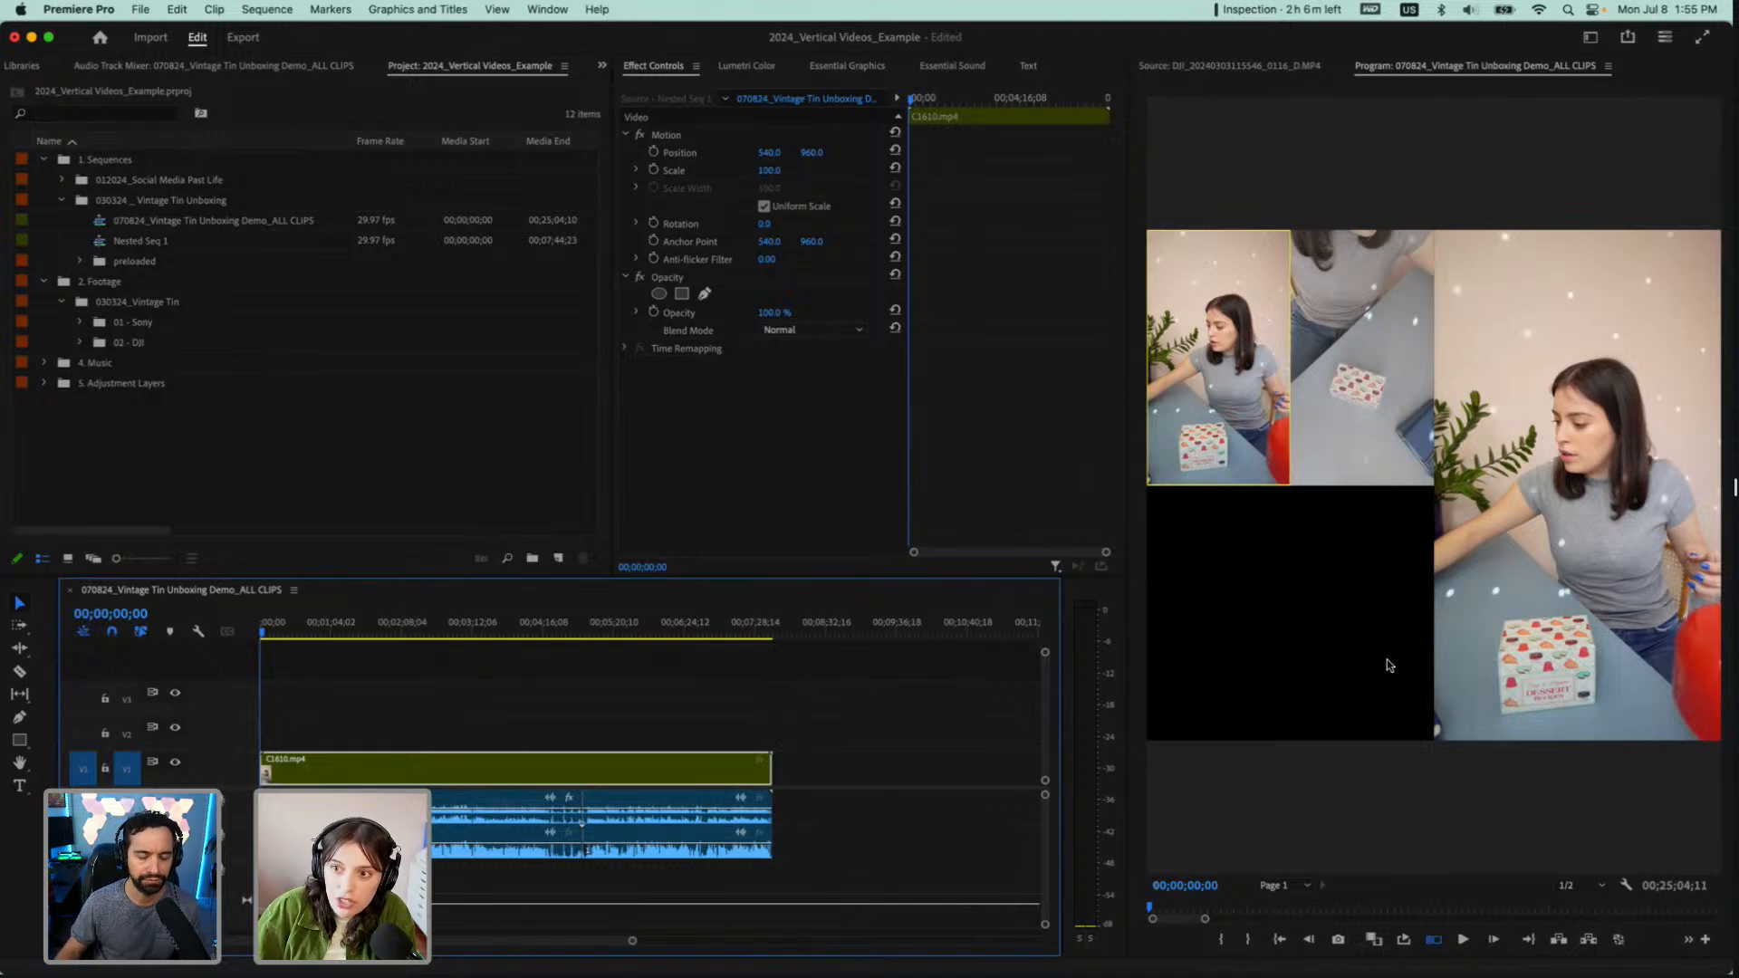
Customize the Program monitor's control row so that Toggle Multi-Camera View comes first, keeping the playhead at the sequence start
left_click(1704, 942)
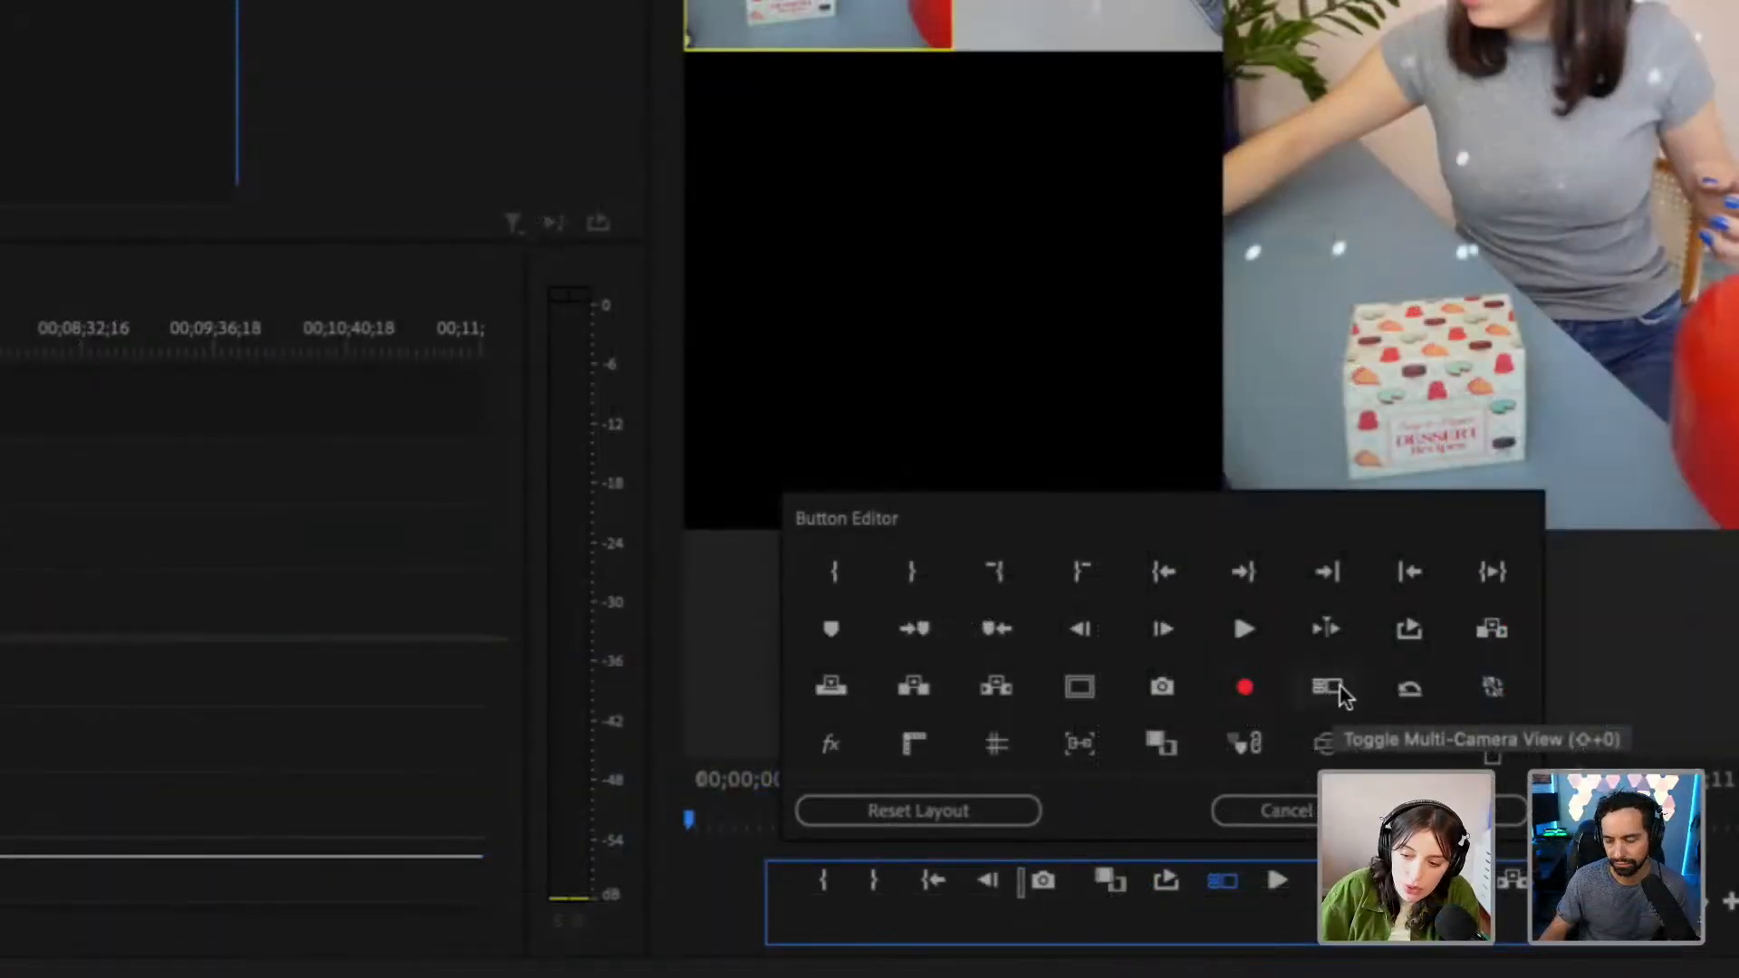
left_click_drag(1331, 688, 1309, 741)
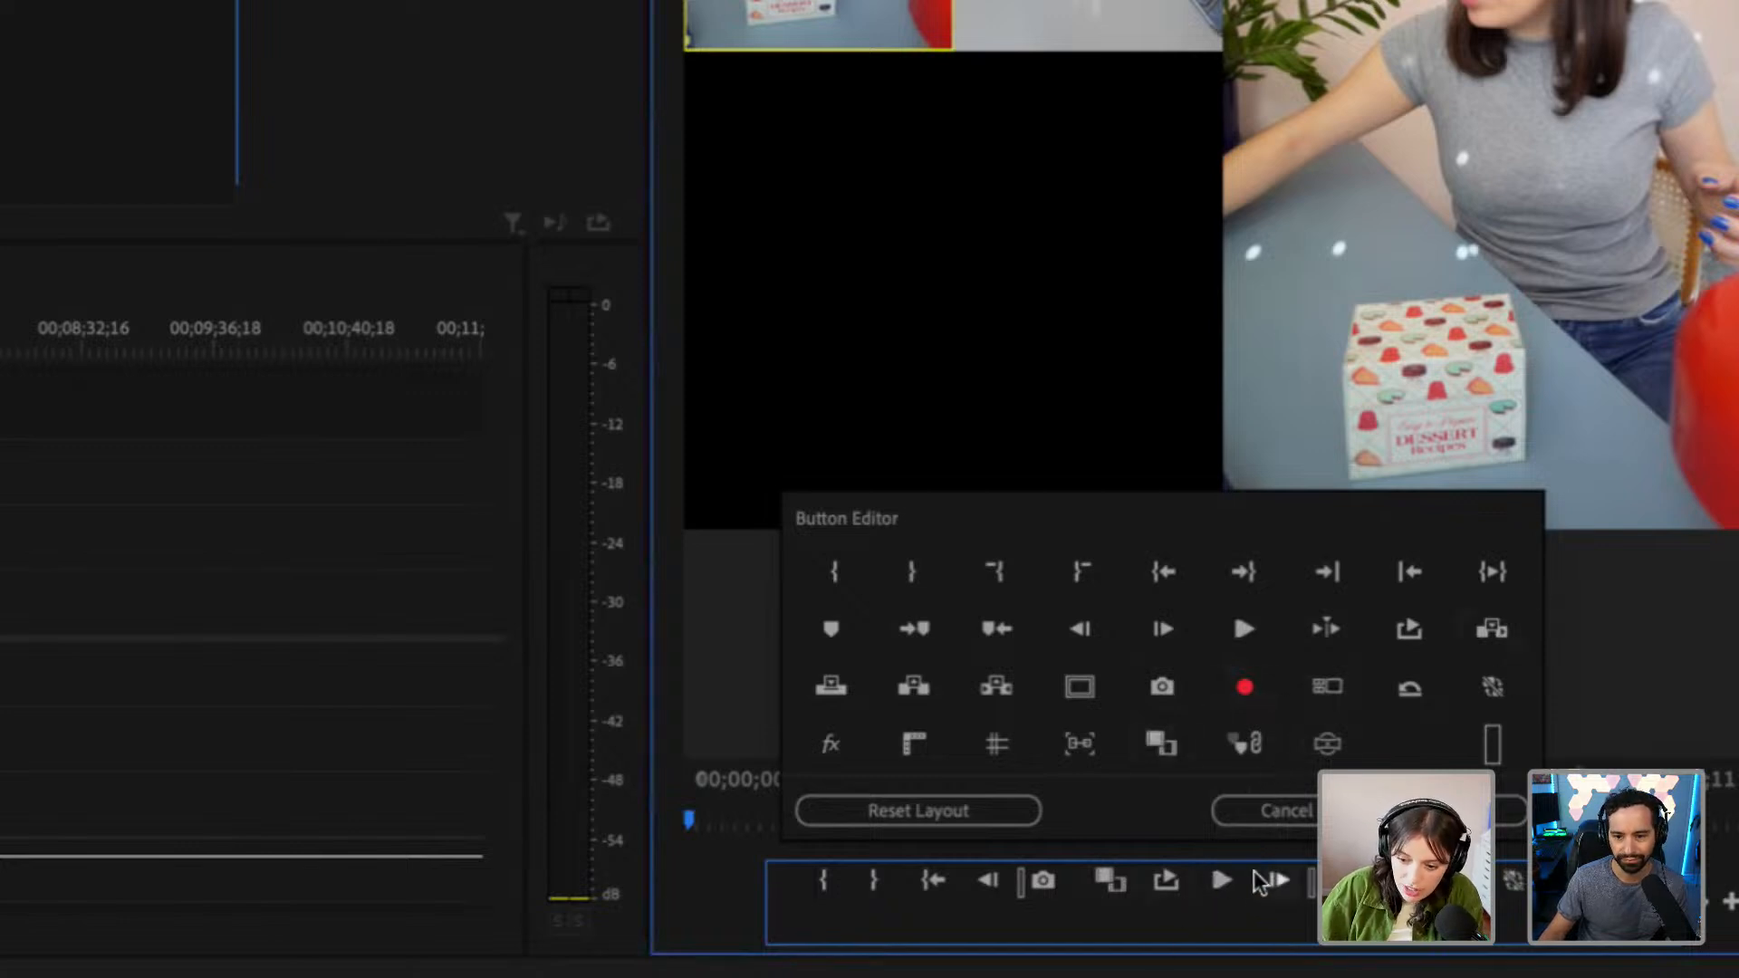
left_click_drag(1329, 692, 820, 886)
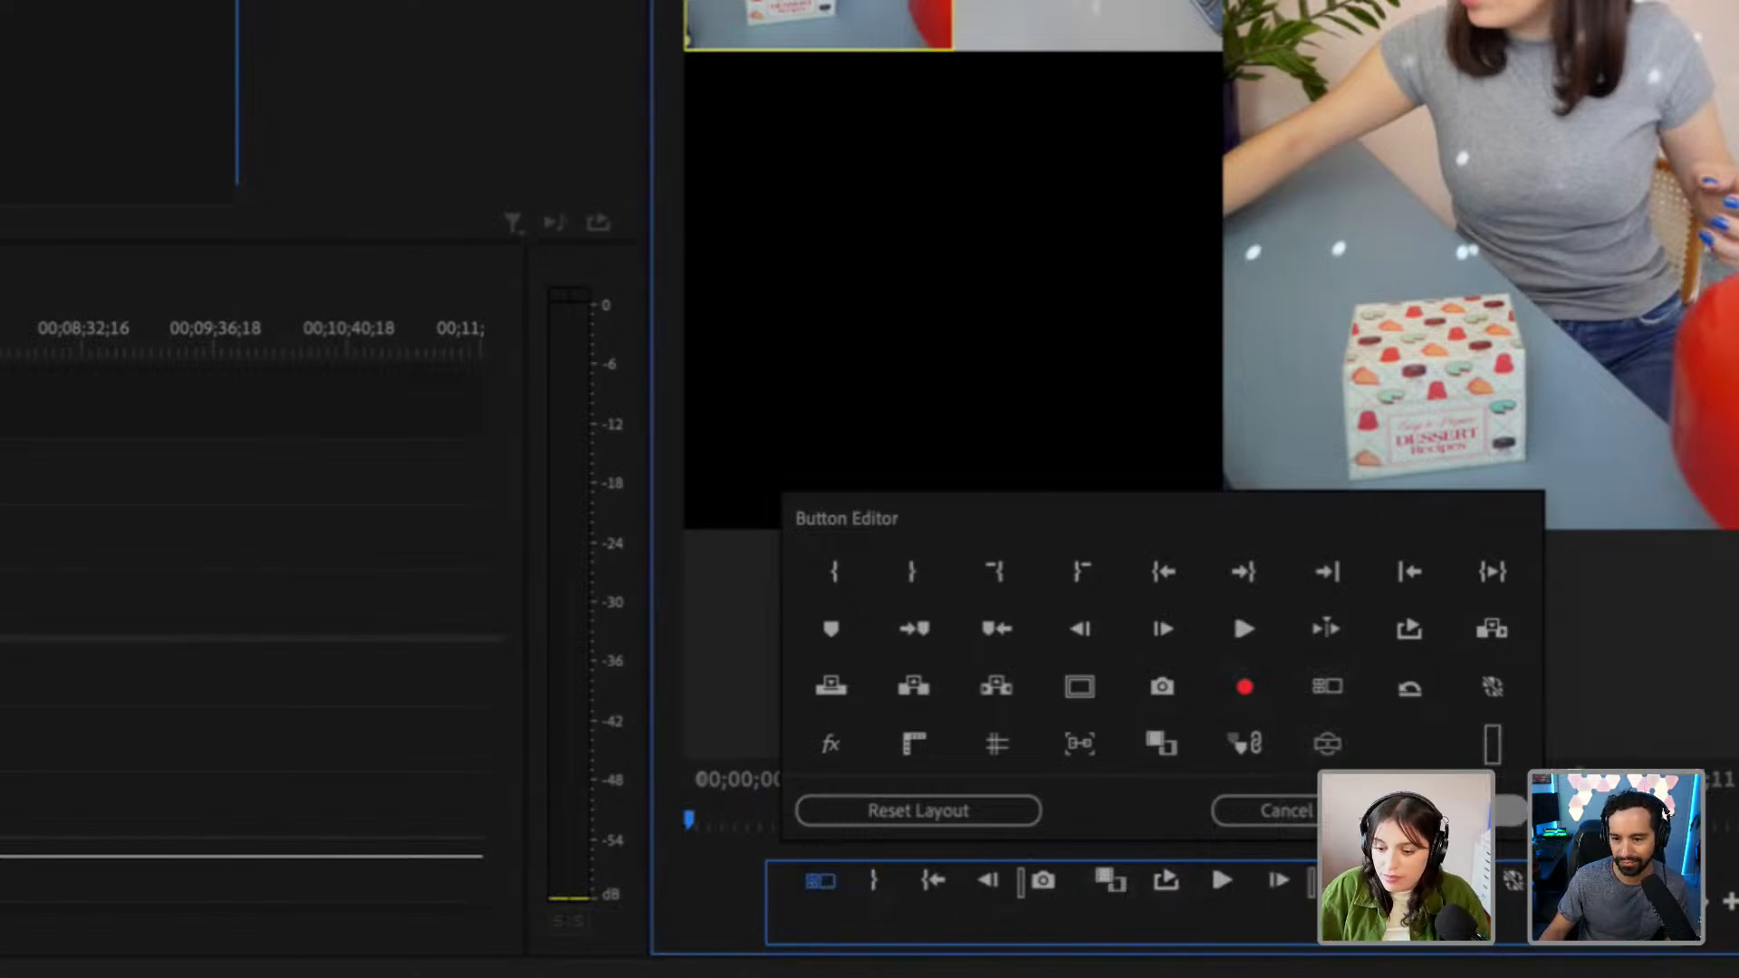
left_click(1508, 810)
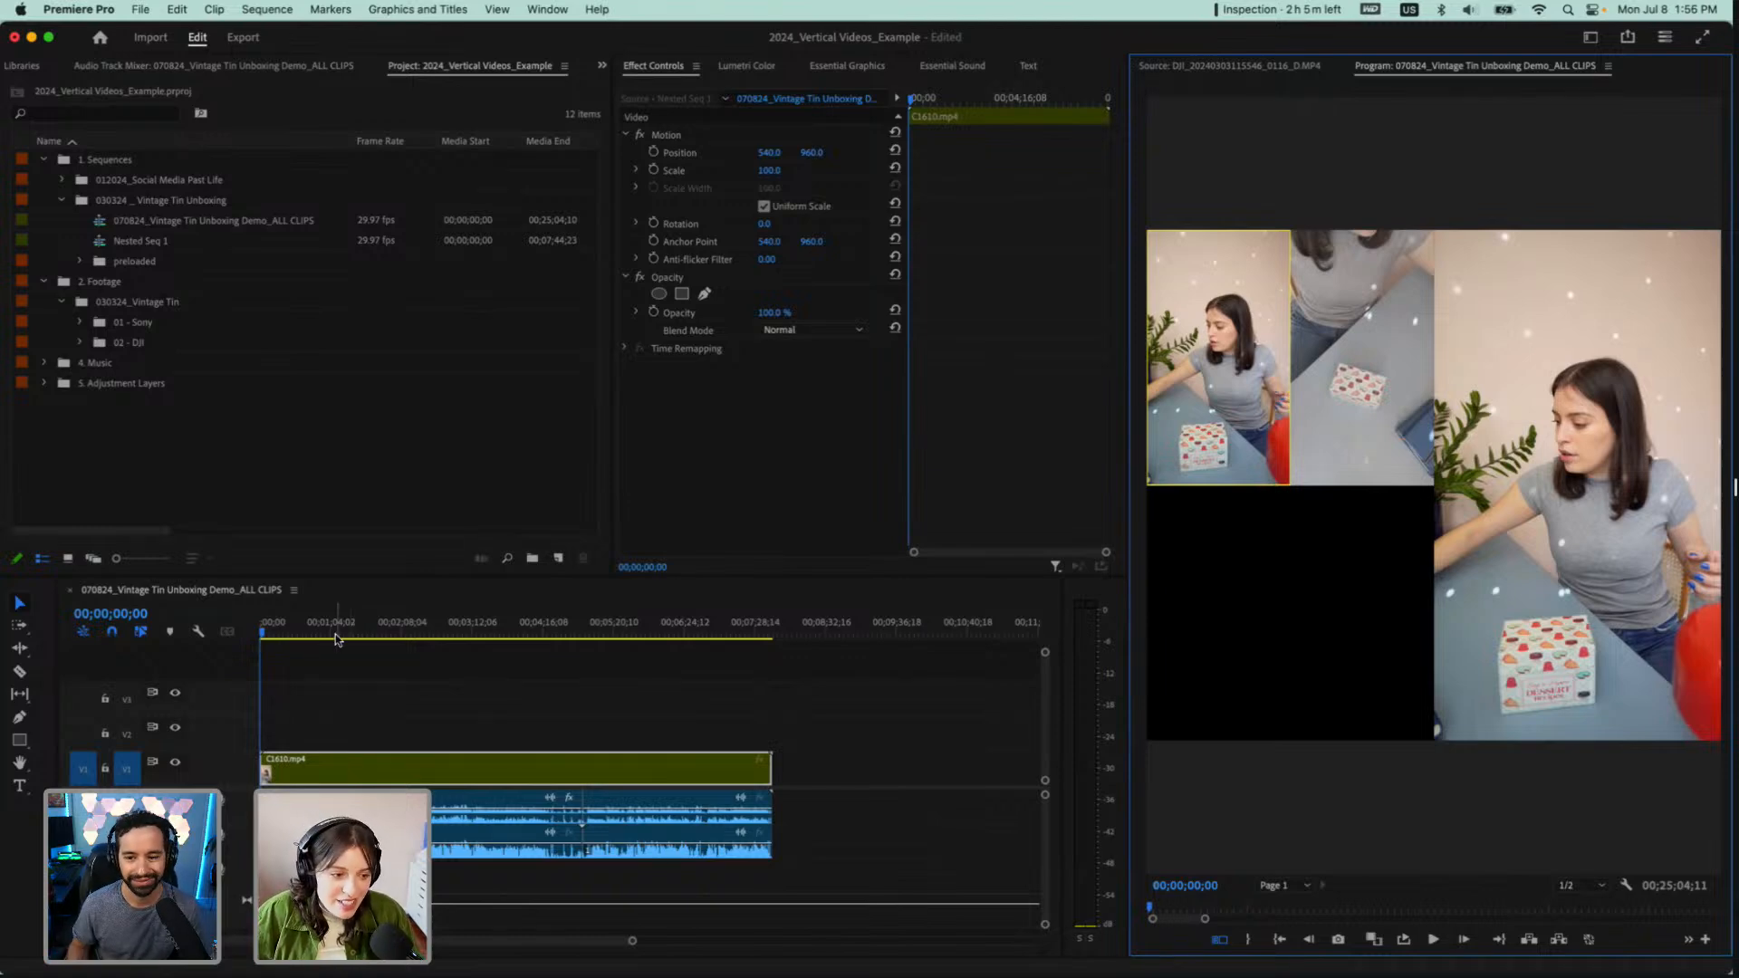
left_click_drag(342, 625, 242, 637)
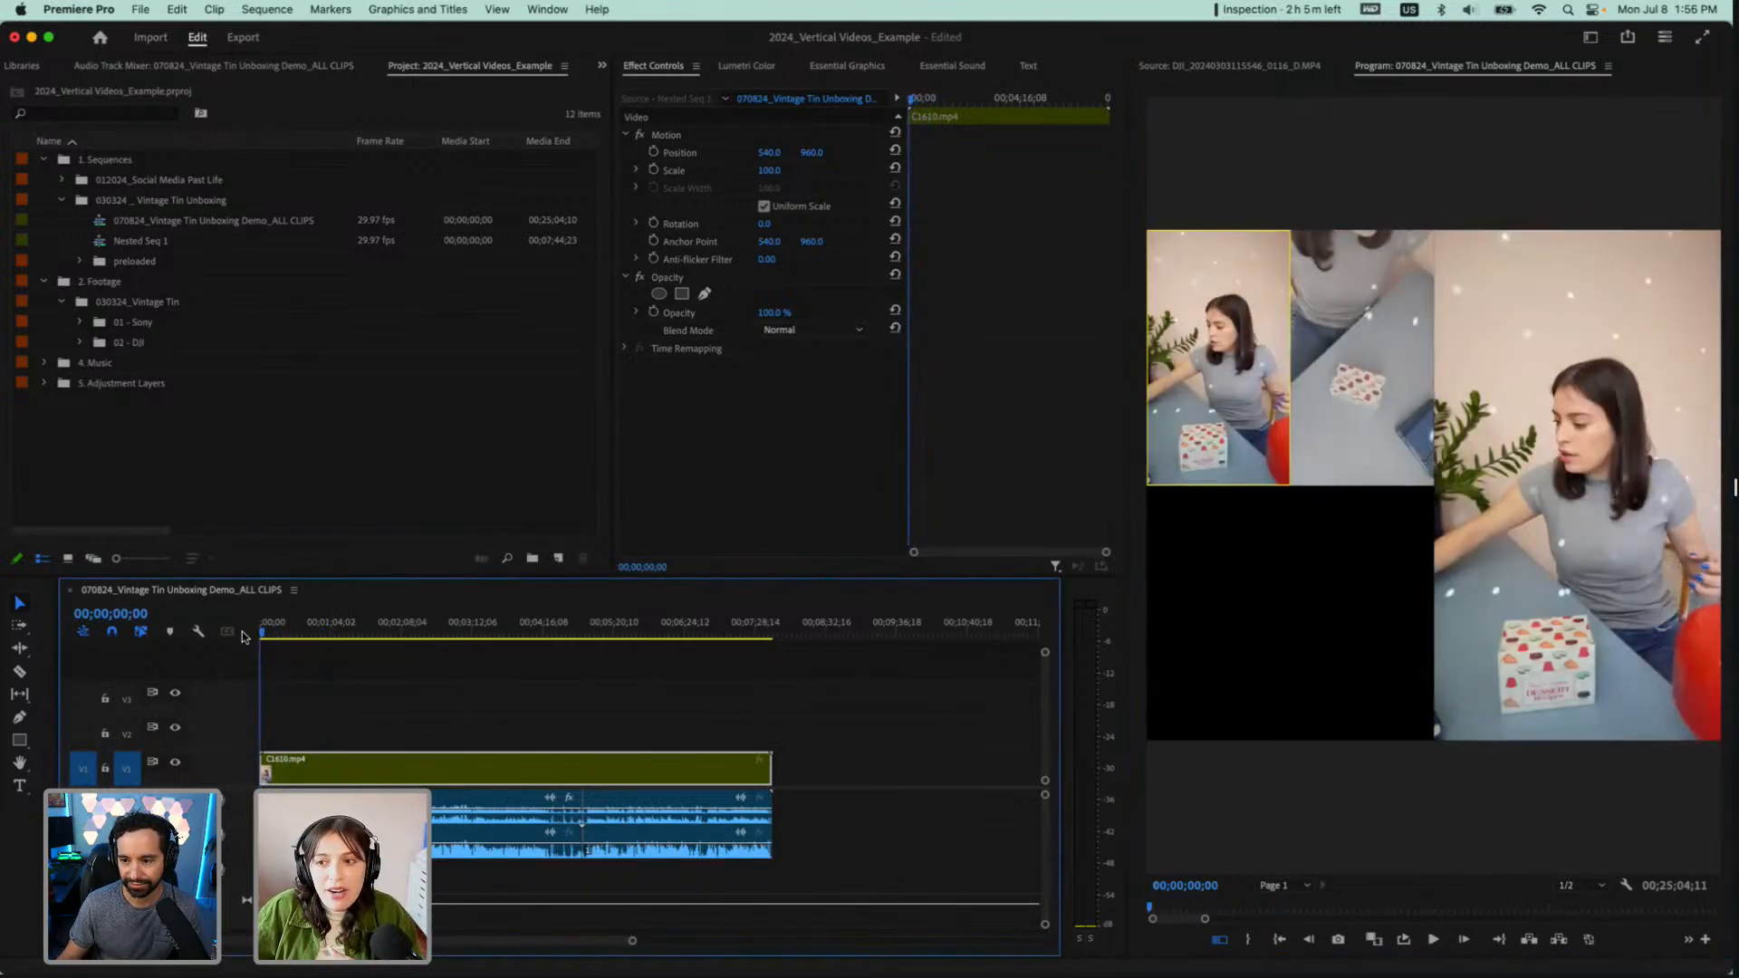
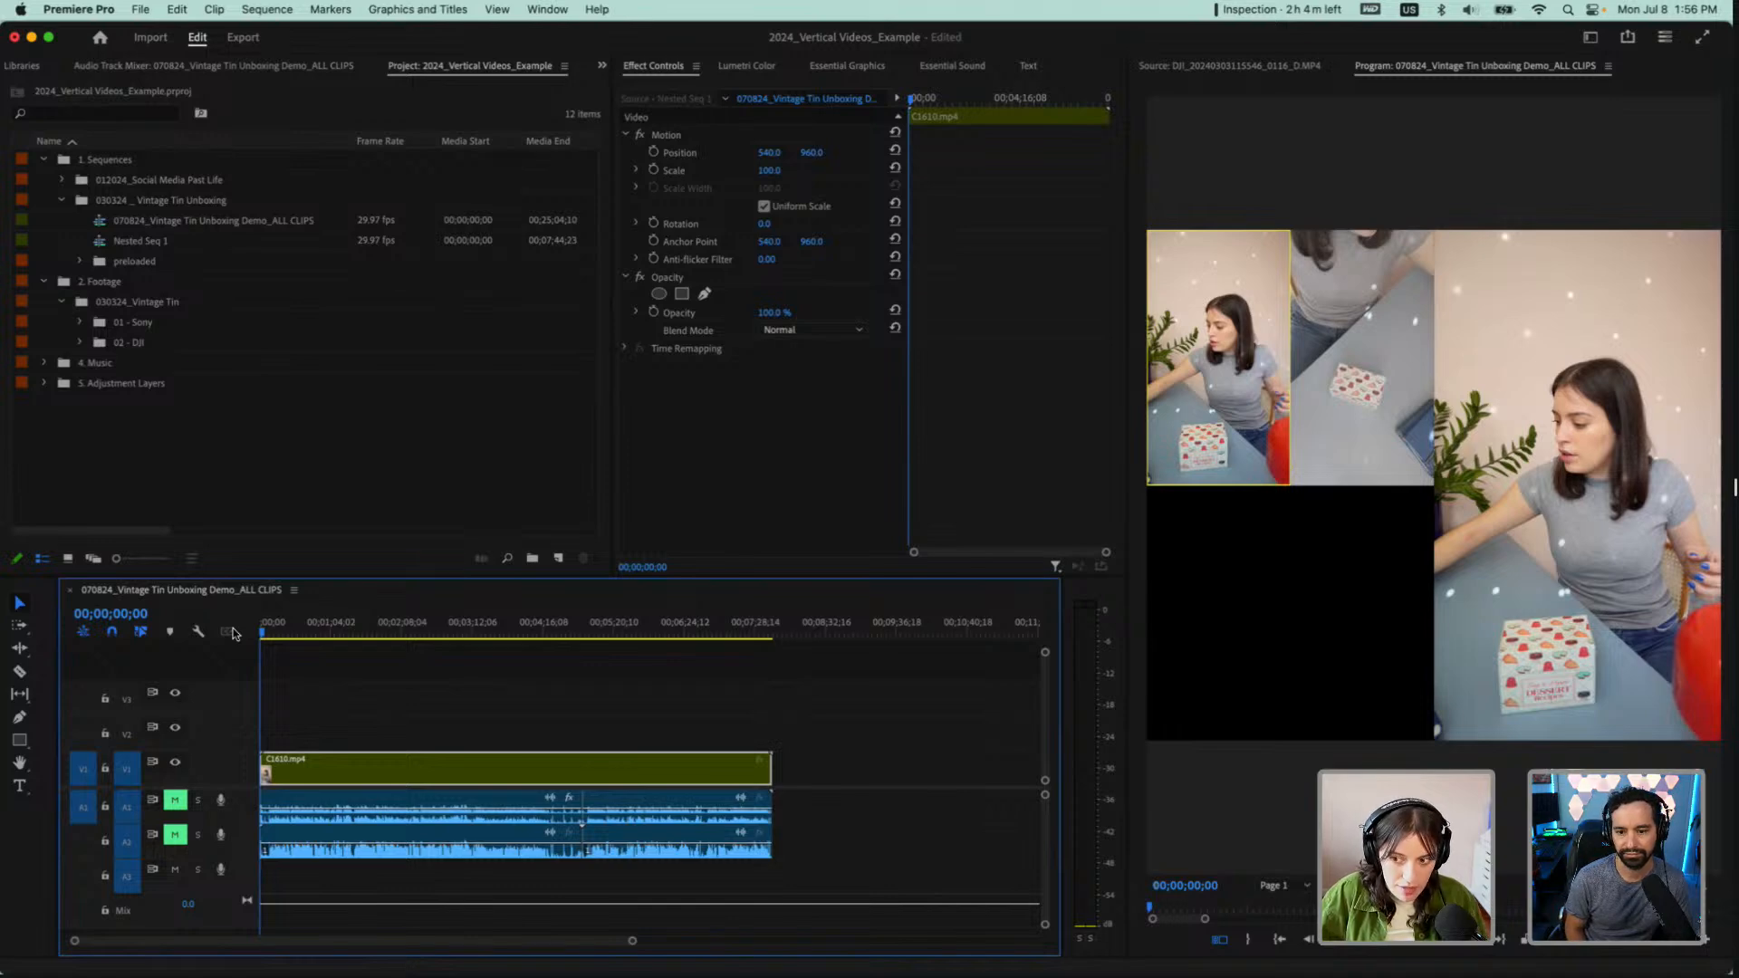
Play the sequence from its start, switching live between the Sony and DJI angles, and stop at 00;00;23;04
key("space")
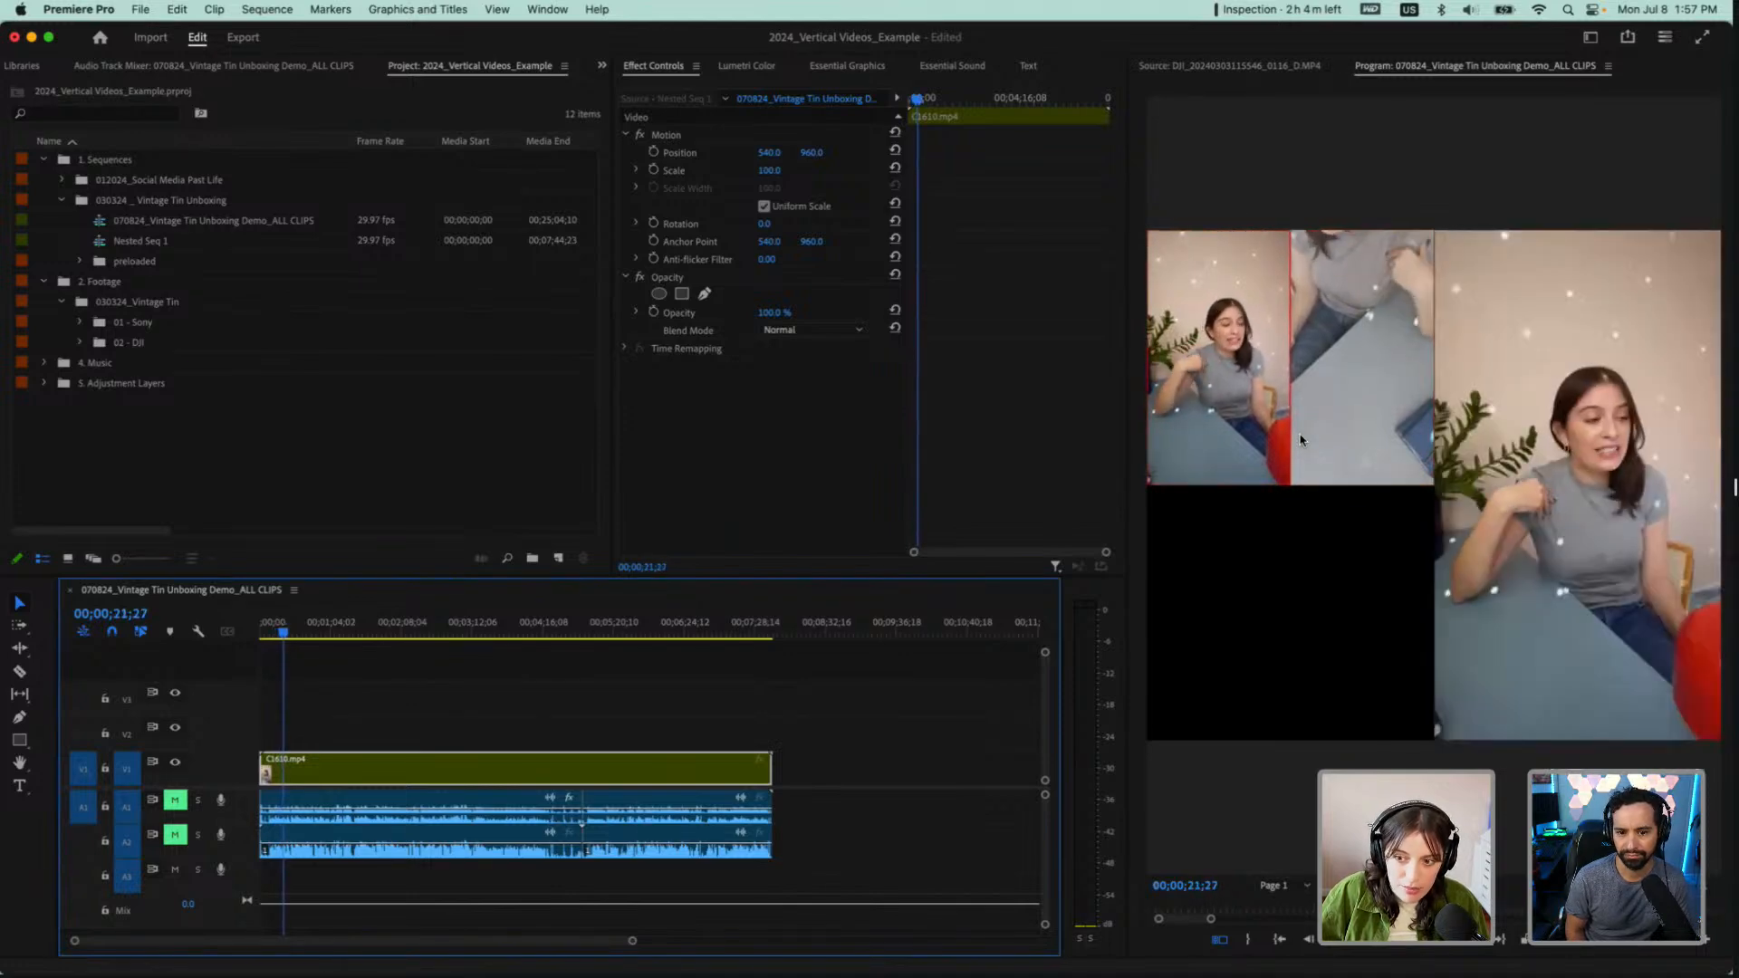
key("space")
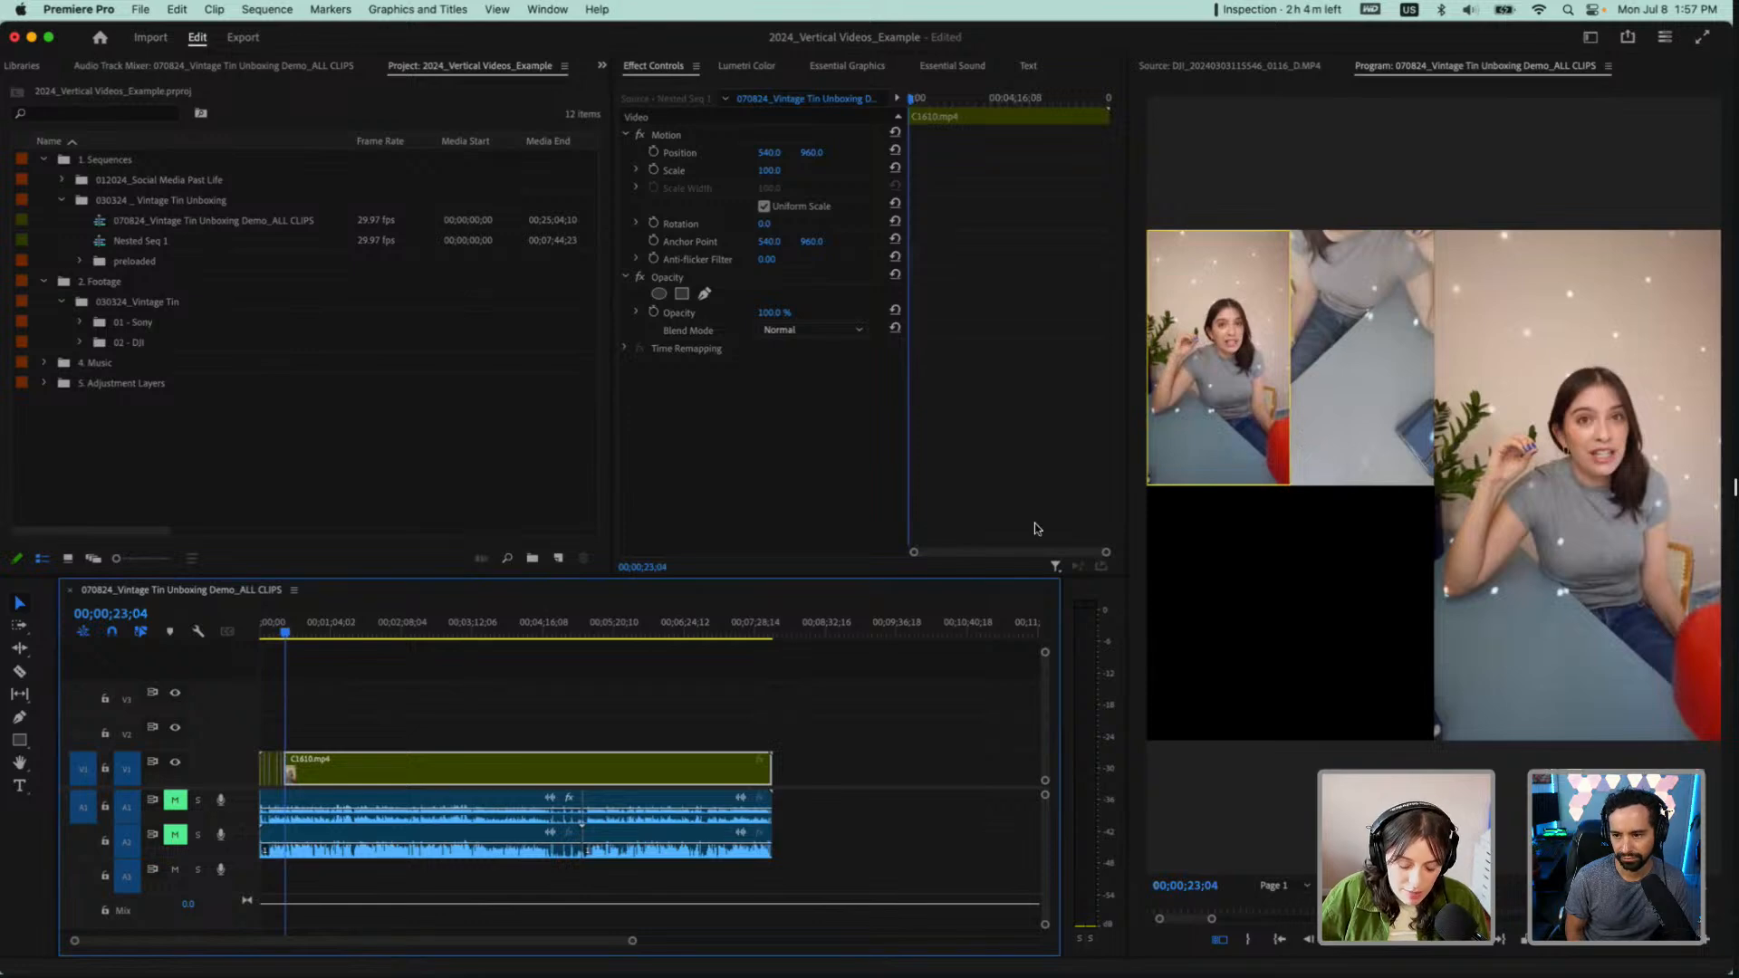
Examine the camera cuts on V1 across the first 24 seconds and place the playhead at 00;00;03;08
scroll(325, 891, "up", 5)
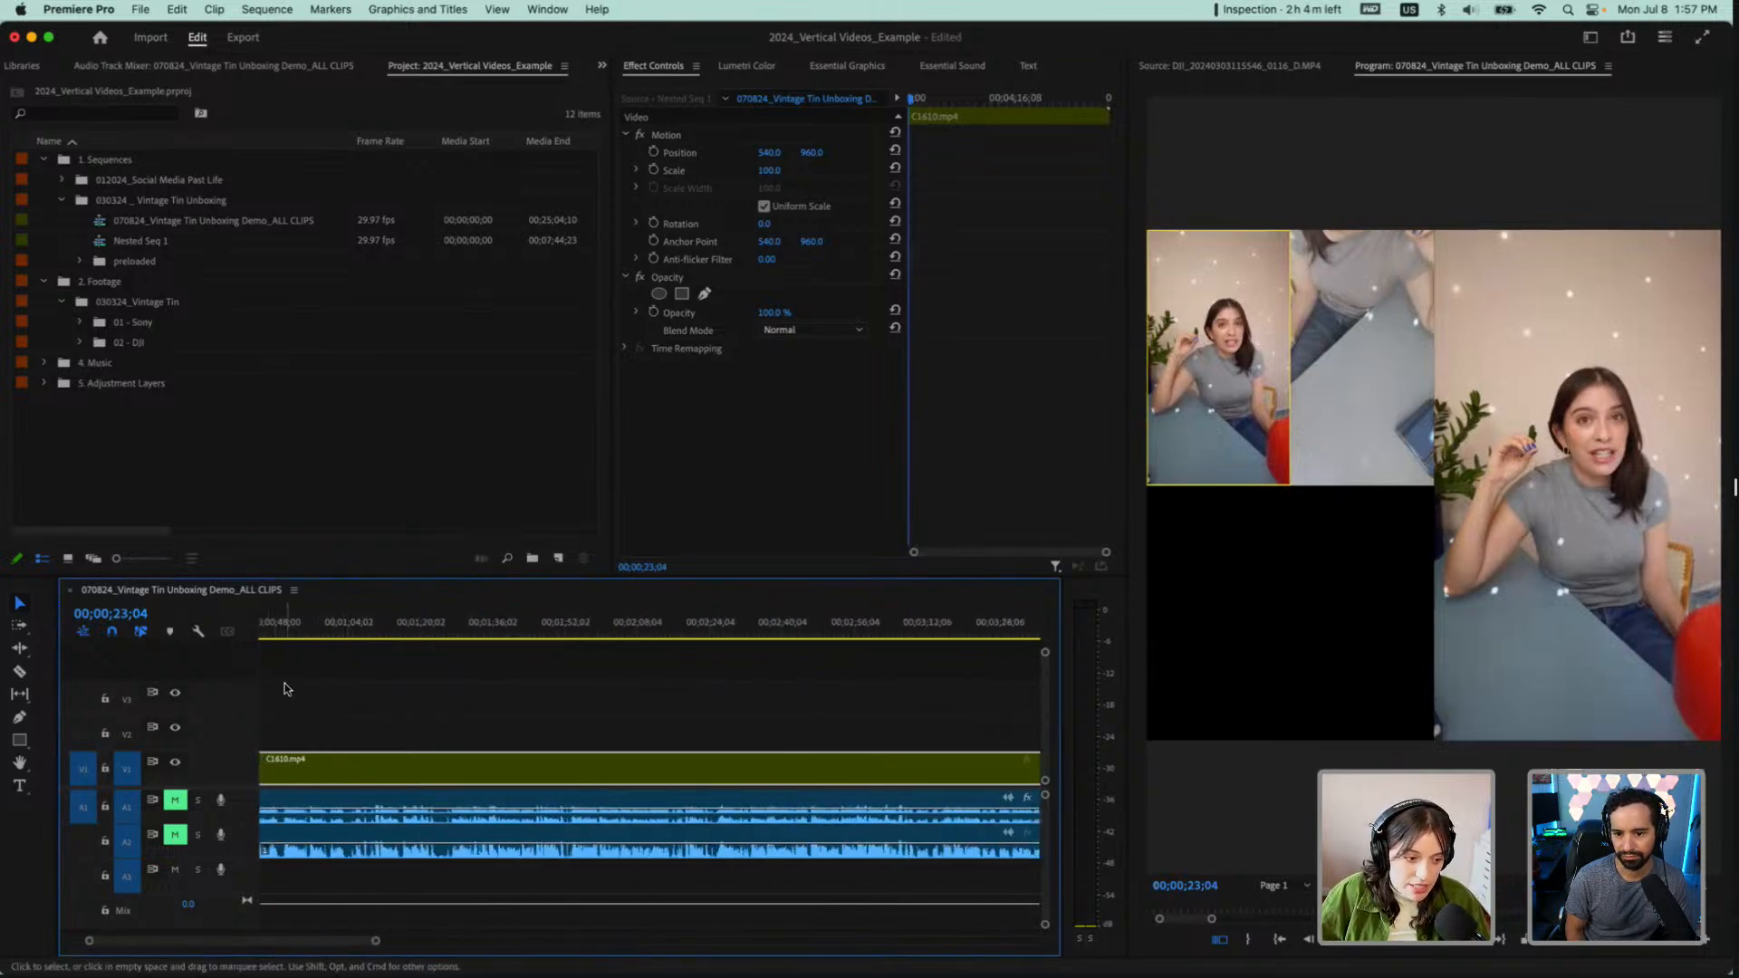
key("equal")
key("equal")
key("equal")
key("equal")
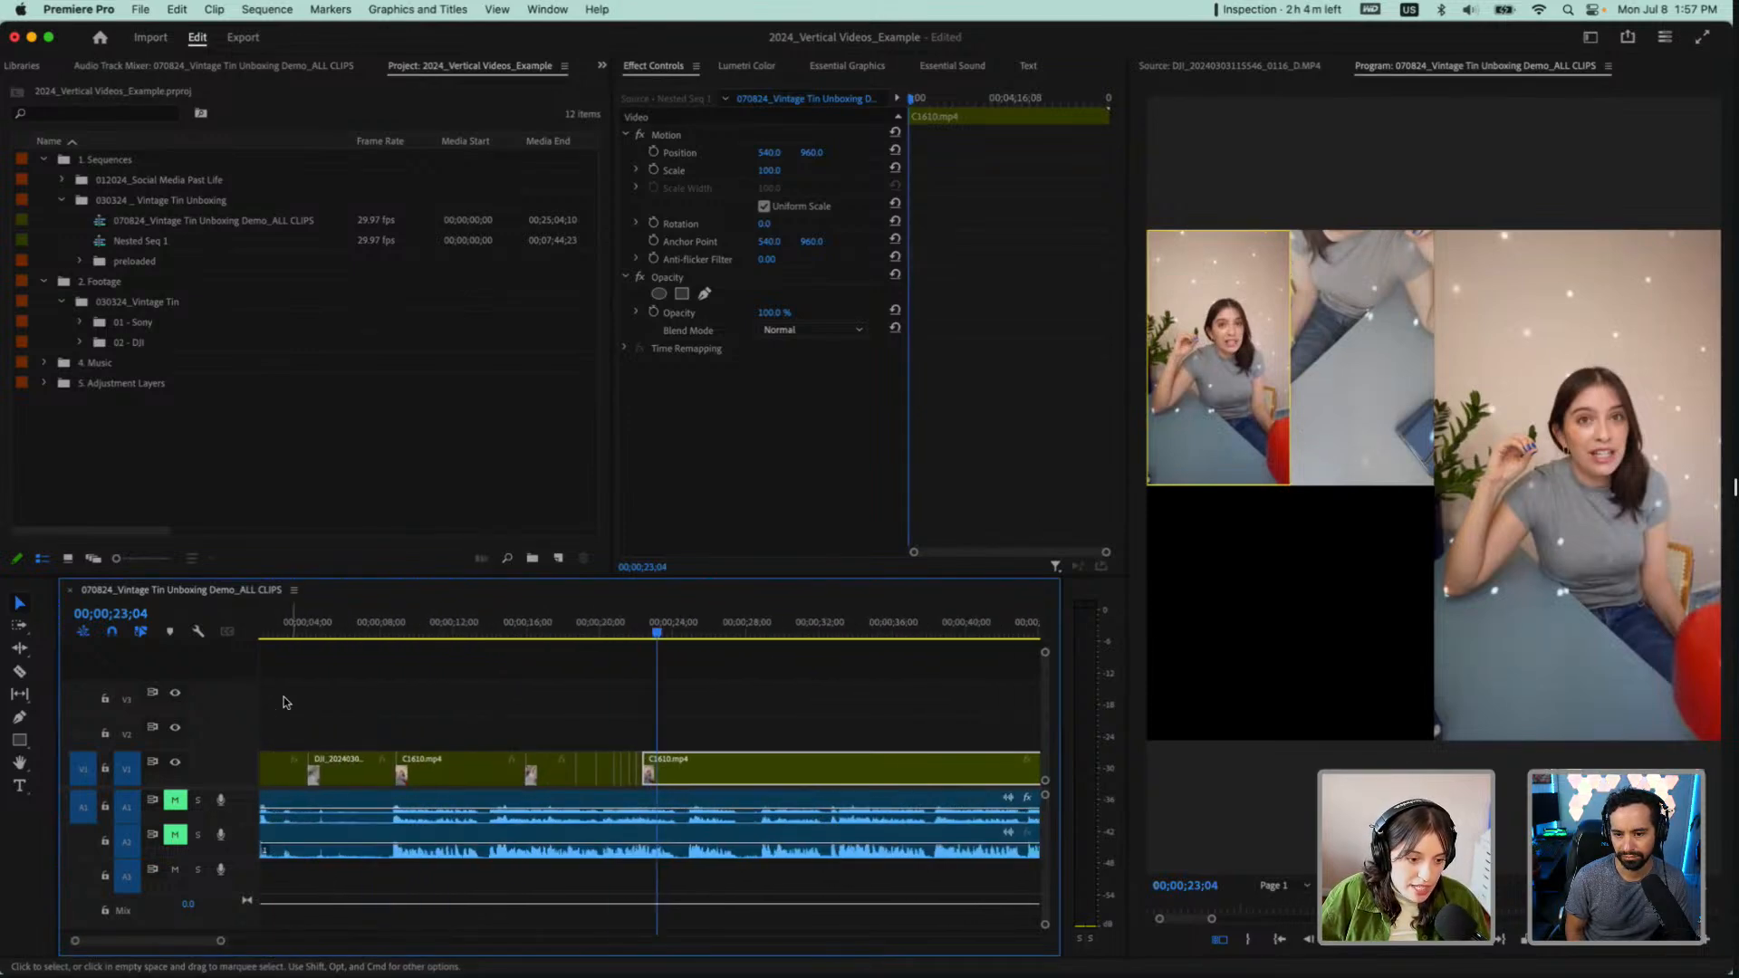
scroll(288, 701, "up", 5)
scroll(290, 699, "down", 5)
scroll(289, 699, "up", 3)
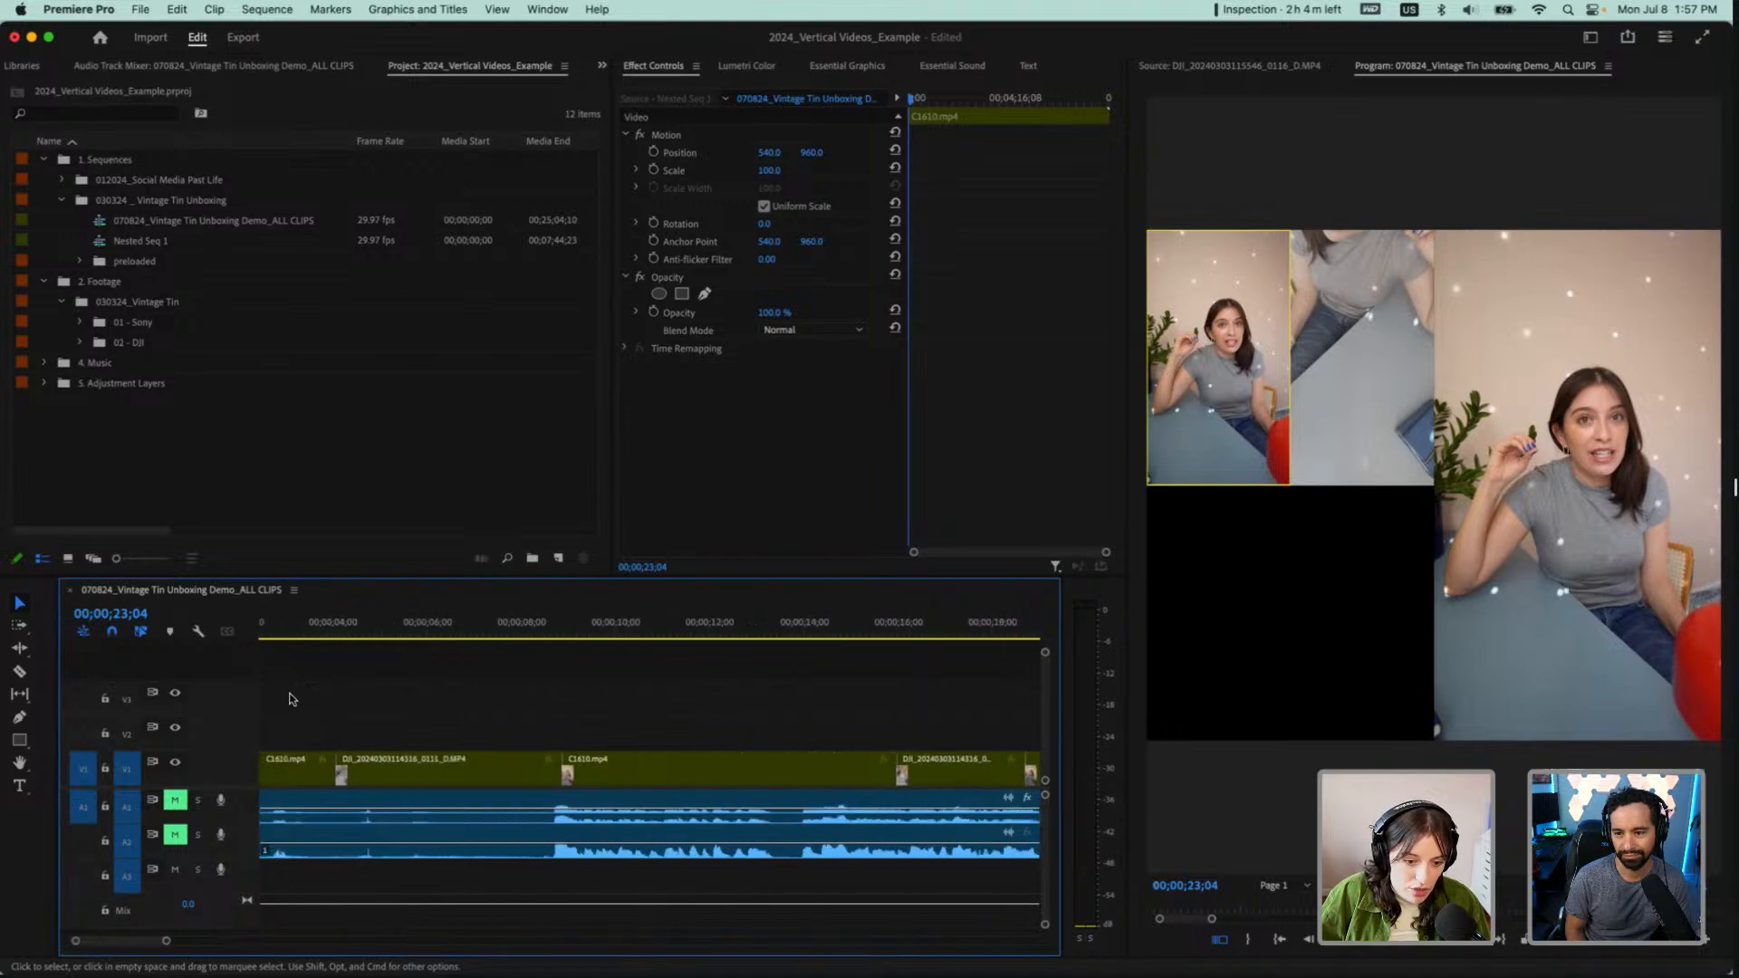
scroll(290, 698, "down", 2)
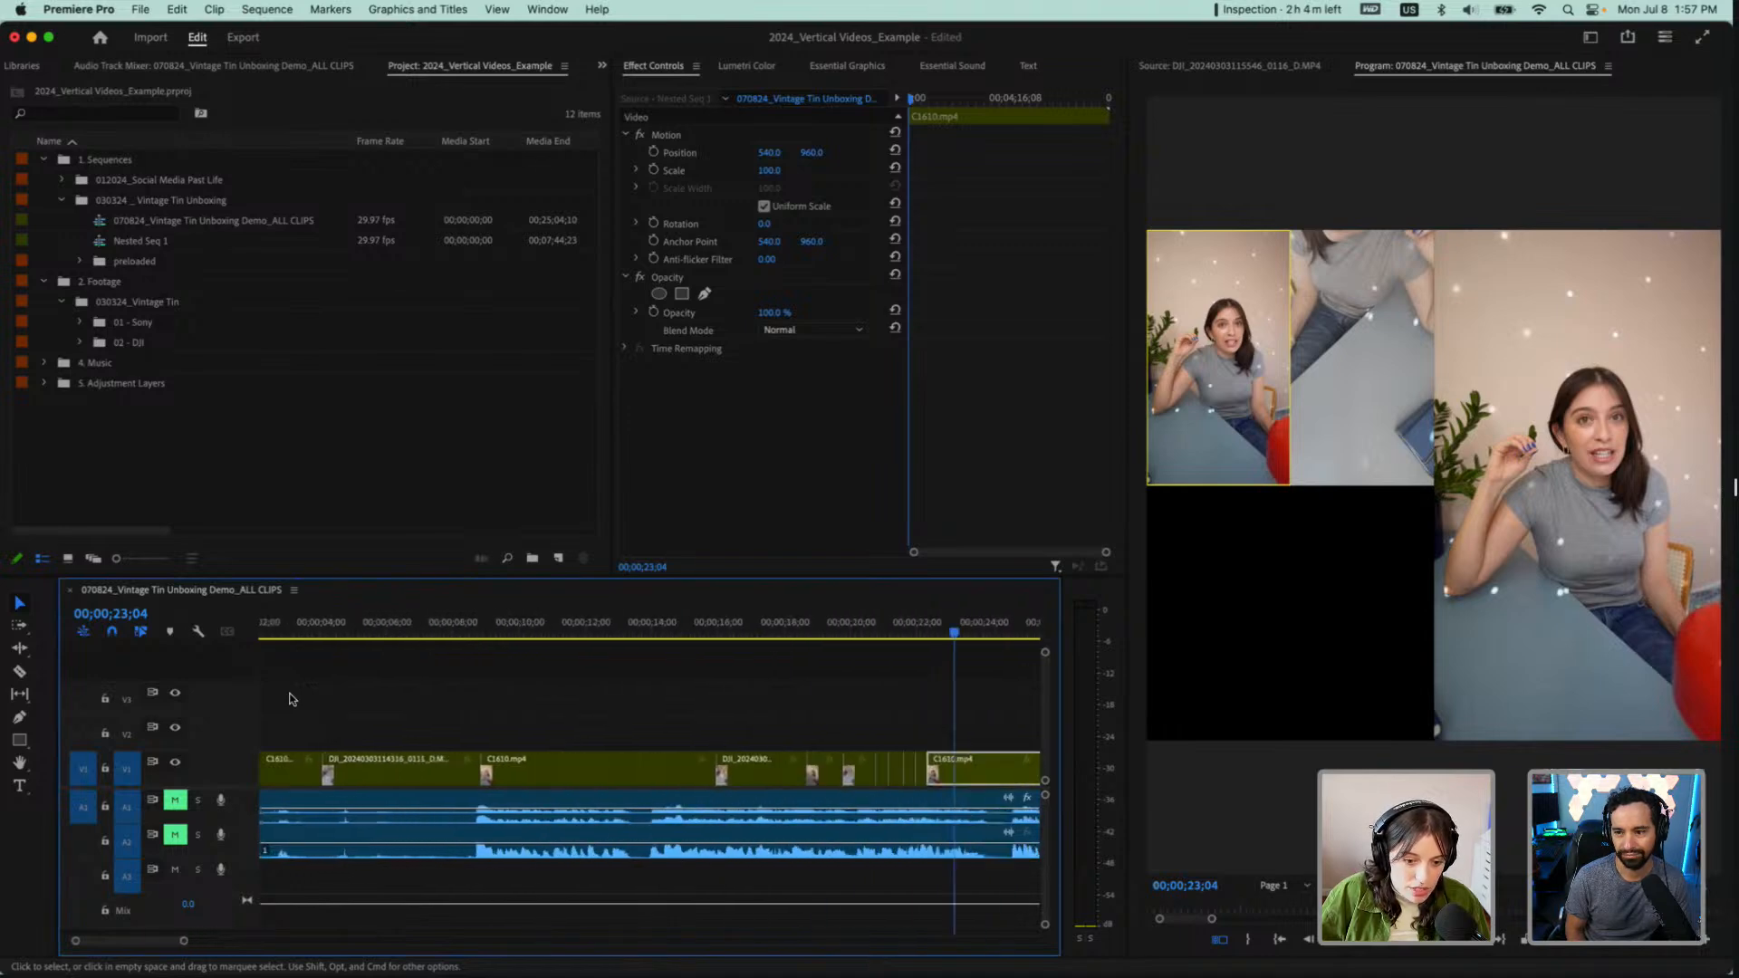
left_click(294, 636)
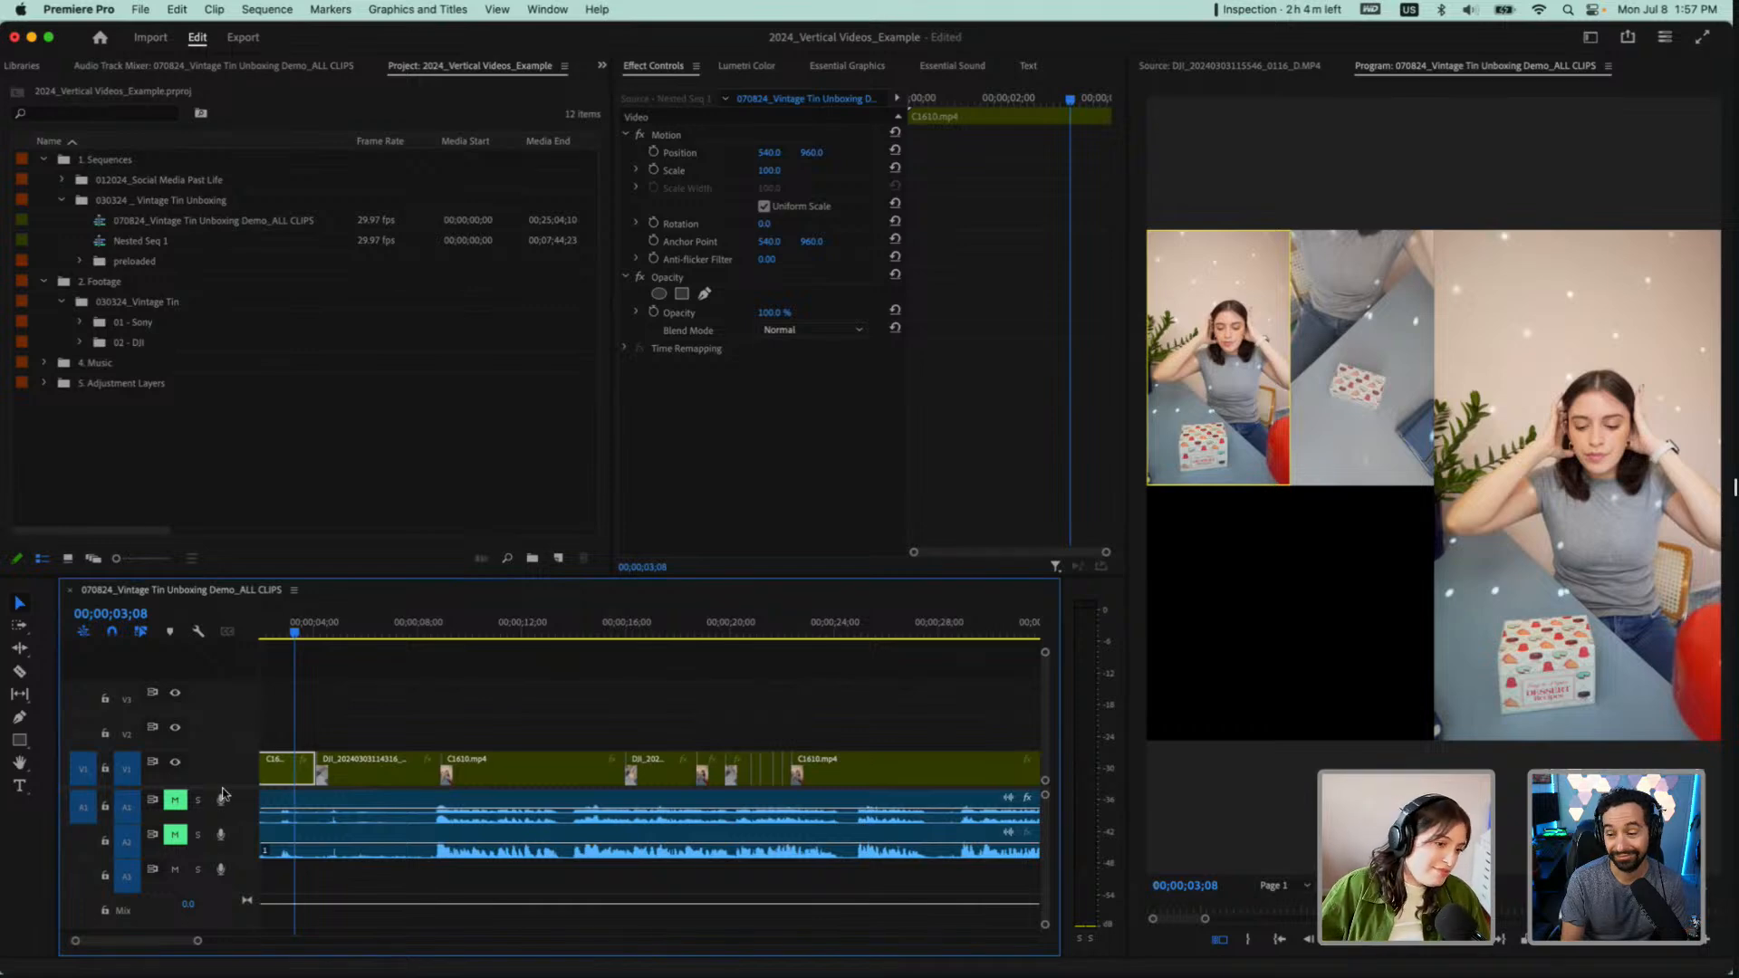
Play from the sequence start to 00;00;01;22 and turn off the multi-camera view in the Program monitor
key("Home")
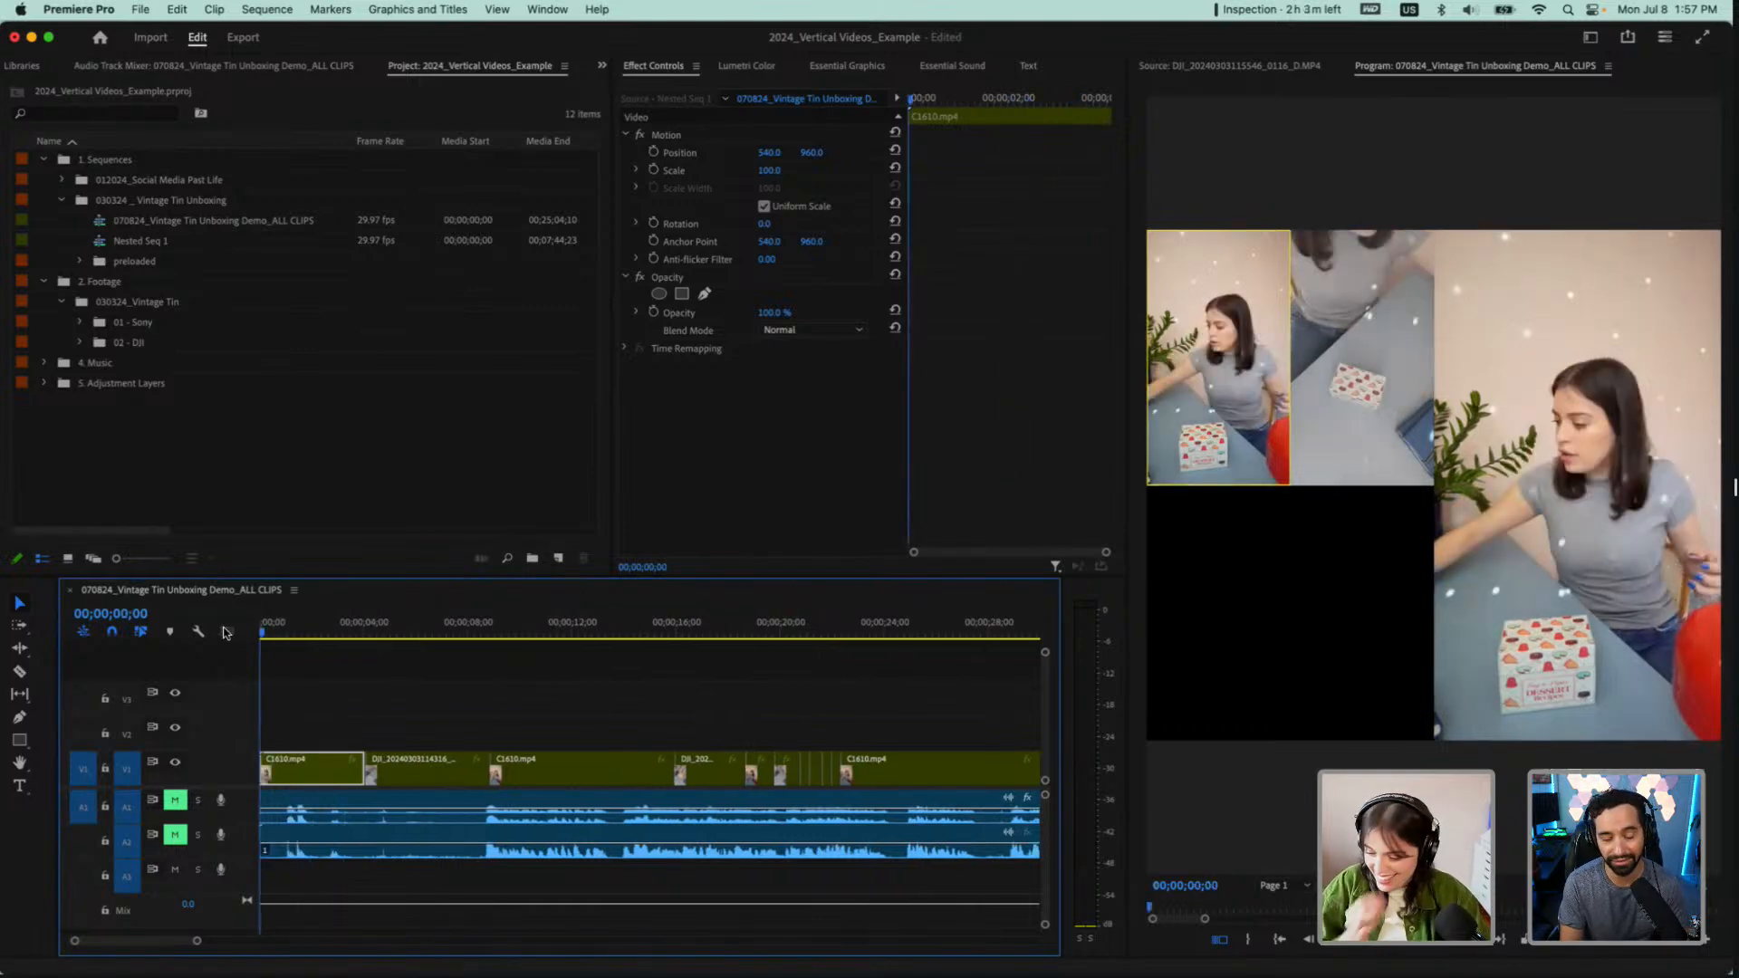
key("space")
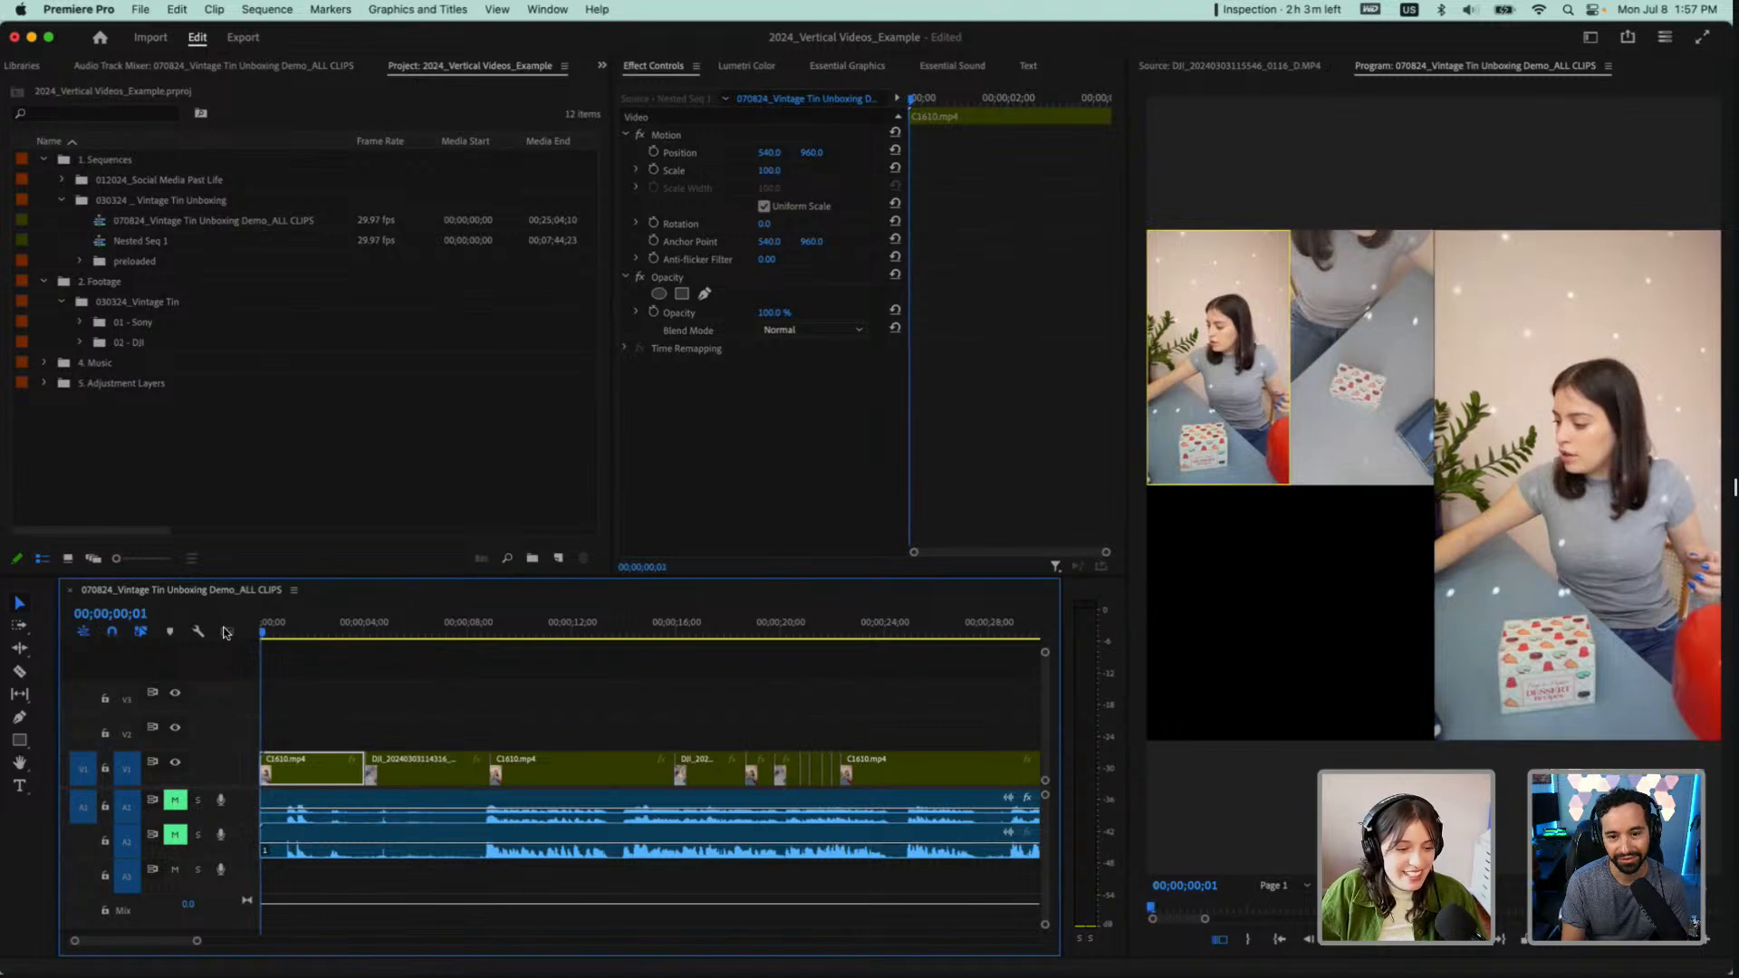
key("space")
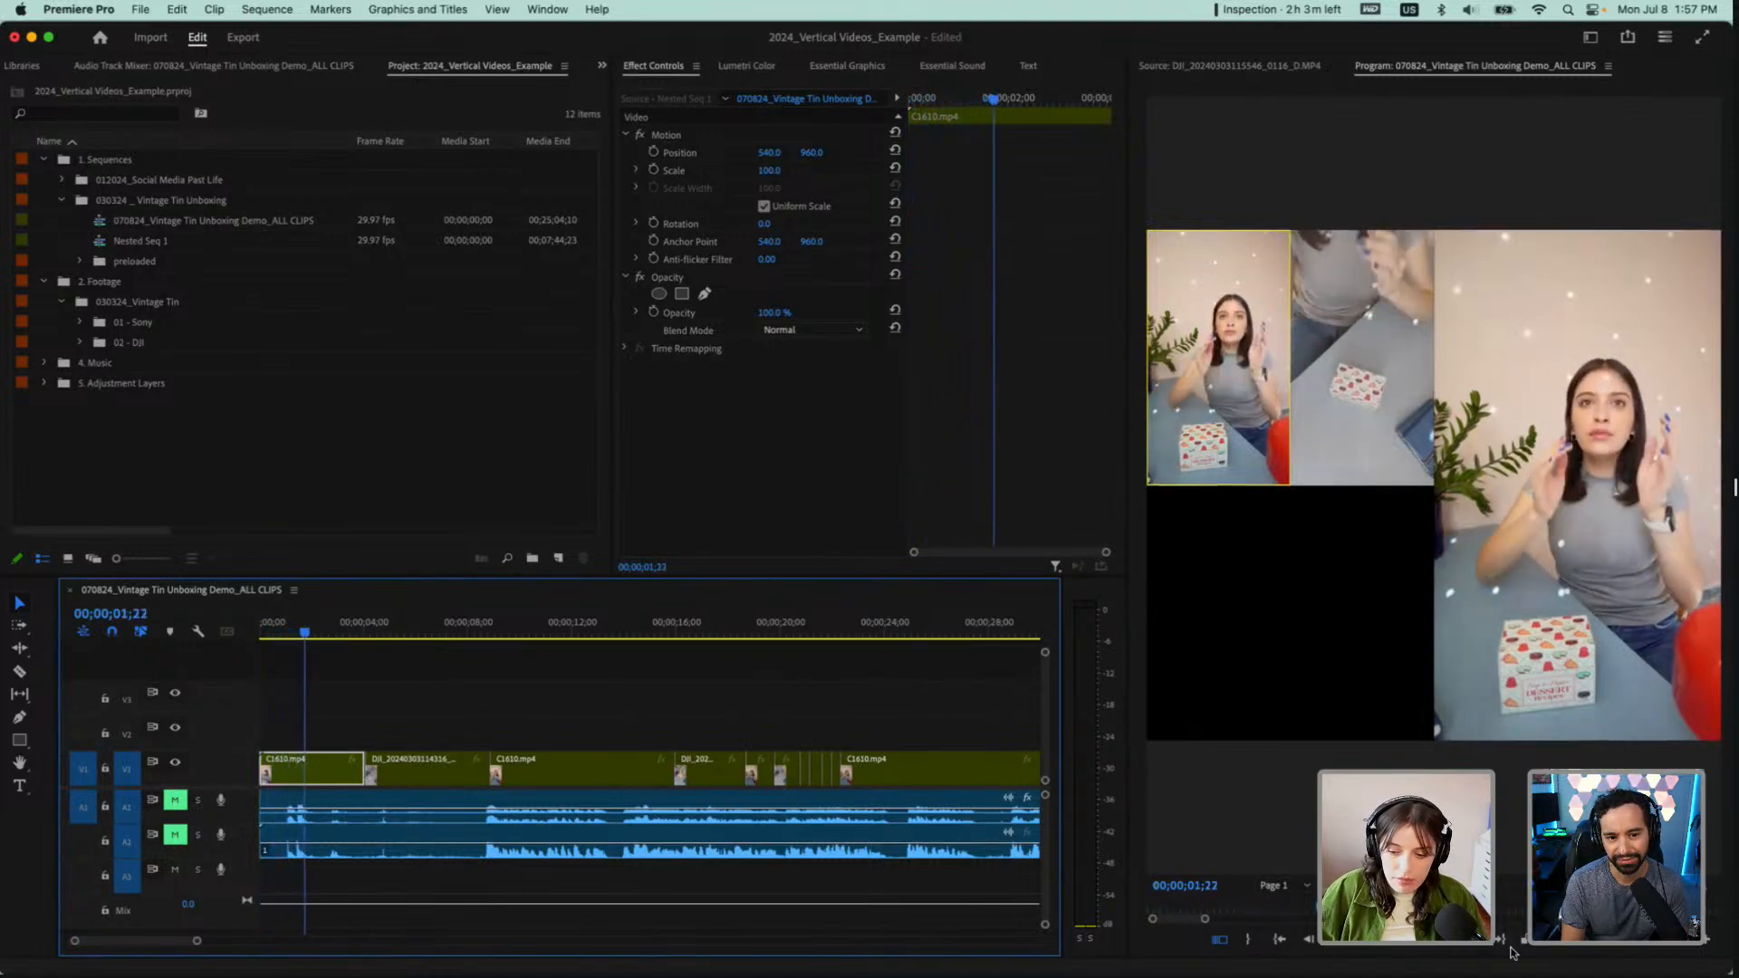
left_click(1221, 940)
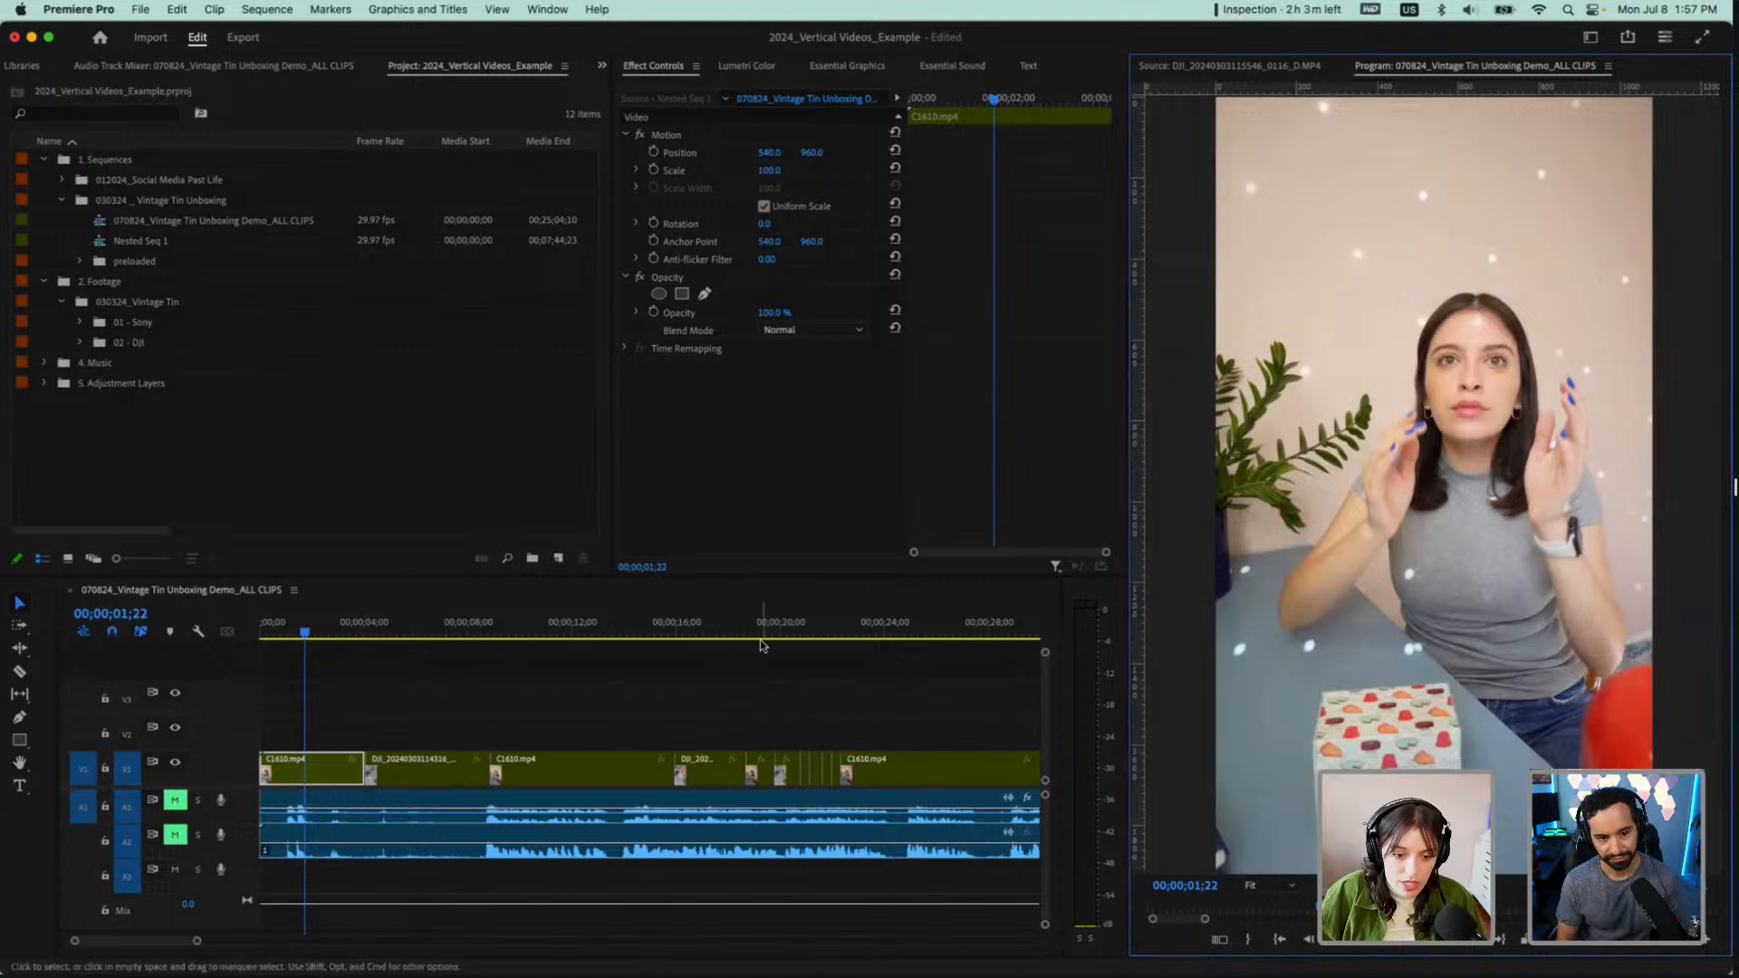
Play the switched angles from the short DJI segment near 18 seconds through to about 00;00;24;10
left_click(731, 635)
key("space")
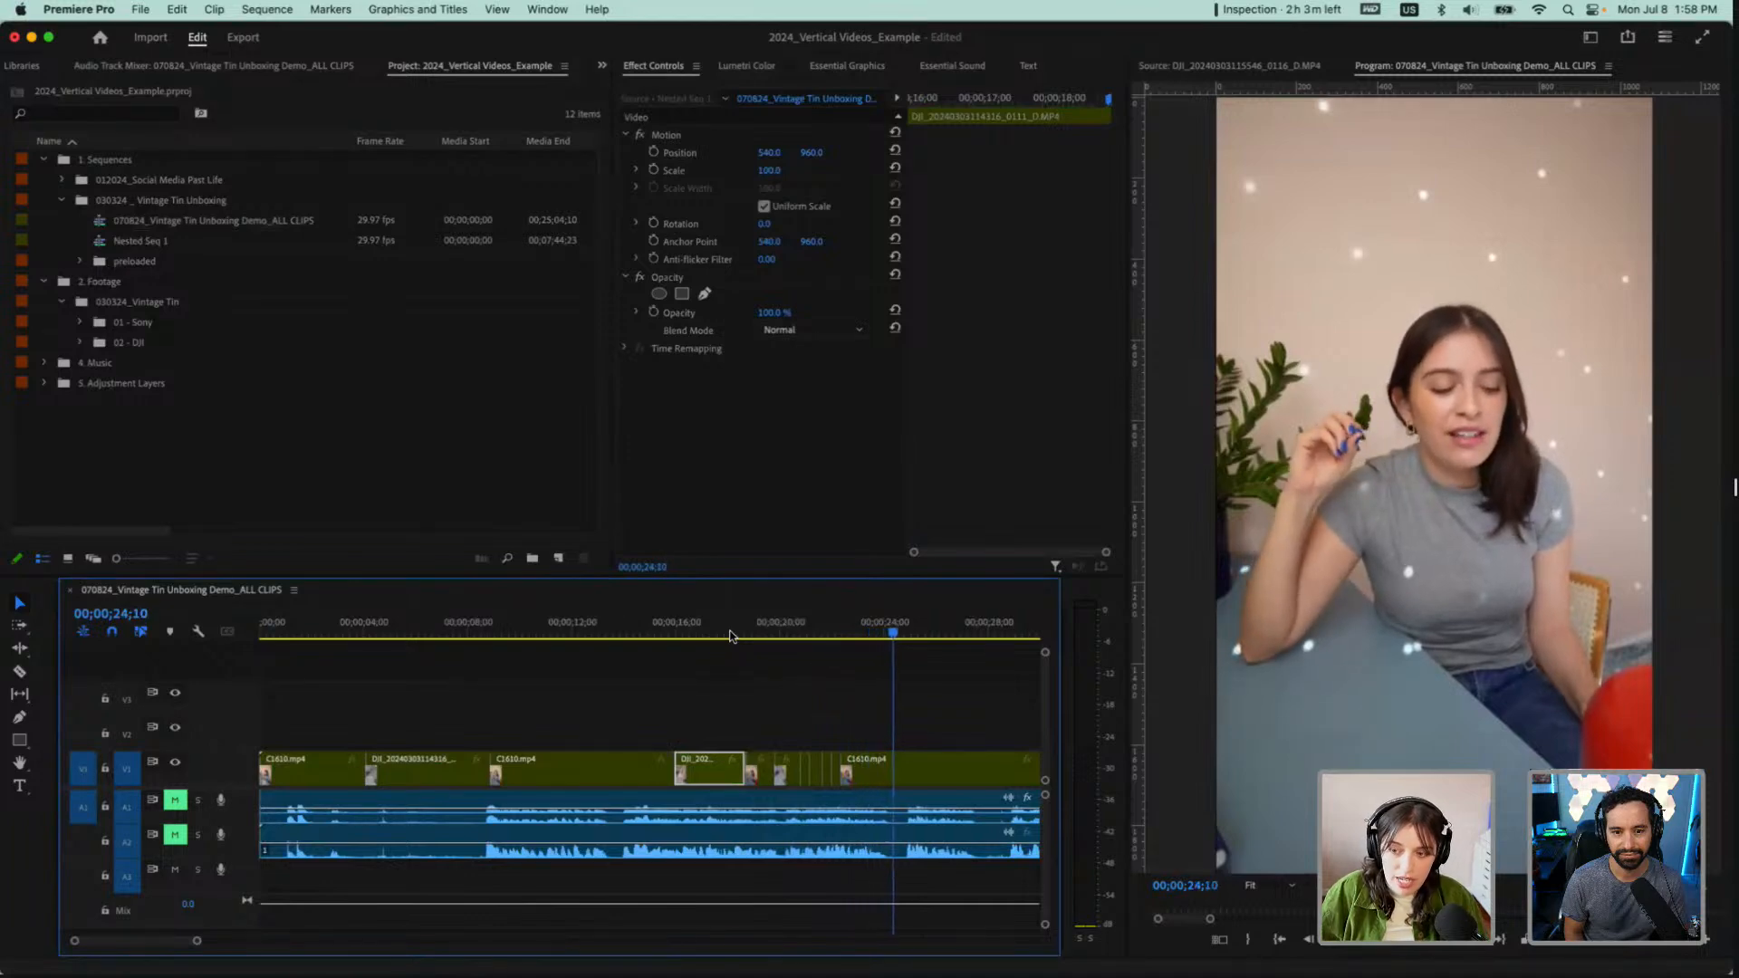
key("space")
Switch the DJI segment at 00;00;17;03 to Camera 1 and scrub through it to 00;00;18;04
left_click(705, 630)
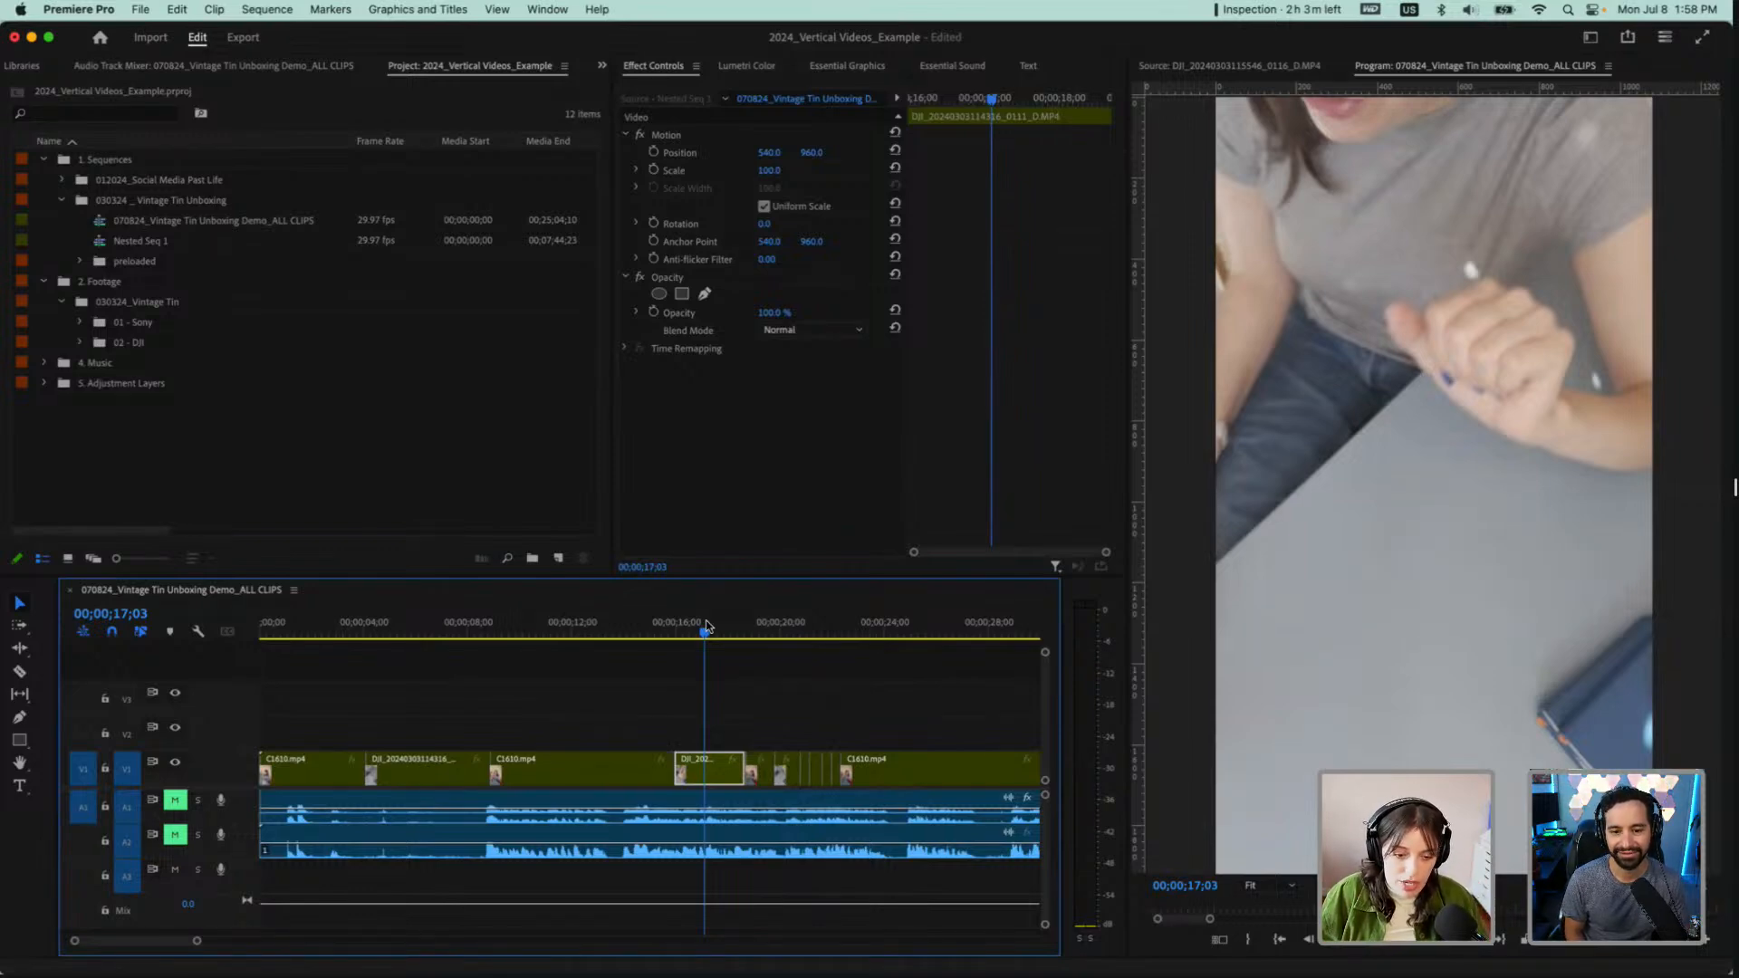
scroll(710, 722, "up", 5)
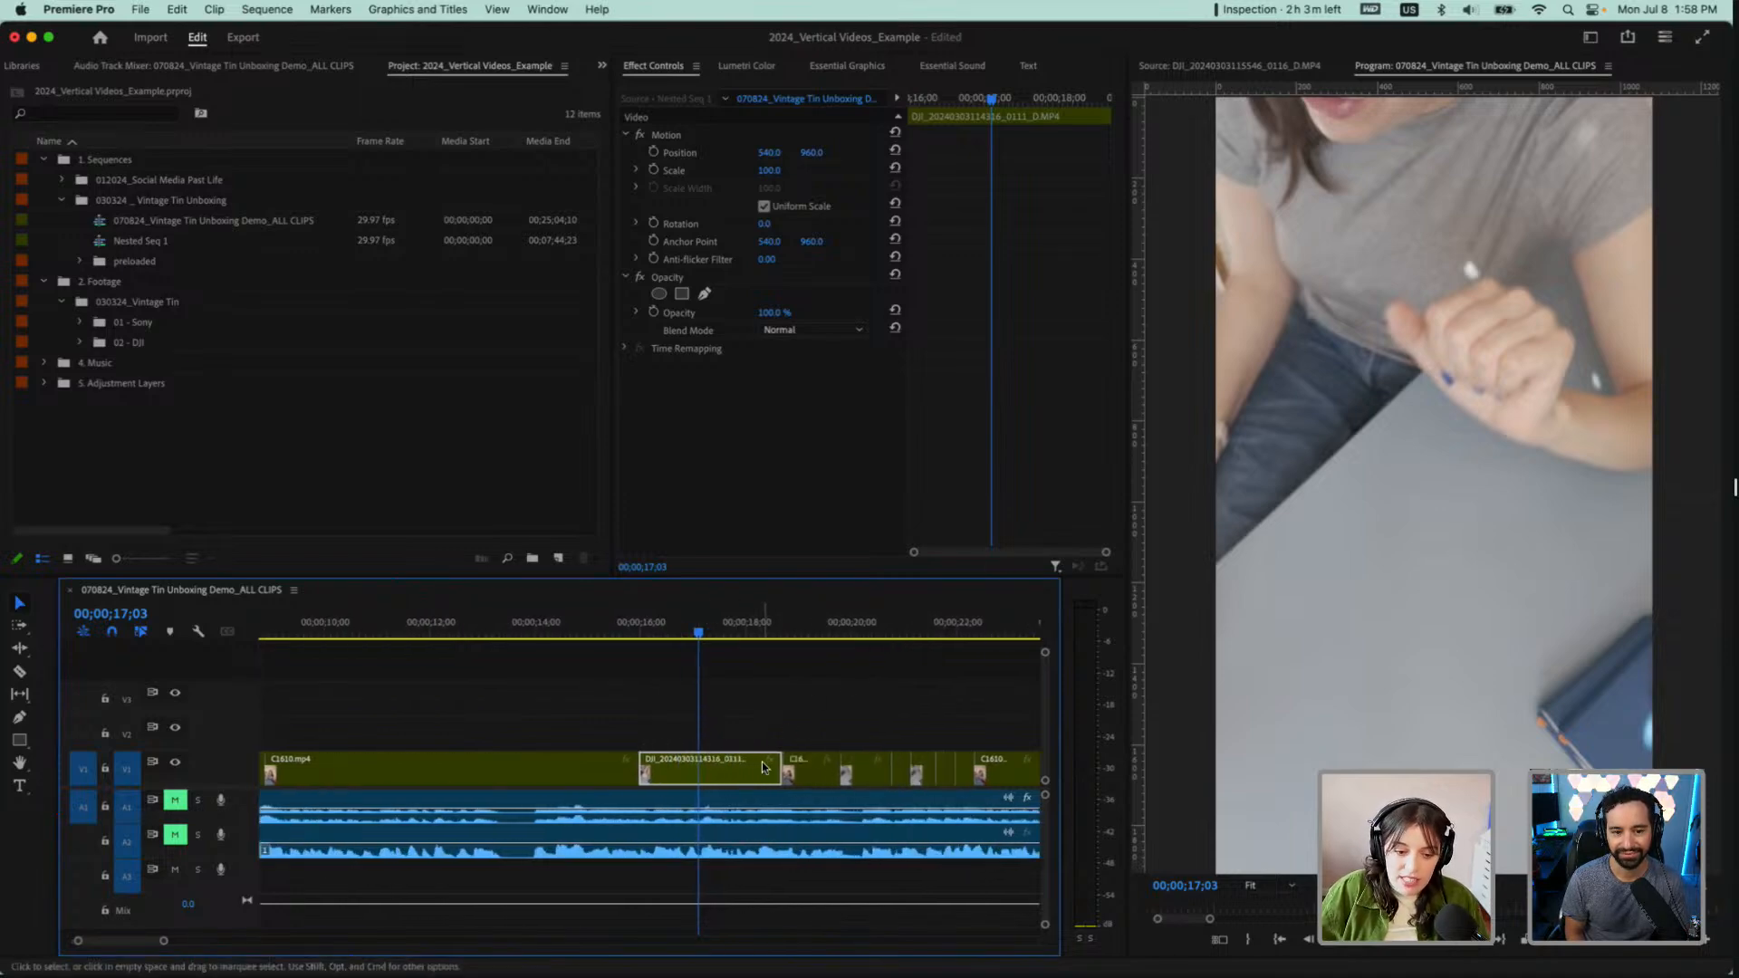
right_click(730, 774)
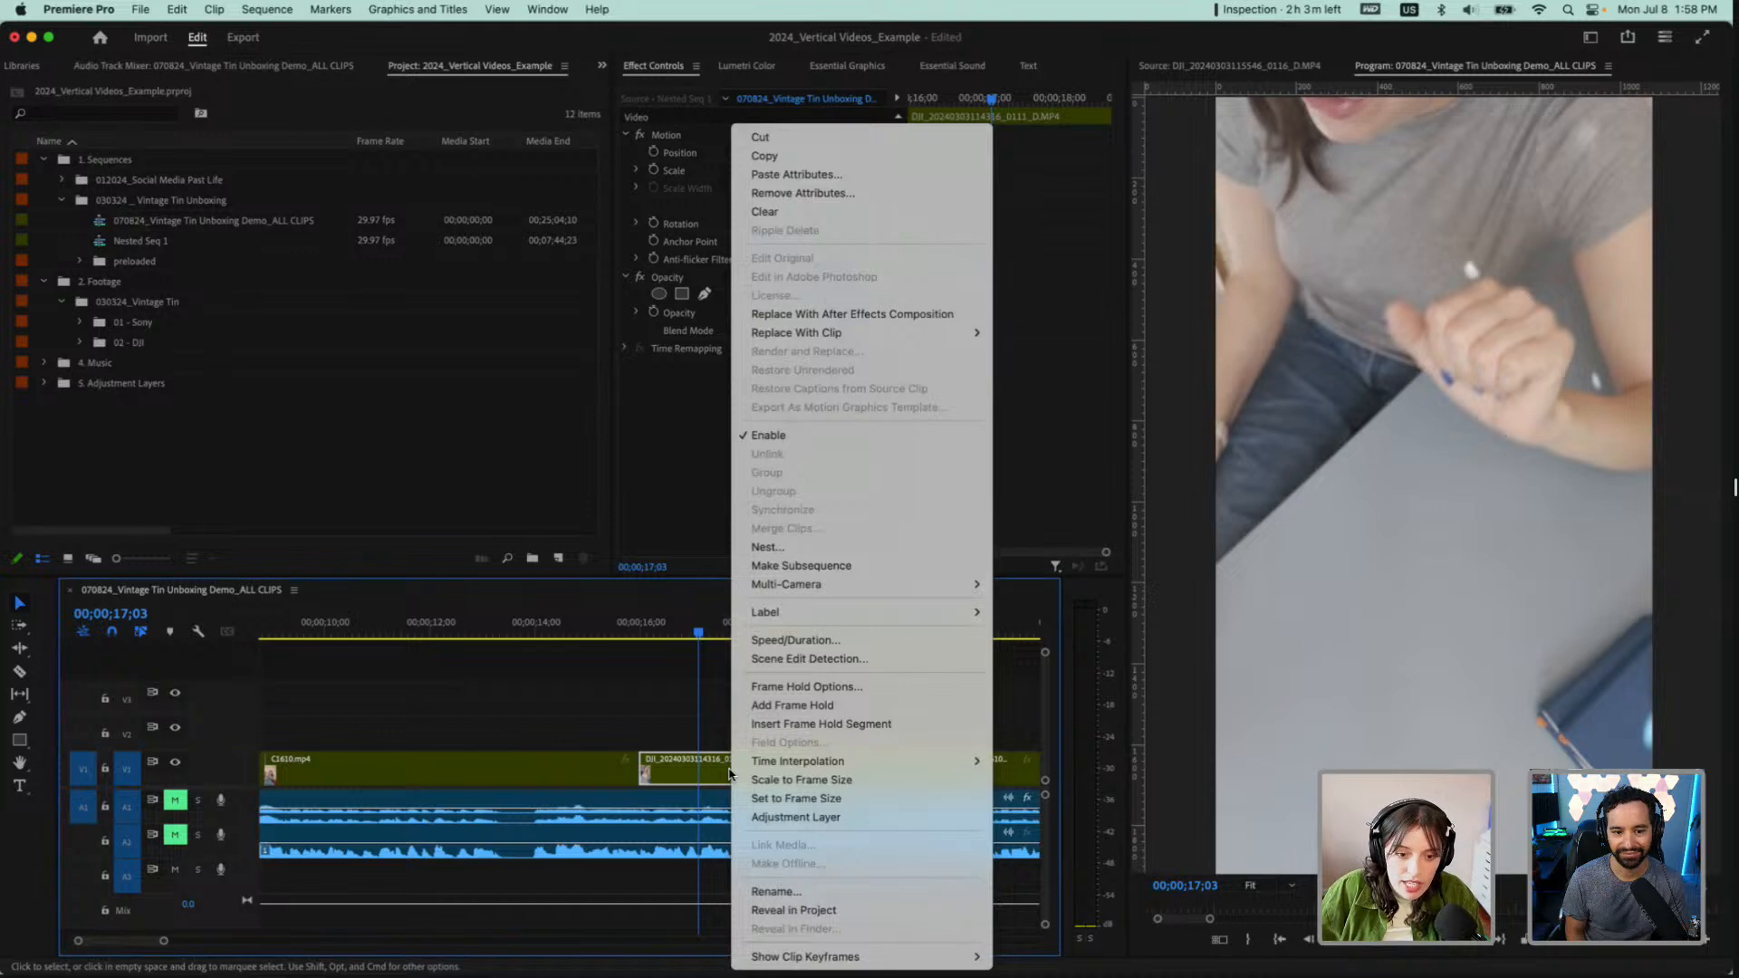
mouse_move(969, 584)
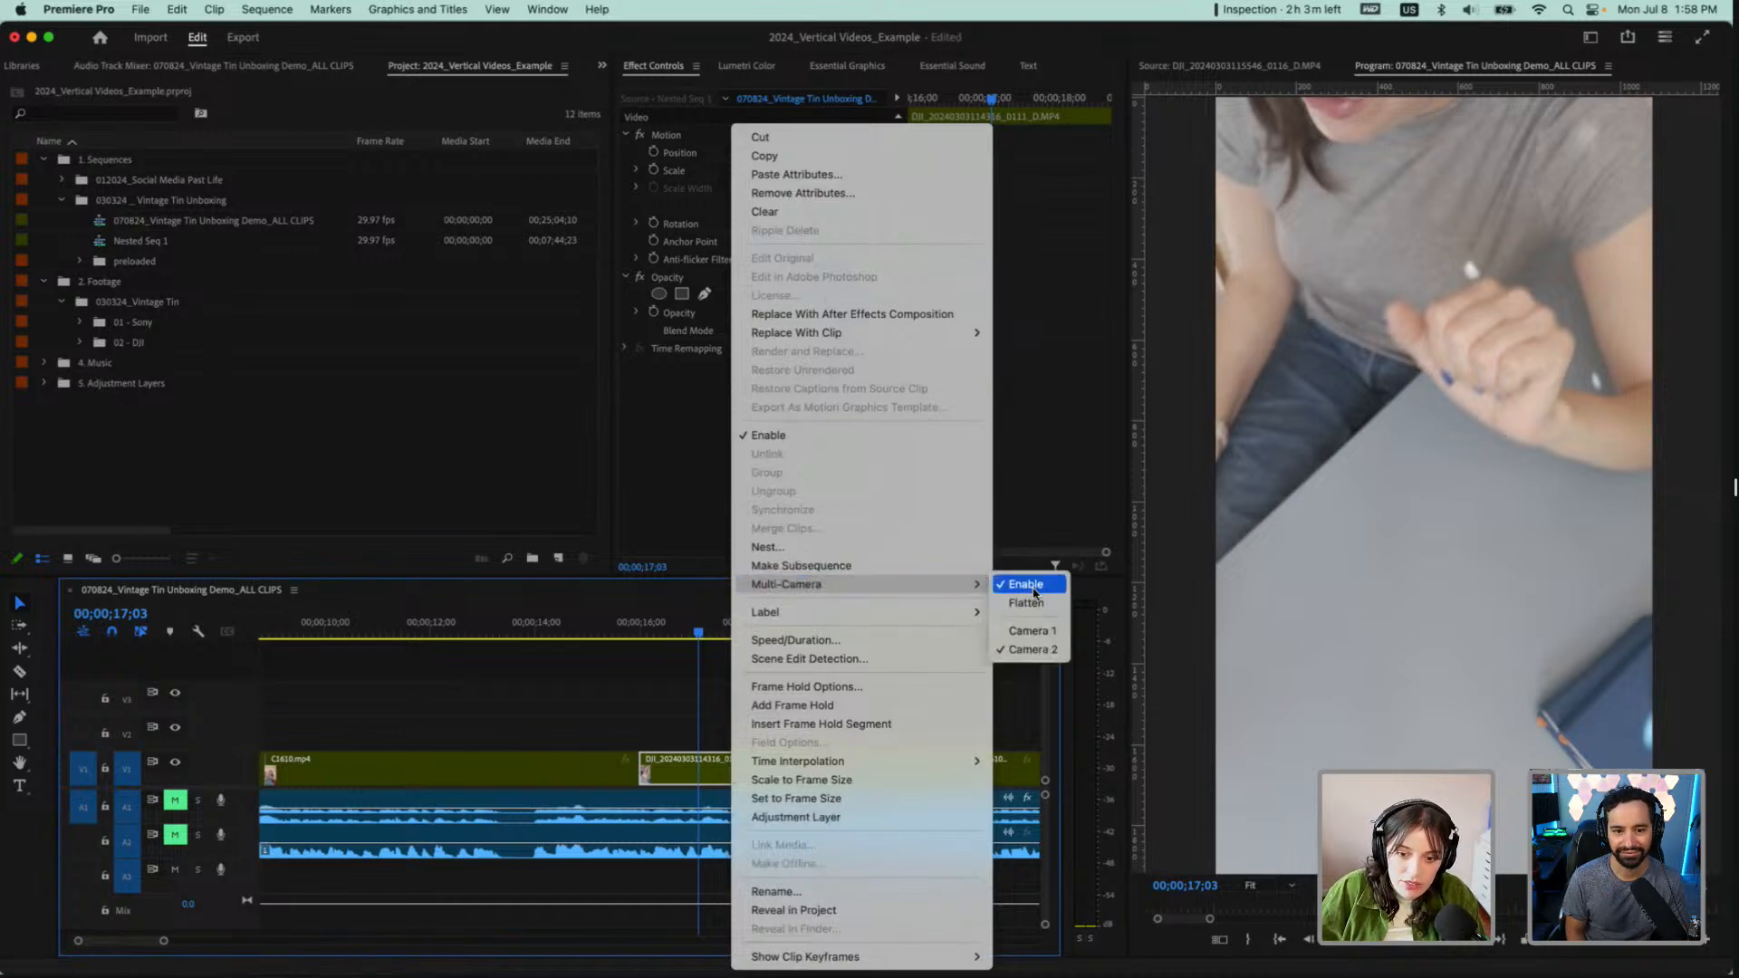
left_click(1029, 631)
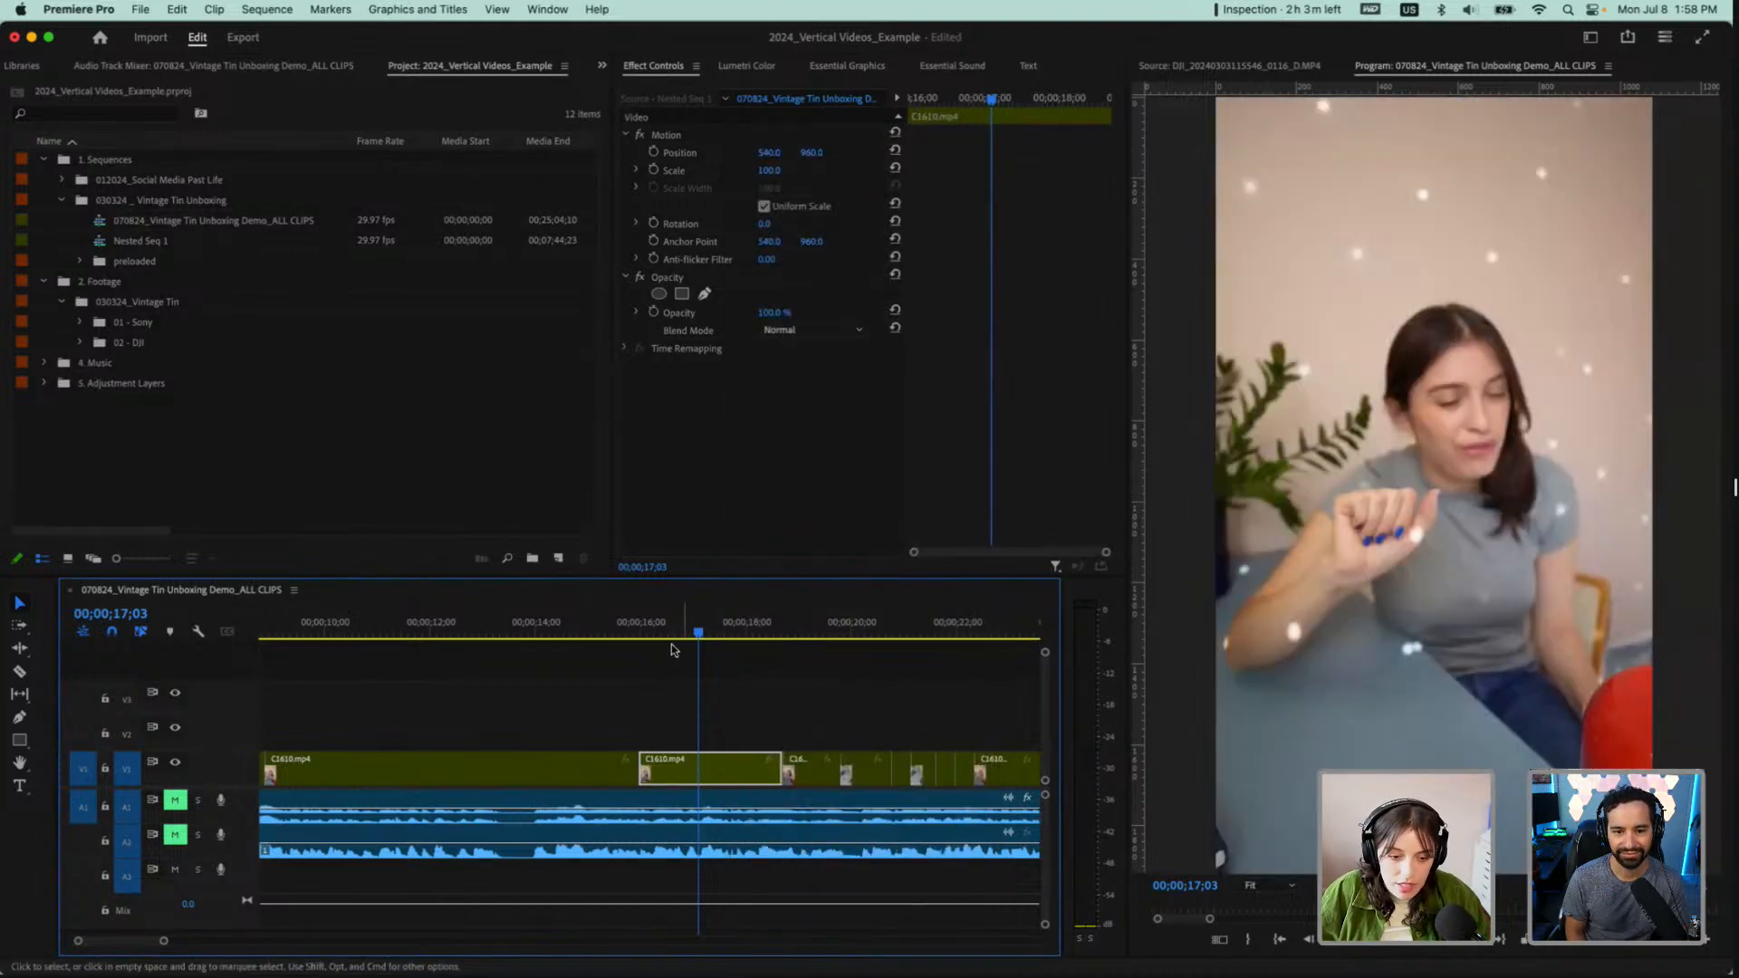
left_click_drag(672, 650, 759, 656)
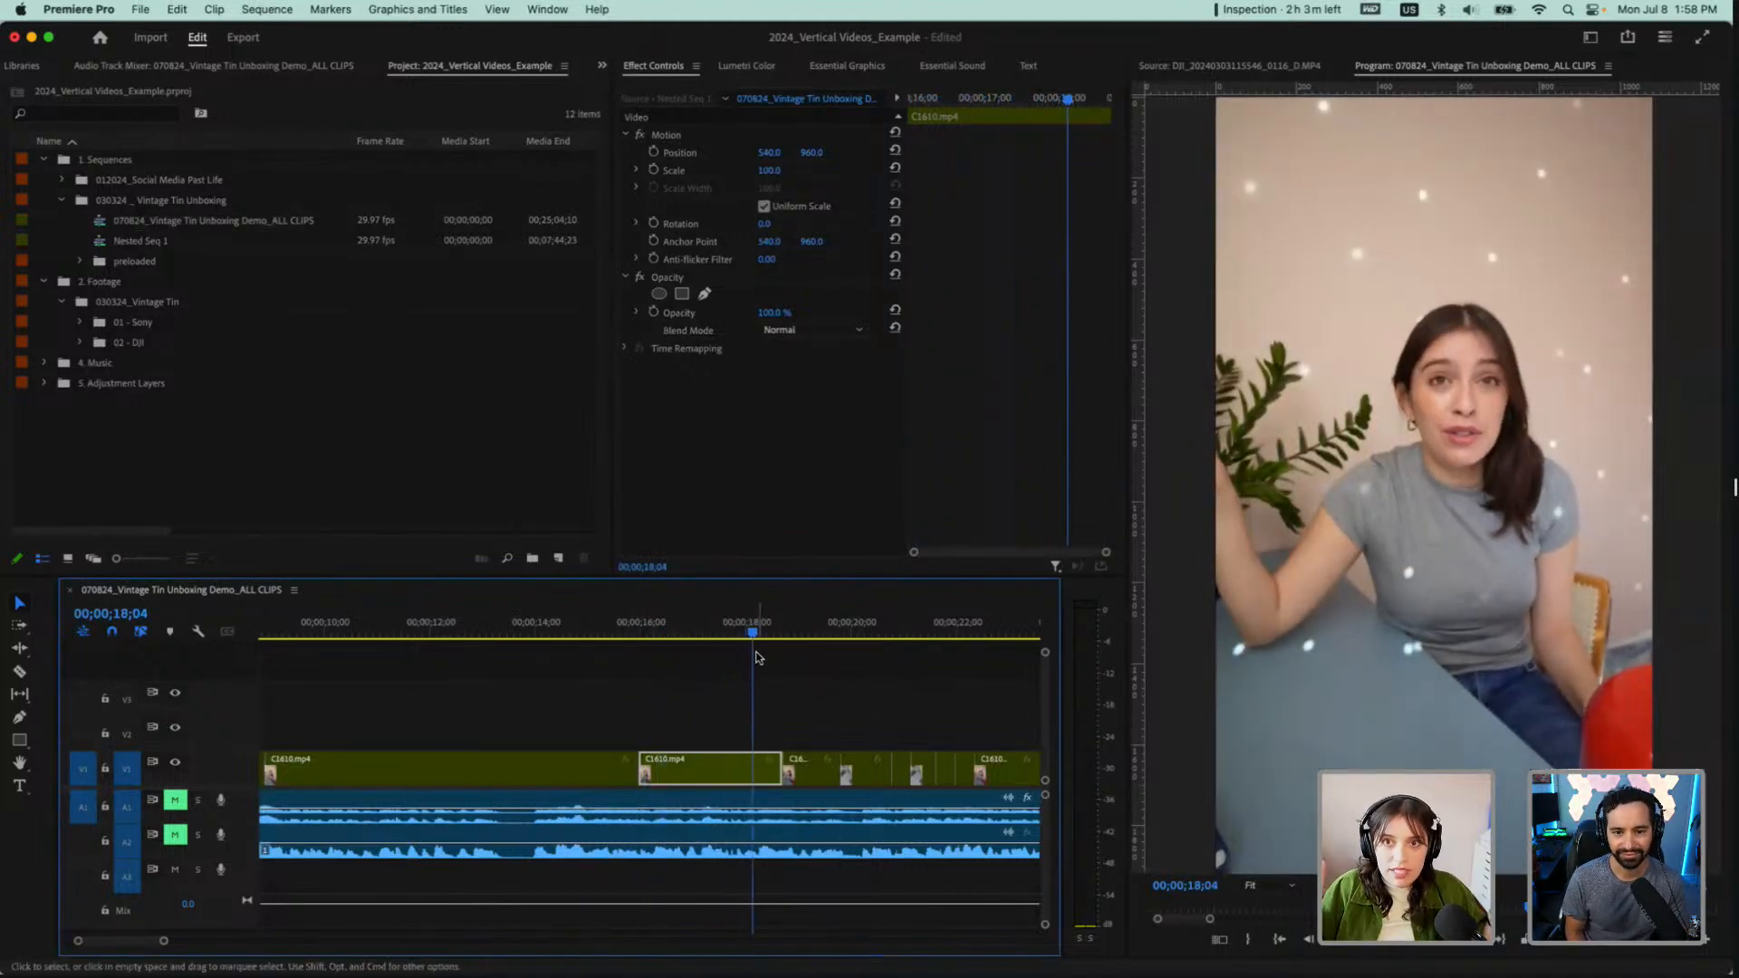
Look over the long unswitched clip on V1 and inspect the frame at 00;02;49;29
scroll(721, 681, "down", 1)
scroll(456, 660, "down", 5)
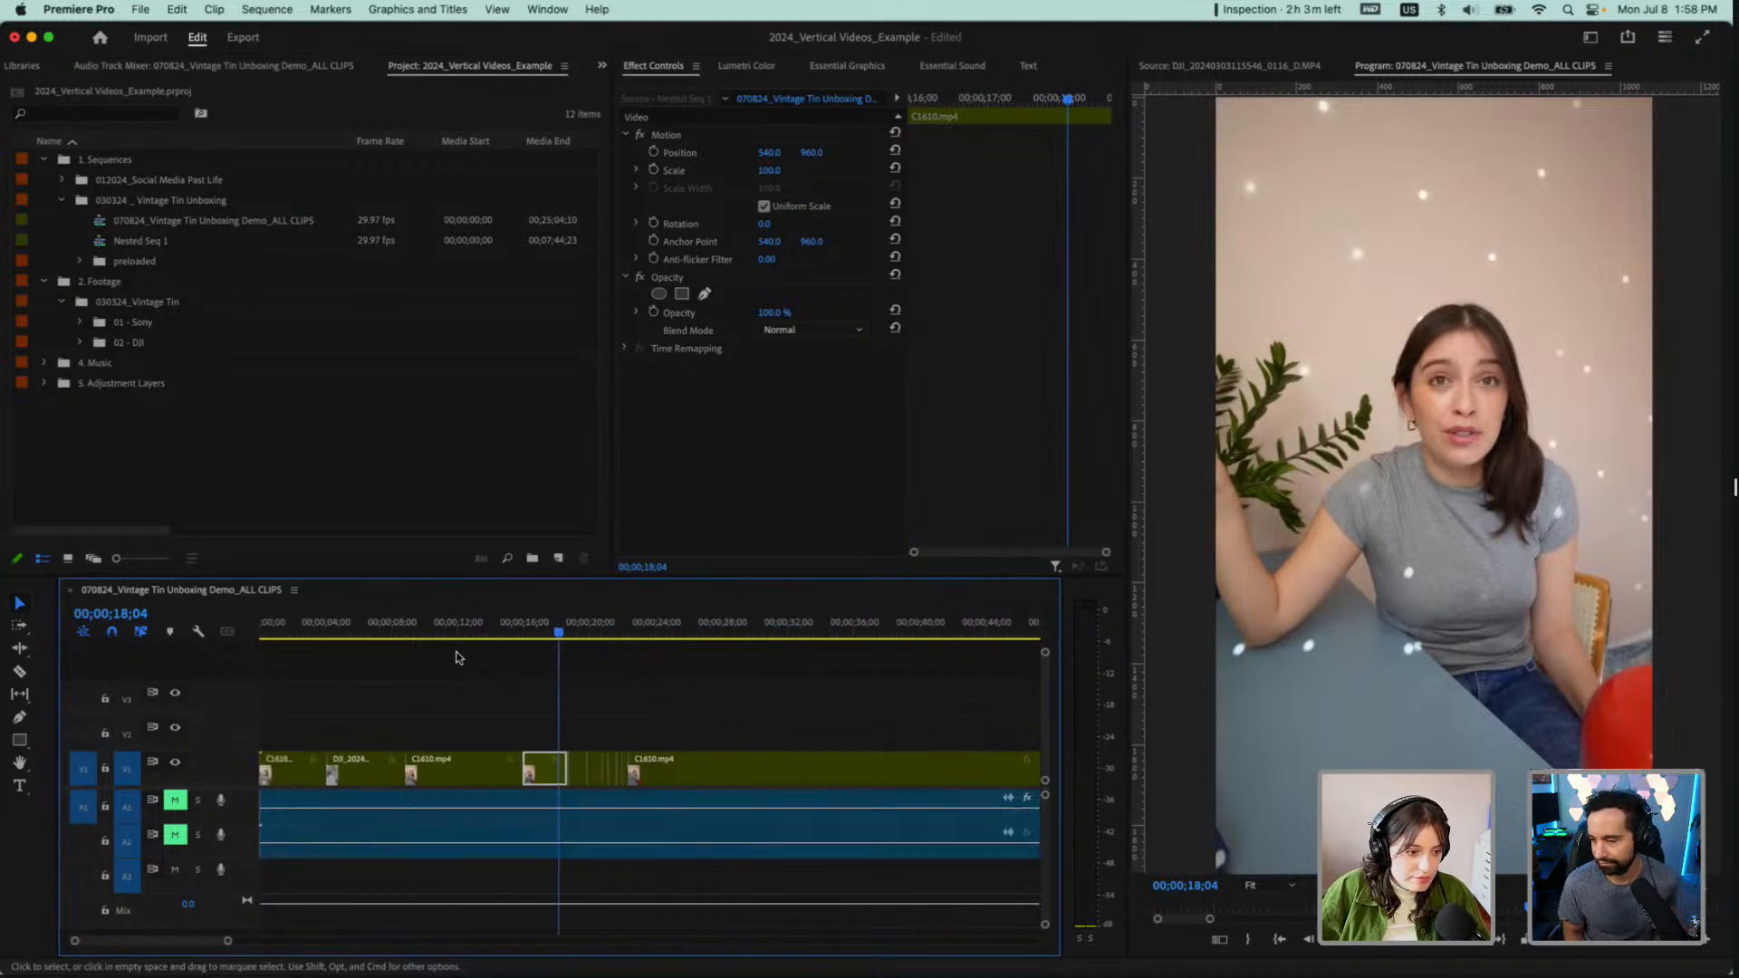
scroll(232, 727, "down", 2)
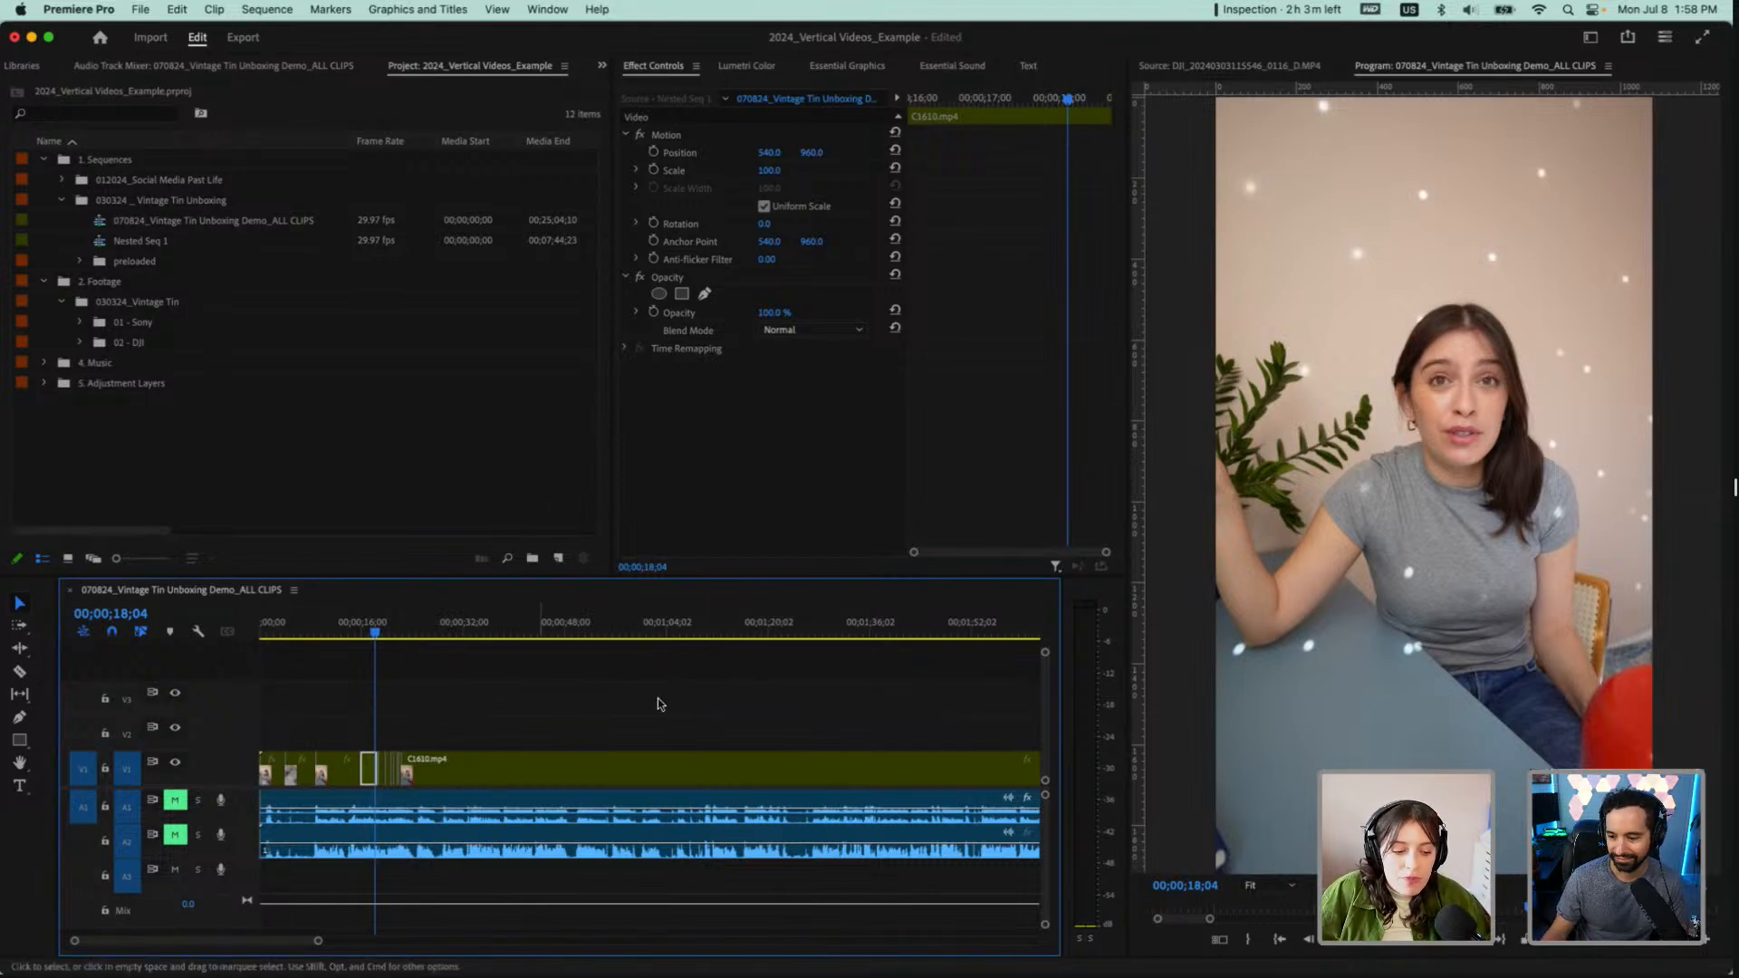
key("minus")
key("minus")
key("minus")
key("minus")
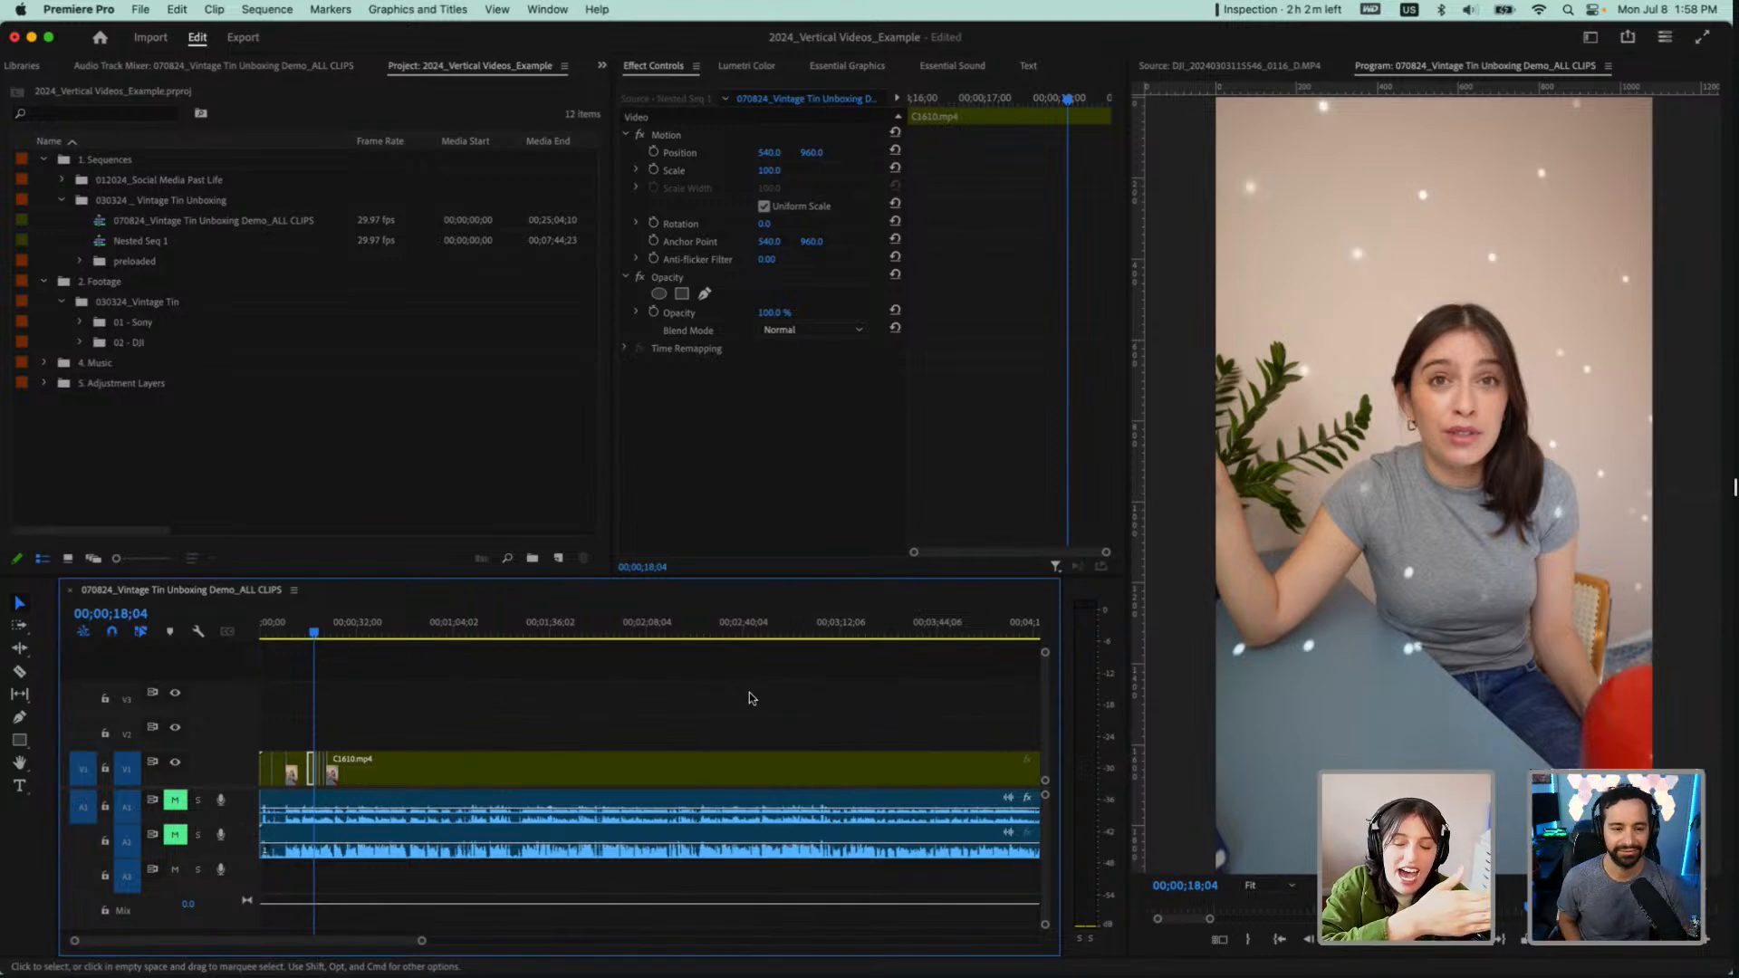
key("minus")
key("minus")
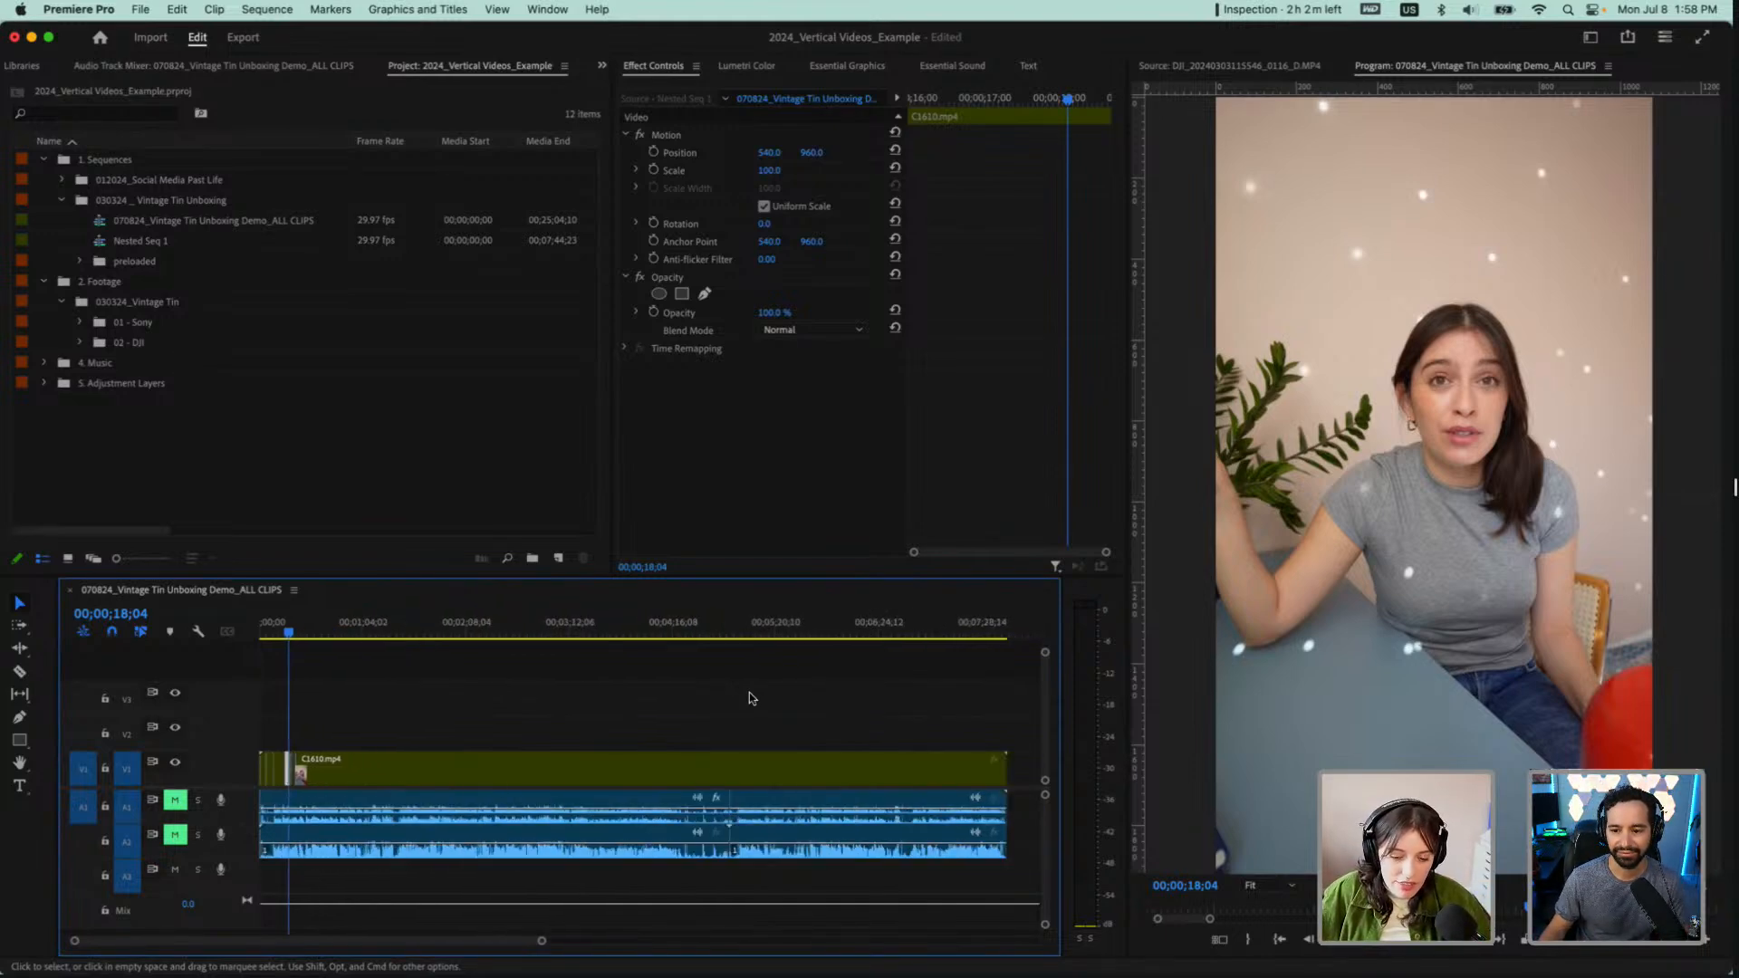
left_click(463, 633)
left_click(476, 633)
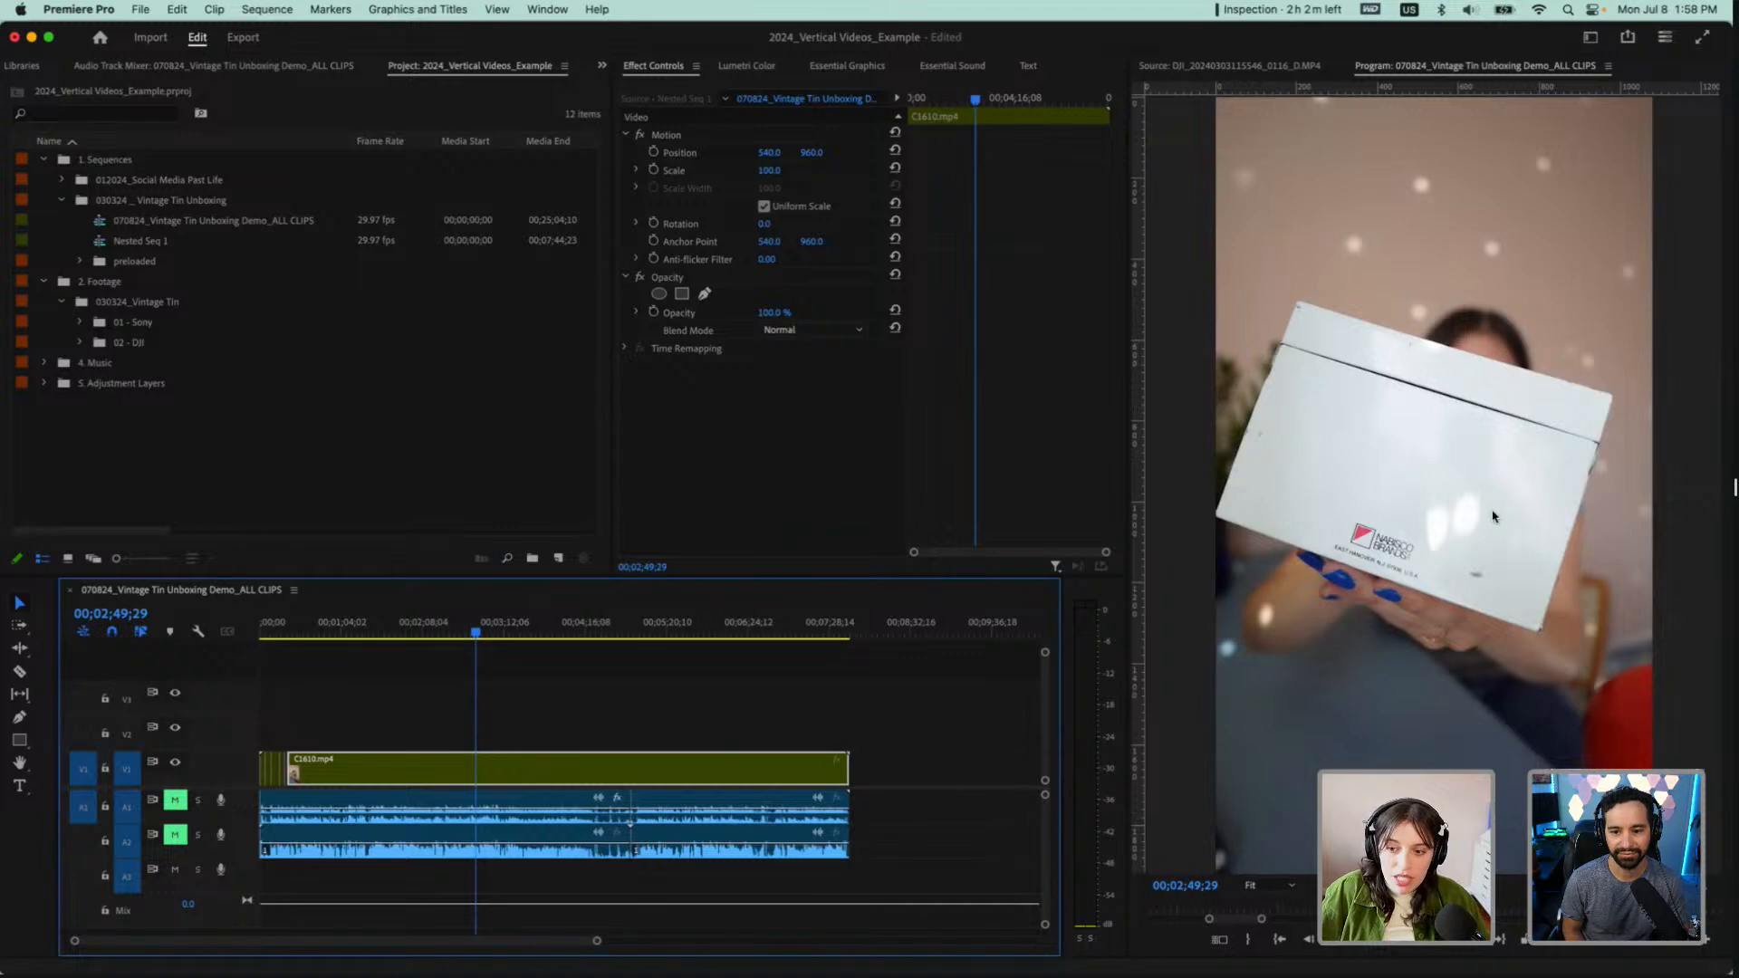
At 00;03;25;29, turn on the multi-camera view and switch the long last clip on V1 to the DJI angle
left_click(429, 633)
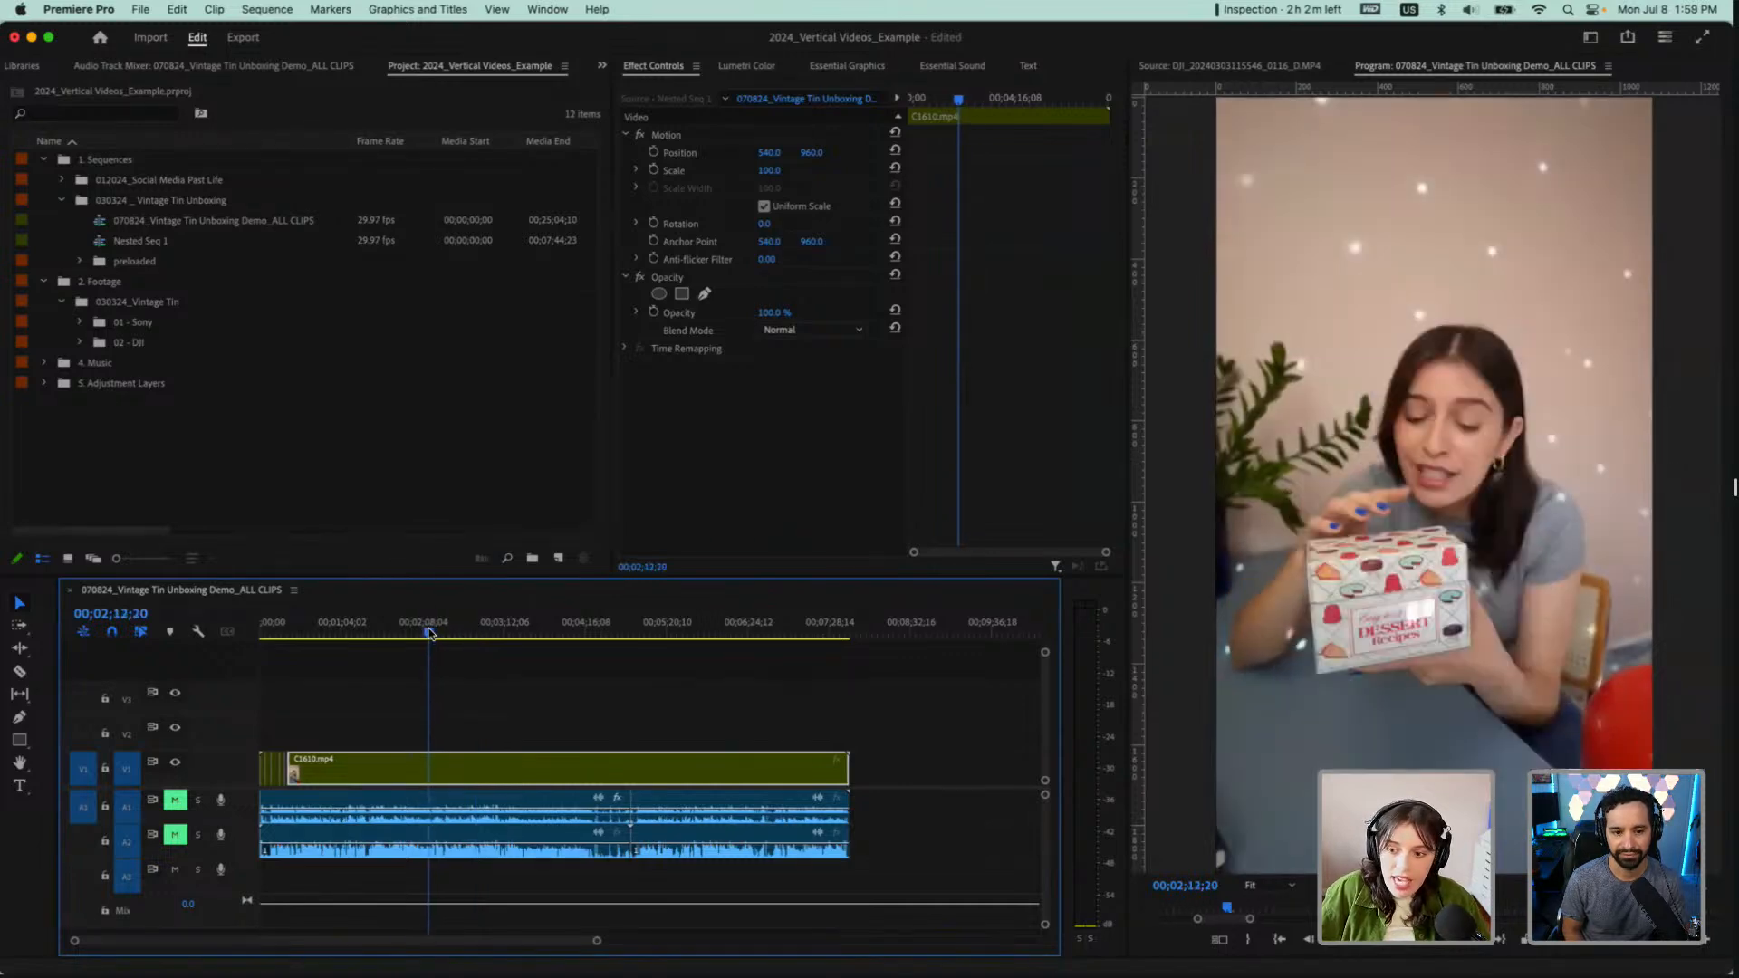
left_click_drag(429, 633, 521, 639)
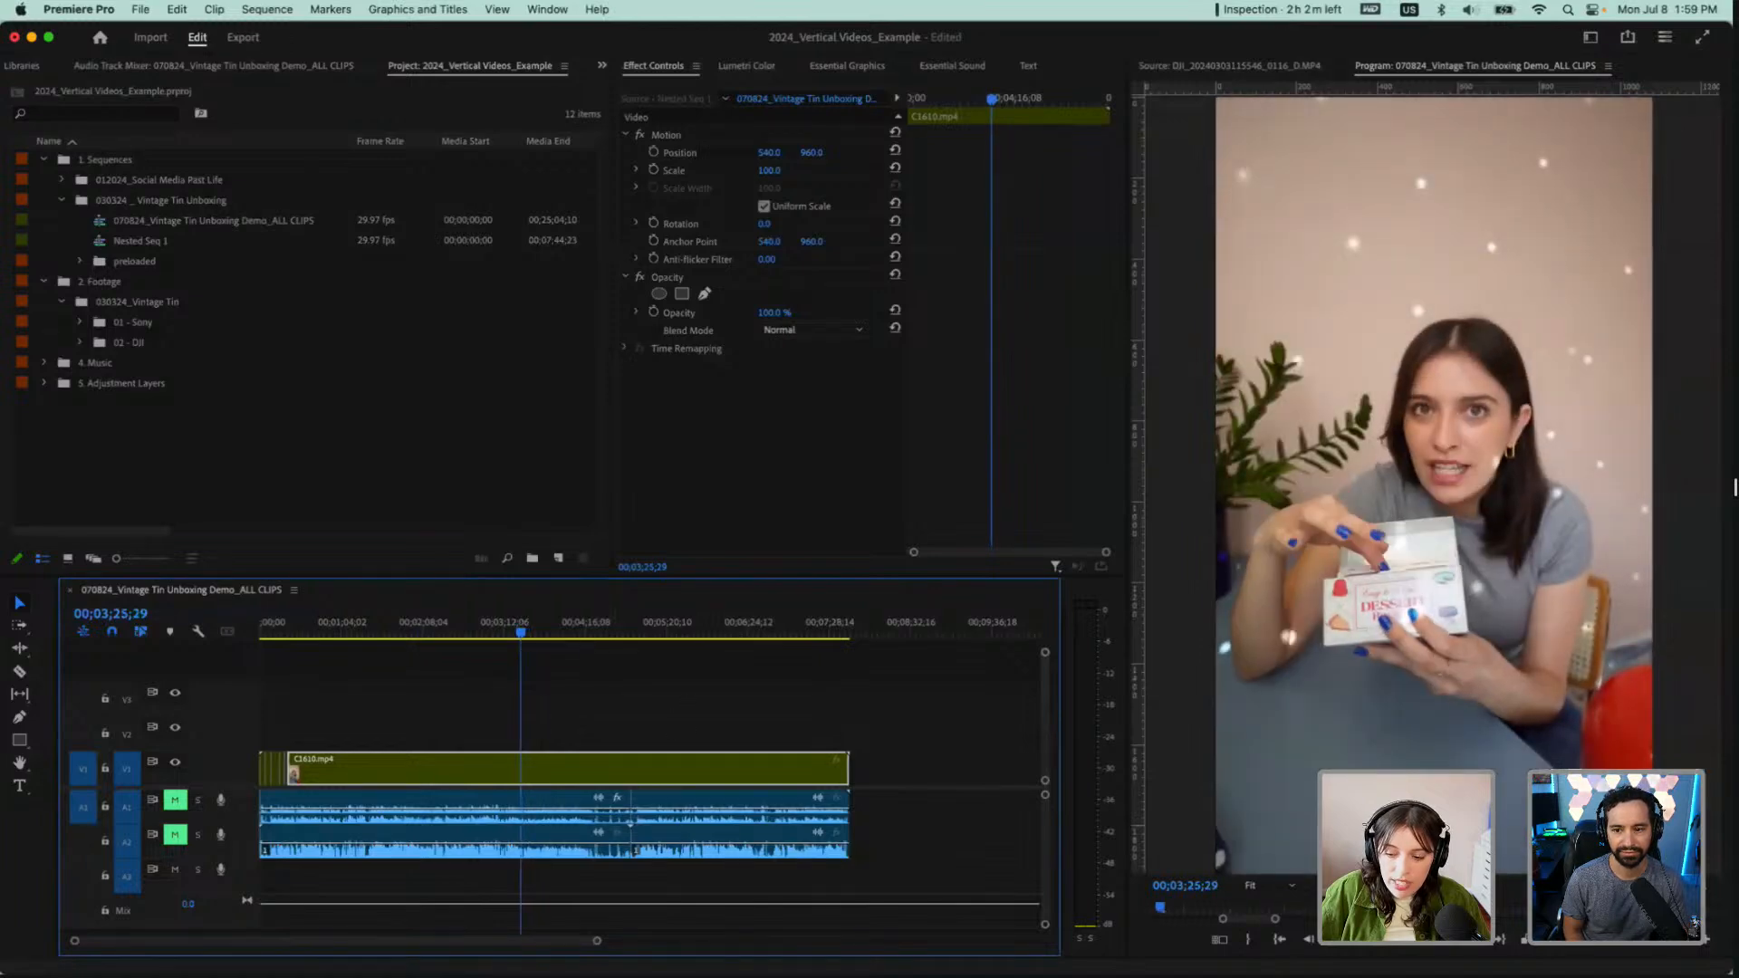
left_click(1219, 939)
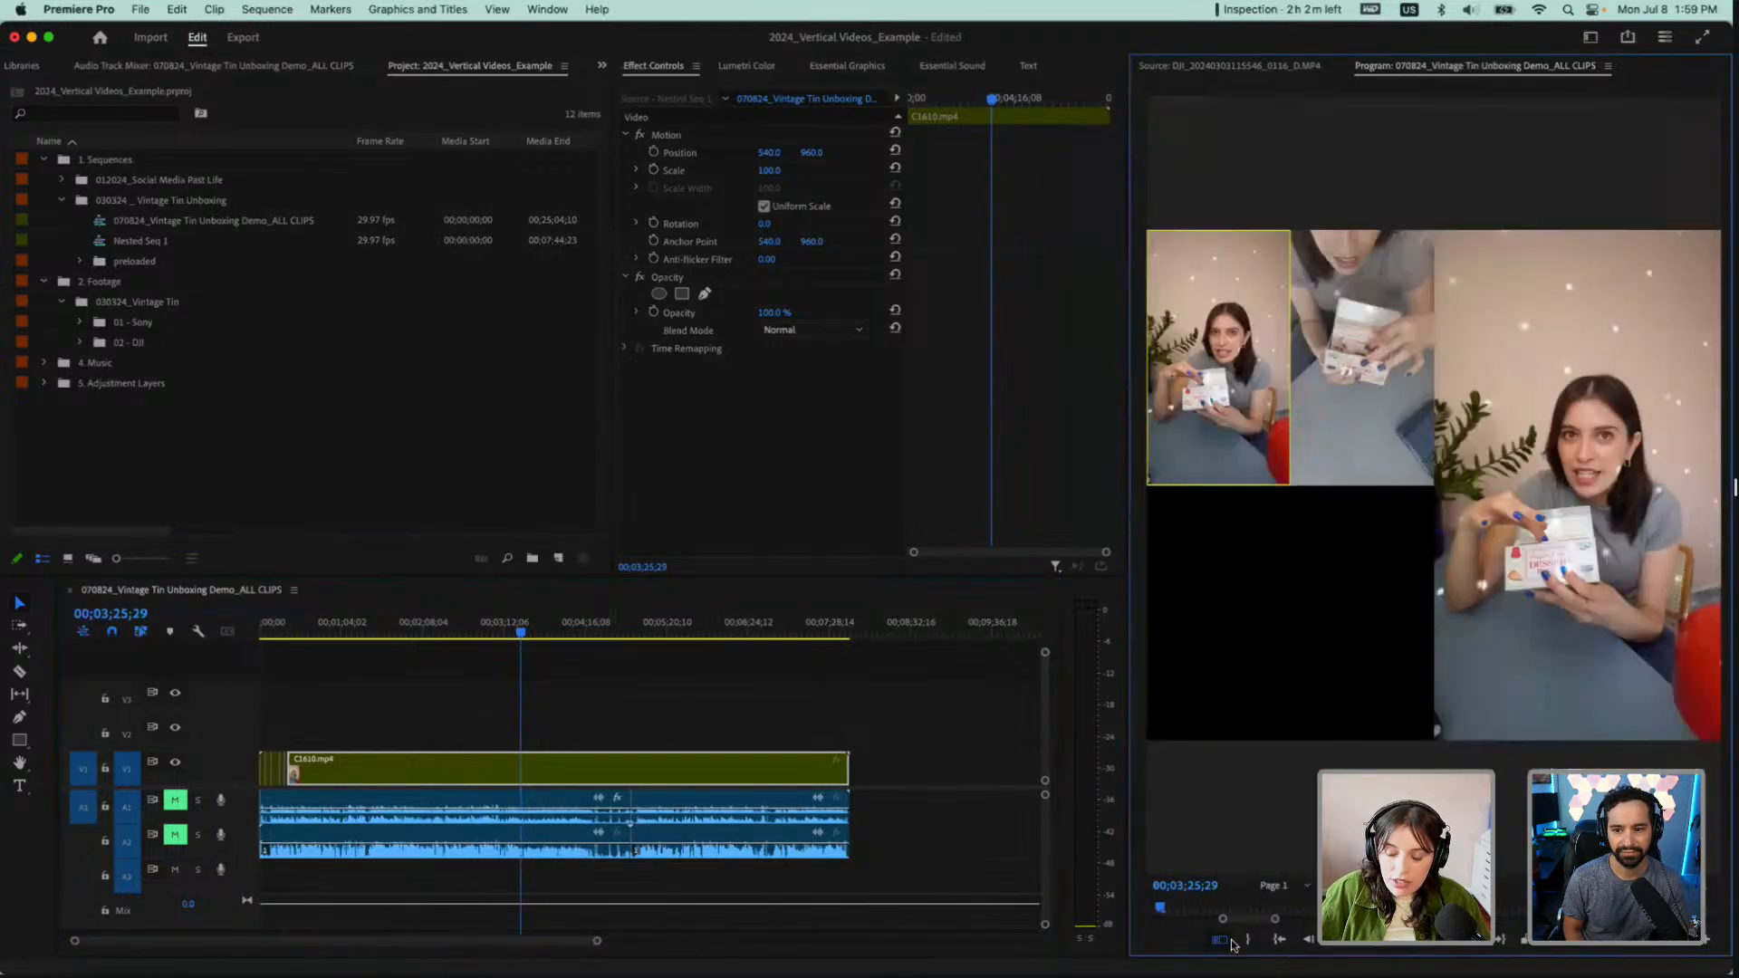
left_click(1349, 431)
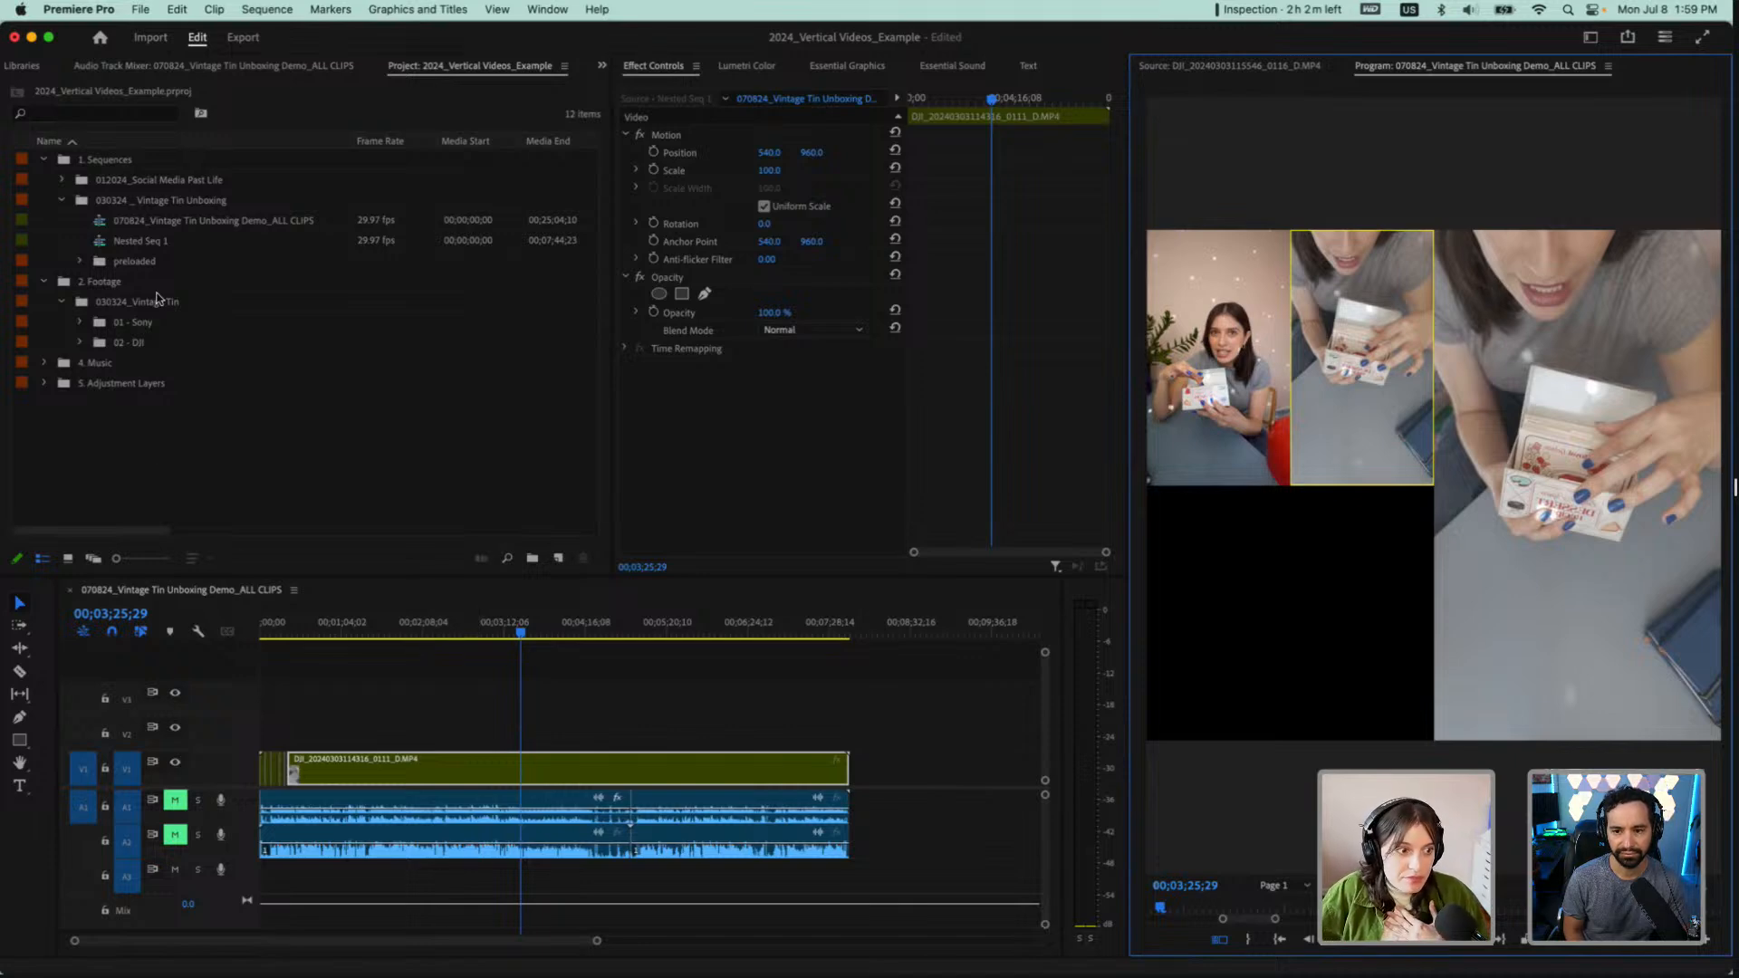
Expand the preloaded bin and open the 030324_Vintage Tin_ MultiCam Test sequence
left_click(79, 322)
left_click(78, 322)
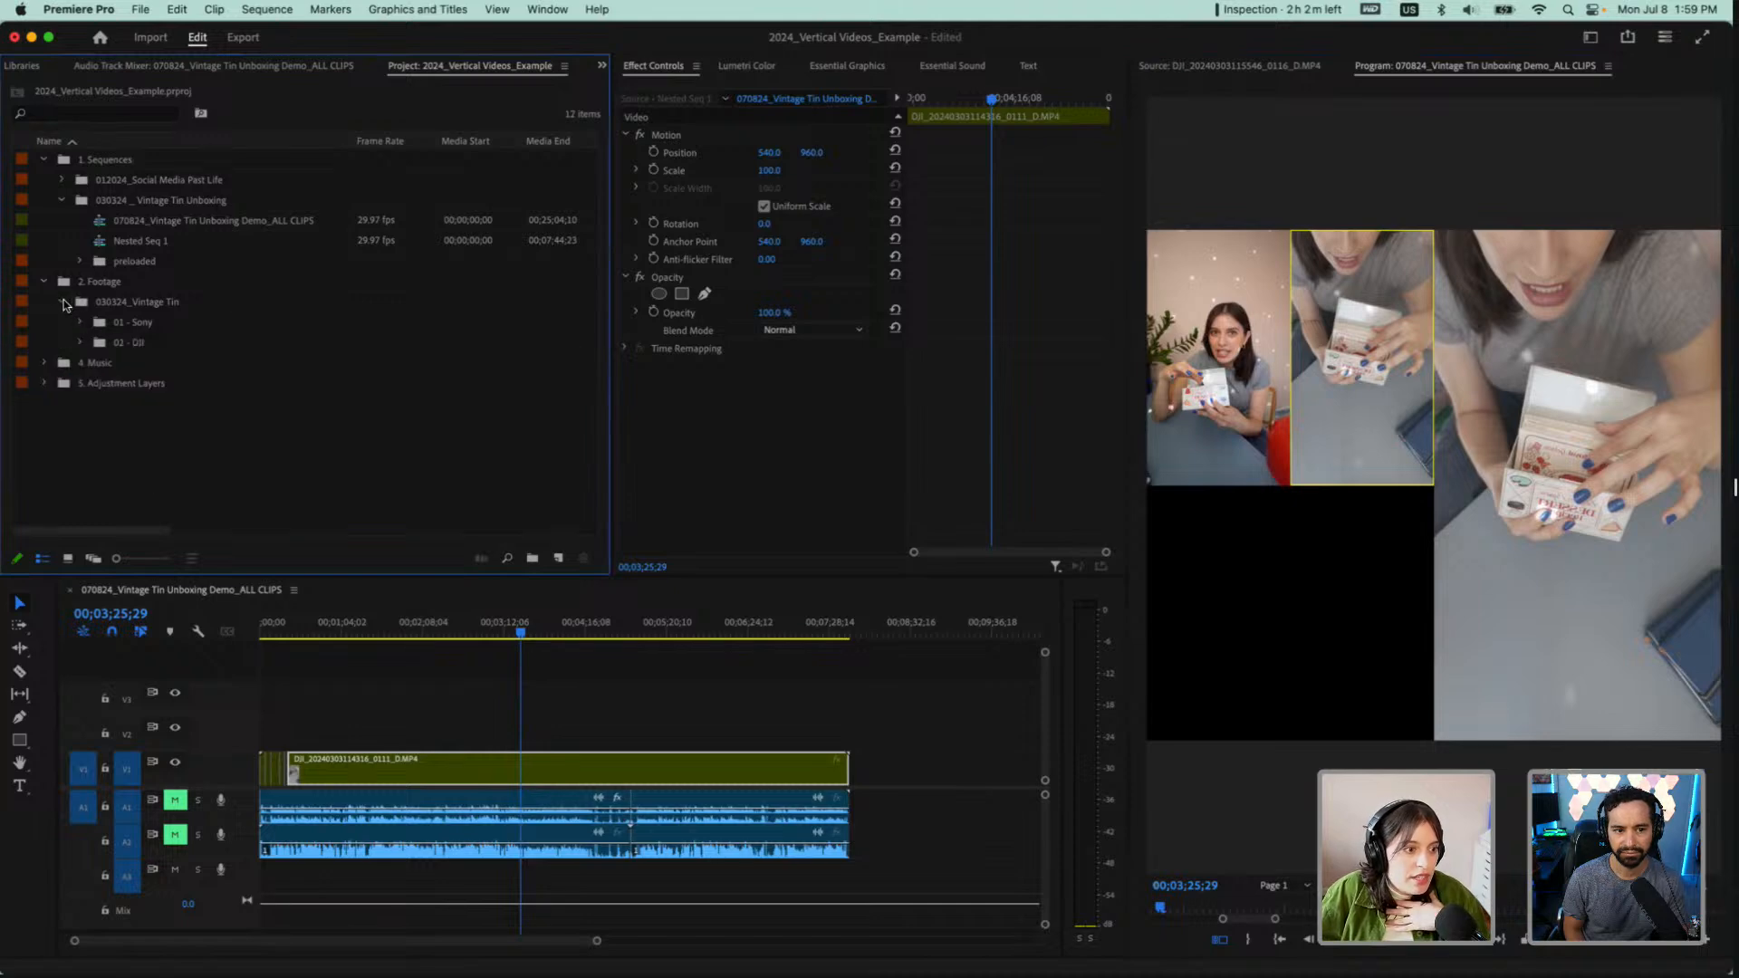
left_click(80, 262)
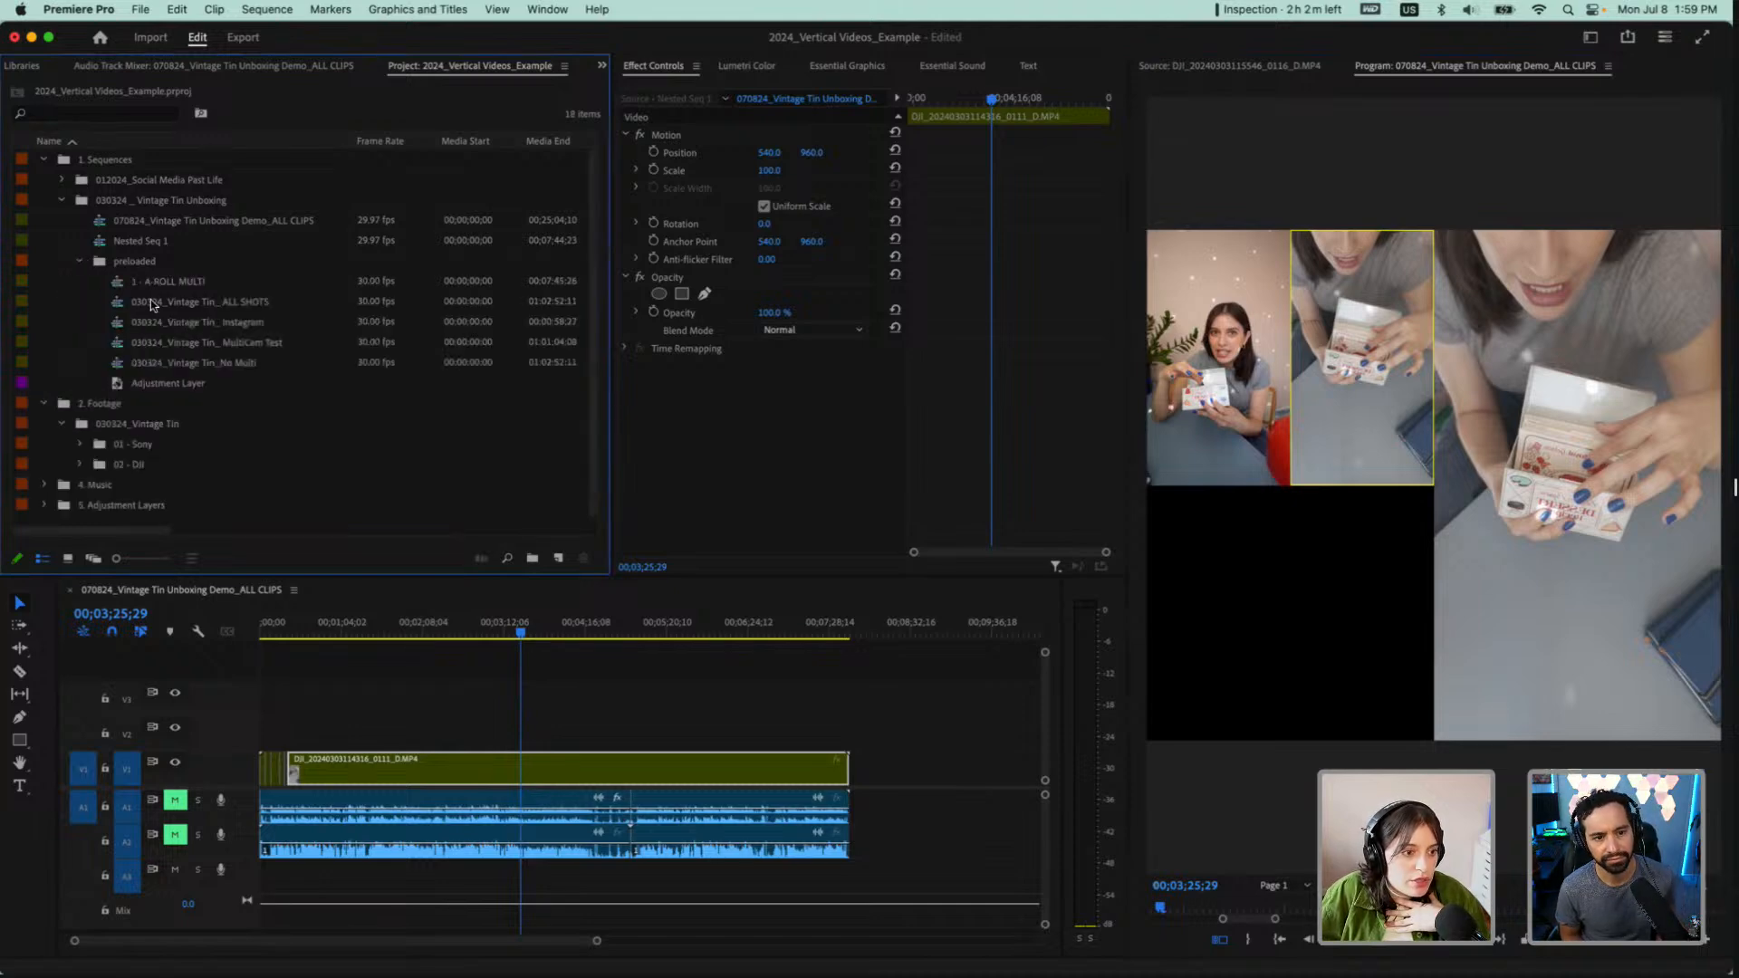
double_click(243, 339)
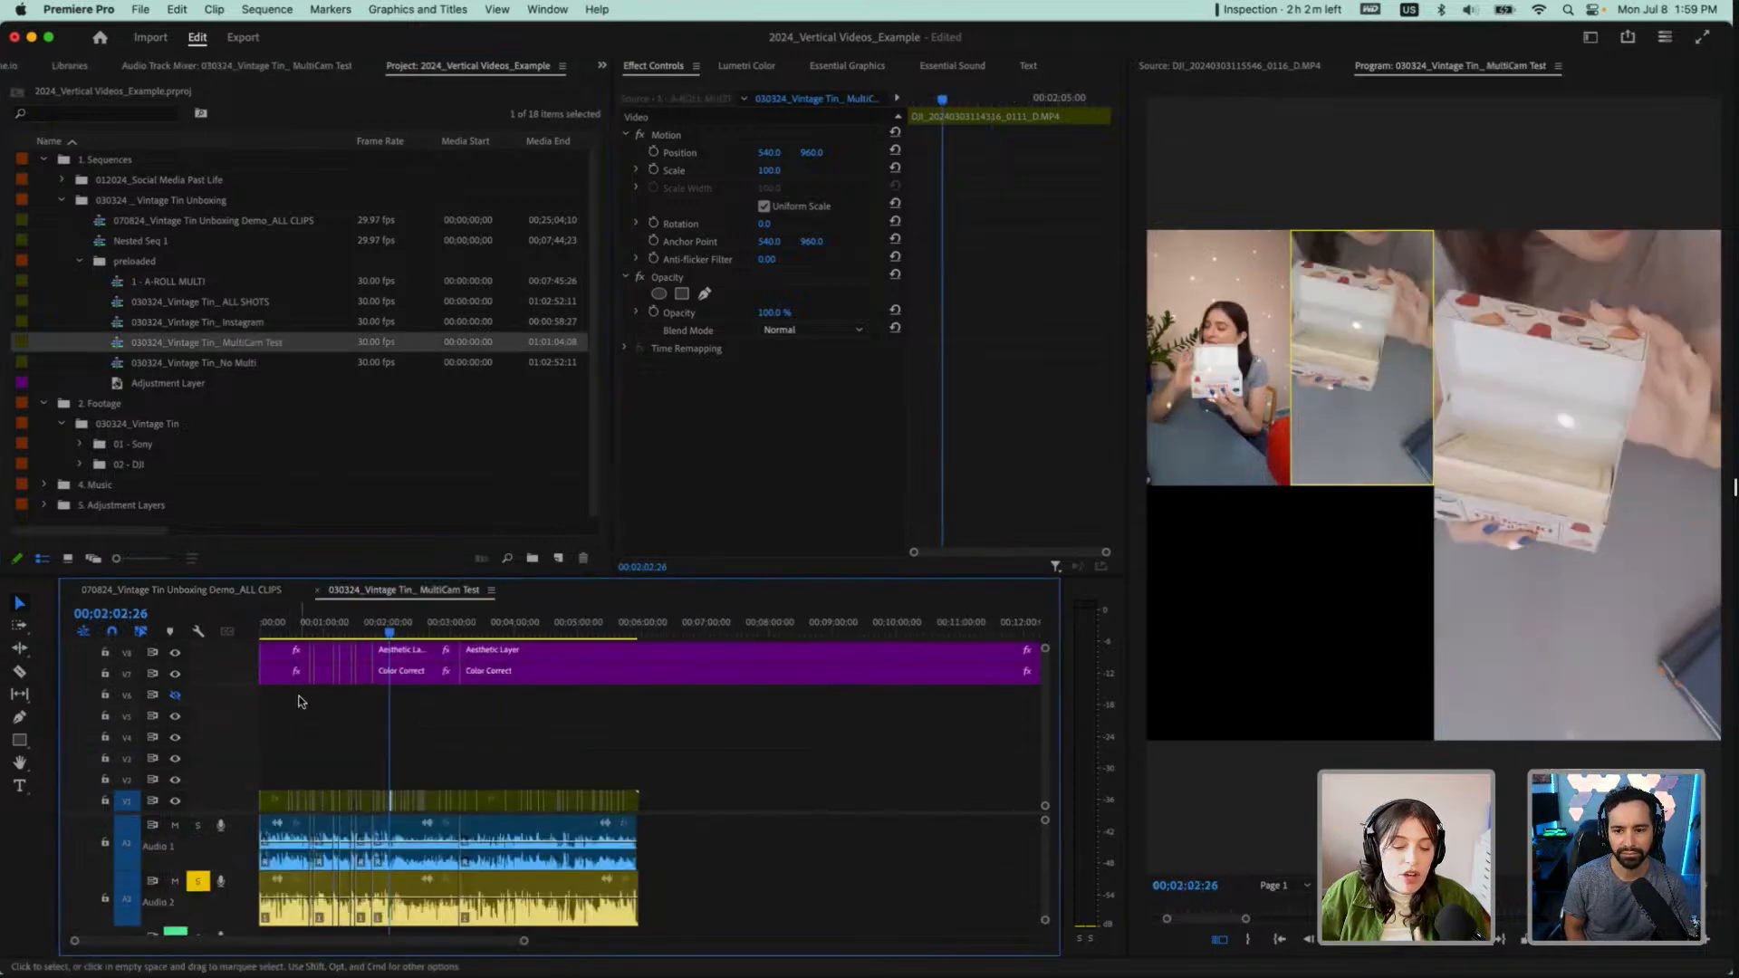
Play the MultiCam Test sequence from 00:00:18:11 and turn off the multi-camera view around 00:00:27:20
scroll(299, 701, "down", 3)
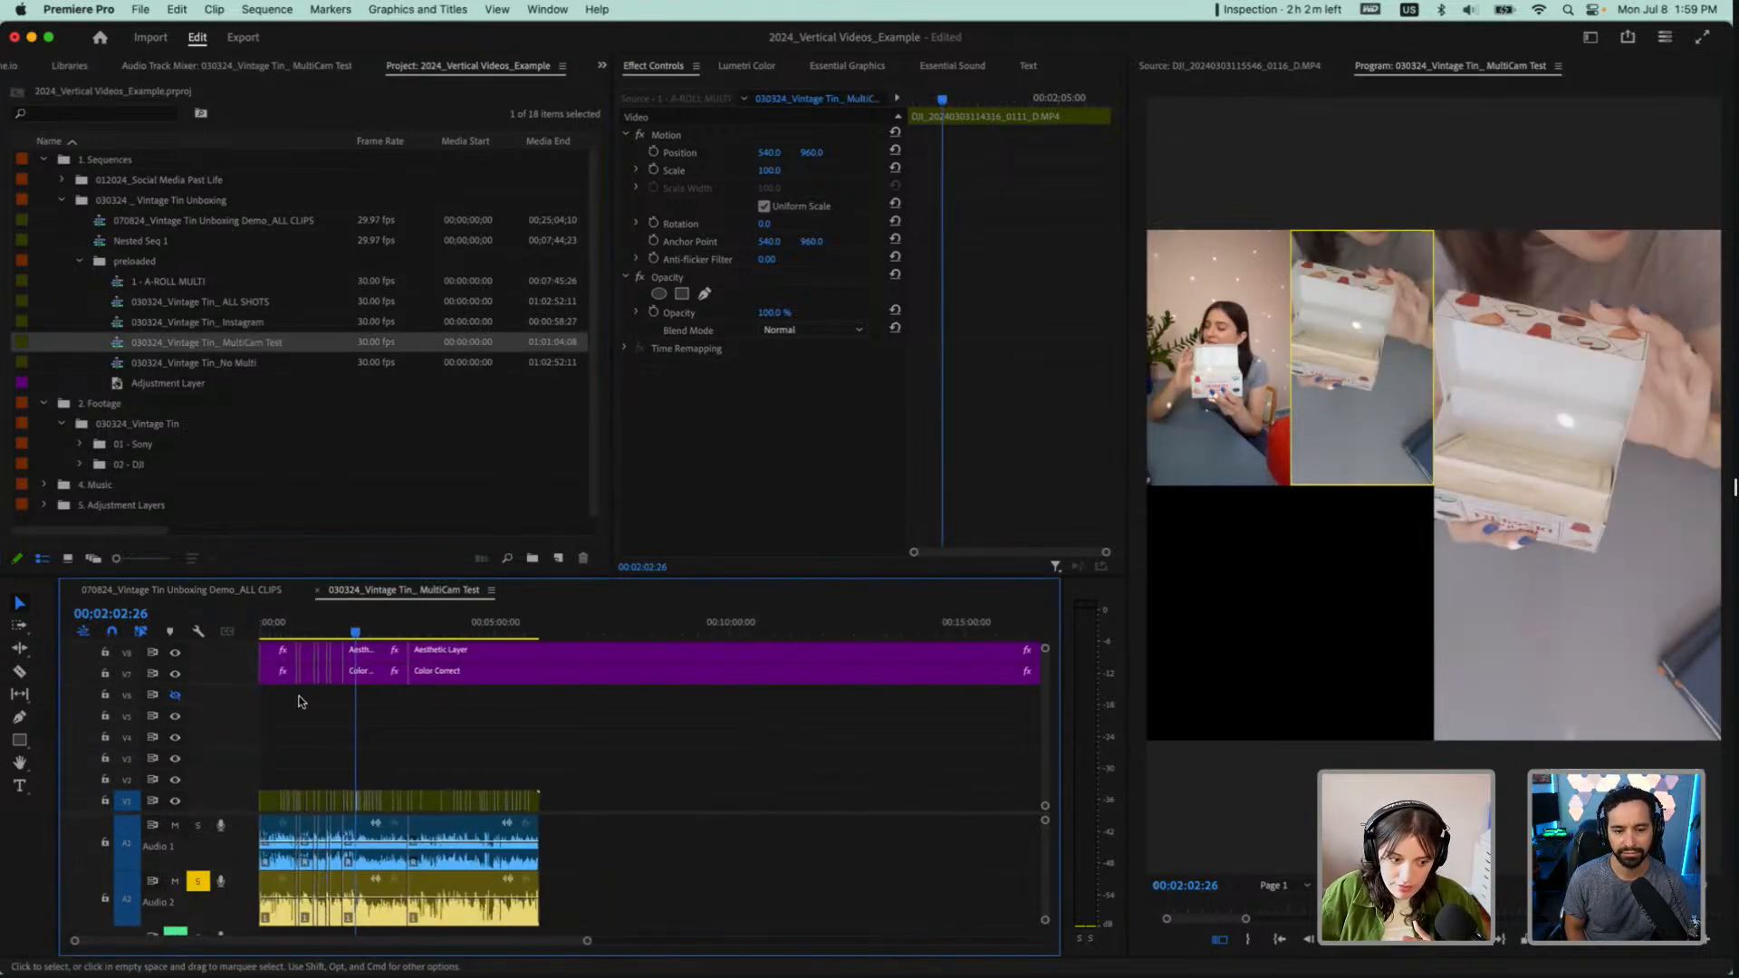
scroll(288, 725, "up", 2)
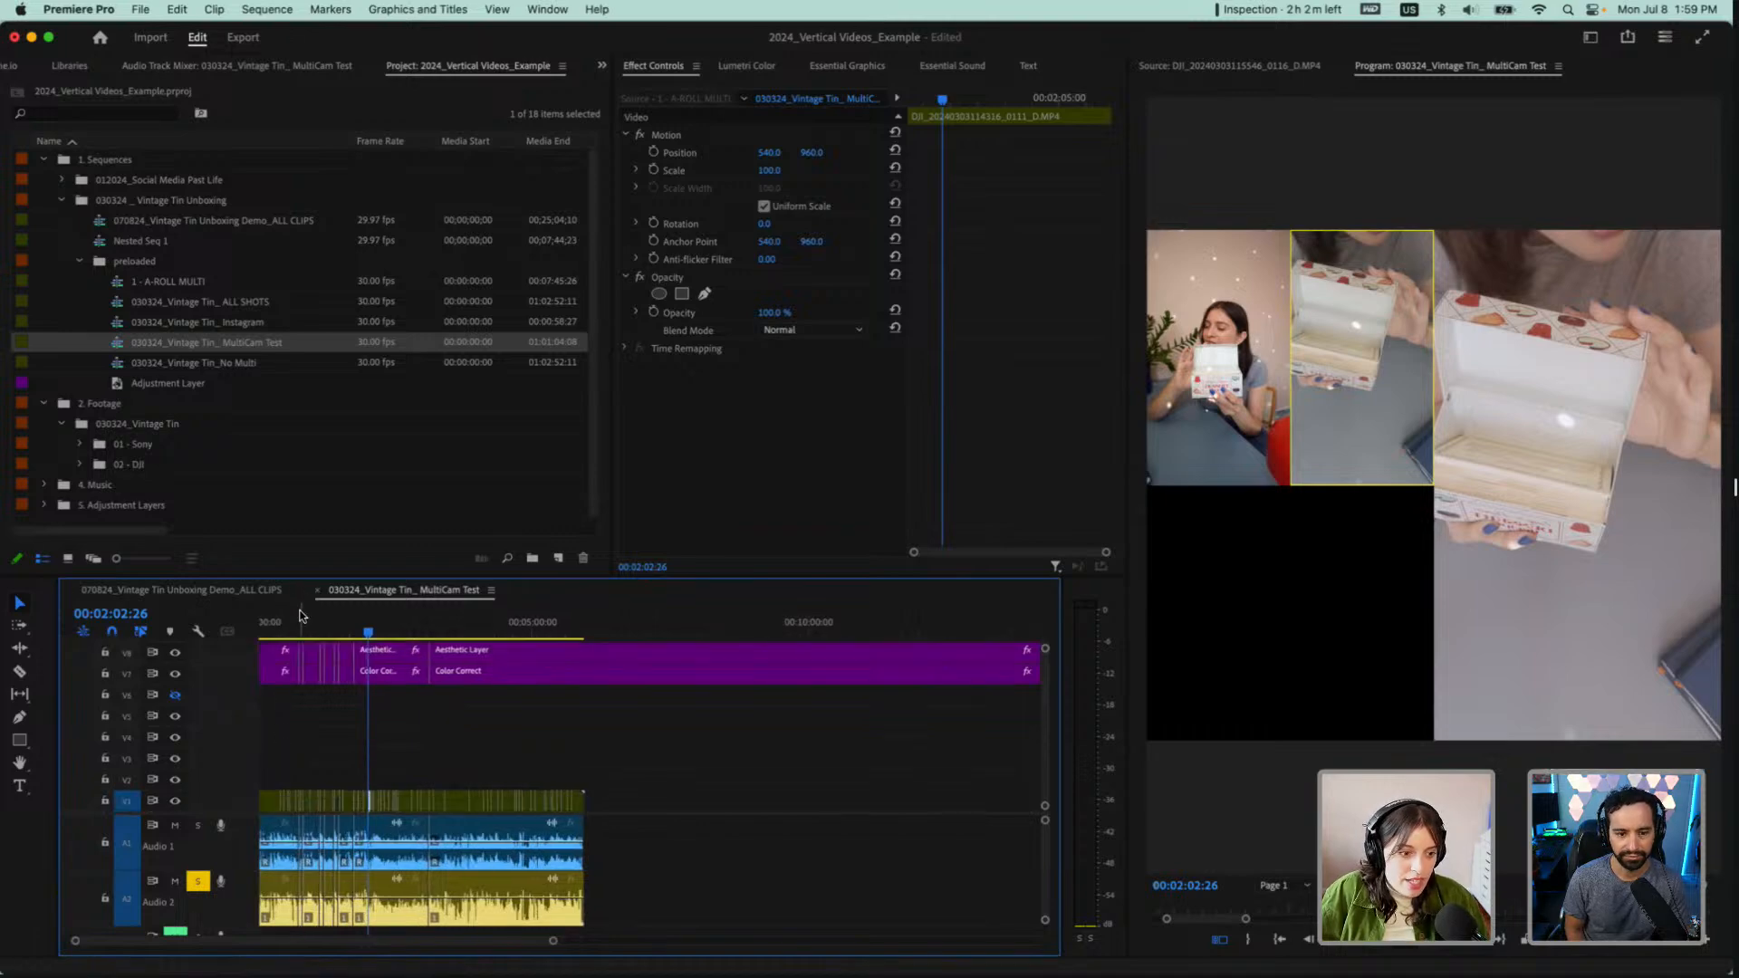
left_click_drag(296, 625, 277, 634)
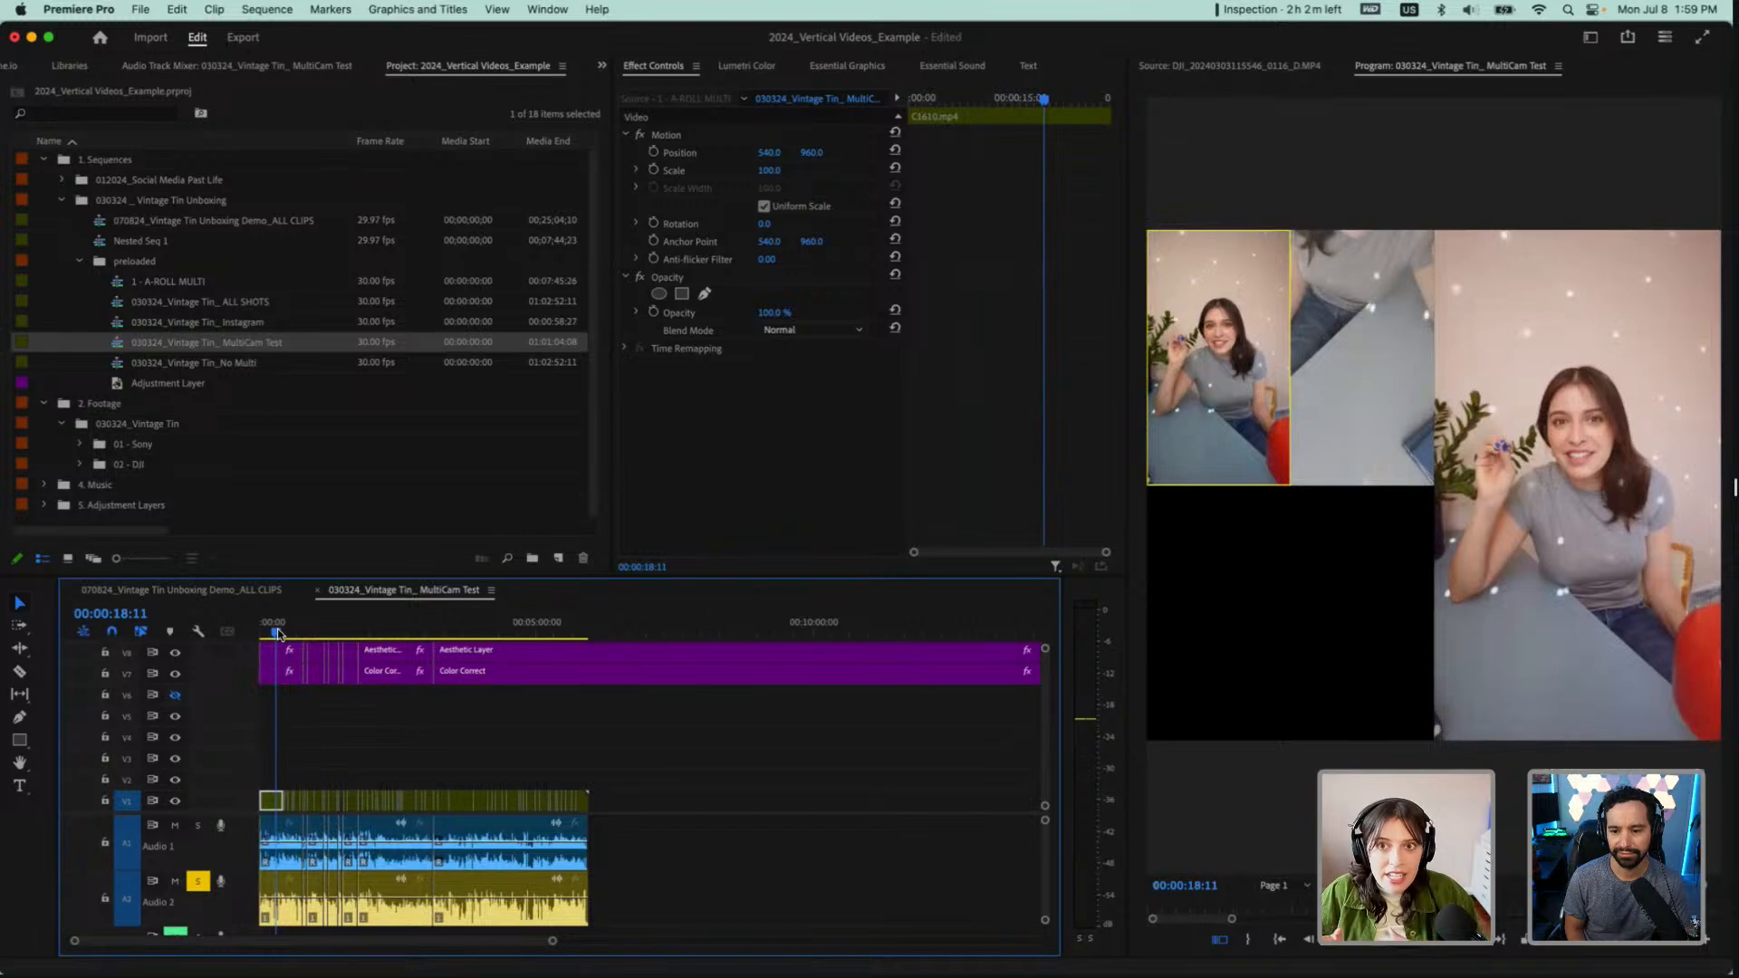
key("space")
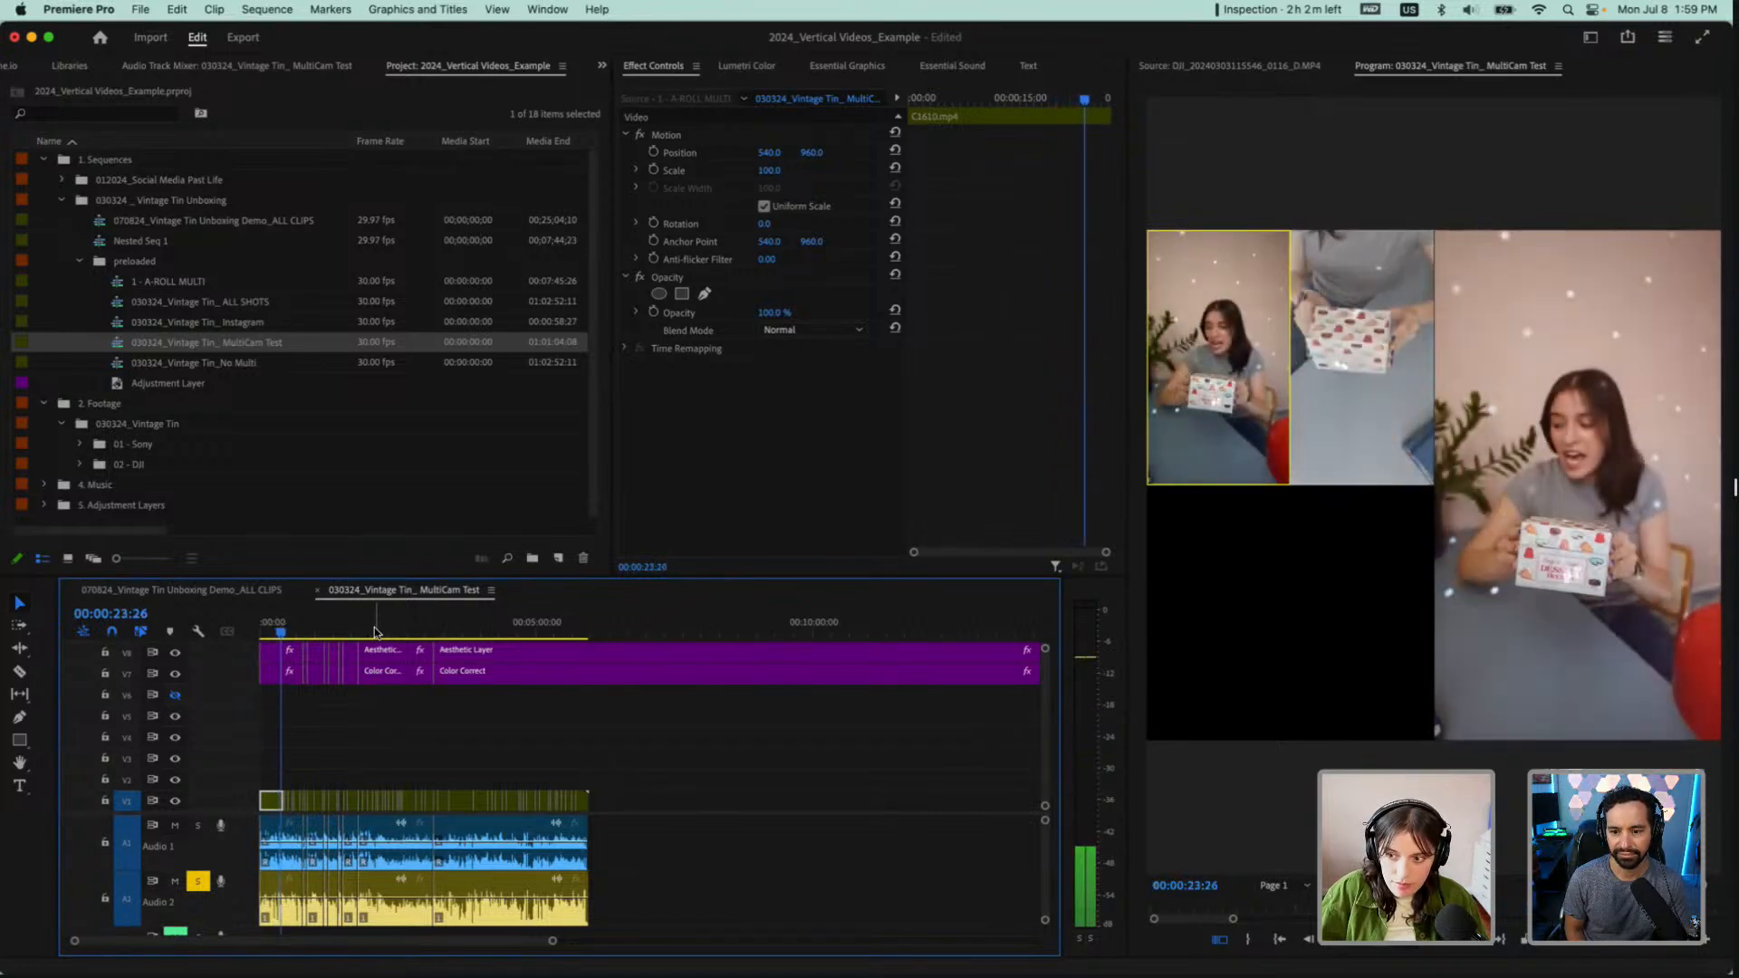
left_click(1219, 939)
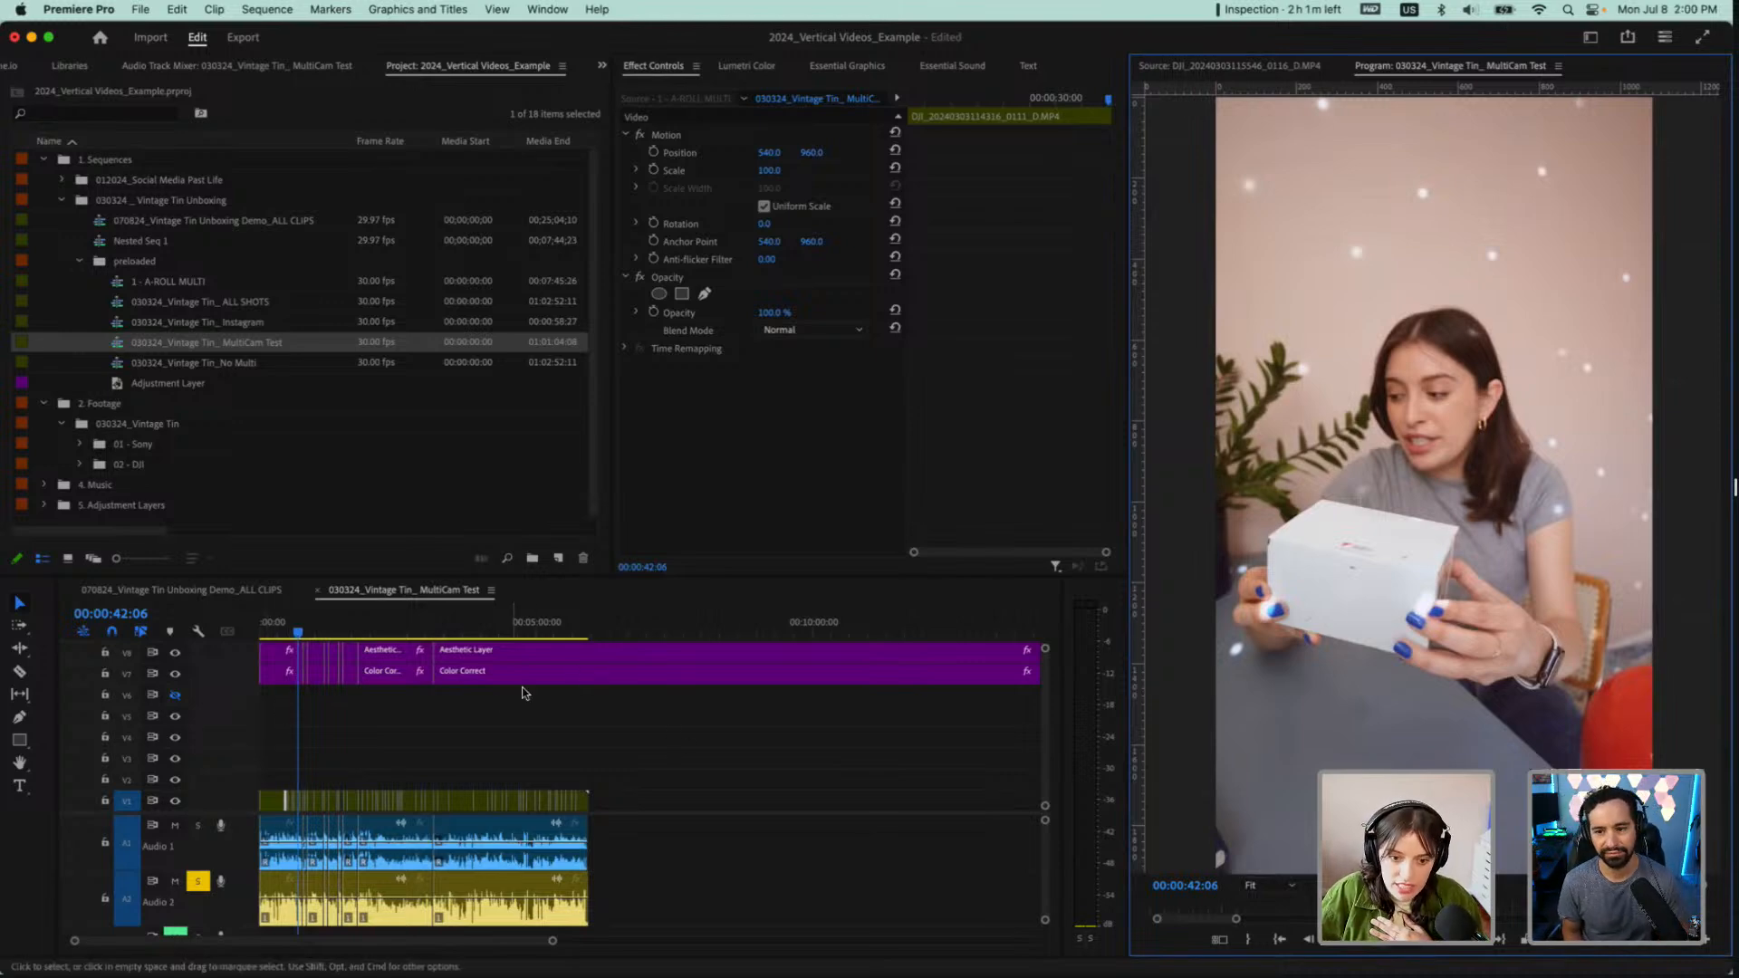
scroll(489, 702, "up", 5)
scroll(487, 705, "up", 2)
scroll(489, 707, "down", 4)
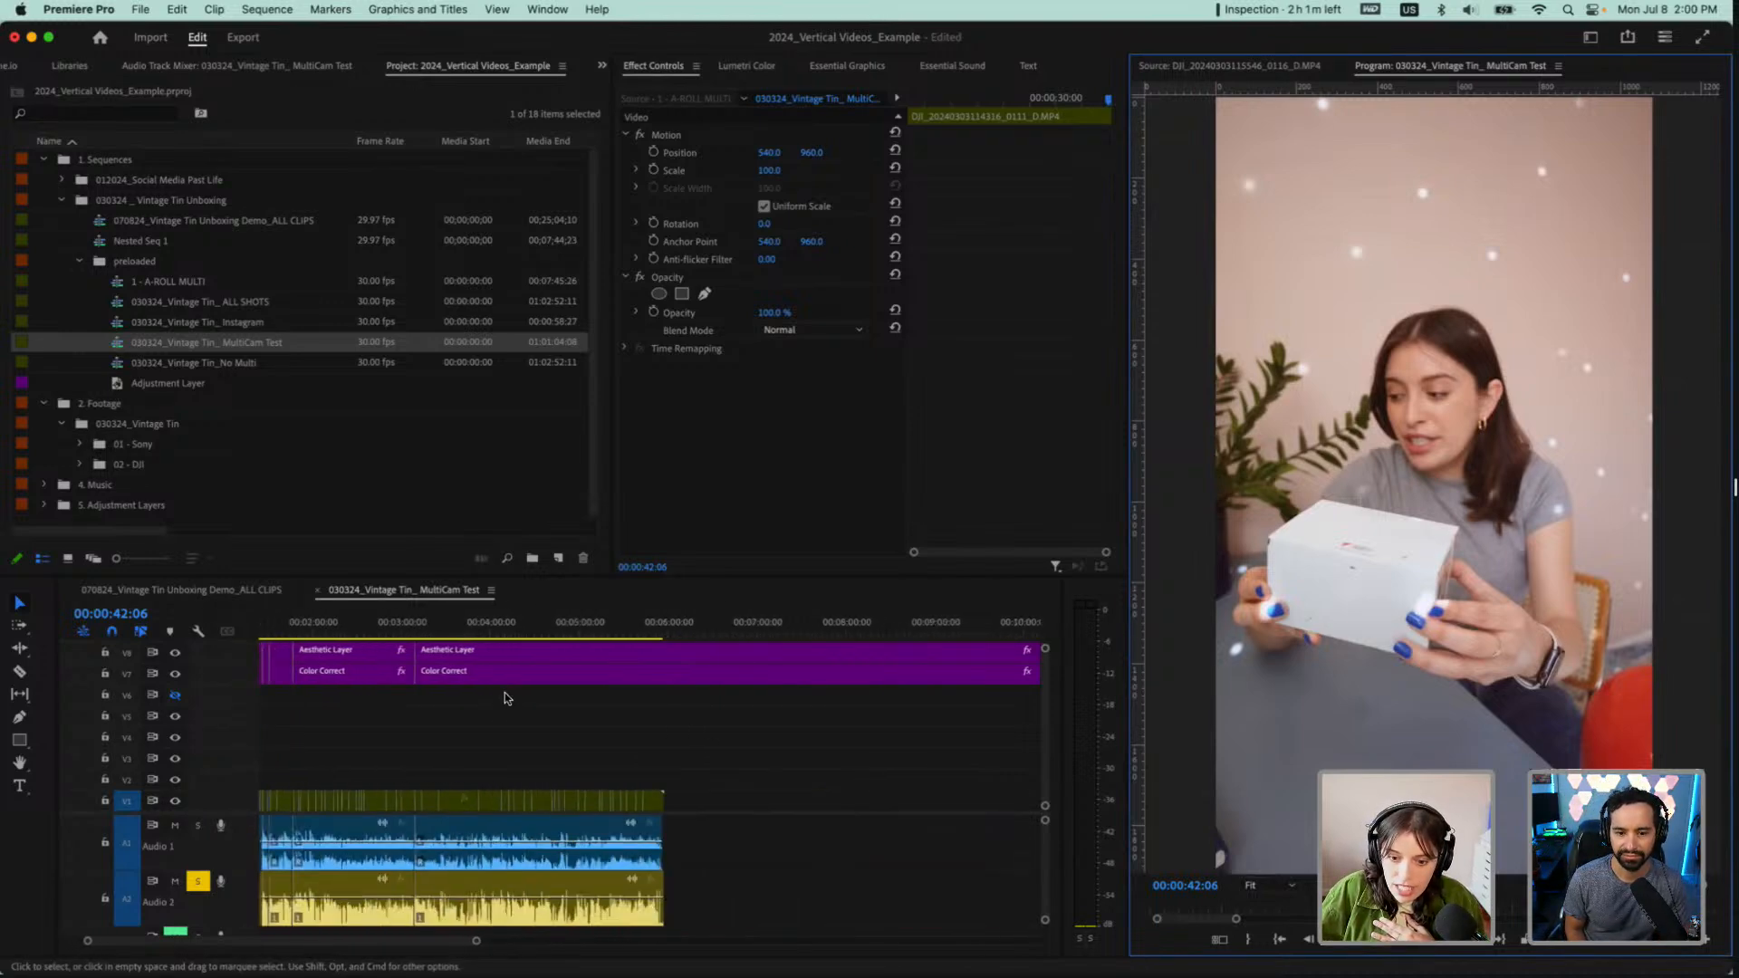
scroll(490, 709, "up", 1)
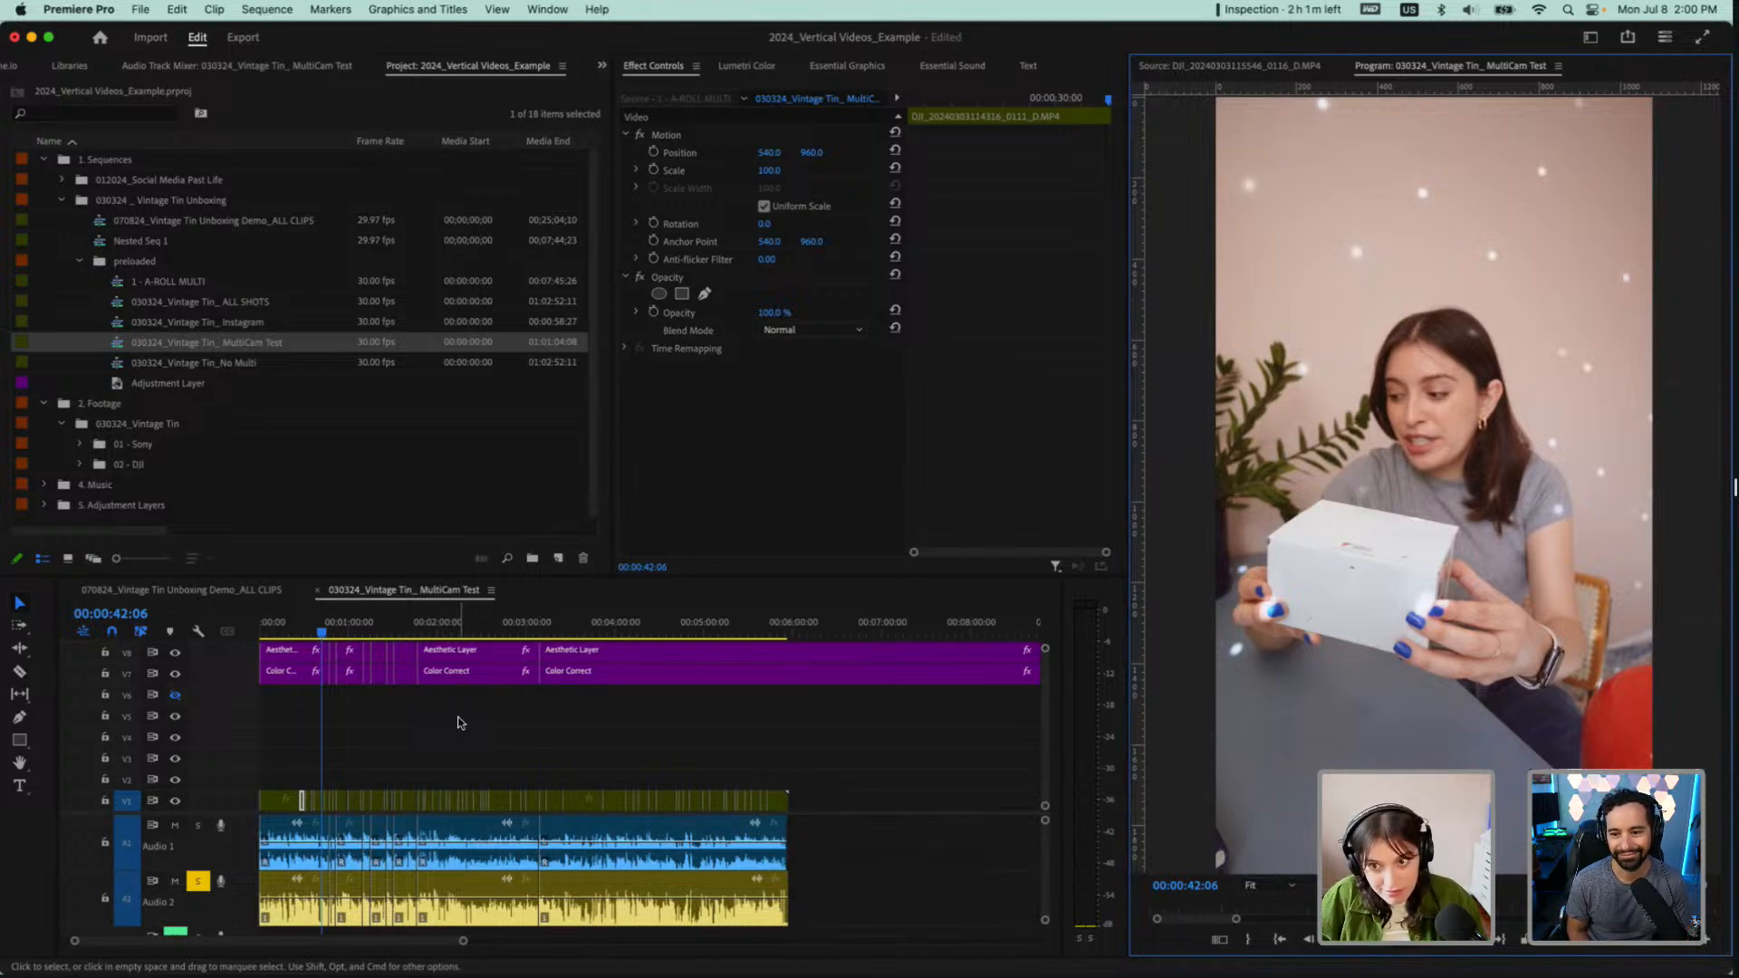
left_click(84, 261)
left_click(83, 262)
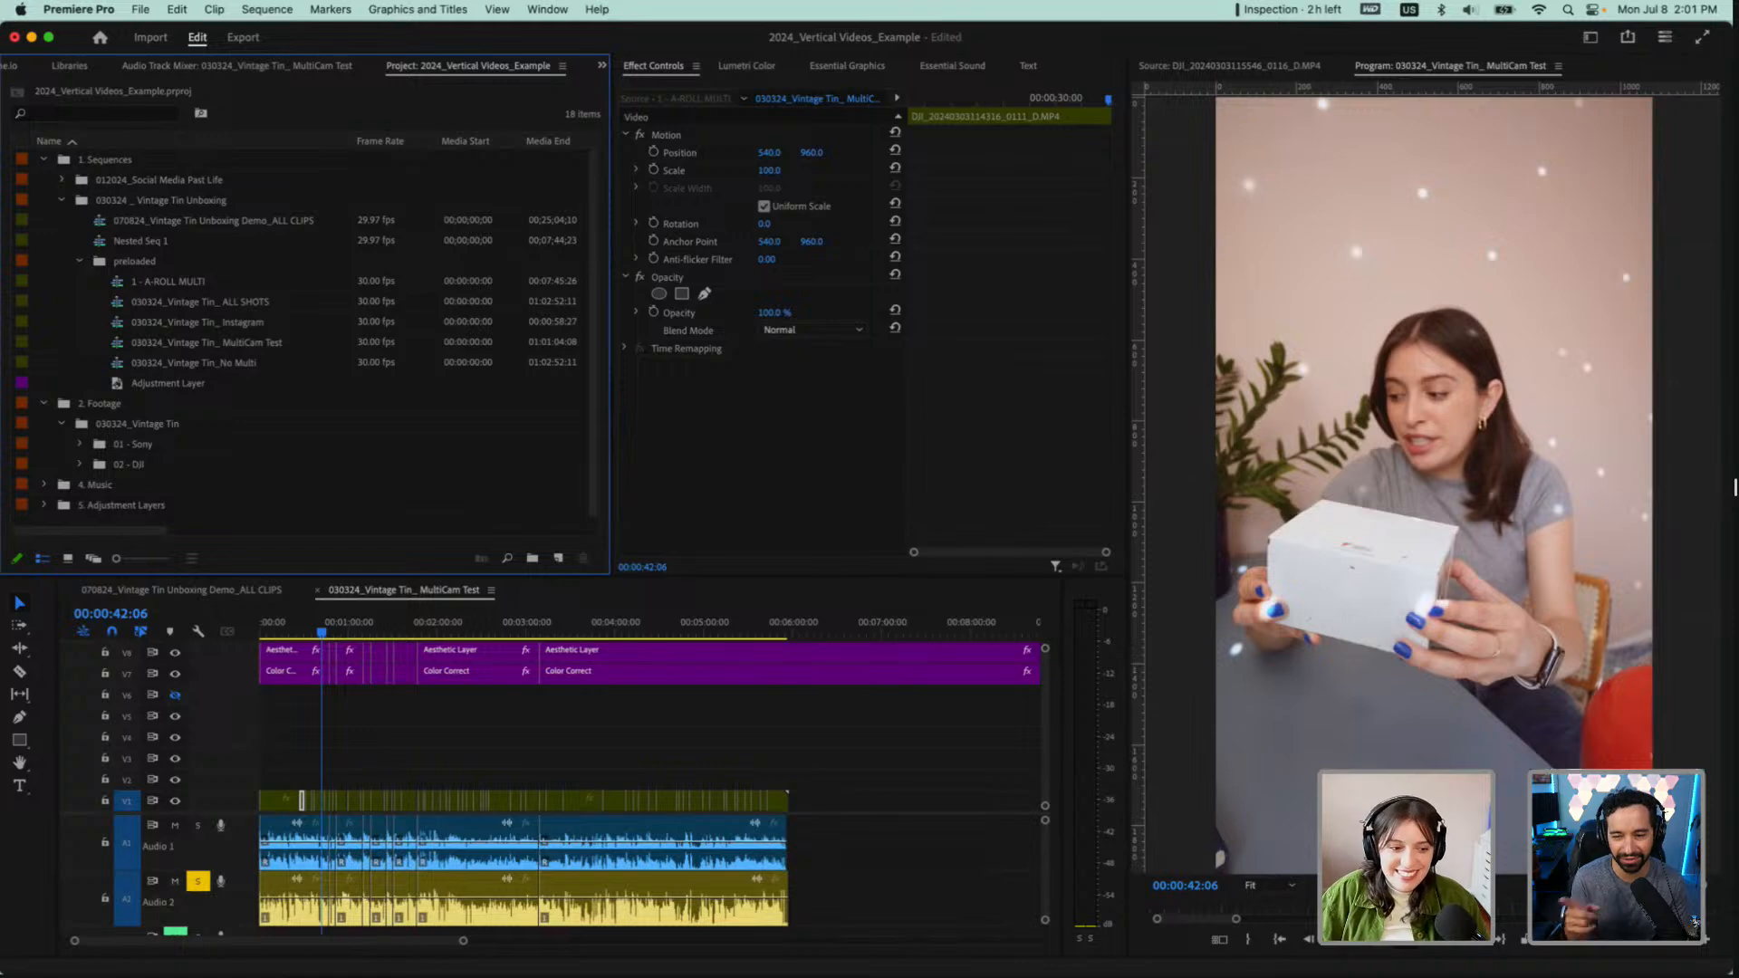
Scrub through the MultiCam Test sequence and inspect the frames around 00:01:36:19 and 00:04:58:13
left_click(456, 631)
left_click_drag(456, 632, 401, 636)
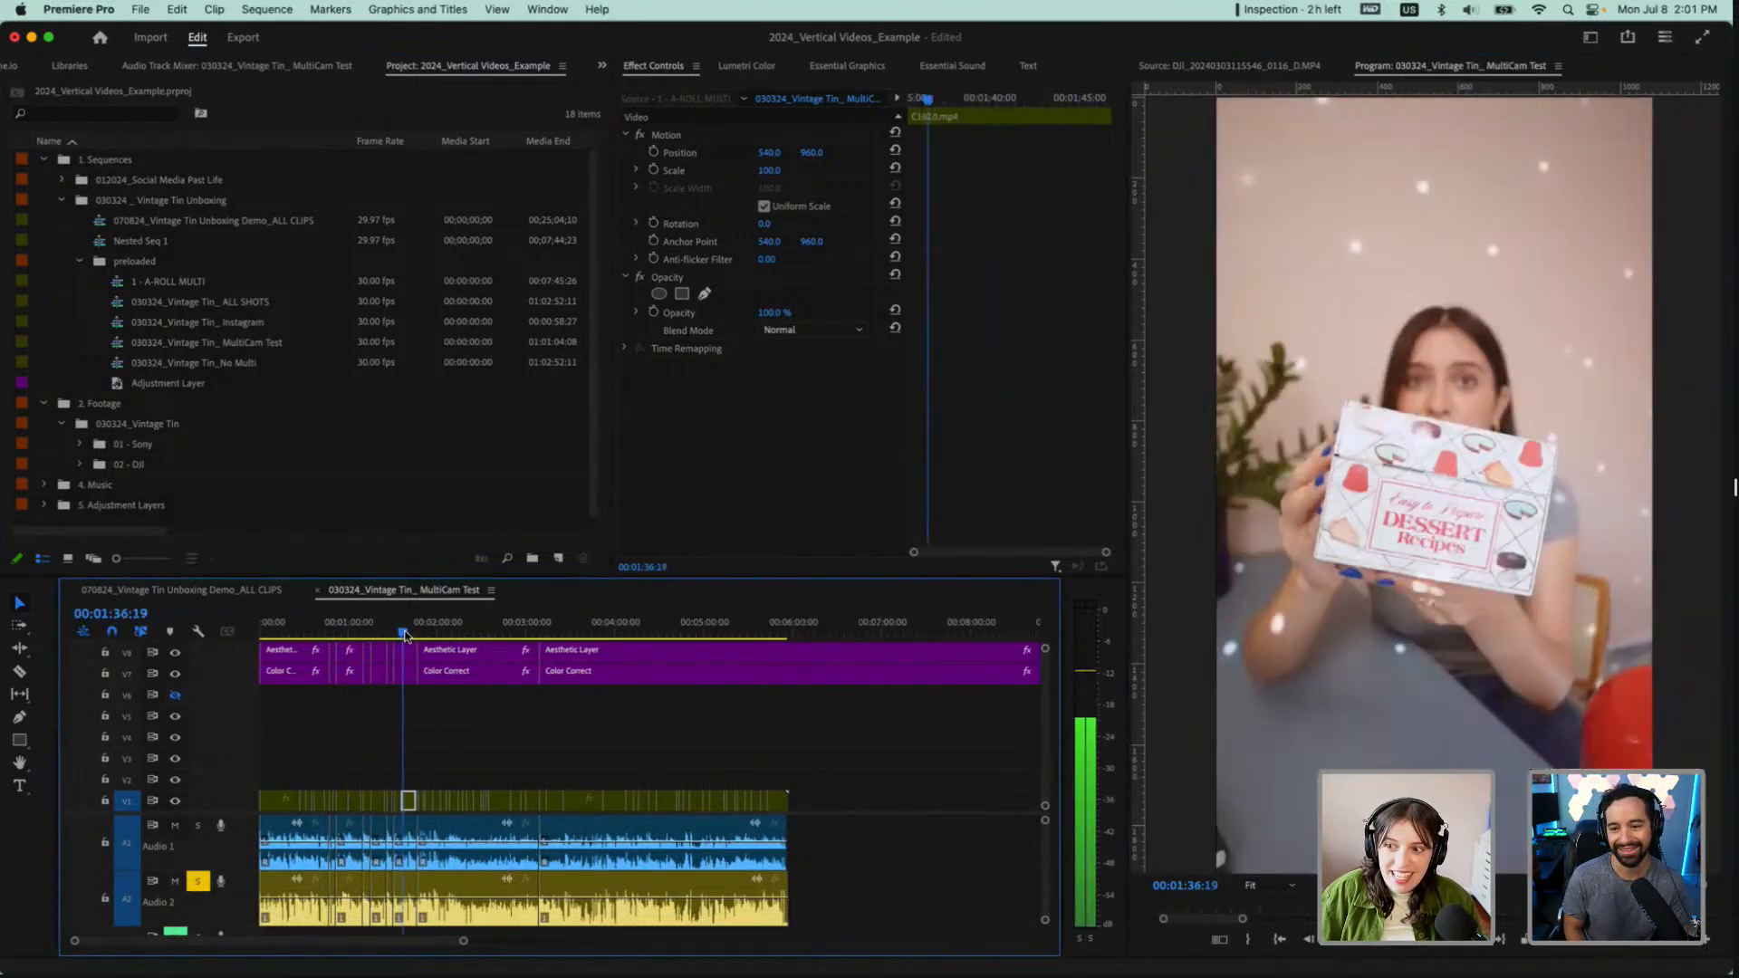
left_click(761, 625)
left_click_drag(739, 625, 701, 631)
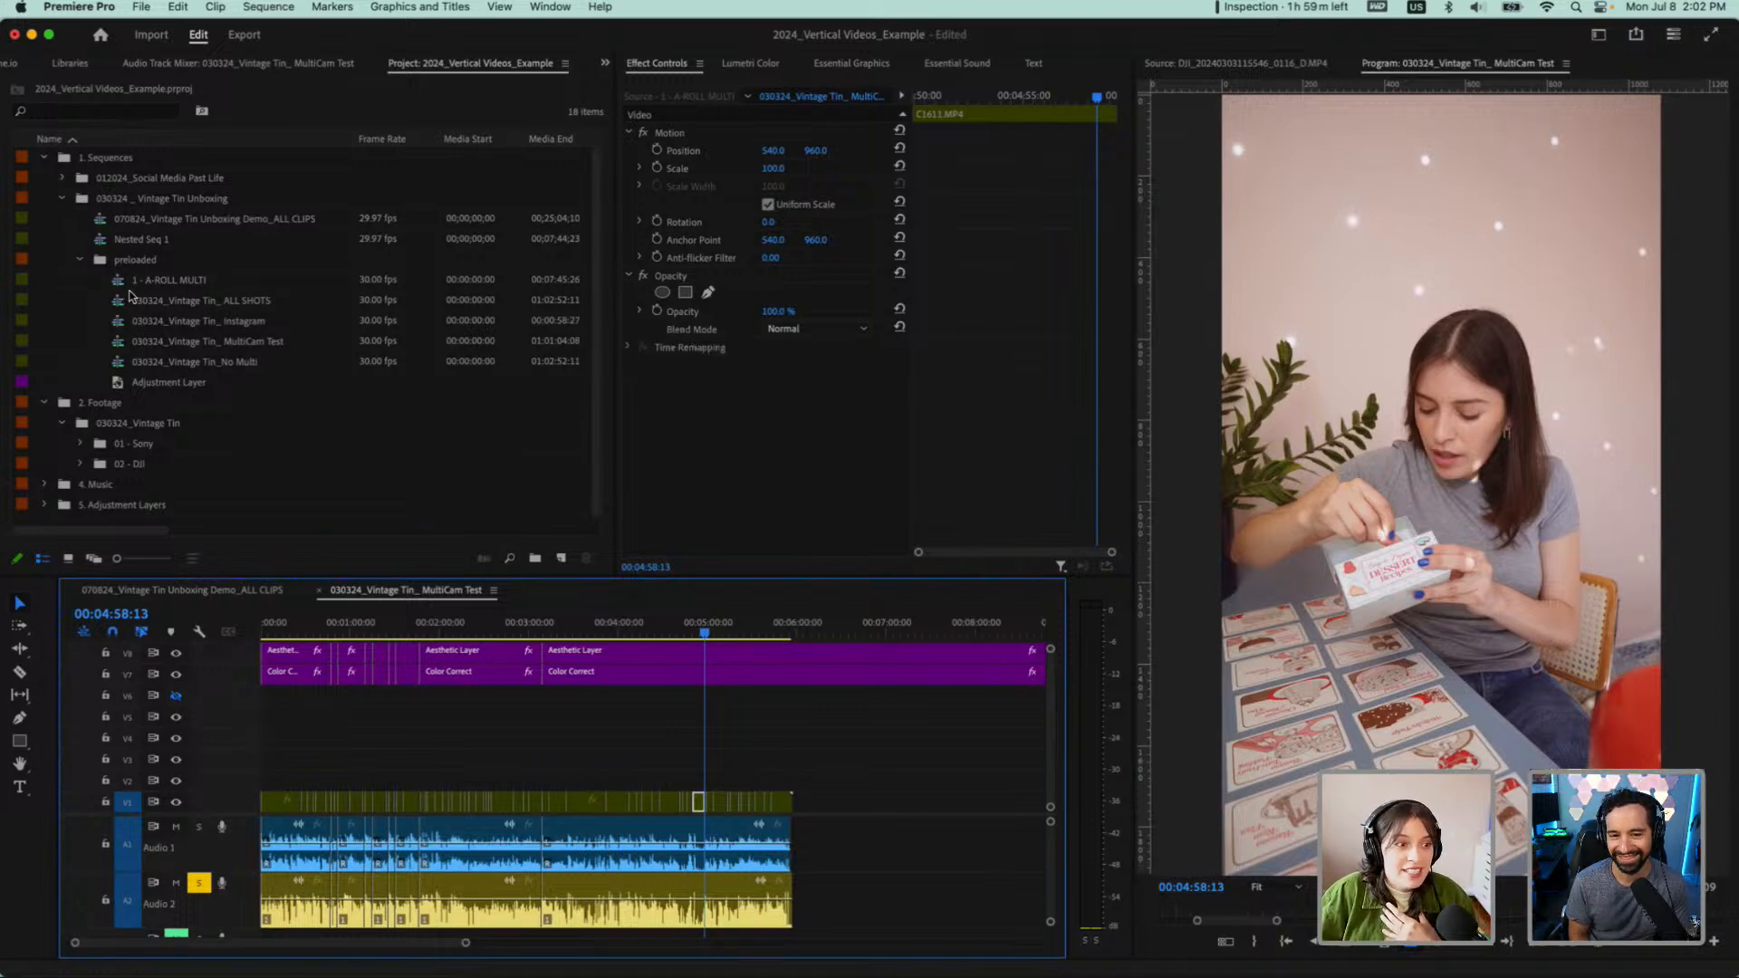
Go back to 00:00:38:09 and scrub the cuts between 00:00:35:02 and 00:00:45:27 to compare the two angles
left_click(317, 625)
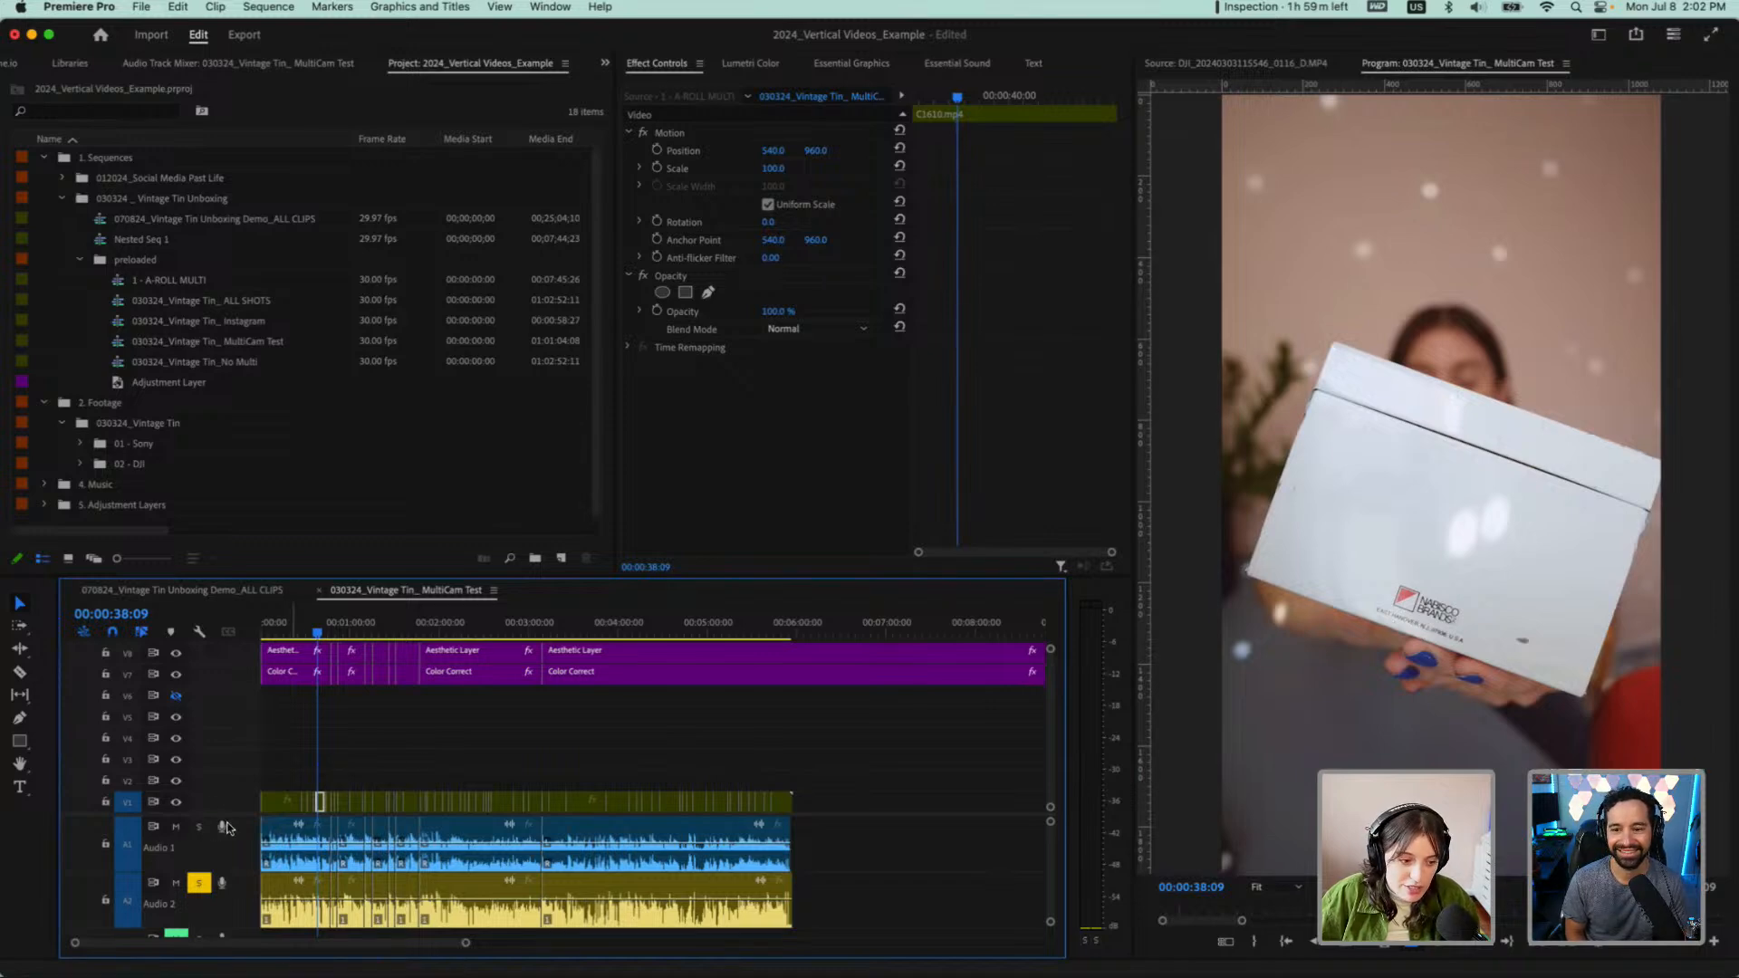
scroll(277, 817, "up", 5)
scroll(276, 817, "down", 1)
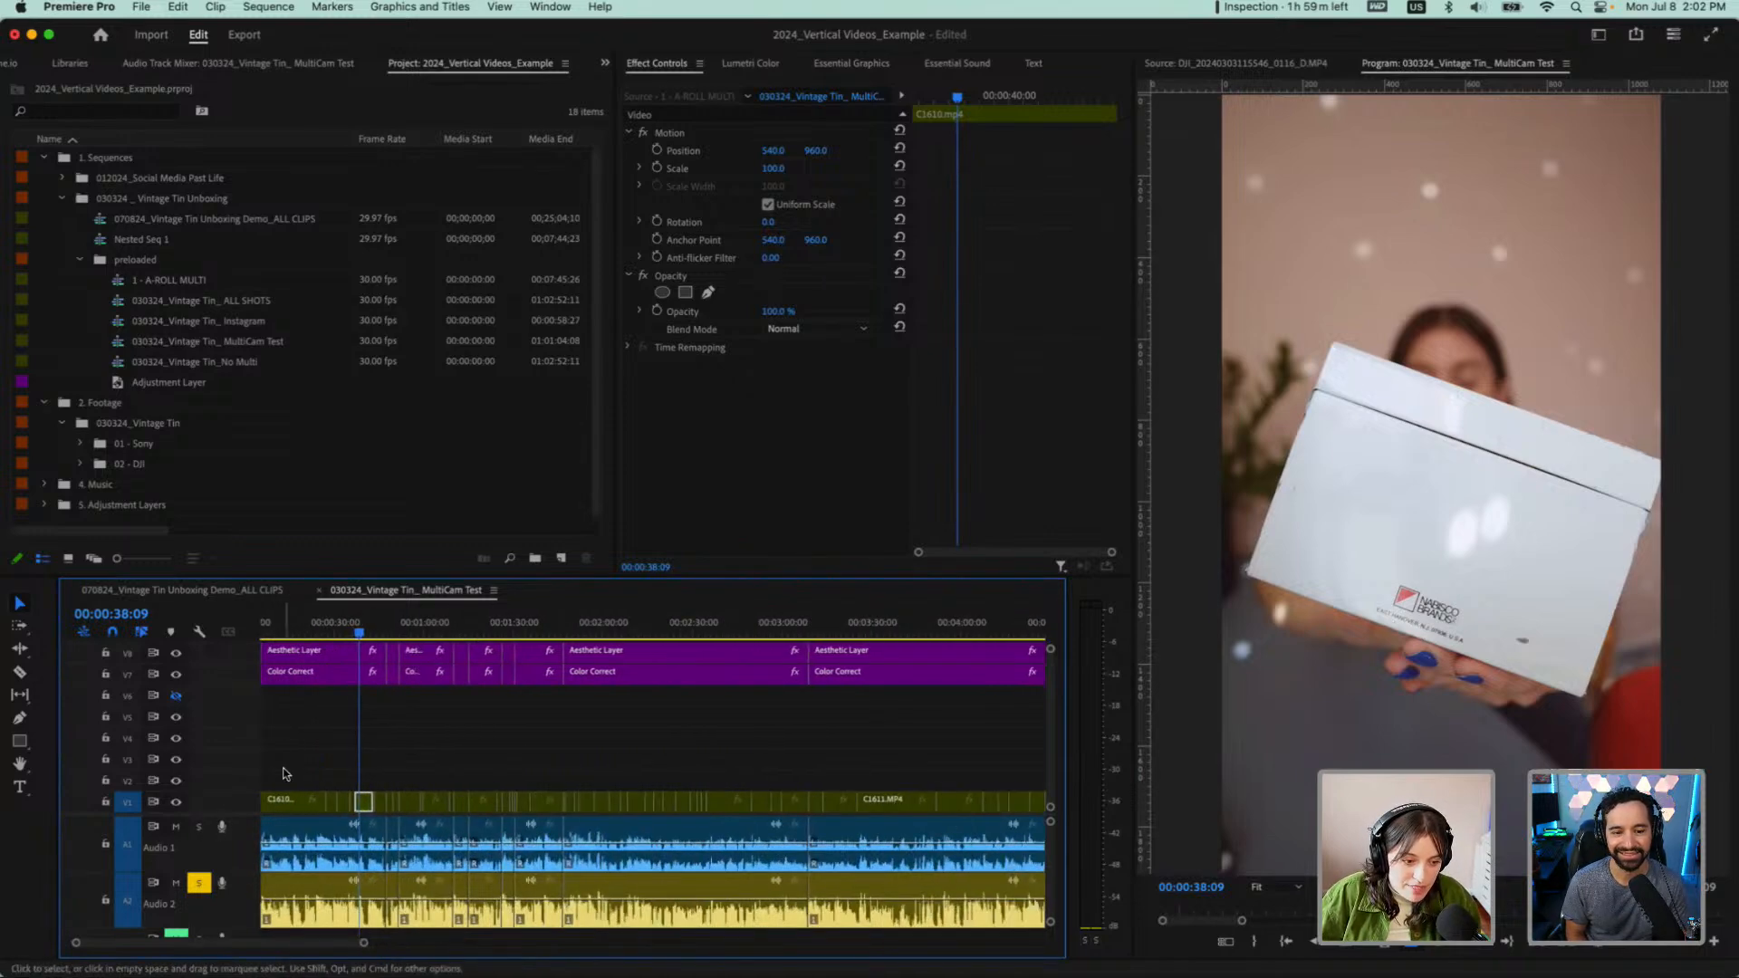
scroll(286, 774, "up", 2)
scroll(285, 774, "left", 1)
left_click(366, 631)
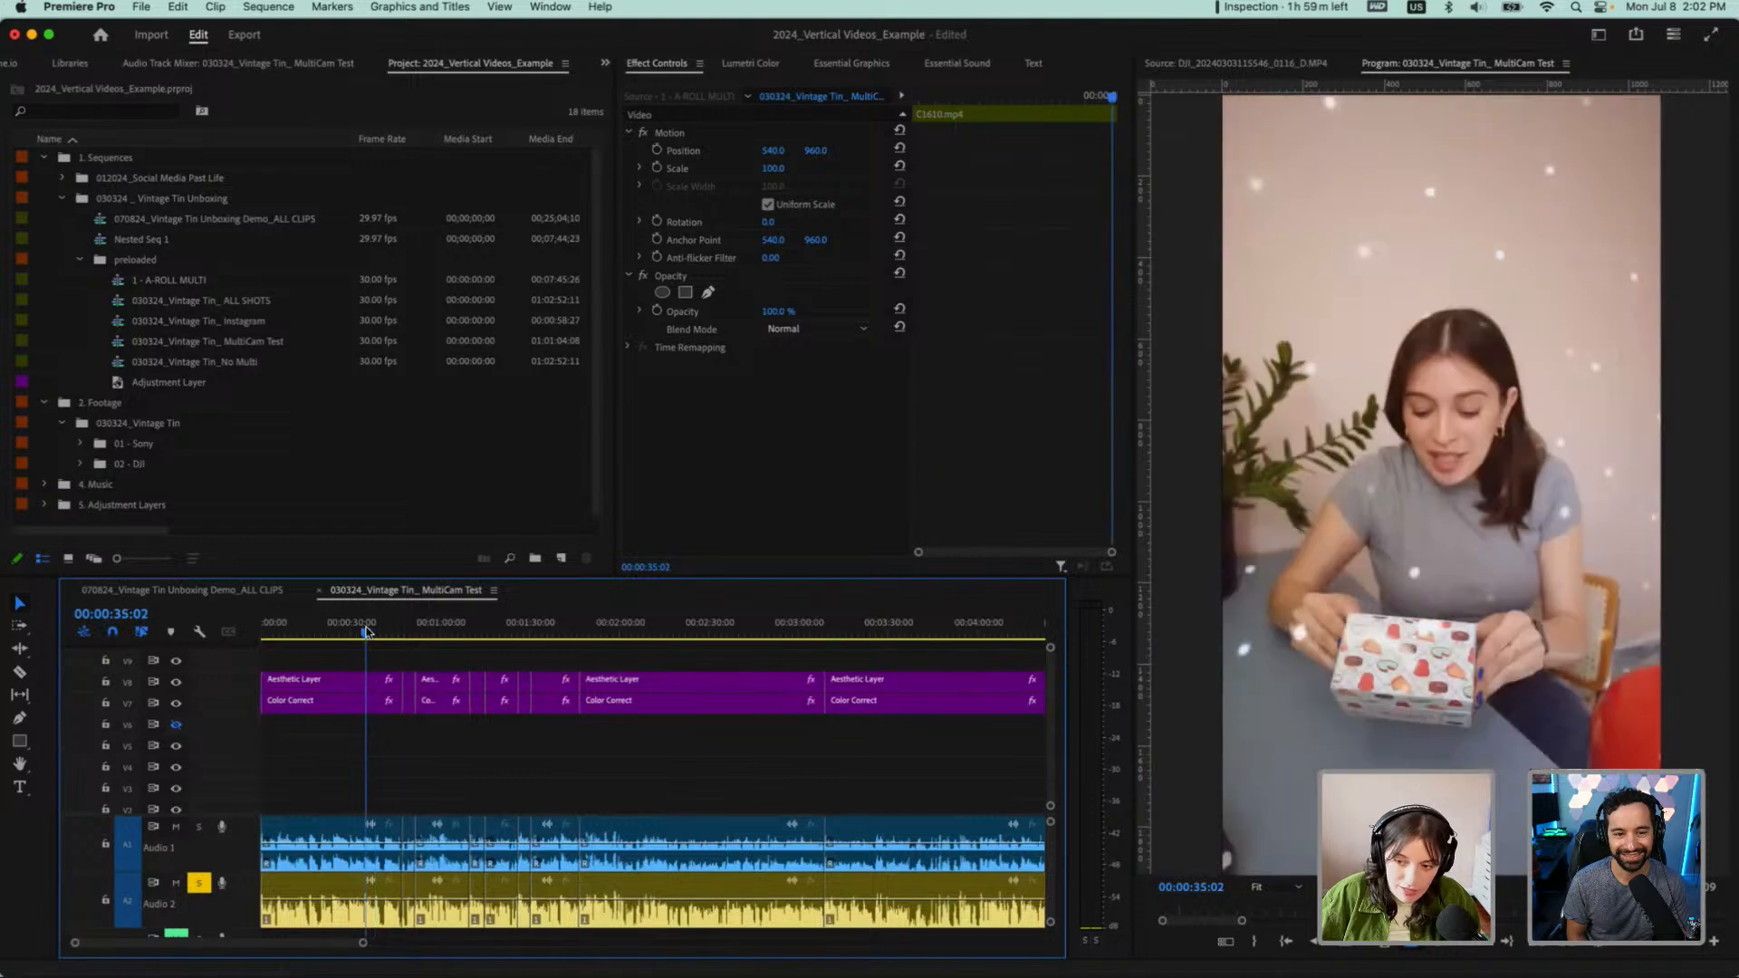
left_click_drag(367, 632, 397, 631)
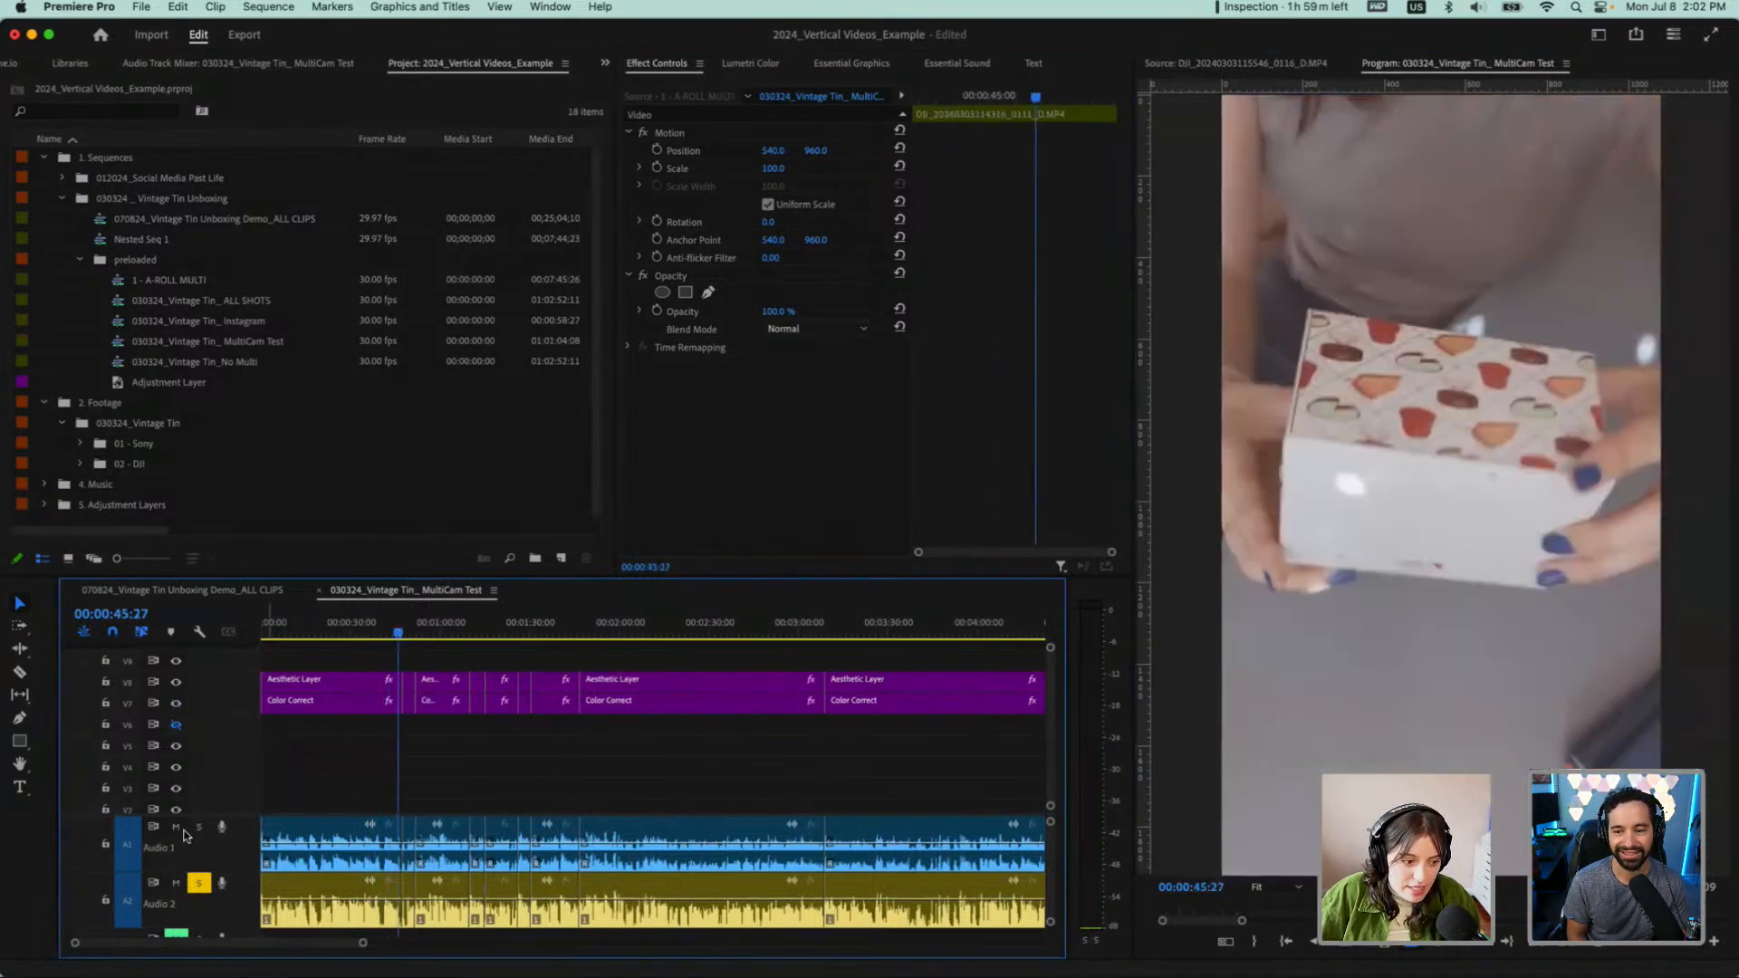
Review the sequence from 00:00:10:08 to 00:00:40:14 with Audio 1 temporarily muted
left_click(177, 827)
scroll(283, 786, "down", 2)
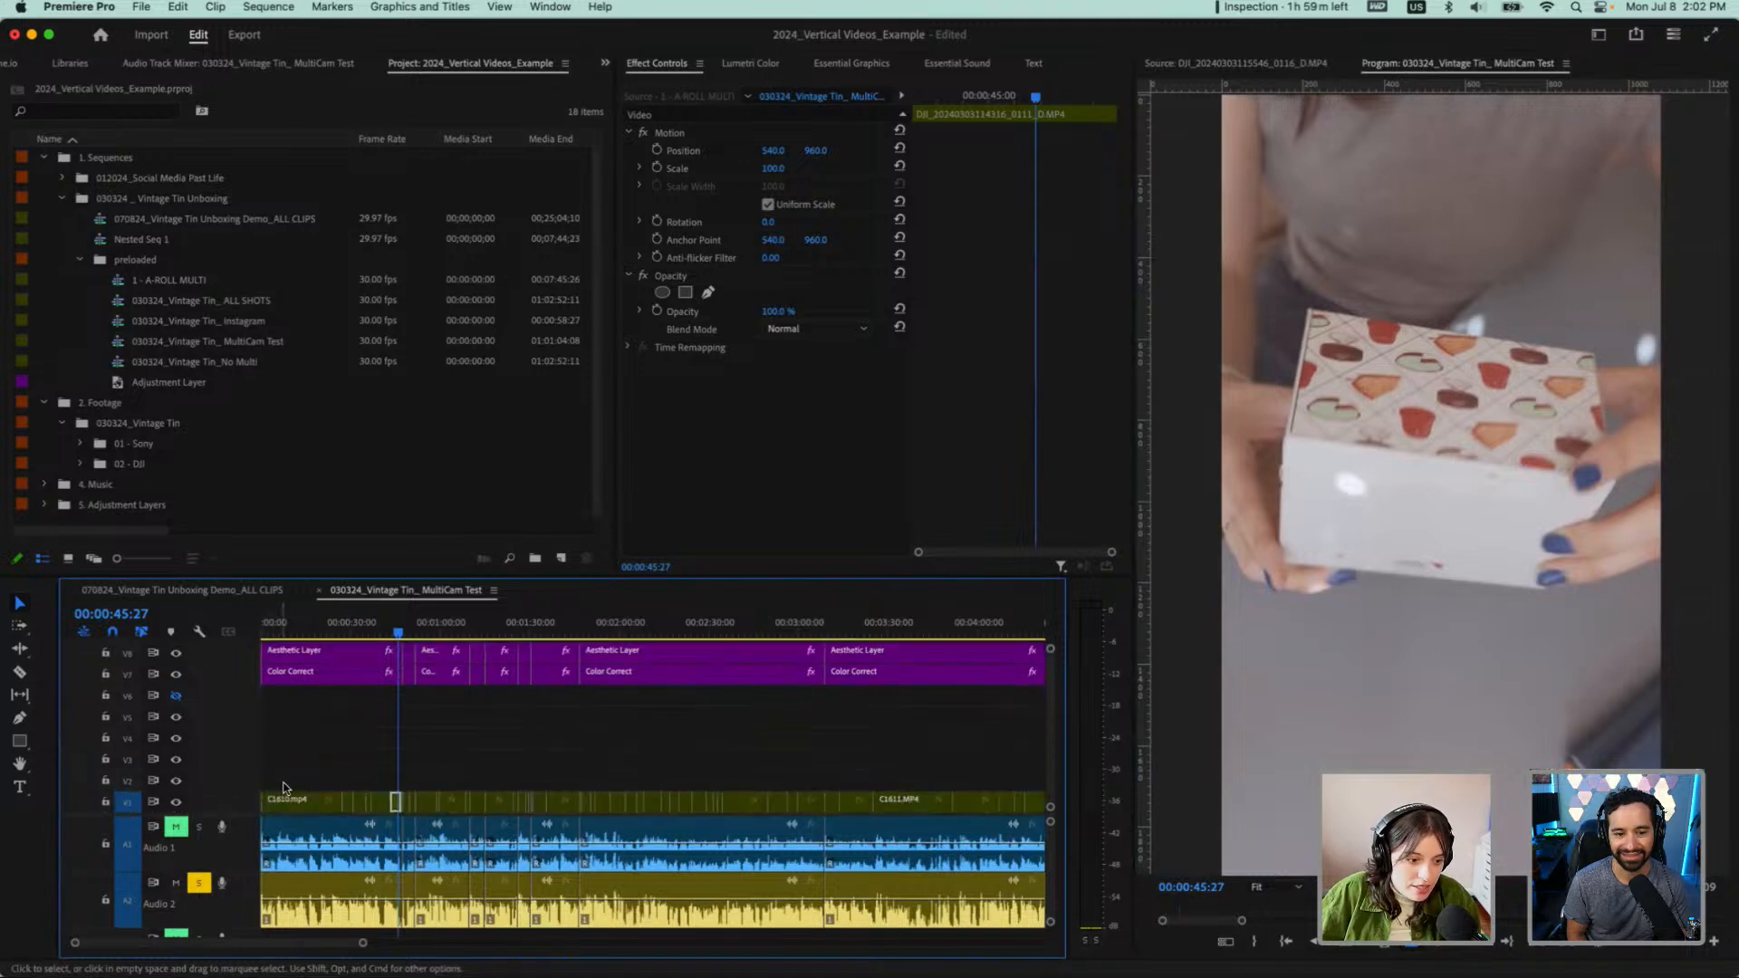
left_click(292, 633)
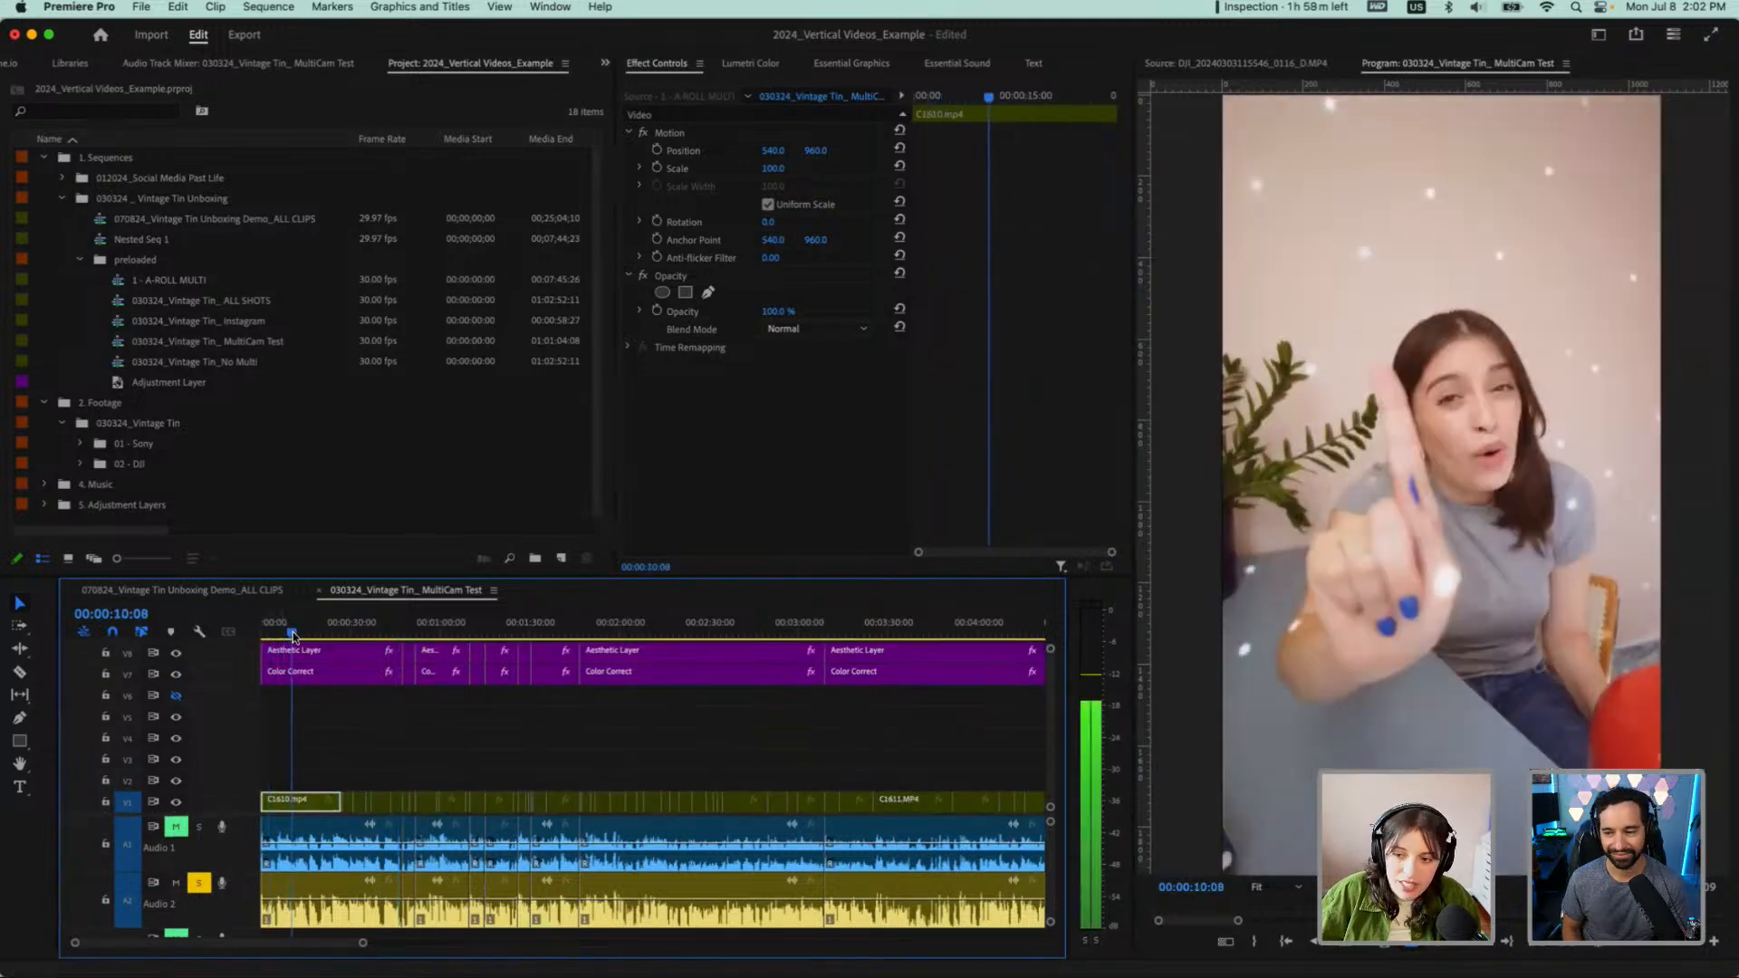
left_click_drag(292, 633, 382, 633)
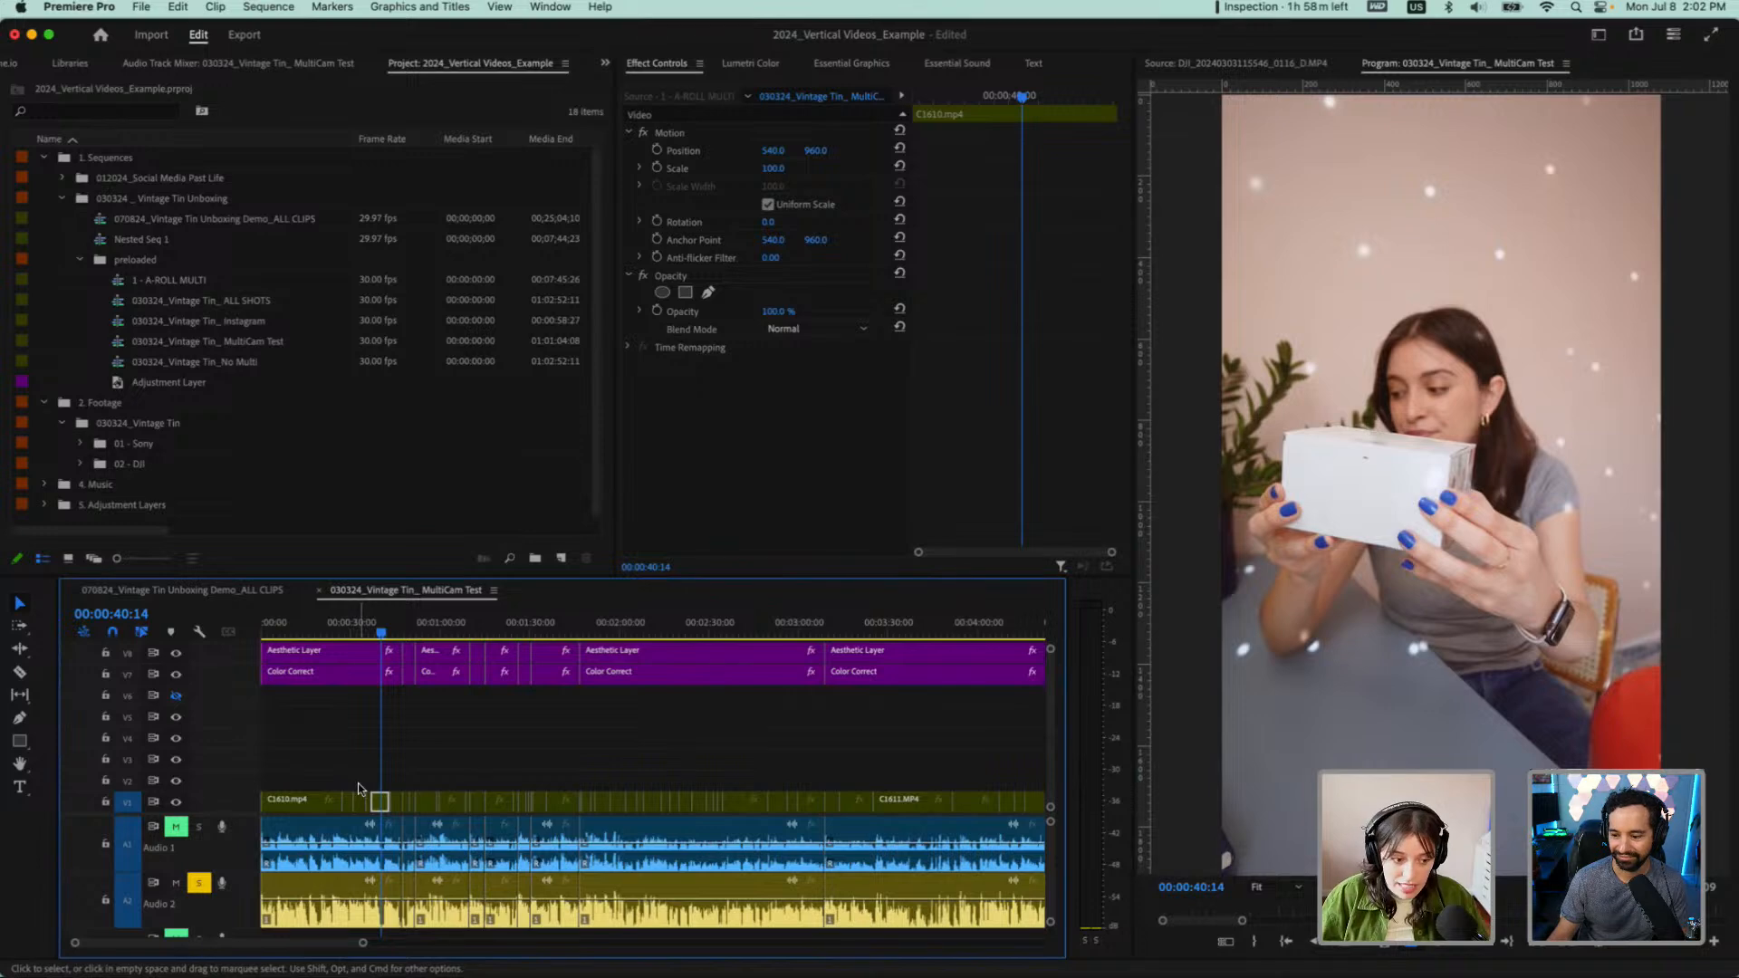
left_click(176, 826)
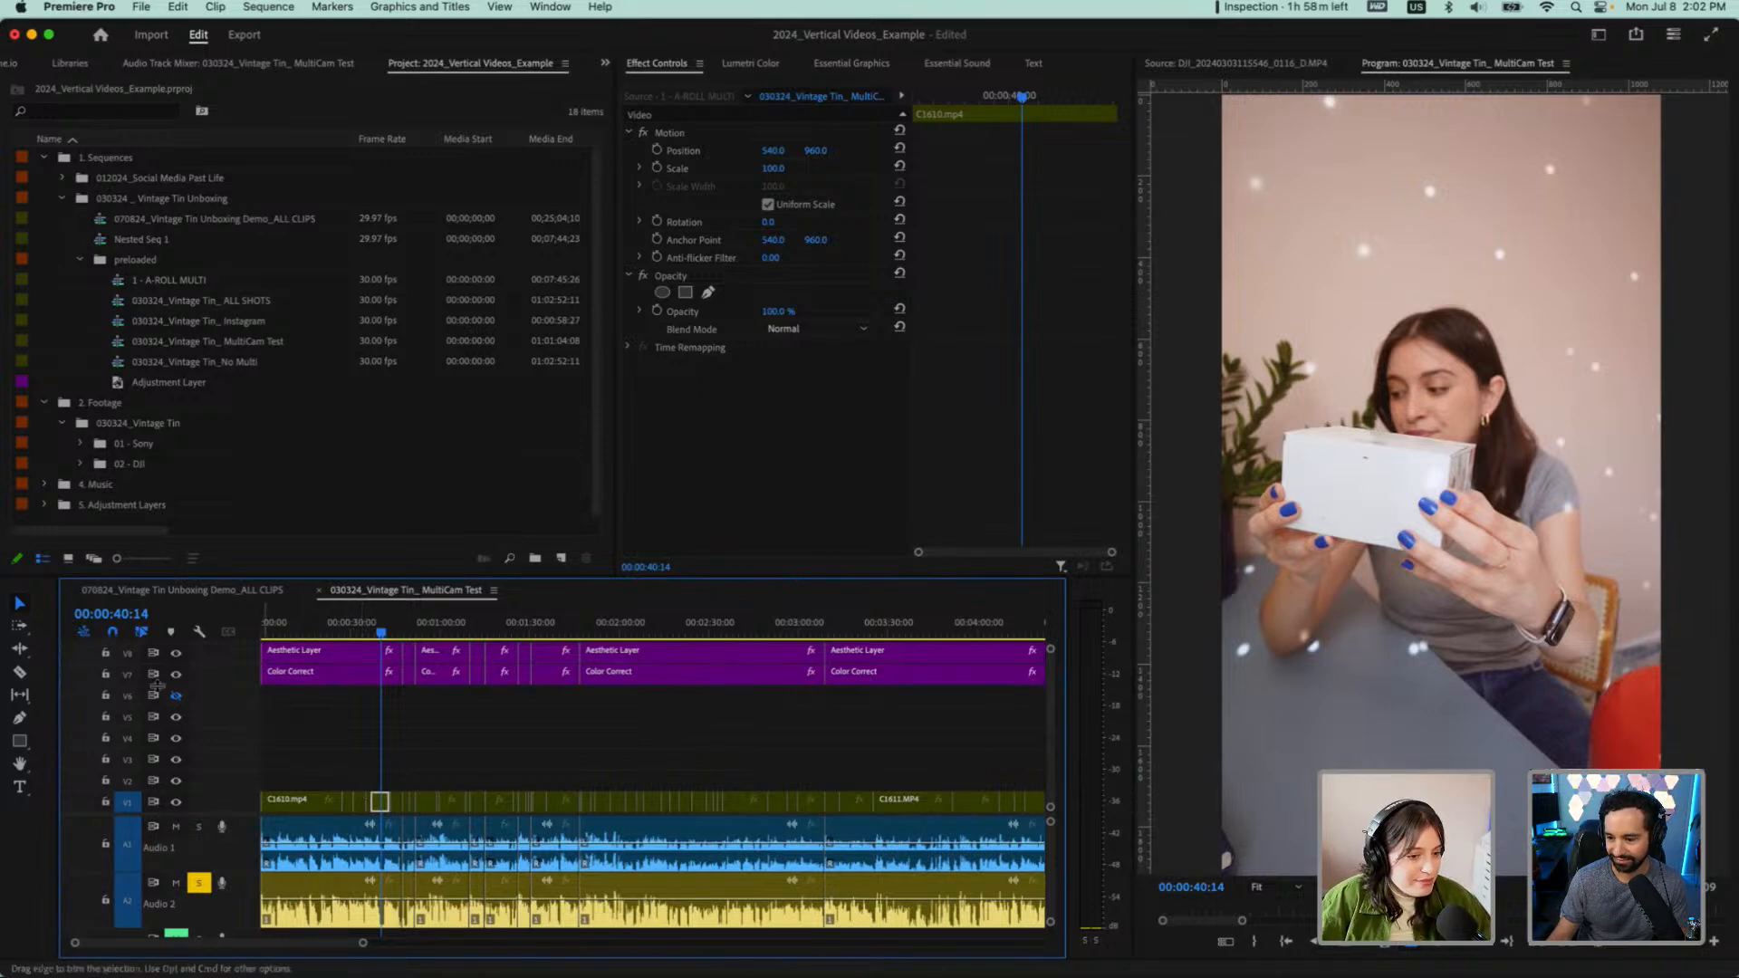
key("minus")
key("minus")
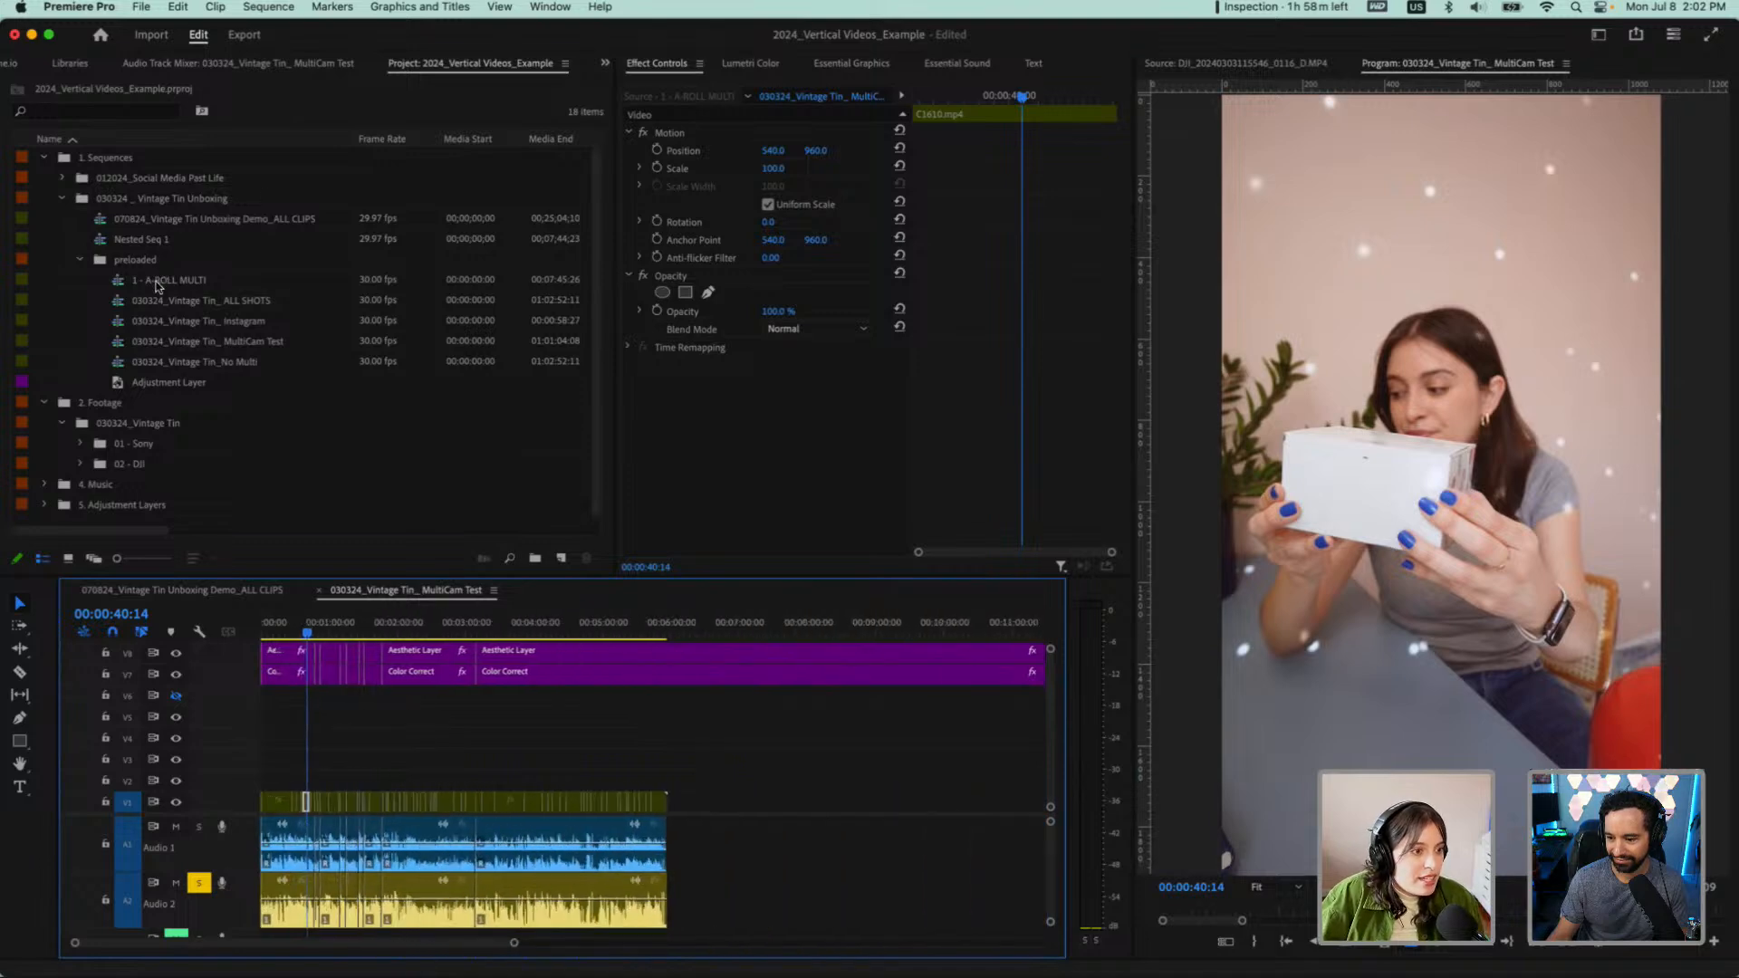
left_click(160, 280)
left_click(85, 259)
left_click(85, 259)
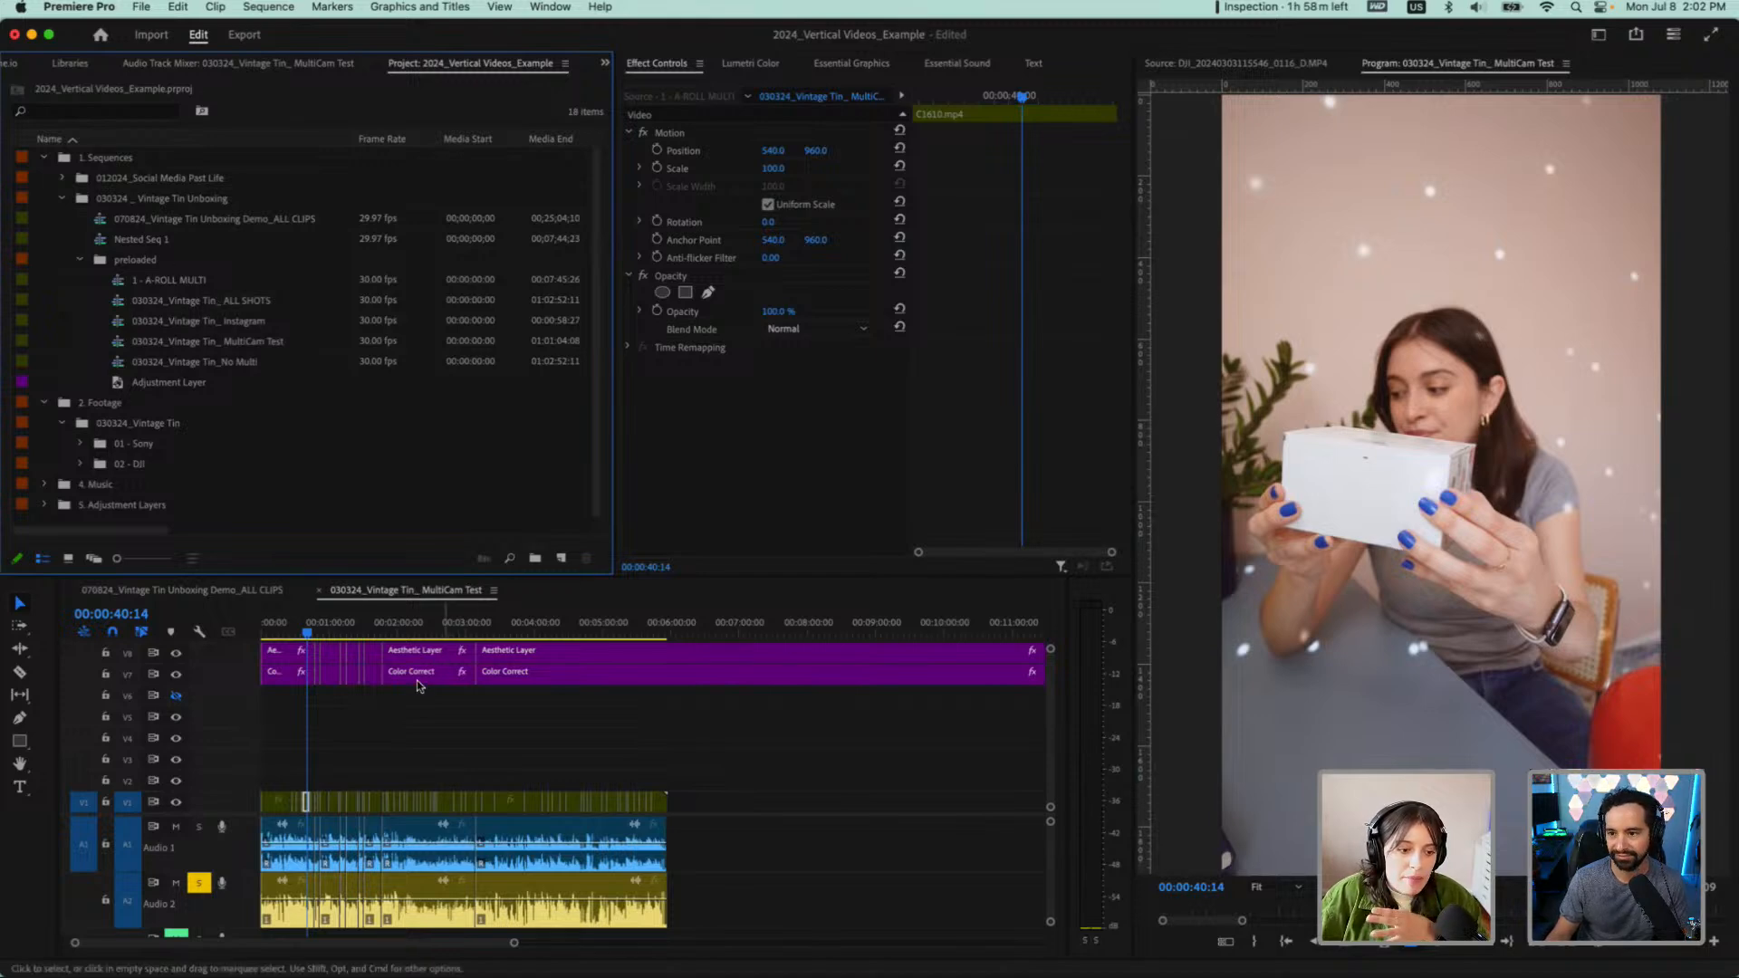
Duplicate the 030324_Vintage Tin_ MultiCam Test sequence in the preloaded bin
left_click(172, 342)
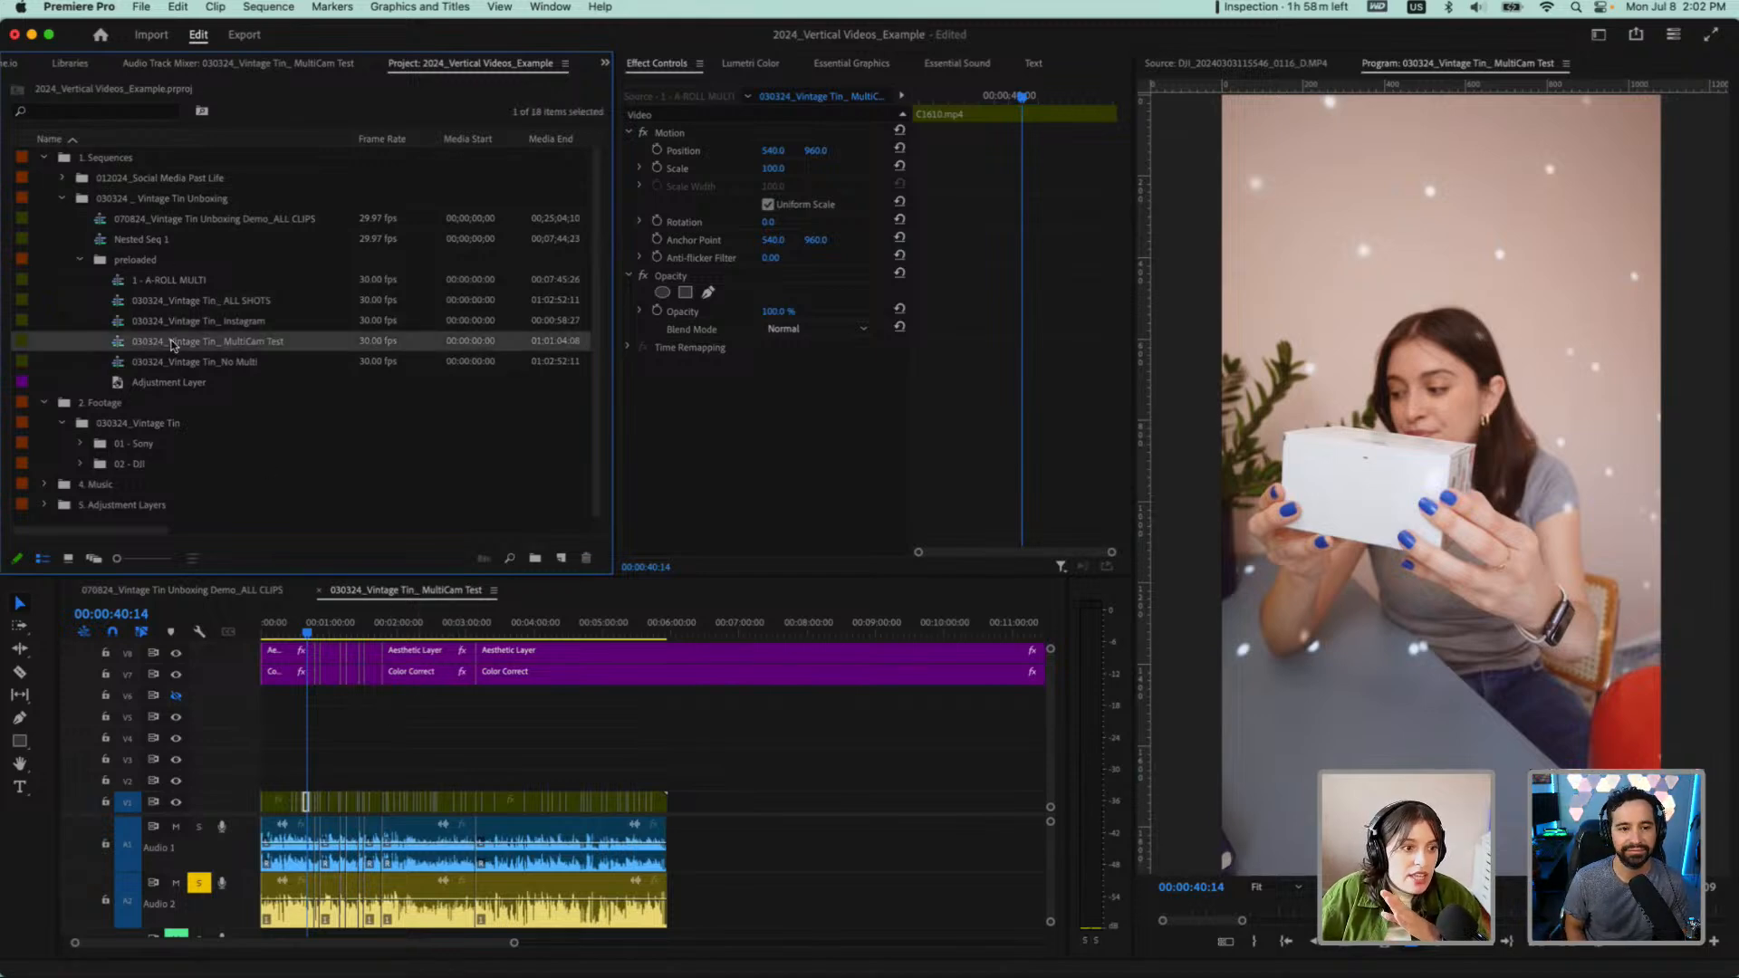
right_click(172, 342)
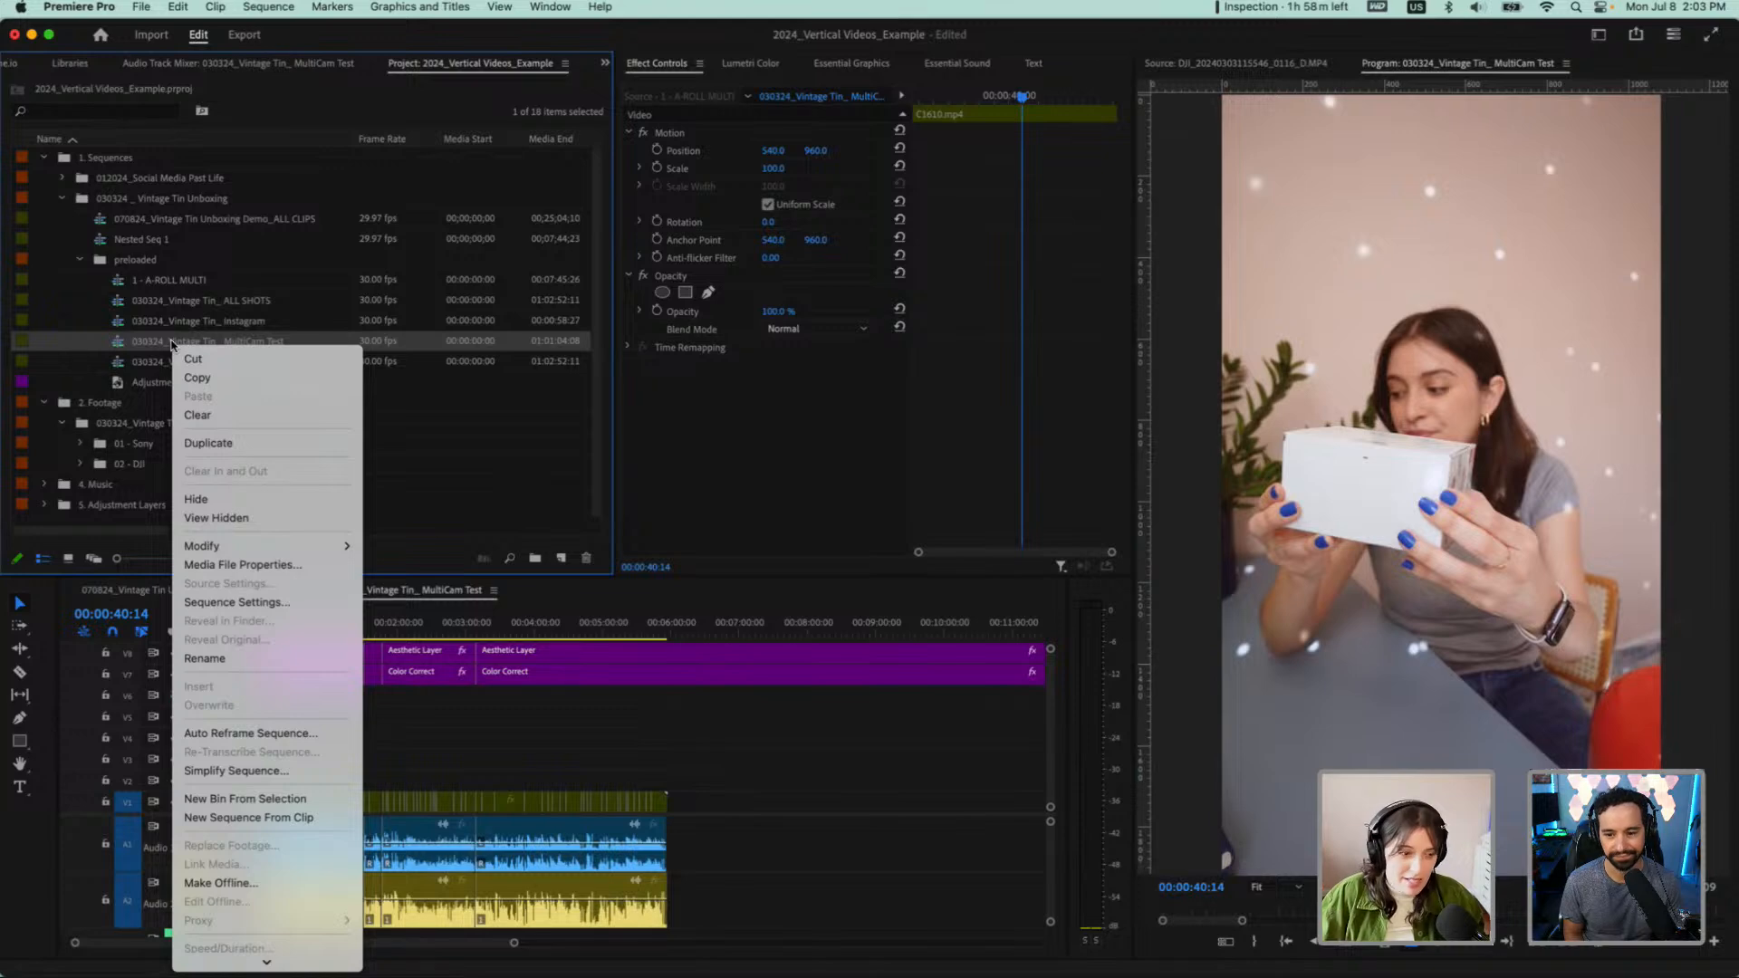
left_click(192, 442)
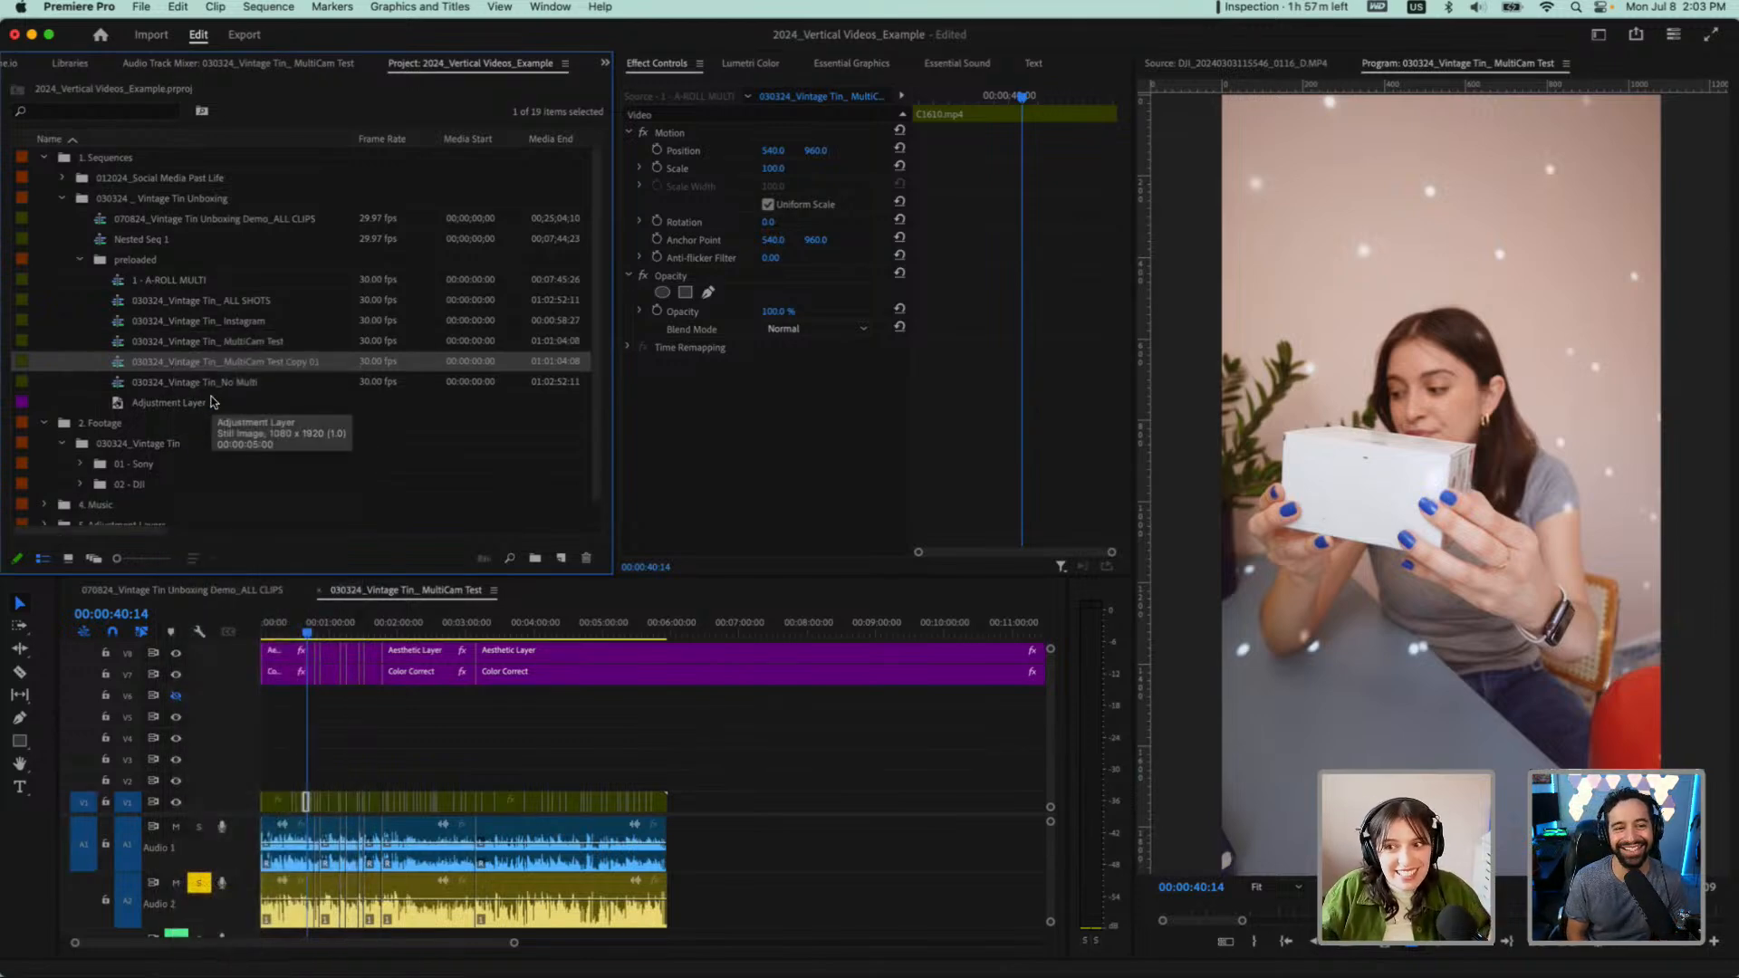
Rename the duplicated sequence as 030324_Vintage Tin_ MultiCam_IG Extended
left_click(273, 366)
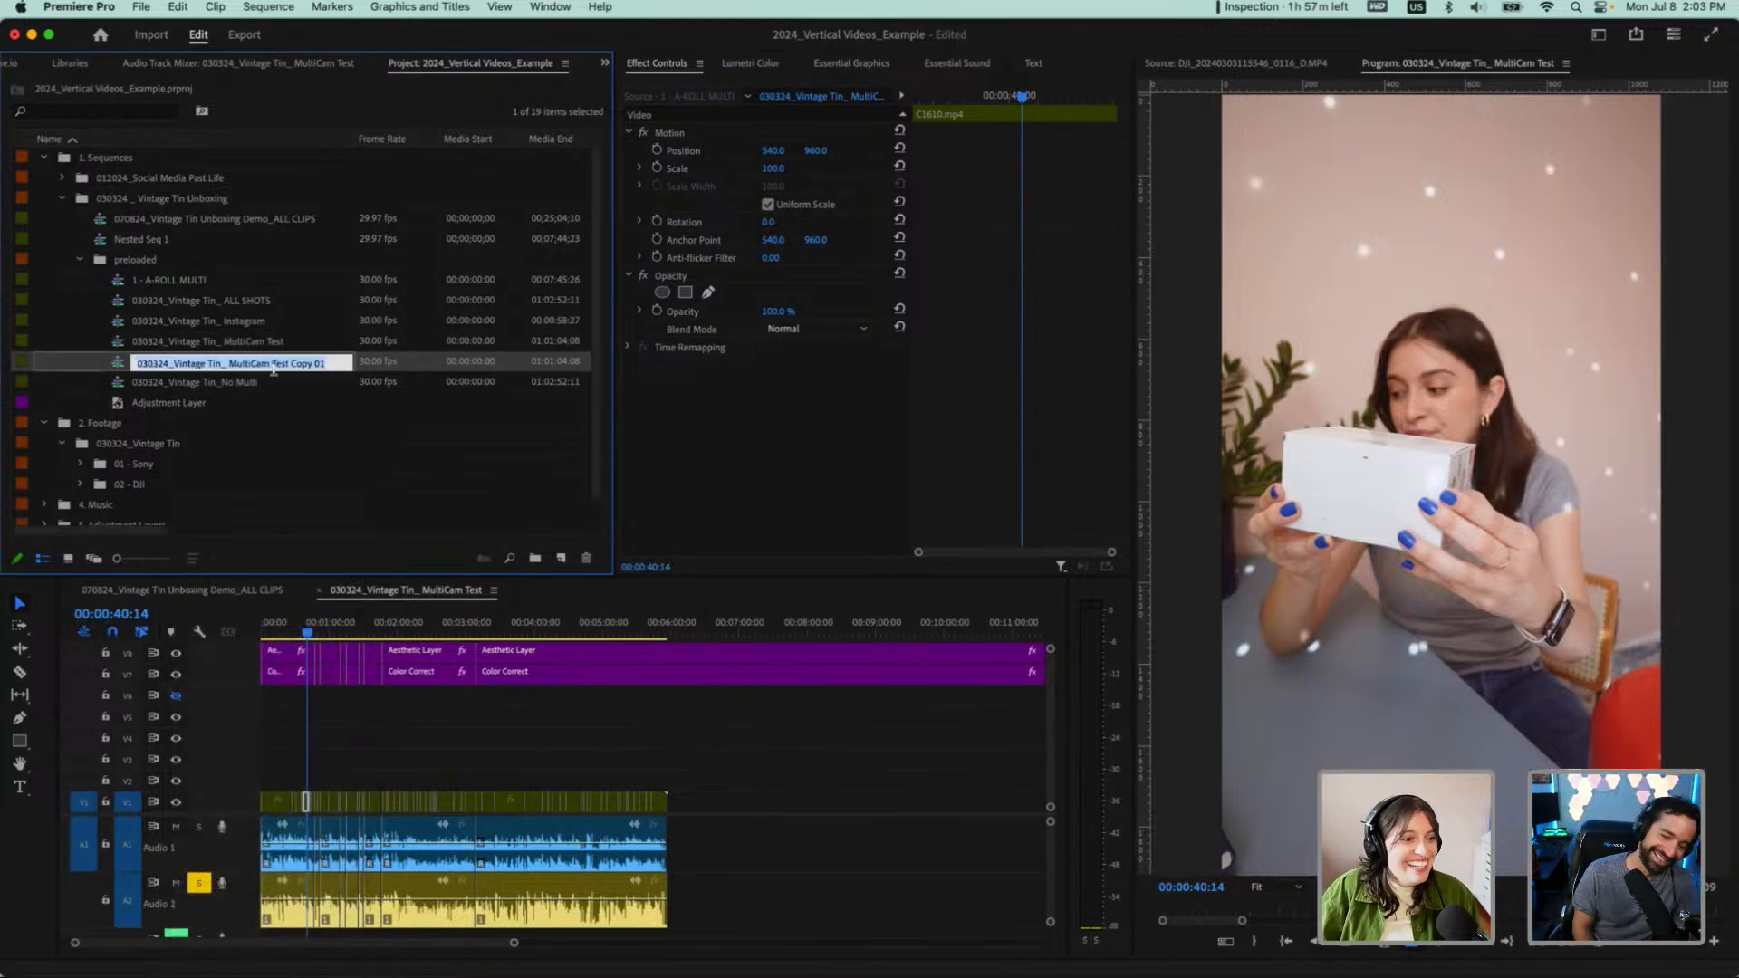
left_click(274, 366)
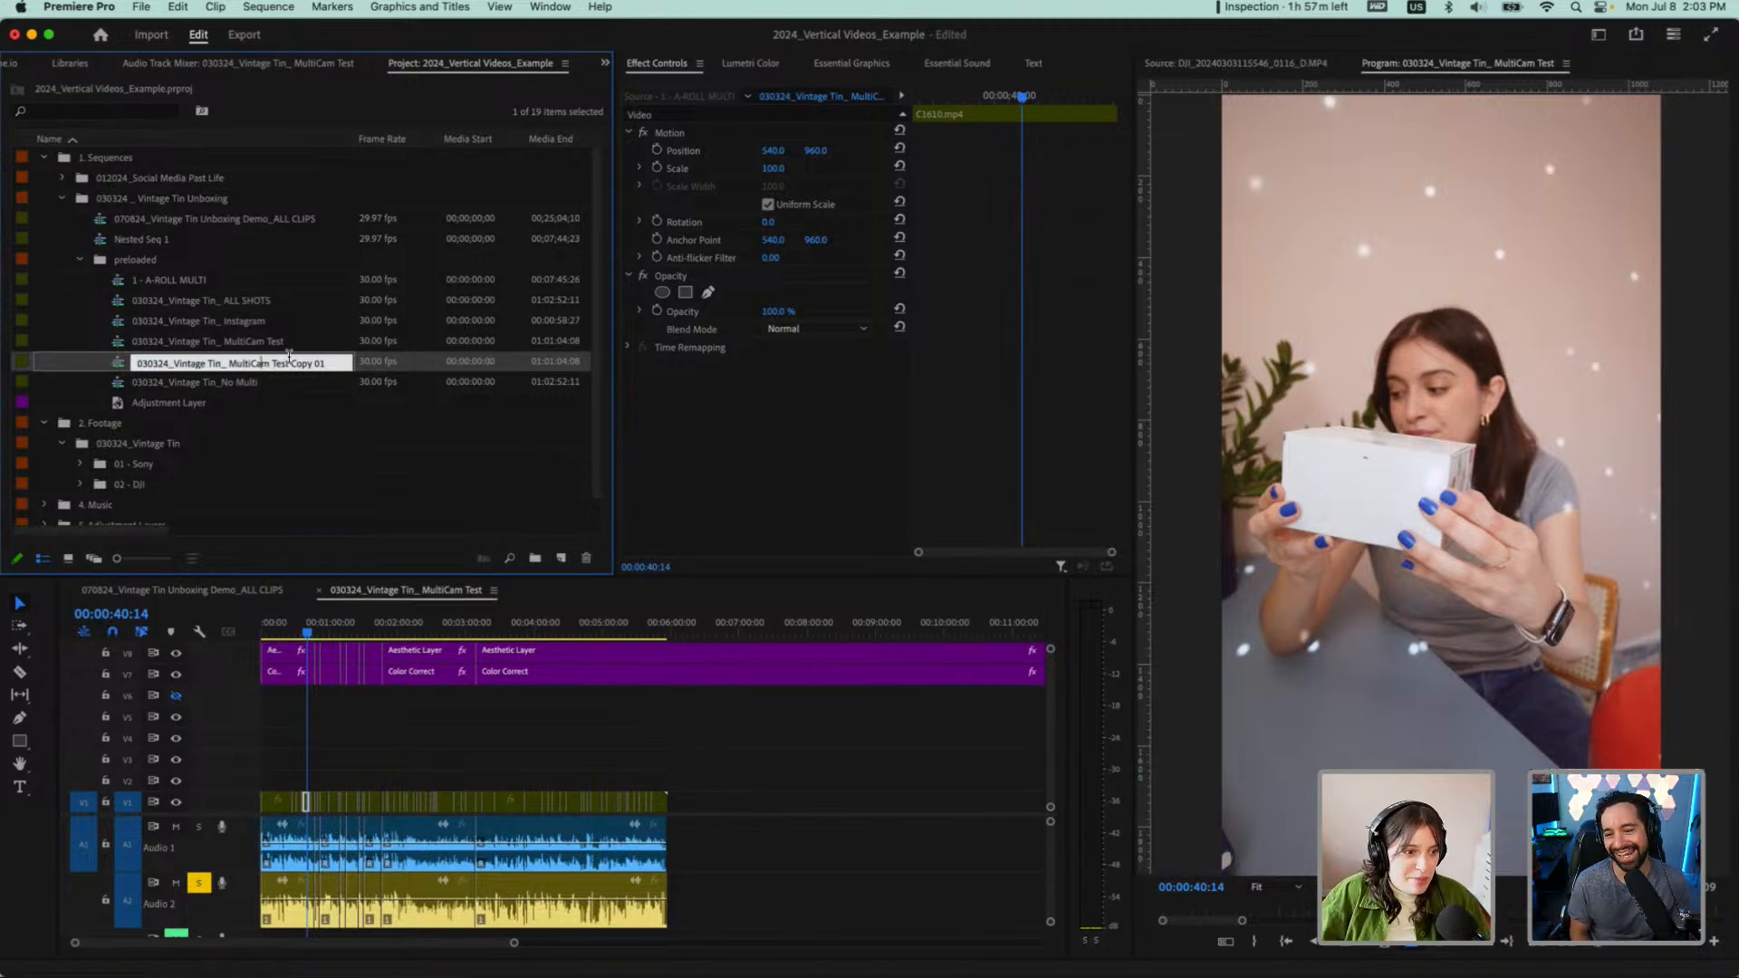
left_click_drag(269, 365, 324, 362)
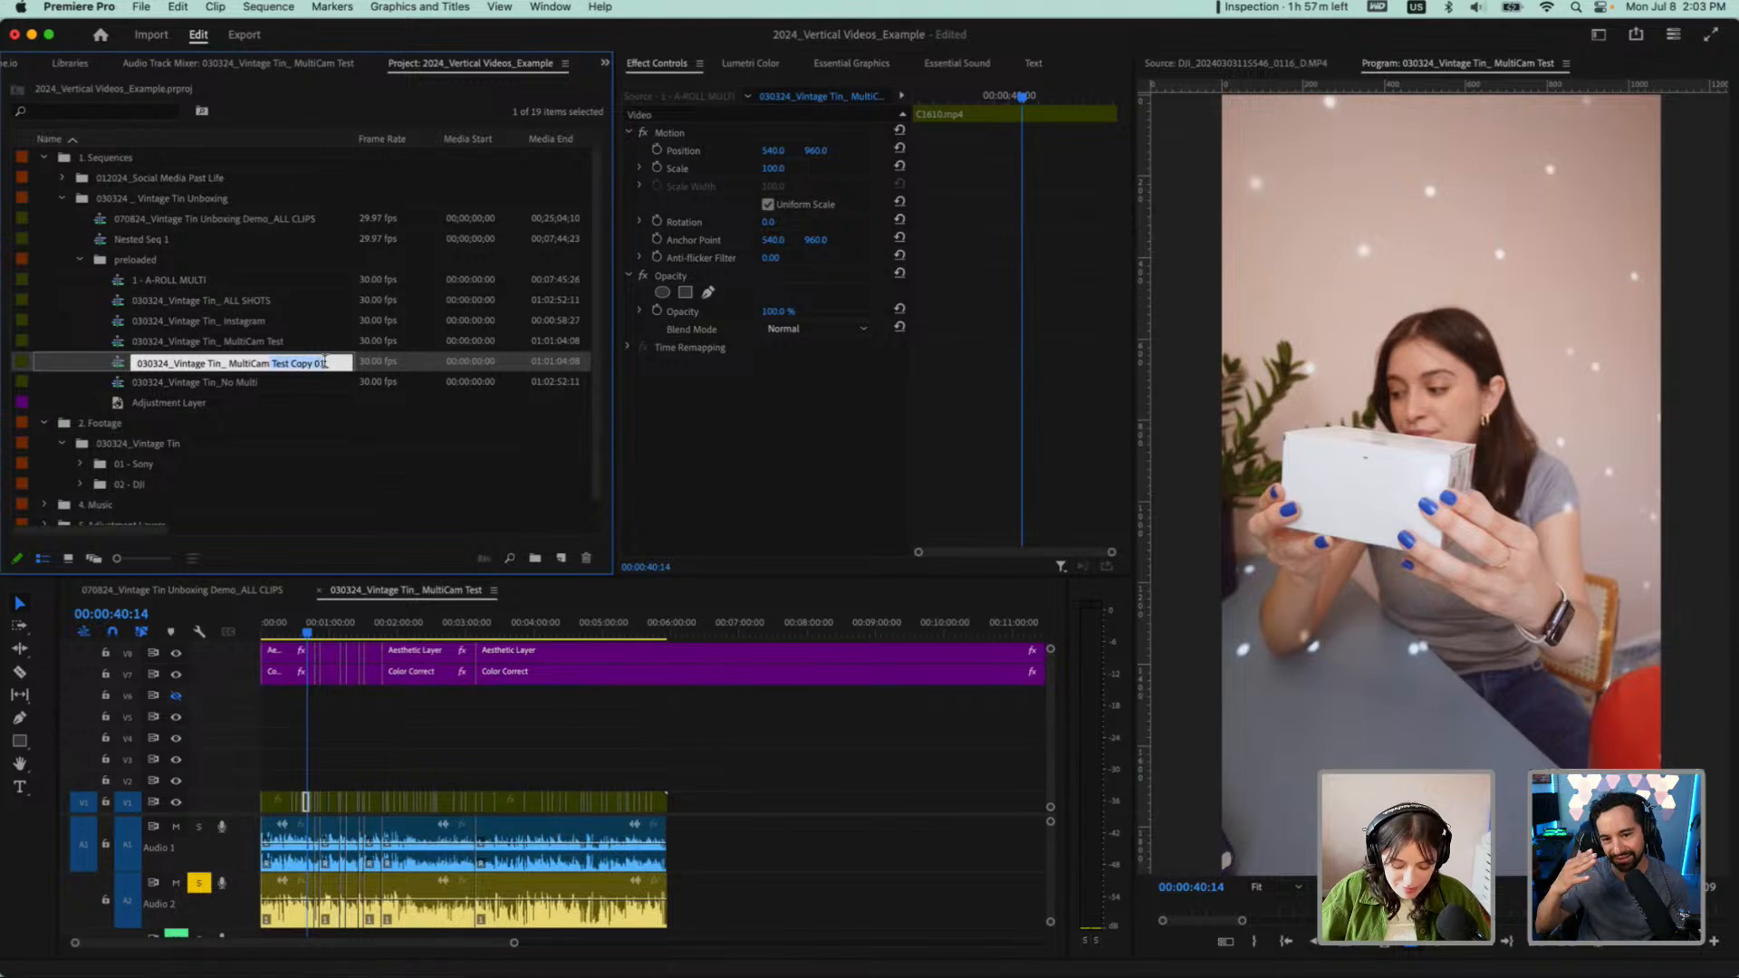
type("_IG Ex")
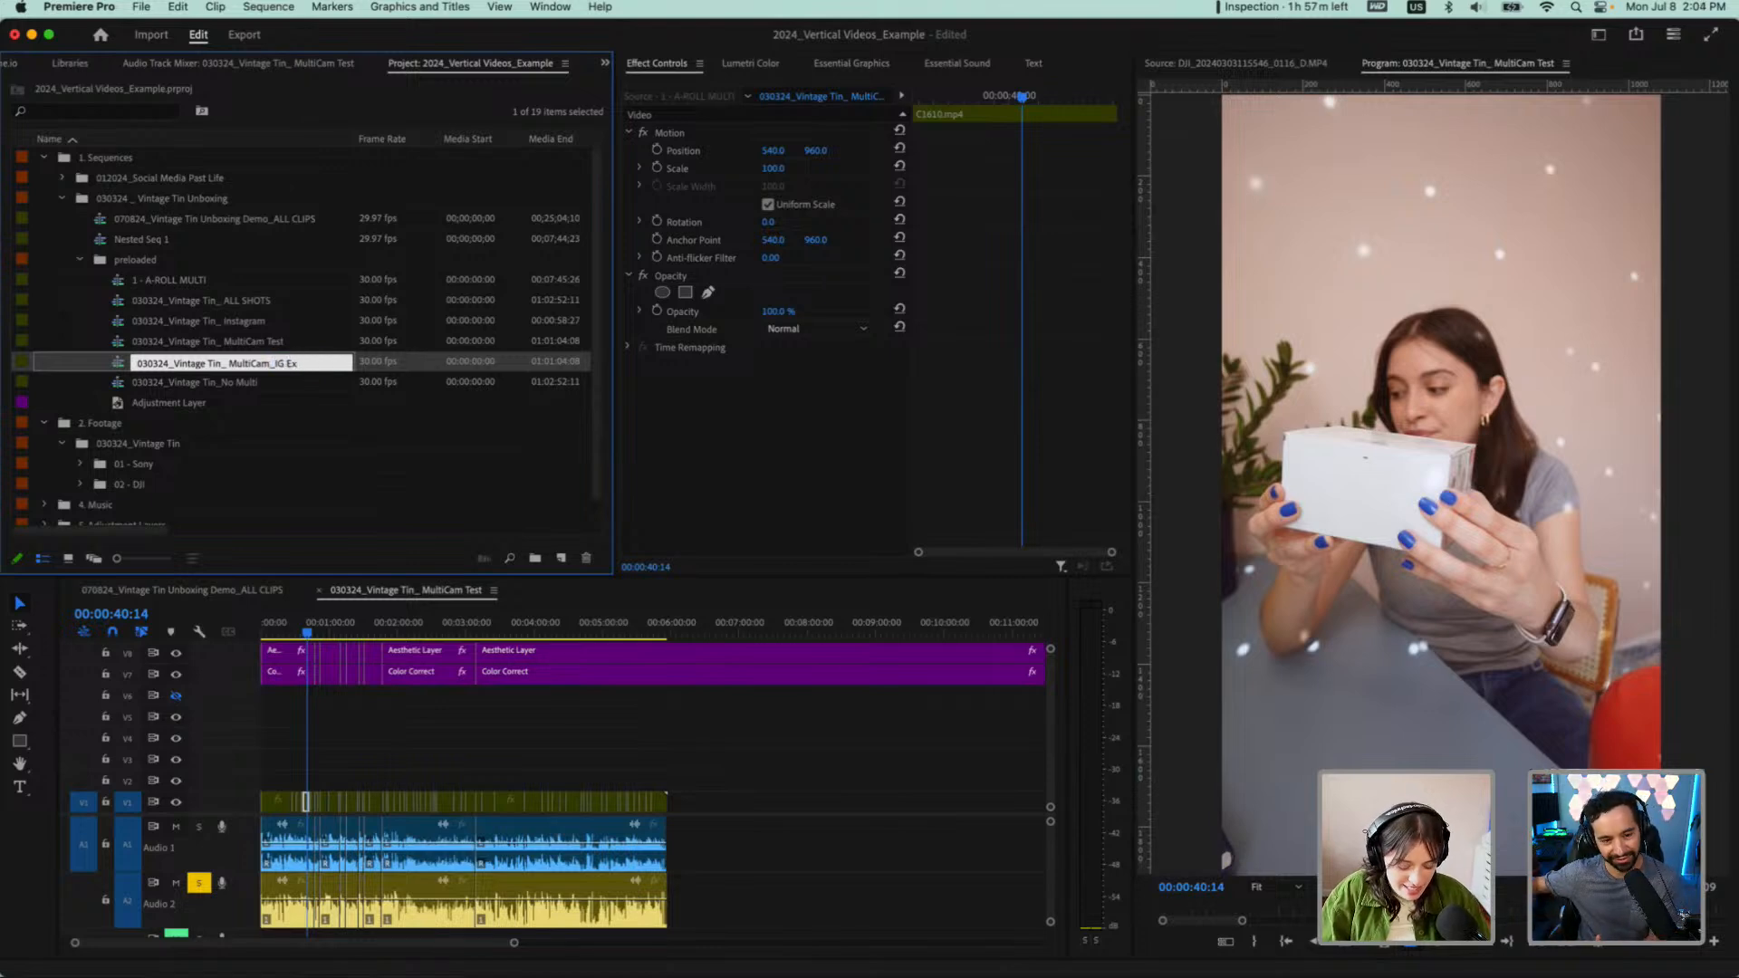
type("tended")
key("Return")
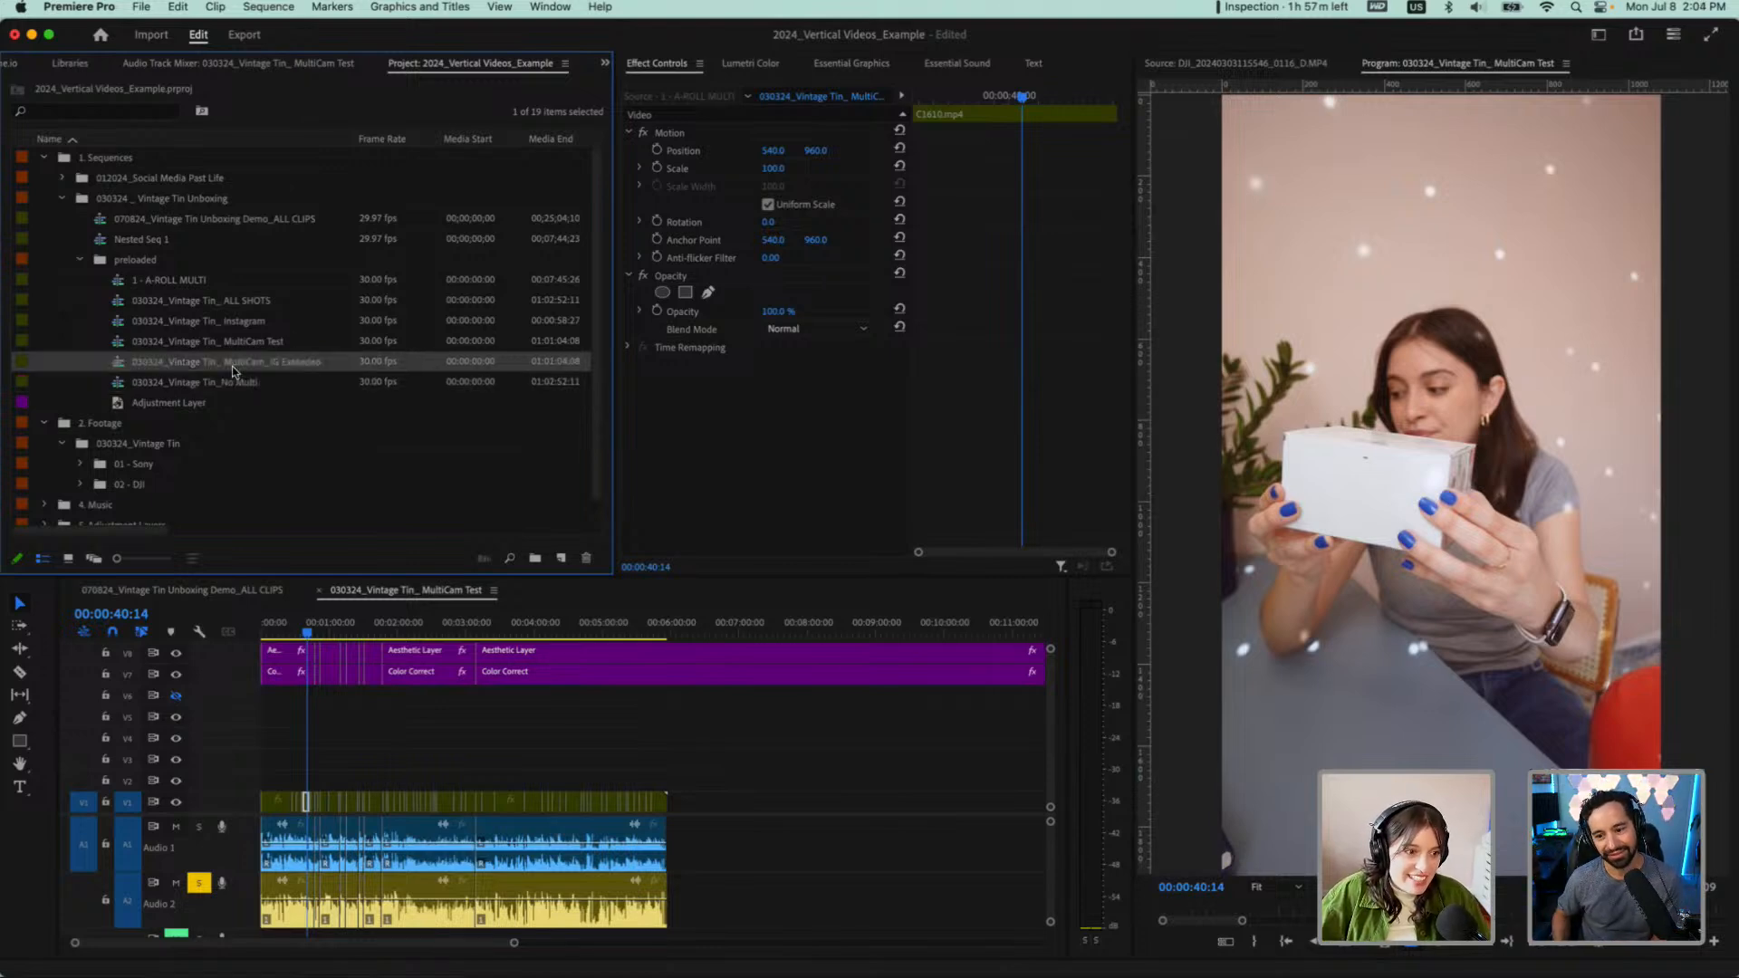
Move the MultiCam_IG Extended sequence directly into the 030324 _ Vintage Tin Unboxing bin and collapse the preloaded bin
left_click_drag(233, 370, 125, 219)
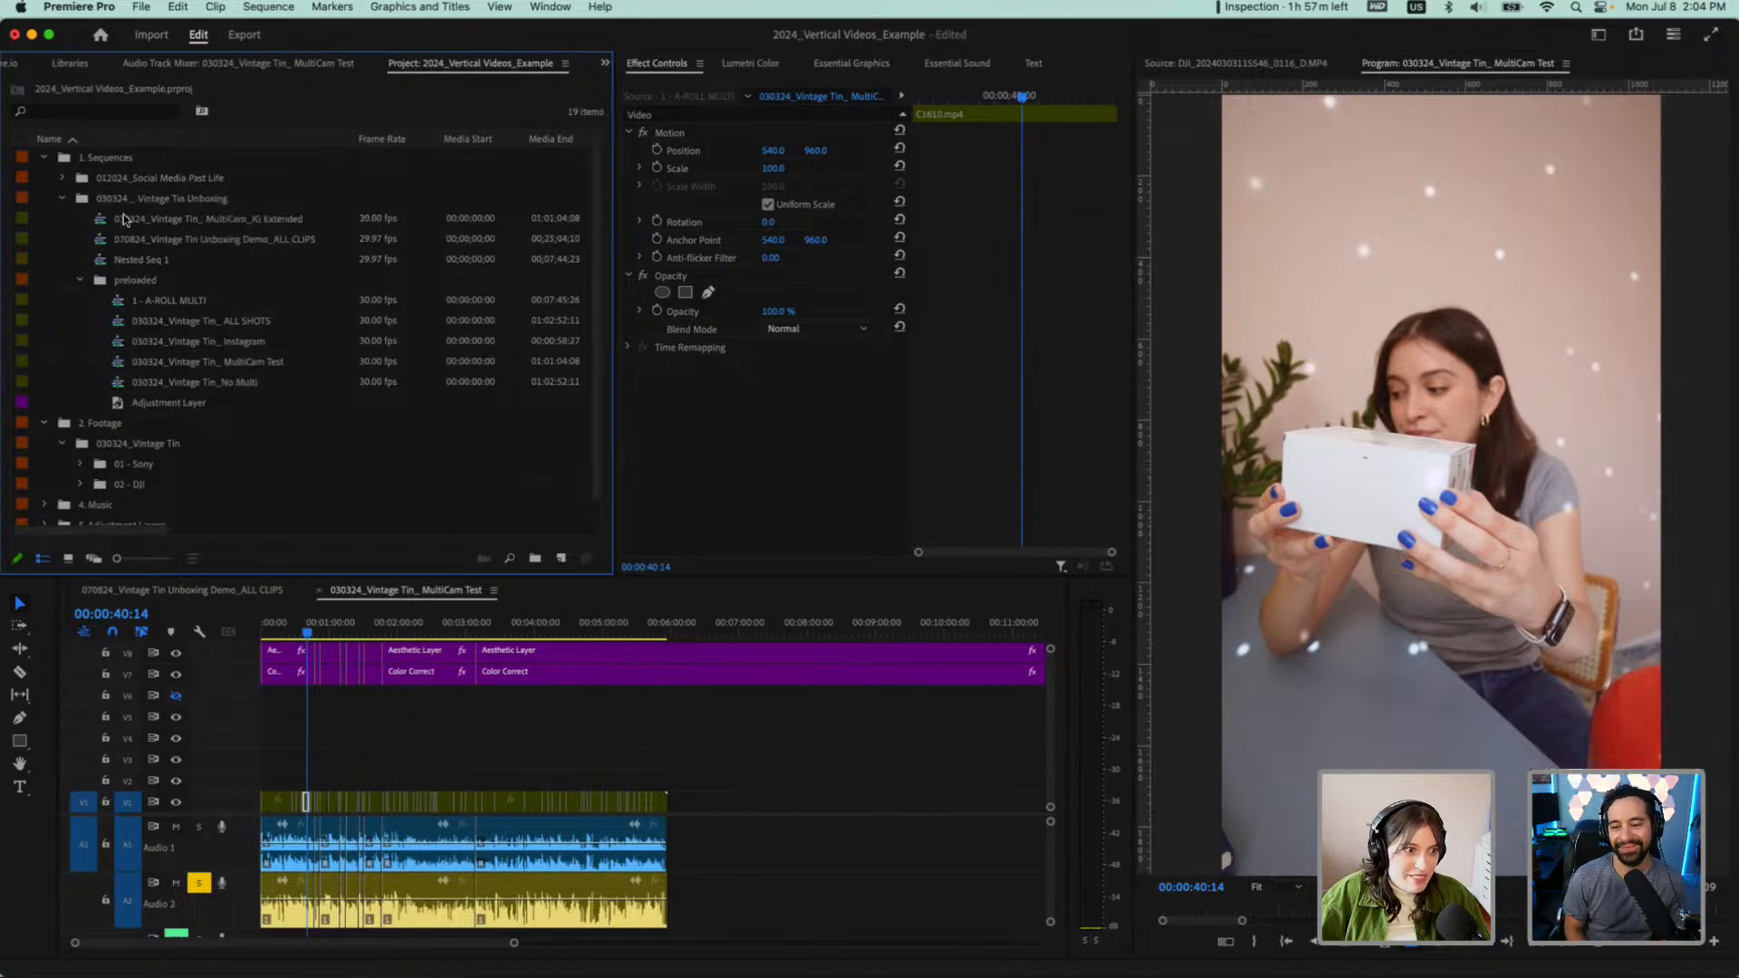
left_click(203, 220)
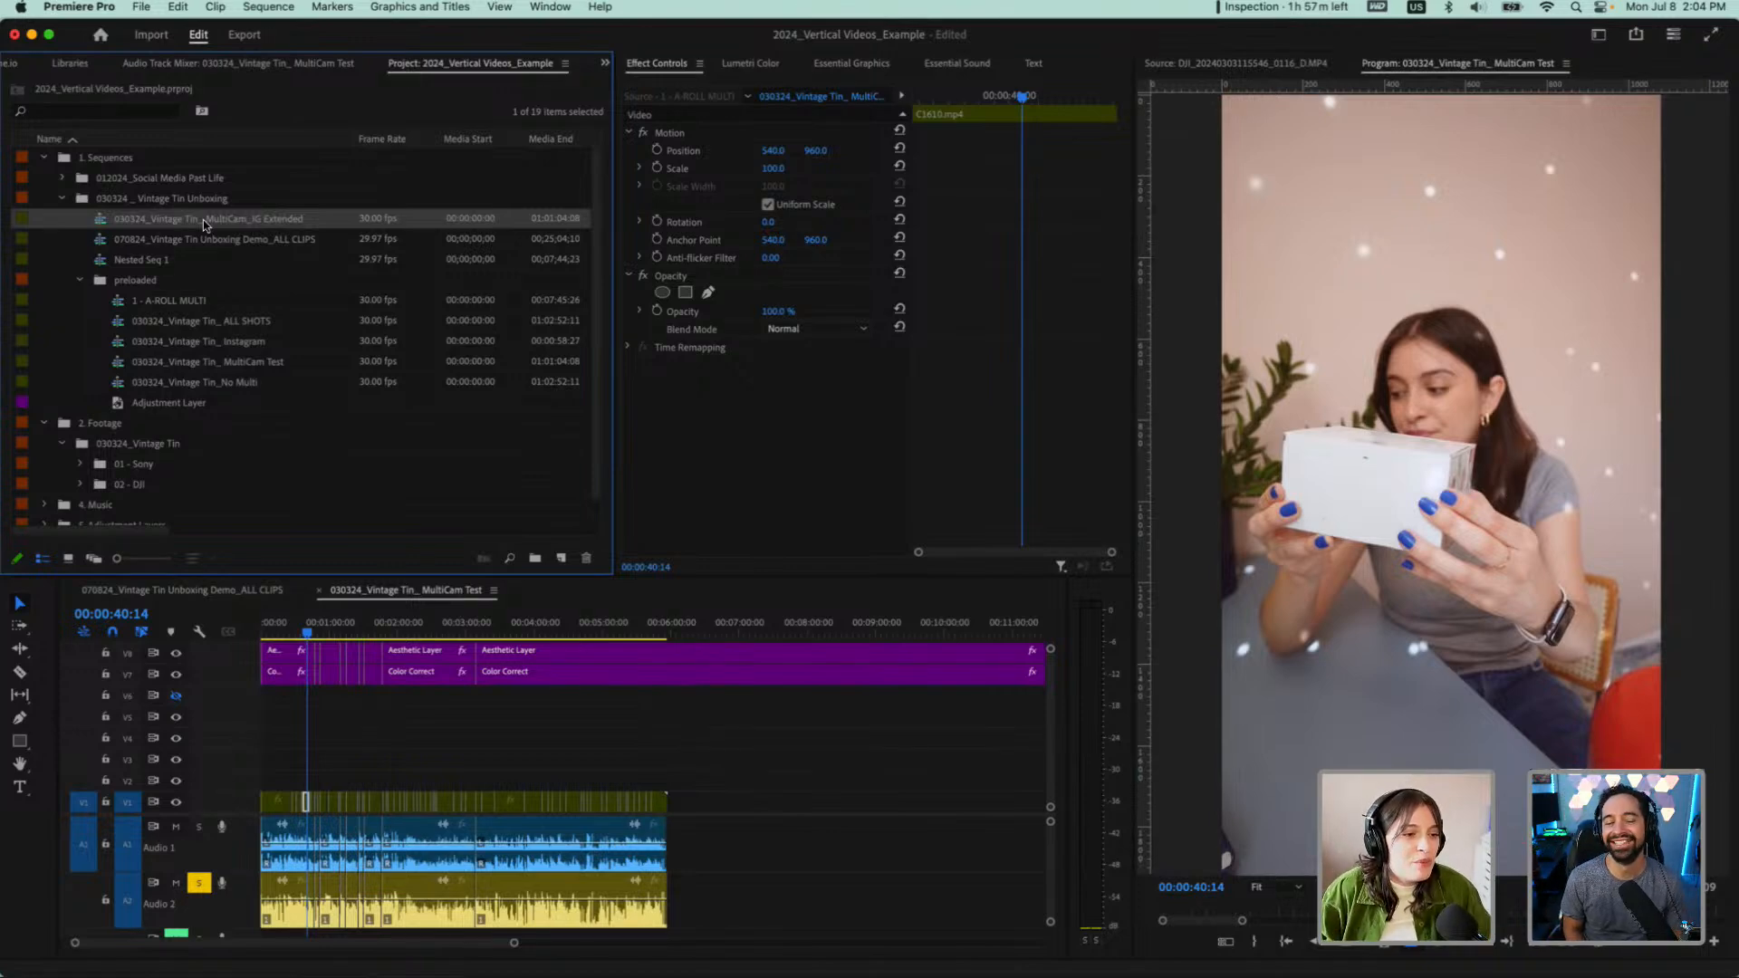
left_click(231, 367)
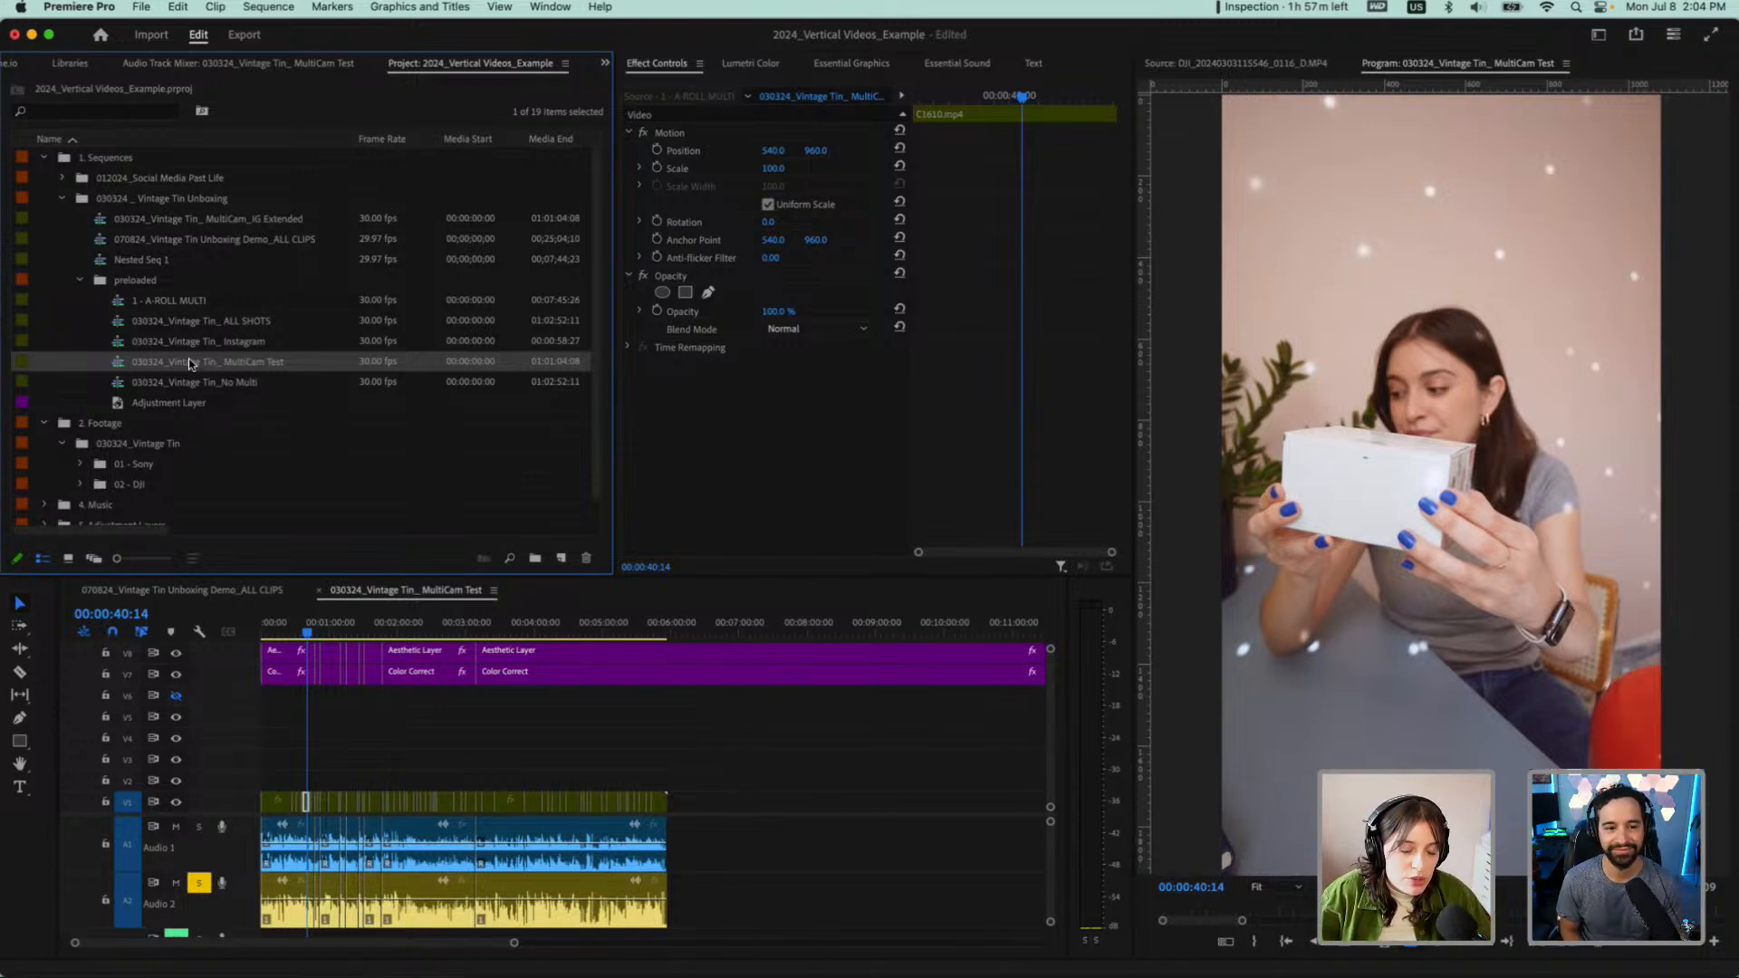
left_click(248, 221)
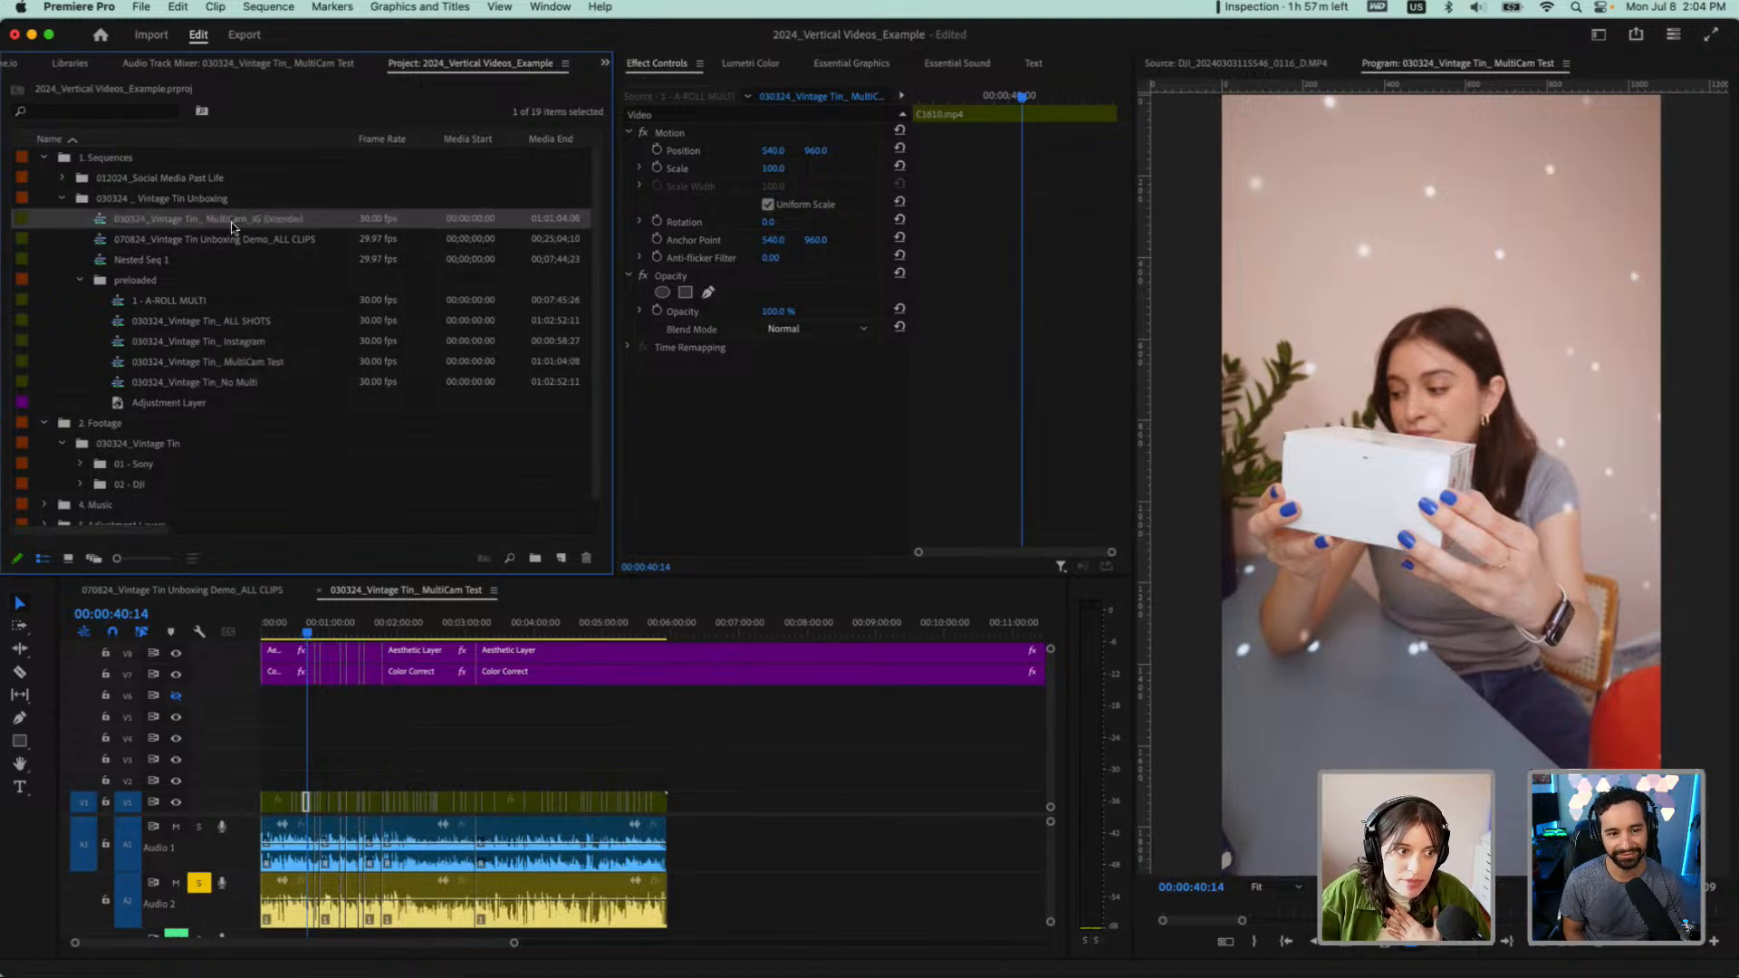
left_click(233, 225)
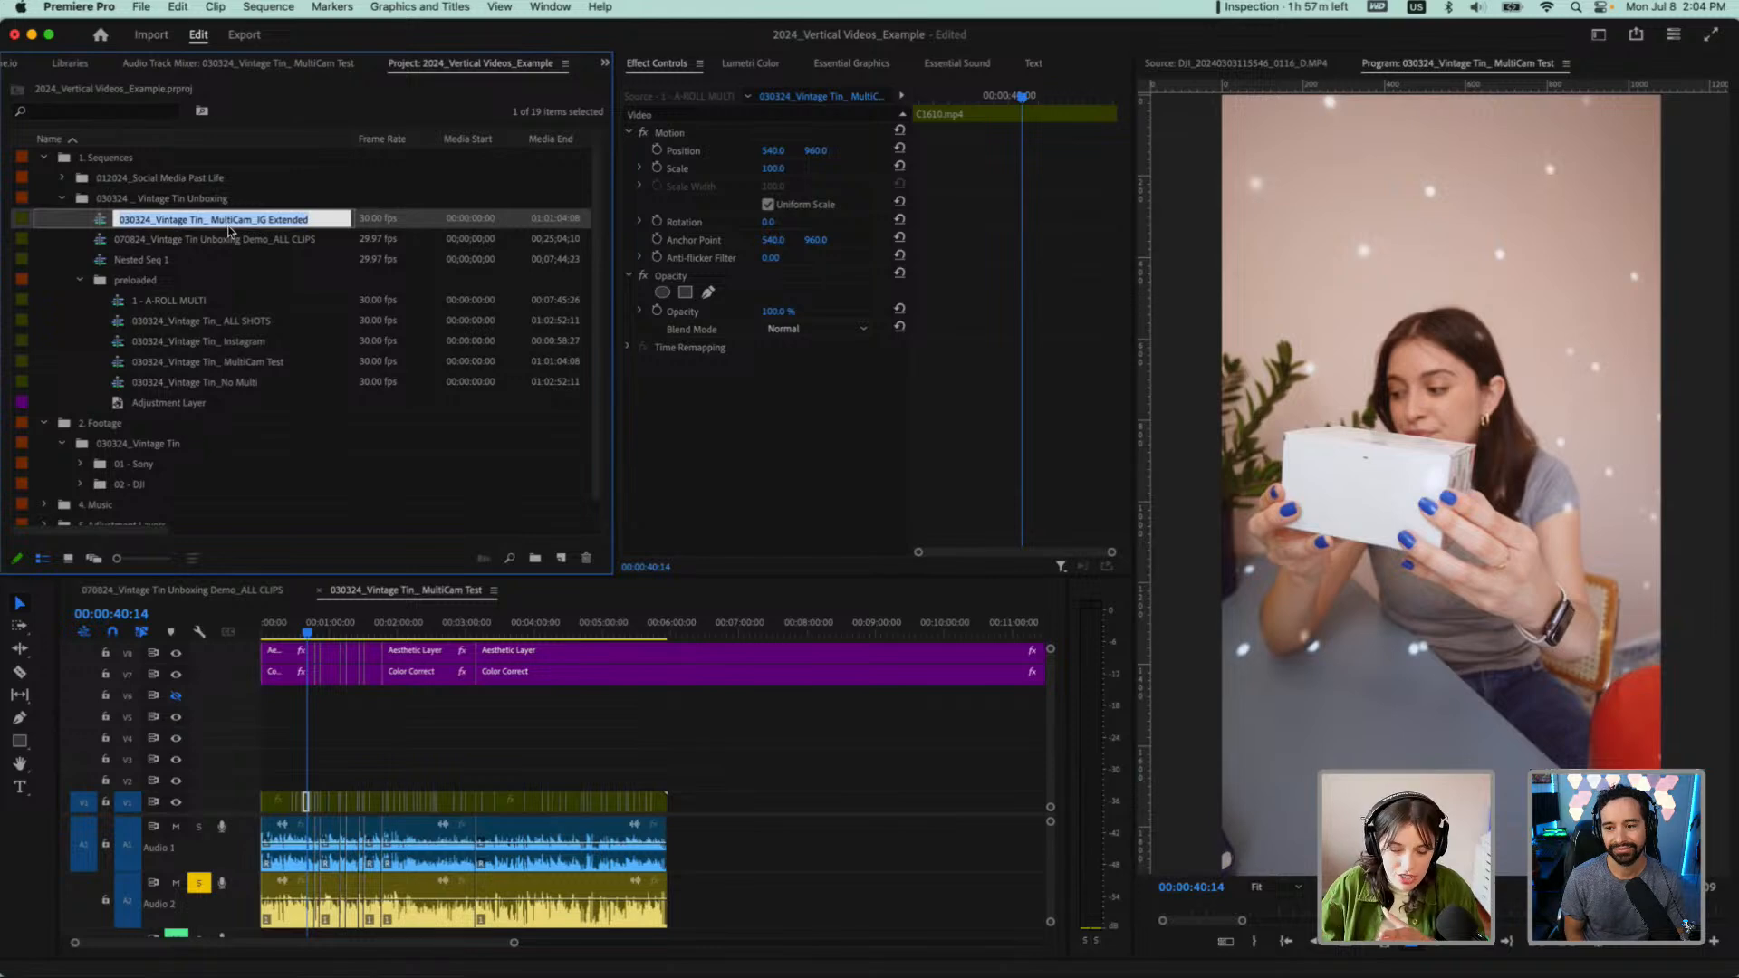
left_click(201, 245)
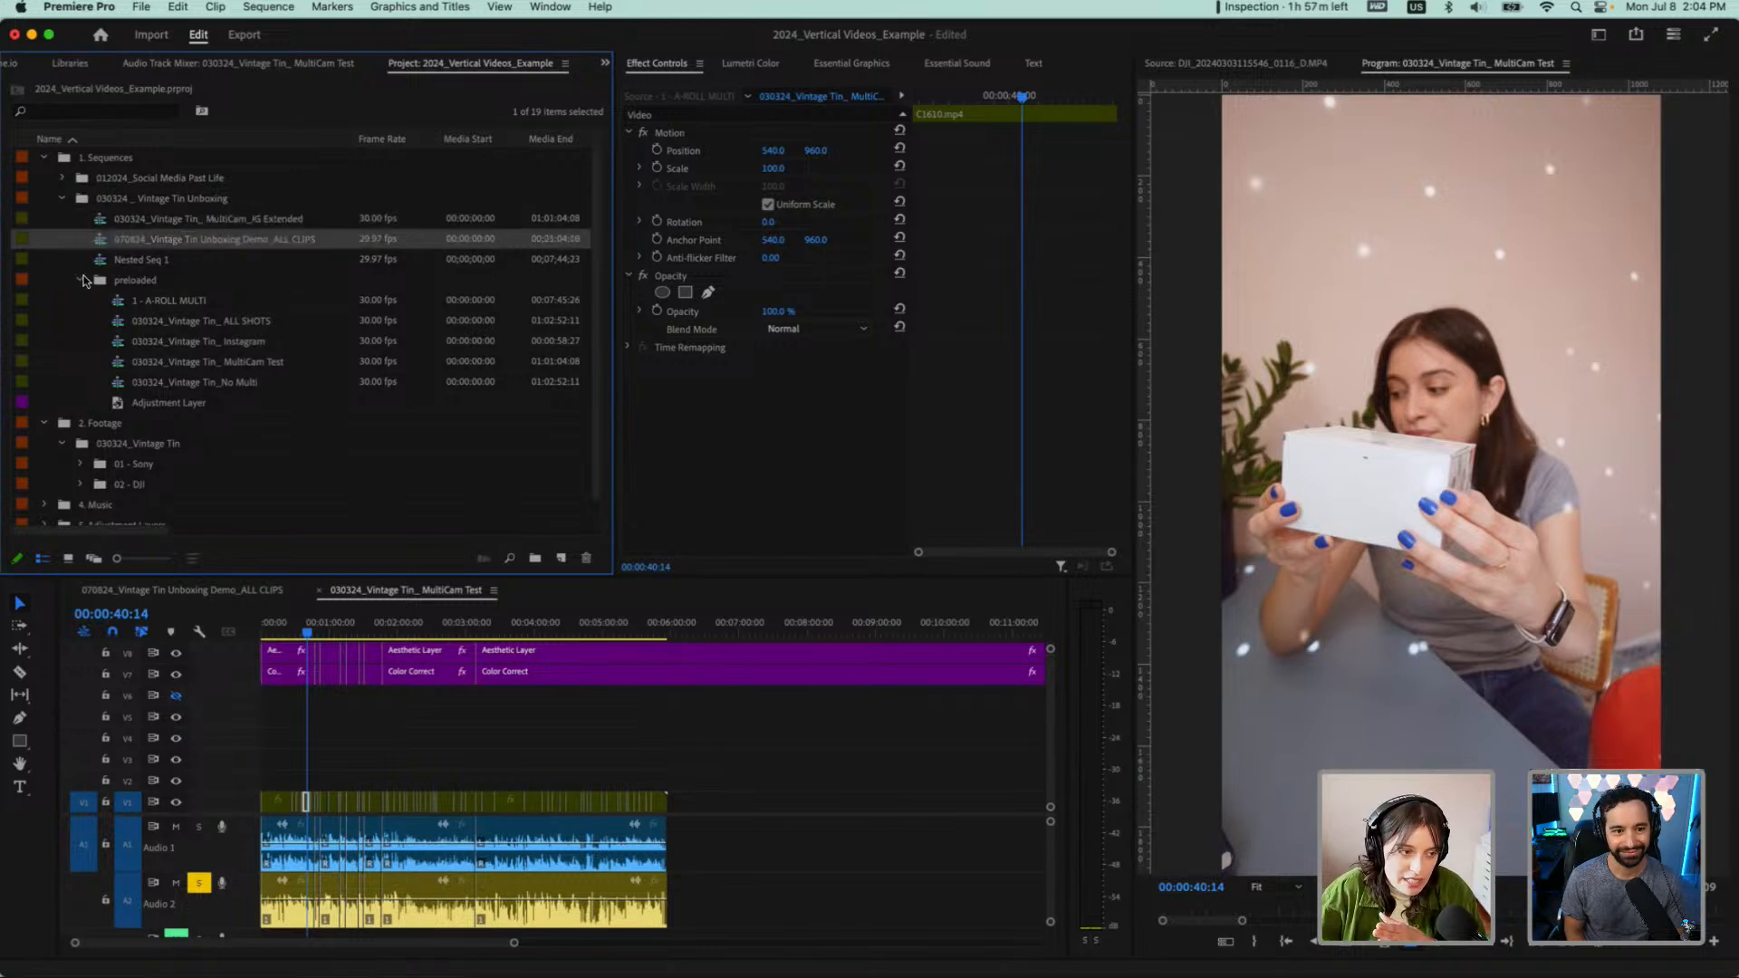
left_click(82, 281)
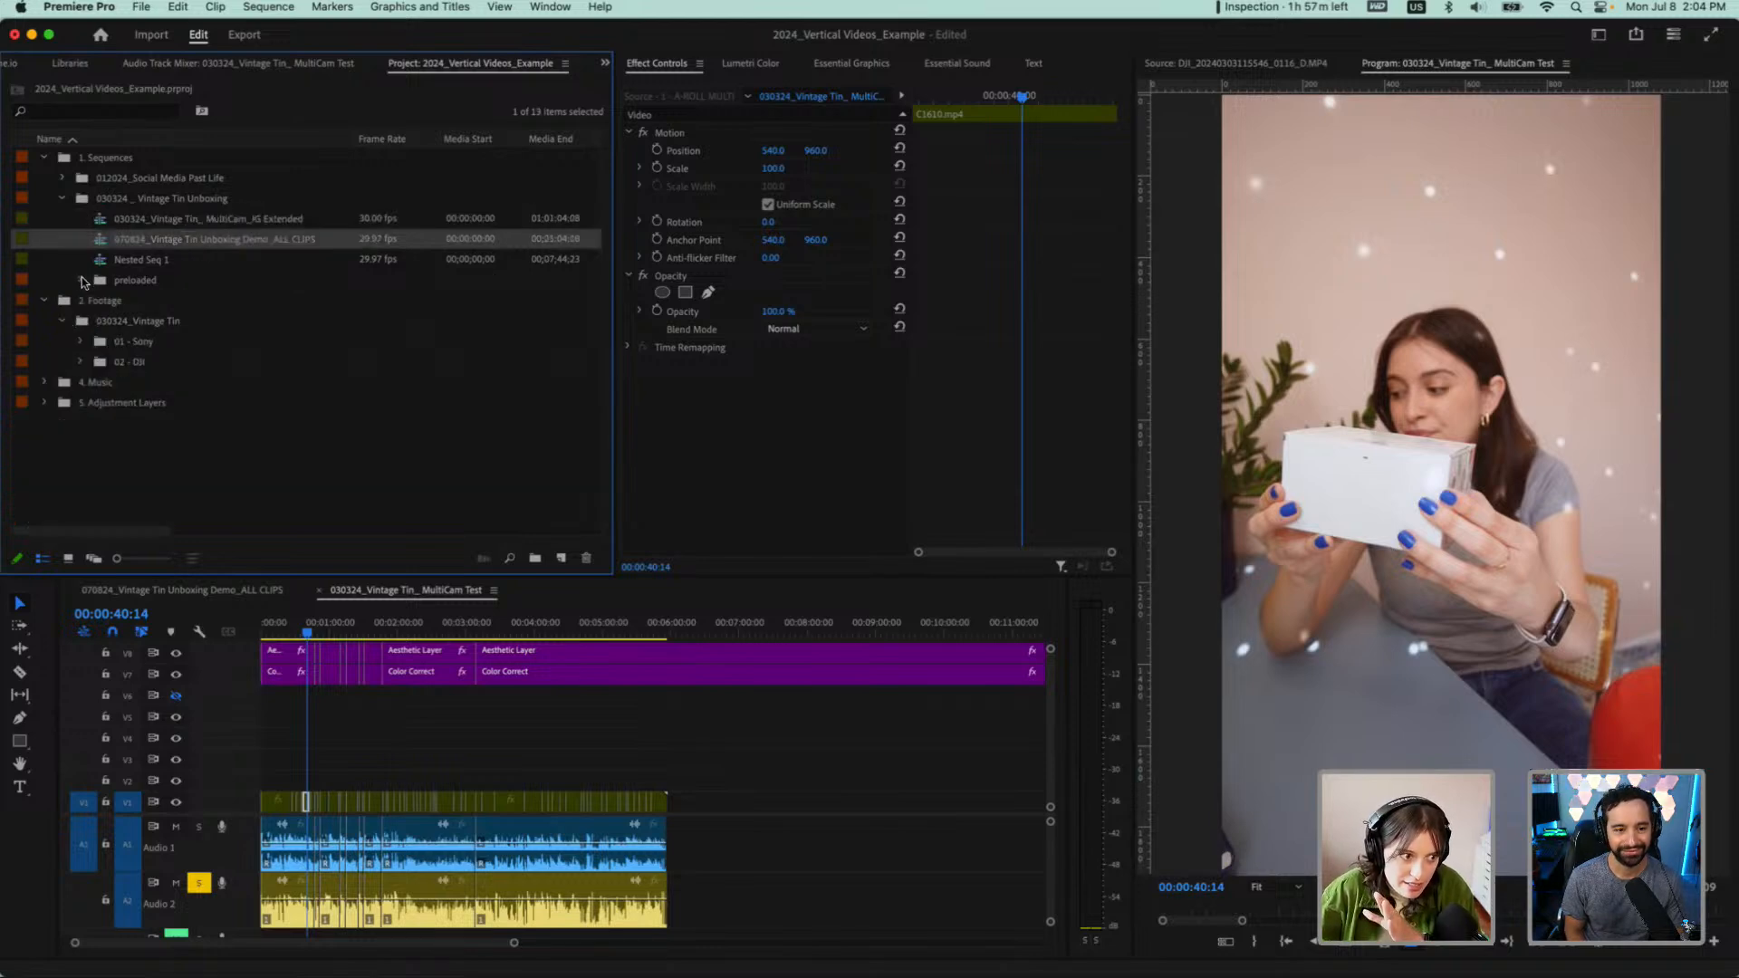
Open the MultiCam_IG Extended sequence and close the MultiCam Test and Unboxing Demo_ALL CLIPS timelines
left_click(107, 226)
double_click(107, 225)
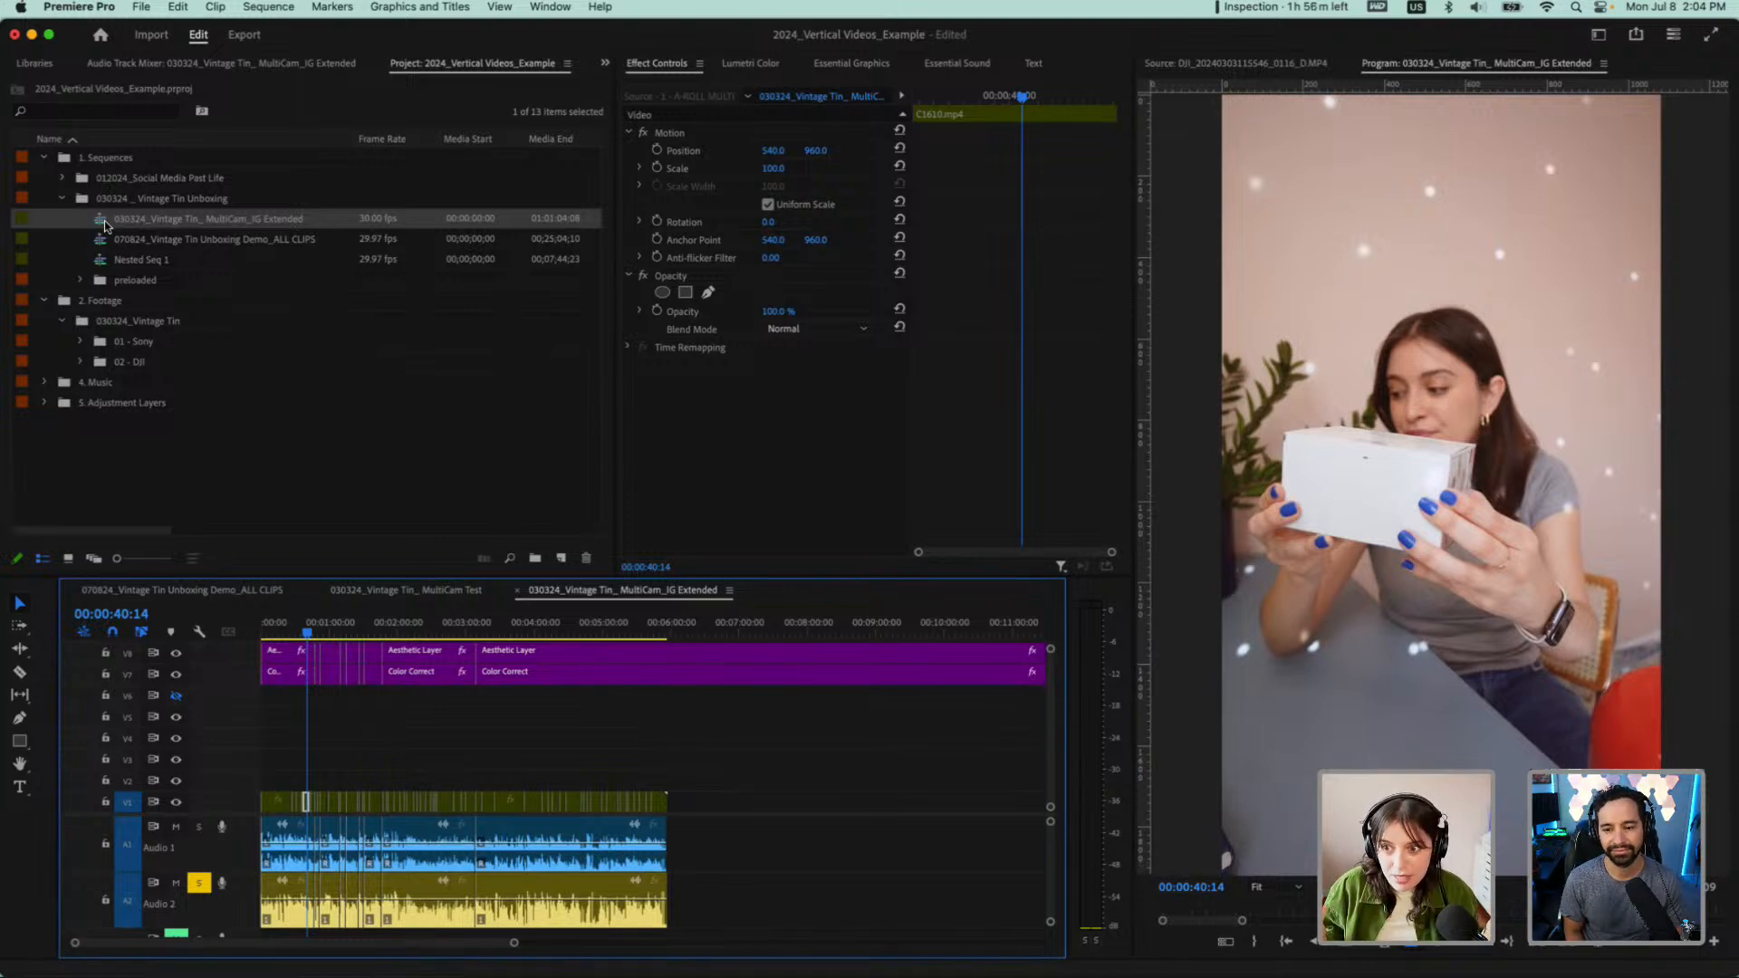
left_click(322, 590)
left_click(72, 591)
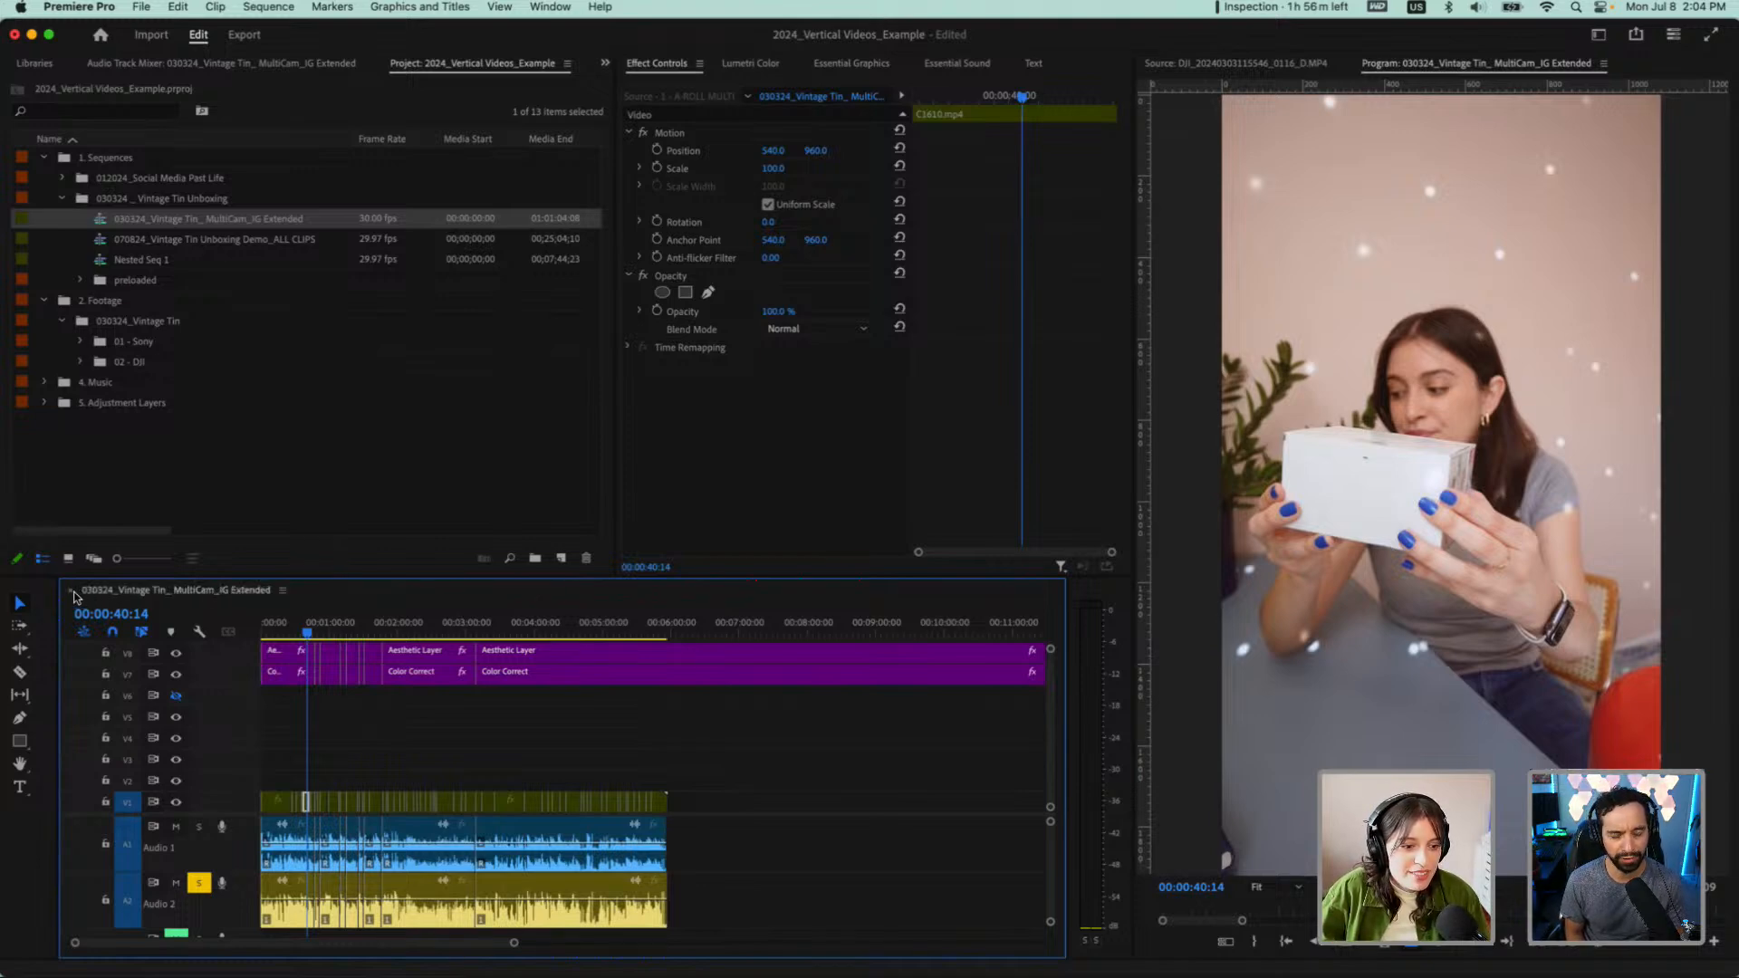
Close the MultiCam_IG Extended timeline and reopen the 030324_Vintage Tin_ MultiCam Test sequence from the preloaded bin
left_click(233, 240)
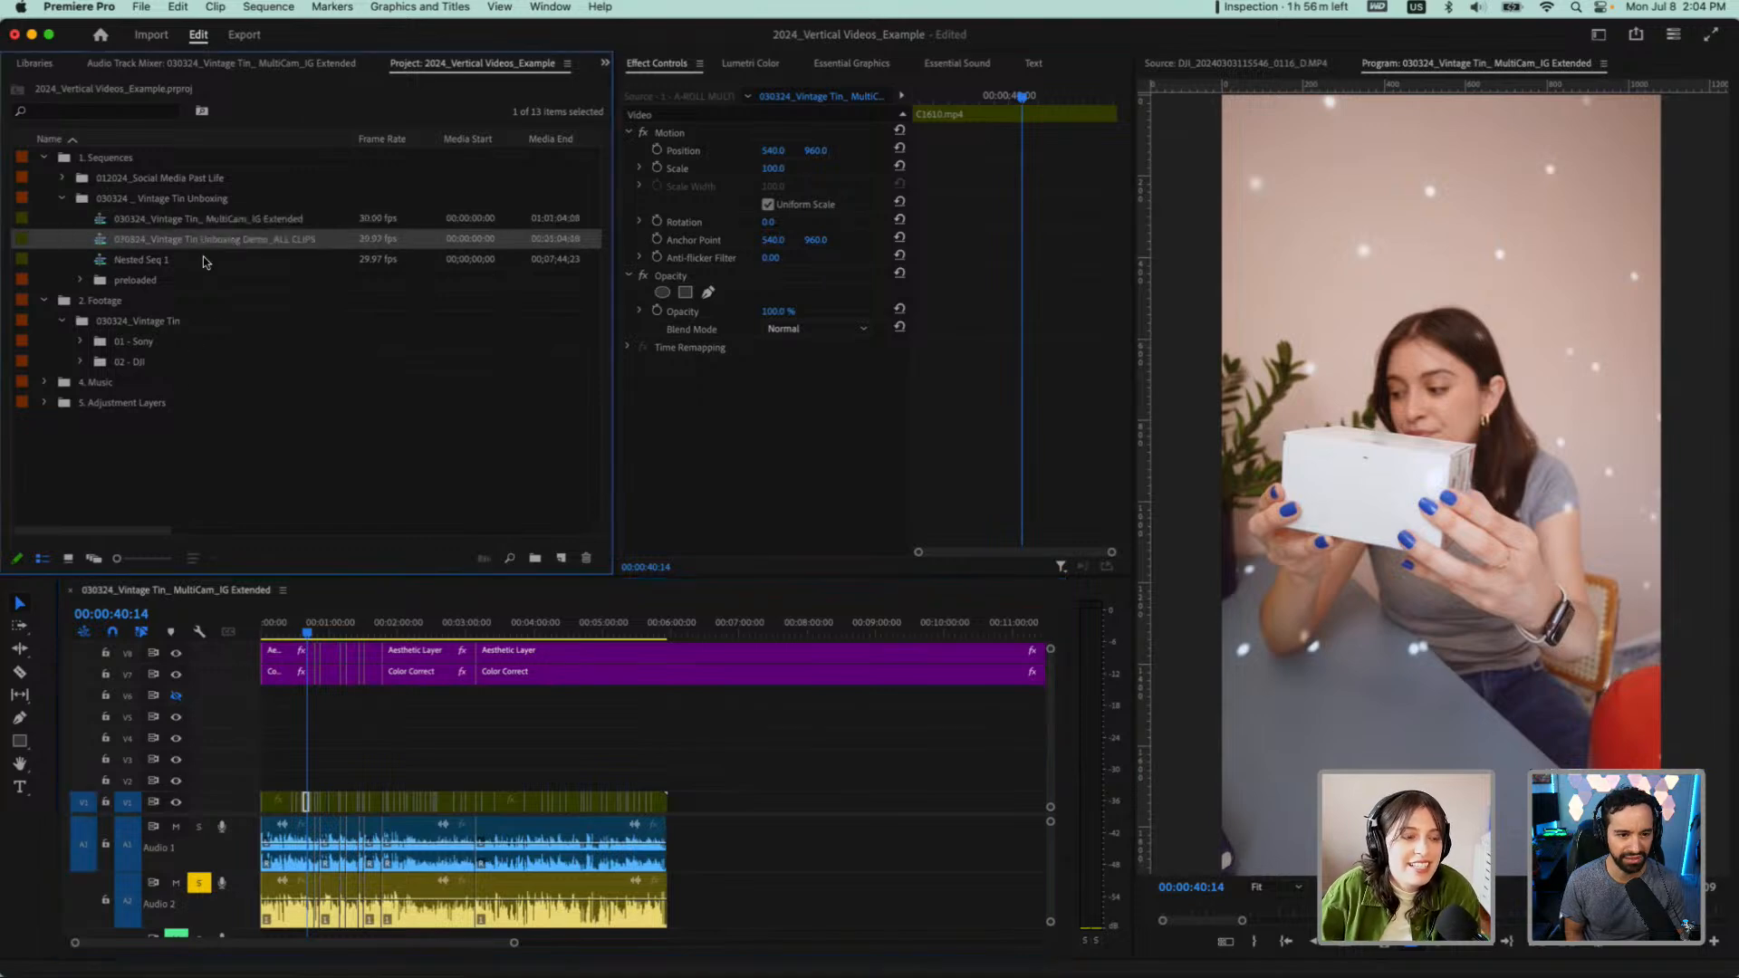
left_click(70, 591)
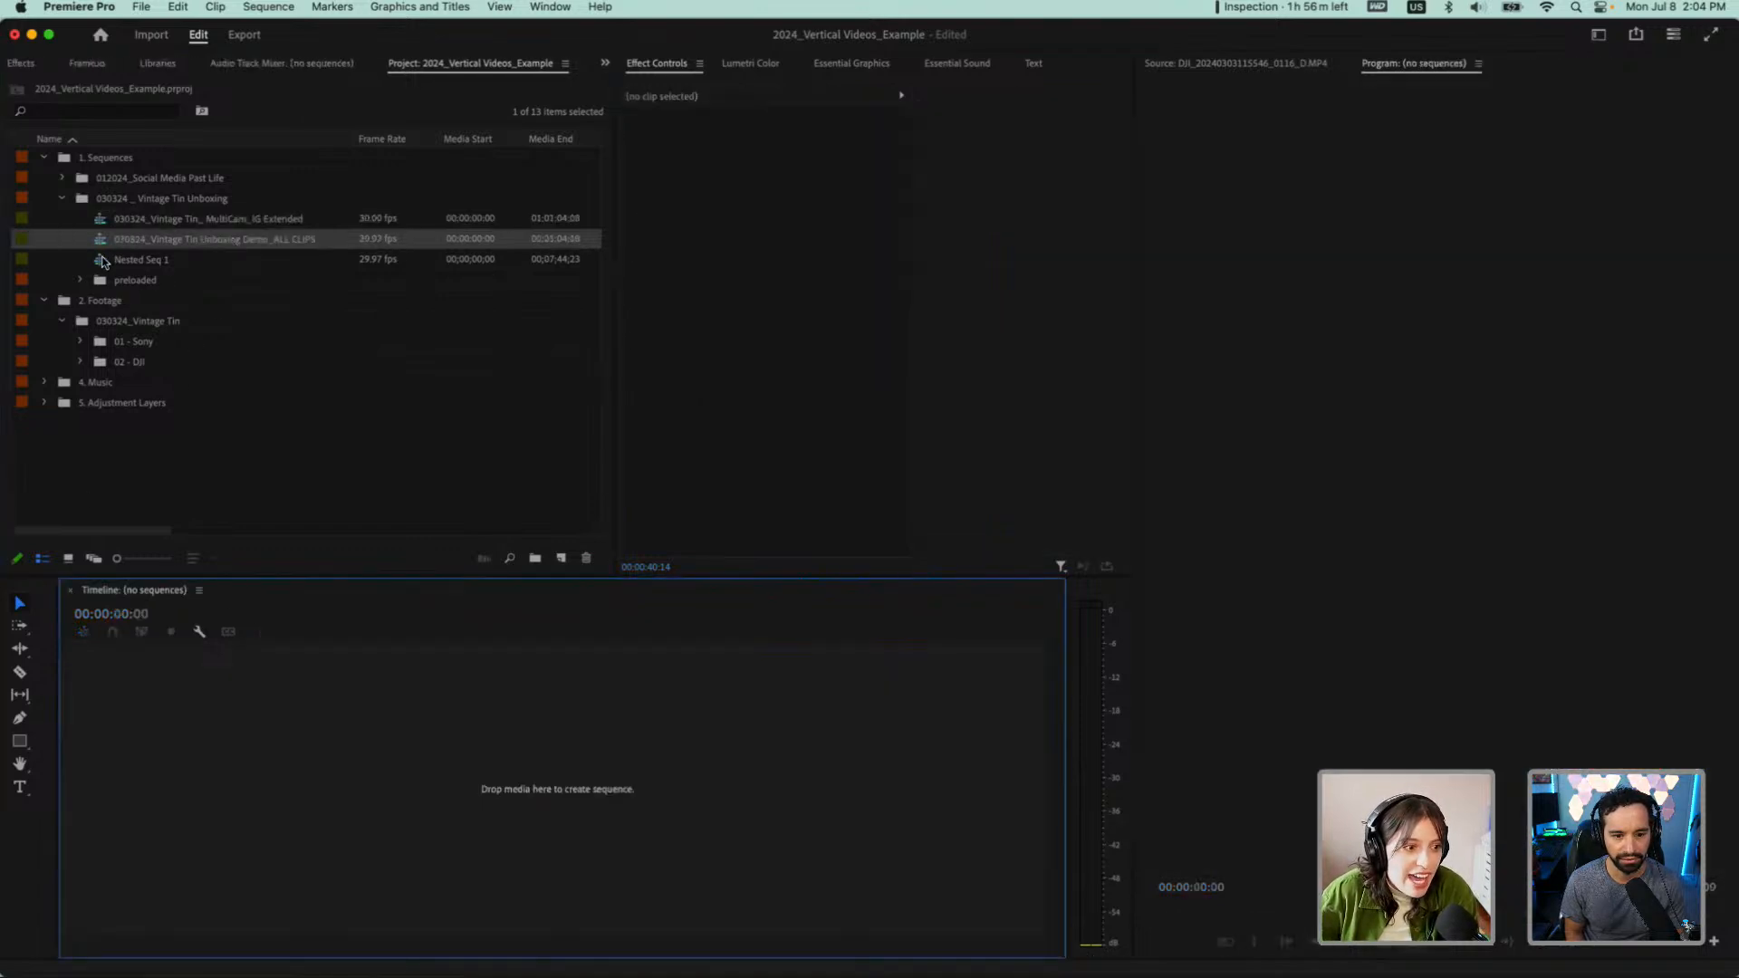
left_click(80, 281)
double_click(204, 364)
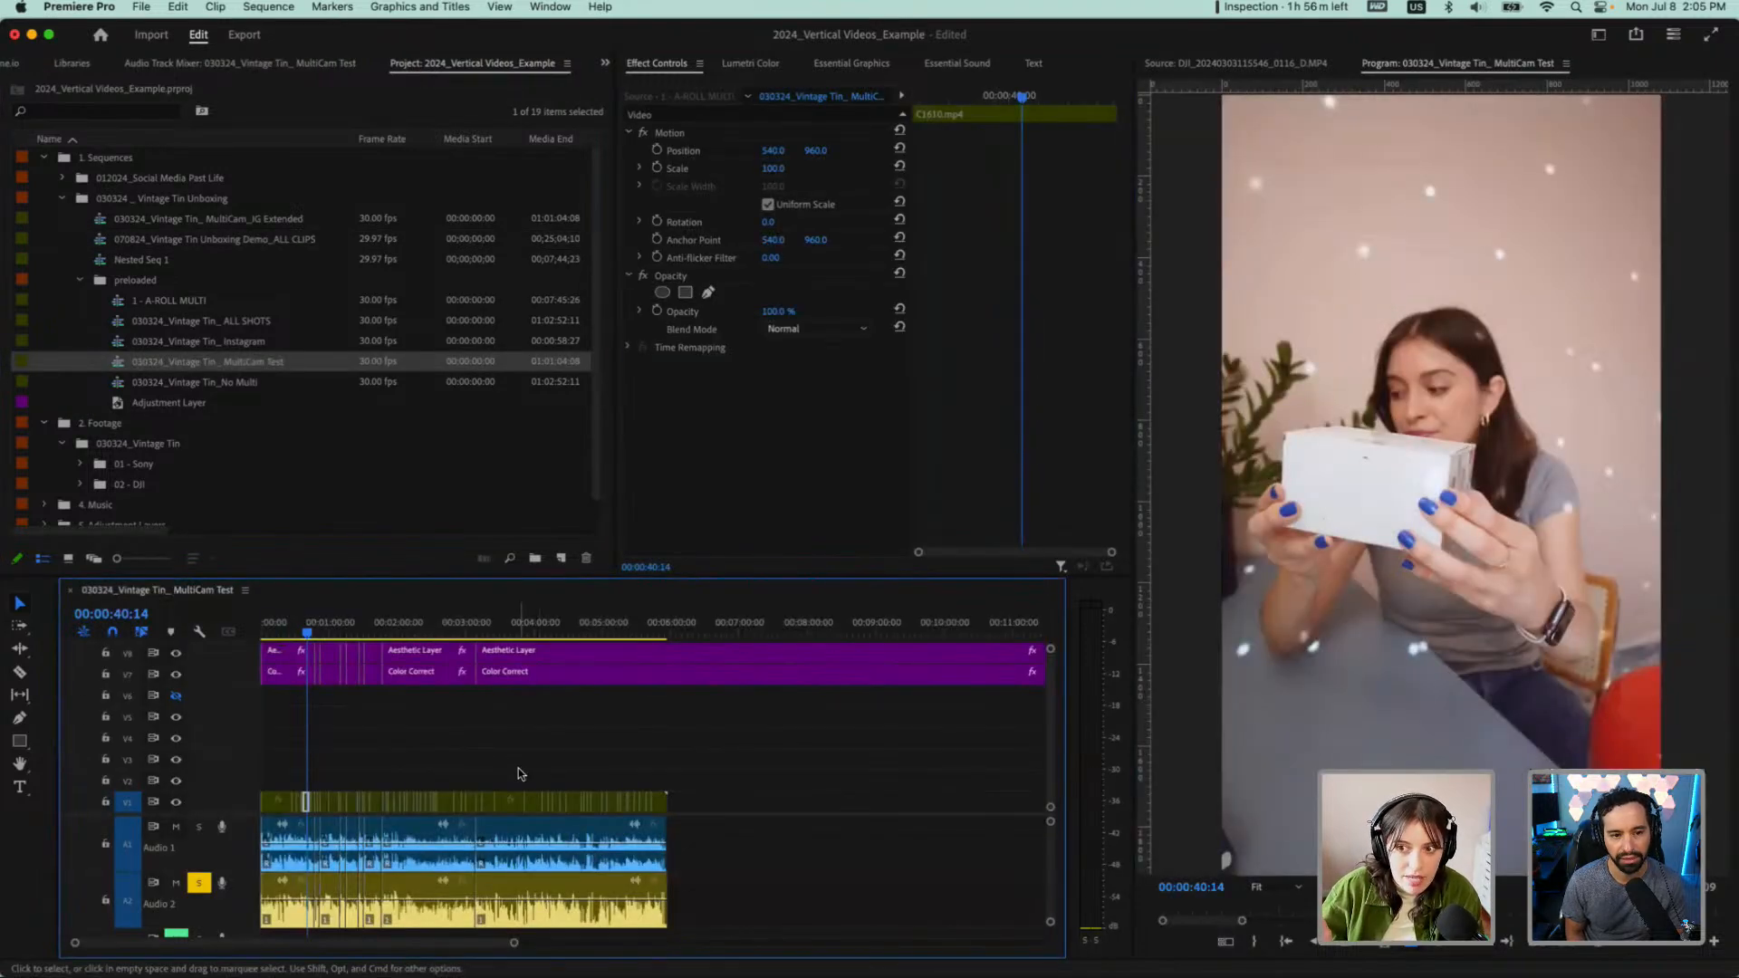
Duplicate the 030324_Vintage Tin_ MultiCam Test sequence in the preloaded bin and delete the copy
right_click(258, 366)
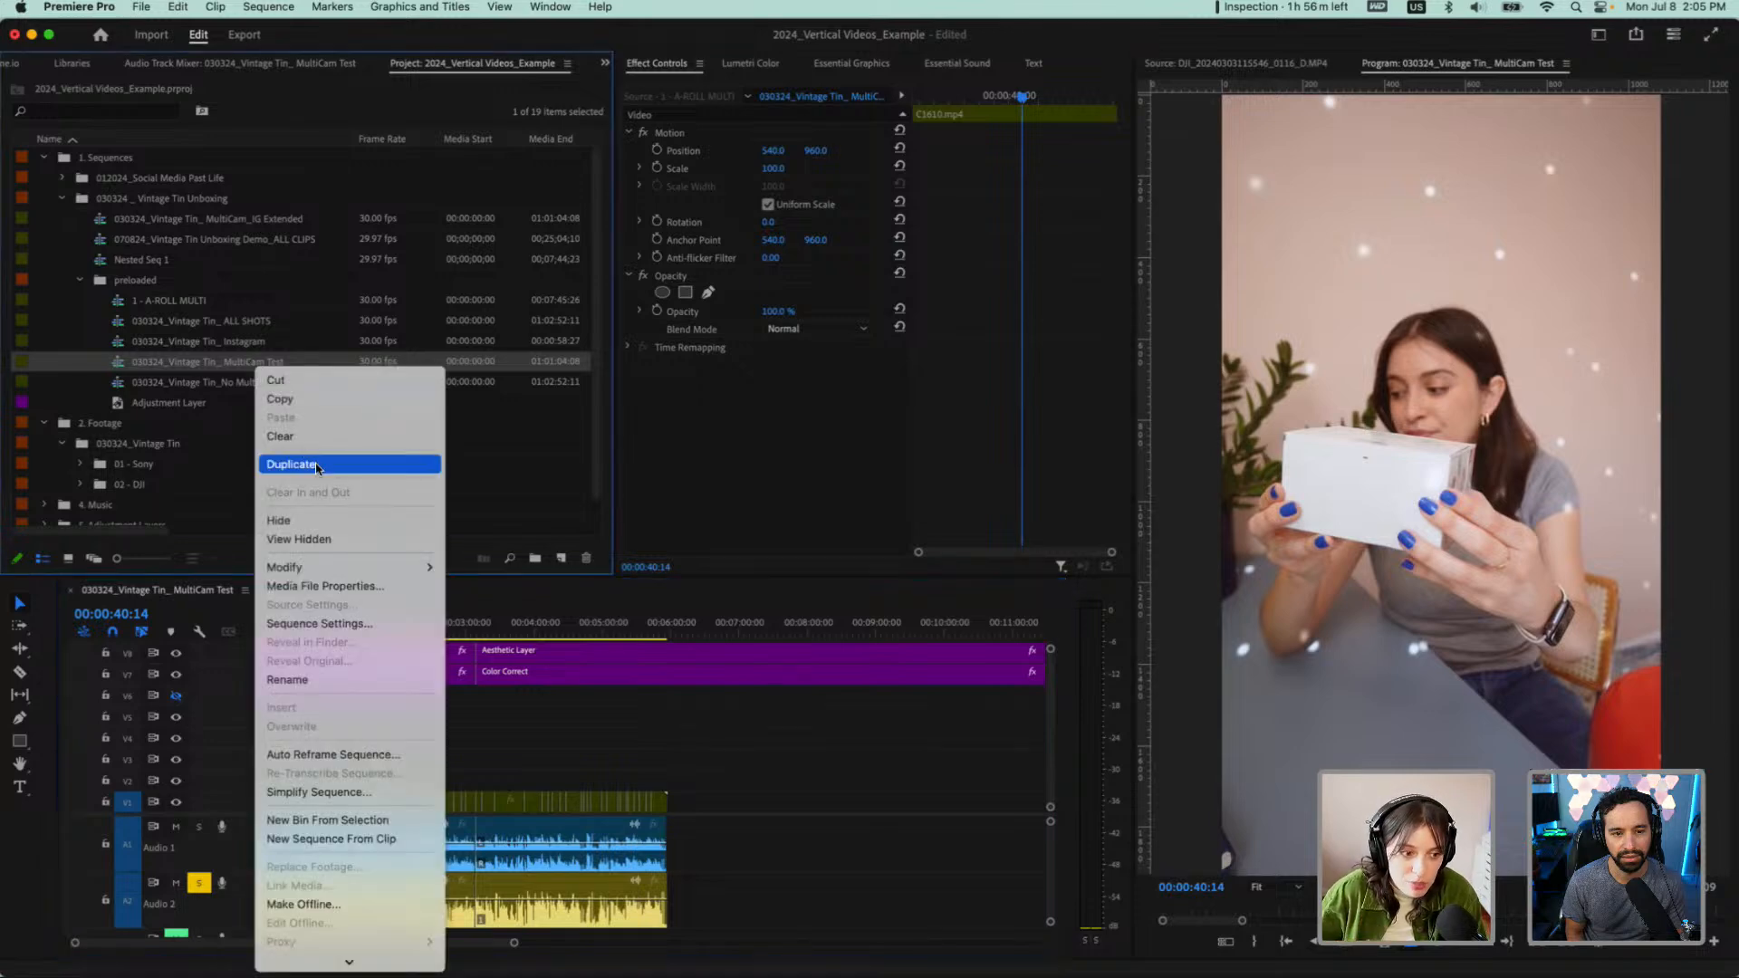
left_click(317, 468)
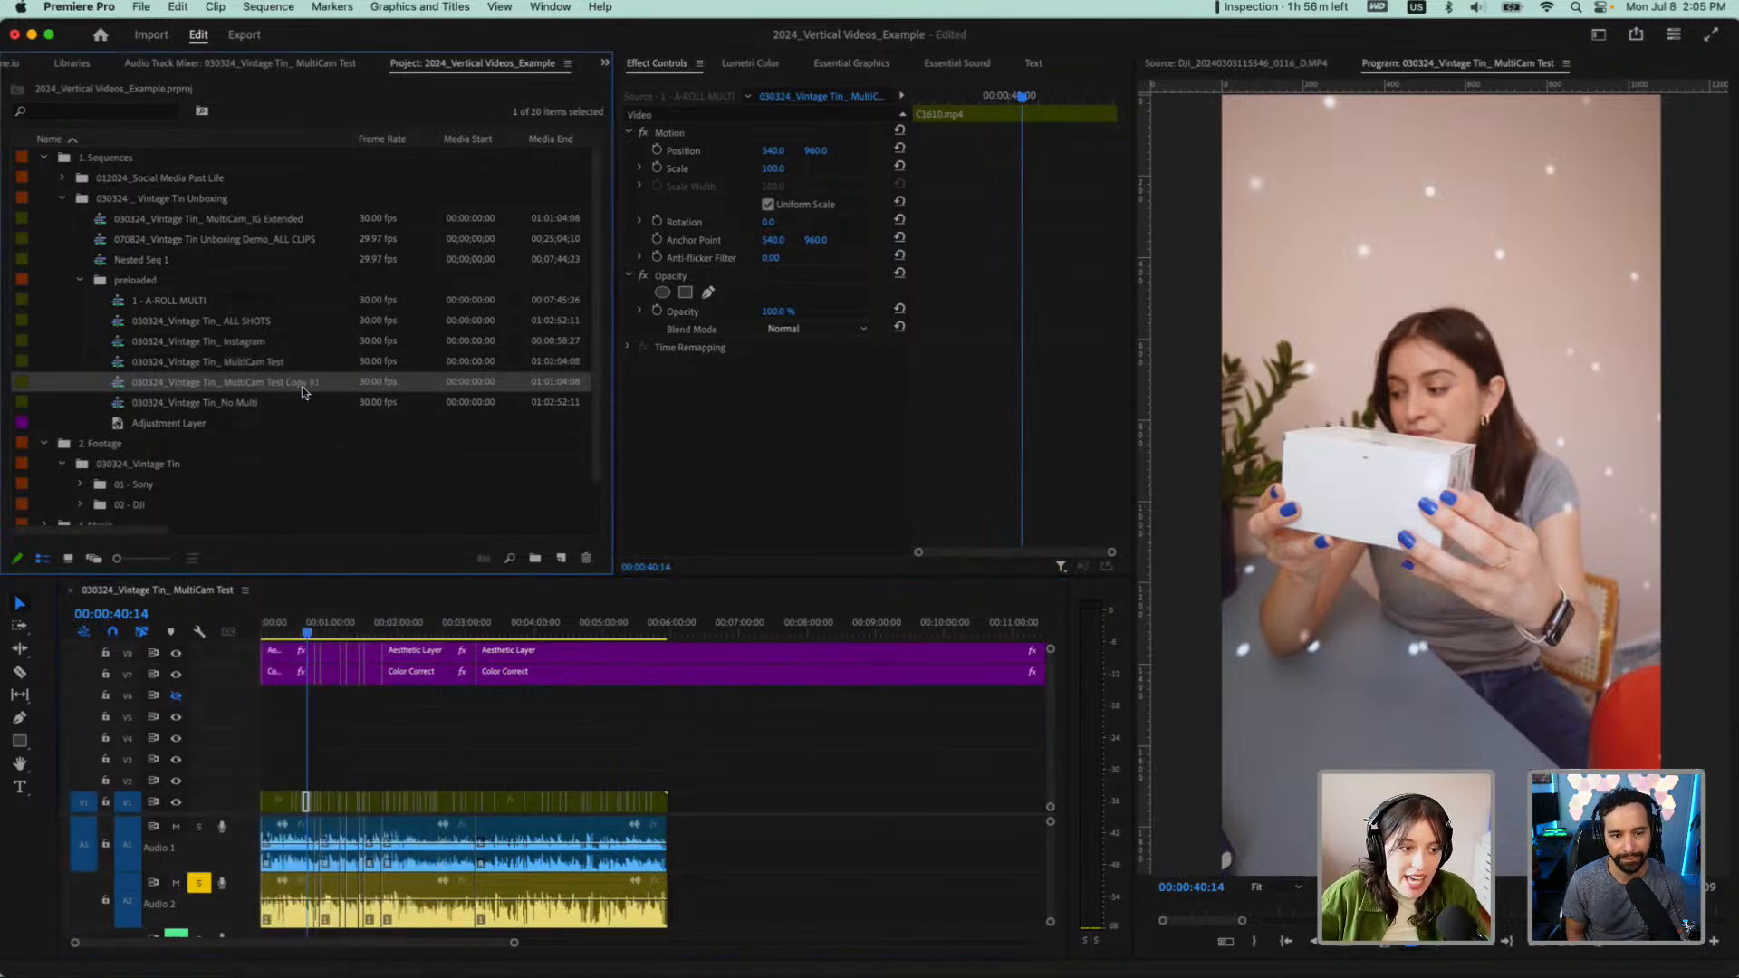
mouse_move(453, 625)
left_mouse_down()
mouse_move(497, 627)
mouse_move(481, 633)
left_mouse_up()
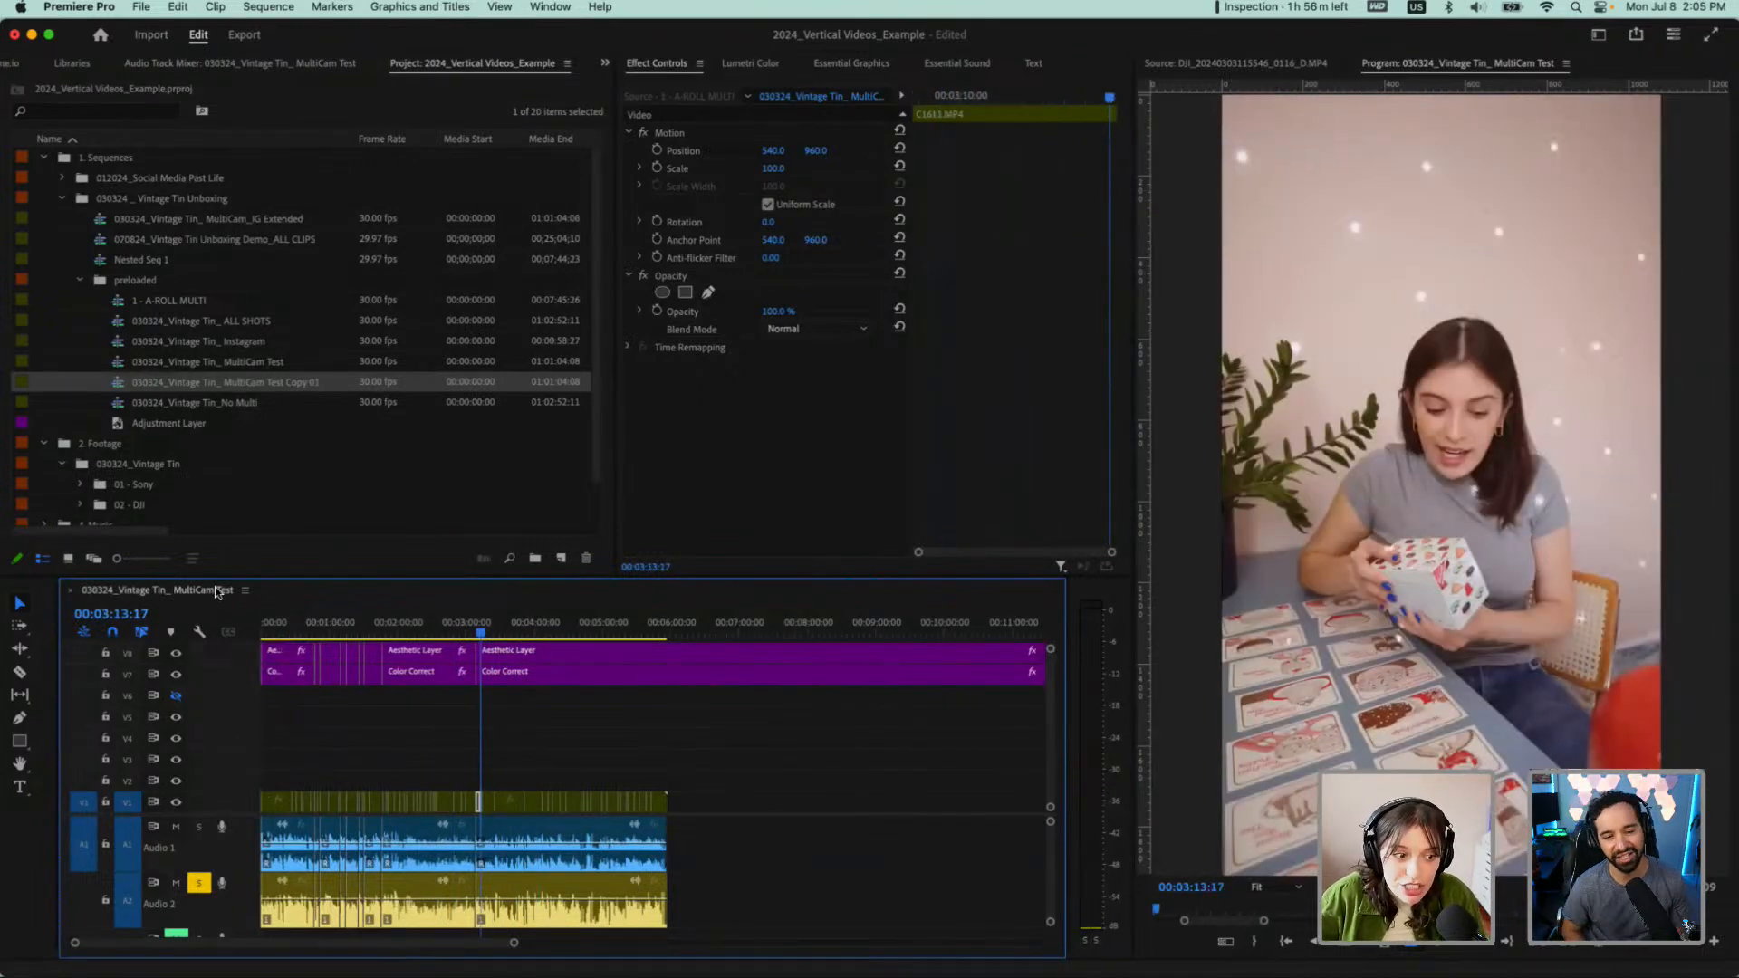
left_click(287, 384)
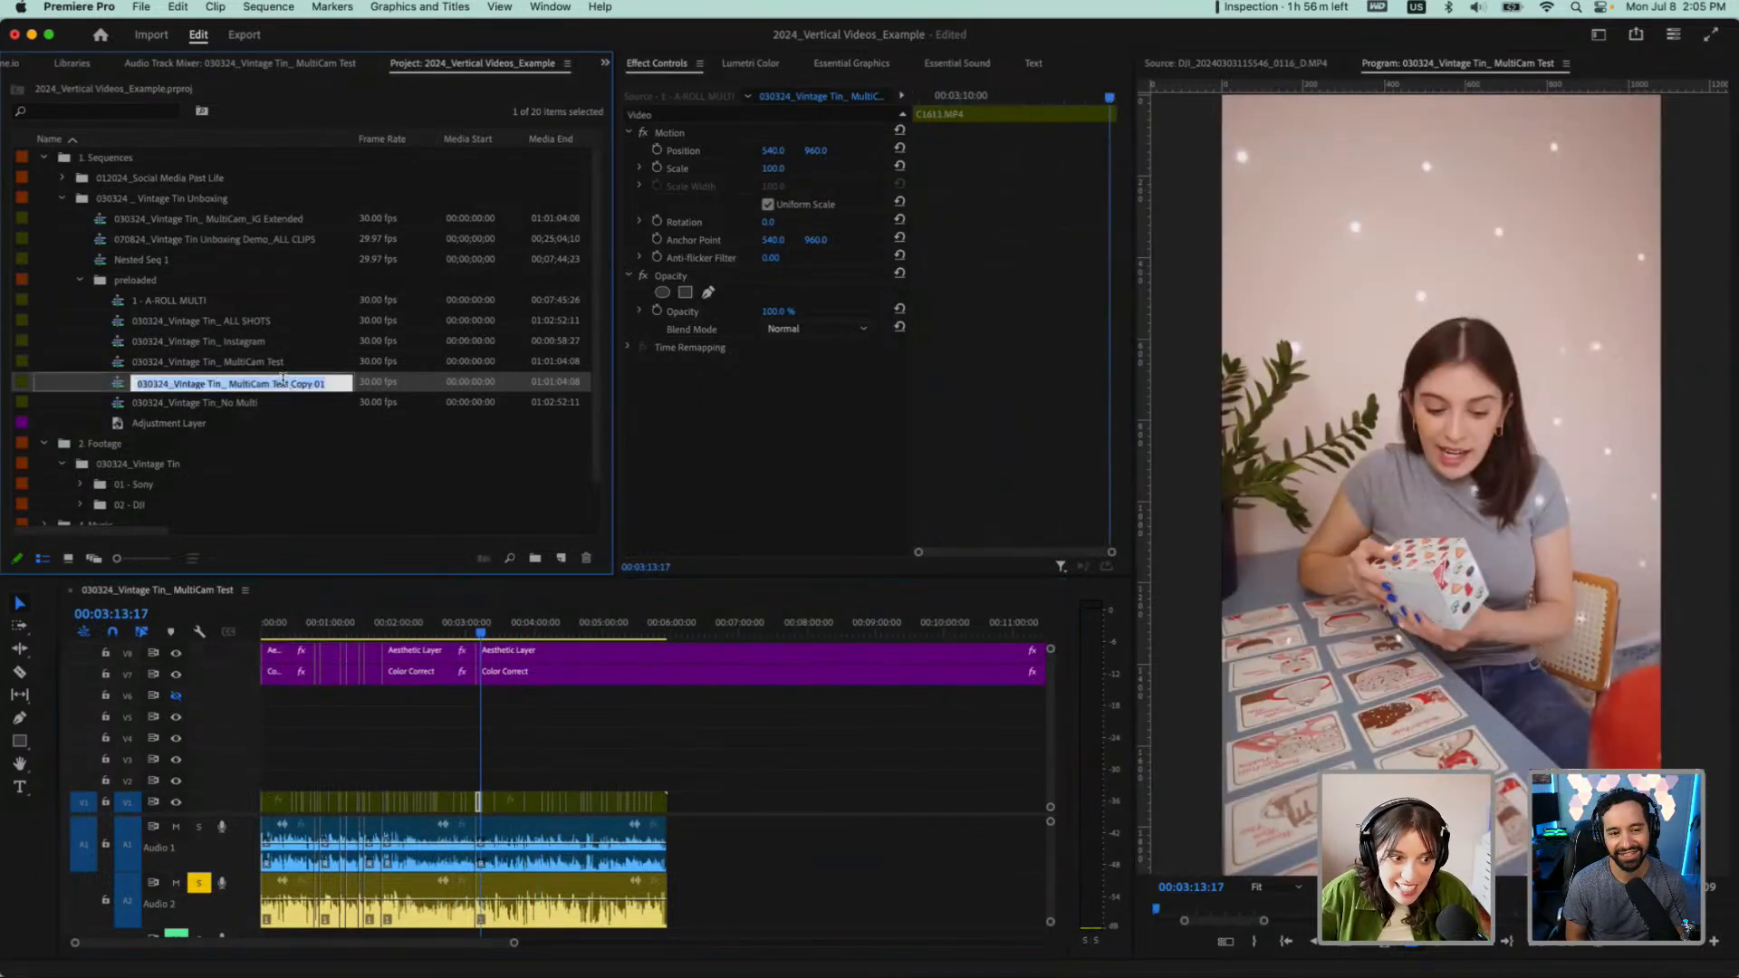
left_click(119, 384)
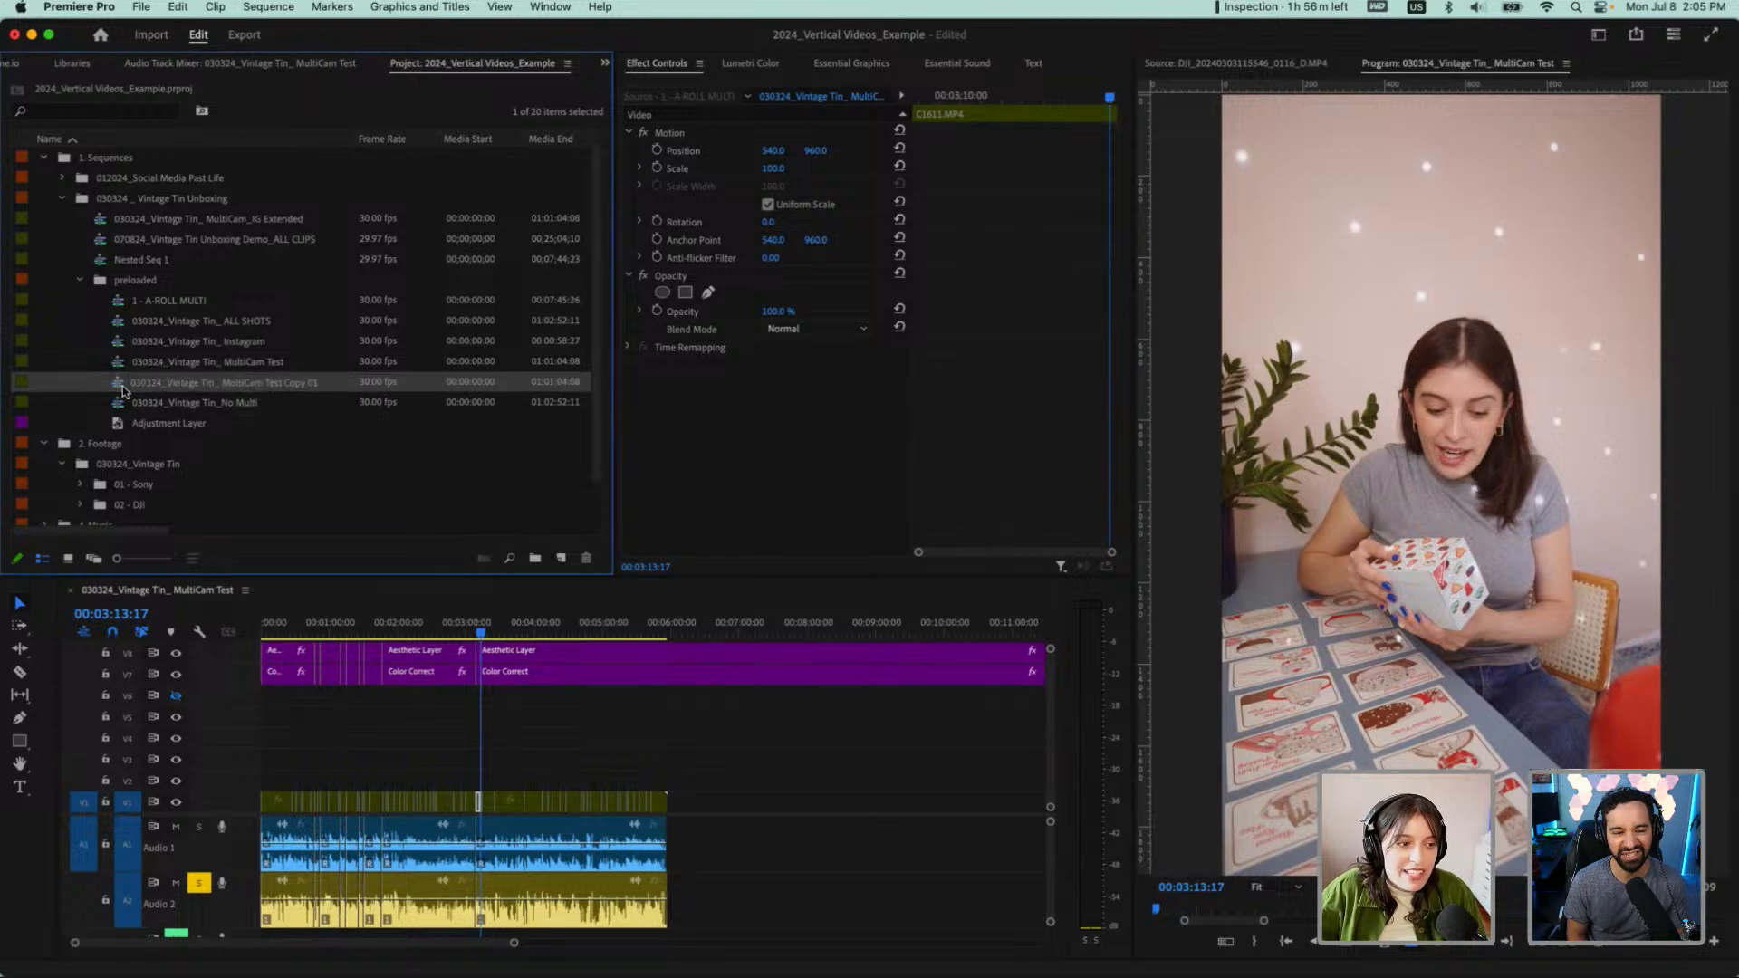
left_click(594, 558)
Open the 030324_Vintage Tin_ MultiCam_IG Extended sequence and close the MultiCam Test and Unboxing Demo_ALL CLIPS timelines
double_click(264, 239)
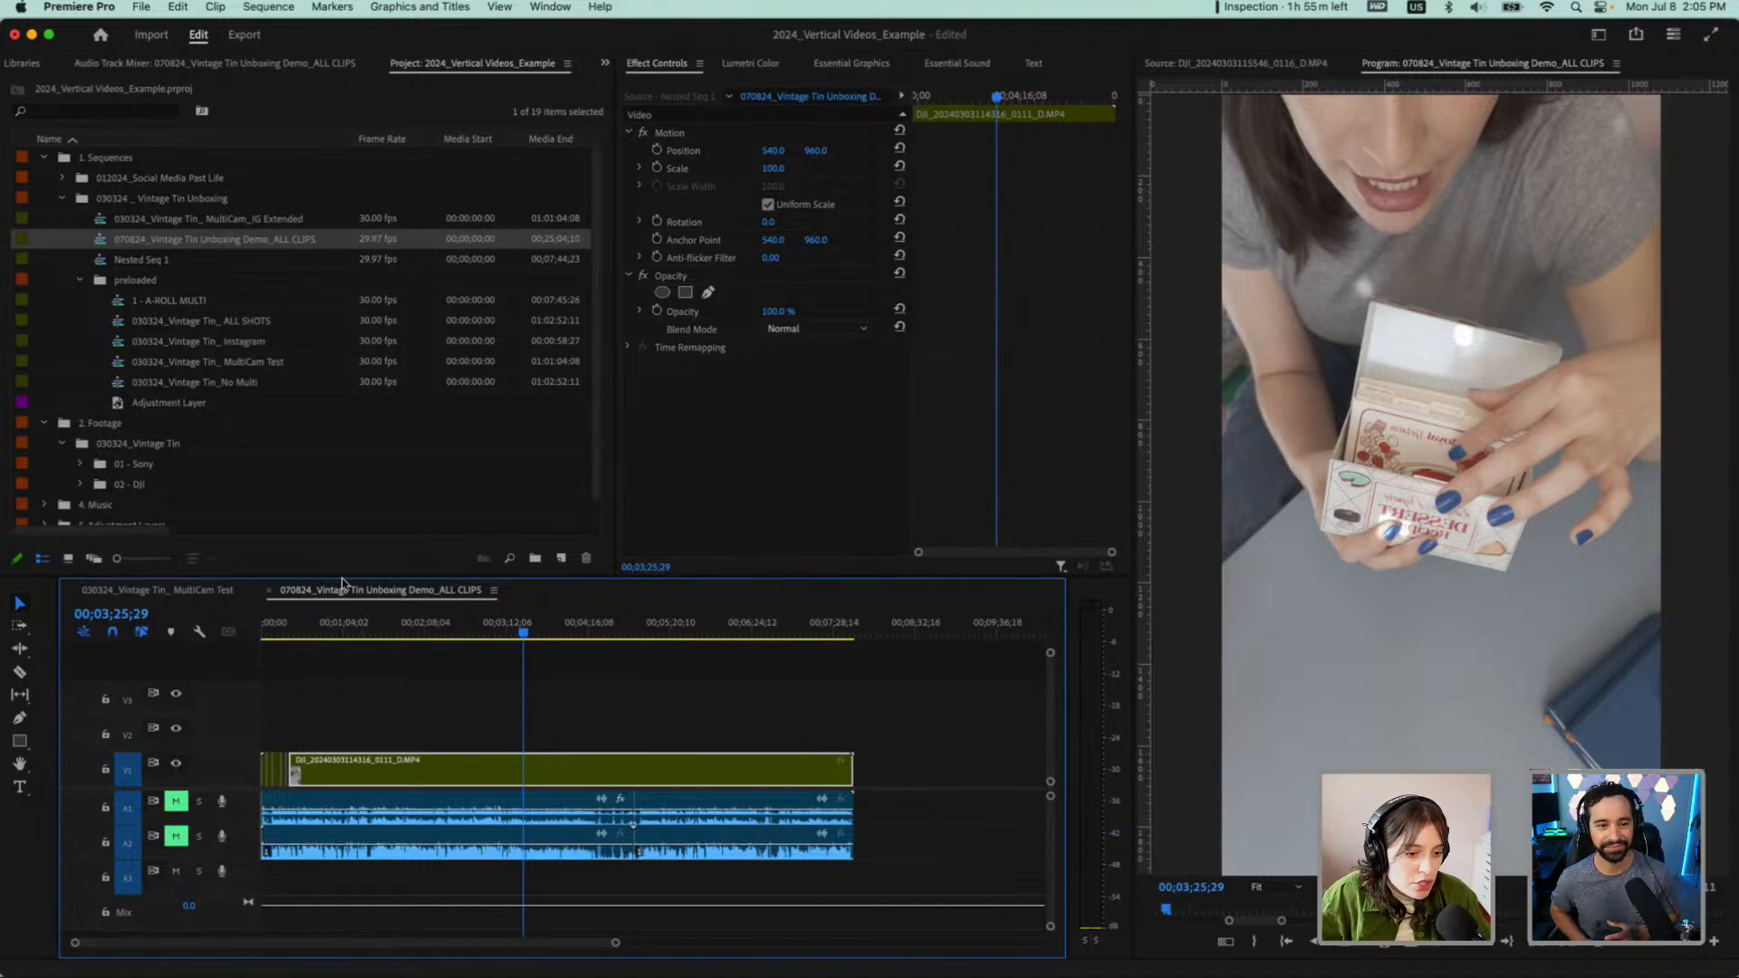
left_click(75, 592)
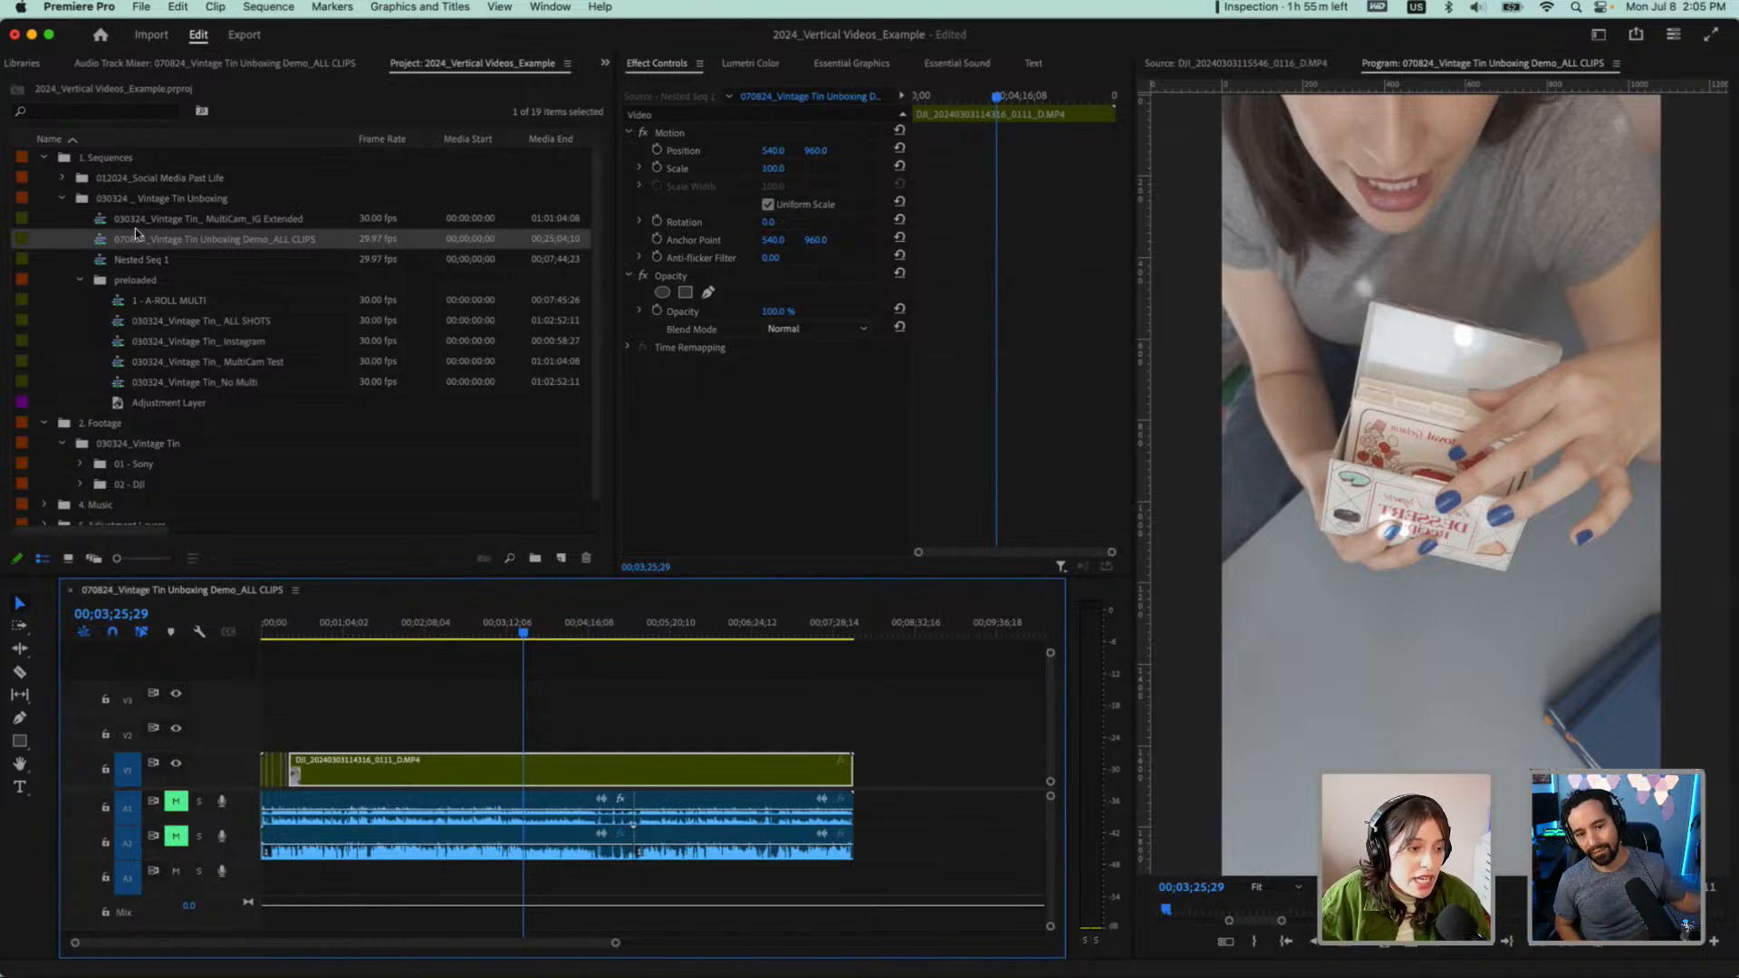
double_click(99, 220)
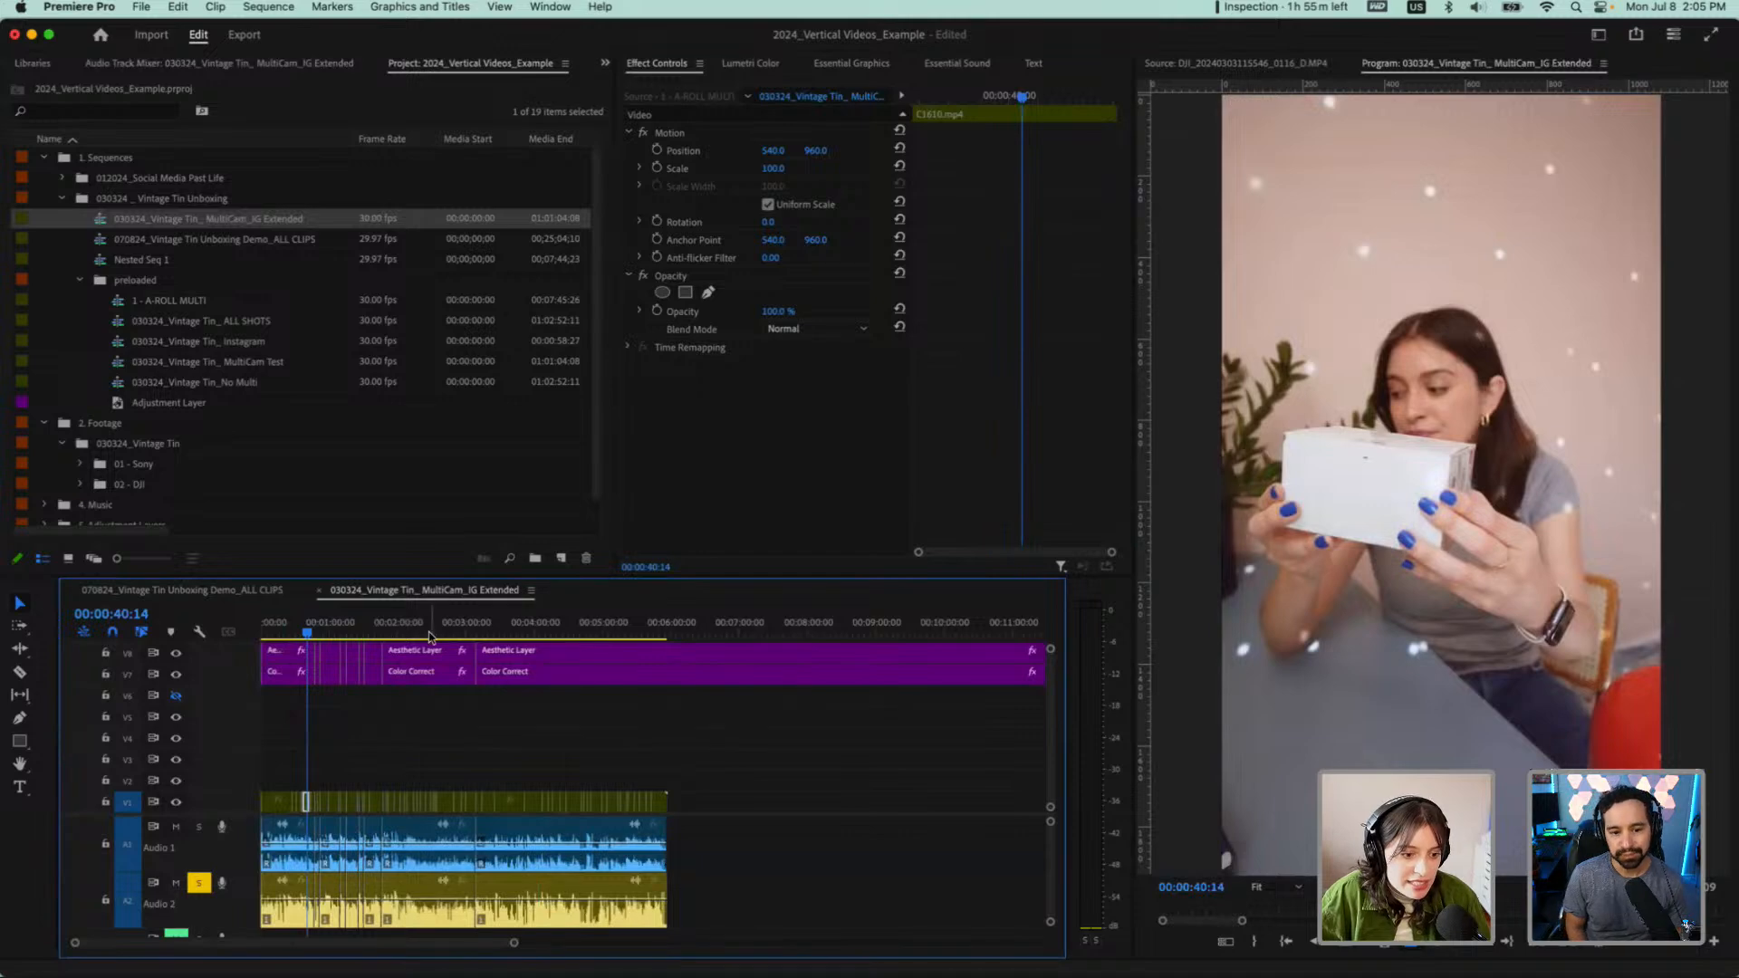
left_click(74, 591)
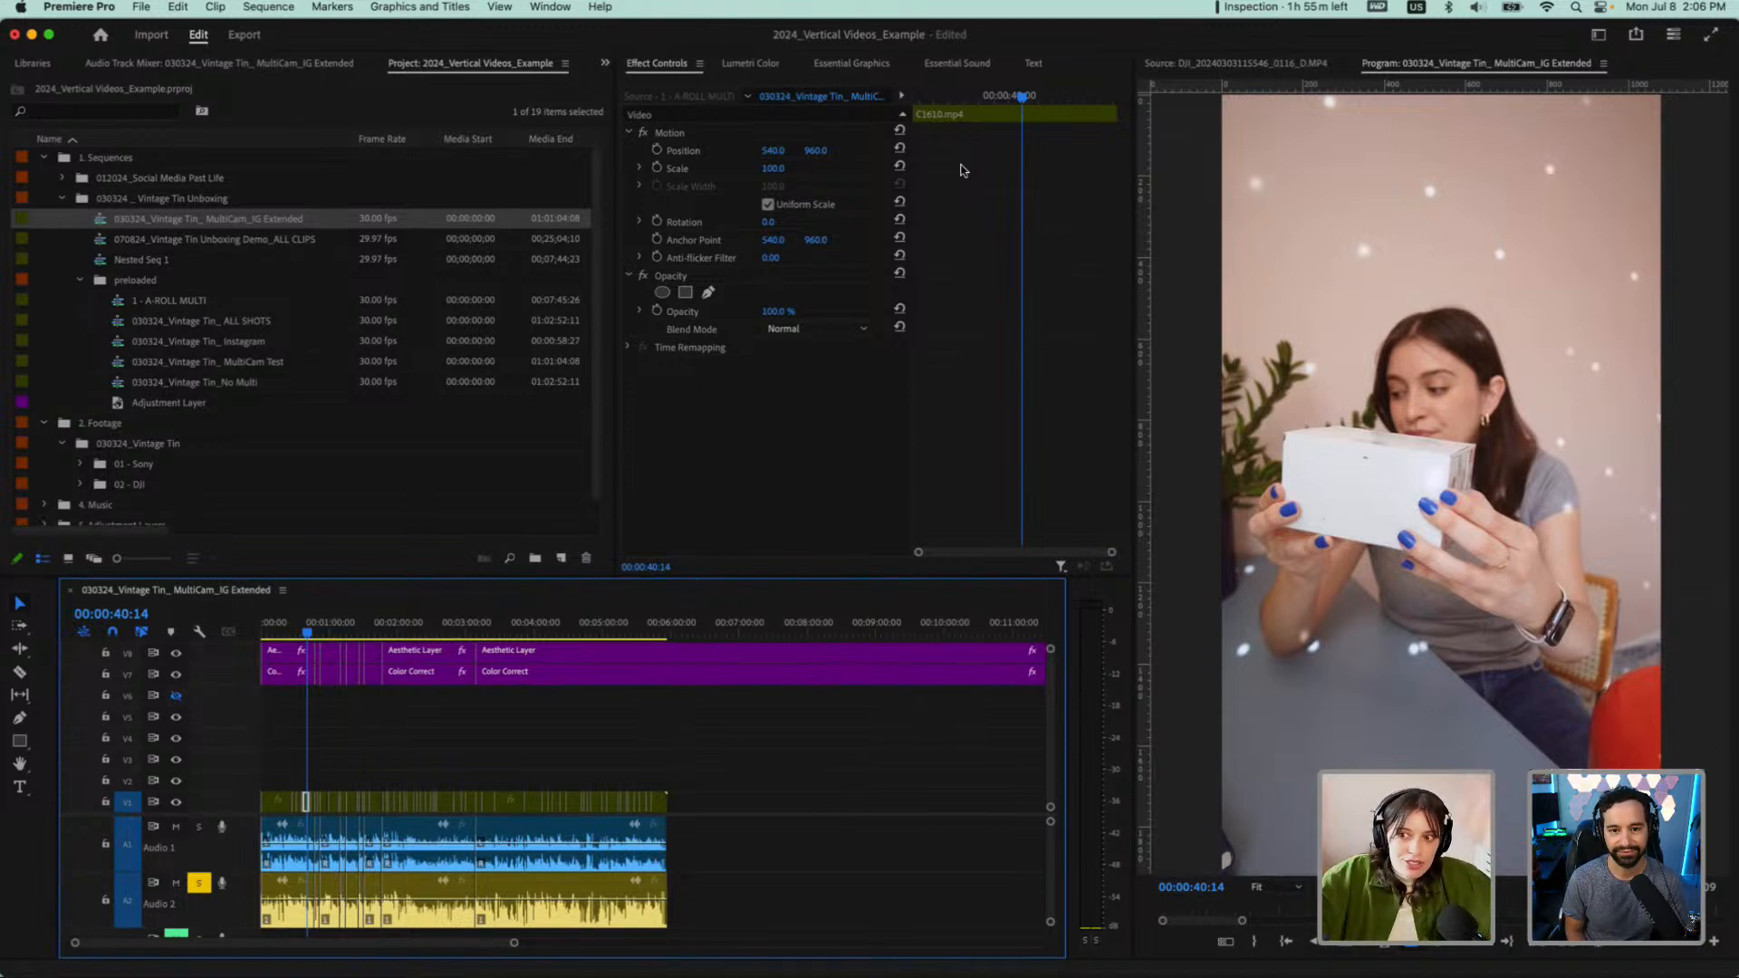
Display the transcript of the MultiCam_IG Extended sequence from its beginning
left_click(1042, 65)
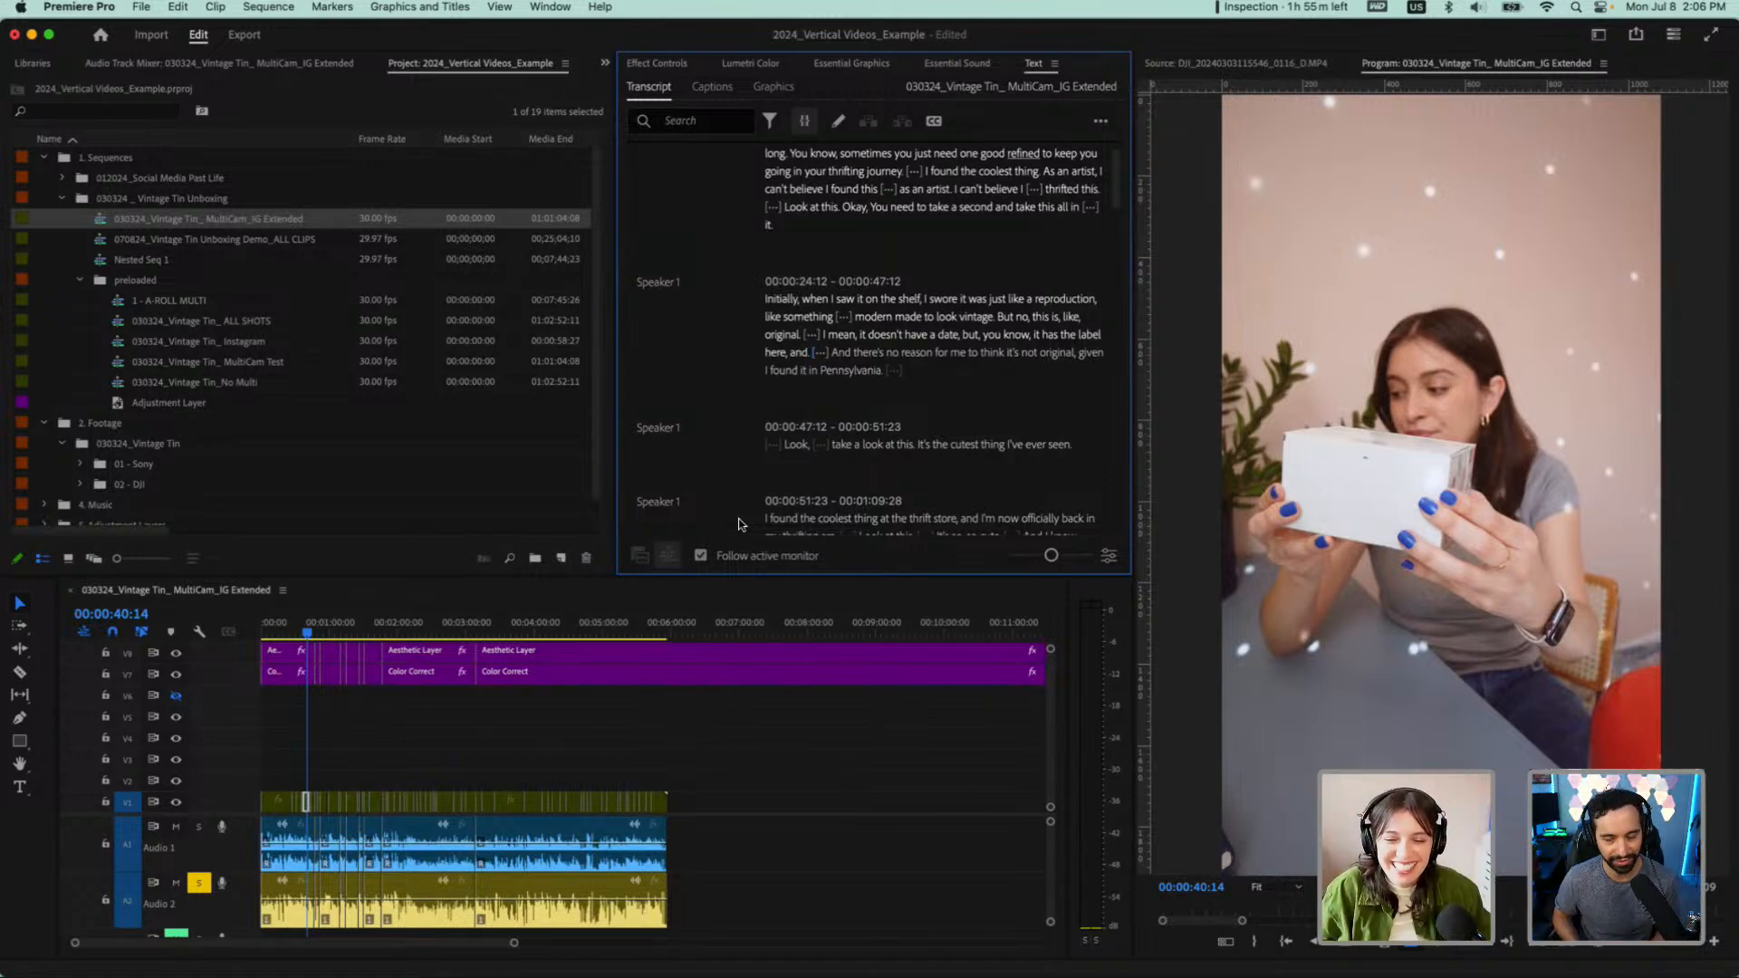
scroll(792, 402, "up", 2)
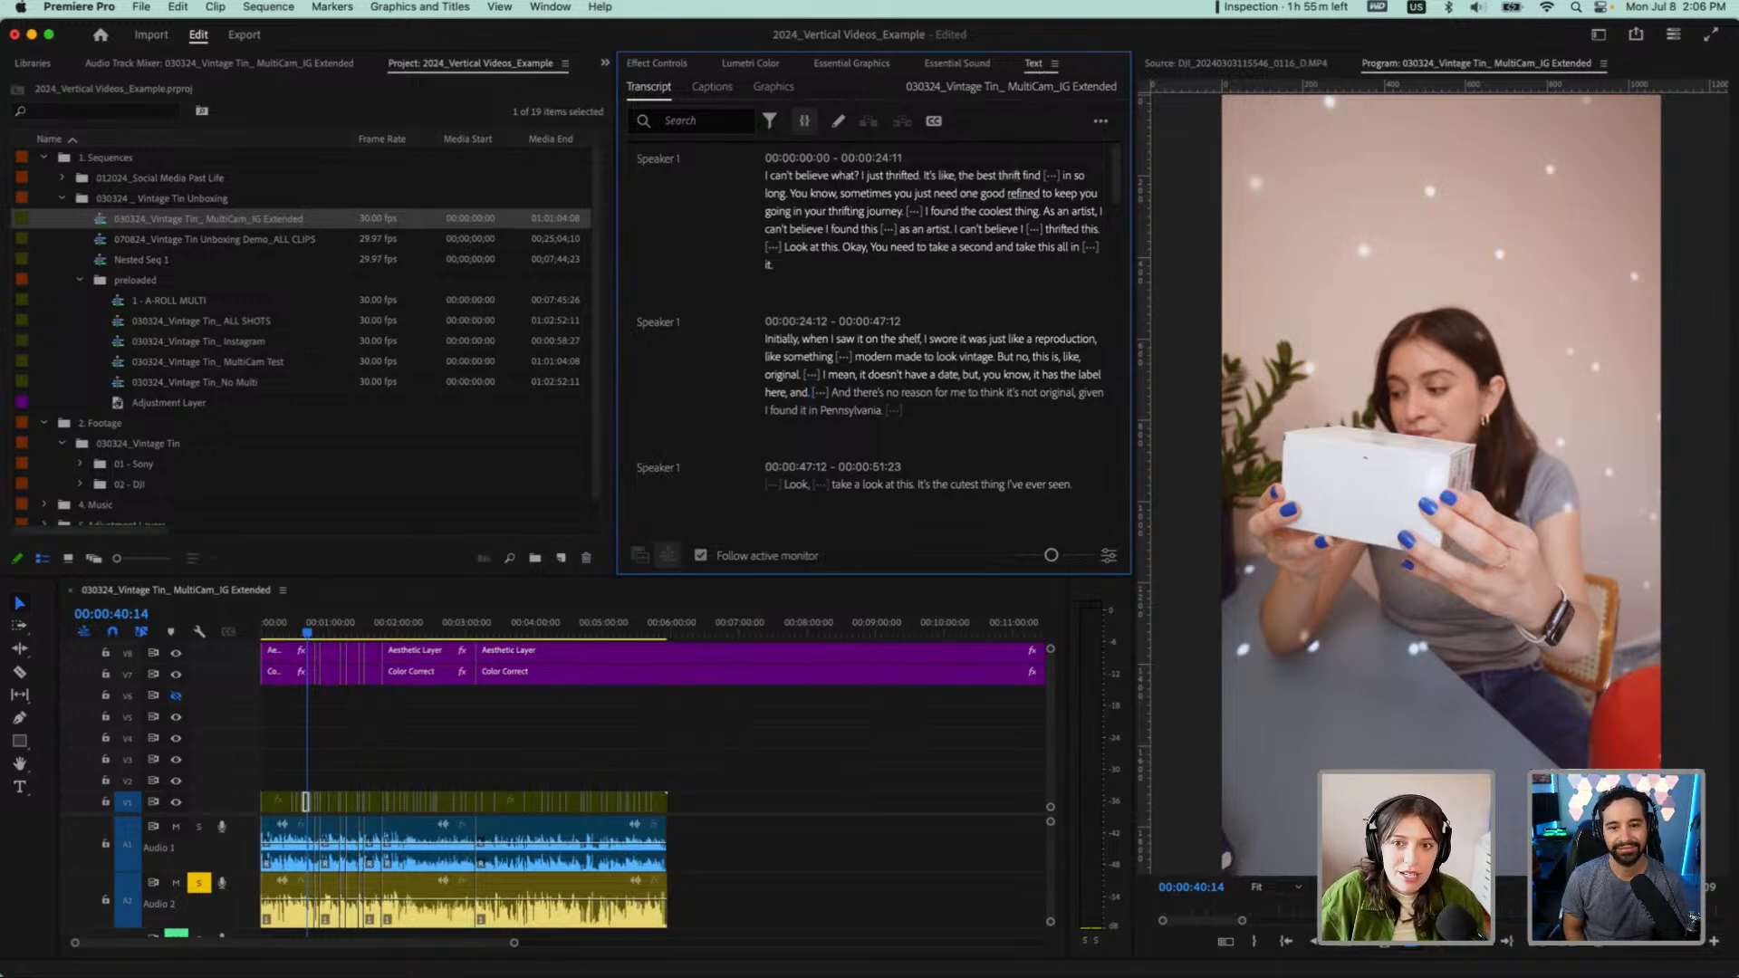
left_click(543, 9)
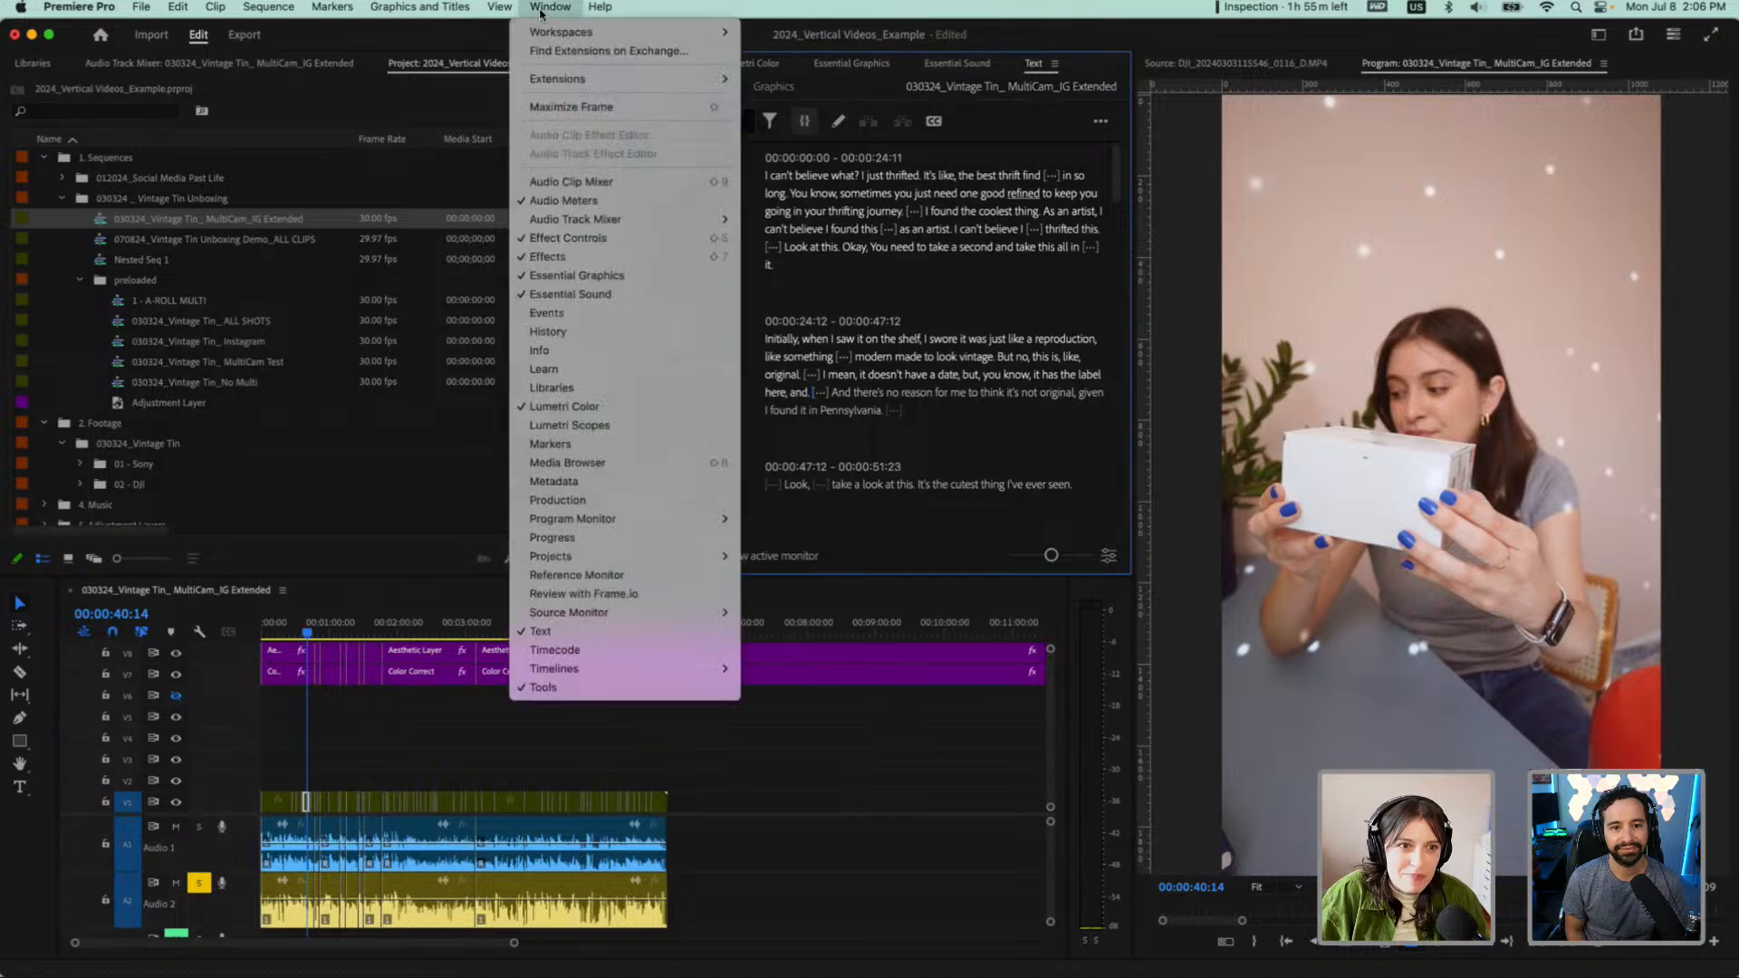
left_click(540, 631)
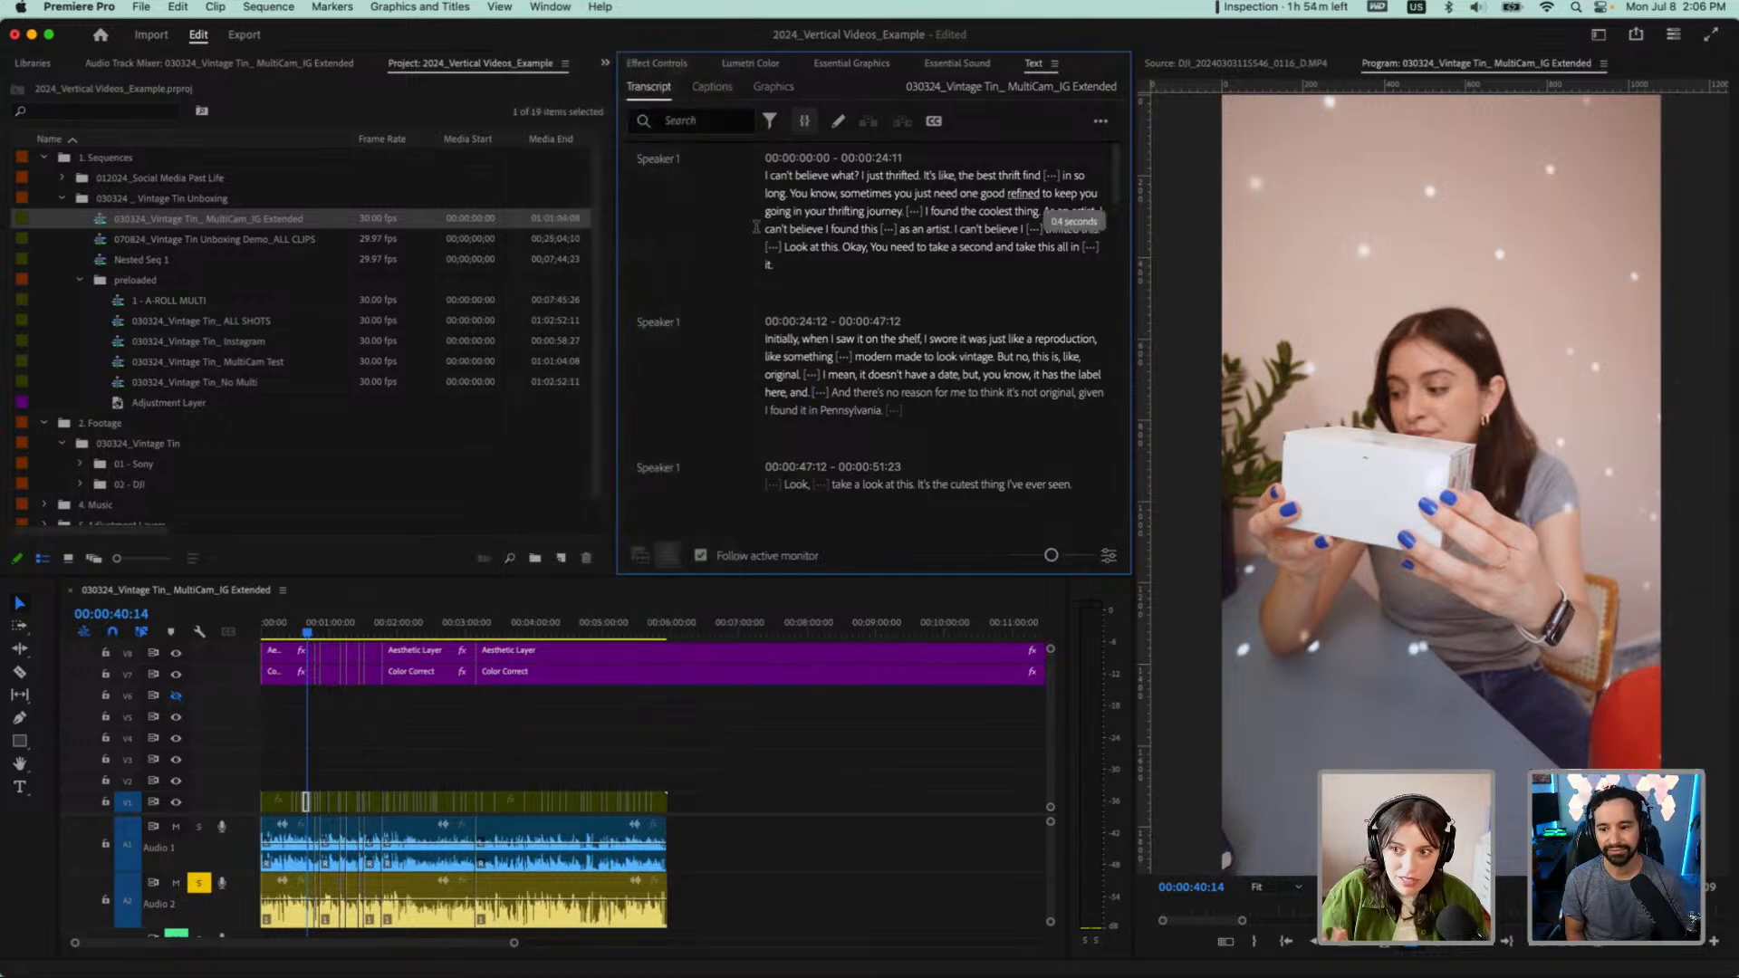
Switch to the Vertical workspace and reset it to its saved layout
left_click(547, 6)
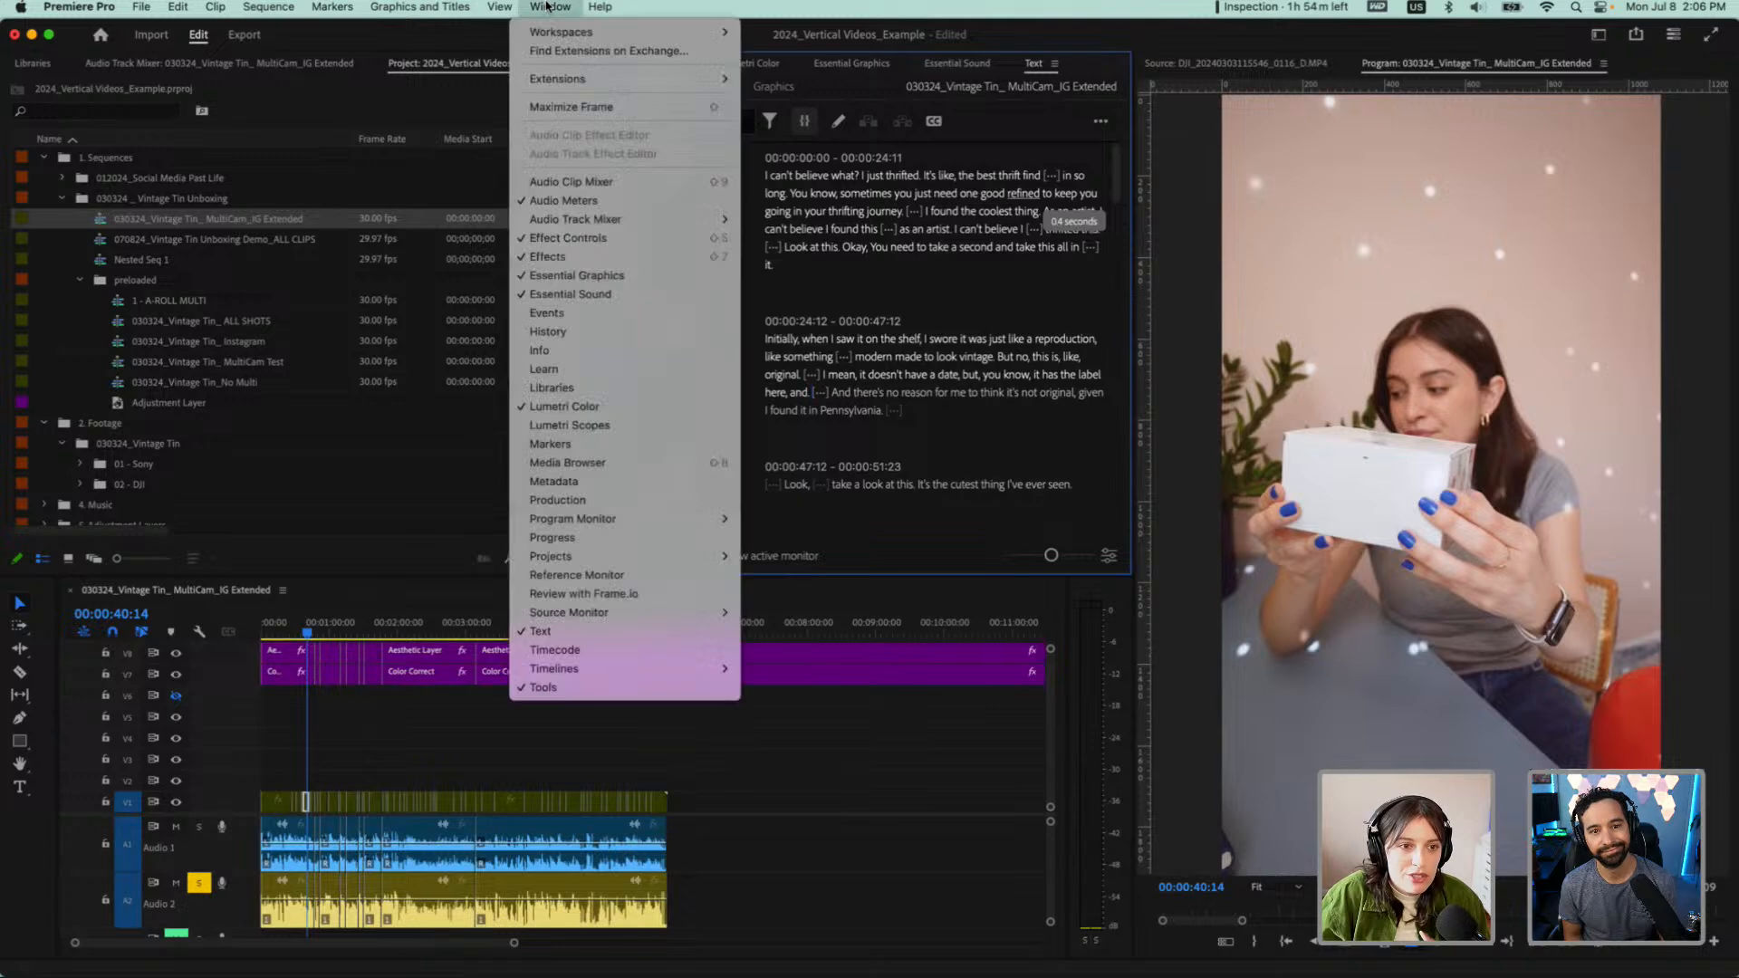
mouse_move(557, 33)
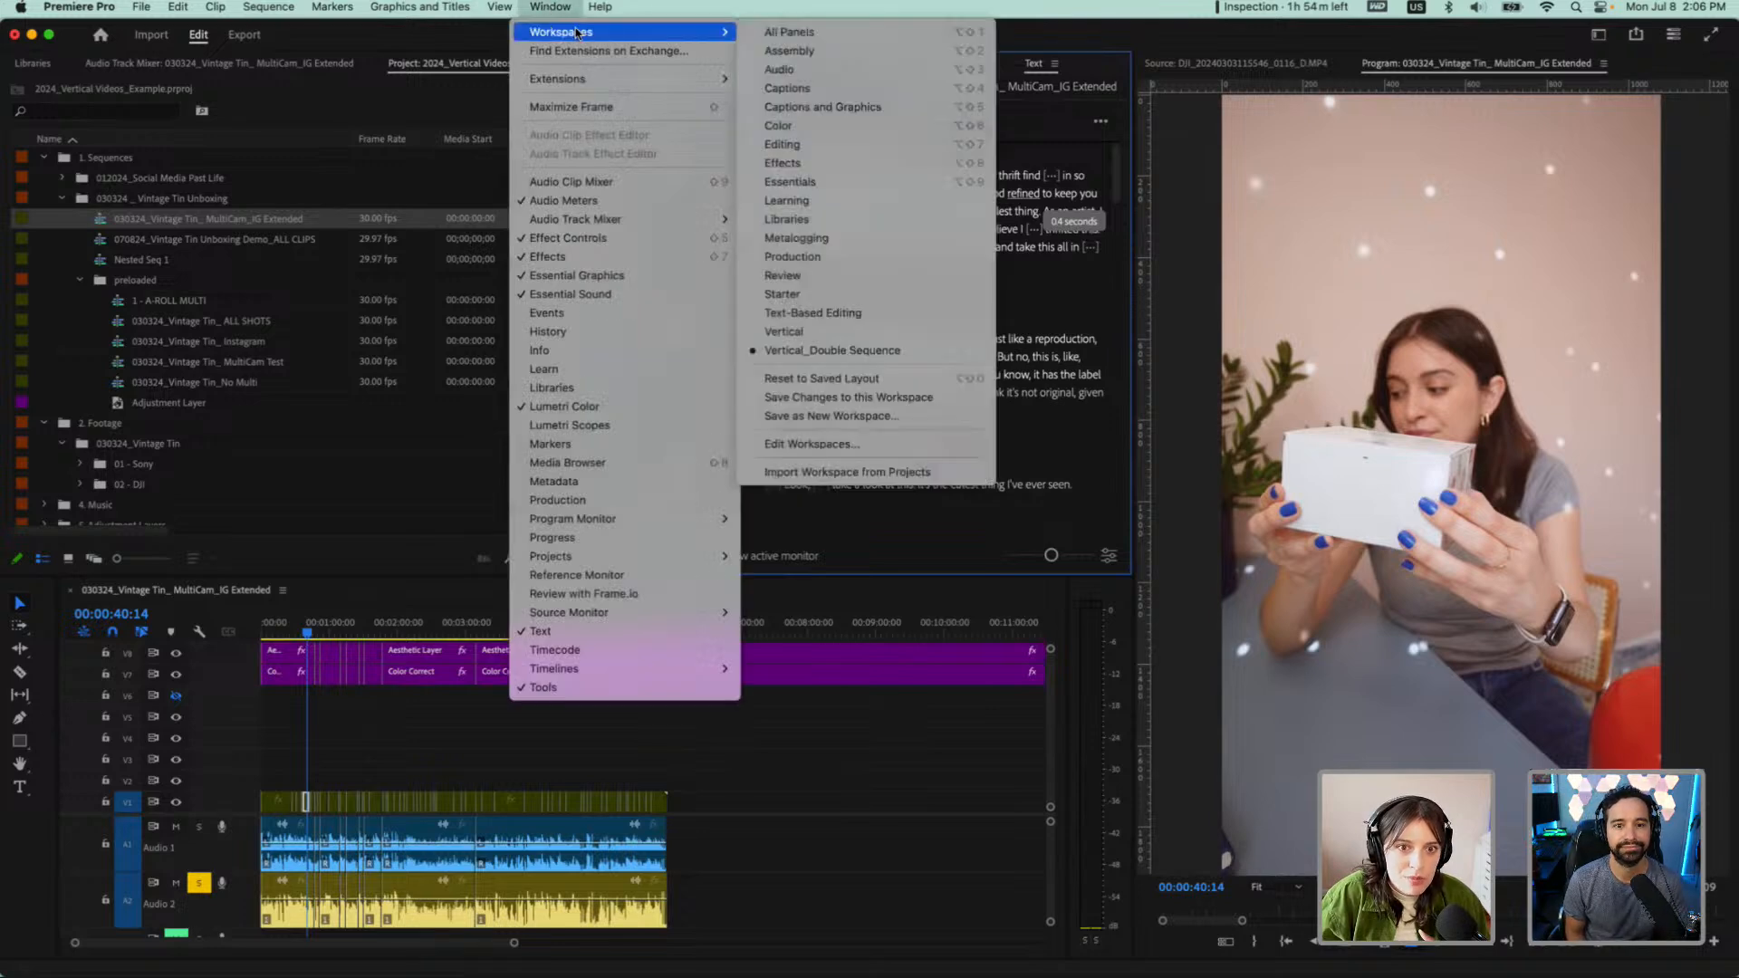
left_click(864, 333)
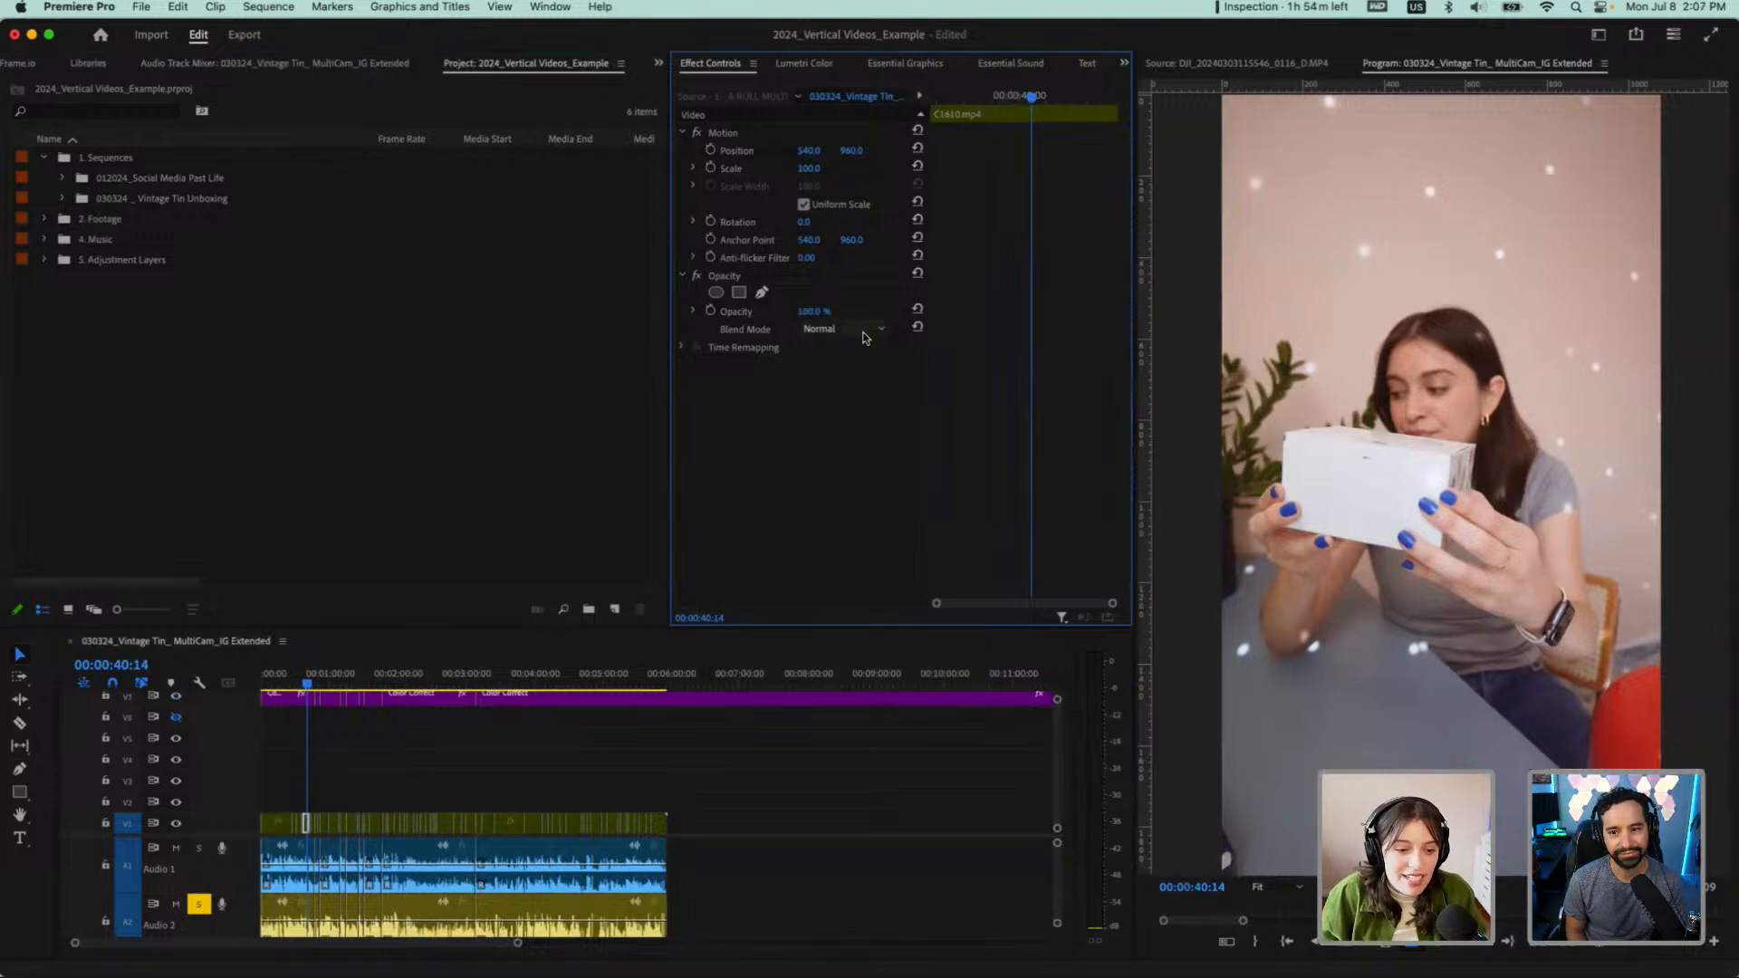
left_click(550, 8)
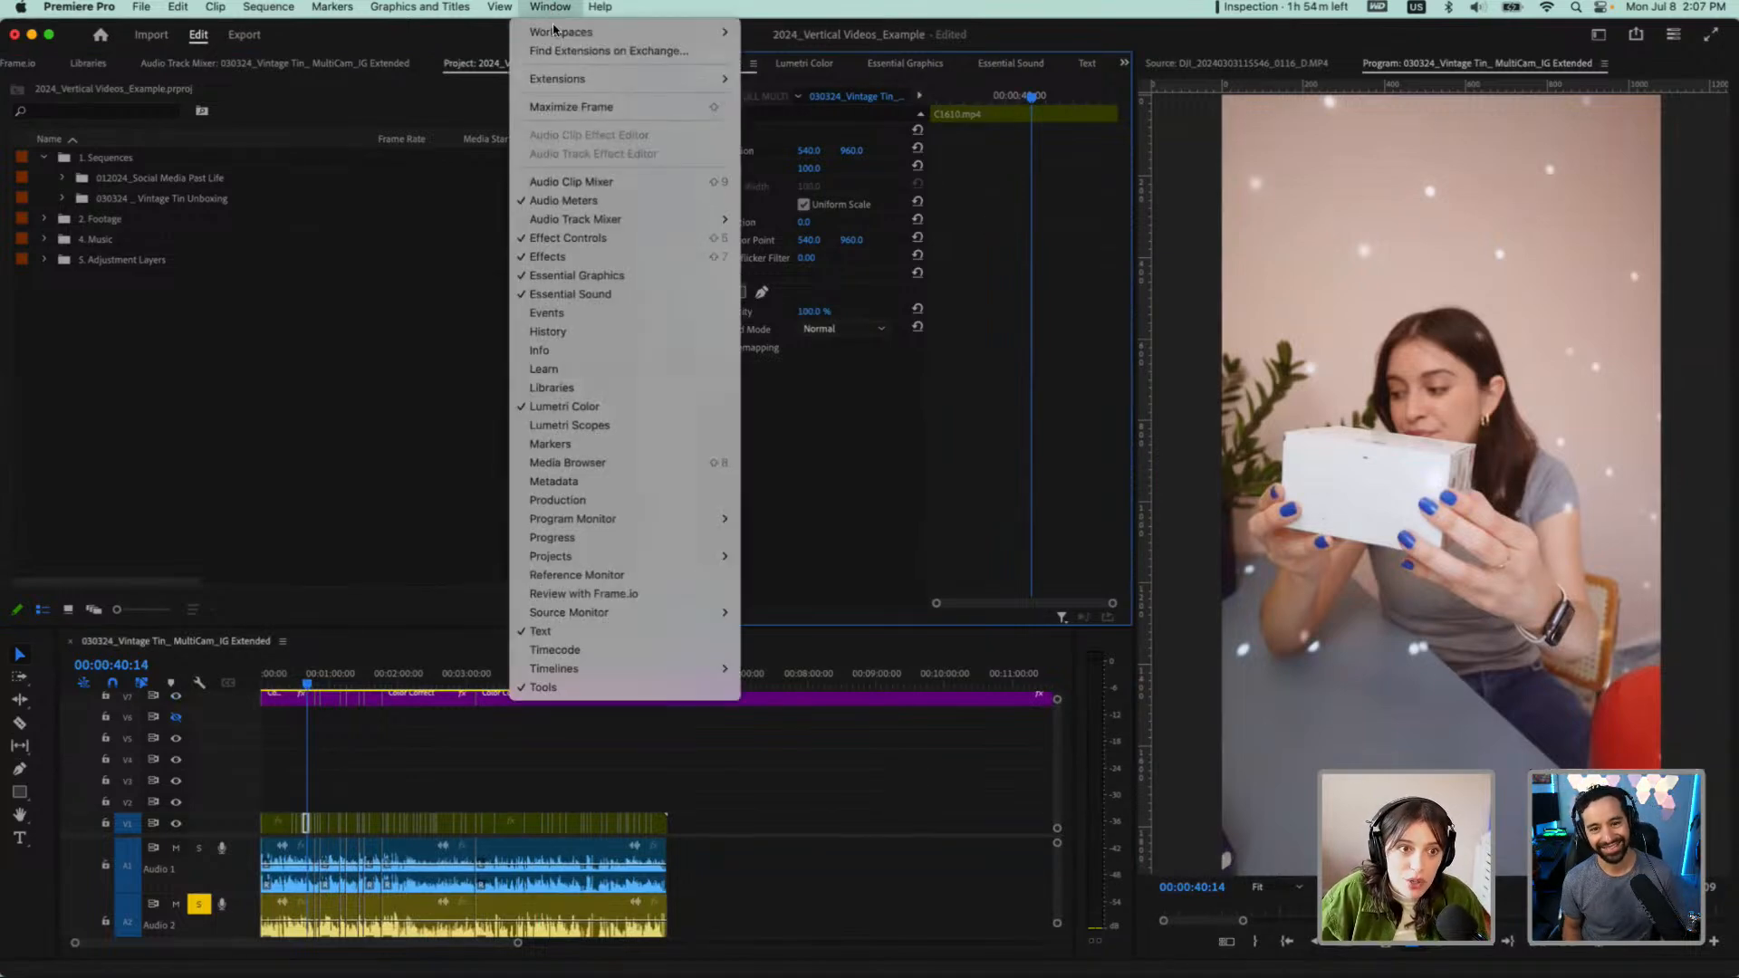
mouse_move(553, 30)
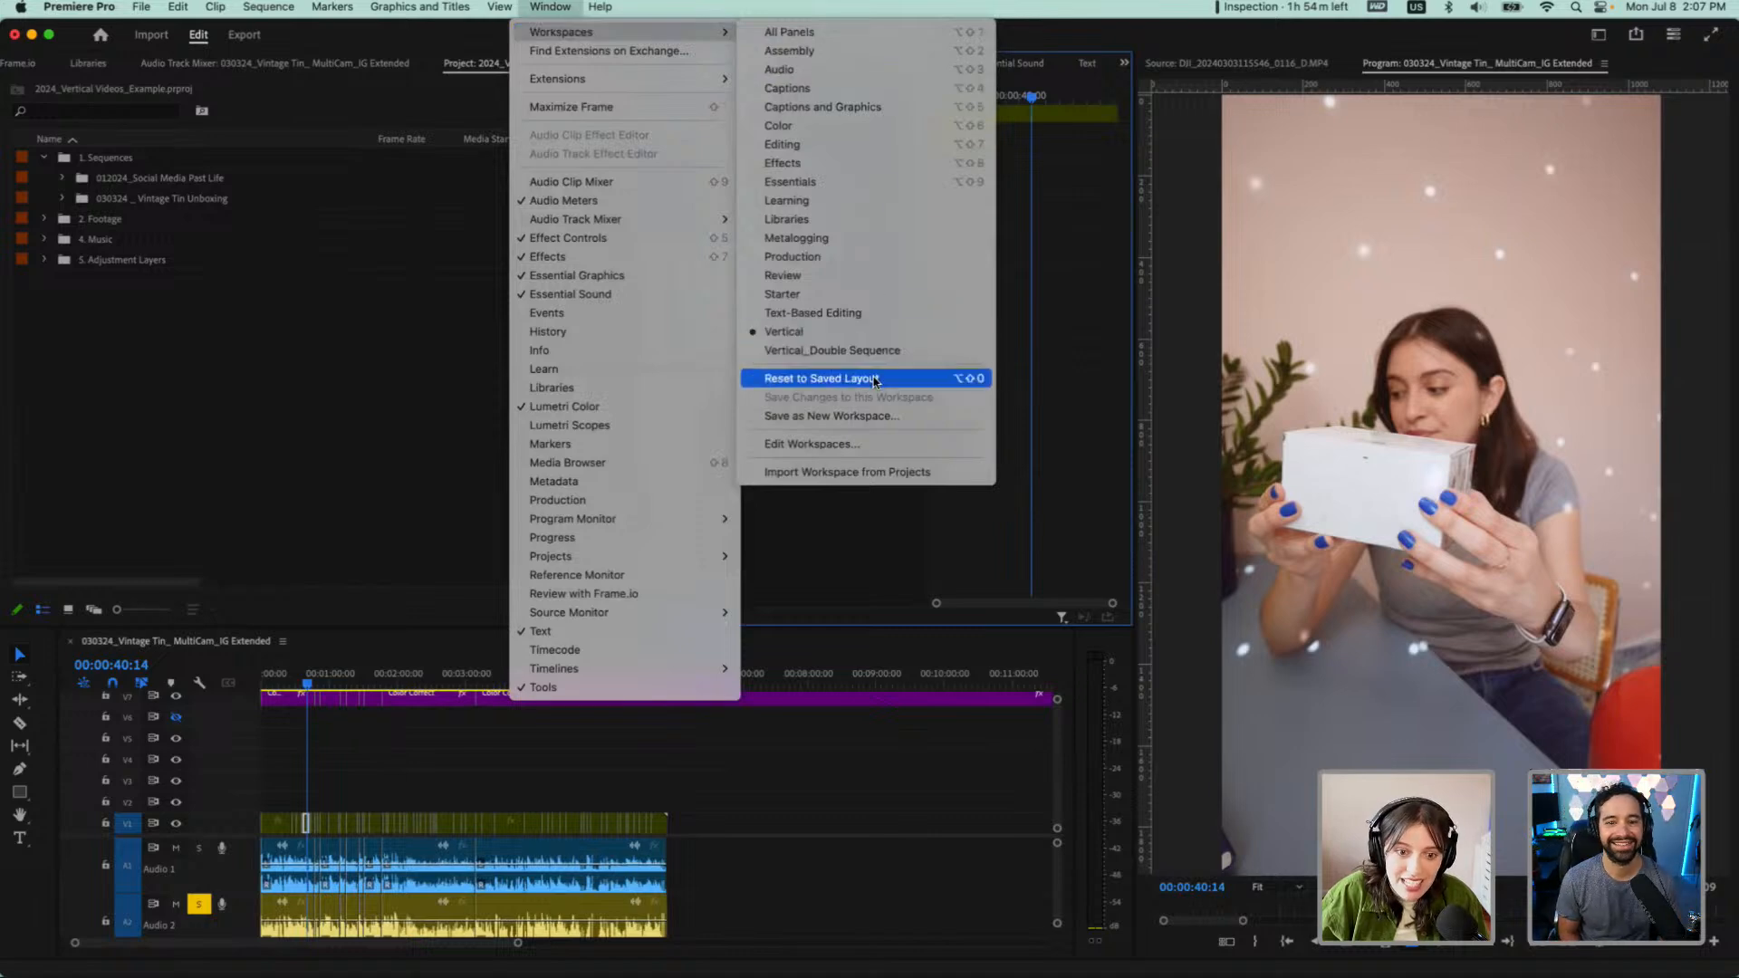
left_click(821, 378)
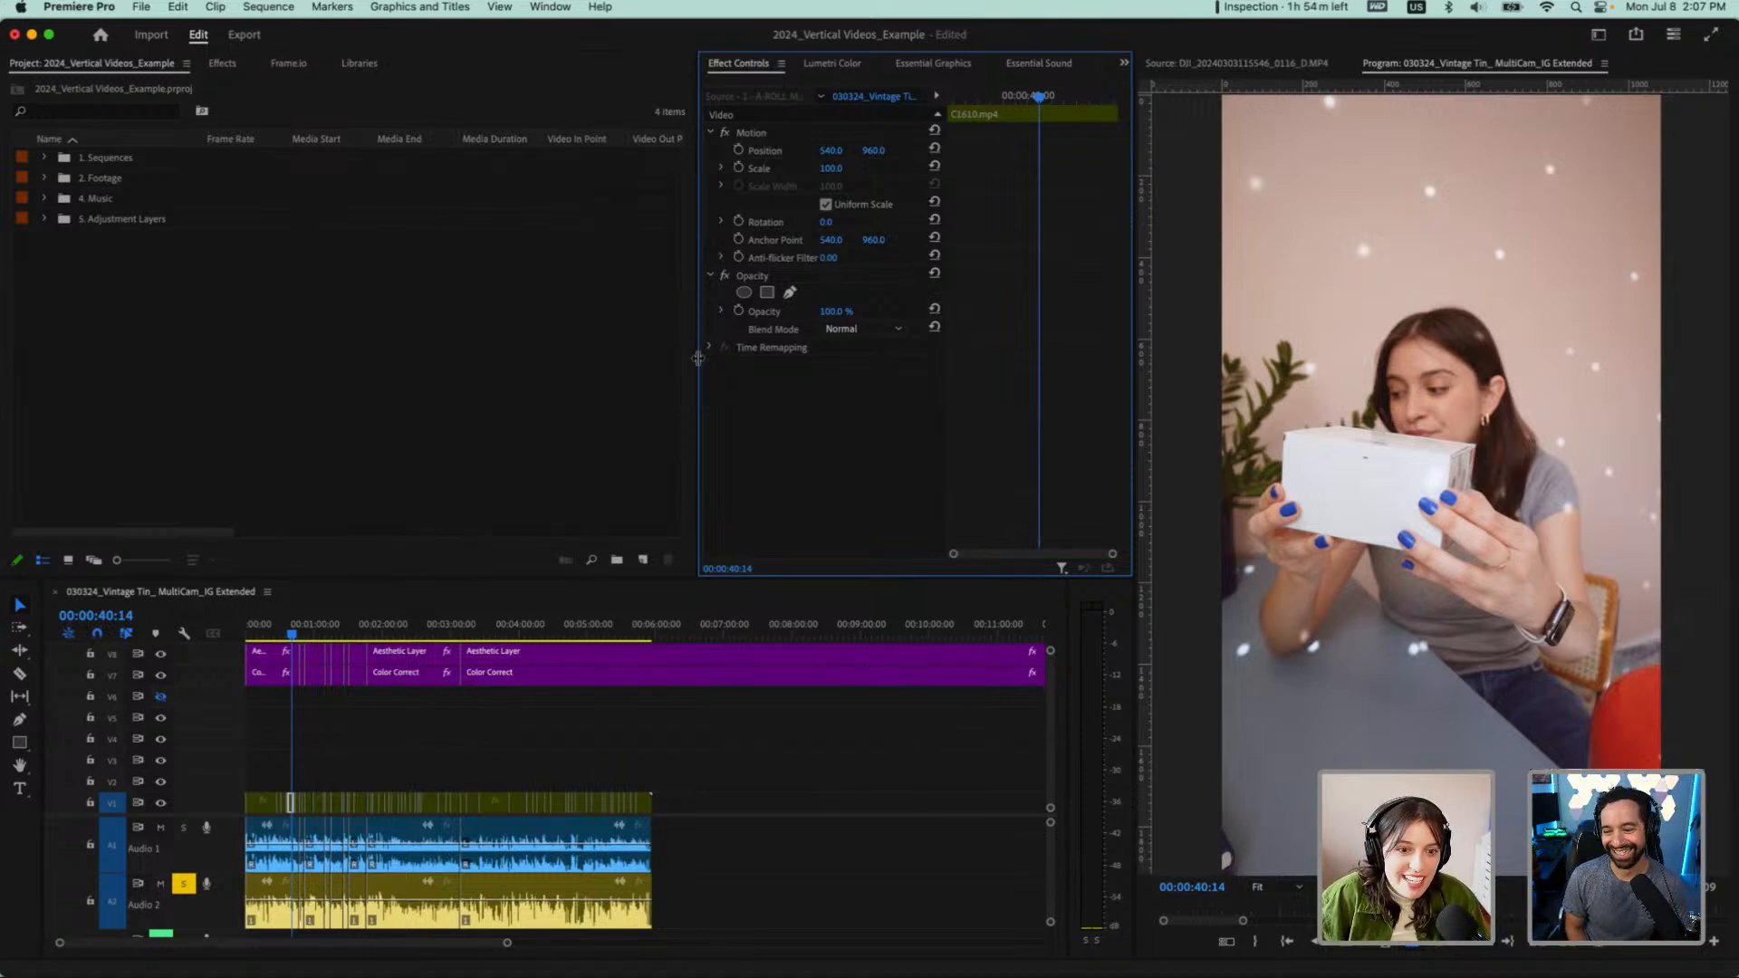
Widen the panel group beside the project bins and show the sequence transcript in it
left_click_drag(697, 358, 461, 330)
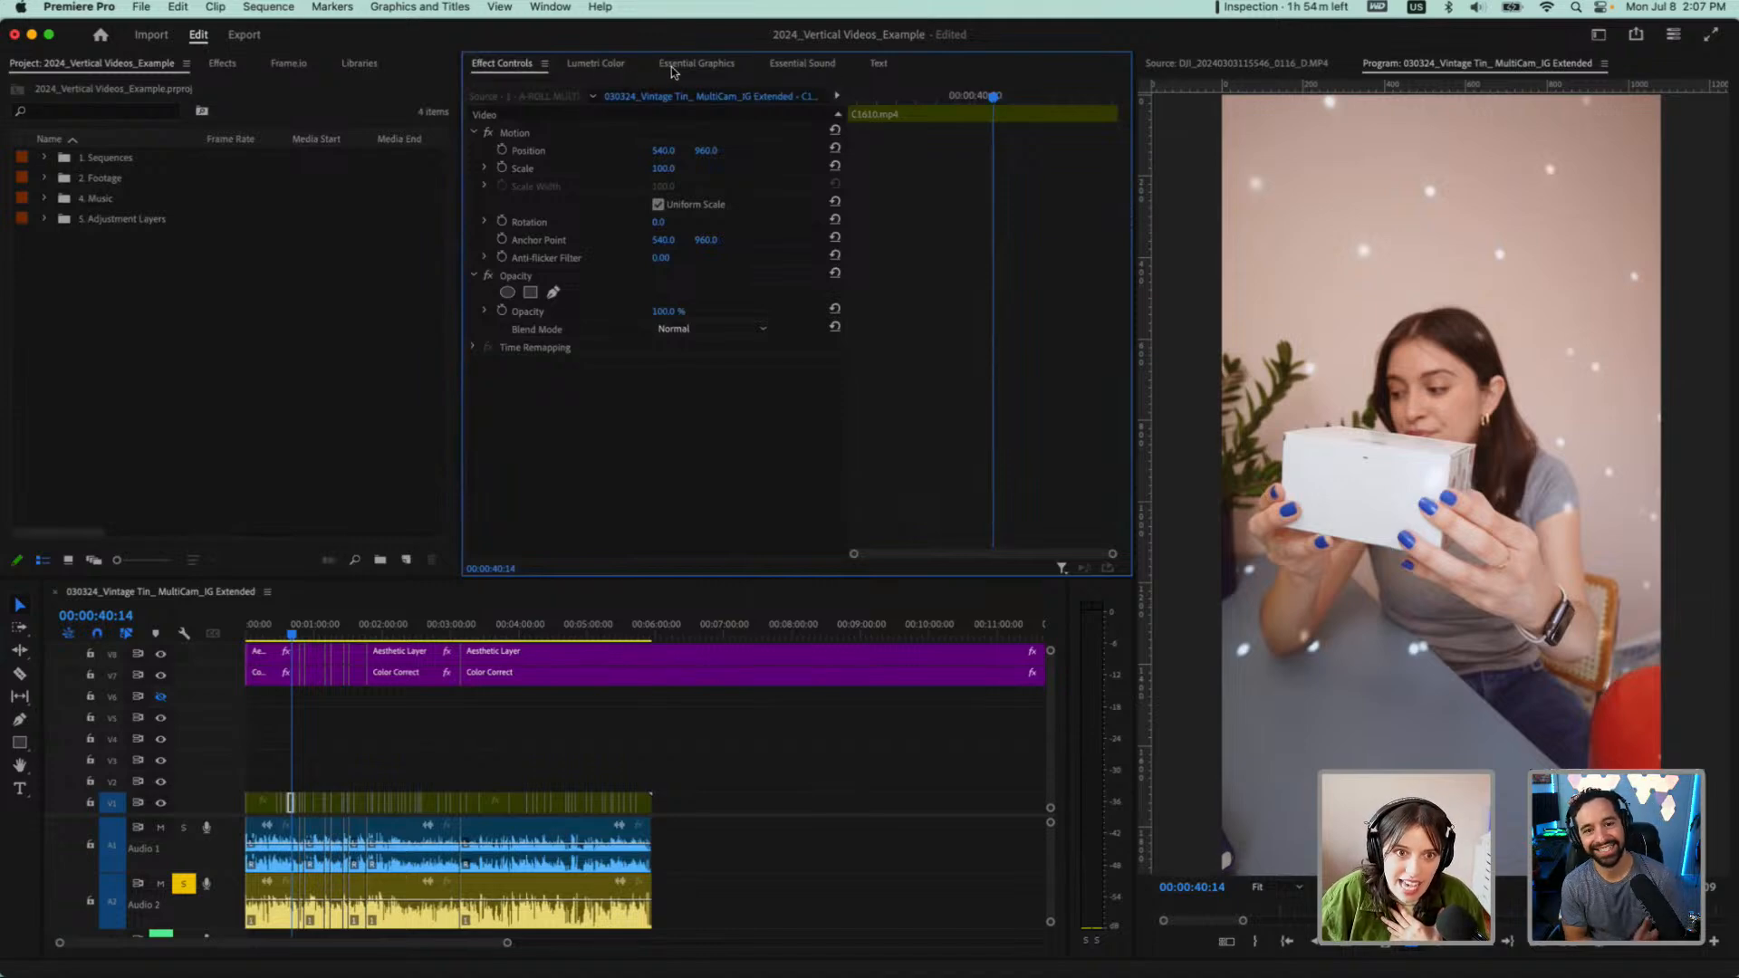
left_click(879, 65)
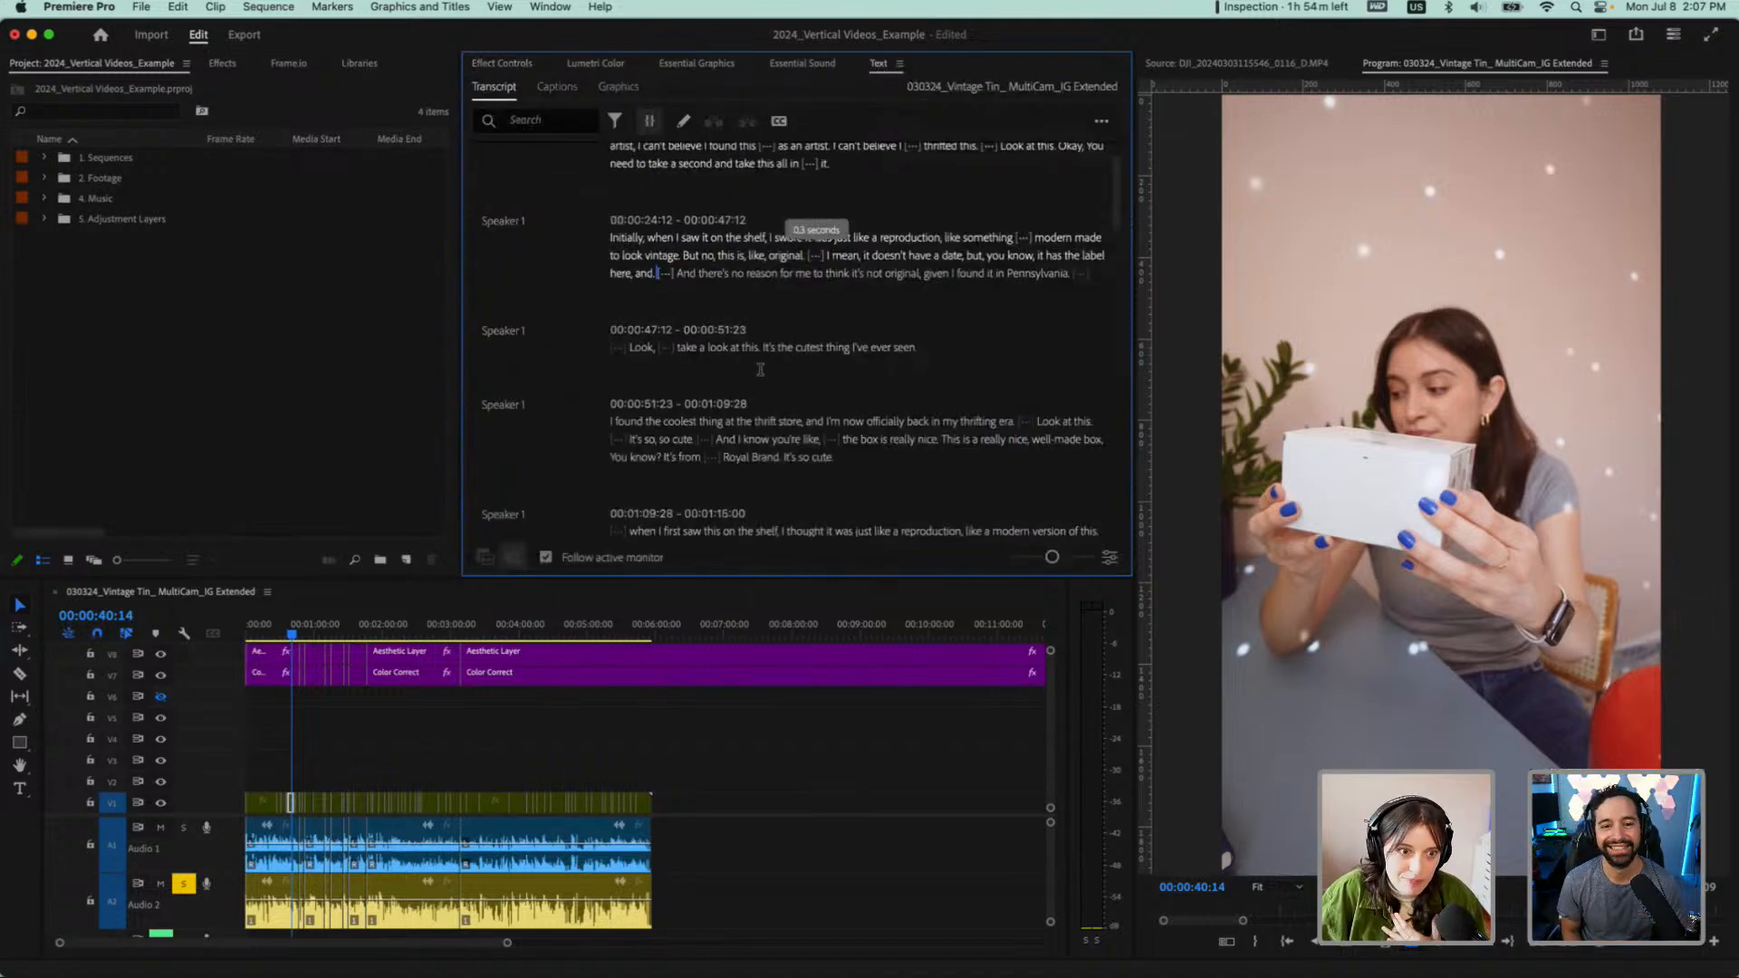
scroll(759, 371, "up", 2)
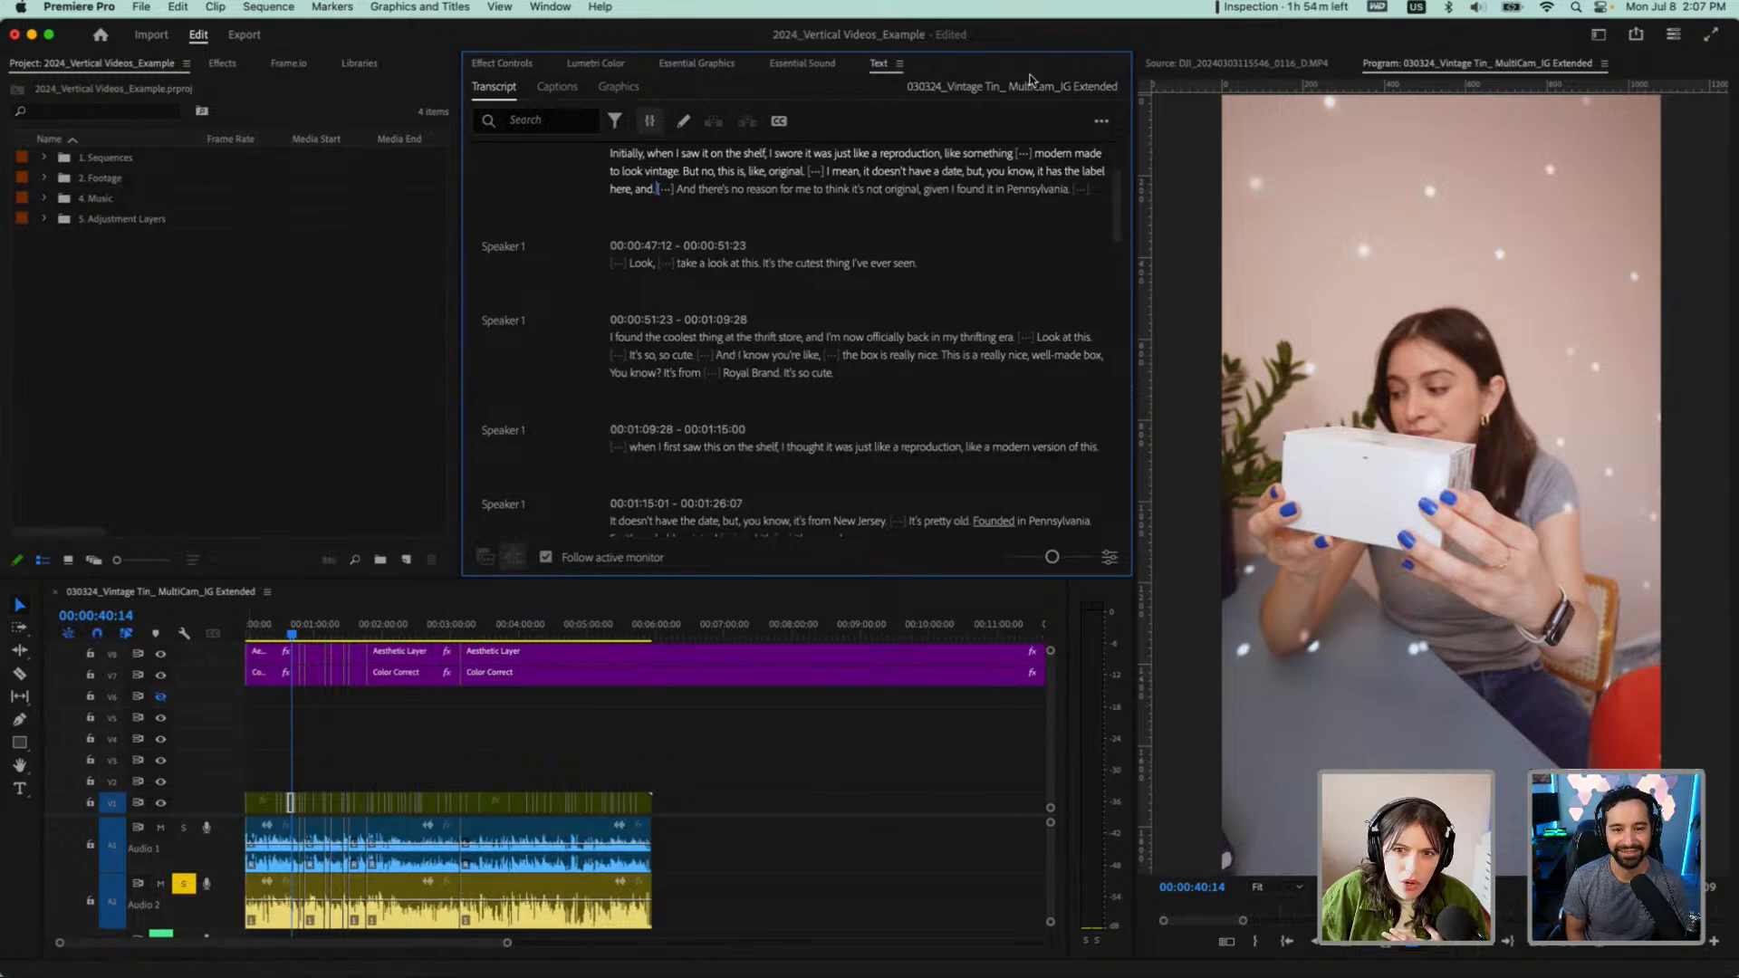
Turn the solo of the Audio 2 track off and back on, and look through the whole transcript
left_click(183, 884)
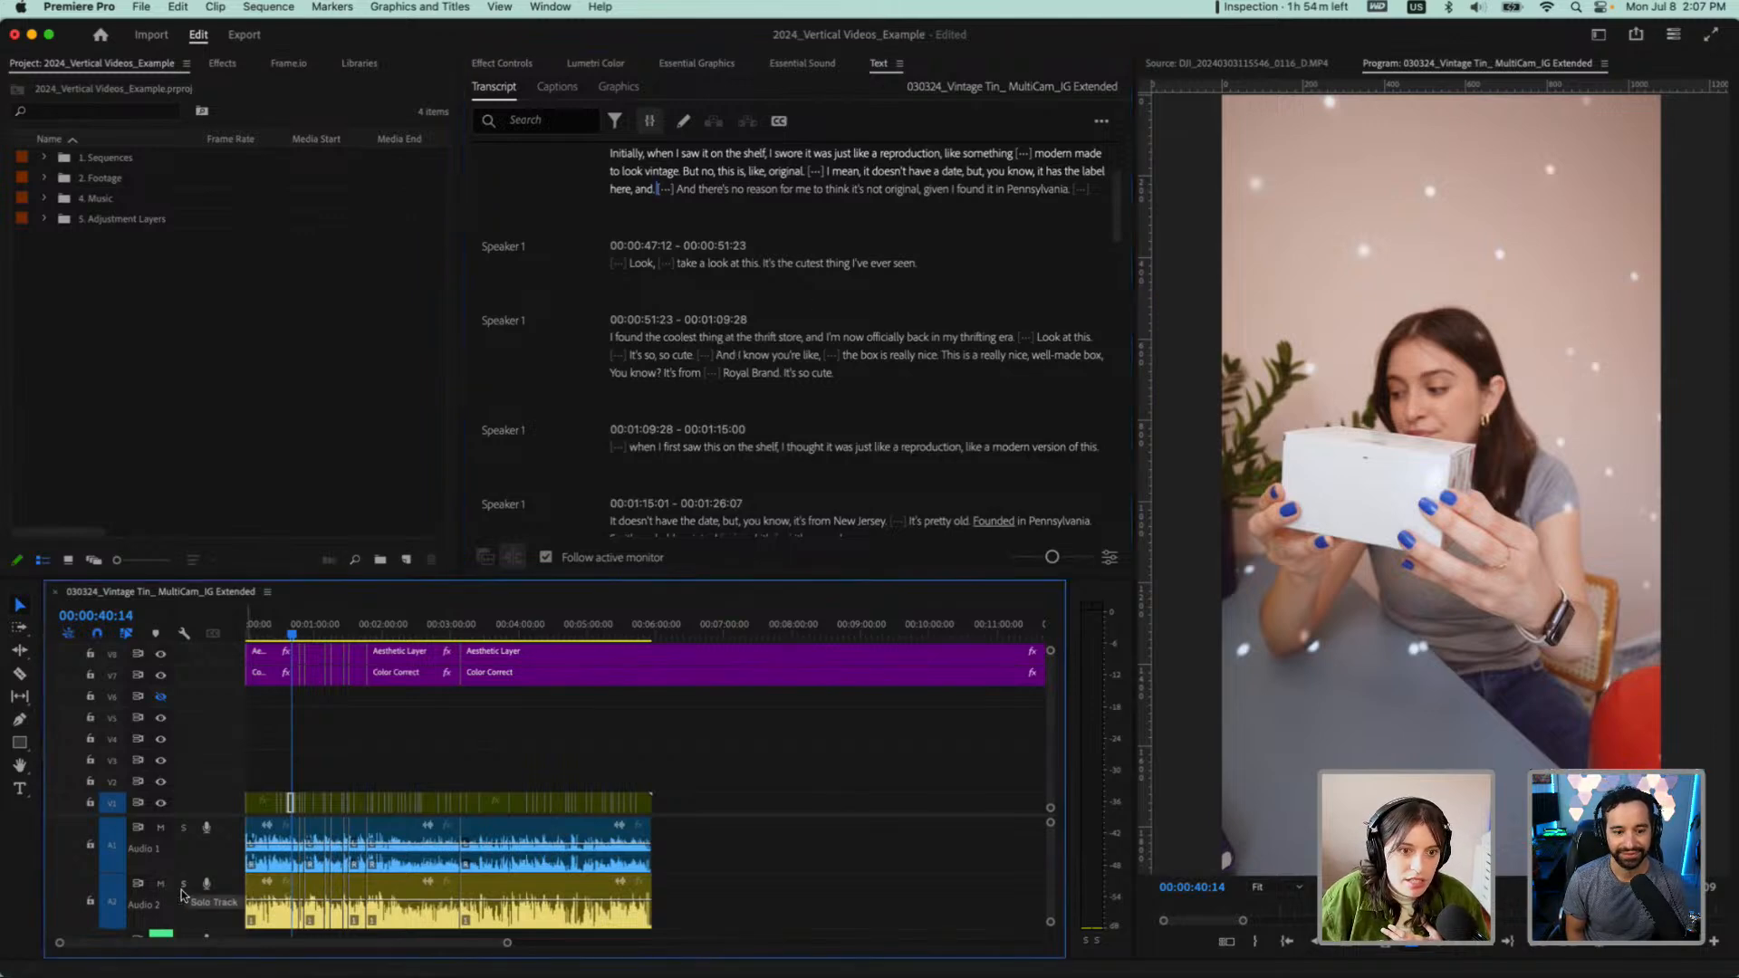
left_click(184, 884)
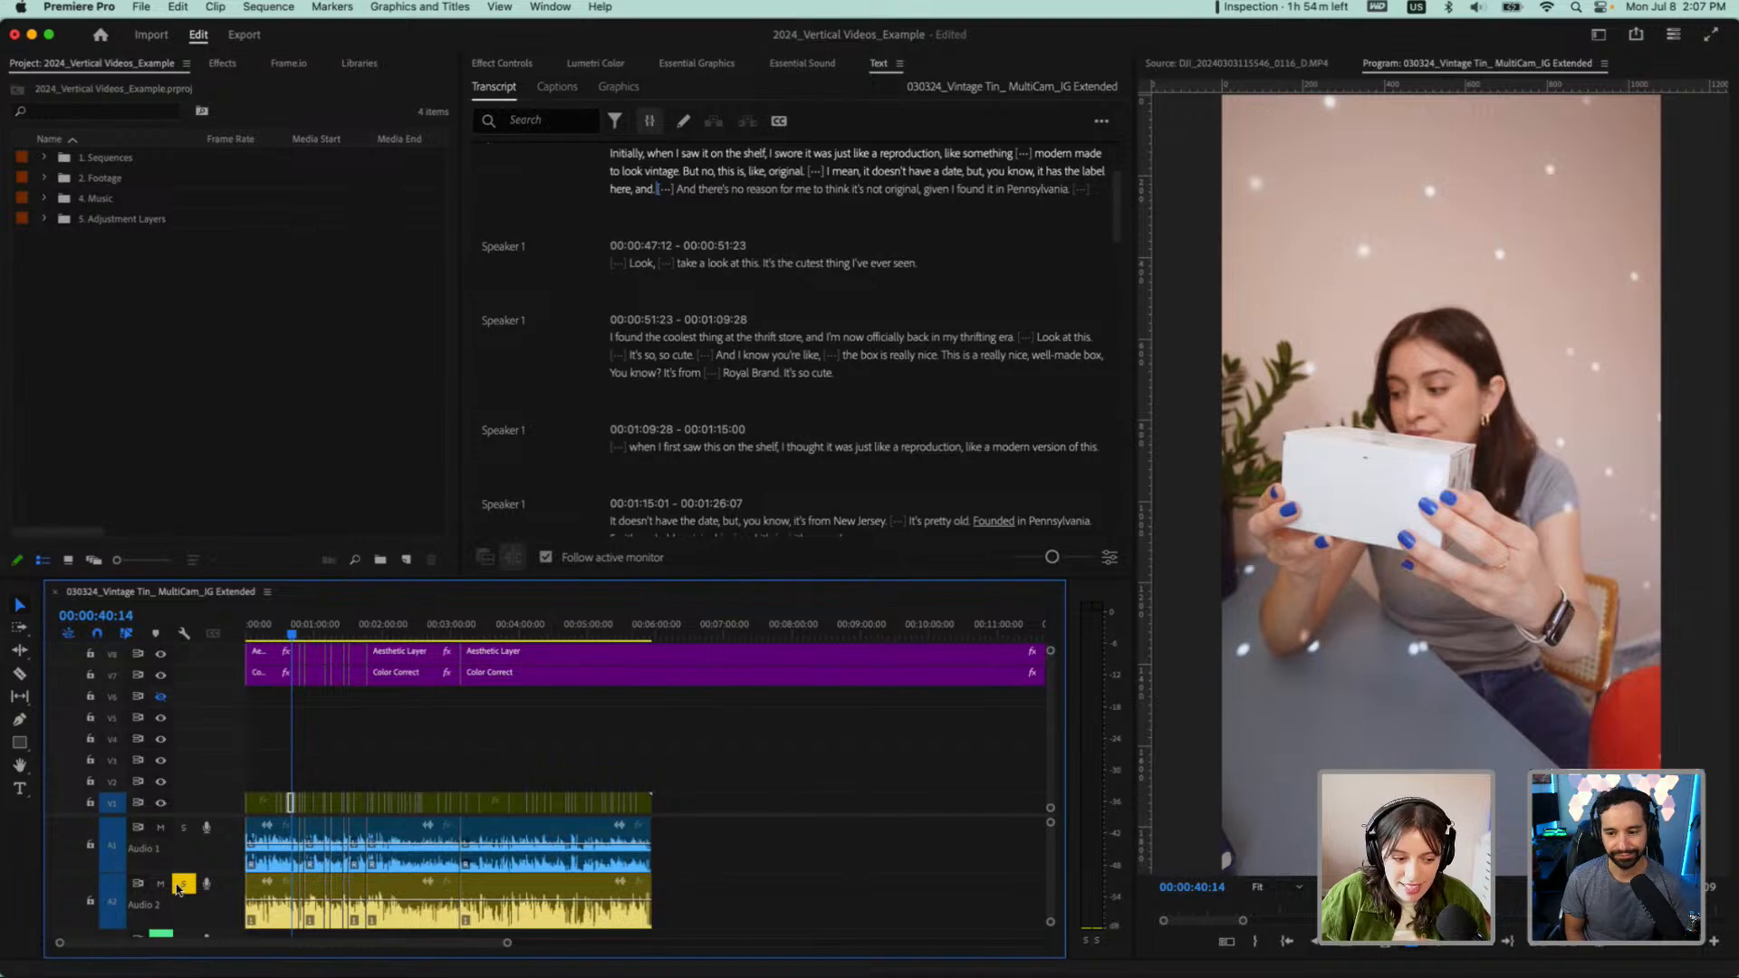
scroll(703, 155, "up", 3)
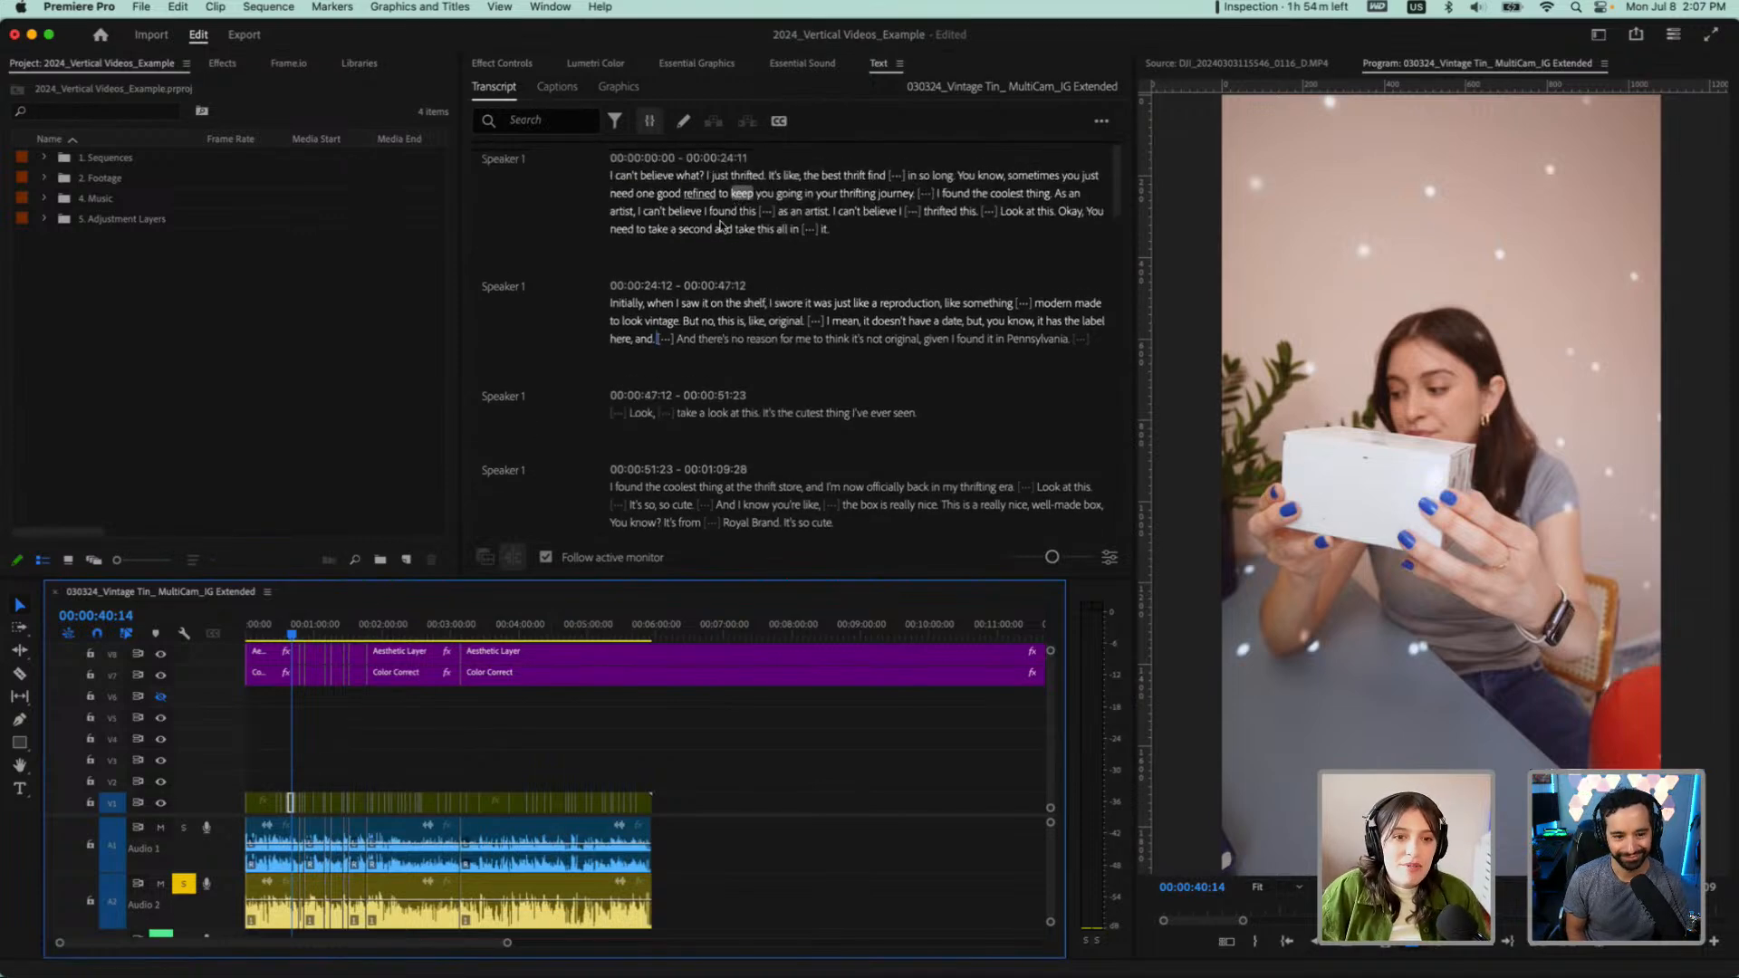
scroll(706, 217, "down", 2)
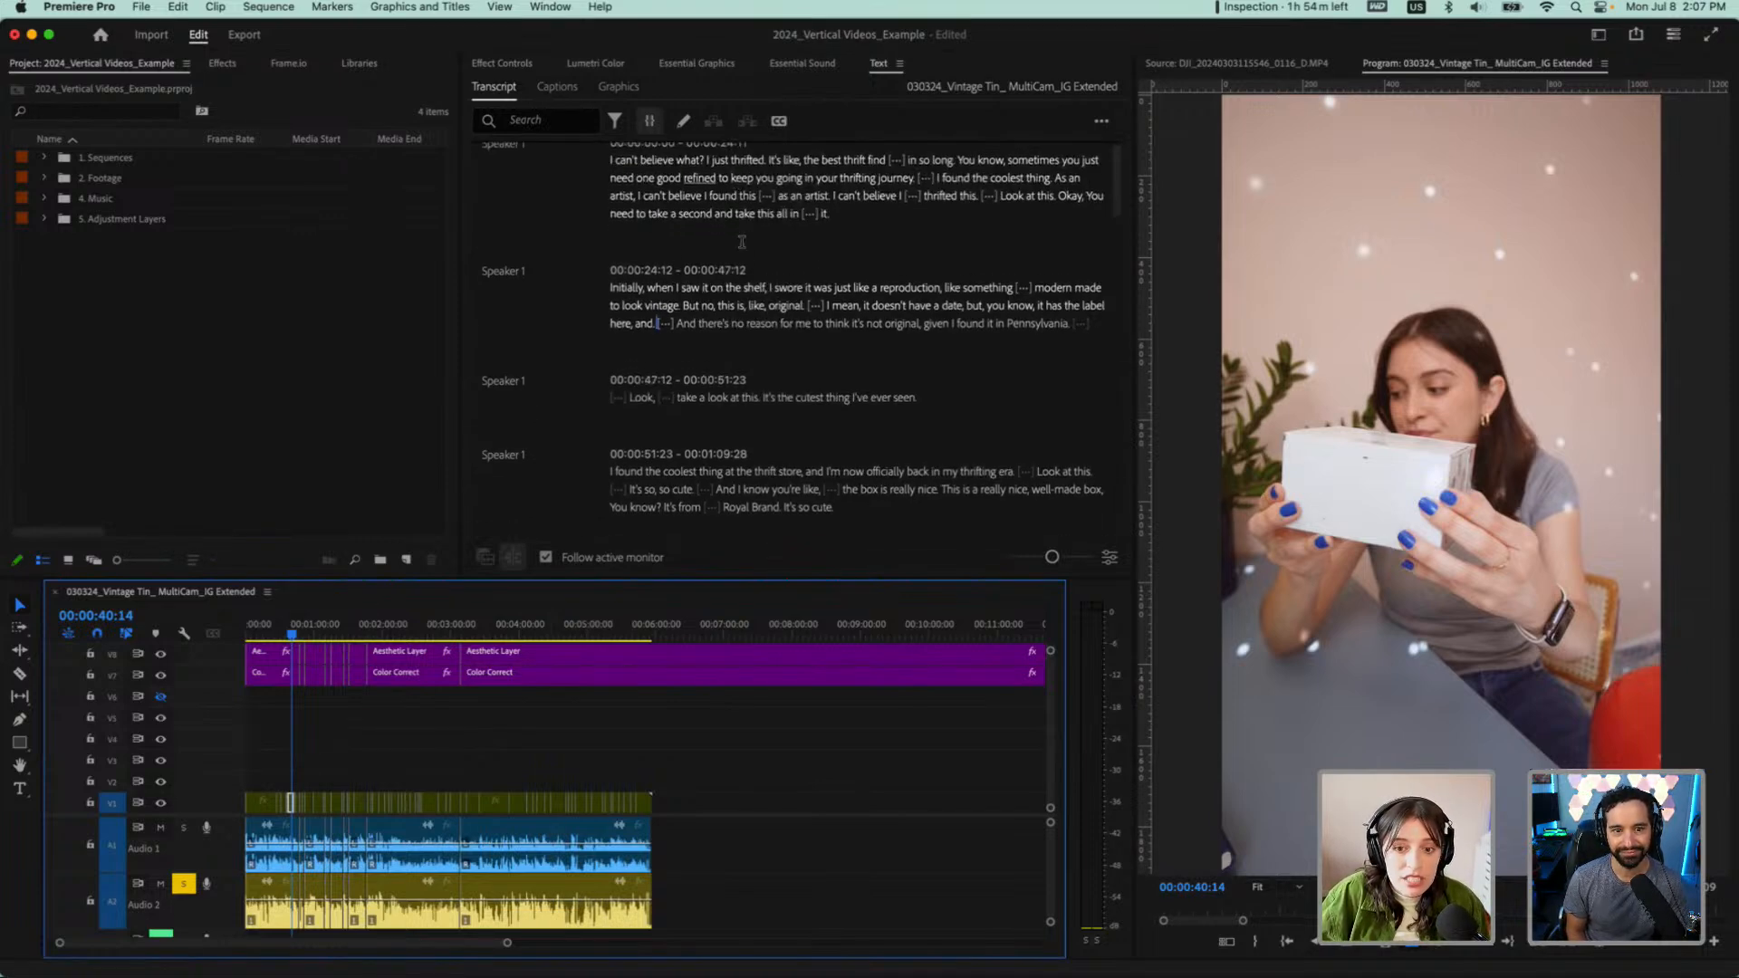
scroll(741, 245, "down", 15)
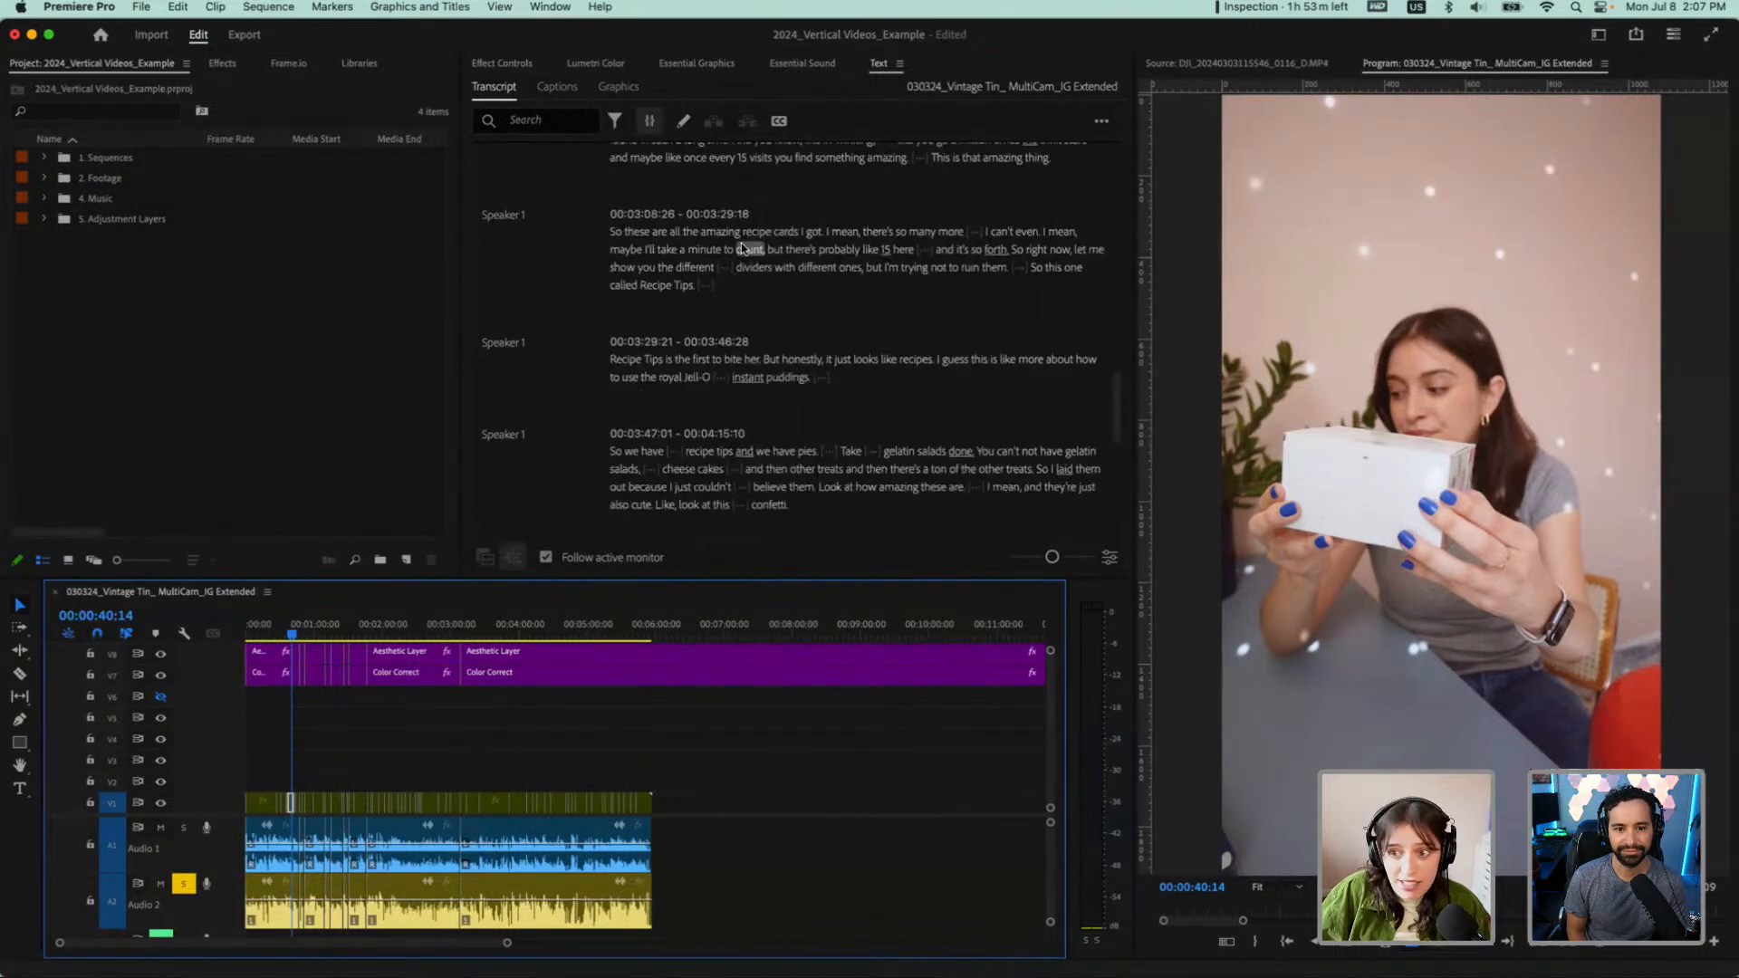
scroll(741, 247, "down", 8)
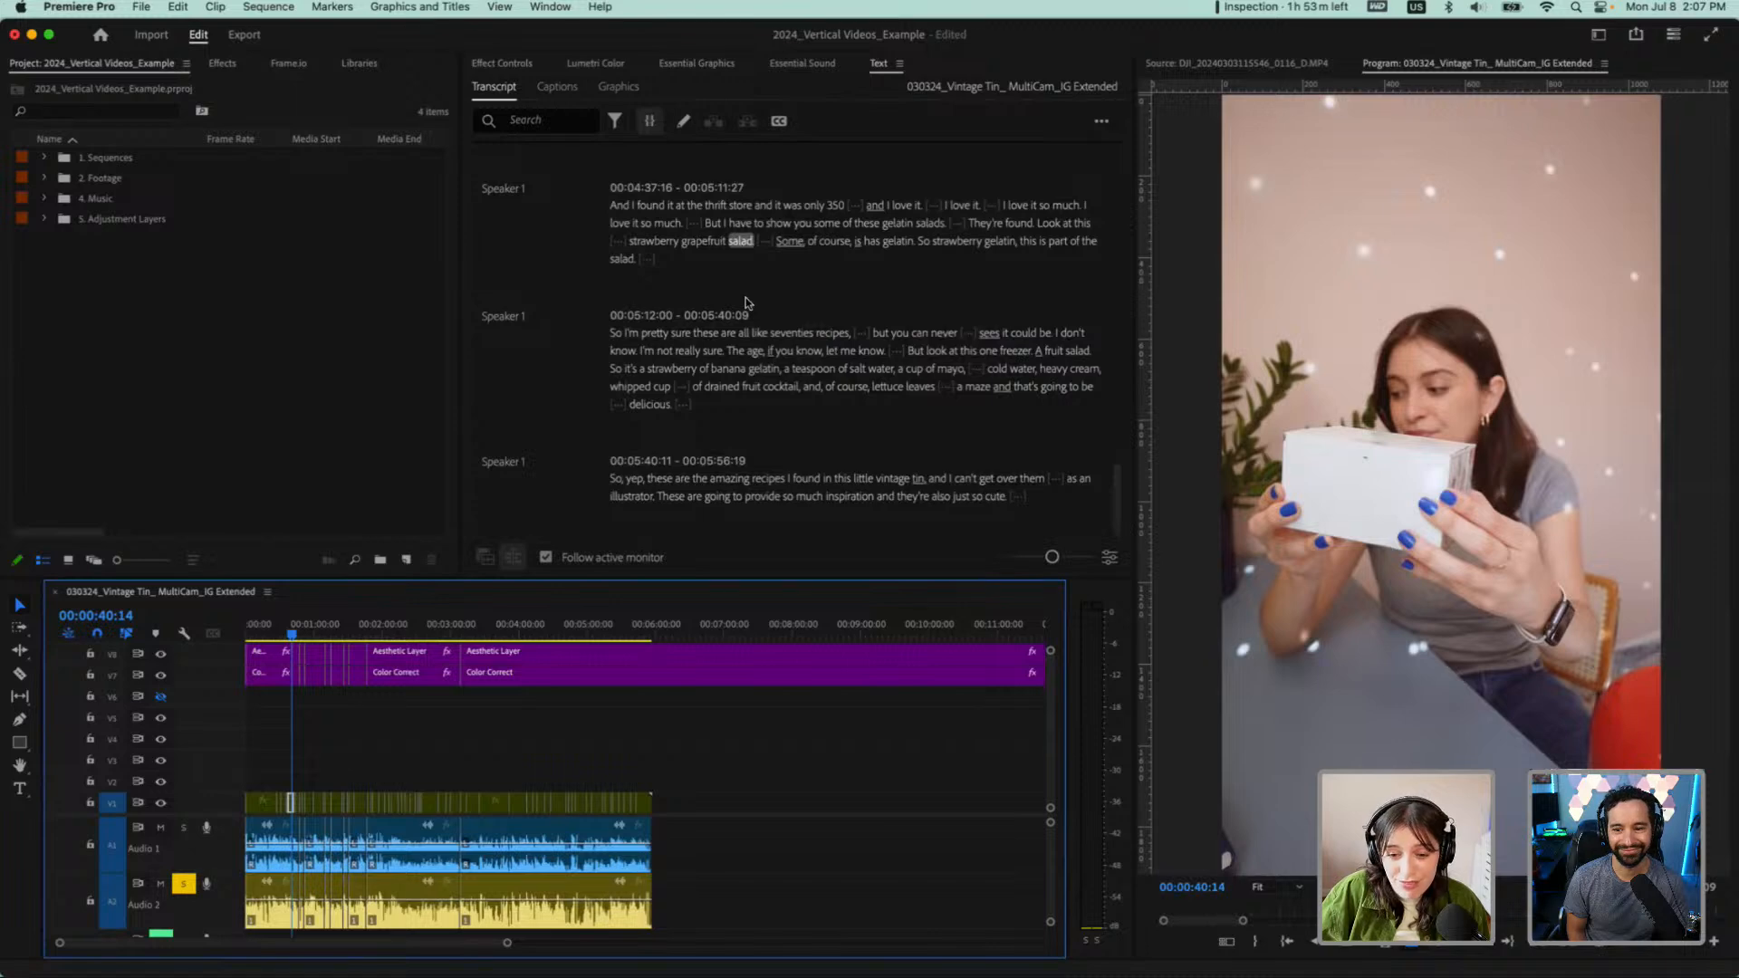
scroll(745, 303, "up", 20)
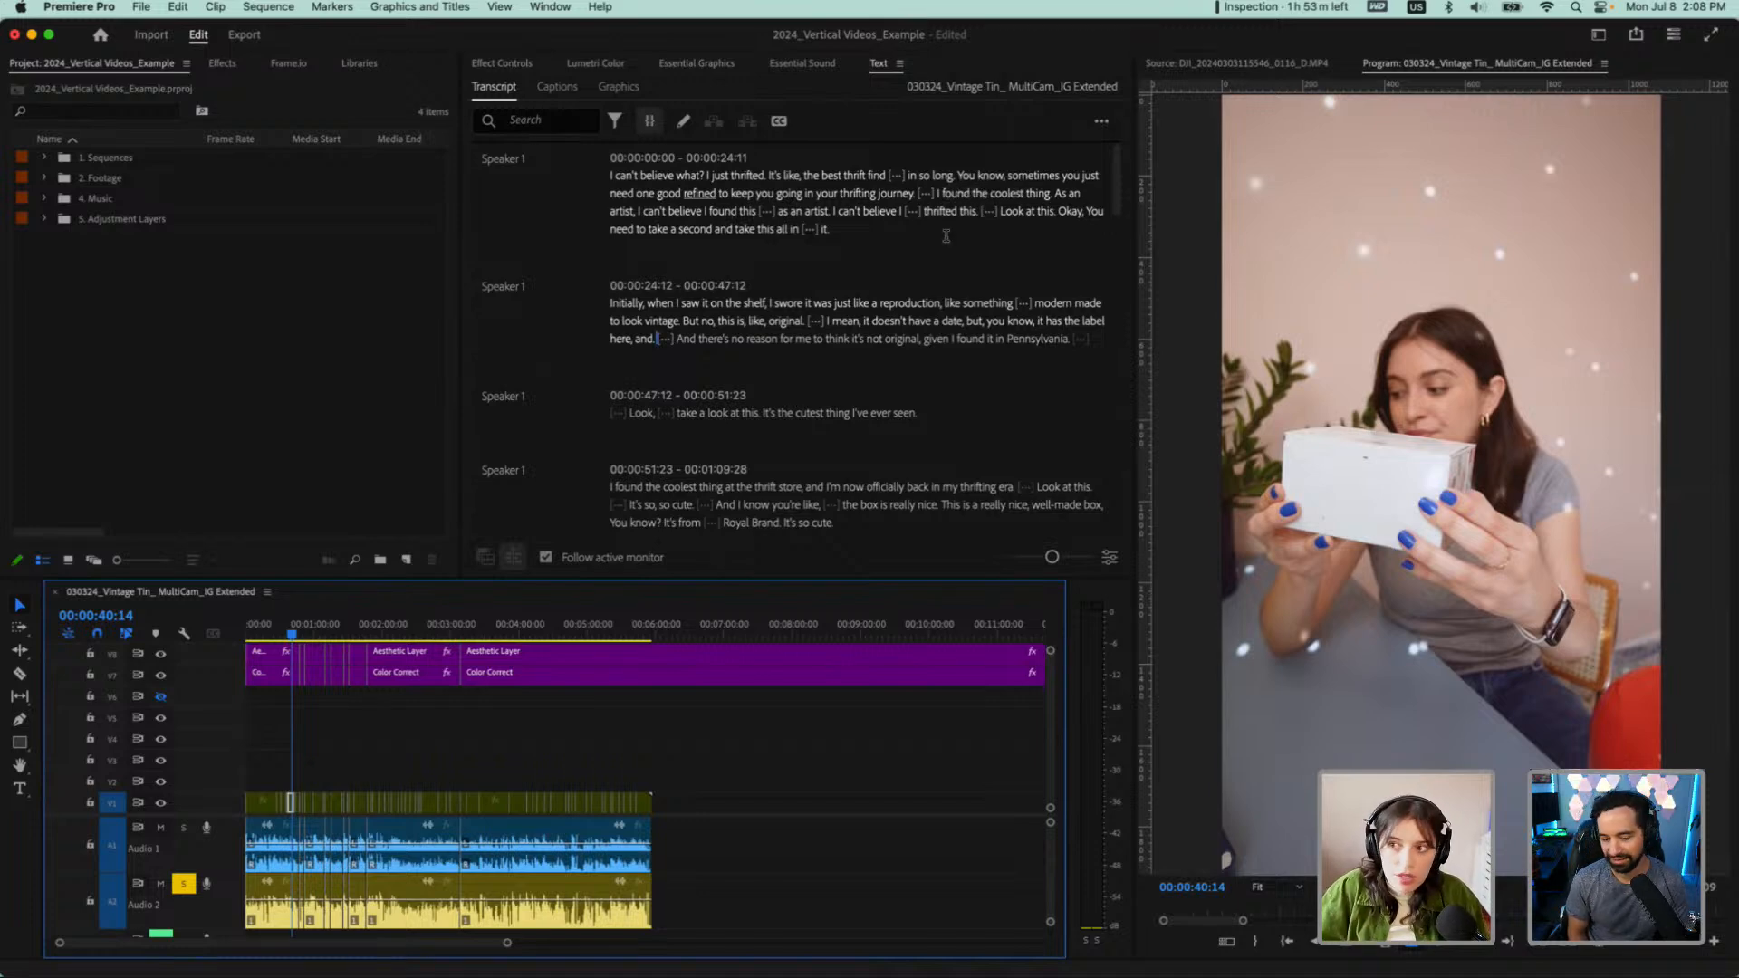
Filter the transcript for pauses and look through the highlighted matches
left_click(1101, 122)
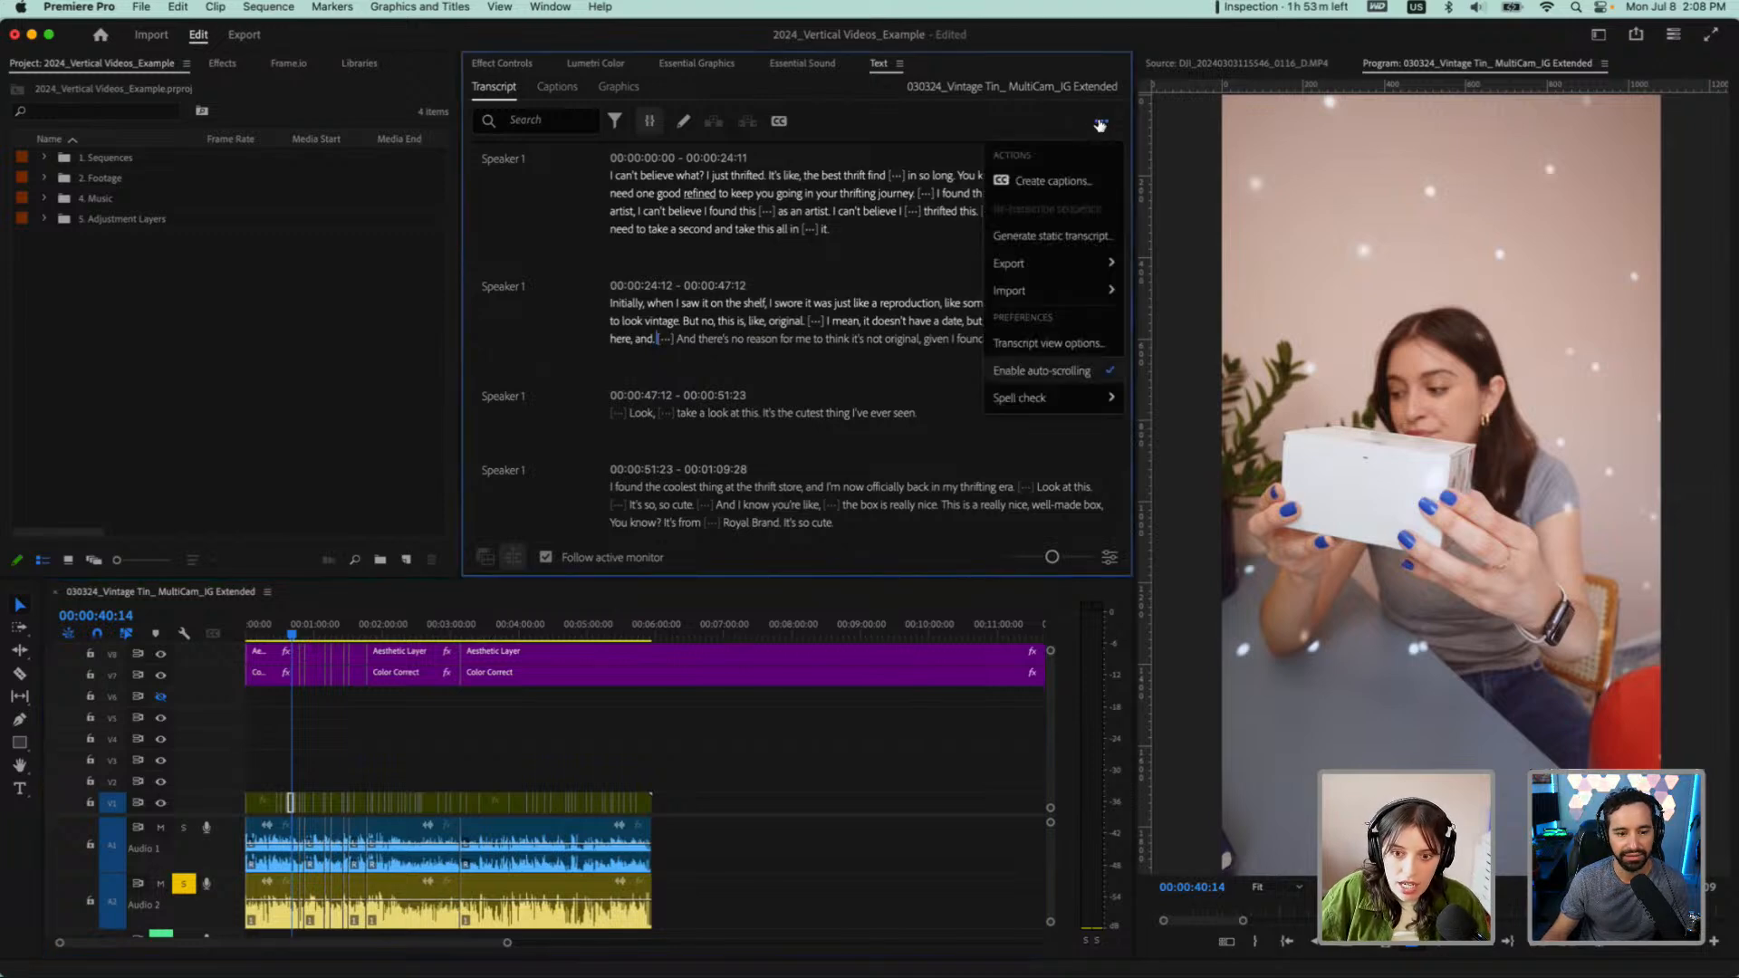
left_click(884, 128)
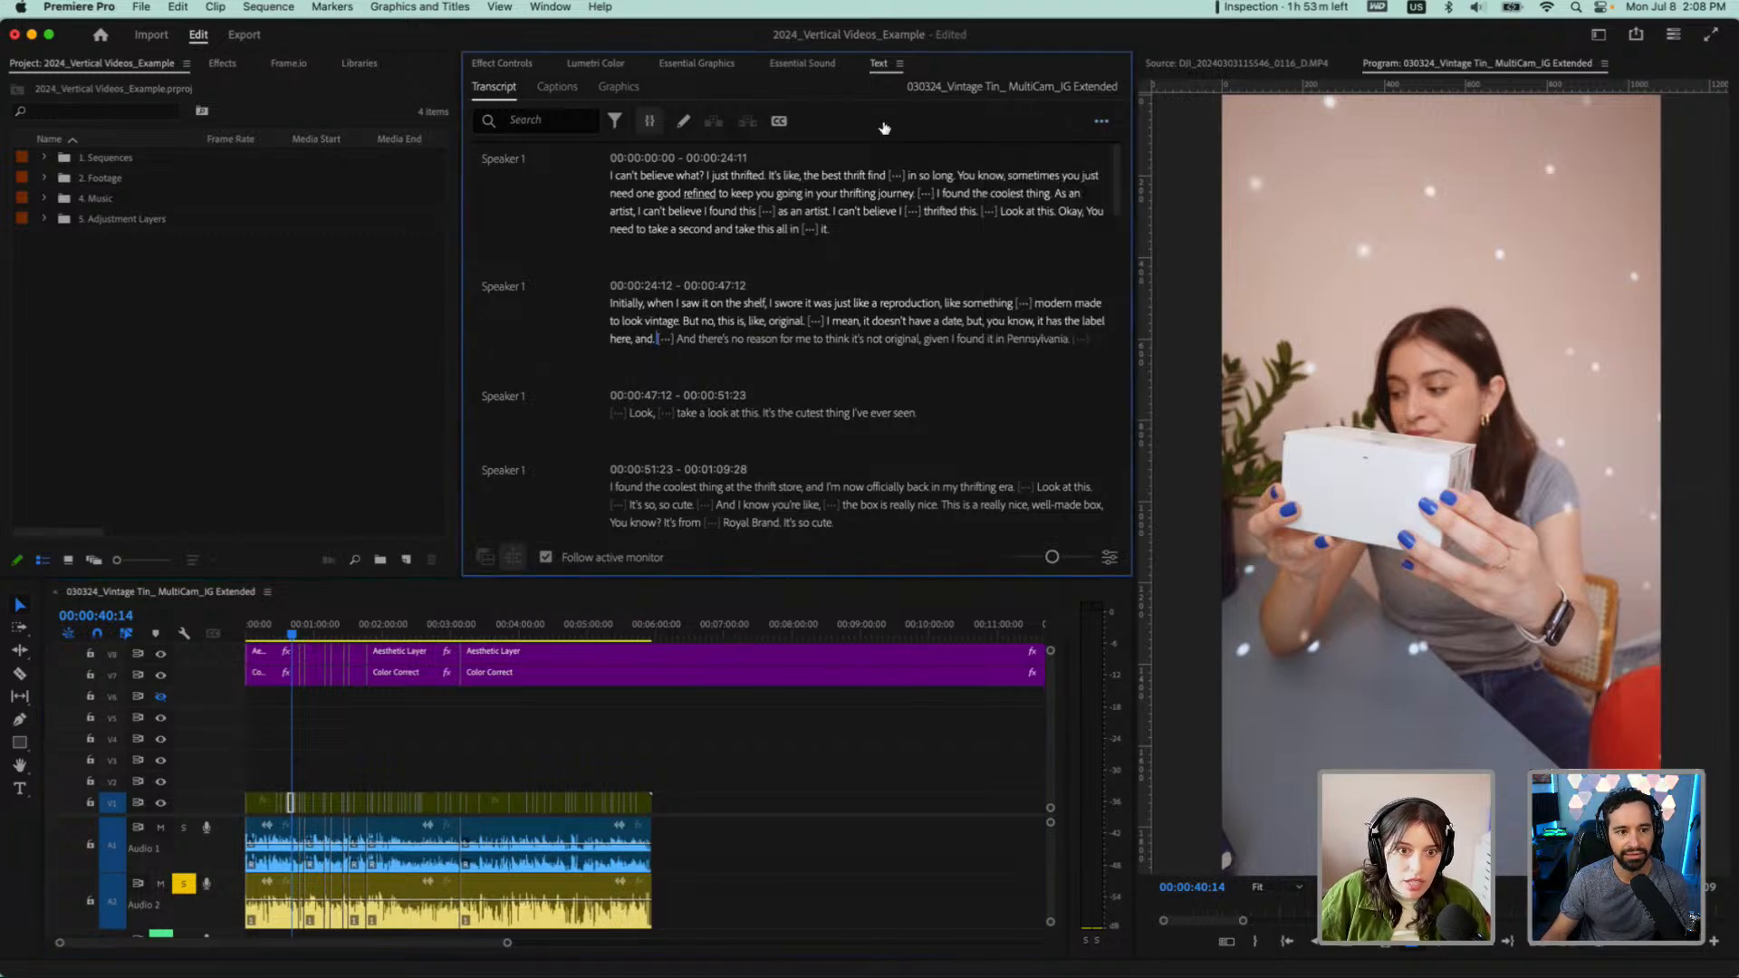
left_click(613, 122)
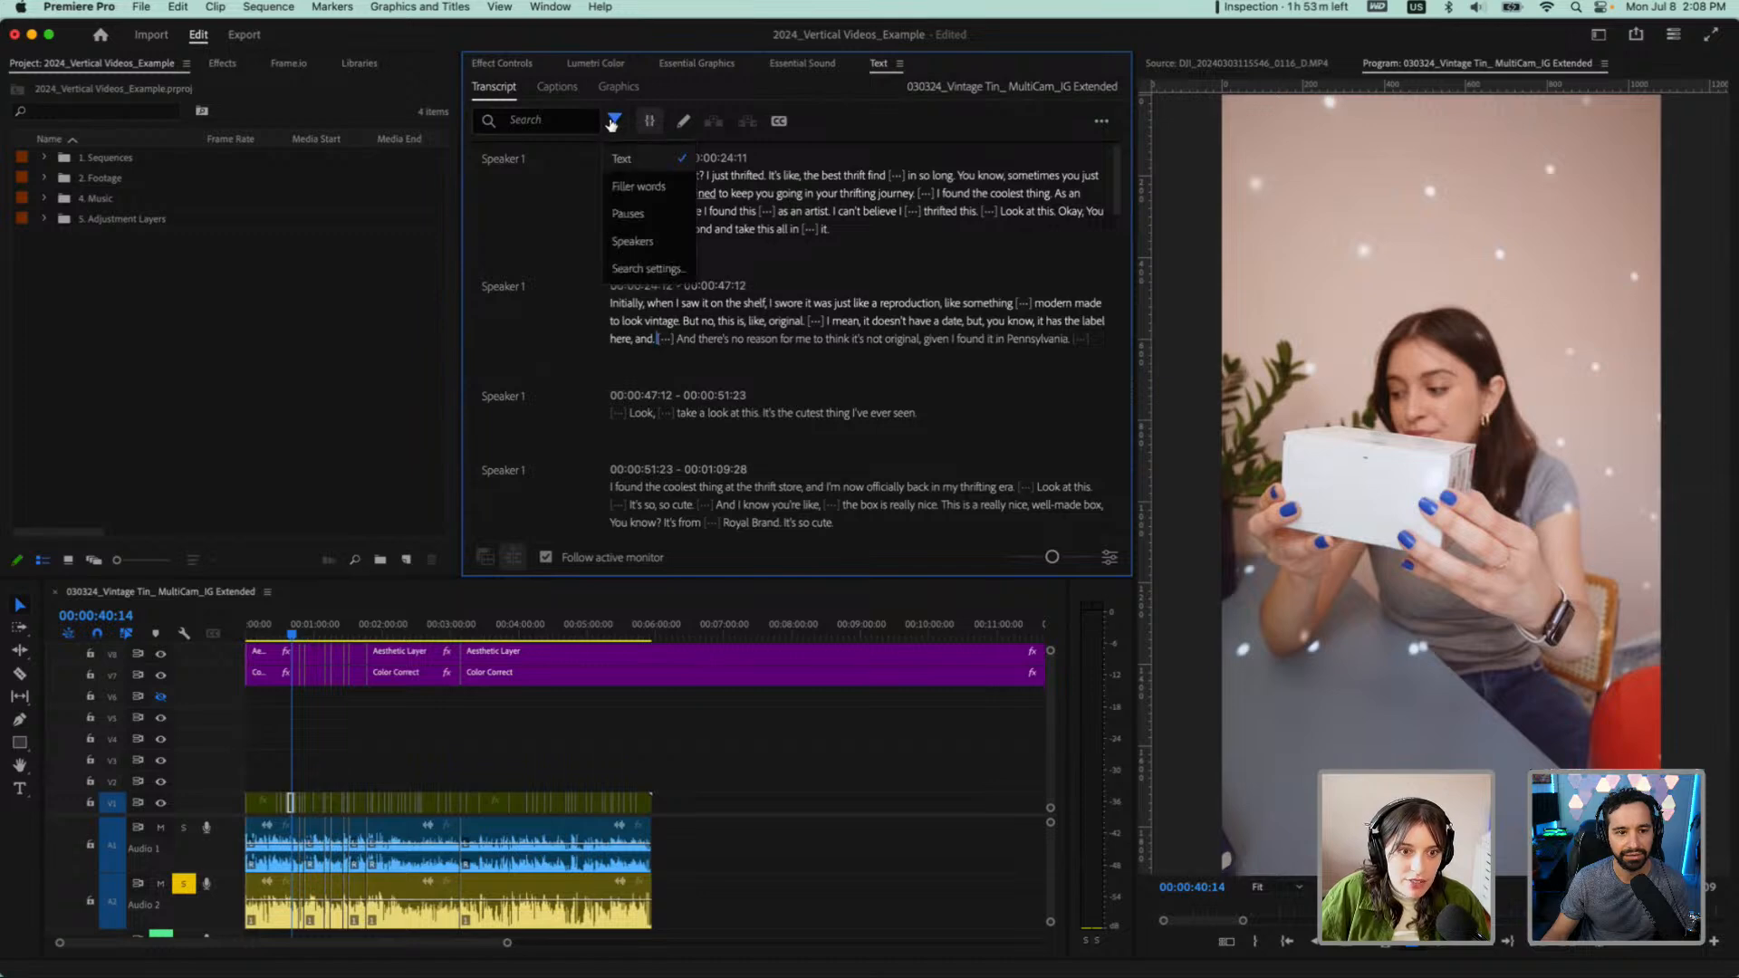
left_click(638, 216)
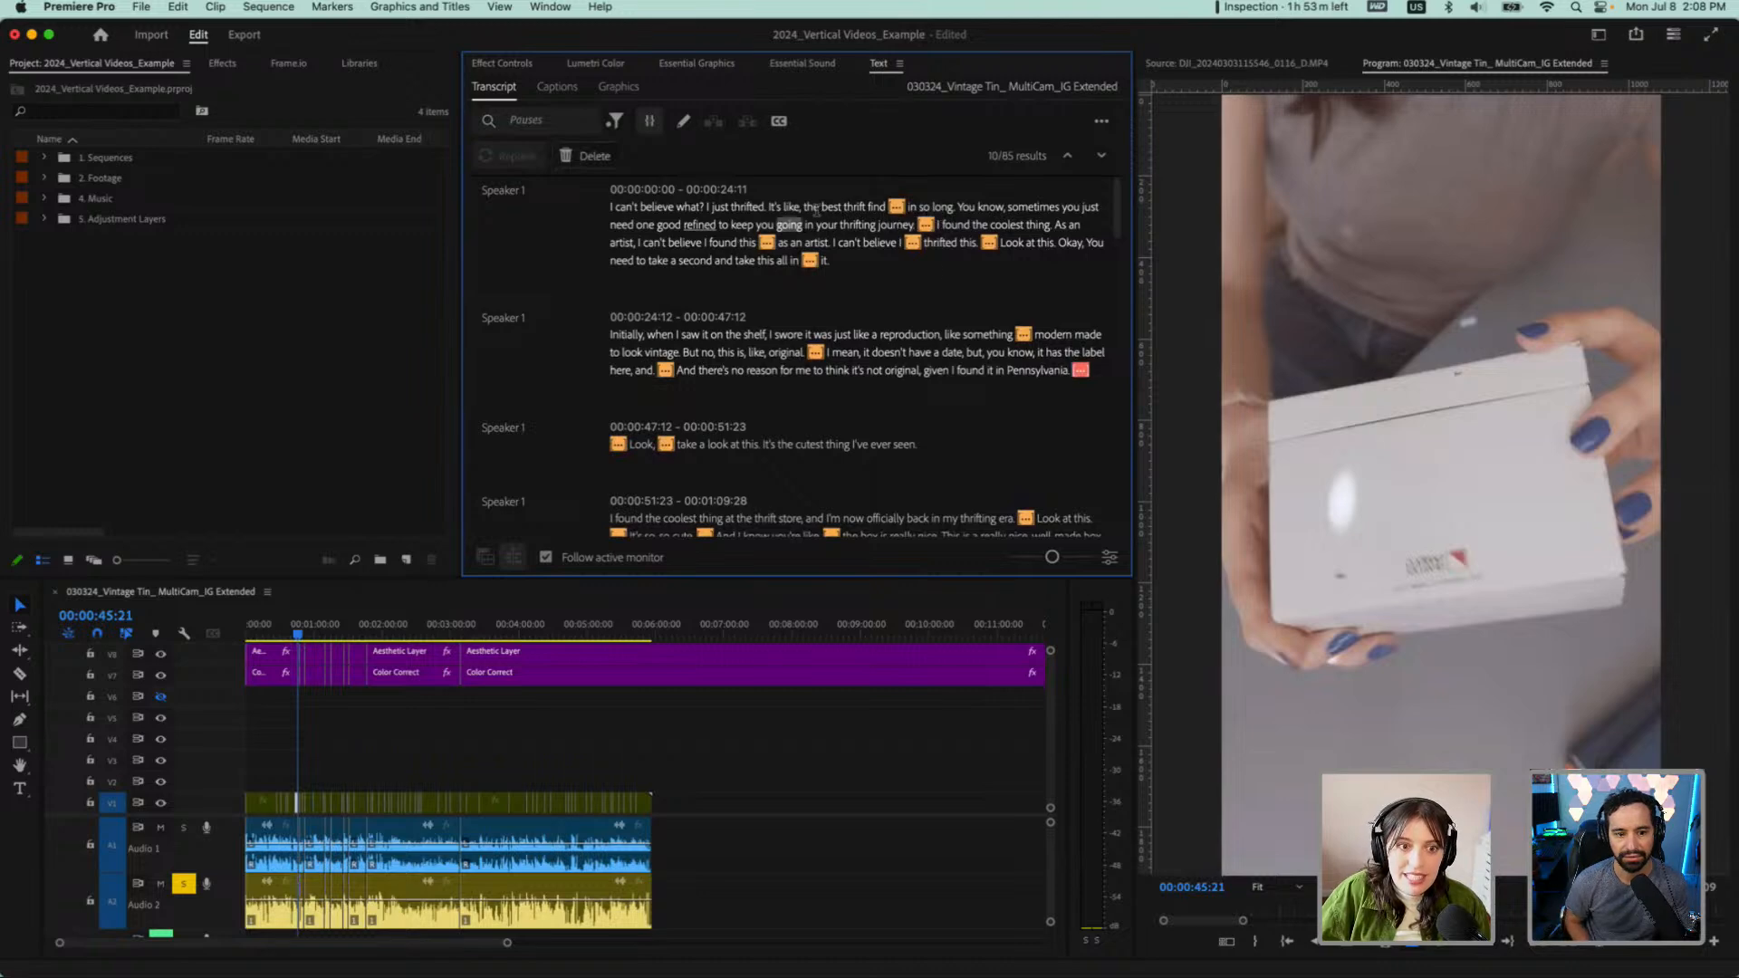
scroll(880, 348, "down", 15)
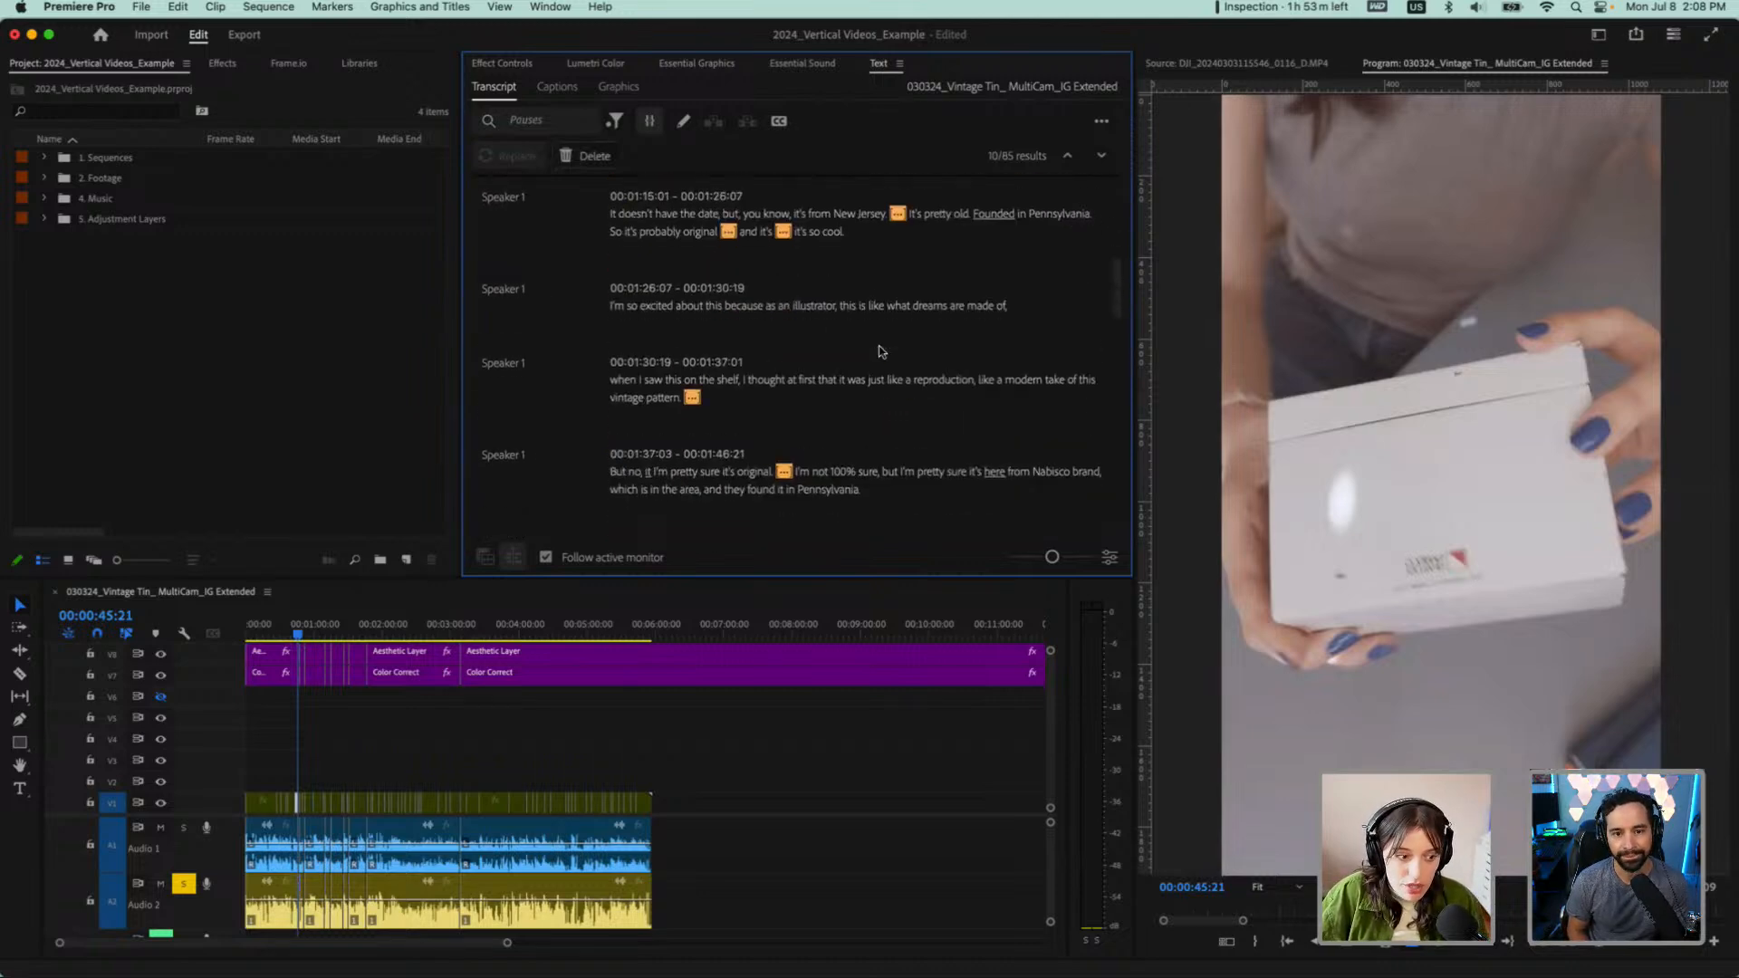
scroll(881, 351, "down", 10)
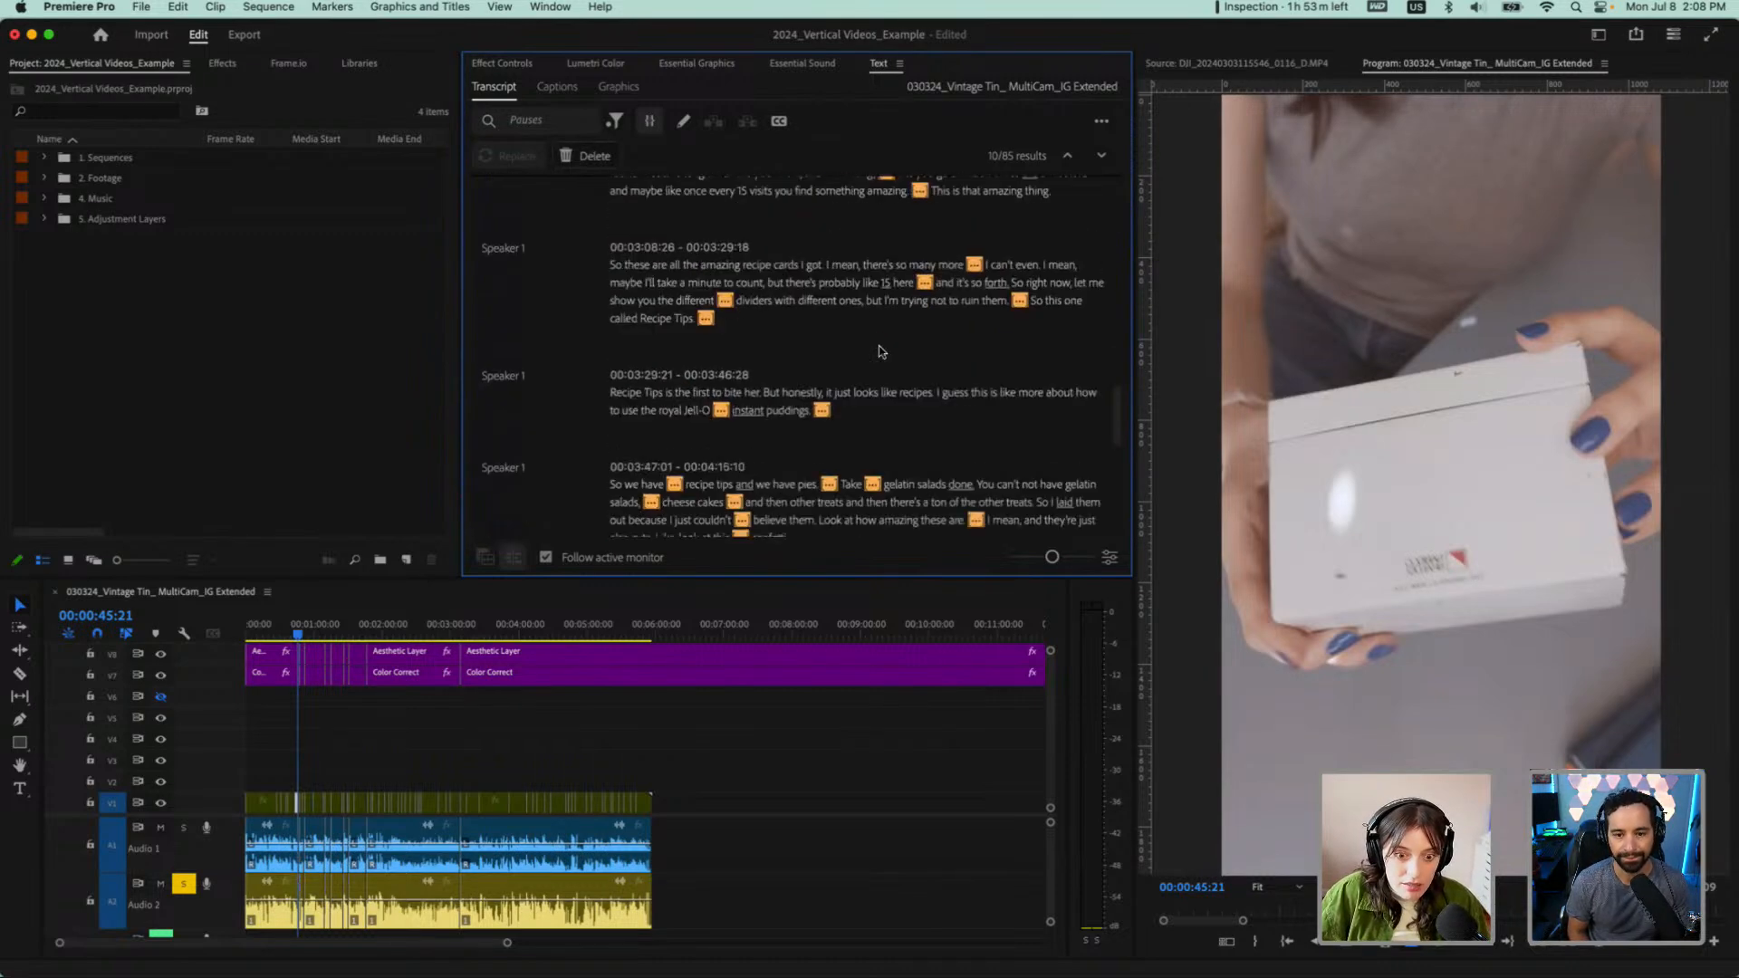
Delete all pauses found in the transcript at once, using Extract so the gaps in the sequence close
scroll(880, 350, "down", 5)
scroll(880, 350, "down", 3)
scroll(881, 351, "up", 20)
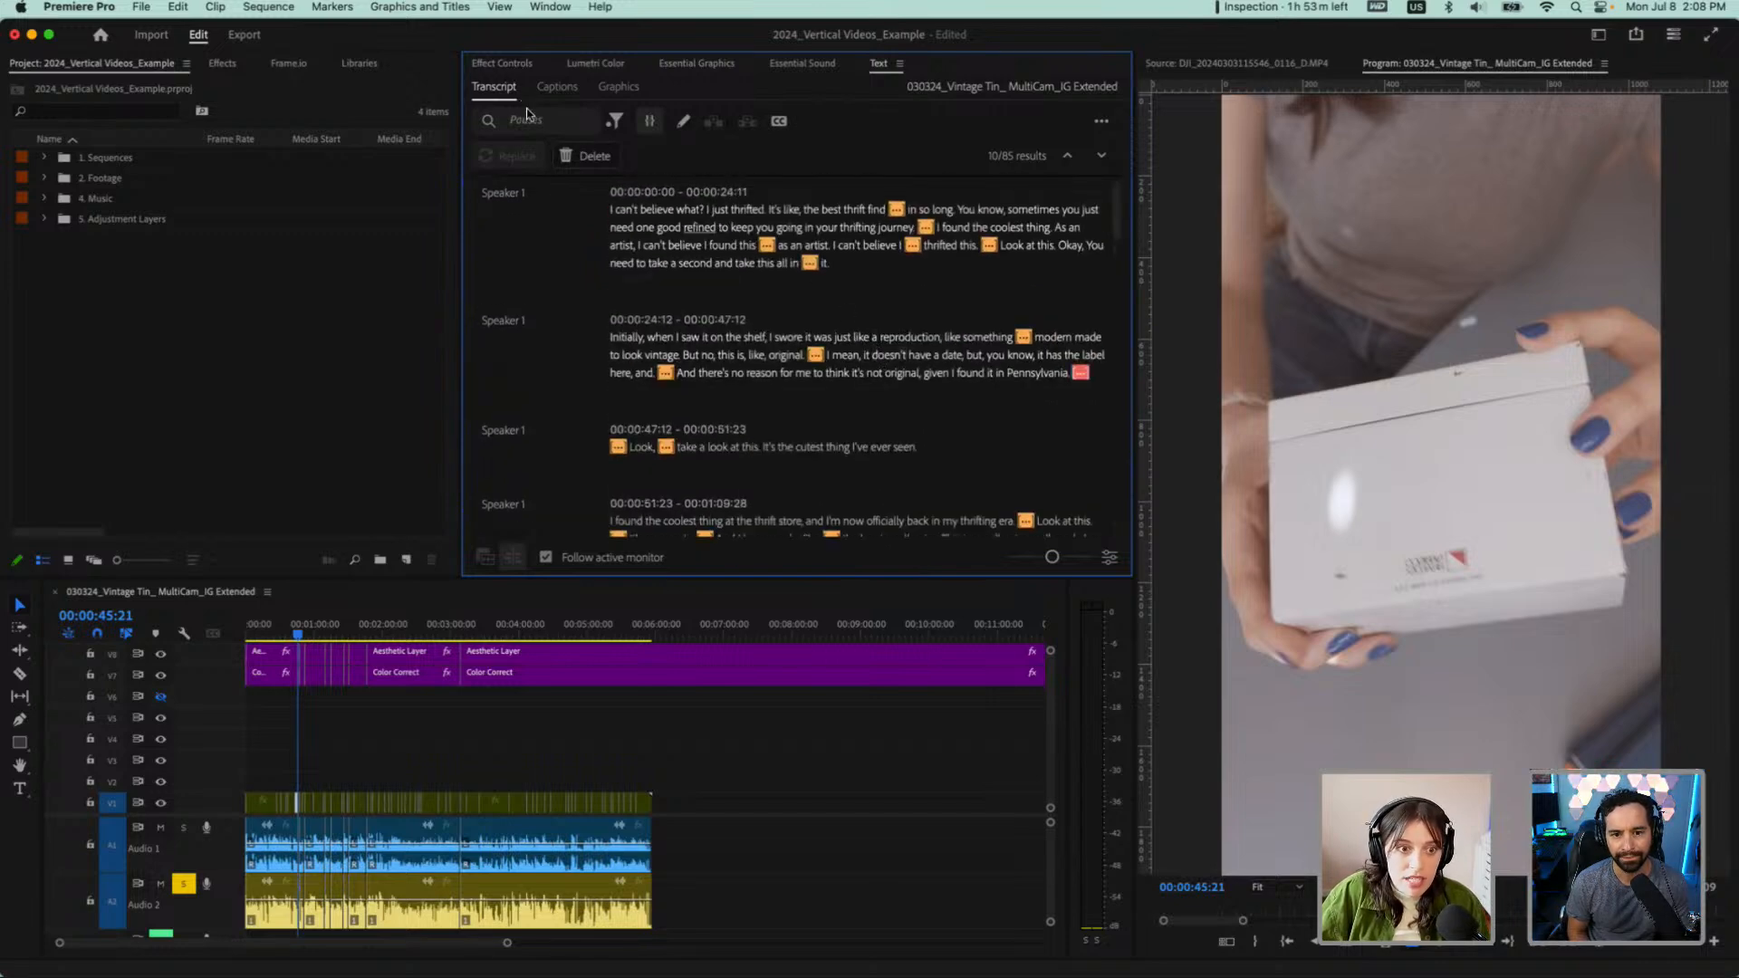
left_click(588, 158)
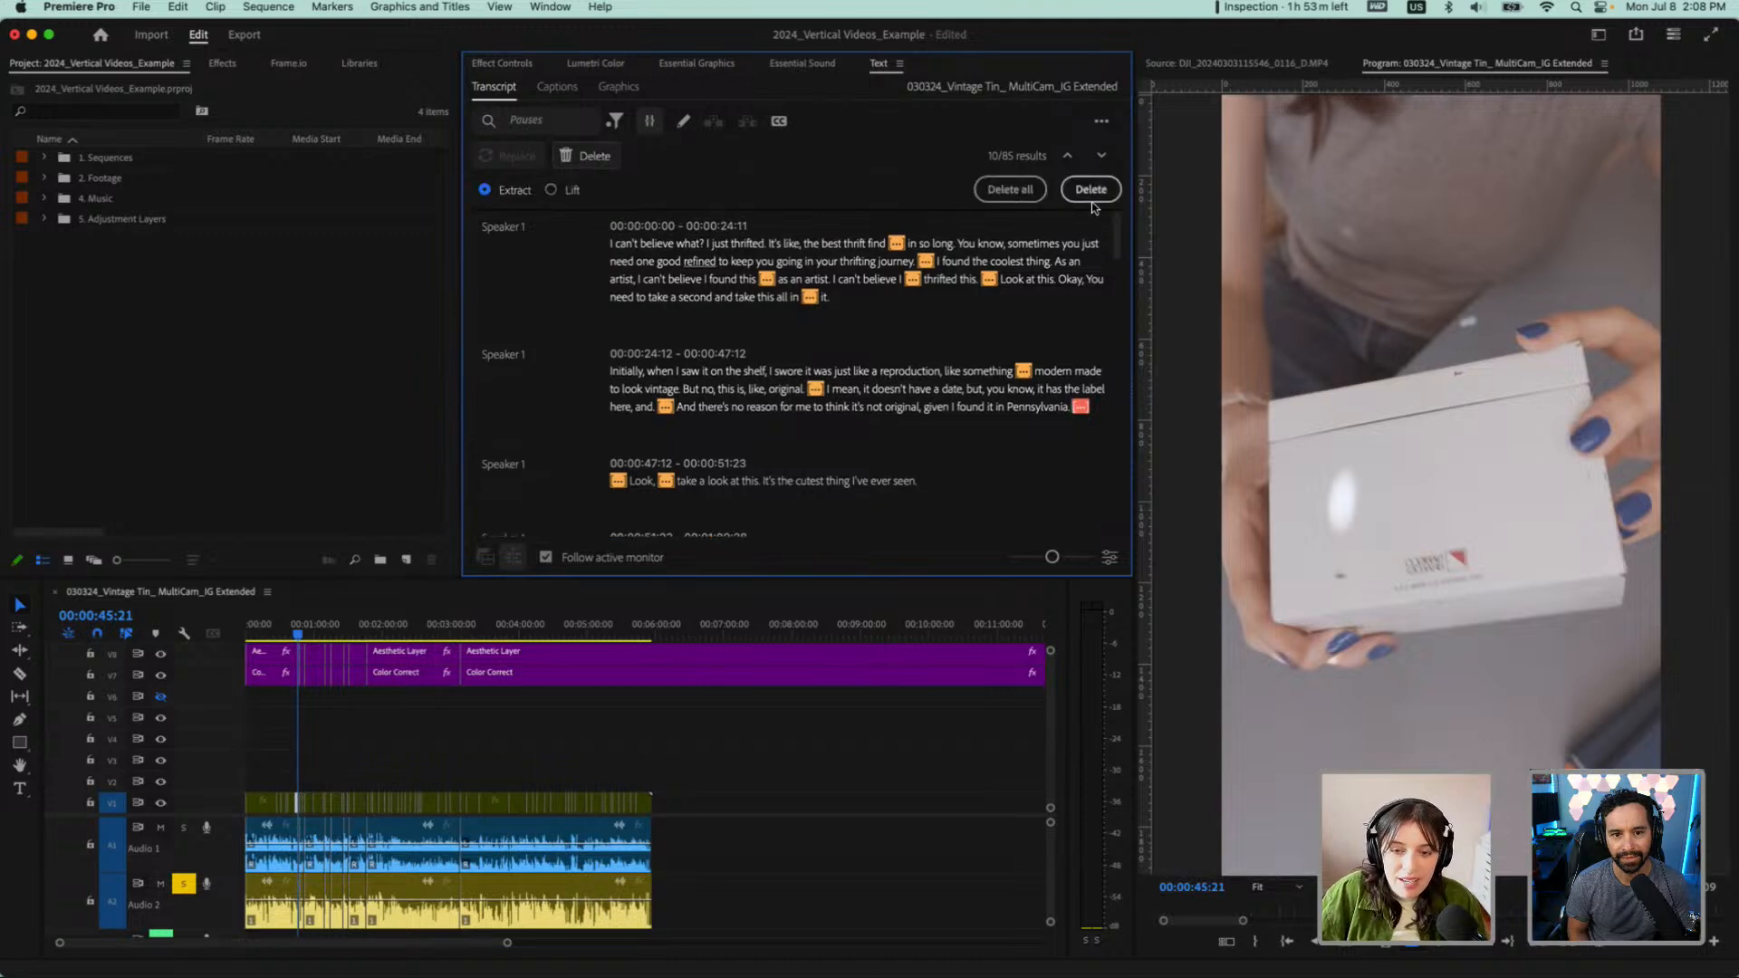
left_click(1012, 191)
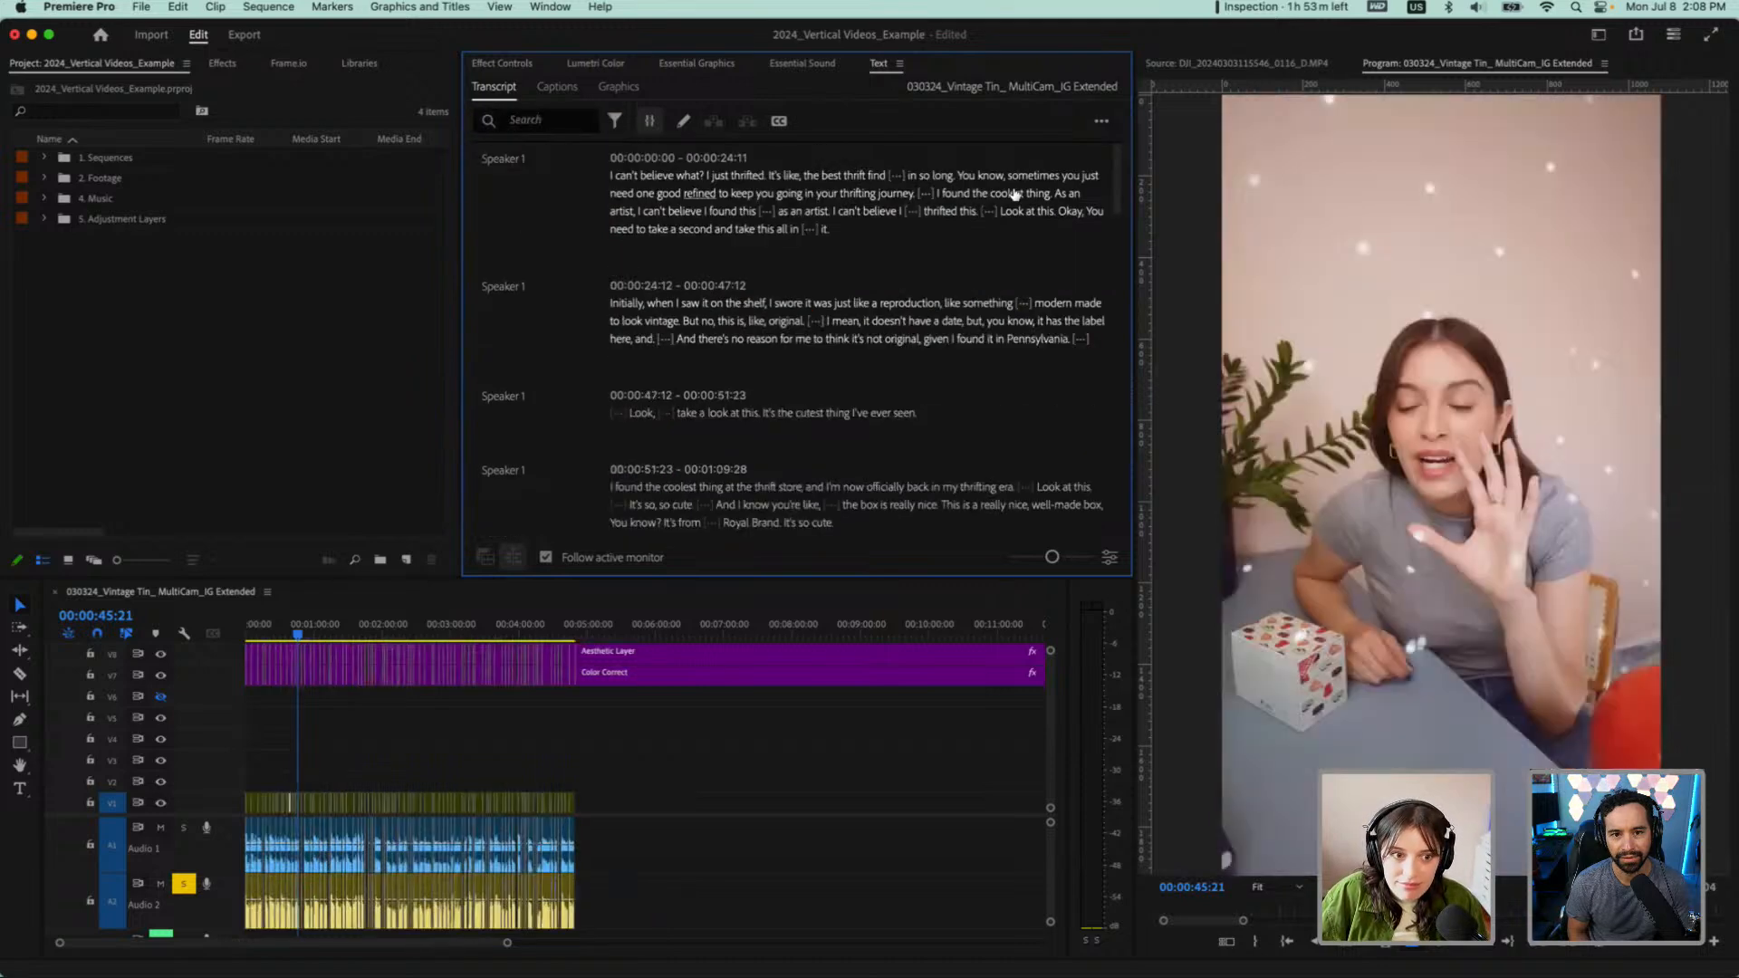
Play the tightened sequence from about 00:00:30:17 to check how the cuts sound and look
scroll(275, 838, "up", 10)
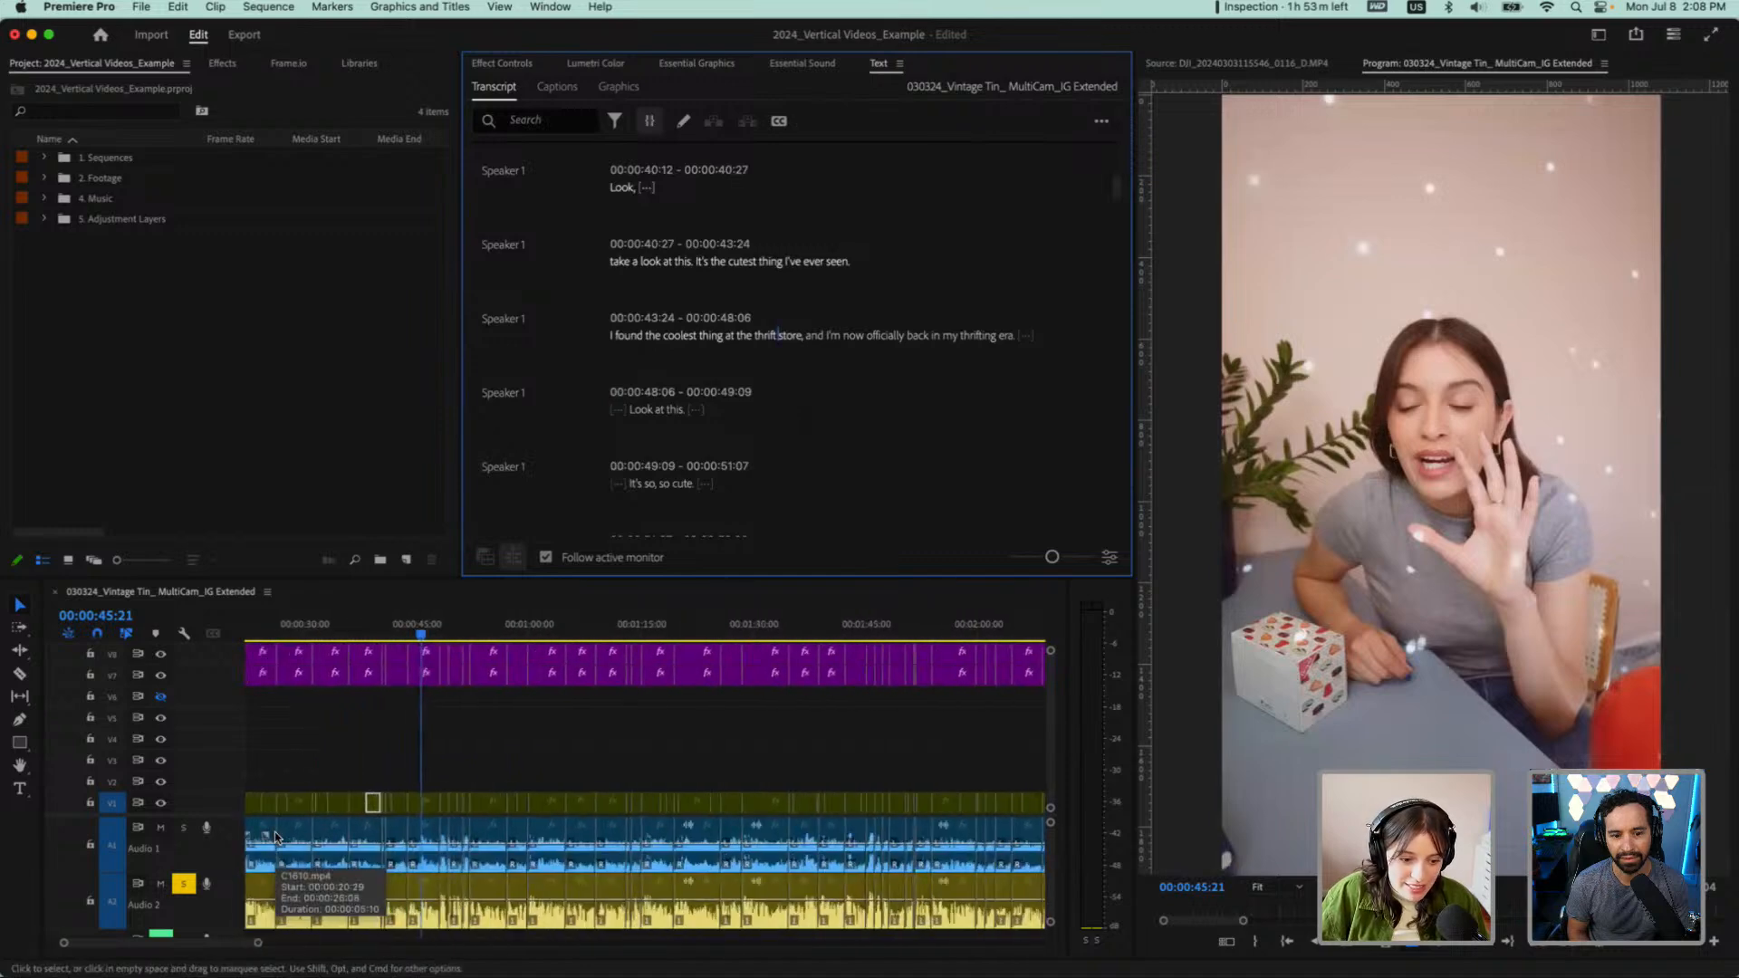
scroll(276, 839, "up", 6)
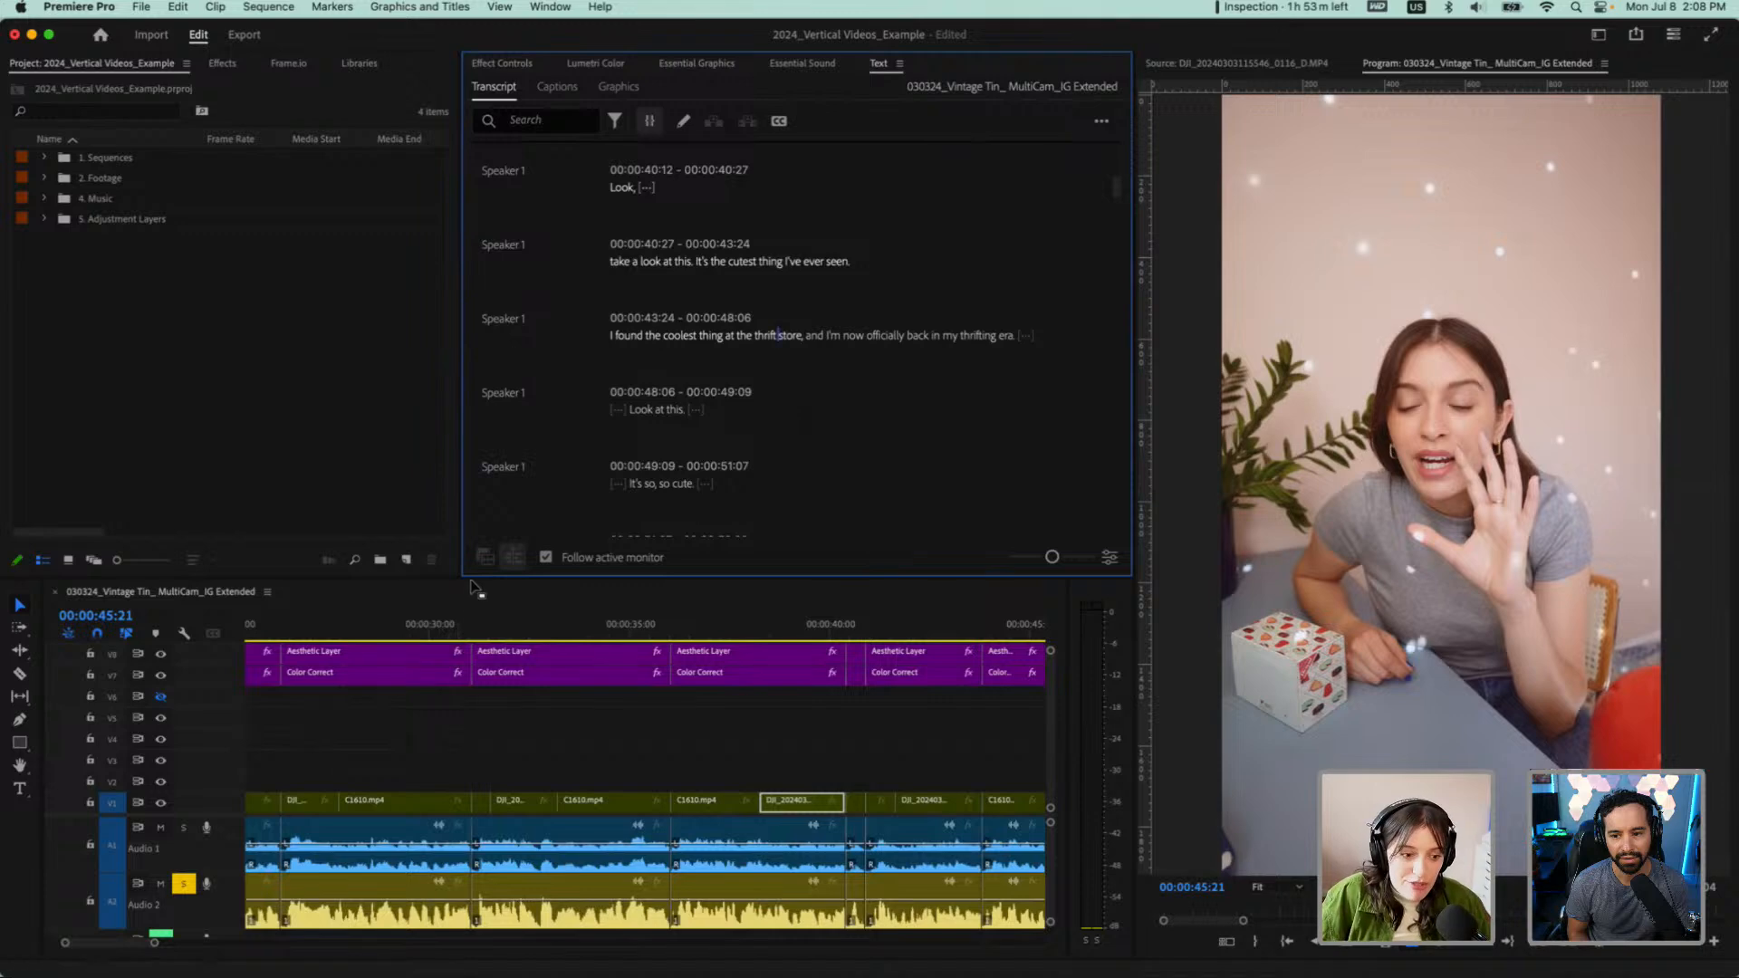
left_click(453, 625)
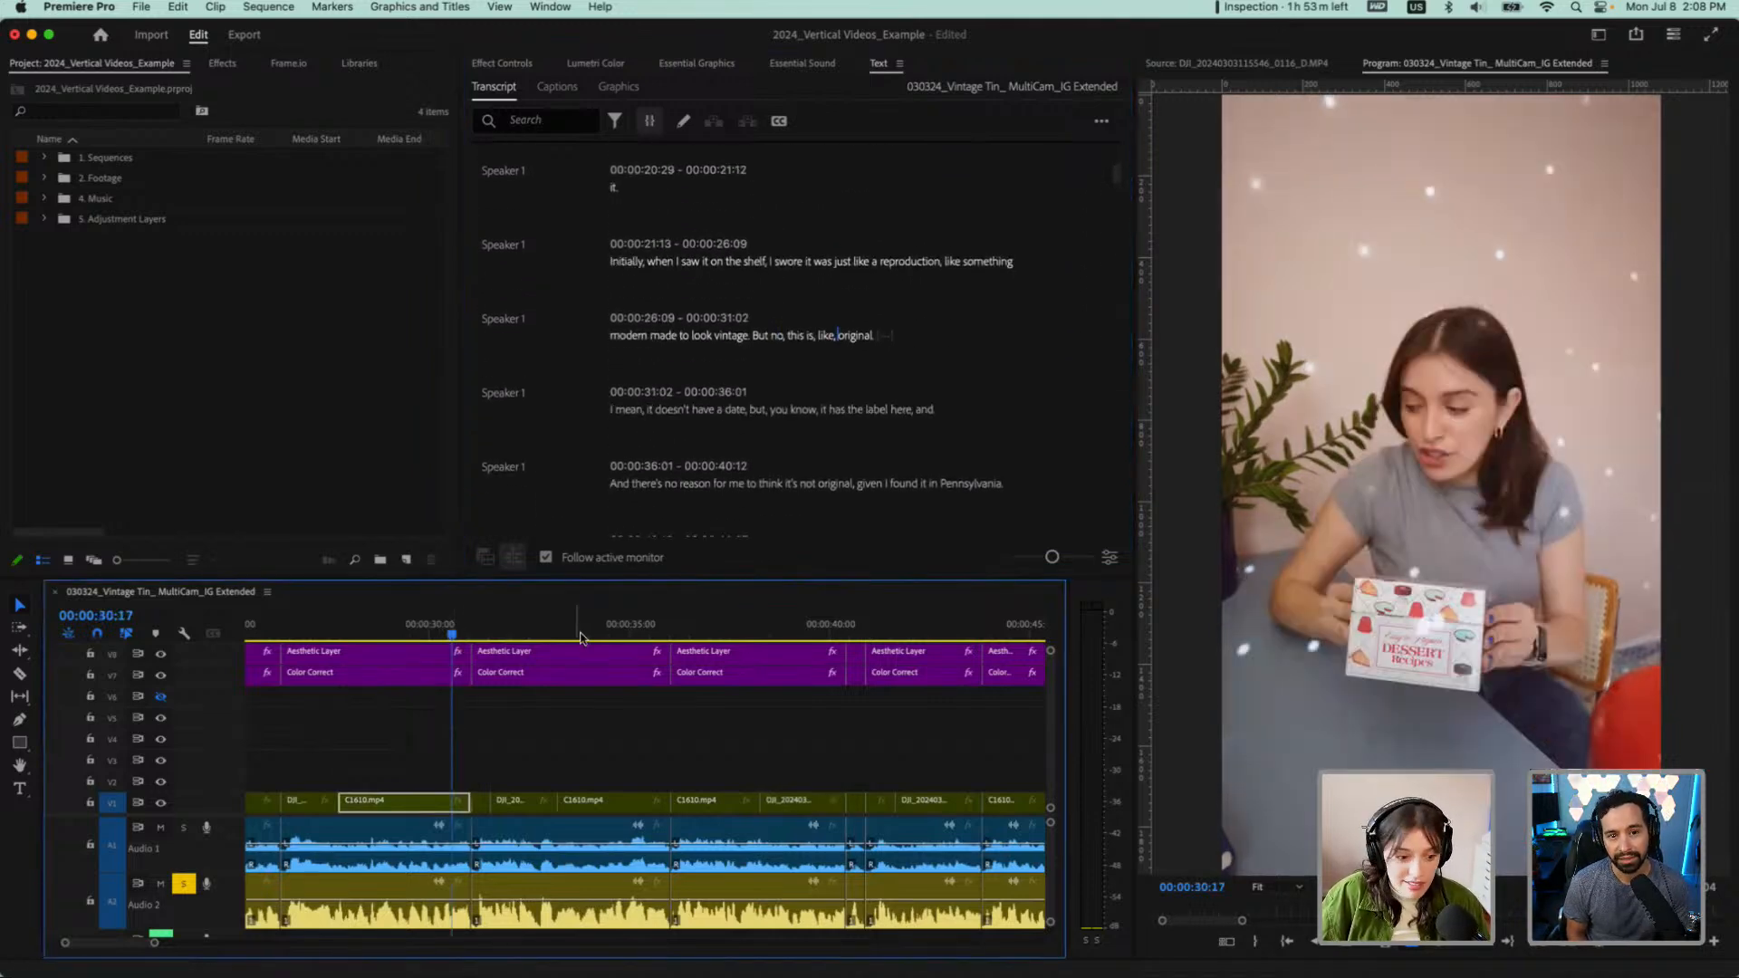
key("space")
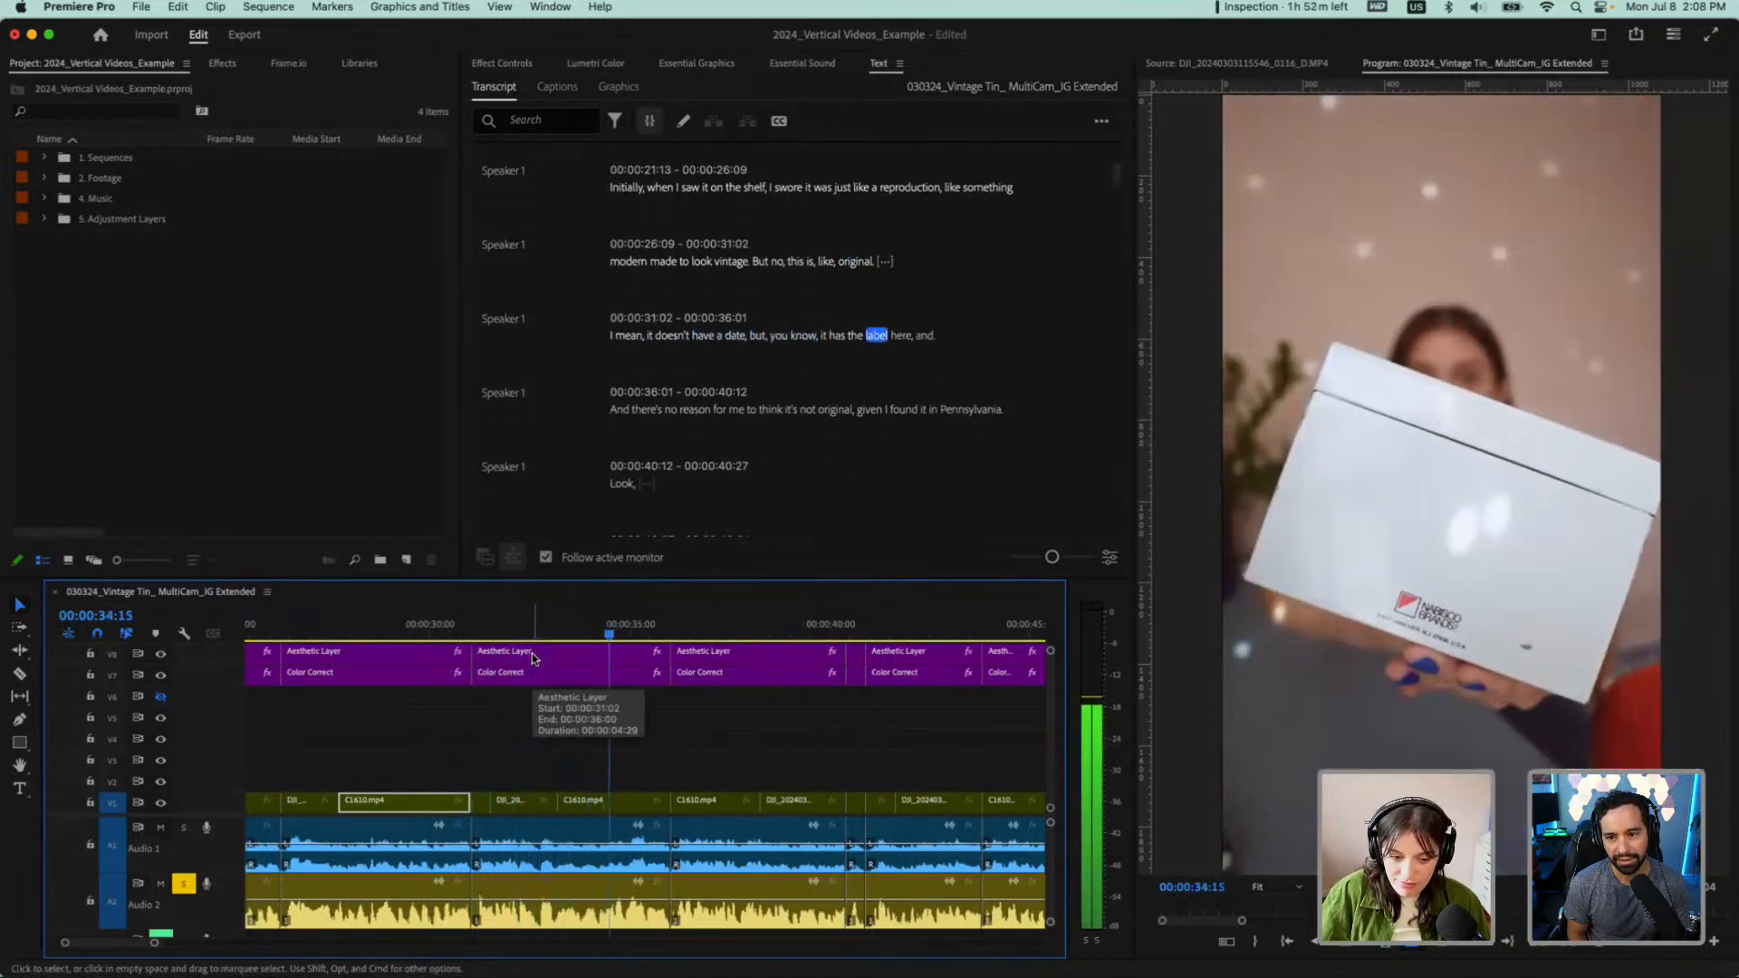
key("space")
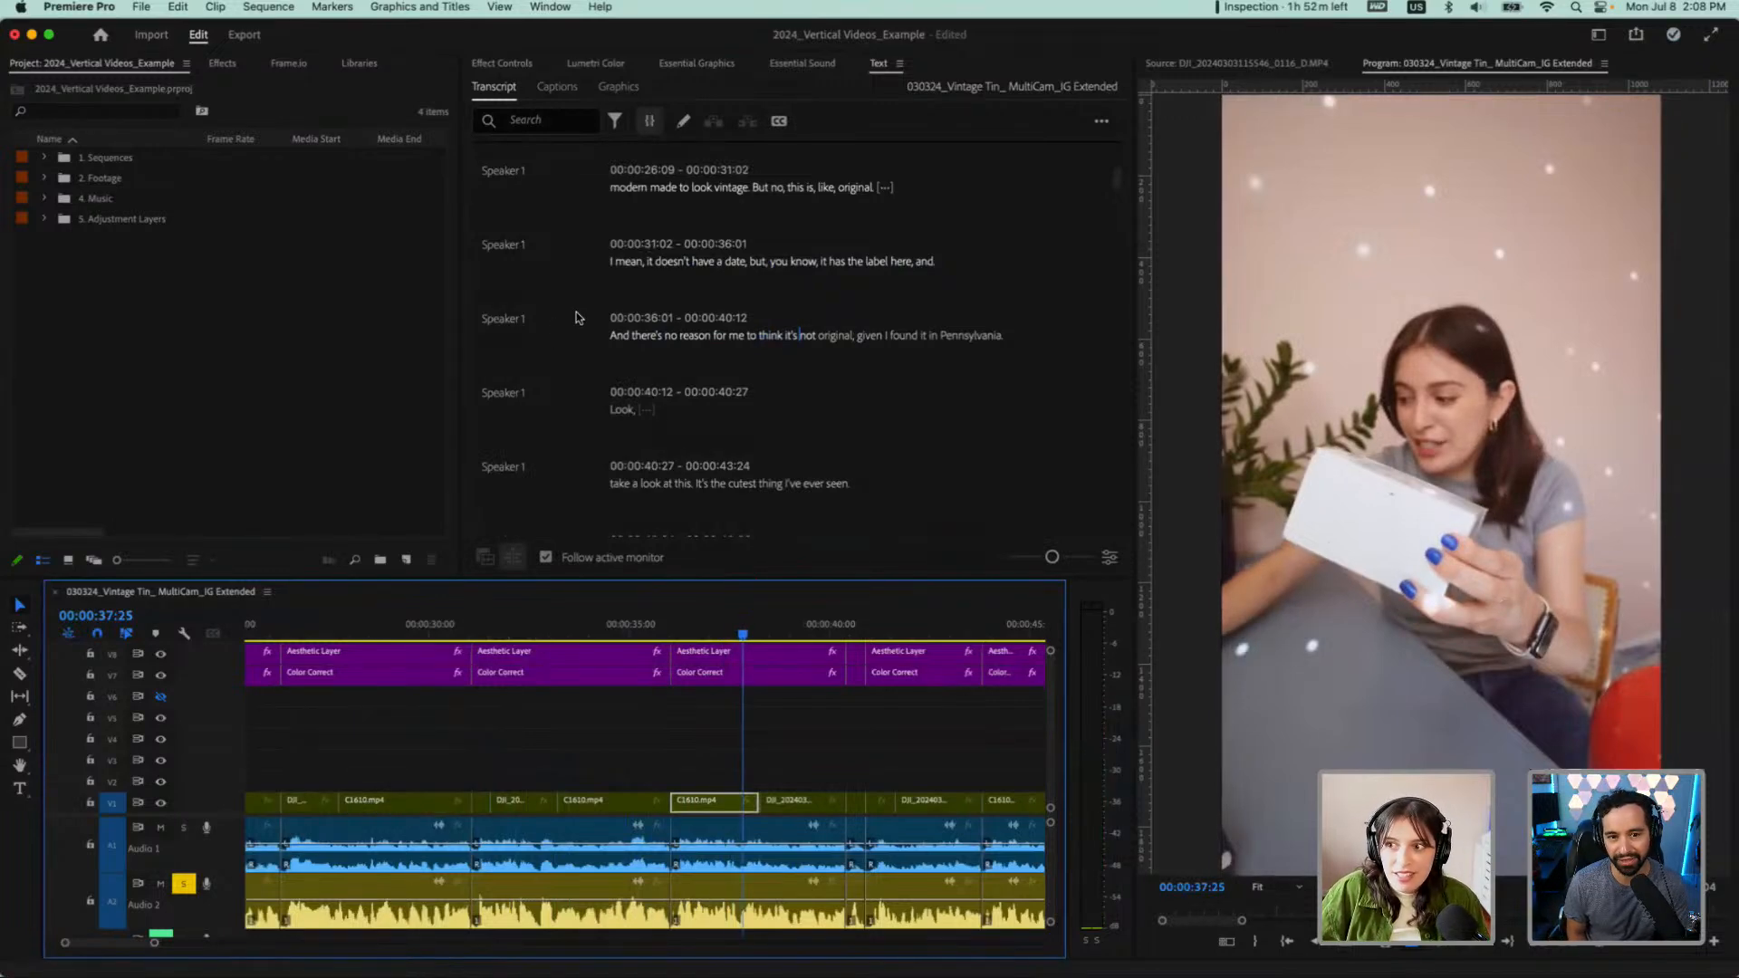
scroll(504, 718, "down", 10)
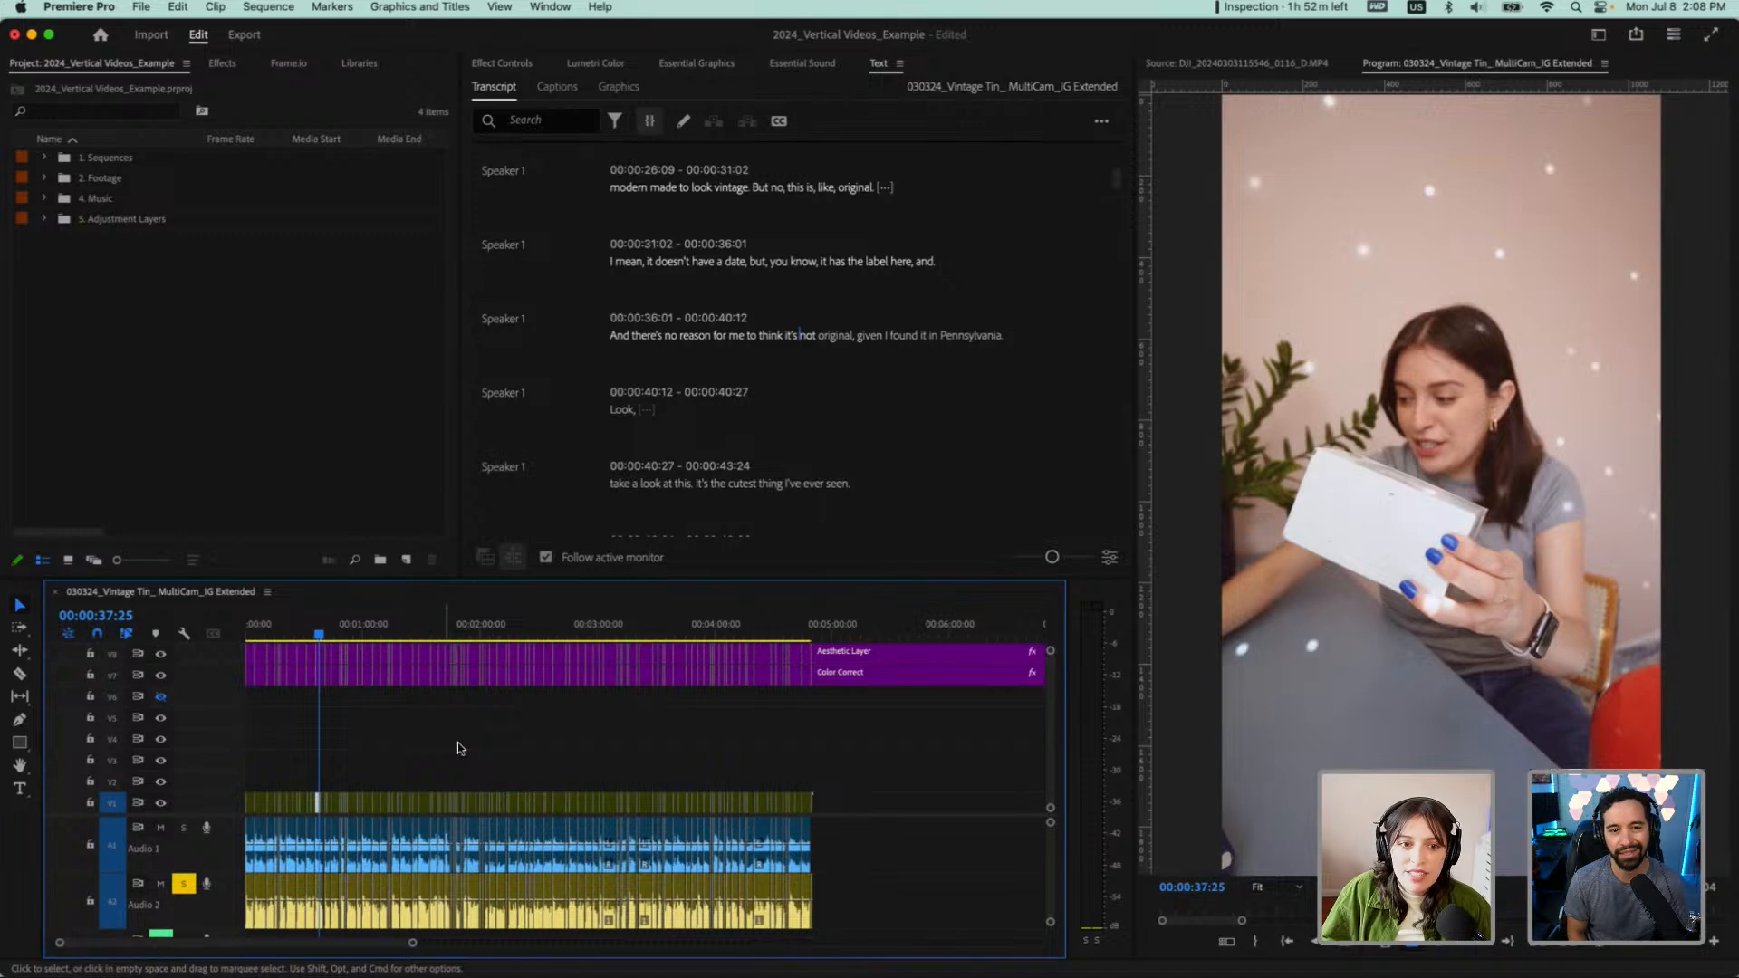
Search the transcript for any remaining pauses, then return the filter to Text
scroll(781, 400, "up", 1)
scroll(781, 400, "up", 10)
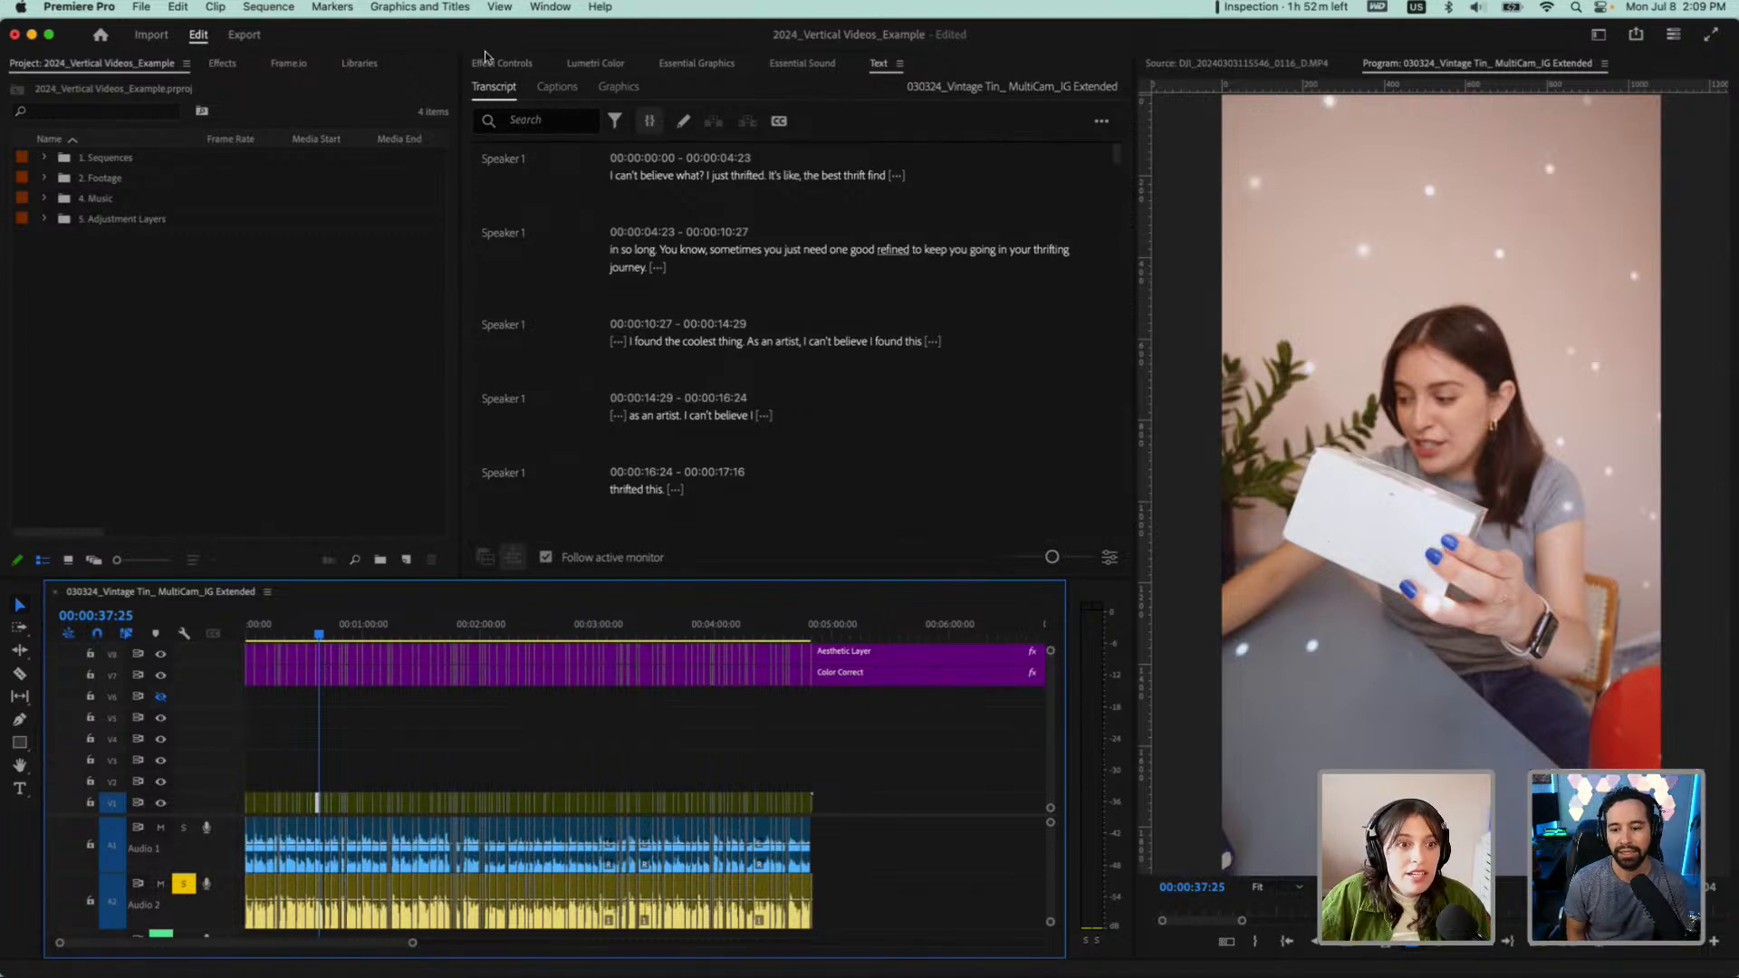
left_click(616, 121)
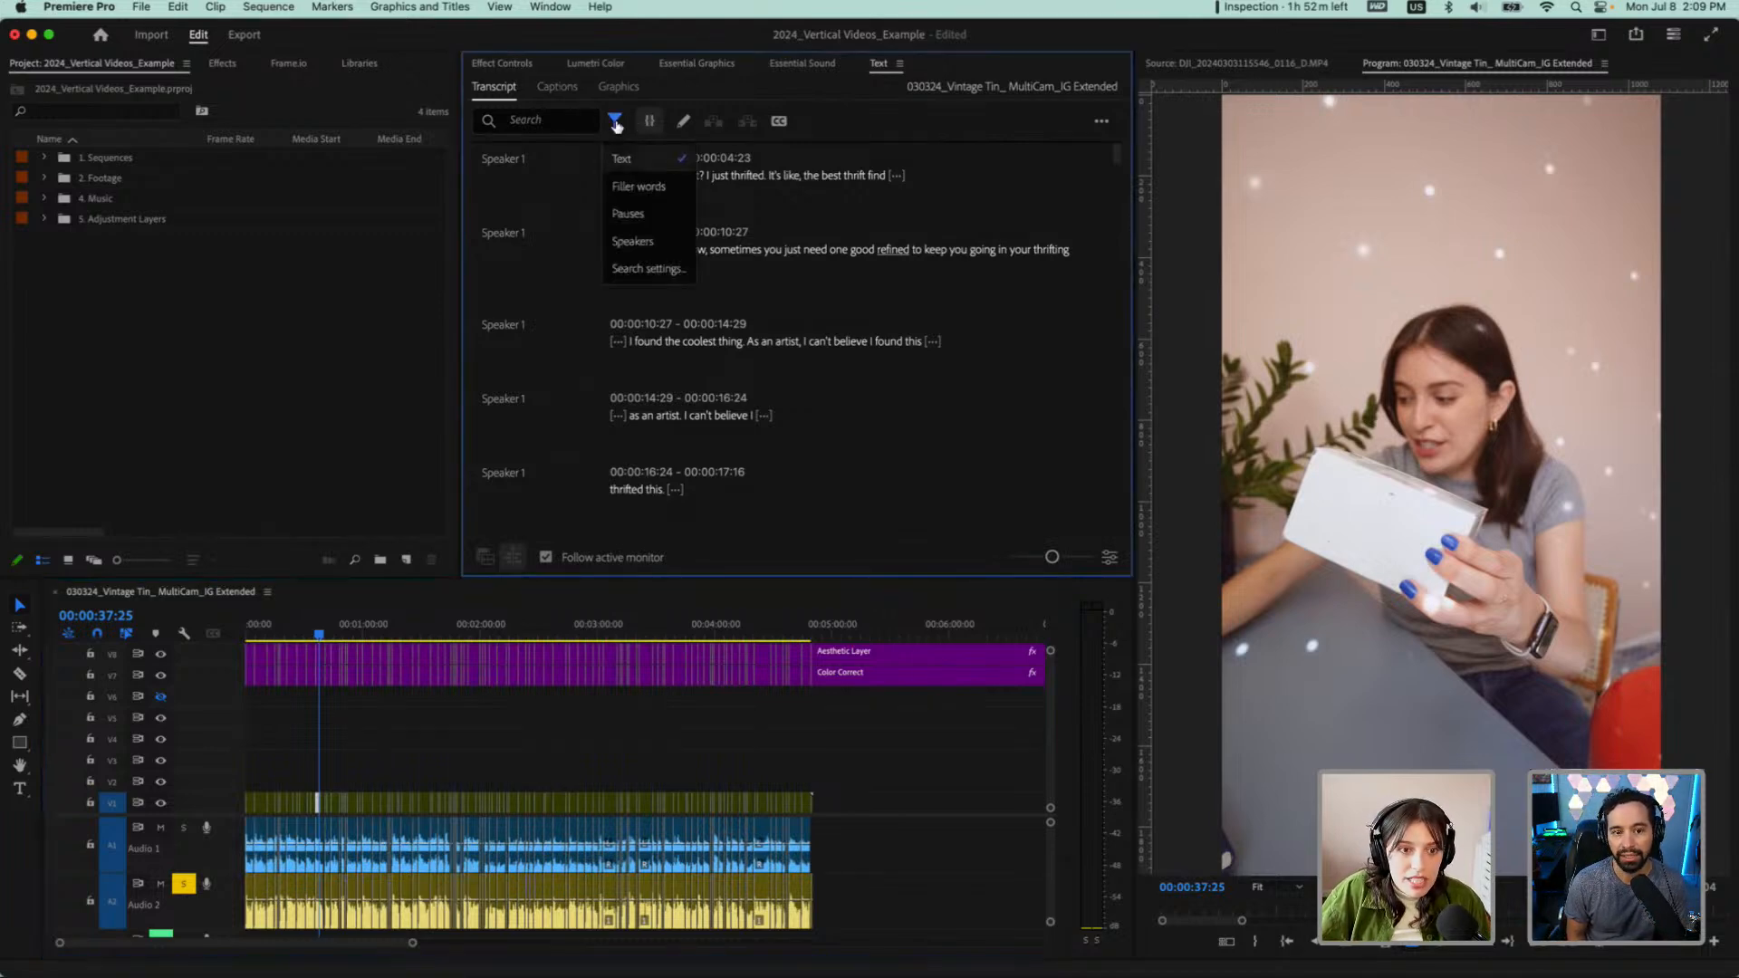
left_click(645, 216)
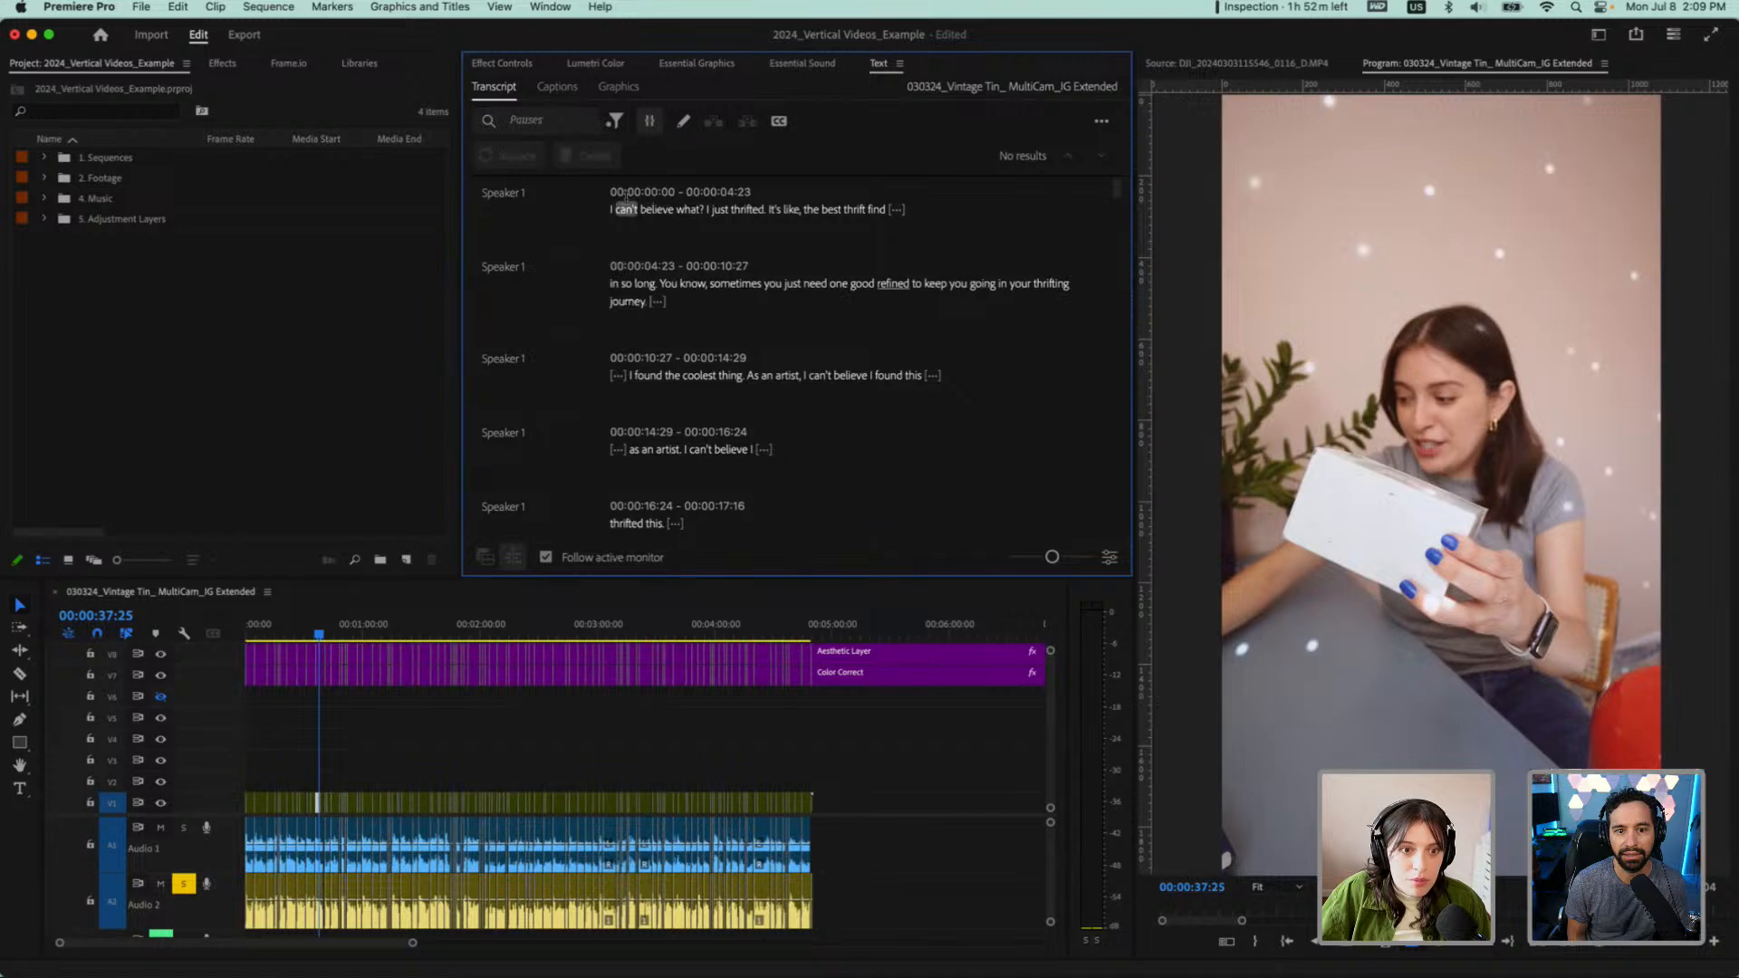
left_click(684, 123)
left_click(787, 323)
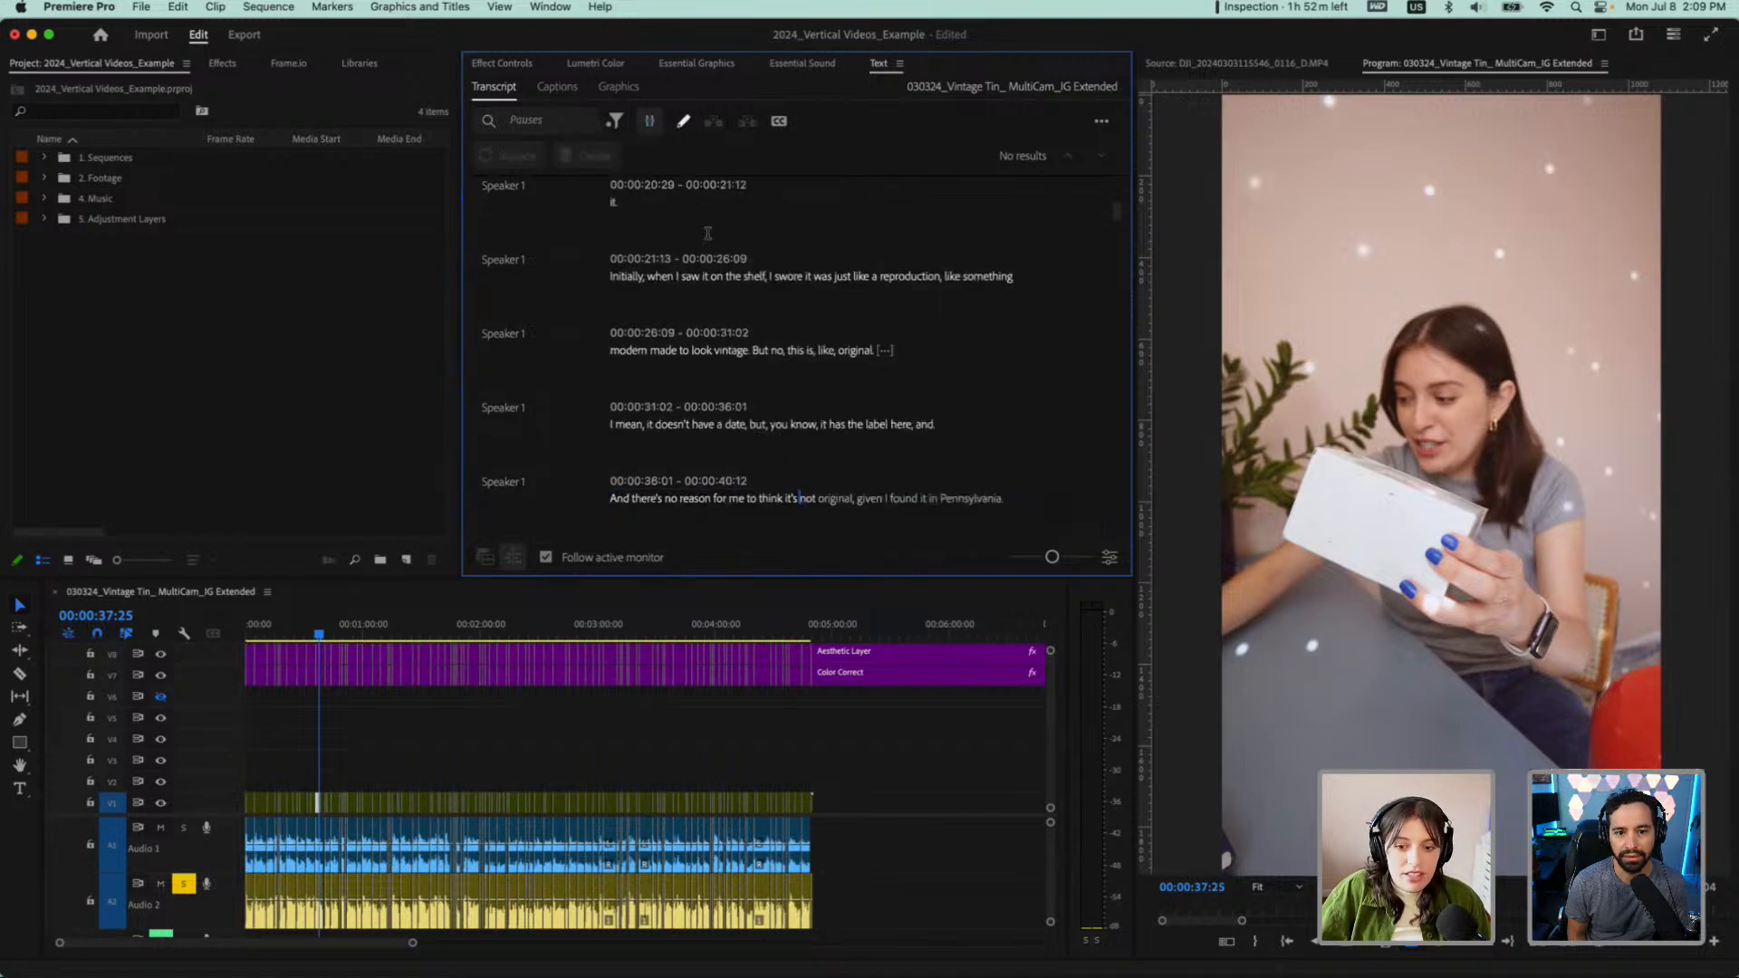
left_click(615, 121)
left_click(629, 161)
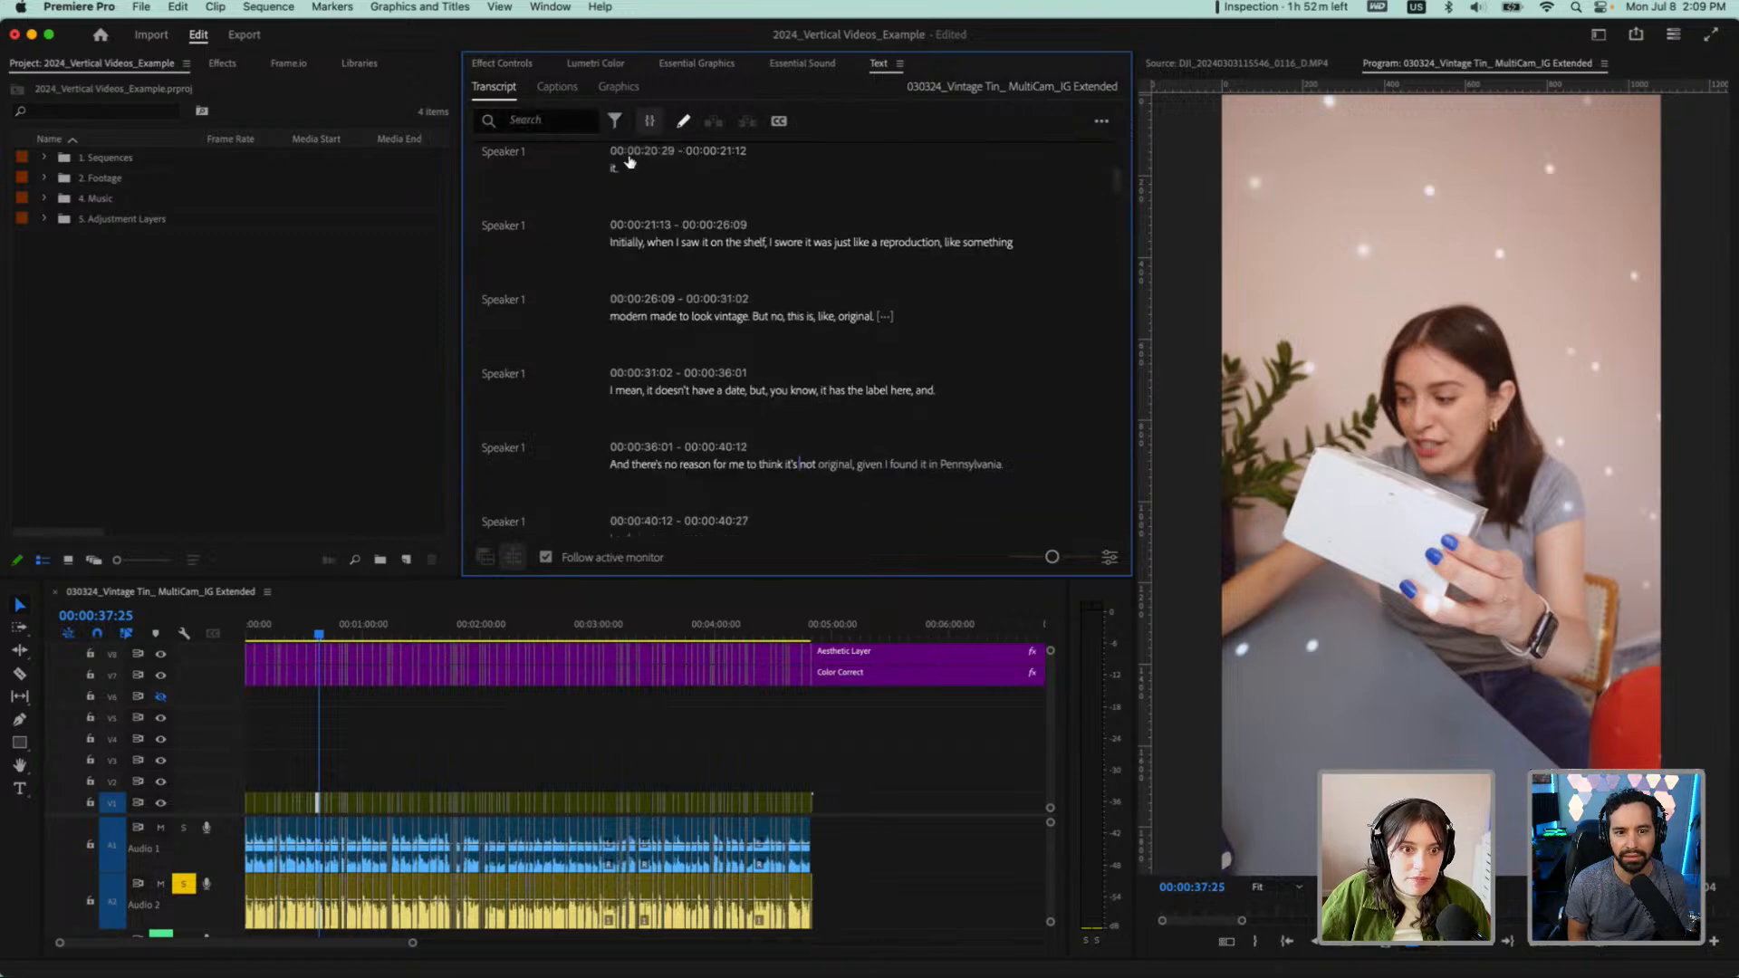
Set the minimum pause length in the transcript view options to 0.5 seconds and return to the transcript's beginning
left_click(1109, 559)
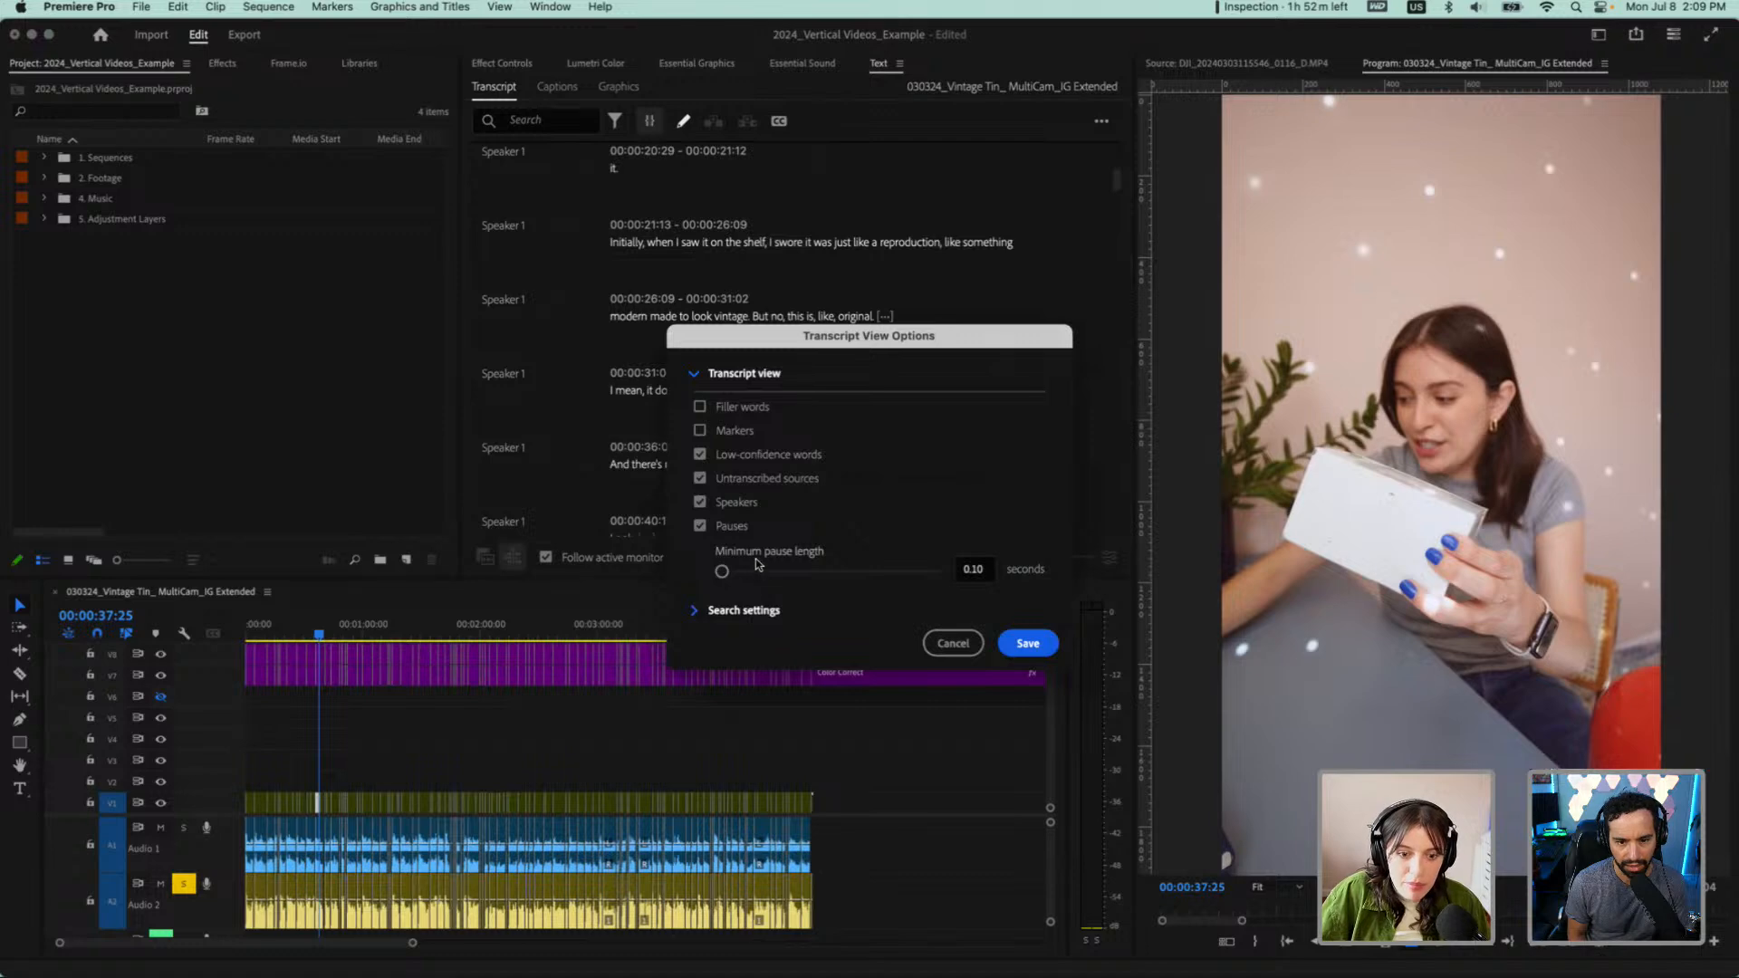
left_click(987, 569)
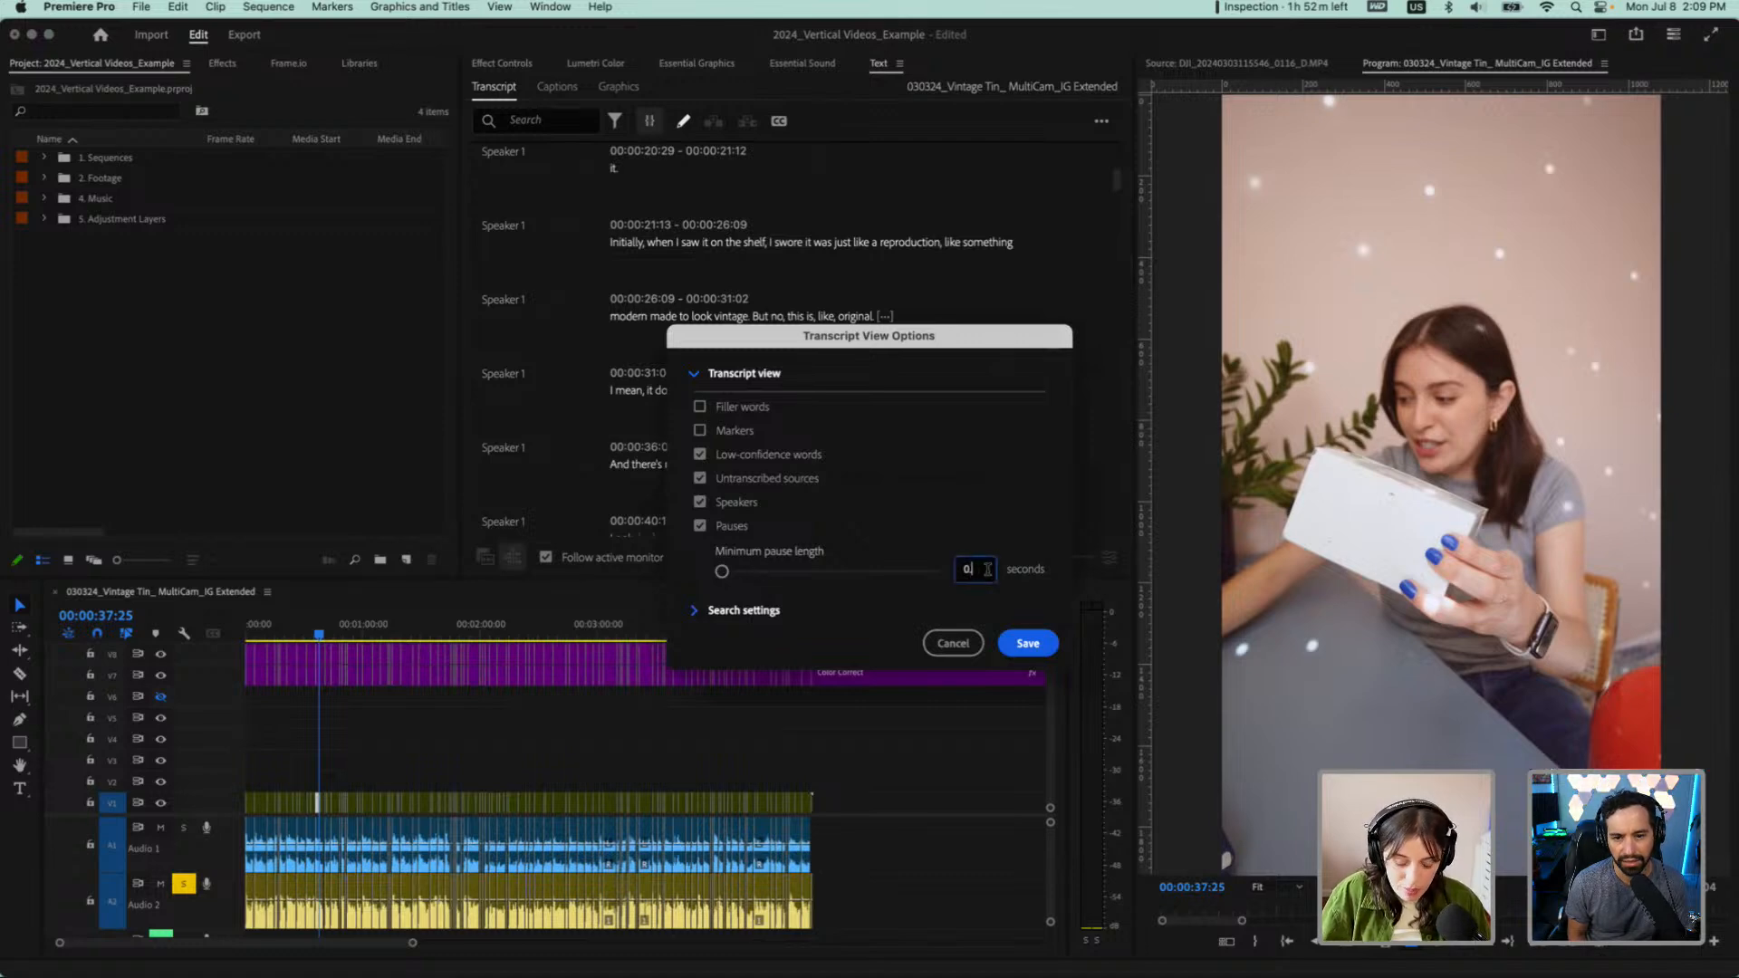
type(".5")
key("Return")
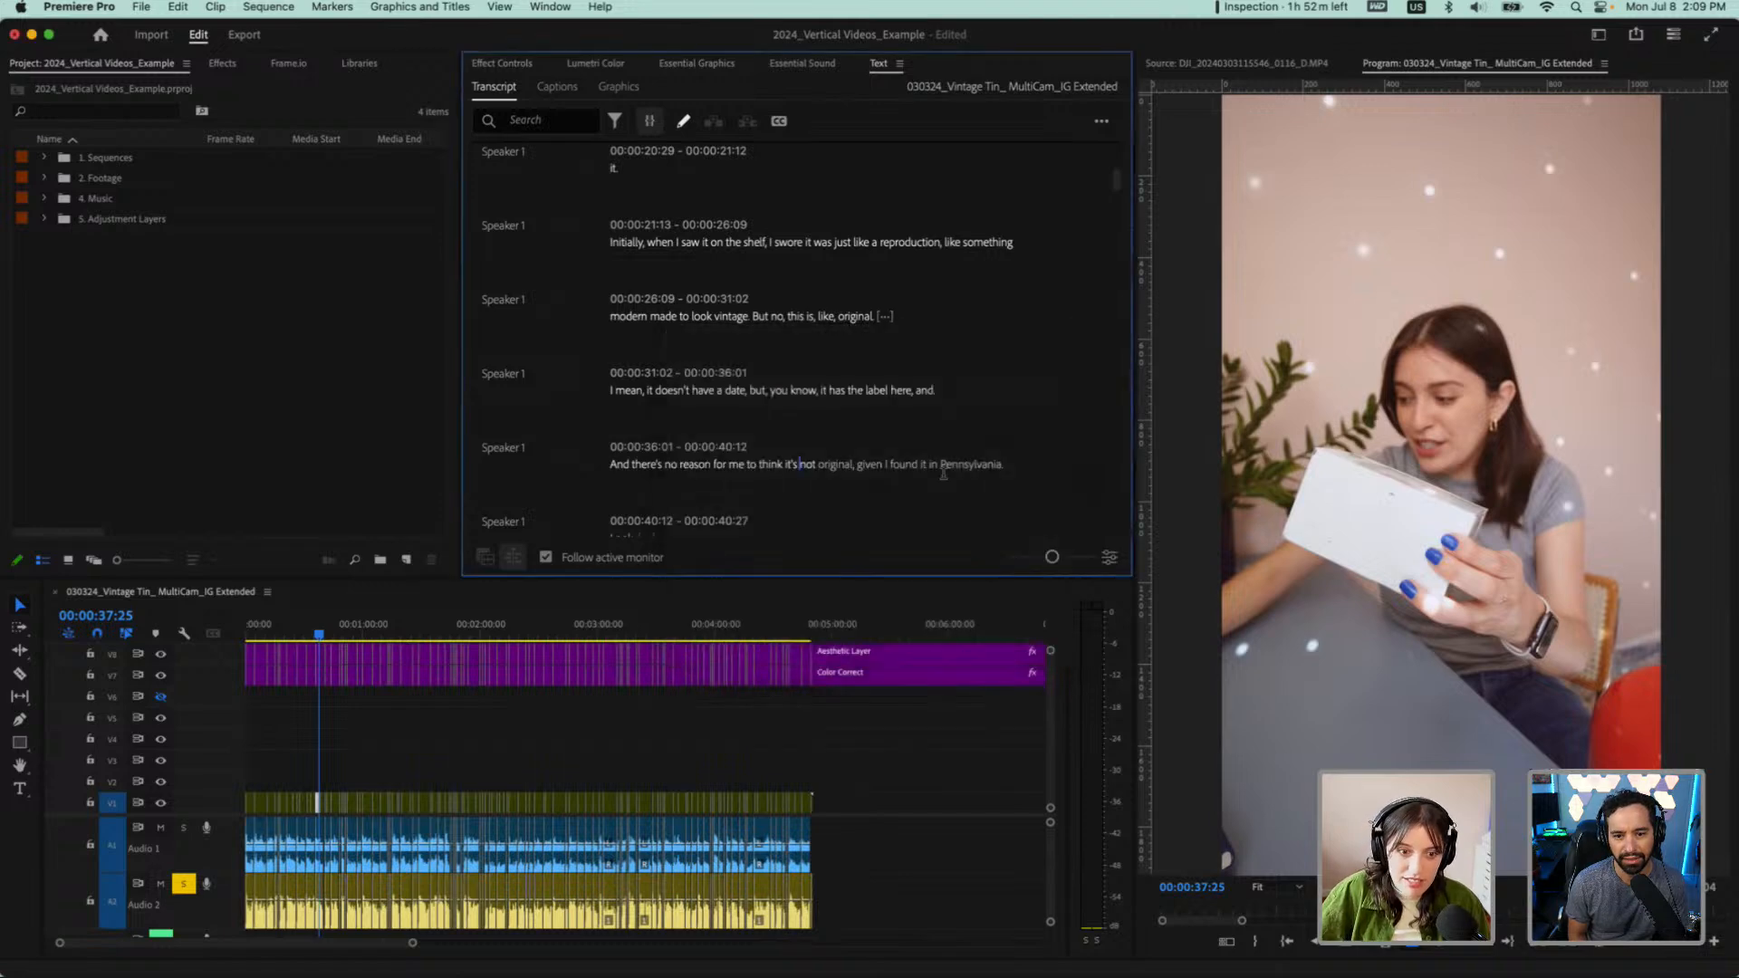
scroll(827, 337, "up", 5)
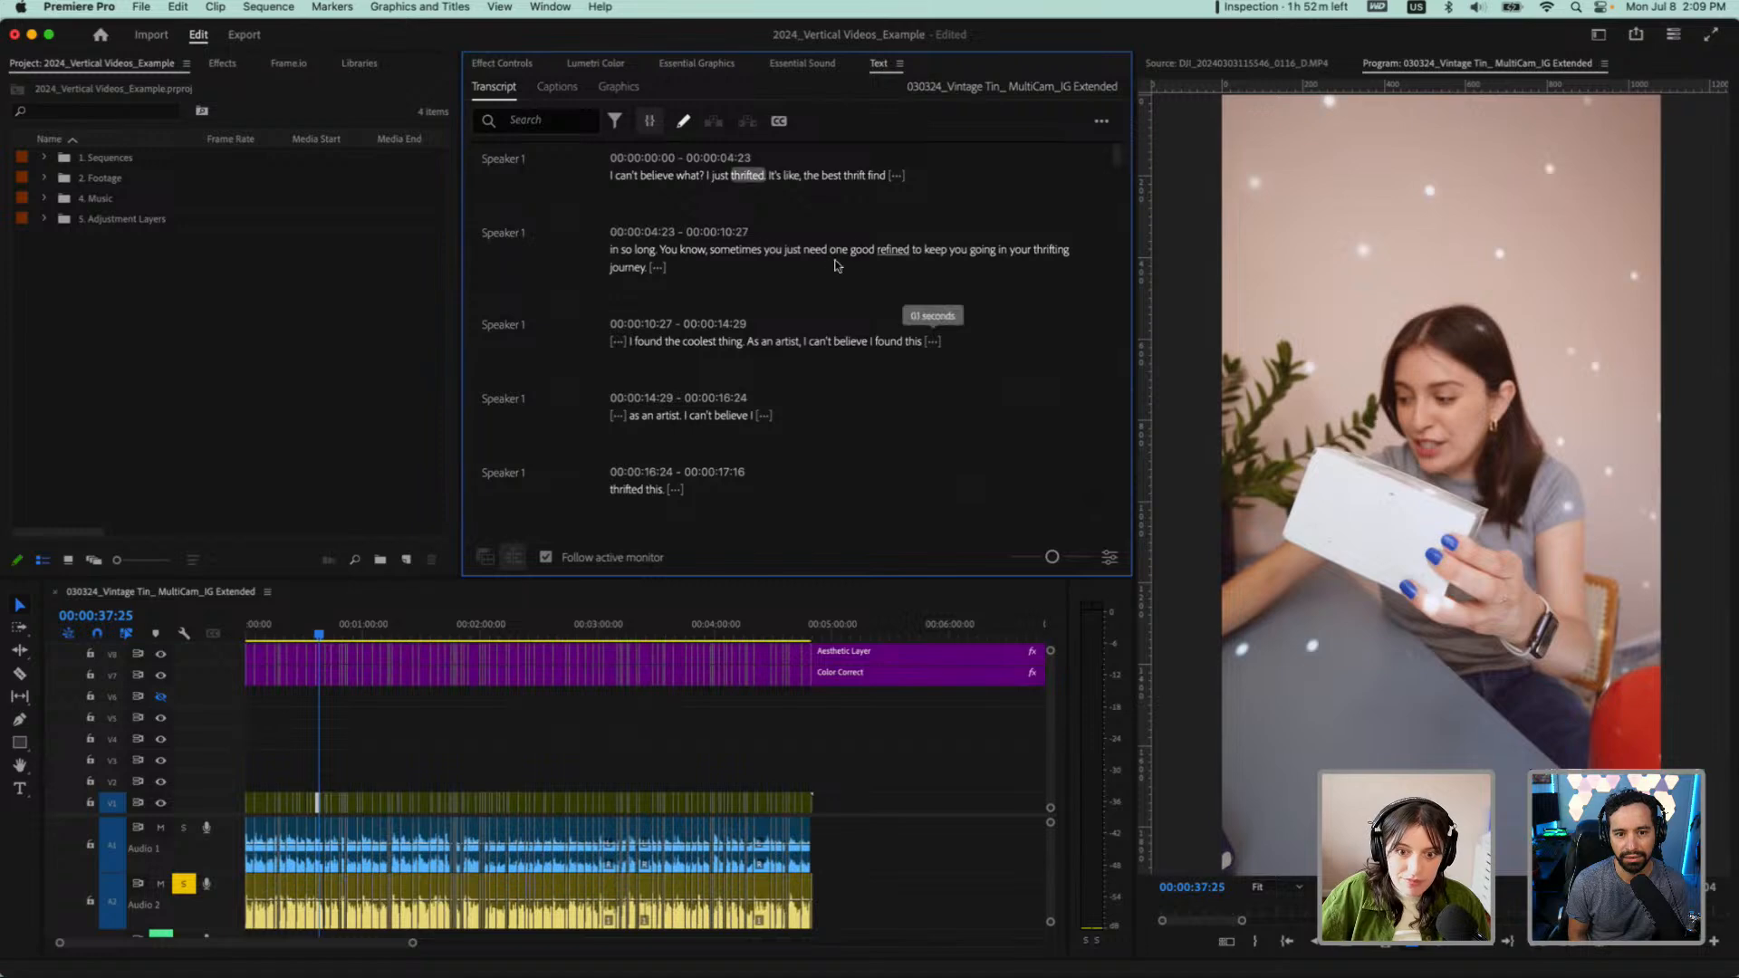
Filter the transcript for pauses, compare with the filler words filter, and switch back to pauses
left_click(614, 121)
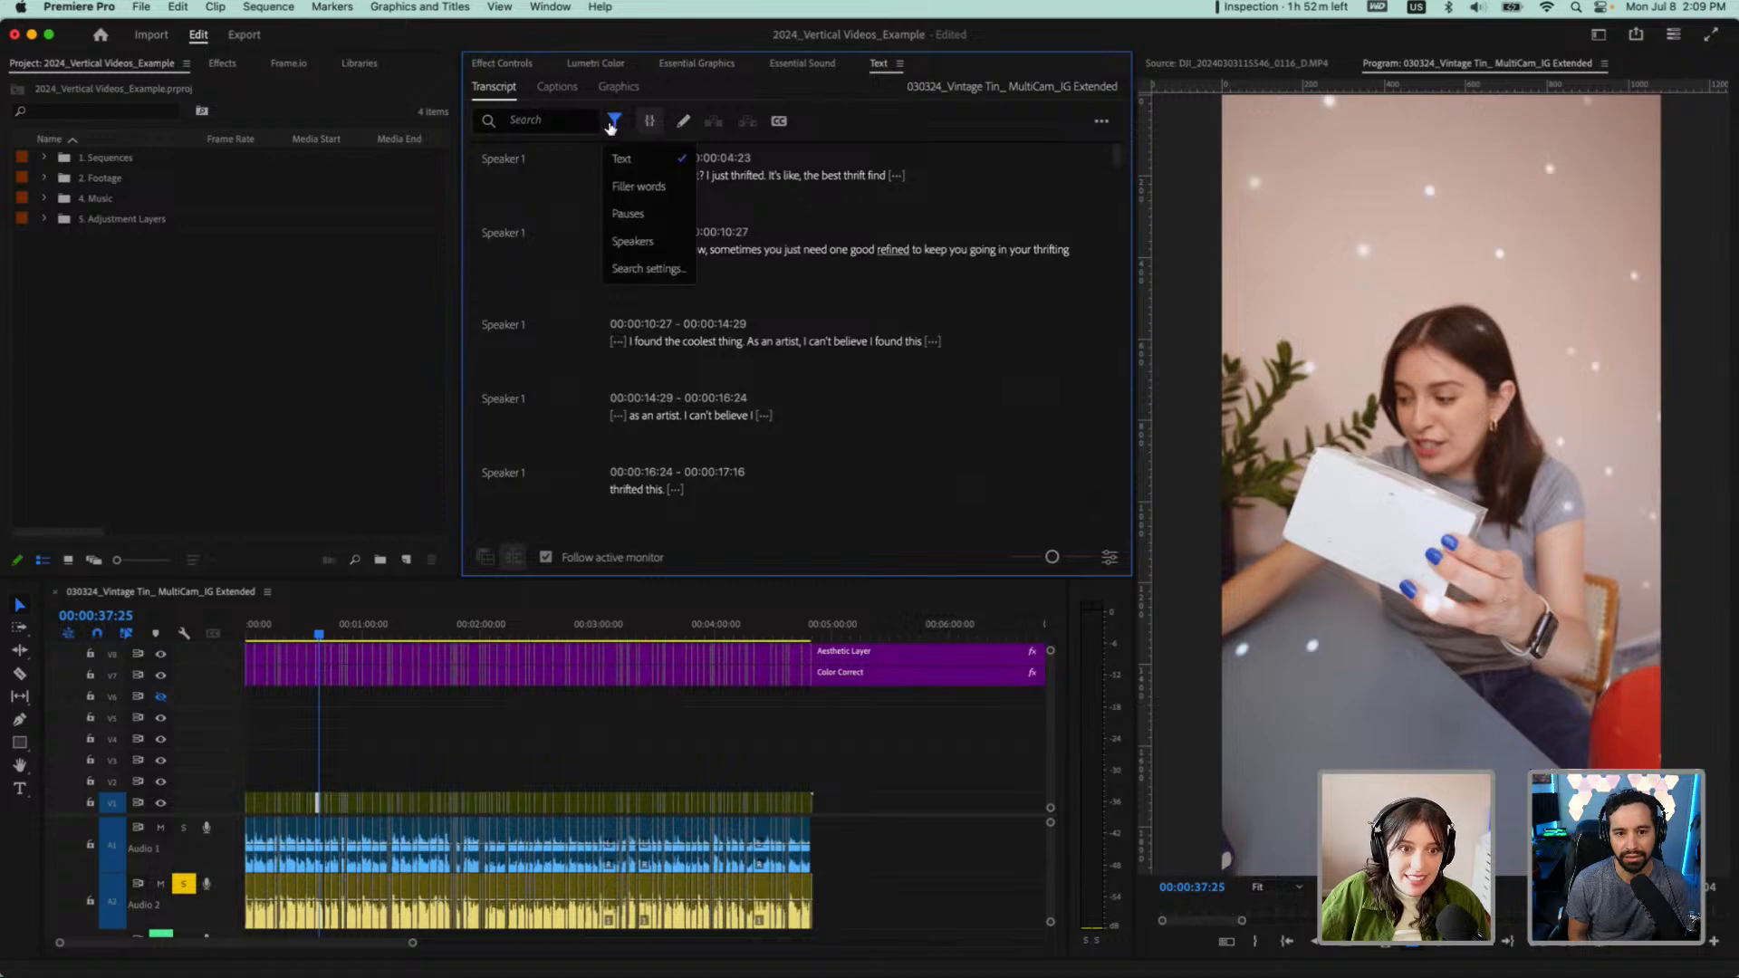
left_click(634, 213)
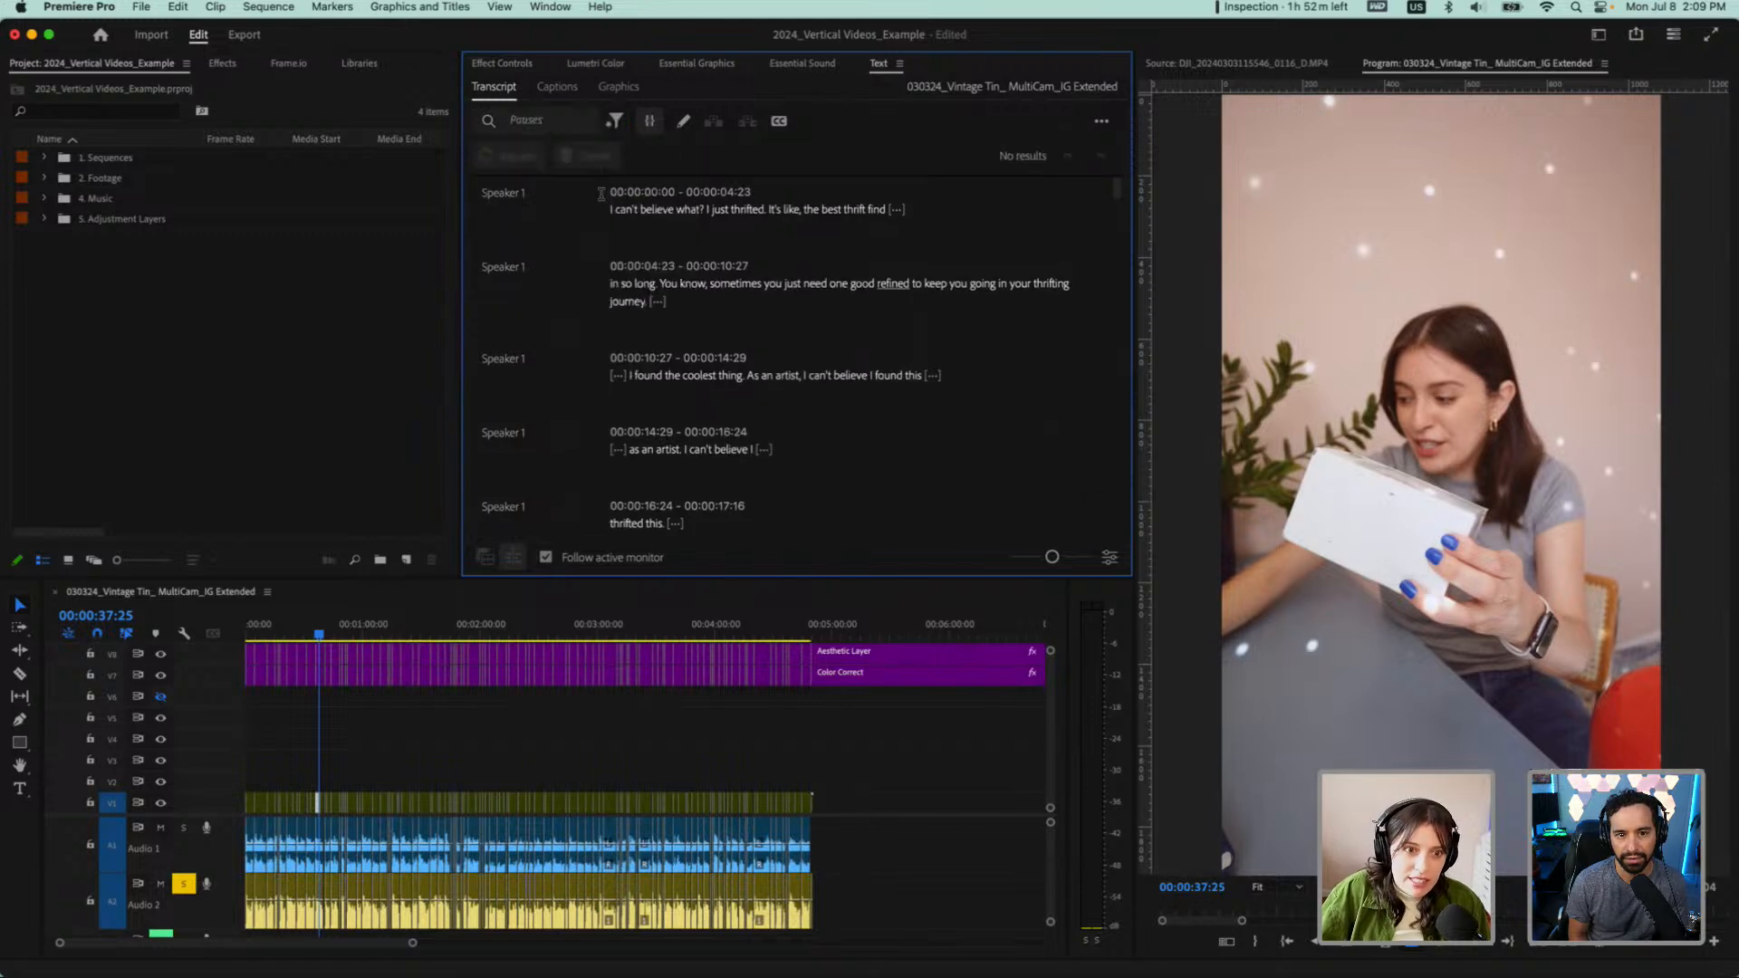
left_click(614, 120)
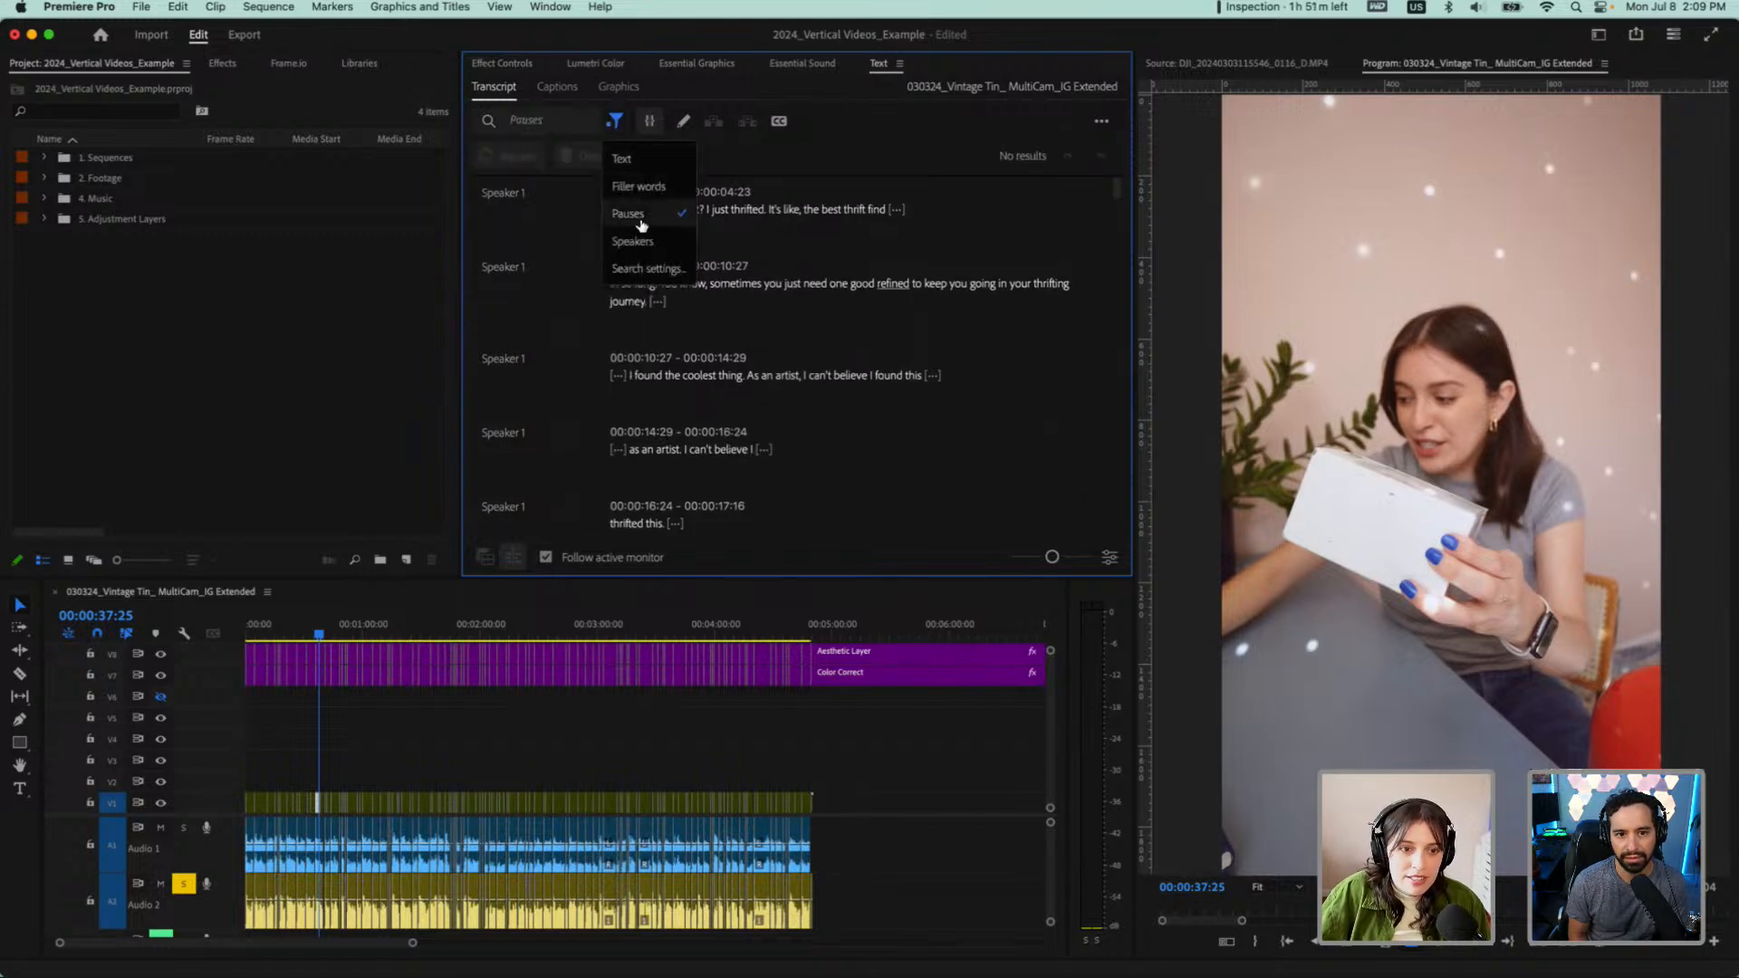
left_click(641, 223)
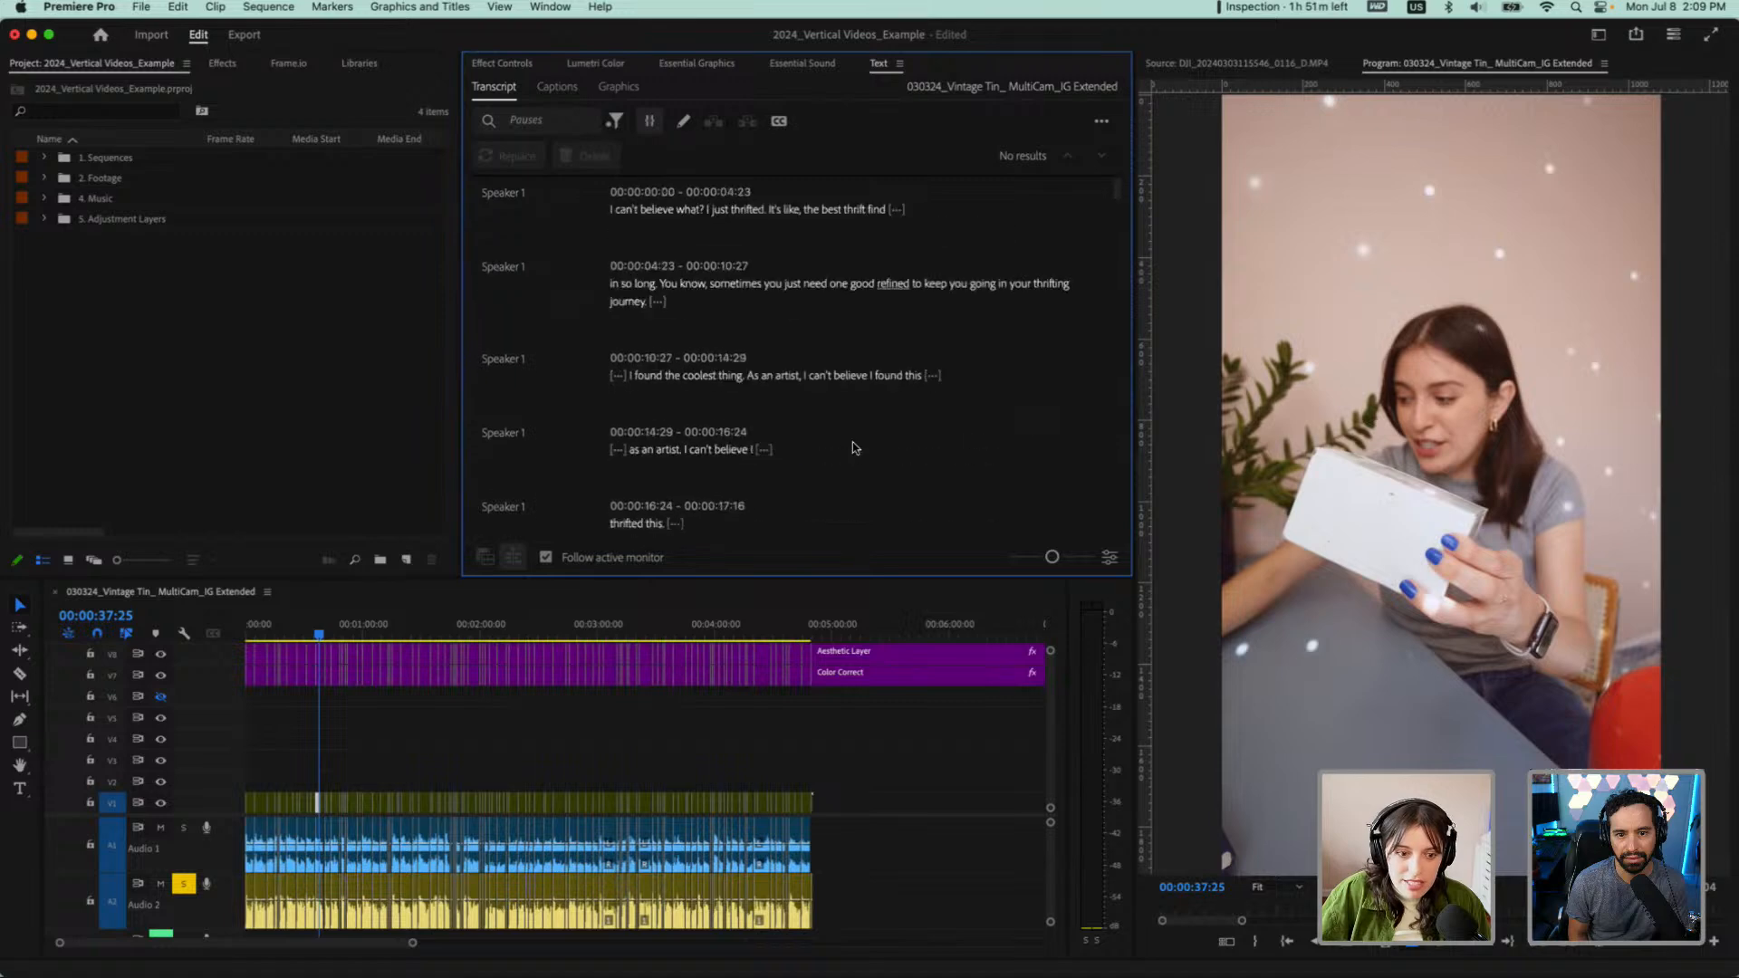
left_click(896, 209)
left_click(614, 121)
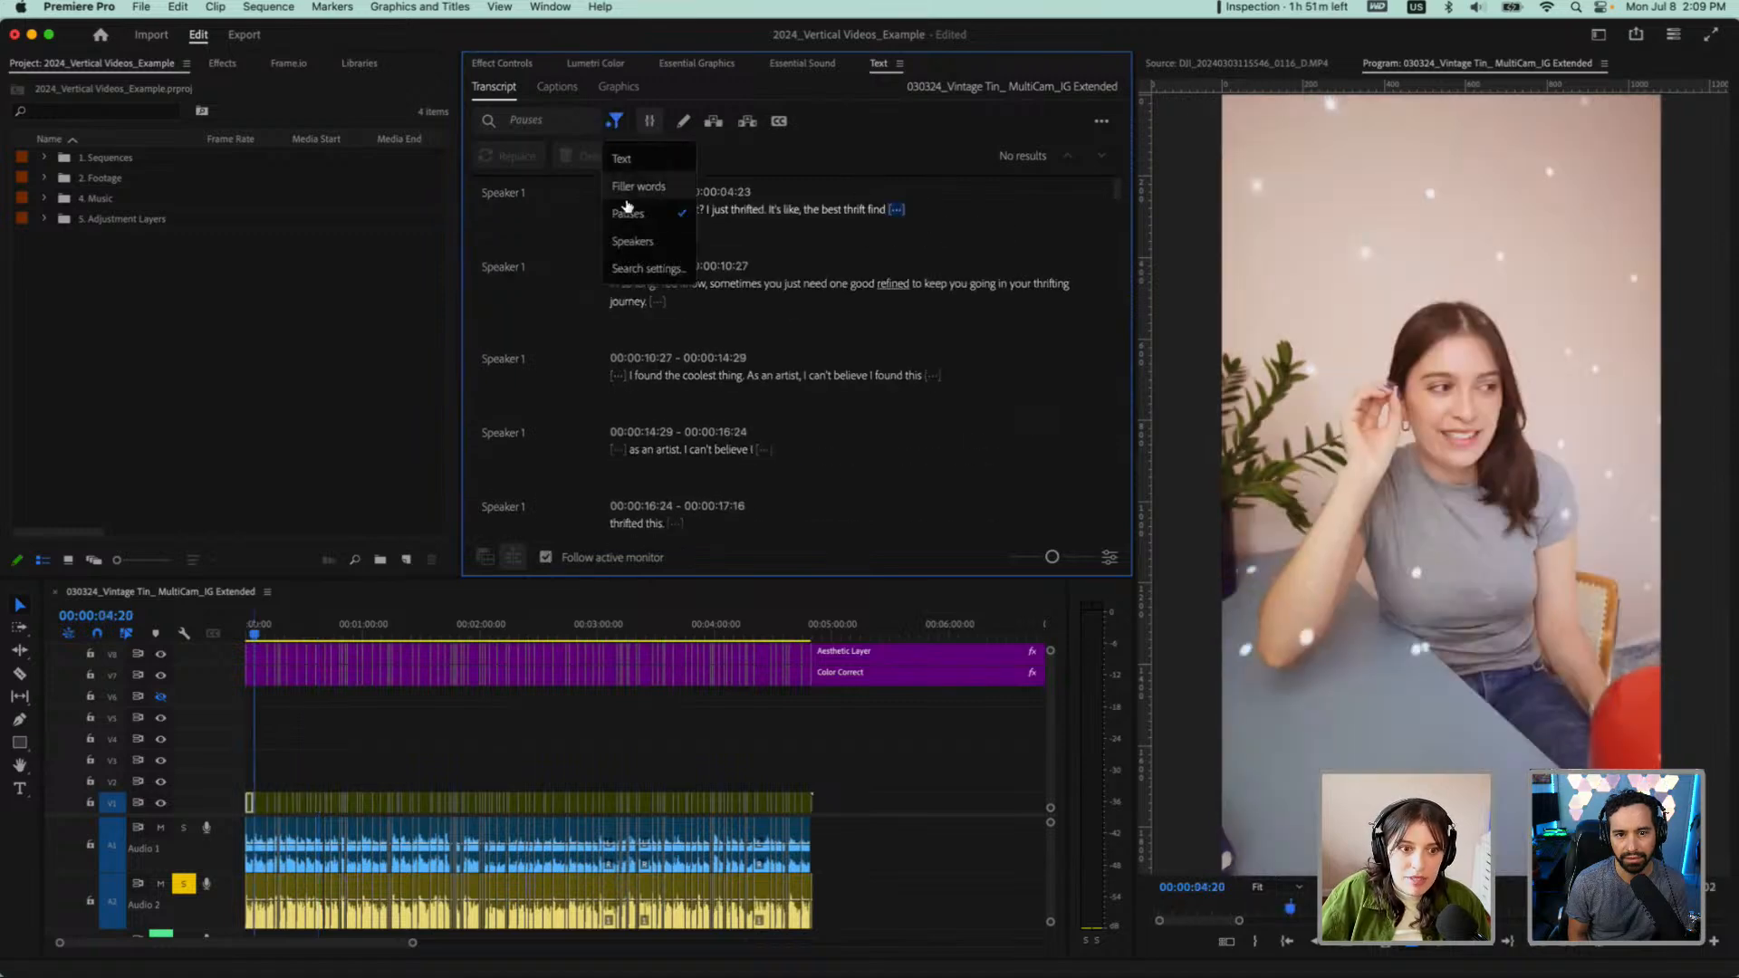
left_click(636, 185)
left_click(617, 123)
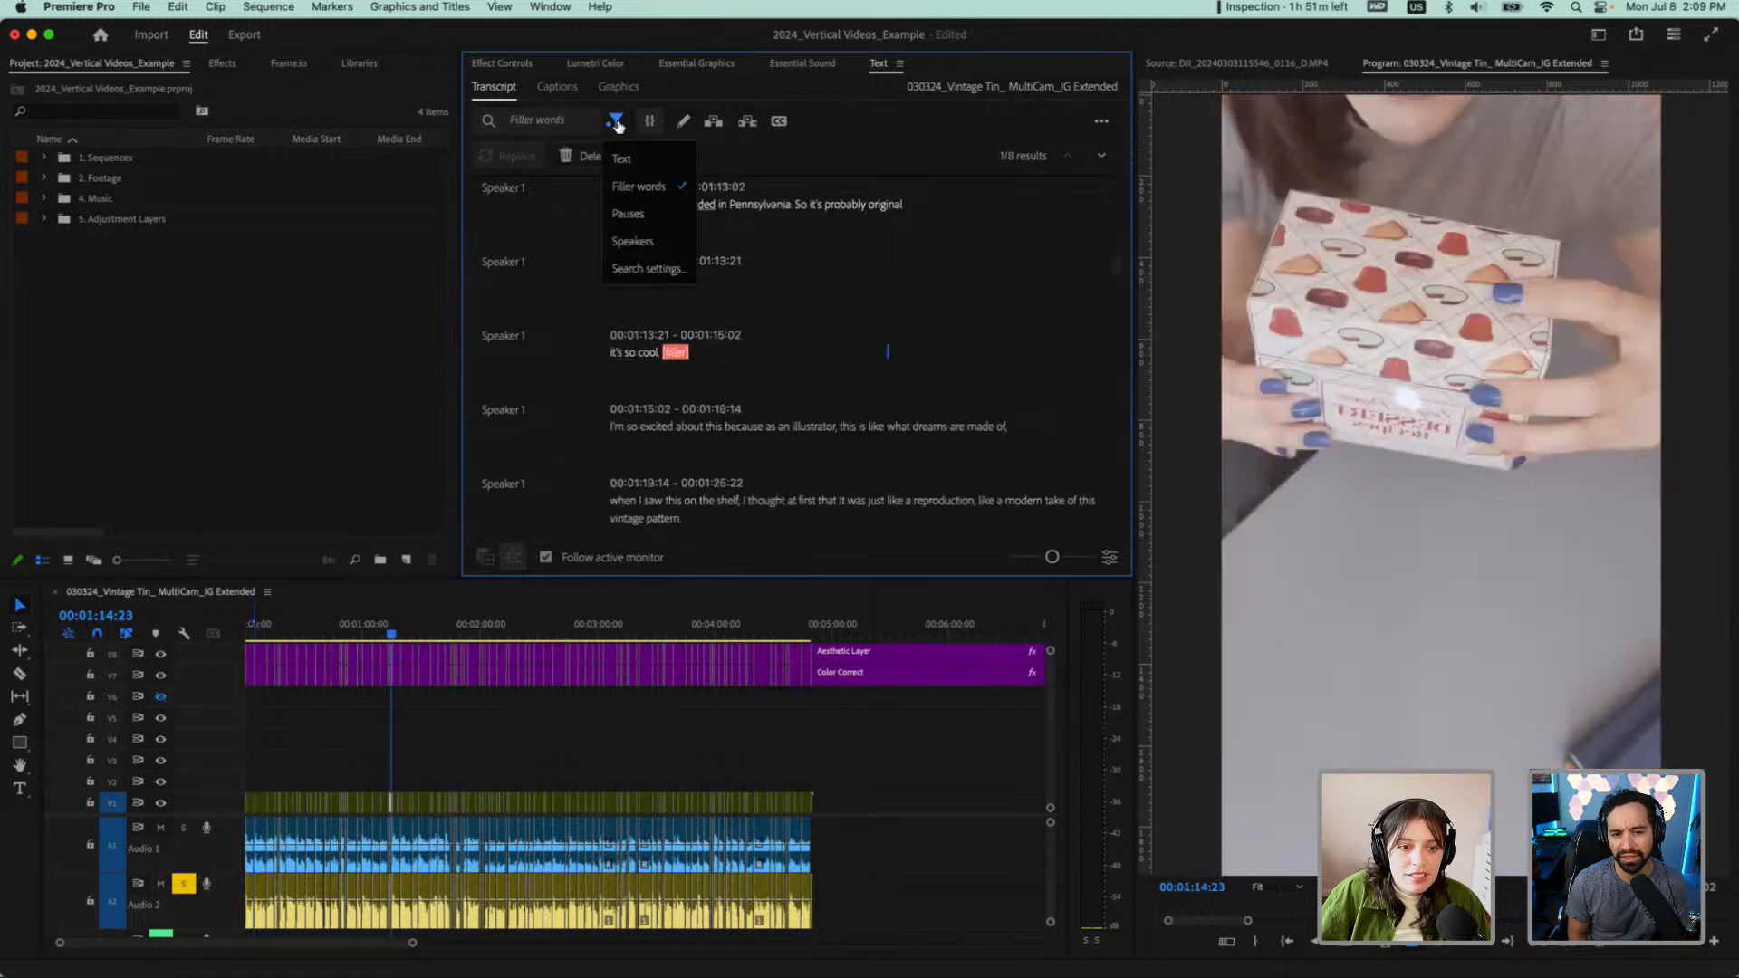
left_click(630, 214)
scroll(1024, 285, "up", 20)
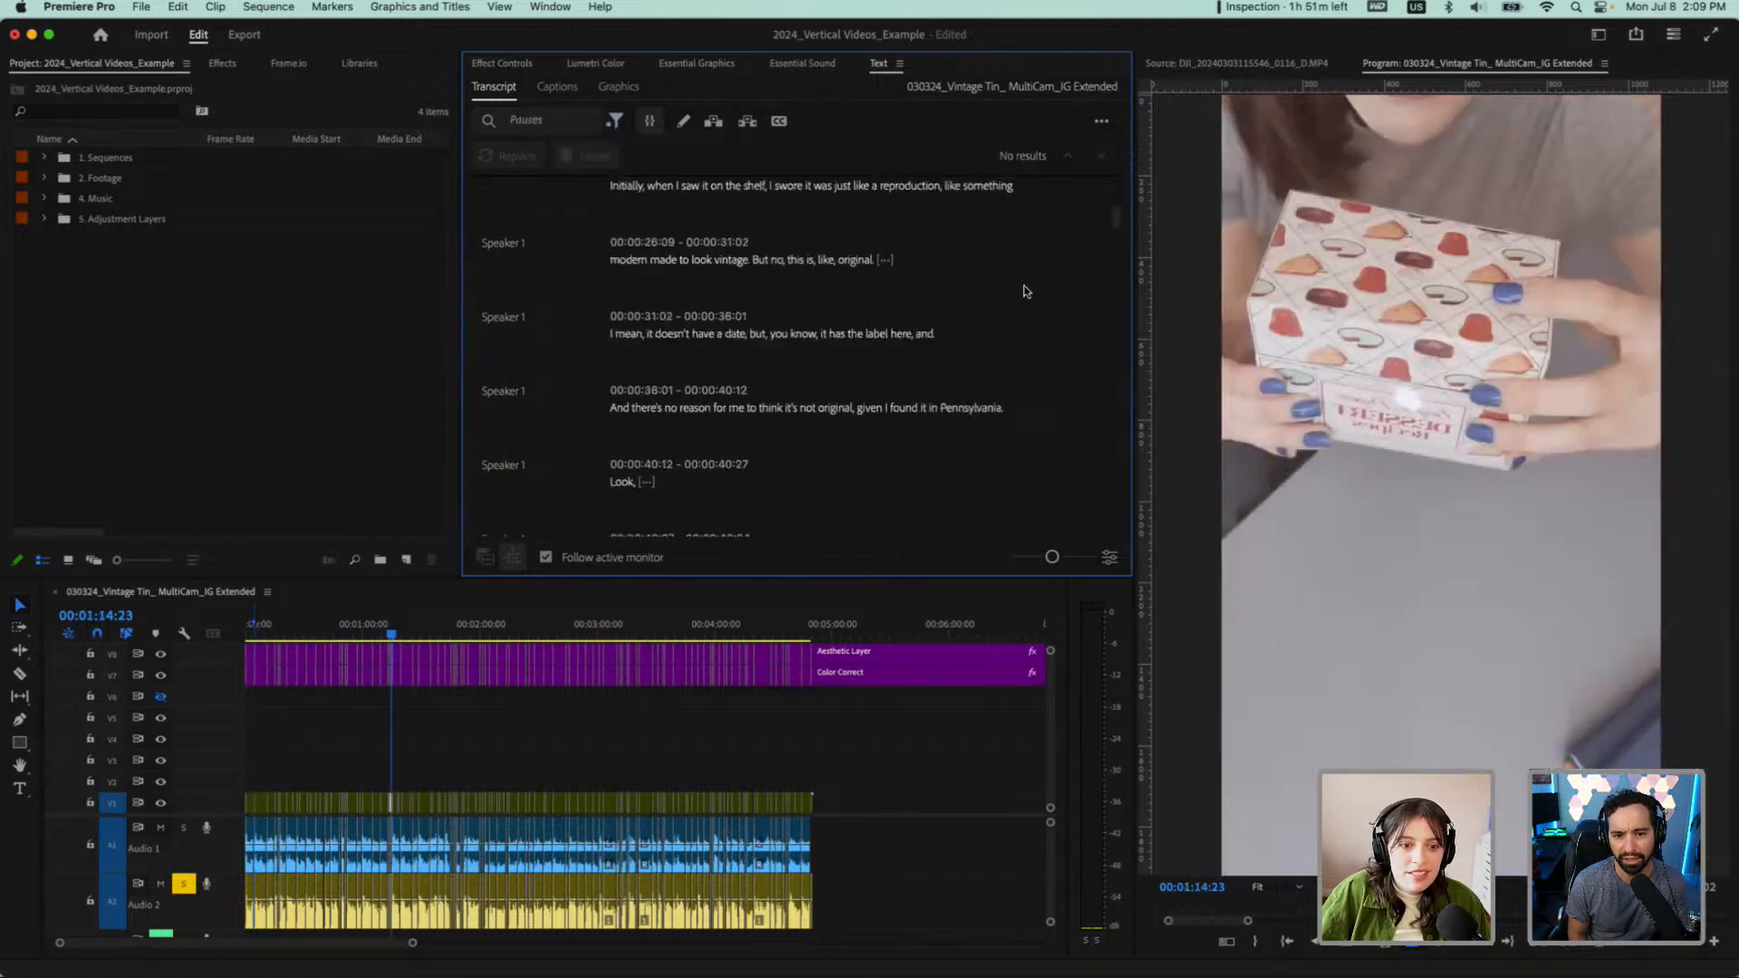
Lower the minimum pause length in the transcript view options to 0.10 seconds and save
left_click(1105, 556)
double_click(977, 569)
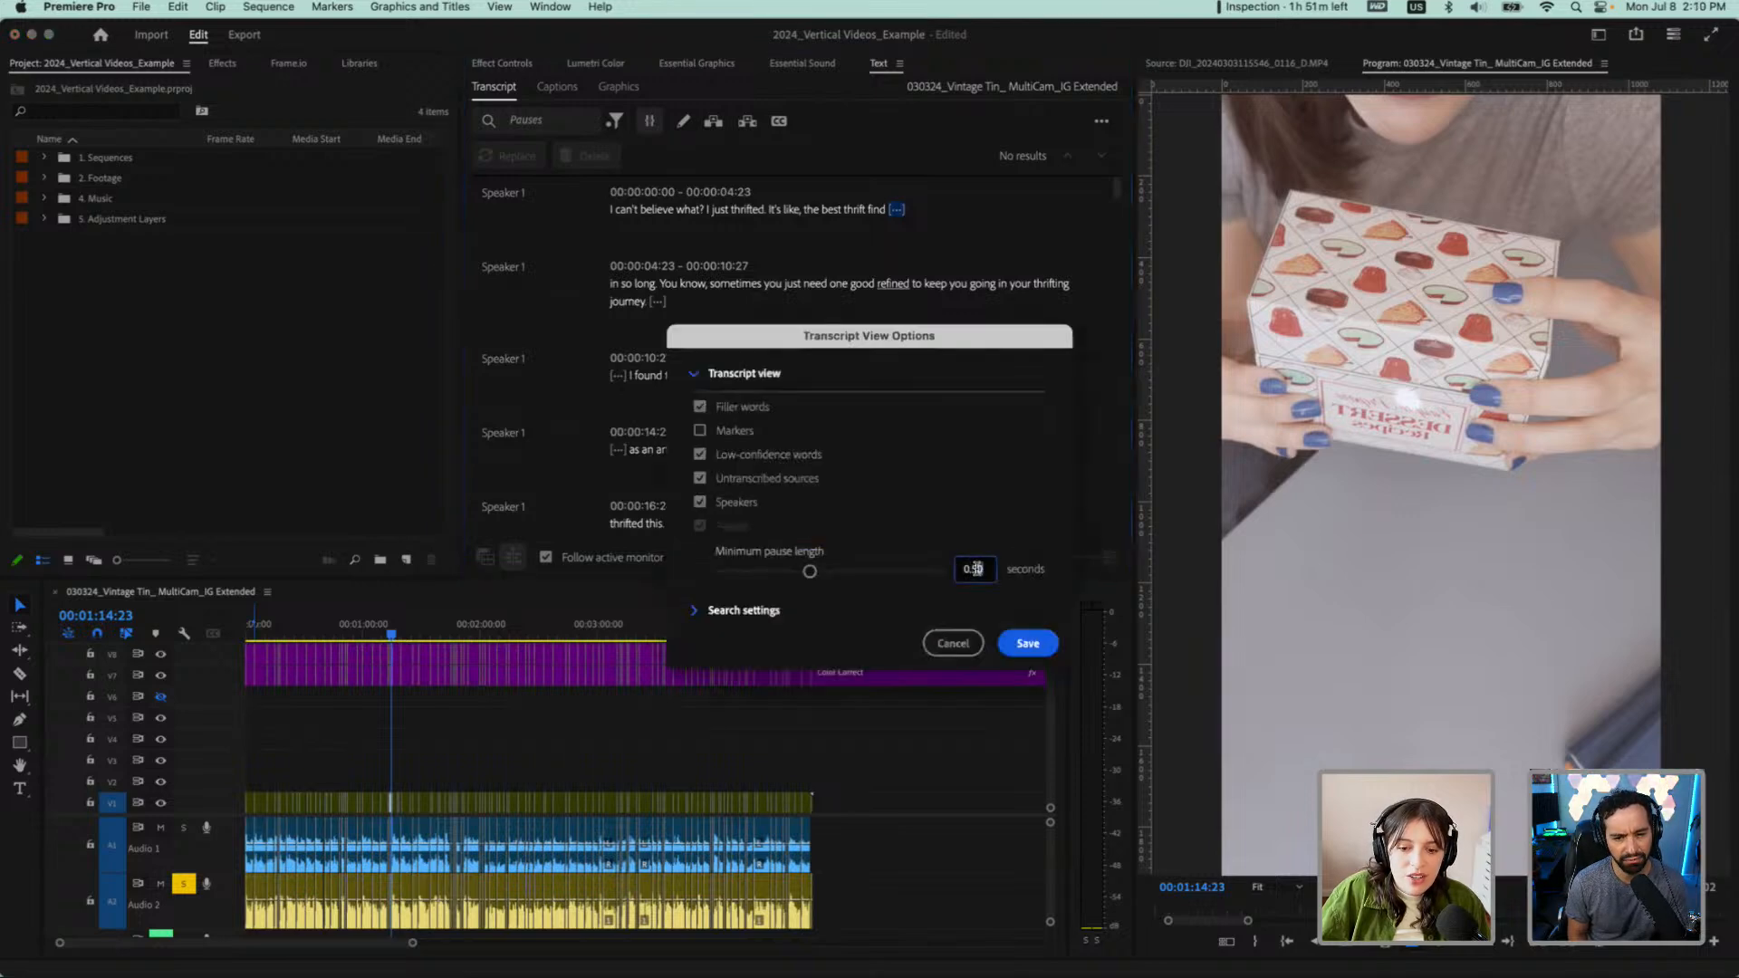
type("0")
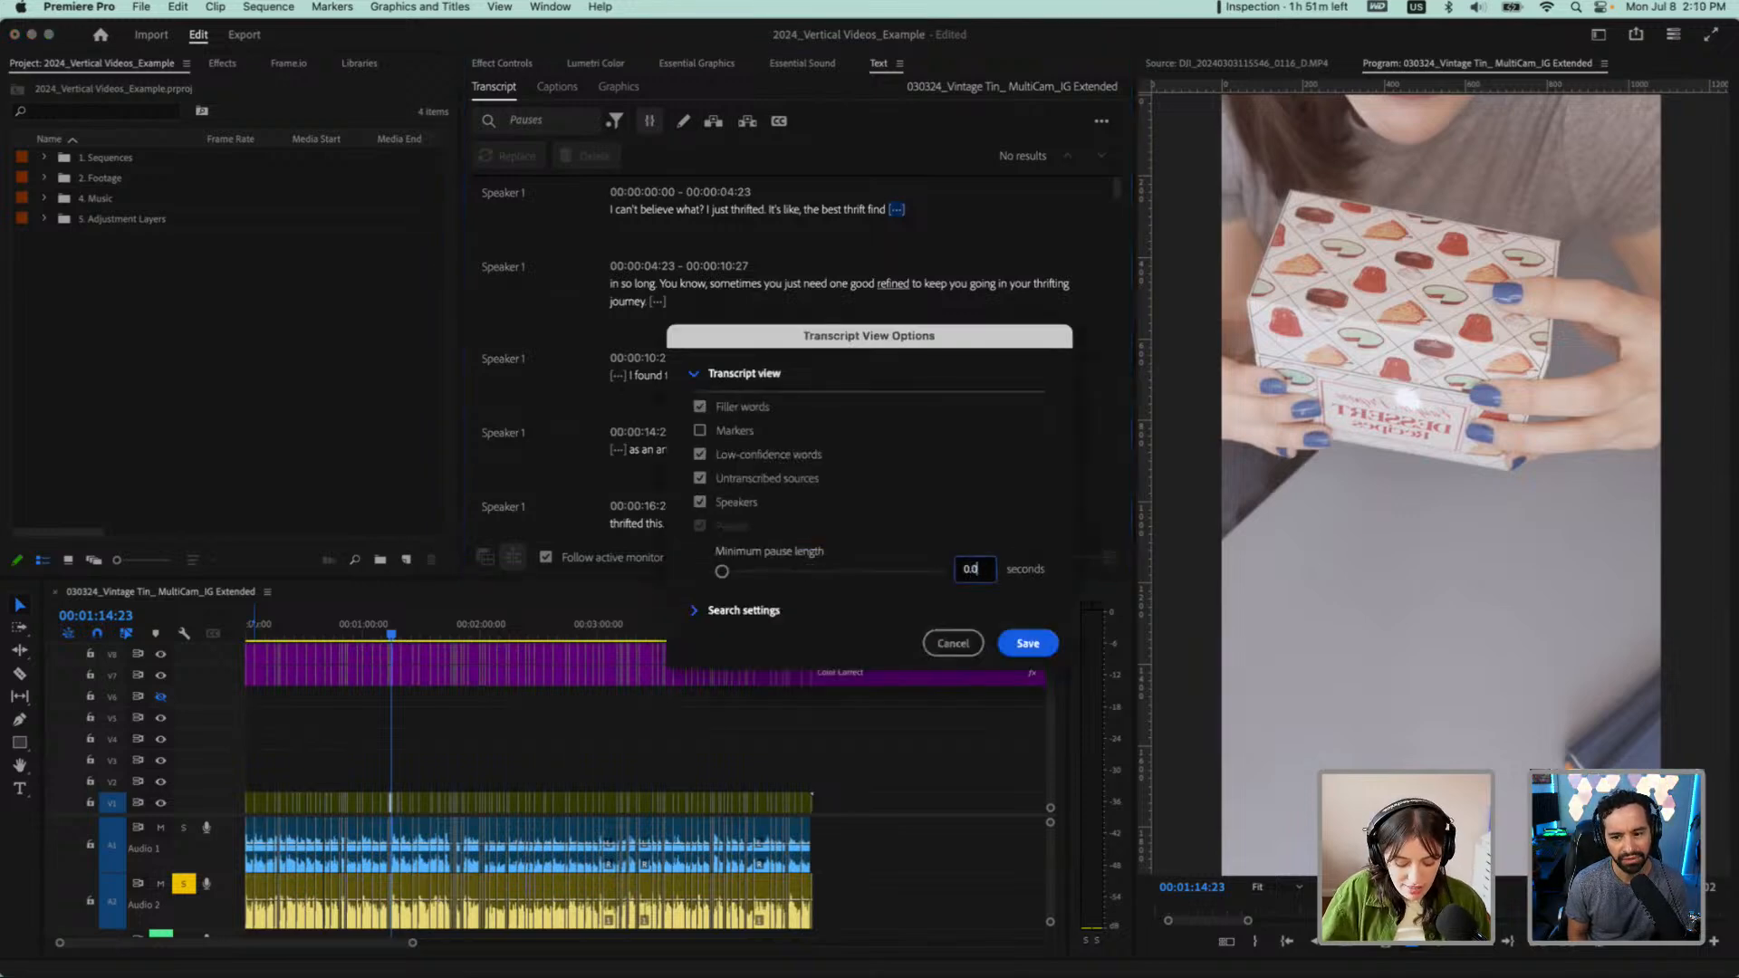
type("5")
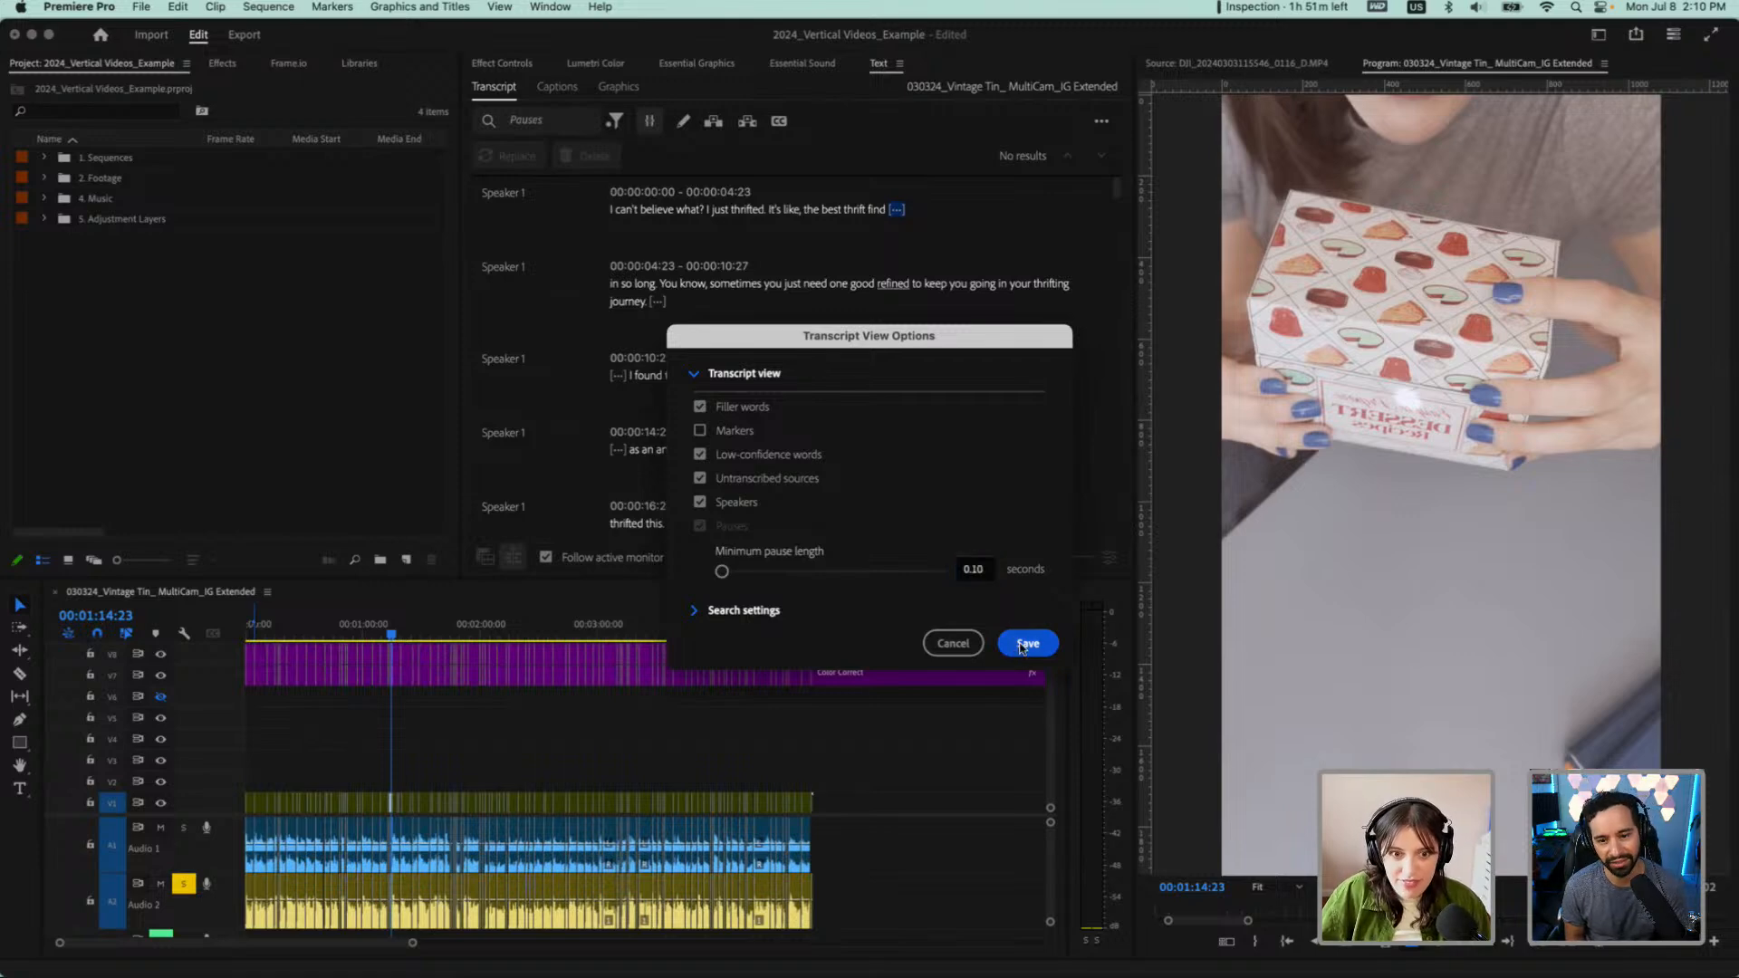
left_click(1027, 643)
Reset the transcript filter to Text and reapply the Pauses filter to refresh the search
left_click(614, 121)
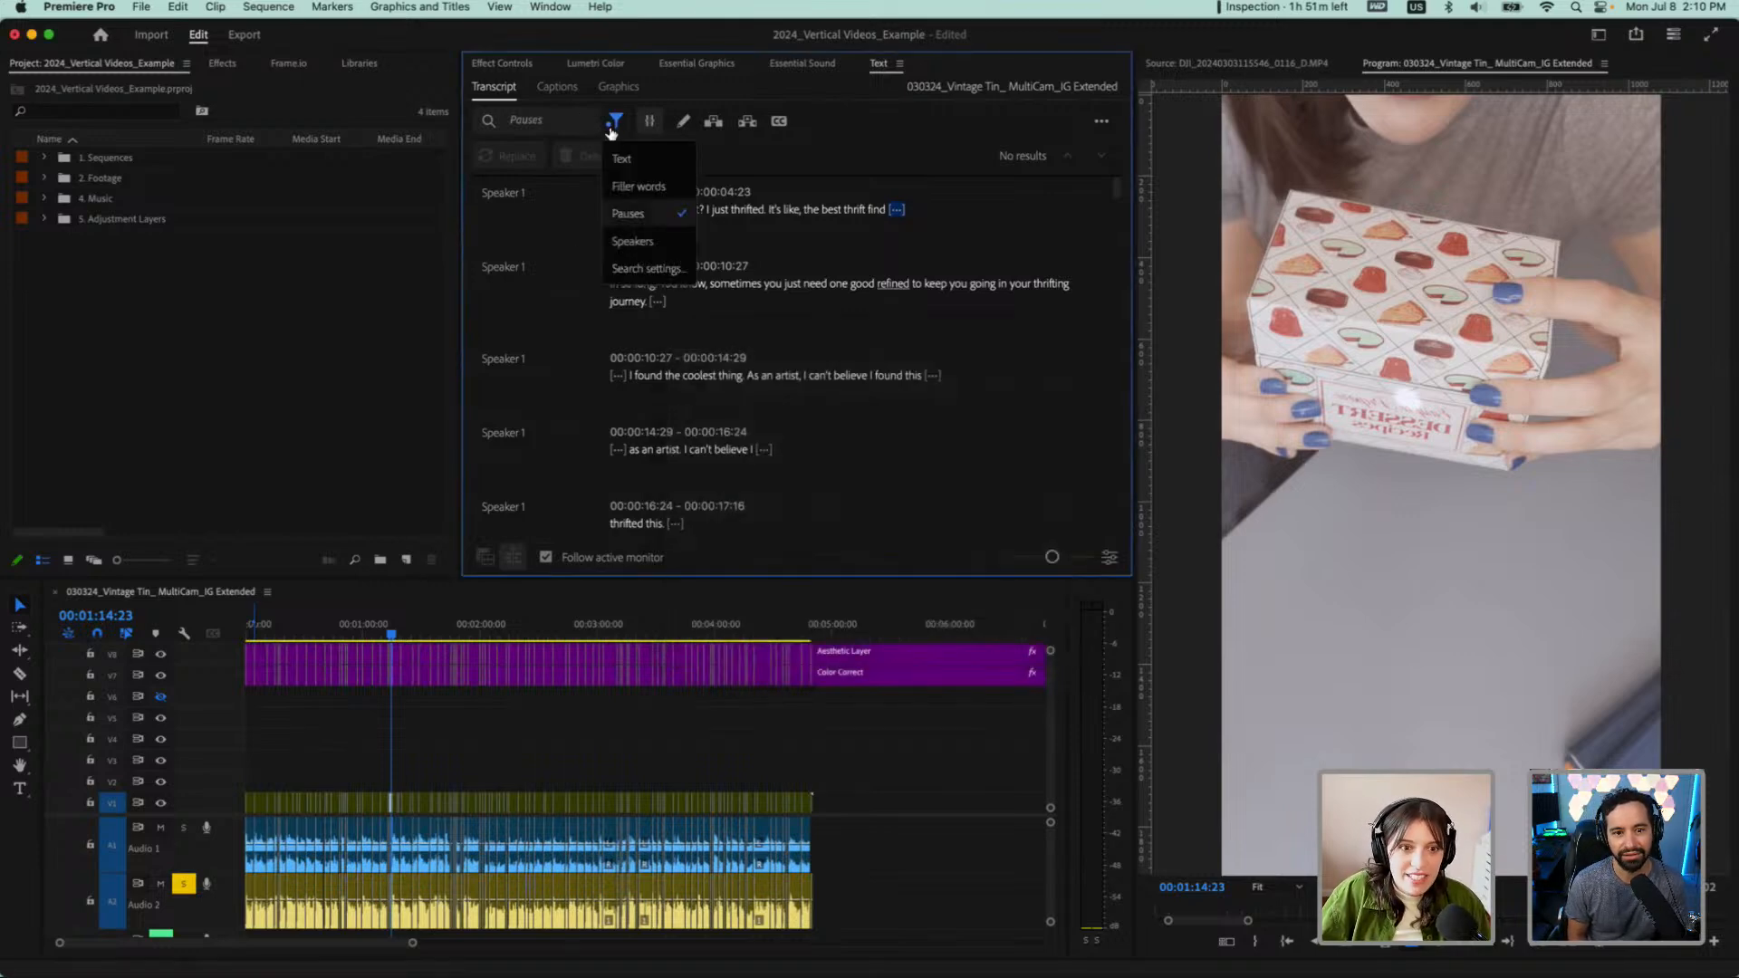
left_click(634, 186)
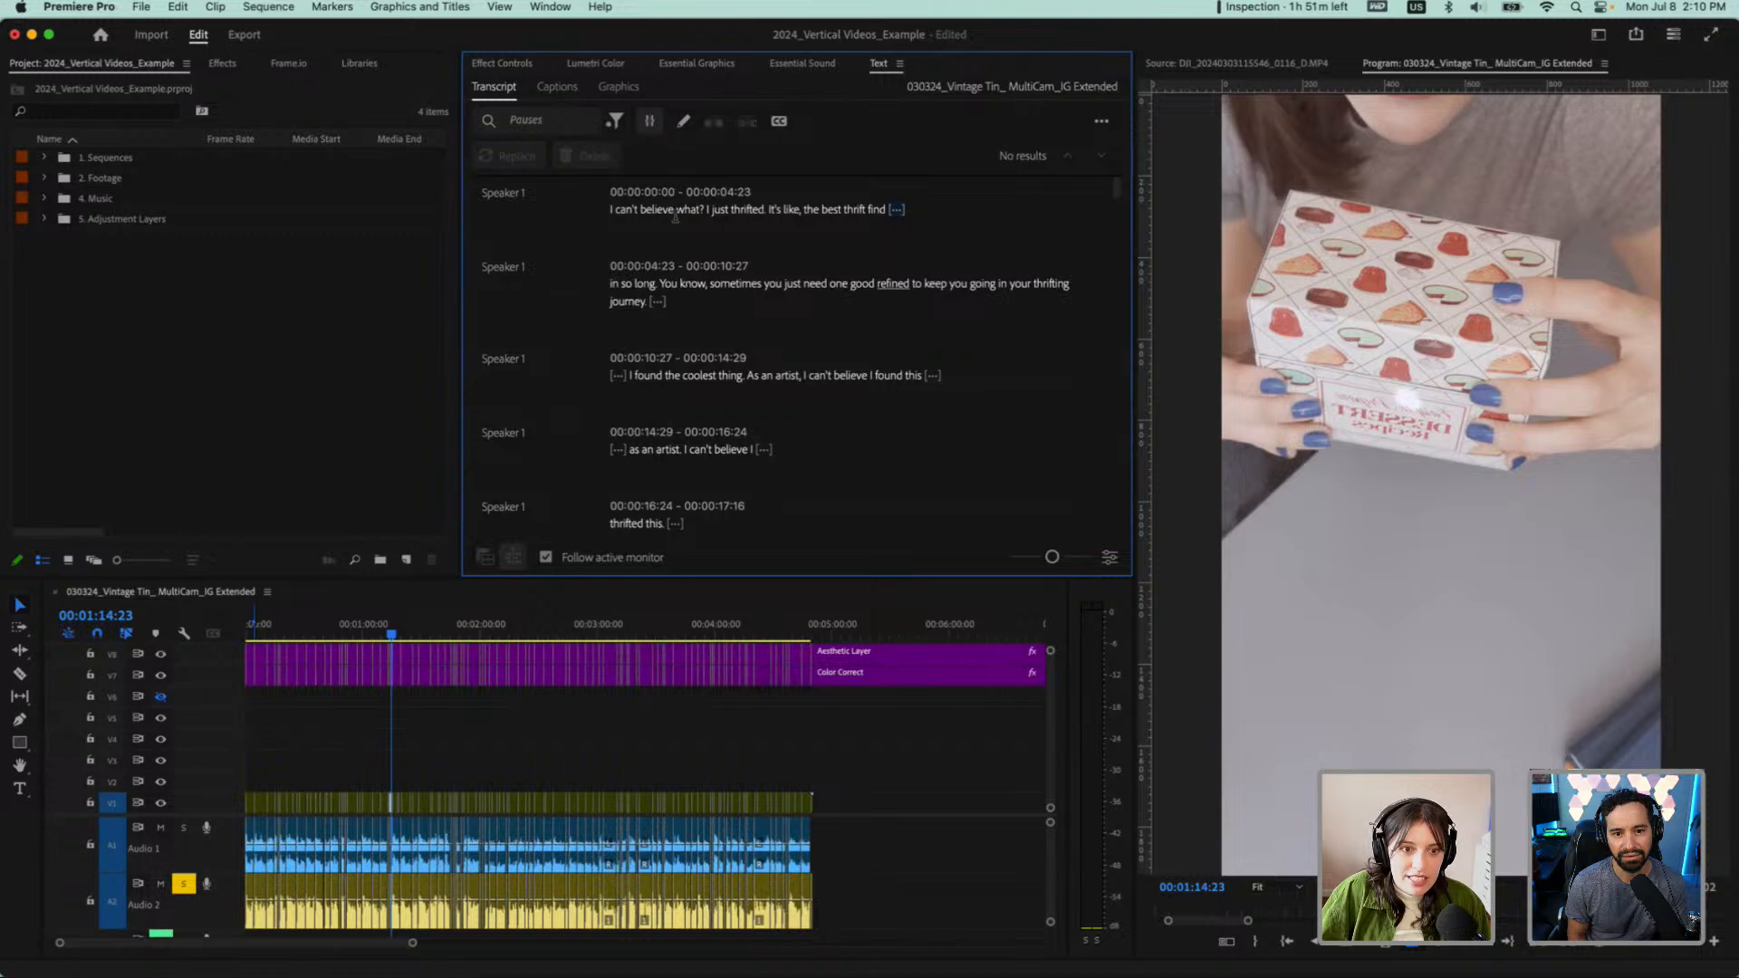
left_click(613, 123)
left_click(649, 159)
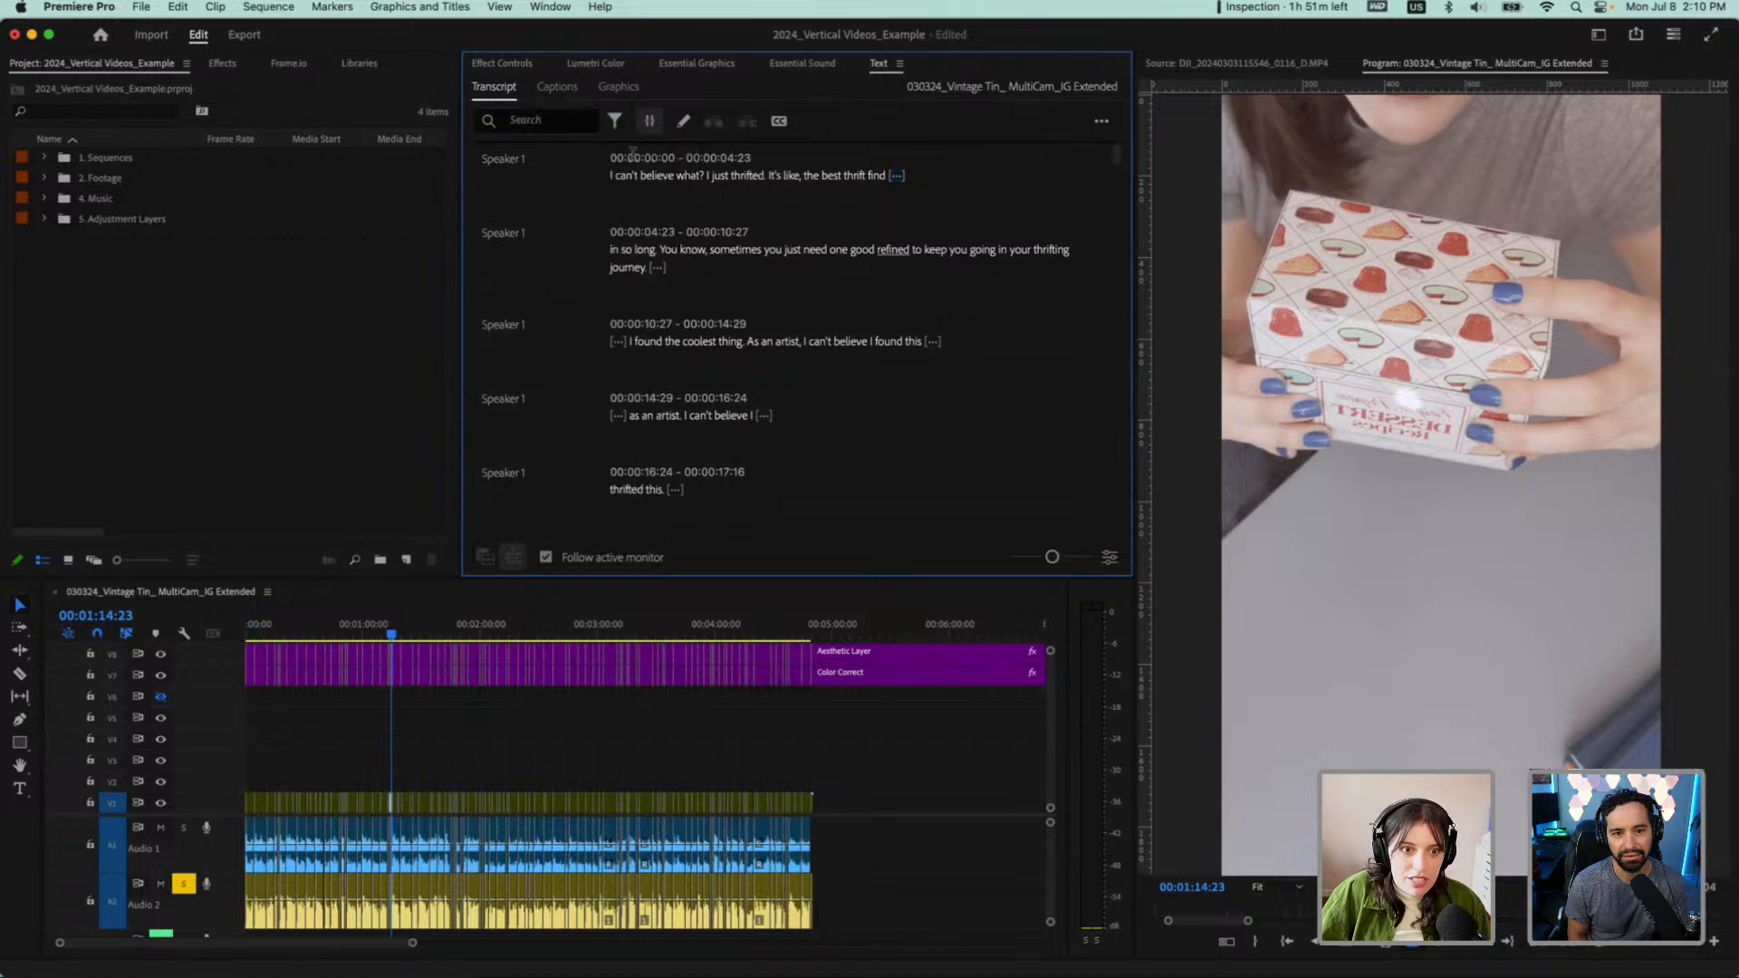
left_click(614, 121)
left_click(634, 214)
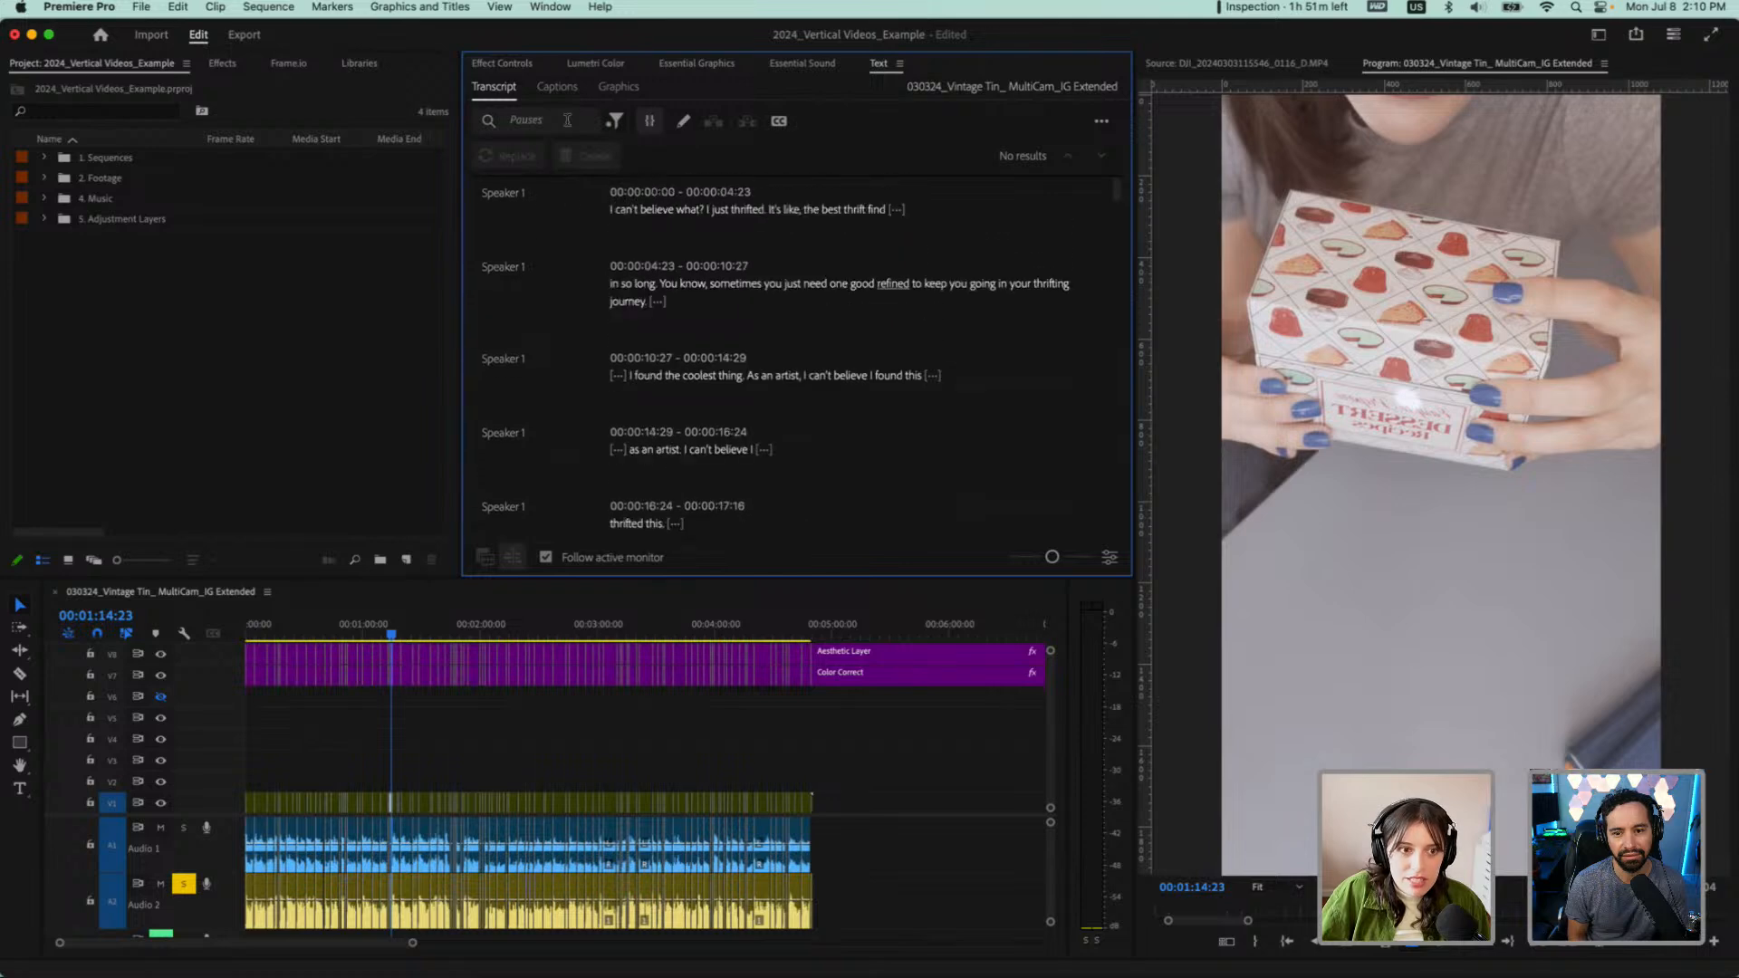
left_click(617, 123)
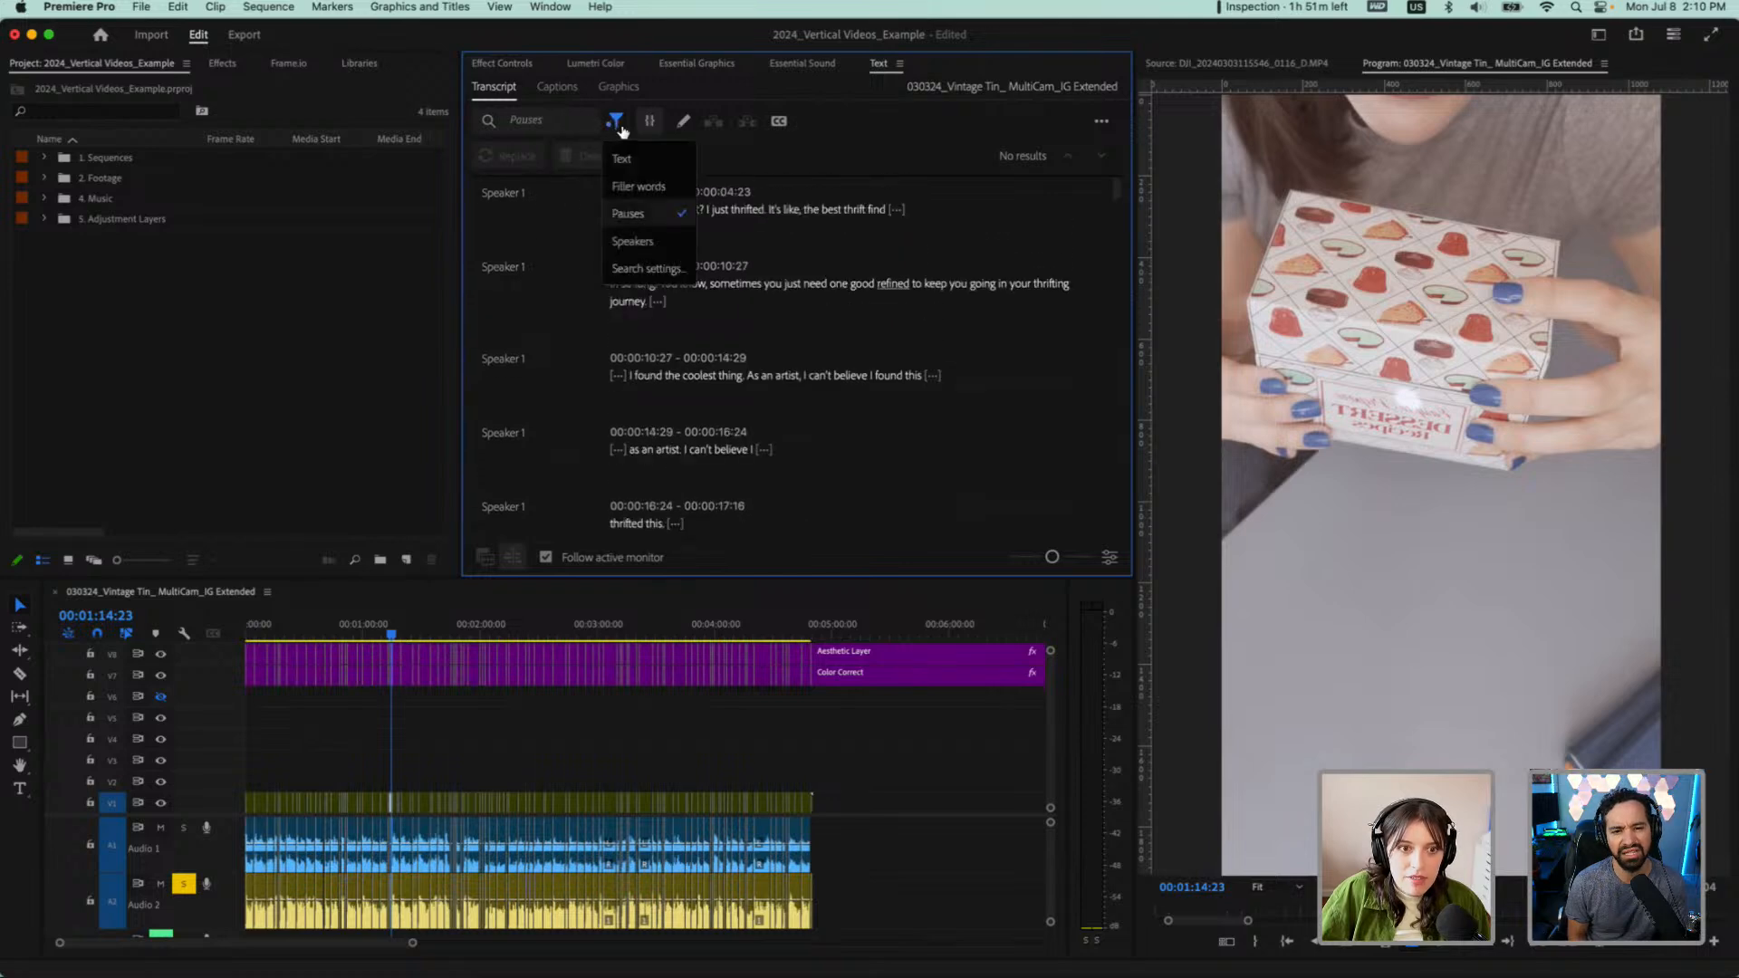
left_click(660, 216)
Select the short pauses before and after the "I found the coolest thing" line to inspect them
left_click(933, 375)
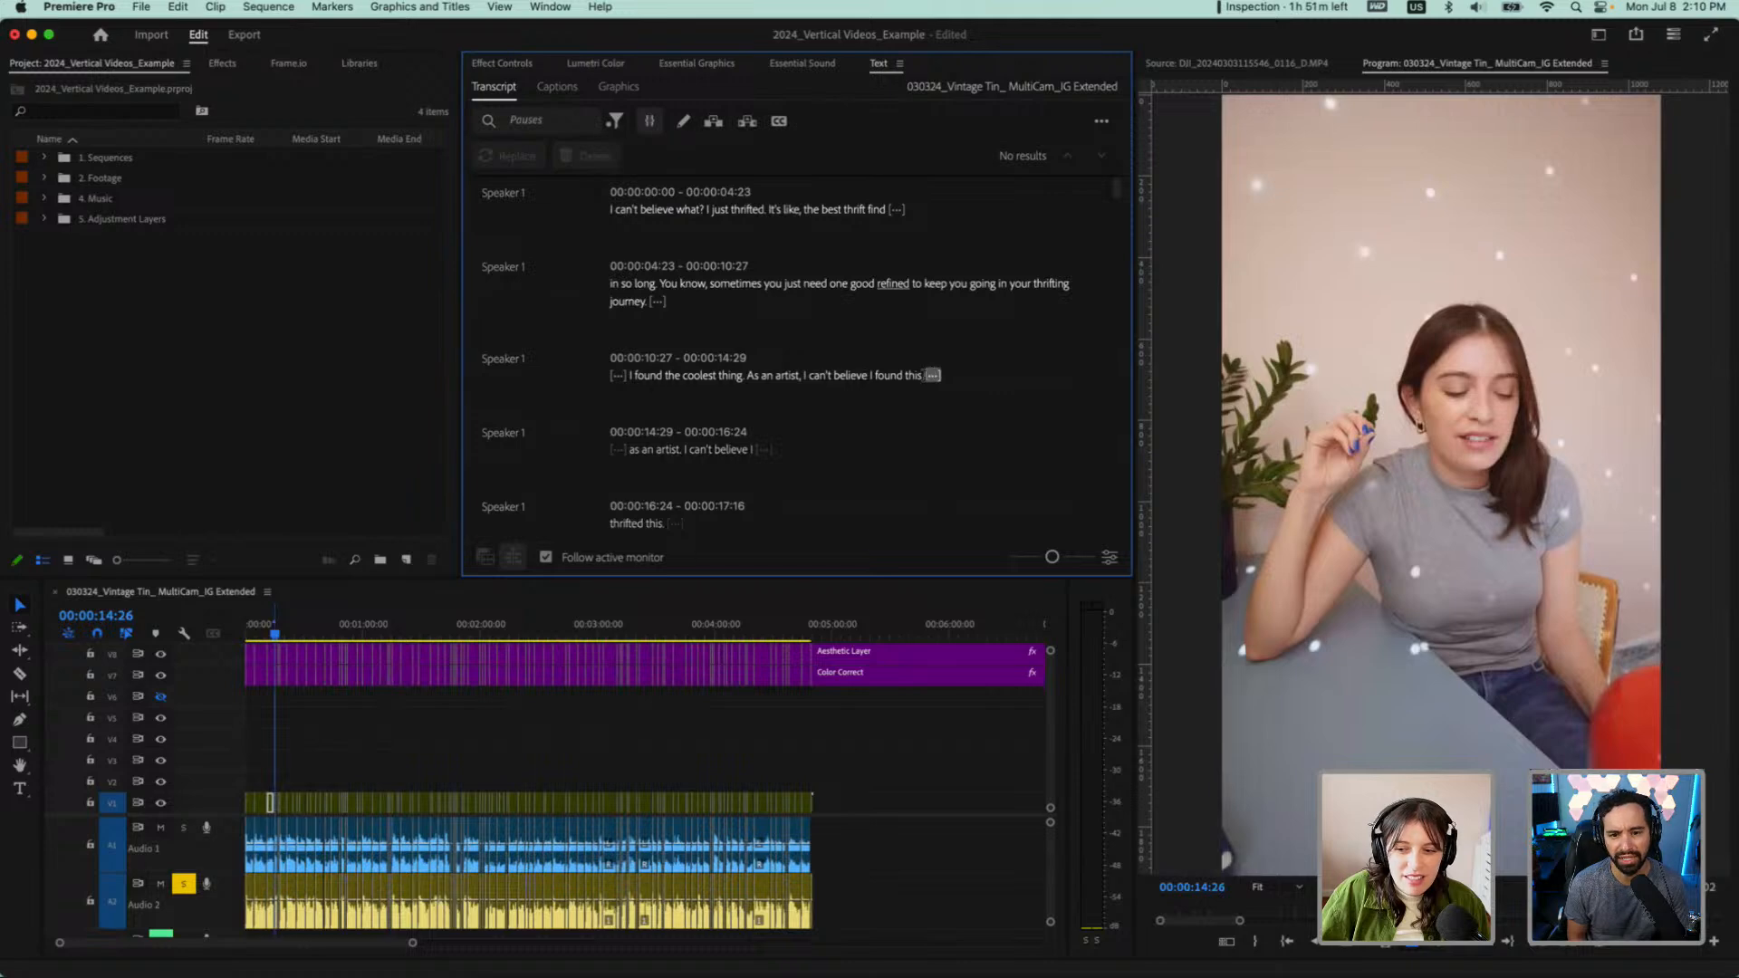
left_click(618, 375)
left_click(656, 301)
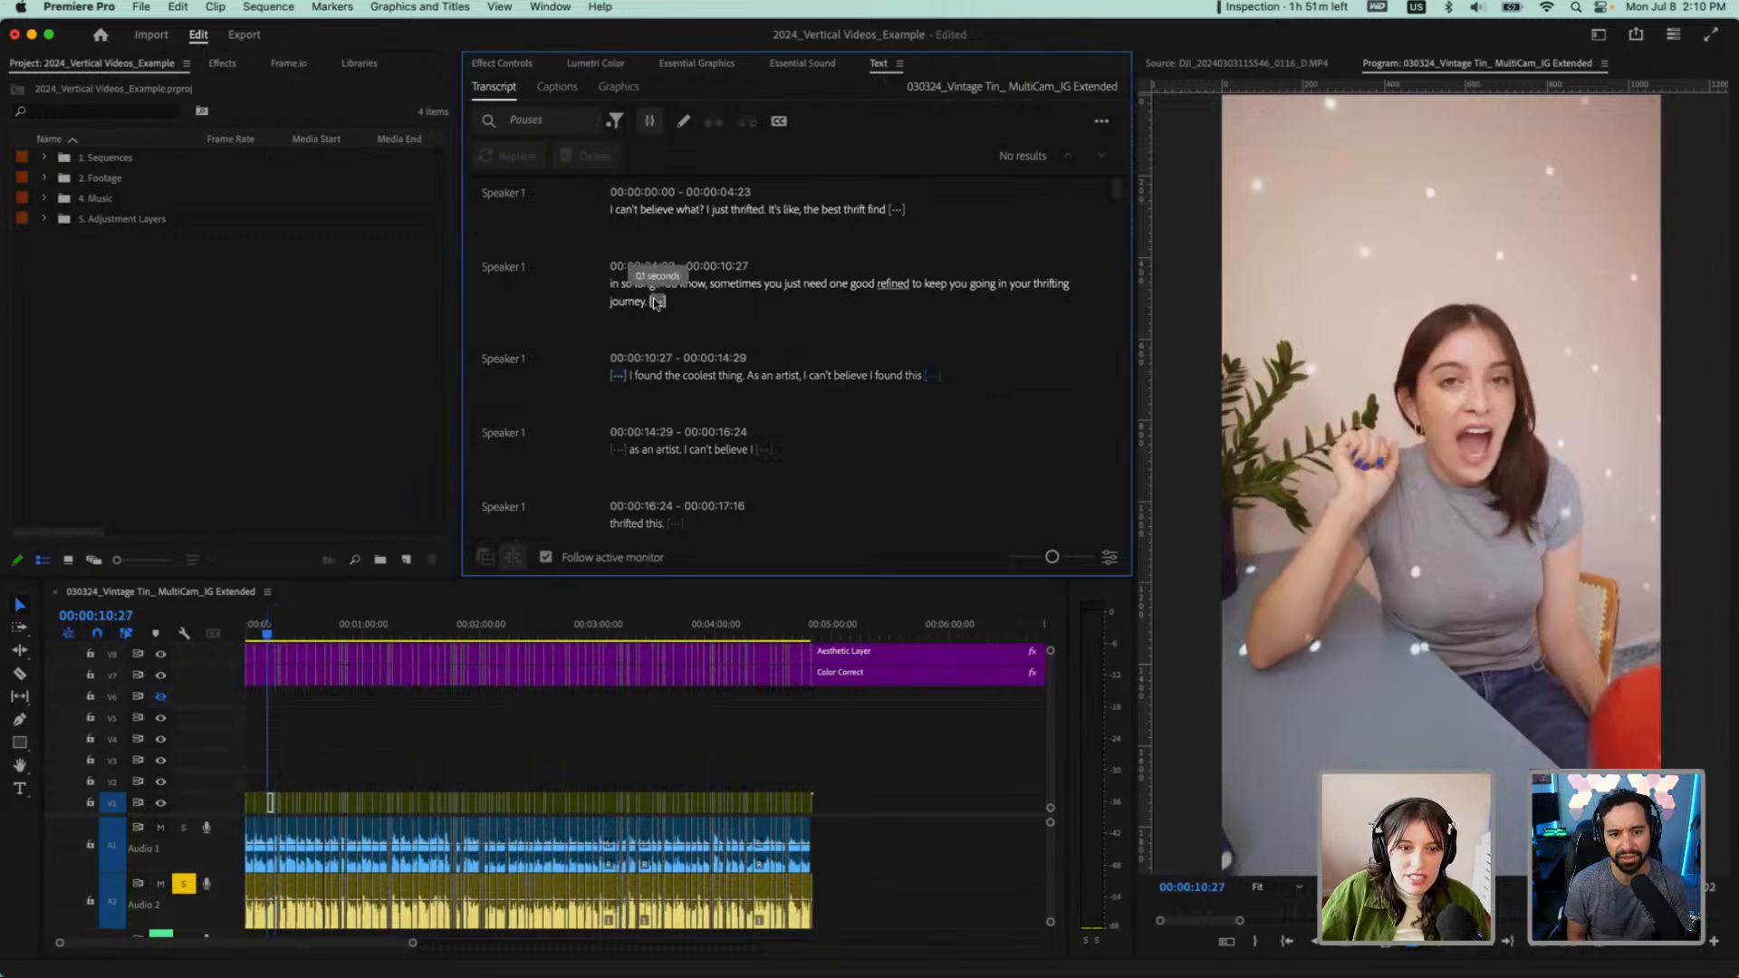
Set the minimum pause length to 0.01 seconds in the transcript view options and save
left_click(894, 210)
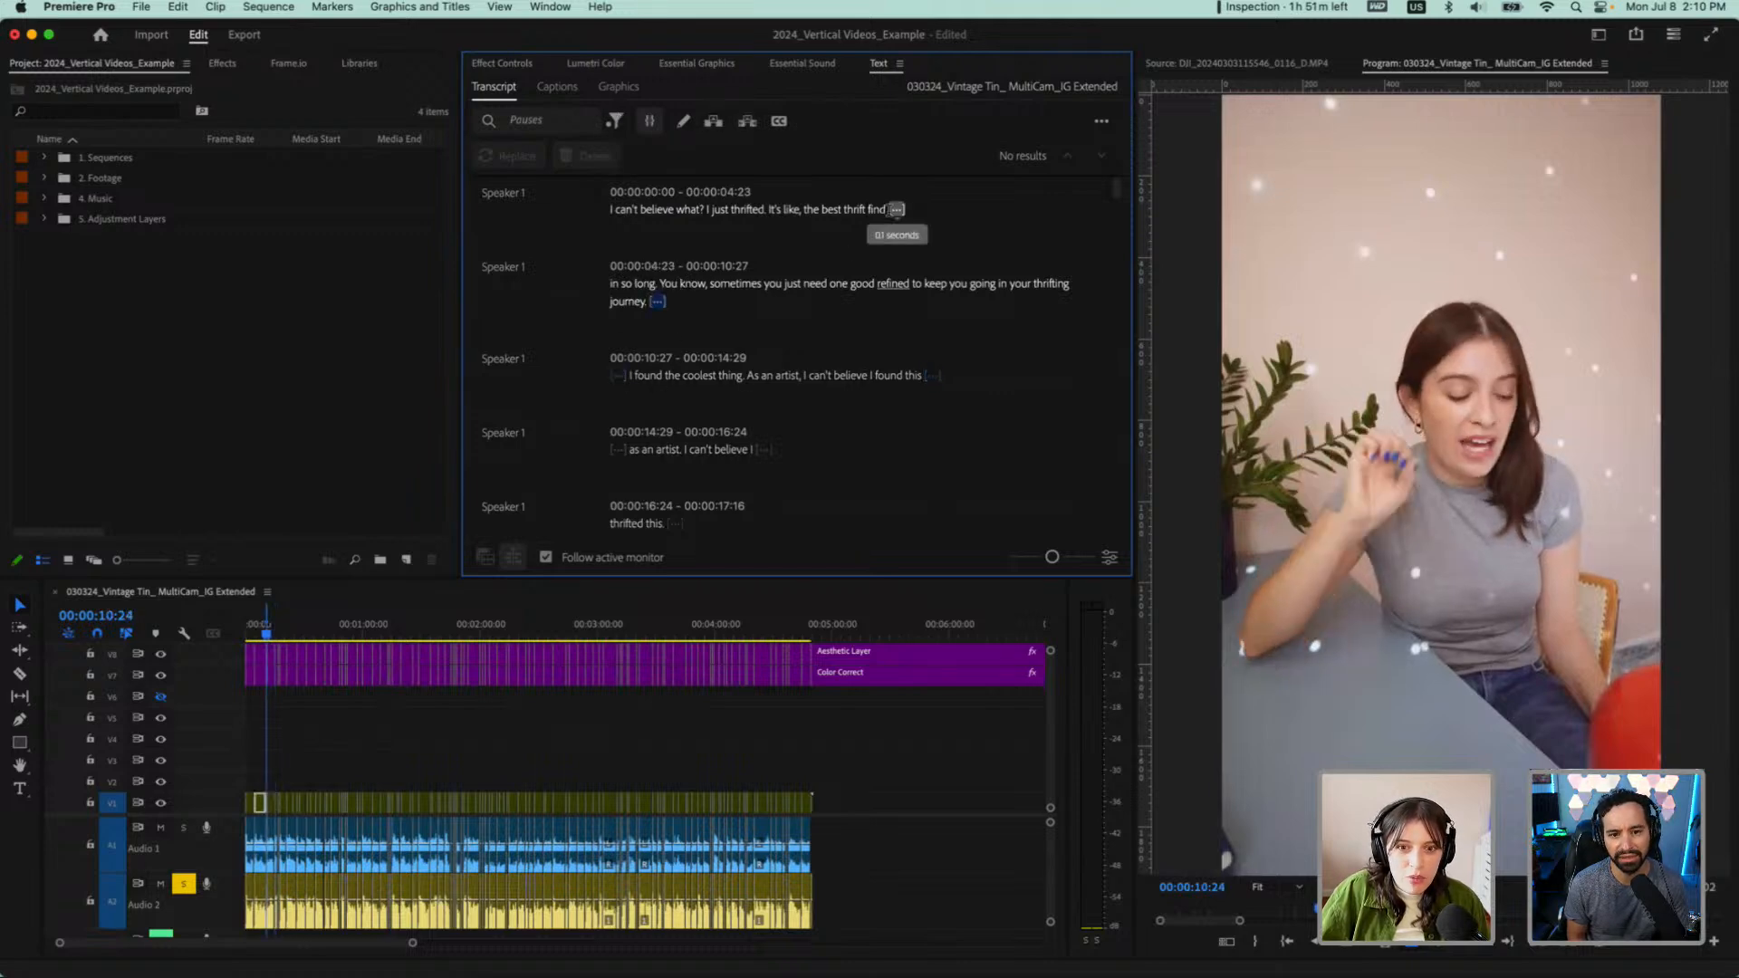
left_click(615, 121)
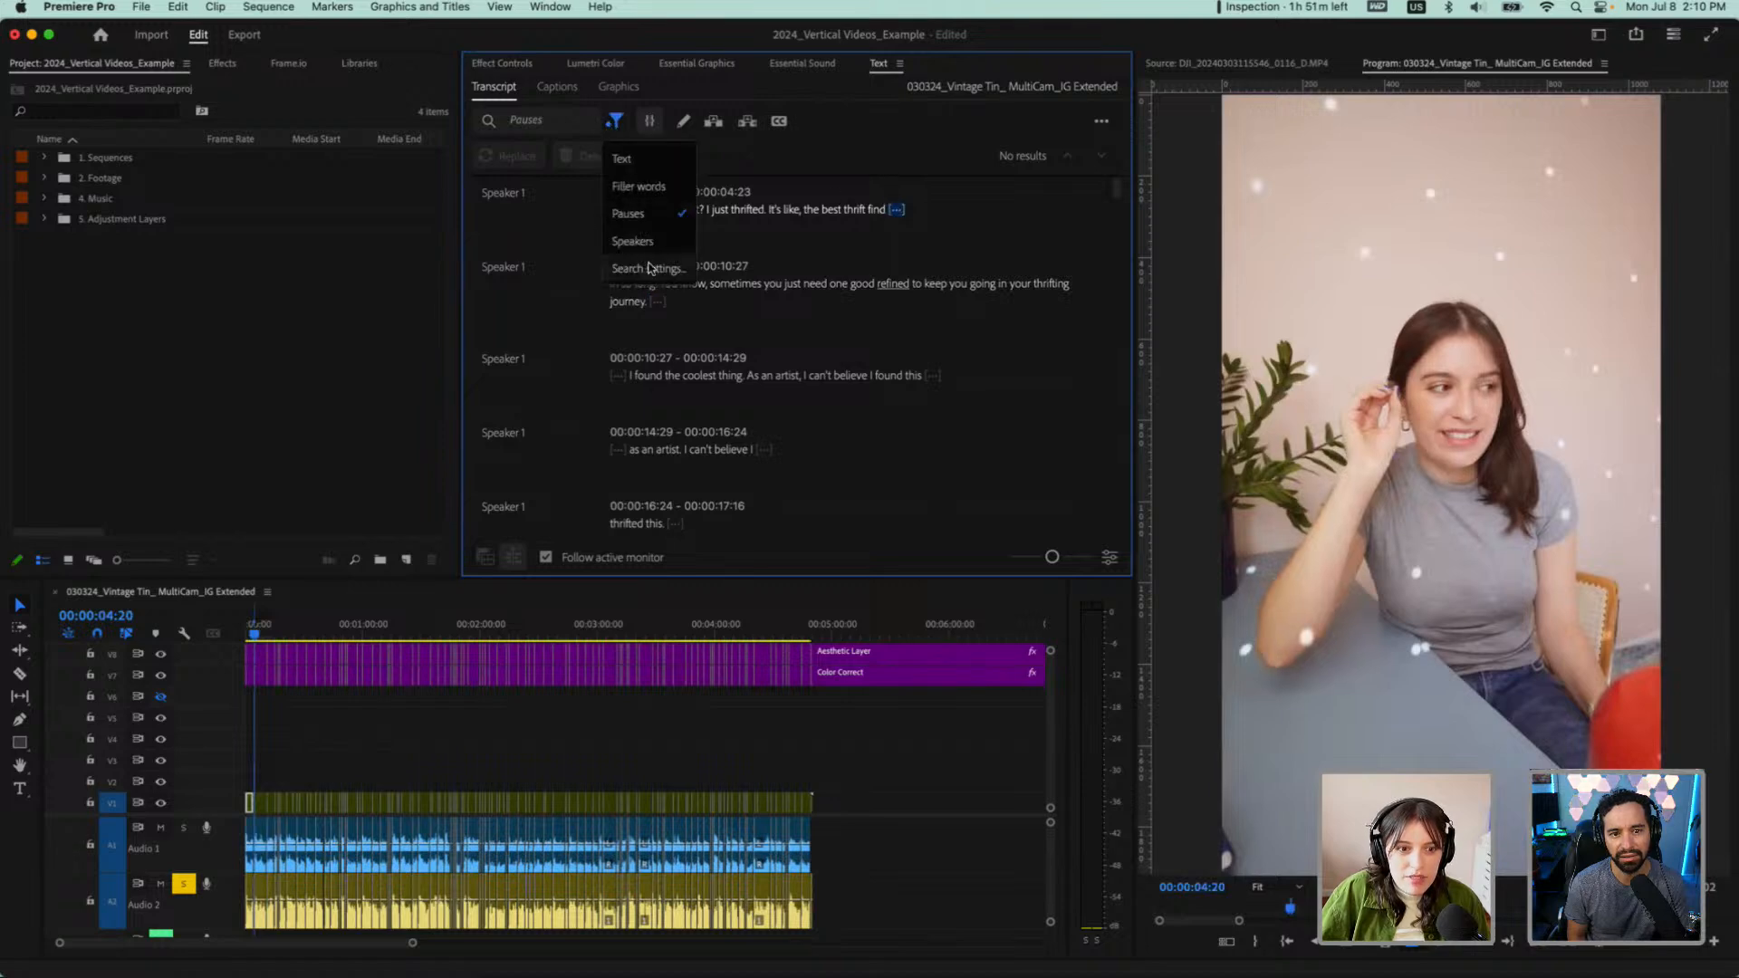
left_click(644, 268)
left_click(757, 468)
left_click(759, 445)
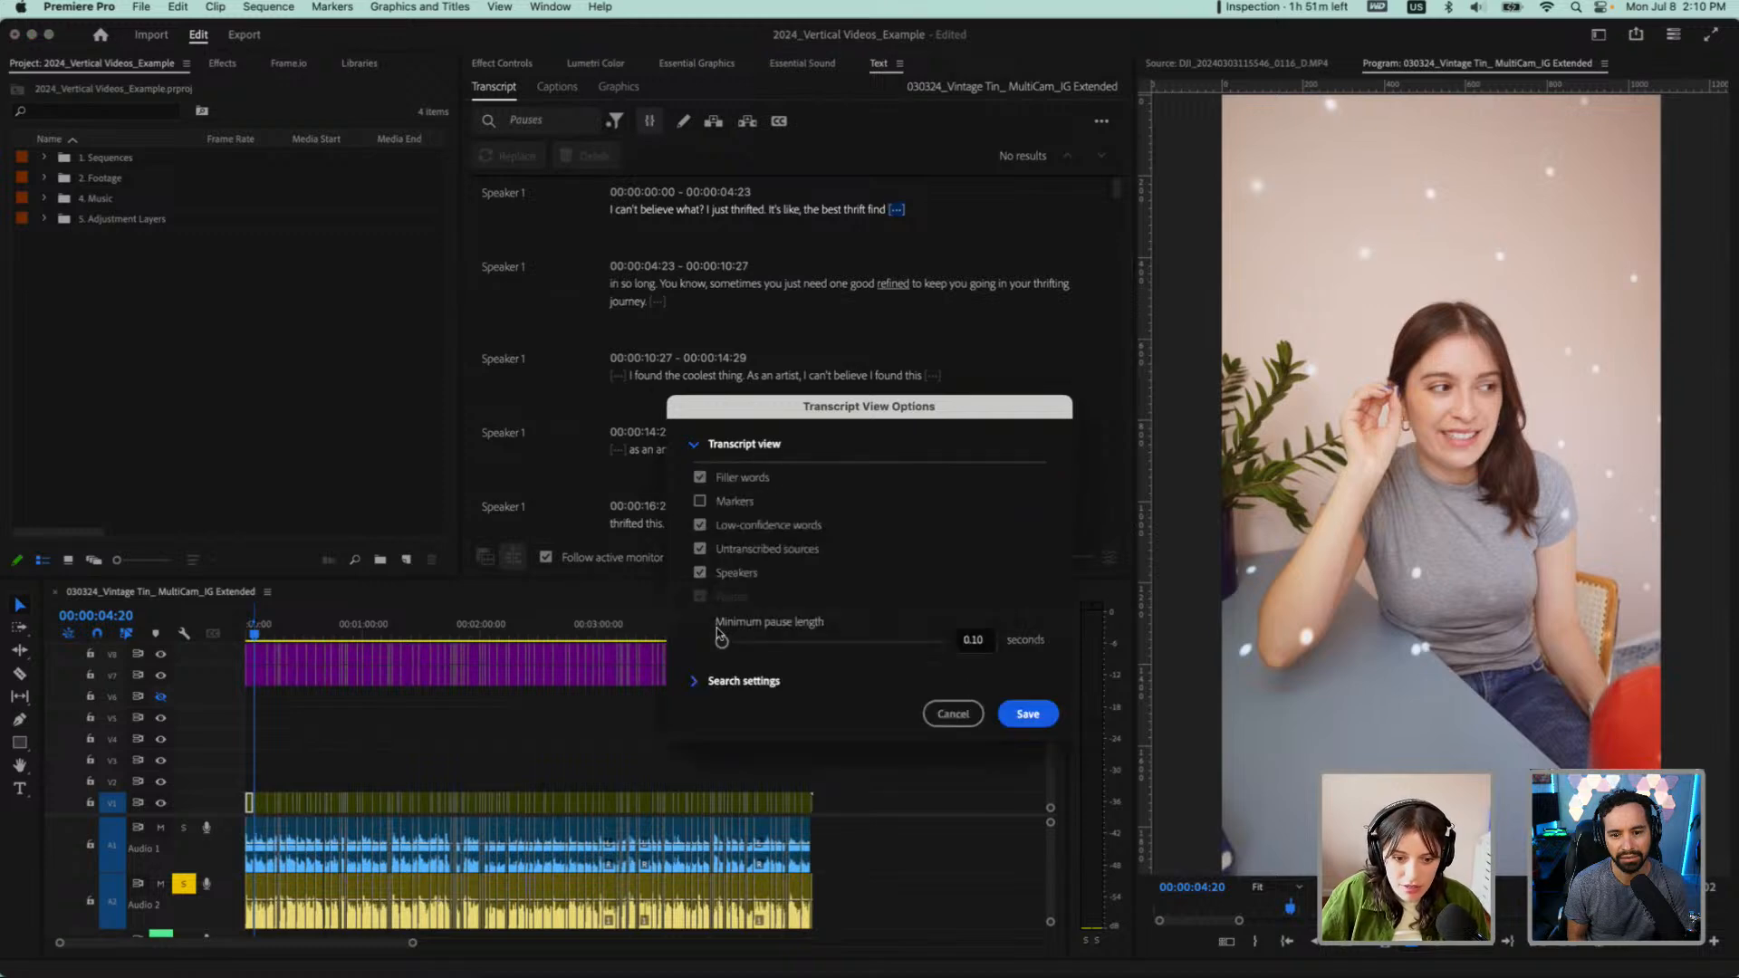
left_click(987, 639)
key("BackSpace")
key("BackSpace")
type("01")
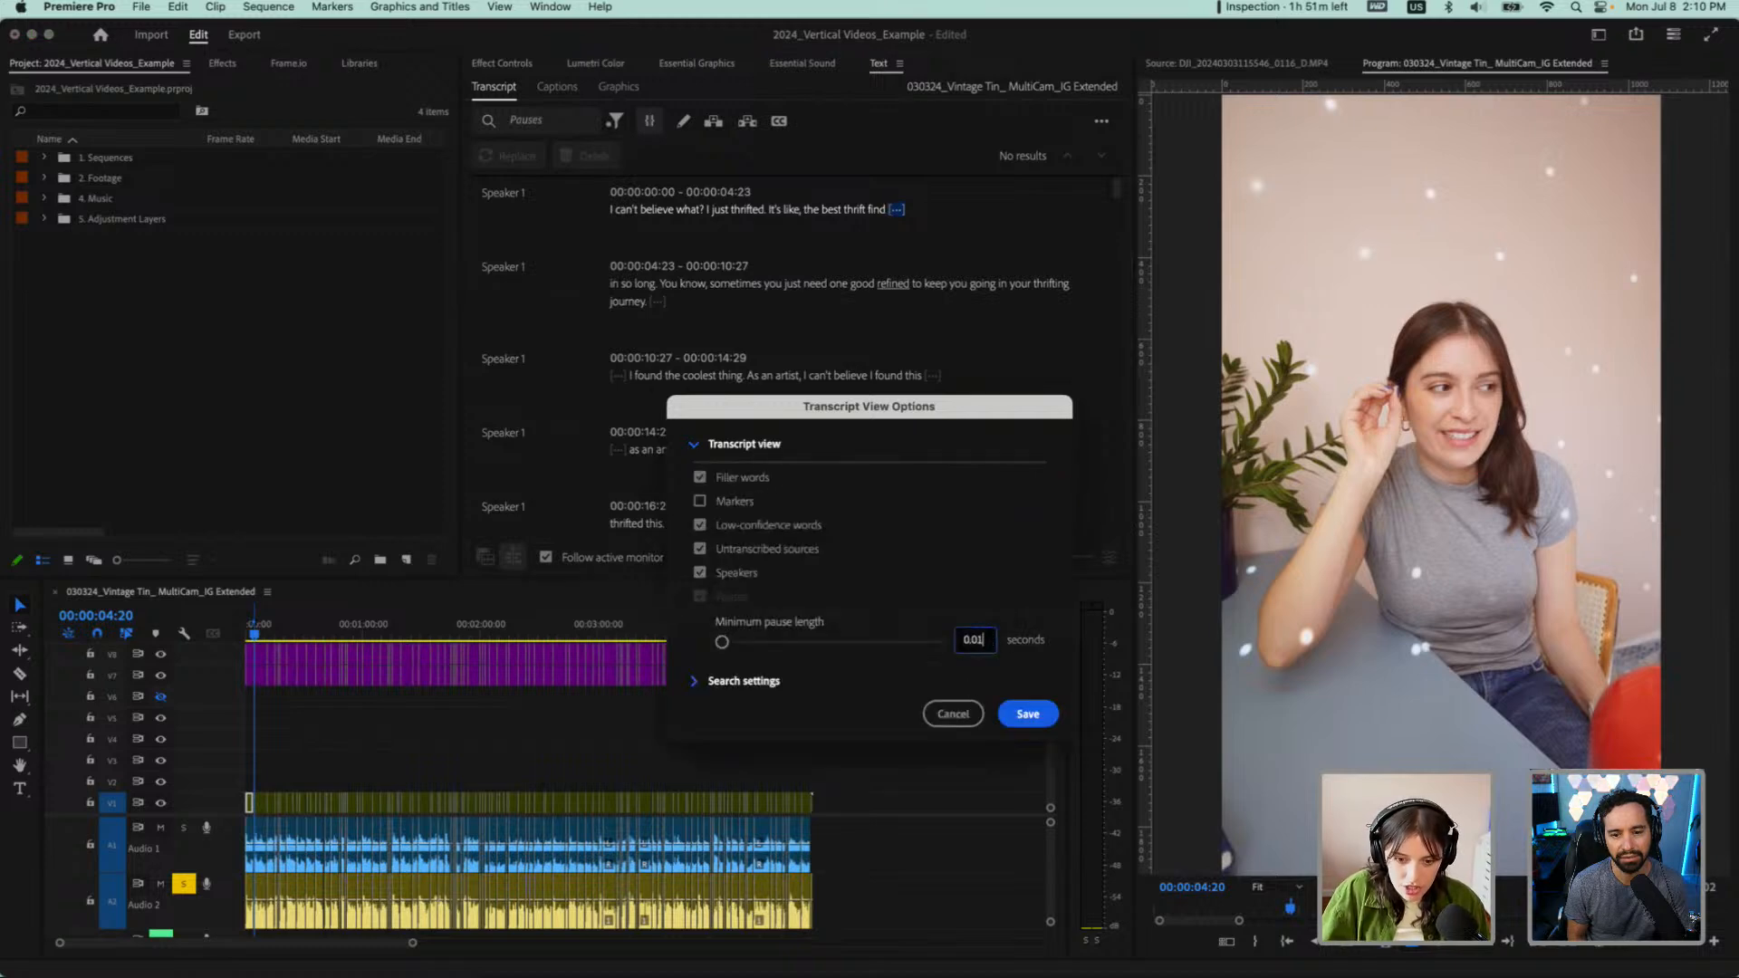
left_click(1024, 715)
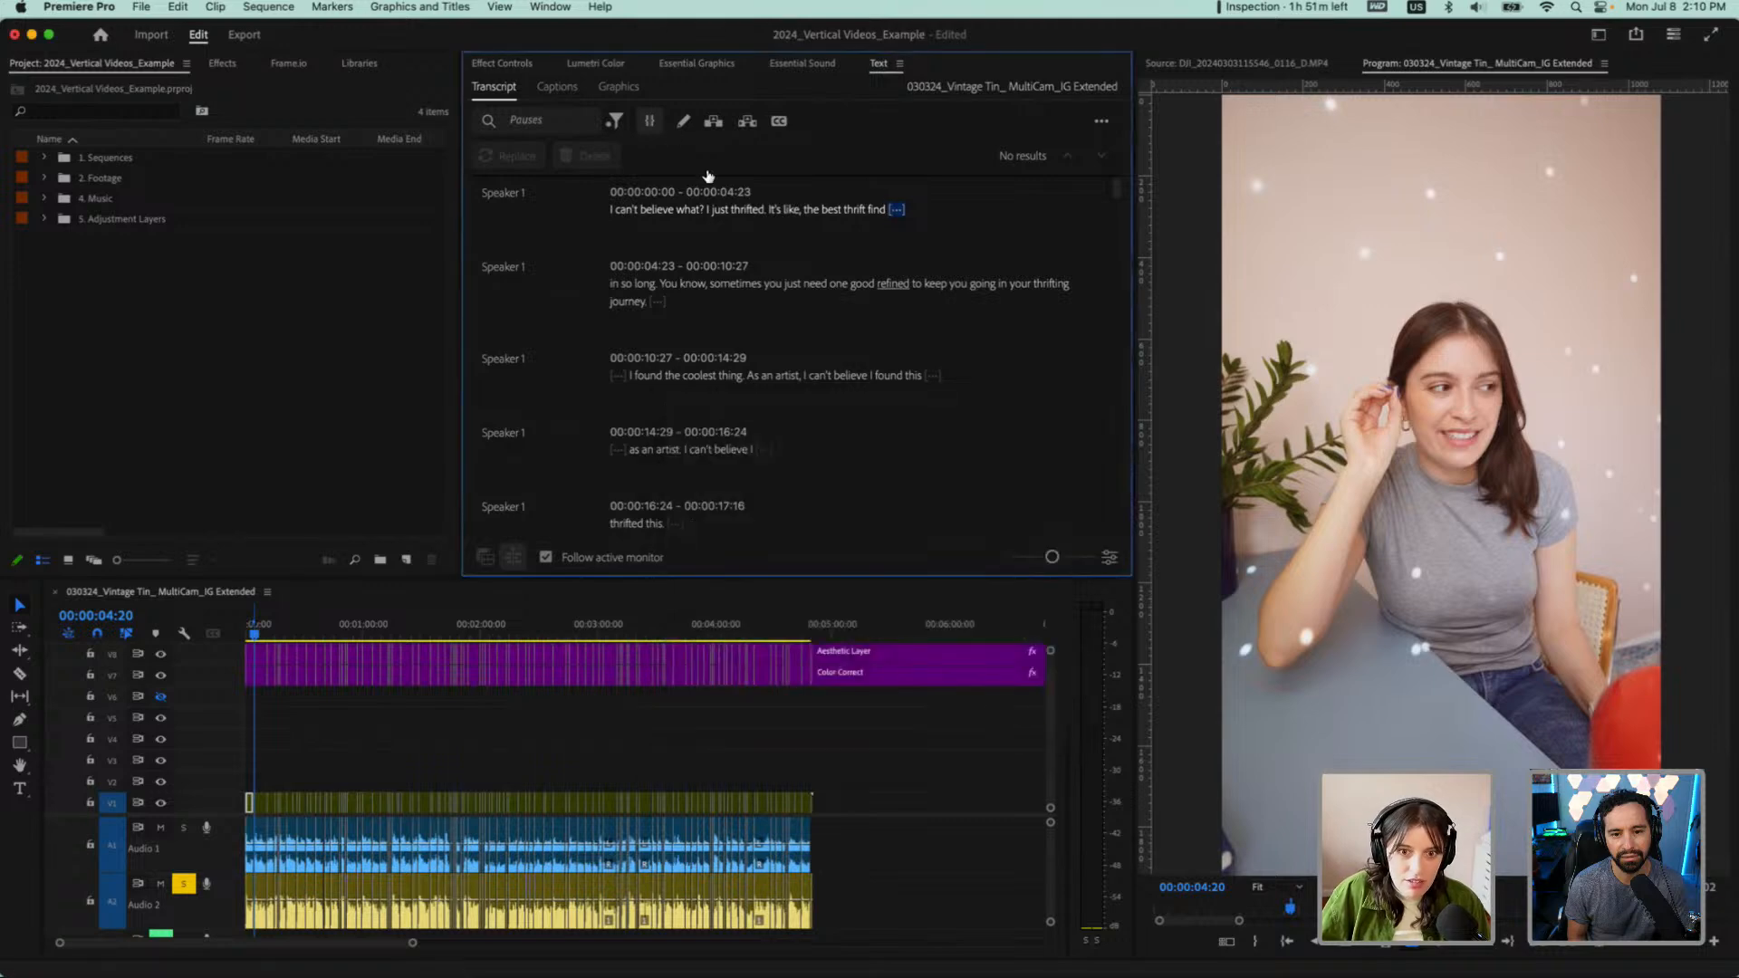
Filter the transcript for filler words, switch back to pauses, and reapply the Pauses filter to refresh the search
left_click(616, 121)
left_click(639, 185)
left_click(616, 123)
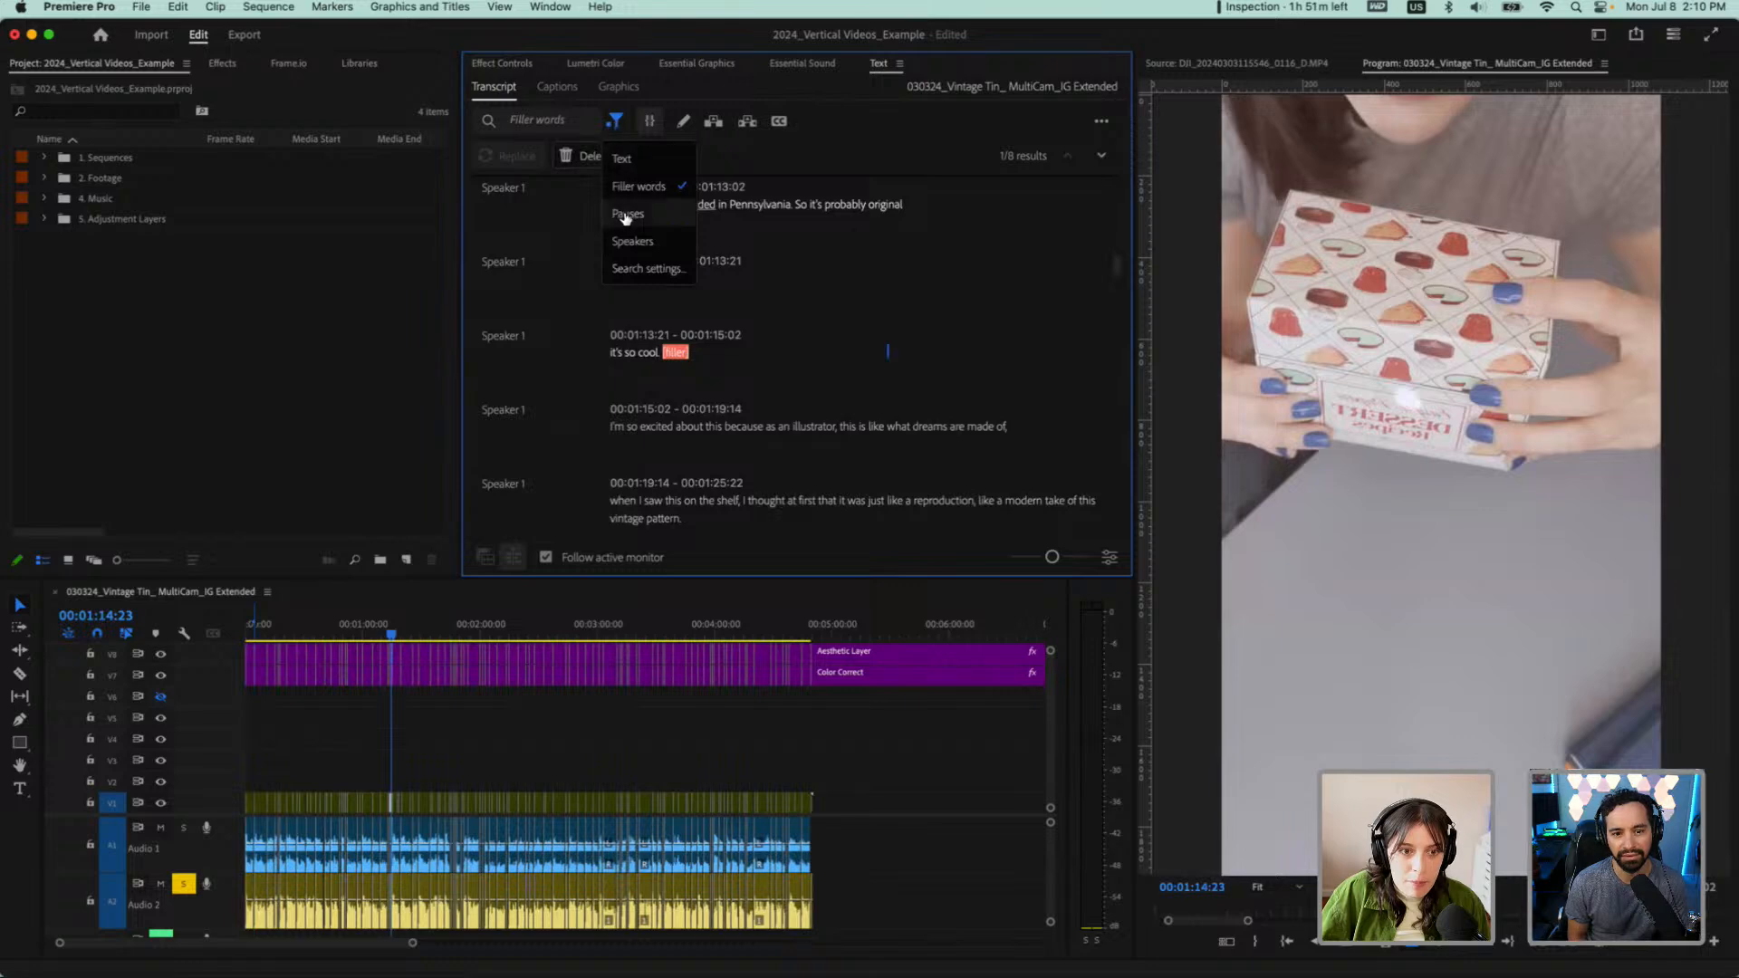
left_click(625, 215)
left_click(616, 121)
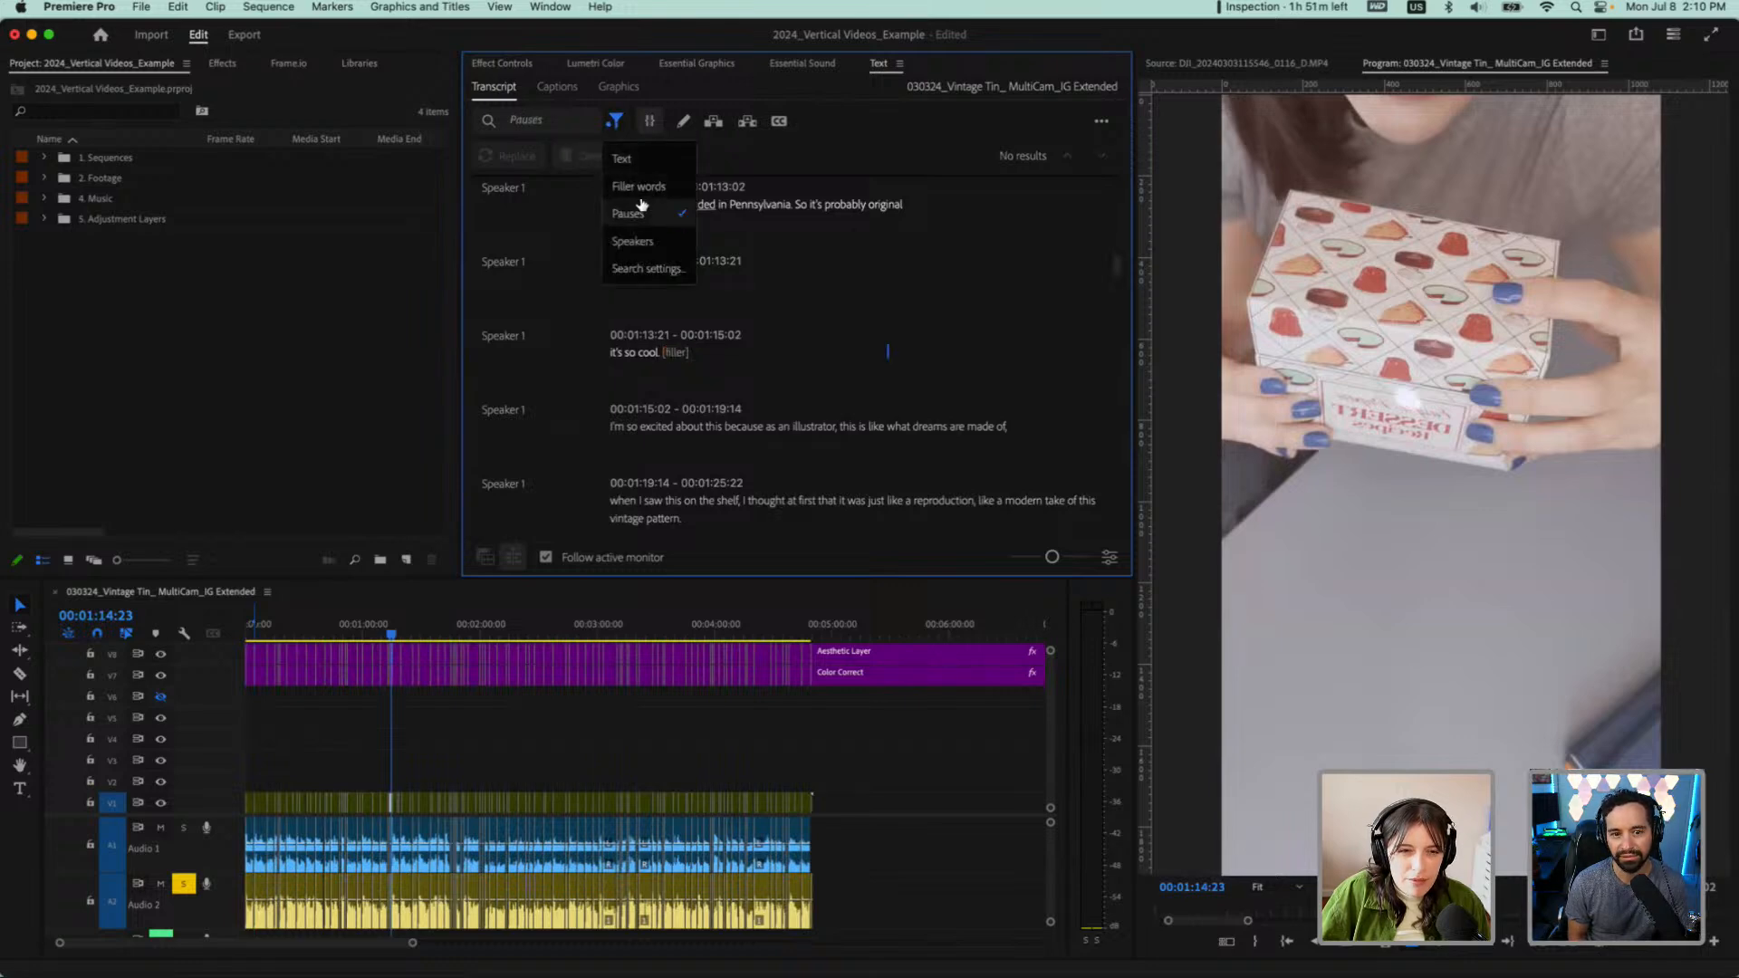
left_click(628, 214)
left_click(616, 122)
left_click(627, 213)
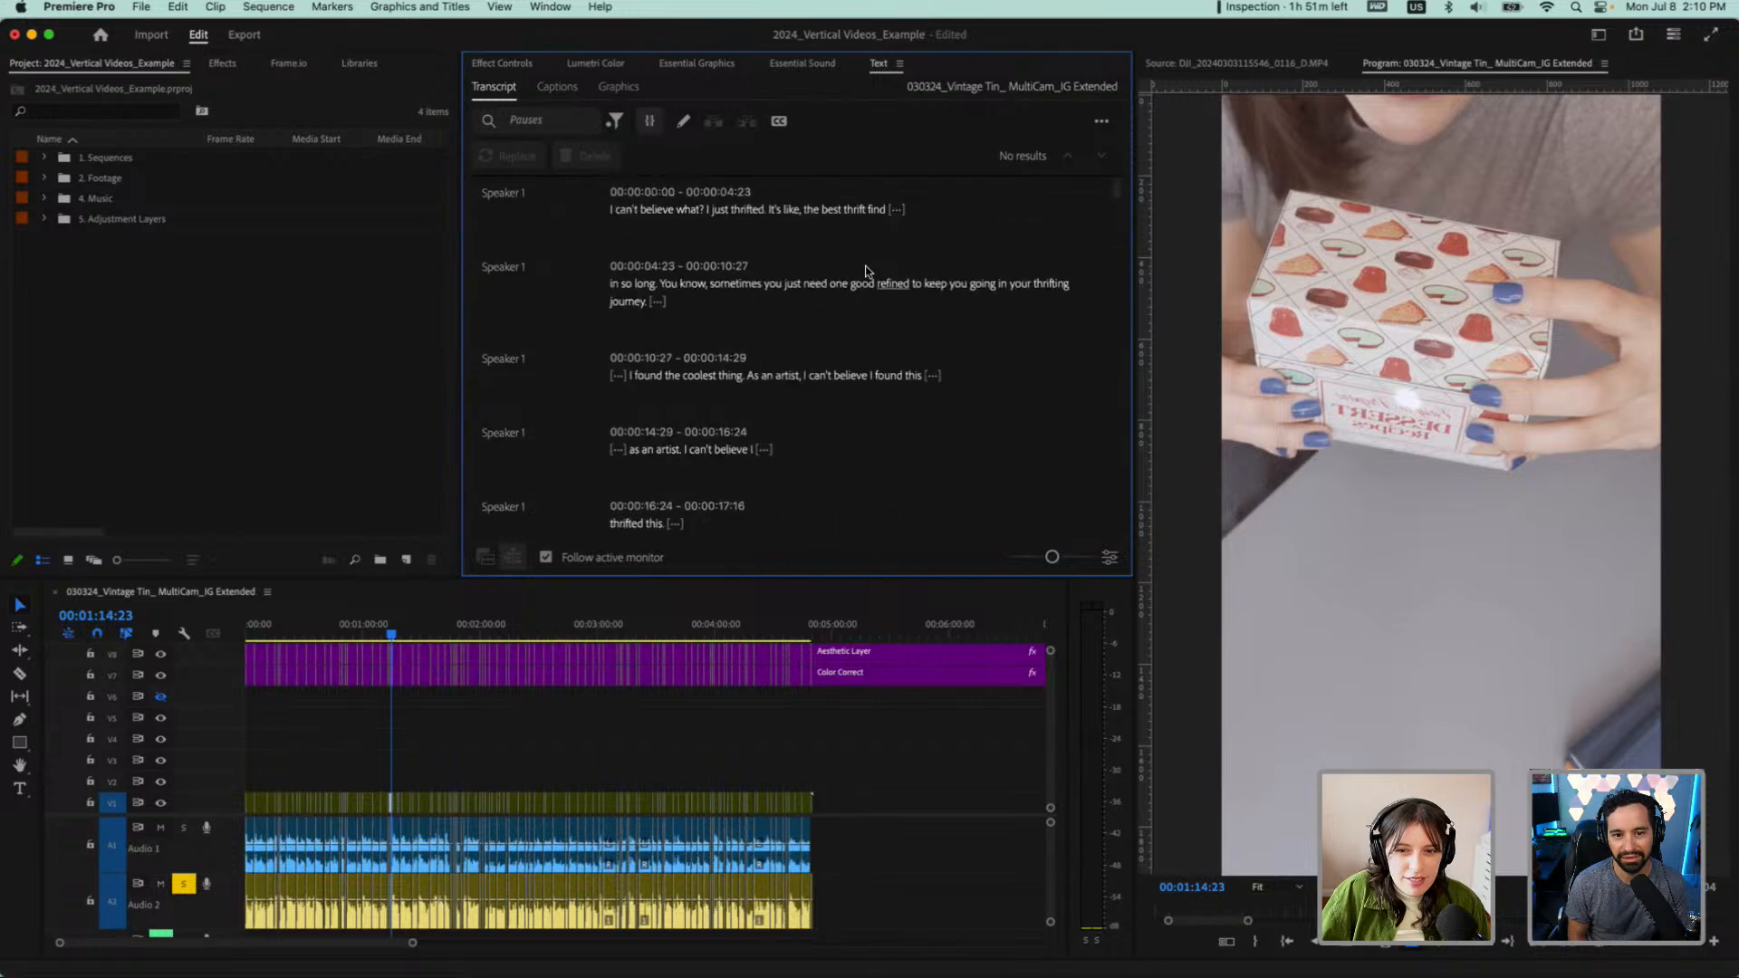
left_click(688, 211)
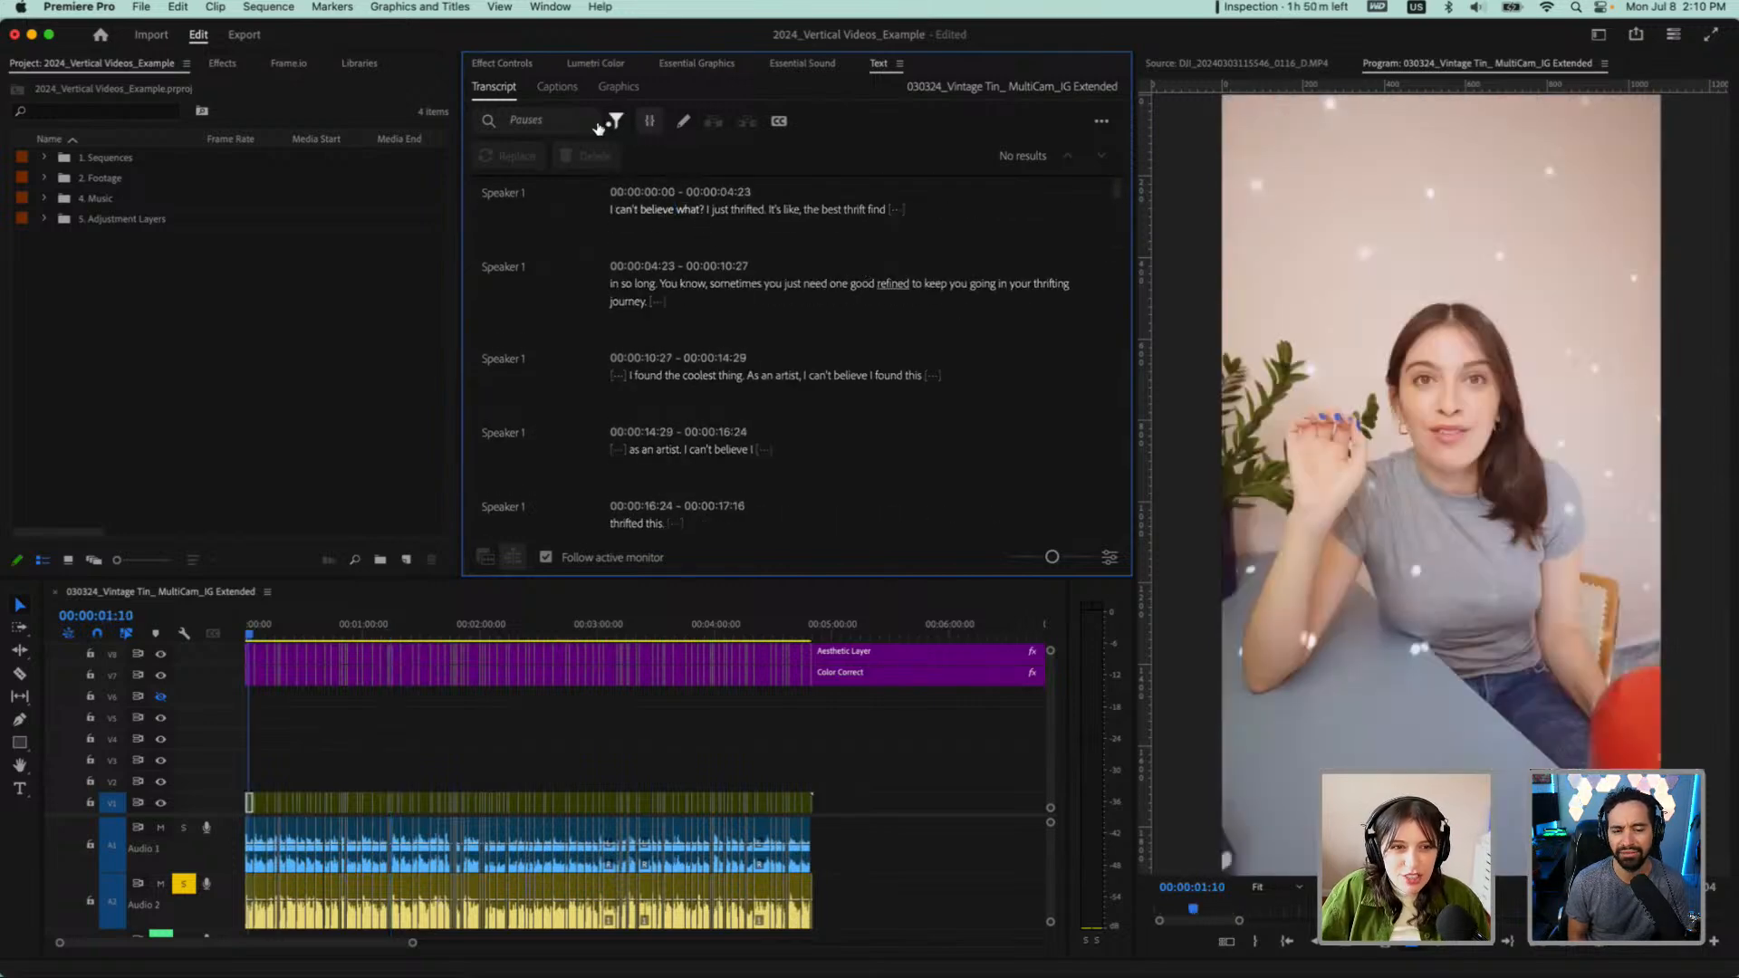
Reset the transcript filter to Text and apply the Pauses filter again to look for pauses
left_click(615, 121)
left_click(621, 158)
left_click(615, 121)
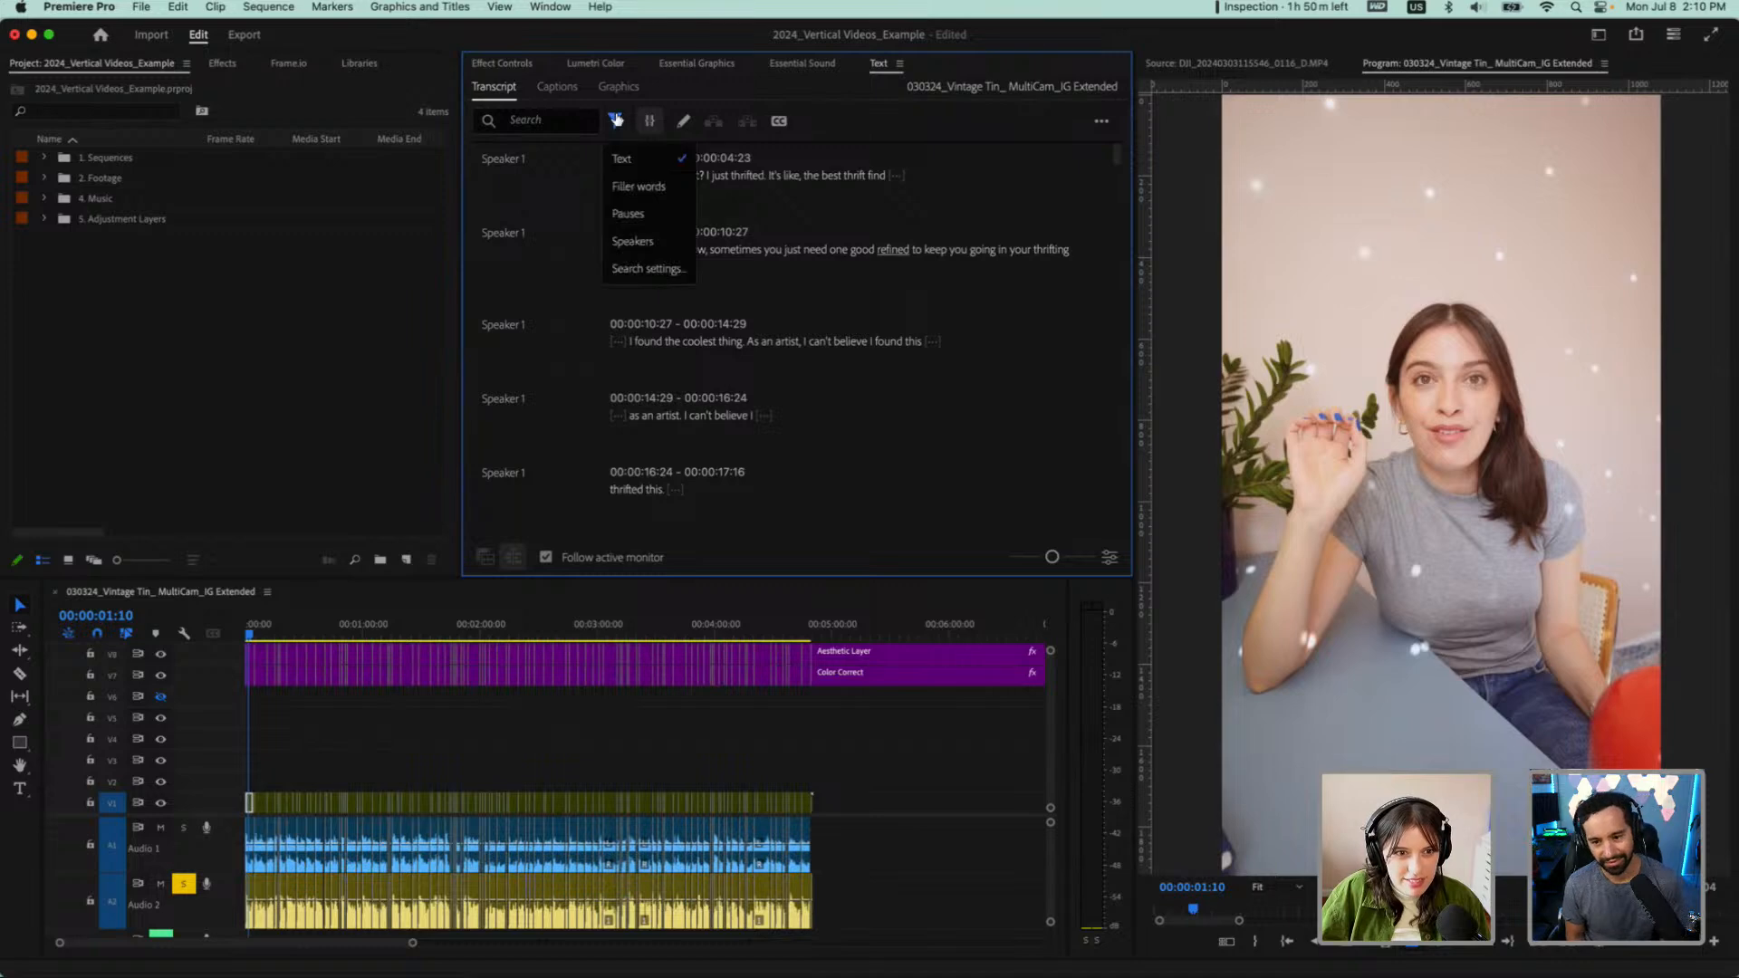
left_click(629, 214)
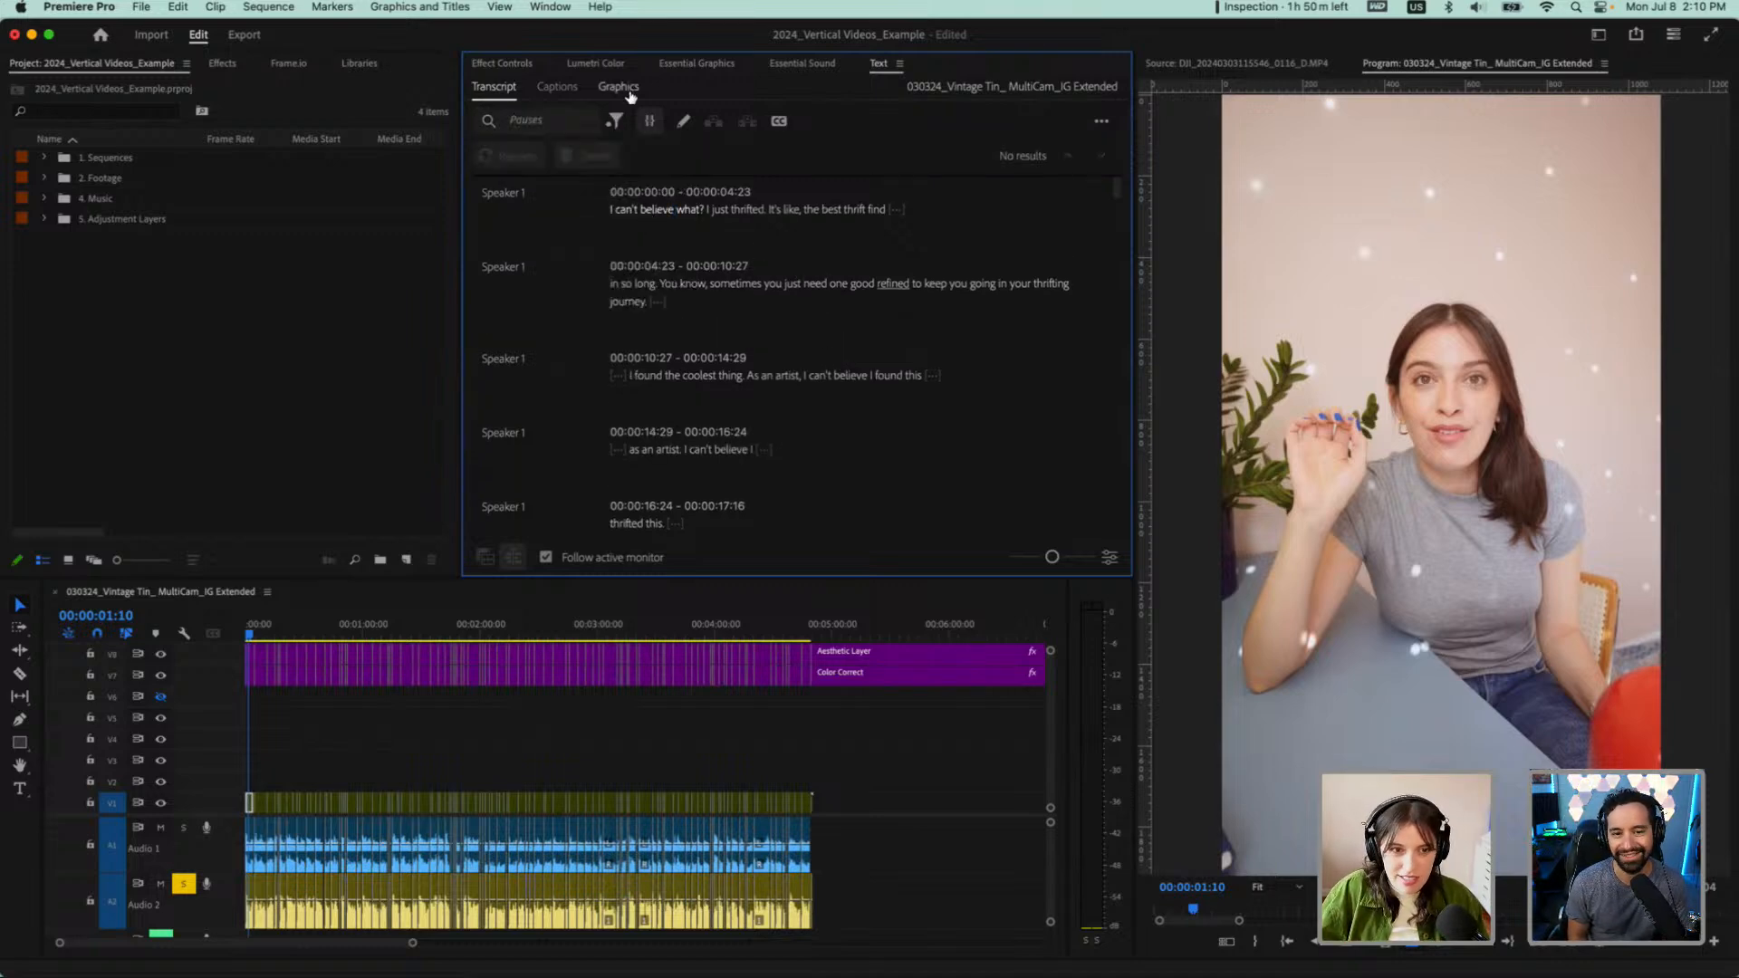
left_click(615, 121)
left_click(634, 213)
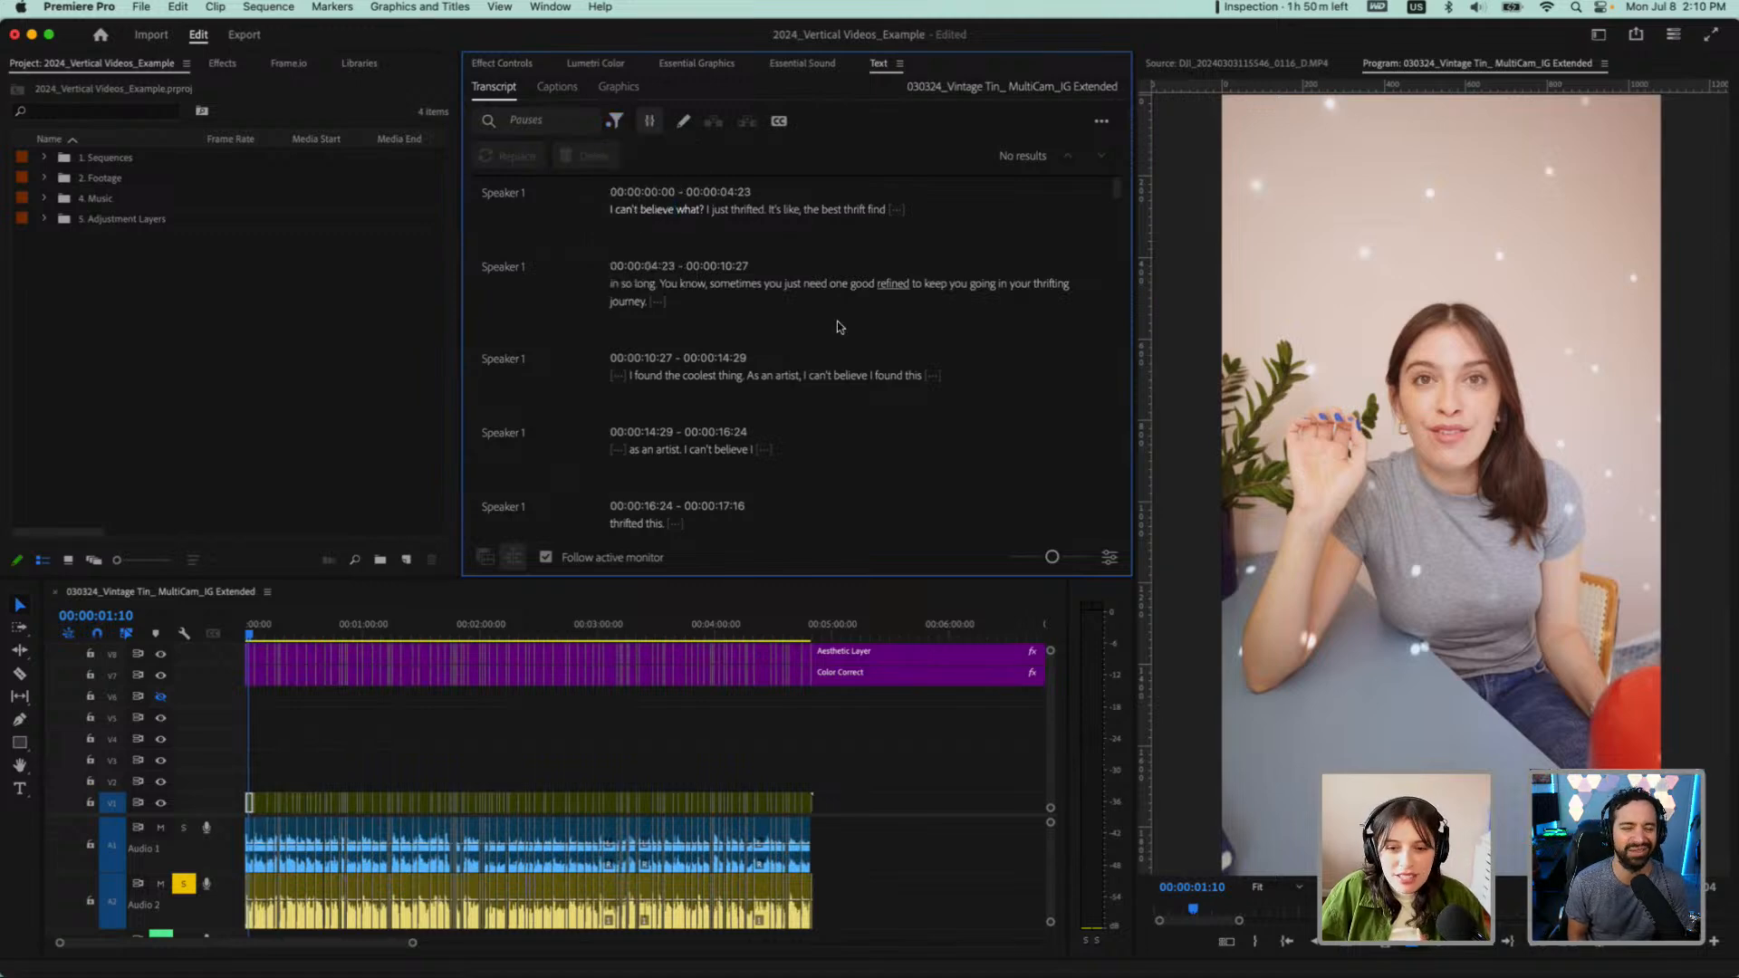
scroll(774, 360, "down", 5)
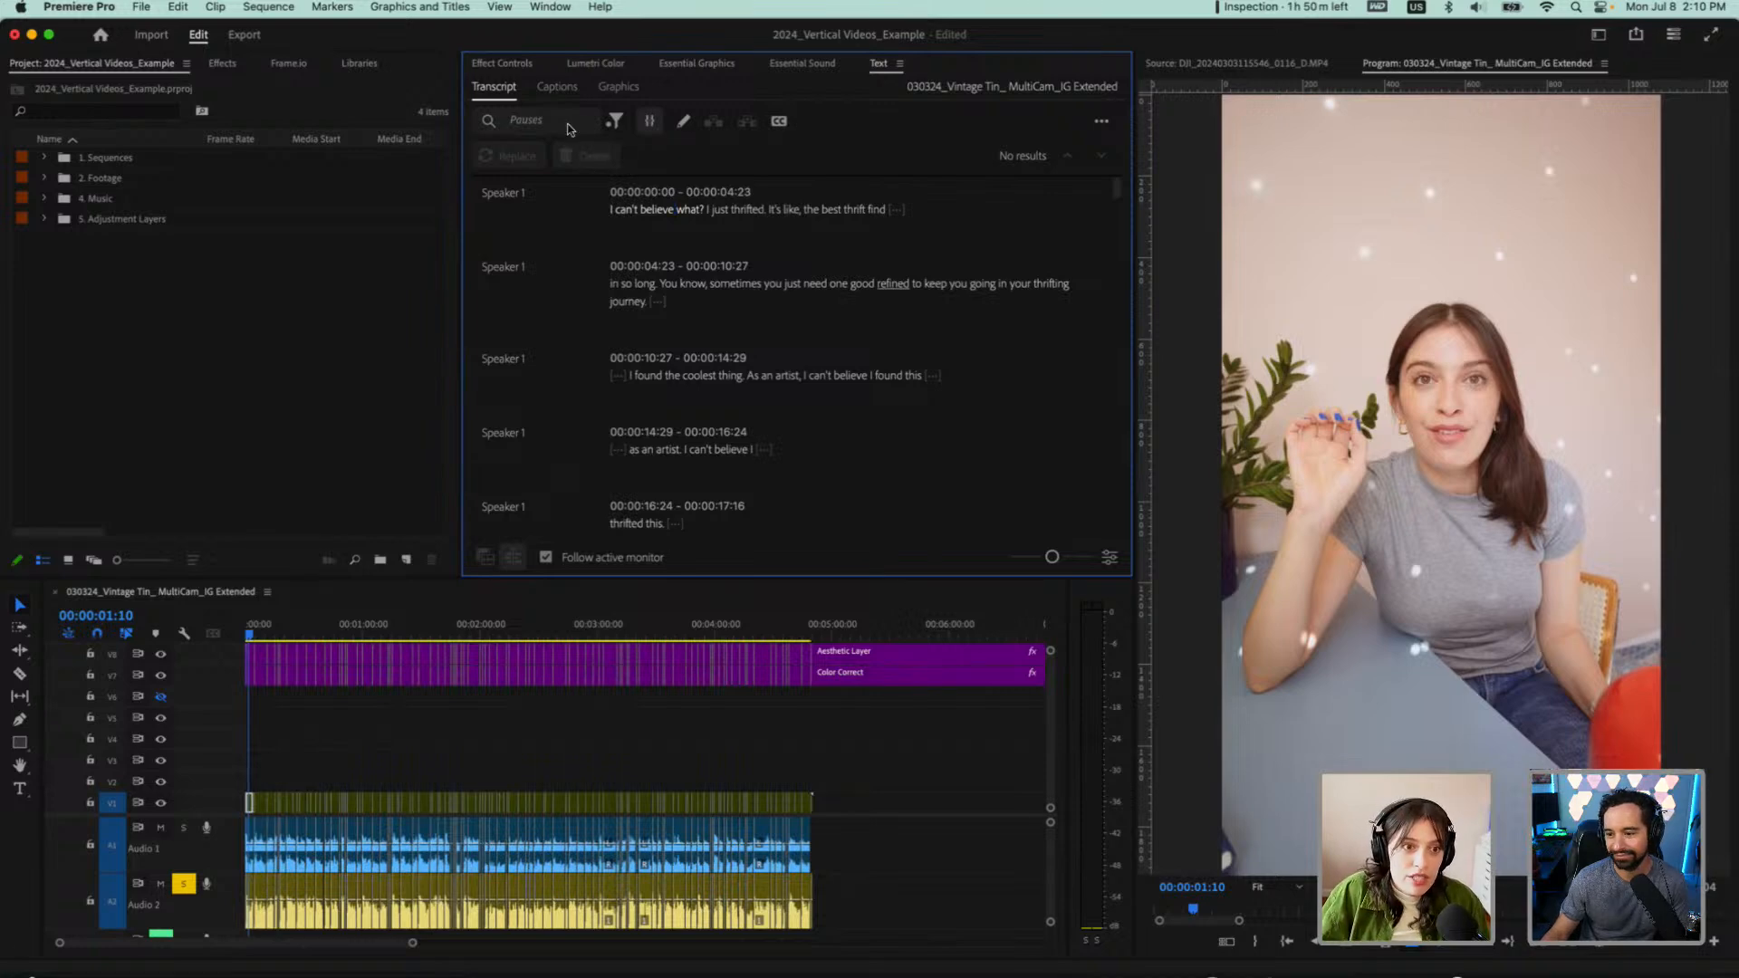
Search the transcript text for "like", open the delete options for the matches, and clear the search
left_click(616, 122)
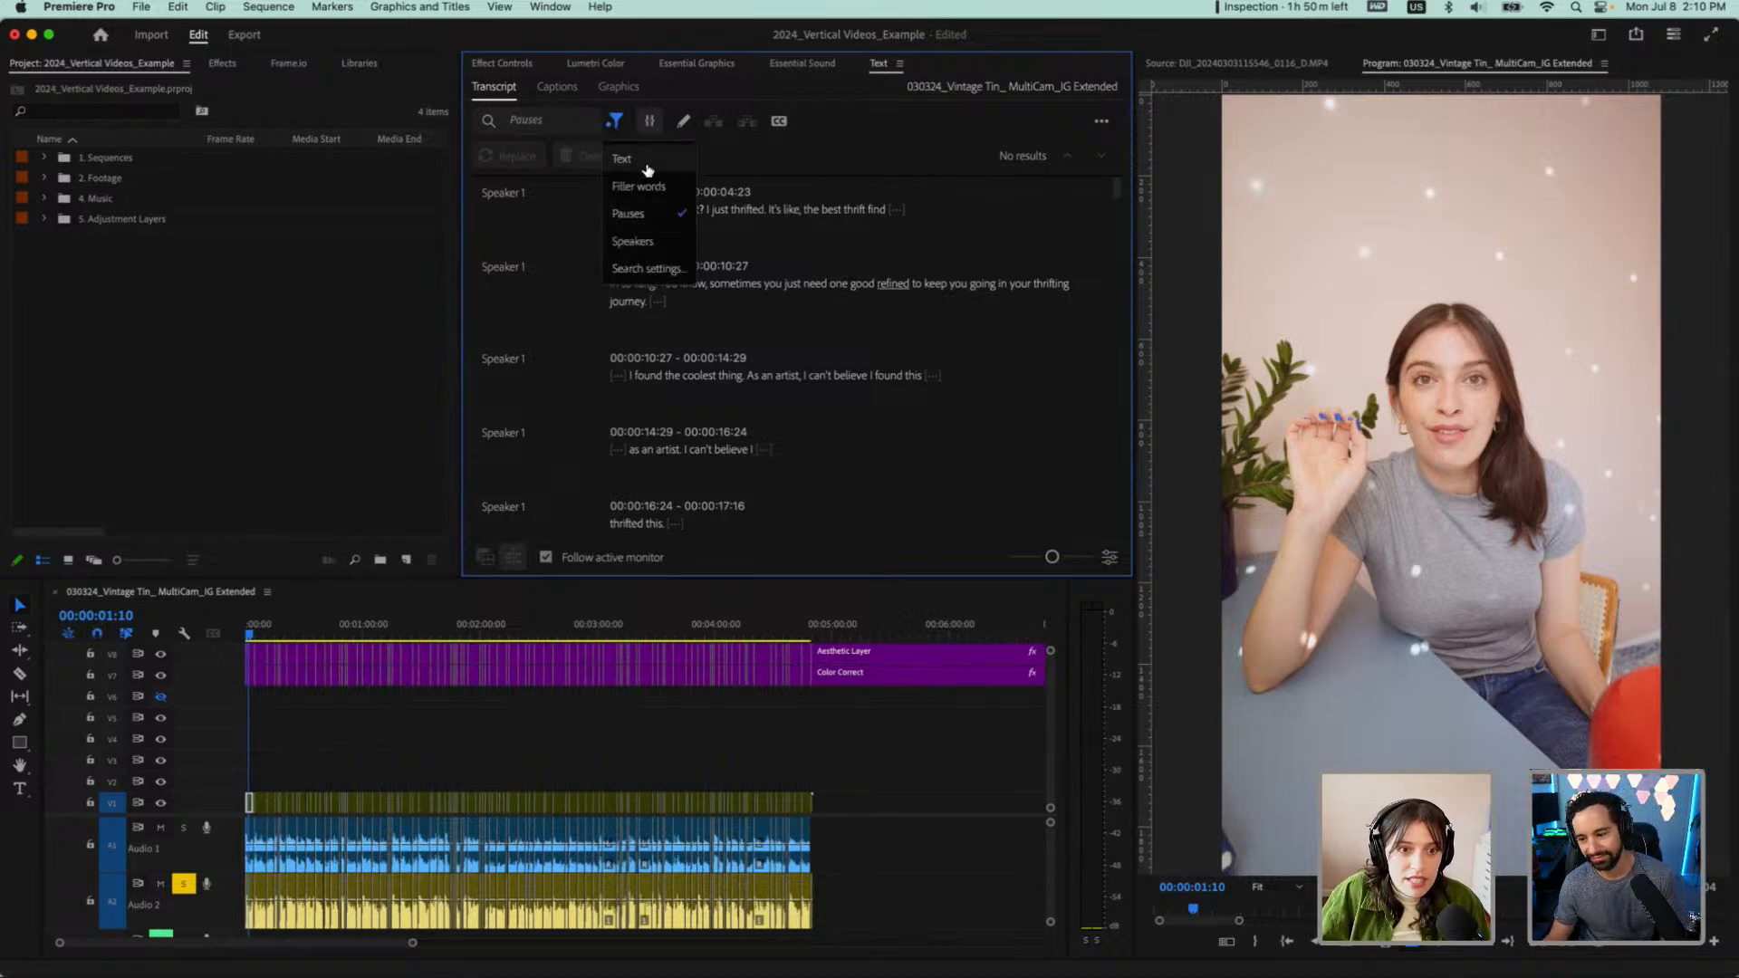
left_click(618, 160)
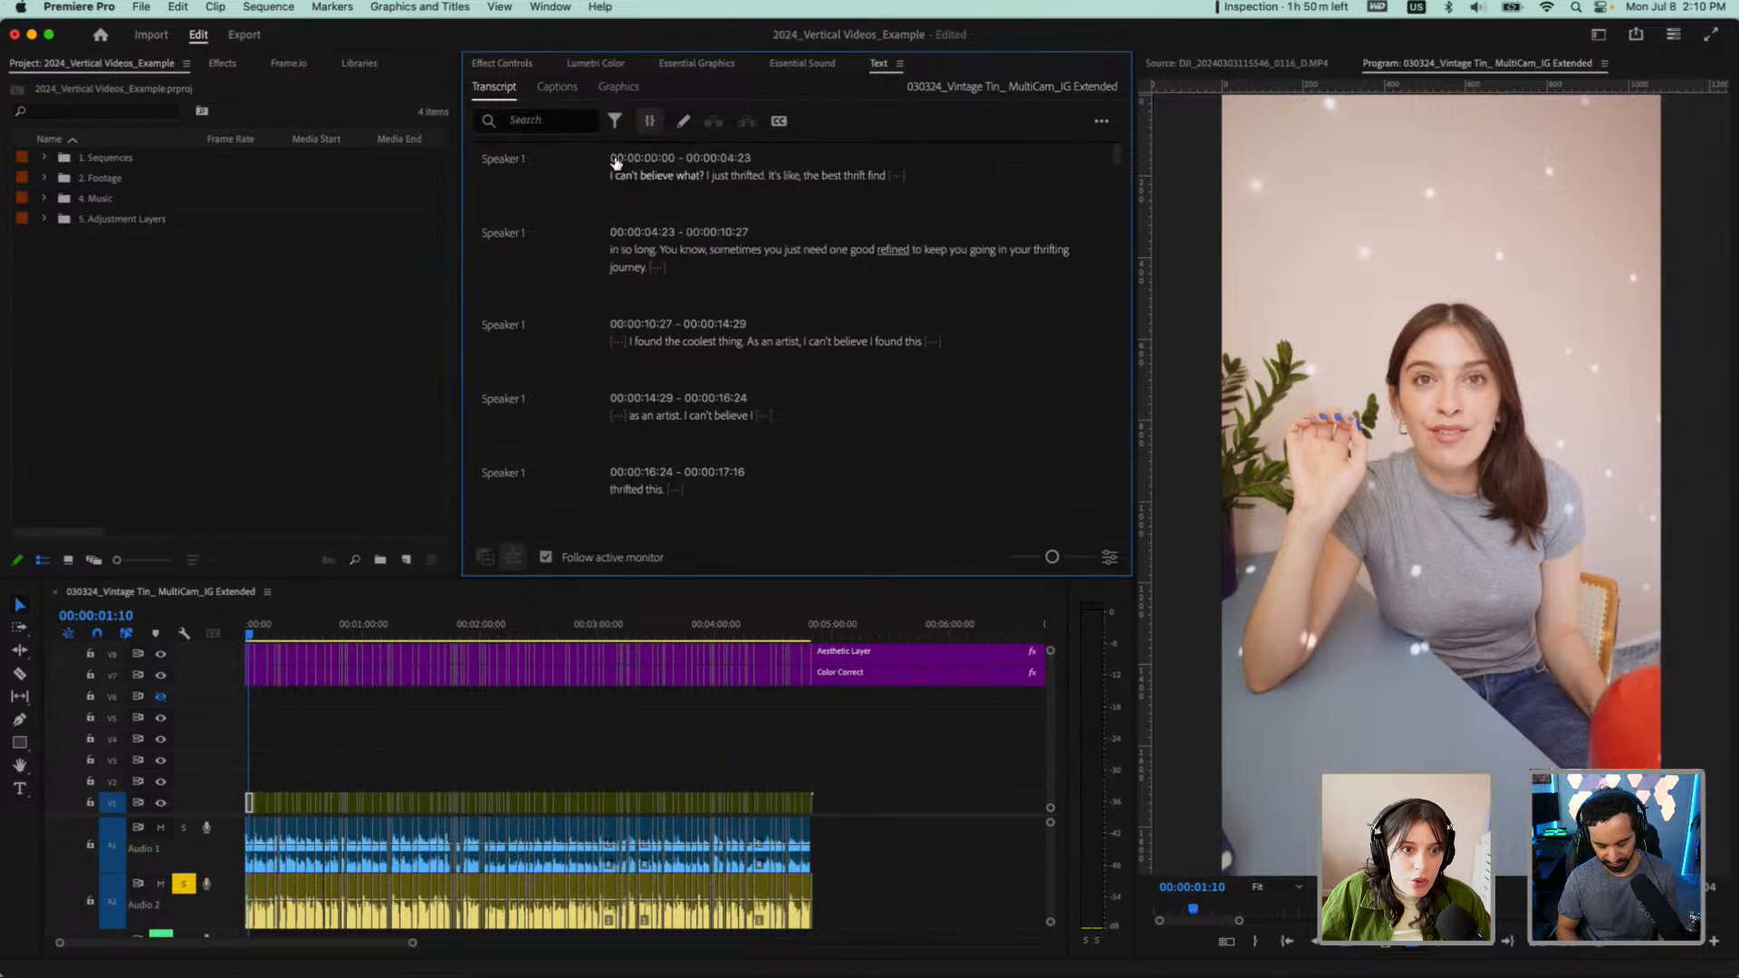
left_click(561, 119)
type("like")
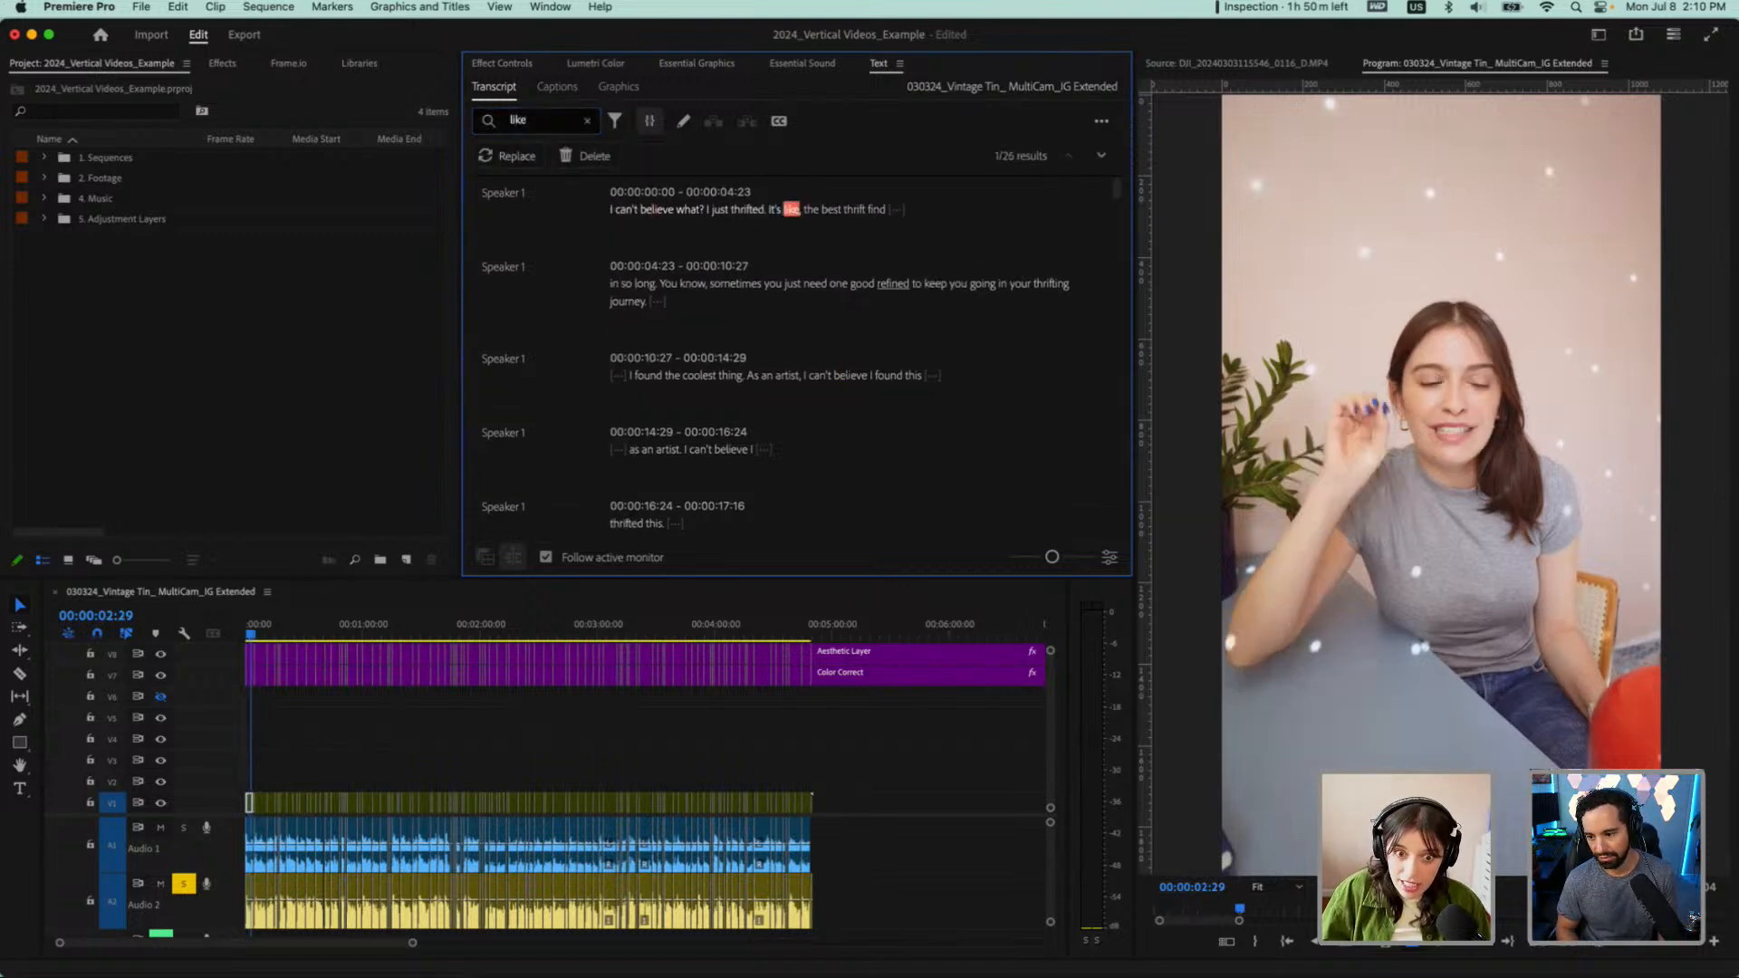
left_click(582, 155)
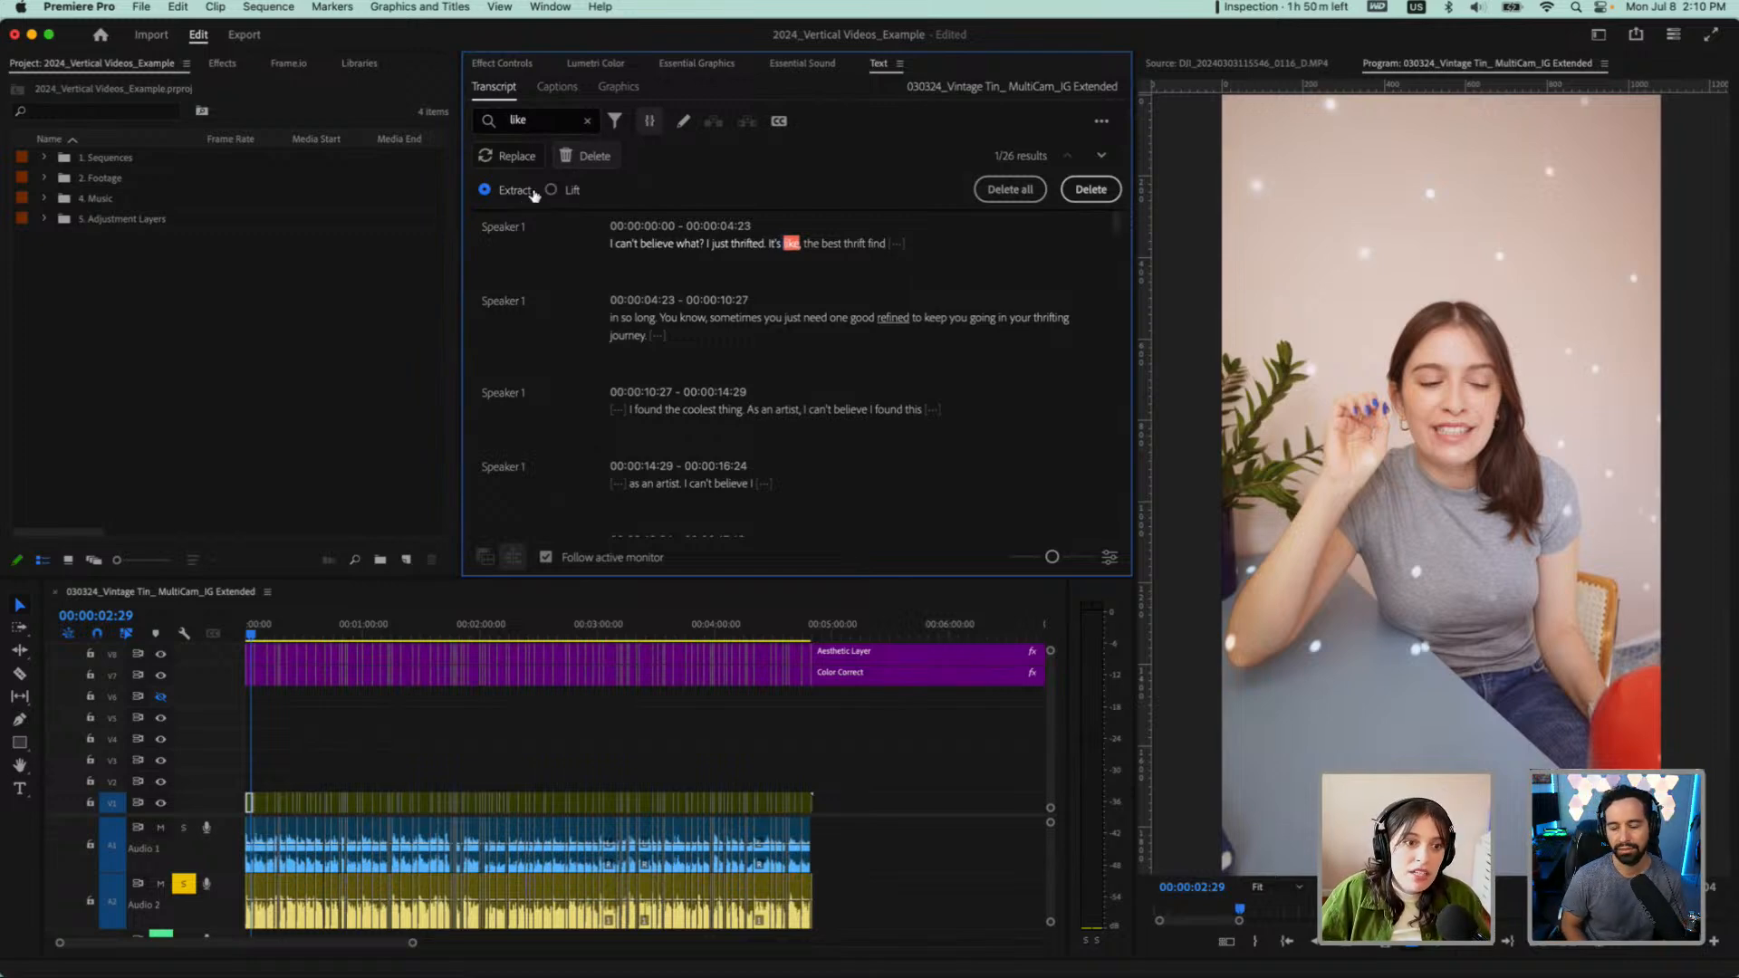
left_click(852, 244)
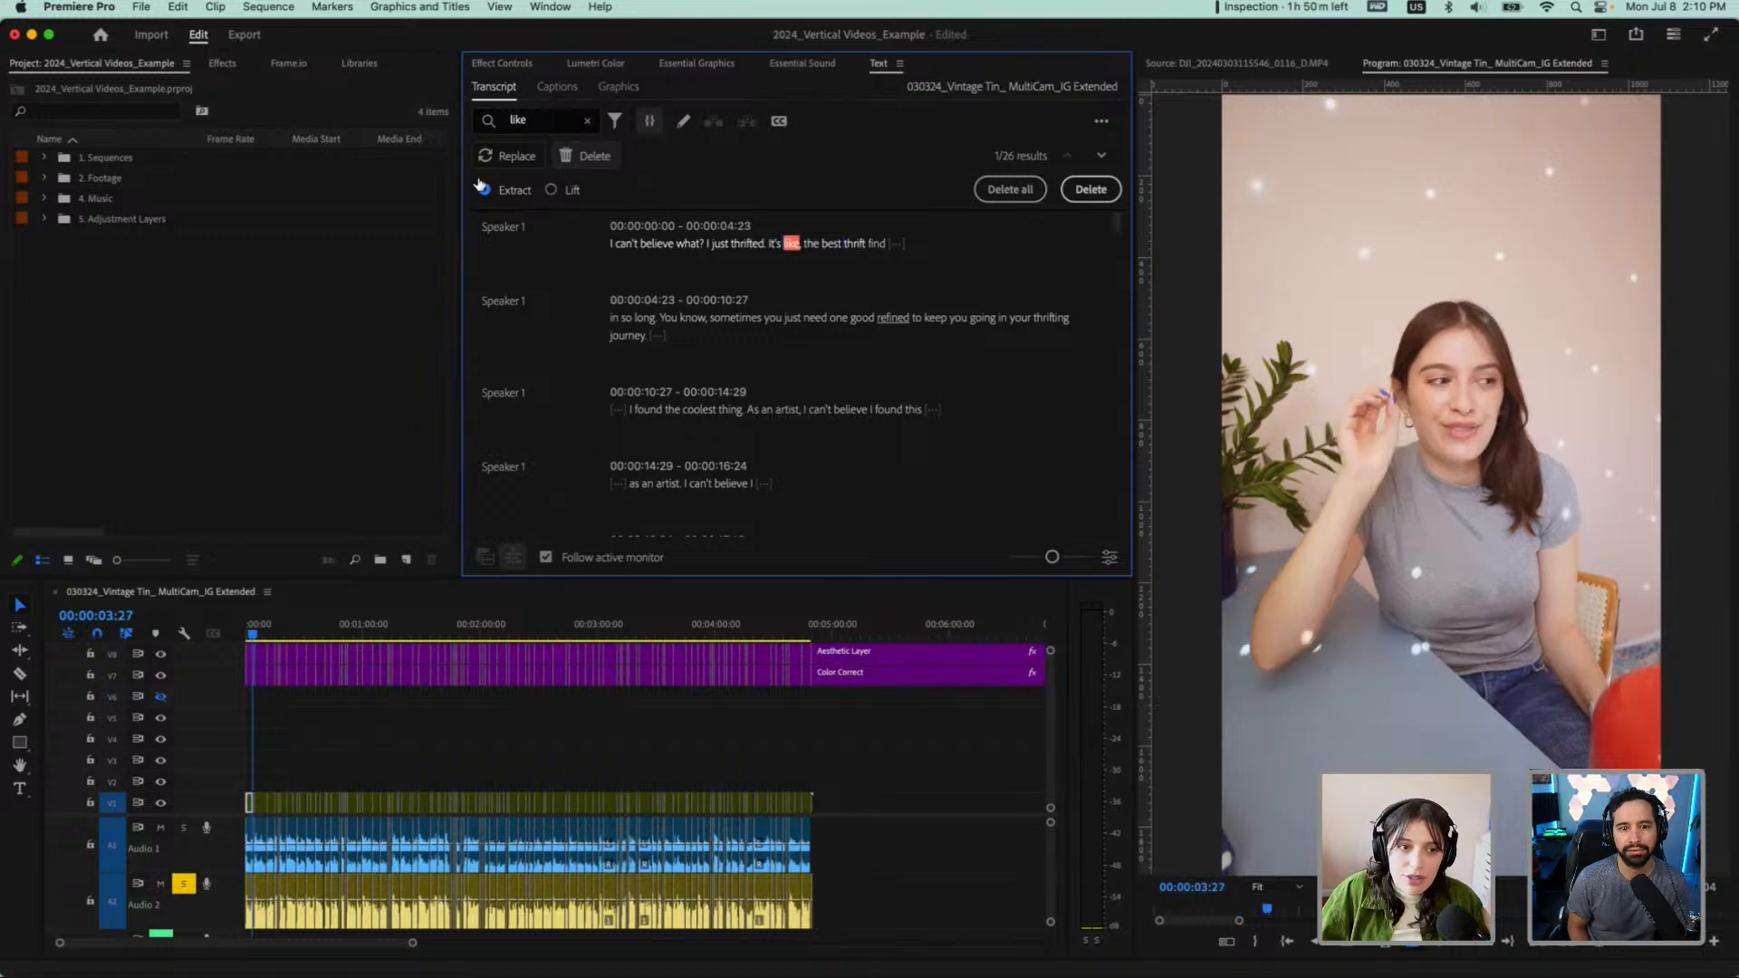
left_click(586, 121)
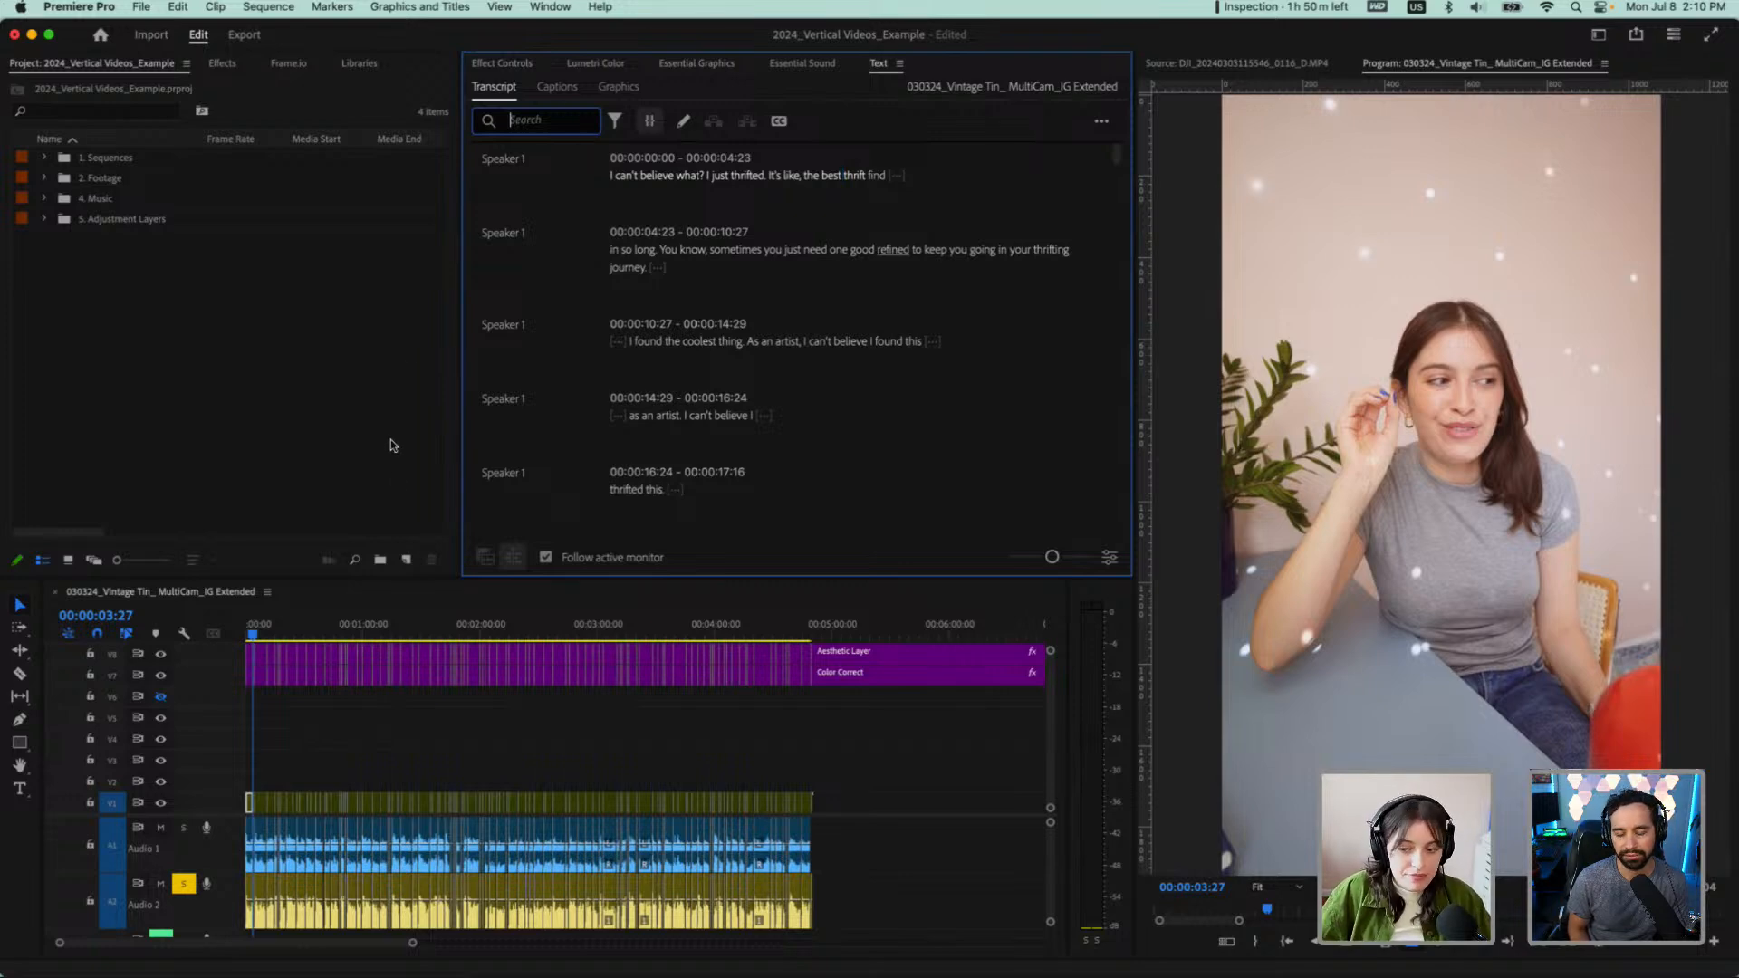
scroll(271, 711, "up", 5)
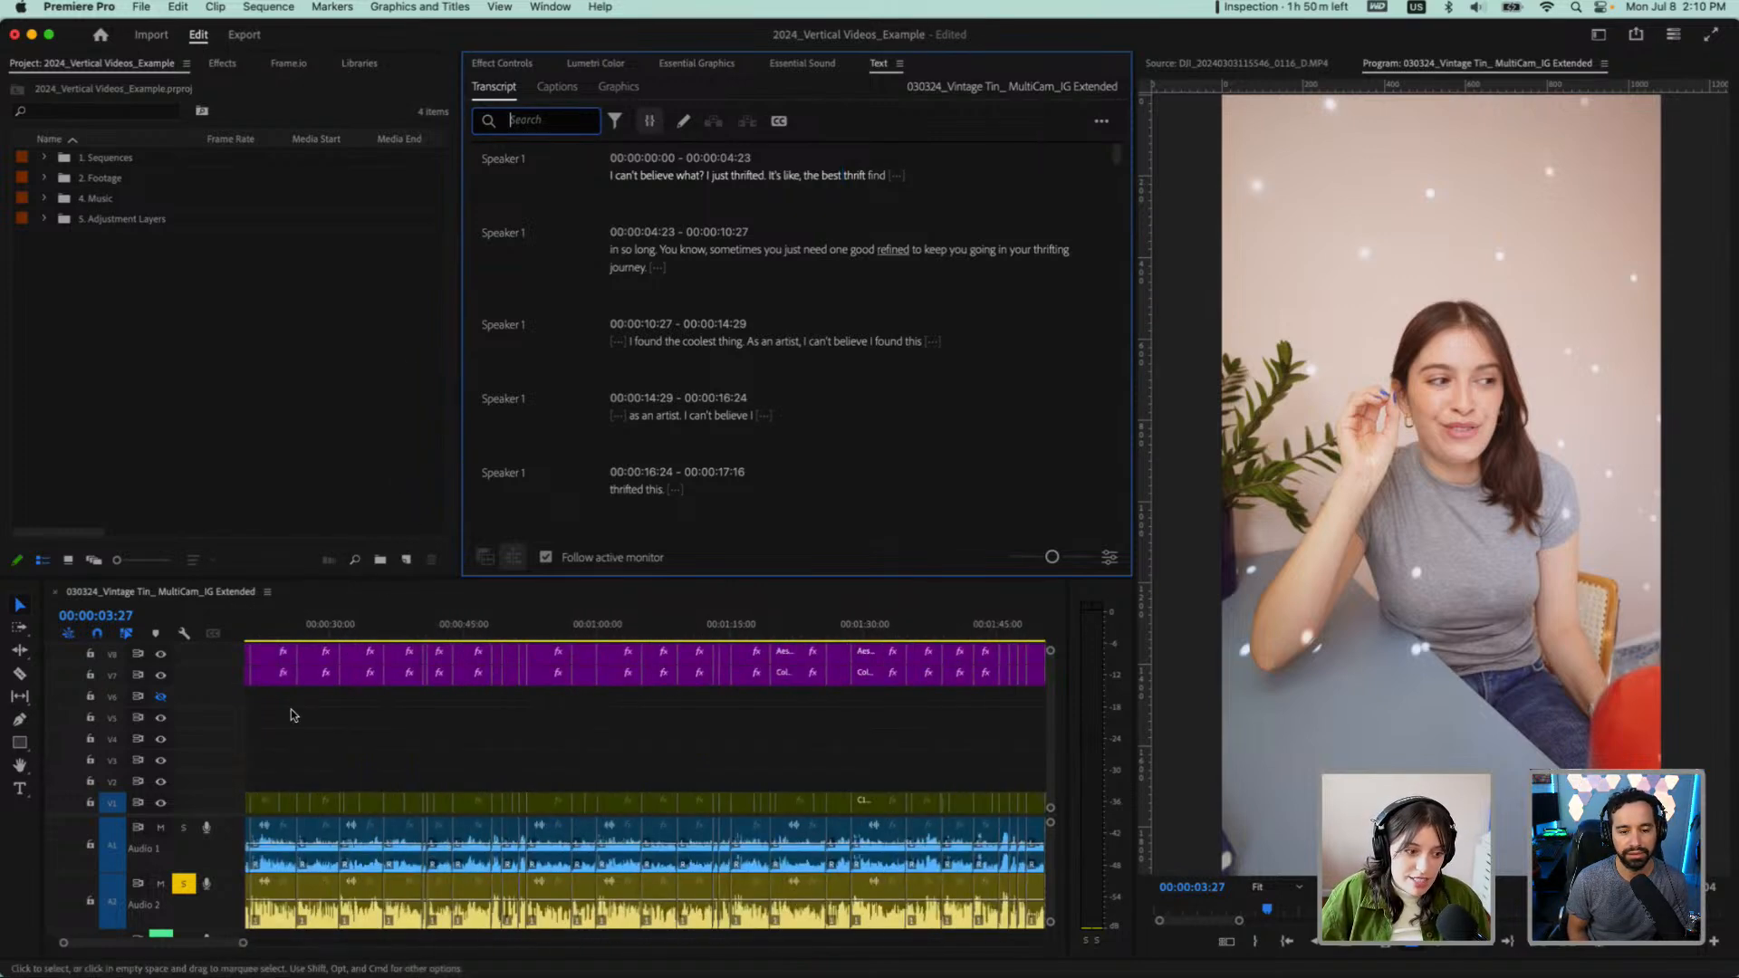
scroll(332, 727, "left", 5)
scroll(317, 759, "up", 2)
scroll(309, 777, "down", 1)
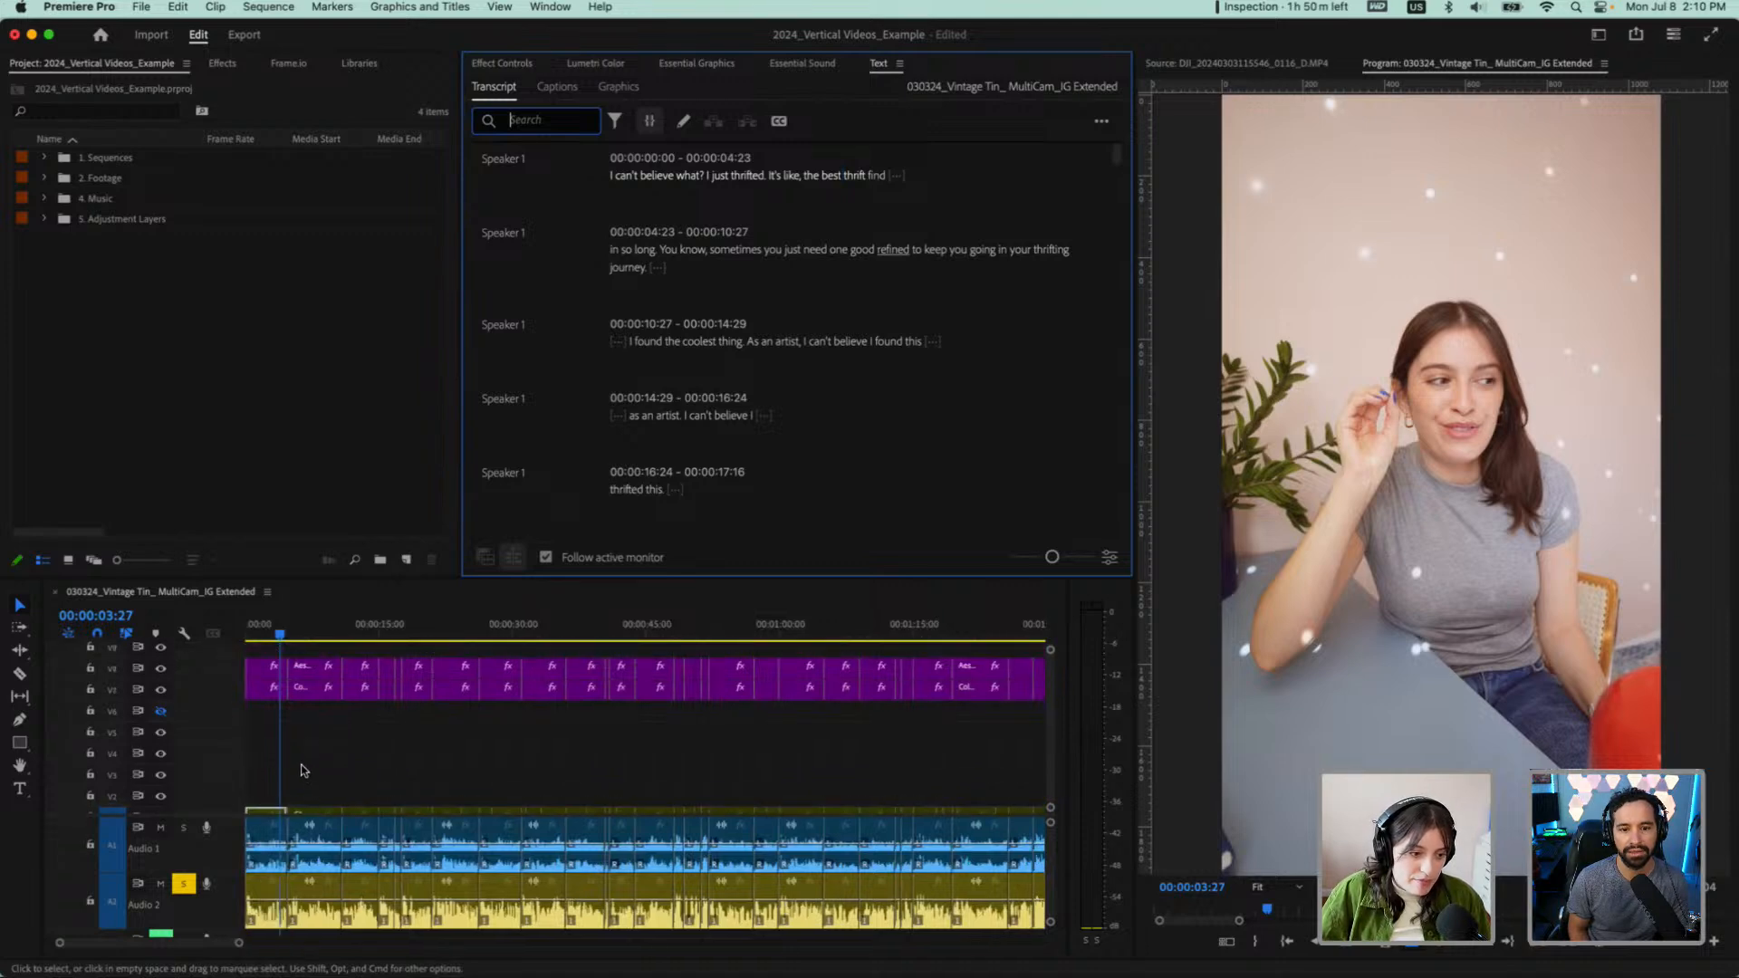
scroll(304, 770, "down", 1)
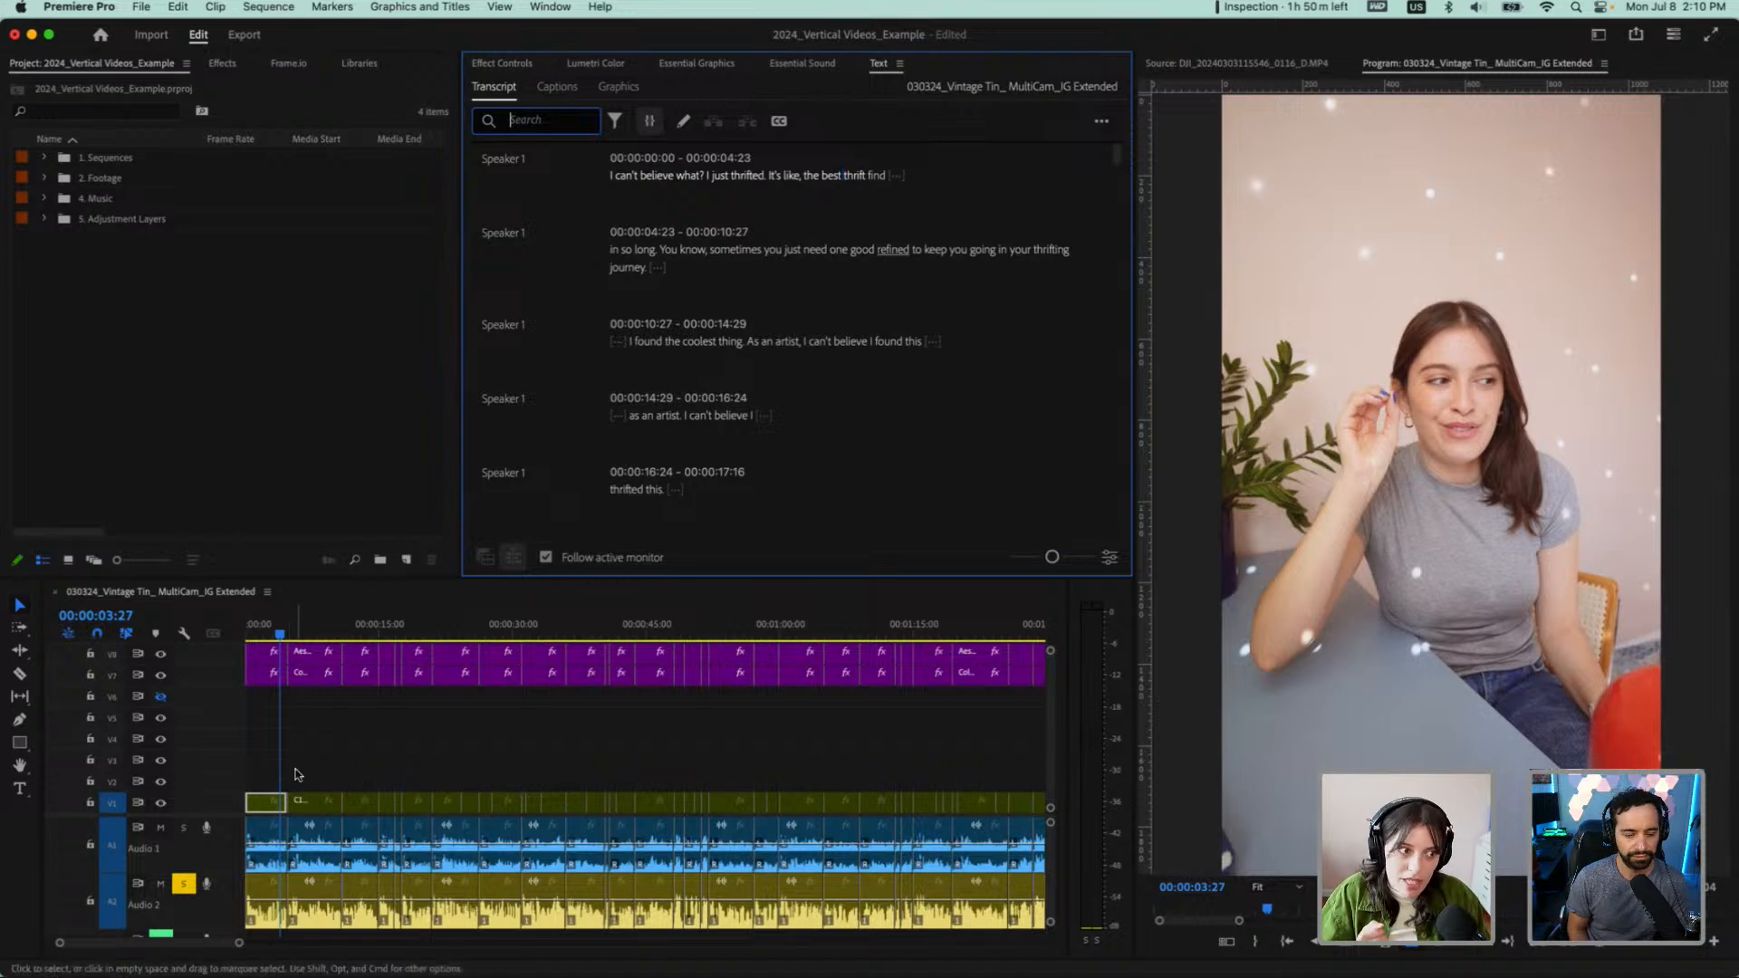
Expand the Footage and Sequences bins, widen the Name column, and select the 030324_Vintage Tin_ MultiCam_IG Extended sequence
left_click(44, 178)
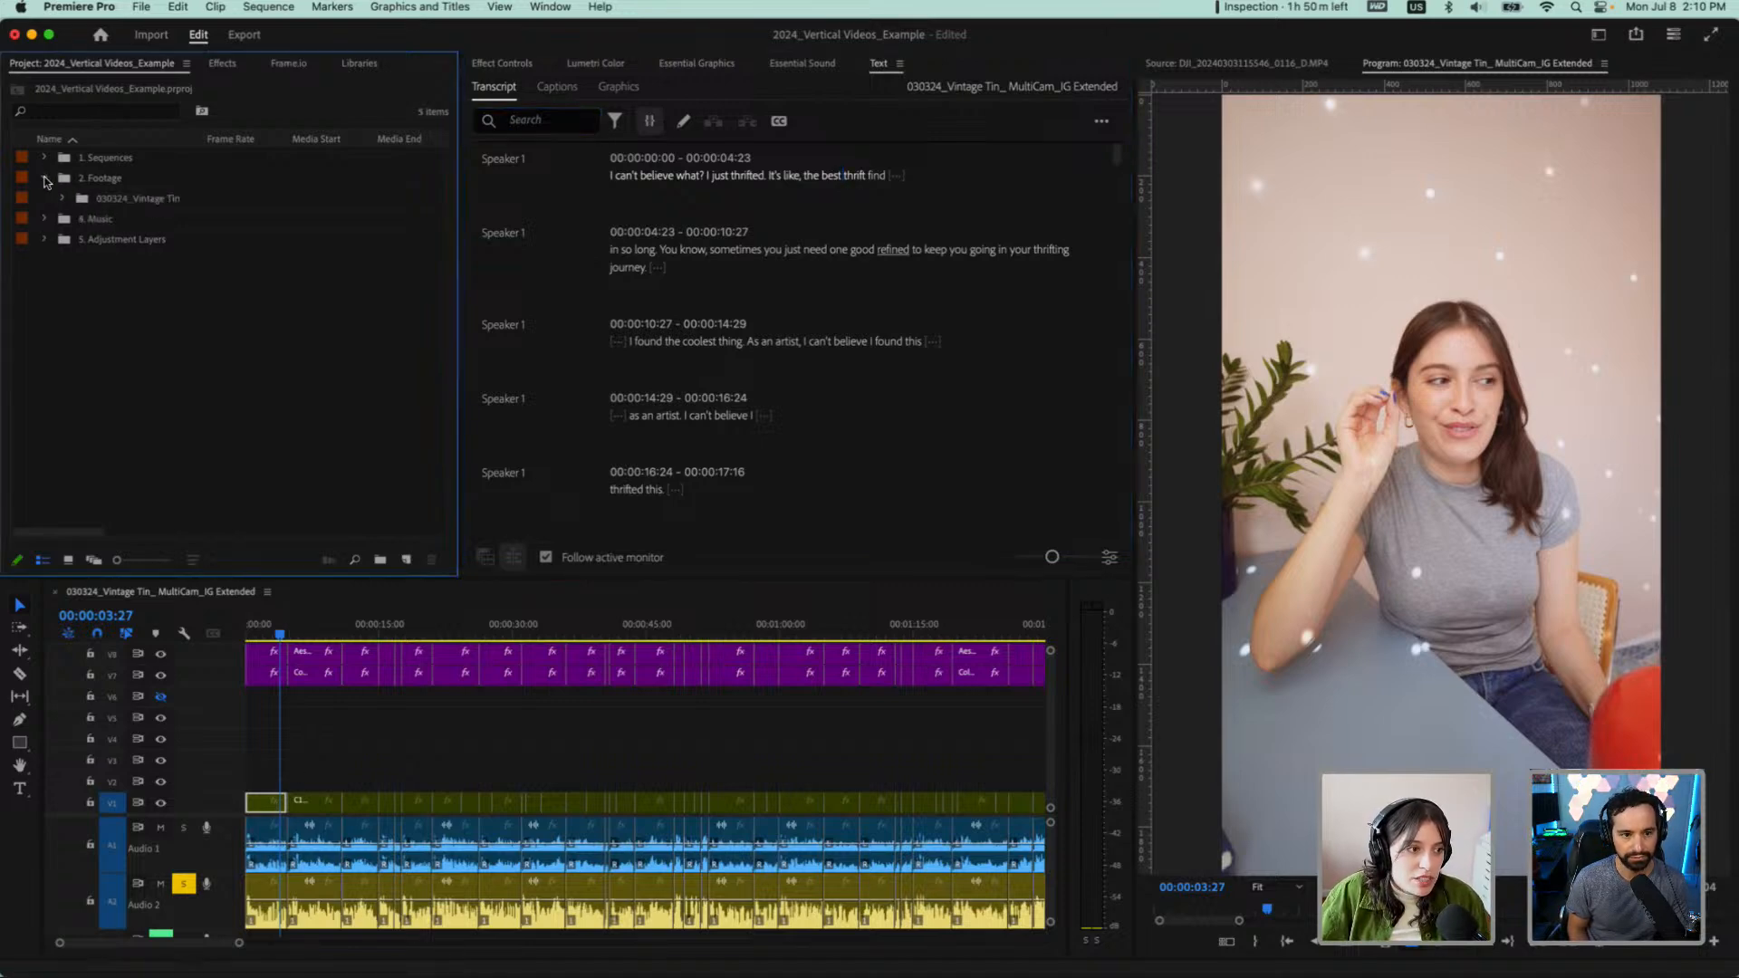
left_click(60, 199)
left_click(44, 158)
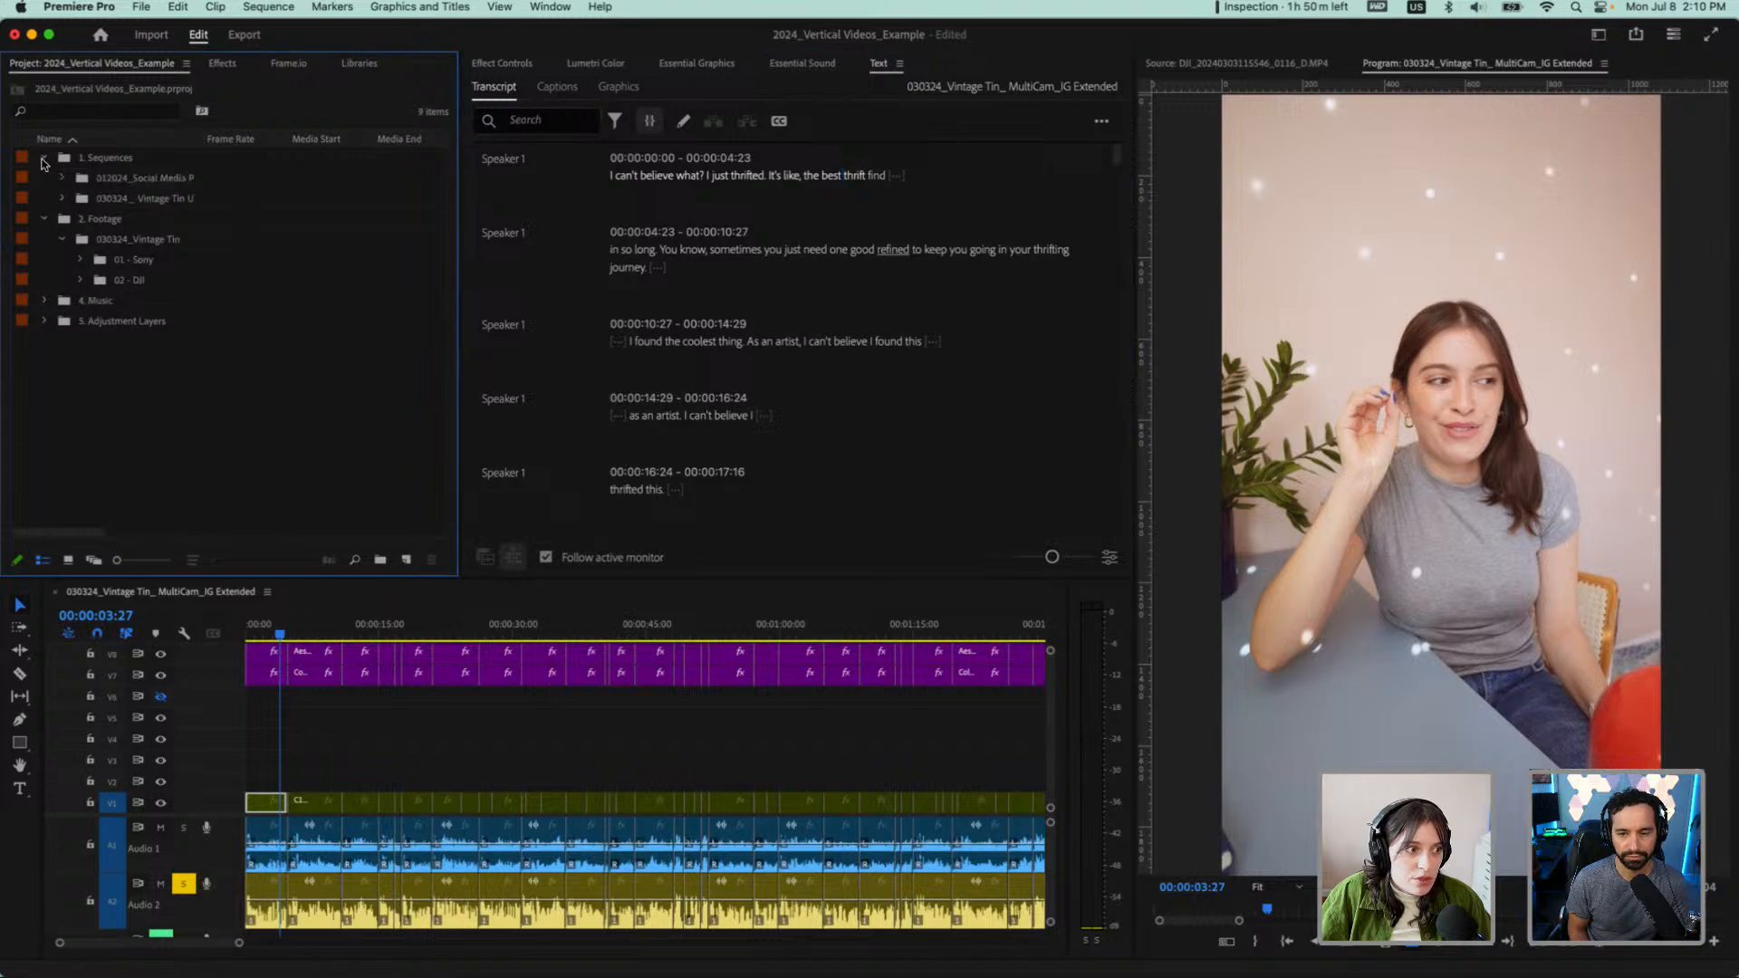
left_click(61, 198)
left_click(171, 240)
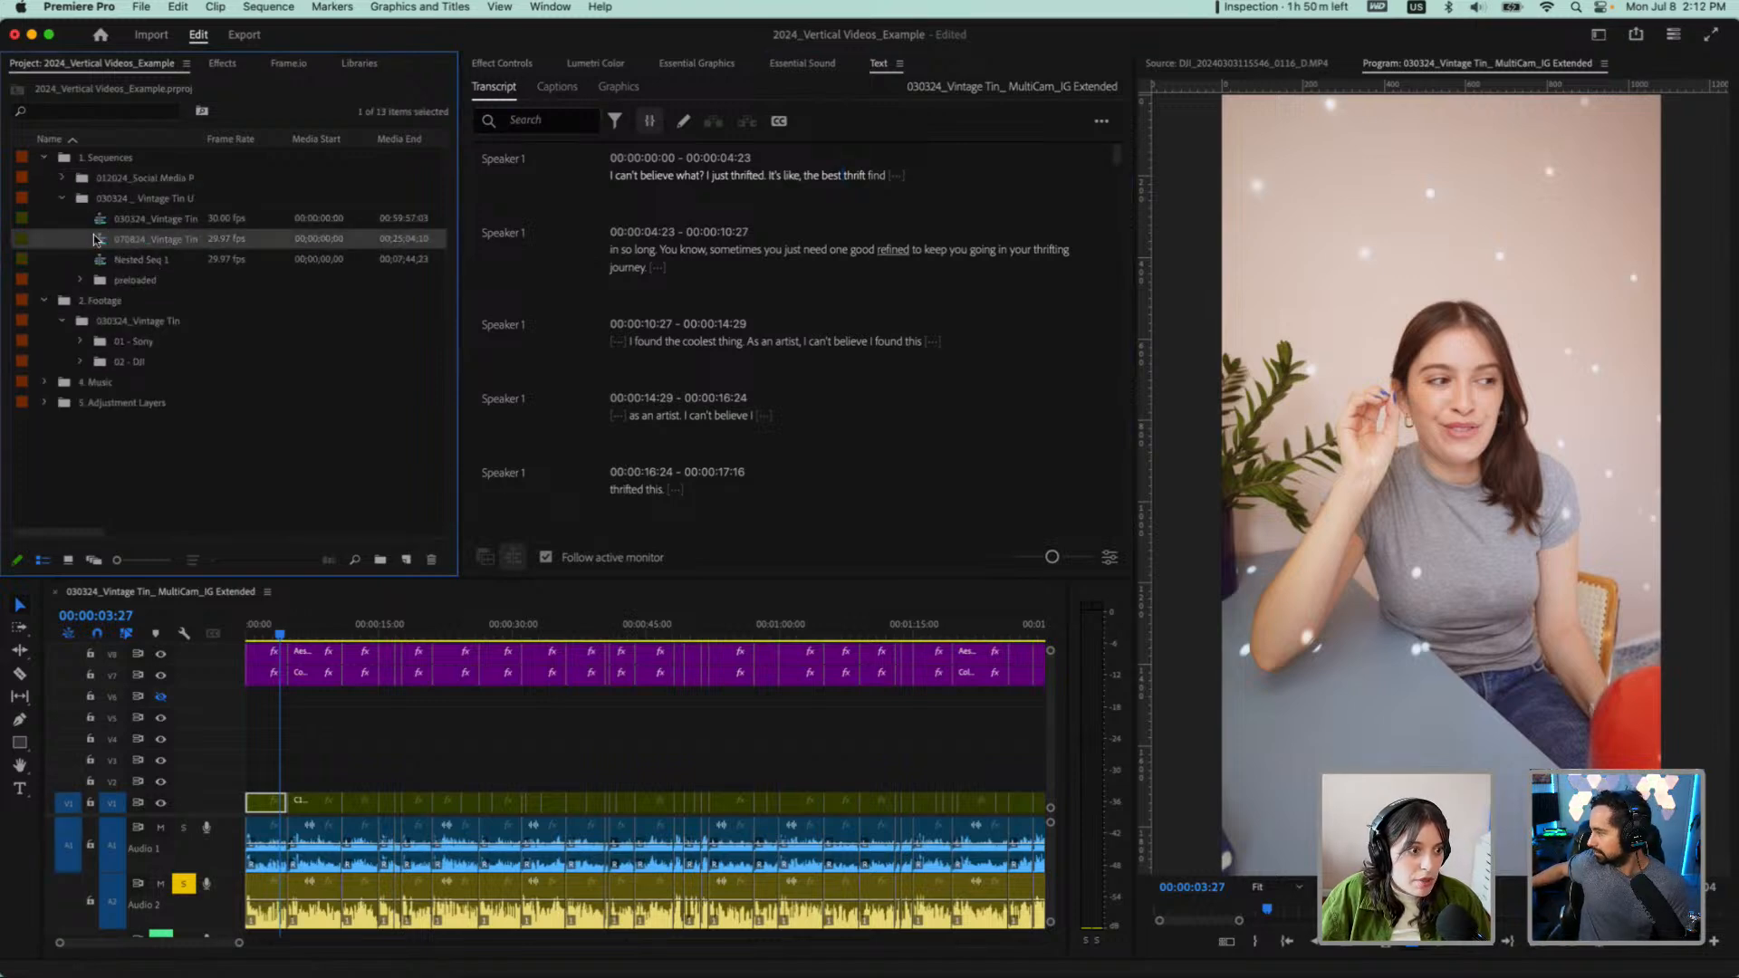
left_click_drag(205, 138, 343, 143)
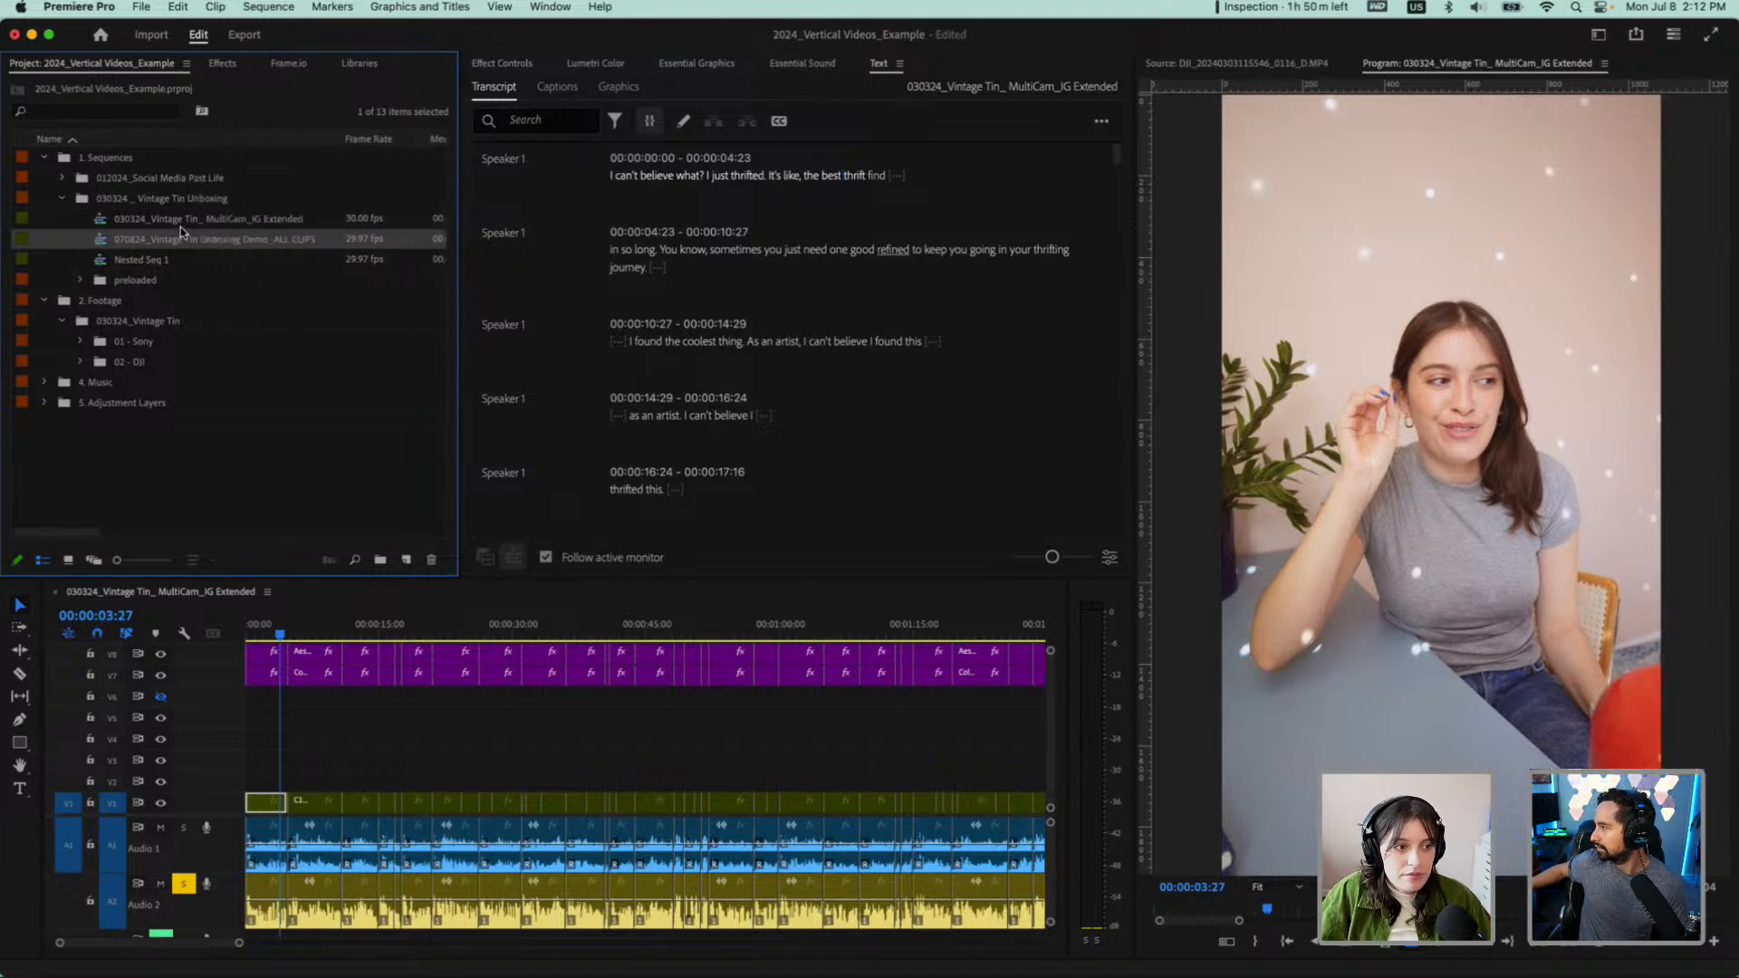
left_click(182, 221)
Move the playhead to the first word of the transcript and play the opening of the extended sequence
left_click(471, 759)
key("minus")
key("minus")
key("minus")
key("minus")
key("minus")
key("minus")
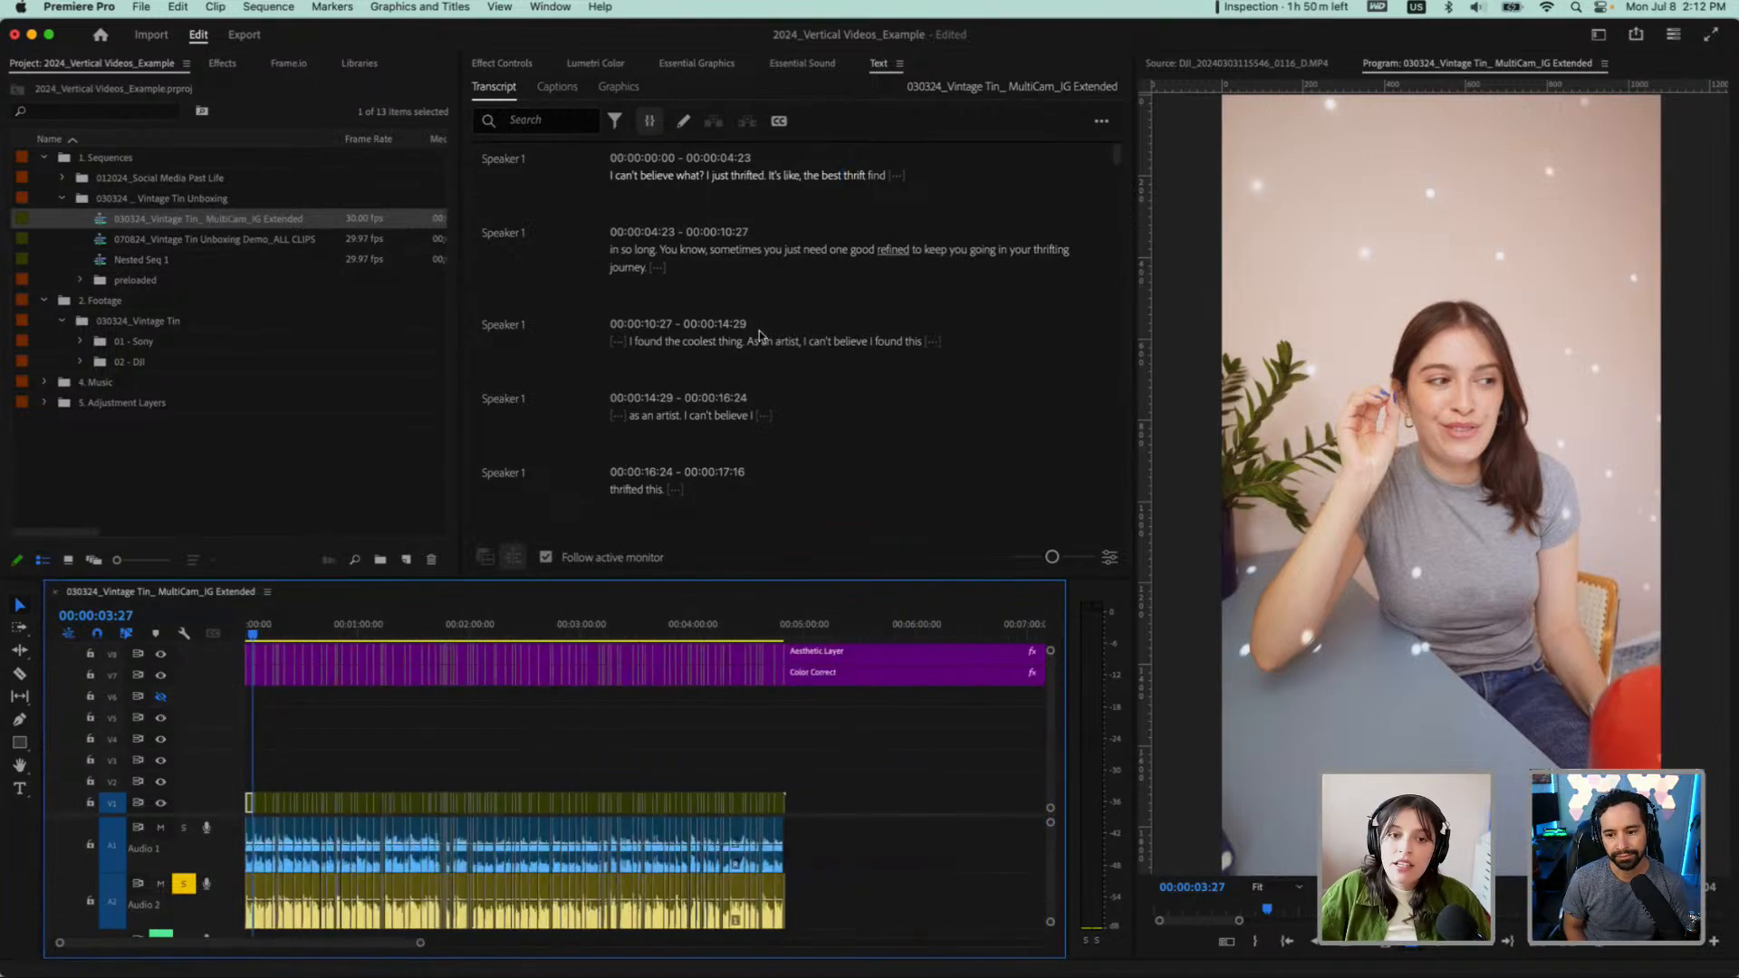
left_click(610, 172)
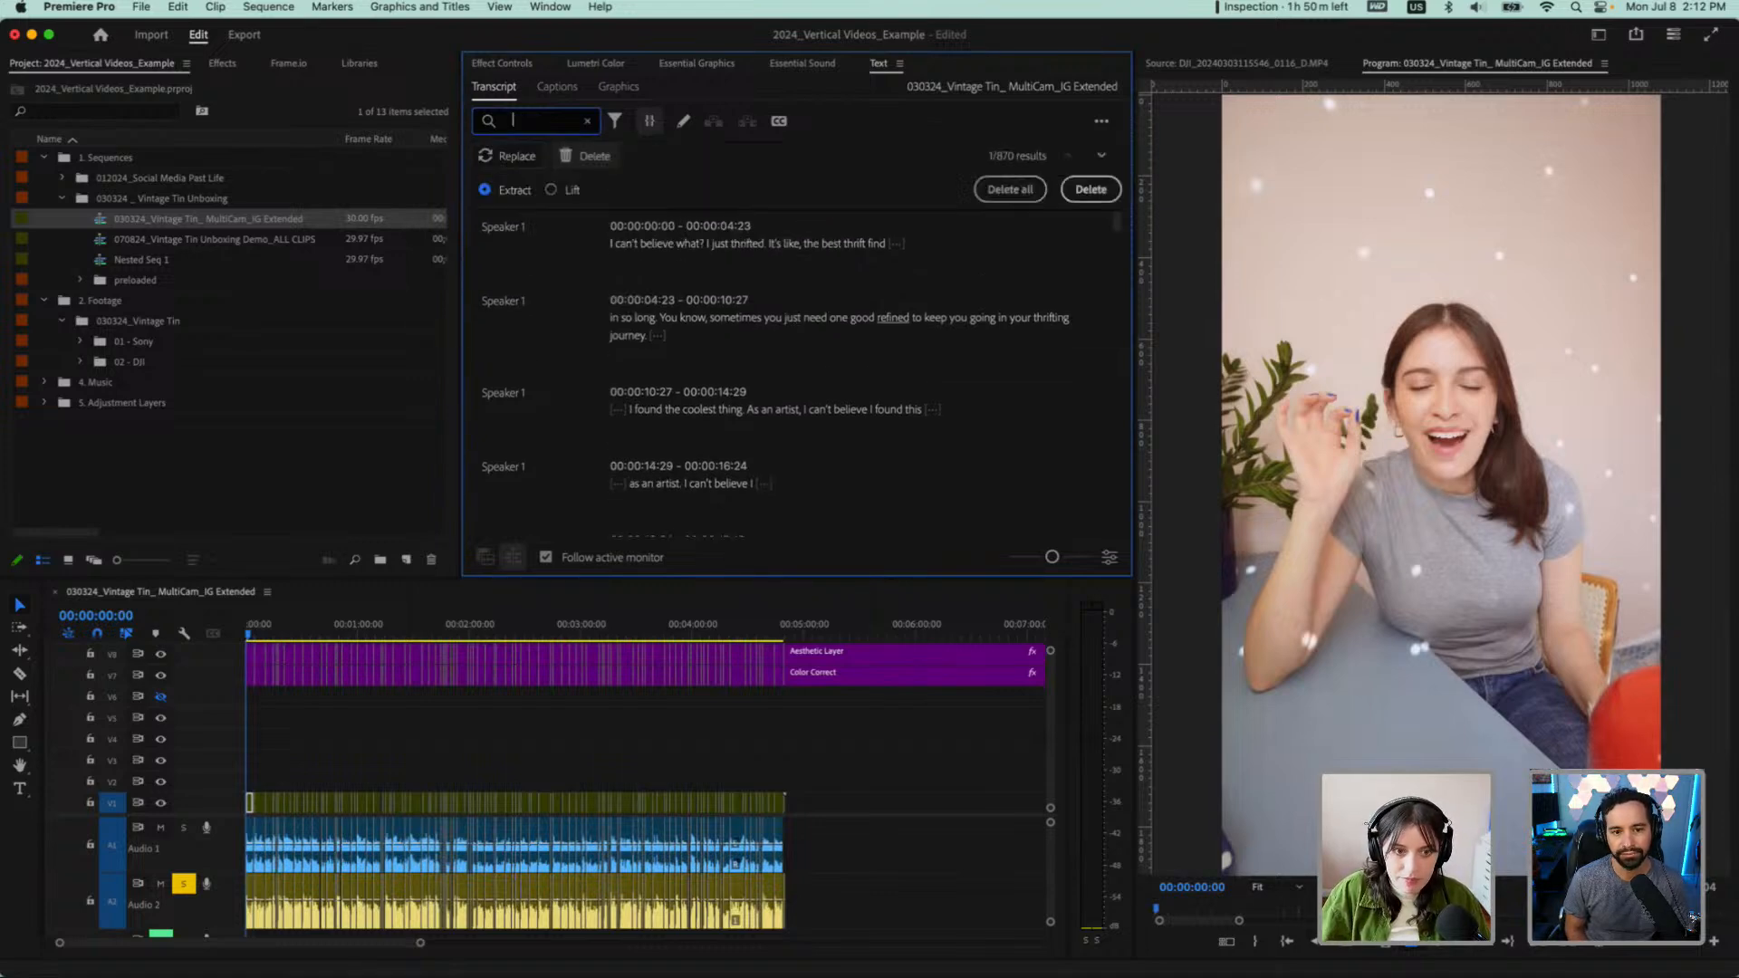
left_click(586, 120)
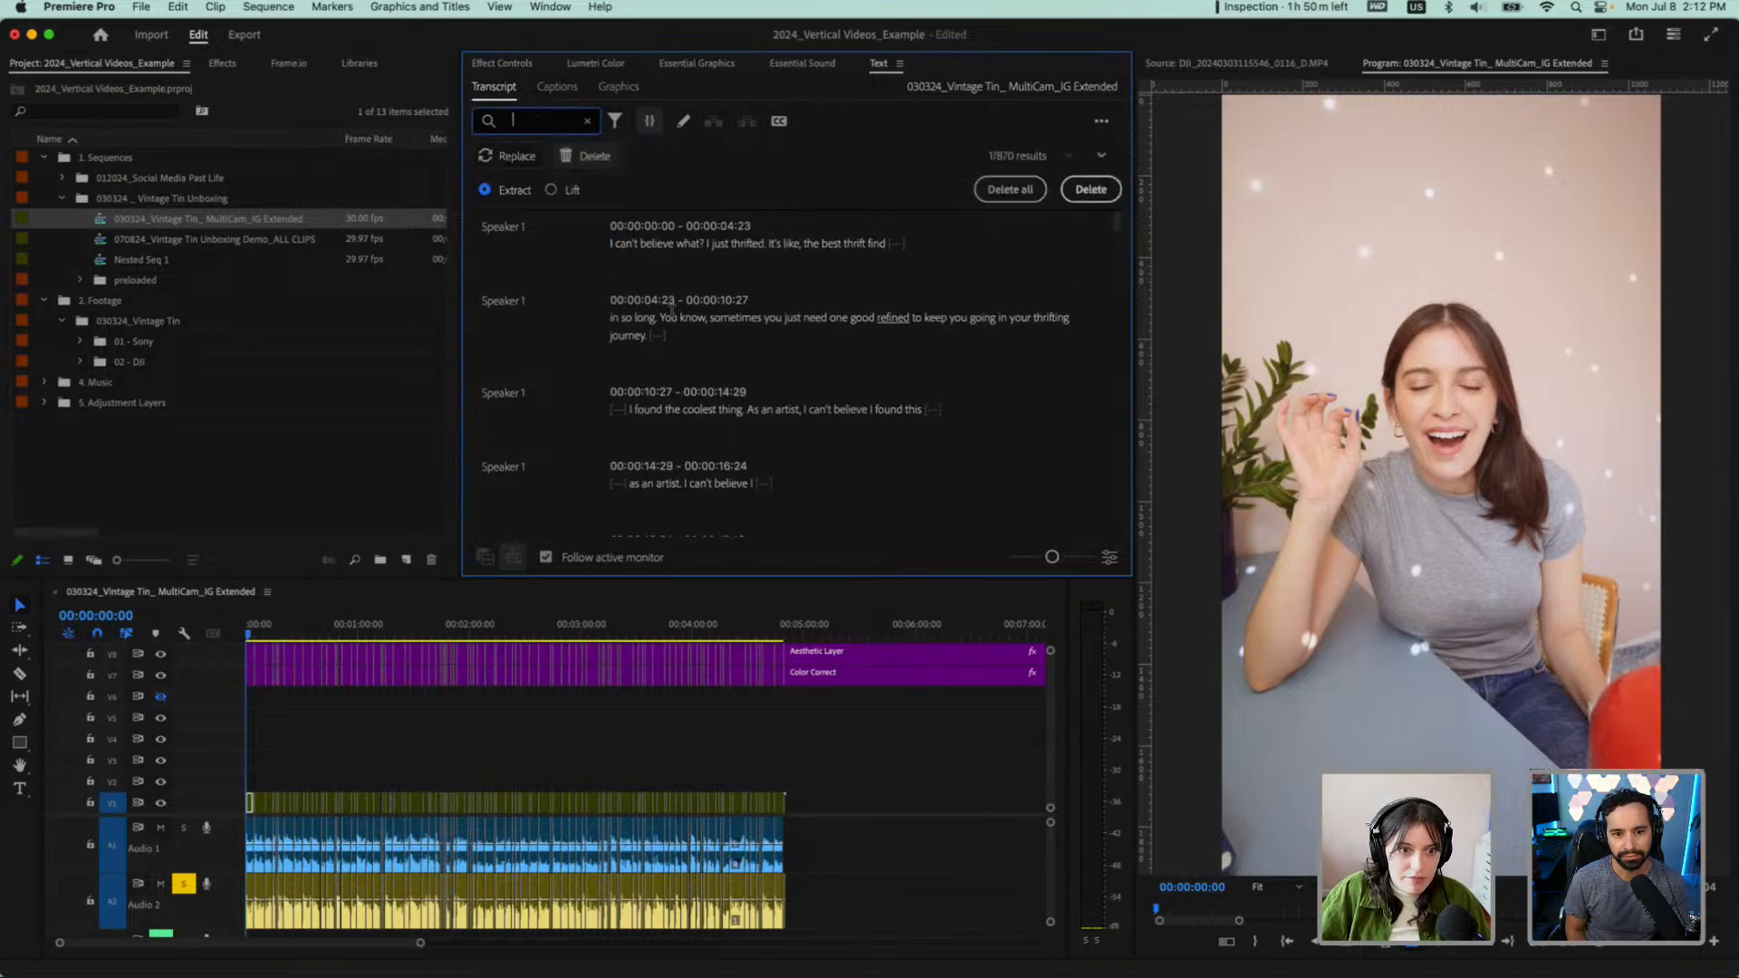
left_click(589, 120)
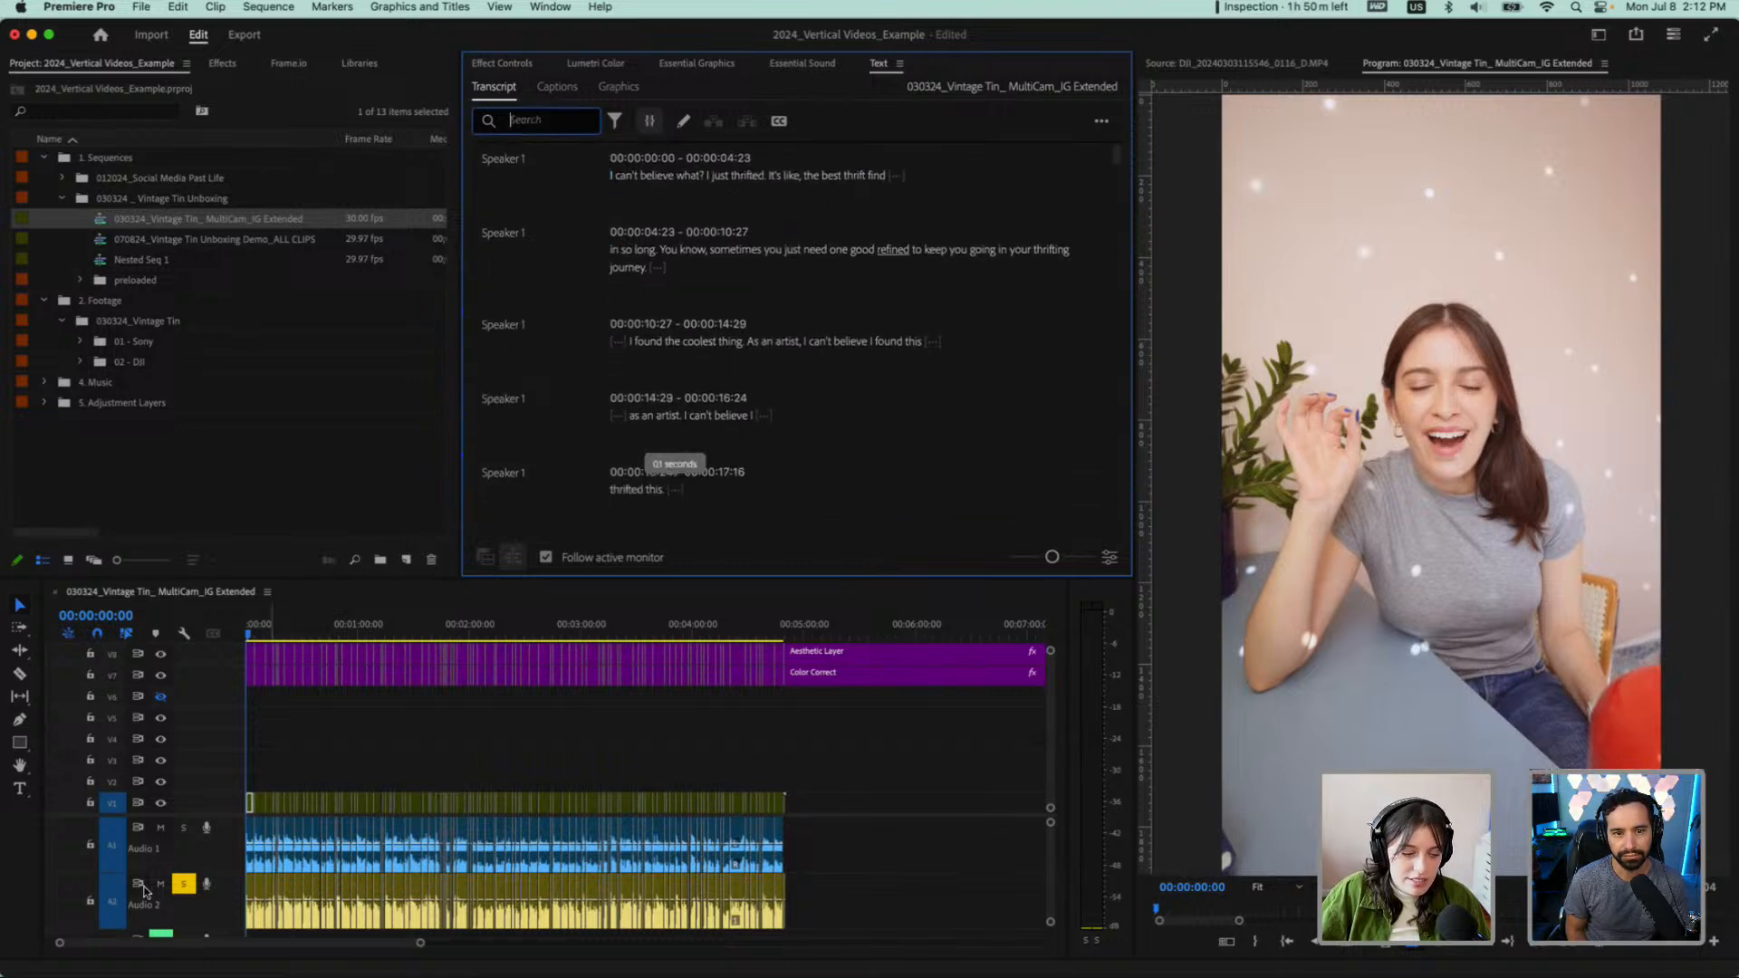
left_click(284, 766)
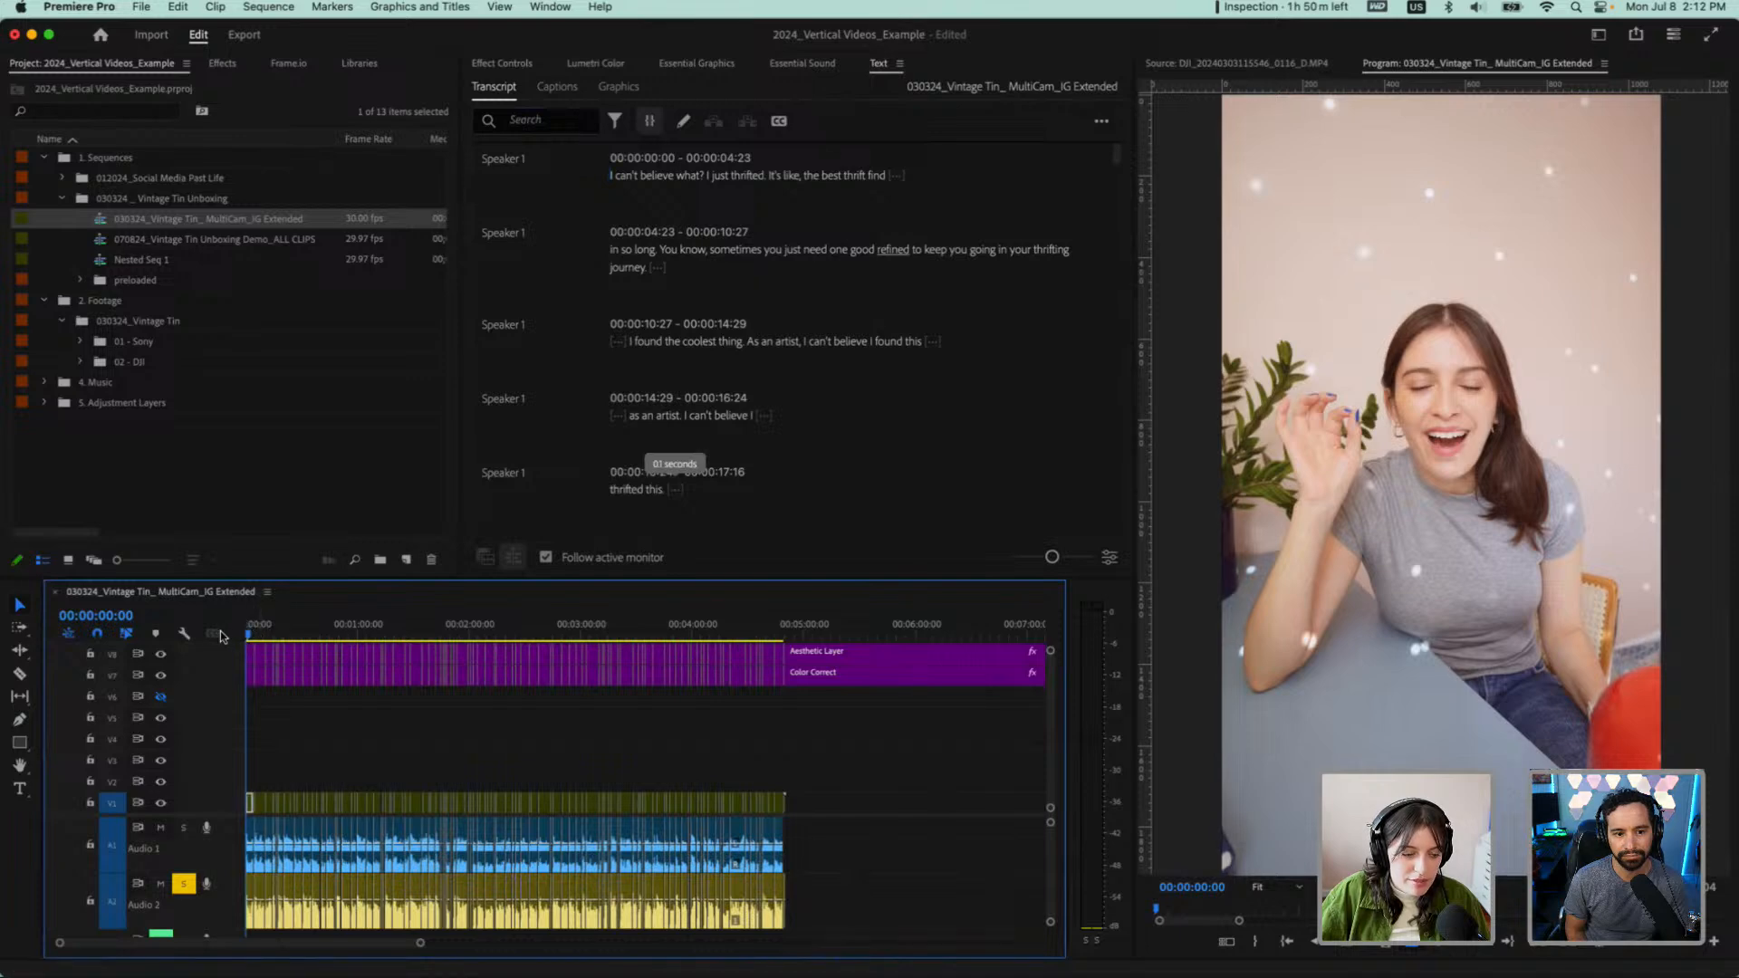
key("space")
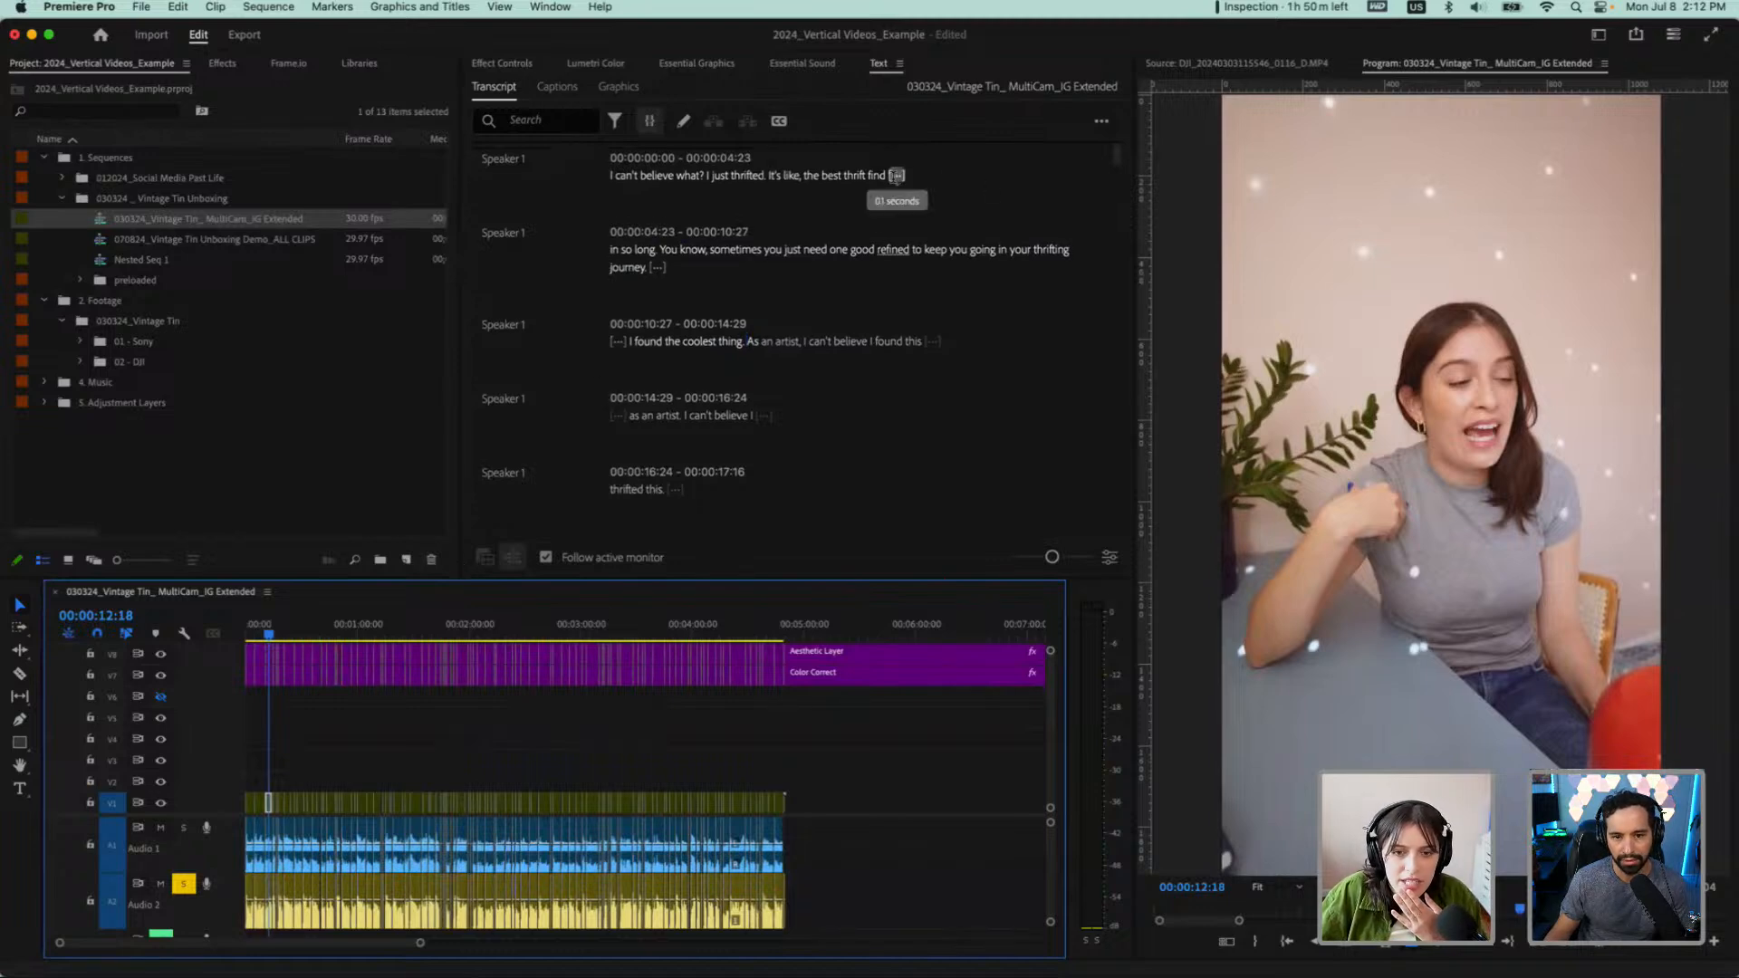
Return the playhead to the first word of the transcript, leave its text unedited, and raise the system volume
left_click(611, 172)
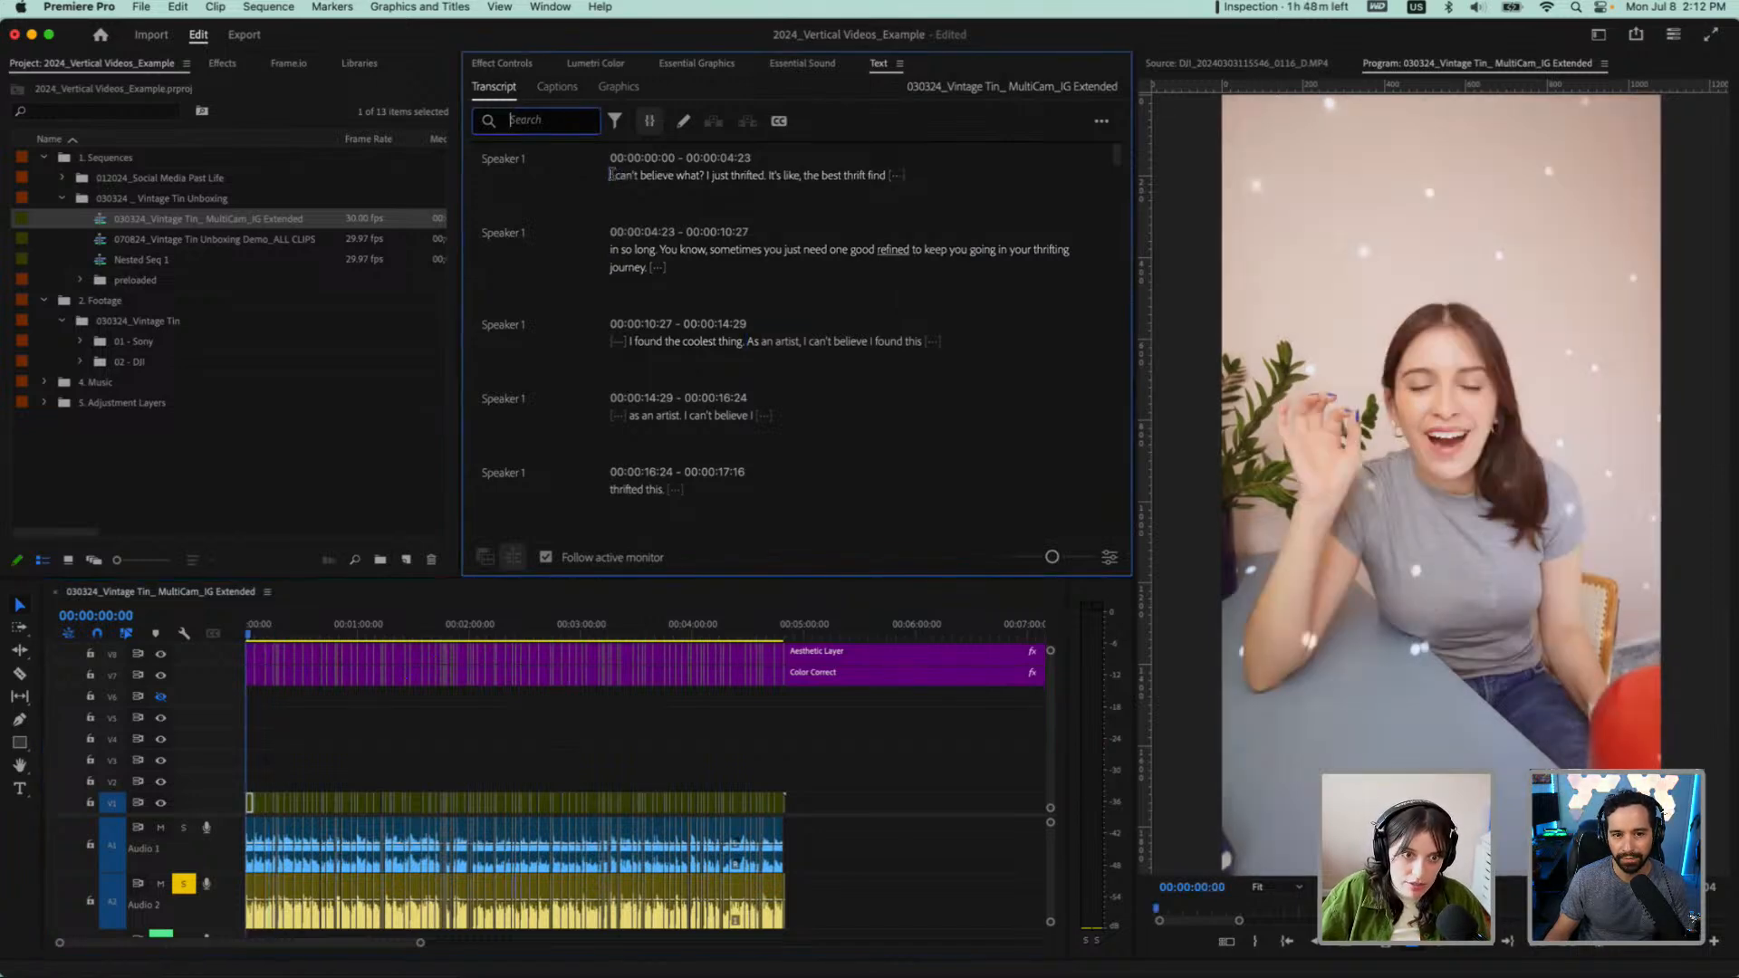
double_click(610, 174)
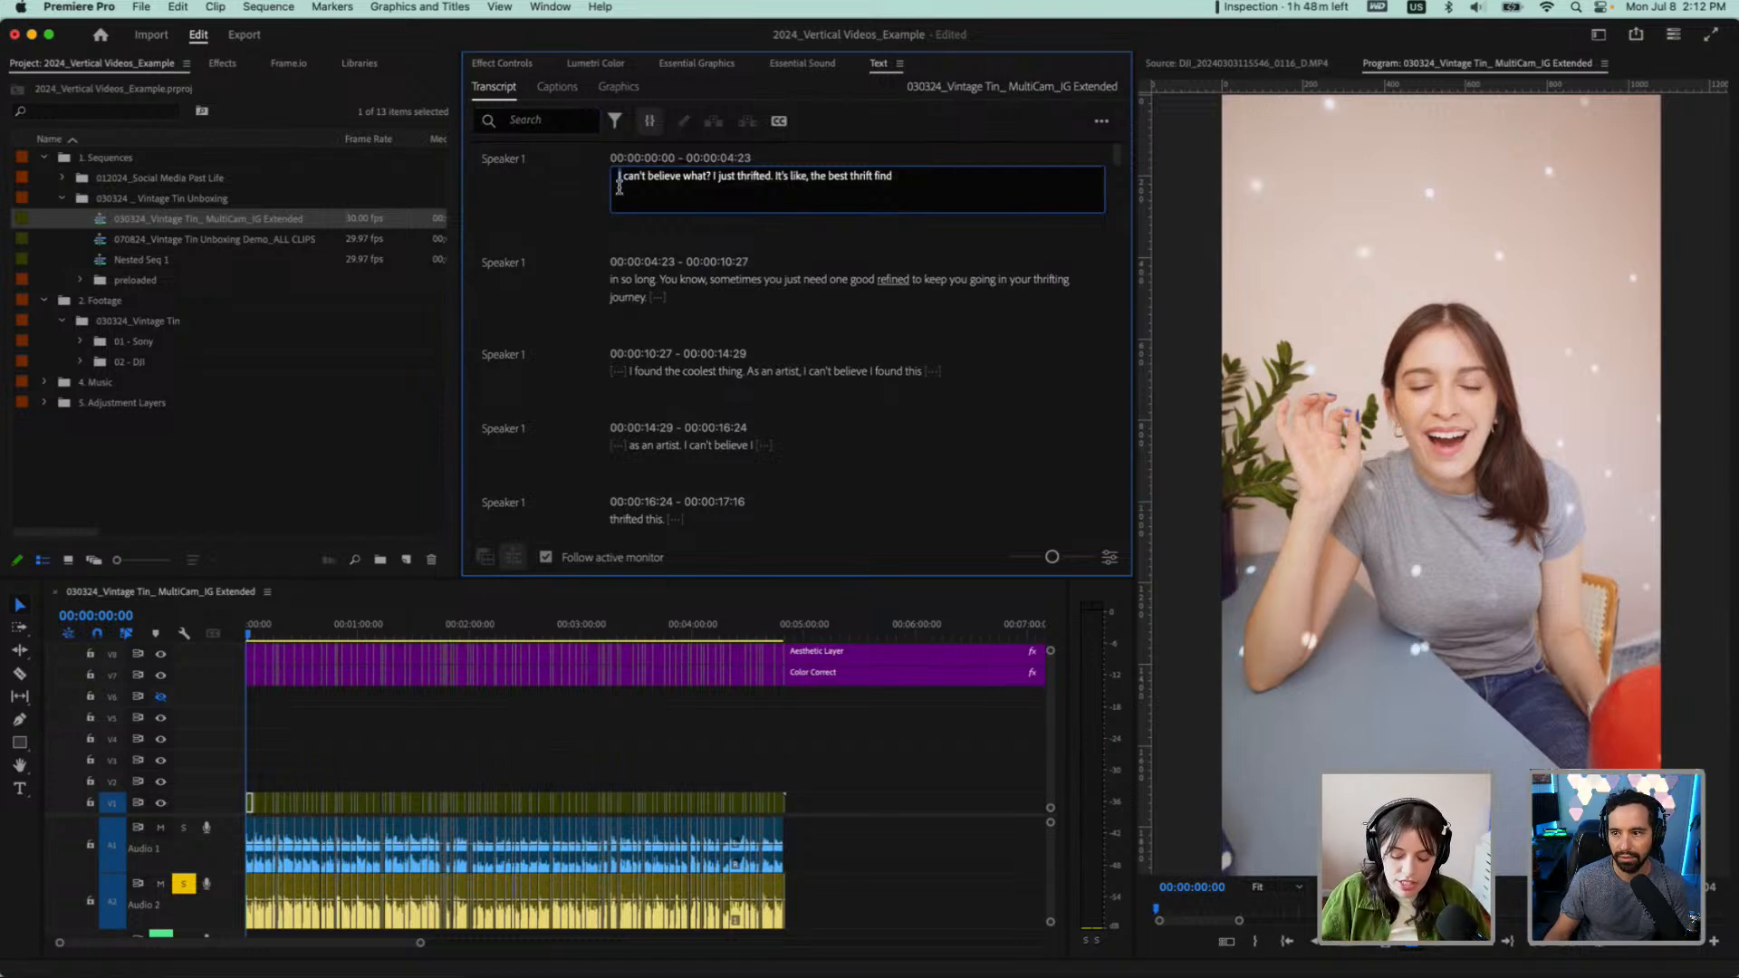
left_click(556, 185)
key("XF86AudioRaiseVolume")
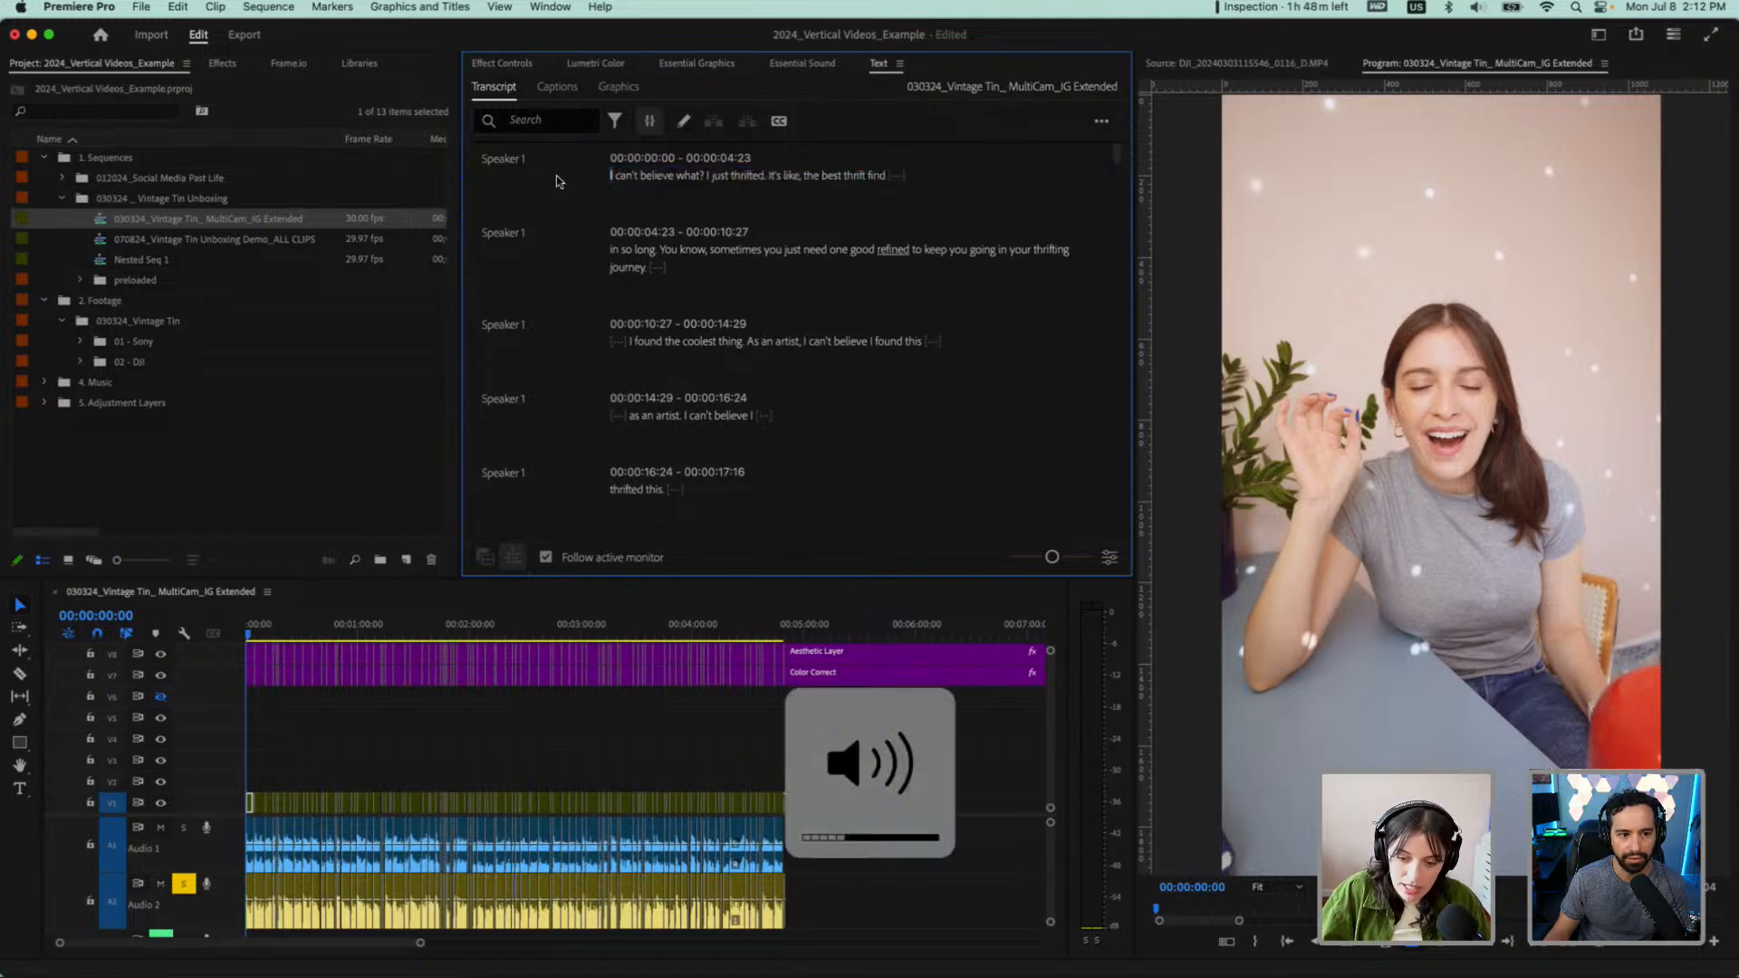
Play the opening lines and correct the misheard word "refined" to "thrift find" in the second transcript paragraph
key("space")
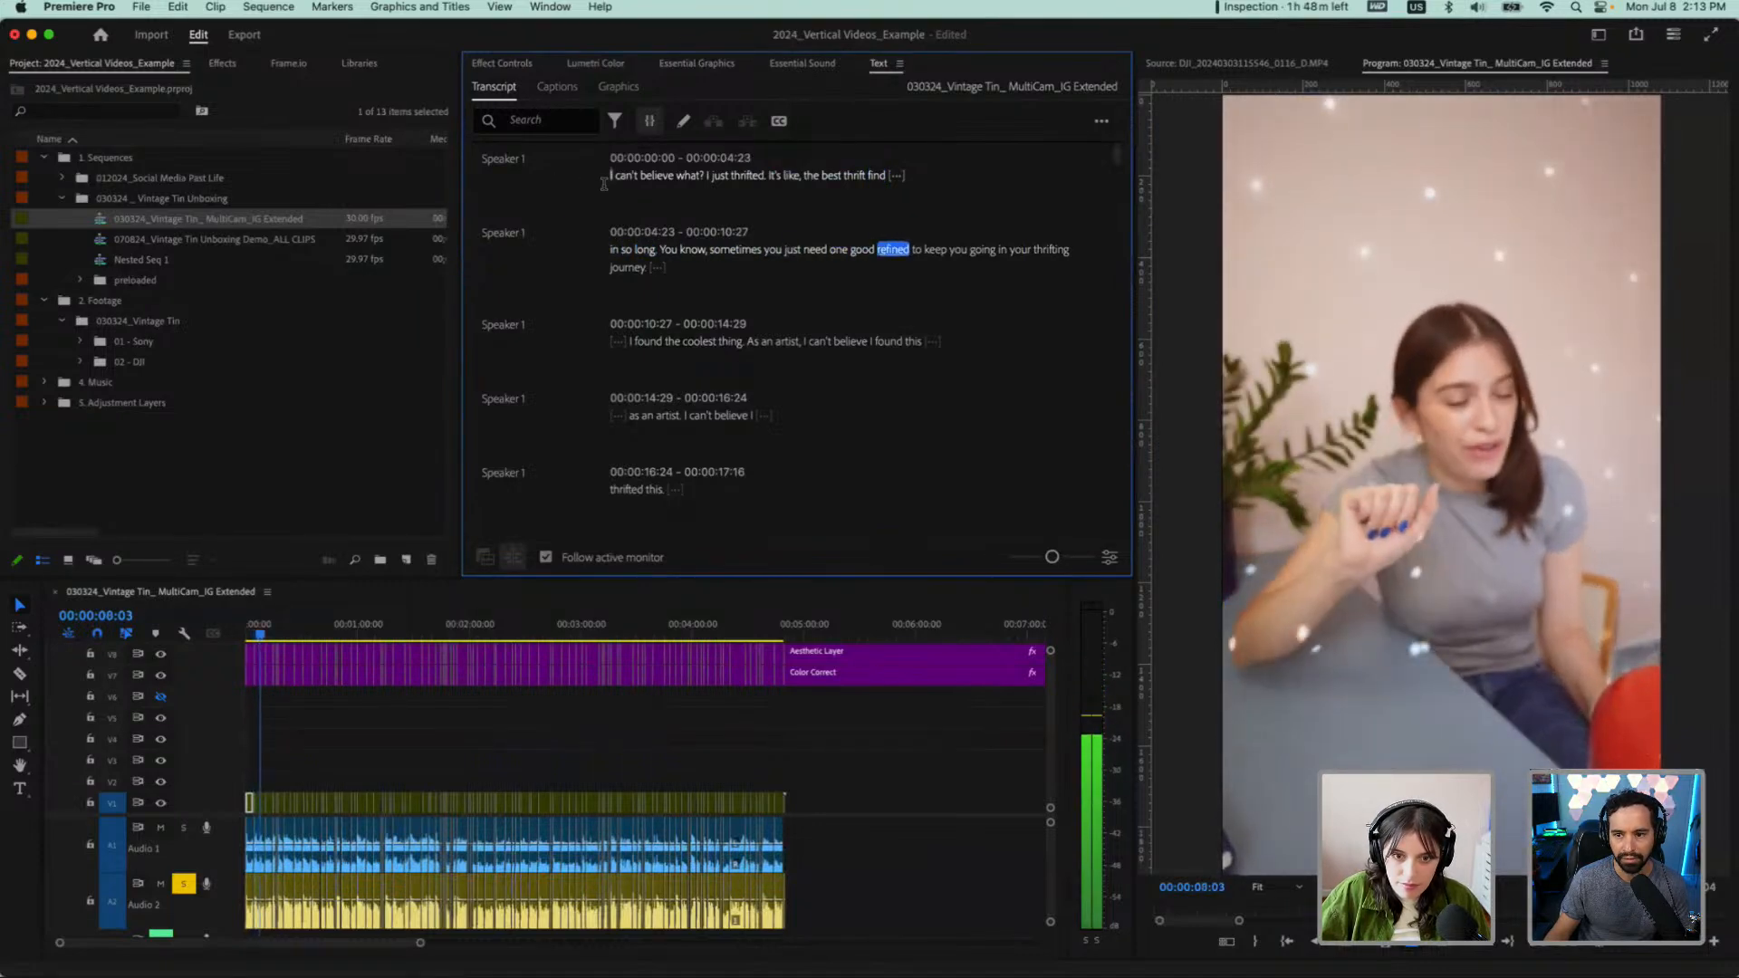
key("space")
double_click(892, 250)
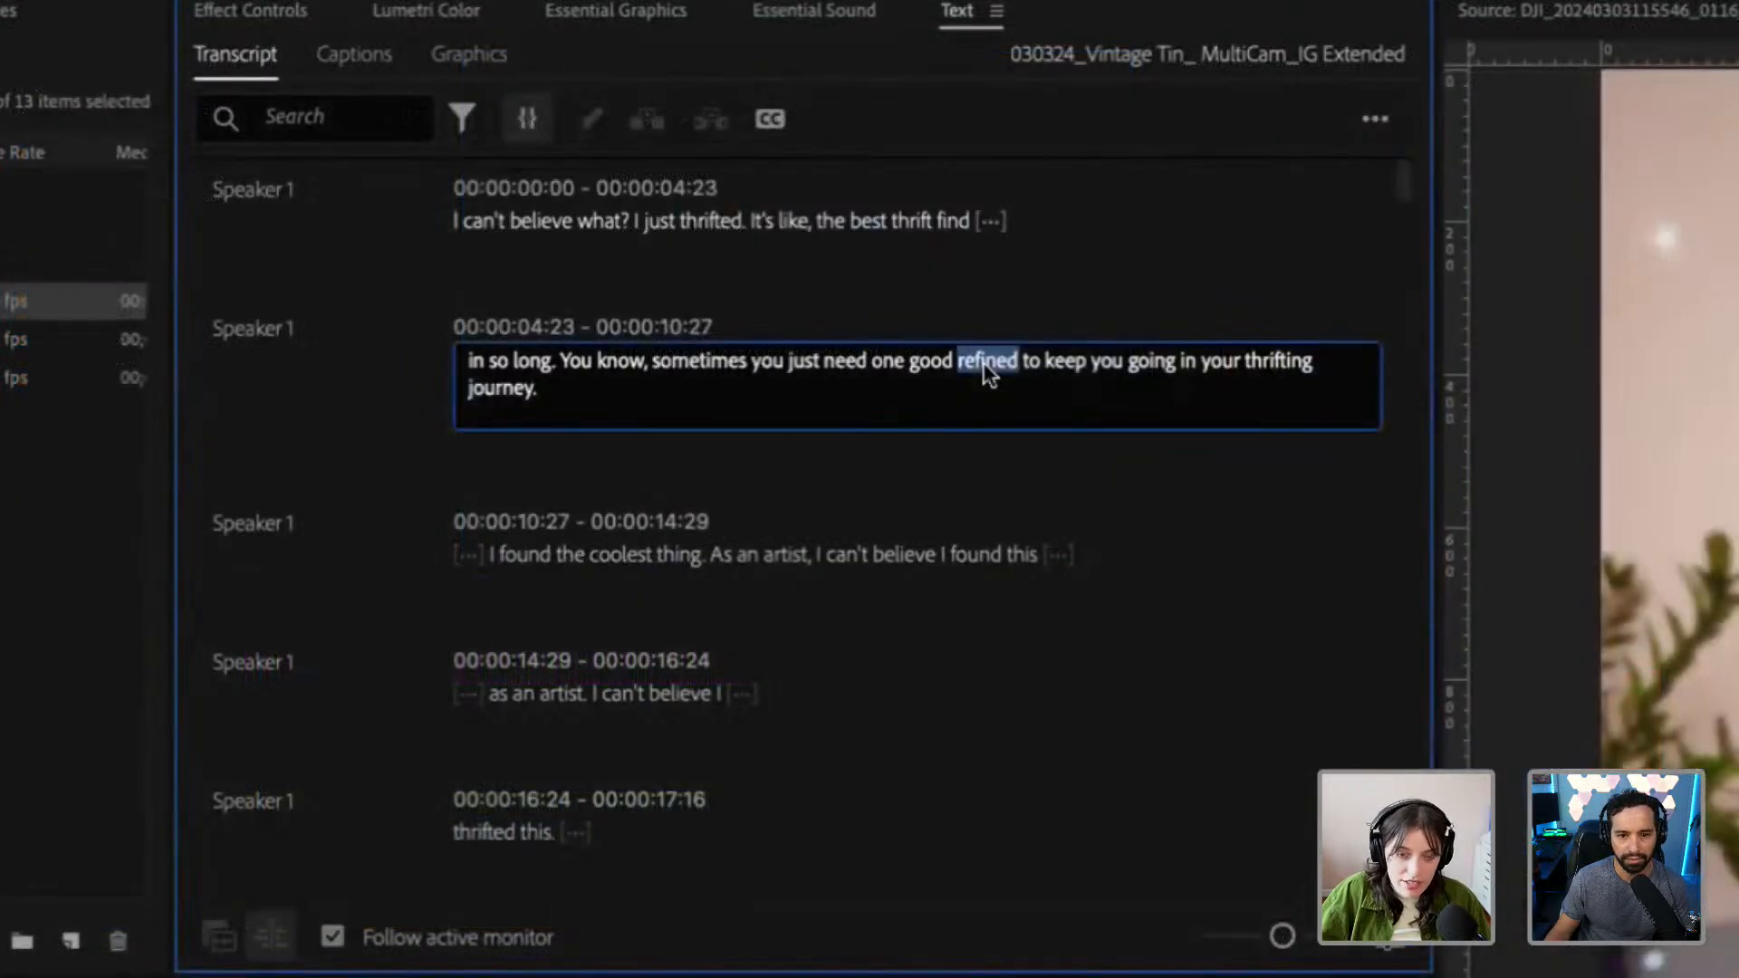
type("thrift")
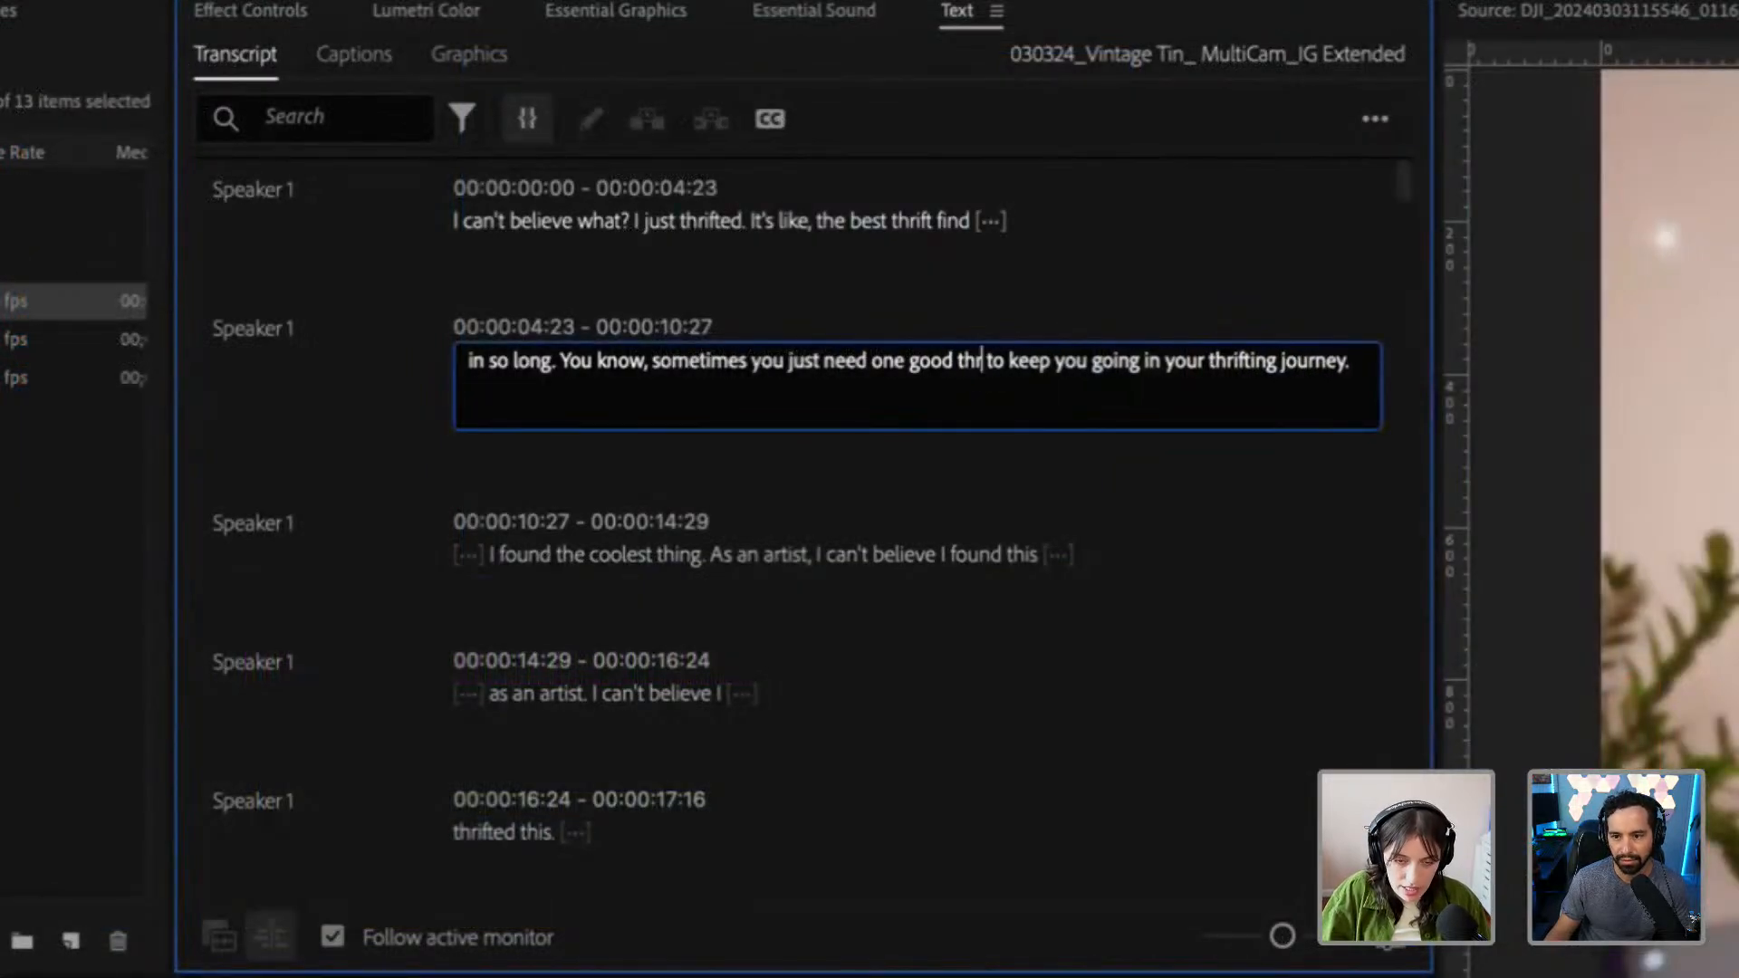
type(" find")
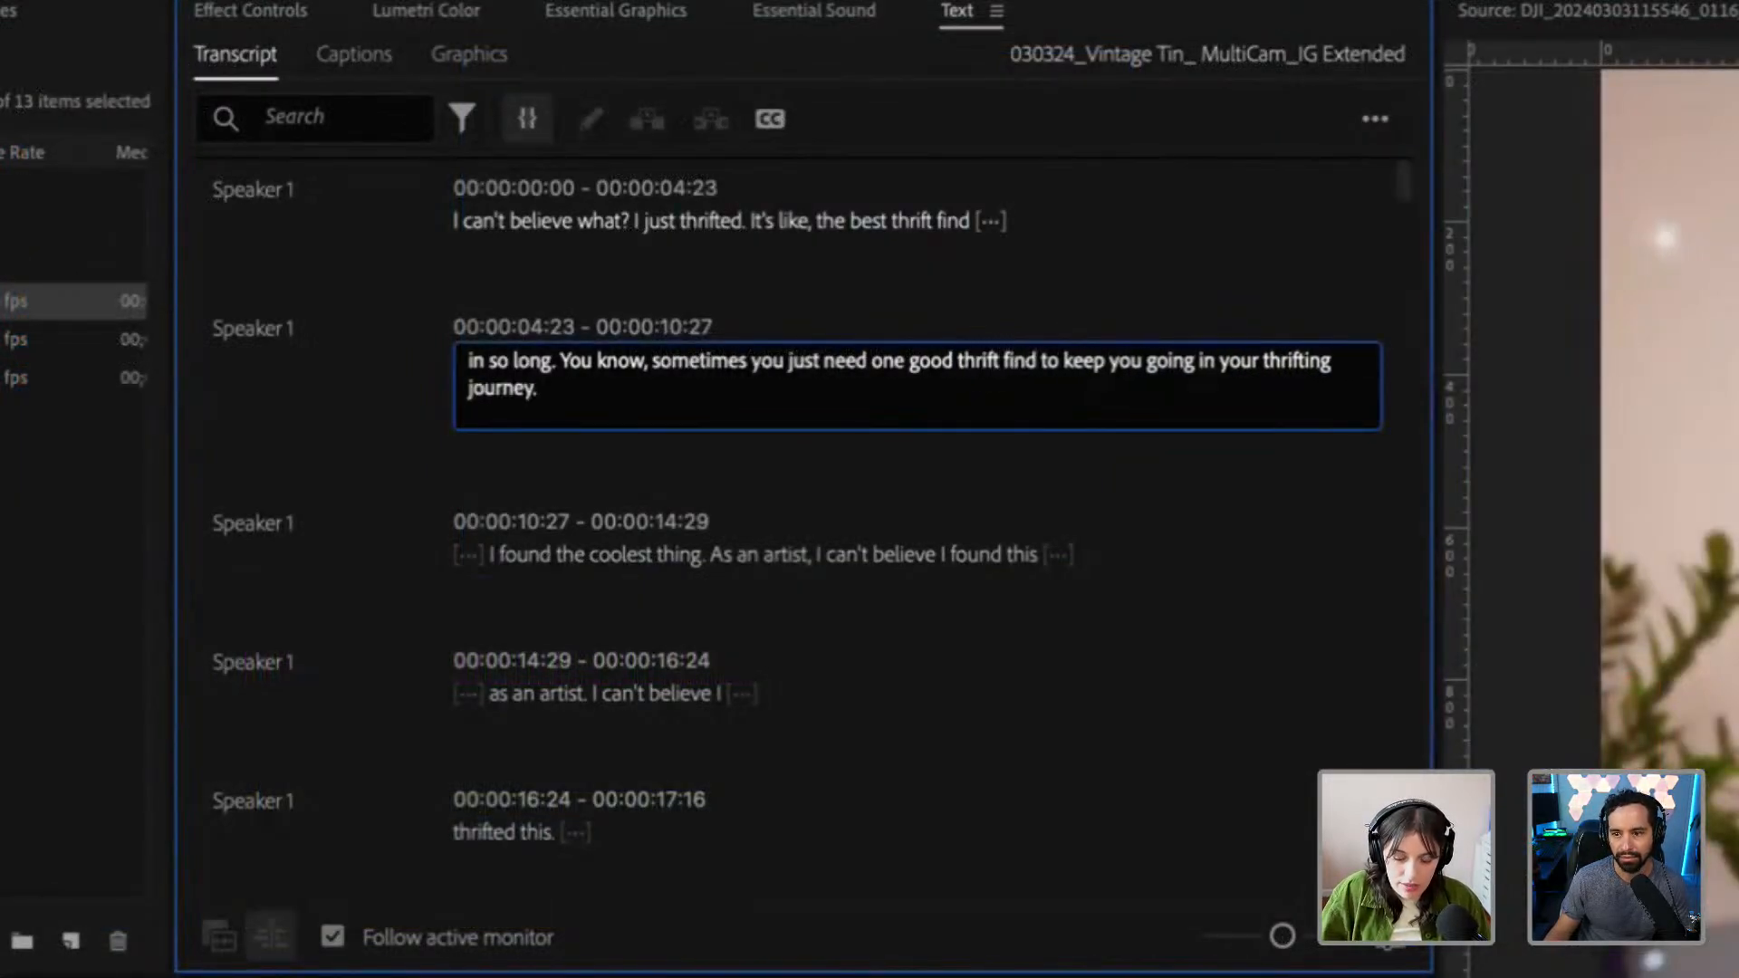
key("Return")
key("BackSpace")
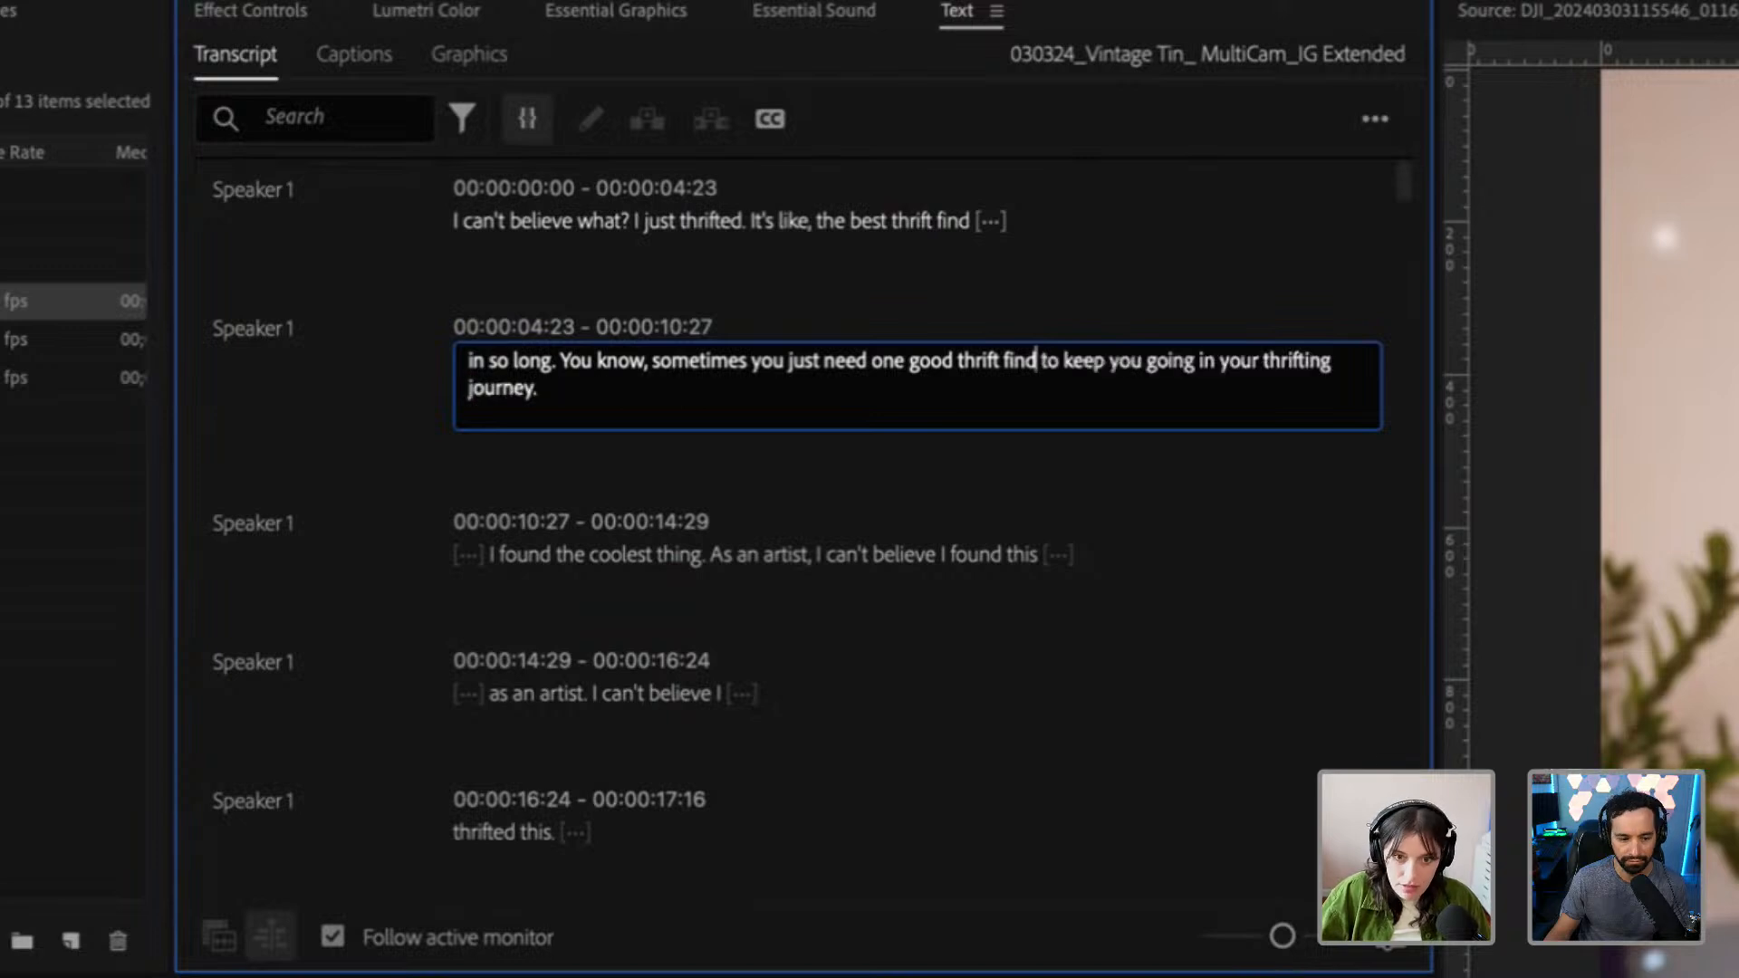
left_click(1106, 465)
Play on from the corrected sentence, highlight the first two transcript paragraphs, and clear the highlight
left_click(904, 356)
key("space")
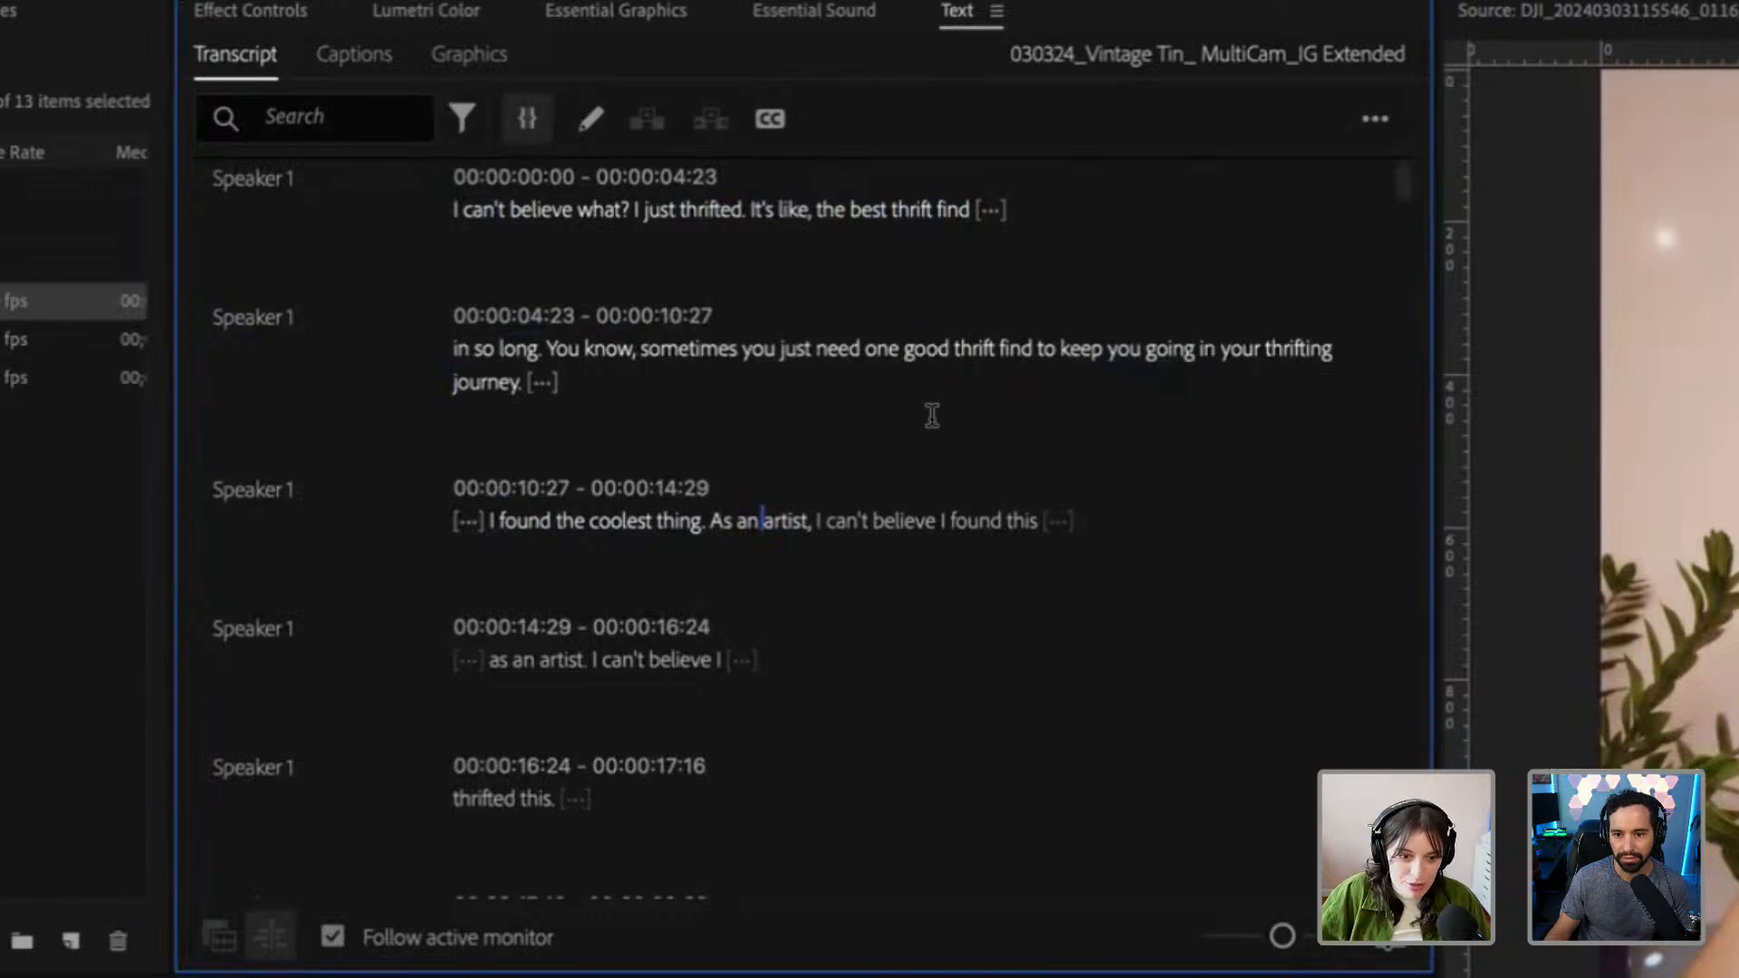
scroll(932, 421, "down", 1)
scroll(468, 336, "up", 1)
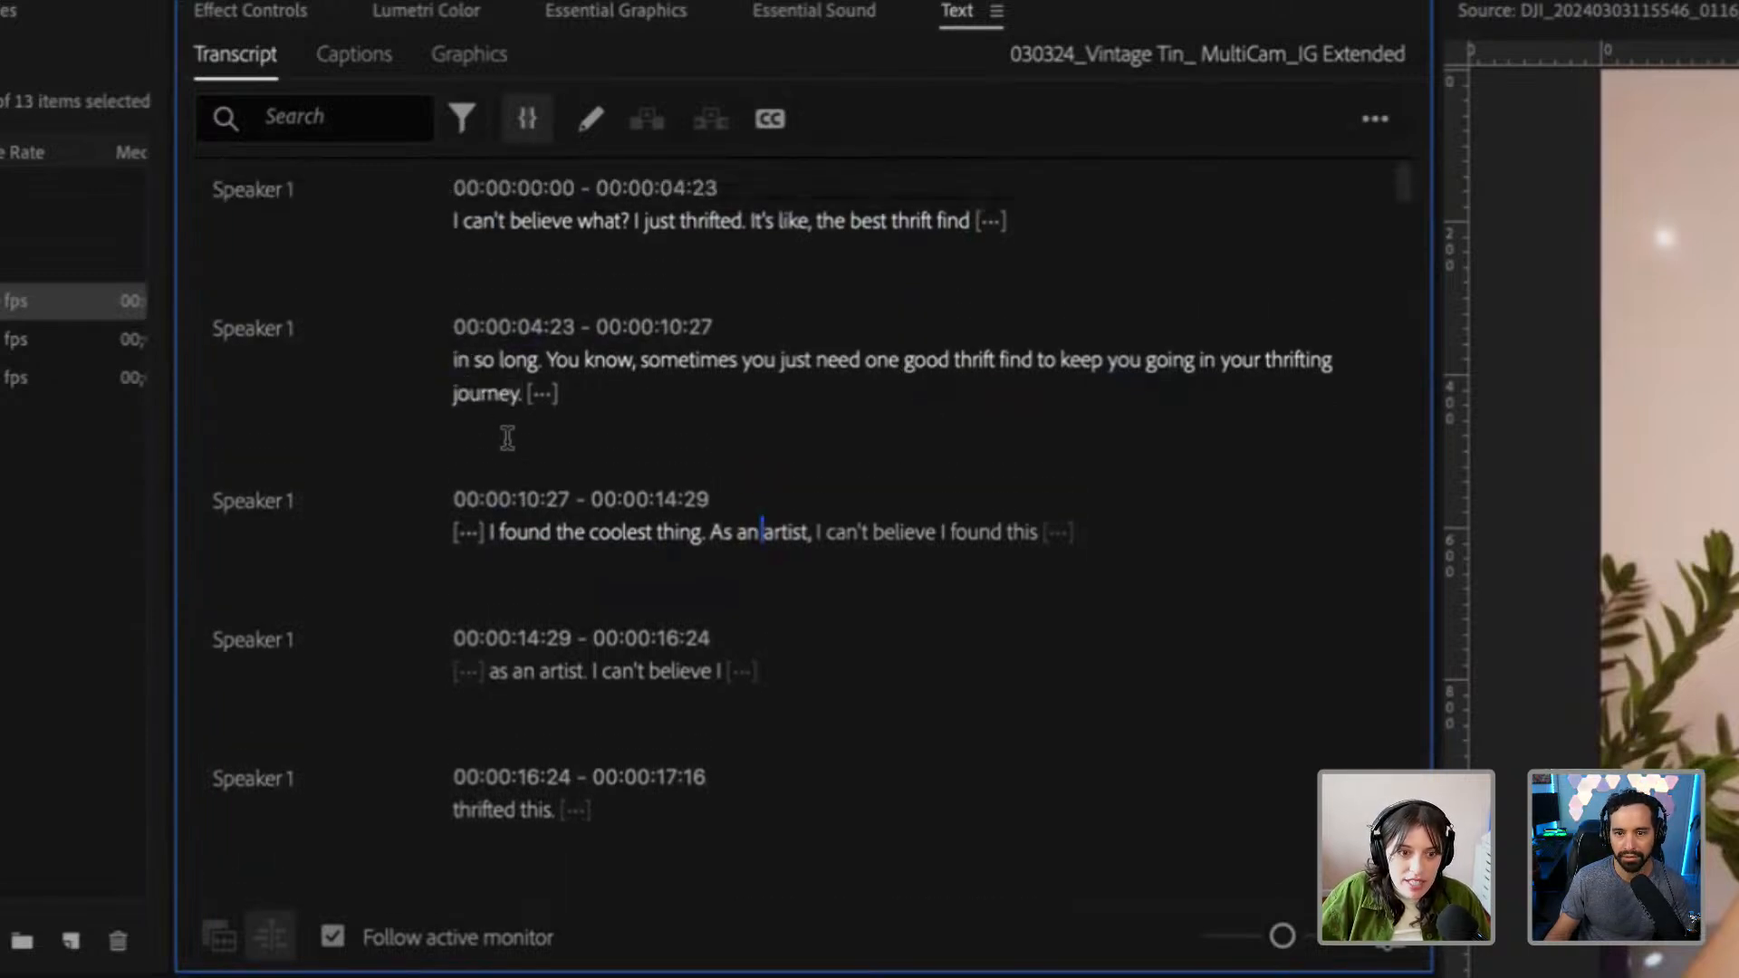
left_click_drag(451, 220, 607, 426)
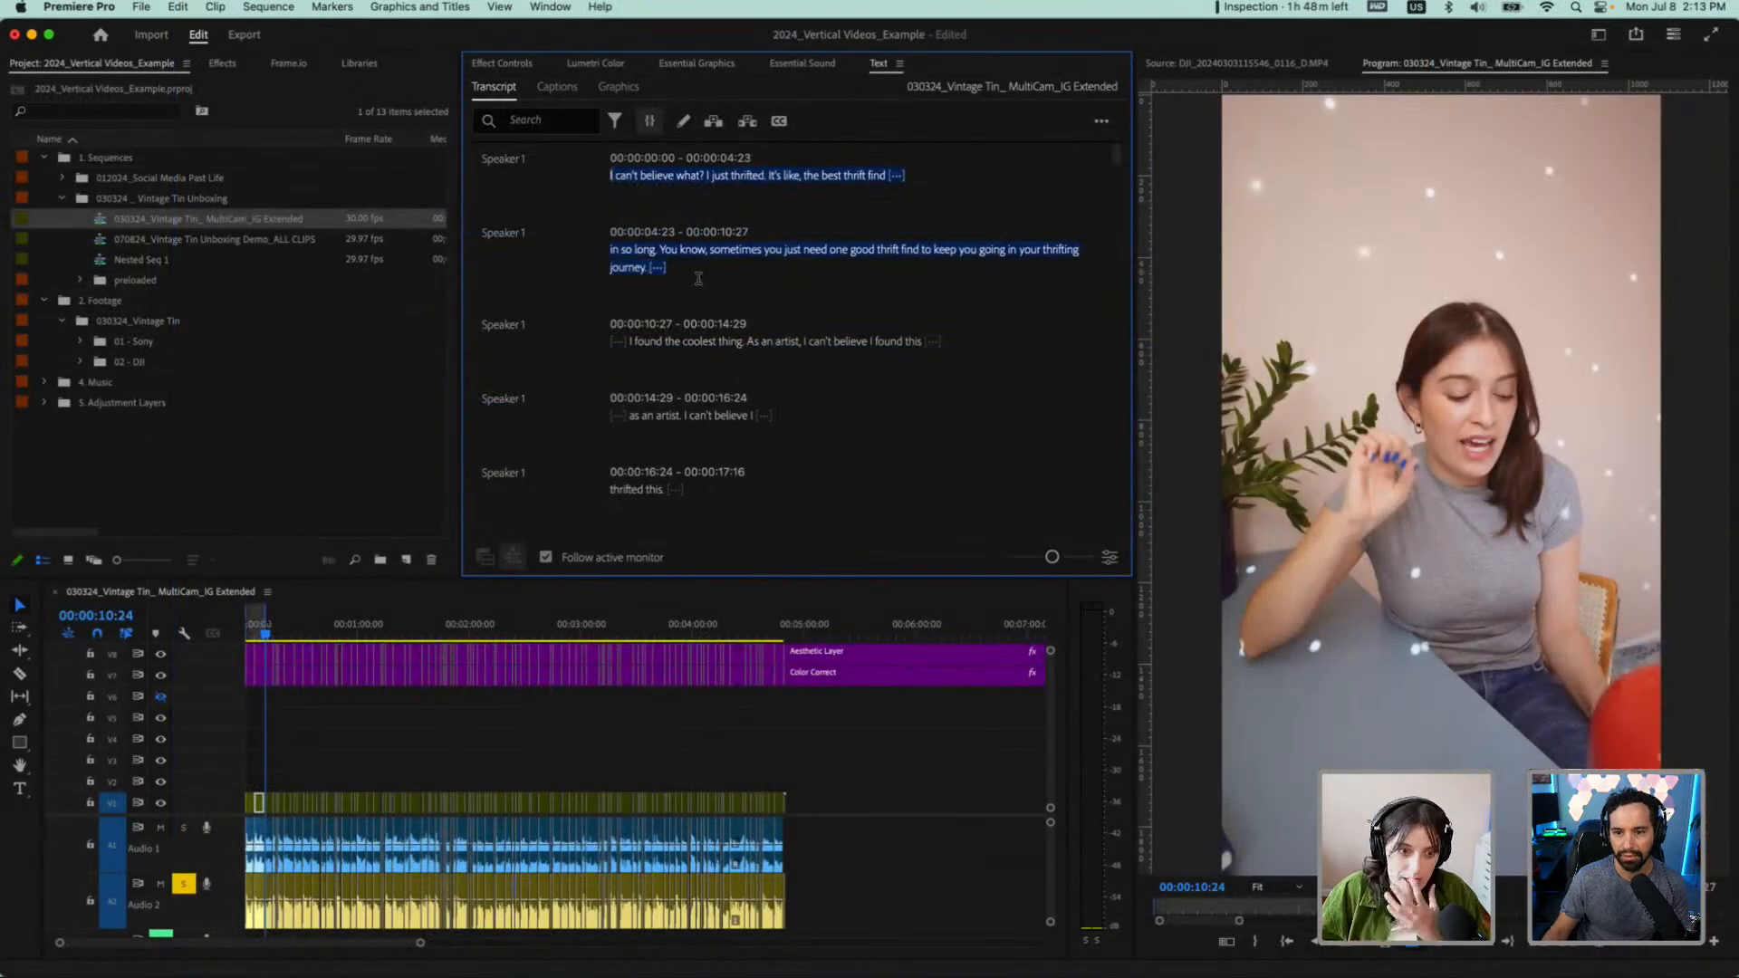
left_click(698, 277)
Read through the following transcript paragraphs and play the sequence from "I found the coolest thing"
scroll(713, 360, "down", 1)
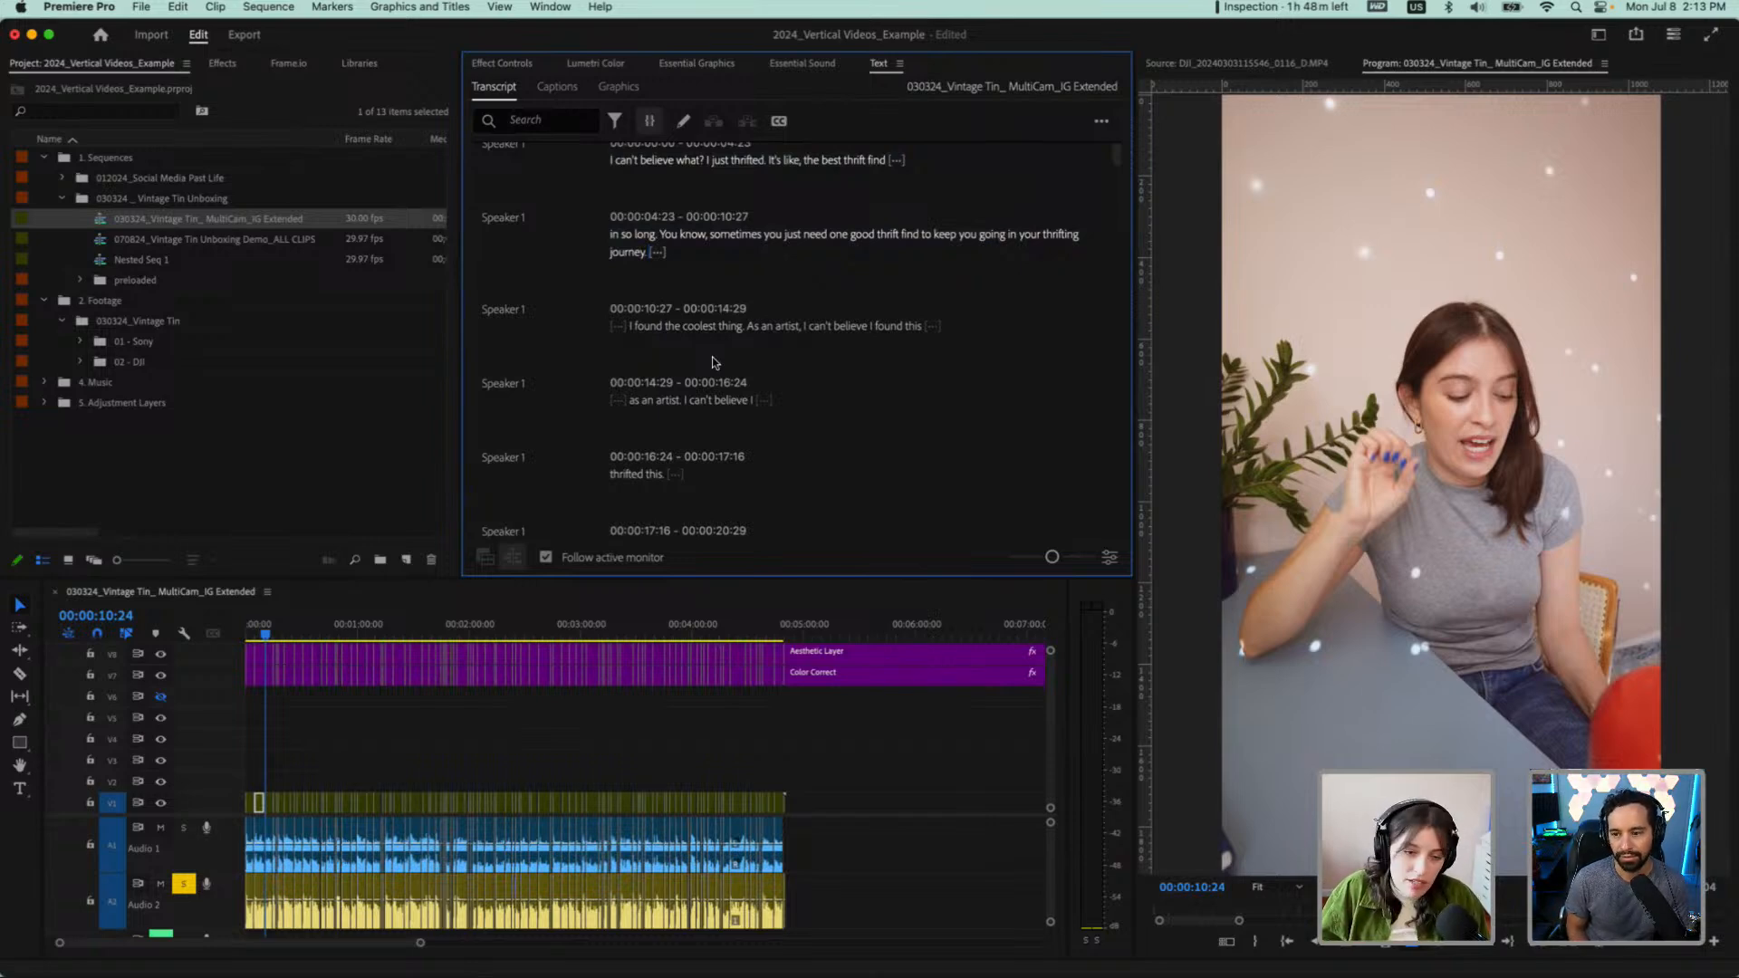
scroll(714, 362, "down", 2)
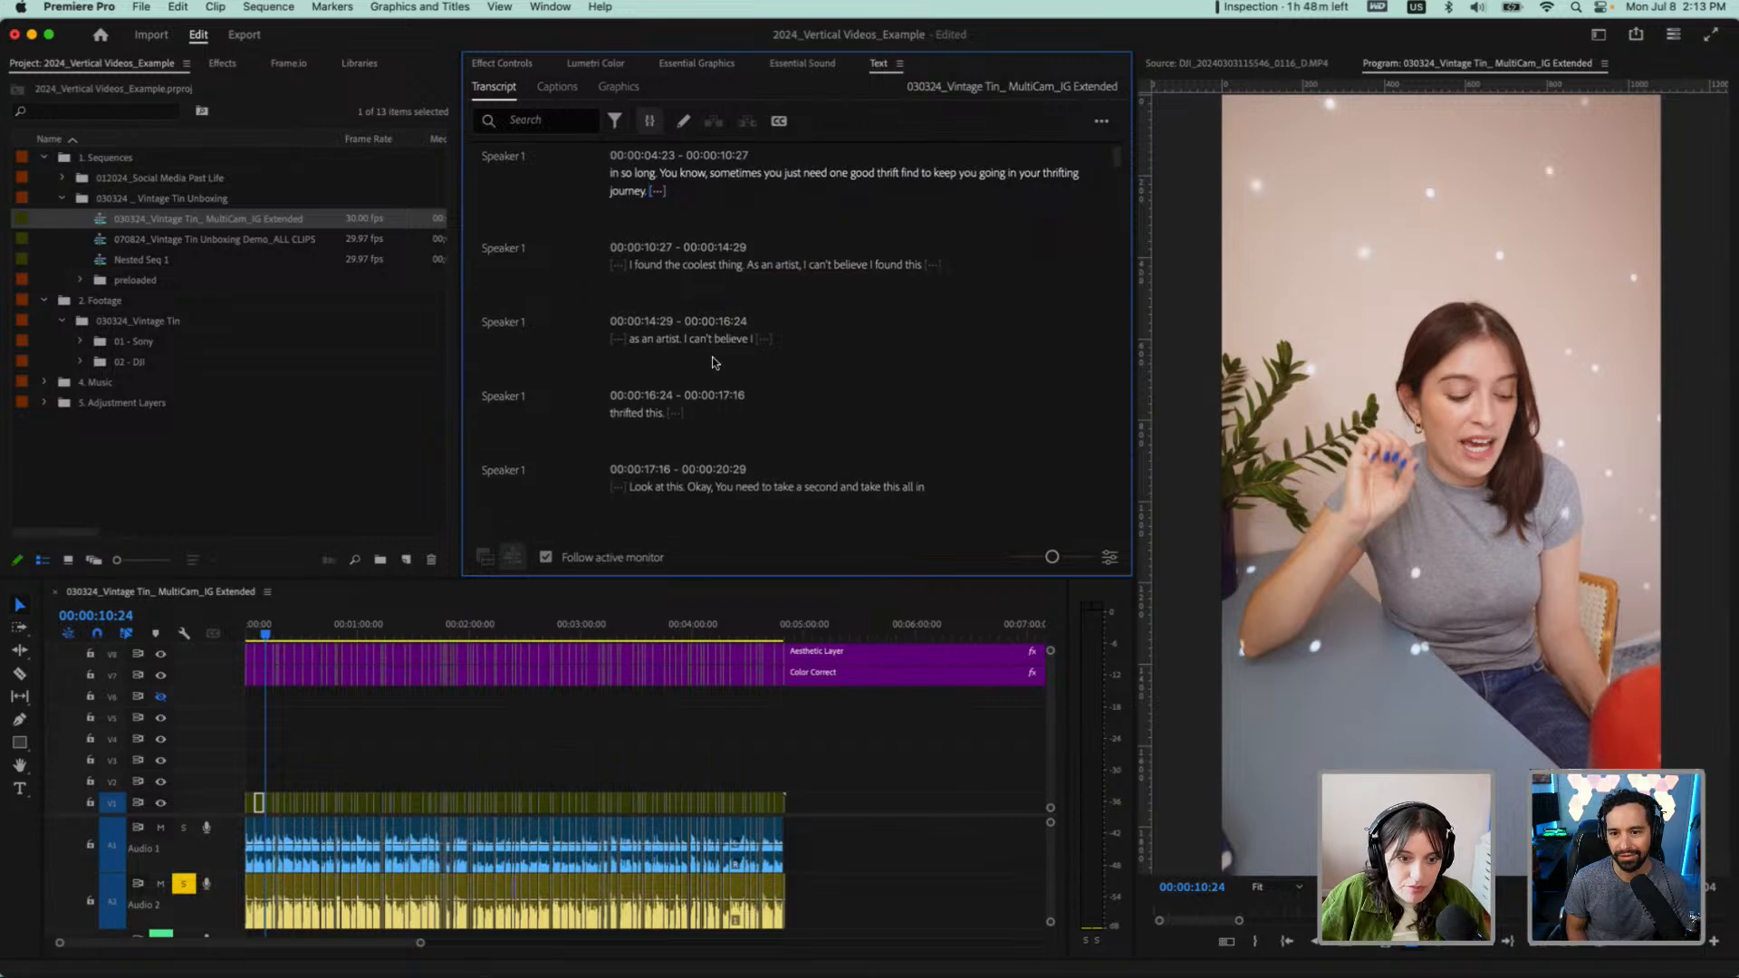
scroll(714, 362, "down", 4)
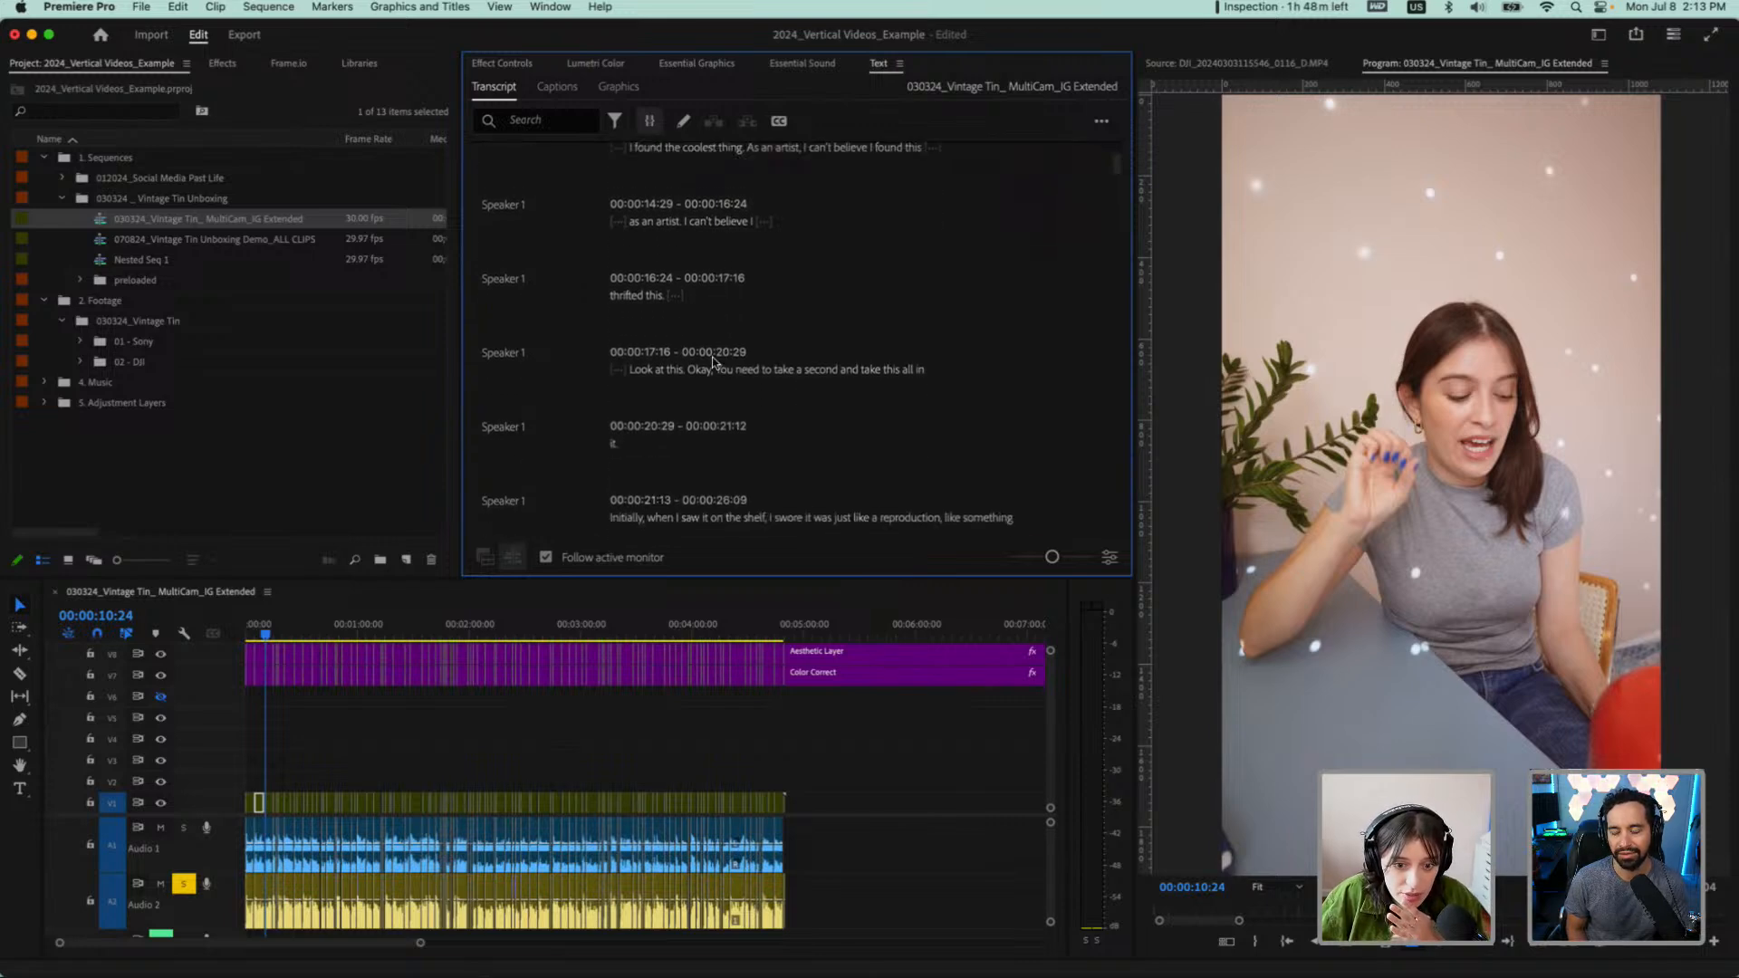
scroll(713, 363, "up", 3)
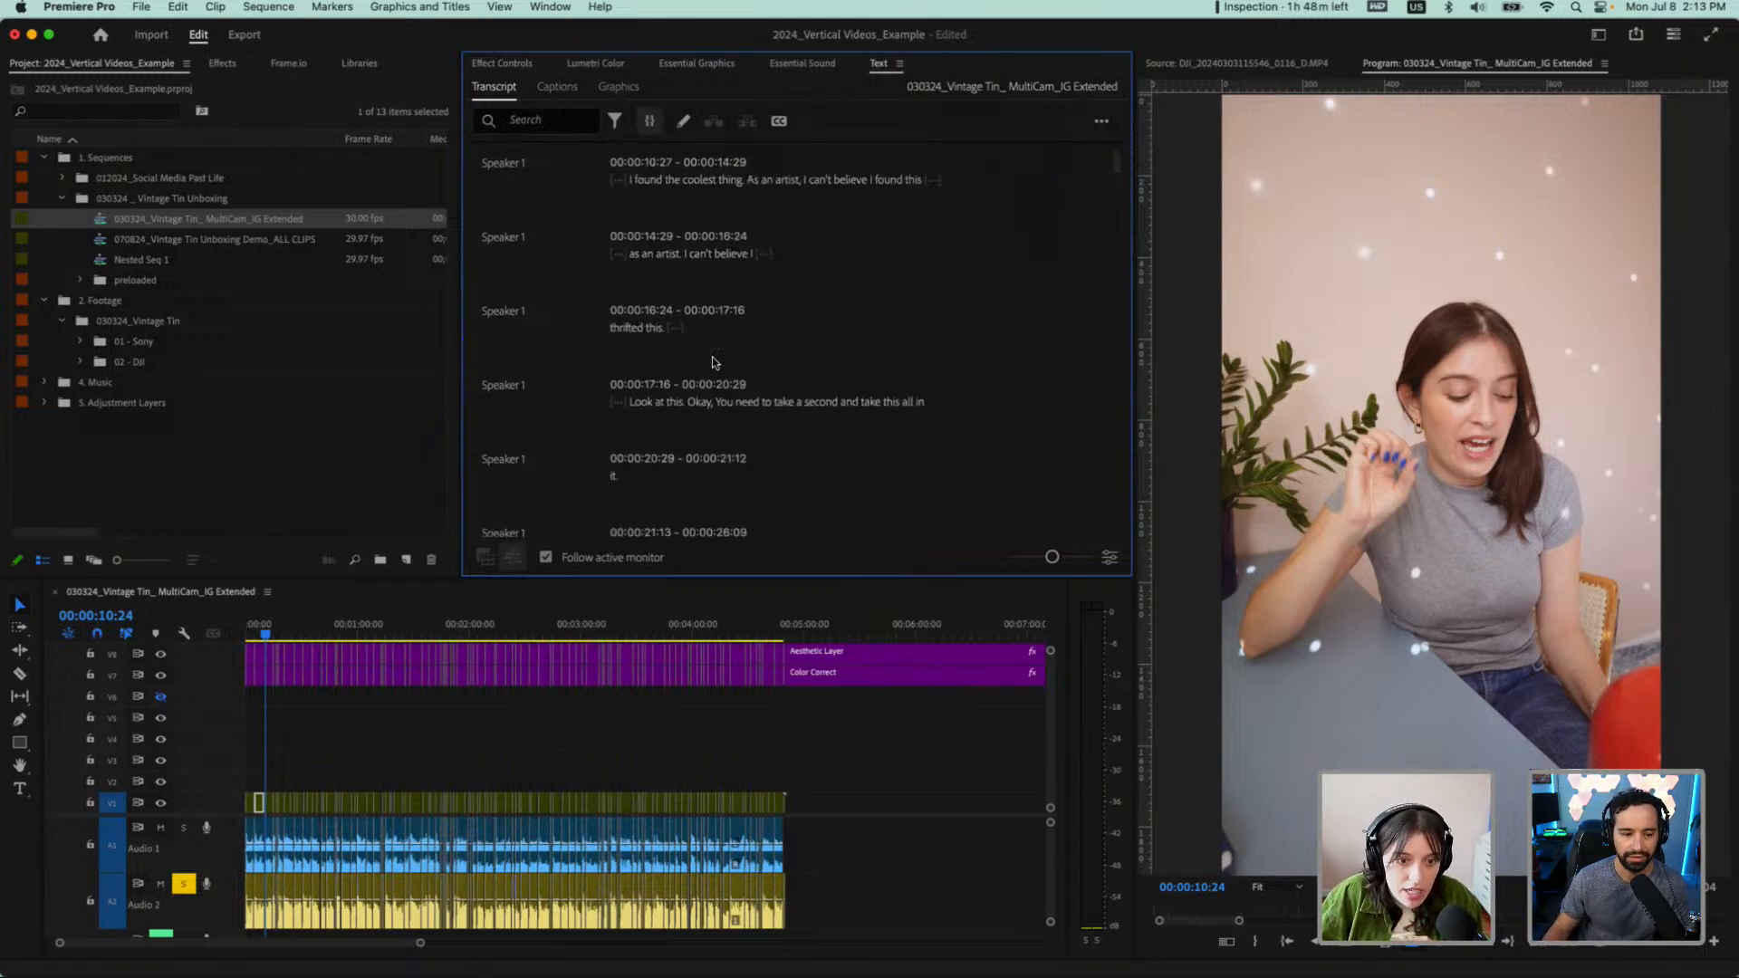
scroll(673, 367, "up", 2)
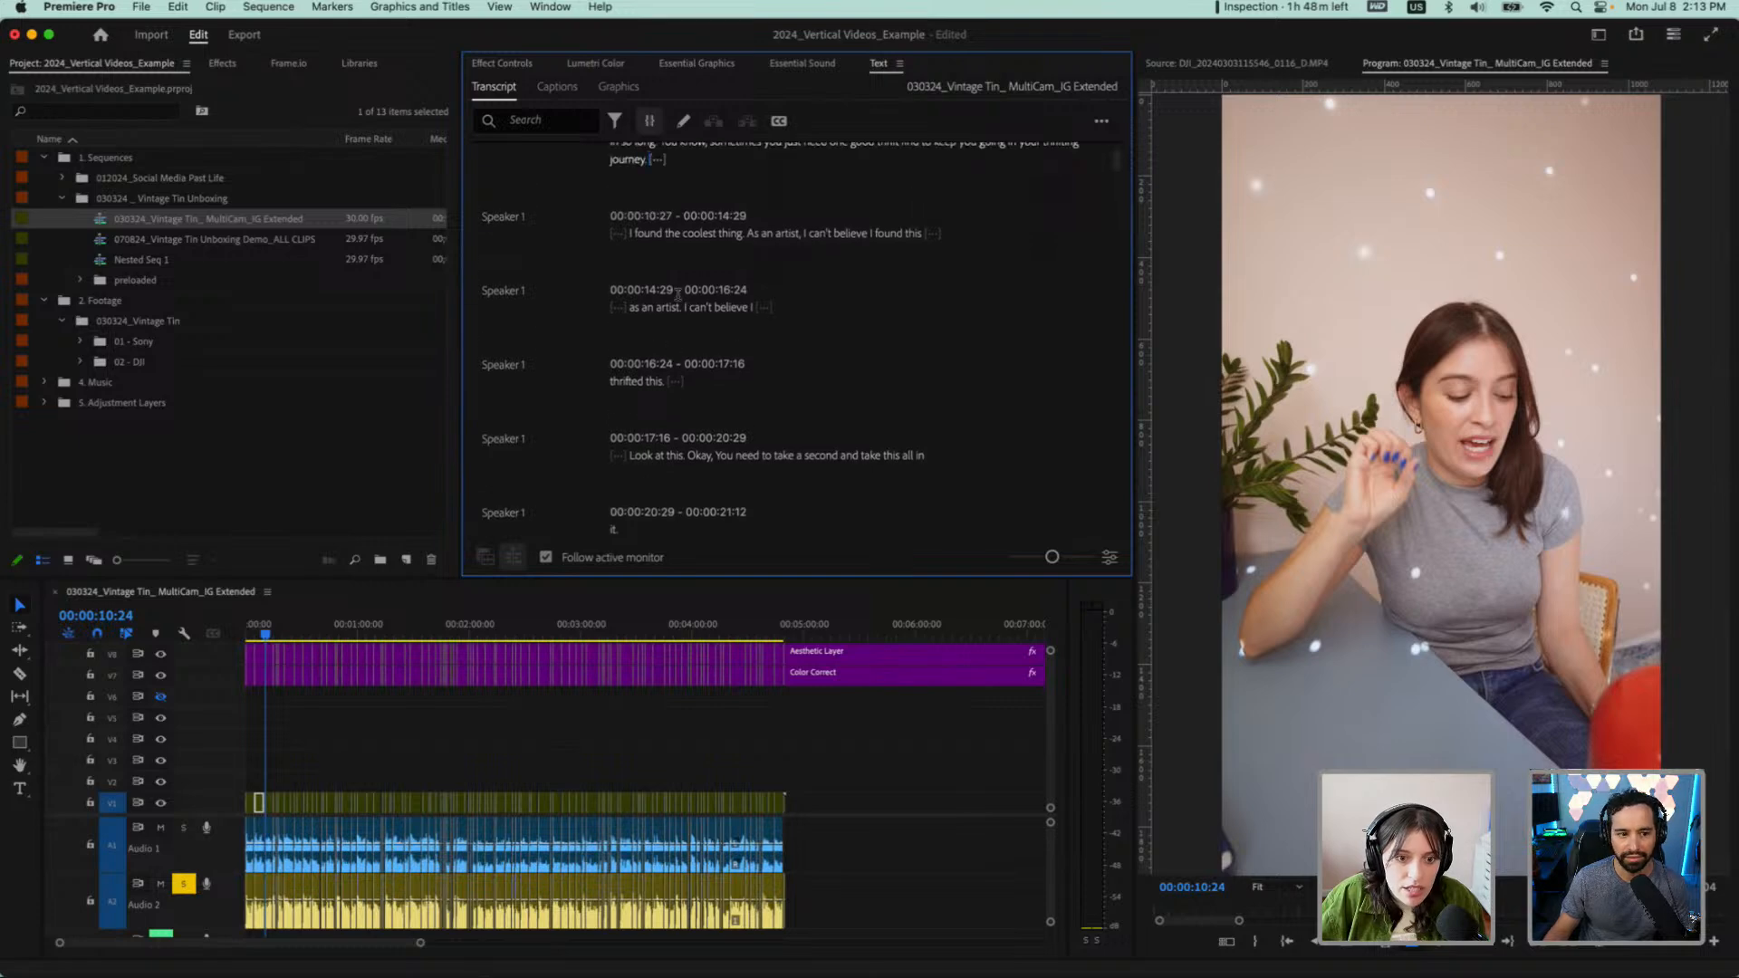
left_click(629, 233)
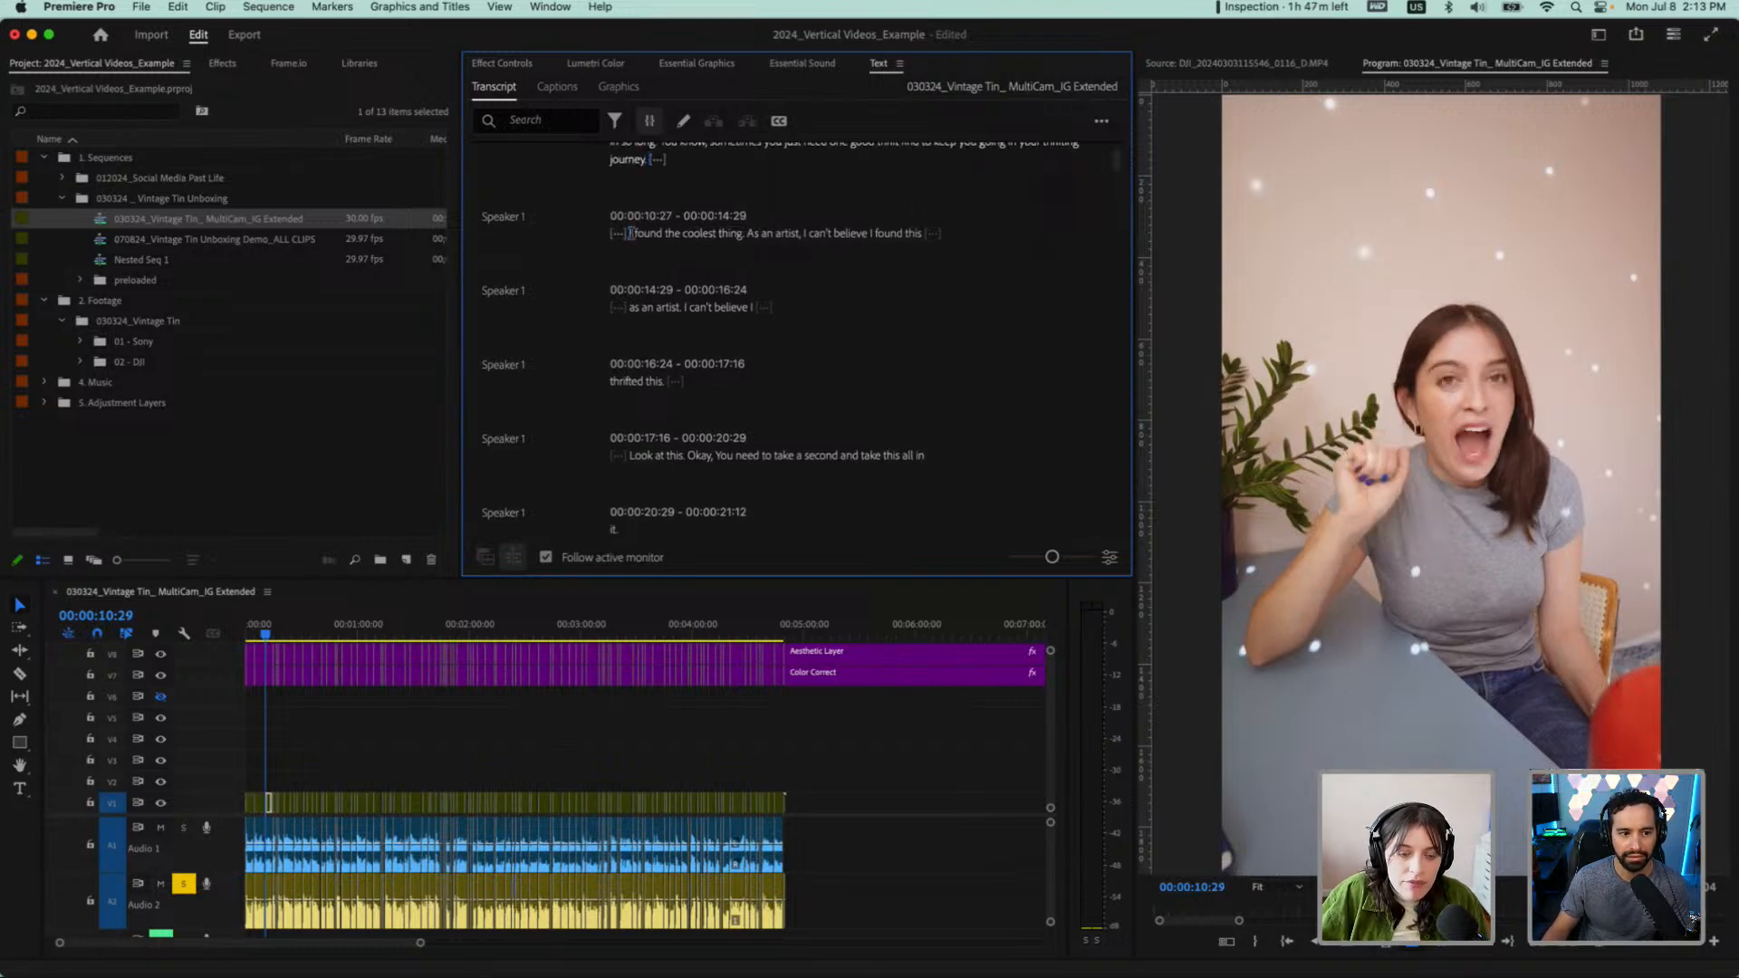
key("space")
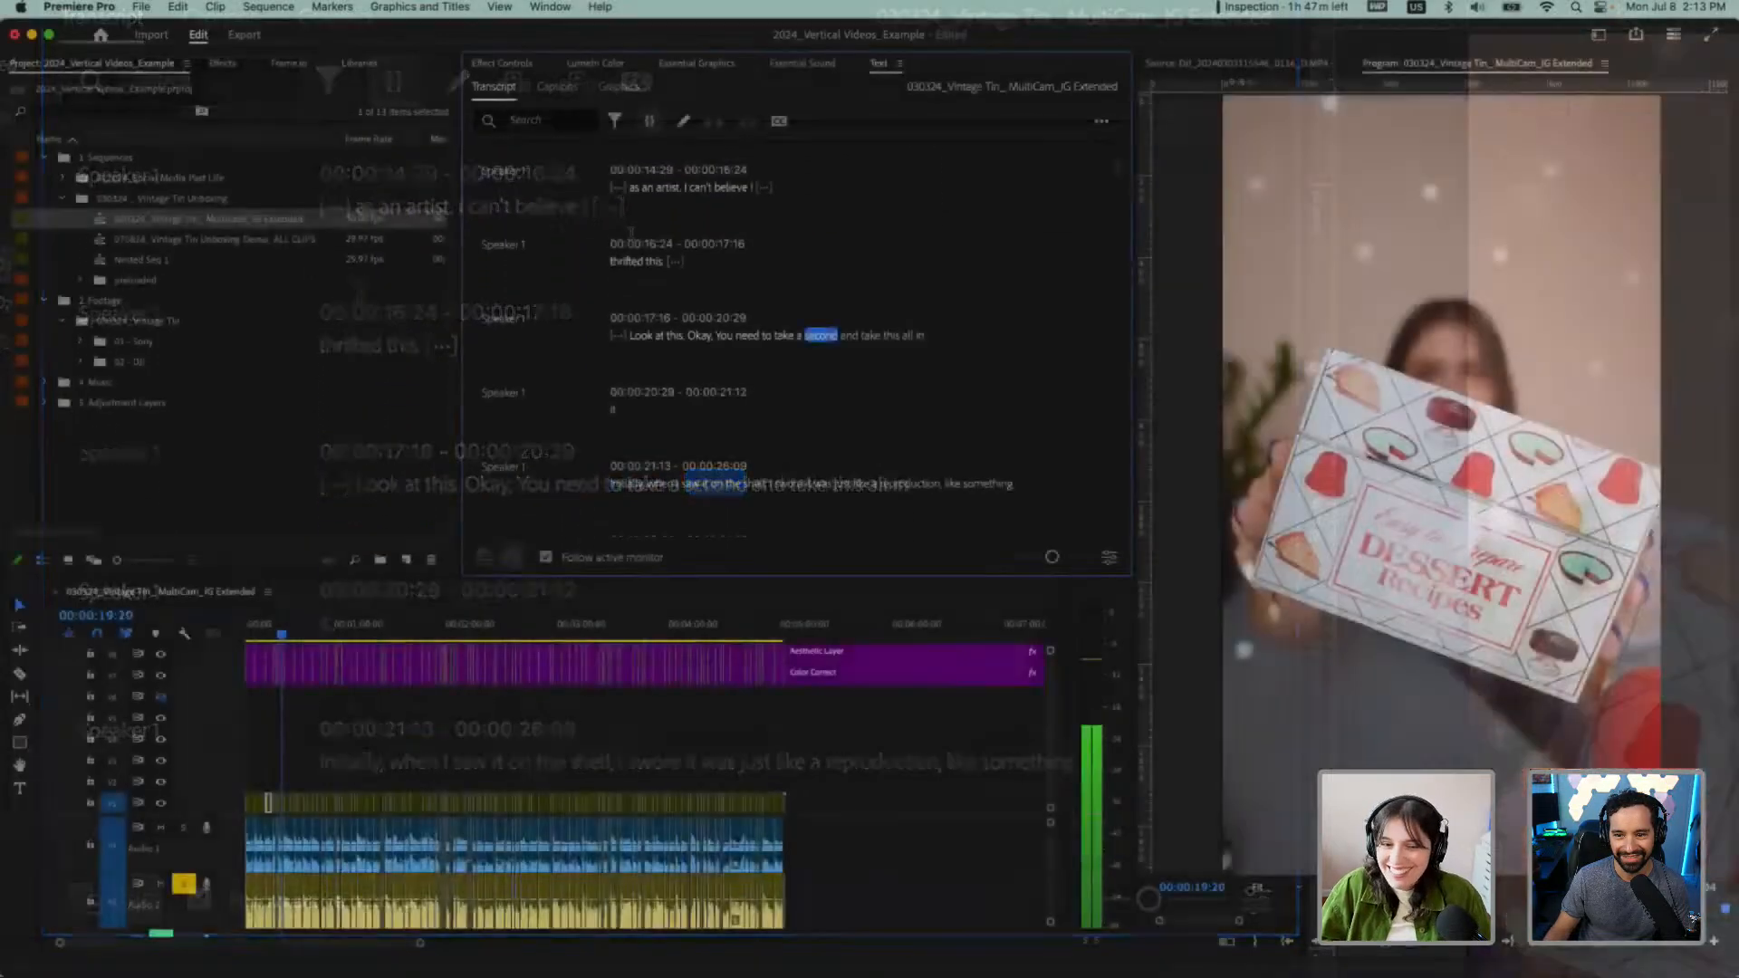
Try deleting the transcript passage from "I found the coolest thing" through "as an artist", and undo the deletion
scroll(686, 266, "up", 2)
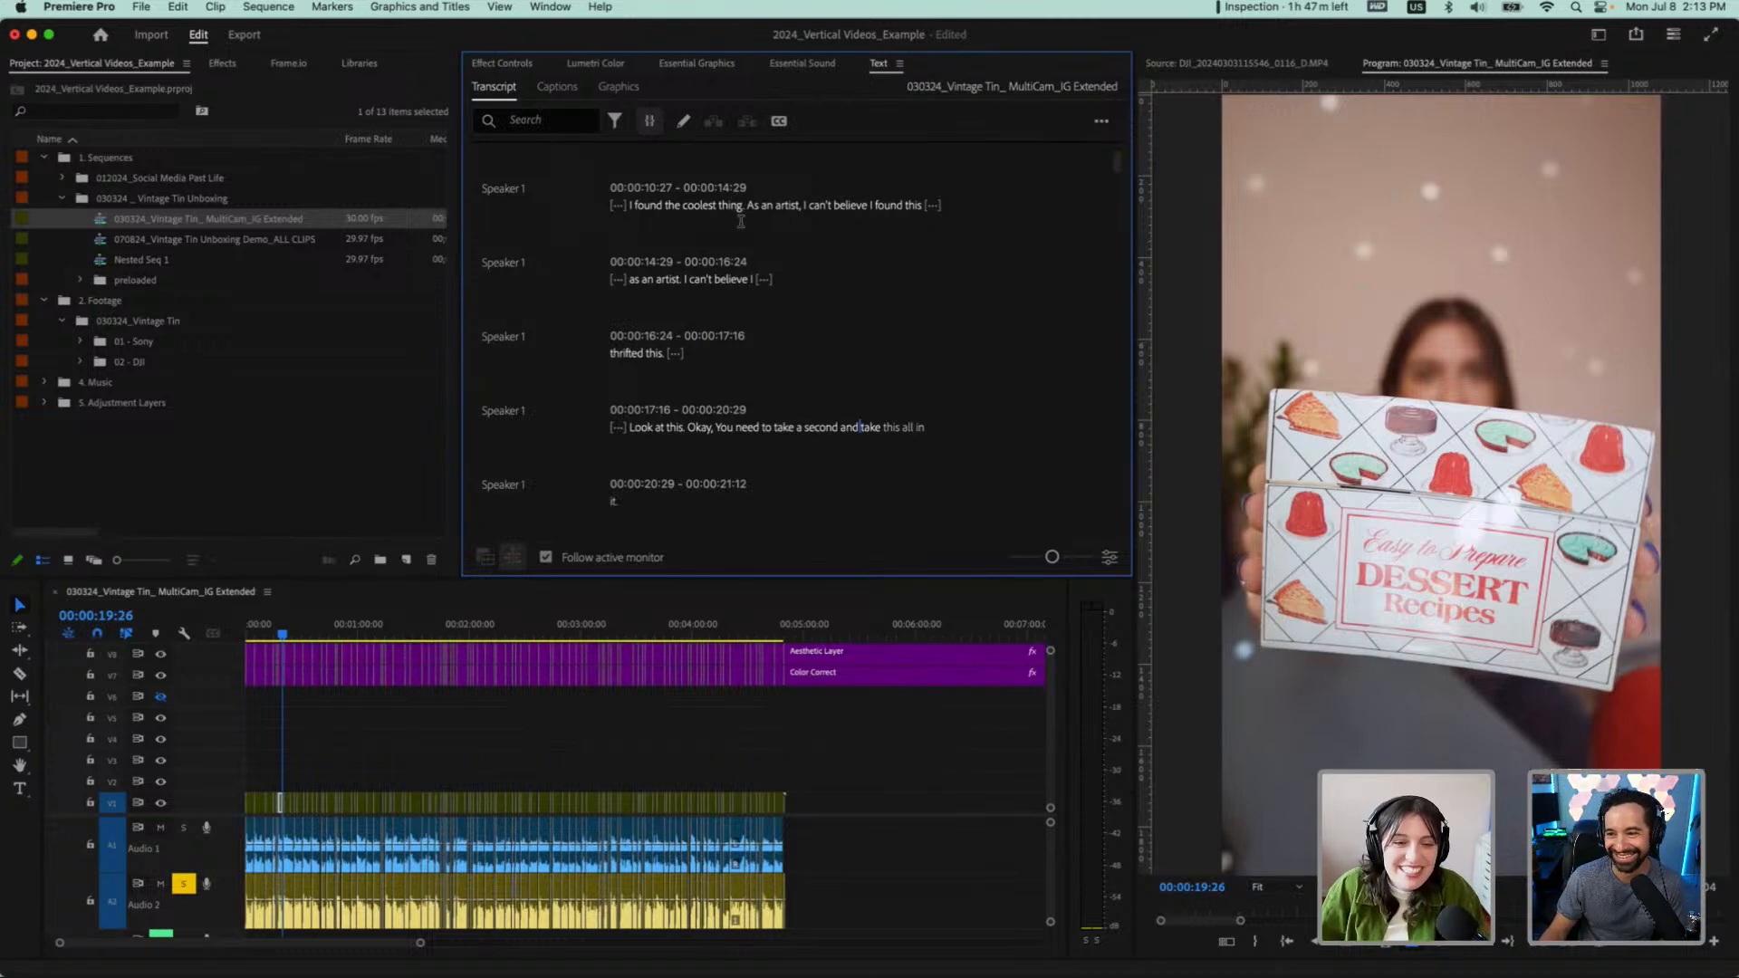
scroll(741, 221, "up", 3)
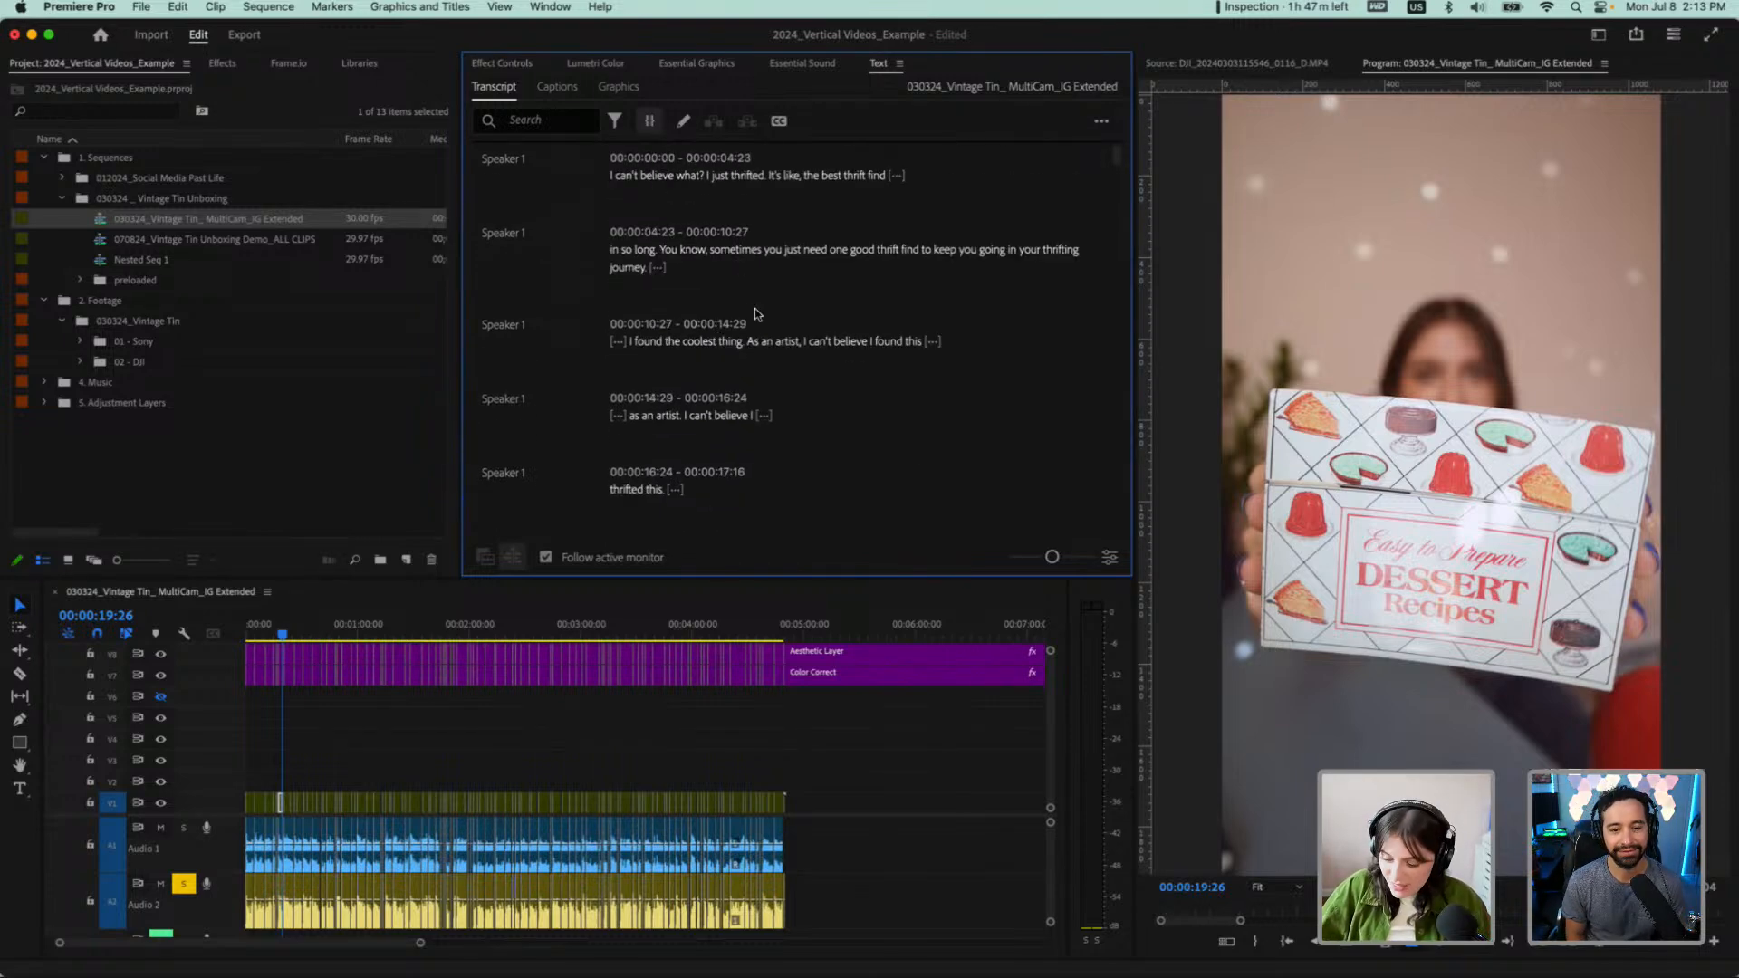
scroll(732, 396, "down", 1)
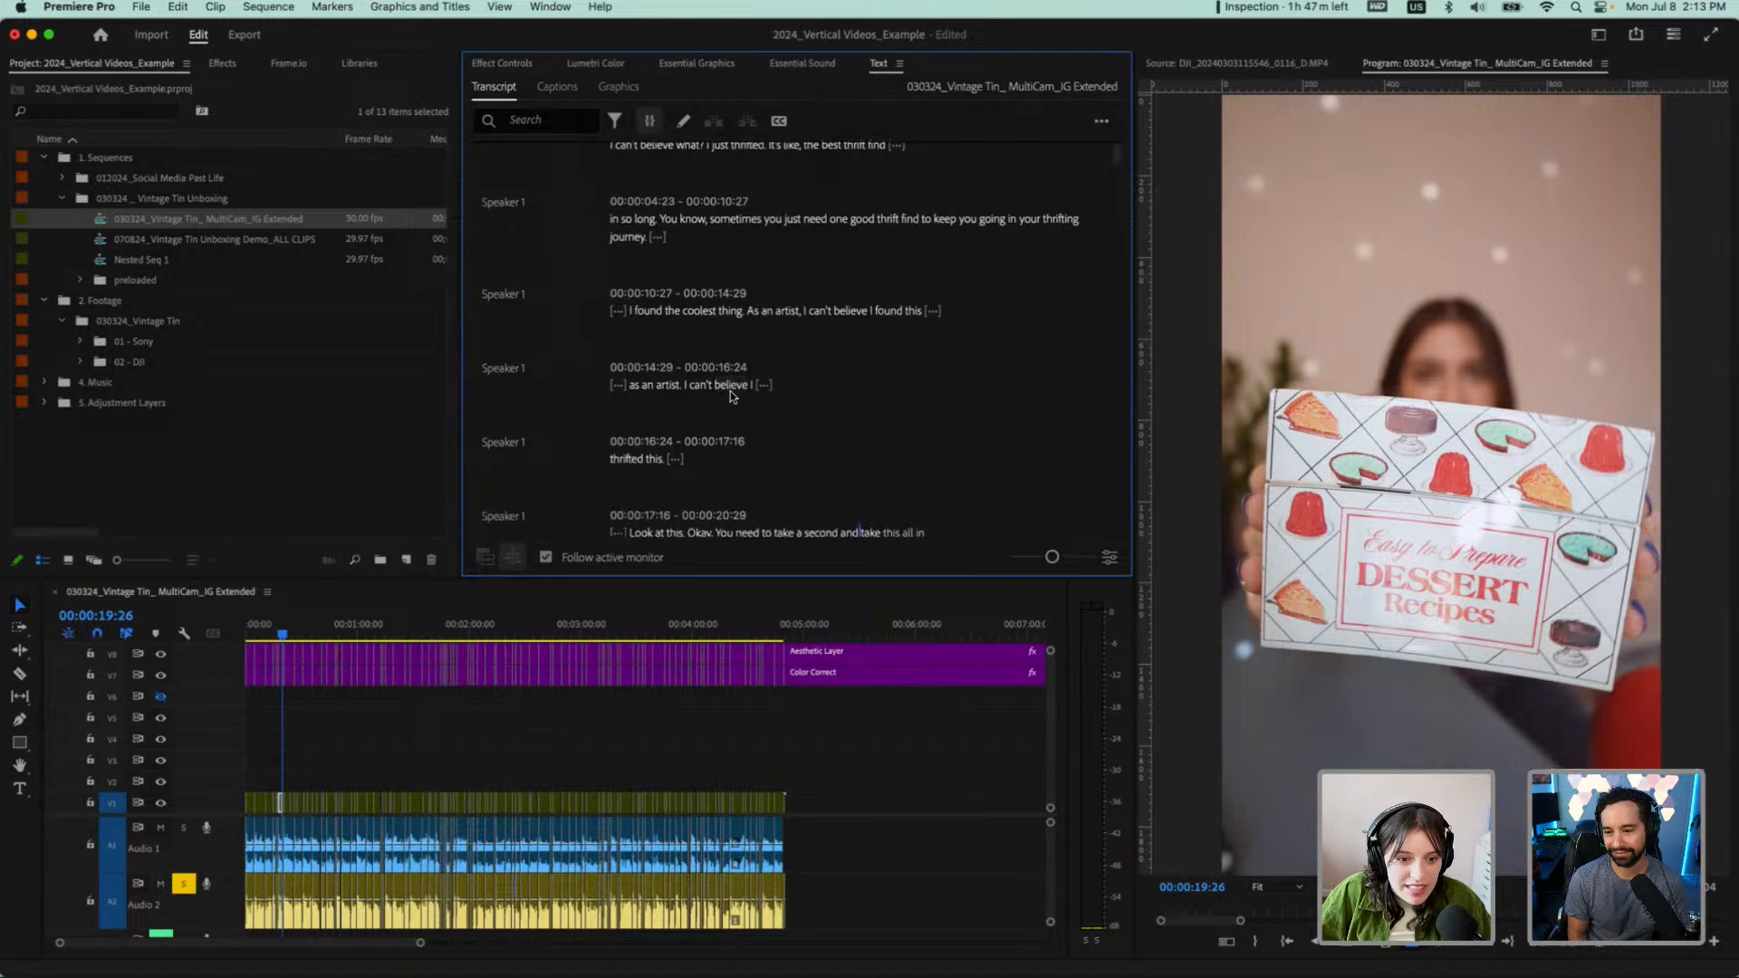
left_click_drag(675, 377, 617, 302)
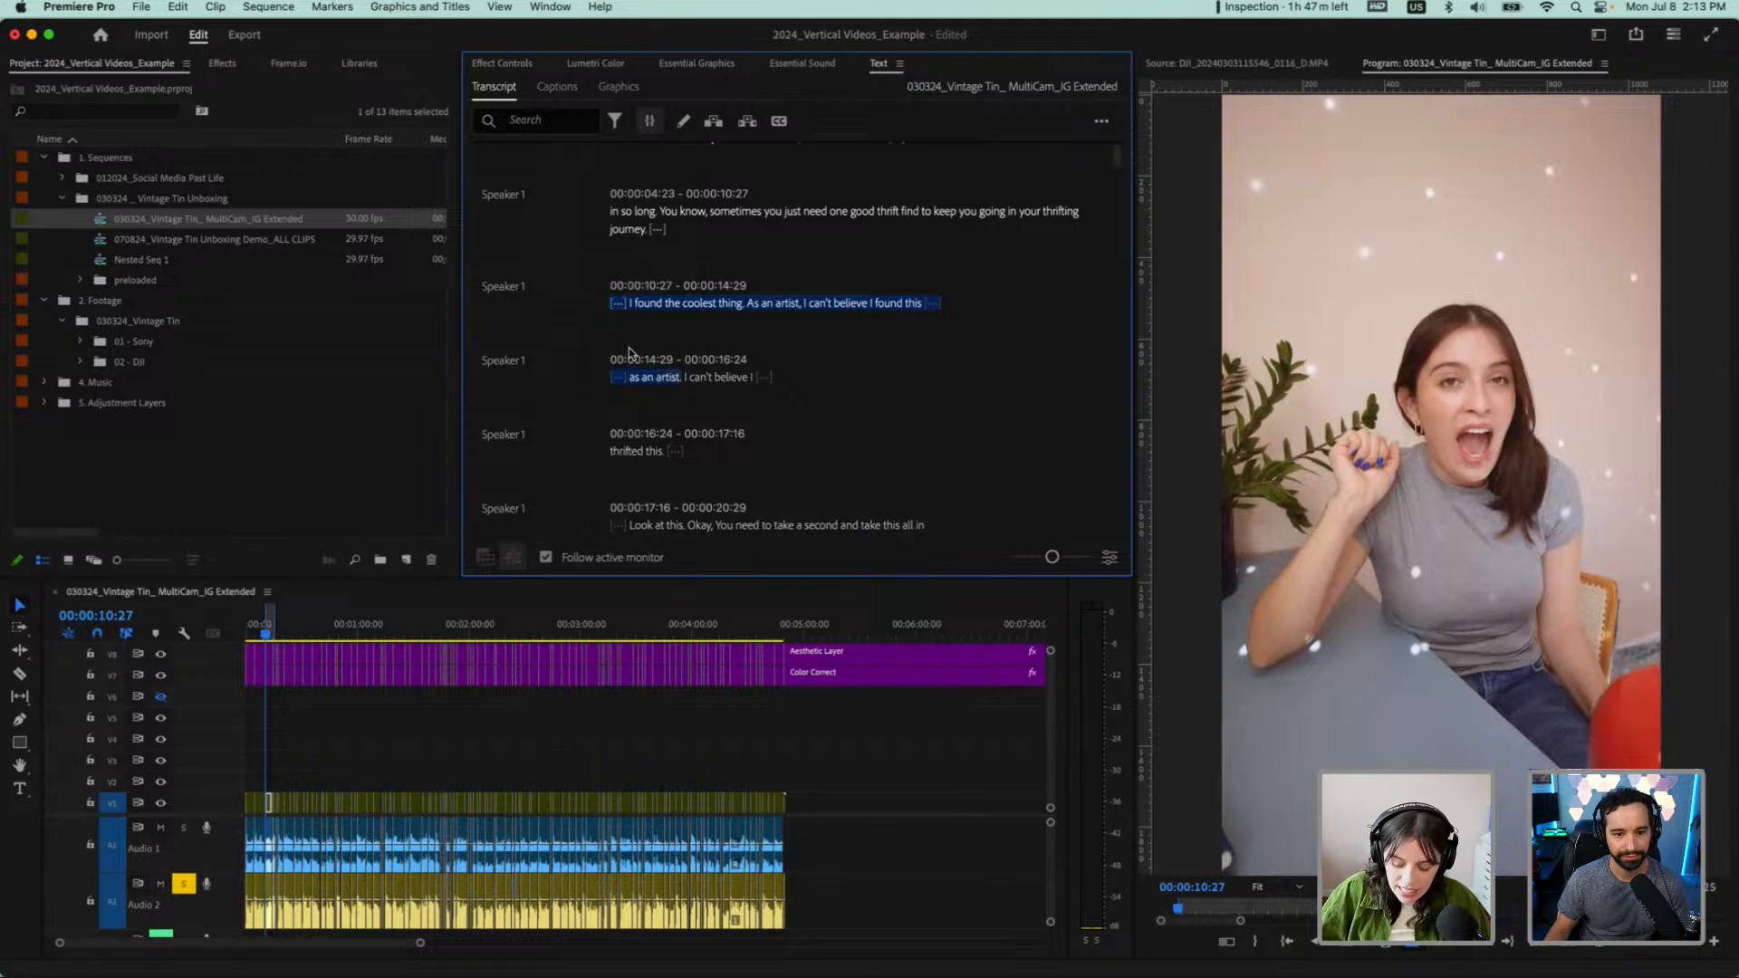
key("Delete")
scroll(316, 871, "up", 3)
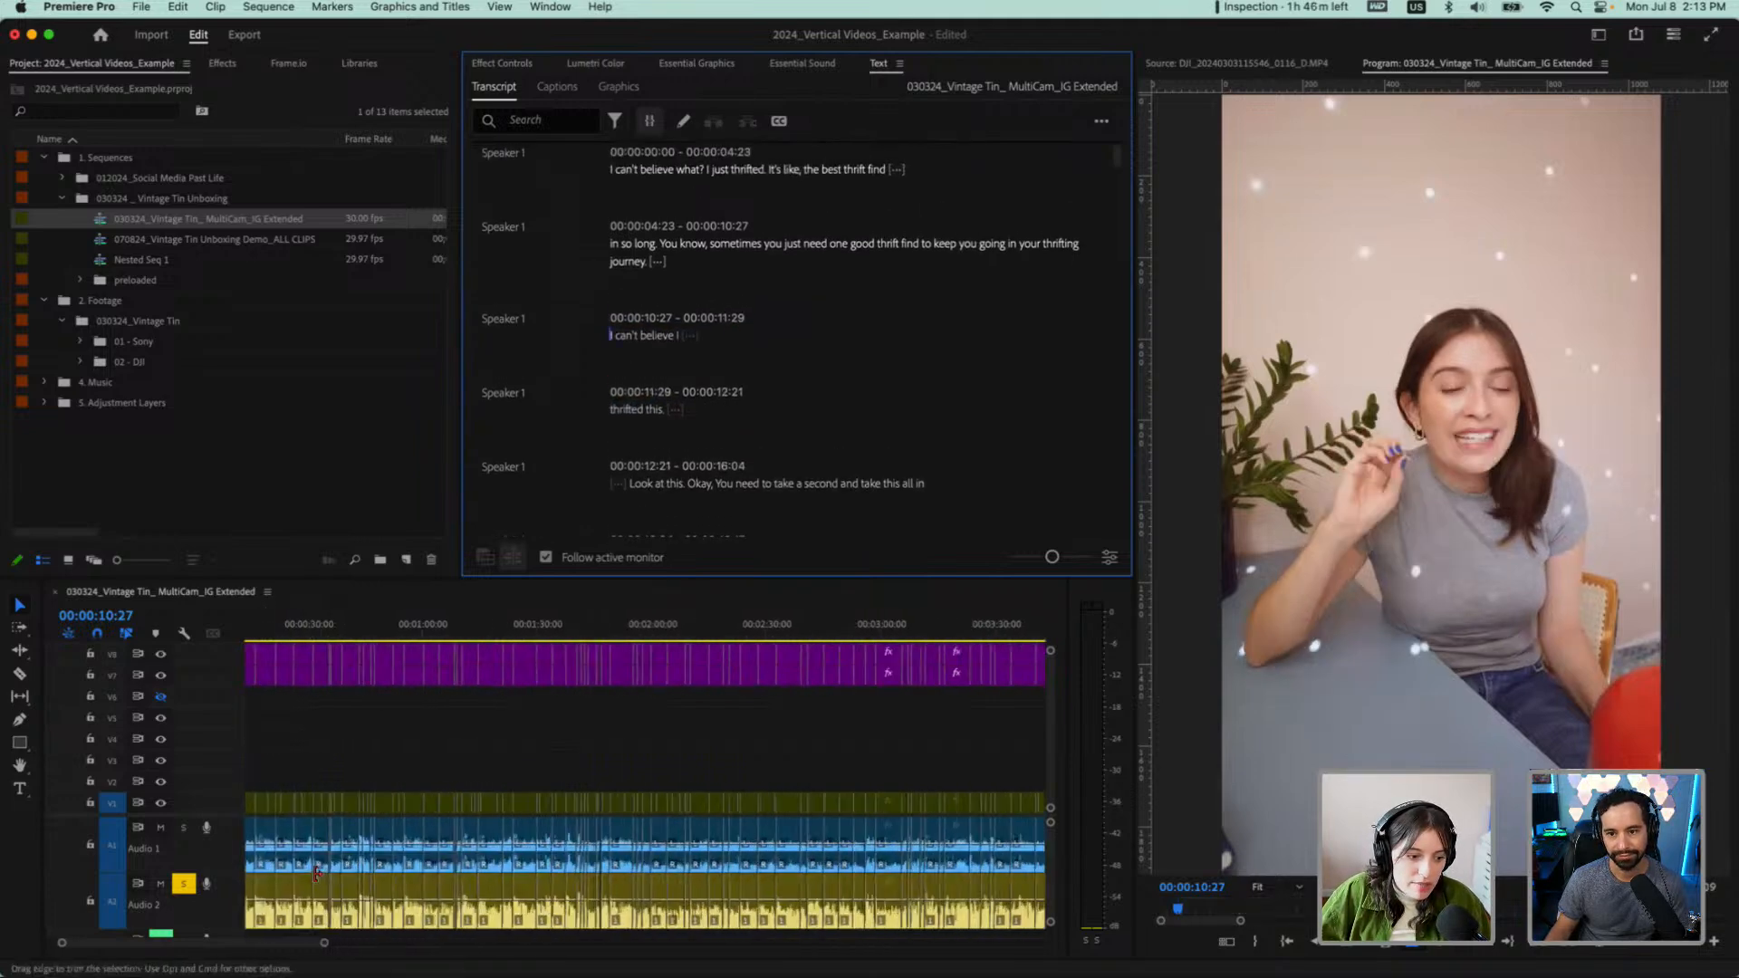
scroll(316, 871, "up", 2)
key("super+z")
Make the timeline panel taller, play briefly, and zoom the timeline to show the range marked by the selected transcript passage
scroll(340, 748, "up", 2)
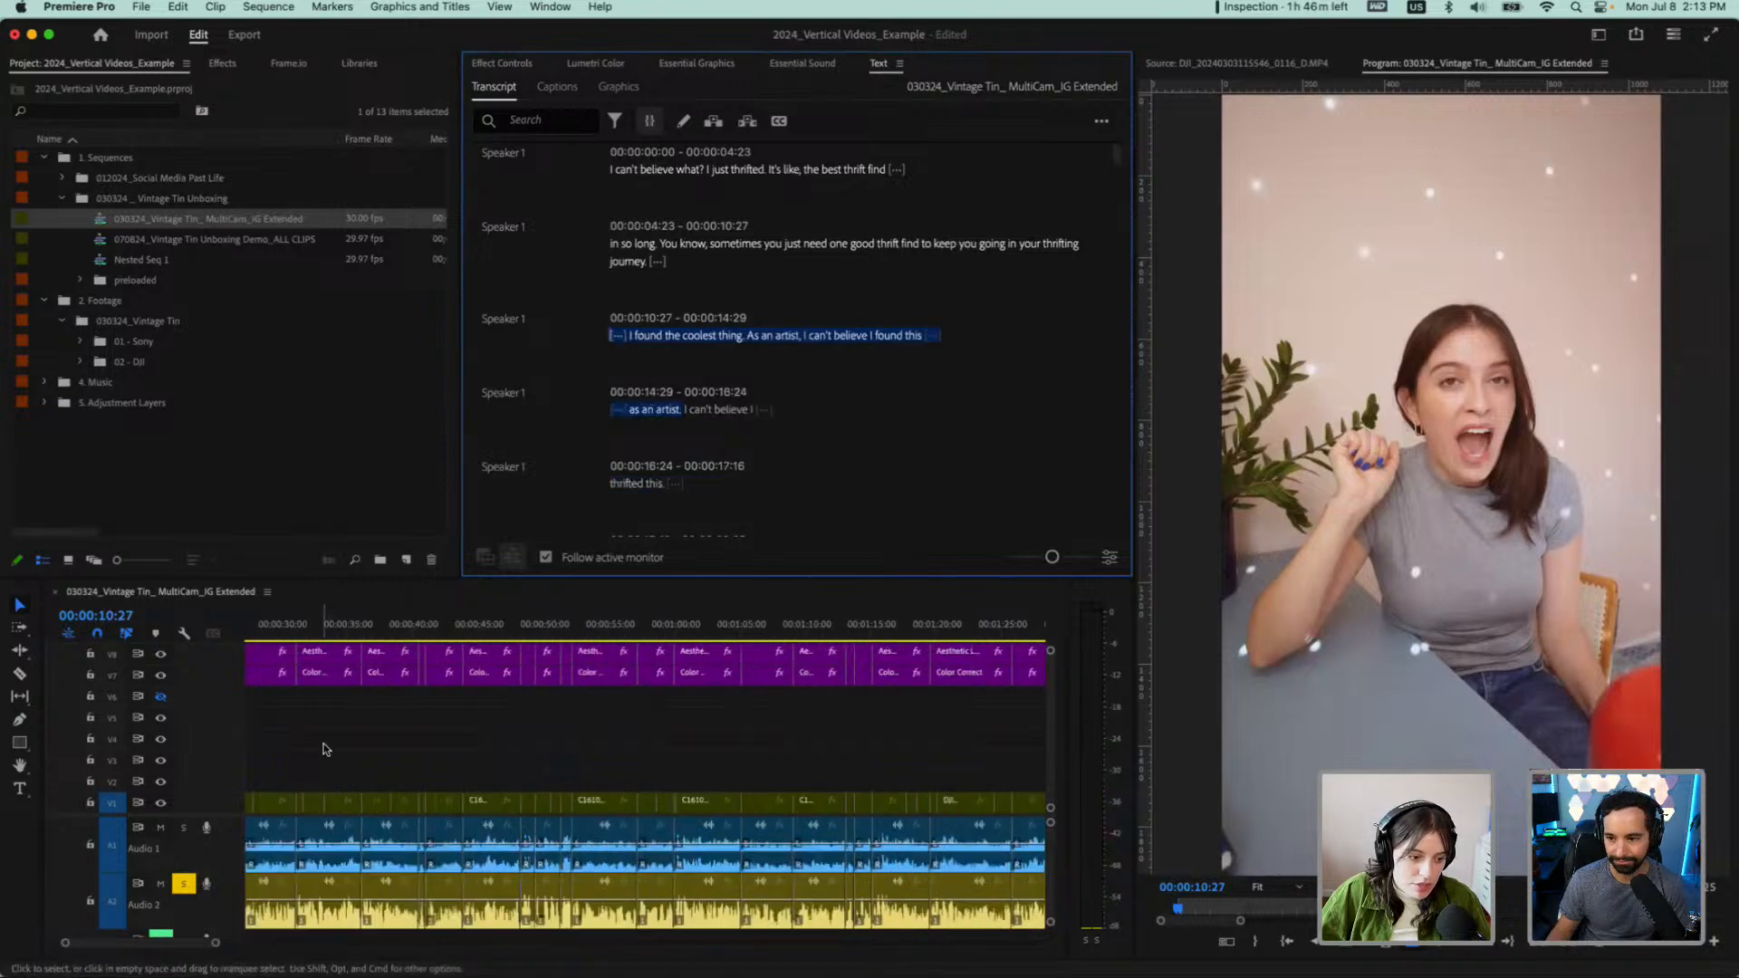
left_click_drag(386, 579, 387, 415)
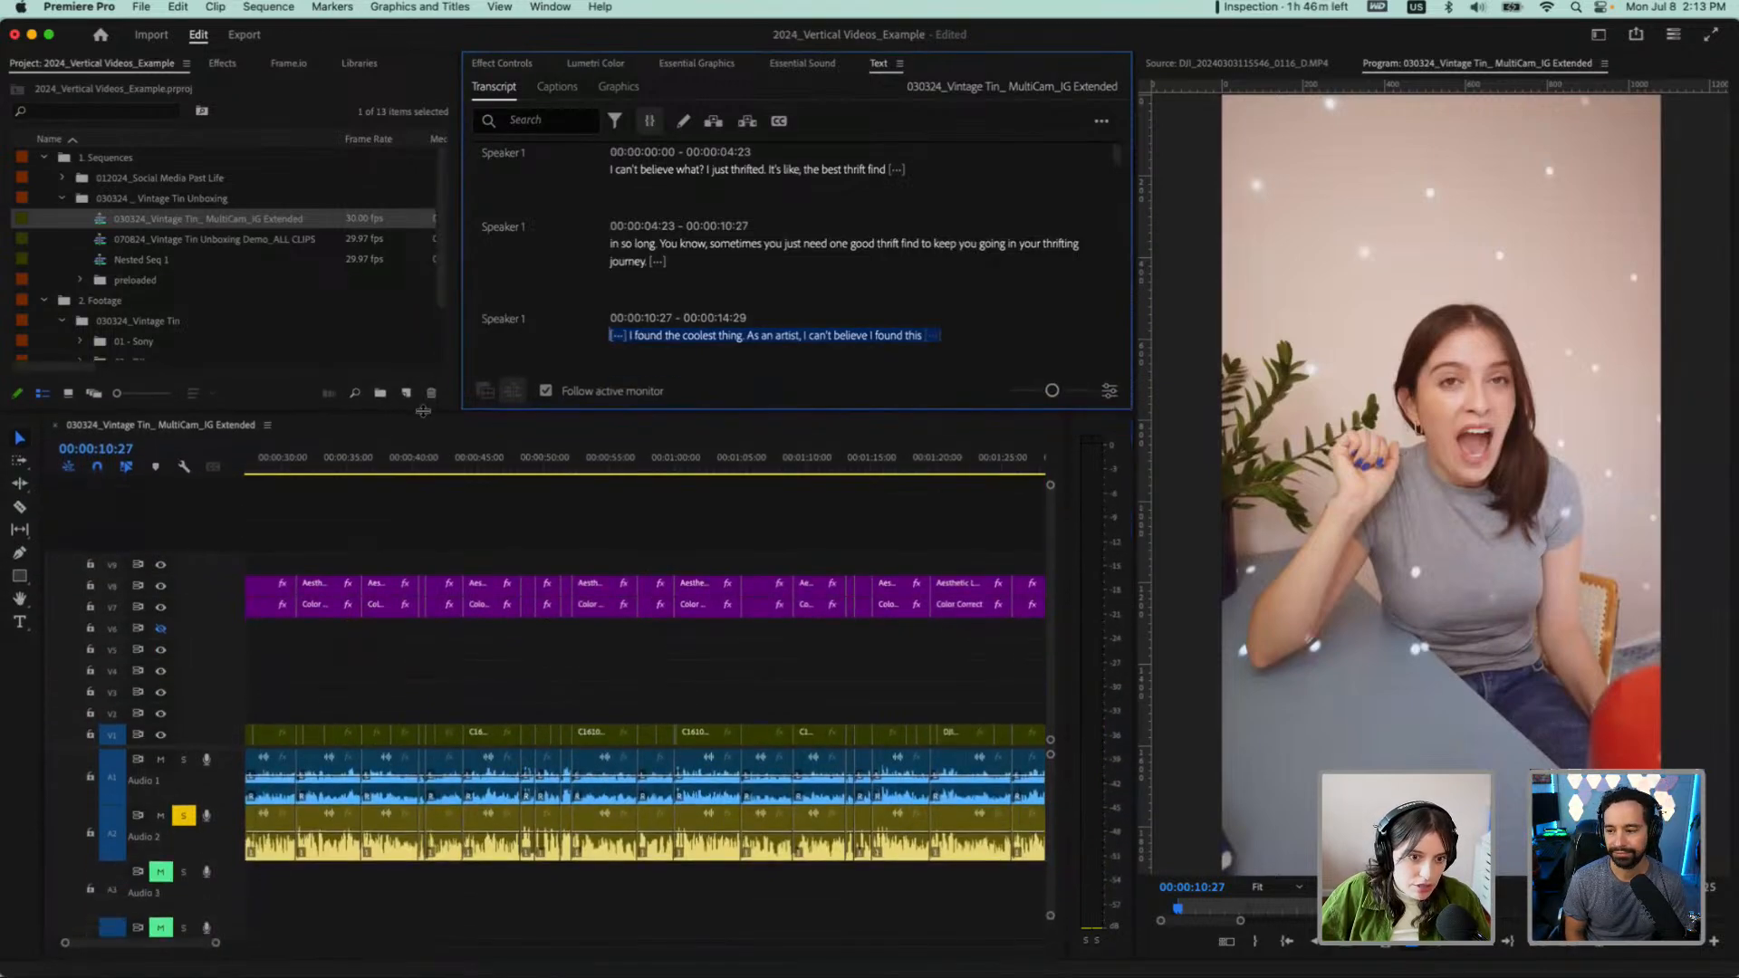
left_click(382, 549)
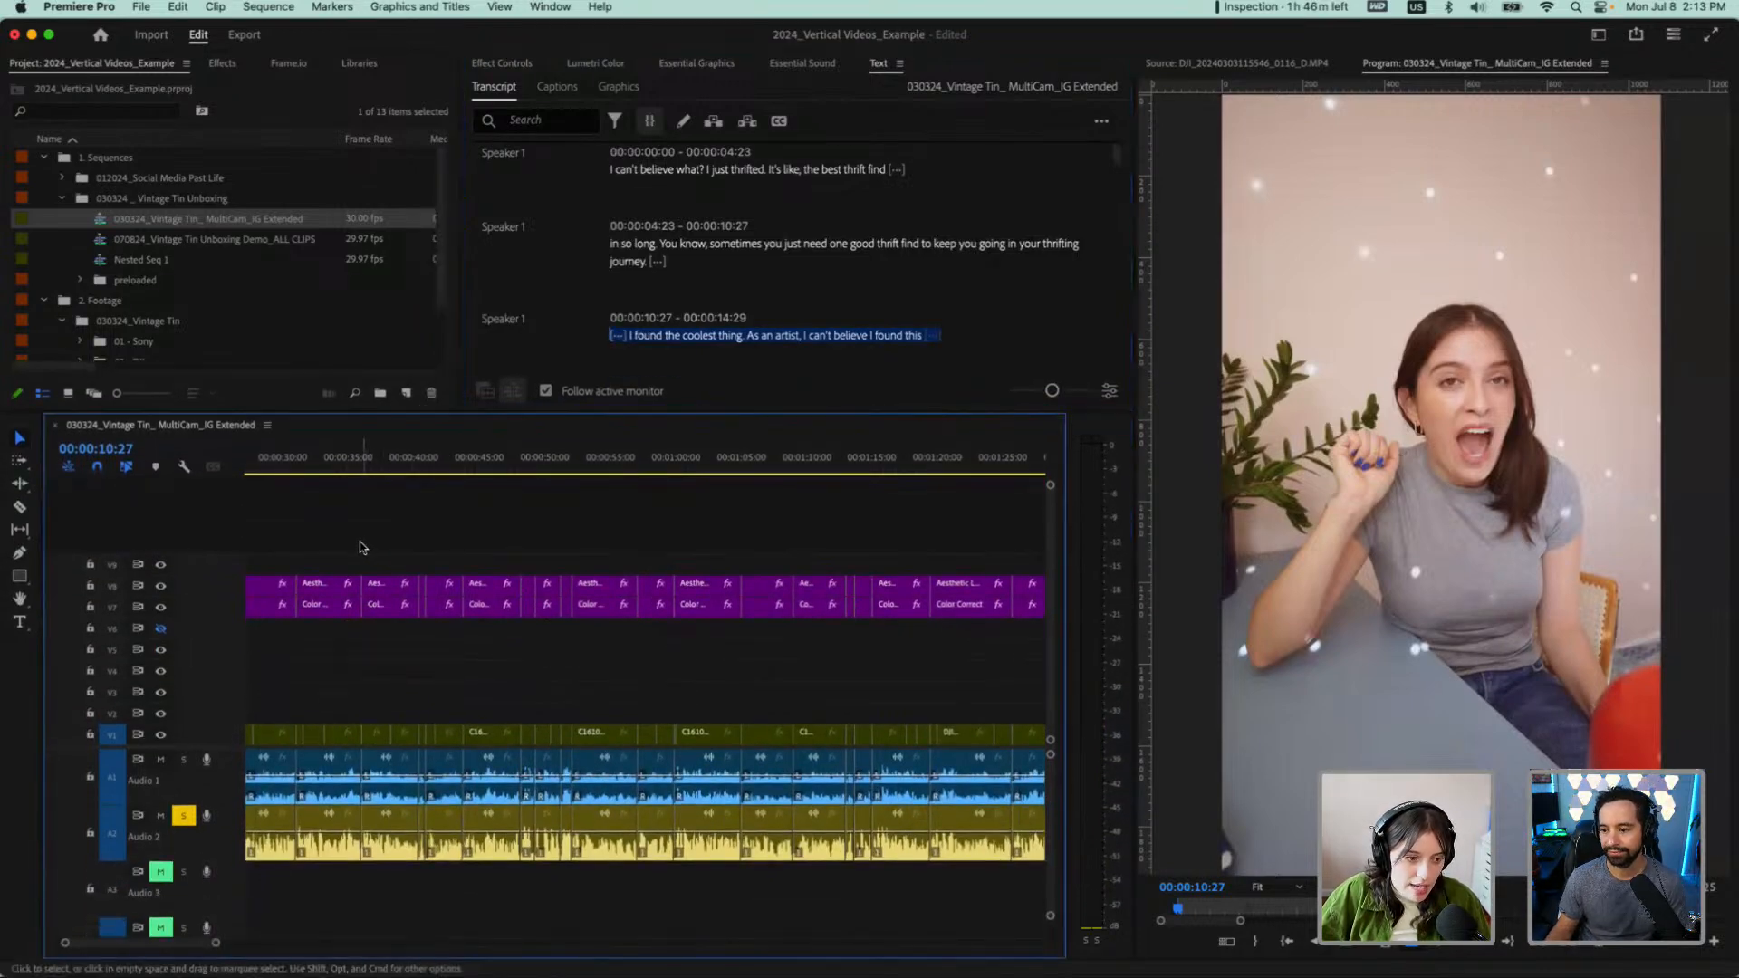
key("space")
scroll(349, 548, "up", 3)
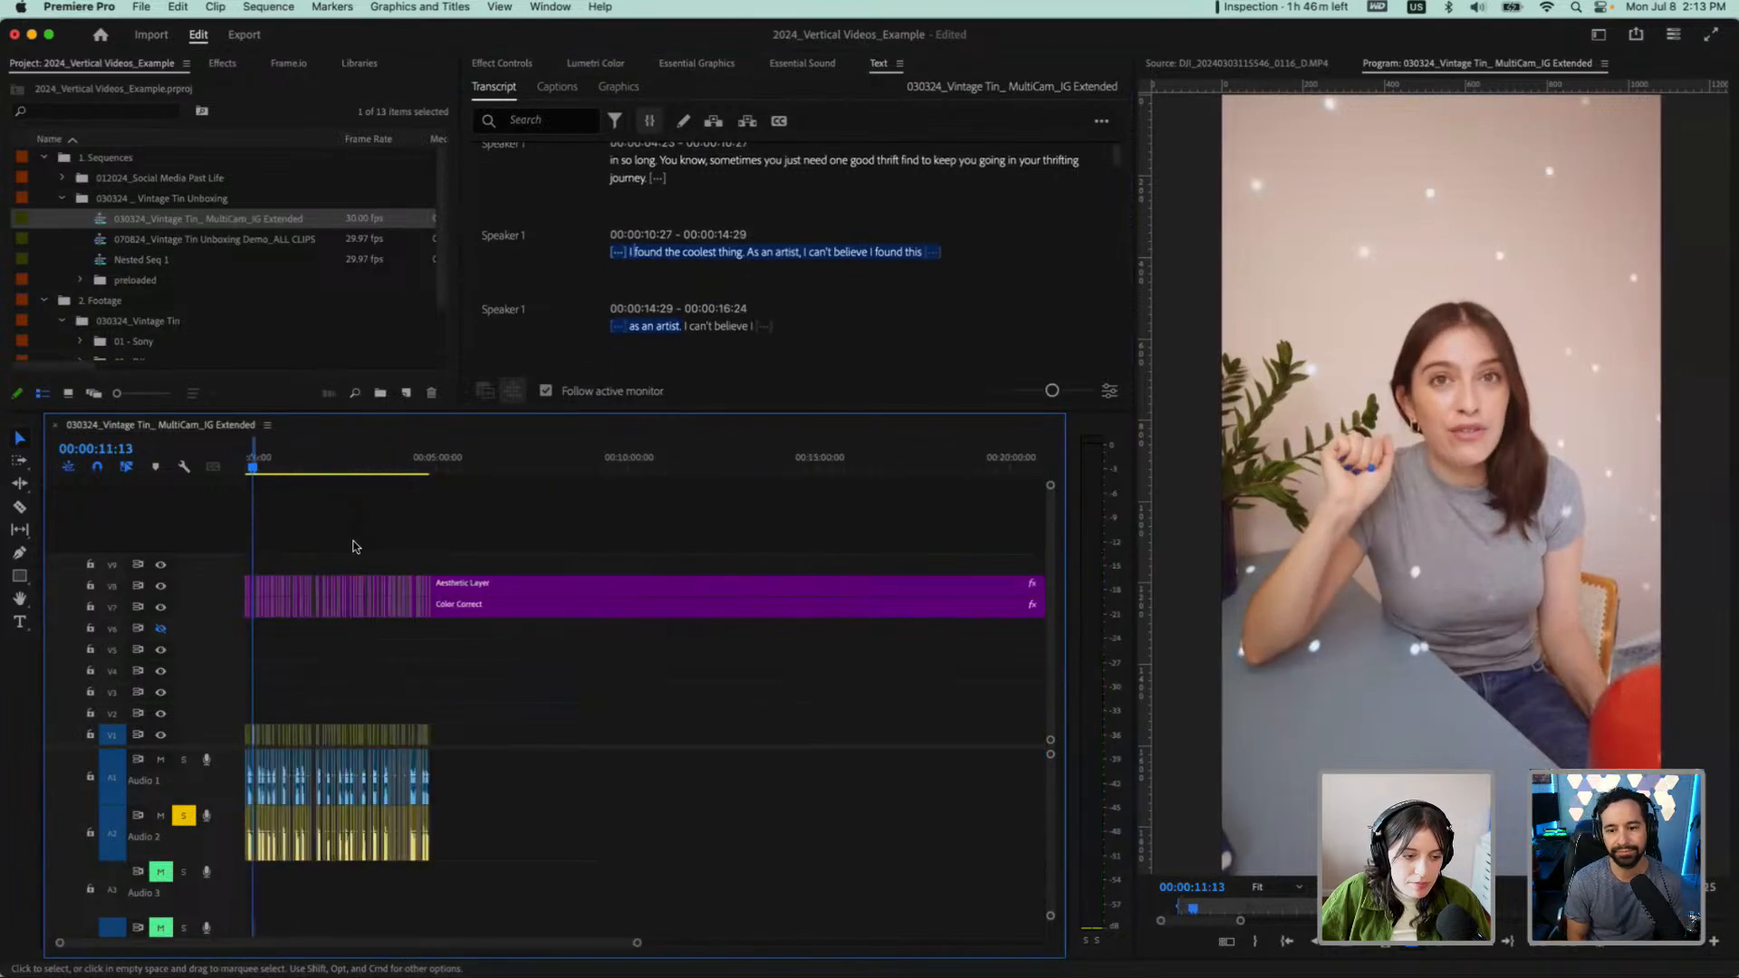
scroll(310, 556, "down", 5)
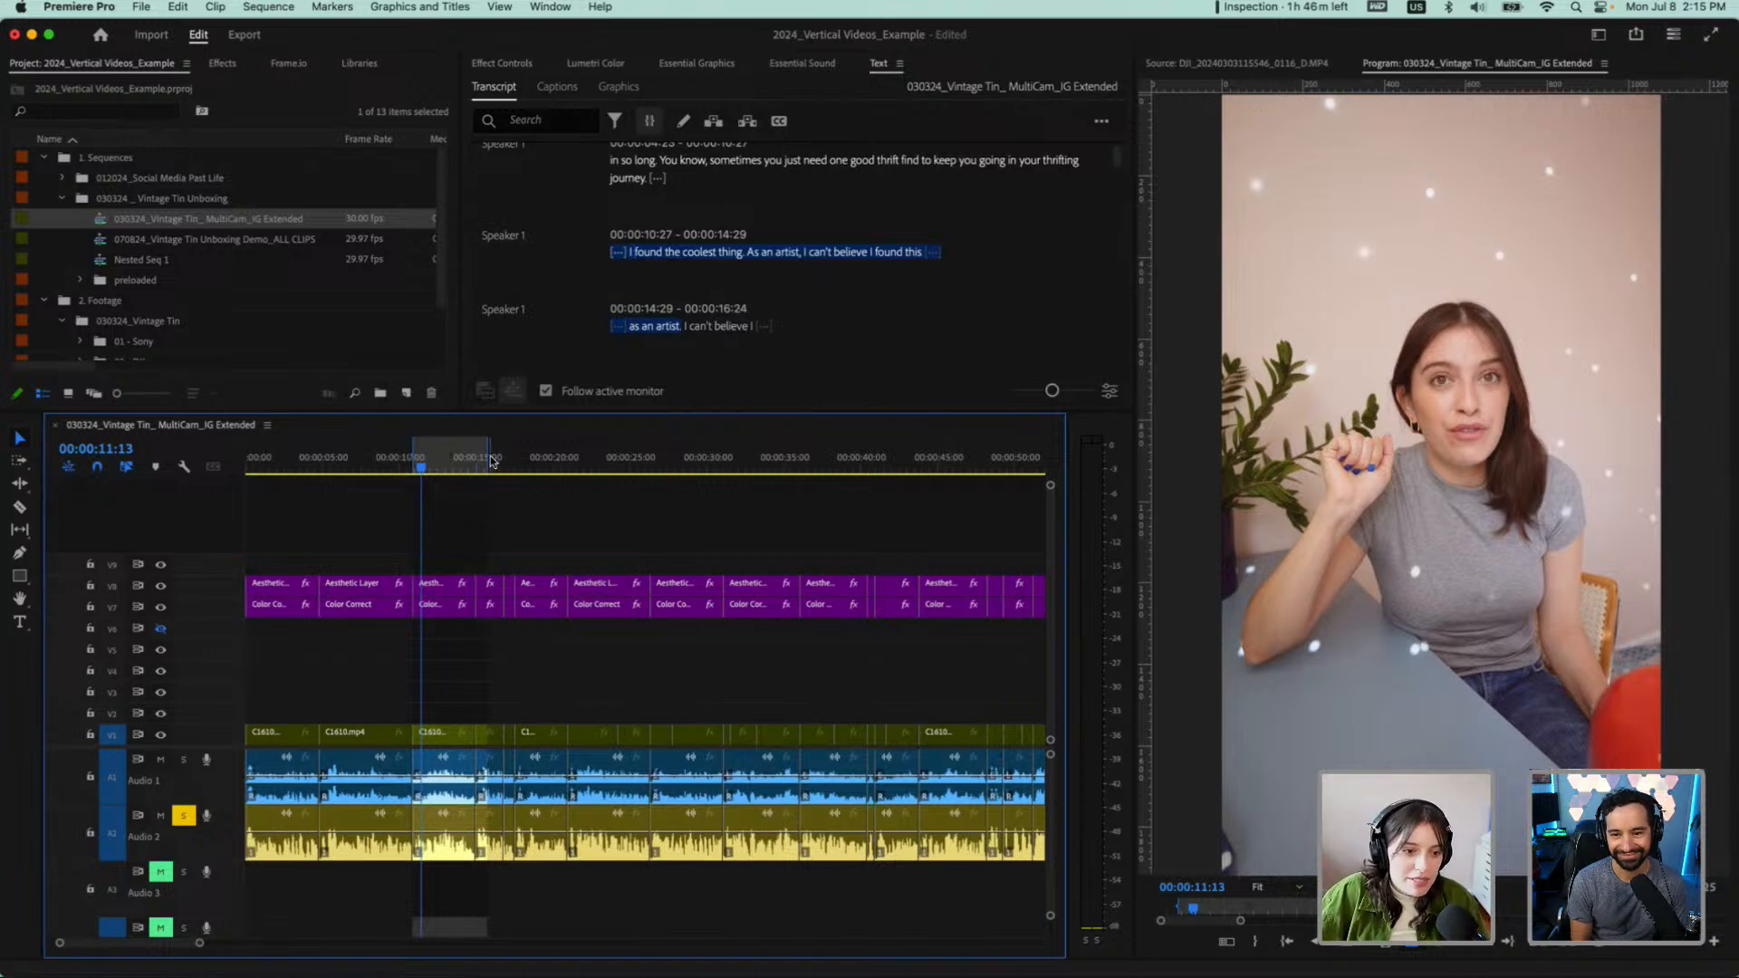
Select the repeated passage from "I found the coolest thing" through "as an artist" in the transcript and delete it from the sequence
left_click(617, 252)
left_click_drag(616, 252, 680, 290)
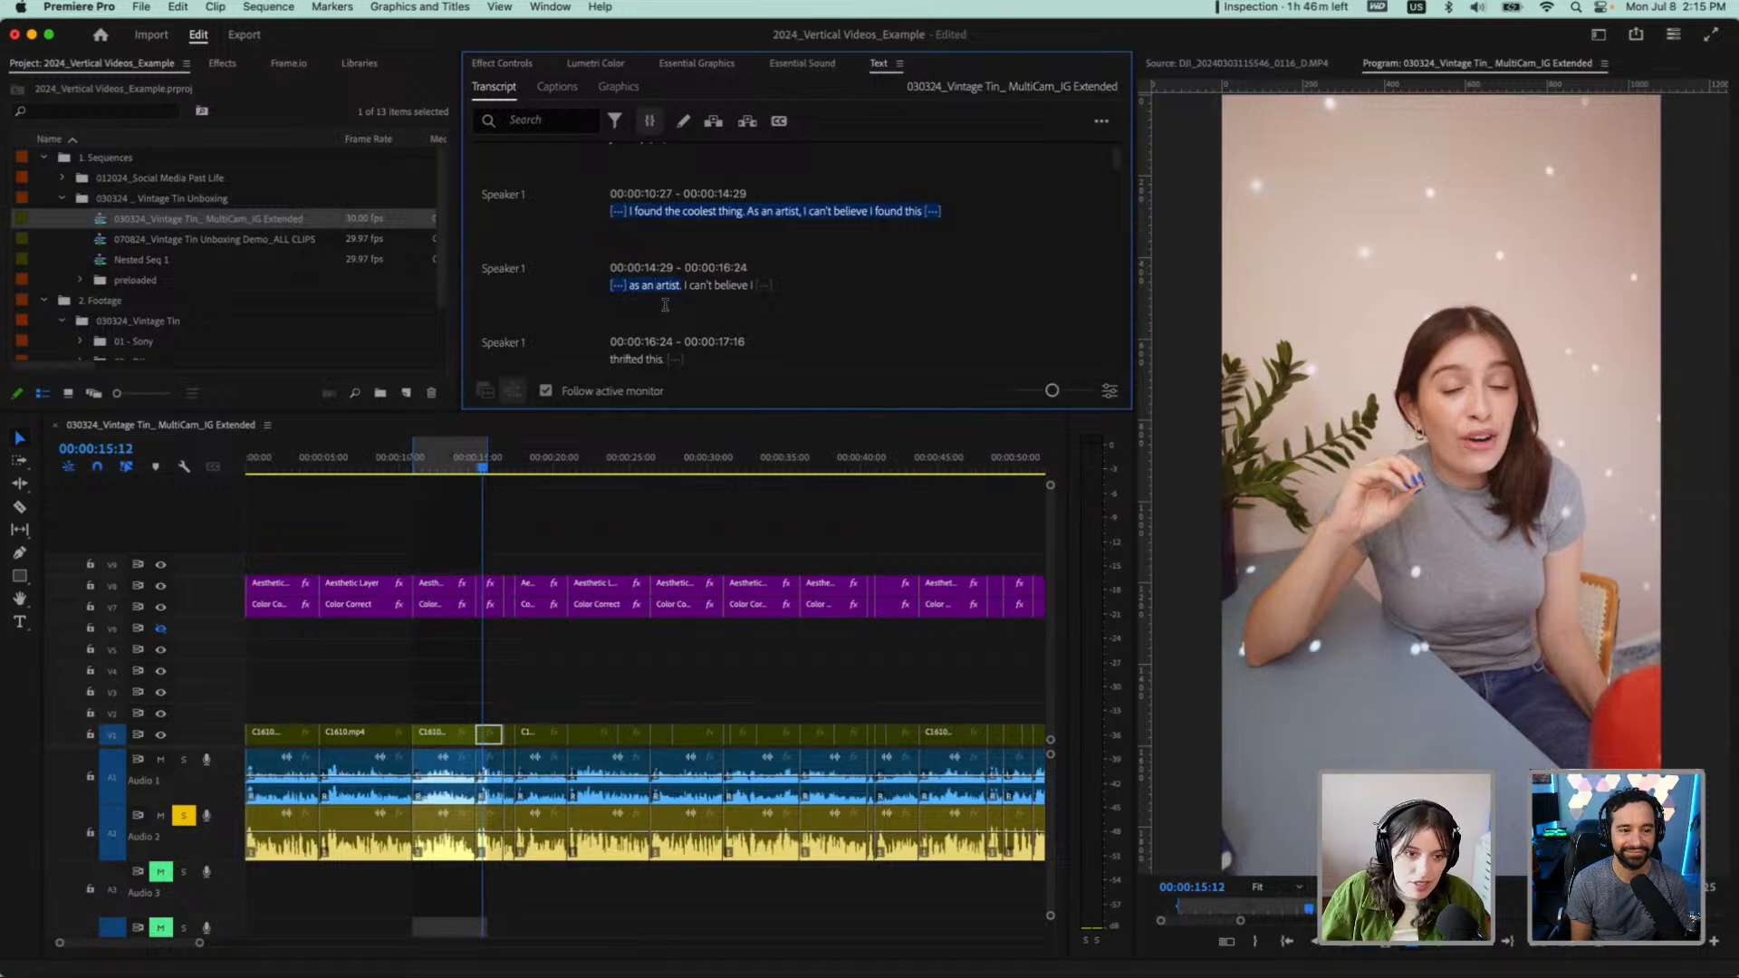
key("BackSpace")
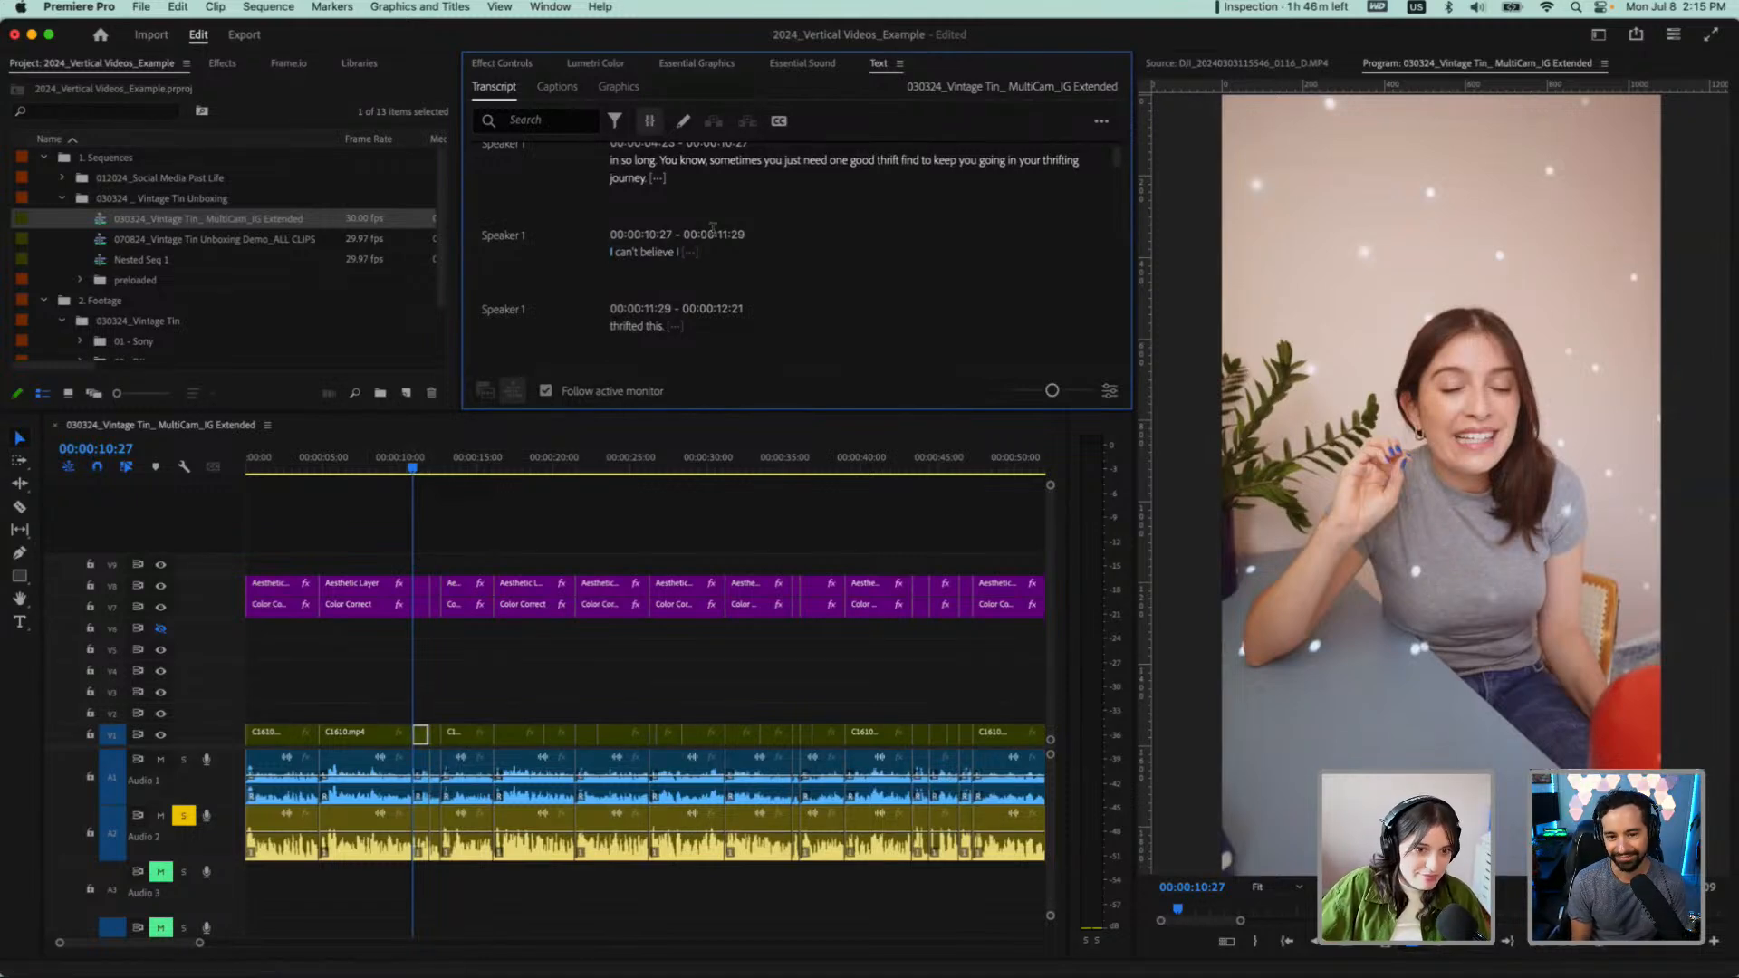
Review the transcript around the cut, placing the playhead at the second paragraph's start, at "You know", and at "journey"
scroll(713, 228, "up", 1)
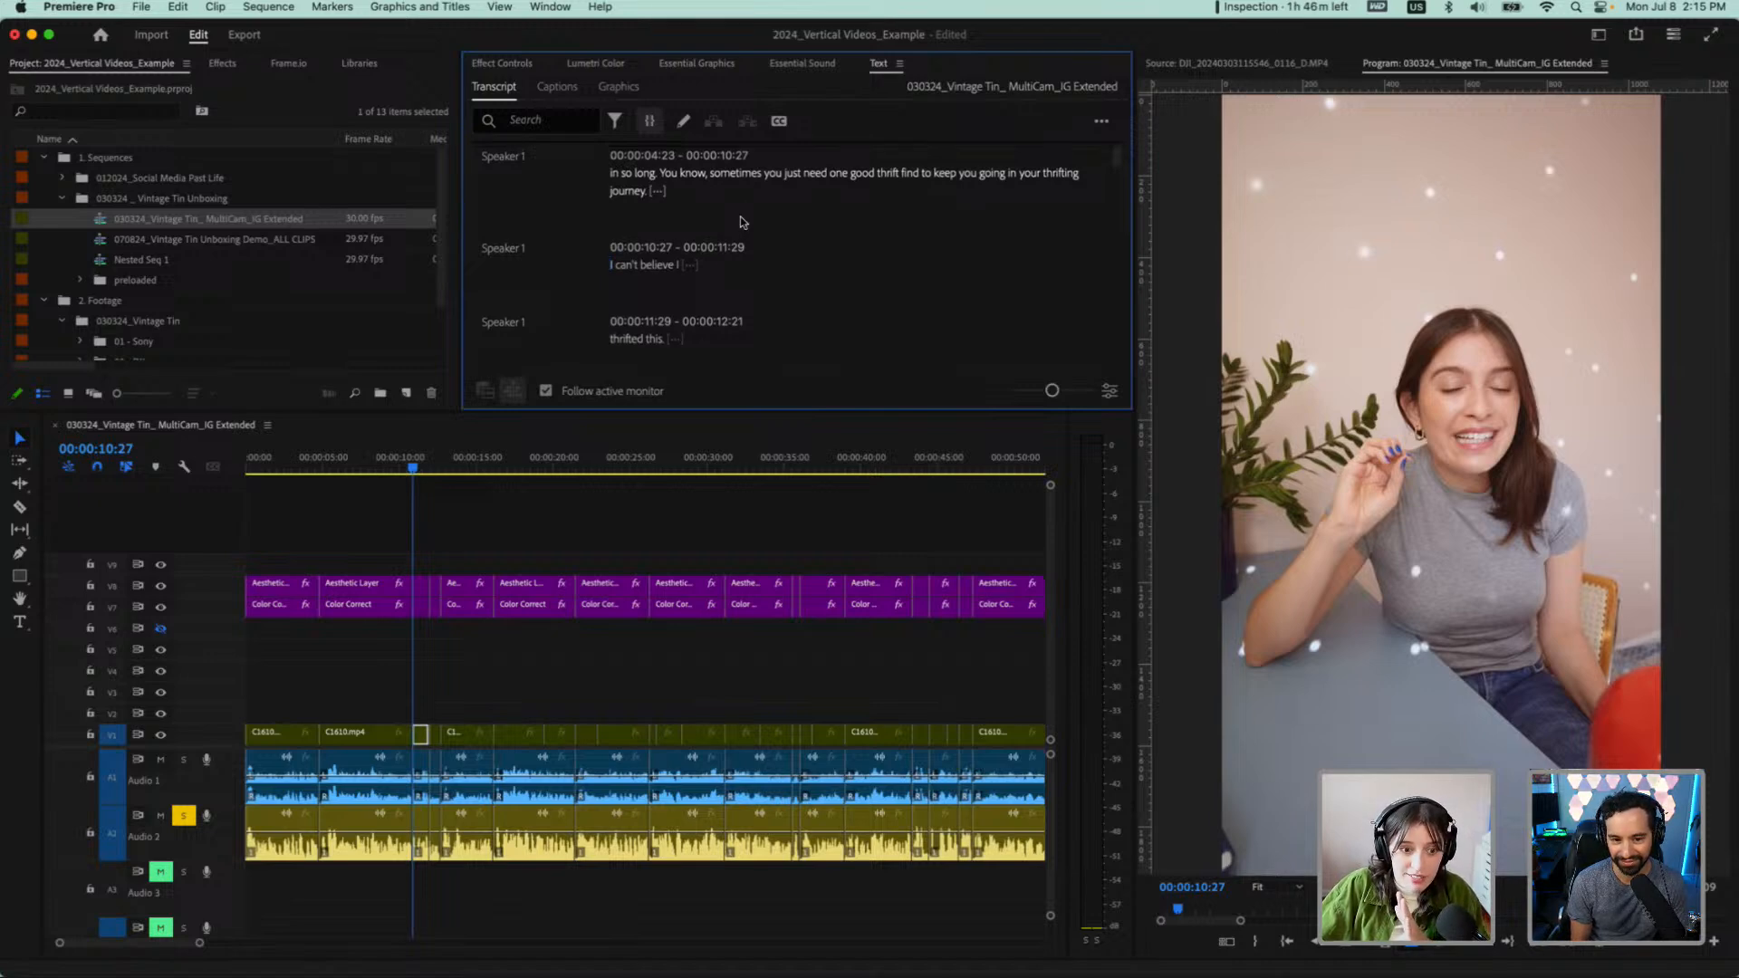
scroll(704, 217, "up", 1)
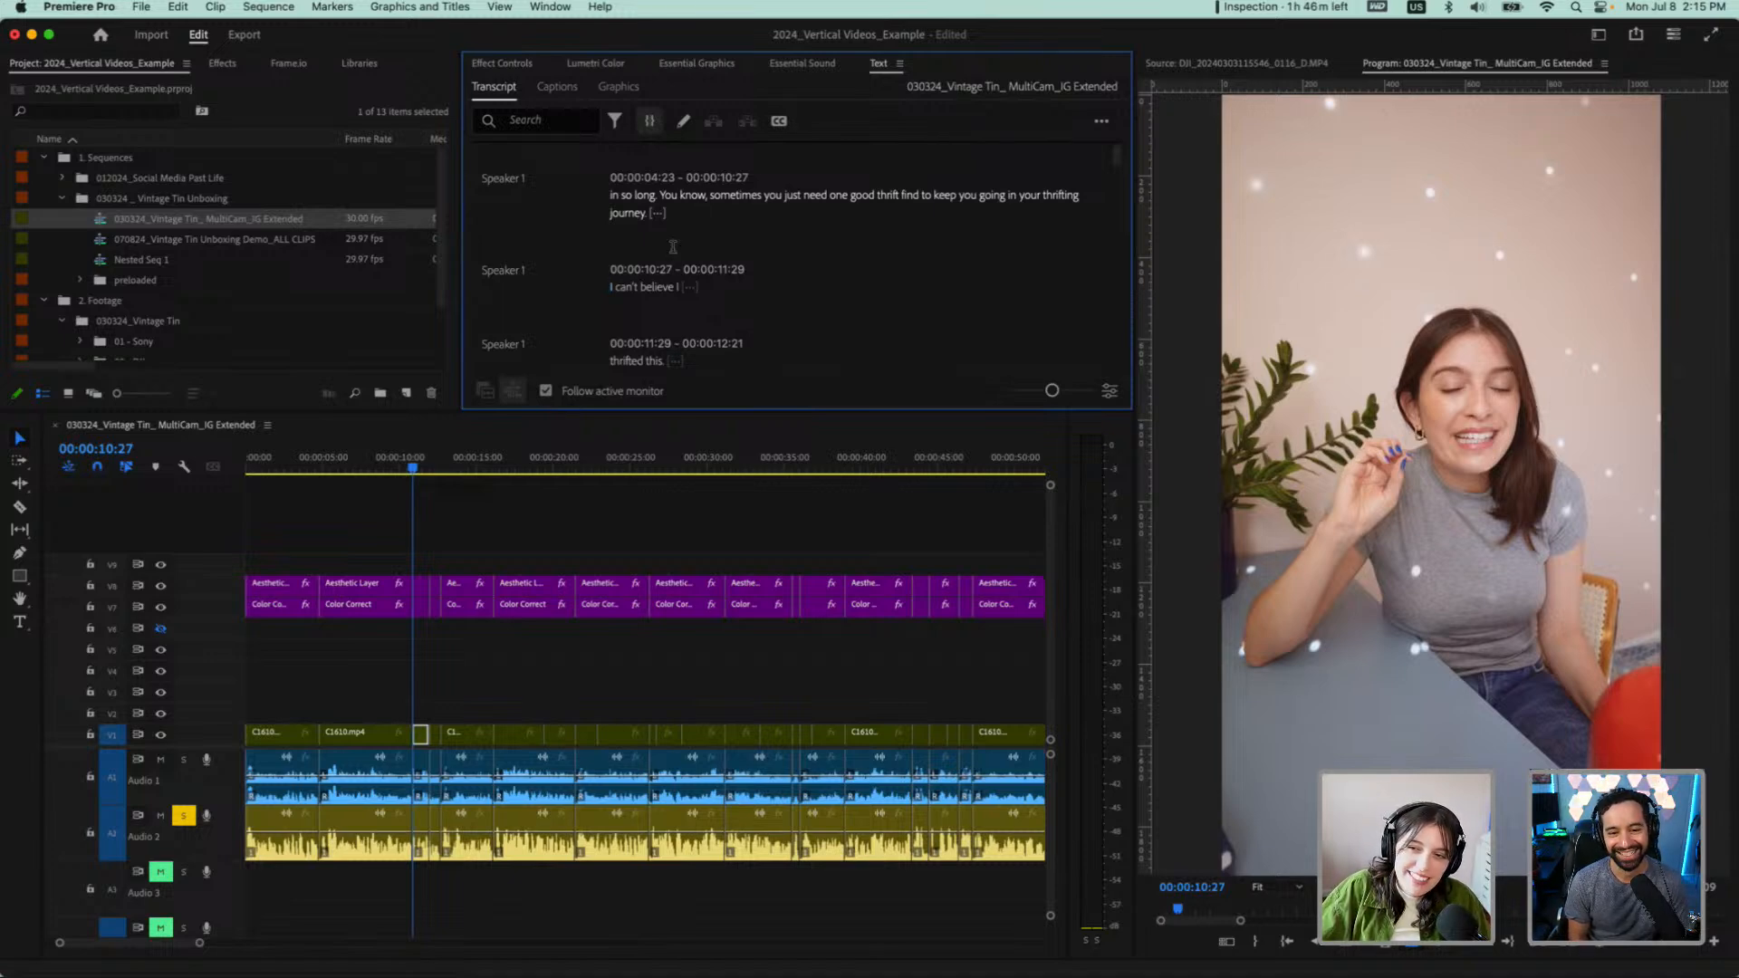
scroll(655, 313, "down", 2)
scroll(654, 314, "down", 1)
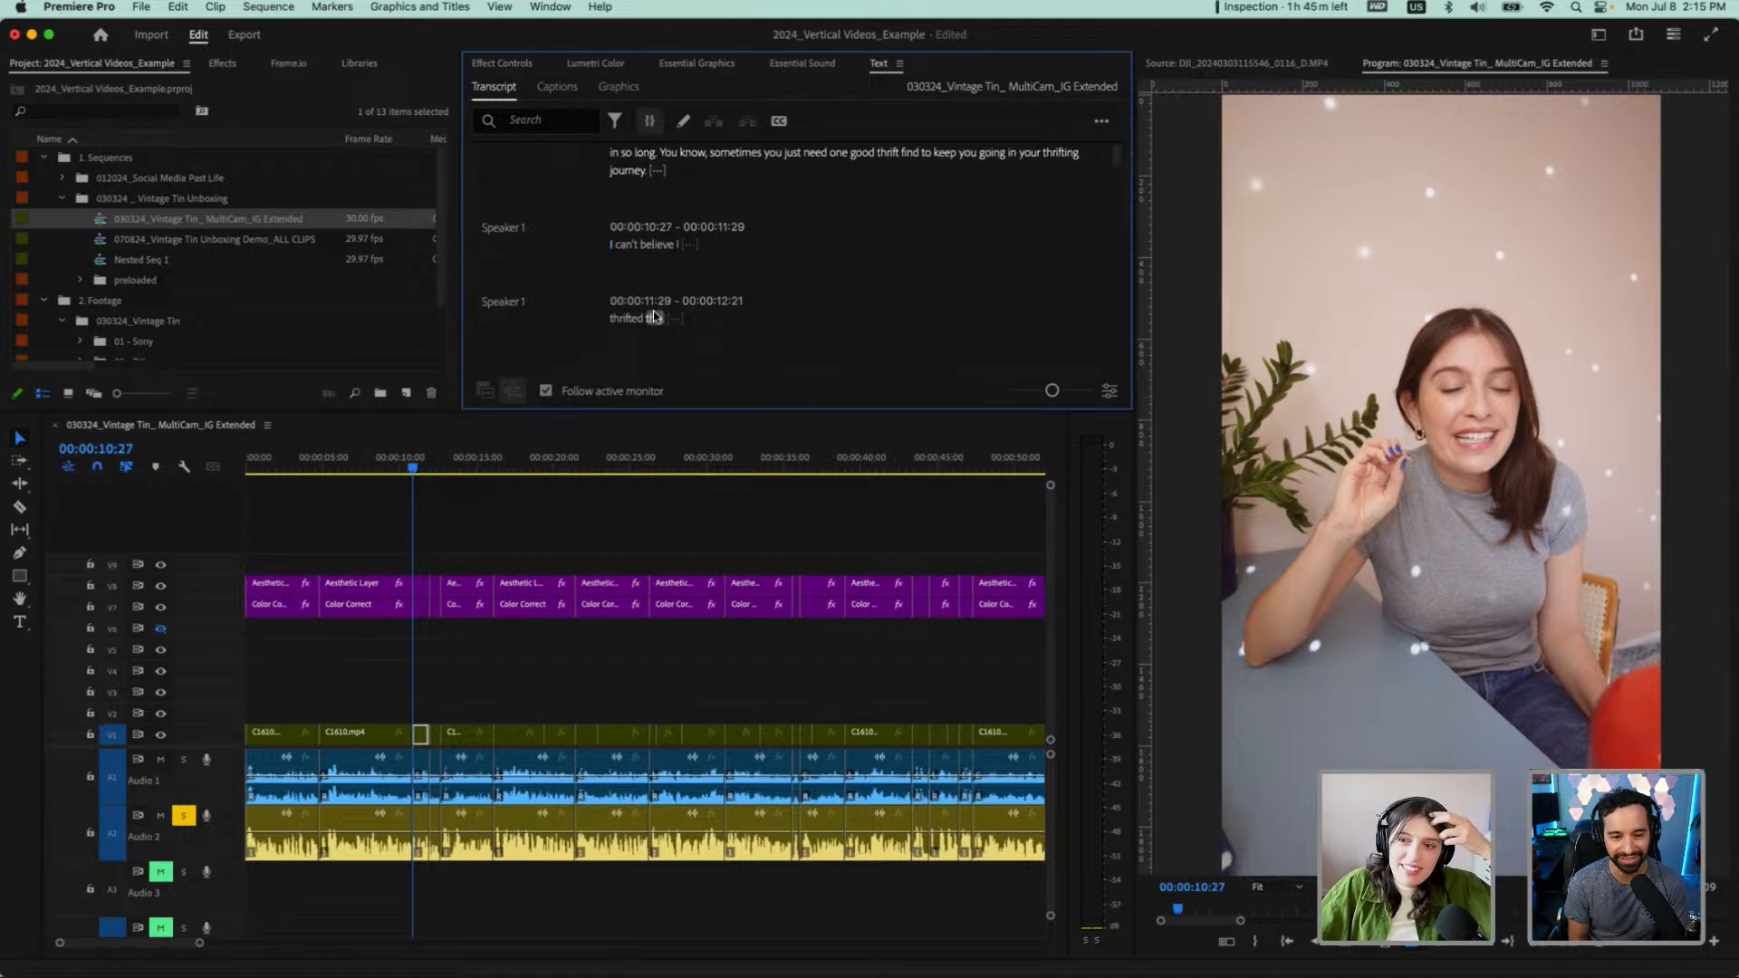
scroll(654, 312, "up", 2)
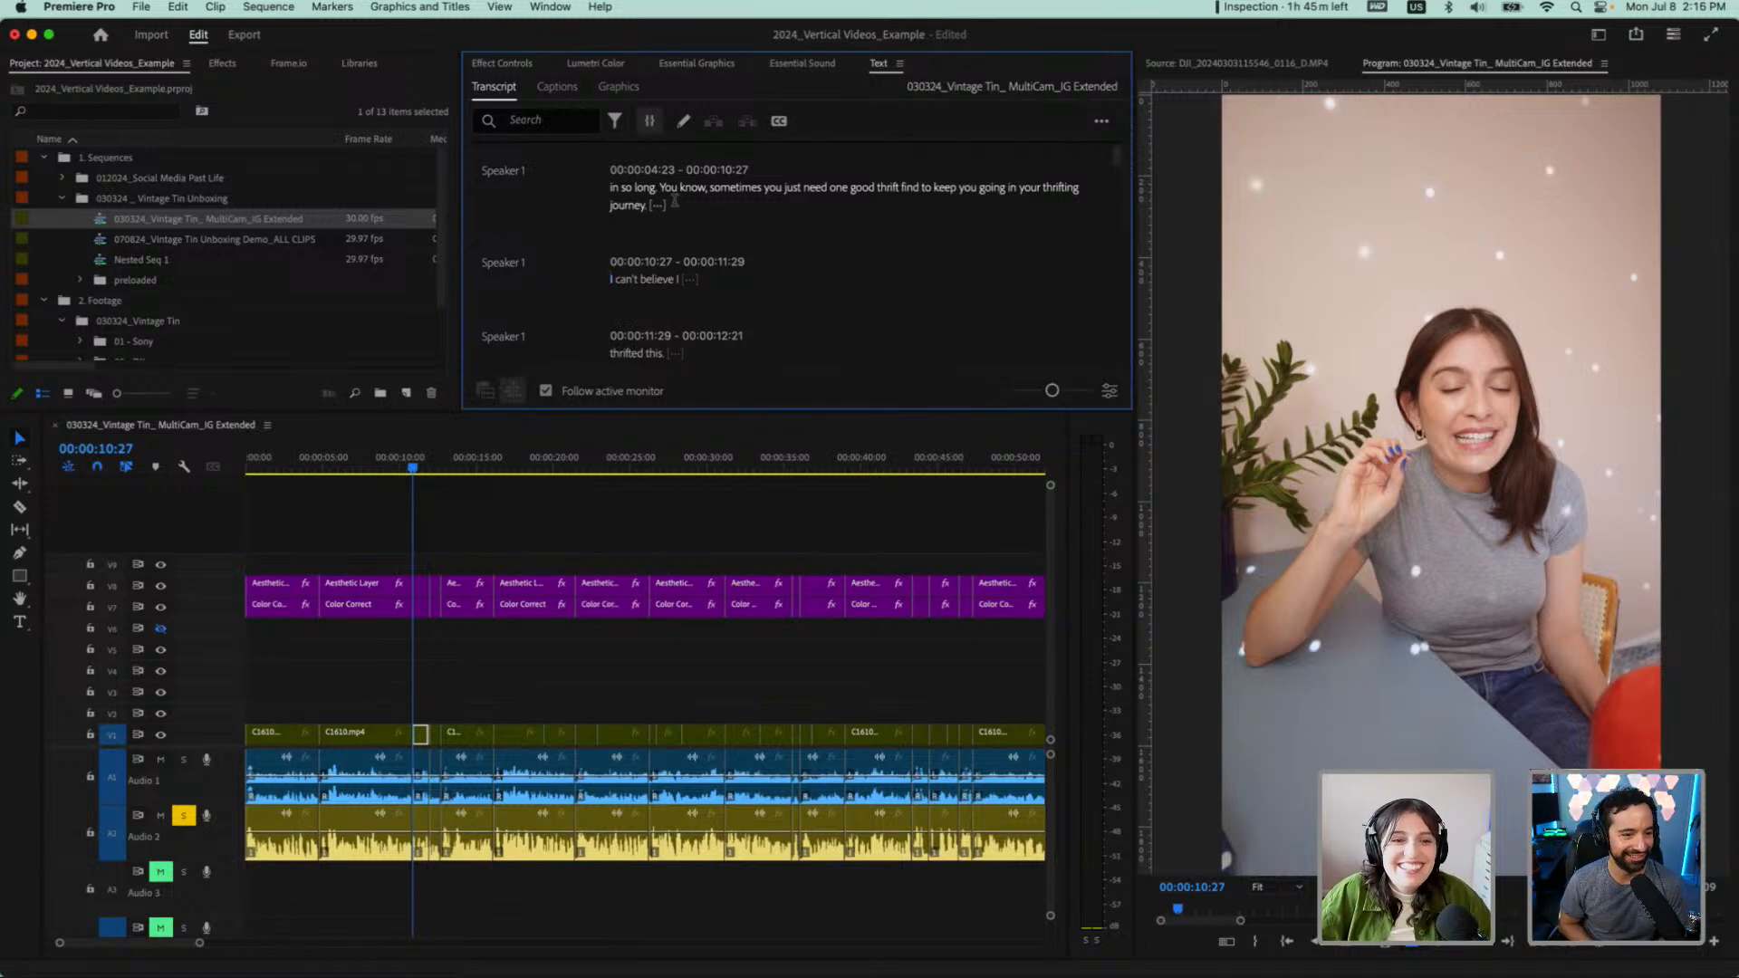
left_click(613, 186)
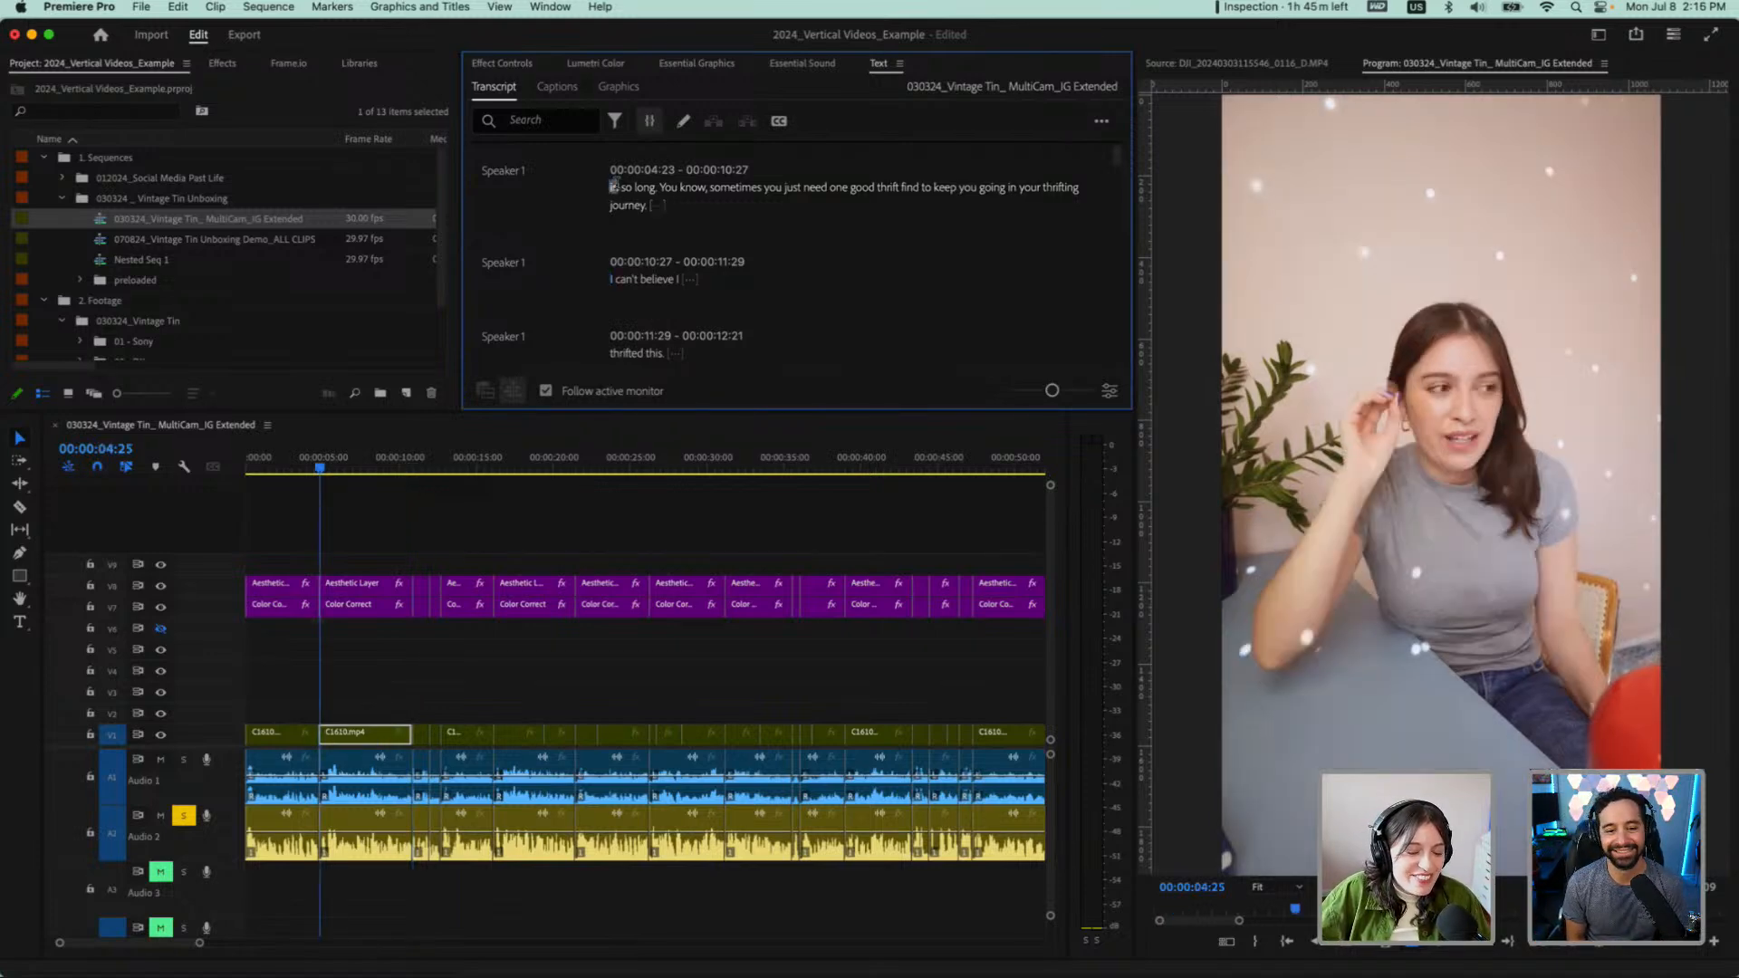
left_click(660, 188)
left_click(613, 205)
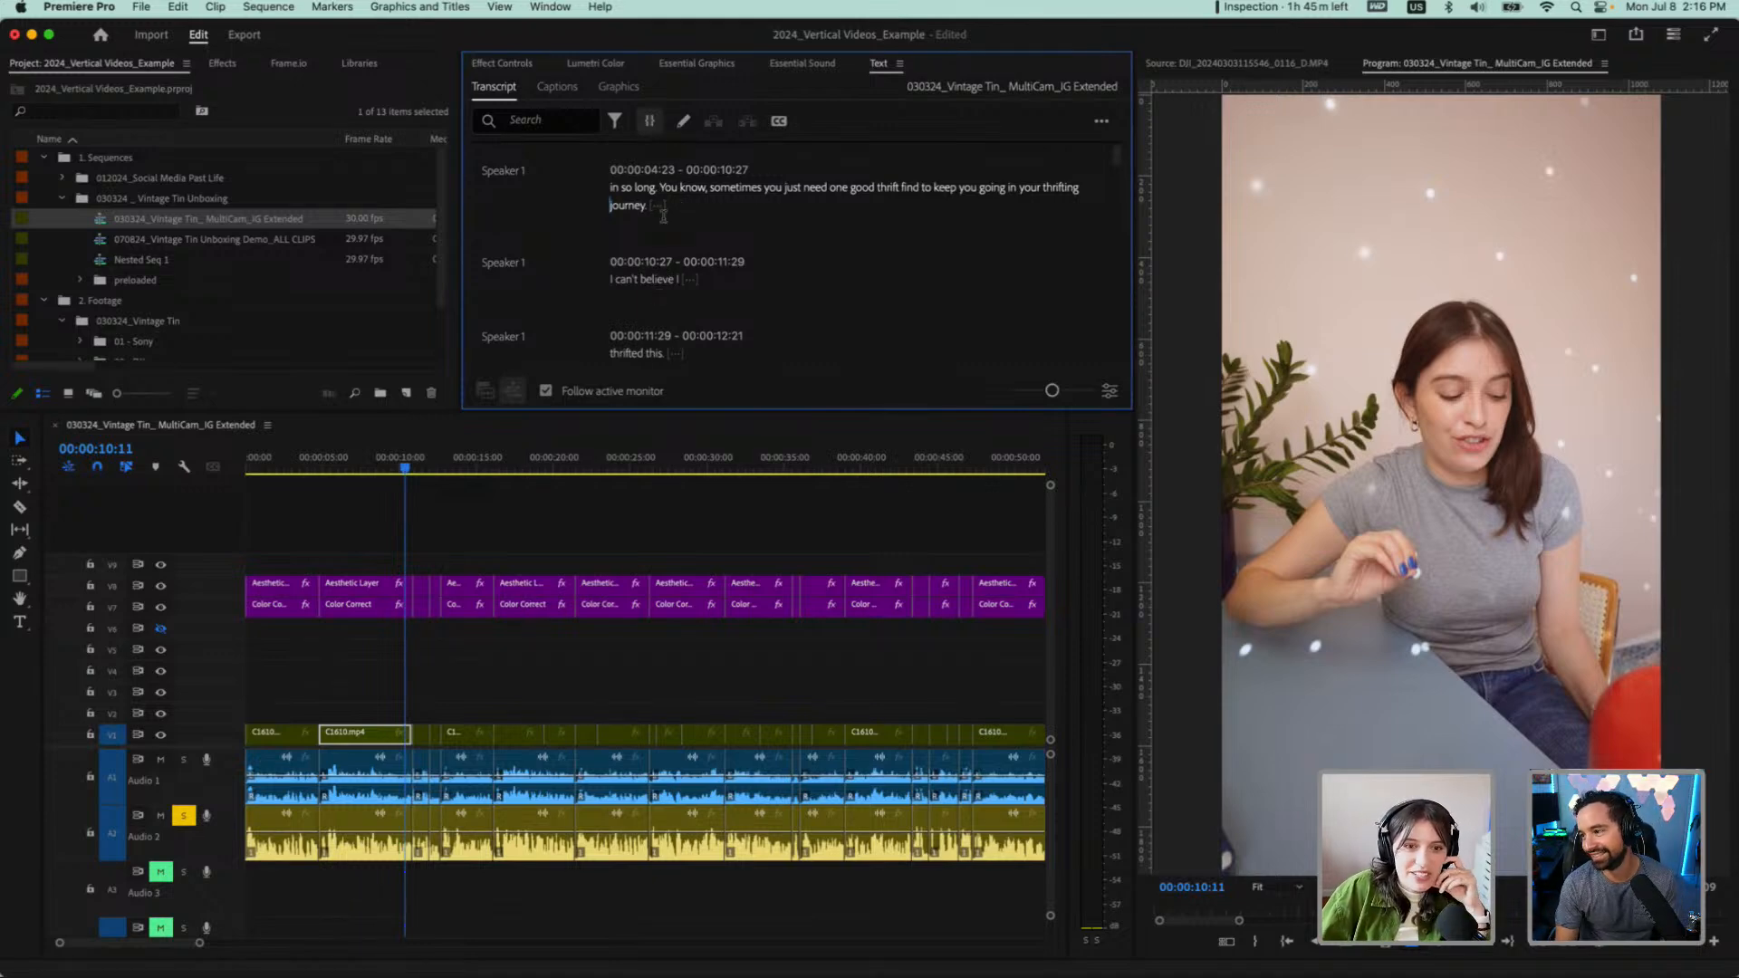
Make the transcript panel taller and zoom the timeline out until the whole edited sequence fits in view
left_click_drag(664, 414, 652, 531)
key("minus")
key("minus")
key("minus")
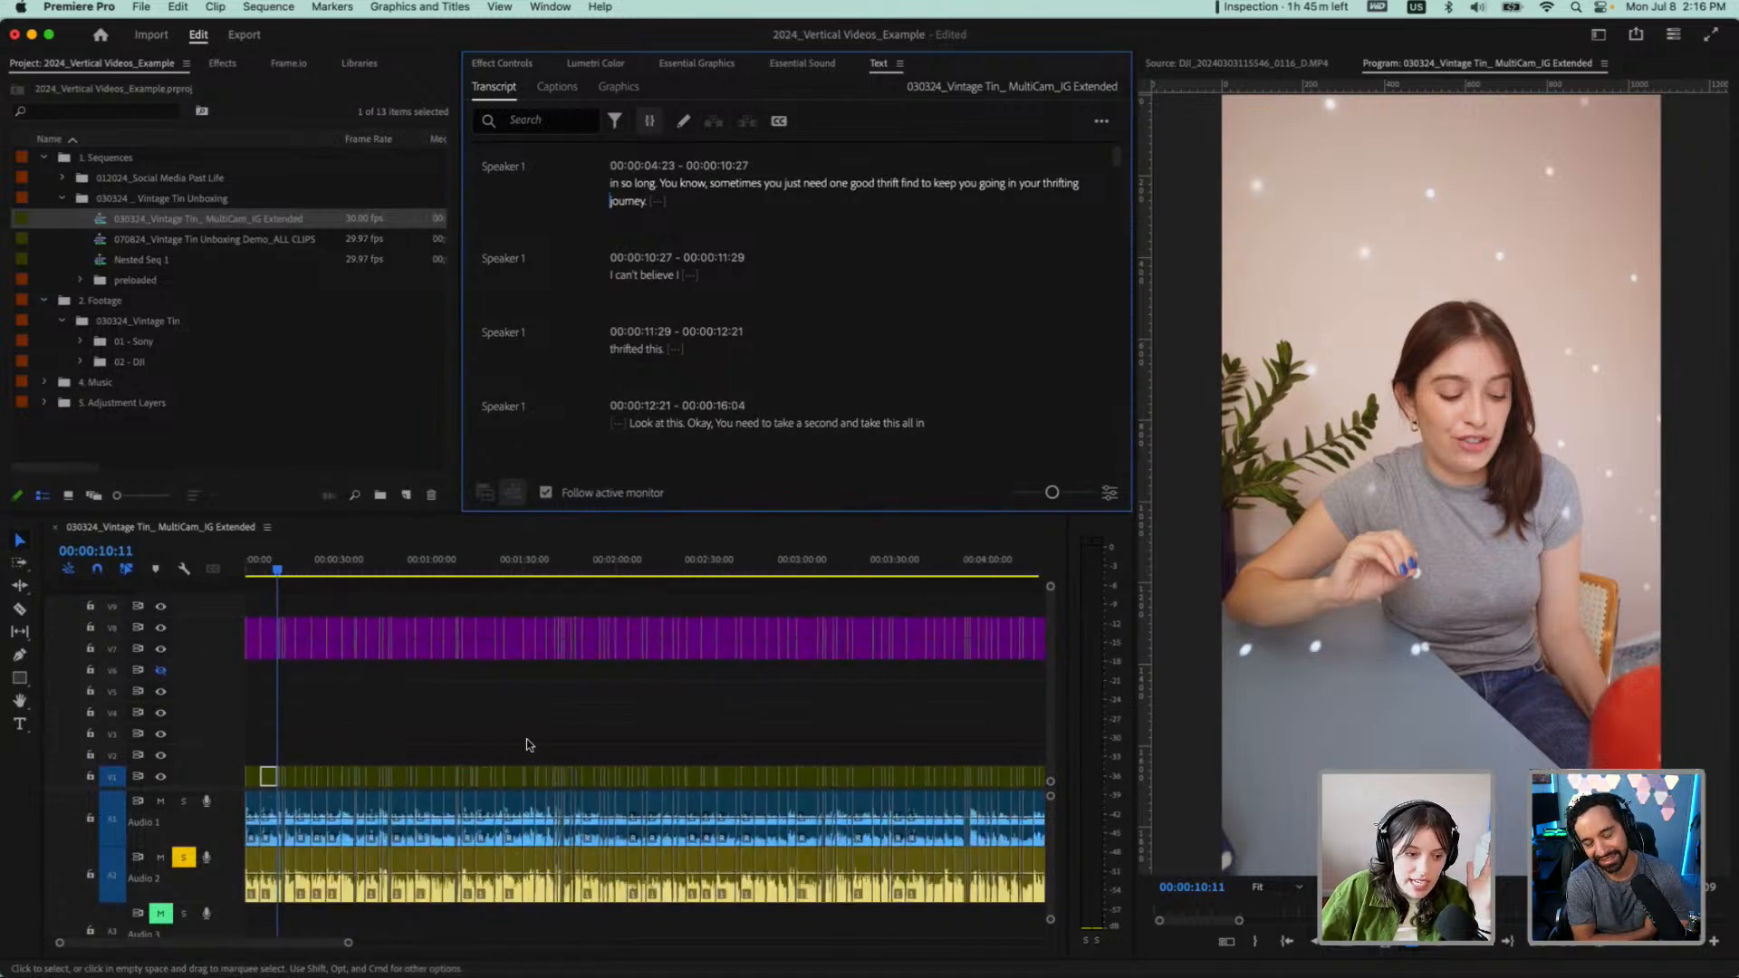
key("minus")
key("minus")
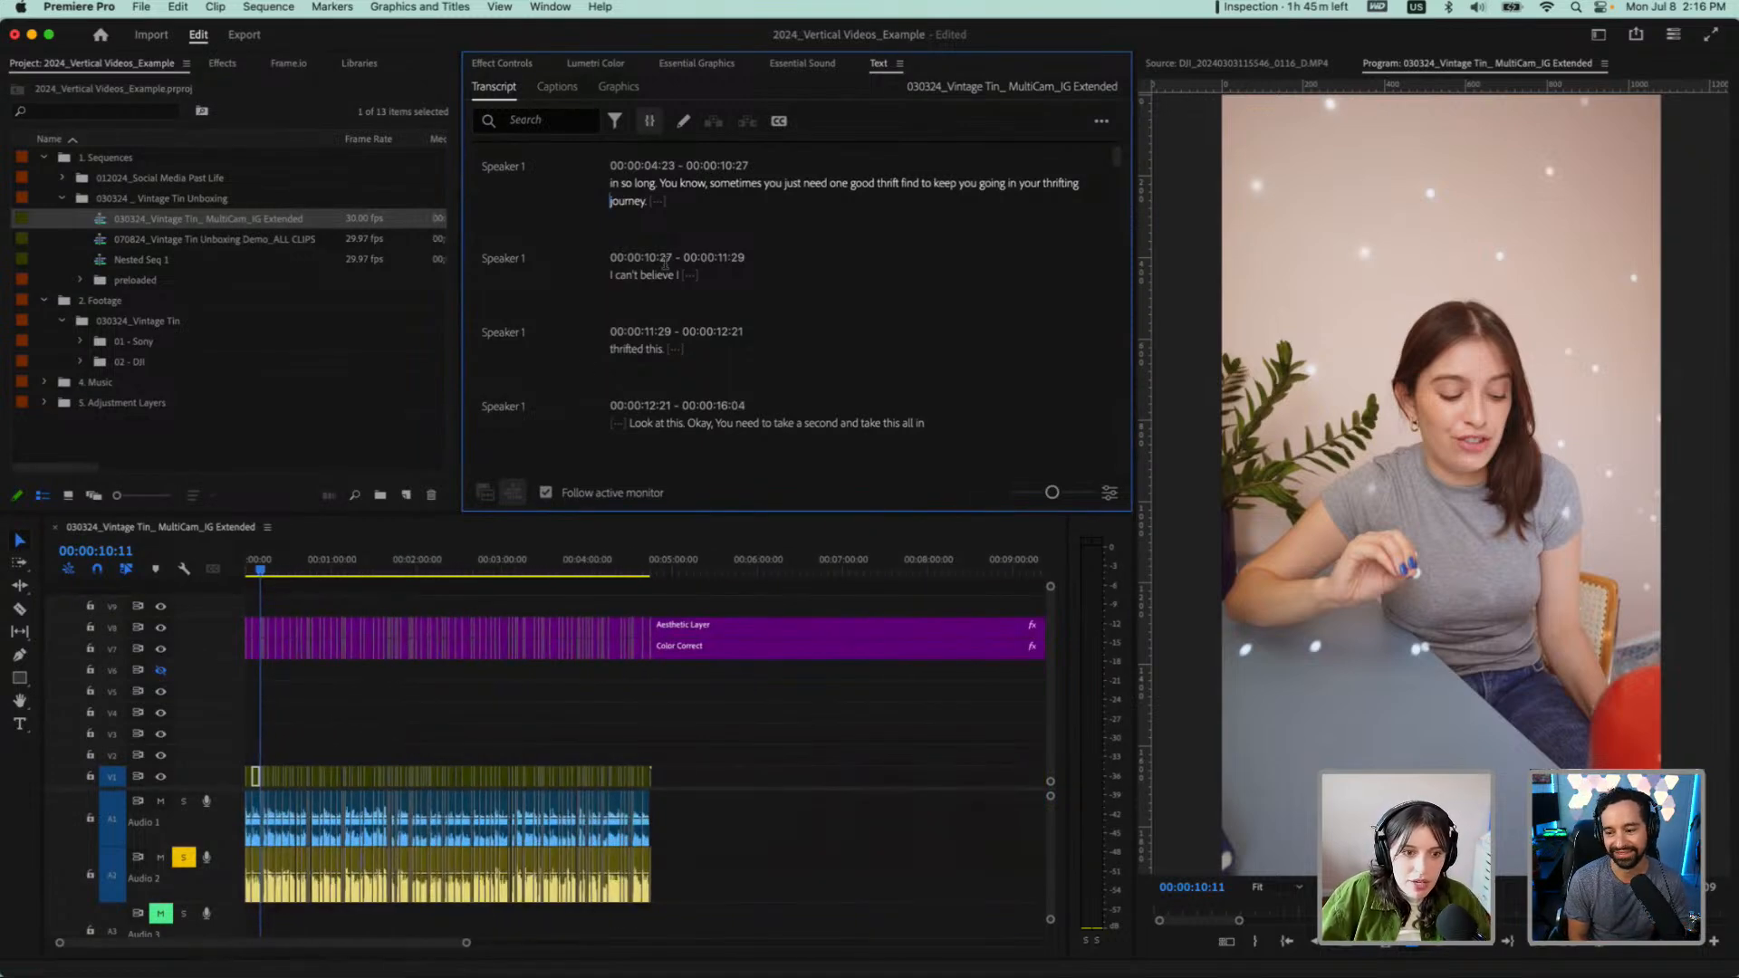
scroll(615, 271, "up", 1)
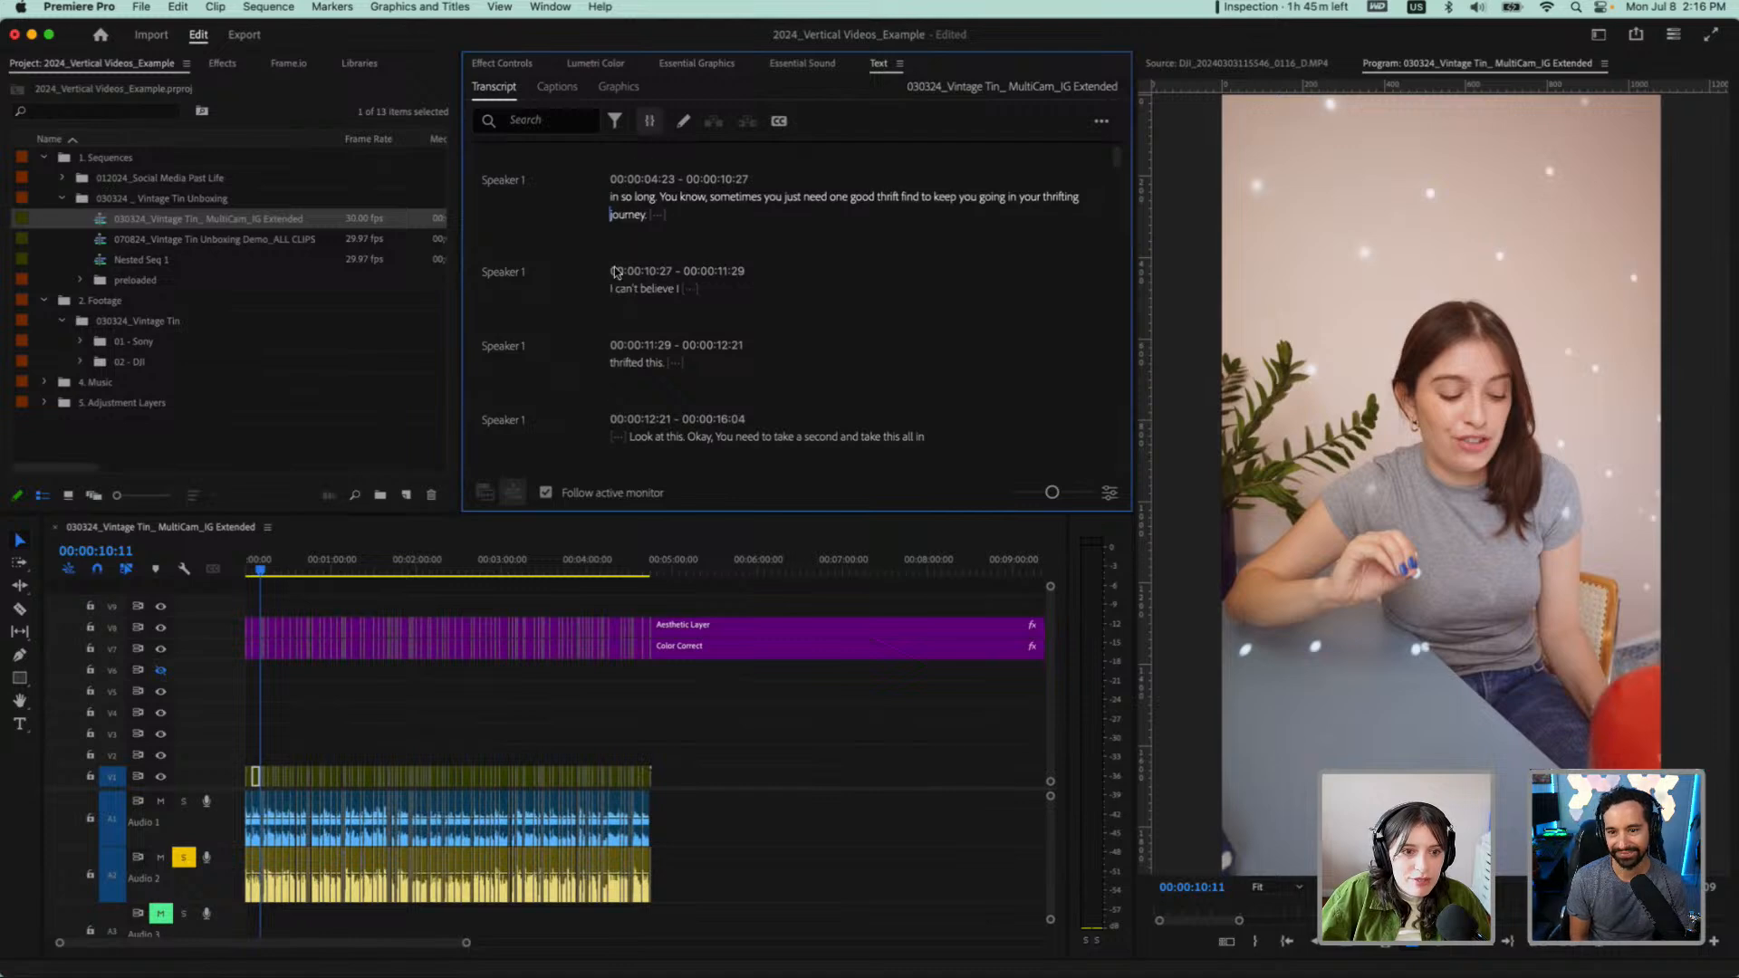
Play the sequence from "I can't believe what?" at its start through "take this all in"
scroll(615, 271, "up", 4)
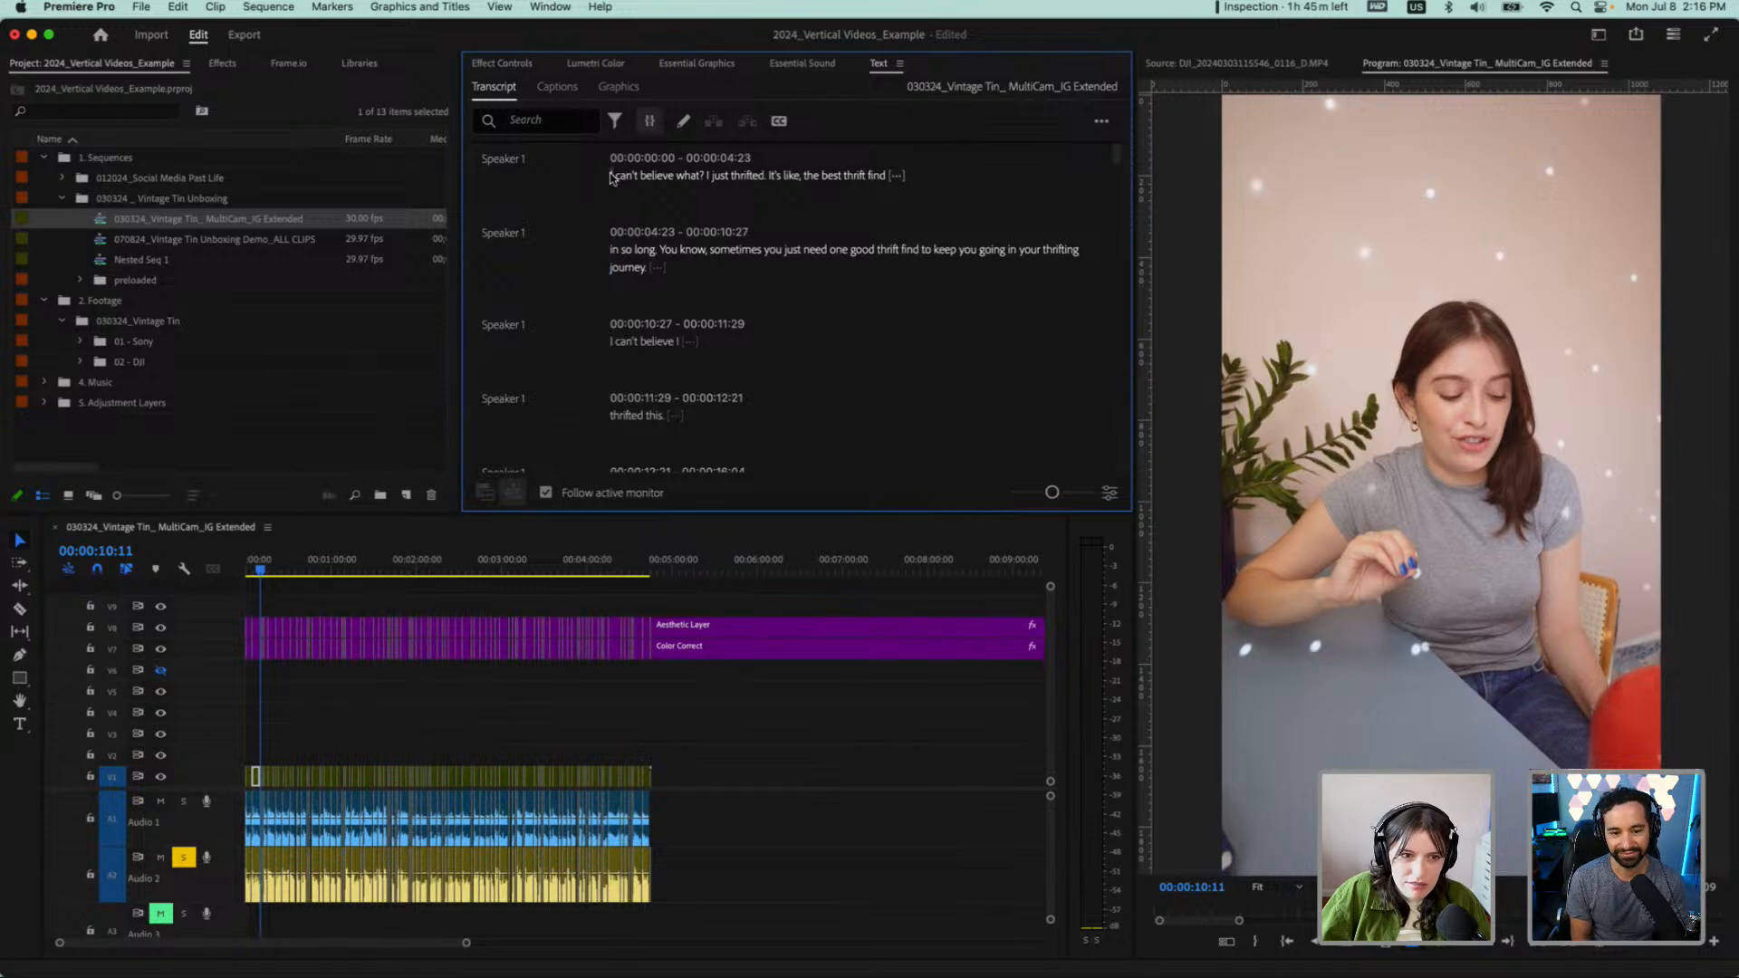
left_click(610, 174)
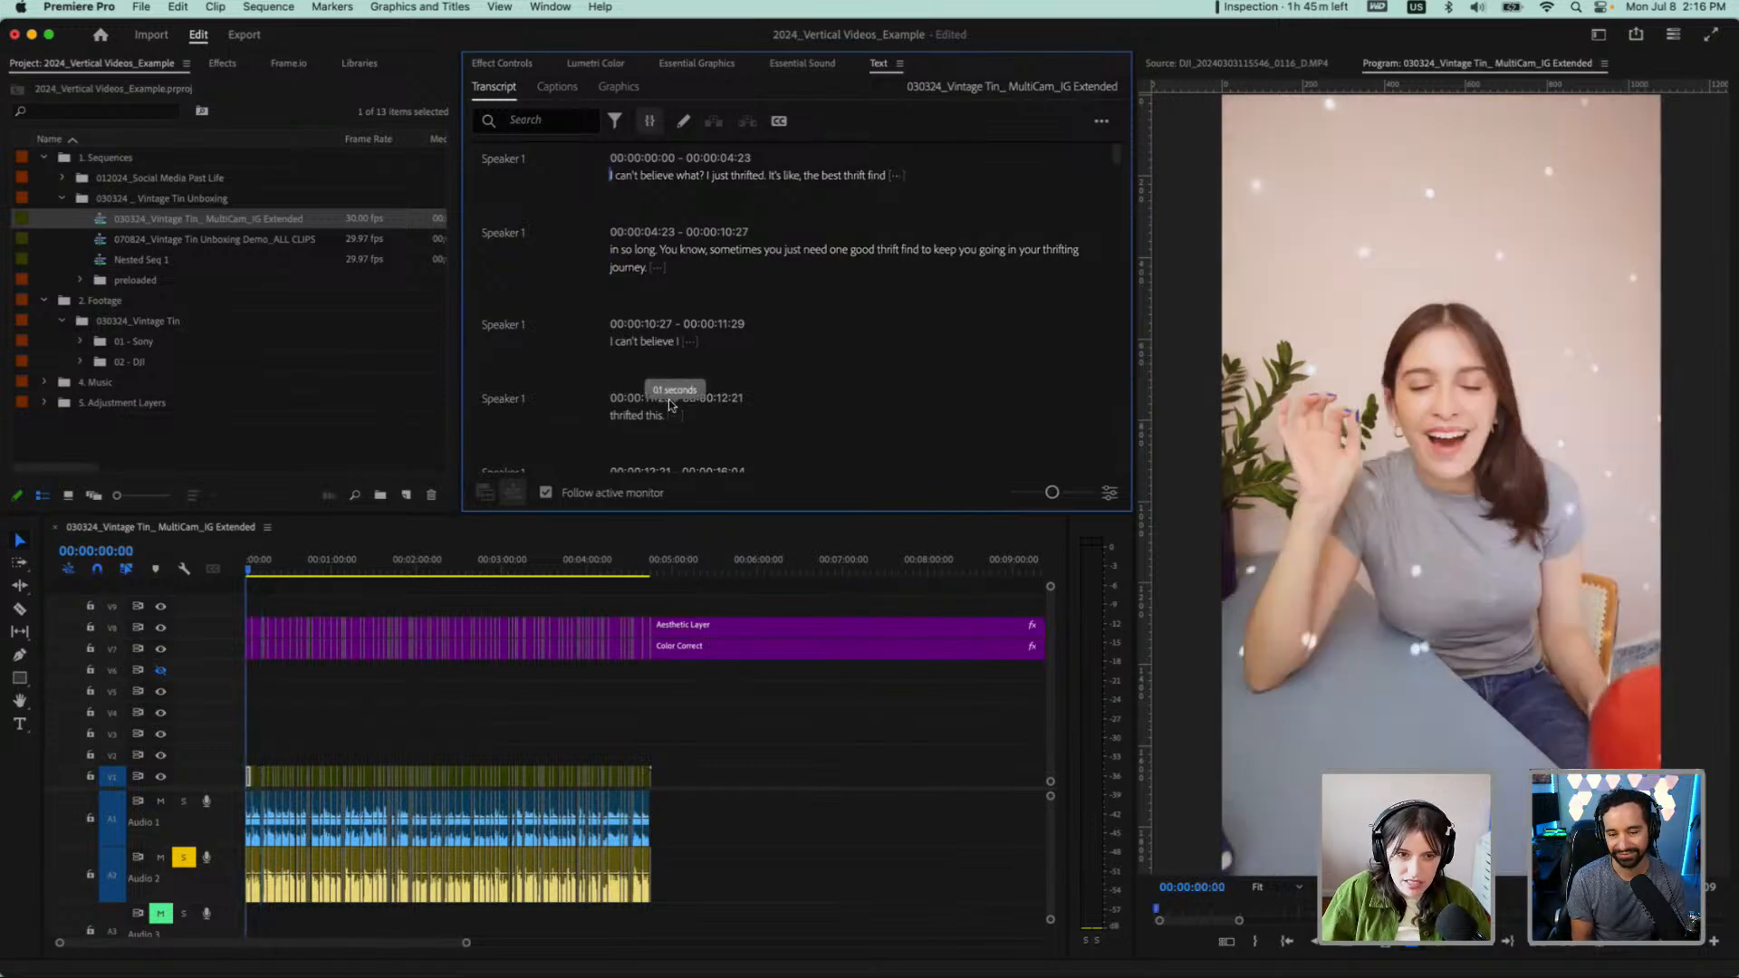
key("space")
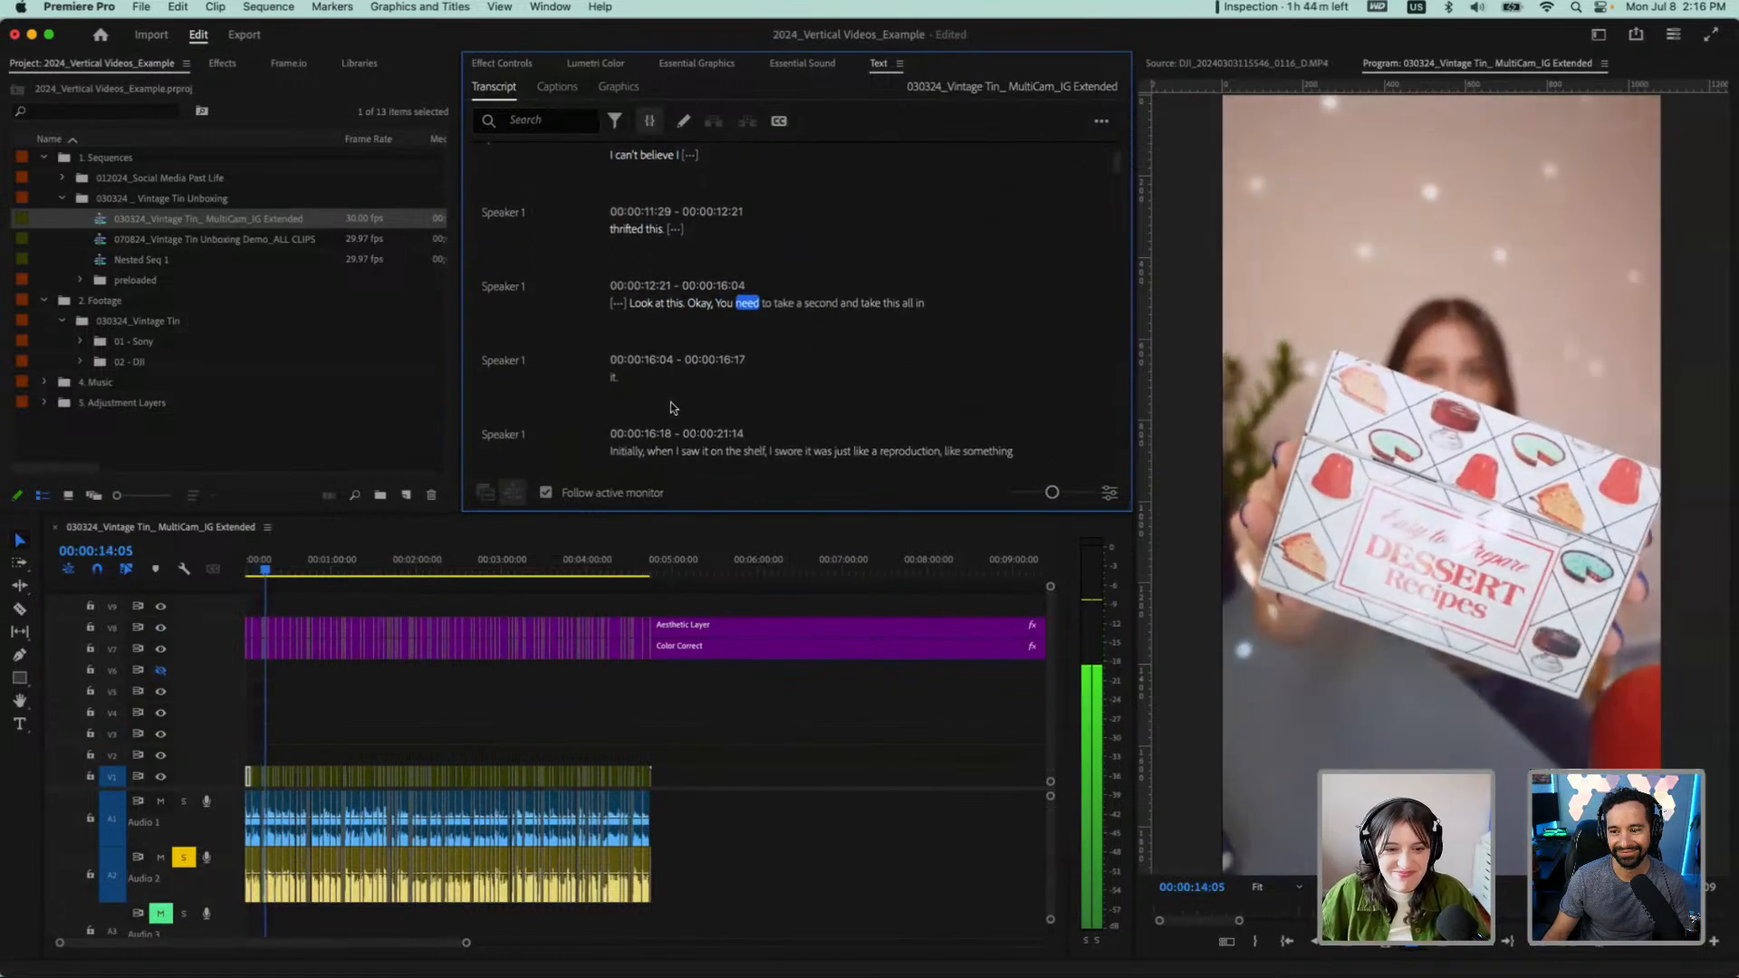
key("space")
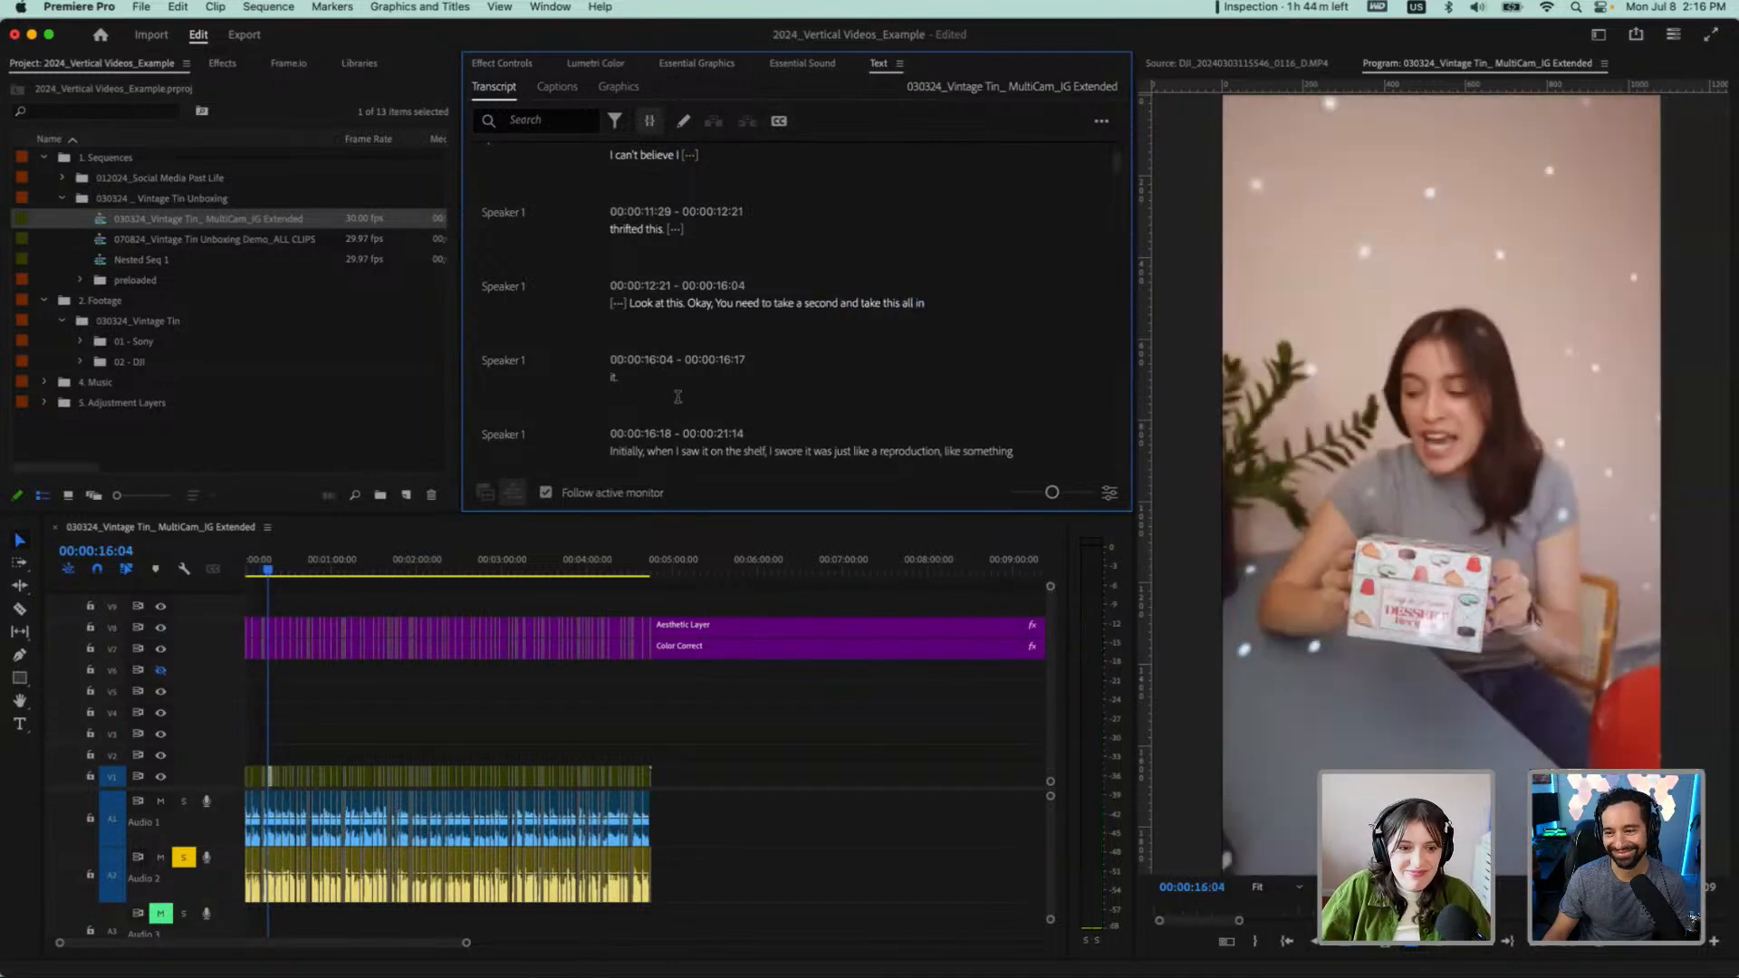
scroll(698, 317, "up", 5)
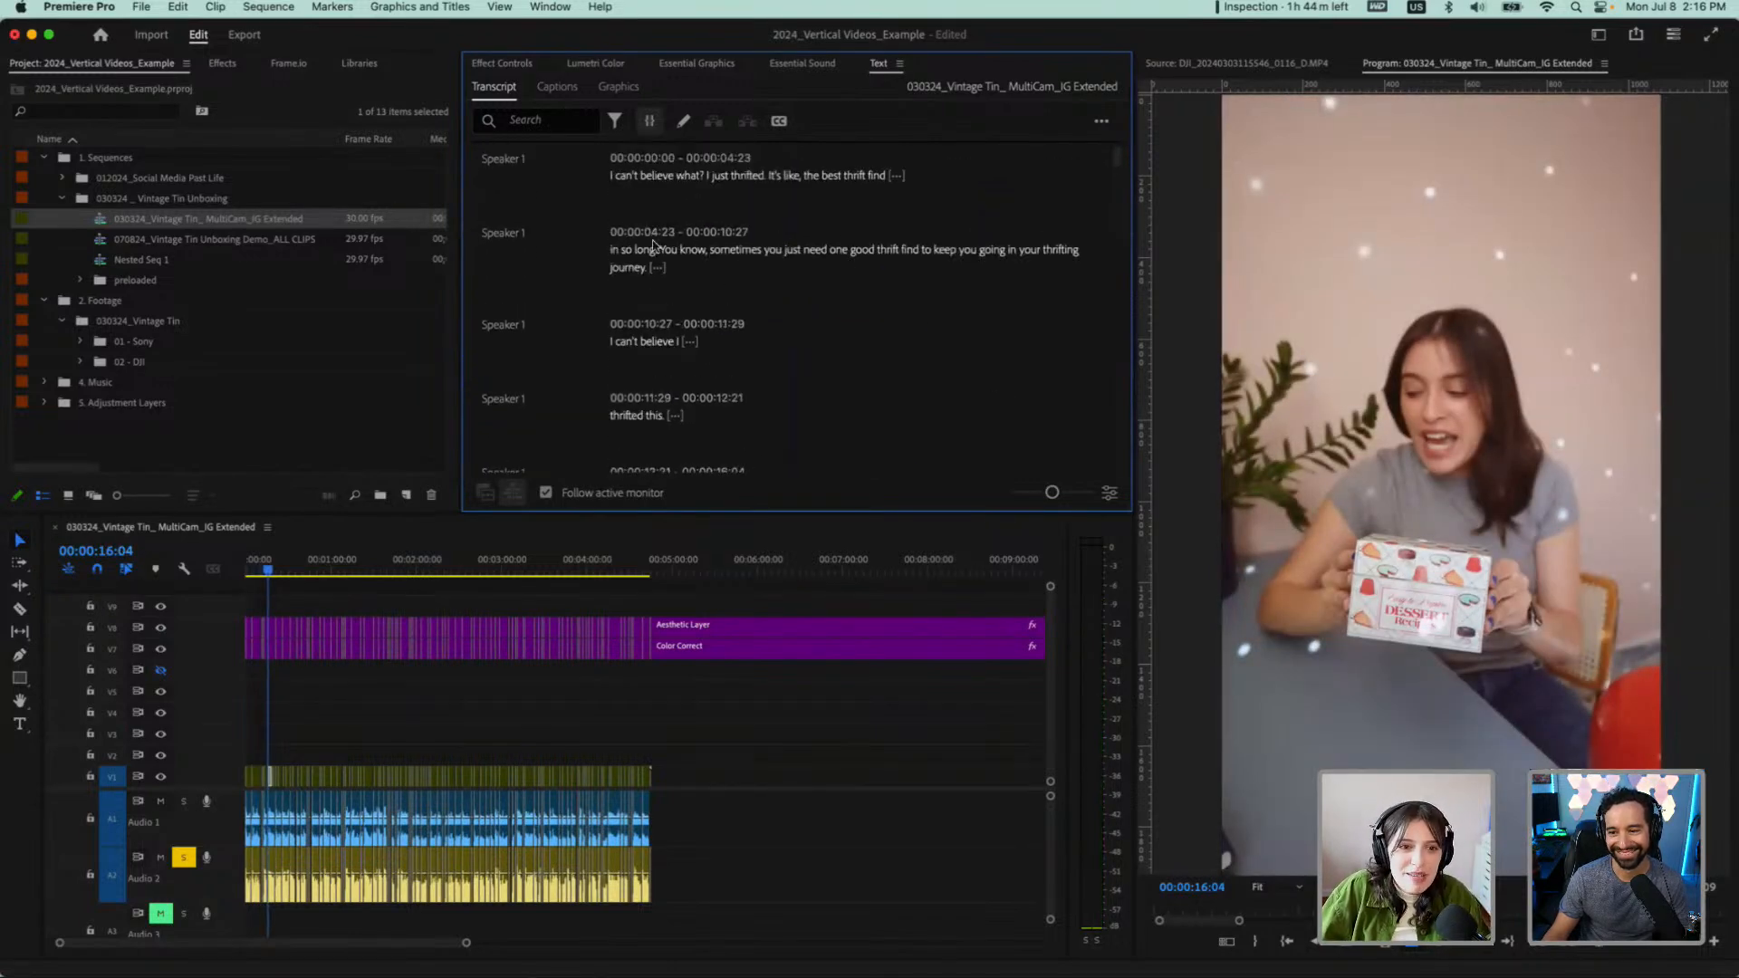
Select the transcript from the pause before "Look at this" back to the opening words and zoom the timeline in on the marked range
scroll(672, 269, "down", 2)
left_click_drag(635, 448, 725, 441)
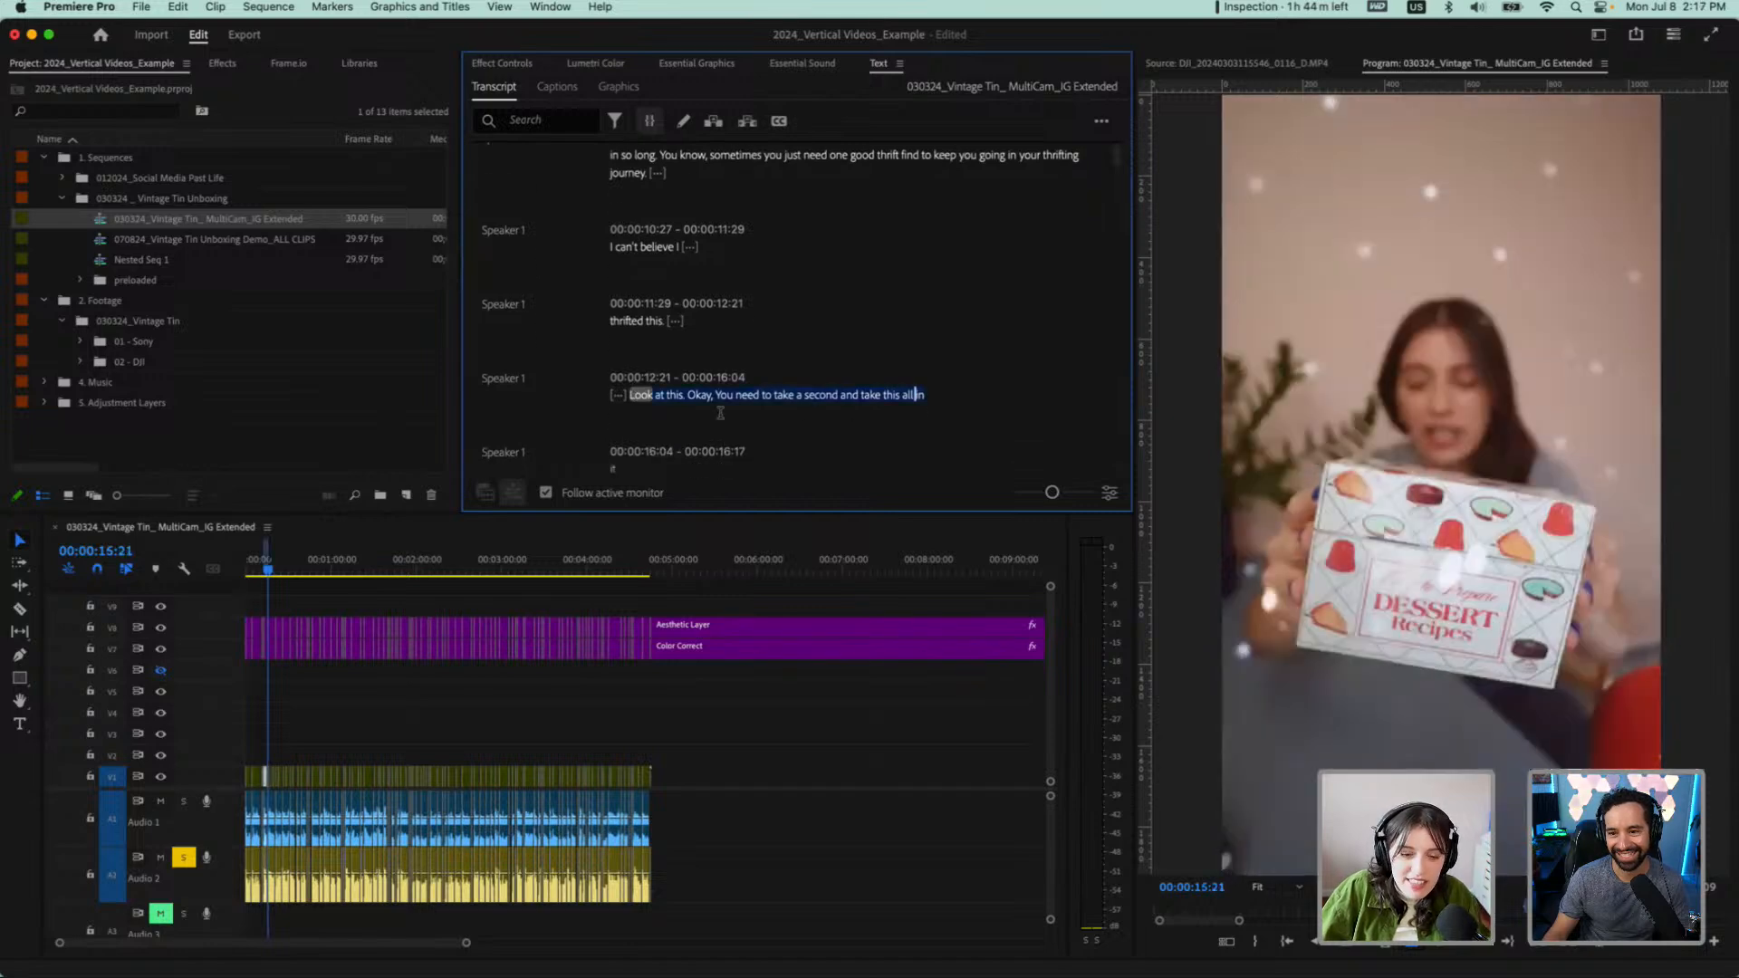
left_click(663, 353)
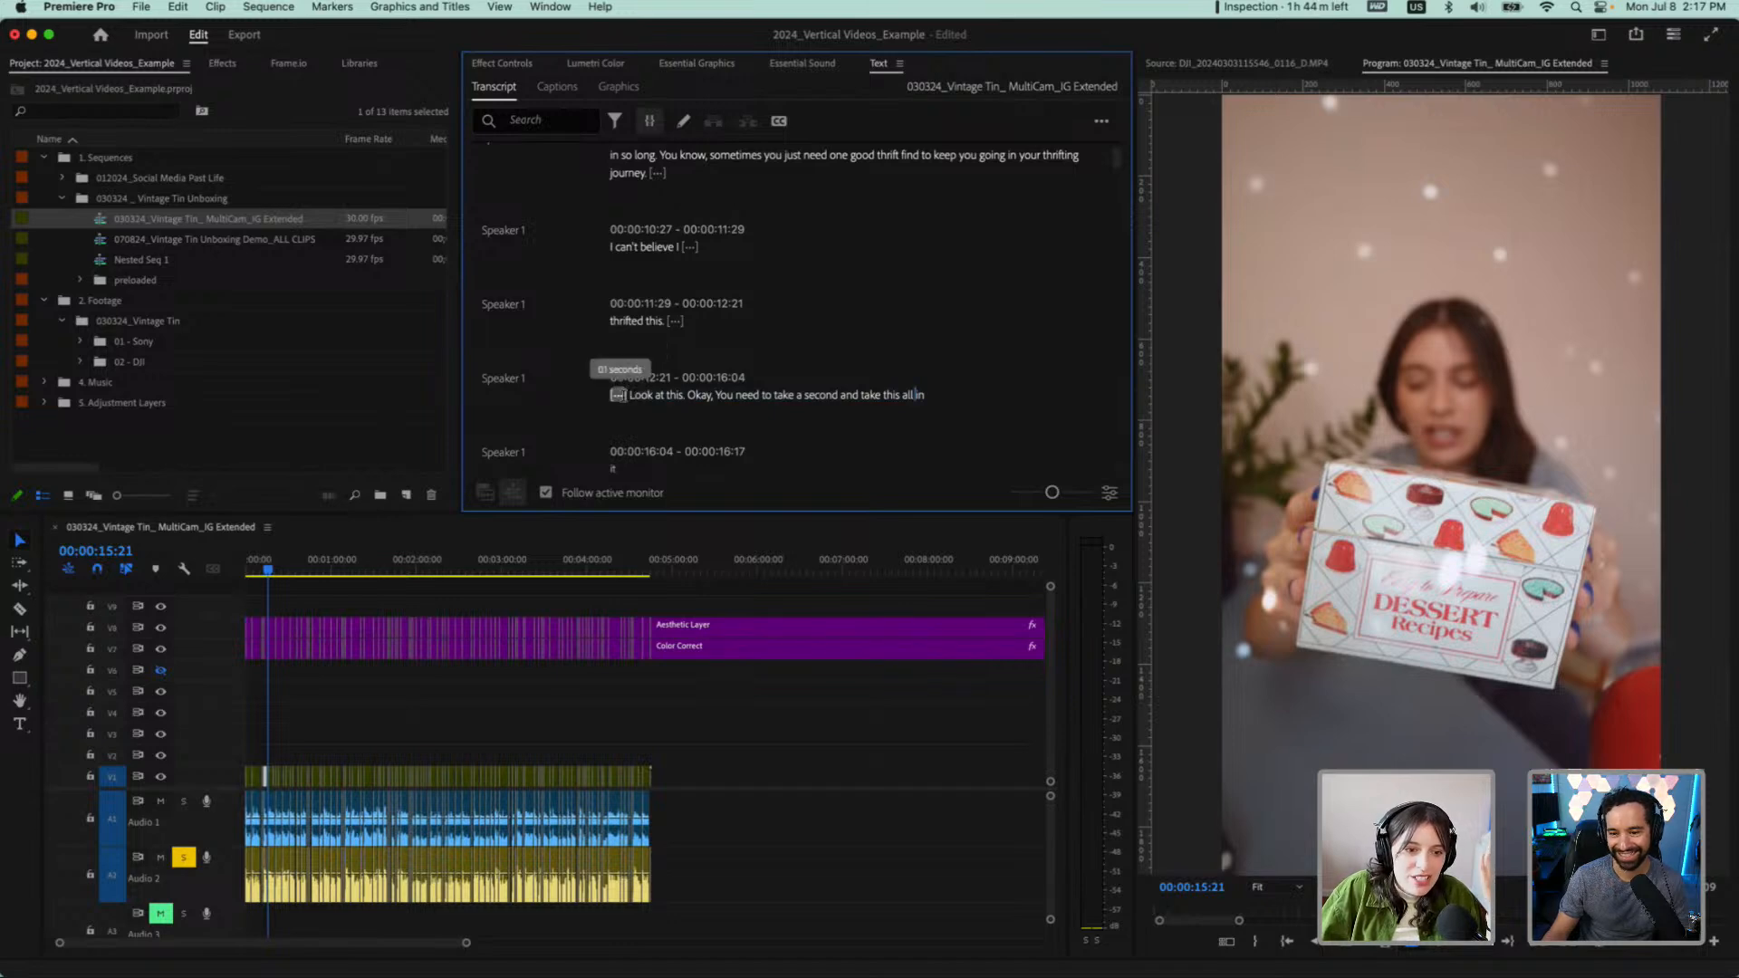
left_click_drag(616, 368, 611, 174)
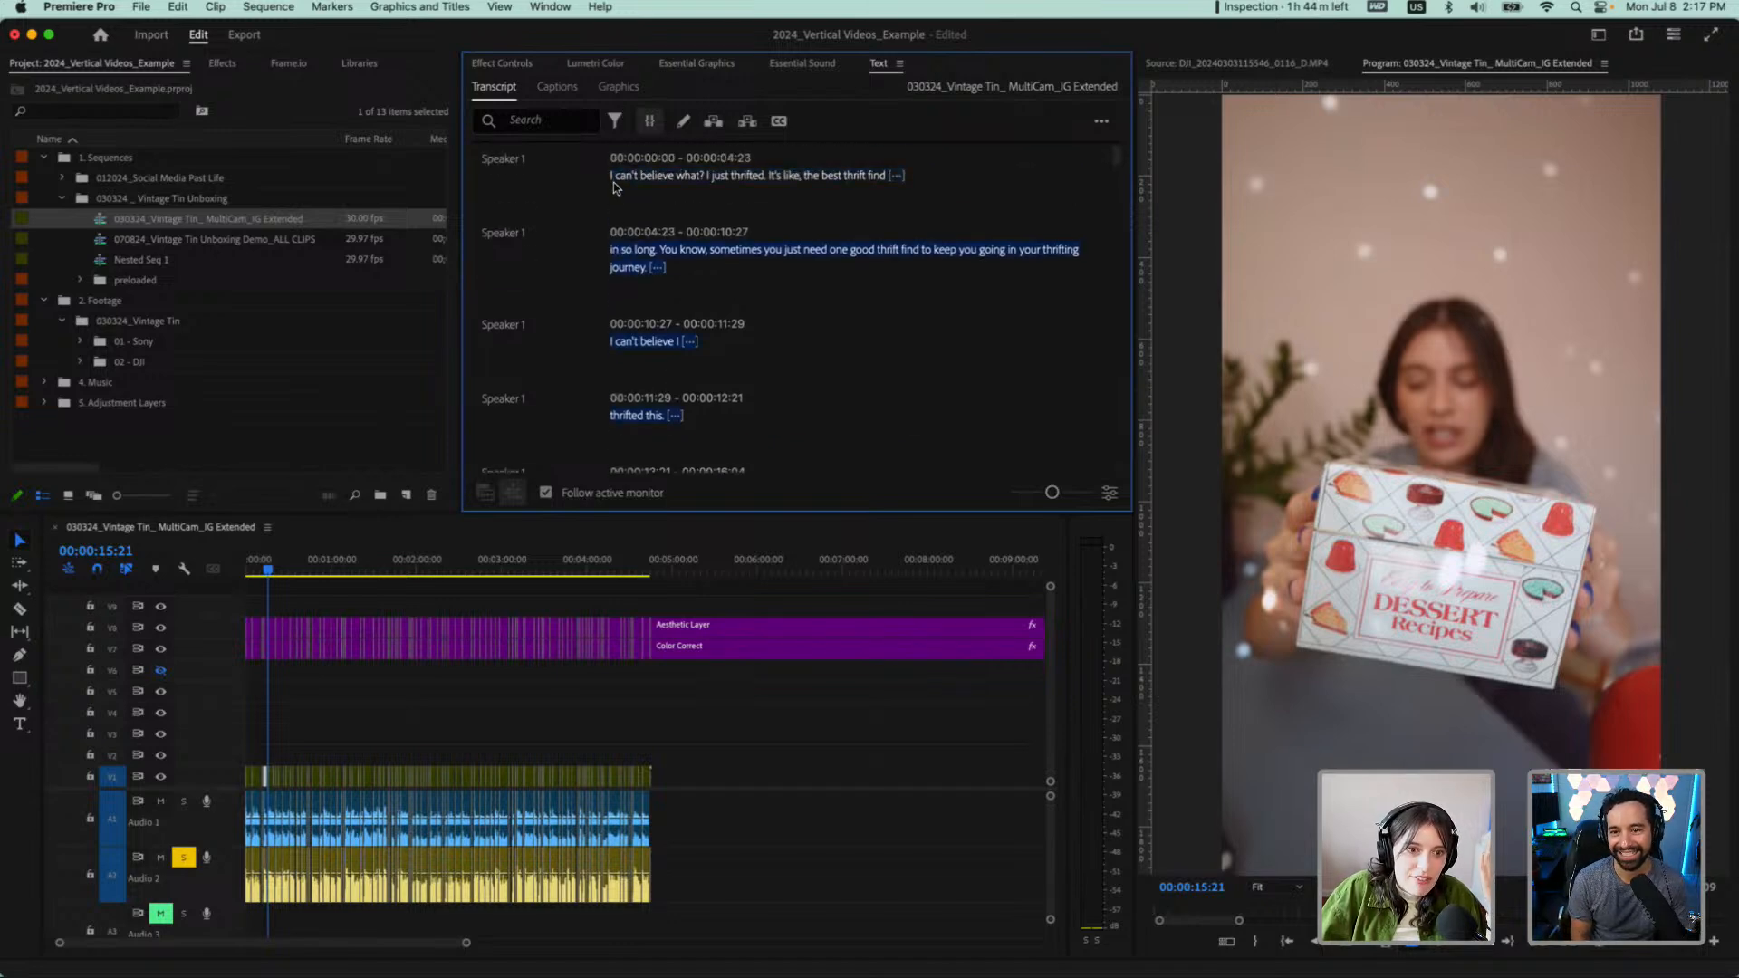
key("equal")
key("equal")
key("equal")
key("equal")
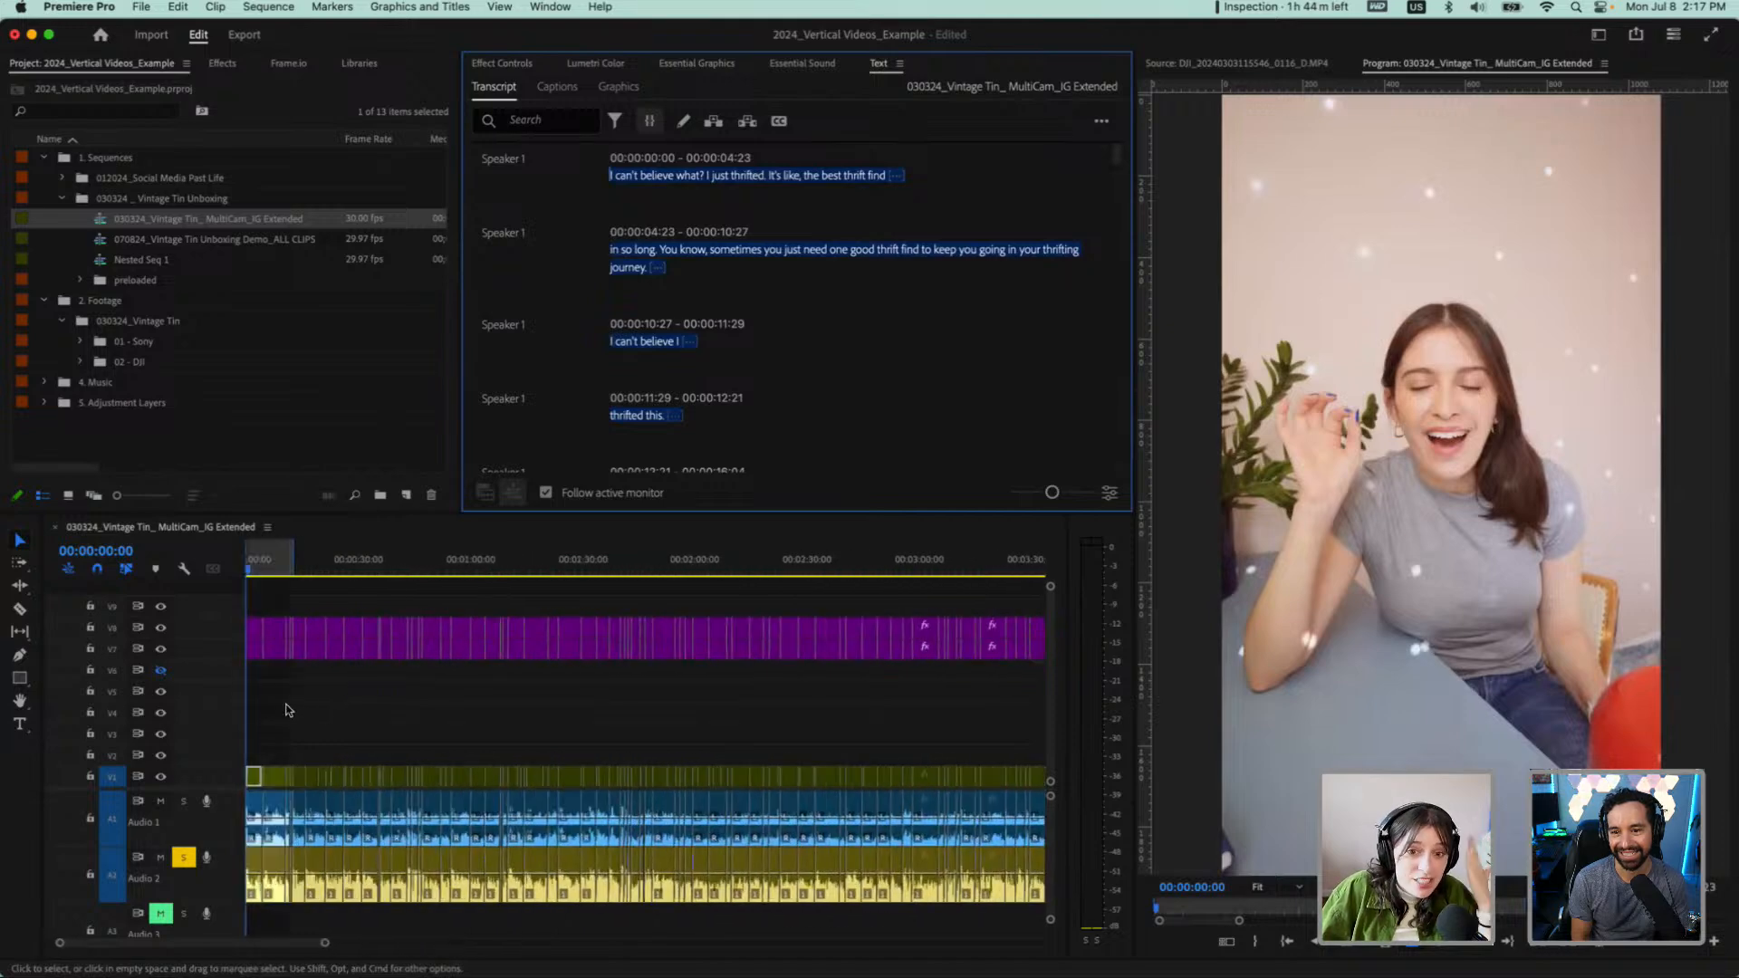
key("equal")
key("equal")
scroll(286, 709, "up", 2)
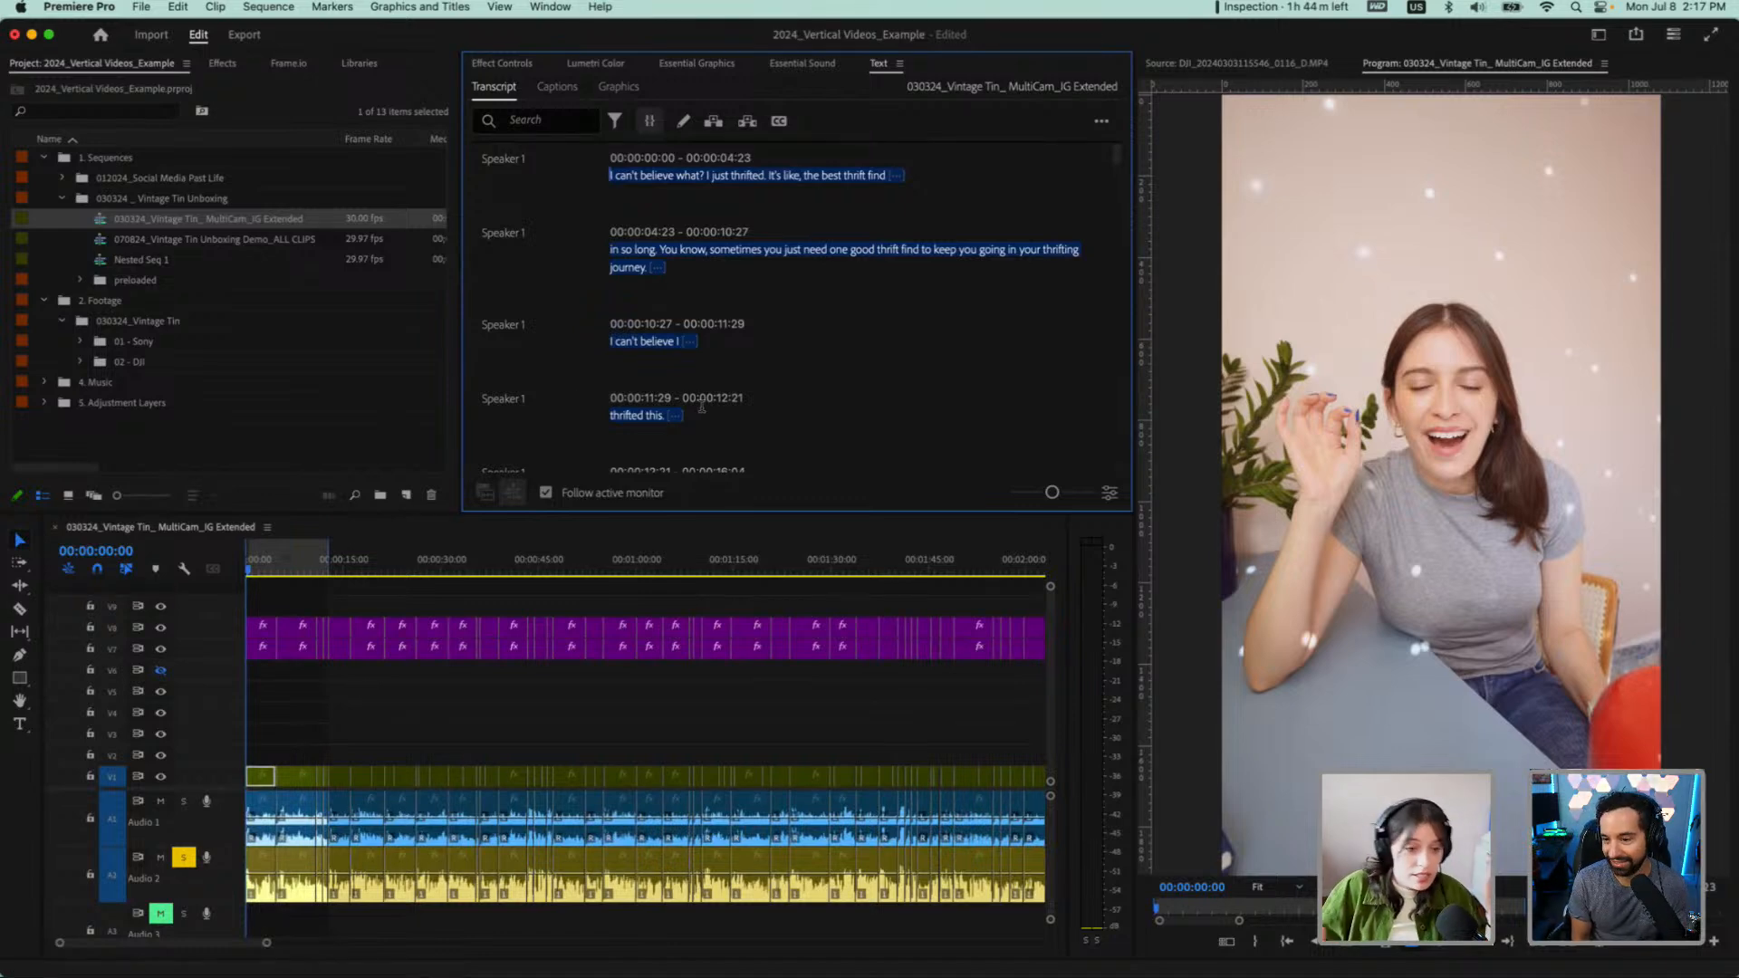
Cut the opening transcript passage from "I can't believe what?" through "thrifted this" out of the sequence, closing the gap
scroll(704, 406, "down", 1)
scroll(706, 405, "down", 4)
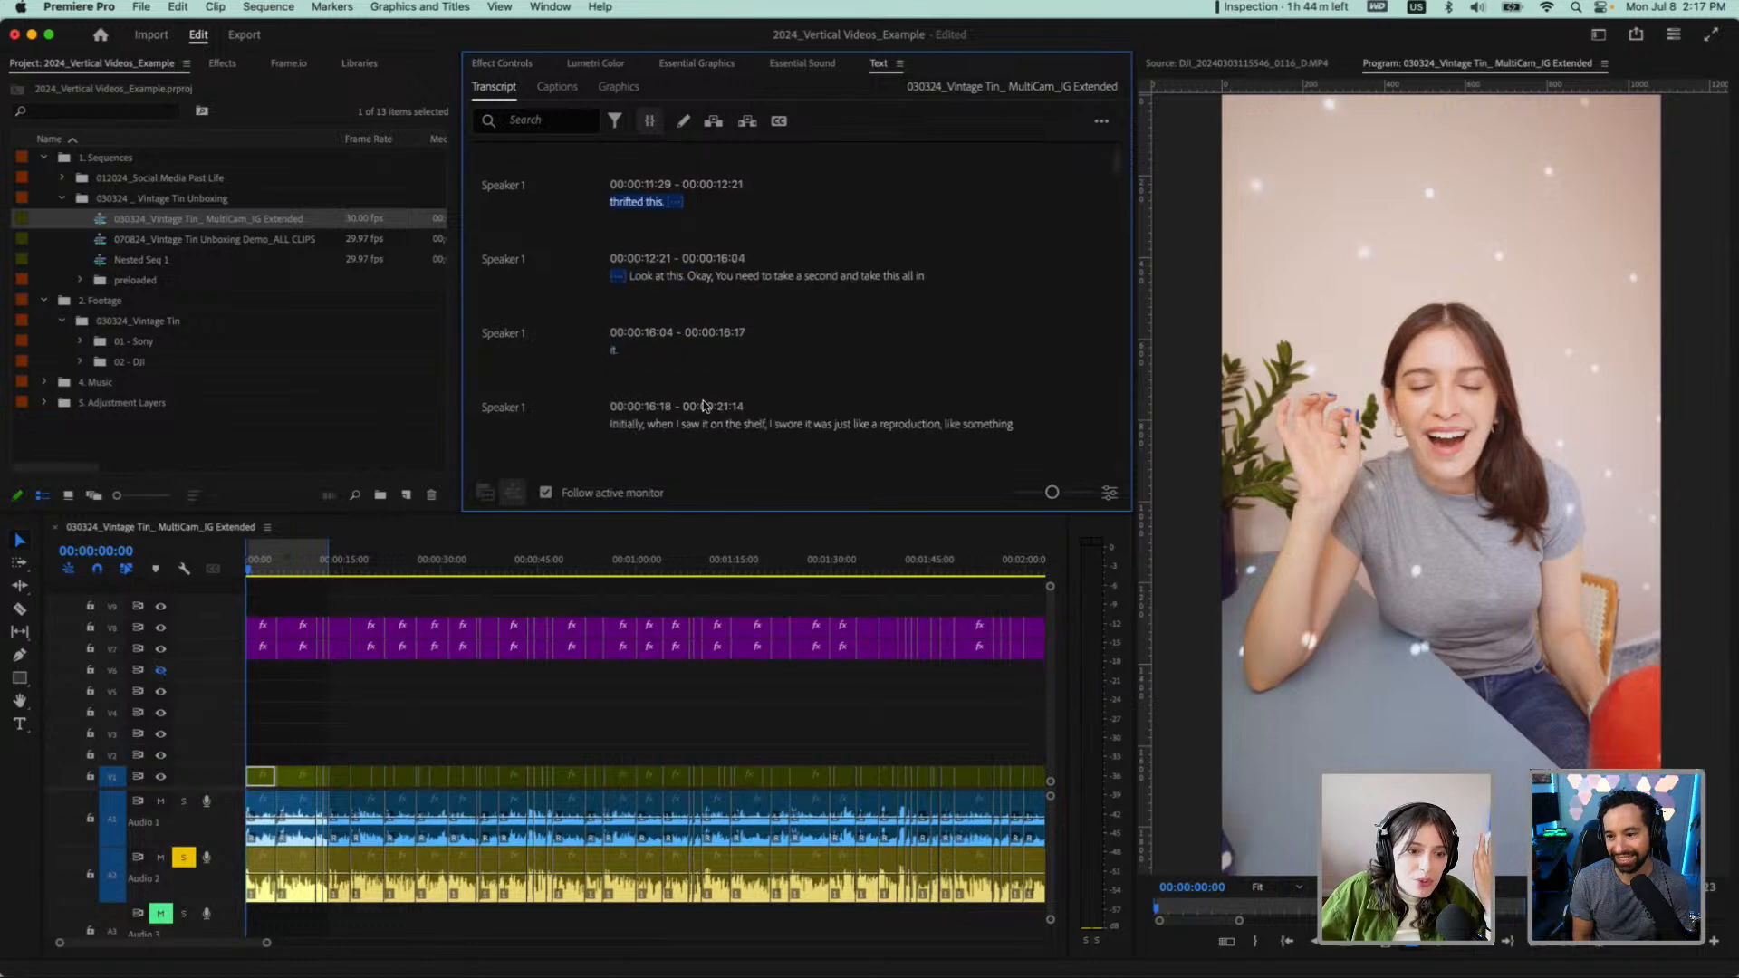
left_click(640, 275)
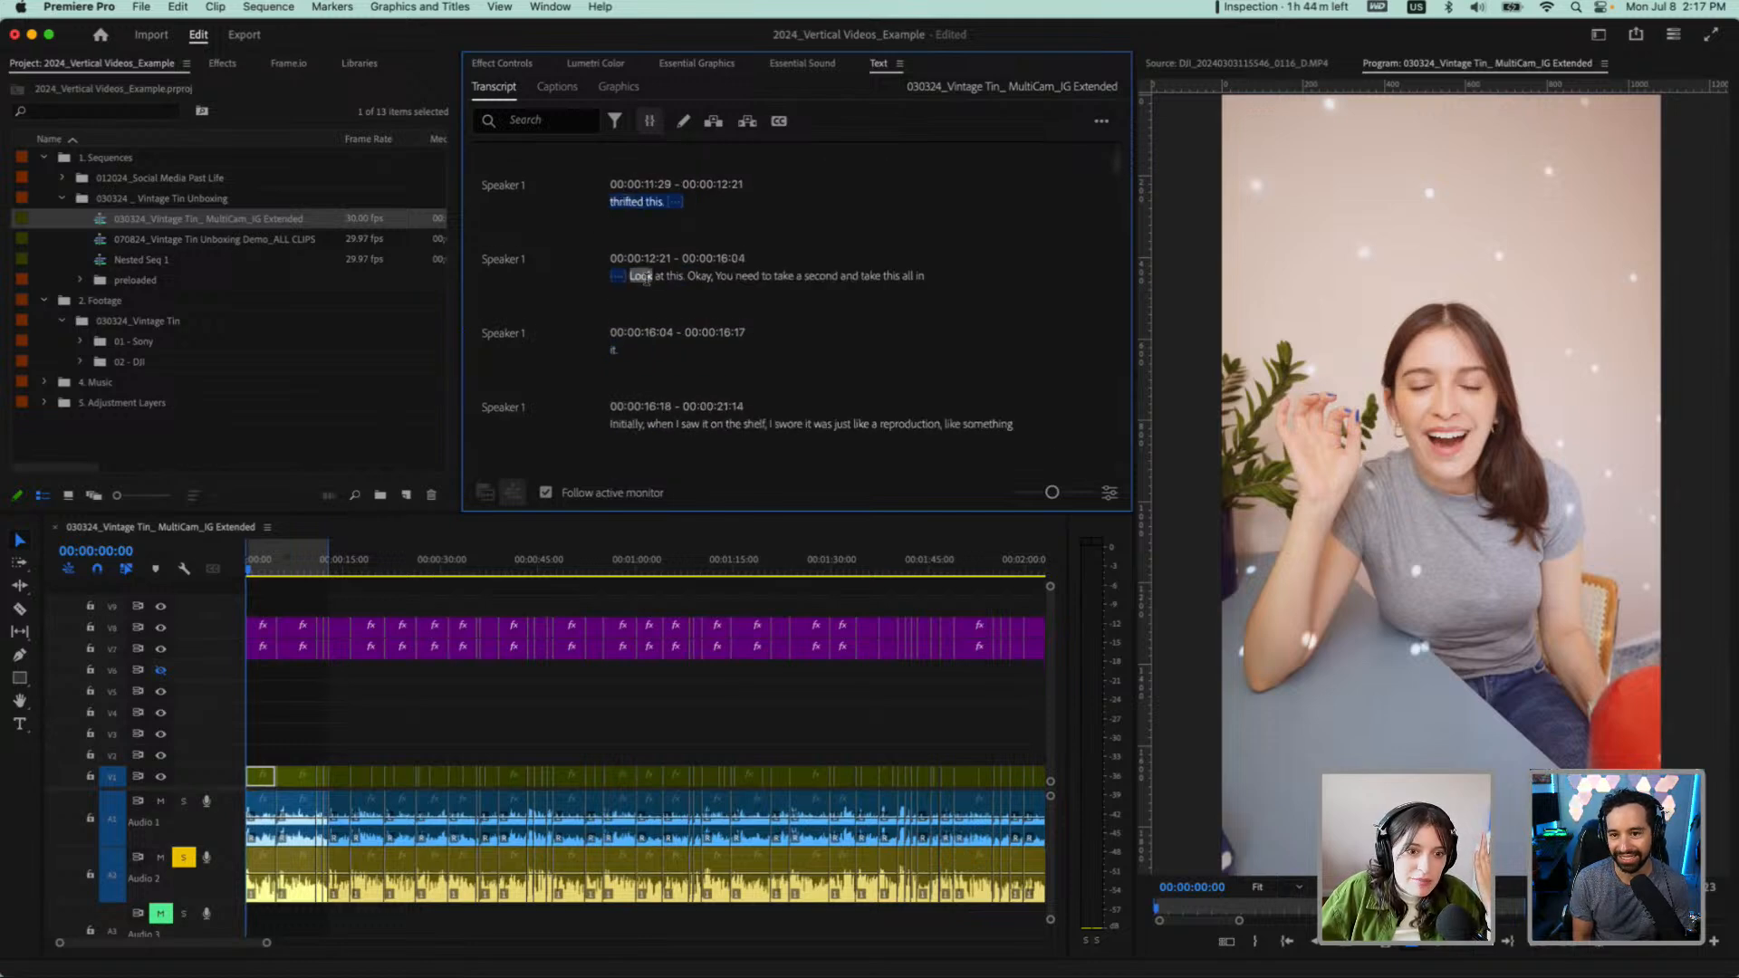
left_click_drag(701, 201, 596, 176)
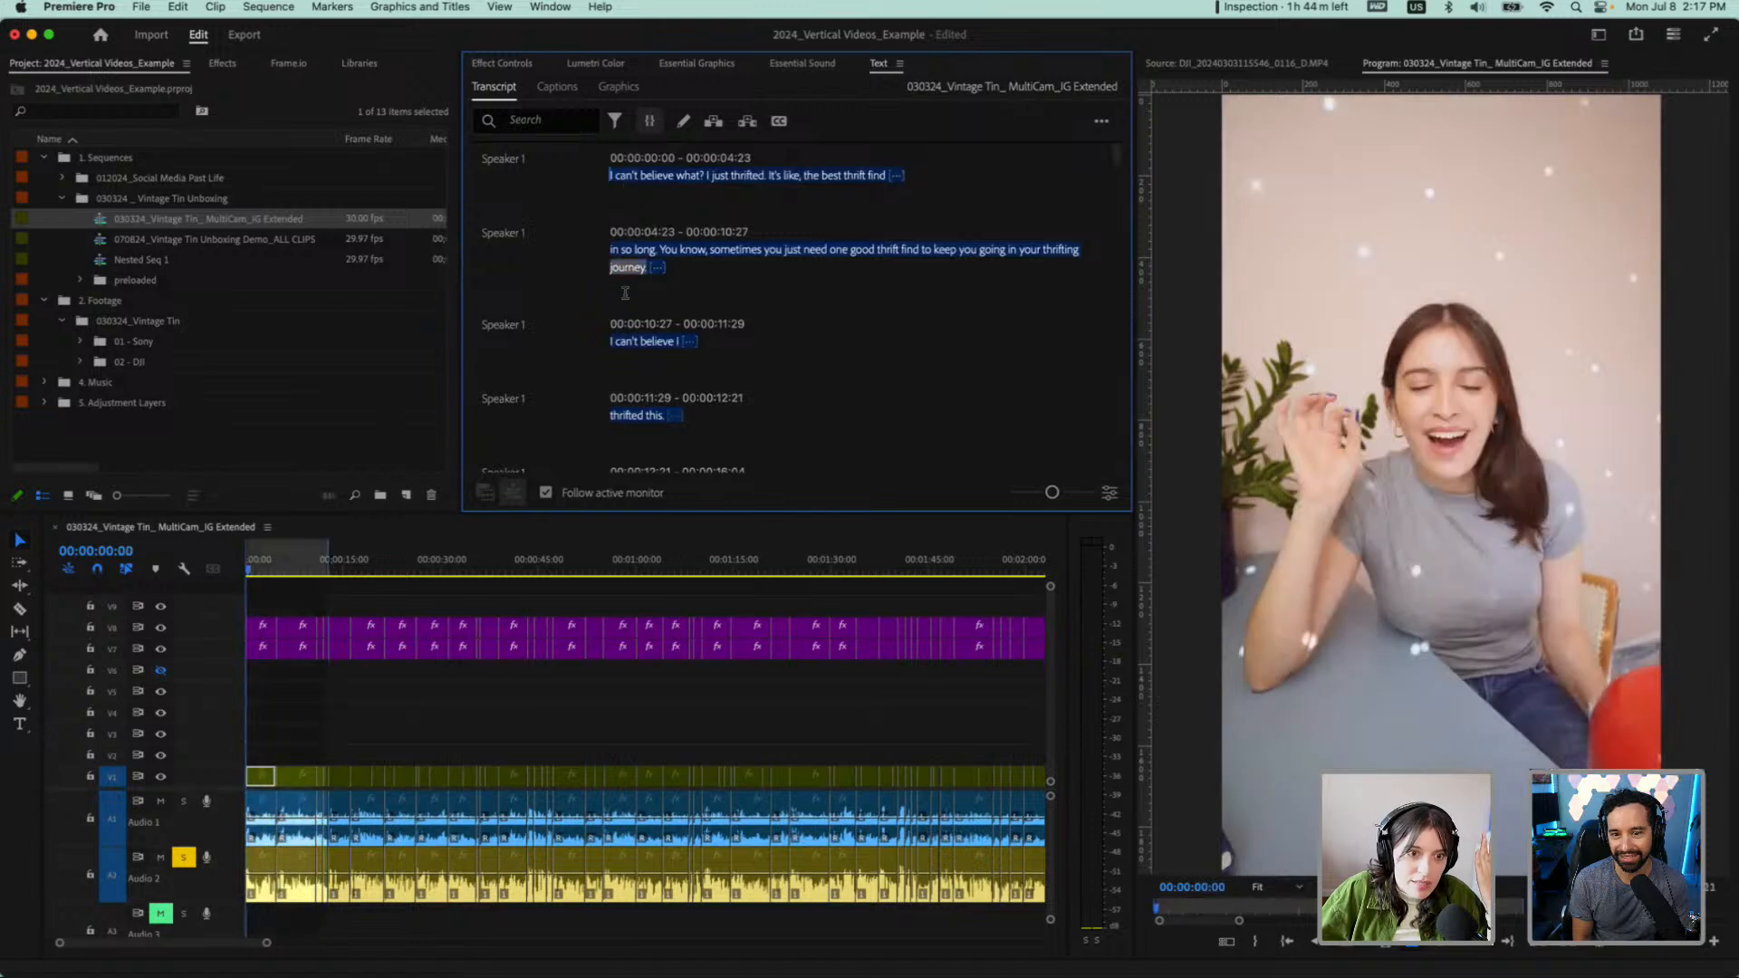
scroll(625, 294, "down", 1)
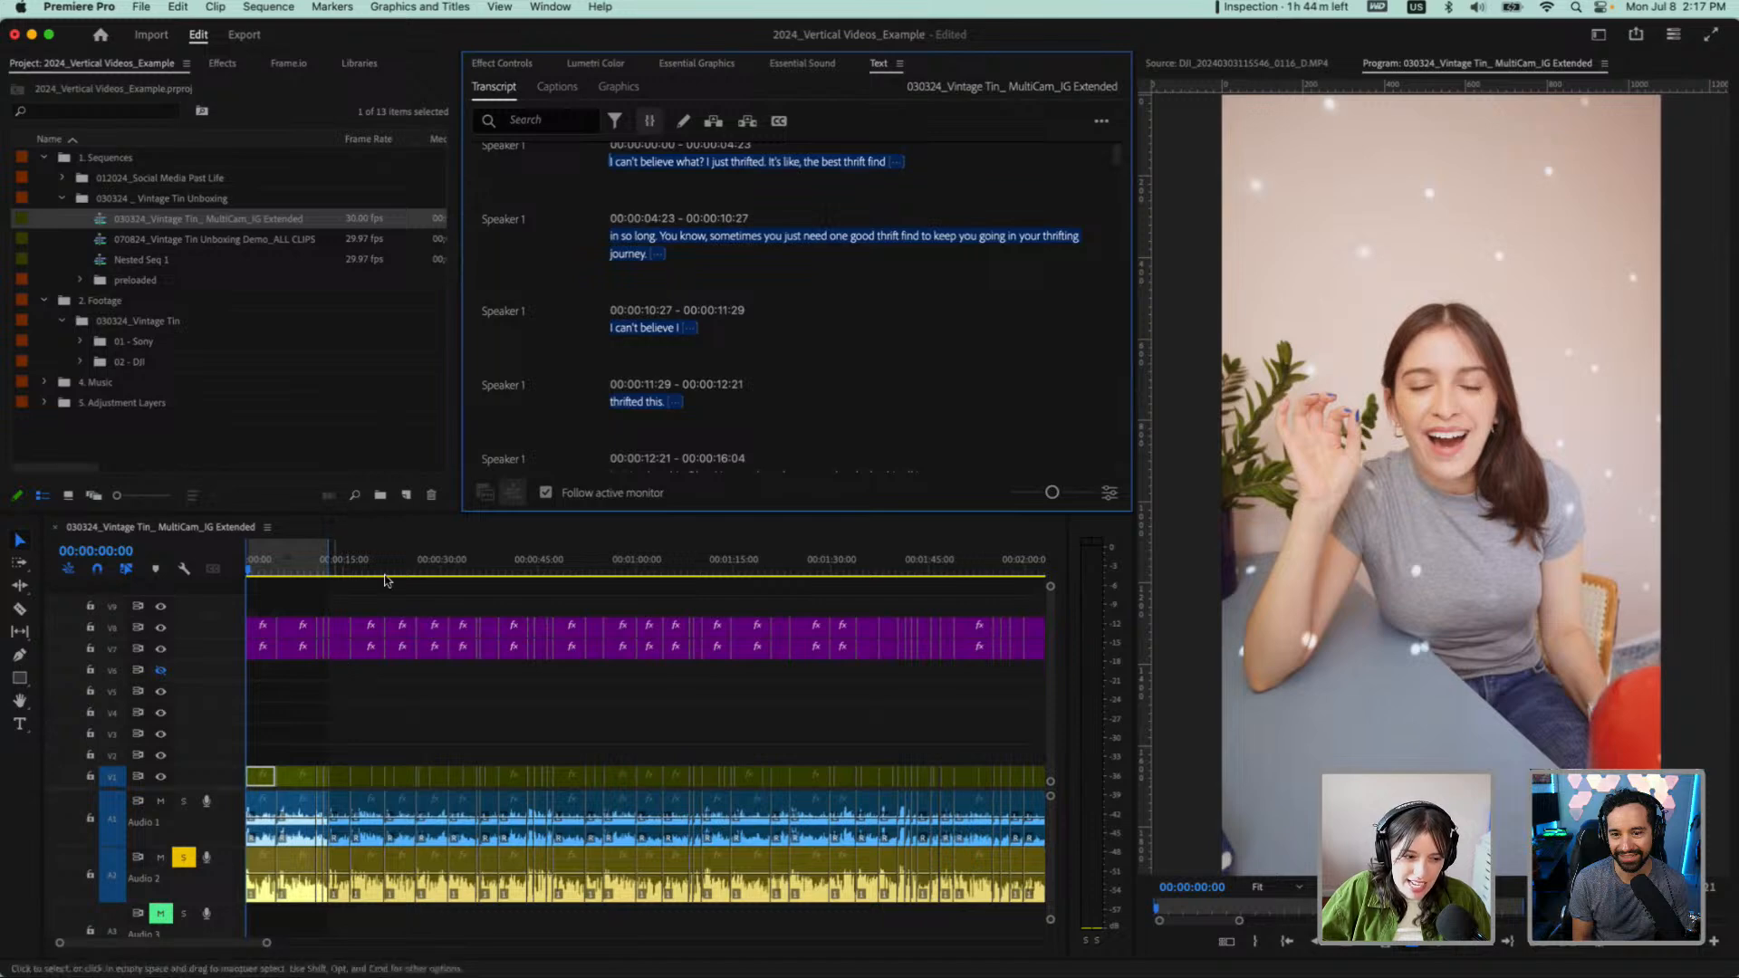
right_click(644, 401)
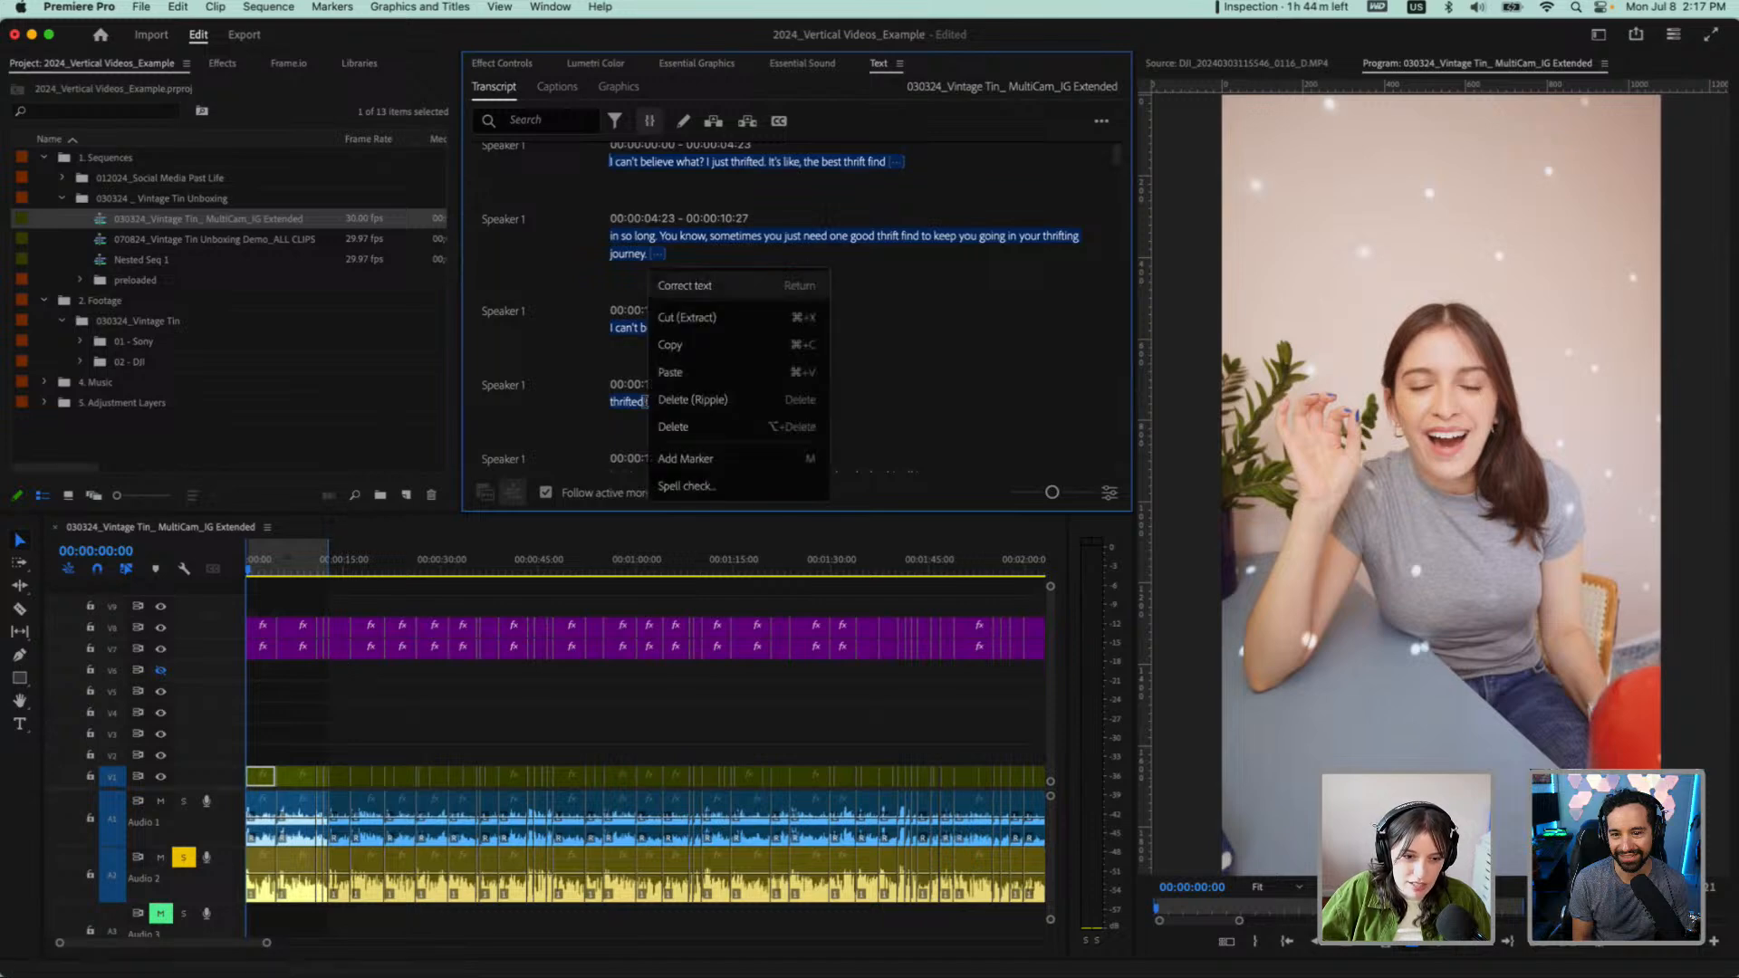
left_click(707, 333)
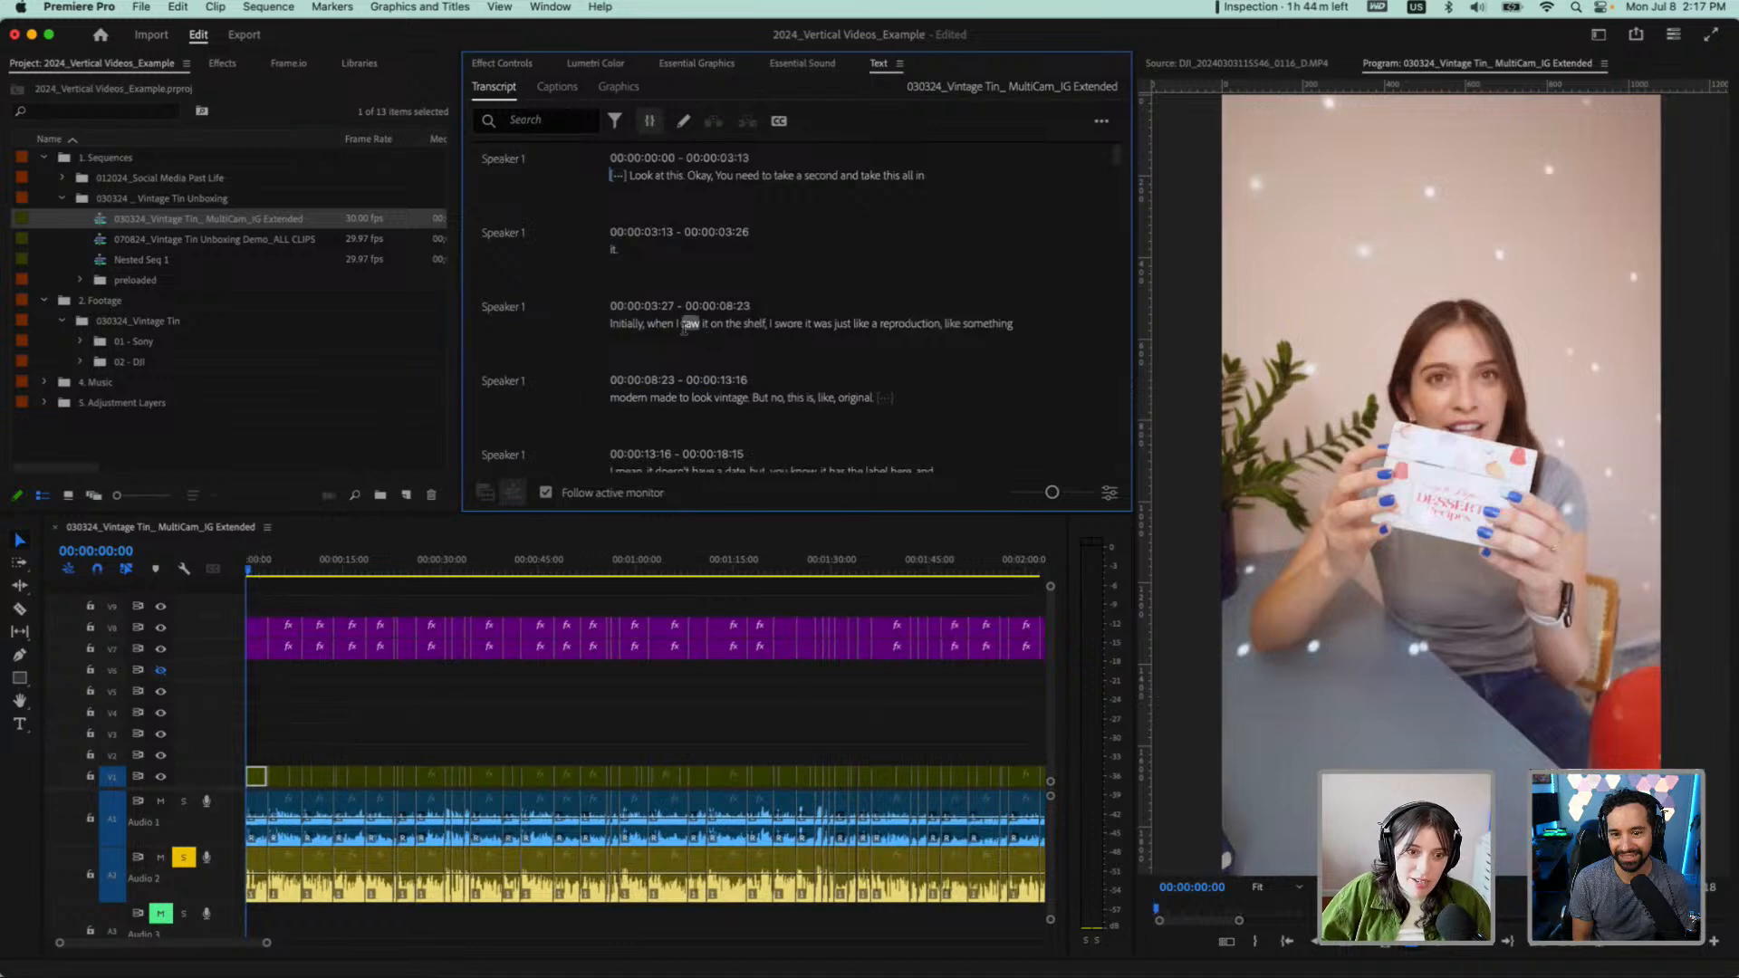
Paste the cut passage after "it.", just before "Initially, when I saw it on the shelf"
left_click(693, 399)
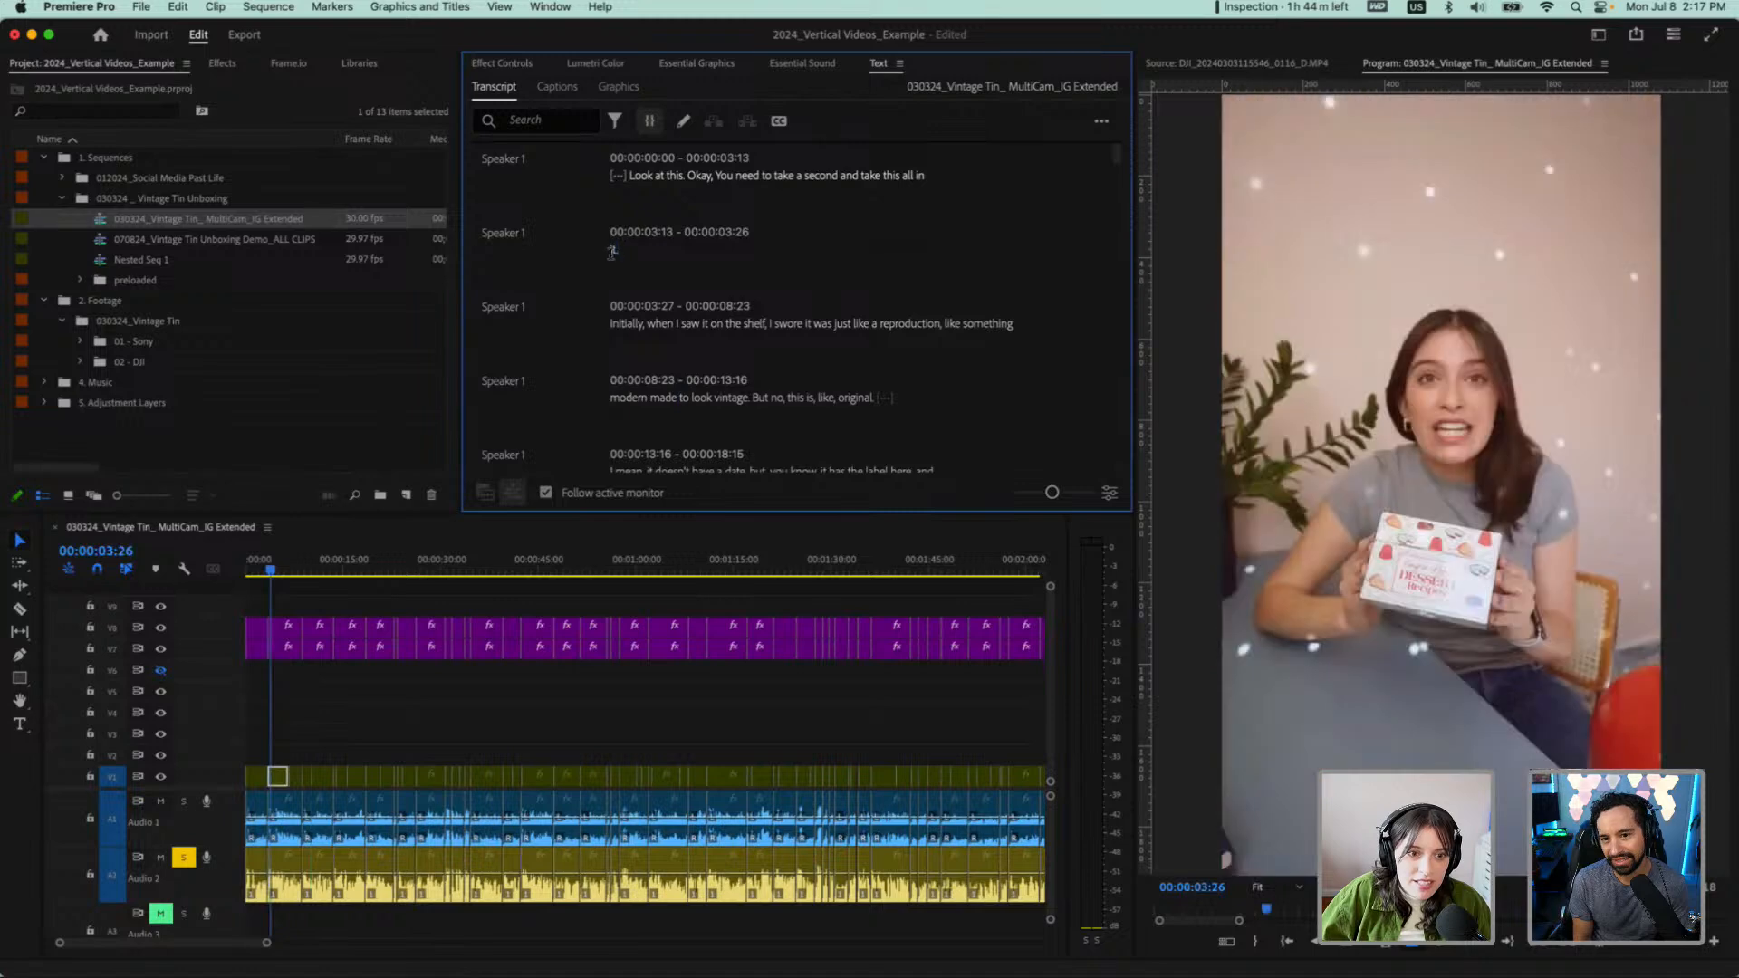
key("super+v")
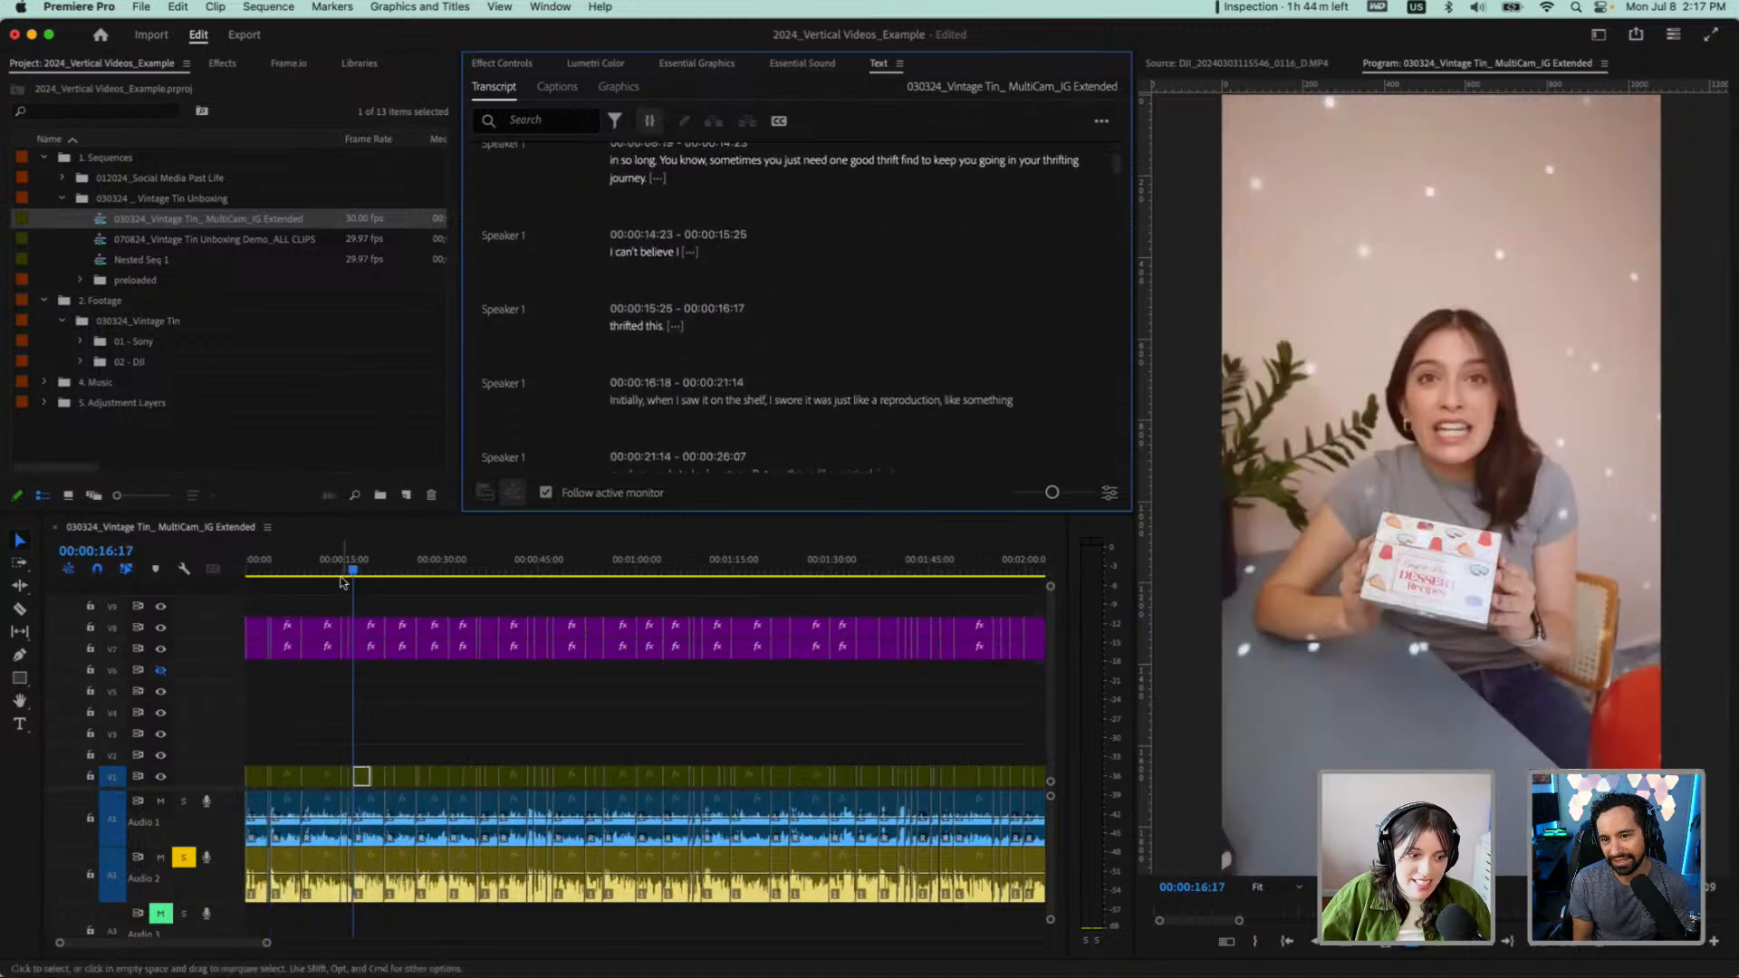
scroll(806, 285, "up", 10)
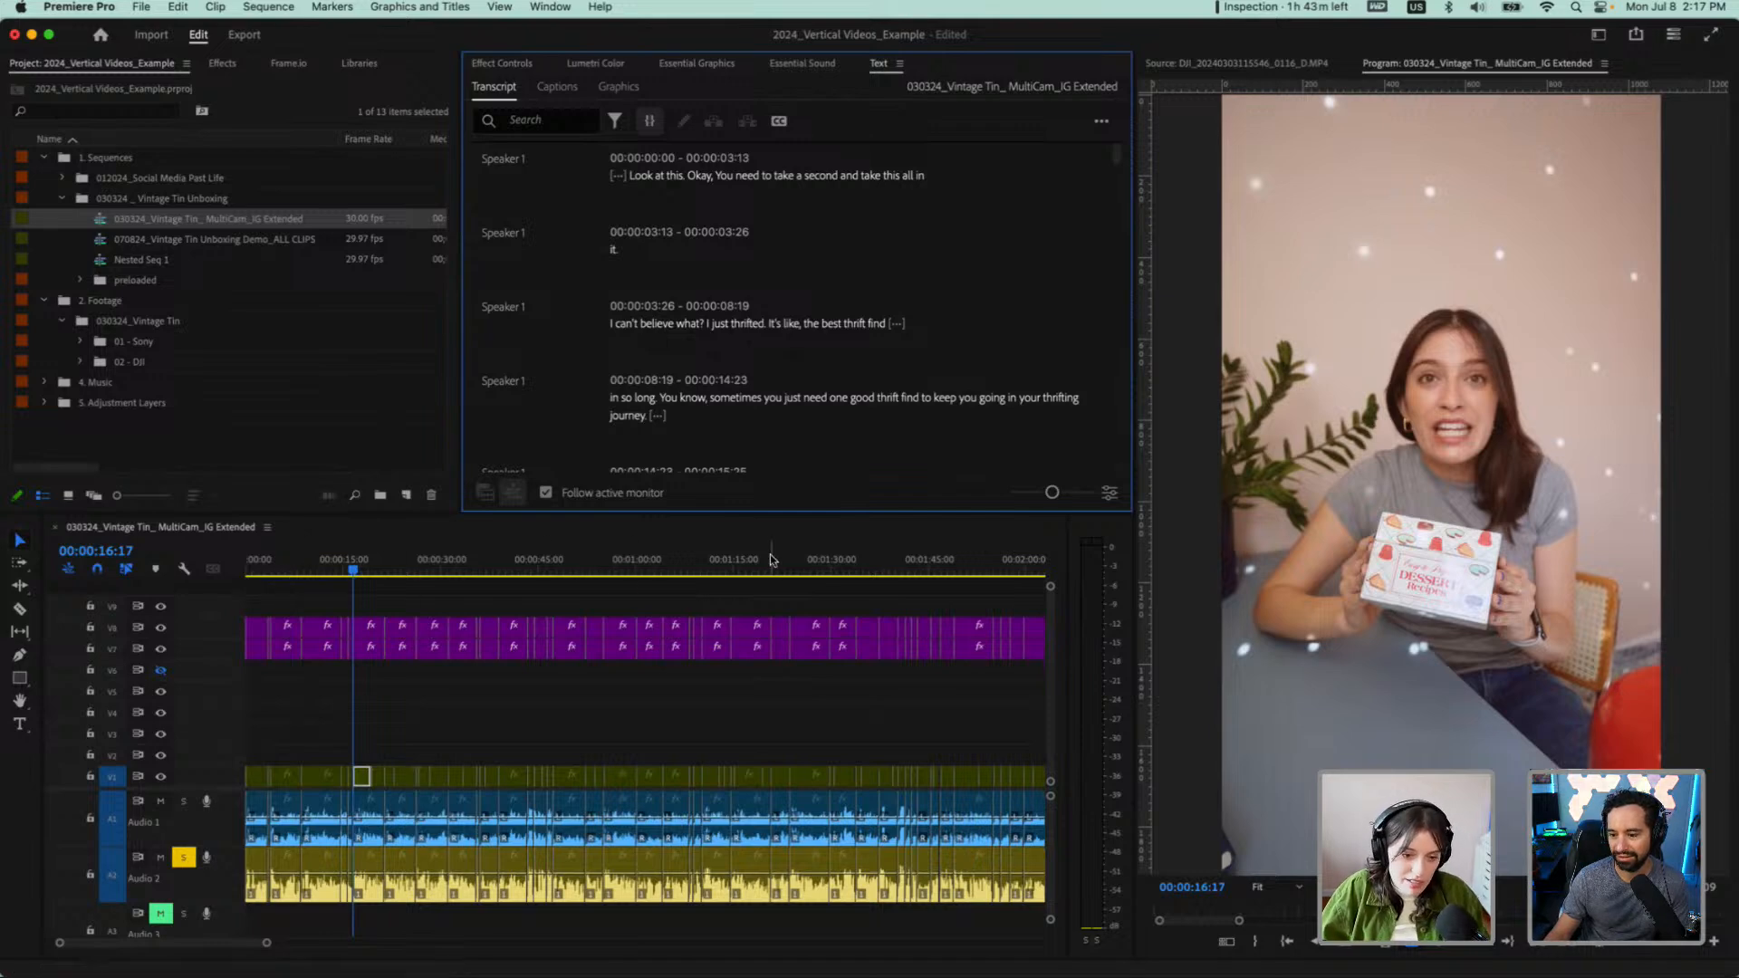
Play the reordered opening from the initial pause, and replay the transition from "all in it" into "I can't believe what?"
scroll(315, 598, "up", 5)
scroll(315, 601, "up", 2)
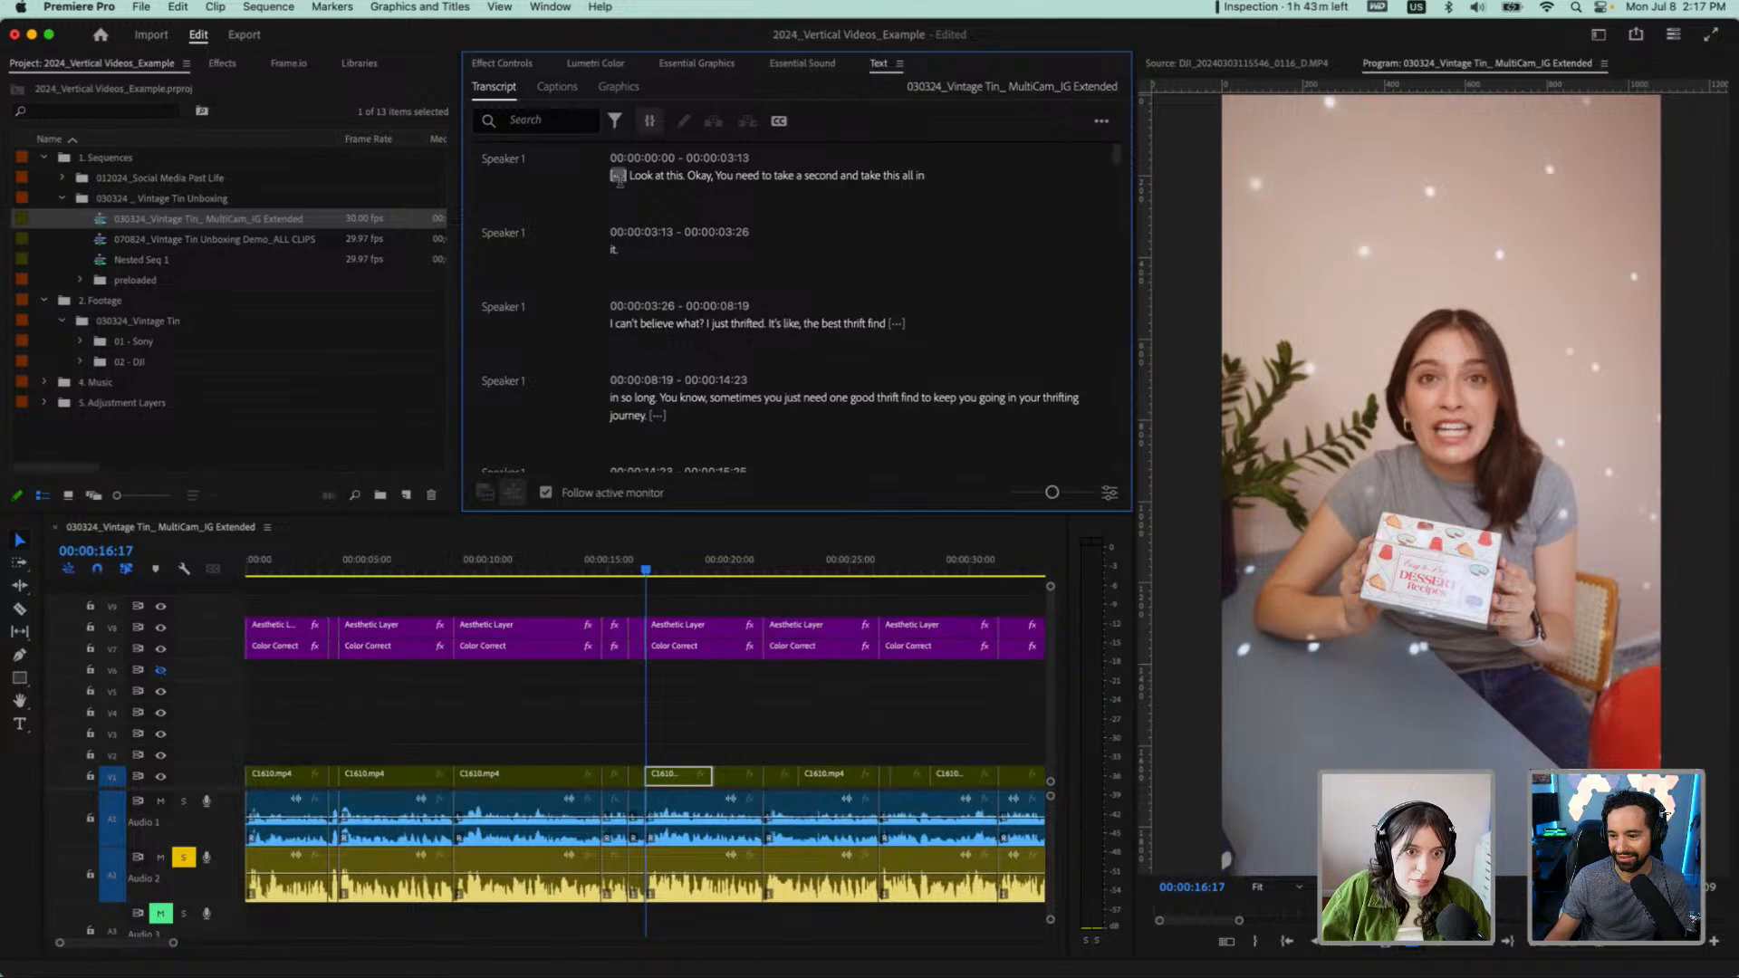
left_click(618, 176)
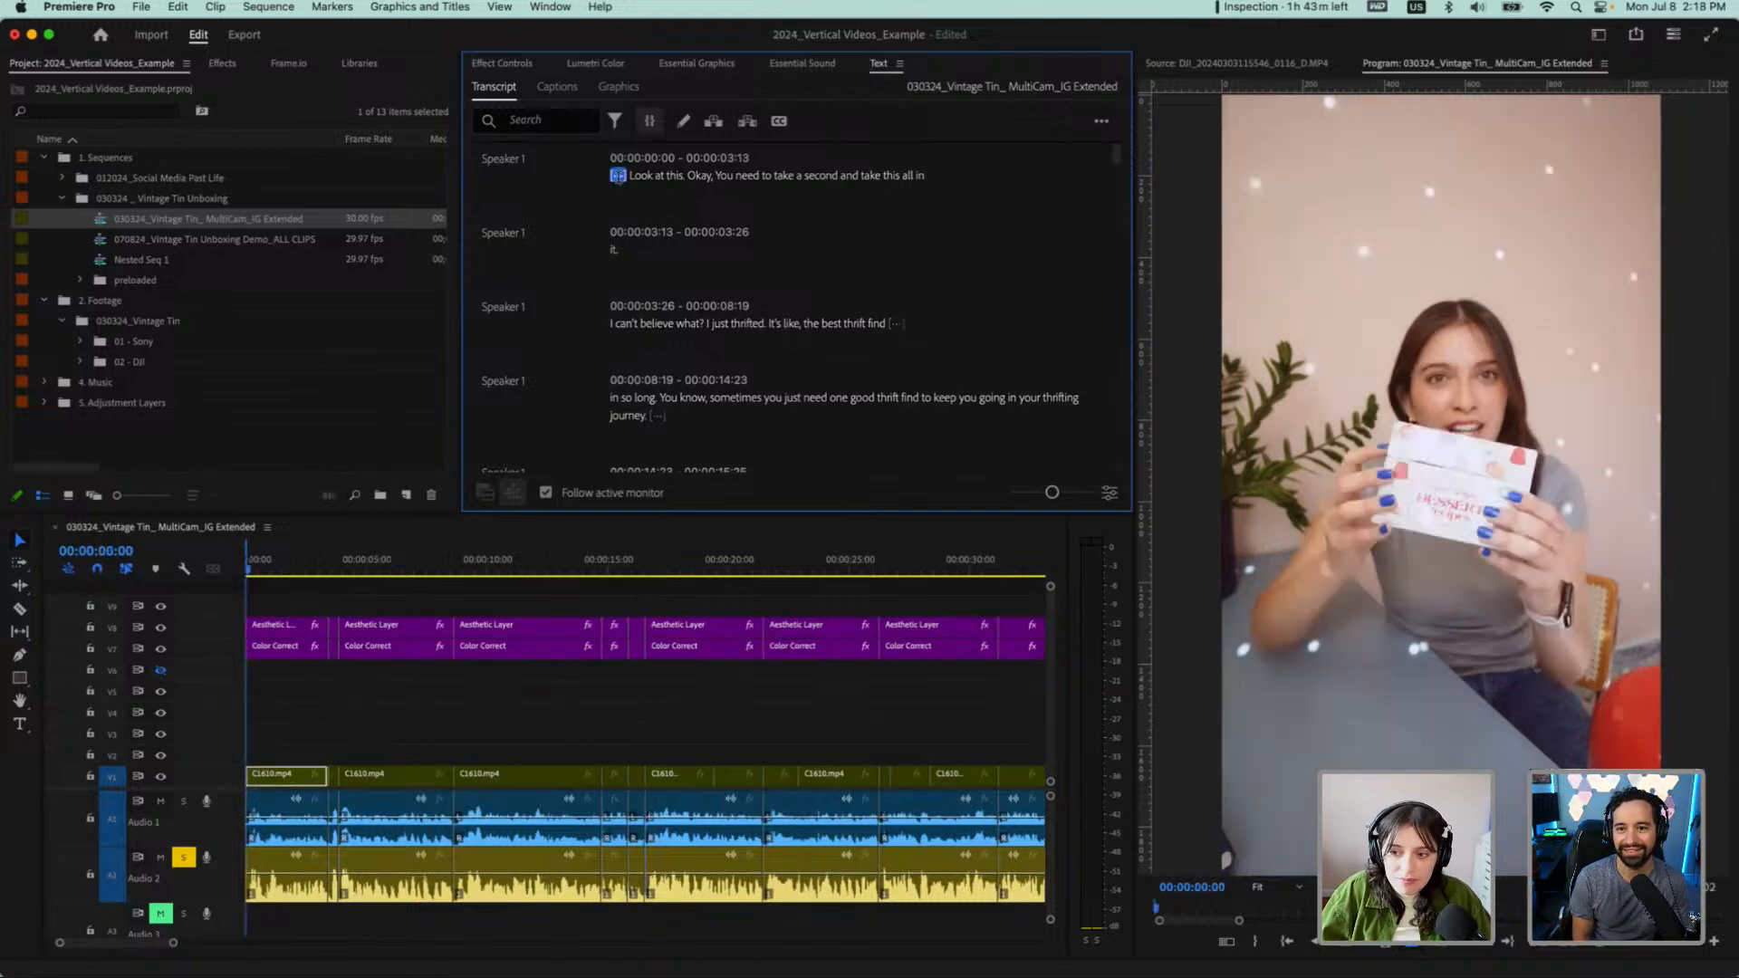
key("space")
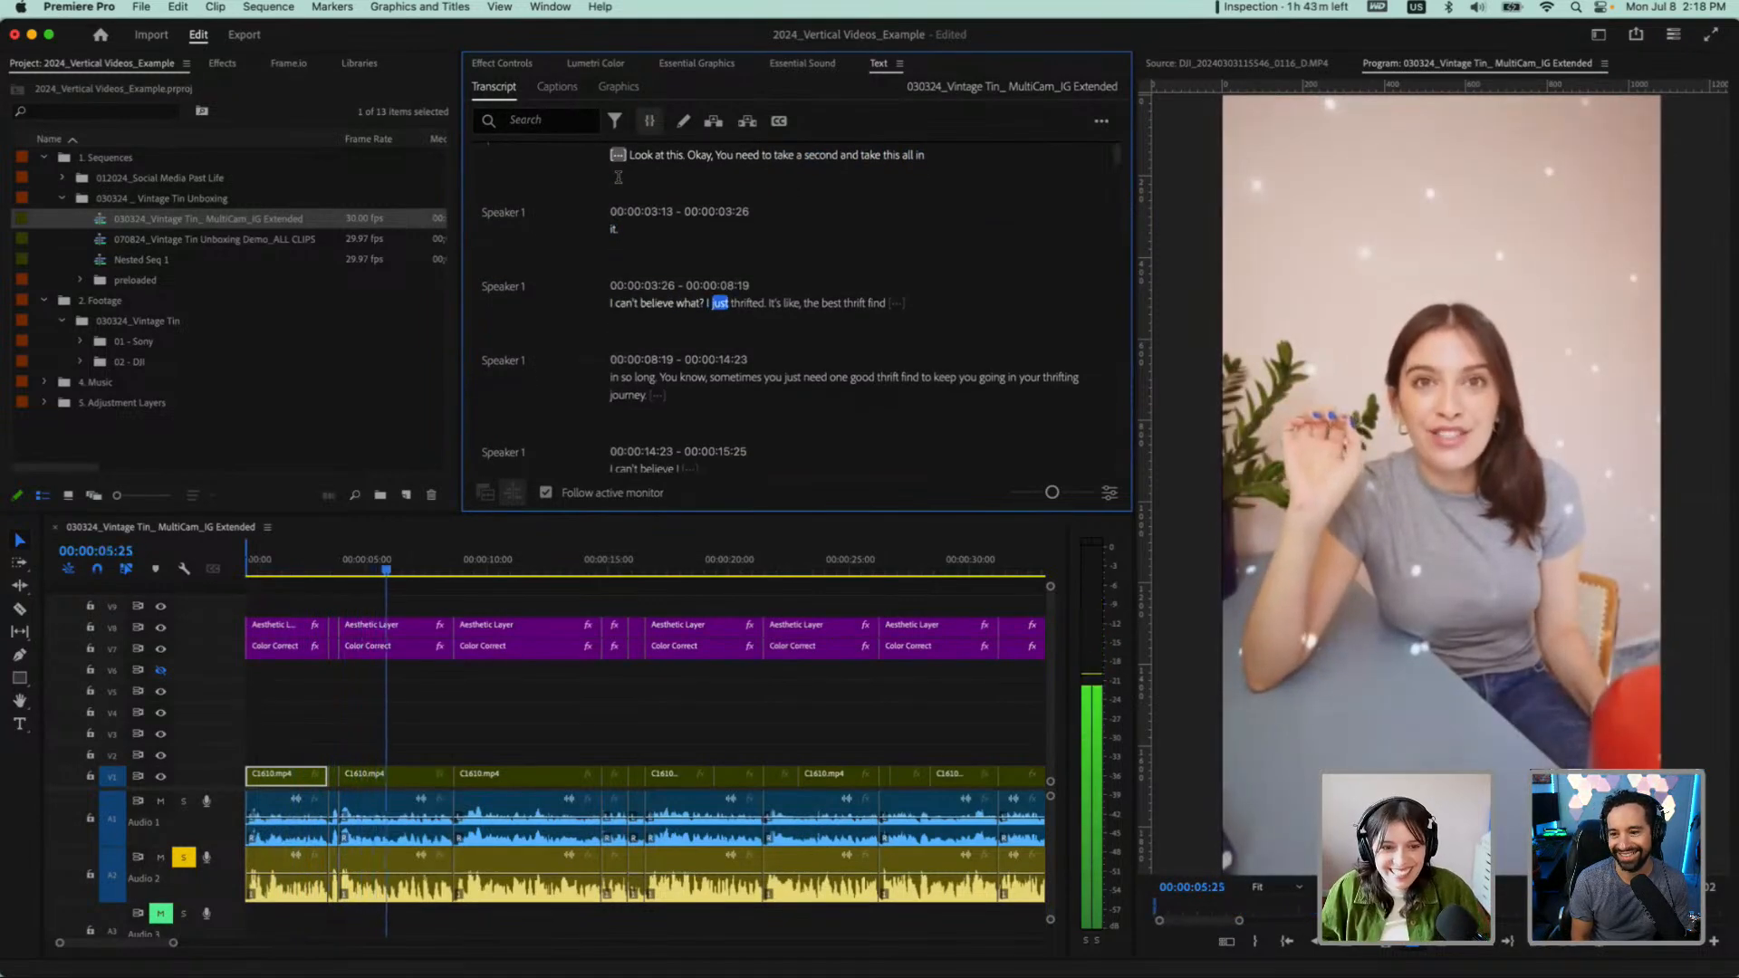
key("space")
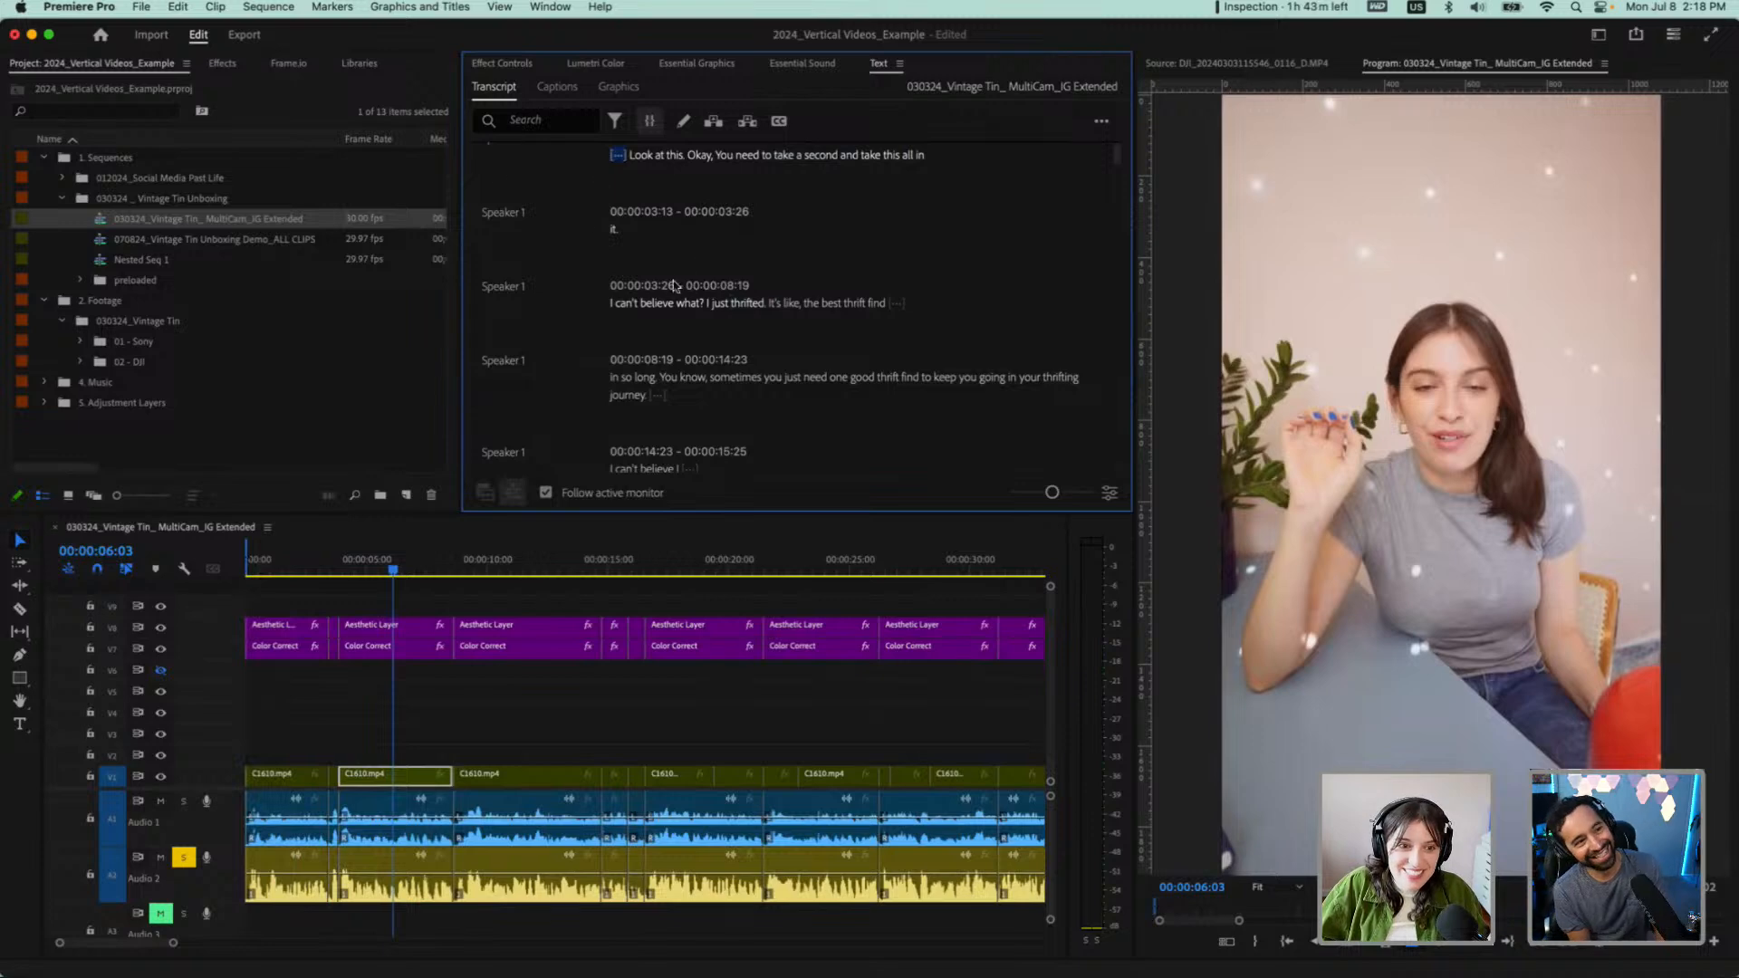
left_click(615, 230)
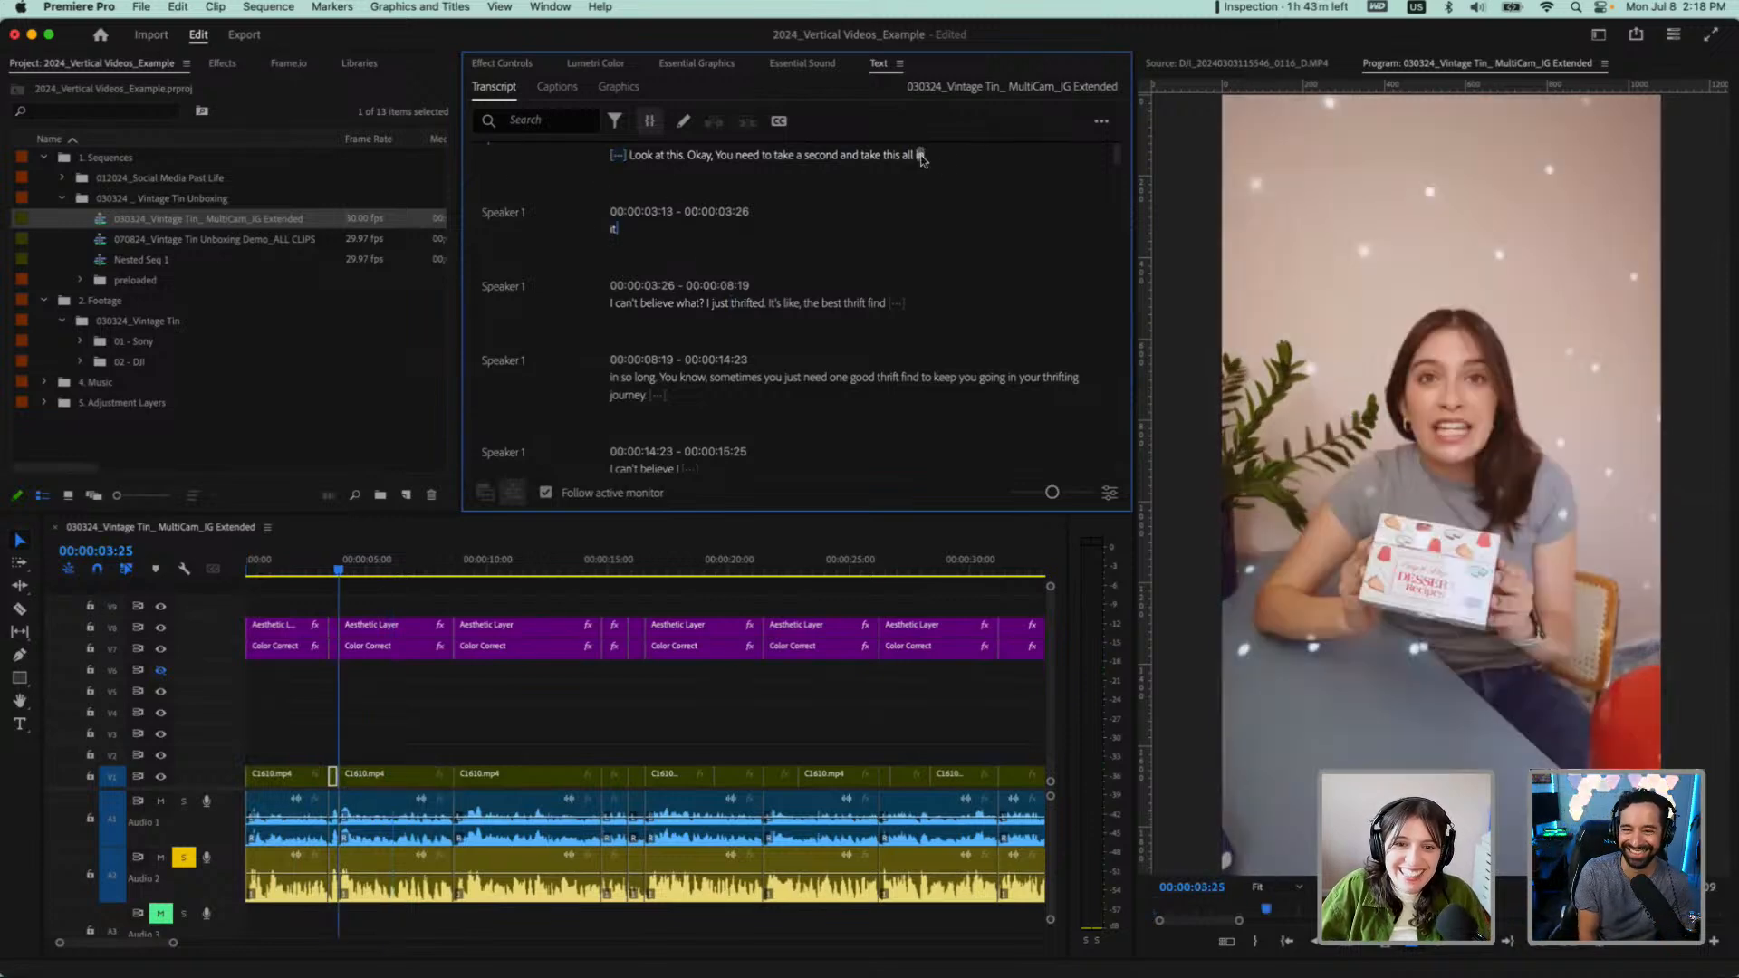
left_click(920, 155)
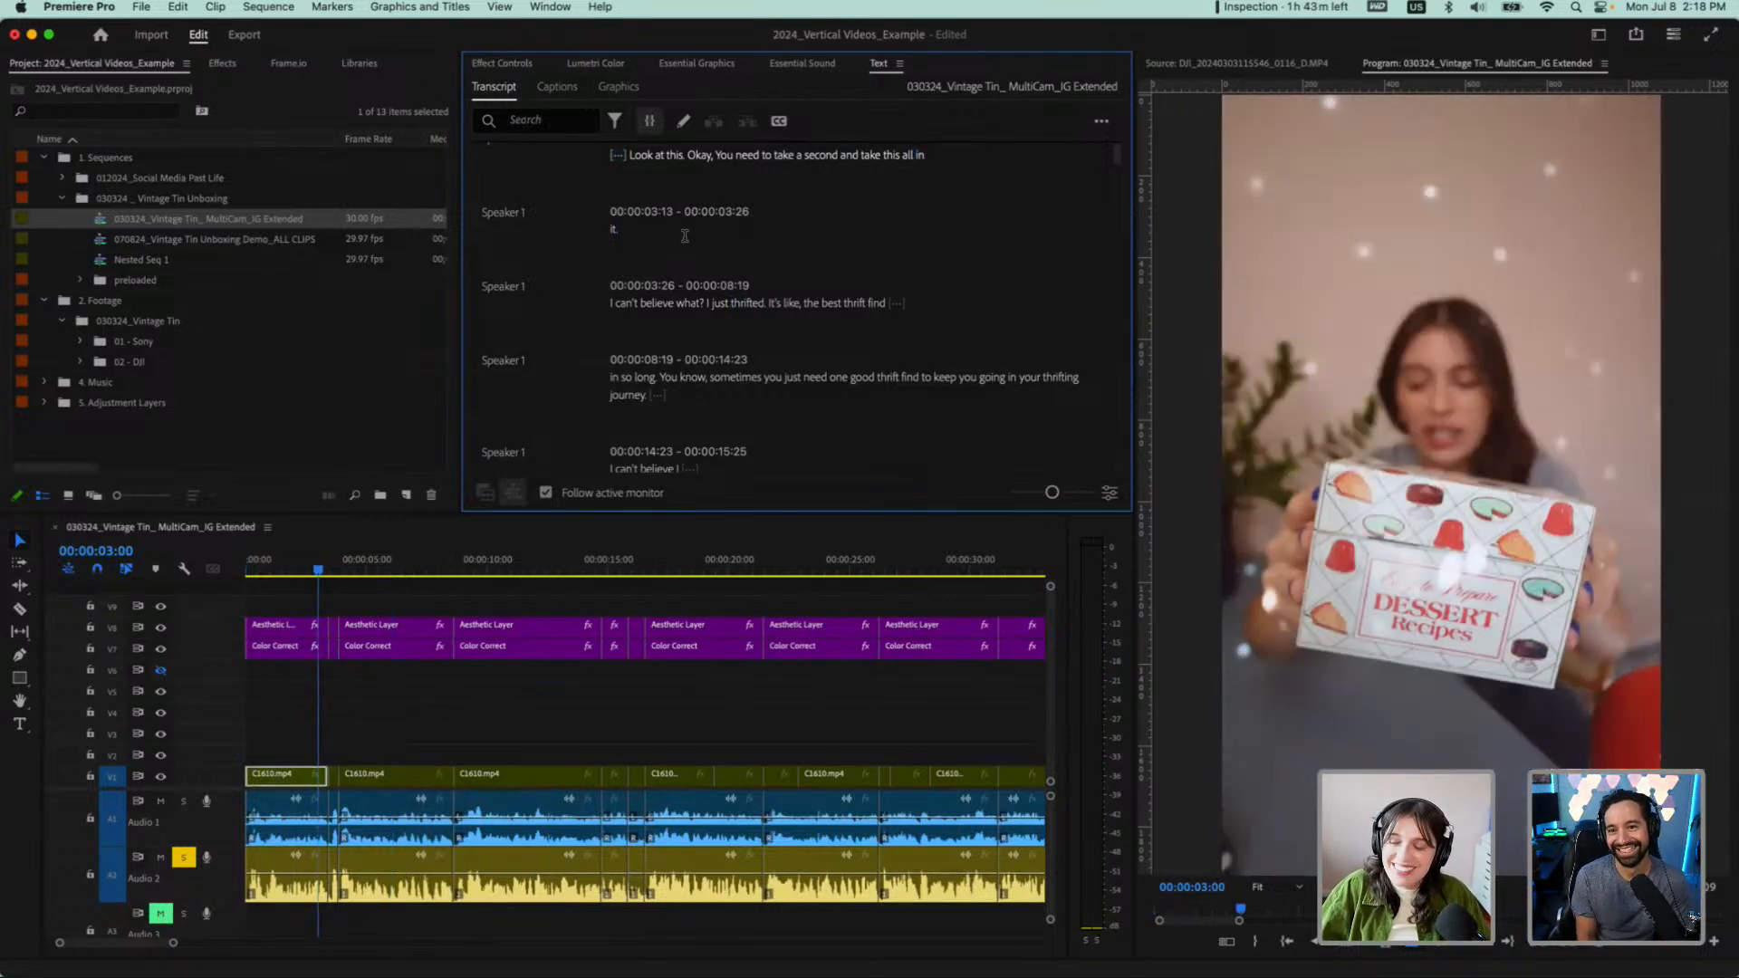
key("space")
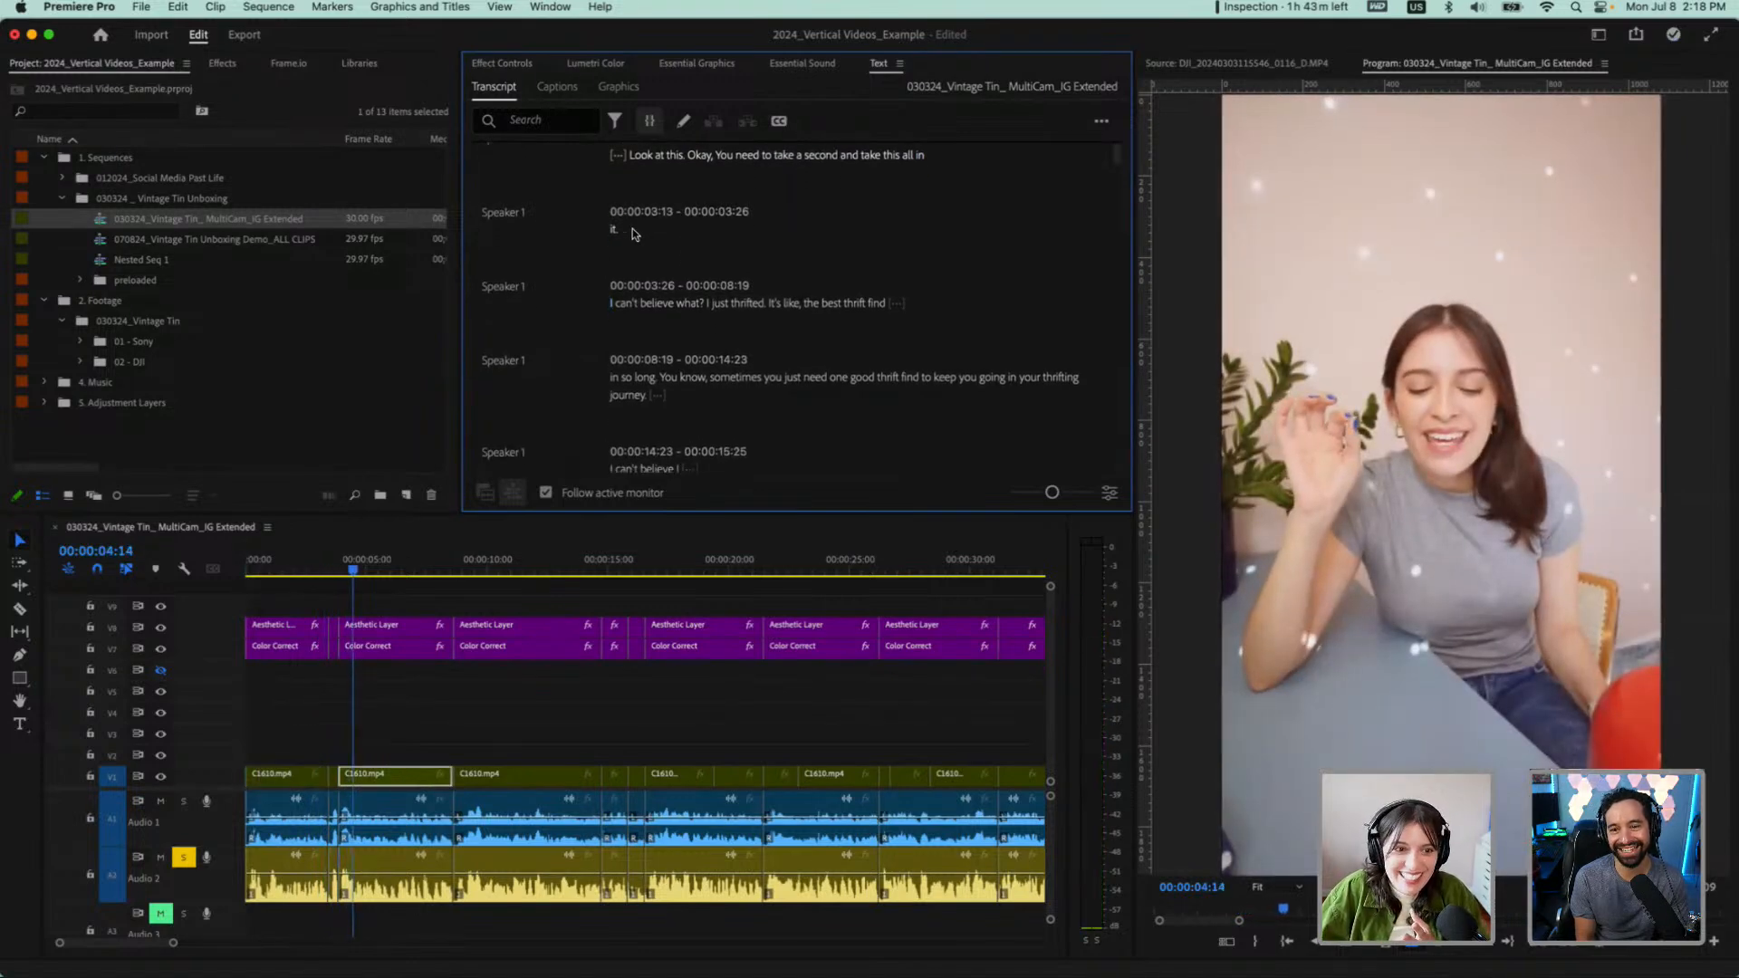
Delete the separate transcript word "it." before "I can't believe what?", closing the gap in the sequence
left_click_drag(631, 231, 611, 230)
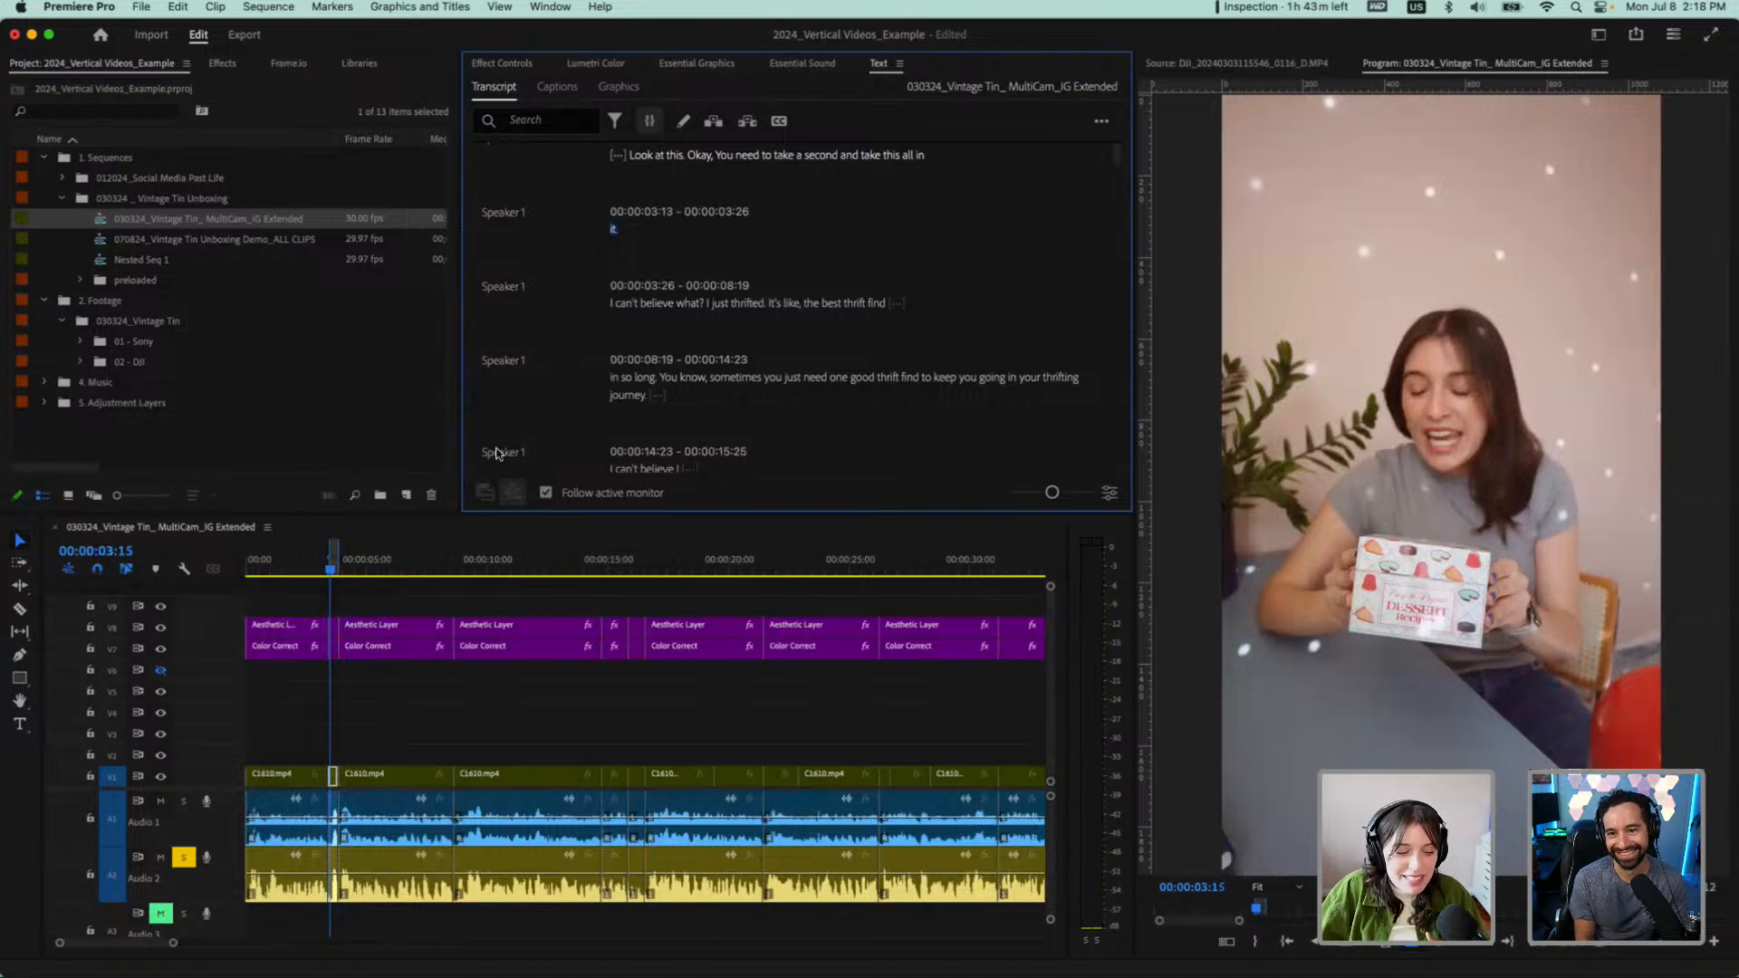
scroll(581, 350, "down", 1)
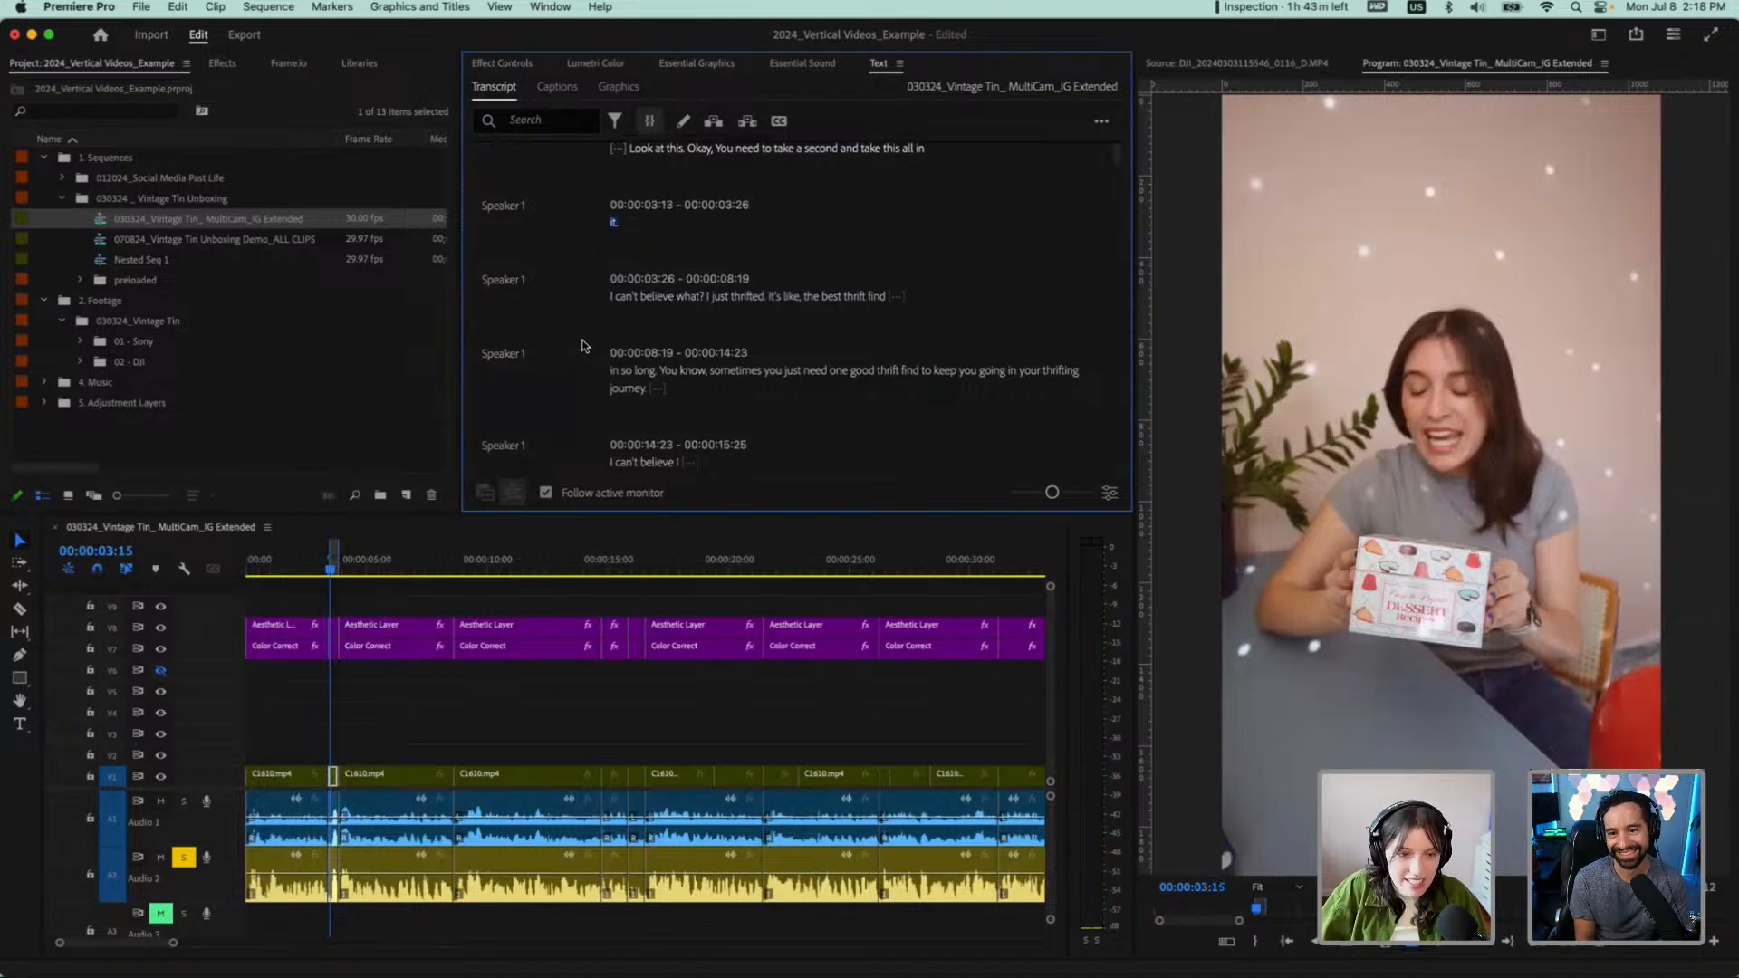
key("BackSpace")
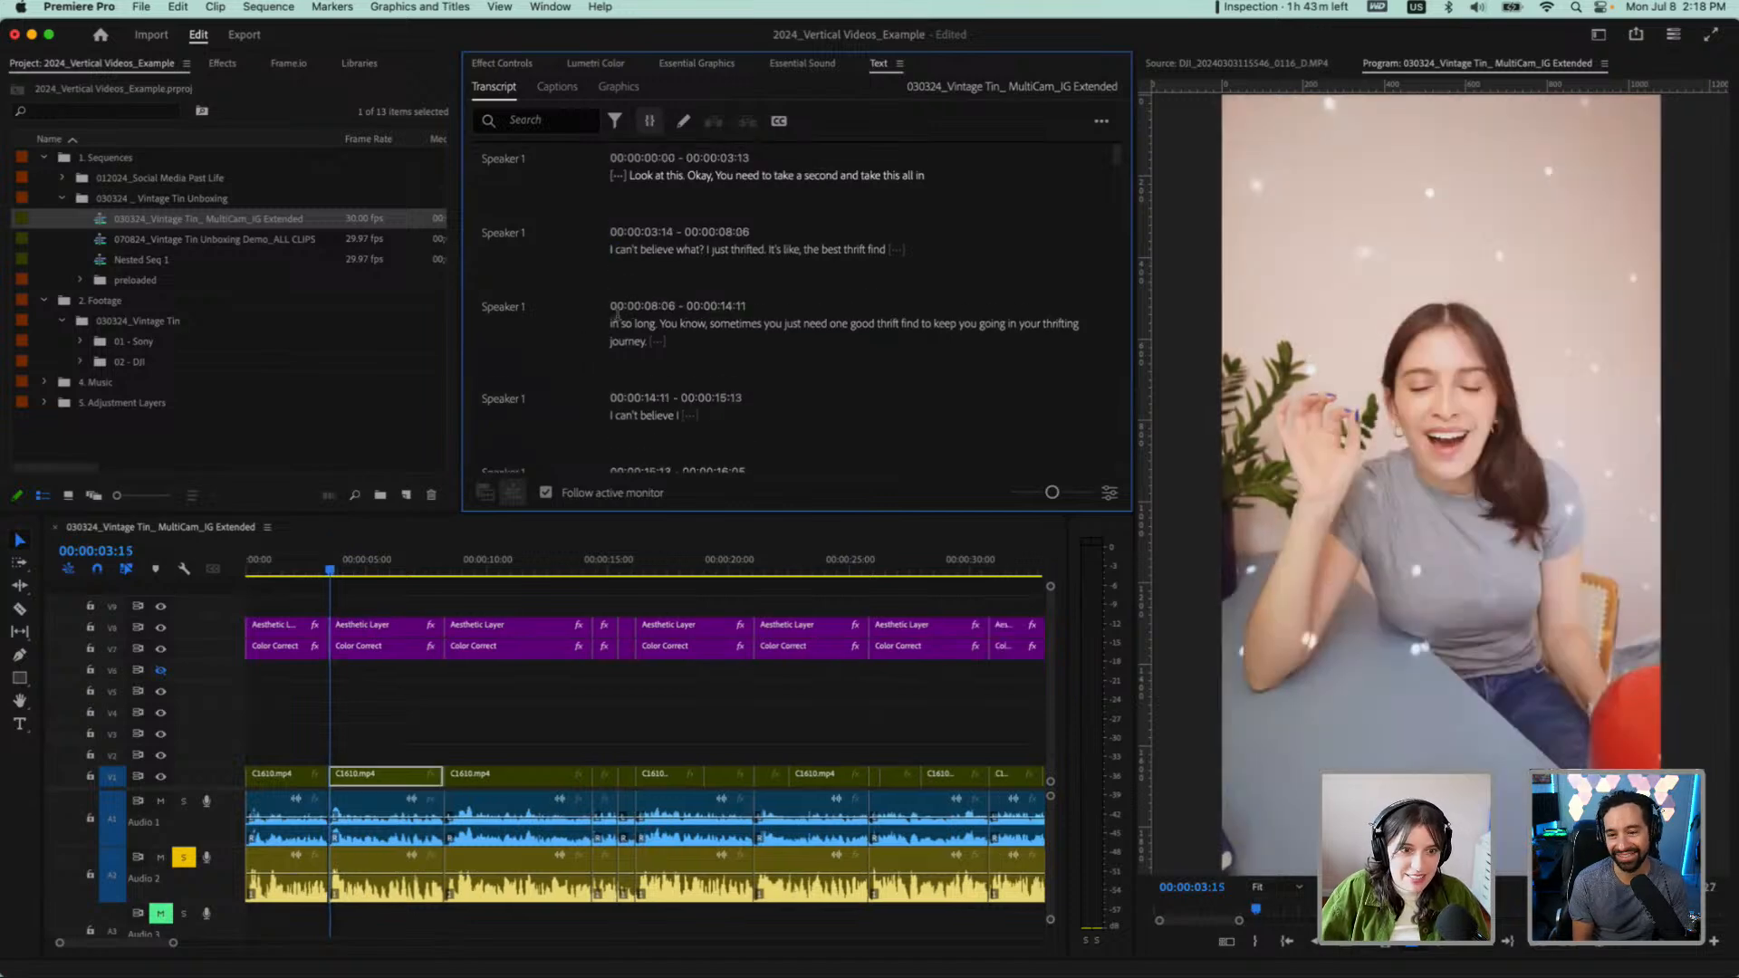
Play the tightened opening from "Look at this" through "sometimes you just need" with the timeline zoomed in
left_click(639, 178)
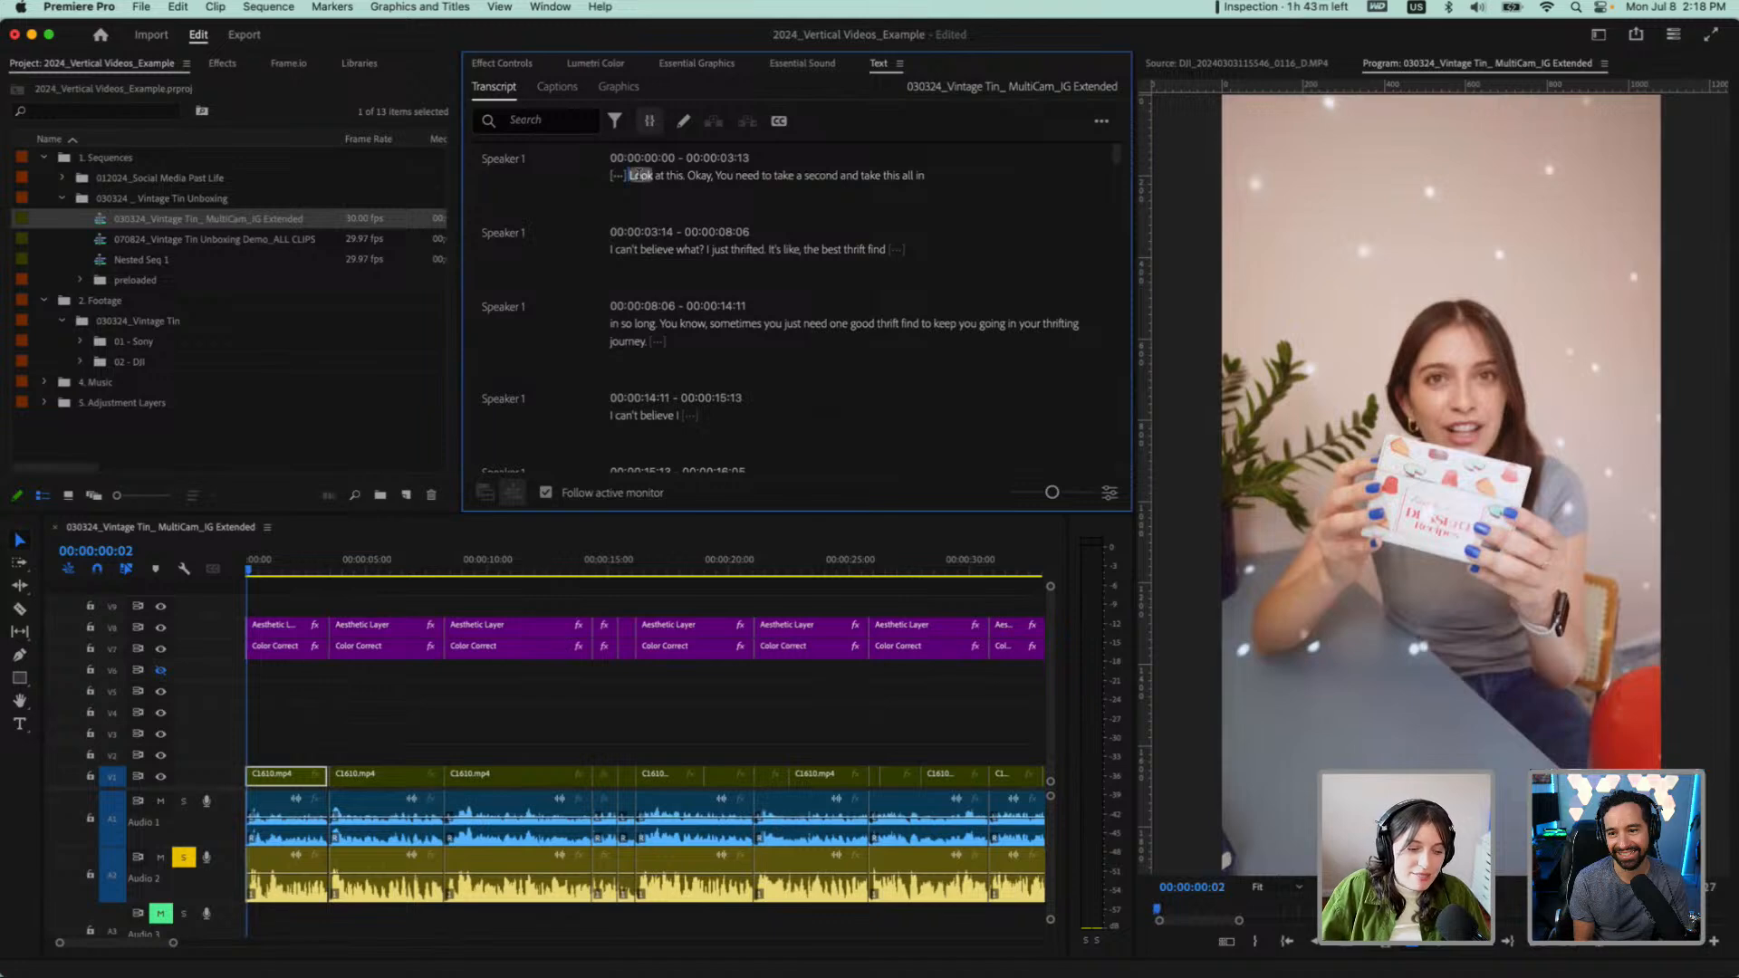
key("equal")
key("equal")
key("equal")
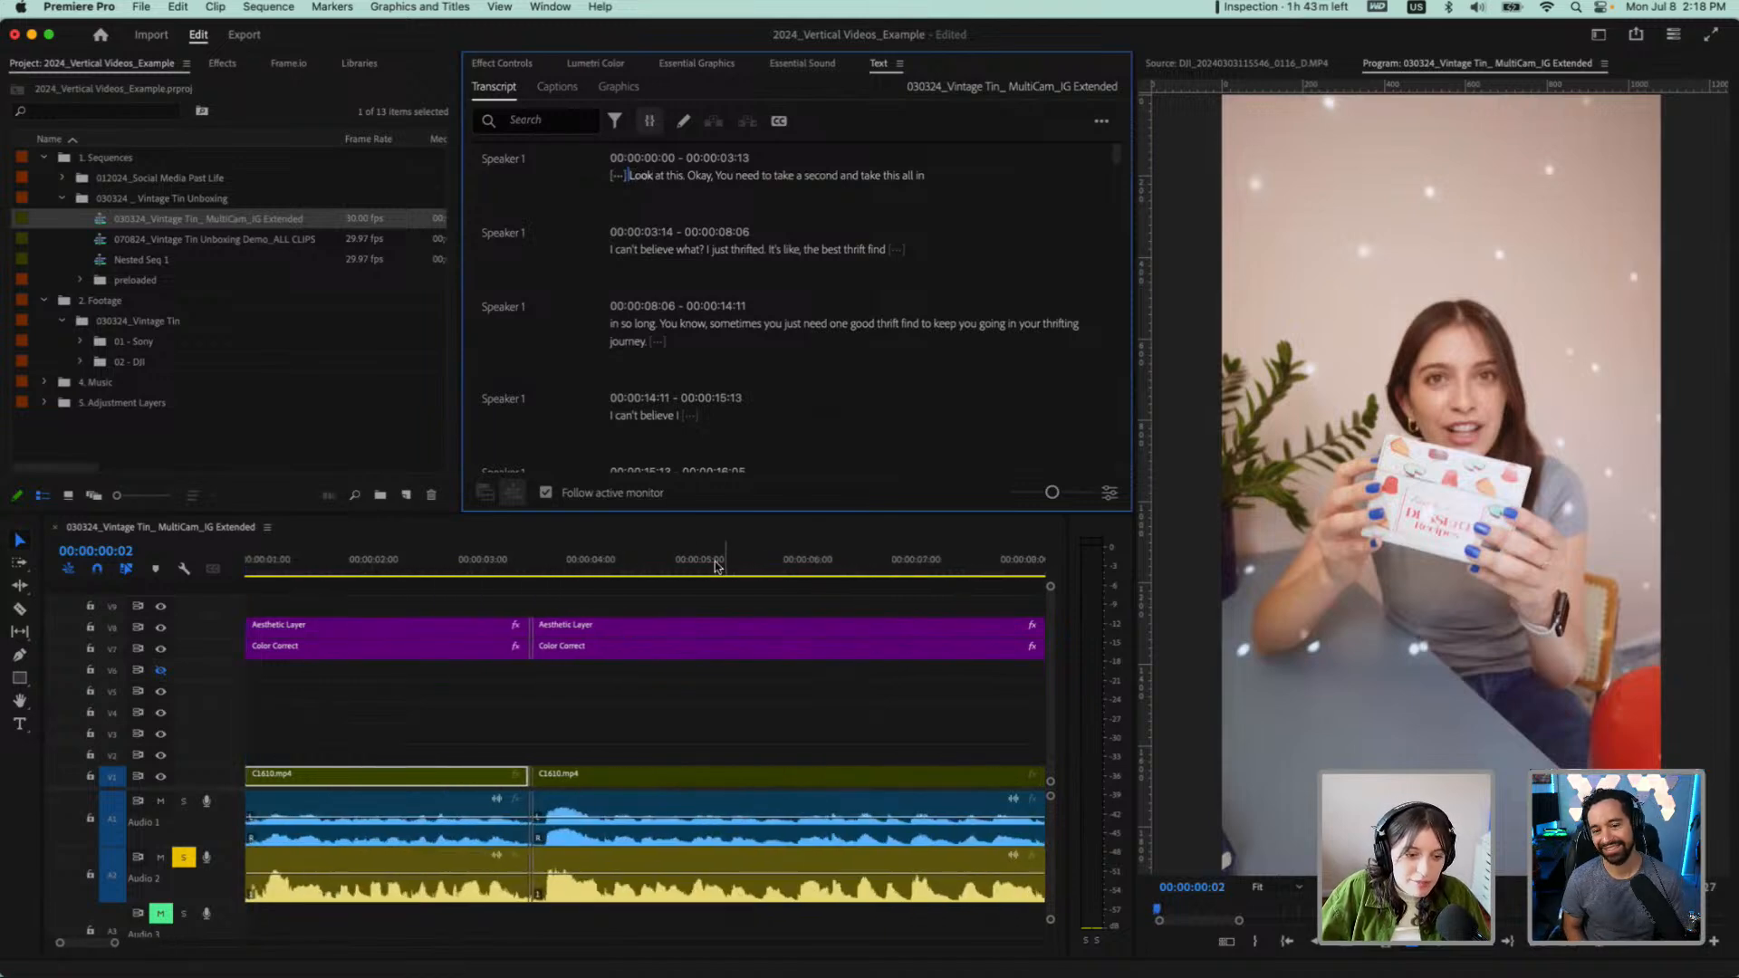
key("space")
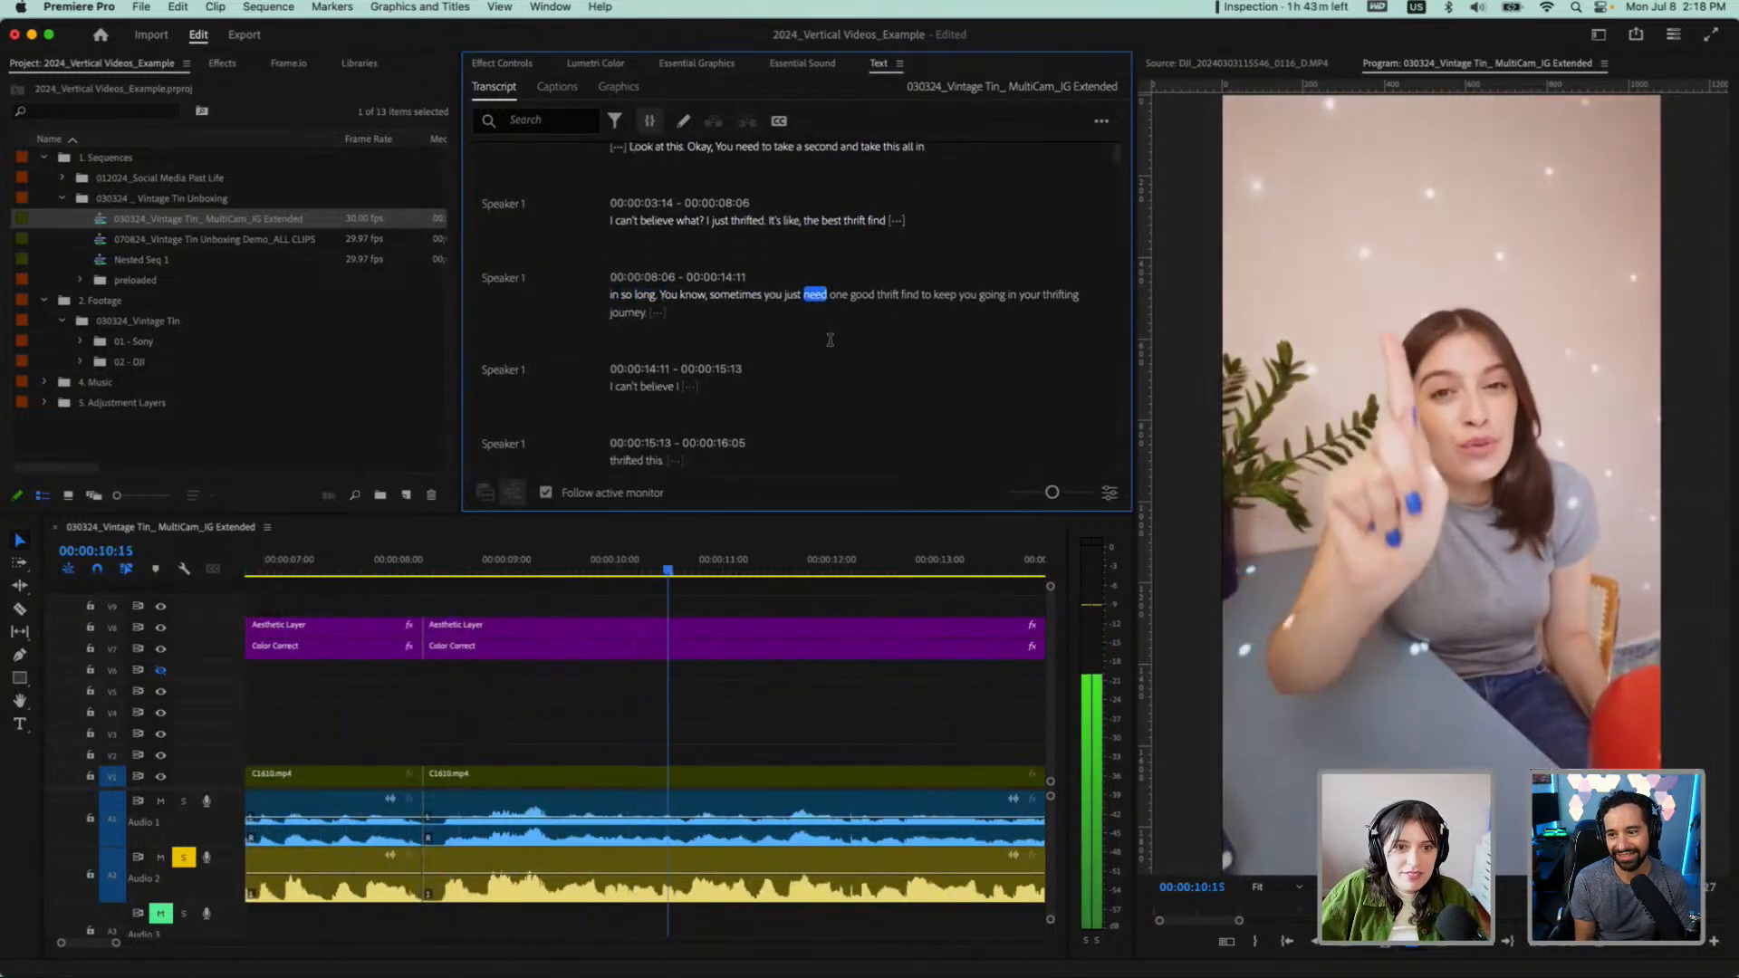
key("space")
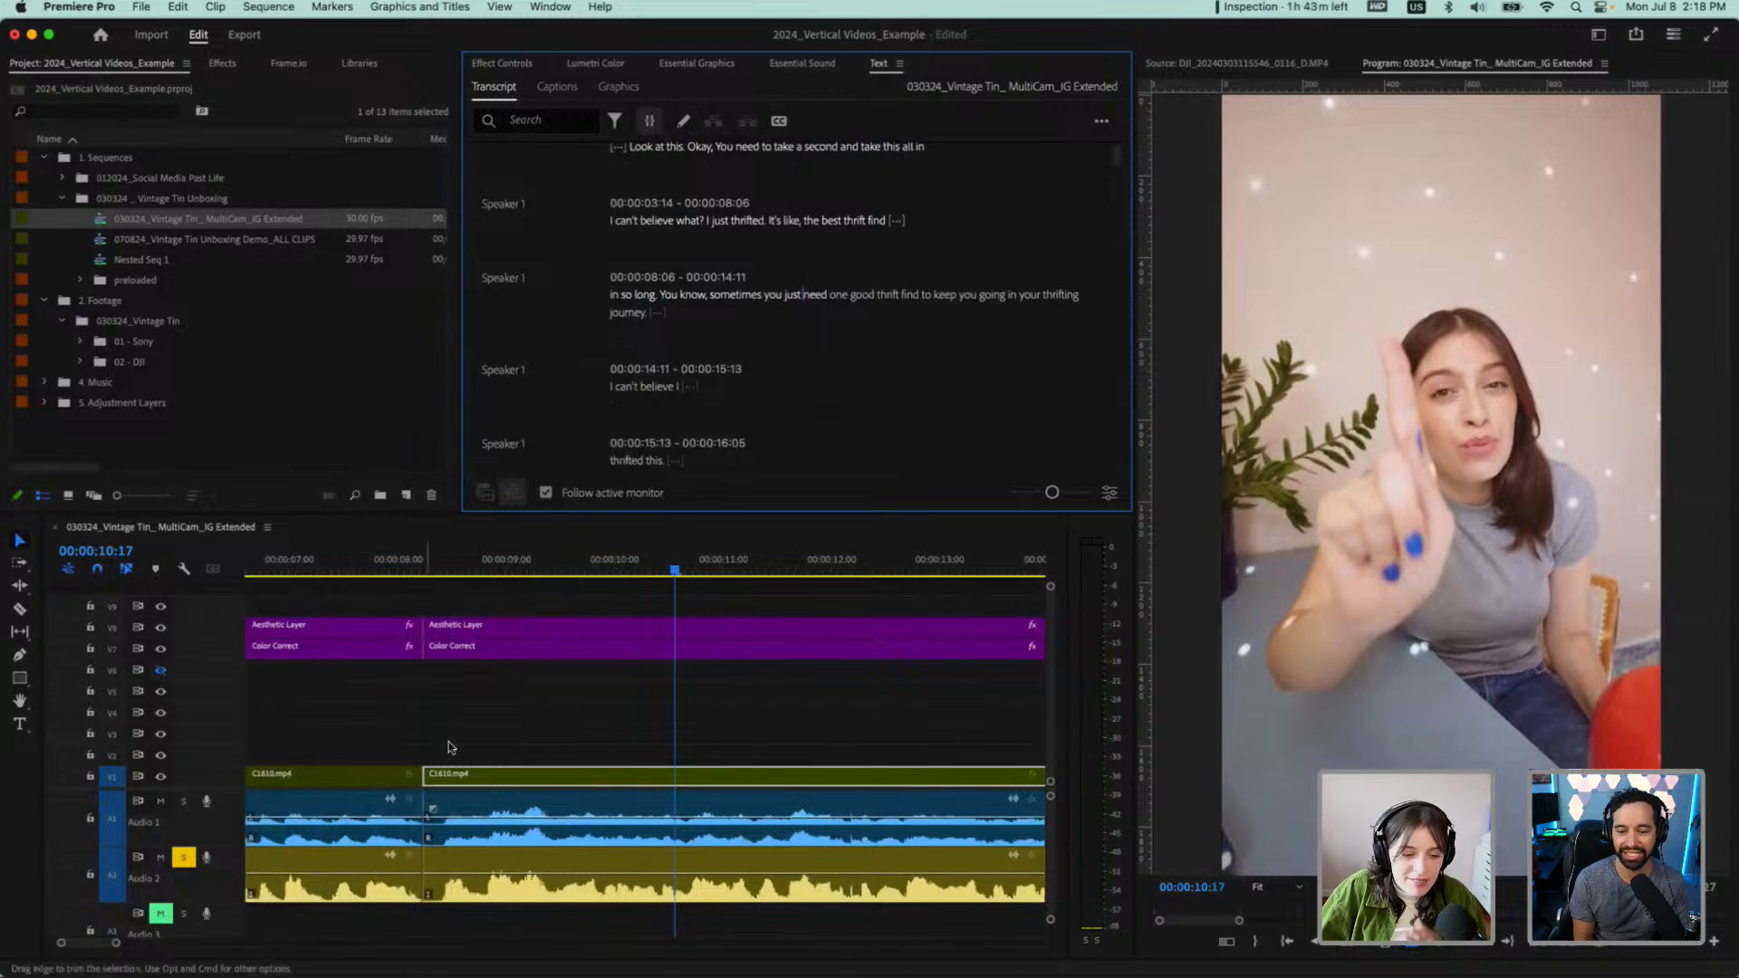
Zoom the timeline out and replay the opening line from its initial pause up to the first cut
key("minus")
key("minus")
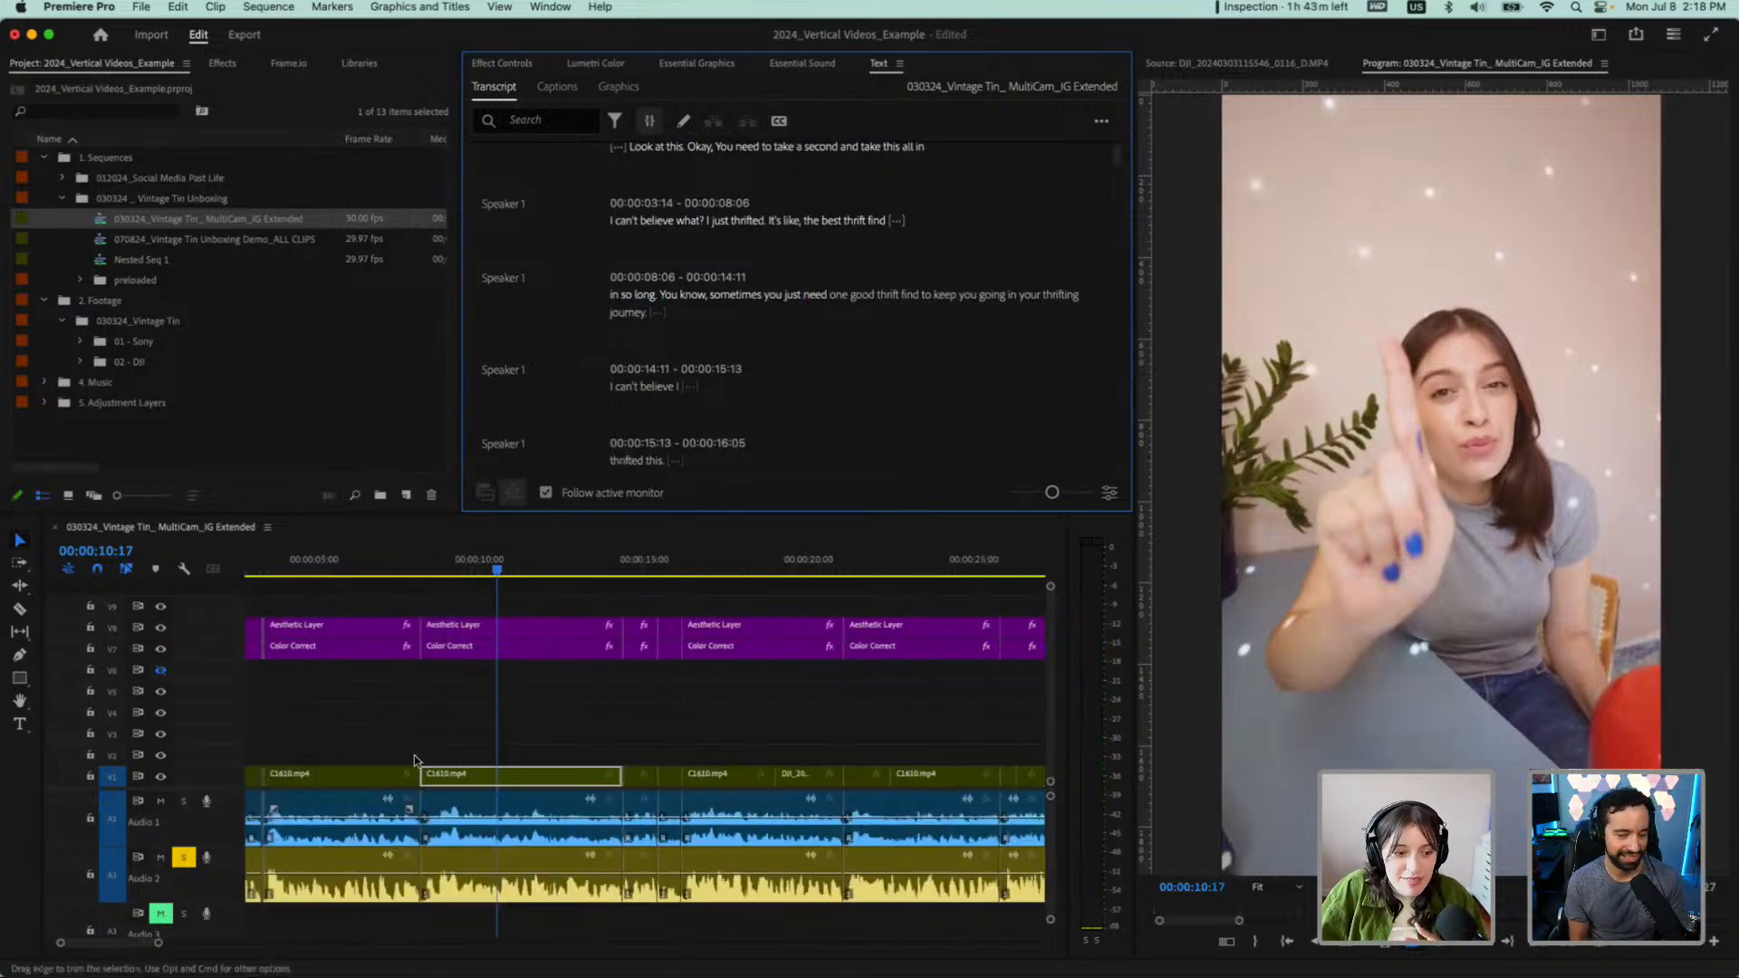
left_click(617, 148)
key("space")
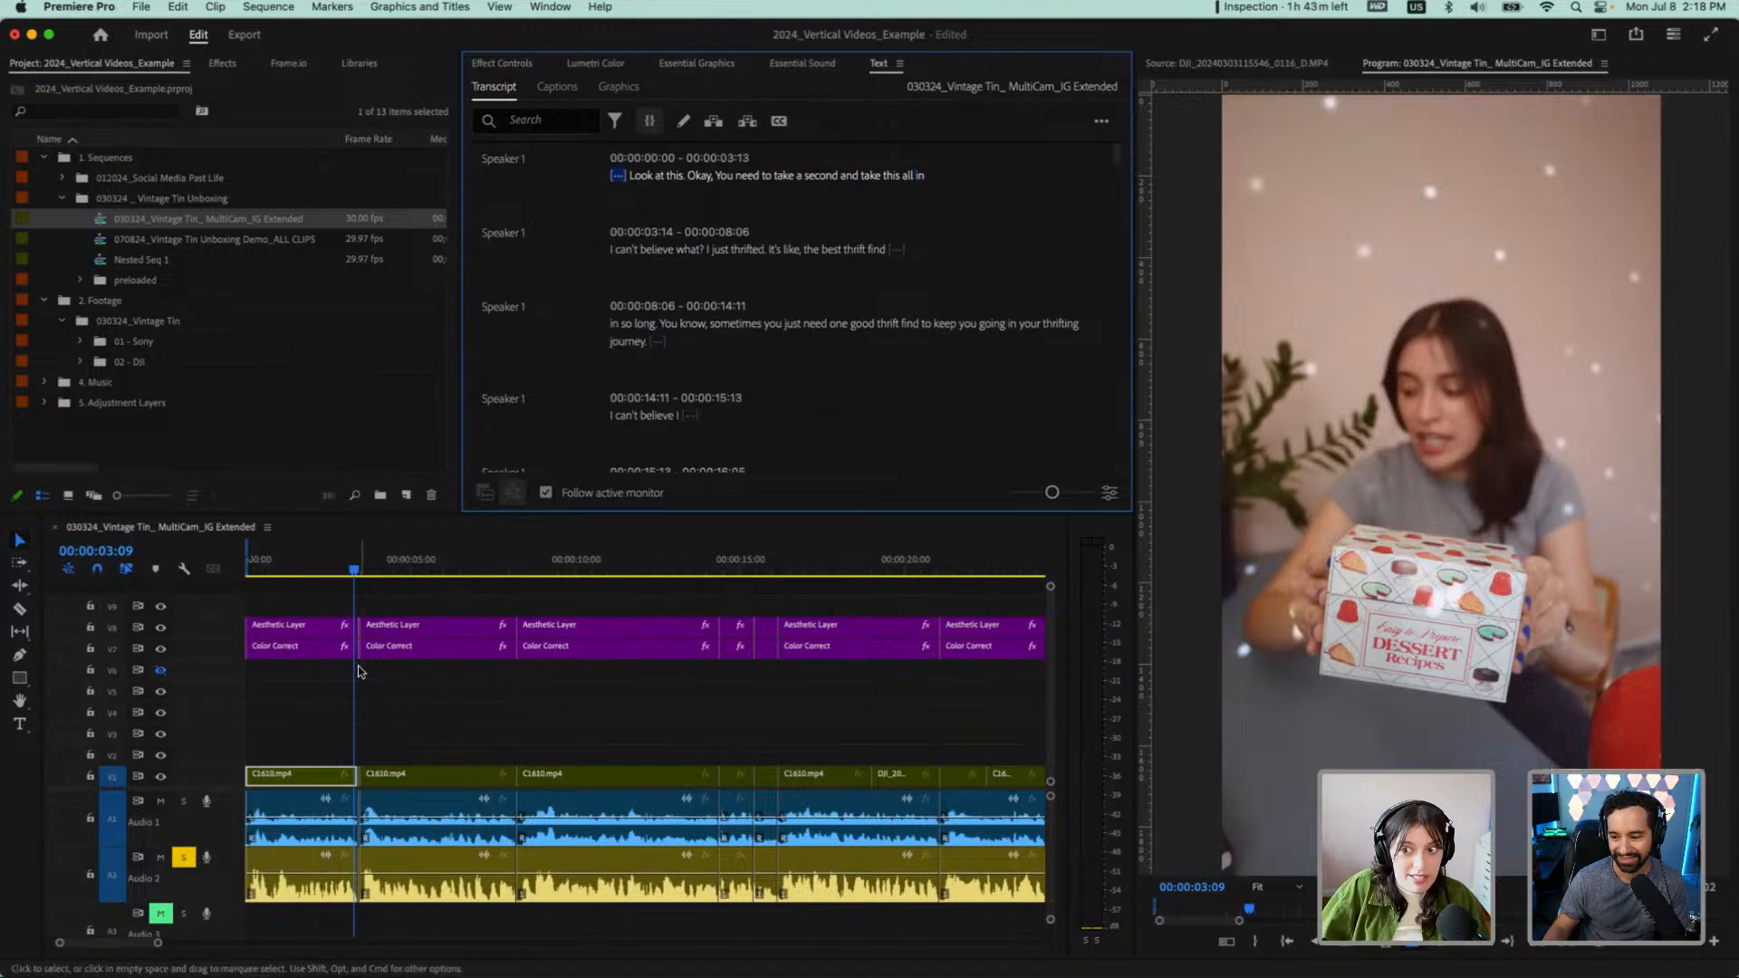
Switch the opening clip at the start of the sequence to Camera 2, the DJI angle, using the multi-camera view
left_click_drag(295, 564, 220, 573)
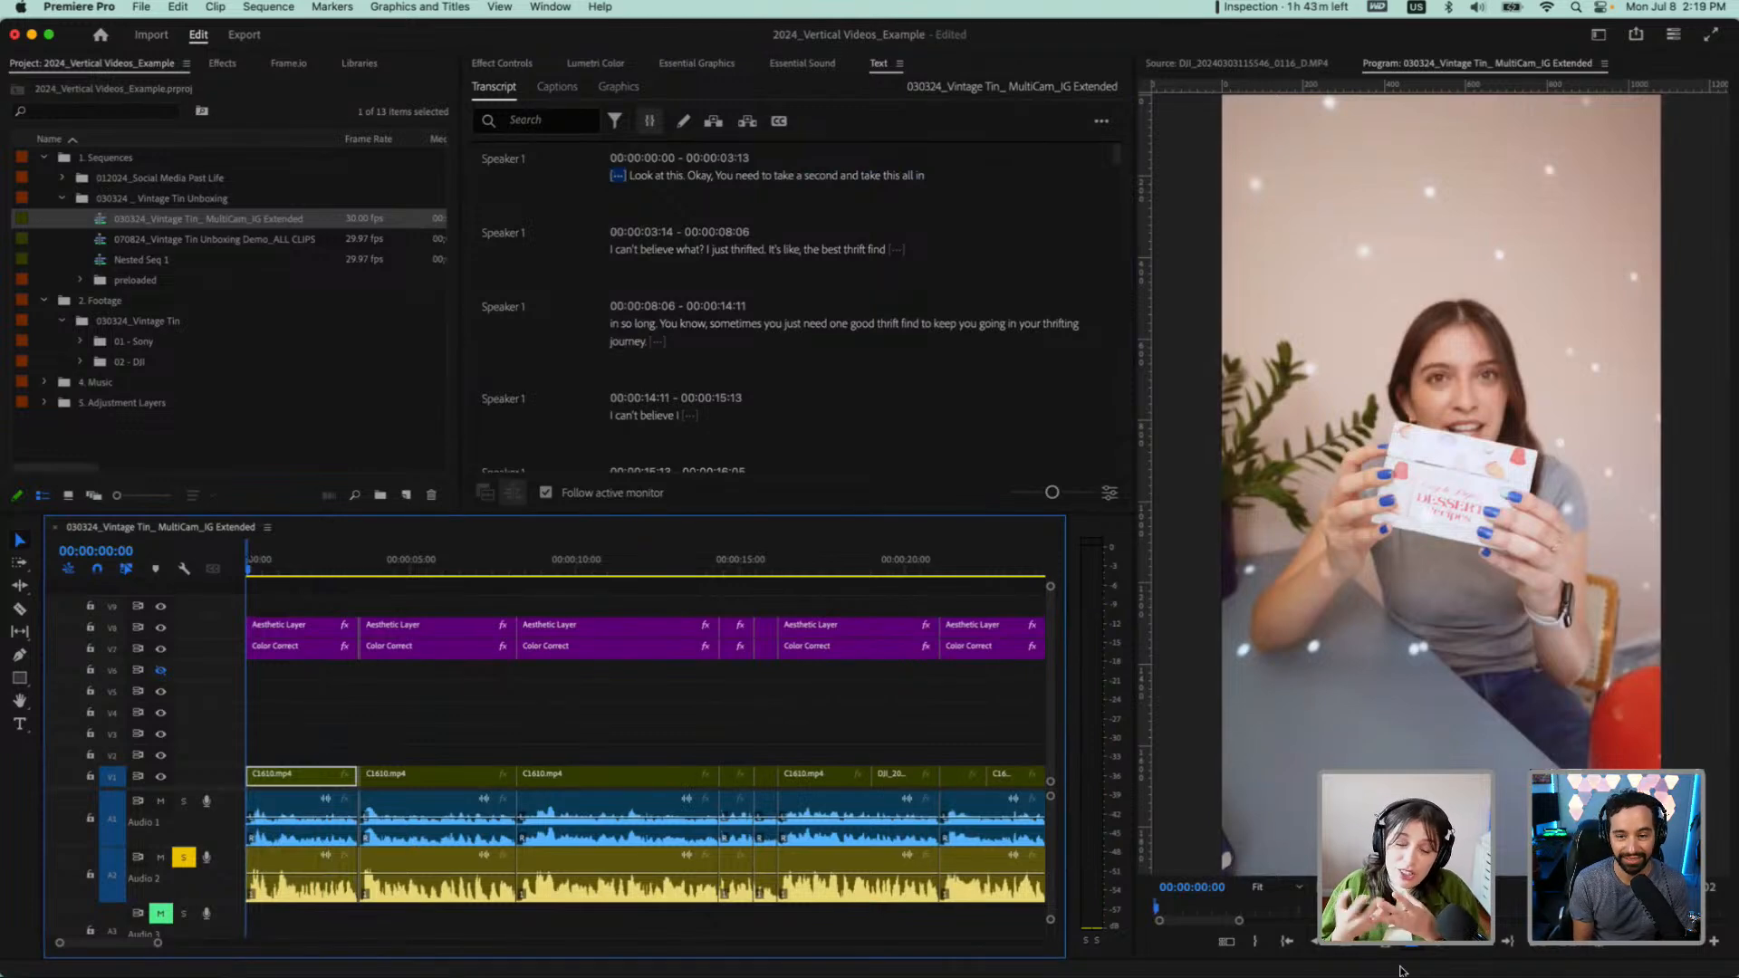
left_click(1226, 942)
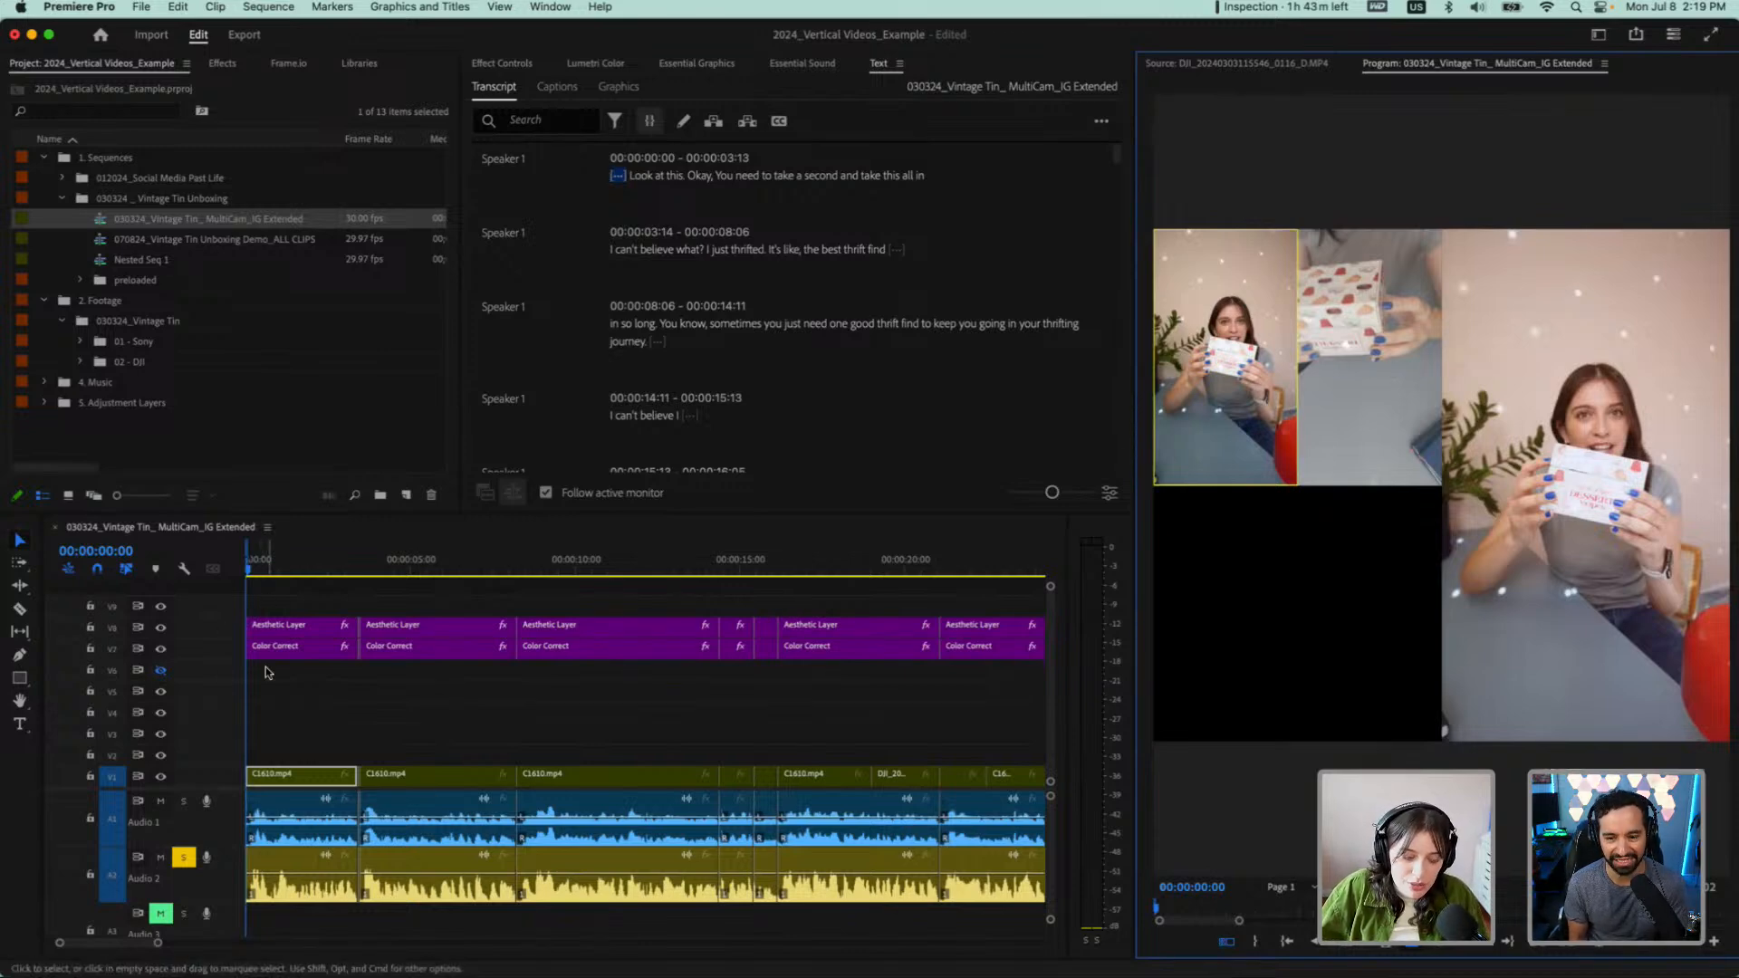
key("2")
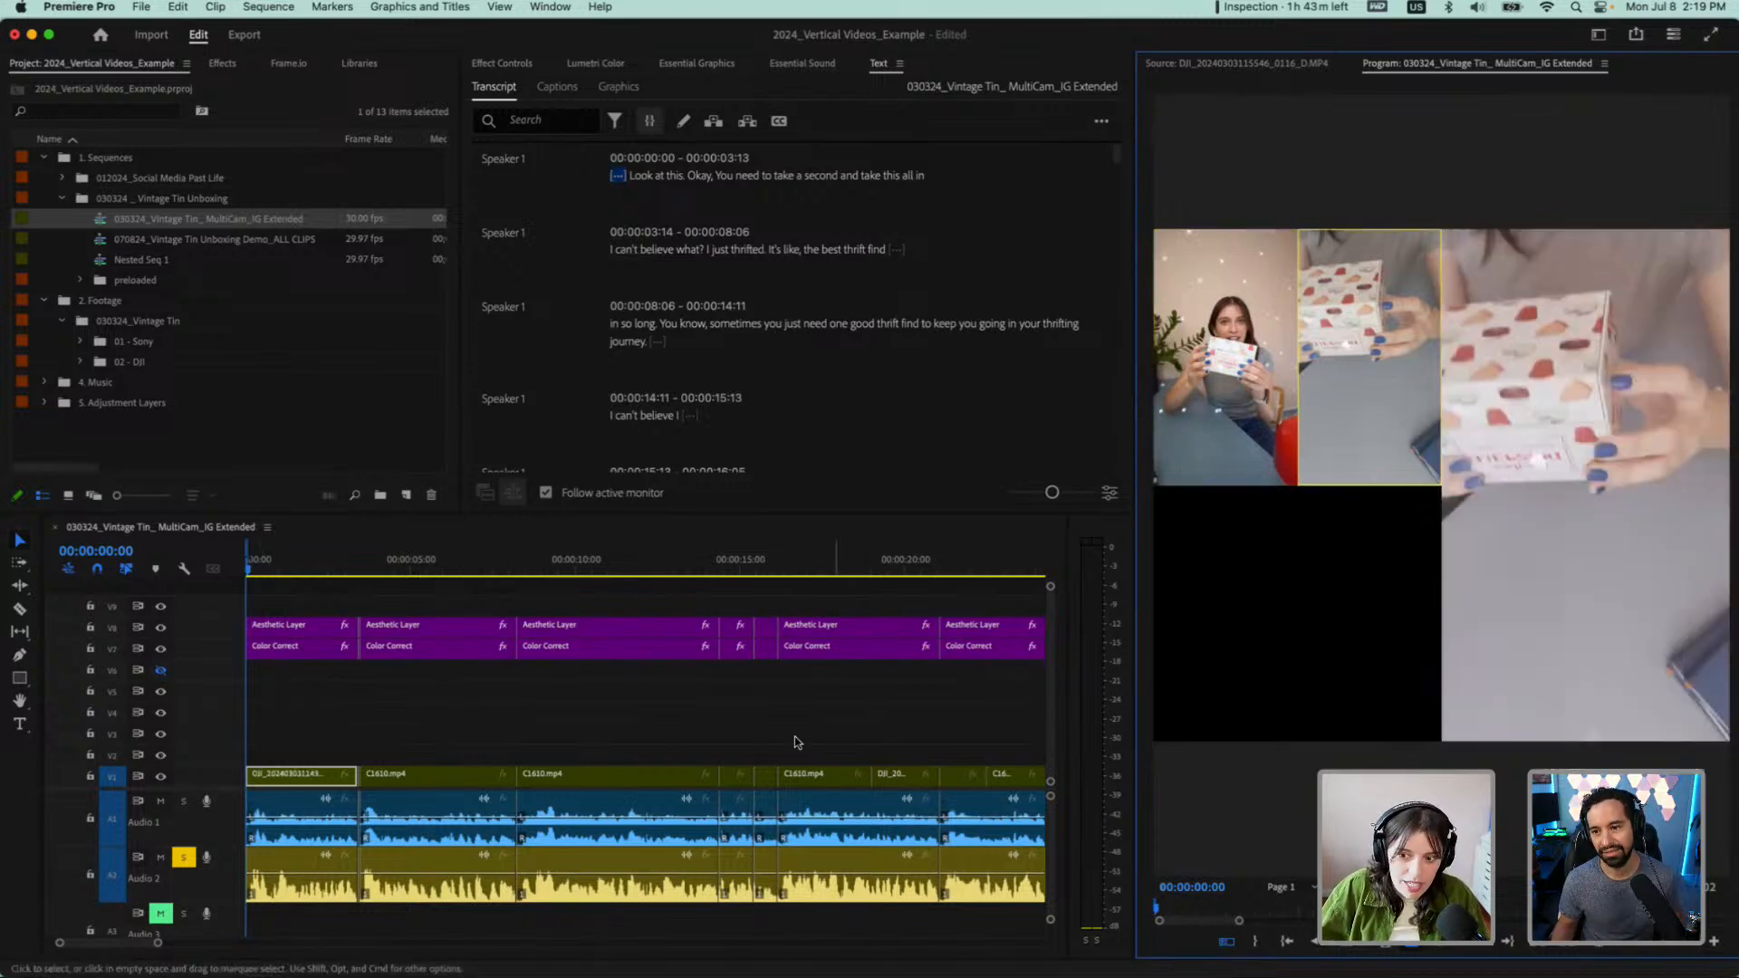
right_click(290, 777)
mouse_move(344, 582)
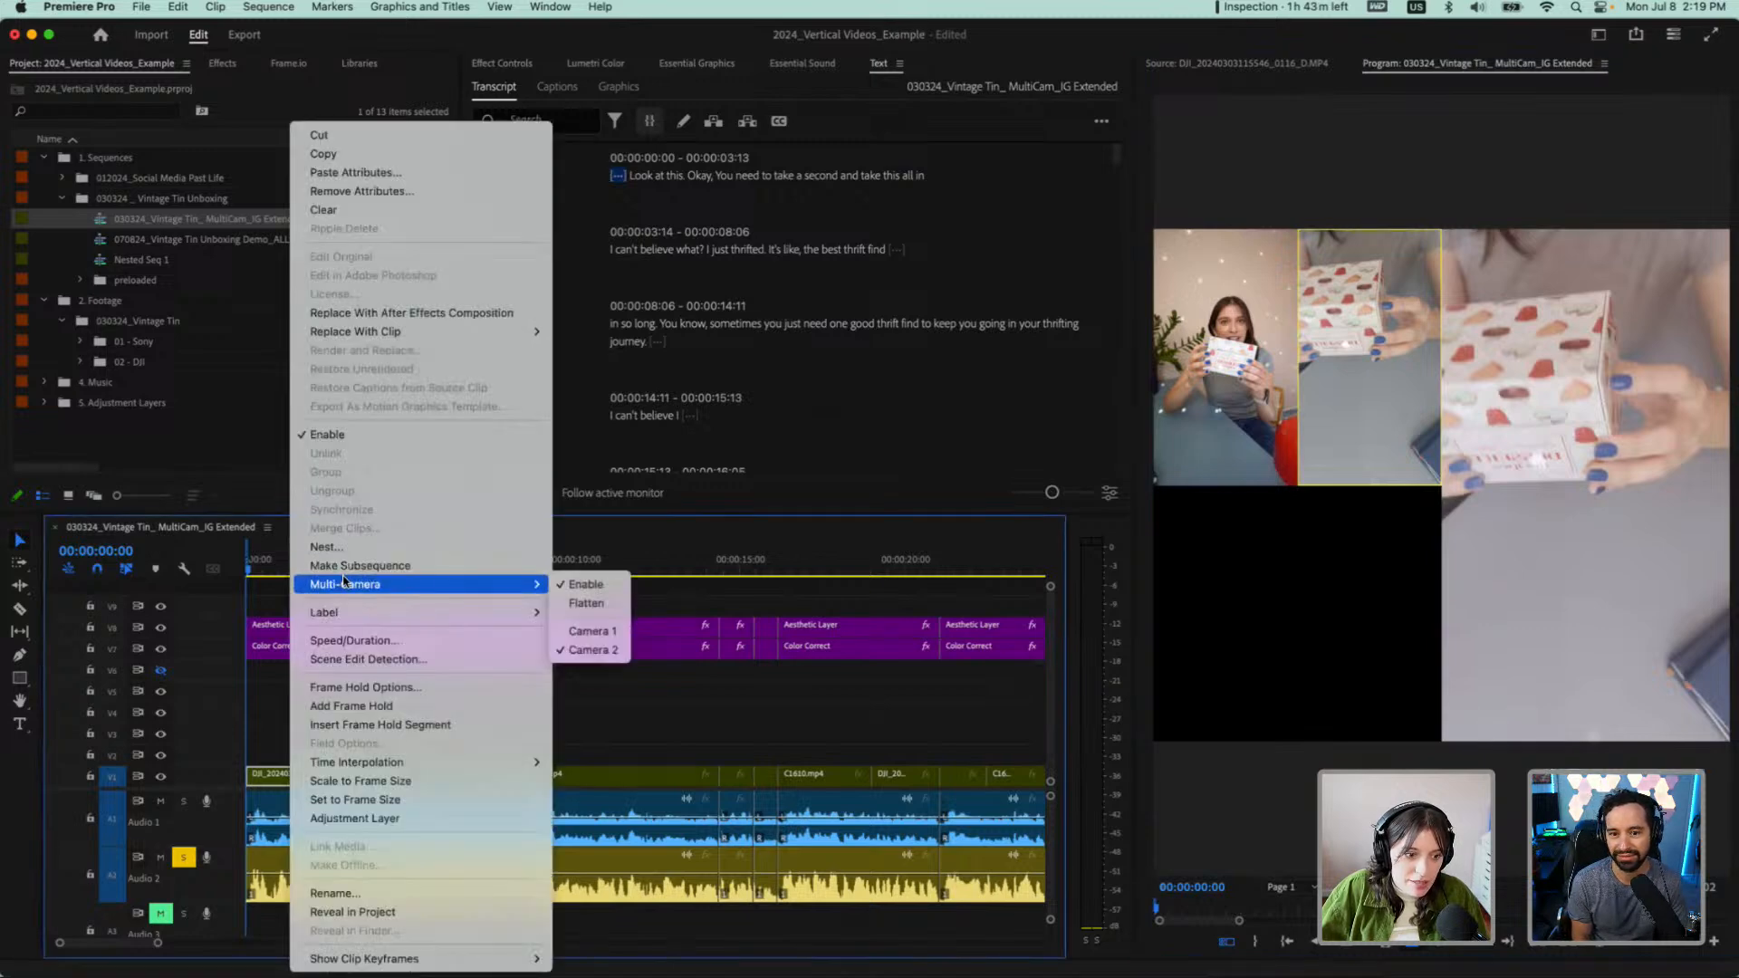
left_click(589, 649)
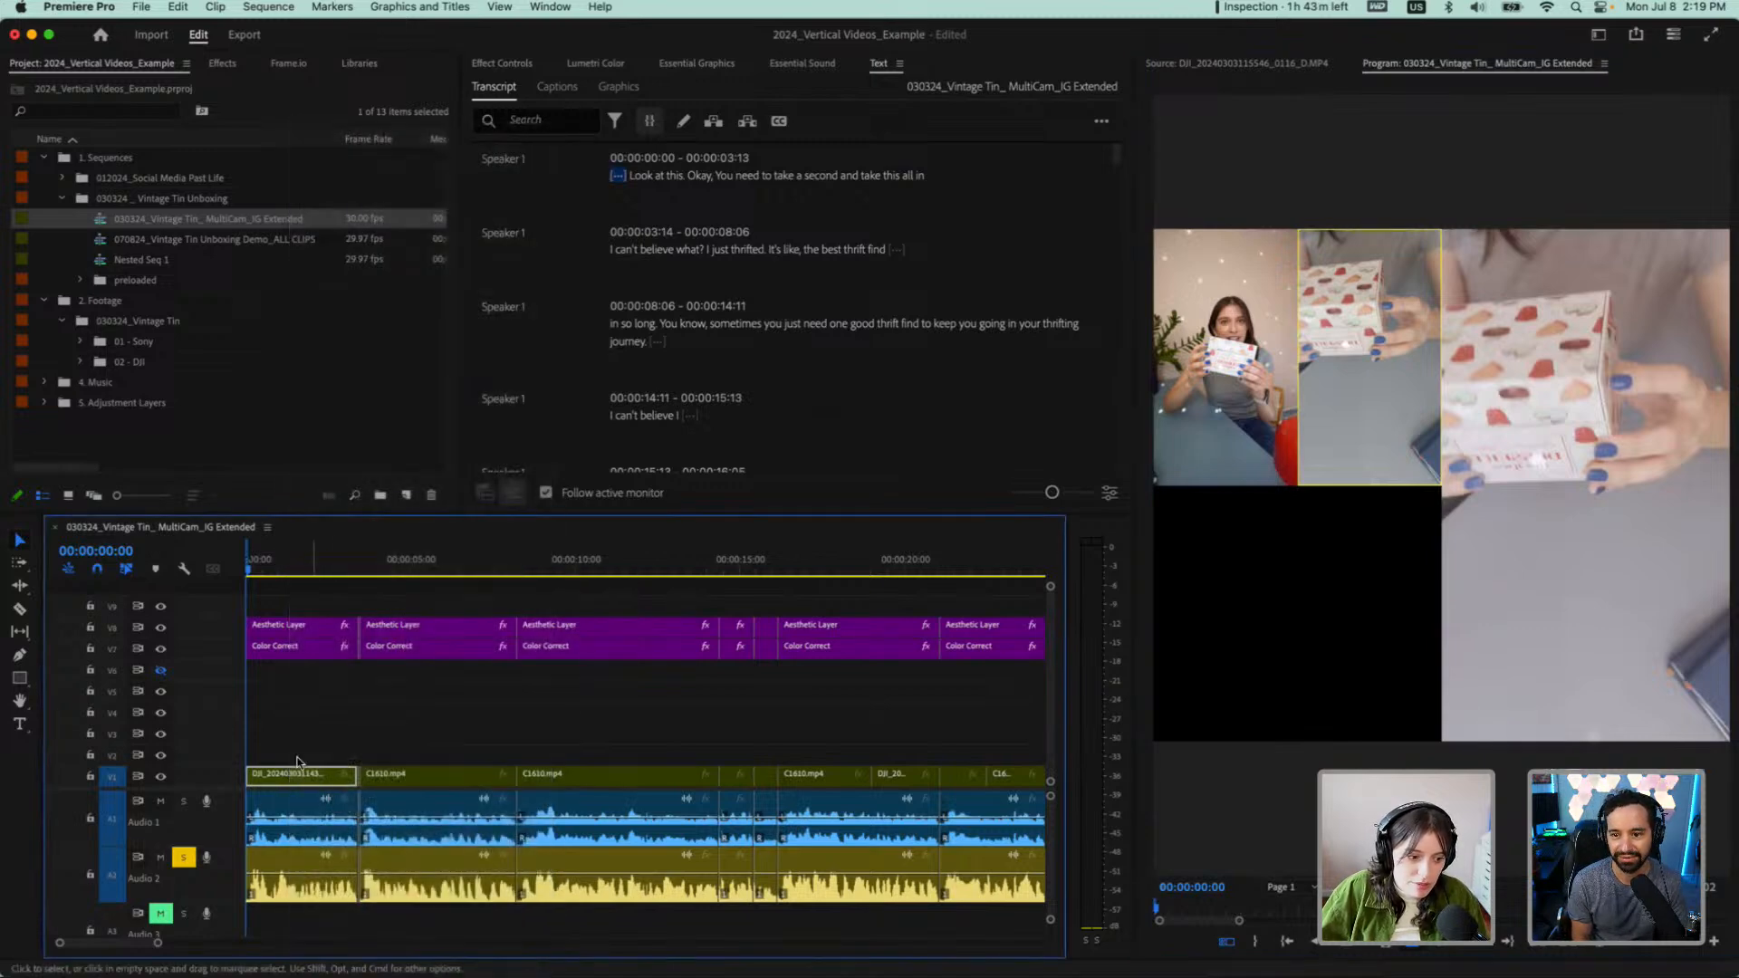
Turn off the multi-camera view and play the opening line on the DJI angle past the first cut
scroll(286, 726, "up", 3)
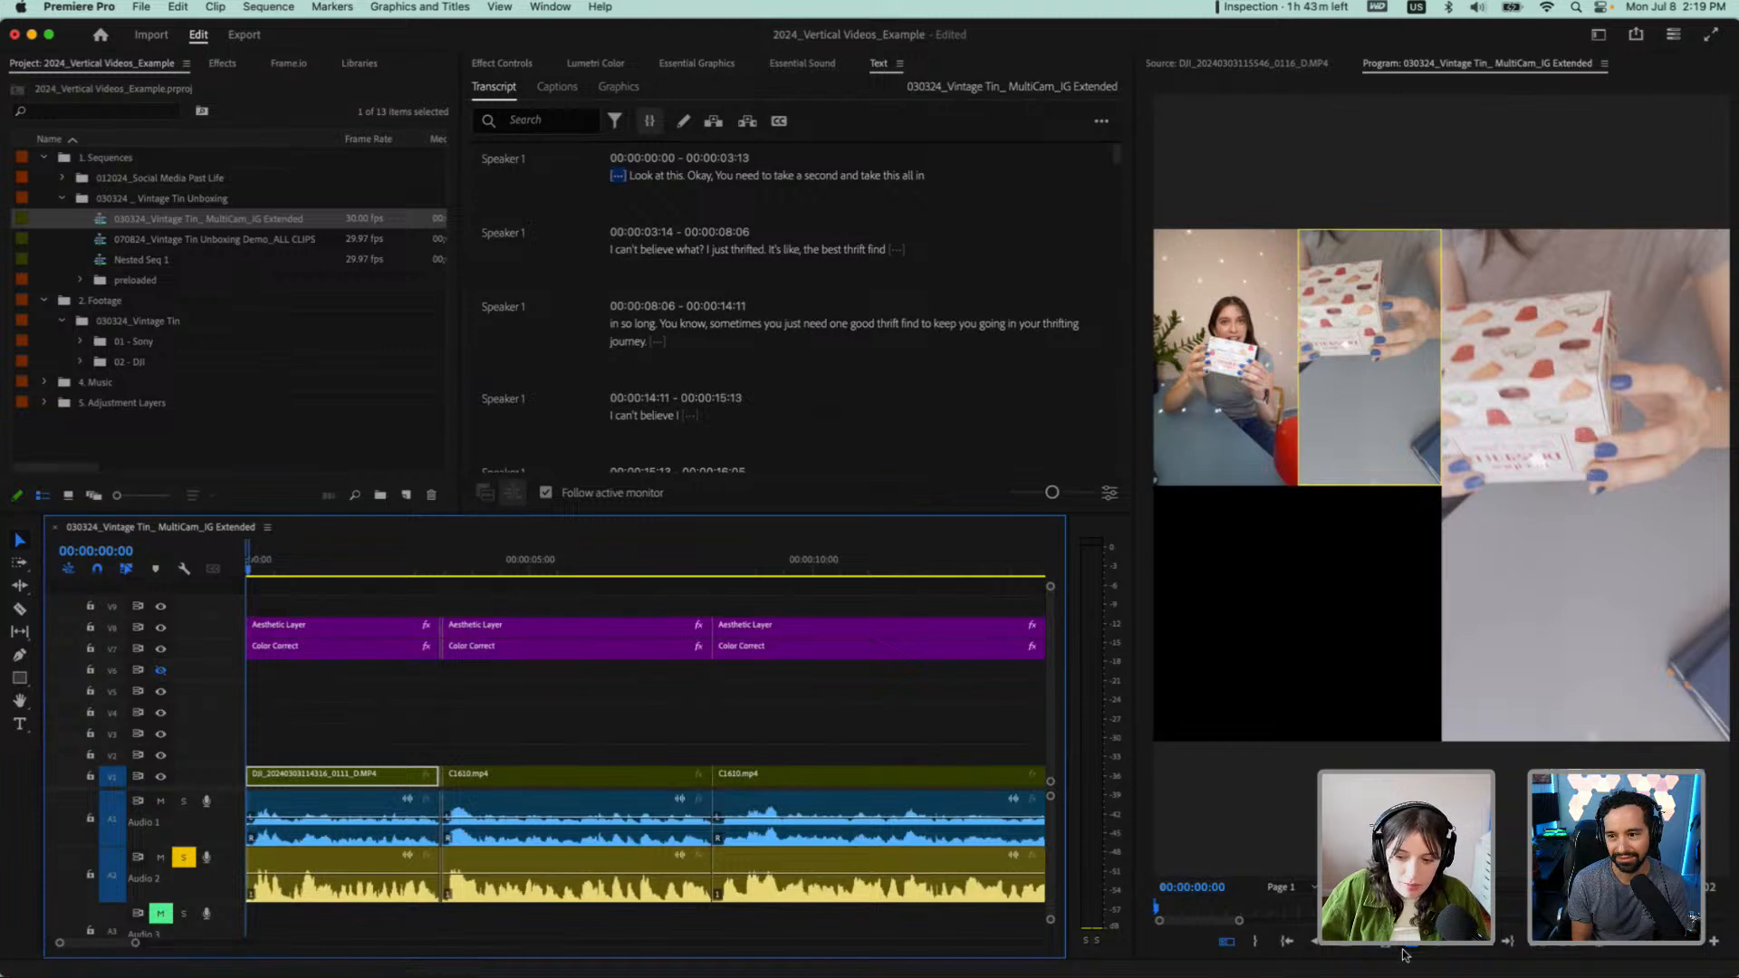
left_click(1230, 942)
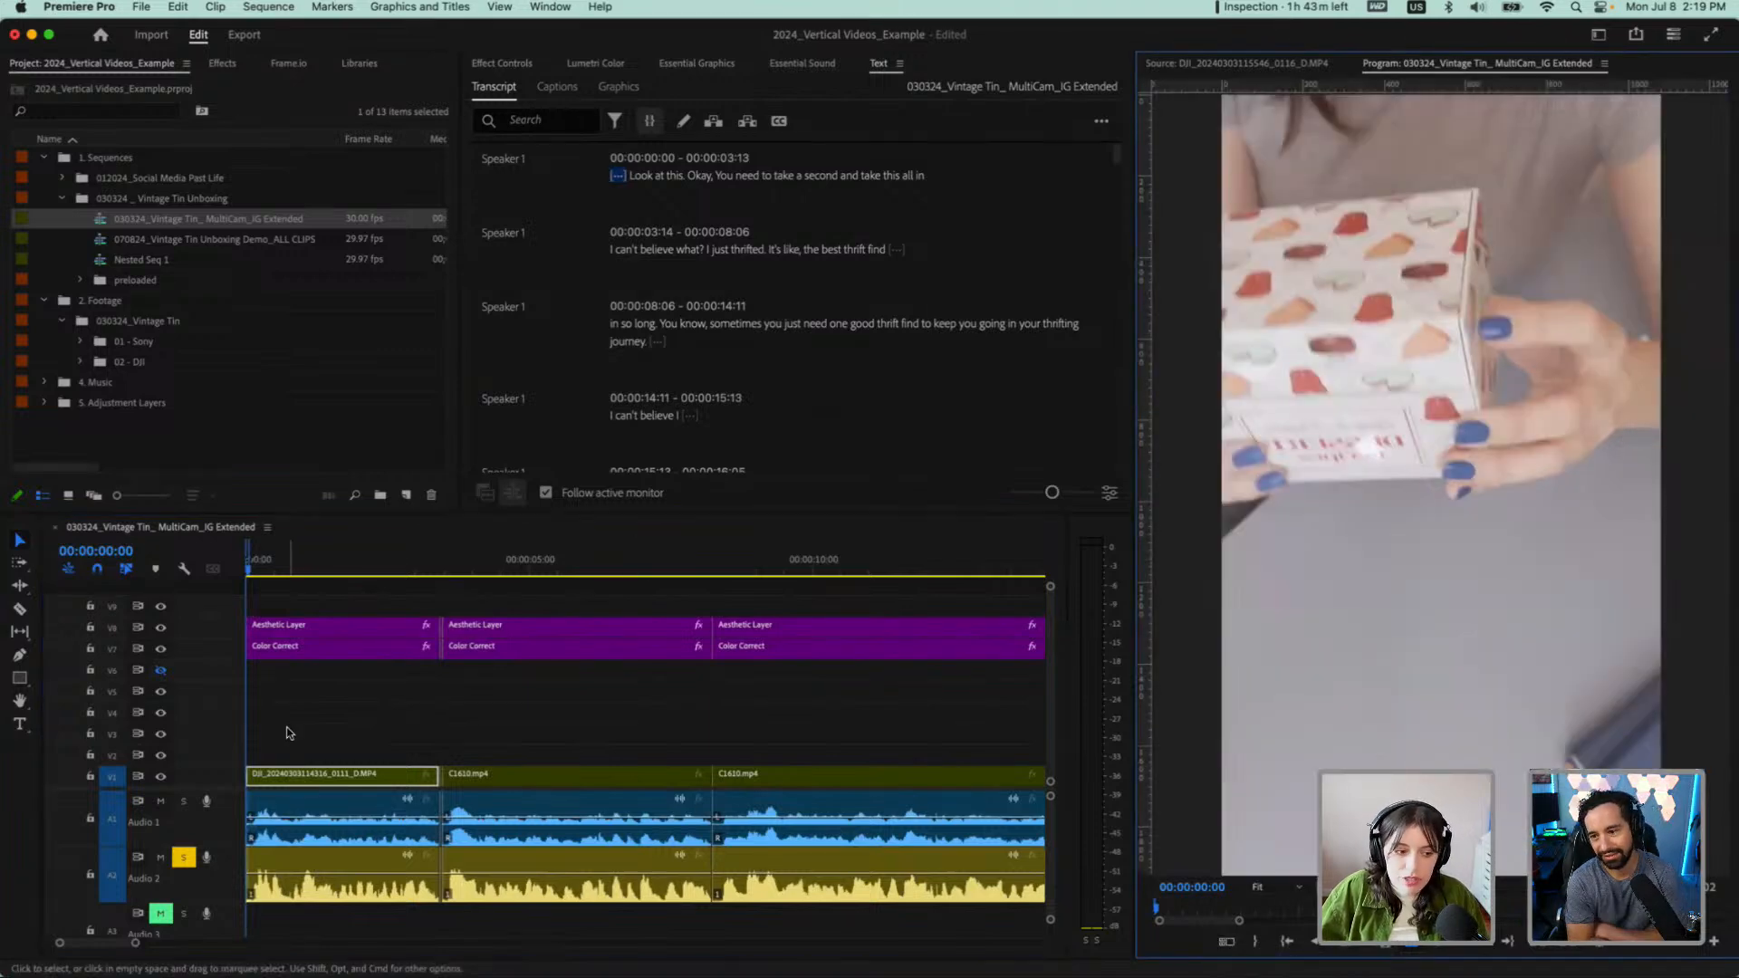
left_click(245, 573)
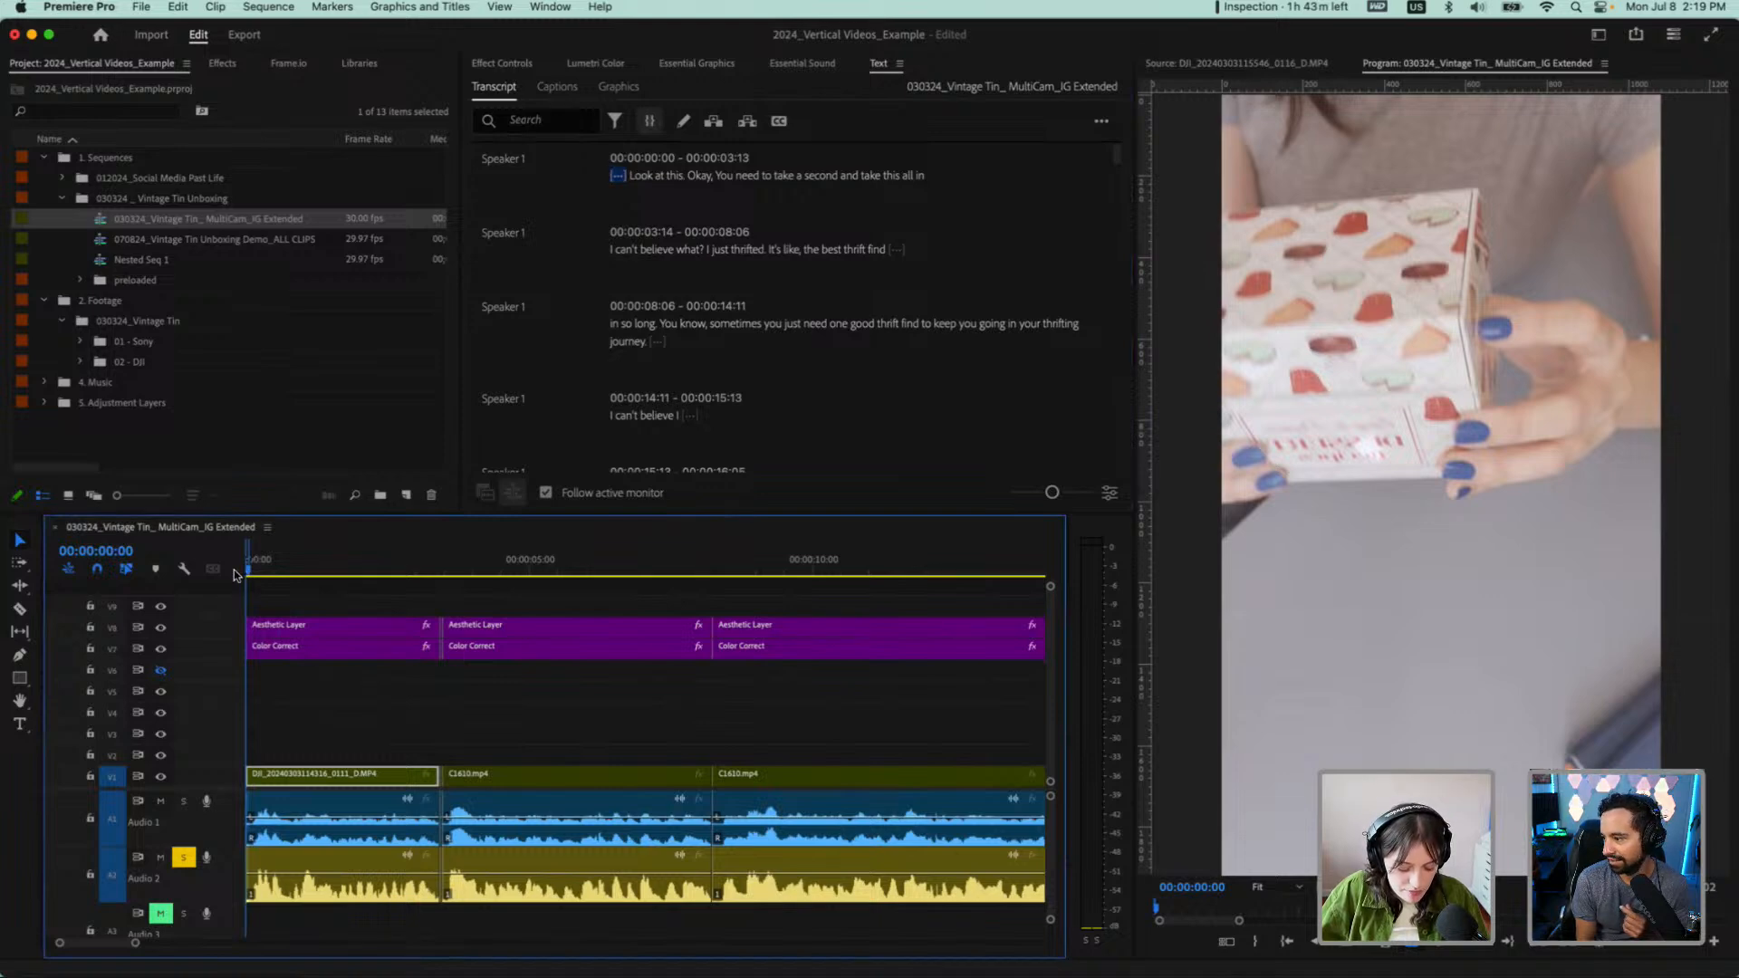
key("space")
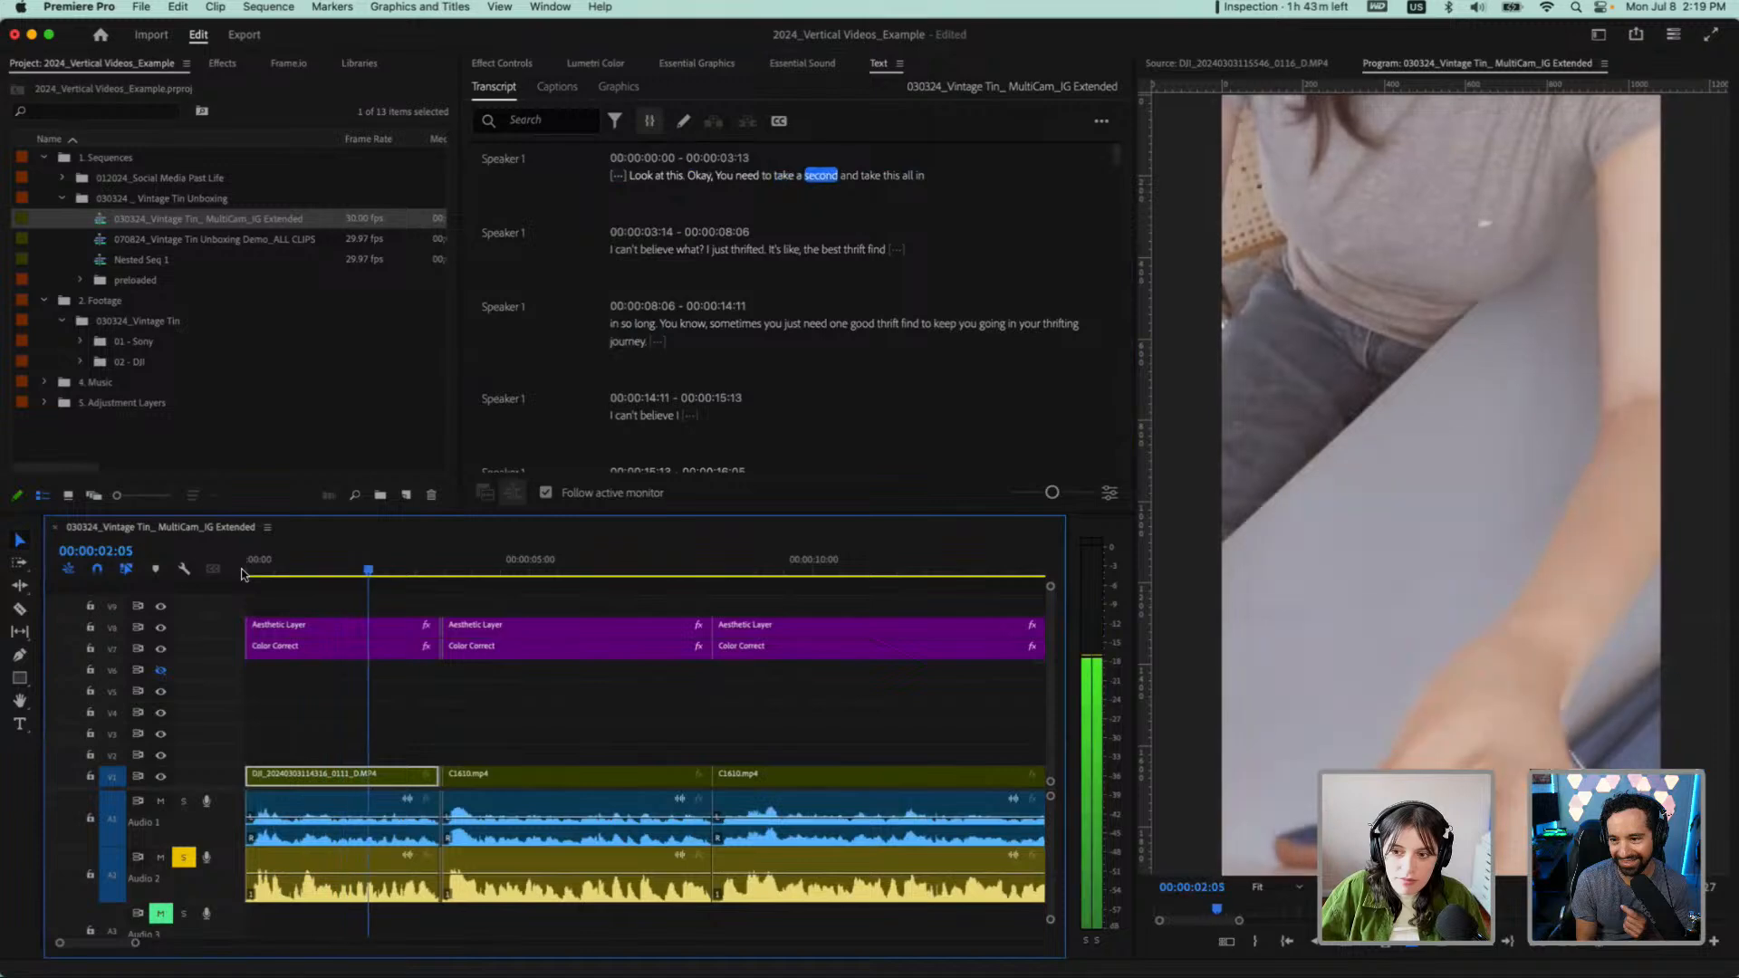
key("space")
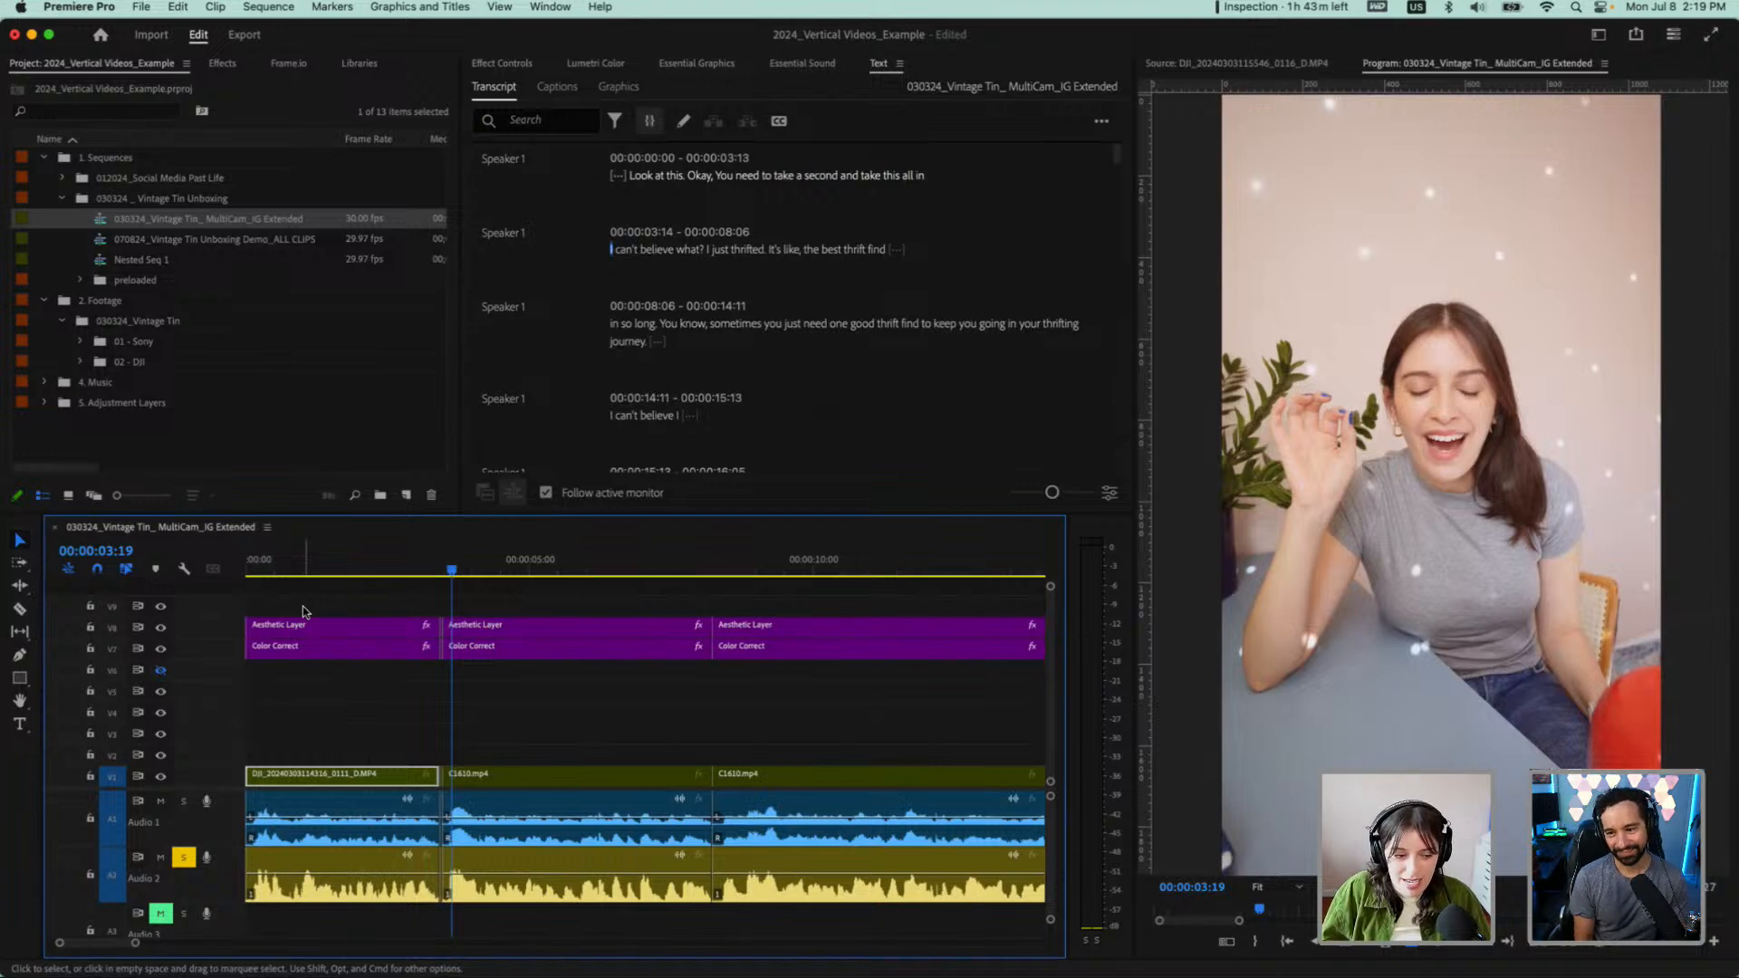
Set the opening clip back to Camera 1 and replay the first words of the sequence
right_click(288, 782)
mouse_move(350, 580)
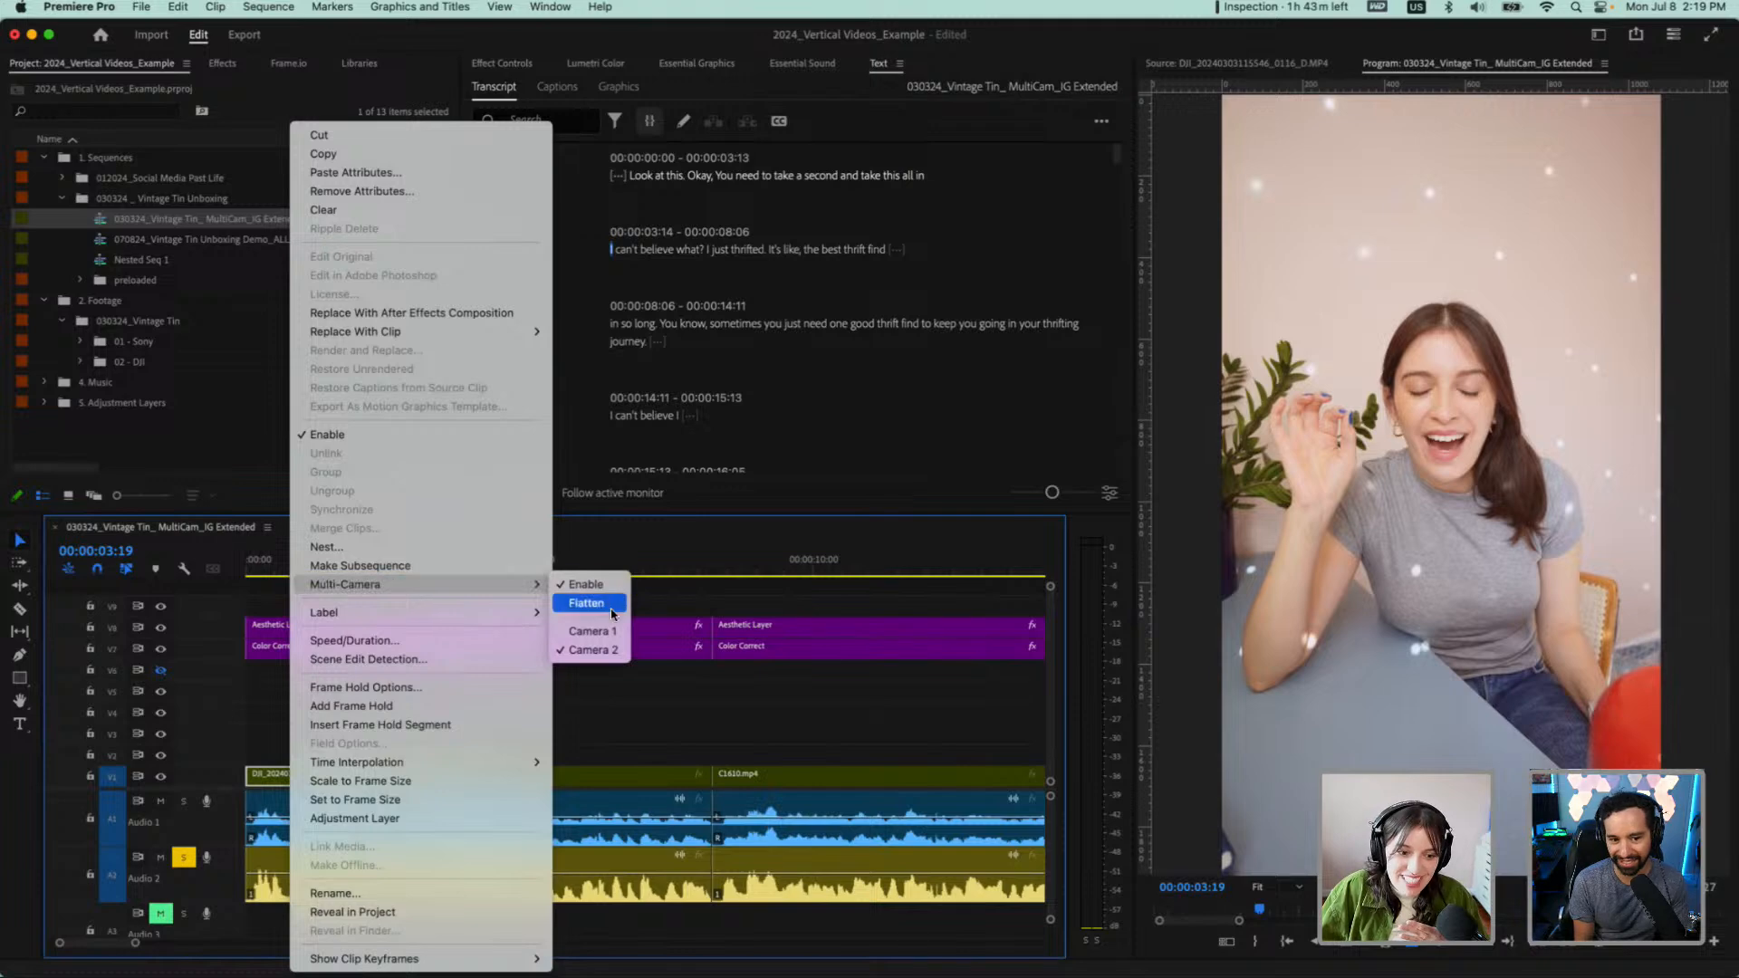
left_click(580, 632)
left_click_drag(341, 569, 221, 569)
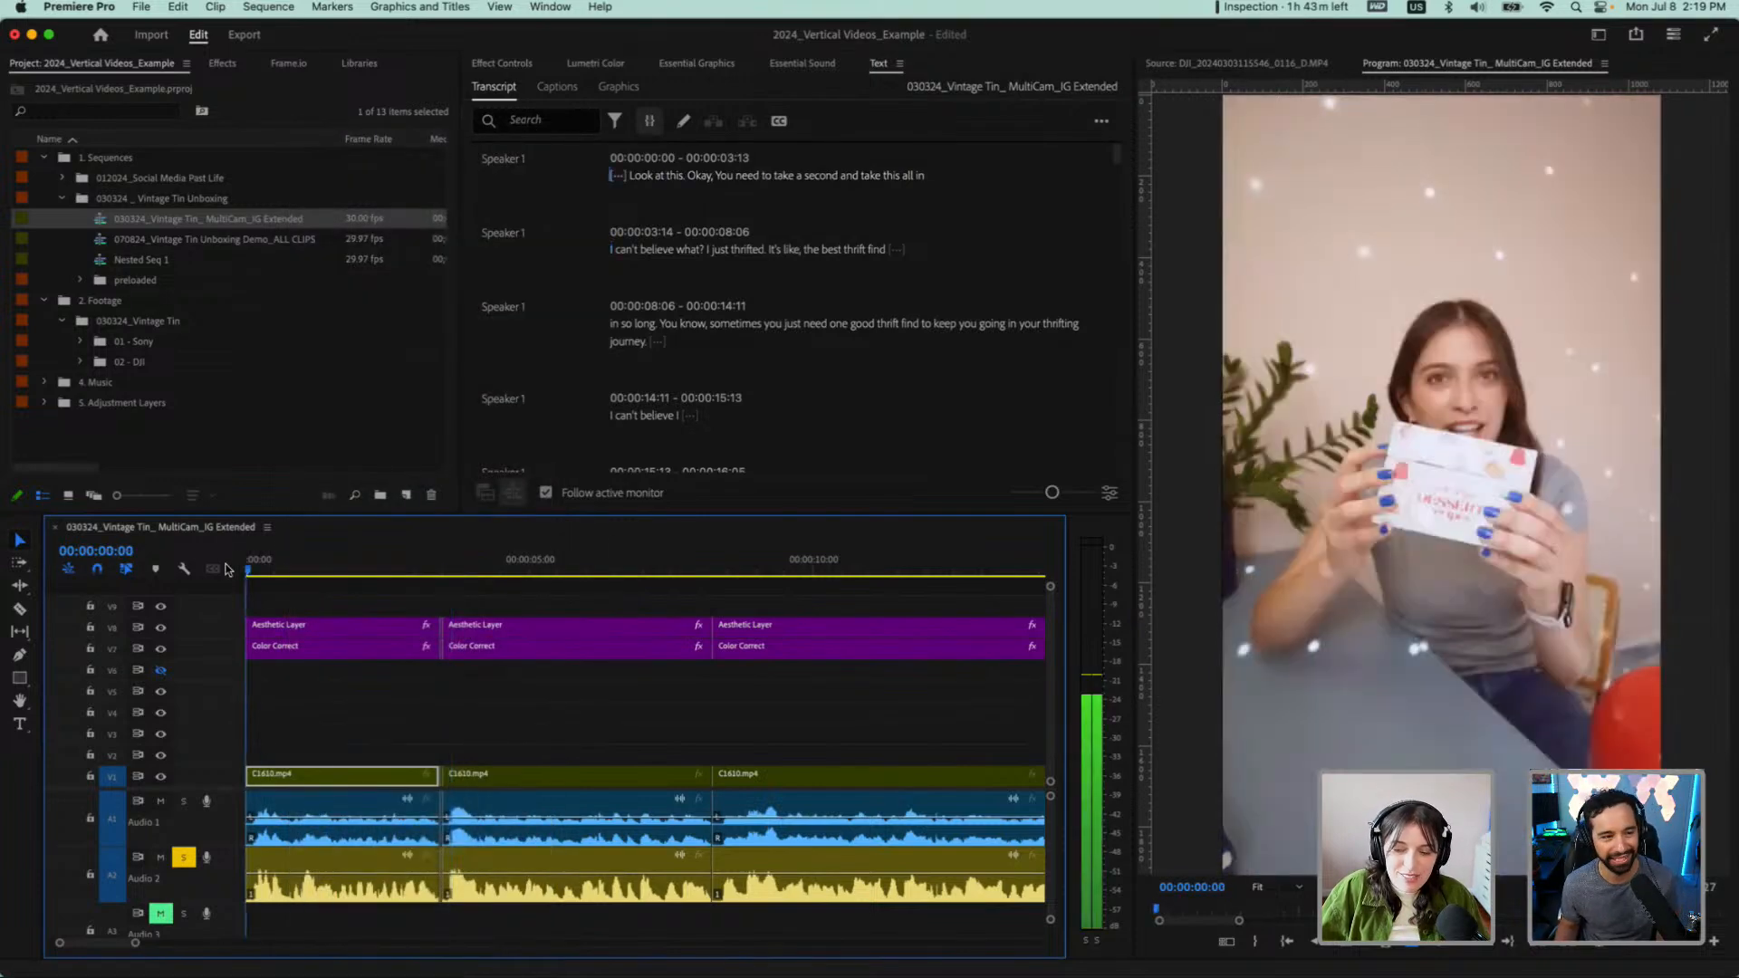
key("space")
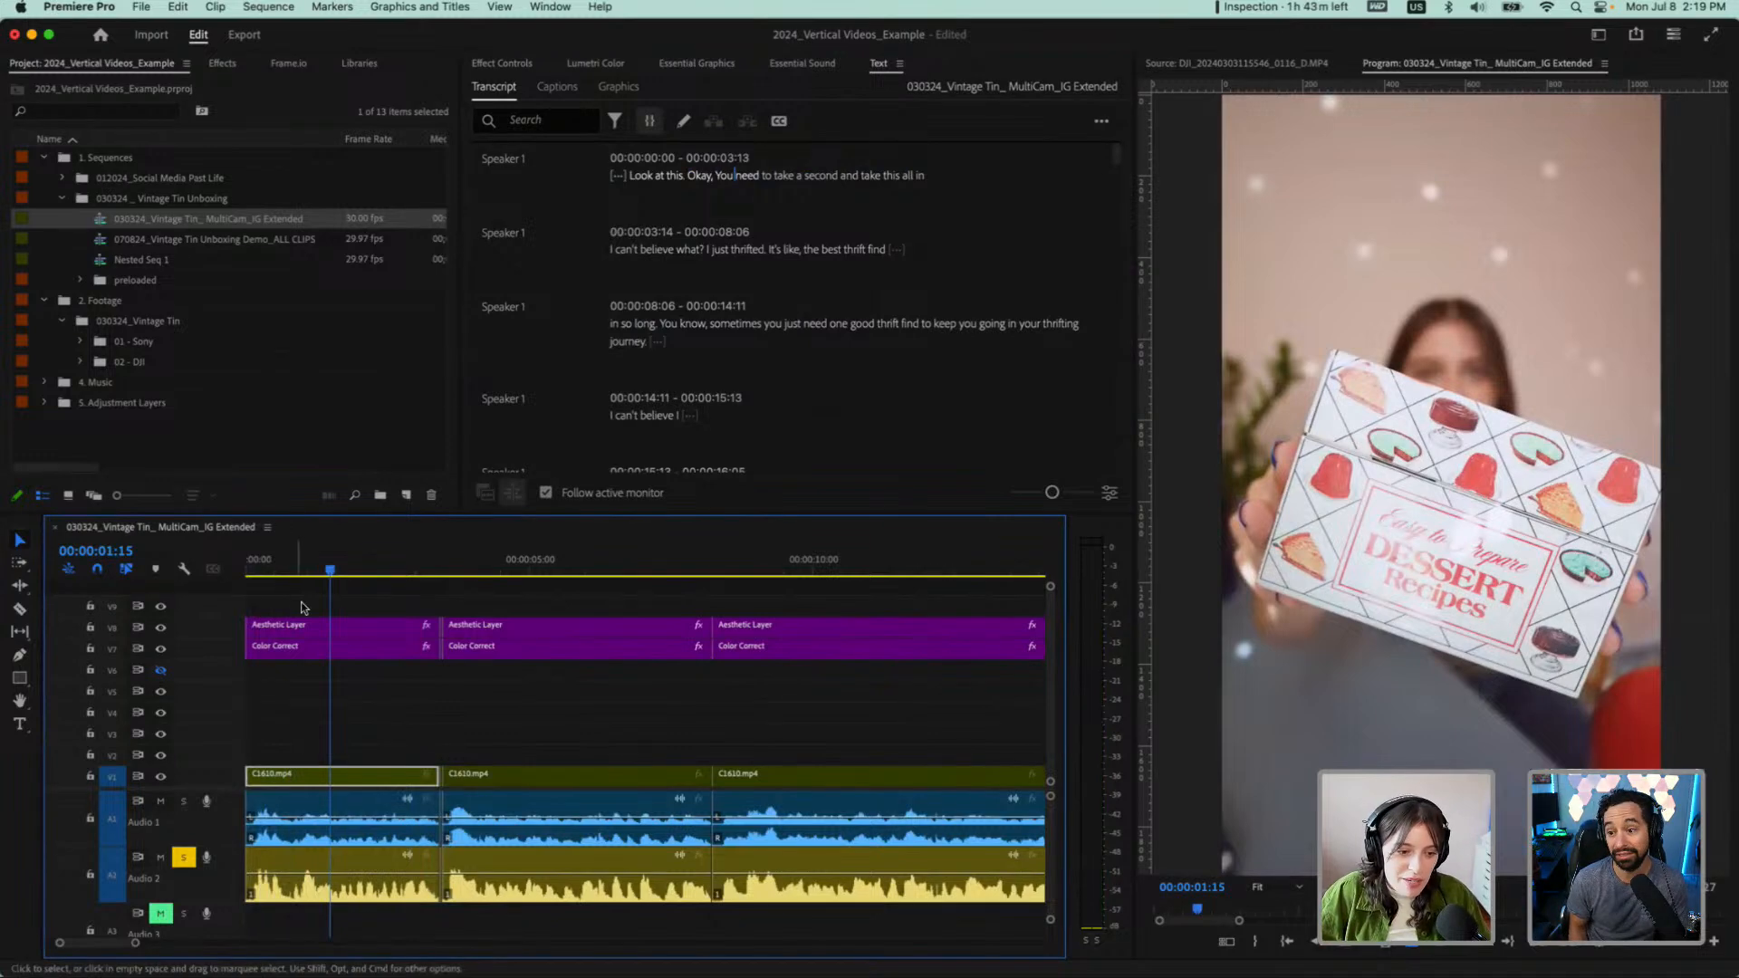
Show about a minute of the sequence in the timeline and enlarge the transcript area by reducing the timeline's height
key("minus")
key("minus")
key("minus")
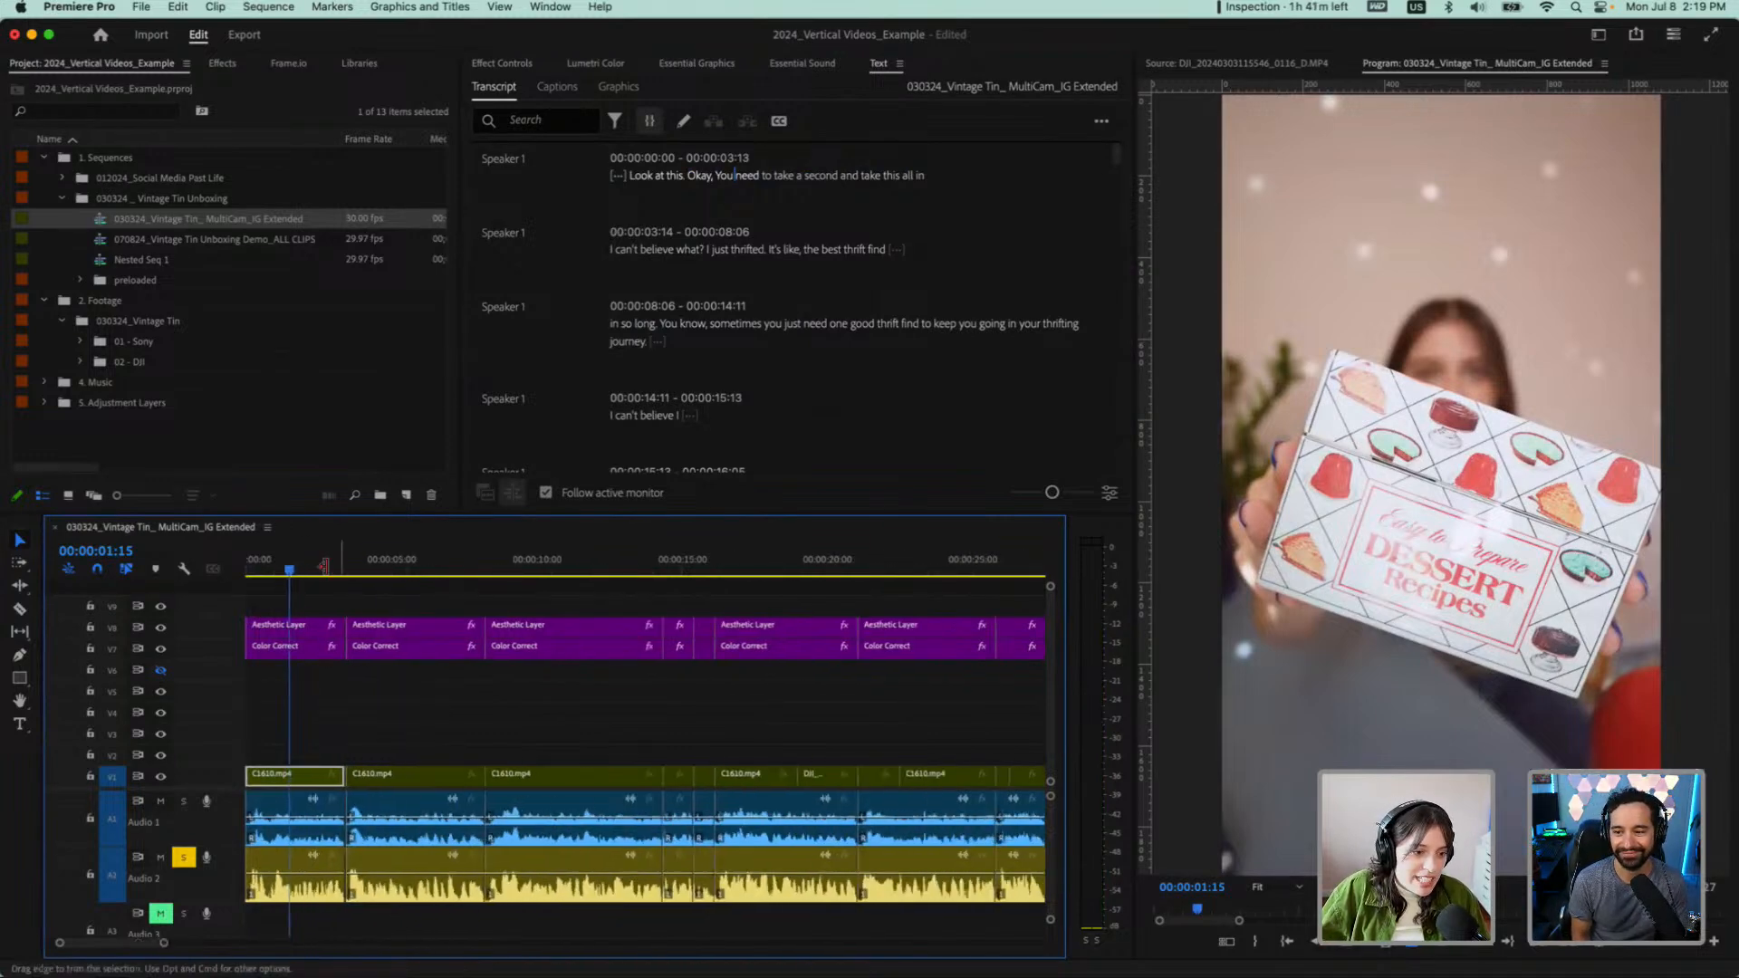
key("minus")
key("minus")
key("minus")
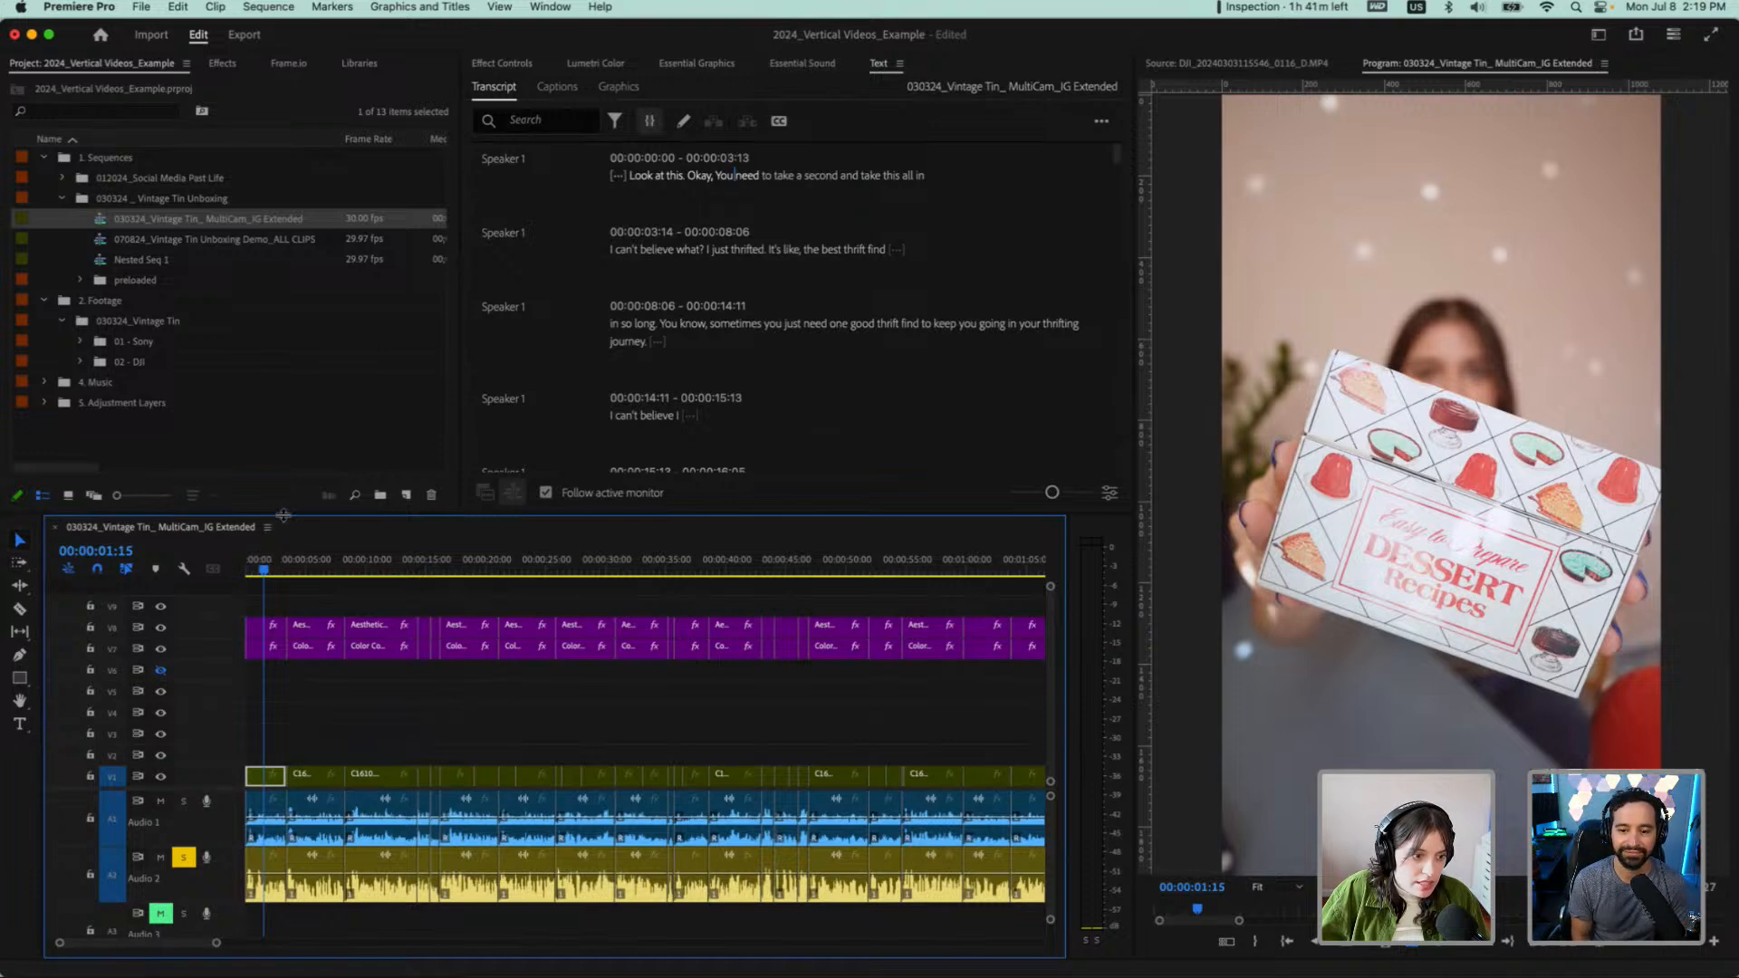
left_click_drag(284, 516, 543, 699)
Review the remaining transcript down to the closing "just so cute" line and return to the opening lines
scroll(1025, 353, "down", 20)
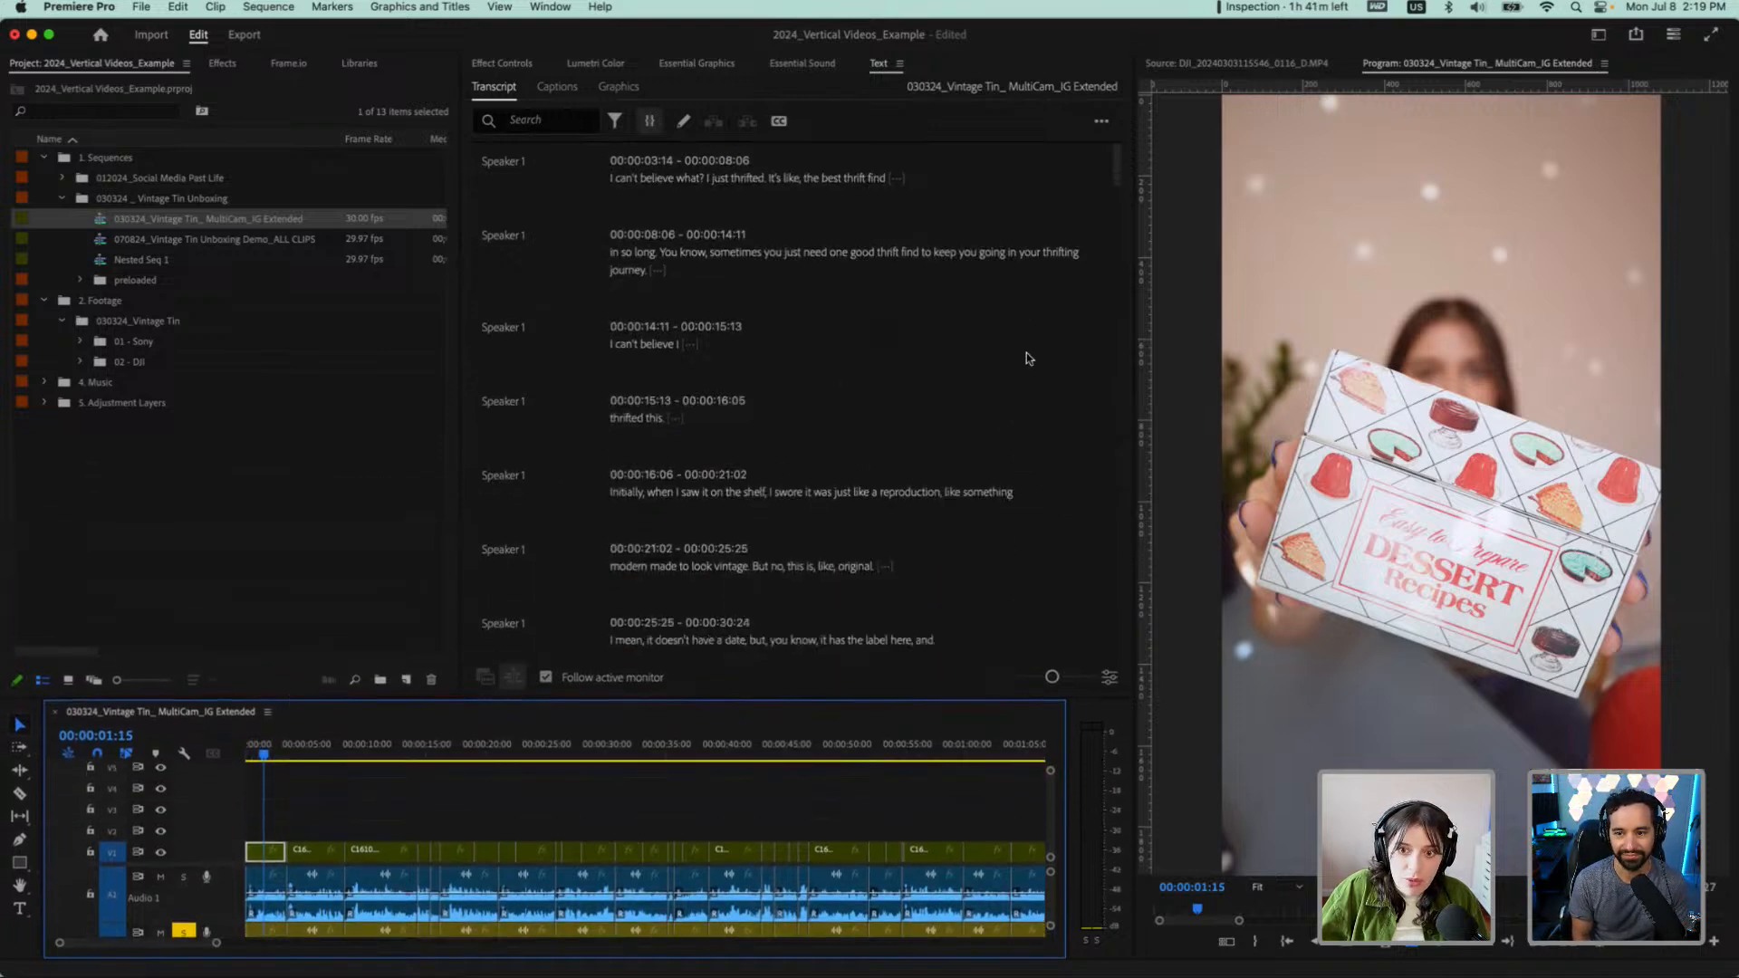
scroll(1027, 357, "down", 20)
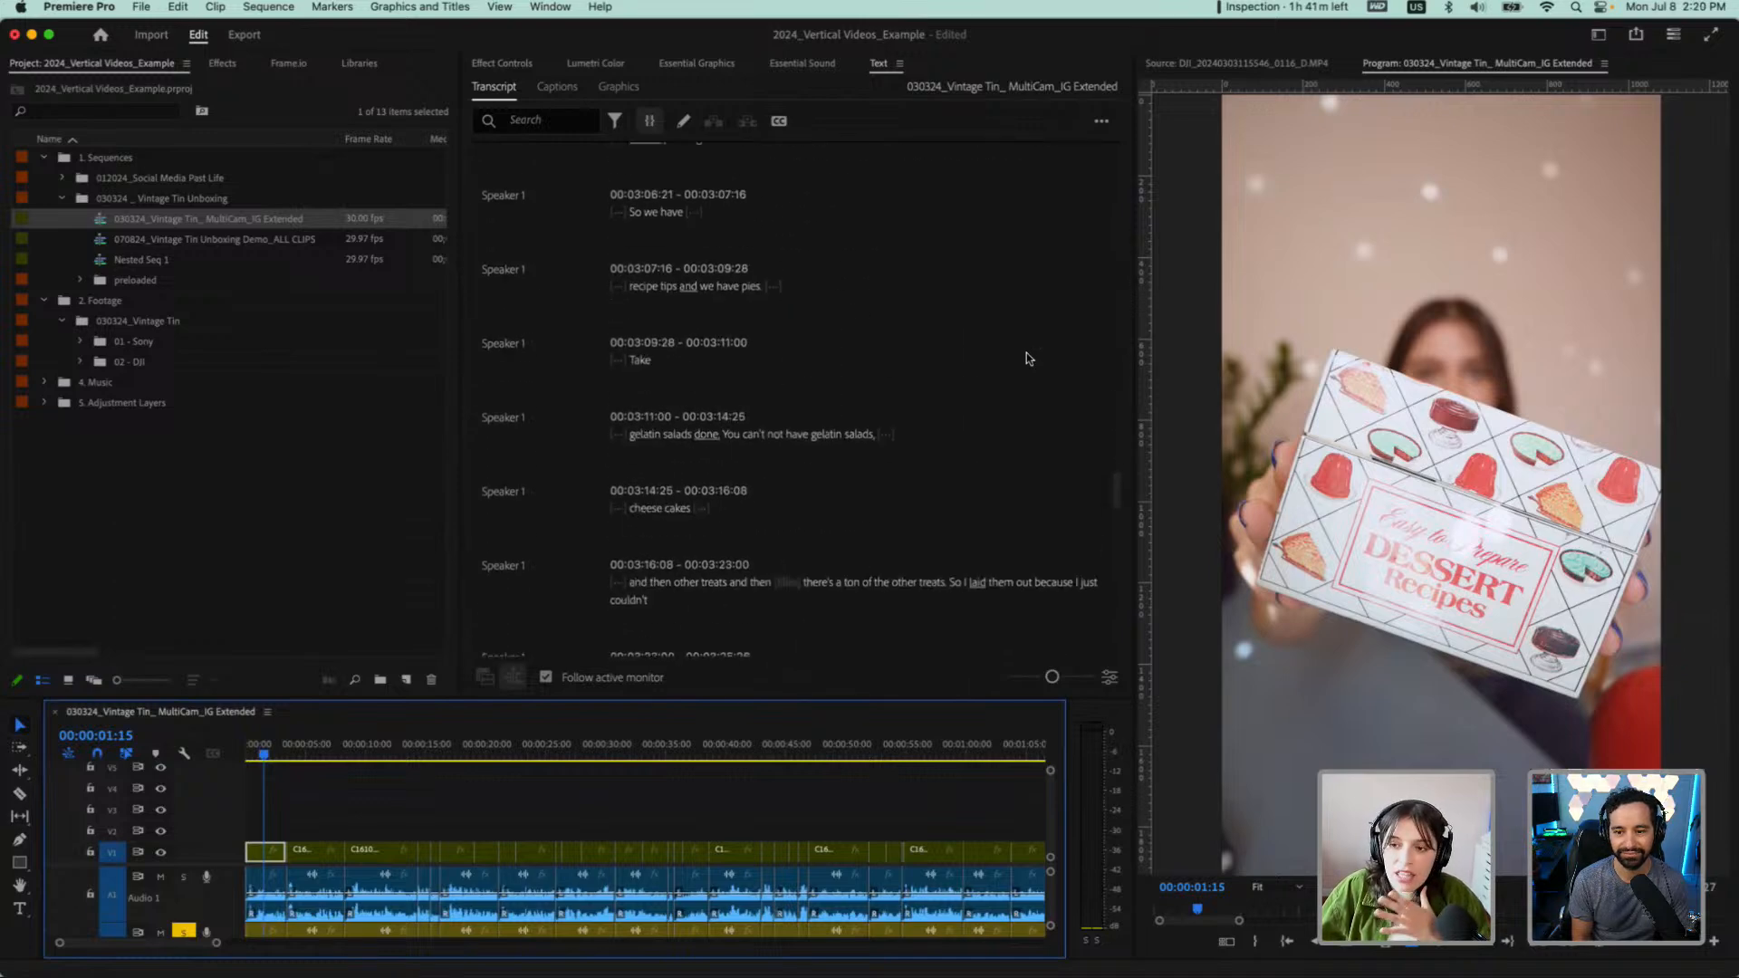
scroll(831, 457, "down", 8)
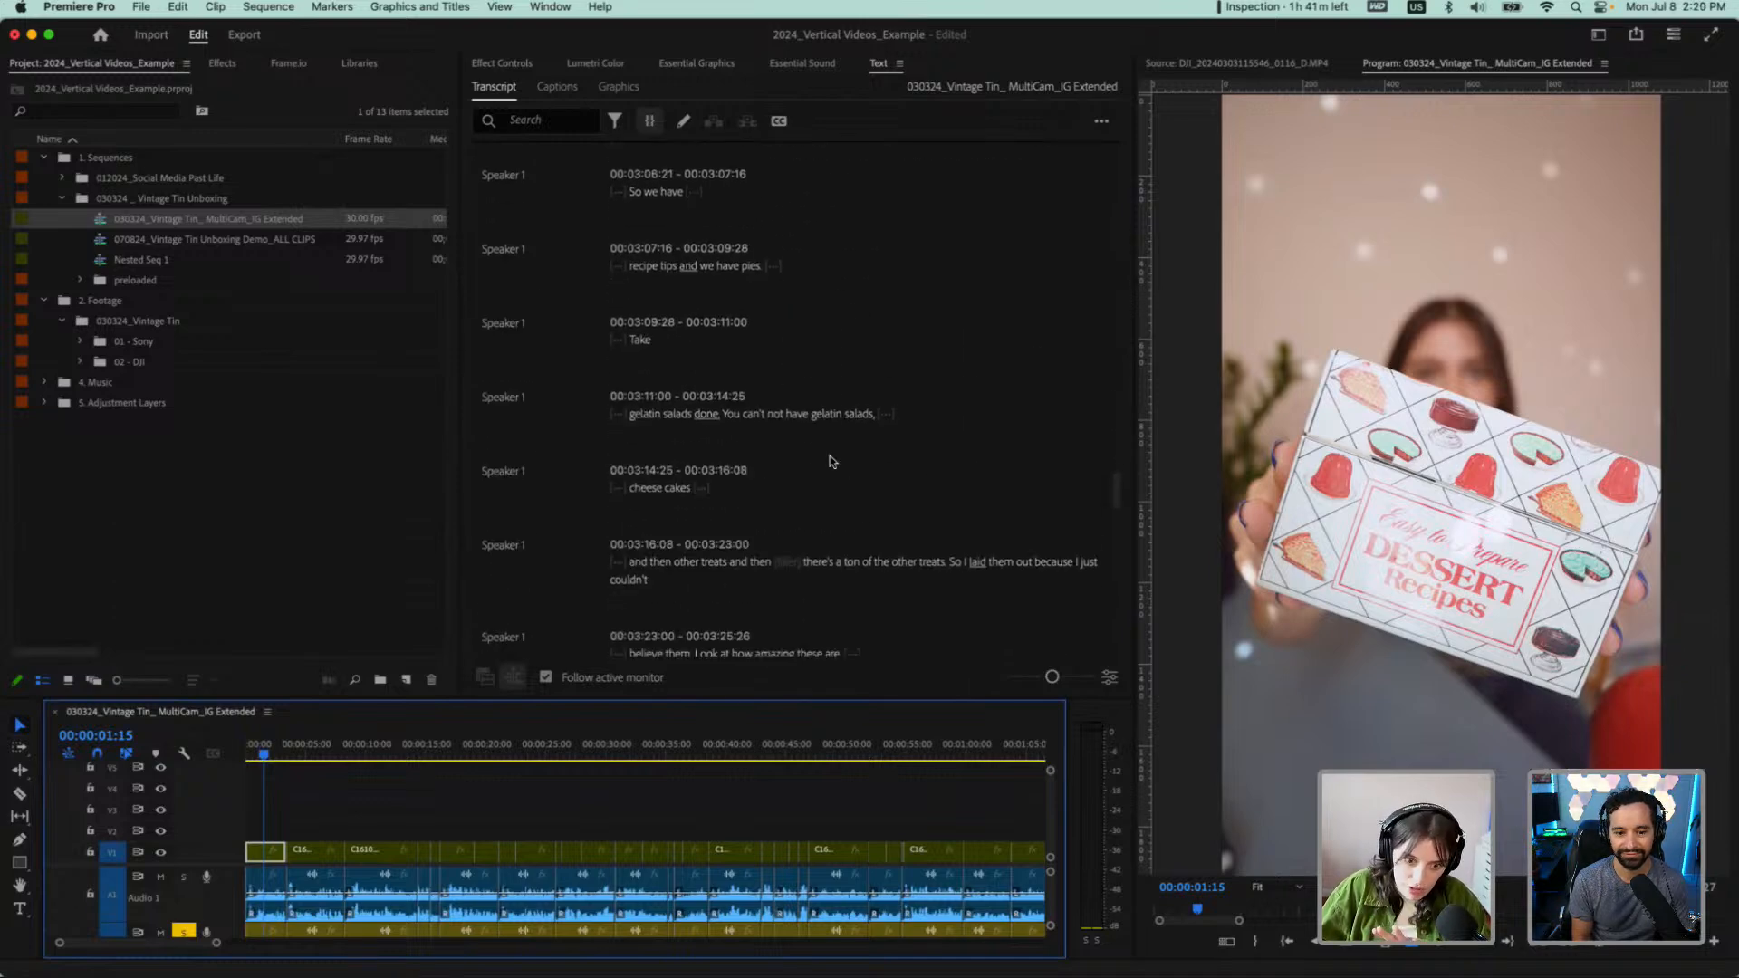
scroll(829, 455, "down", 12)
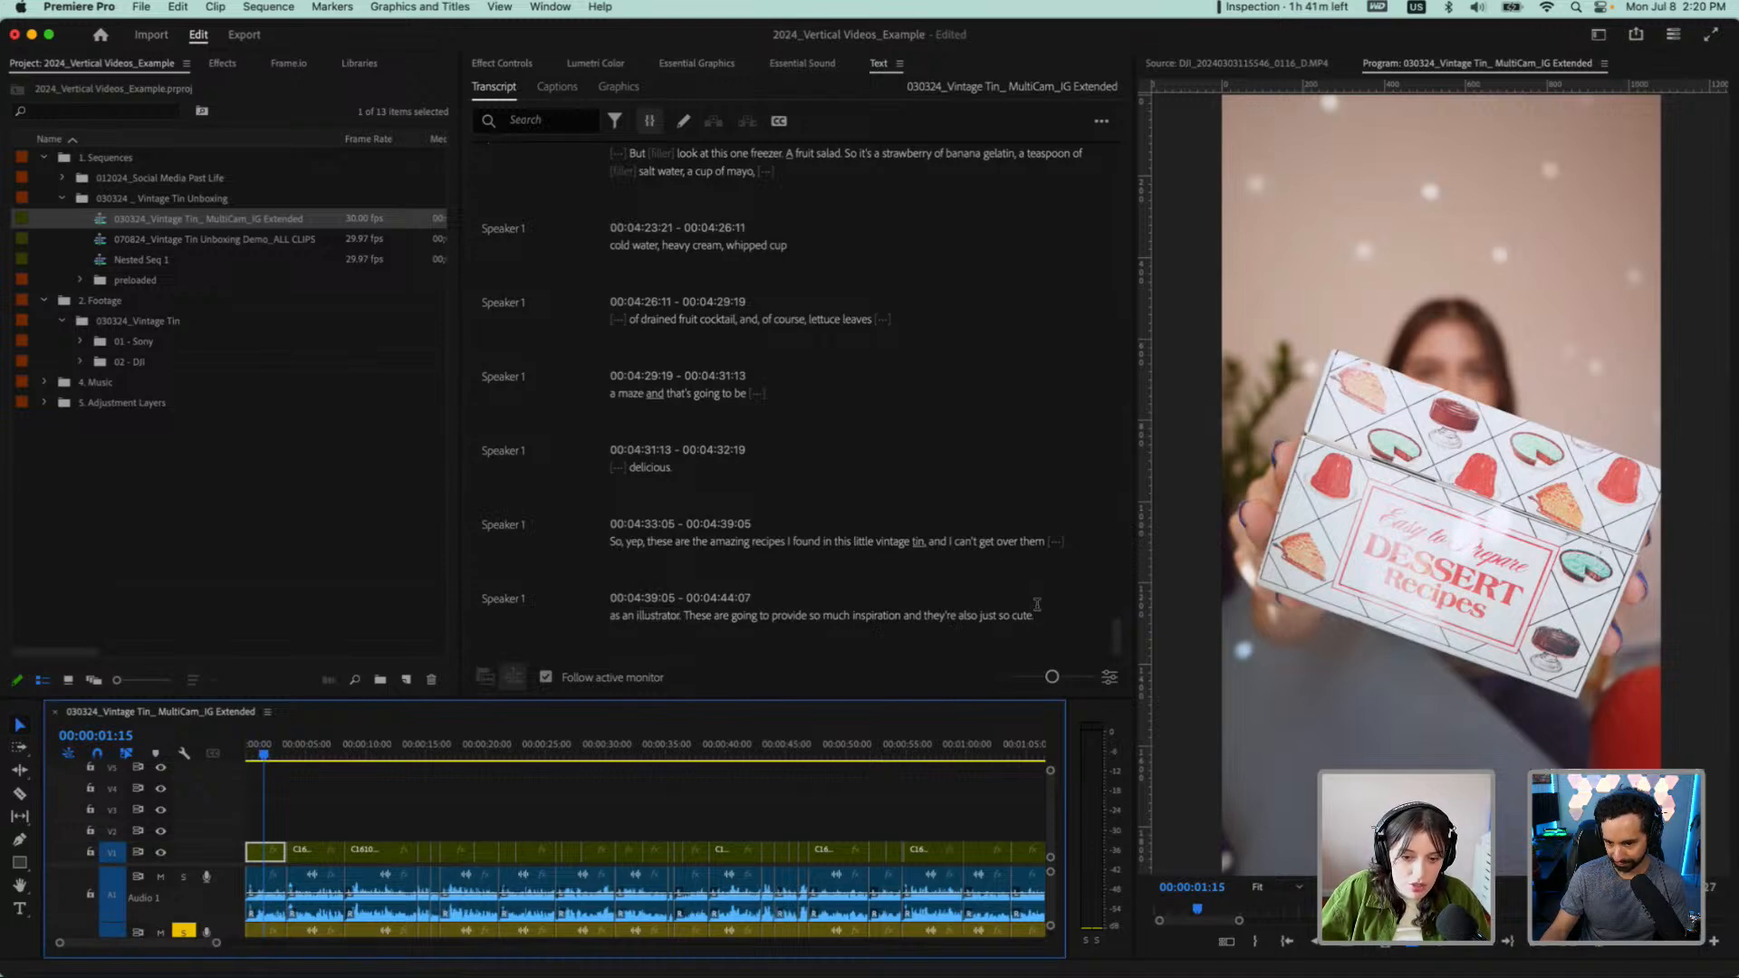
scroll(710, 470, "up", 10)
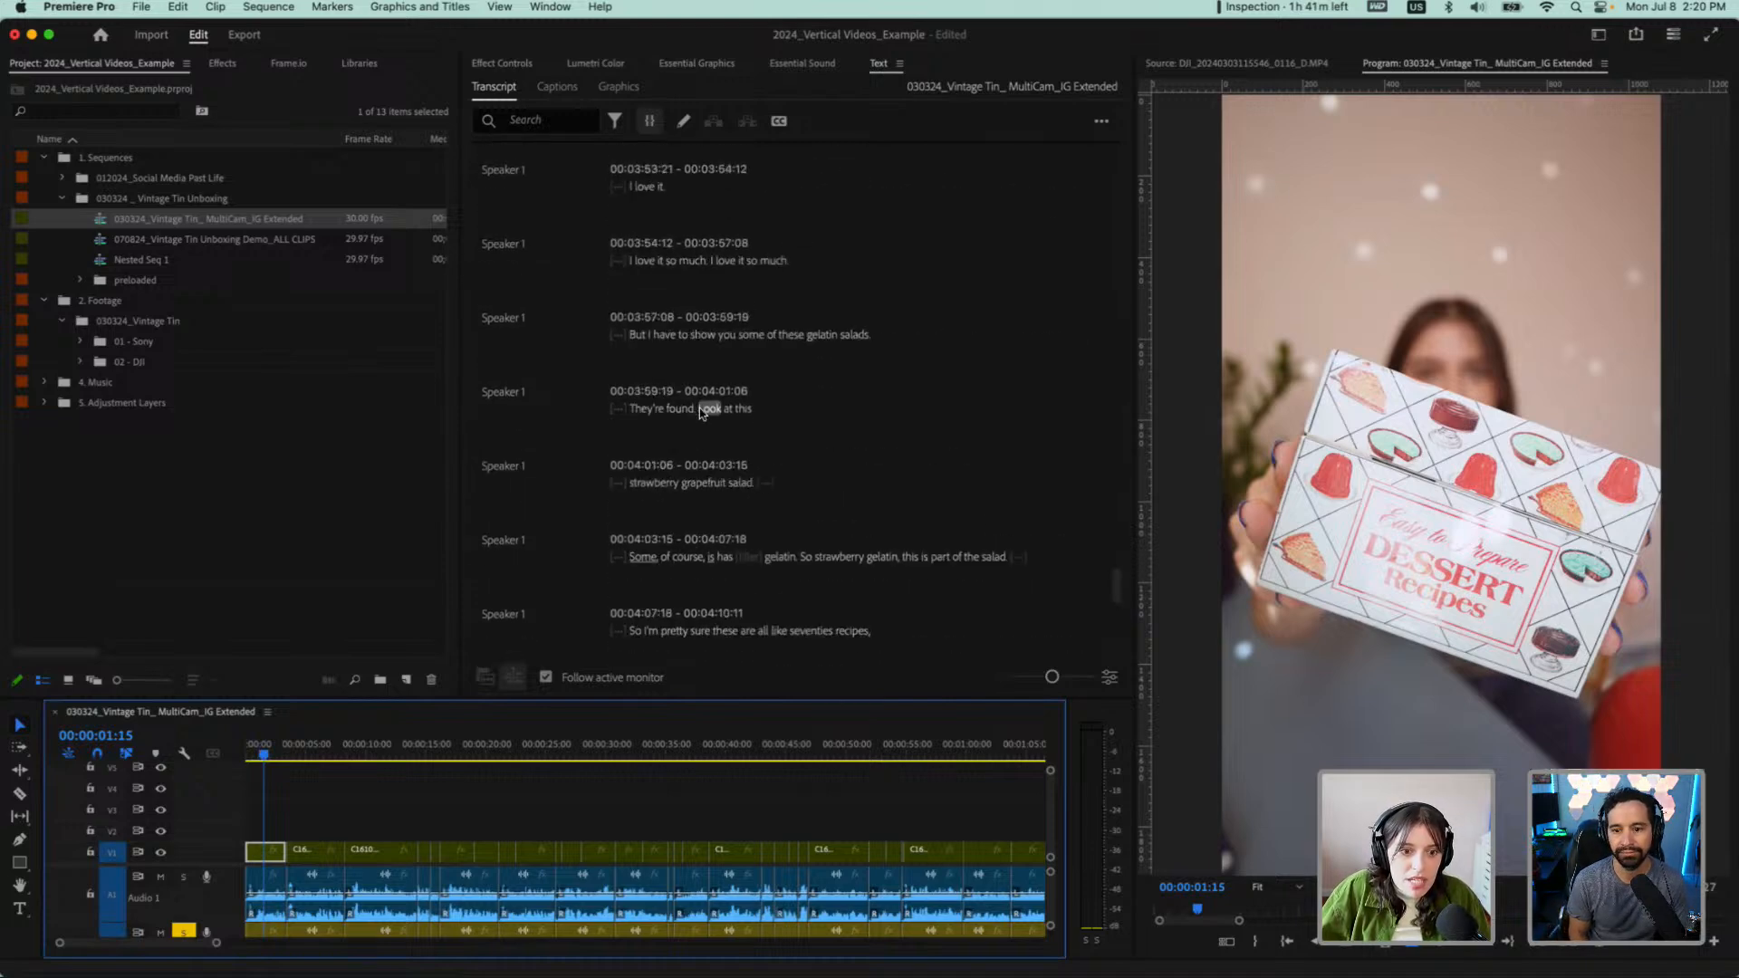
scroll(695, 324, "up", 20)
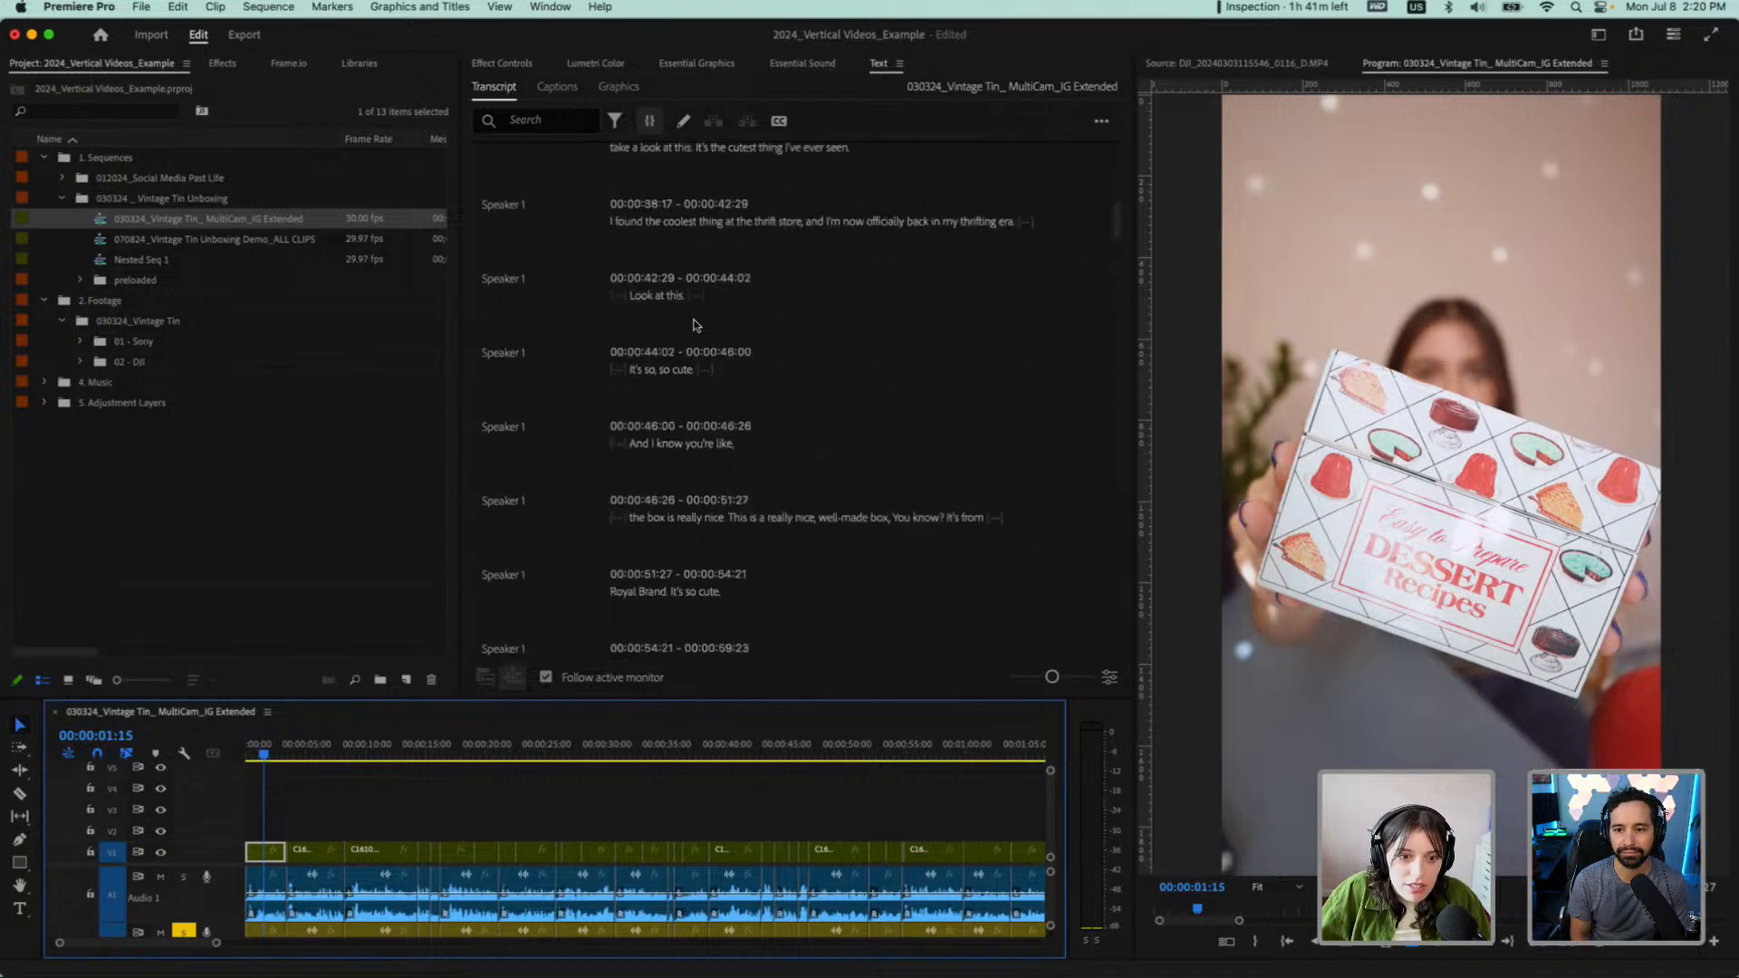
scroll(695, 324, "up", 6)
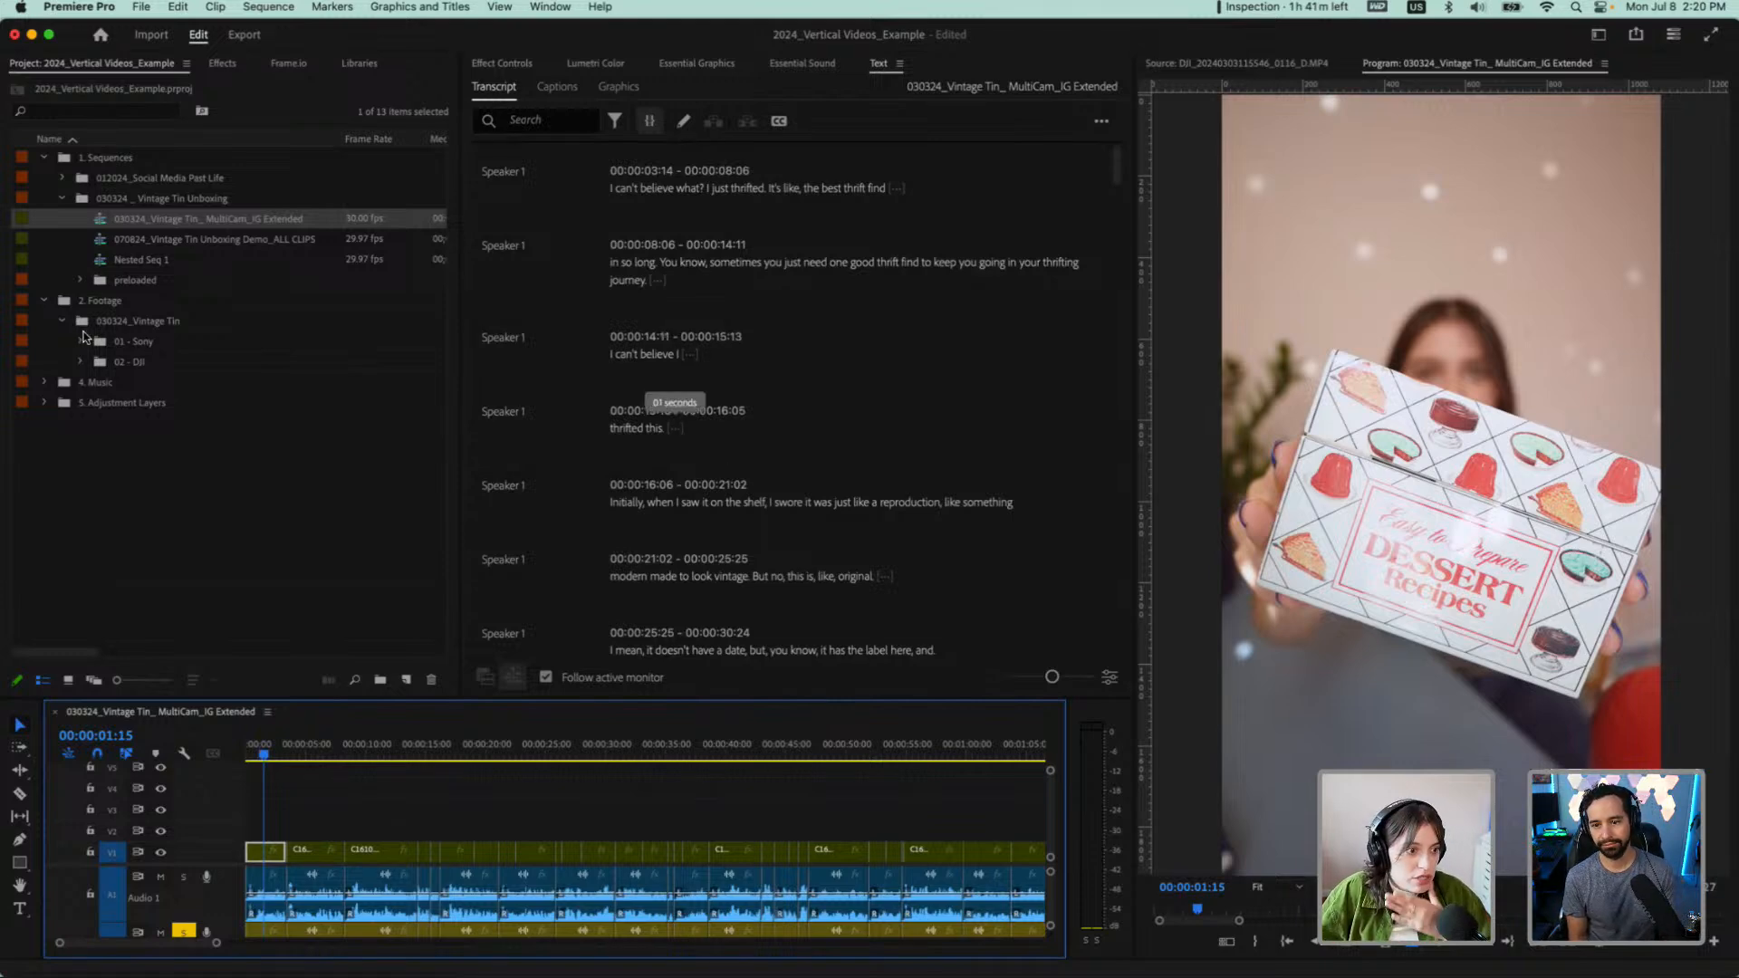
Open the "030324_Vintage Tin_ Instagram" sequence from the preloaded bin and inspect its whole length and its ending
left_click(83, 277)
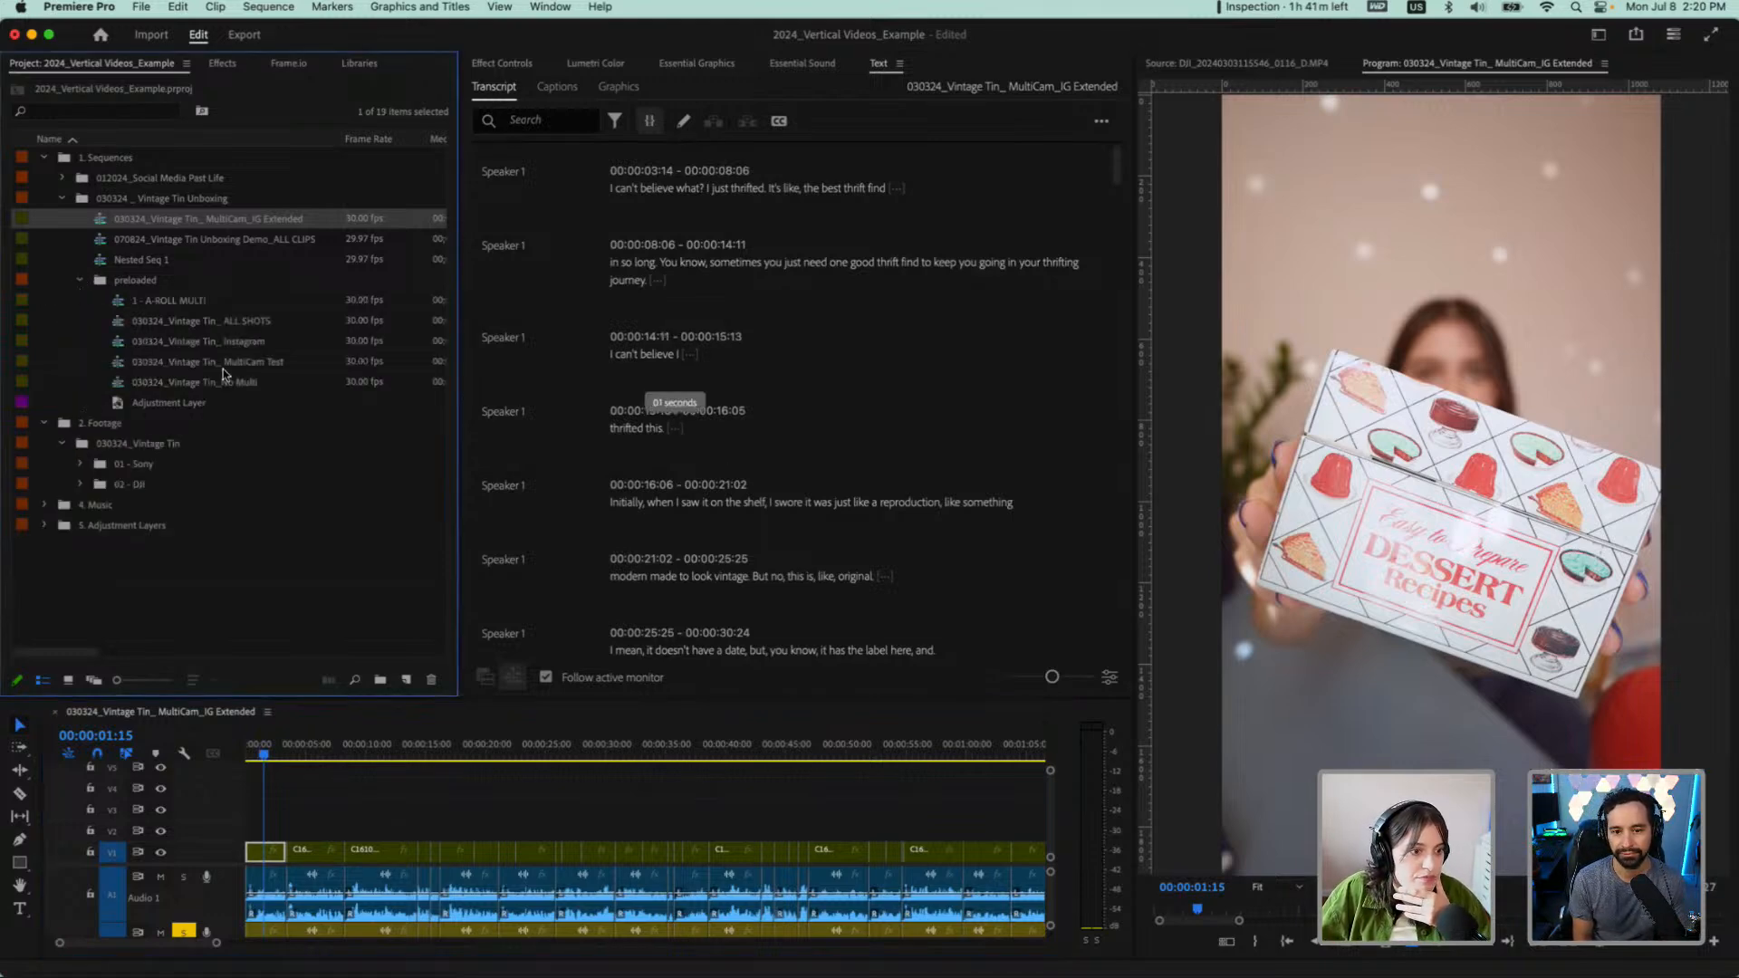
double_click(124, 345)
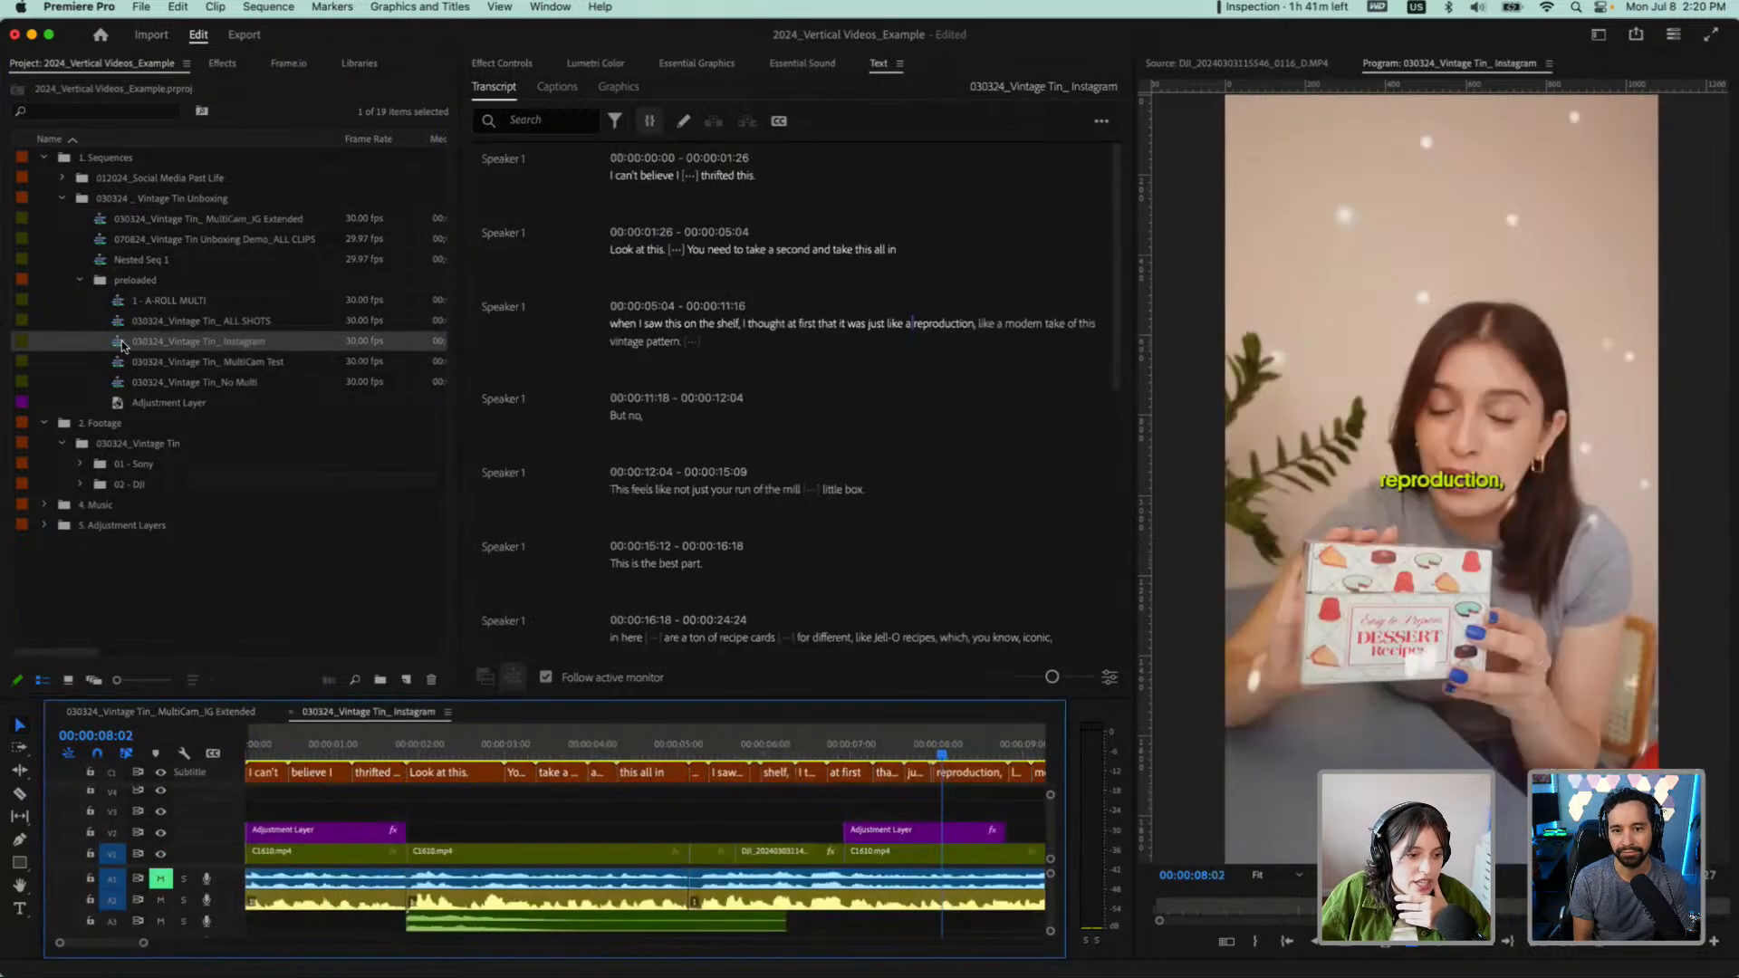
scroll(427, 807, "down", 6)
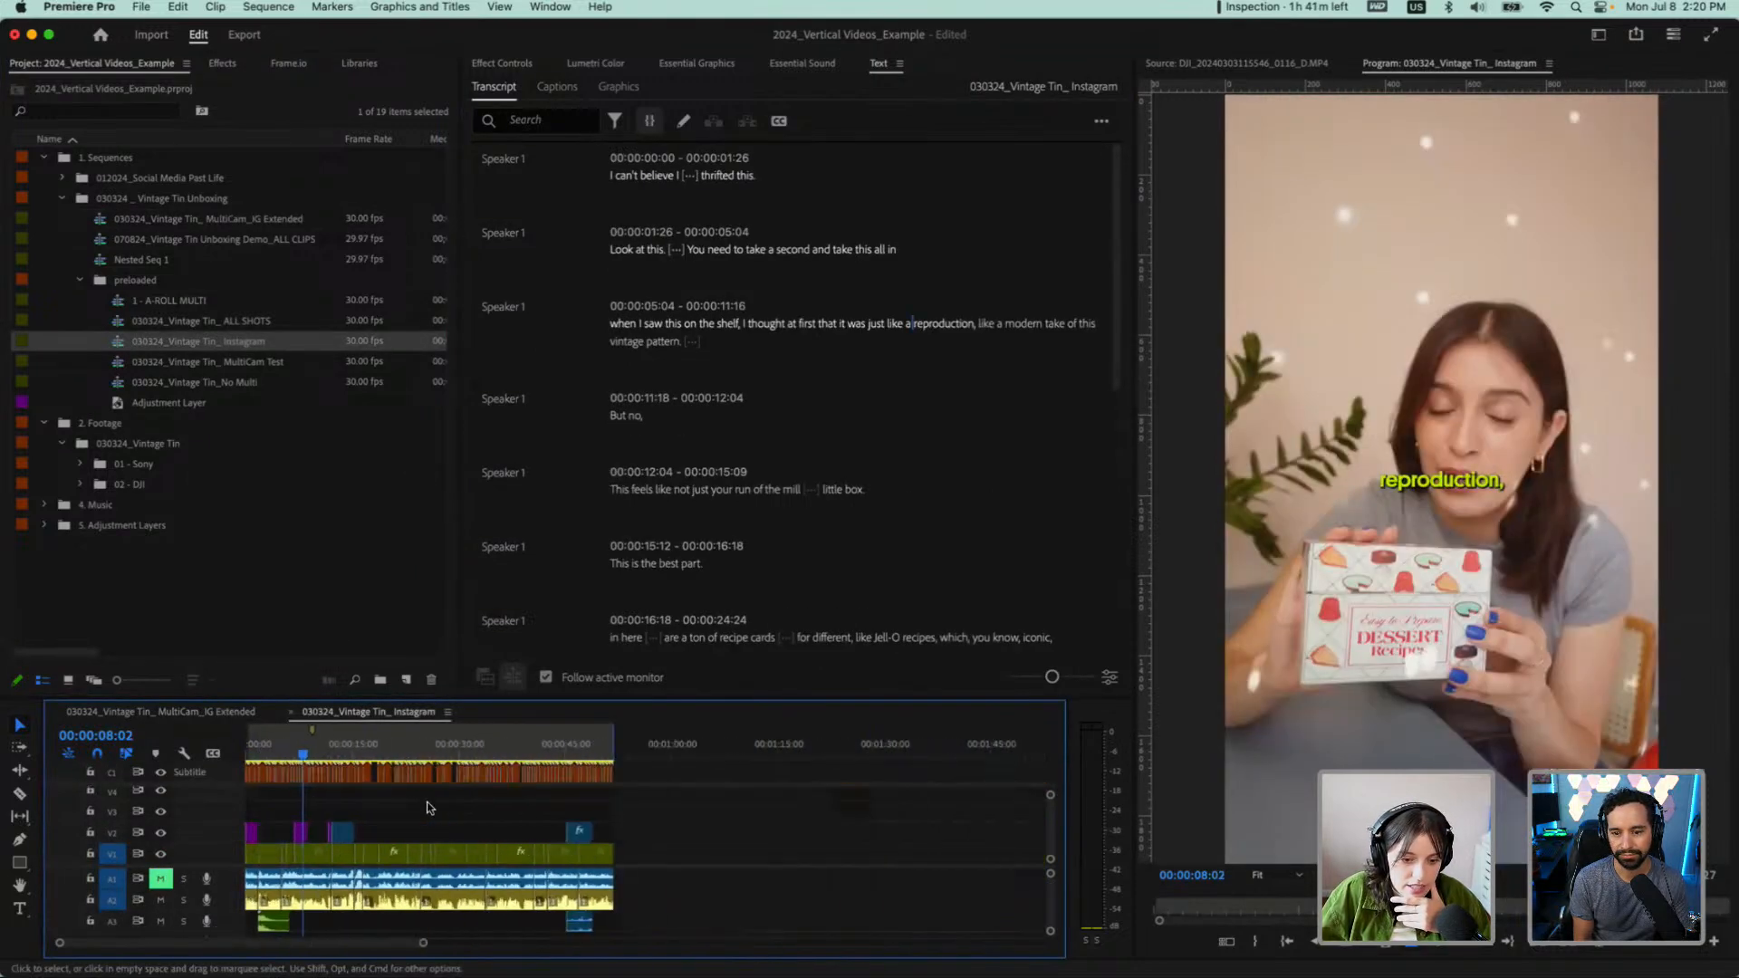
scroll(426, 807, "up", 3)
left_click(737, 750)
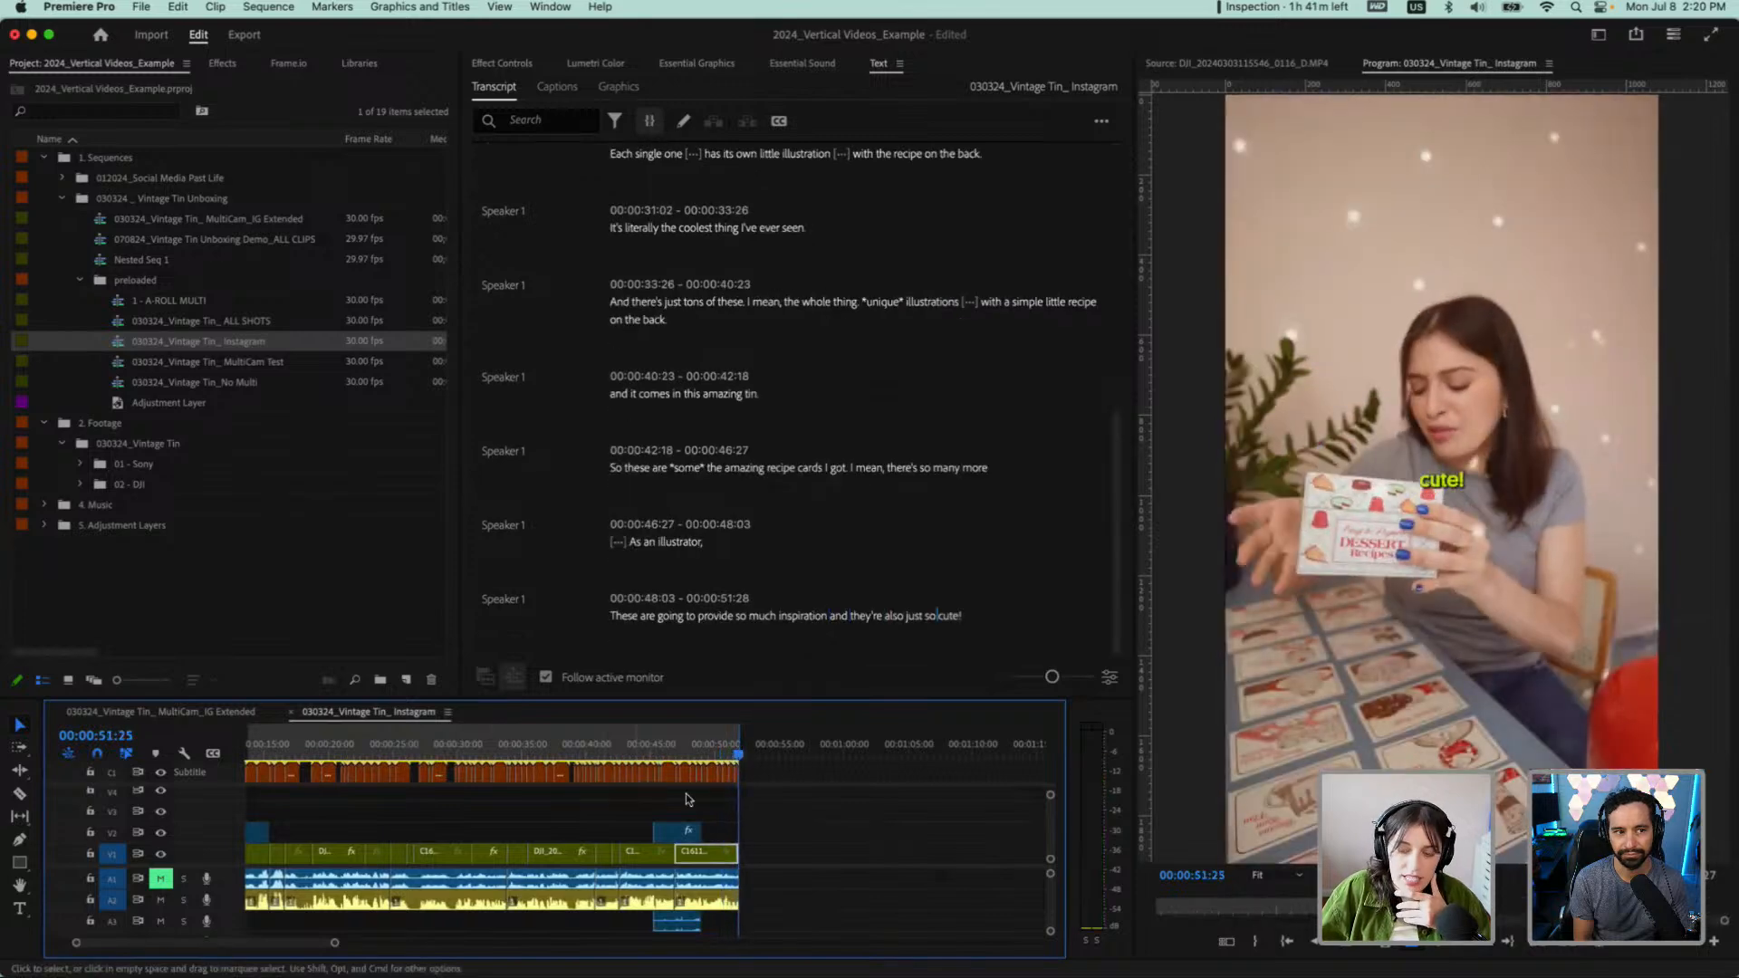
scroll(842, 826, "up", 4)
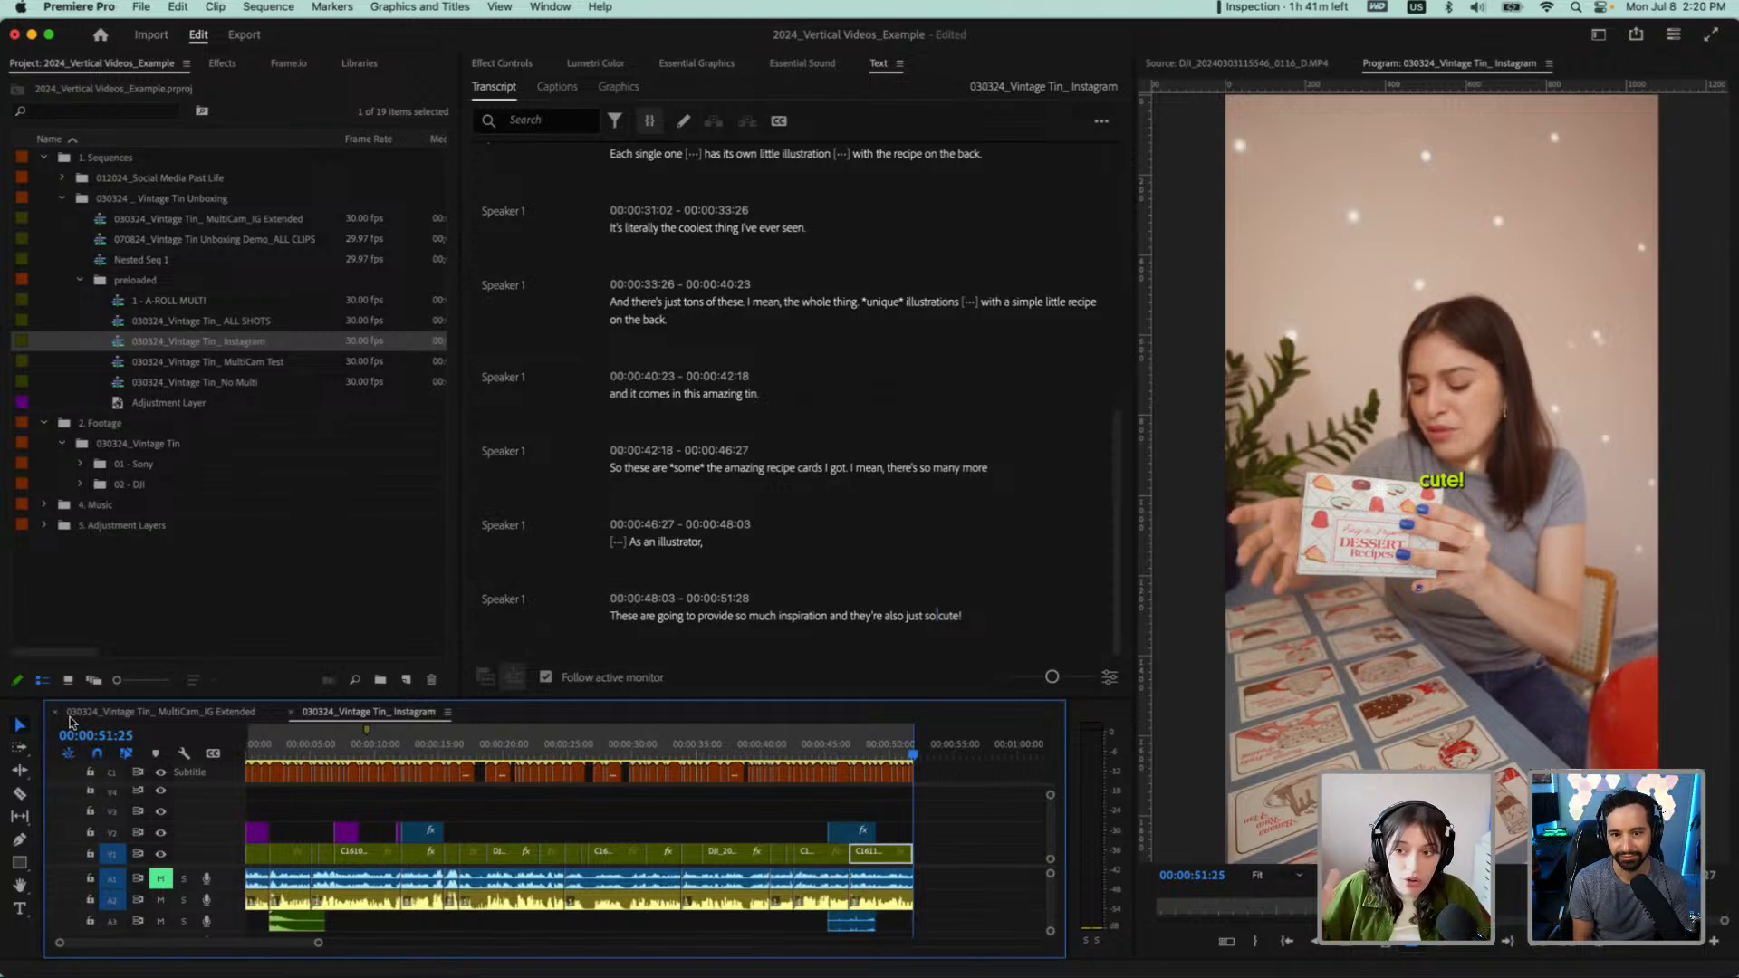
Play the captioned Instagram sequence from its beginning with the Program monitor maximized
key("Home")
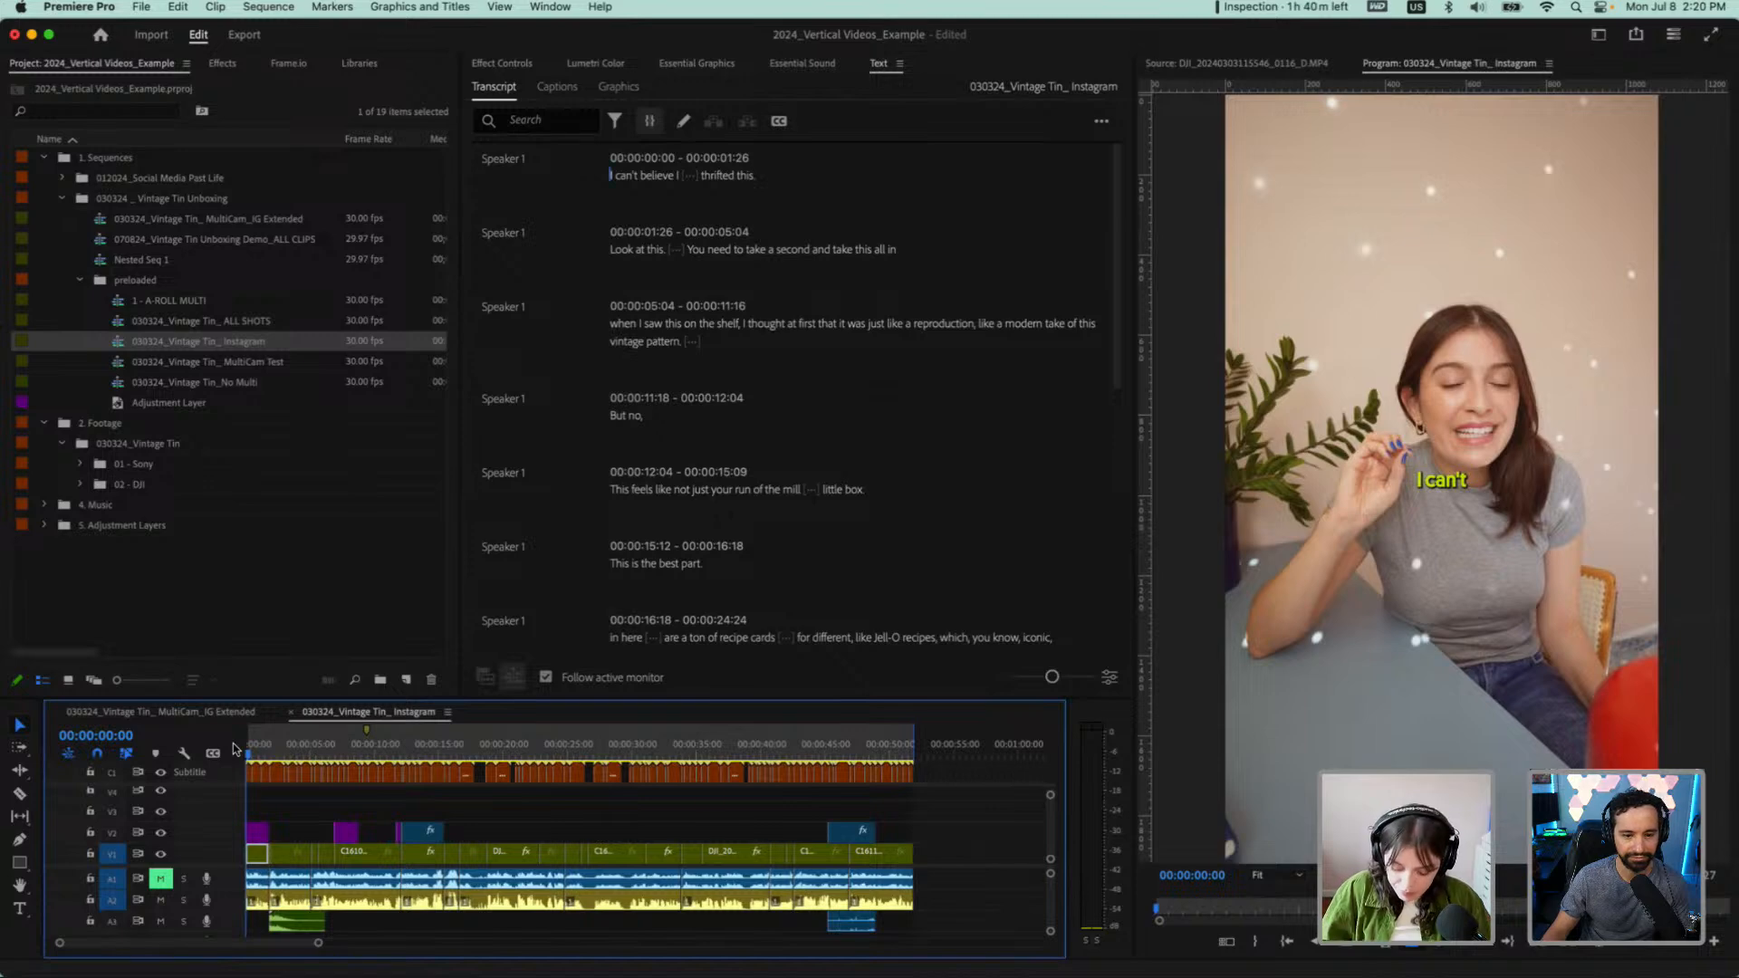
key("space")
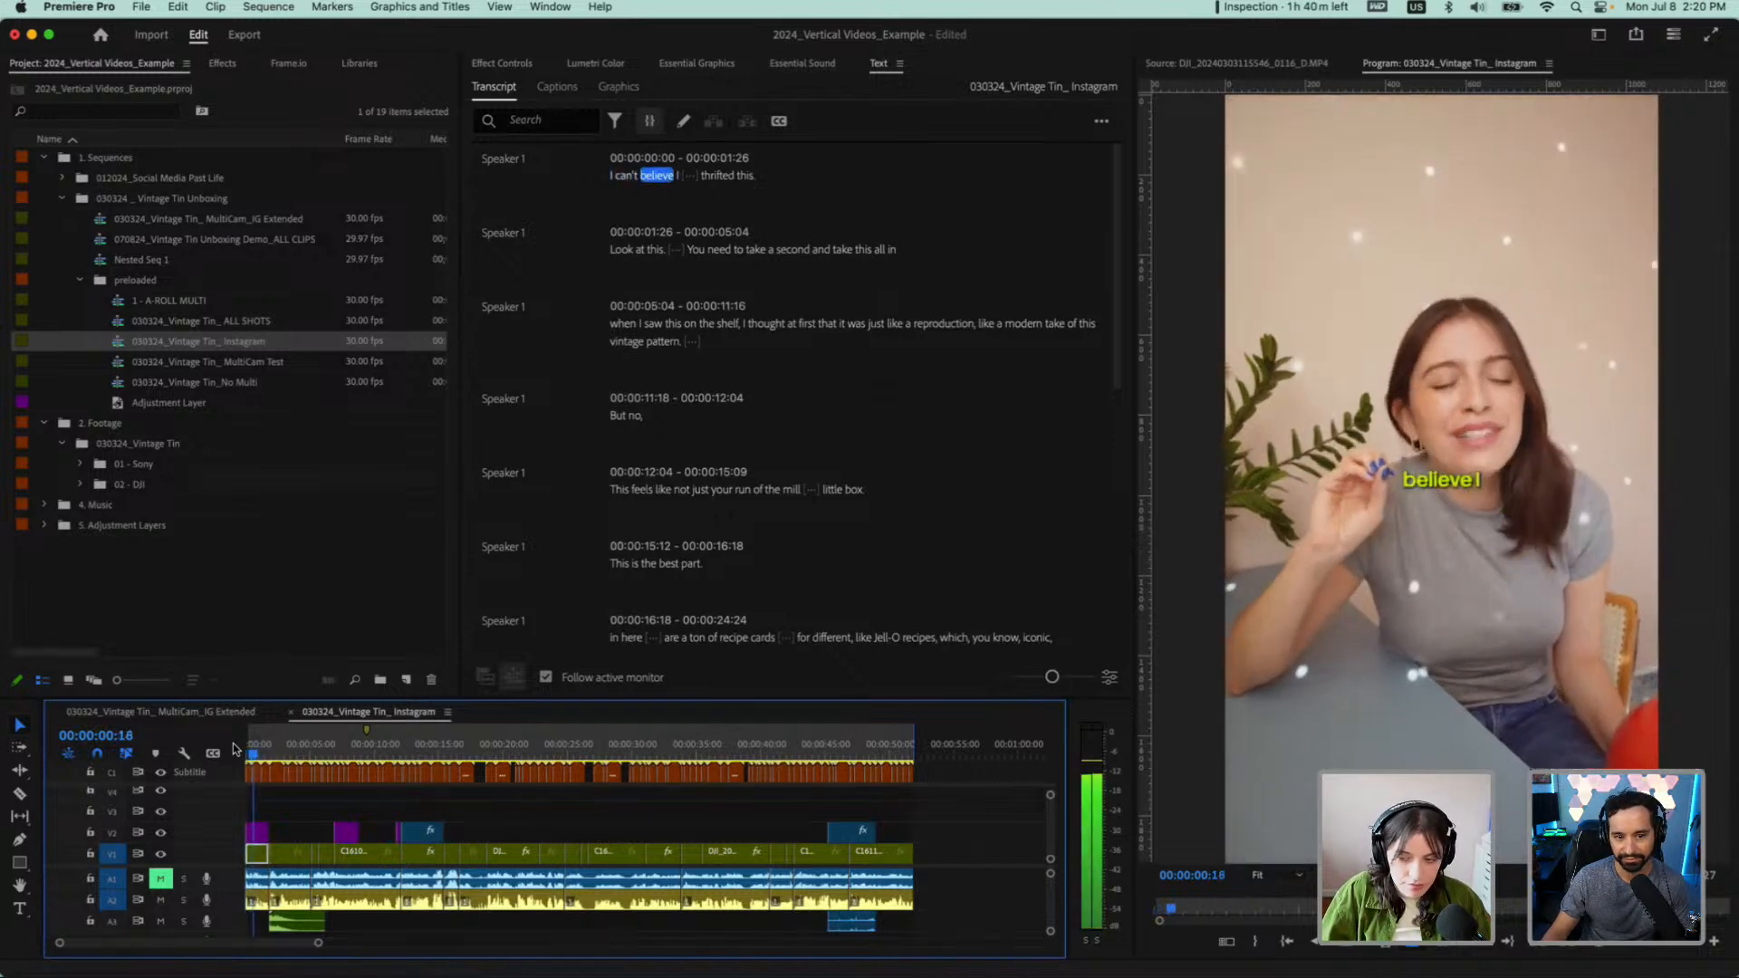
key("grave")
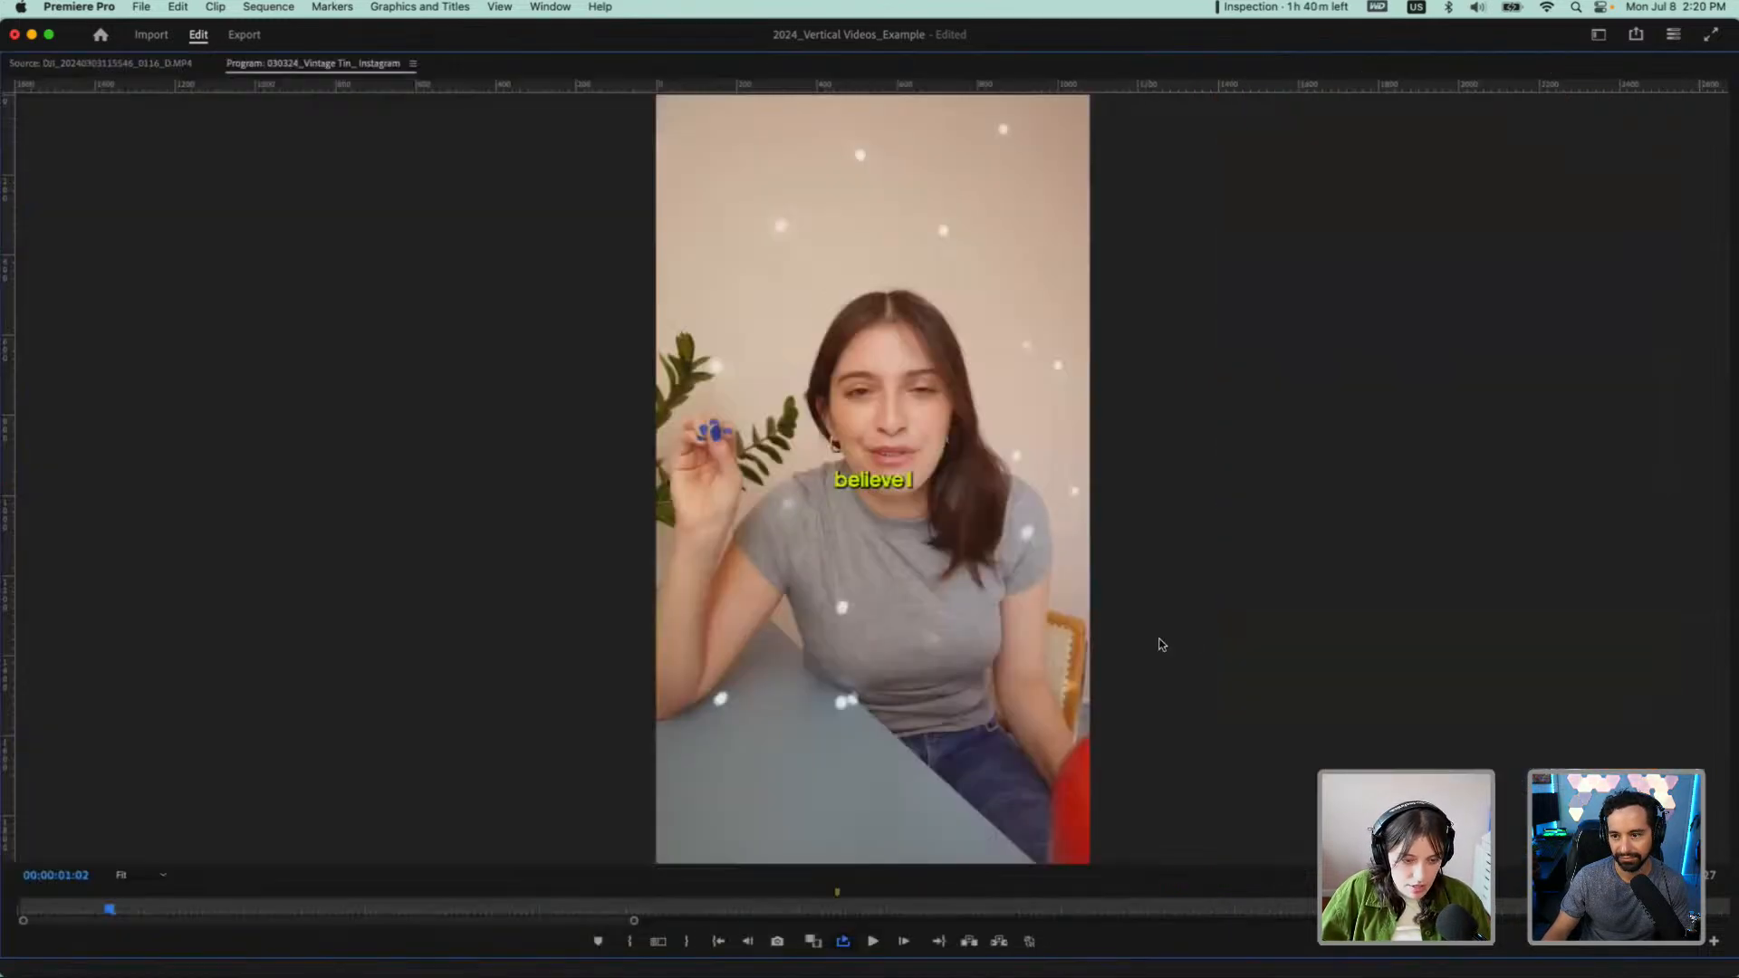
left_click_drag(111, 911, 9, 911)
key("space")
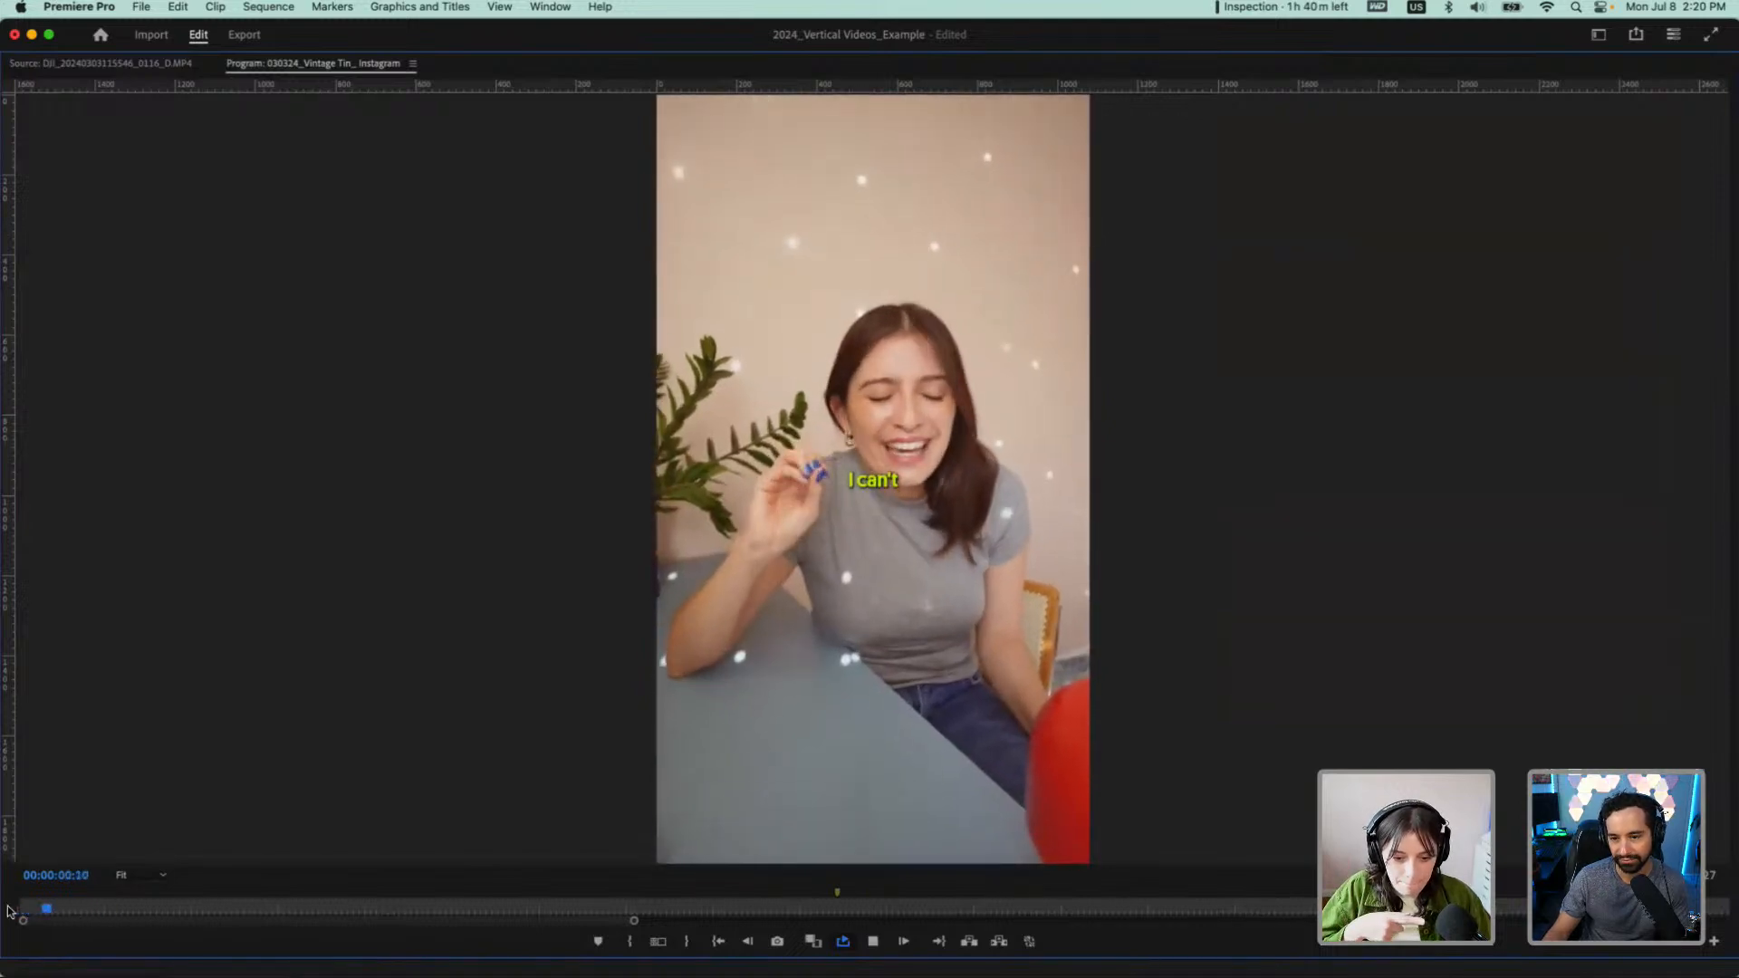
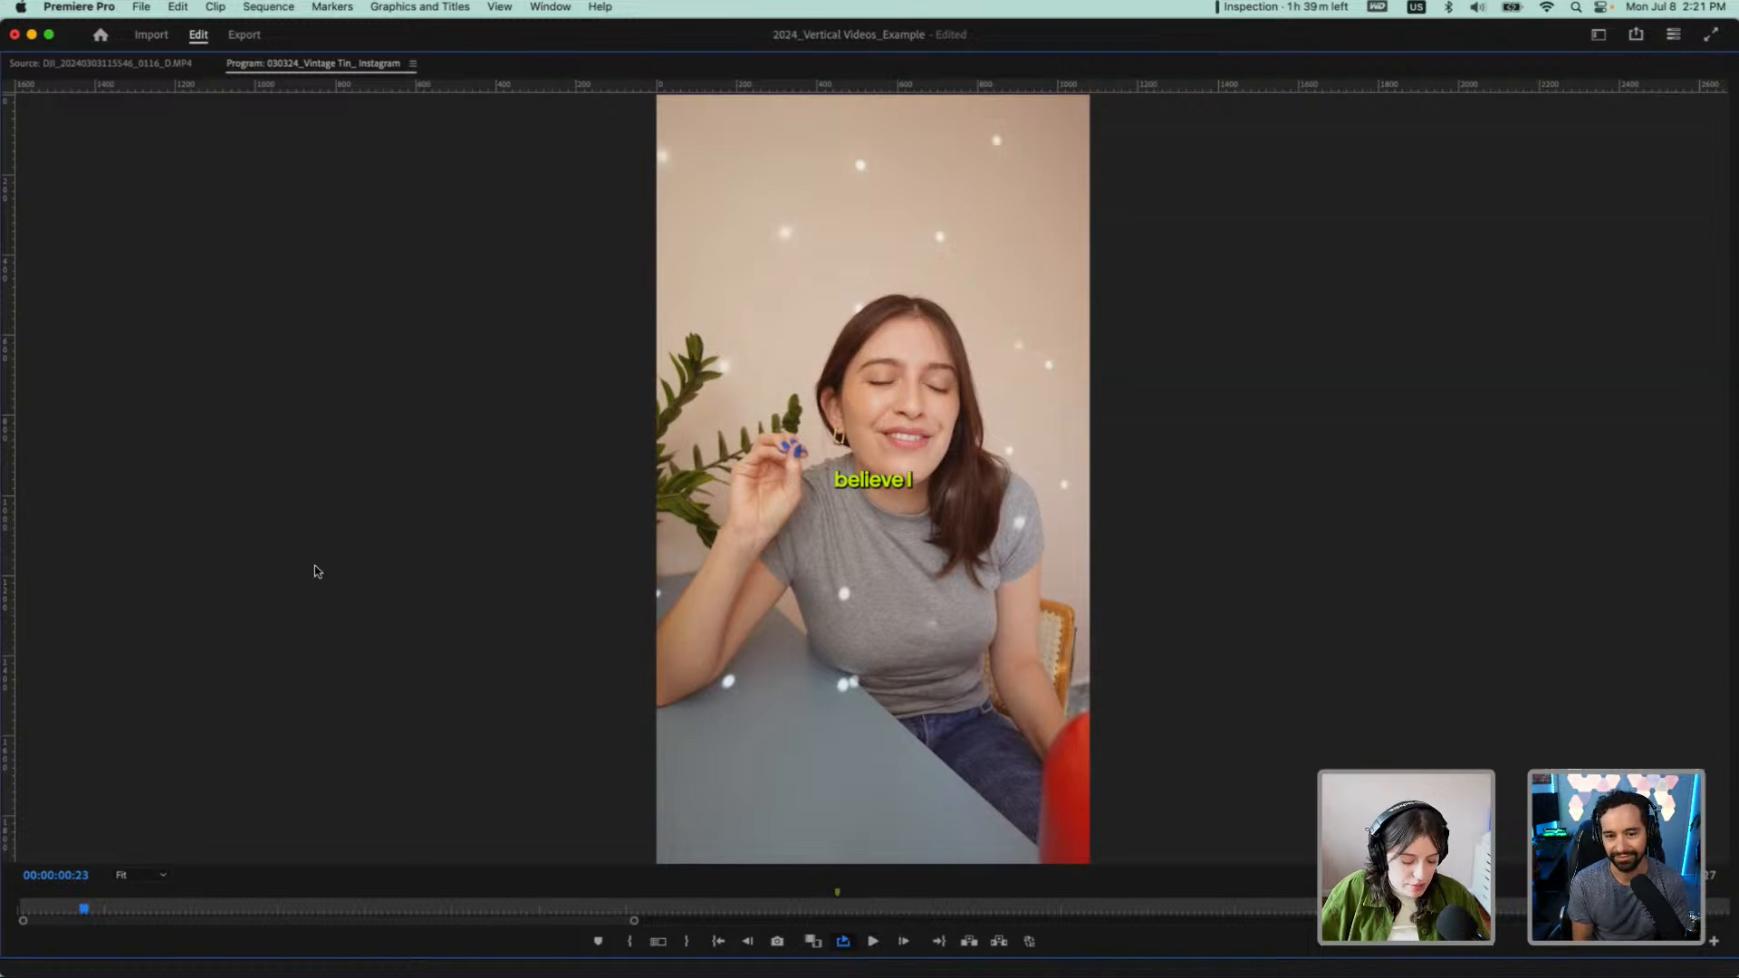
Restore the full panel layout and duplicate the "030324_Vintage Tin_ Instagram" sequence in the preloaded bin
key("grave")
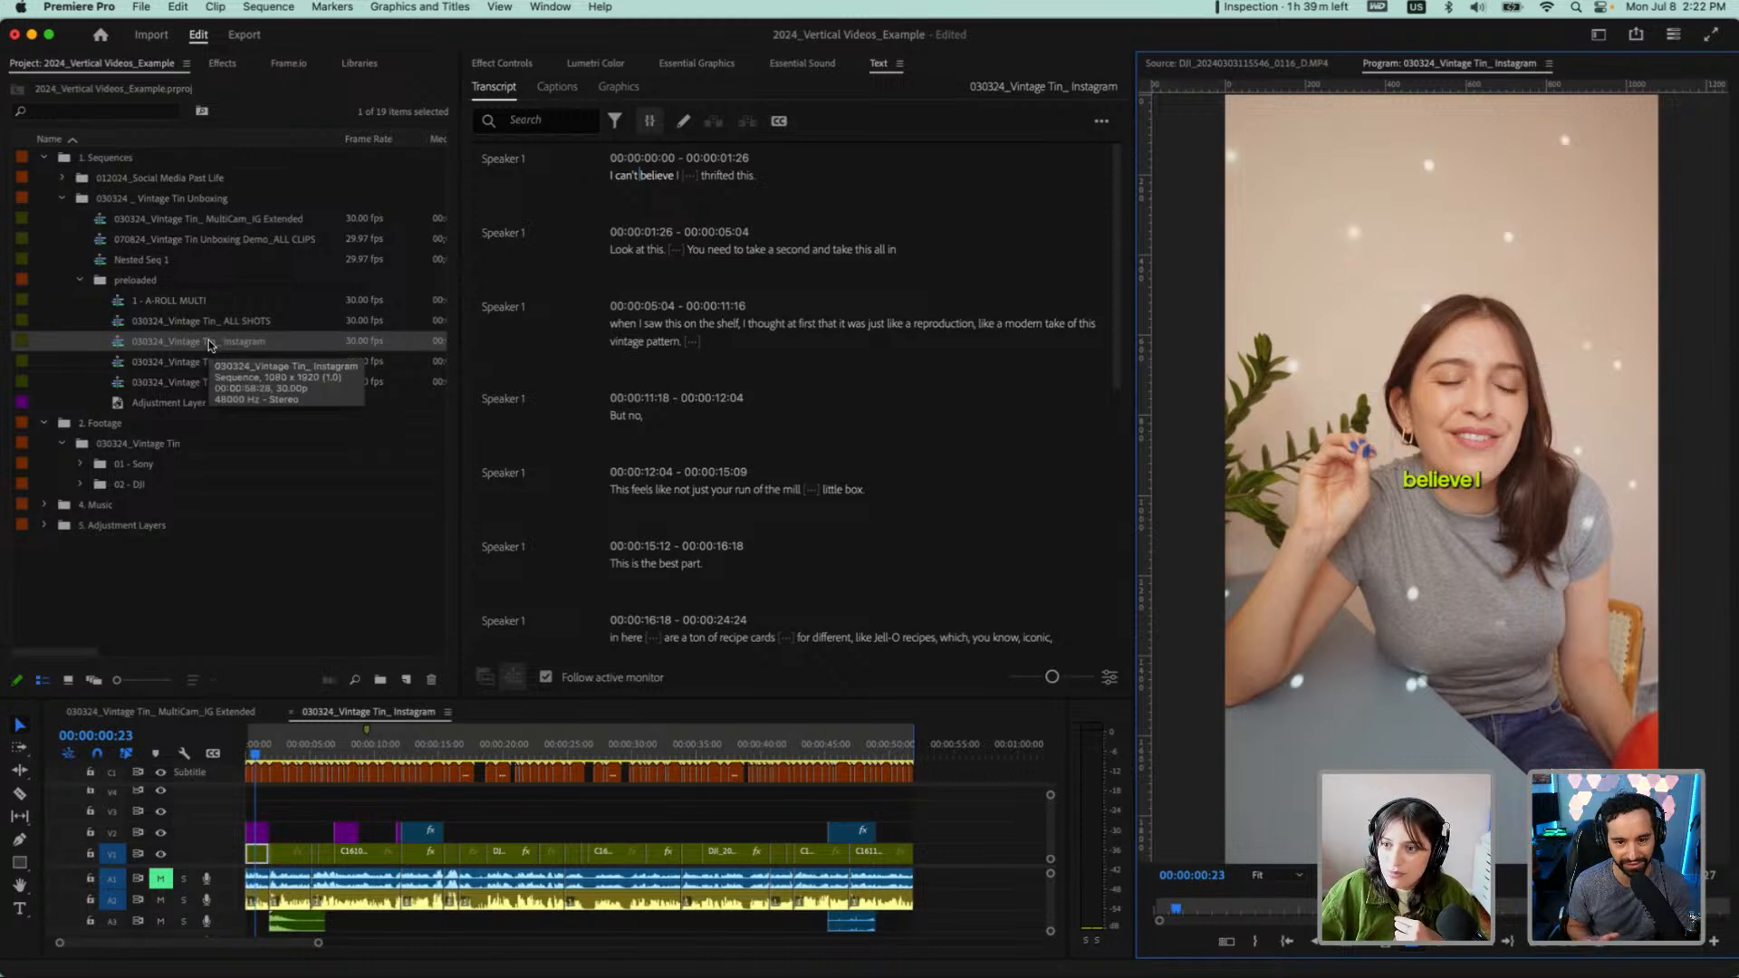
left_click(177, 344)
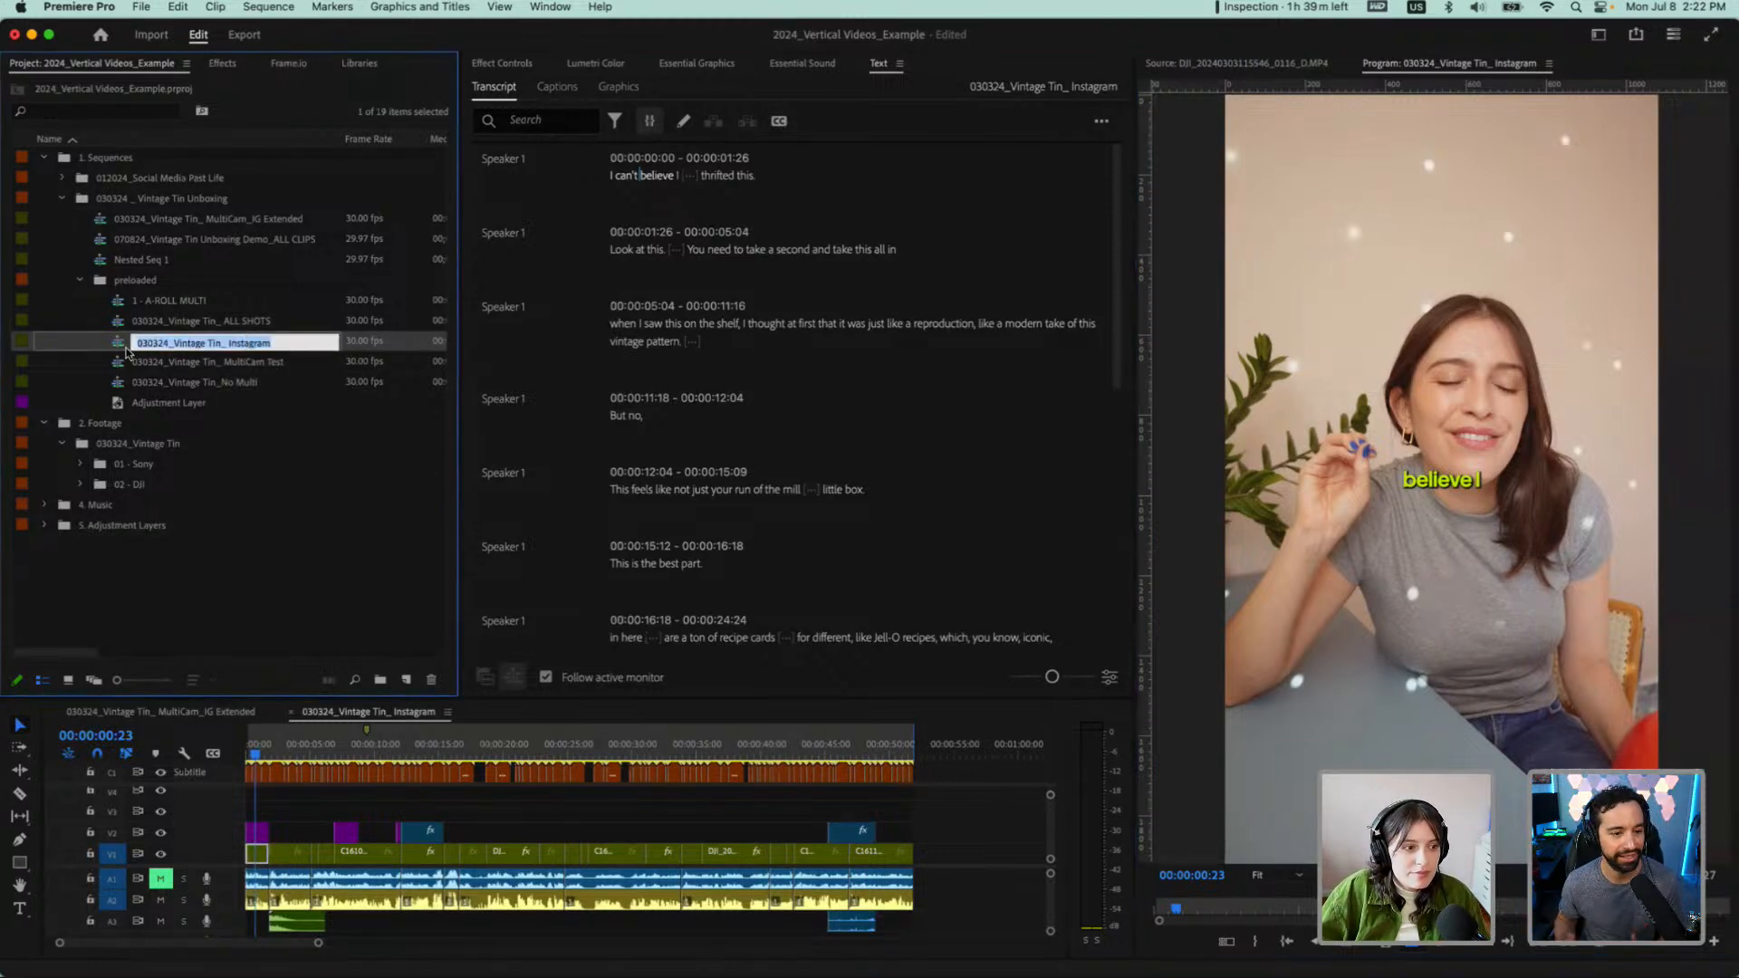
left_click(122, 348)
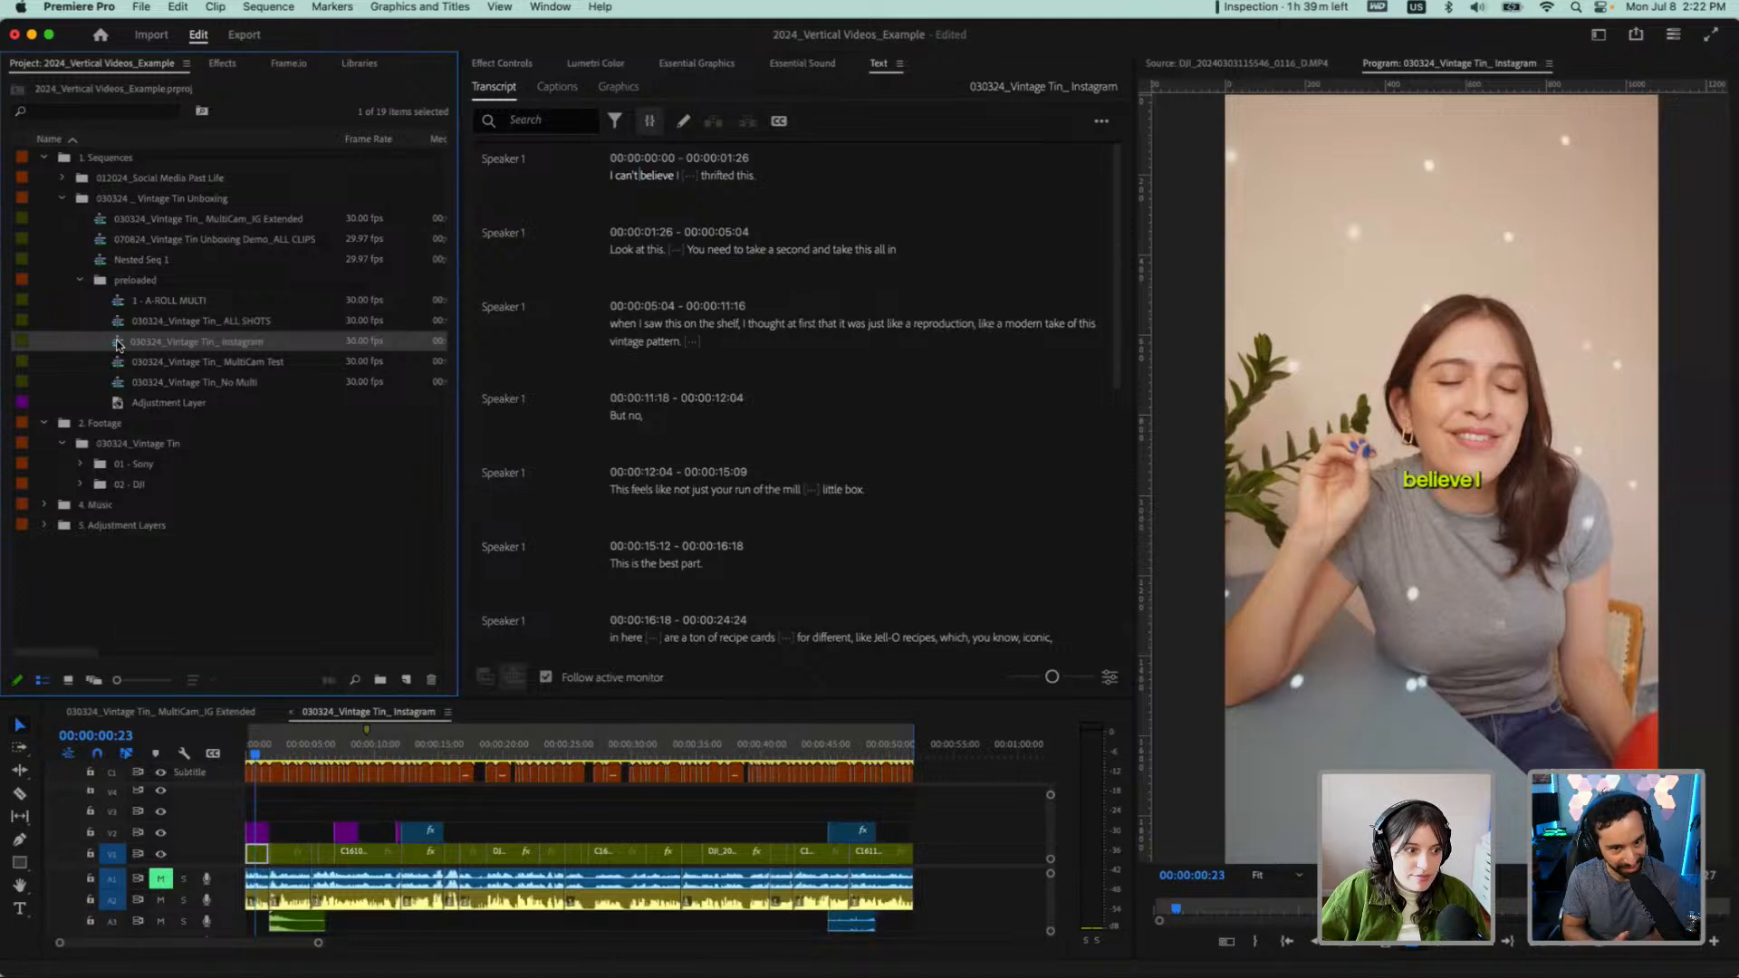
right_click(119, 345)
left_click(188, 438)
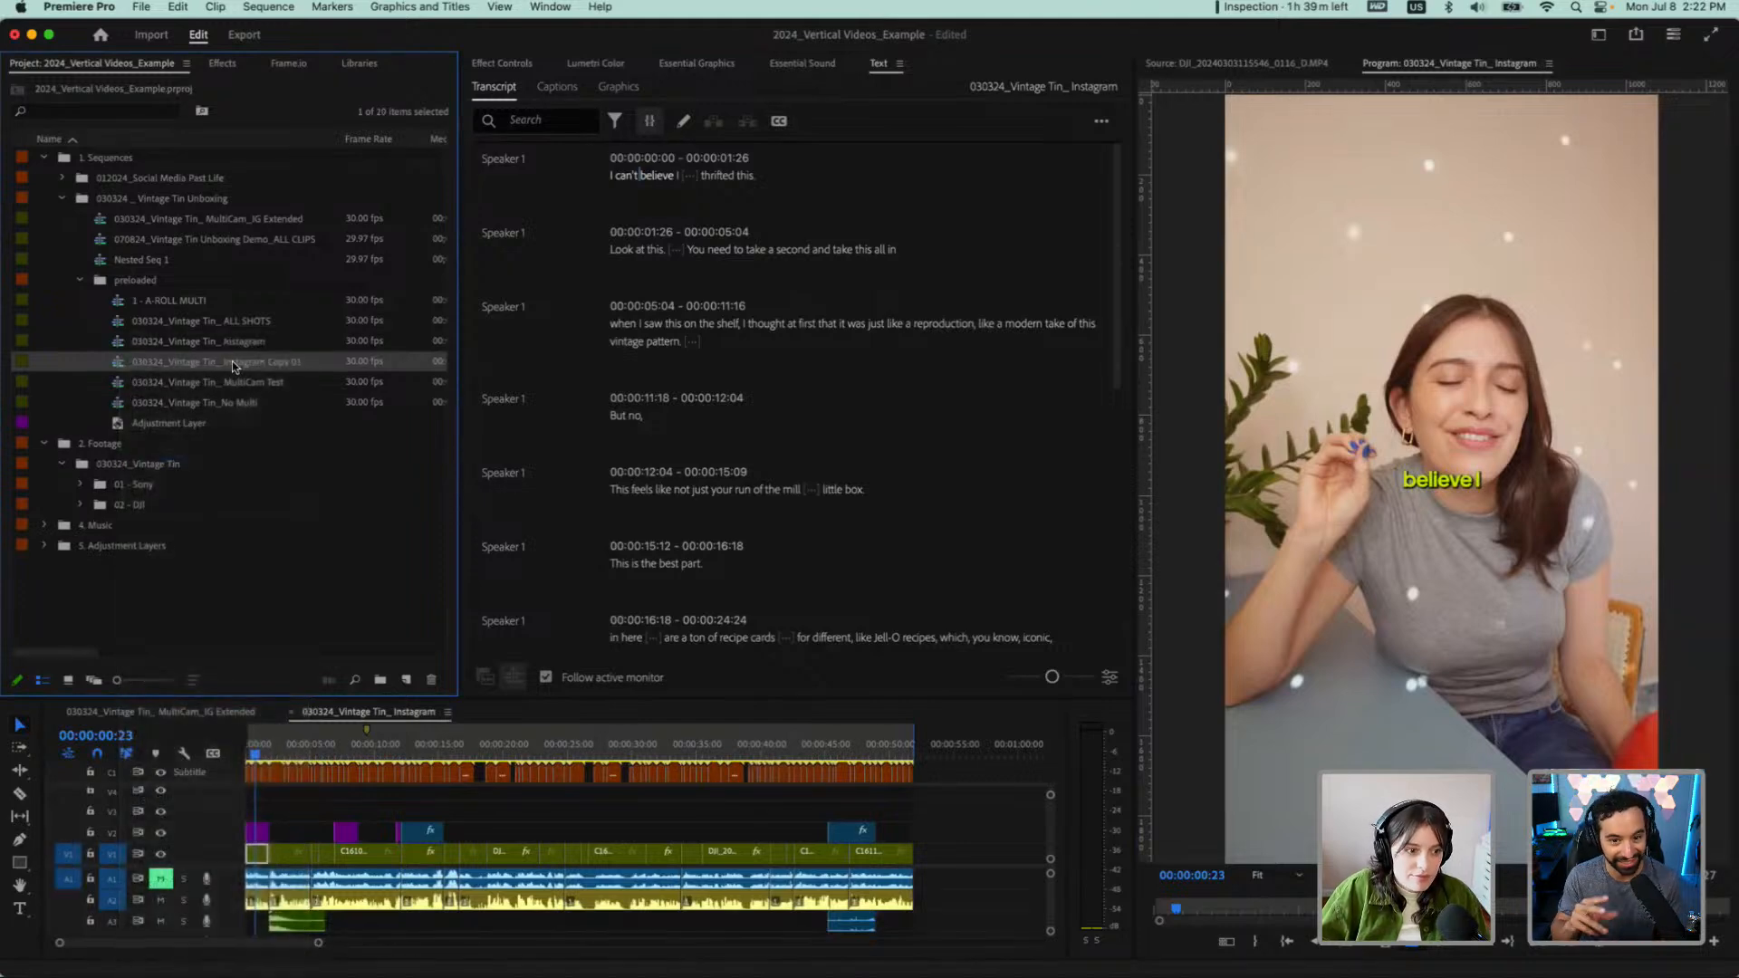
Rename the duplicated sequence "030324_Vintage Tin_ Instagram_Short Edit" and open it in the timeline
left_click(234, 365)
left_click_drag(271, 363, 324, 360)
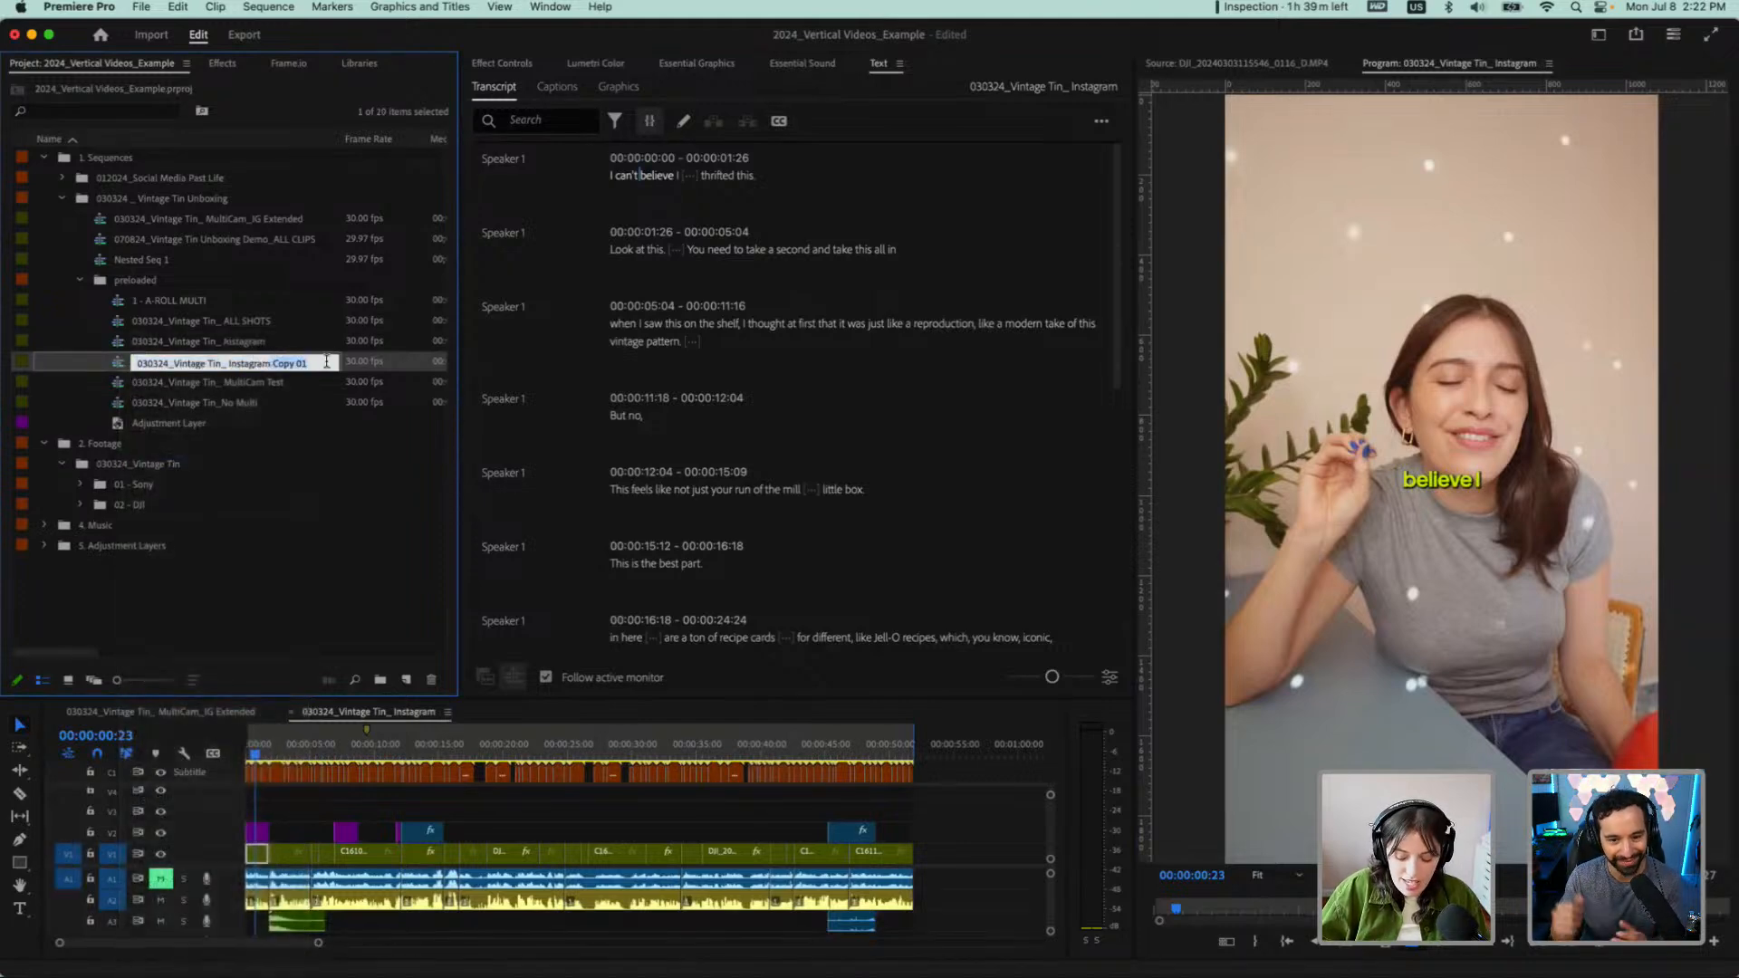
type("_Short Ed")
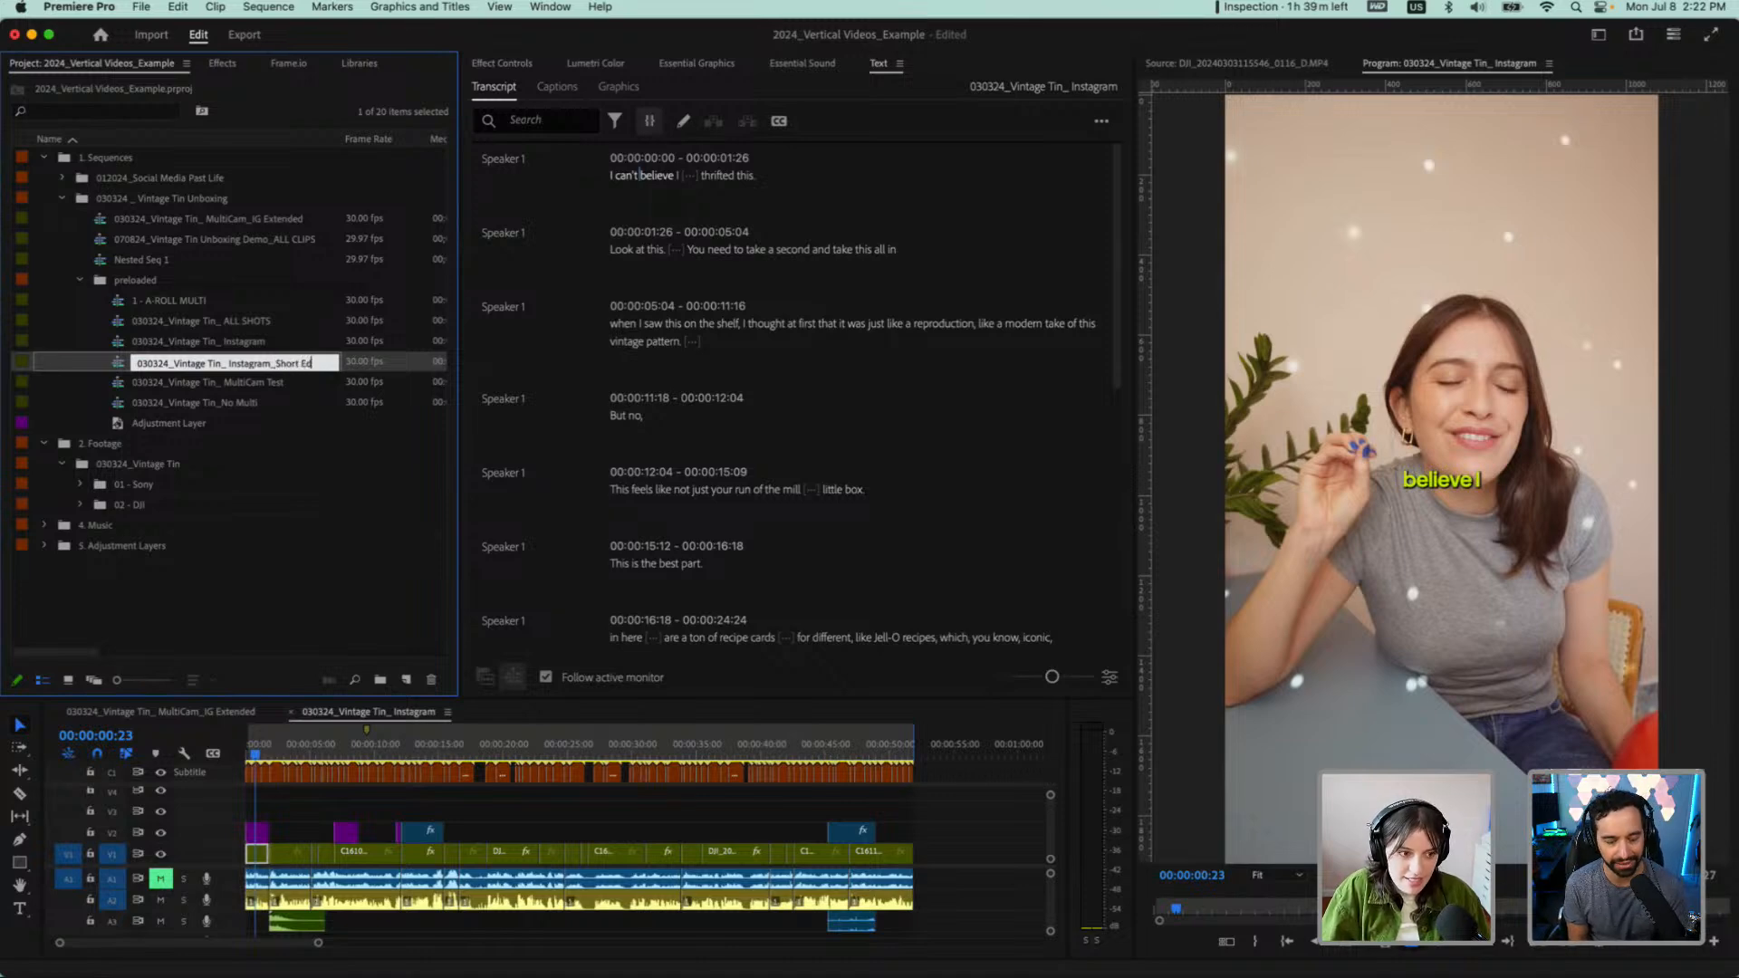
type("it")
key("Tab")
double_click(120, 362)
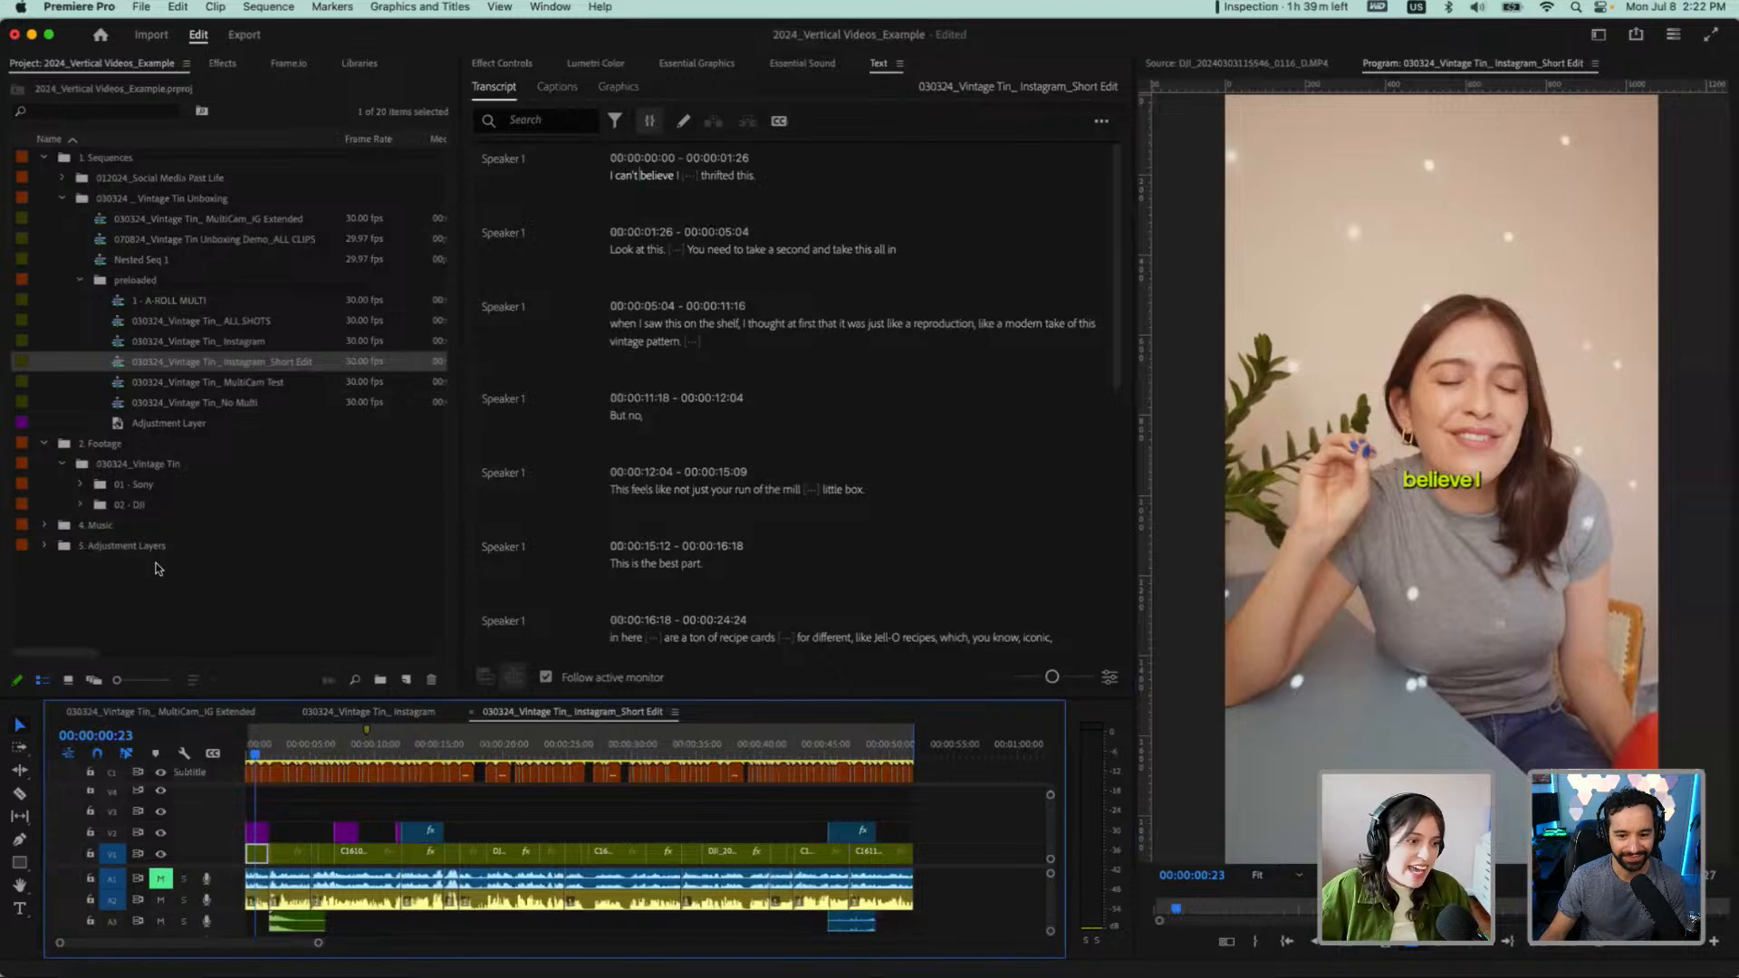
Expand the "4. Music" bin and its ES subfolder to inspect the sound files
left_click(44, 527)
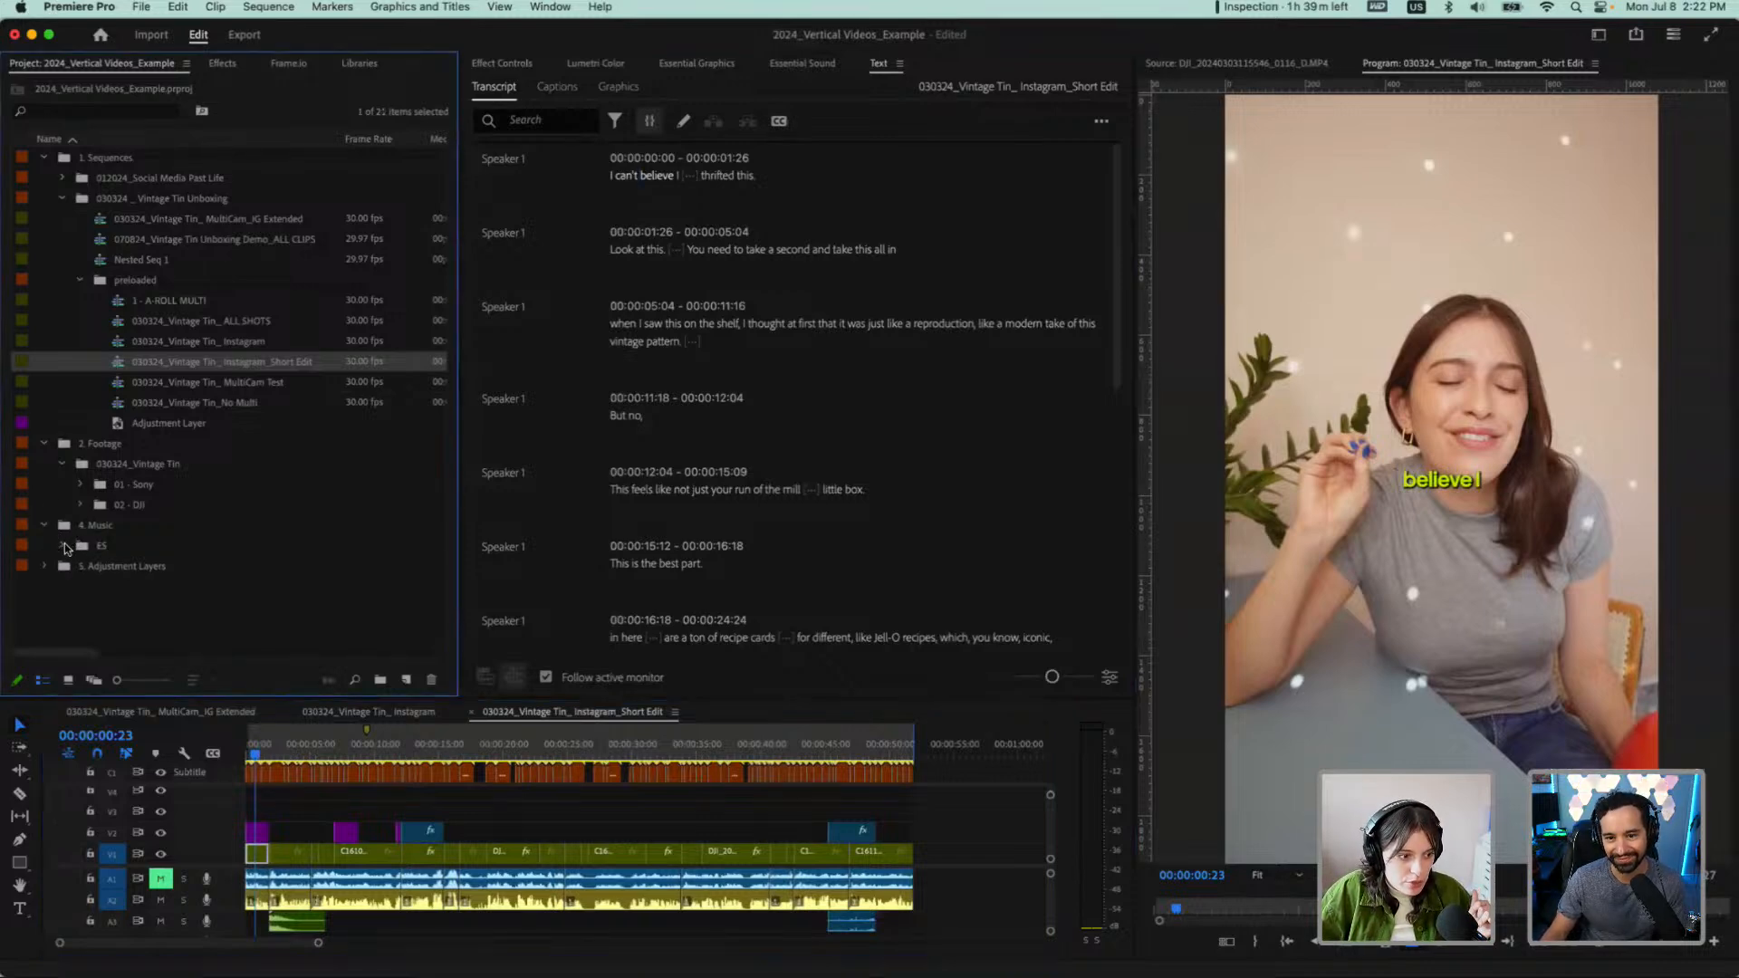
left_click(63, 546)
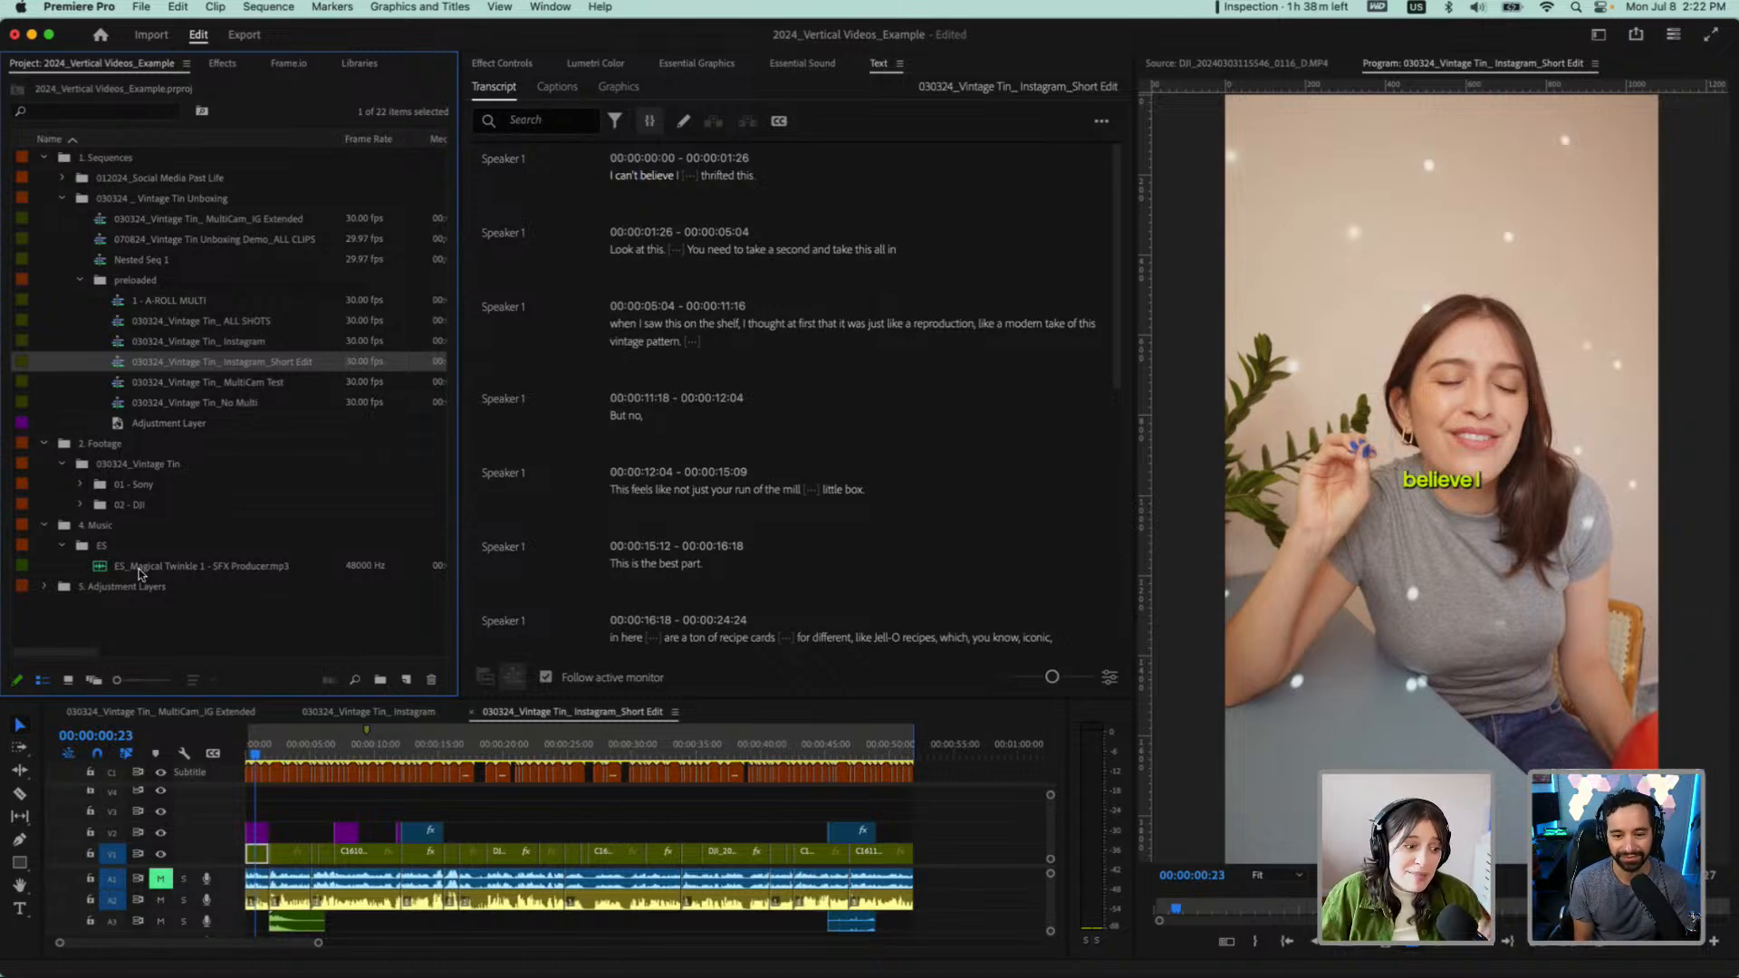
Enlarge the timeline's height to show all tracks and close every sequence except the Short Edit
scroll(253, 801, "up", 4)
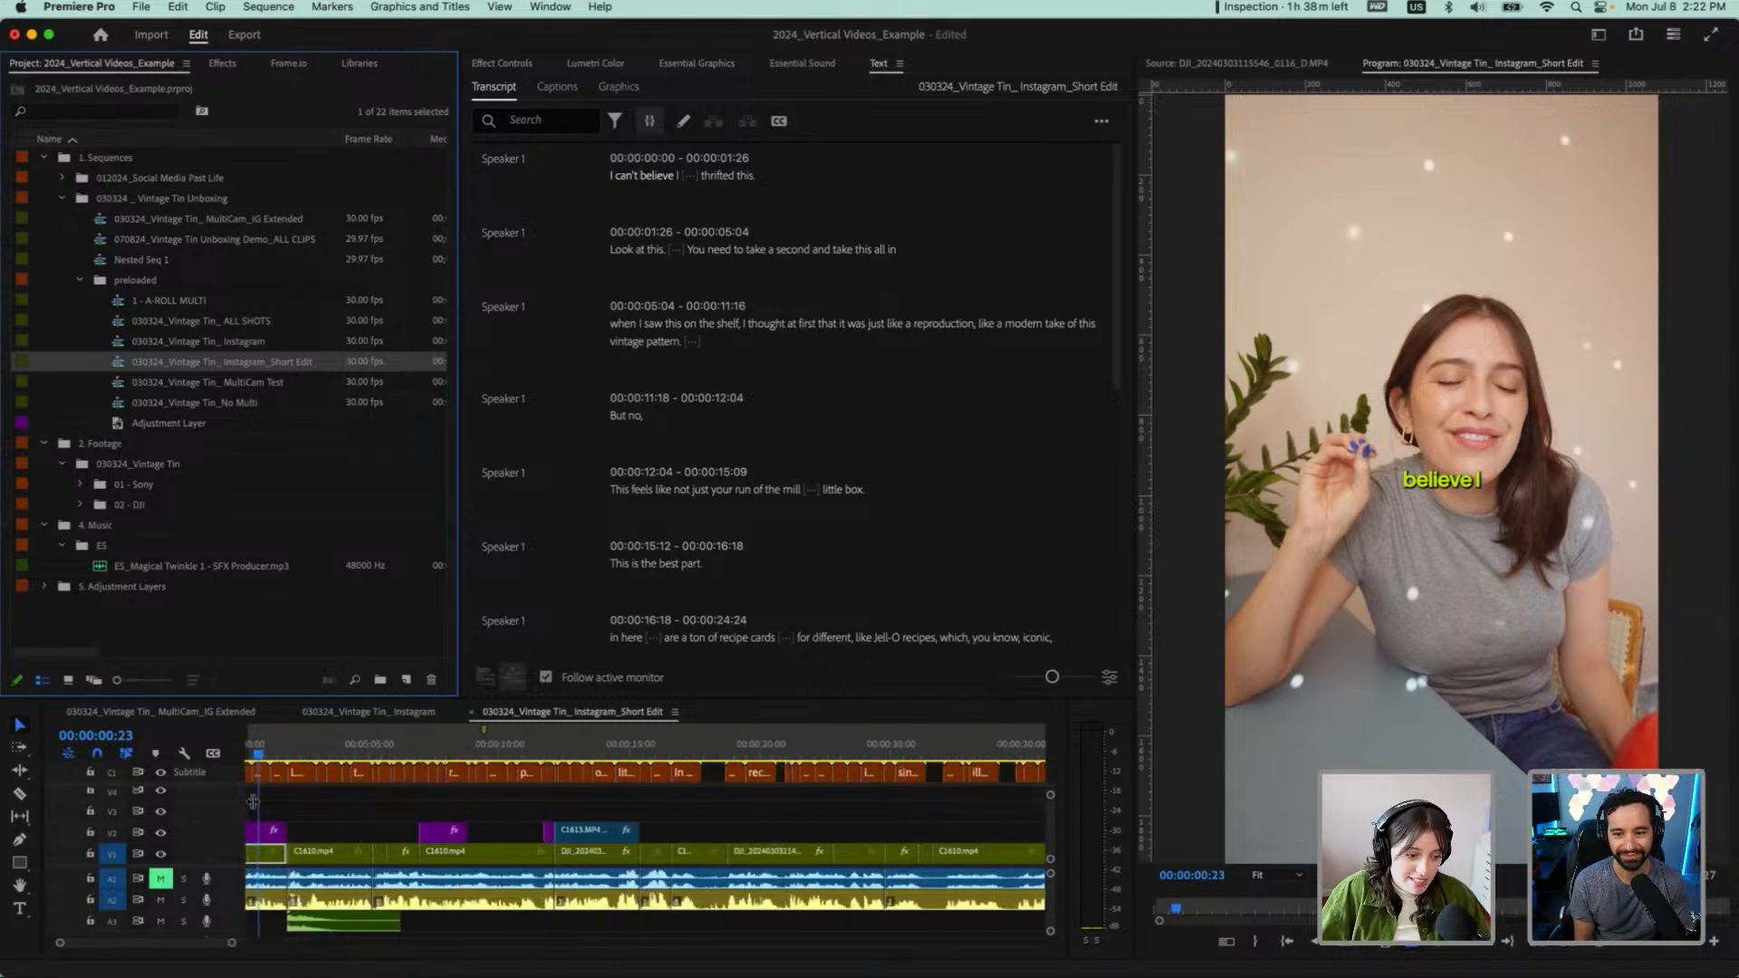
left_click_drag(295, 699, 313, 448)
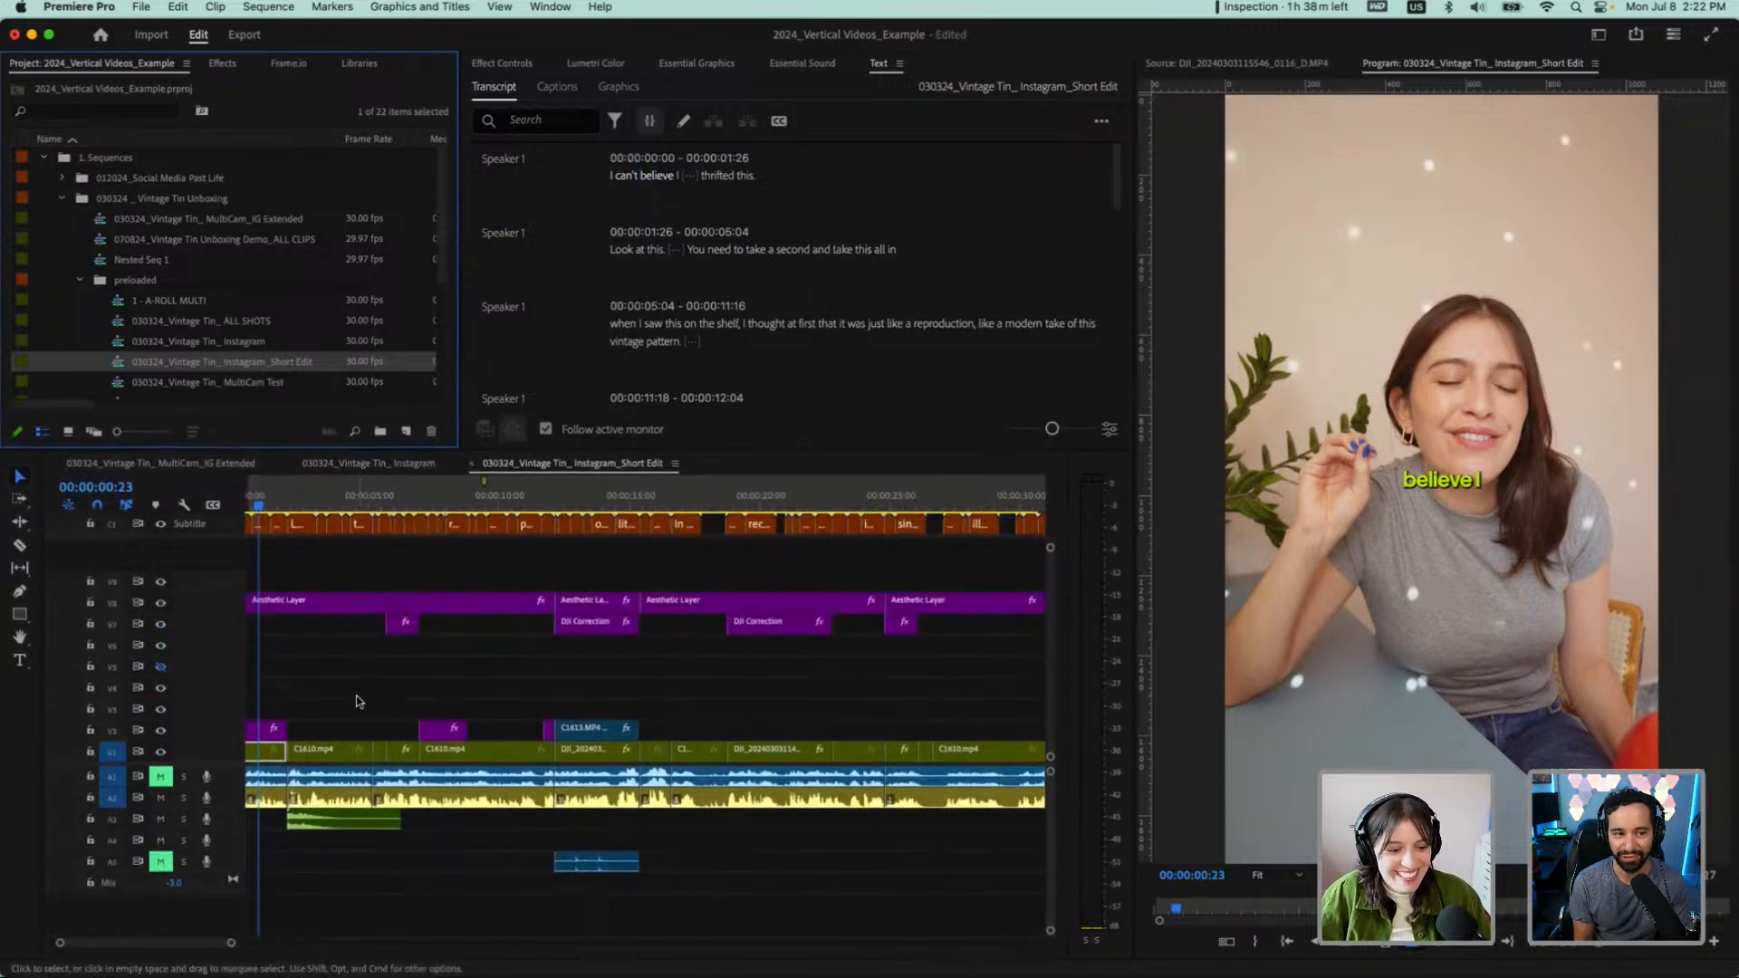
scroll(360, 702, "left", 1)
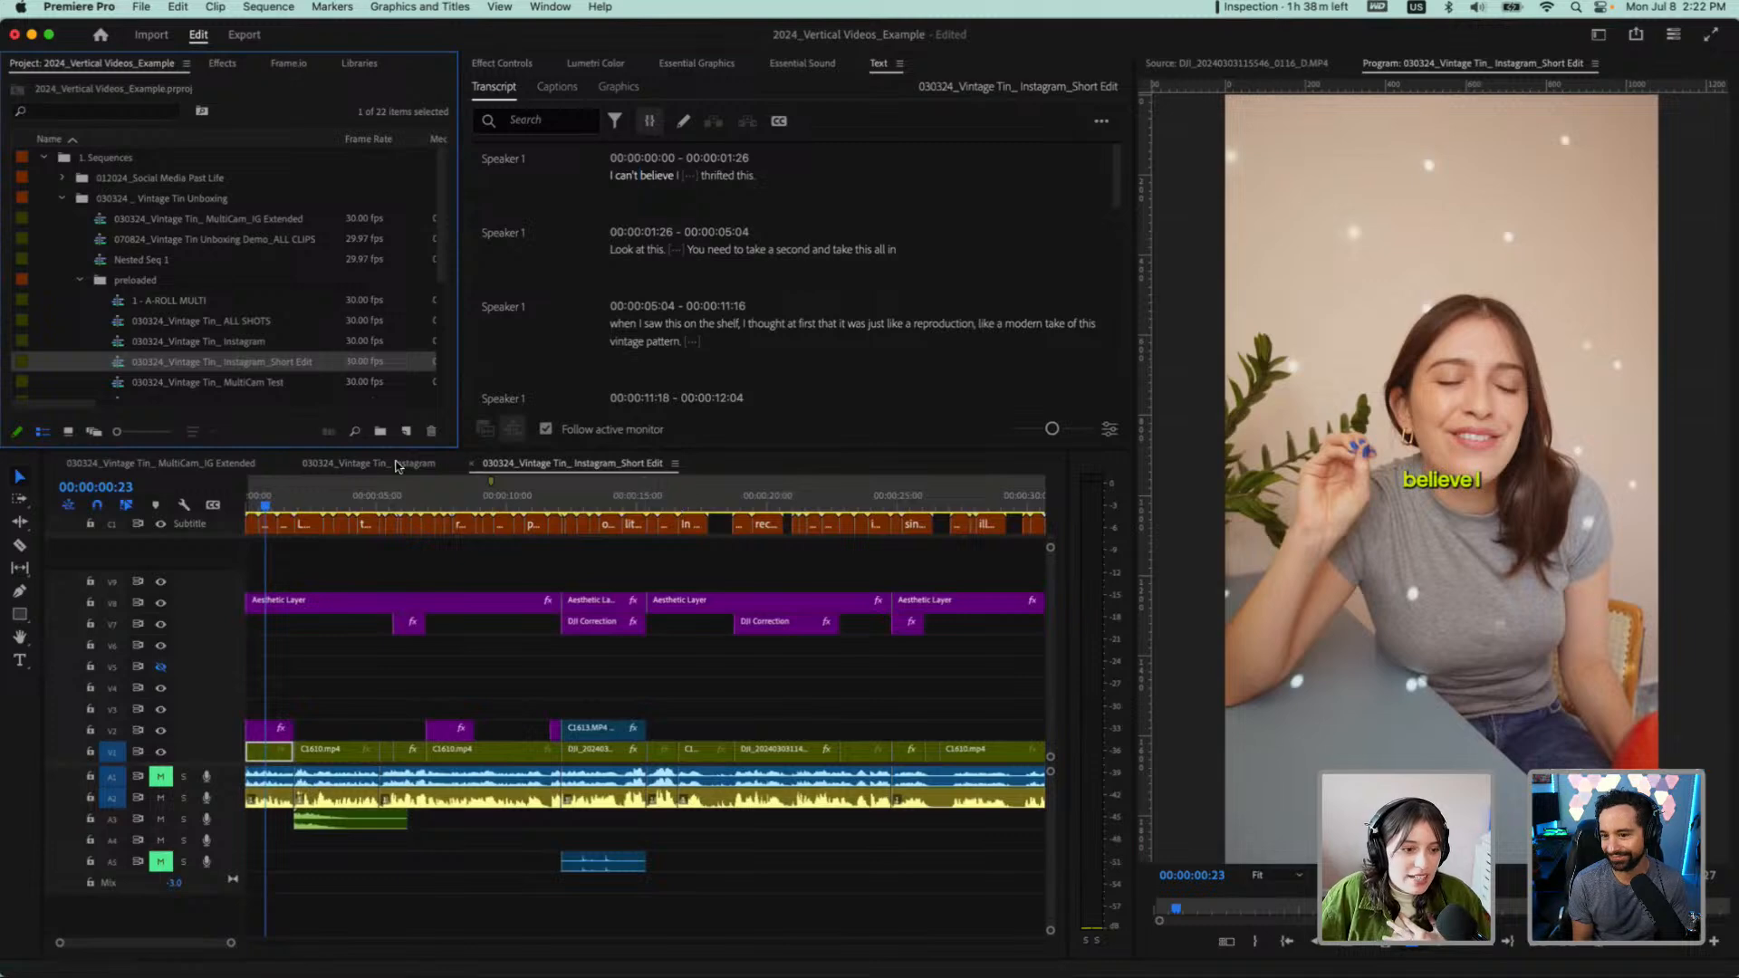
left_click(290, 464)
left_click(57, 463)
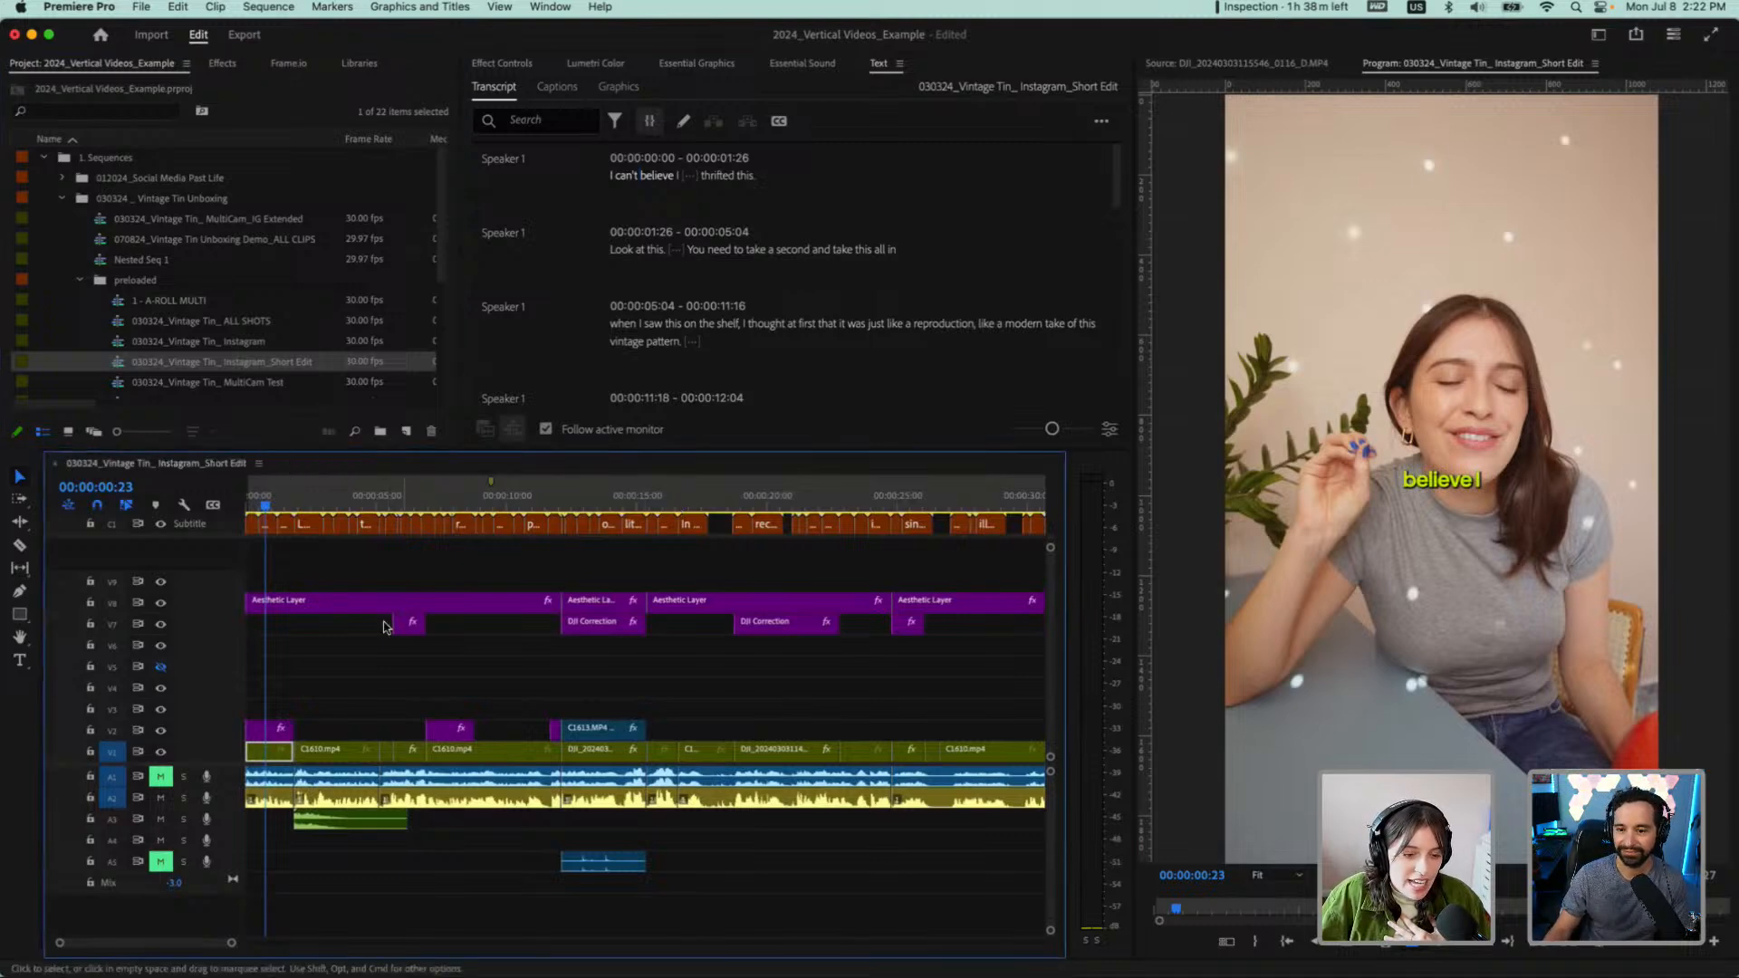
Play the Short Edit from 00:00:08:10 through the "like Jell-O recipes, which" phrase
scroll(387, 627, "down", 3)
left_click(335, 502)
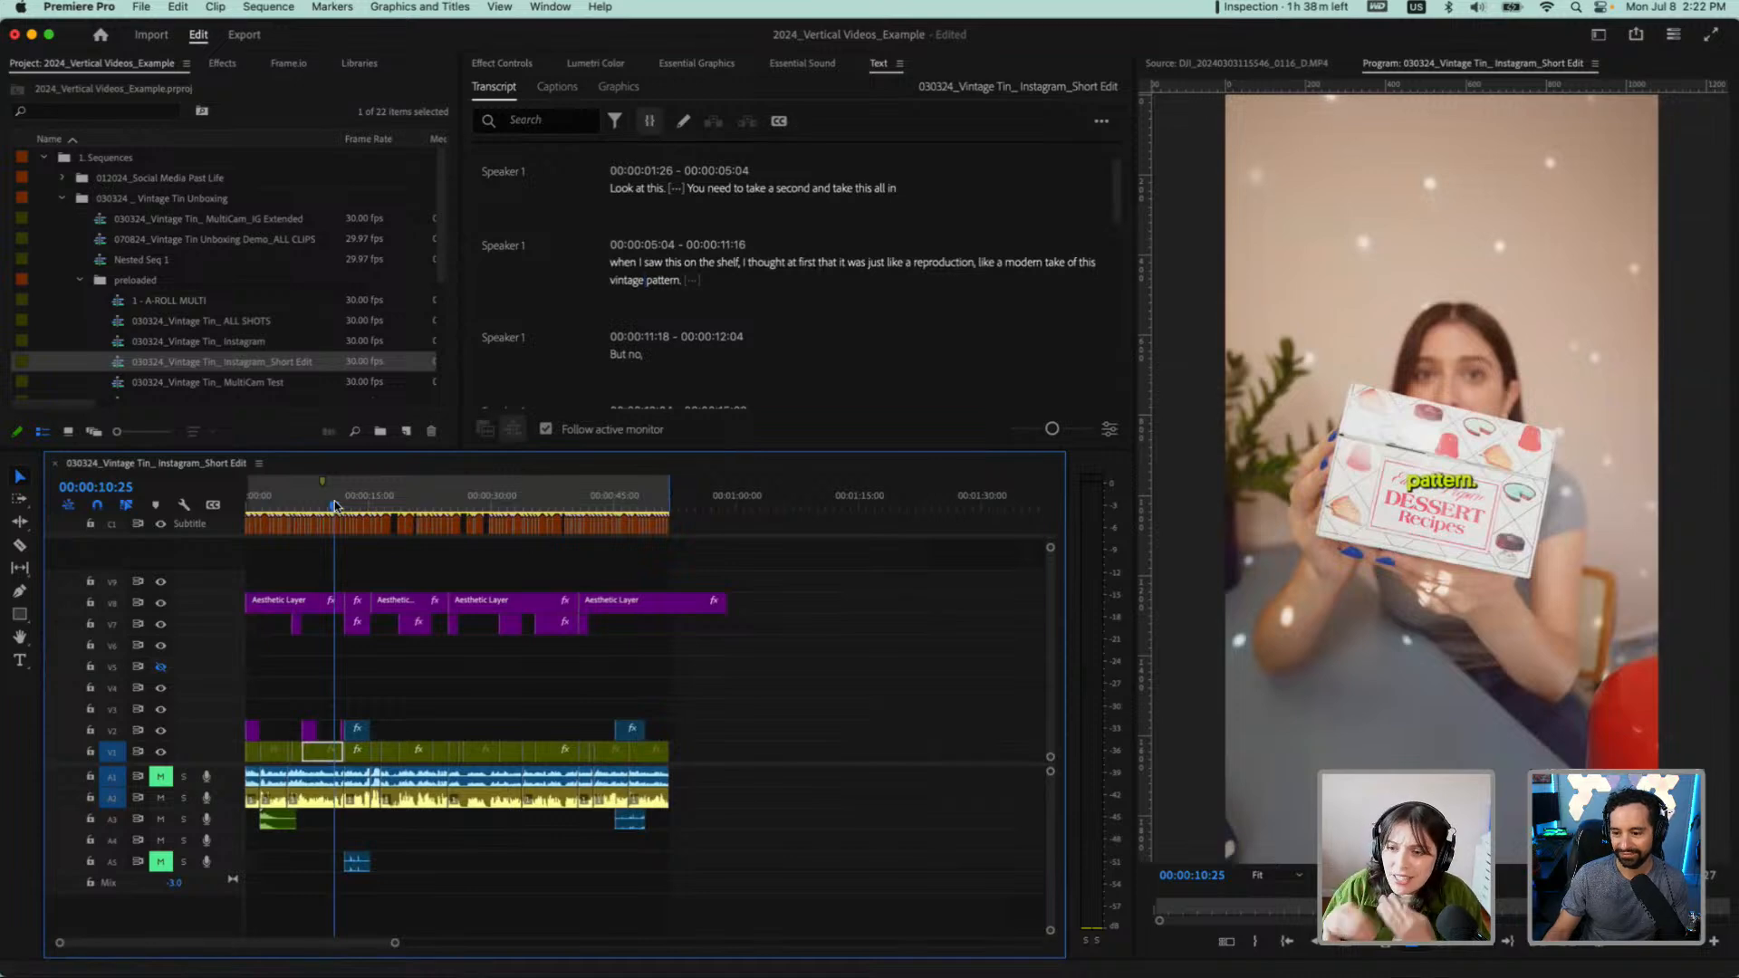
left_click(314, 506)
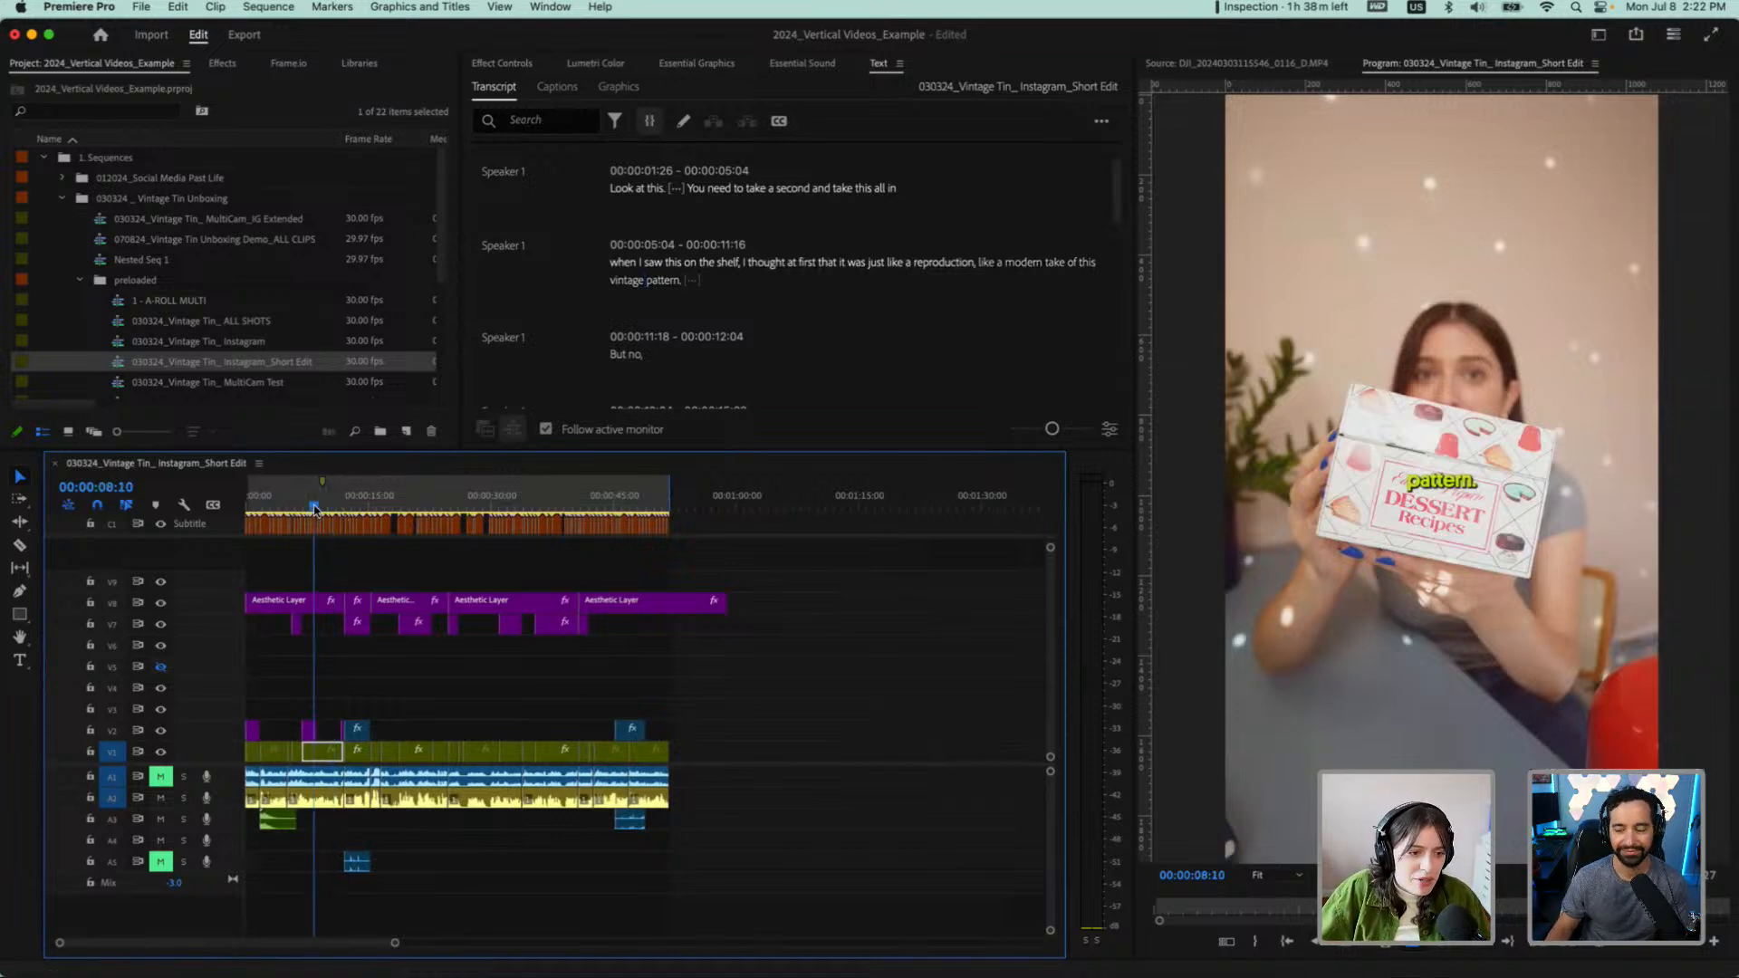
key("space")
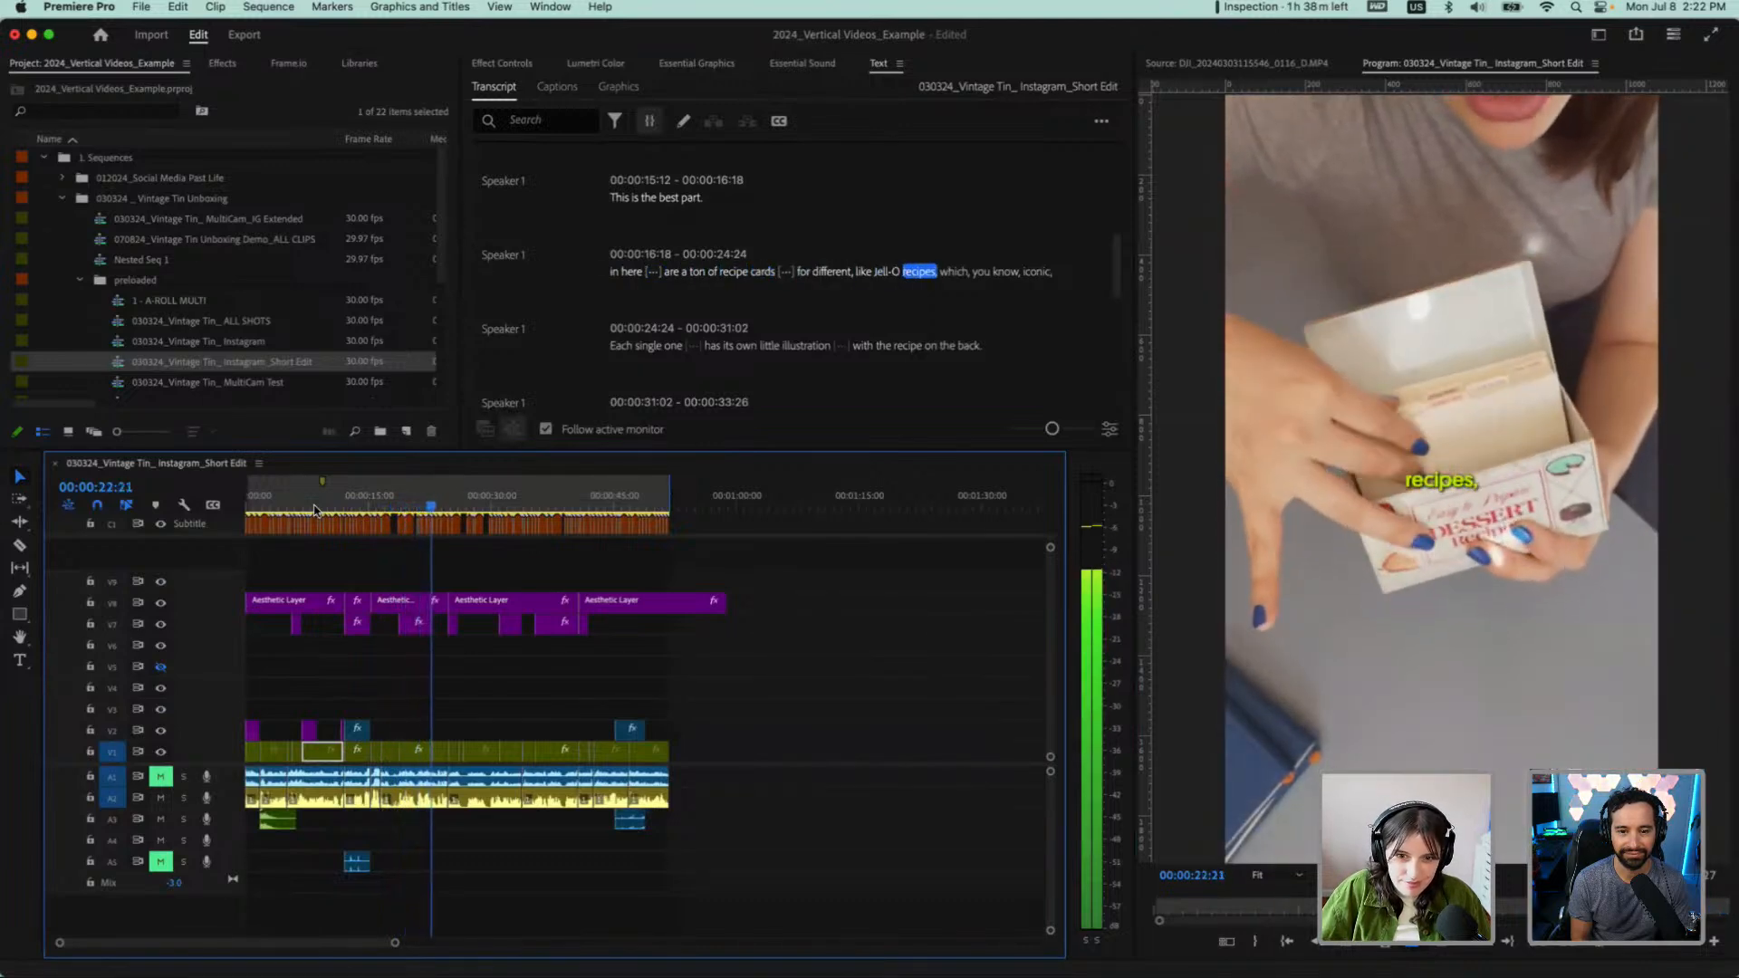
key("space")
Delete the transcript line from "In here are a ton of recipe cards" to "iconic," and check the sequence's new end
scroll(806, 297, "up", 1)
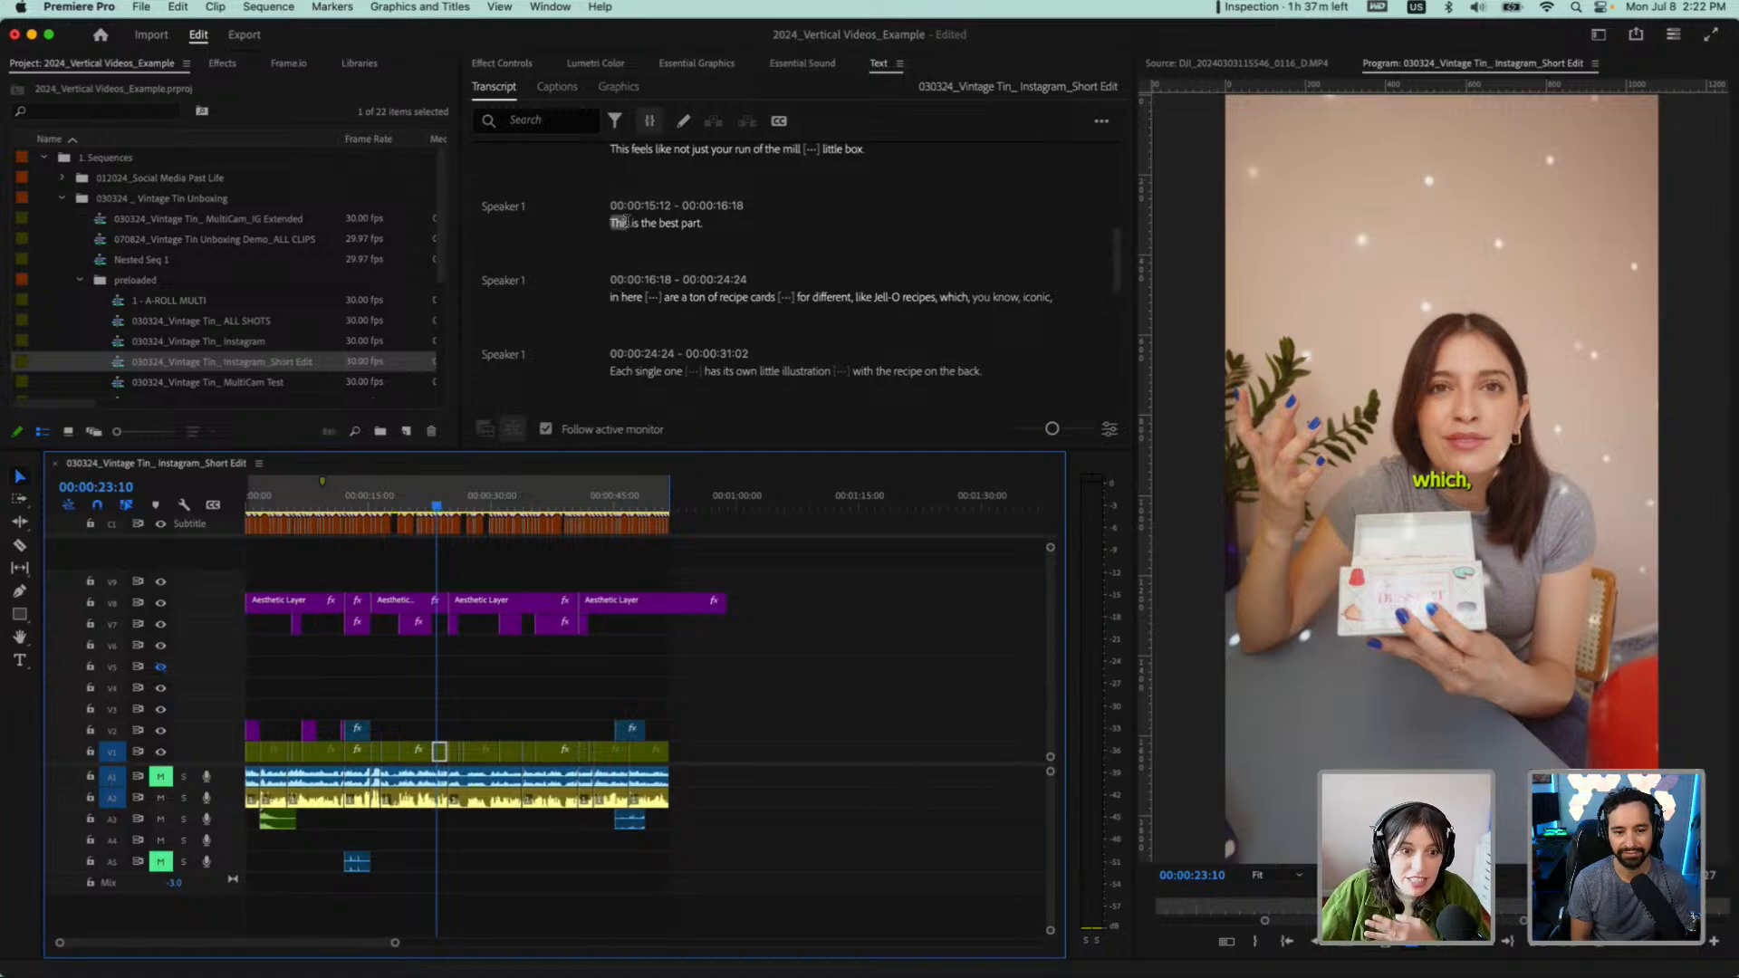
left_click(613, 297)
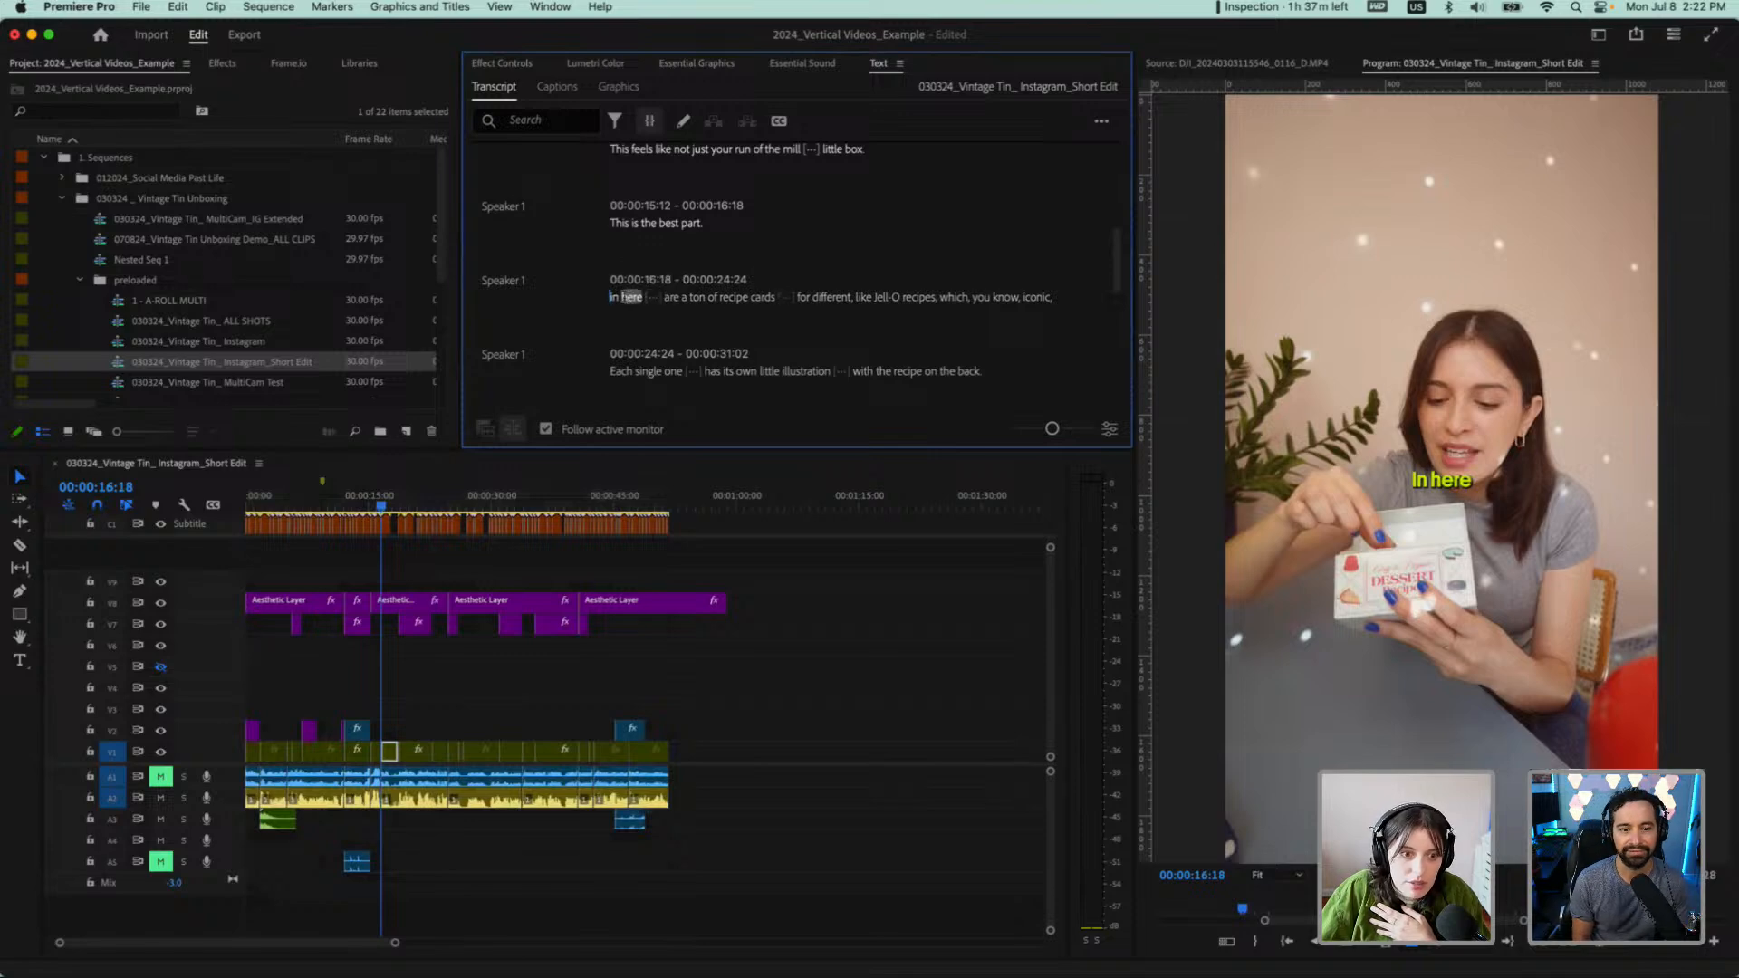
left_click_drag(613, 301, 1051, 296)
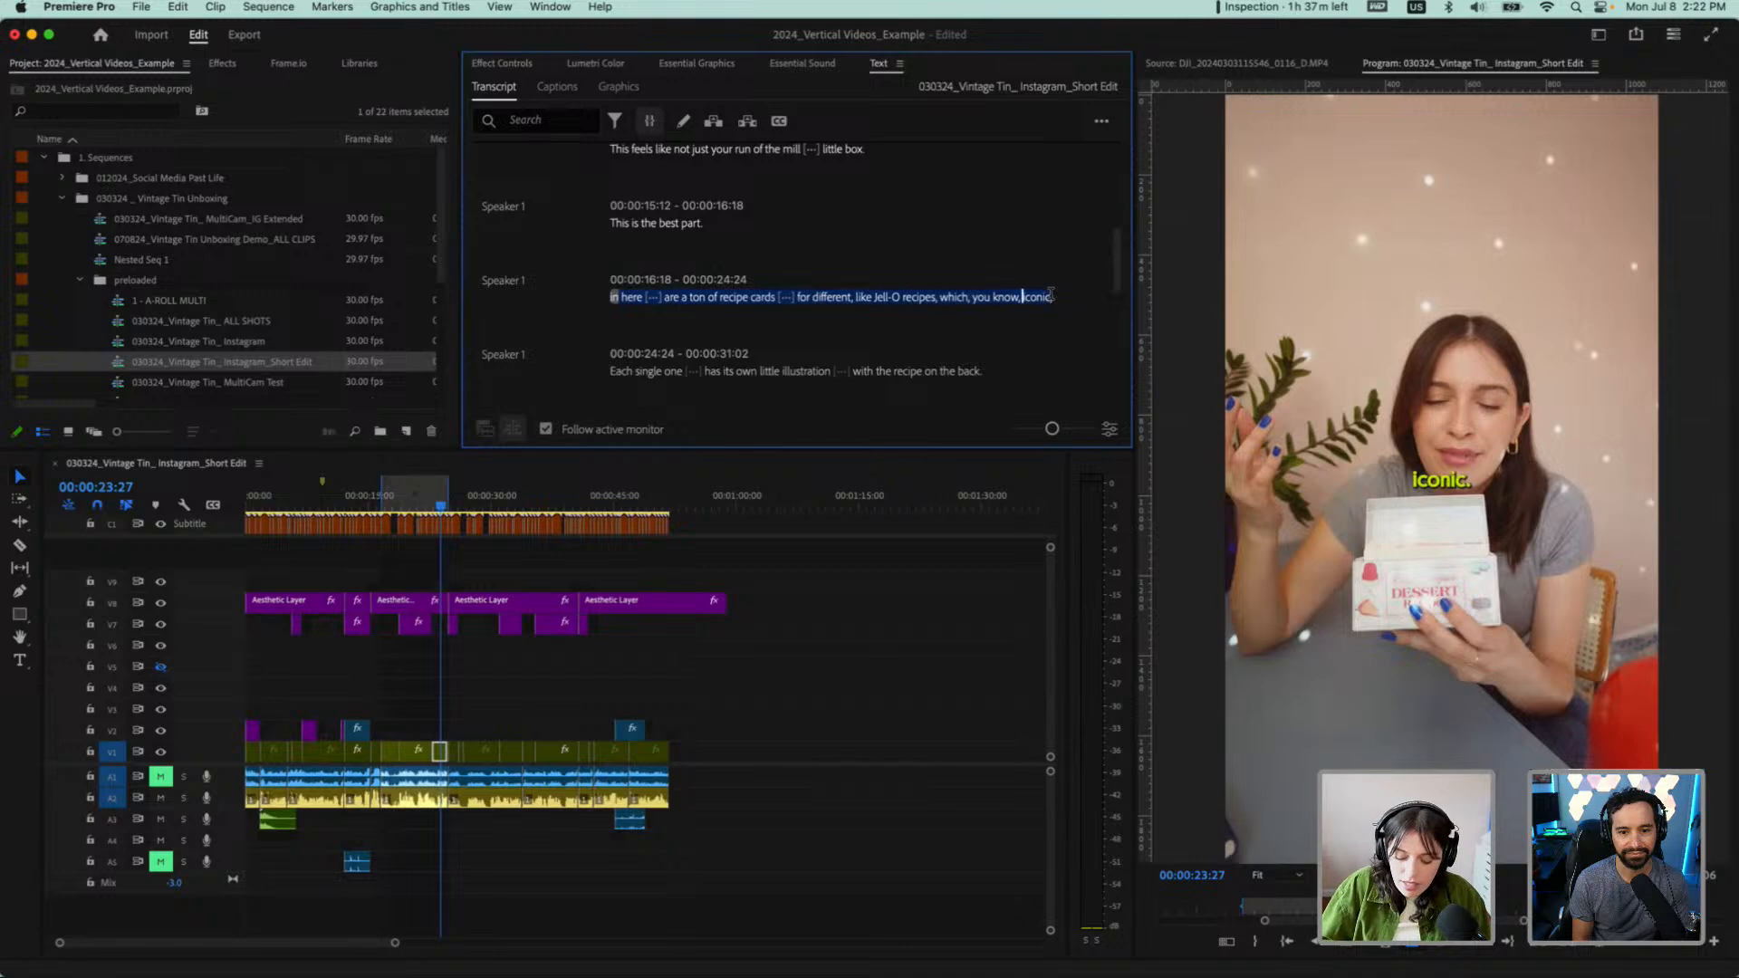
key("Delete")
left_click(602, 505)
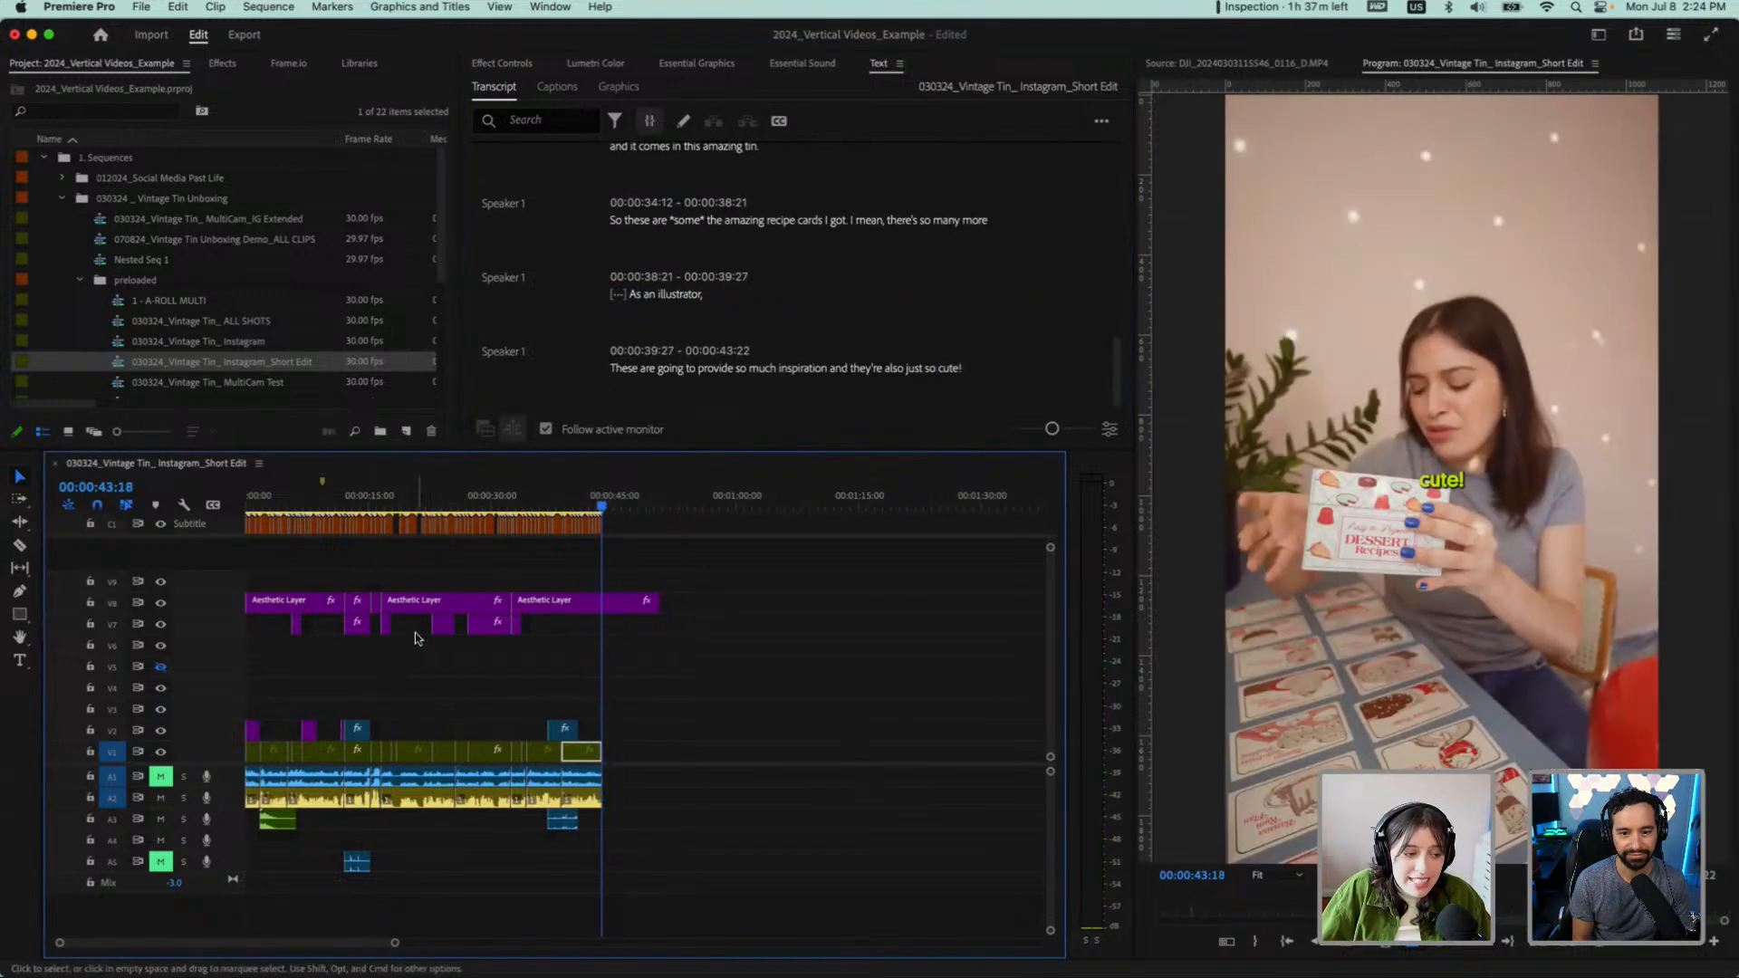
Review the remaining transcript and play the new cut from about 10 seconds through "with the recipe on the back."
scroll(380, 680, "up", 3)
scroll(652, 271, "up", 3)
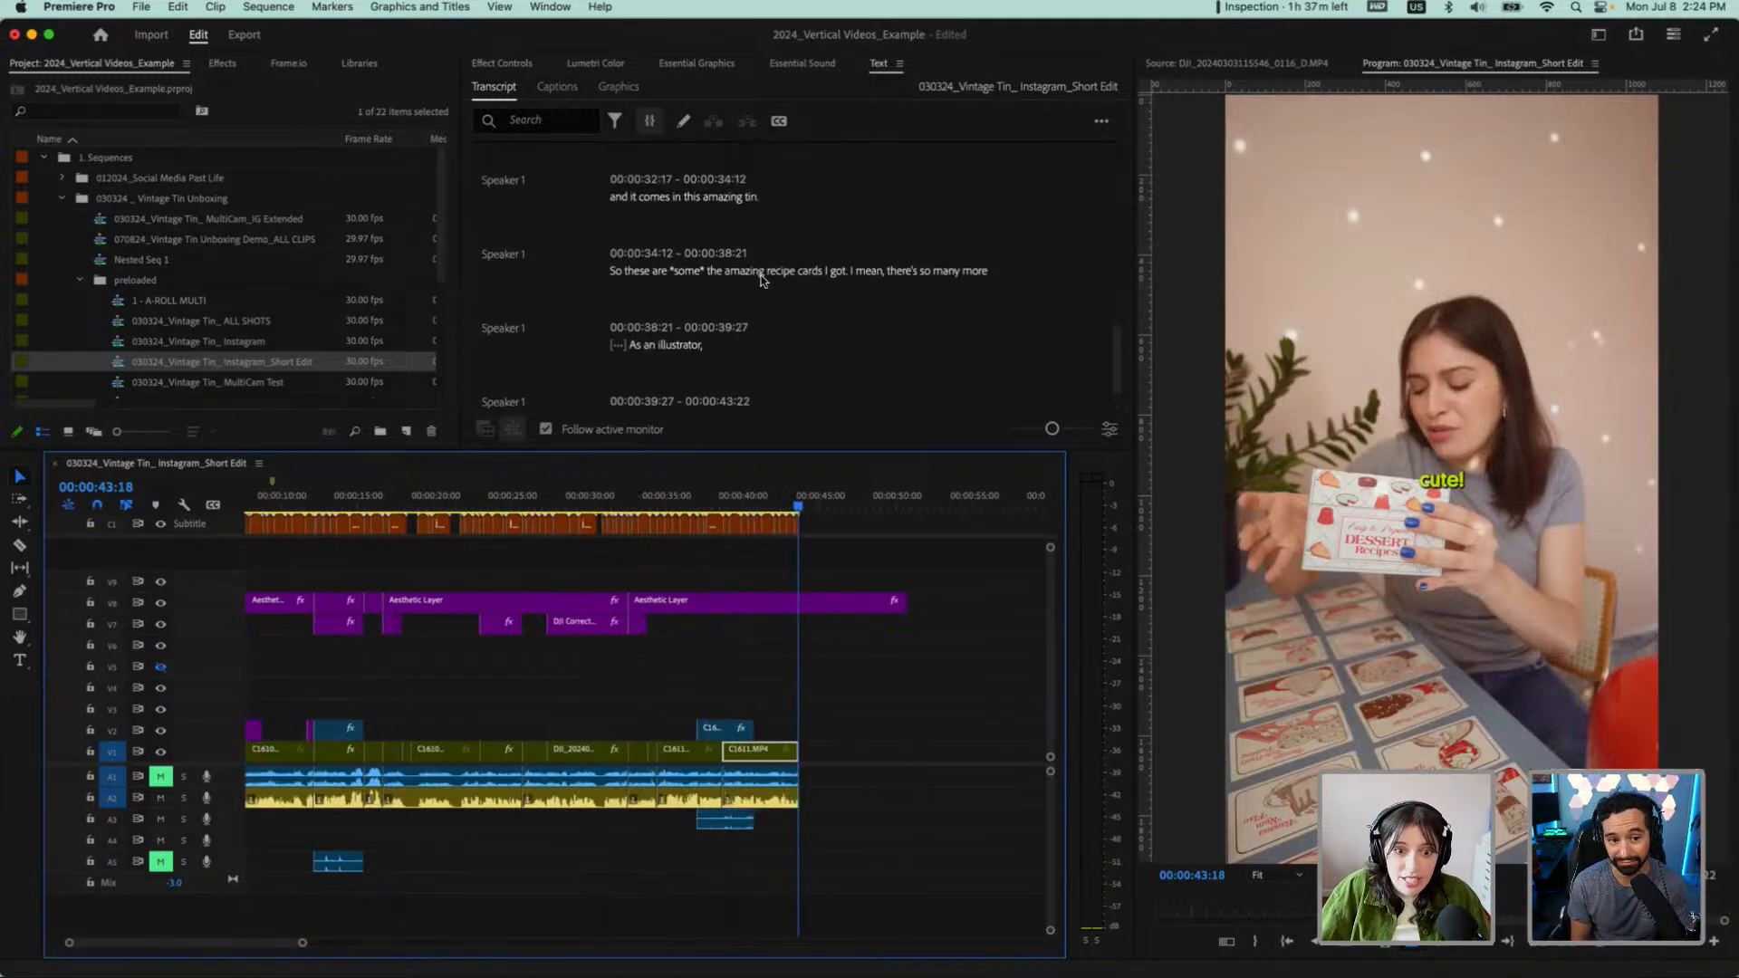
scroll(761, 279, "up", 4)
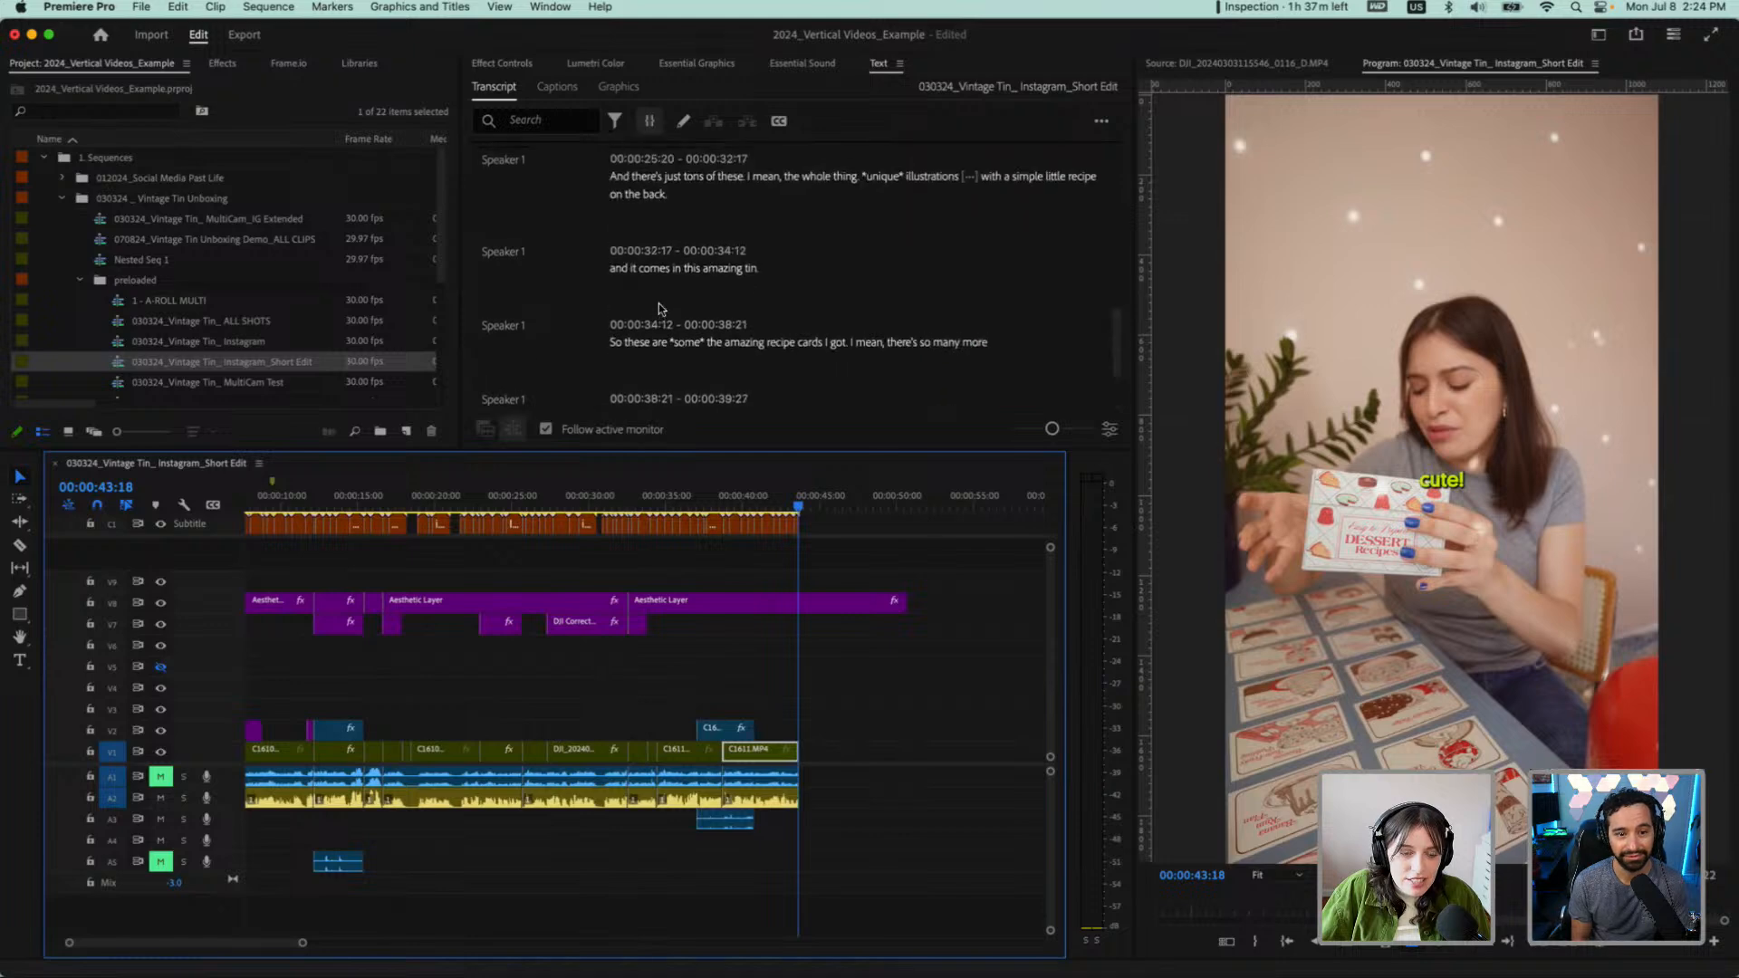
scroll(383, 470, "up", 5)
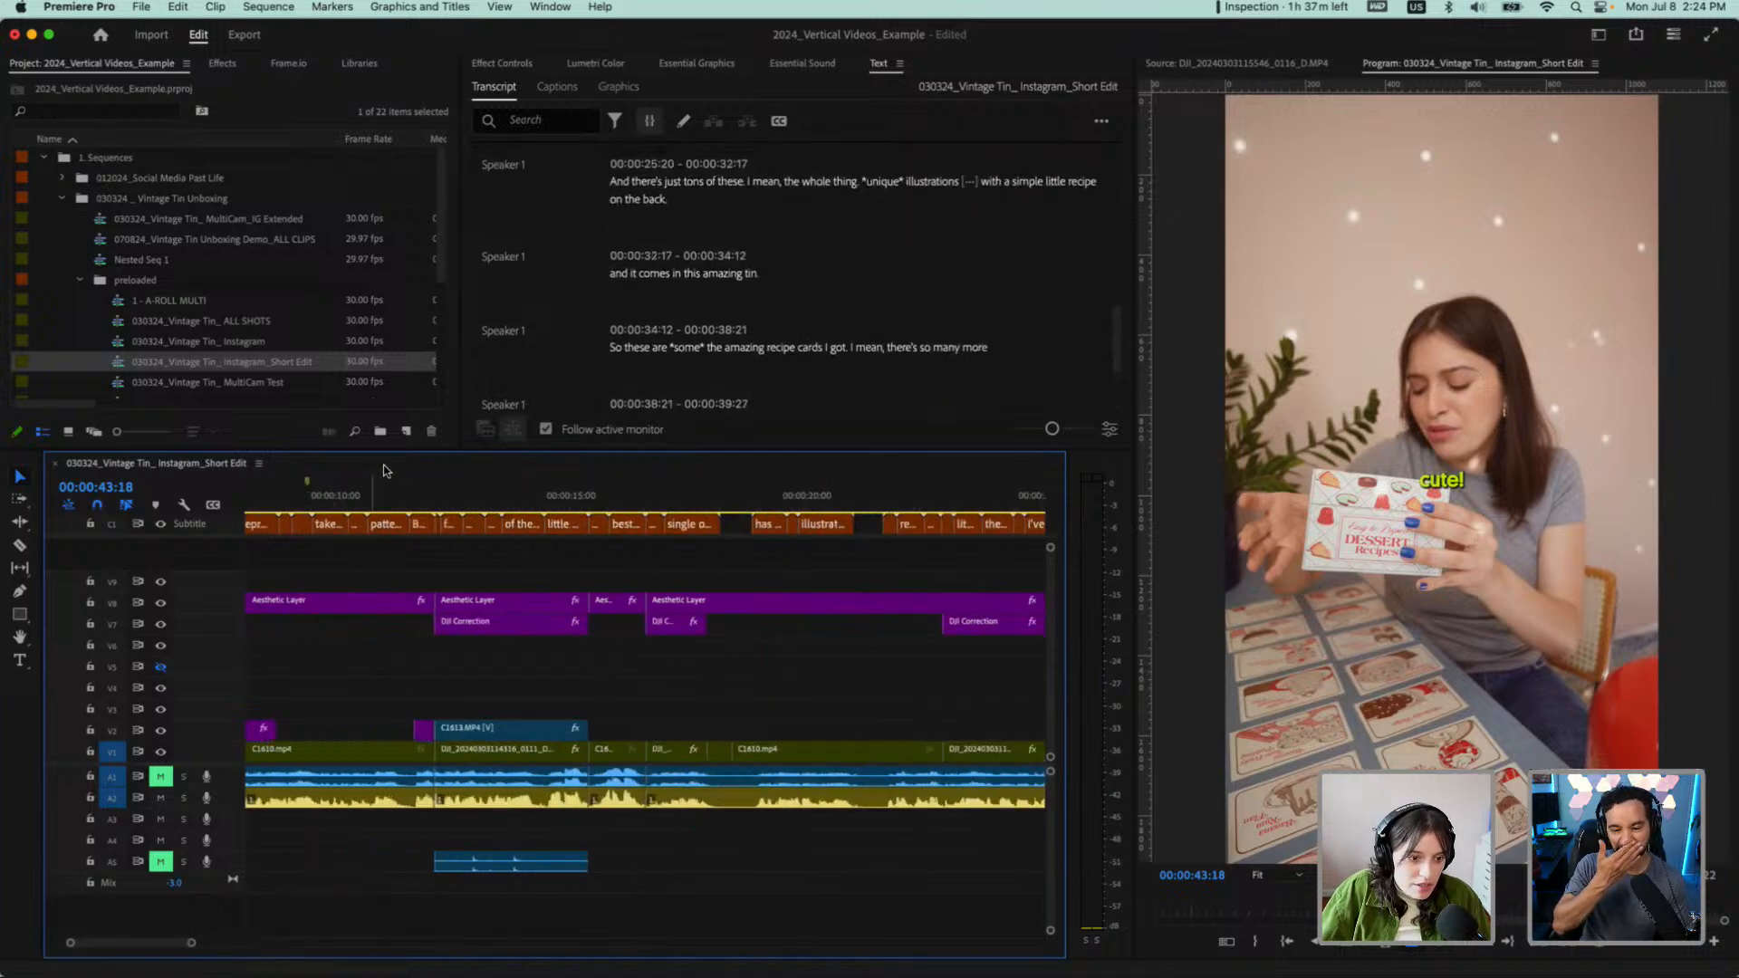
left_click(361, 497)
key("space")
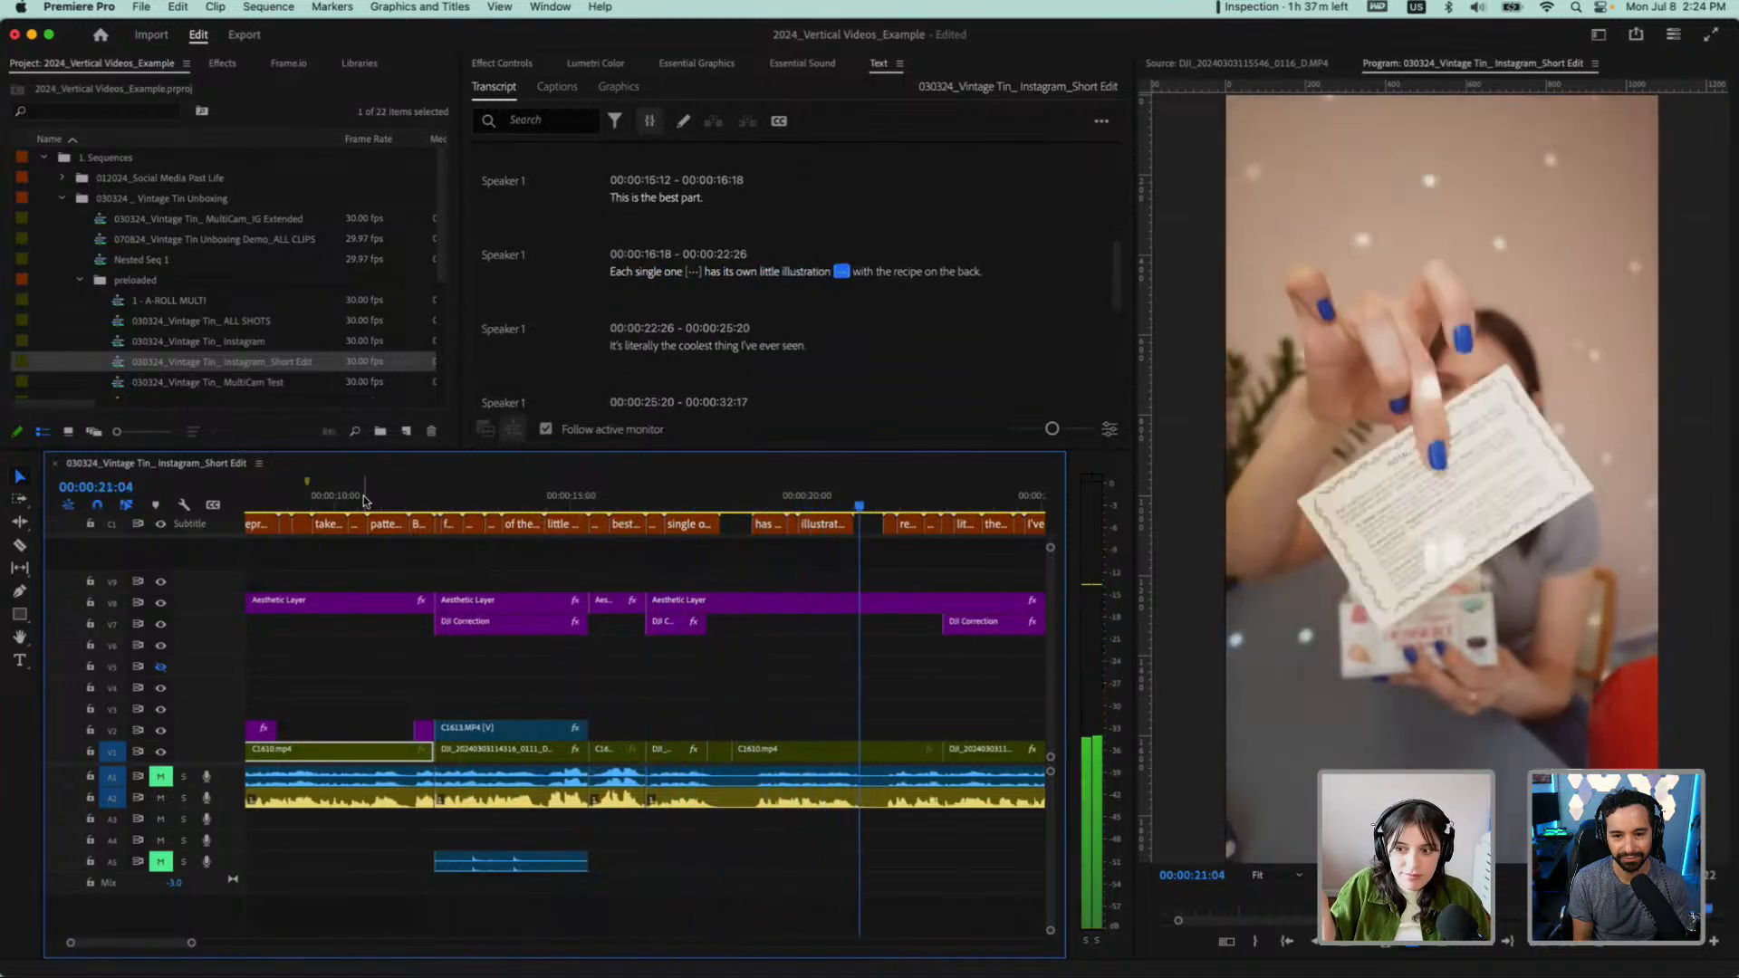
key("space")
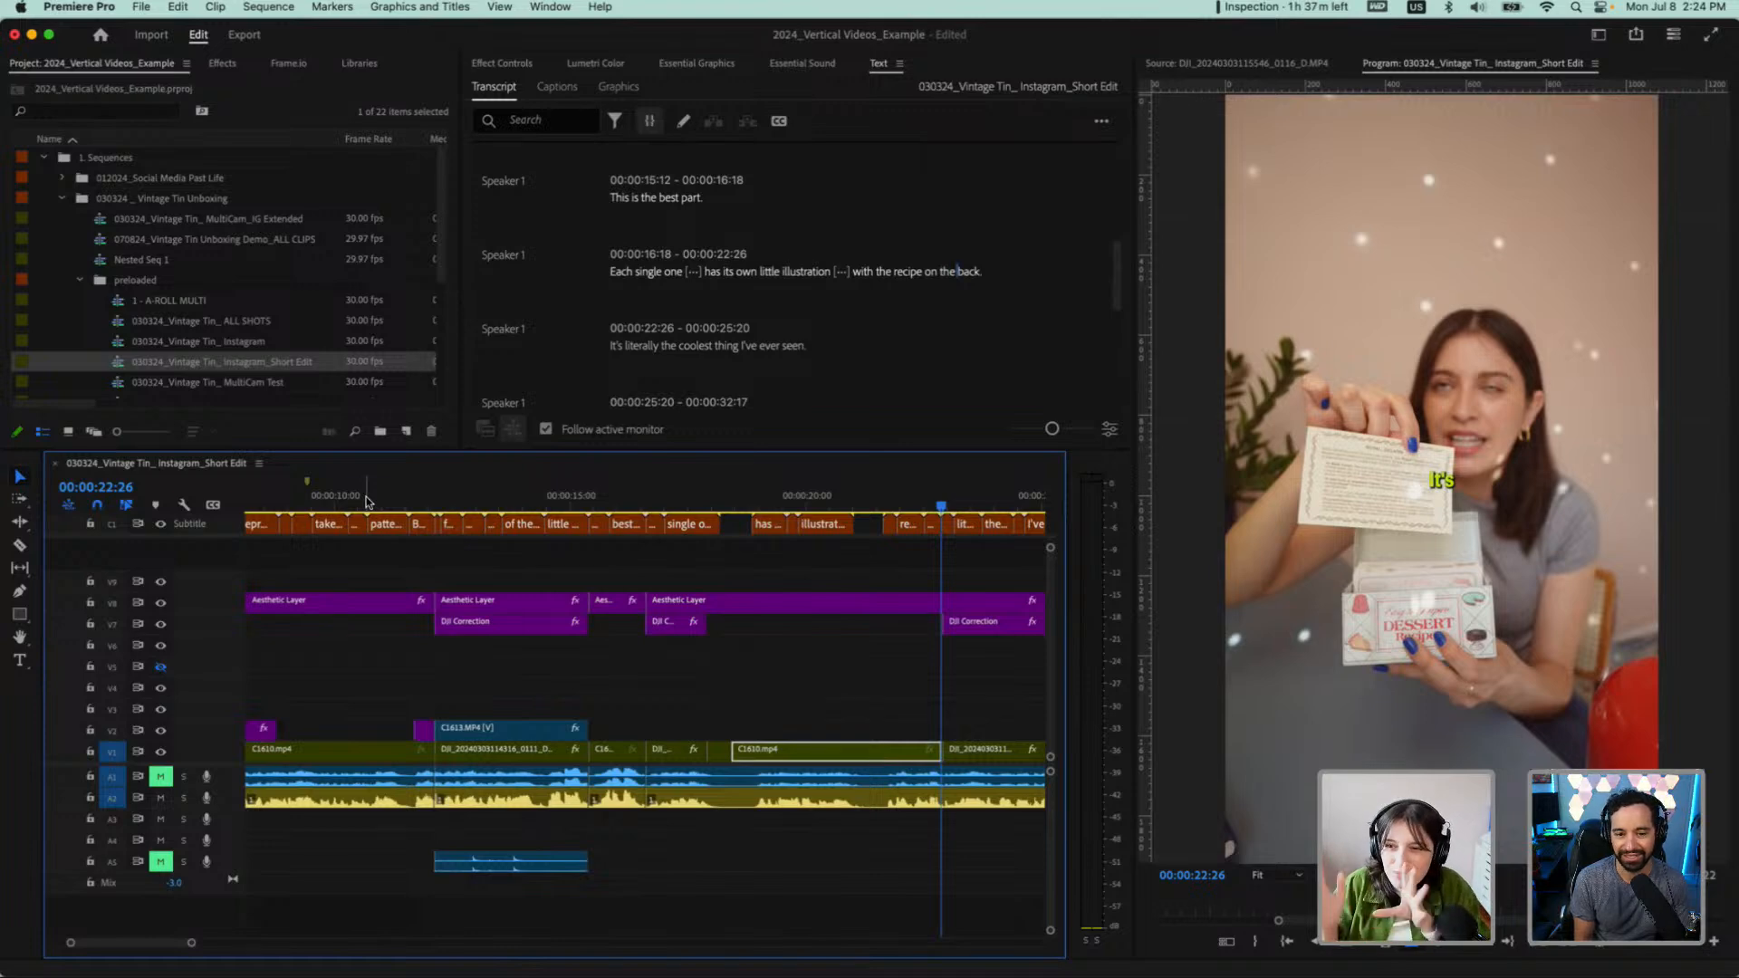
Play the sequence from "This is the best part." to check the transition, and delete that line through the transcript
scroll(806, 276, "up", 2)
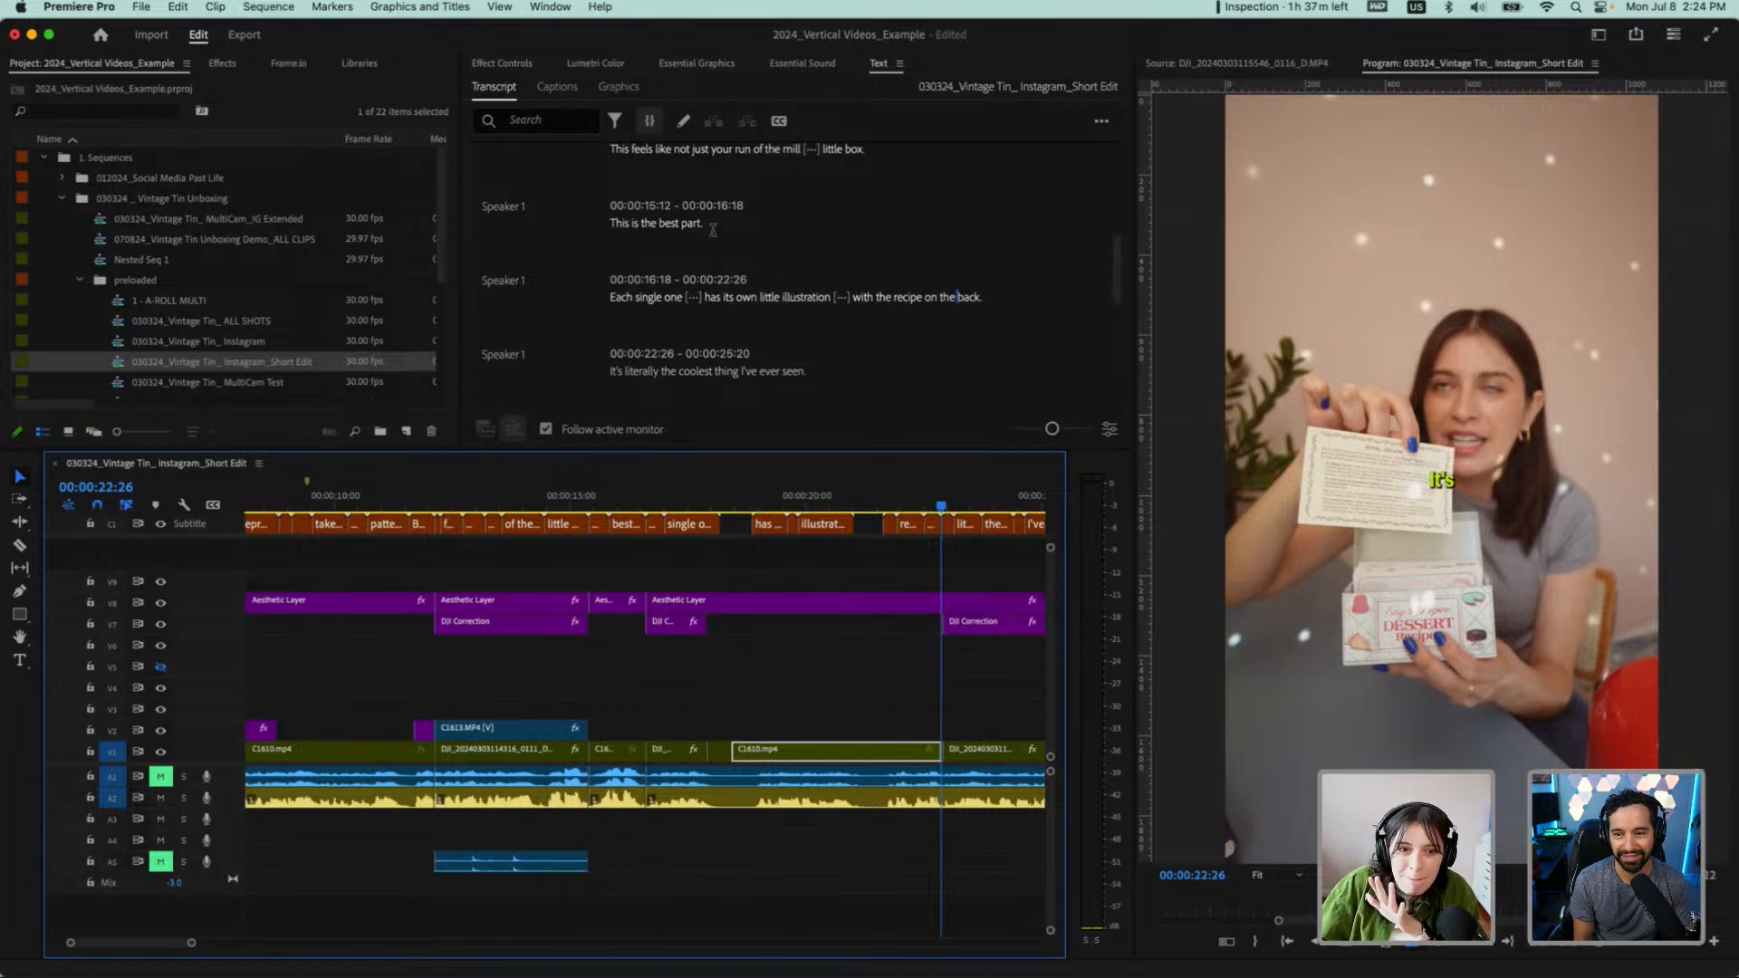
left_click(613, 223)
key("space")
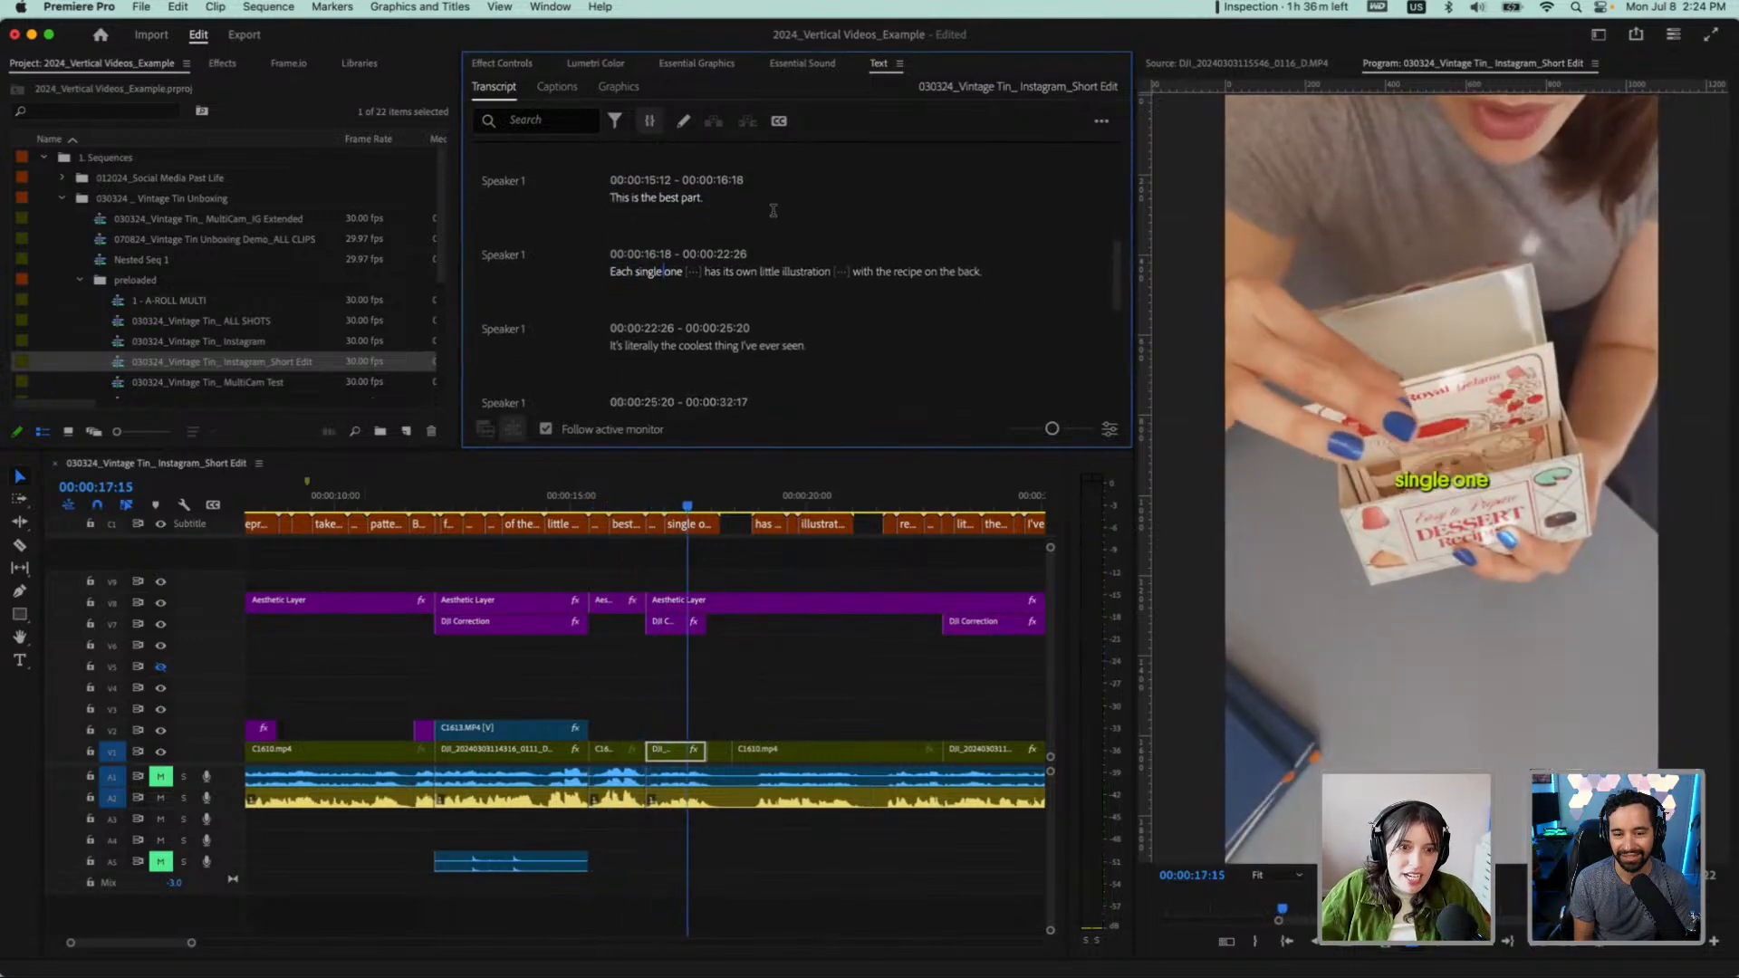
left_click(610, 197)
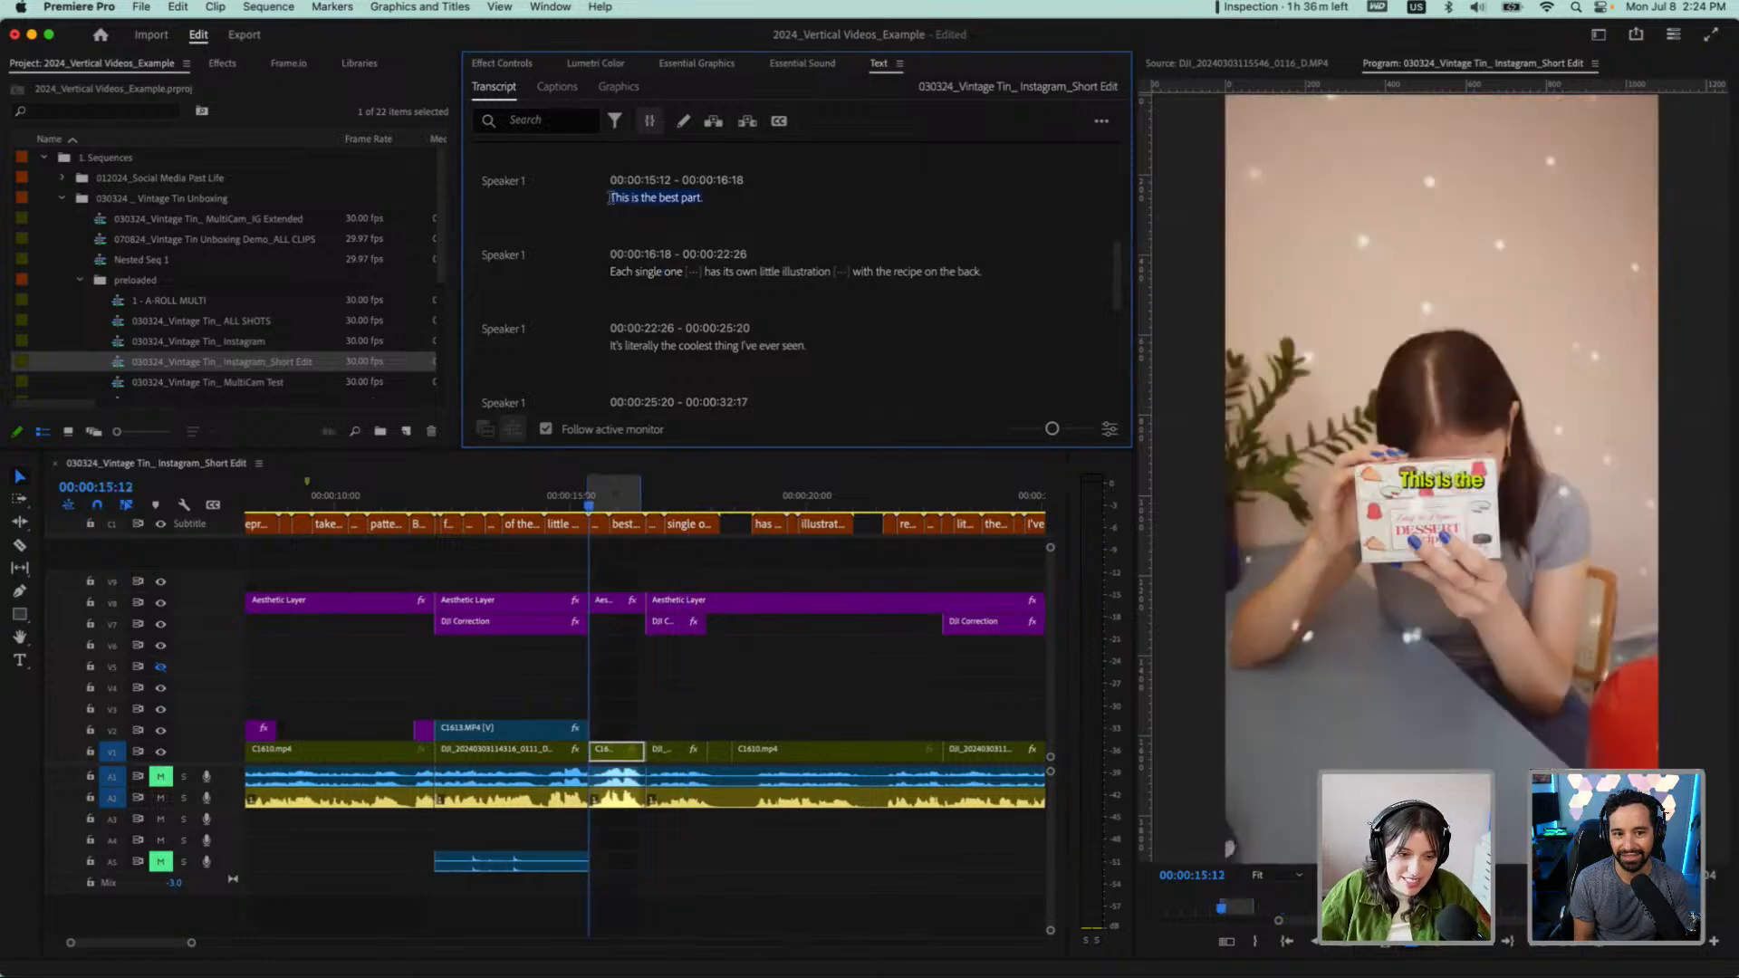
key("Delete")
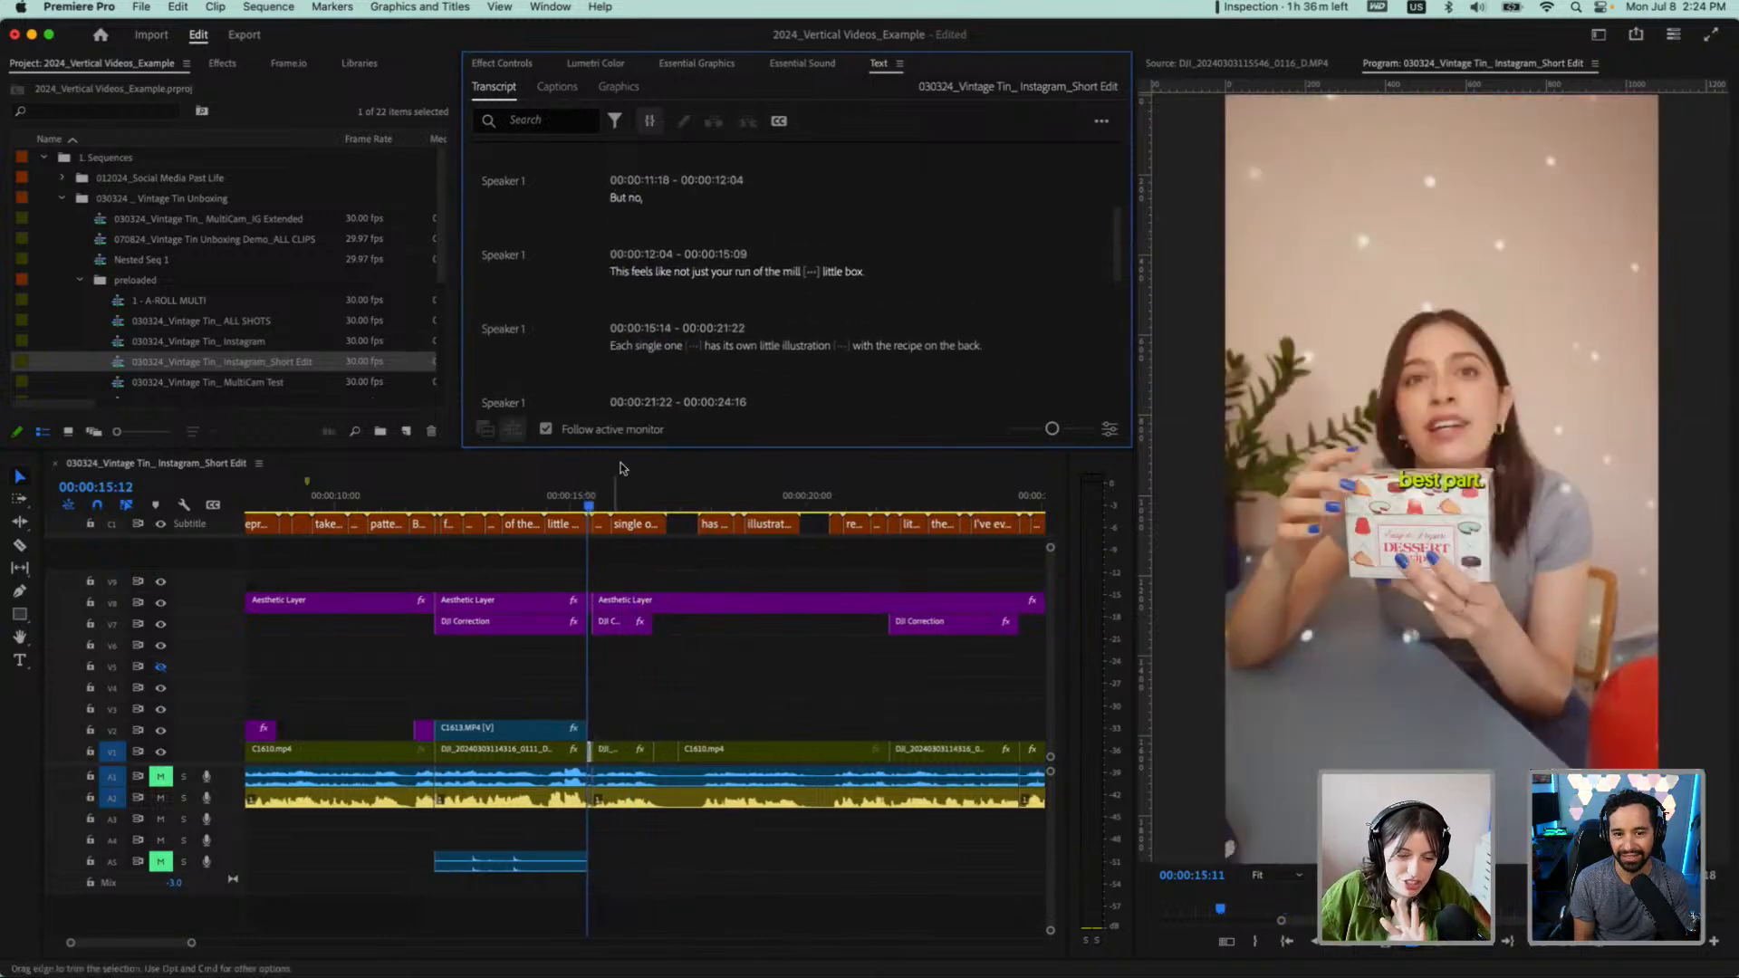
Show the whole sequence in the timeline and play the shortened edit from its beginning to the "Each single one" line
key("minus")
key("minus")
key("minus")
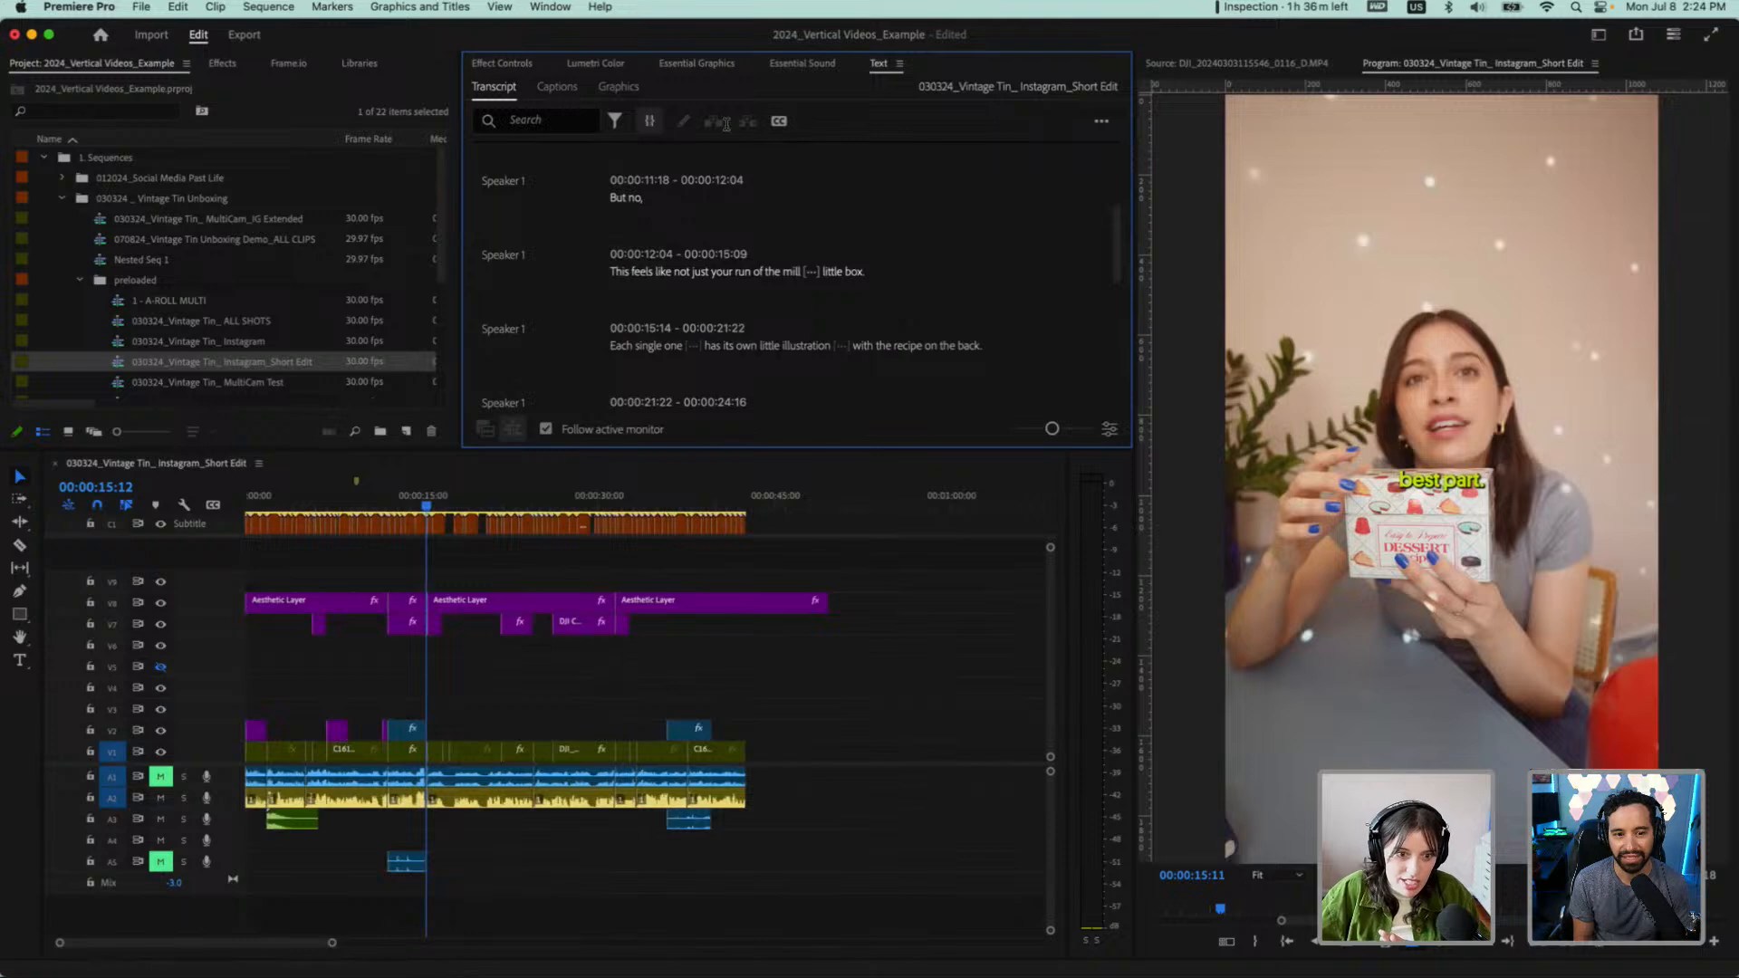
left_click(270, 497)
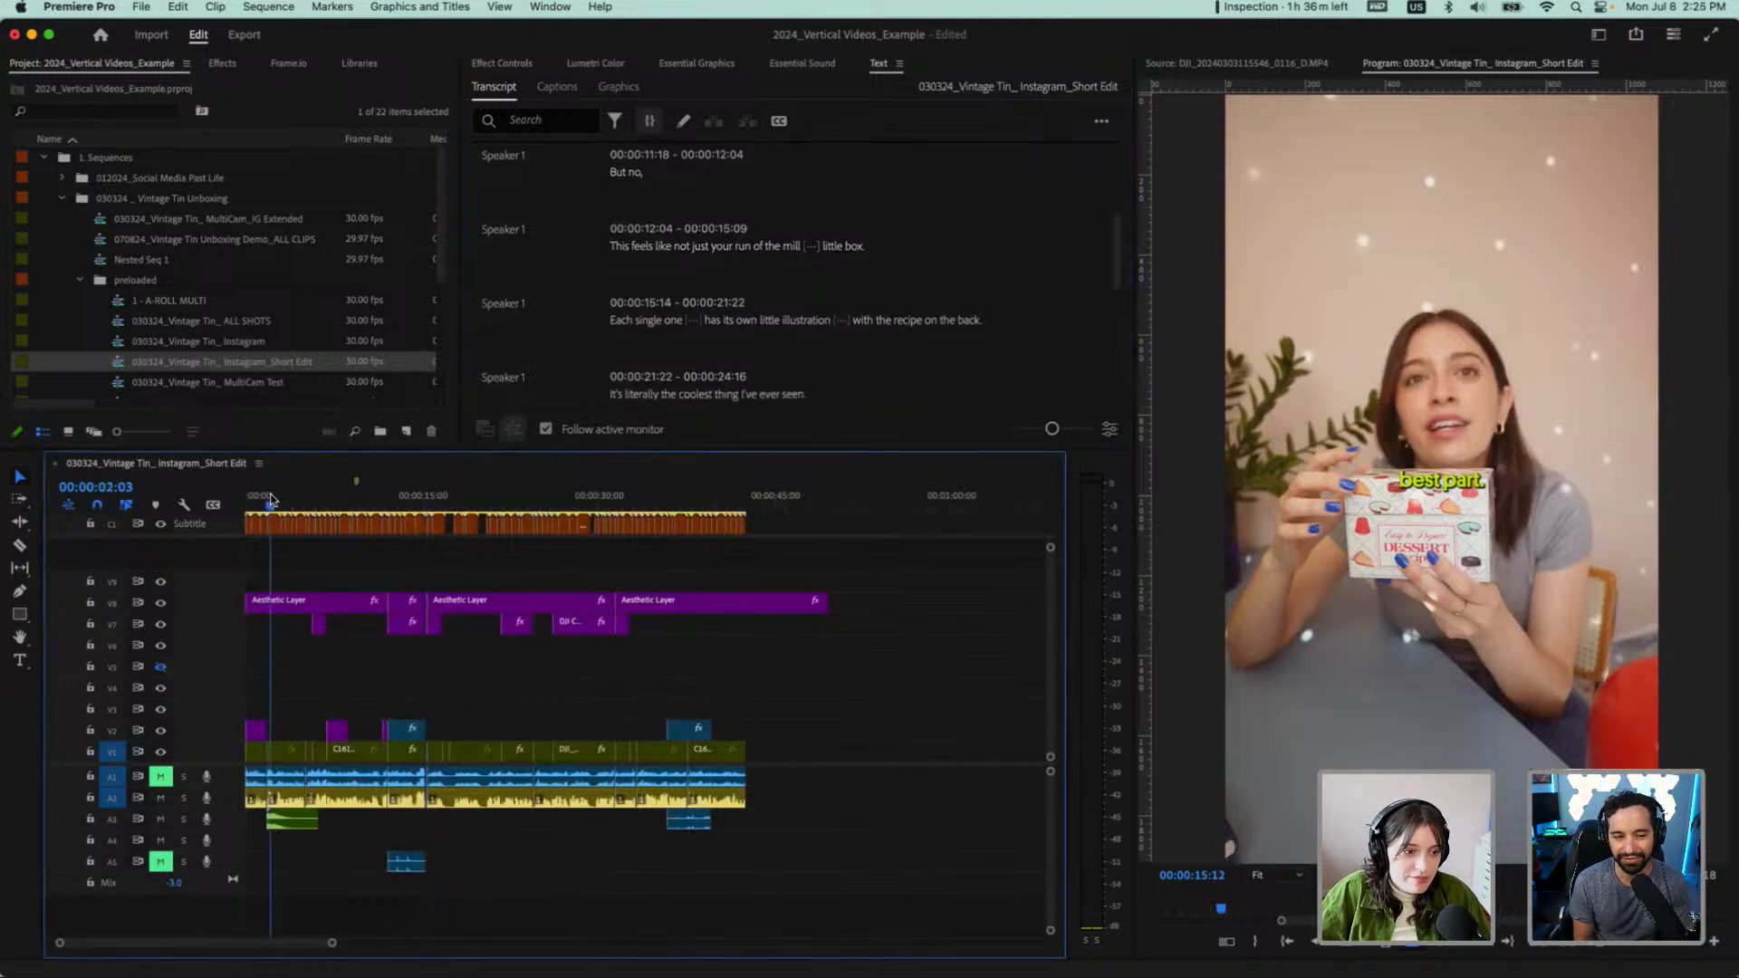
left_click_drag(270, 496, 239, 504)
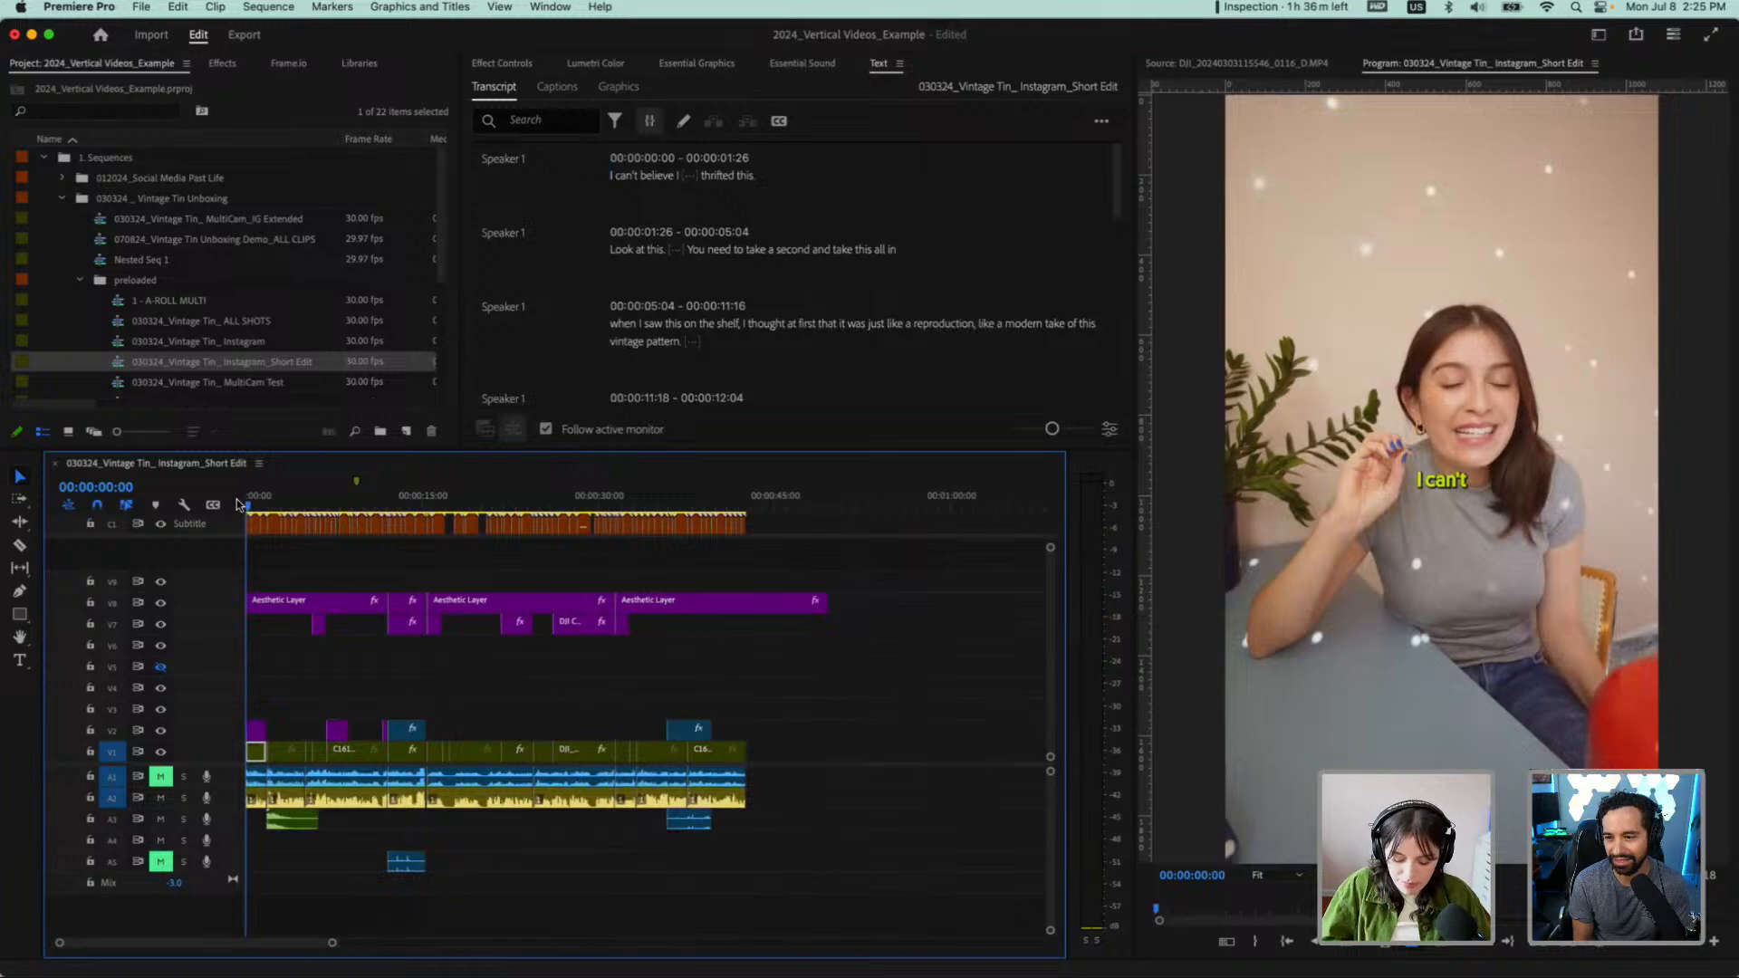
key("space")
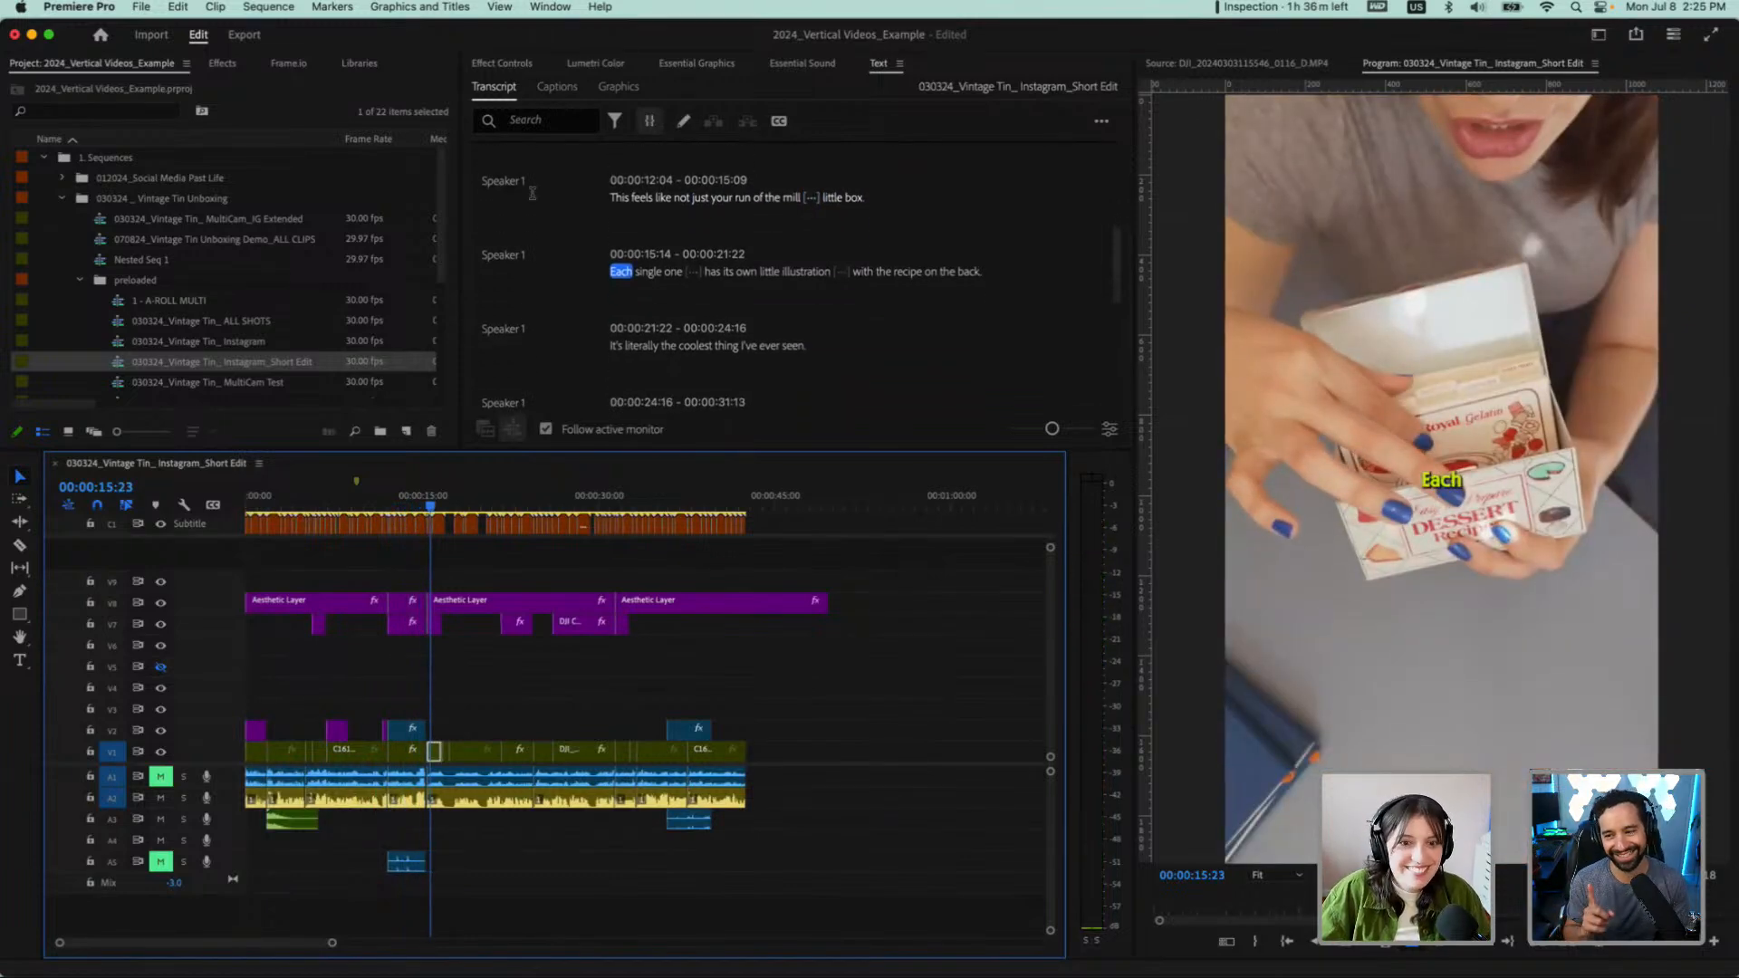
Delete the transcript lines "But no," and "This feels like not just your run of the mill little box."
scroll(743, 217, "up", 3)
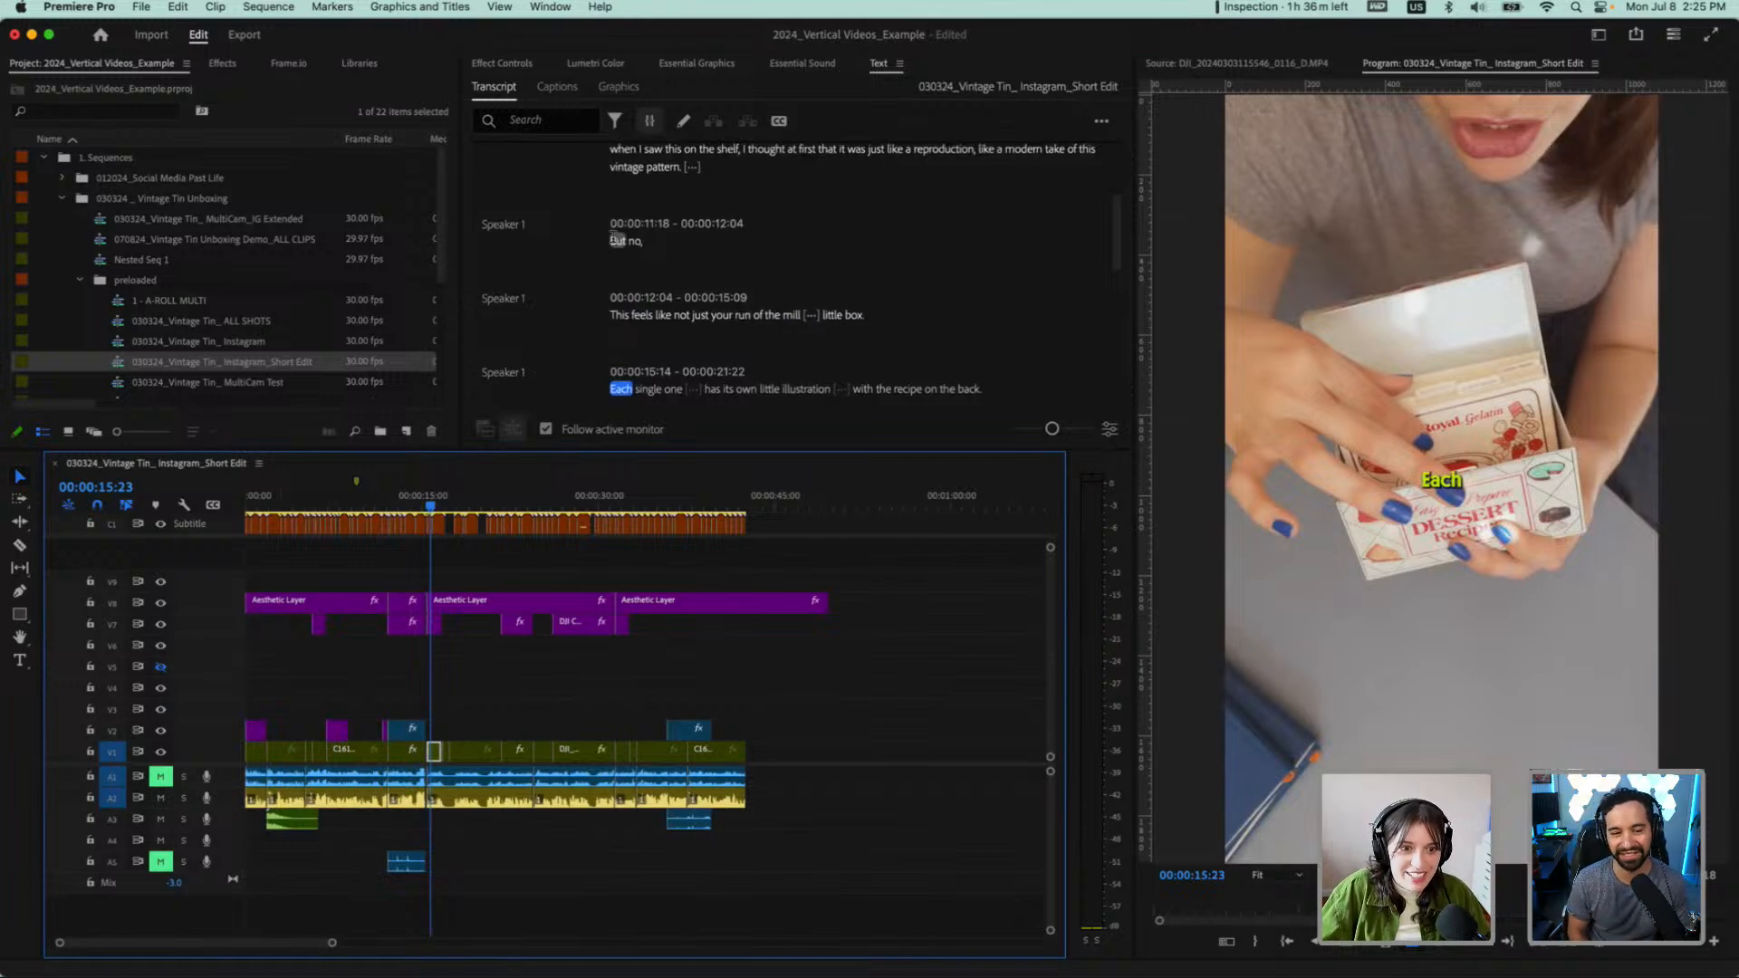
left_click(617, 240)
left_click(900, 314)
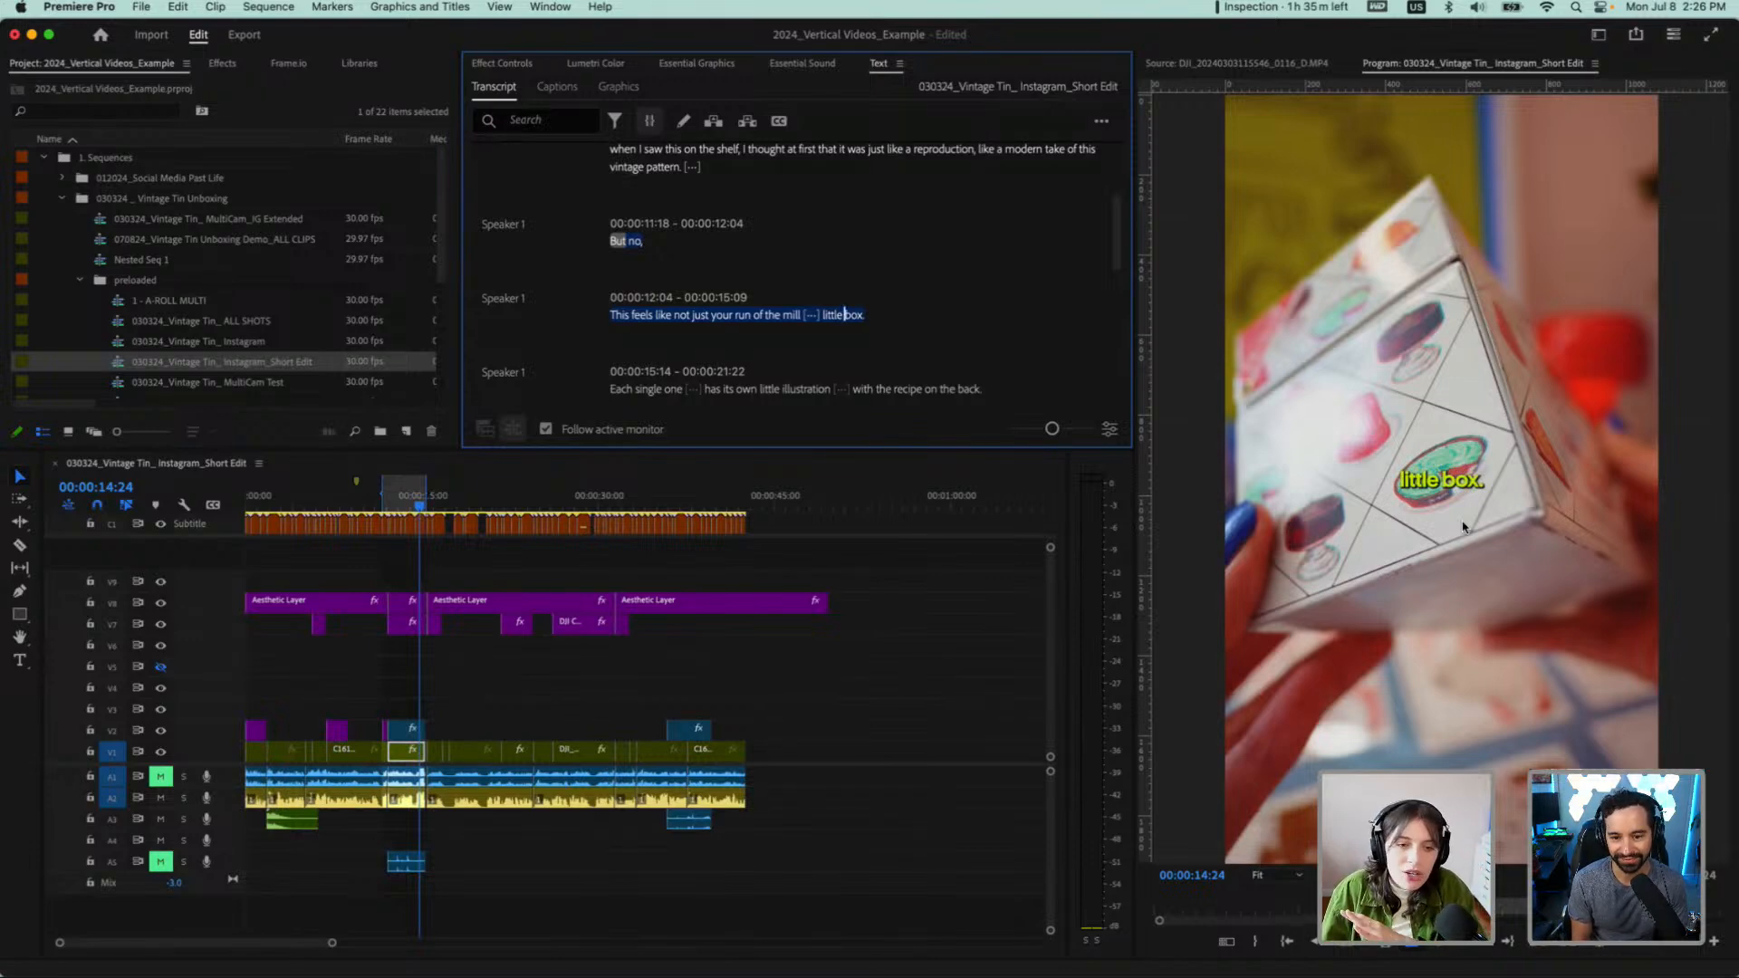
key("BackSpace")
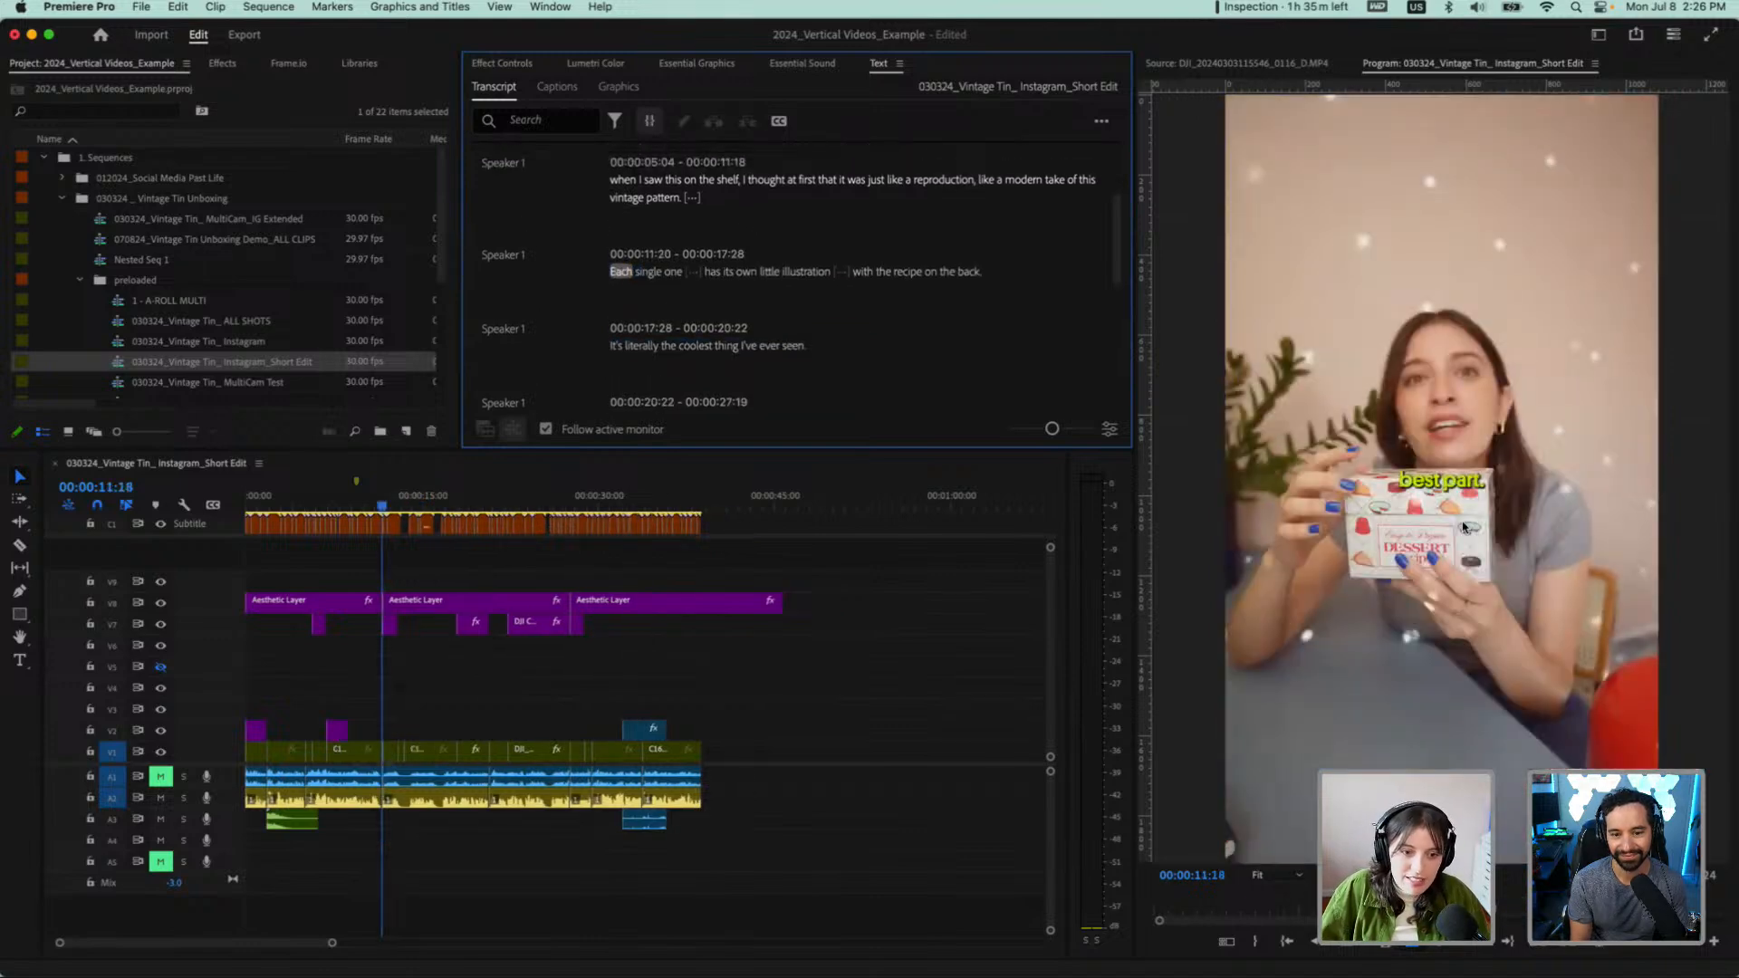
Check the sequence's end, skim it from the opening, and review the transcript from "Look at this" through the "Each single one" line
left_click(701, 503)
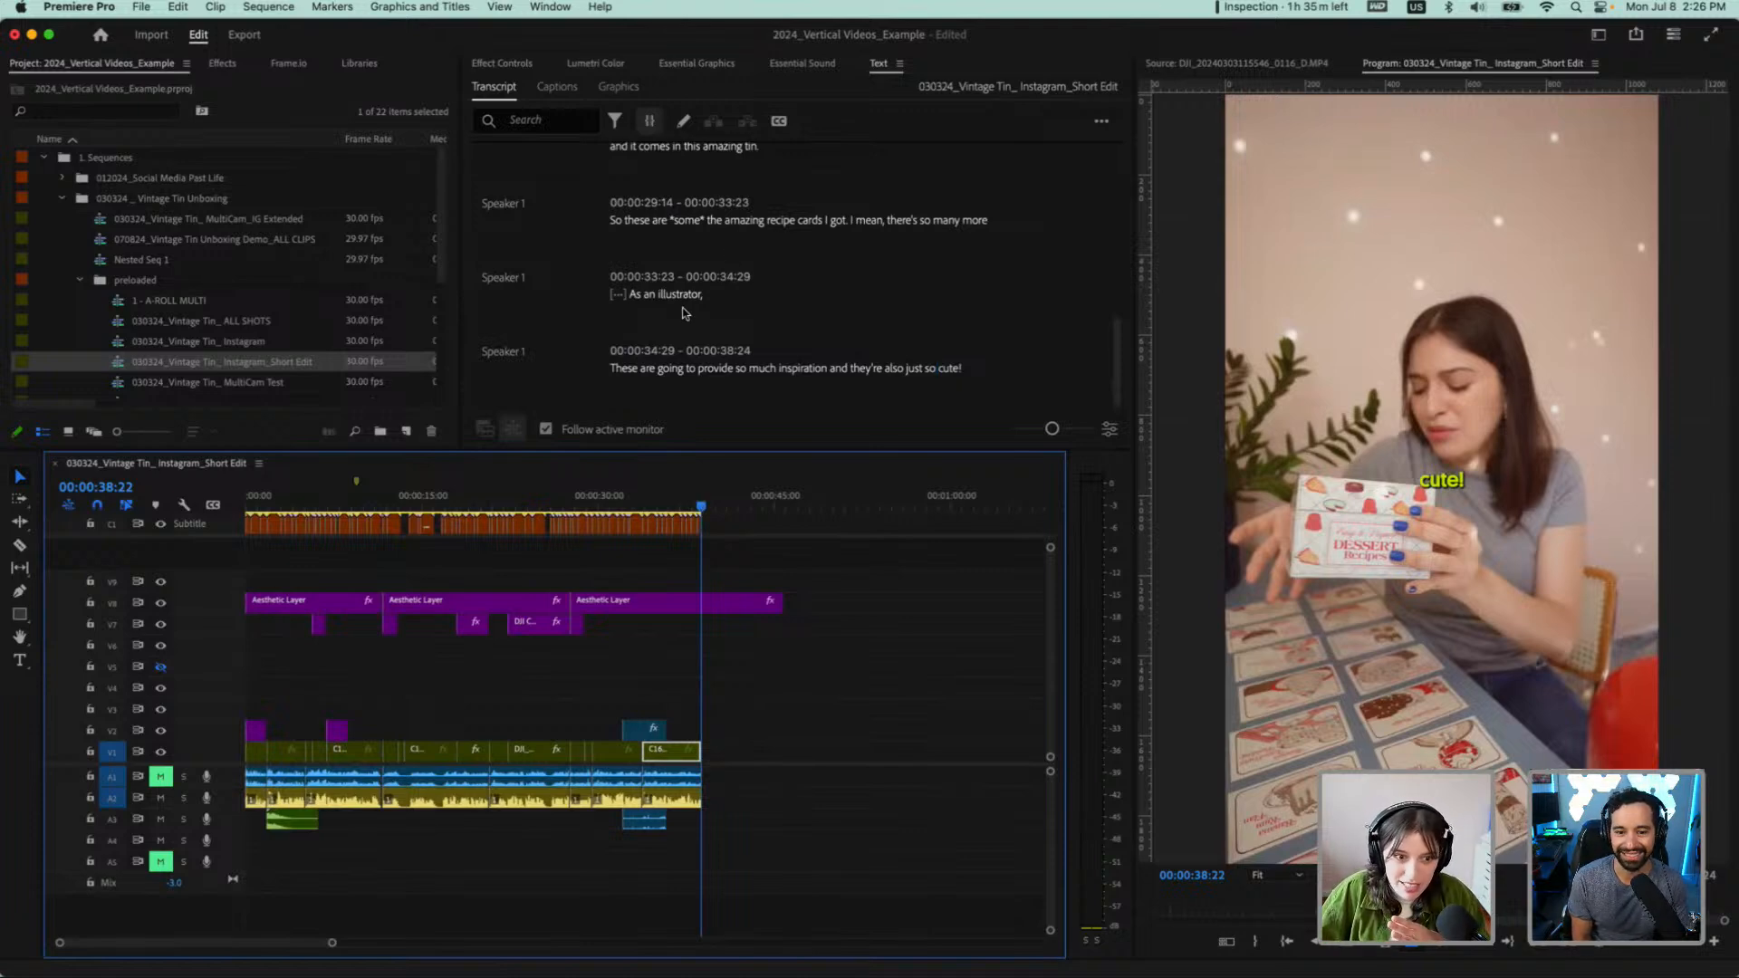
left_click(290, 504)
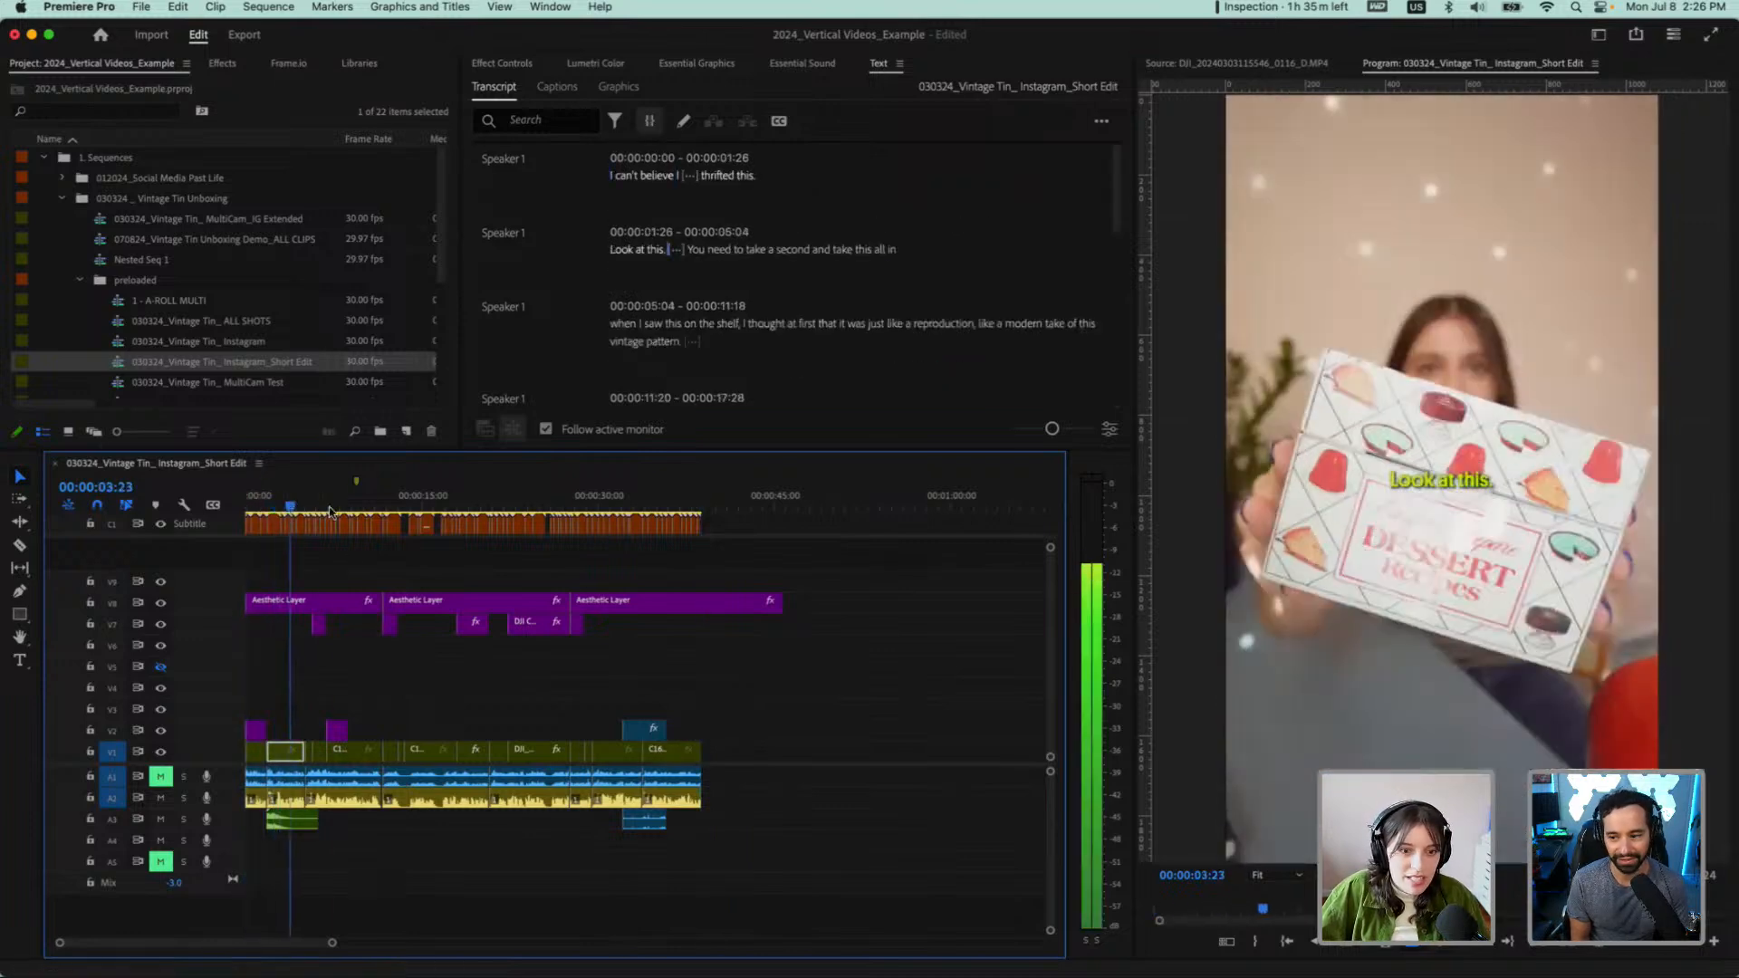
left_click_drag(329, 513, 395, 509)
scroll(833, 212, "up", 3)
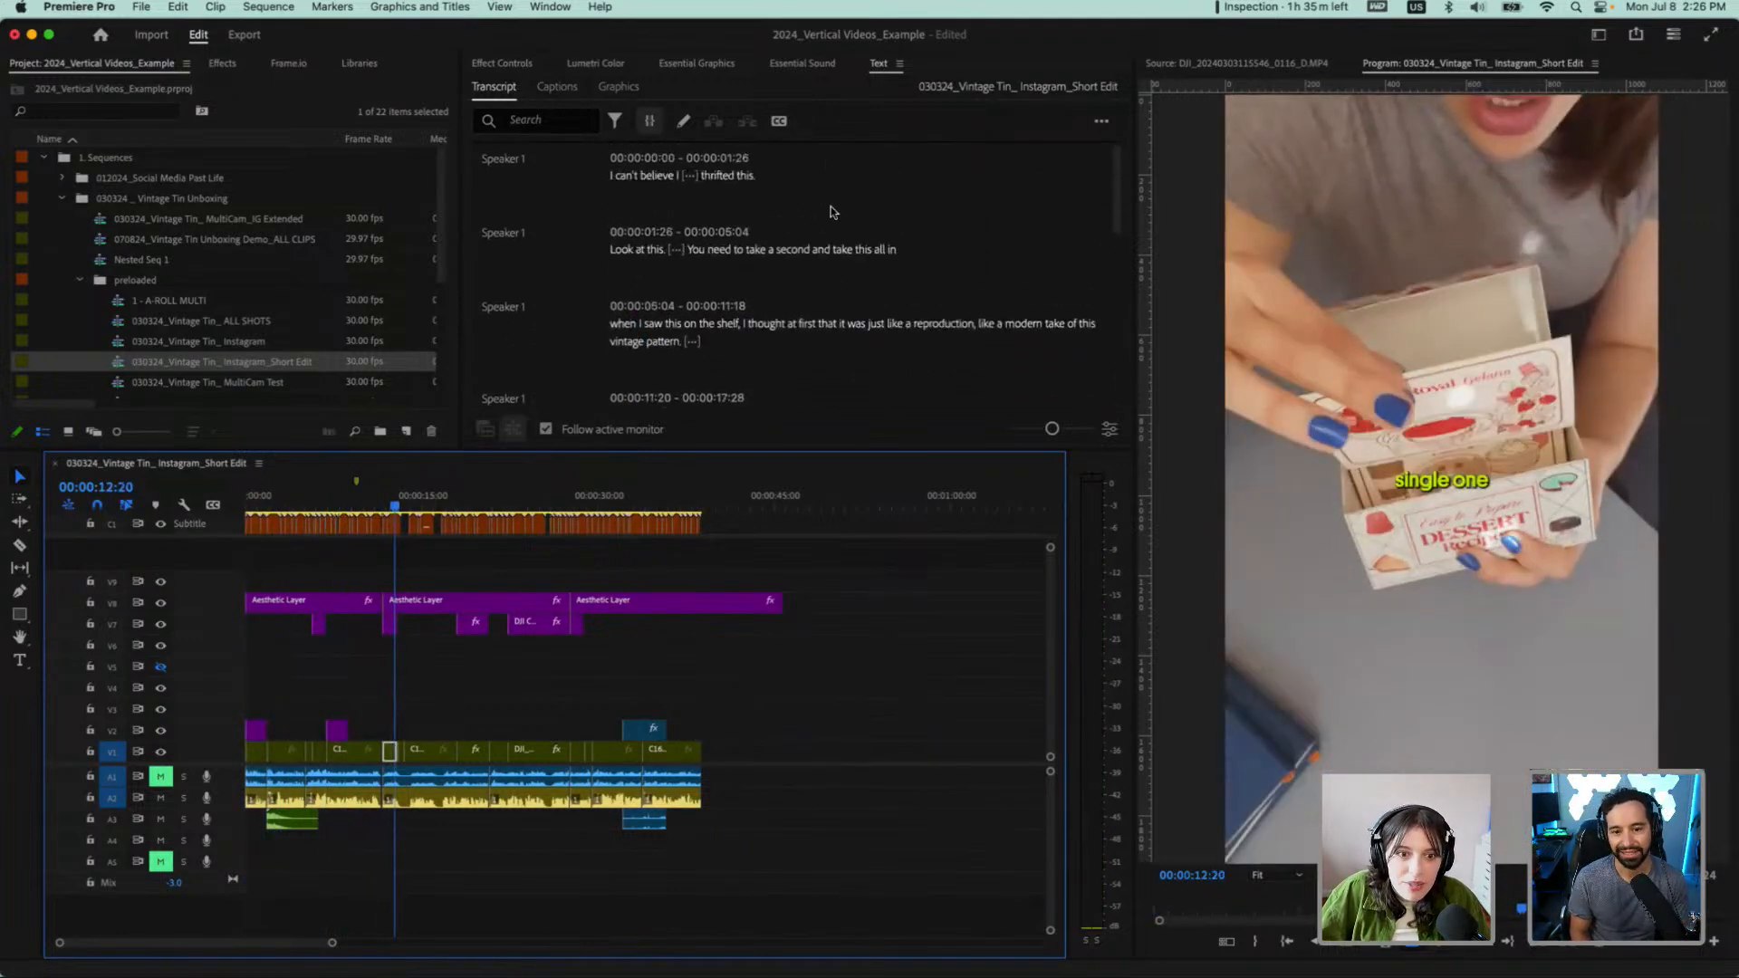
scroll(688, 270, "down", 1)
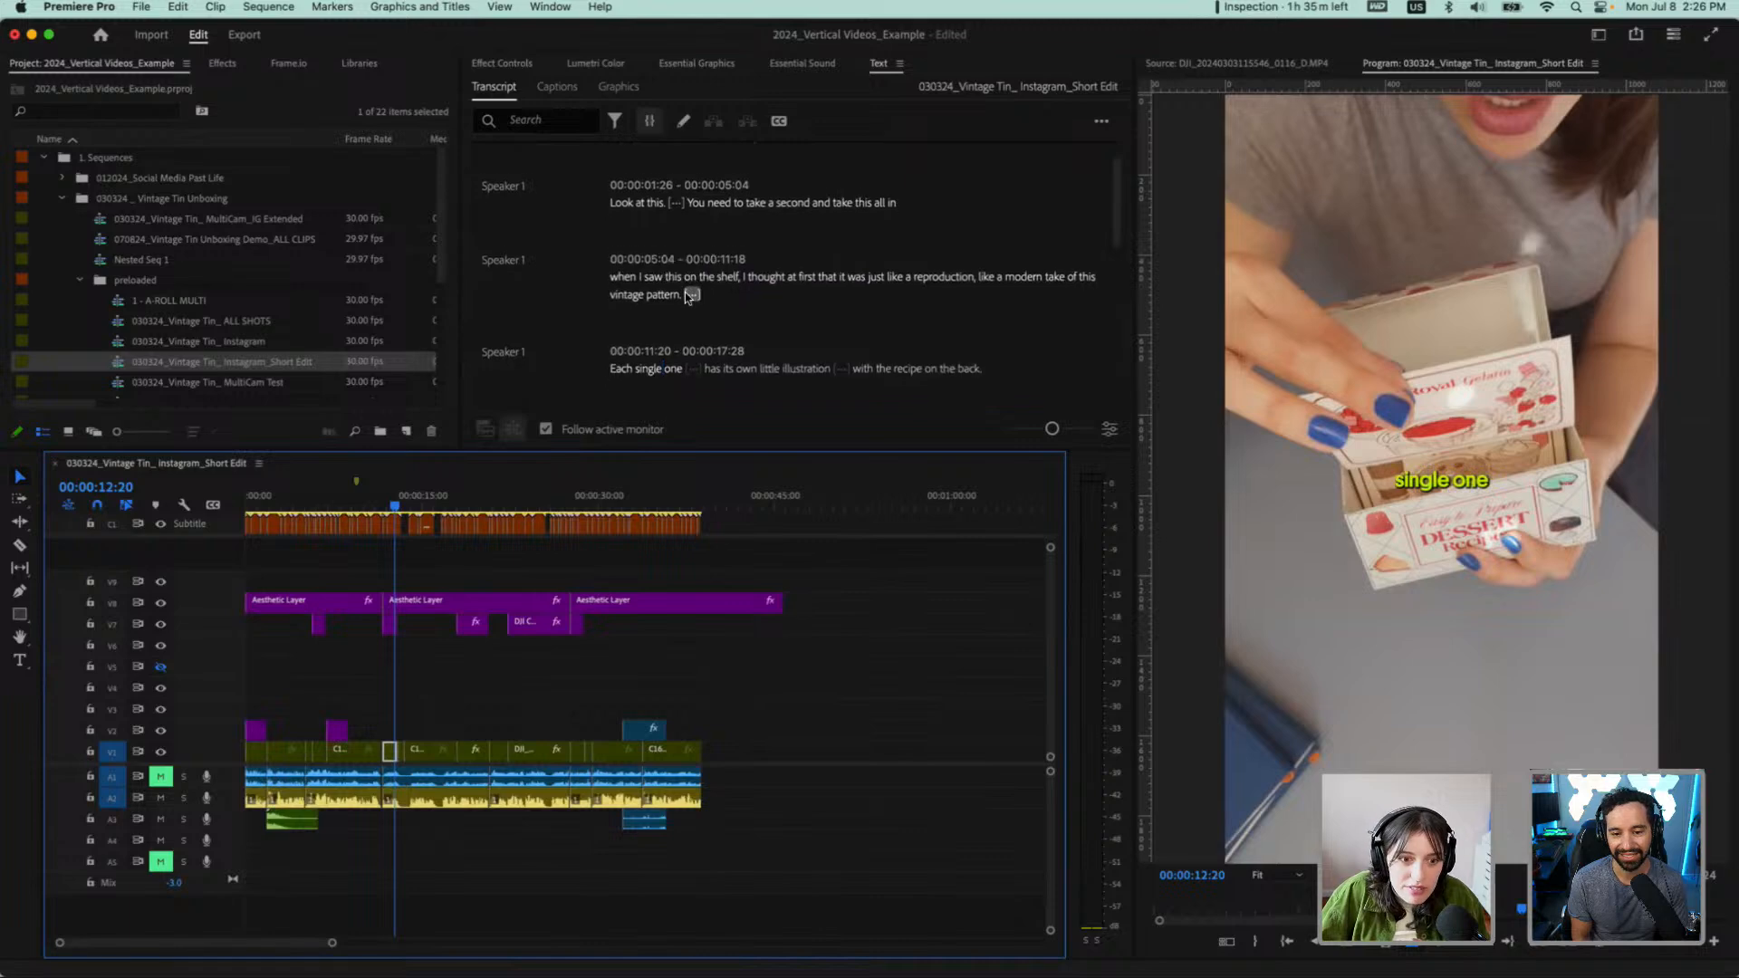
scroll(685, 292, "down", 2)
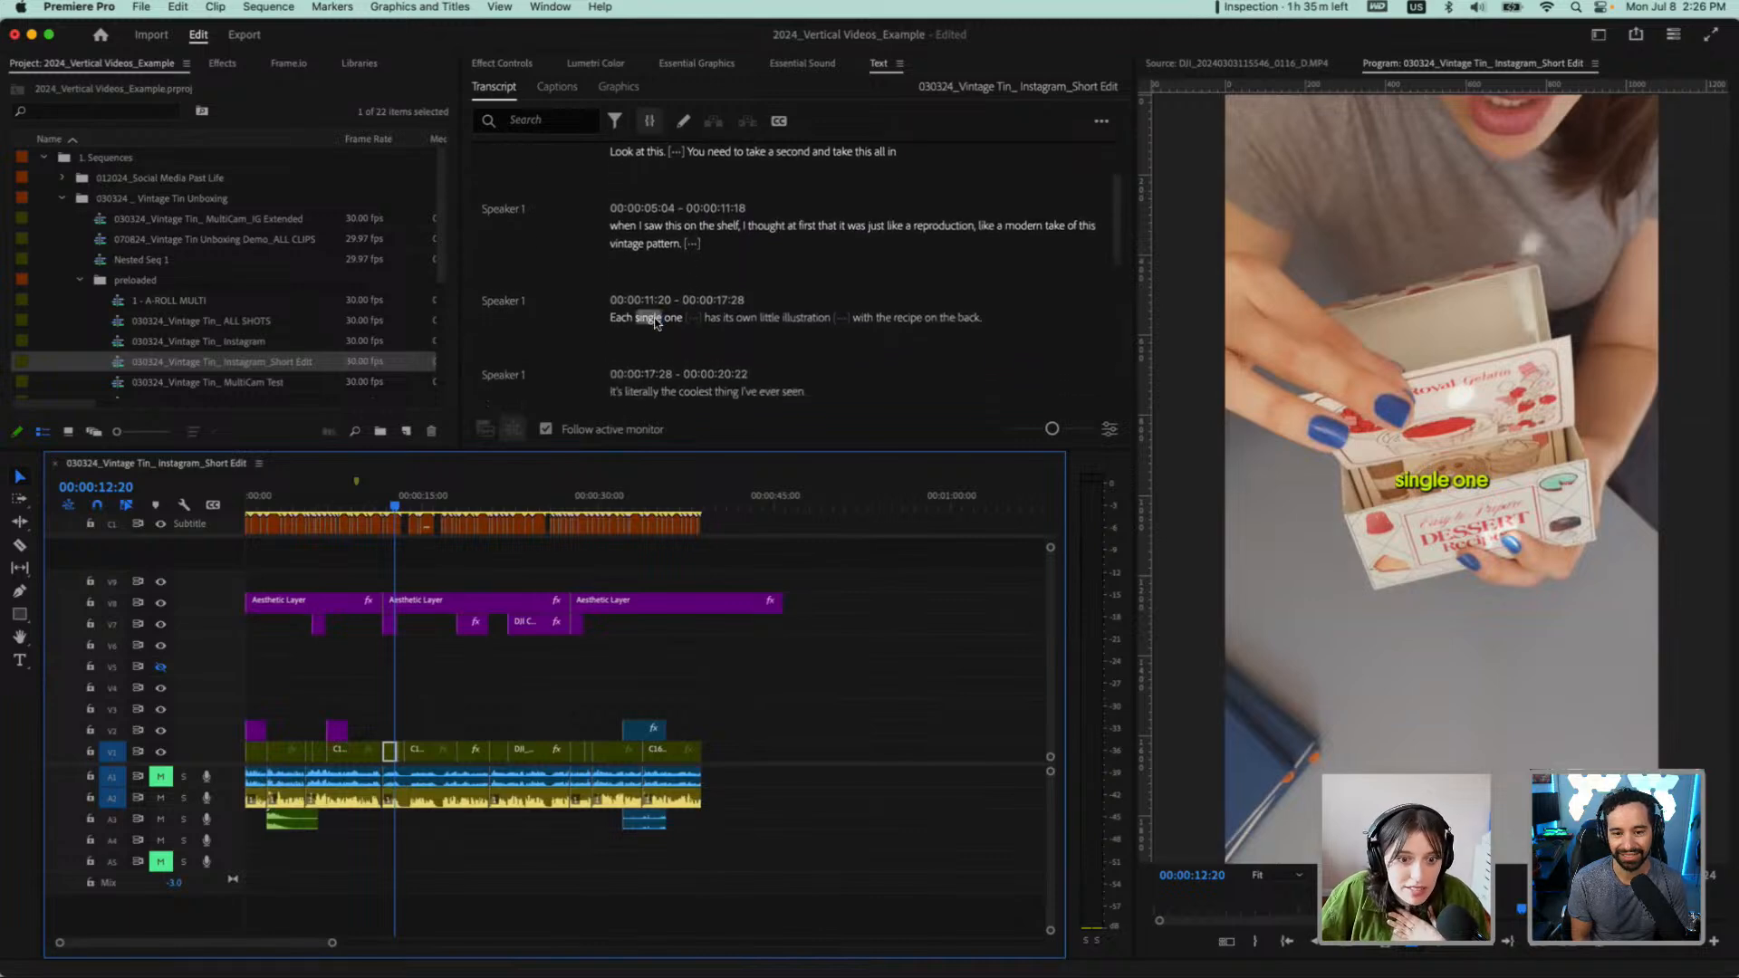
scroll(733, 206, "up", 1)
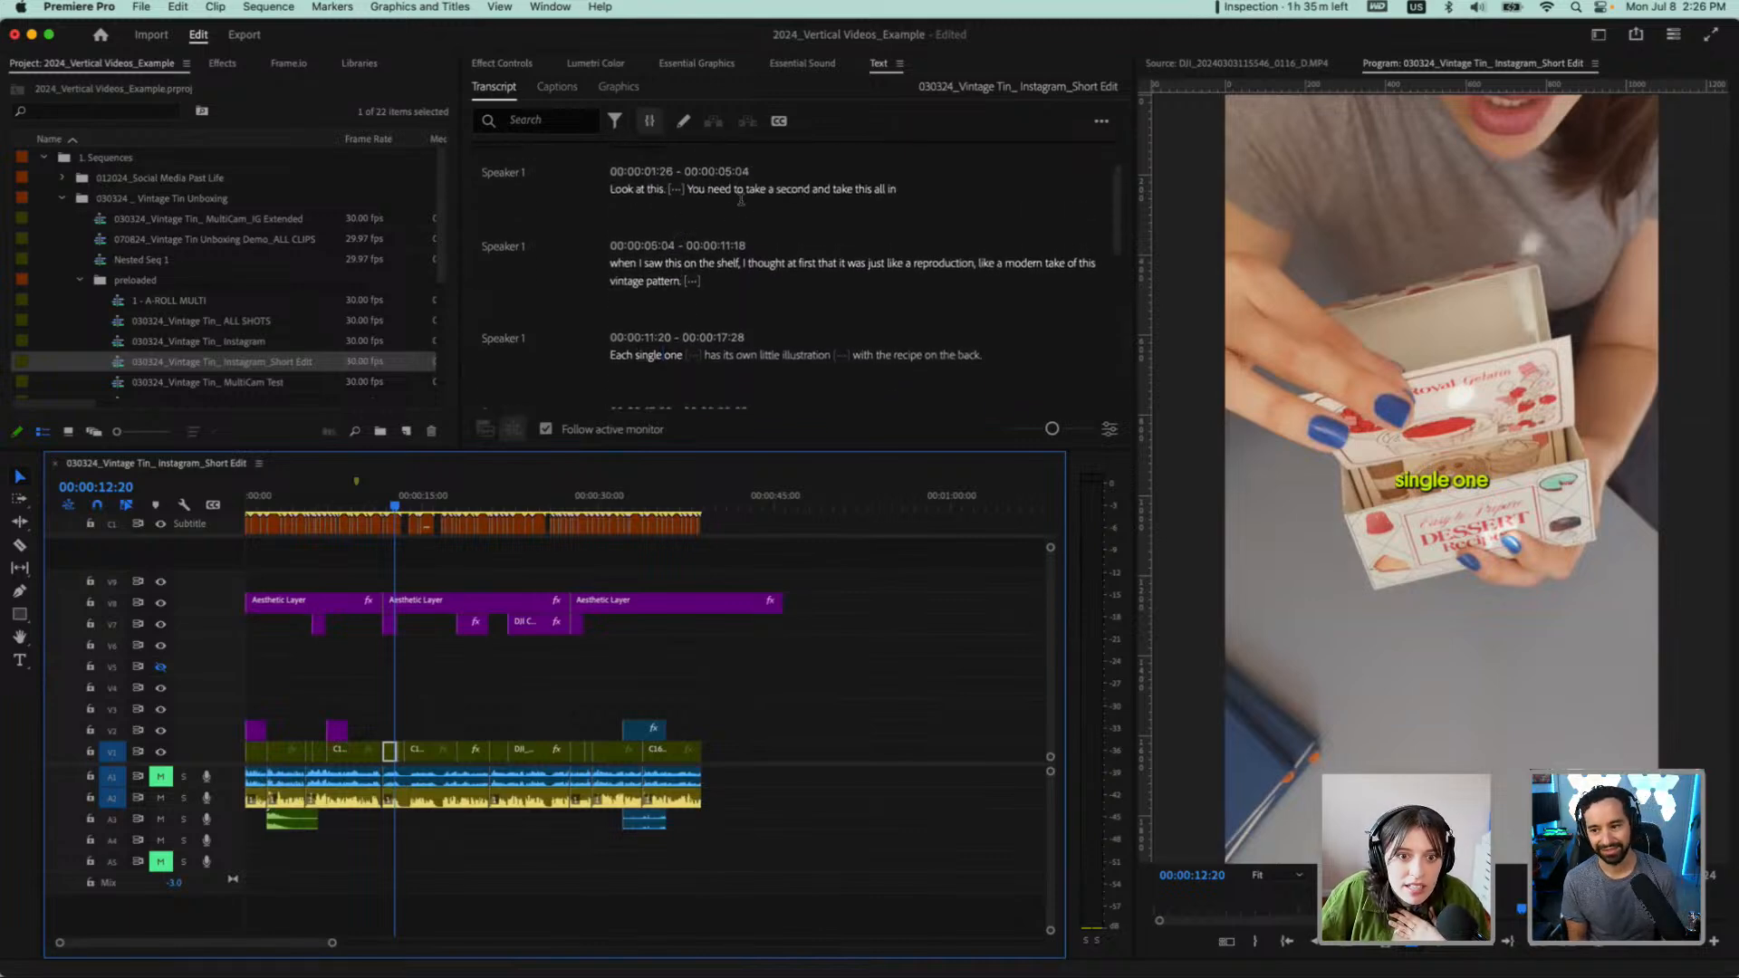
left_click(841, 190)
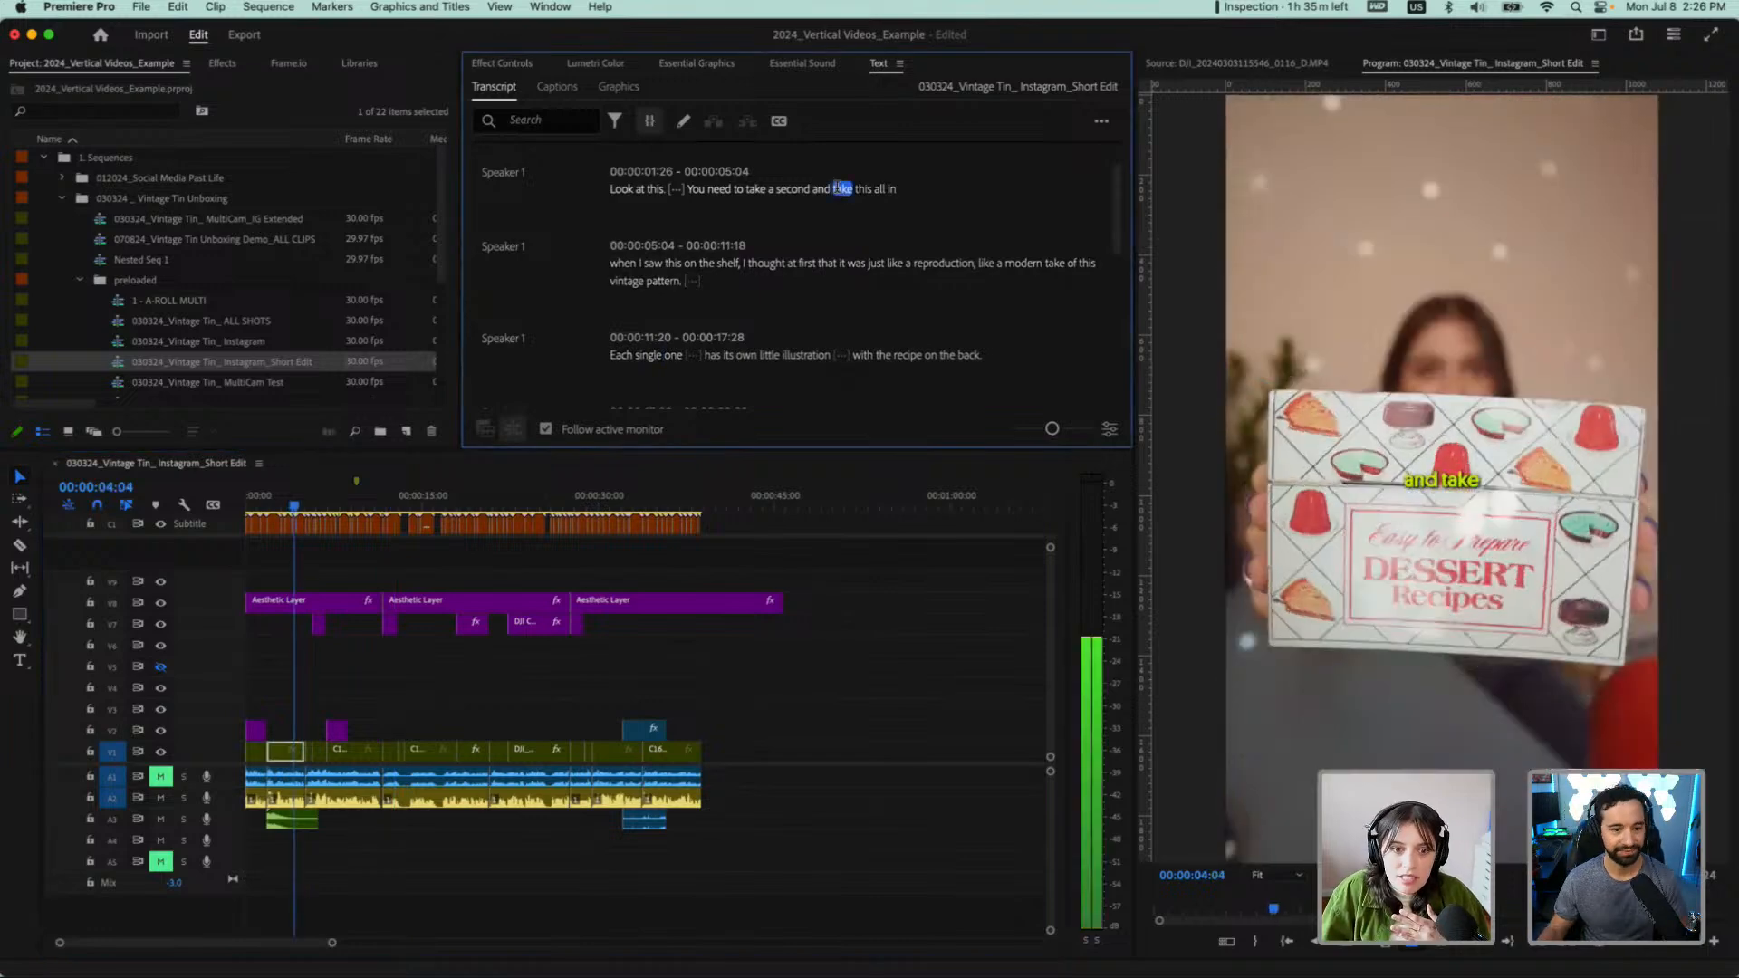
scroll(815, 204, "down", 2)
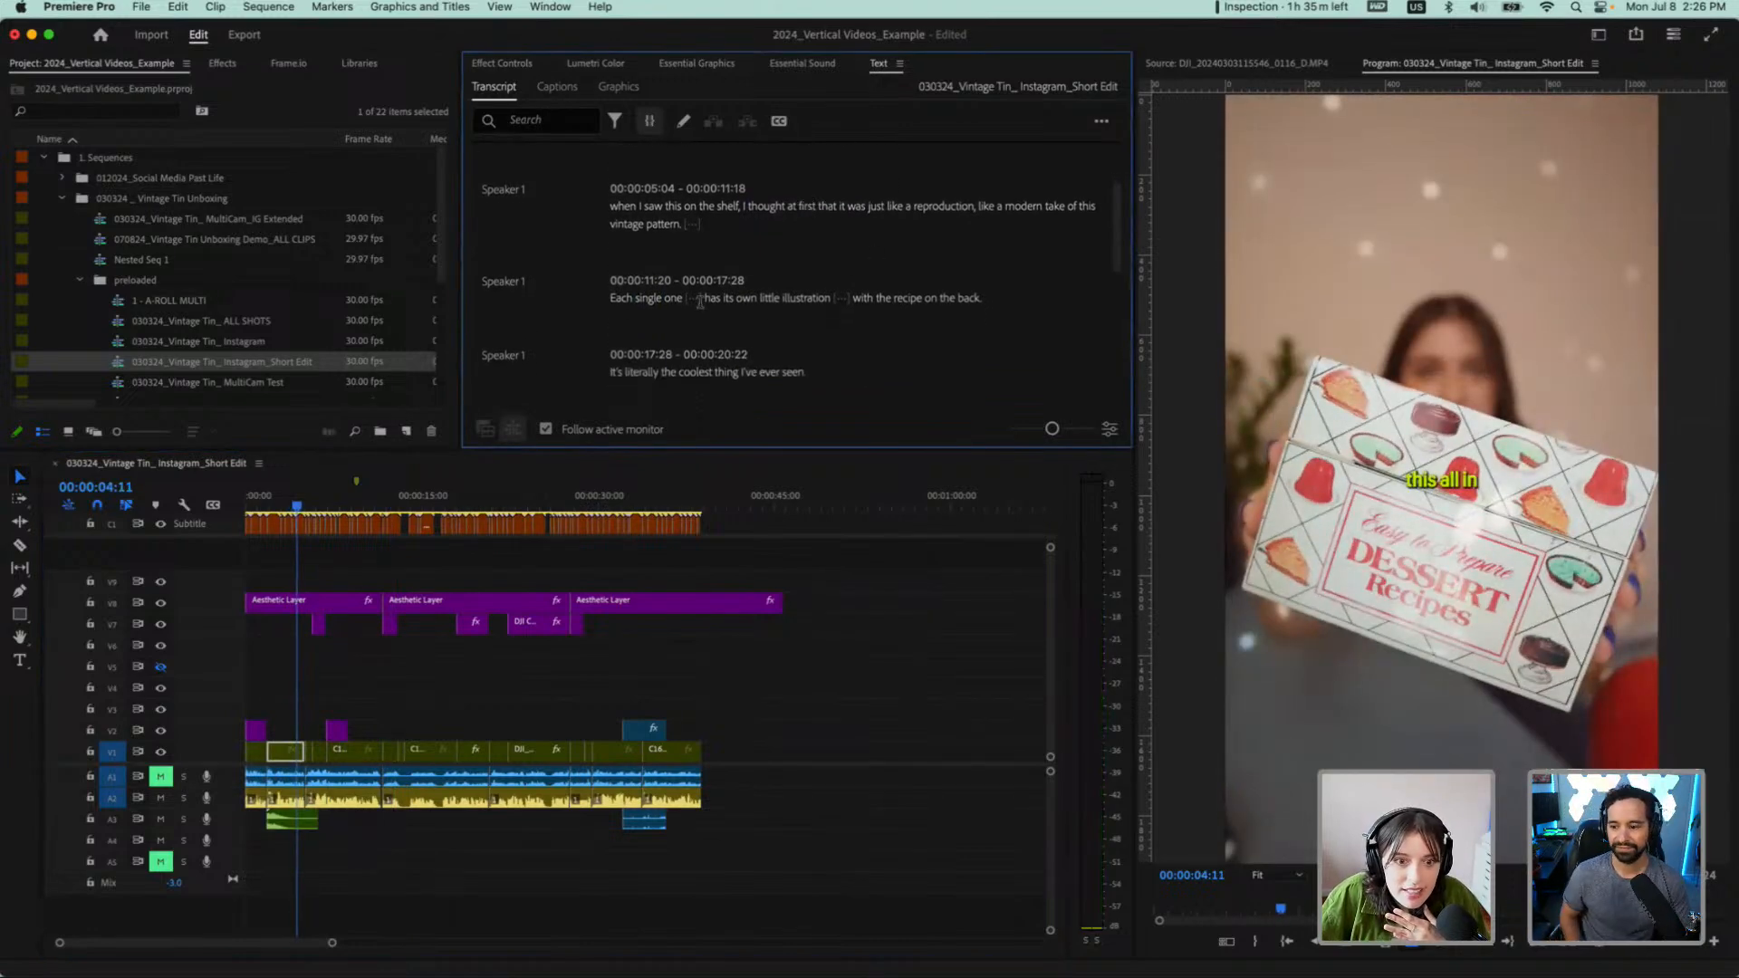
Play the edit from "Each single one" and delete the transcript line "It's literally the coolest thing I've ever seen."
left_click(622, 298)
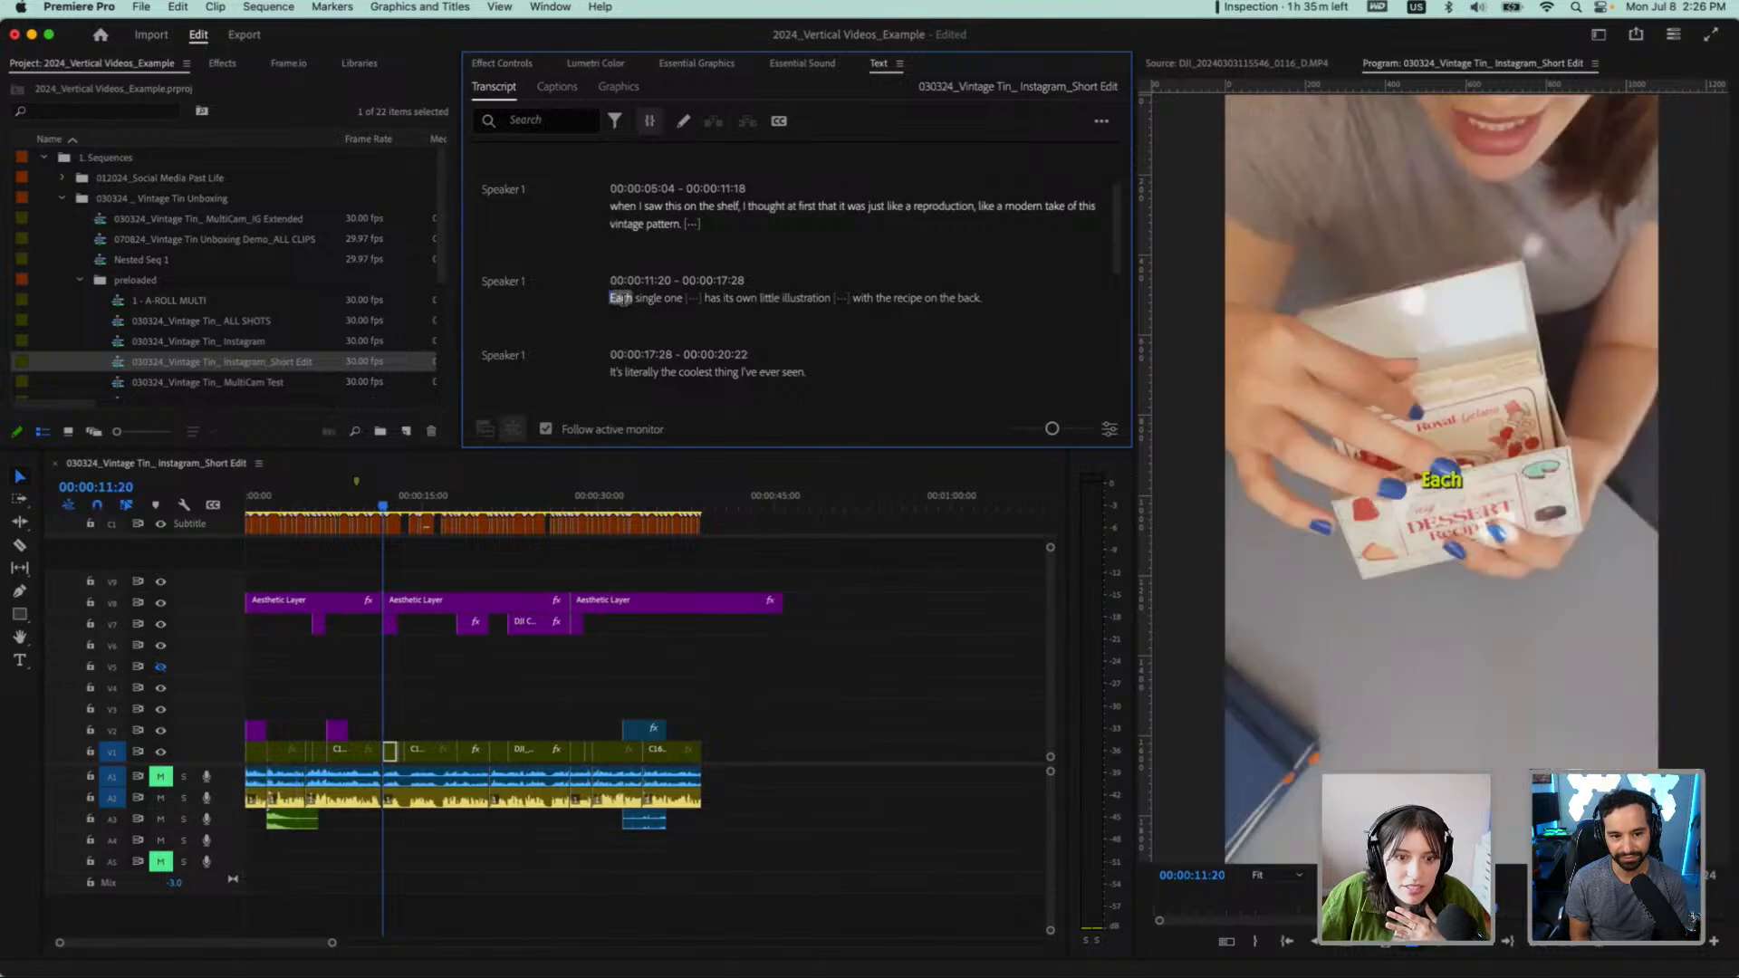
key("space")
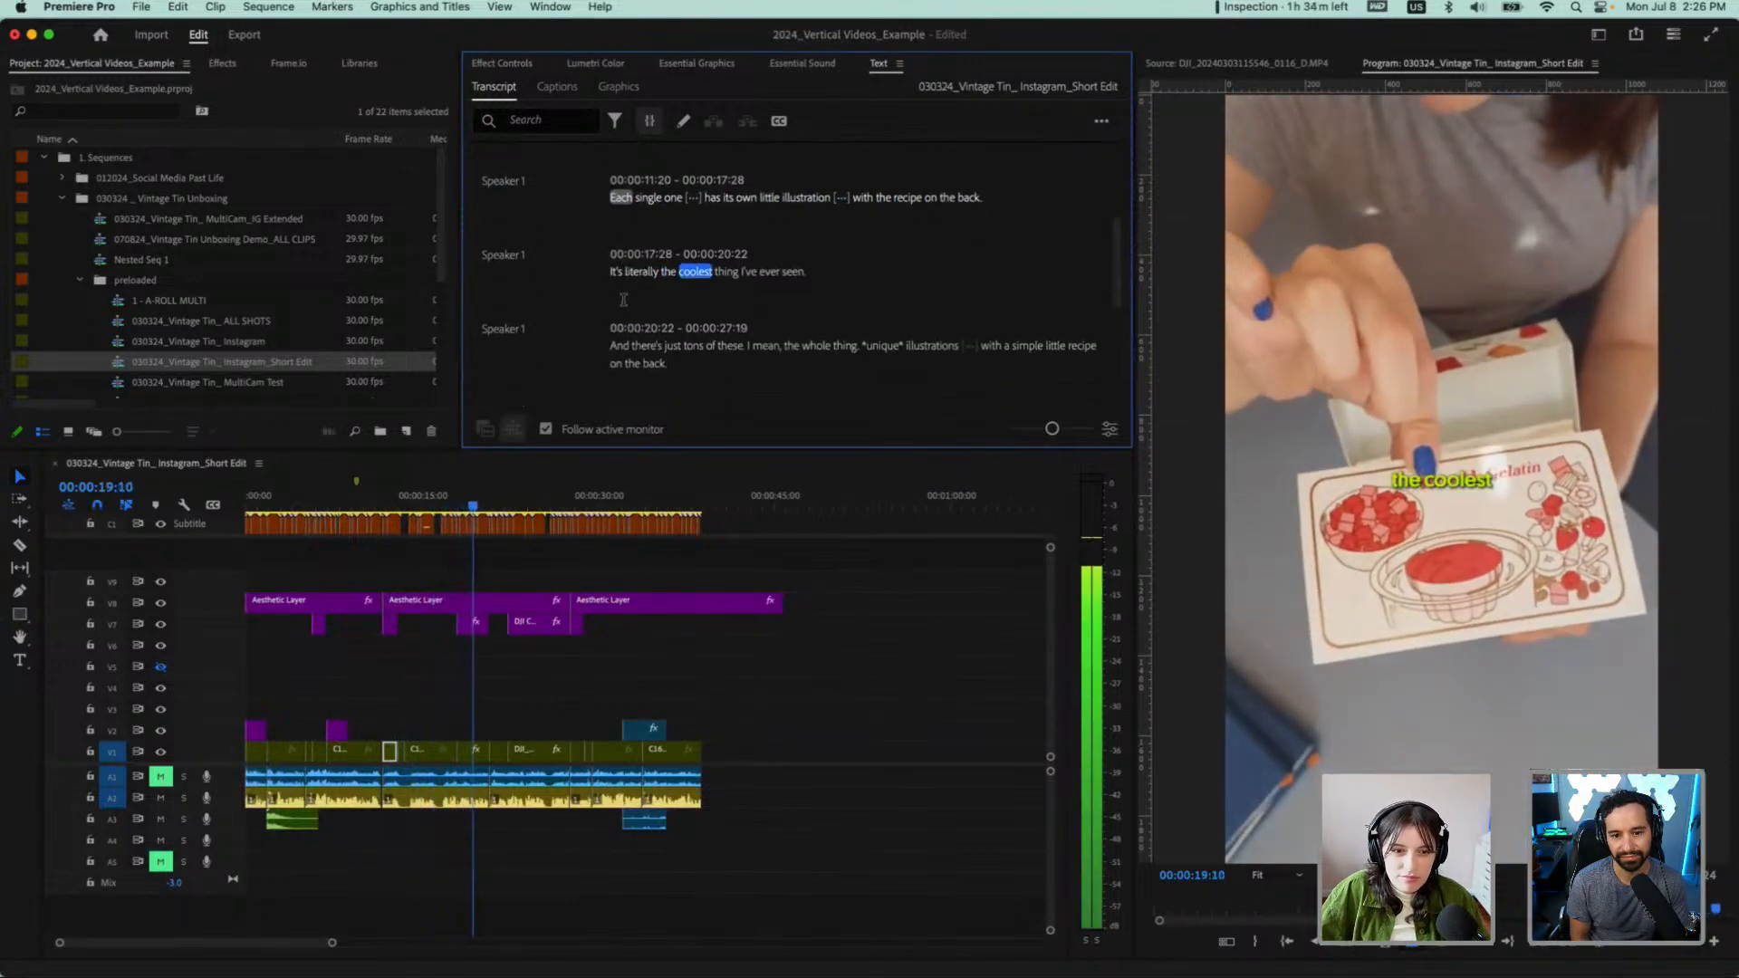
key("space")
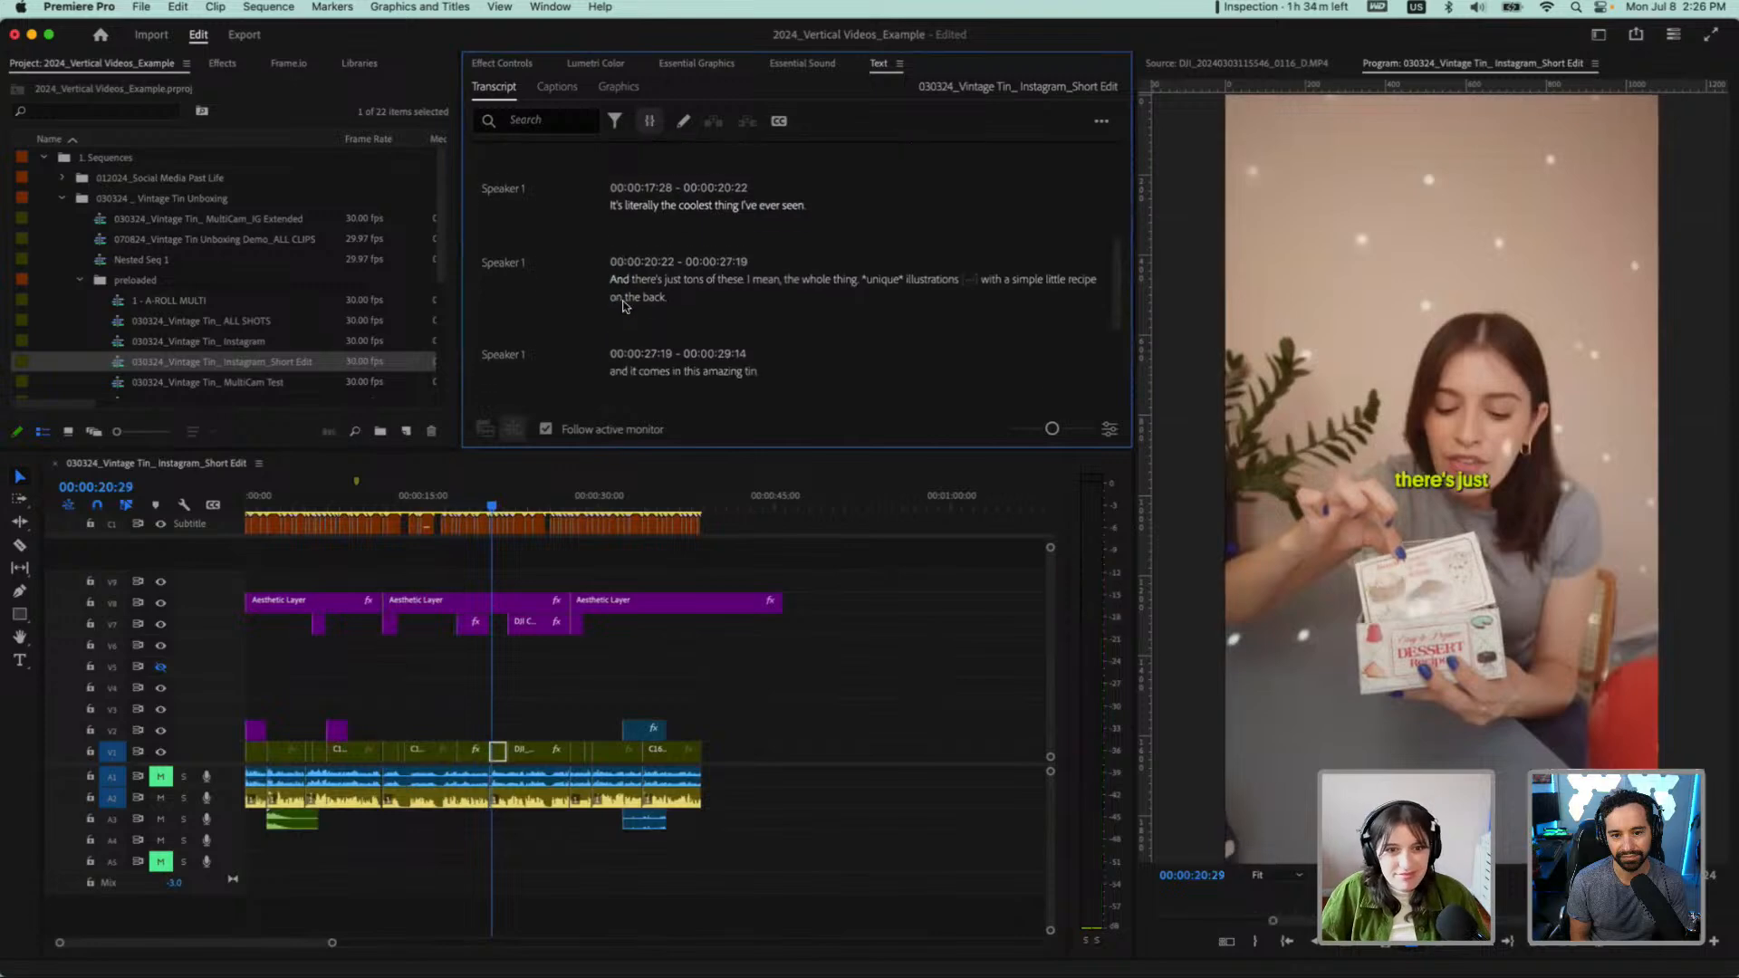
left_click_drag(806, 188, 605, 195)
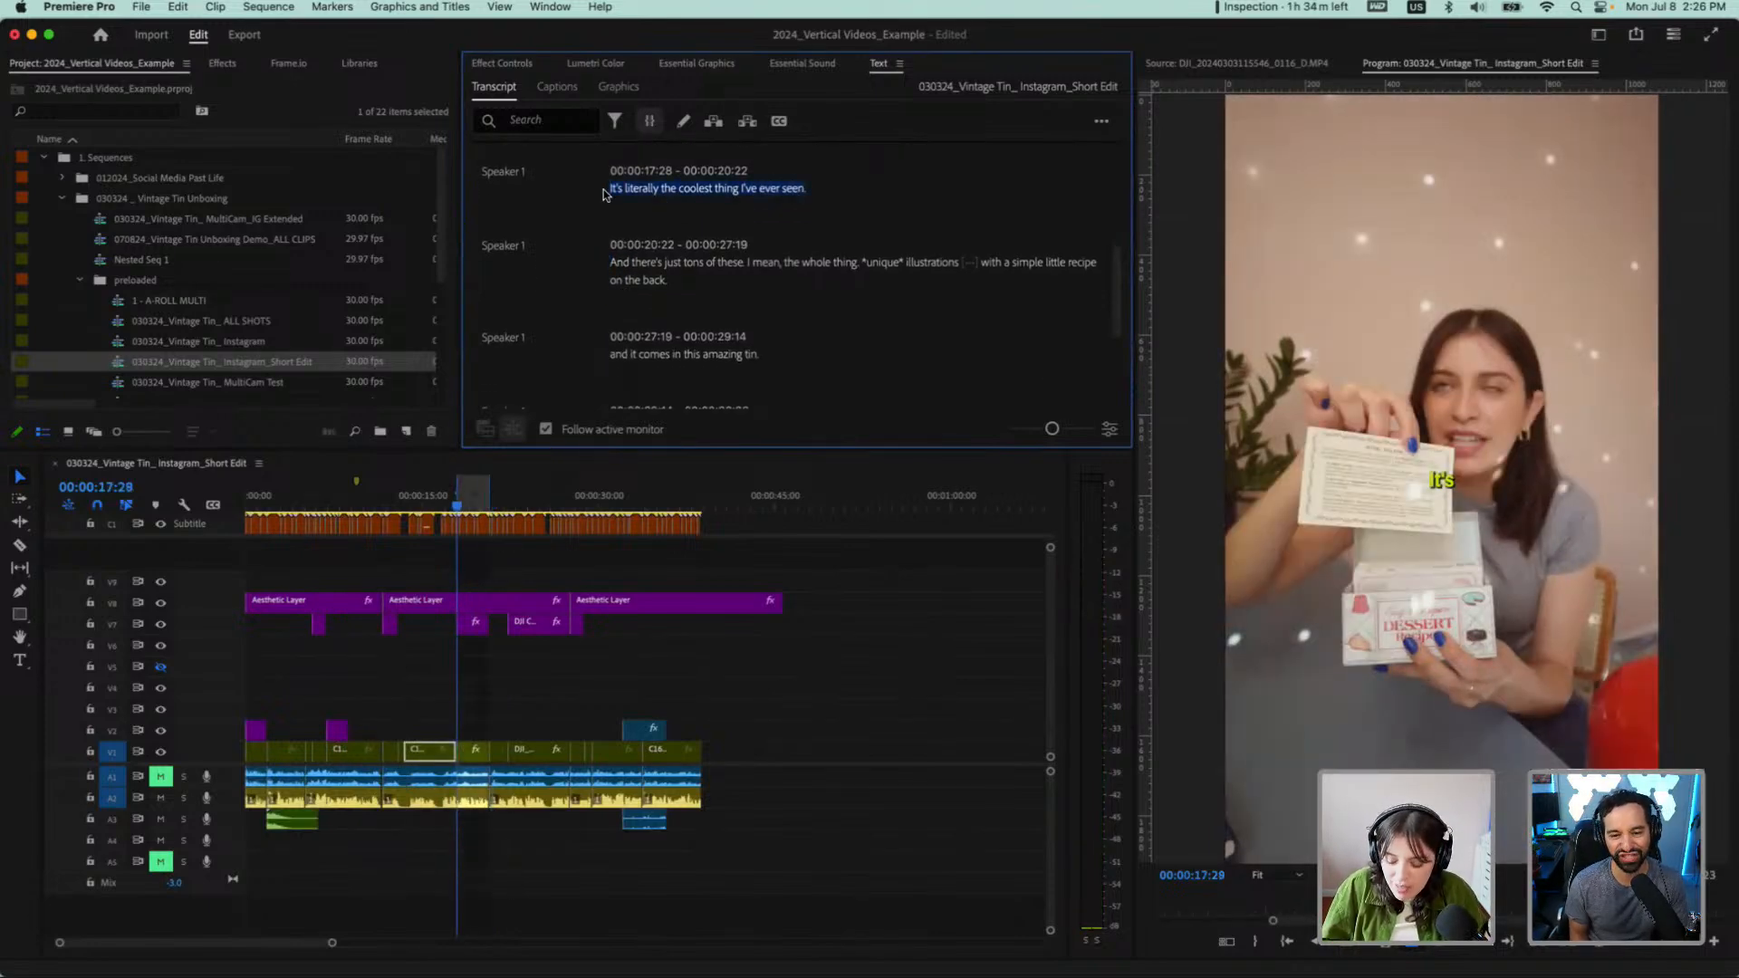
key("BackSpace")
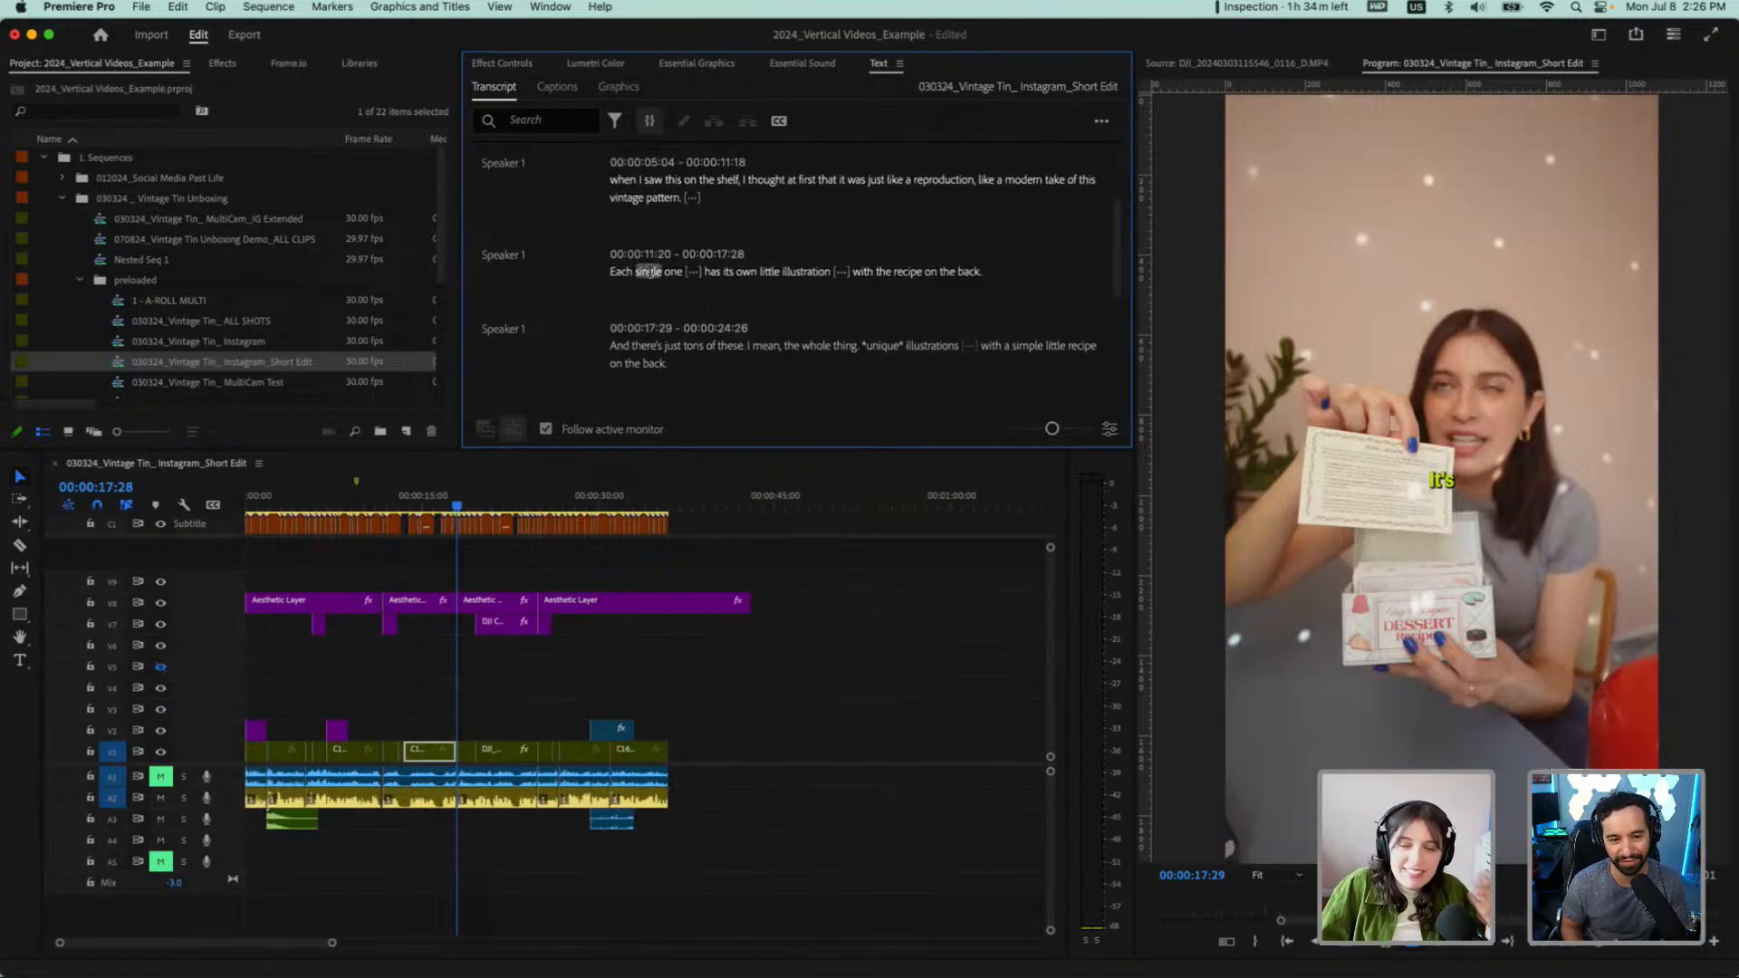
Review the remaining transcript and delete the sentence "And there's just tons of these."
scroll(684, 304, "down", 2)
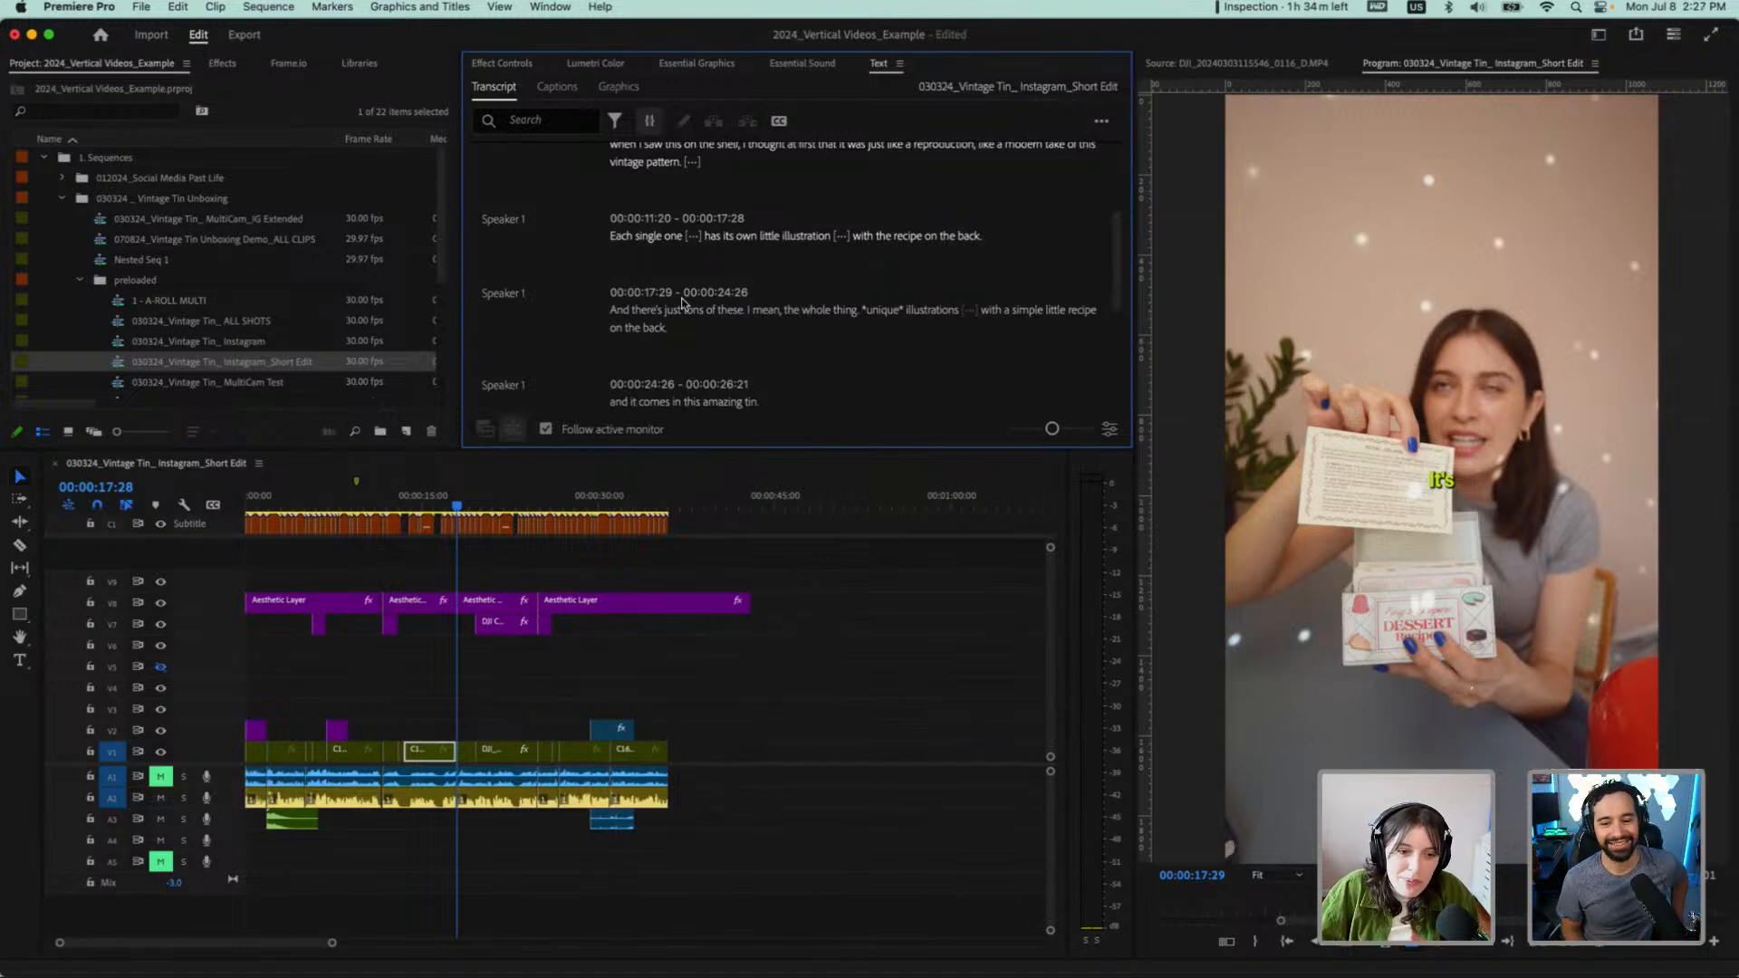
scroll(683, 303, "down", 5)
scroll(684, 303, "up", 6)
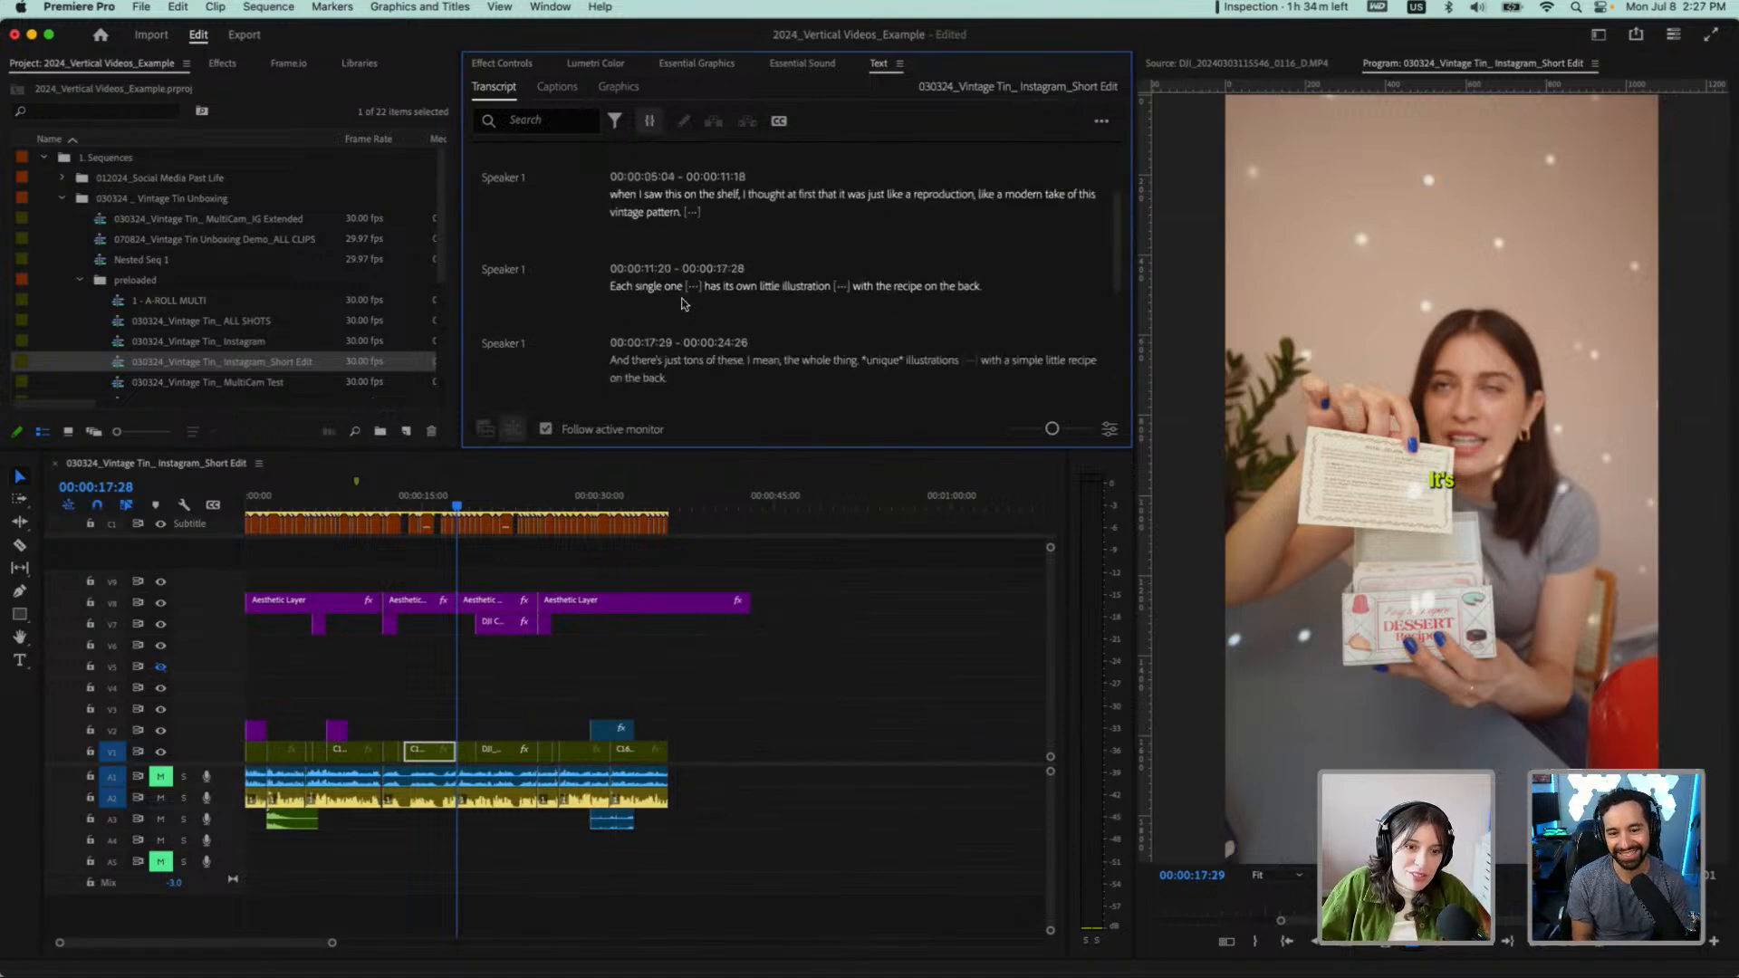
scroll(684, 303, "up", 4)
scroll(684, 303, "down", 2)
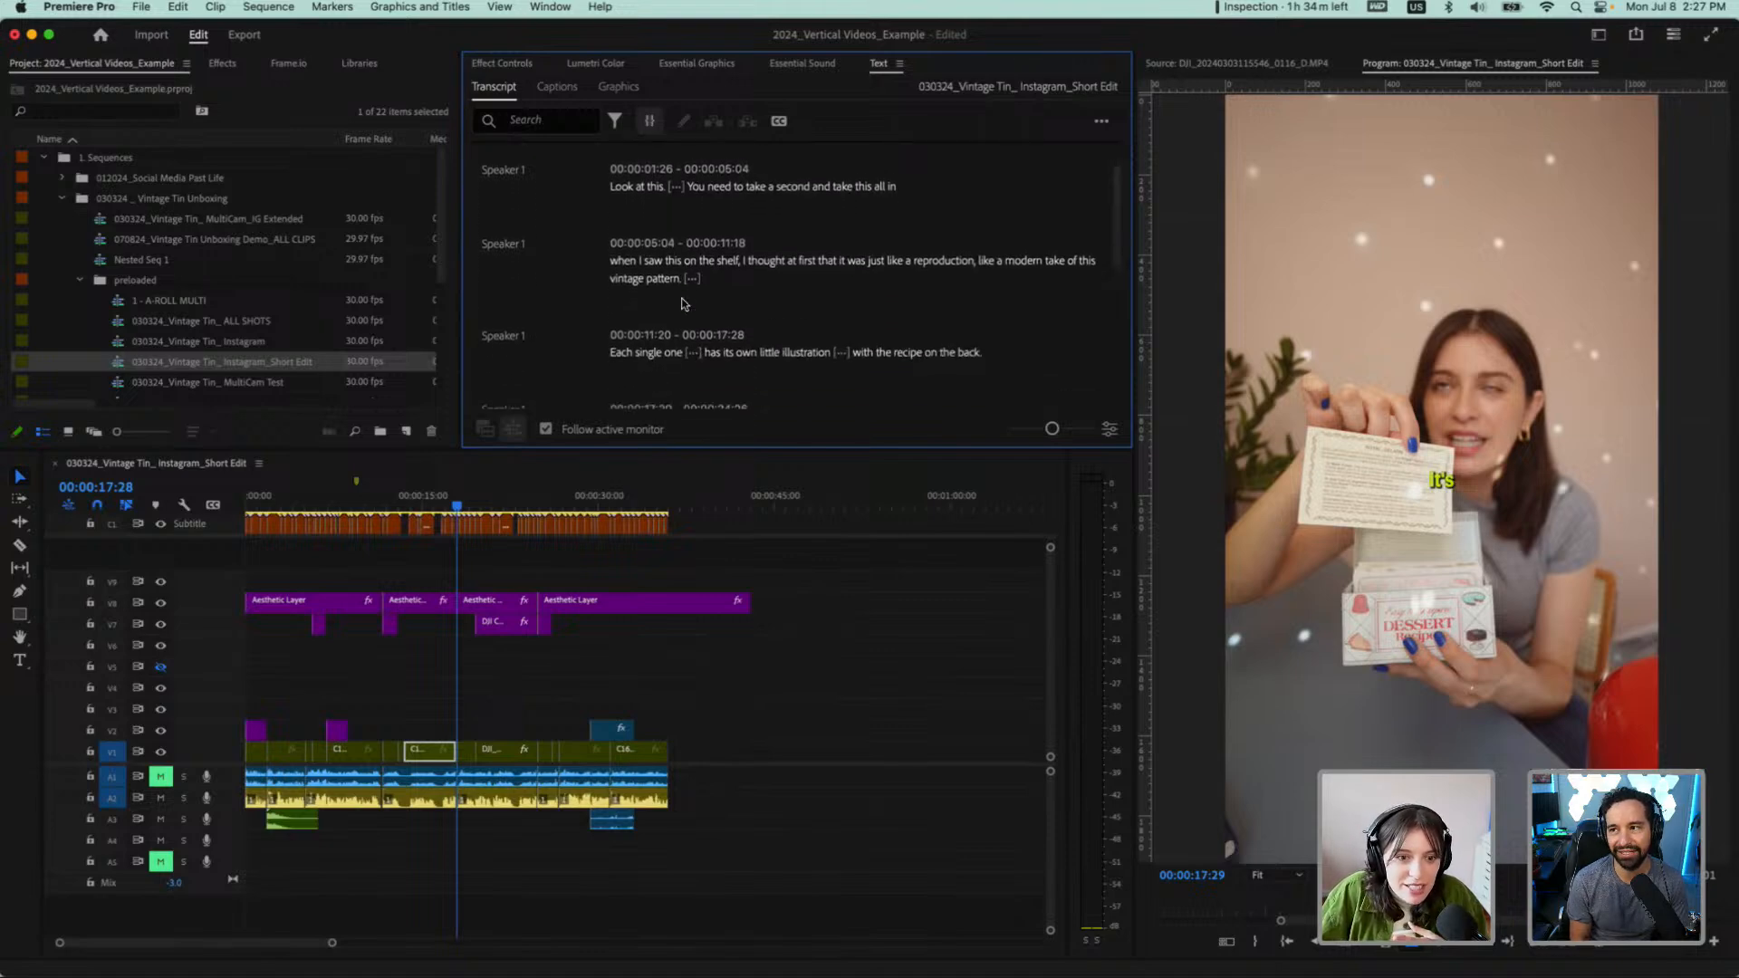
scroll(616, 356, "down", 3)
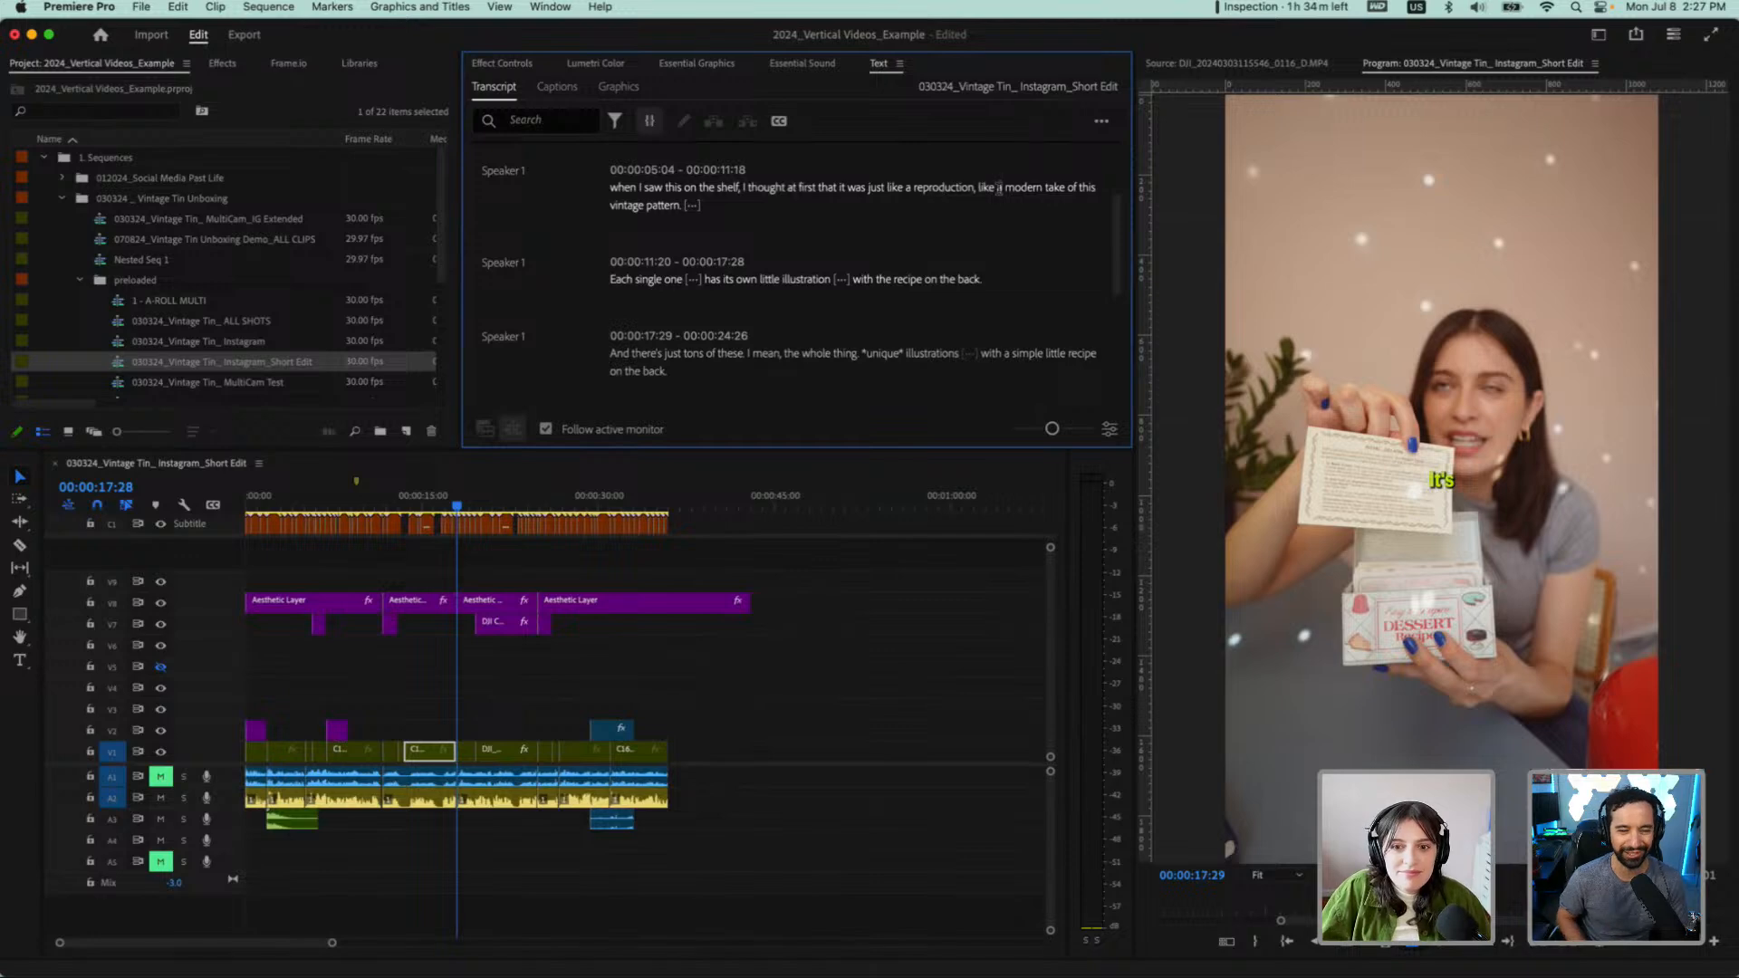
scroll(676, 292, "down", 3)
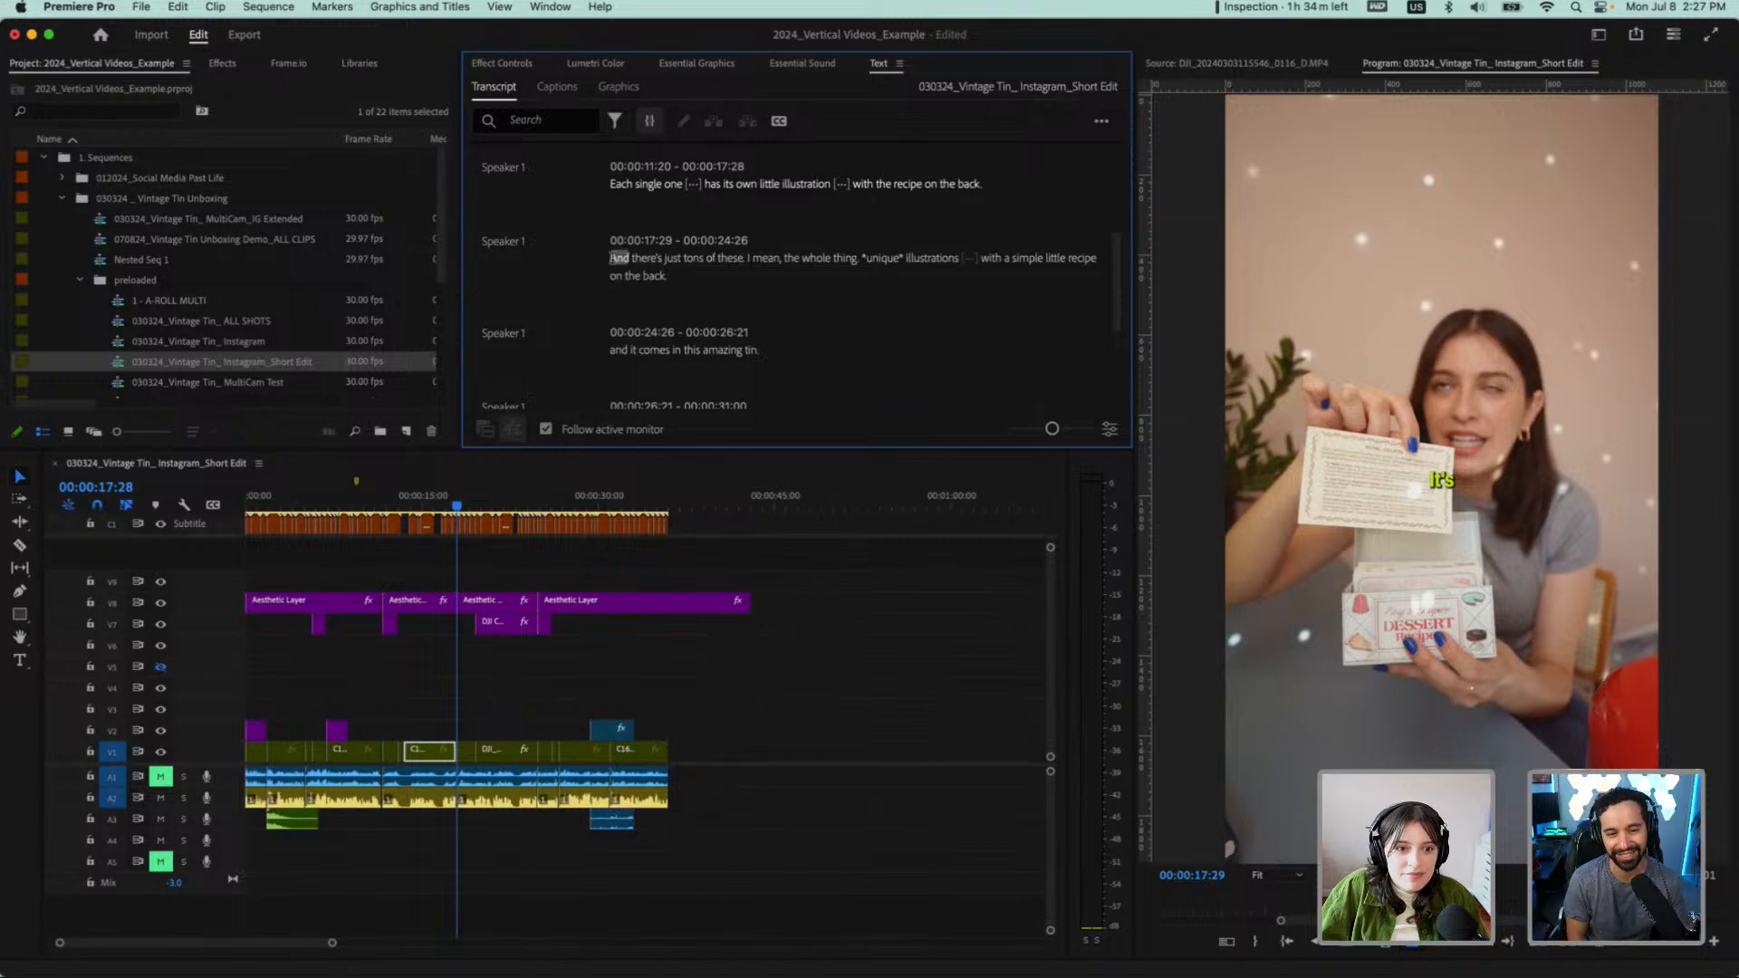
left_click_drag(621, 264, 732, 269)
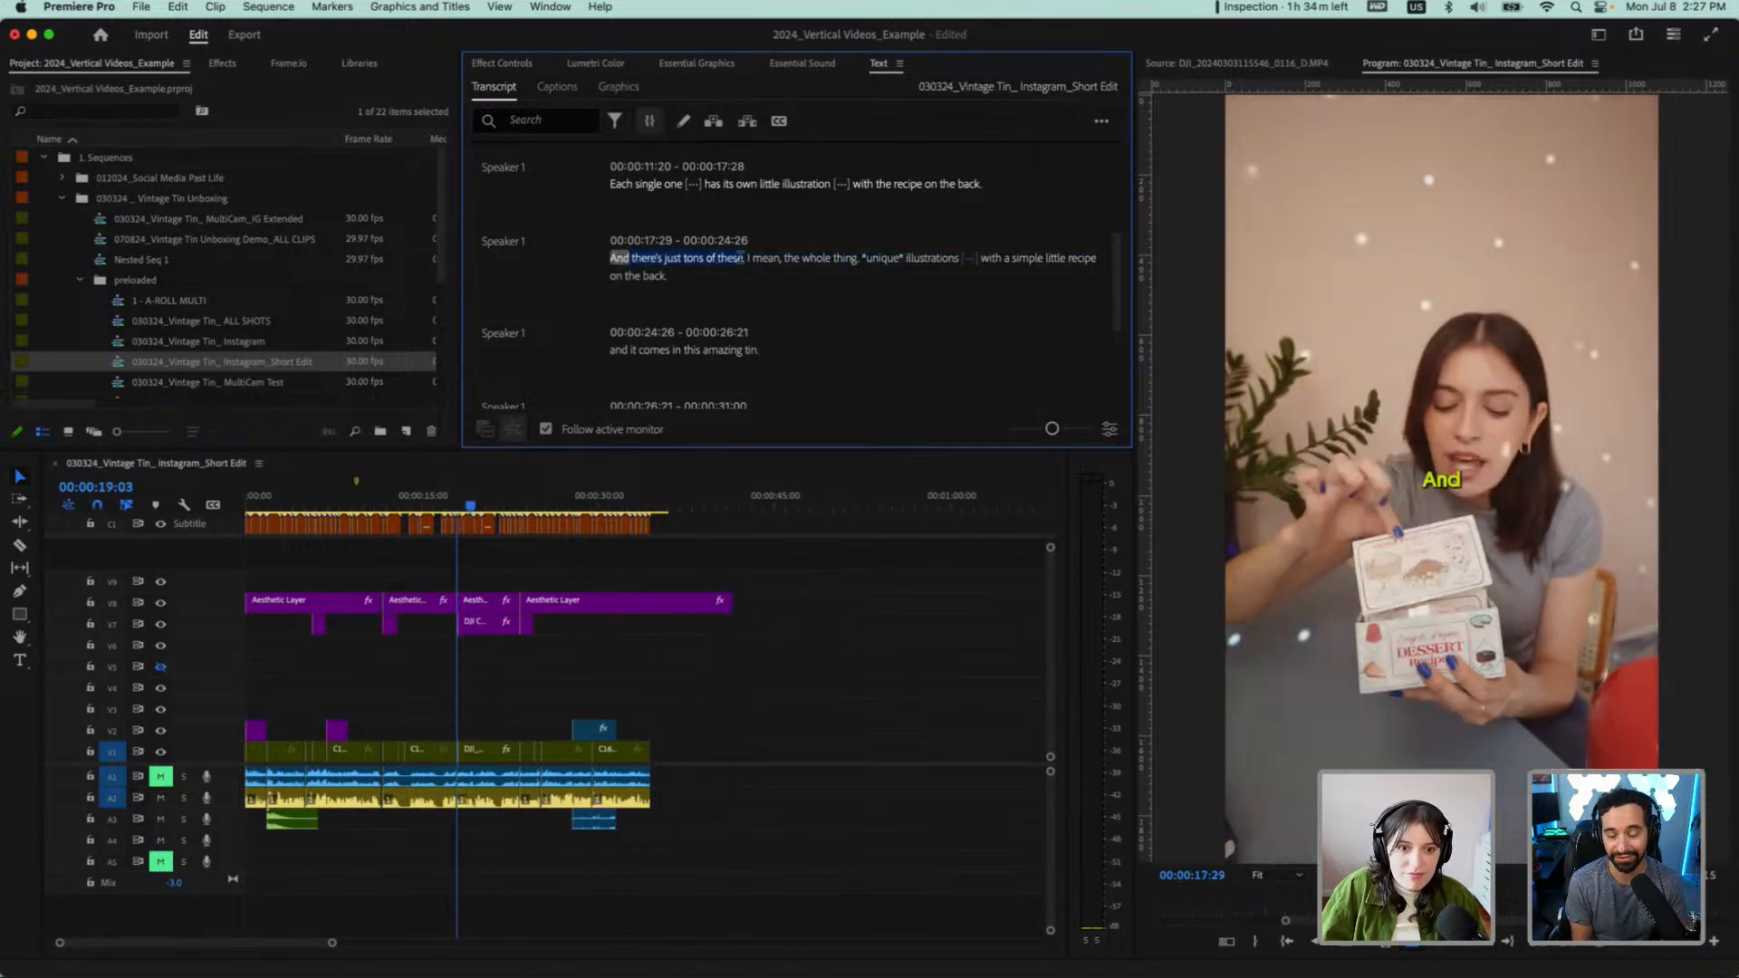
key("Delete")
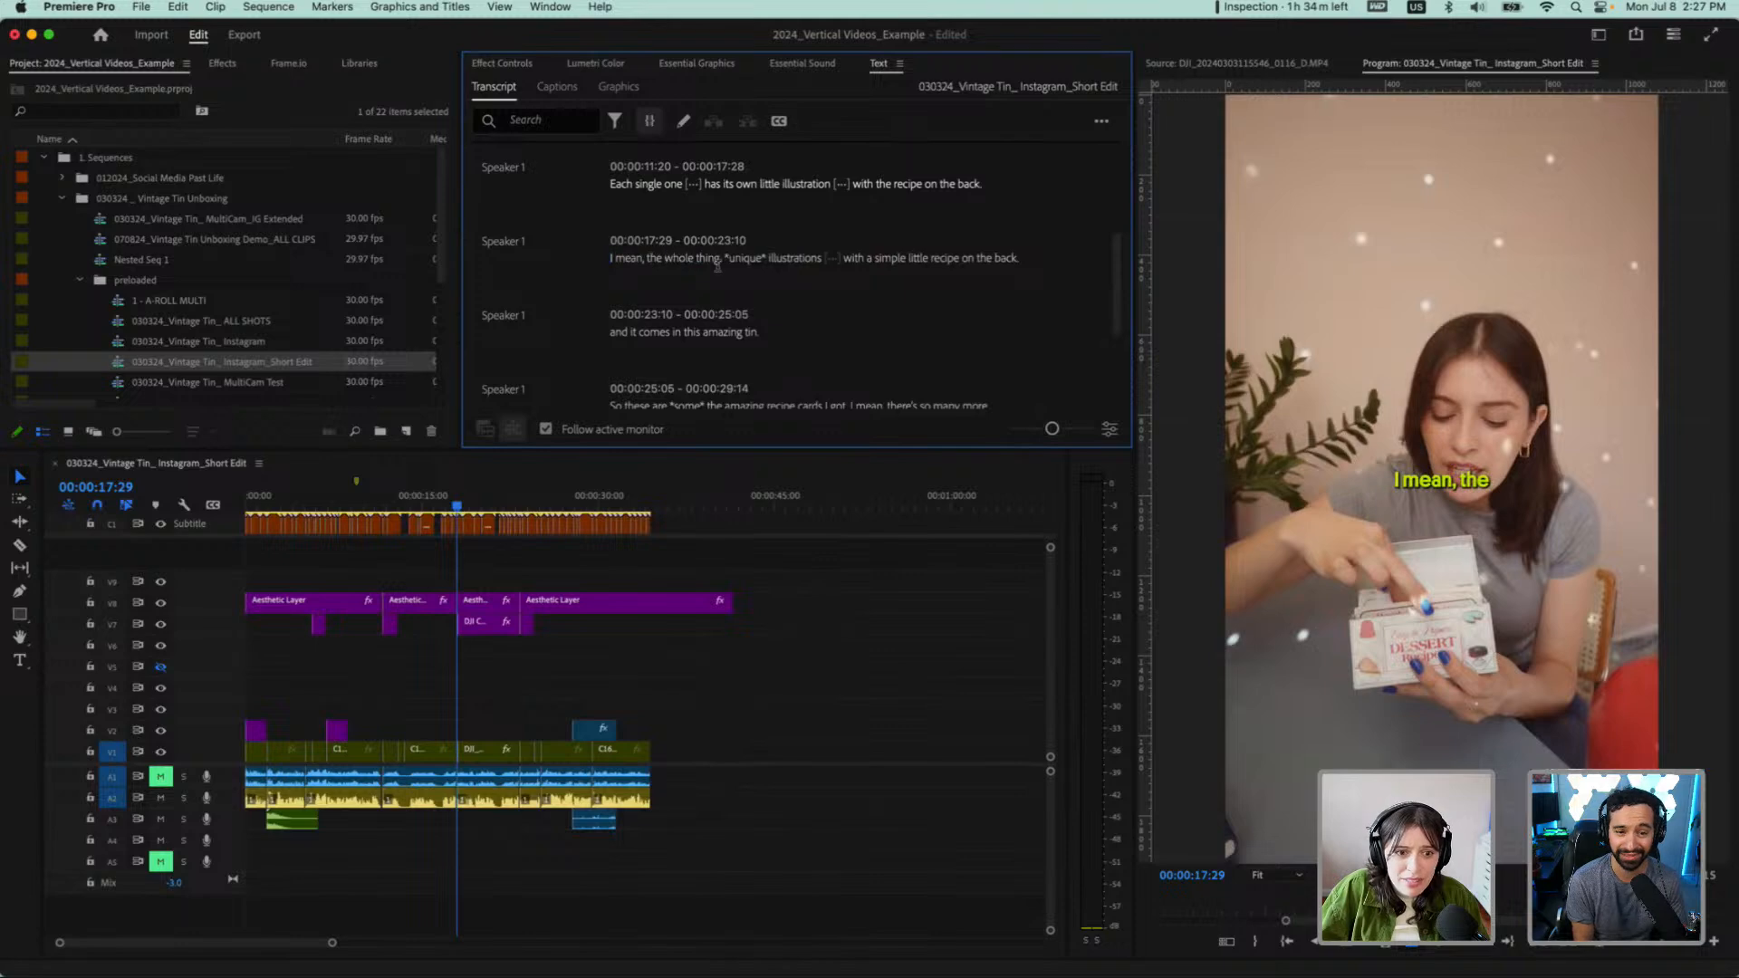
Play the new cut and delete the transcript line from "I mean, the whole thing" to "with a simple little recipe on the back."
key("space")
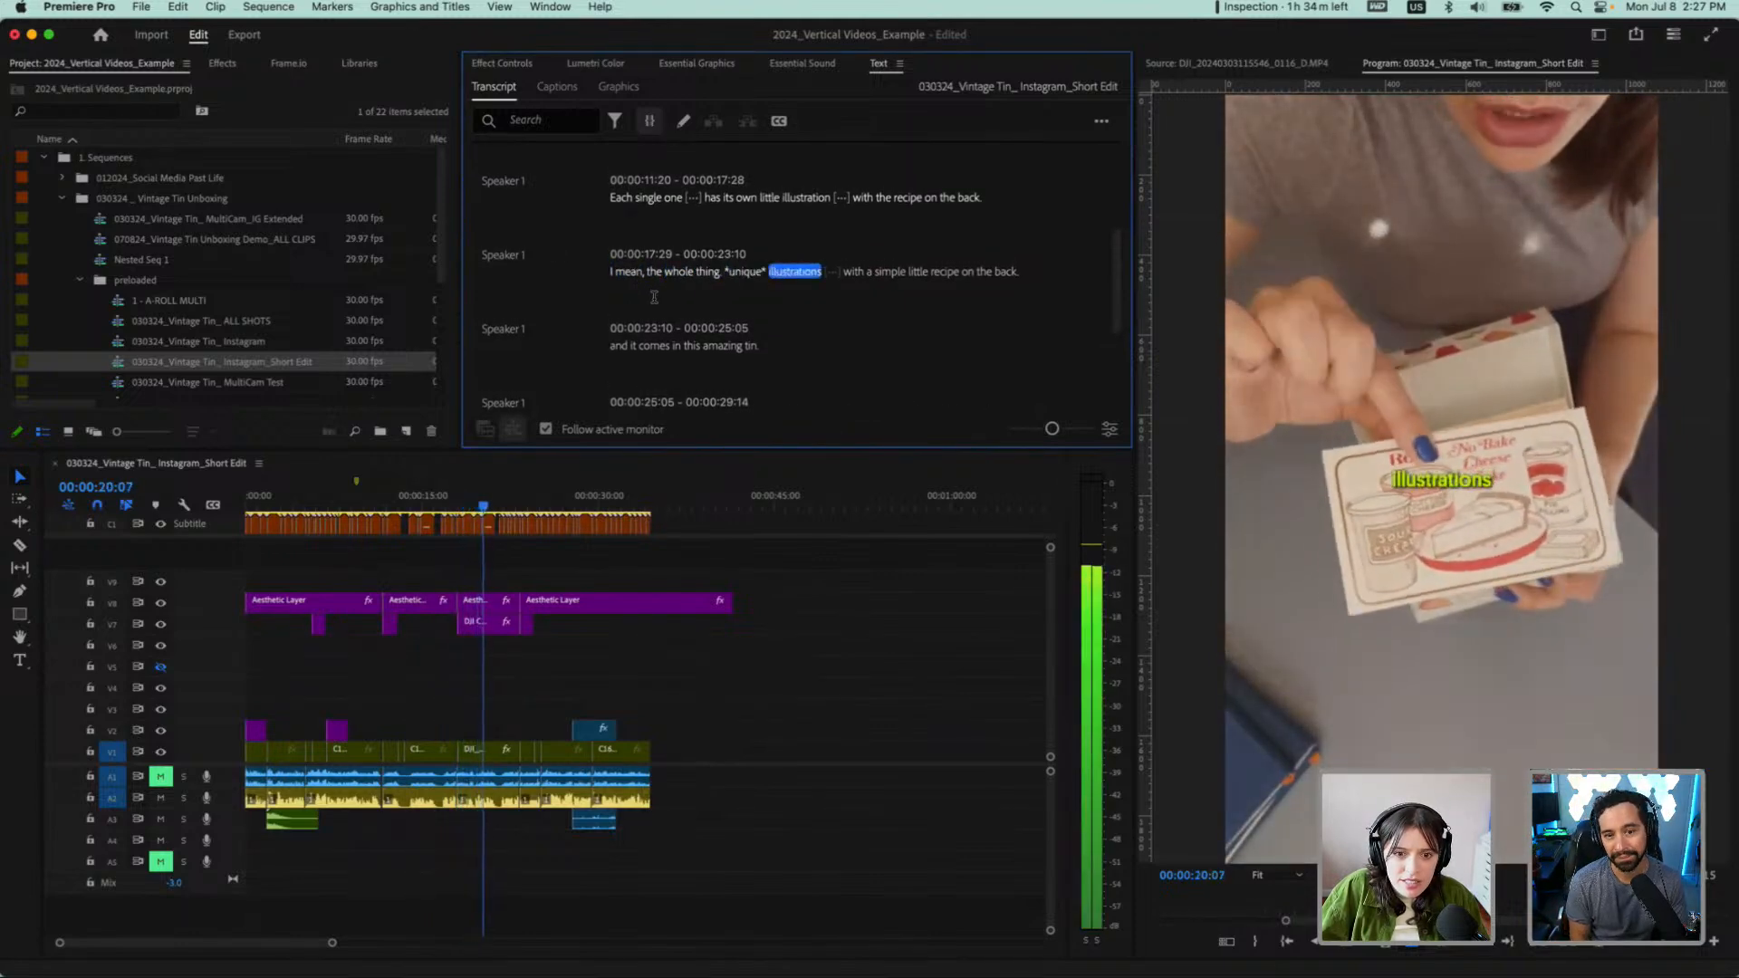
key("space")
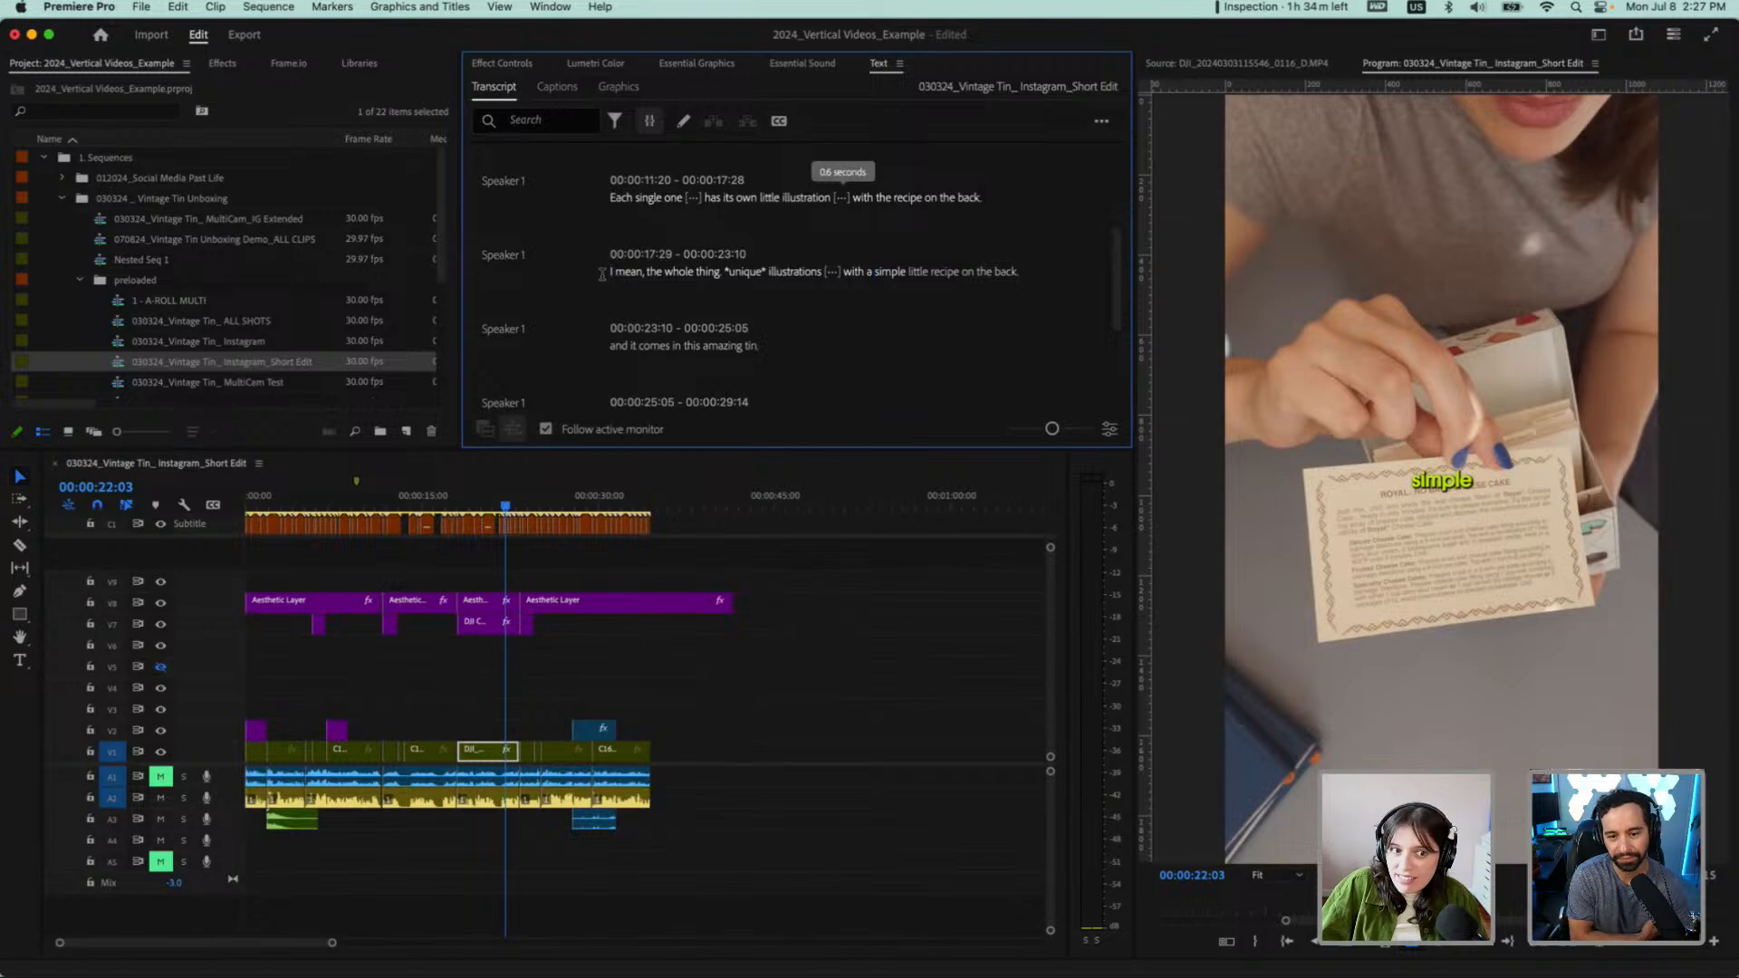
left_click_drag(1020, 268, 1028, 270)
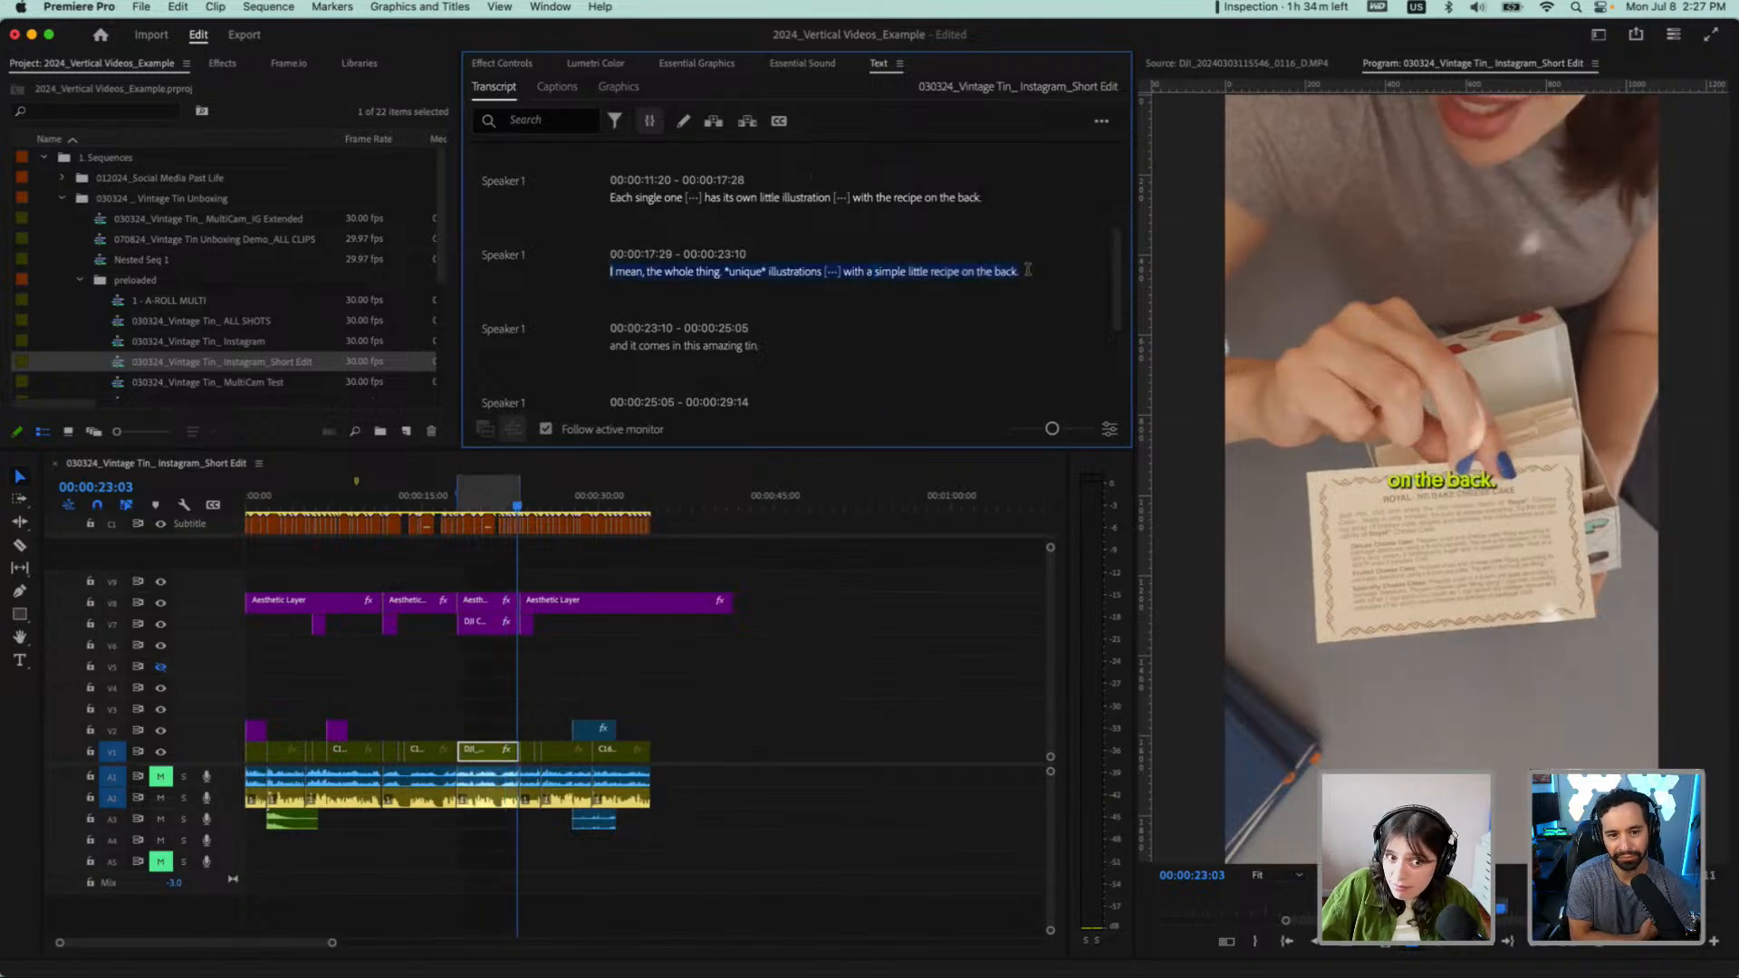
key("BackSpace")
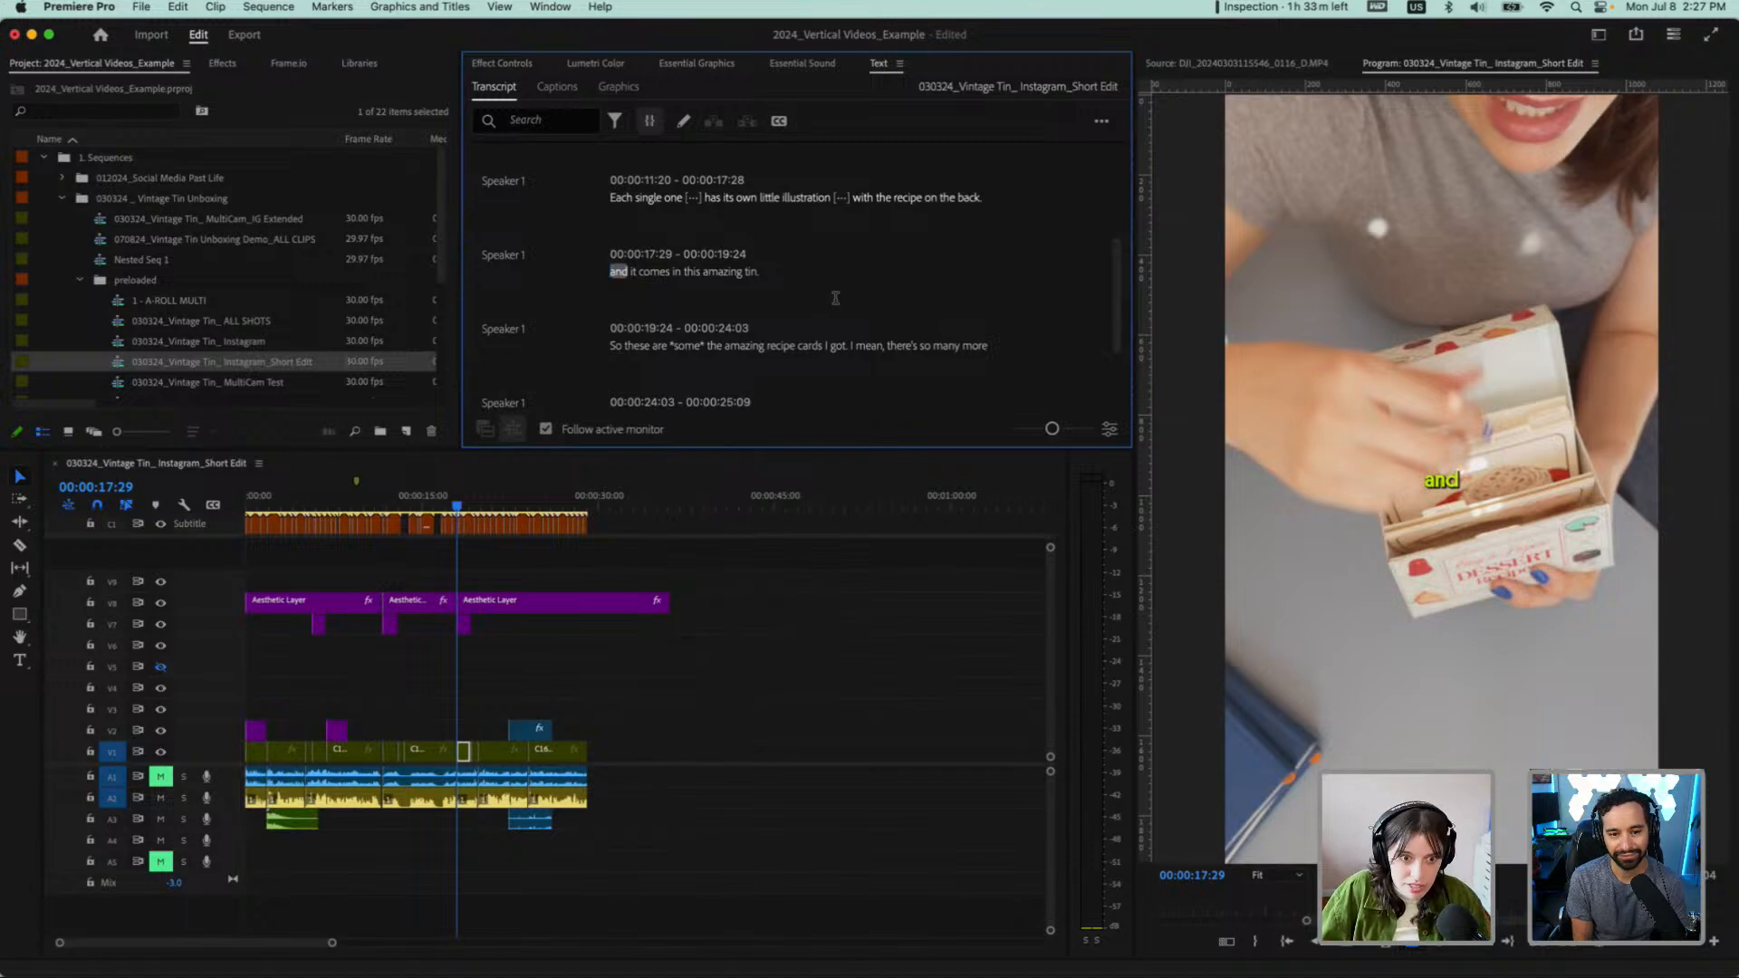
Play across the new cut and delete the transcript line "and it comes in this amazing tin."
key("space")
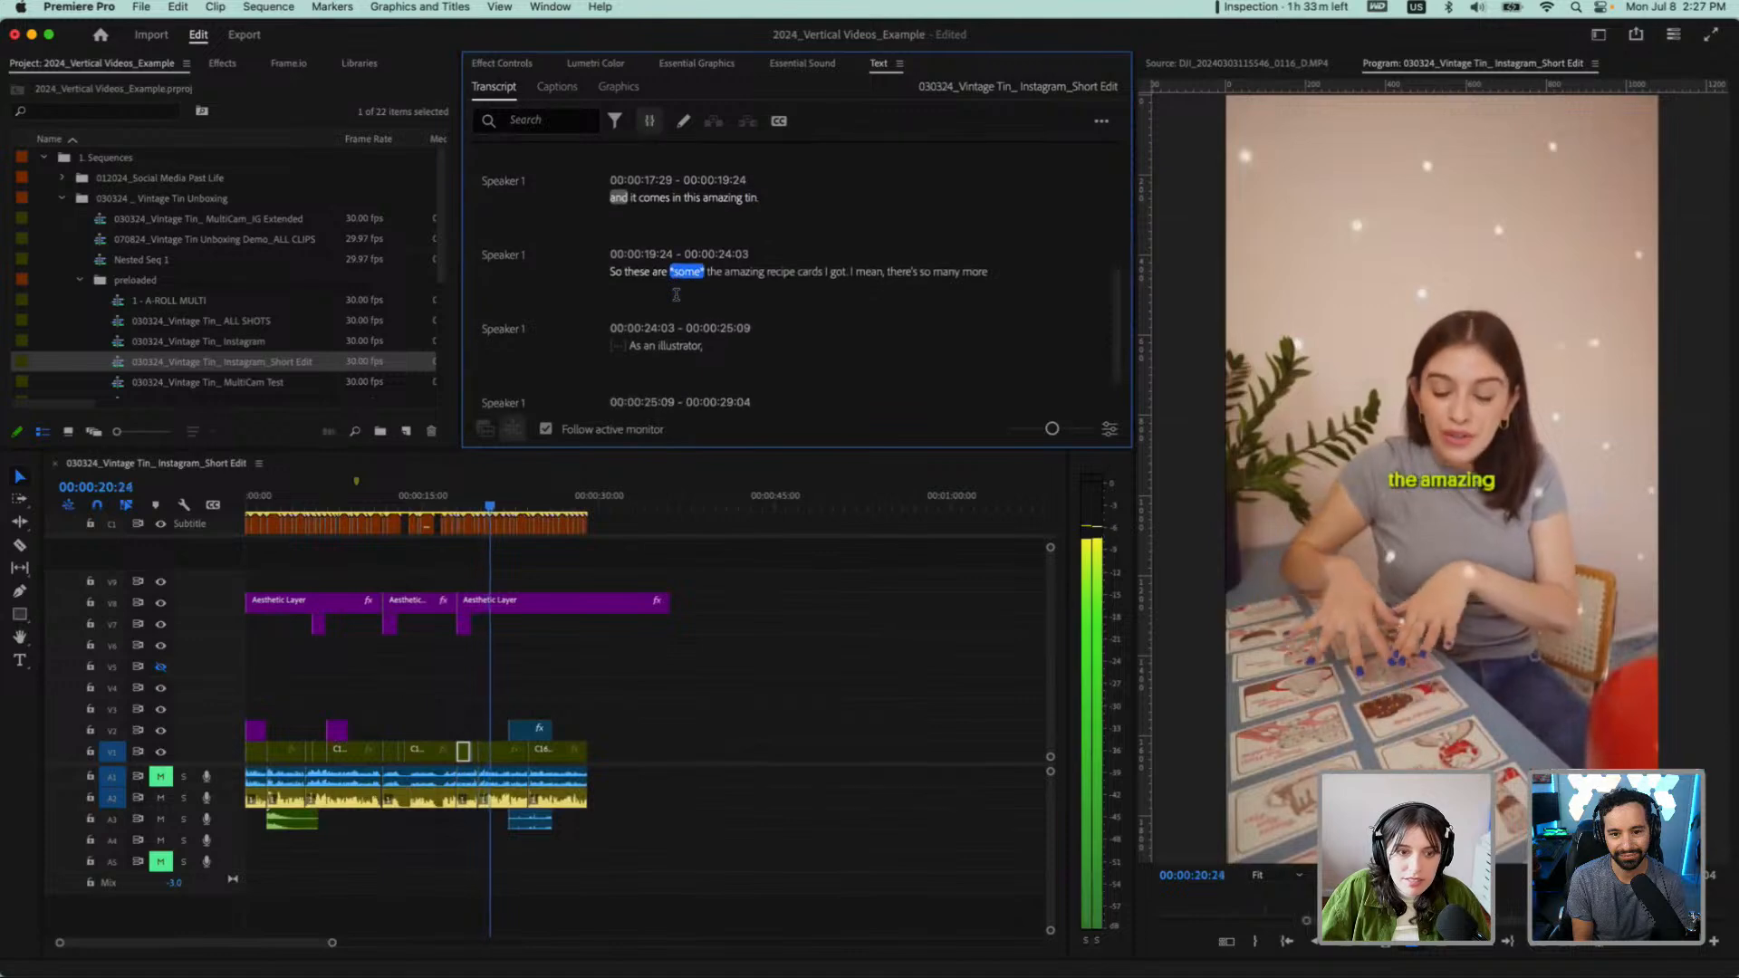
scroll(728, 260, "up", 1)
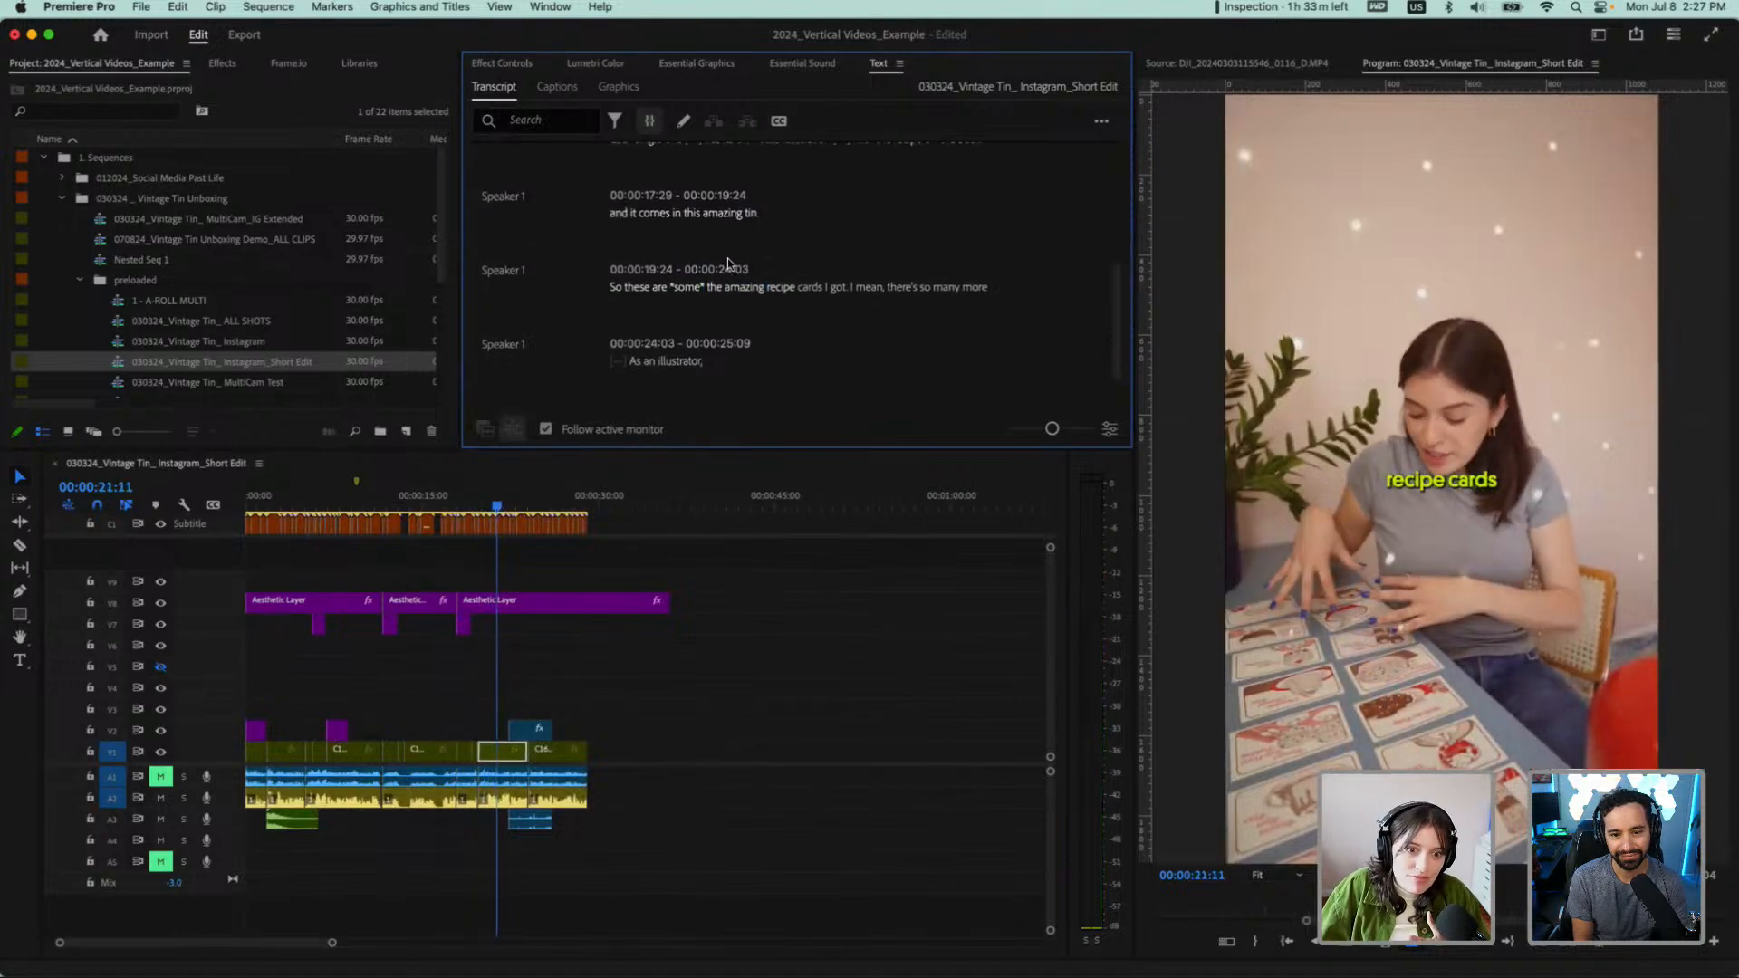
scroll(752, 250, "up", 1)
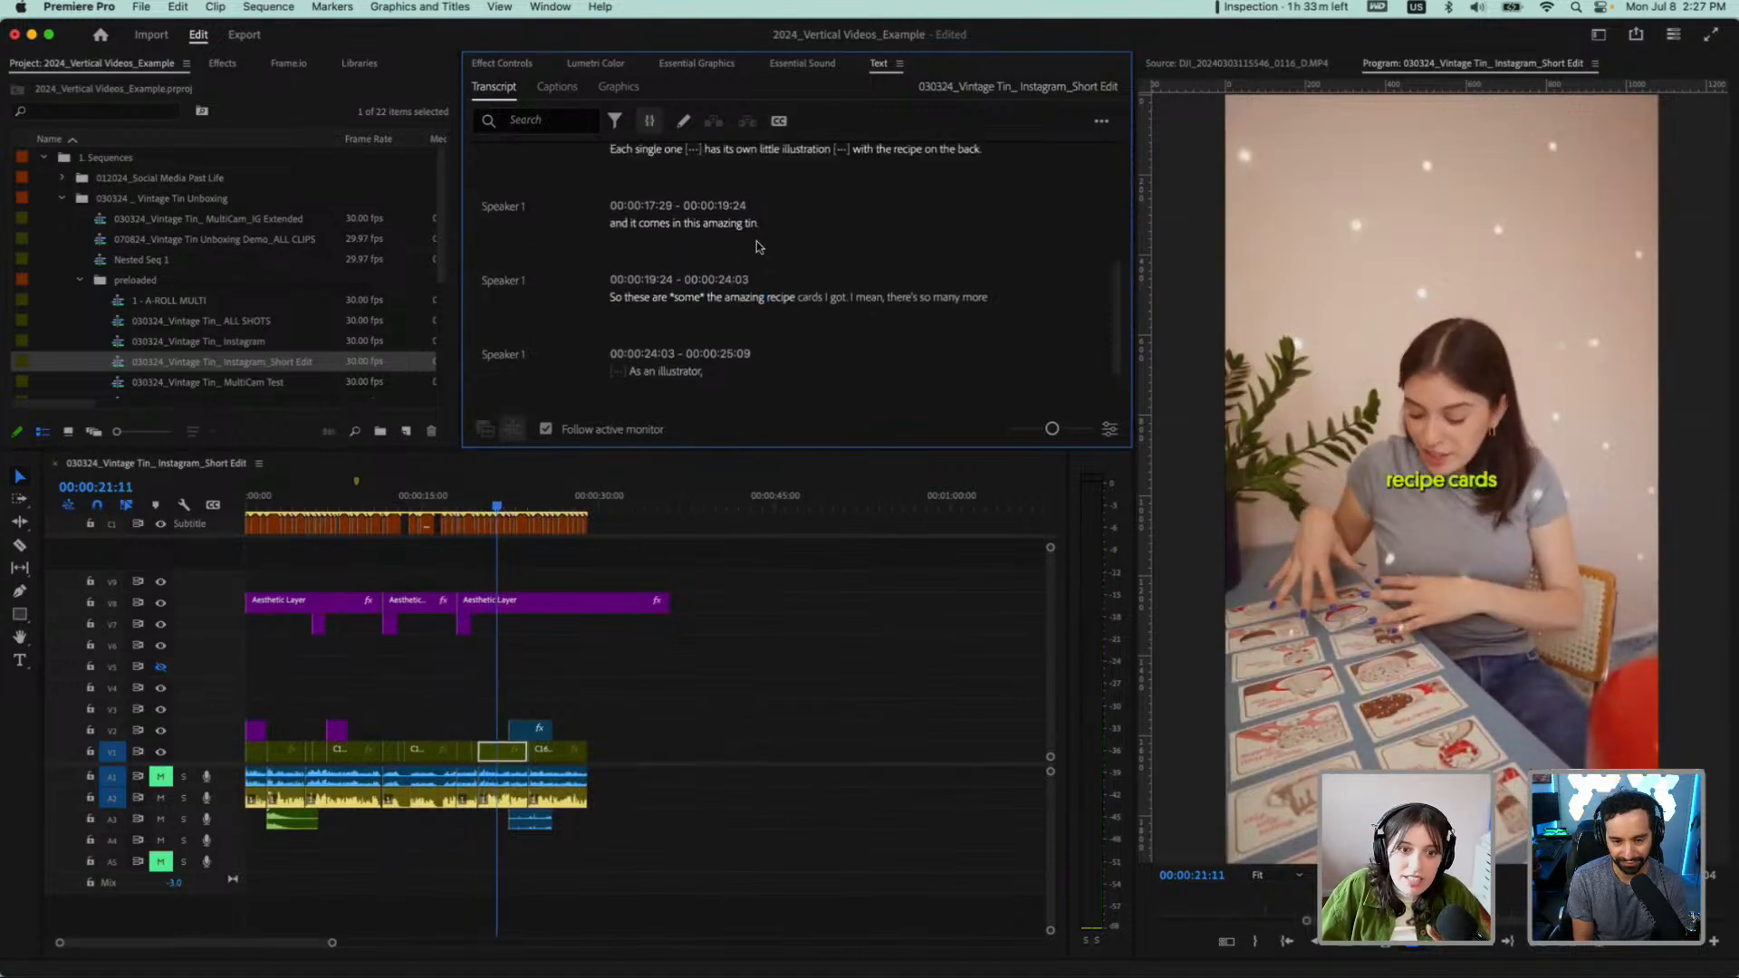
key("BackSpace")
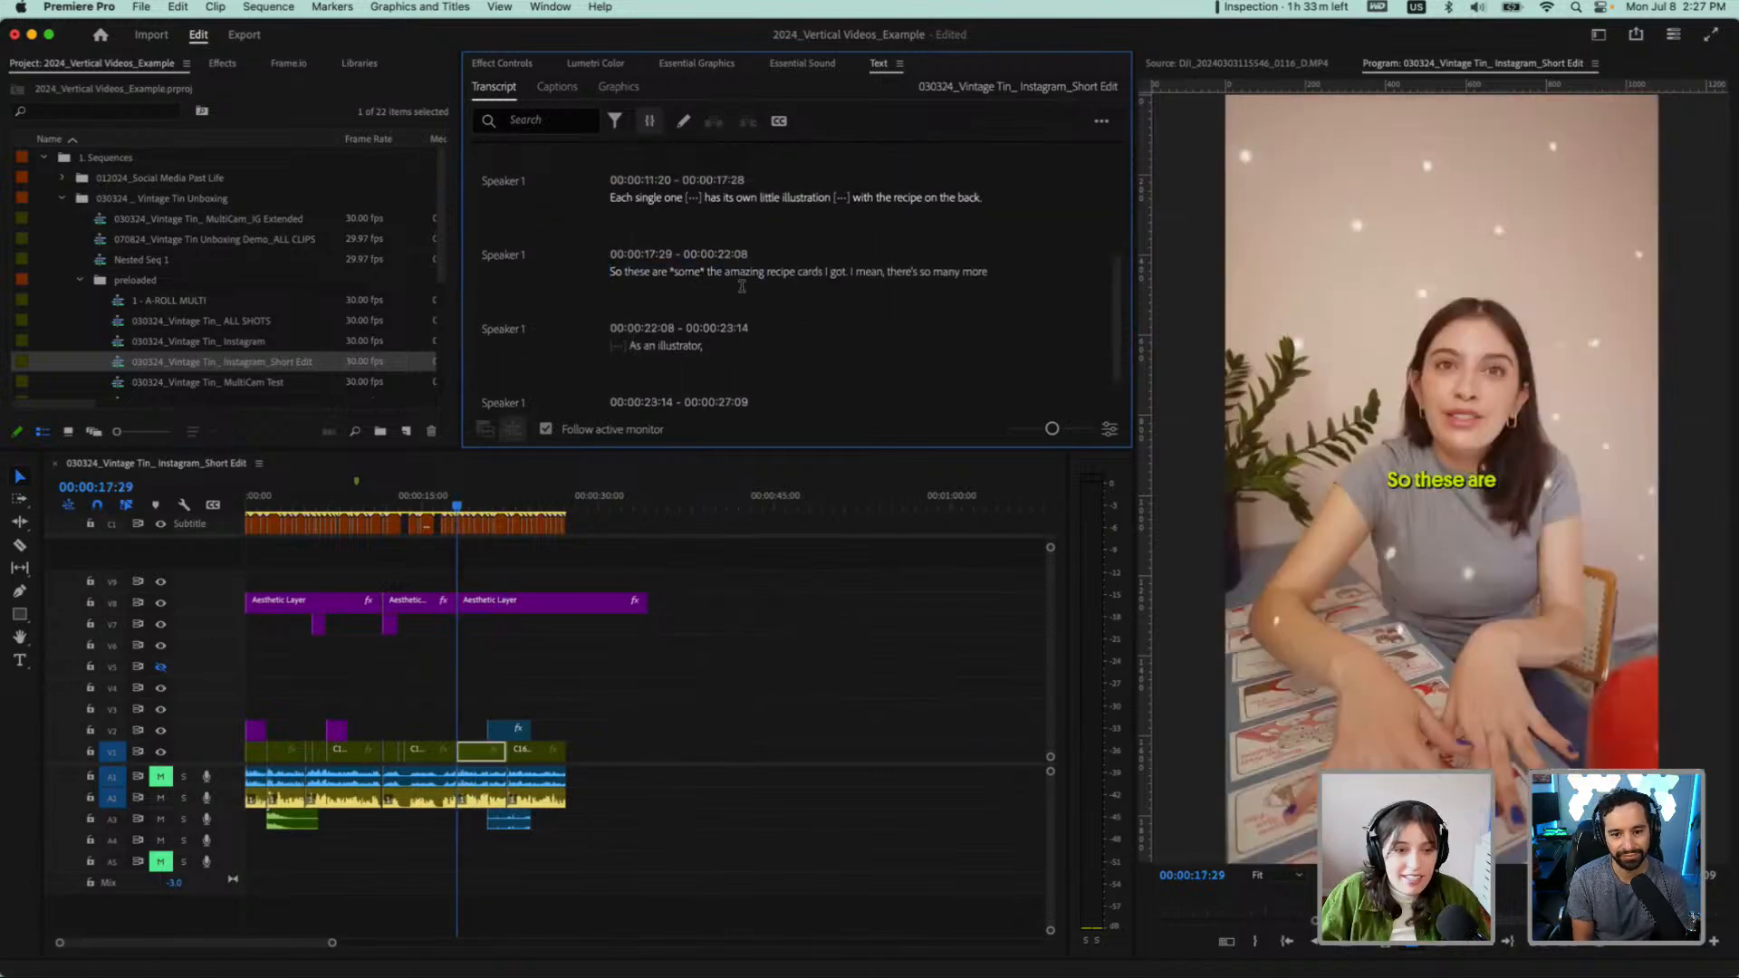
Play the ending from "So these are *some* the amazing recipe cards" through "just so cute!" and inspect its clips closely in the timeline
key("space")
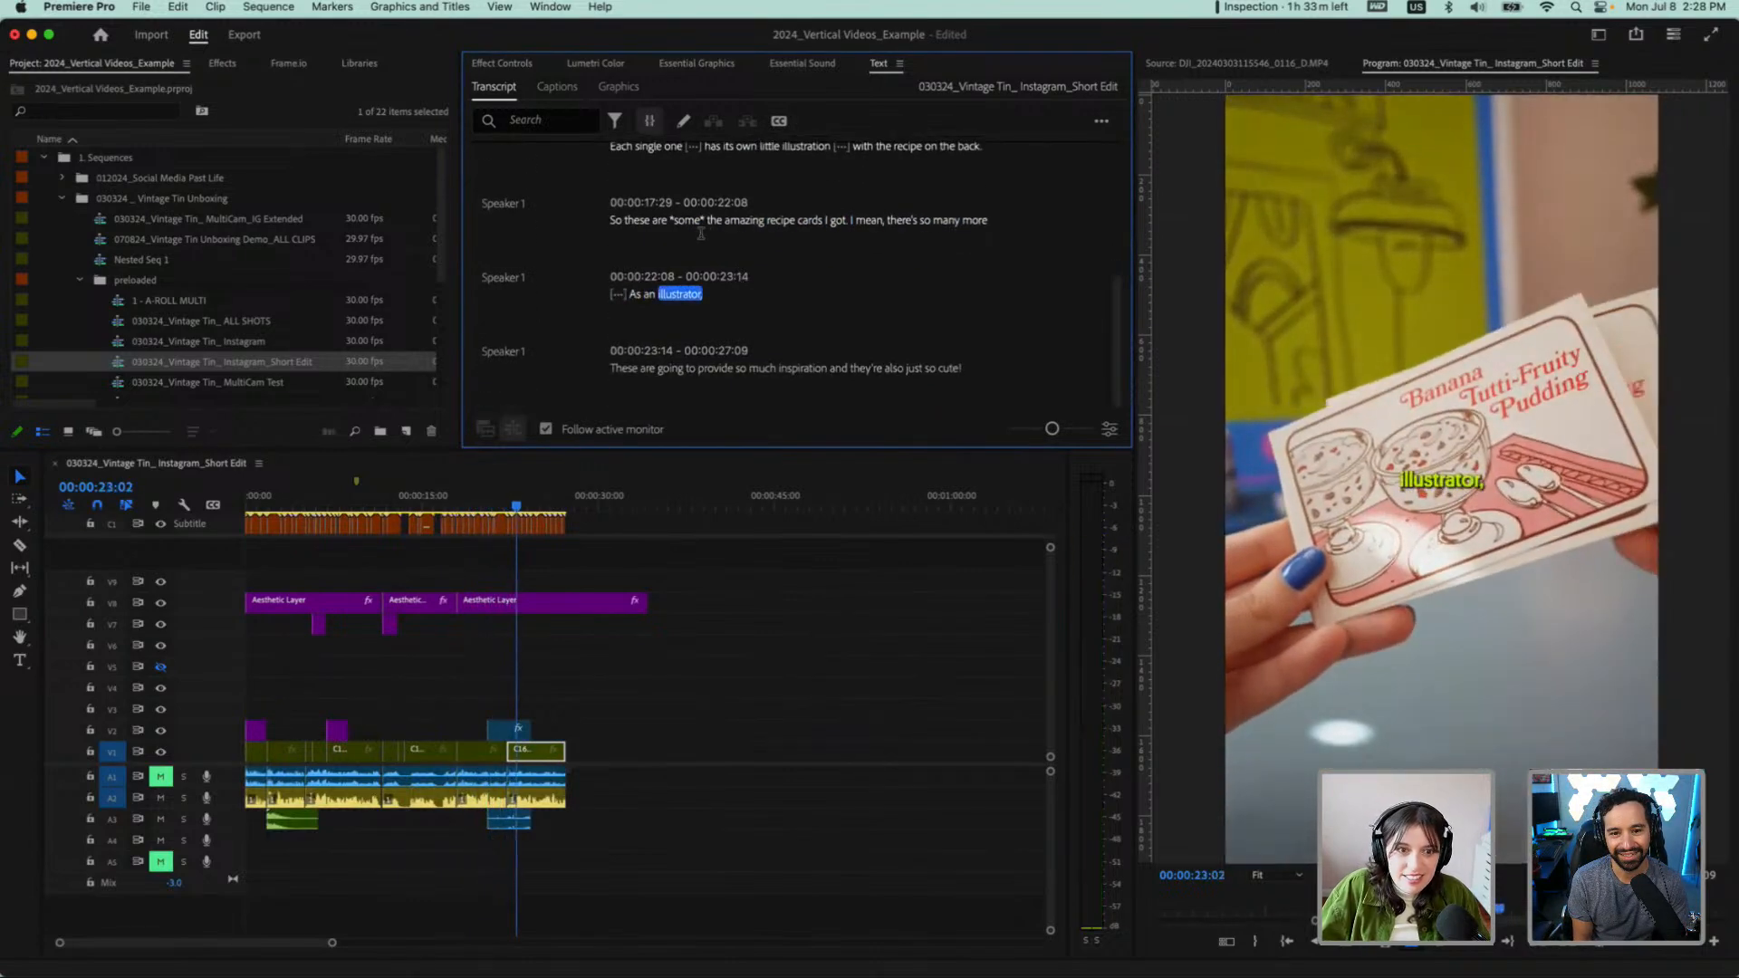
left_click(614, 220)
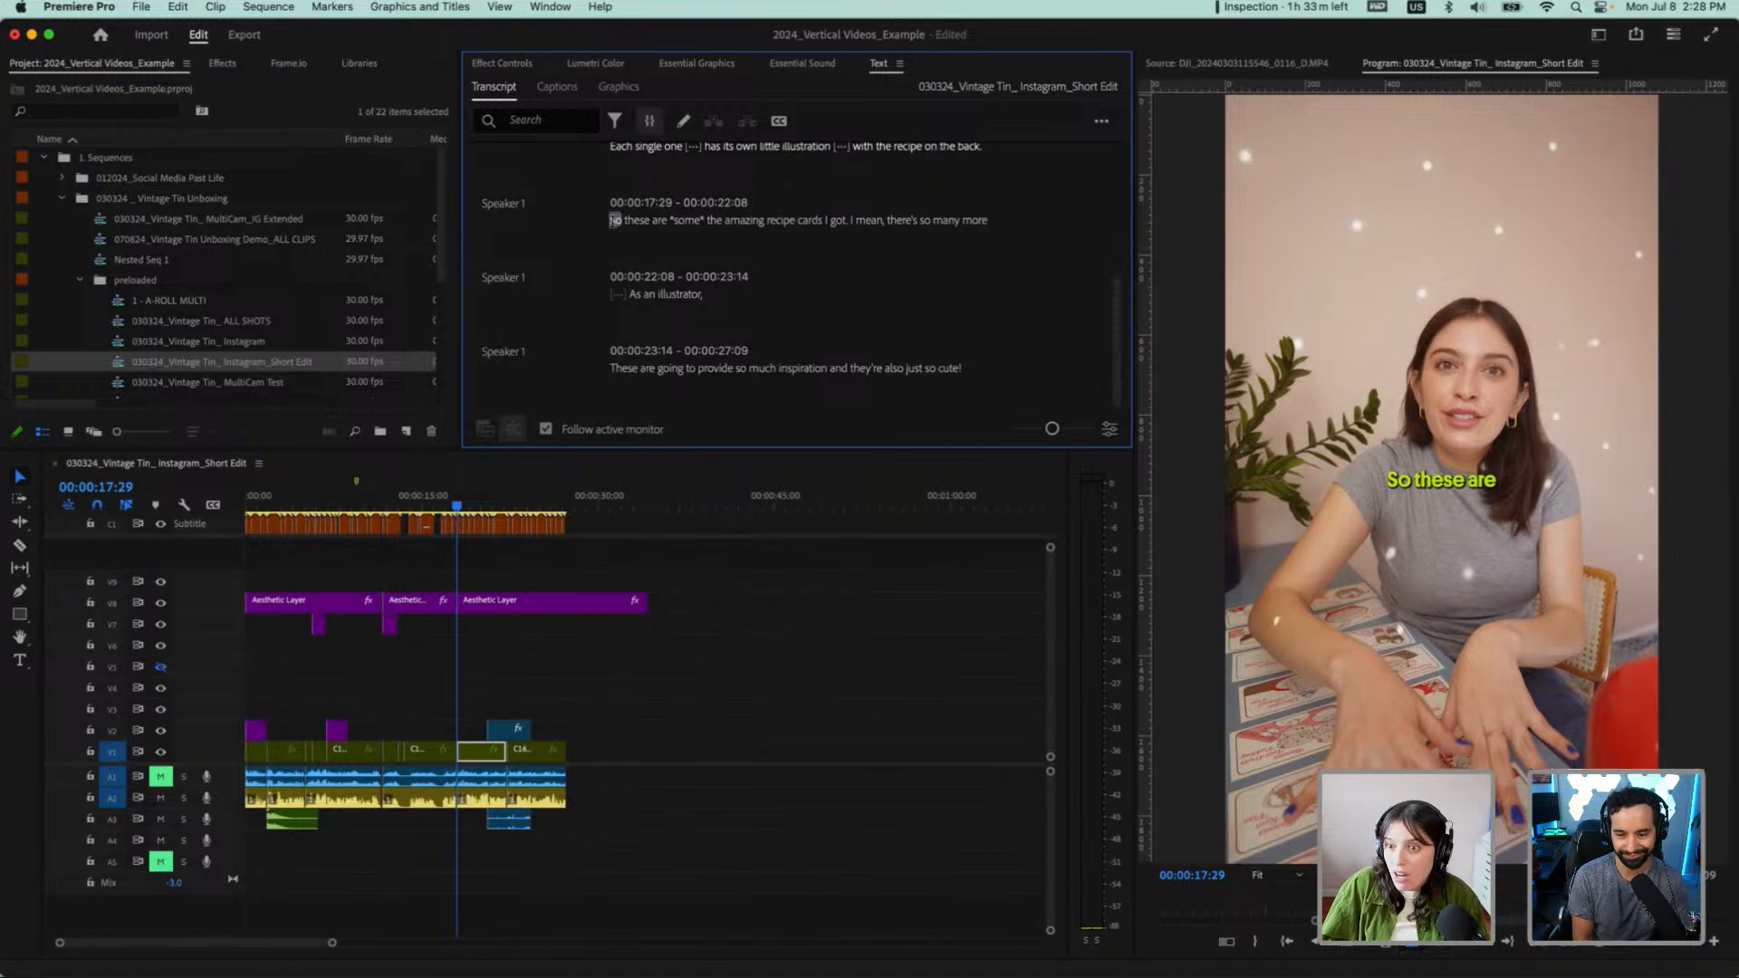
key("space")
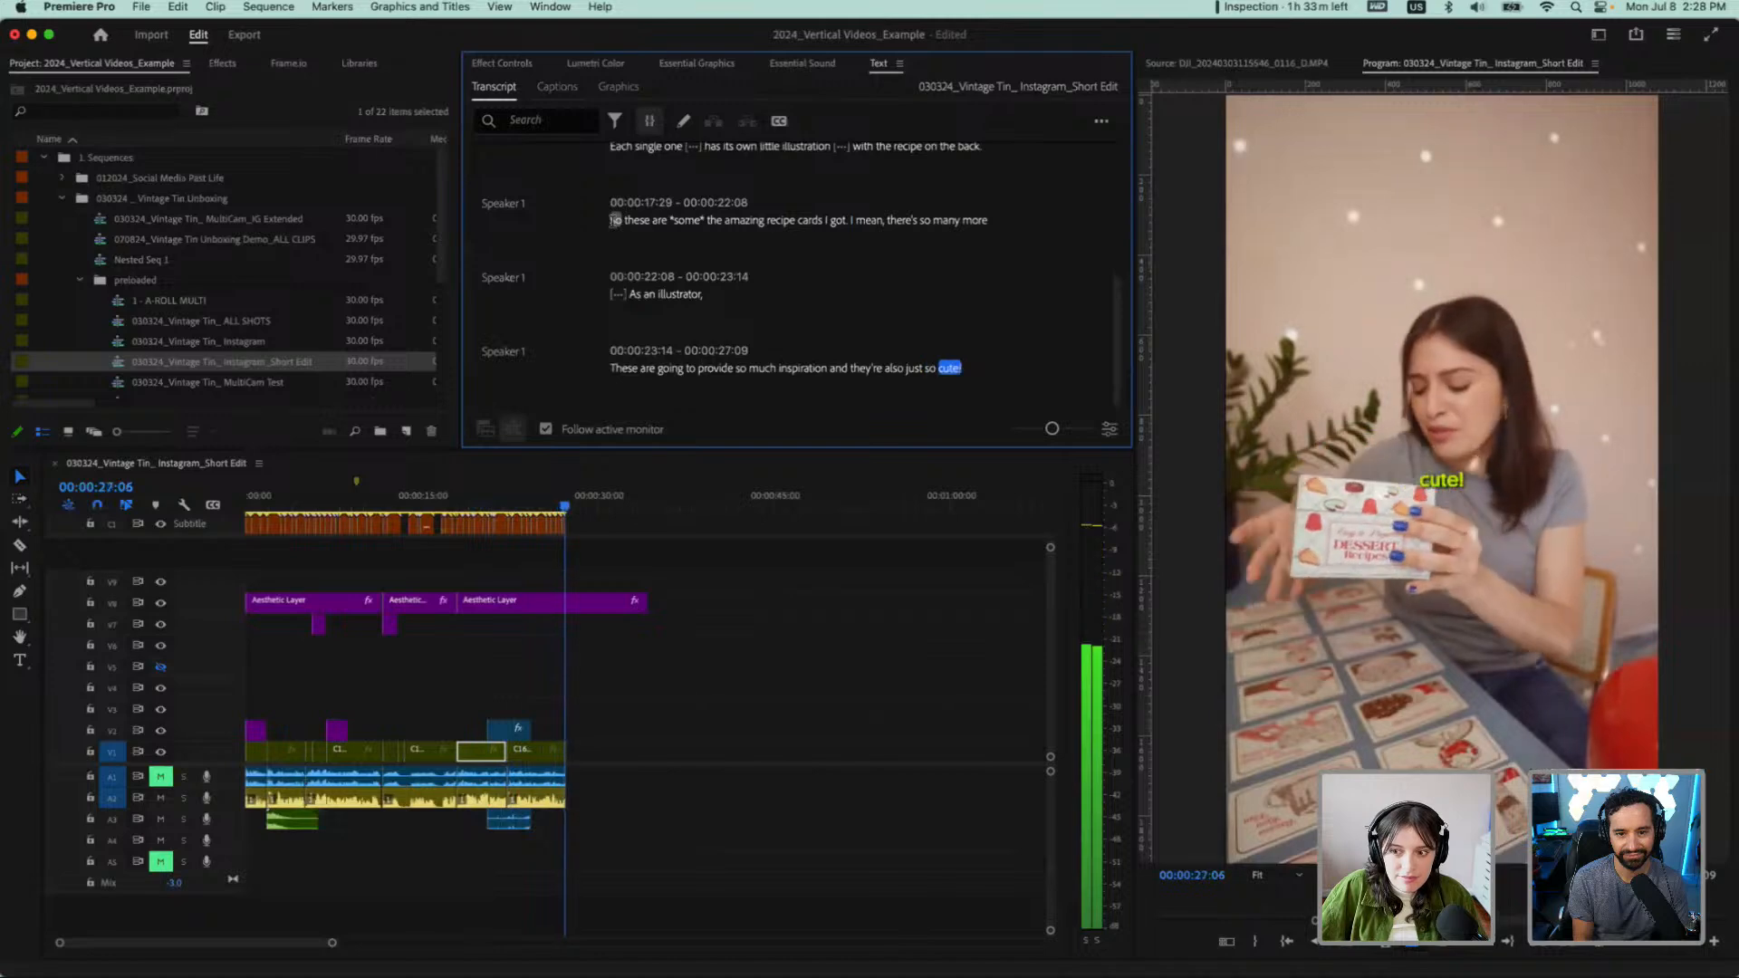
scroll(387, 615, "up", 3)
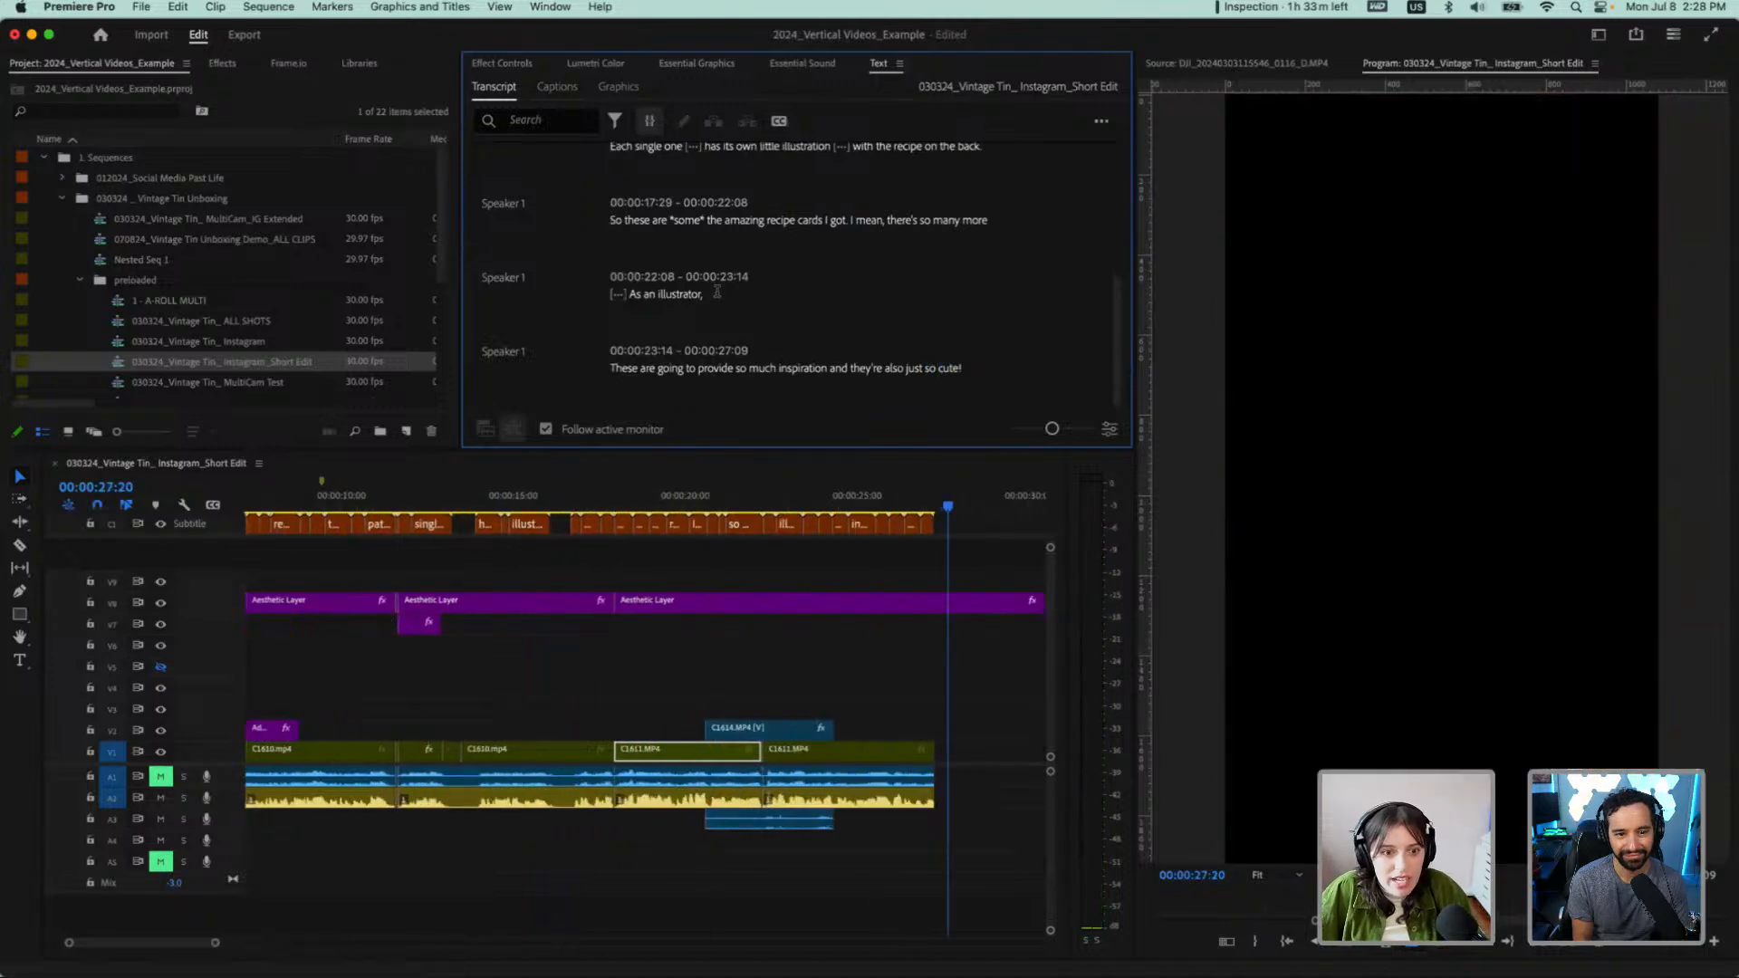
Delete the transcript line "As an illustrator," with its leading pause and check the end of the shortened sequence
left_click_drag(717, 293, 599, 294)
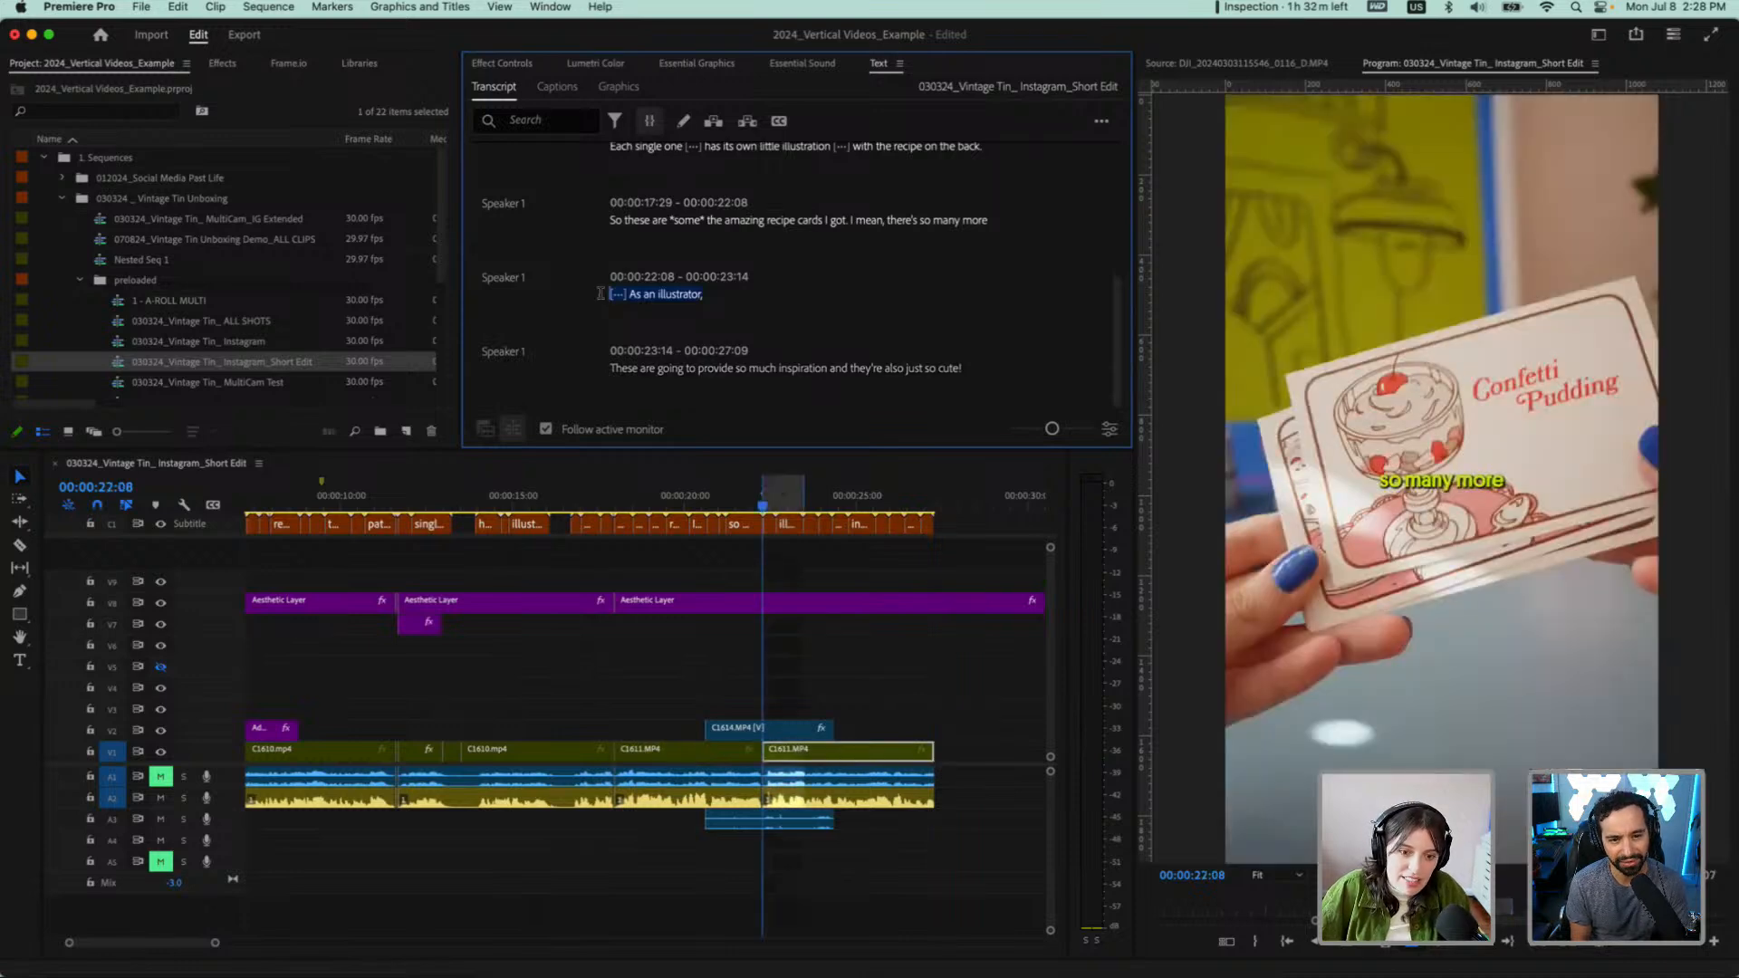
key("BackSpace")
scroll(458, 566, "down", 1)
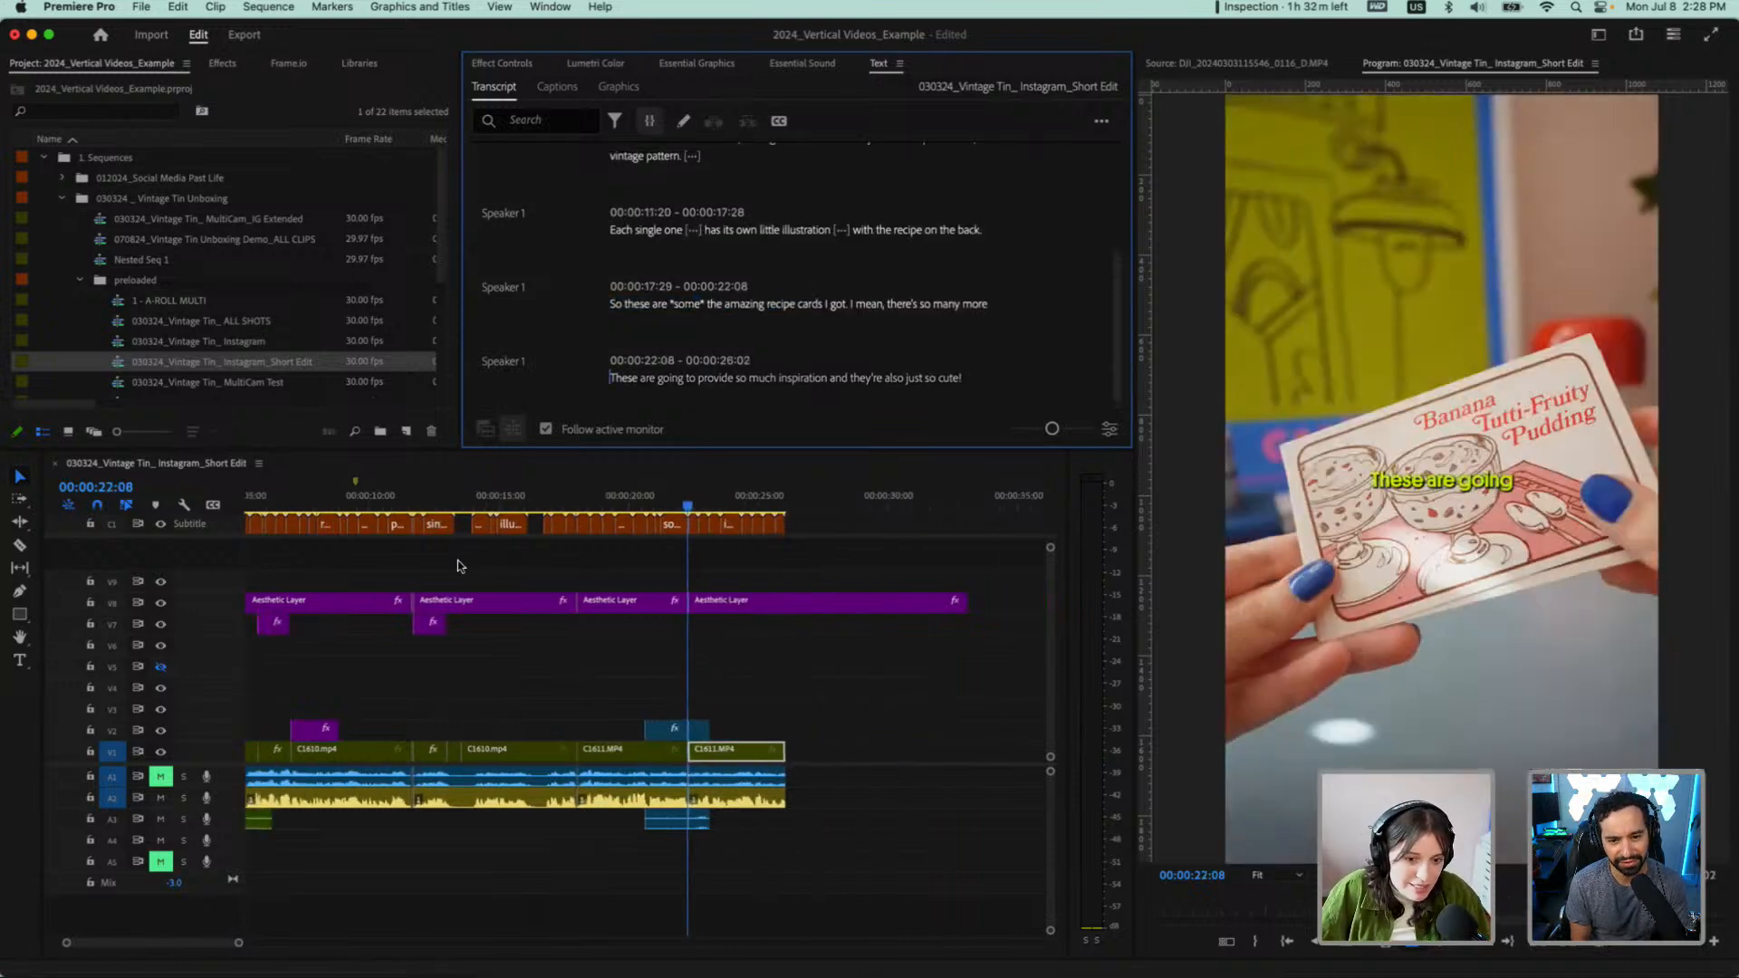
scroll(458, 561, "down", 1)
scroll(272, 688, "up", 1)
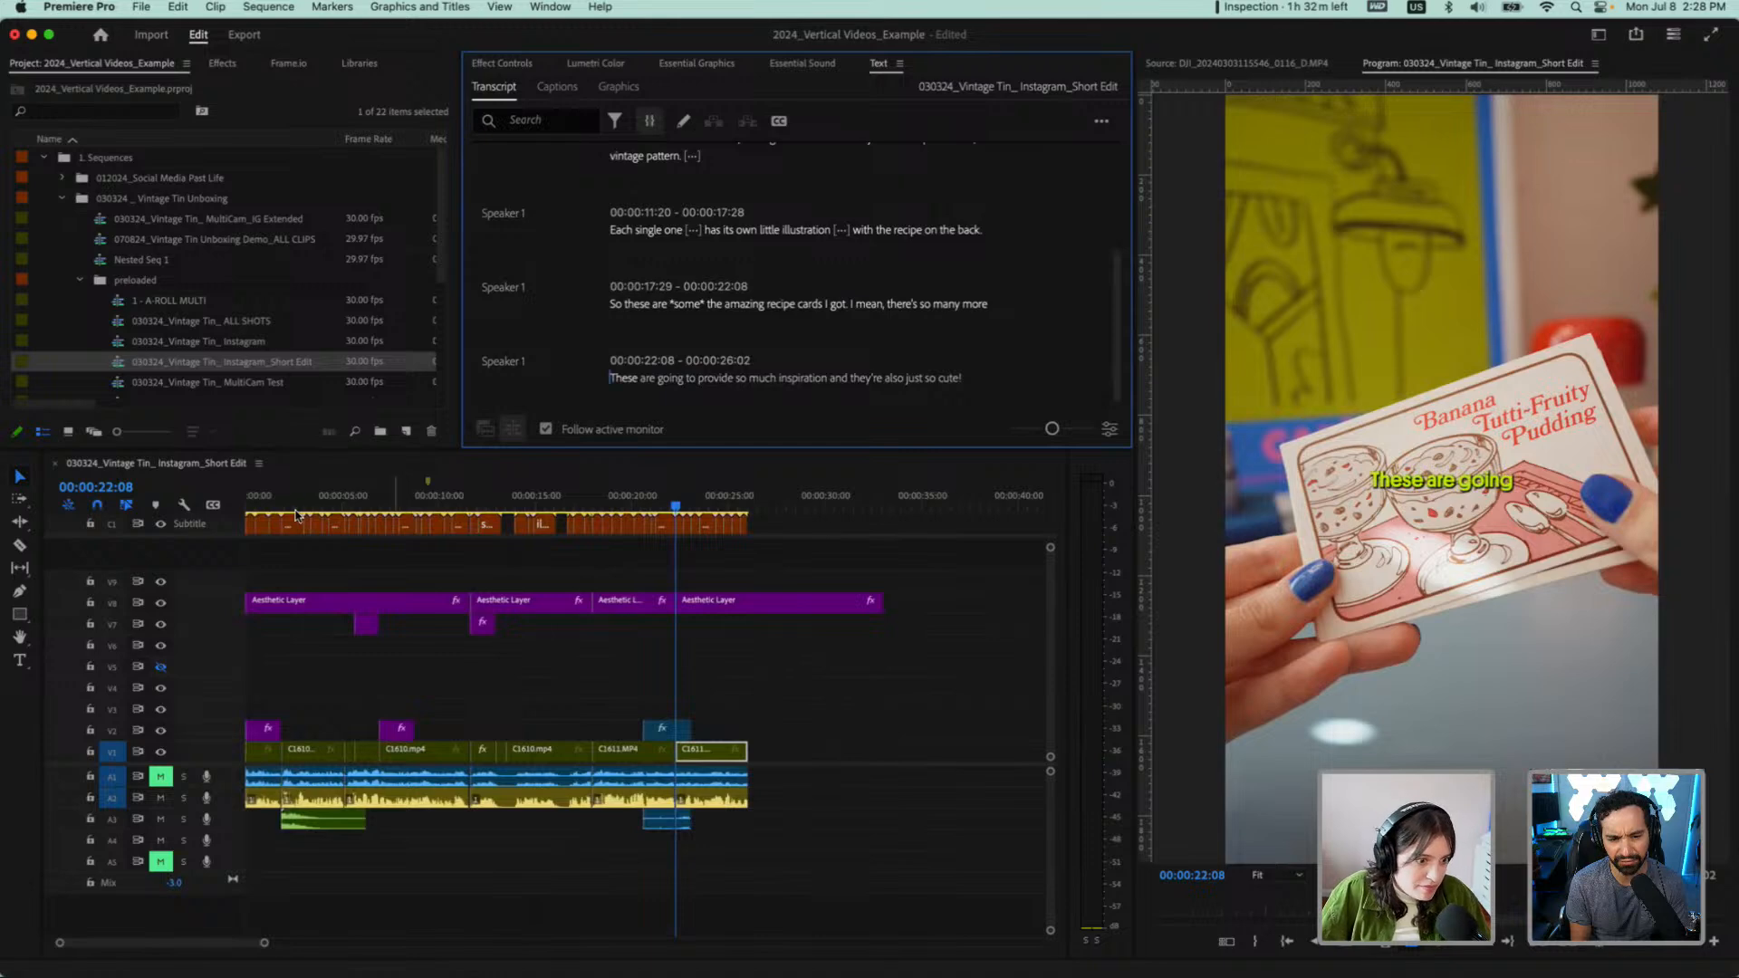
left_click(748, 504)
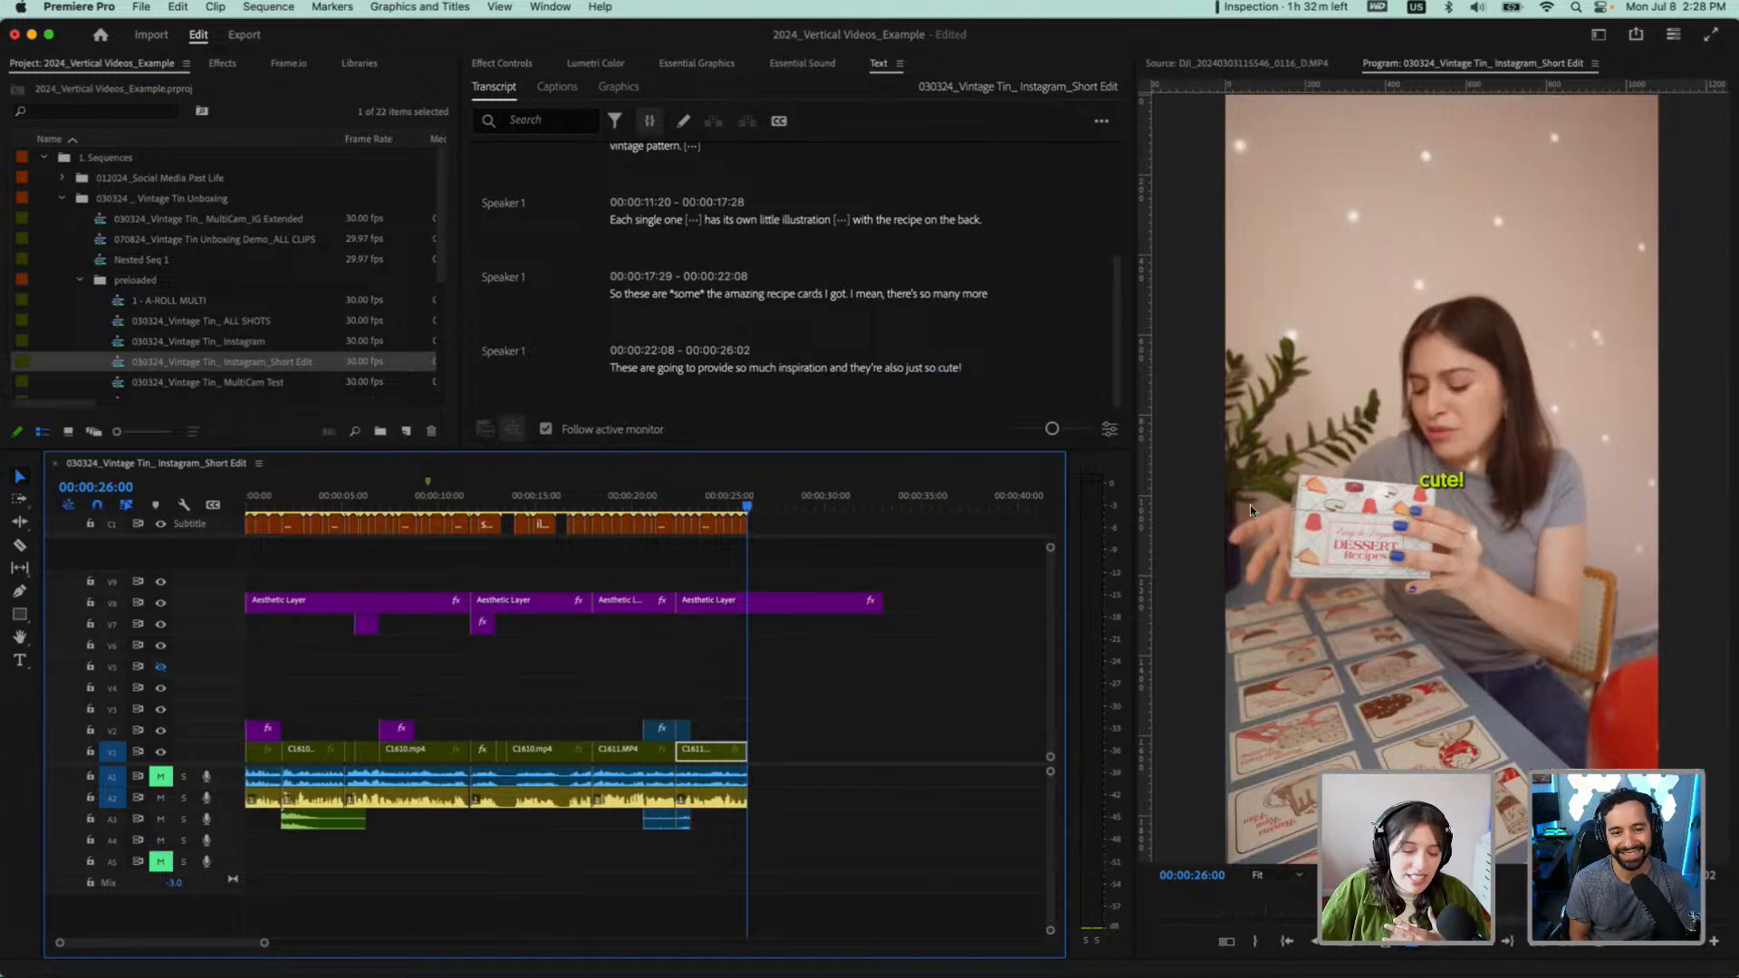
Hide the Subtitle caption track and mark the out point at the end of the last video clip, at 00:00:26:02
left_click(161, 525)
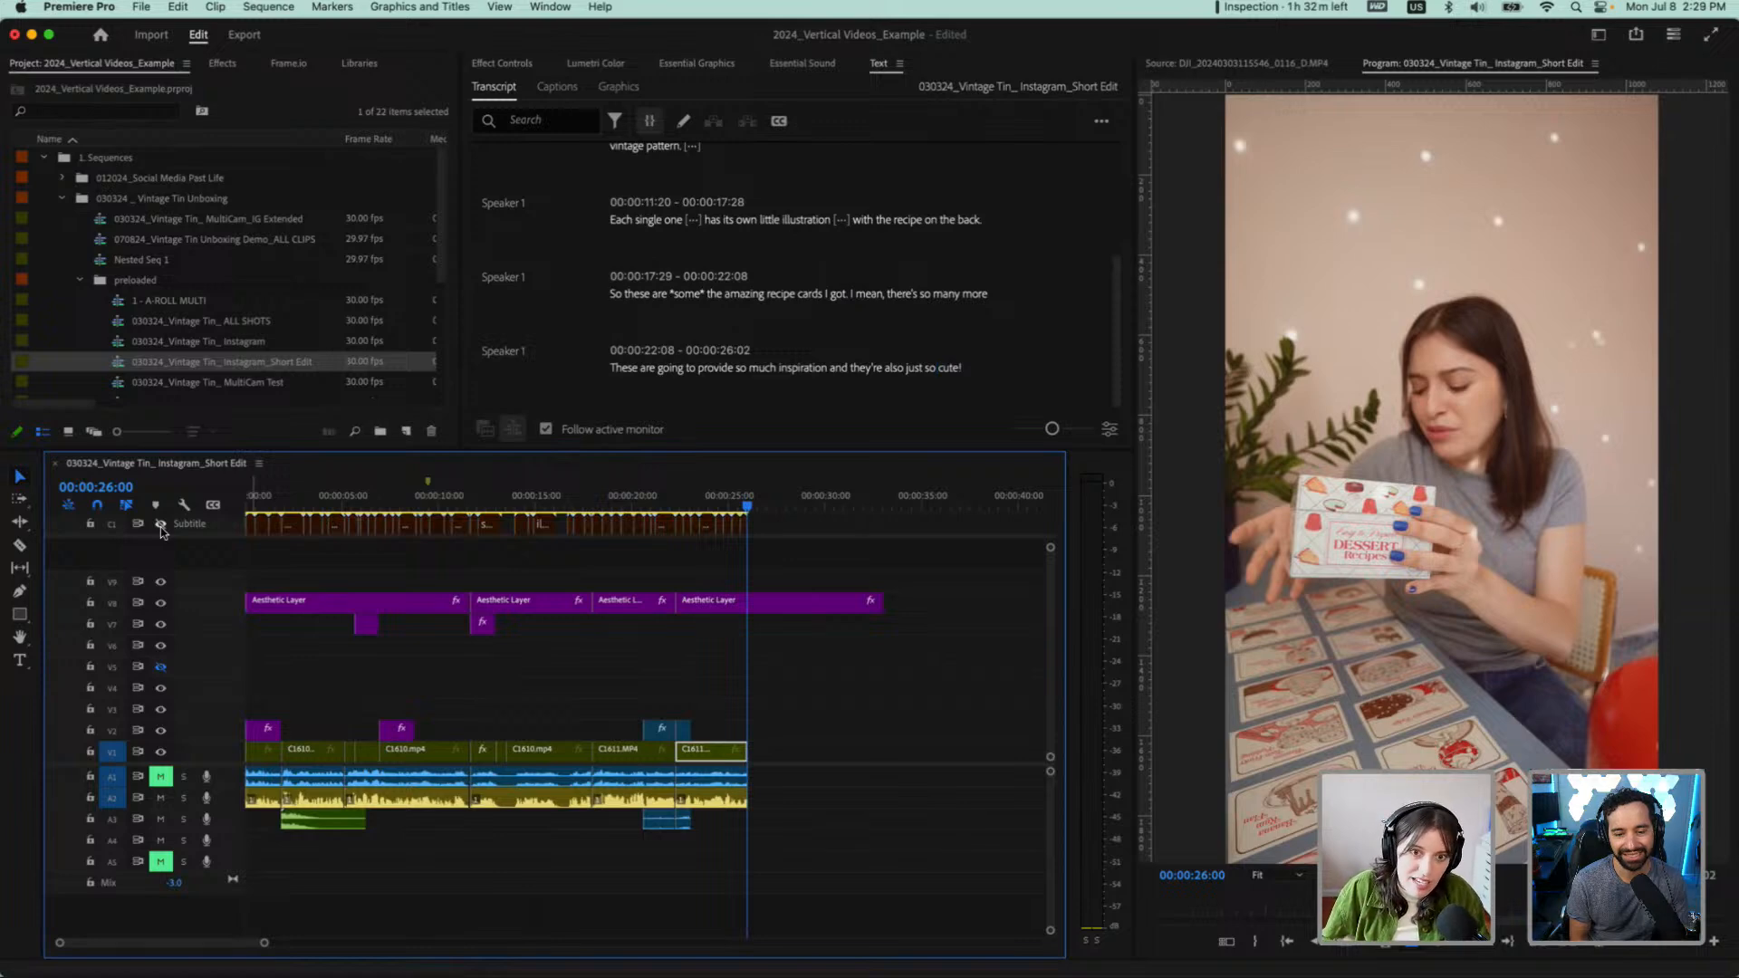
key("Home")
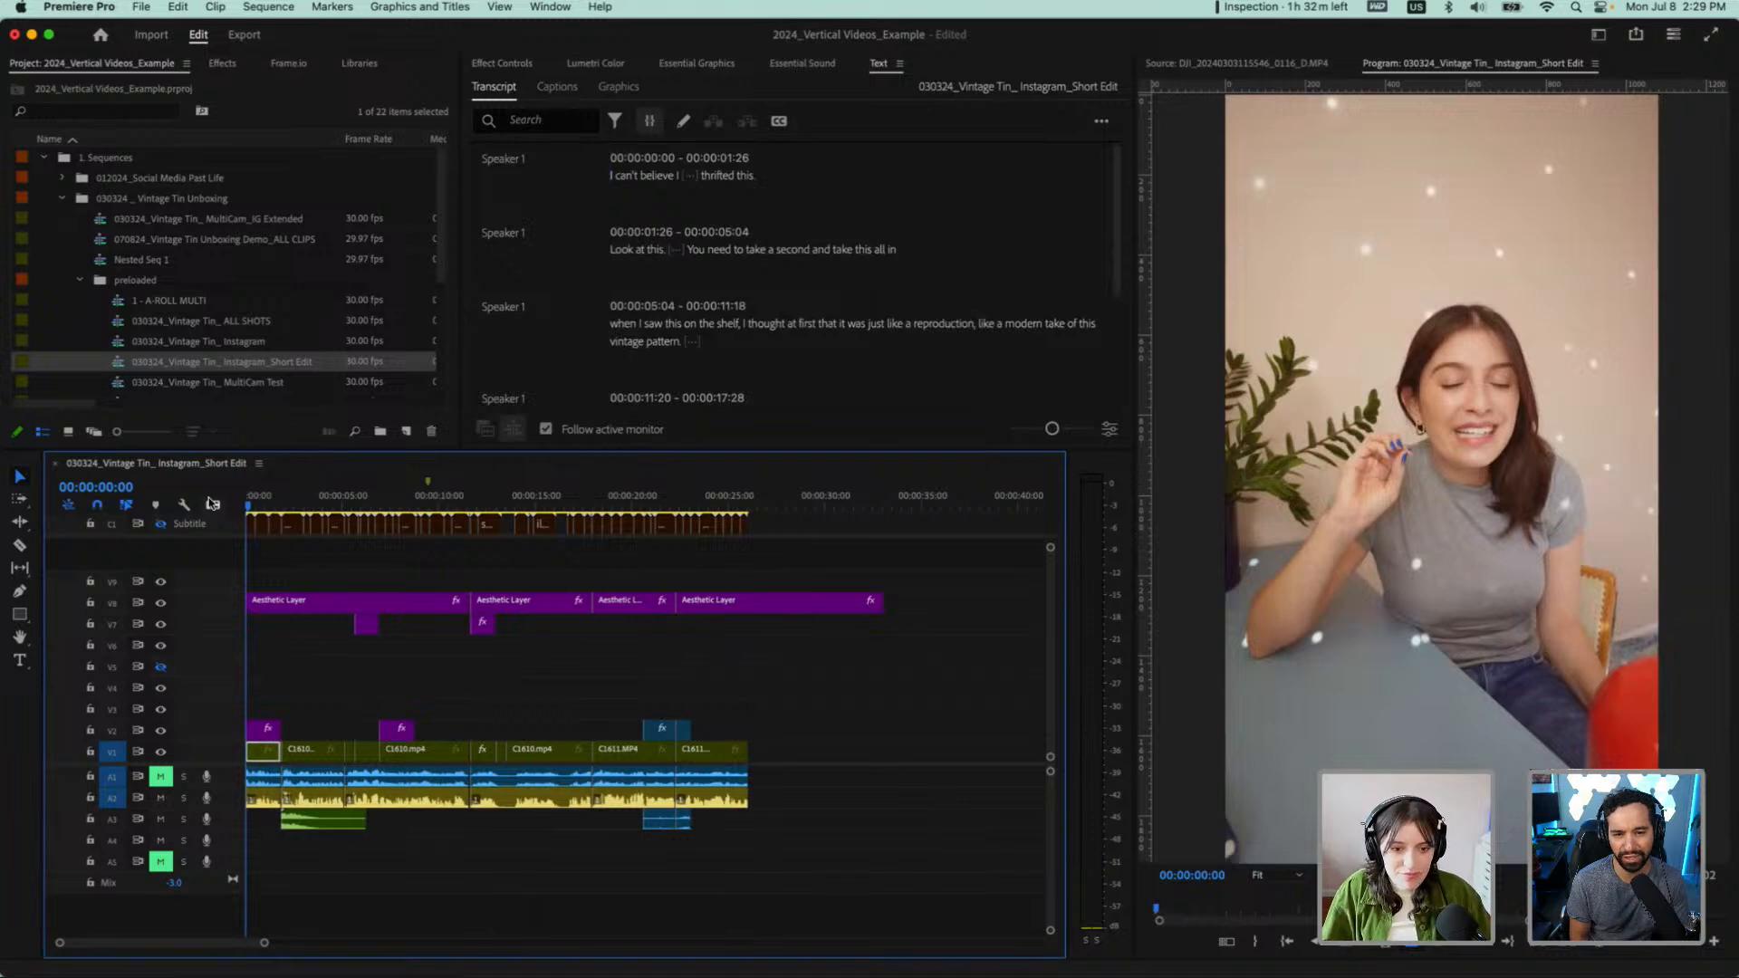
scroll(797, 508, "up", 5)
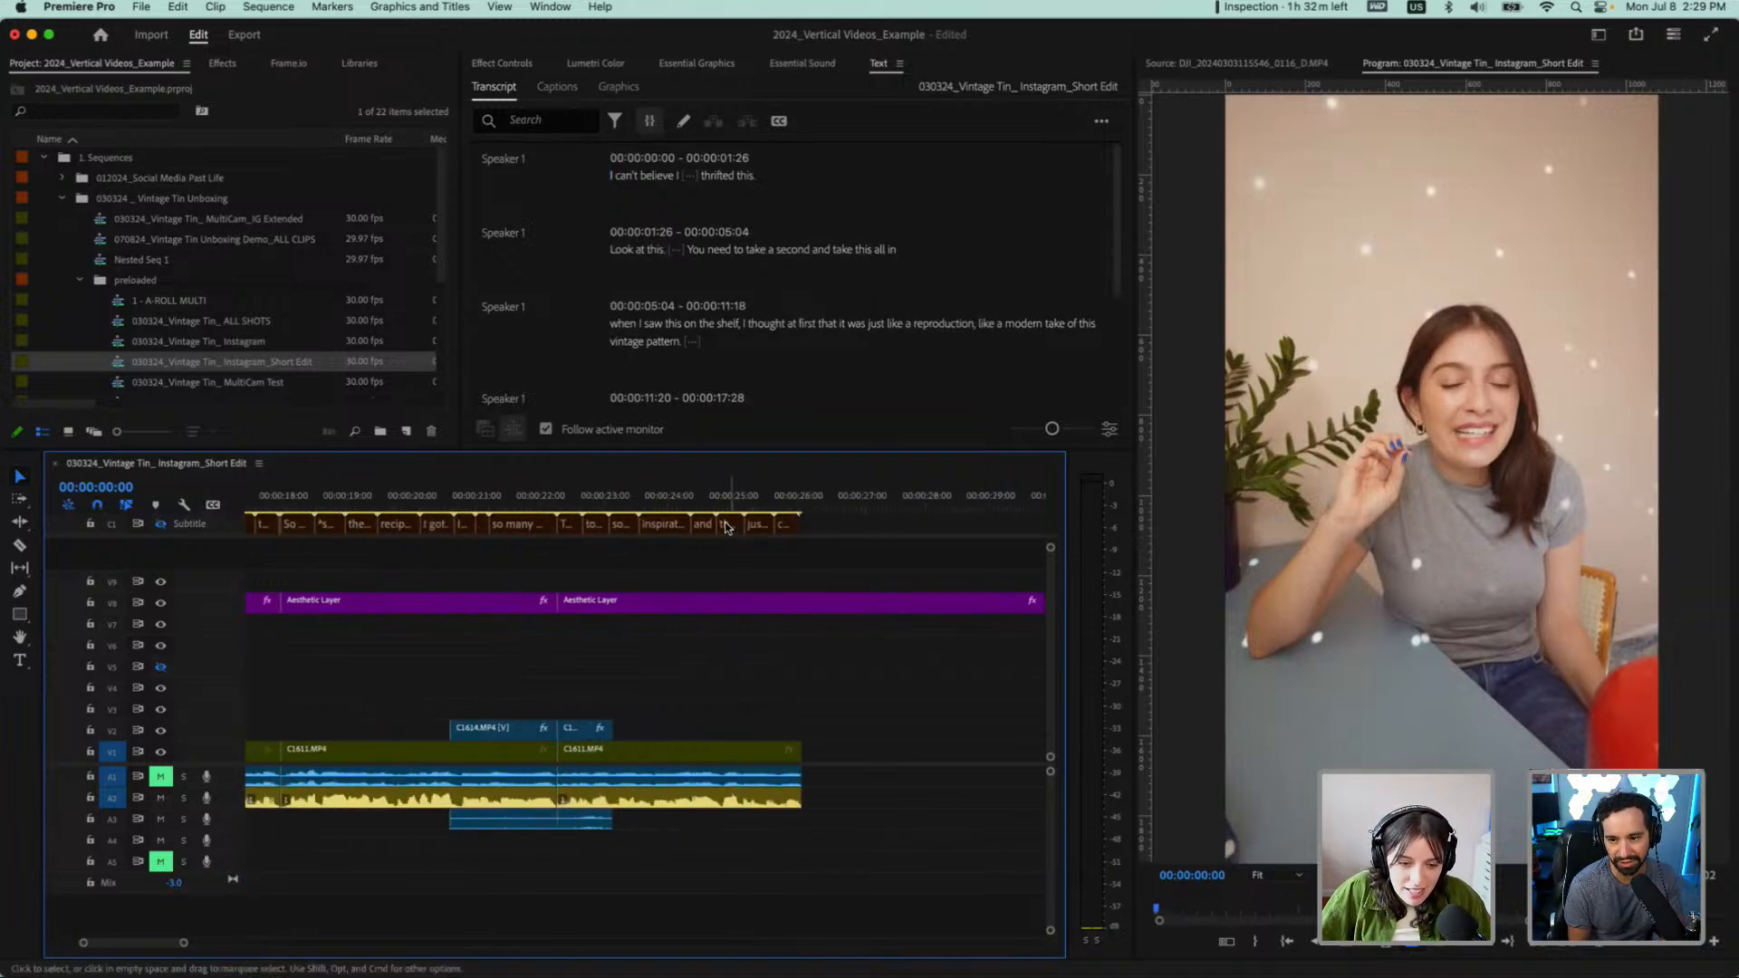
left_click(797, 507)
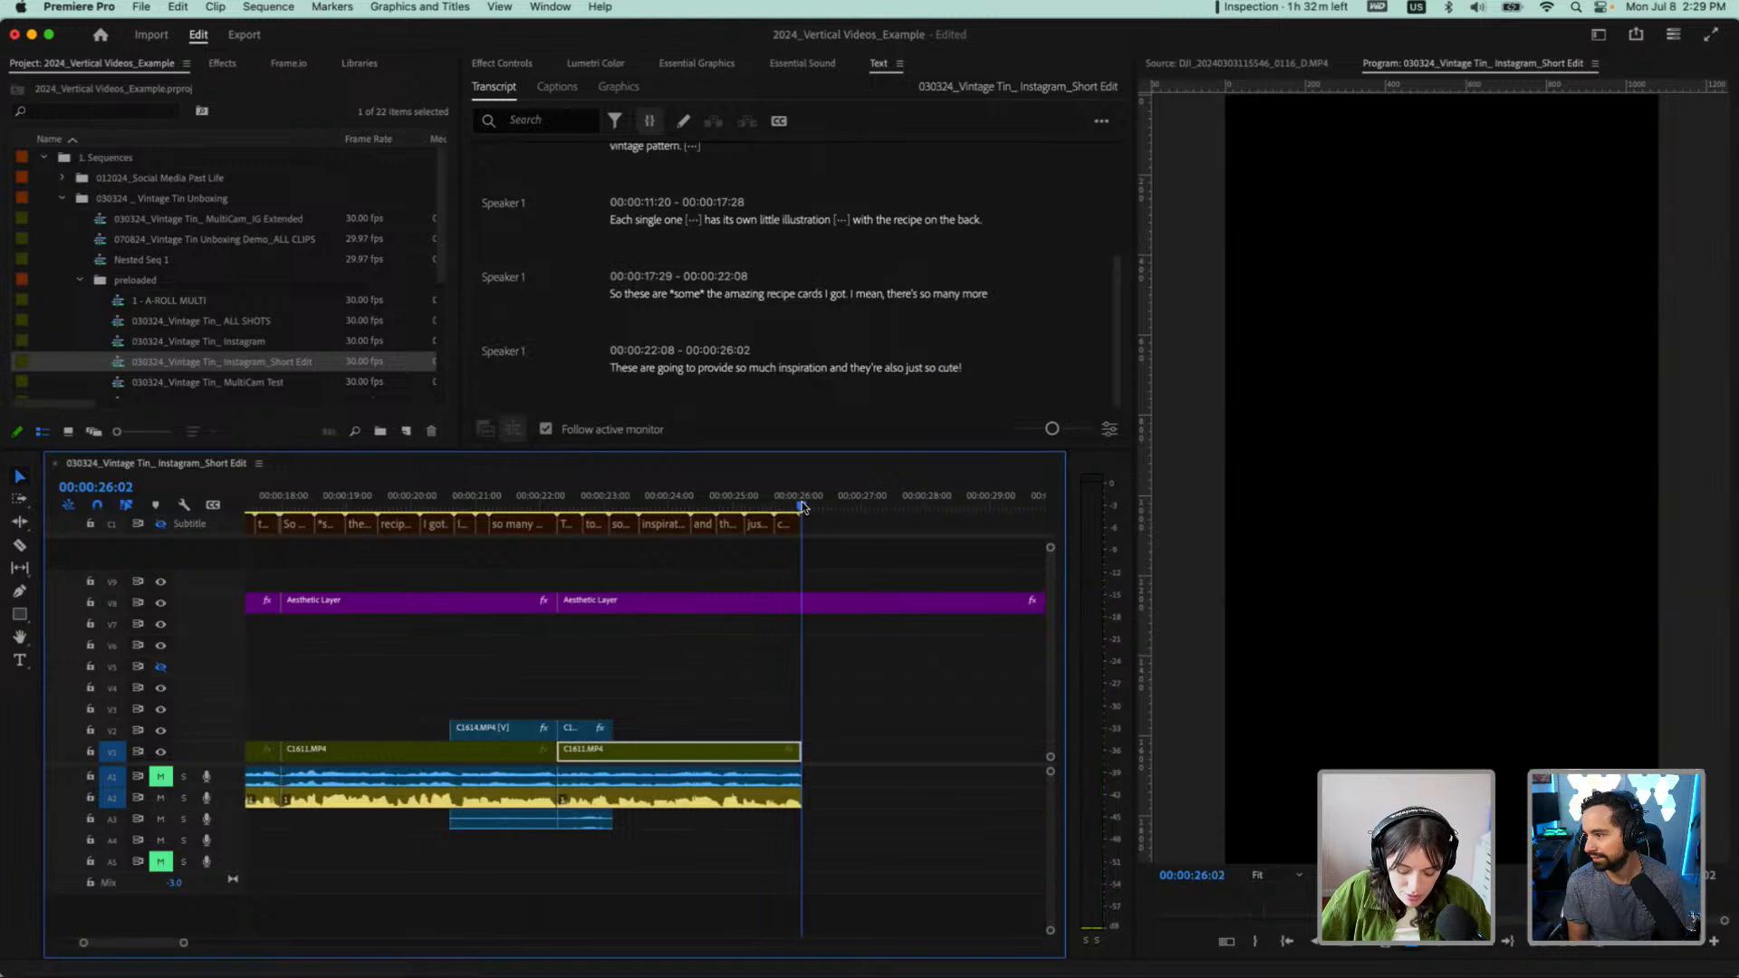
scroll(559, 555, "down", 5)
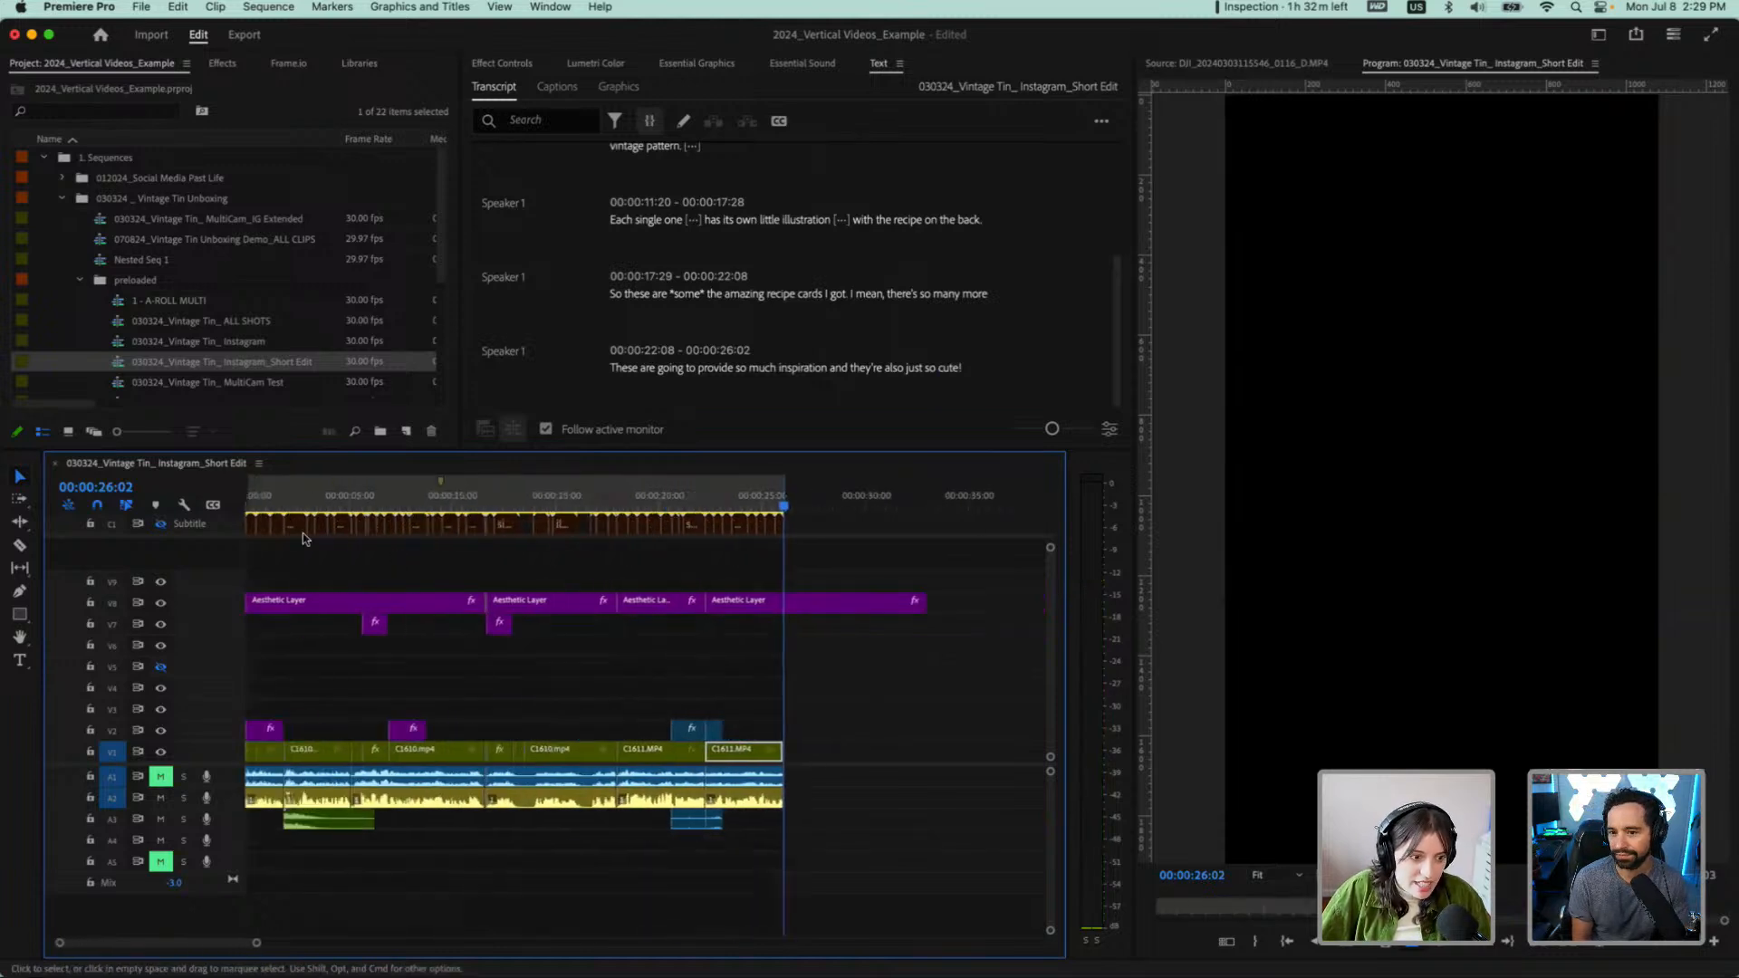
Play the opening of the short edit from the start in a maximized Program monitor, then restore the normal workspace
key("Home")
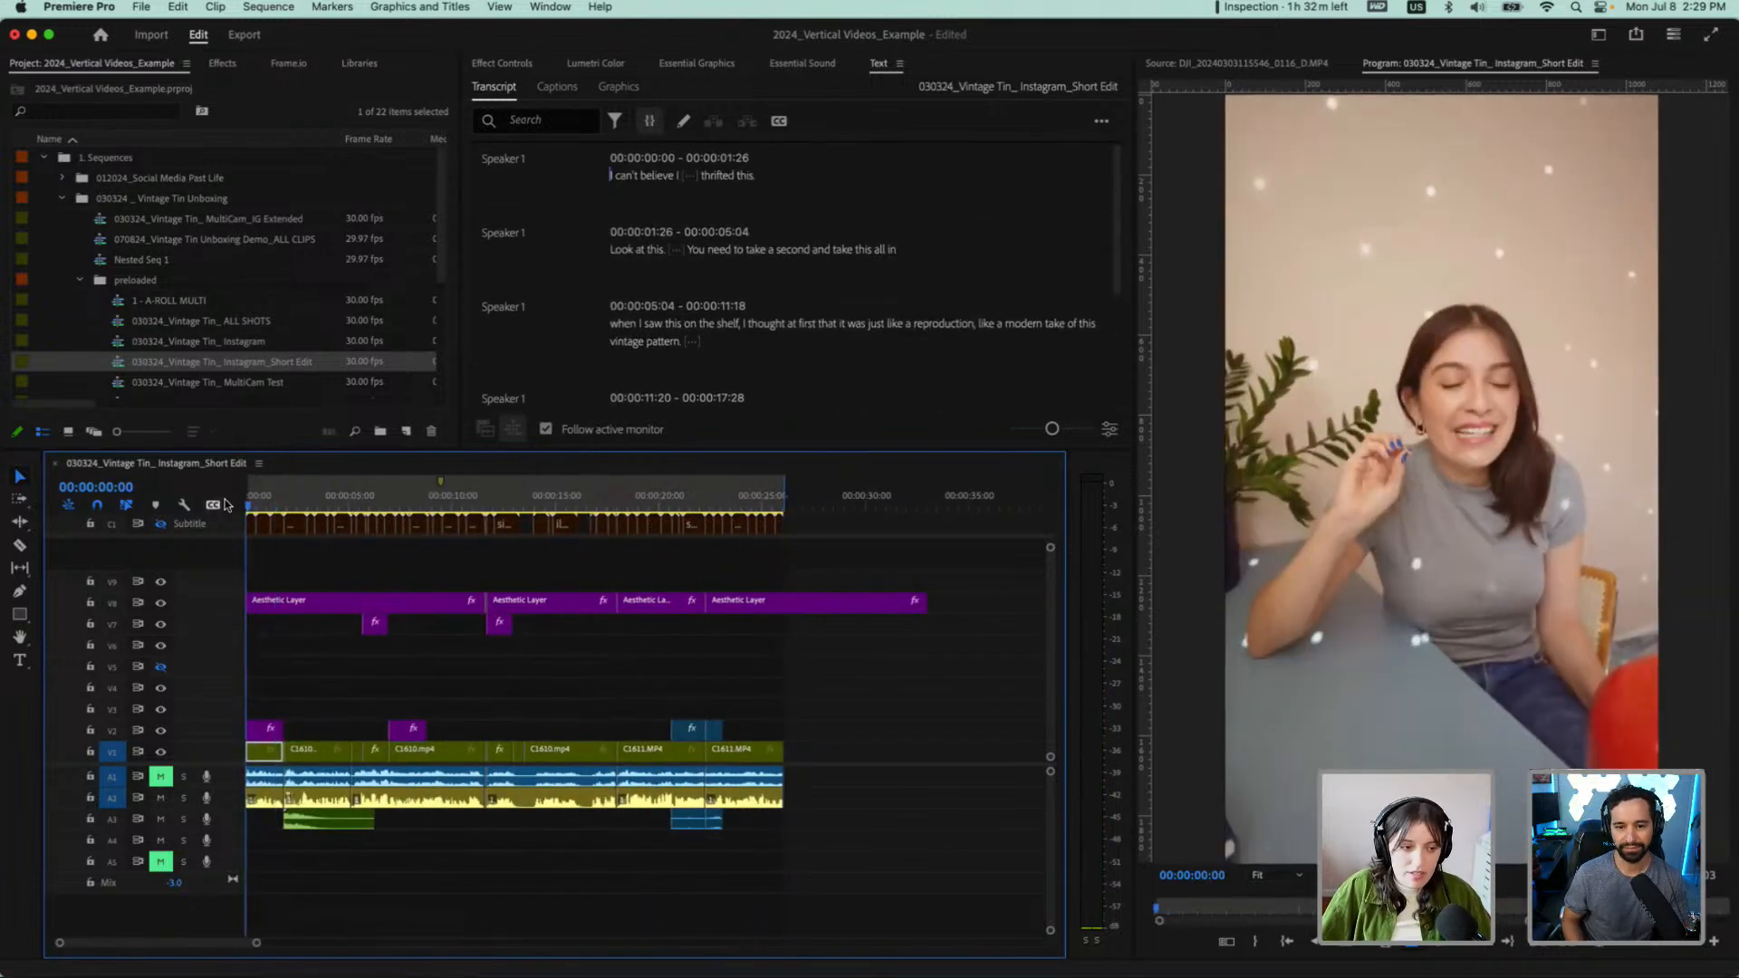
key("space")
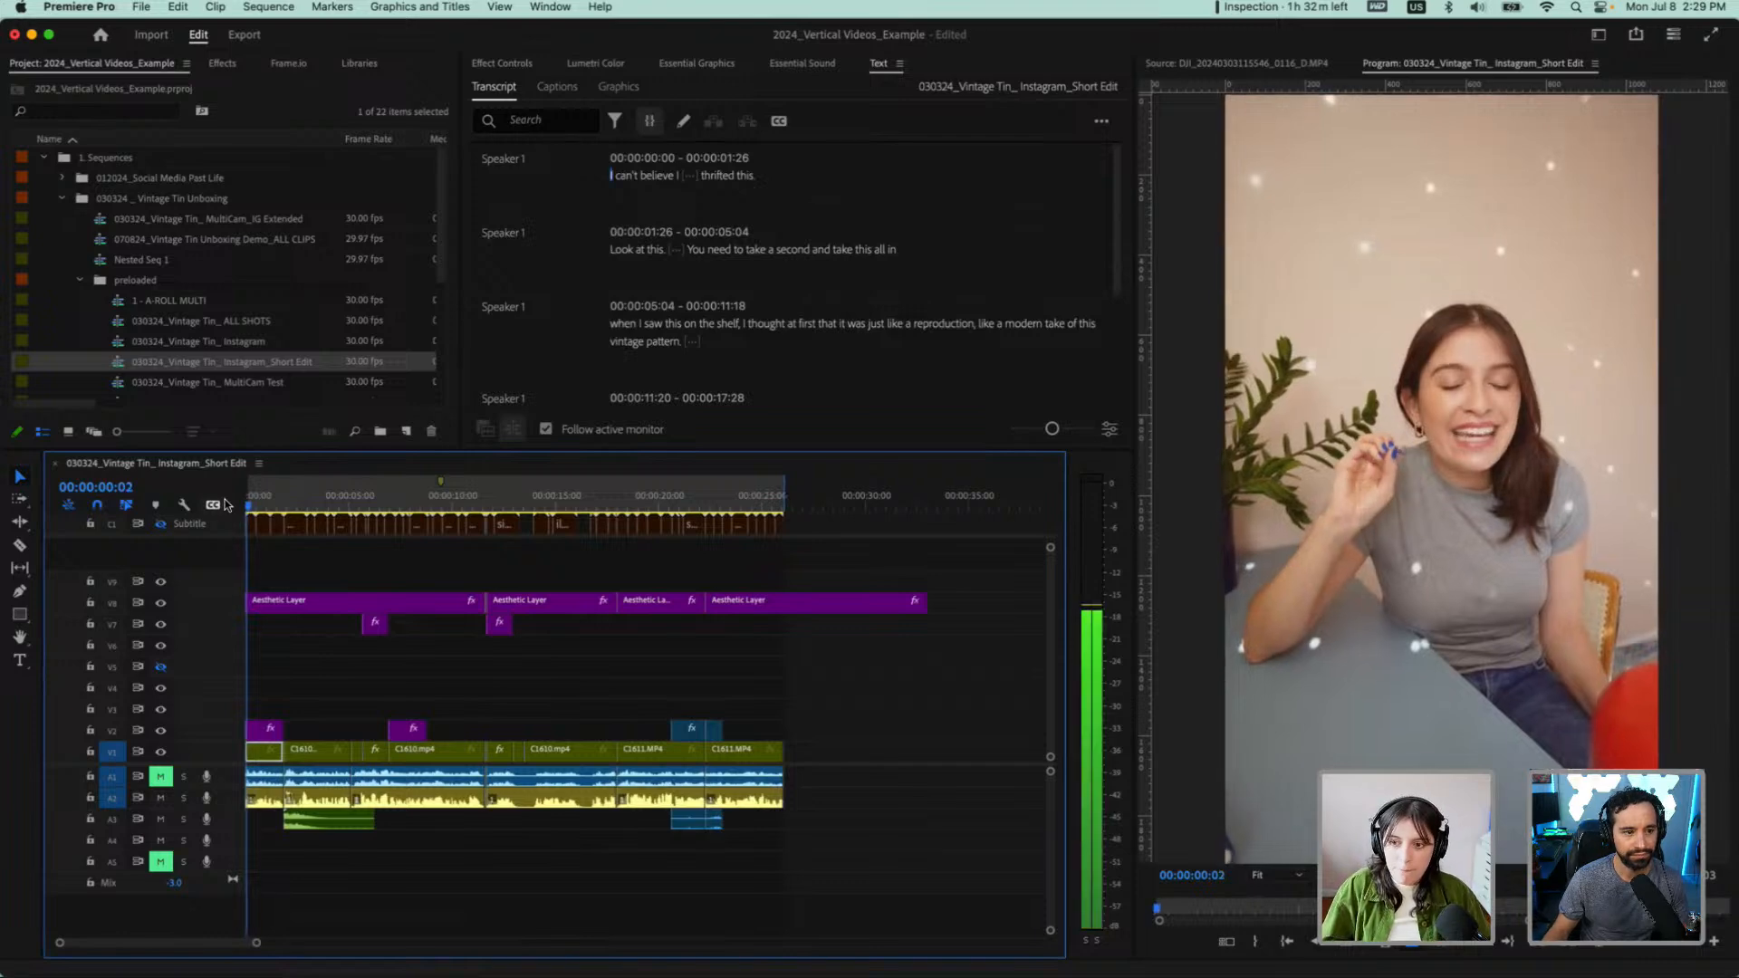
left_click(1209, 567)
key("shift+grave")
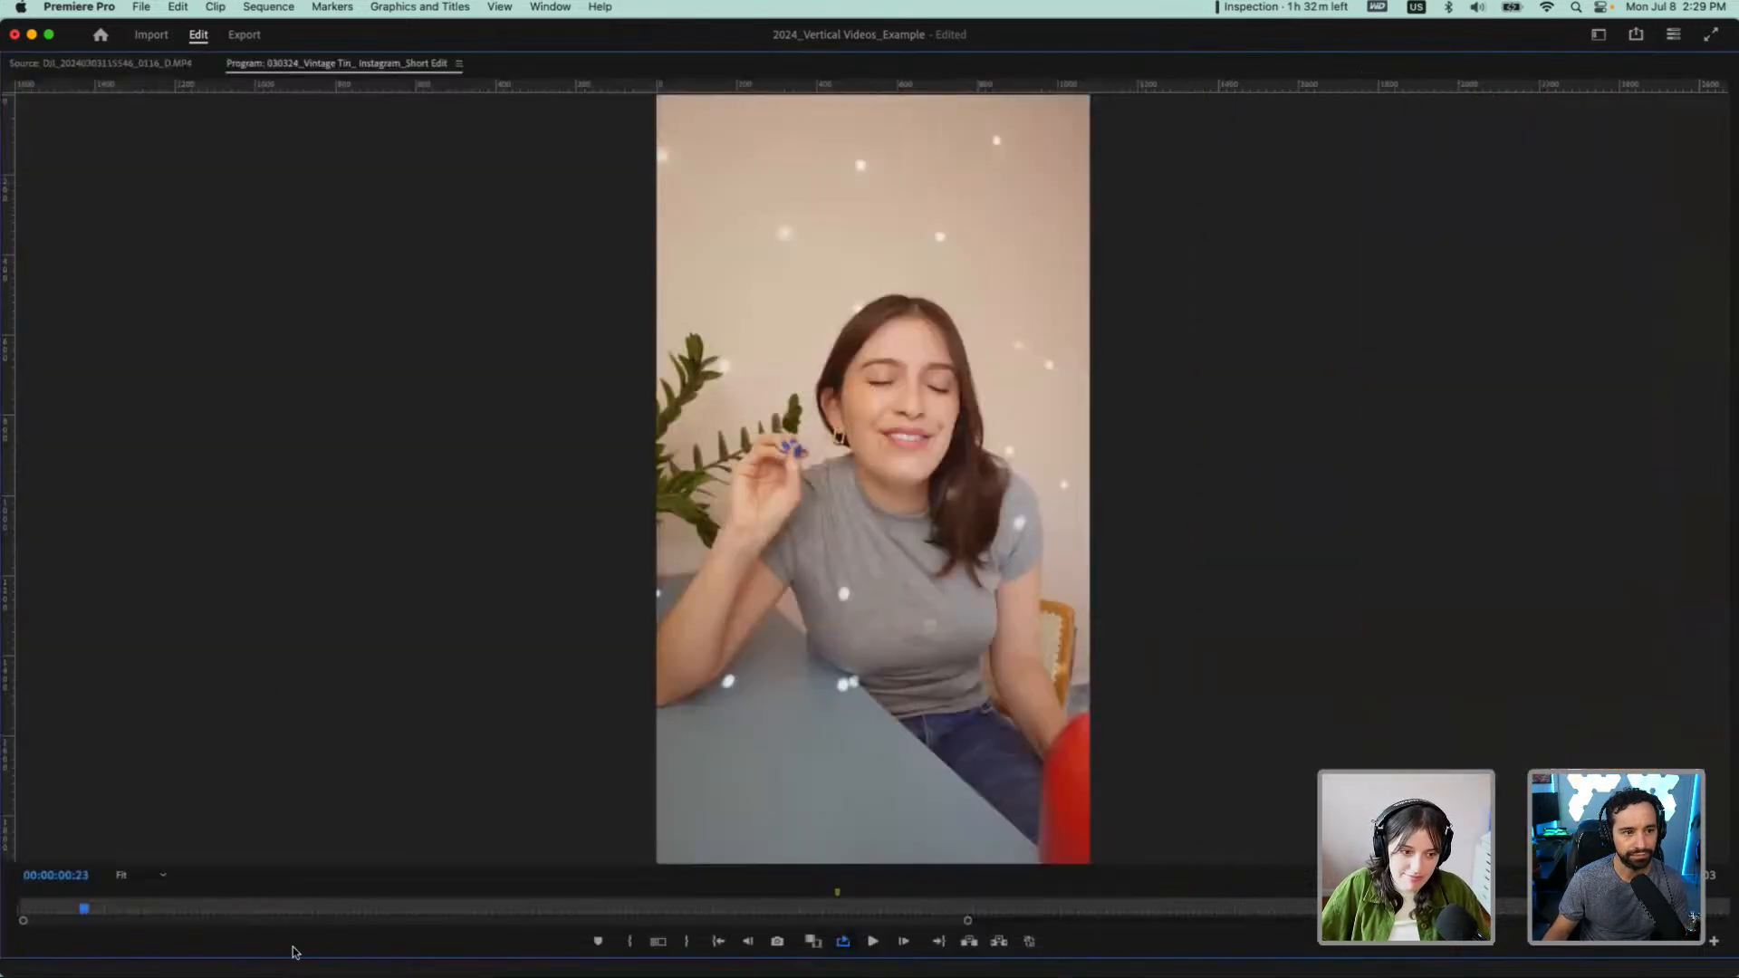
left_click_drag(88, 912, 14, 905)
key("space")
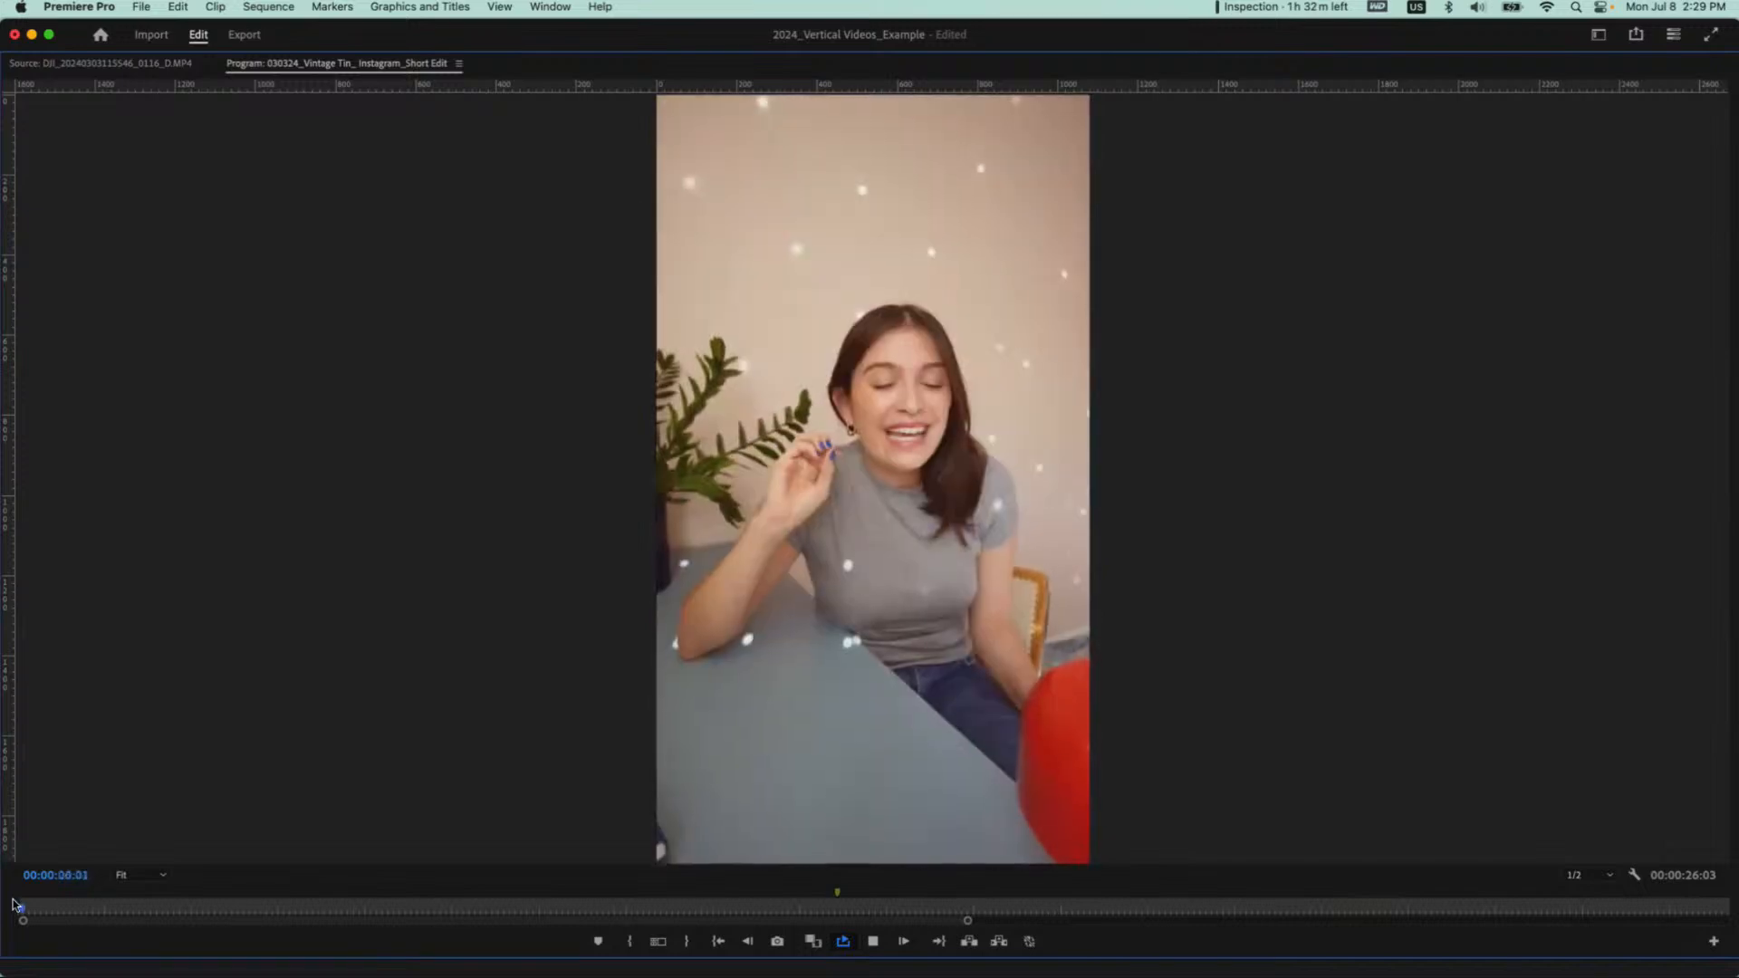
key("grave")
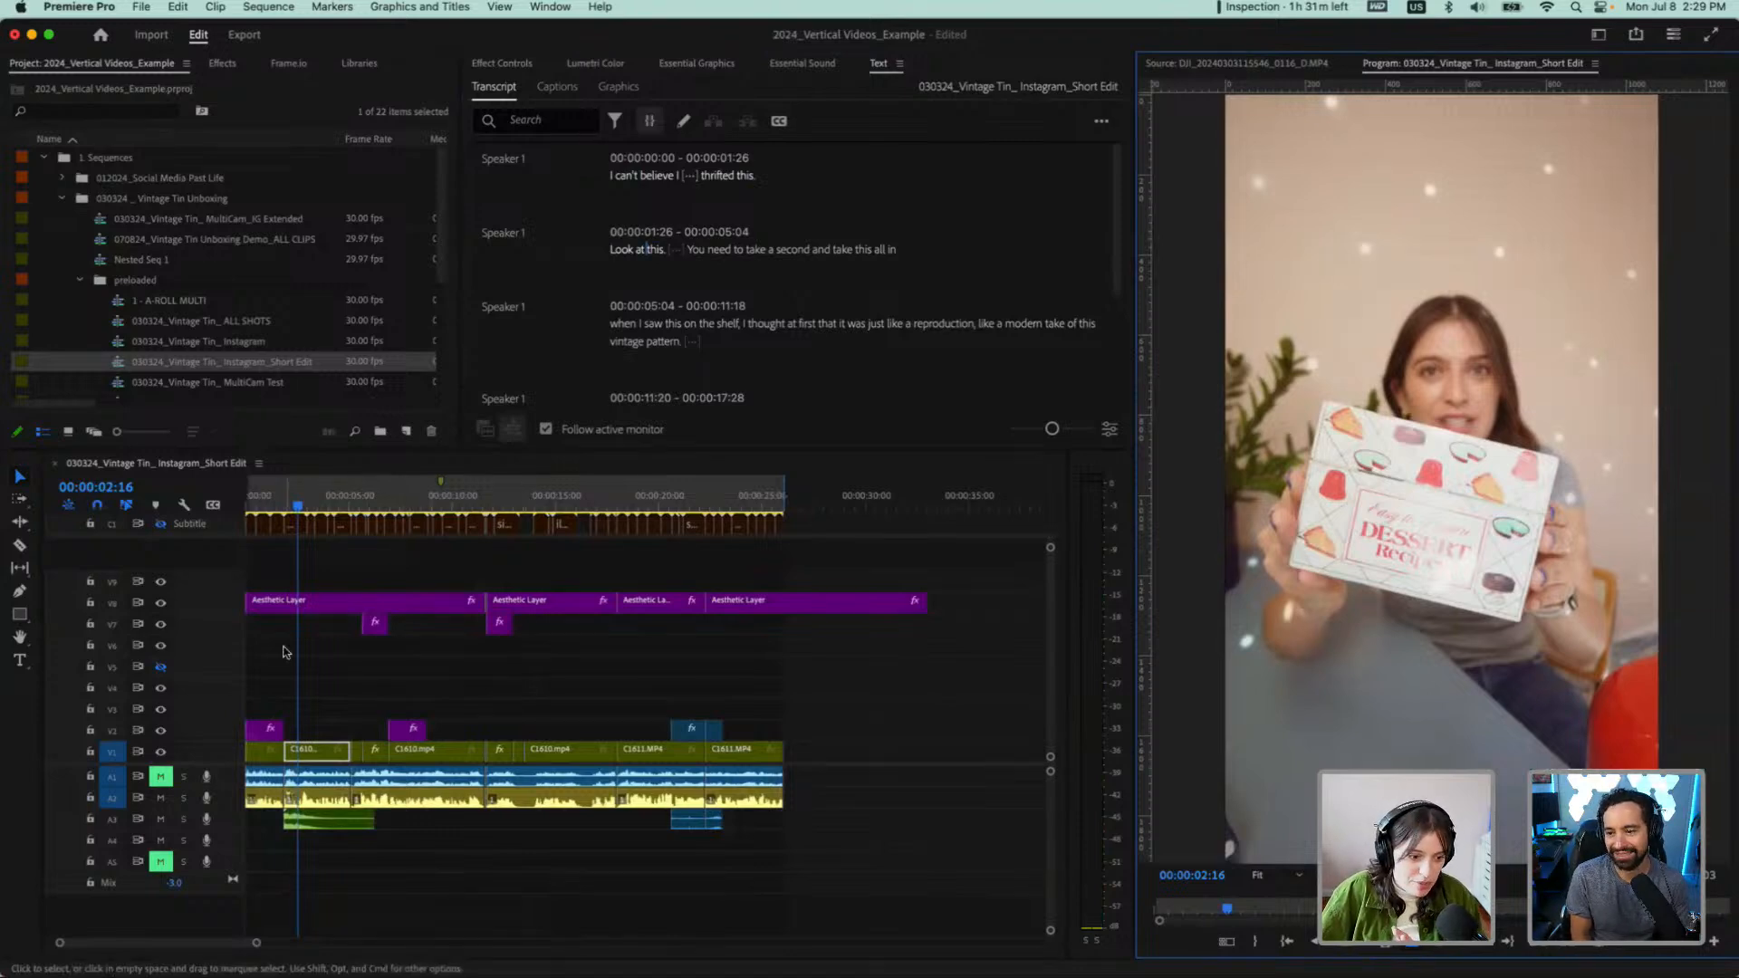
Play from the end of "take this all in" through "vintage pattern." to "Each" and inspect the cuts closely
scroll(286, 652, "up", 5)
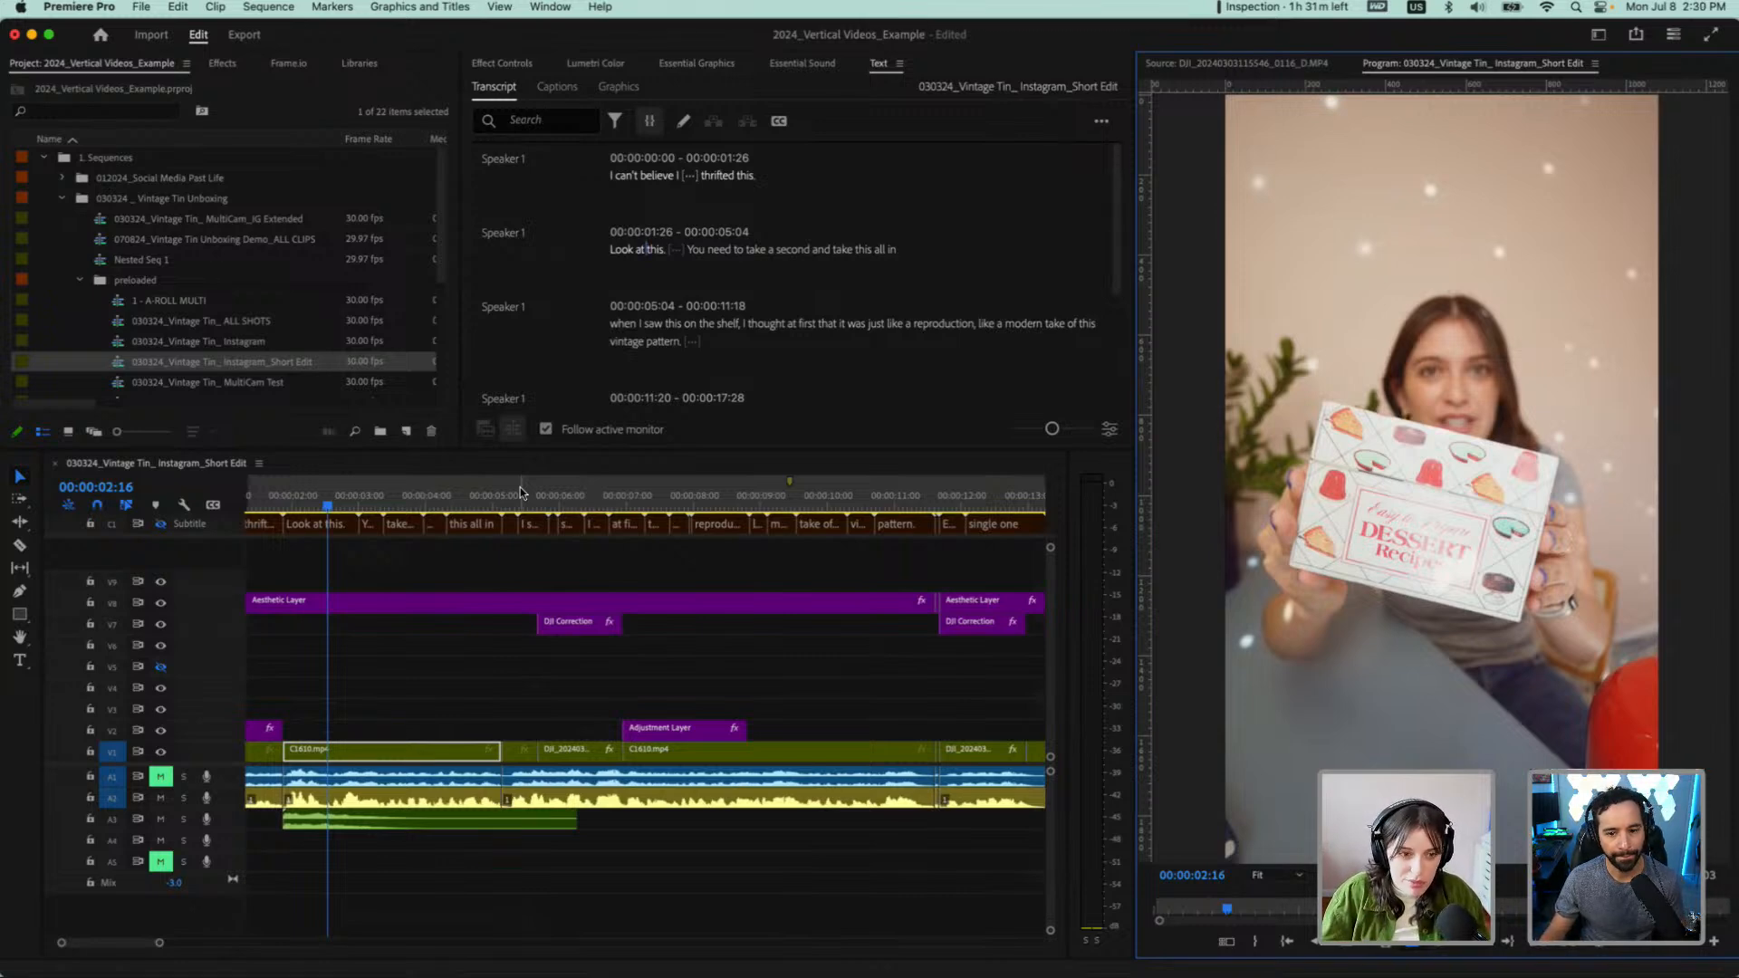
left_click(475, 496)
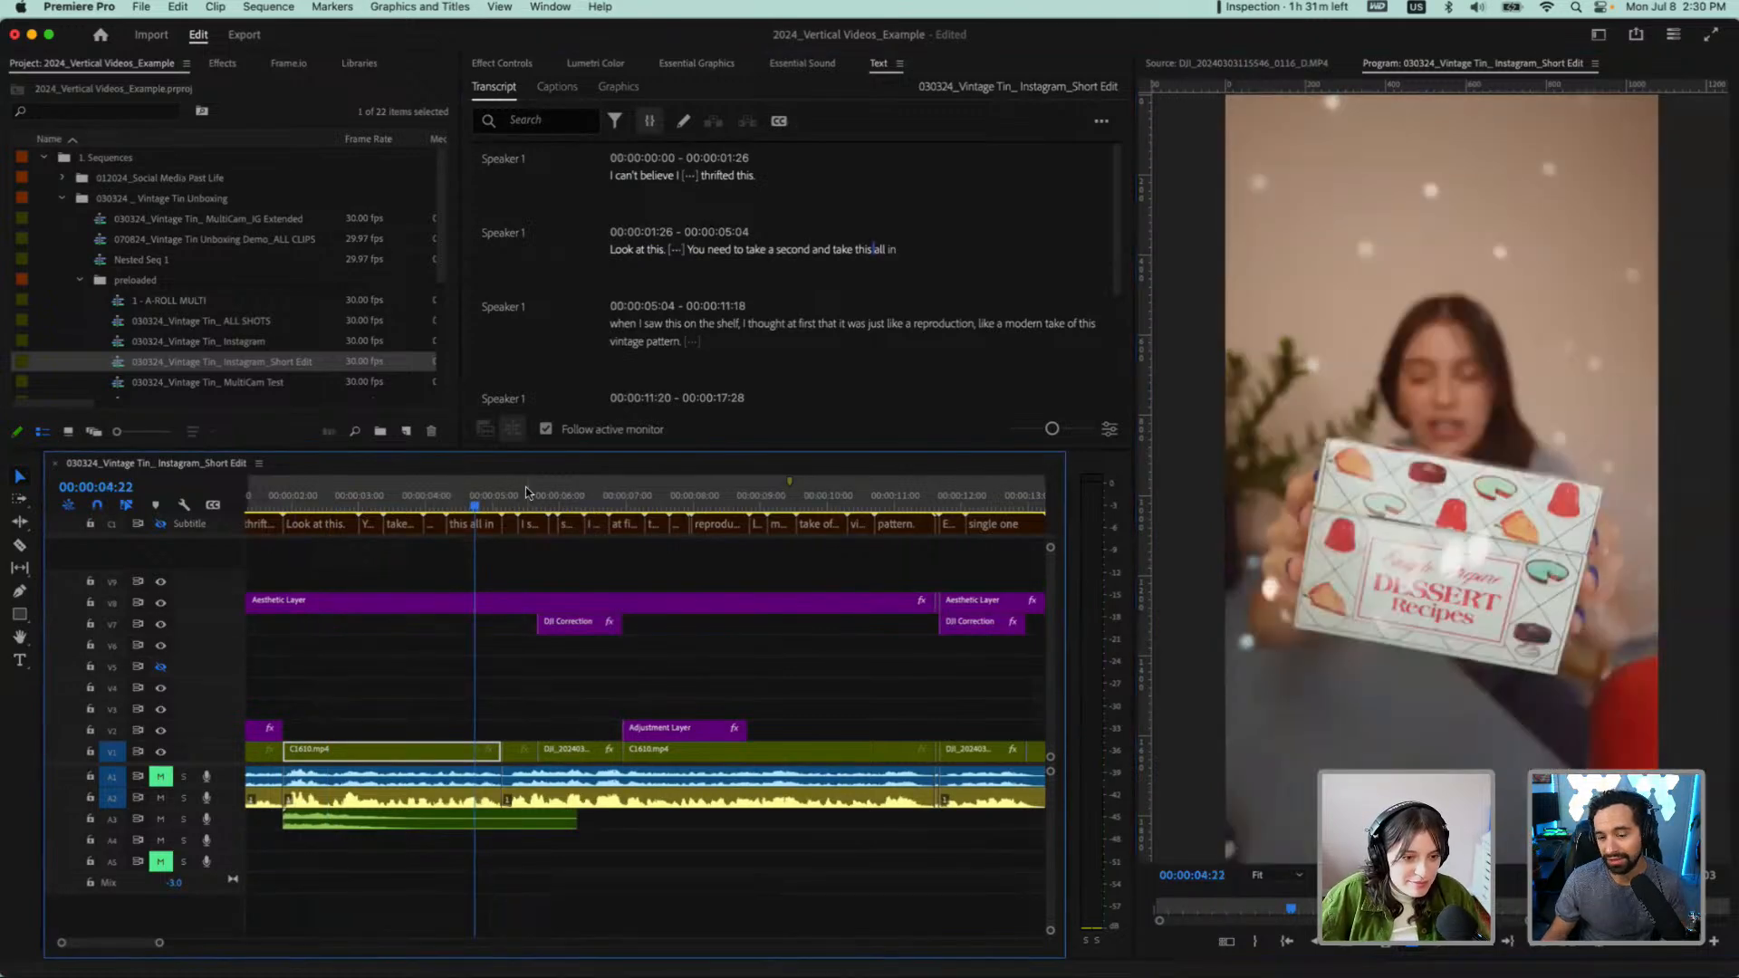
left_click(500, 497)
key("space")
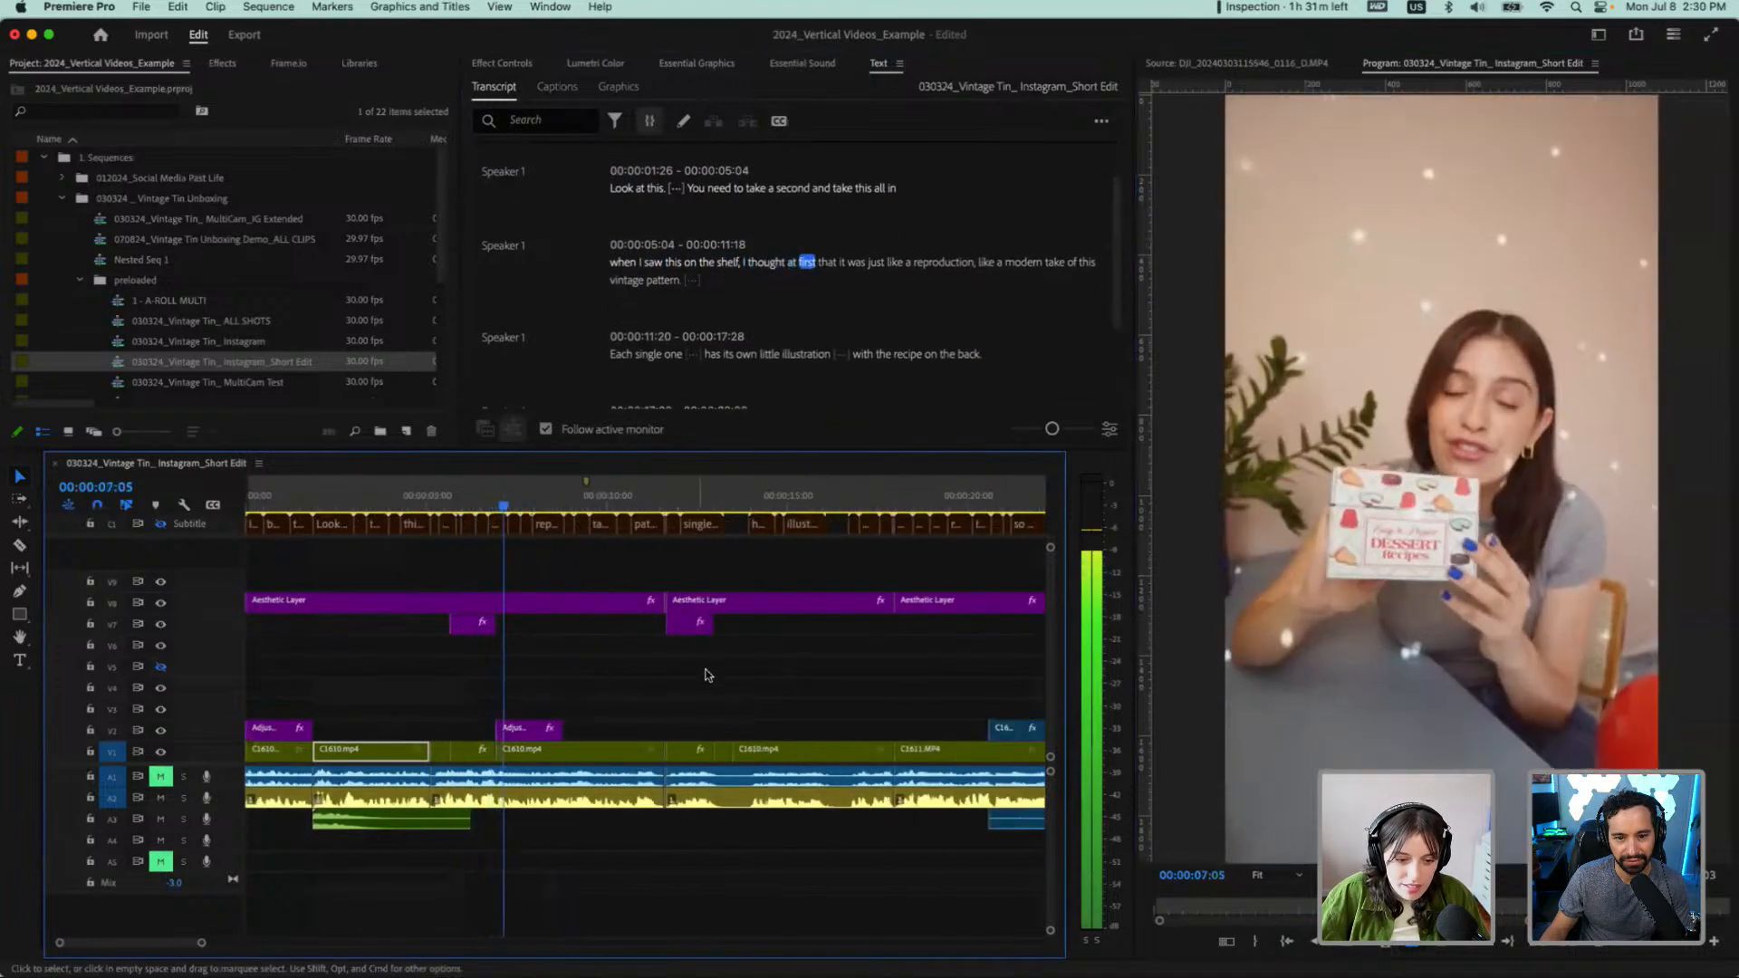
scroll(671, 698, "up", 3)
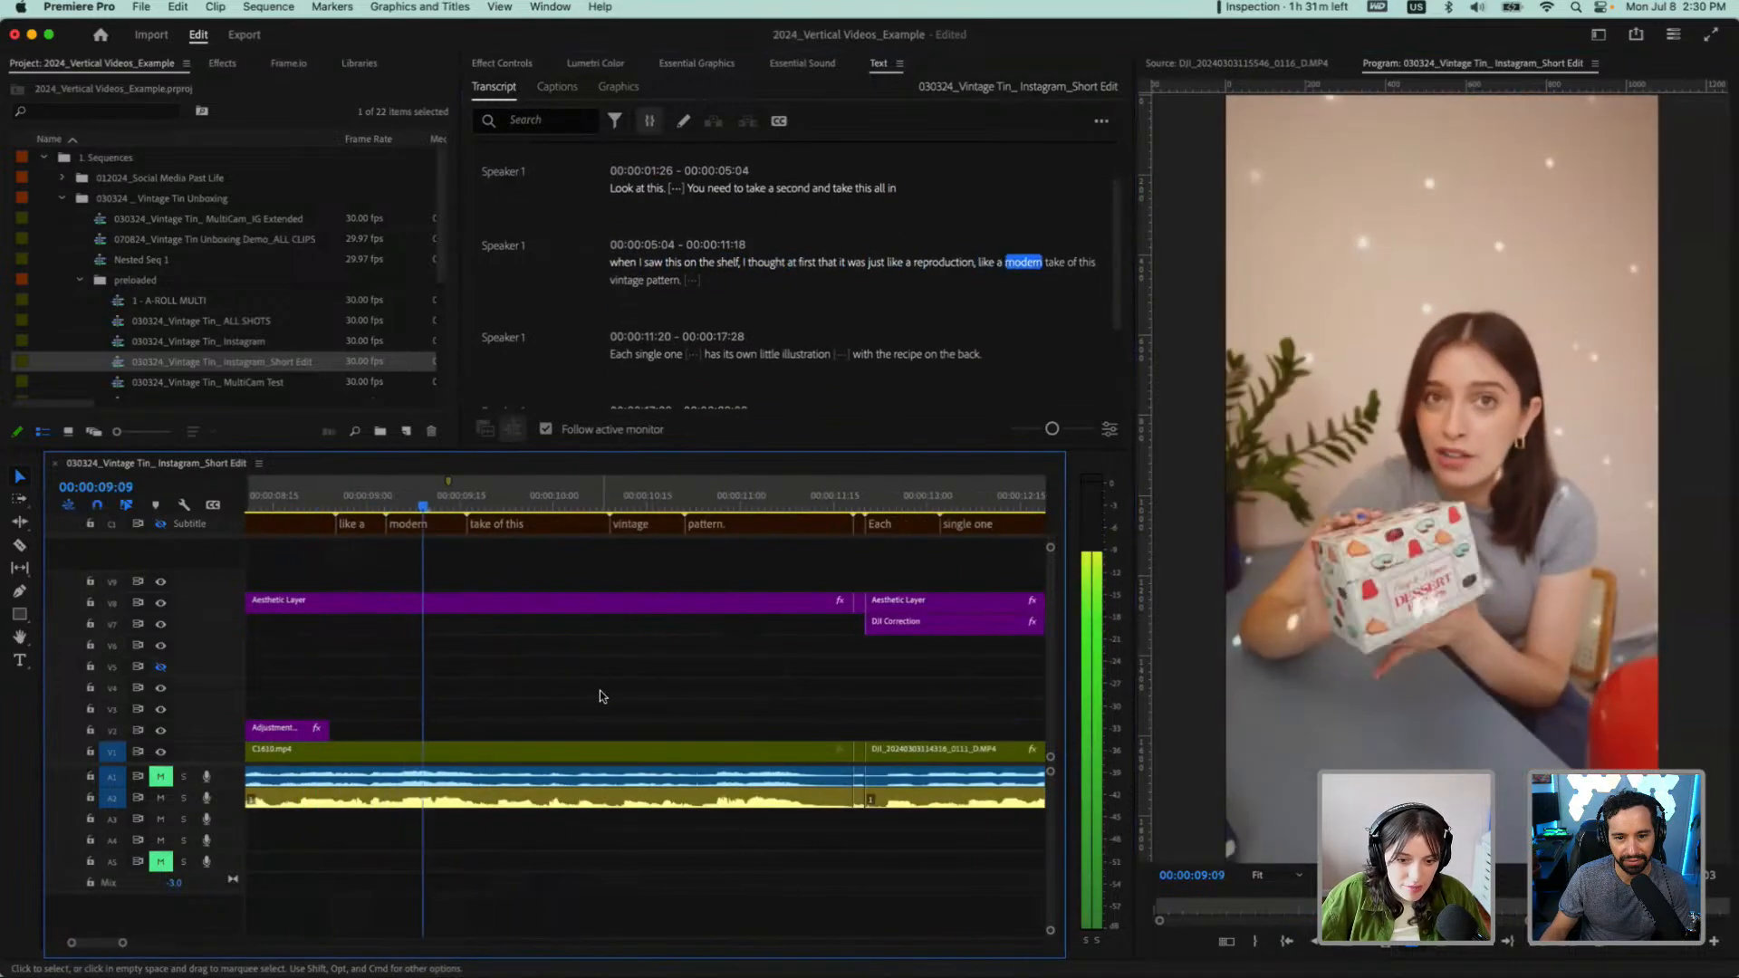
scroll(602, 696, "up", 2)
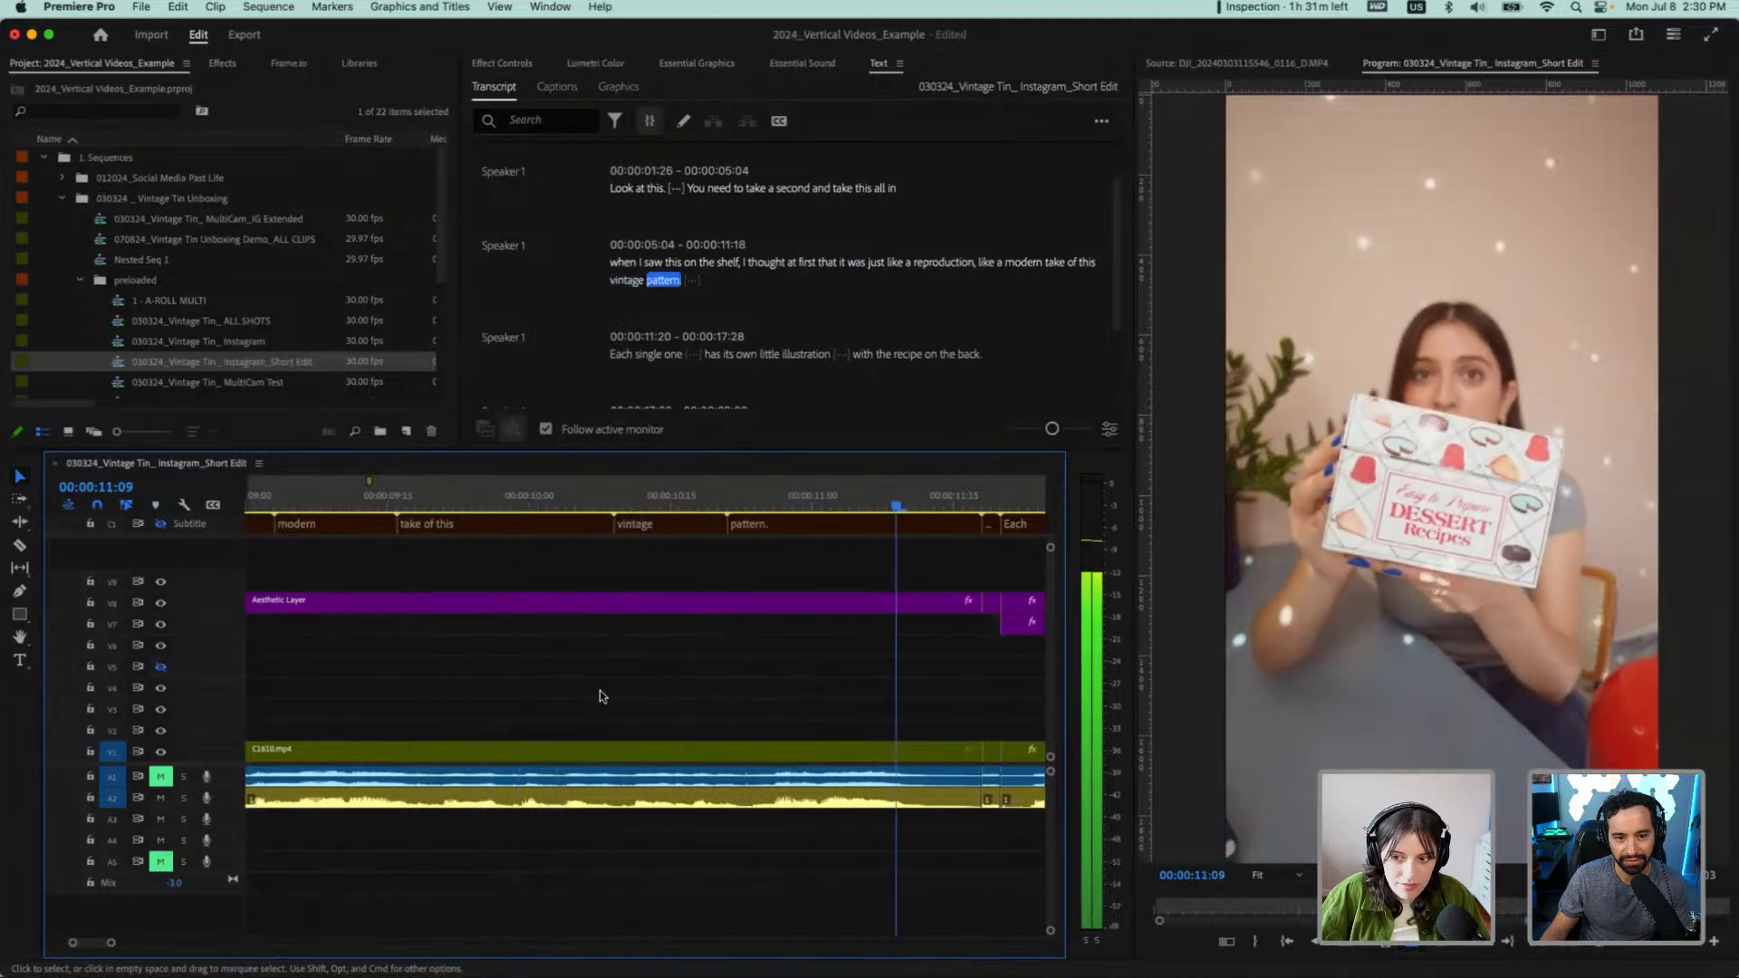
scroll(415, 728, "left", 4)
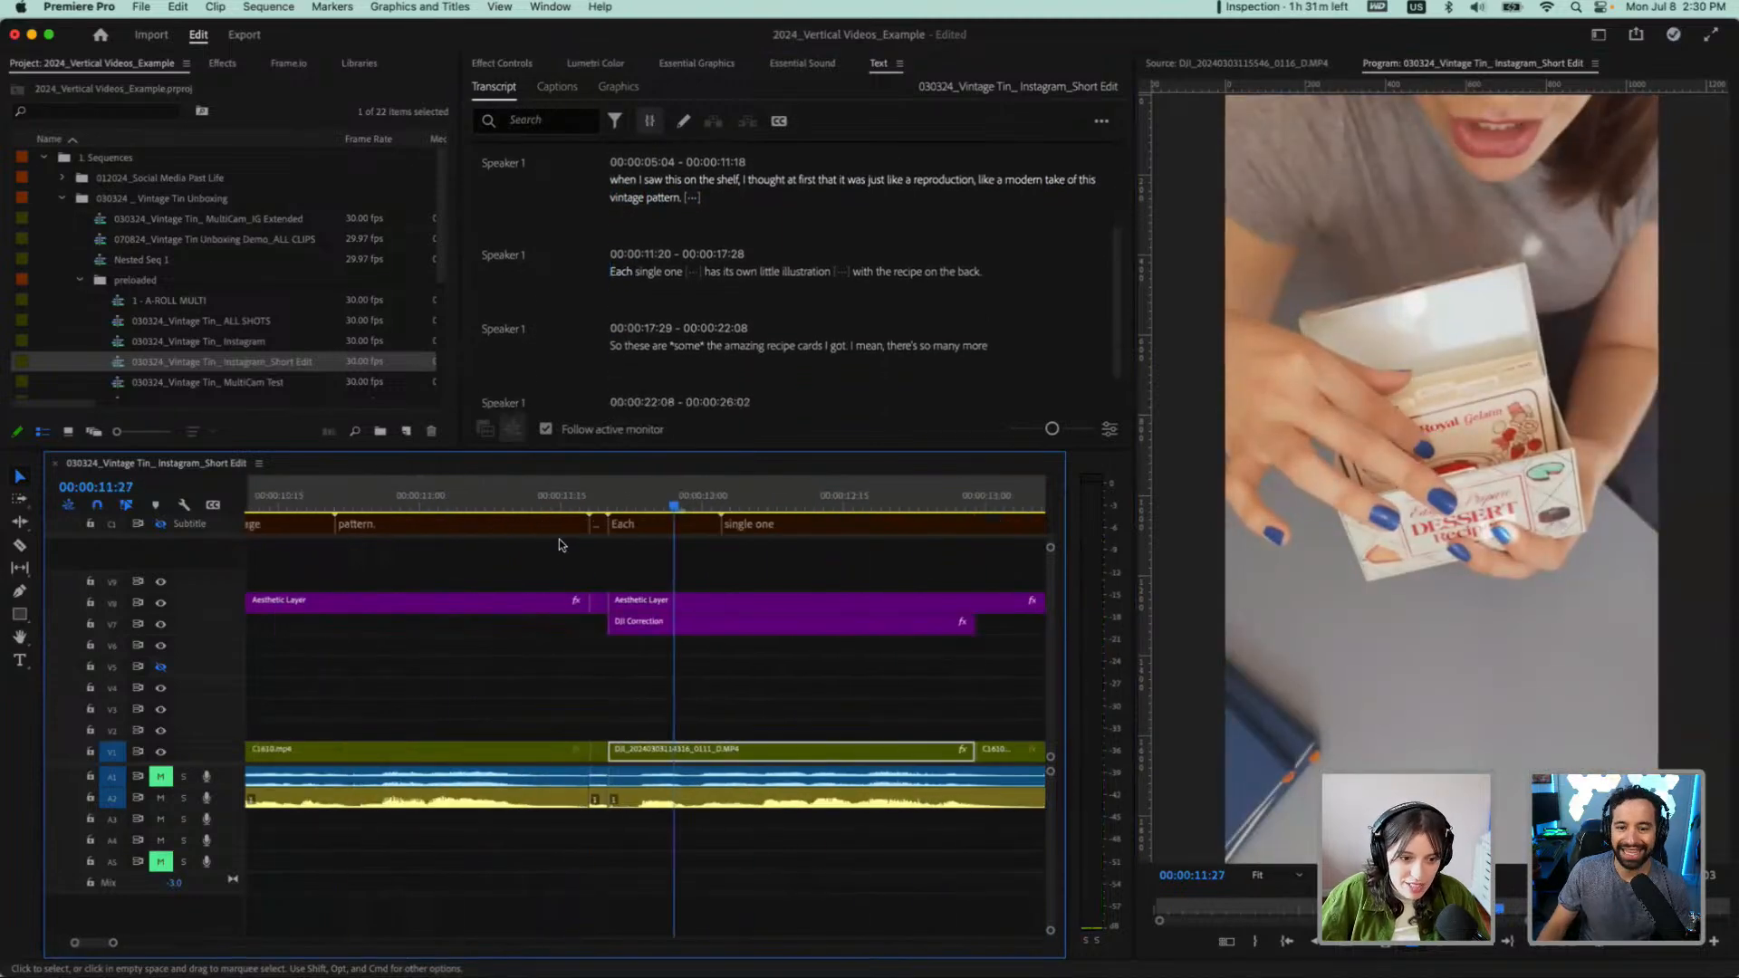
Delete the tiny leftover video, audio, Aesthetic Layer and caption pieces between "pattern." and "Each", then ripple delete the gap
left_click_drag(574, 501, 601, 500)
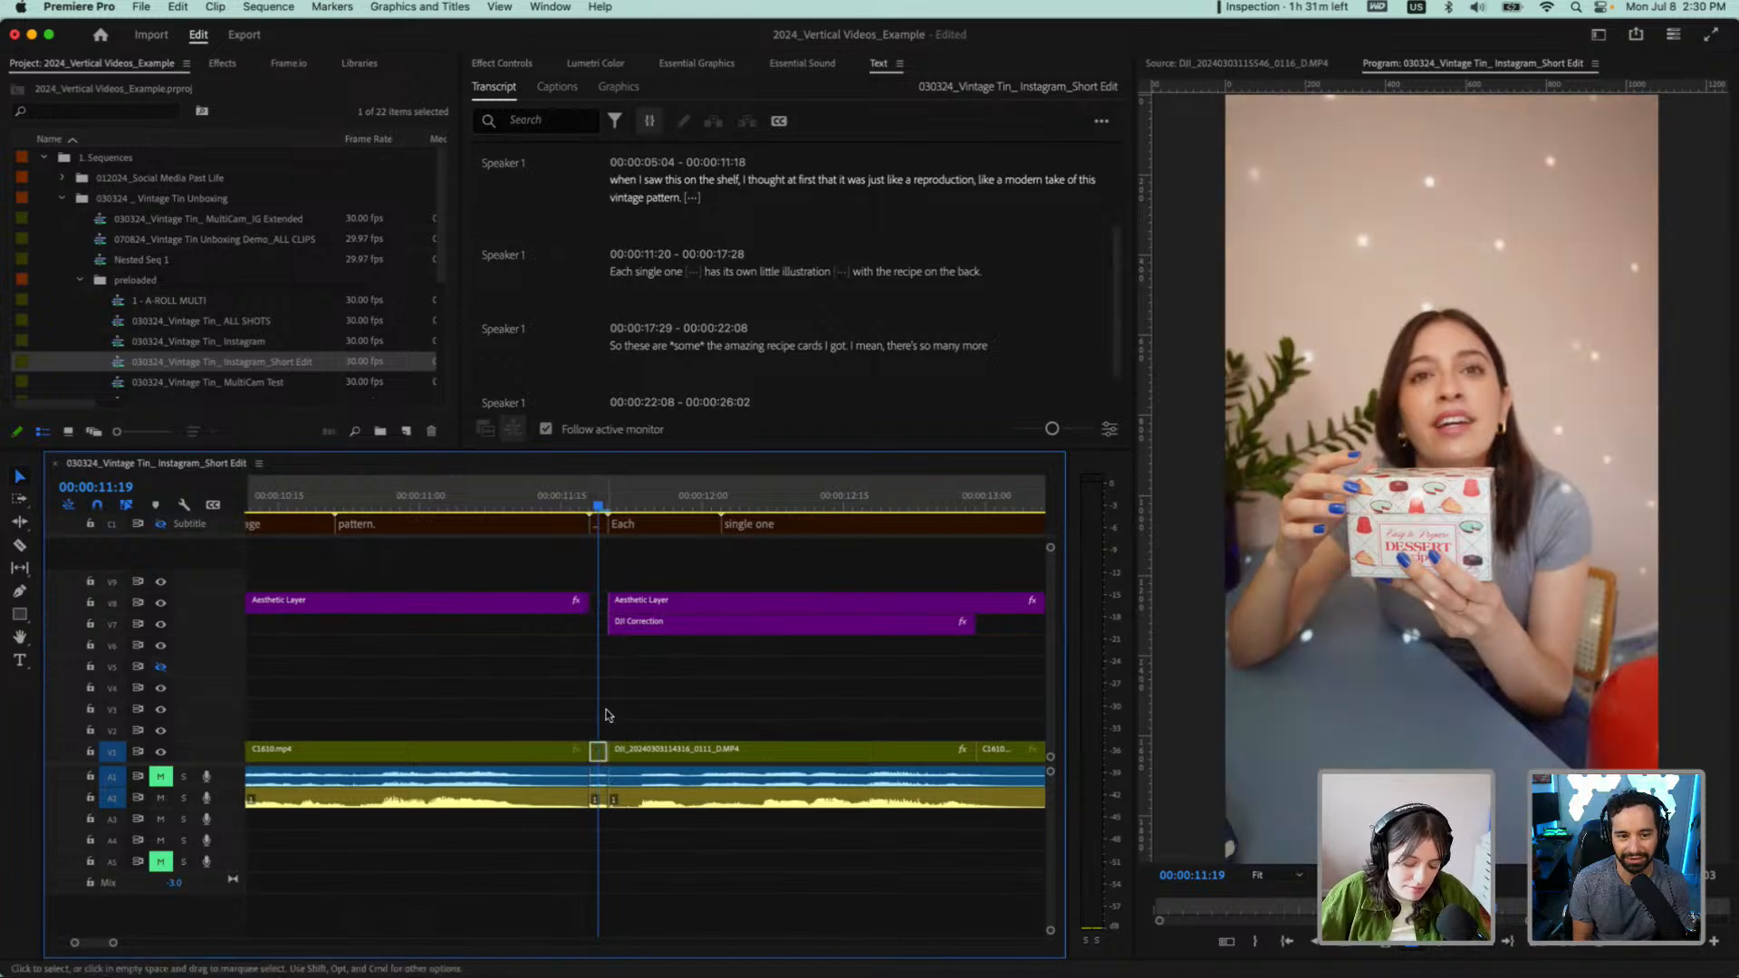
left_click(599, 604)
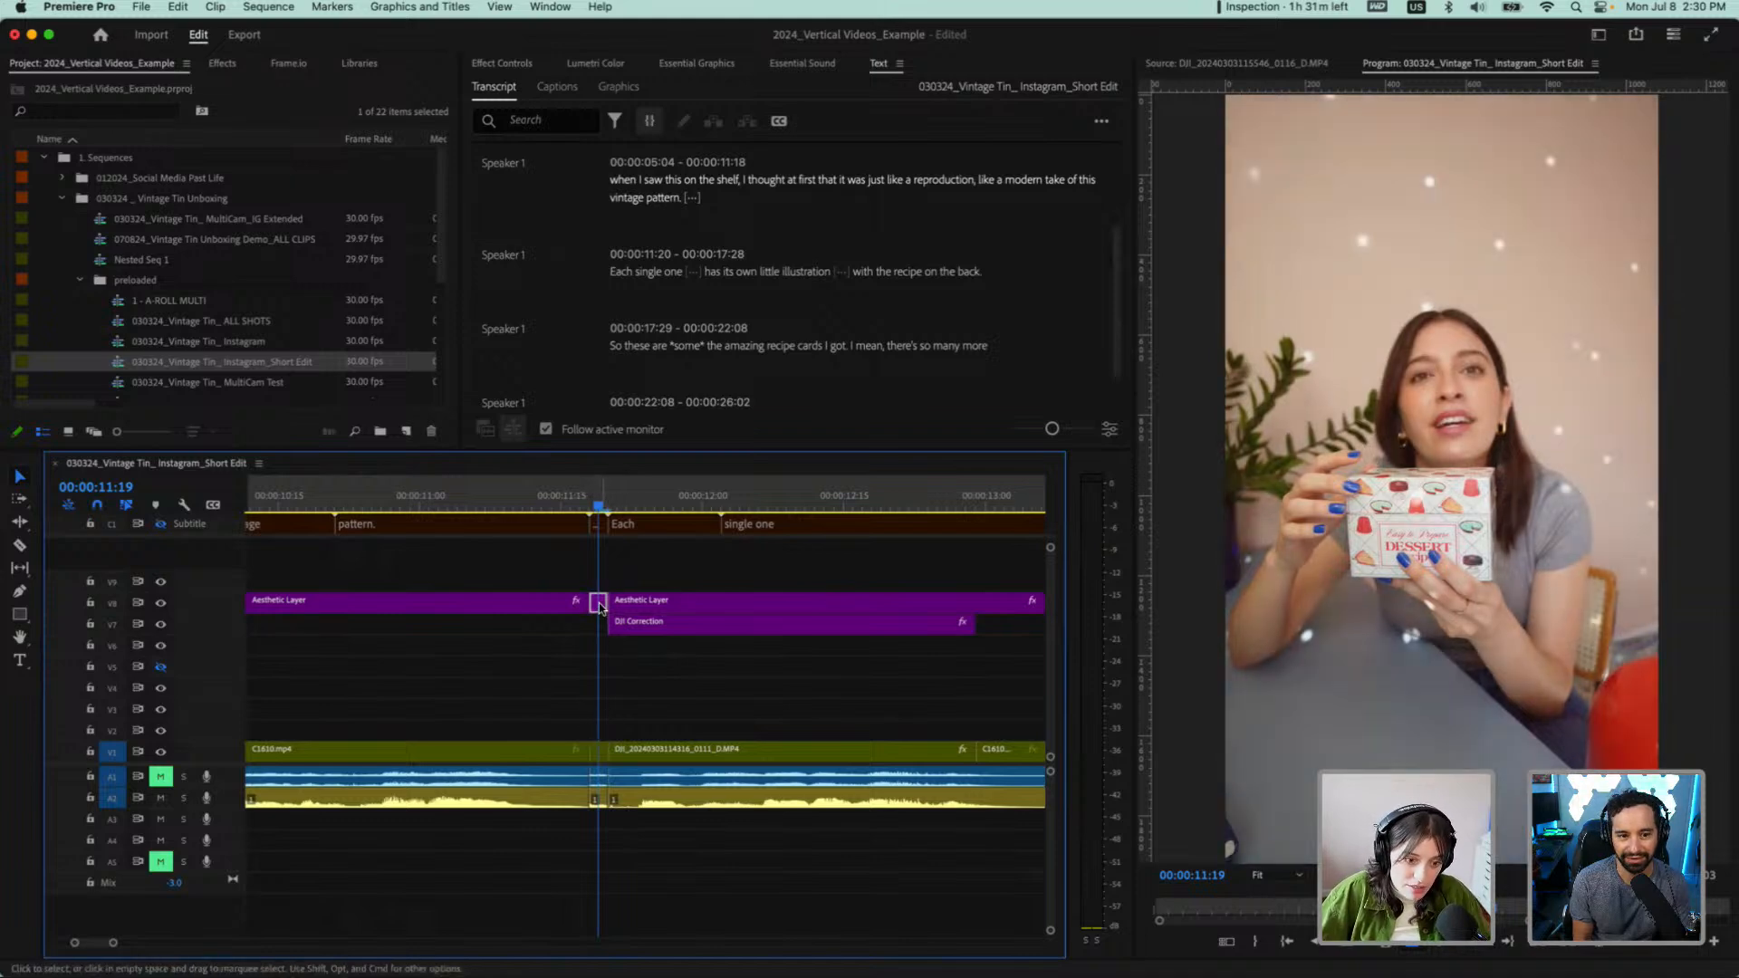
key("Delete")
left_click(597, 799)
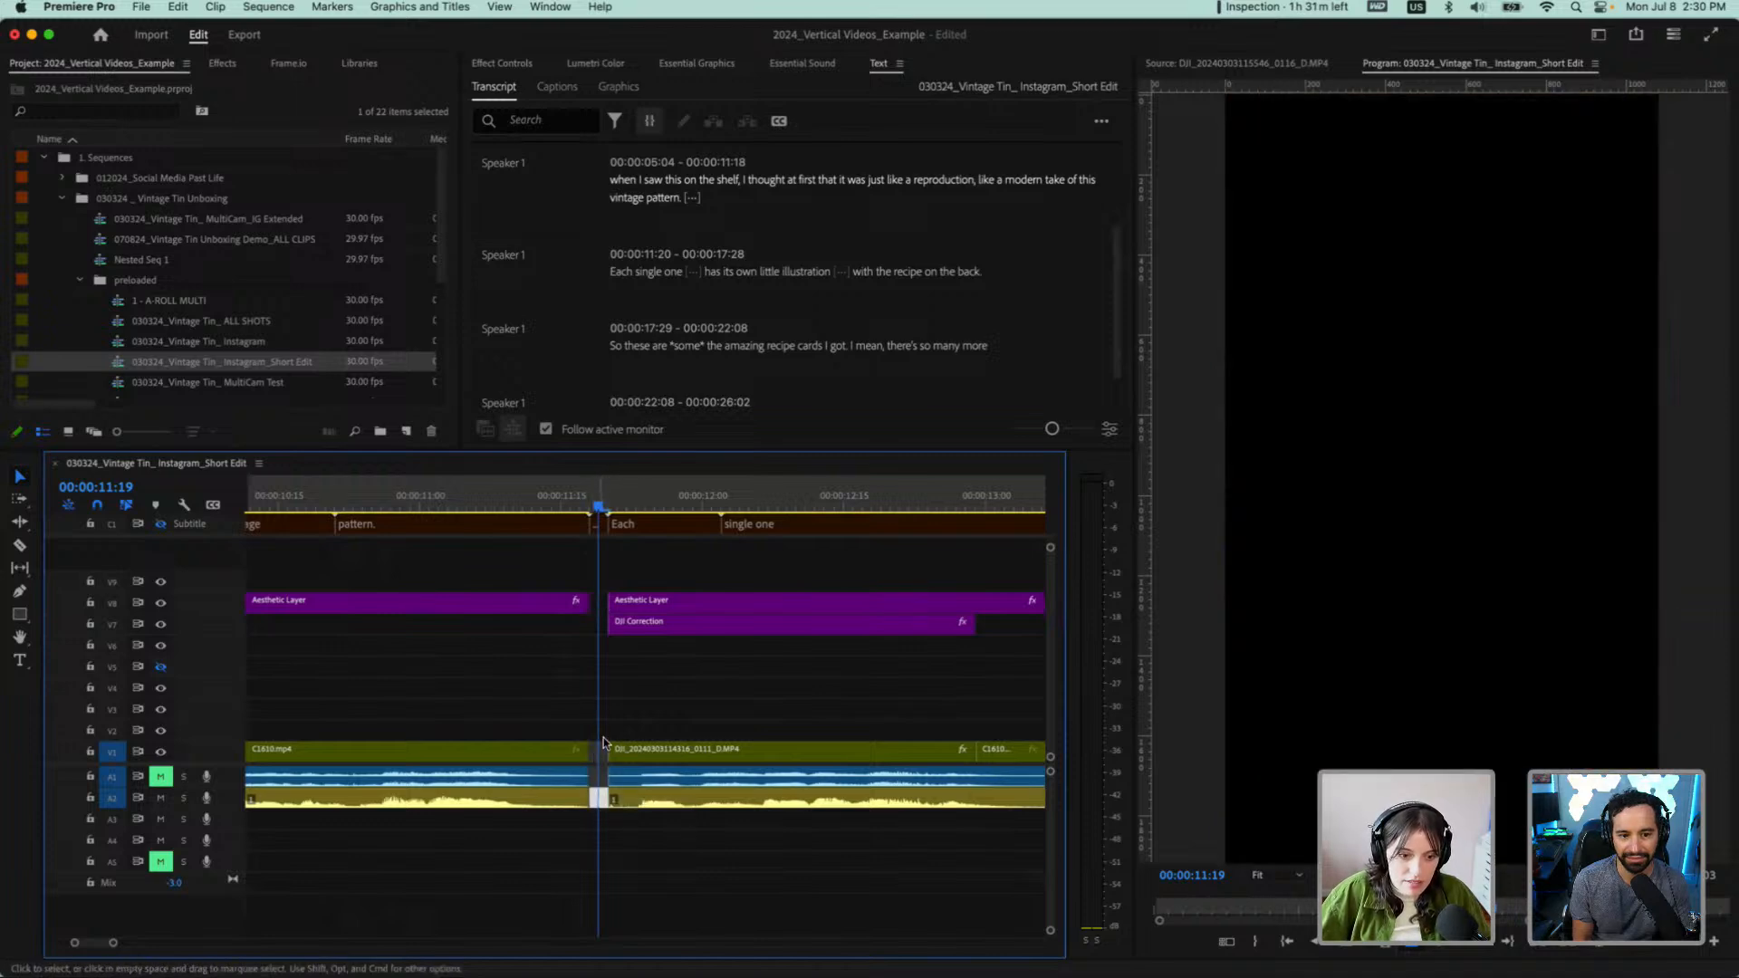
scroll(650, 580, "down", 5)
scroll(649, 559, "up", 5)
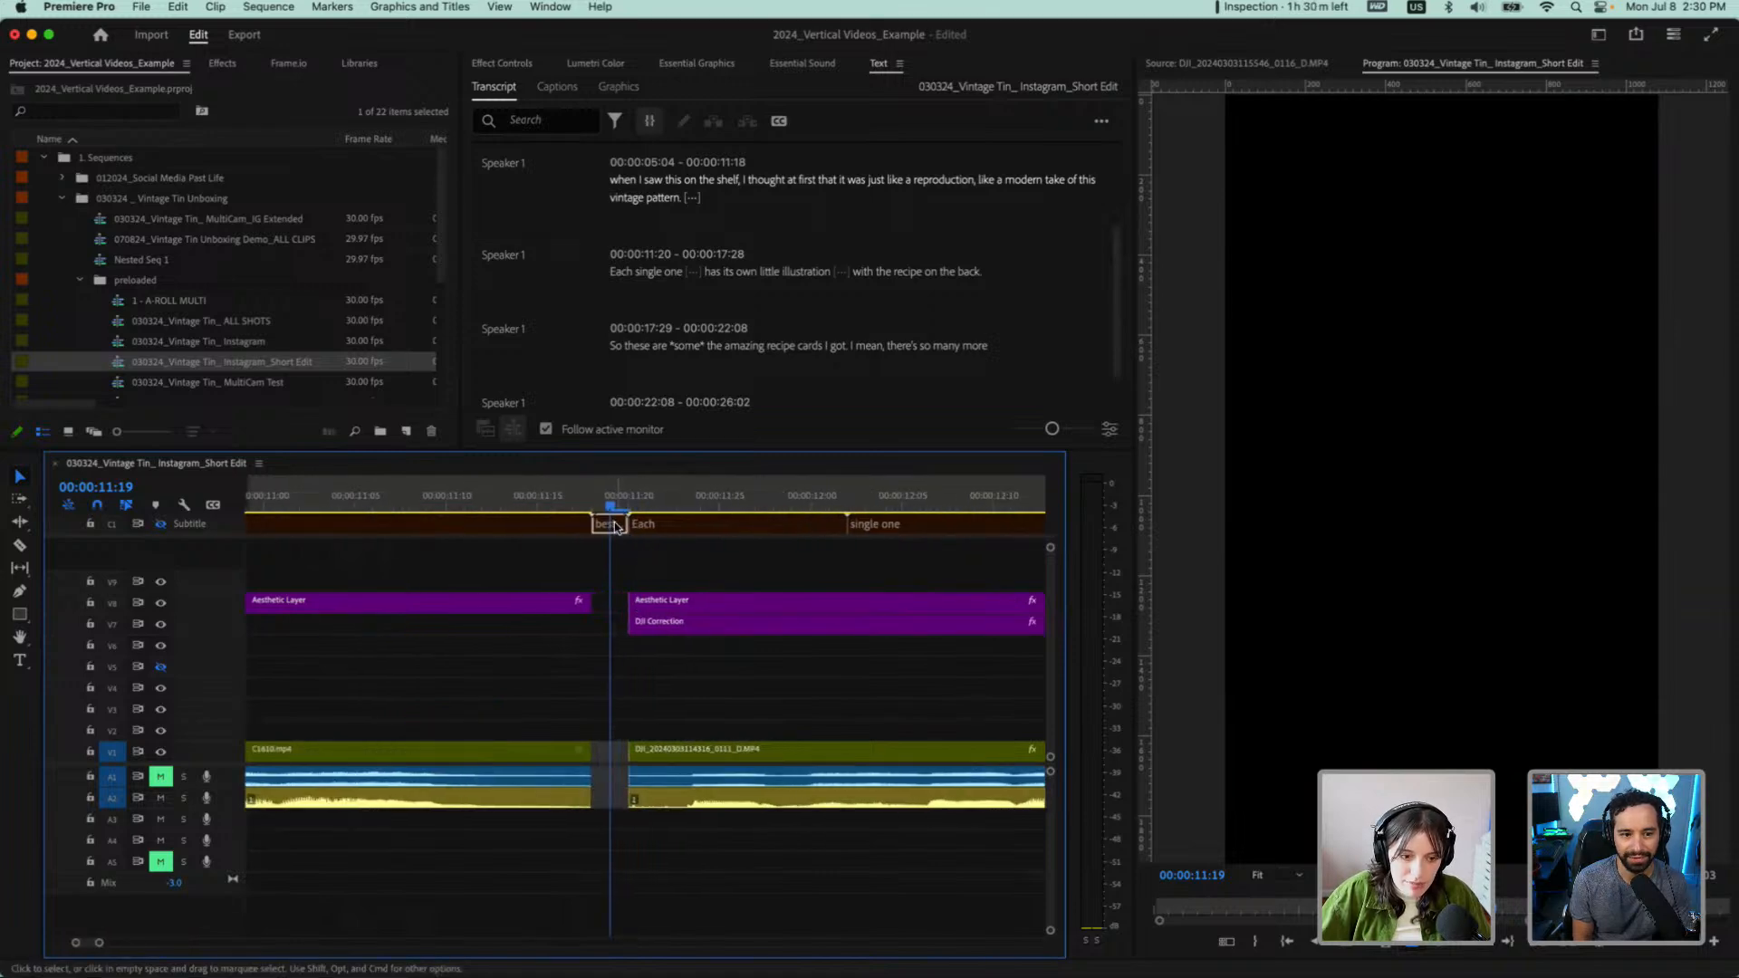
key("Delete")
right_click(616, 601)
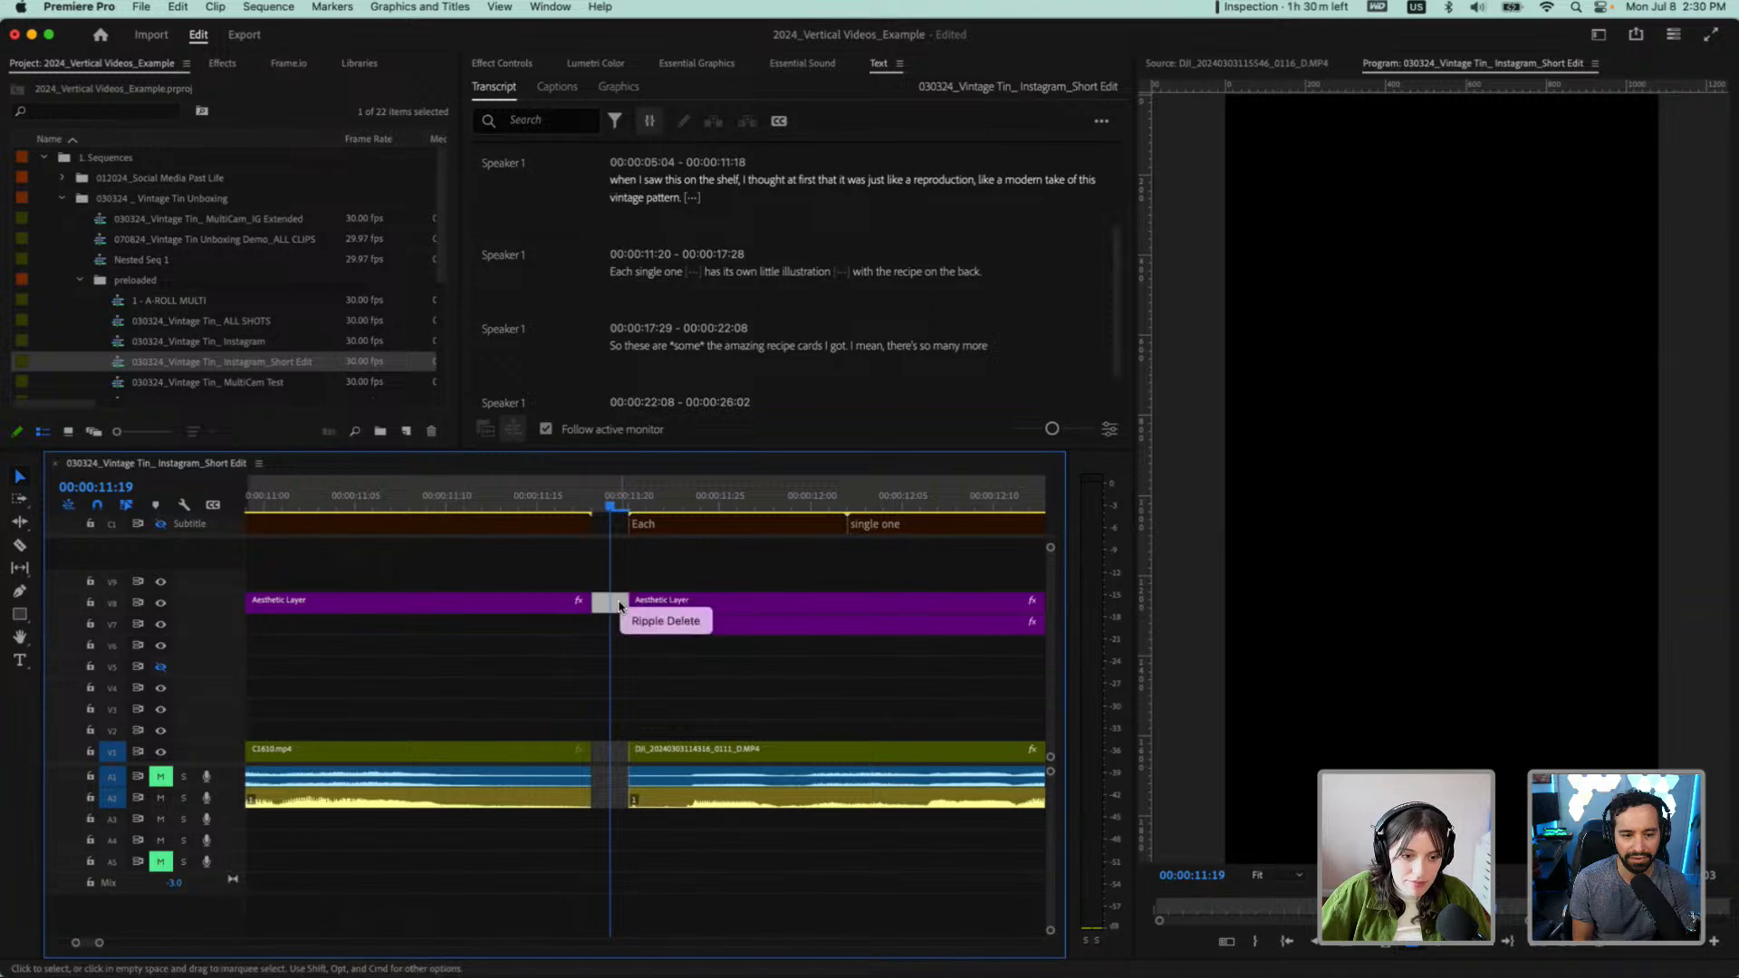
left_click(649, 621)
Play across the closed gap from "pattern." into "Each single one" to check the transition
left_click(557, 499)
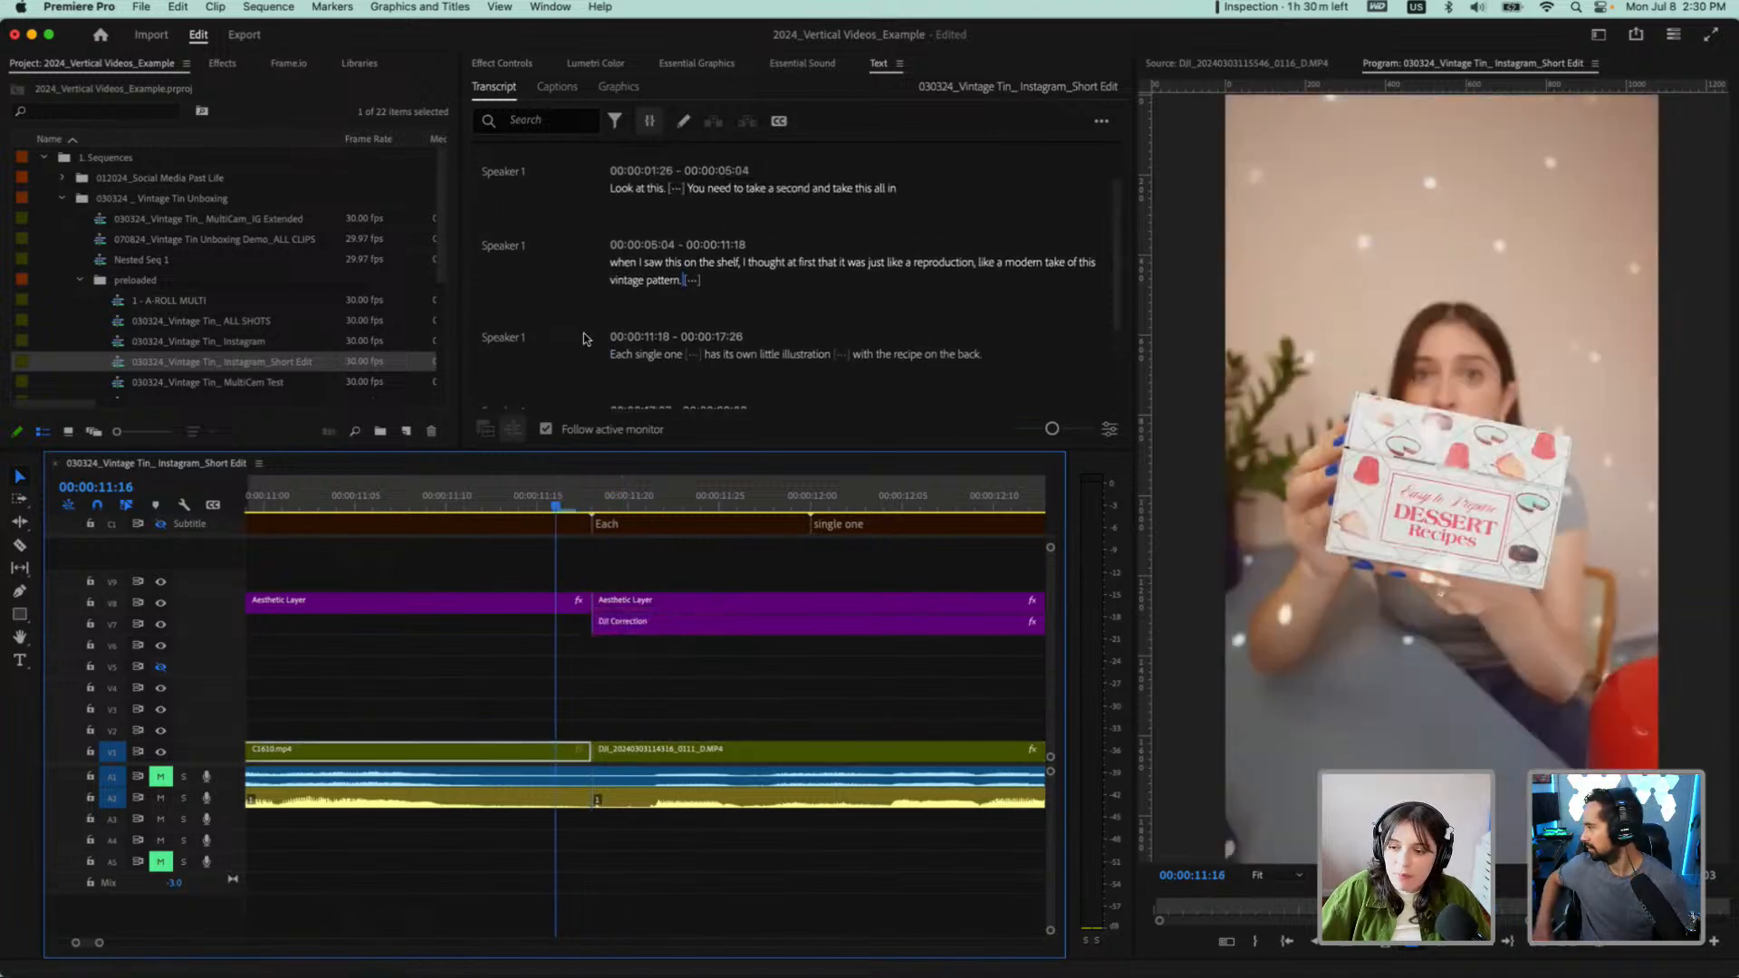
key("space")
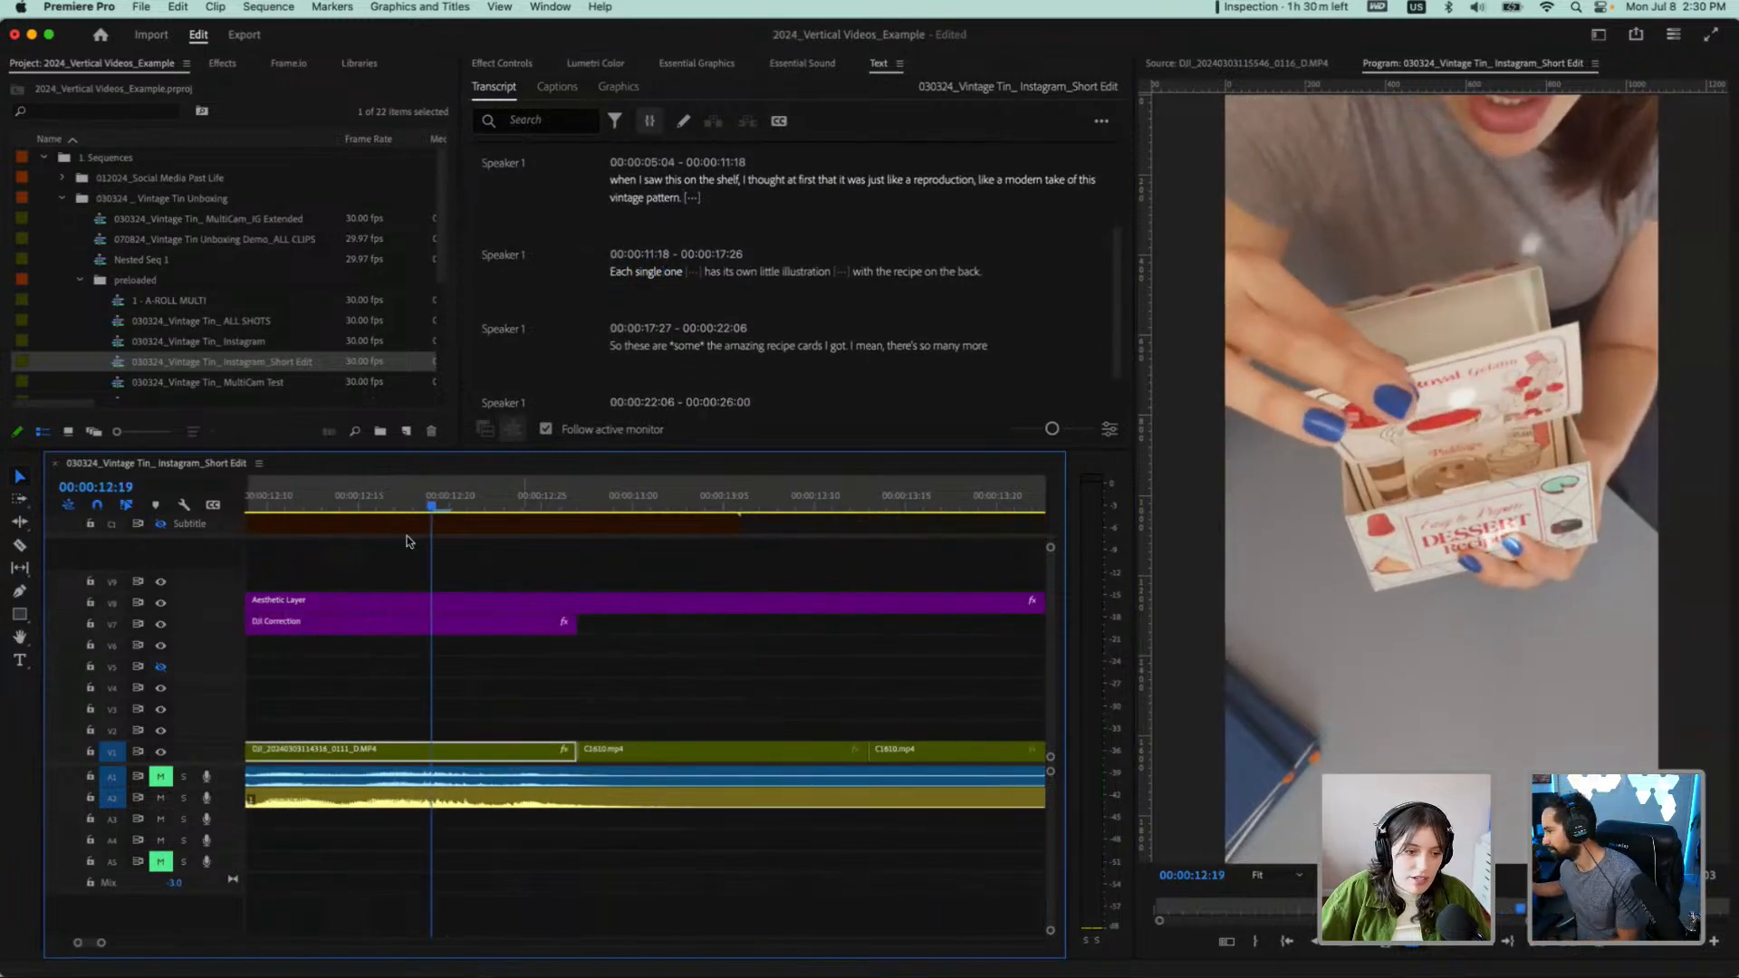
scroll(332, 565, "down", 8)
scroll(276, 559, "left", 6)
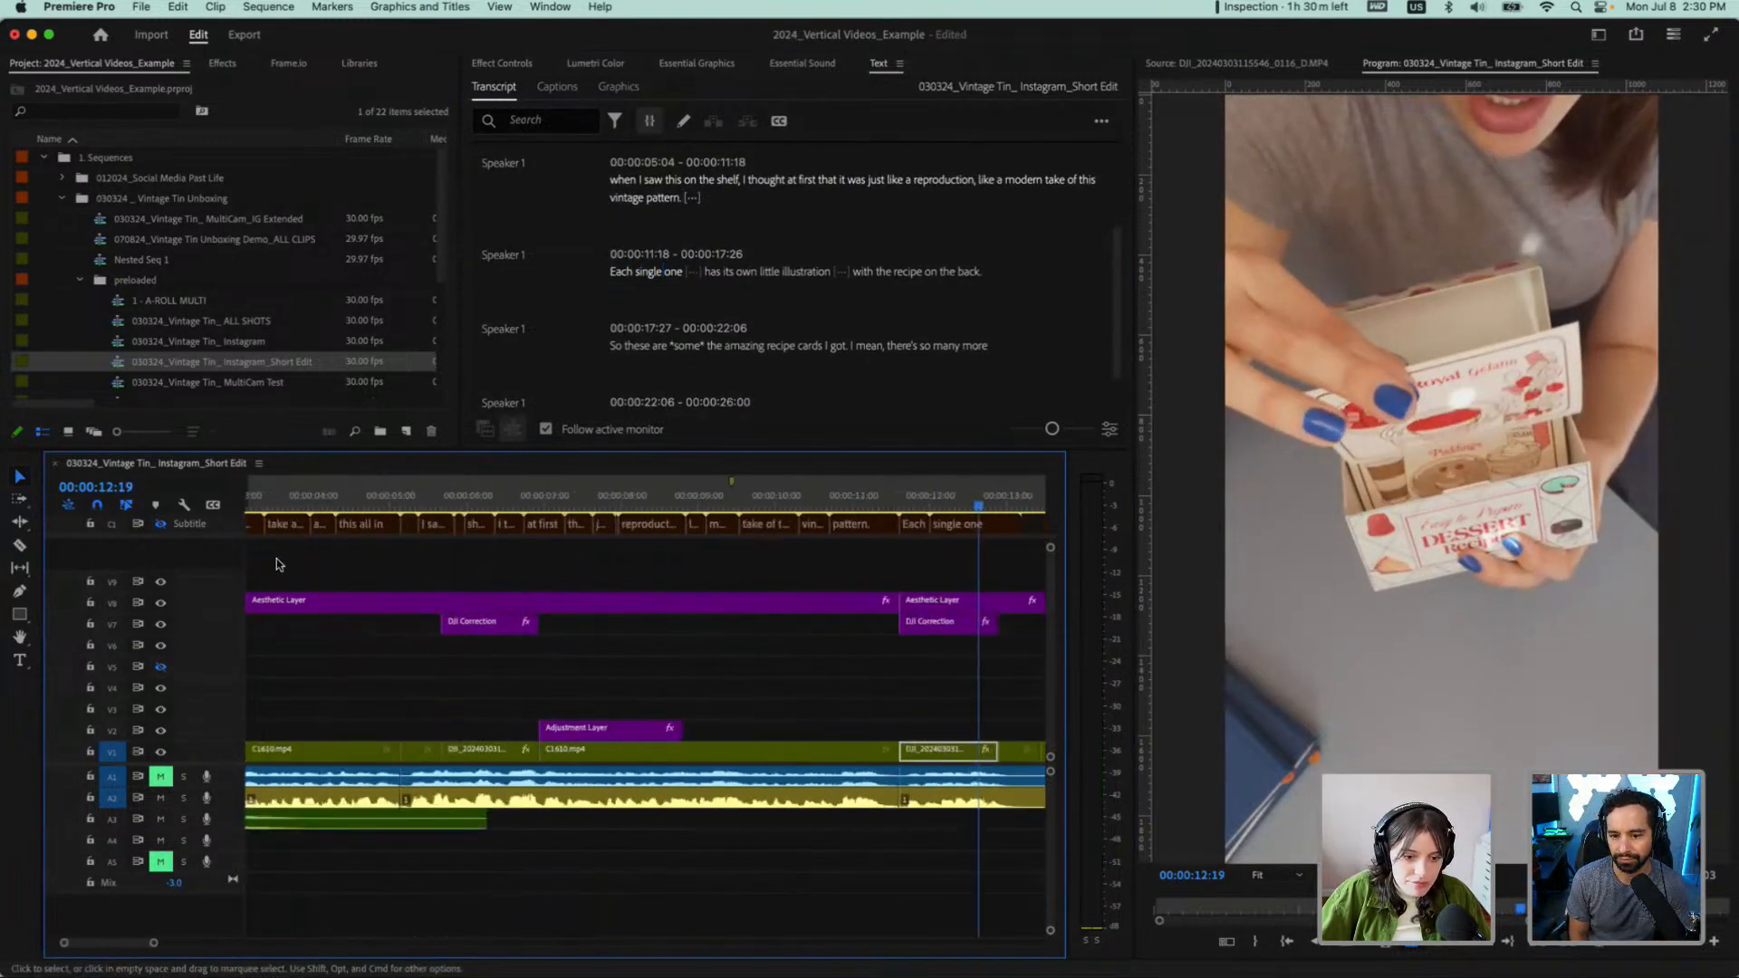
scroll(276, 558, "right", 3)
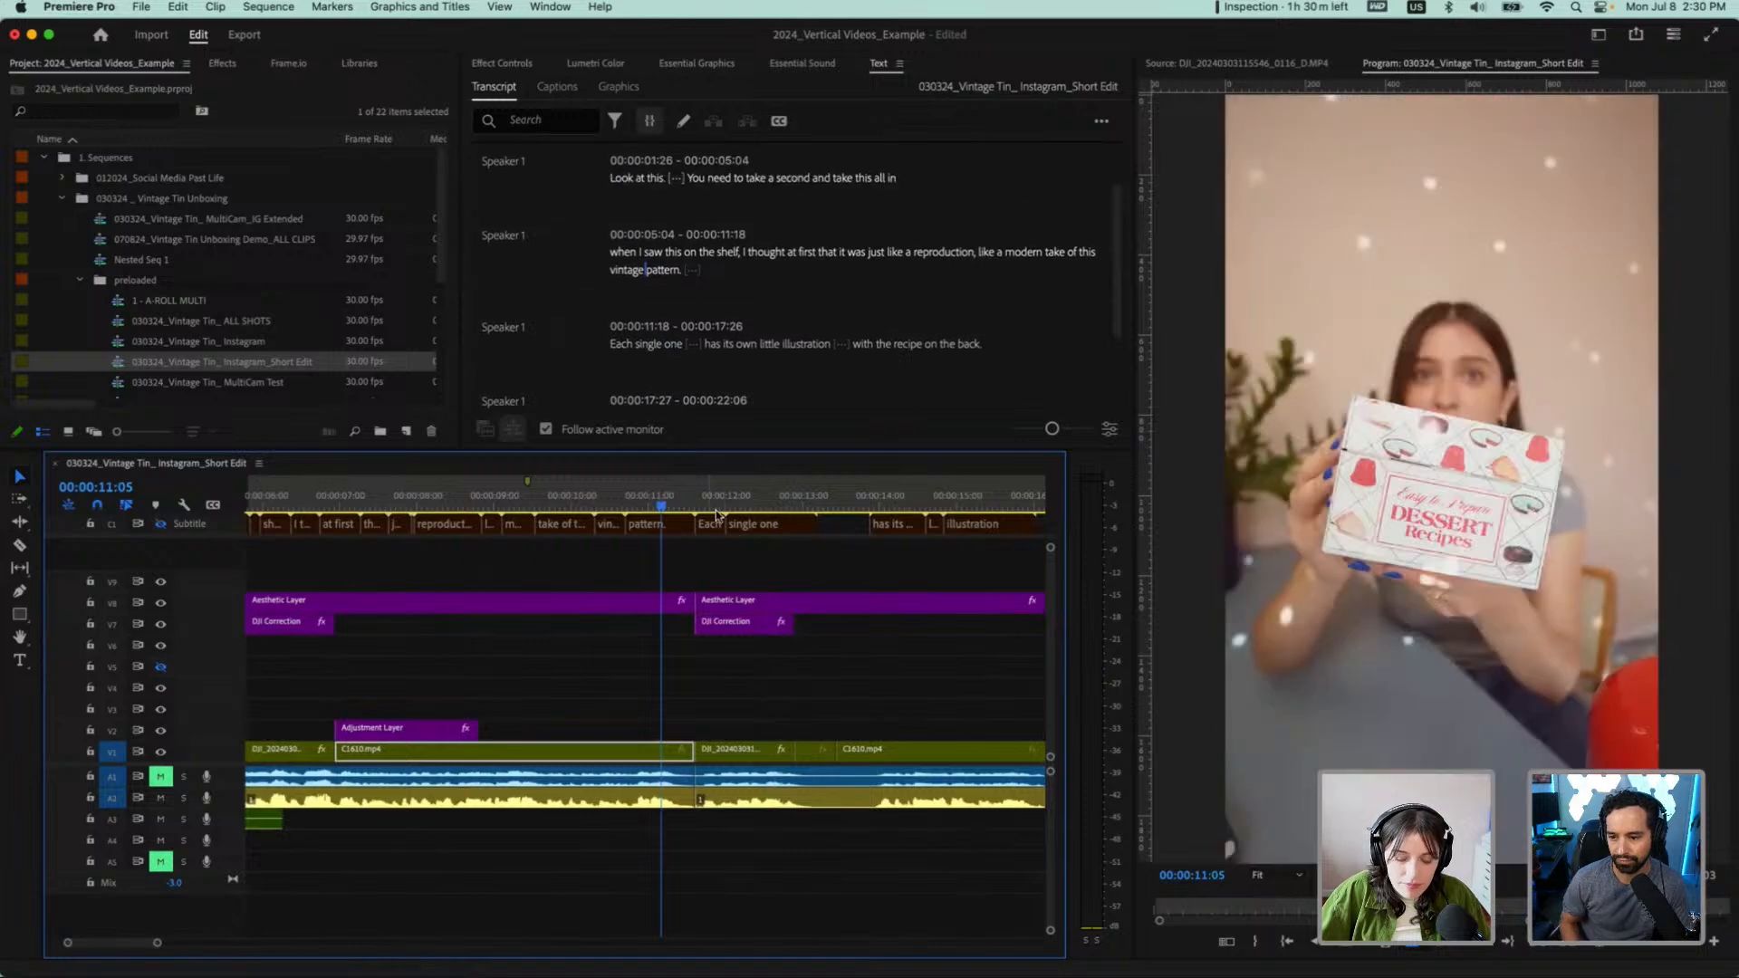
key("space")
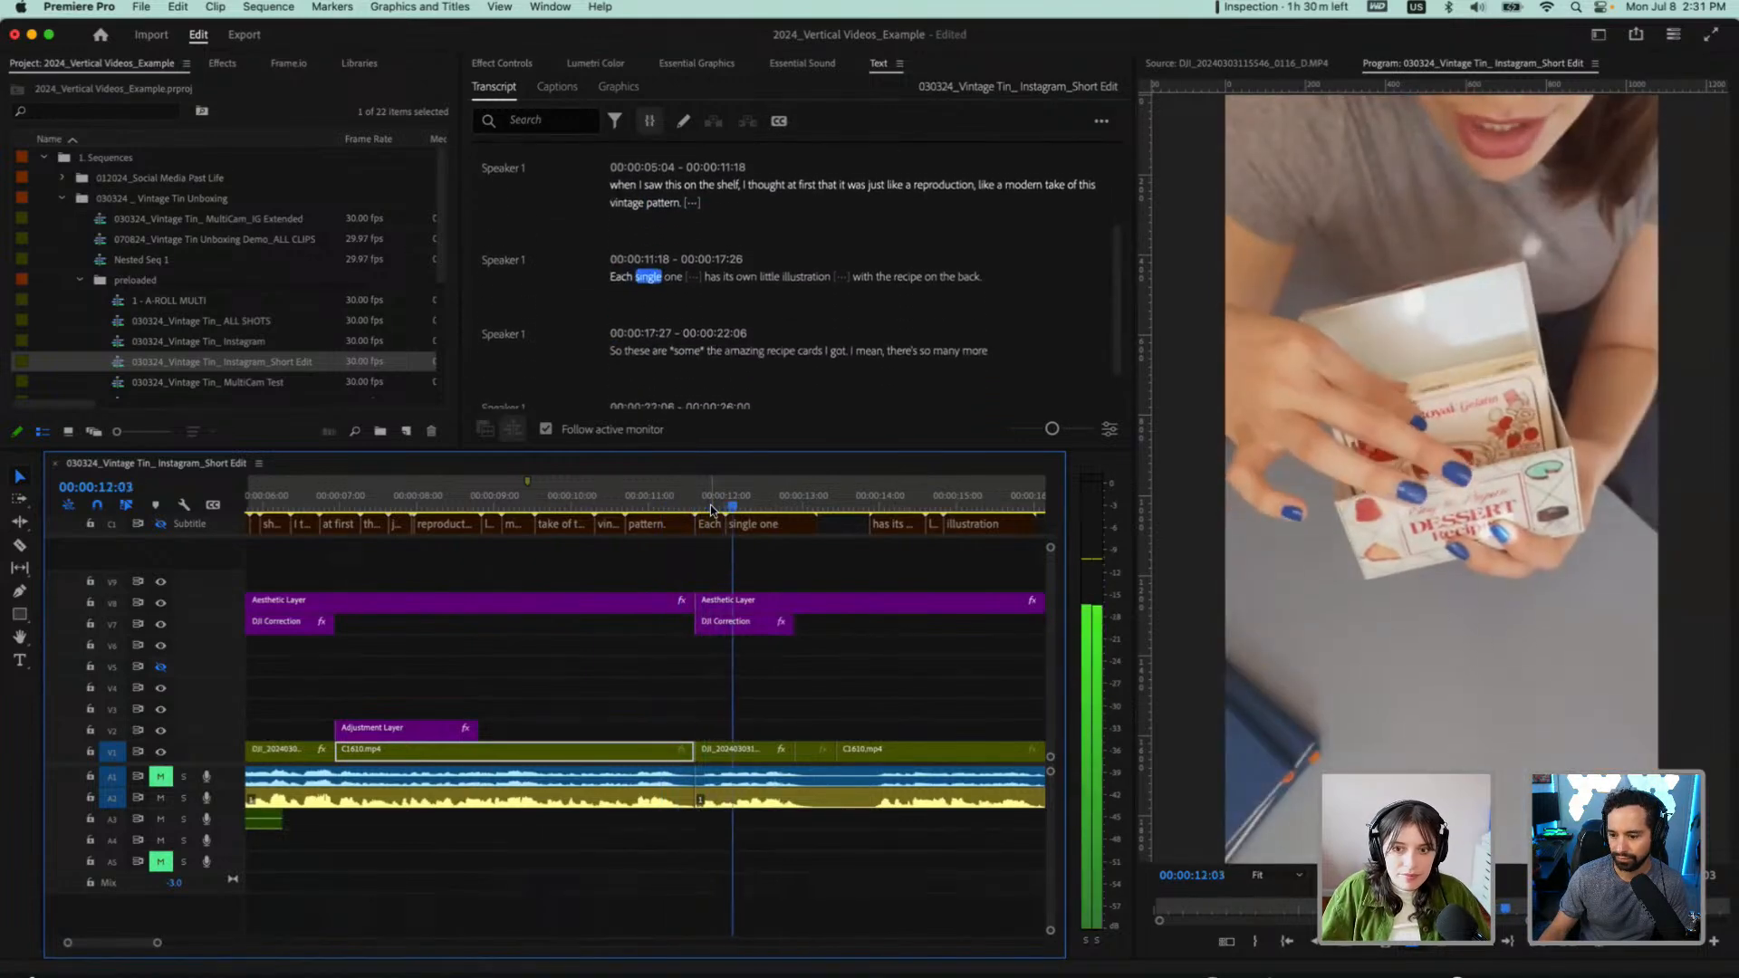
Replay the section from "when I saw this on the shelf" through "Each single one has" and review its transcript lines
left_click(300, 498)
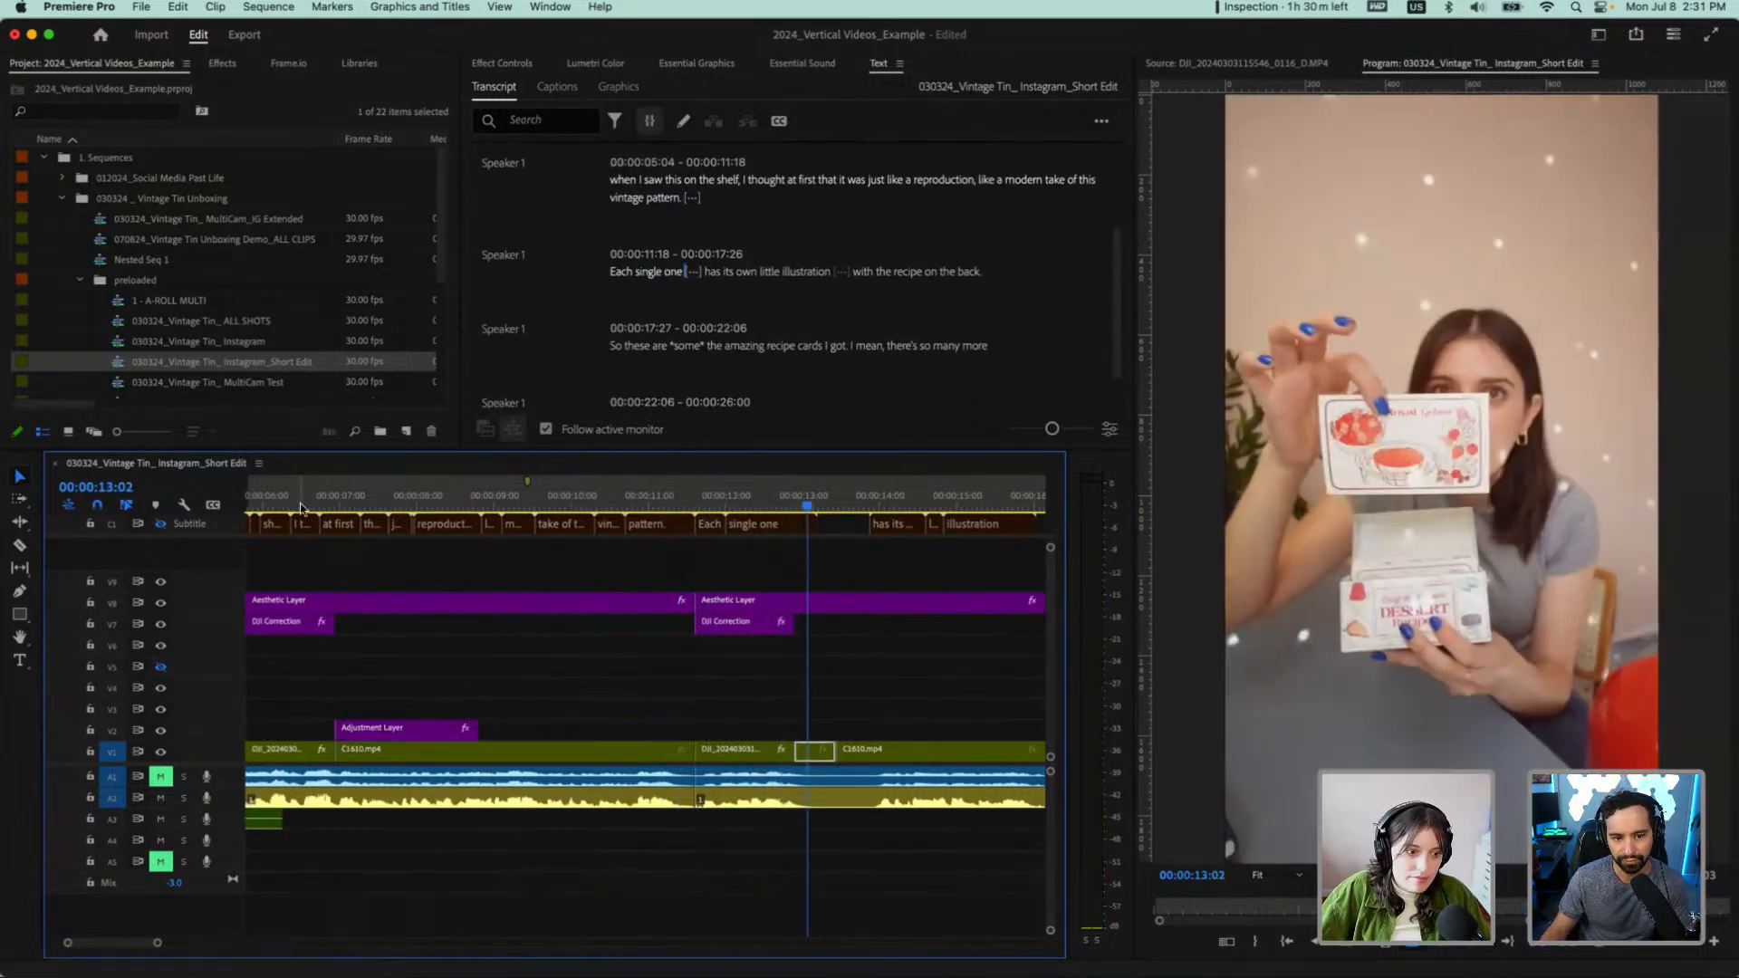
key("space")
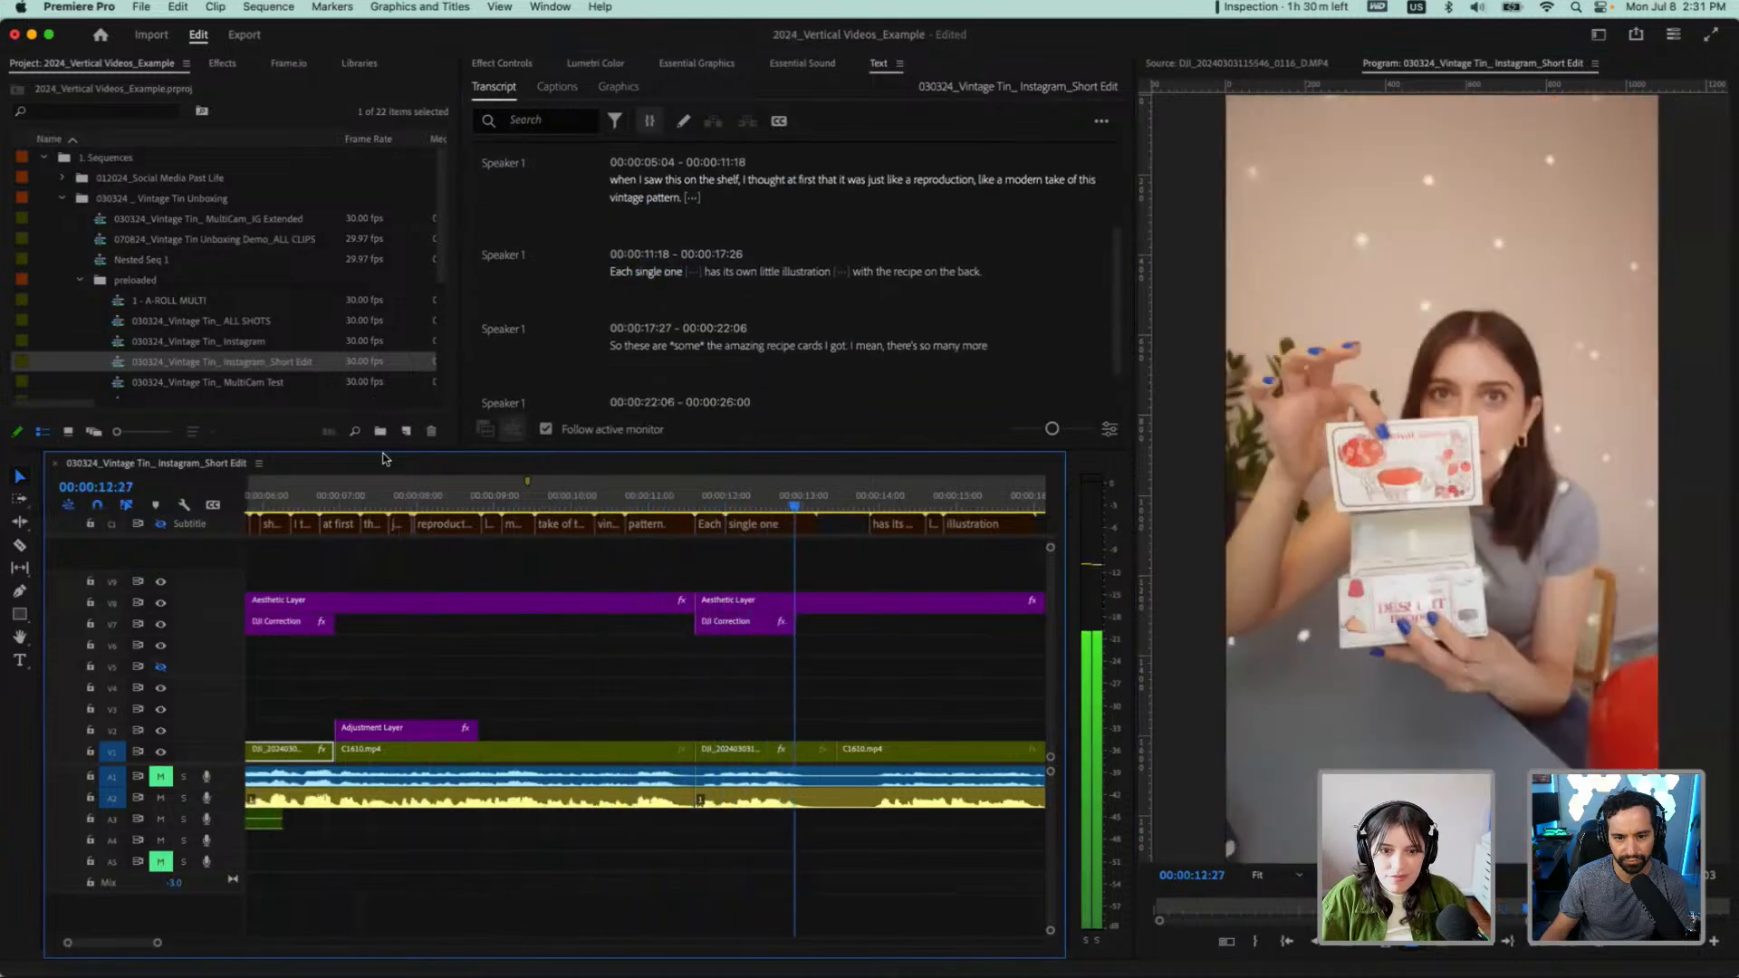
key("space")
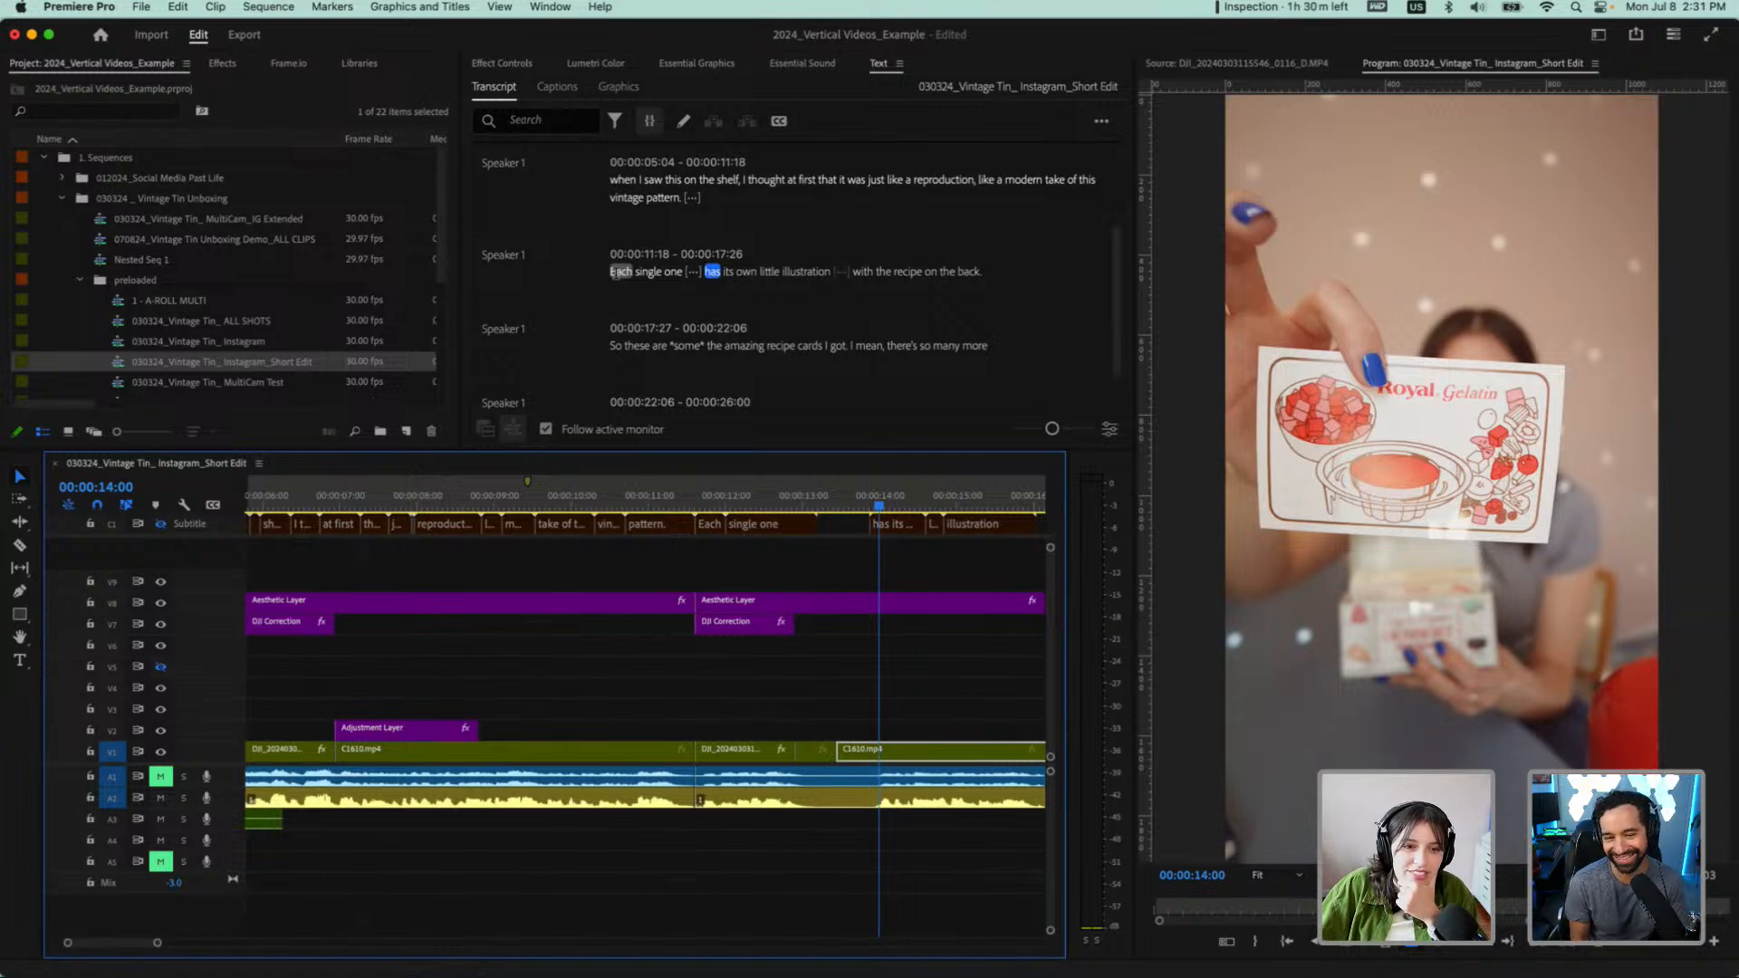
scroll(811, 242, "up", 1)
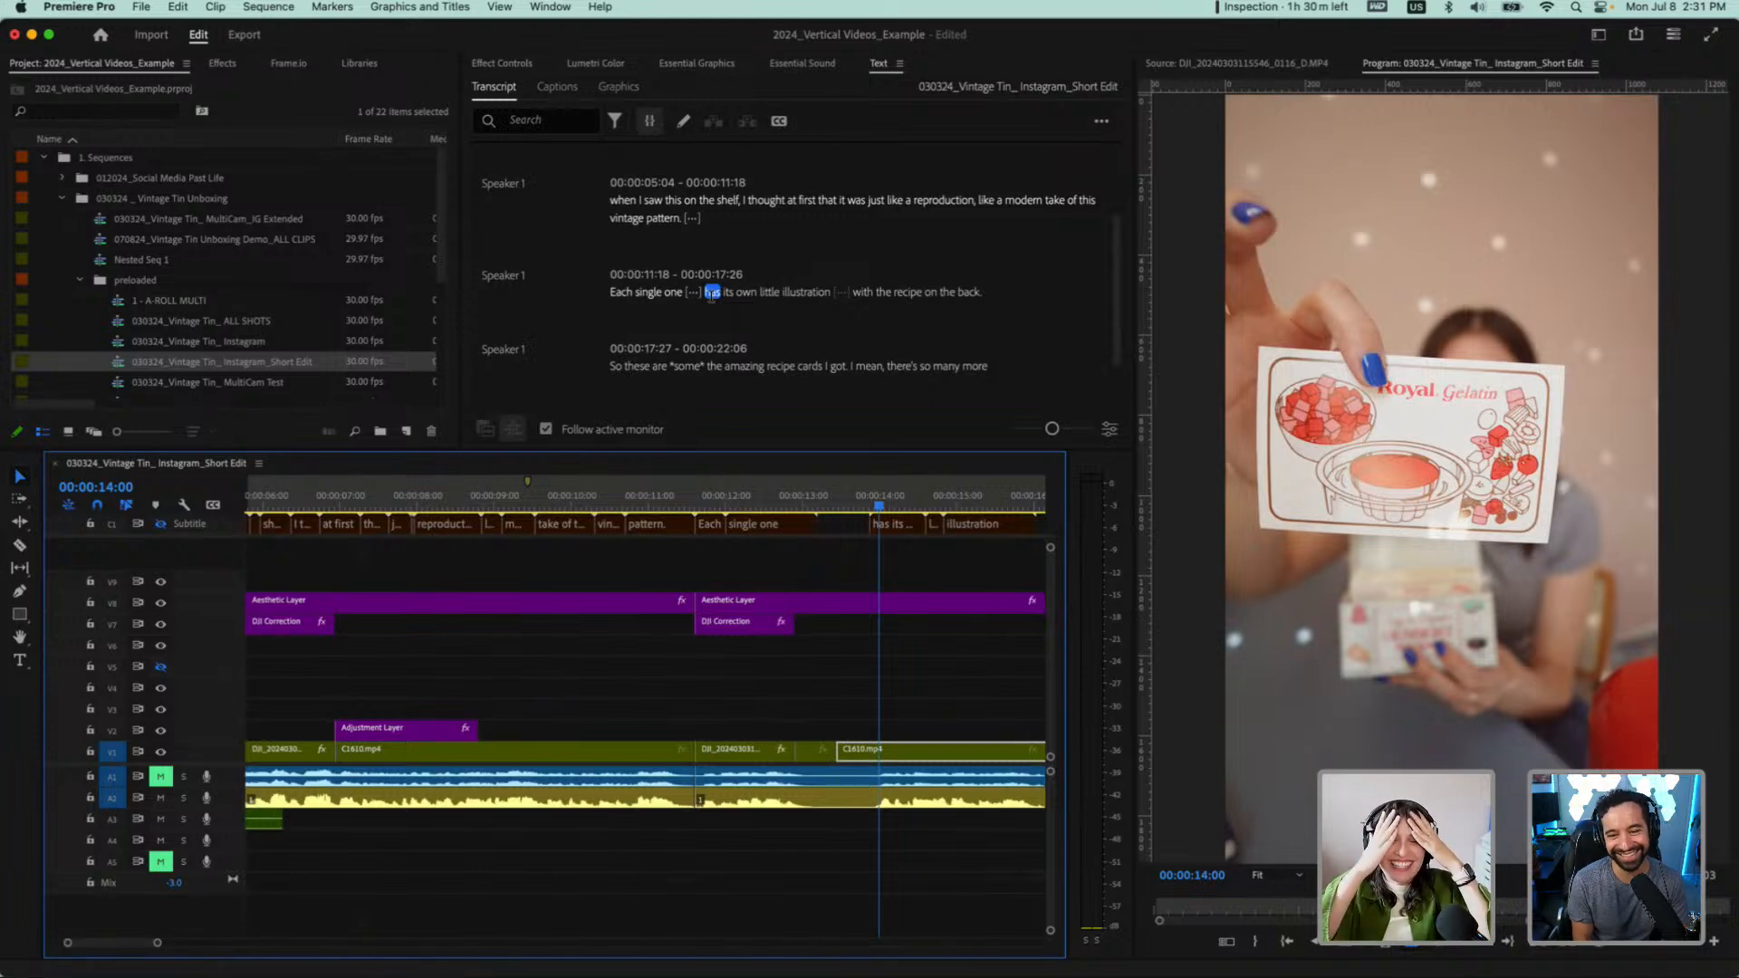
scroll(693, 252, "up", 1)
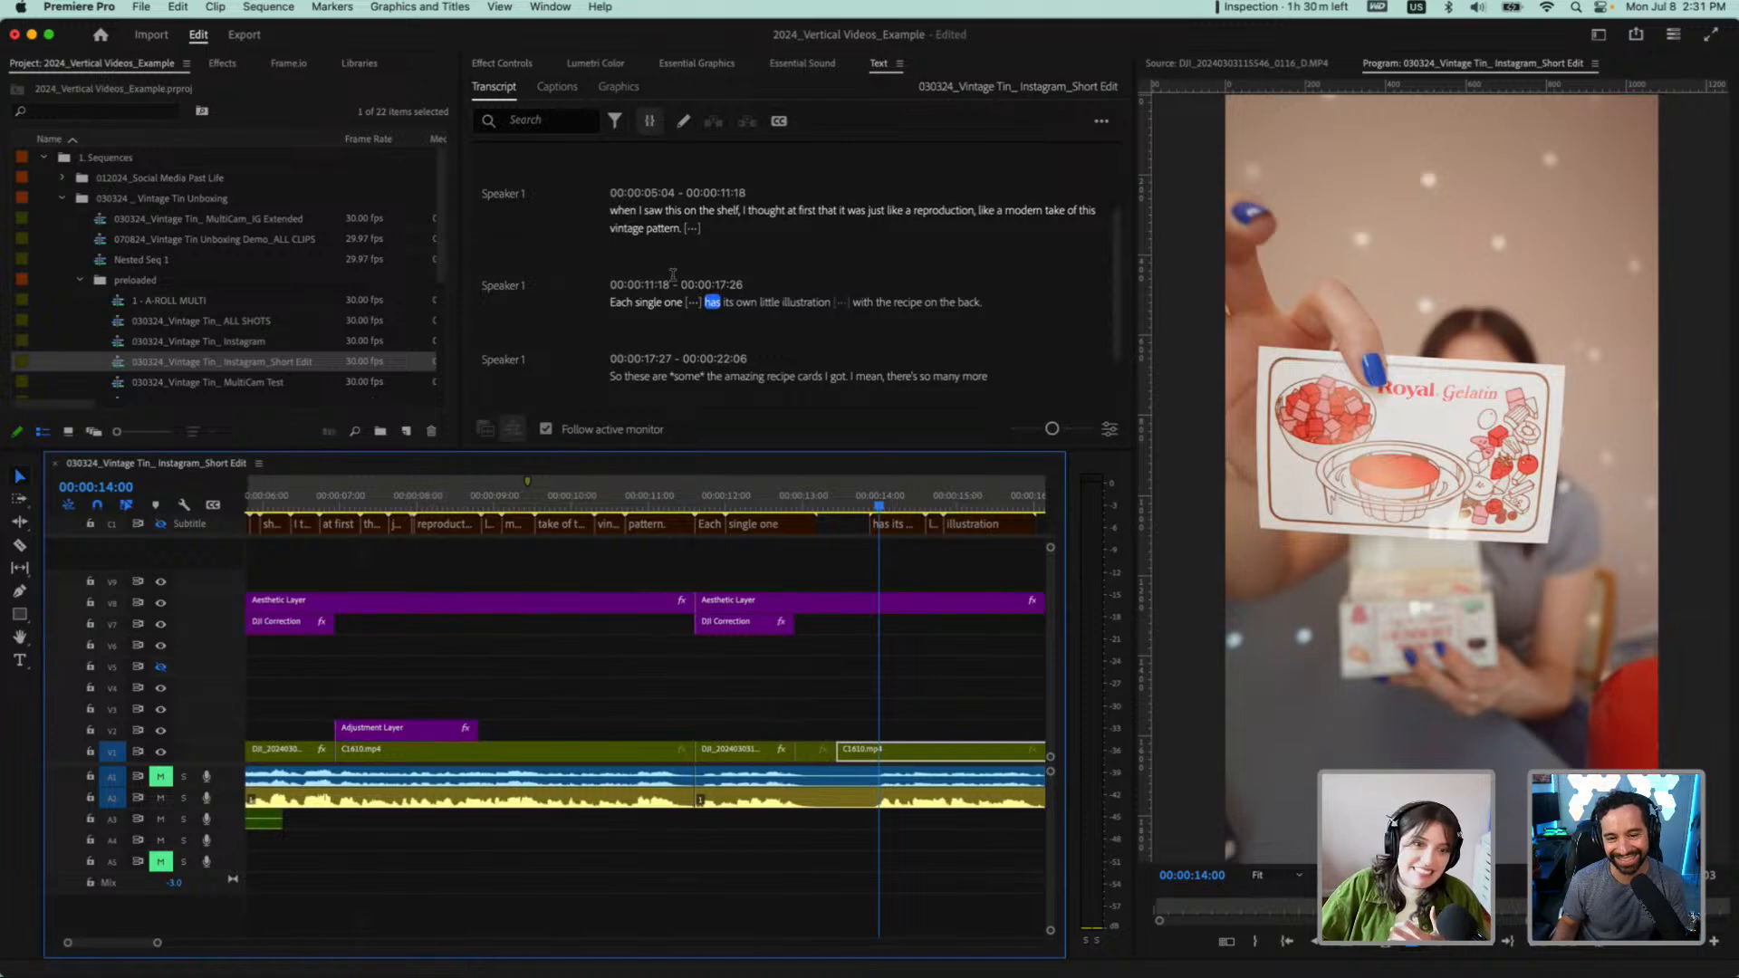
Cue the playhead through "Each single one" in the transcript and review the lines around it
scroll(675, 275, "up", 2)
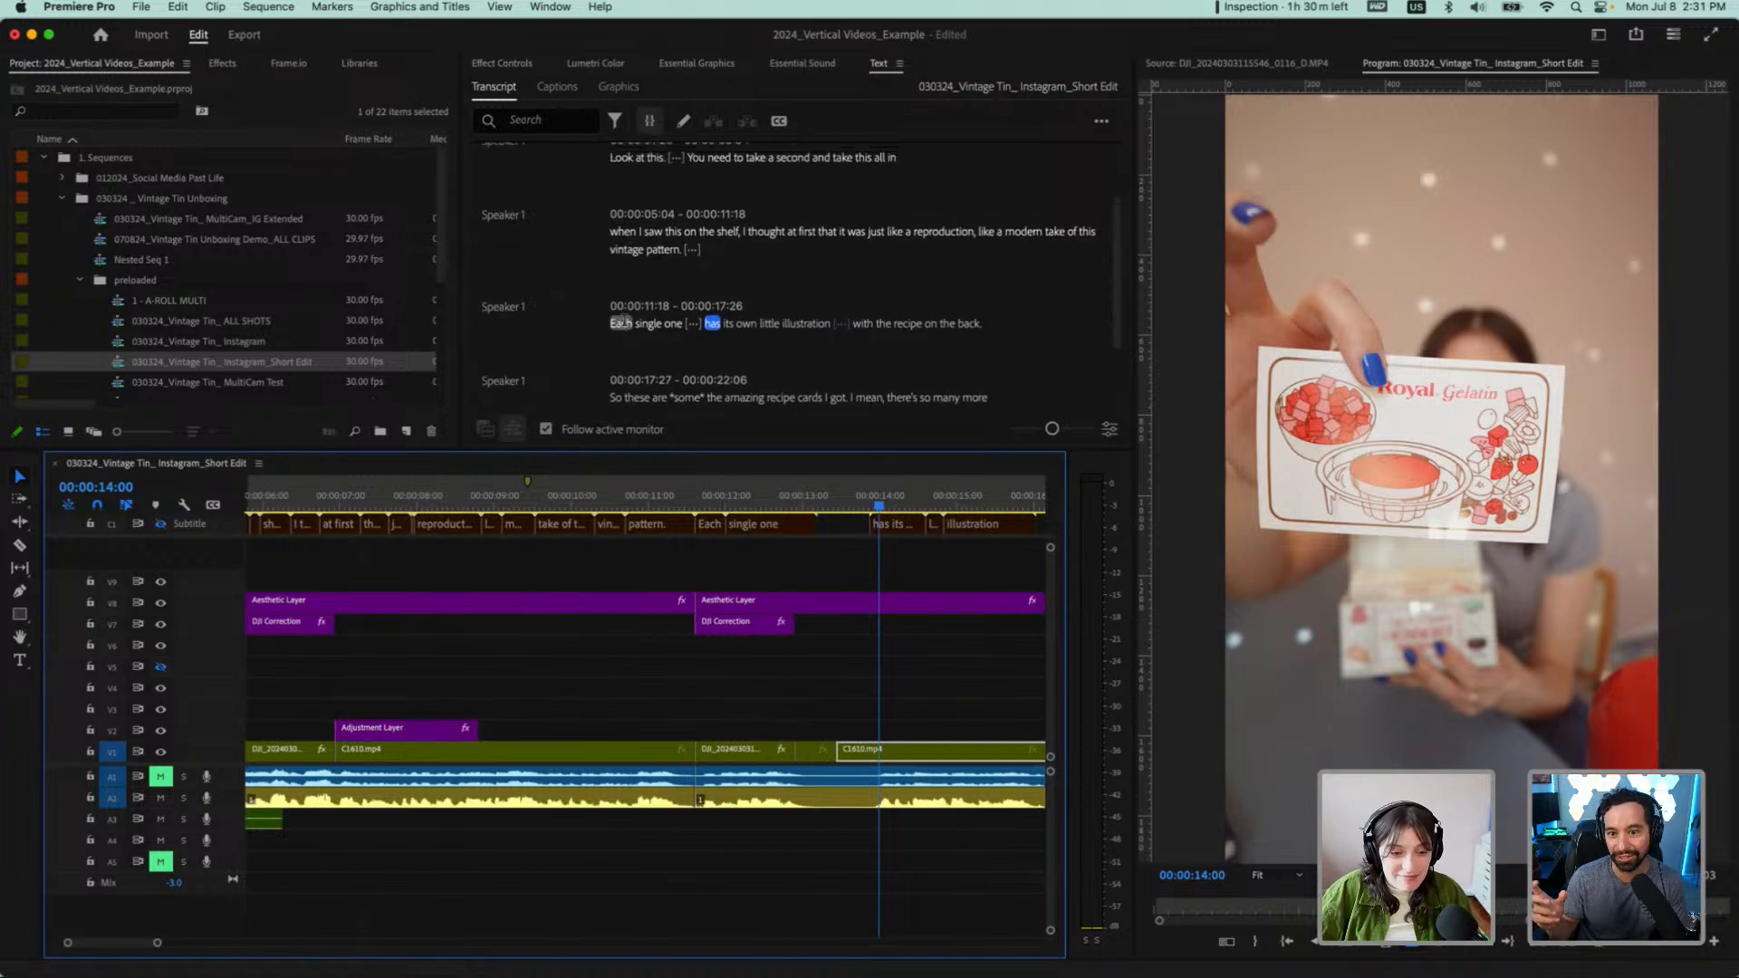
left_click(622, 323)
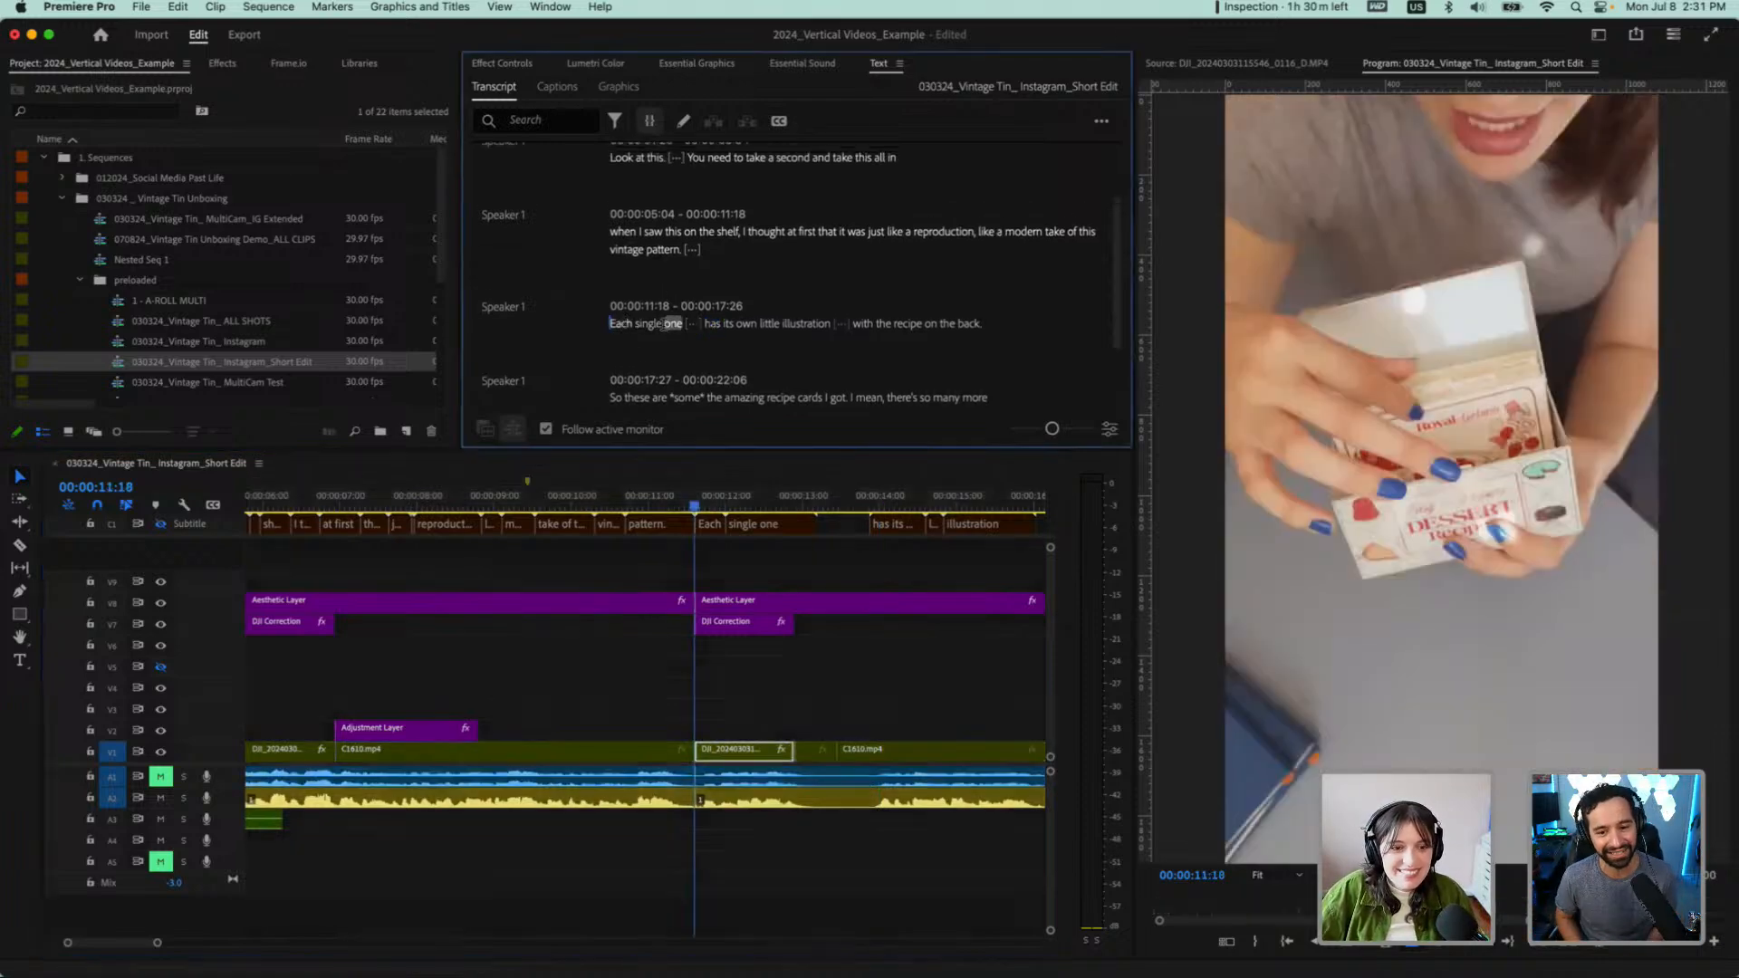
left_click(648, 324)
left_click(673, 323)
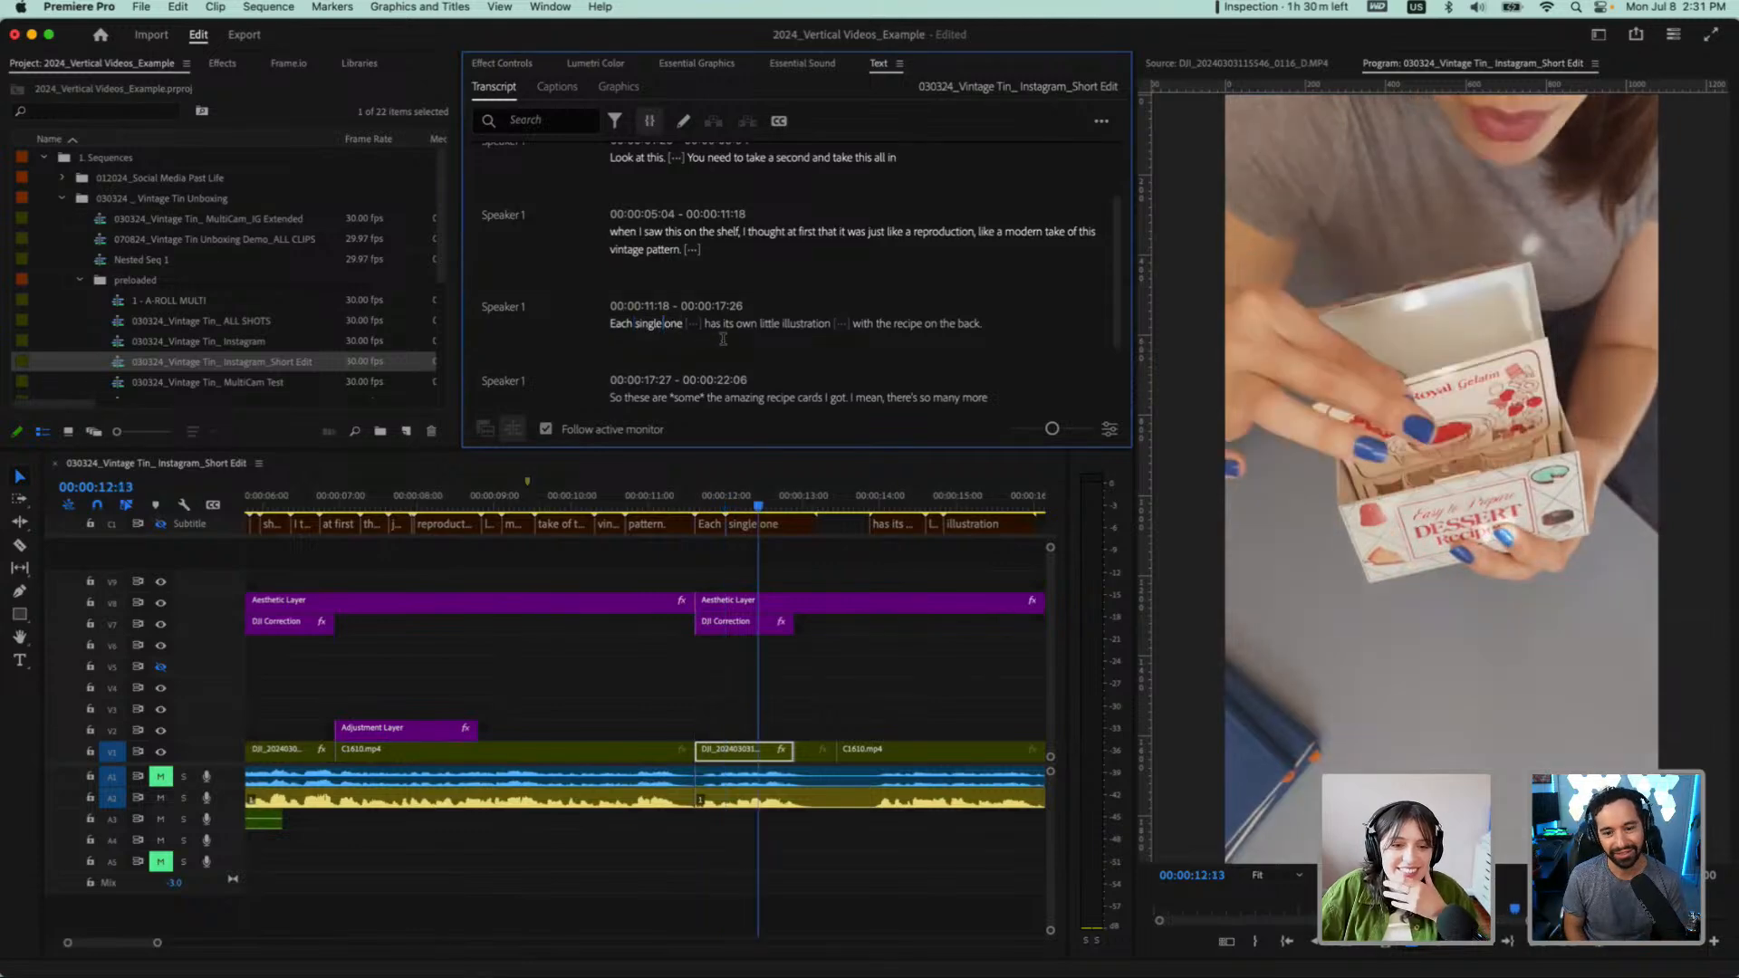
scroll(724, 345, "down", 1)
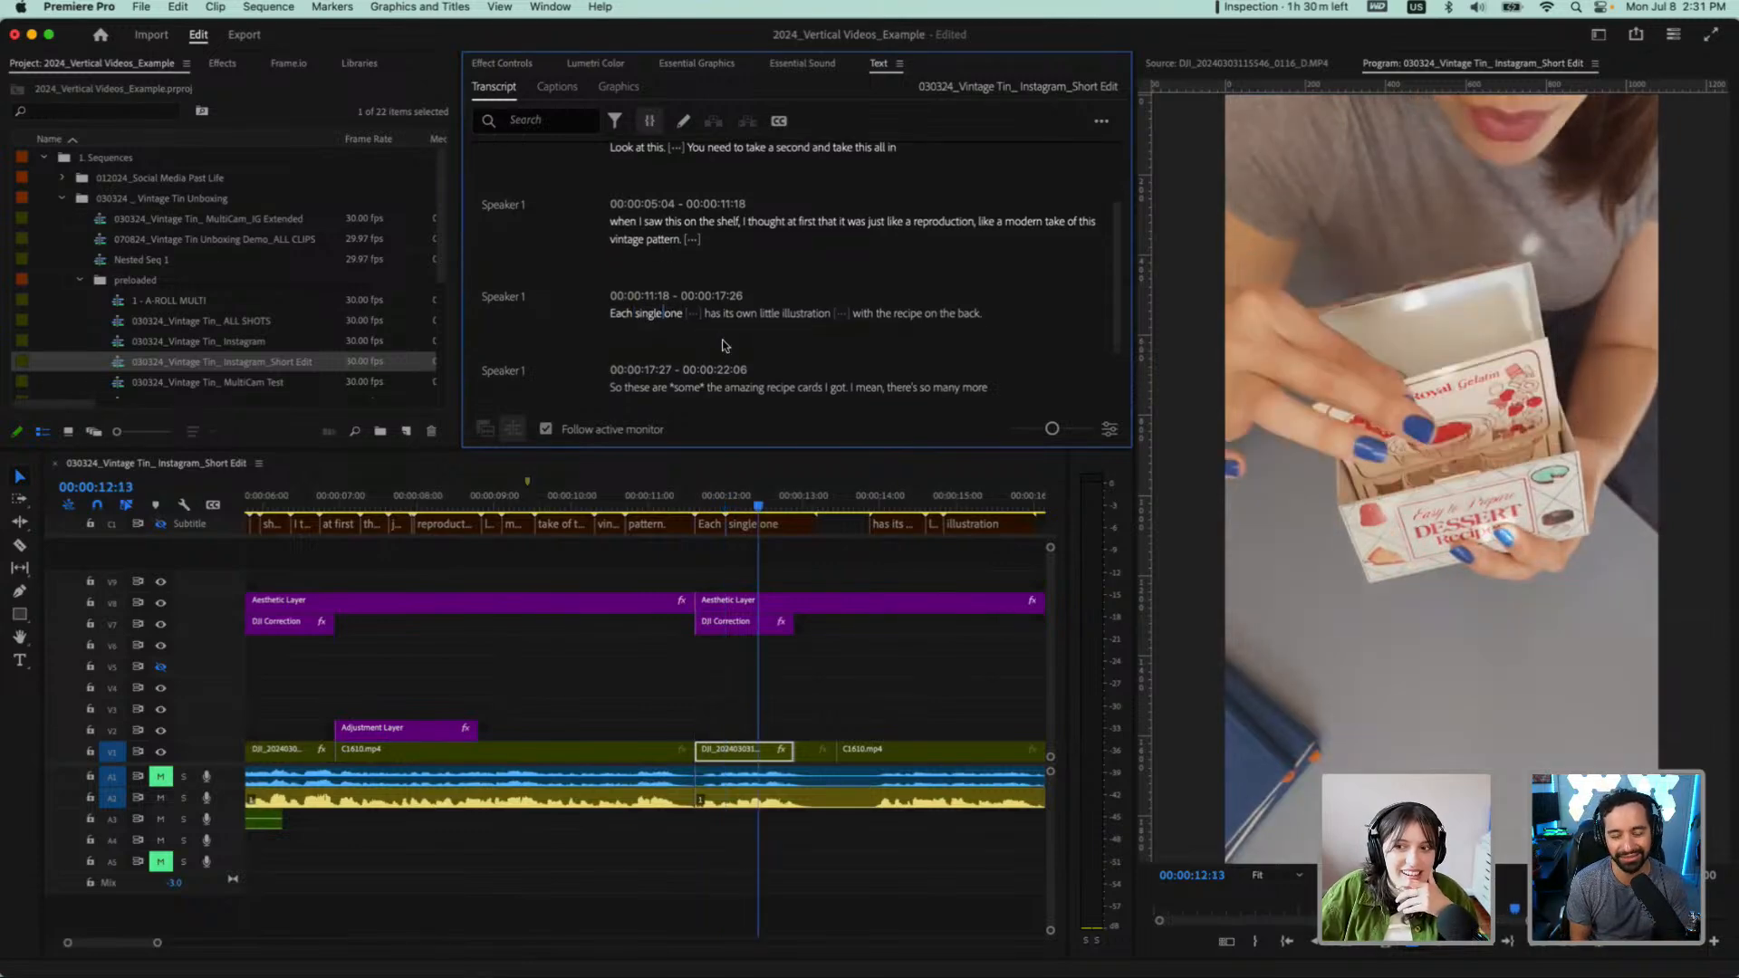
scroll(724, 345, "up", 1)
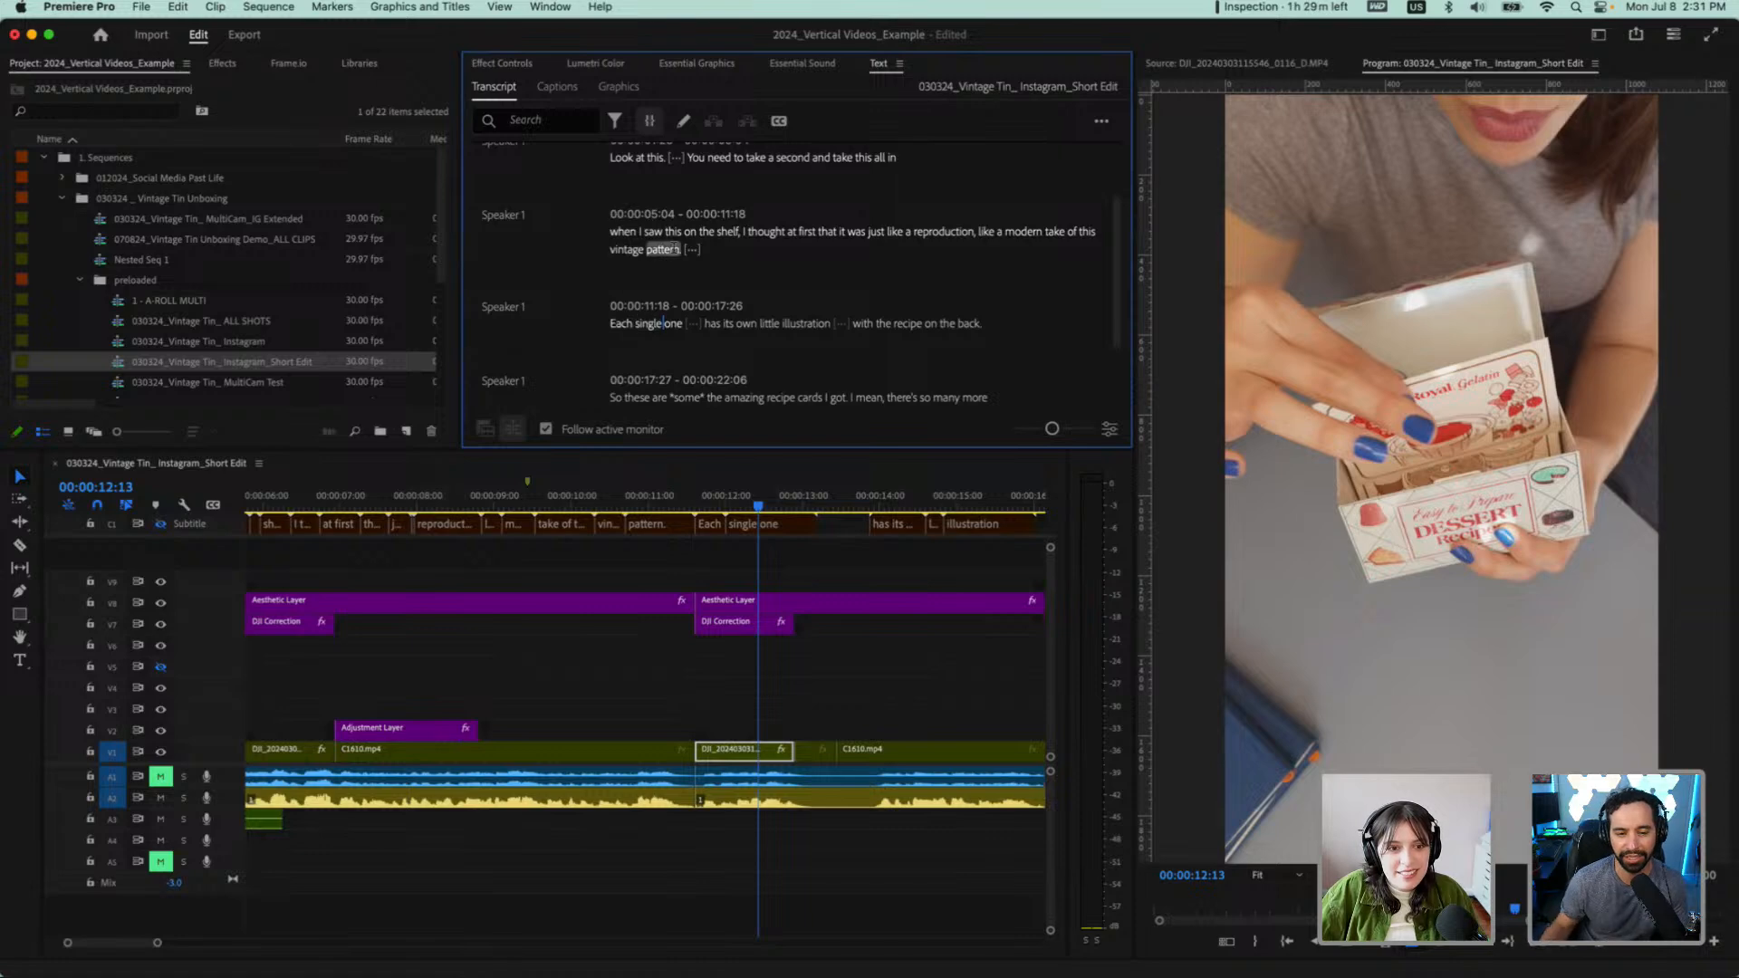
Play the passage from "when I saw this on the shelf" into "like a modern take" to judge its content
left_click(613, 232)
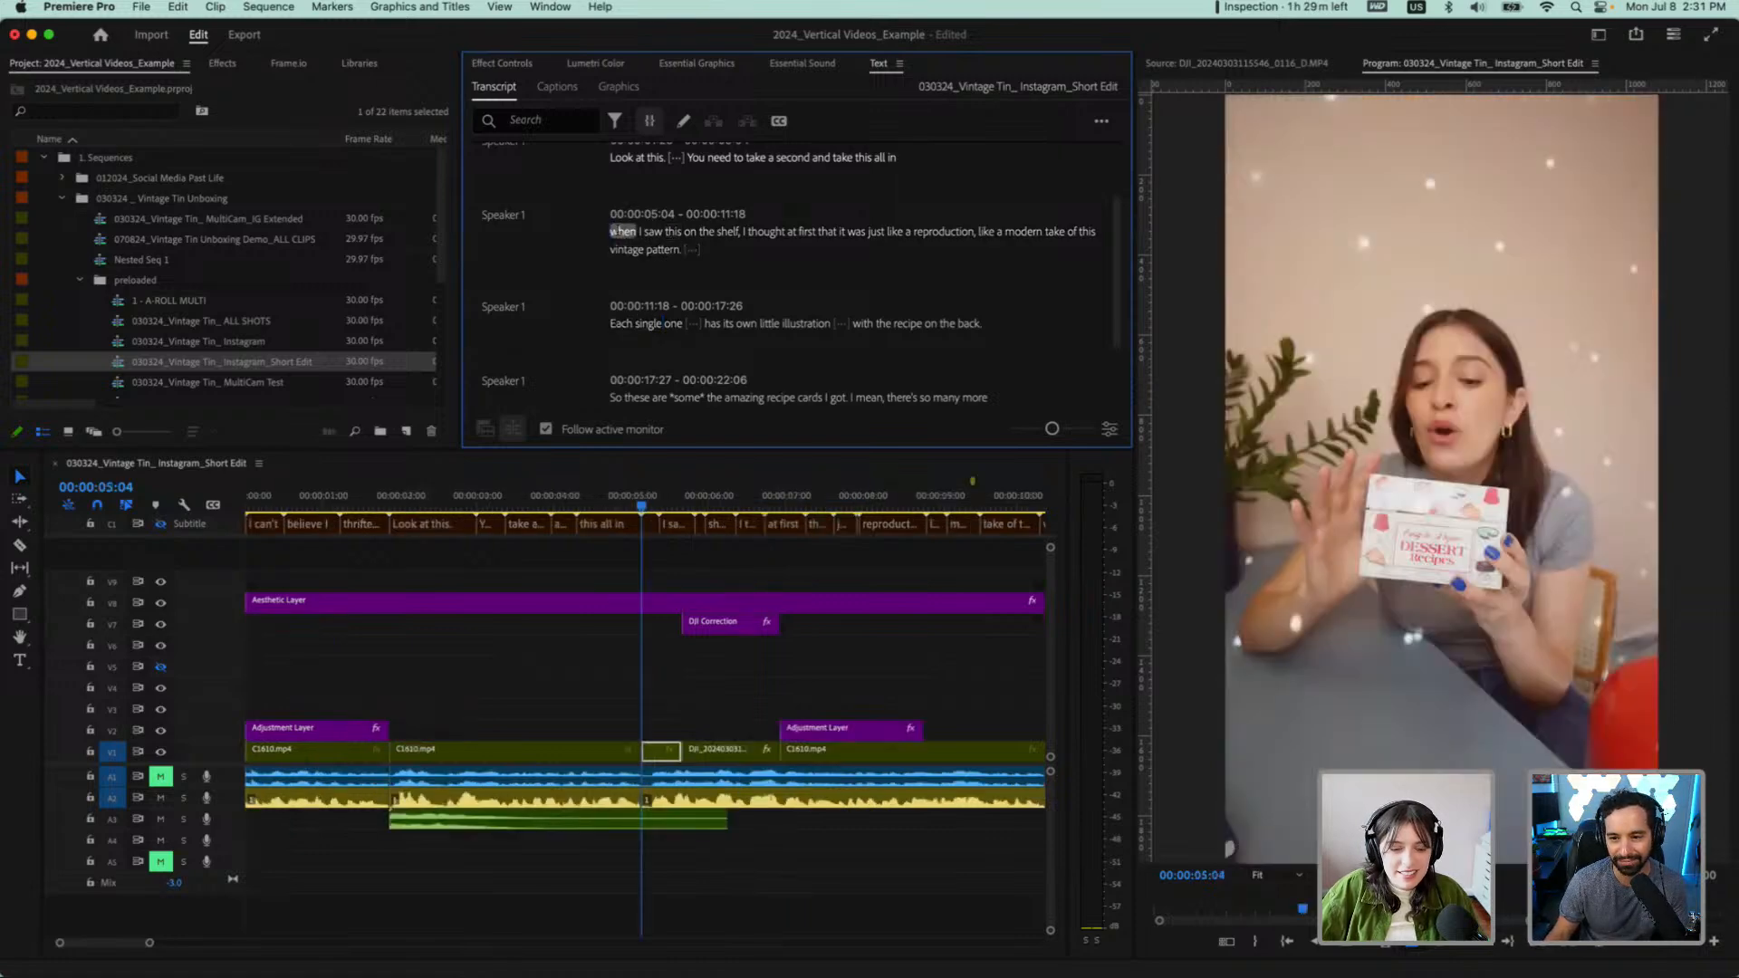
key("space")
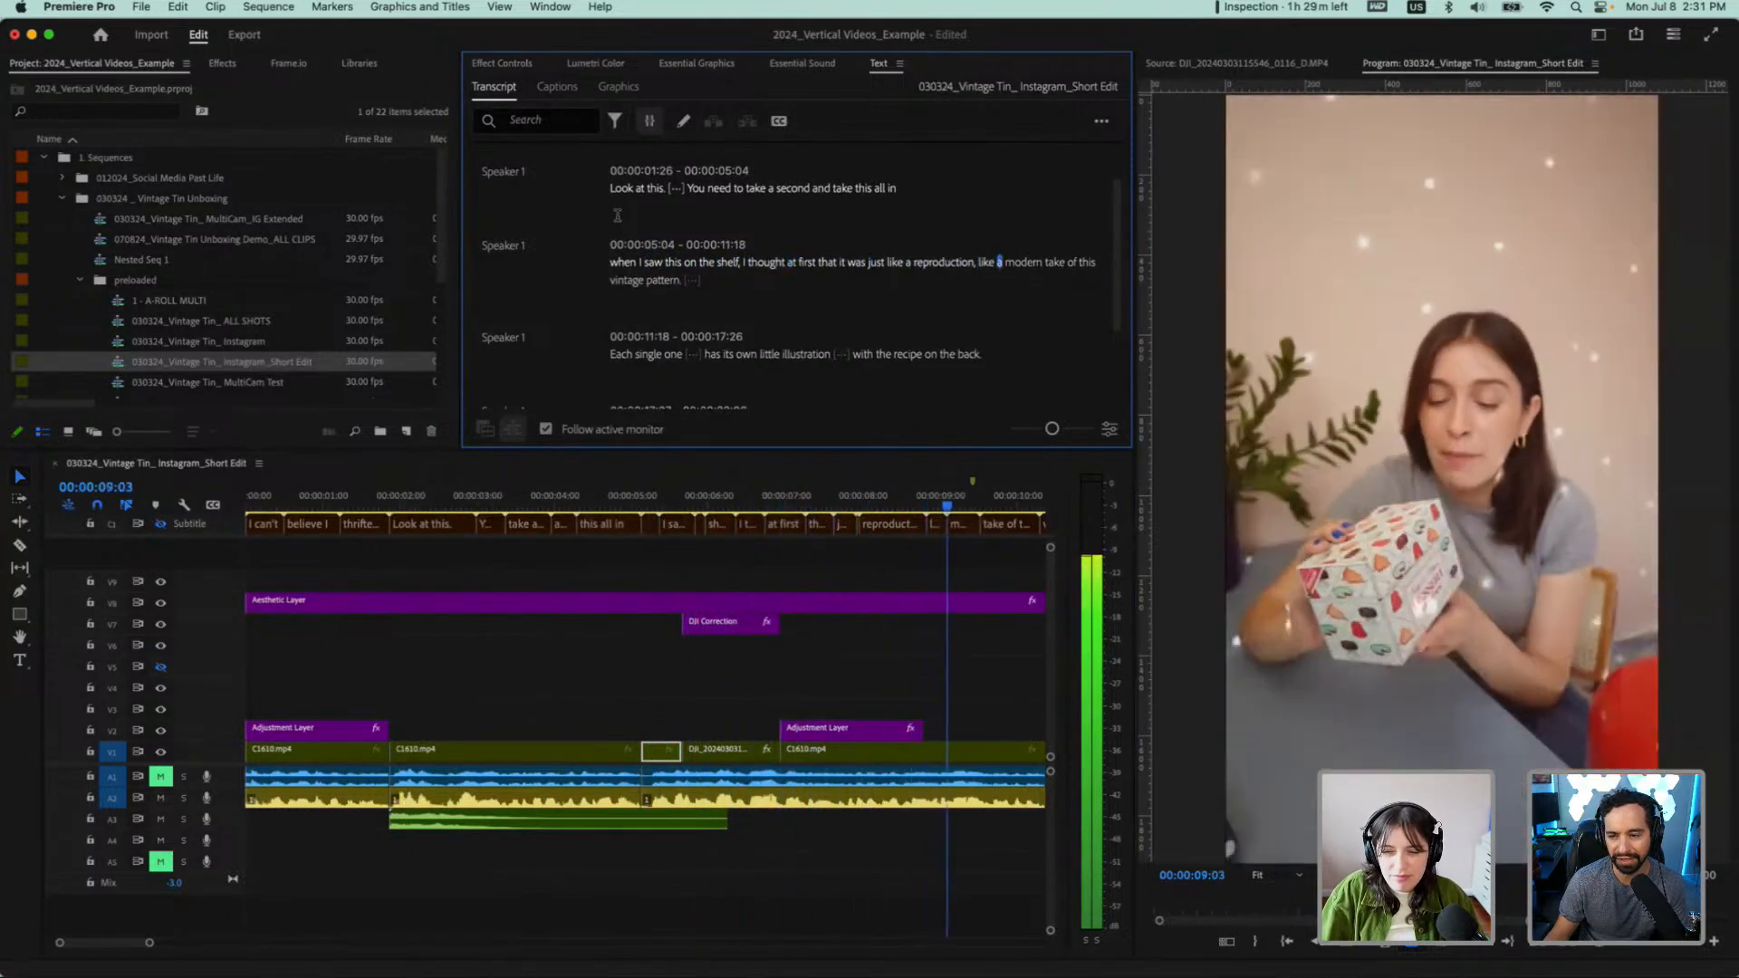
key("space")
Play the short edit from its start in an enlarged program monitor through the recipe card close-up, then restore the workspace
key("backslash")
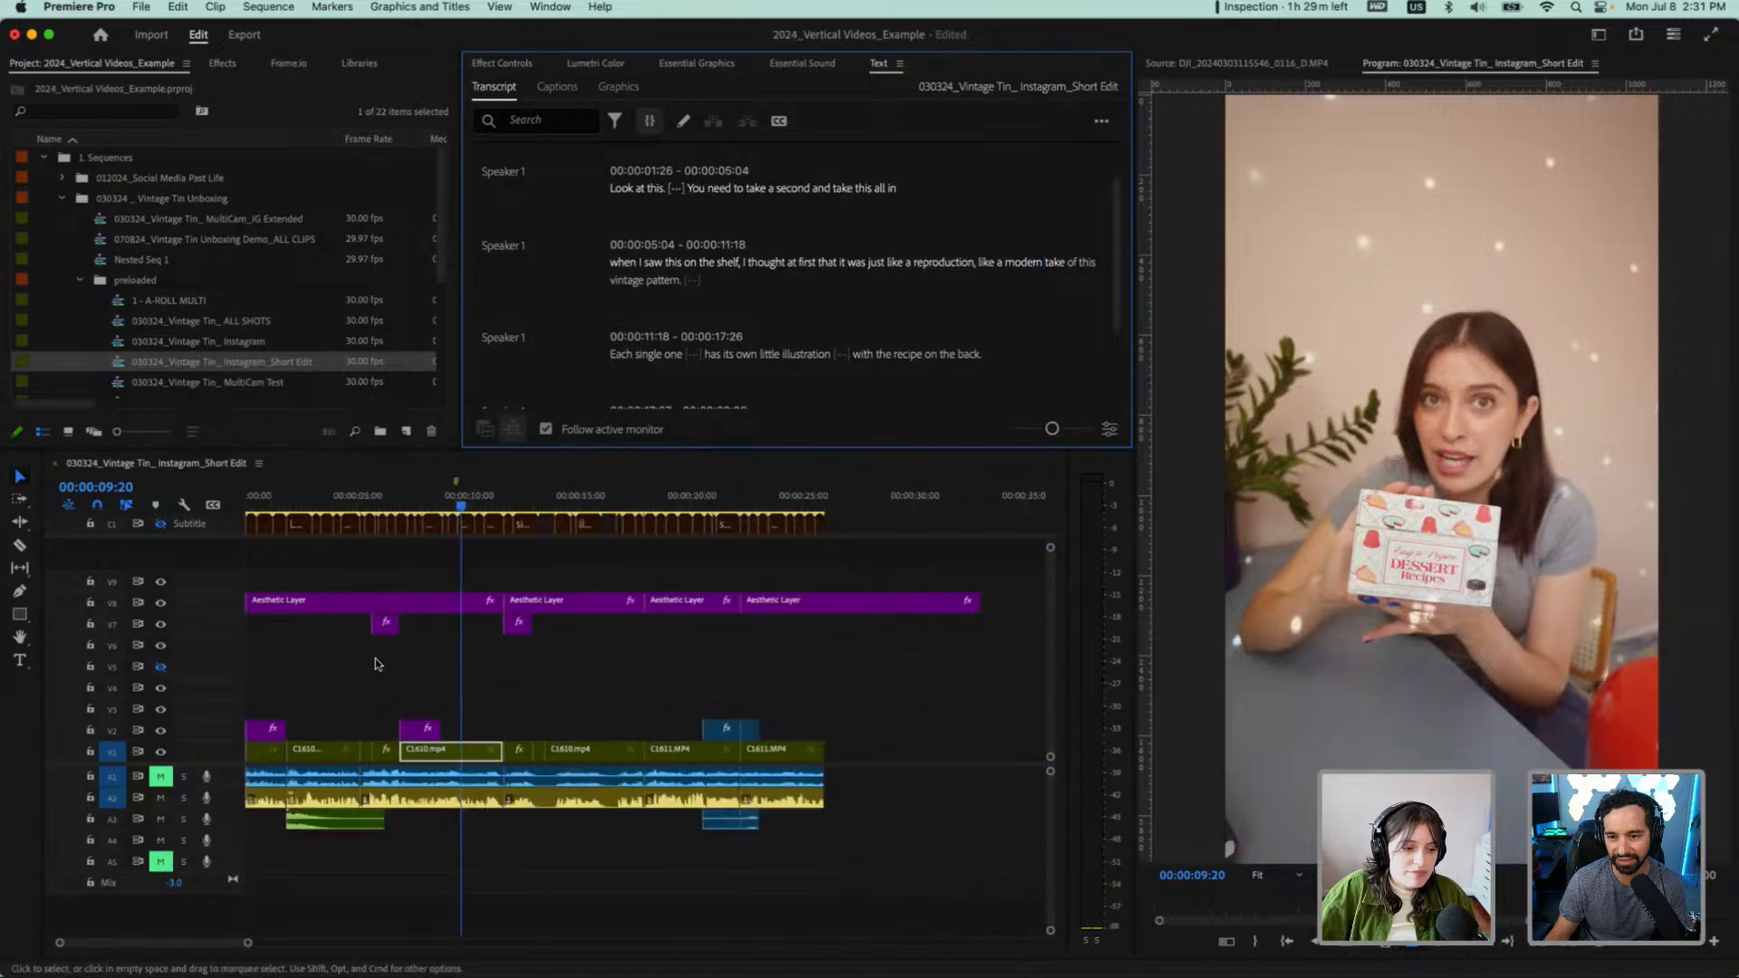
left_click_drag(288, 495, 183, 505)
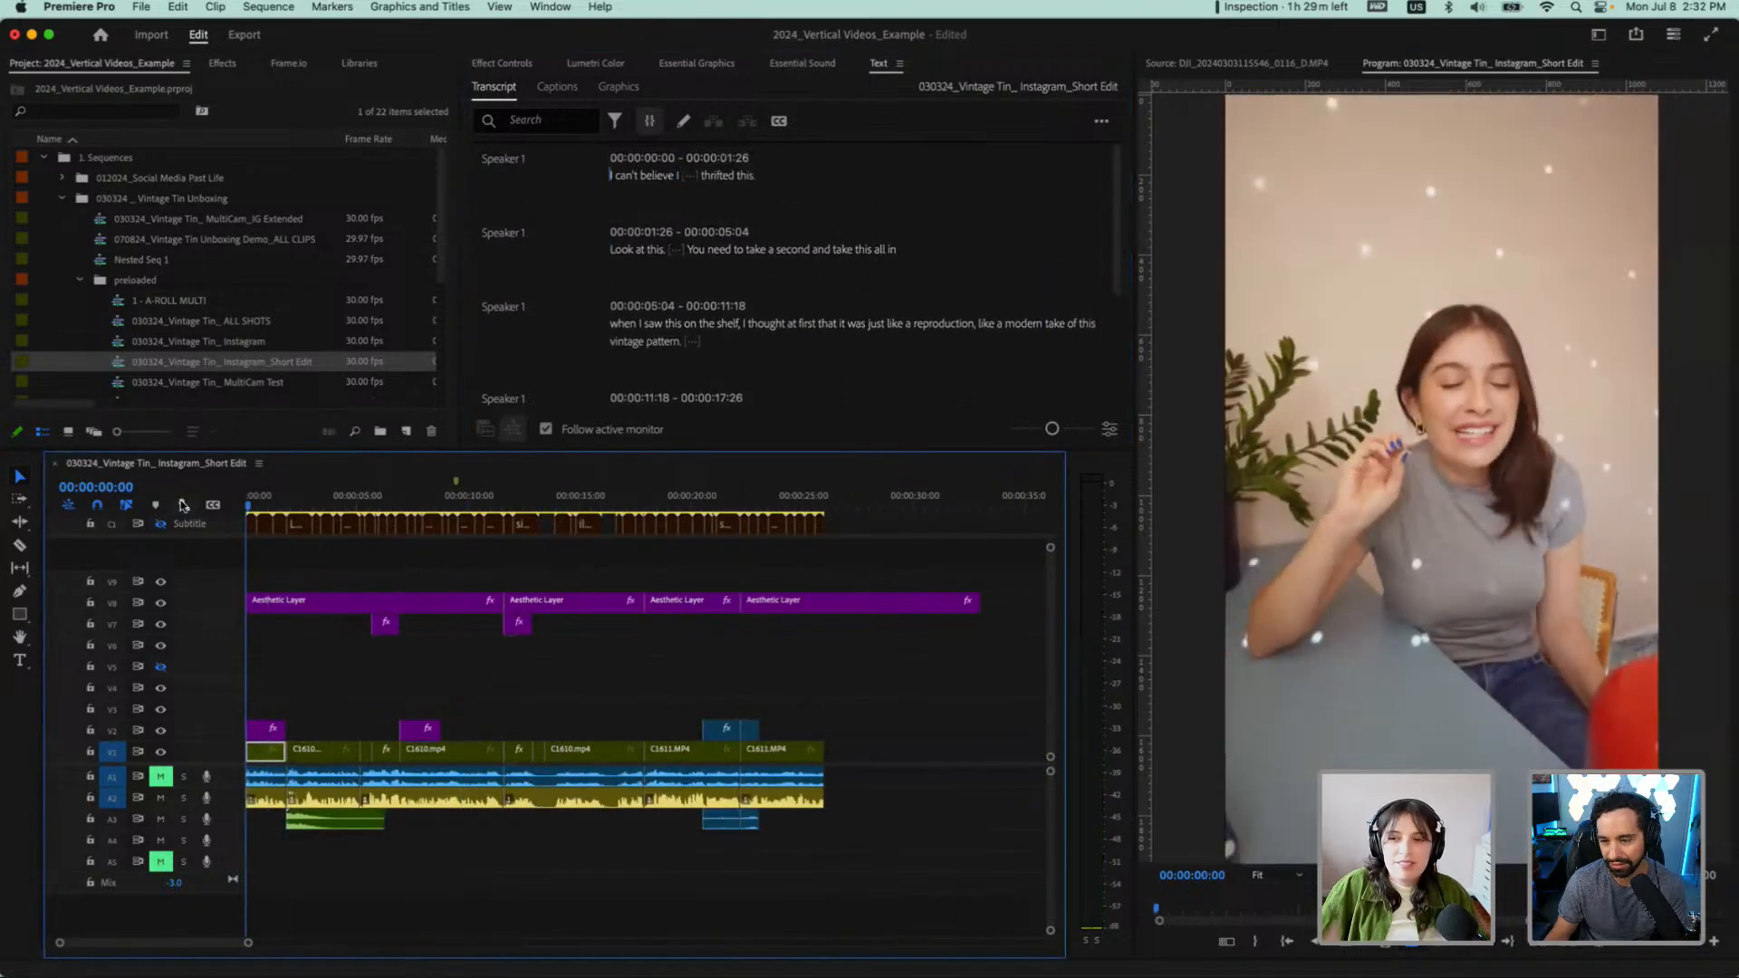
left_click(1242, 463)
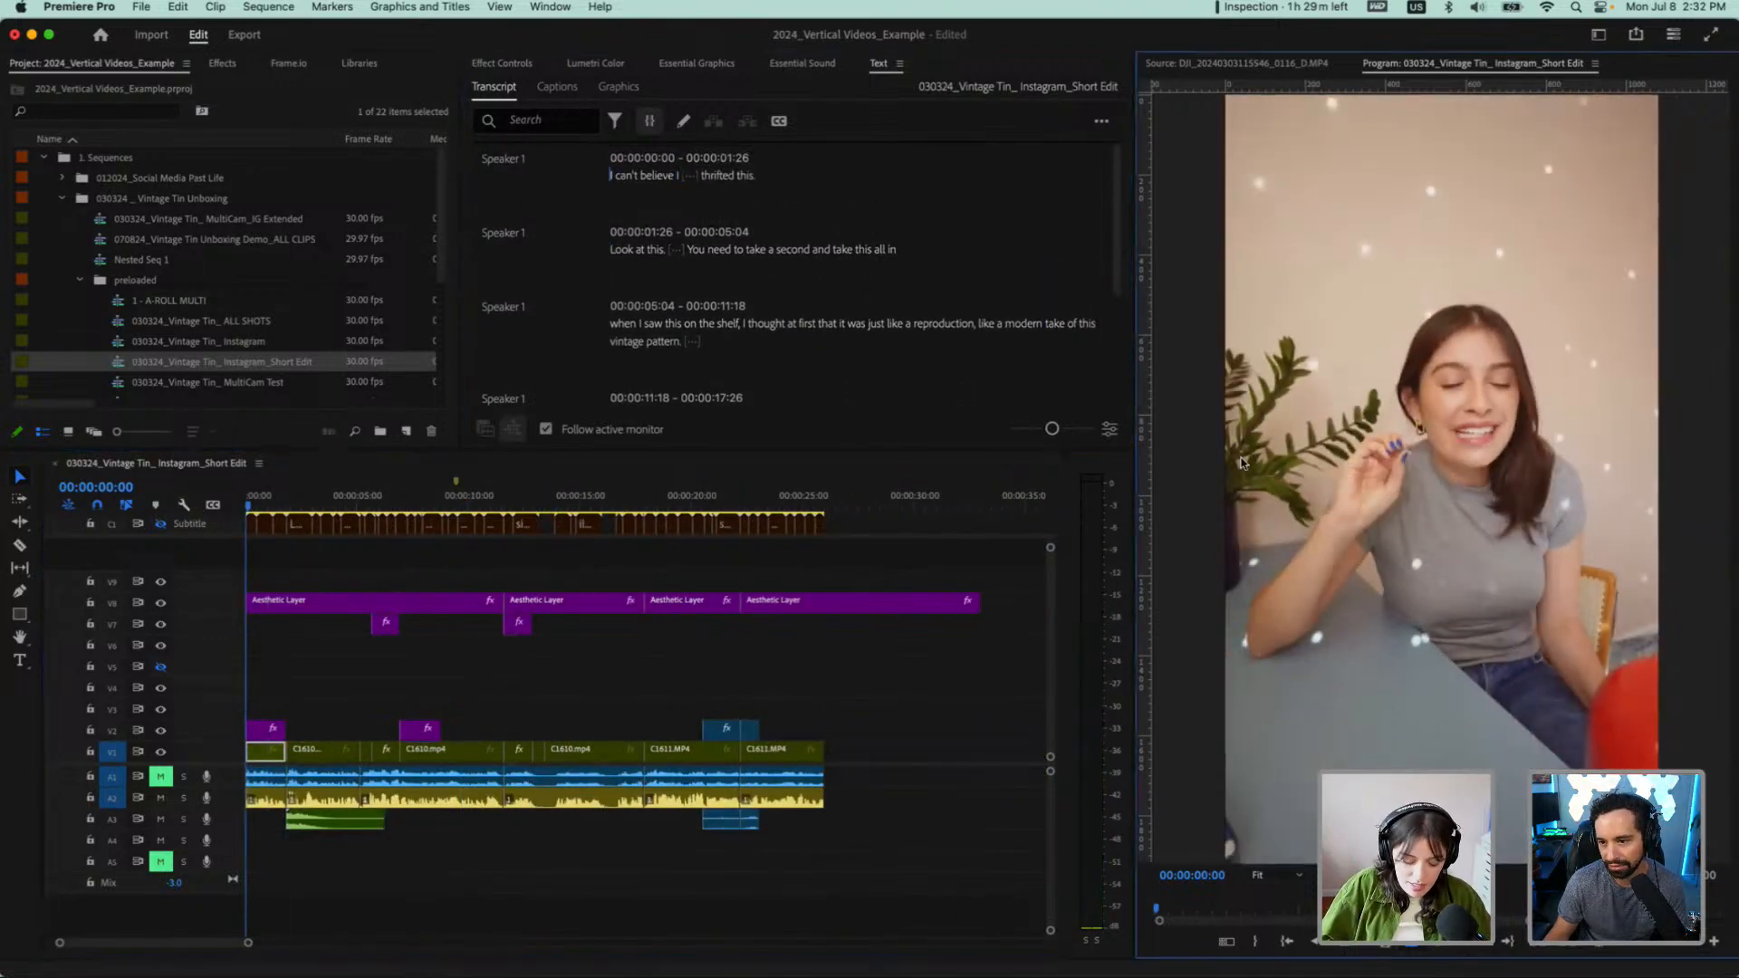
key("grave")
key("space")
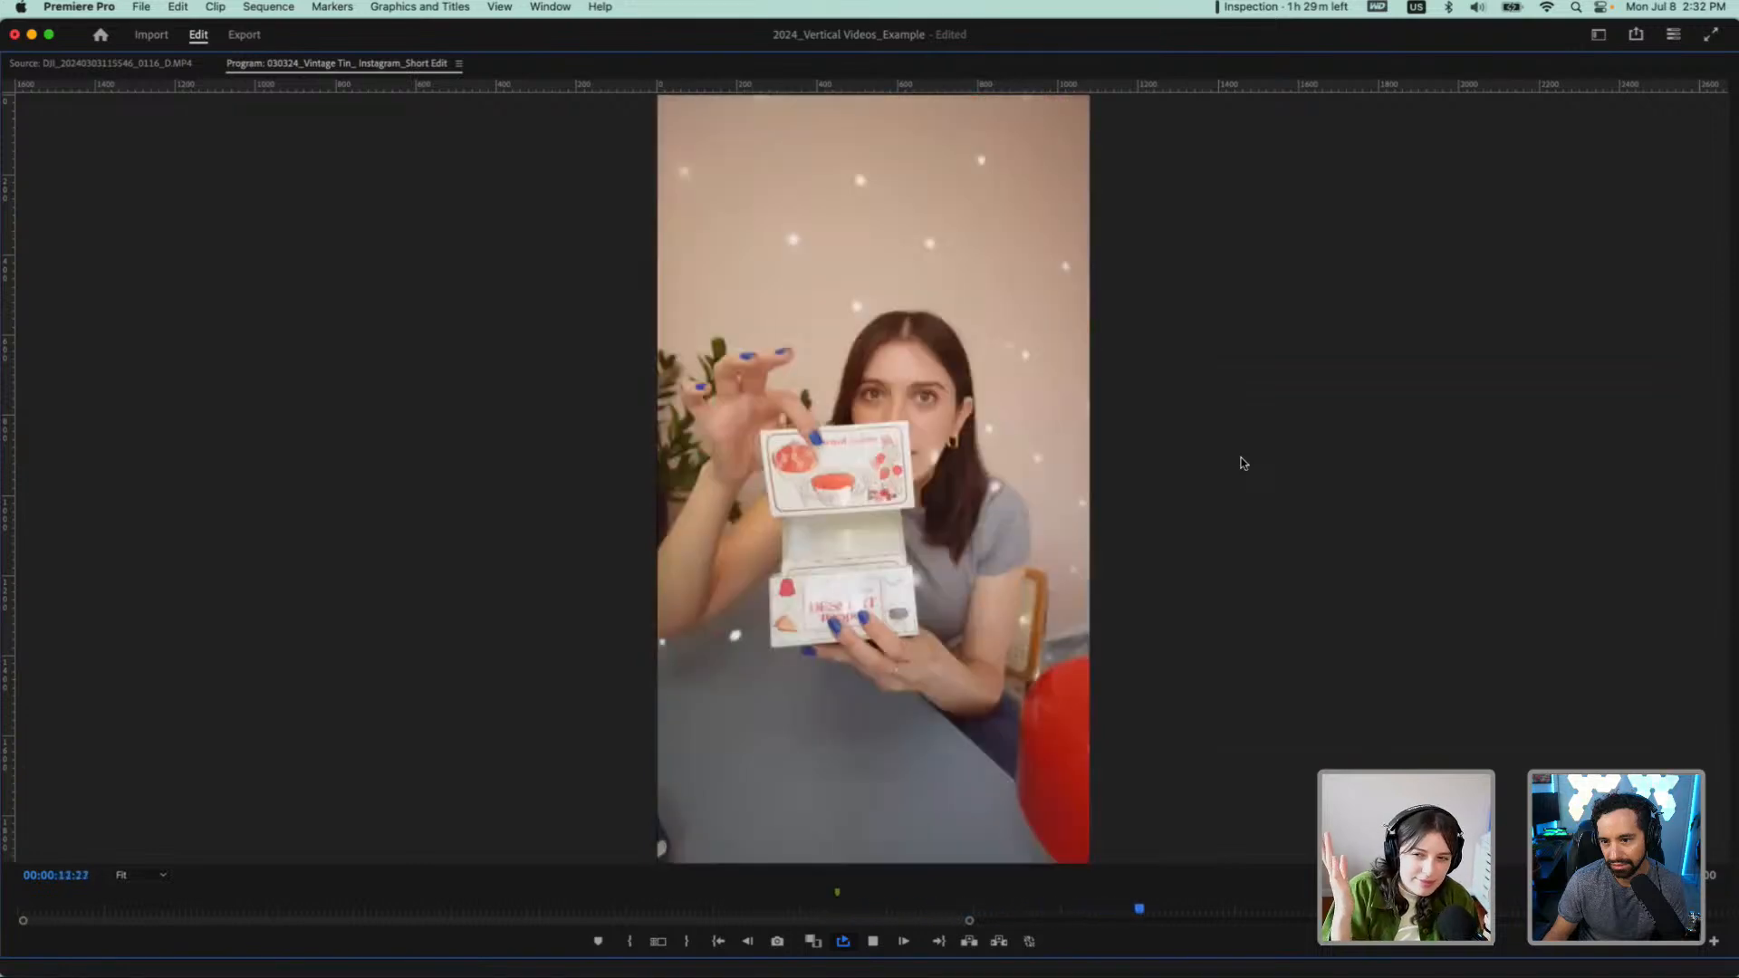
key("space")
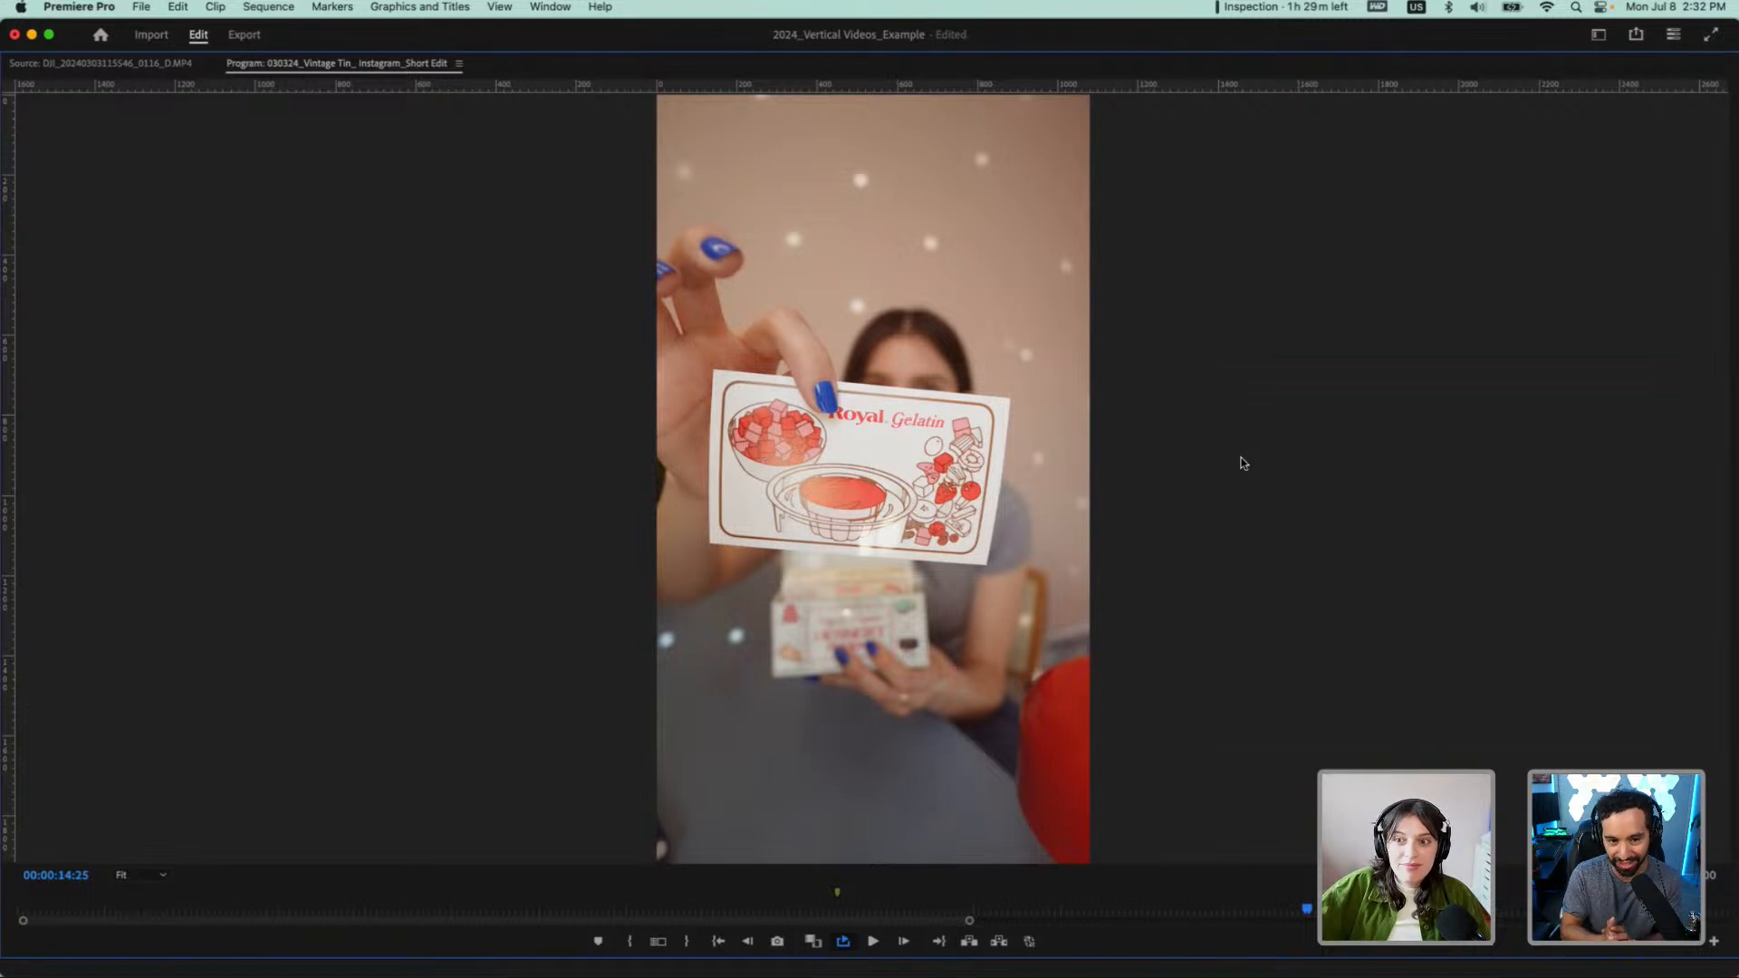
key("grave")
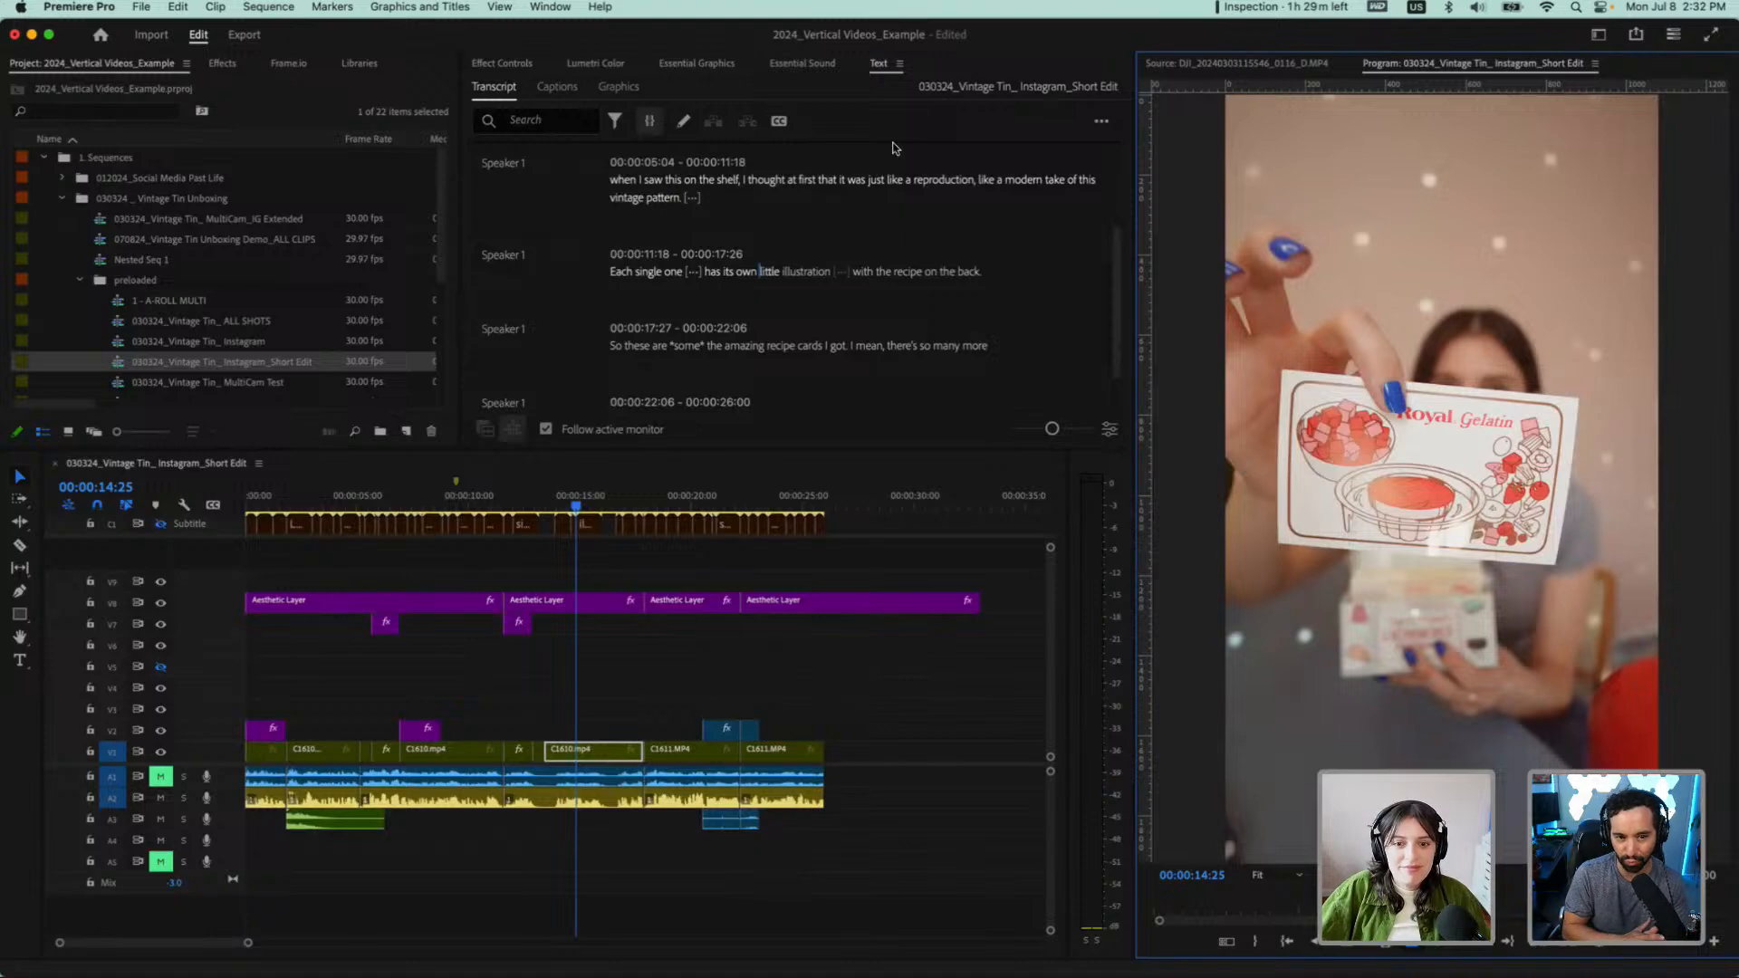
Delete the transcript passage from "when I saw this on the shelf" through "vintage pattern." together with its trailing pause
scroll(891, 167, "up", 2)
scroll(891, 166, "up", 1)
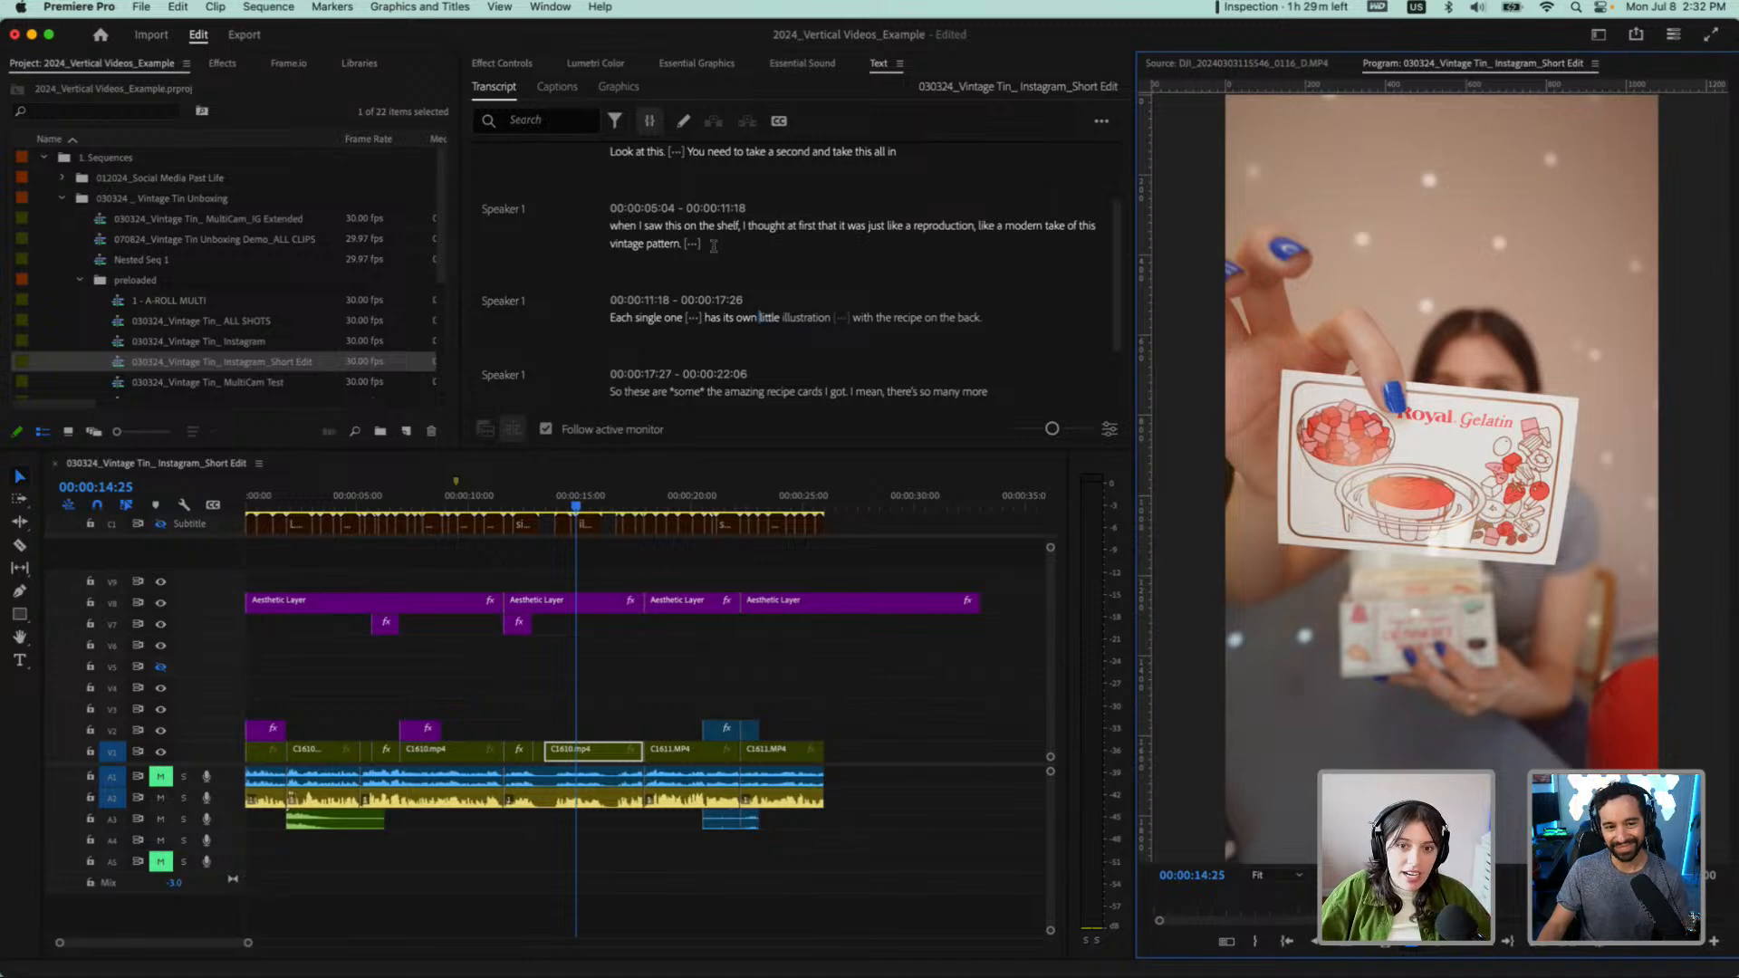
scroll(713, 246, "down", 1)
scroll(741, 253, "up", 1)
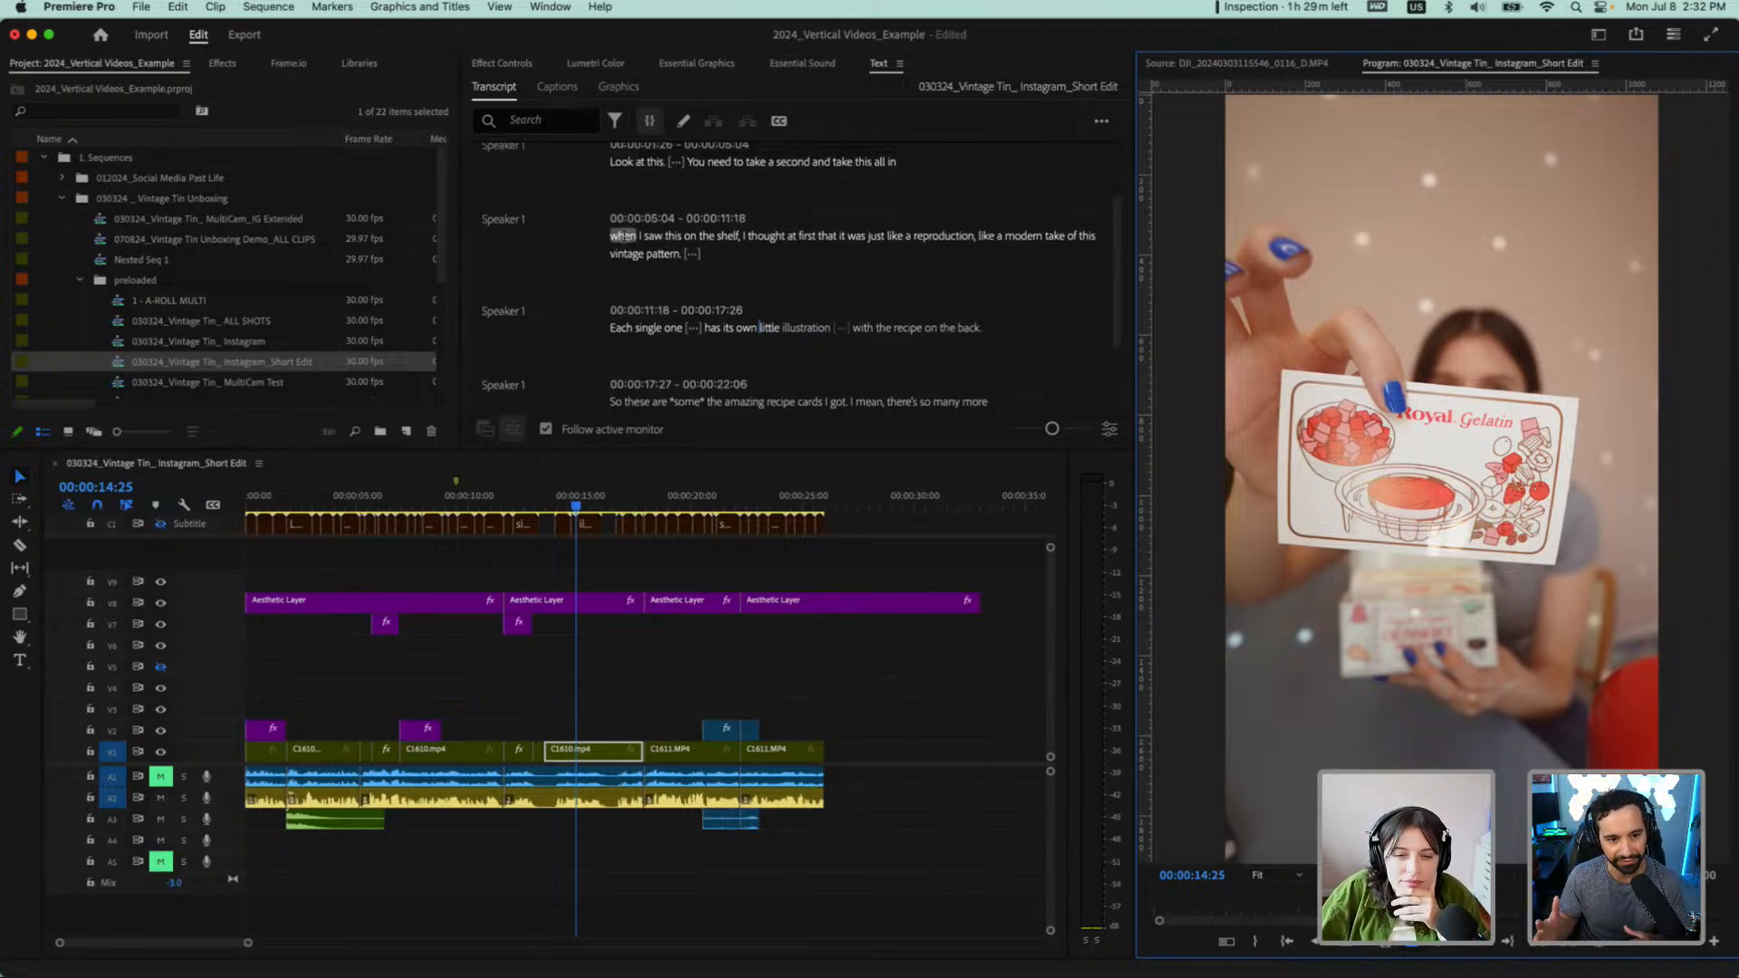
left_click_drag(623, 238, 697, 253)
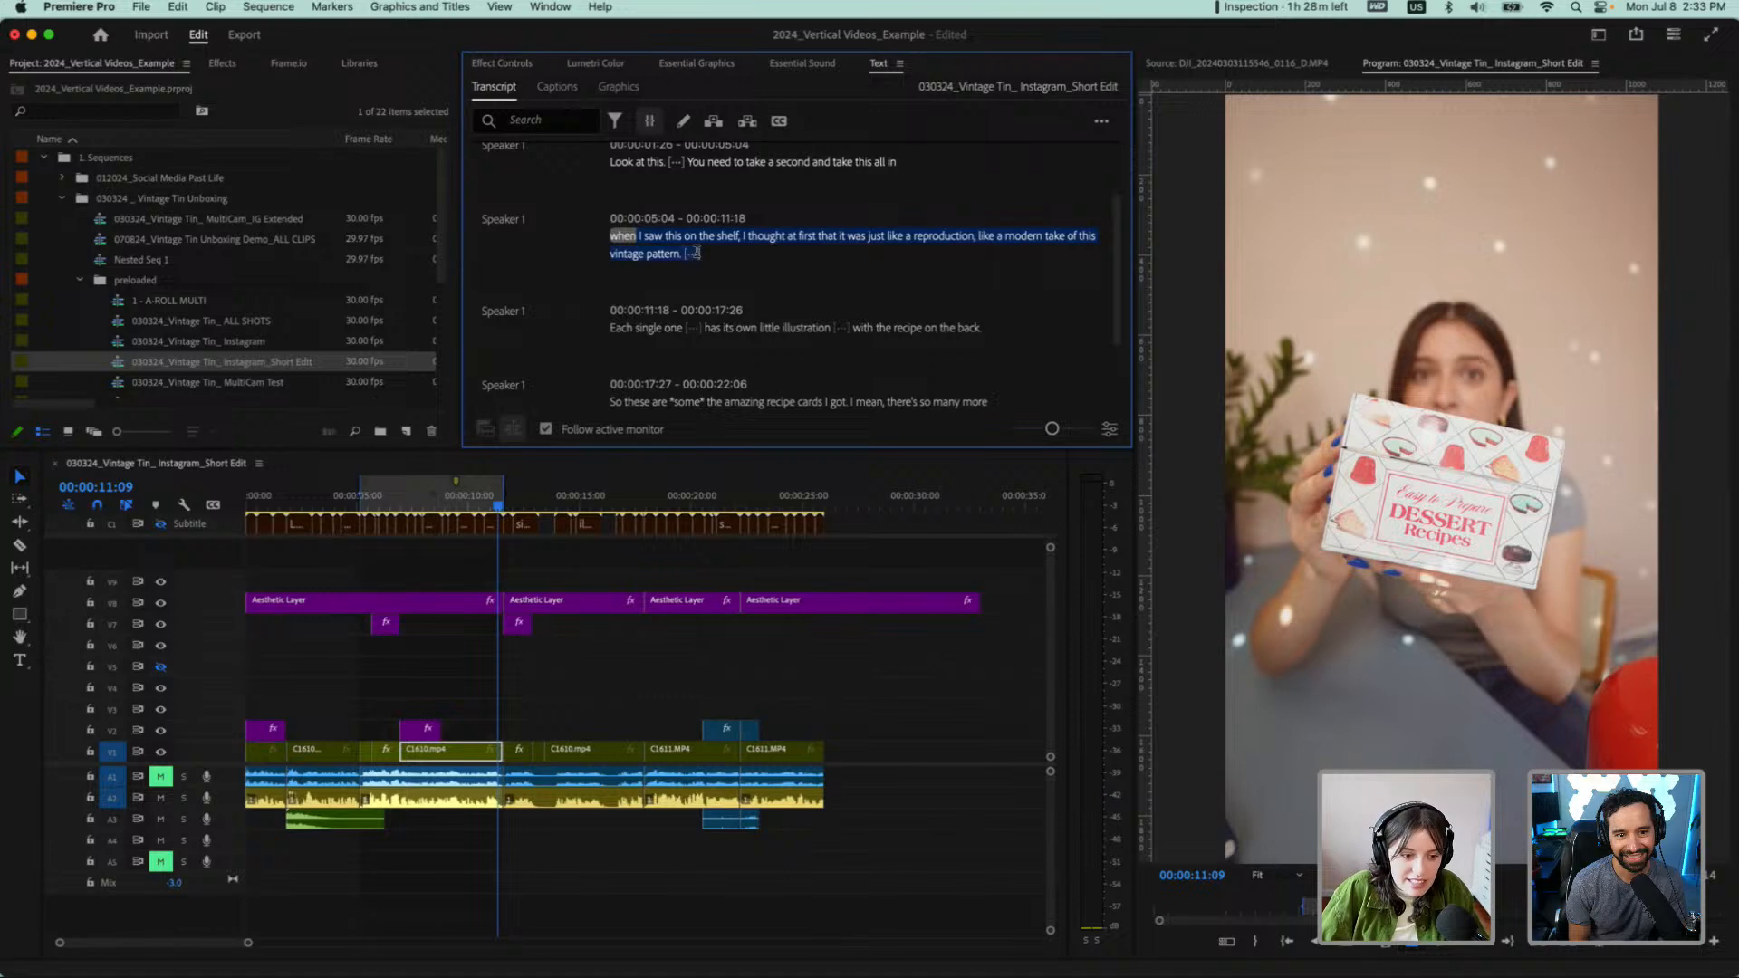
key("Delete")
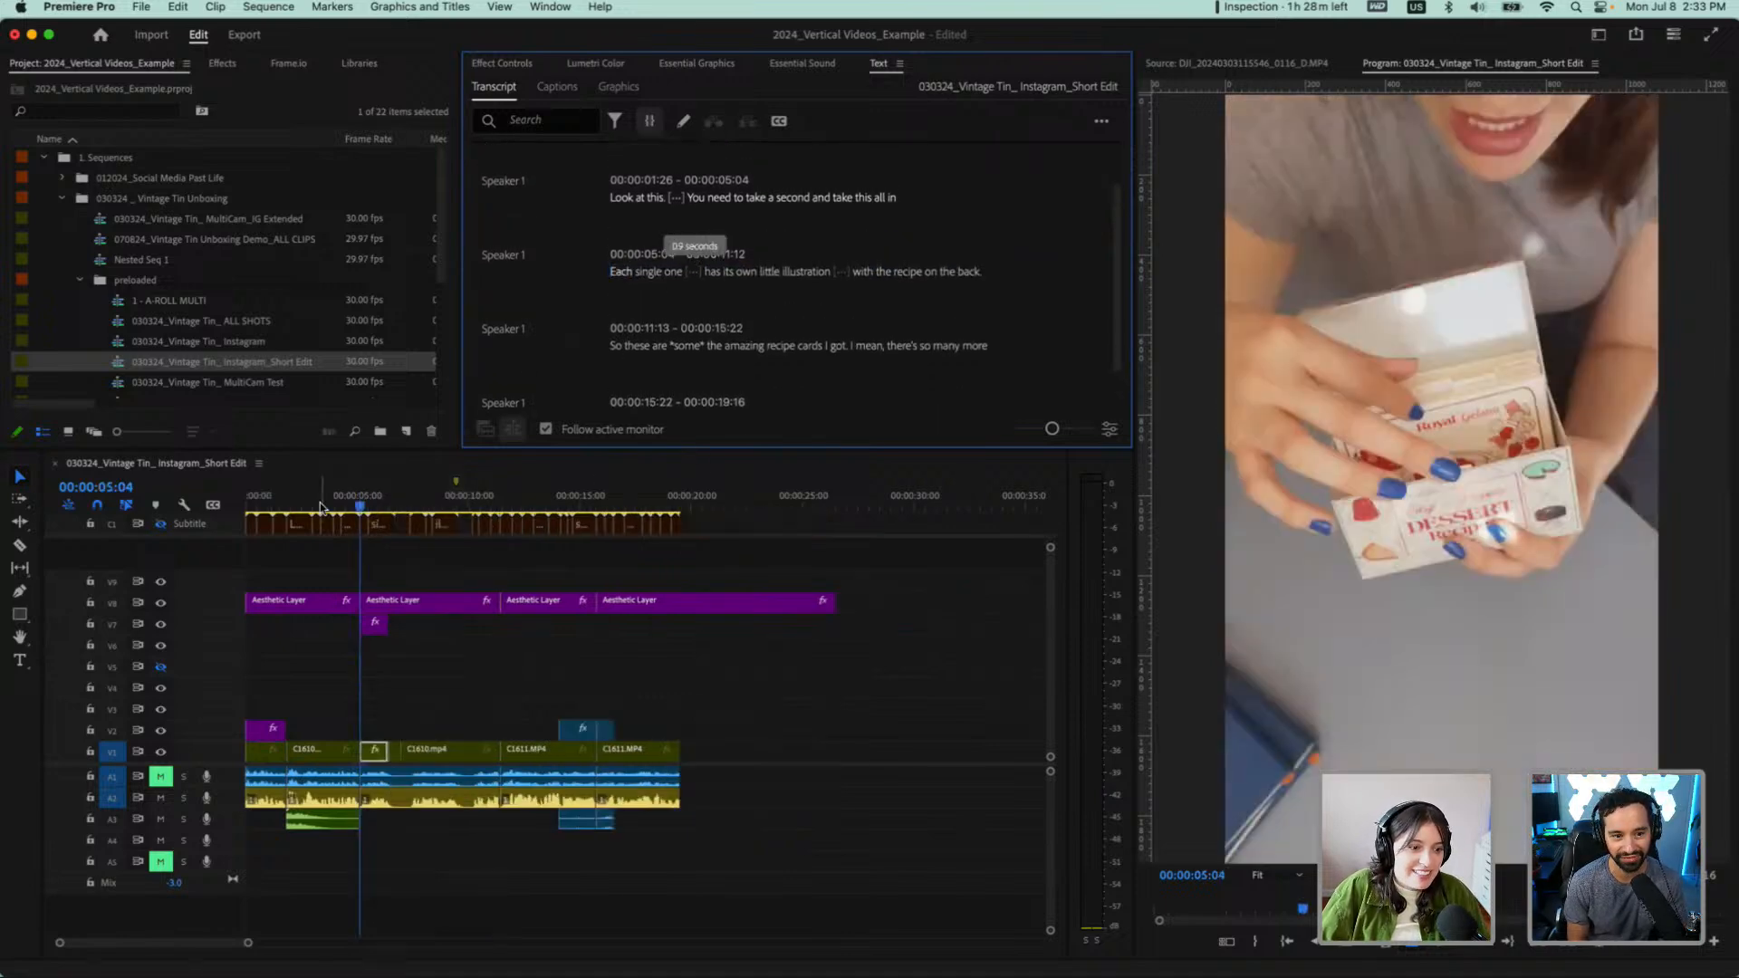
Play the shortened sequence from its start into "These are going to provide so much" to check the new flow
left_click_drag(332, 503, 234, 492)
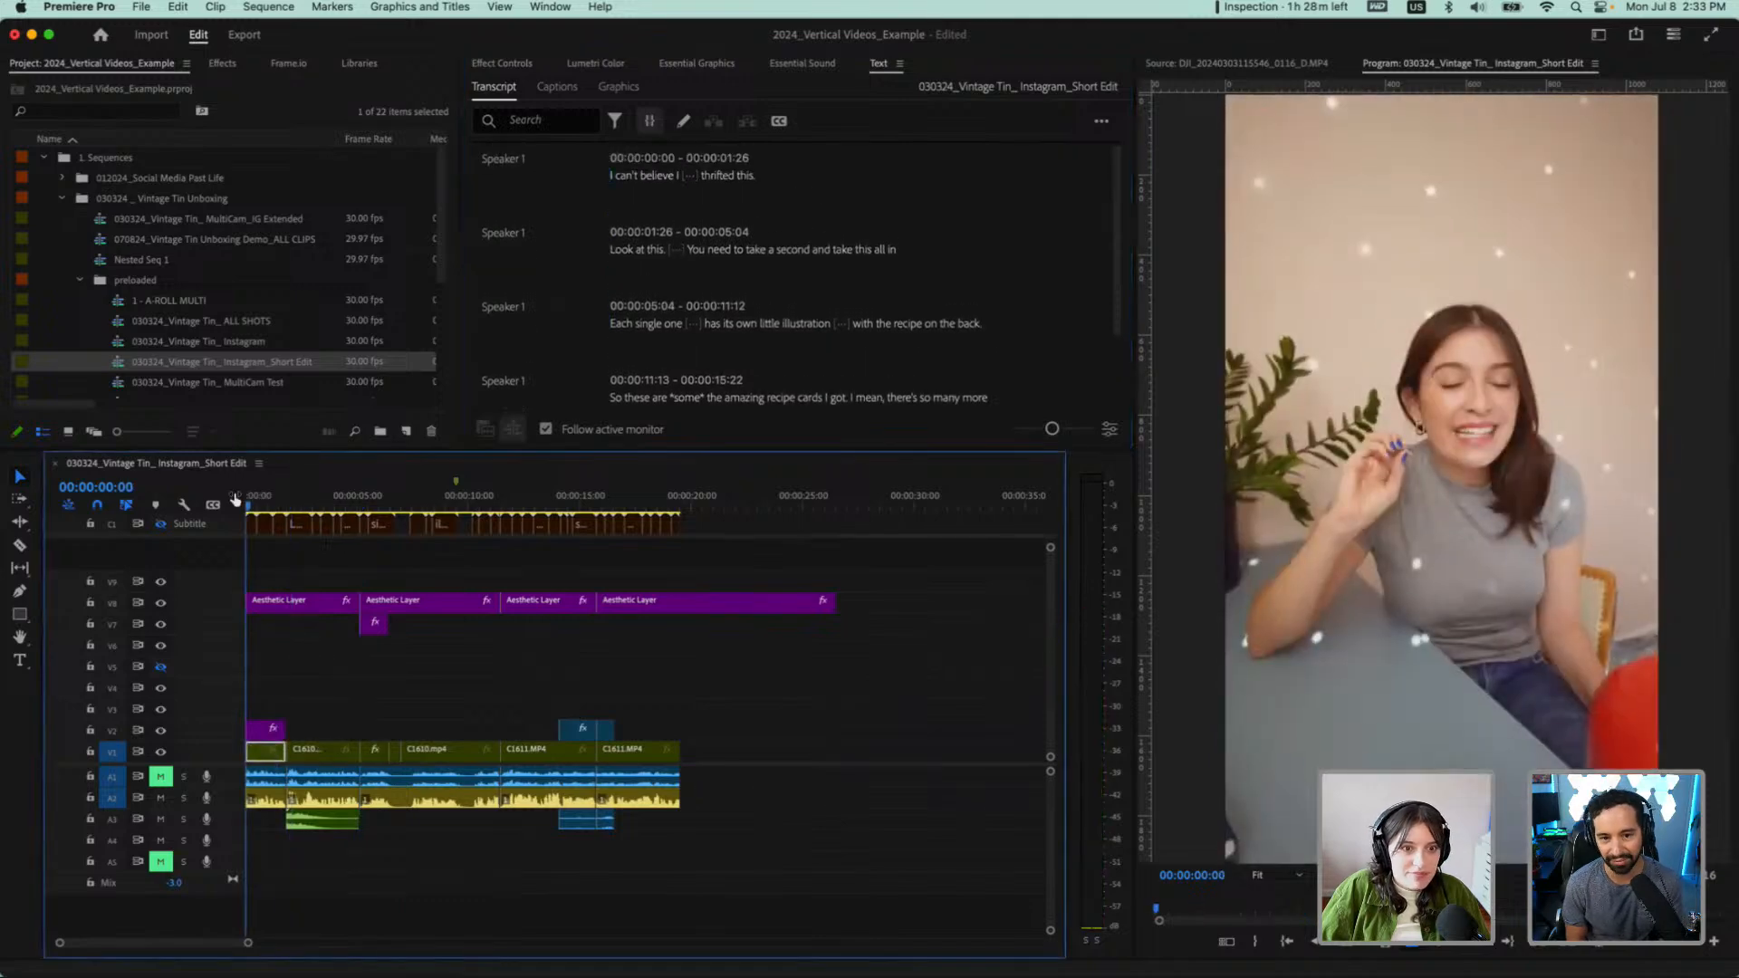
key("space")
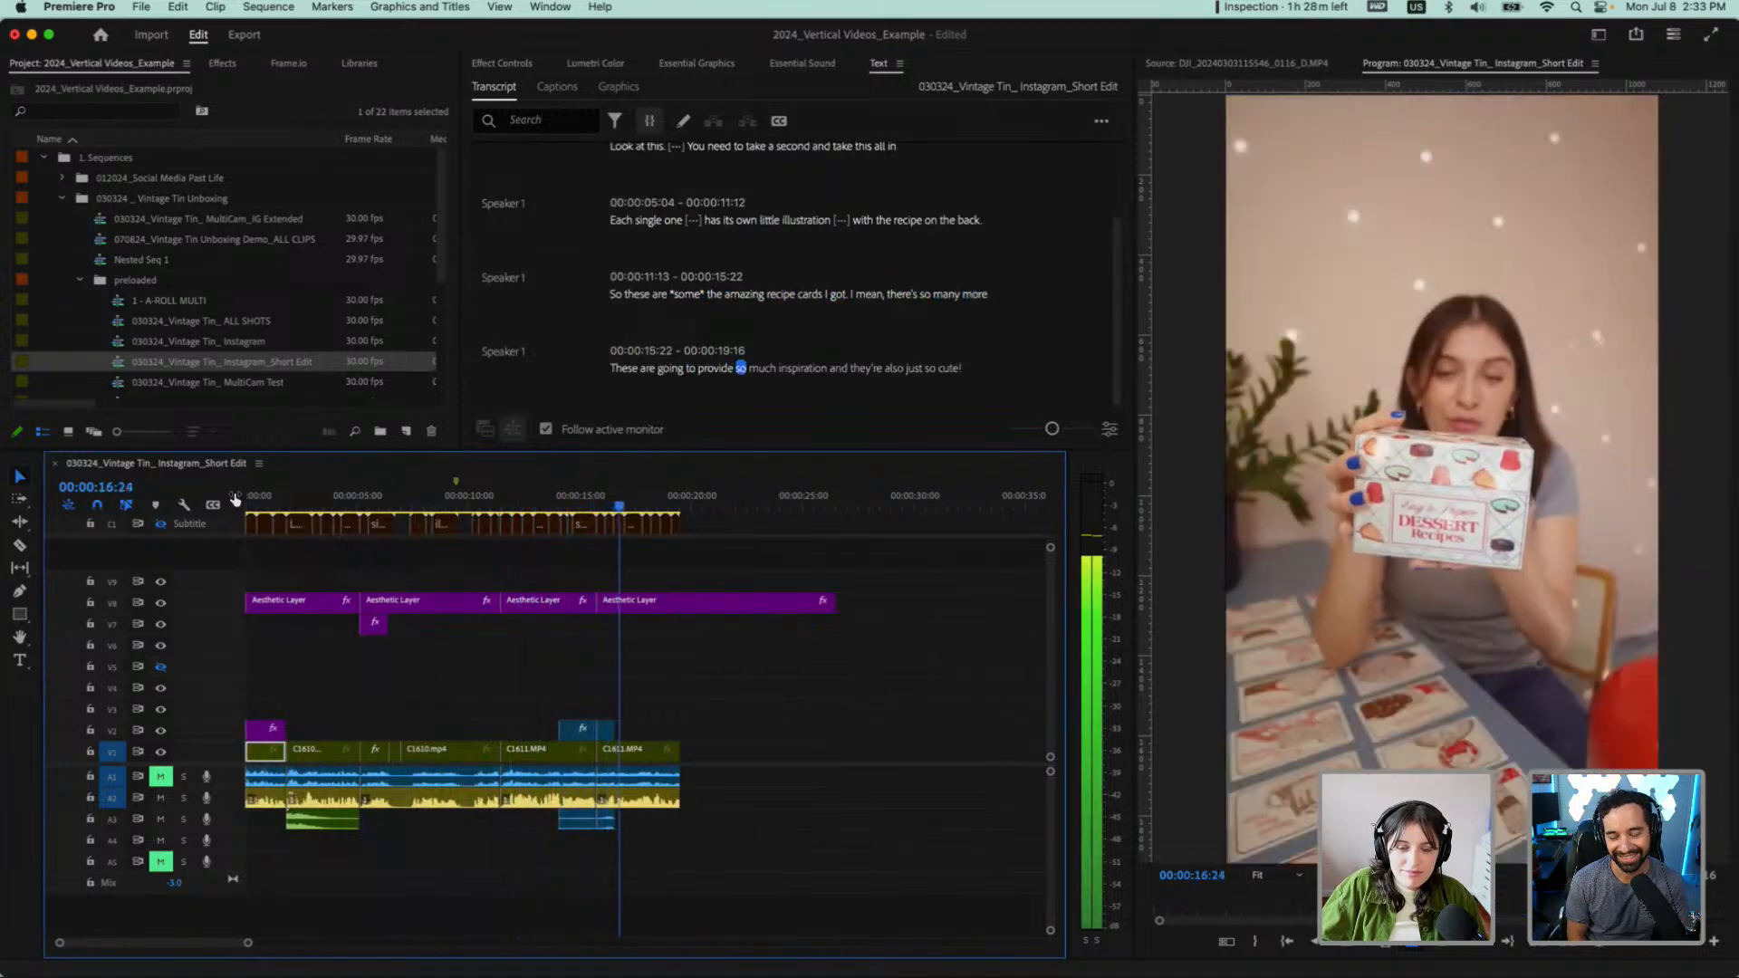
key("space")
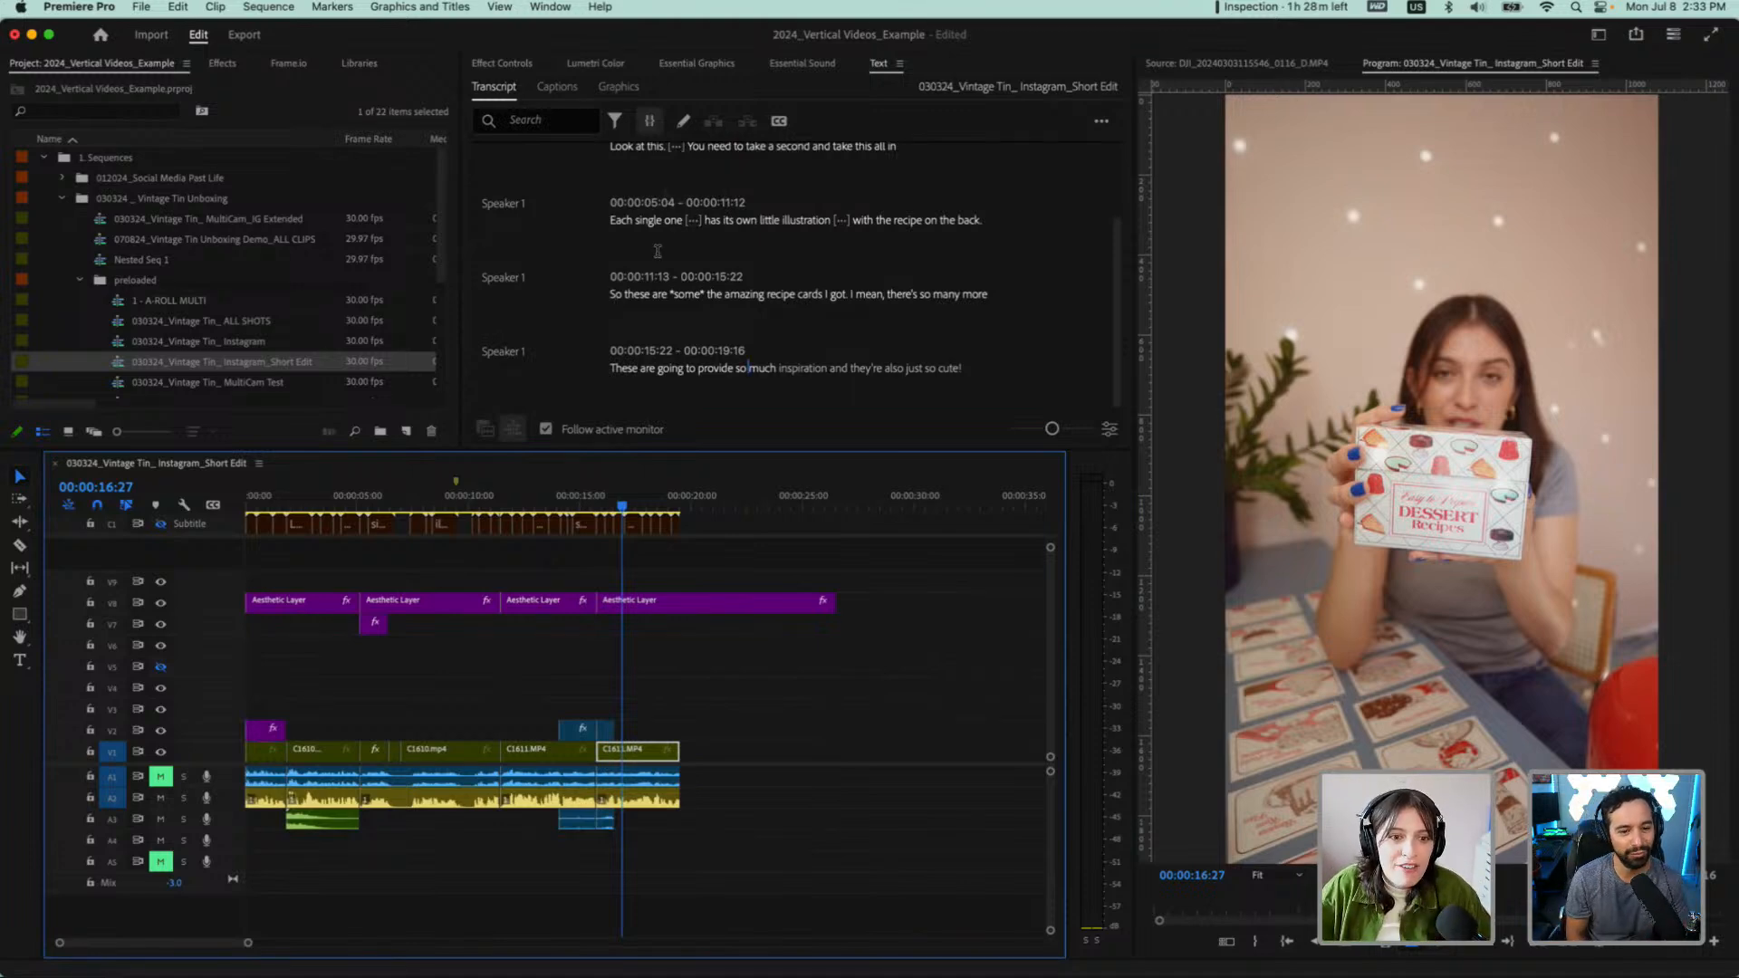
Mark an out point at the end of the last clip, at 00:00:19:16
scroll(656, 252, "up", 2)
scroll(612, 593, "up", 2)
scroll(612, 593, "up", 1)
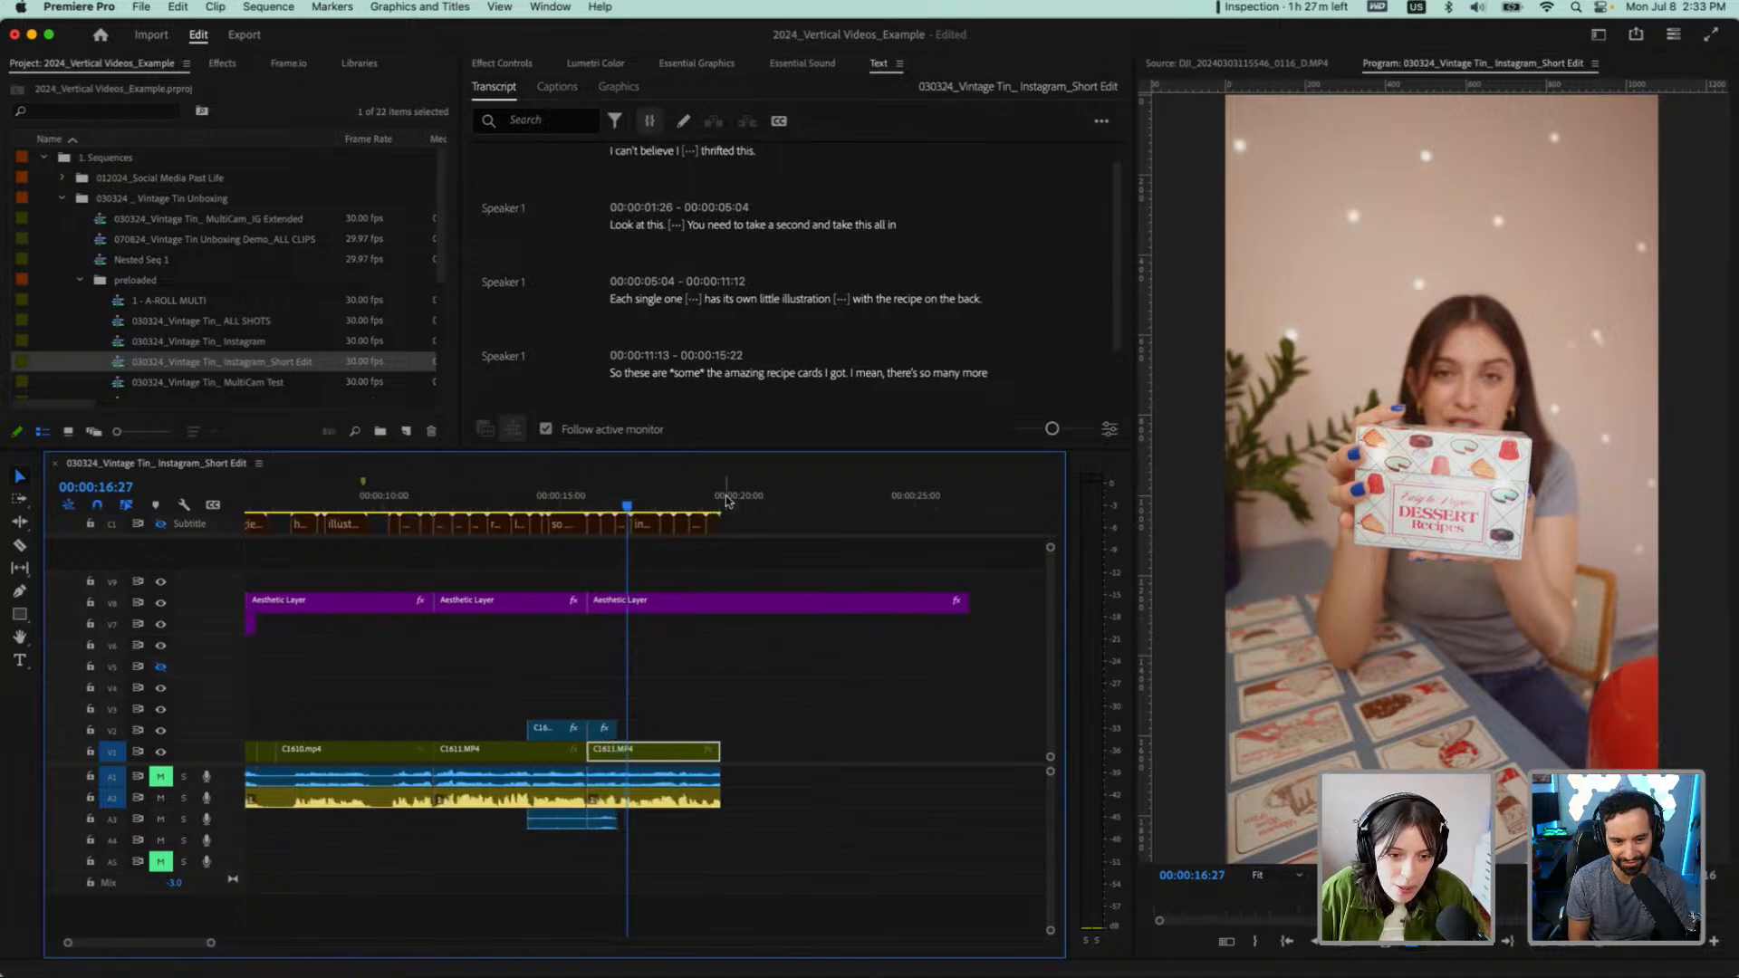
mouse_move(727, 499)
left_mouse_down()
mouse_move(742, 500)
mouse_move(723, 503)
left_mouse_up()
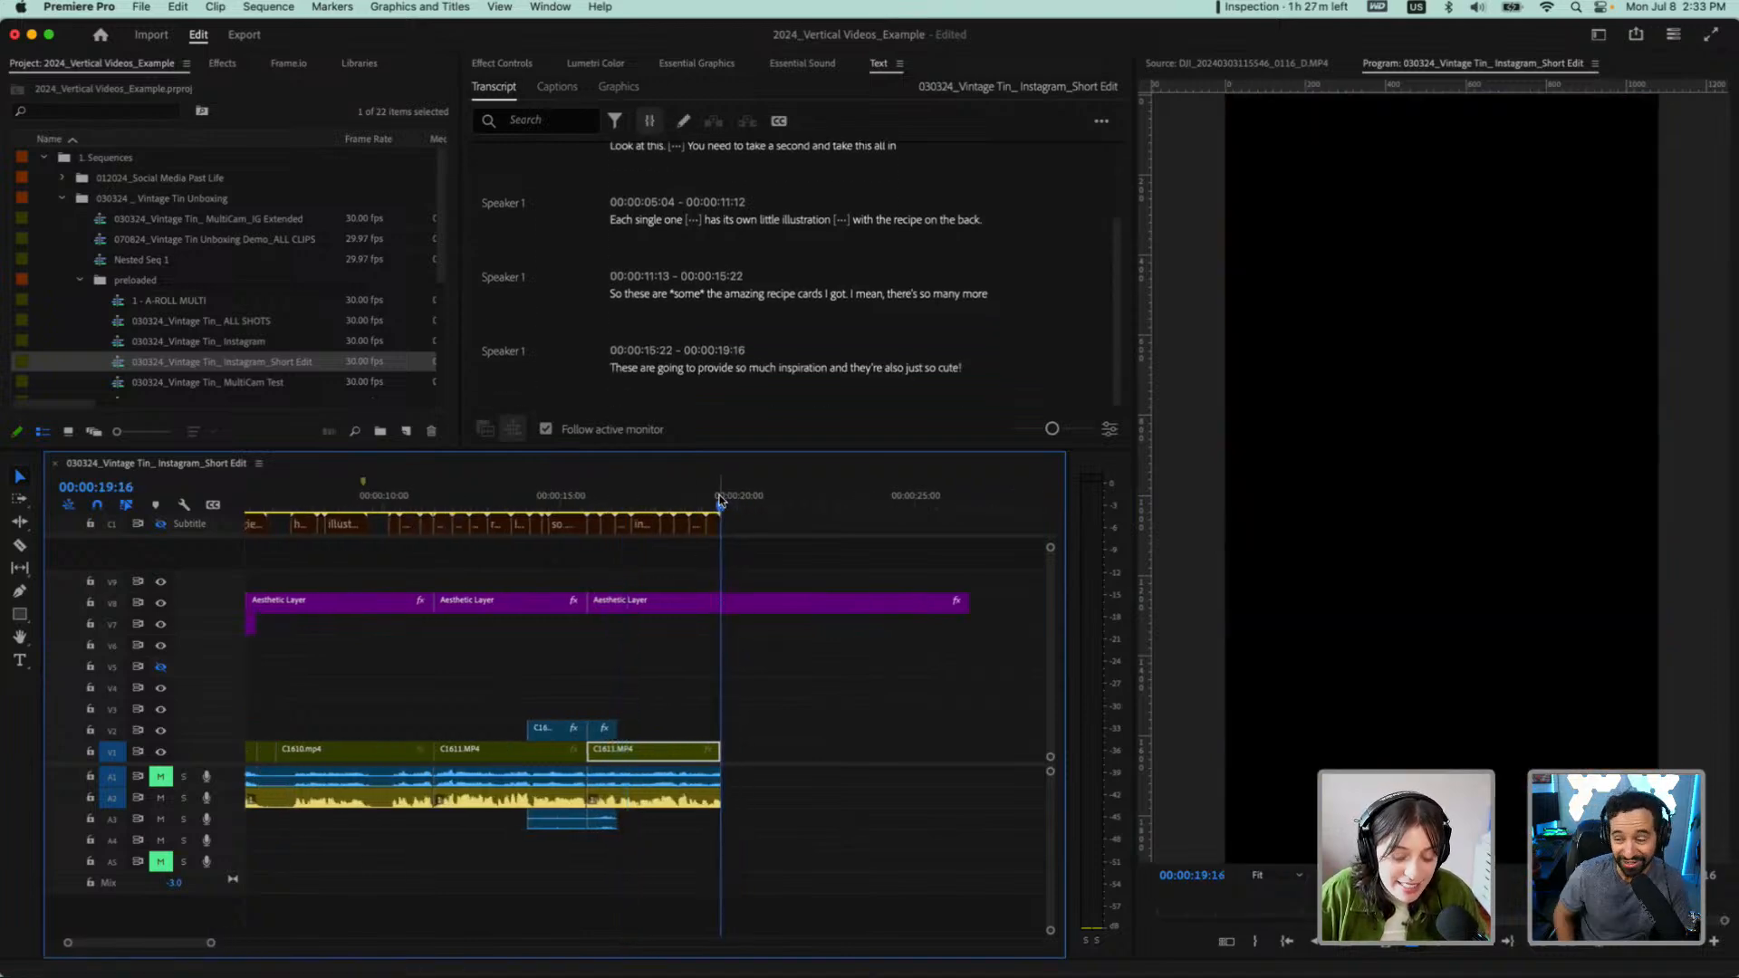
key("o")
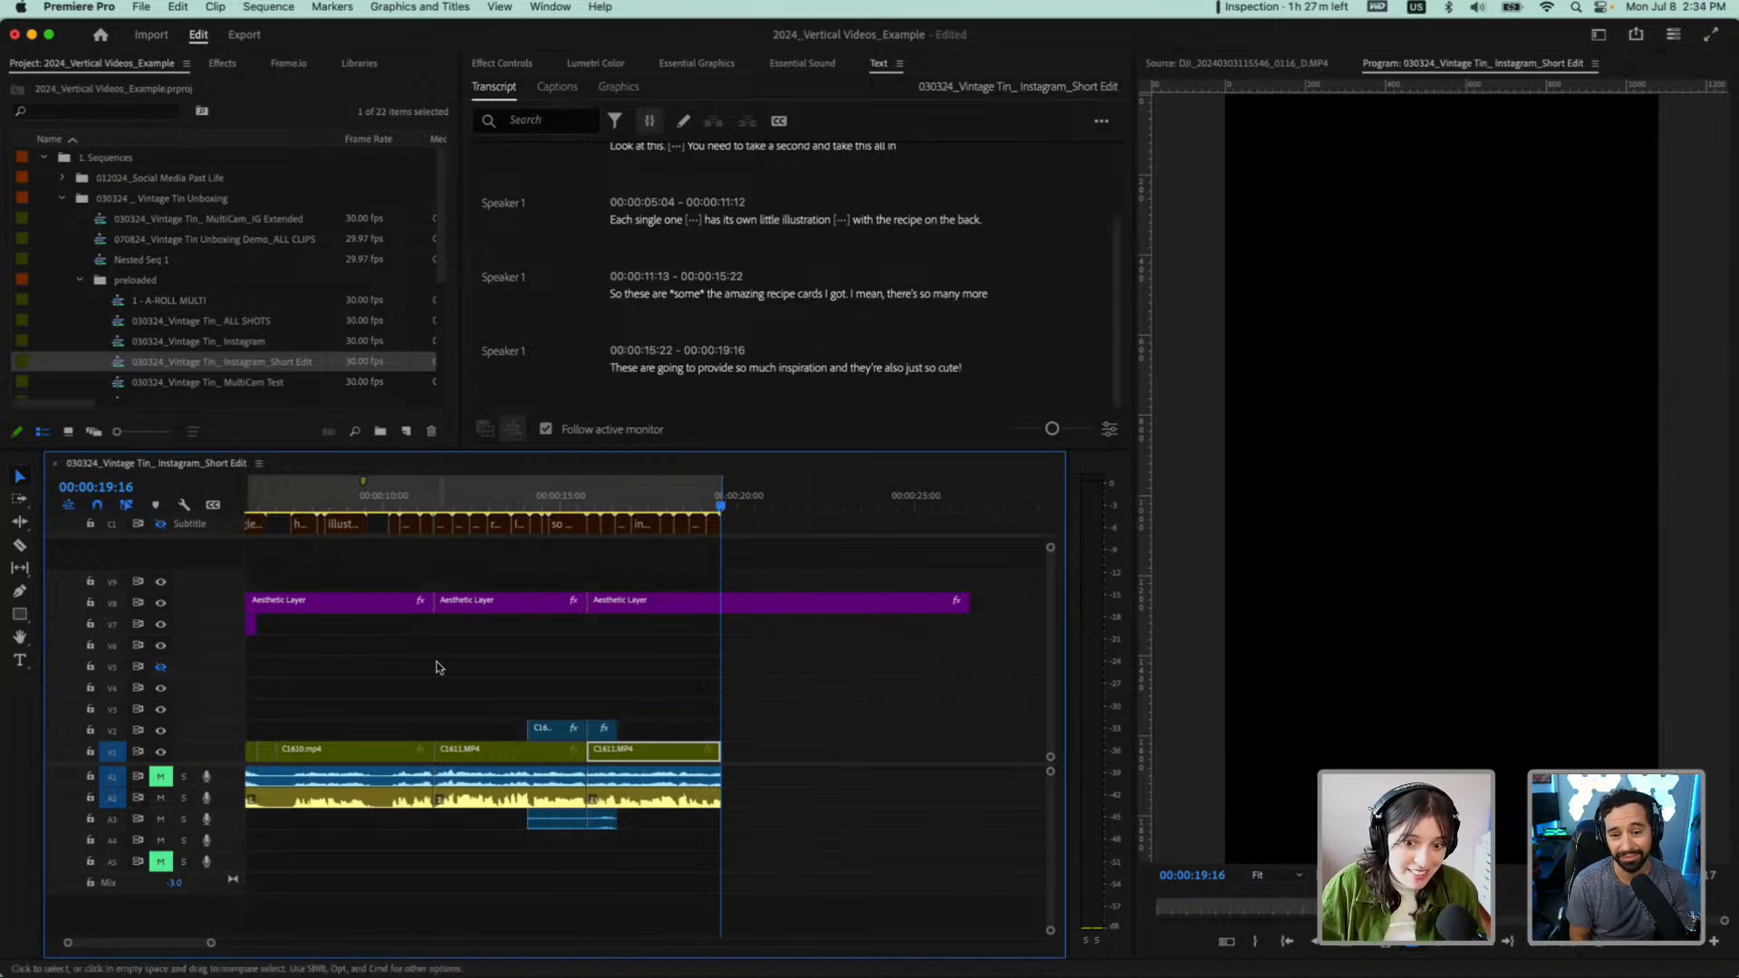
Review the whole timeline and the remaining transcript lines for further passages to cut
scroll(435, 669, "down", 2)
scroll(401, 668, "down", 2)
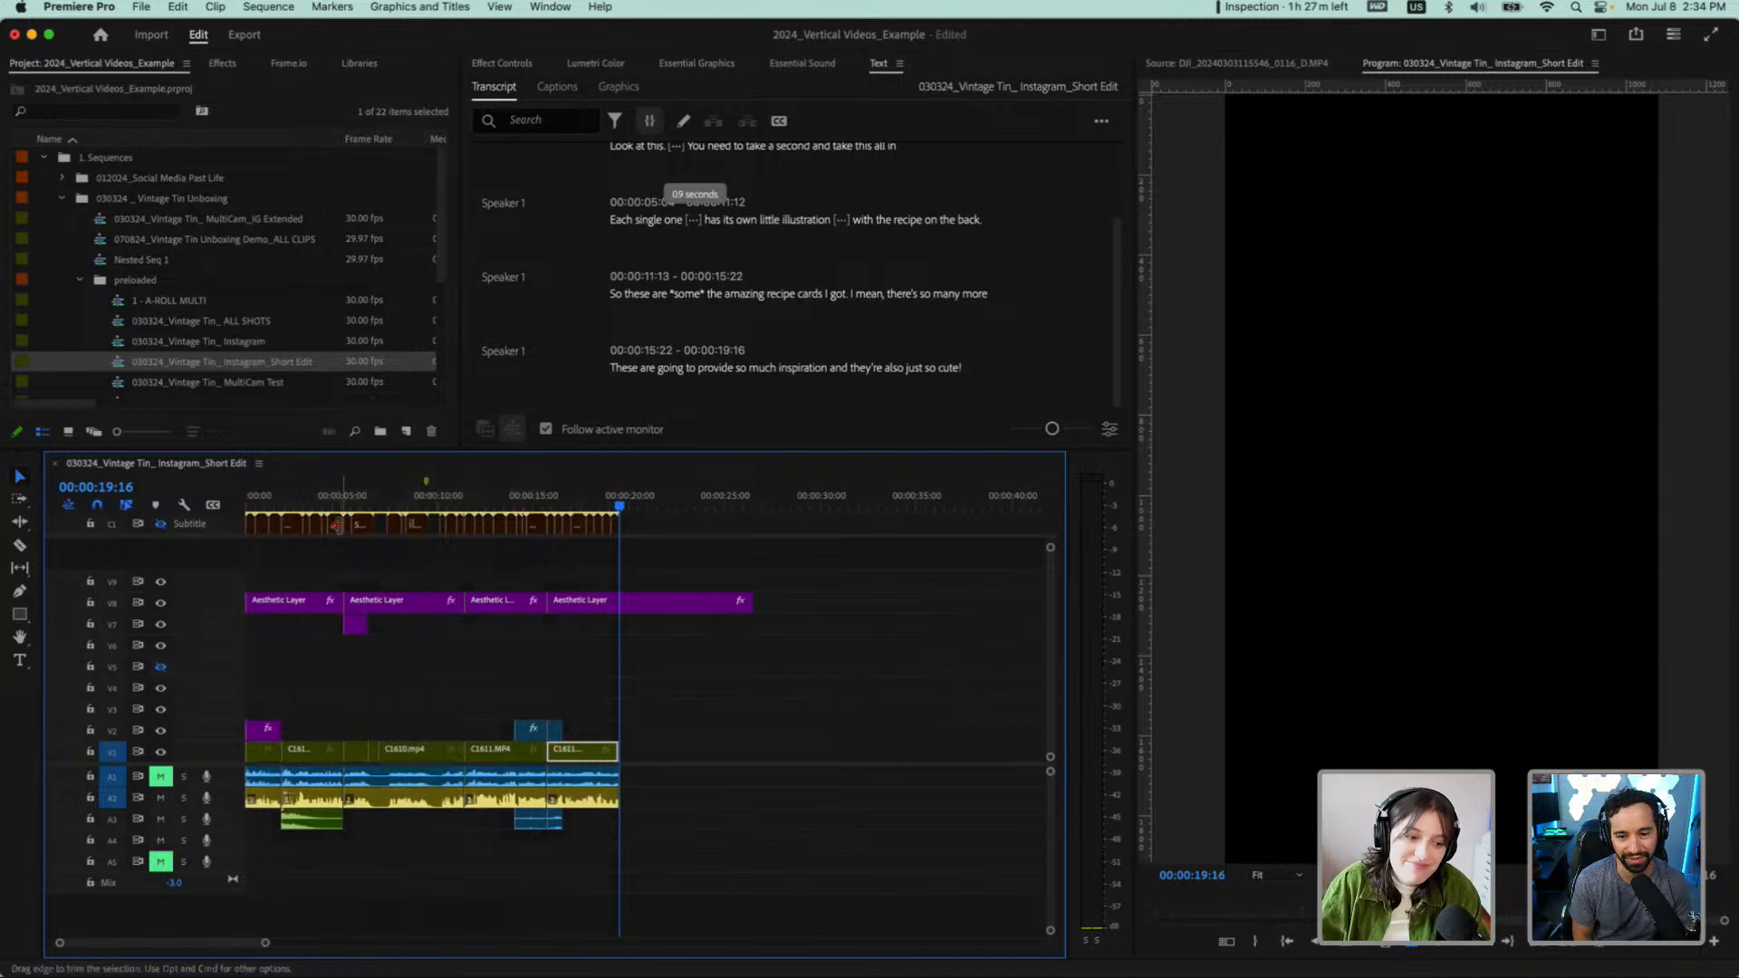
scroll(675, 328, "up", 2)
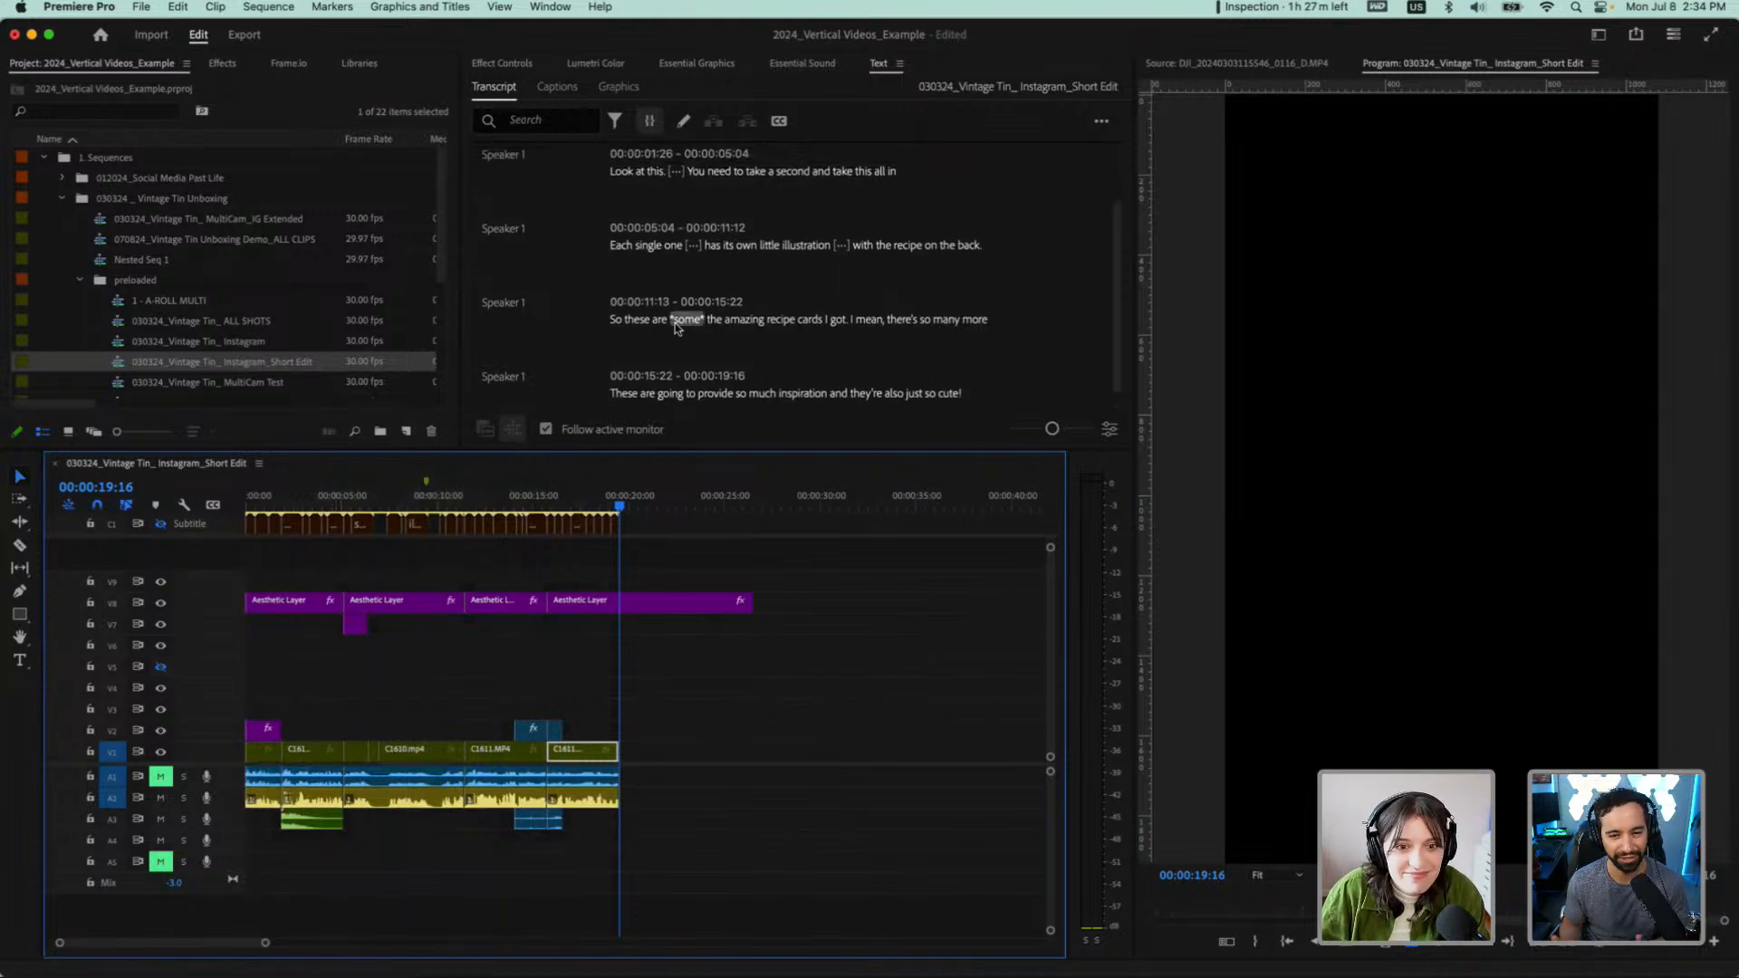
scroll(675, 328, "up", 2)
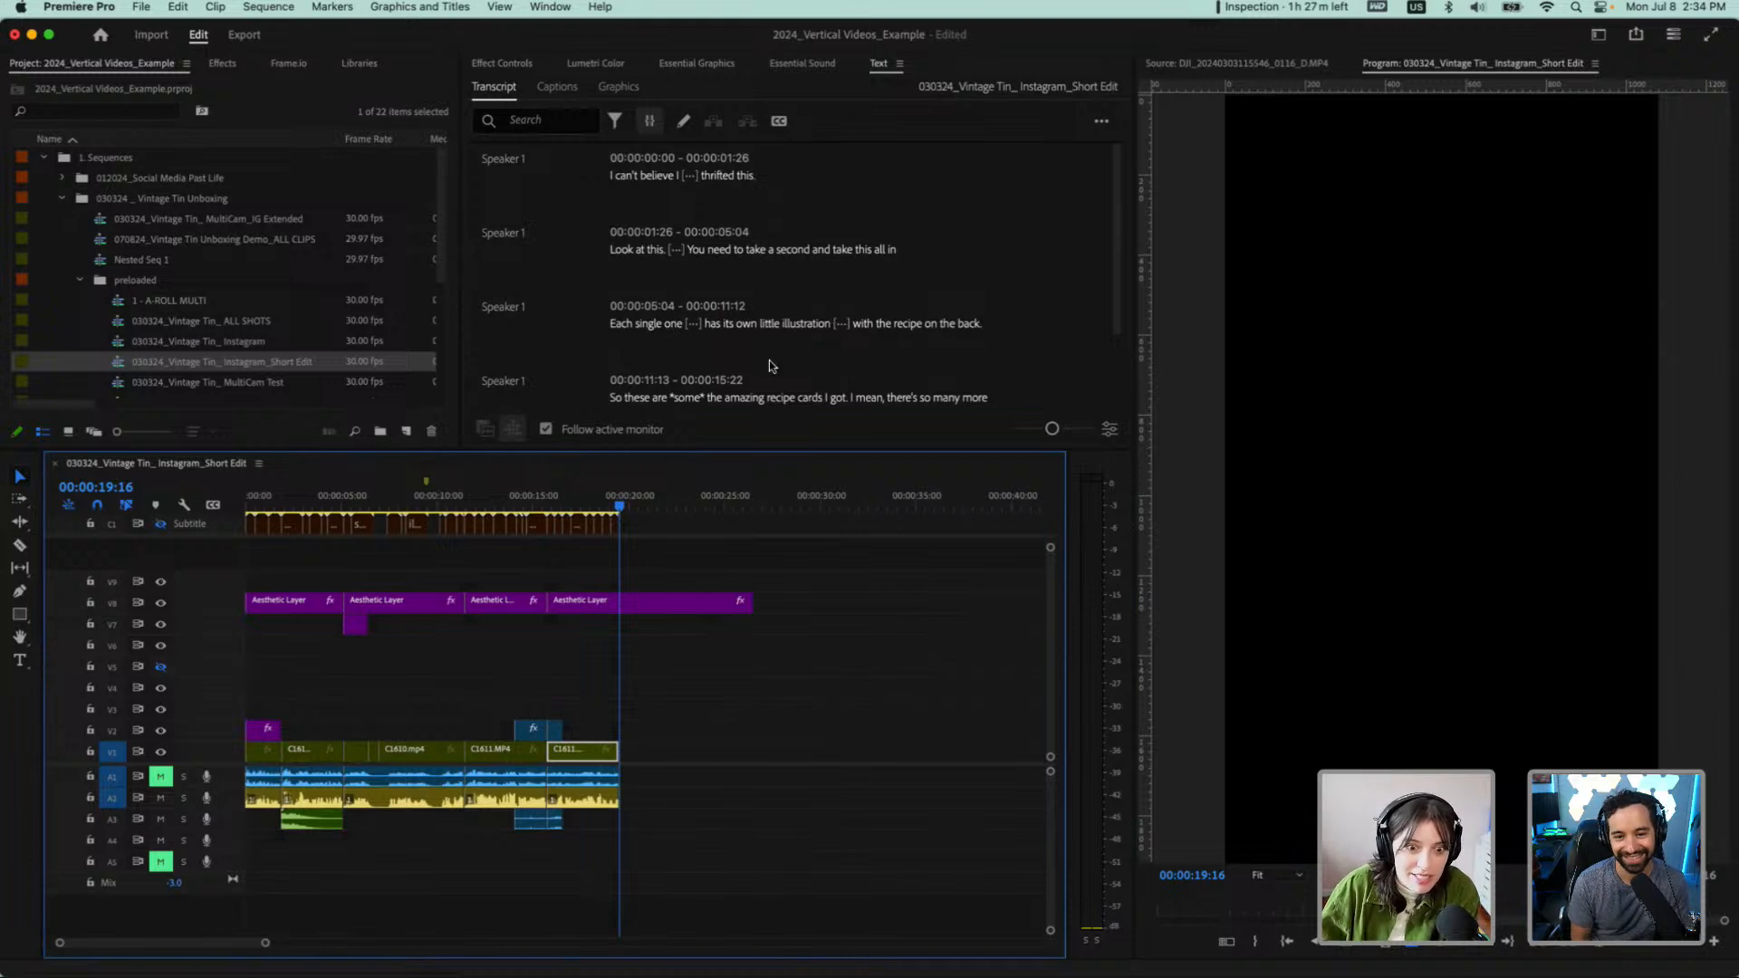
scroll(769, 361, "down", 3)
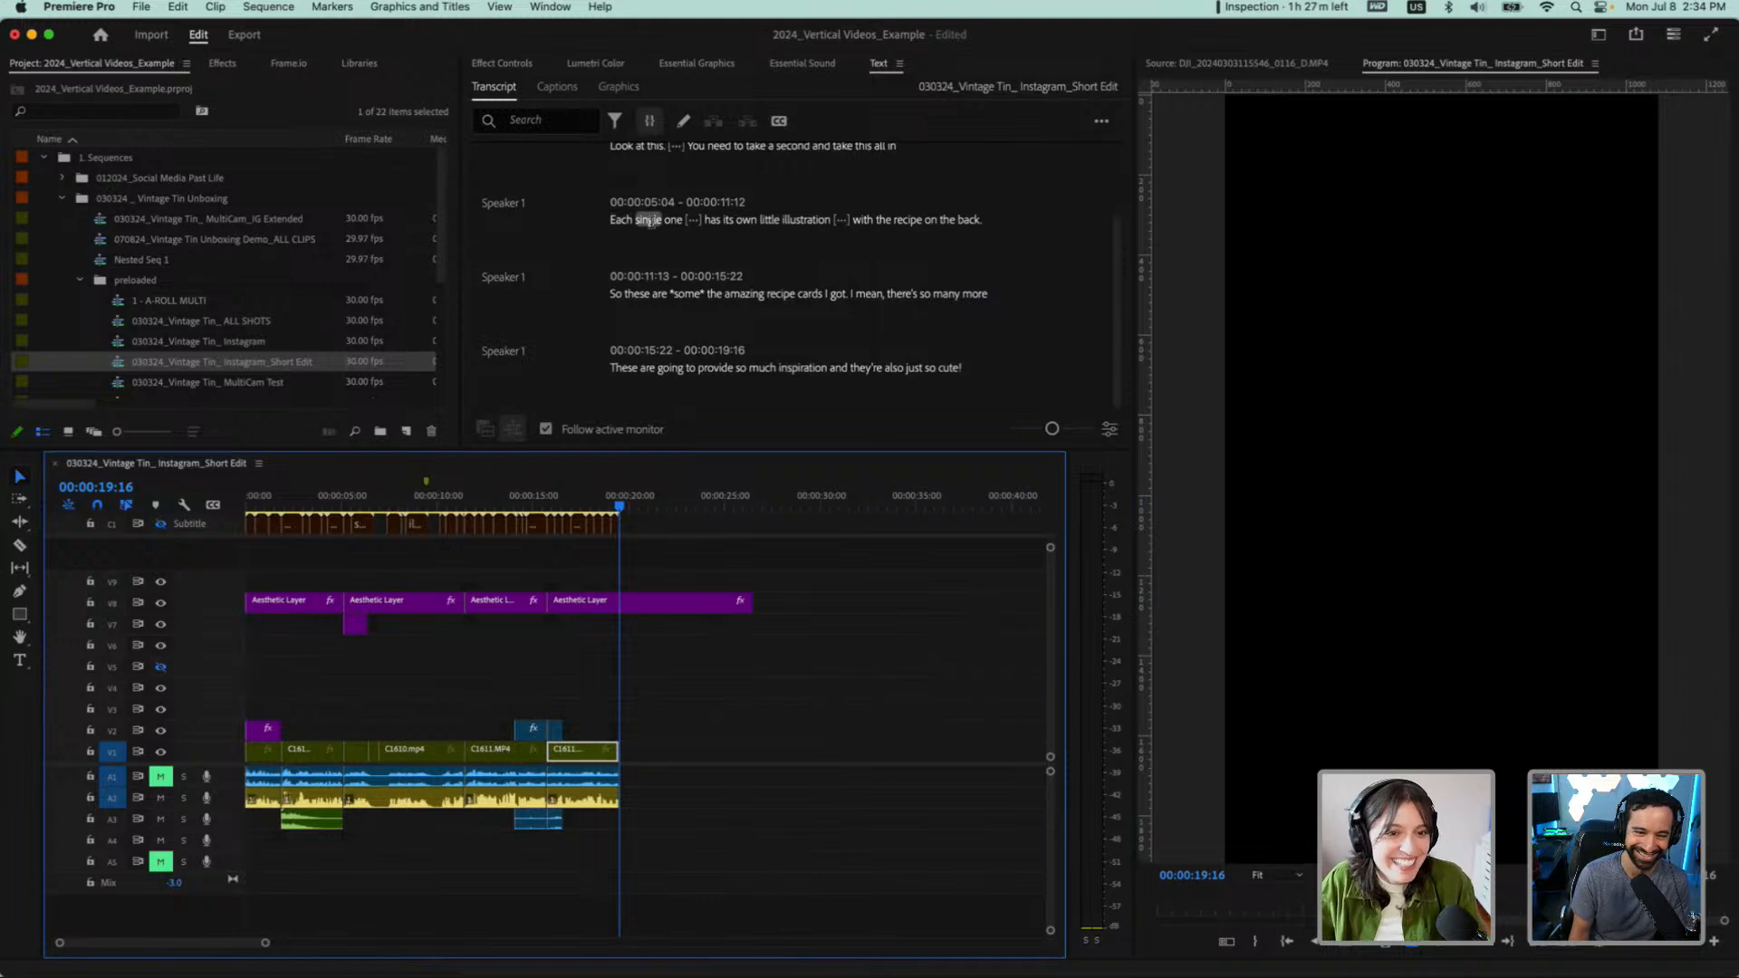
scroll(643, 245, "up", 1)
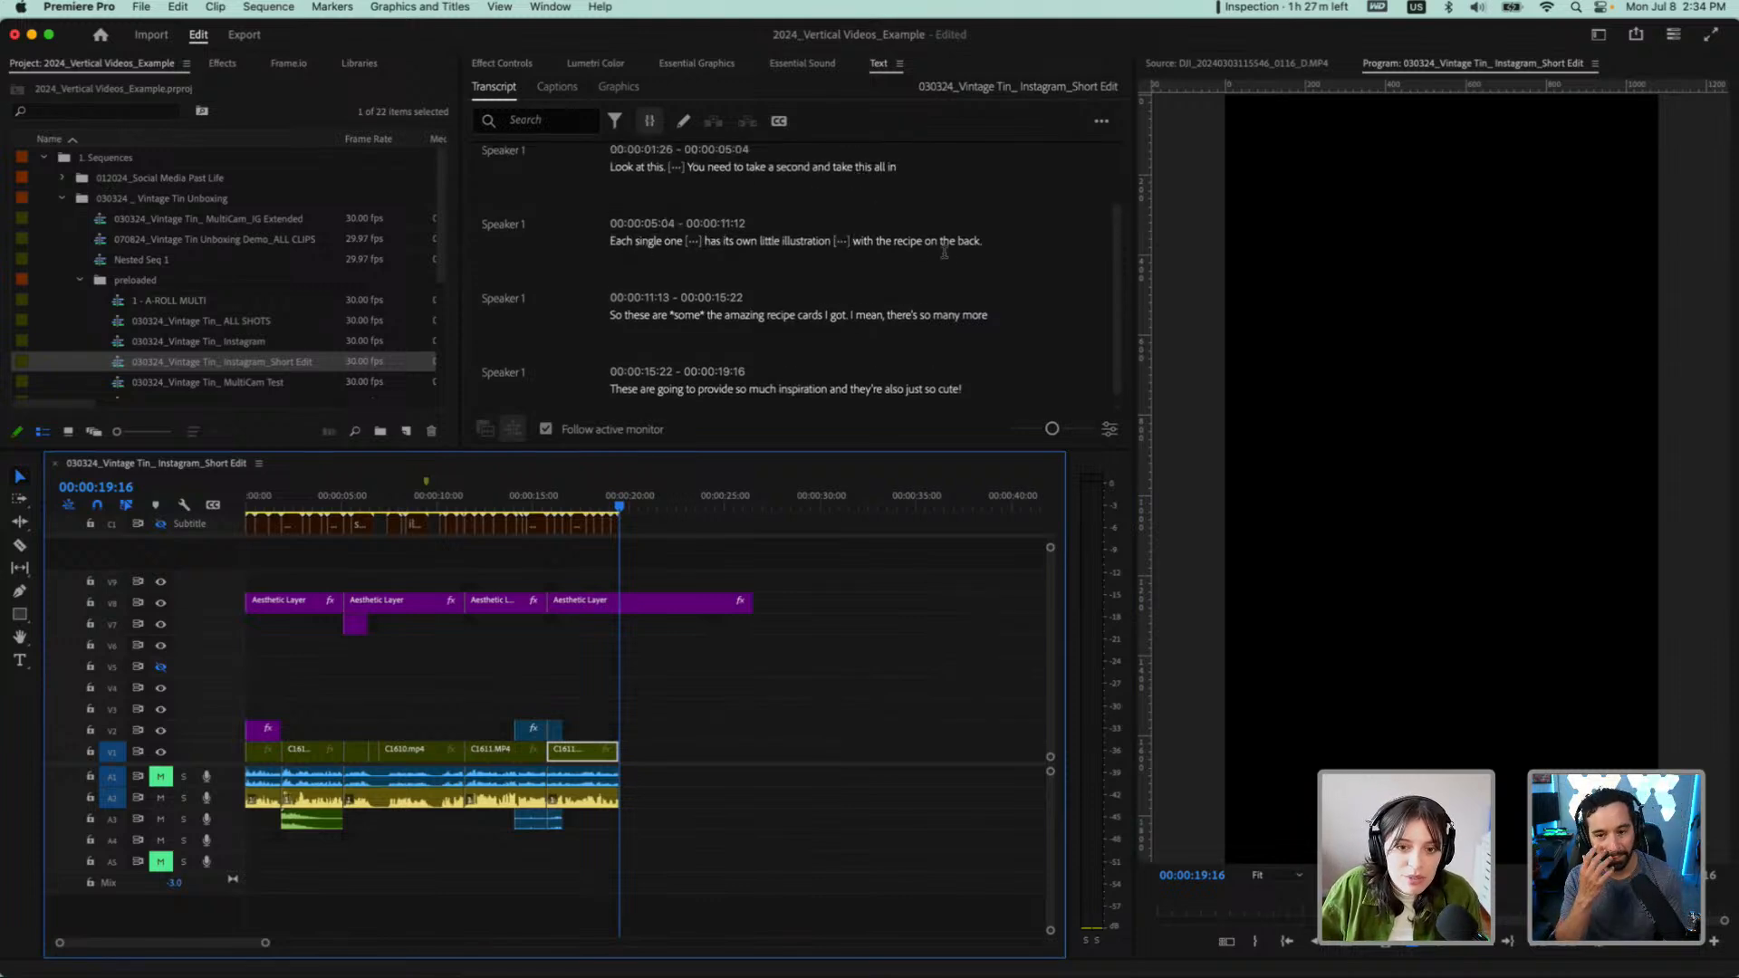
scroll(795, 308, "down", 1)
scroll(795, 308, "down", 1)
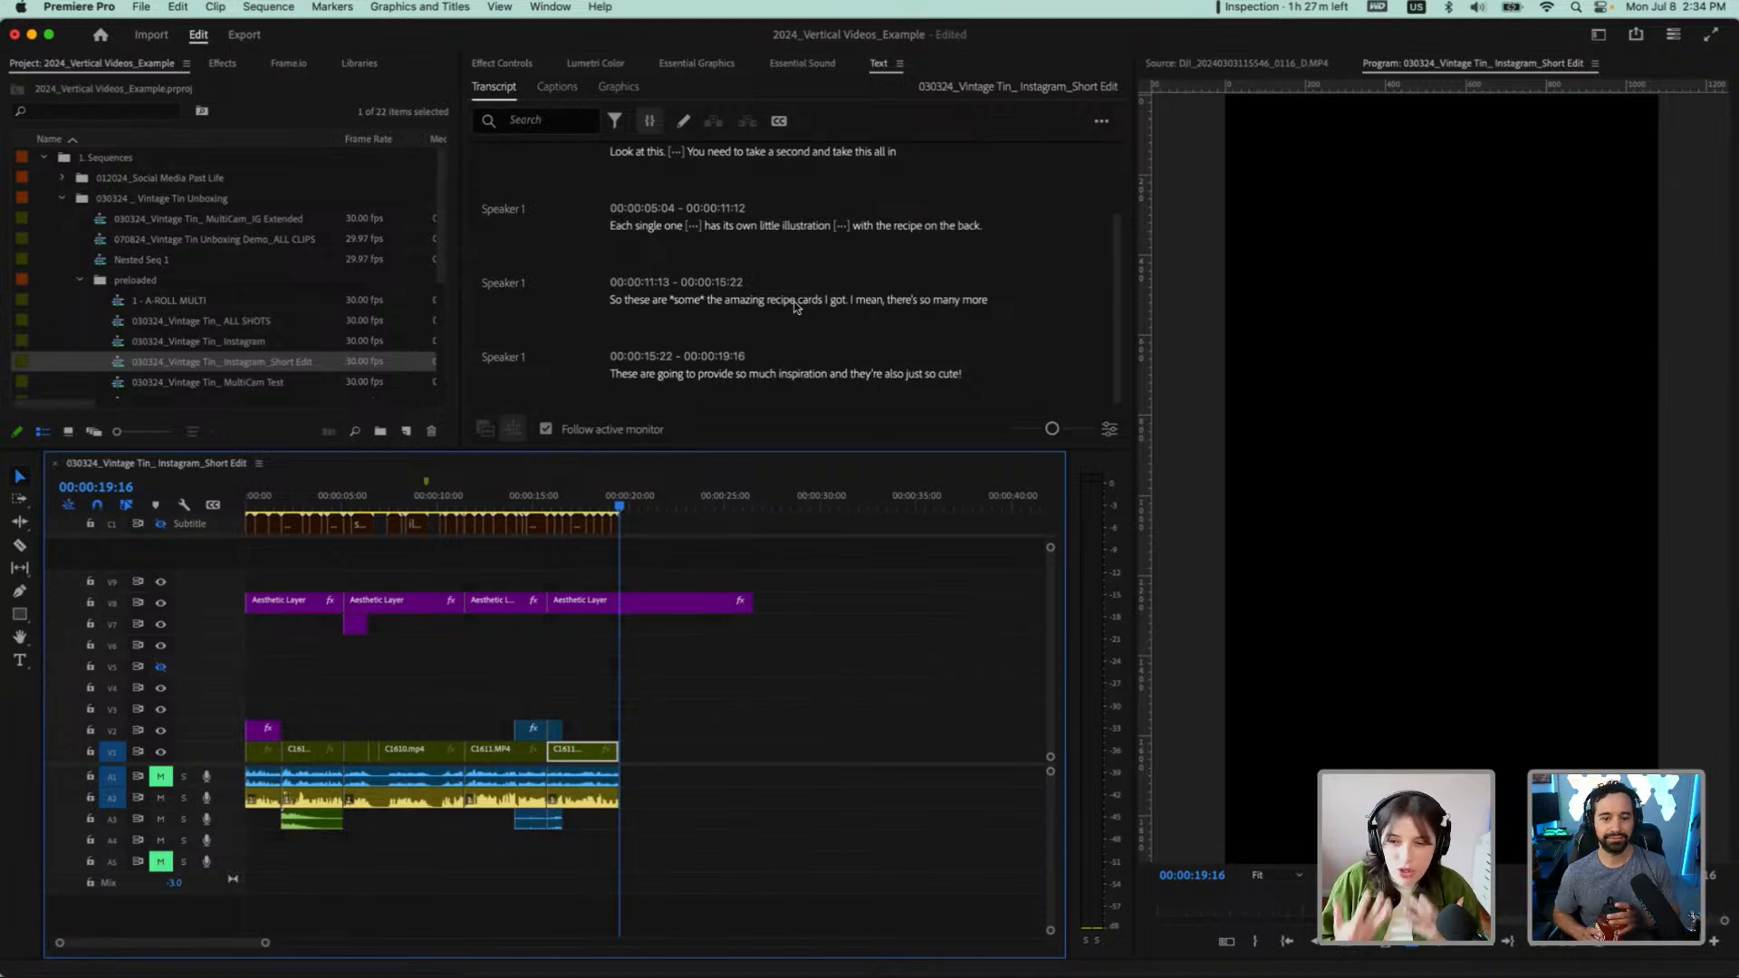
scroll(737, 292, "down", 1)
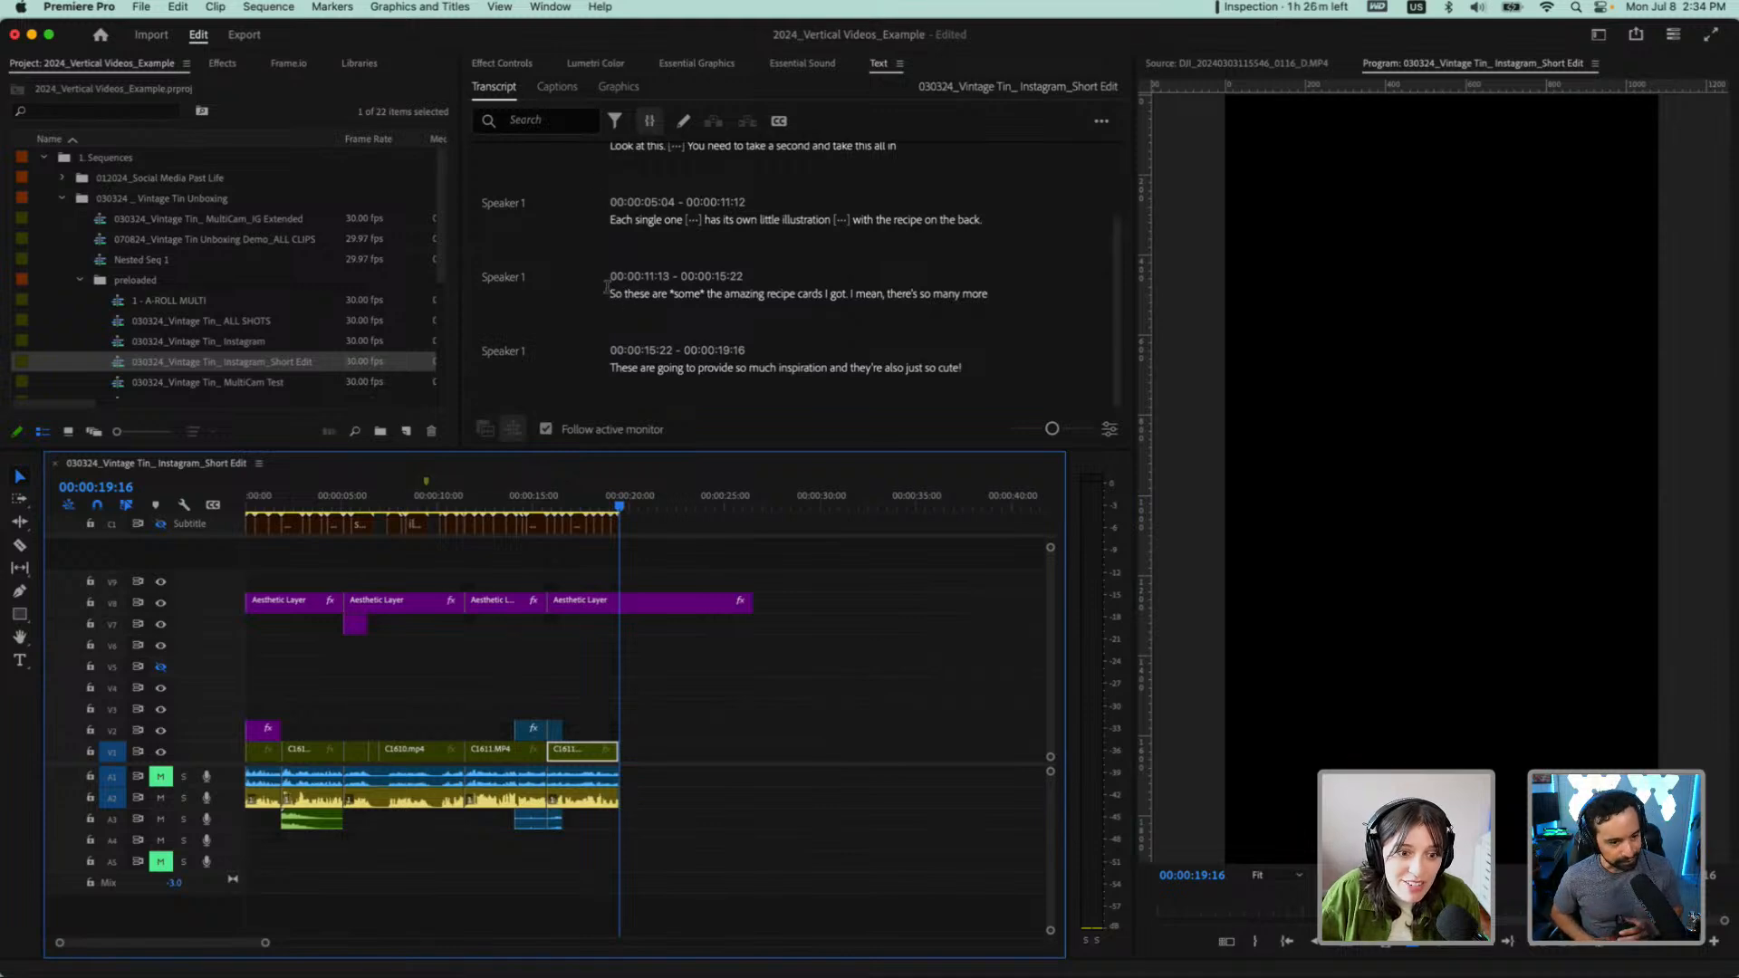
Play from "the back." through the closing line "they're also just so cute!" to judge the ending
left_click(947, 220)
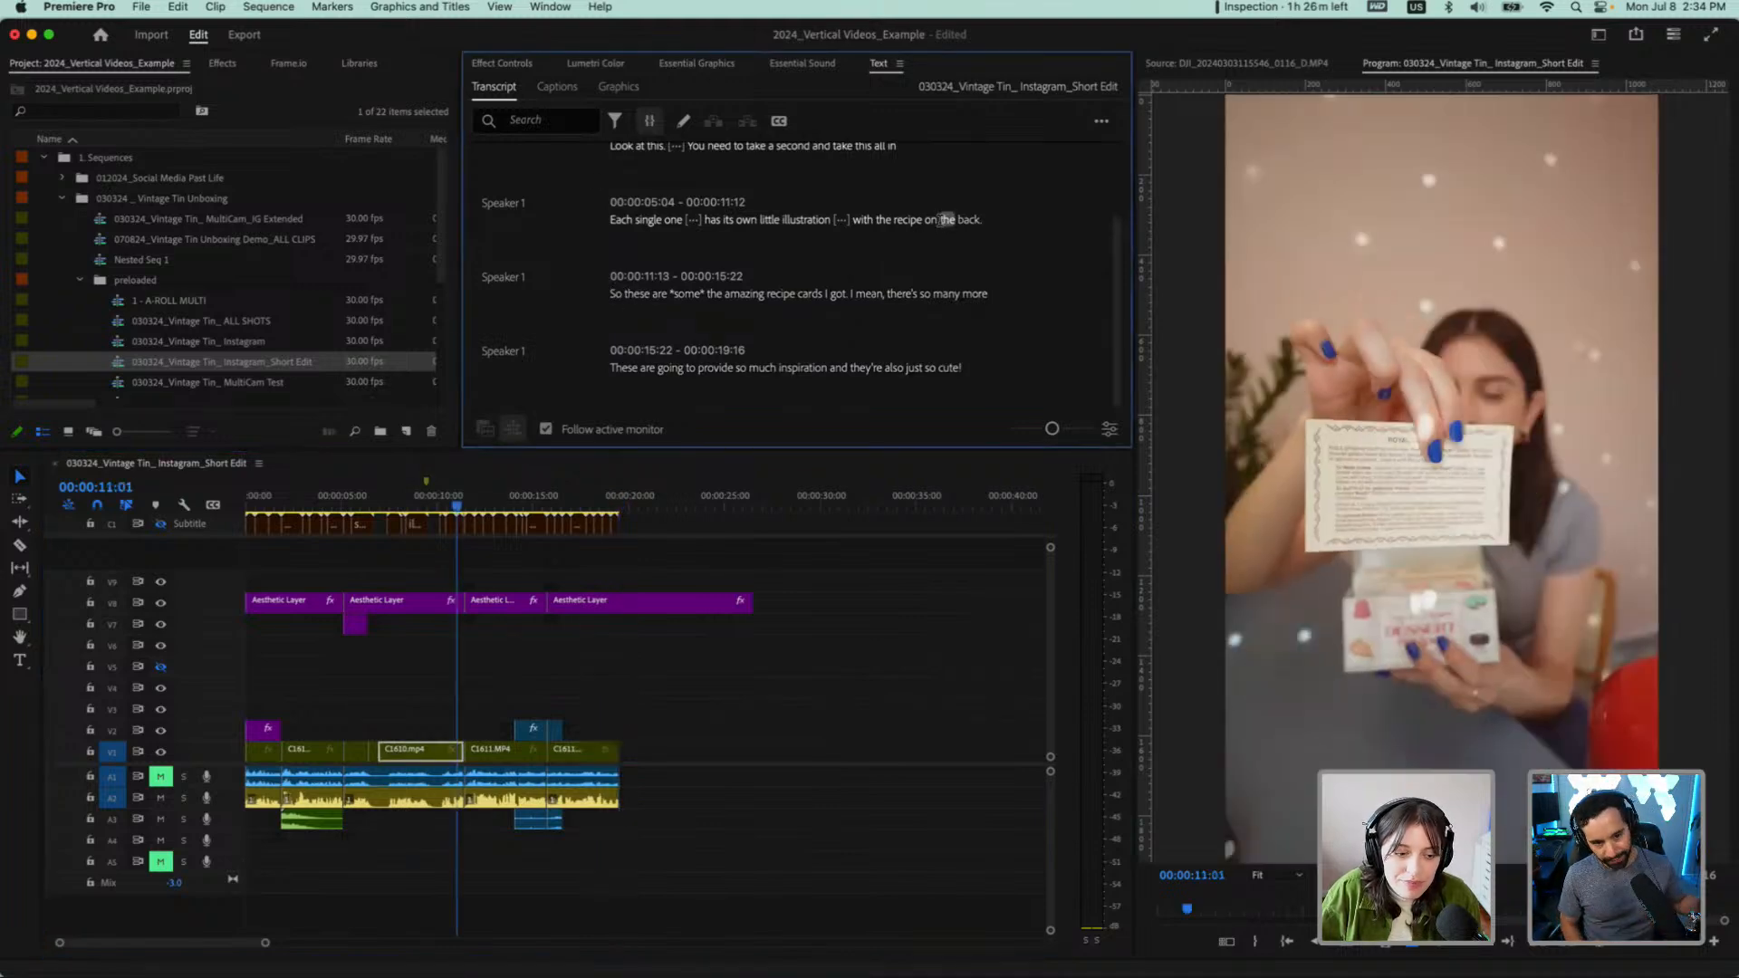
key("space")
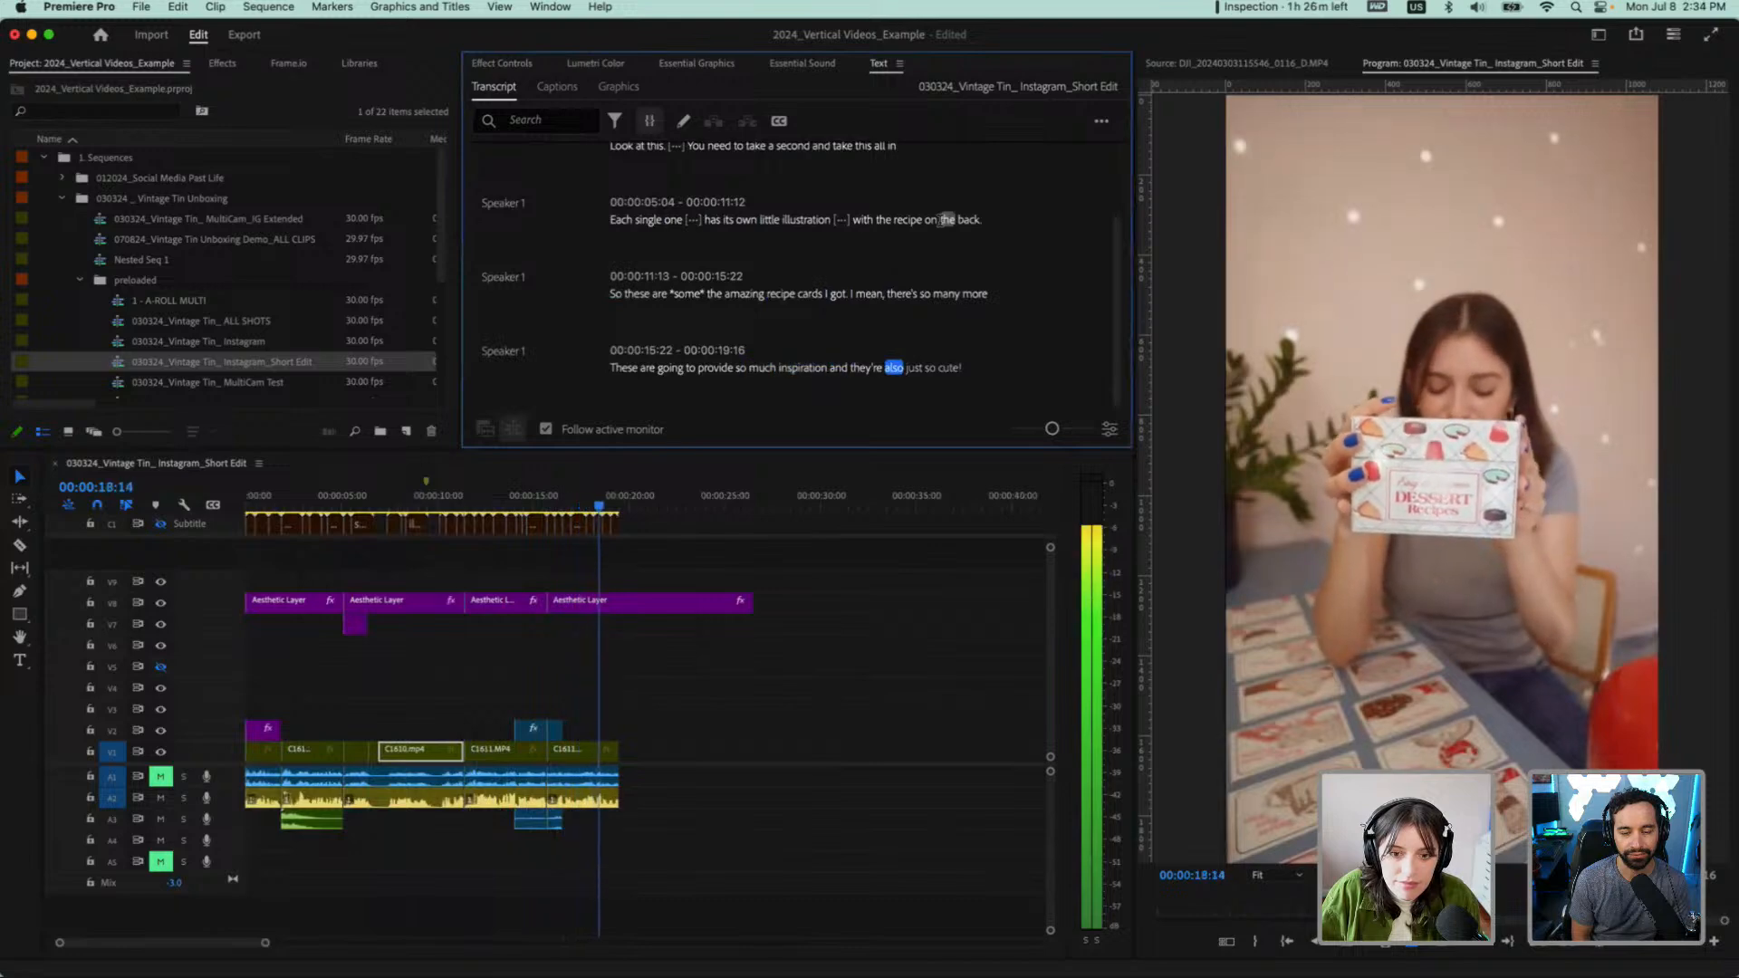
key("space")
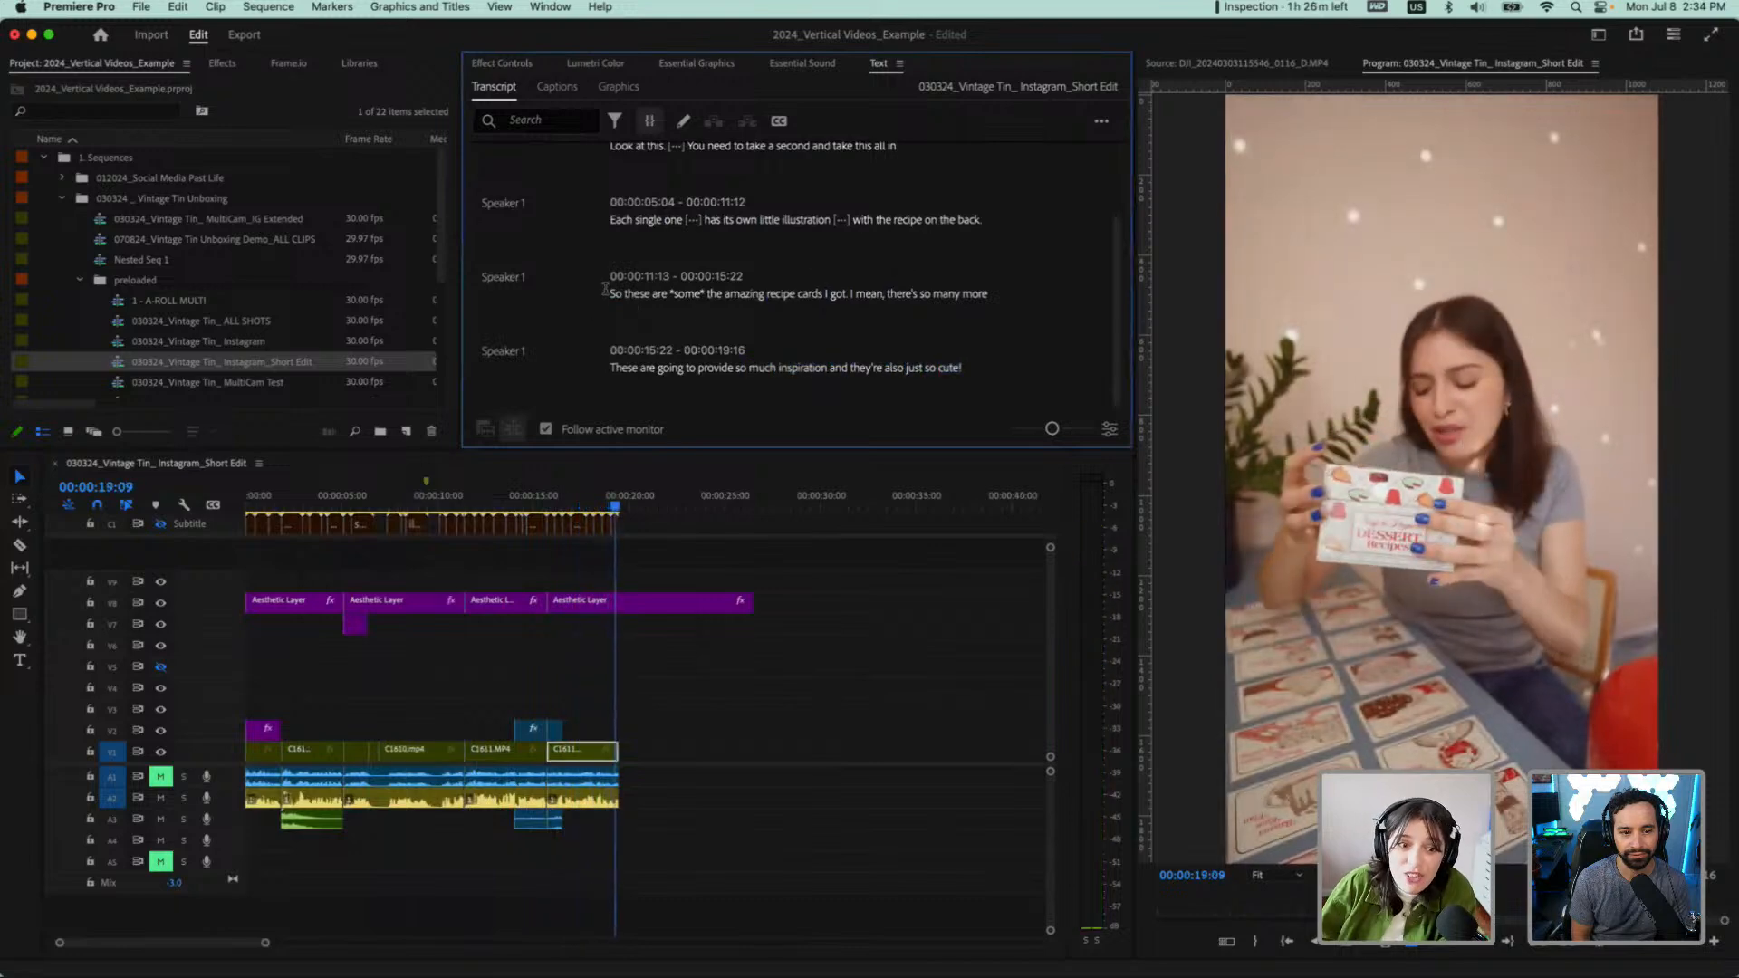
Cut the passage "So these are *some* the amazing recipe cards I got." out of the transcript, closing the gap
left_click_drag(978, 302, 982, 295)
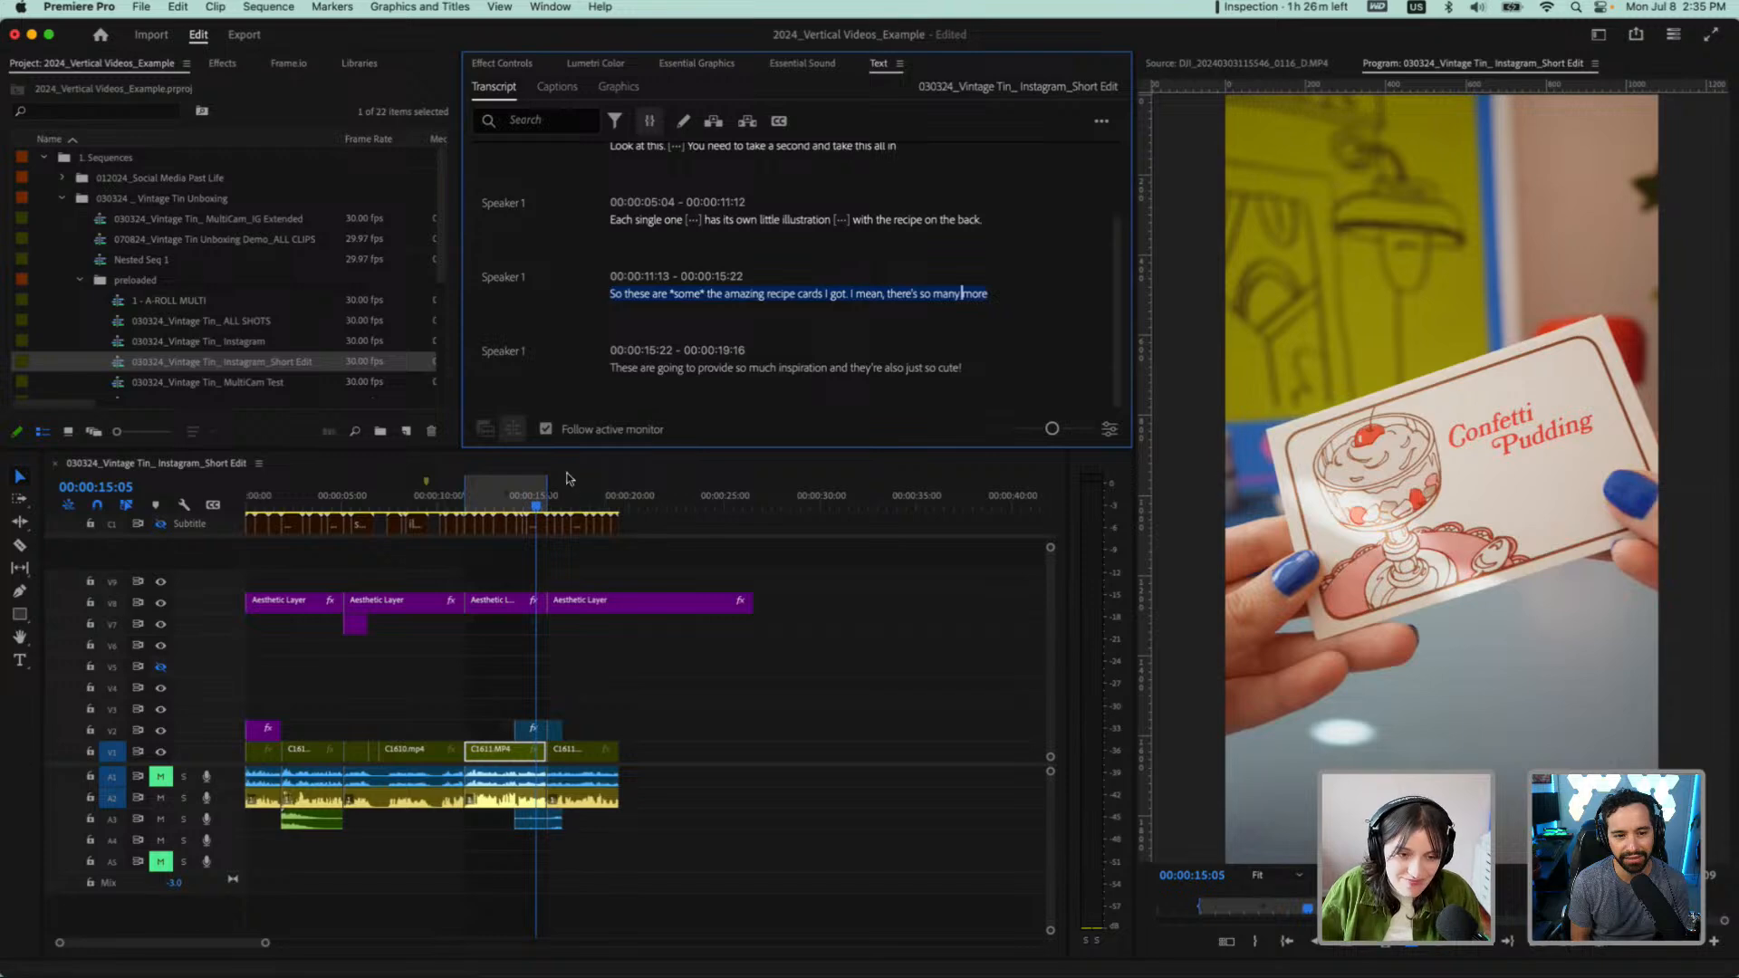
left_click(623, 366)
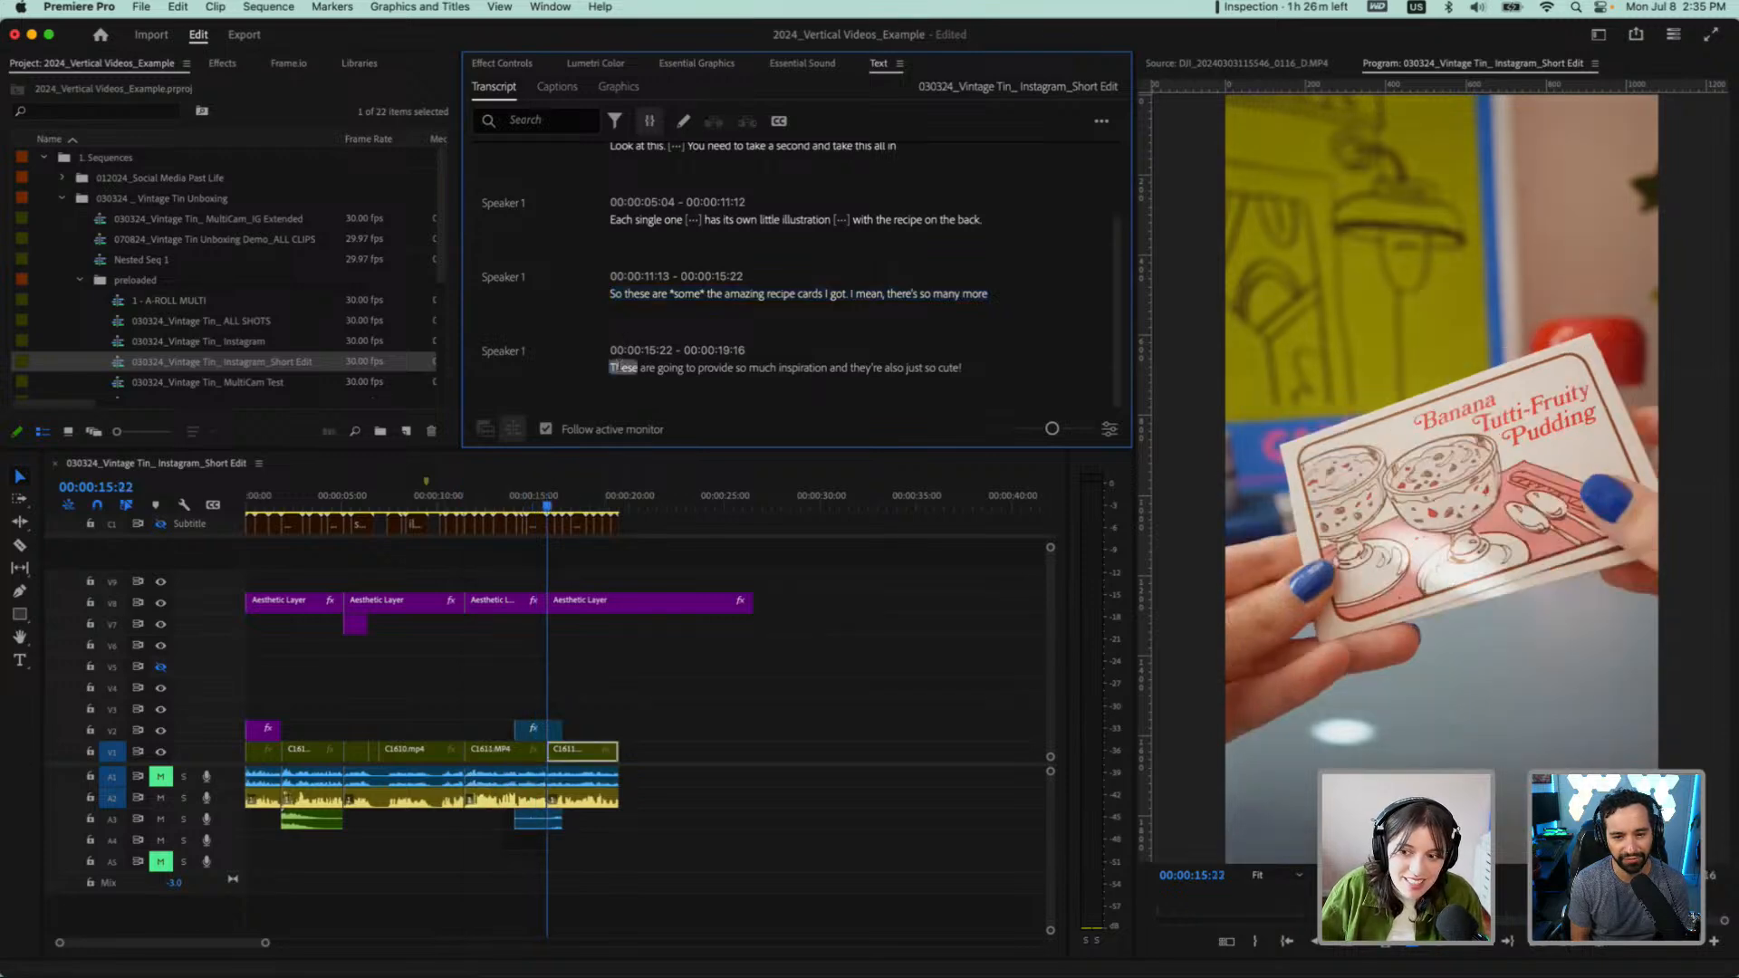
left_click(620, 295)
double_click(687, 296)
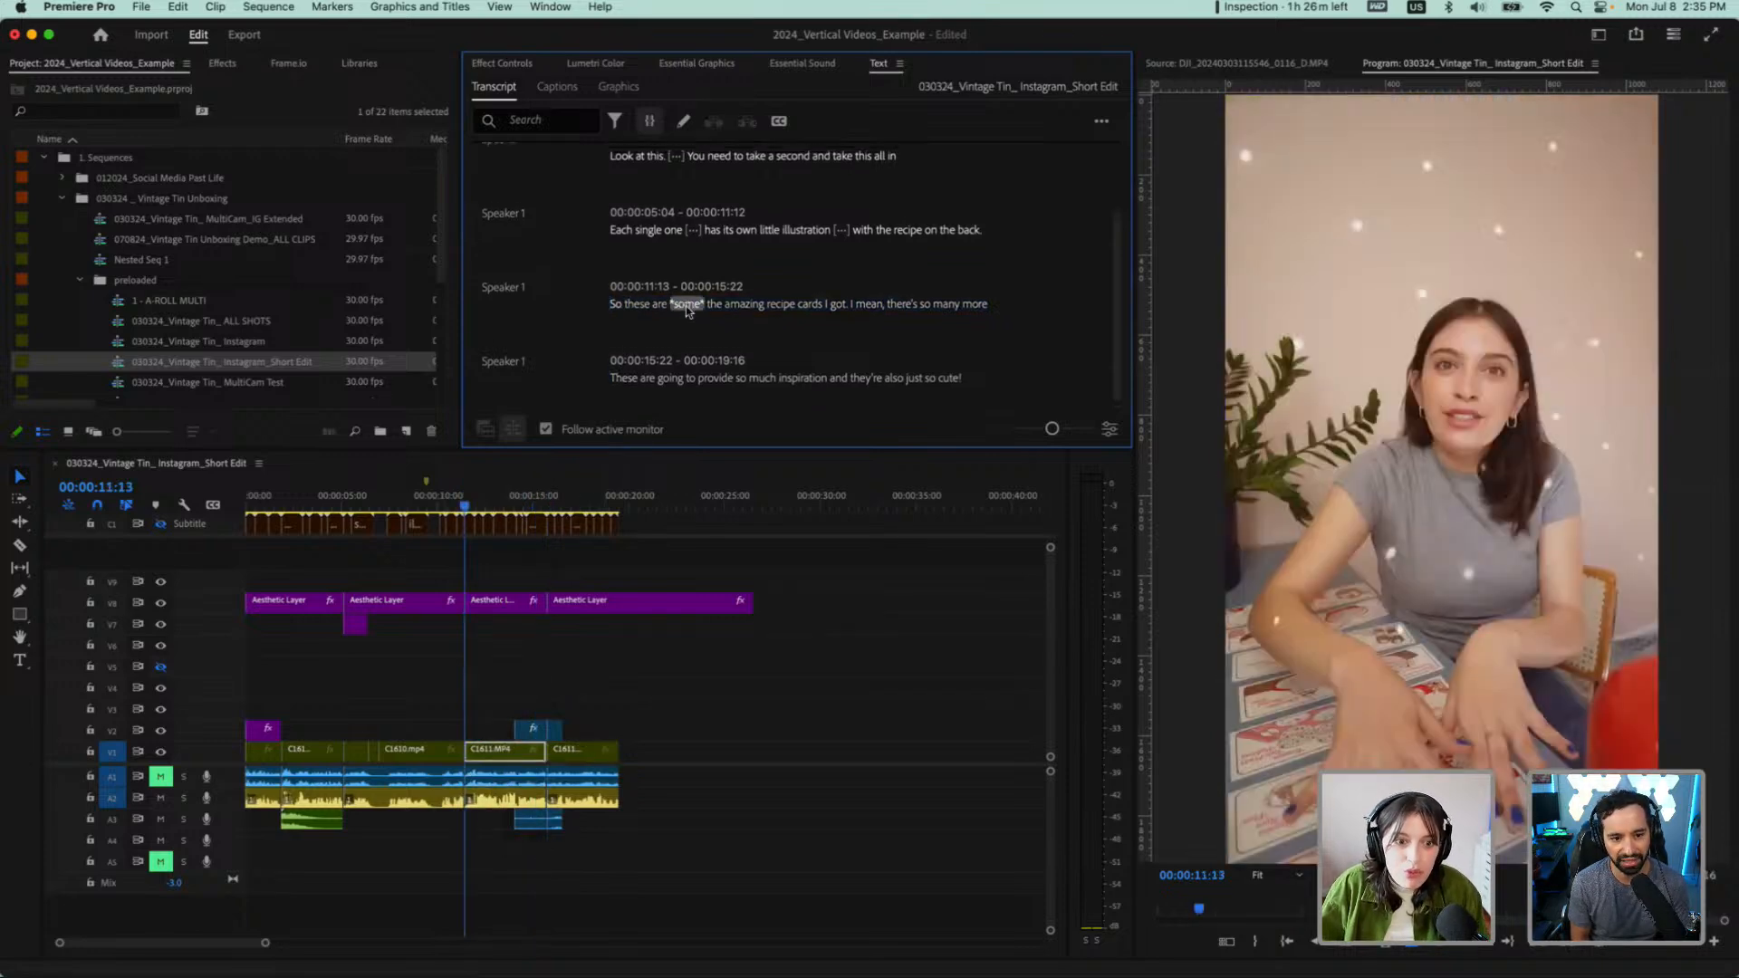
scroll(636, 311, "up", 1)
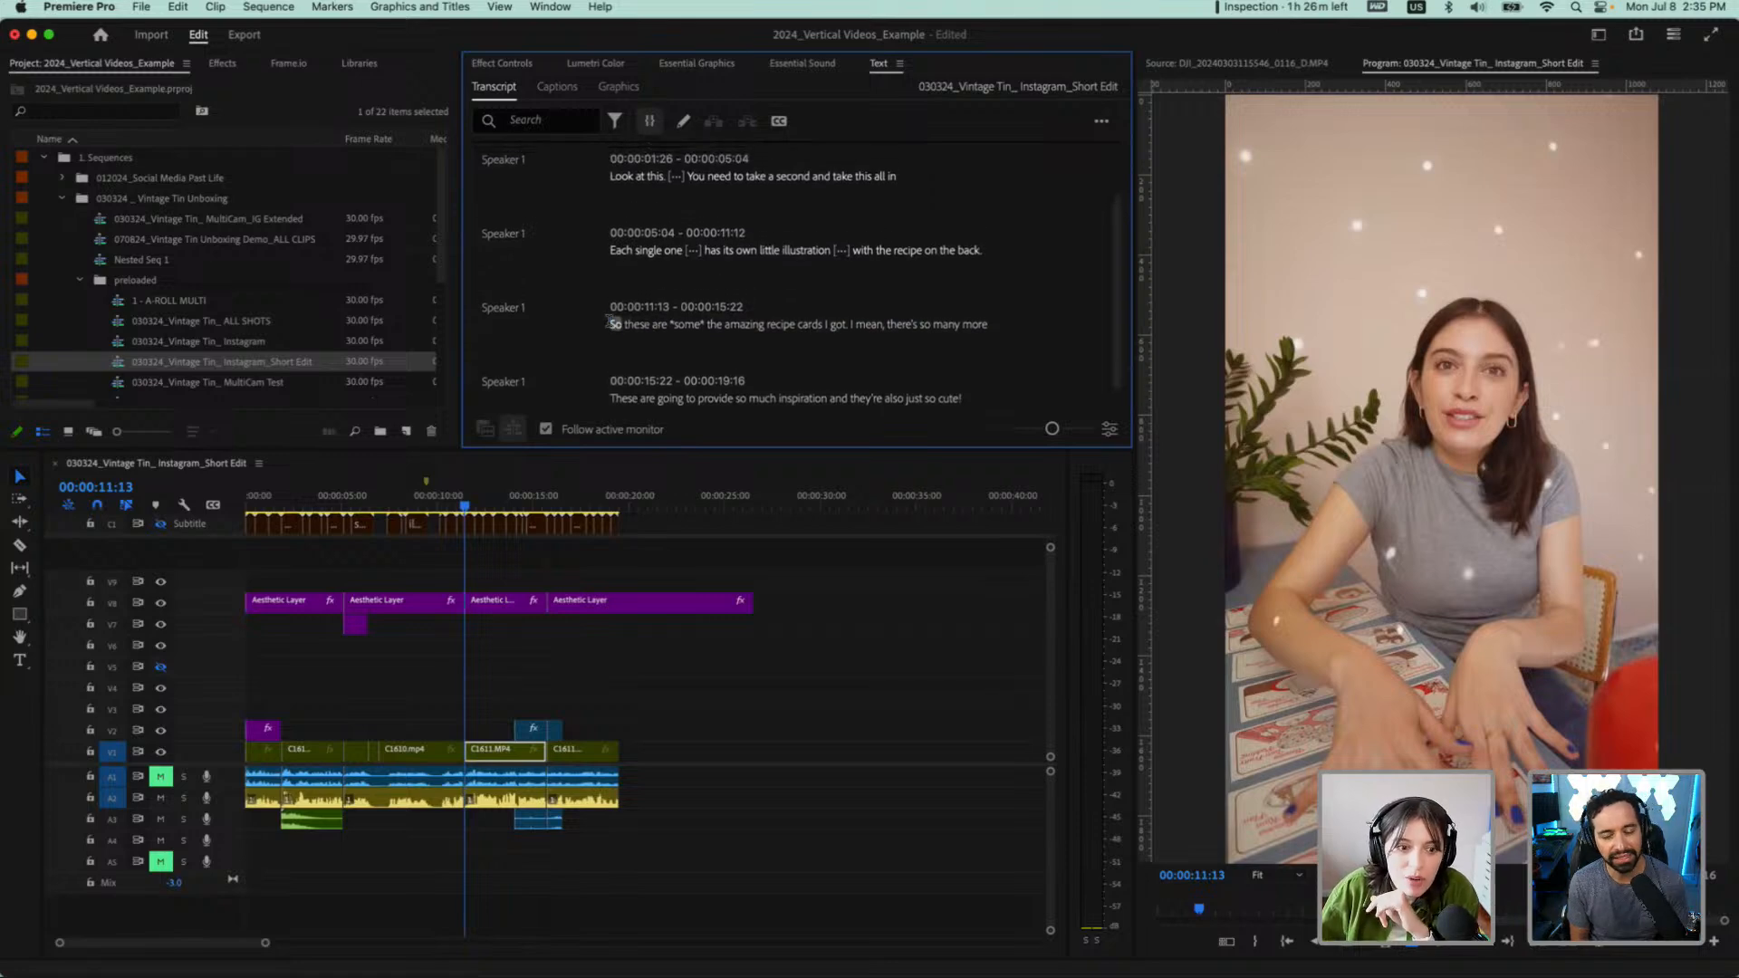
left_click_drag(612, 326, 980, 332)
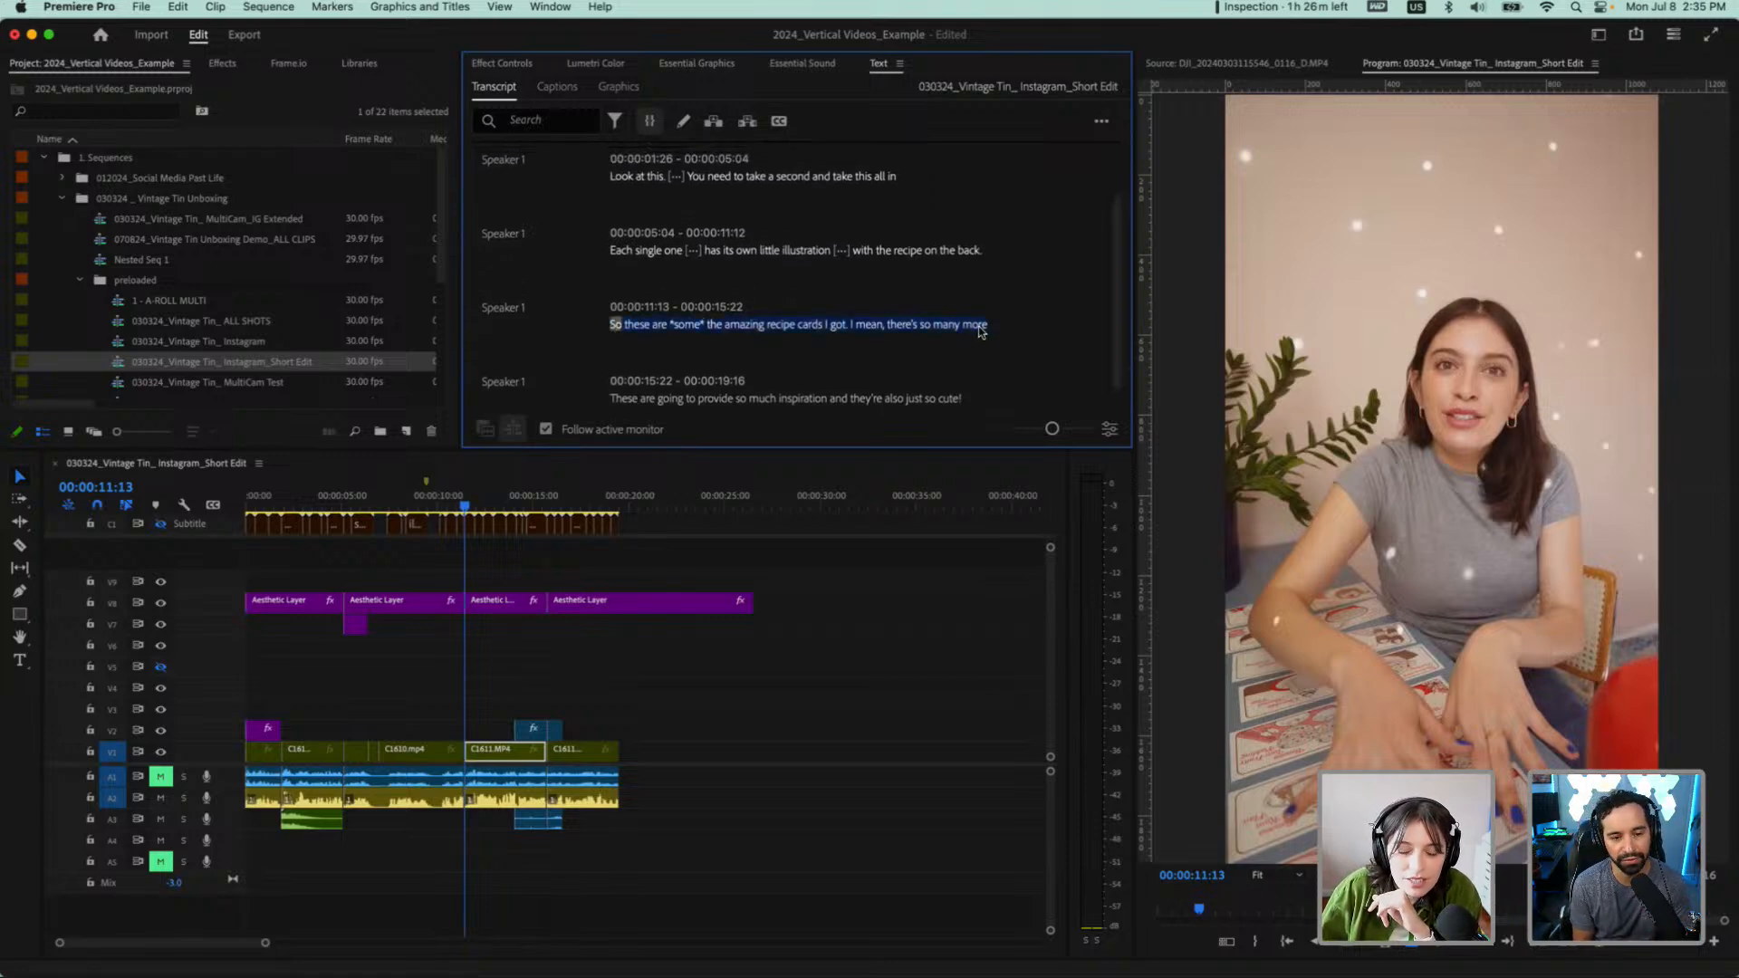
left_click(746, 327)
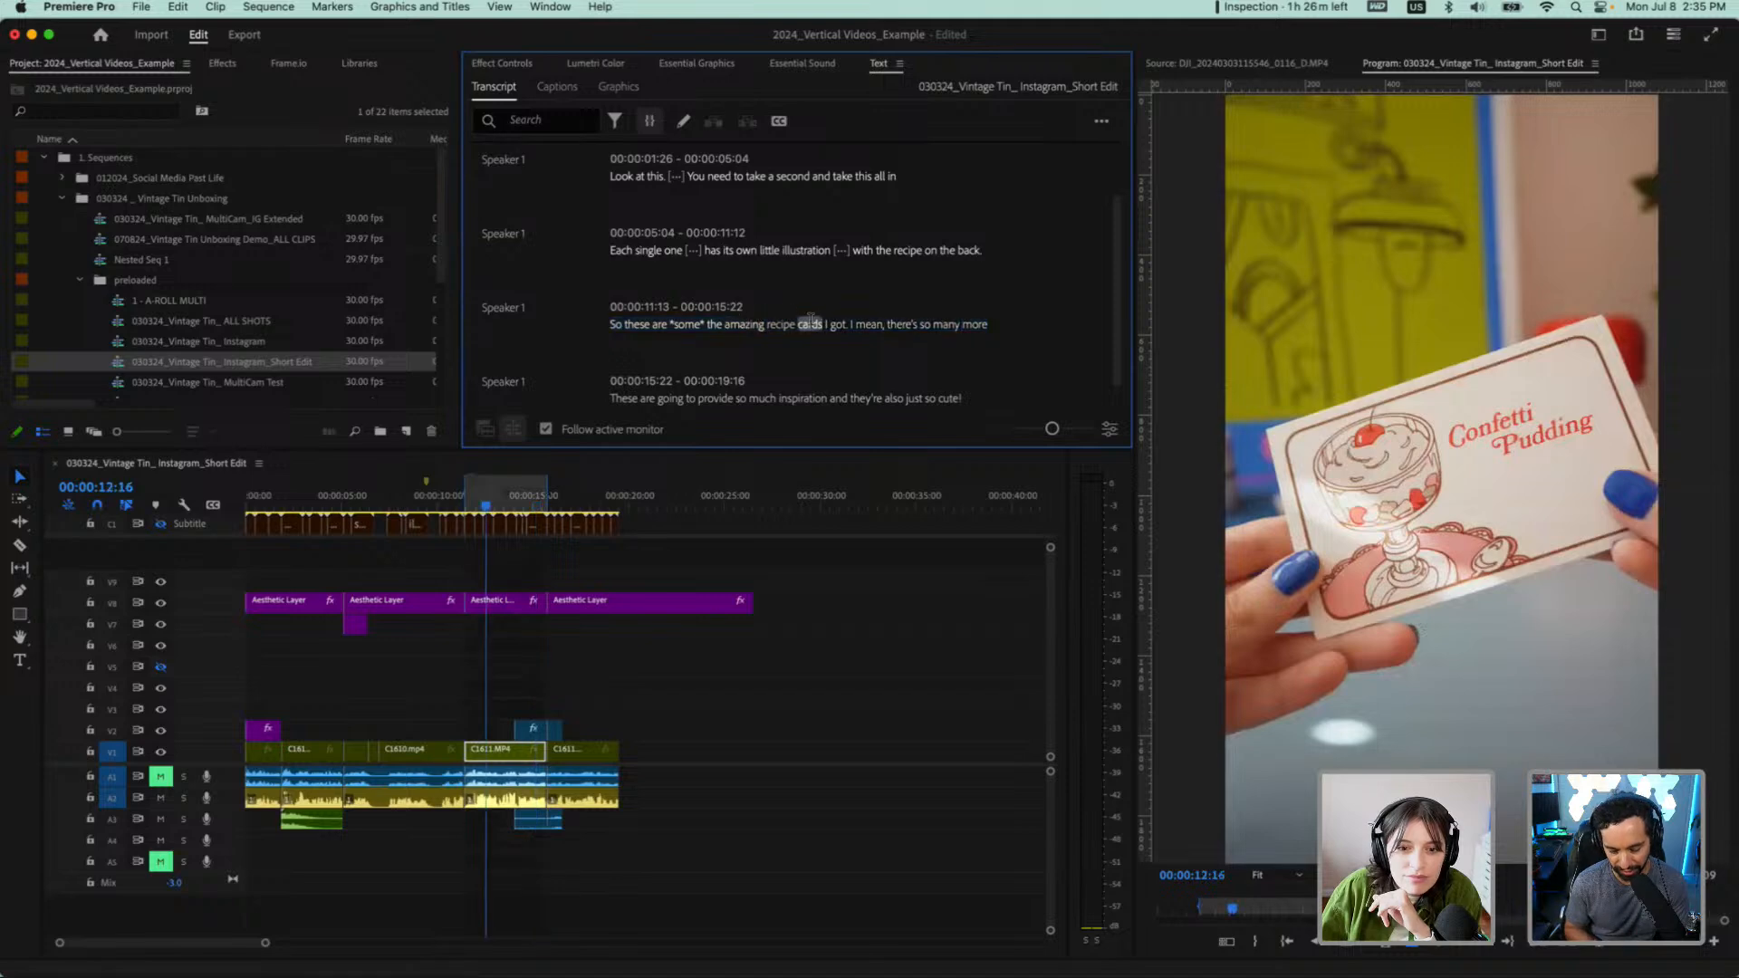
left_click_drag(835, 328, 613, 326)
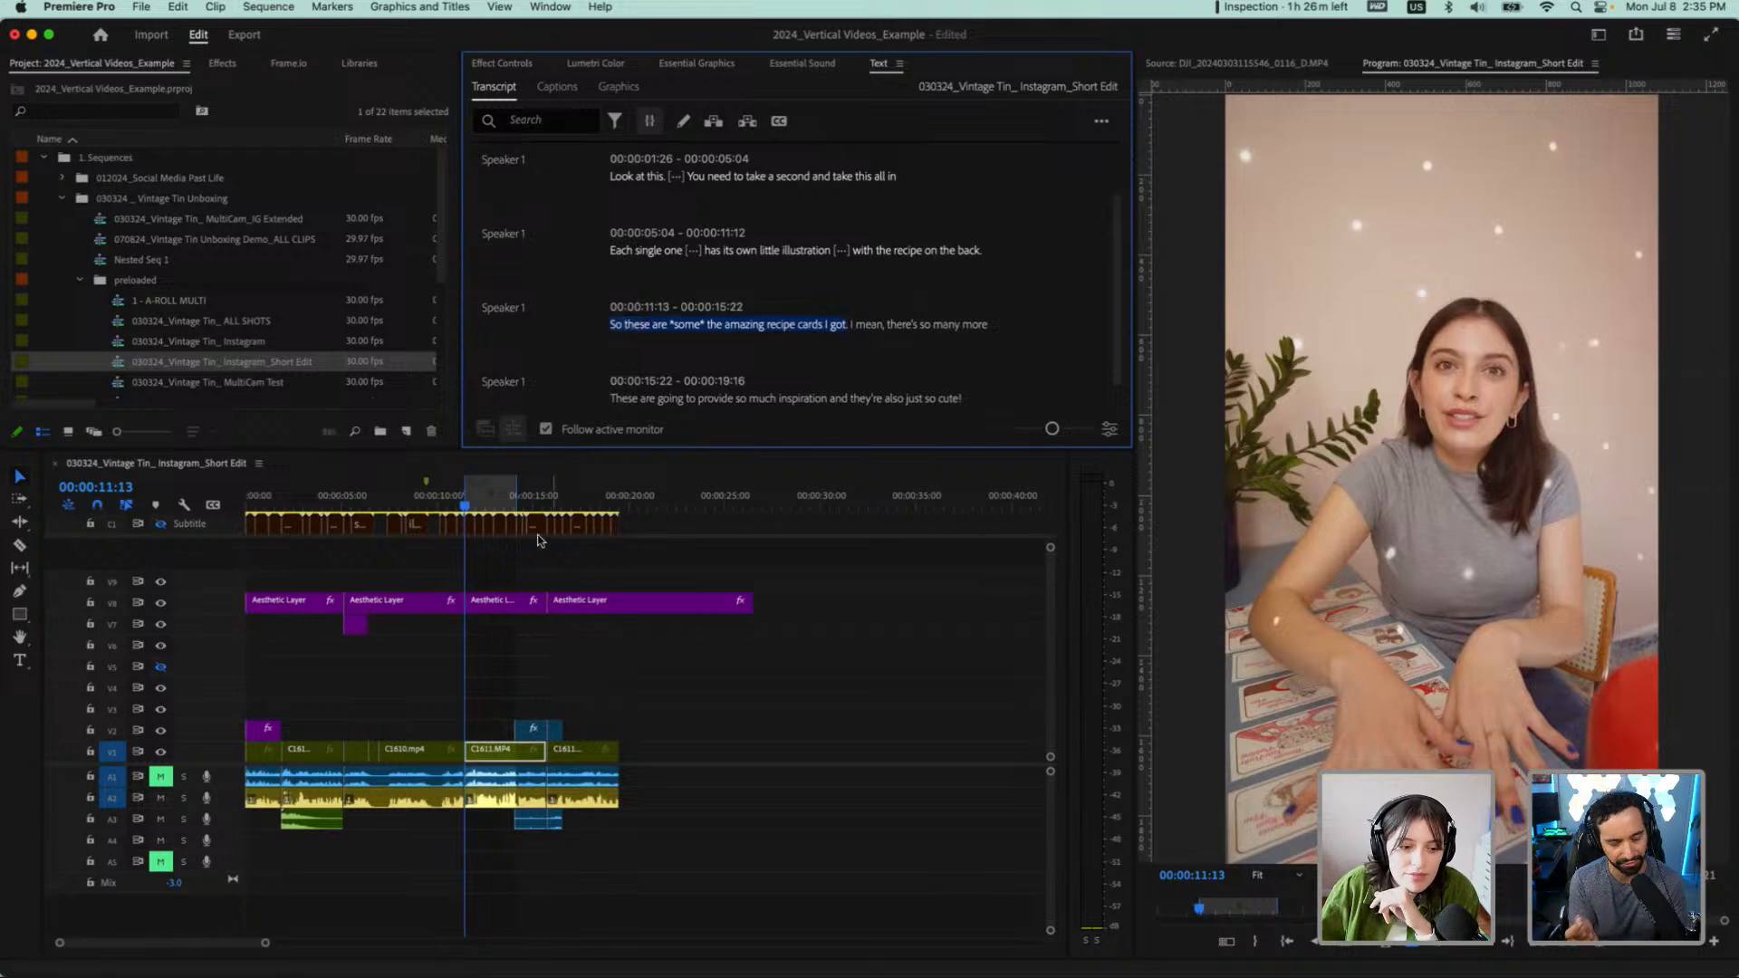
right_click(652, 333)
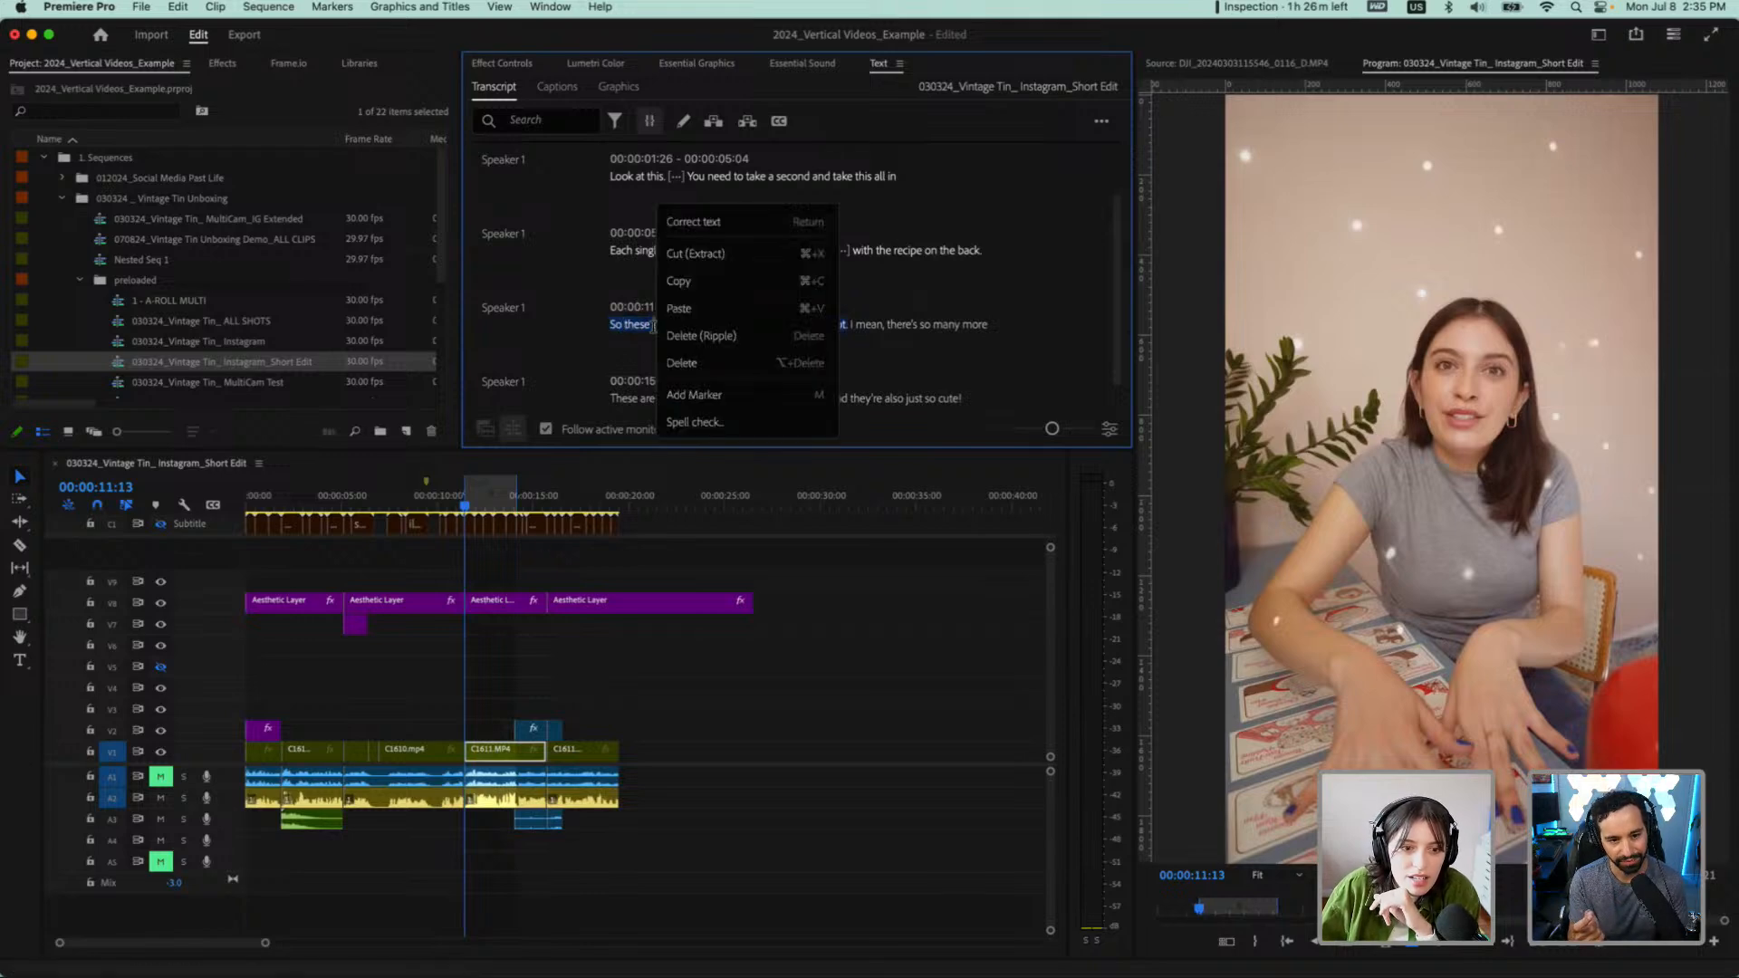
left_click(697, 254)
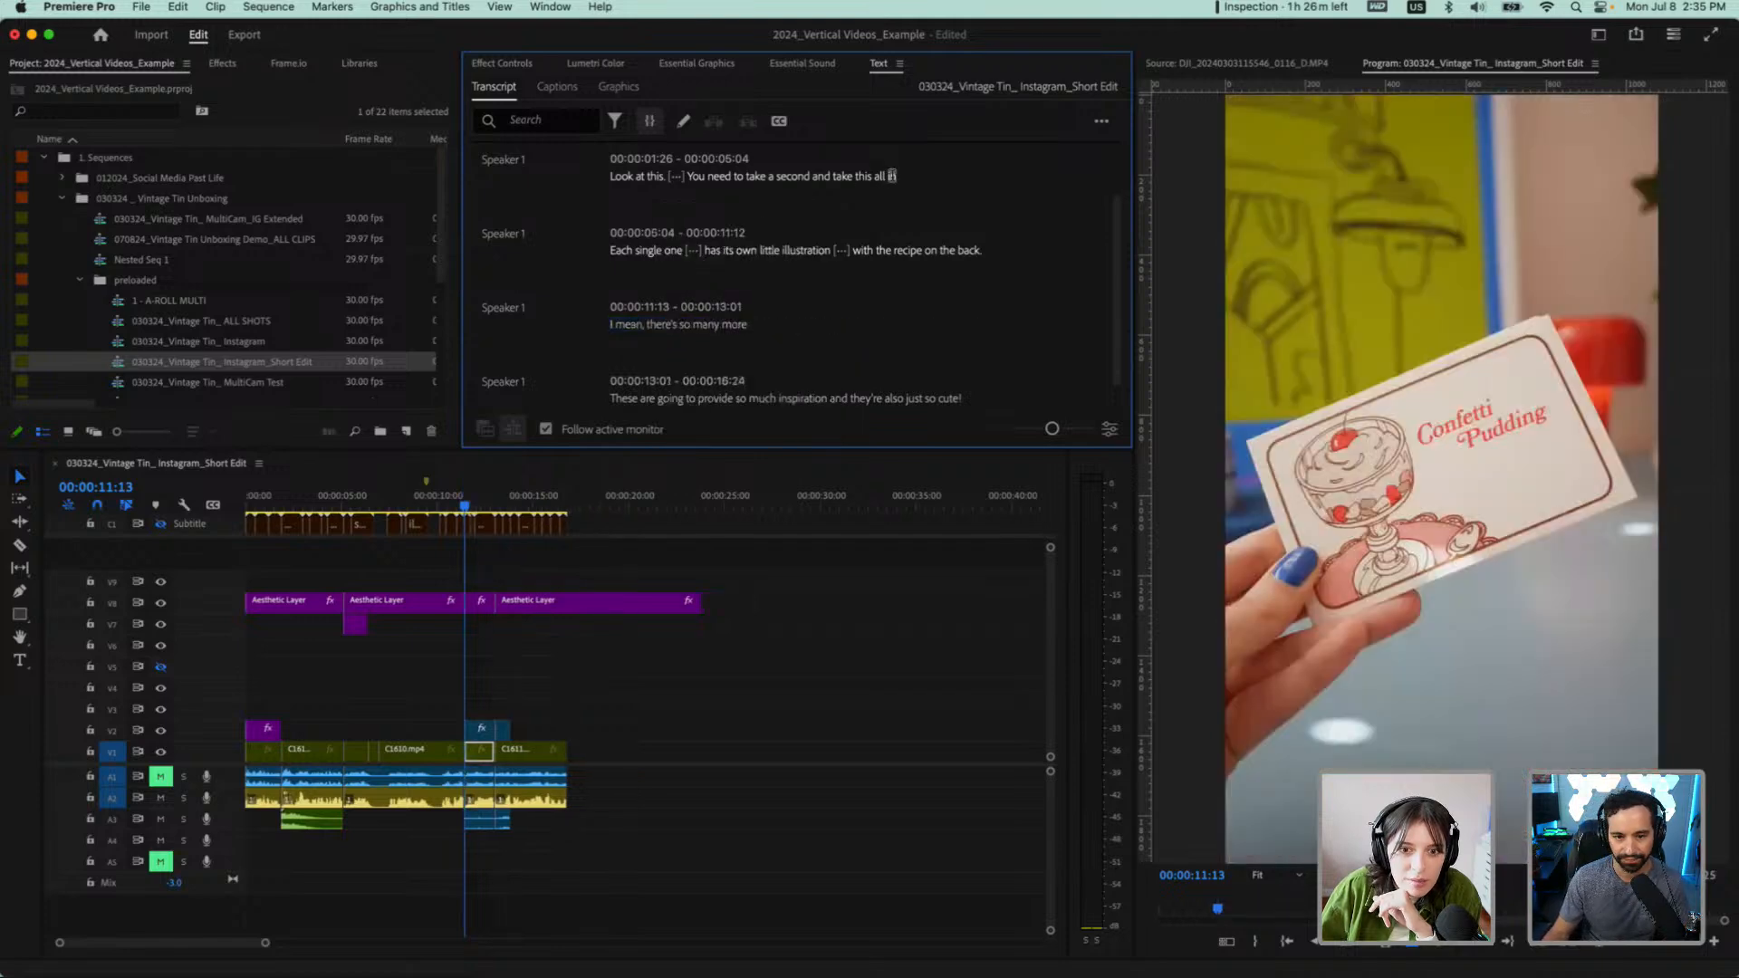
Paste the cut recipe-cards passage at 00:00:05:04, directly before "Each single one"
left_click(892, 177)
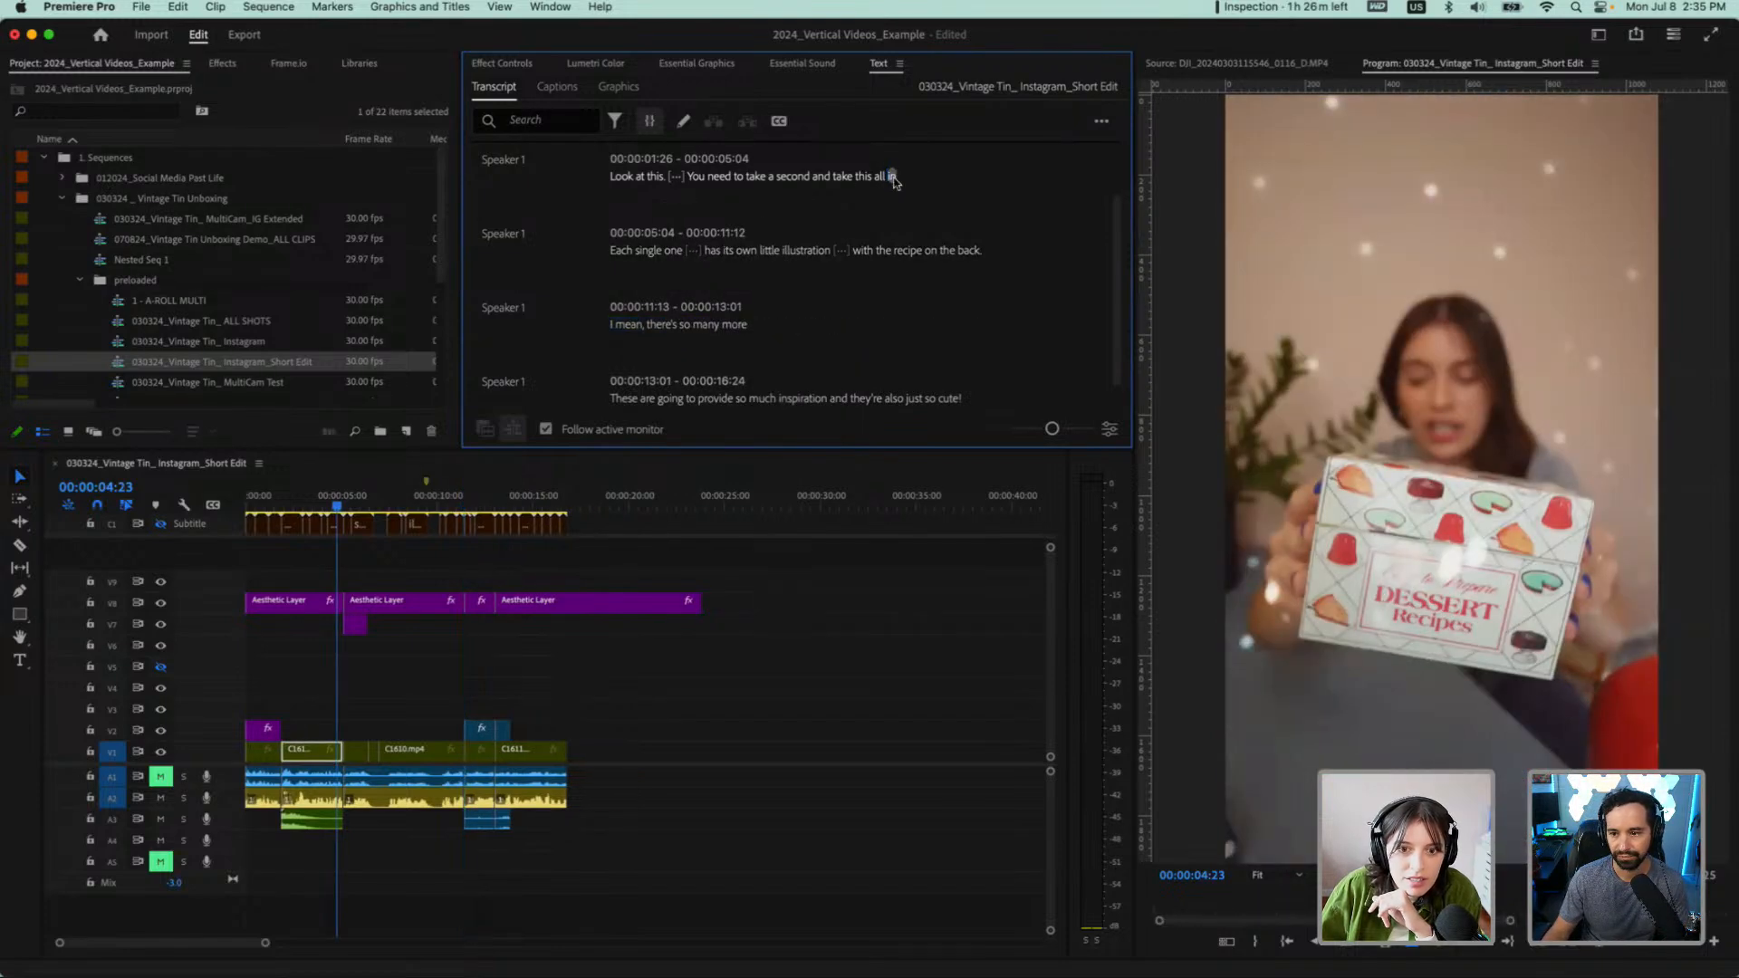
left_click(612, 251)
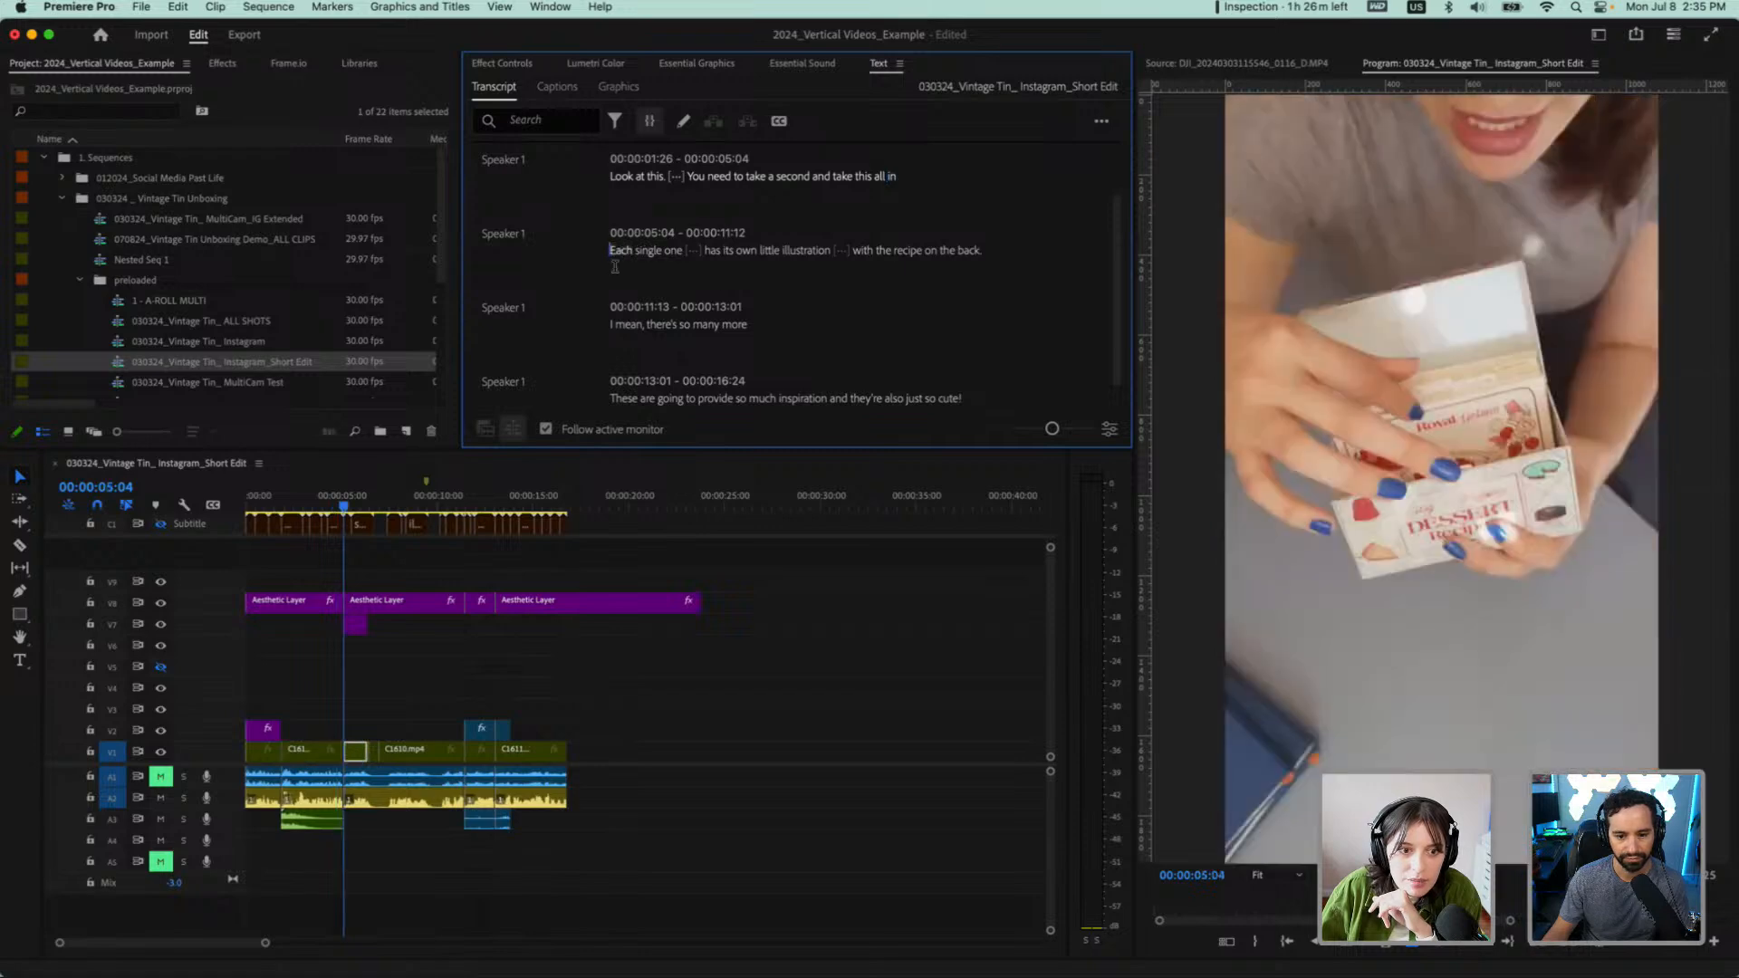
key("super+z")
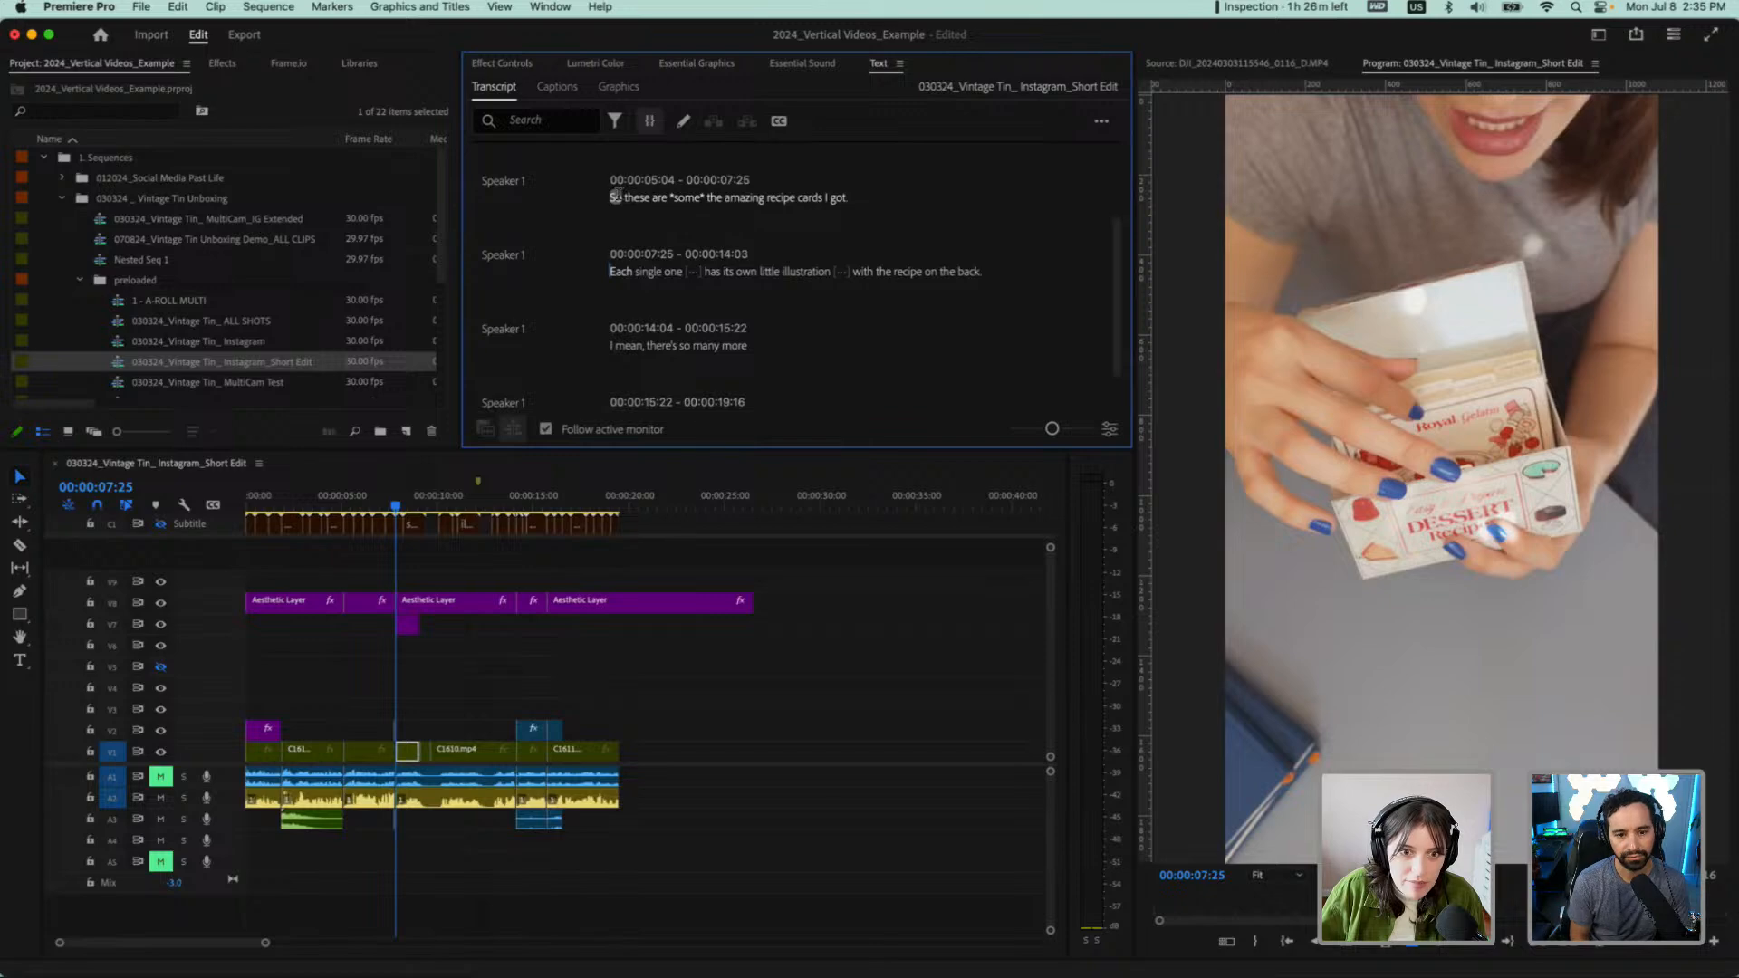
Undo the paste of the recipe-cards passage, and reinstate it before "Each single one"
scroll(615, 195, "up", 2)
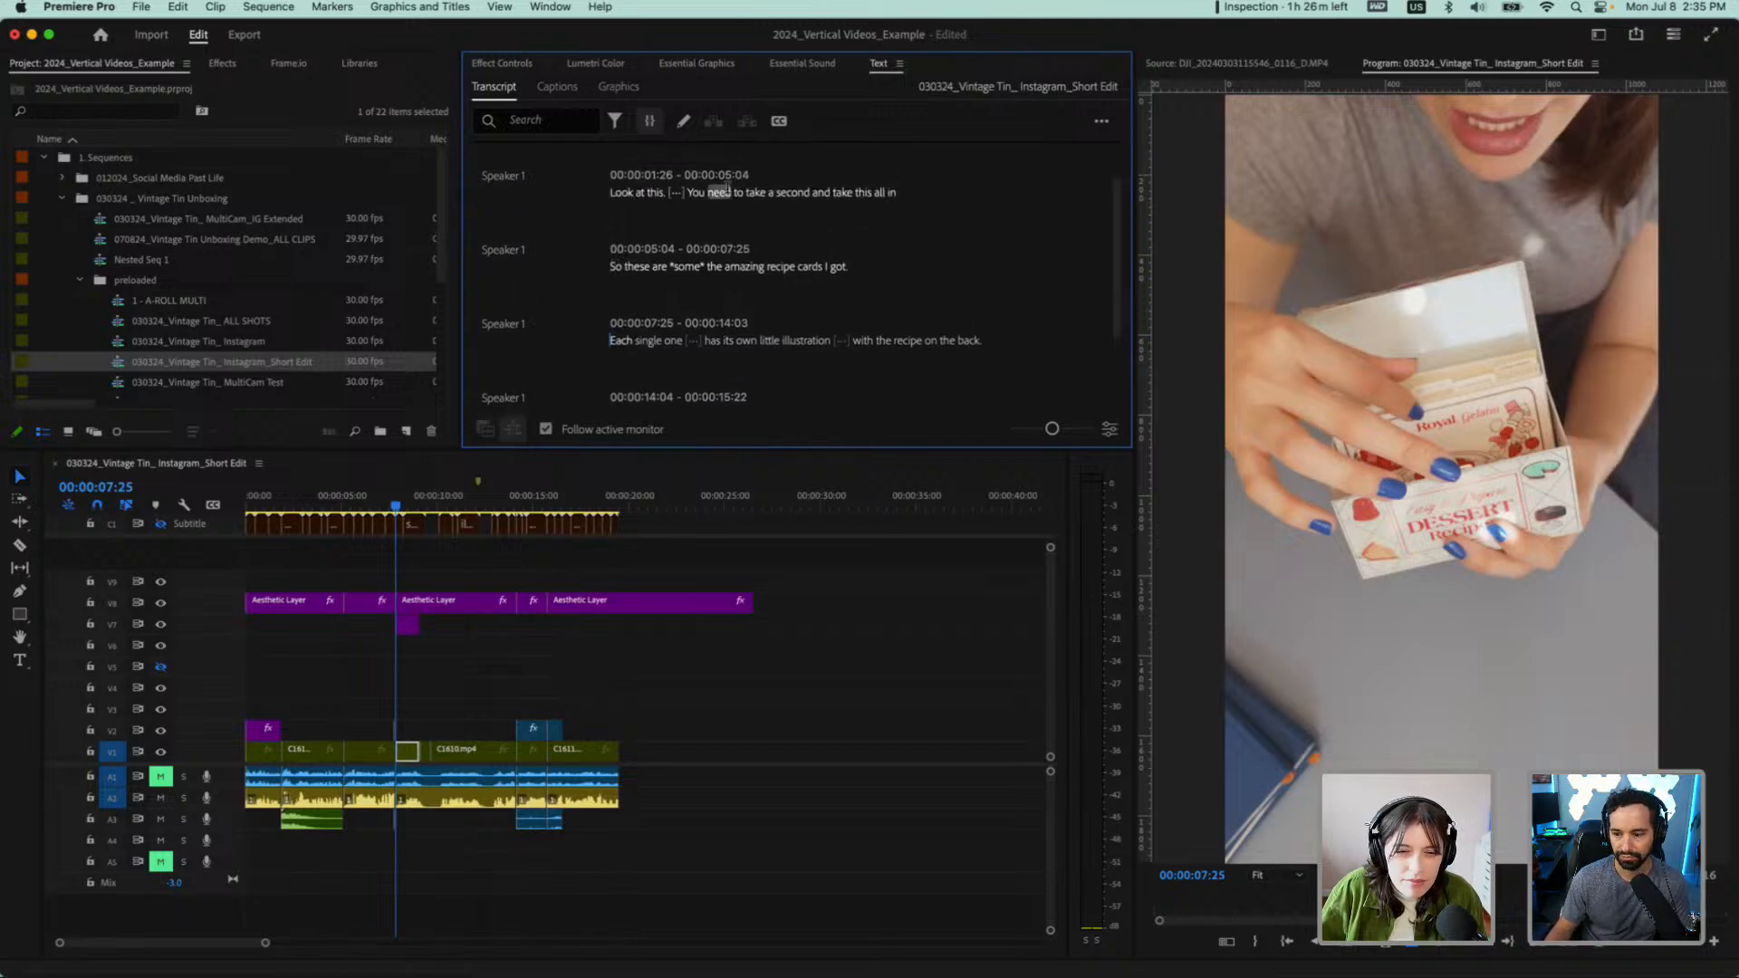
left_click(720, 192)
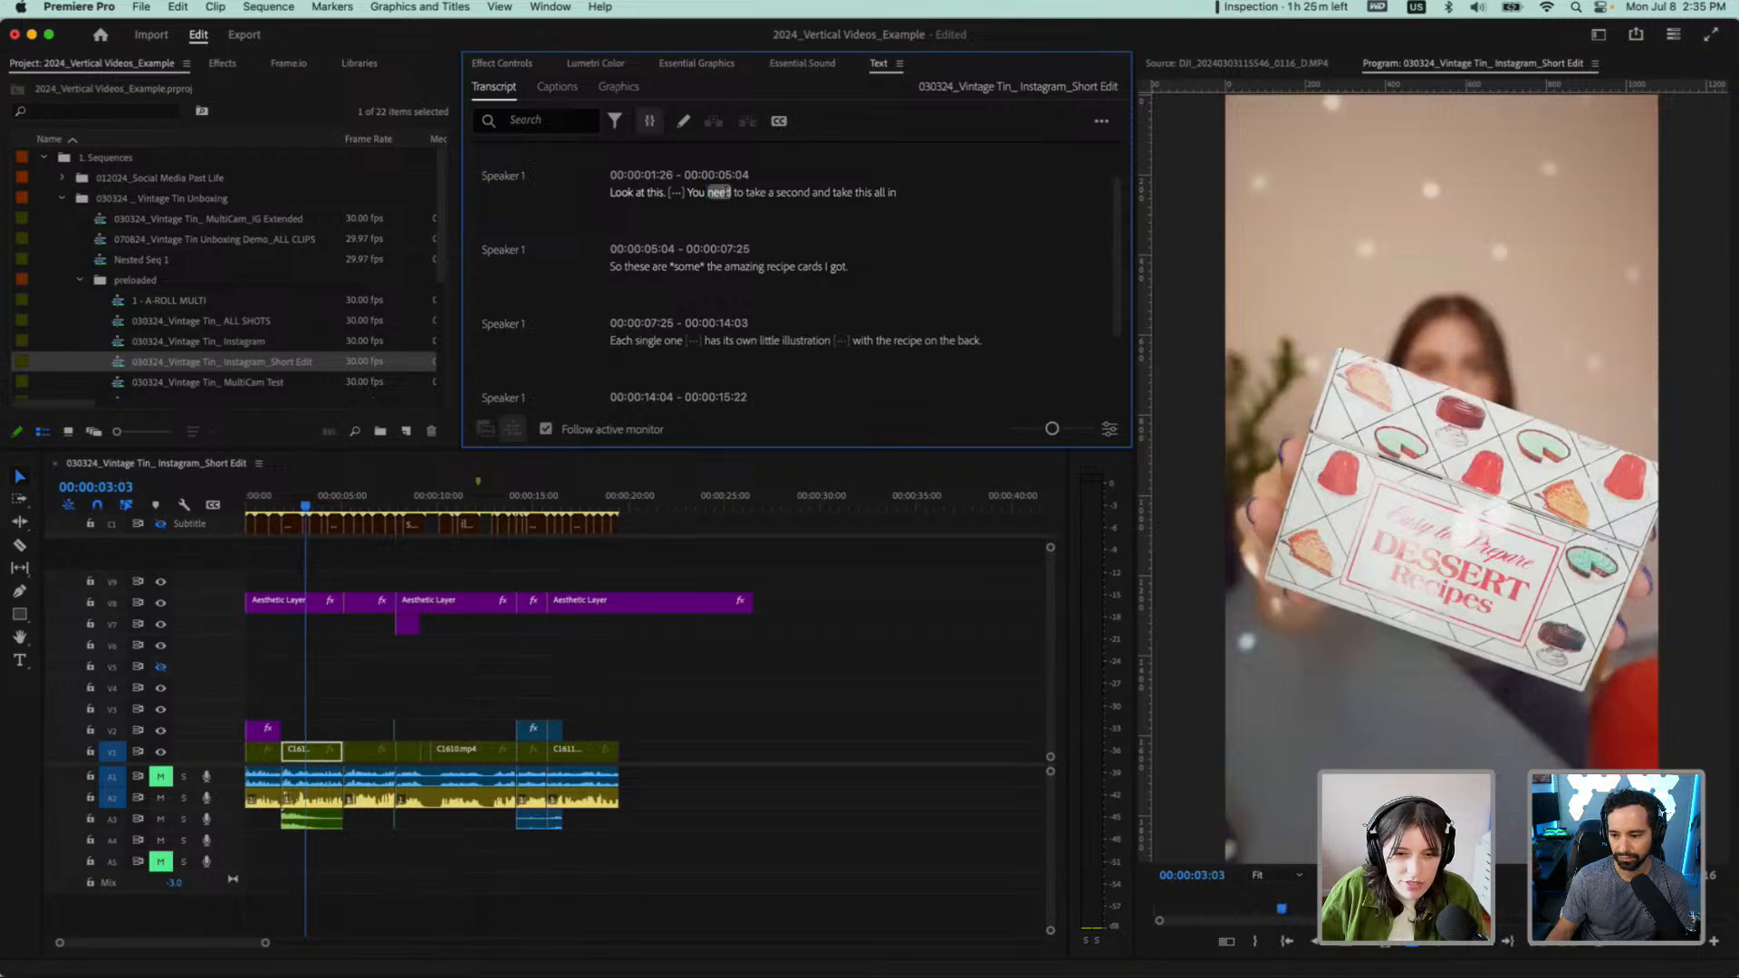
key("super+shift+z")
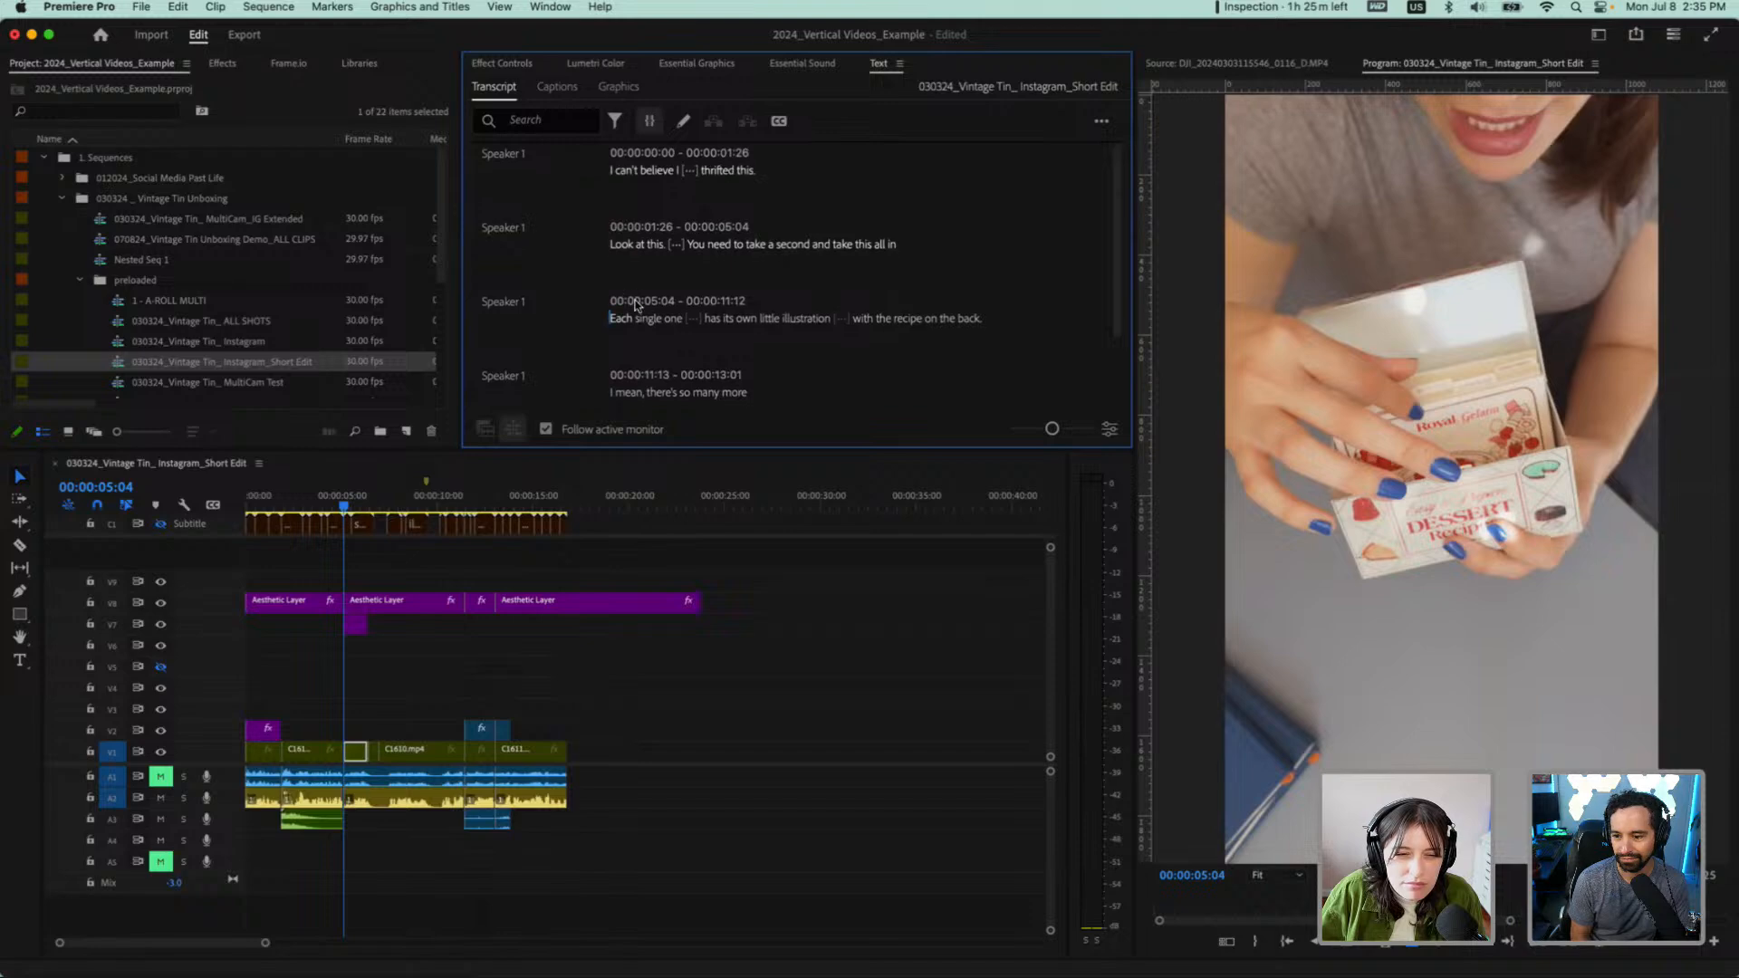
scroll(630, 326, "down", 1)
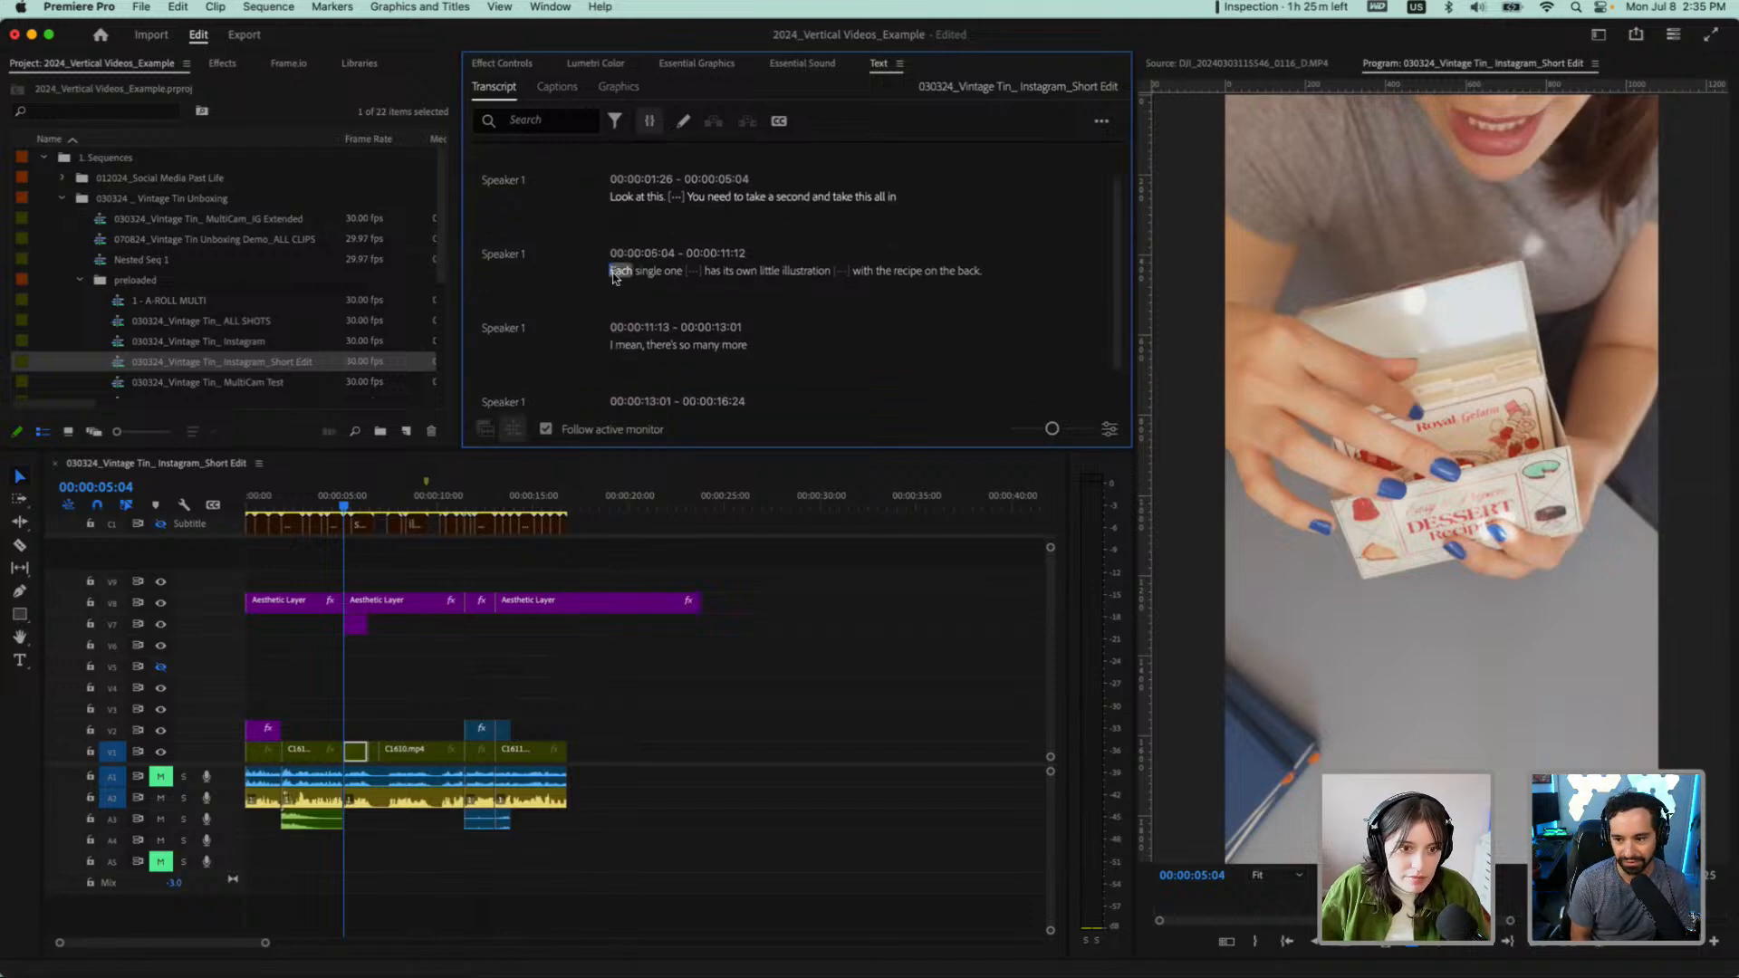
key("super+z")
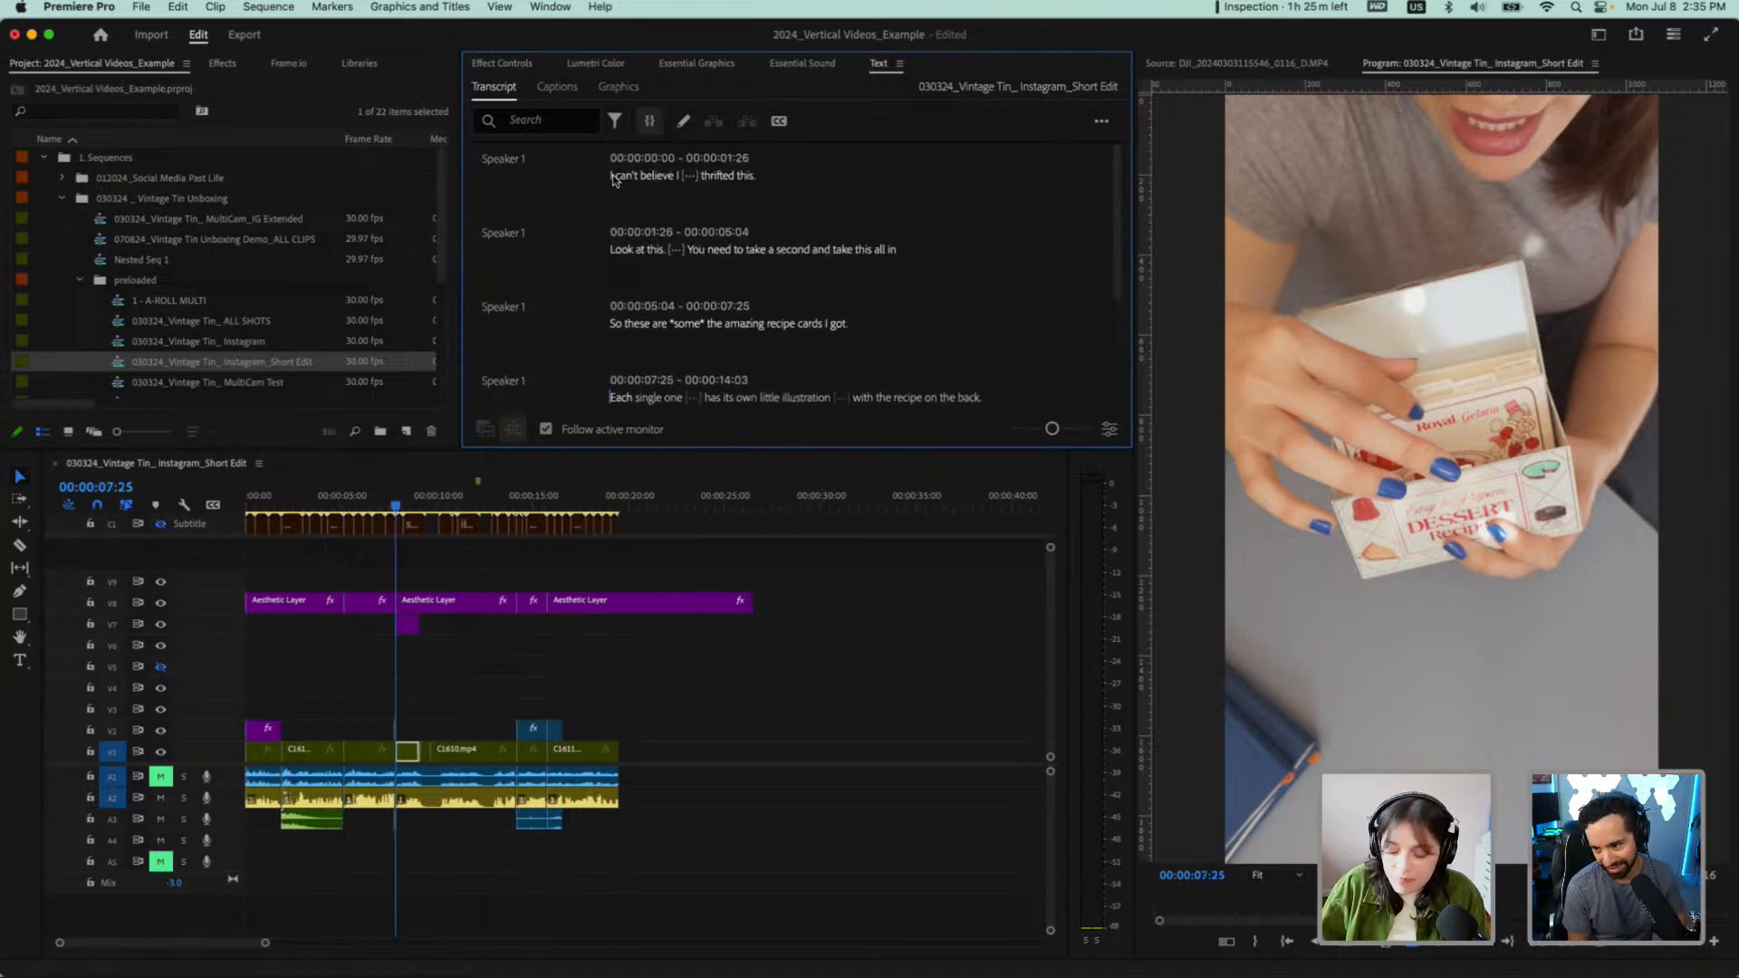
Play the reordered sequence from its start through "with the recipe on the back." to judge the new order
left_click(612, 177)
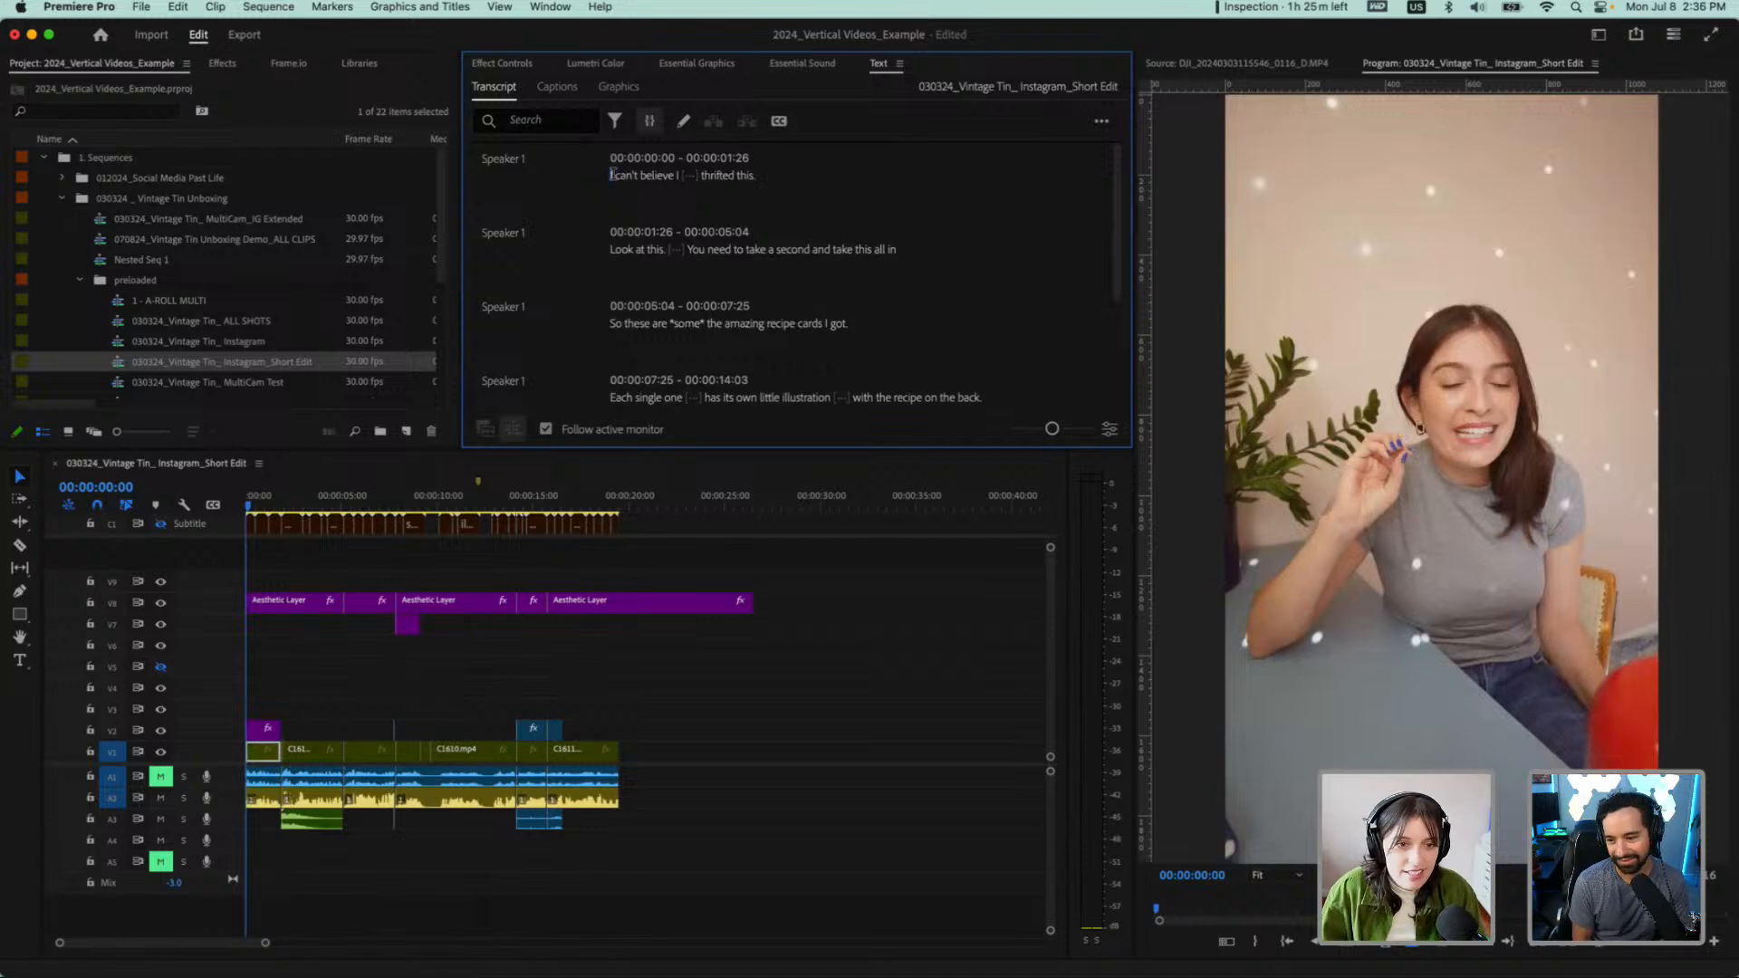
key("space")
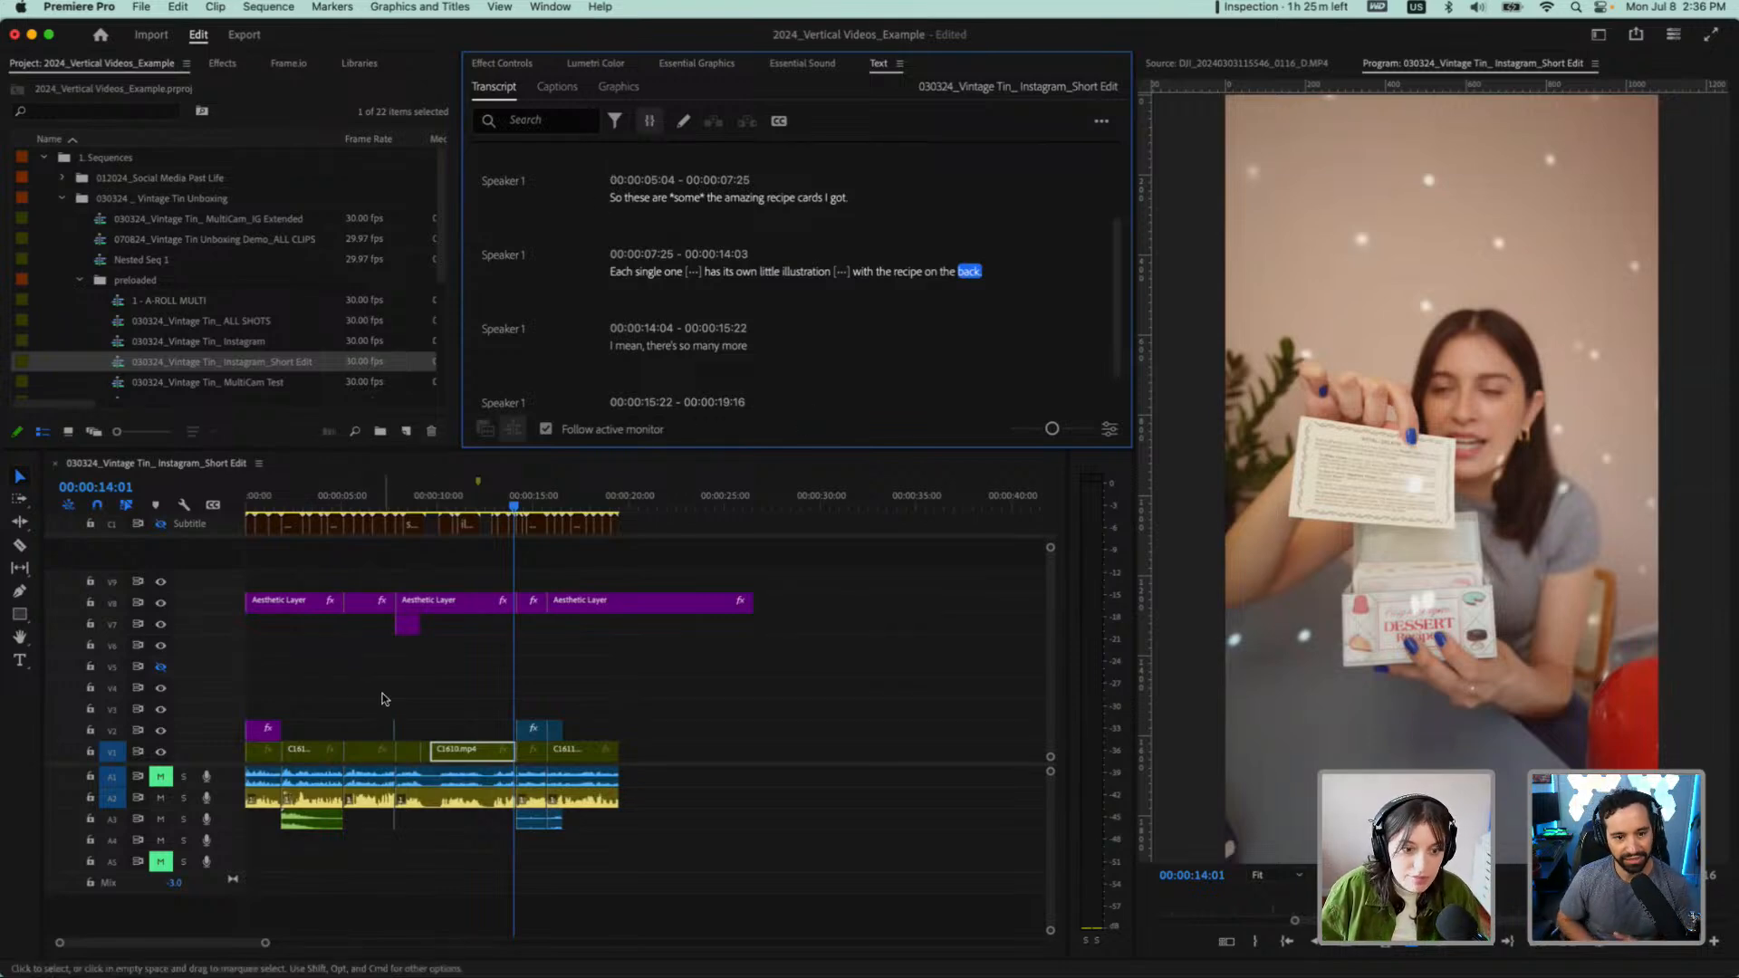
Lay the leftover C1614.MP4 sliver near 00:00:07:25 over the DJI clip, from "Each" to that clip's end
scroll(661, 243, "up", 2)
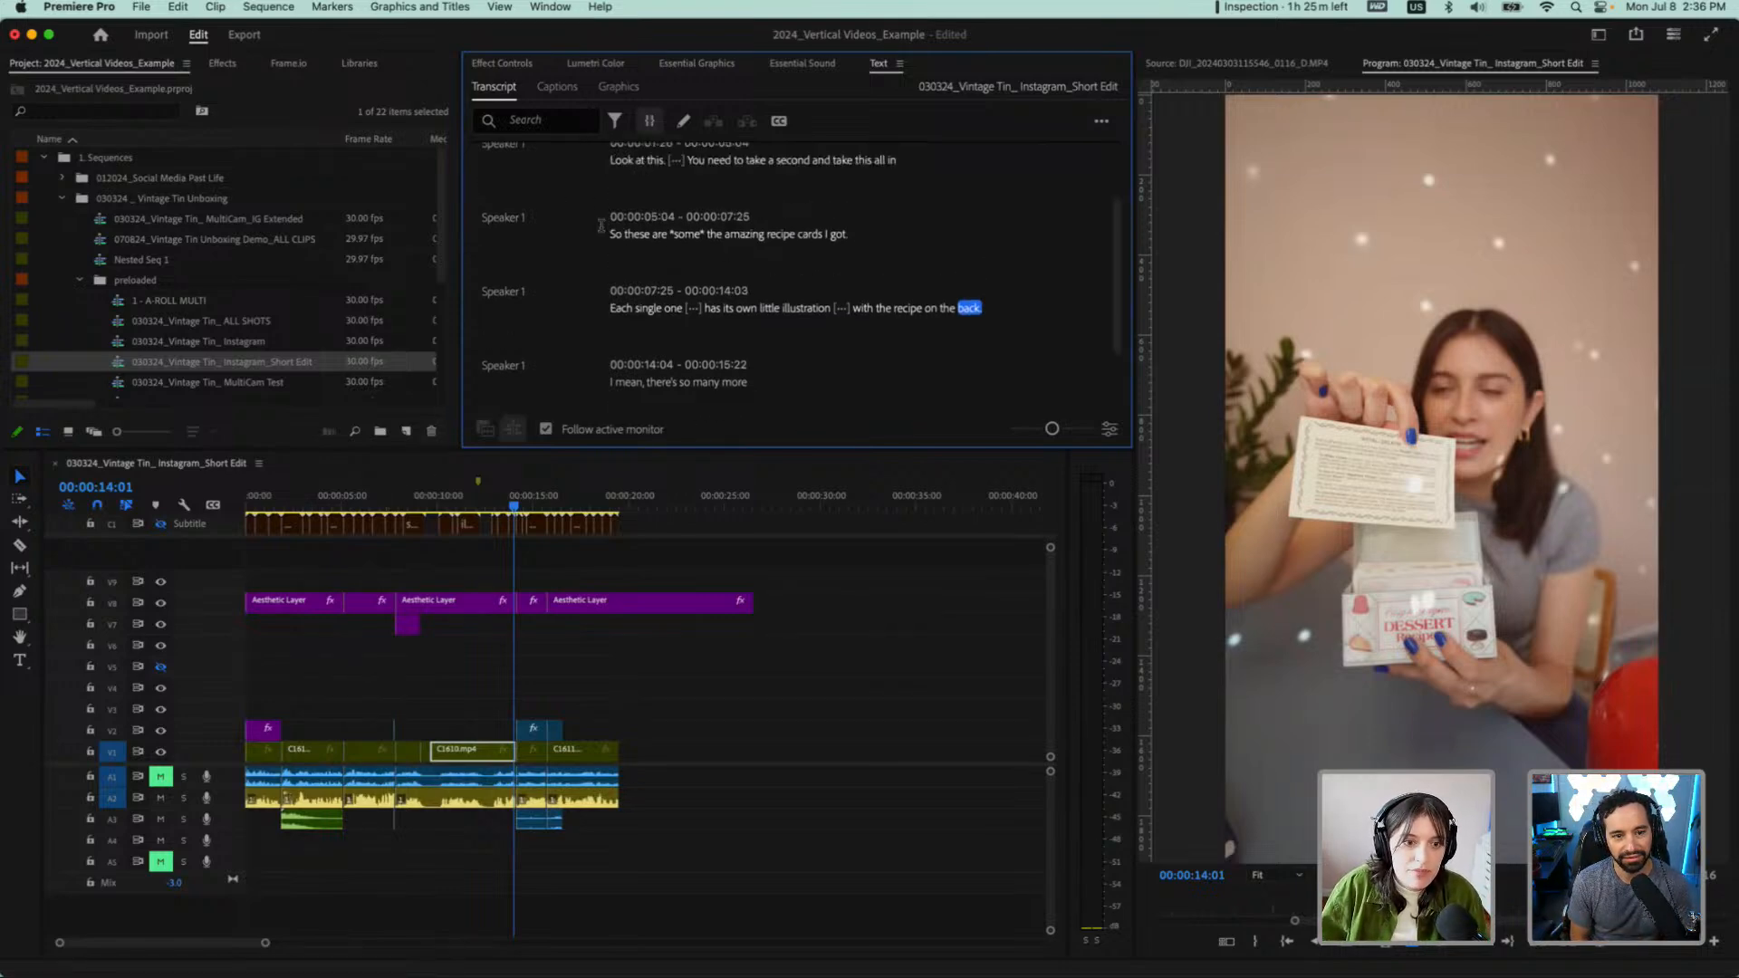
left_click(615, 234)
key("equal")
key("equal")
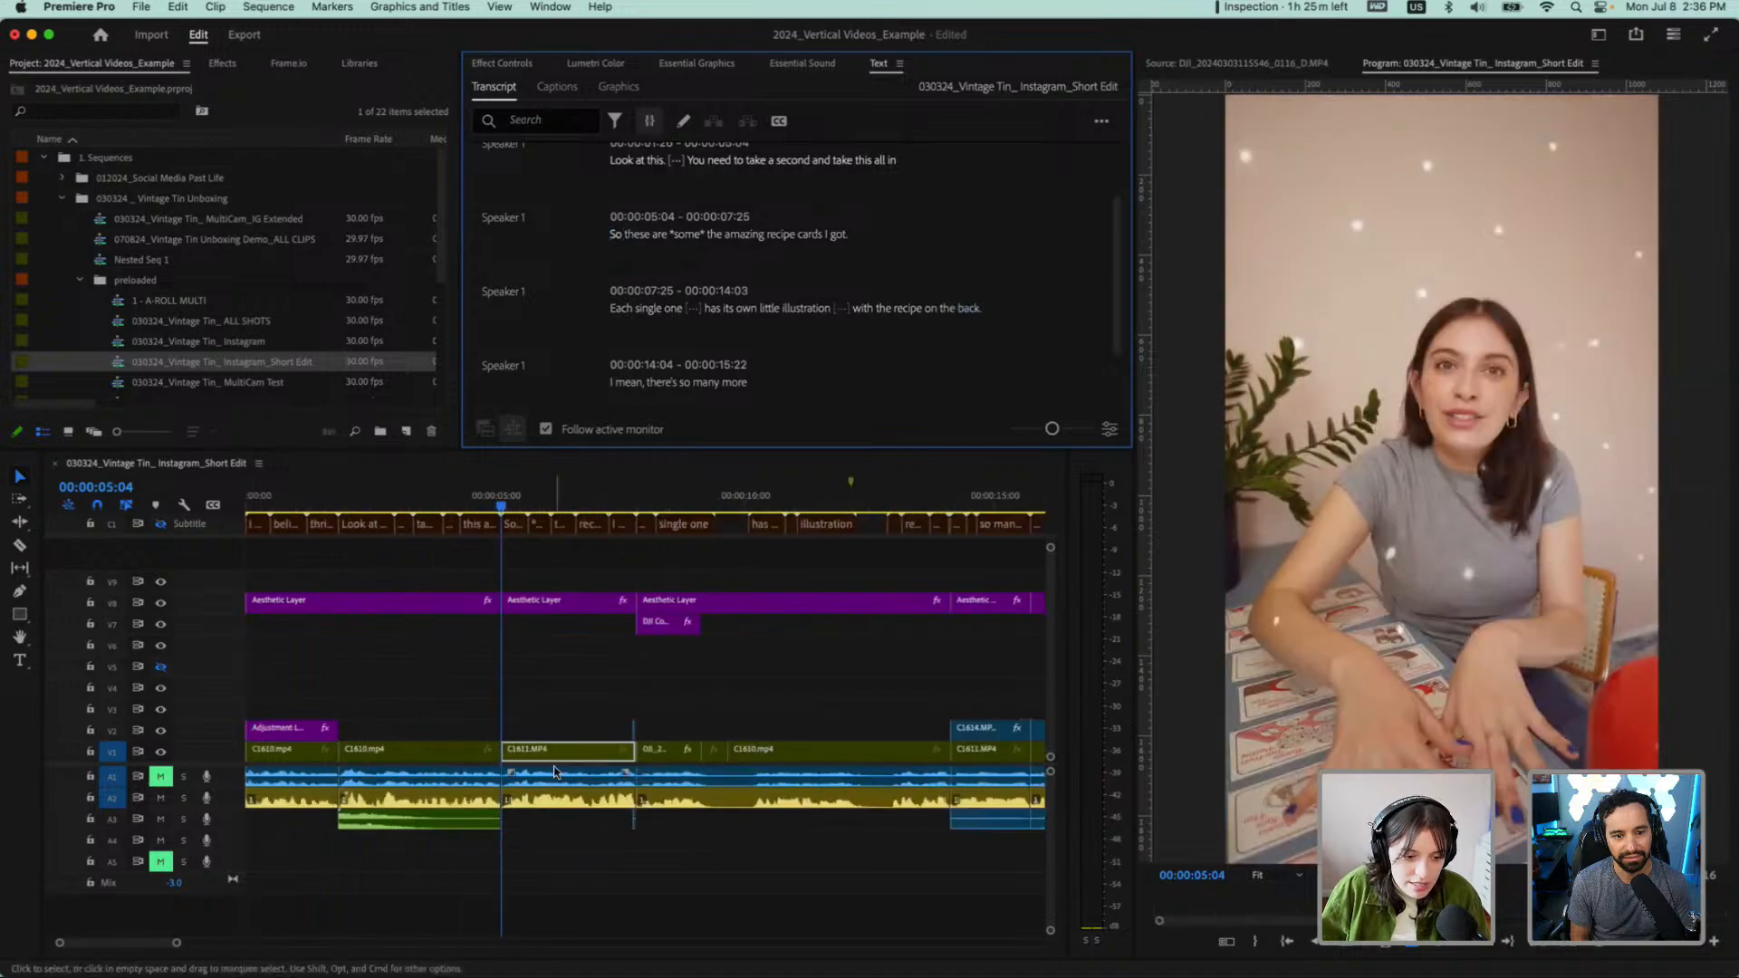
key("equal")
key("equal")
key("equal")
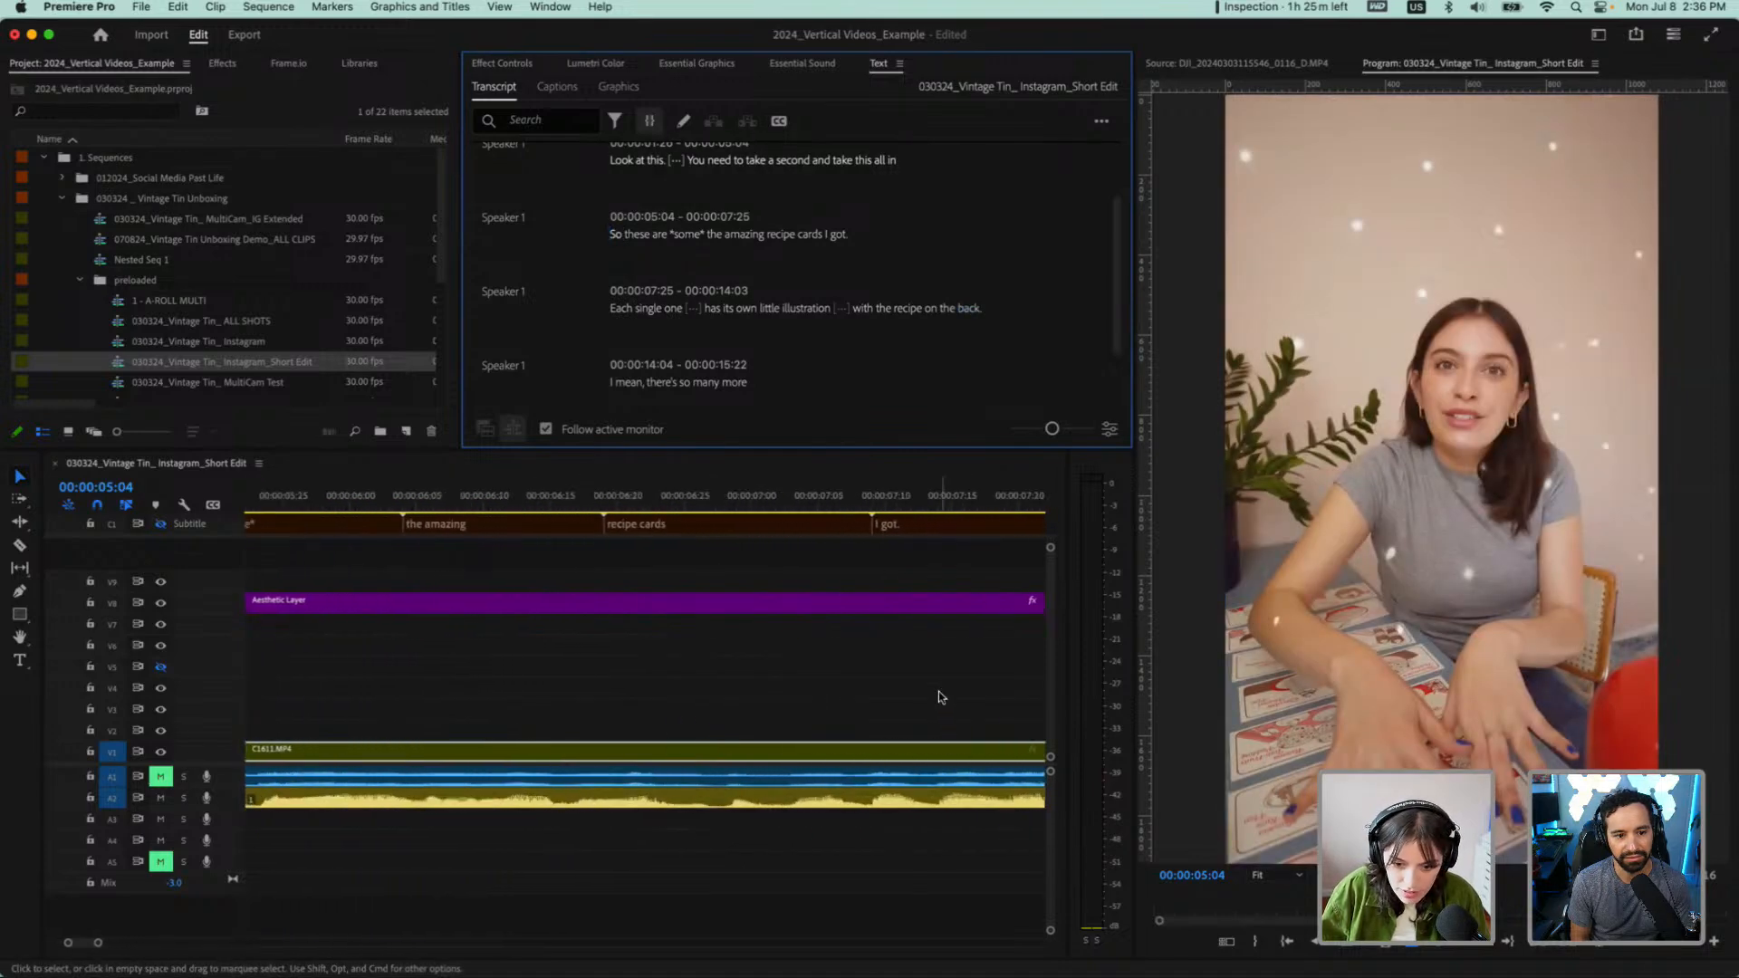
scroll(938, 692, "right", 5)
left_click_drag(551, 508, 607, 509)
key("minus")
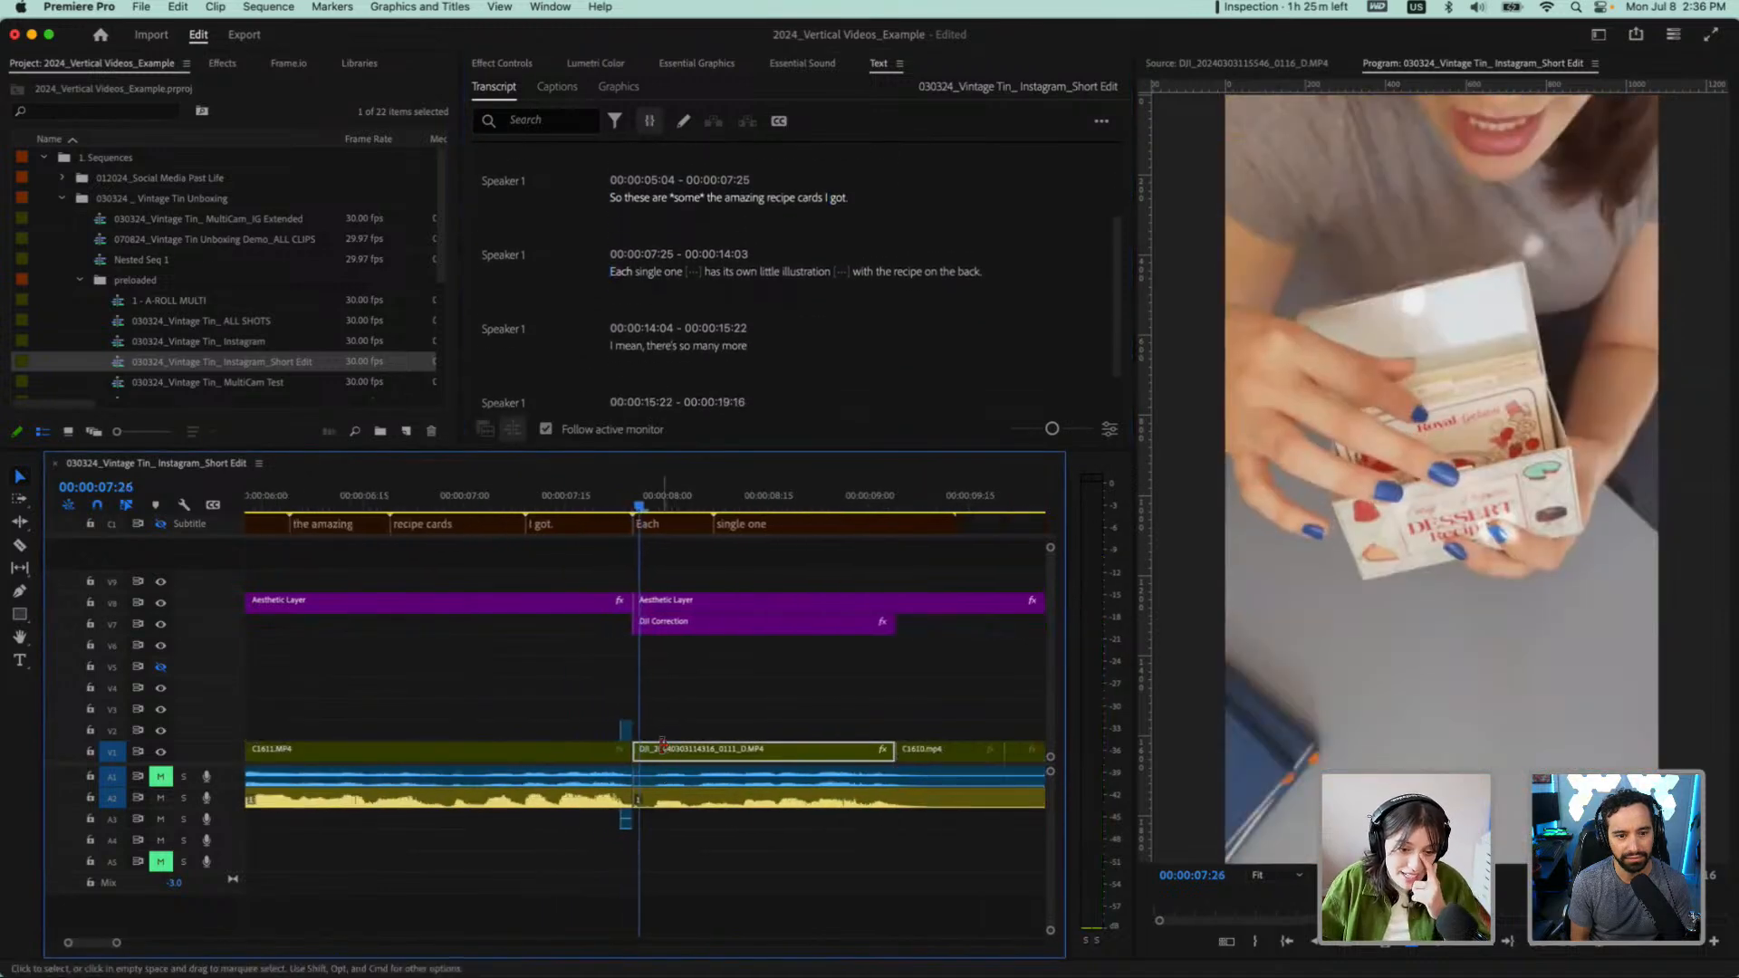
left_click_drag(627, 732, 894, 730)
Play from "the amazing recipe cards" past "Each single one" to check the C1614.MP4 overlay
left_click(594, 508)
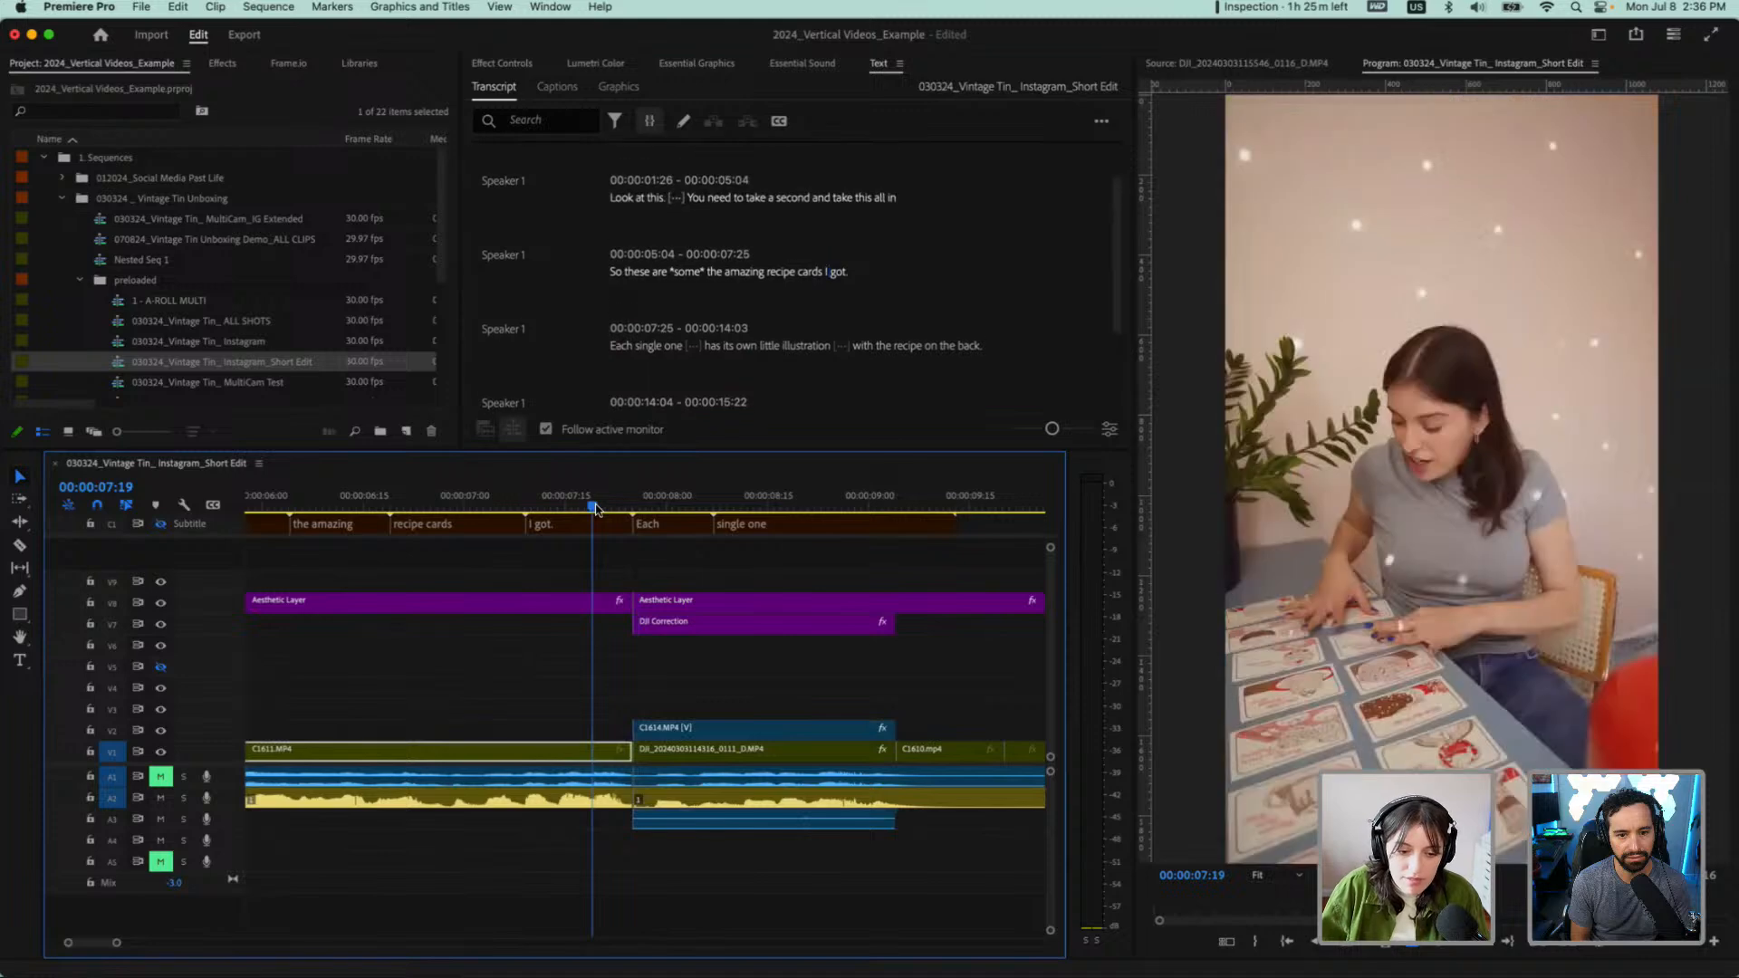
left_click(365, 506)
key("space")
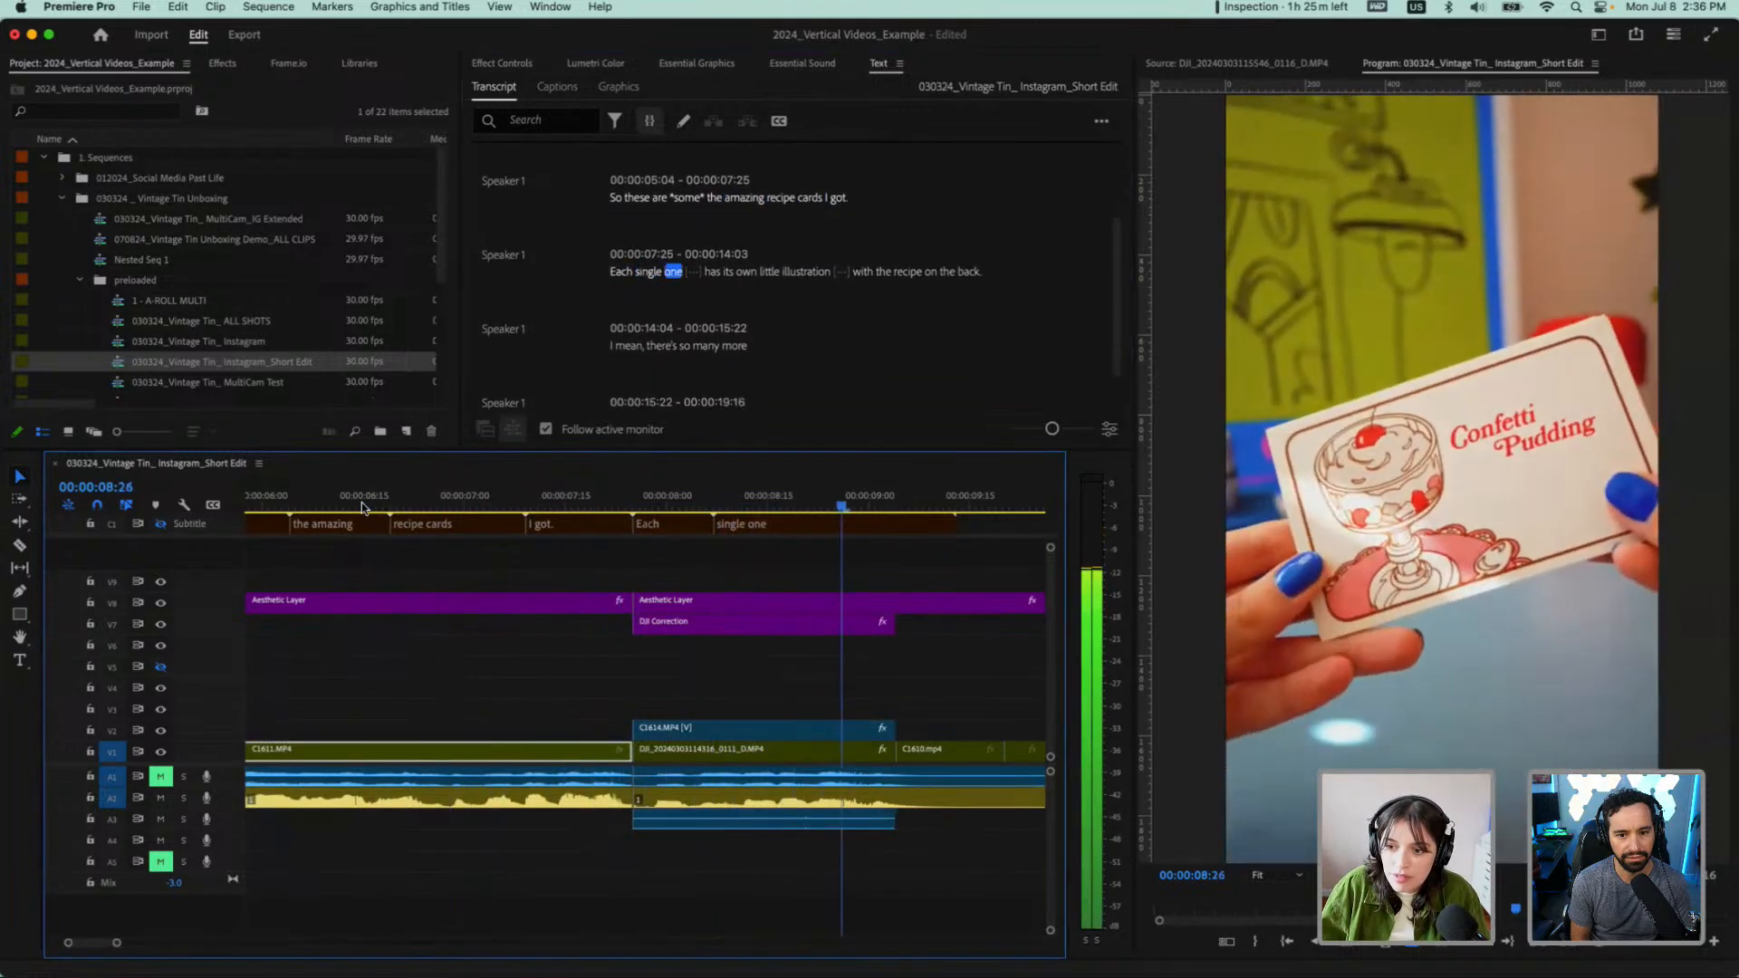
key("space")
Delete the C1614.MP4 clip above the DJI clip, together with its linked audio
scroll(308, 671, "left", 10)
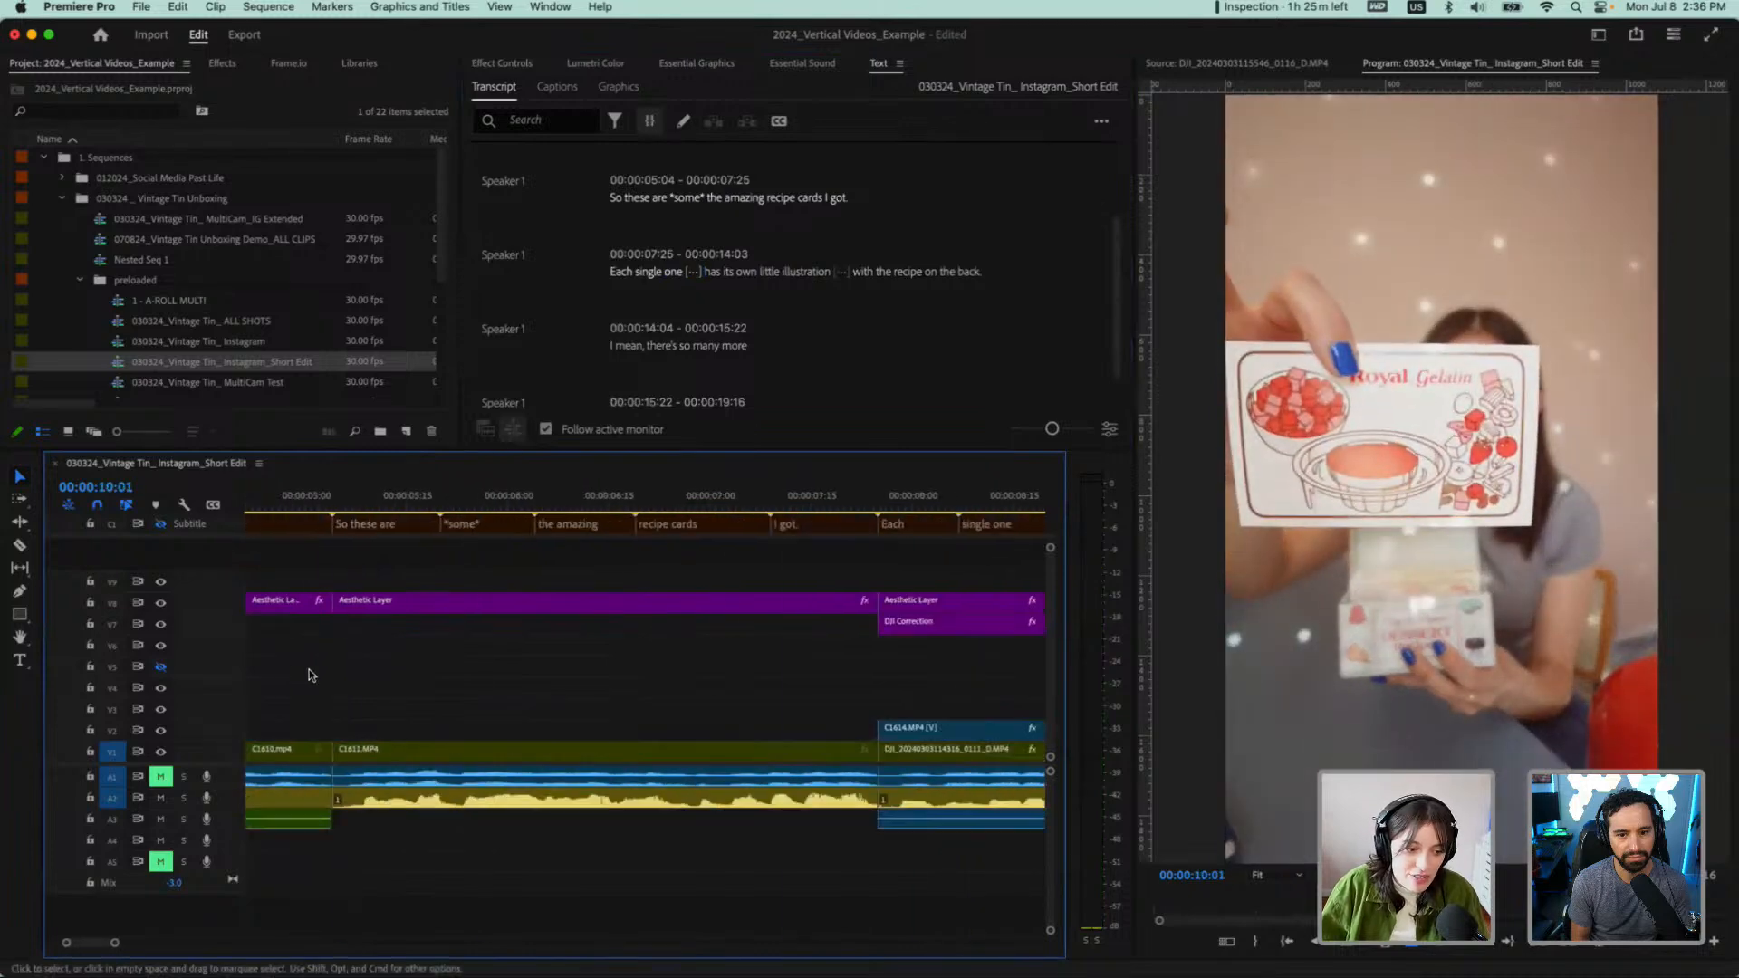
scroll(308, 671, "down", 2)
scroll(308, 675, "down", 3)
left_click(769, 728)
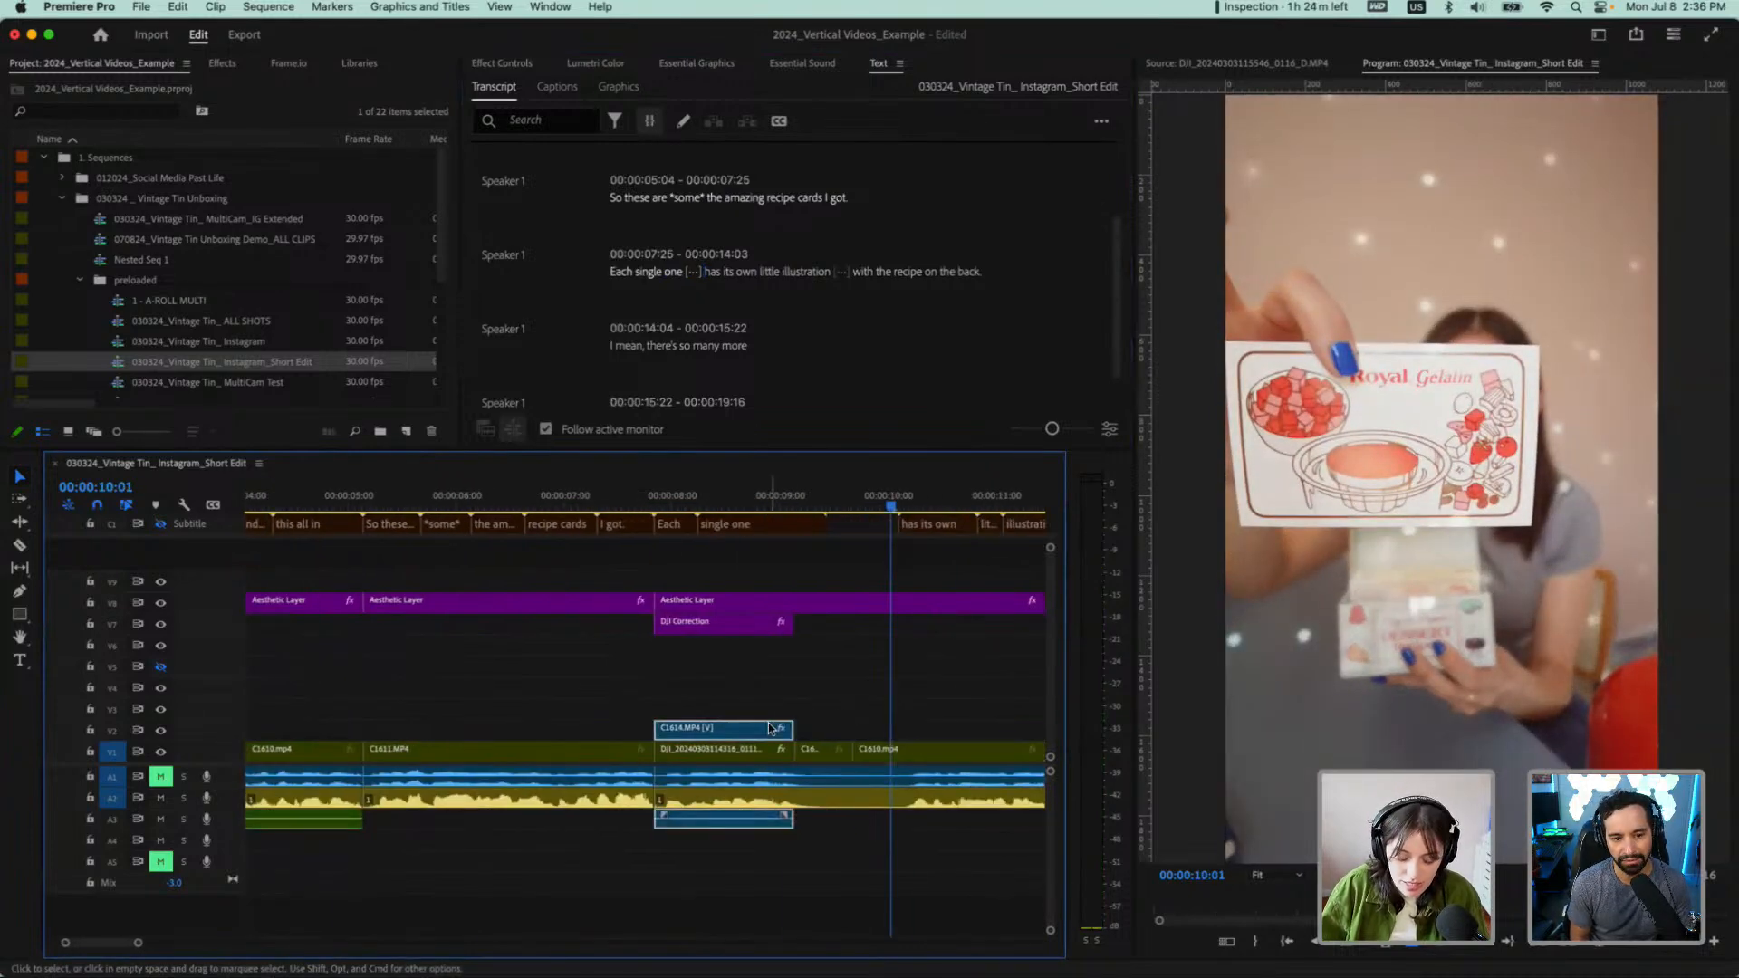
key("Delete")
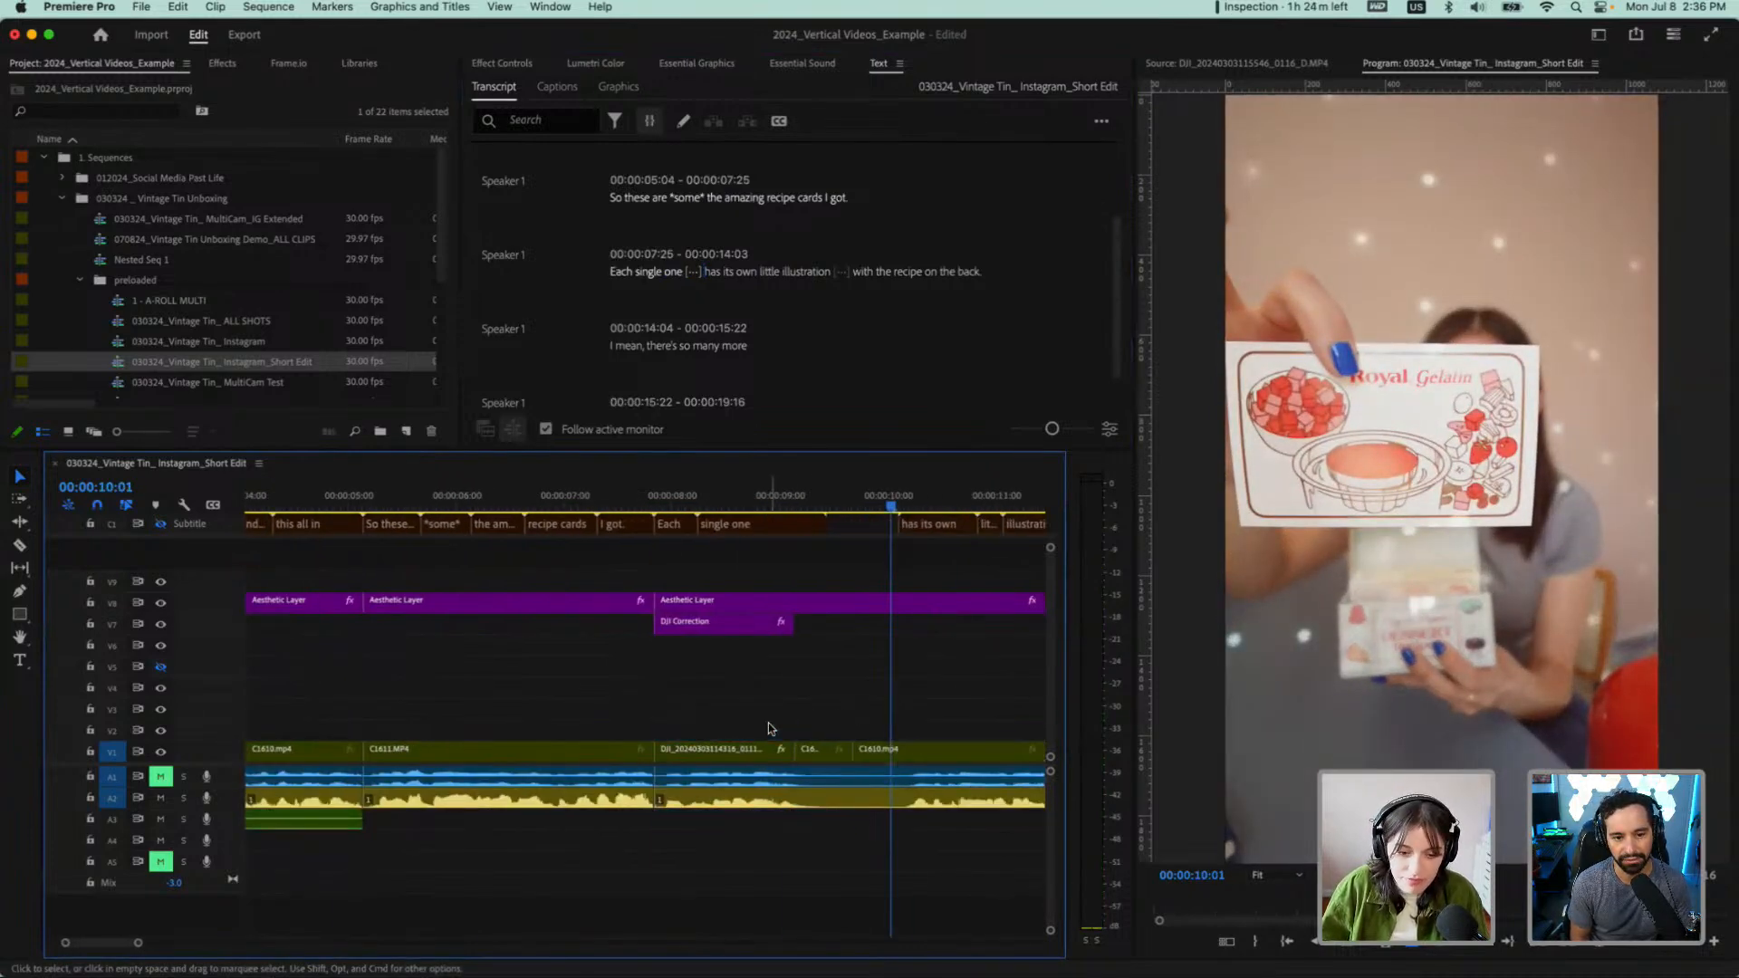
Play from "this all in" to "These are going to provide", and return the playhead to 00:00:15:13
left_click(337, 500)
key("space")
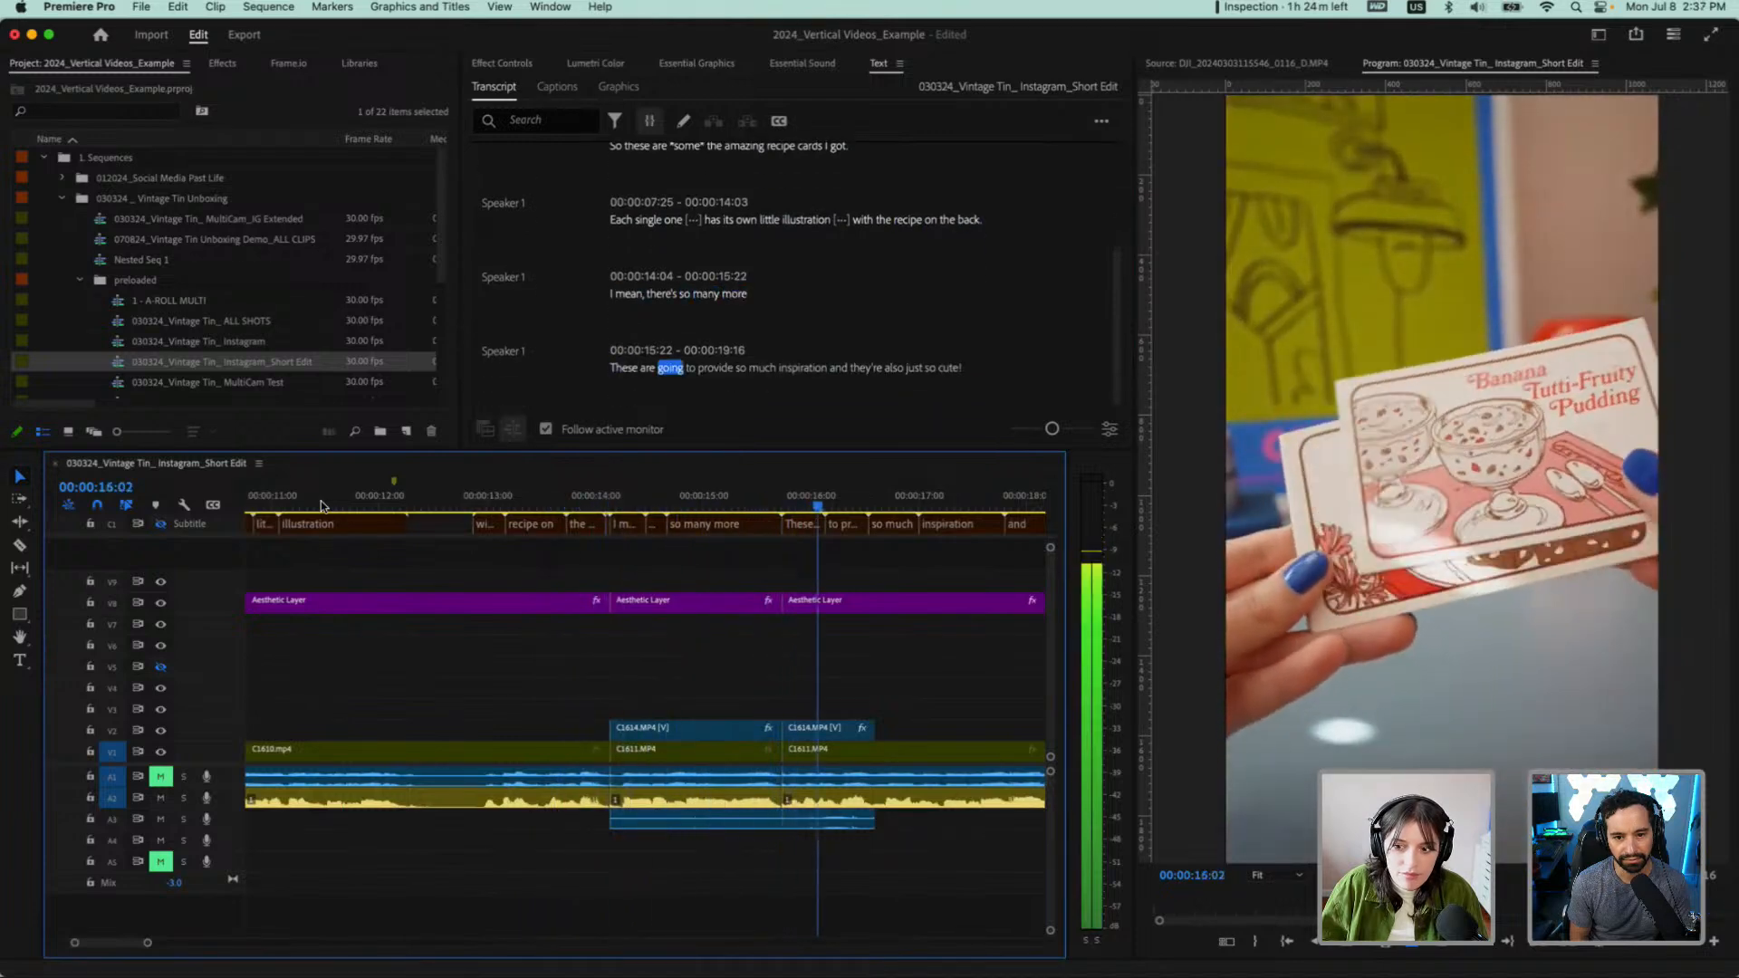
key("space")
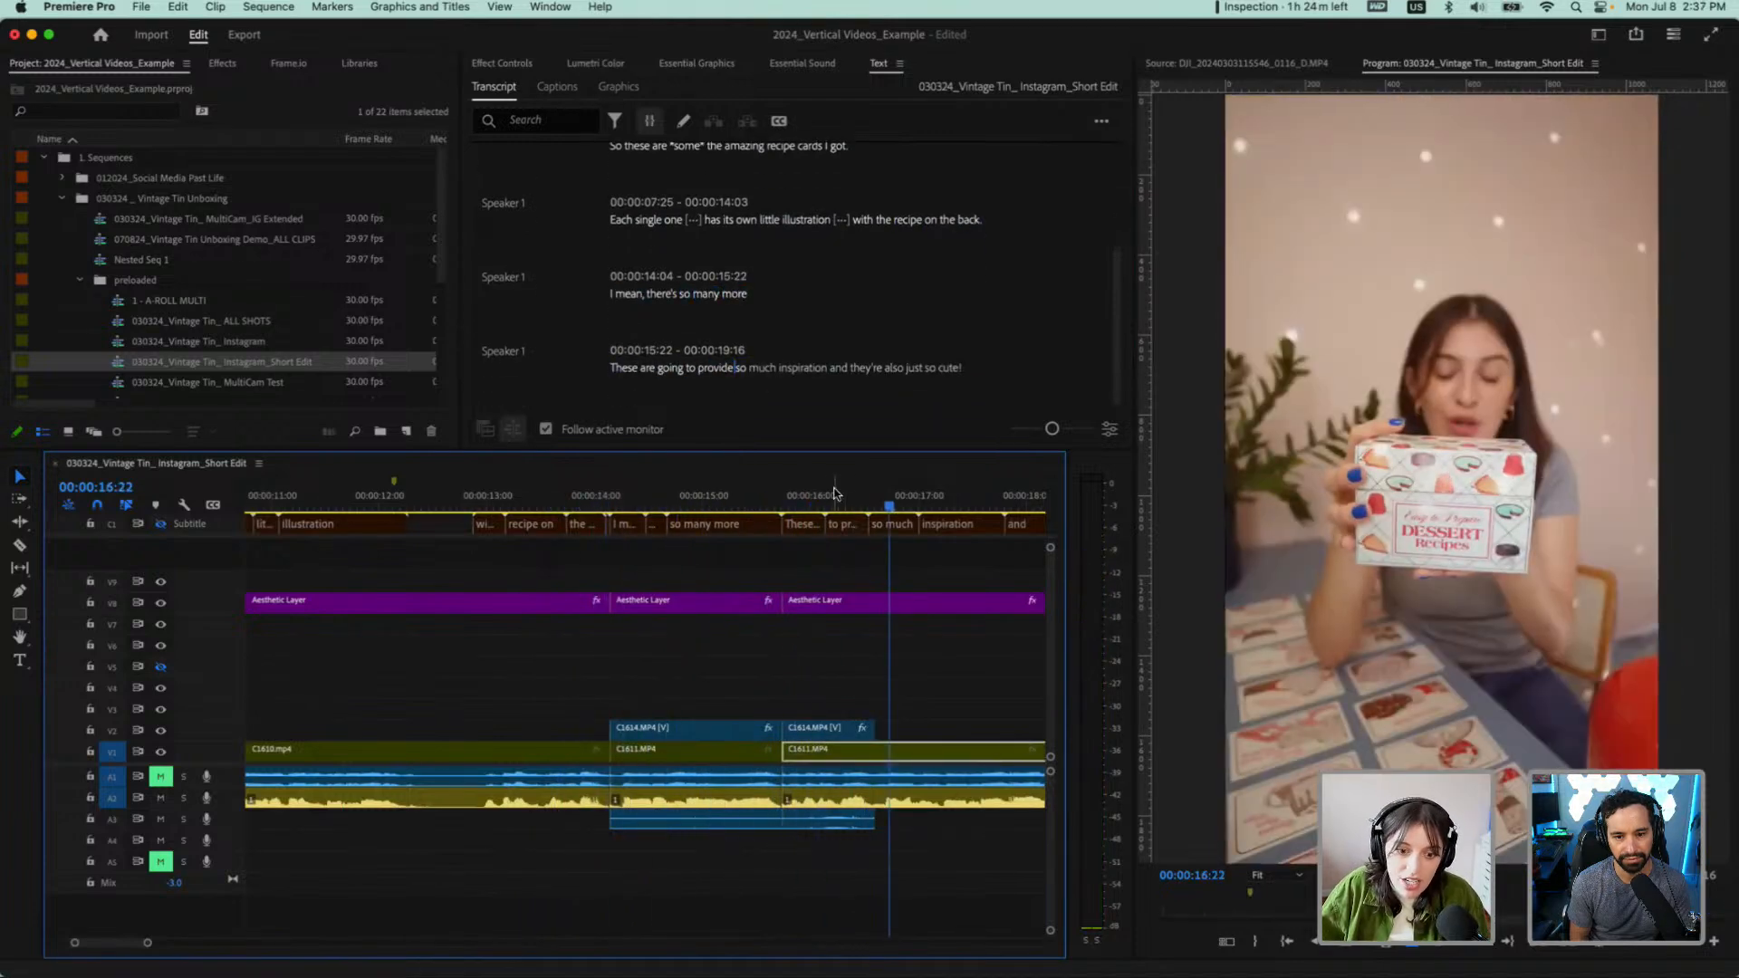
left_click_drag(835, 494, 751, 499)
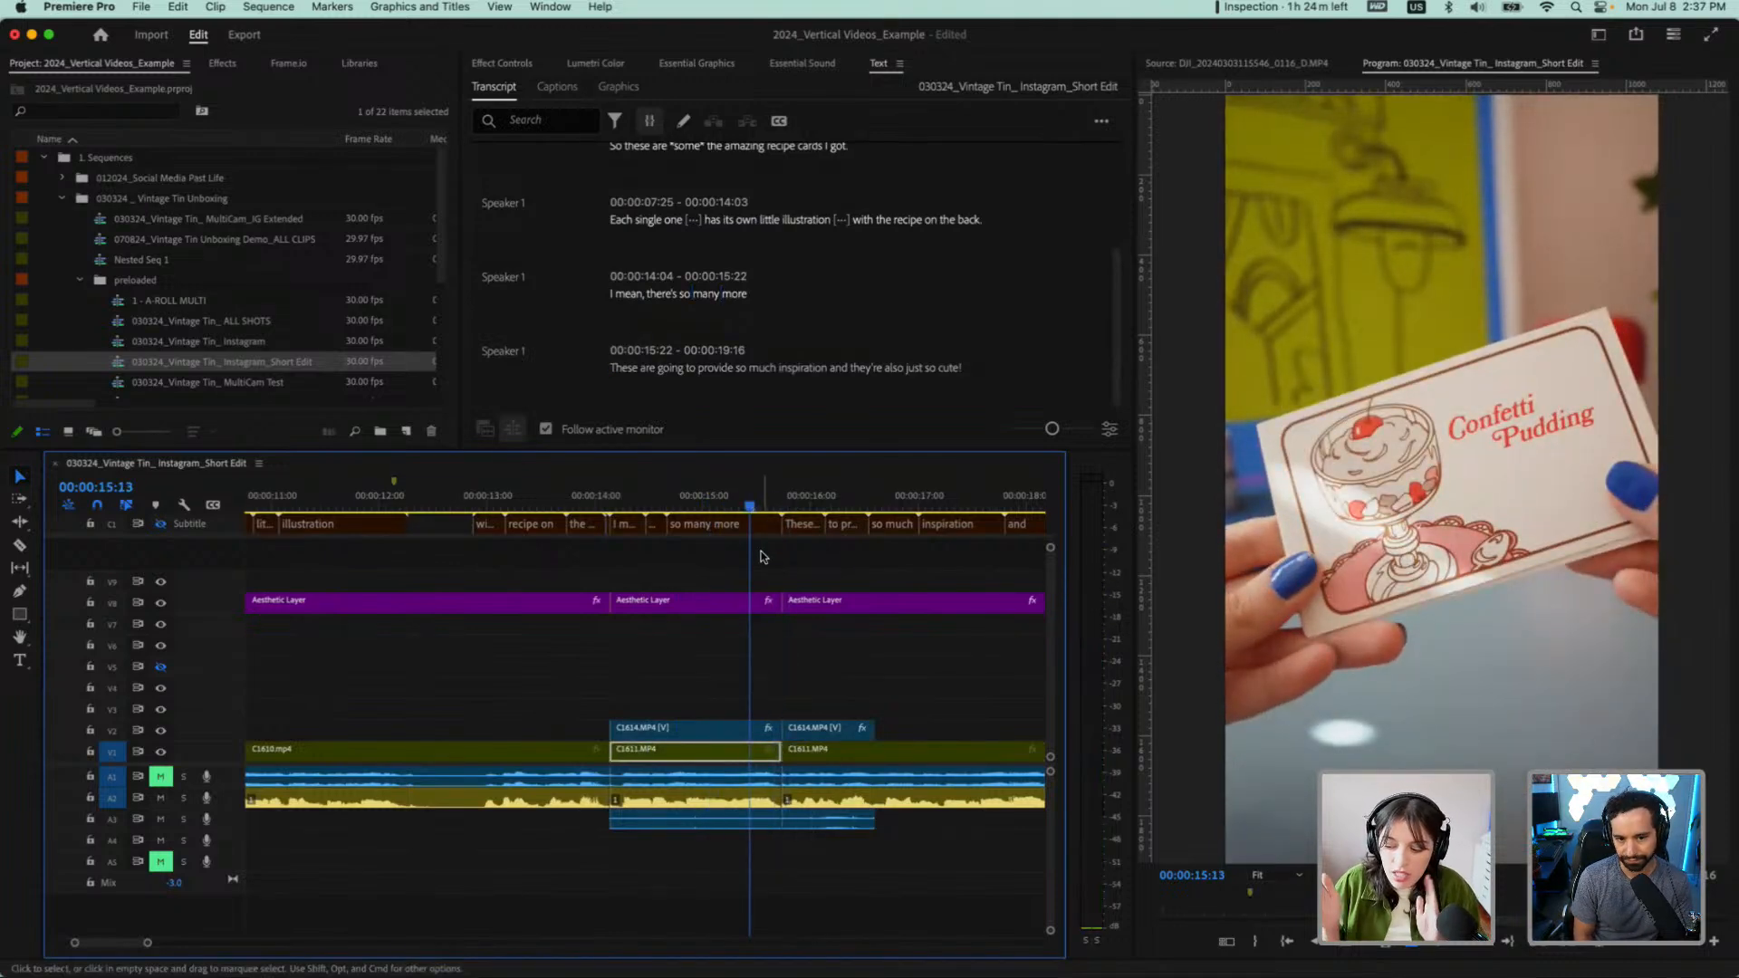
Try replacing the second C1614.MP4 overlay by extending the first one over "These are going to provide"
left_click(821, 729)
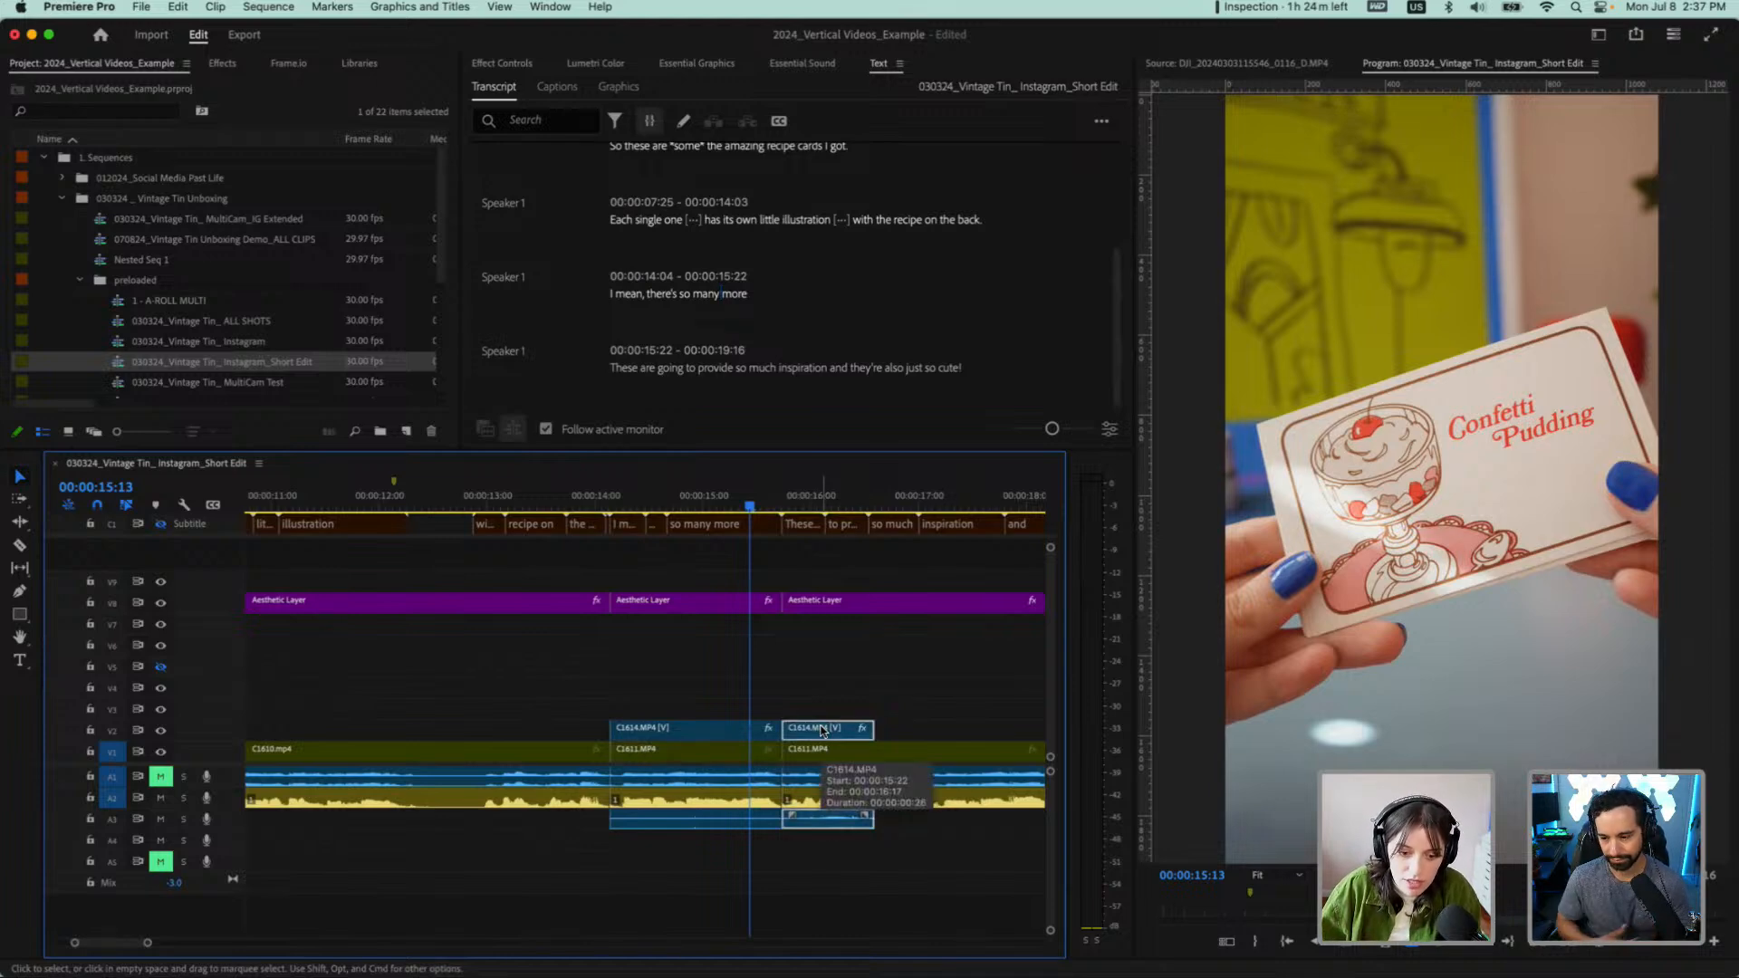
key("Delete")
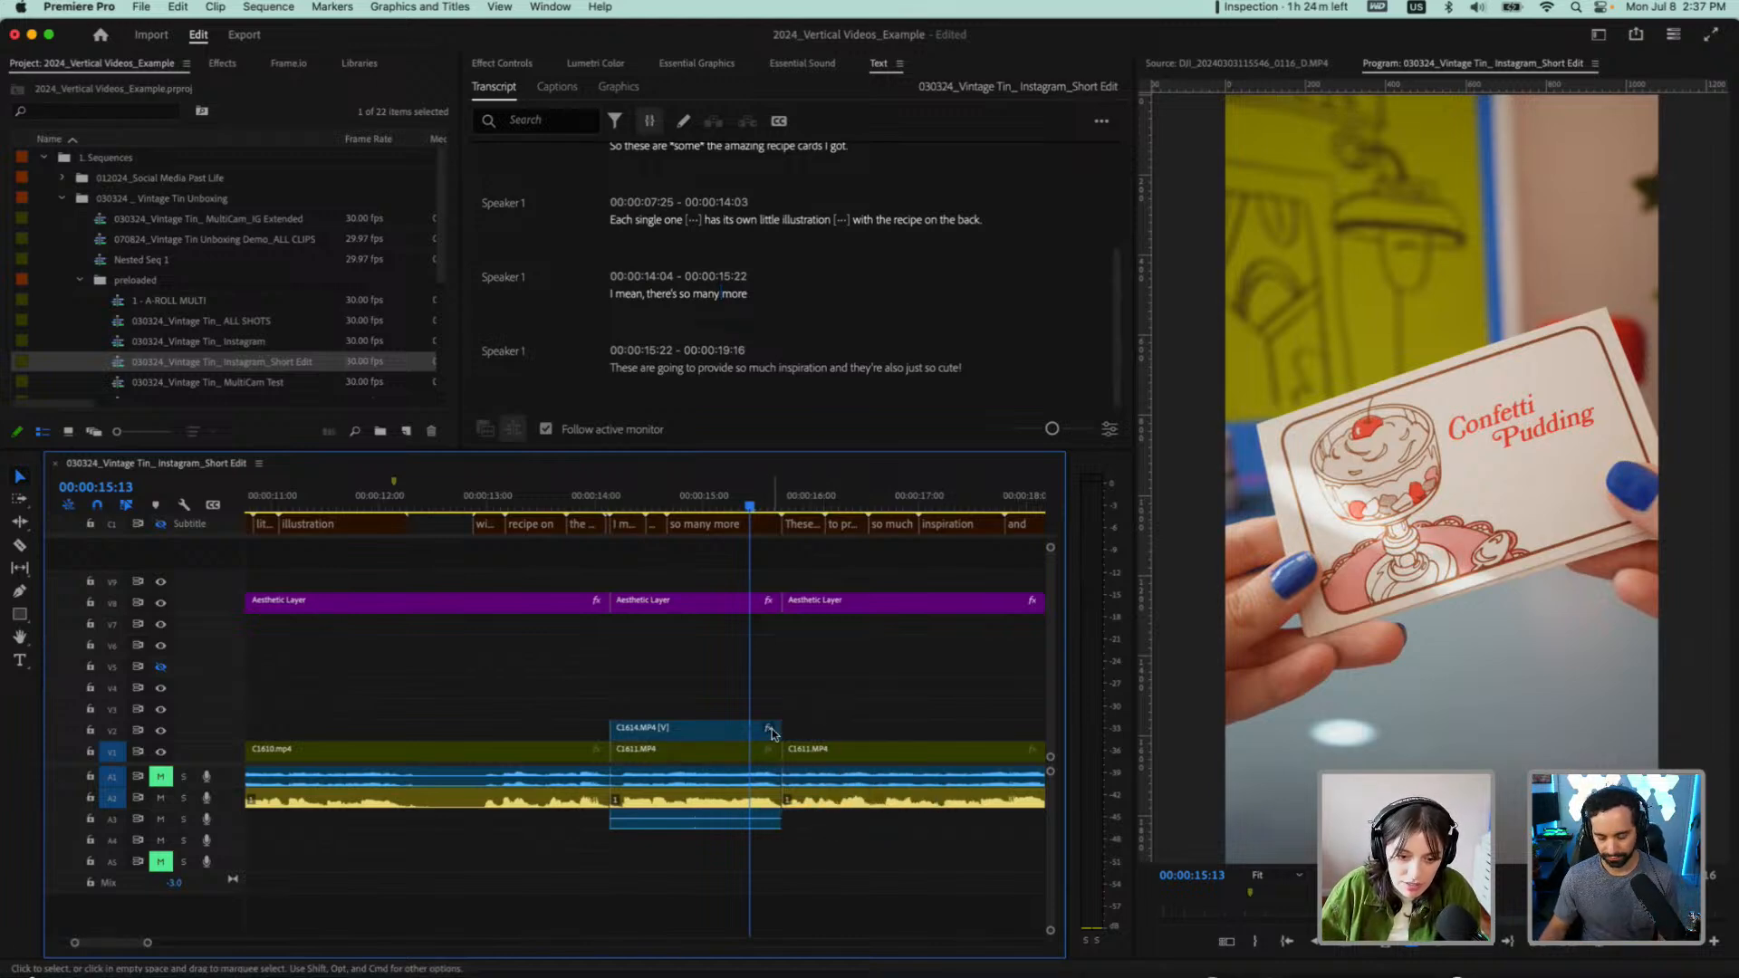
left_click_drag(771, 734, 882, 721)
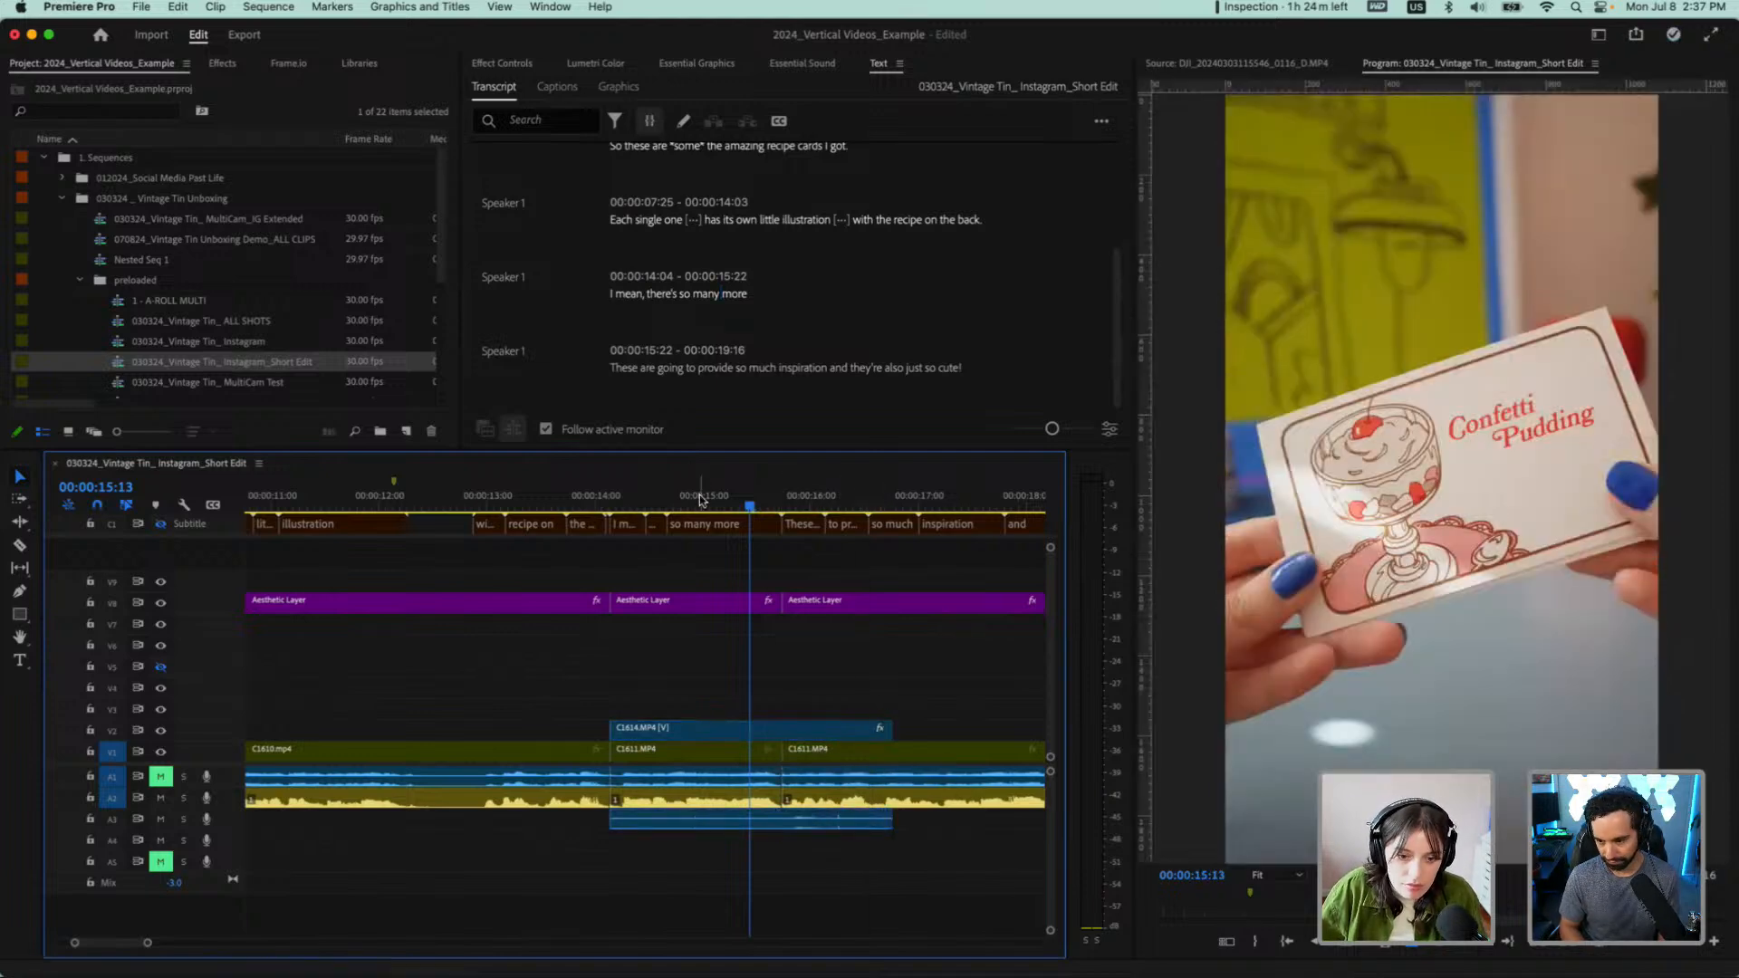
key("super+z")
key("super+z")
Move the first C1614.MP4 overlay up to V3 and extend its end to about 00:00:16:12
left_click(674, 731)
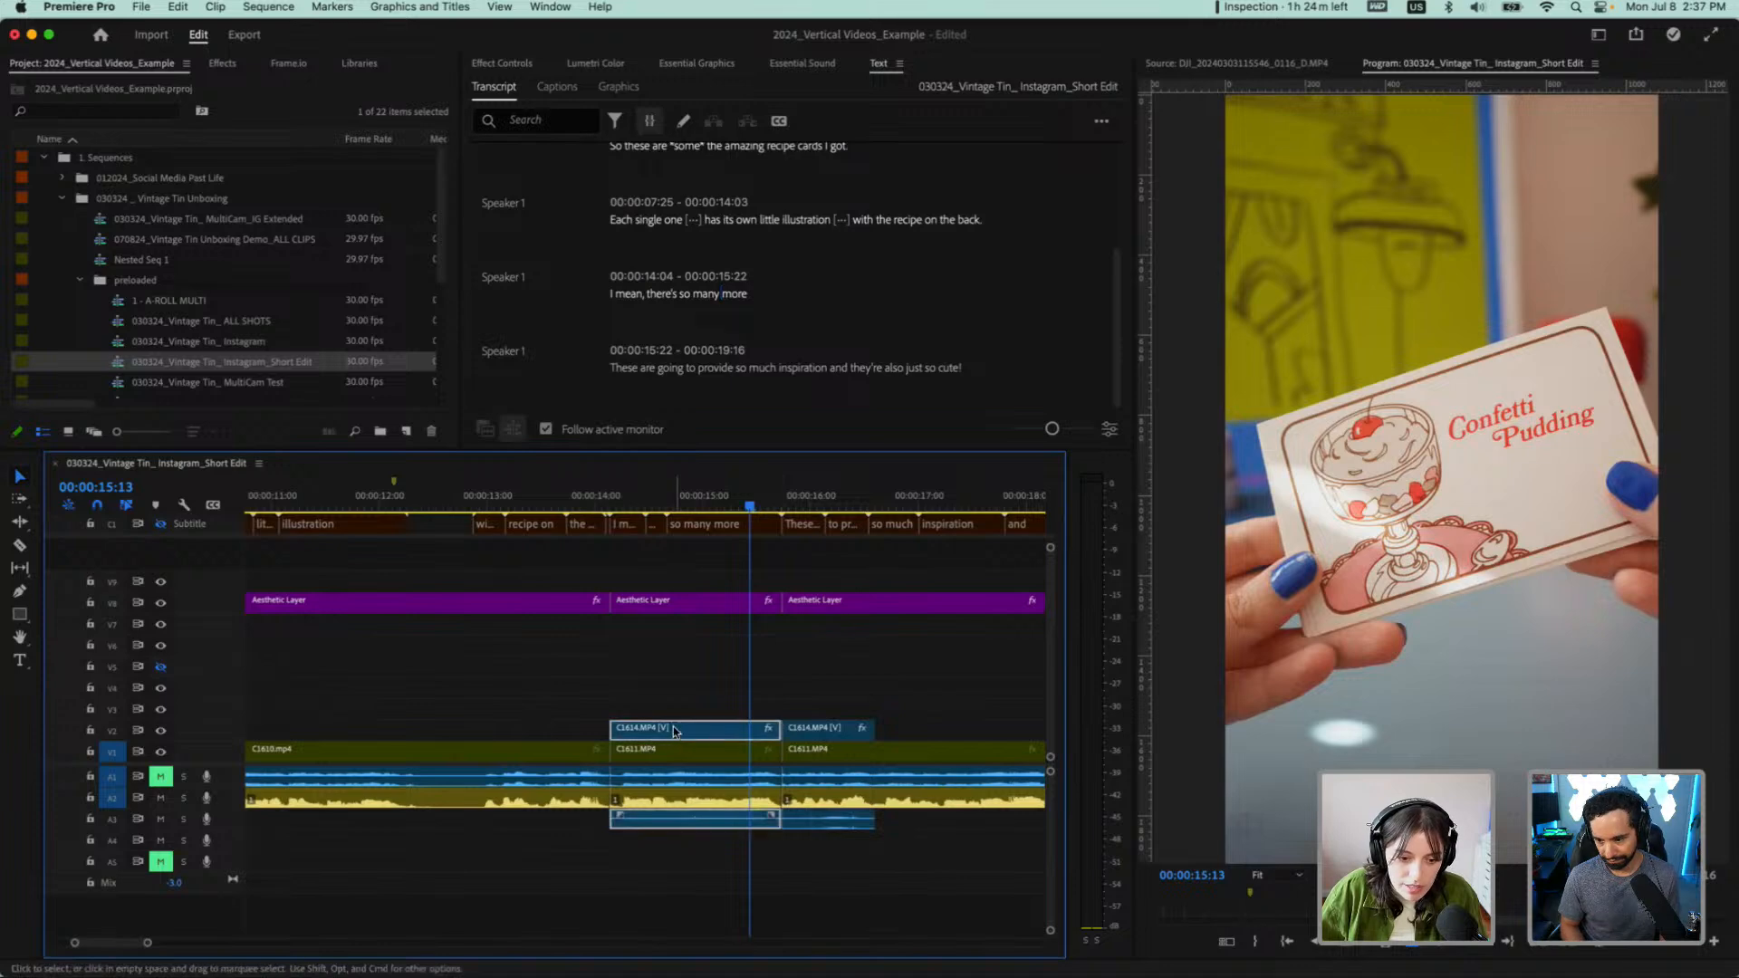
left_click_drag(674, 732, 688, 722)
left_click(771, 706)
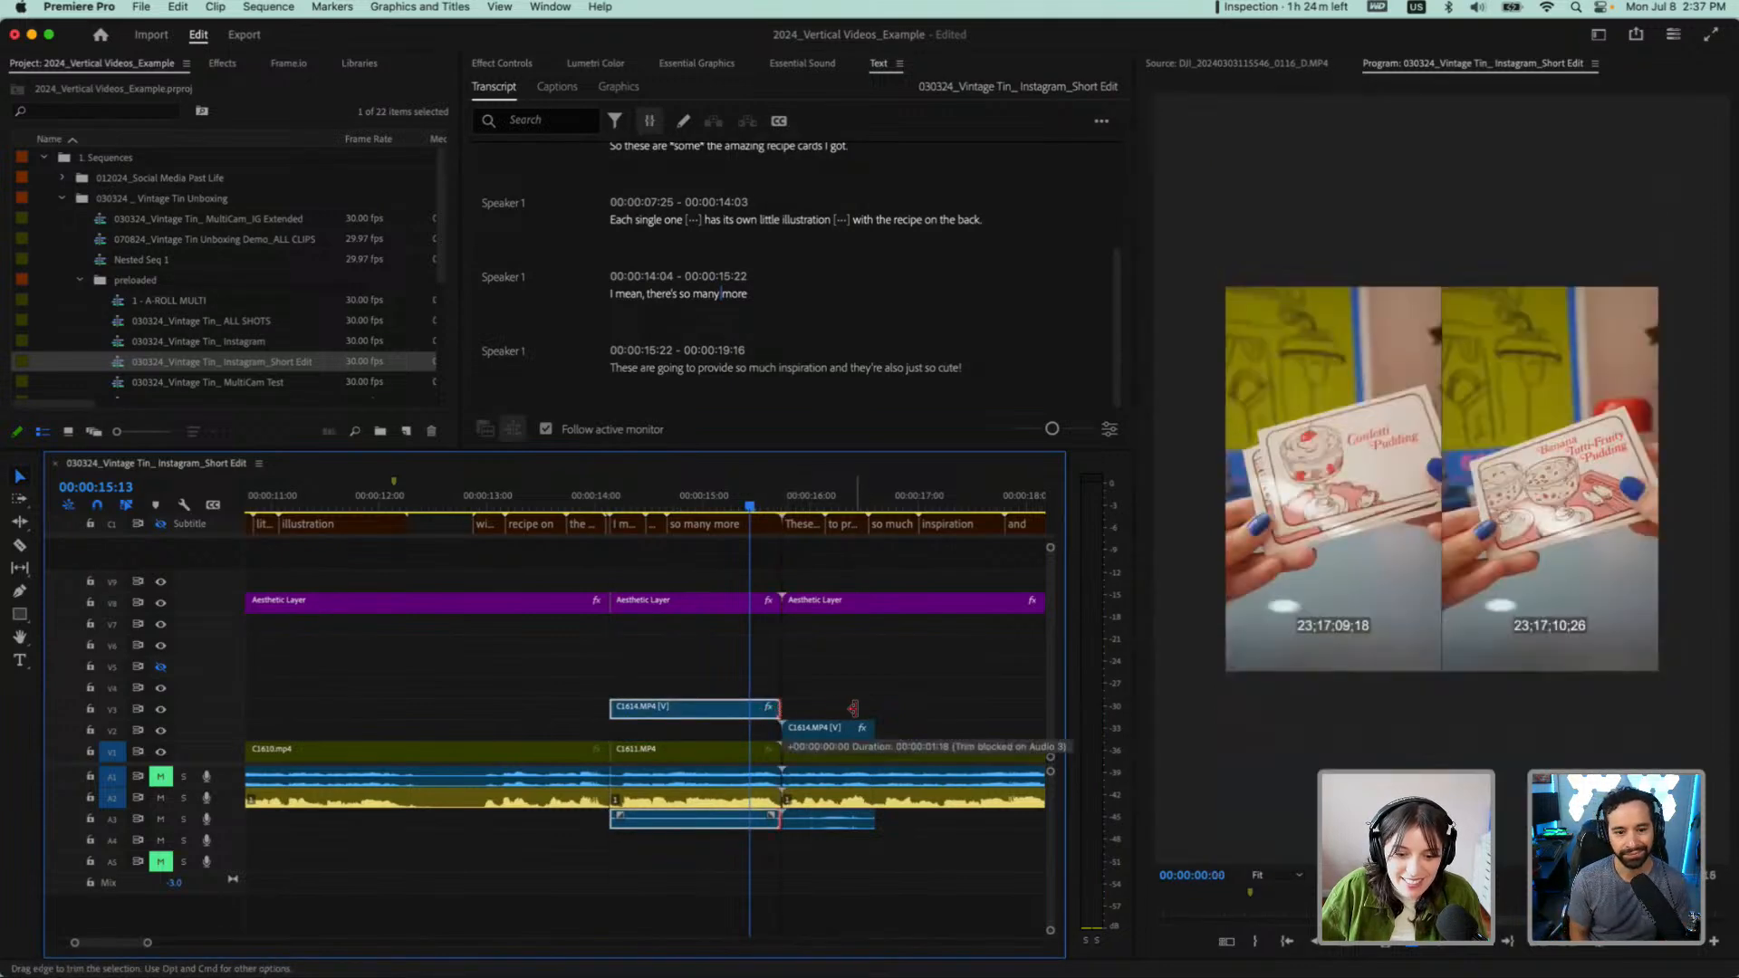
mouse_move(666, 716)
left_mouse_down()
mouse_move(768, 716)
mouse_move(615, 709)
mouse_move(678, 715)
mouse_move(658, 716)
left_mouse_up()
Delete the second C1614.MP4 overlay on V2, and play from 00:00:13:27 through "inspiration" to check the passage
left_click(811, 733)
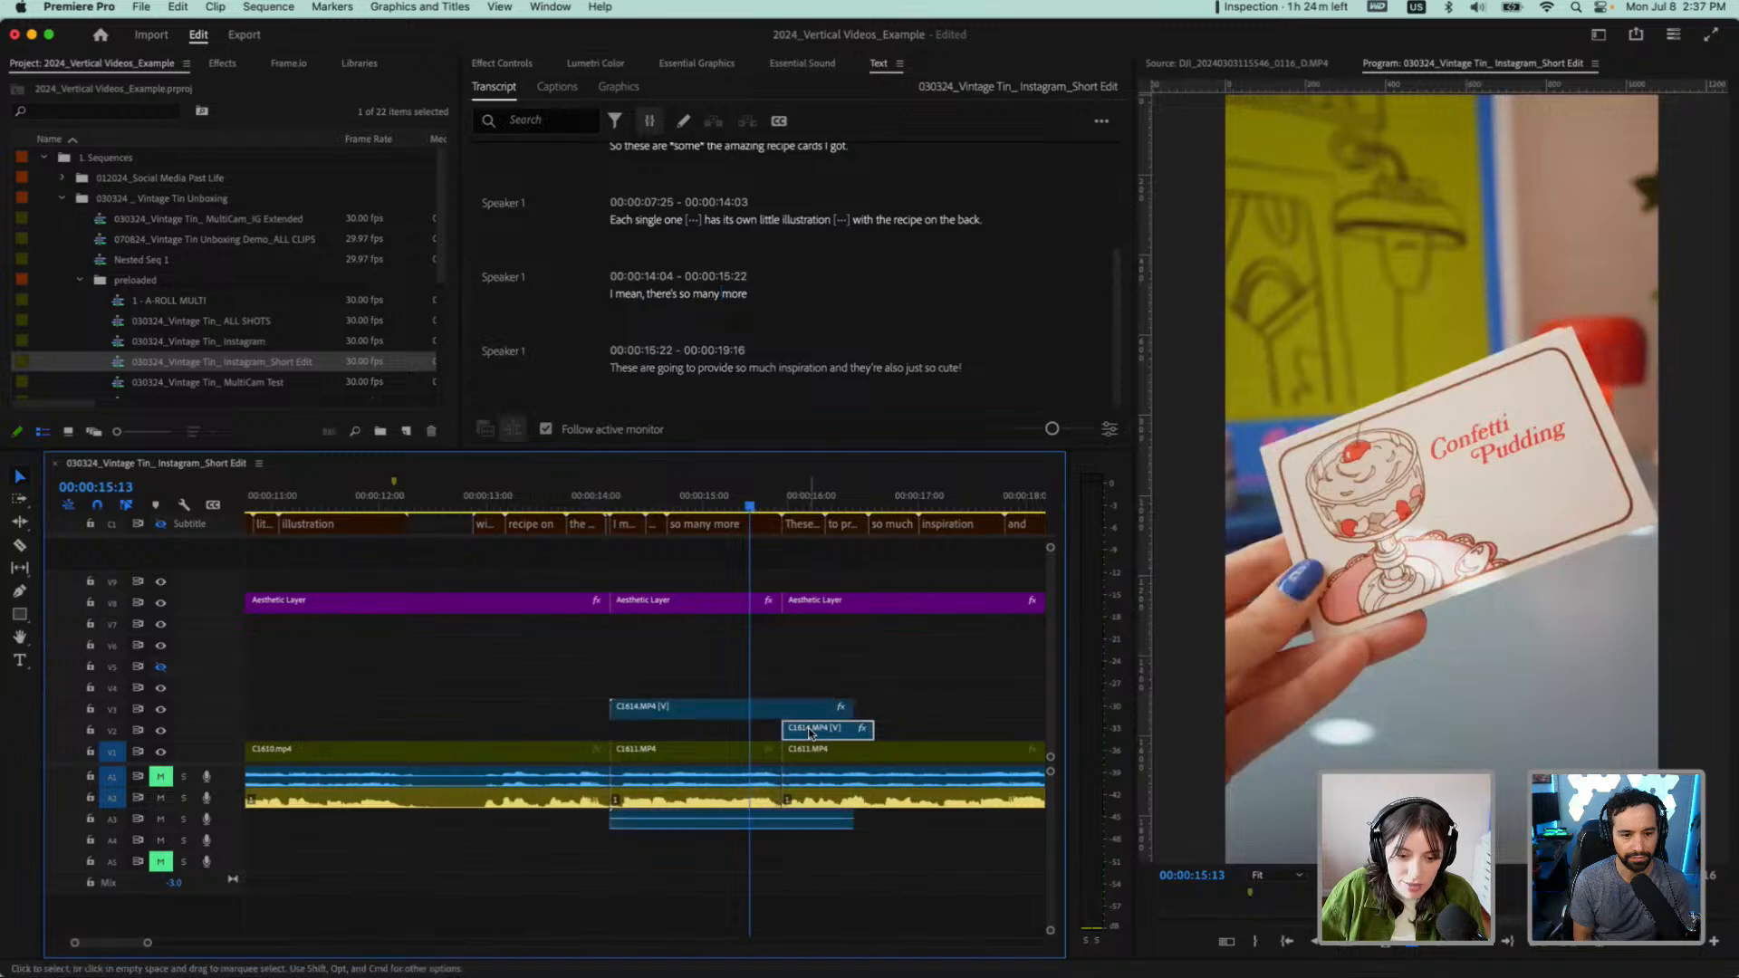
key("Delete")
left_click(584, 505)
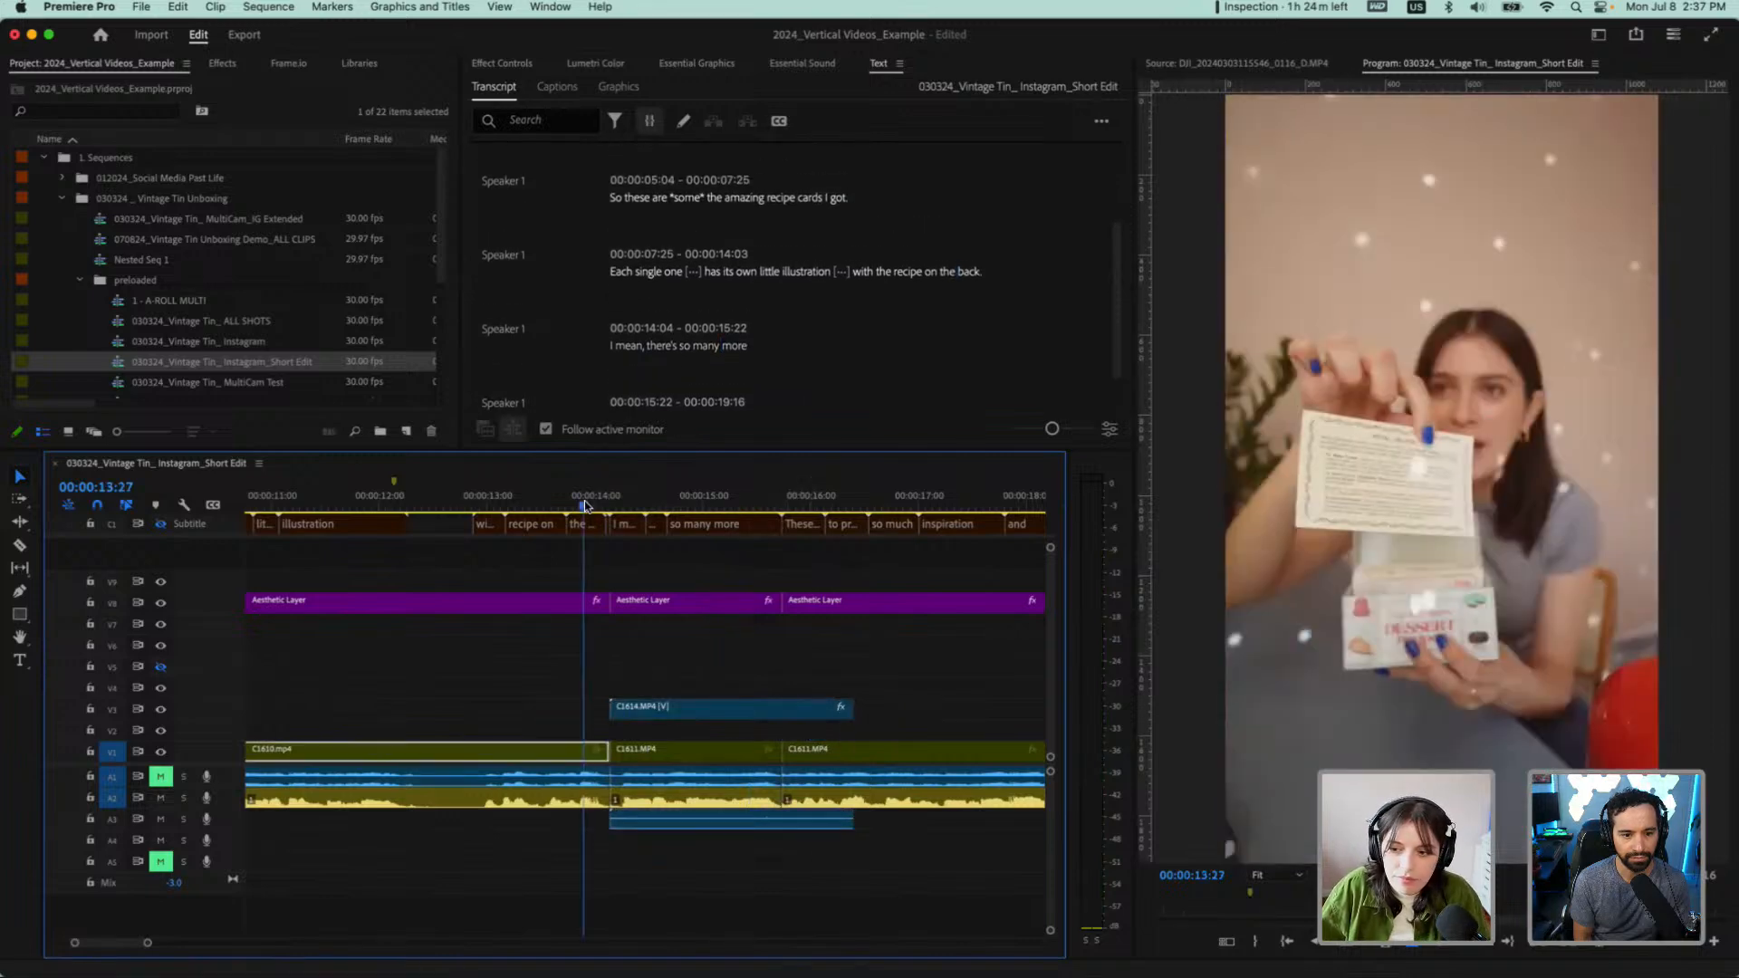
key("space")
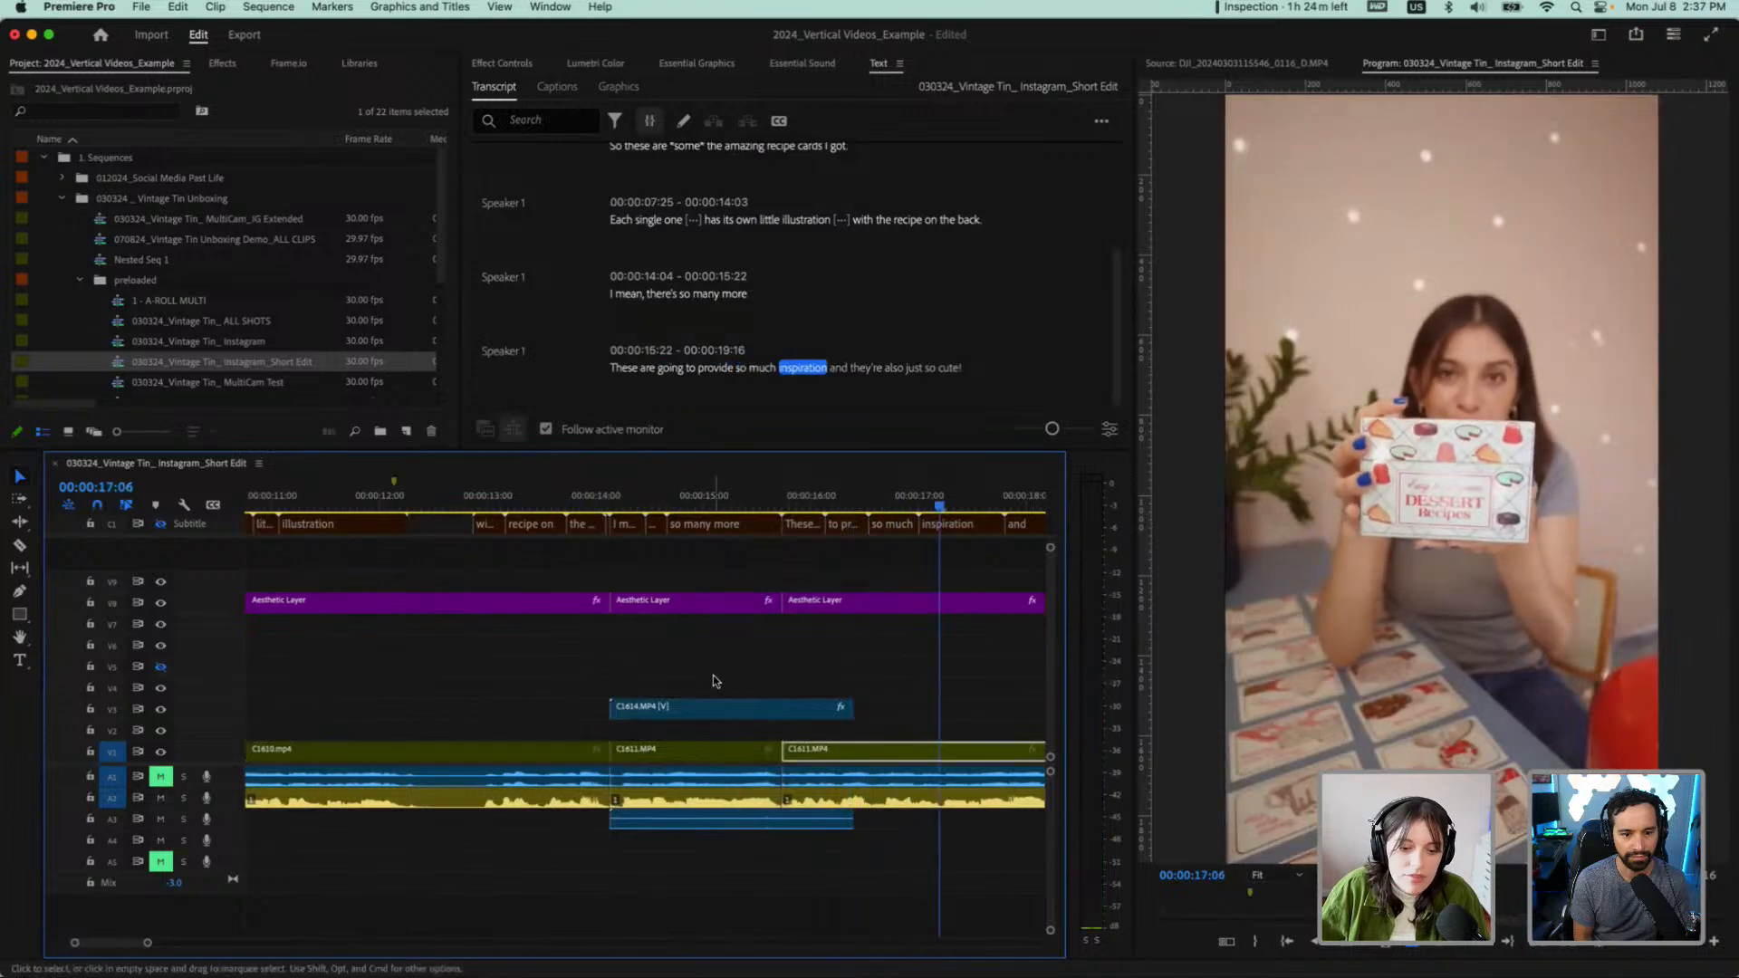
key("super+z")
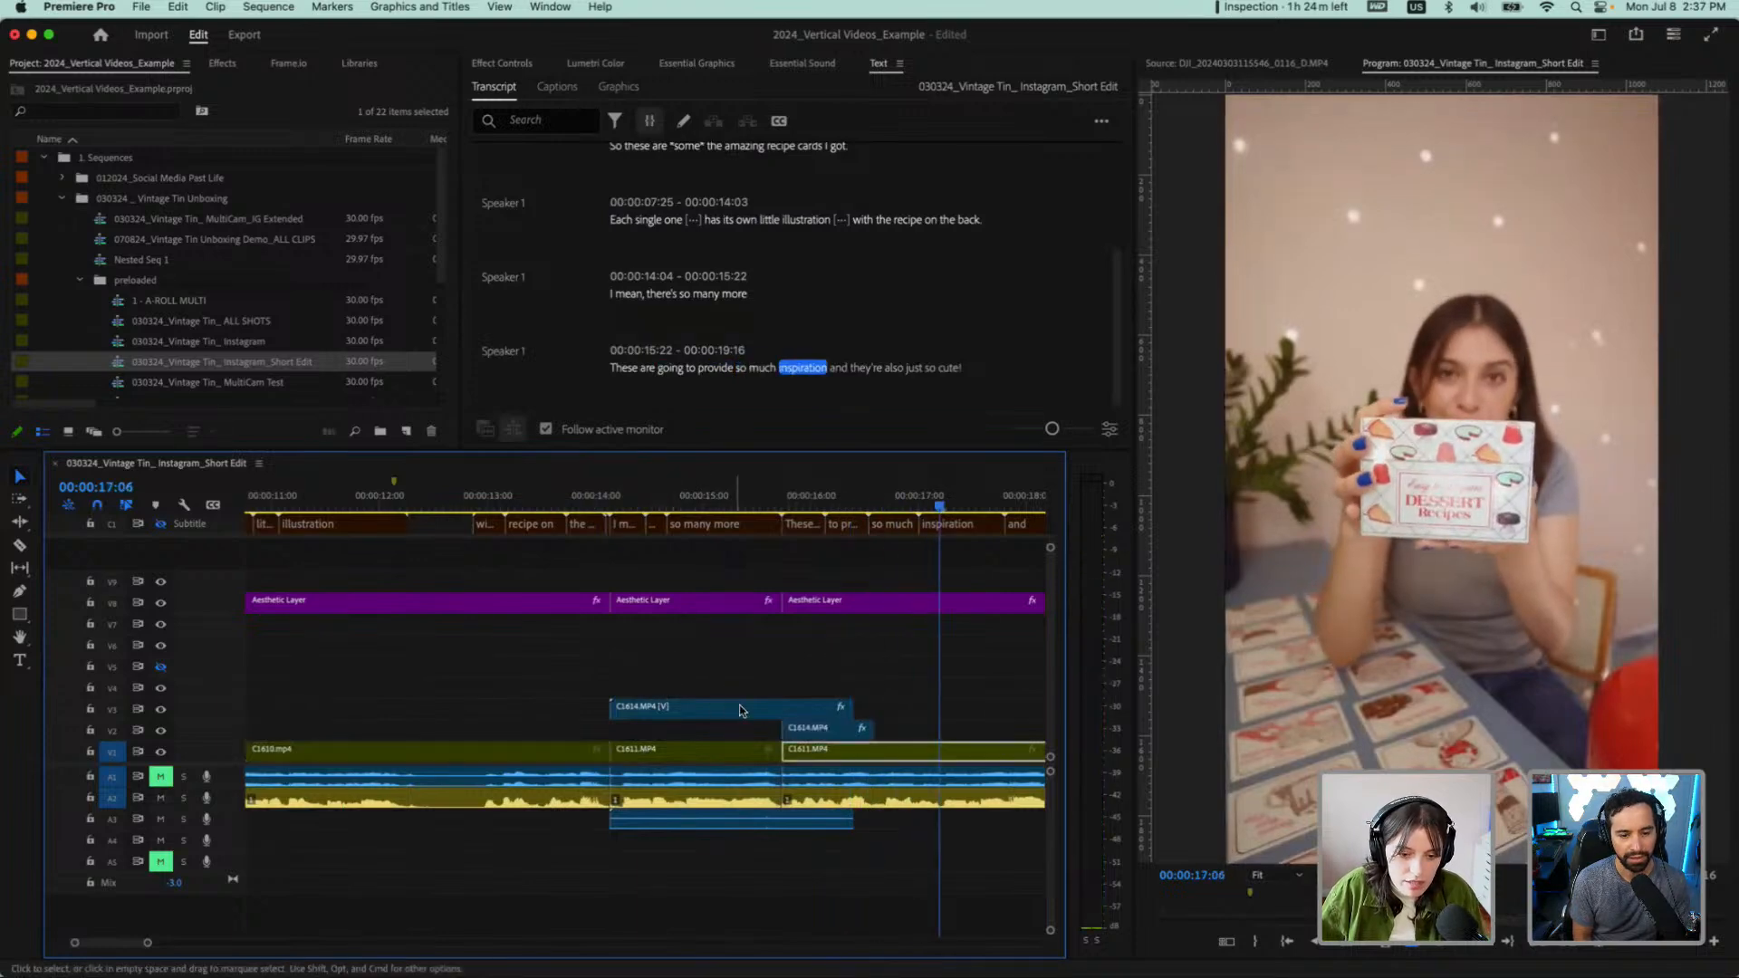
left_click(821, 727)
Split the C1614.MP4 overlay on V3 at 00:00:14:24 and delete the part before the cut
left_click_drag(596, 499, 634, 510)
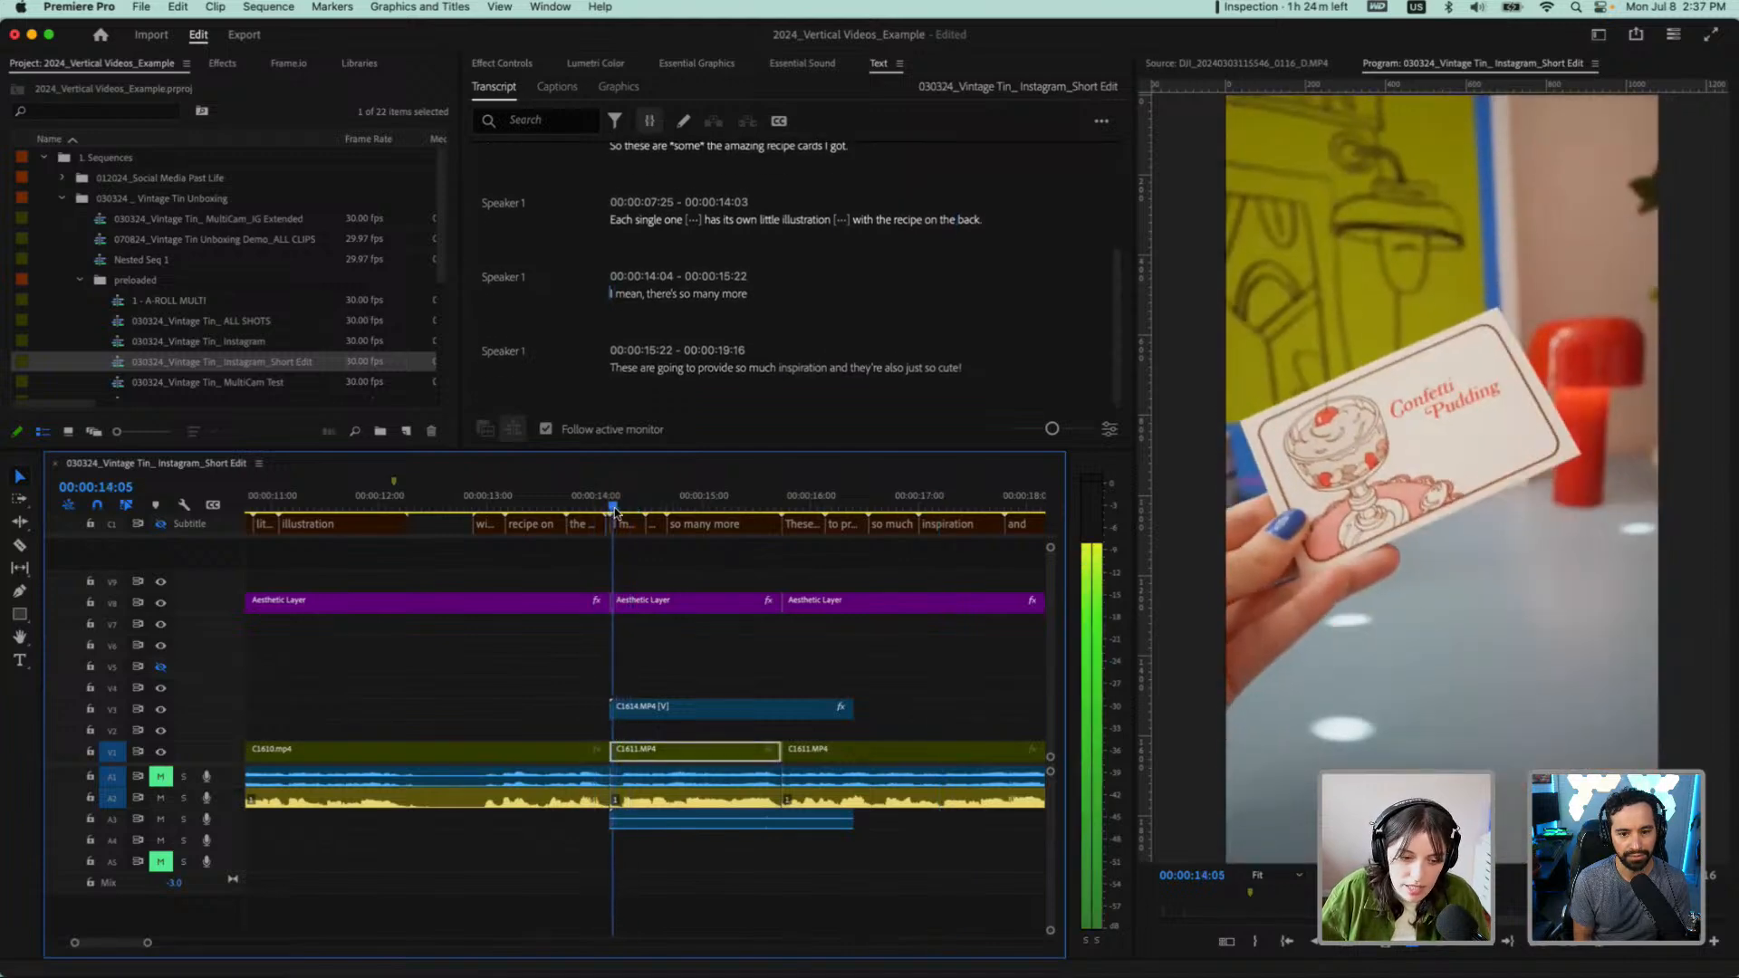
key("space")
key("space")
key("c")
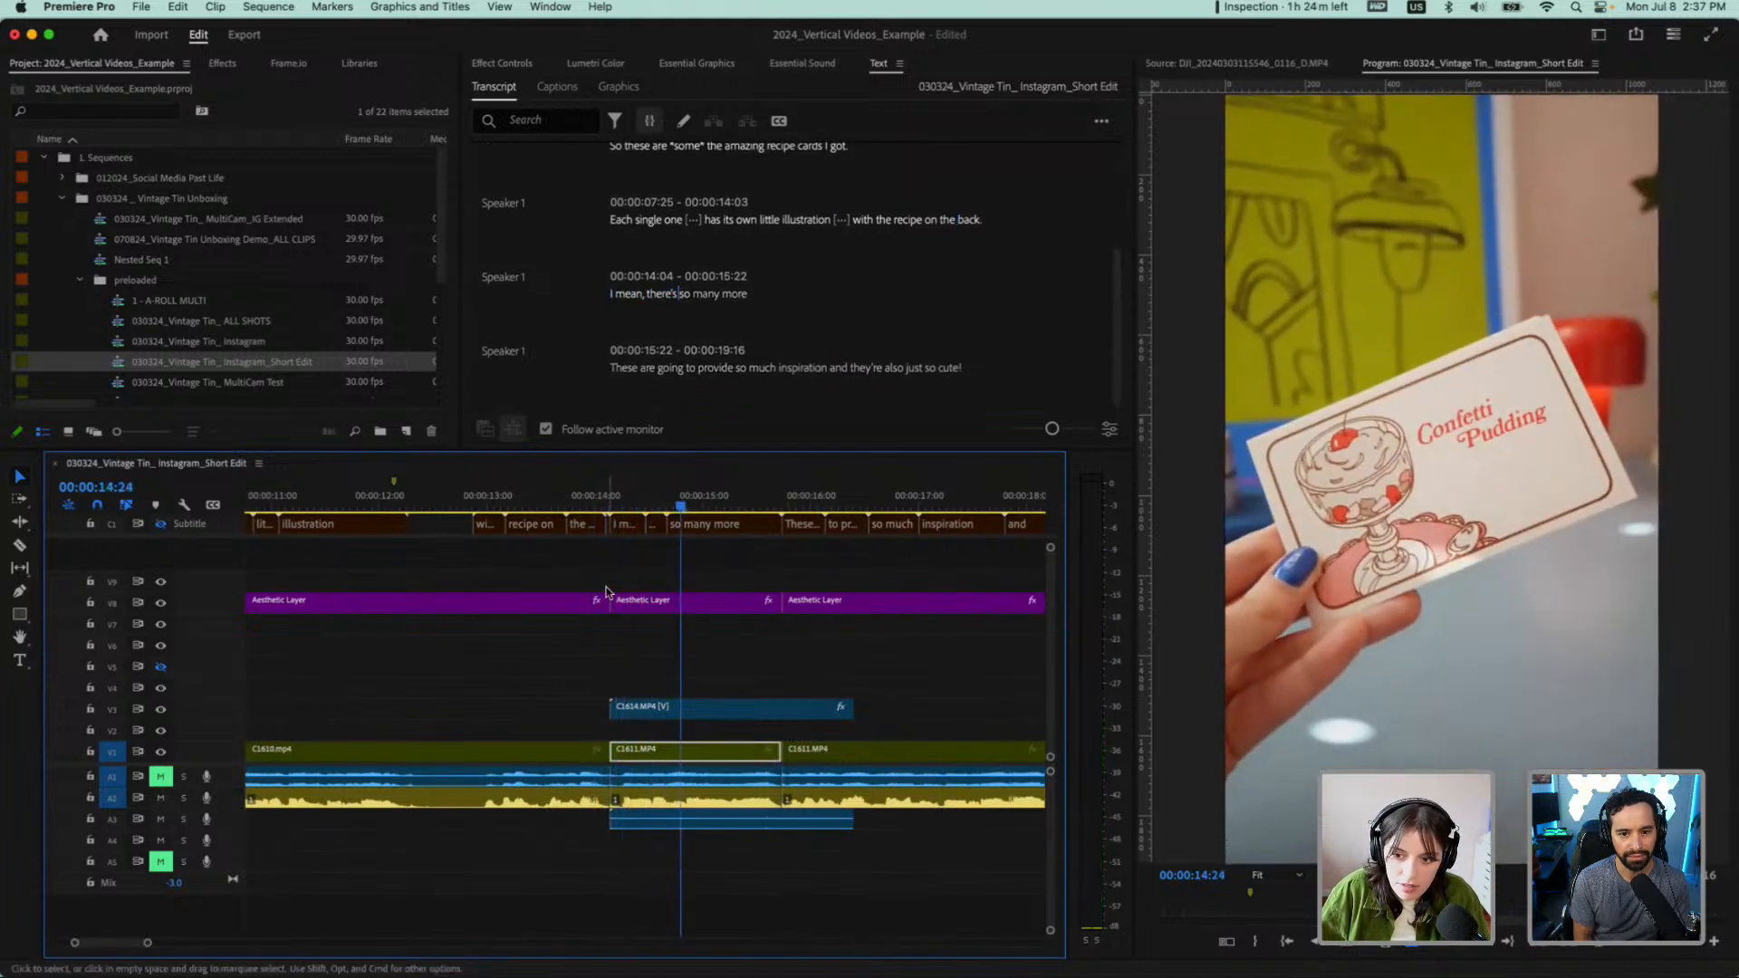
left_click(682, 707)
key("v")
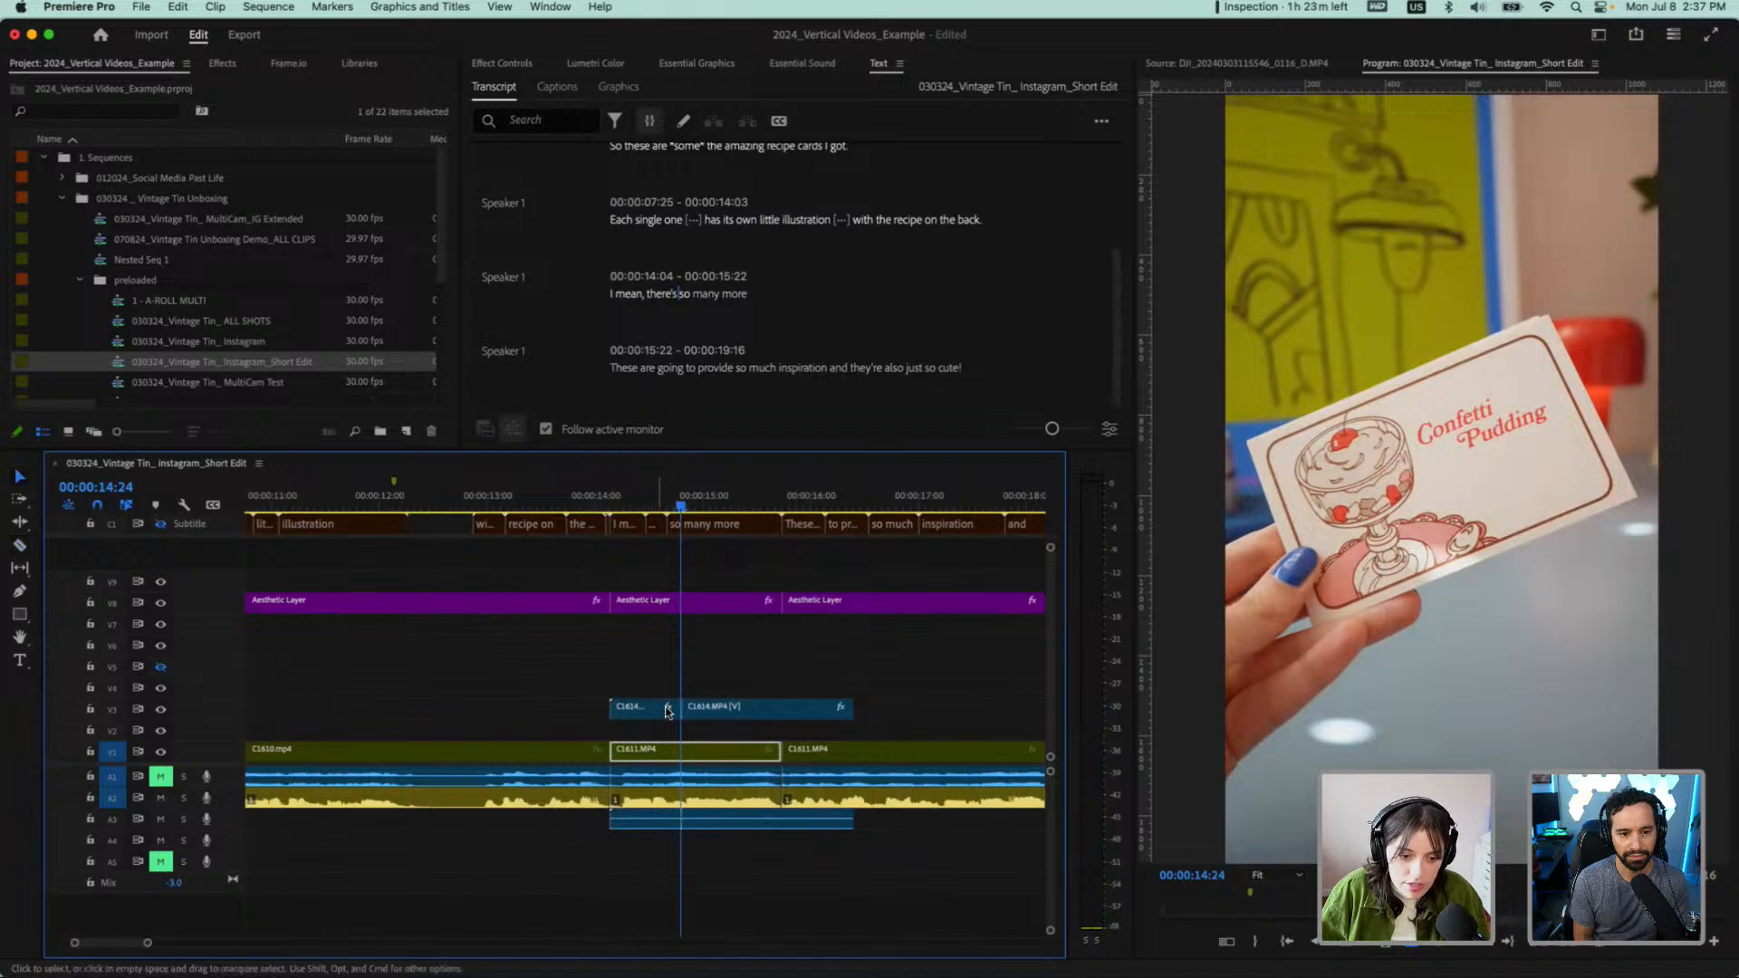
left_click(643, 705)
key("Delete")
Move the remaining C1614.MP4 overlay down to V2, starting at "I mean", and play from "illustration" into "These are going to provide"
left_click_drag(729, 711, 671, 737)
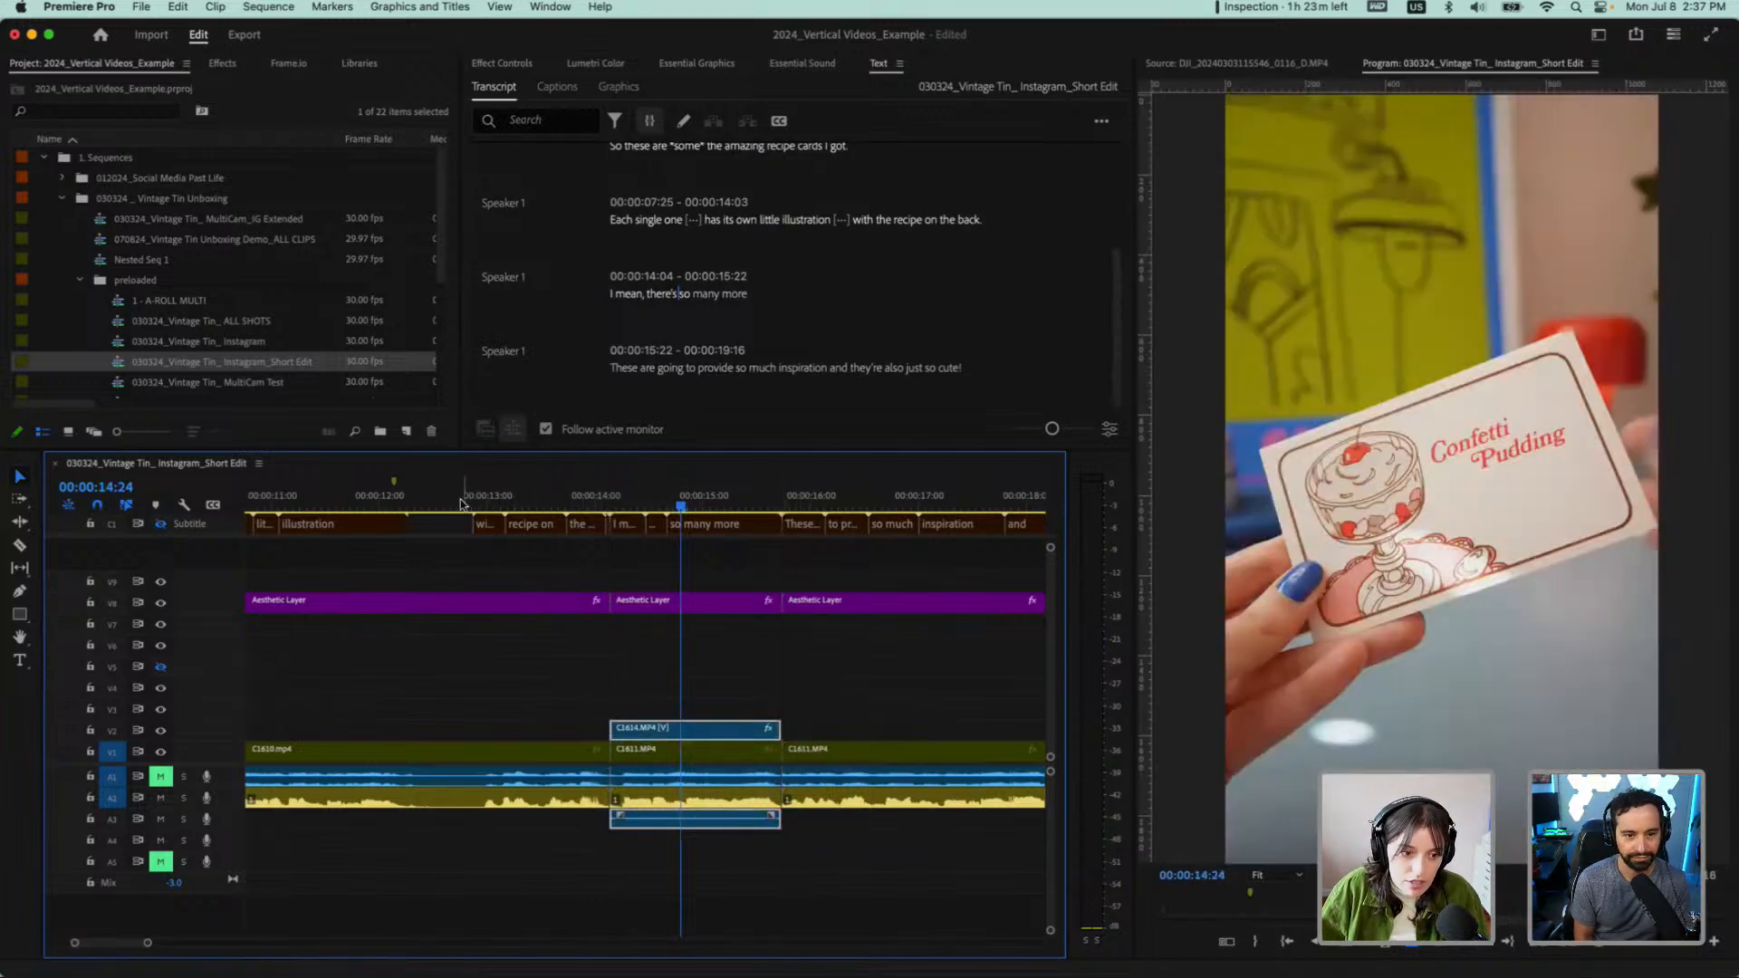
left_click(353, 504)
key("space")
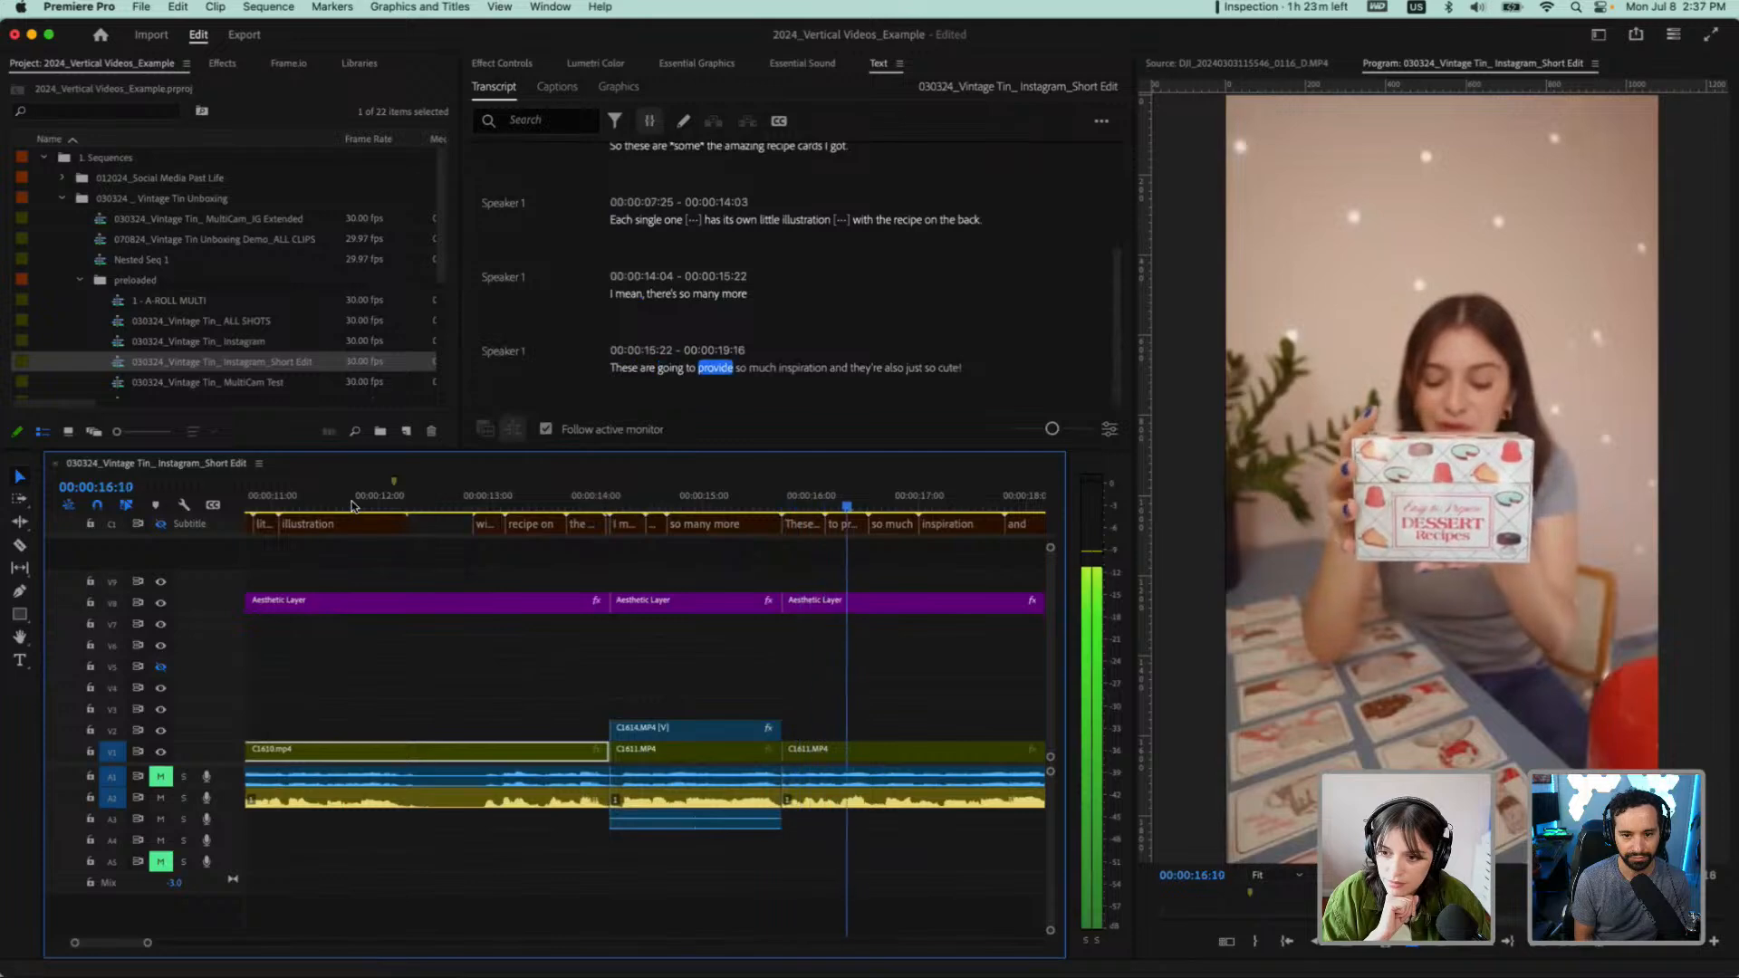
key("space")
Move the C1614.MP4 overlay back up to V3 and extend its end to about 00:00:18:06
left_click_drag(687, 730, 1040, 712)
scroll(796, 719, "down", 3)
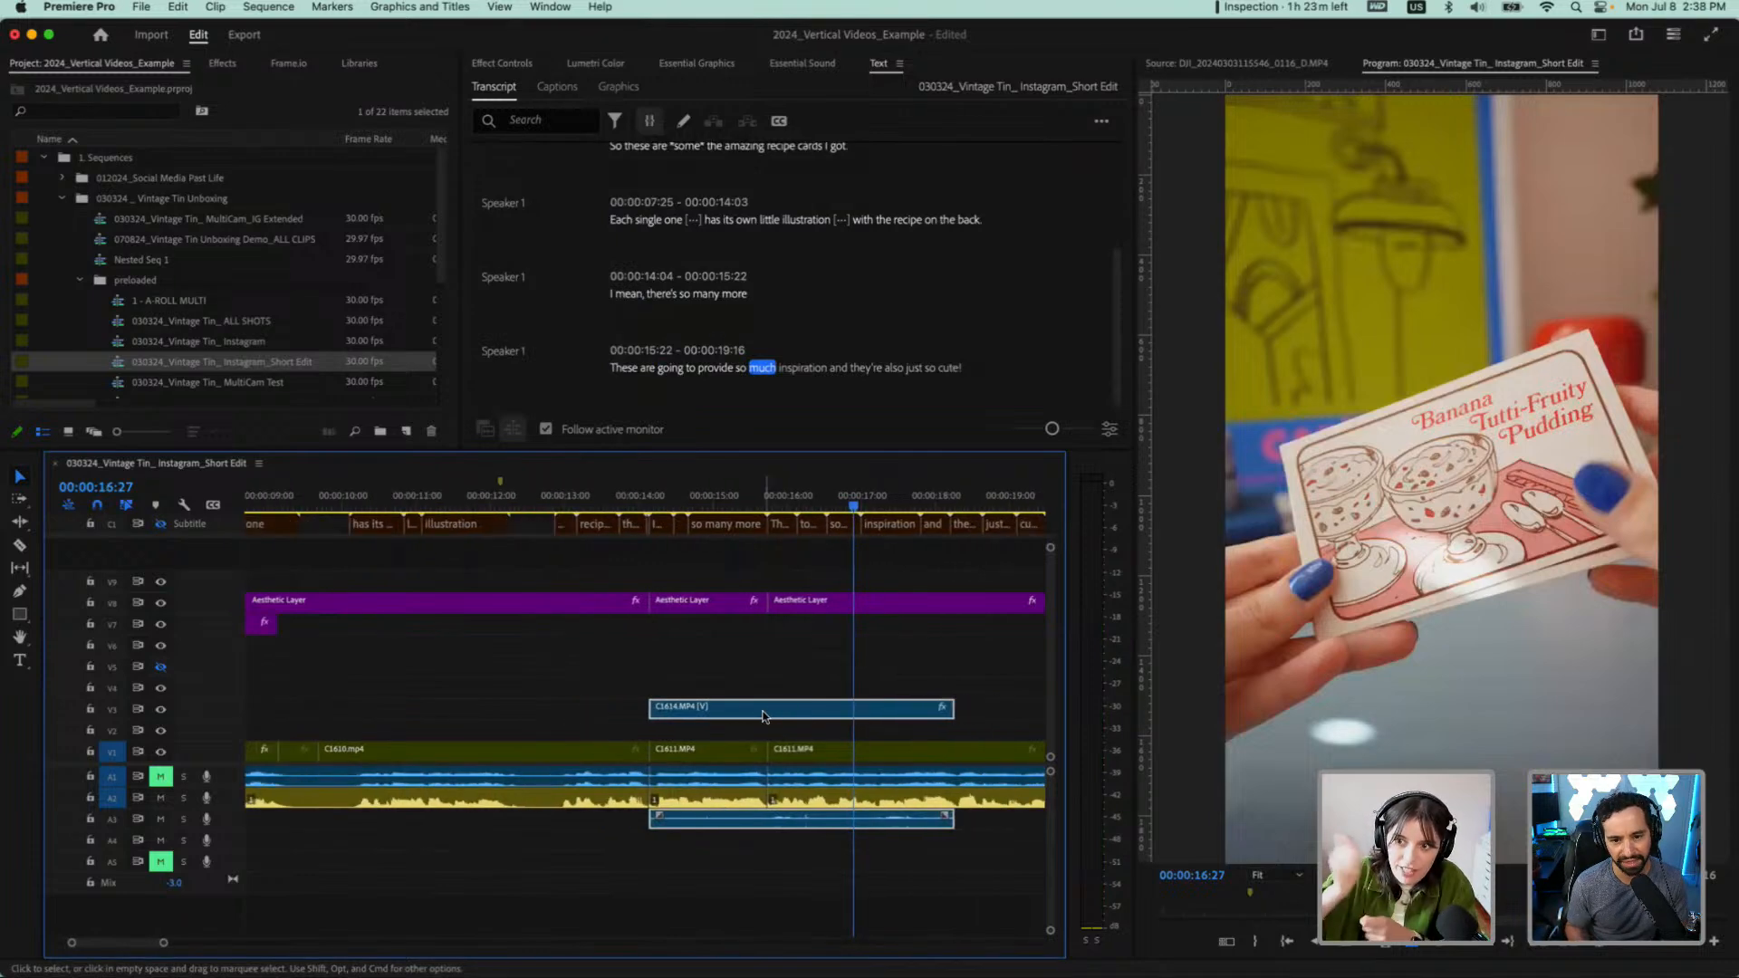
scroll(695, 651, "down", 2)
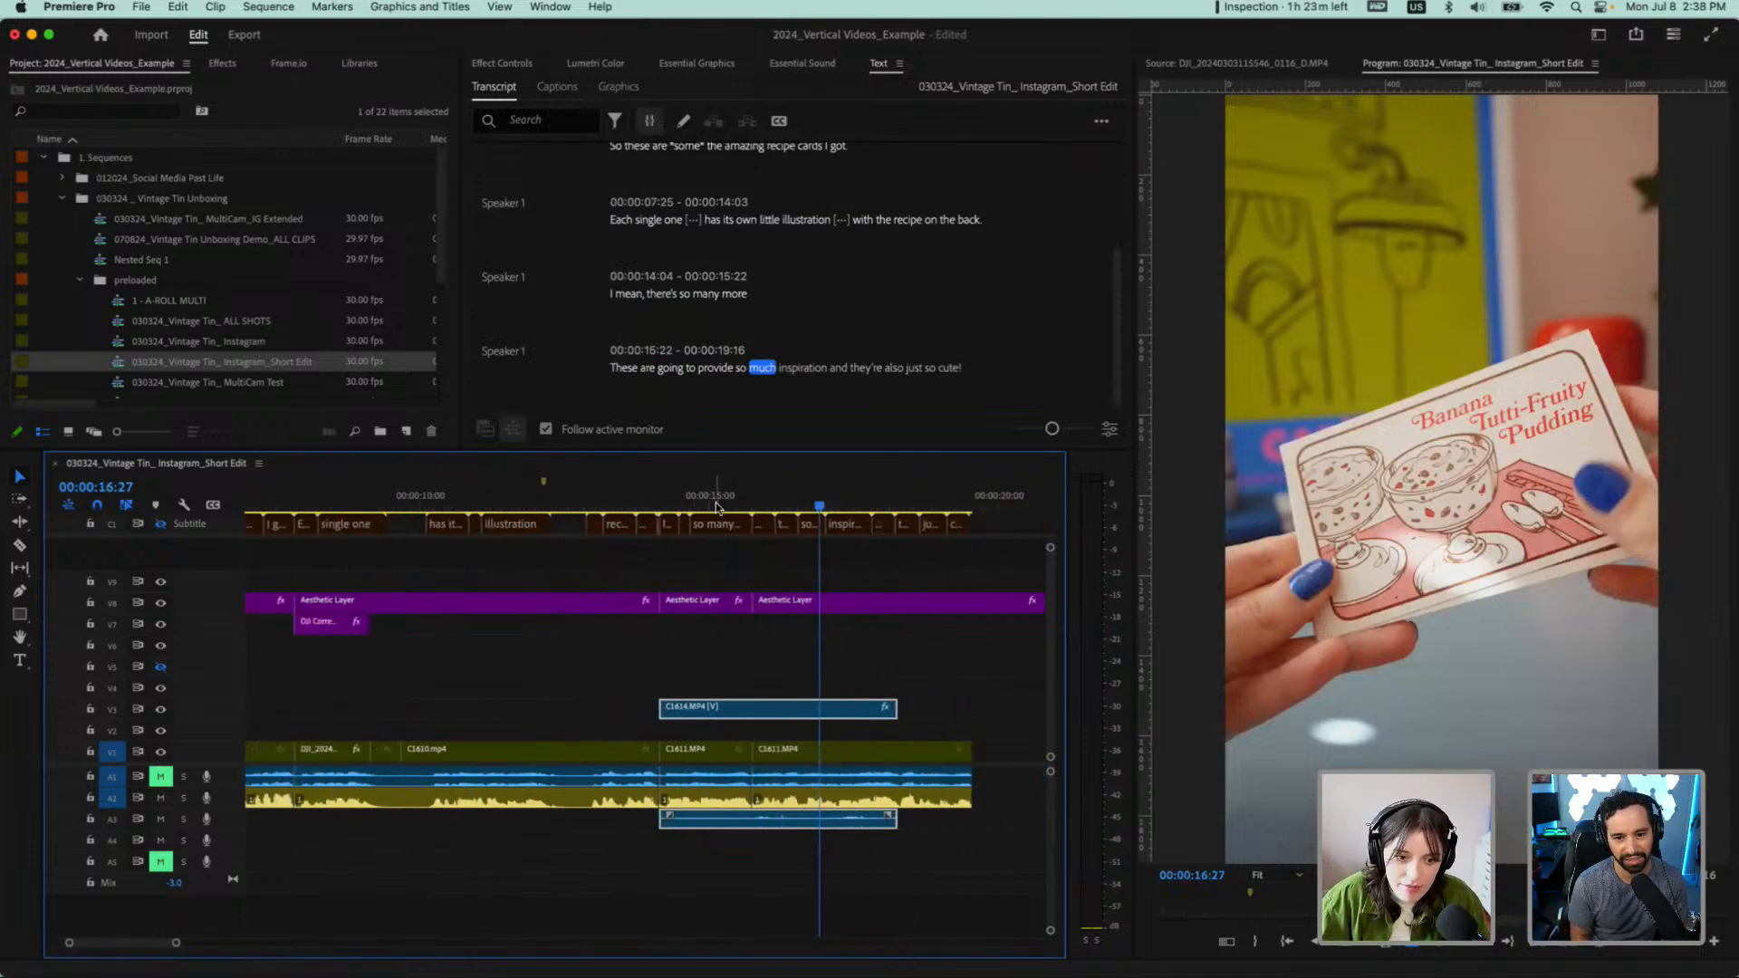
Split the C1614.MP4 overlay and its linked audio at 00:00:15:17 and 00:00:14:23
mouse_move(716, 503)
left_mouse_down()
mouse_move(773, 510)
mouse_move(744, 515)
left_mouse_up()
key("c")
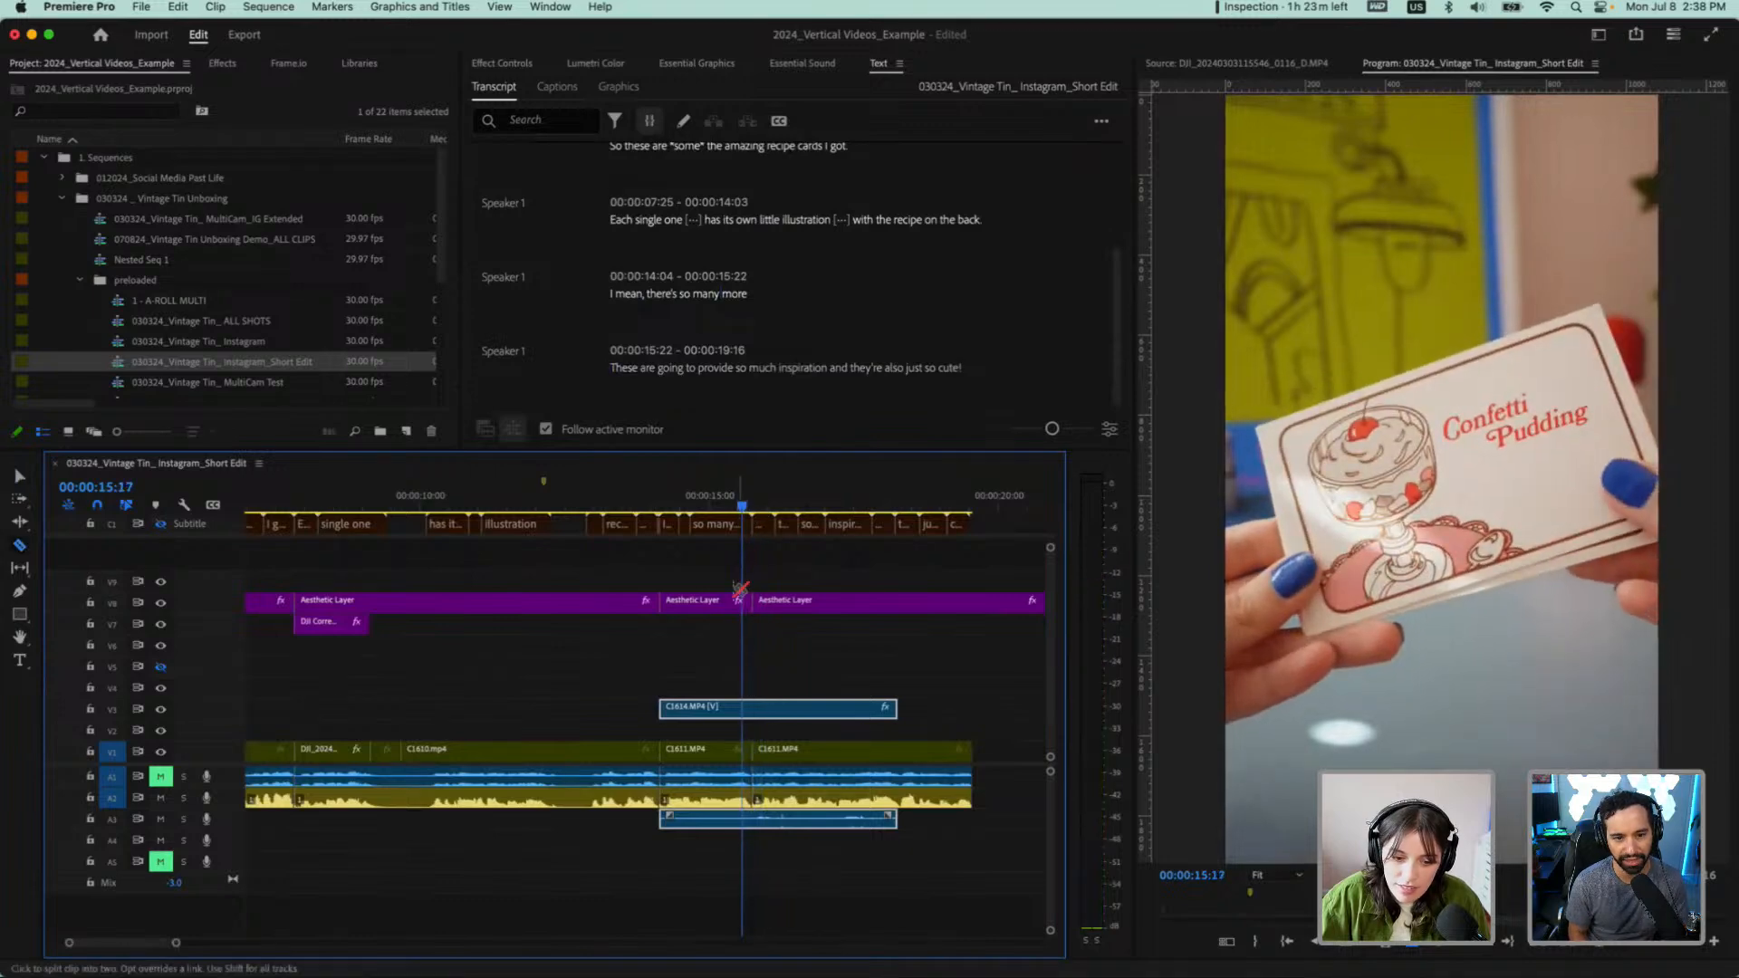
left_click(744, 705)
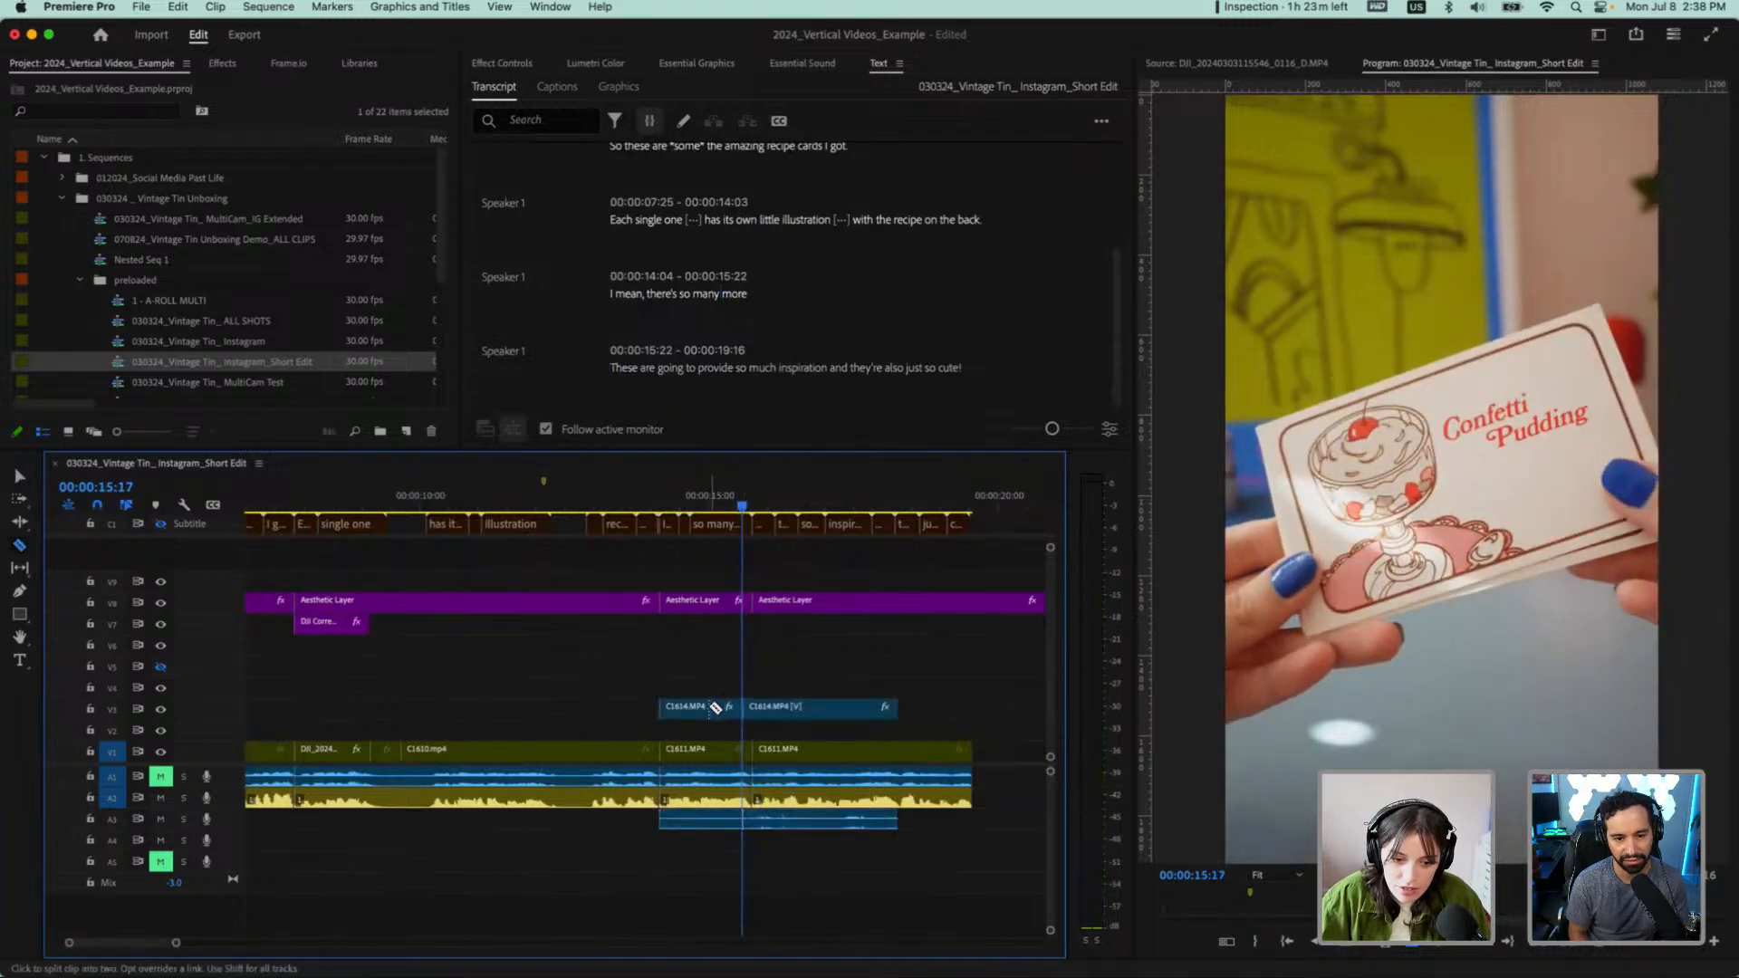
left_click(690, 507)
mouse_move(688, 509)
left_mouse_down()
mouse_move(710, 509)
mouse_move(668, 509)
mouse_move(698, 513)
left_mouse_up()
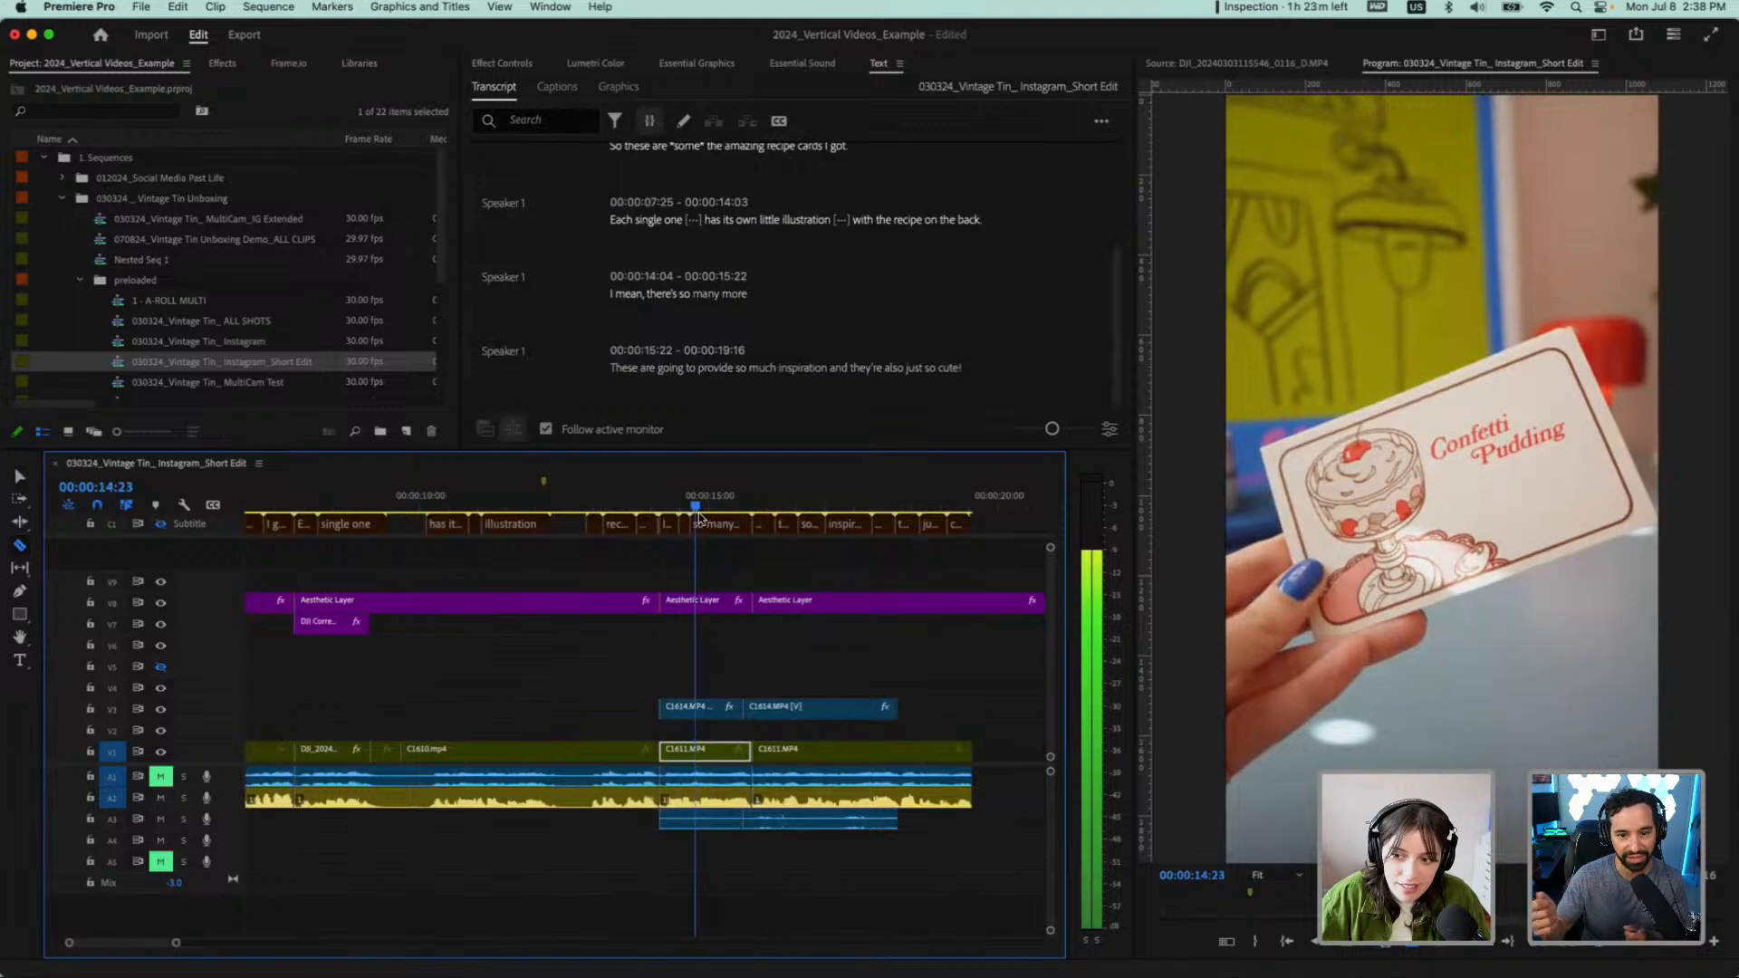
left_click(695, 706)
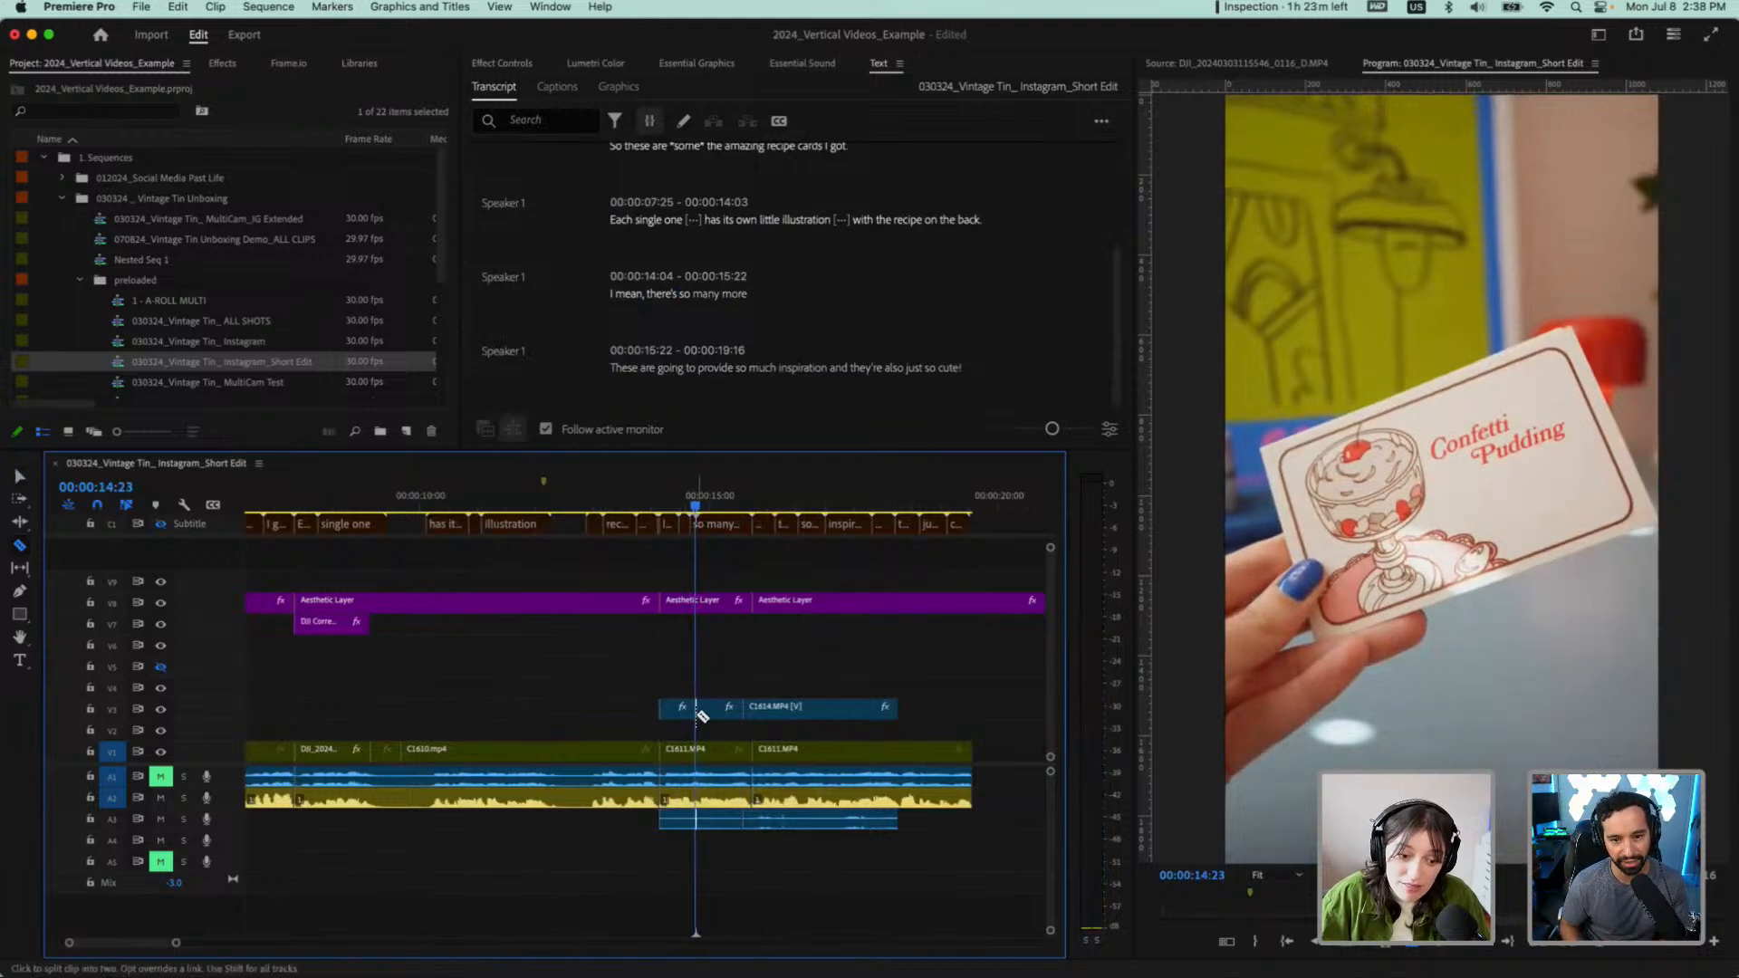
Delete the two C1614.MP4 pieces after 00:00:14:23 with their audio, and play from 00:00:13:20 into "These" to check the cut
key("v")
left_click(714, 710)
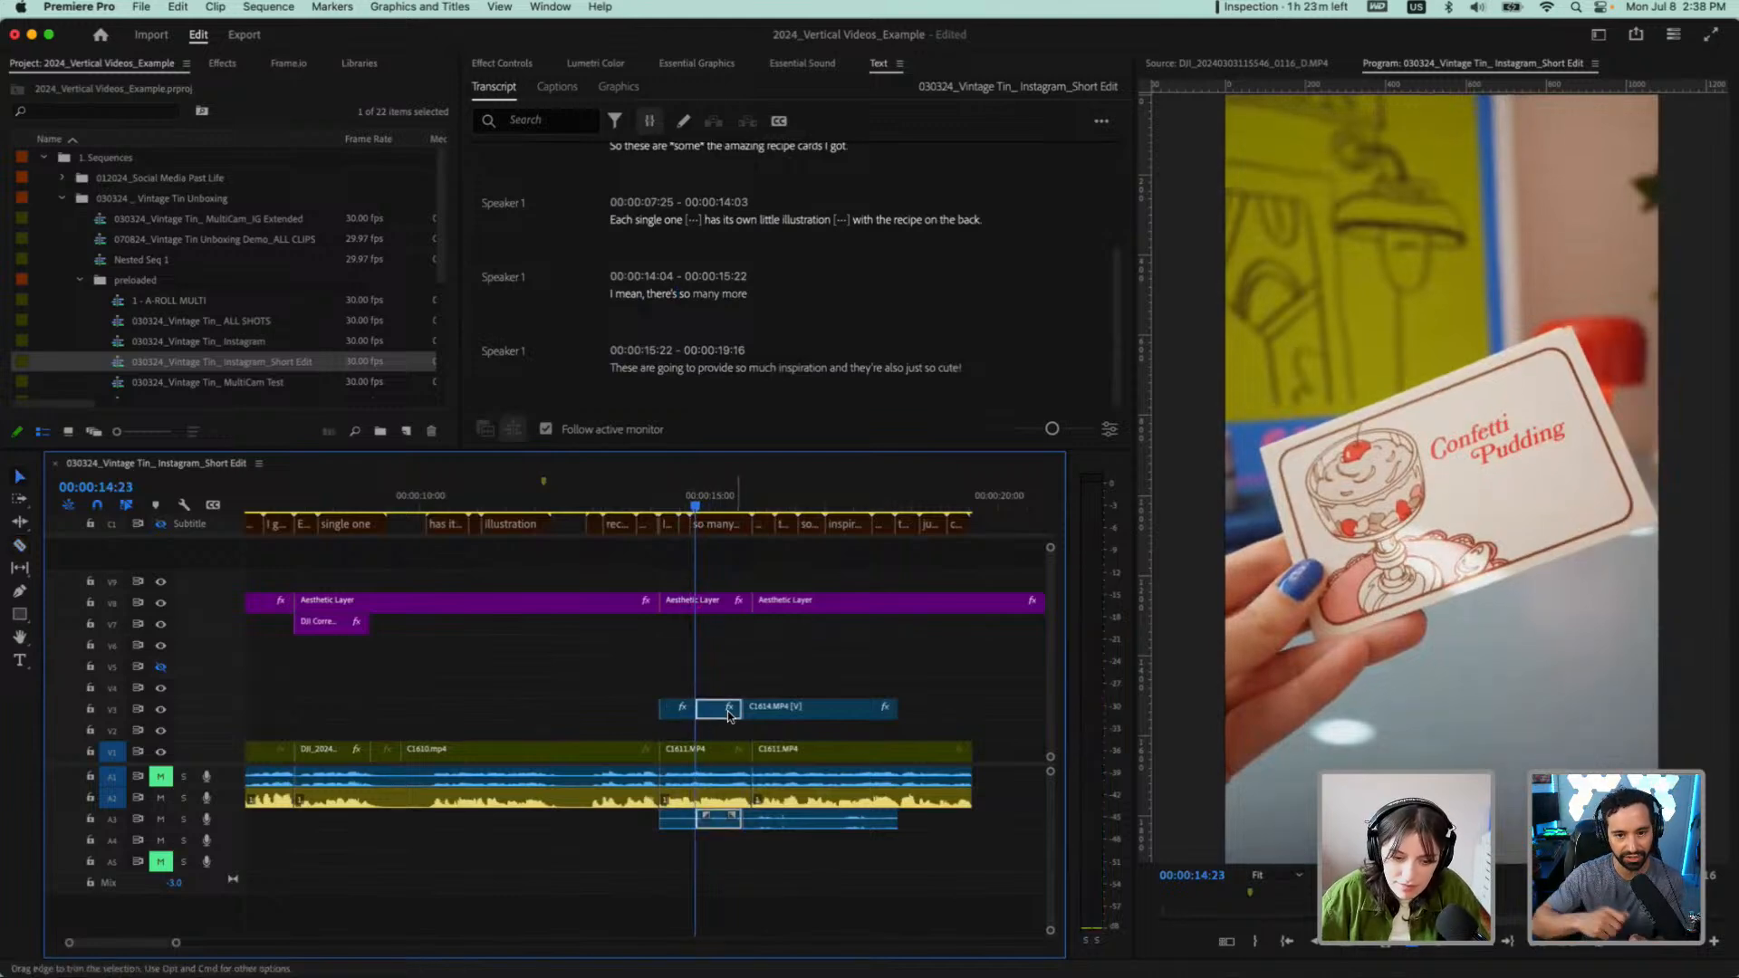
key("Delete")
key("Delete")
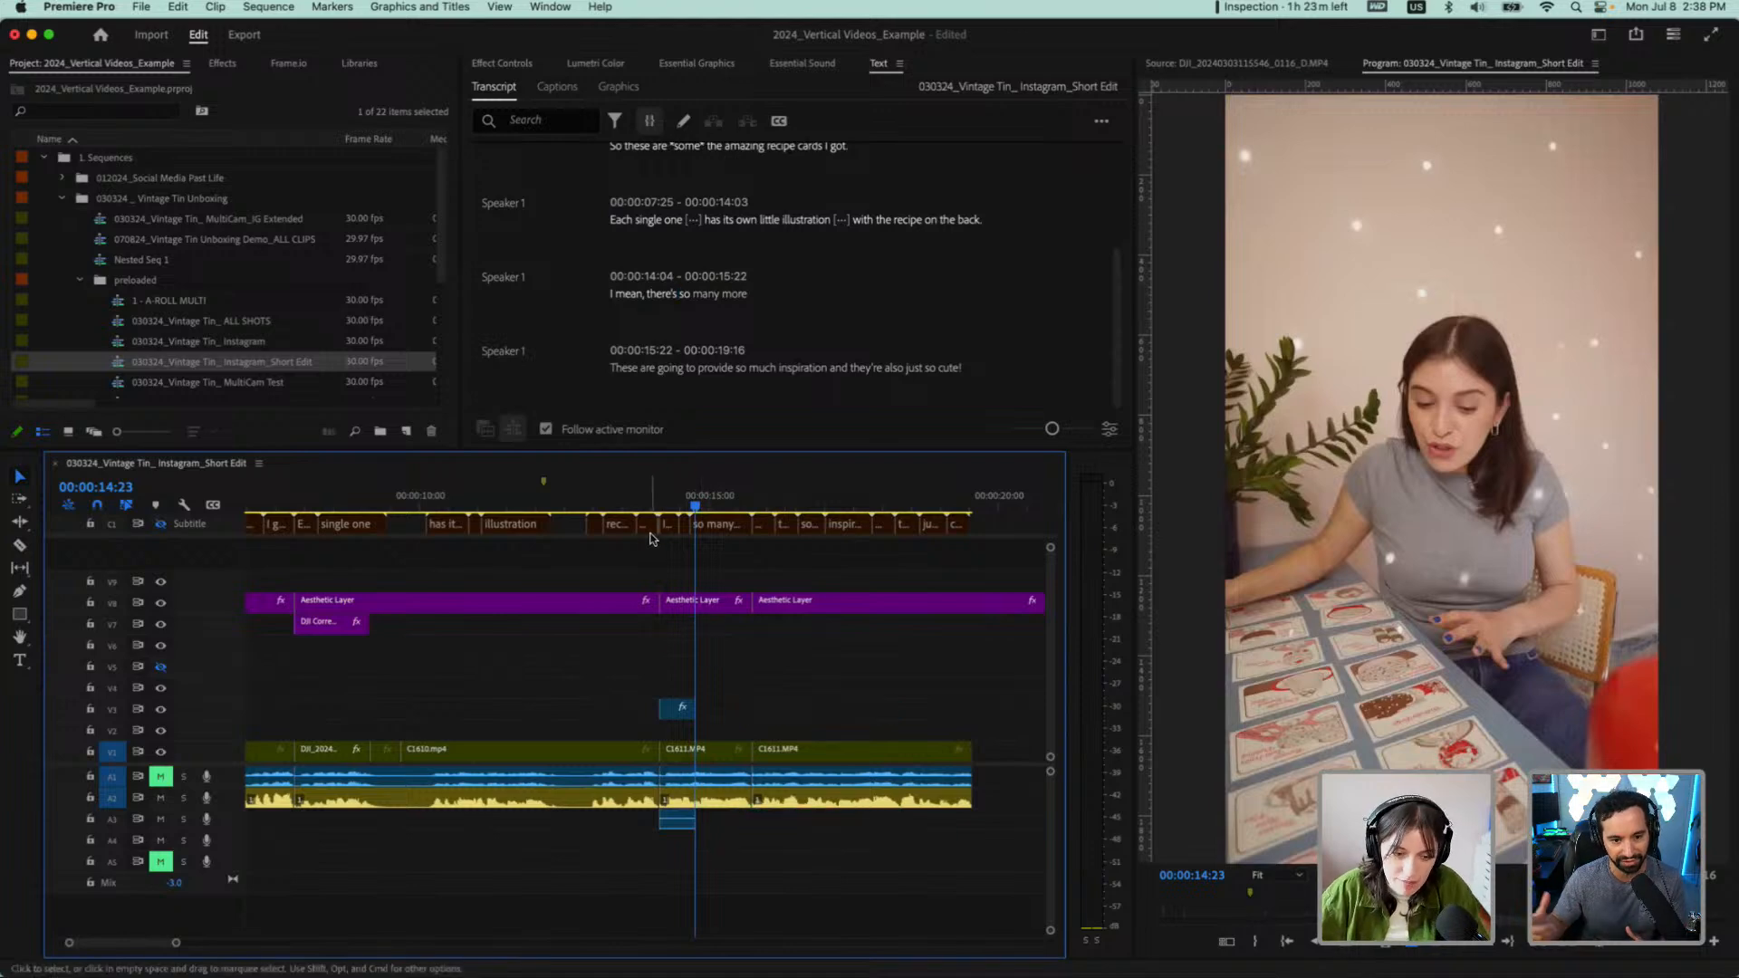
left_click(633, 501)
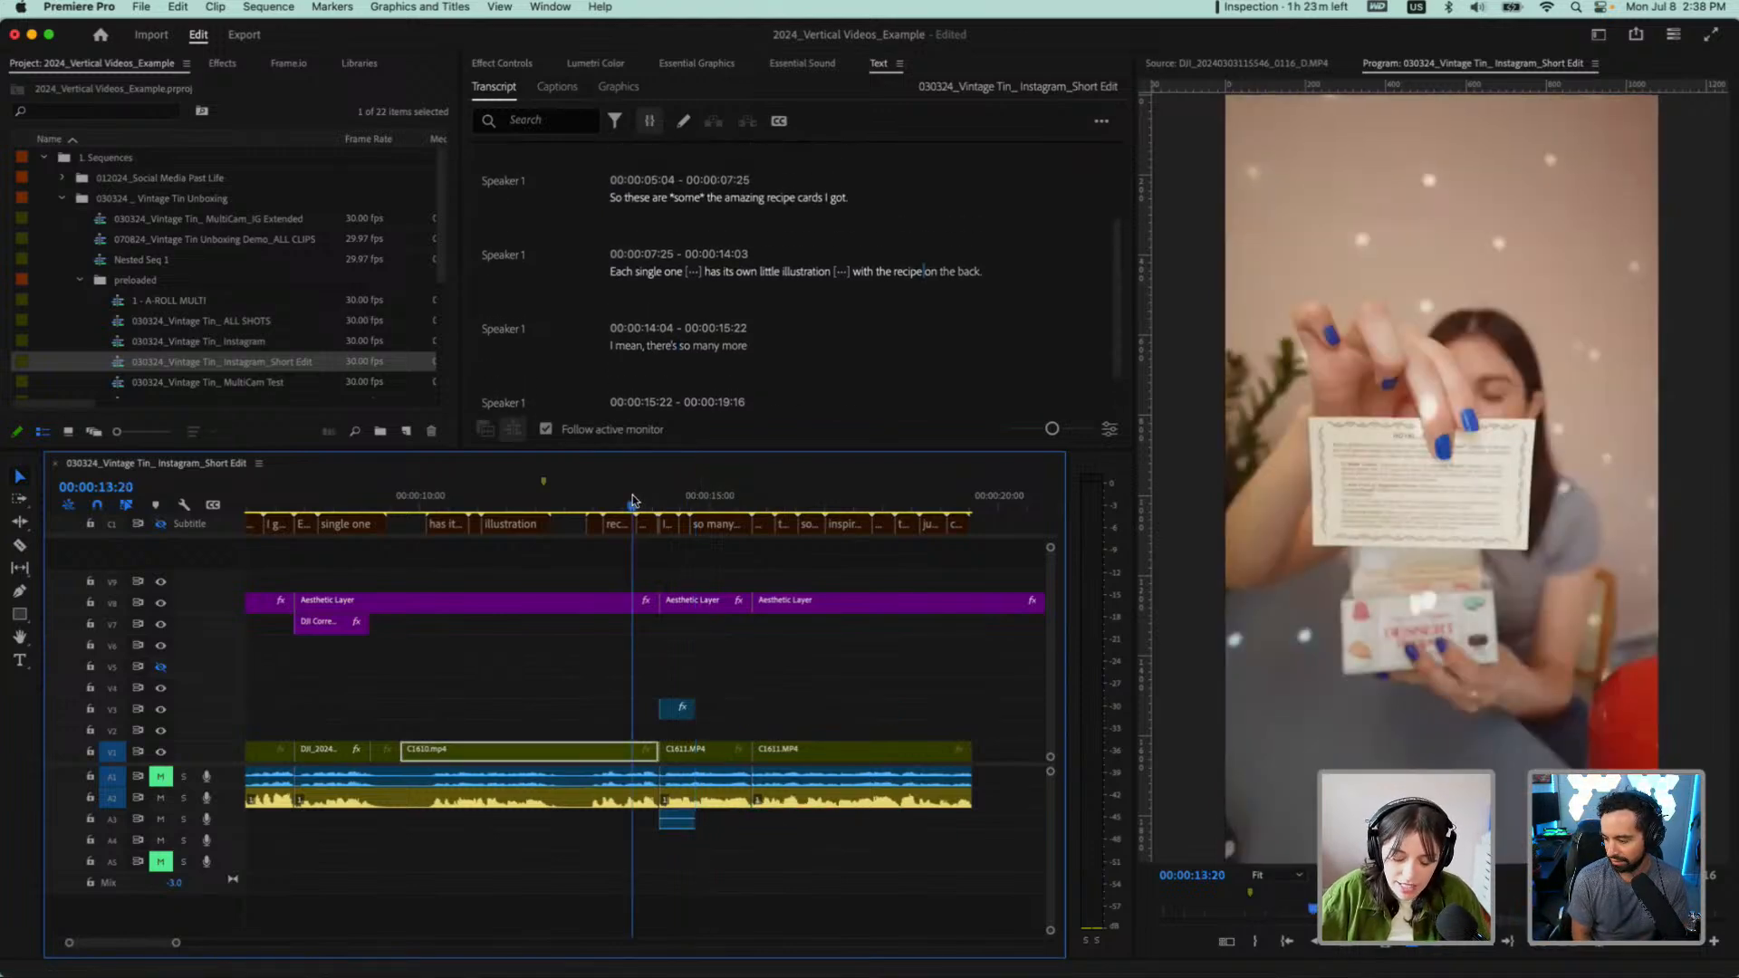
key("space")
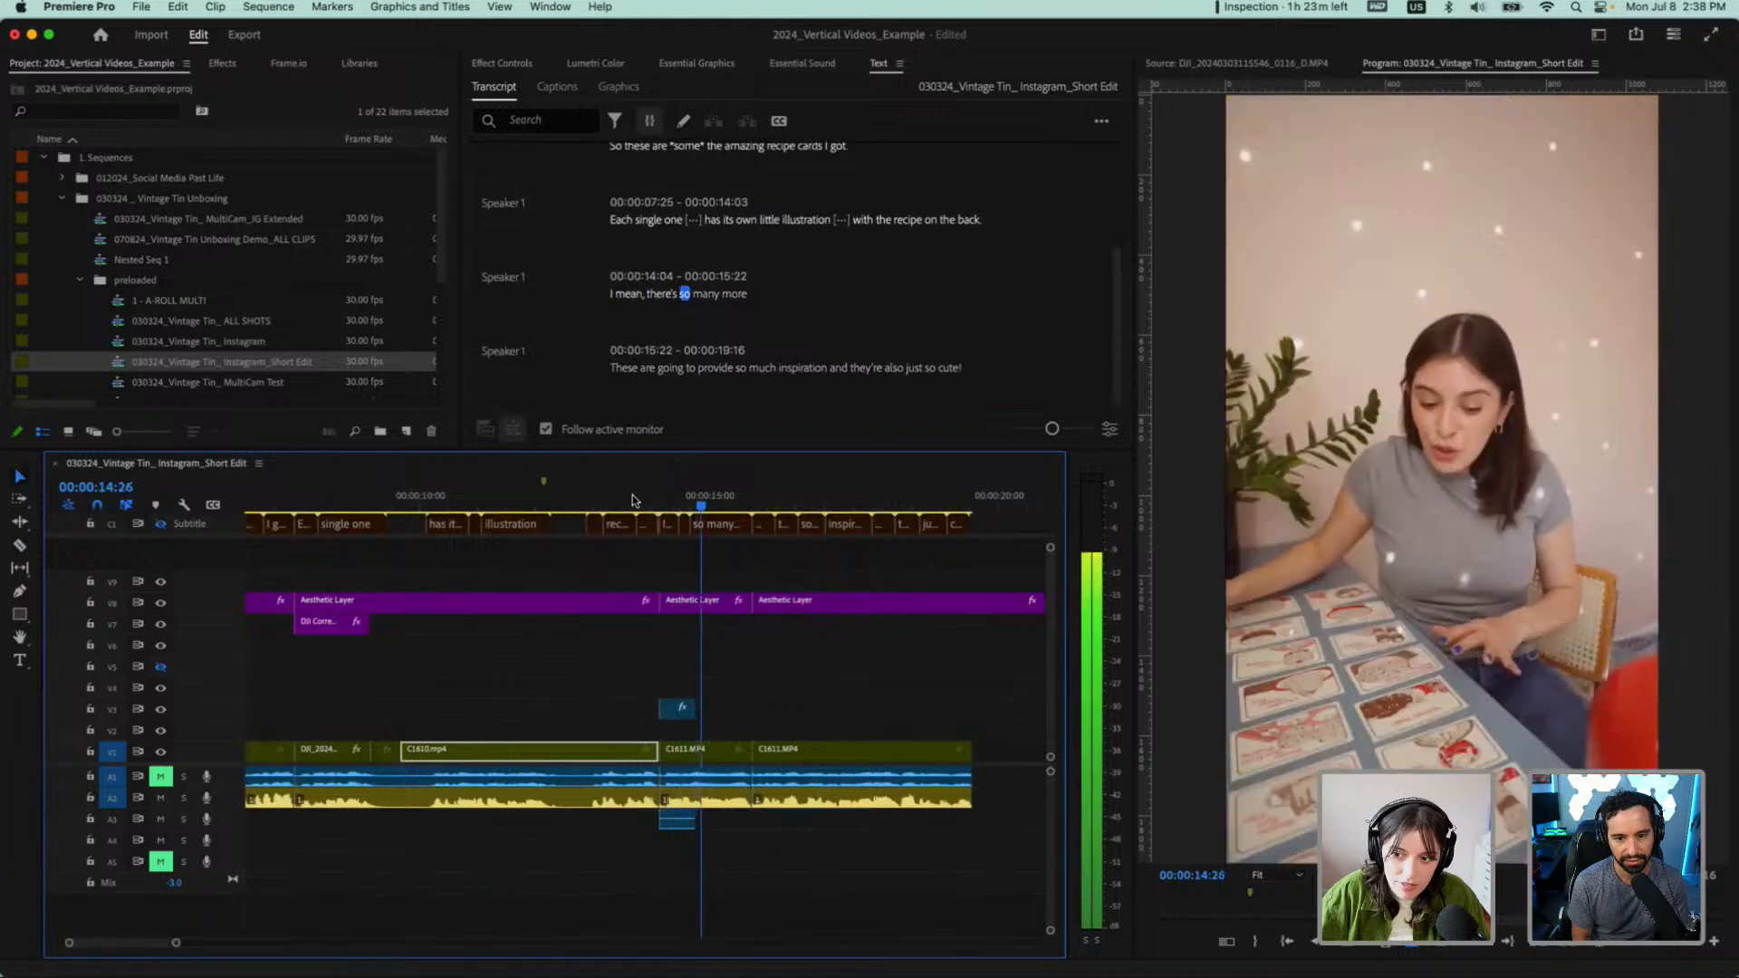
key("space")
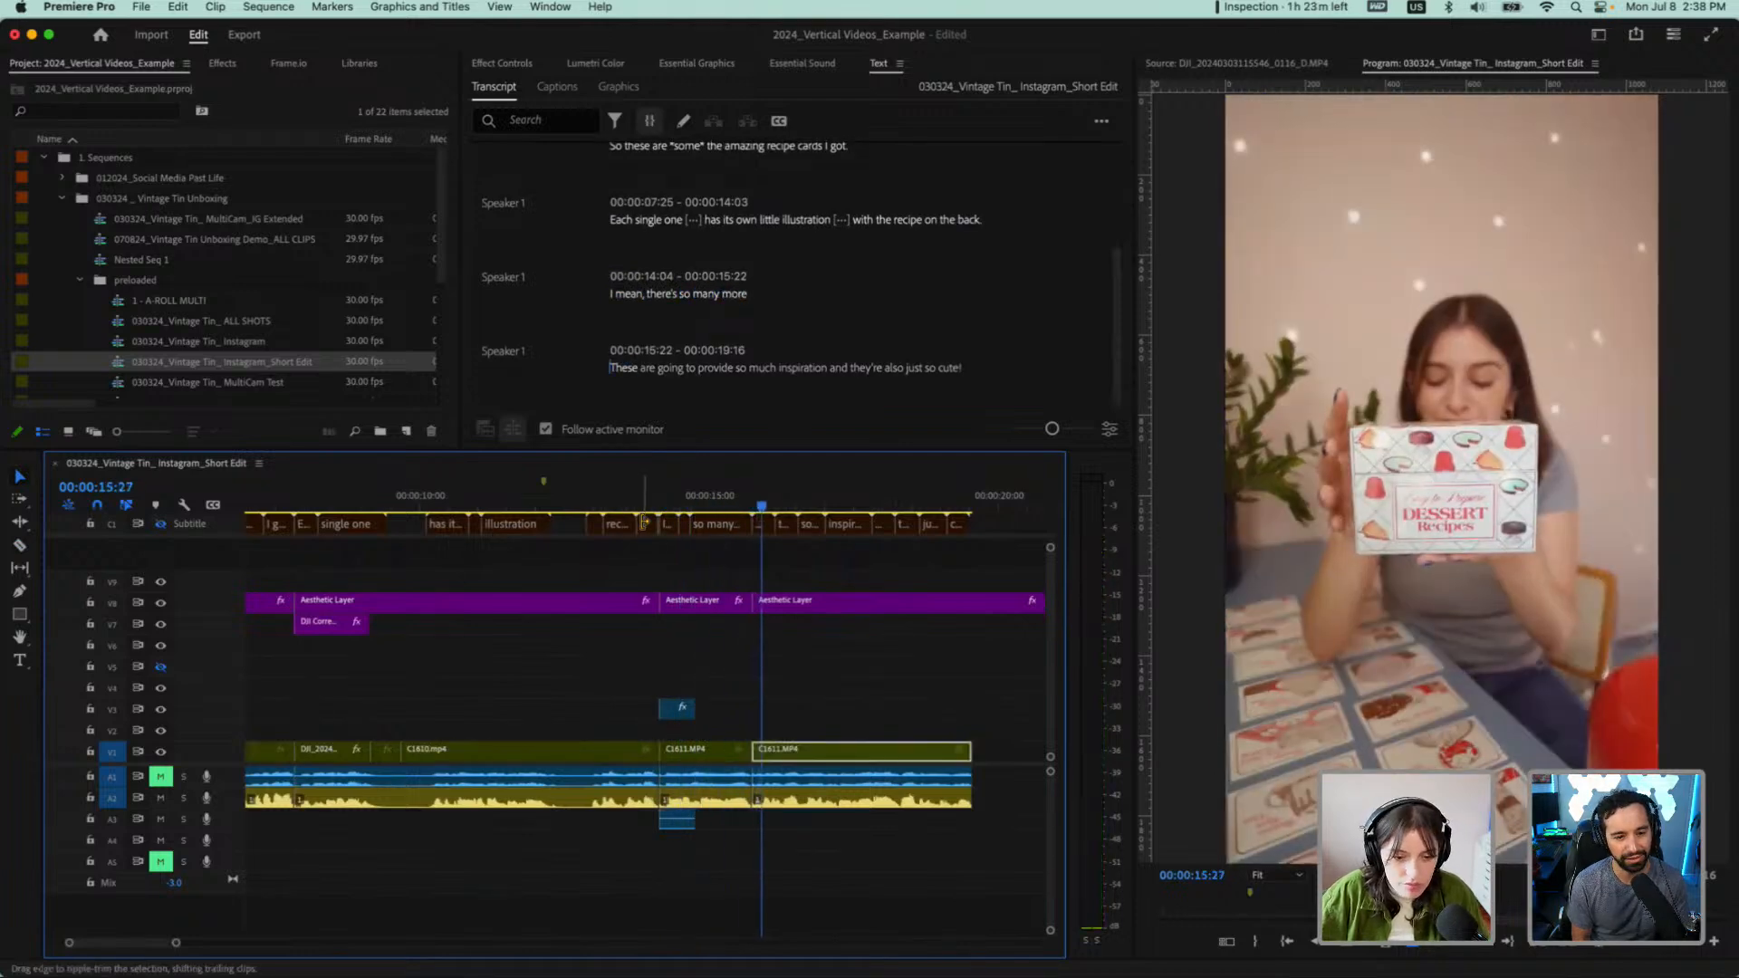
key("super+z")
left_click(779, 708)
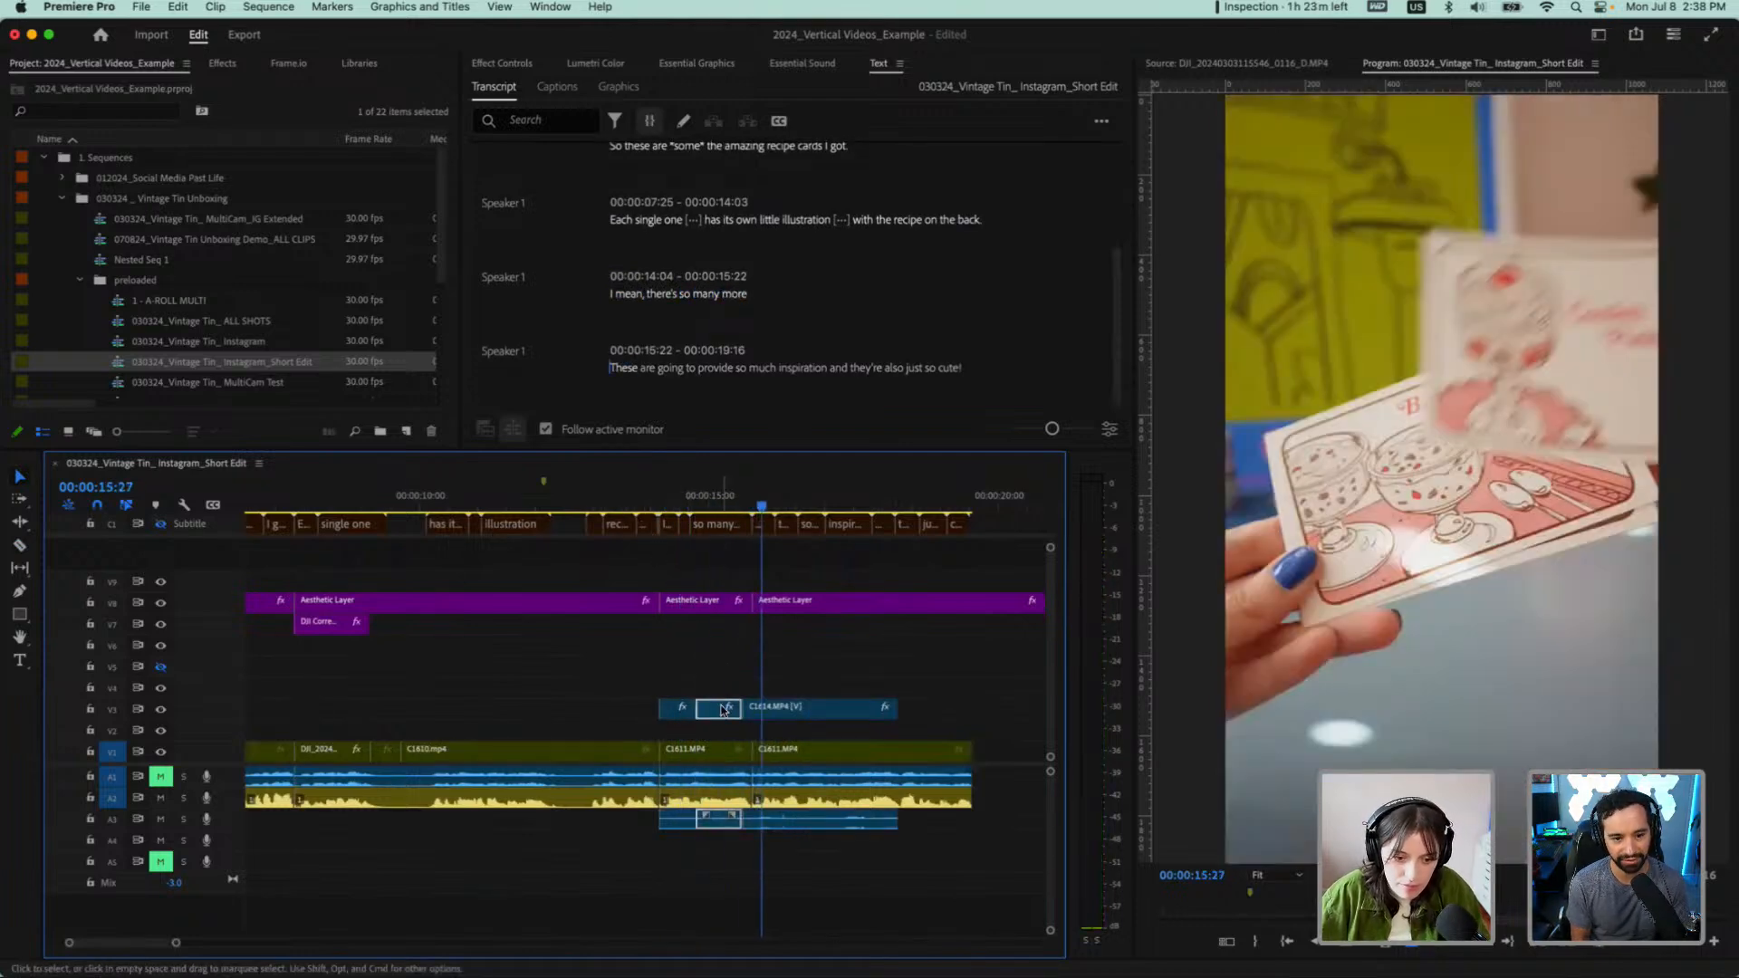
key("BackSpace")
Extend the remaining C1614.MP4 overlay to about 00:00:15:00 and play it from "the back"
left_click(672, 495)
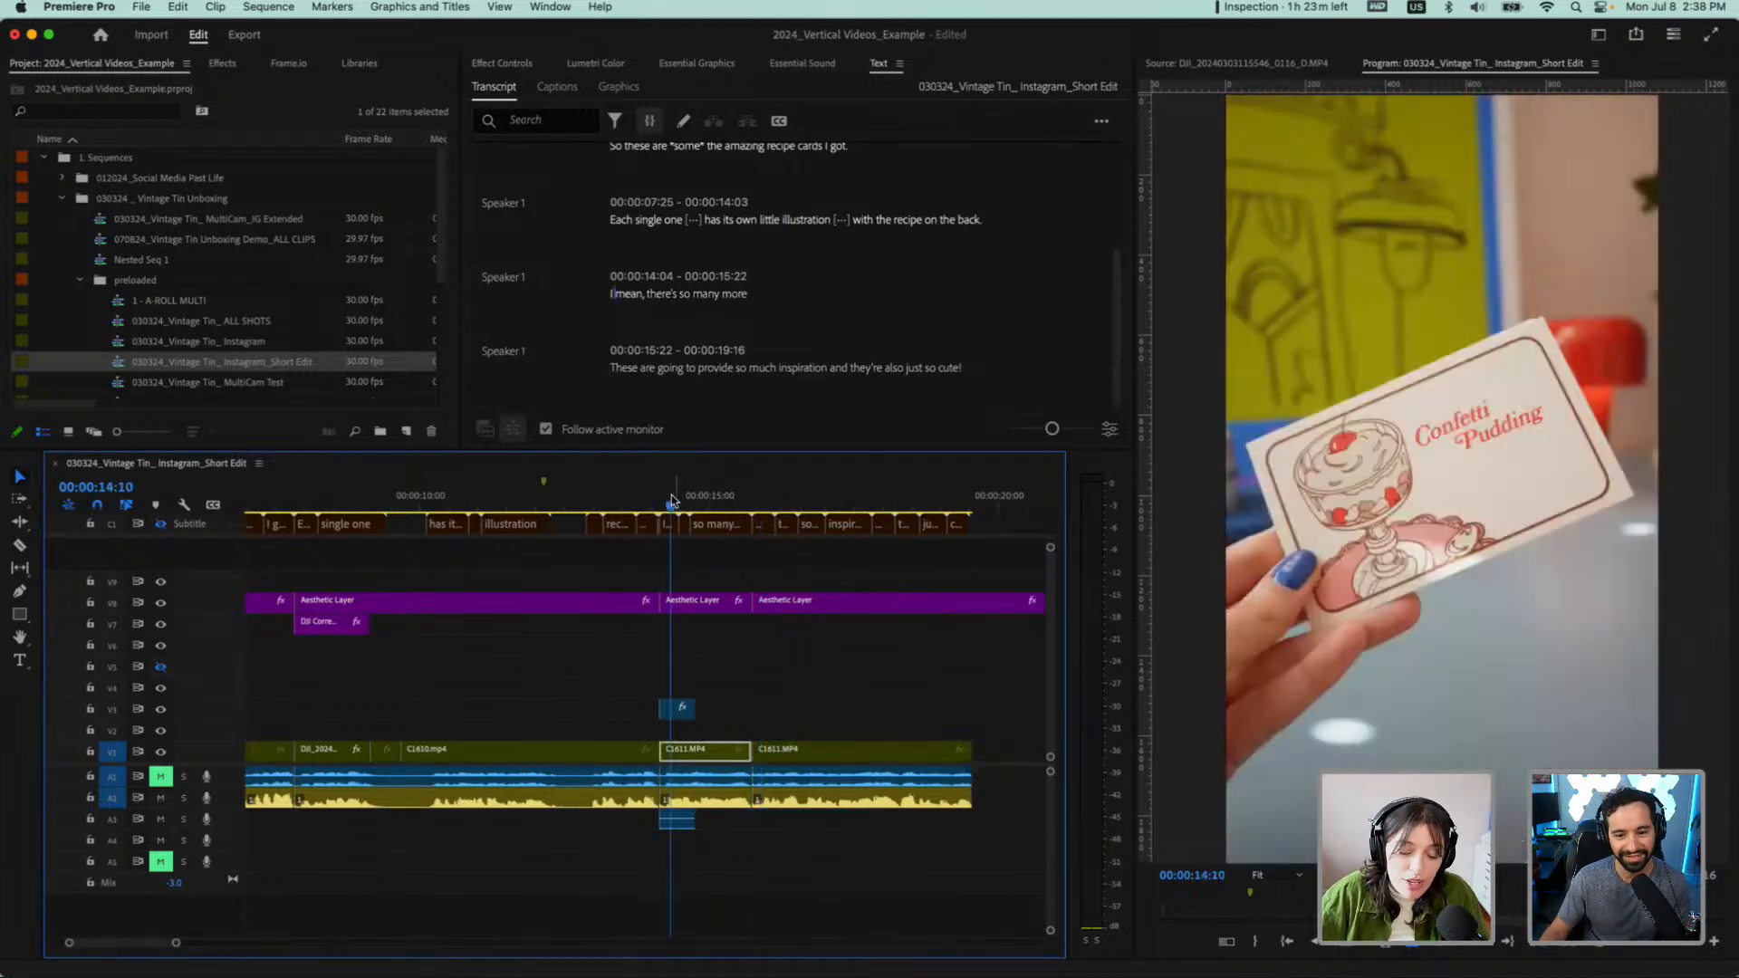
scroll(706, 712, "up", 5)
left_click_drag(685, 709, 727, 709)
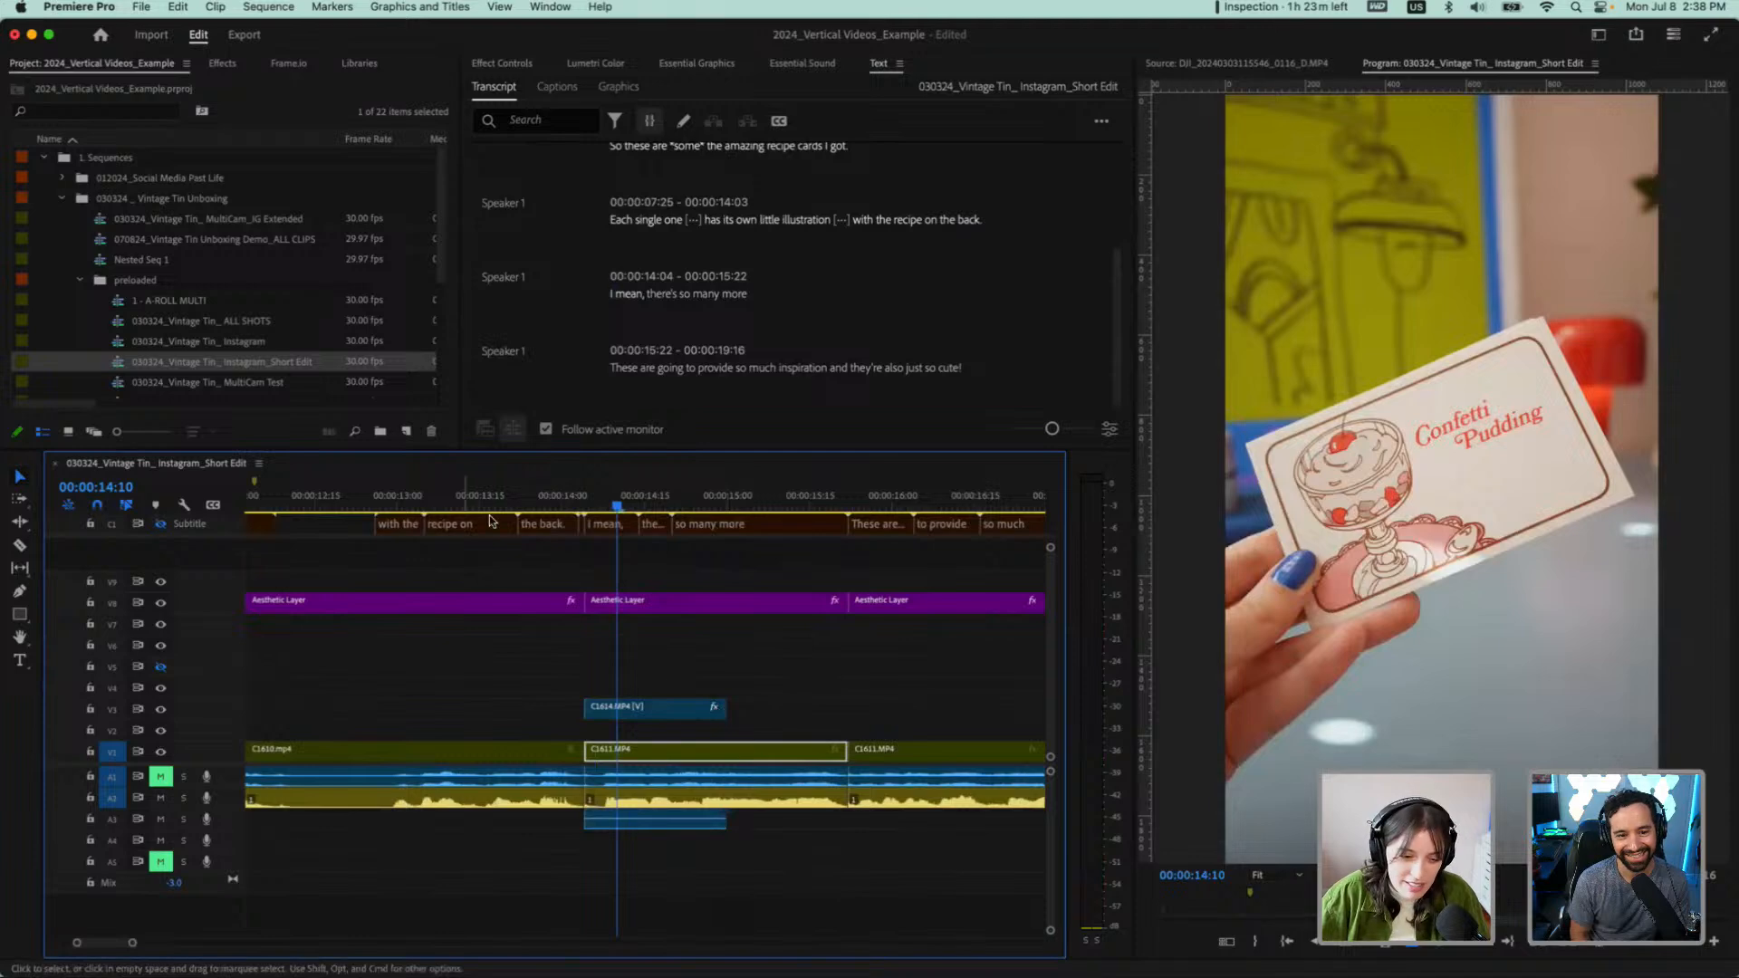
left_click(556, 505)
key("space")
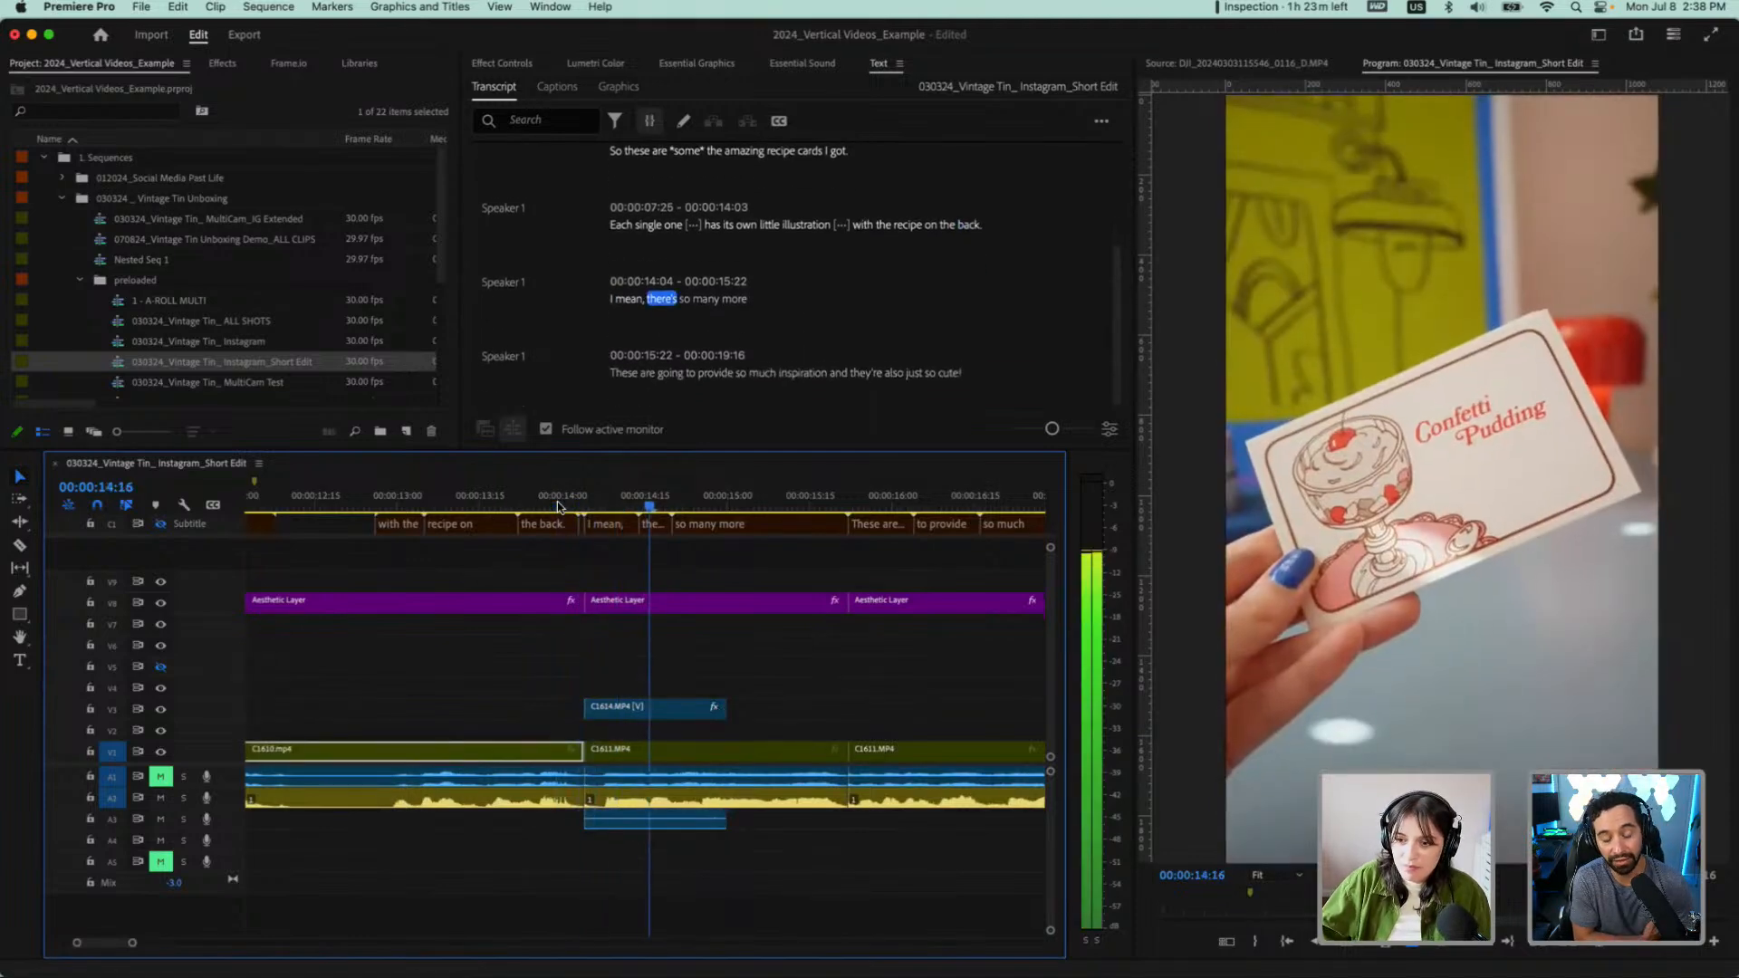
Mute audio track A2 and play from "with the recipe" through "so many more" to check the overlay timing
left_click(160, 797)
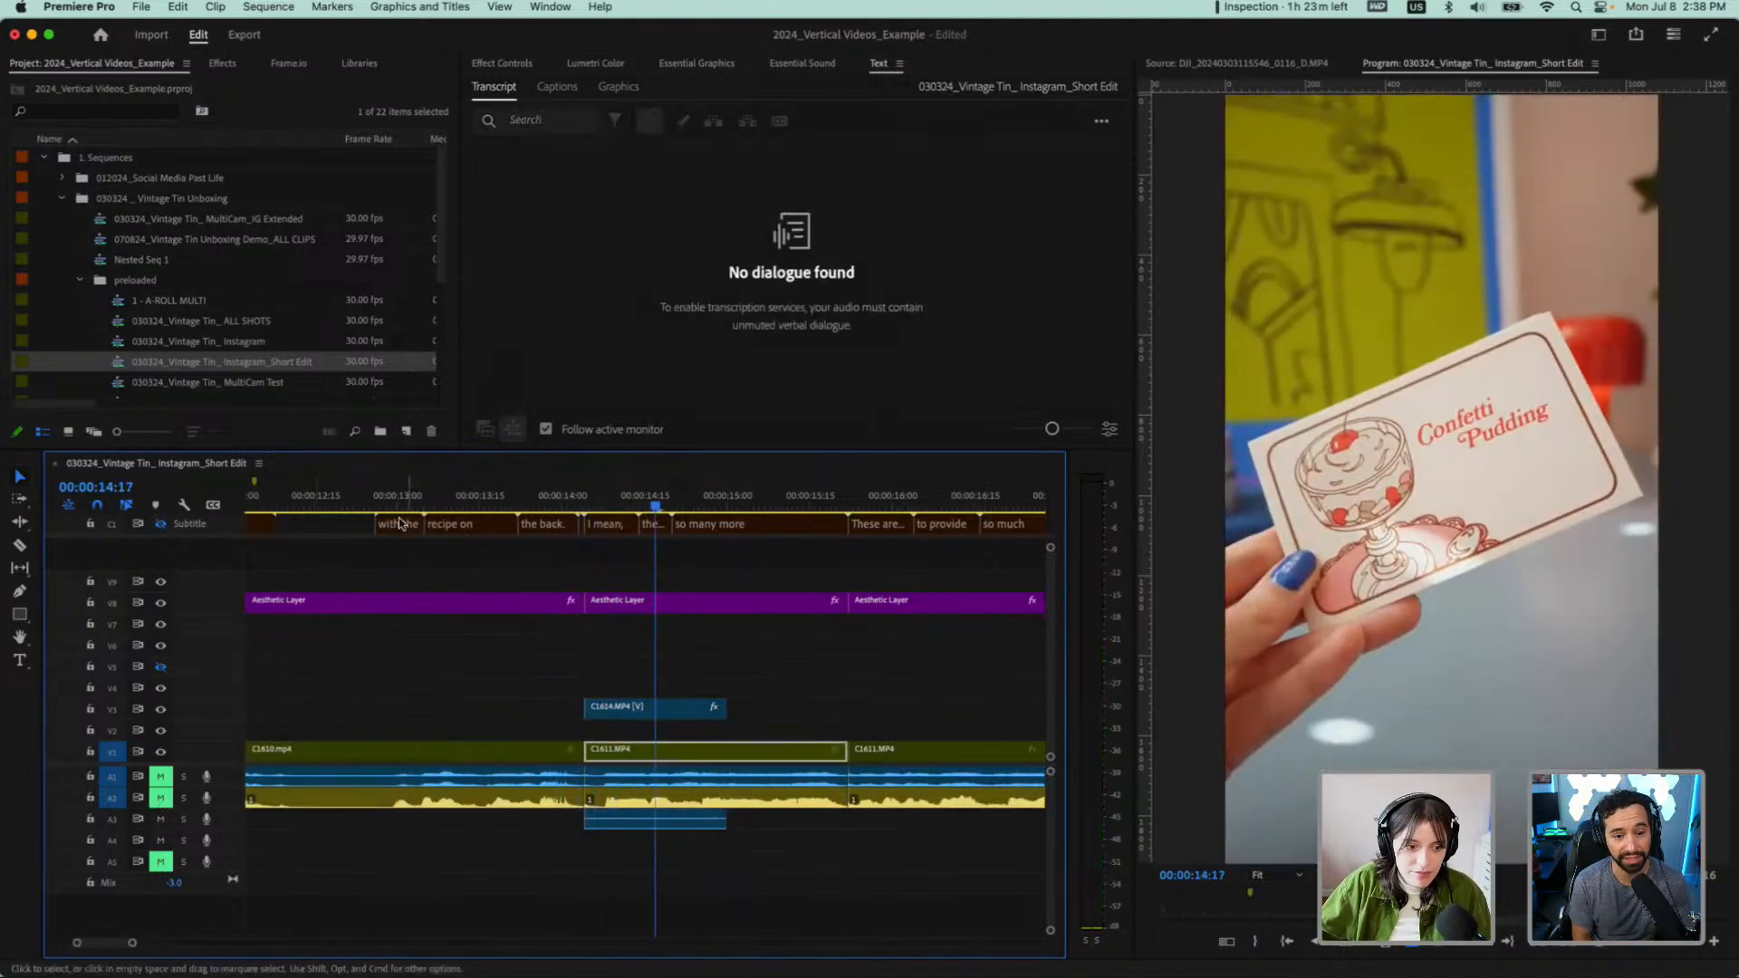
left_click(379, 498)
key("space")
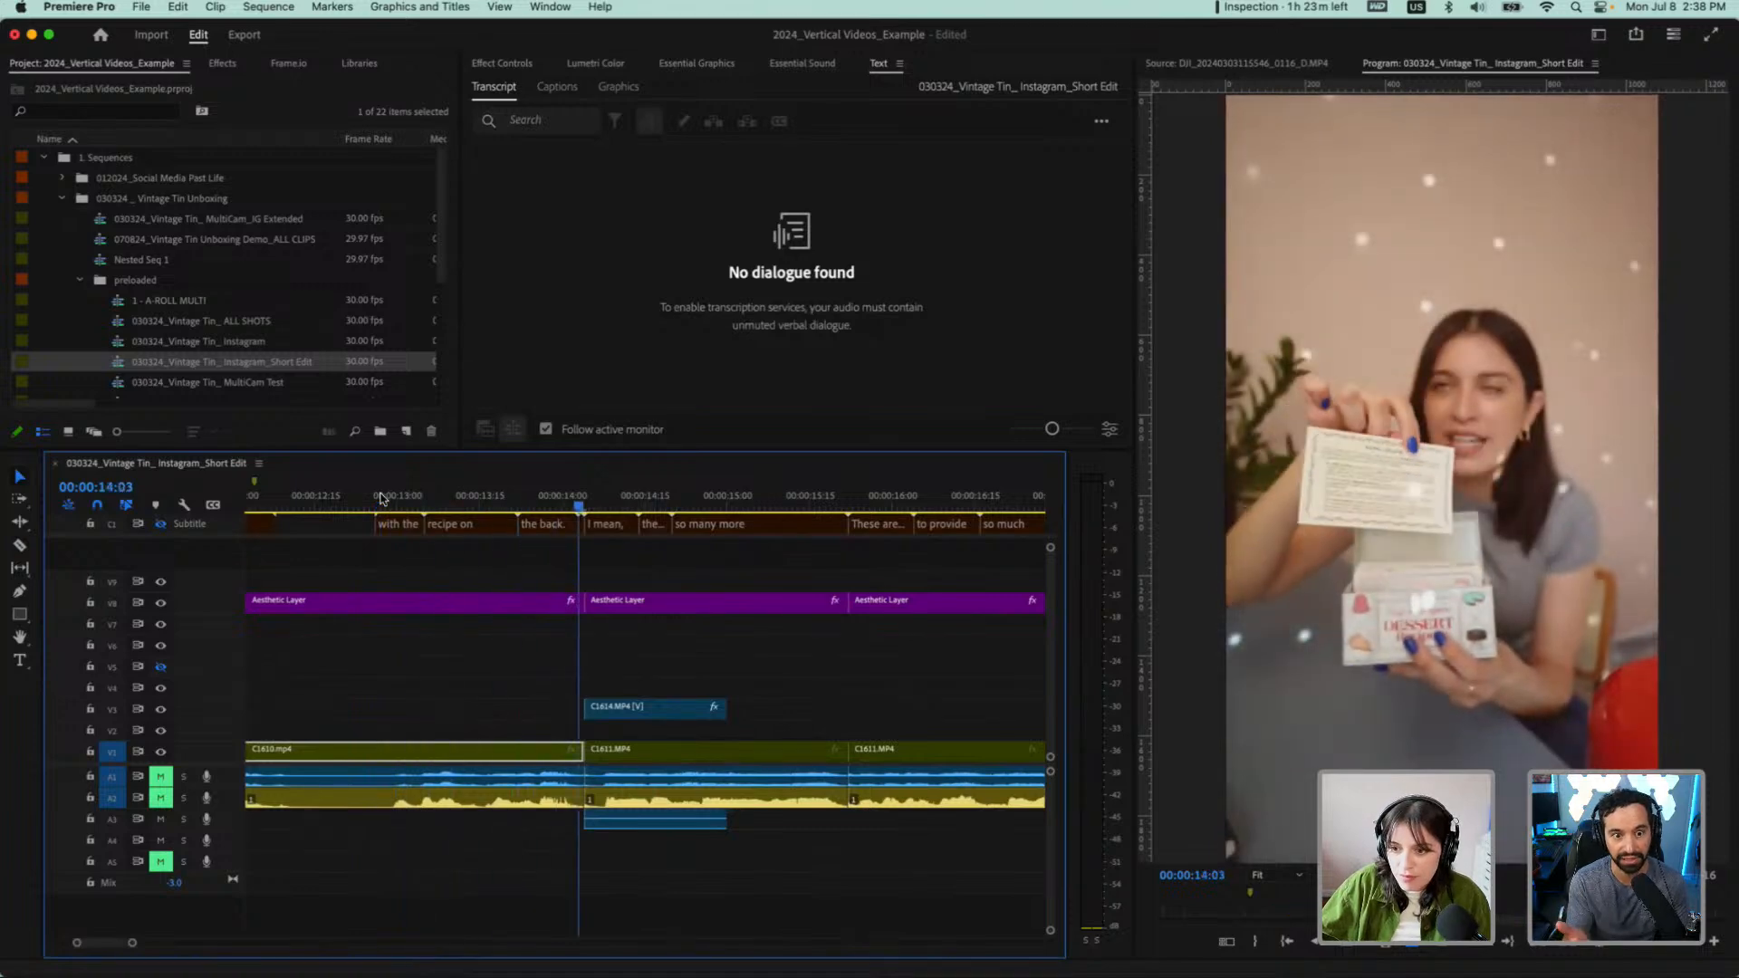
key("space")
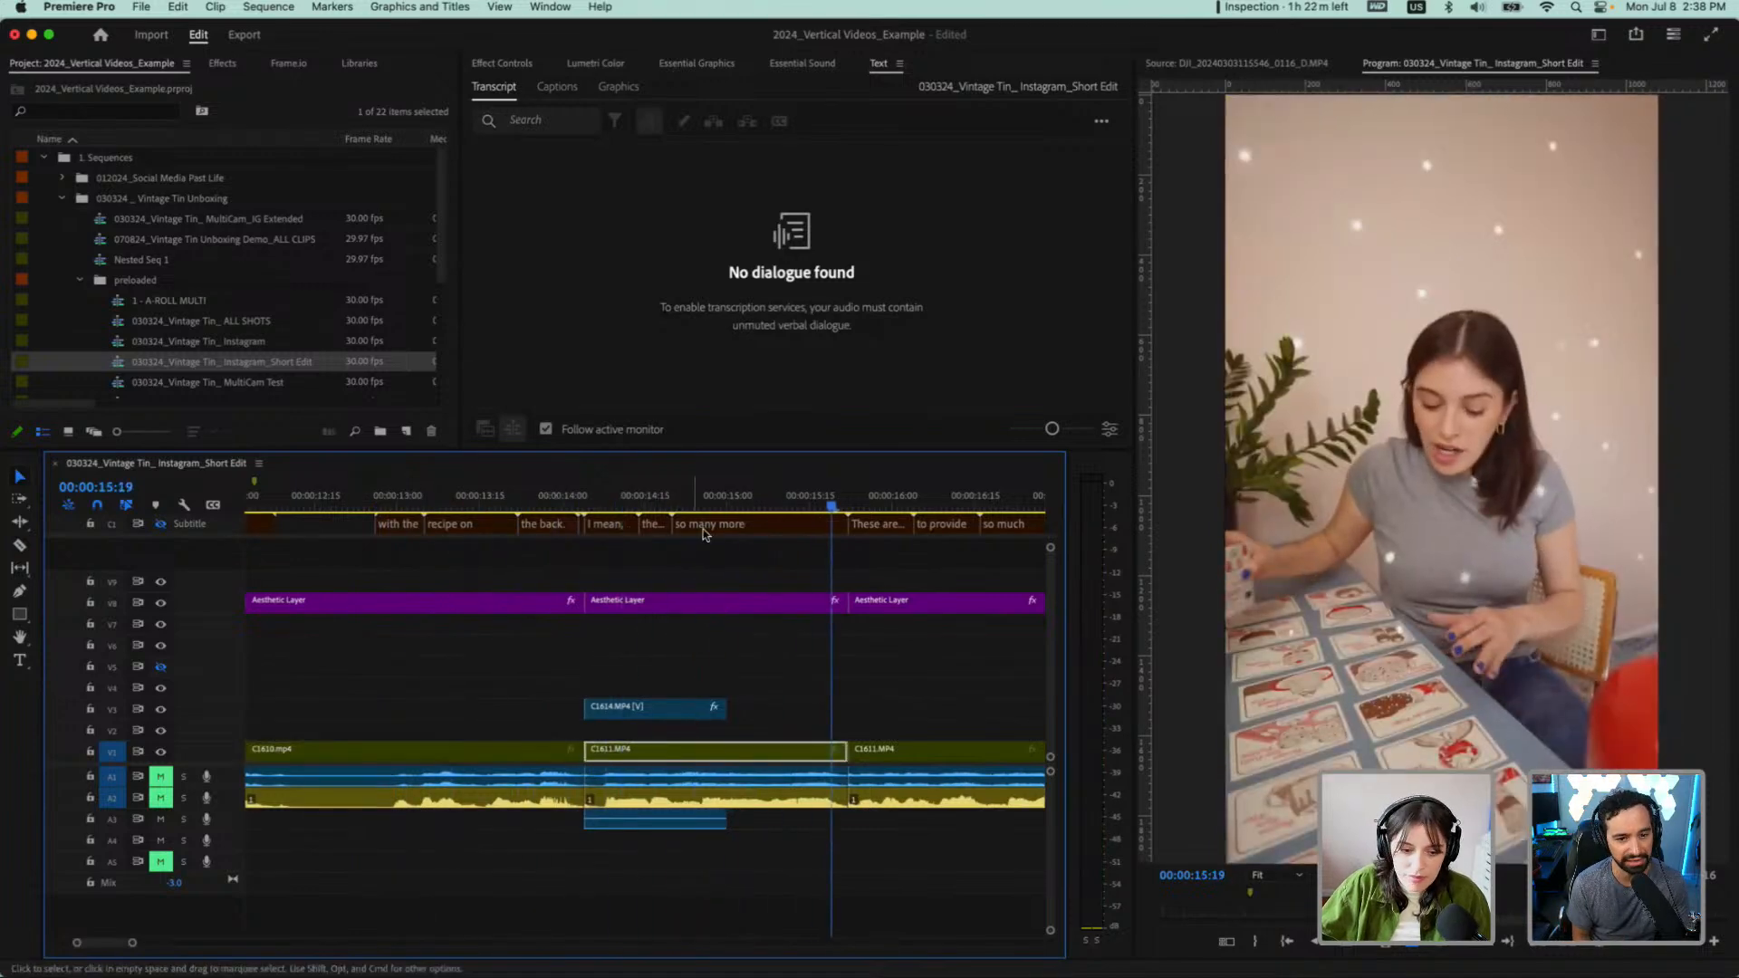
Split the C1614.MP4 overlay at 00:00:14:24 and delete the leftover piece after the cut
left_click(705, 507)
left_click_drag(705, 510, 698, 515)
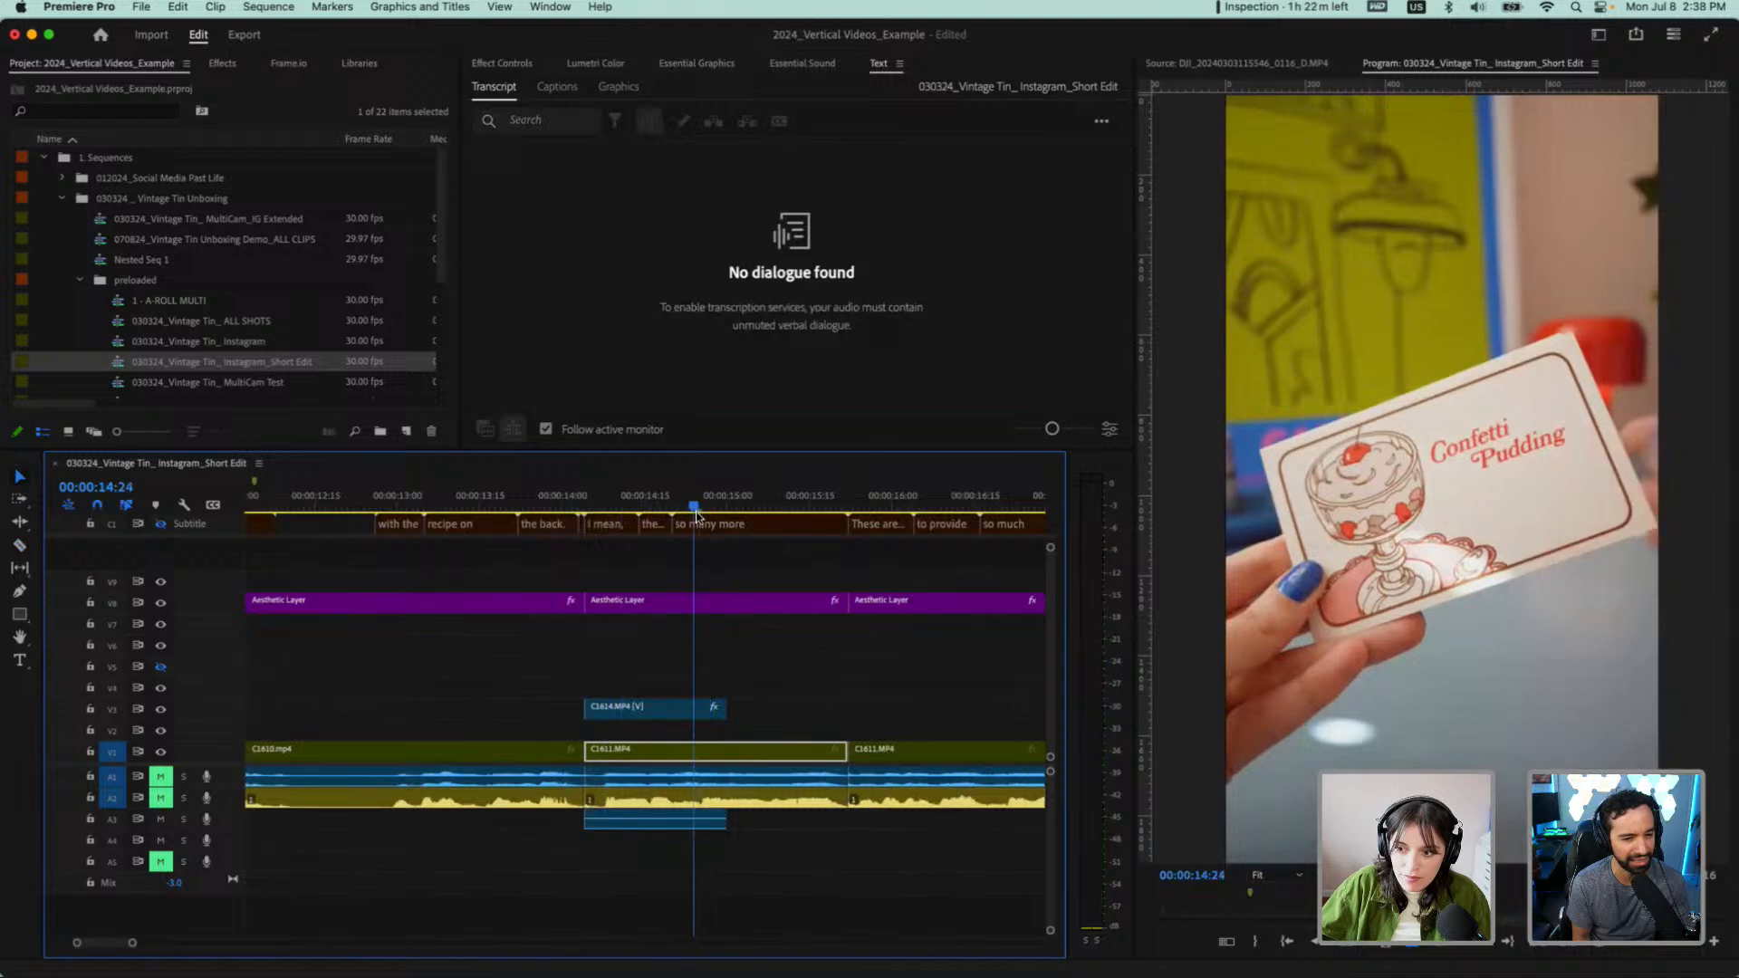
key("c")
left_click(695, 710)
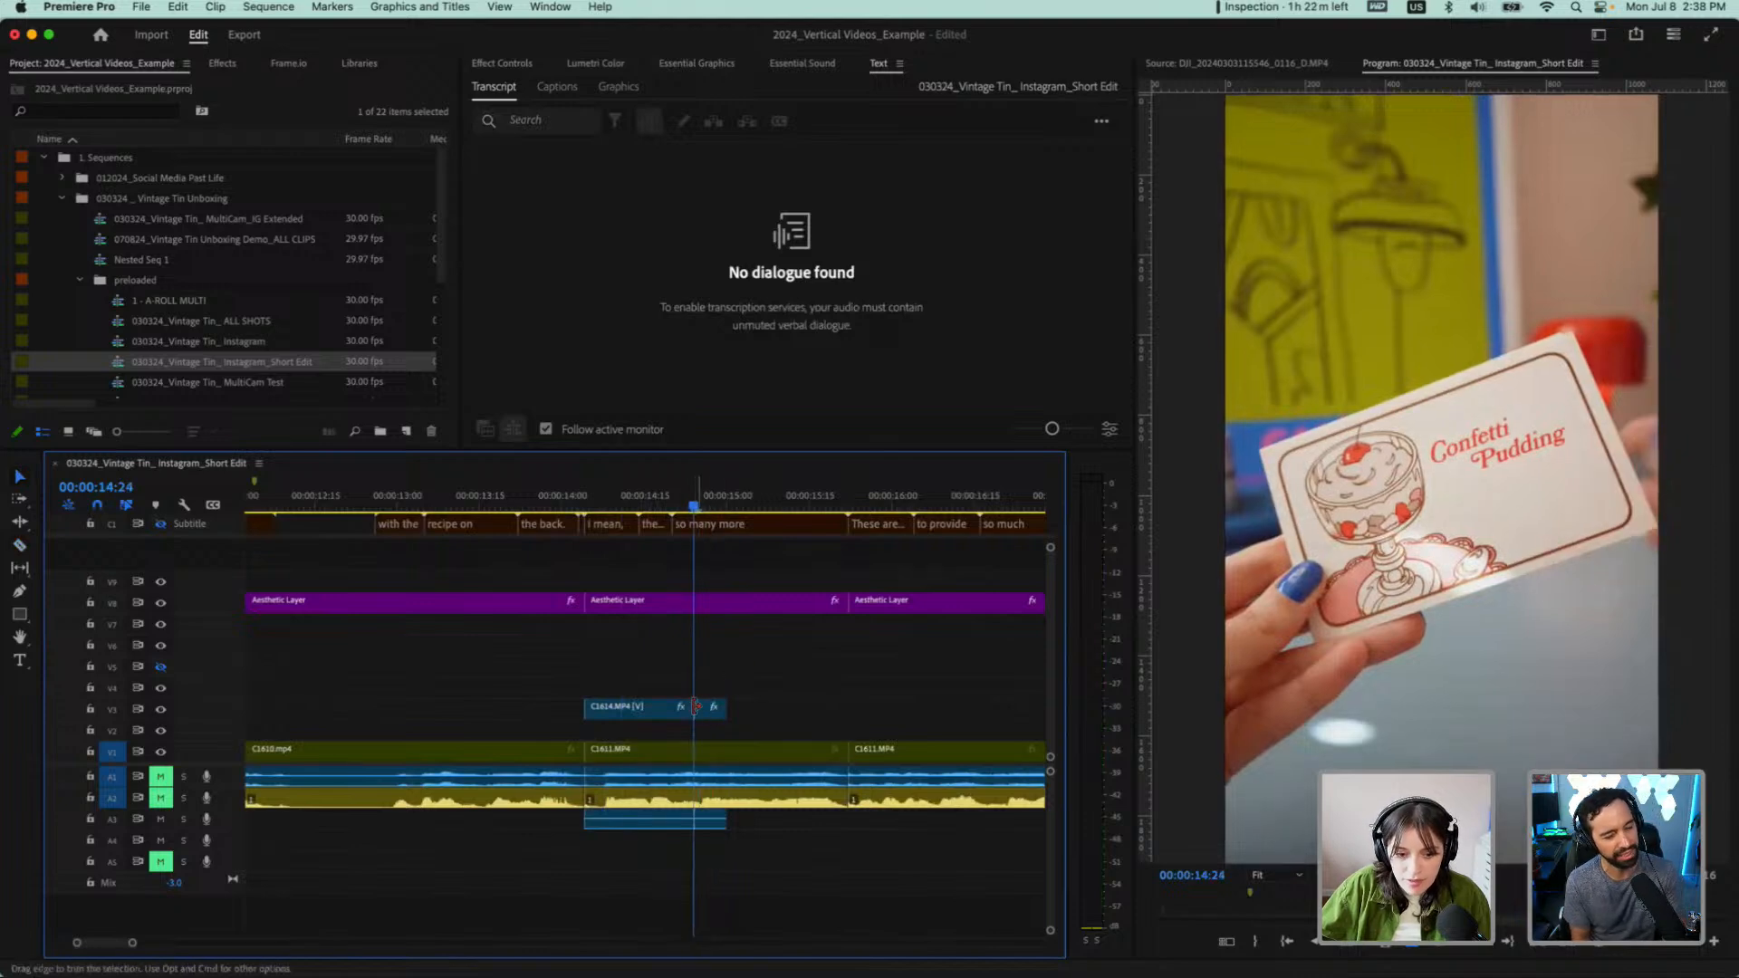
key("v")
left_click(709, 709)
key("Delete")
Play from 00:00:13:02 to 00:00:15:21 to check the shortened C1614.MP4 overlay
left_click(407, 499)
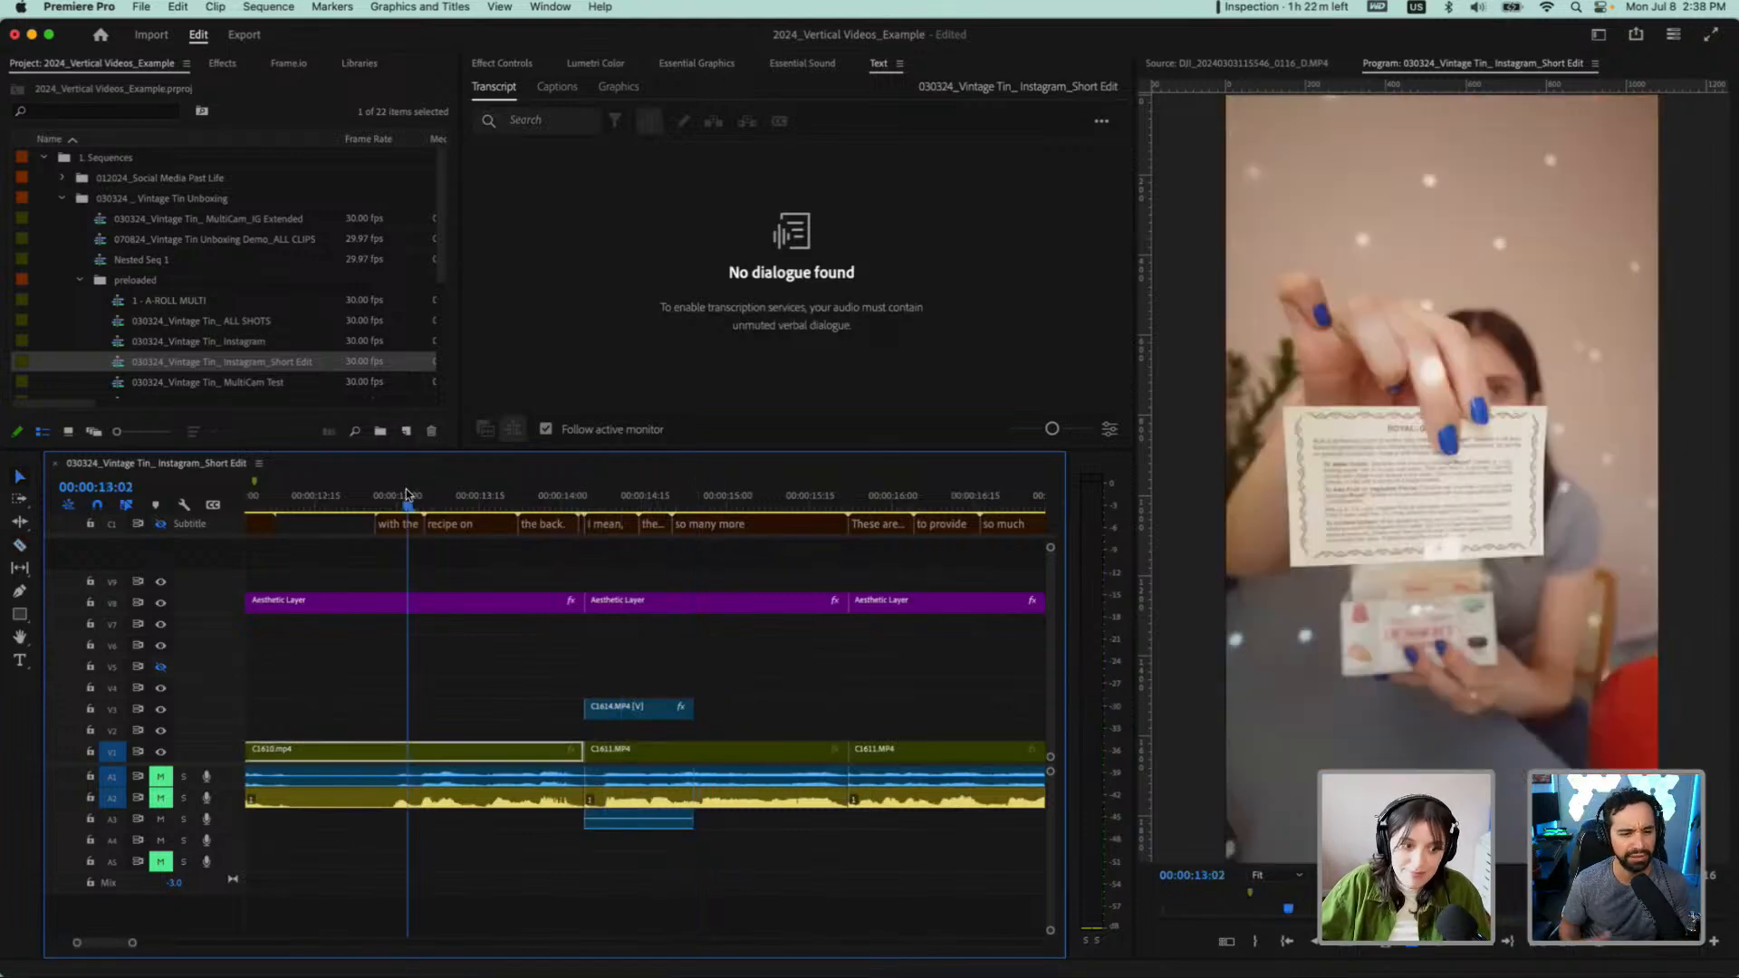
key("space")
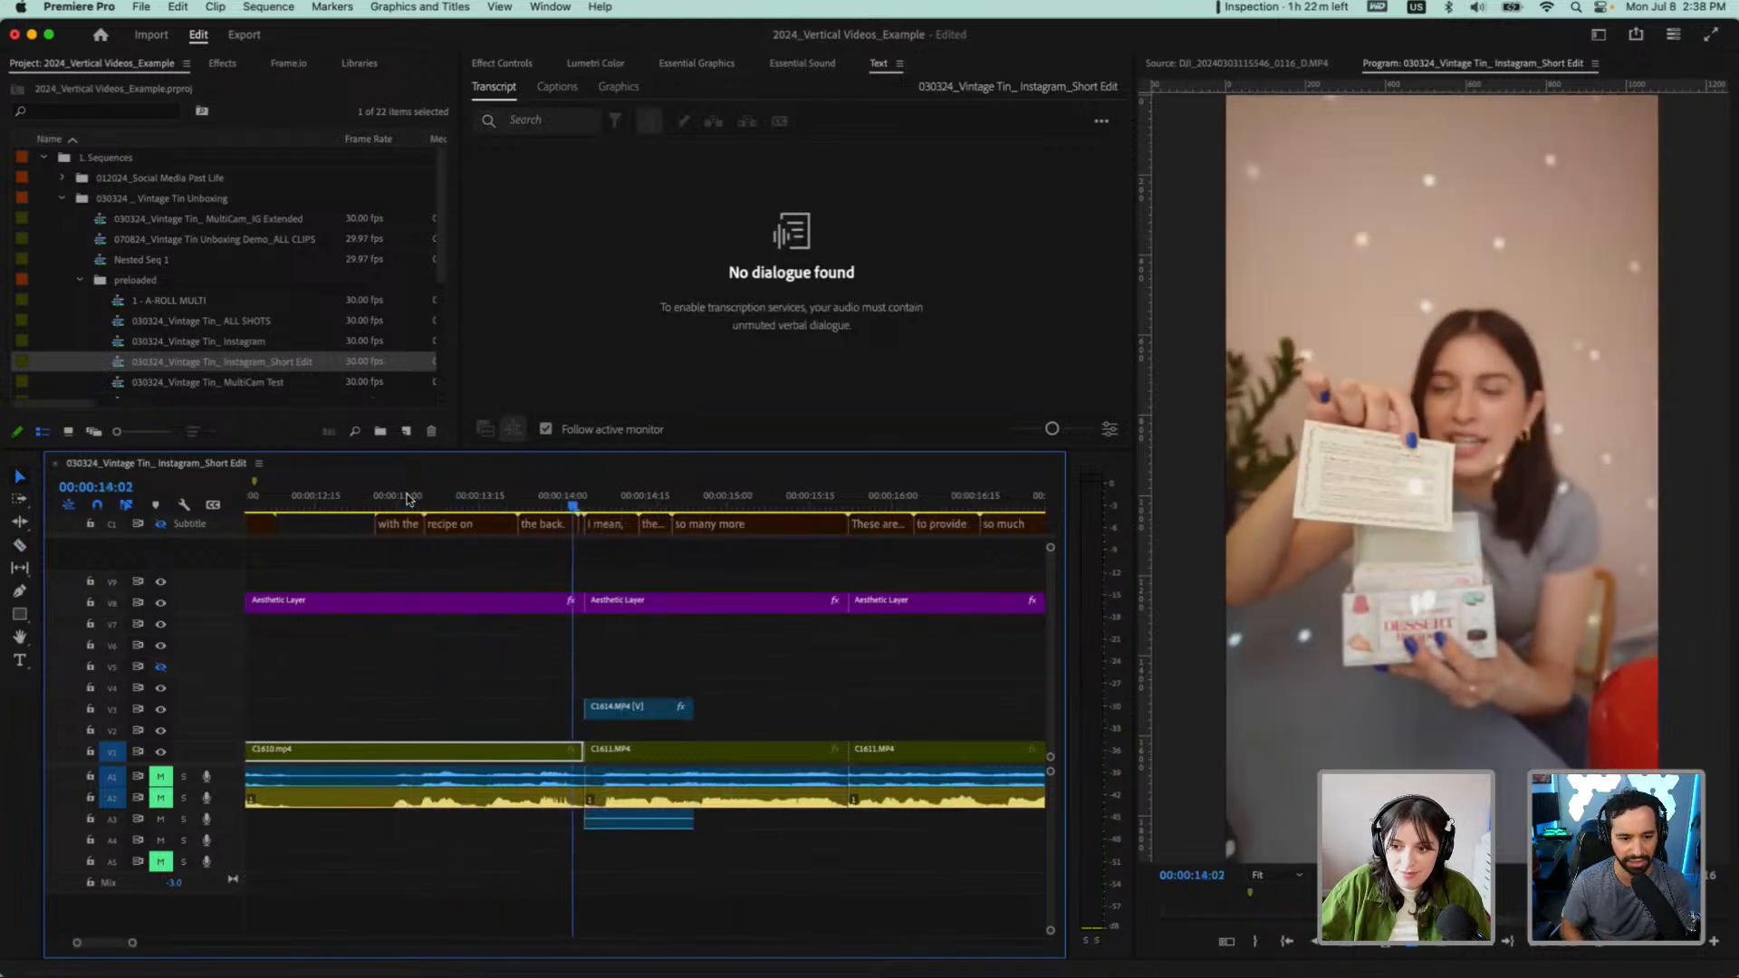
key("space")
scroll(454, 596, "down", 3)
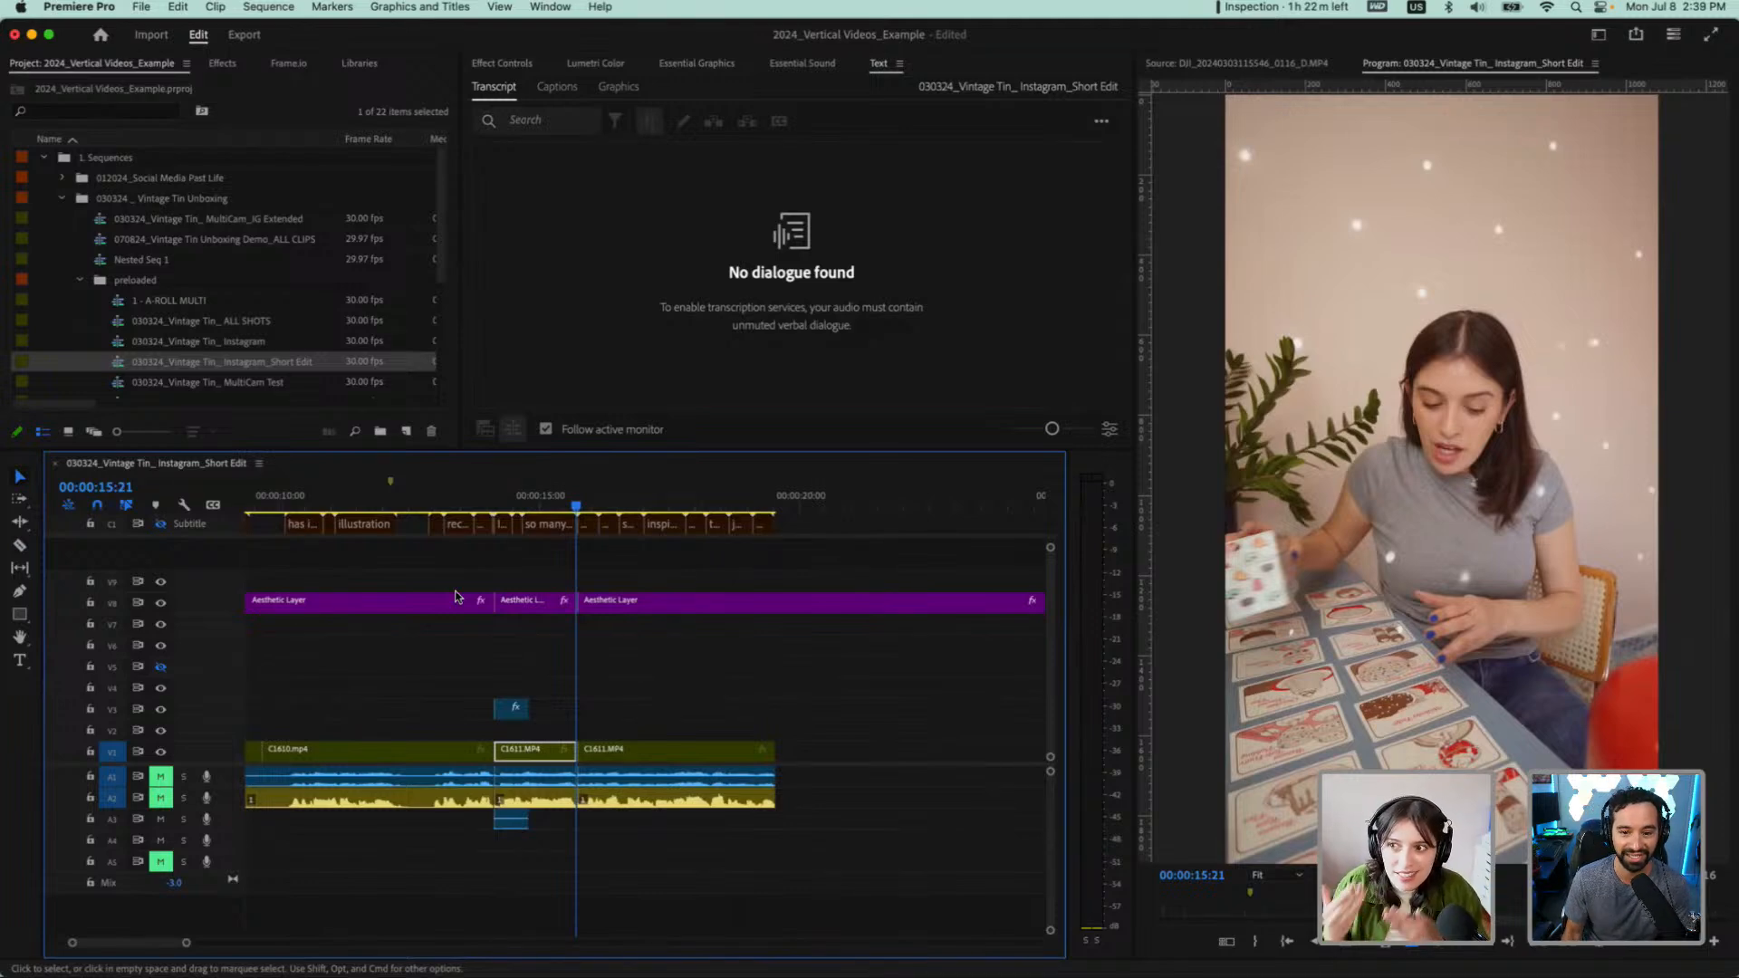
scroll(470, 769, "up", 3)
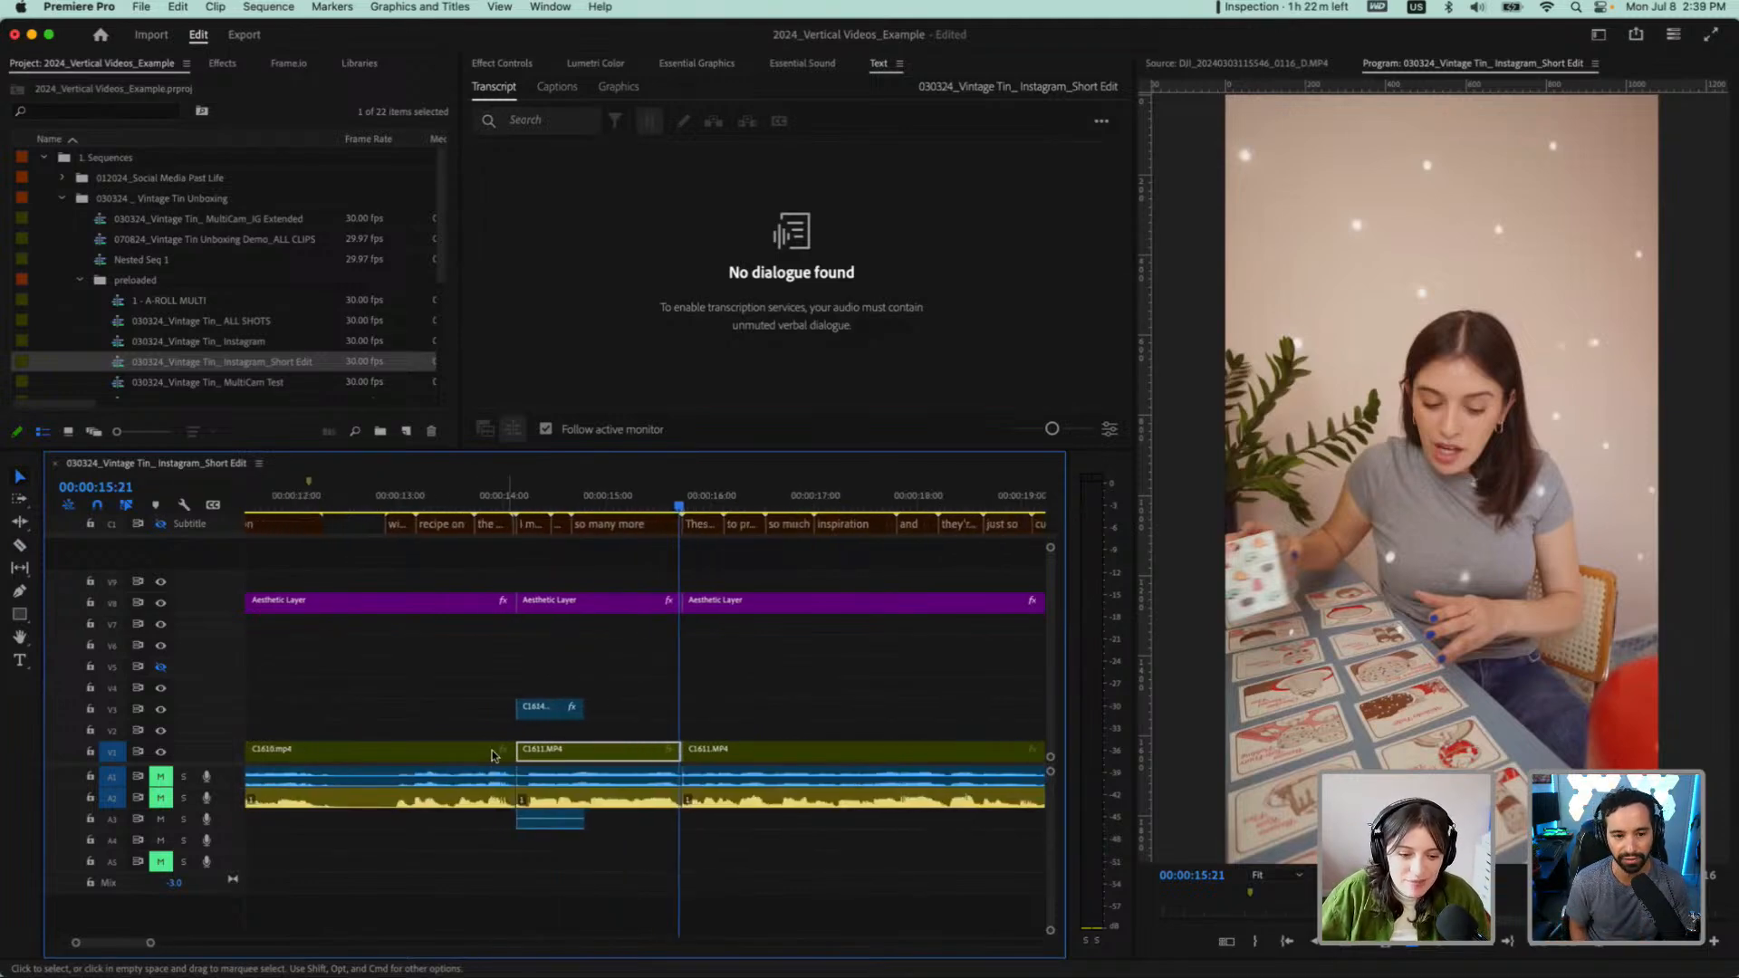
Duplicate the C1614.MP4 overlay onto track V4 and extend the copy's end to about 00:00:15:26
left_click(559, 709)
scroll(563, 666, "up", 2)
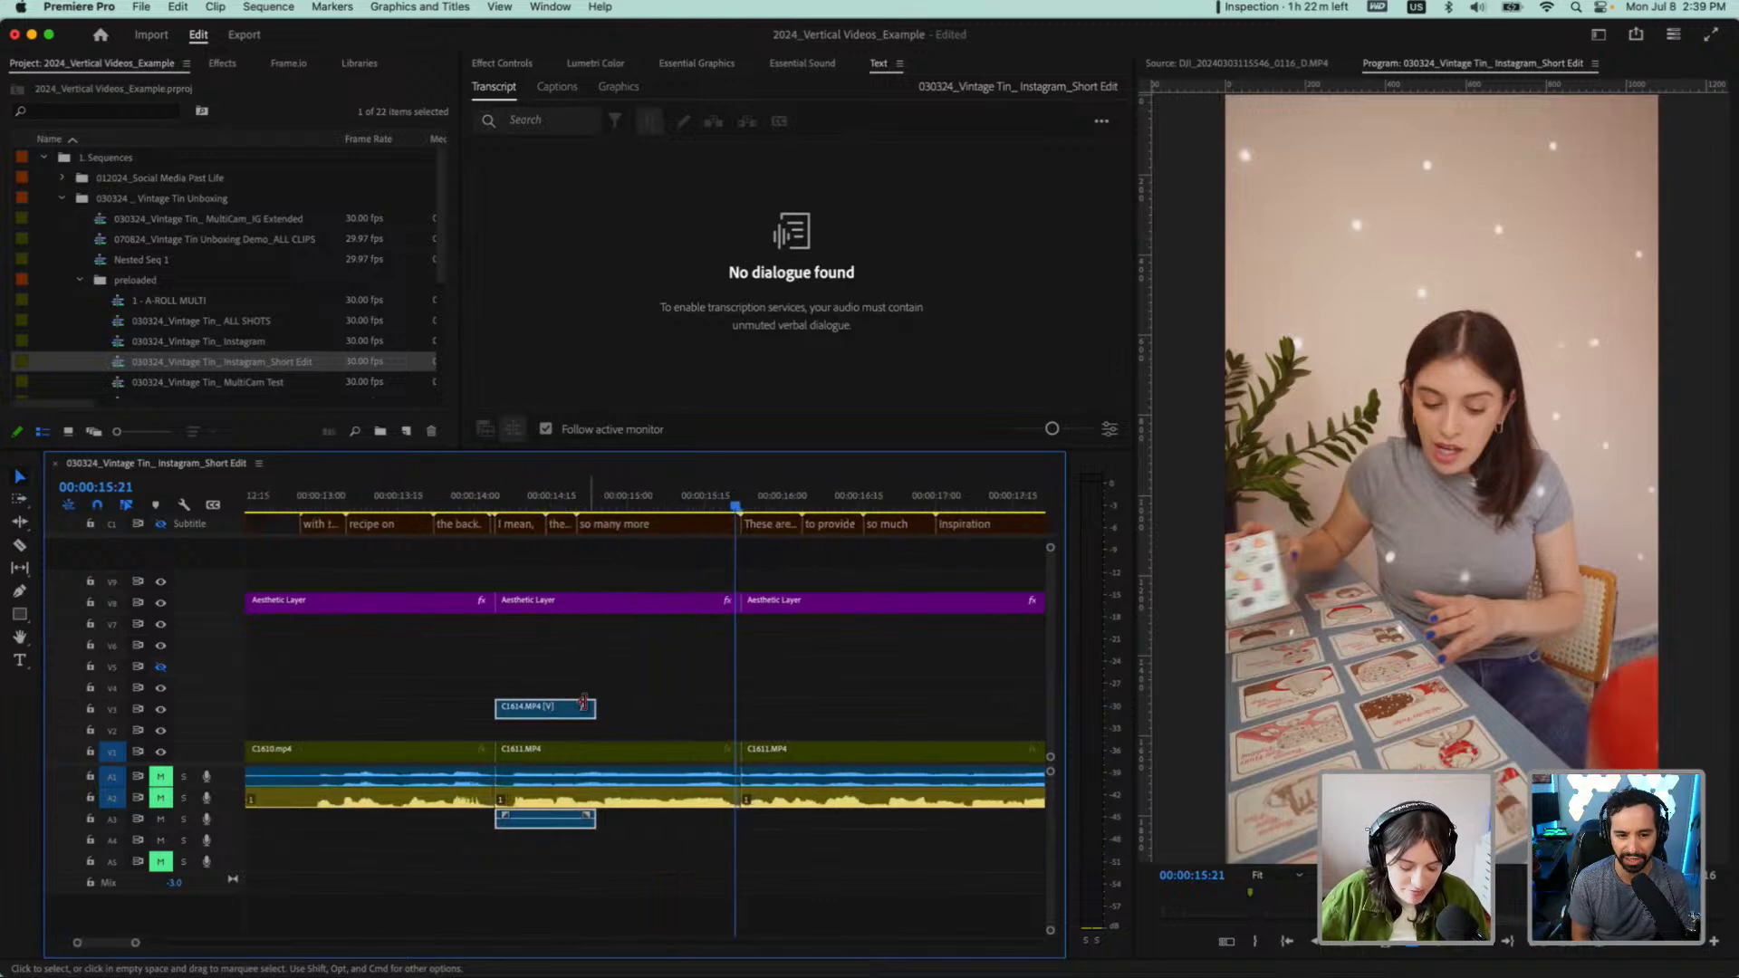
left_click_drag(583, 704, 587, 686)
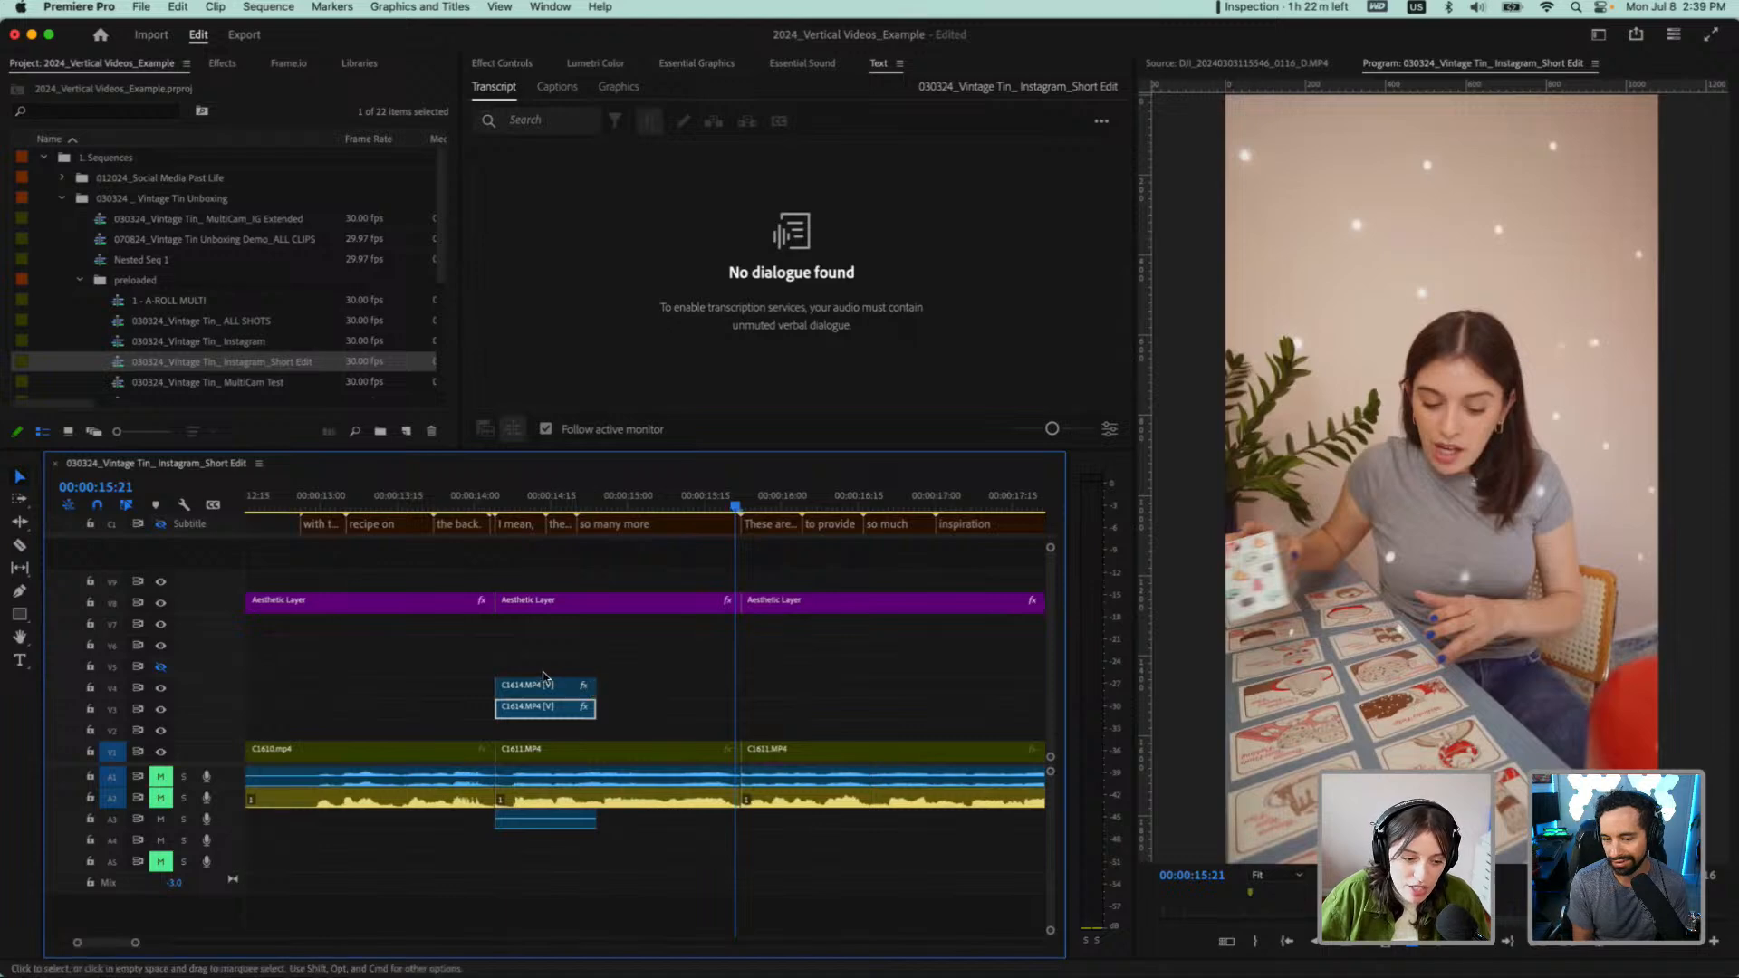
scroll(524, 668, "up", 2)
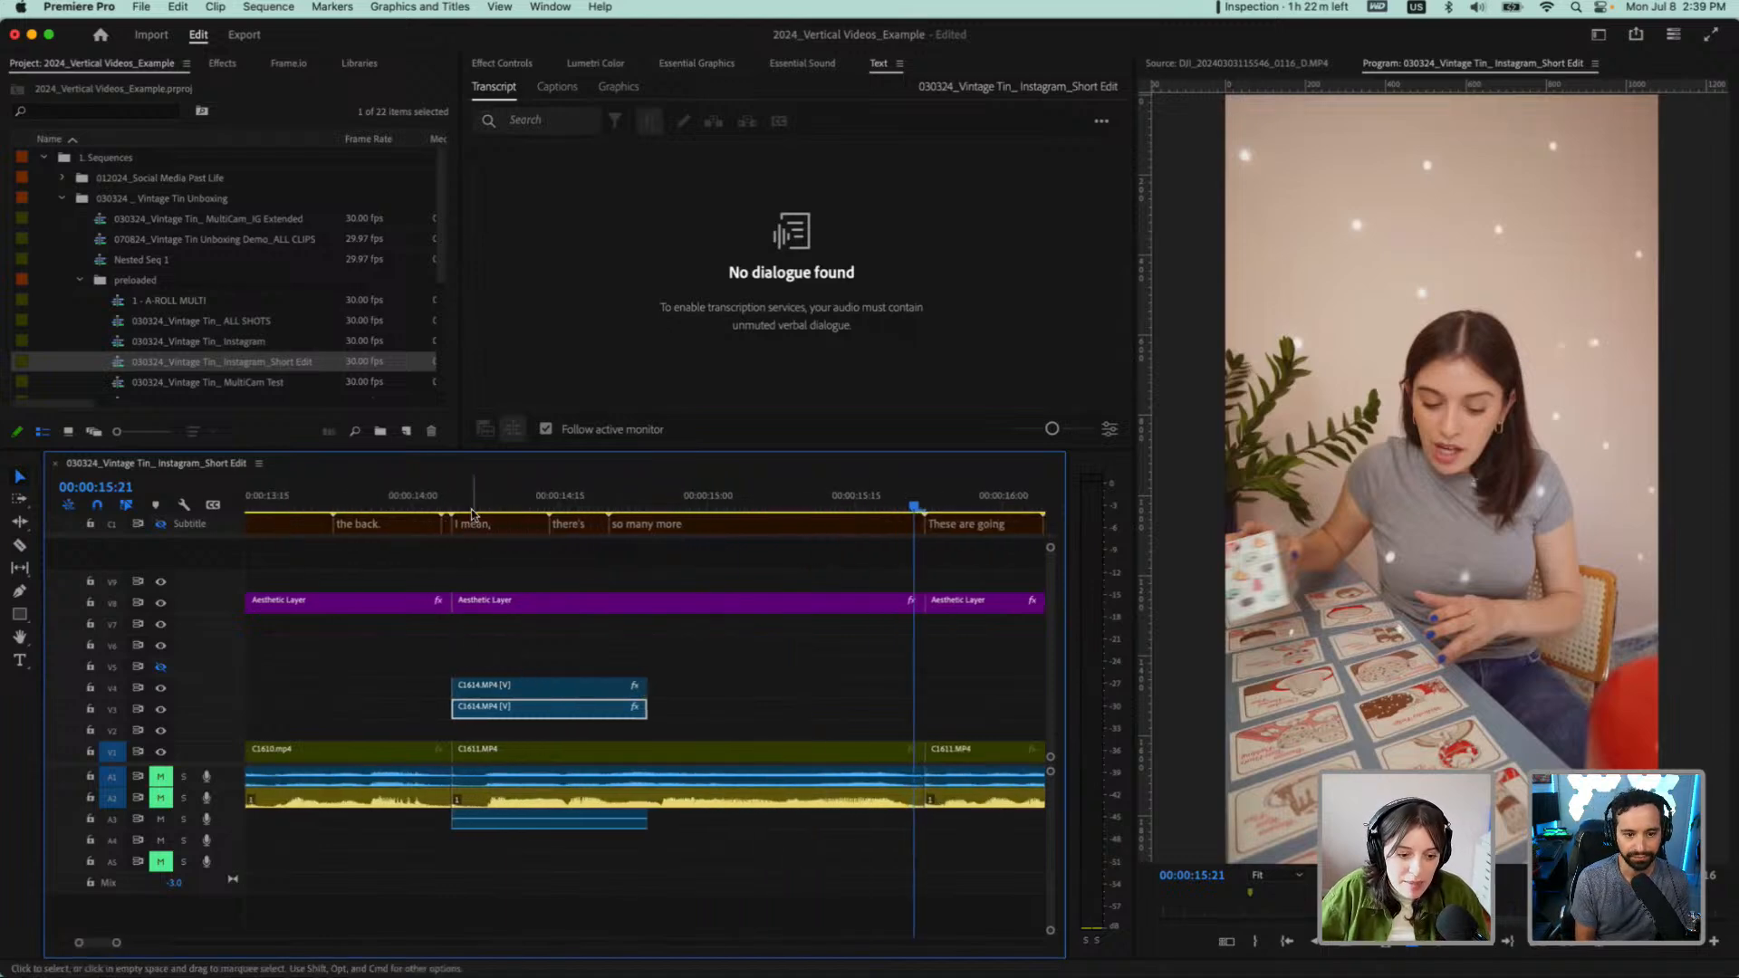
left_click_drag(505, 512, 619, 513)
left_click_drag(641, 694, 976, 688)
scroll(827, 634, "down", 2)
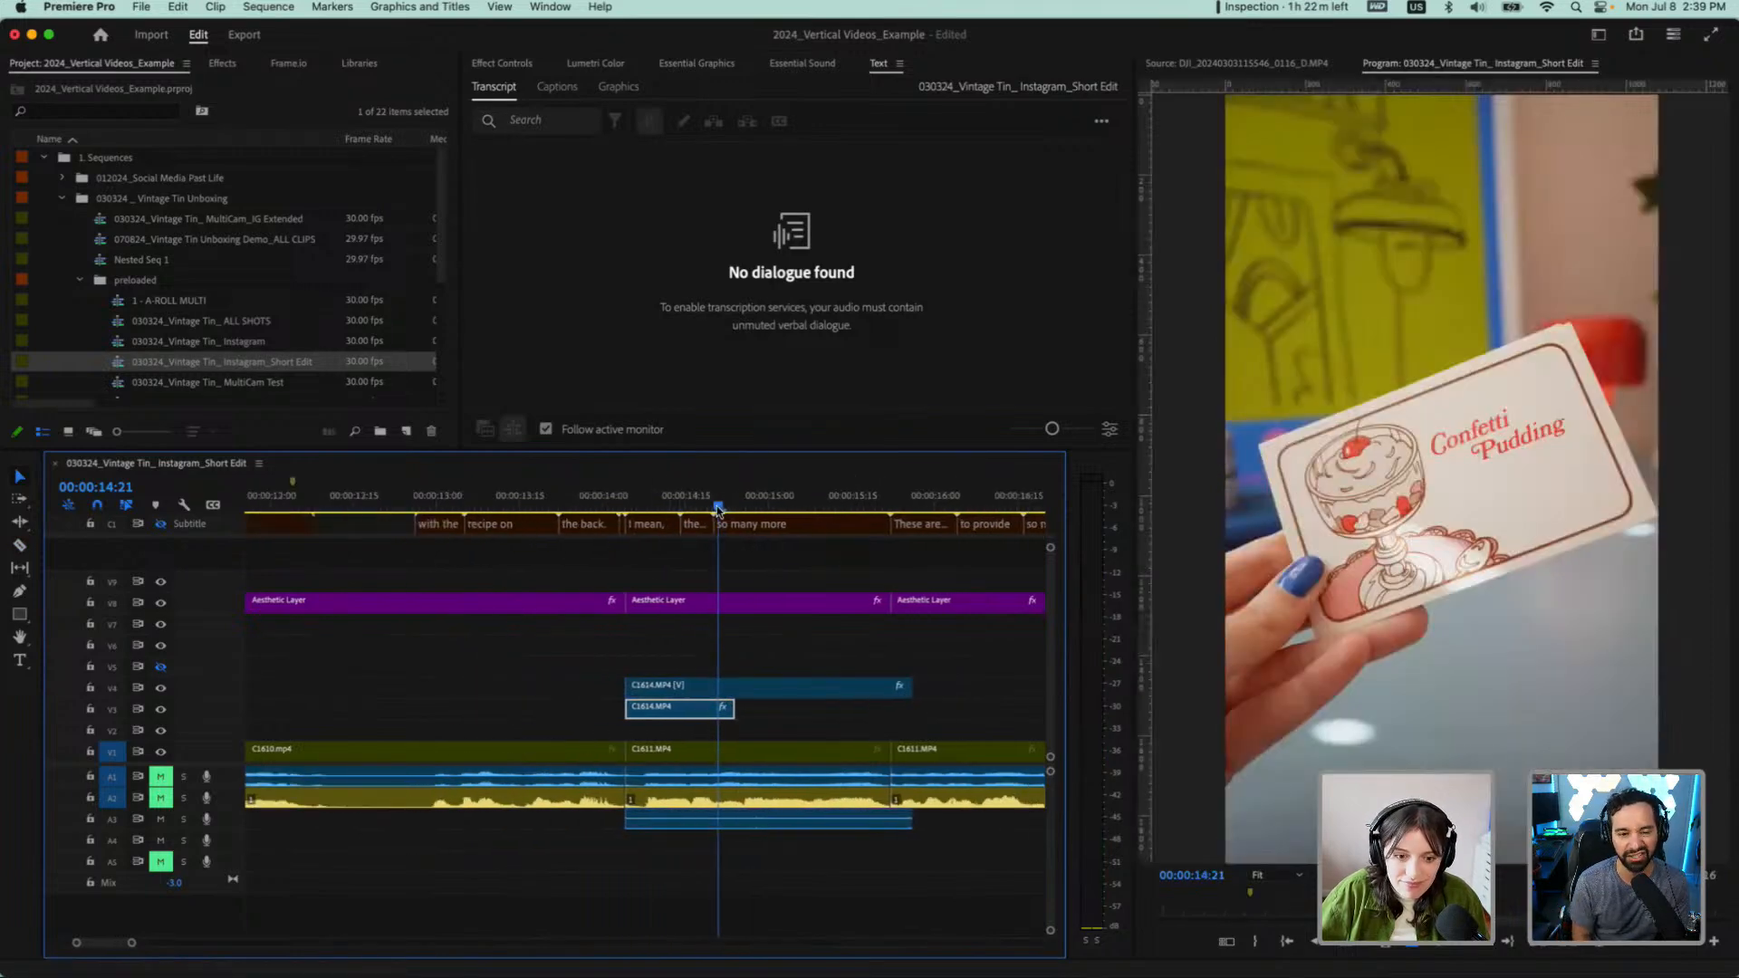
Split the C1614.MP4 copy on V4 at 00:00:15:02 and delete the piece before the cut
left_click_drag(718, 509, 779, 511)
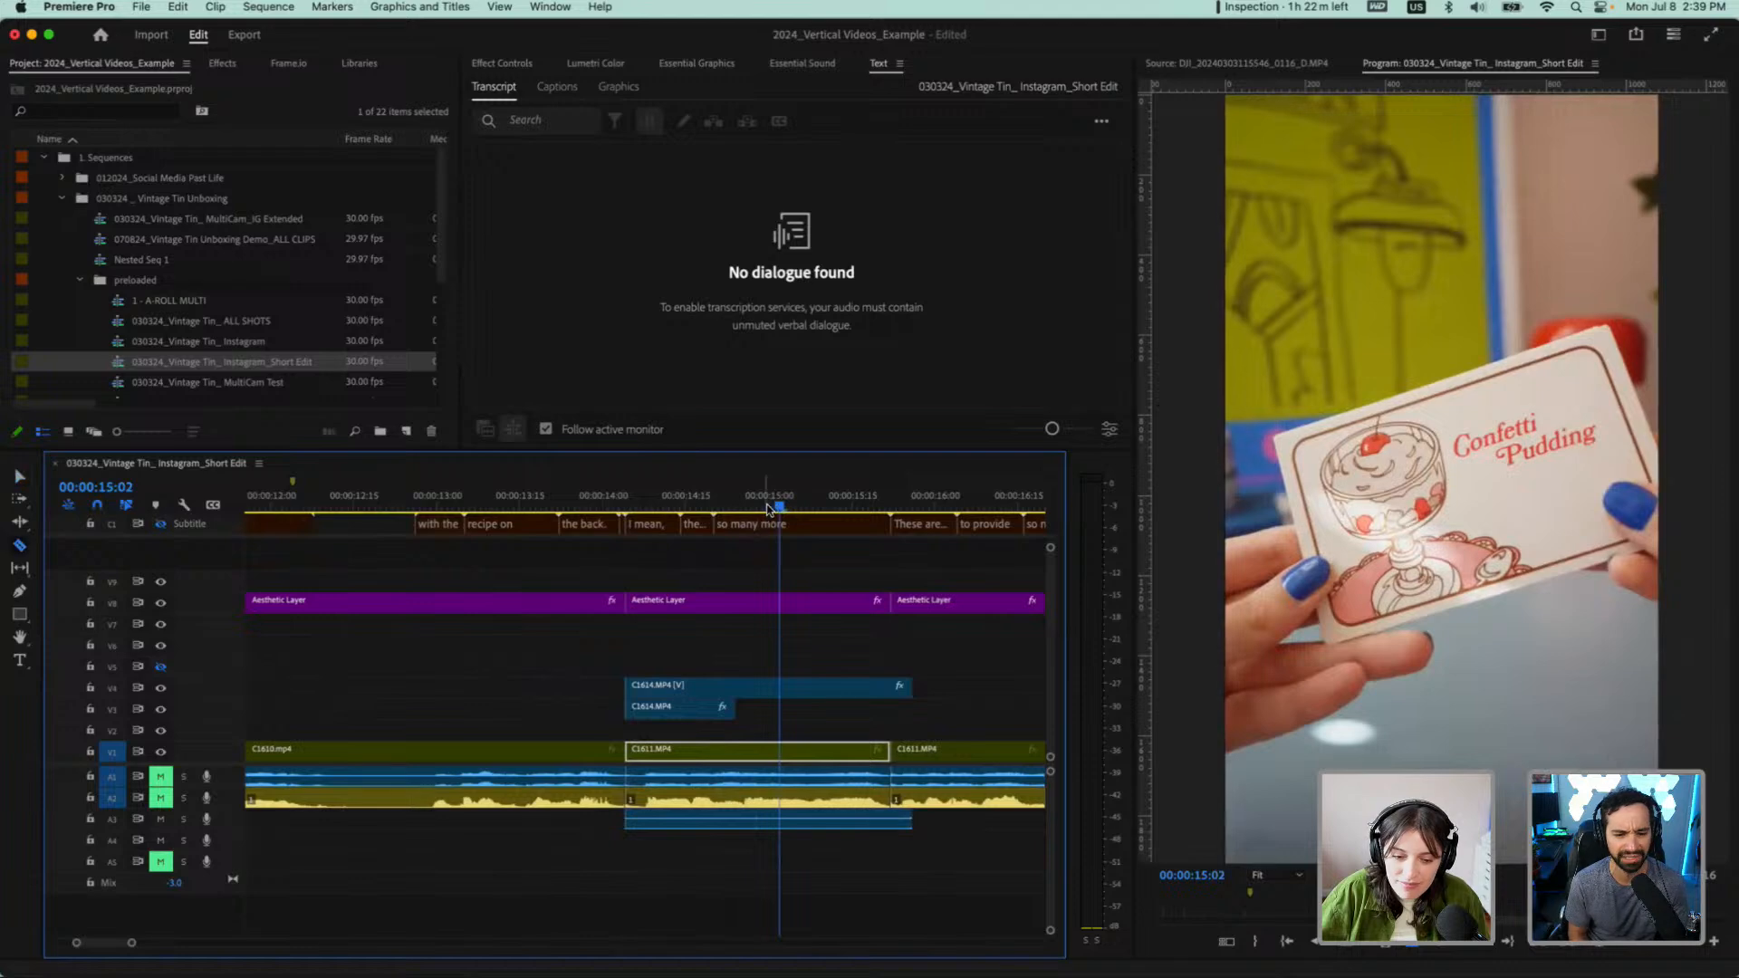
key("c")
left_click(780, 690)
key("v")
left_click(751, 692)
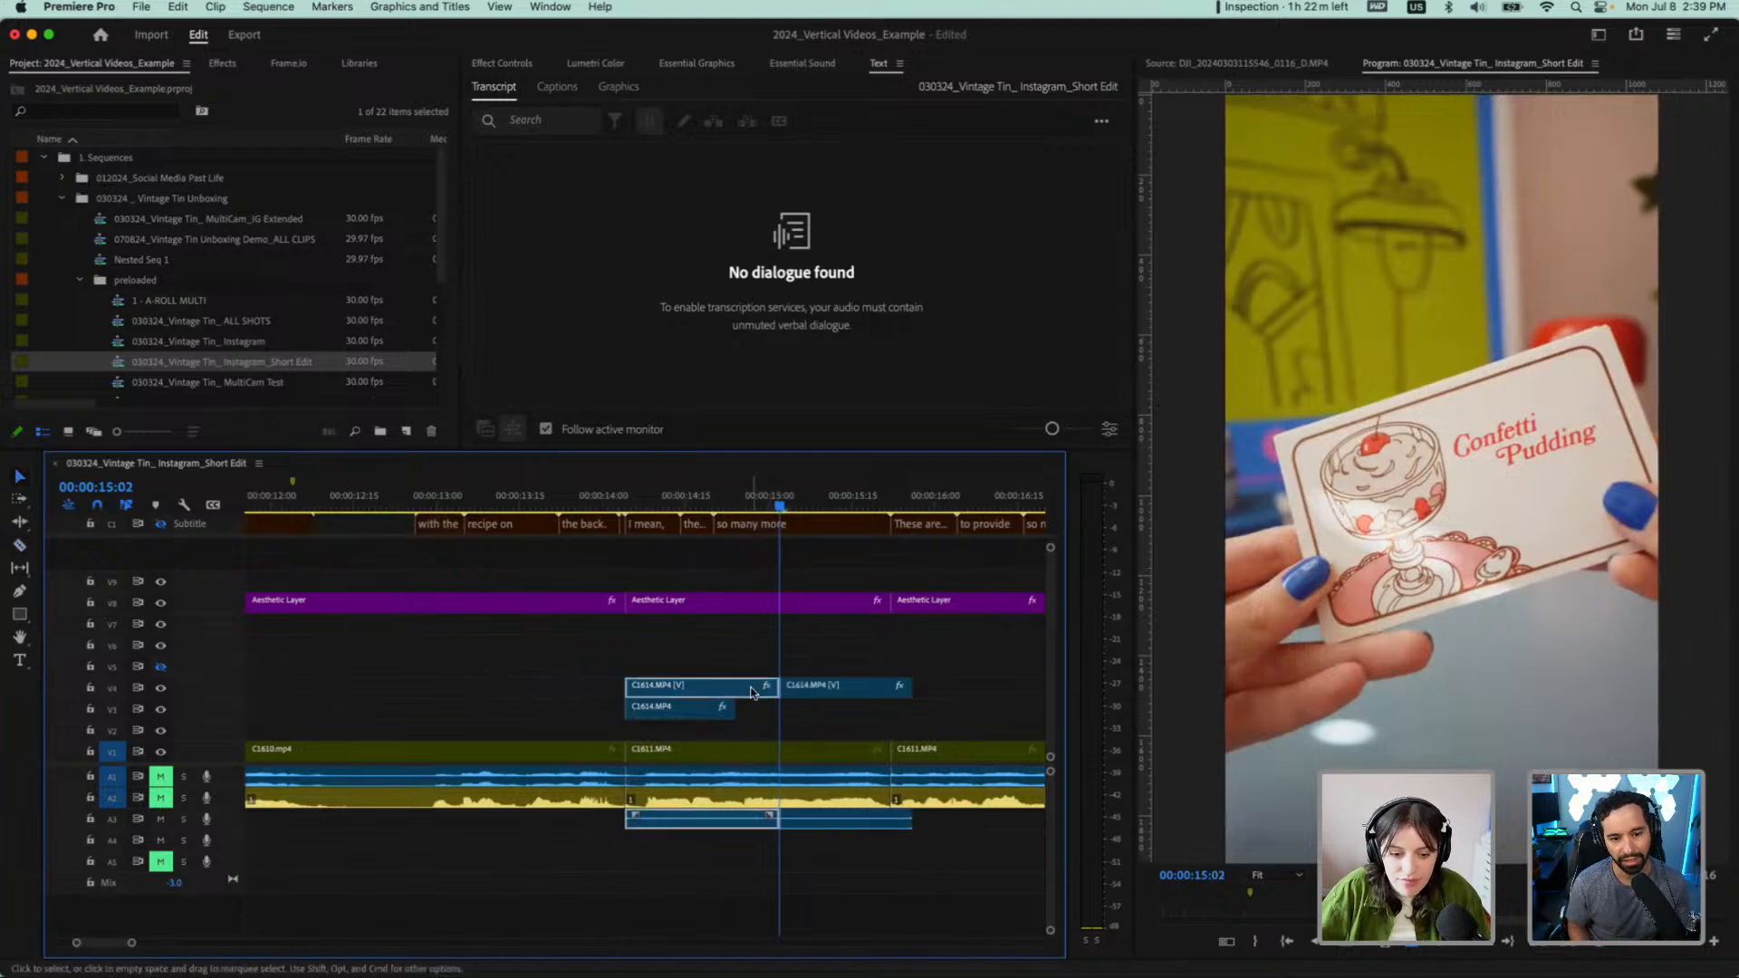
key("Delete")
Play the V4 overlay from 00:00:15:02, then extend its end to about 00:00:18:18 to bring in more footage
key("space")
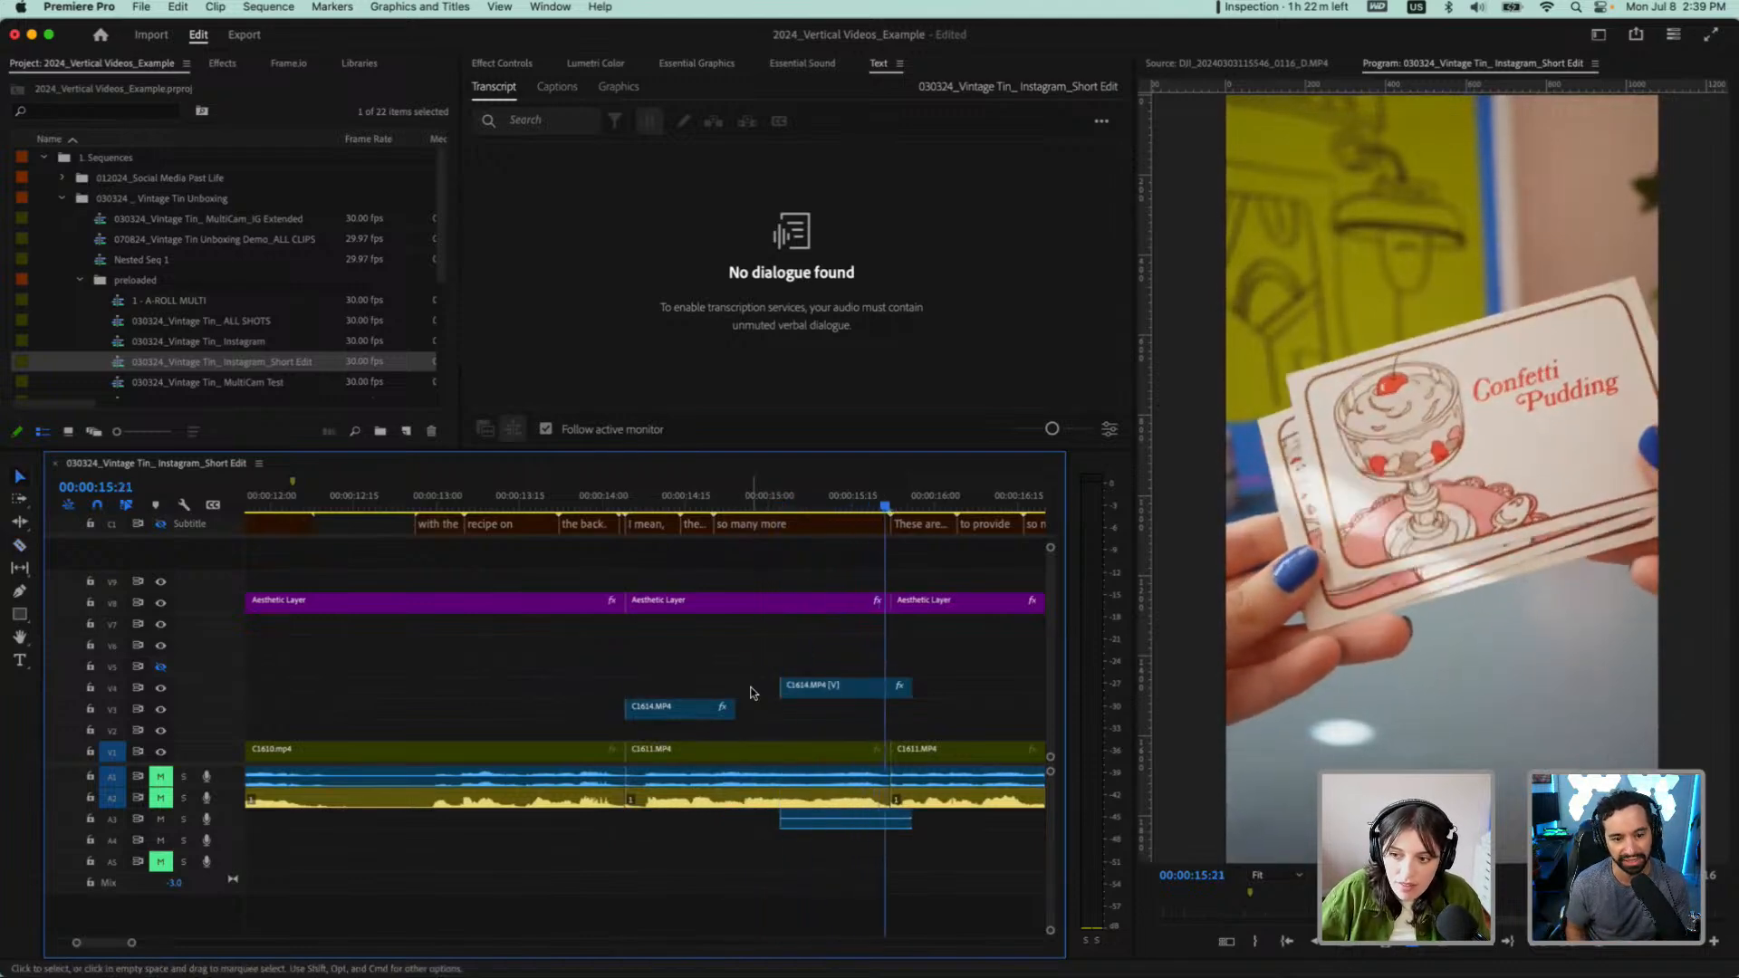
key("space")
left_click_drag(911, 690, 756, 688)
scroll(315, 628, "left", 5)
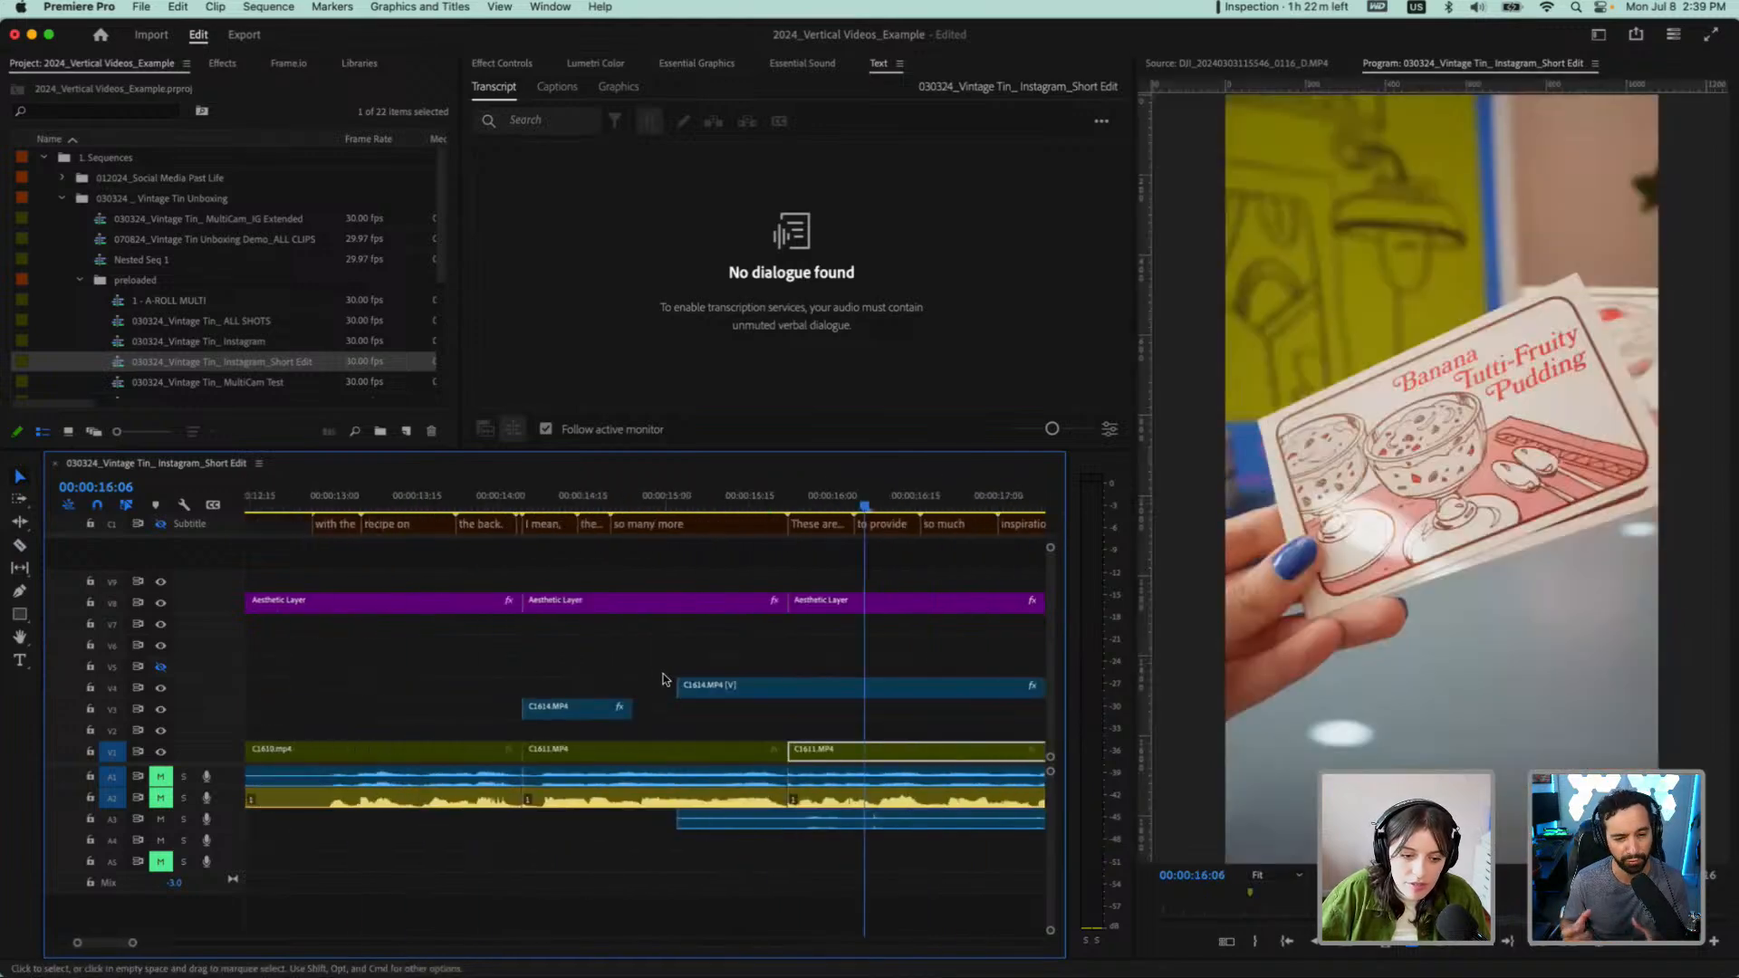
Split the extended V4 overlay at 00:00:15:17 and delete the short piece before the cut
scroll(664, 679, "down", 4)
left_click_drag(669, 504, 705, 523)
key("c")
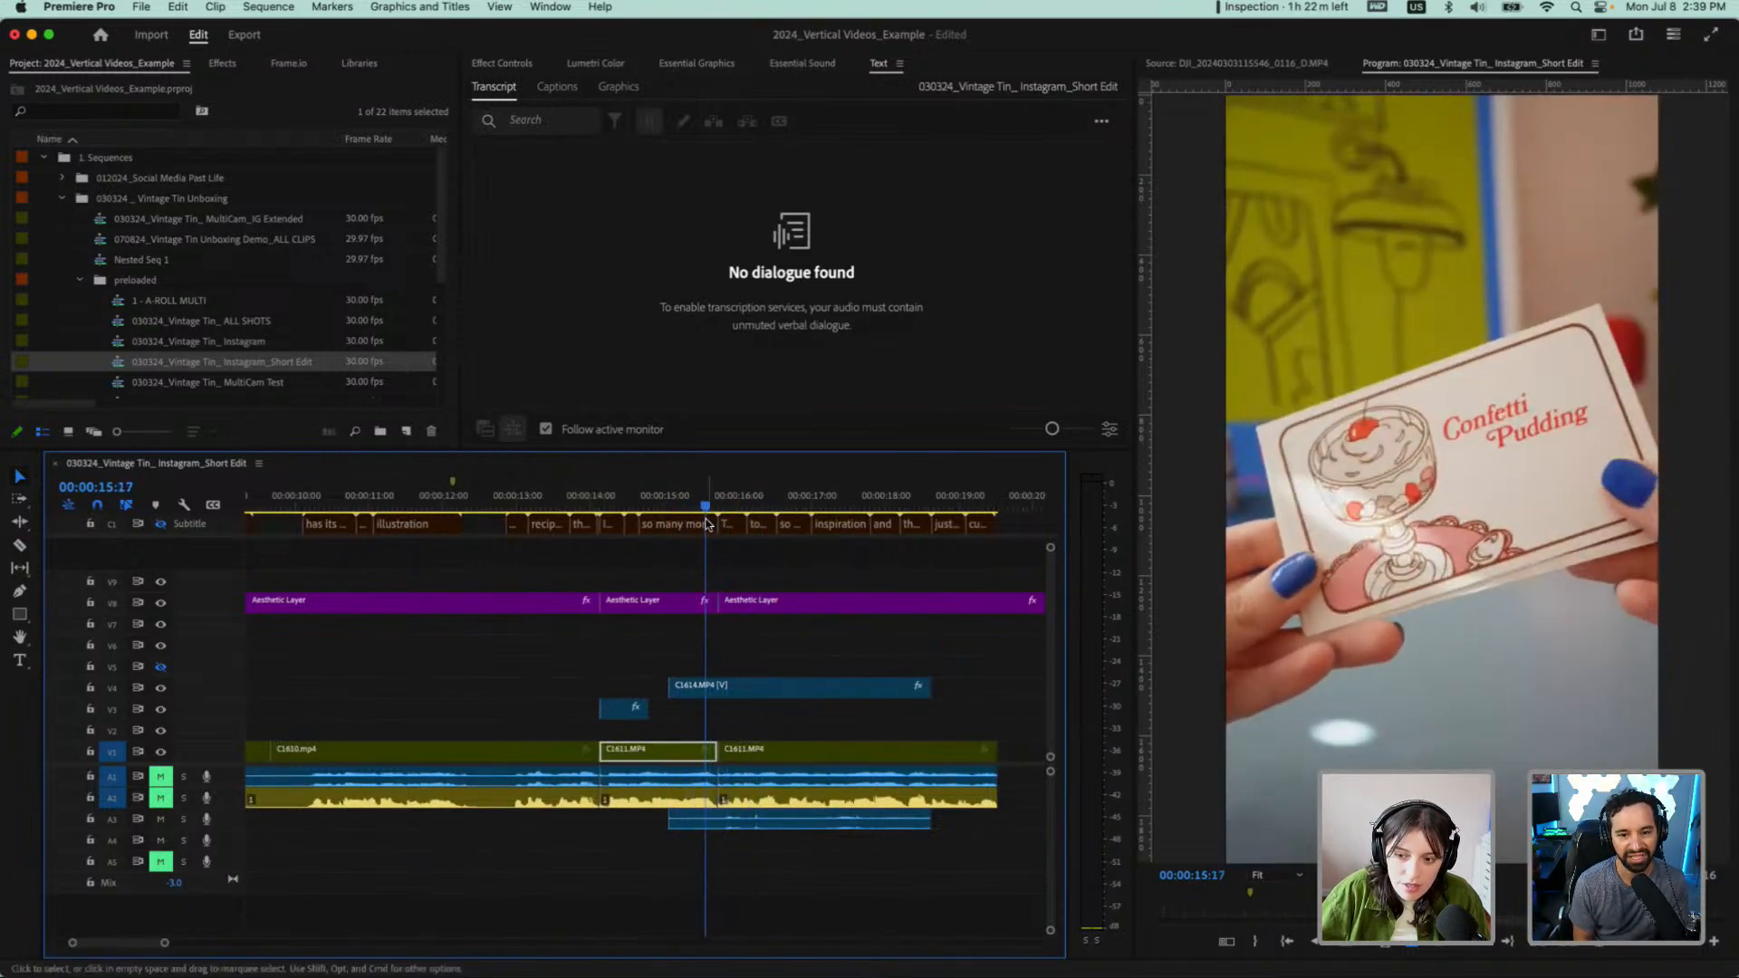
left_click(712, 698)
key("v")
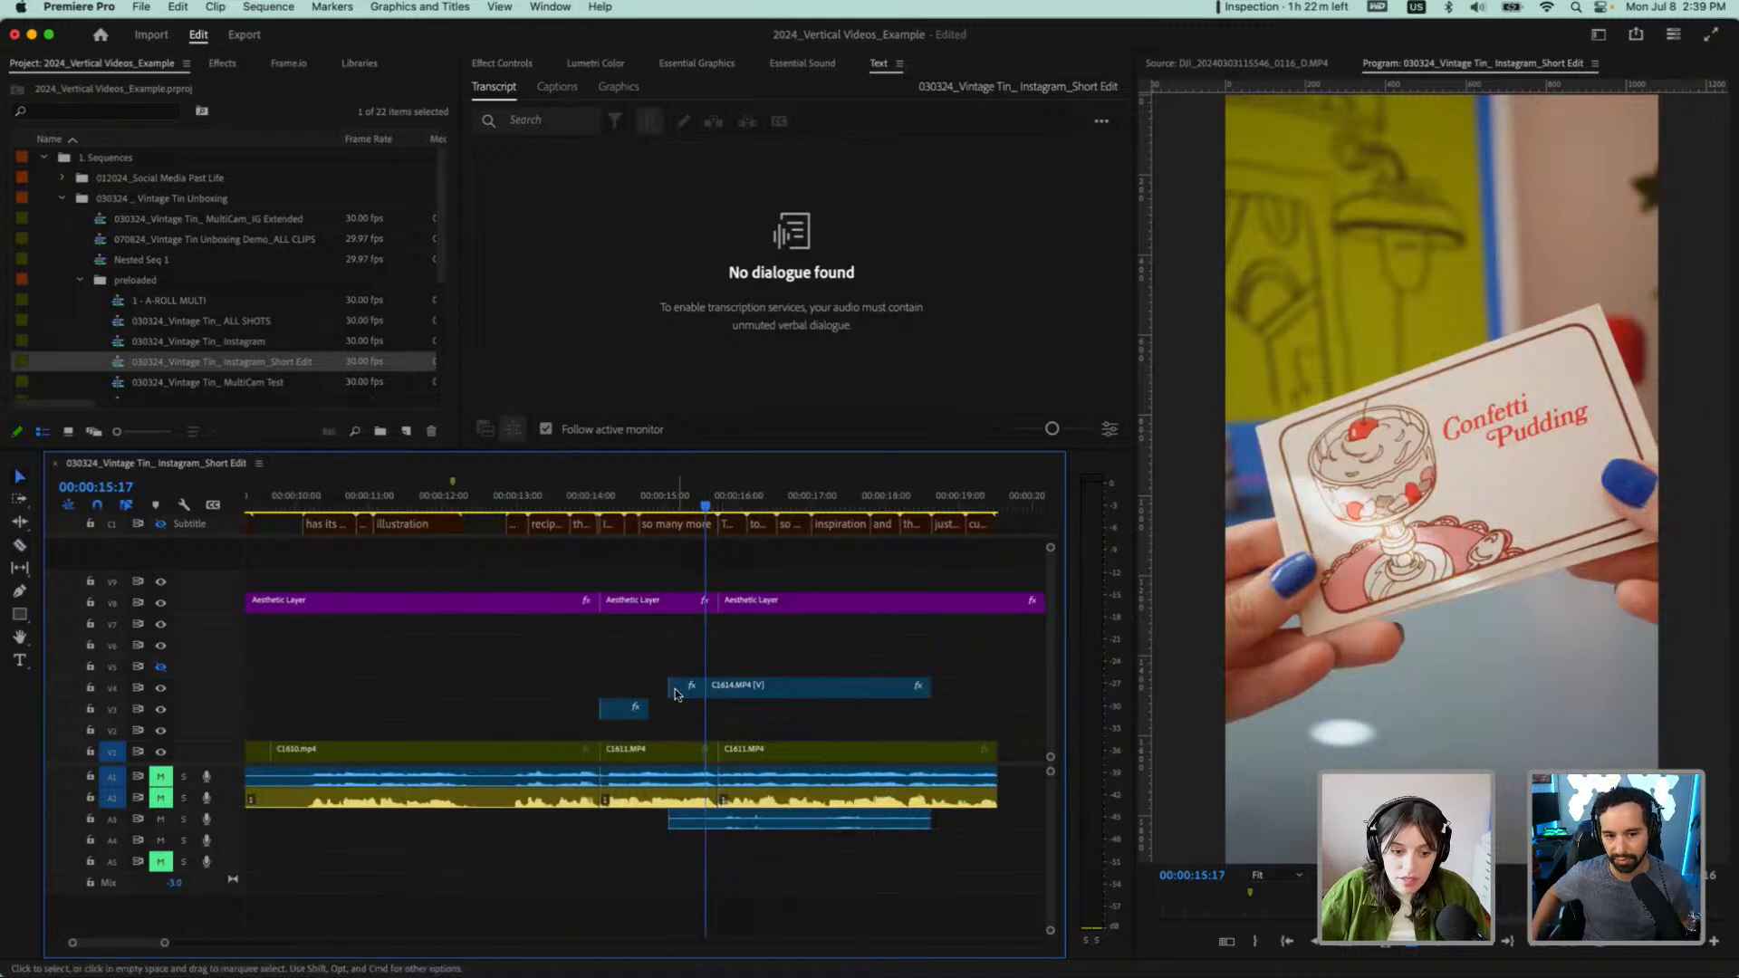
left_click(690, 689)
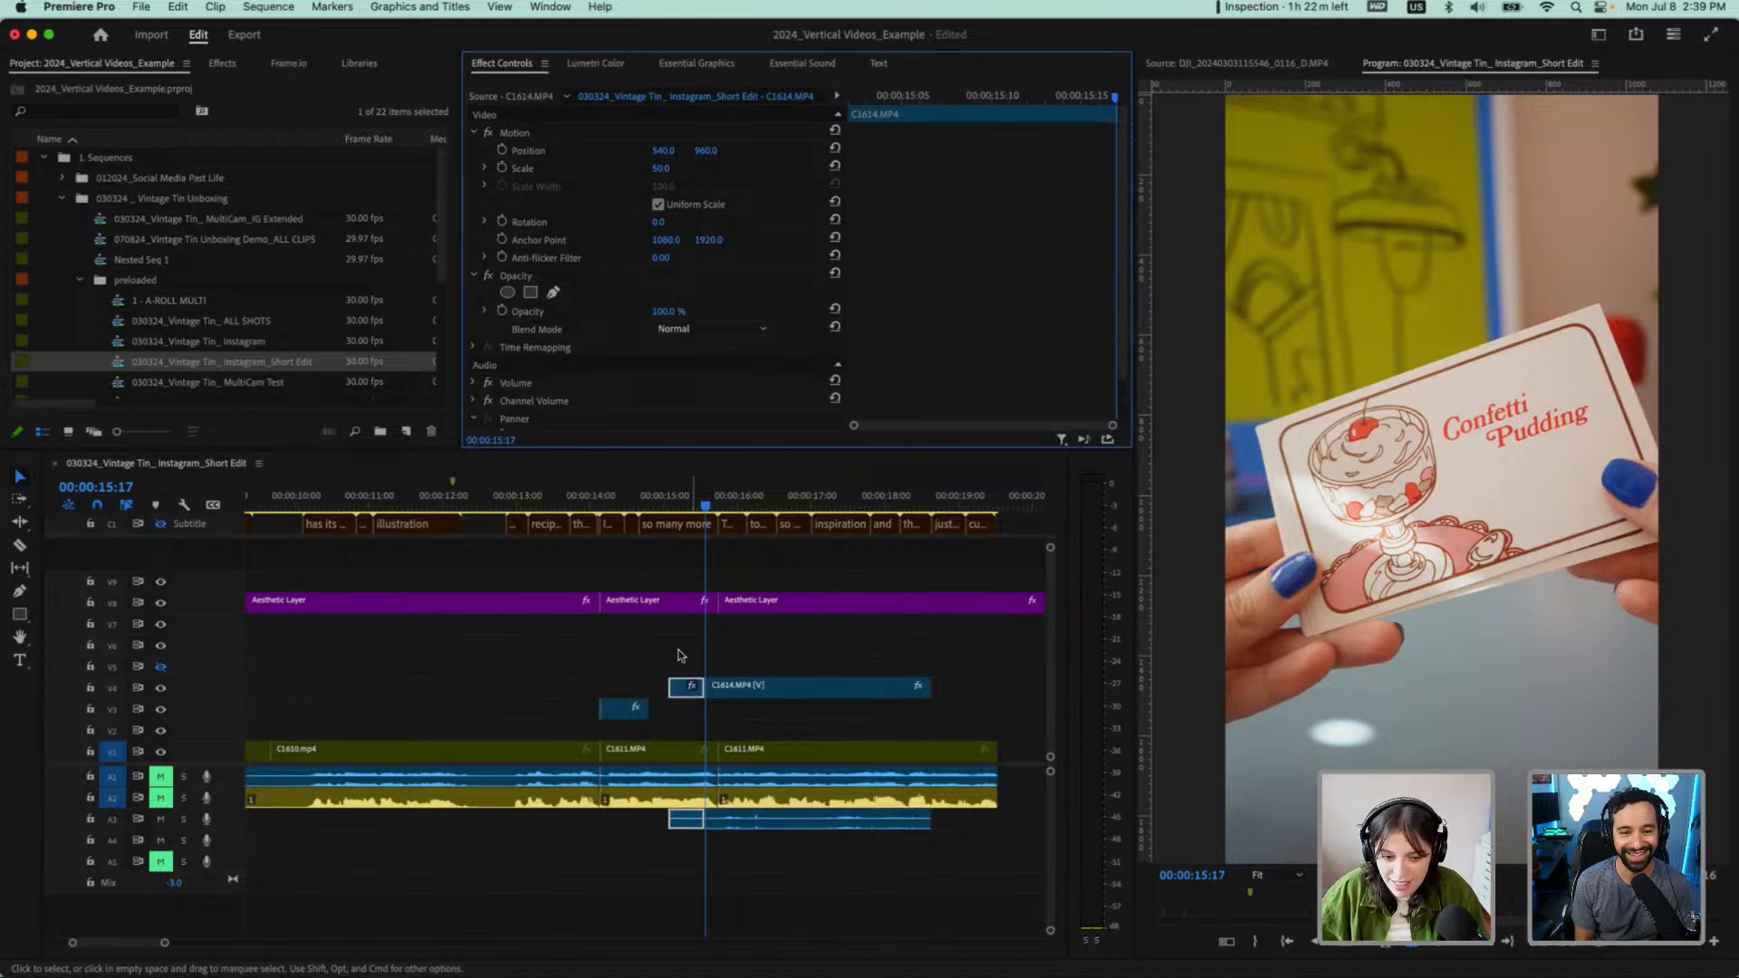
left_click(687, 688)
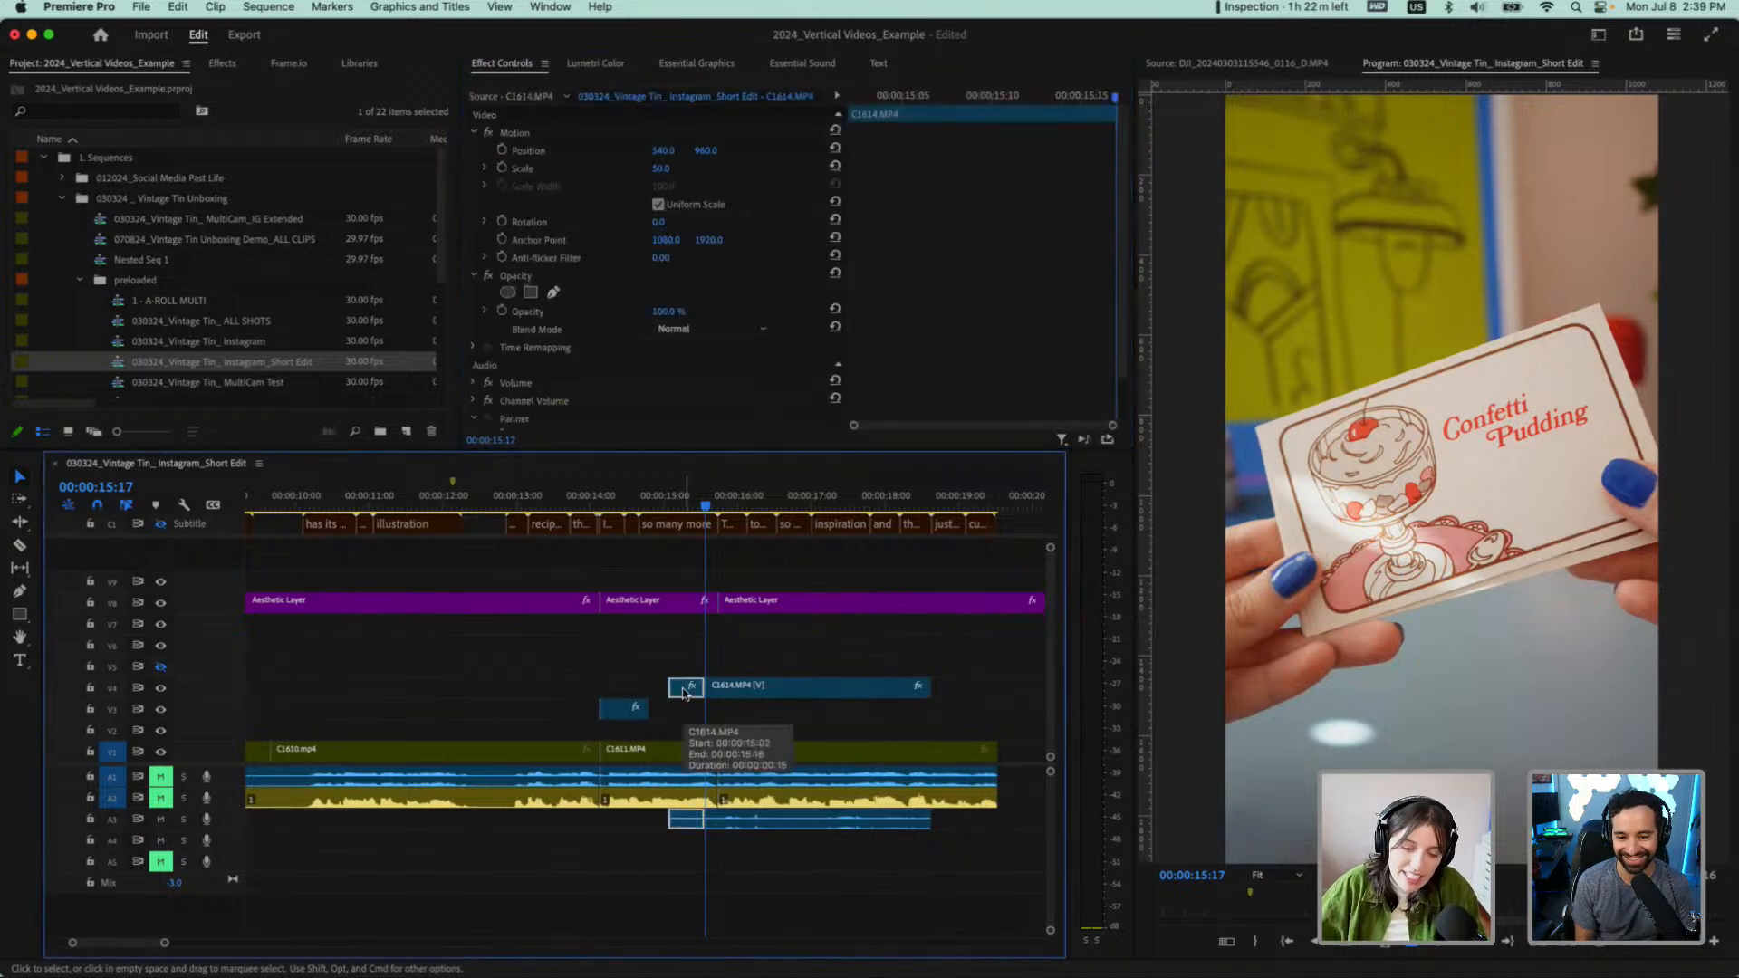
key("Delete")
Cut the V4 overlay off at 00:00:16:29 and move the remaining piece back to the start of the "I mean" shot
left_click(757, 688)
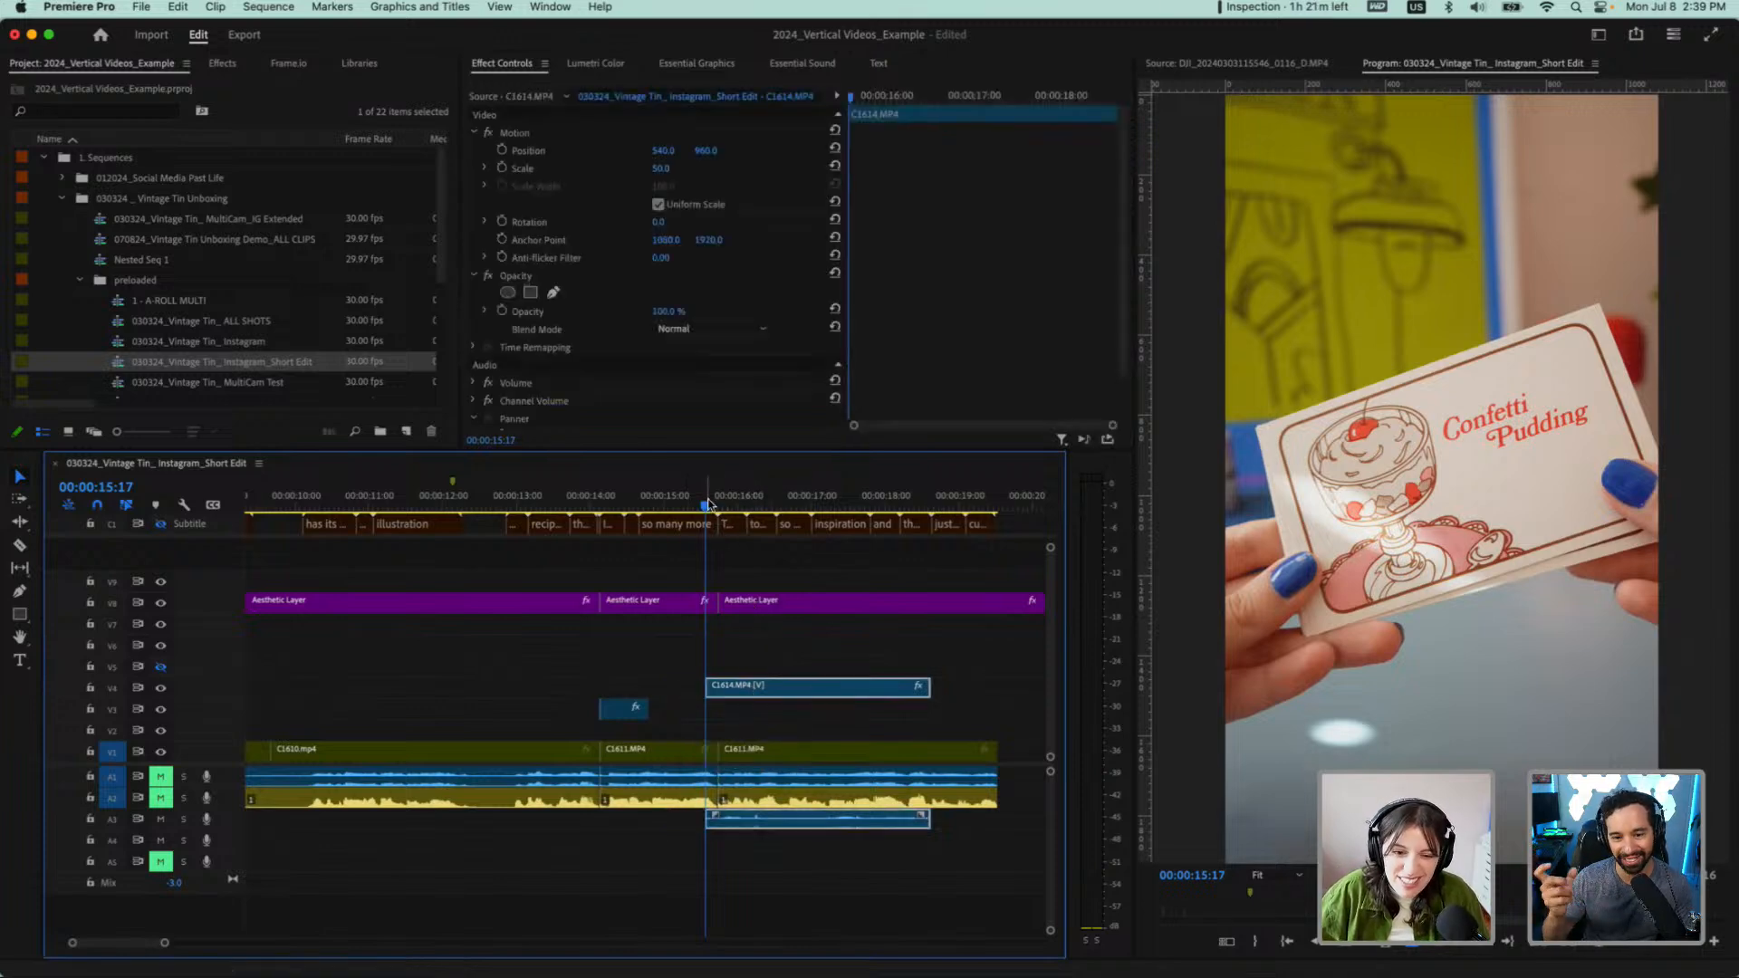
left_click_drag(708, 507, 812, 521)
key("c")
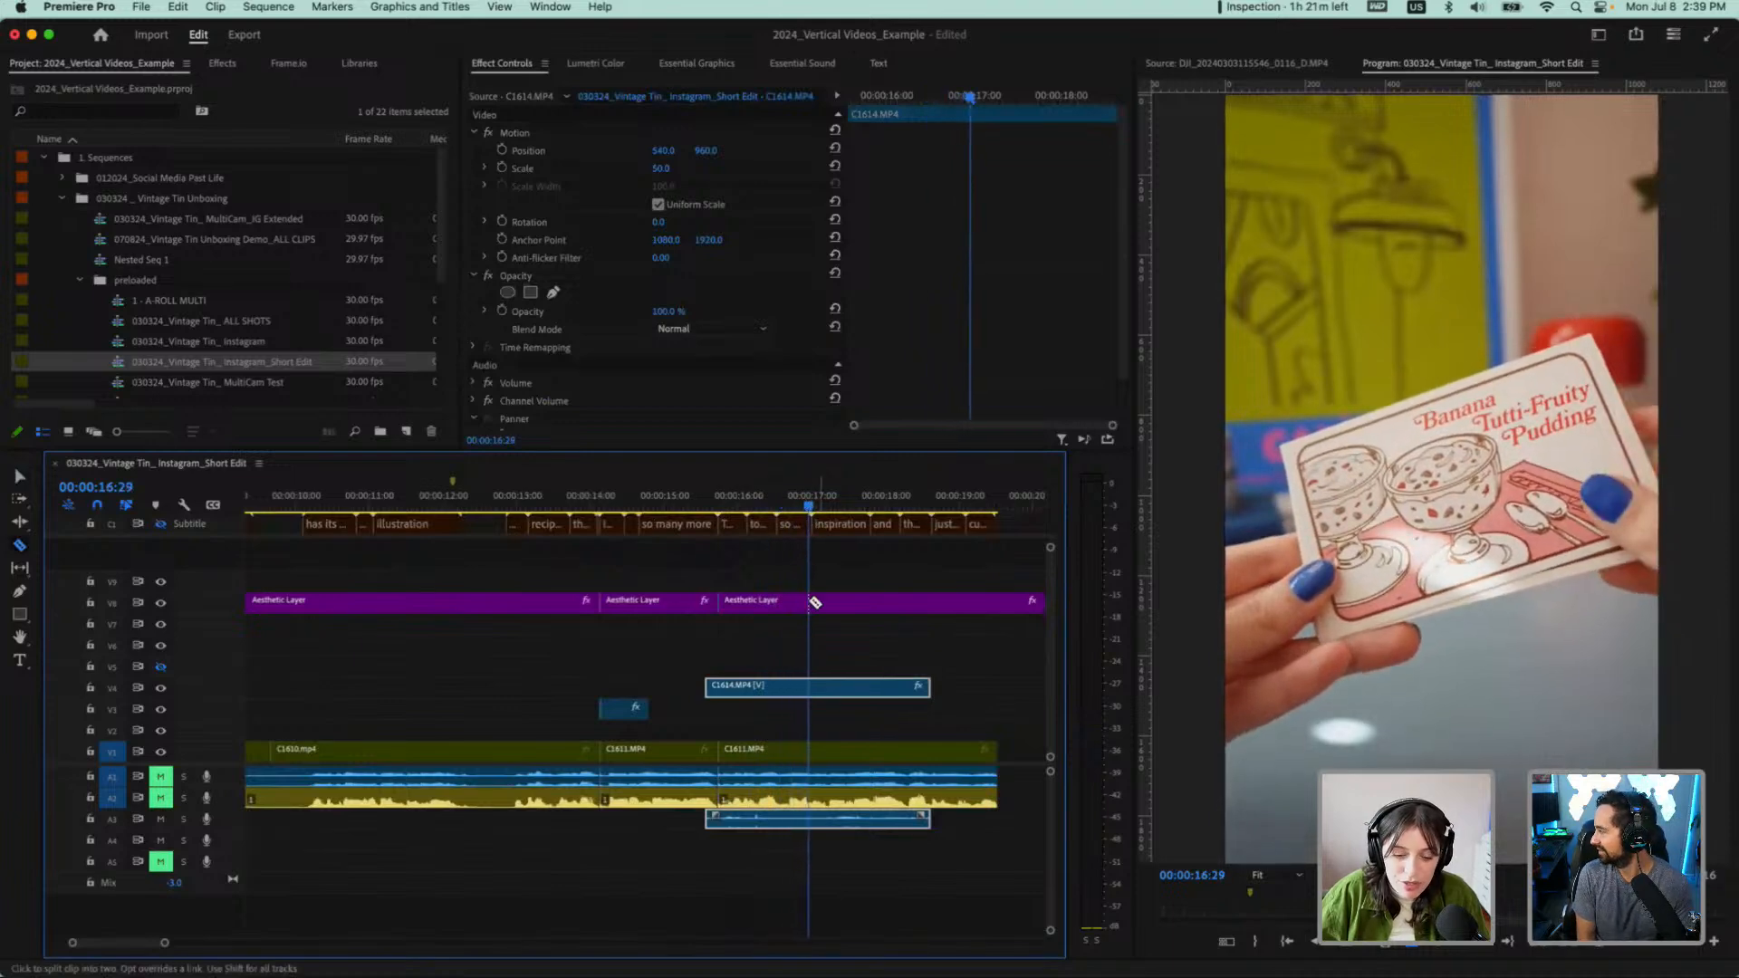
left_click(808, 688)
key("v")
left_click(831, 692)
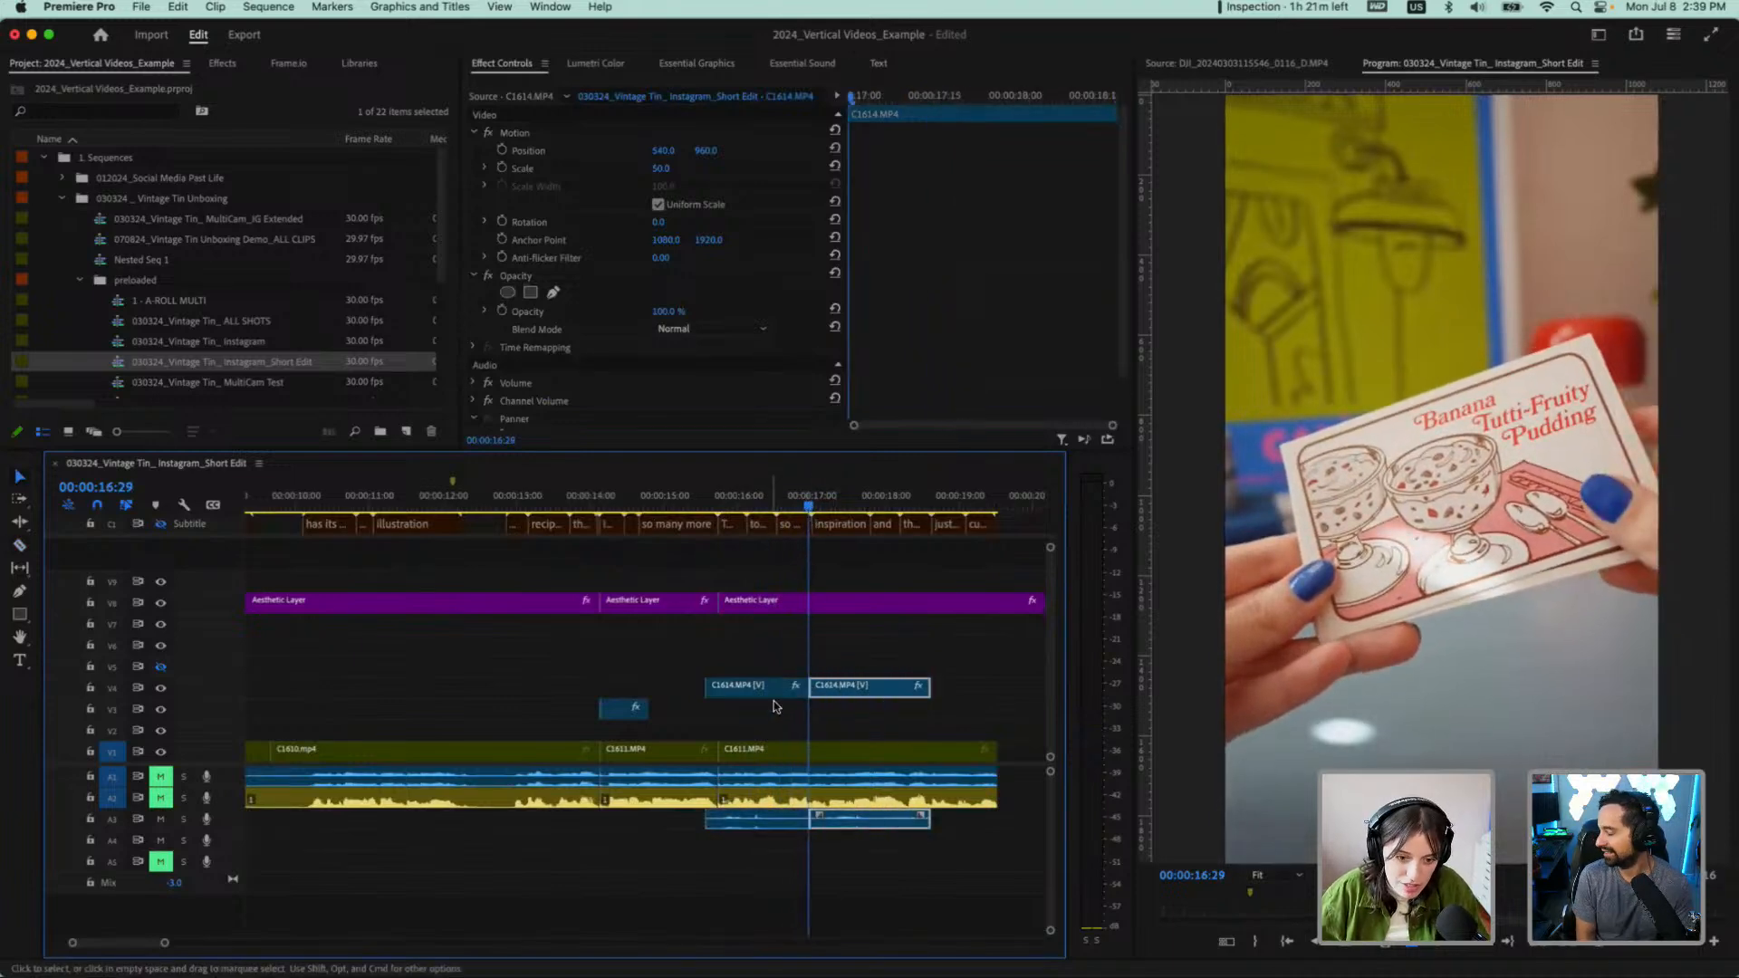
key("Delete")
left_click_drag(765, 691, 631, 689)
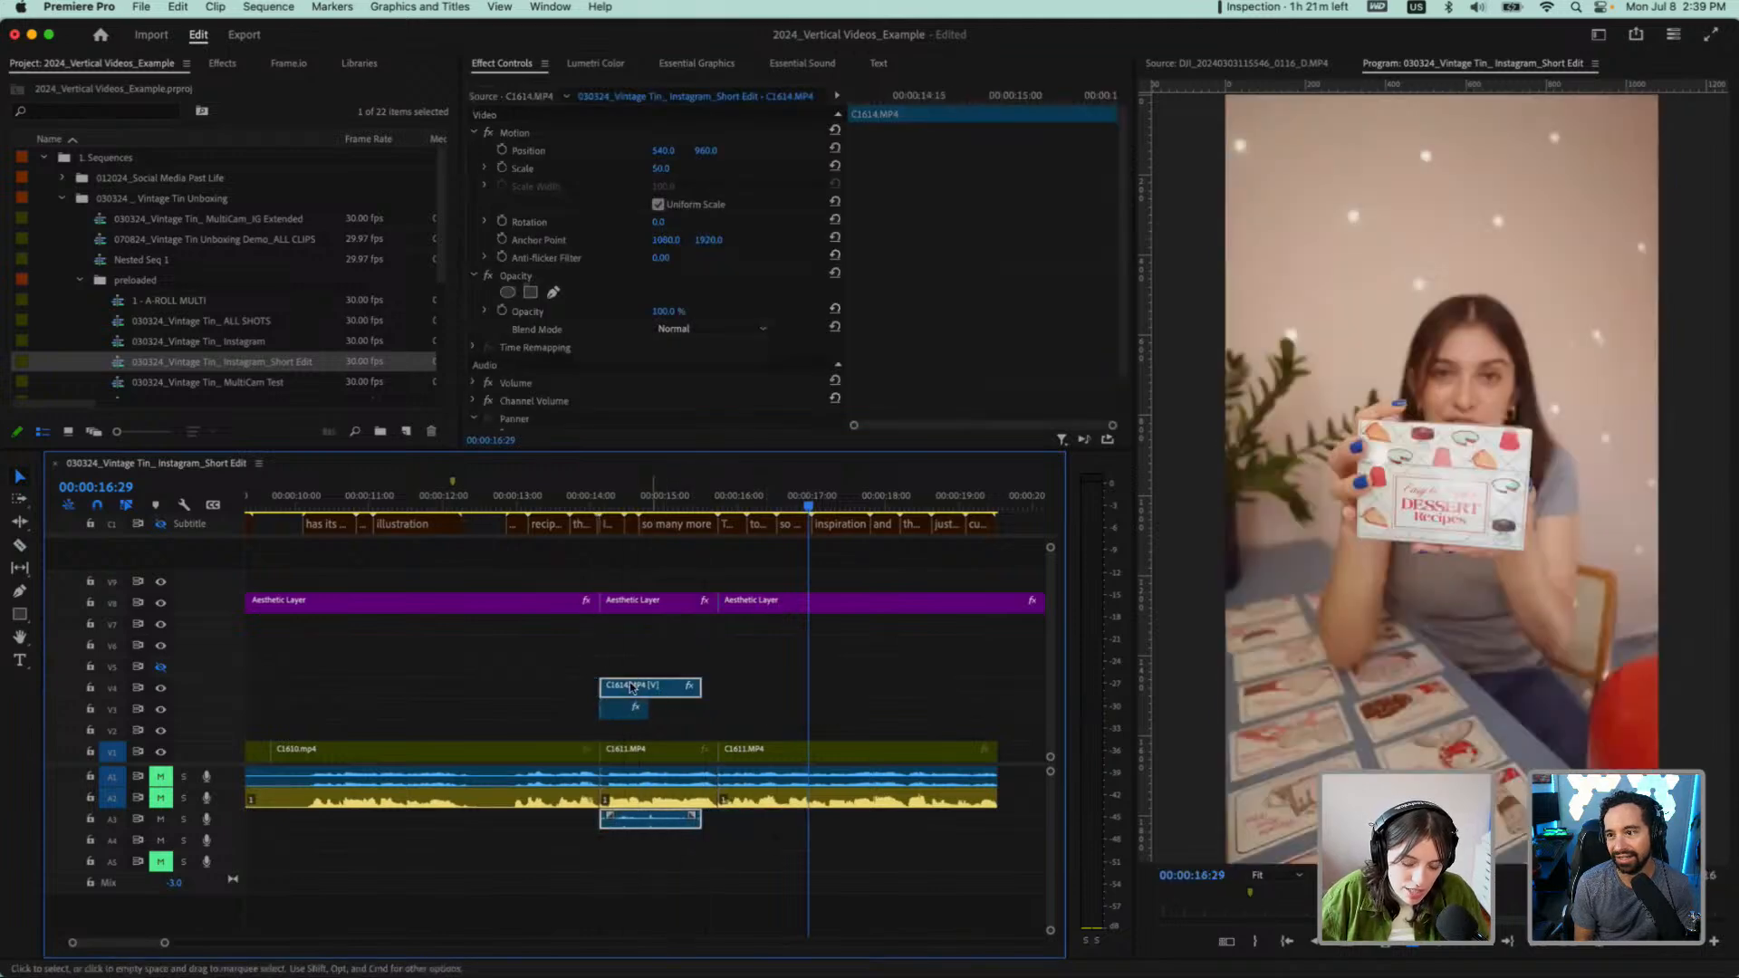
Unmute audio track A2 and play from 00:00:13:14 to 00:00:16:25 to check the repositioned overlay
left_click(551, 500)
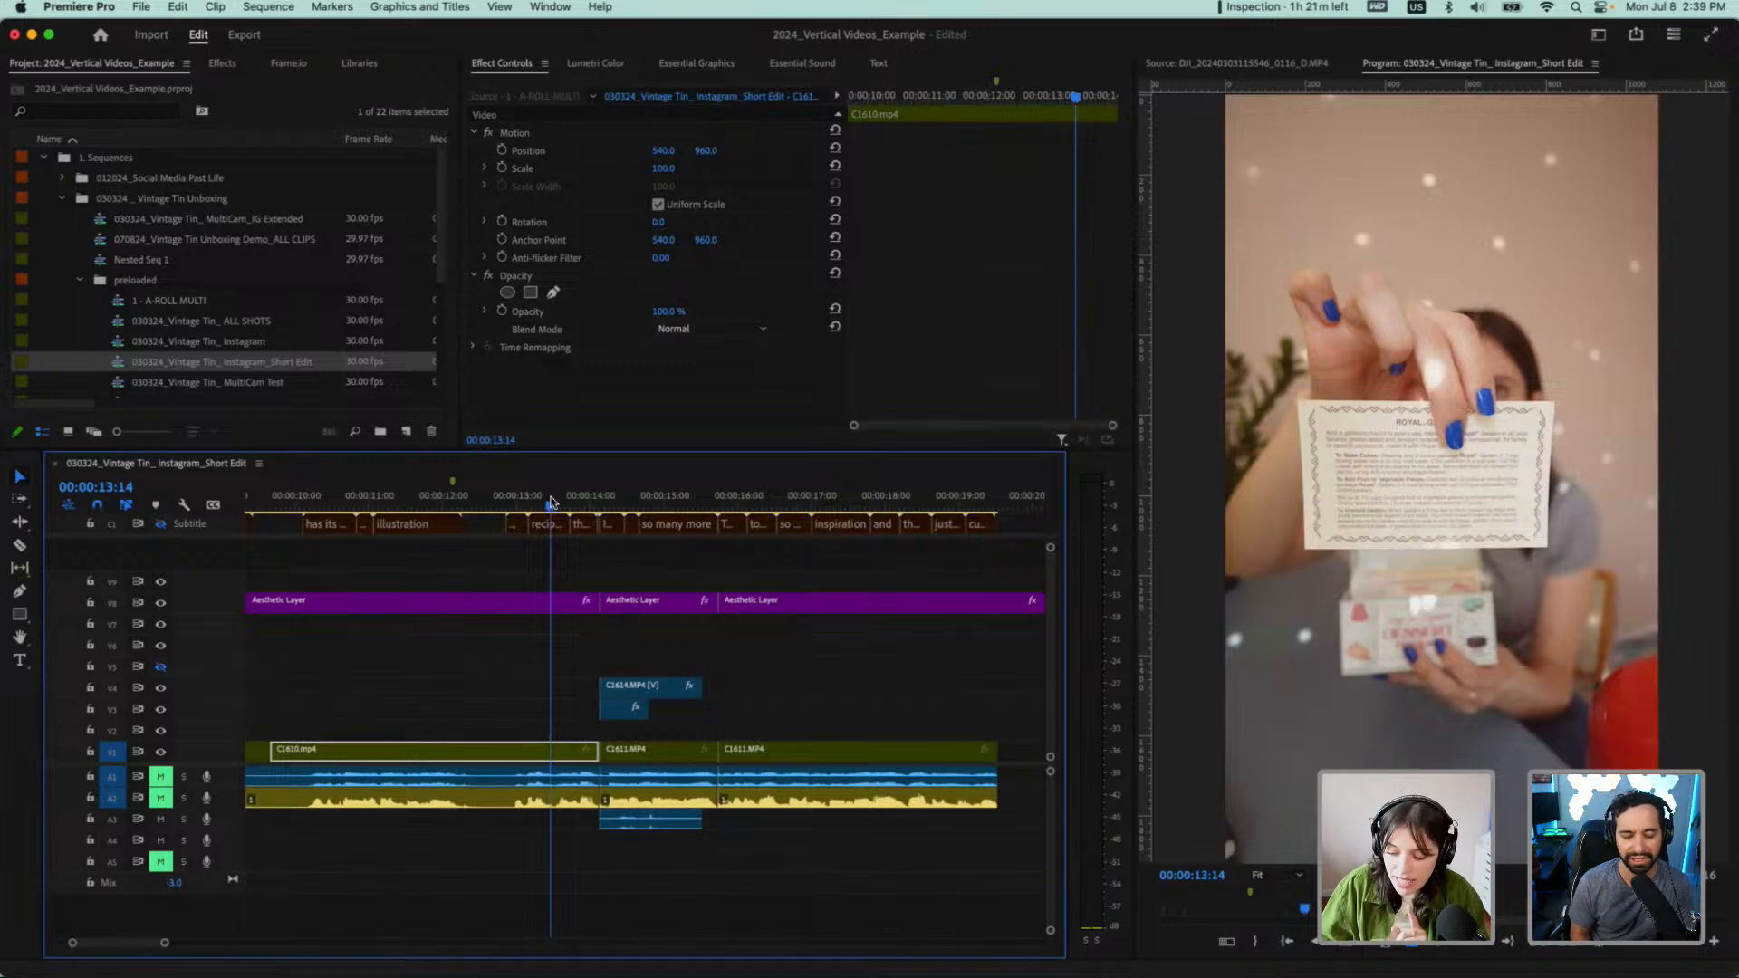
left_click(158, 798)
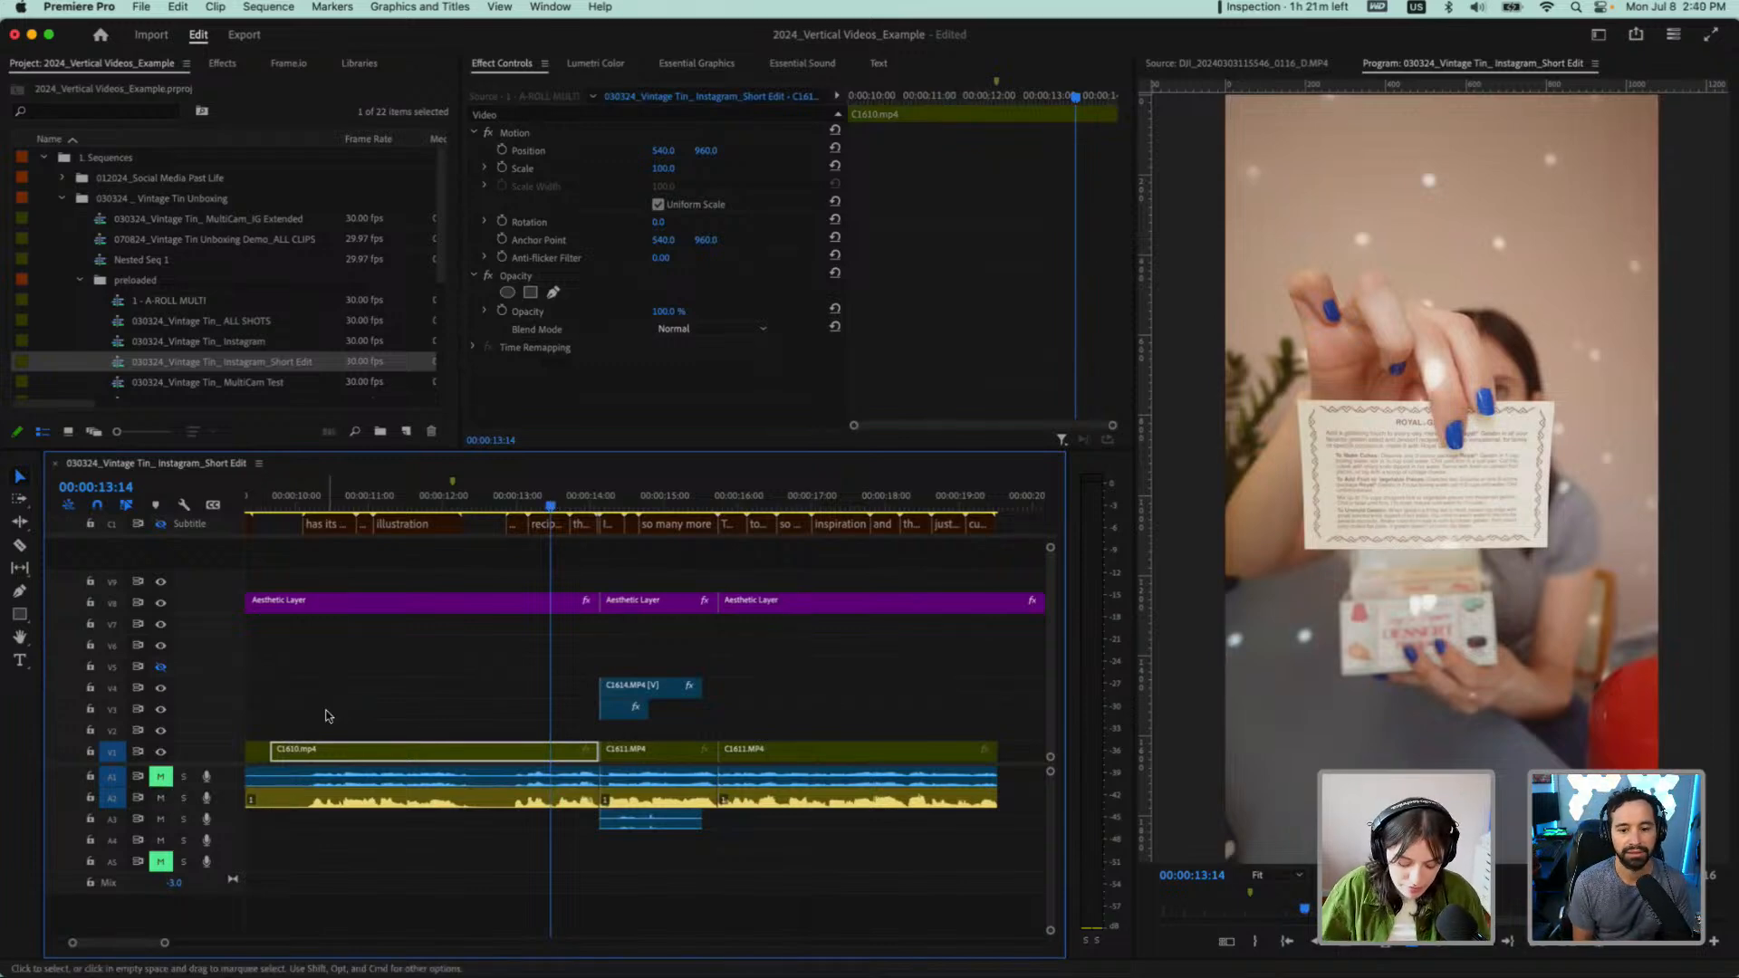
key("space")
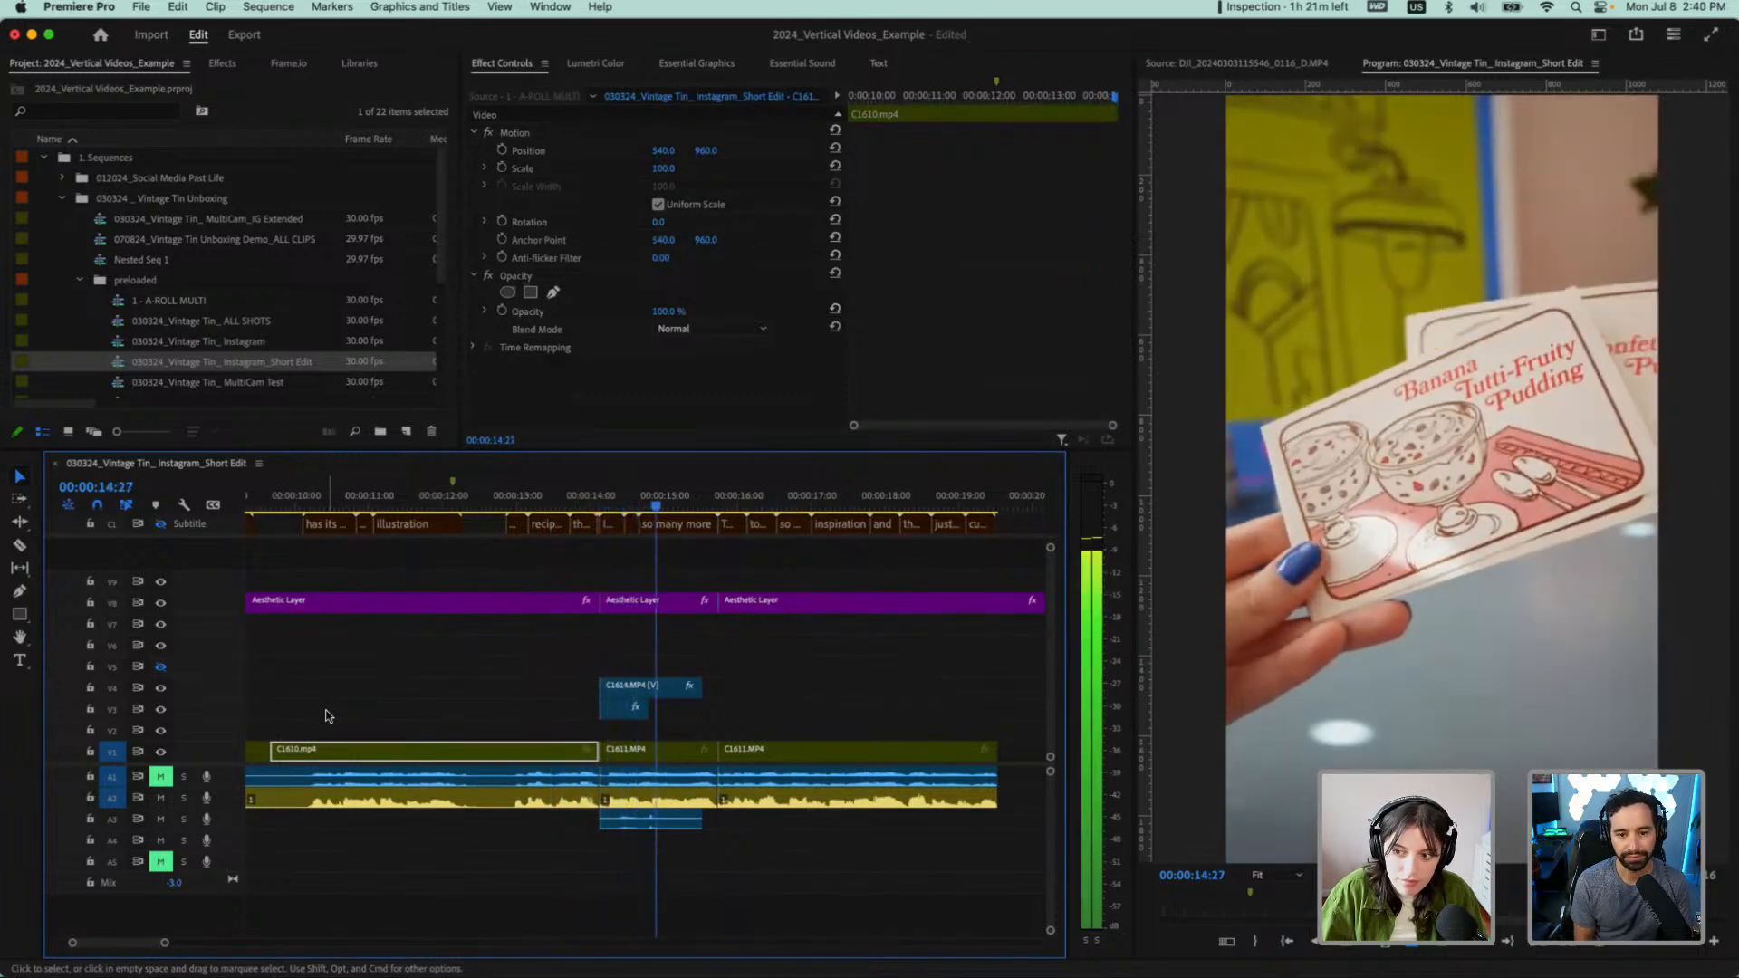
key("space")
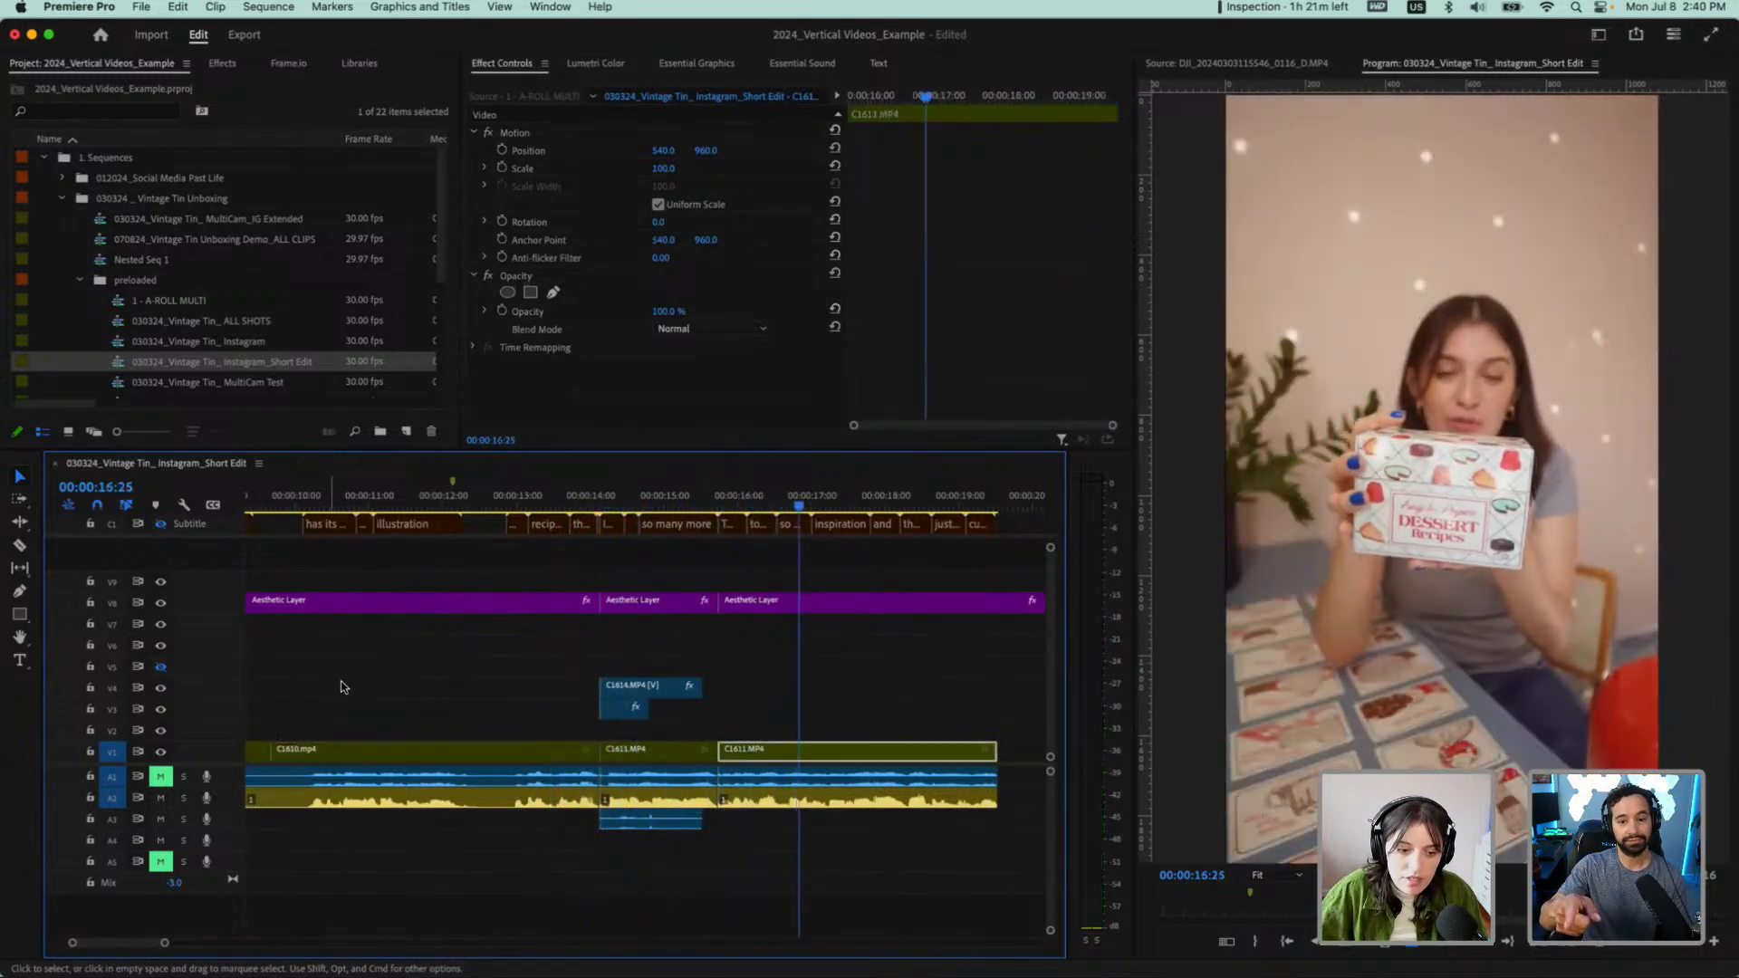
Extend the V4 overlay to the end of the "so many more" shot and delete the old C1614.MP4 overlay on V3
left_click_drag(707, 693, 724, 694)
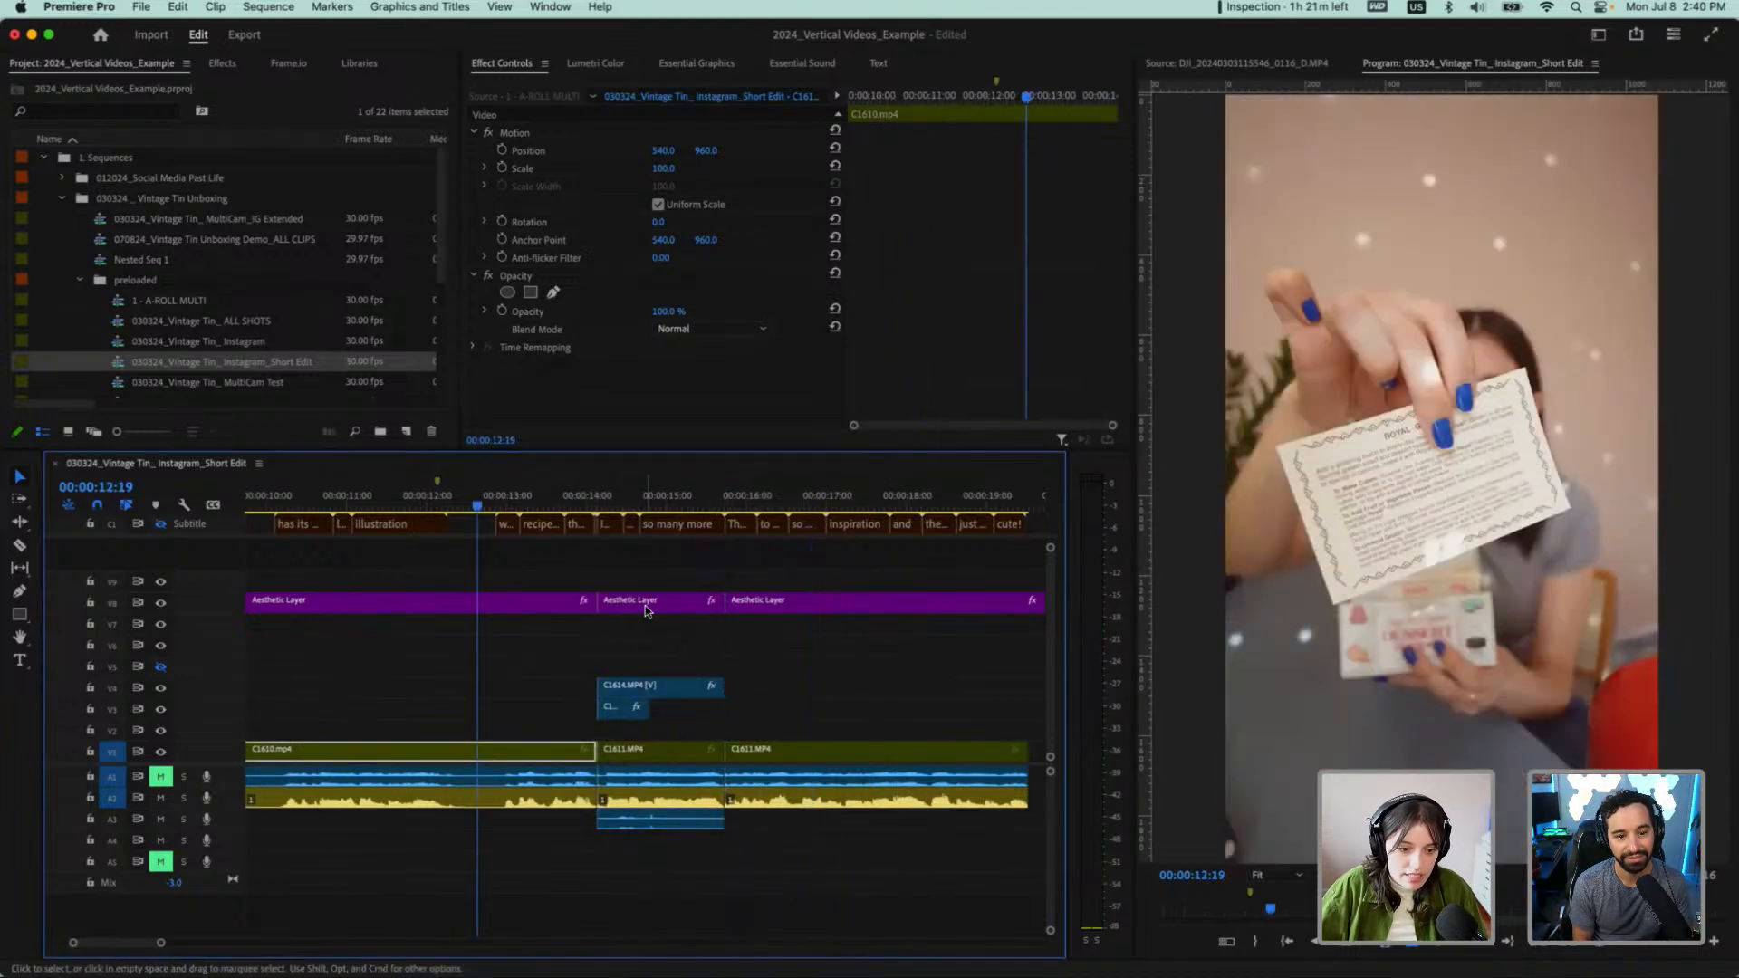
left_click(617, 714)
key("Delete")
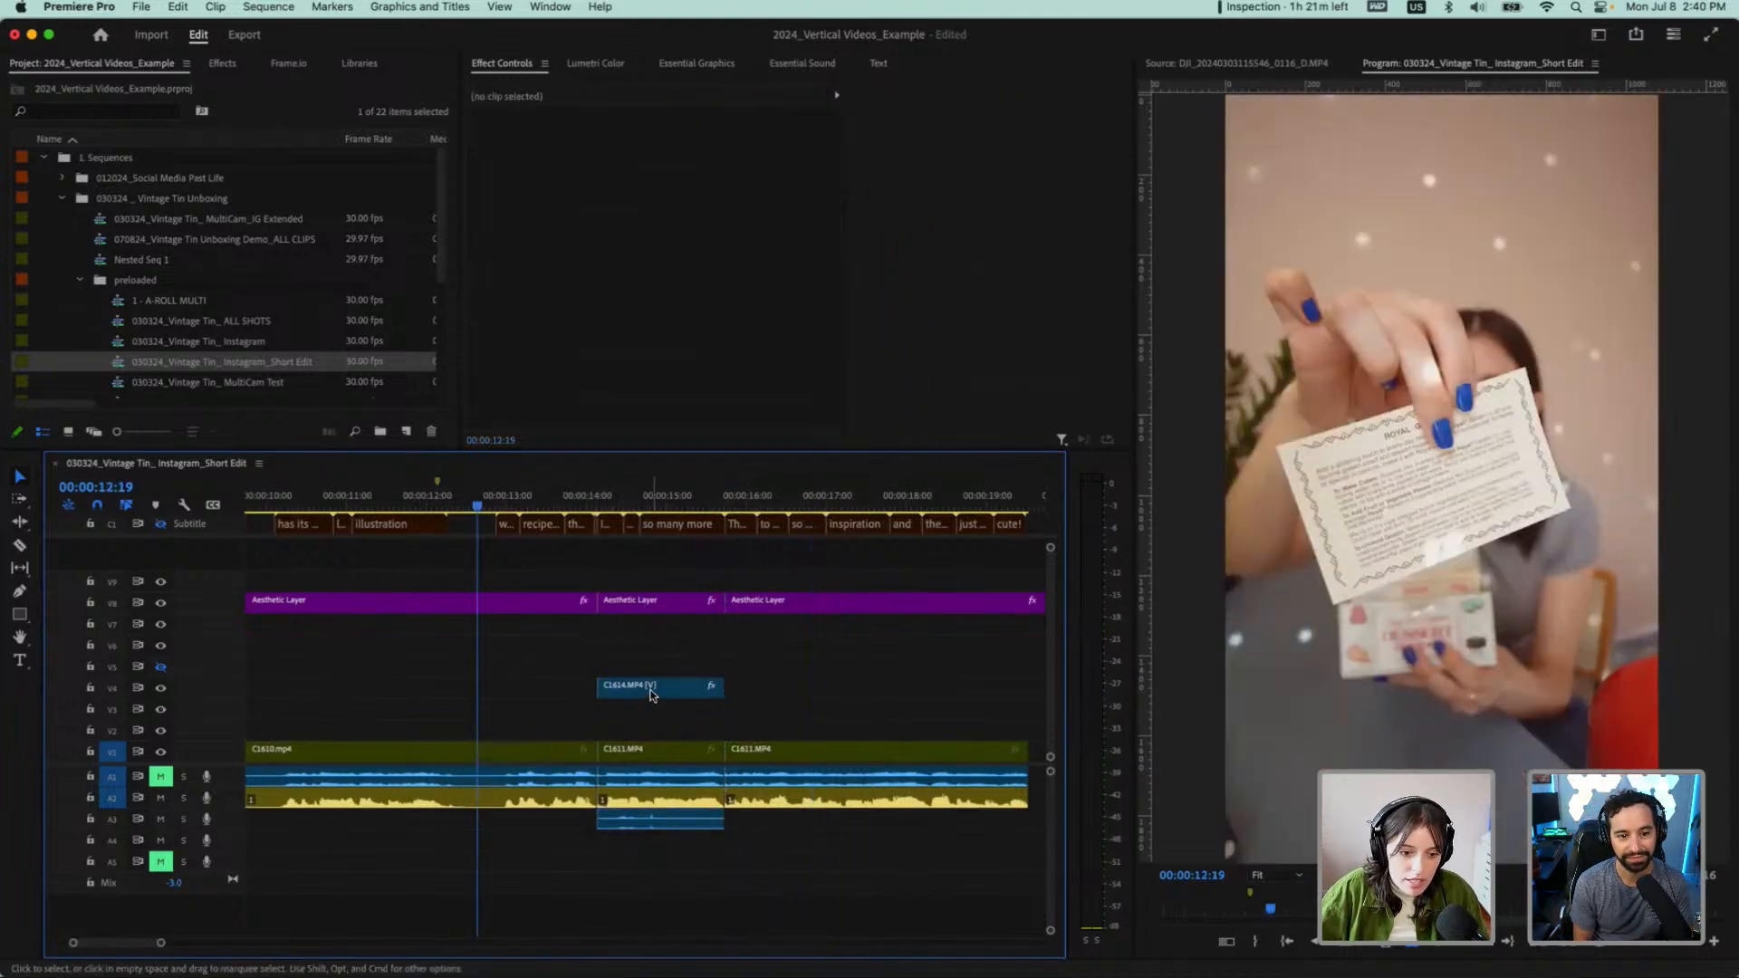
Move the C1614.MP4 overlay from V4 down to V2 and play from 00:00:12:19 to 00:00:17:05
left_click_drag(652, 693, 619, 716)
key("space")
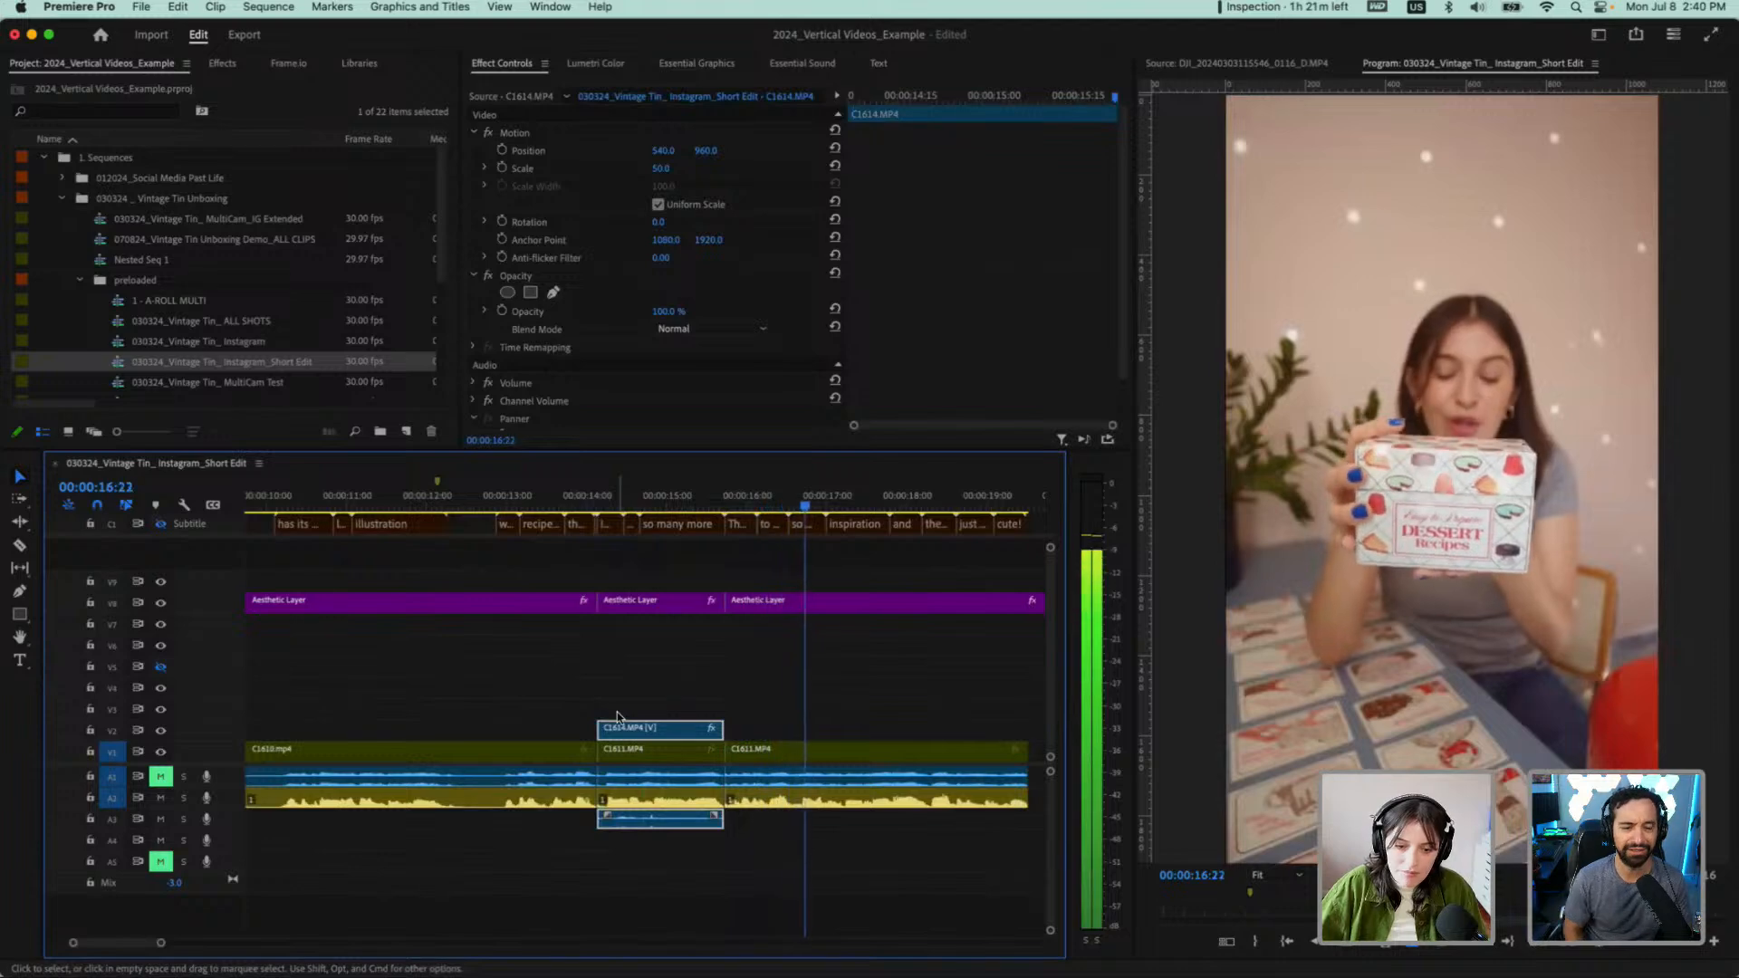
key("space")
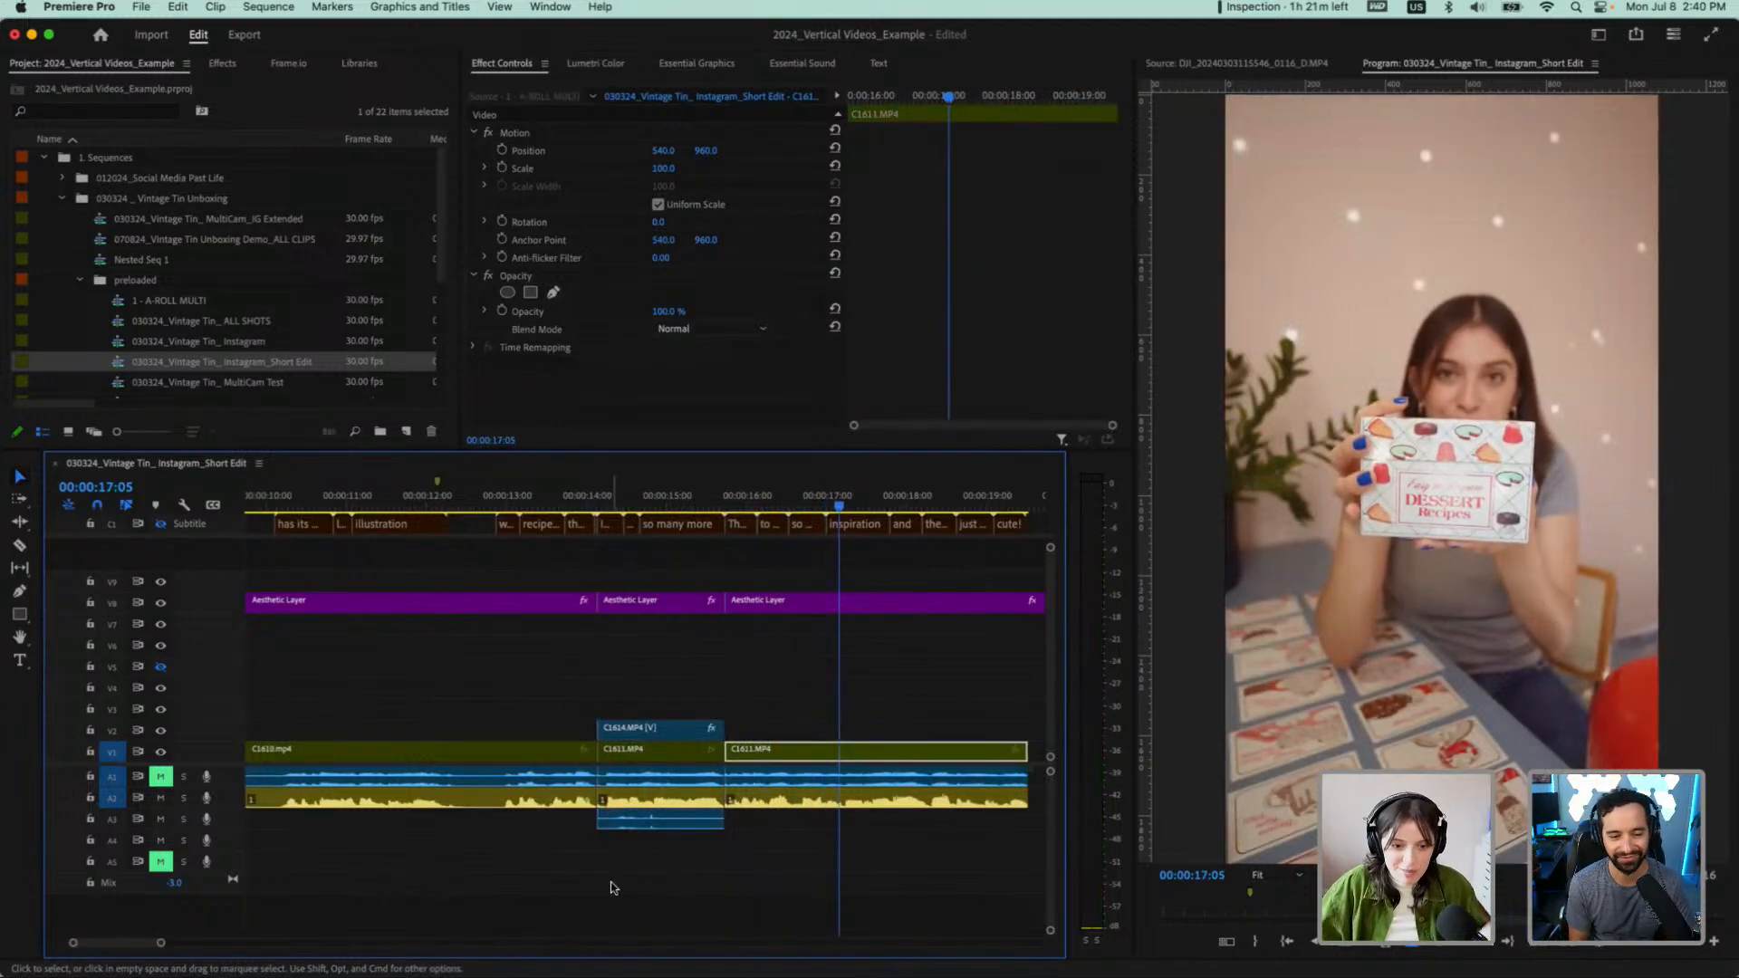
Delete the Subtitle track from the sequence and open the sequence's transcript
scroll(588, 670, "down", 5)
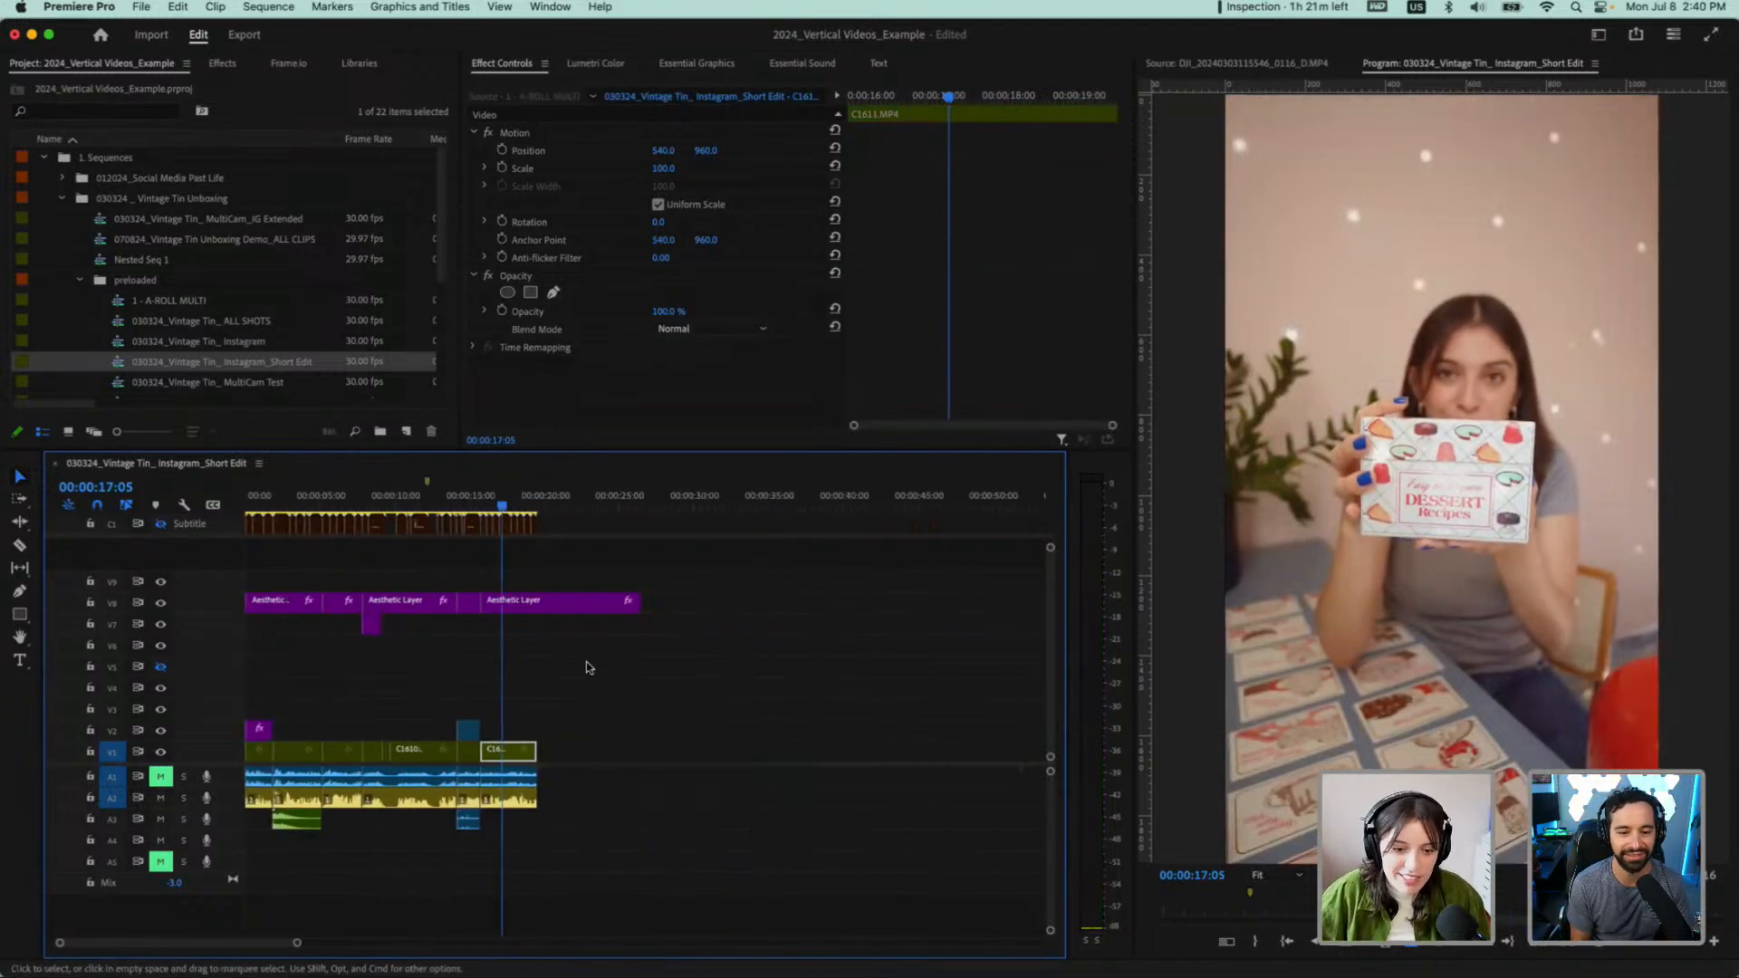
right_click(223, 530)
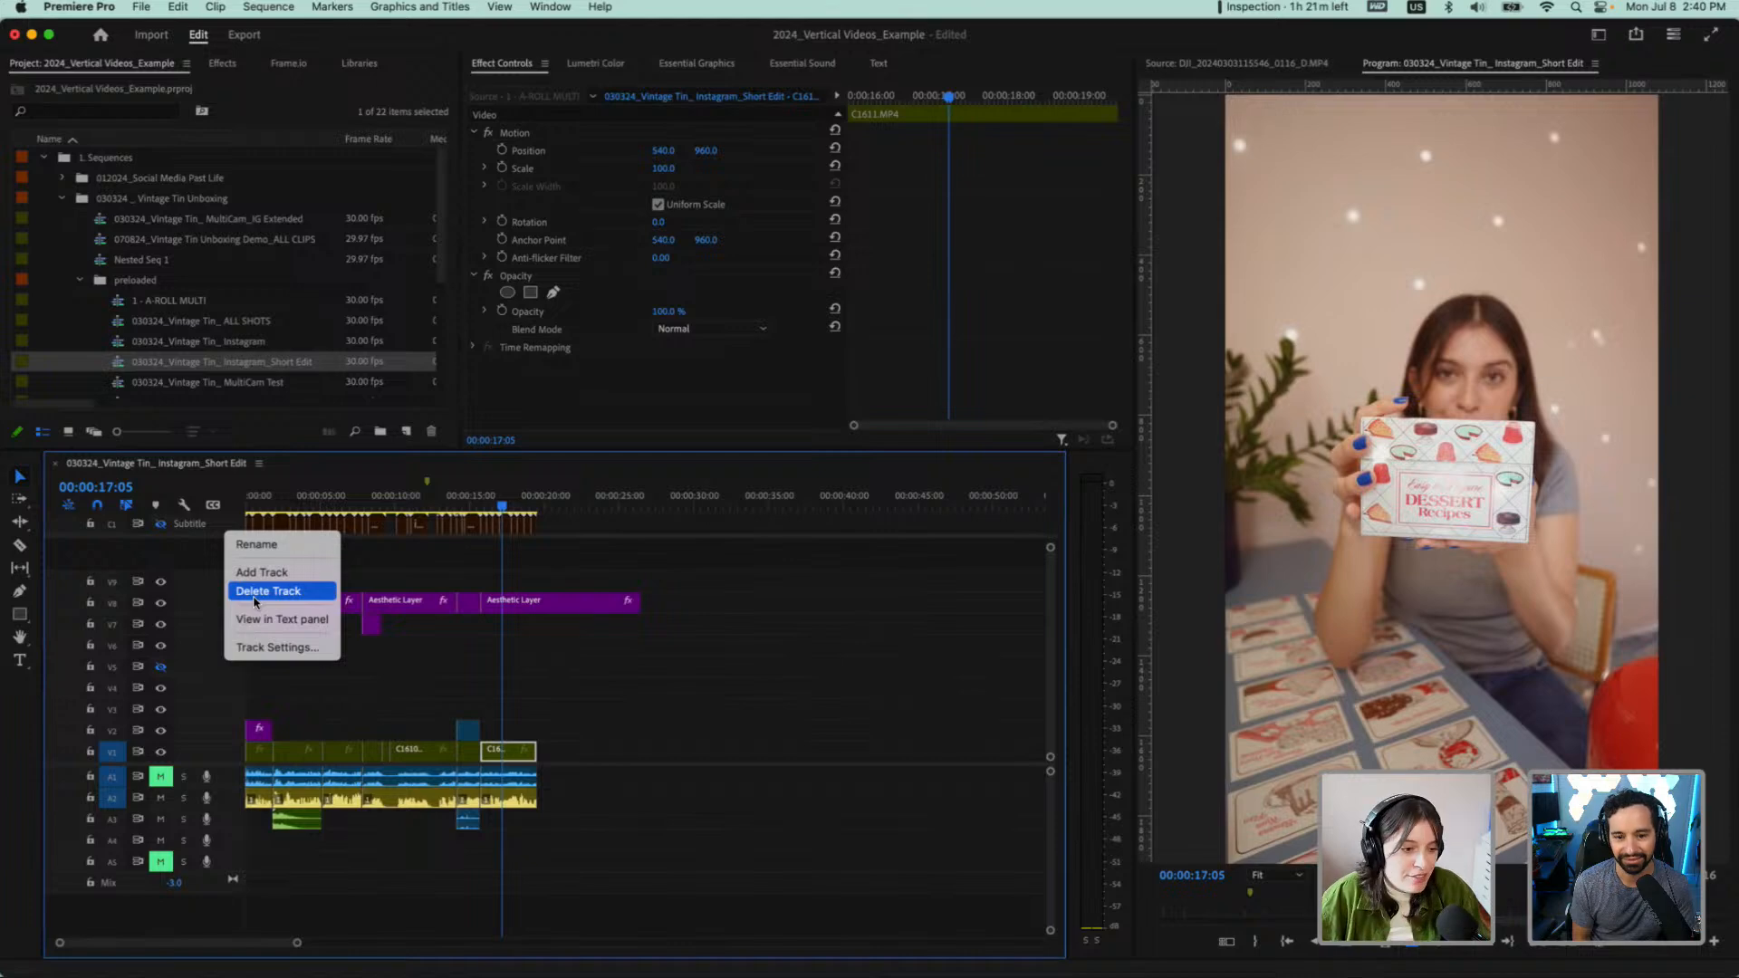
left_click(255, 592)
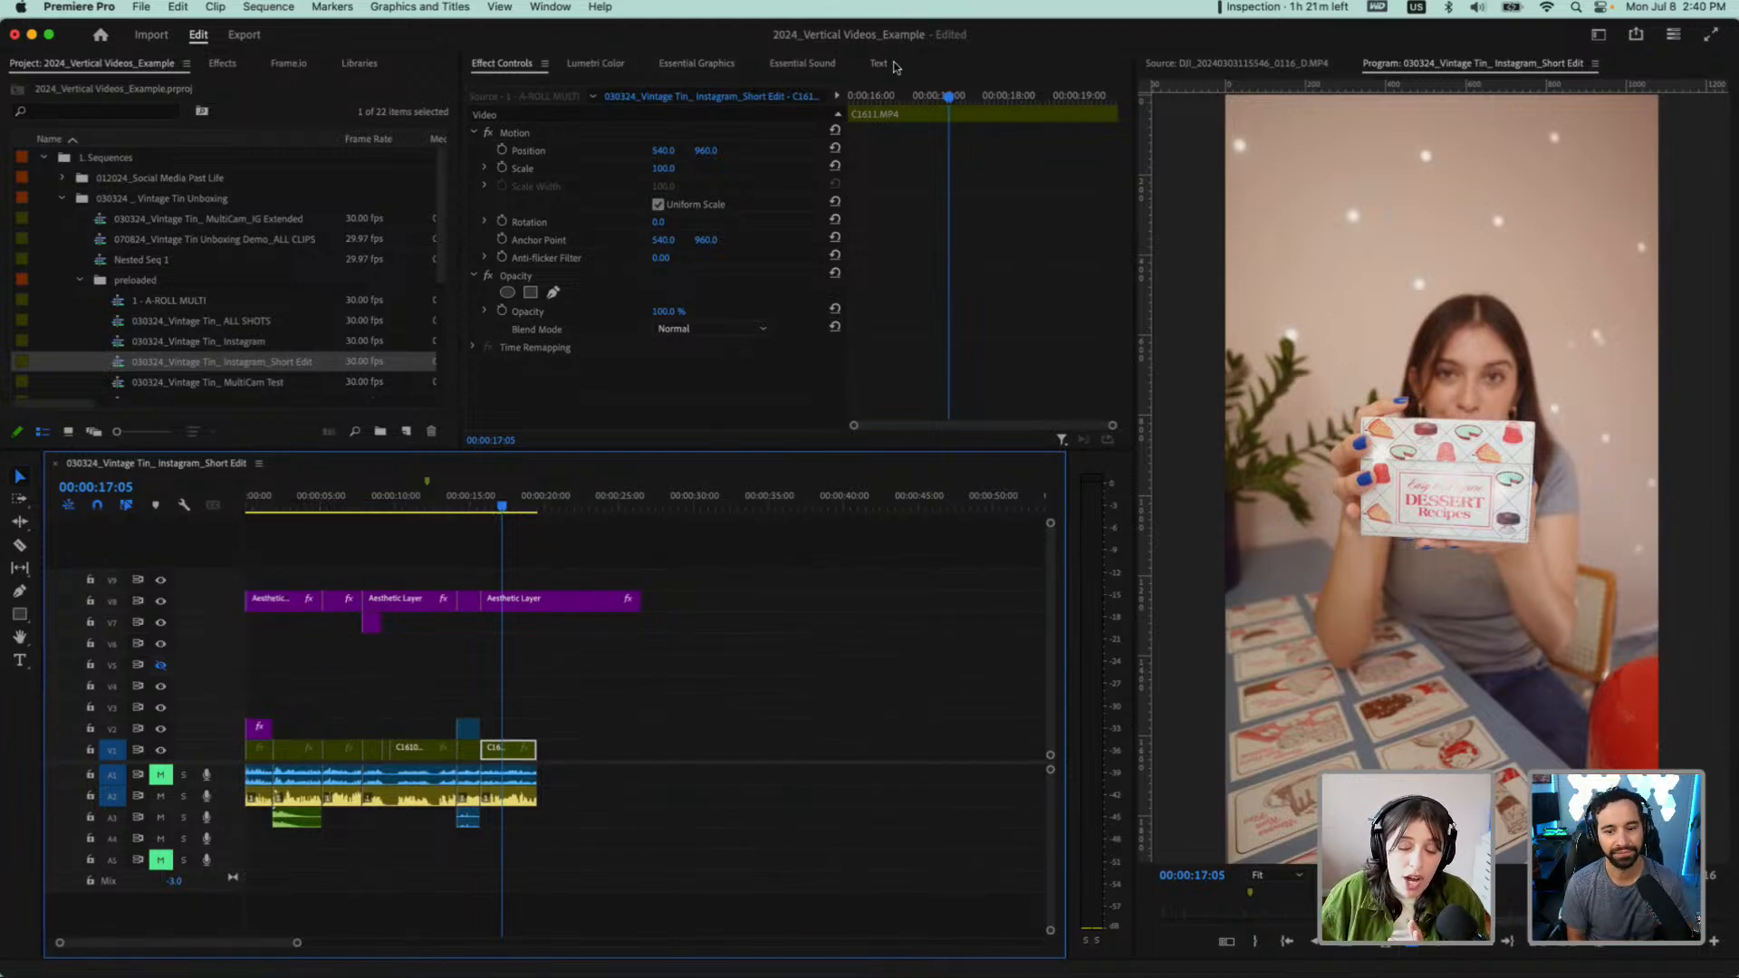
left_click(878, 61)
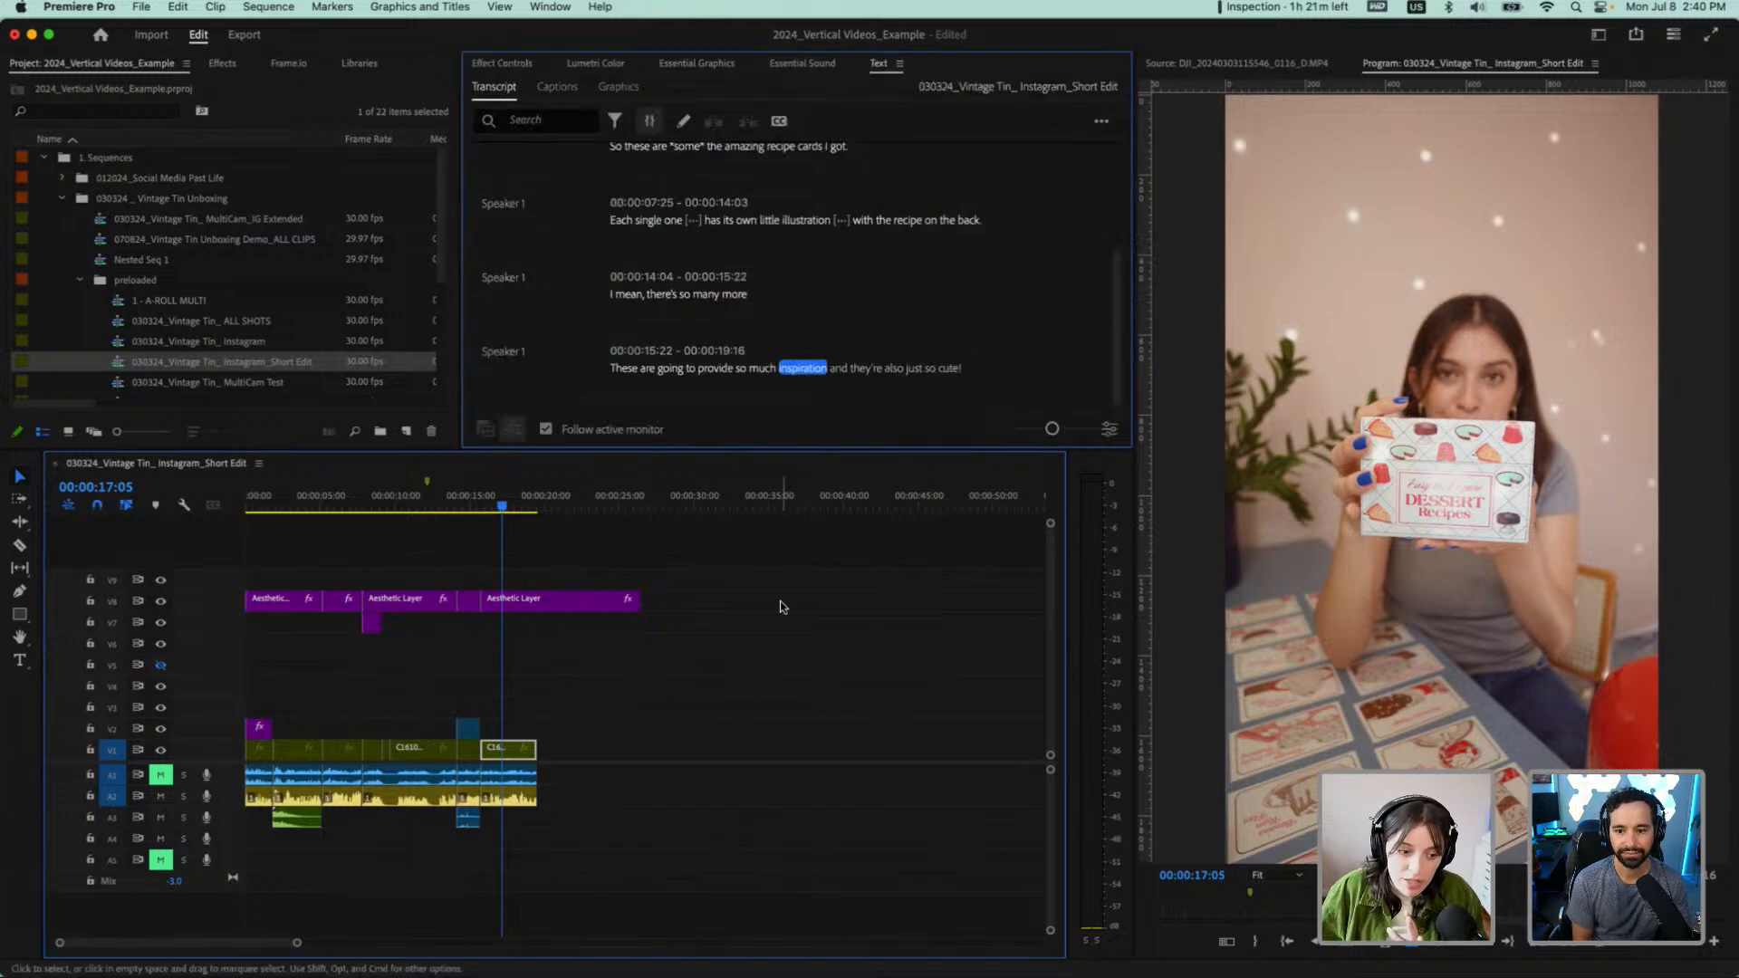
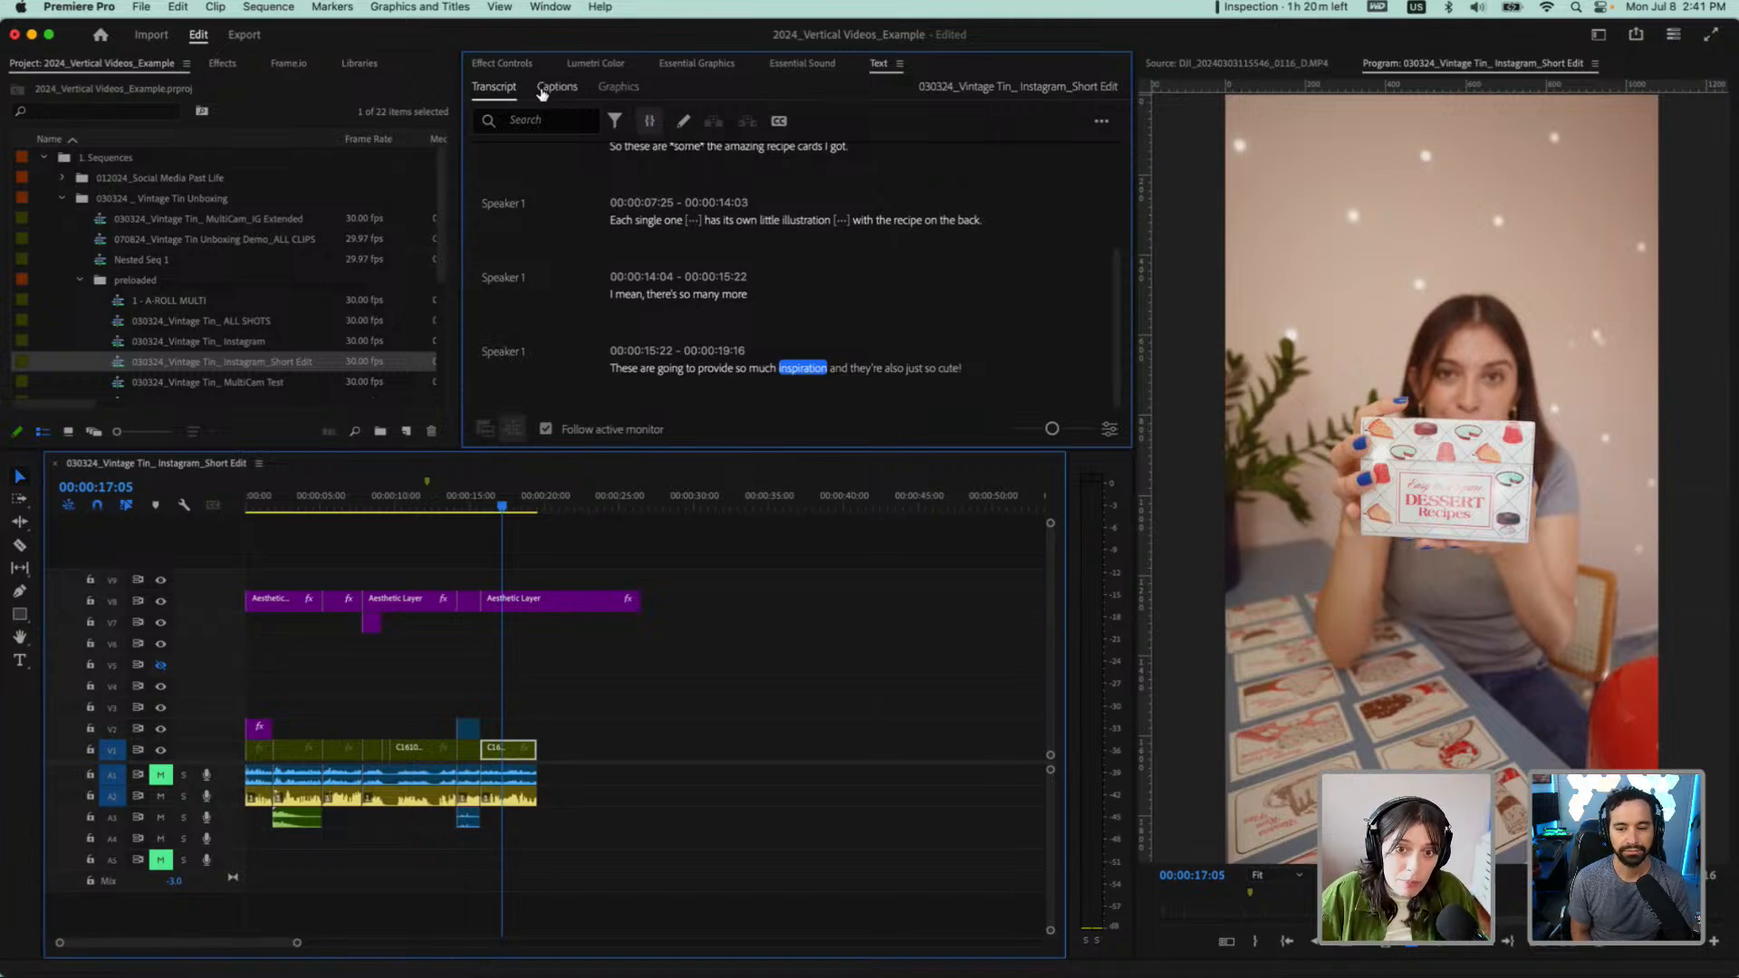
Play the sequence from the first transcript line to check the opening lines against the audio
left_click(542, 91)
left_click(495, 87)
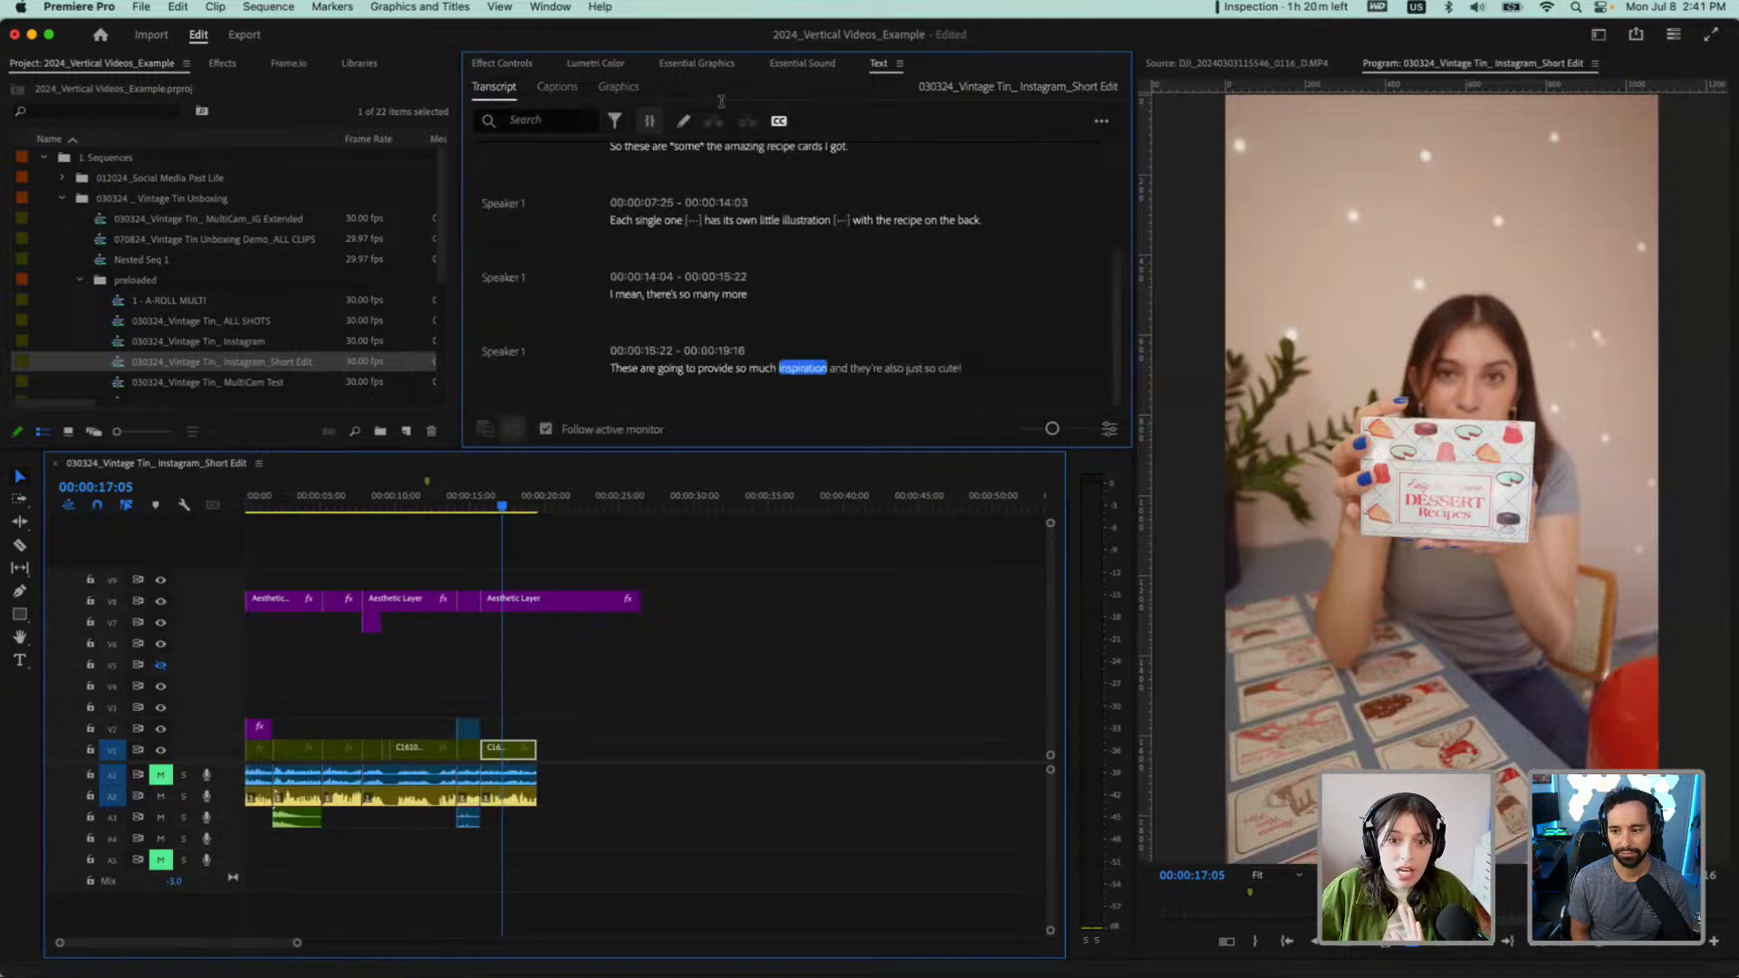
scroll(913, 270, "up", 5)
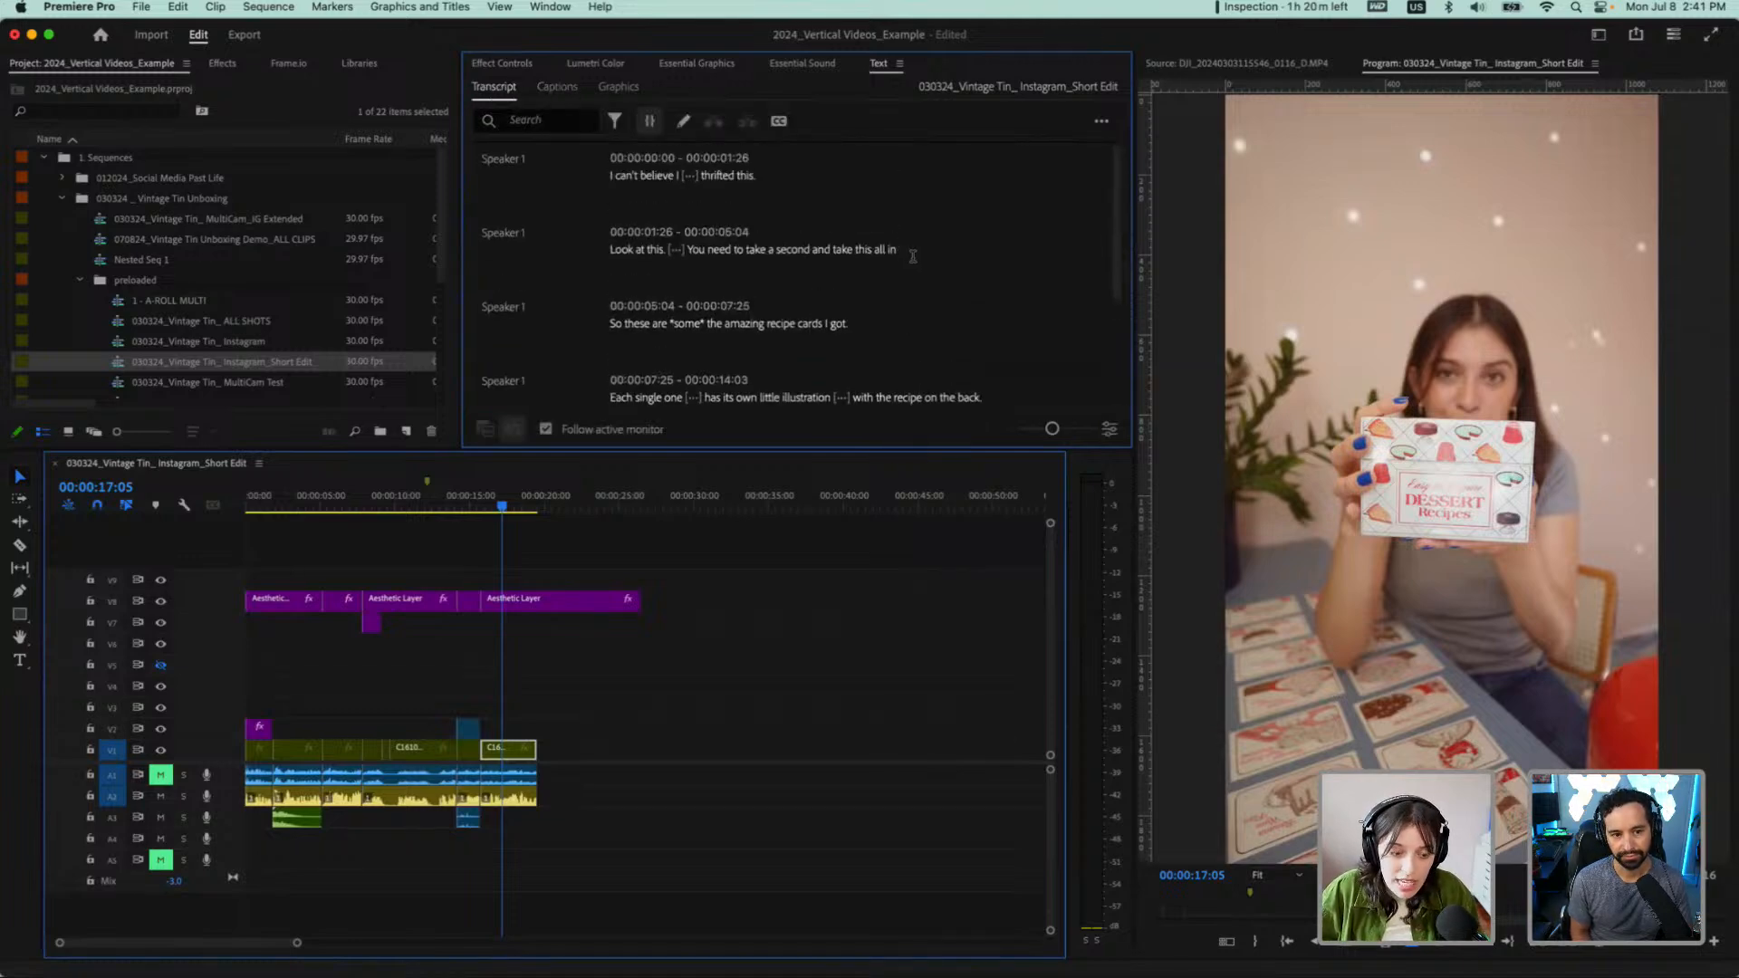
left_click(610, 175)
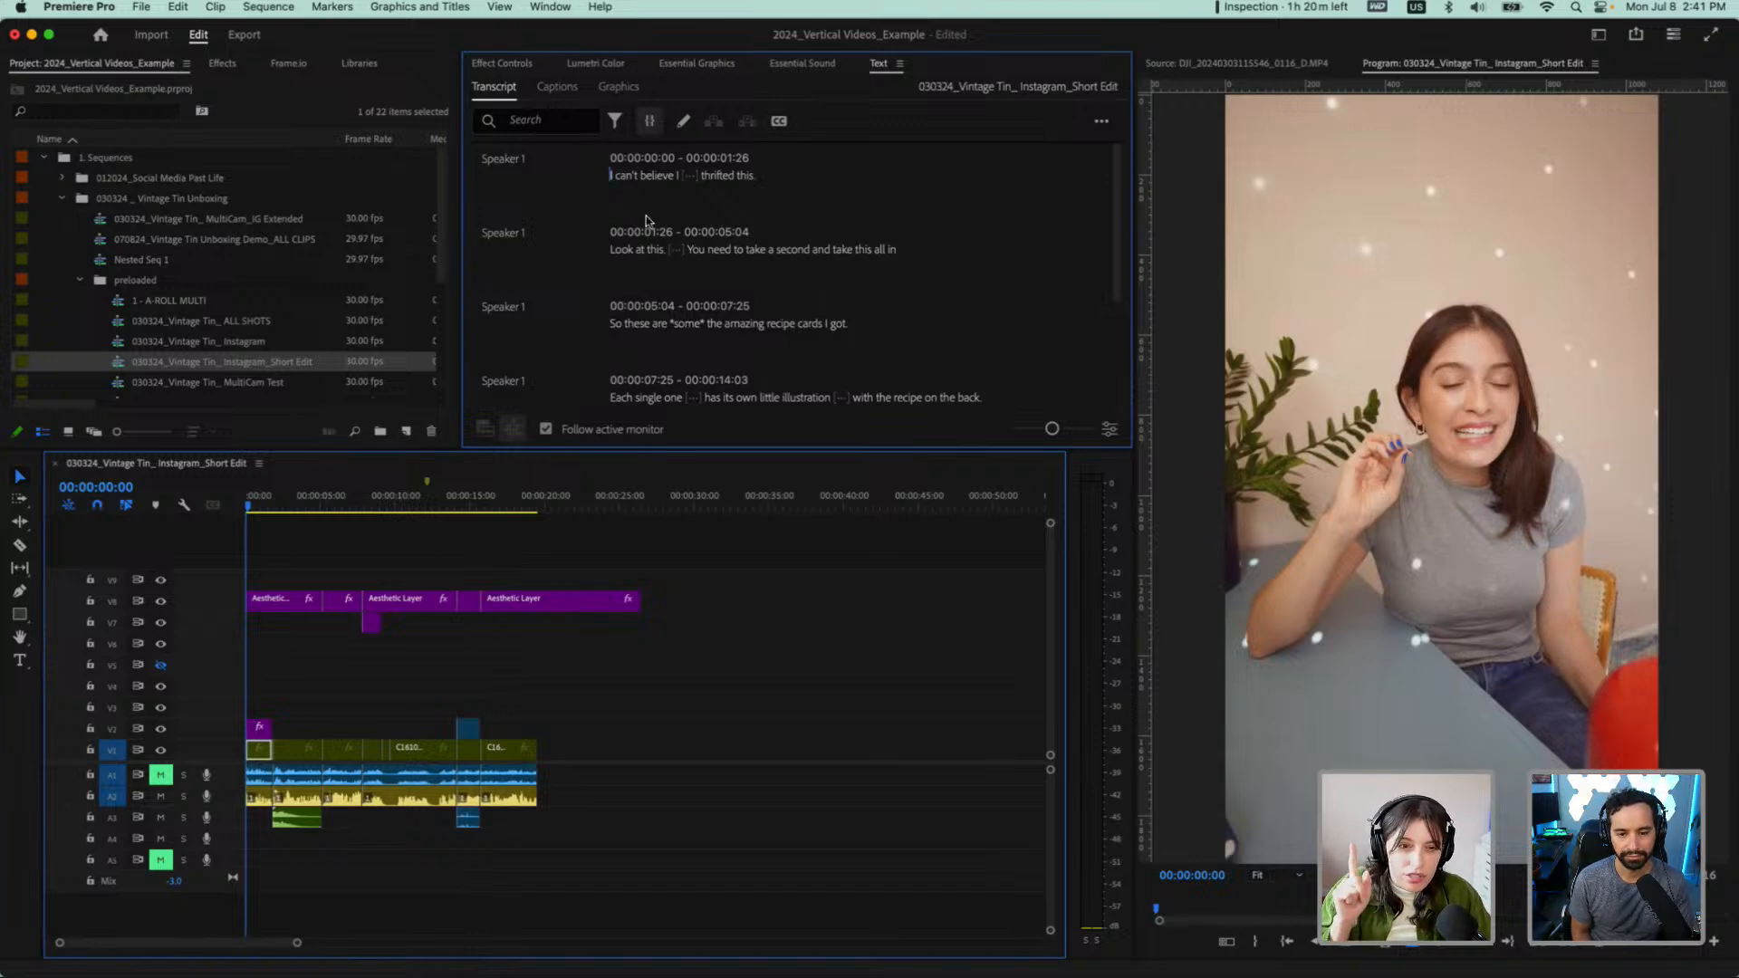
key("space")
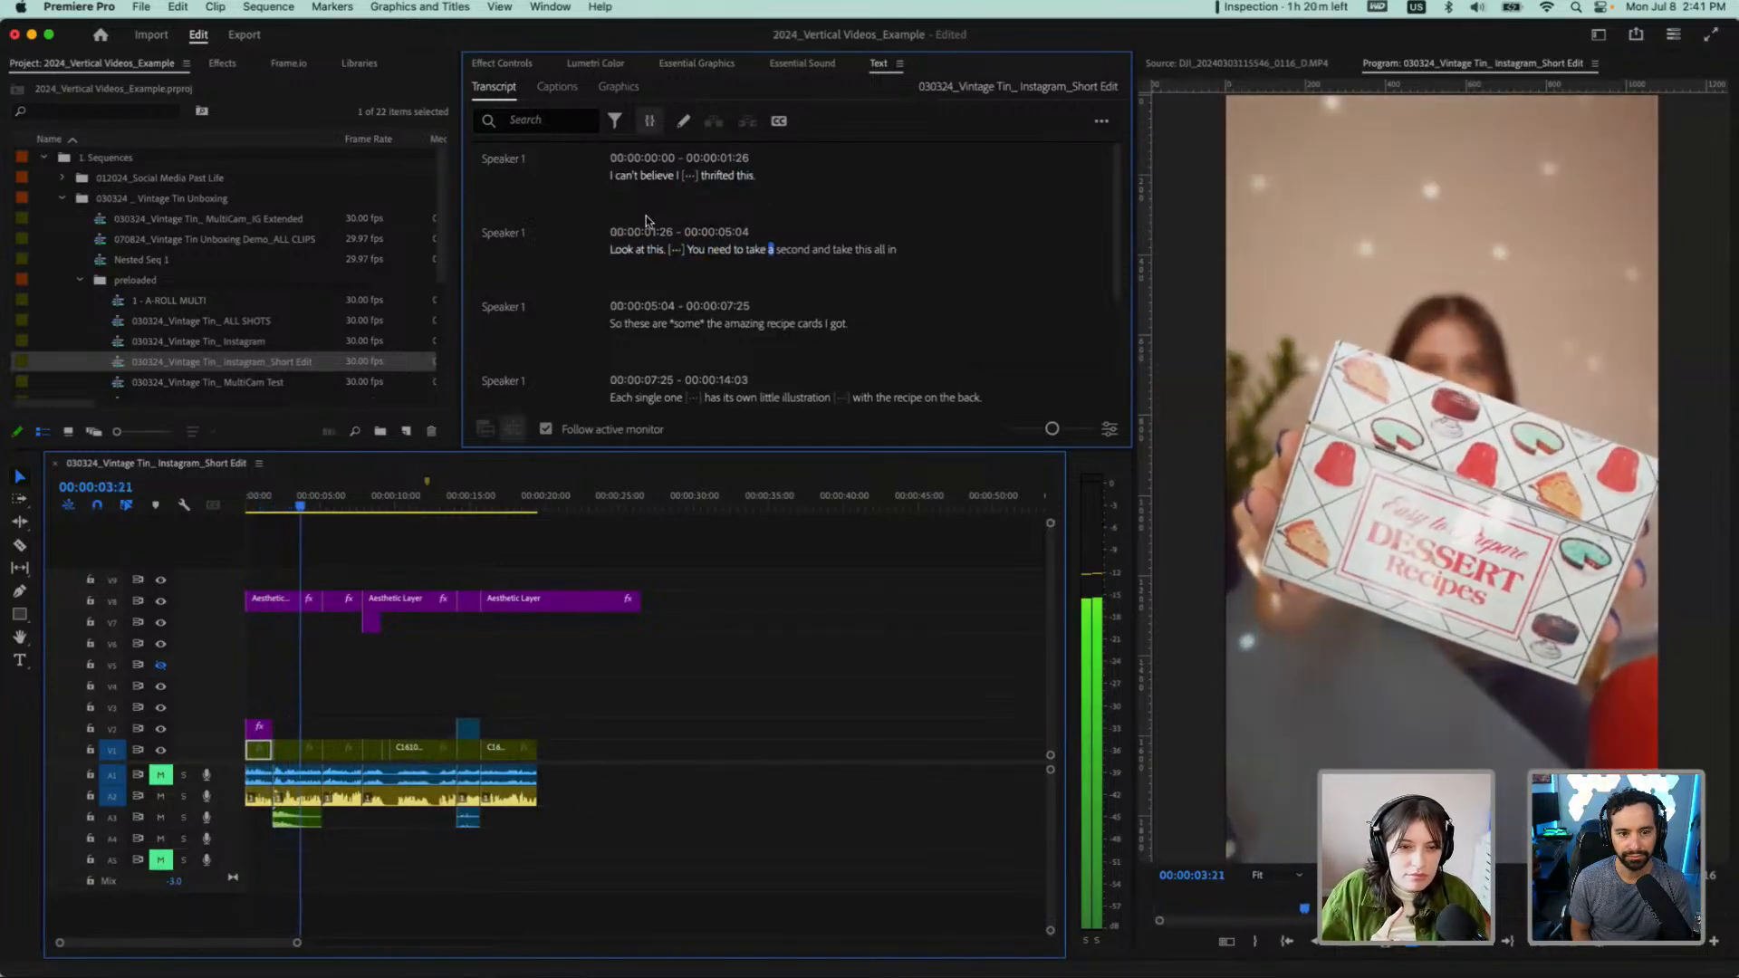
key("space")
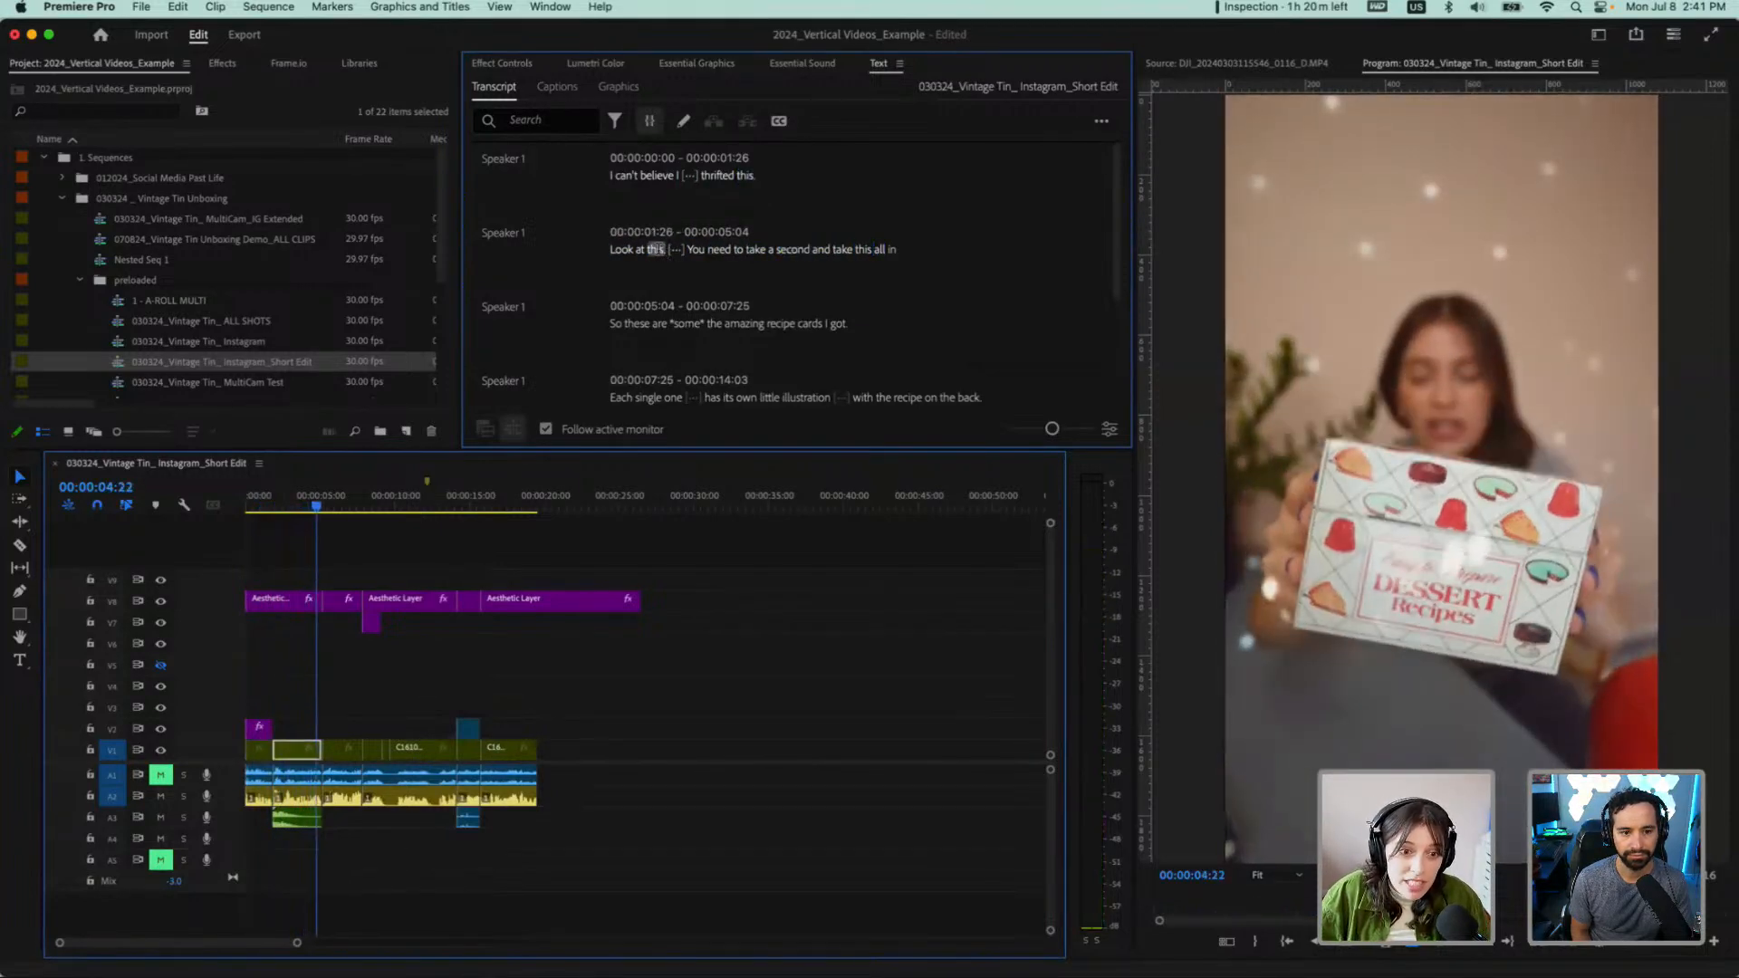
Correct the second transcript line so that it begins "Look at this, OK. You need to take a second"
left_click(658, 249)
double_click(661, 250)
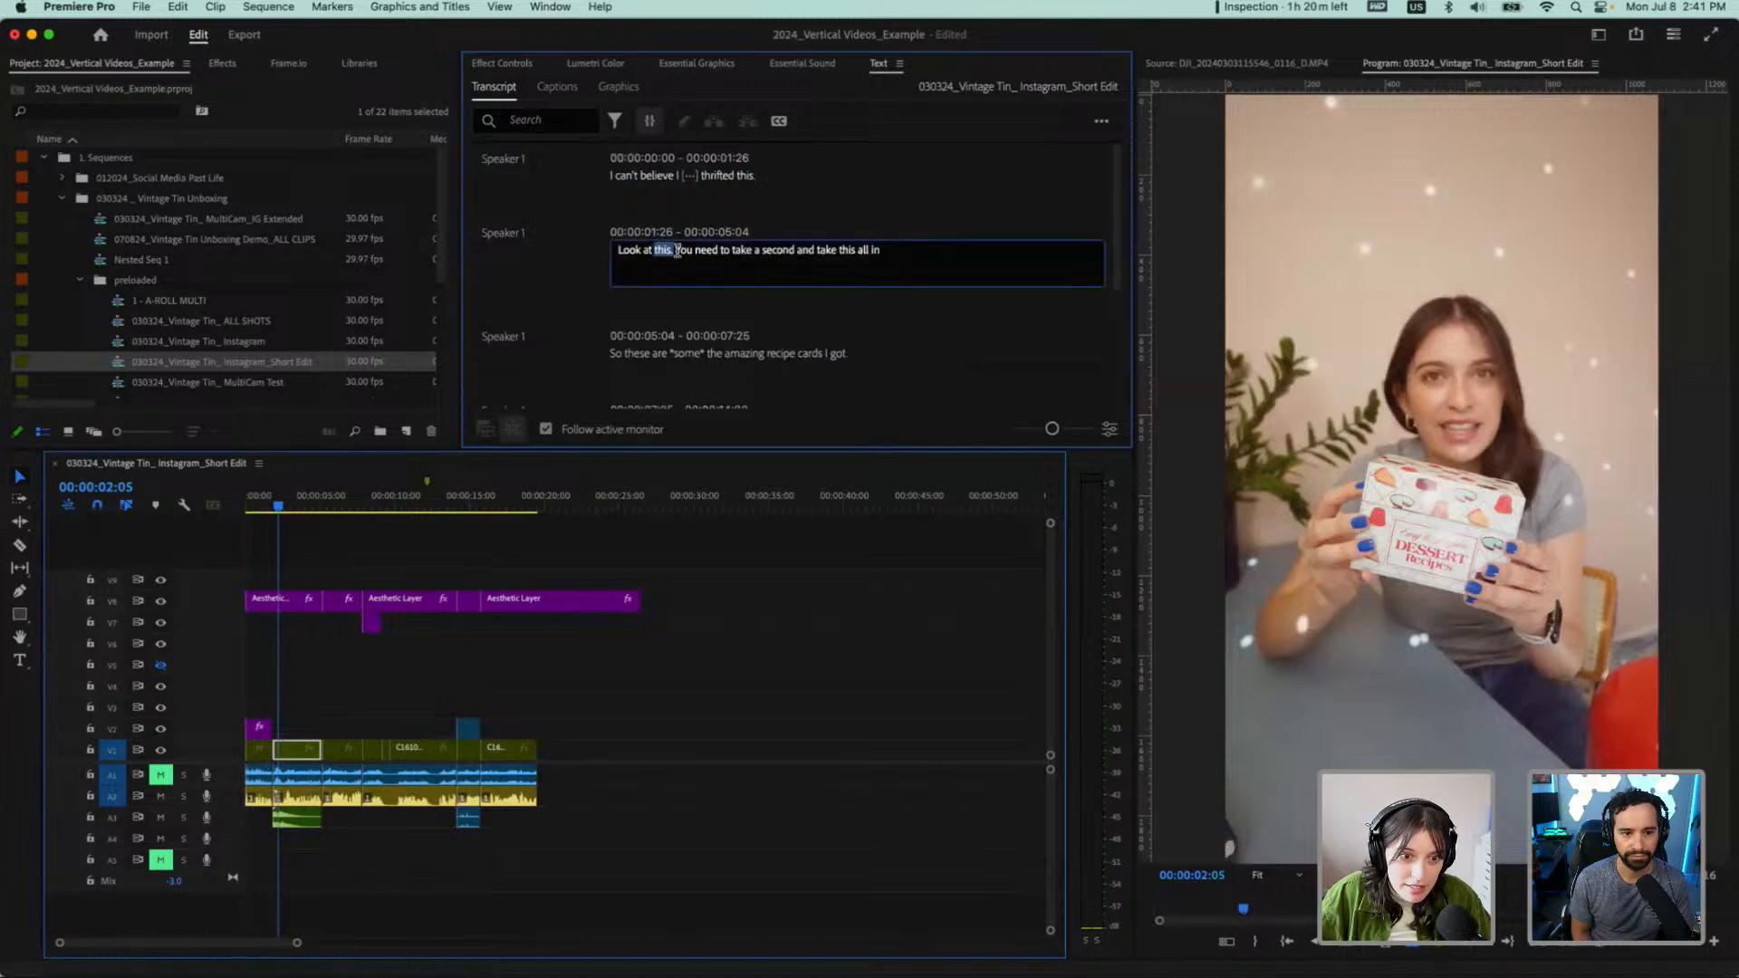
left_click(676, 250)
key("BackSpace")
key("BackSpace")
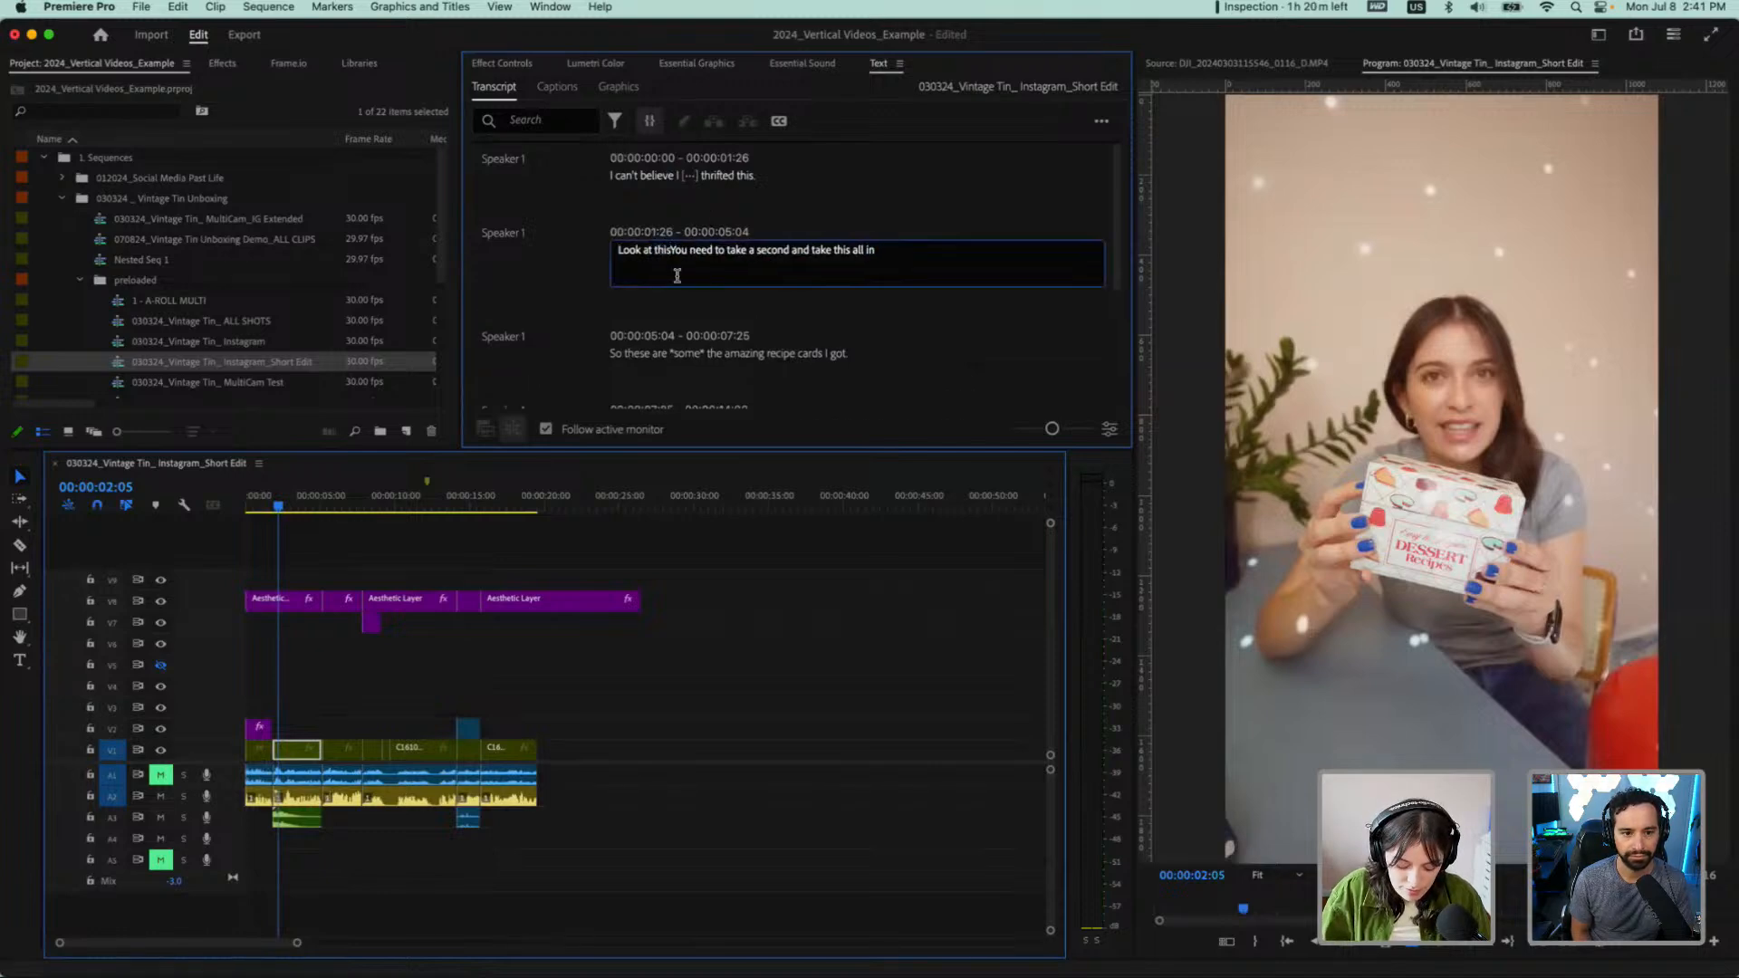
type(", OK.")
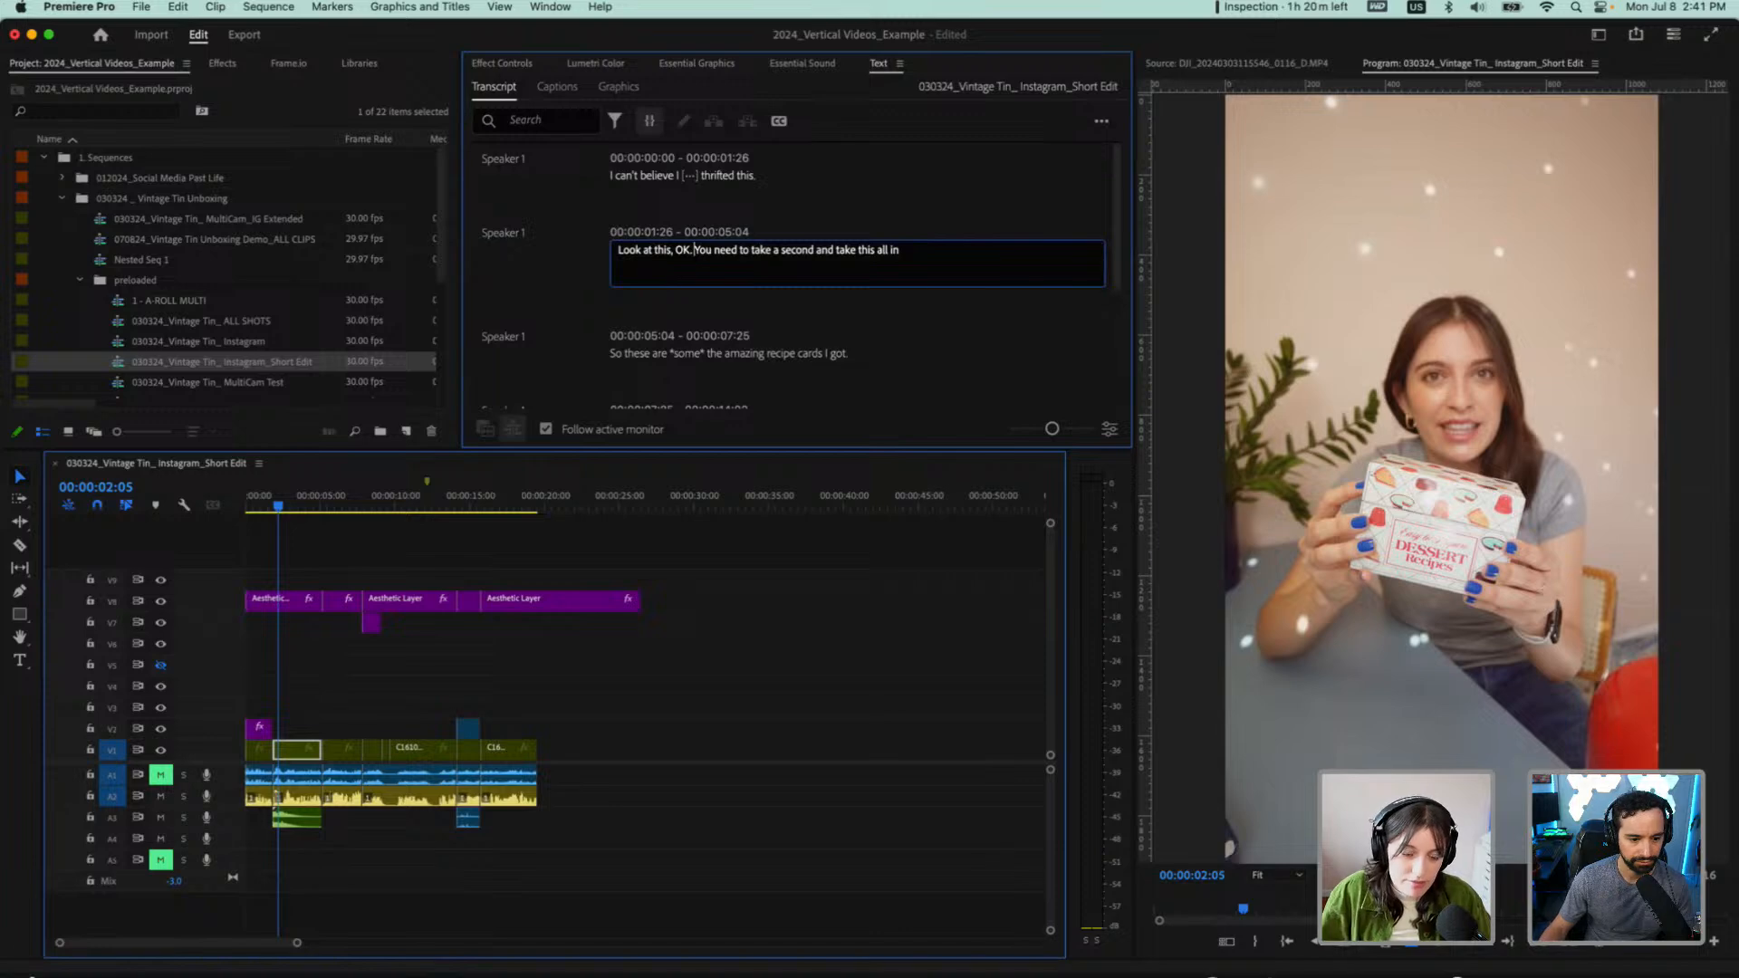
left_click(661, 222)
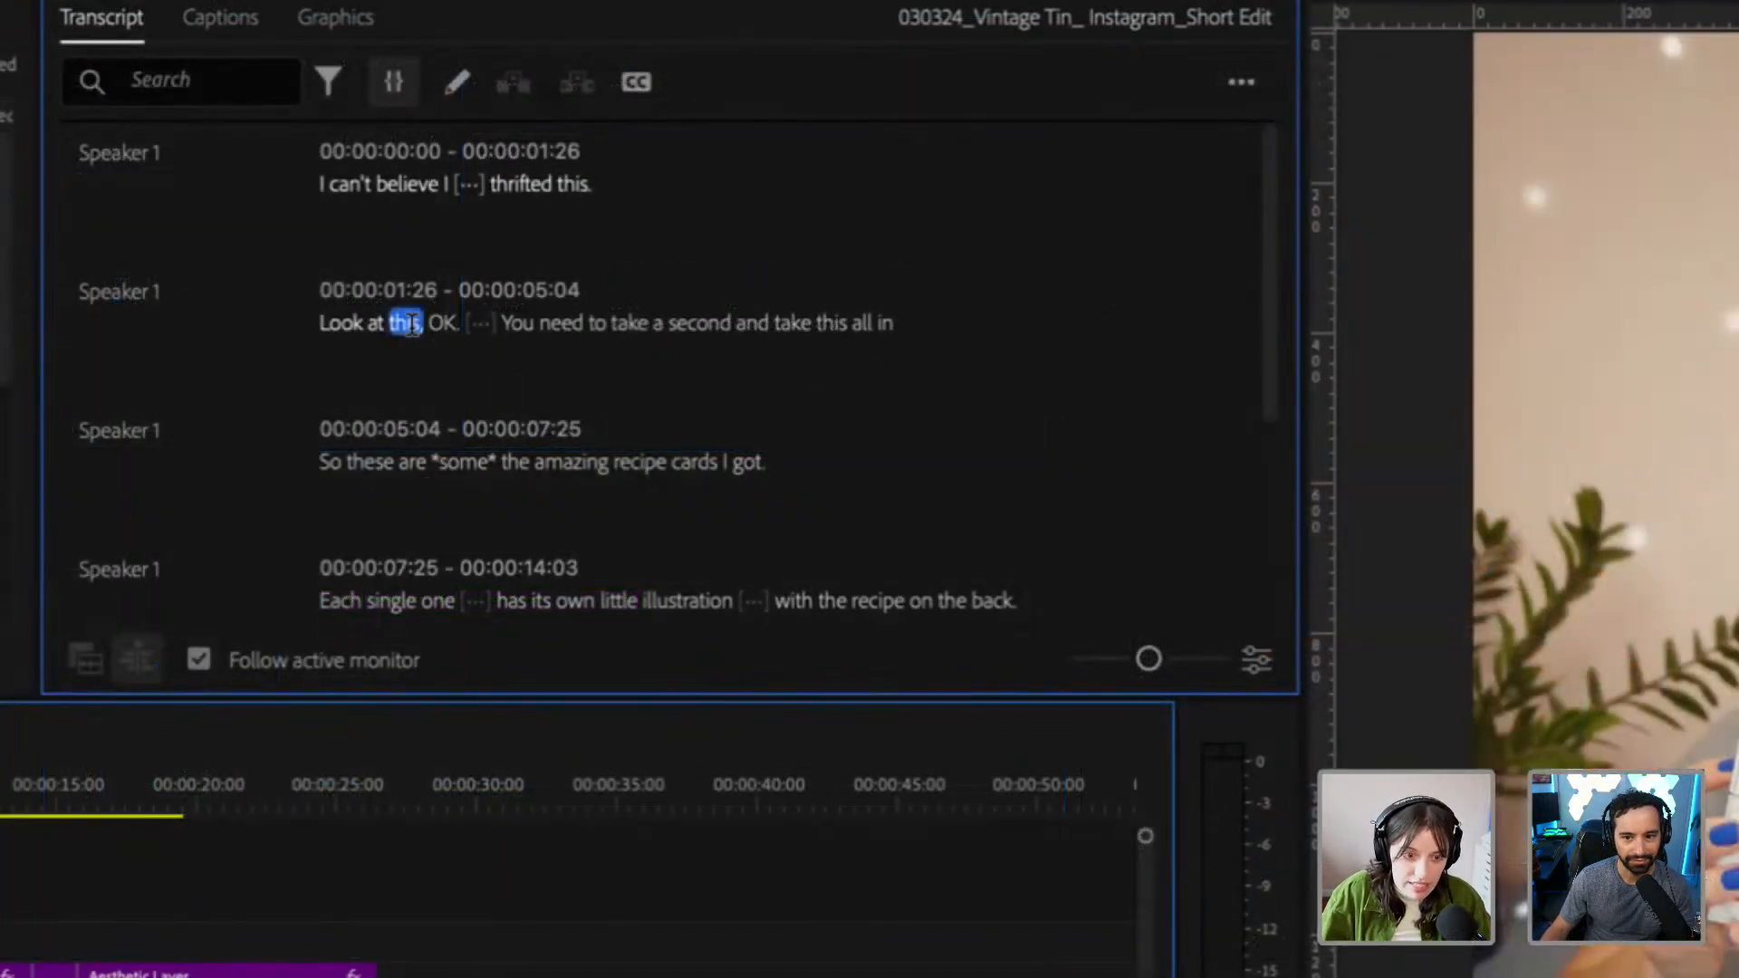
Play the sequence from the corrected line to its end to check the remaining transcript, and return to the first line
key("space")
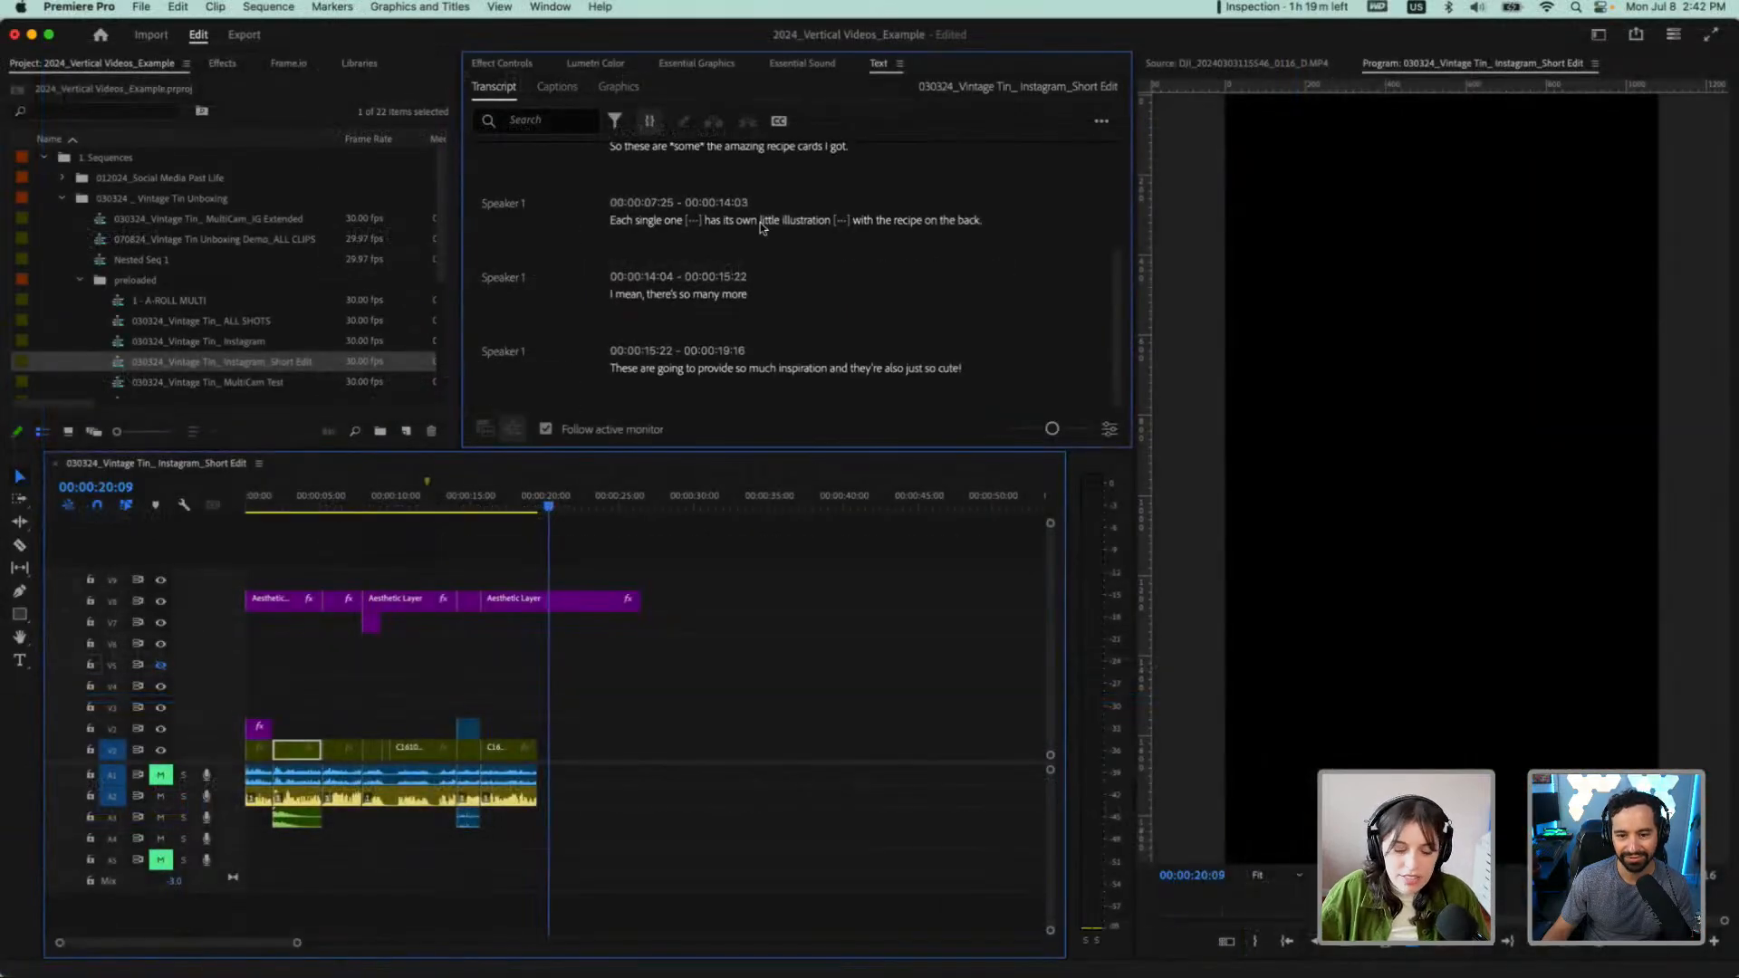
scroll(741, 268, "up", 3)
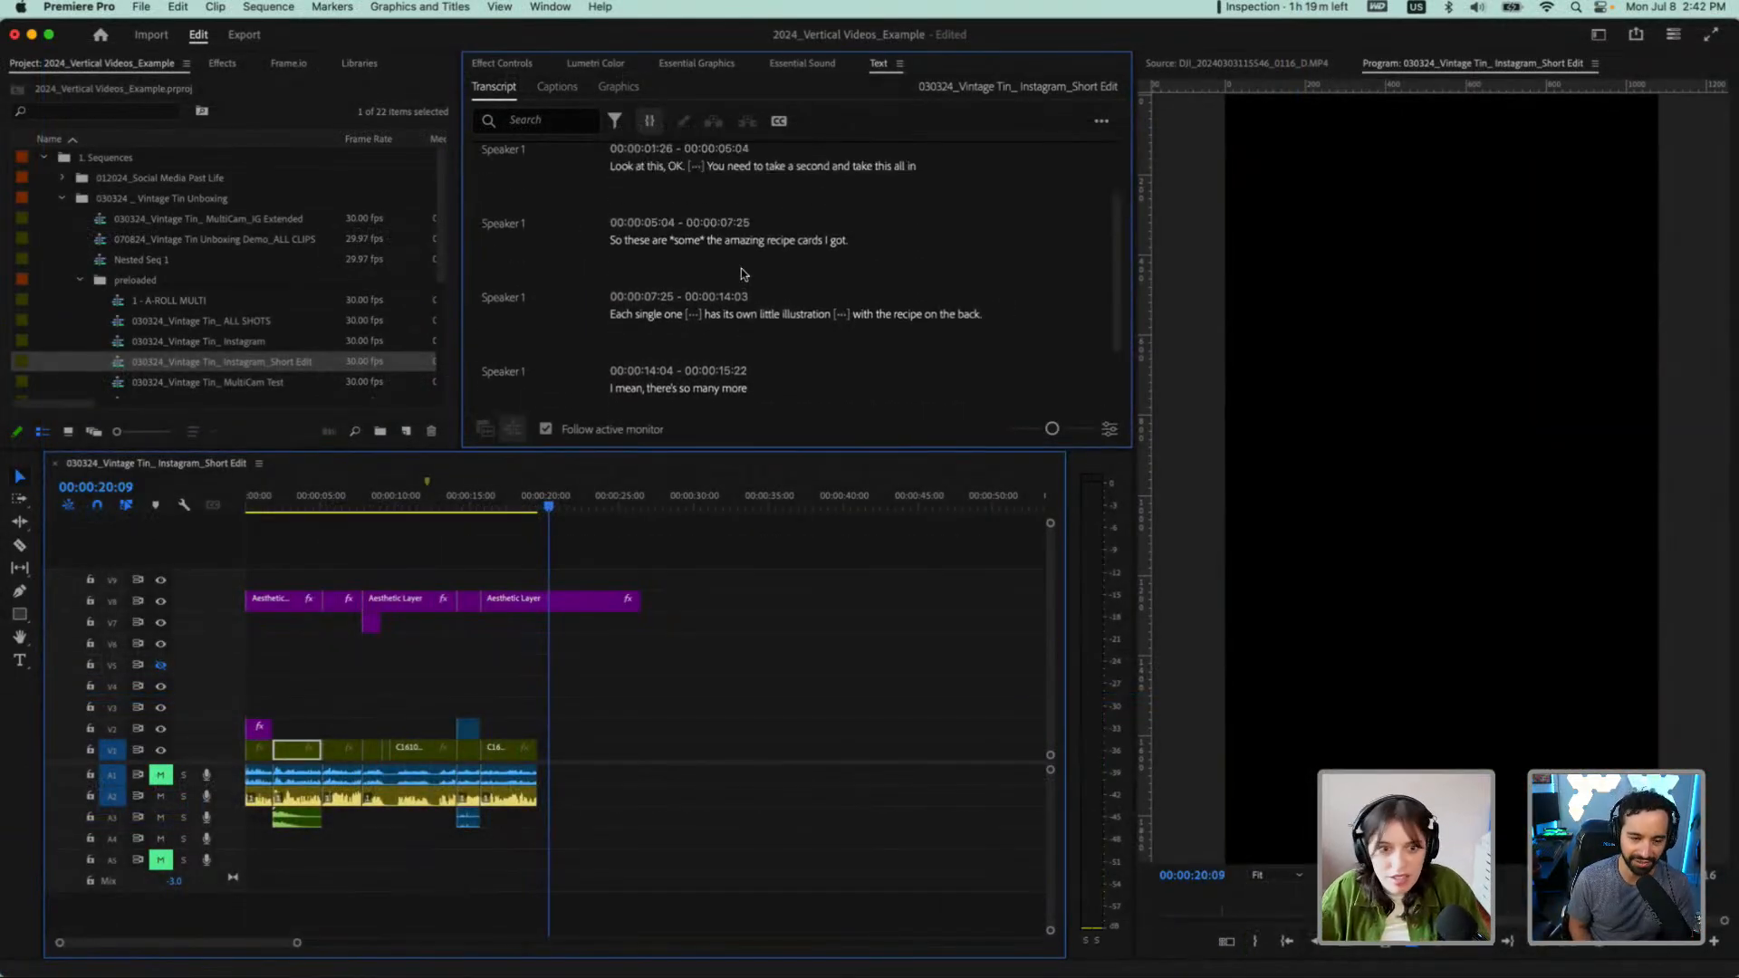
scroll(741, 268, "up", 2)
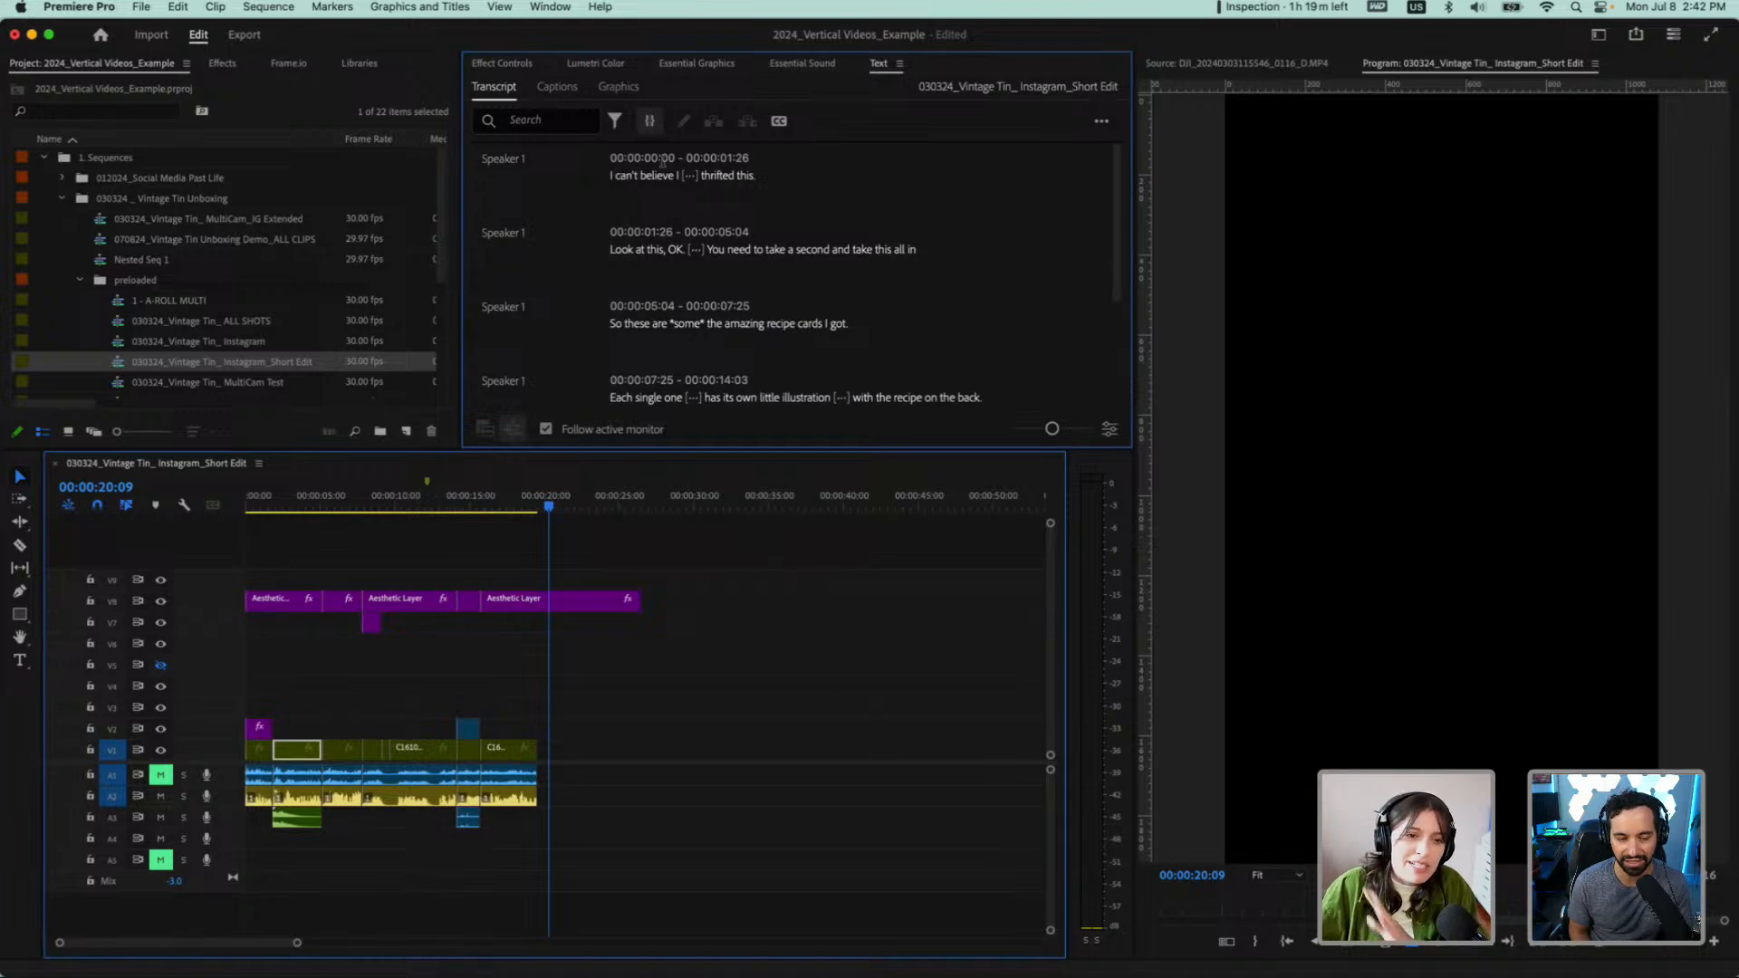
left_click(779, 122)
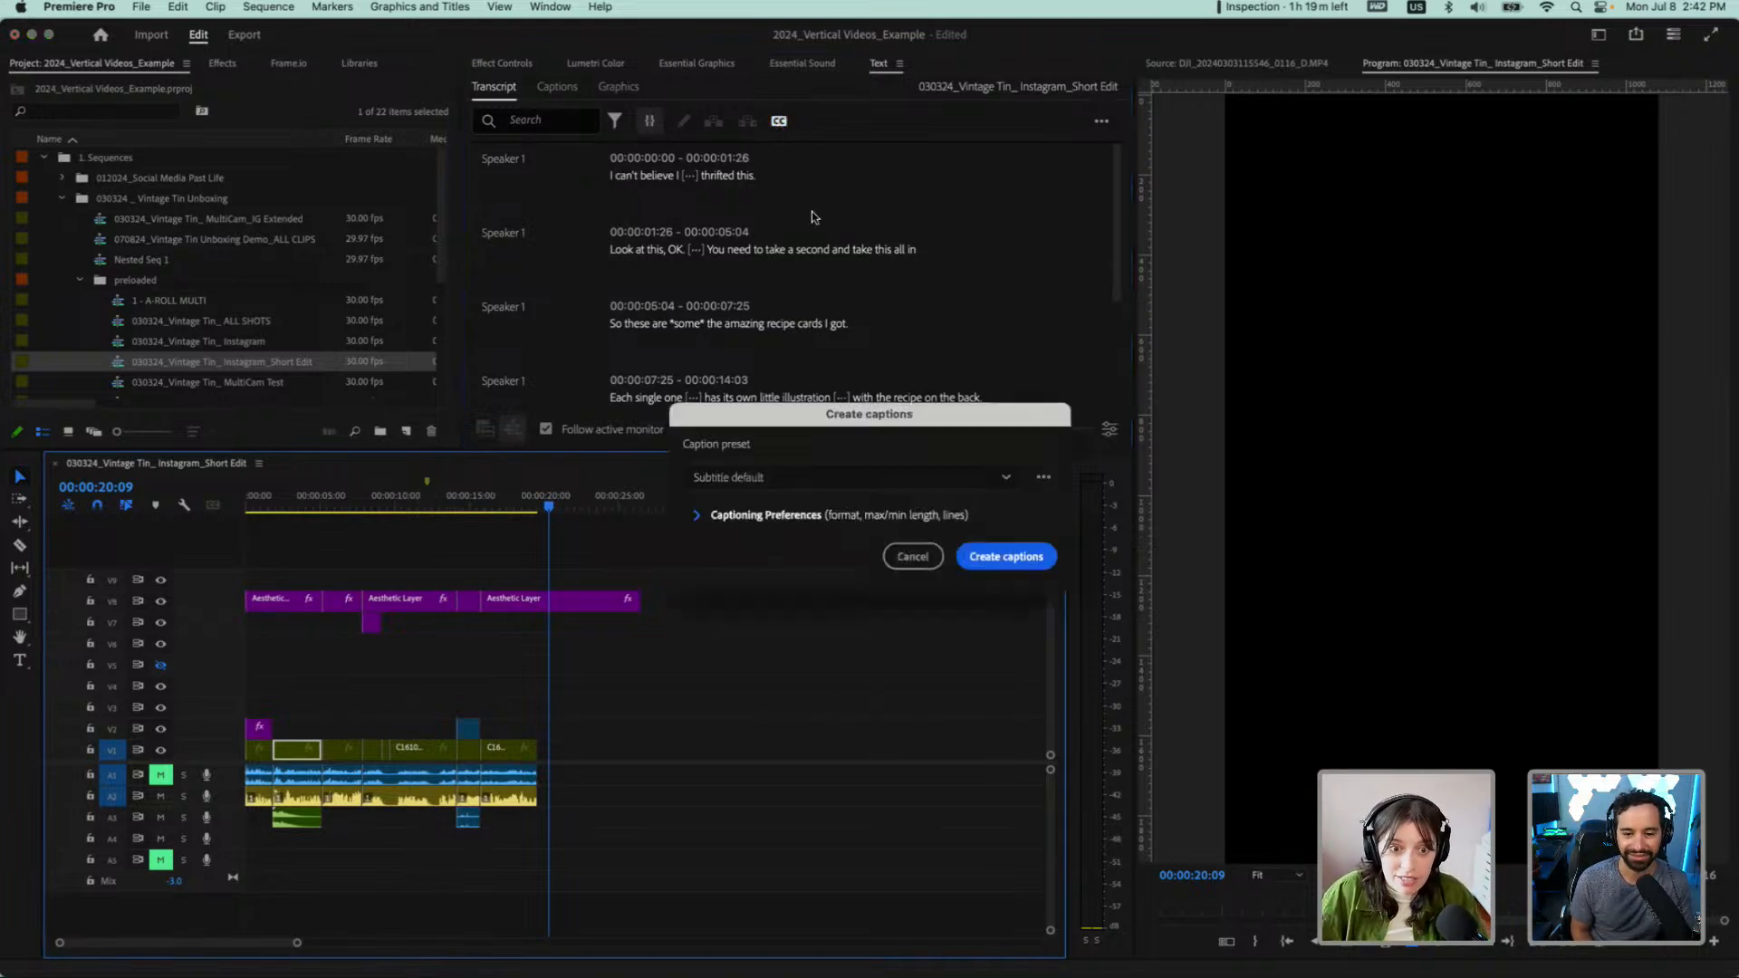
left_click(740, 515)
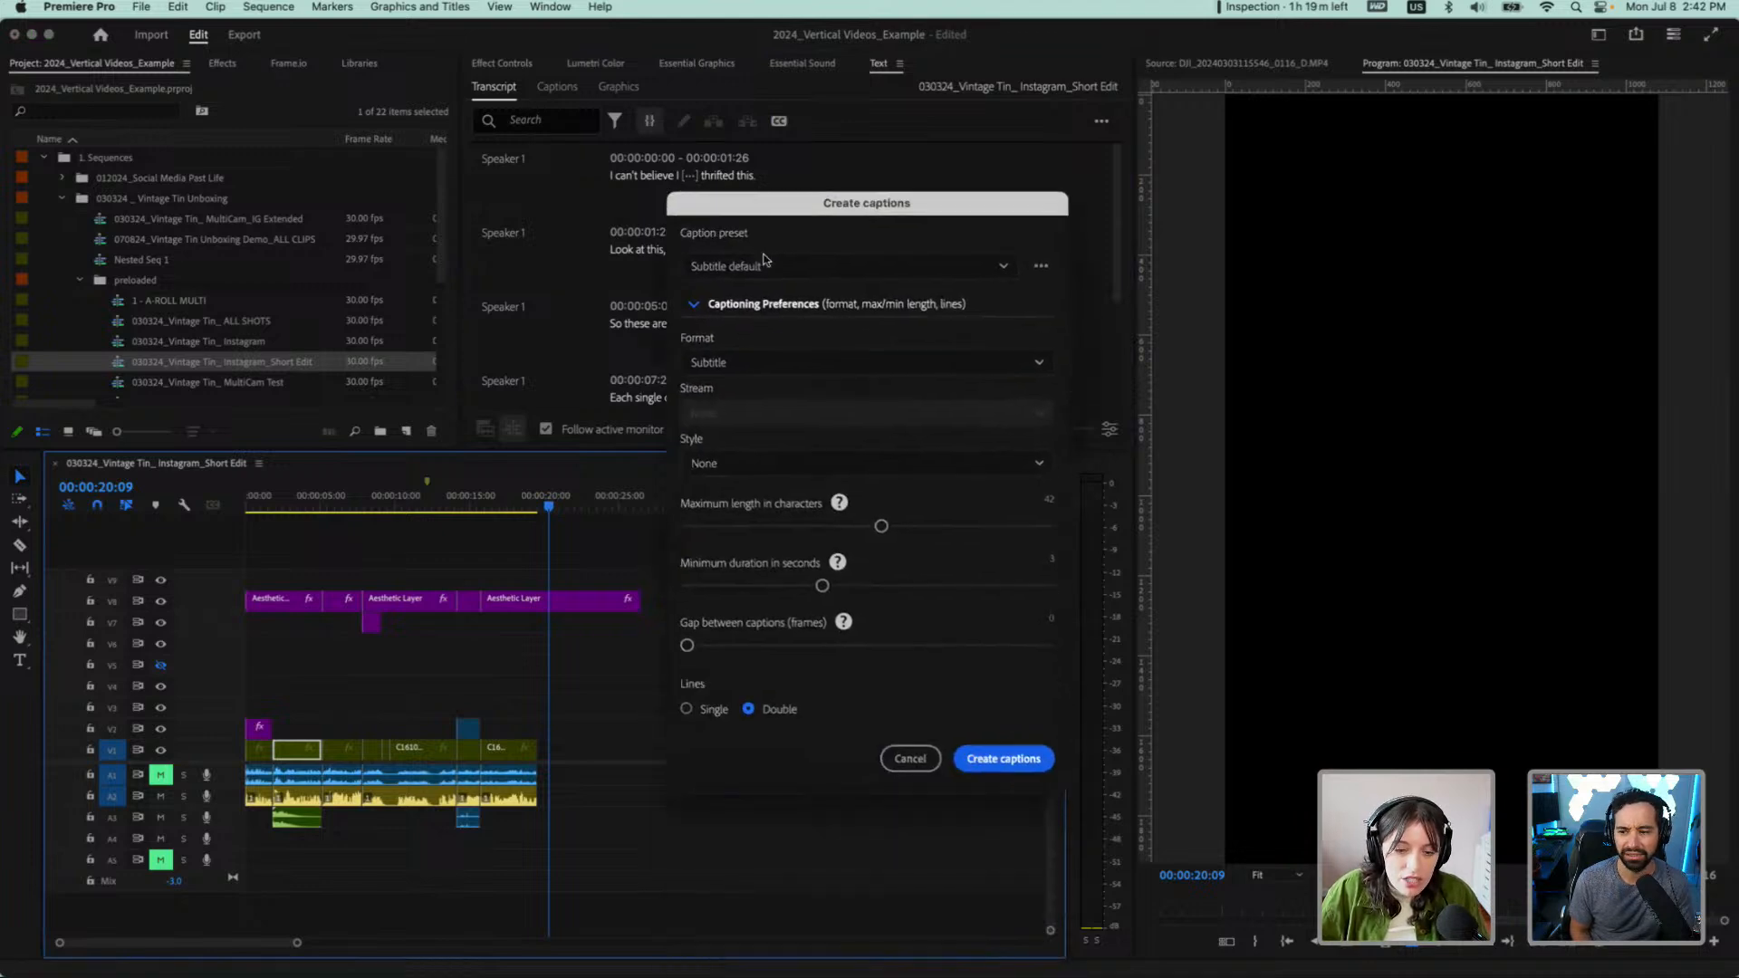
left_click(915, 759)
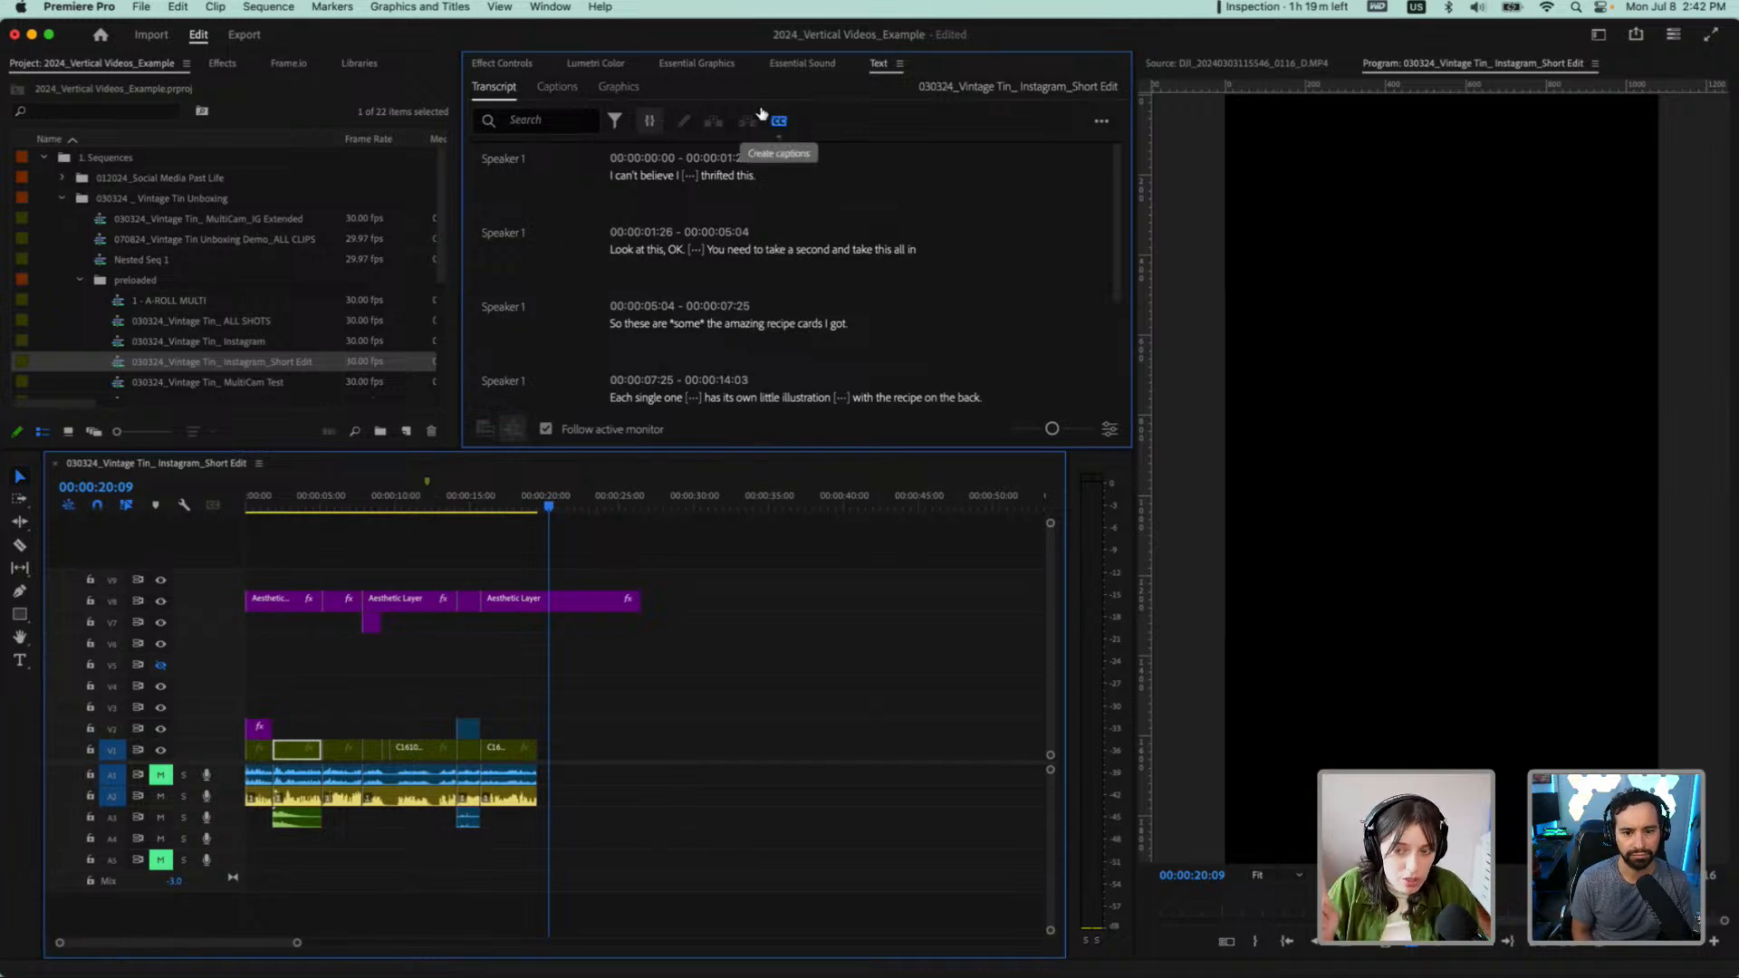
Create subtitle captions from the transcript with a 14-character maximum length, 1.2-second minimum duration and single lines
left_click(775, 124)
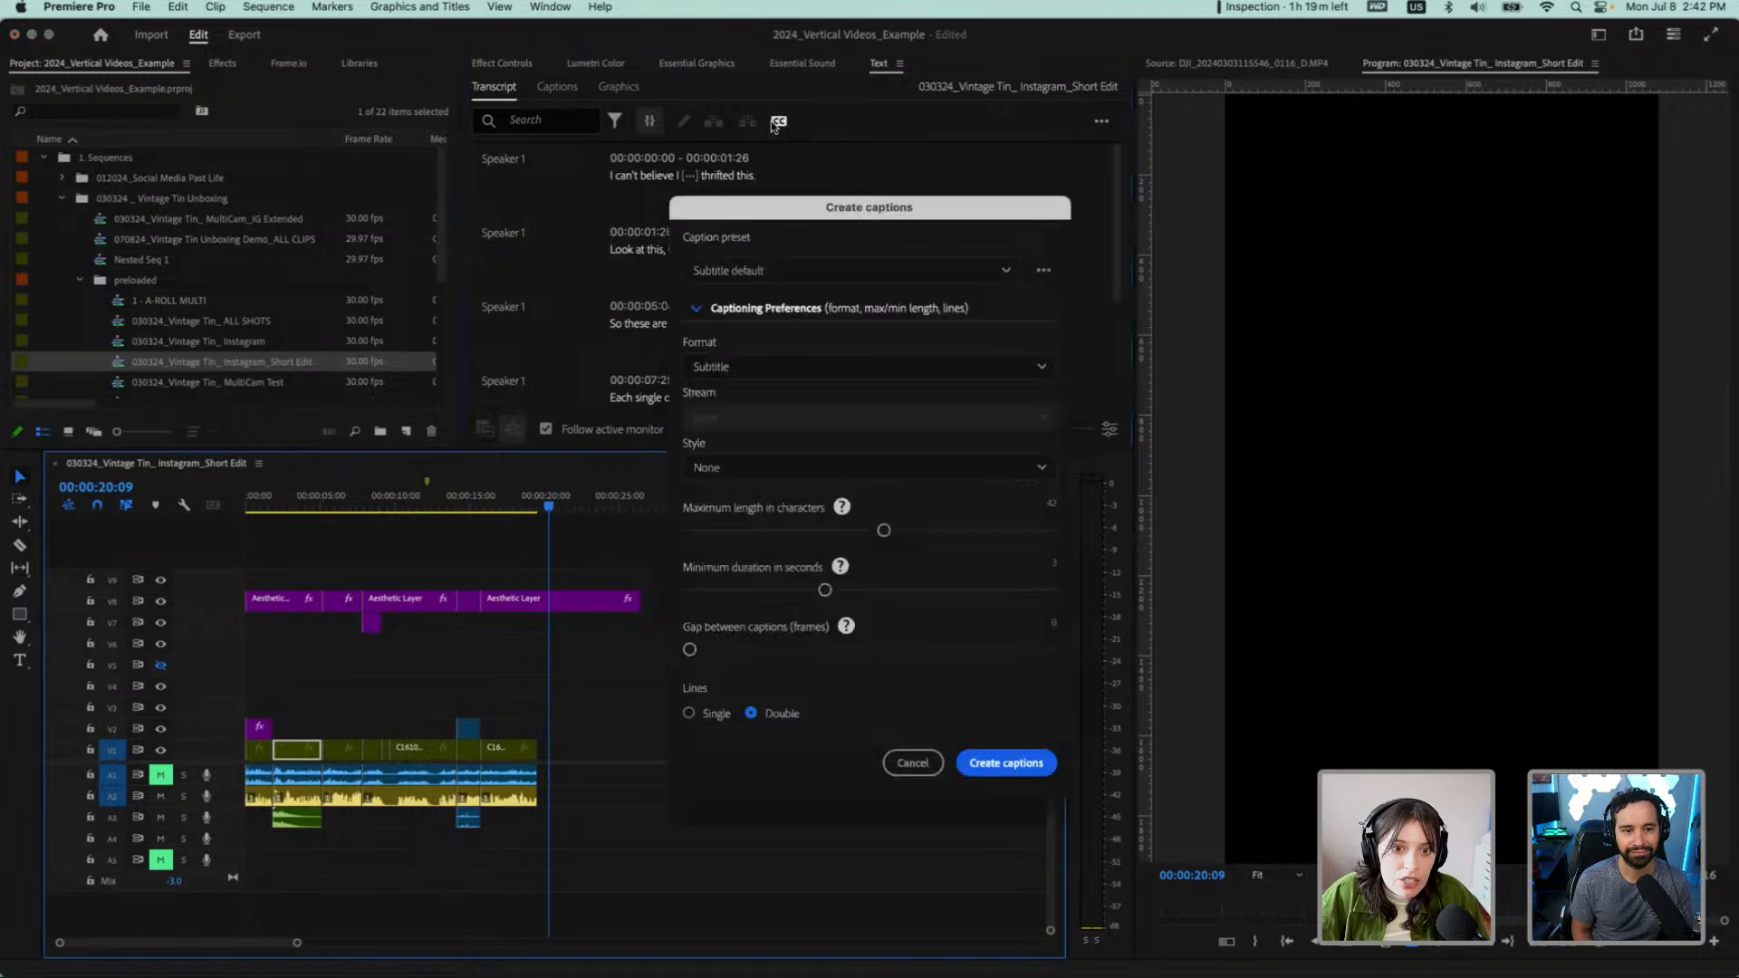
left_click(695, 309)
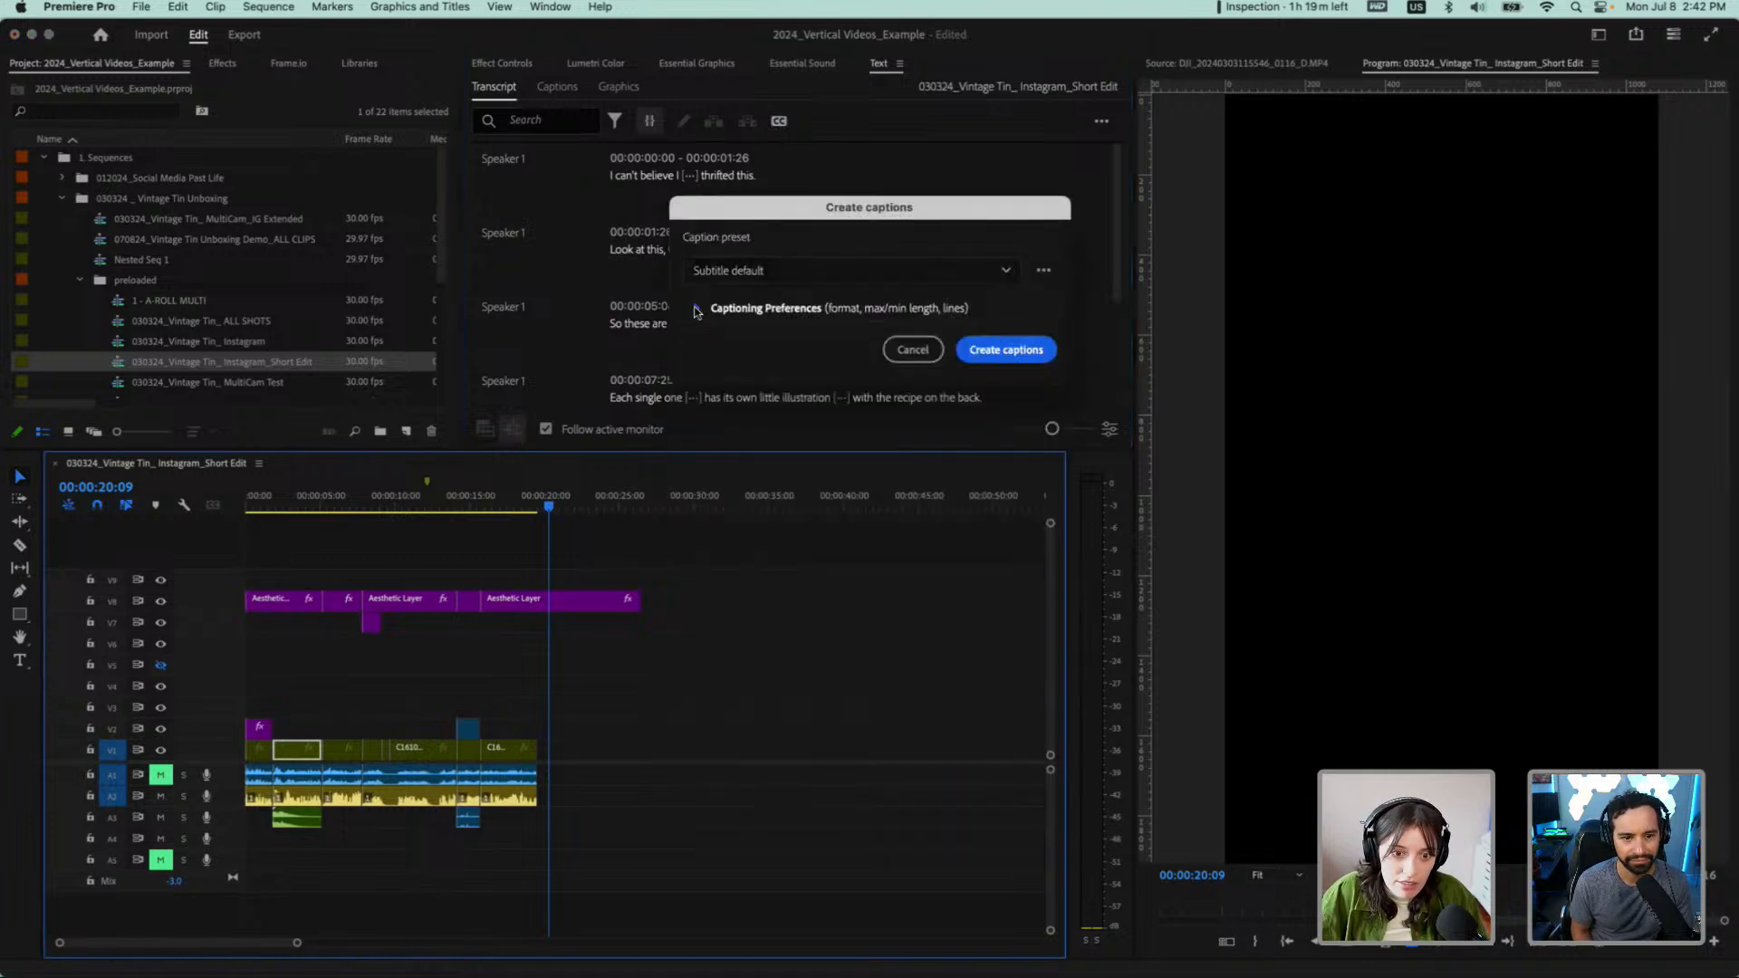
left_click(693, 310)
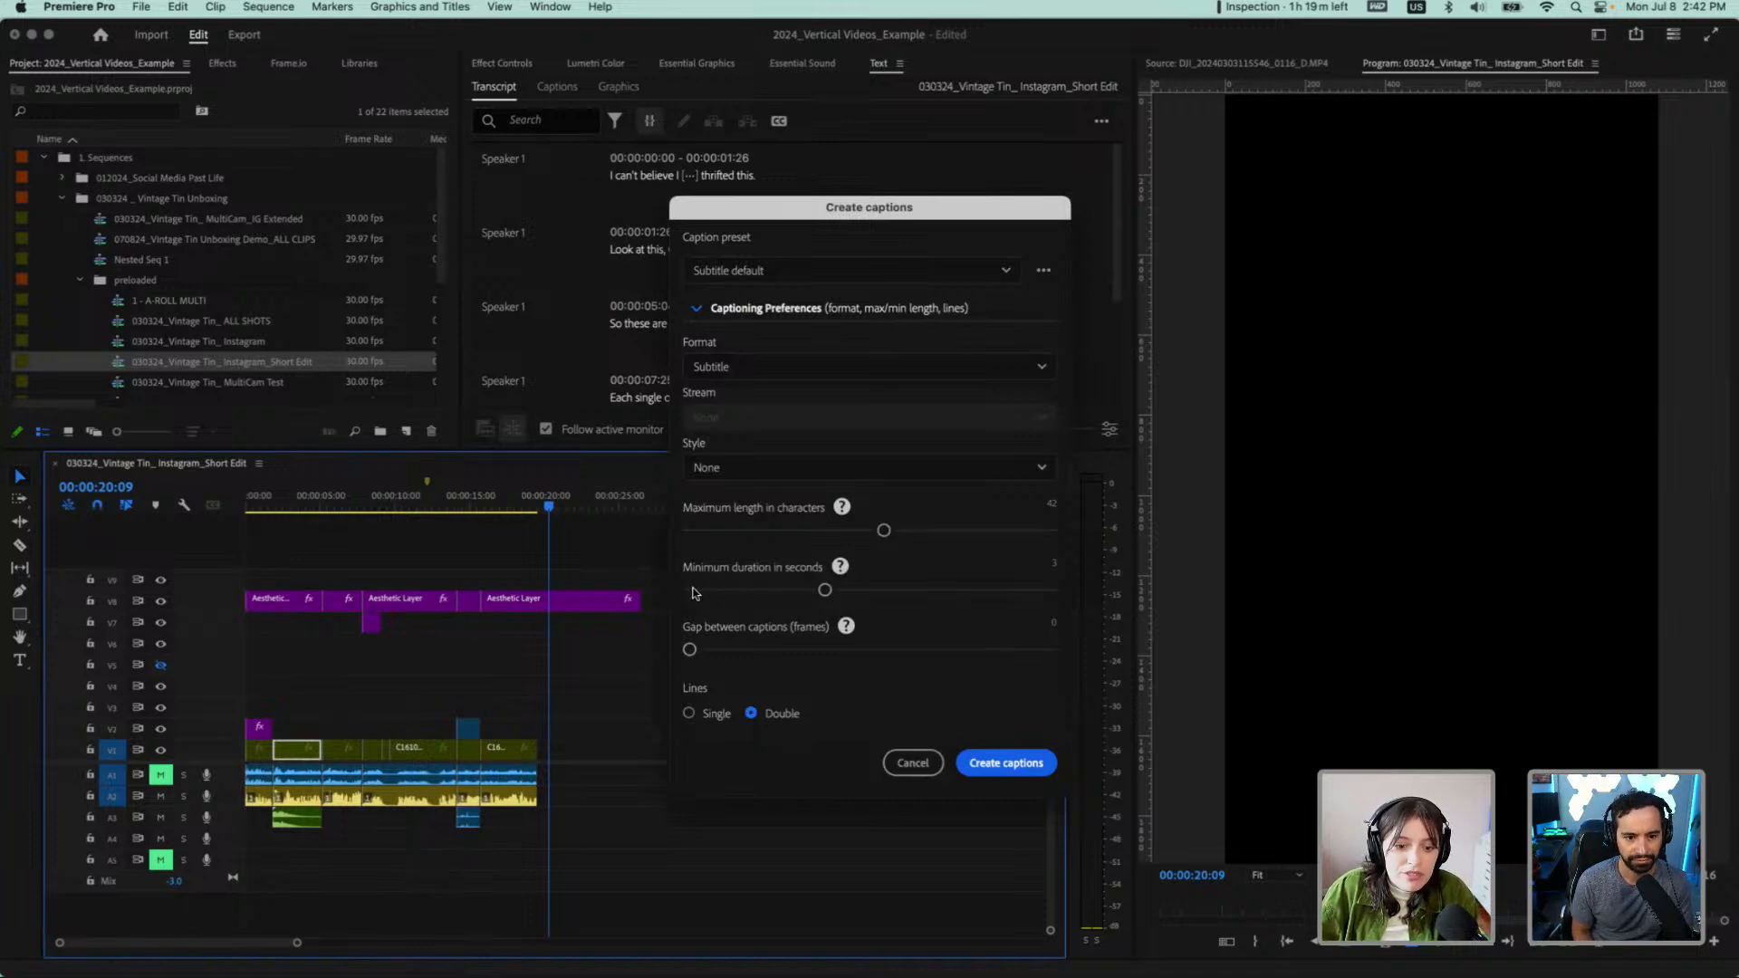
left_click(696, 591)
left_click_drag(693, 593, 681, 594)
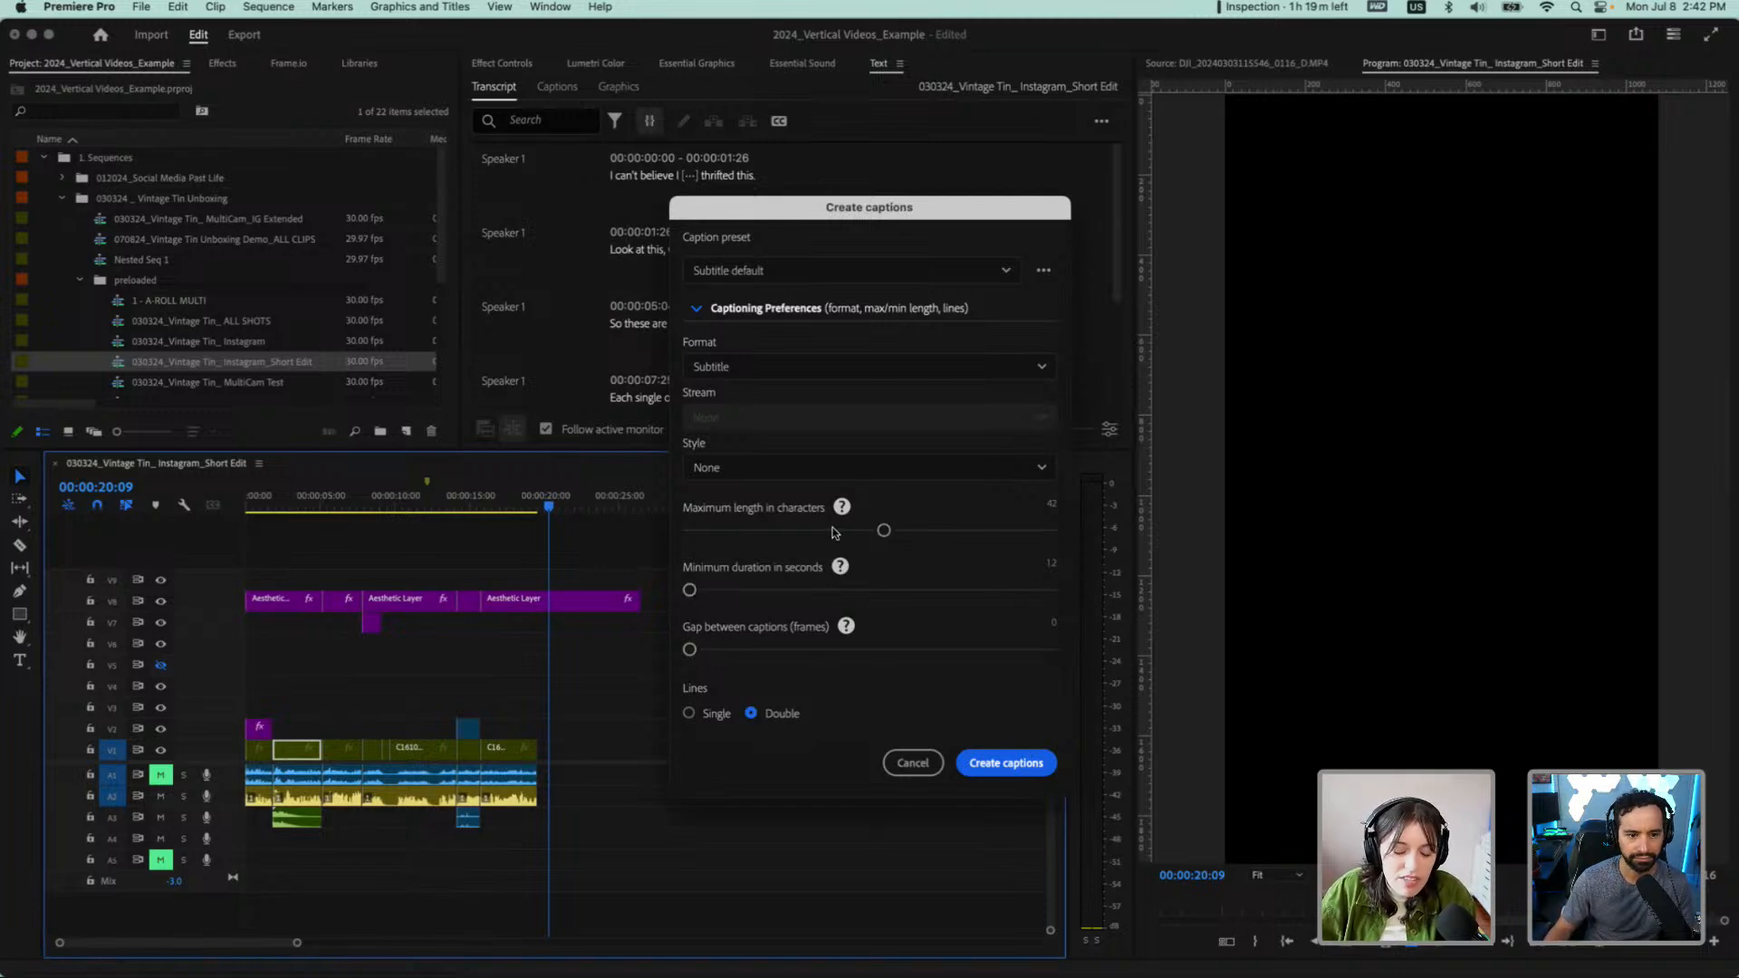
left_click_drag(883, 531, 755, 529)
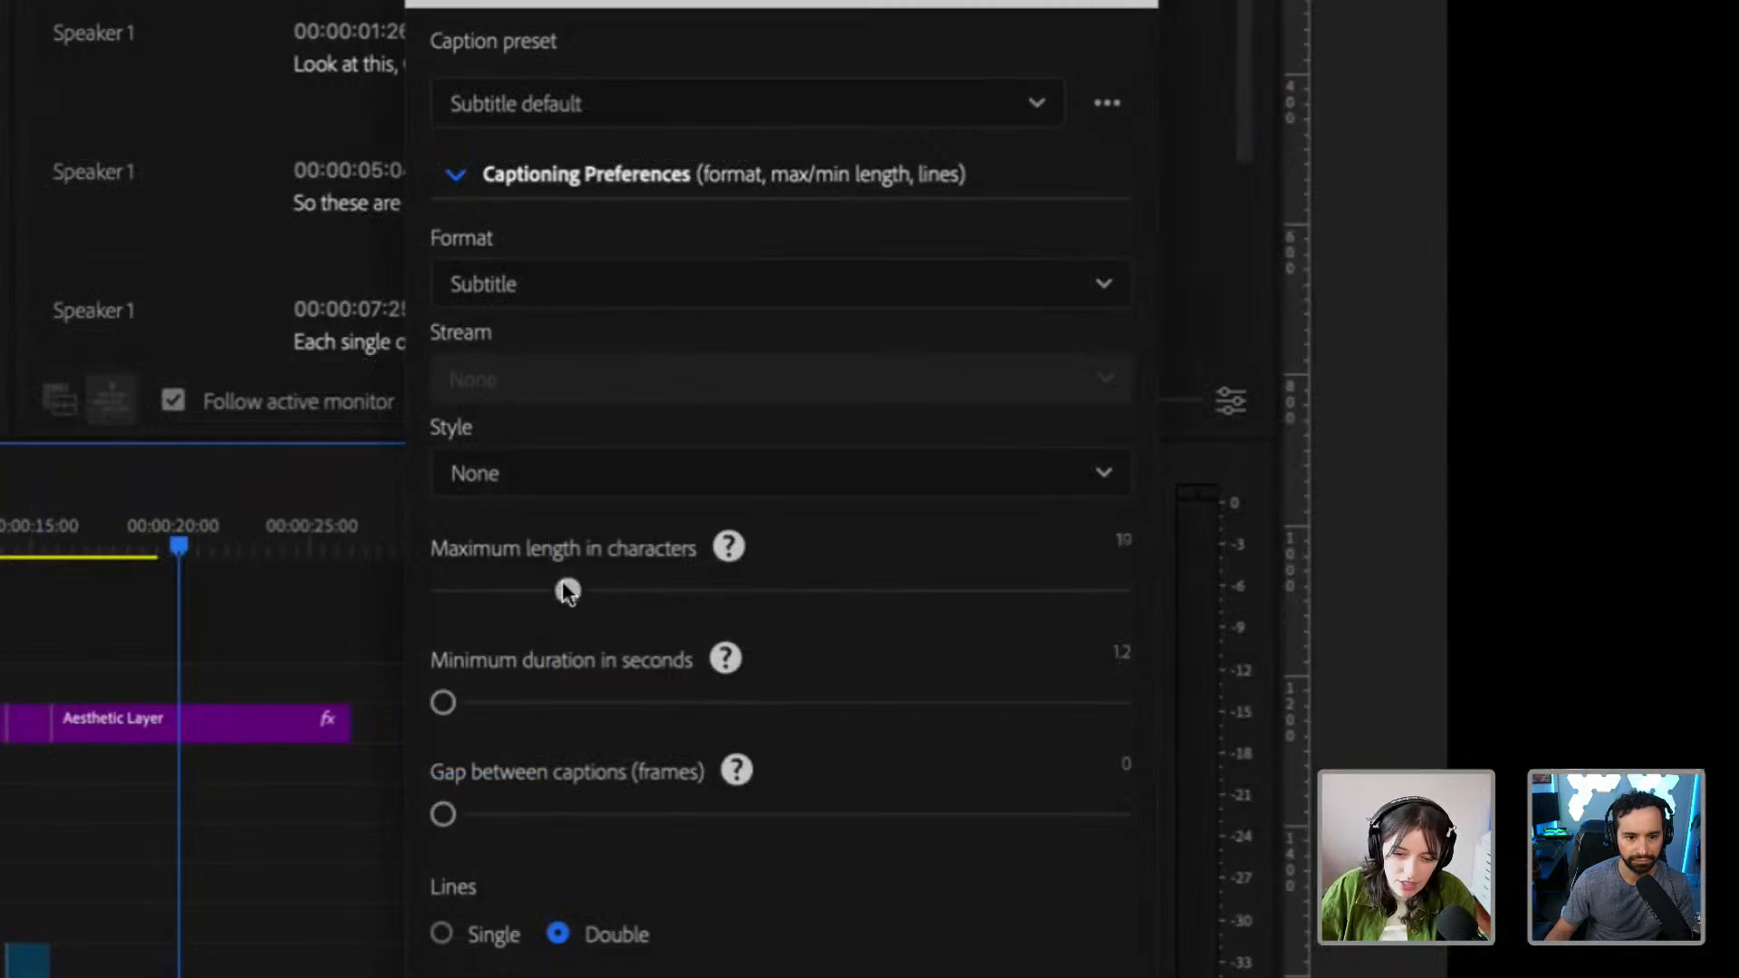
left_click_drag(568, 592, 509, 591)
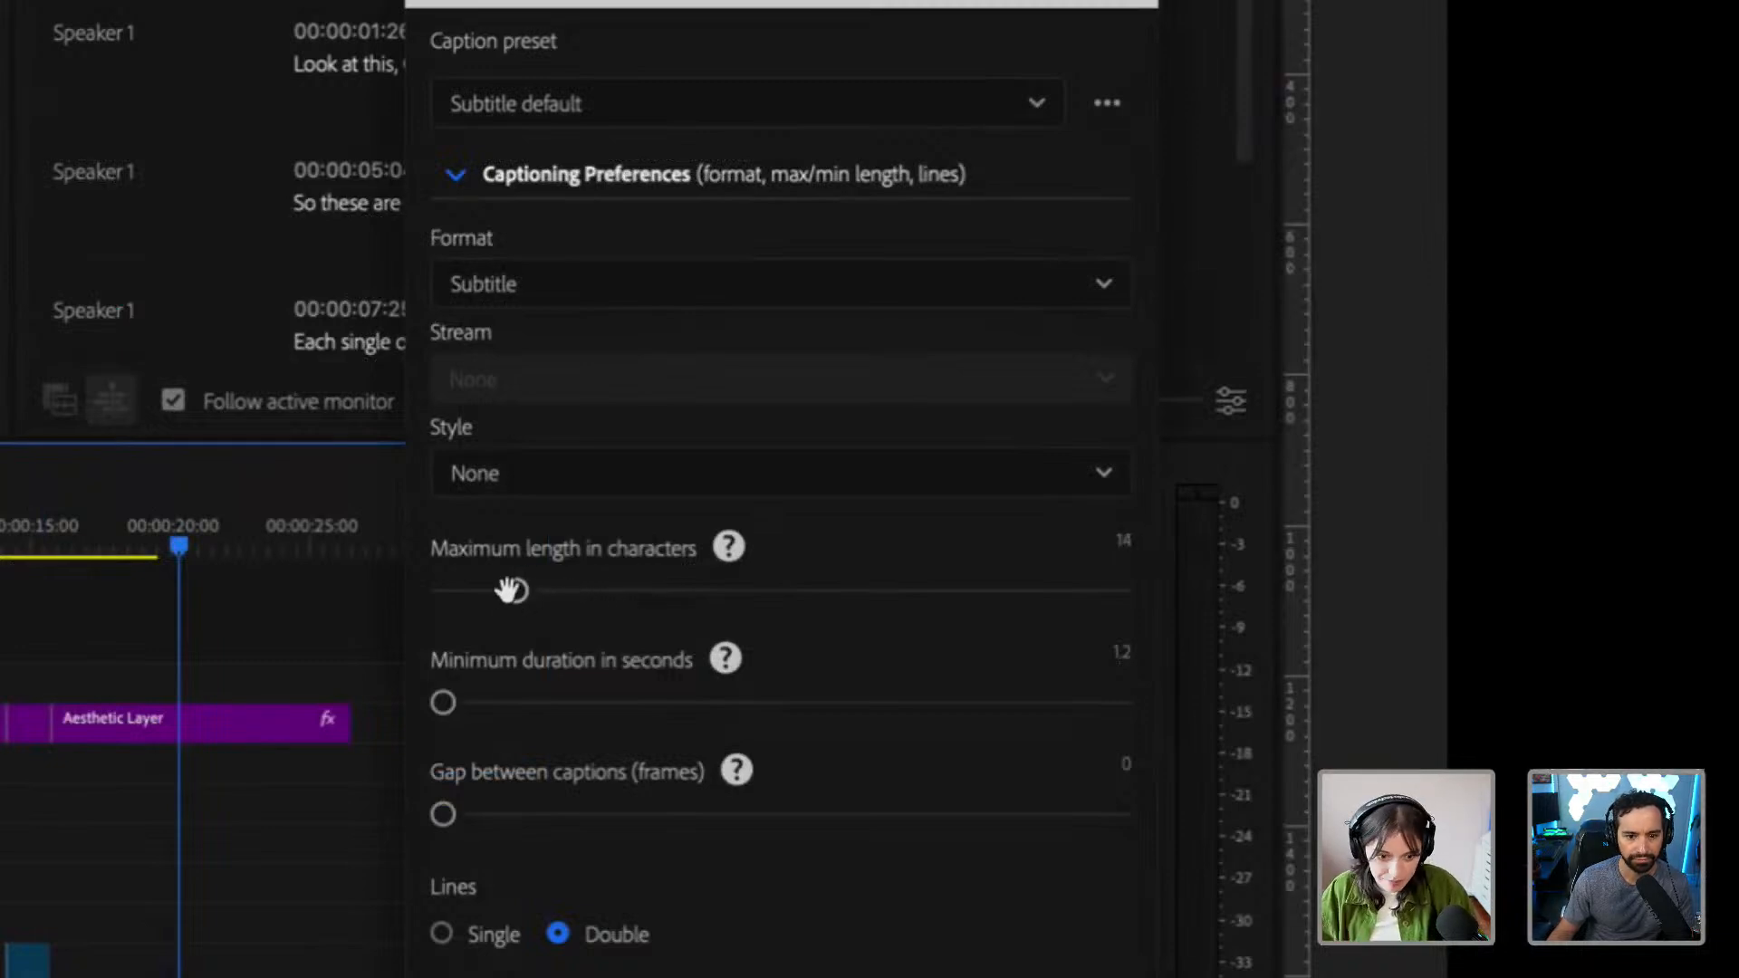
left_click(469, 937)
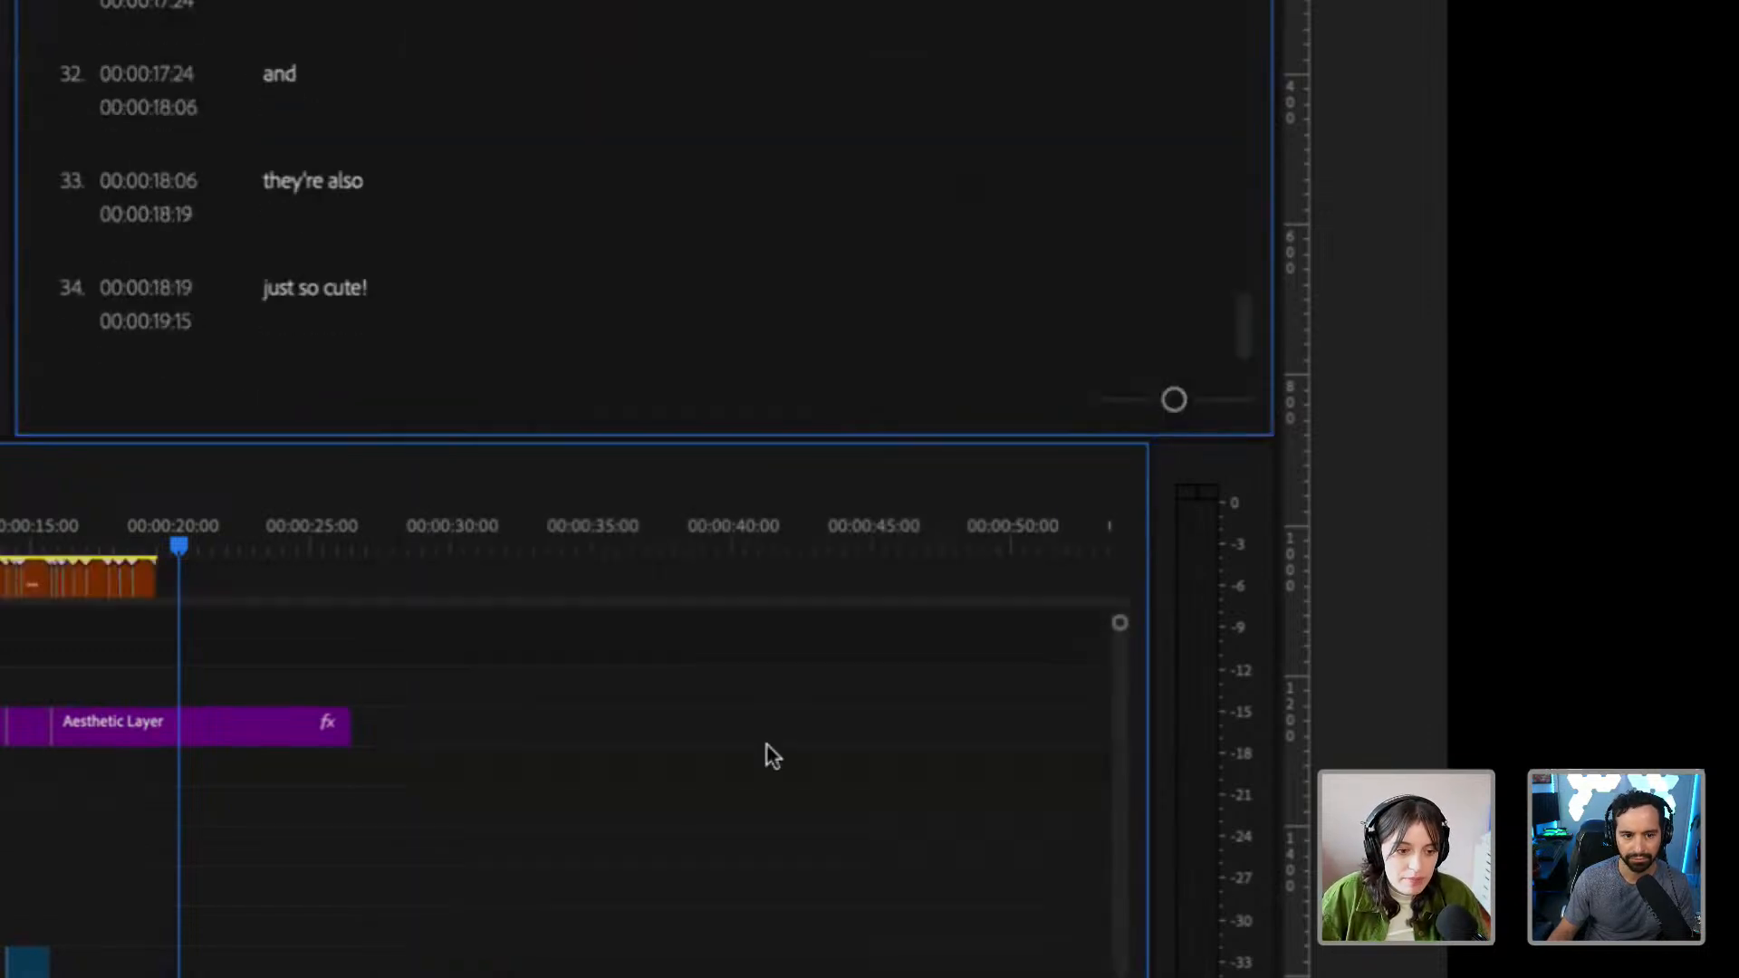
Mute audio track A2 and play the captioned sequence from the beginning to check the subtitles
scroll(66, 543, "up", 2)
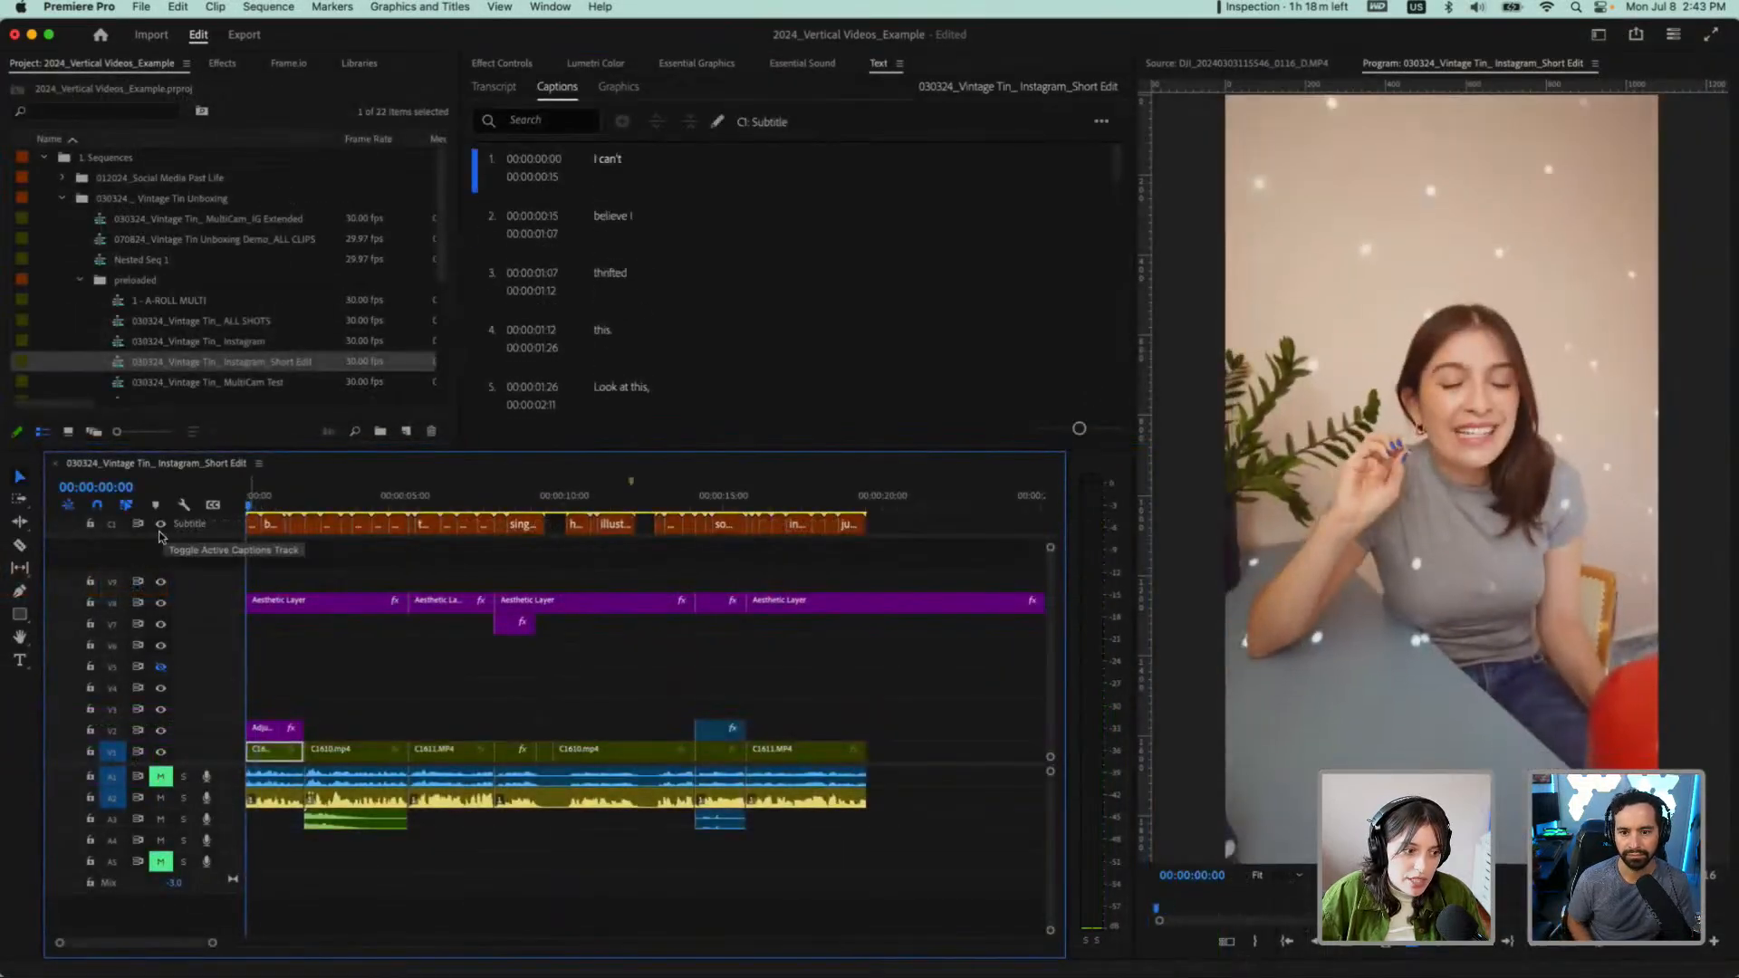
left_click(163, 800)
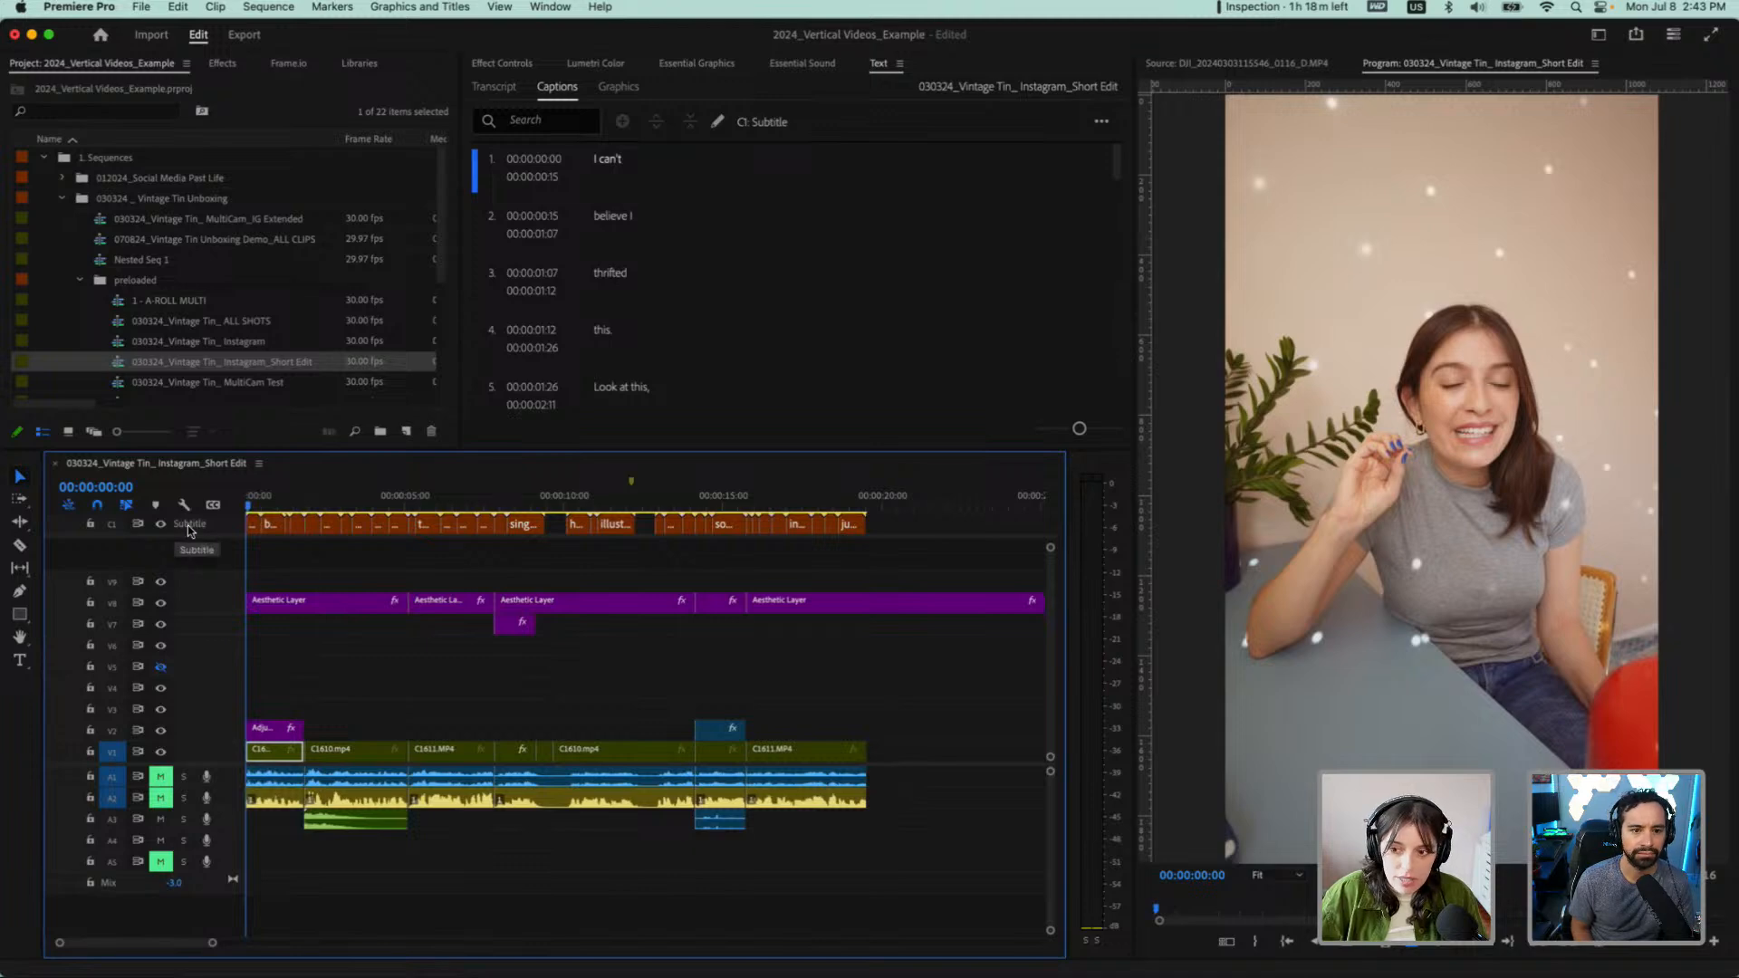
key("Right")
key("space")
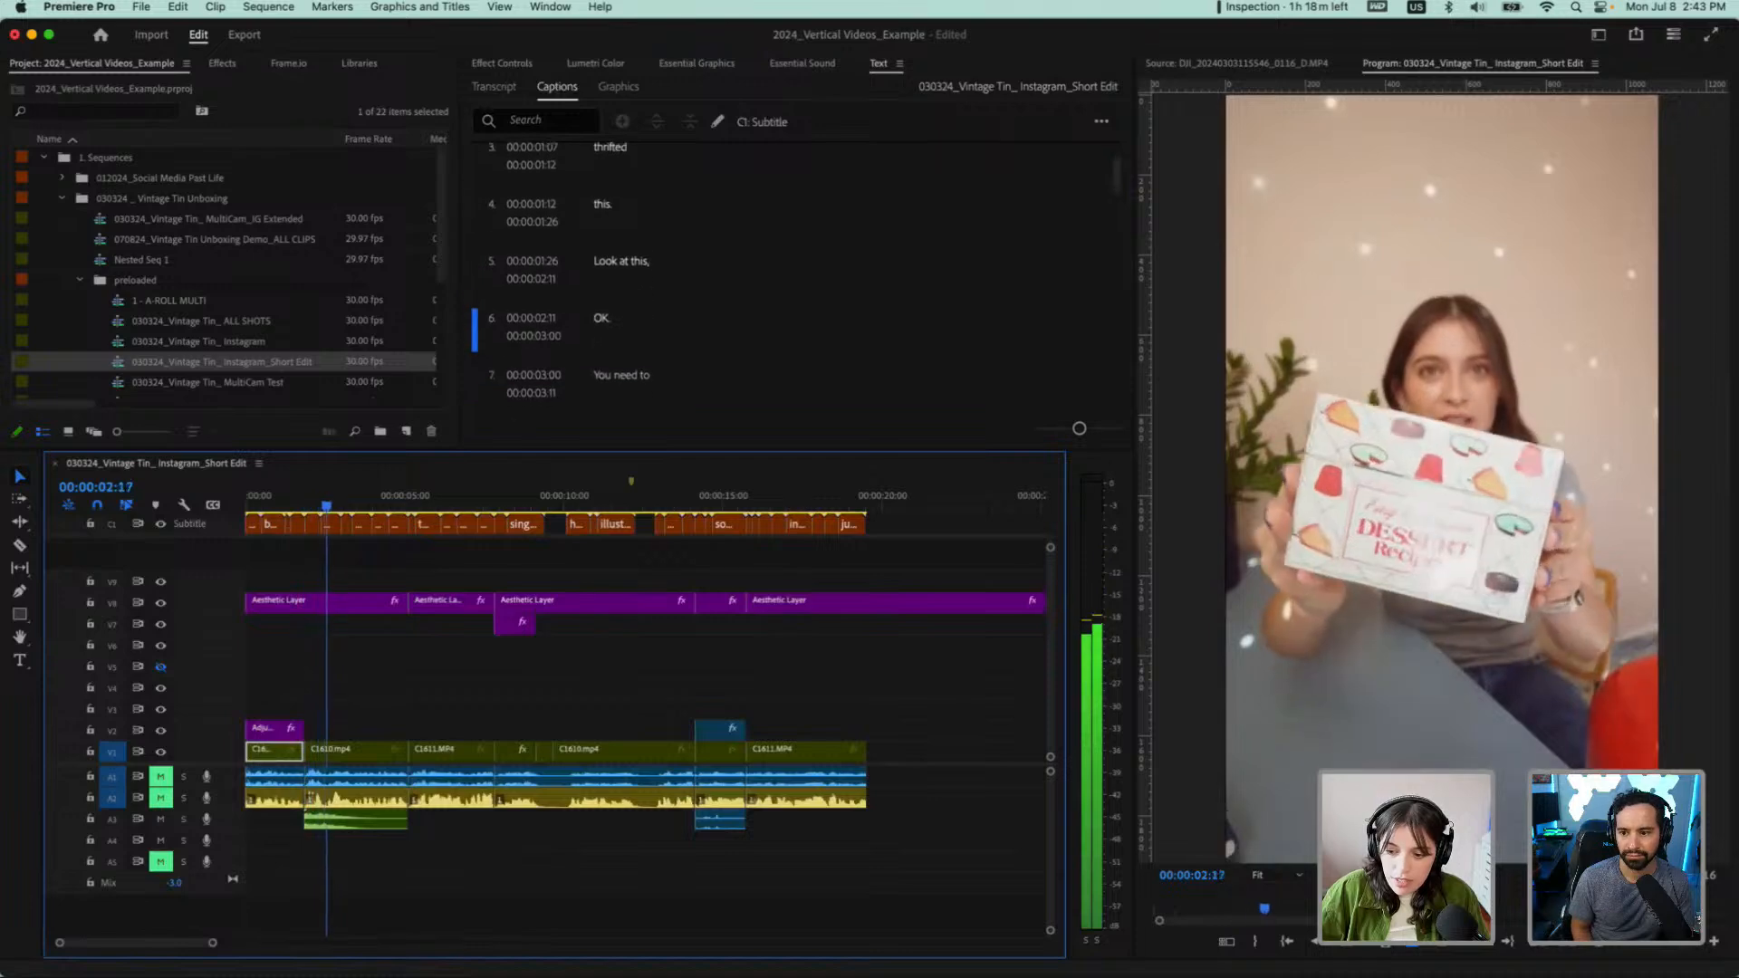
key("space")
key("Home")
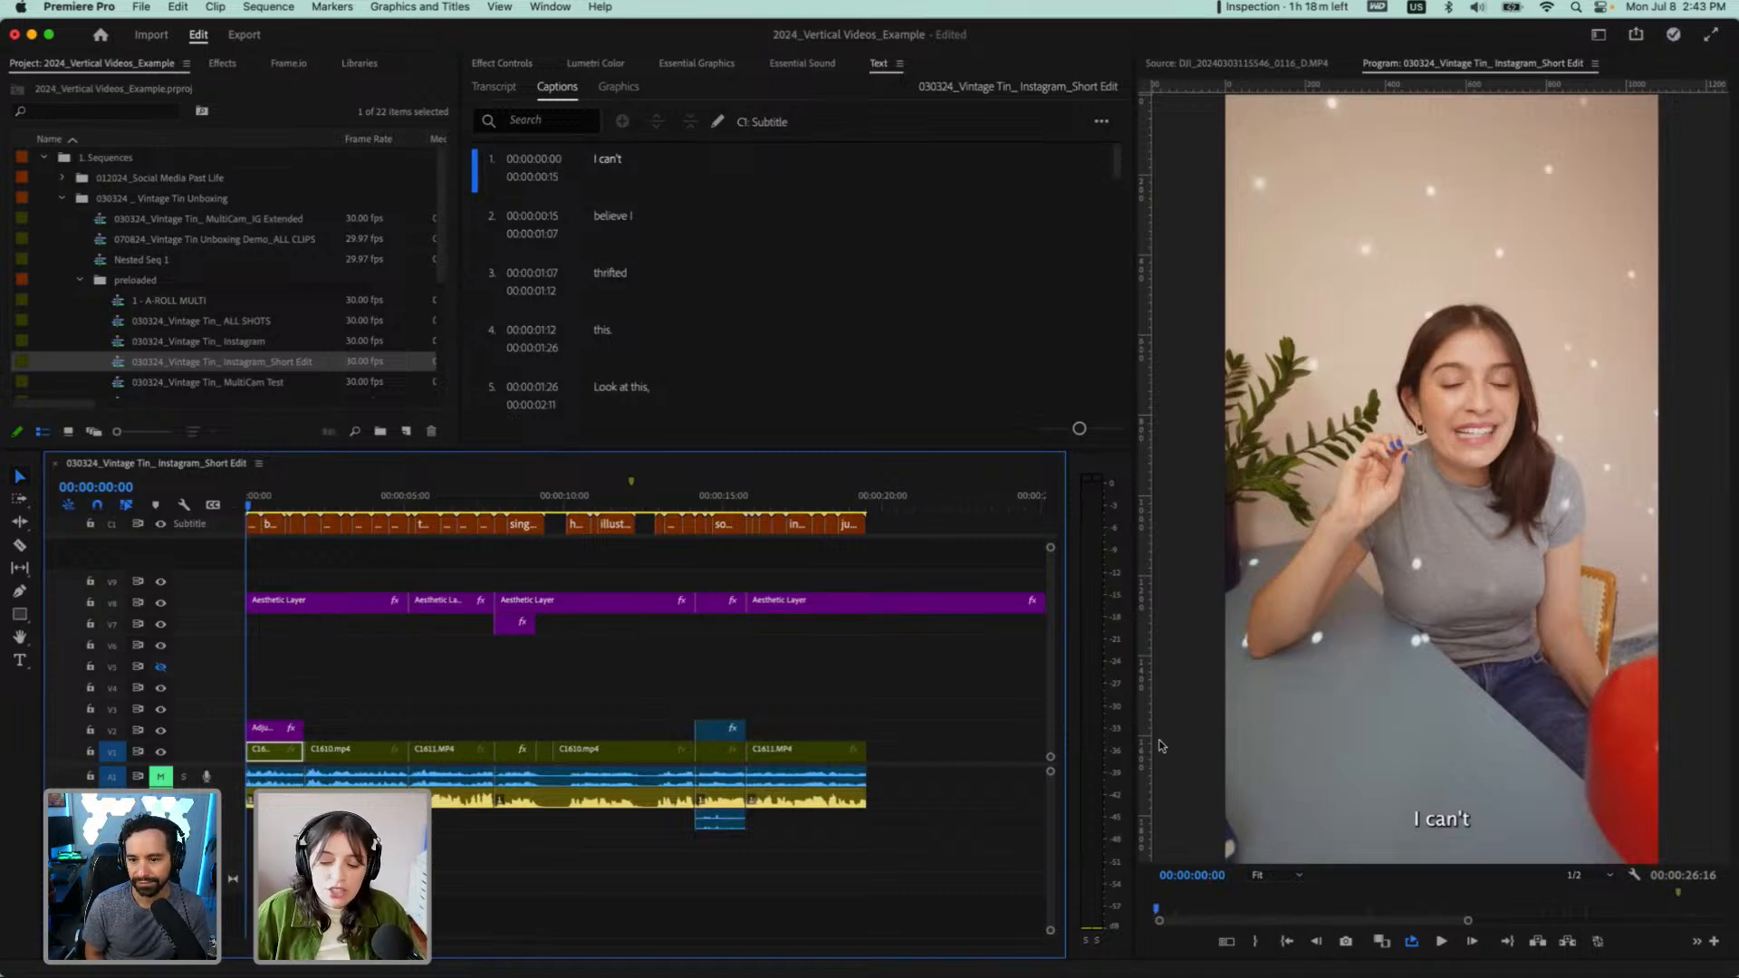
key("space")
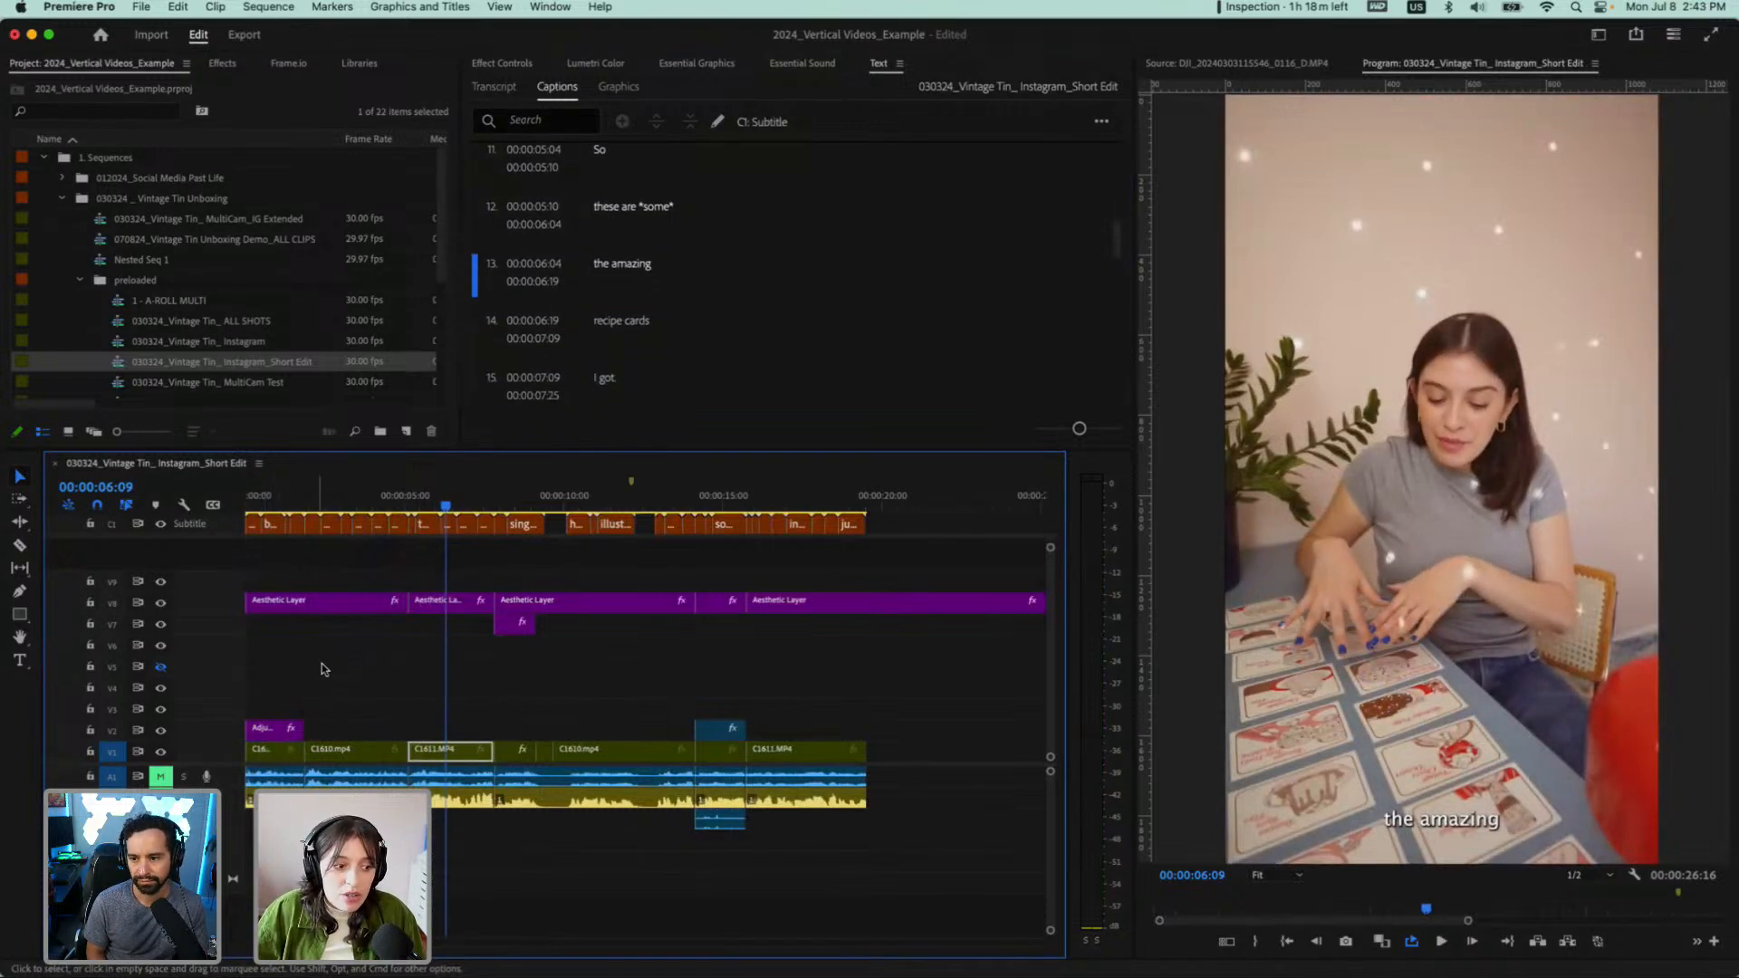
Select the first caption, "I can't", at the sequence start and show its text formatting settings with more vertical room
left_click(246, 496)
left_click(246, 496)
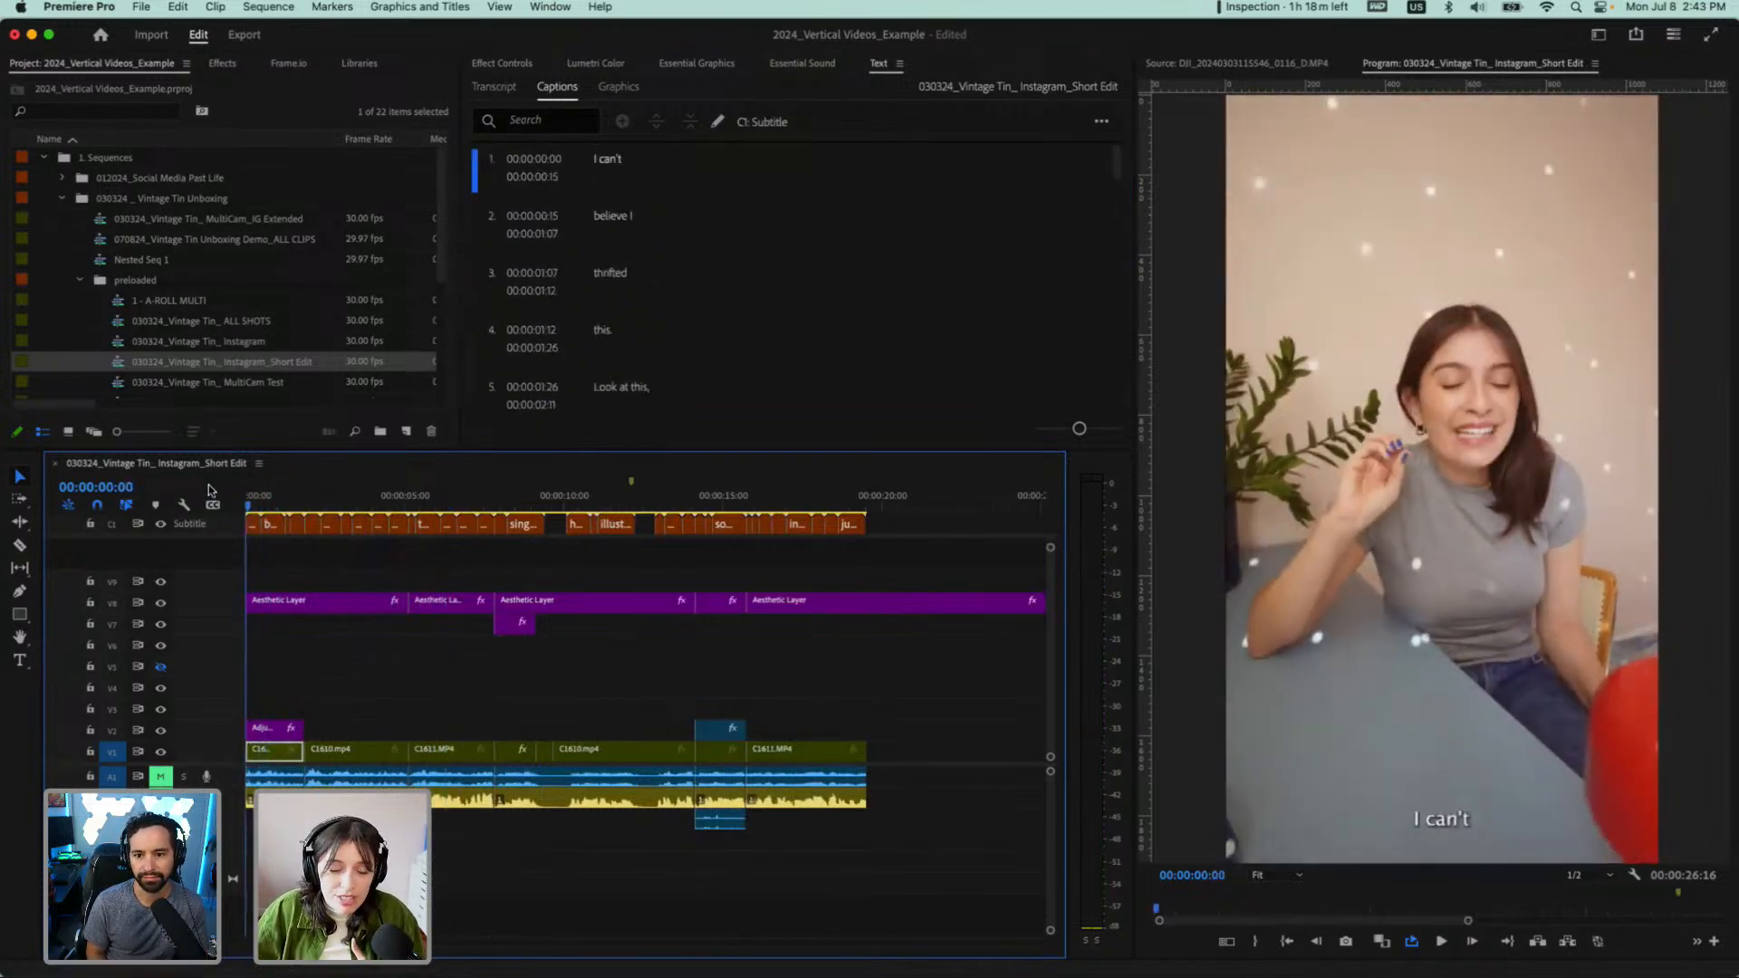
left_click(252, 530)
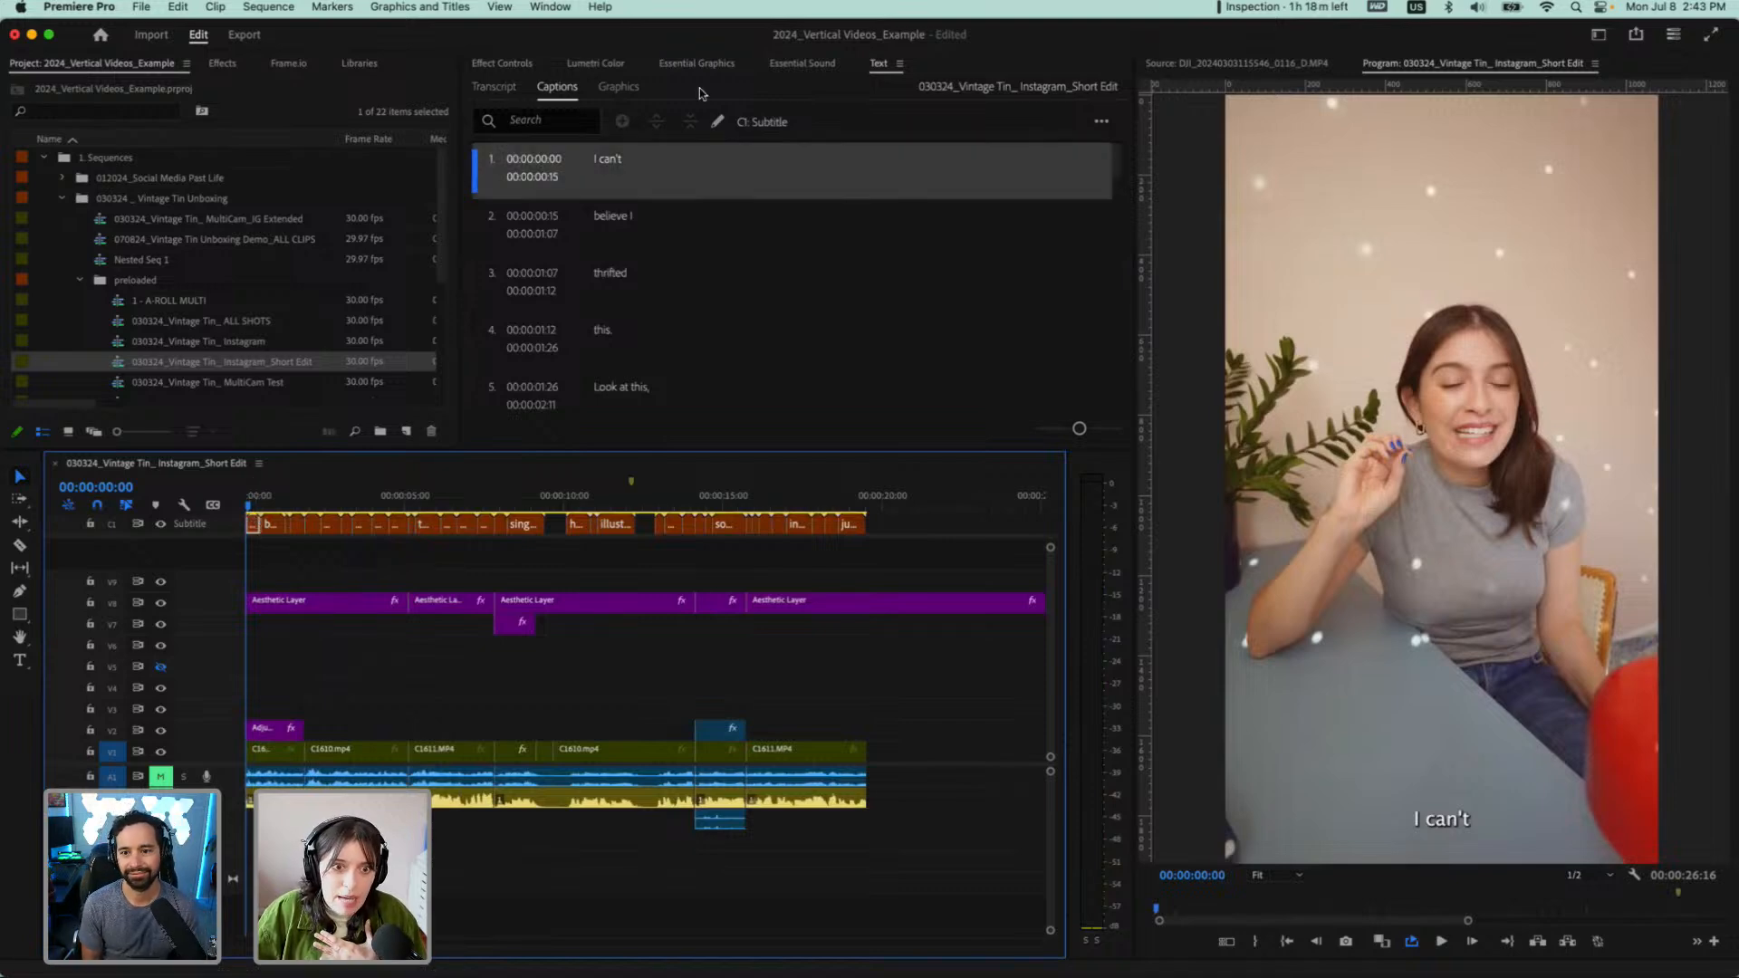
left_click(680, 65)
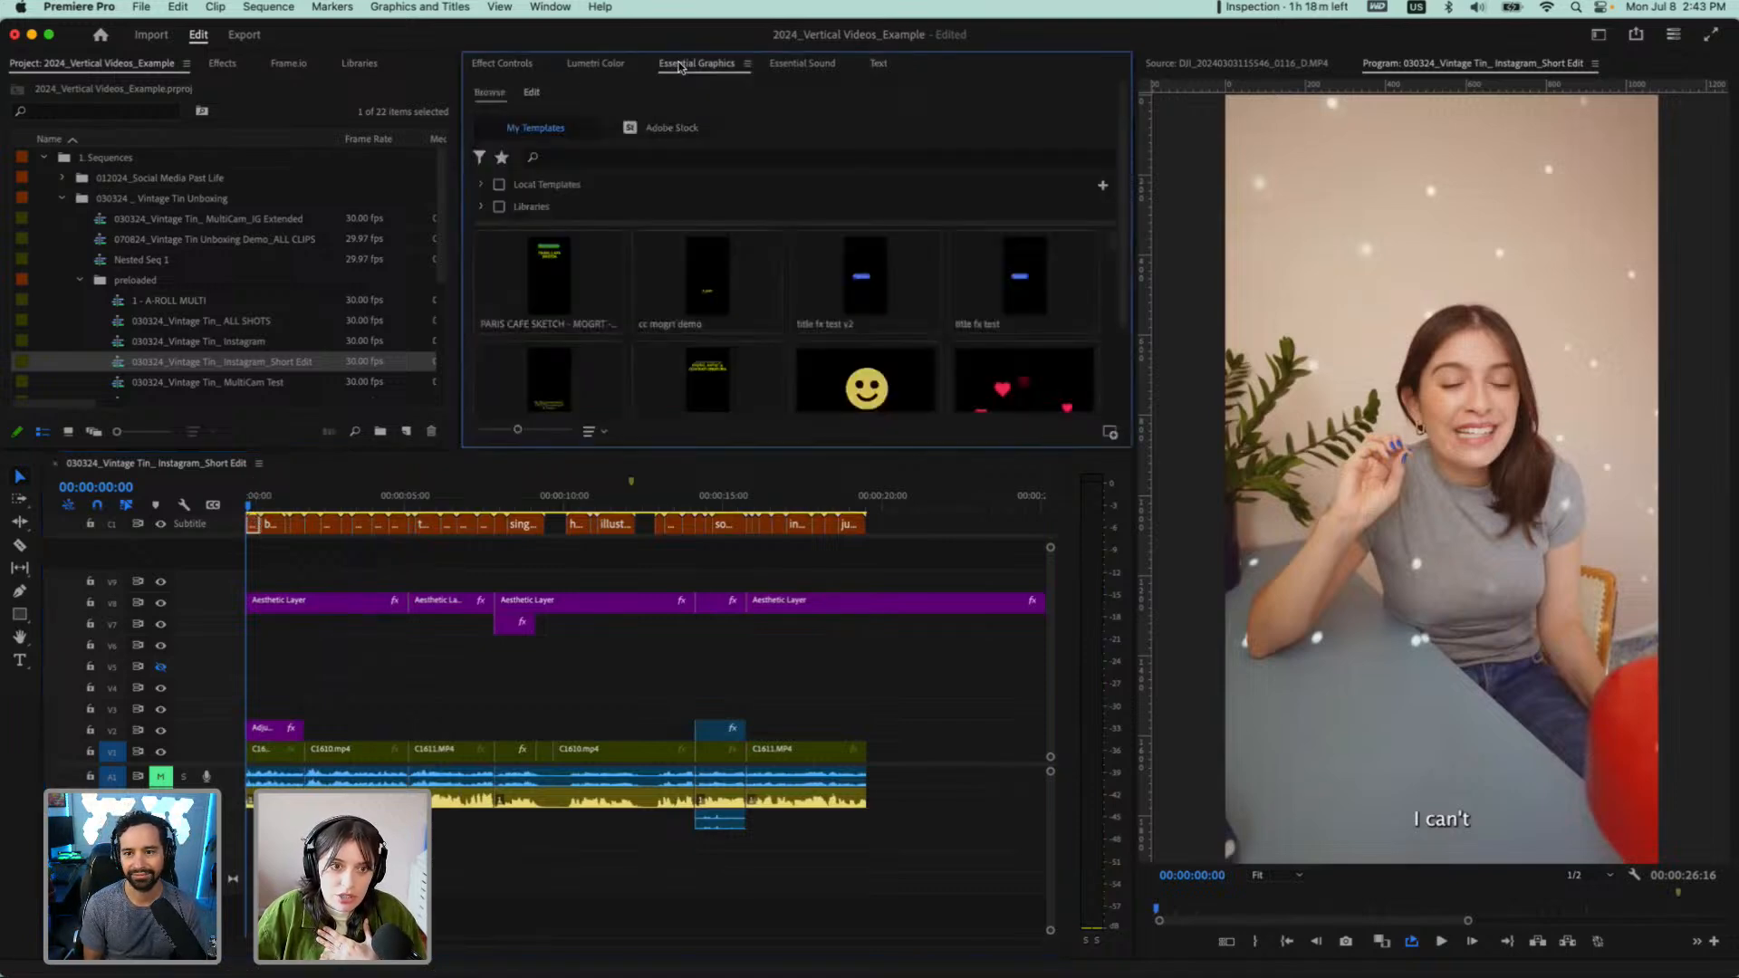
left_click(529, 93)
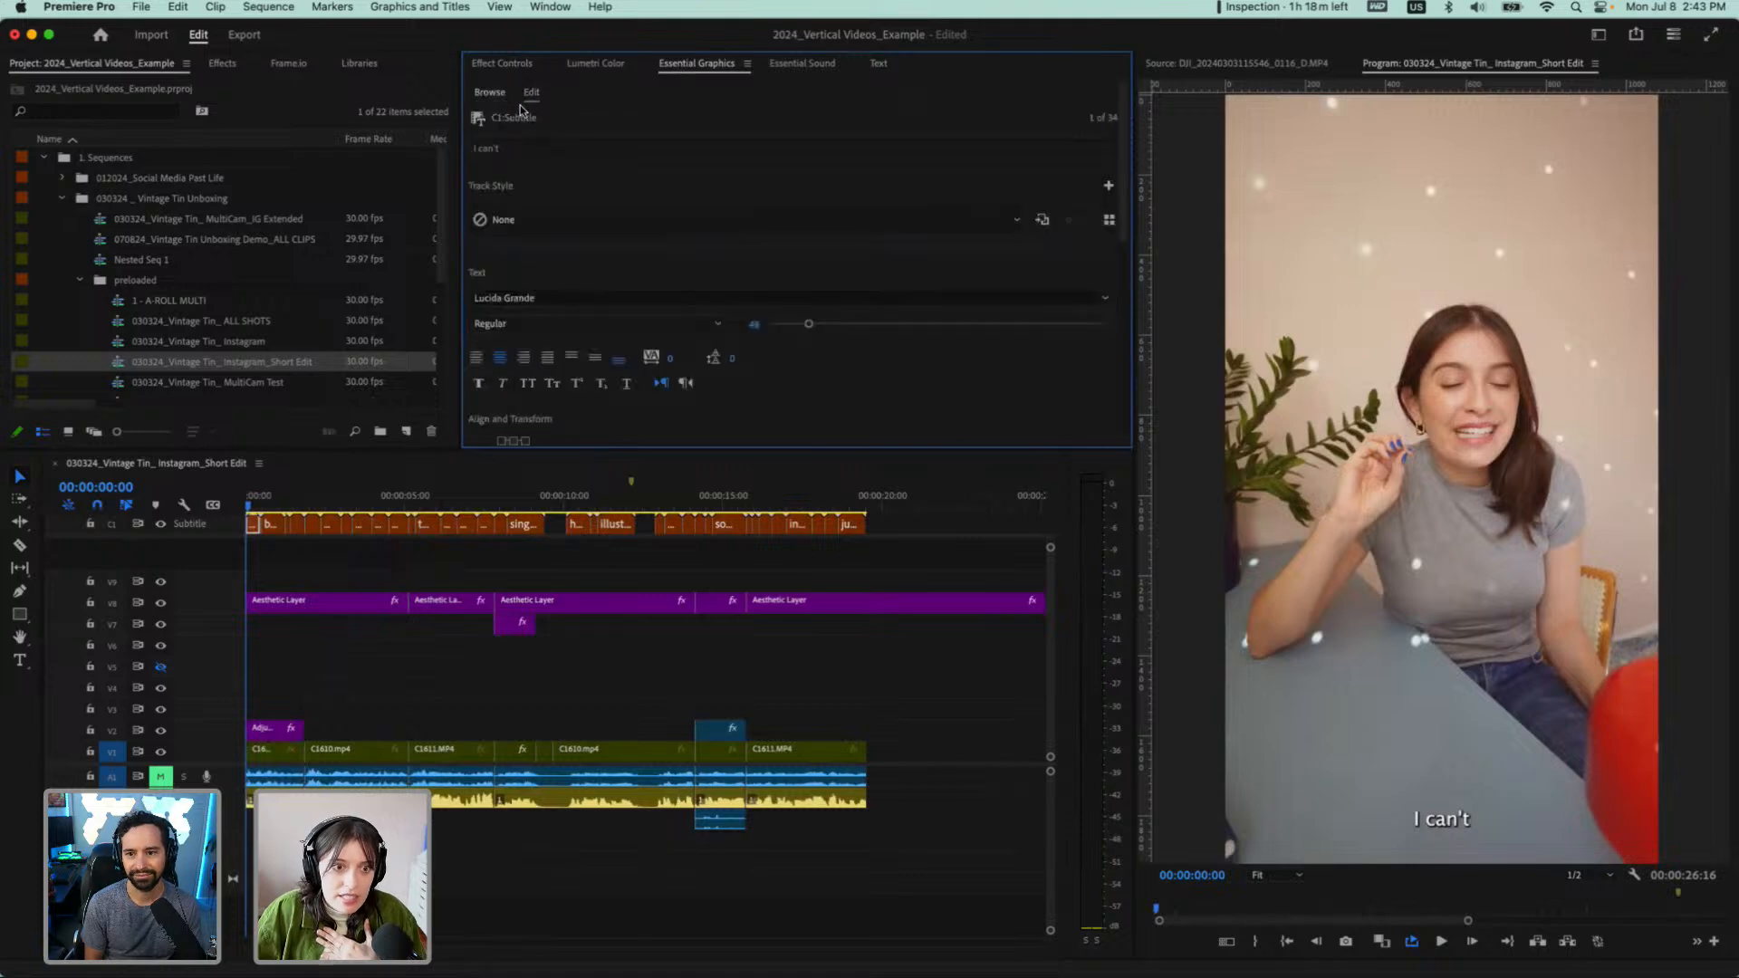
left_click_drag(786, 450, 792, 601)
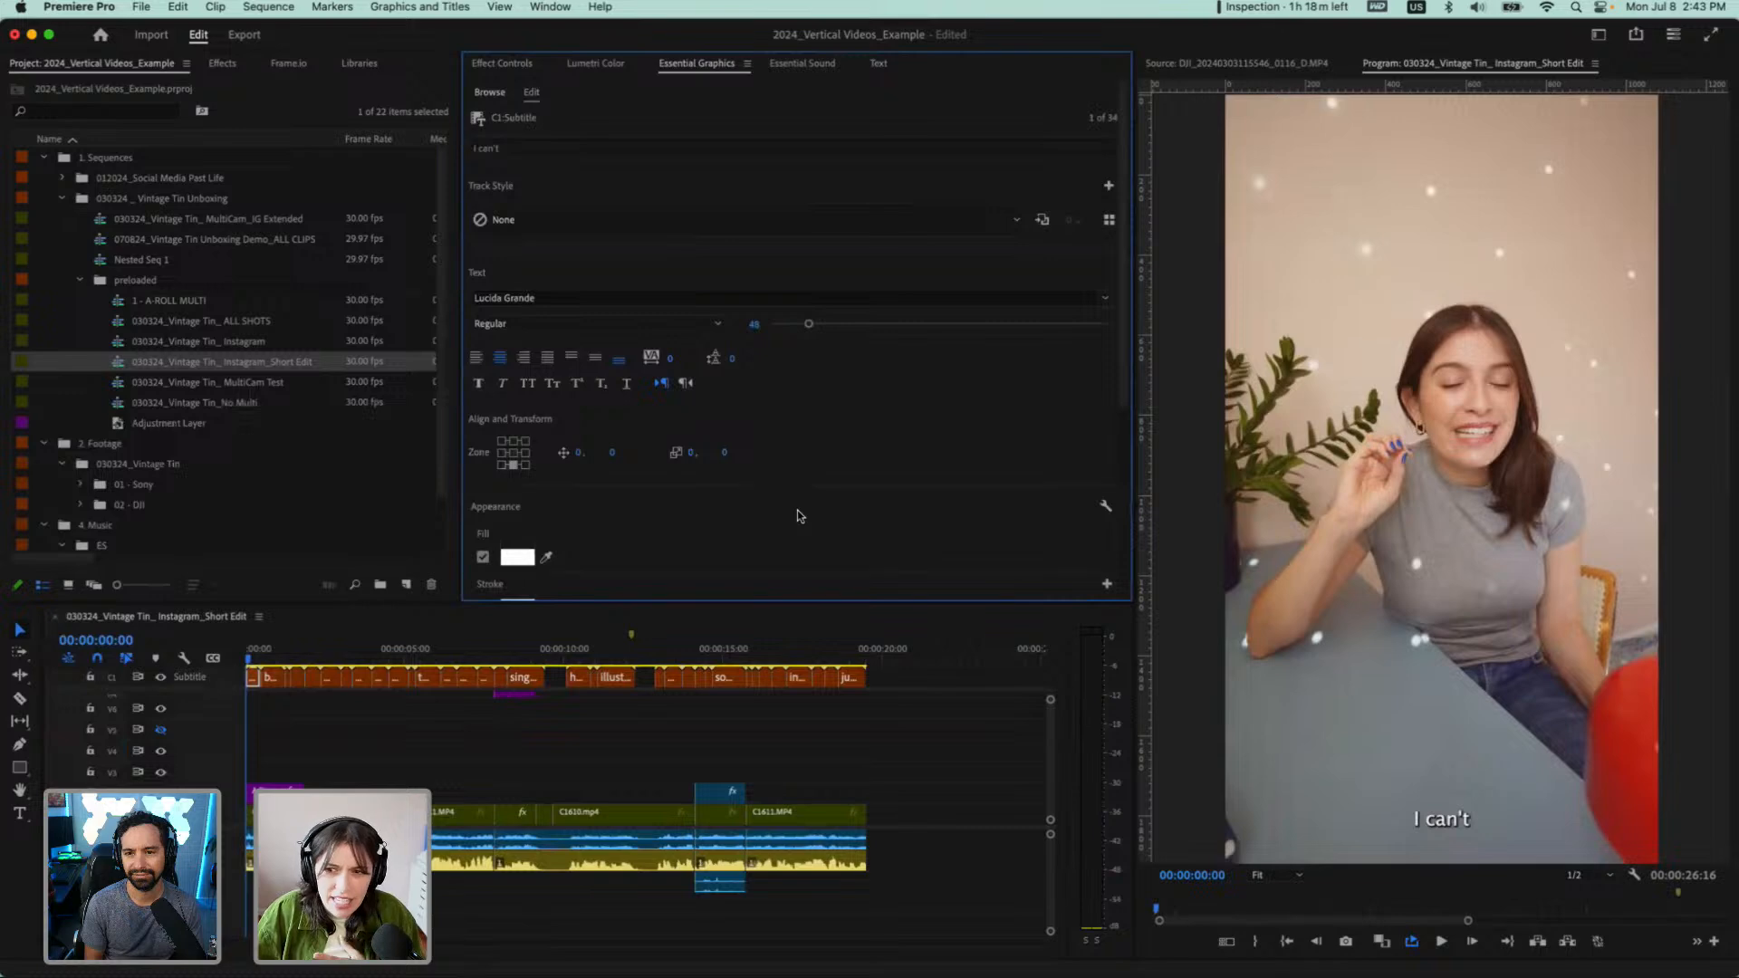
Set the caption font to Mencken Std and its position zone to top centre of the frame
left_click(554, 295)
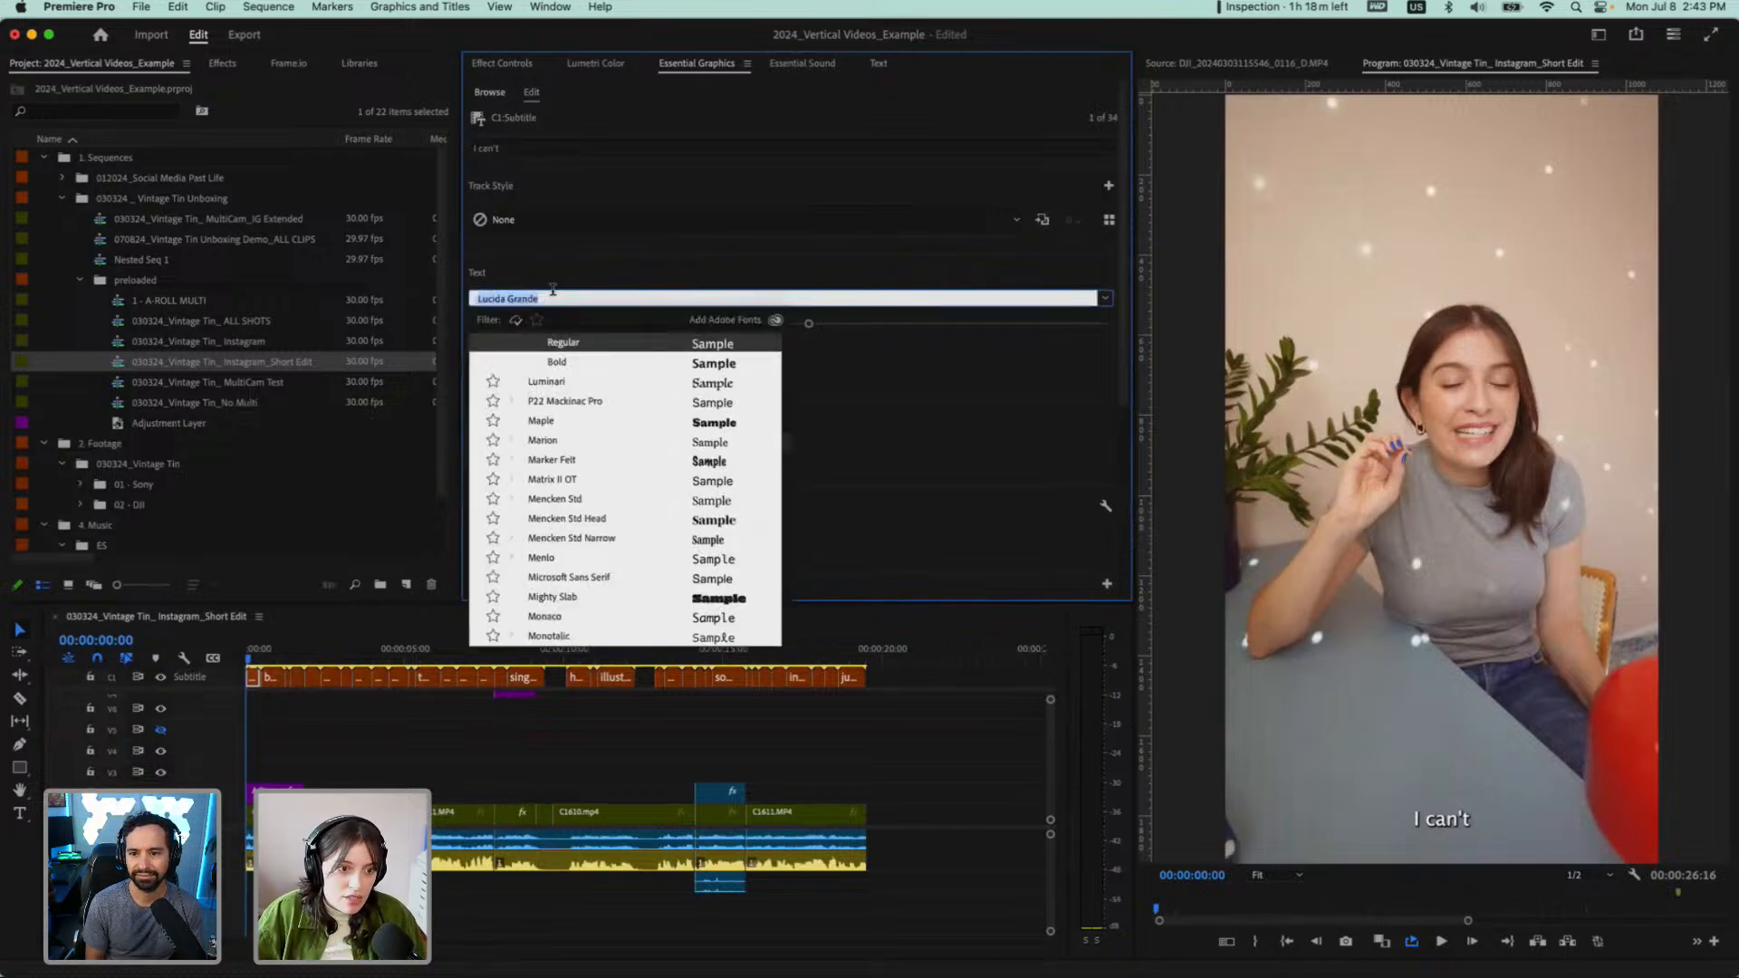
left_click(602, 501)
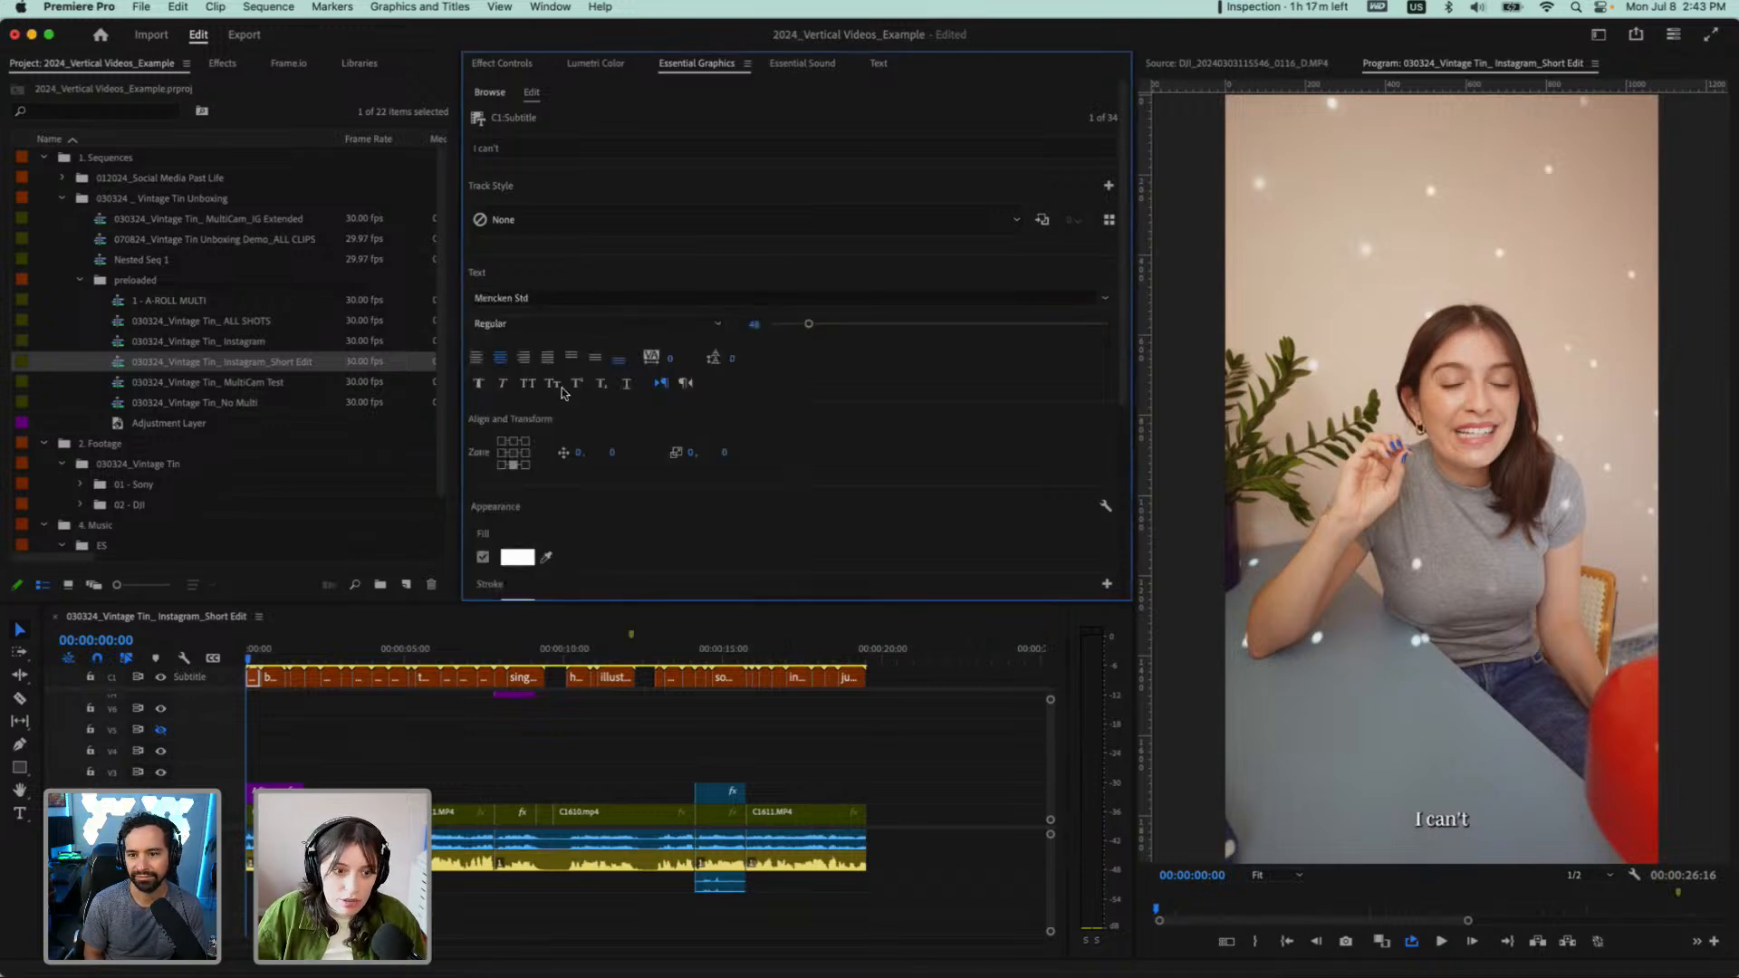
left_click(513, 453)
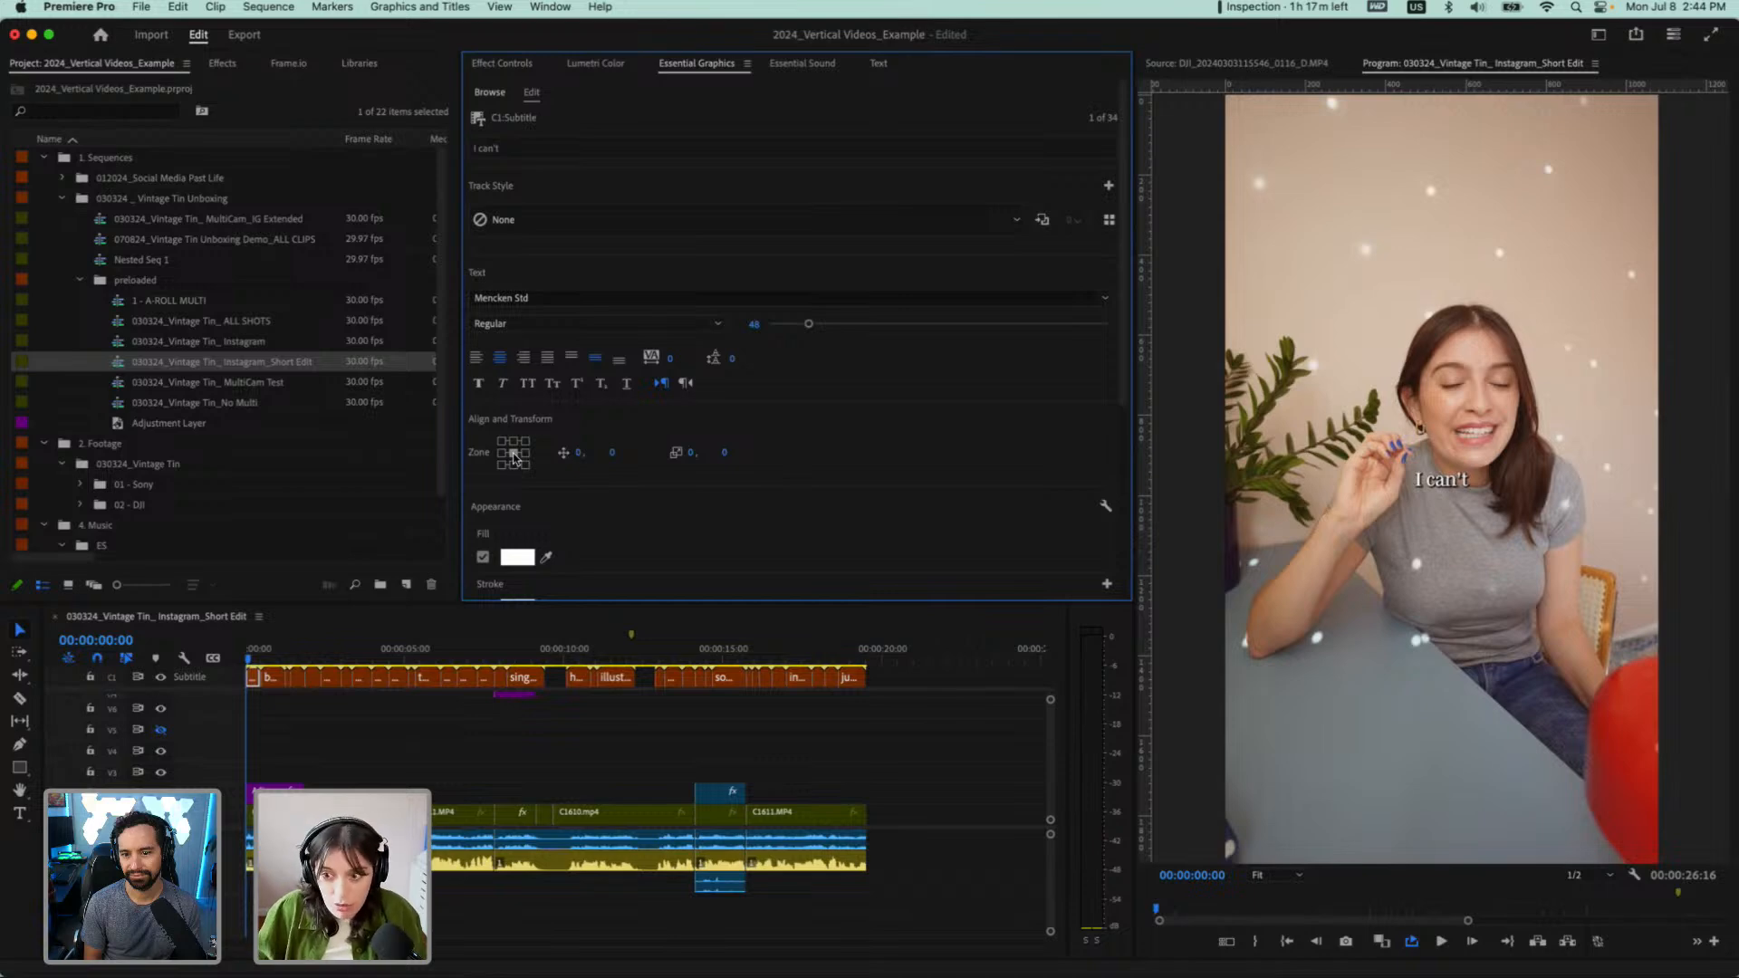
left_click(513, 443)
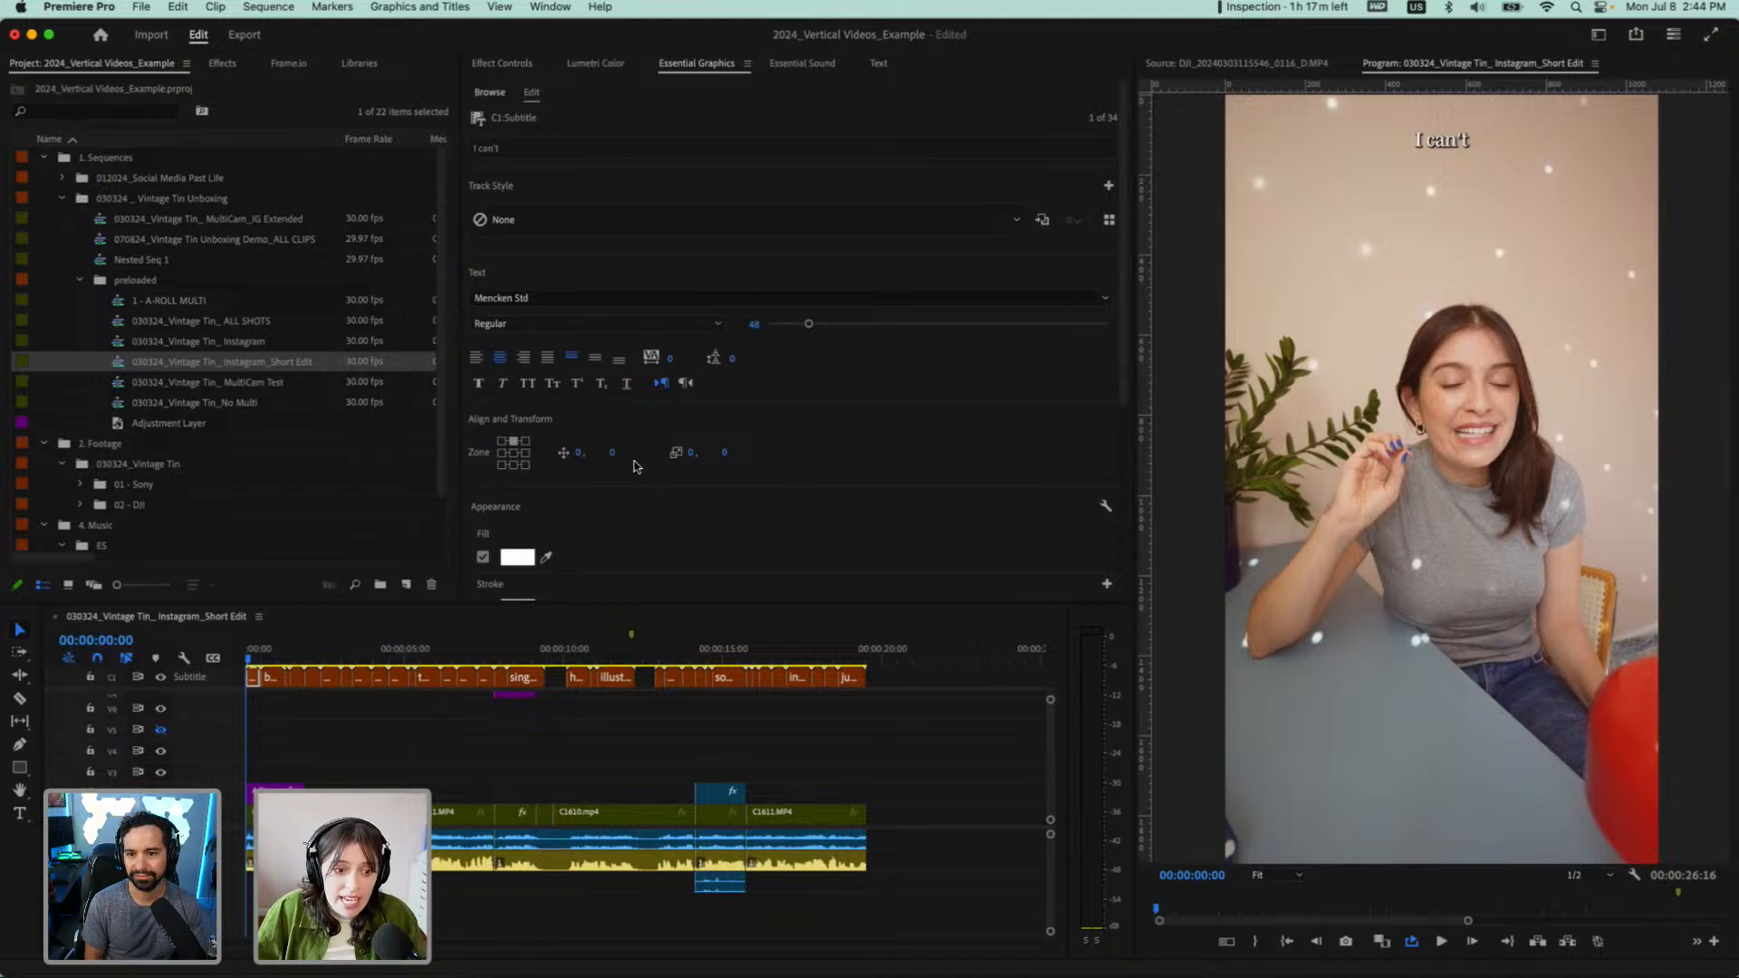
Try lowering the first caption with its vertical position offset, and reset the offset to 0
left_click_drag(579, 453, 899, 487)
key("super+z")
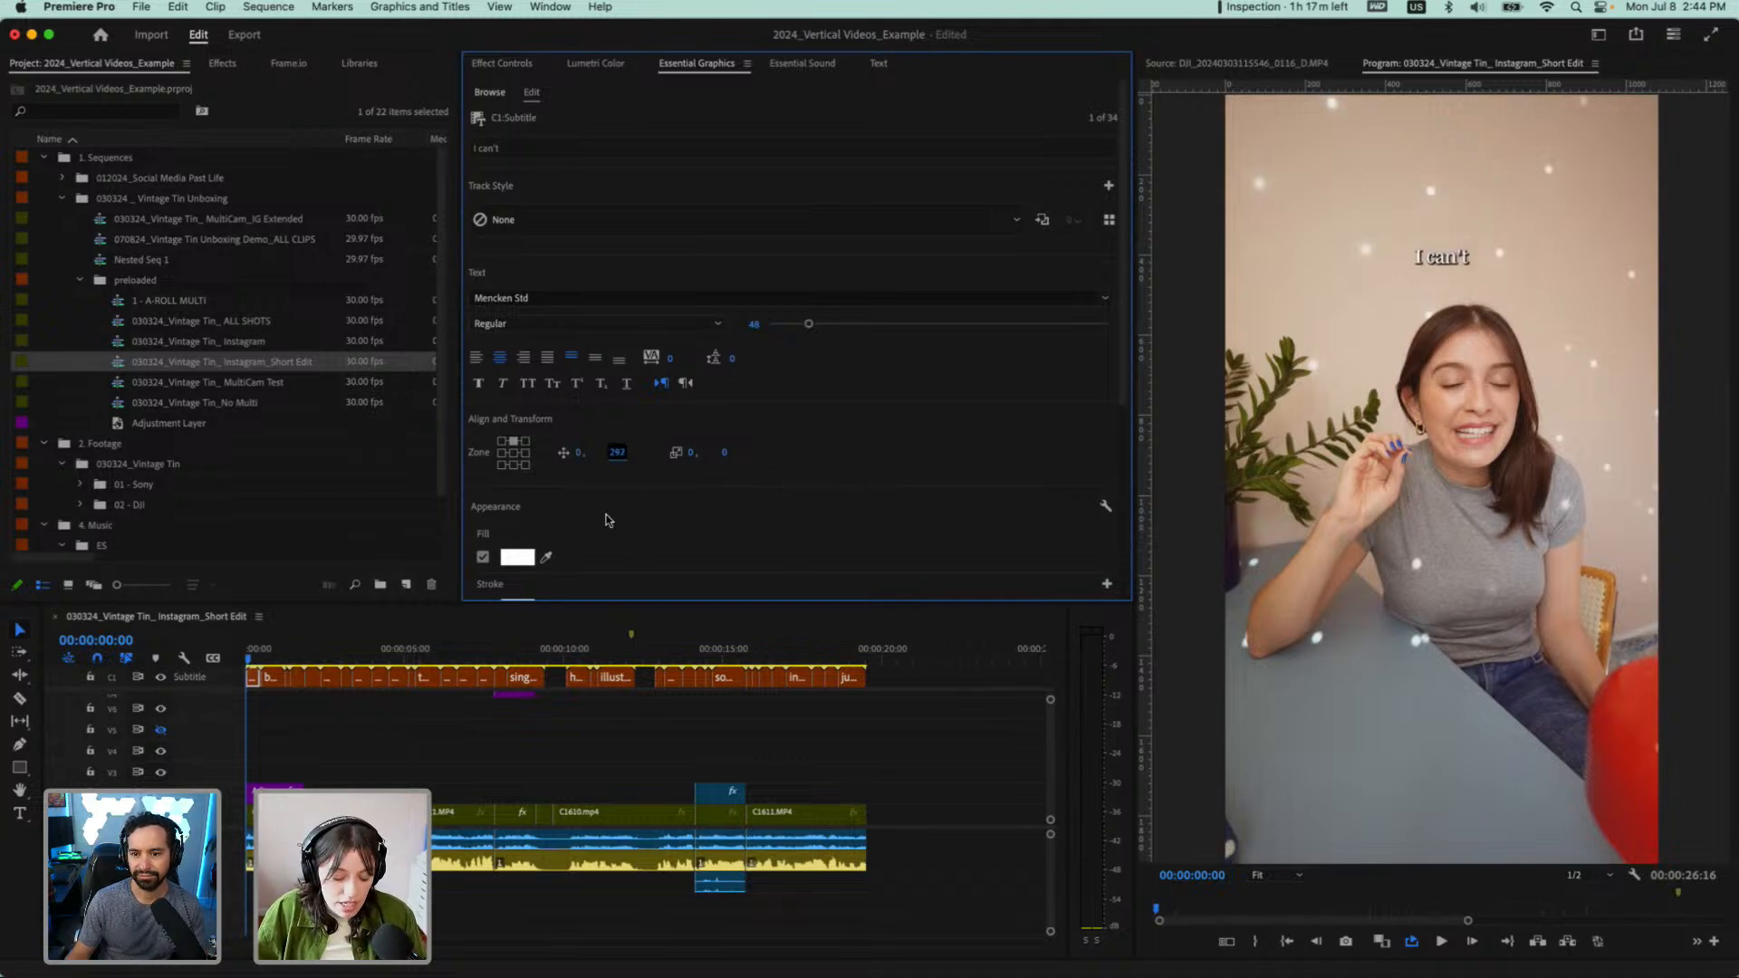
left_click(616, 453)
type("0")
key("Return")
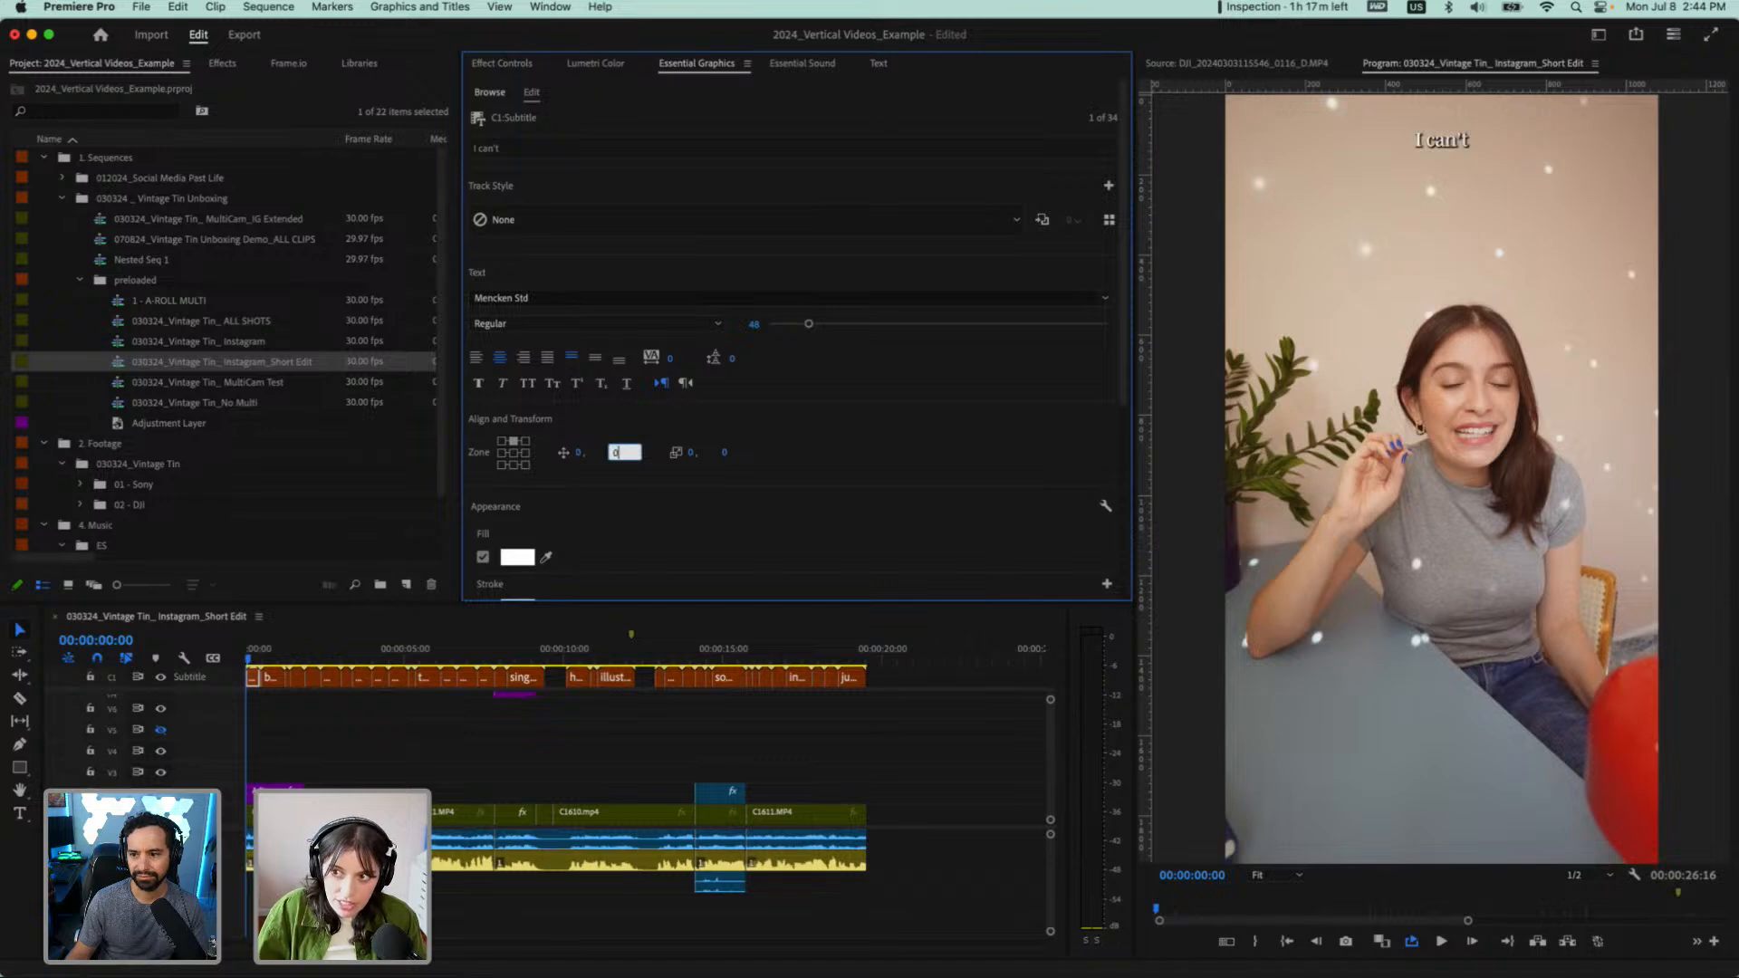
Place the caption in the middle-centre zone of the frame and set its font to Helvetica Neue Bold
left_click(513, 452)
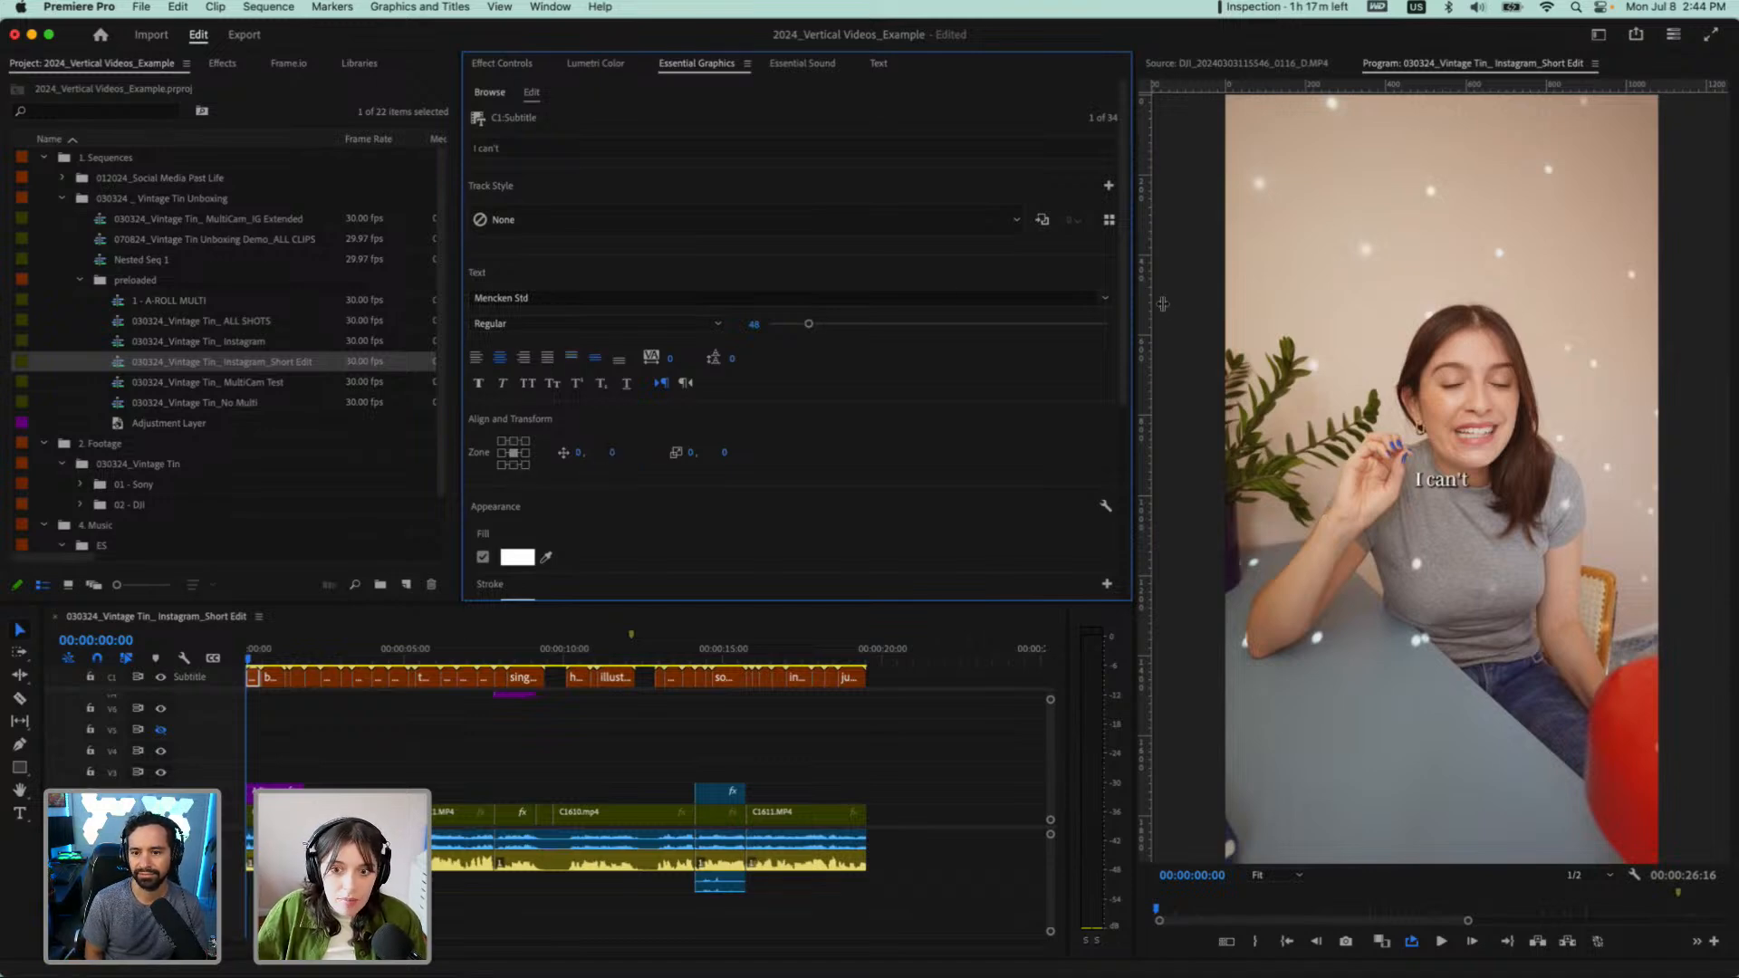
left_click(1062, 298)
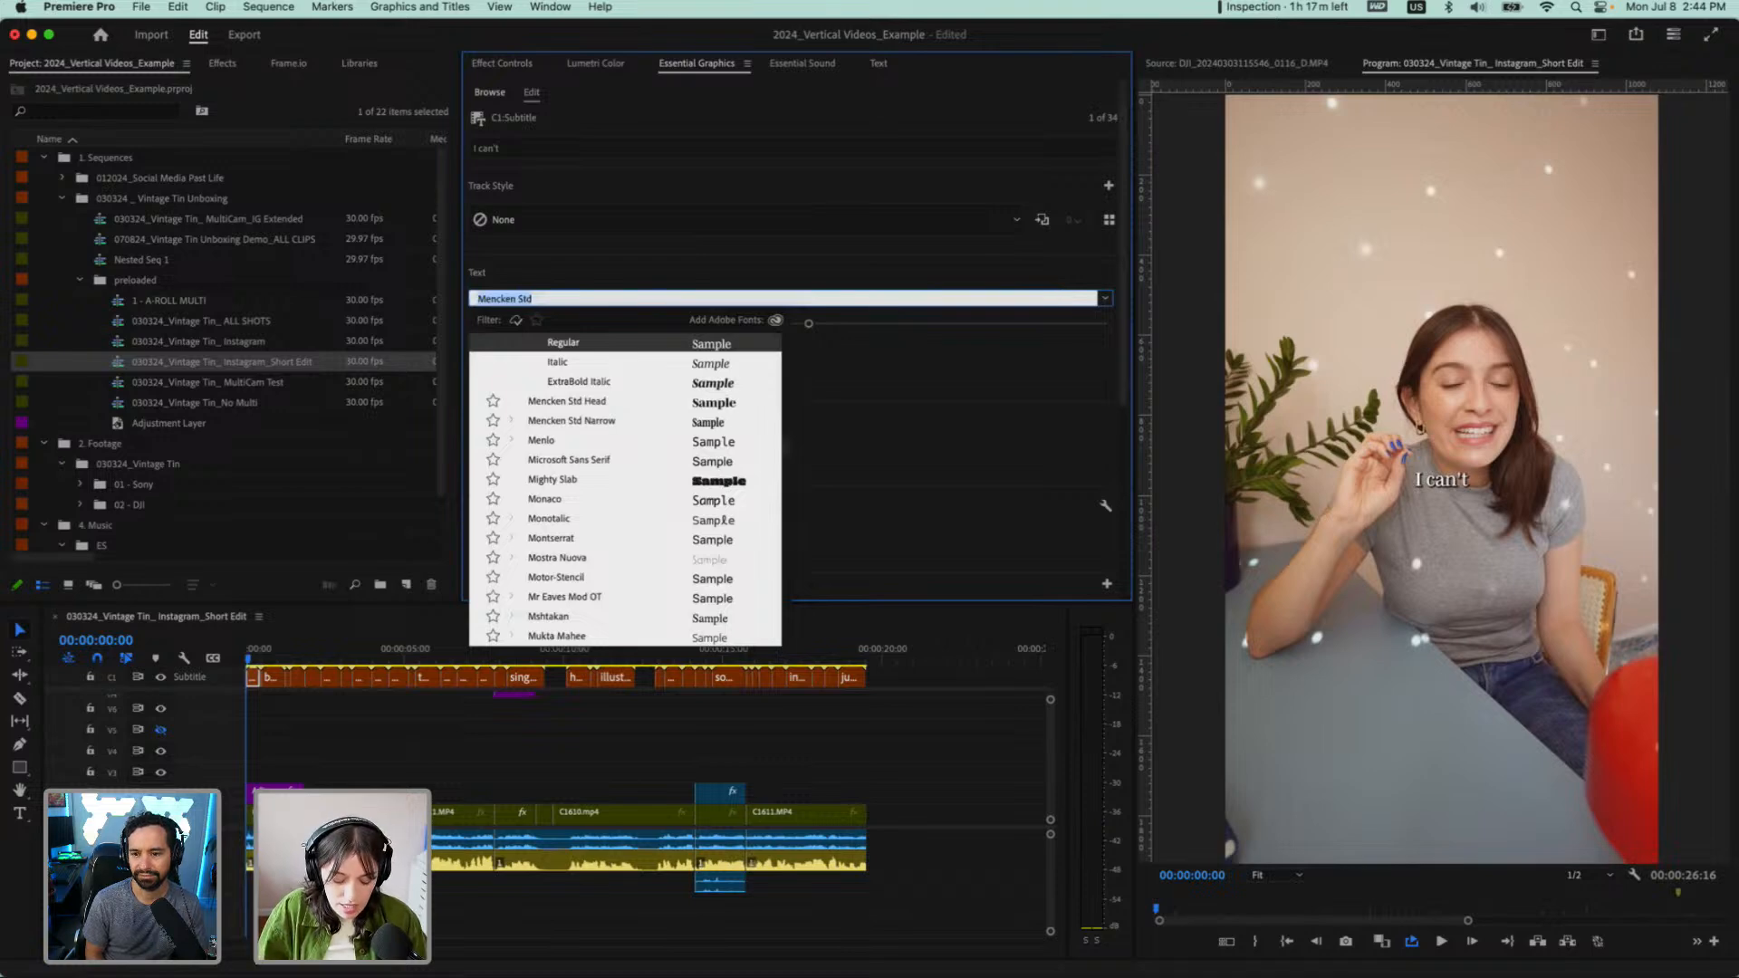
type("helv")
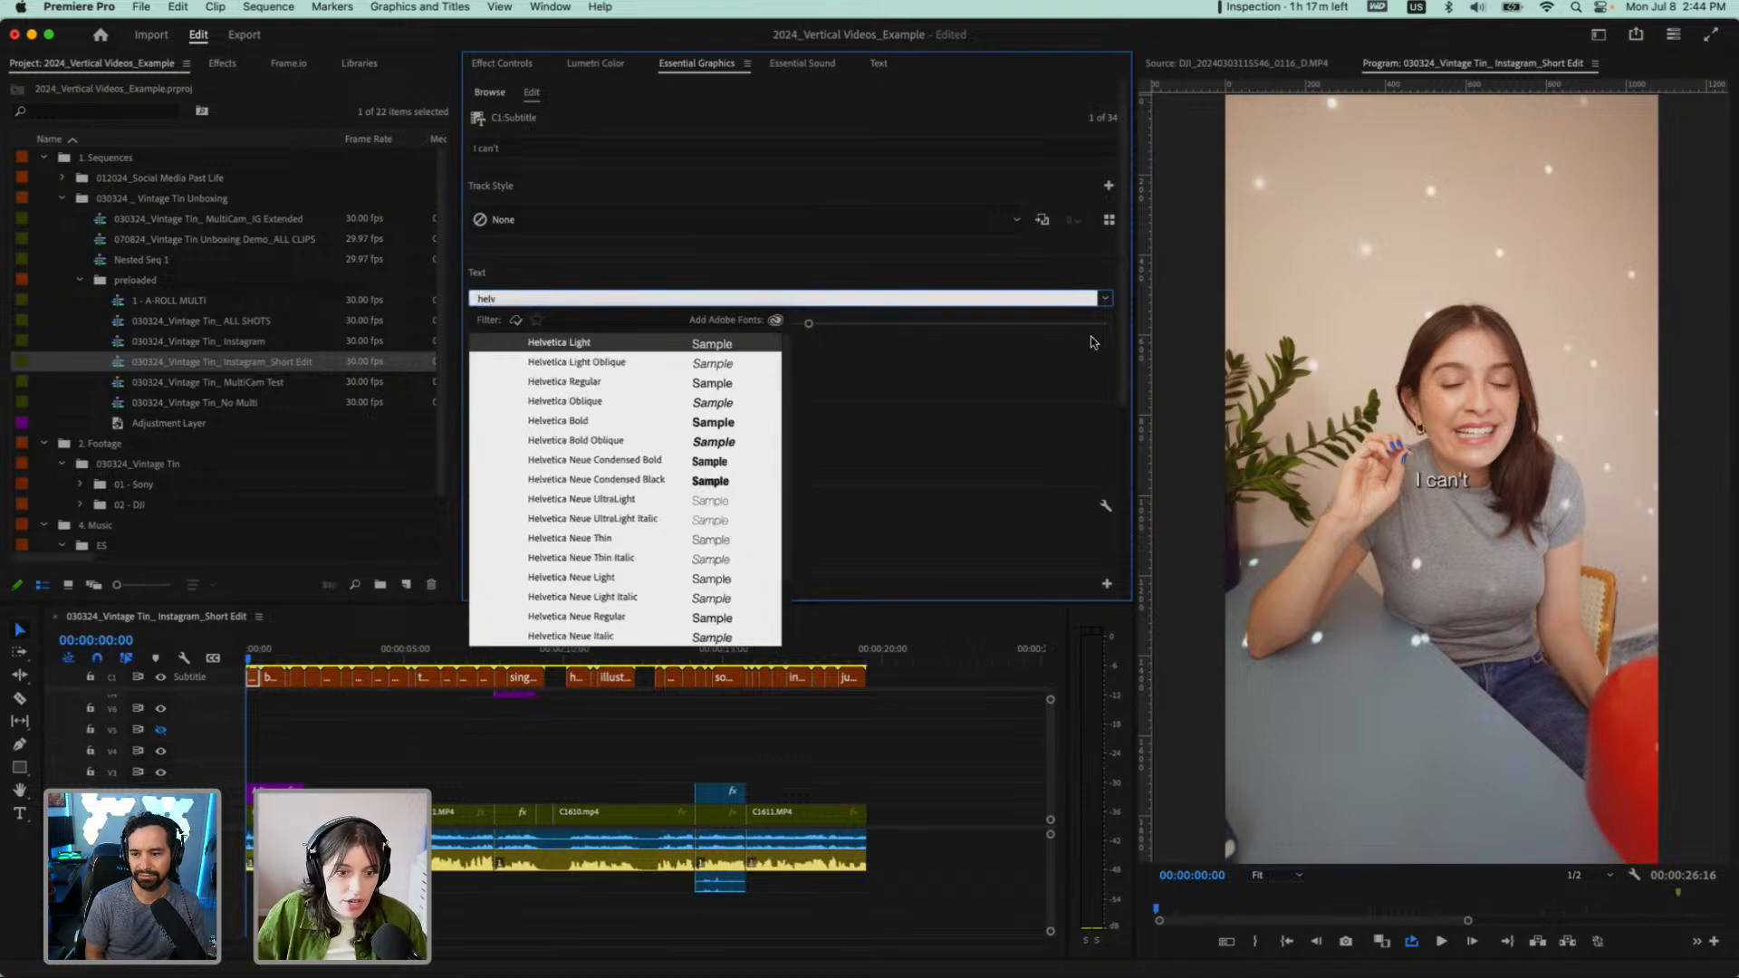
scroll(636, 490, "down", 2)
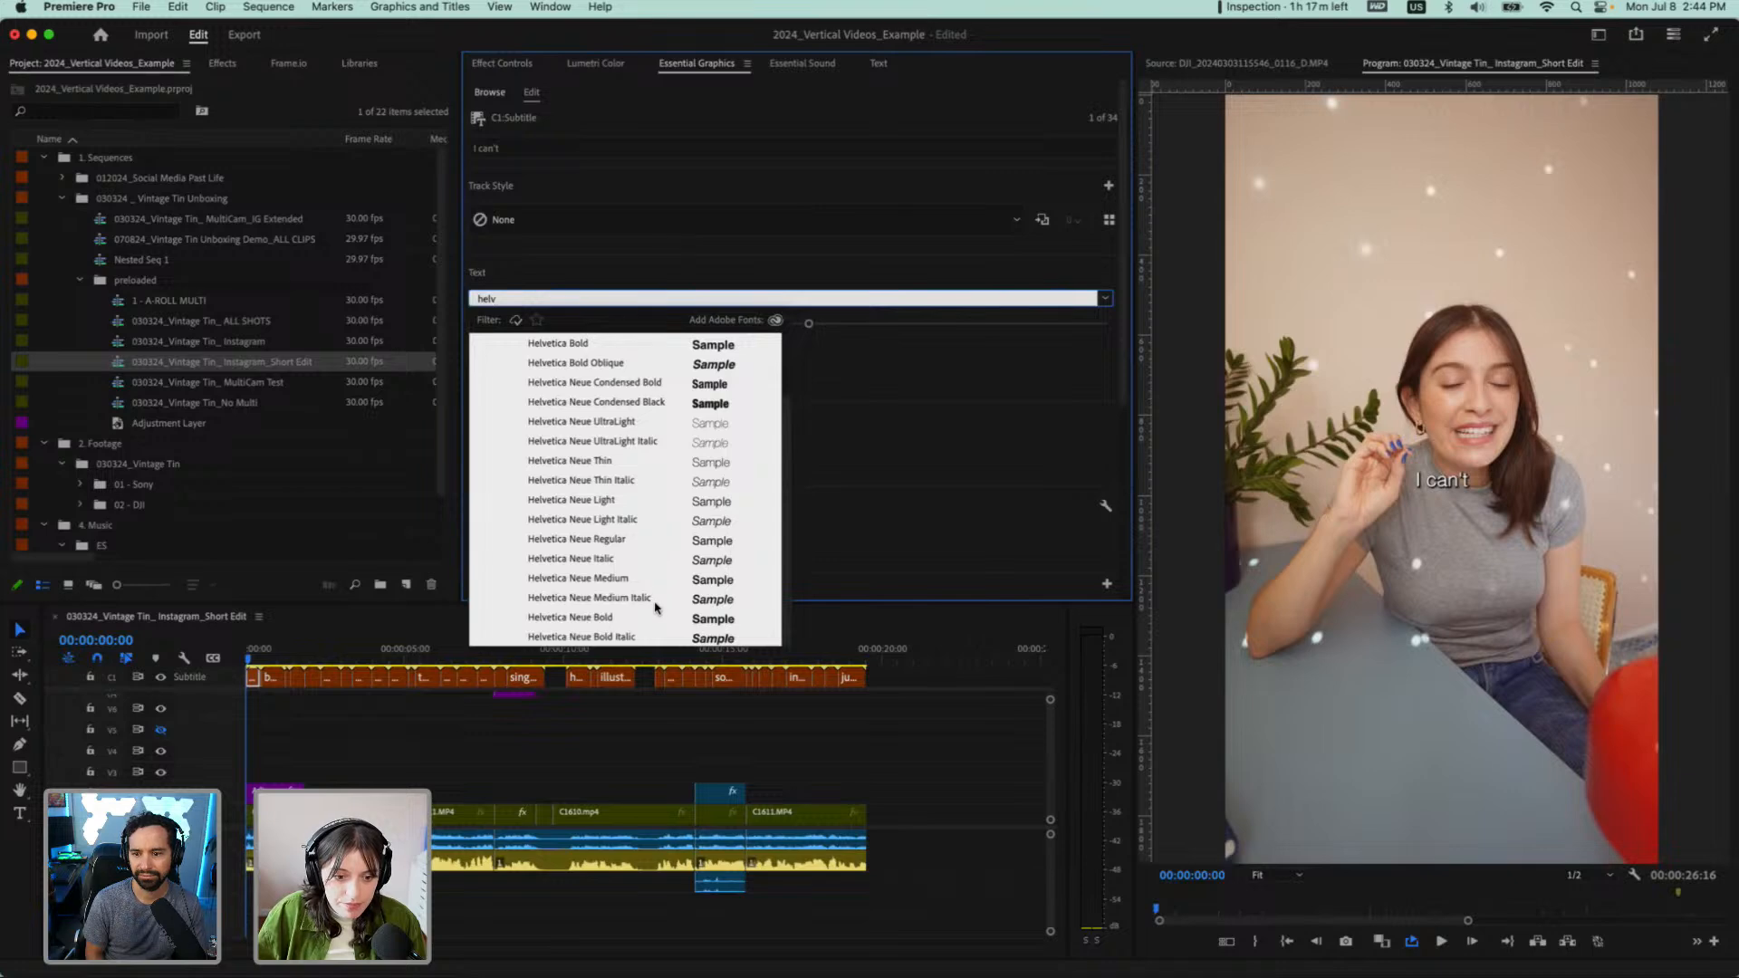
left_click(572, 617)
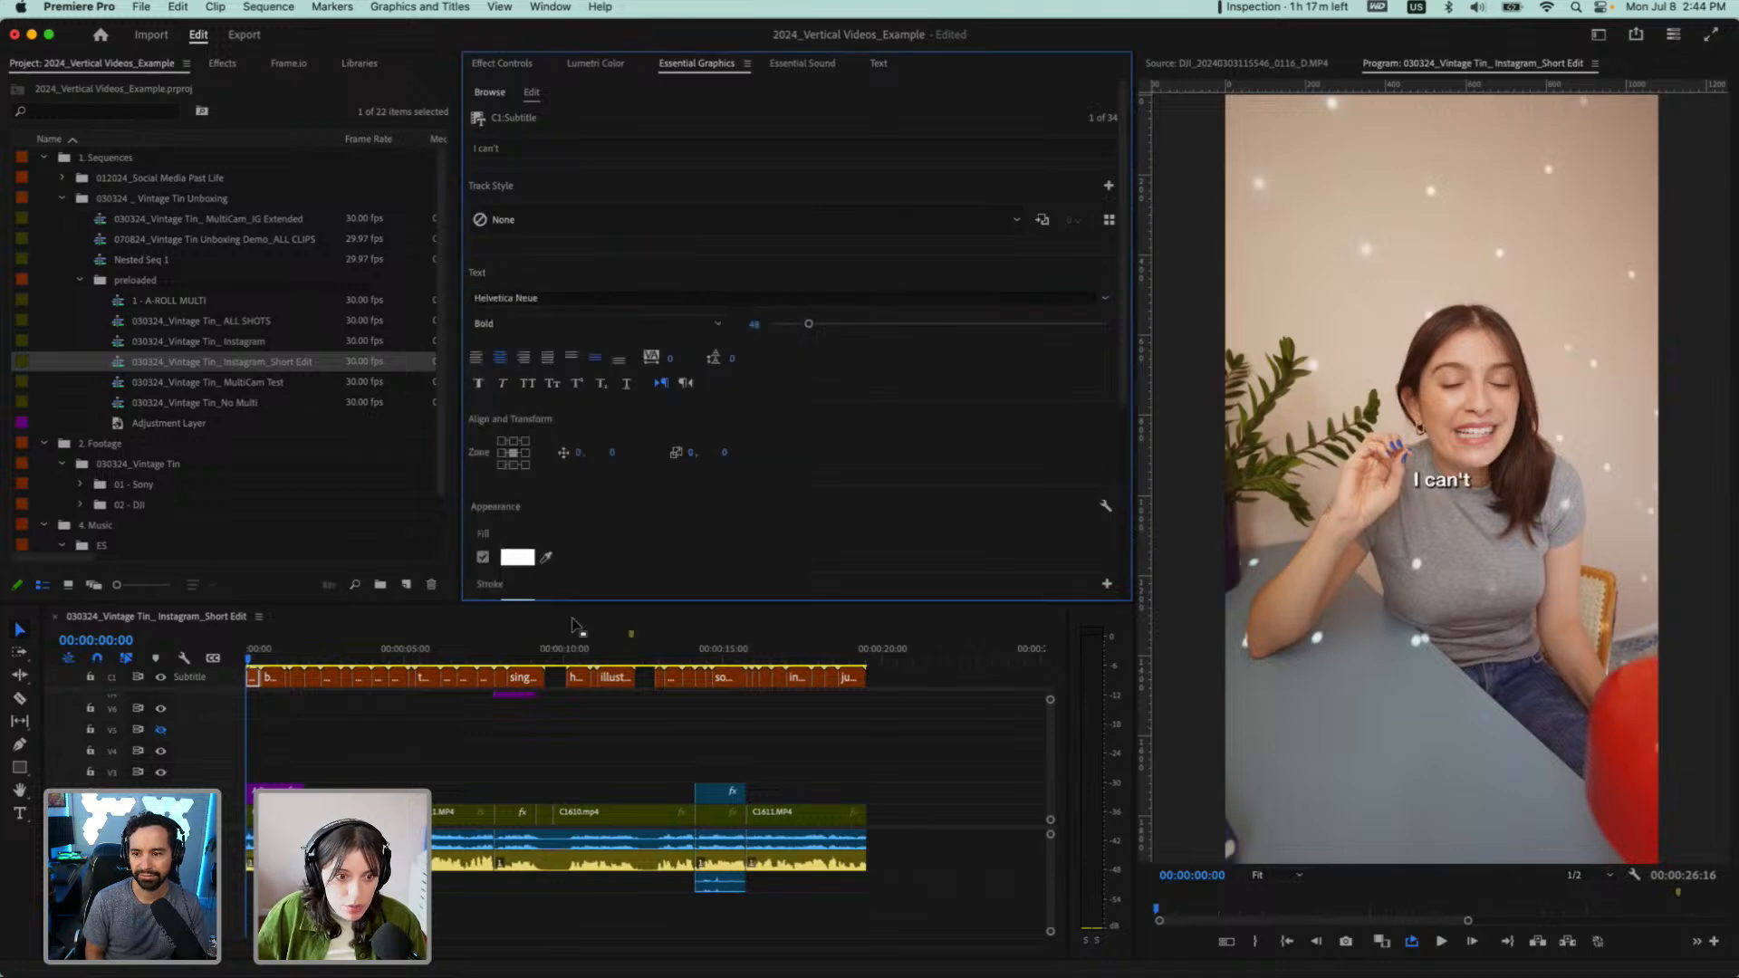
Try larger sizes for the caption text and settle on a font size of 65
left_click(752, 324)
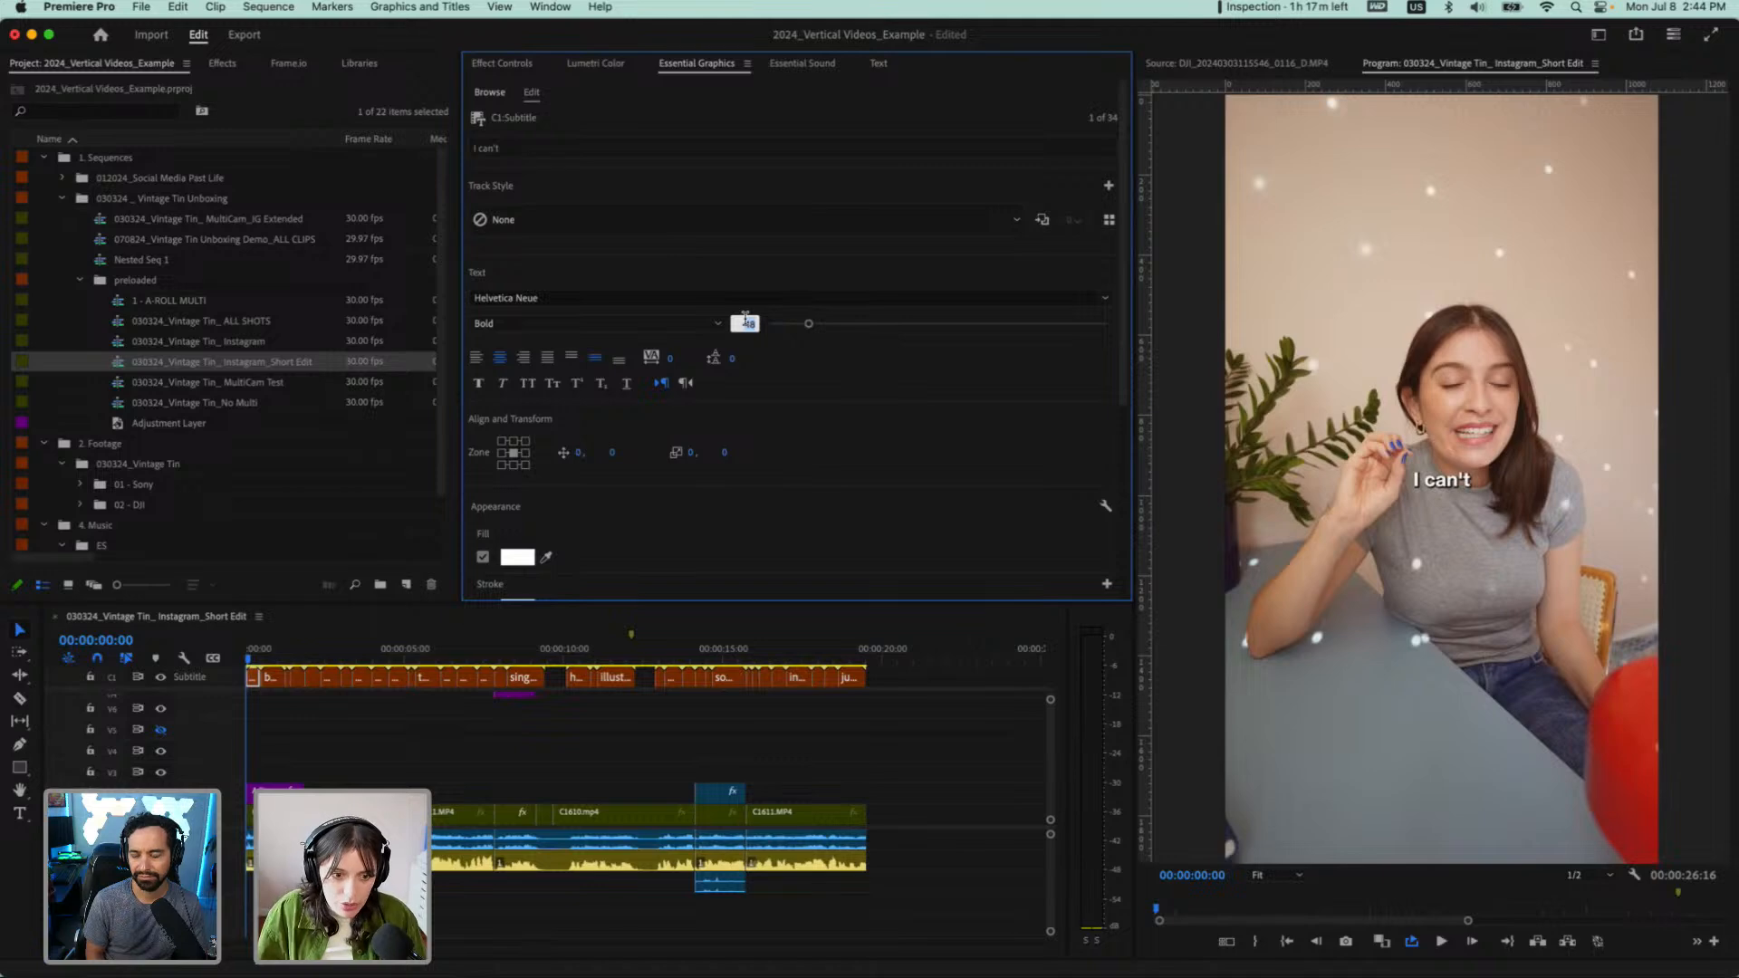
key("Return")
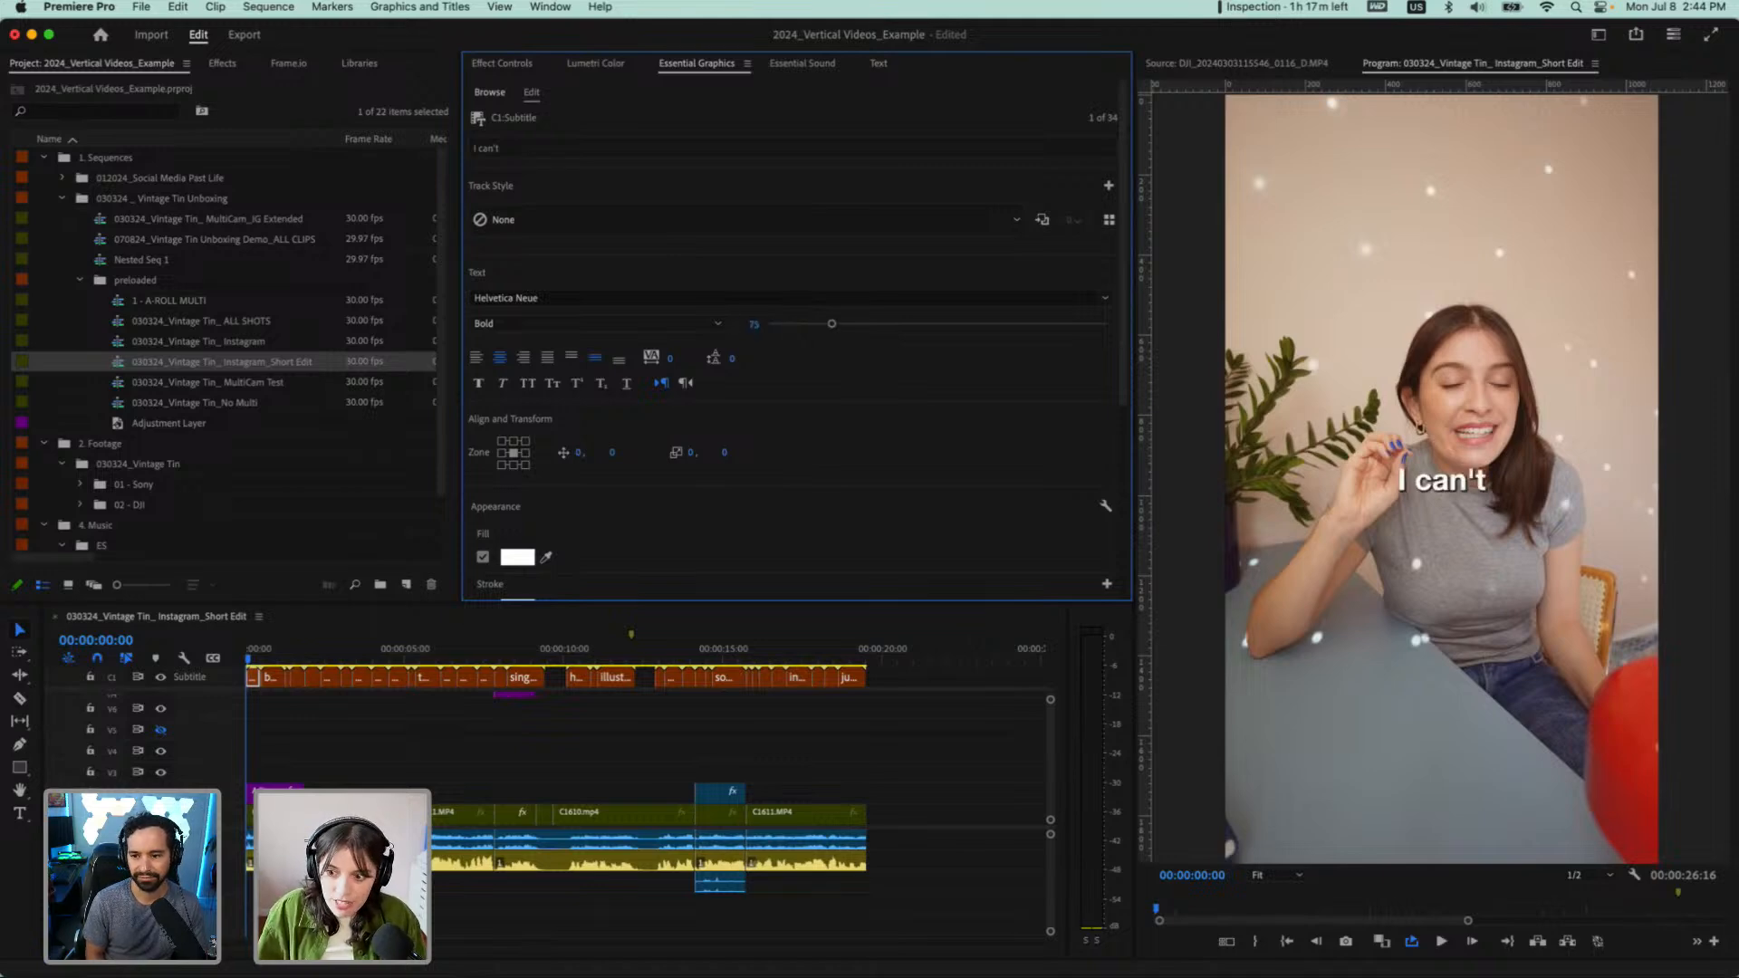
left_click(750, 325)
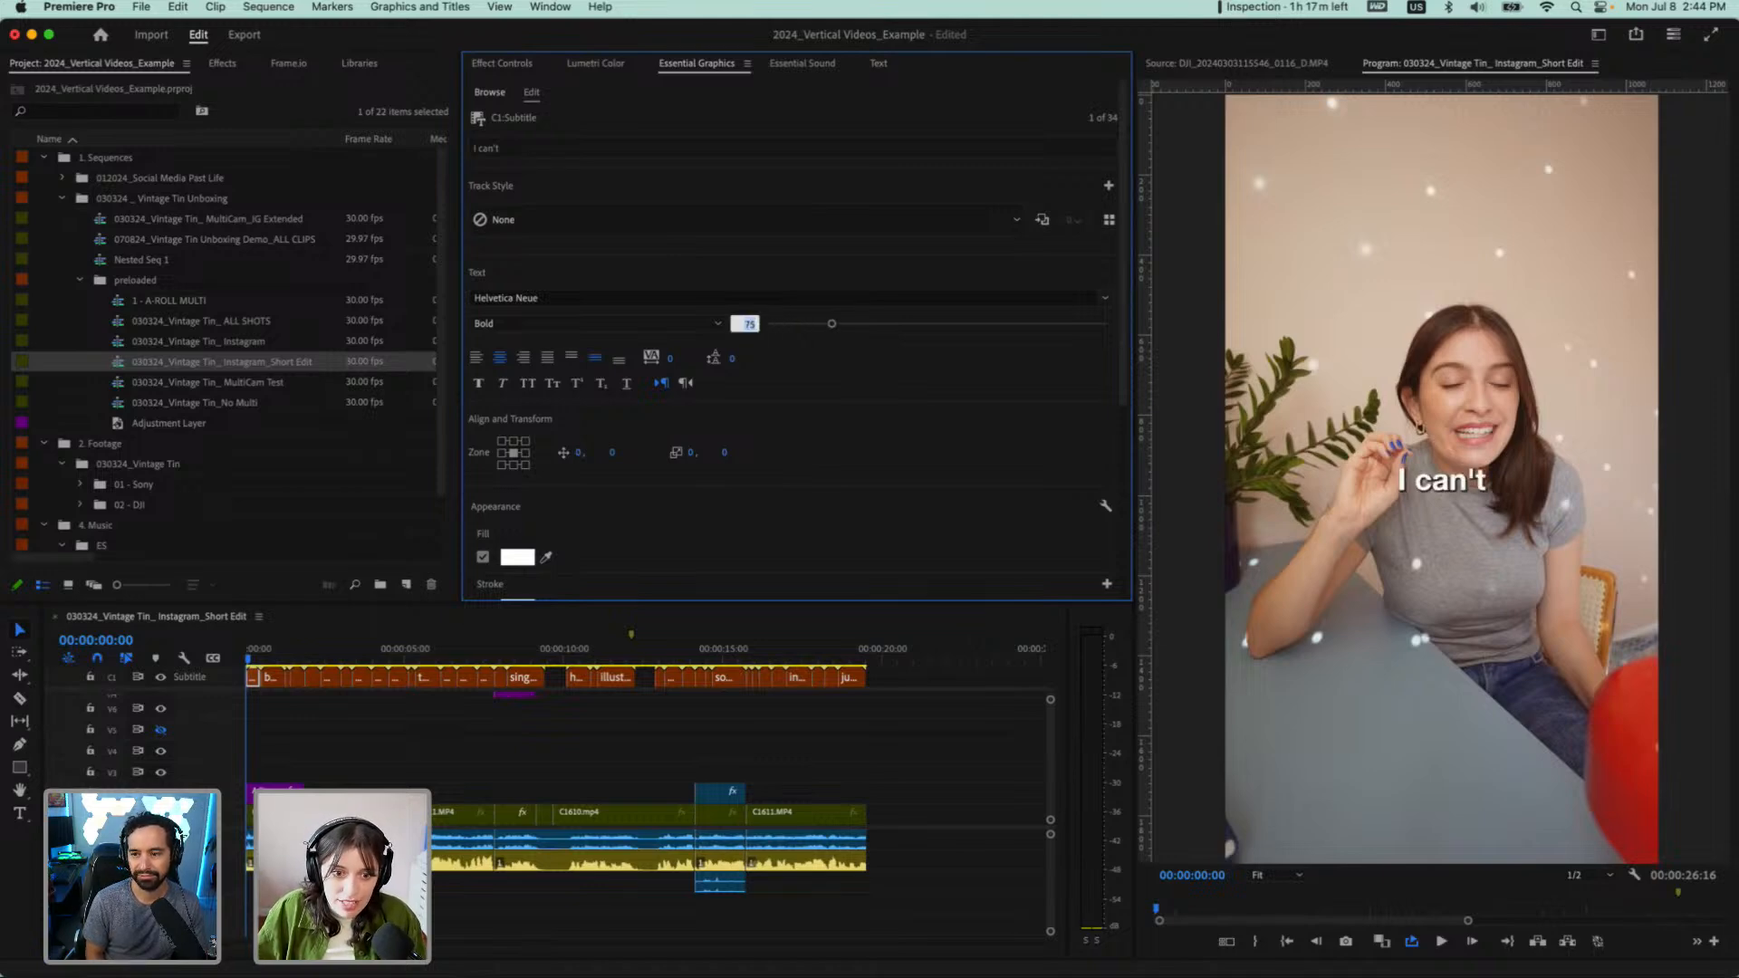
key("Return")
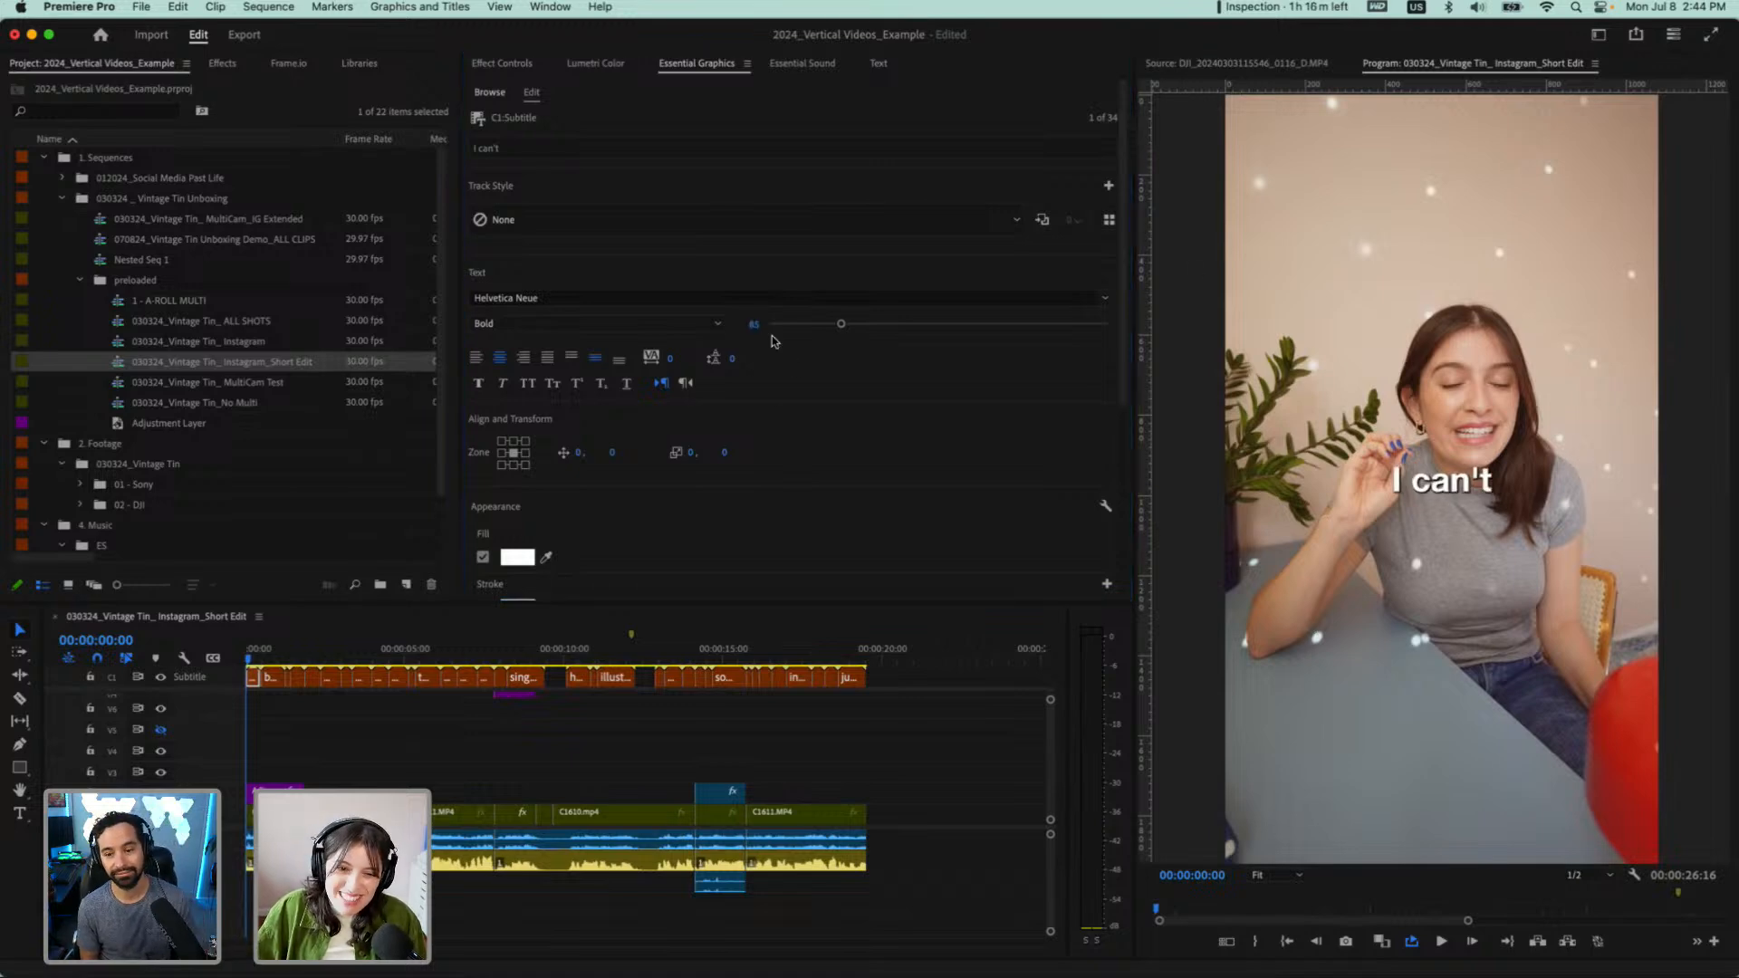
left_click(747, 322)
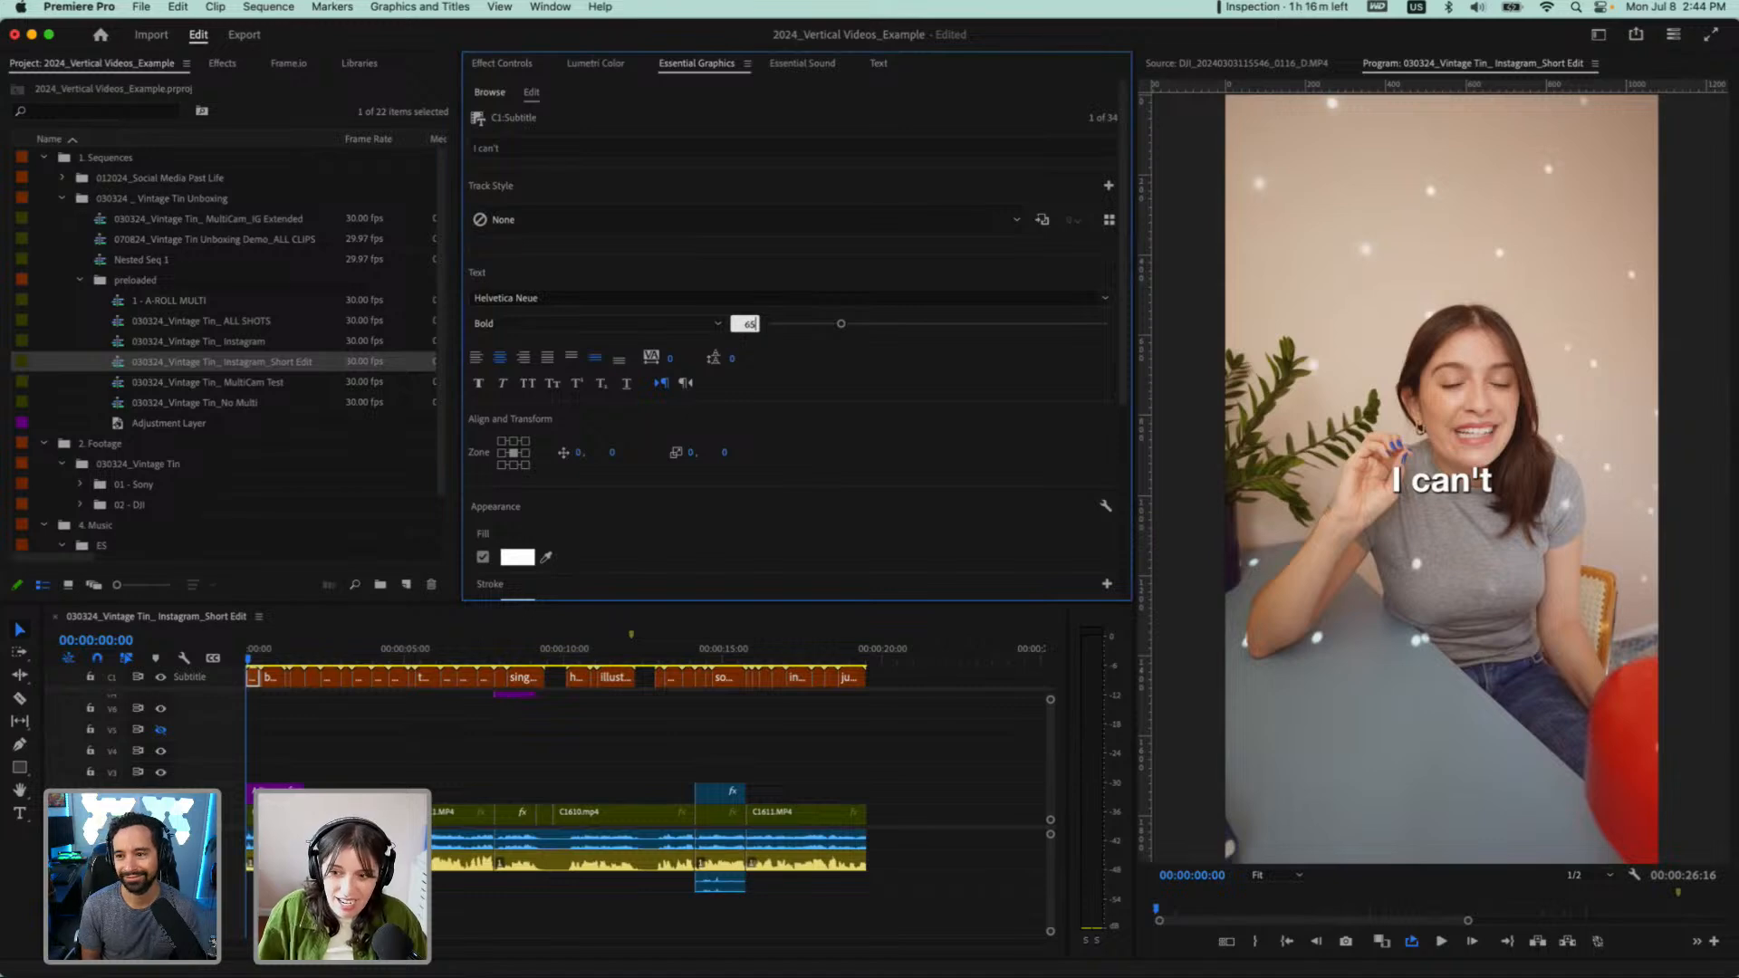
type("65")
key("Return")
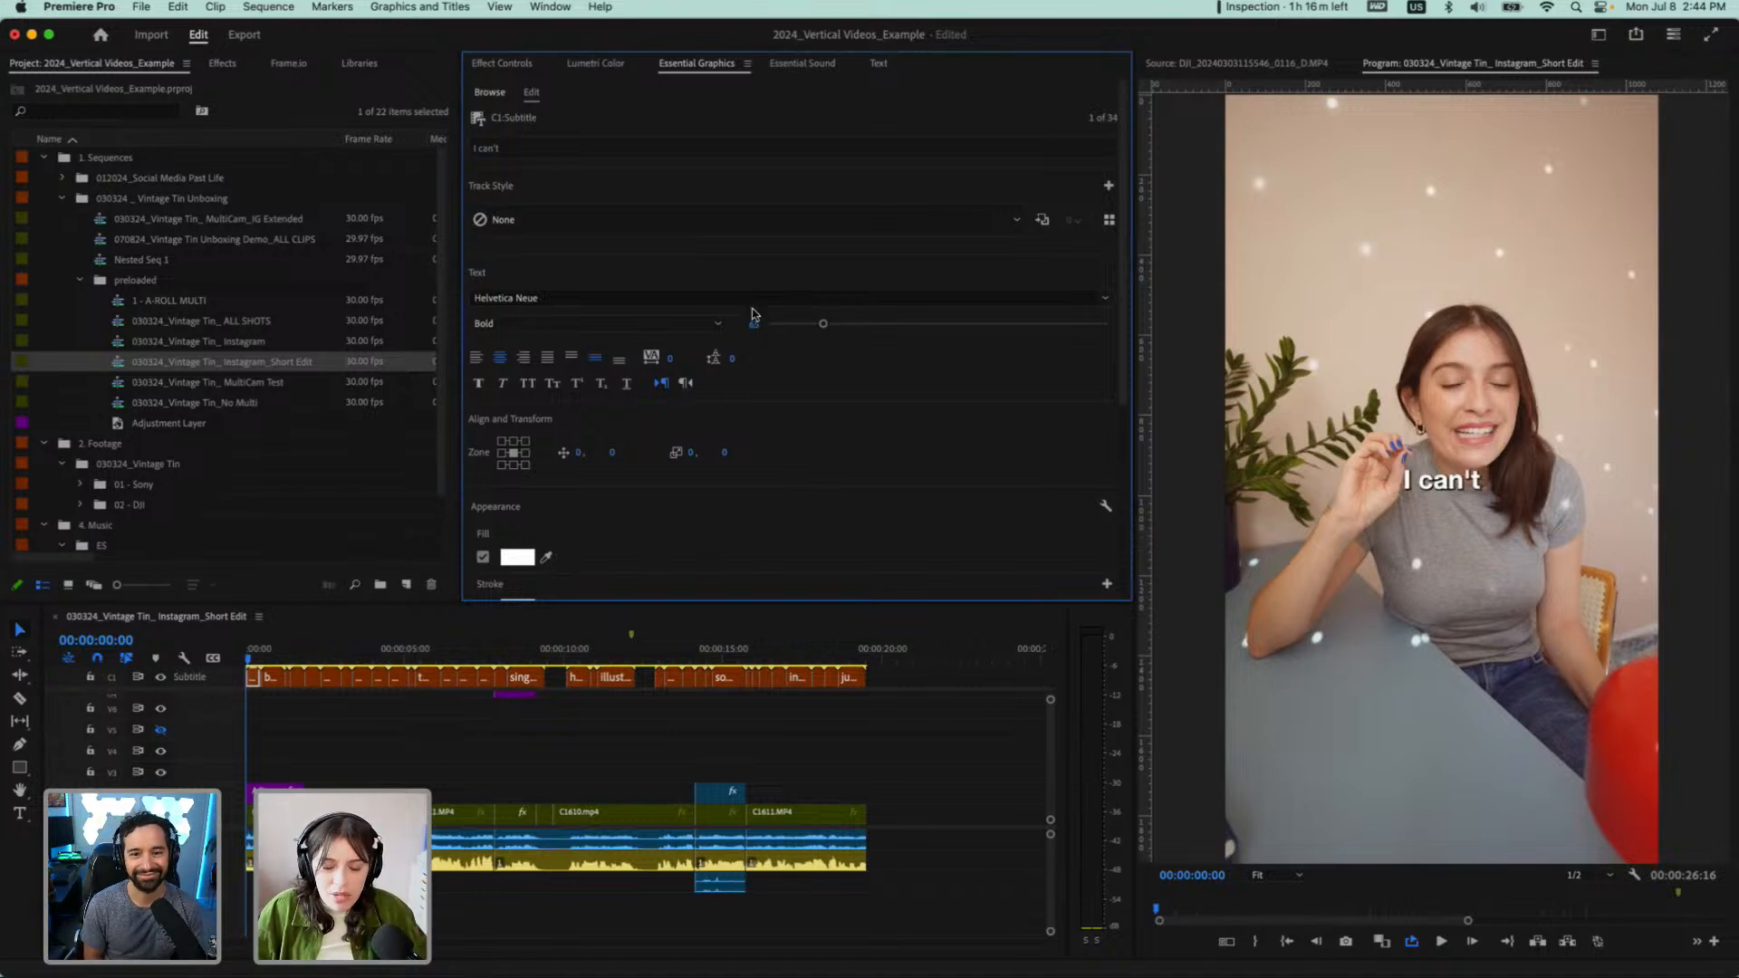
Set the caption's fill colour to bright yellow, hex F4ED19
left_click(547, 559)
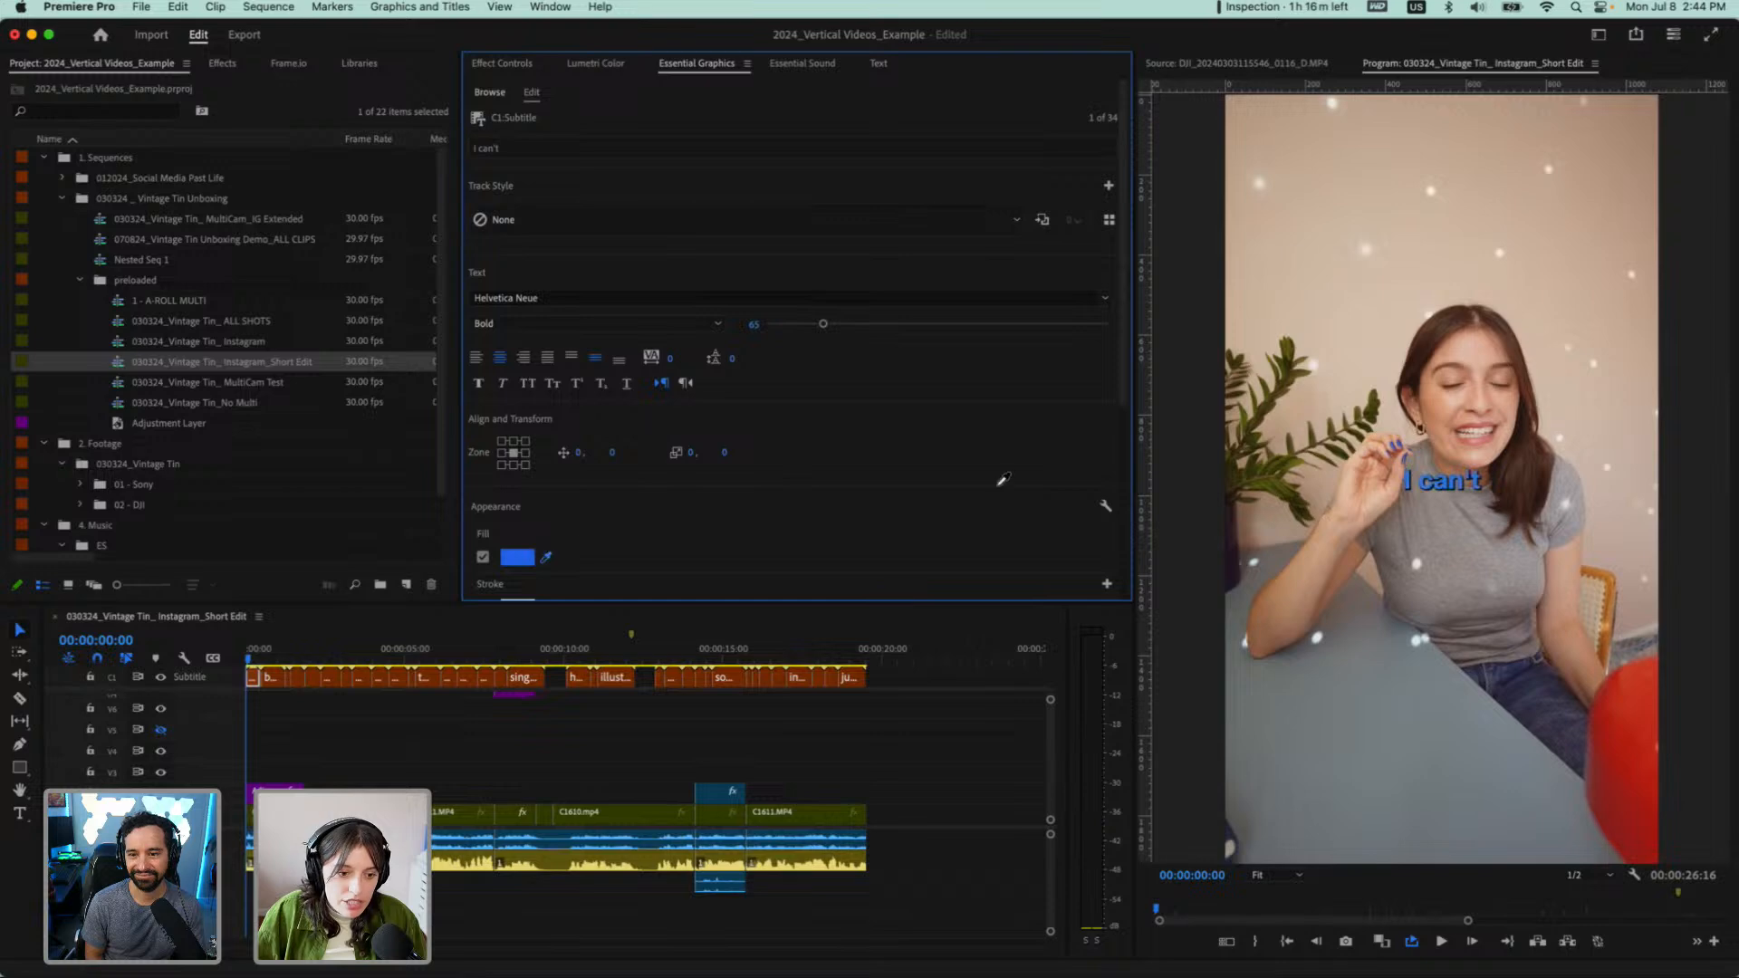
left_click(1380, 293)
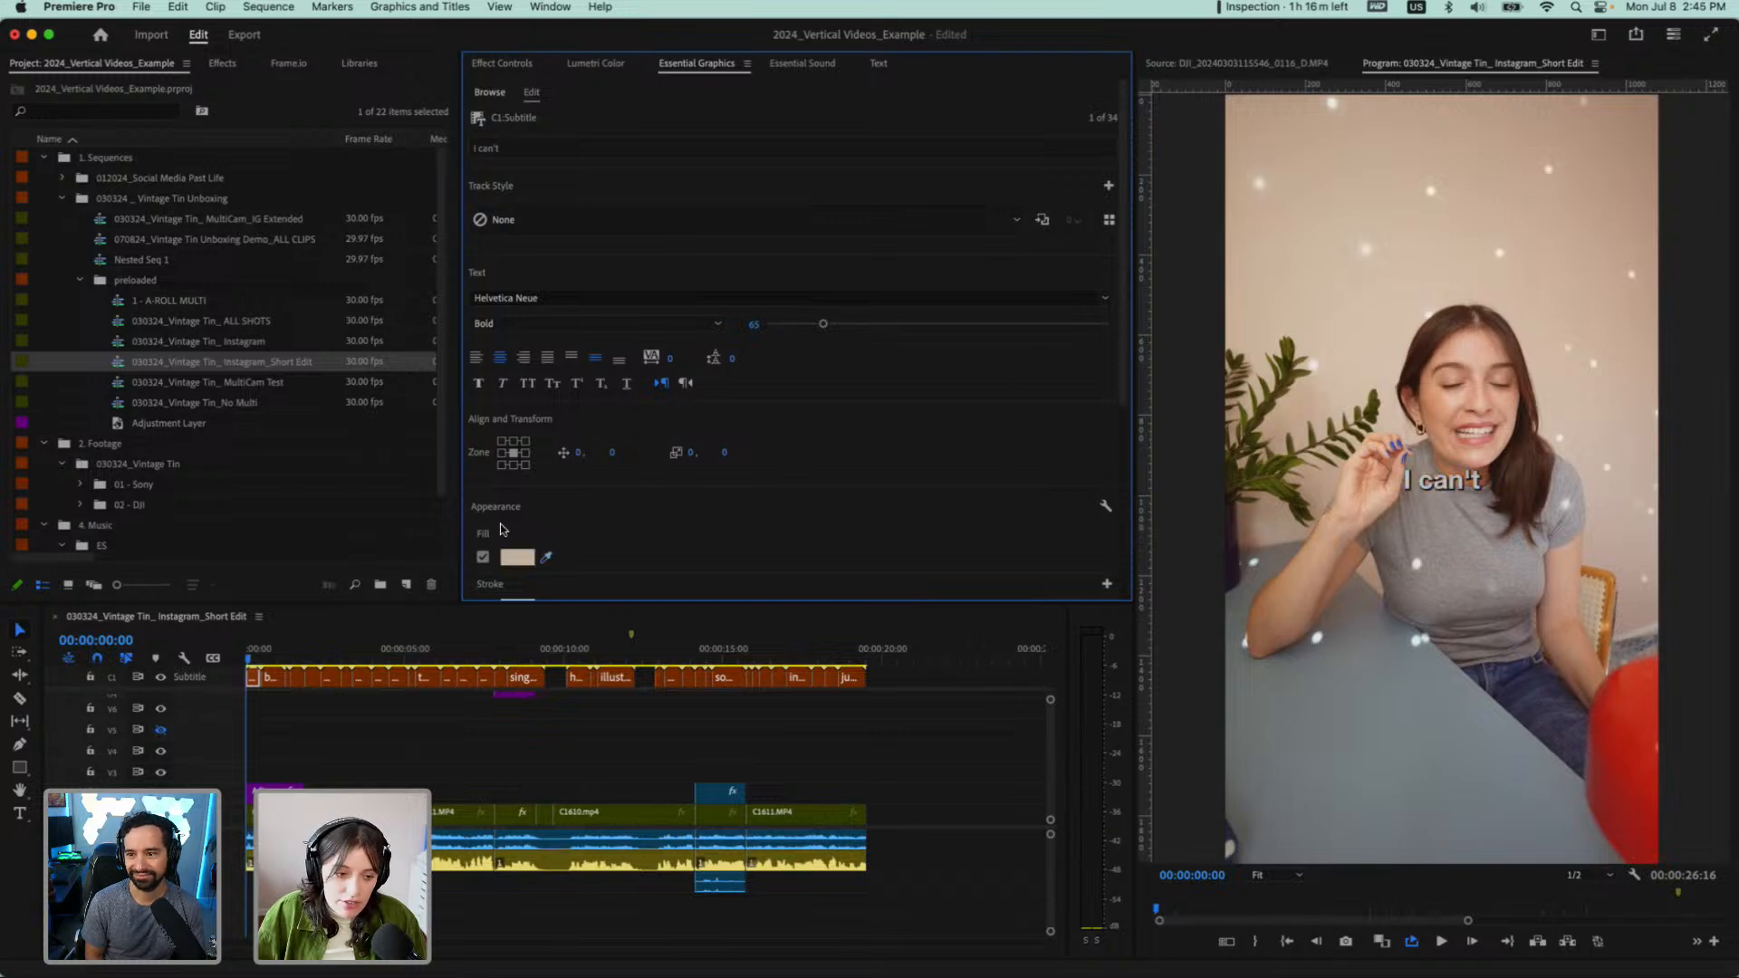
left_click(530, 559)
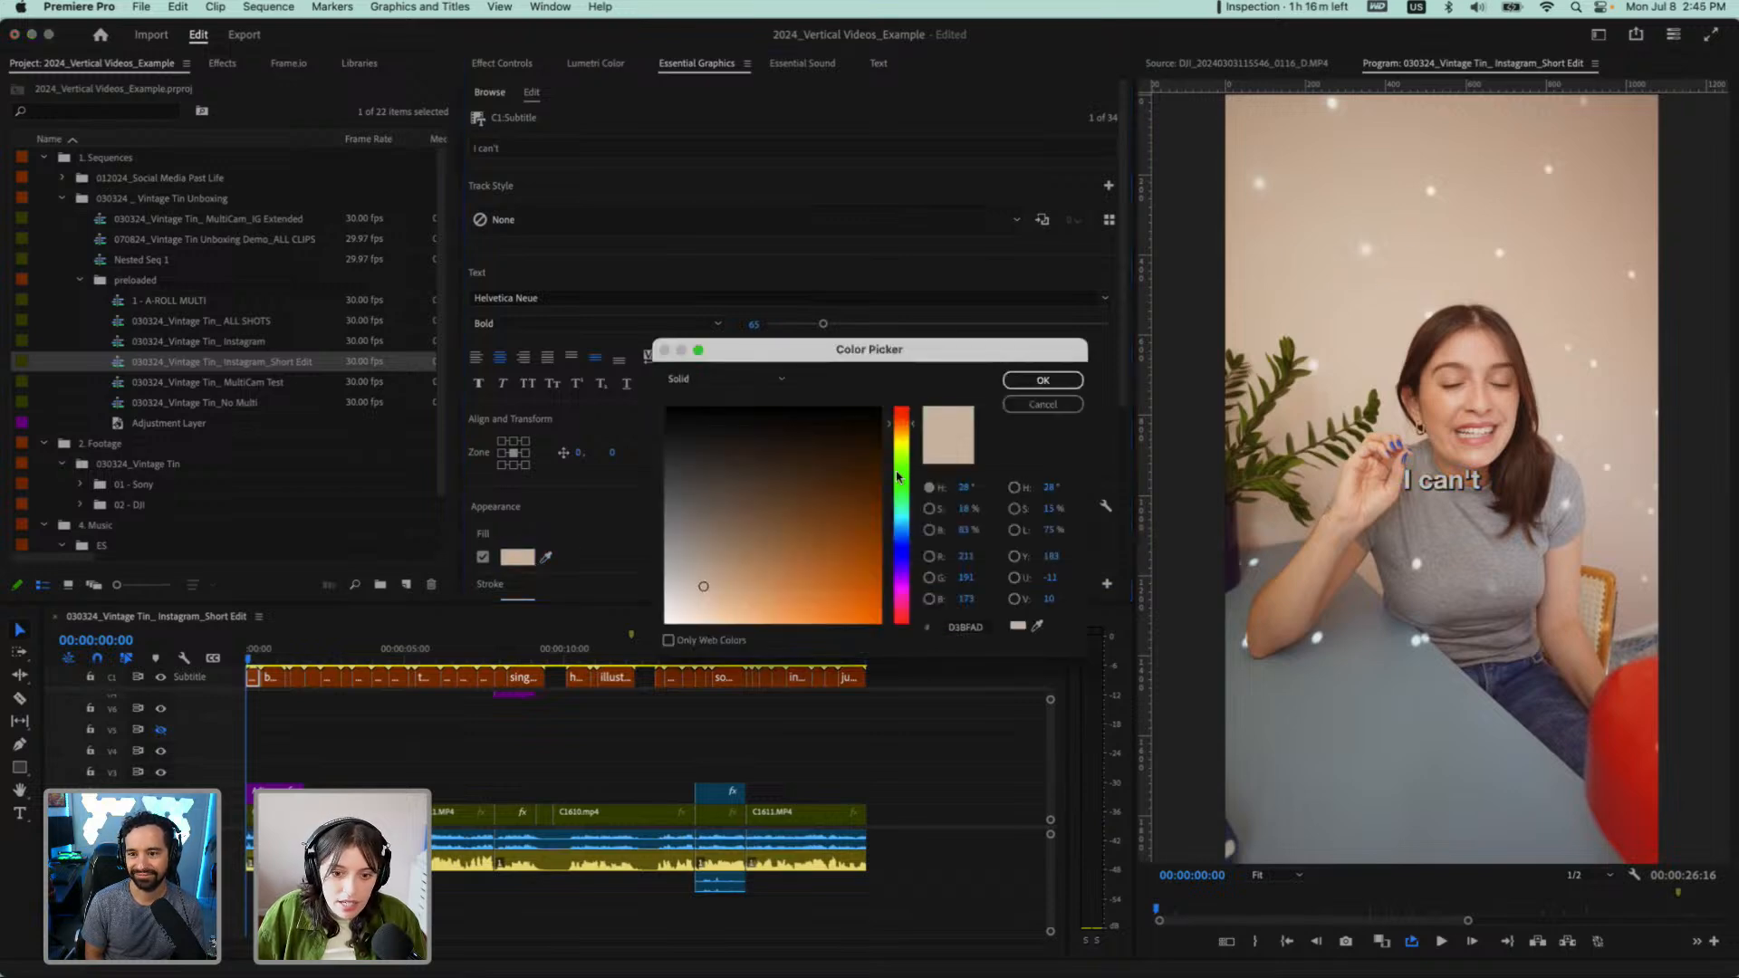
left_click(899, 442)
left_click_drag(790, 593, 860, 615)
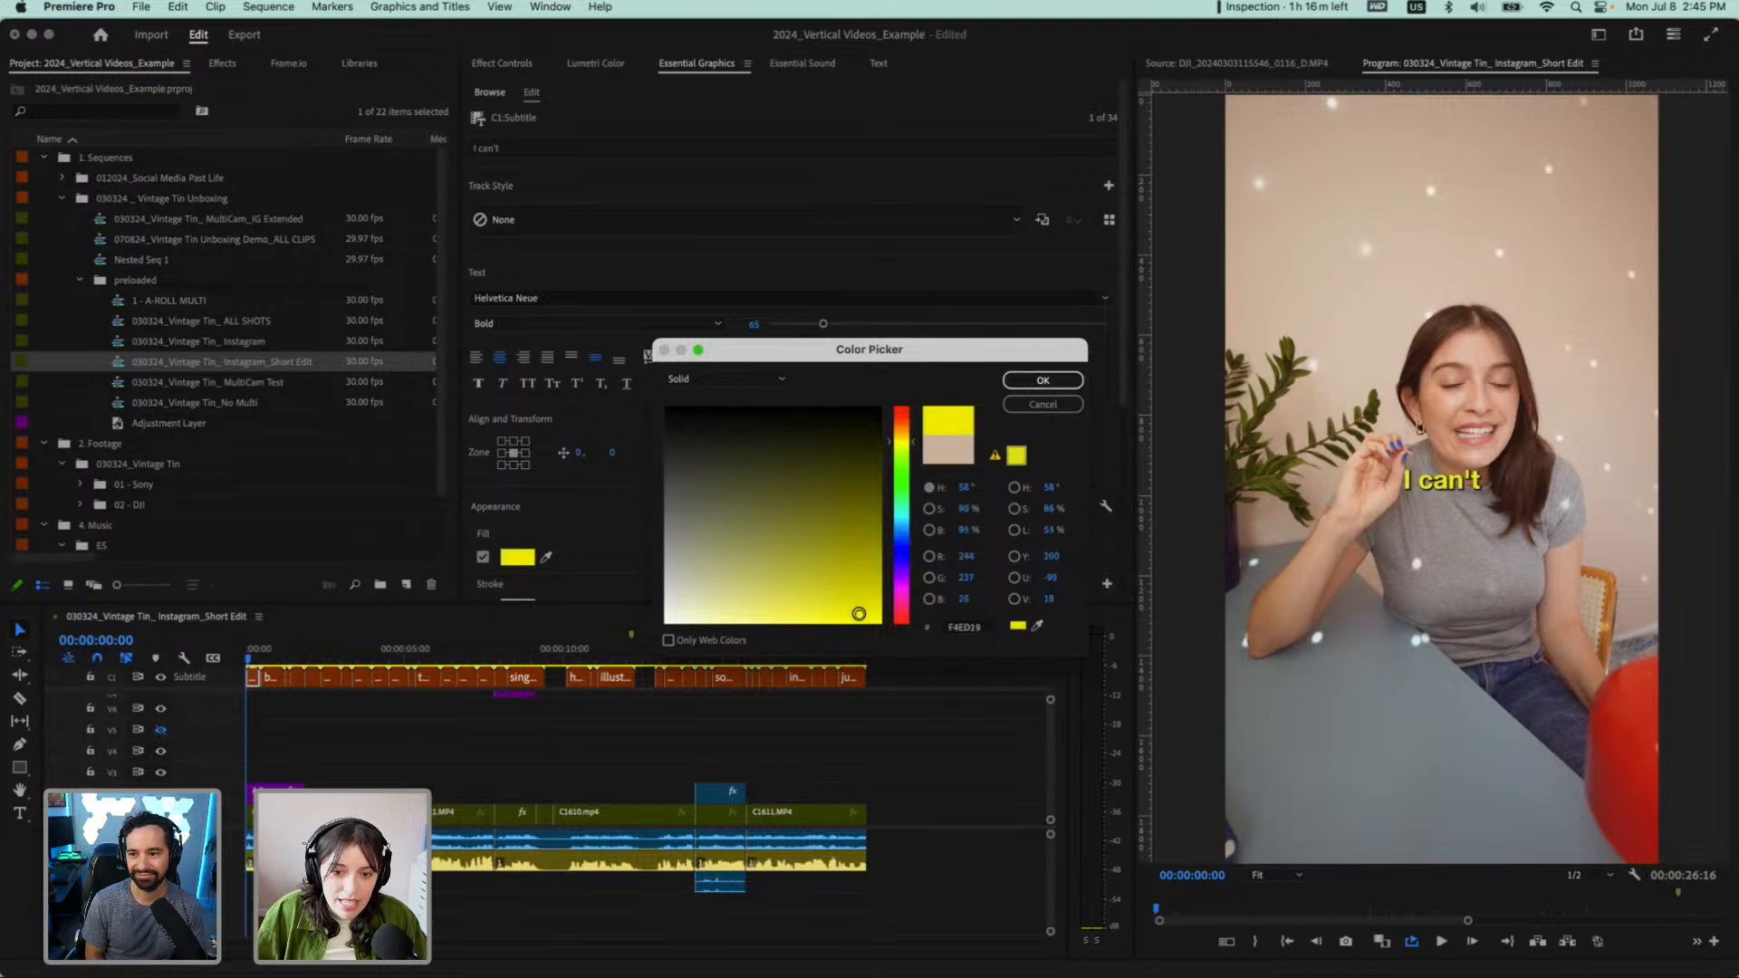
left_click(1040, 380)
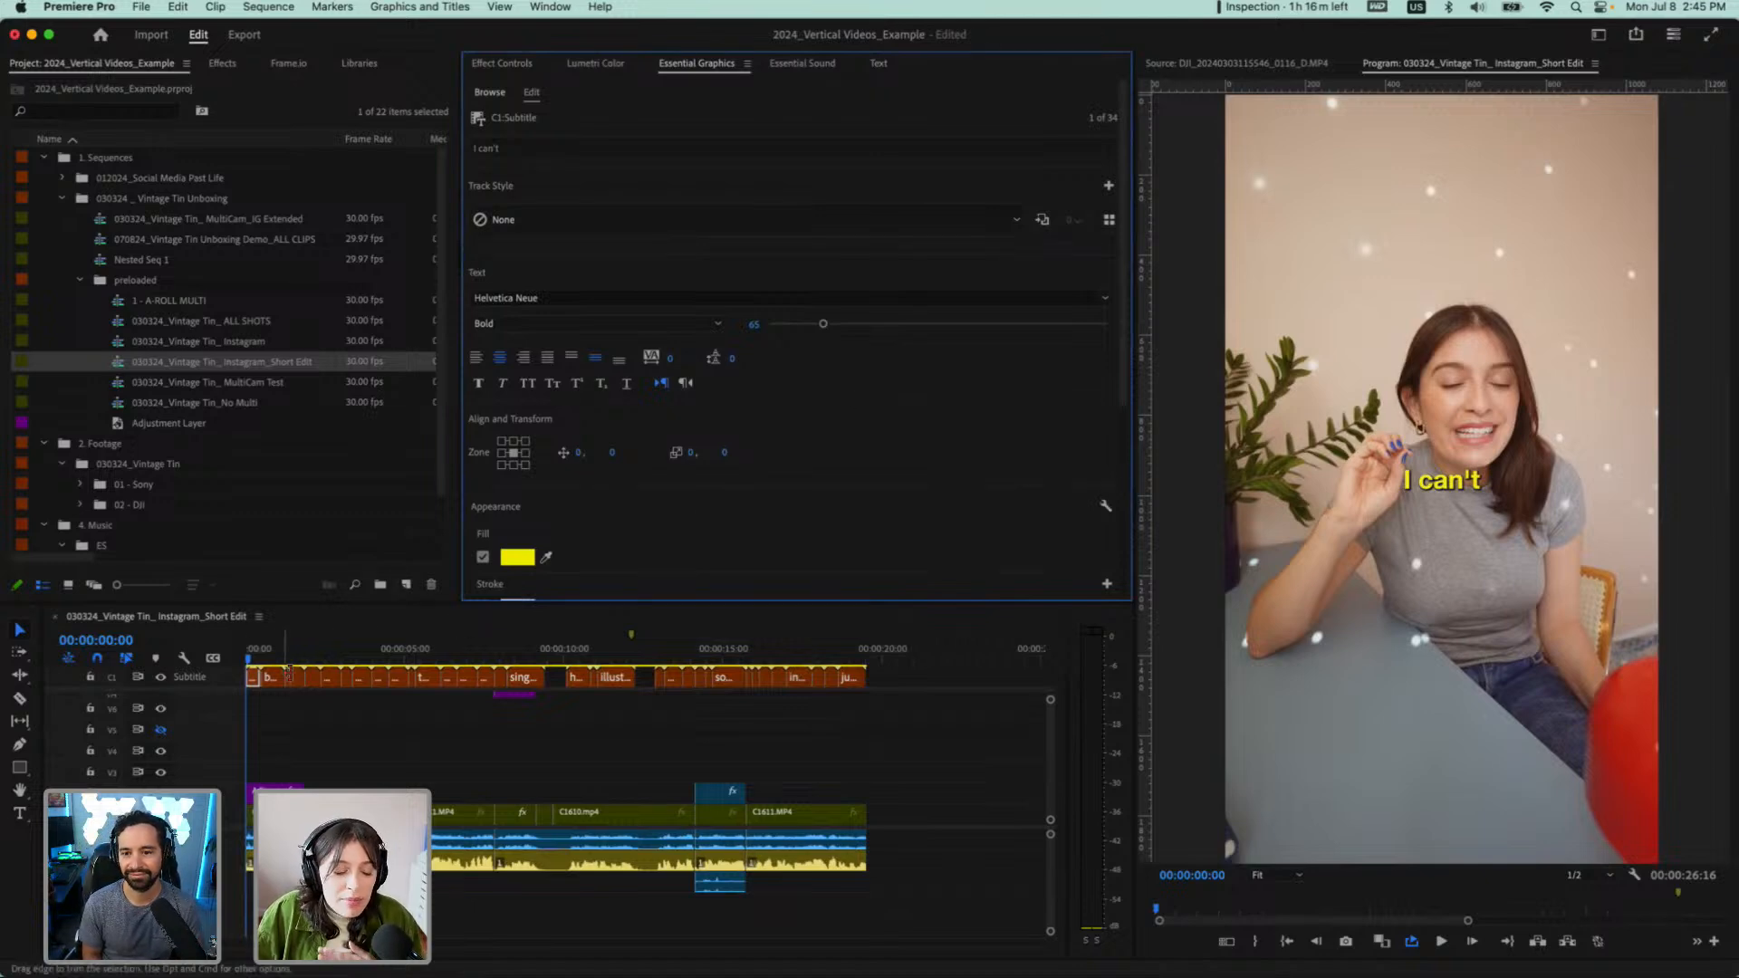
Move the playhead to 00:00:00:06, select the first caption and review the available track styles
mouse_move(263, 658)
left_mouse_down()
mouse_move(327, 668)
mouse_move(251, 666)
left_mouse_up()
left_click(253, 677)
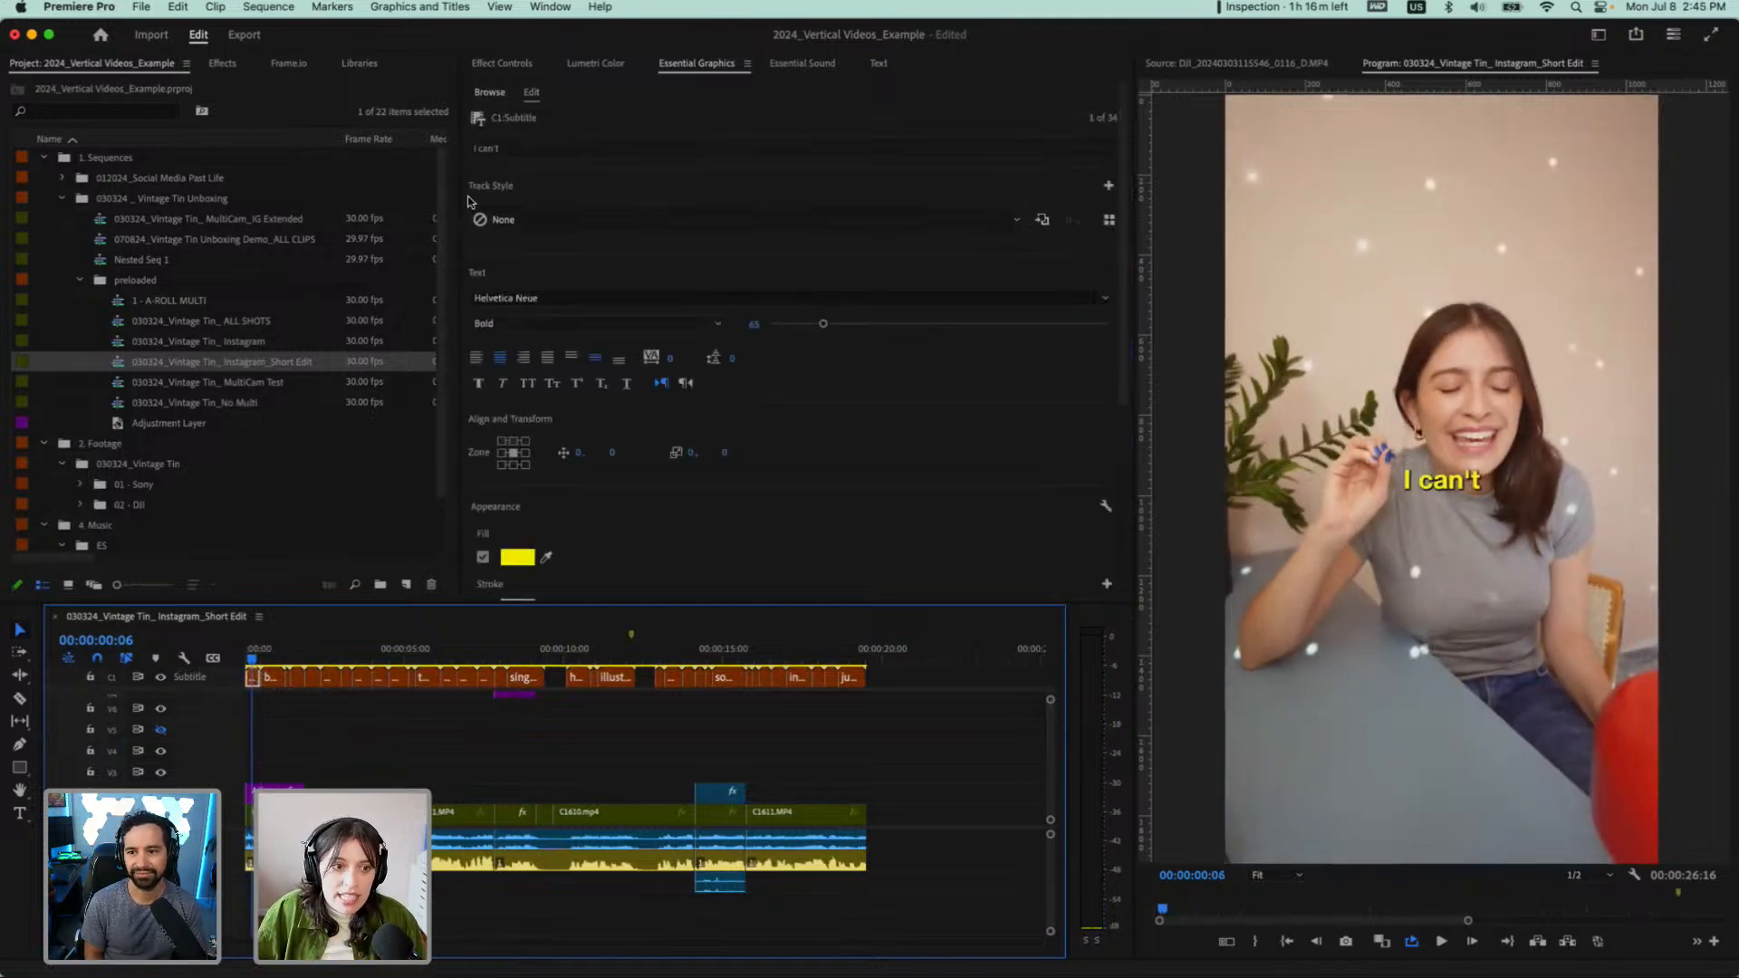
left_click(1015, 223)
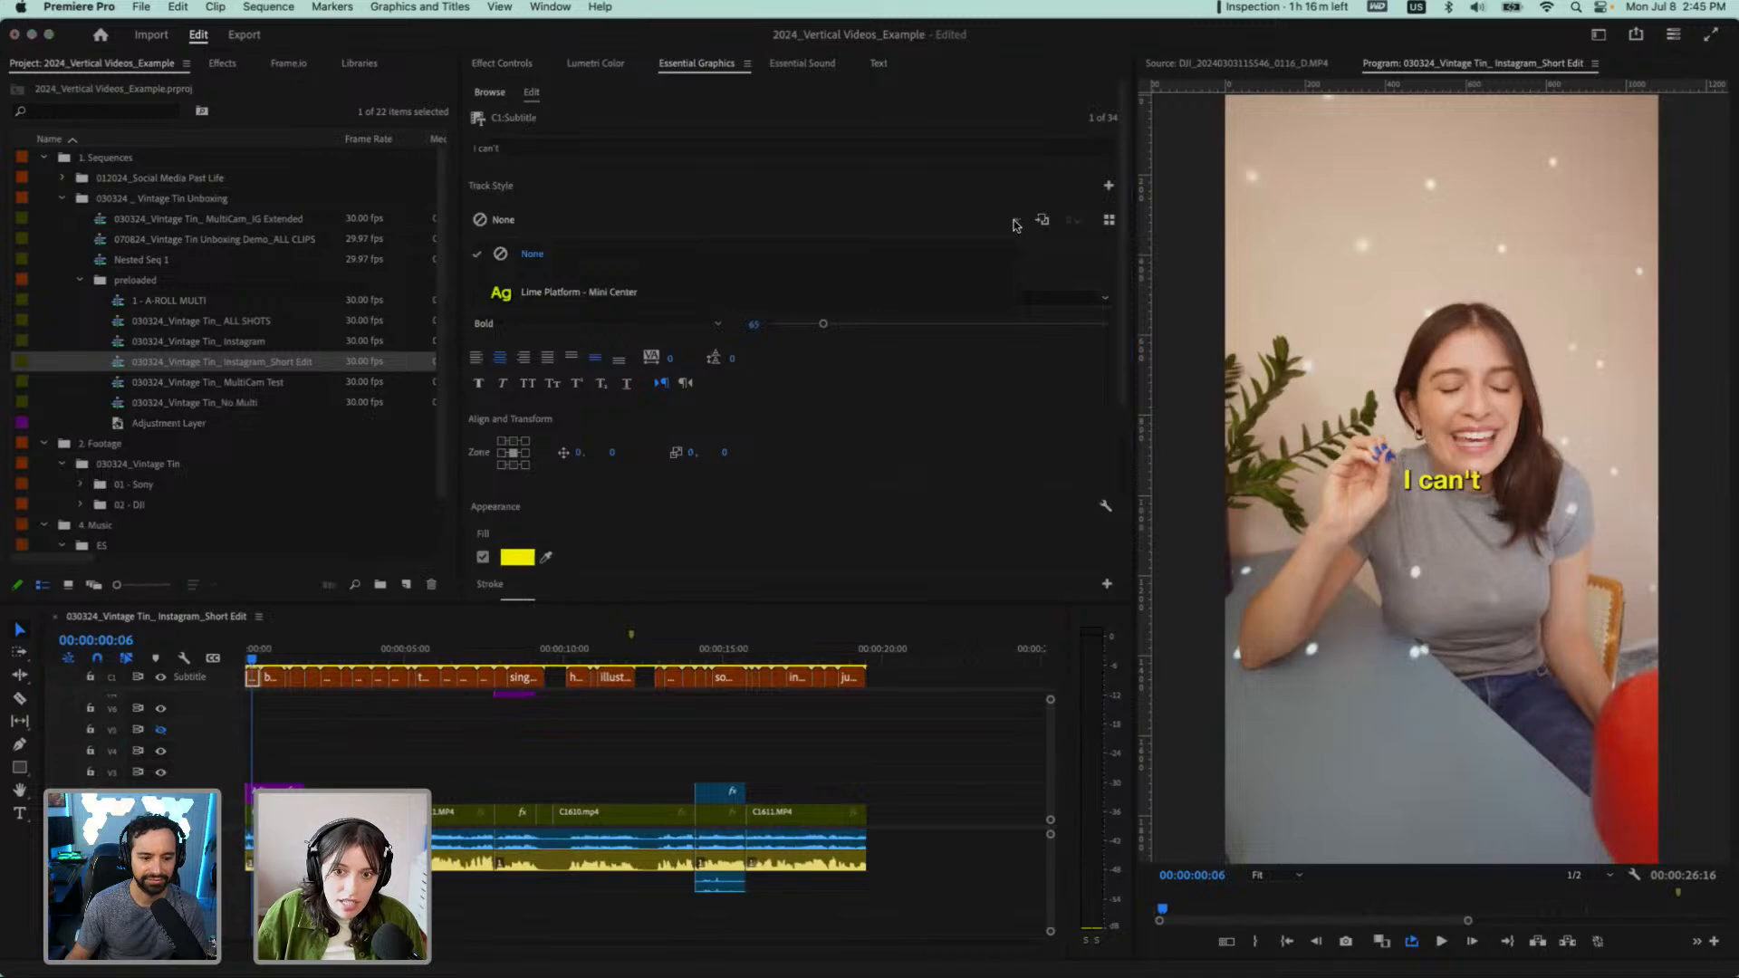
left_click(1000, 195)
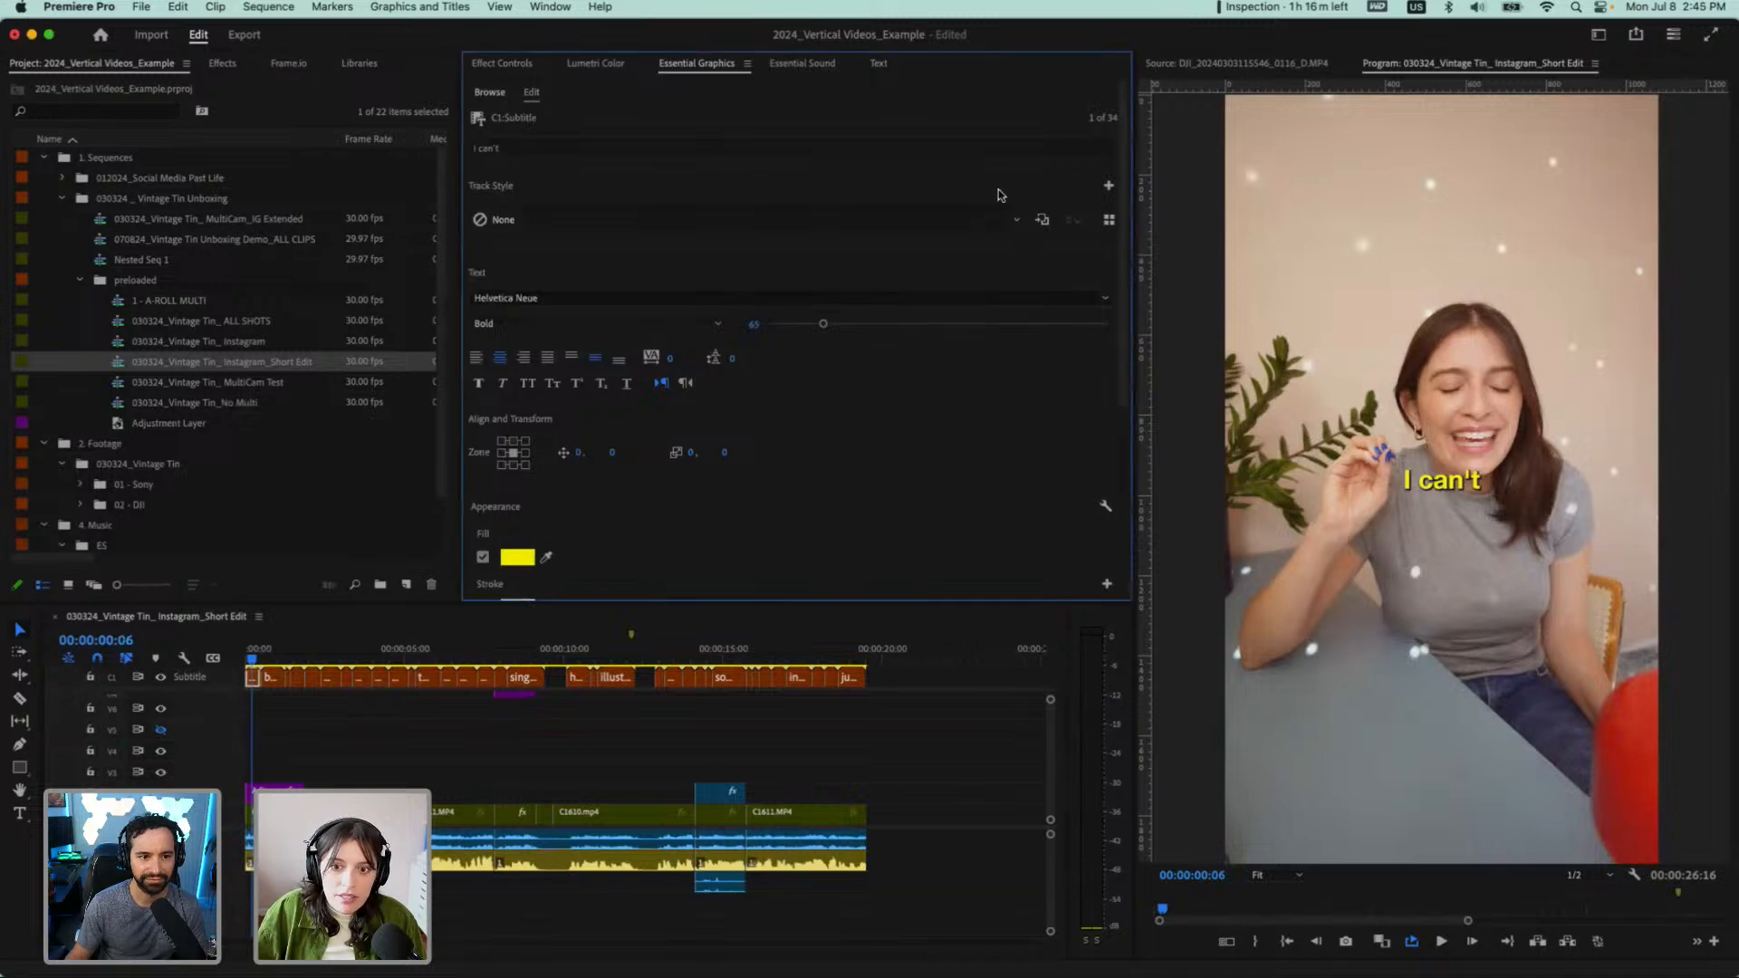
Create a track style named "Helvetic Neue Bold CC" from the first caption's formatting and save it to the project
left_click(1108, 187)
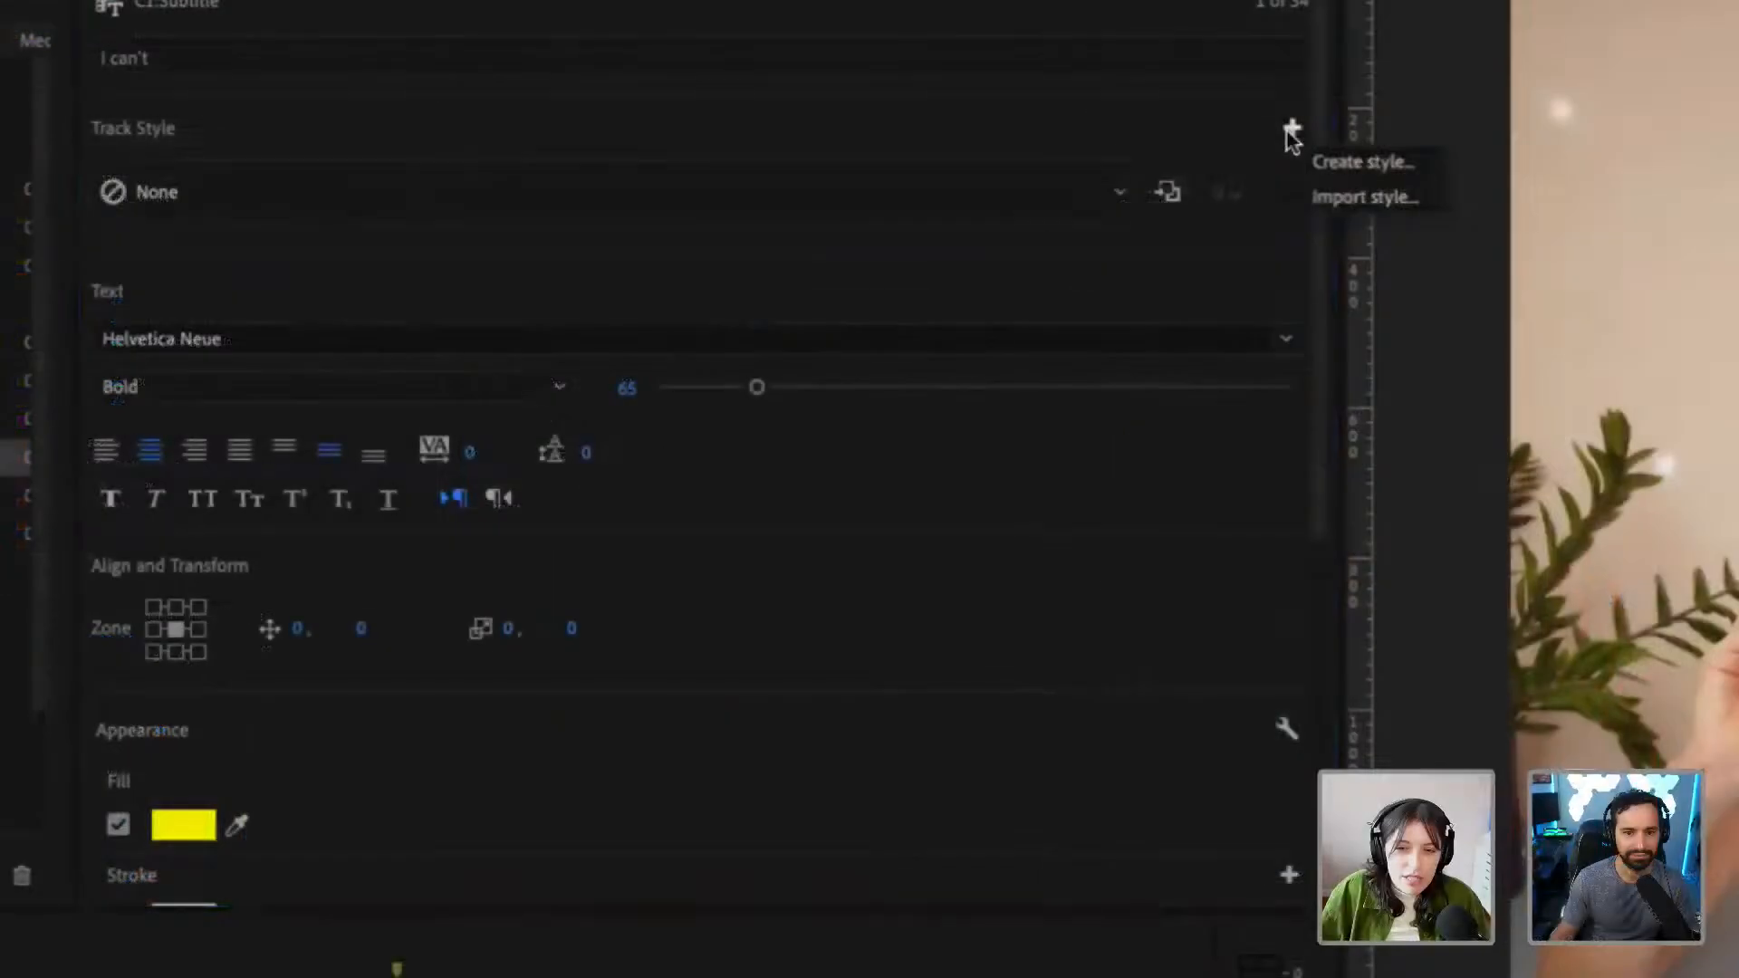
left_click(1322, 163)
type("Hel")
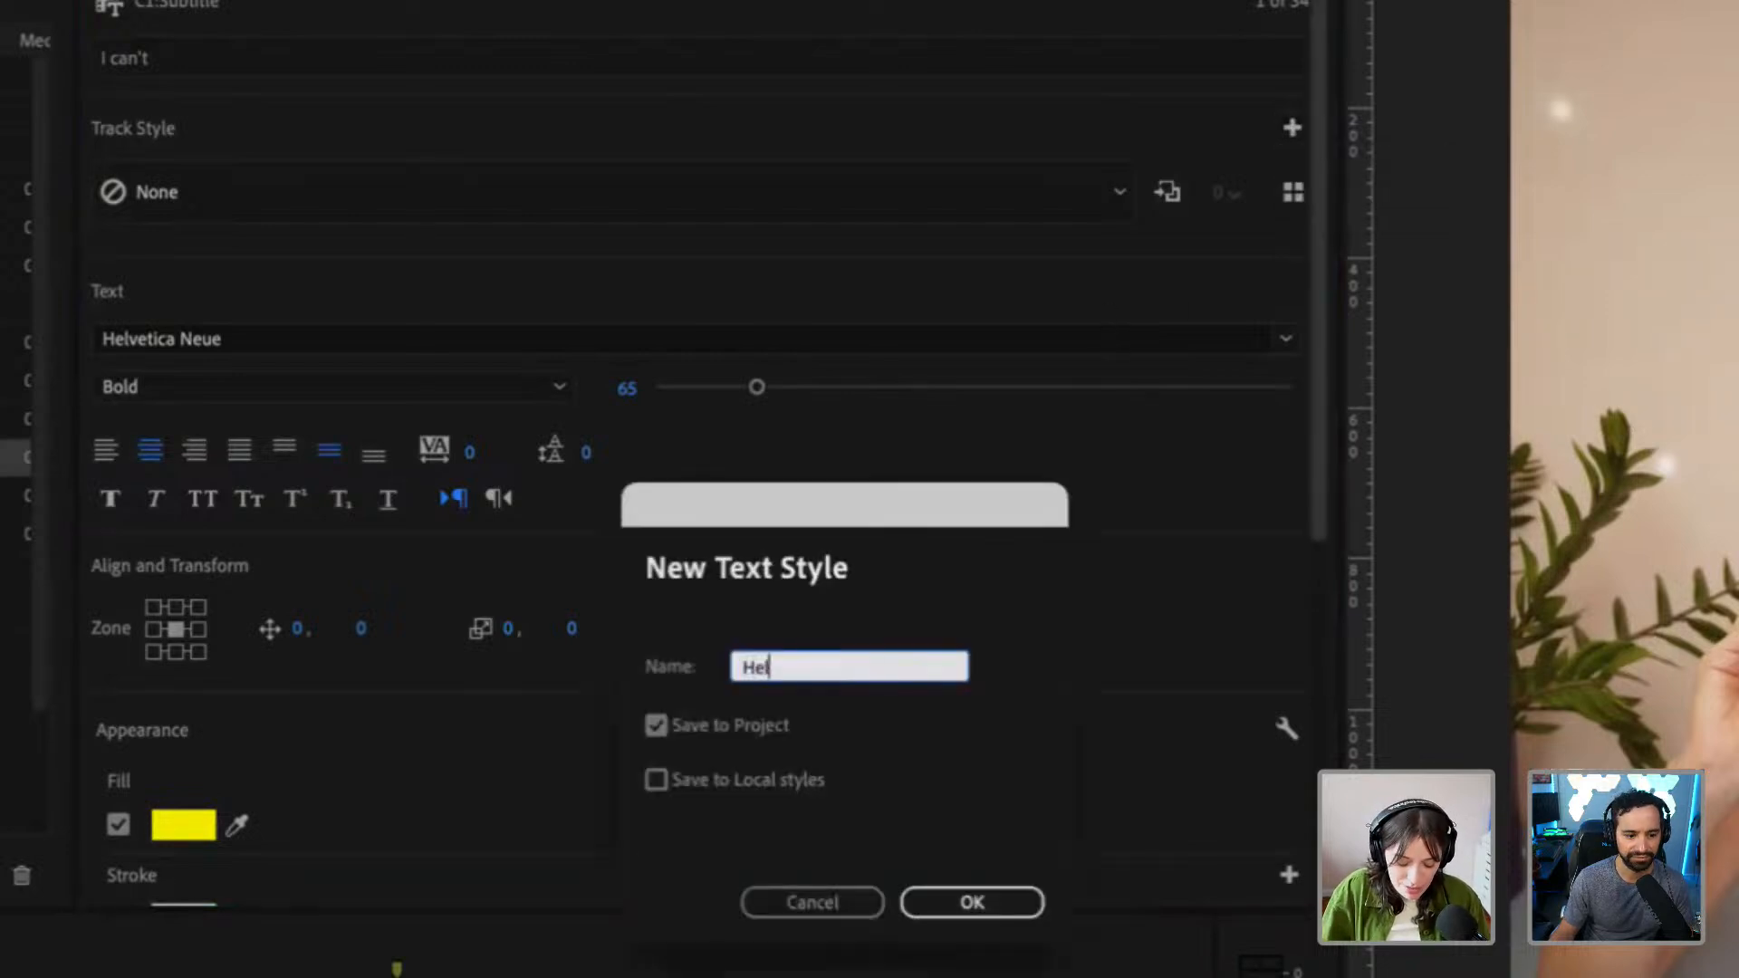
type("vetic Neu")
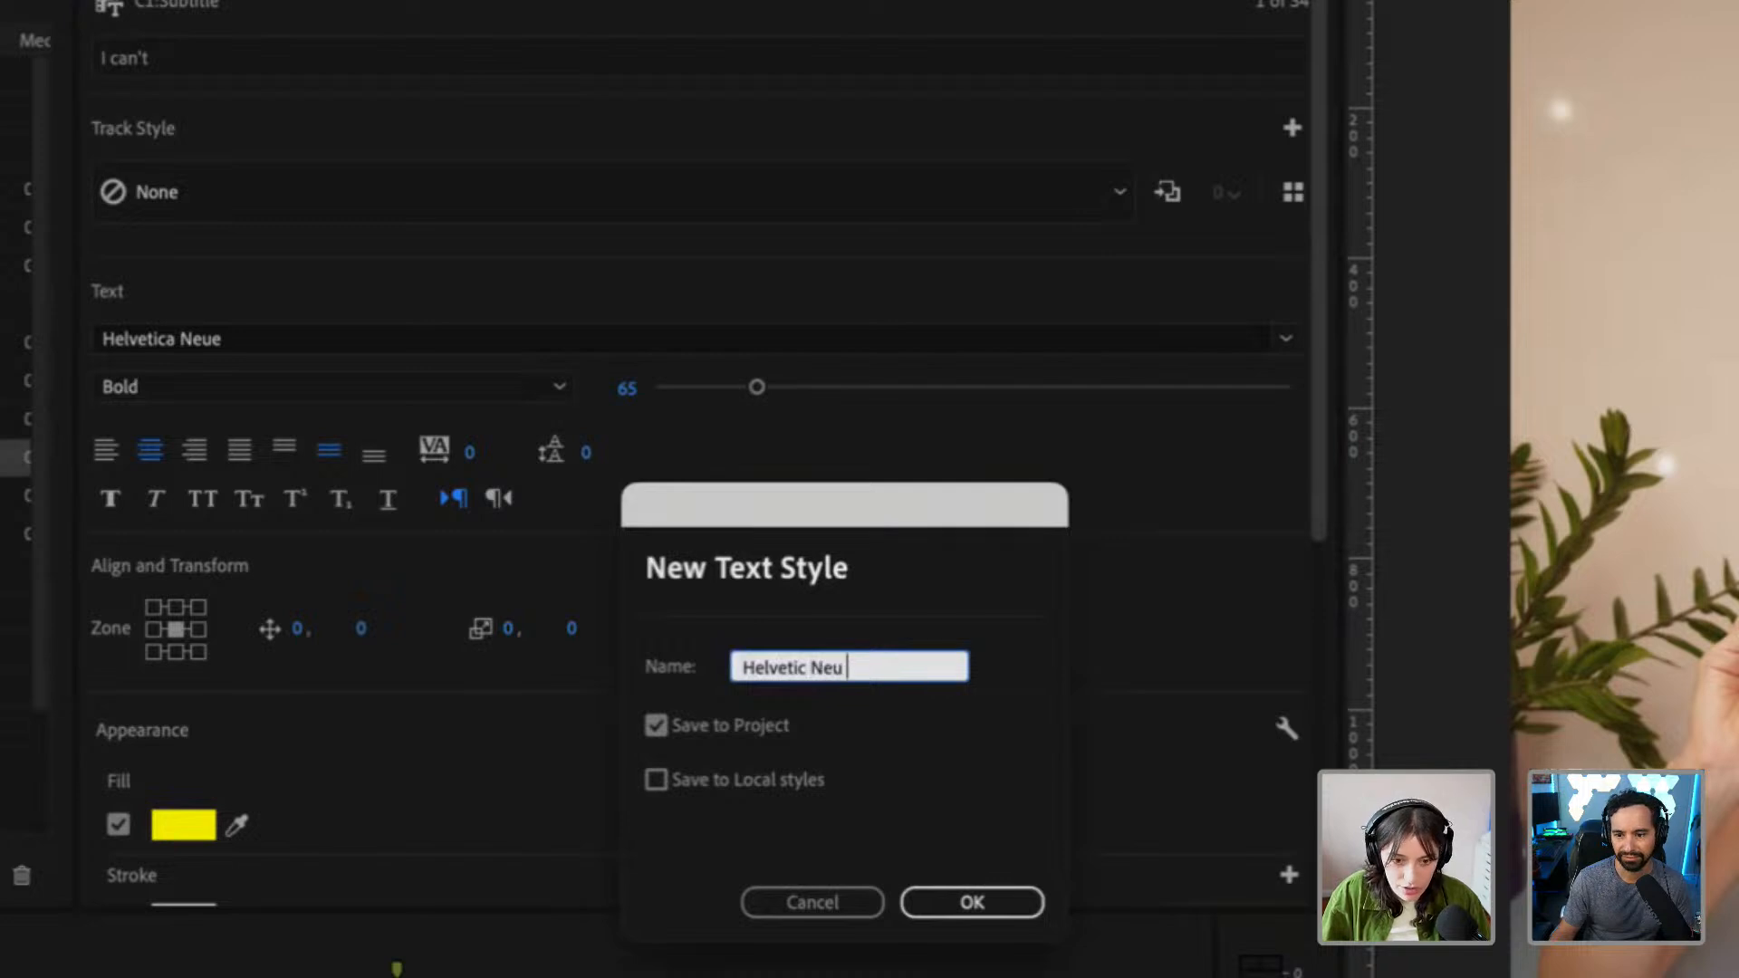
key("BackSpace")
type("a")
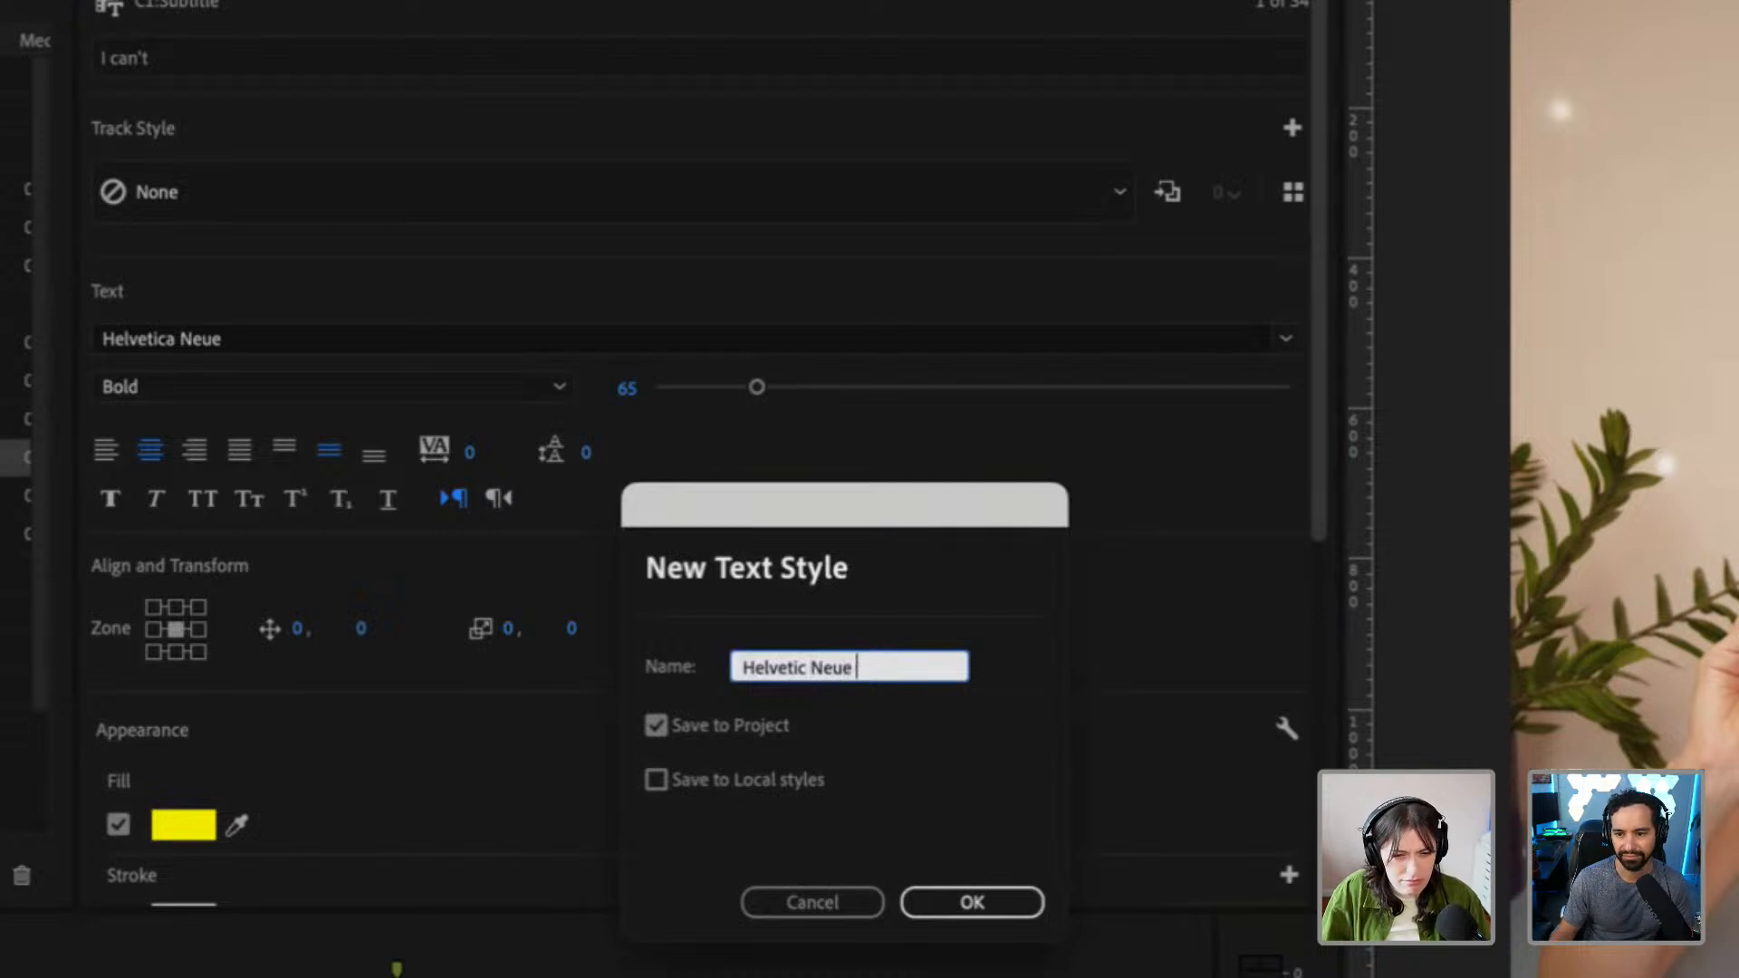
type(" Bold")
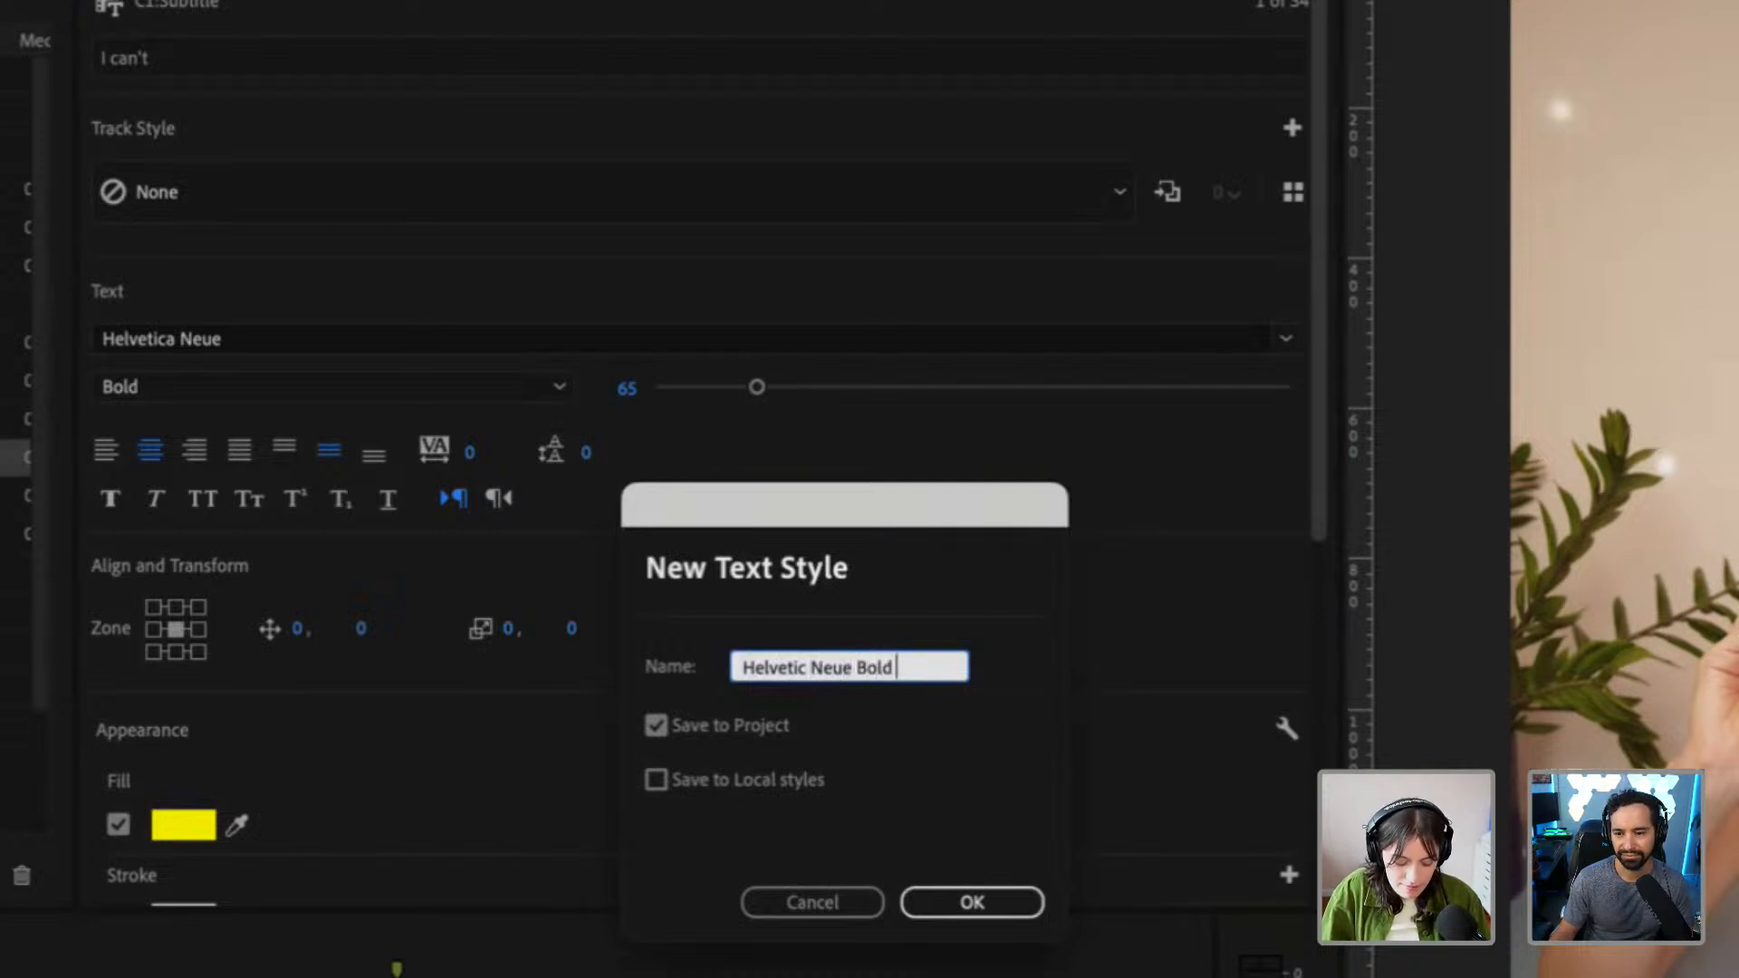
type(" CC")
left_click(964, 913)
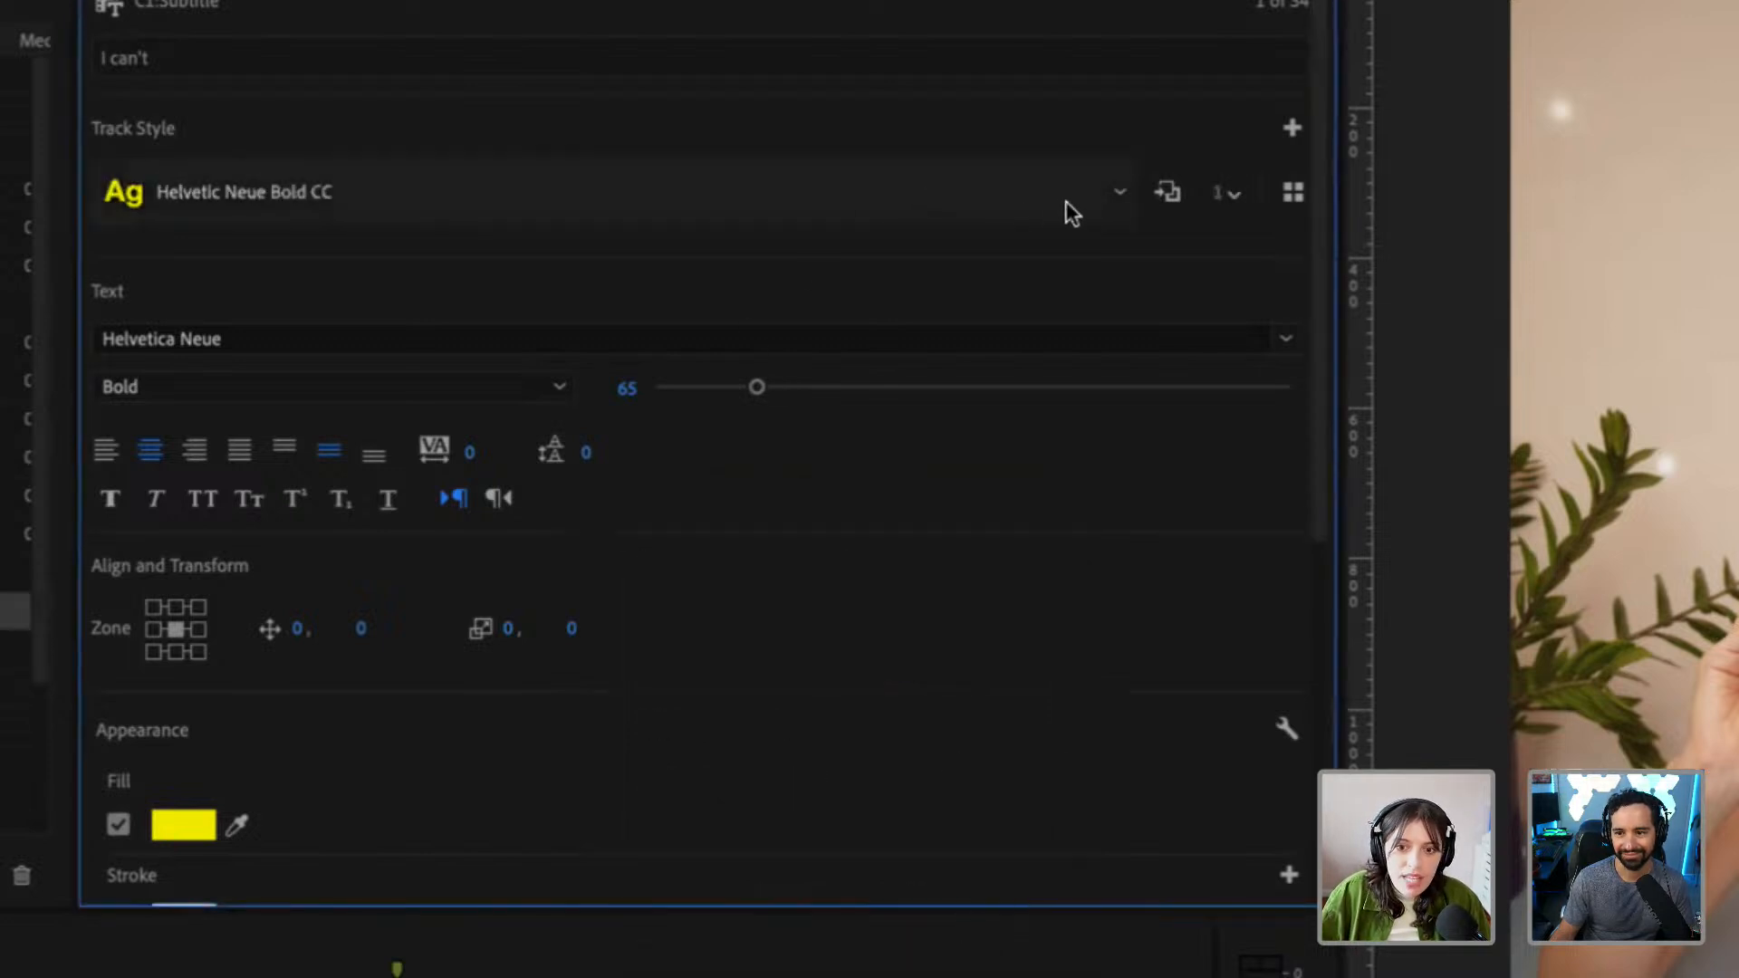
Review the saved track styles and the options for creating or importing a style, keeping Helvetic Neue Bold CC applied
left_click(1118, 193)
left_click(439, 322)
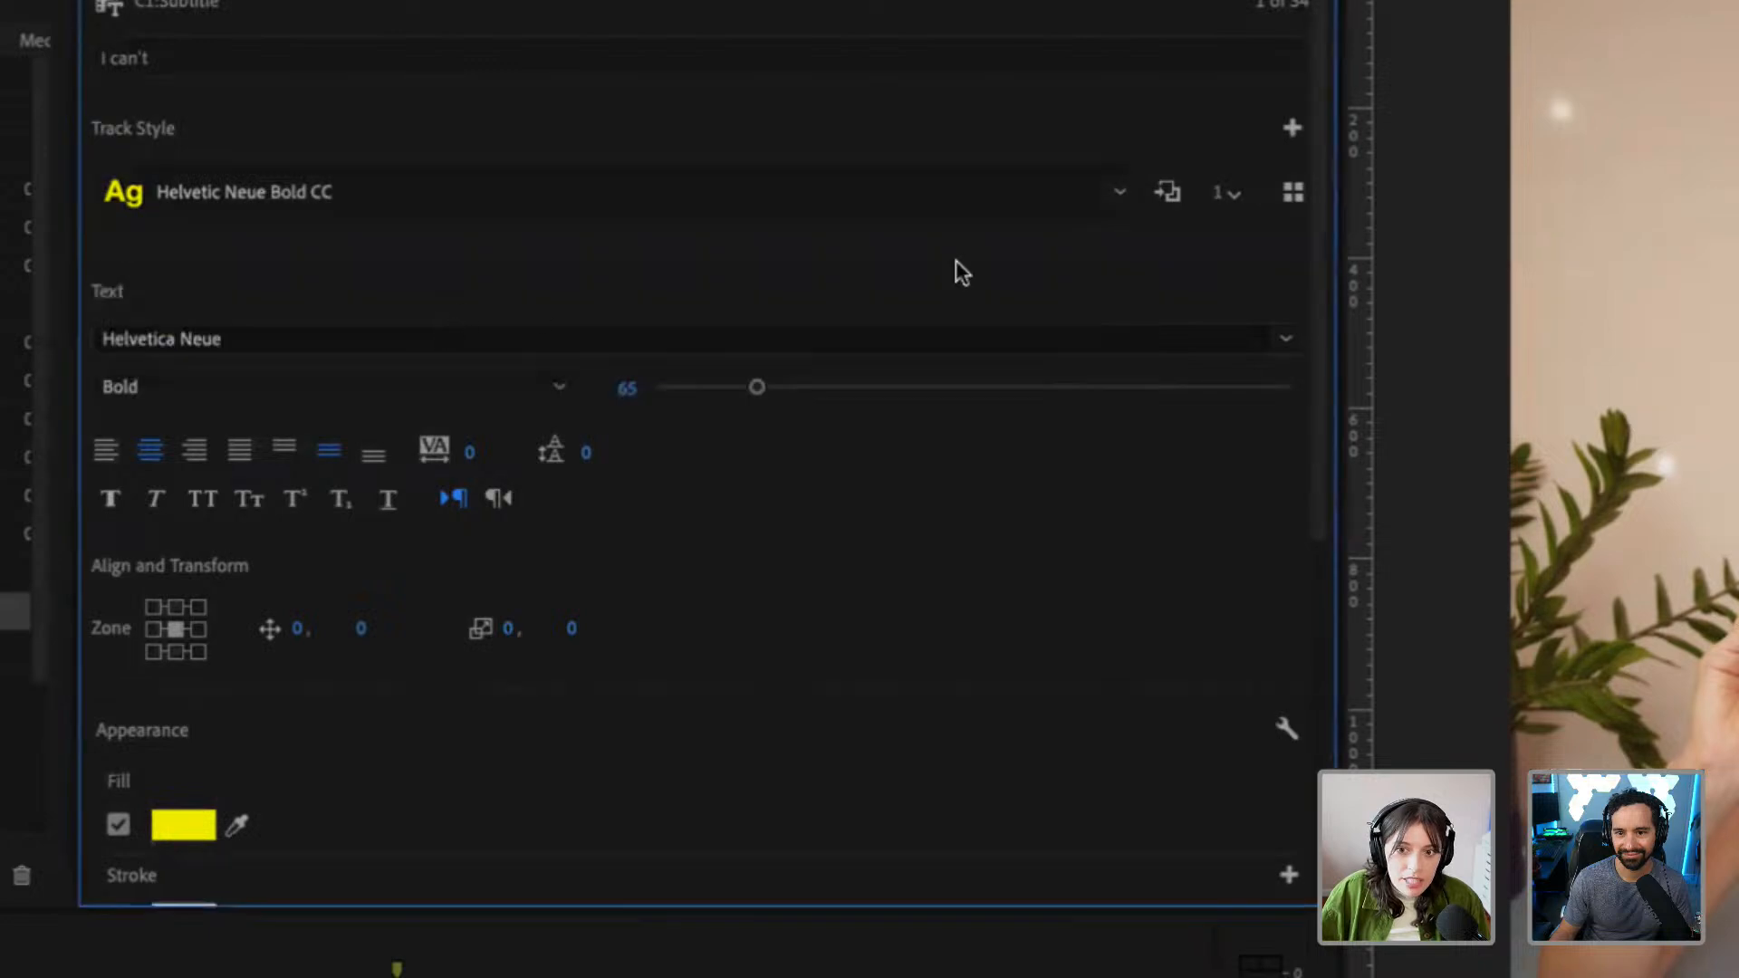
left_click(1293, 128)
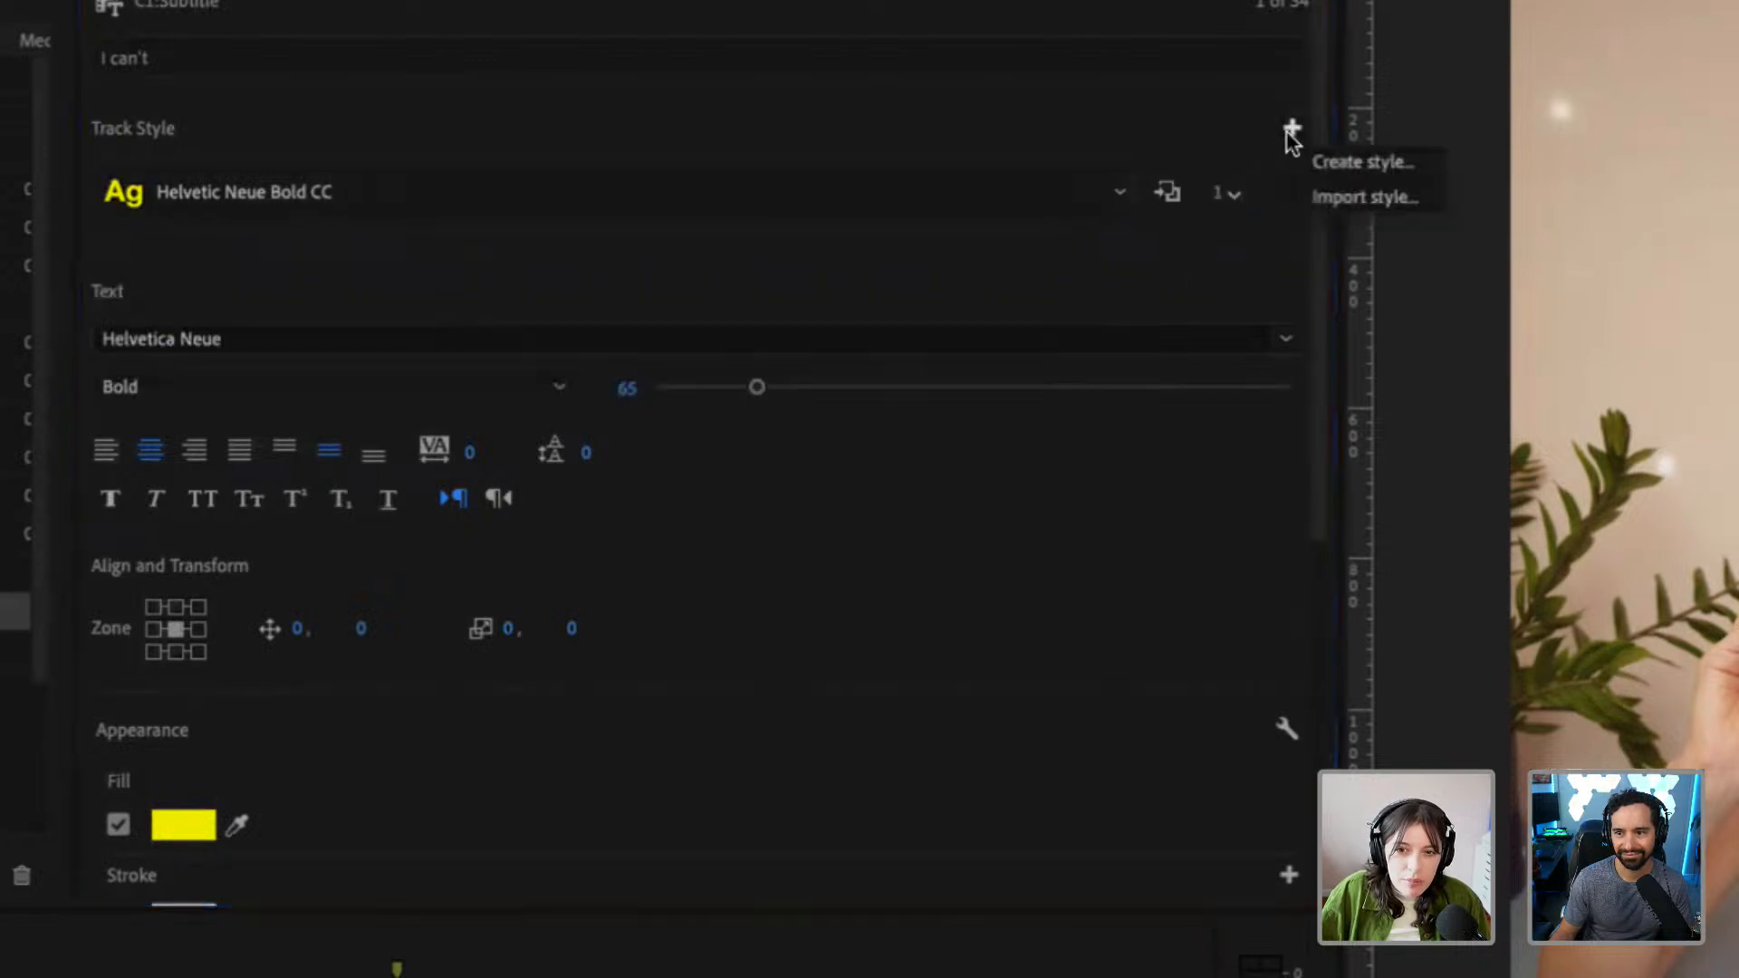
left_click(1155, 128)
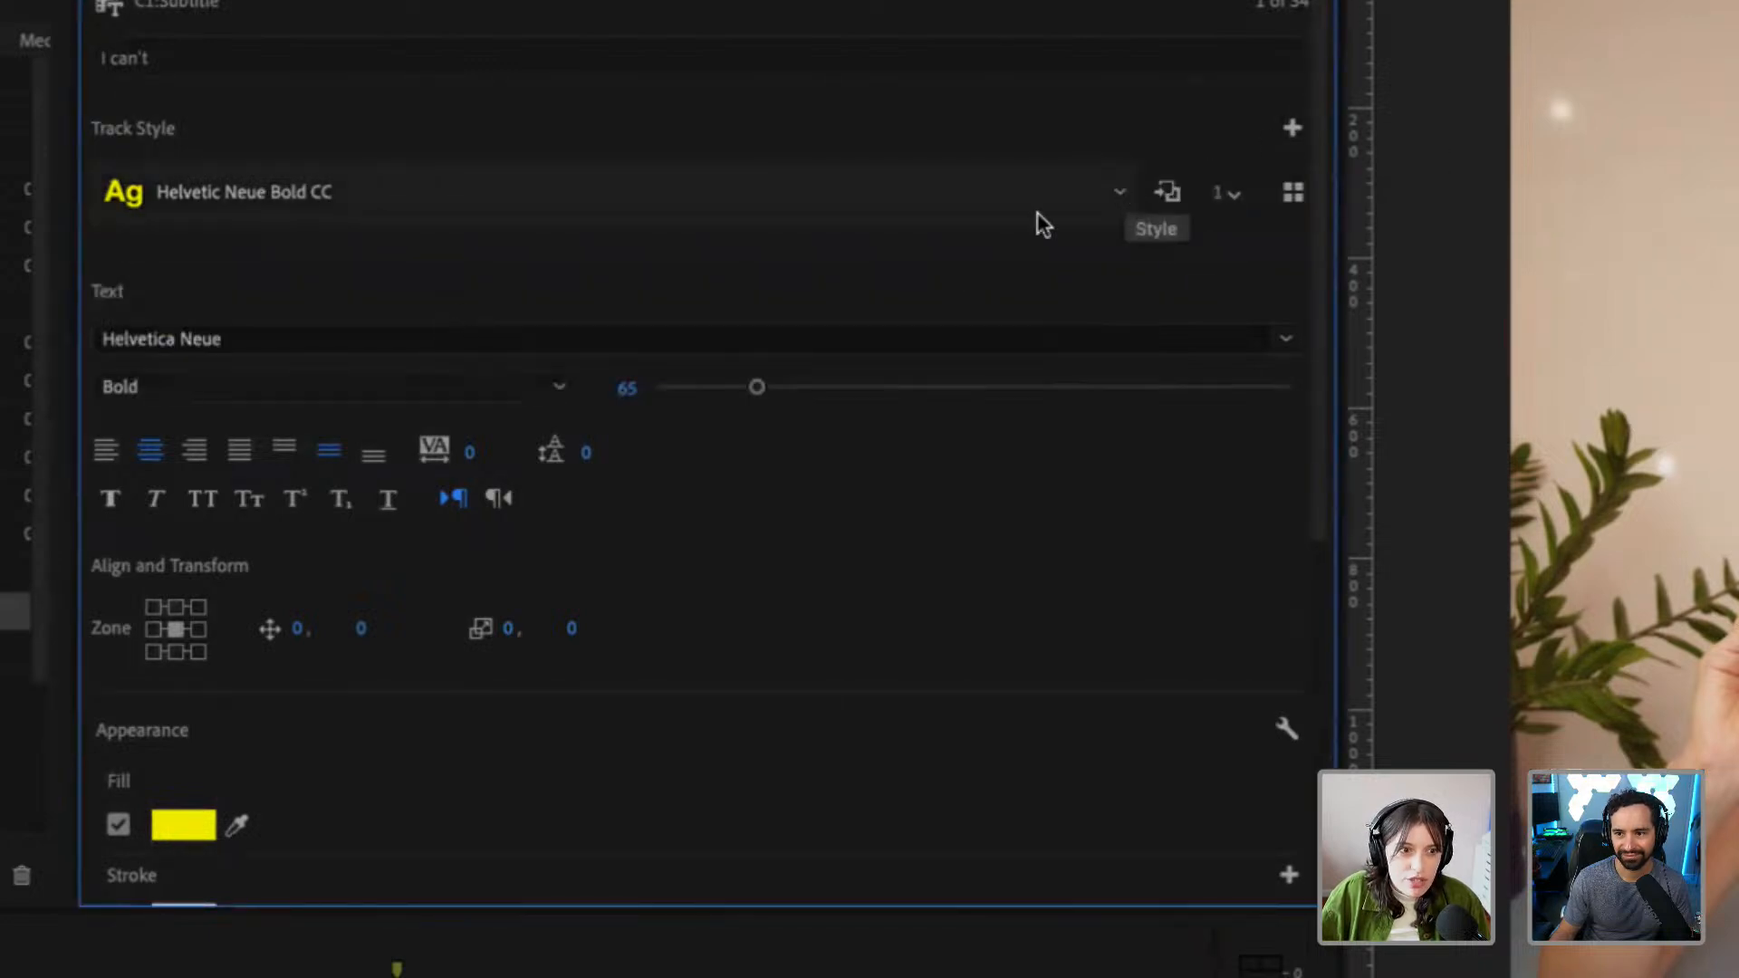
left_click(1117, 181)
left_click(963, 303)
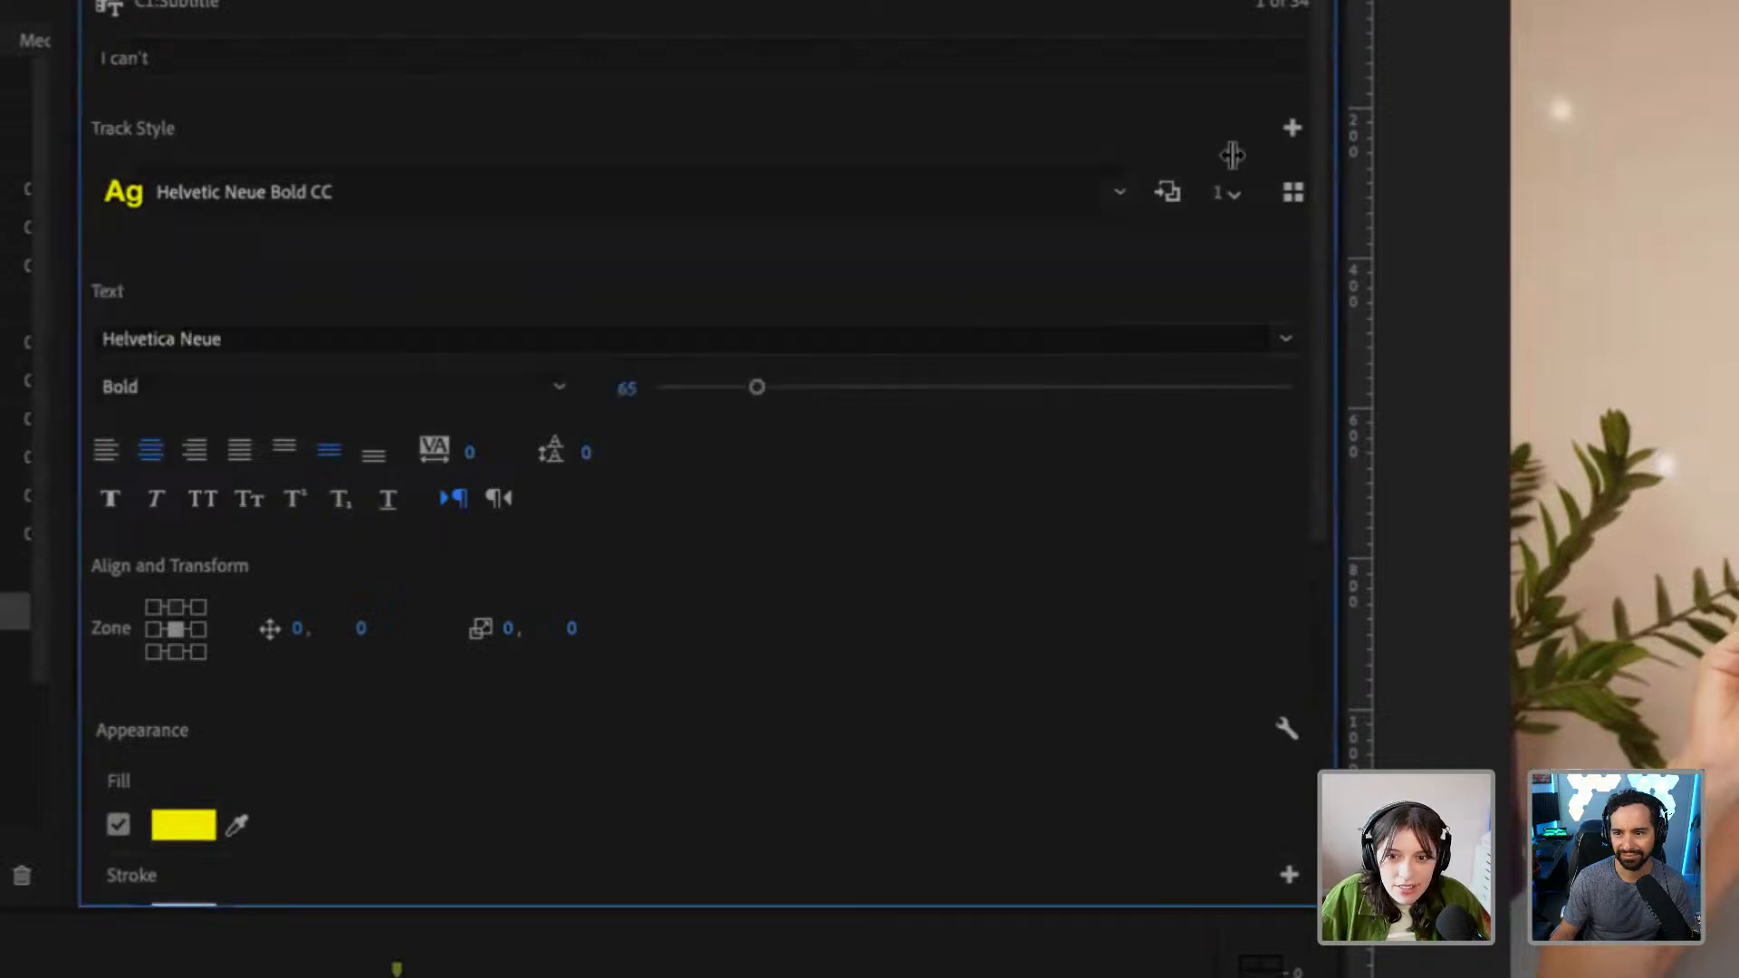
left_click(1292, 128)
left_click(996, 187)
left_click(994, 186)
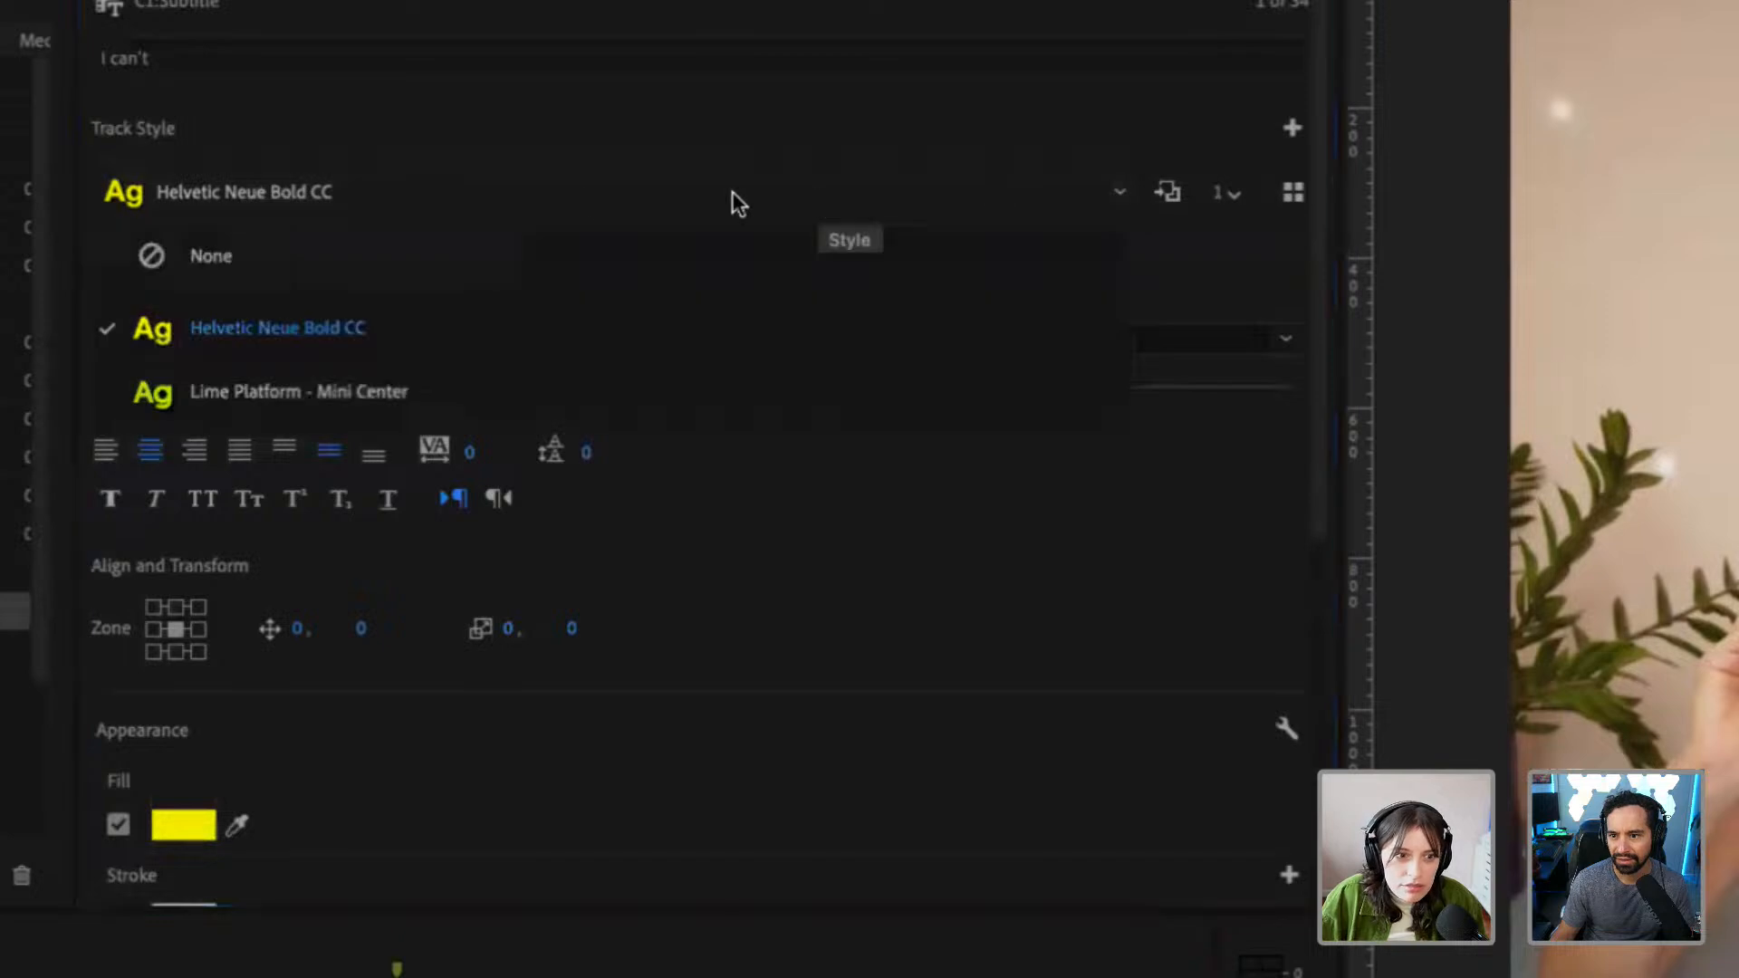
left_click(320, 186)
scroll(1186, 290, "down", 1)
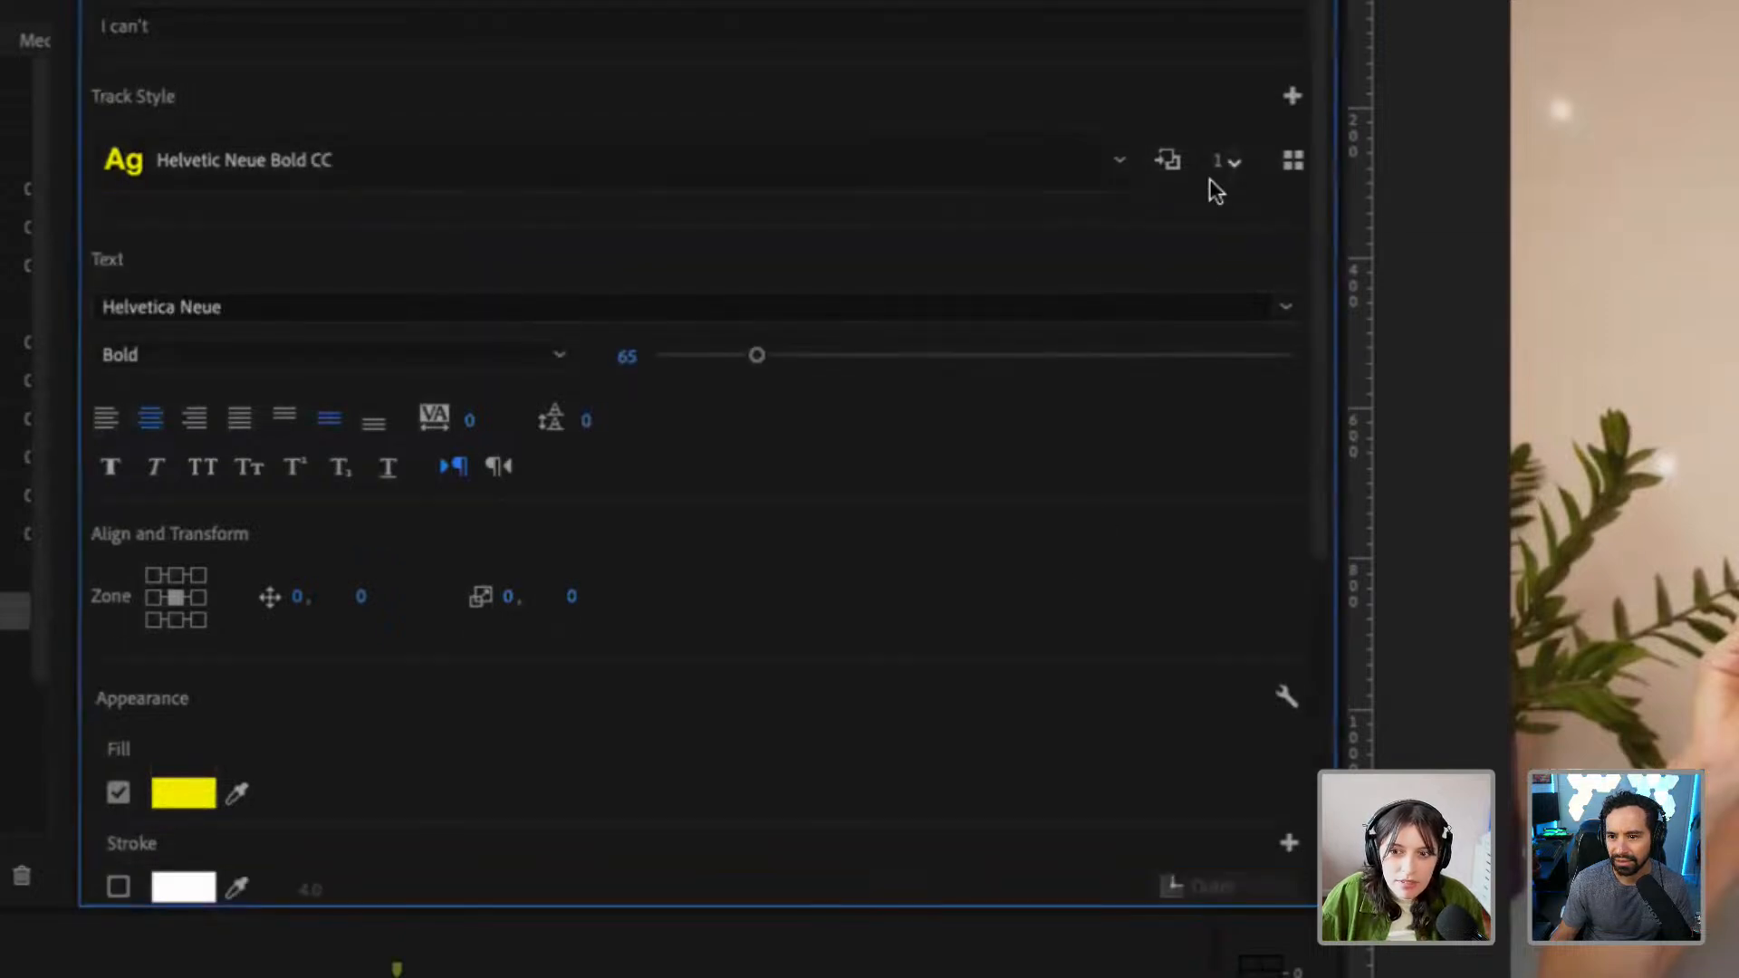
Select the second caption, "believe I", and inspect which track style and text formatting it uses
left_click(634, 974)
left_click(634, 976)
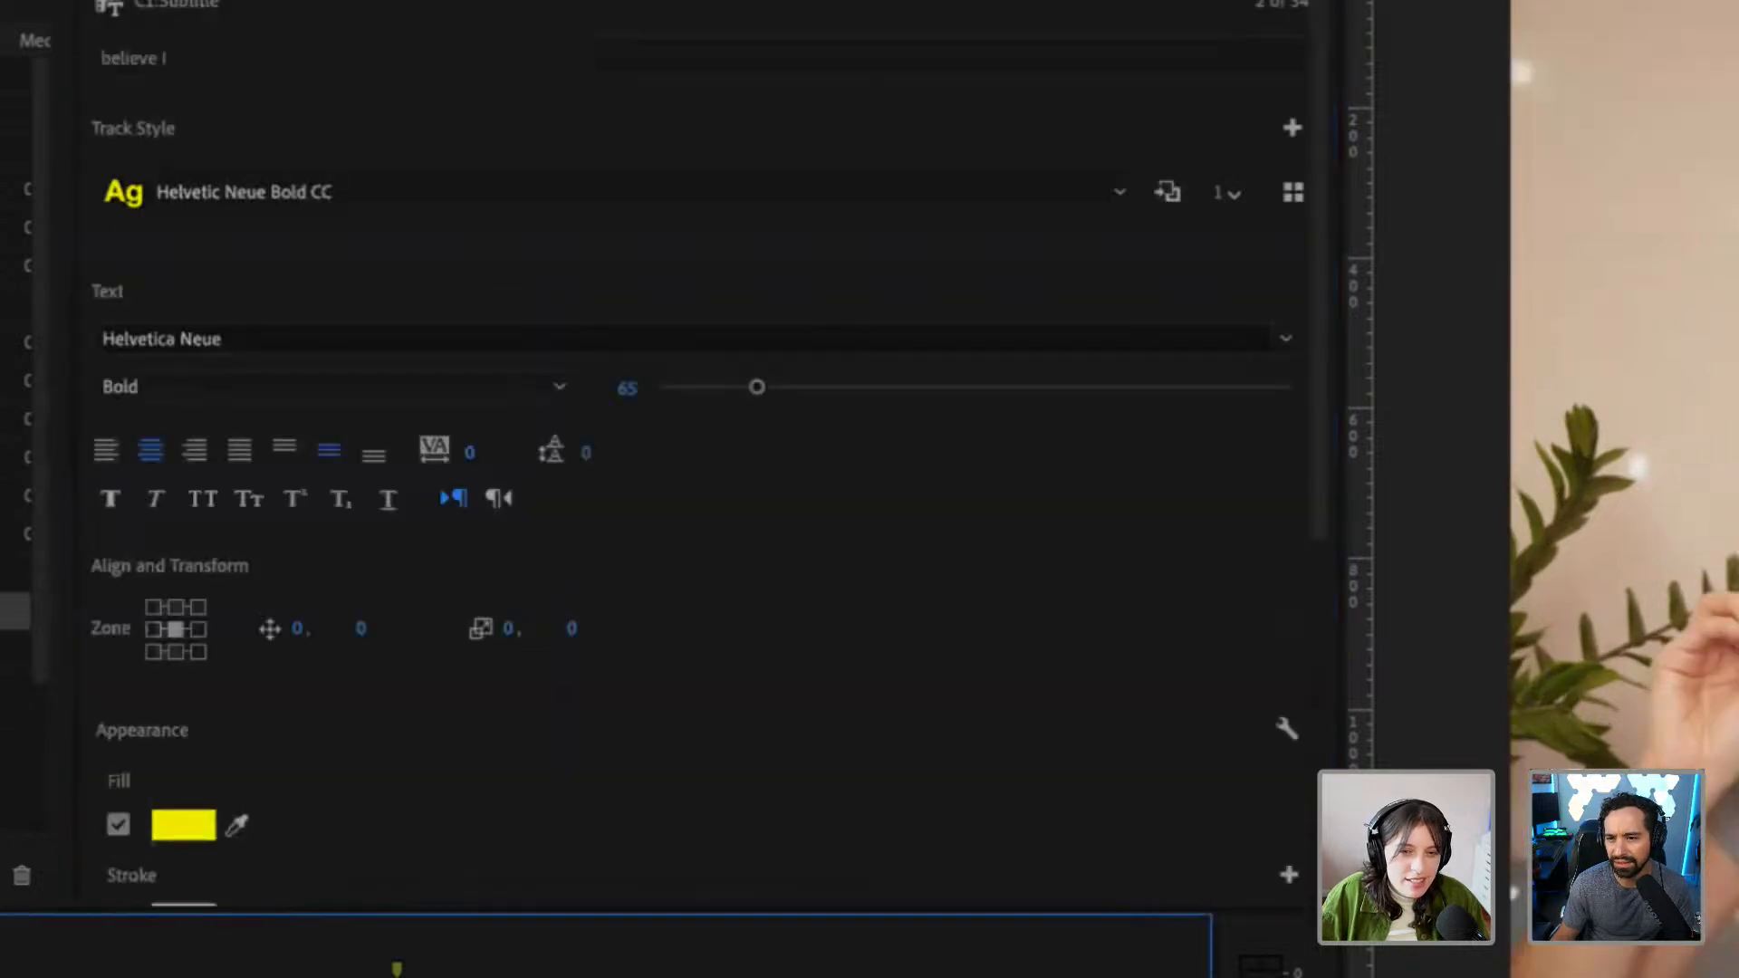
left_click(643, 946)
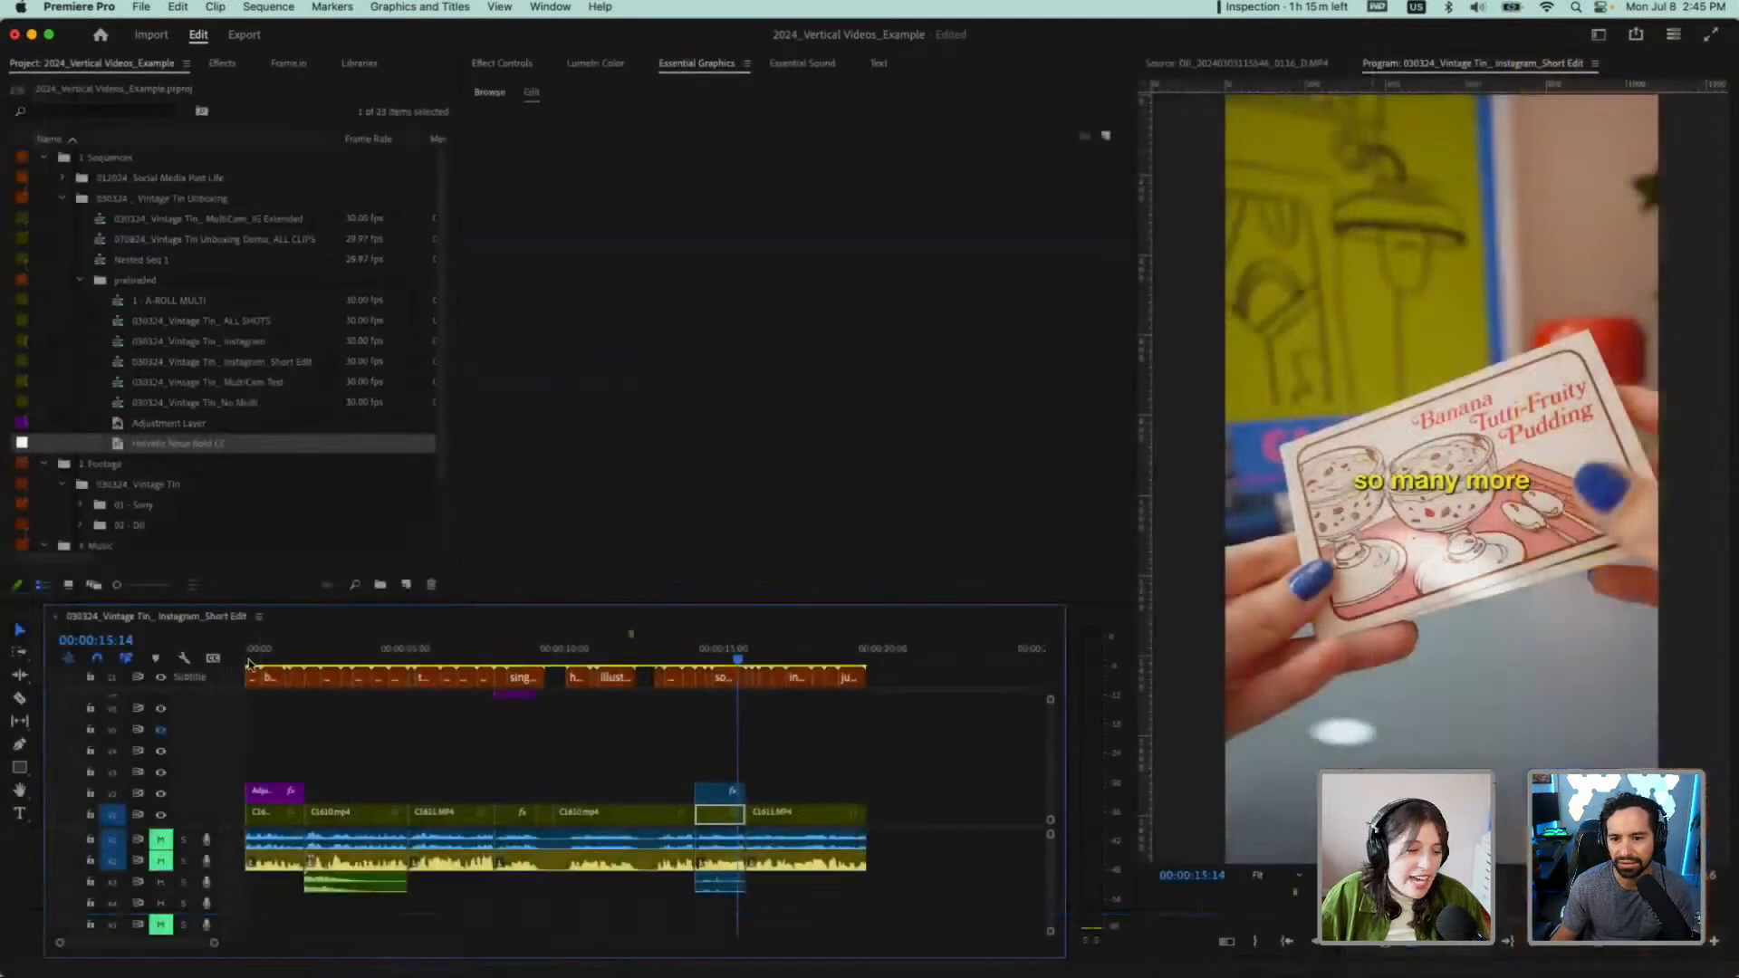
Play the captioned sequence from the start and return the playhead to 00:00:00:05 on the first caption
left_click(250, 664)
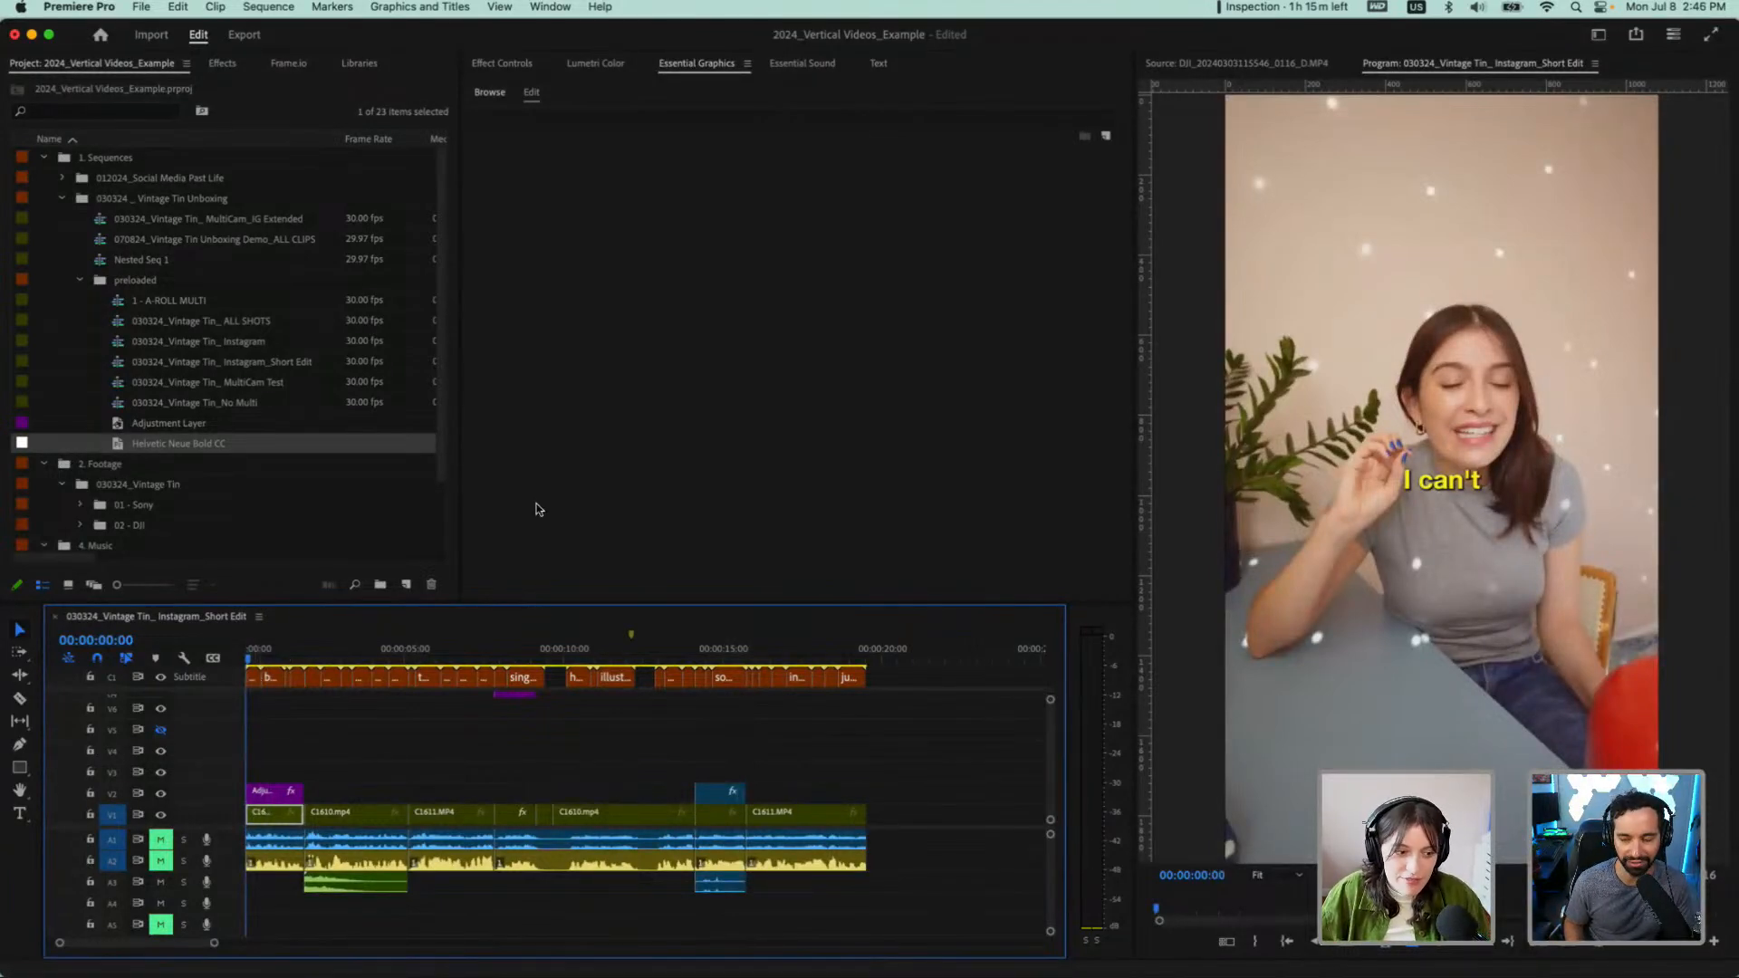
left_click(533, 93)
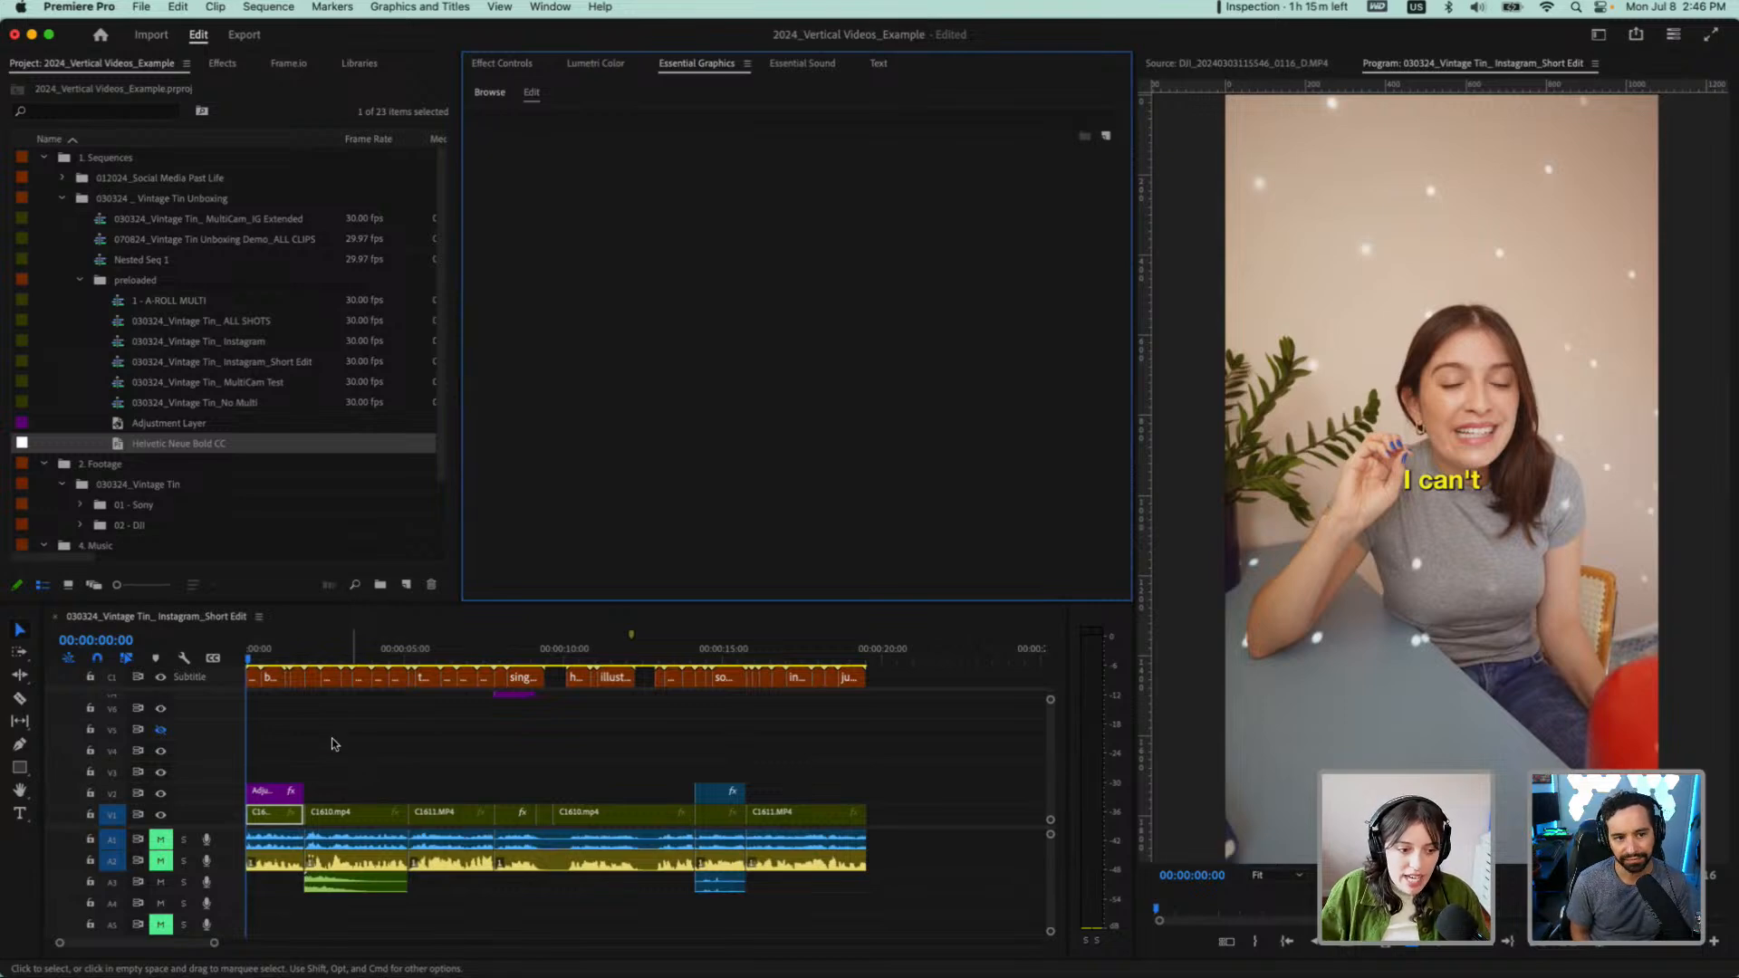
key("space")
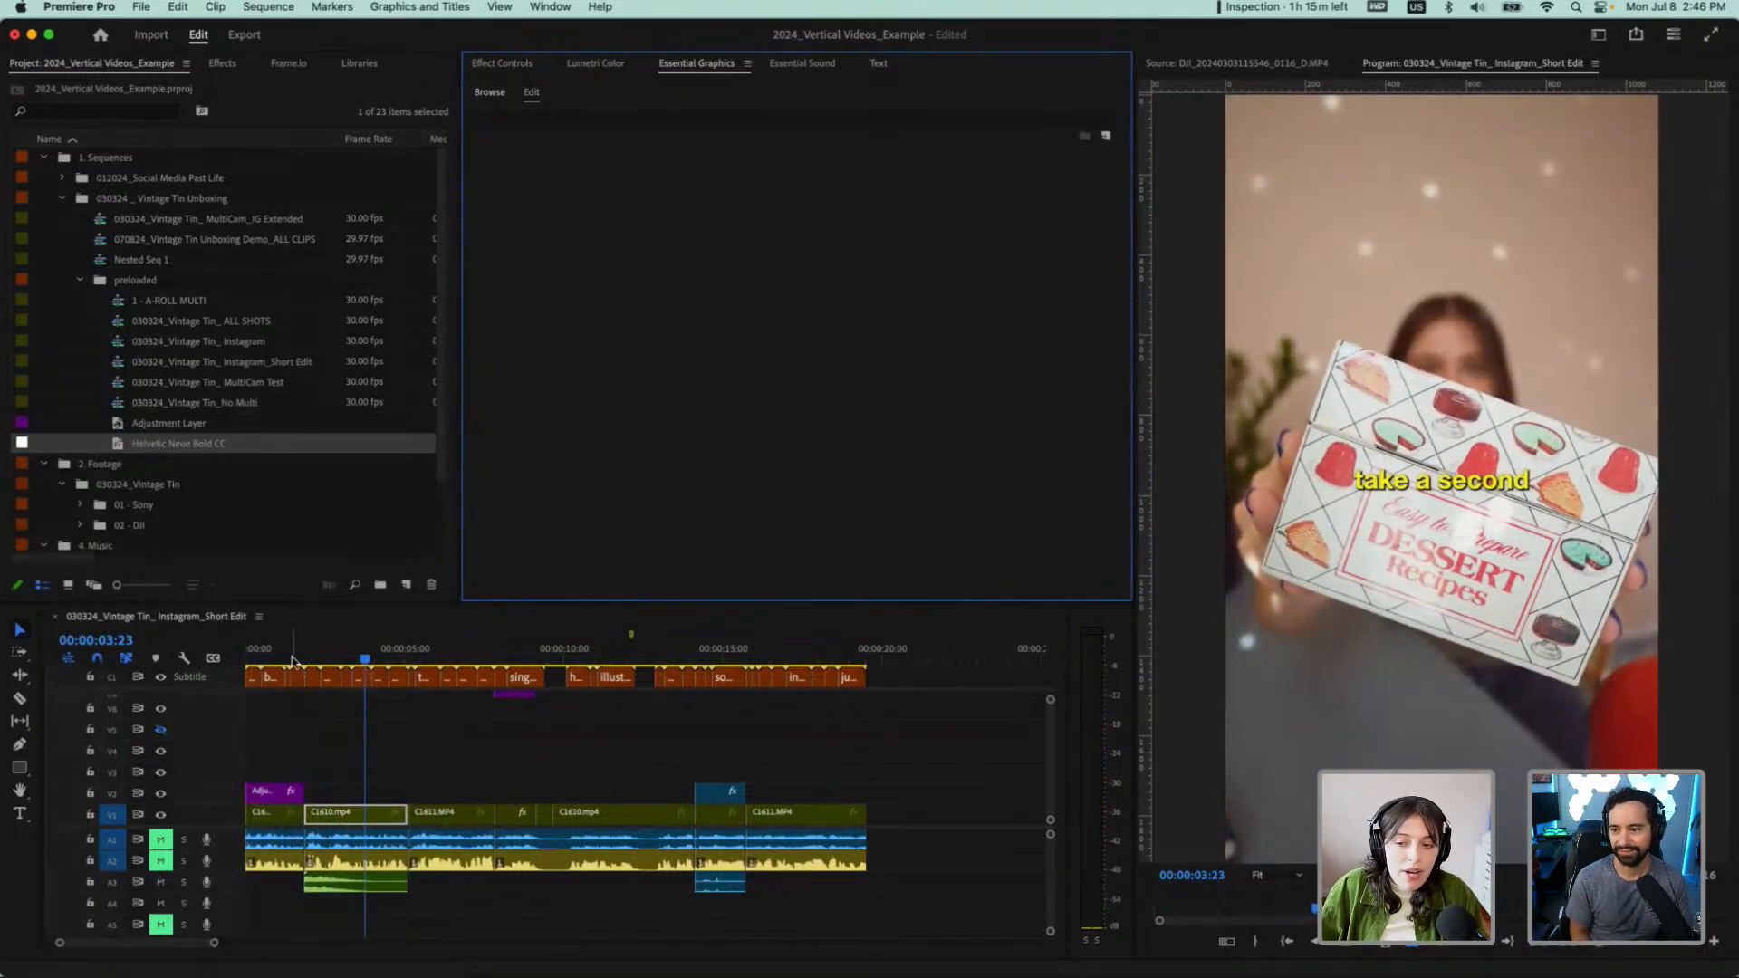
left_click_drag(292, 659, 251, 662)
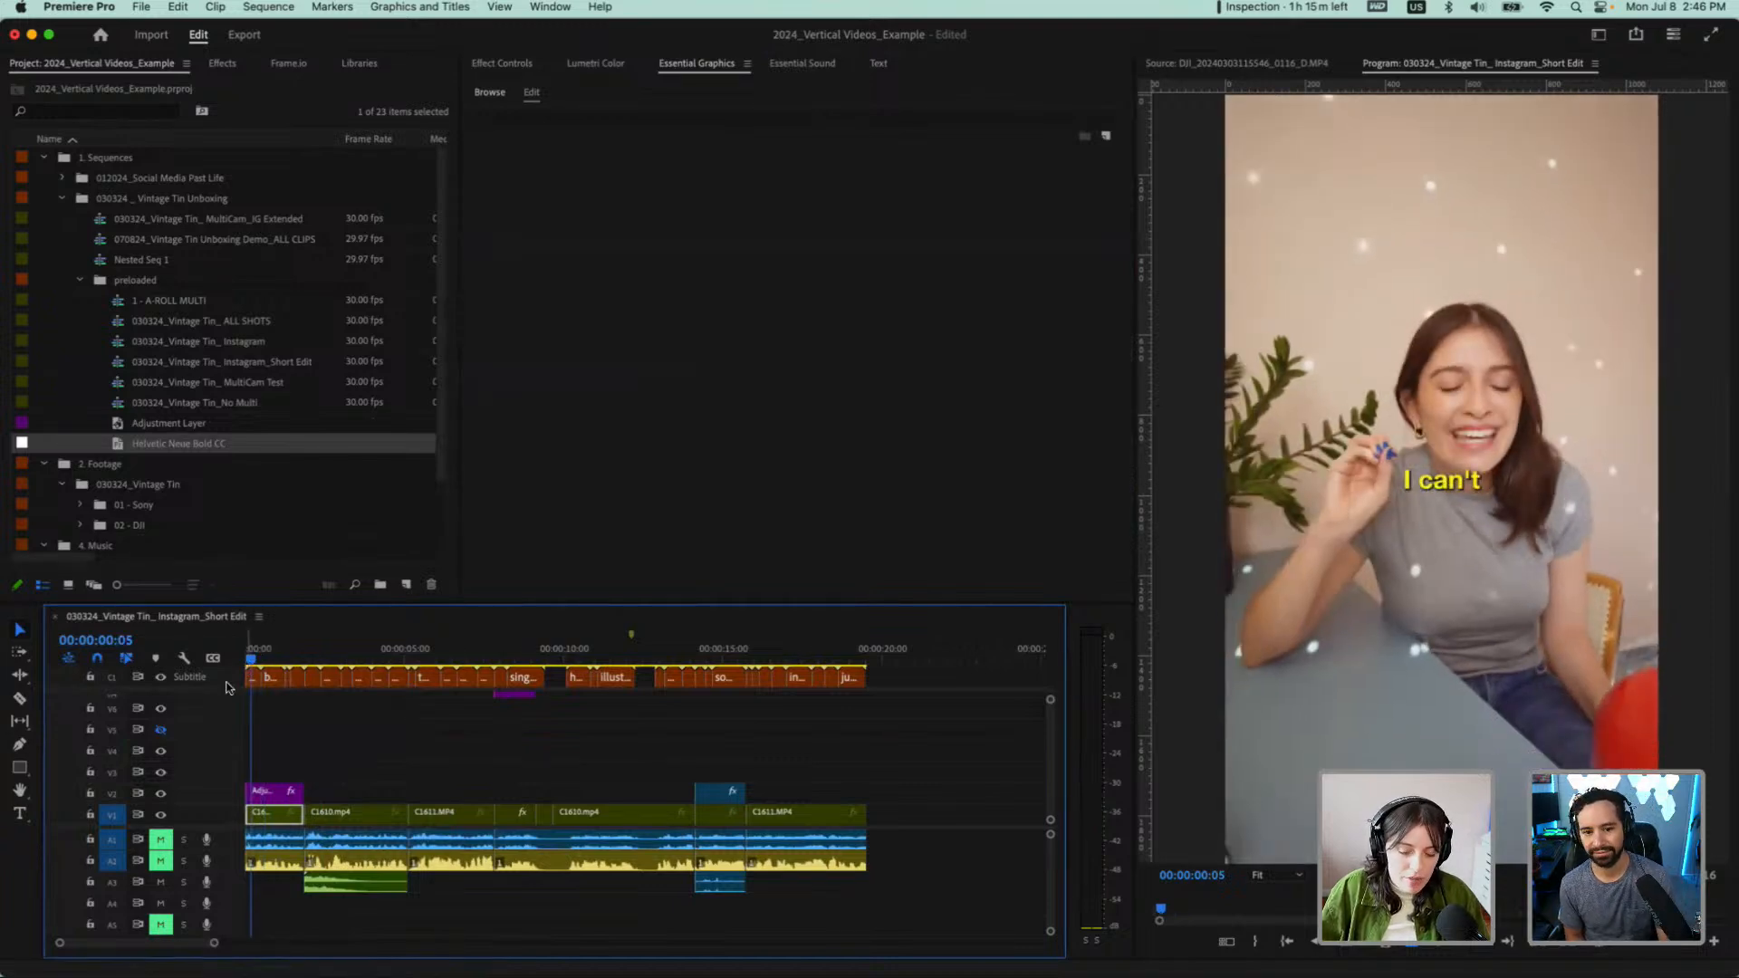
Search the application's commands for "graphic" to locate the command that upgrades a caption to a graphic
left_click(433, 7)
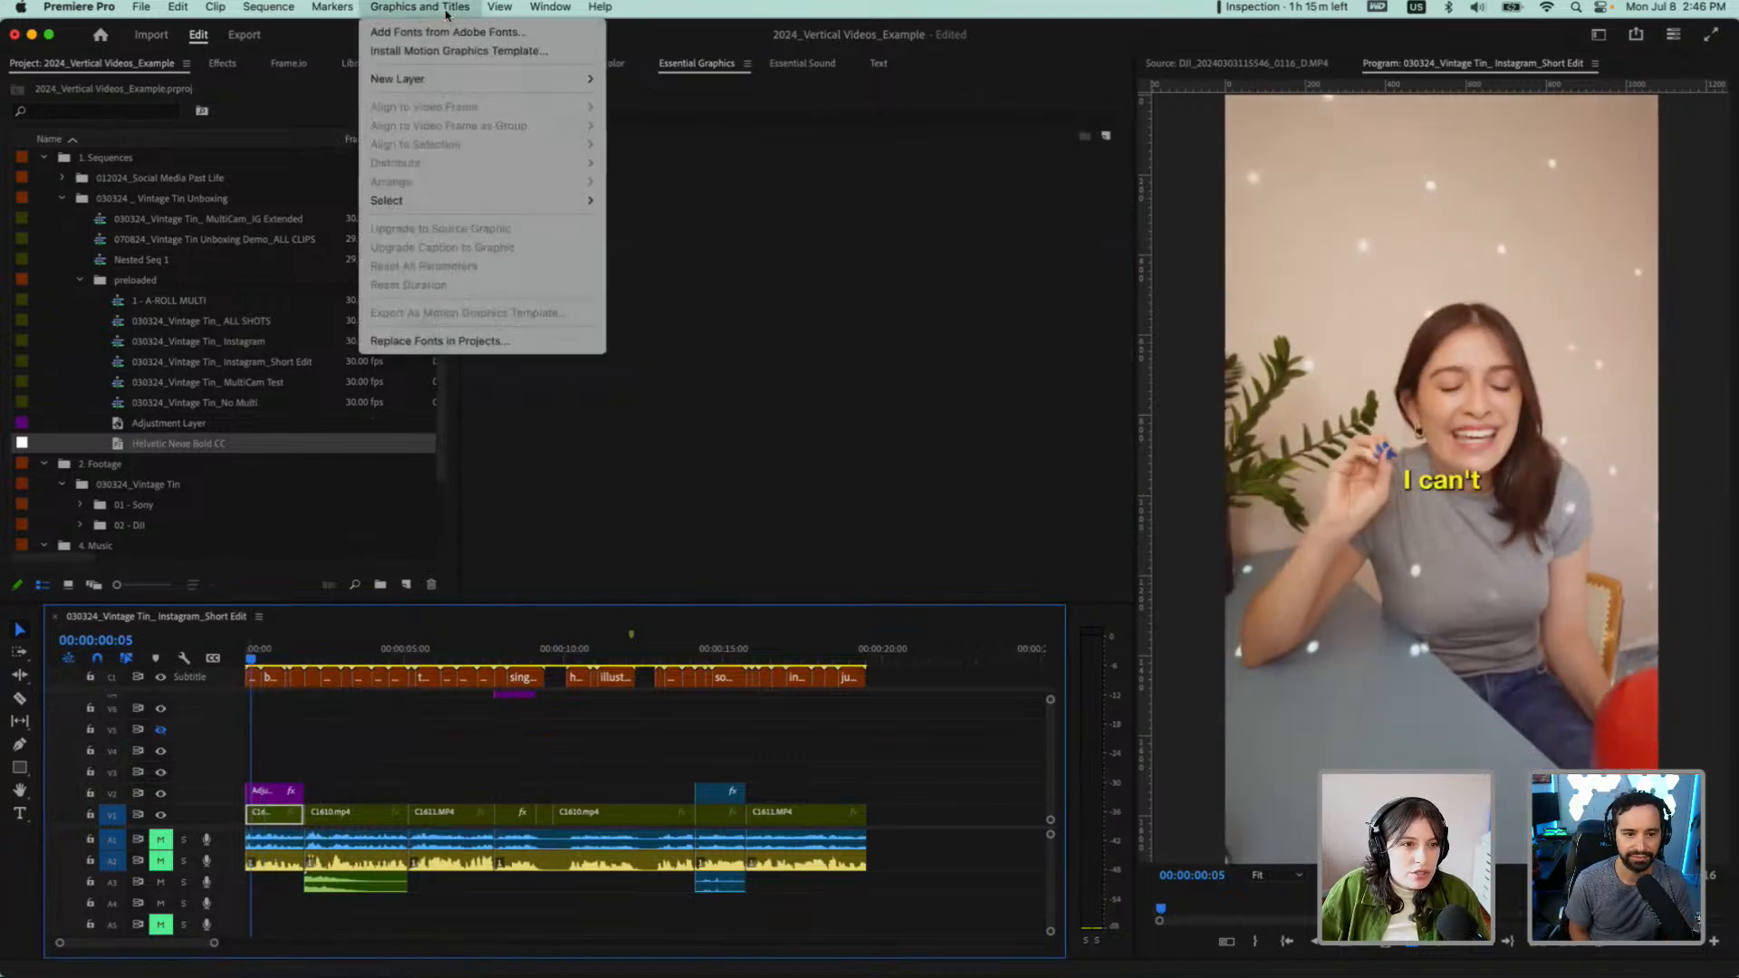
mouse_move(292, 13)
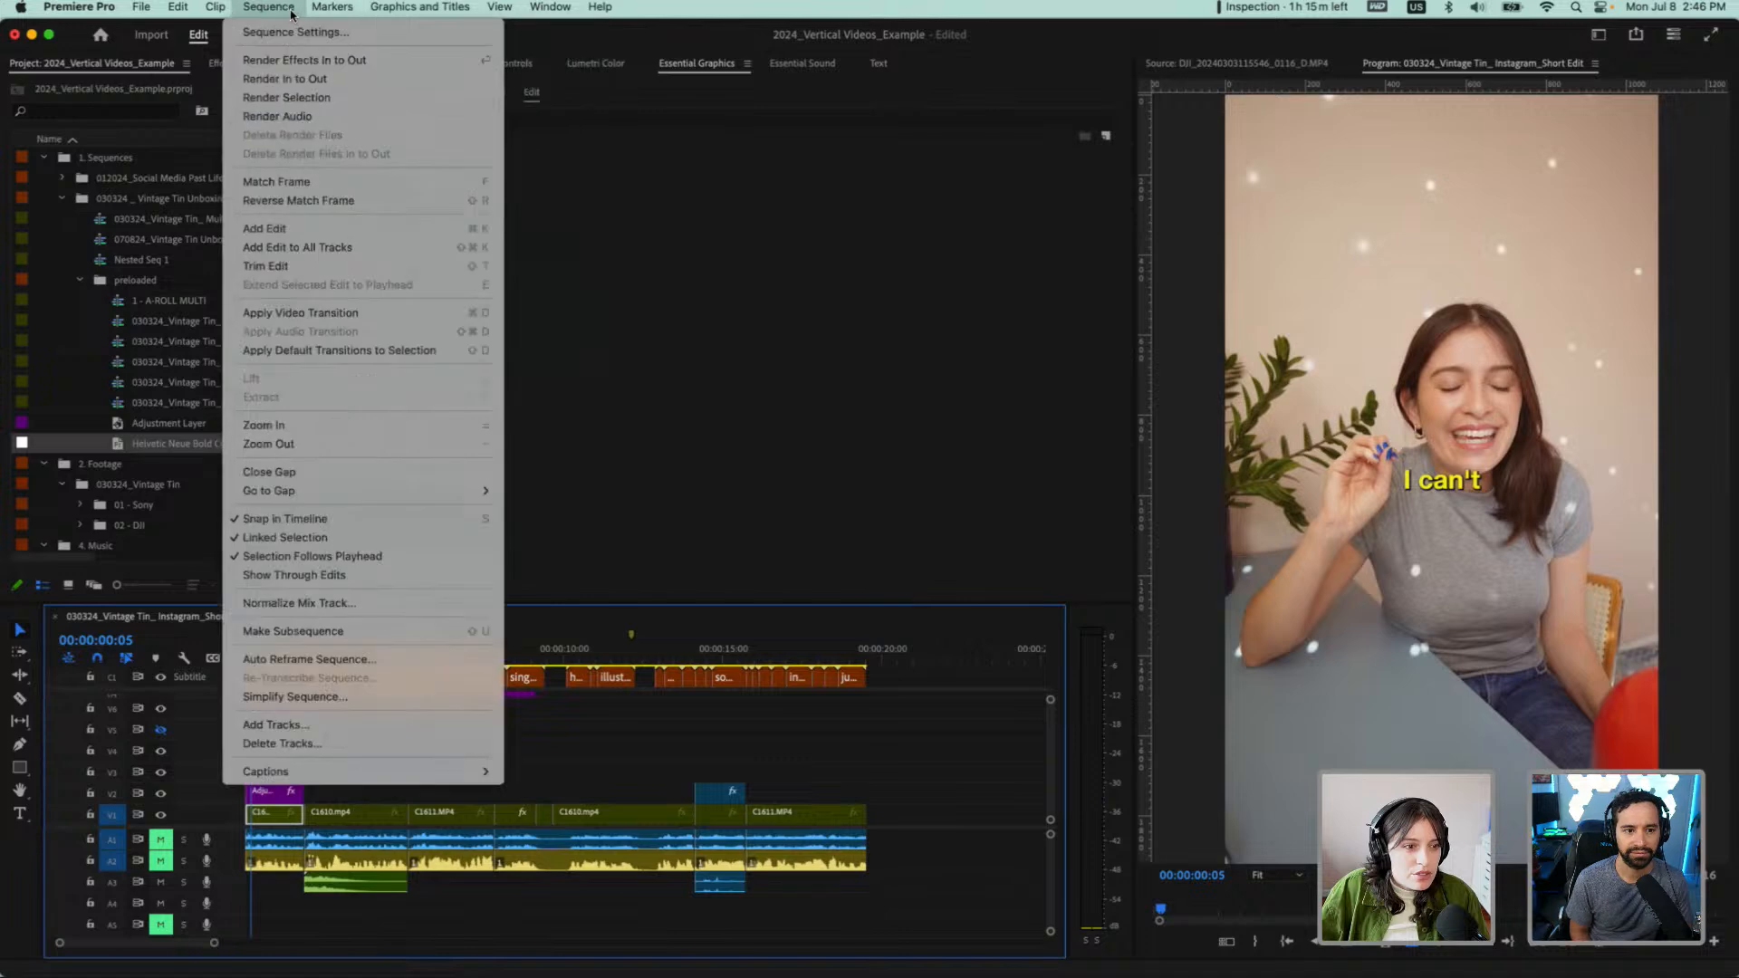
mouse_move(607, 13)
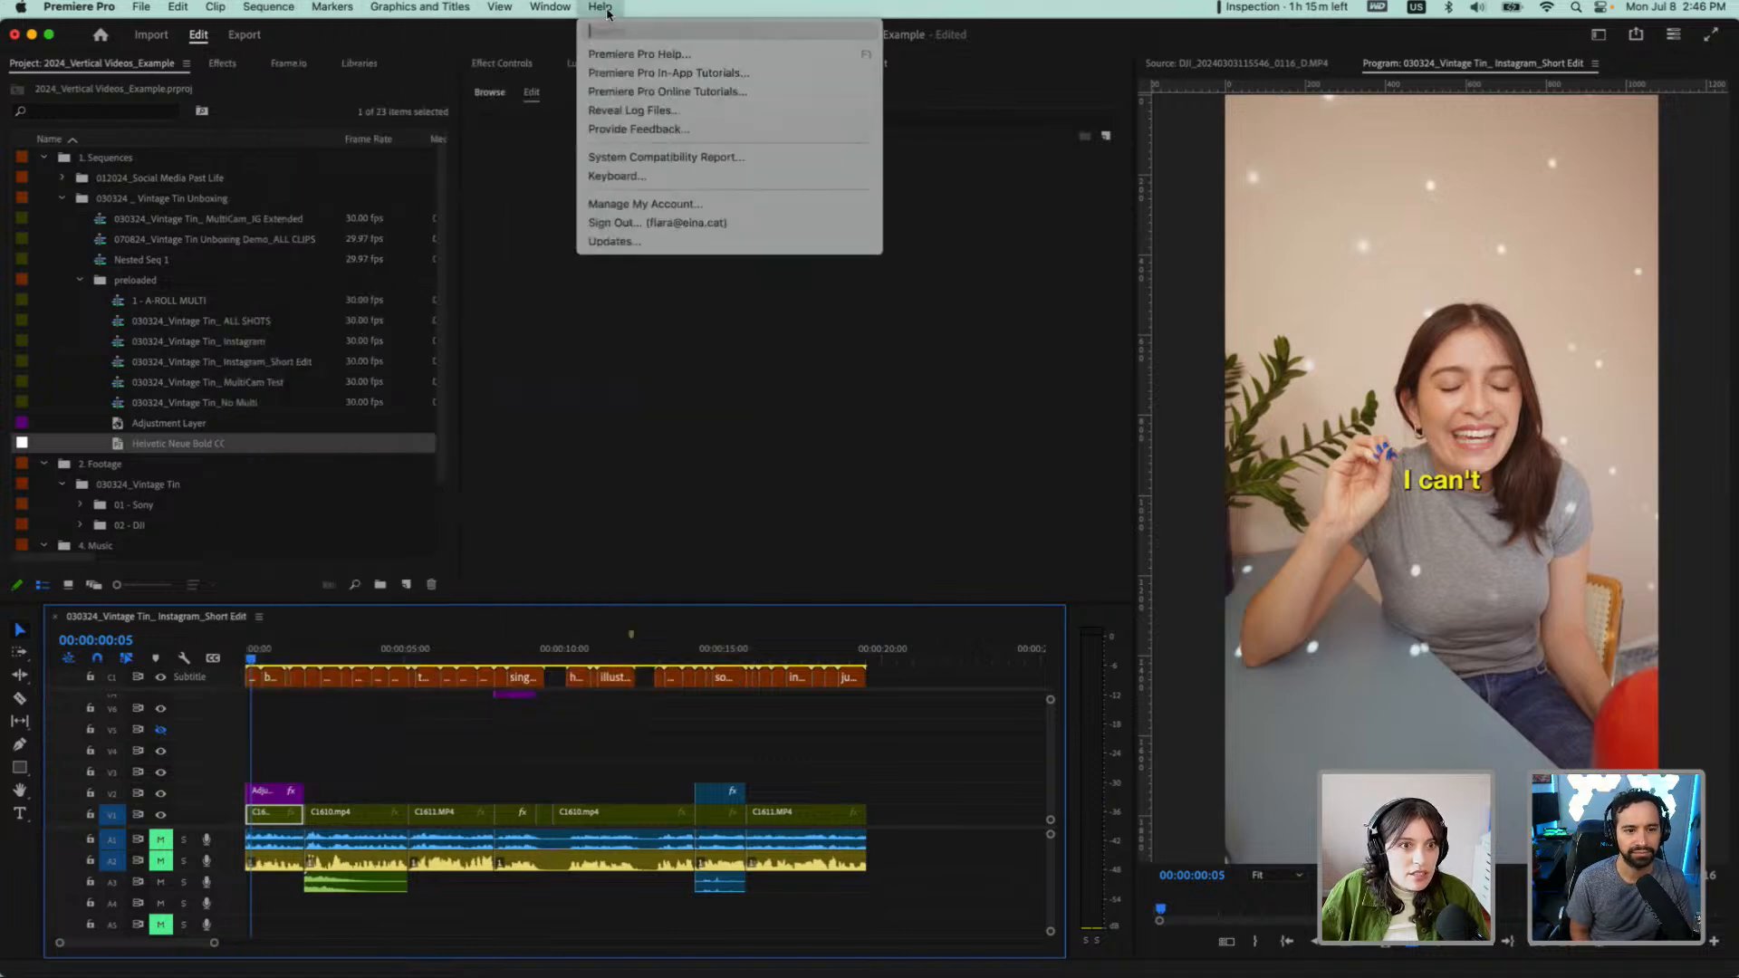
type("graphic")
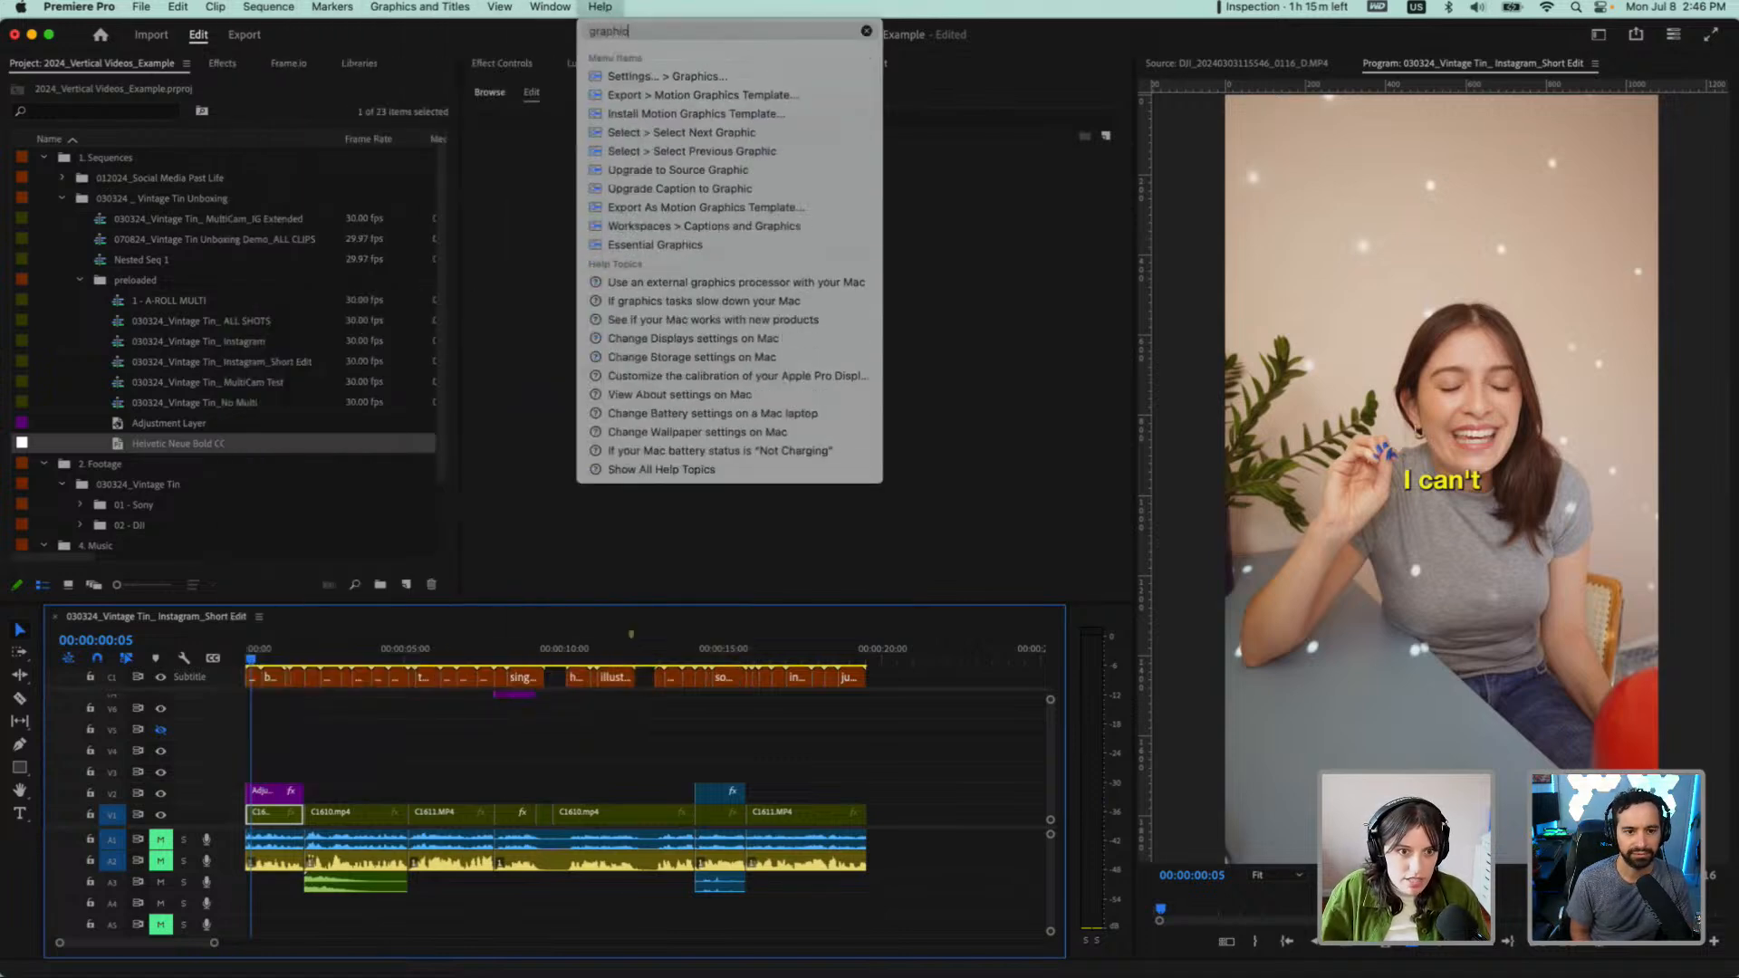
mouse_move(641, 235)
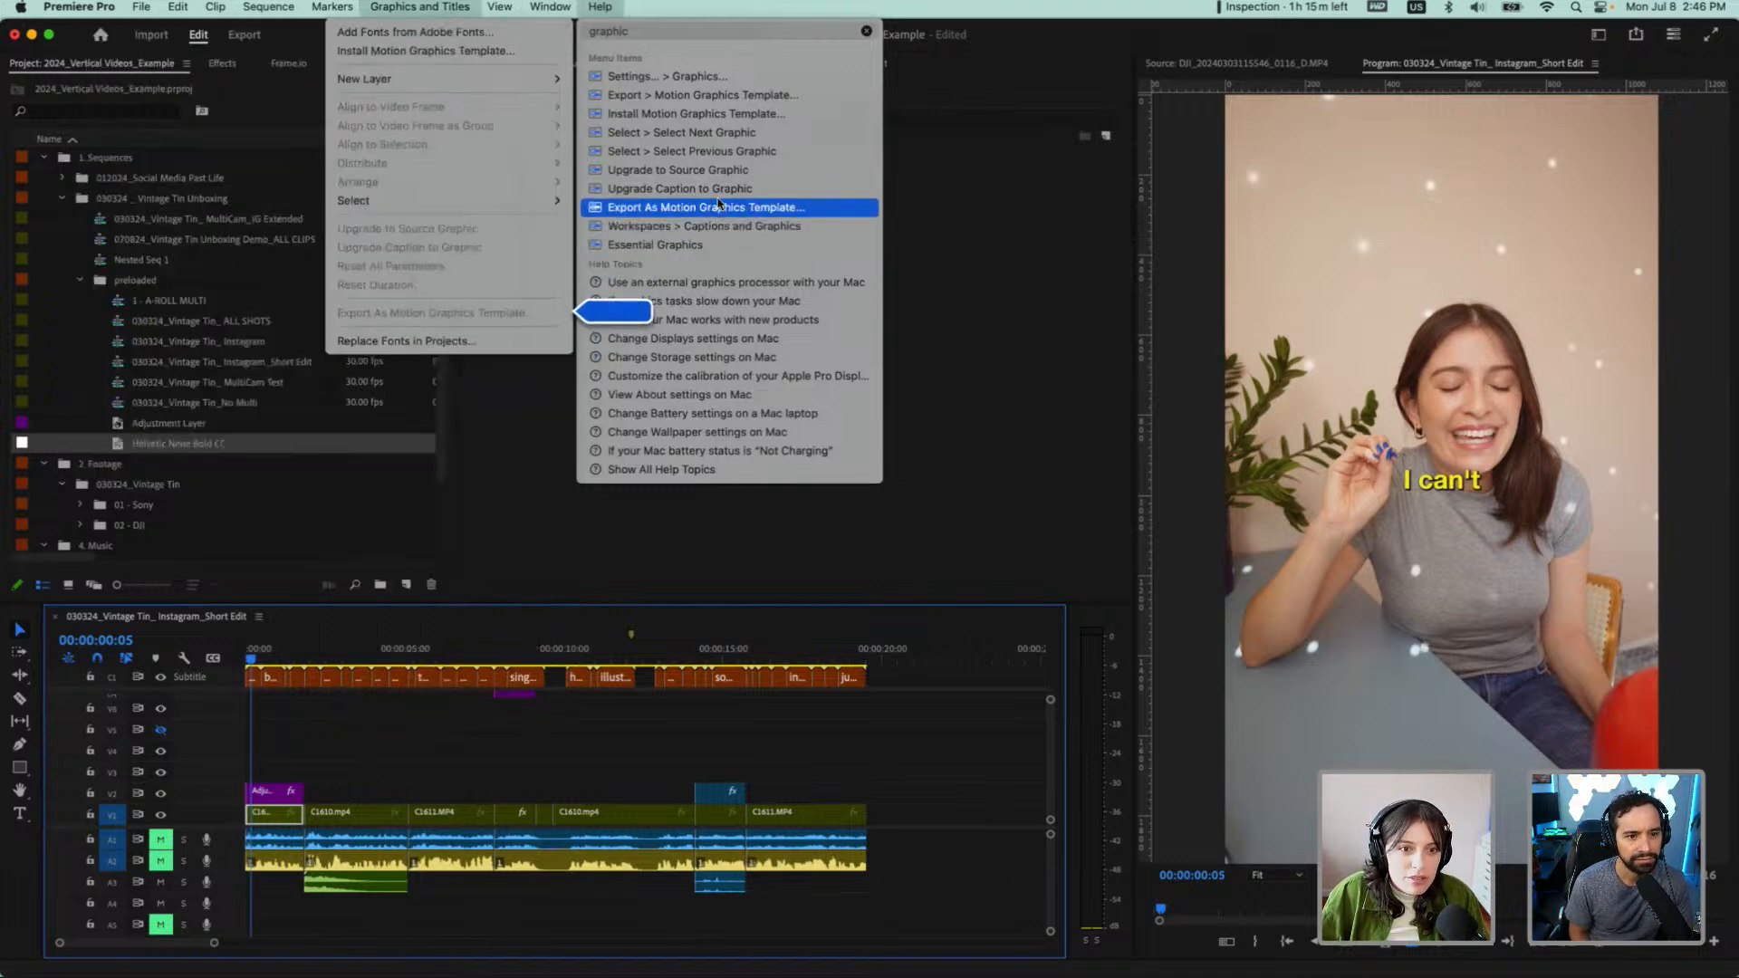
mouse_move(720, 198)
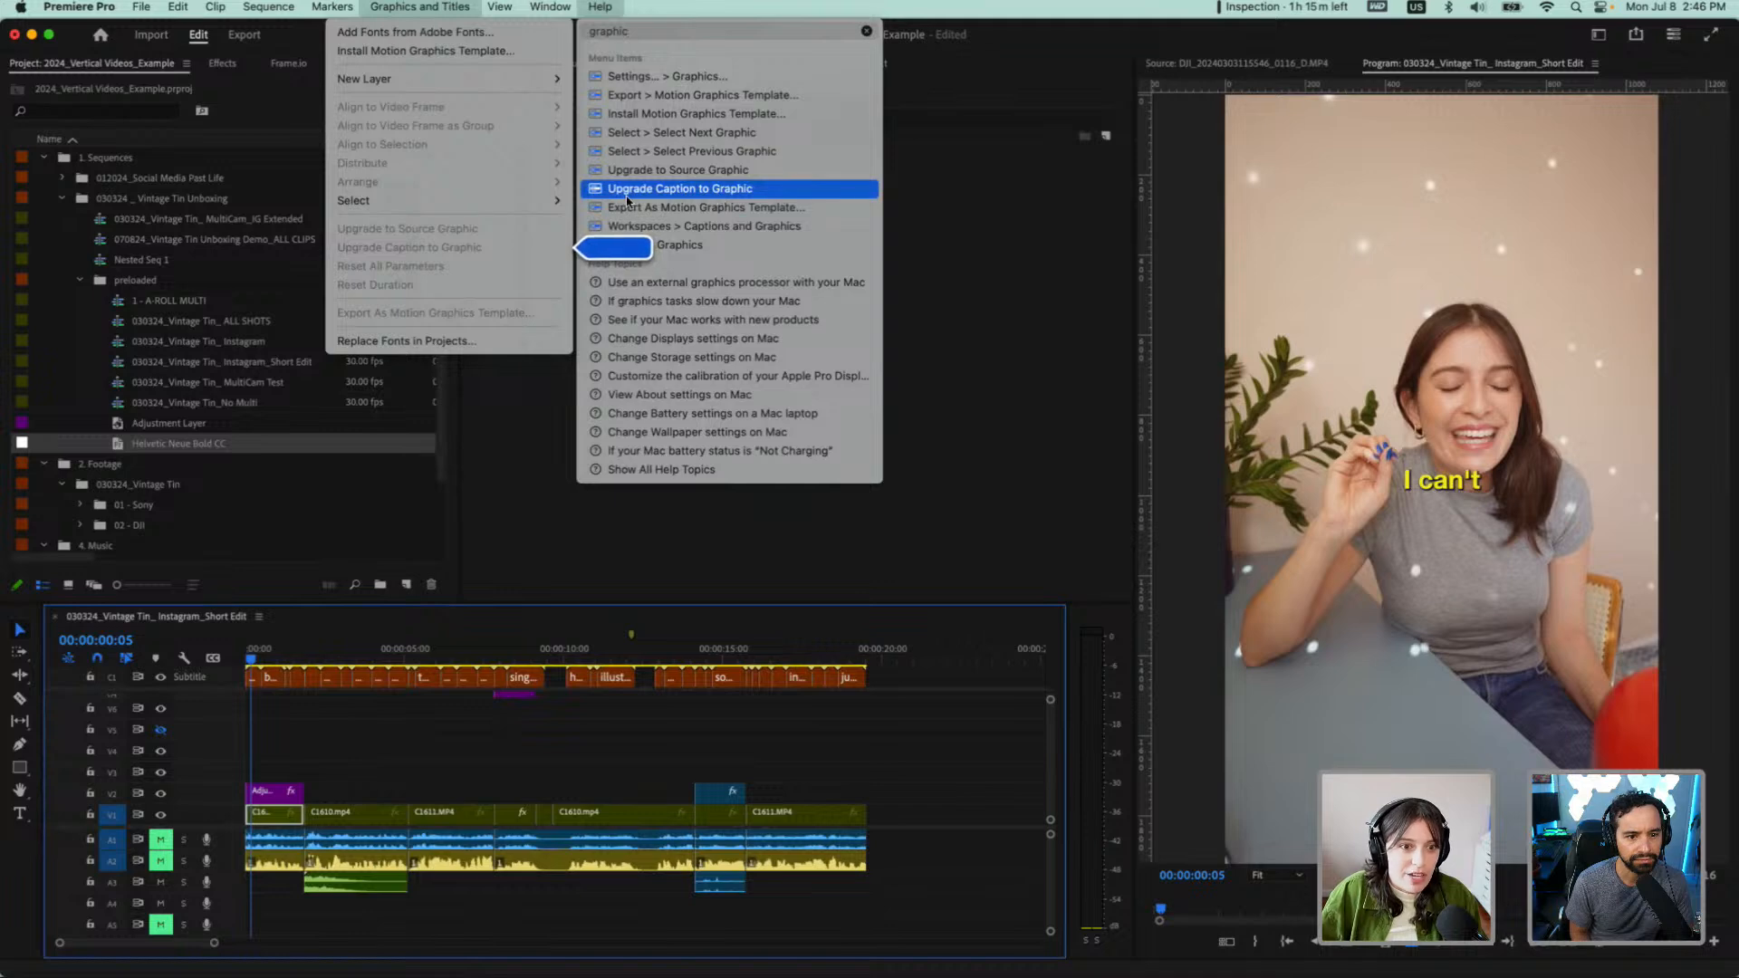
left_click(680, 244)
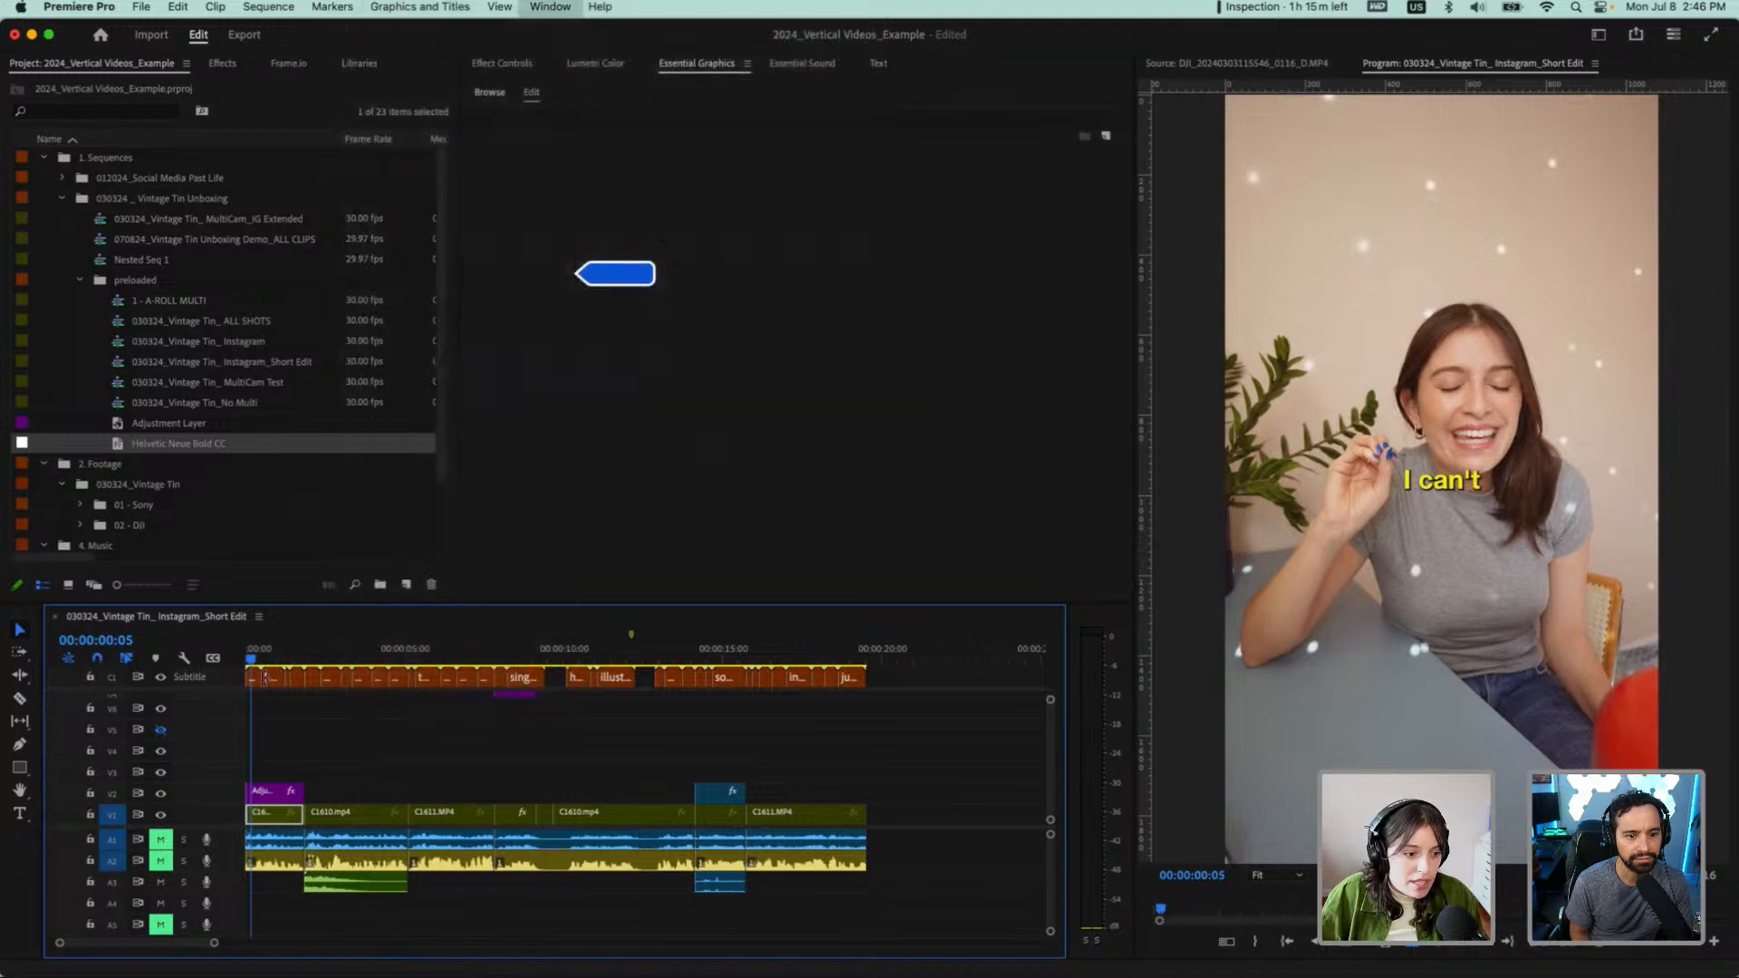
Upgrade only the first caption, "I can't", to a graphic
left_click(251, 679)
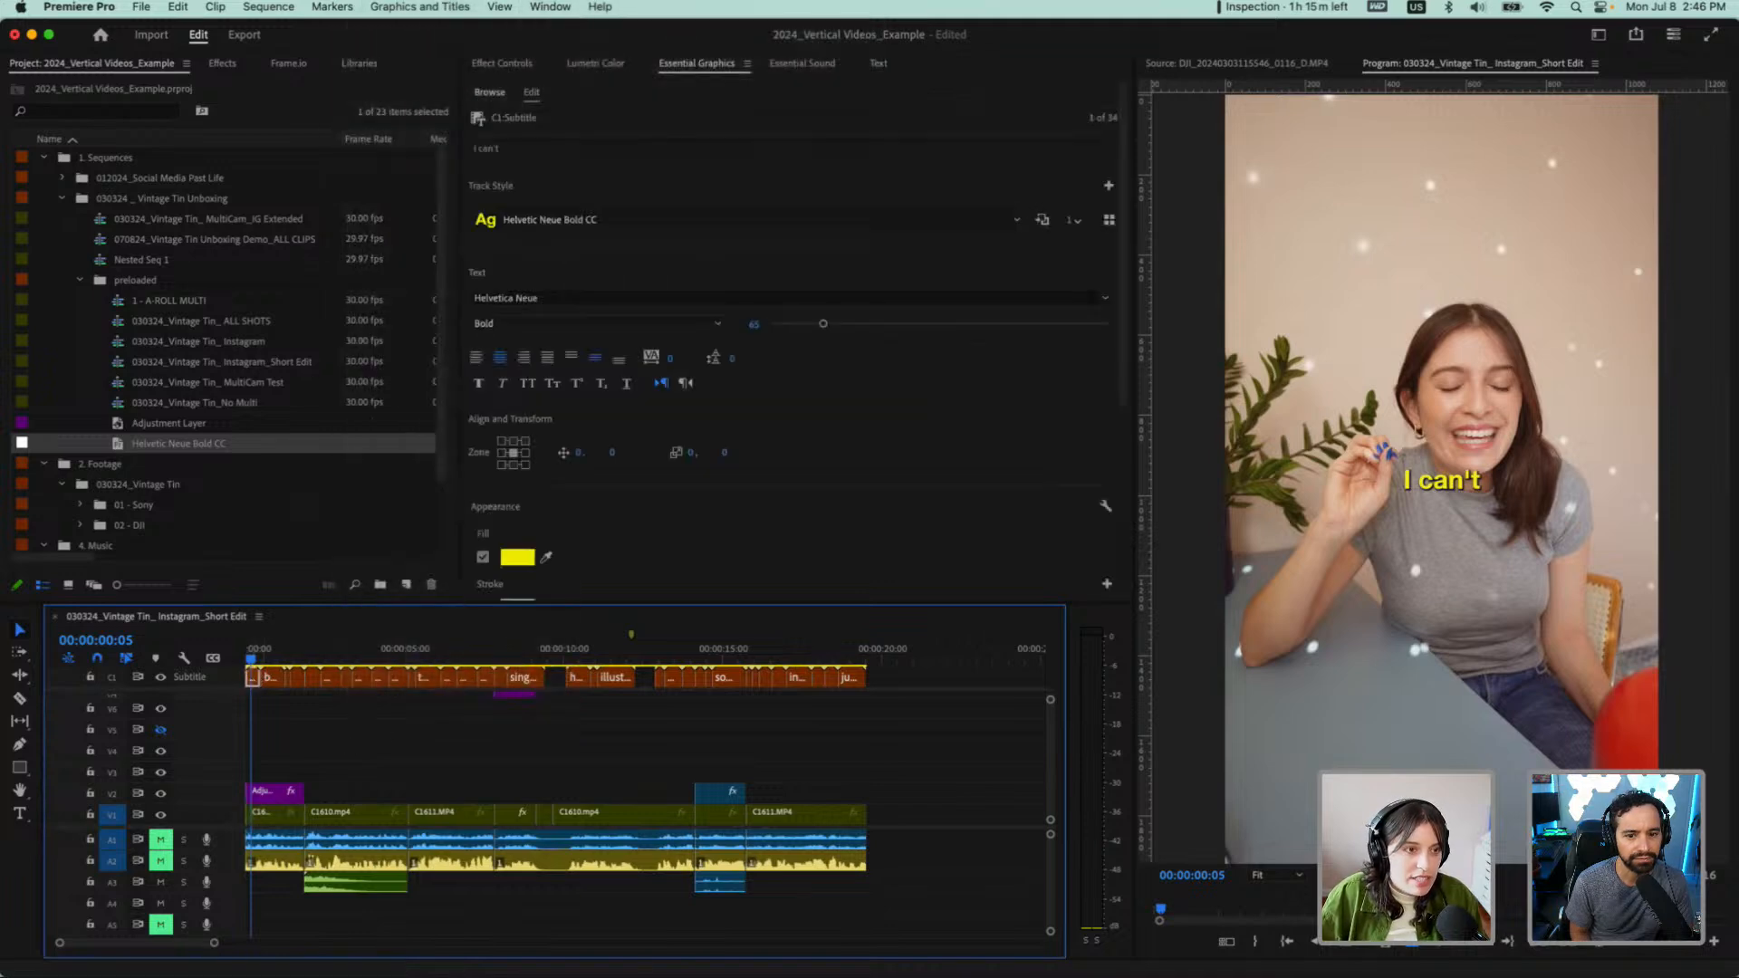
left_click(384, 7)
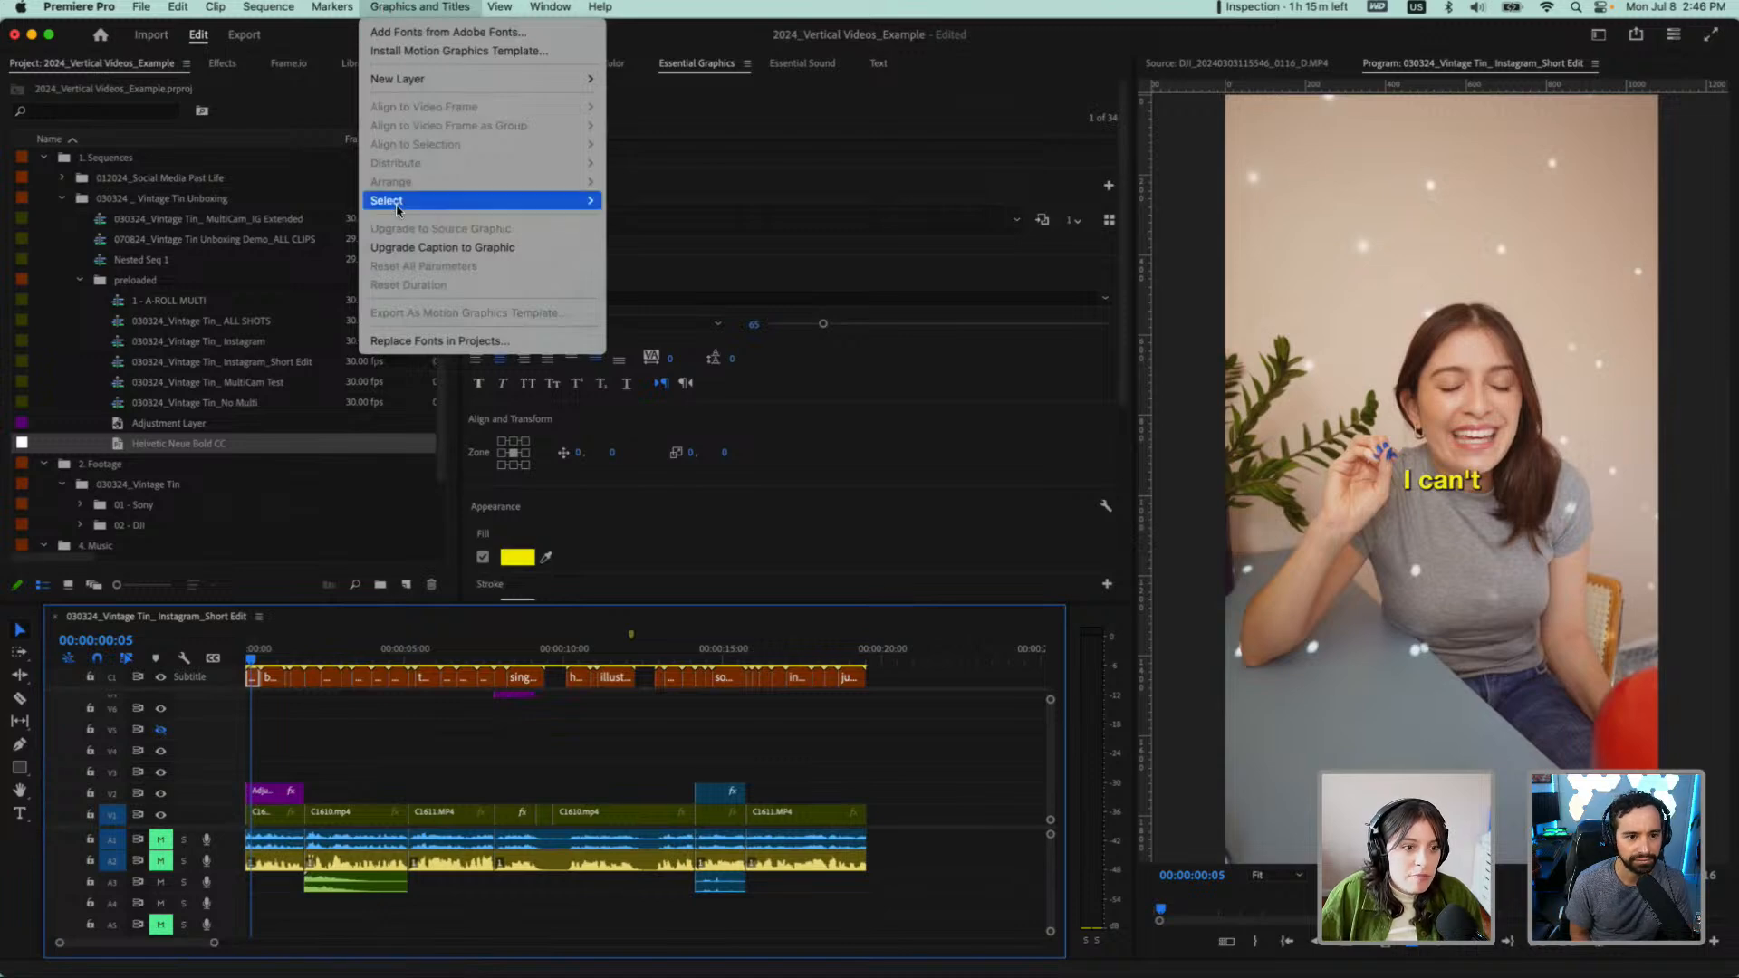
left_click(403, 254)
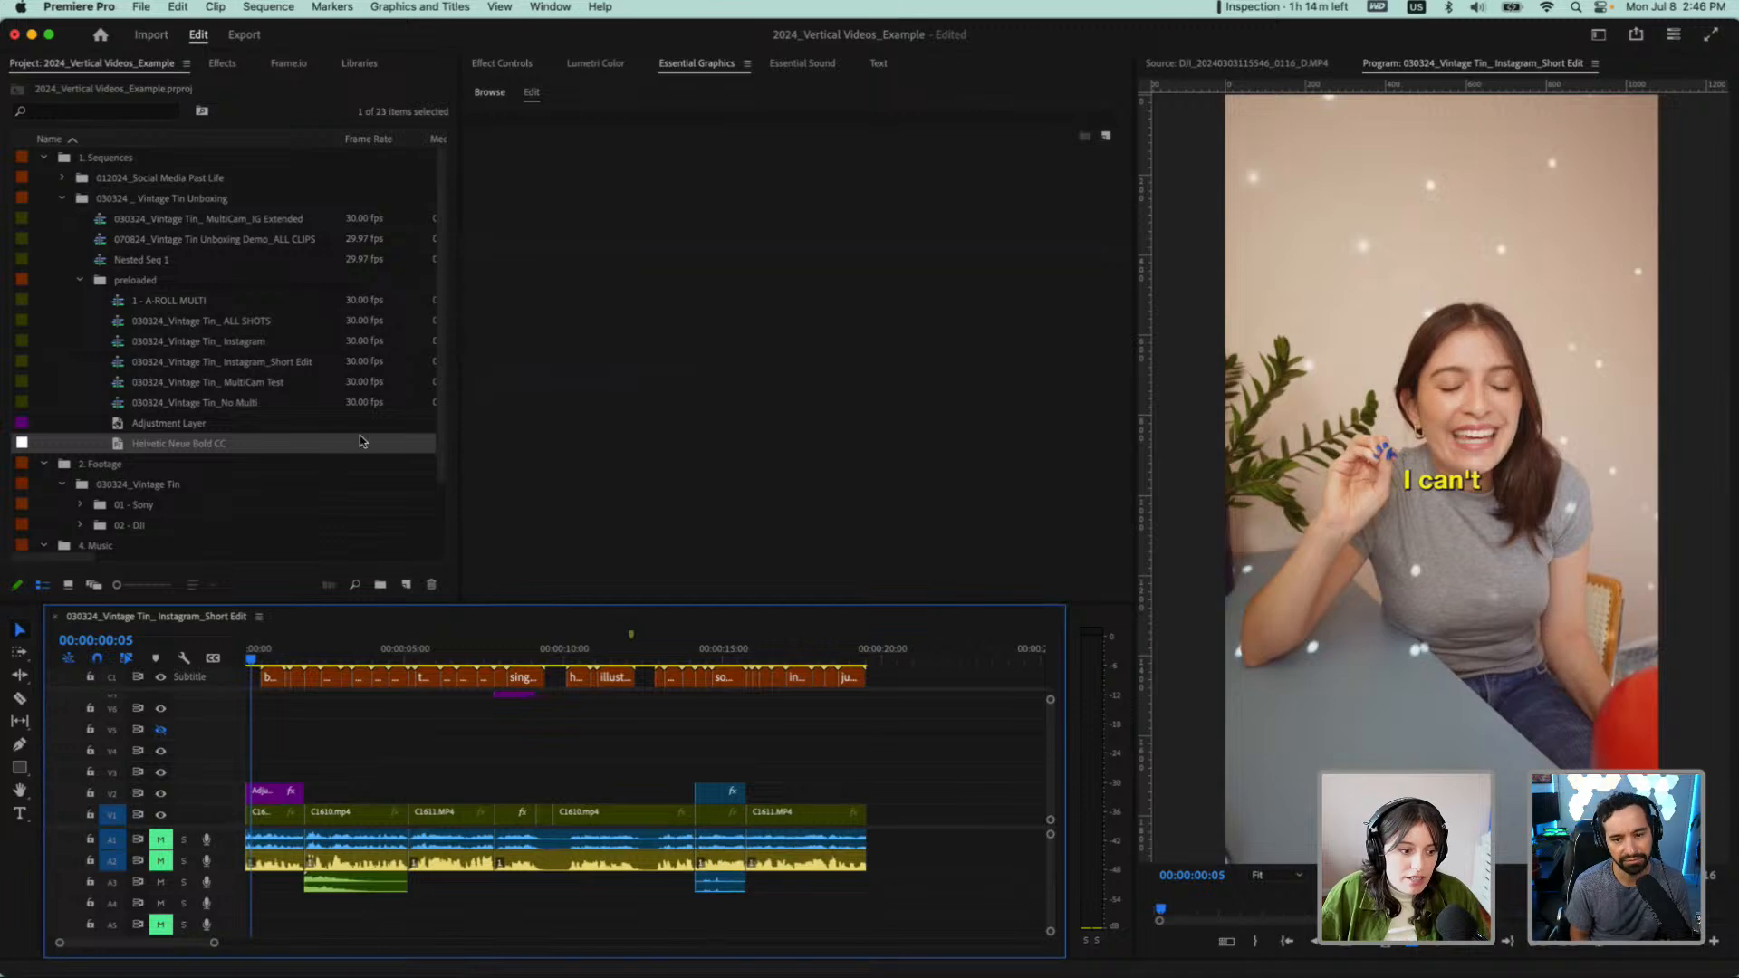
Upgrade all captions on the subtitle track to graphics and scrub through the opening to check them
scroll(289, 745, "up", 3)
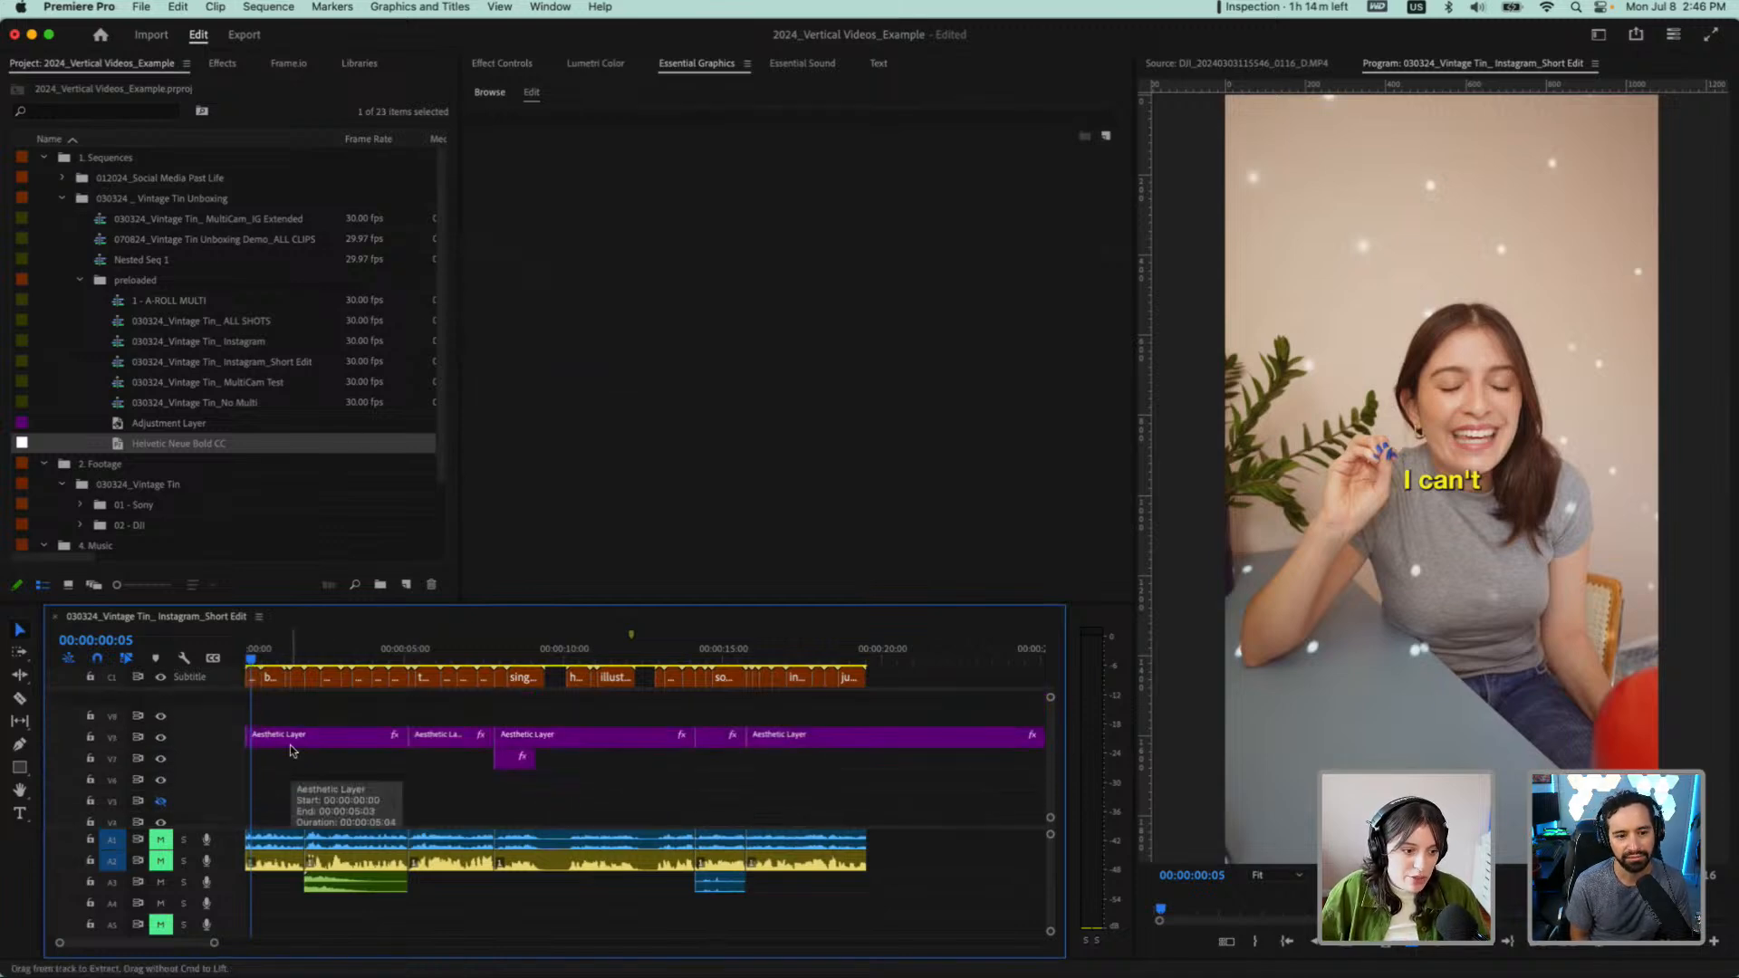
left_click_drag(1052, 702, 240, 677)
left_click(419, 6)
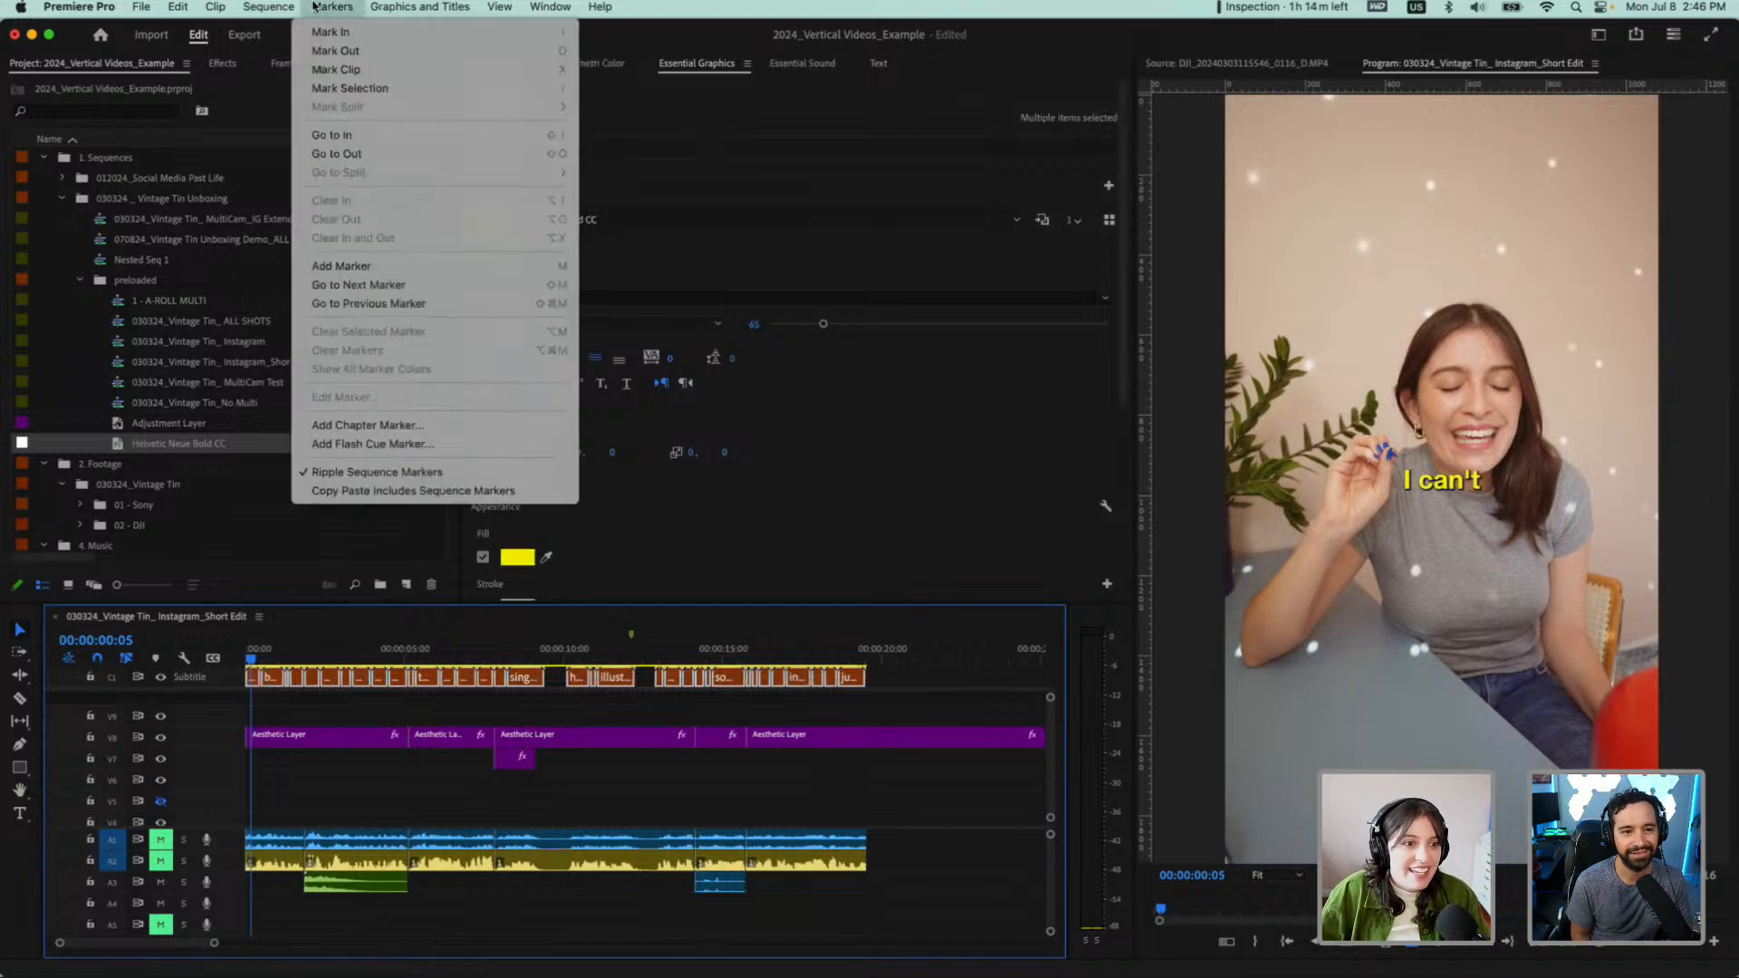
mouse_move(419, 6)
left_click(447, 243)
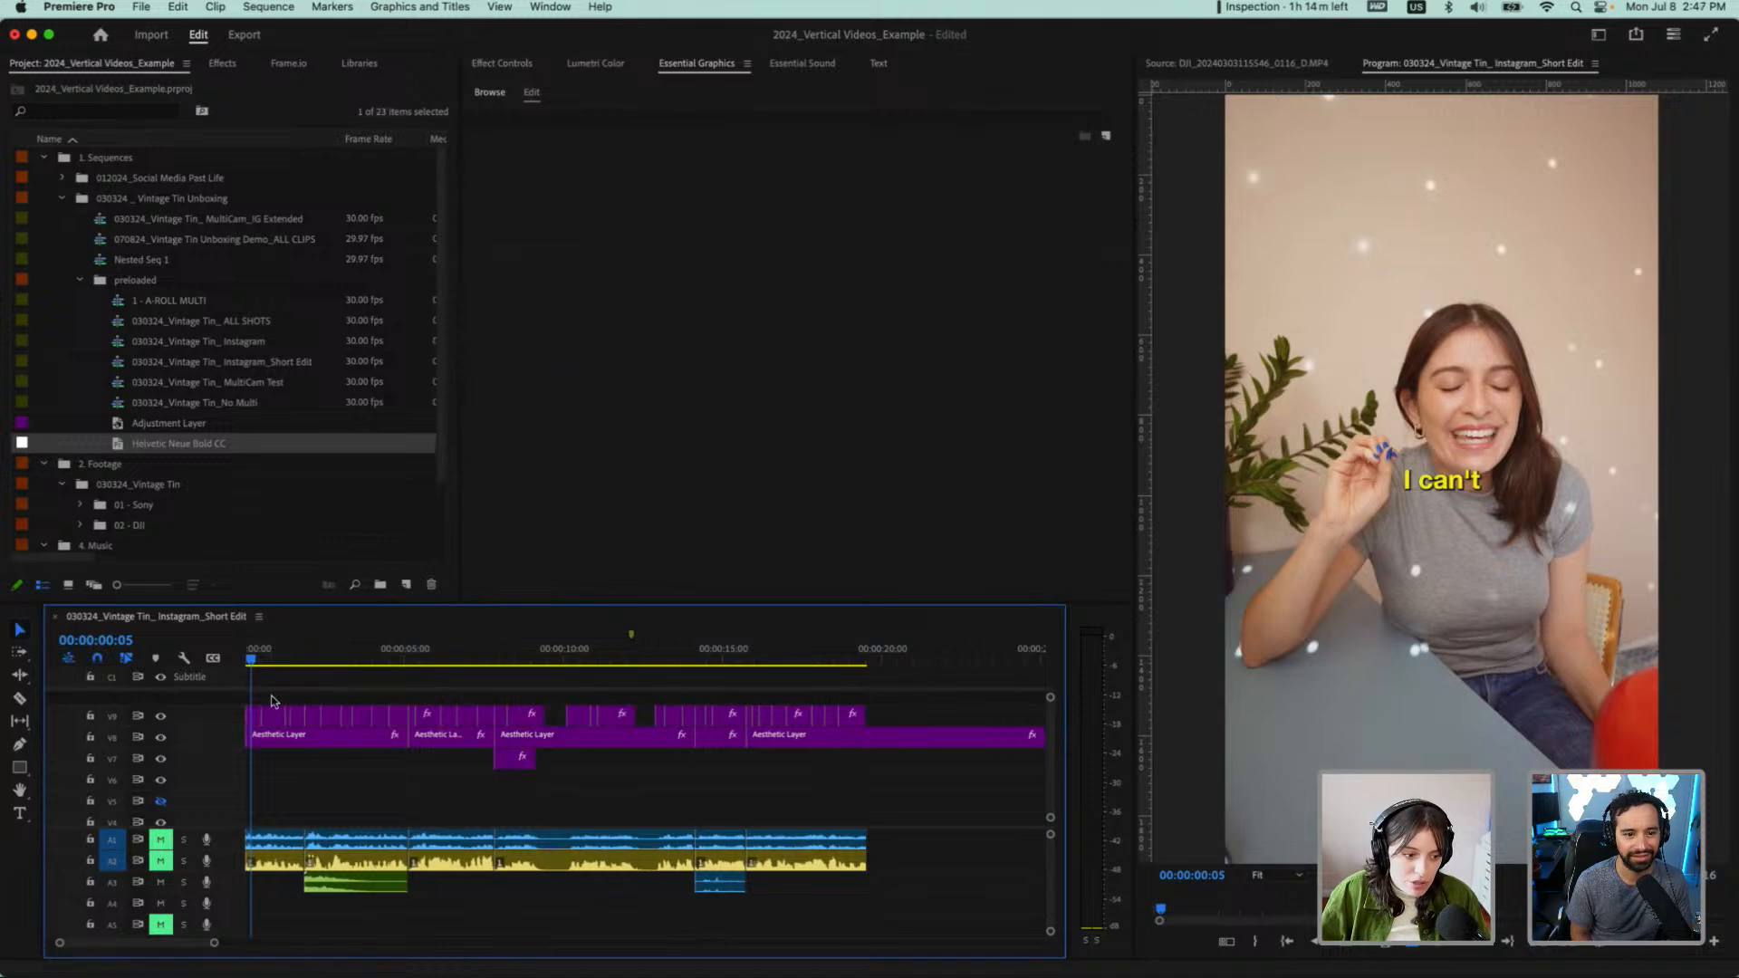
left_click_drag(339, 660, 393, 664)
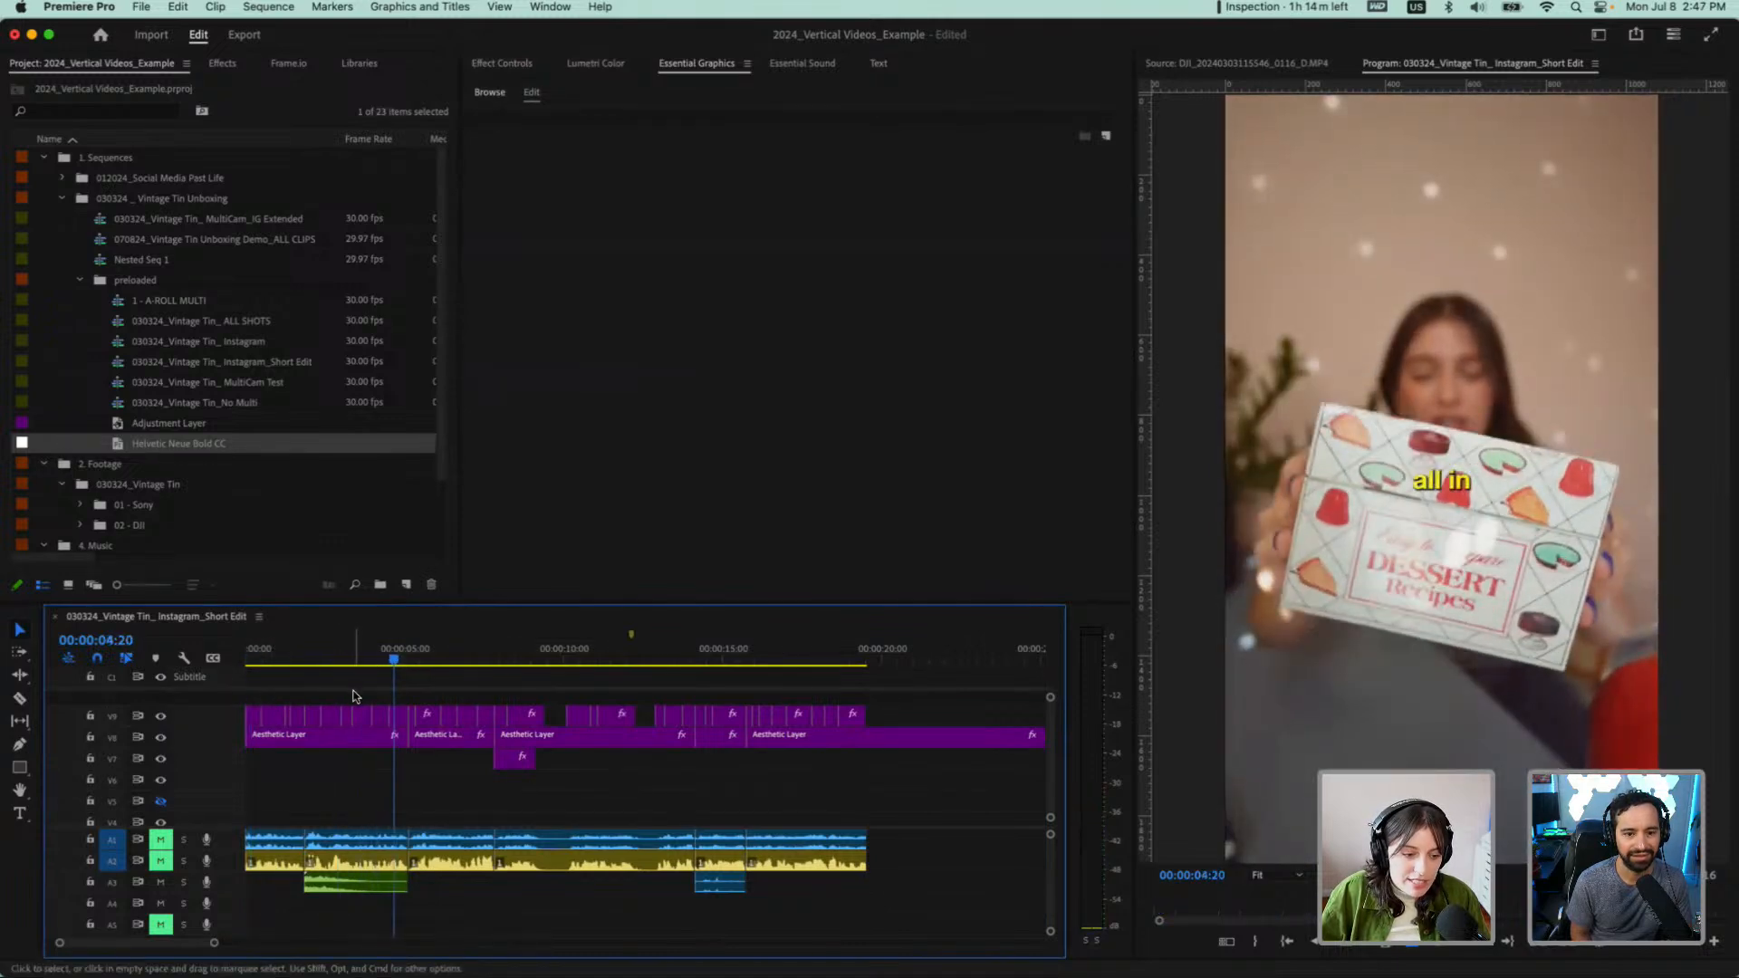
Move the first graphic, "I can't", to position 291, 462 in the frame
scroll(265, 695, "up", 6)
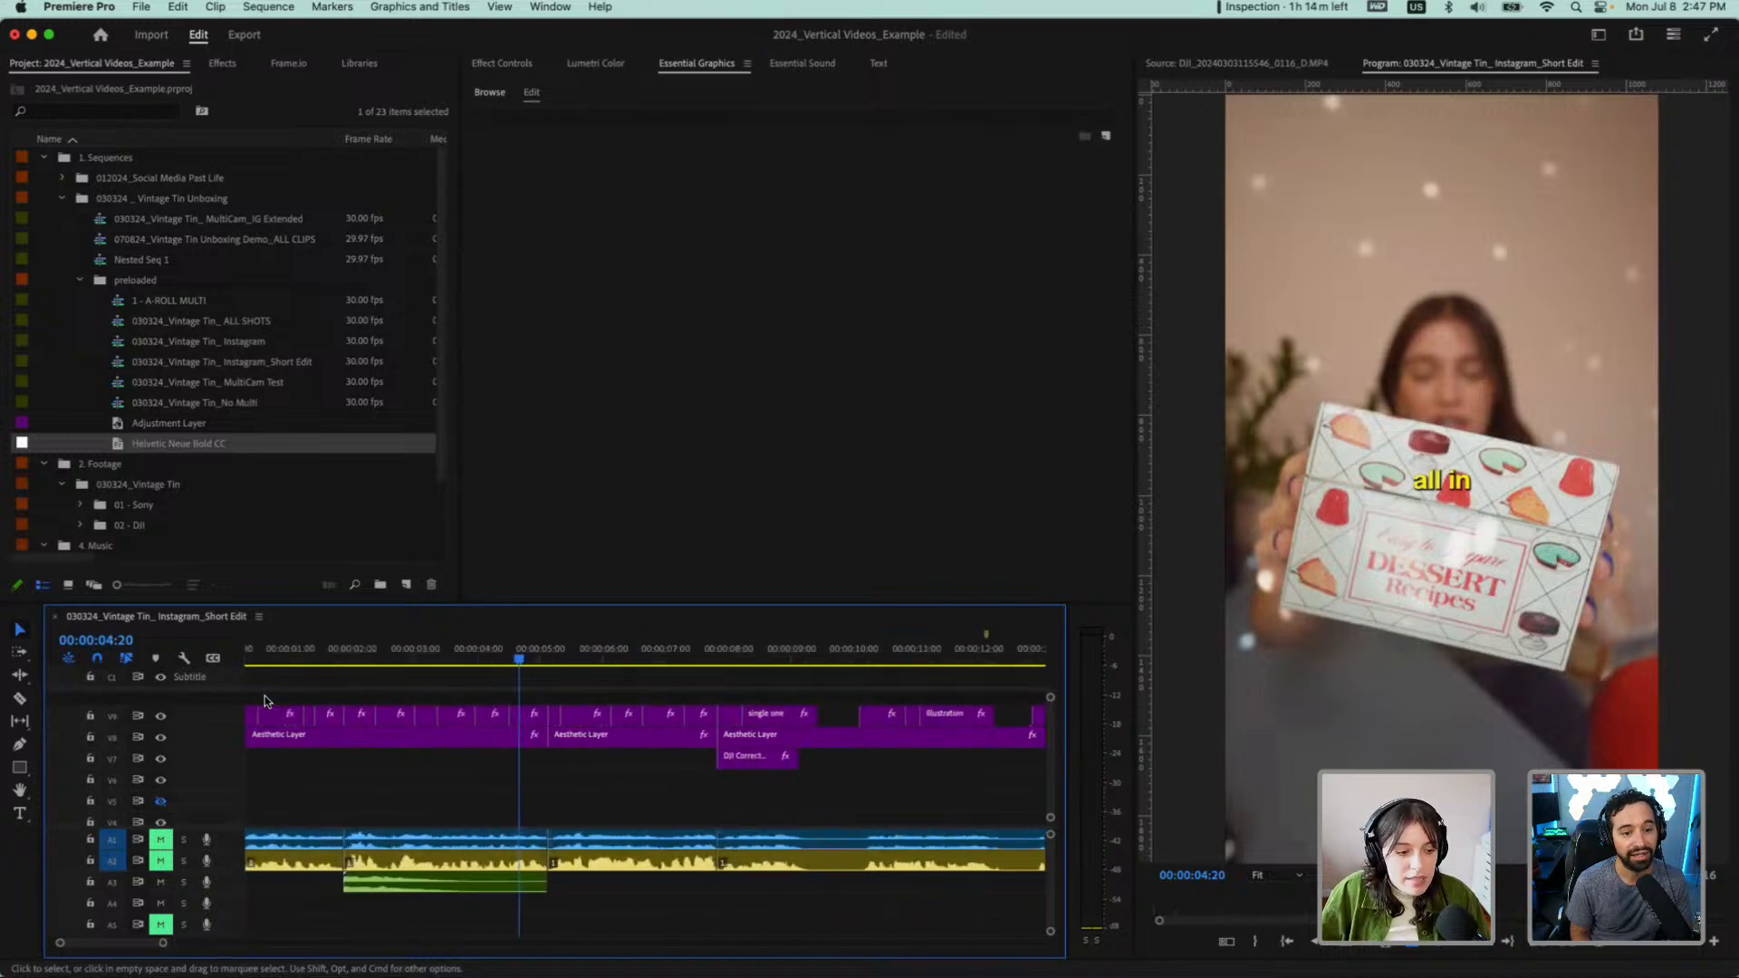
left_click(260, 661)
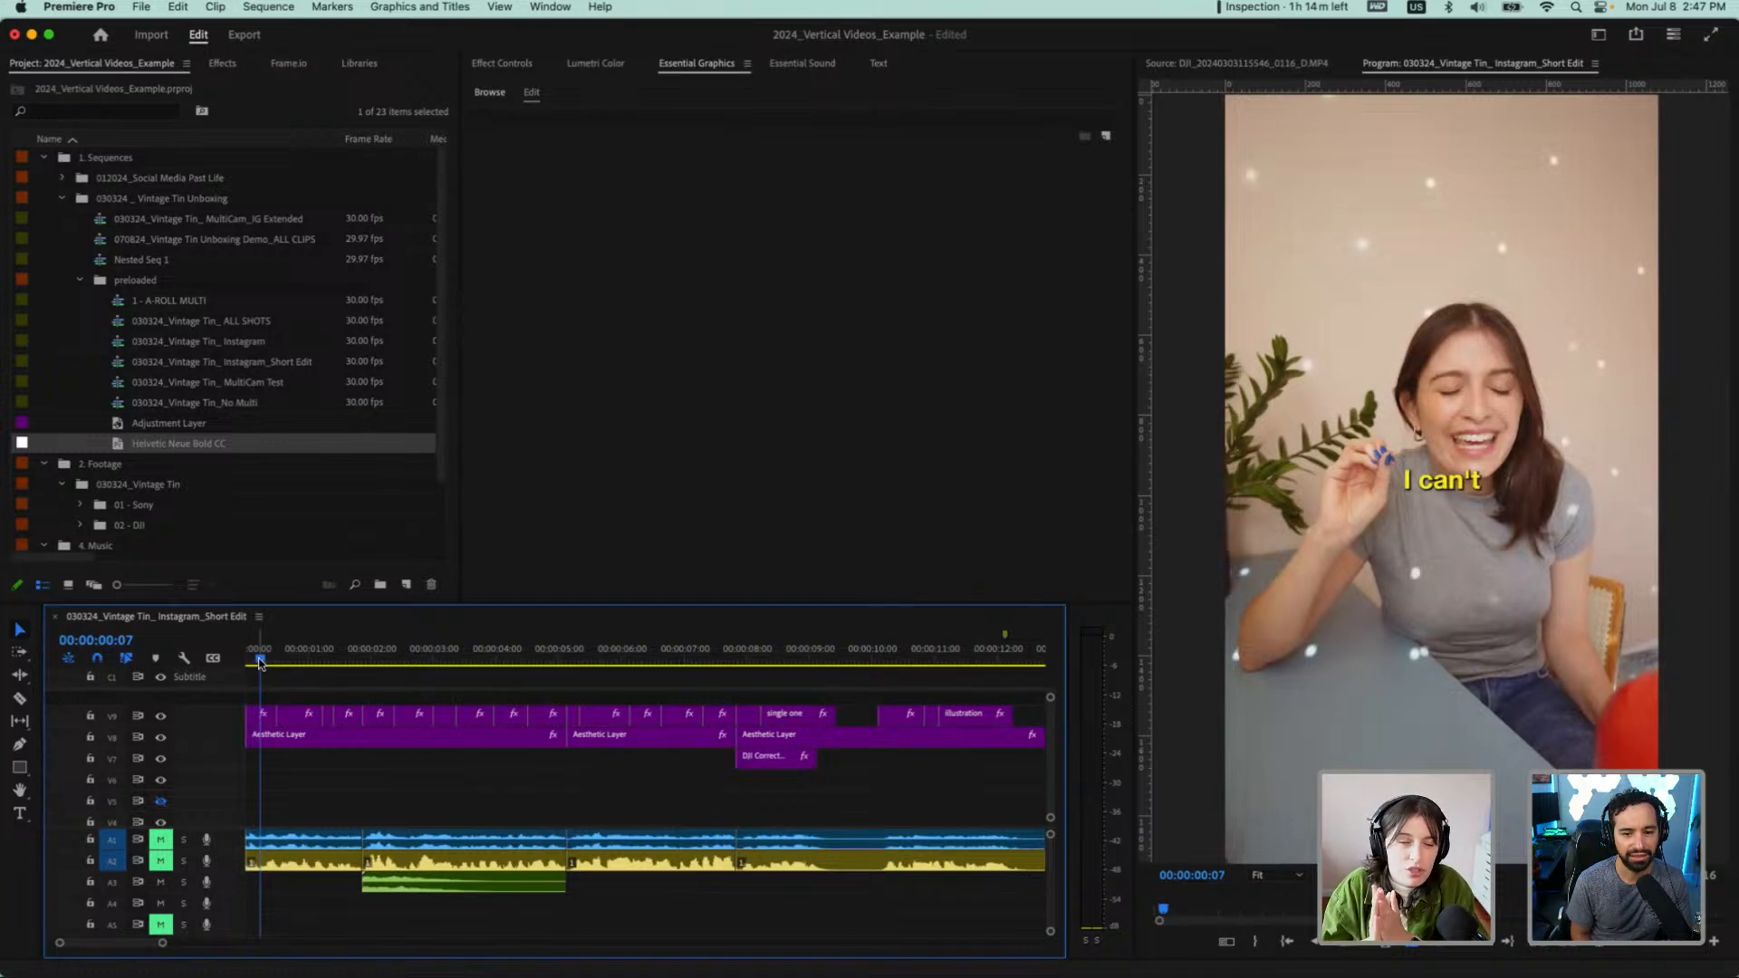
left_click(262, 711)
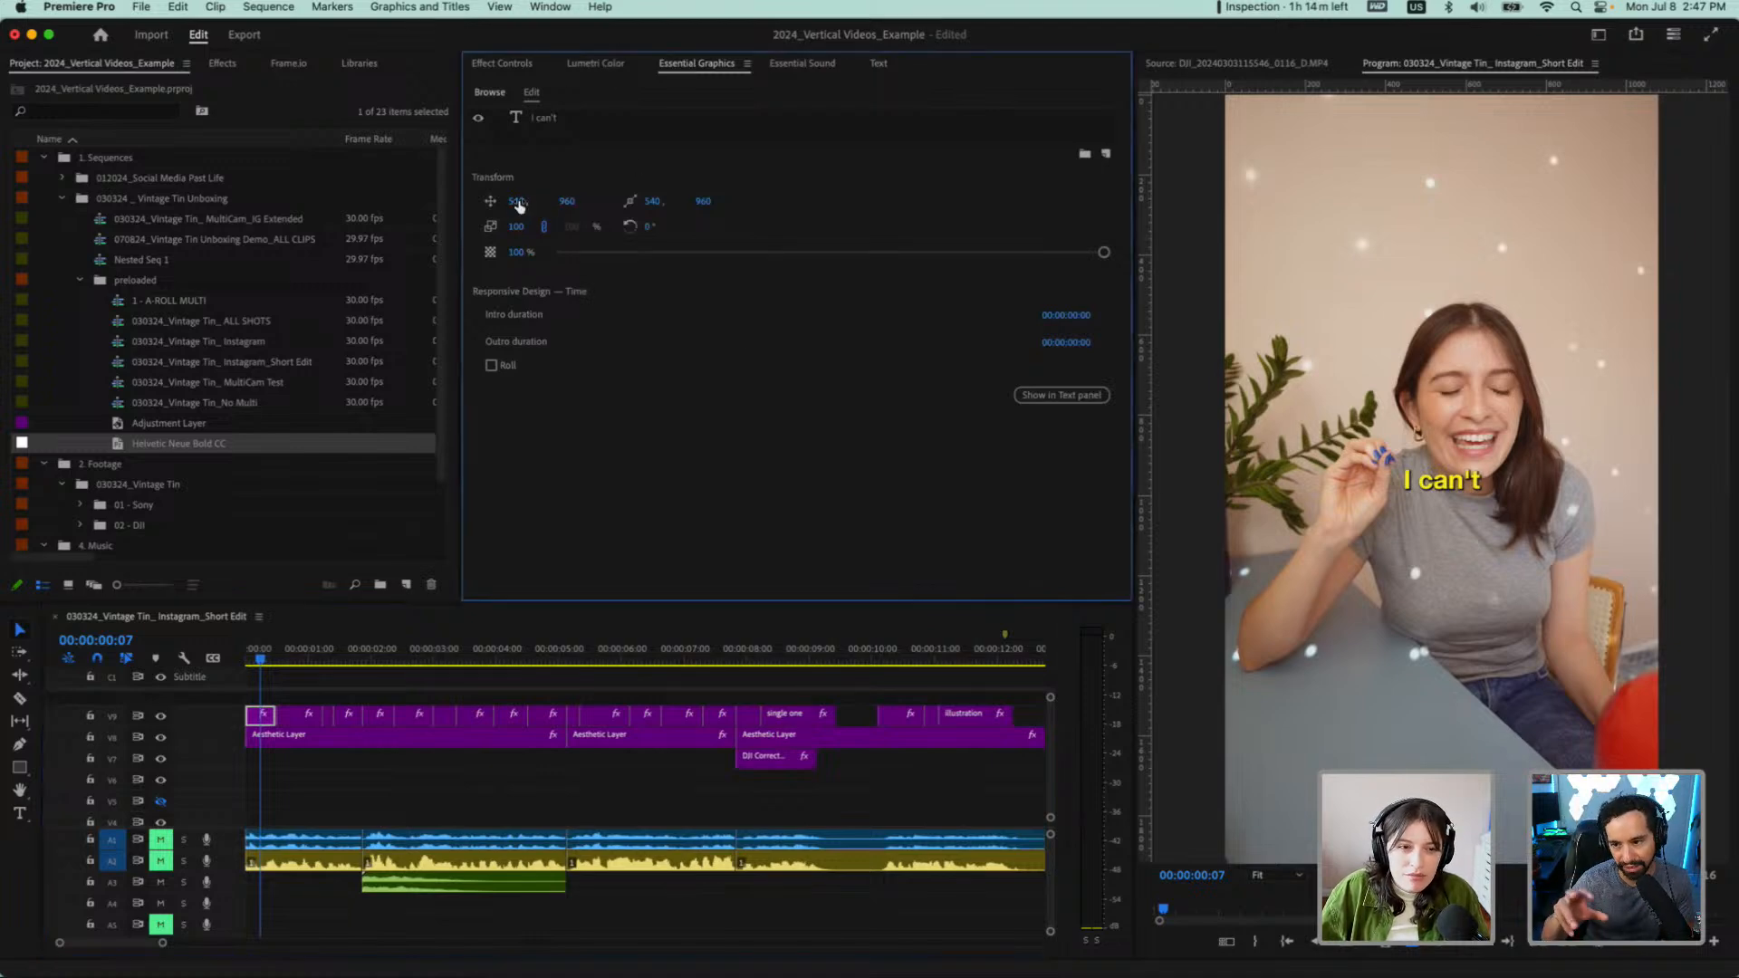
left_click_drag(516, 201, 299, 201)
left_click_drag(573, 202, 614, 243)
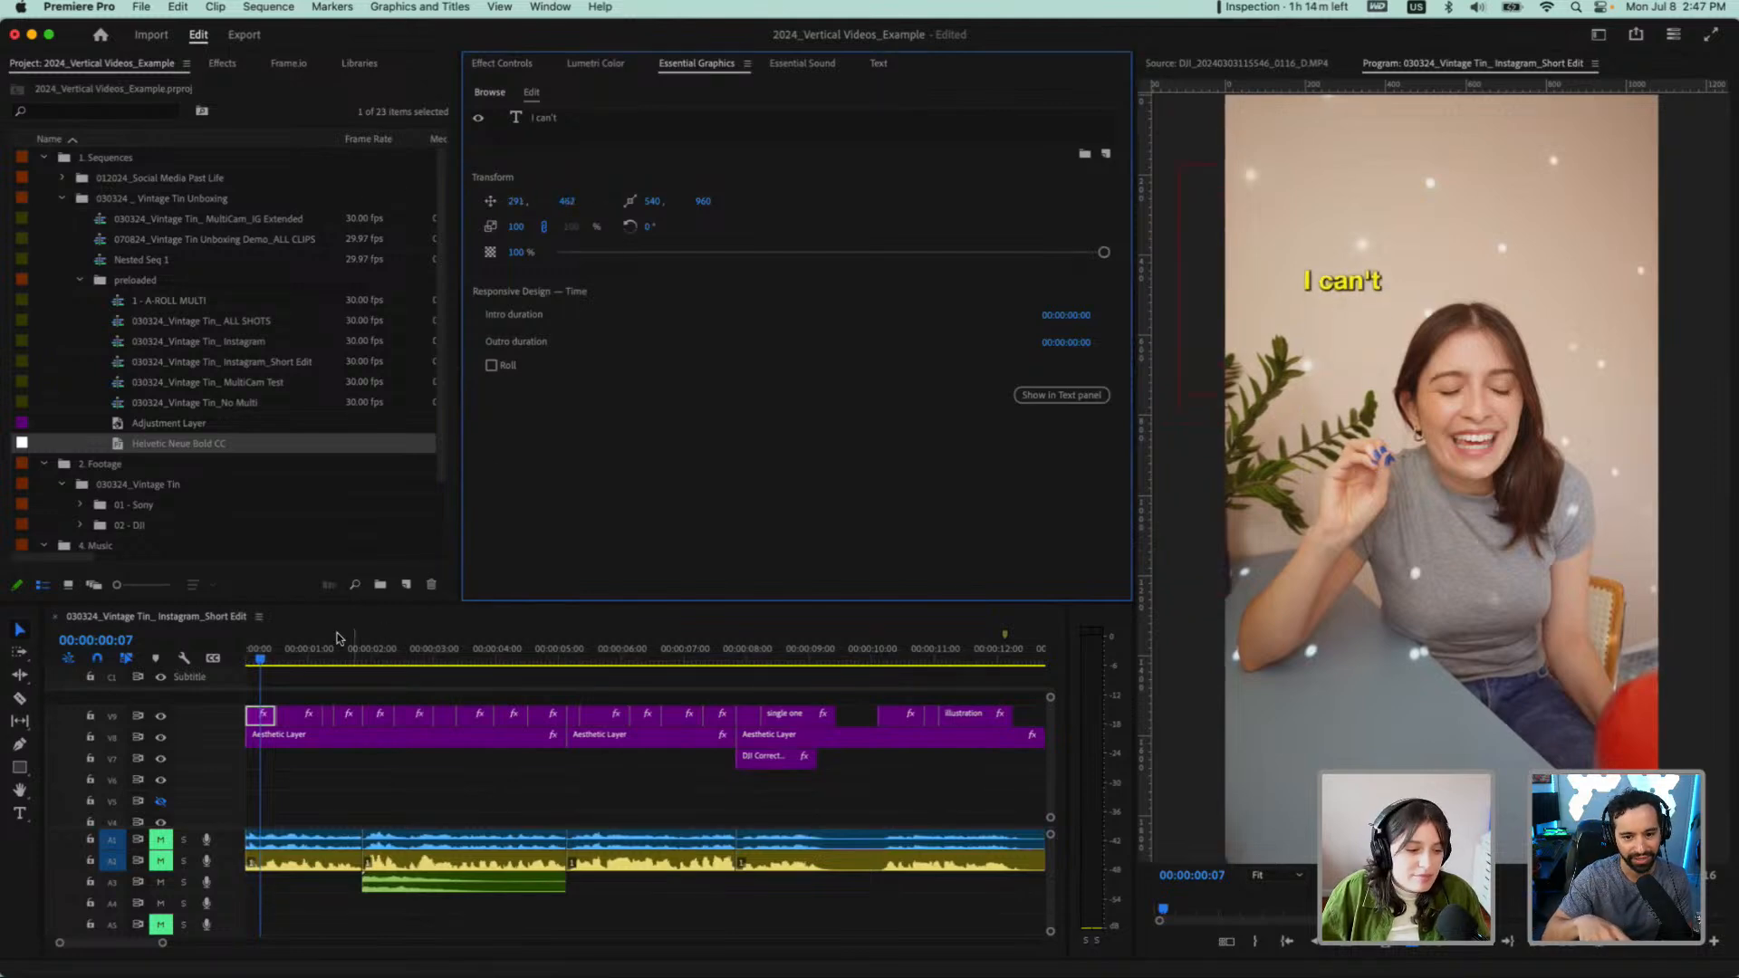
Move the "I can't" graphic onto a new video track above and extend it to the end of the "believe I" graphic
left_click(287, 659)
left_click(299, 716)
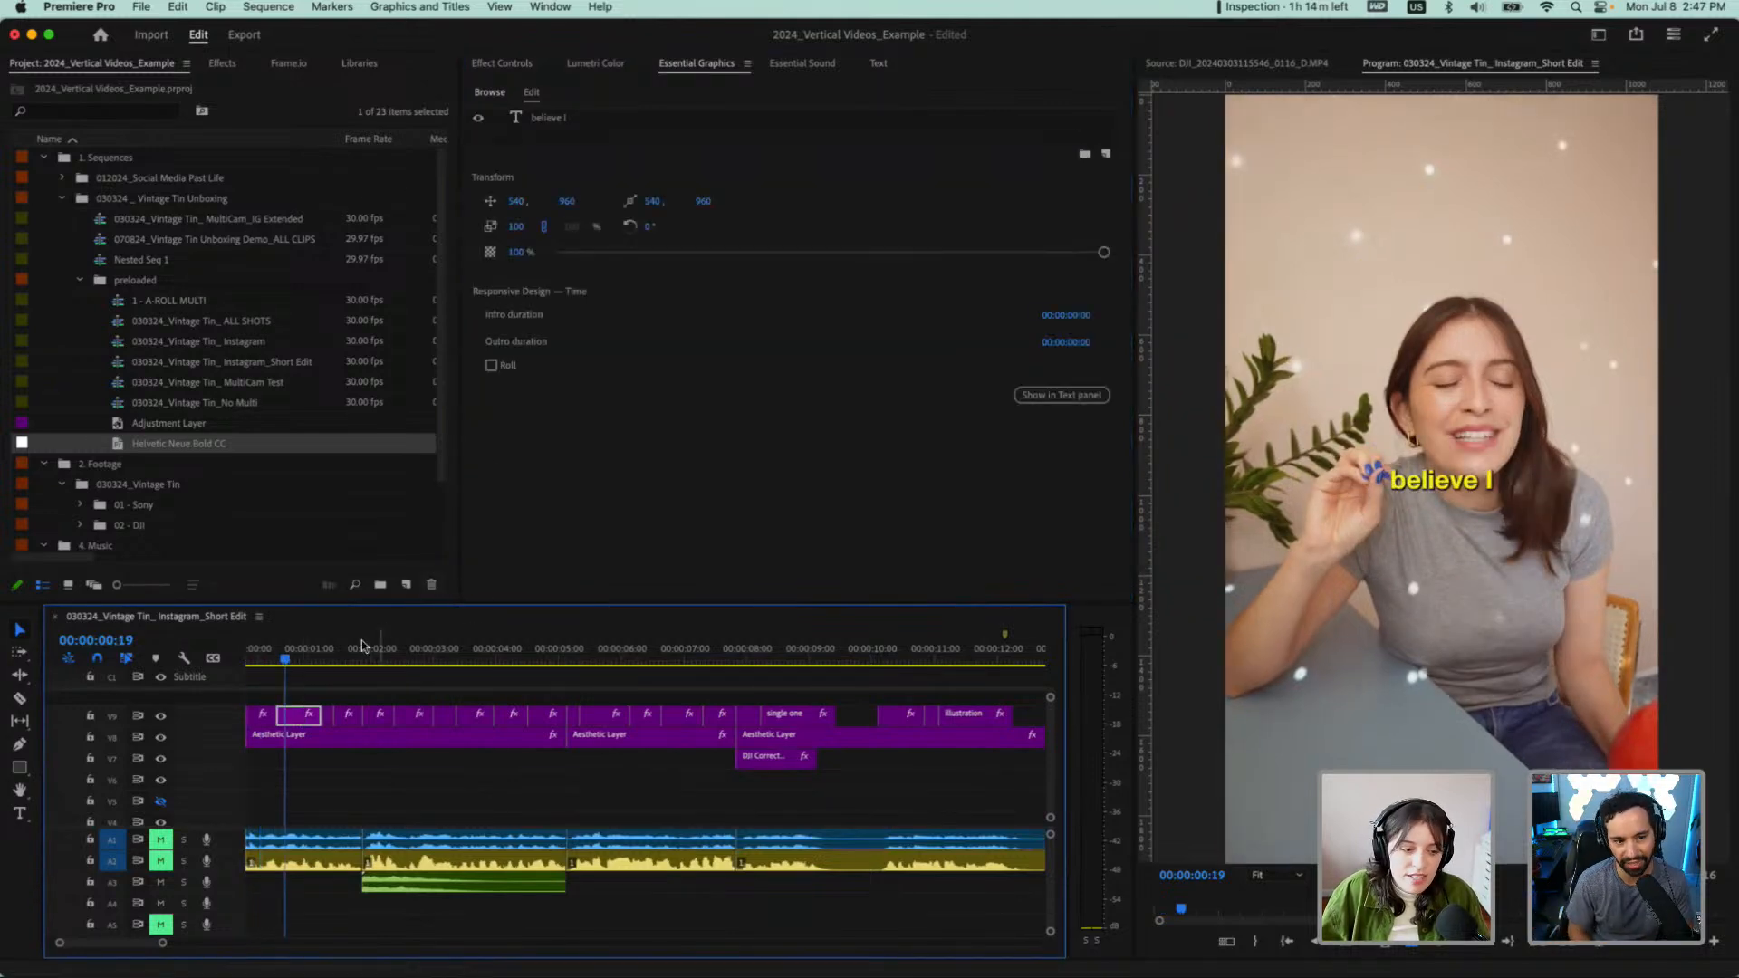
left_click(257, 722)
left_click_drag(256, 724, 257, 705)
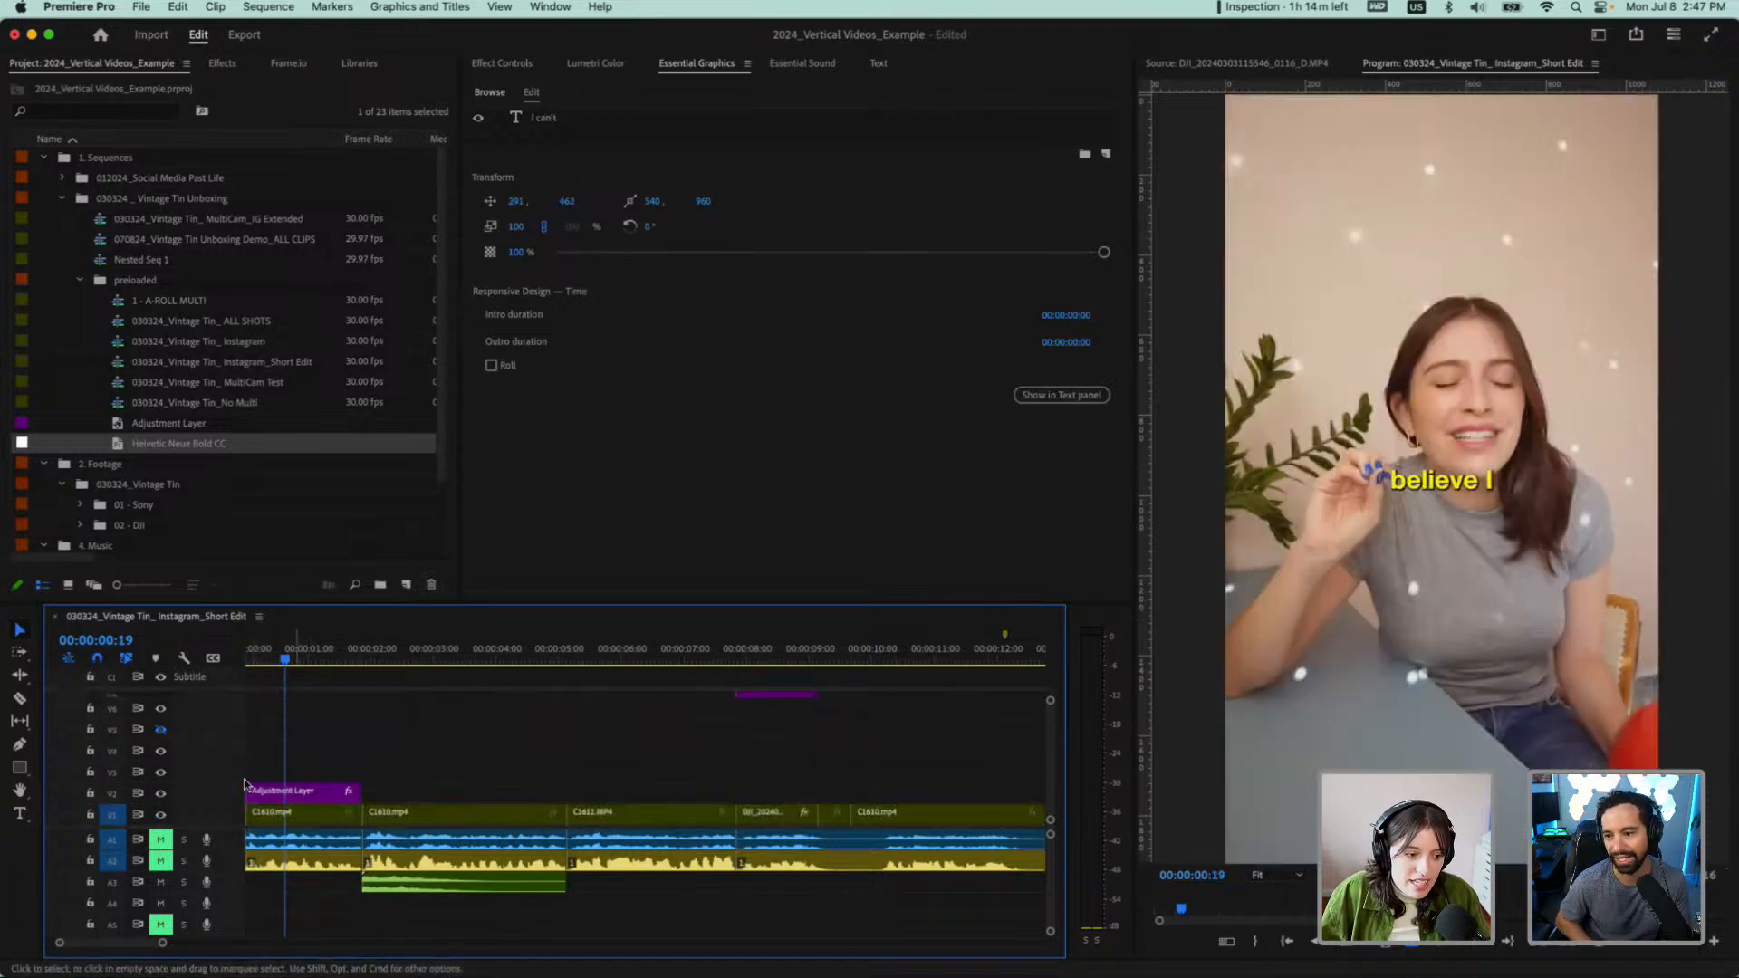
scroll(384, 736, "up", 4)
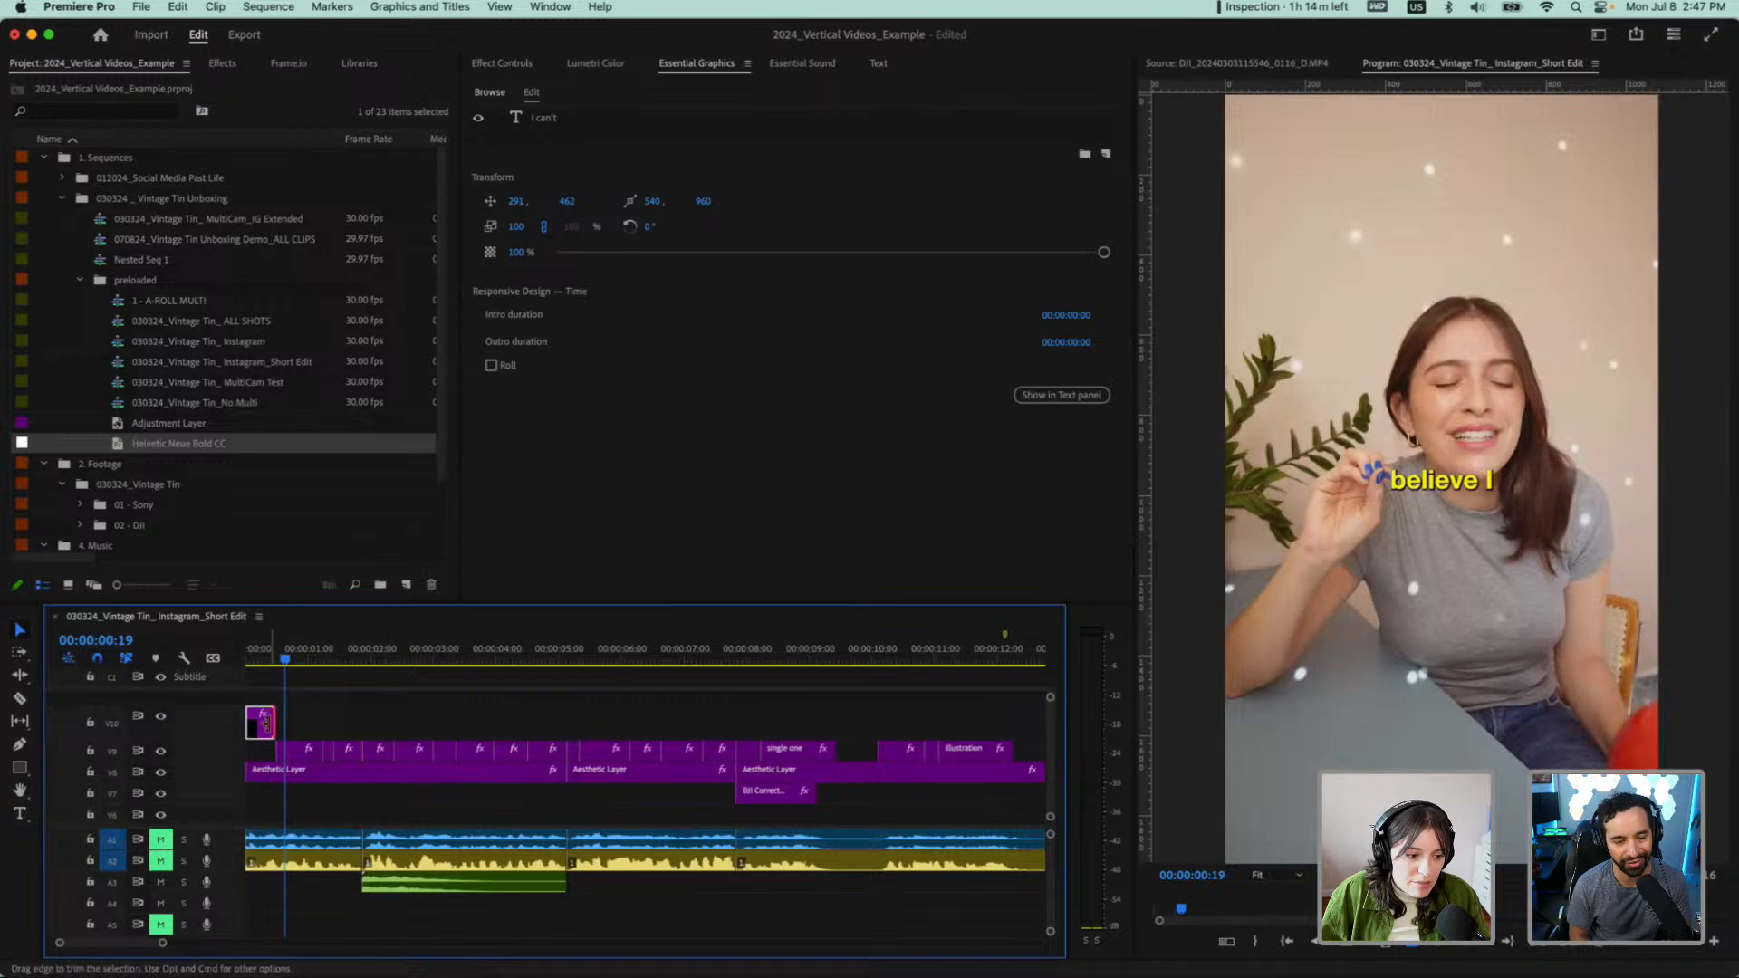
left_click_drag(273, 730, 320, 724)
Preview the overlapping graphics and set the Motion position of the "believe I" graphic to 648, 565
left_click_drag(291, 648, 218, 645)
key("space")
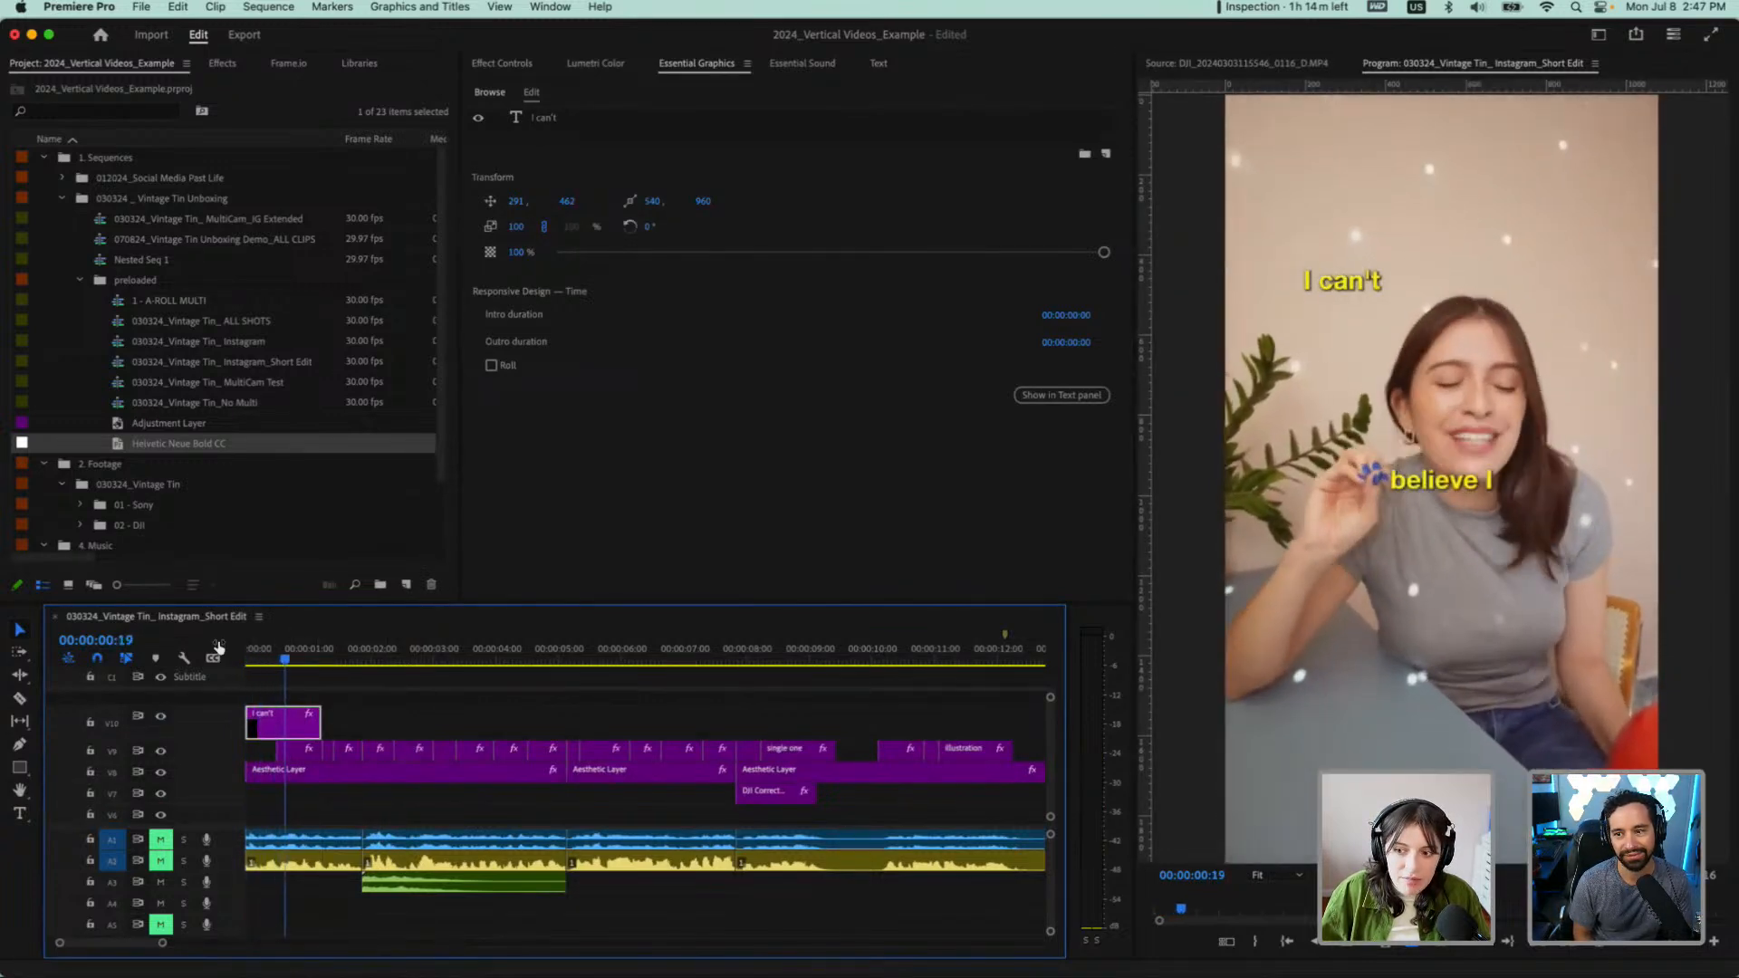
key("space")
left_click(306, 749)
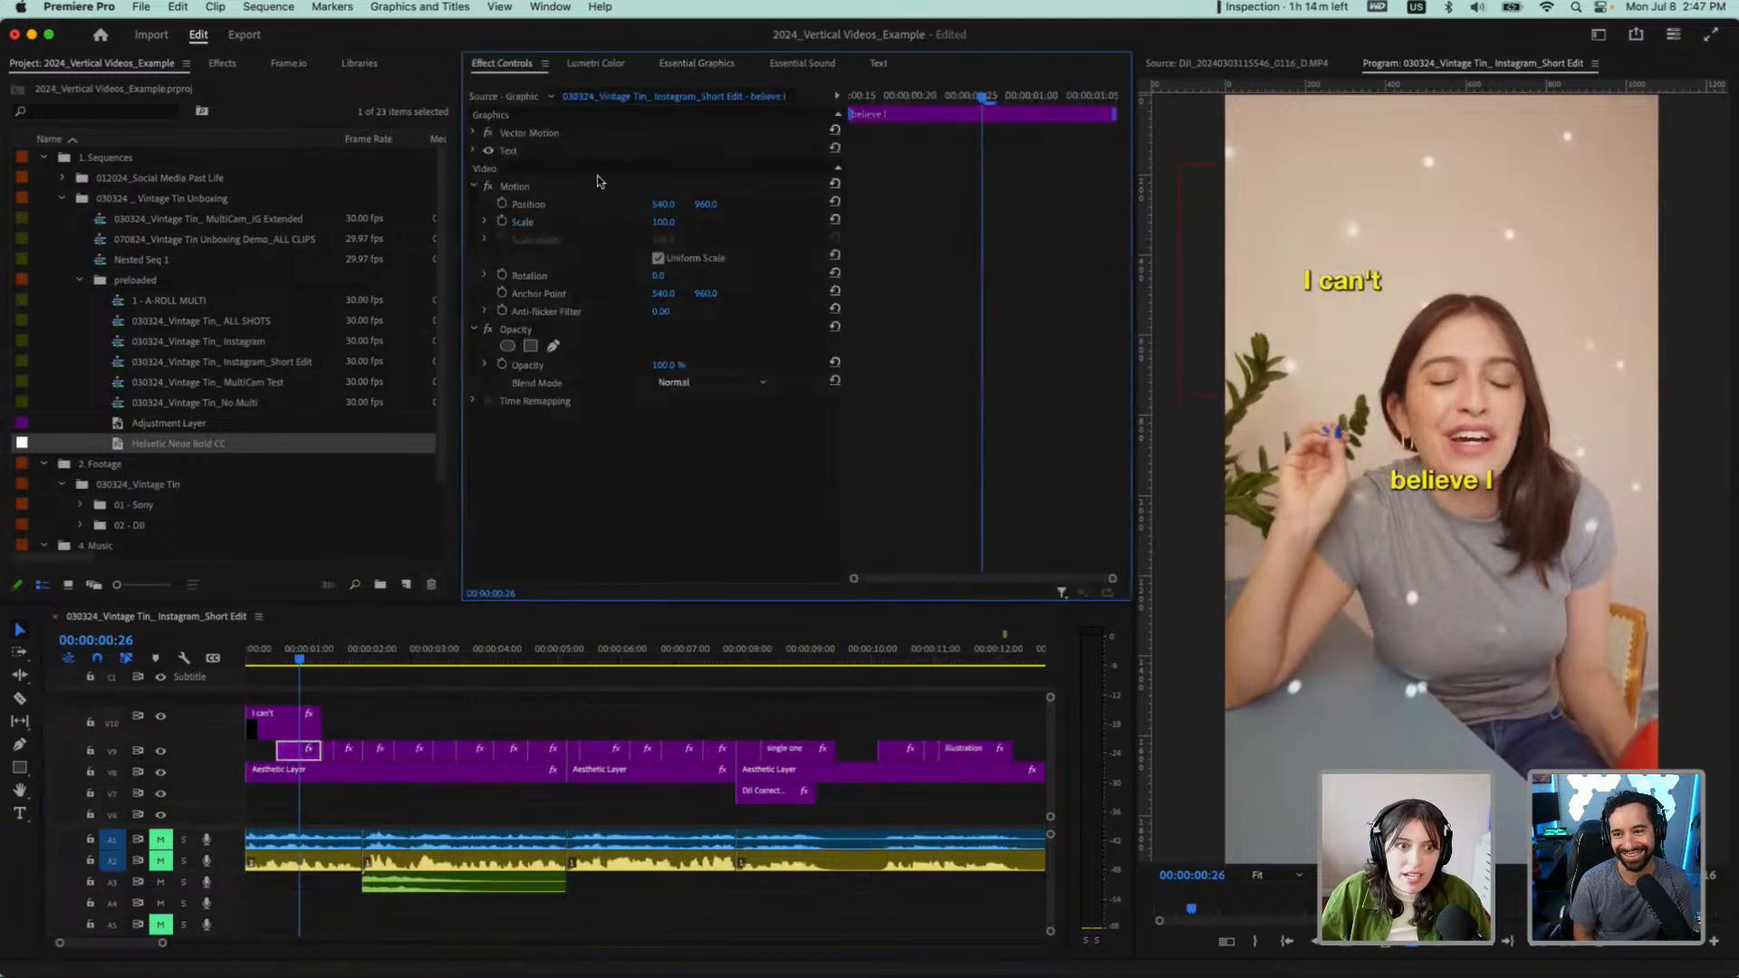
left_click_drag(663, 204, 686, 204)
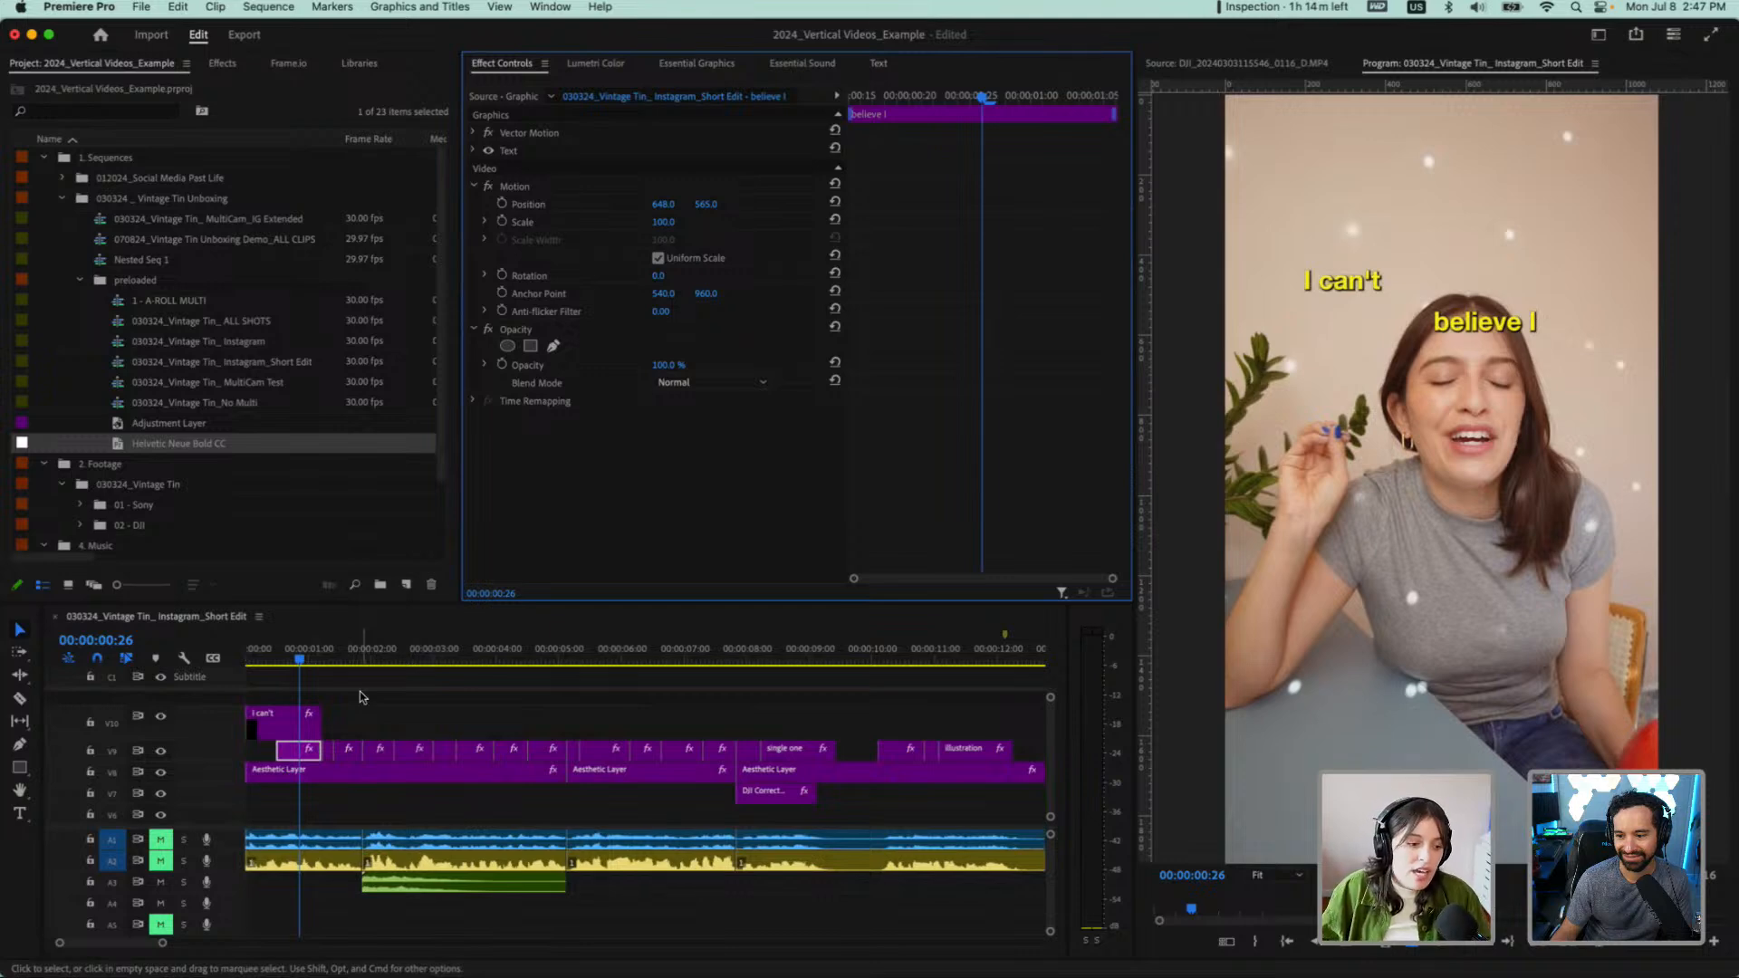
Change the text fill of the "believe I" graphic to red, RGB 234, 32, 32
left_click(305, 744)
left_click(676, 65)
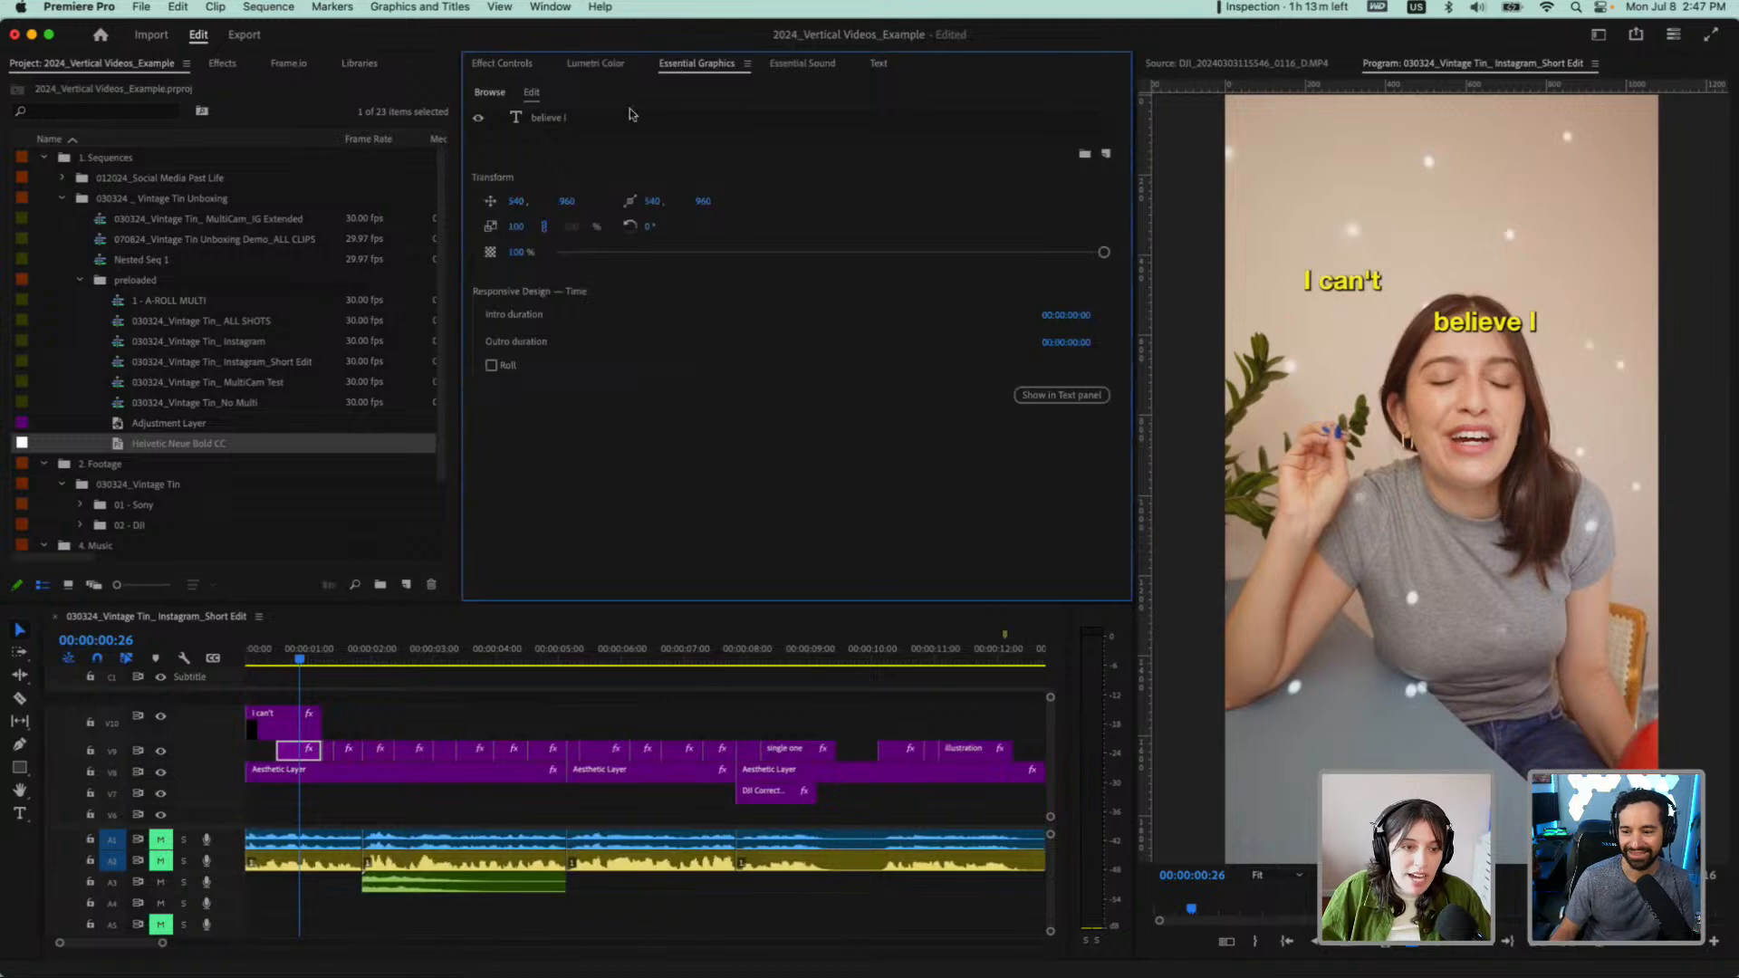
left_click(546, 120)
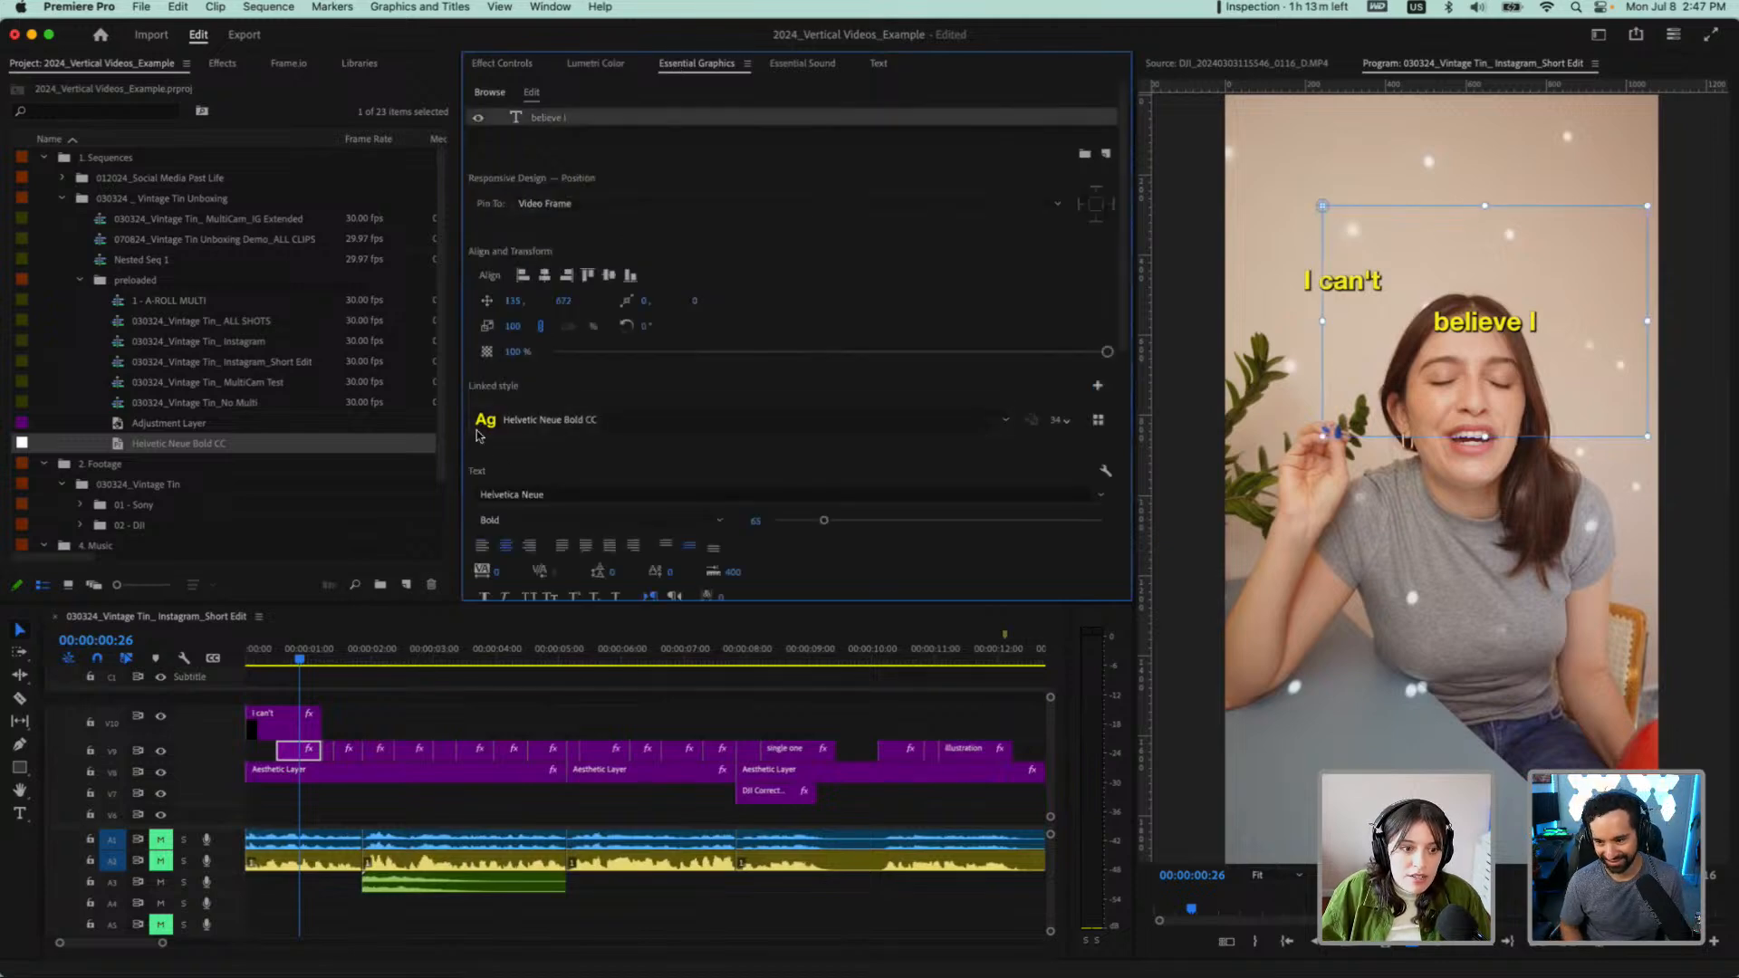
scroll(494, 449, "down", 3)
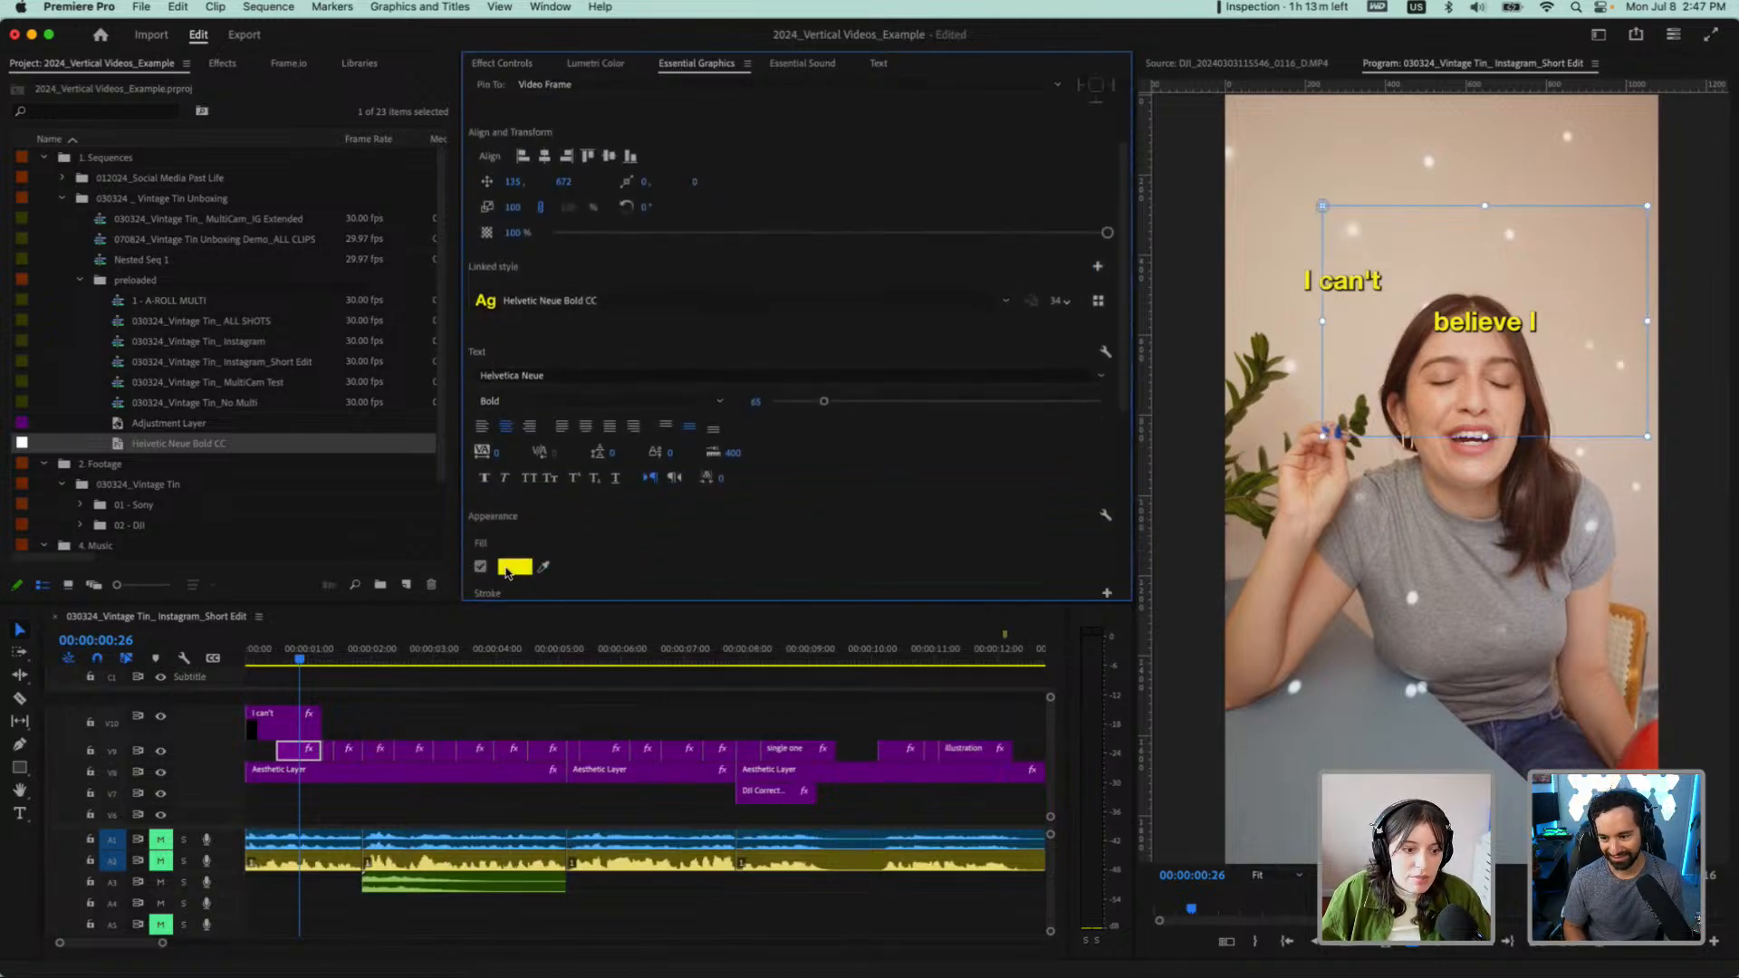
left_click(515, 567)
left_click(906, 555)
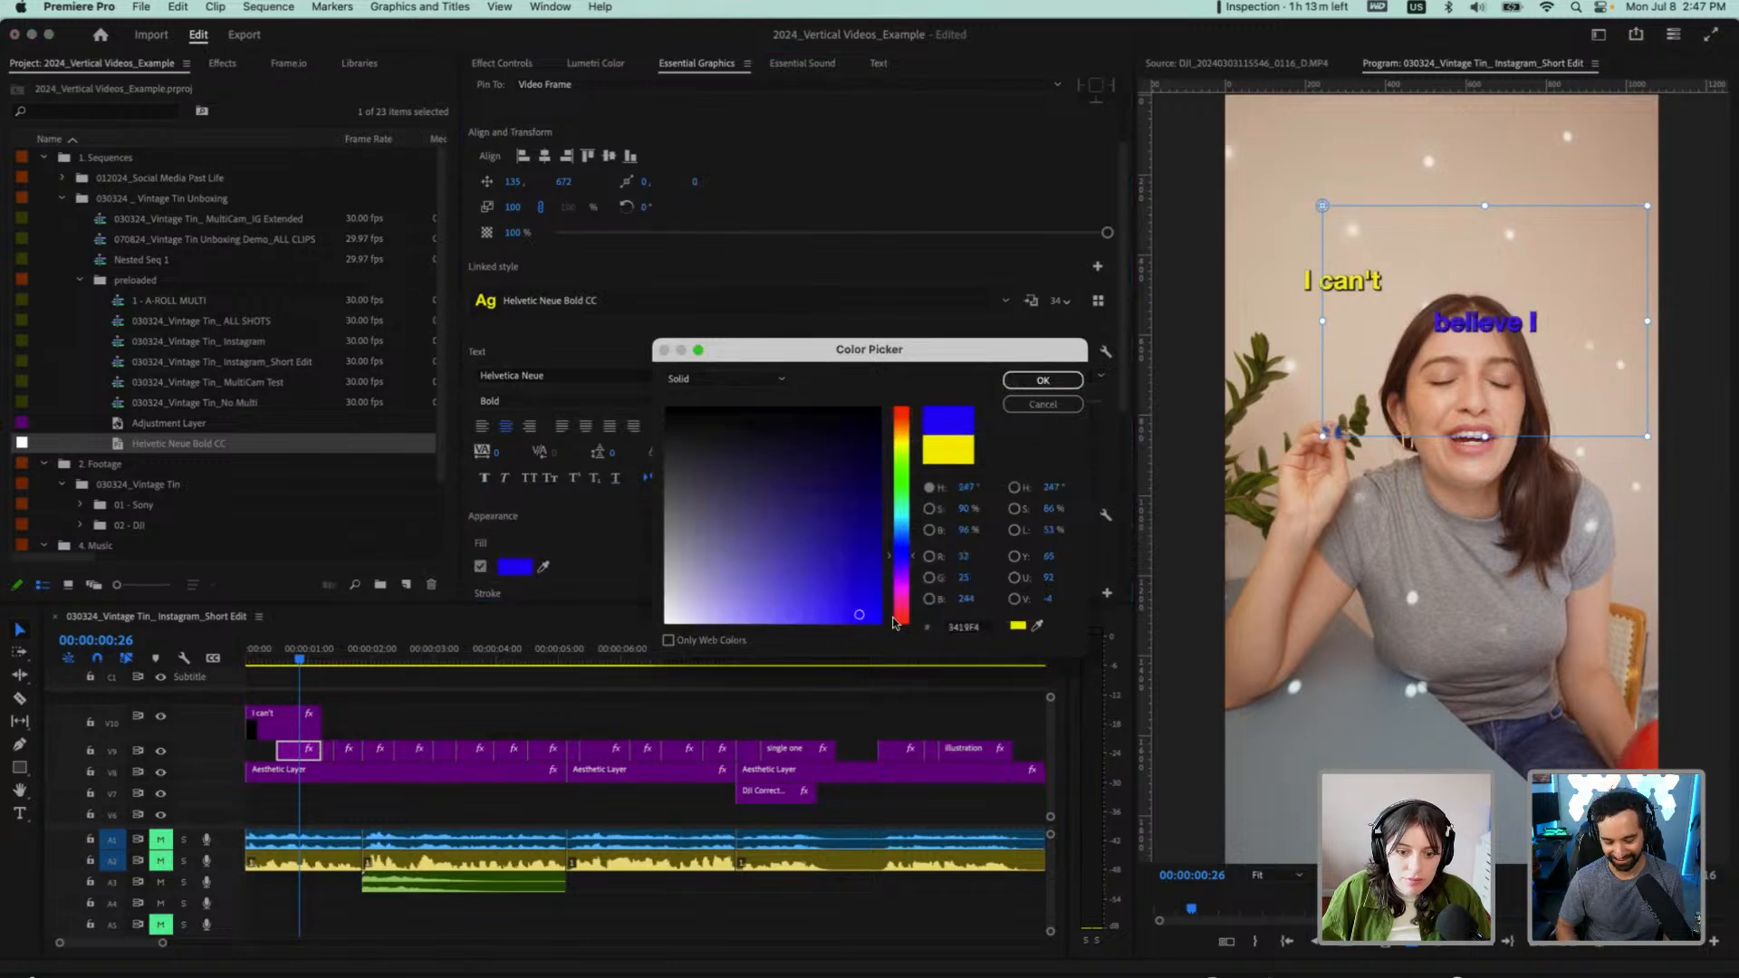
left_click(900, 623)
left_click(851, 606)
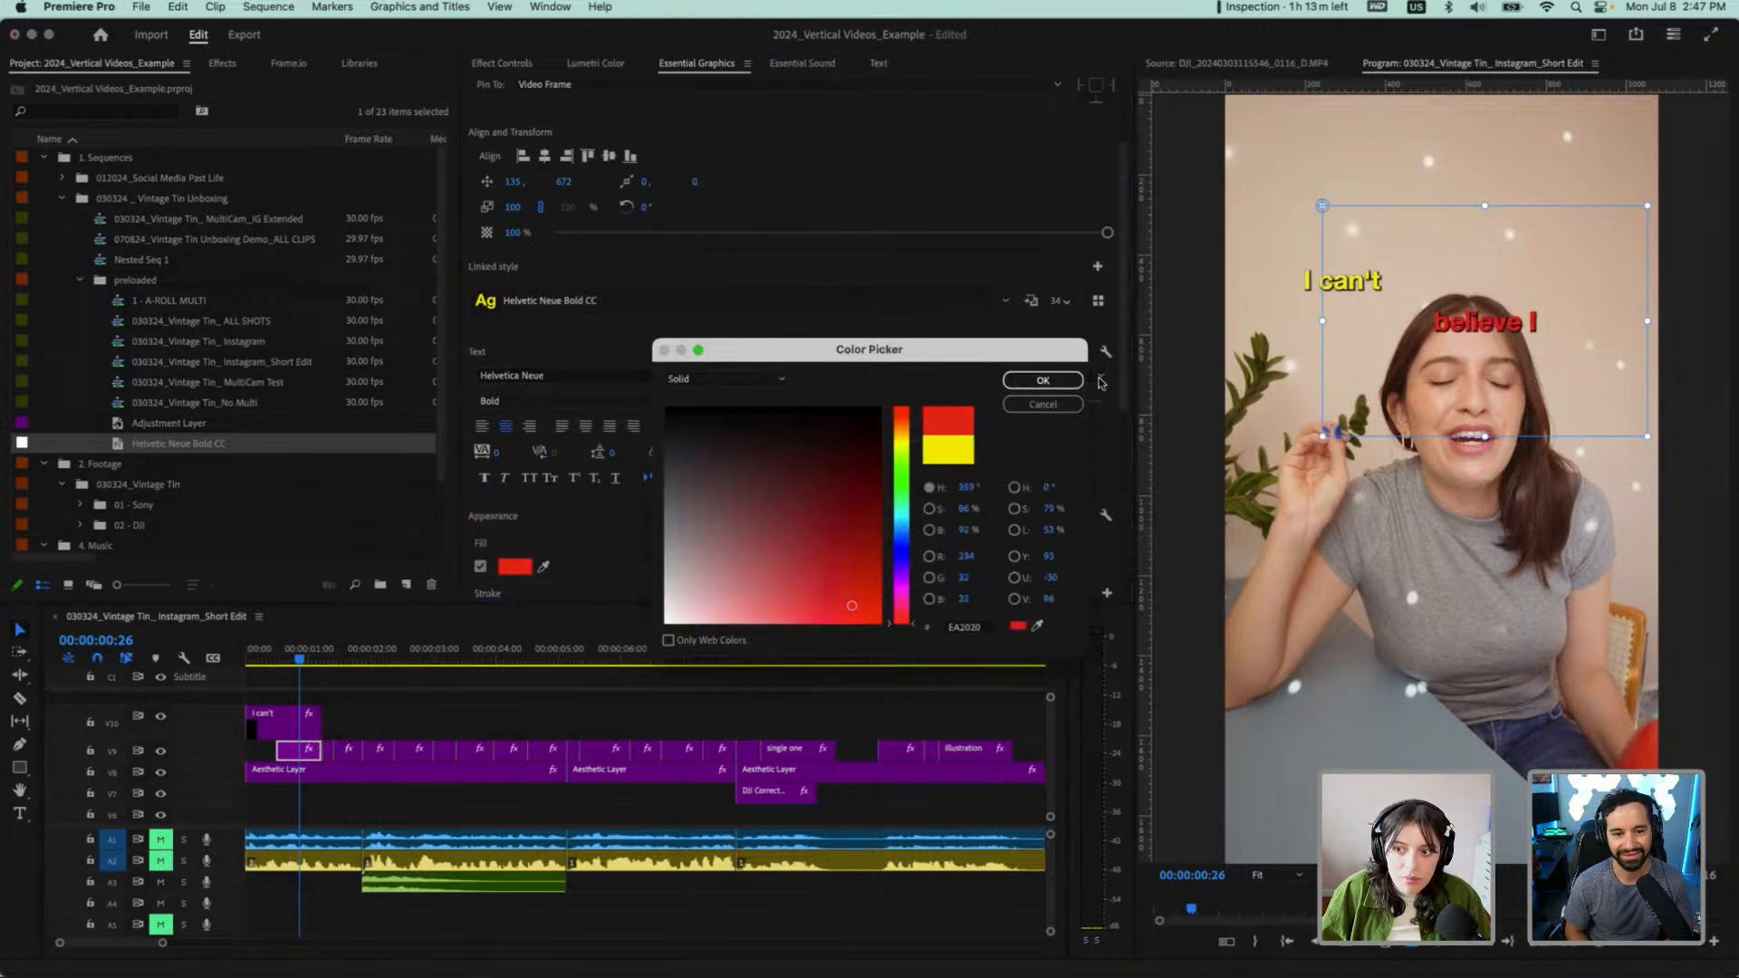
left_click(1046, 380)
Play the opening titles from the start and select the "believe I" graphic at 00:00:00:23
left_click_drag(274, 660, 218, 661)
key("space")
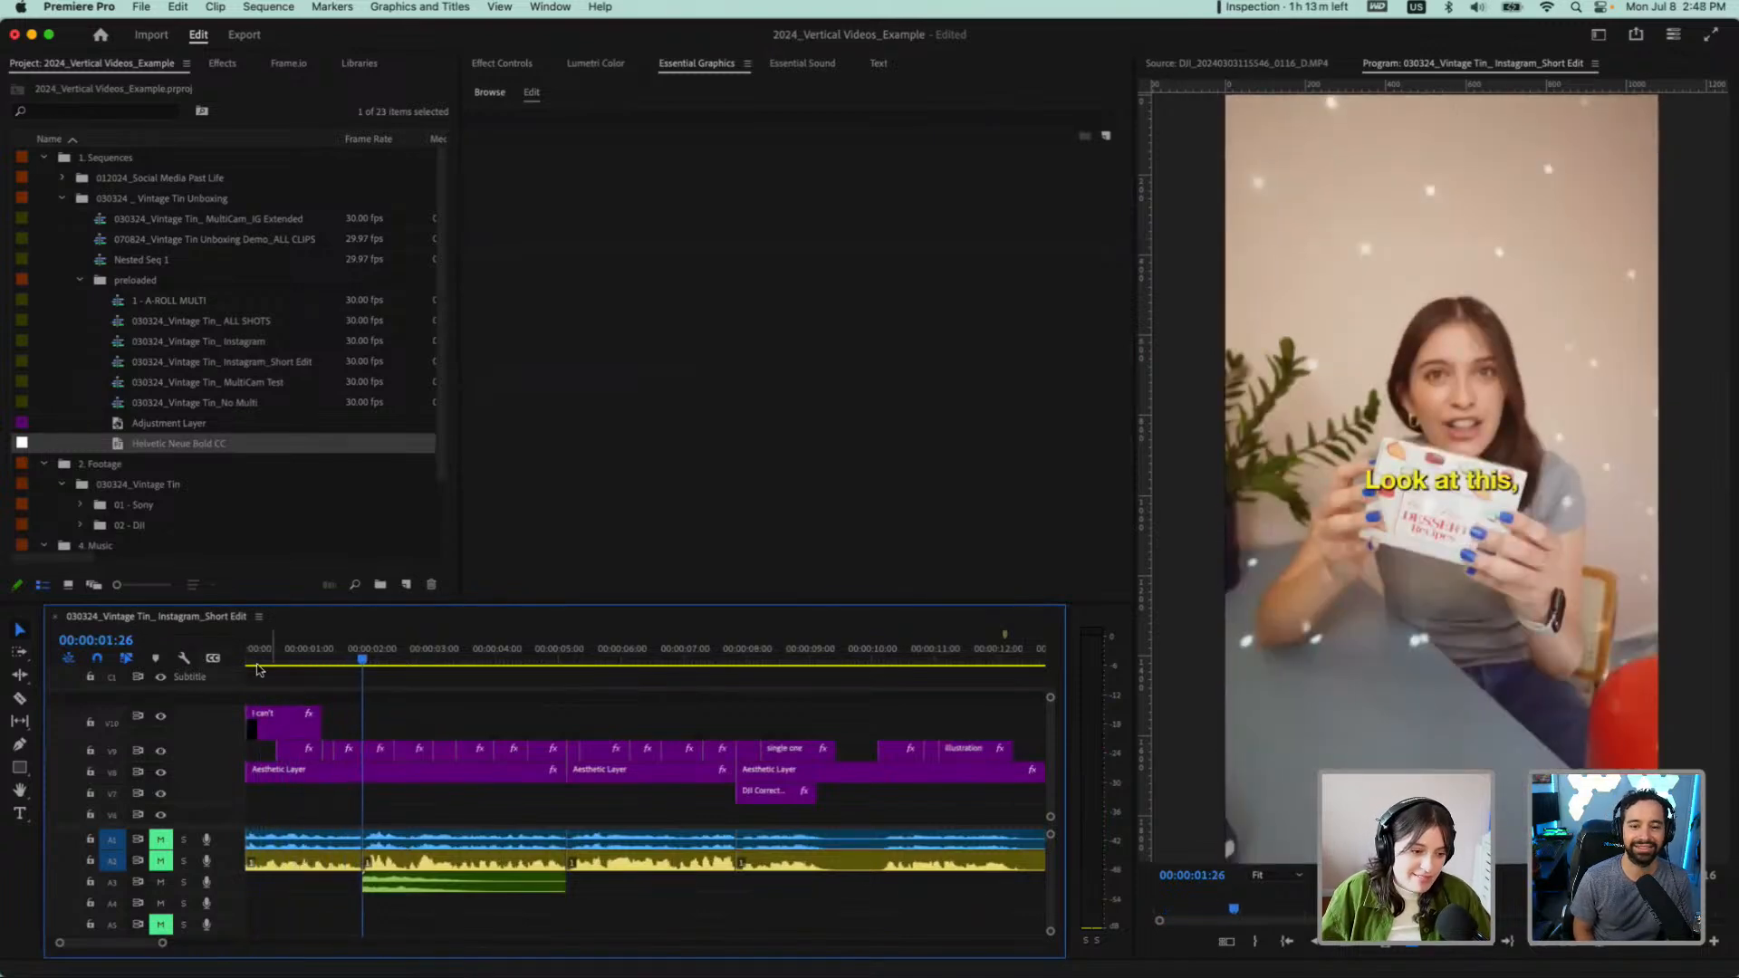
left_click(294, 659)
left_click(299, 750)
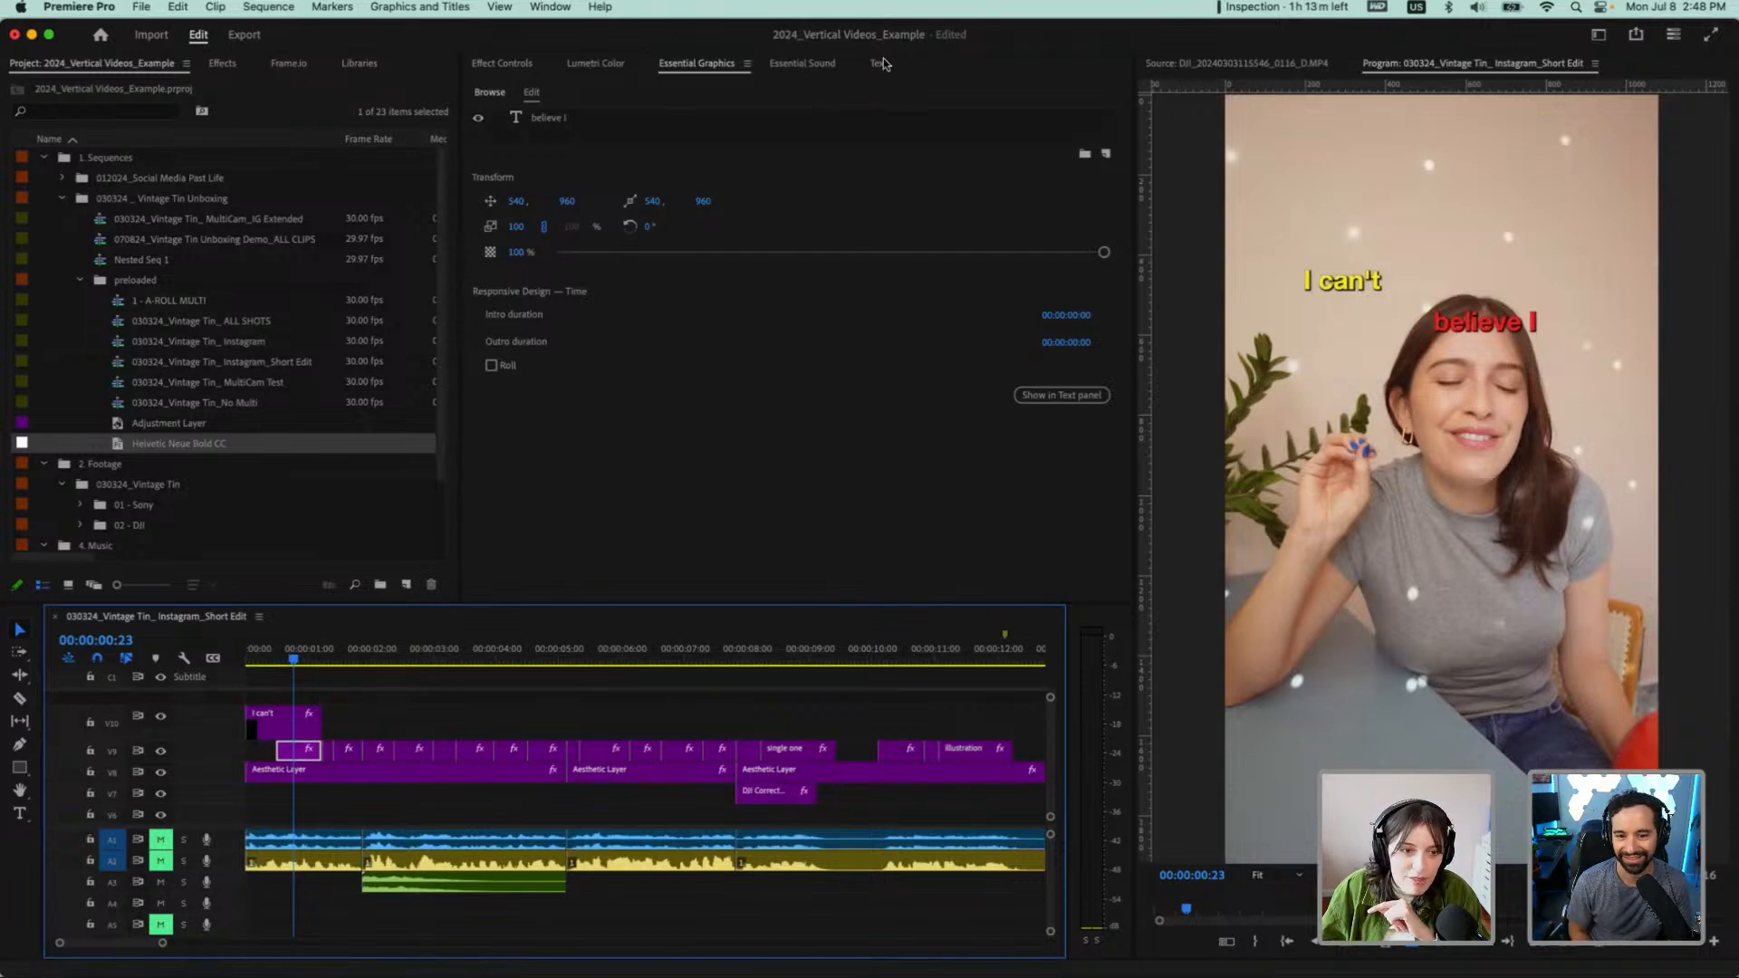
Undo the individual graphic edits and the caption-to-graphic upgrade to restore the captions on the subtitle track
left_click(381, 725)
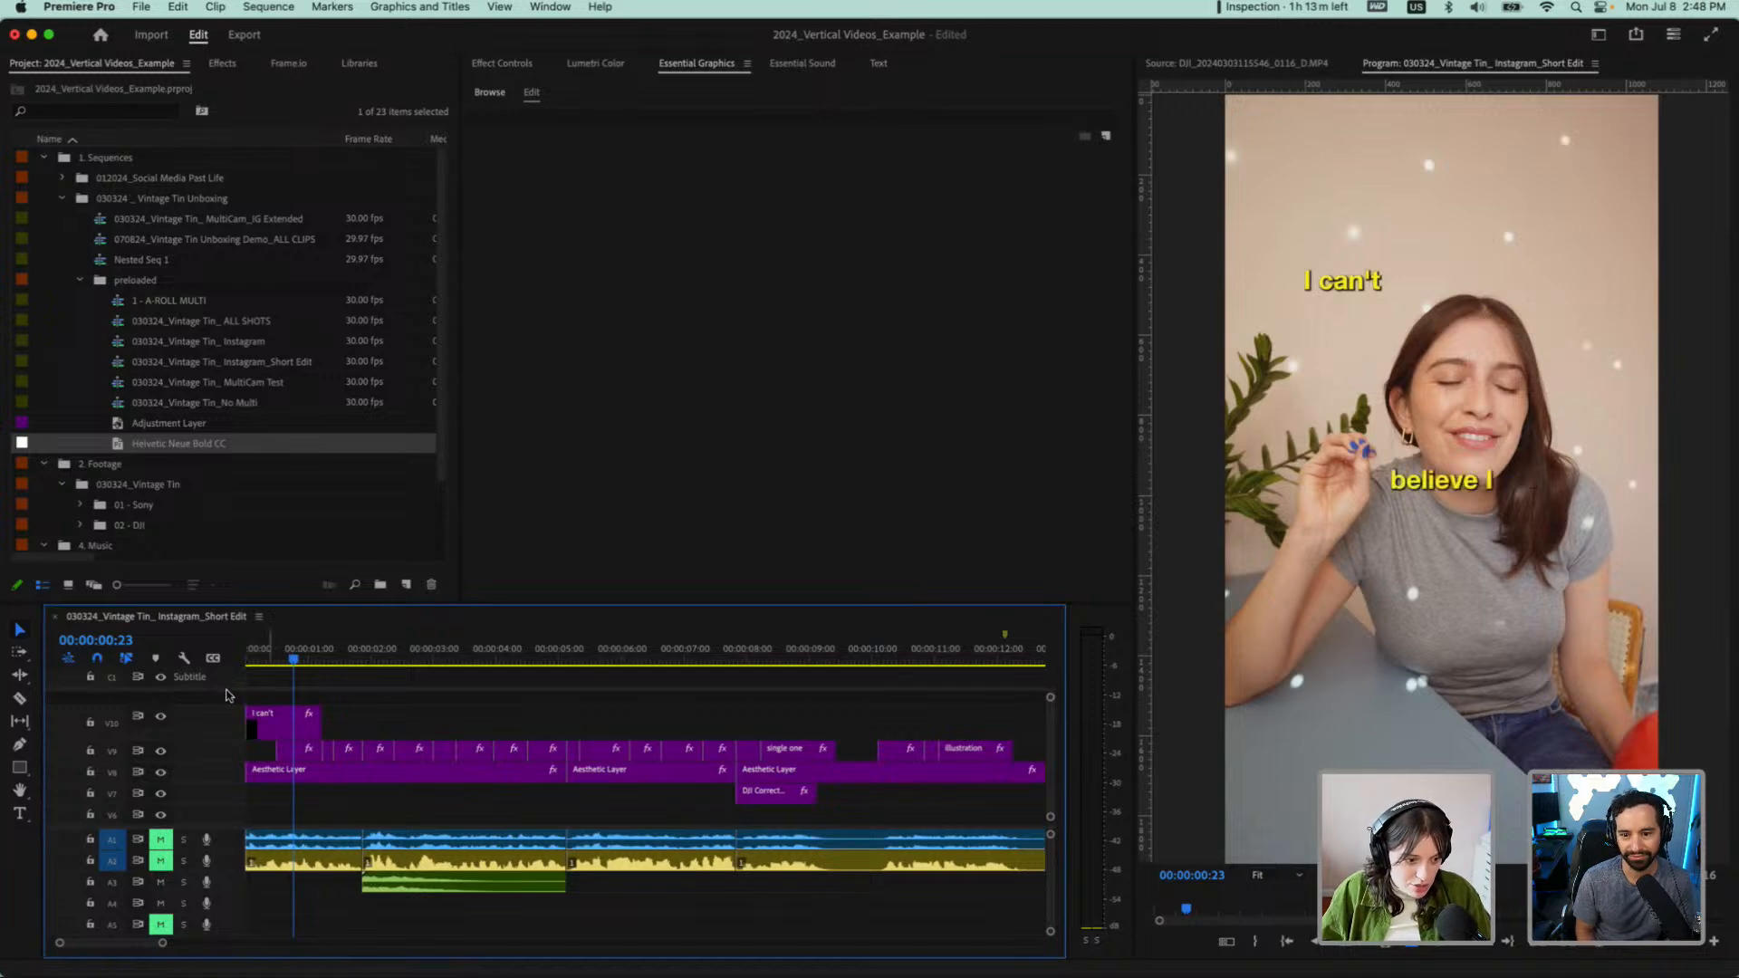
scroll(226, 697, "down", 5)
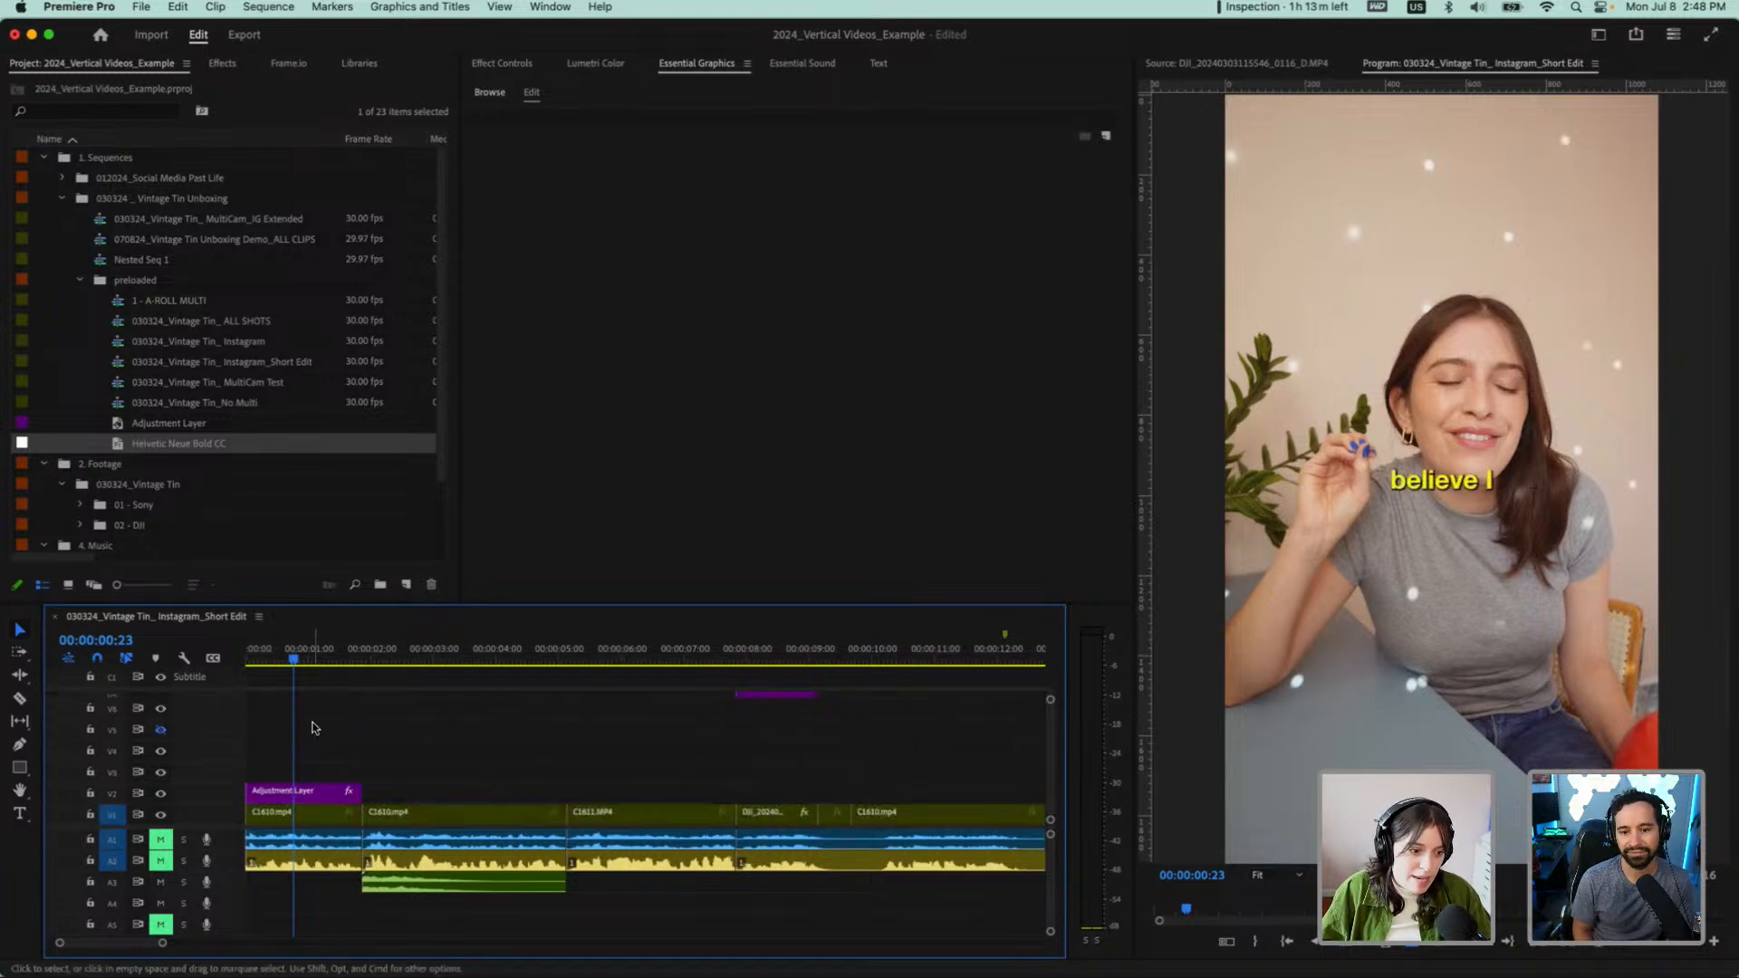
scroll(304, 735, "up", 4)
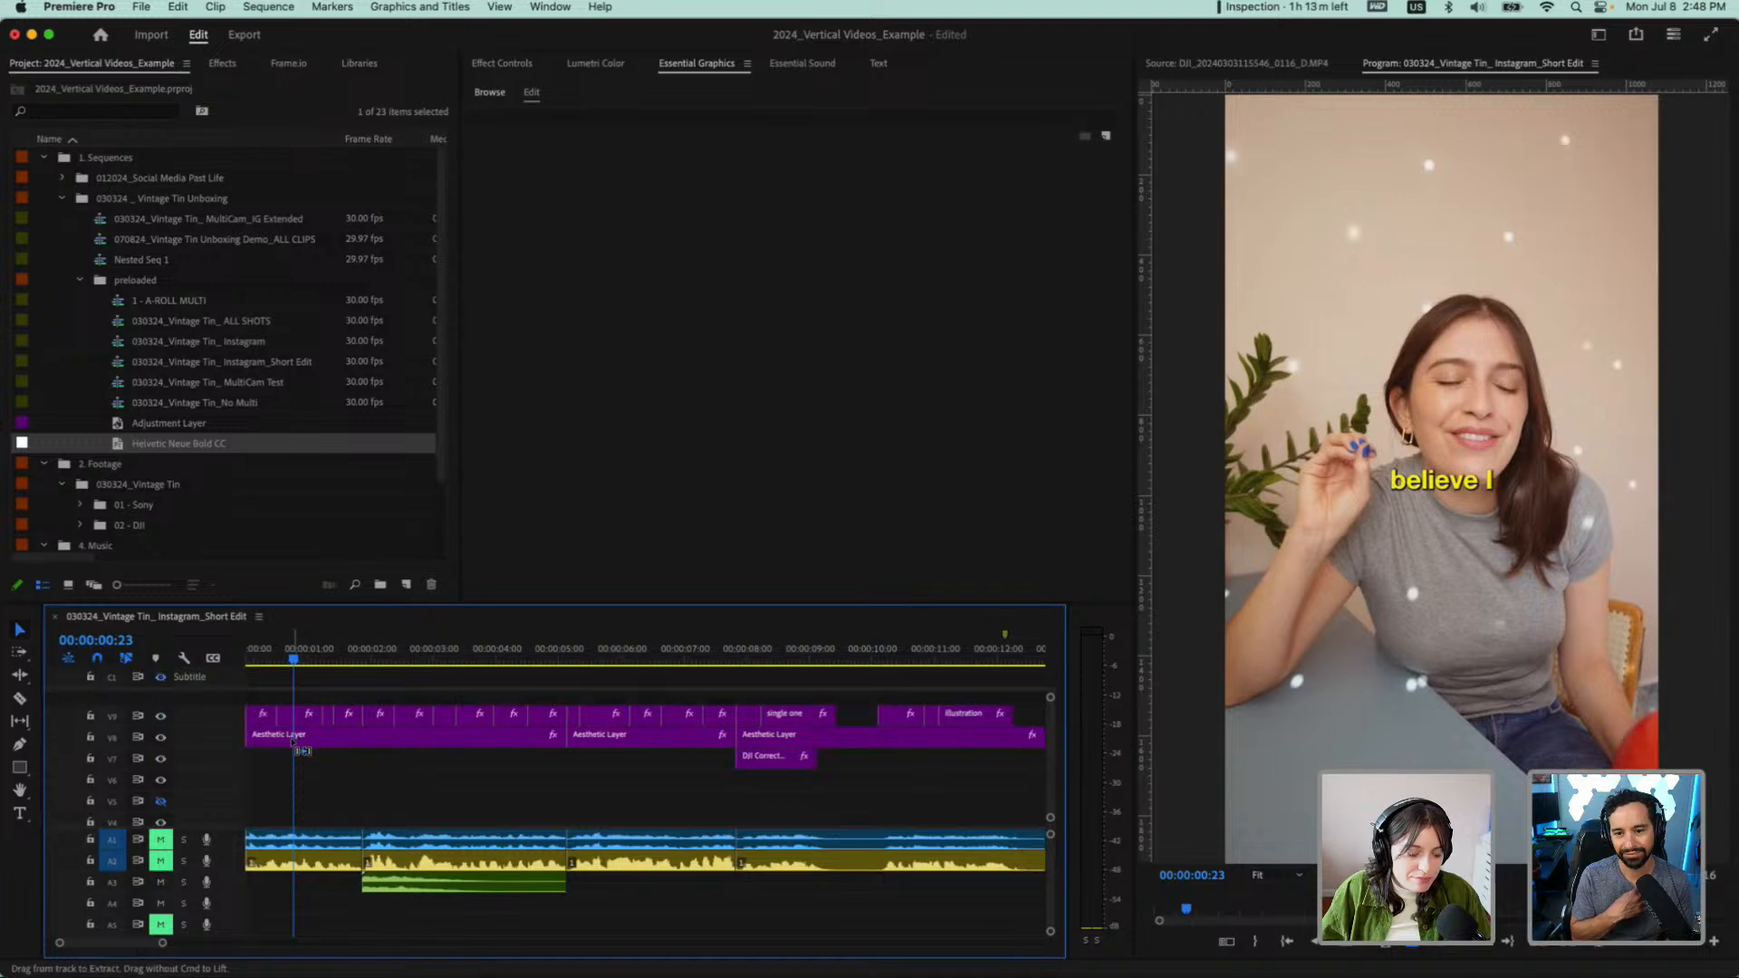
key("super+z")
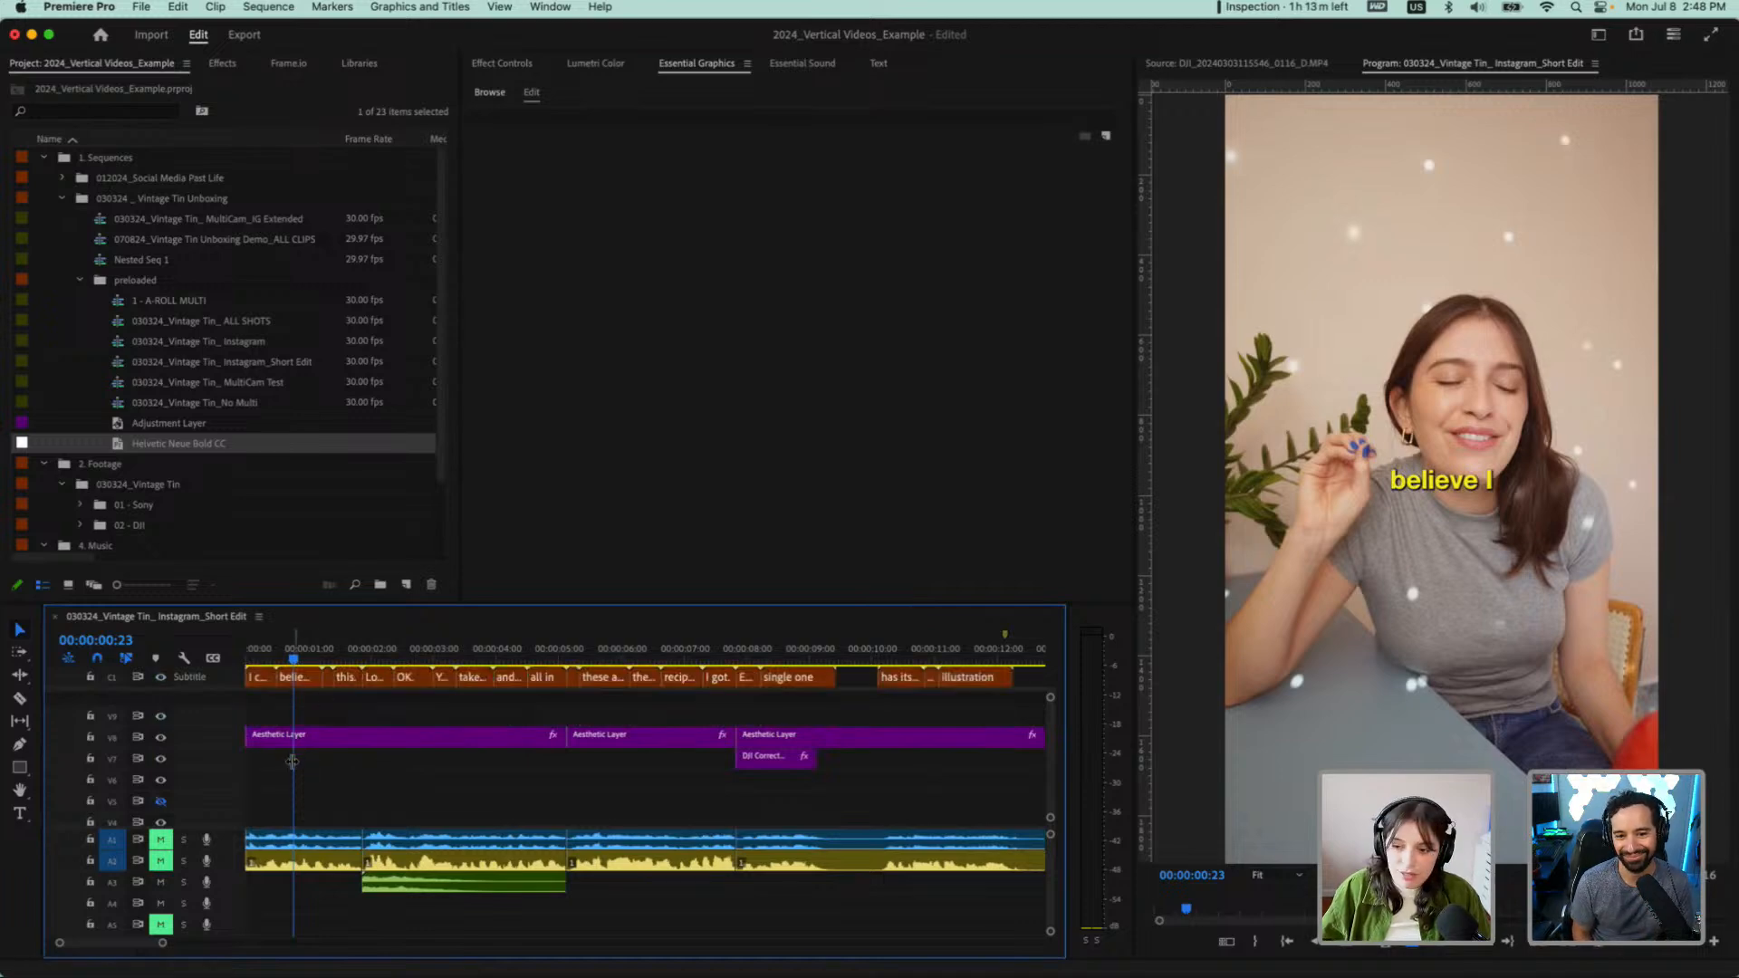
scroll(297, 688, "up", 3)
scroll(297, 694, "up", 2)
Select the "believe I" caption and examine the sequence transcript with audio track A2 briefly unmuted, then return to the caption list
left_click(301, 679)
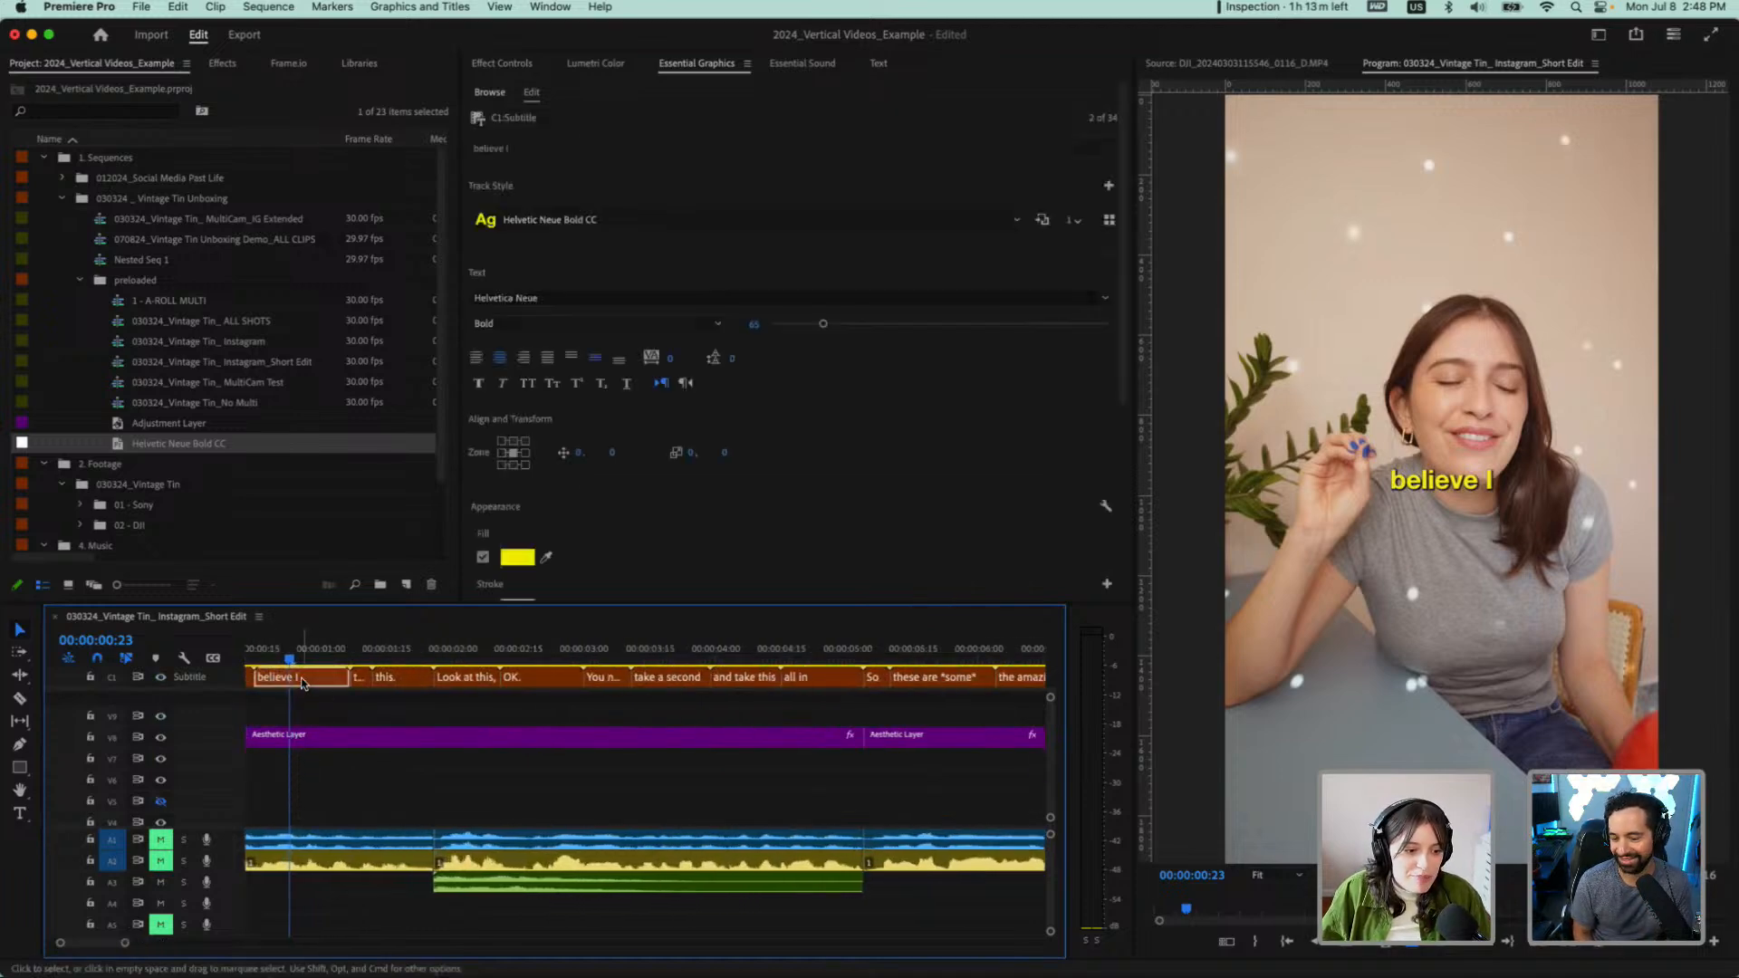
left_click(878, 64)
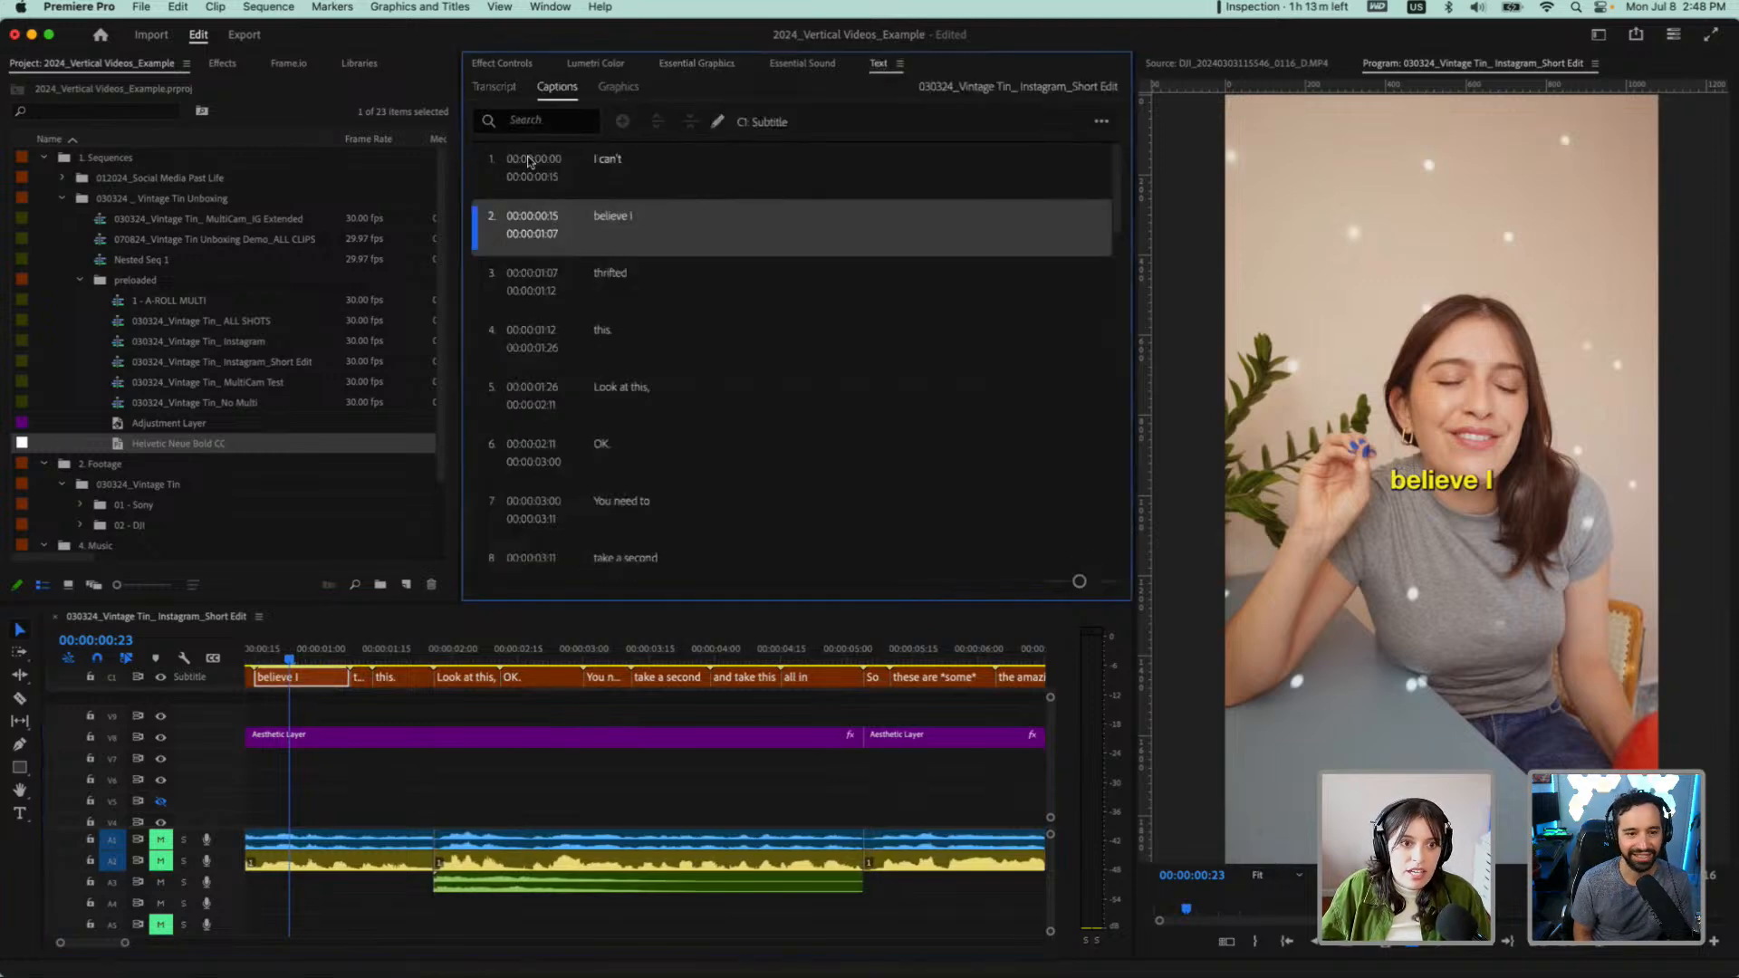
left_click(494, 87)
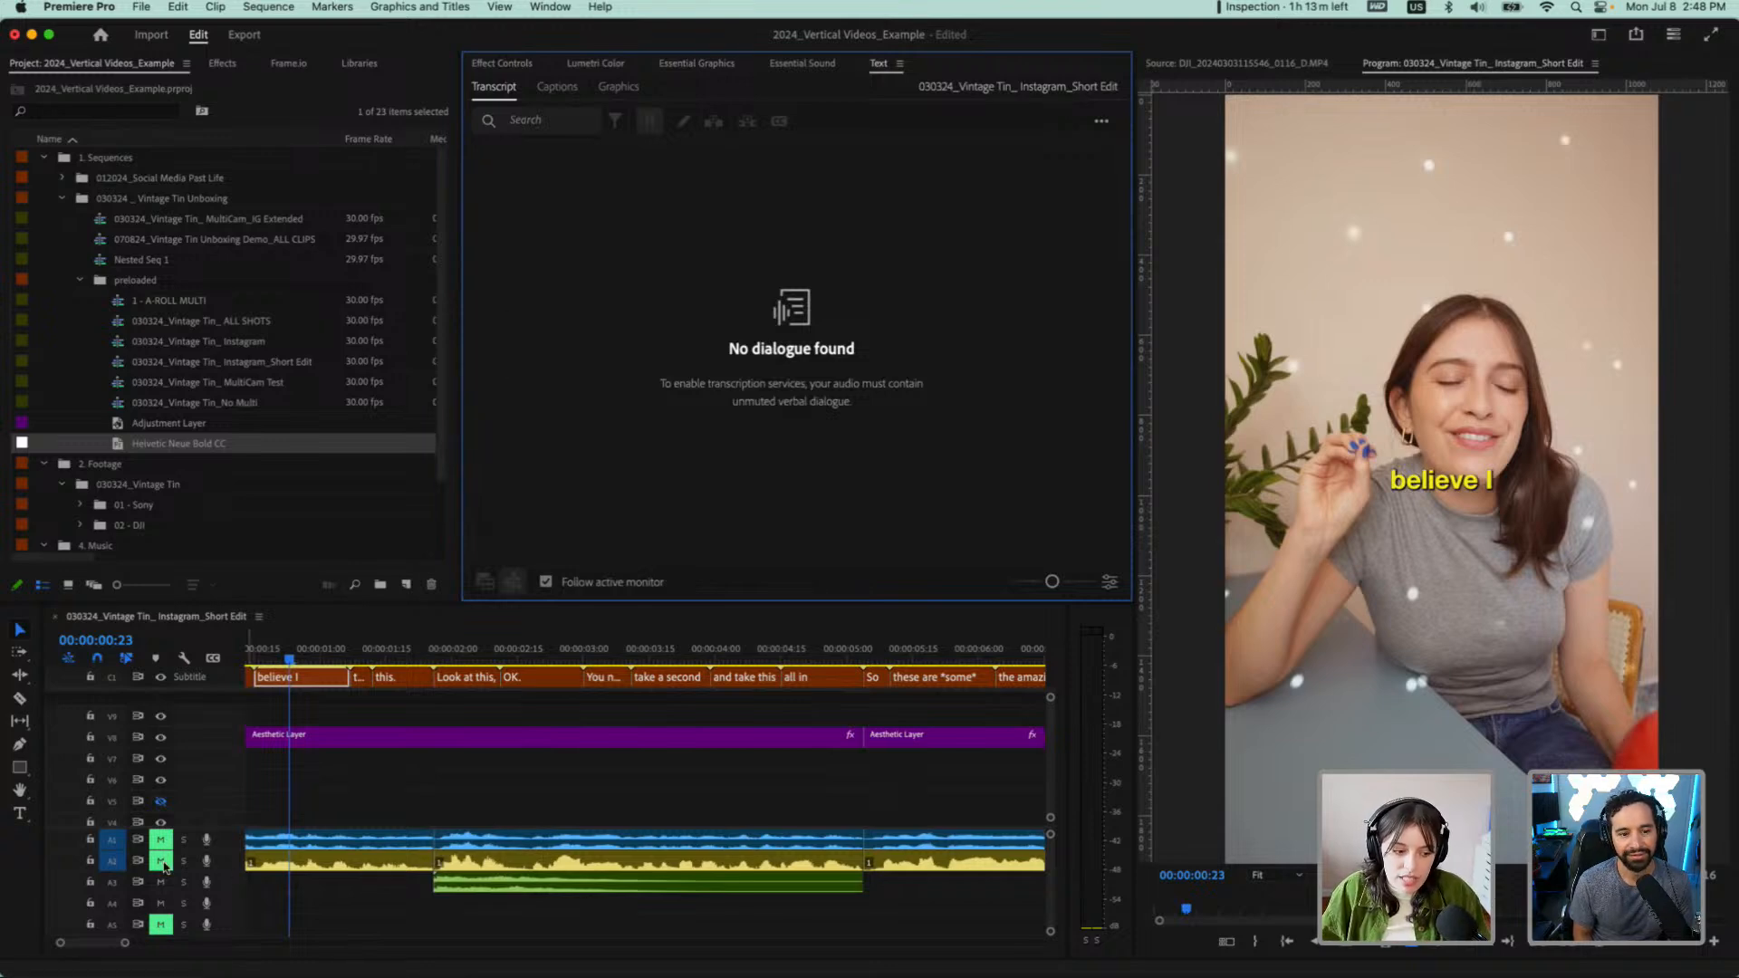
left_click(162, 863)
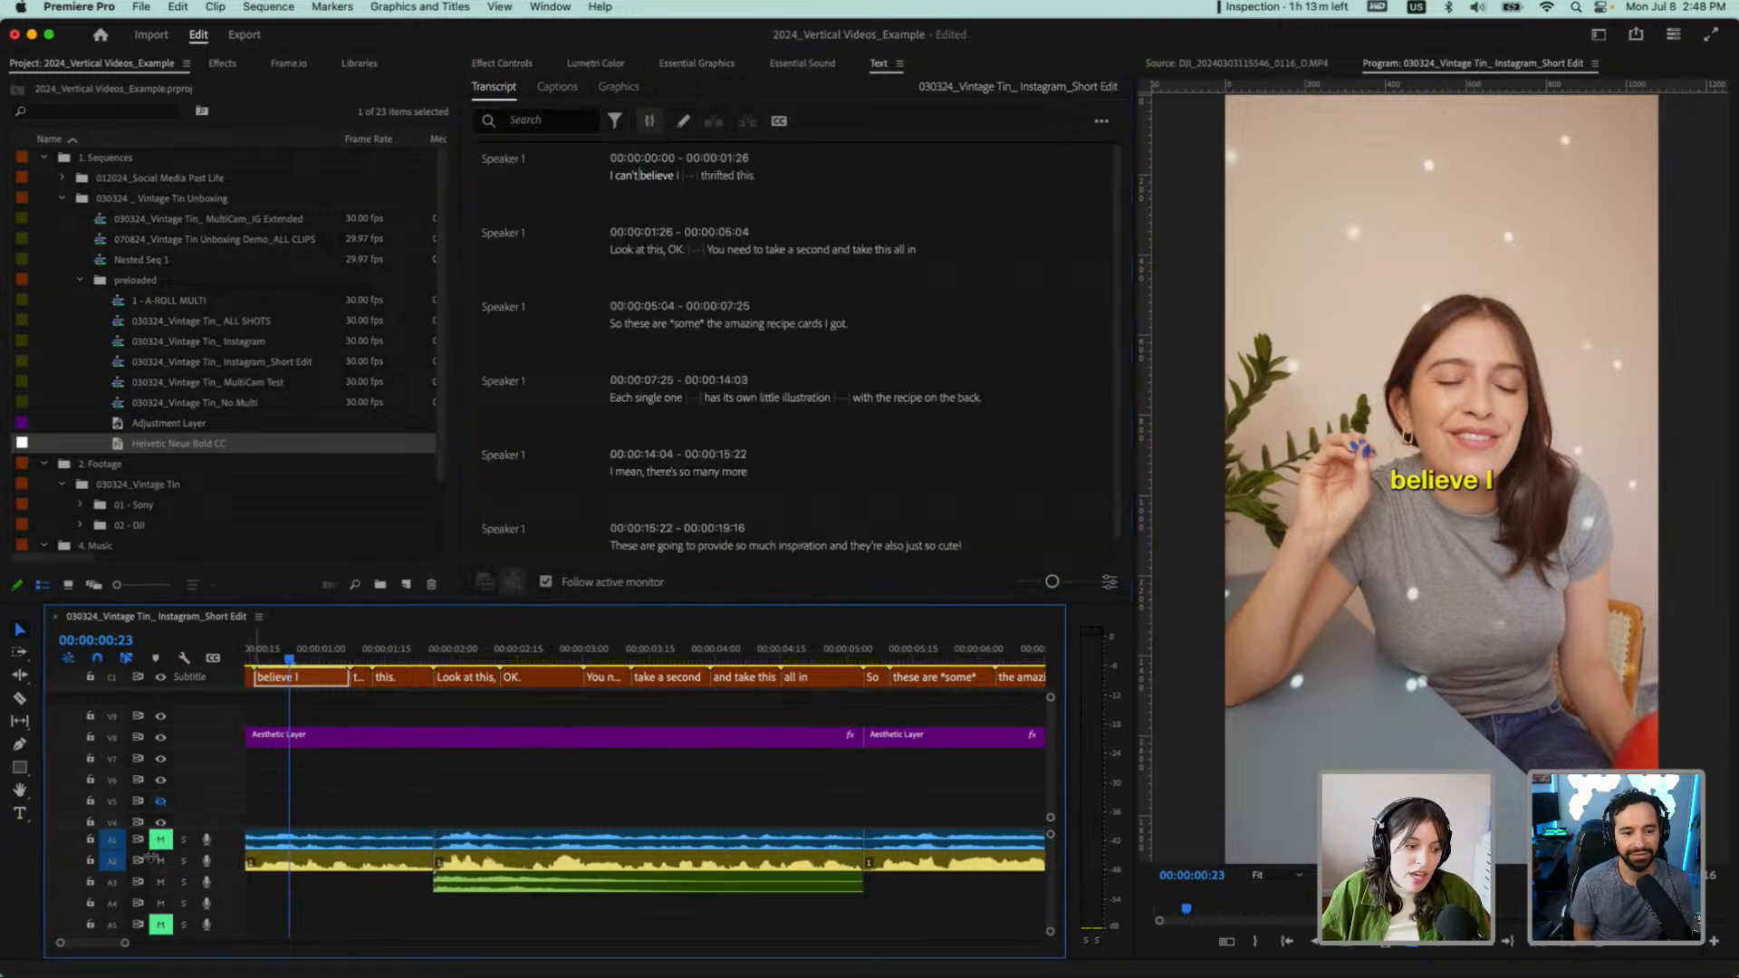
left_click(161, 860)
left_click(567, 84)
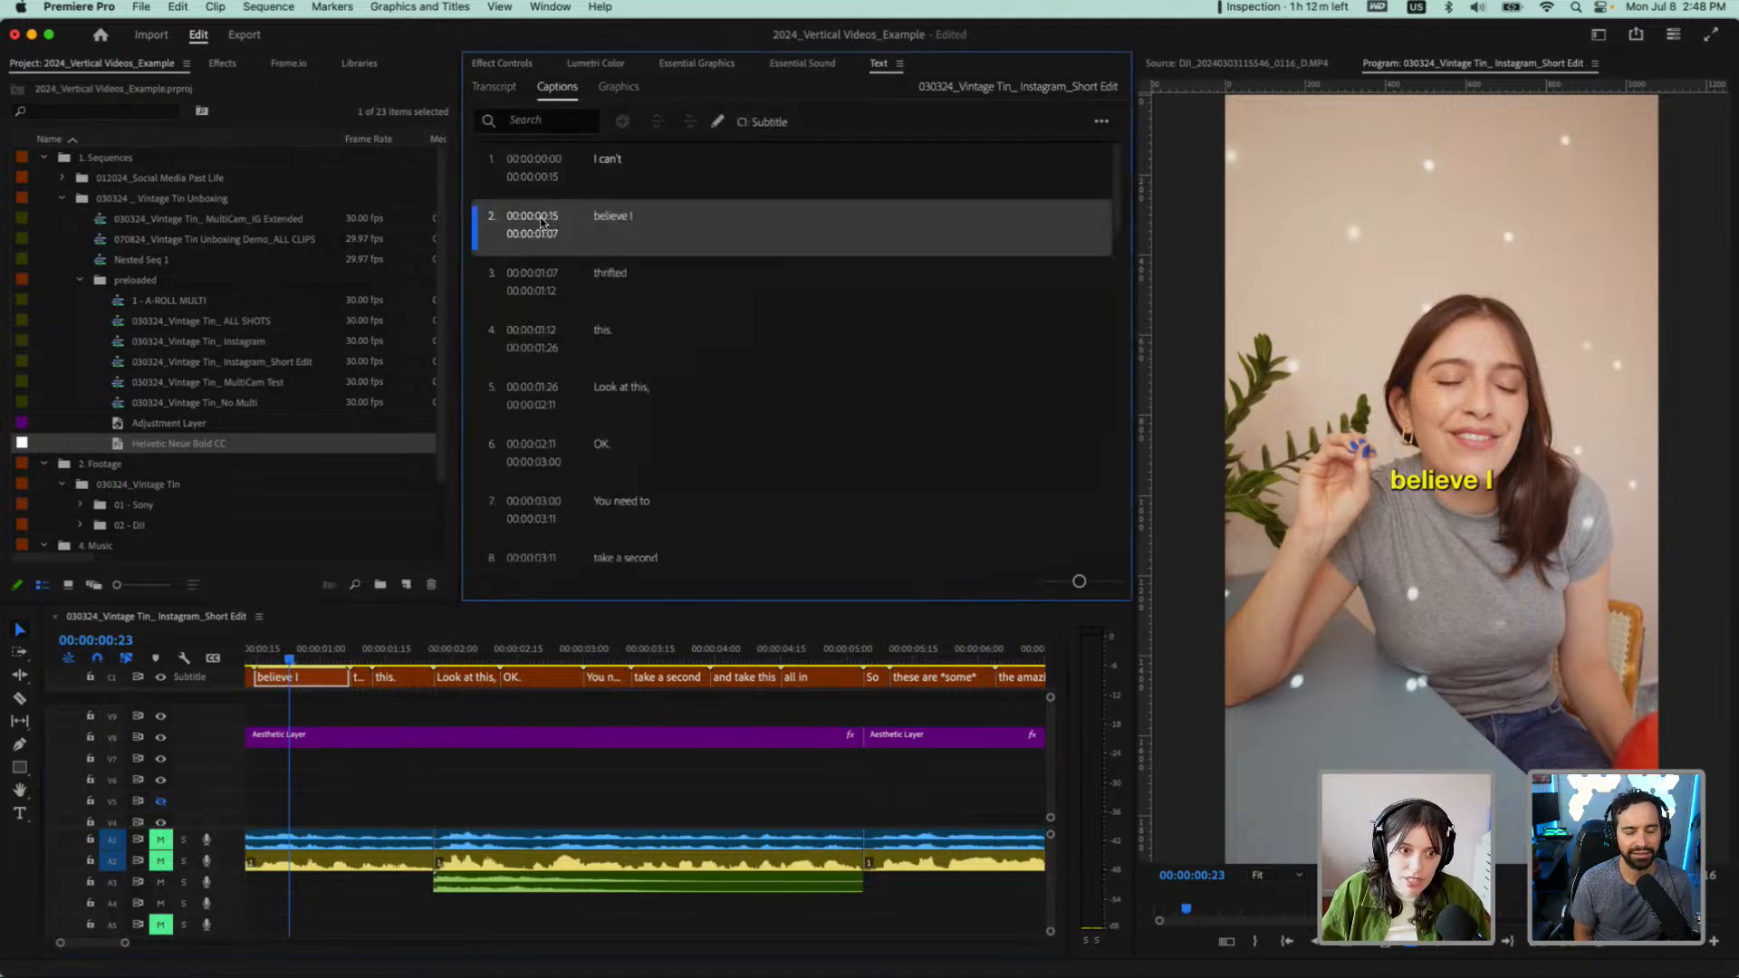
Remove the "I" from the second caption so that it reads "believe"
left_click(601, 223)
double_click(605, 221)
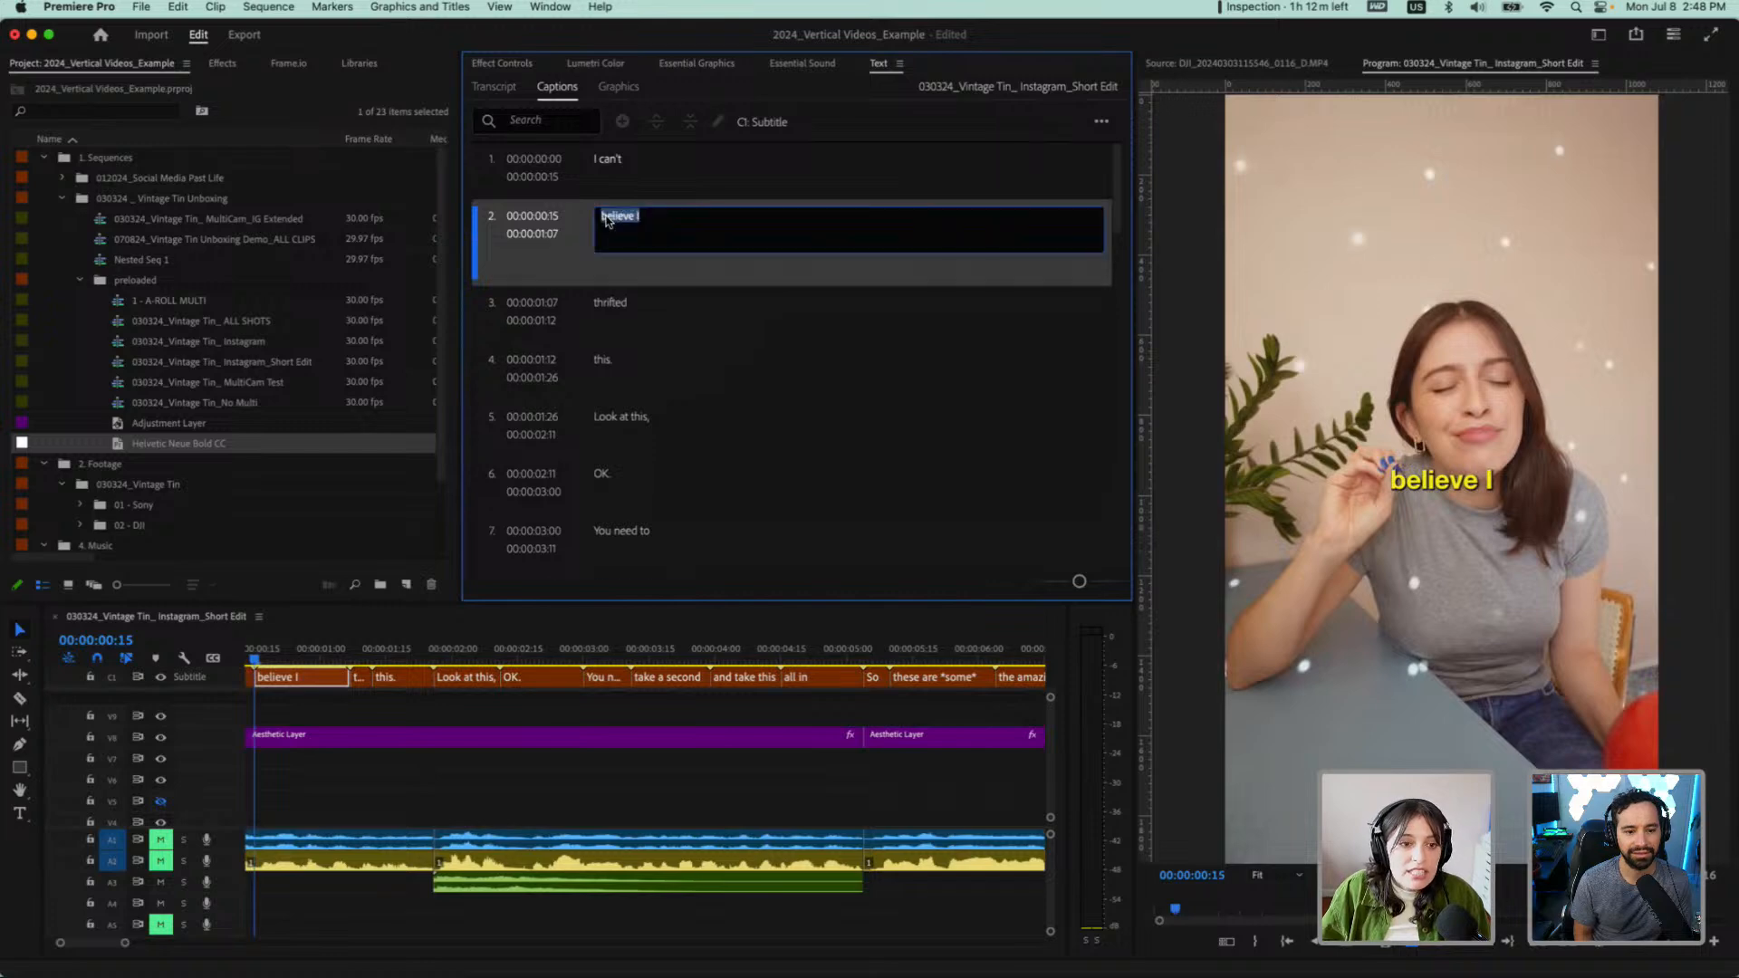
left_click(631, 220)
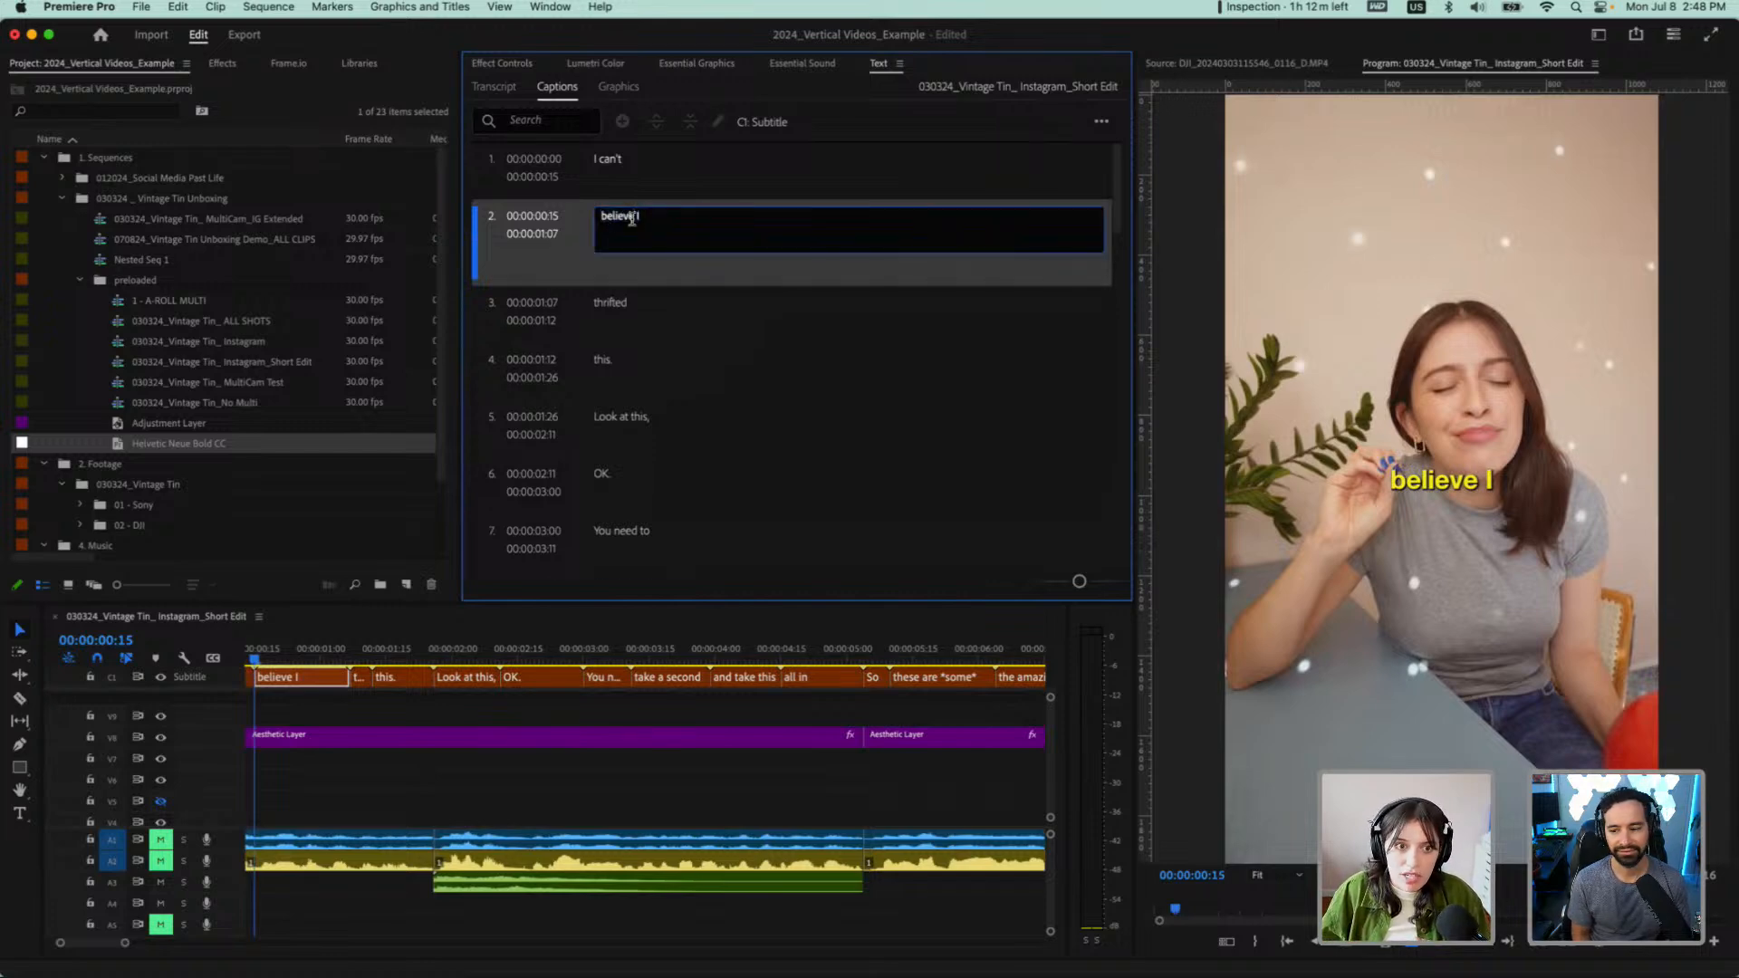
left_click(664, 183)
left_click(631, 239)
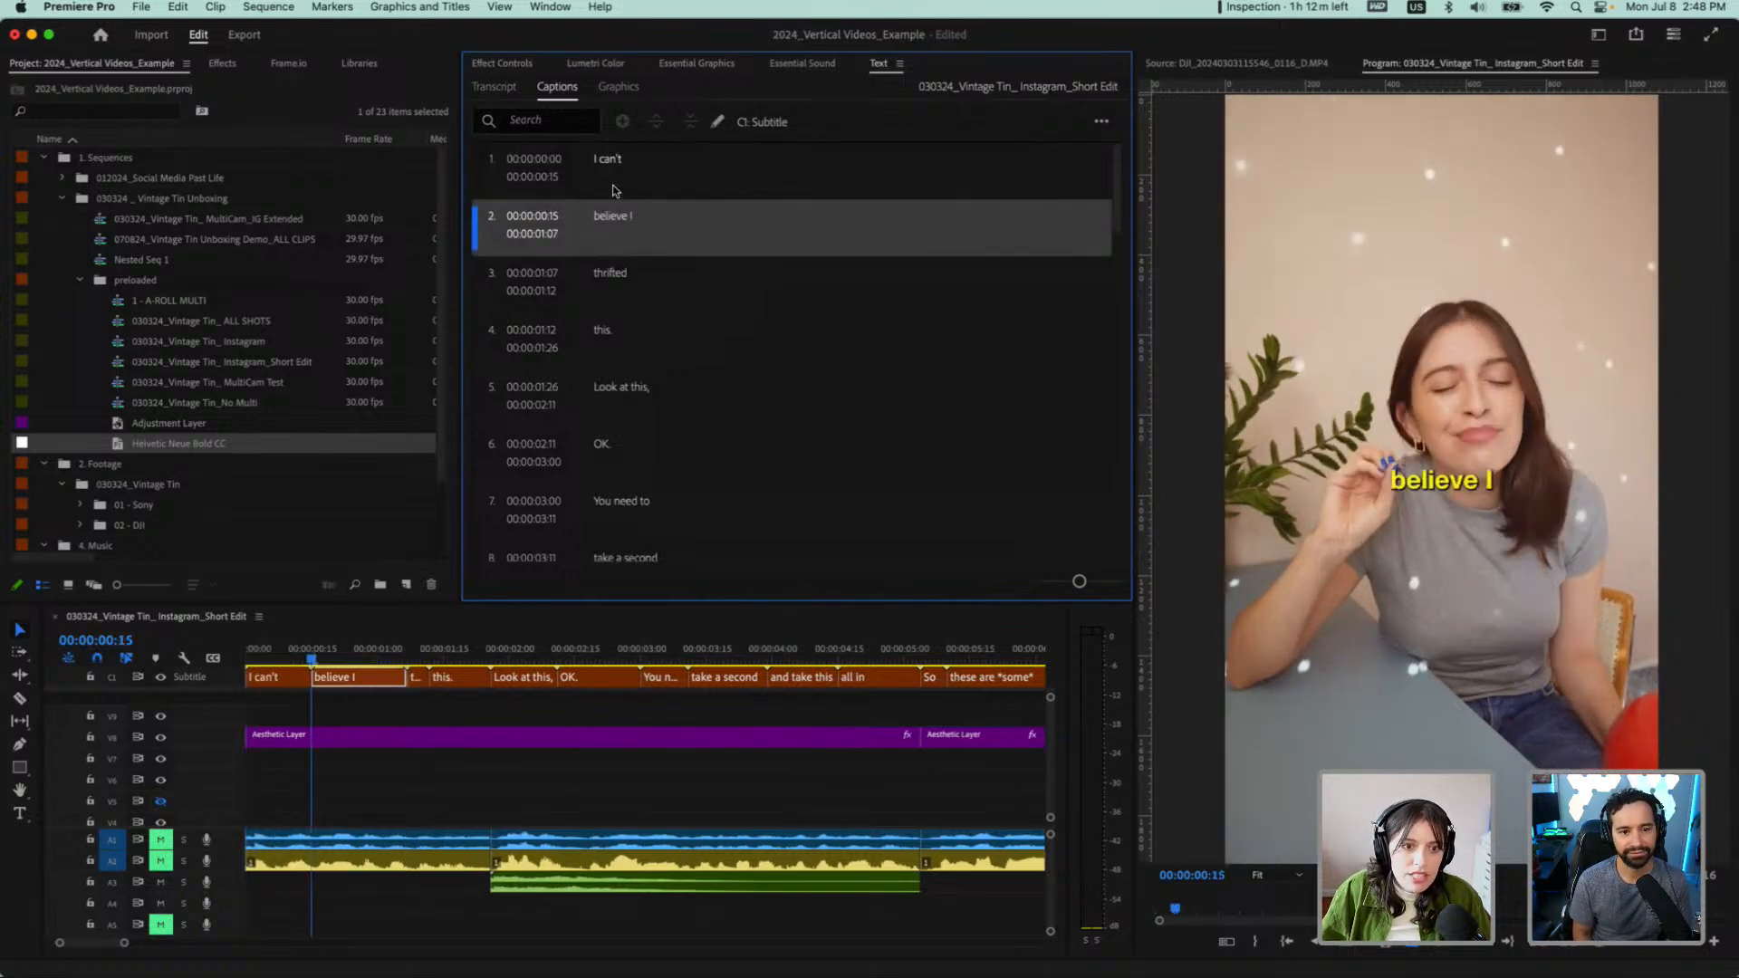
key("=")
key("=")
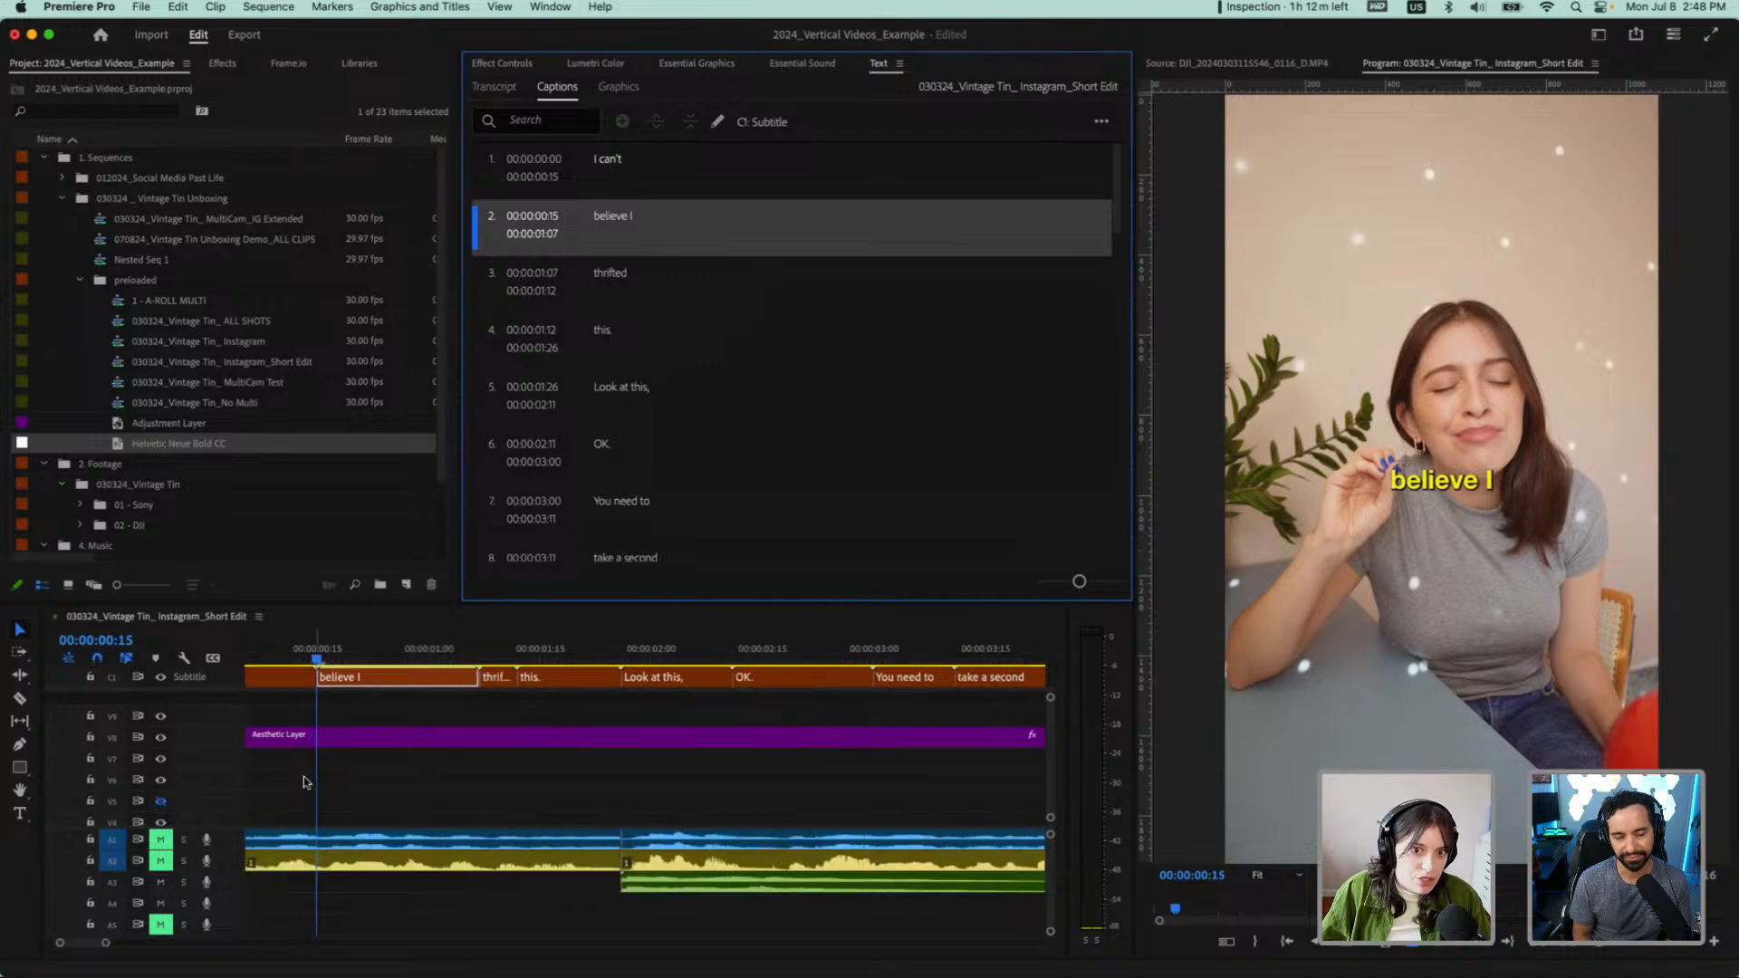
double_click(644, 215)
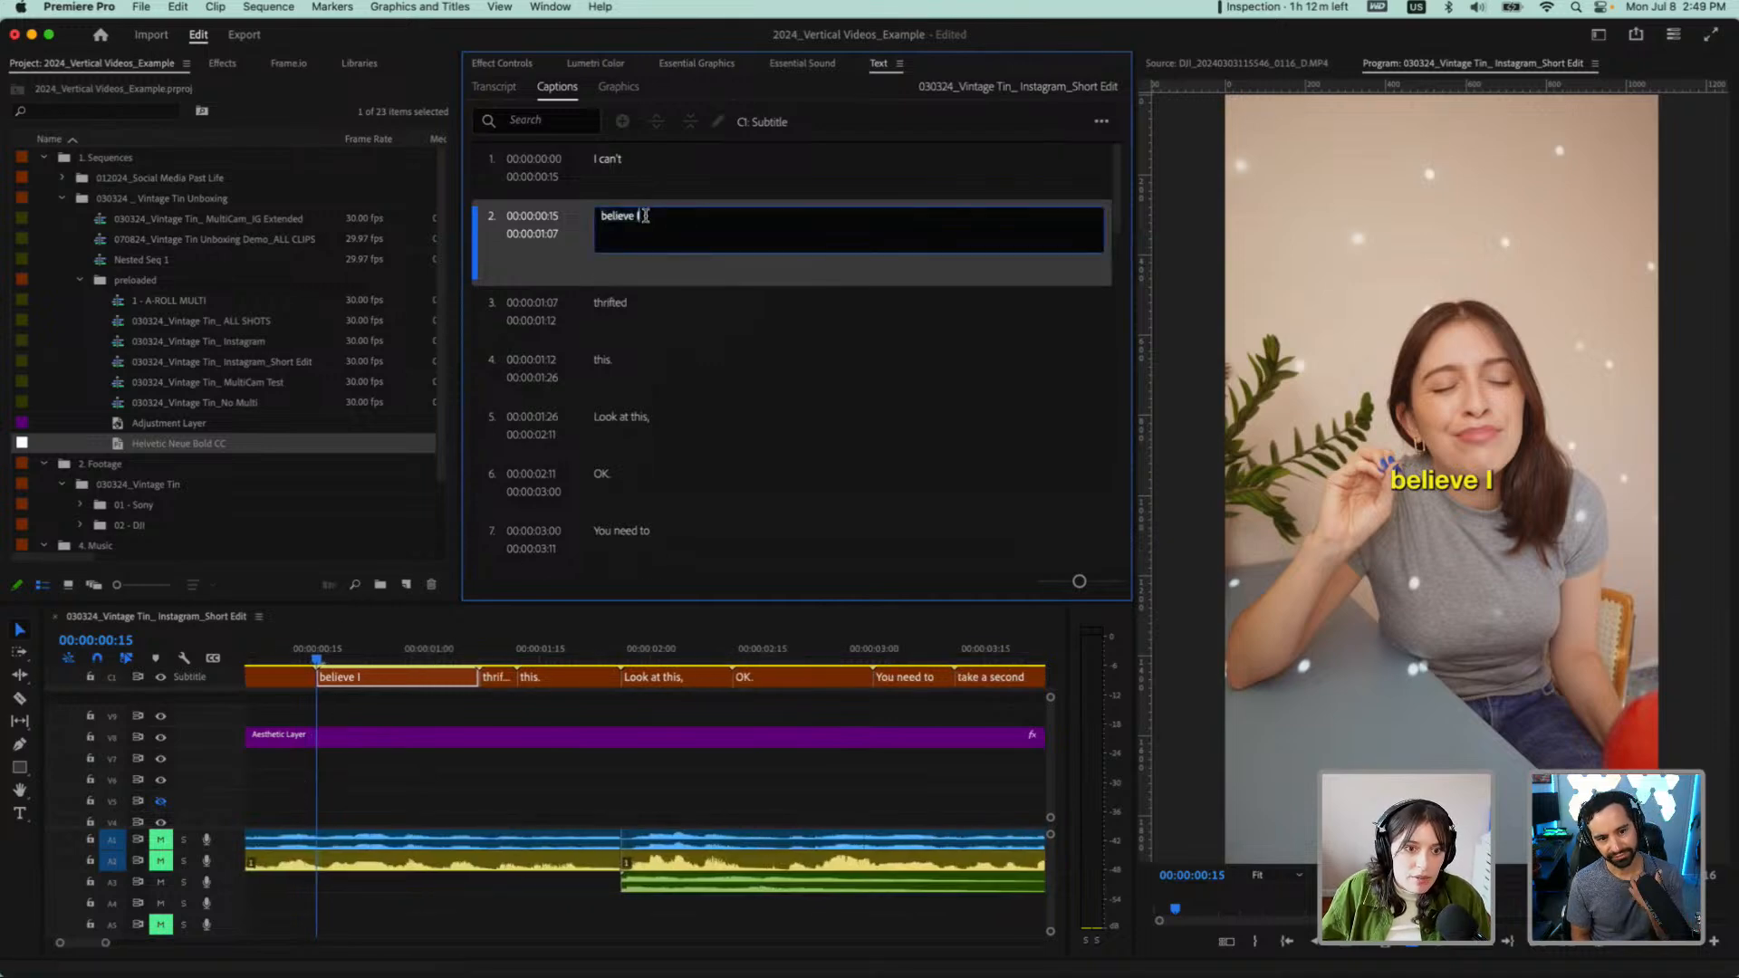
key("BackSpace")
key("BackSpace")
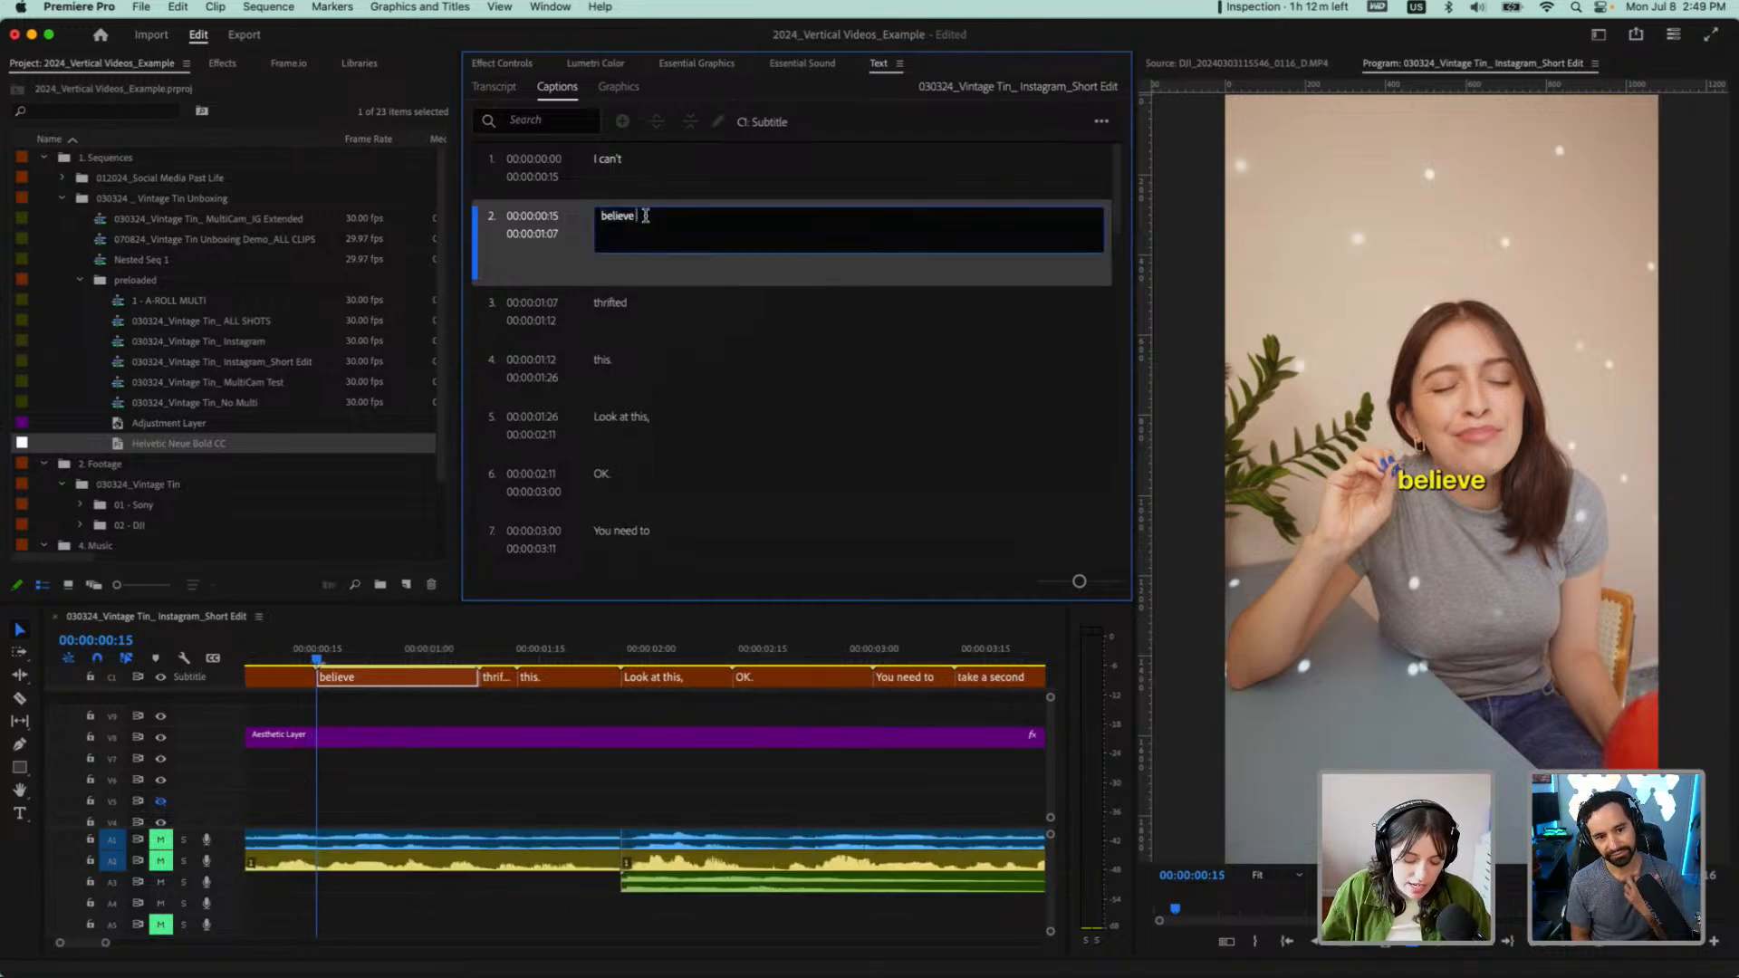
Change the third caption's text to "I thrifted"
double_click(605, 295)
left_click(599, 274)
type("I")
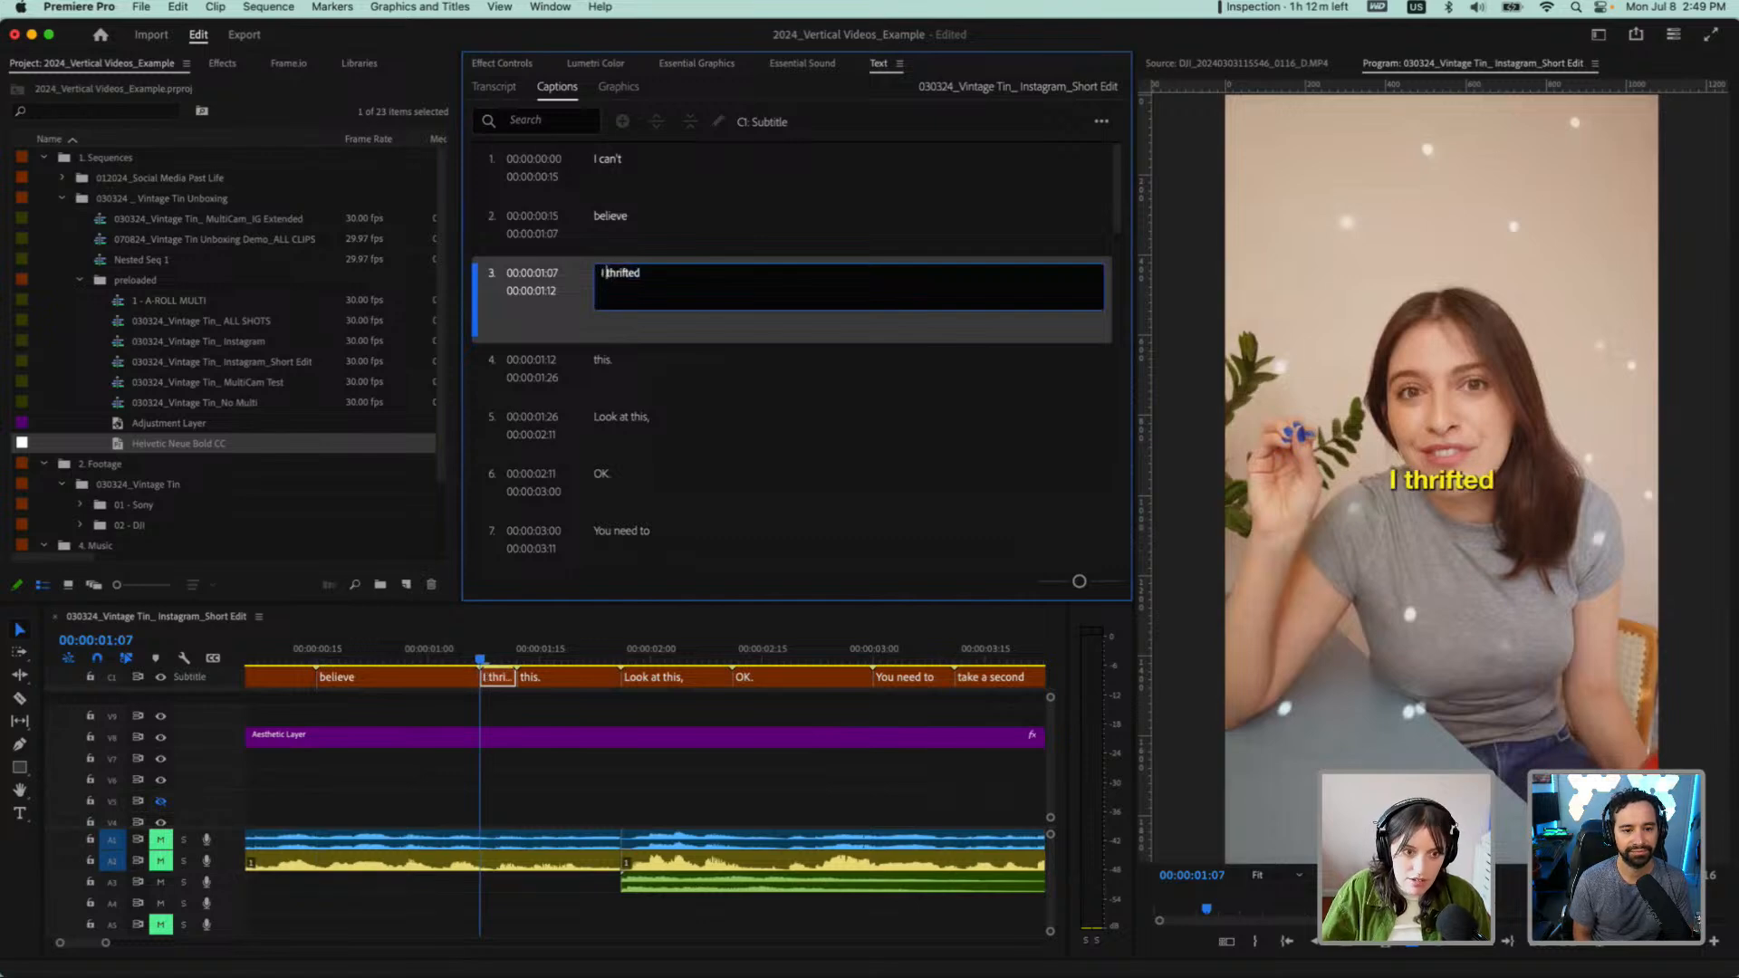
Unmute audio track A2 and play the opening captions from the start to check their timing
left_click(614, 161)
key("space")
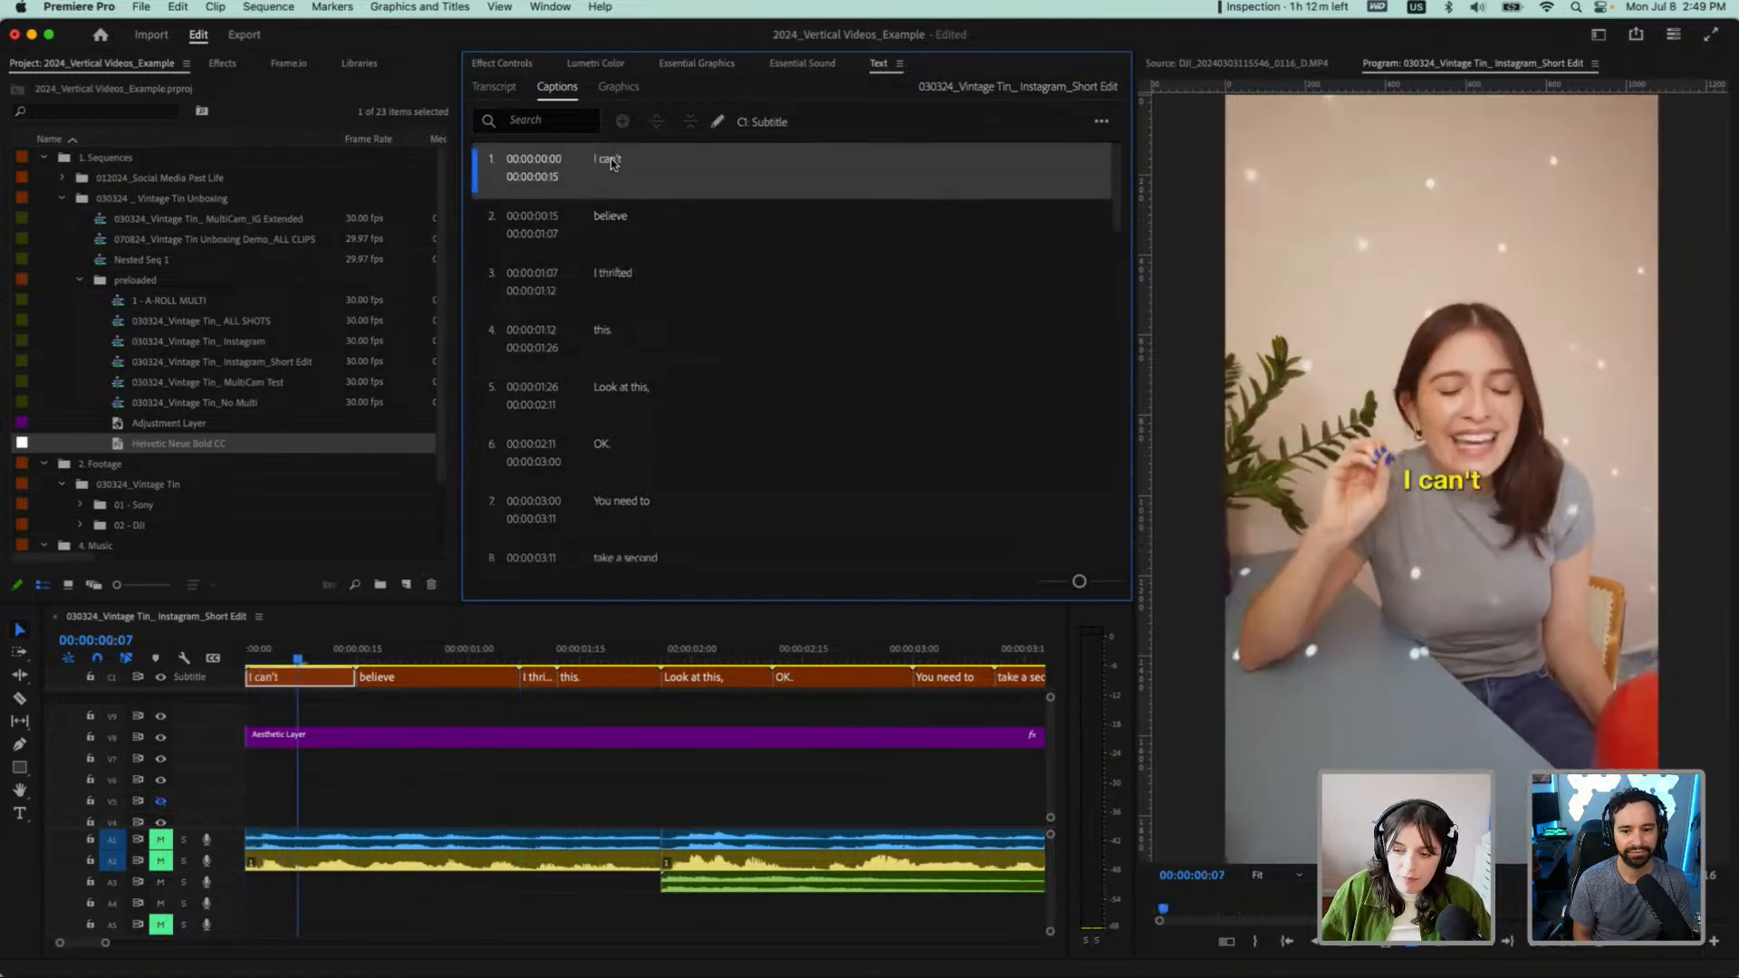
left_click(162, 861)
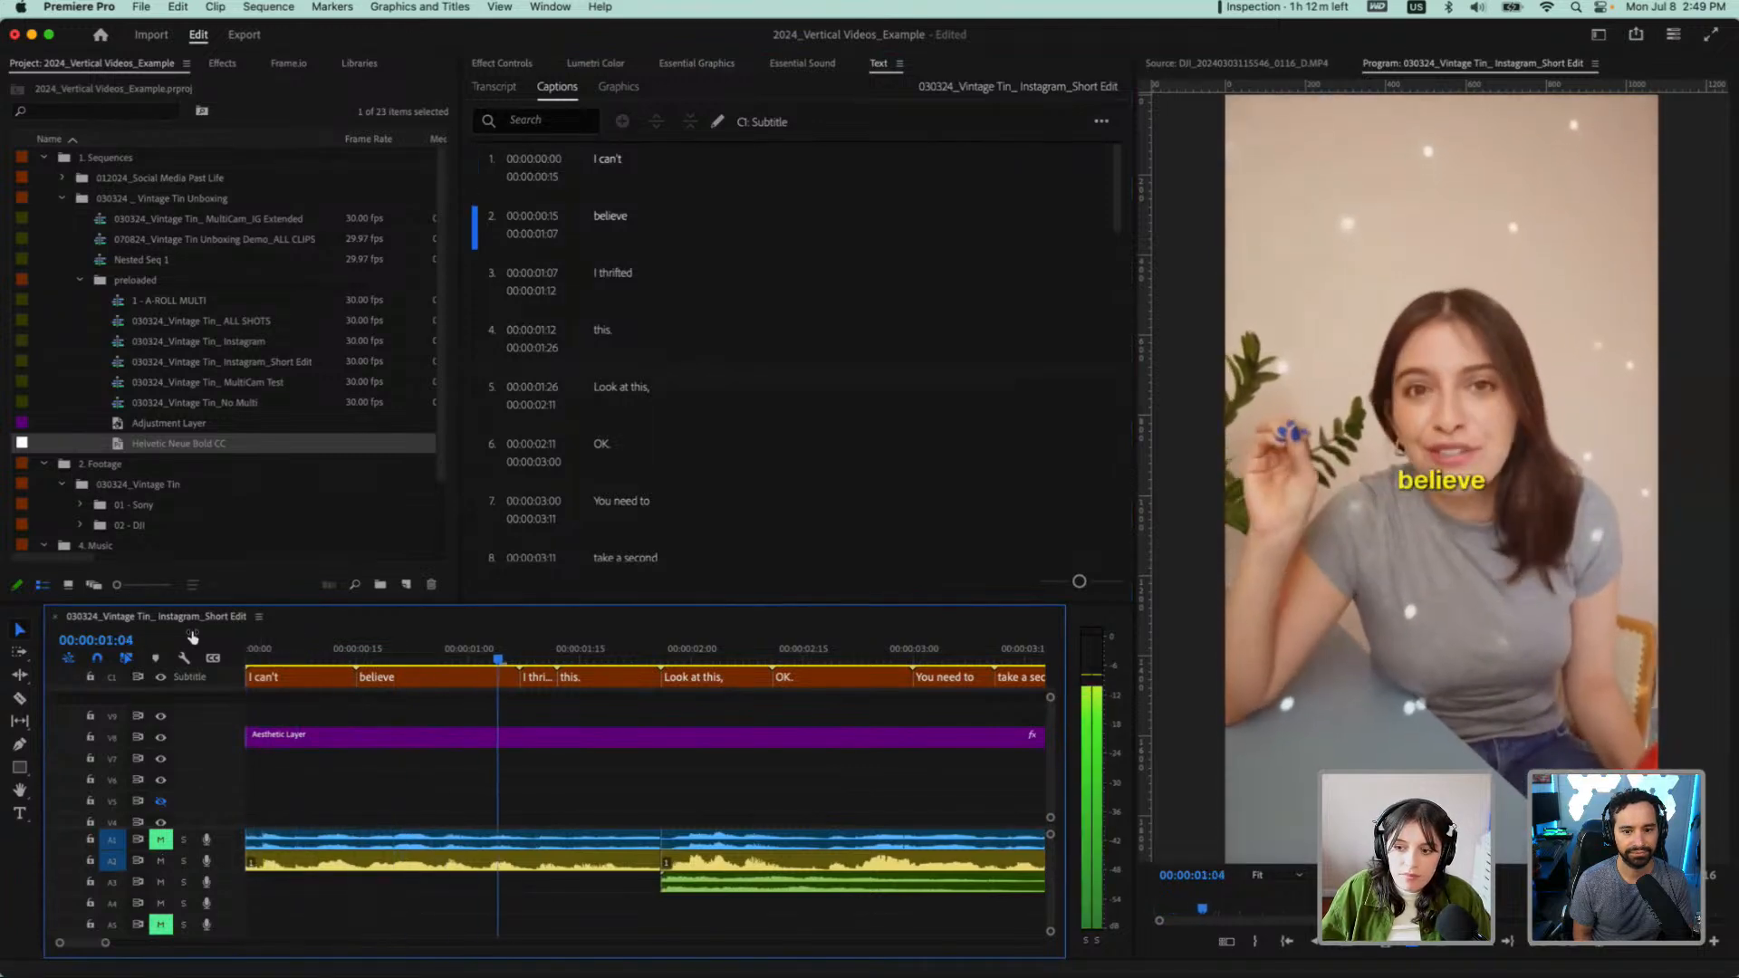
key("space")
Trim the end of the "believe" caption to 00:00:01:00 and extend the start of "I thrifted" back to meet it
left_click_drag(551, 660, 469, 659)
left_click(490, 684)
scroll(509, 681, "up", 3)
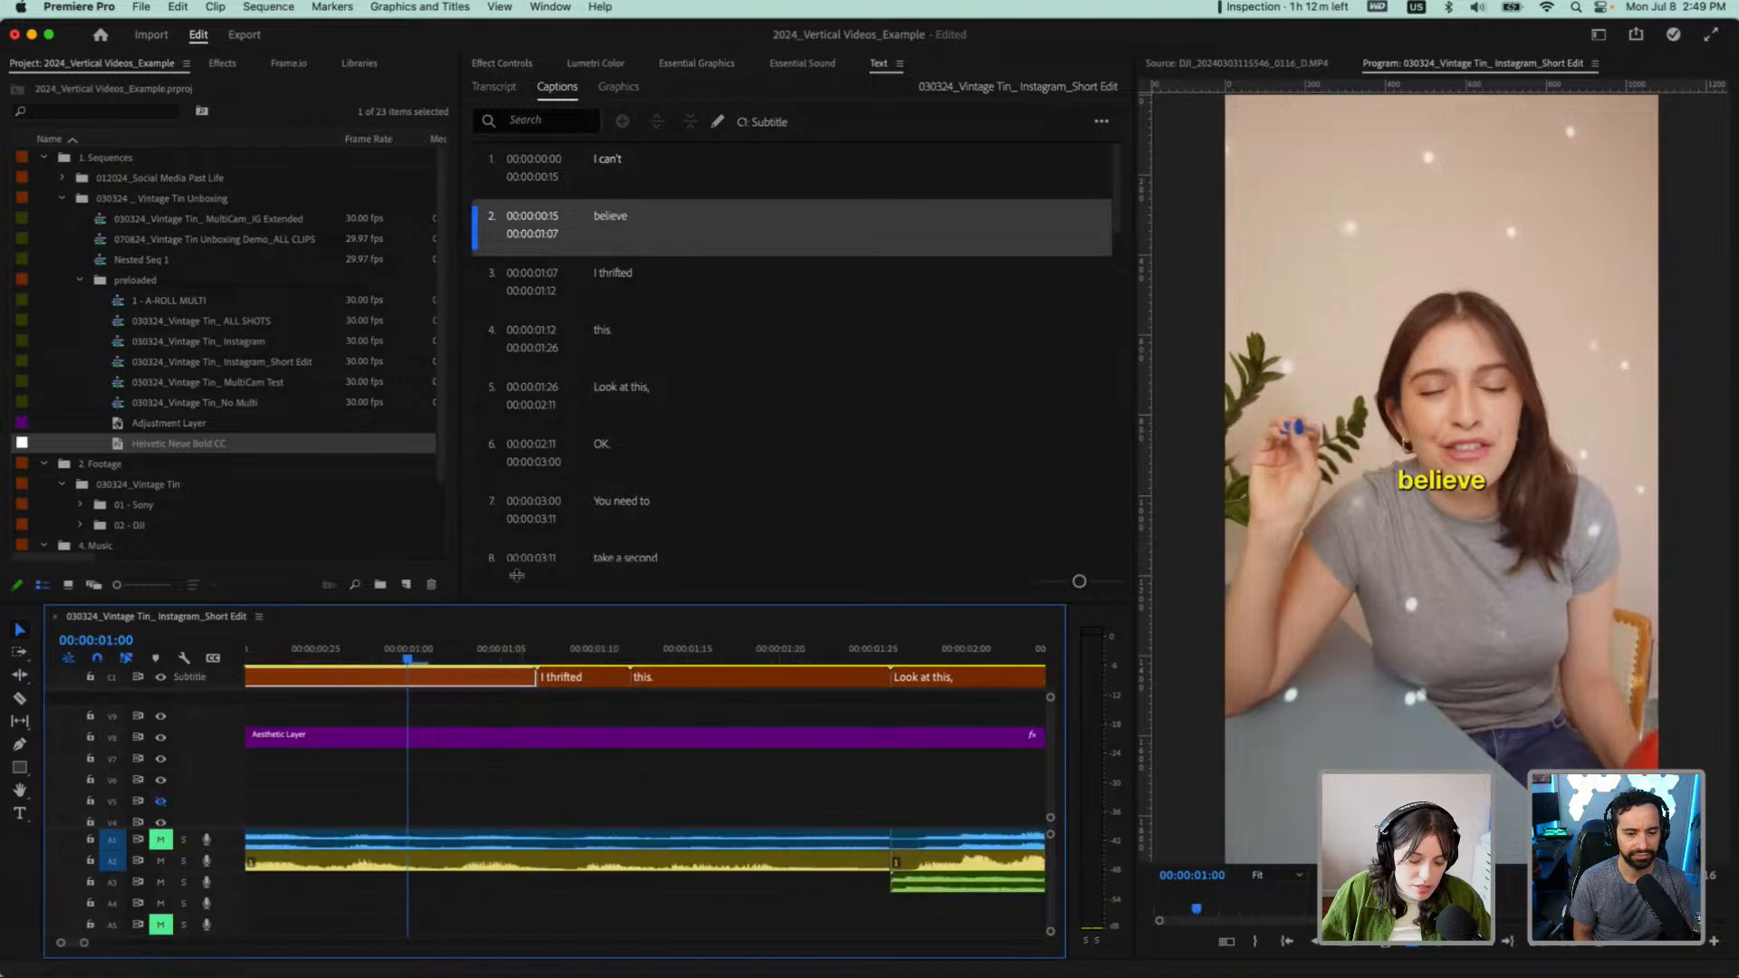
left_click_drag(518, 599, 527, 301)
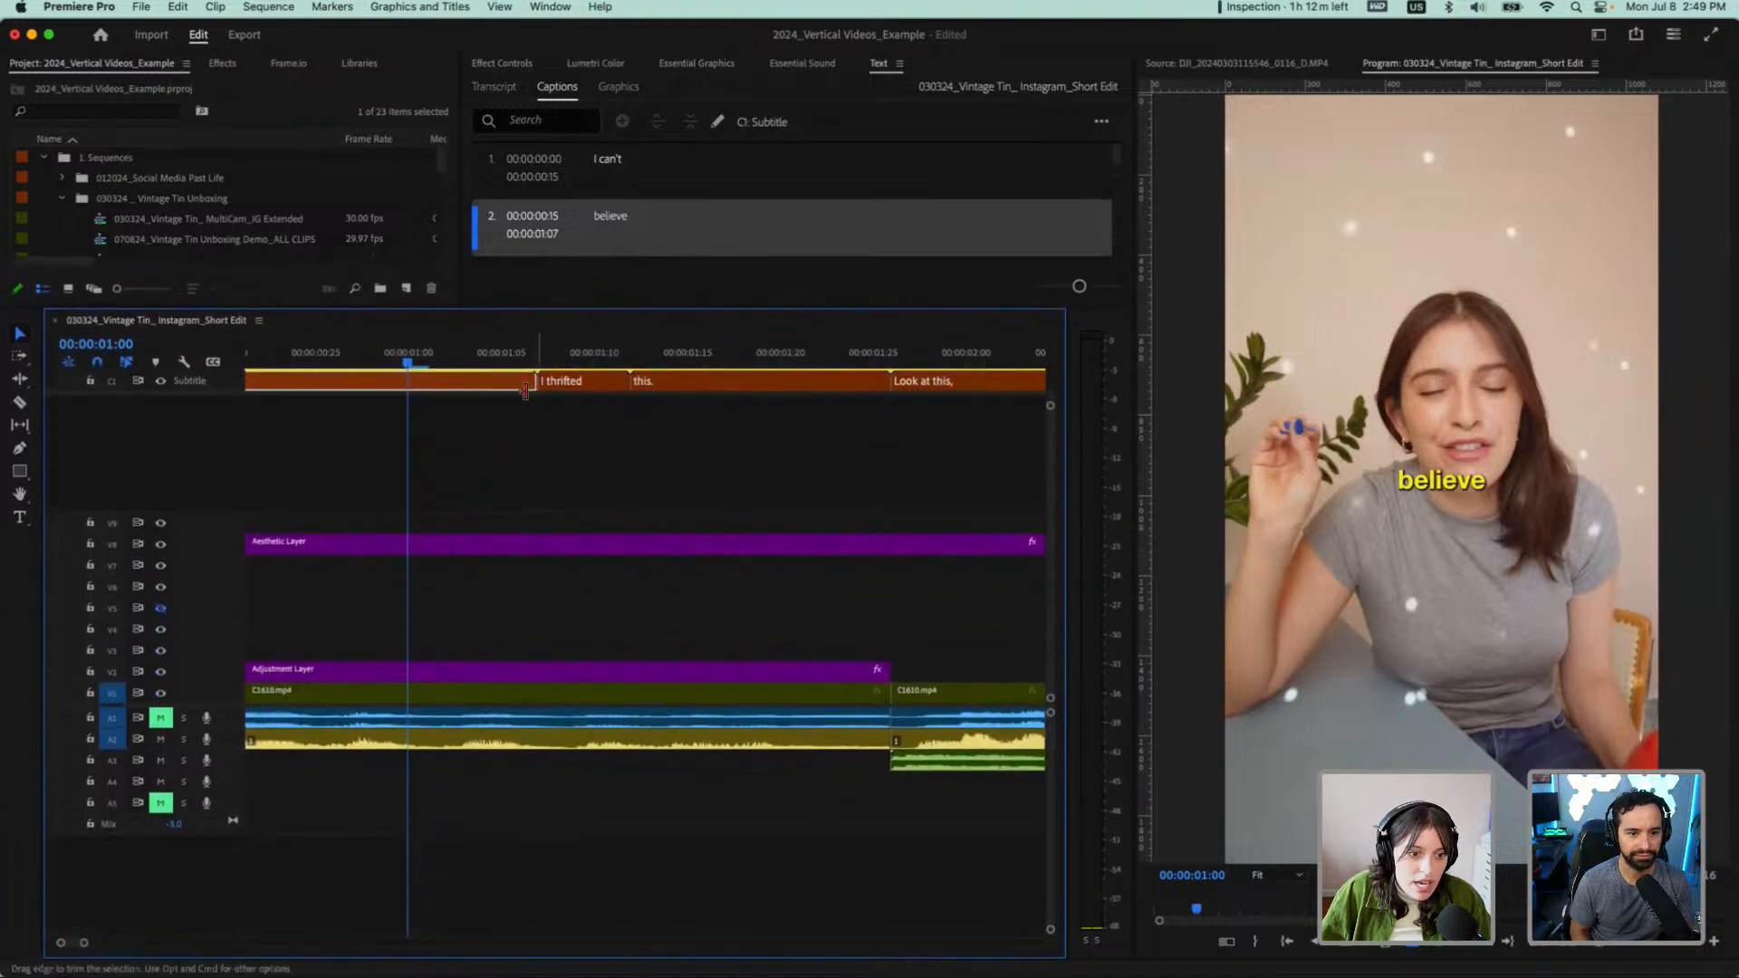
left_click_drag(534, 384, 409, 382)
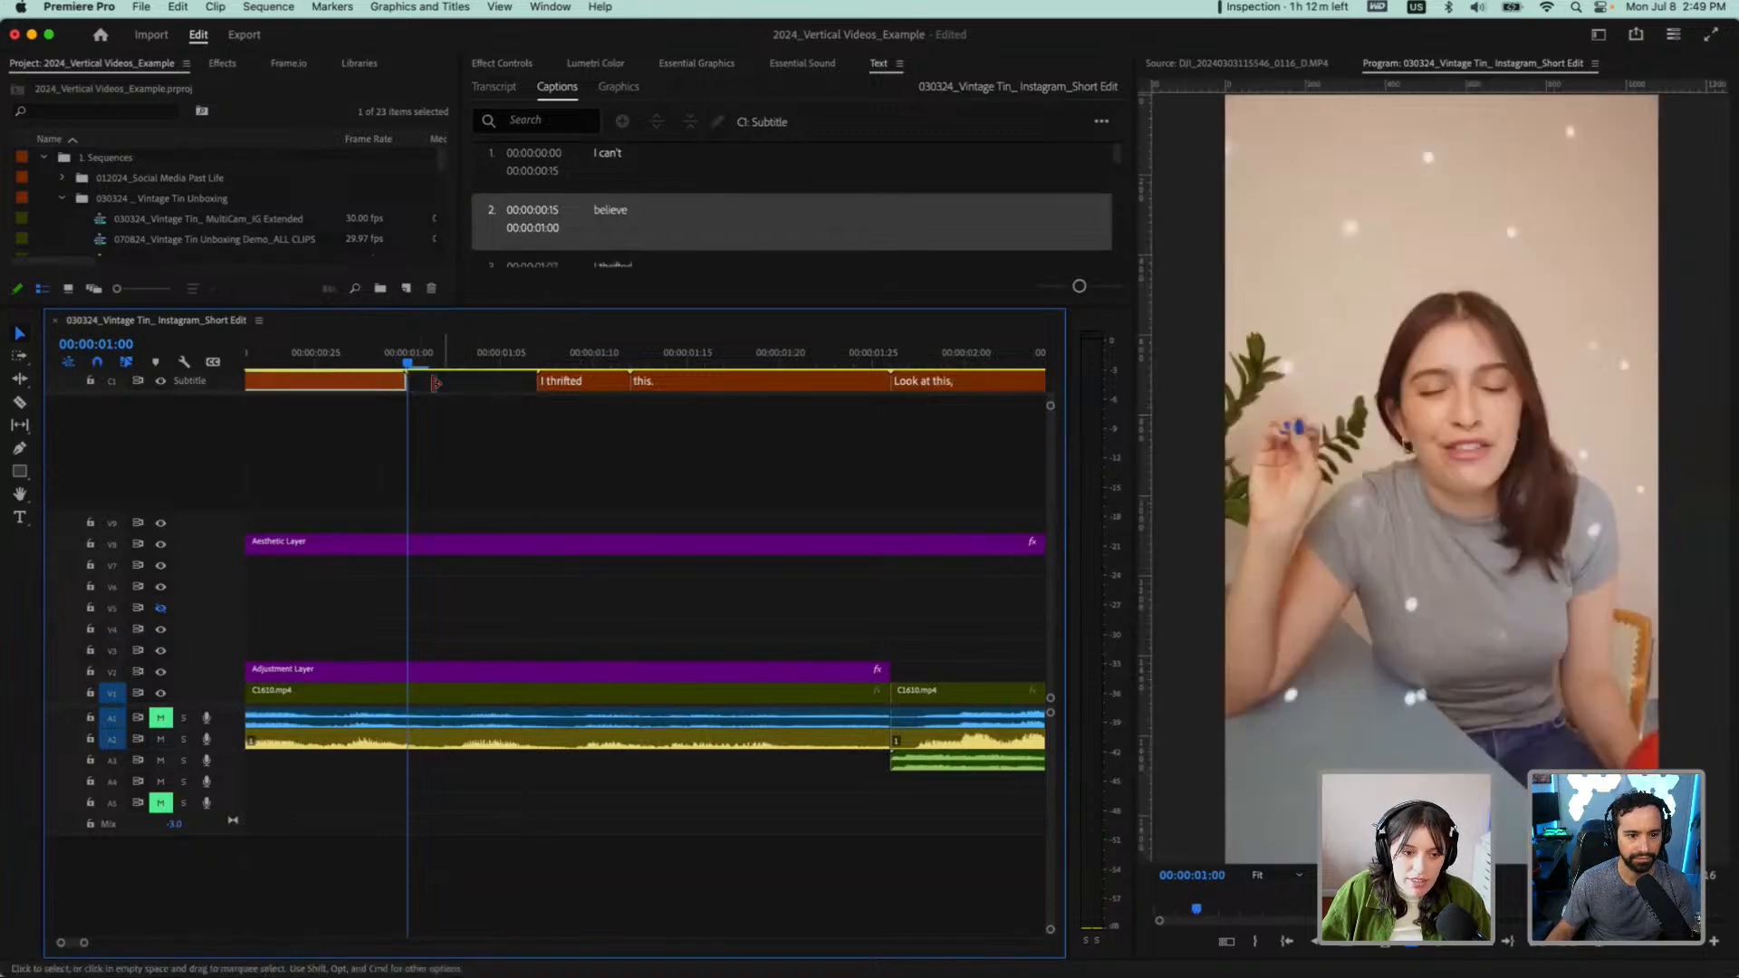
left_click_drag(539, 381, 493, 381)
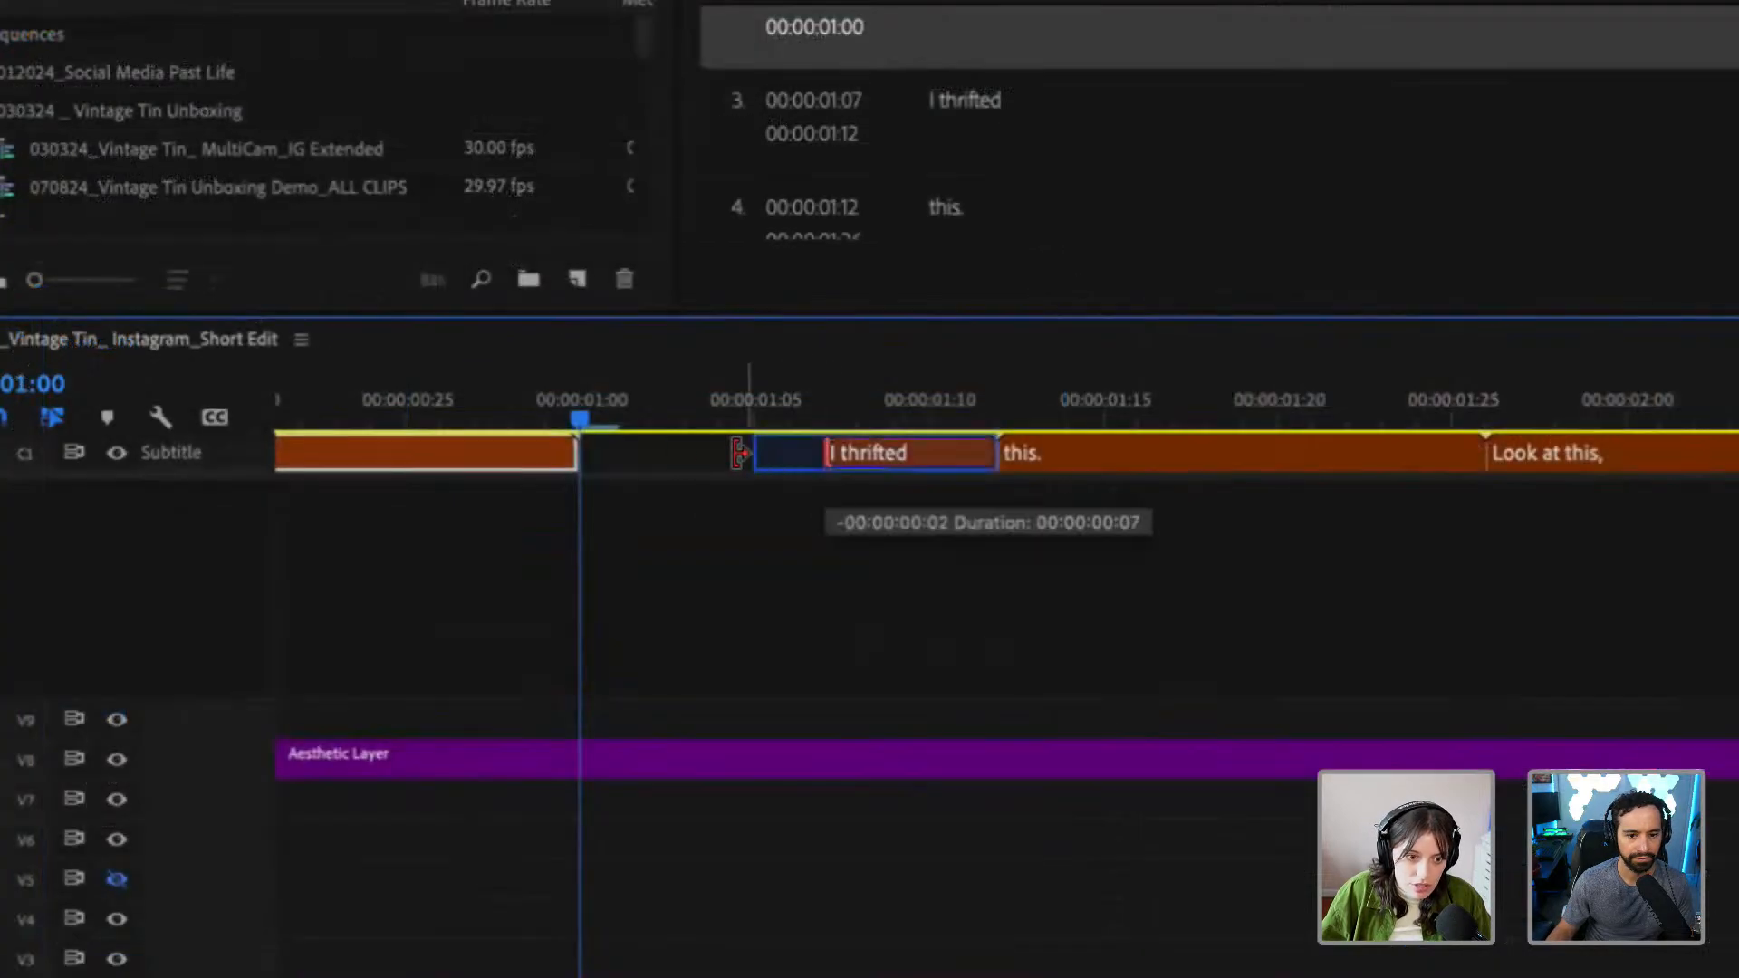
left_click_drag(740, 453, 578, 453)
left_click(426, 393)
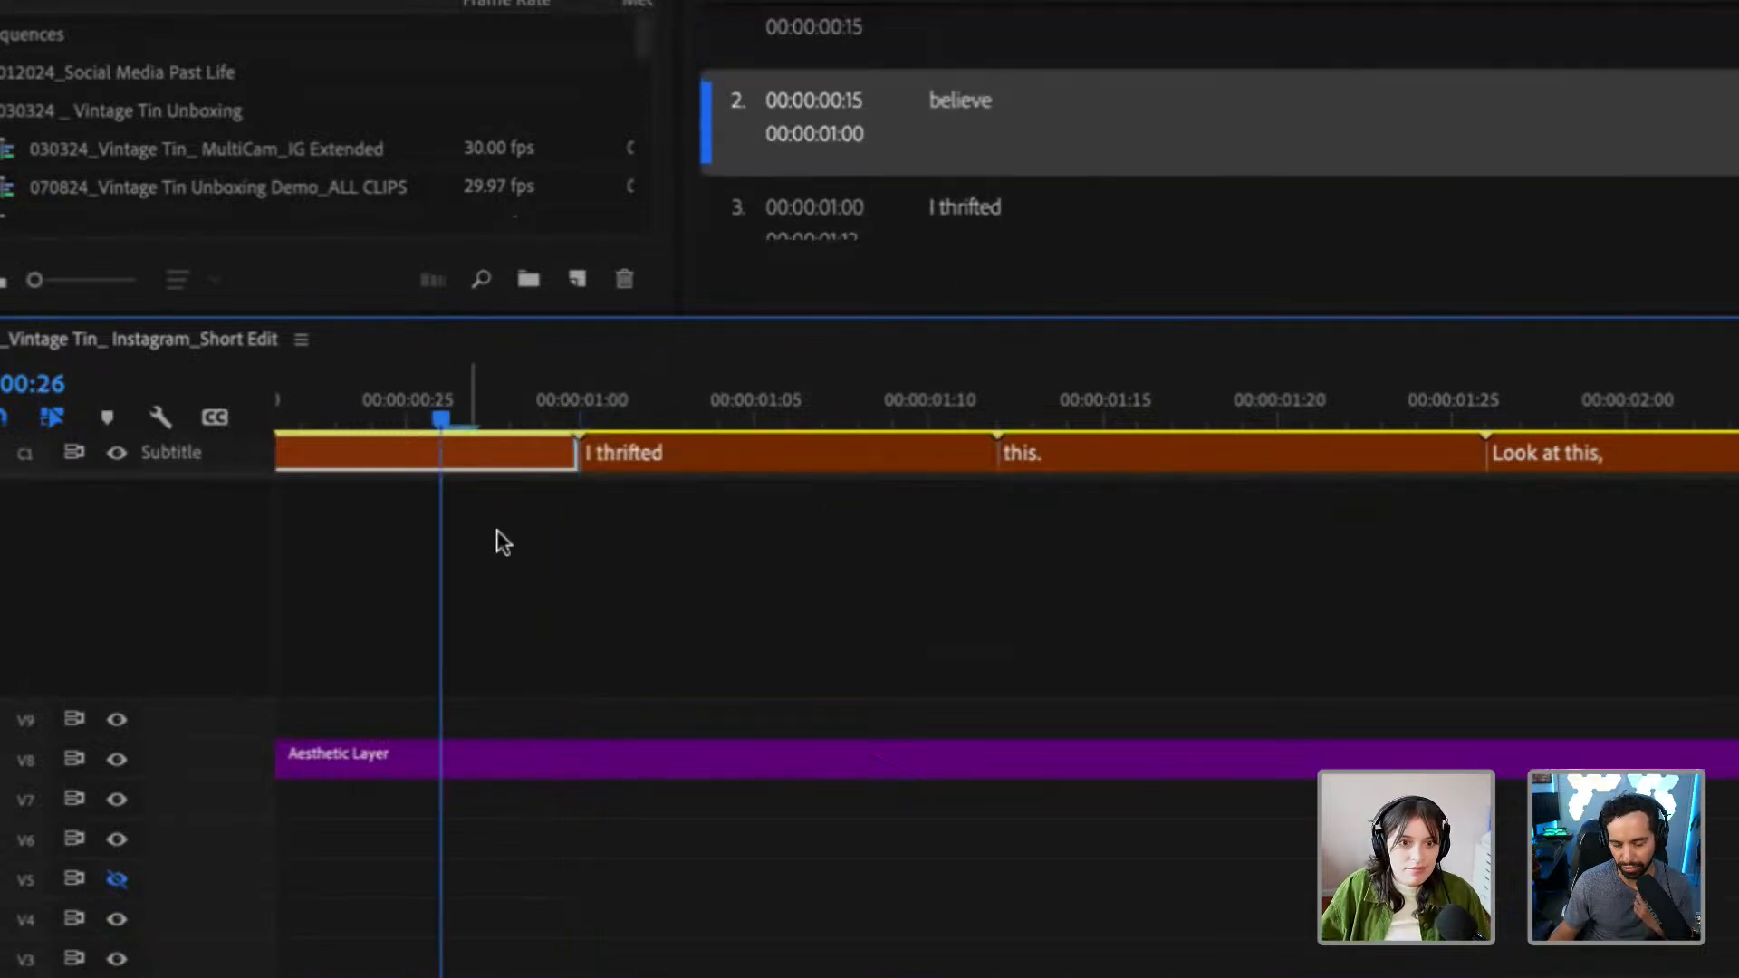
Shorten the enlarged timeline area and undo both trims on the "believe" and "I thrifted" captions
left_click_drag(710, 315, 706, 487)
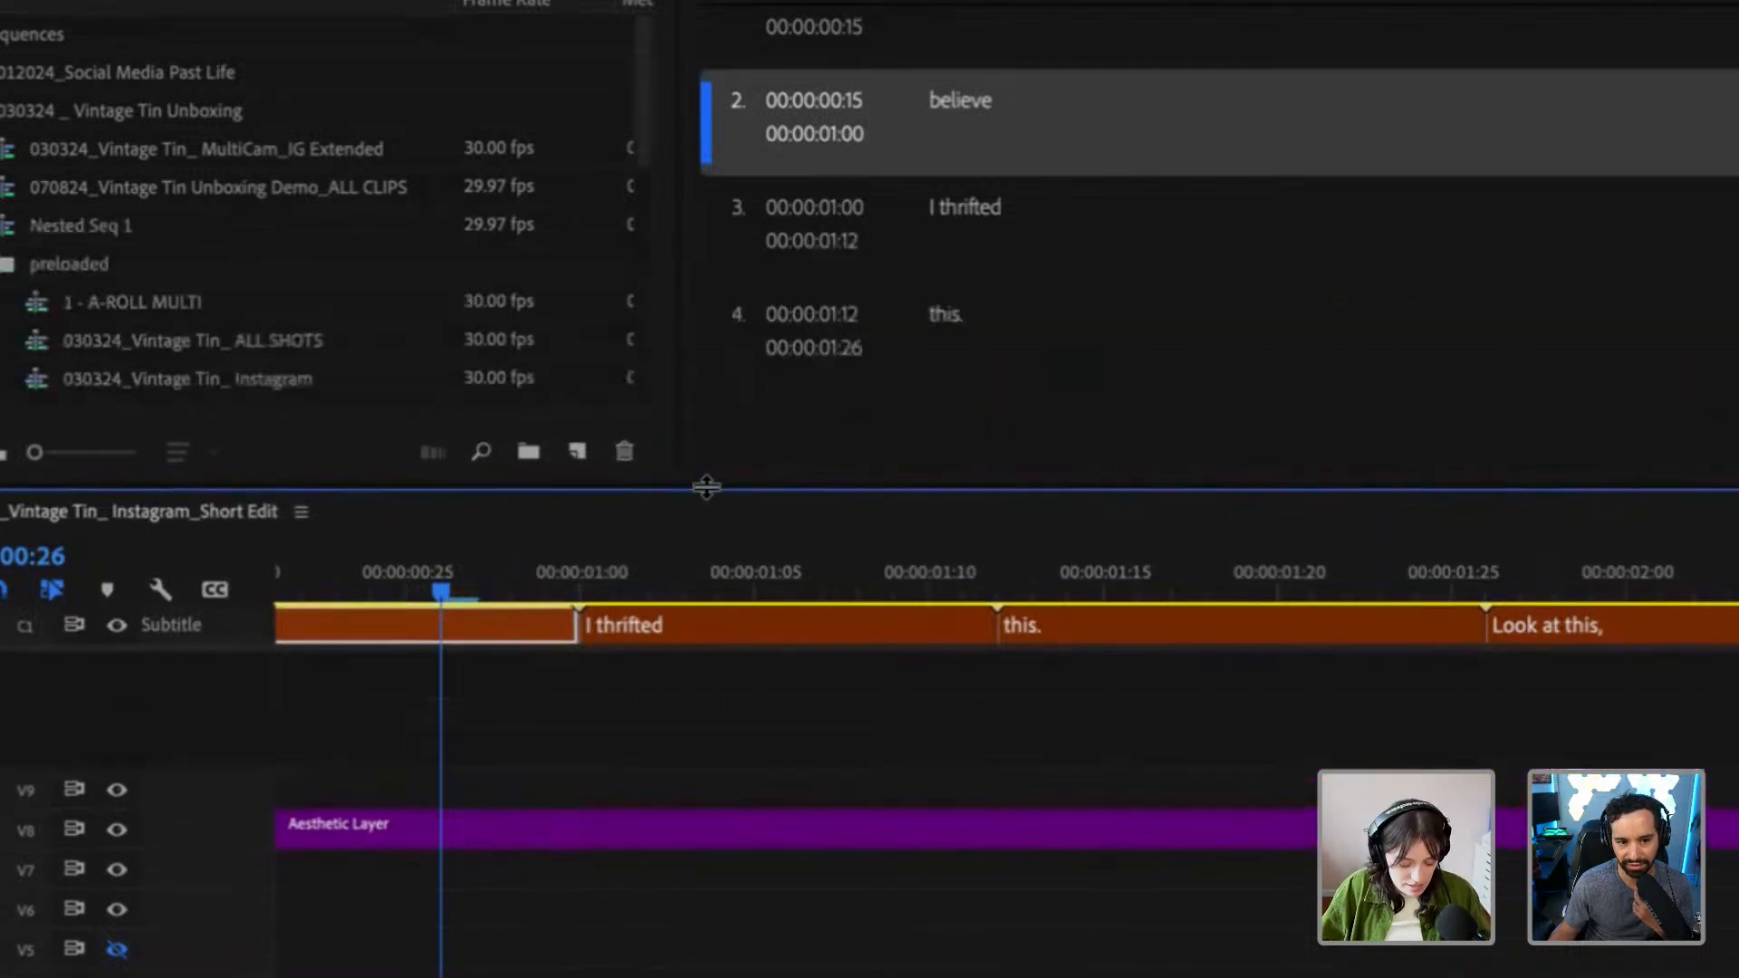
key("ctrl+z")
key("ctrl+z")
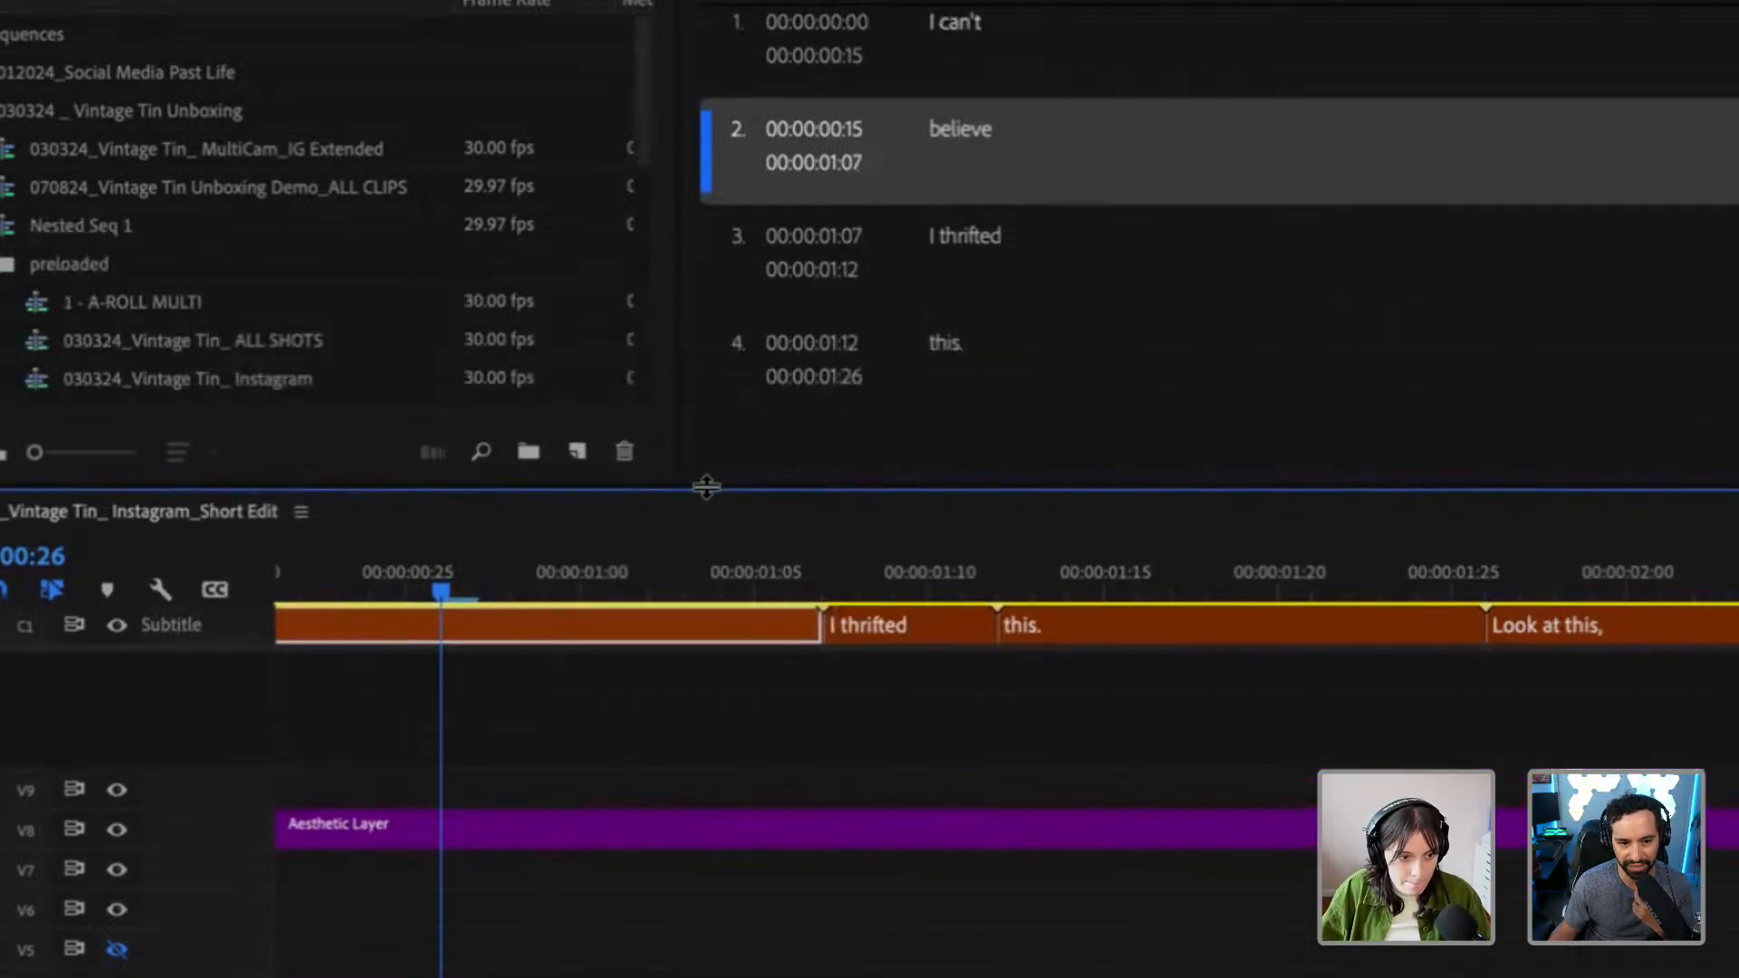
Roll the edit point between the "believe" and "I thrifted" captions to 00:00:01:01 with the Rolling Edit tool
left_click(958, 132)
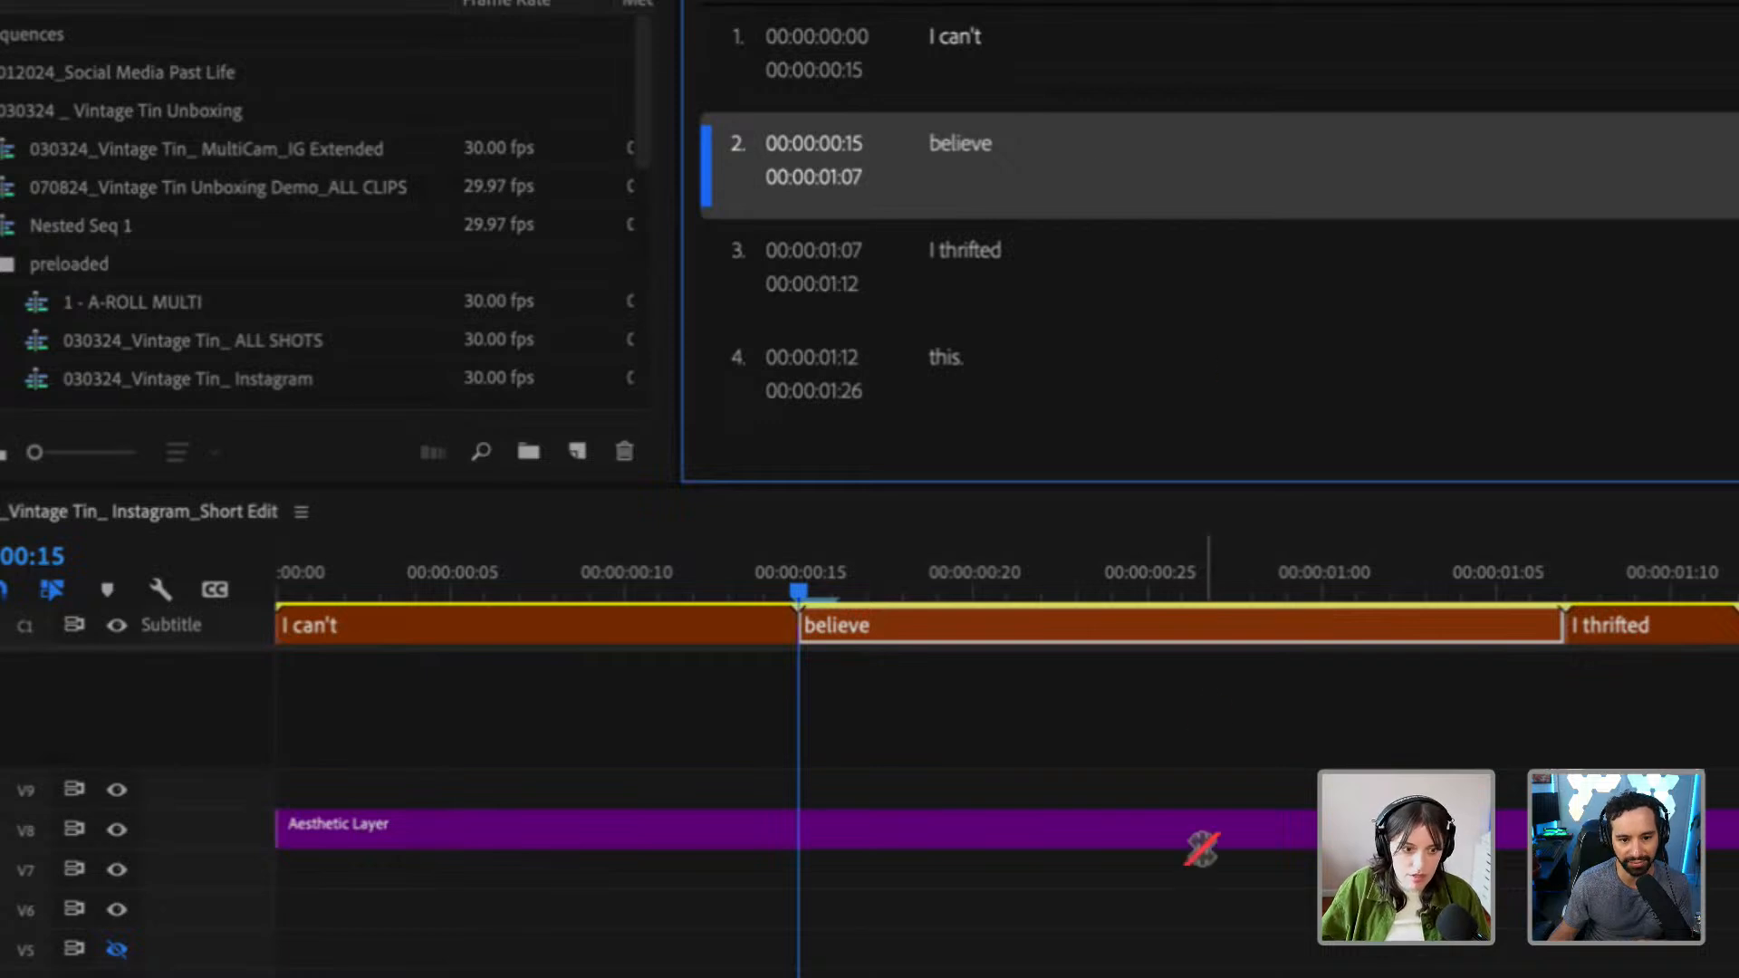
left_click(1209, 702)
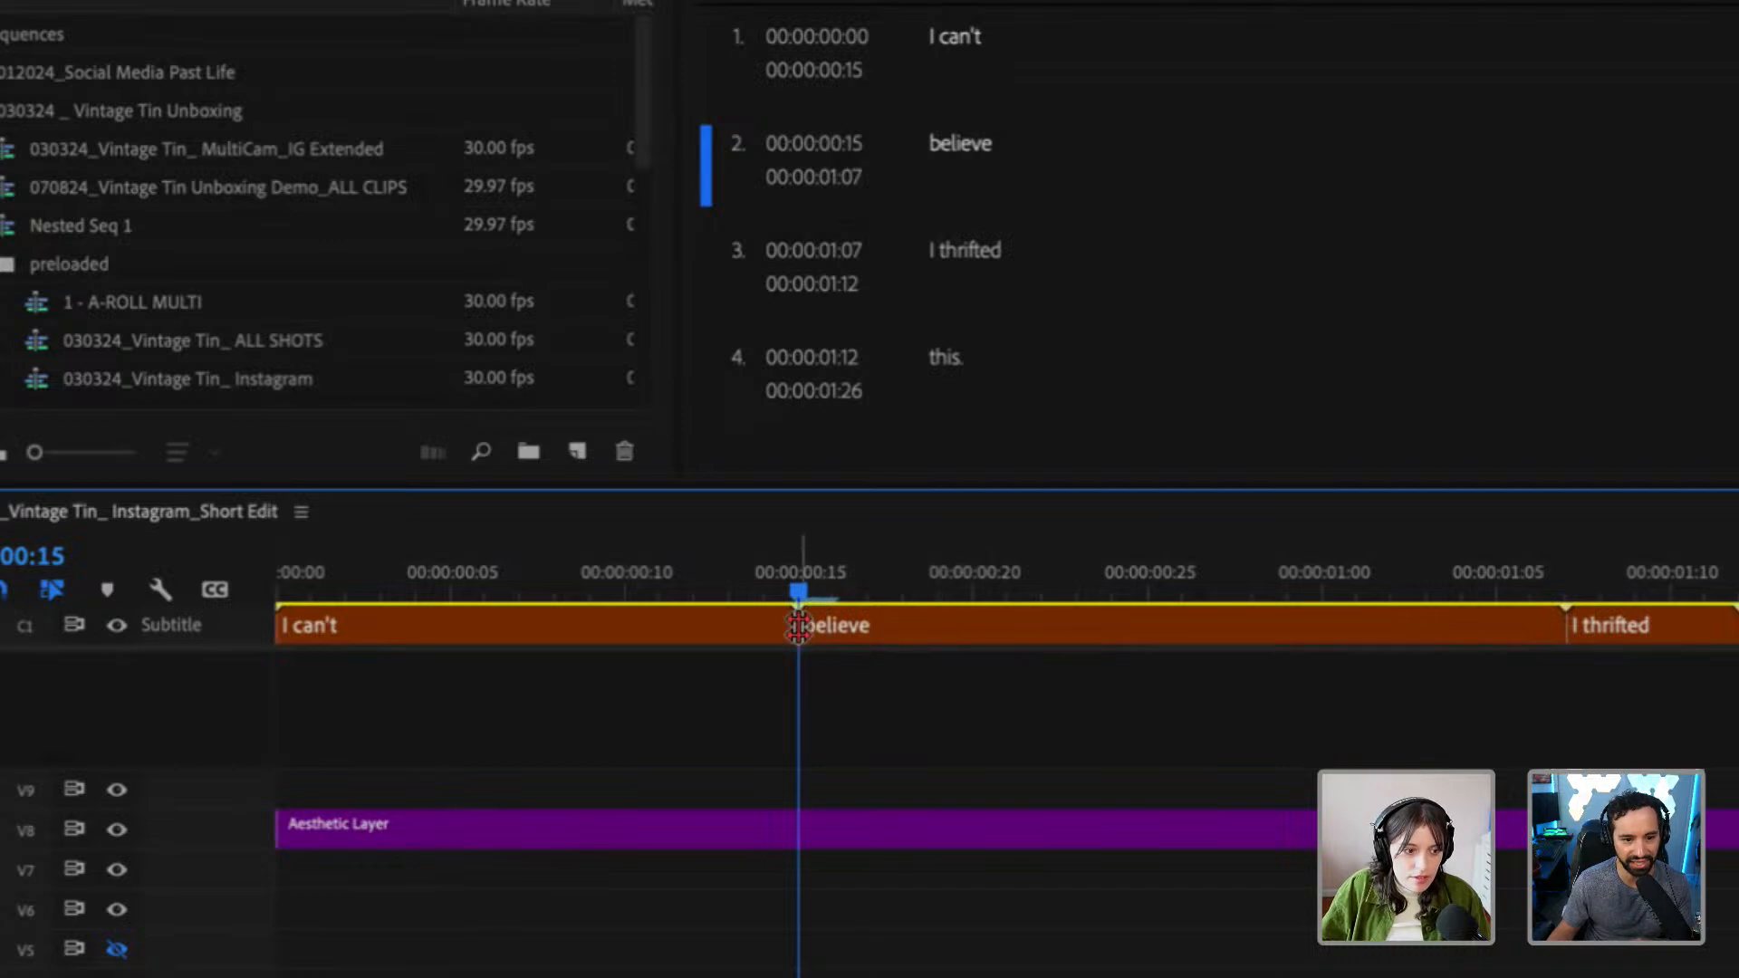
left_click(1580, 584)
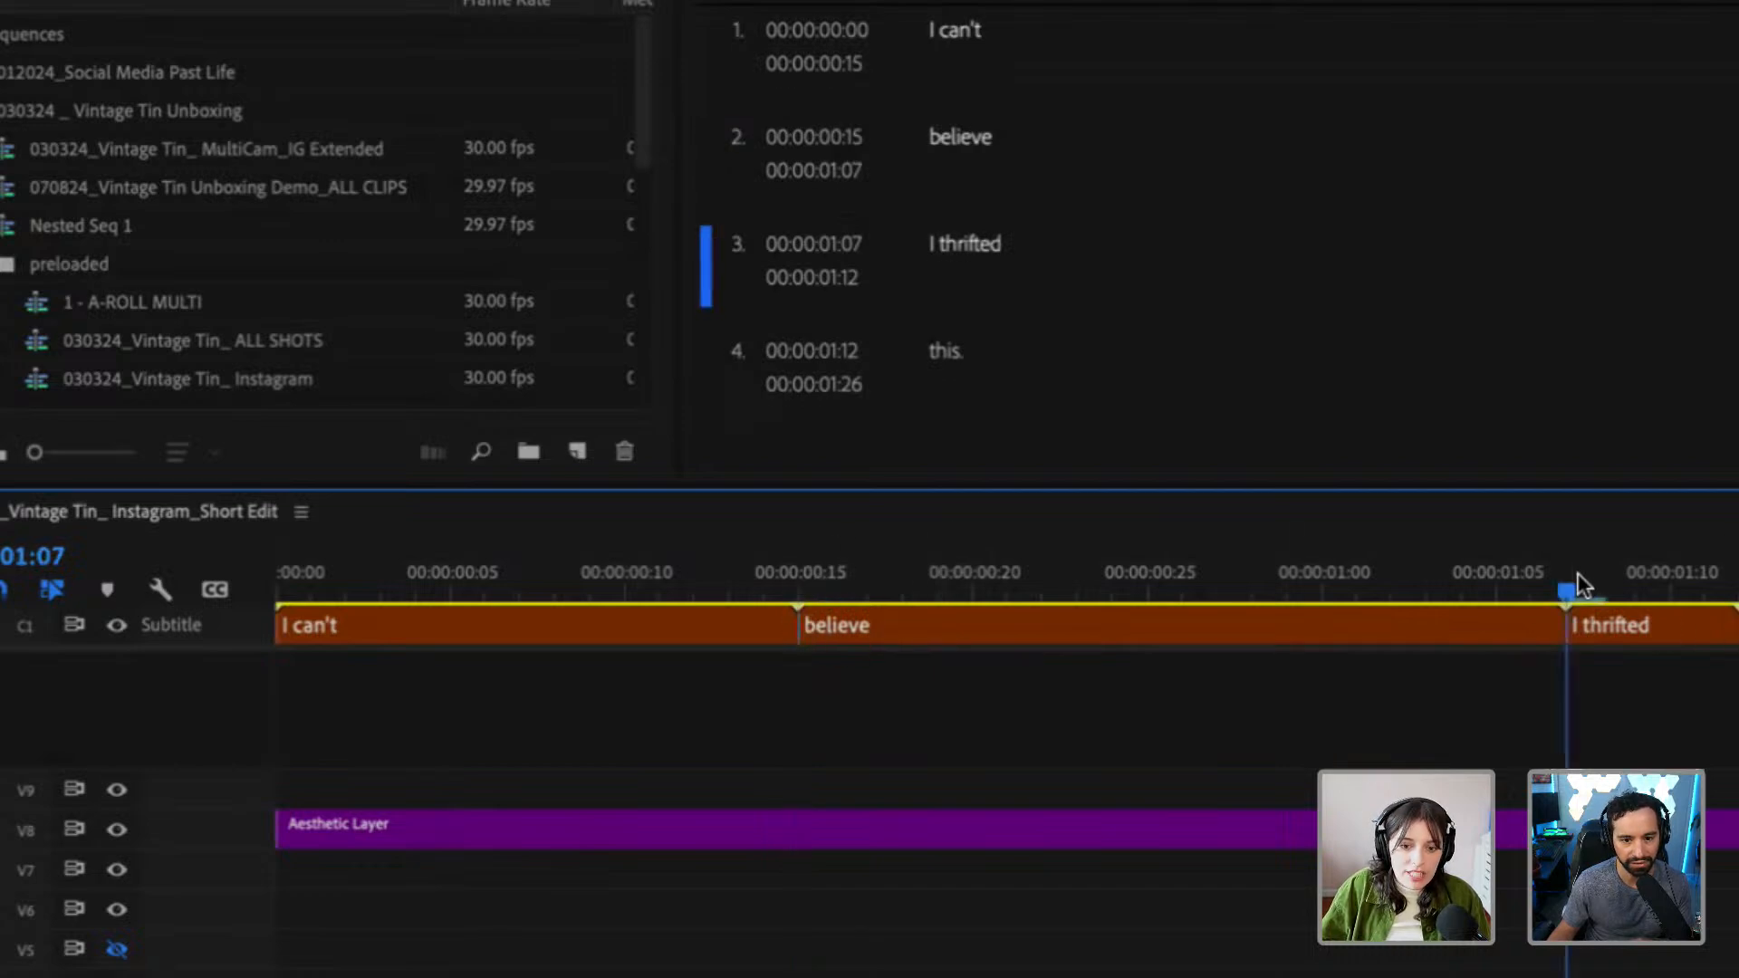
left_click_drag(1565, 624, 1355, 625)
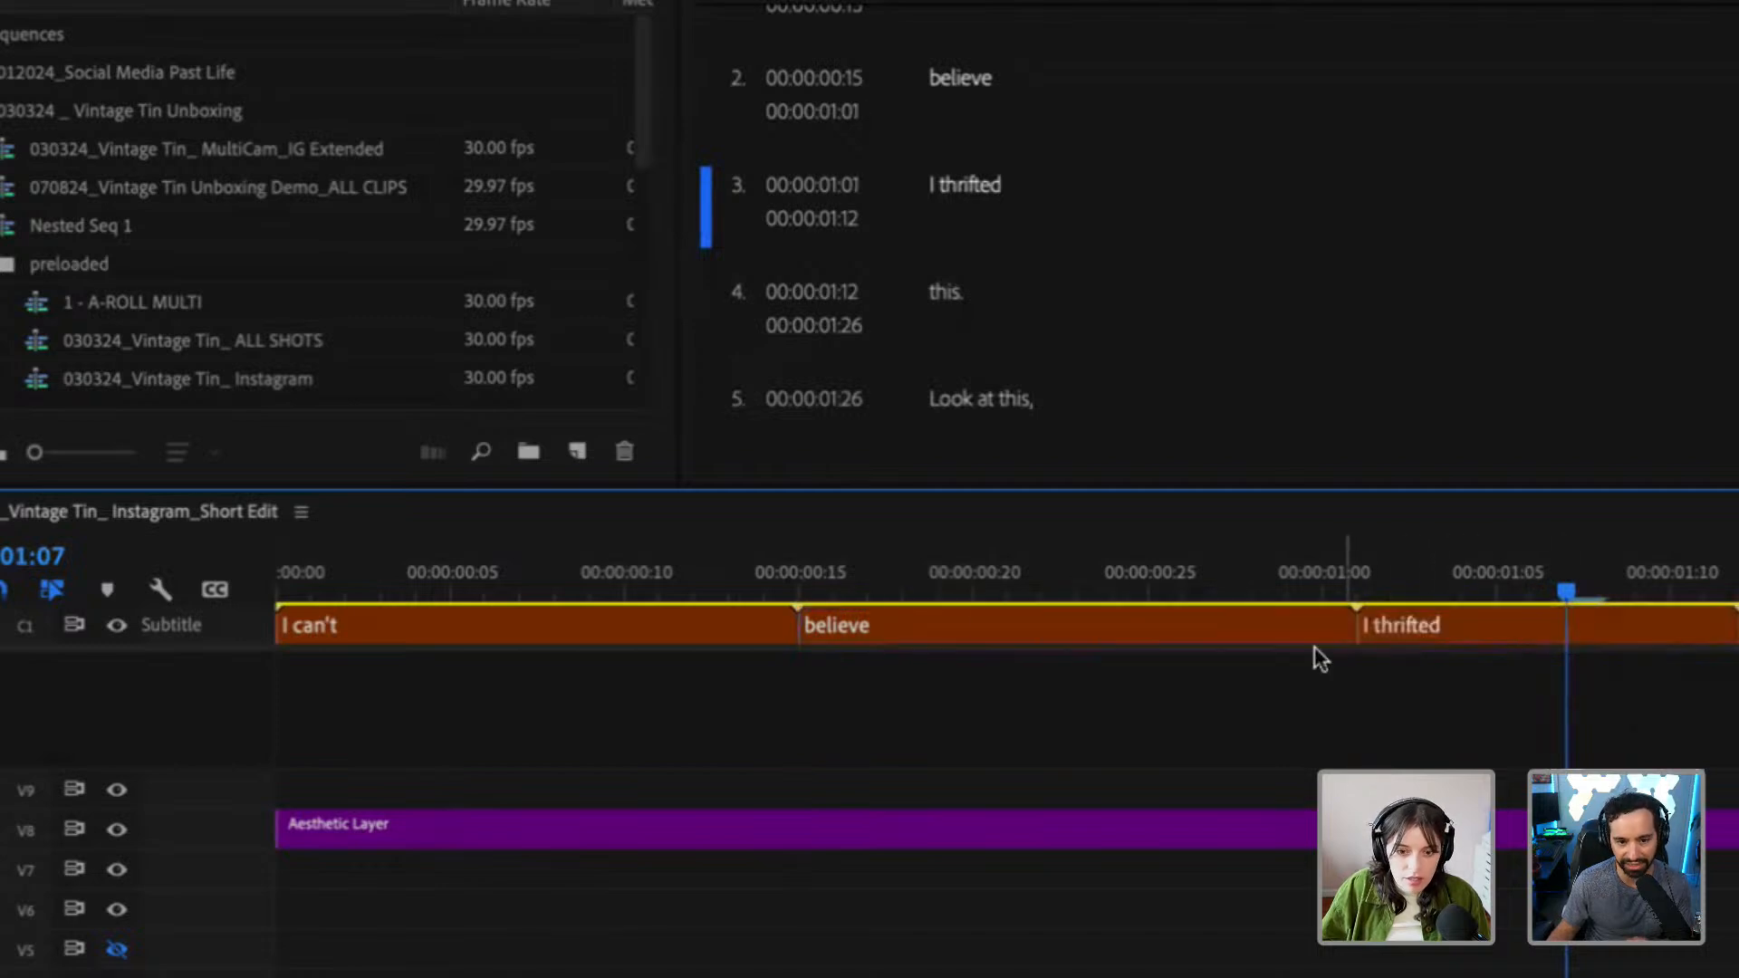
Play back the "believe" caption and roll its edit point with "I thrifted" earlier to 00:00:00:27
left_click(761, 587)
key("space")
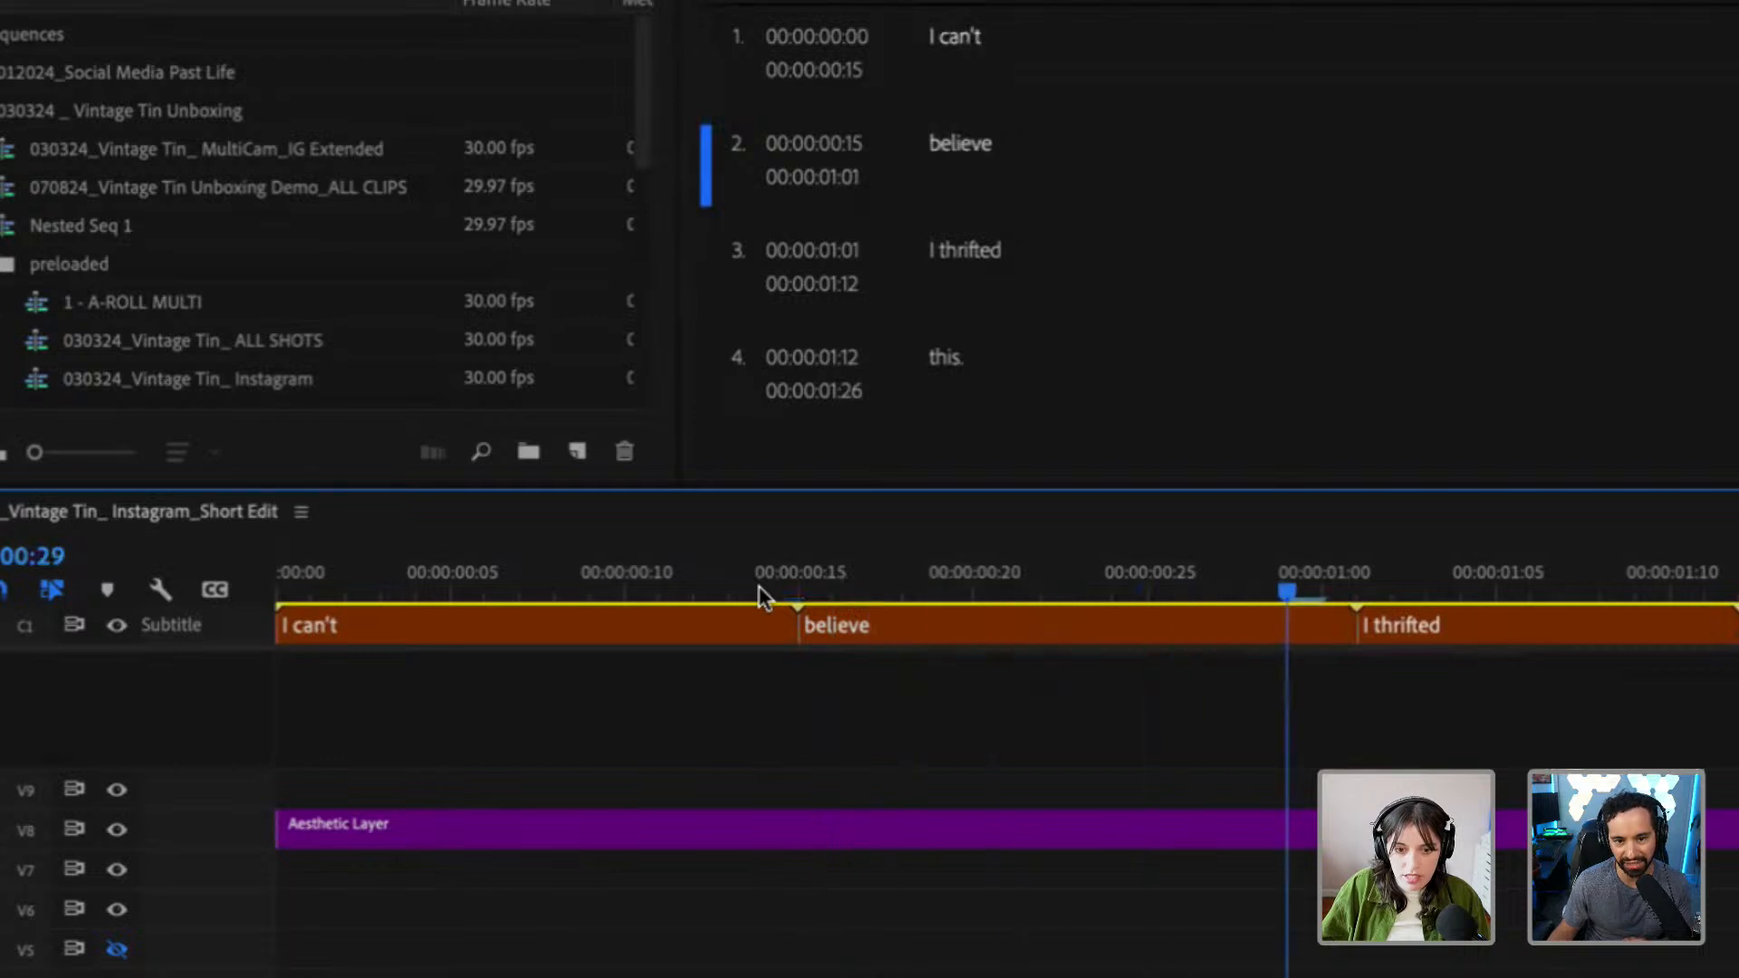
key("space")
left_click_drag(1354, 625, 1216, 627)
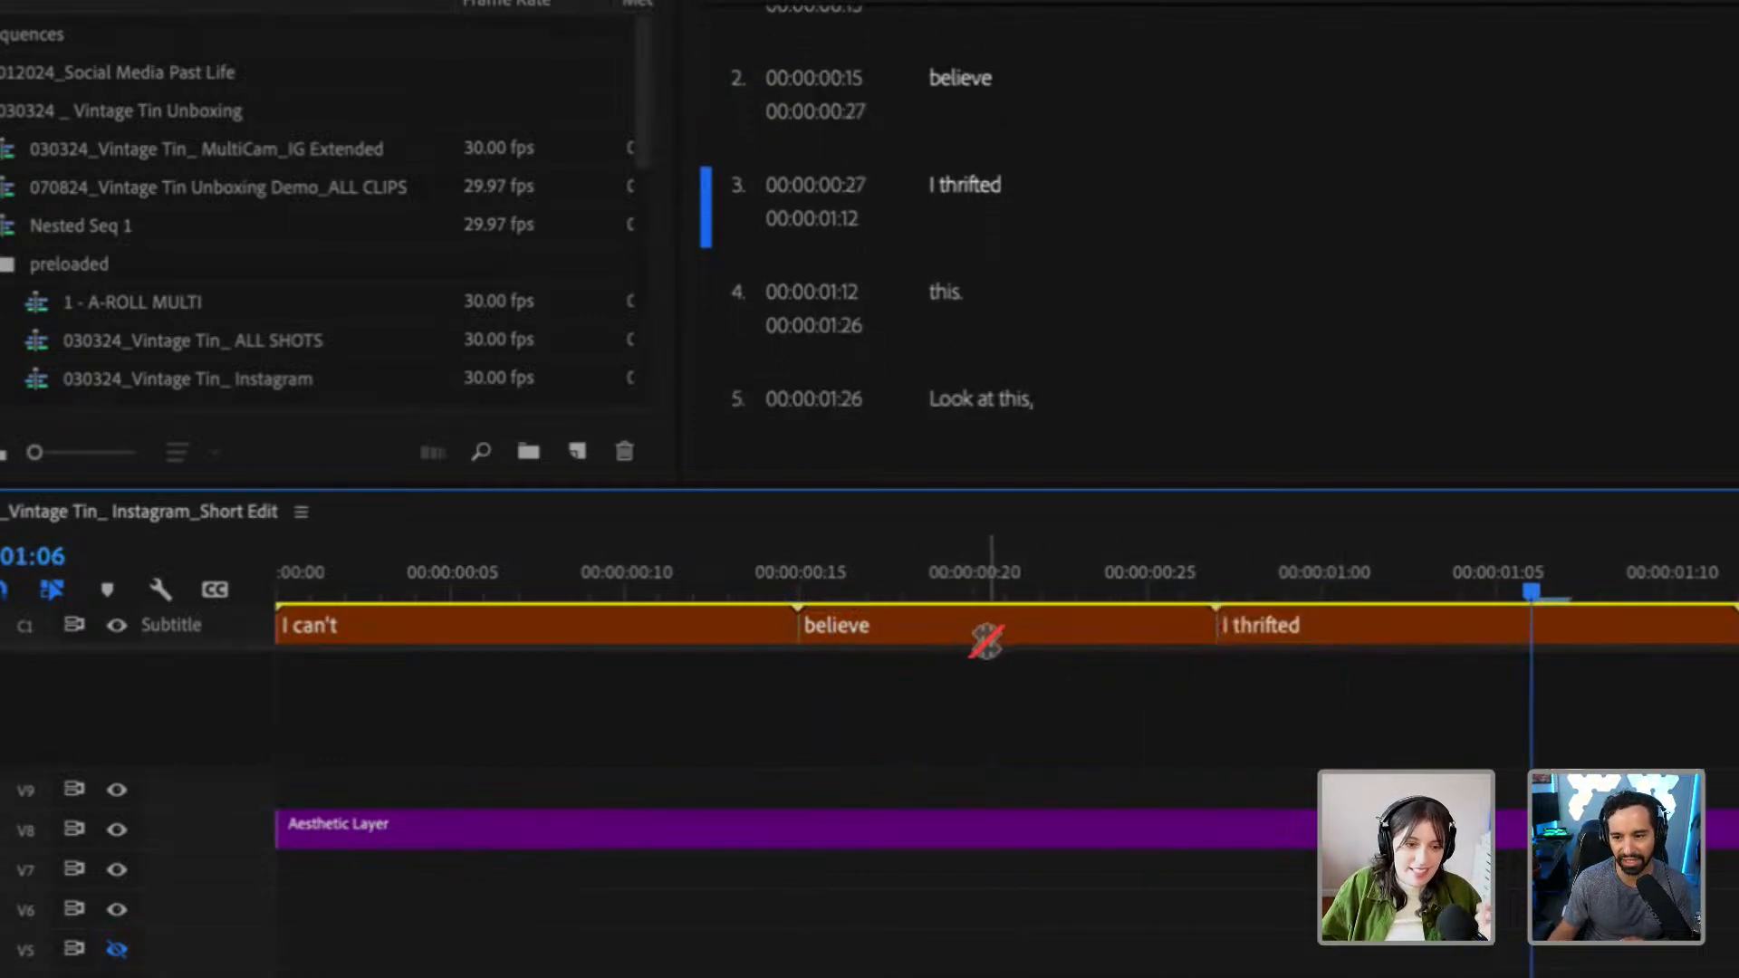
Play the retimed captions from the "I can't" caption onward and select the "this." caption
left_click(786, 584)
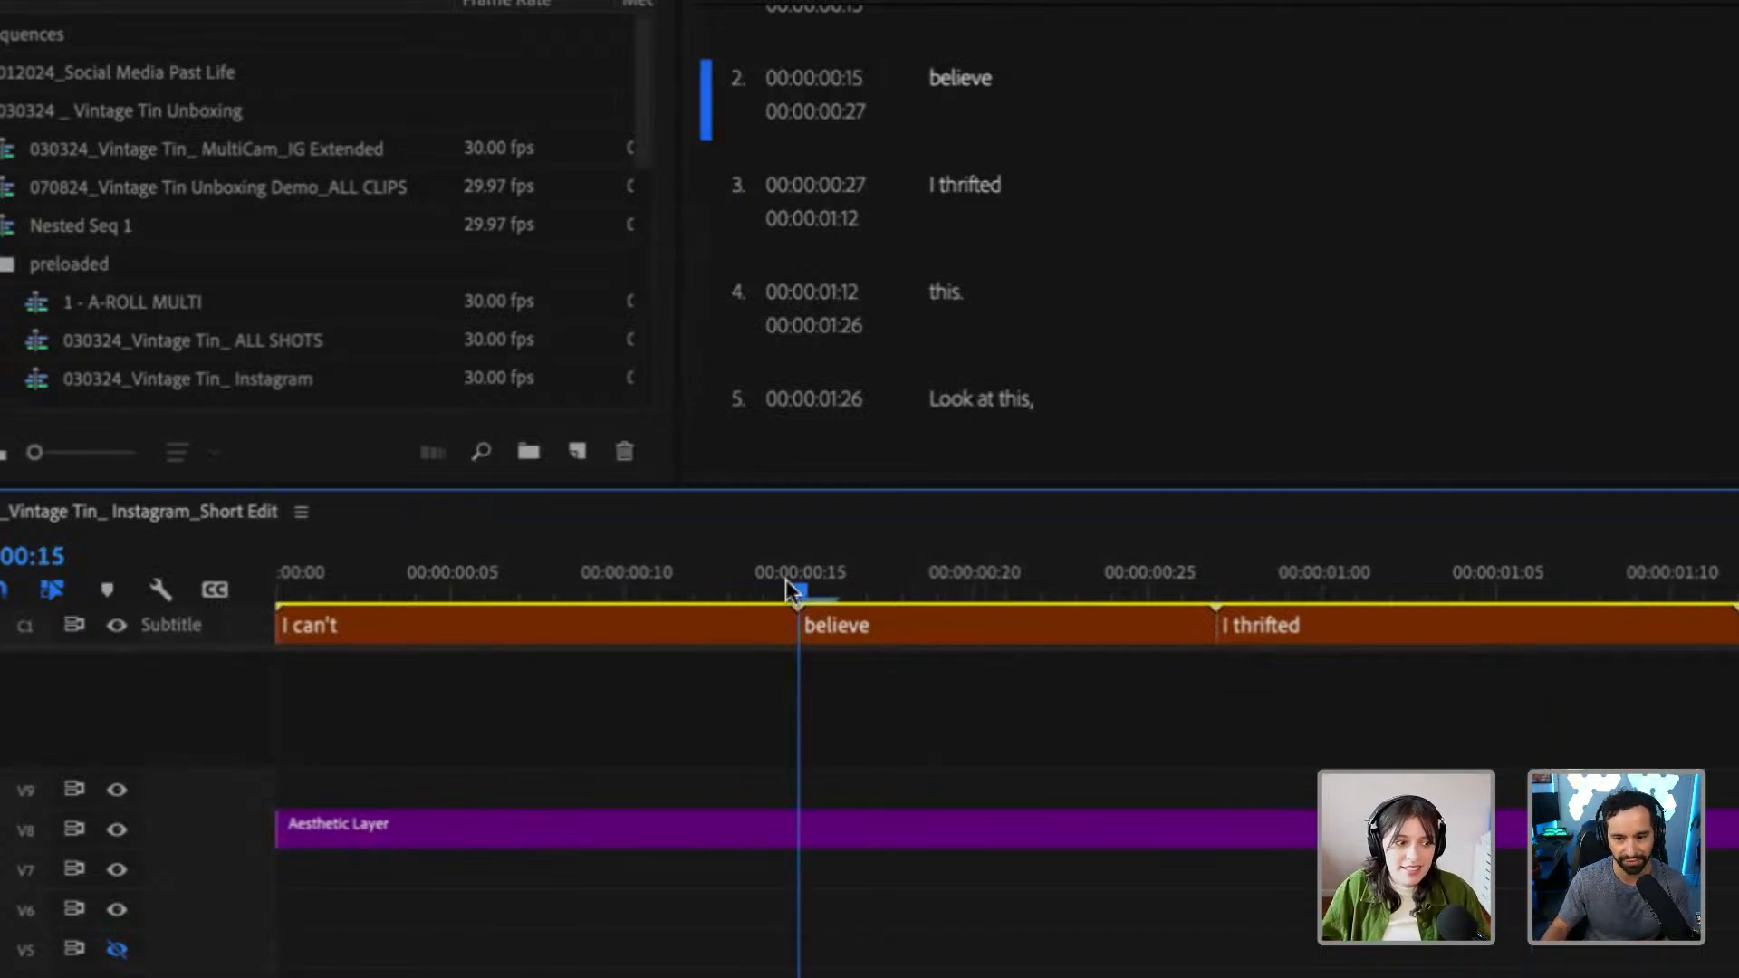
key("minus")
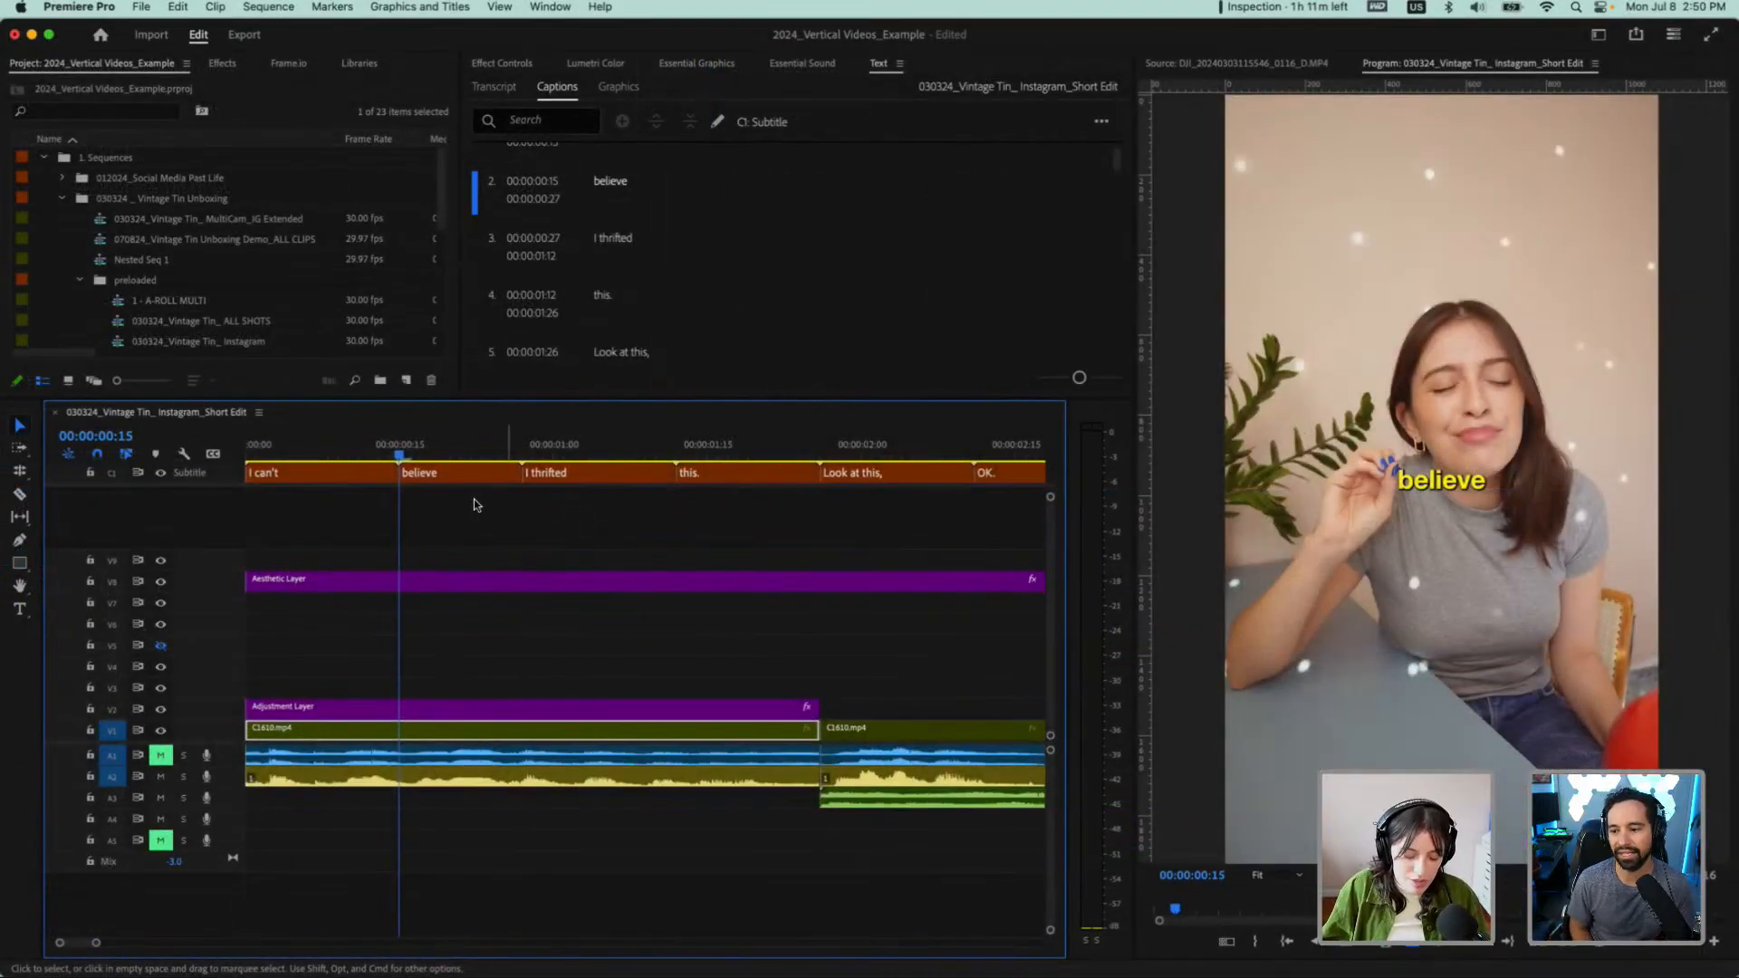
left_click(360, 453)
key("space")
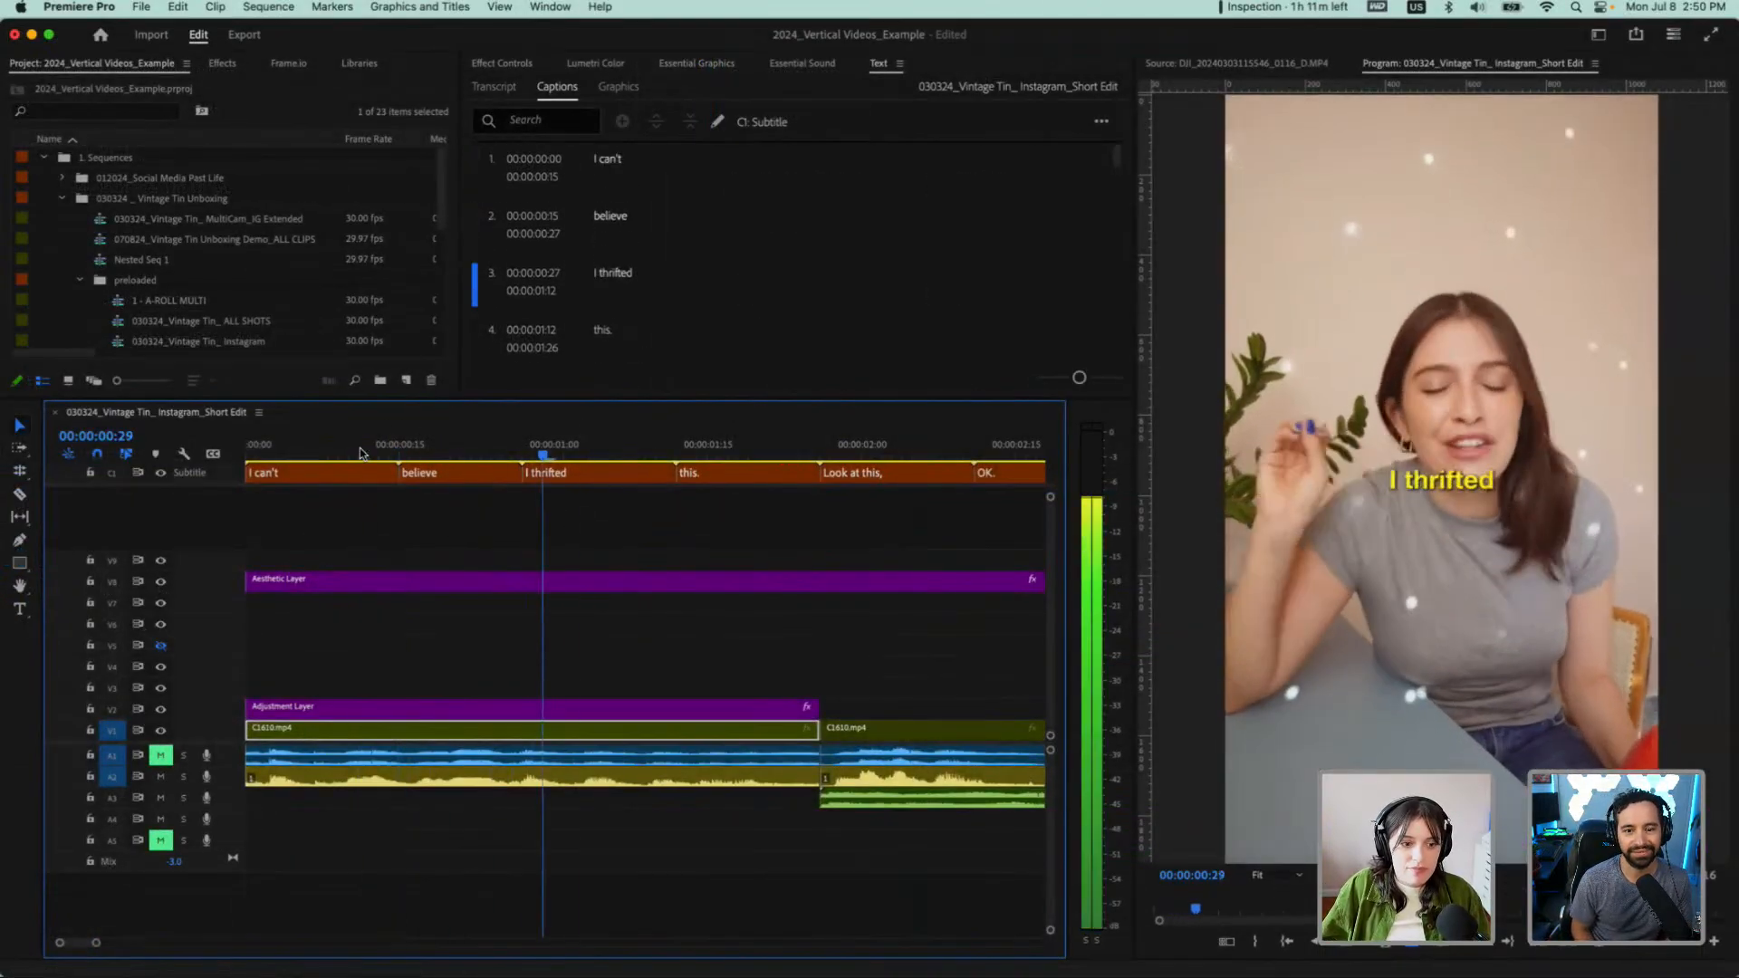
key("space")
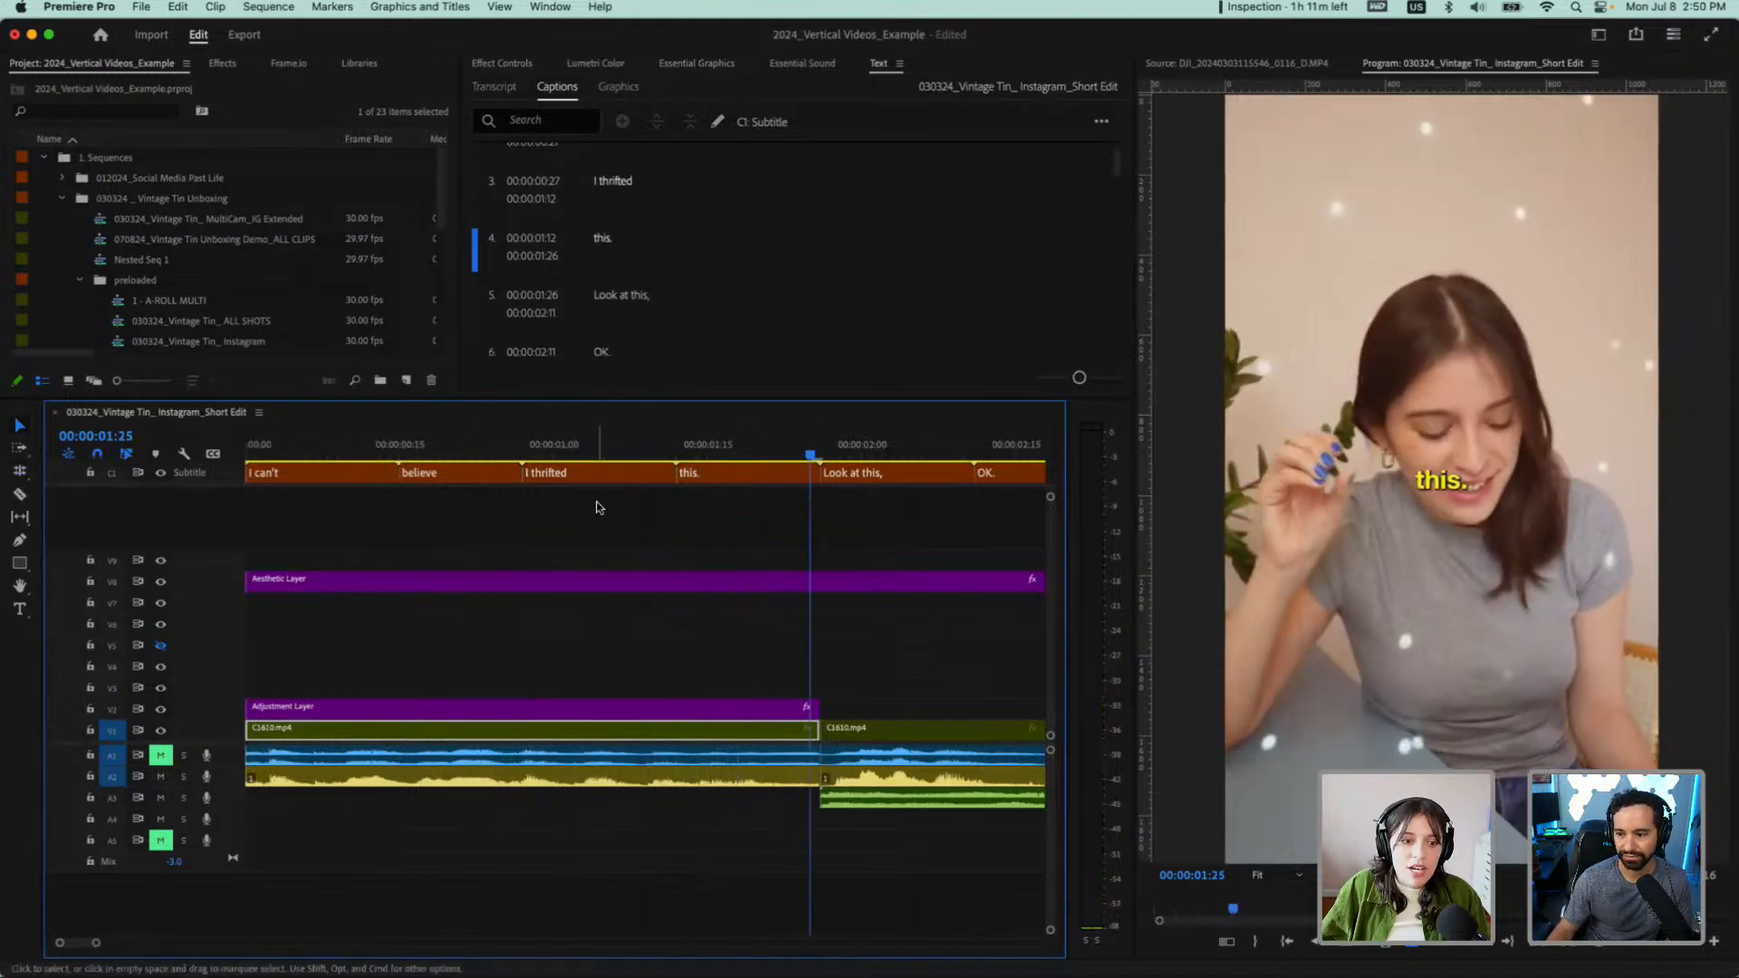
left_click(638, 237)
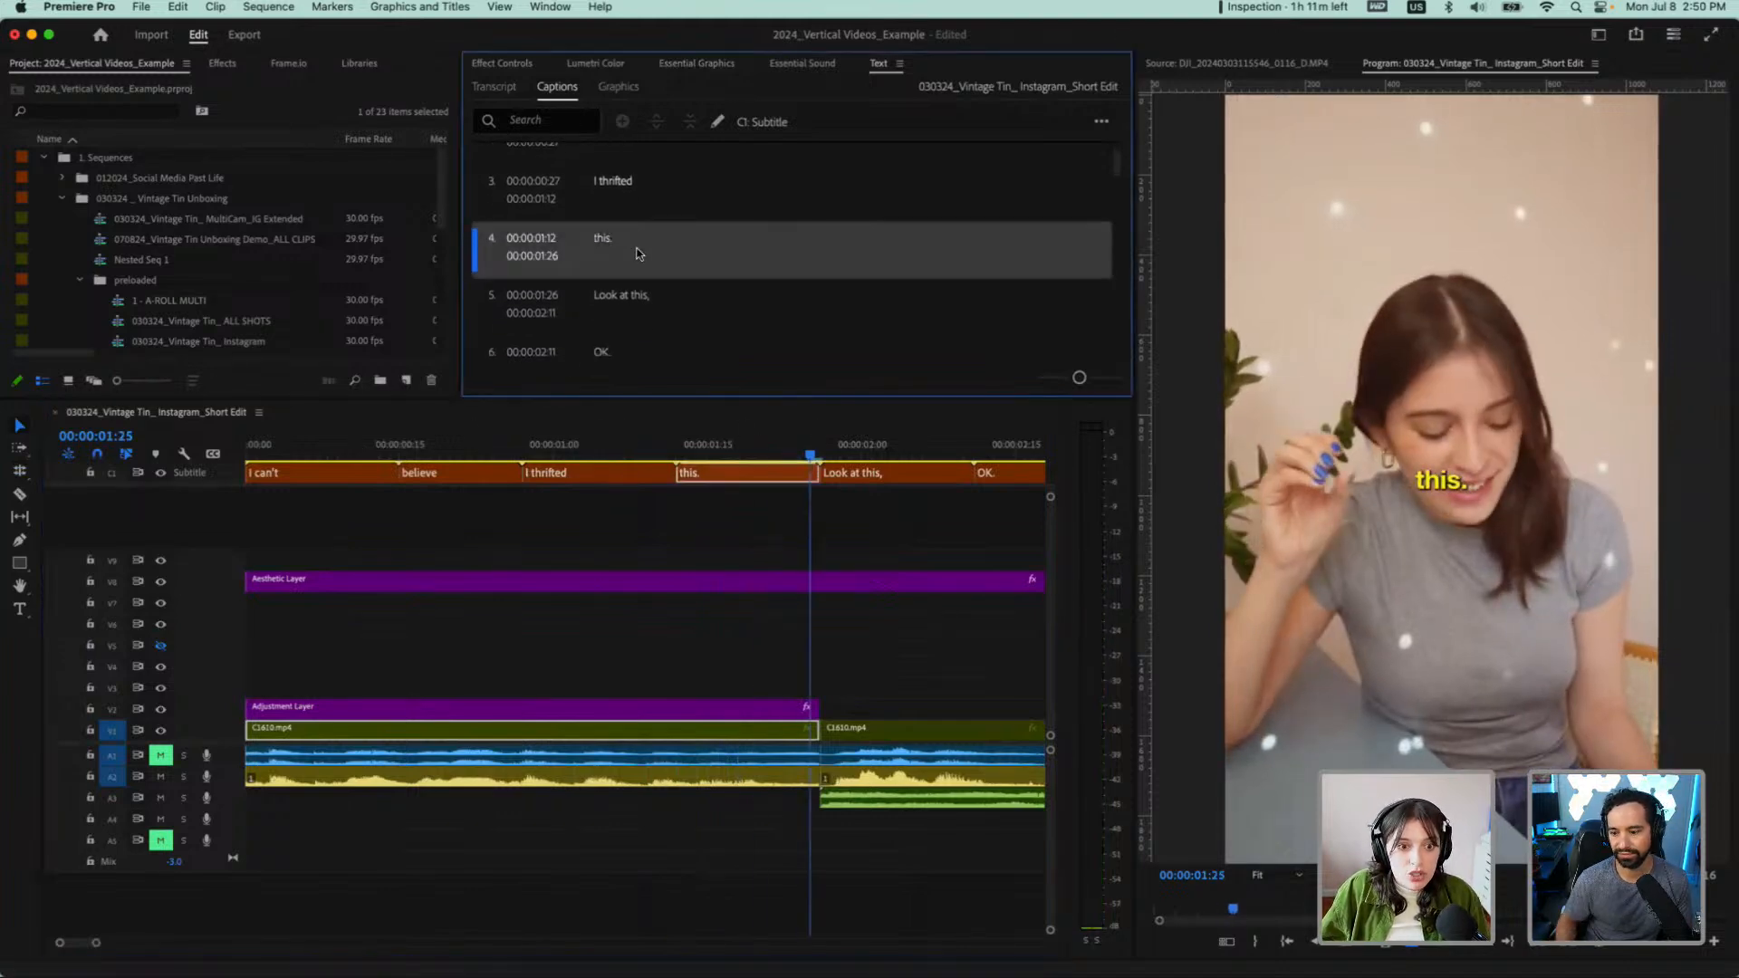
left_click(694, 324, "shift")
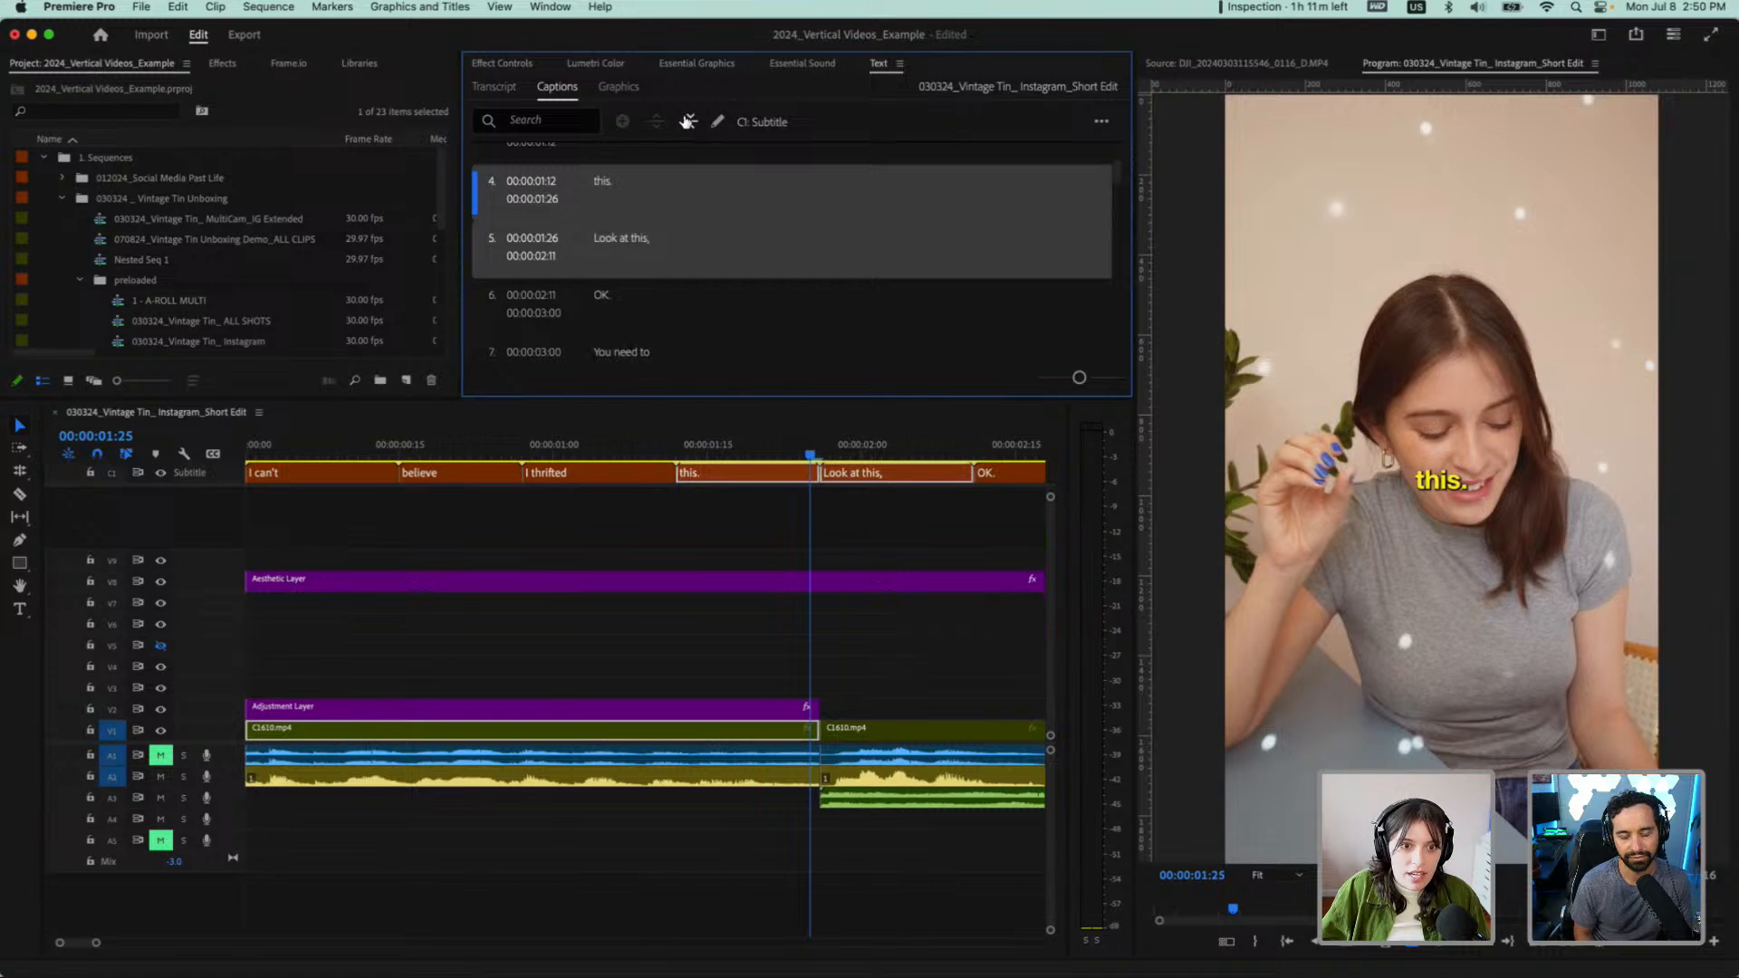
left_click(690, 123)
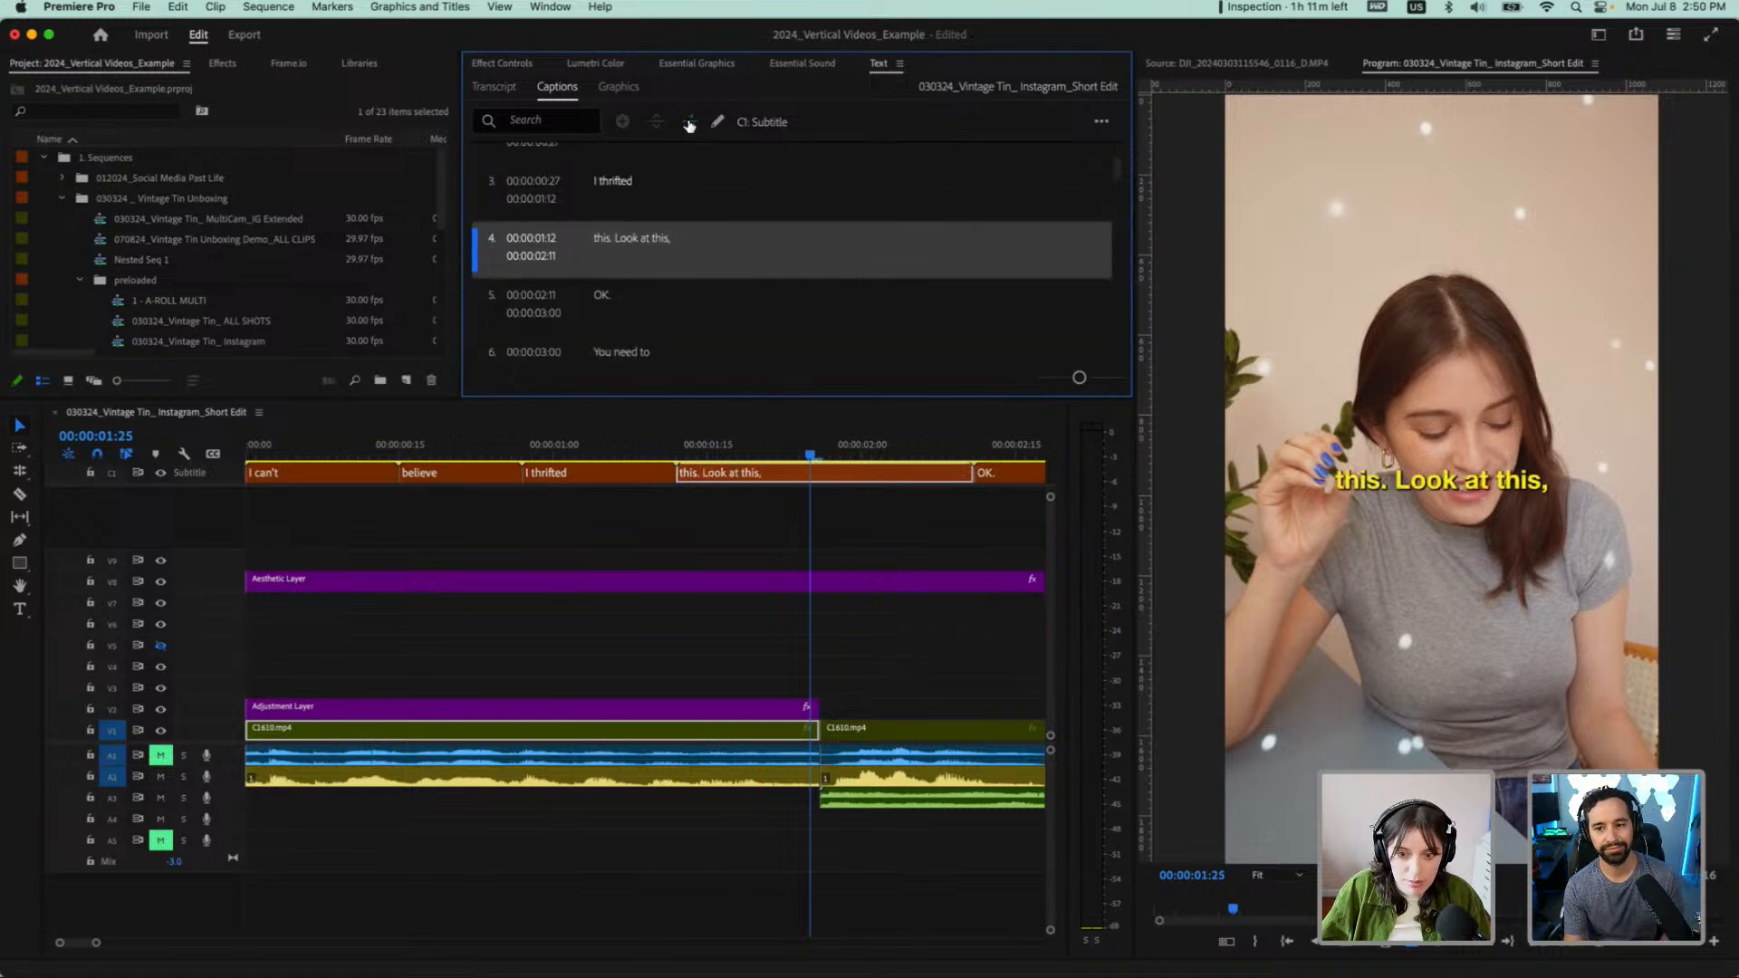
key("super+z")
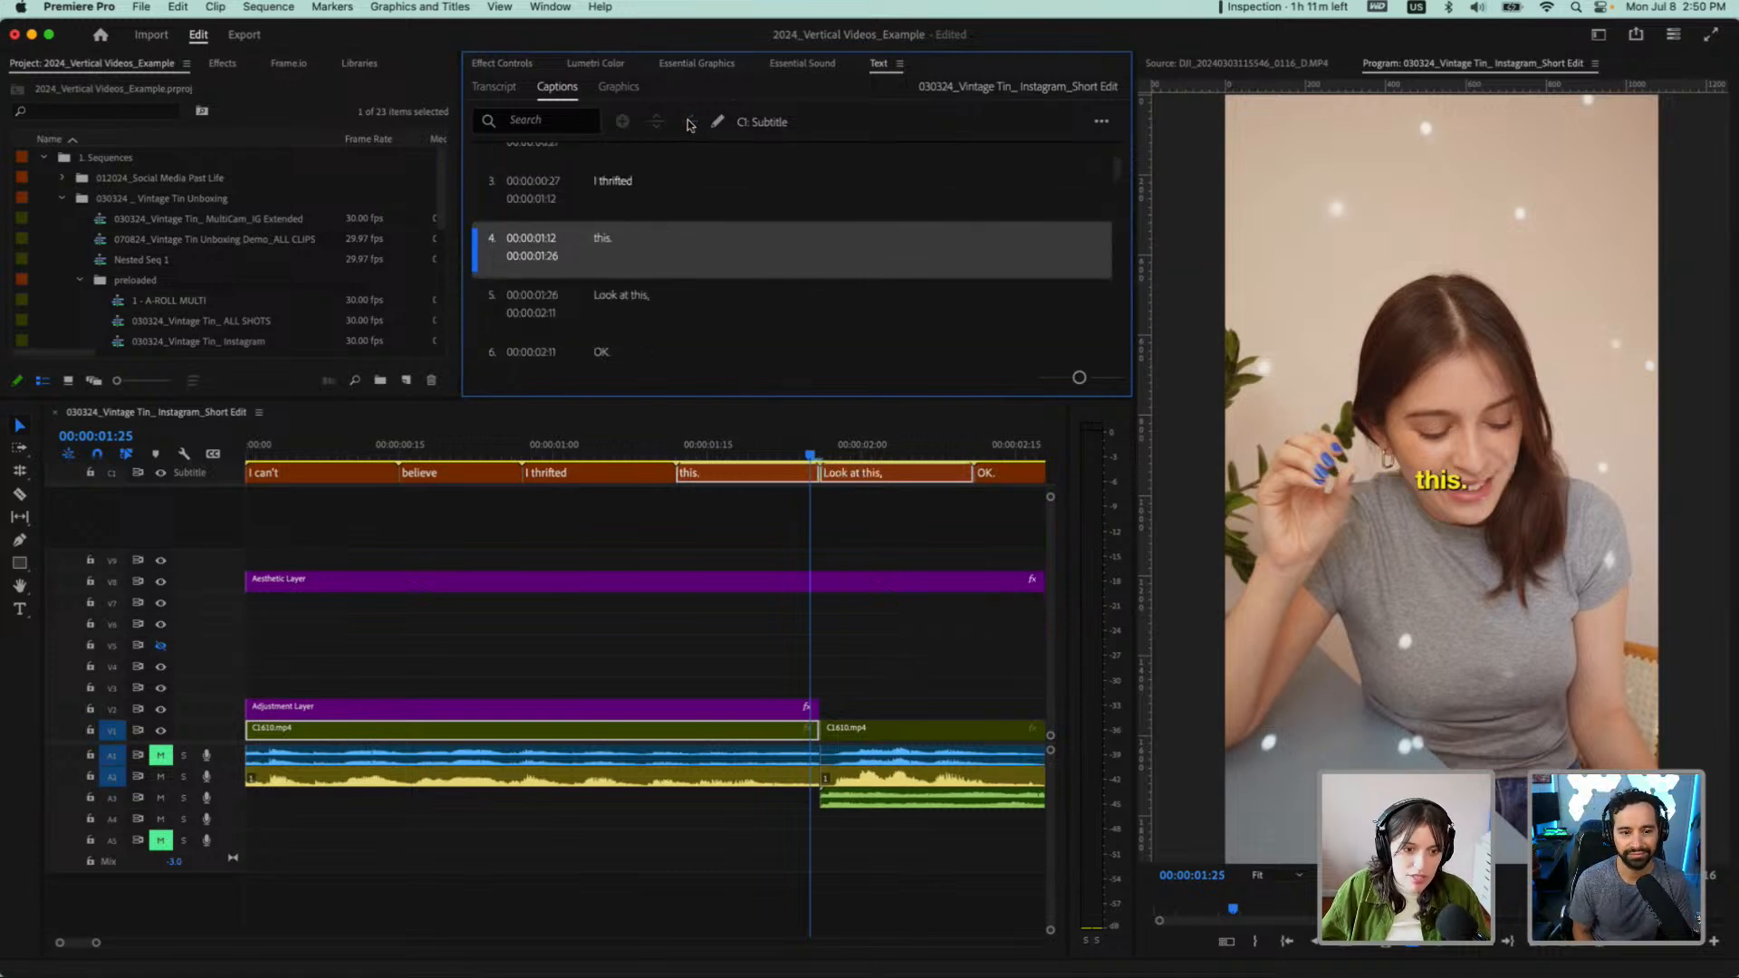
Merge the "I thrifted" and "this." captions into one and play back the result starting from the "believe" caption
left_click(664, 195)
left_click(654, 261, "shift")
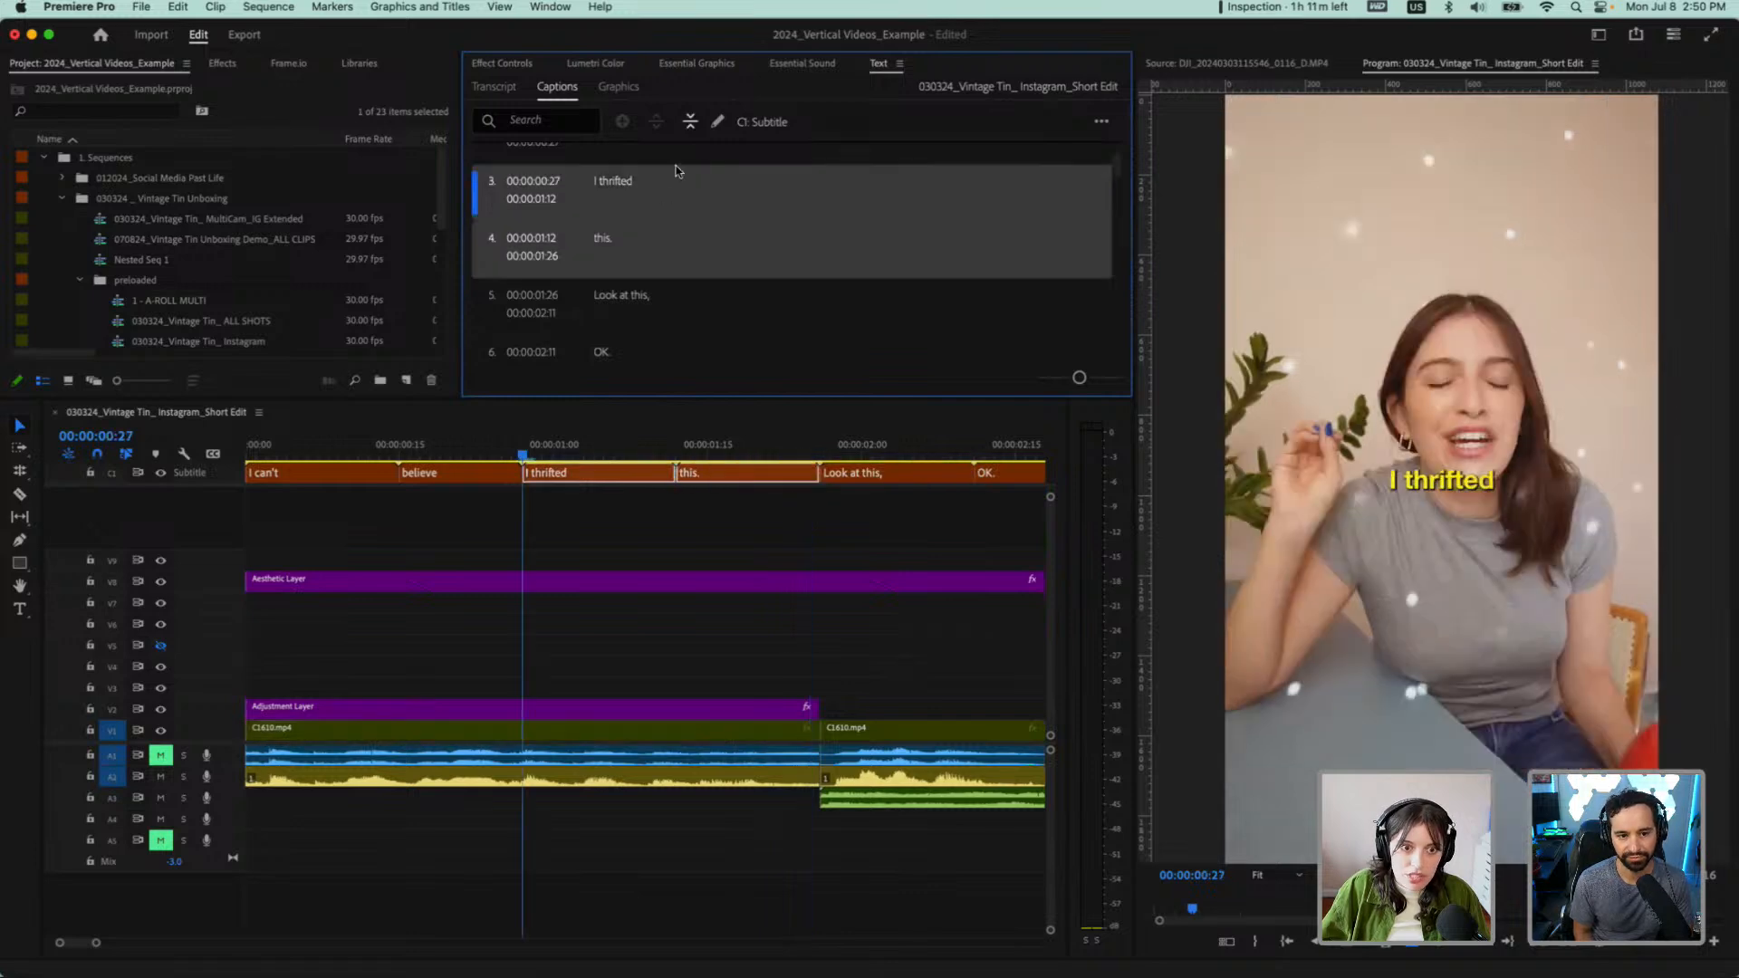
left_click(691, 121)
left_click(503, 453)
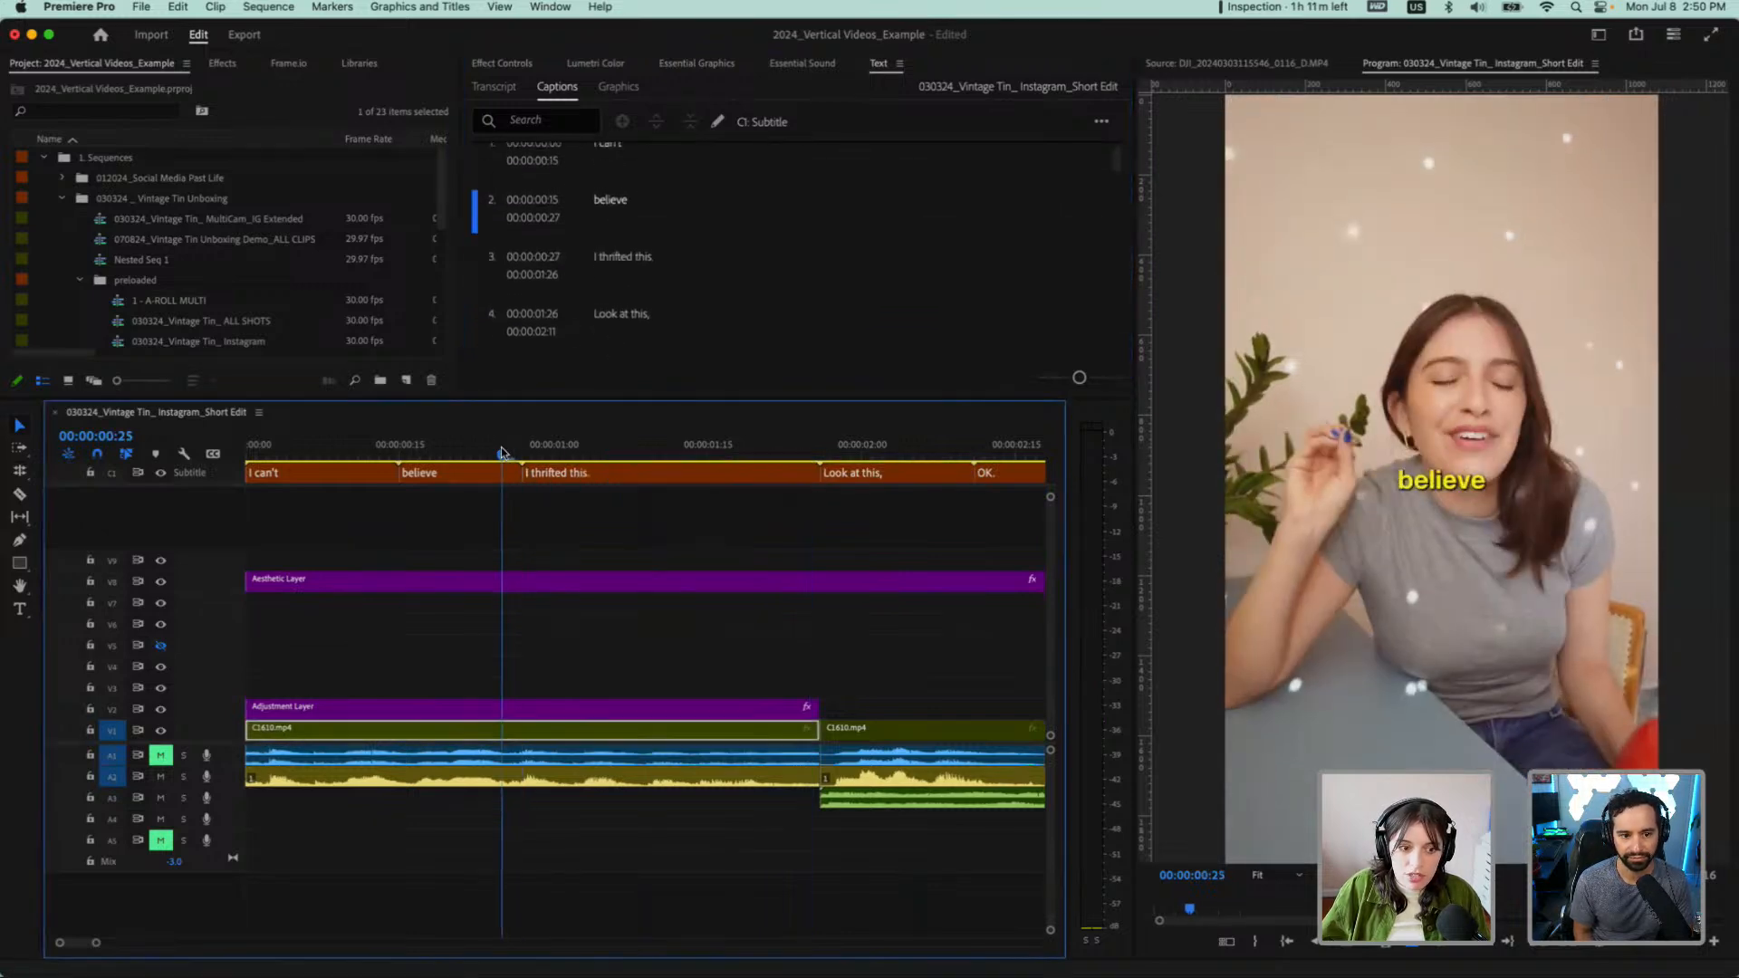
key("space")
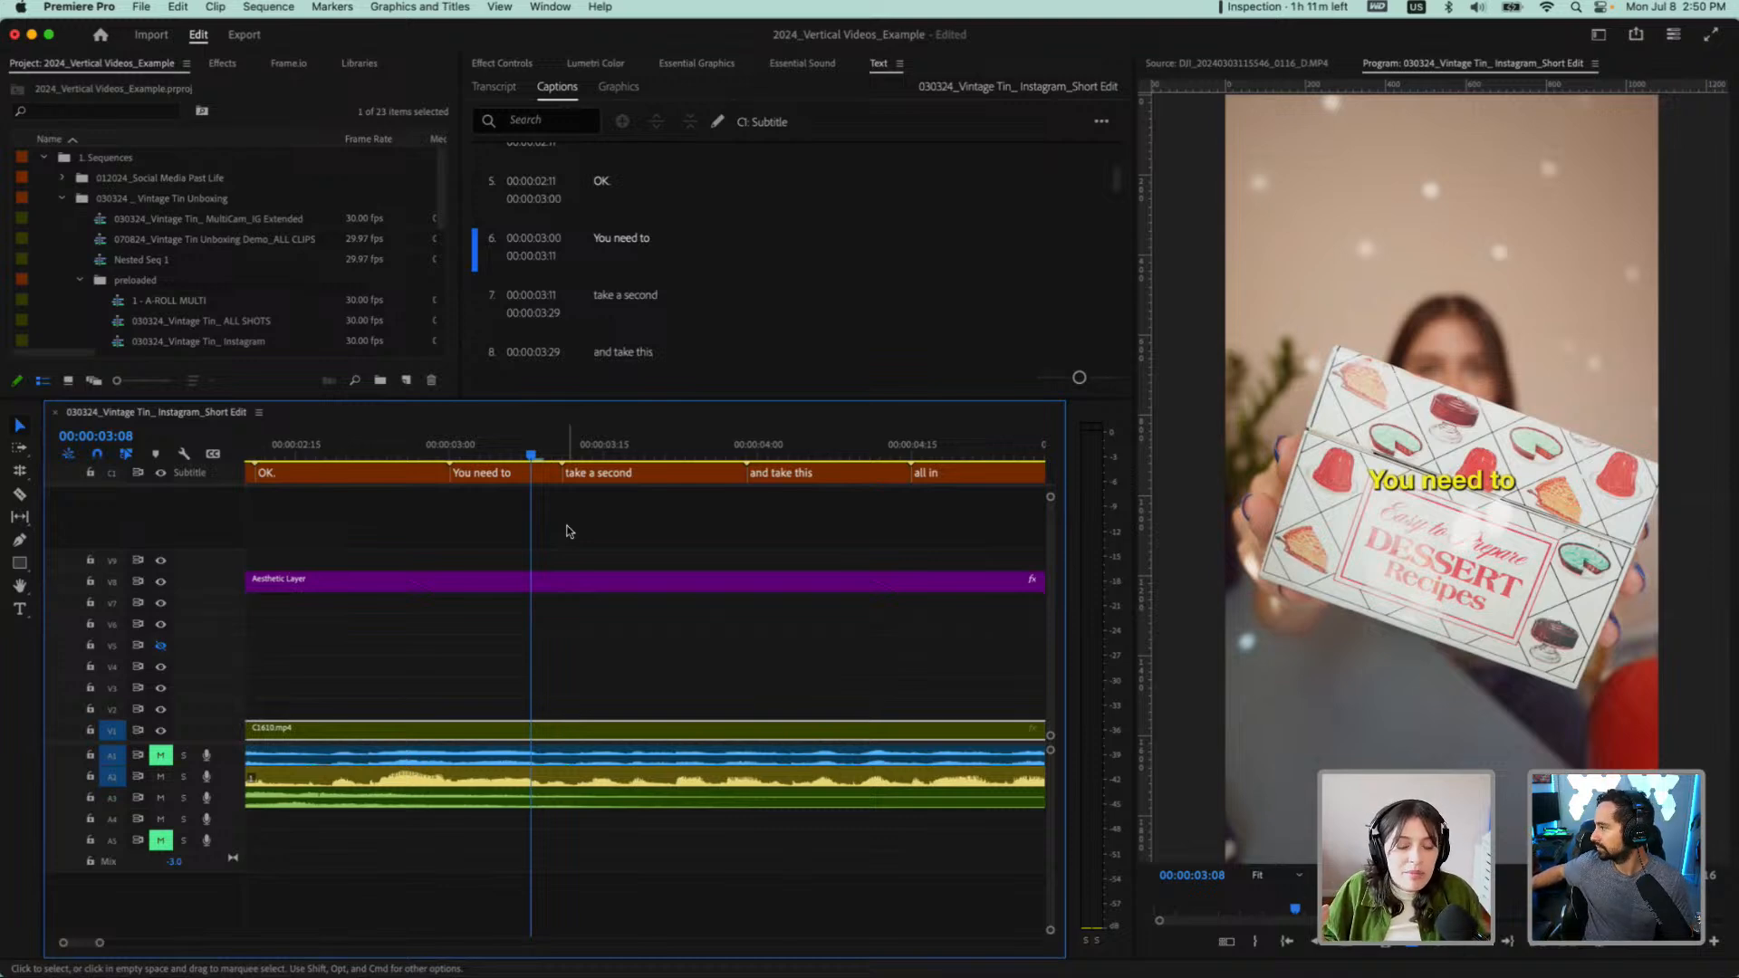
Show the whole short edit in the timeline and move the playhead just past the closing "just so cute!" caption
key("minus")
key("minus")
key("minus")
key("minus")
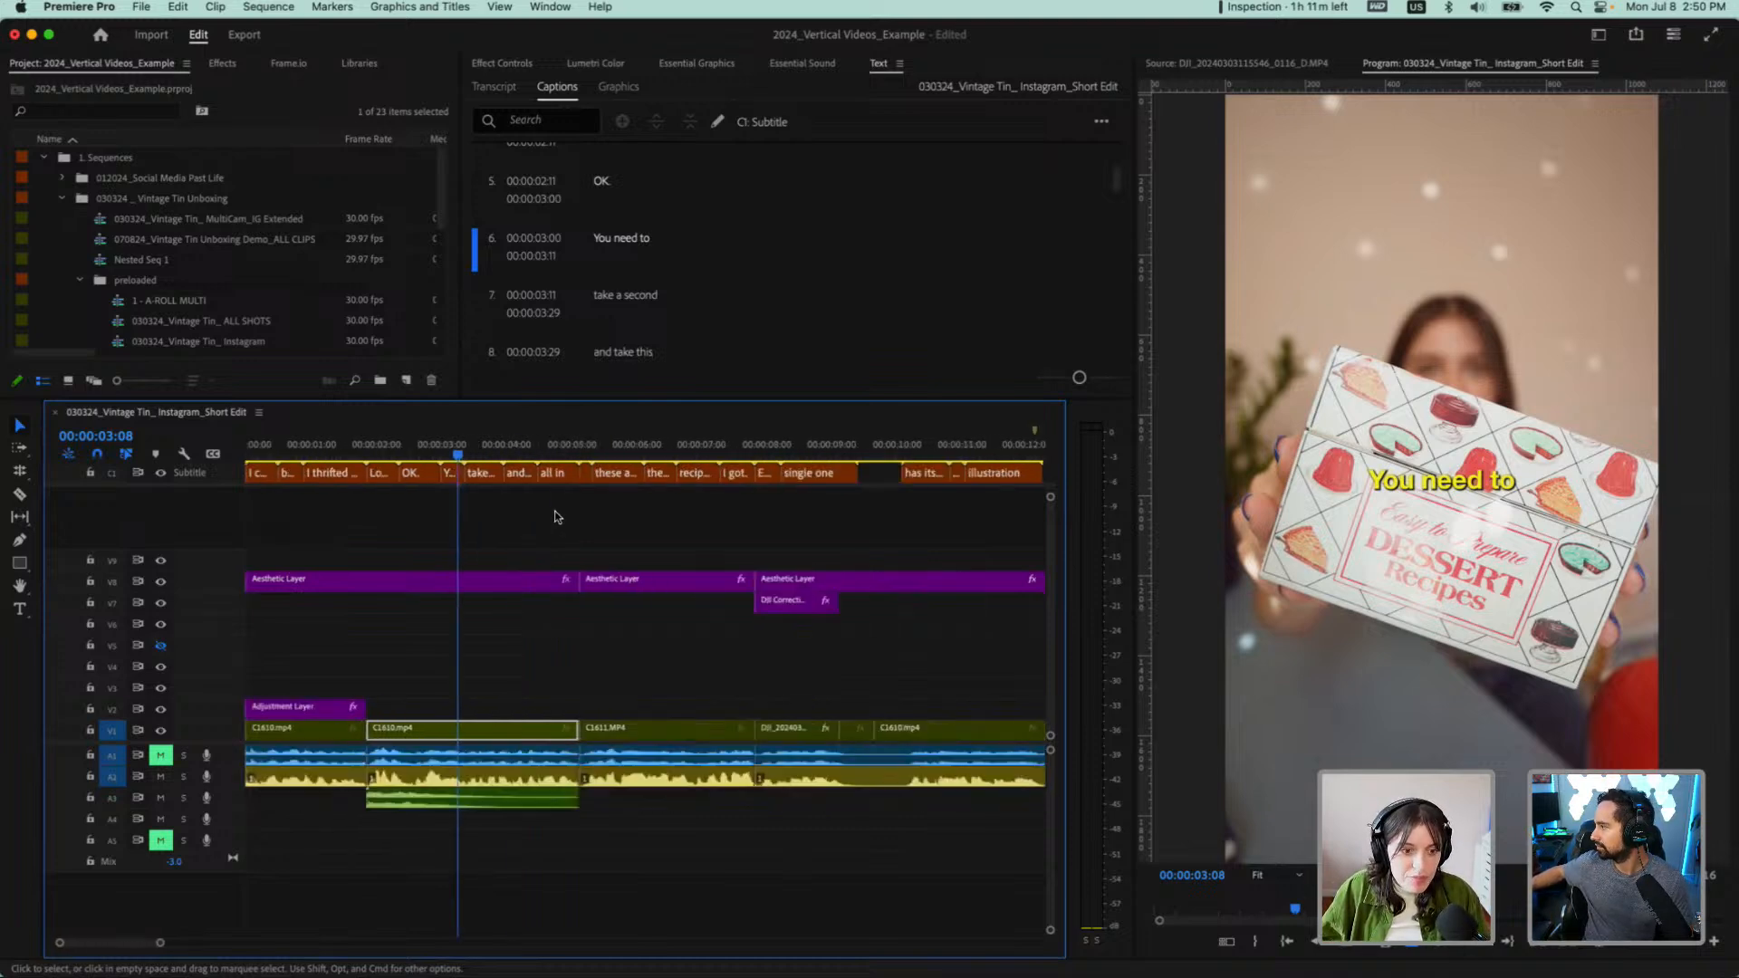
left_click(674, 451)
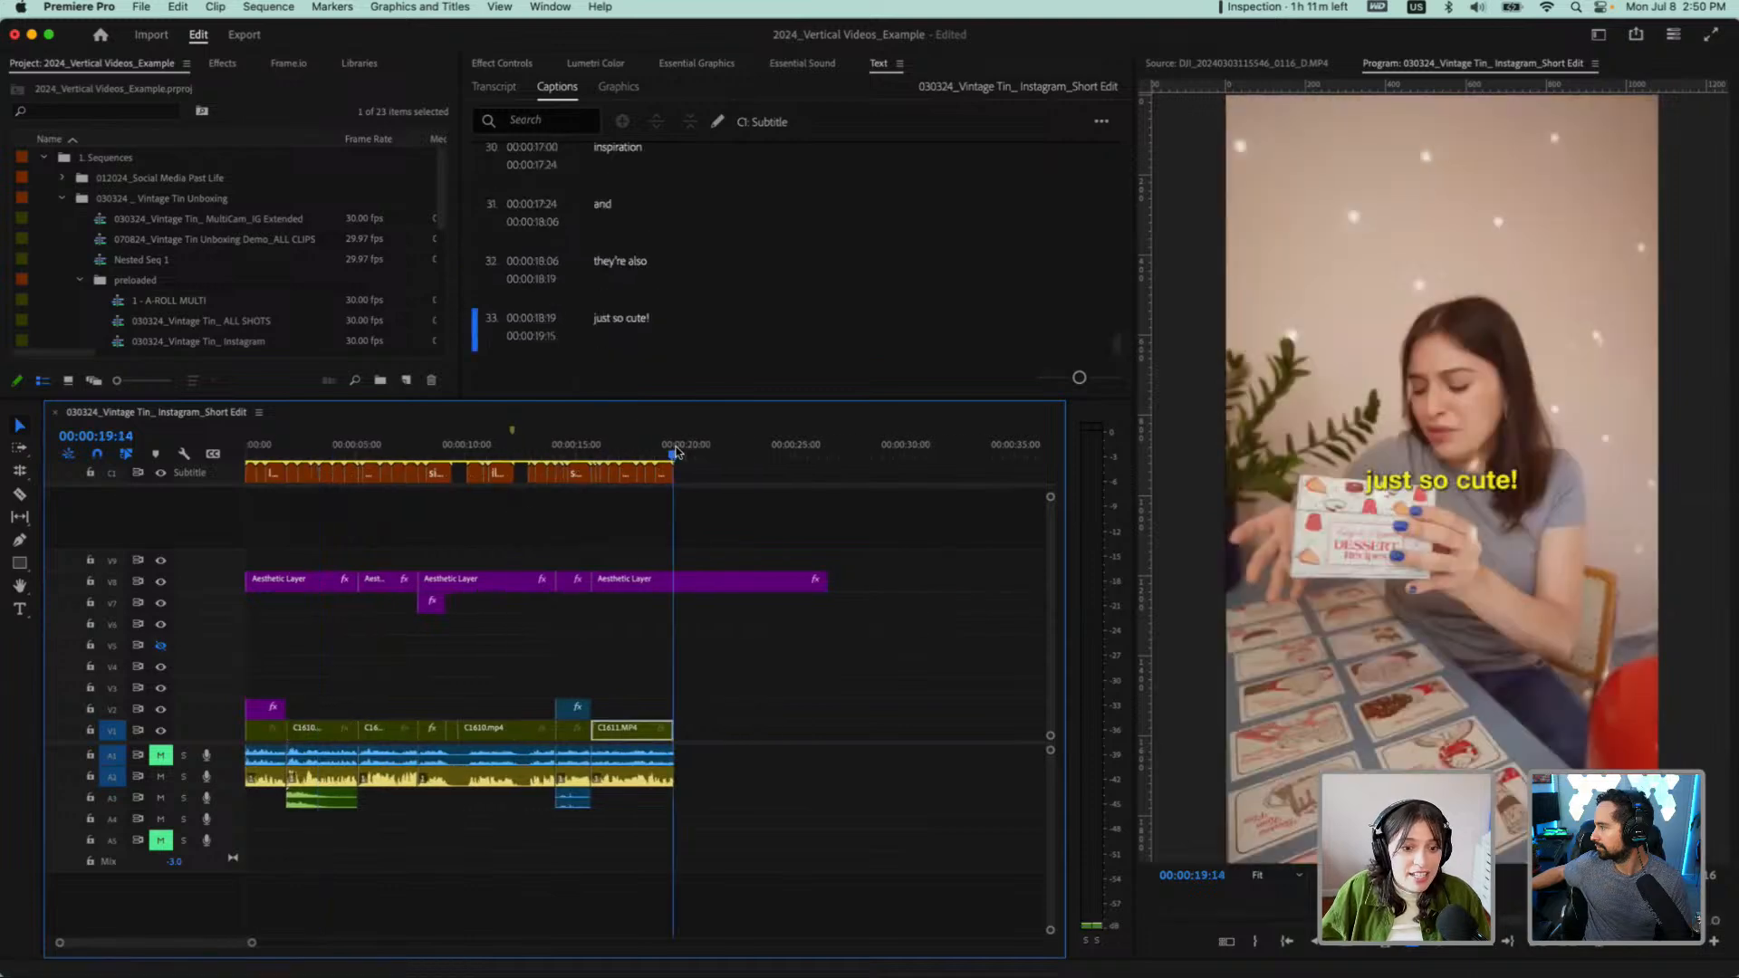
left_click_drag(674, 451, 677, 452)
Open the 030324_Vintage Tin_ Instagram sequence, fit its clips in view and place the playhead at the start
scroll(261, 262, "down", 3)
scroll(260, 259, "down", 2)
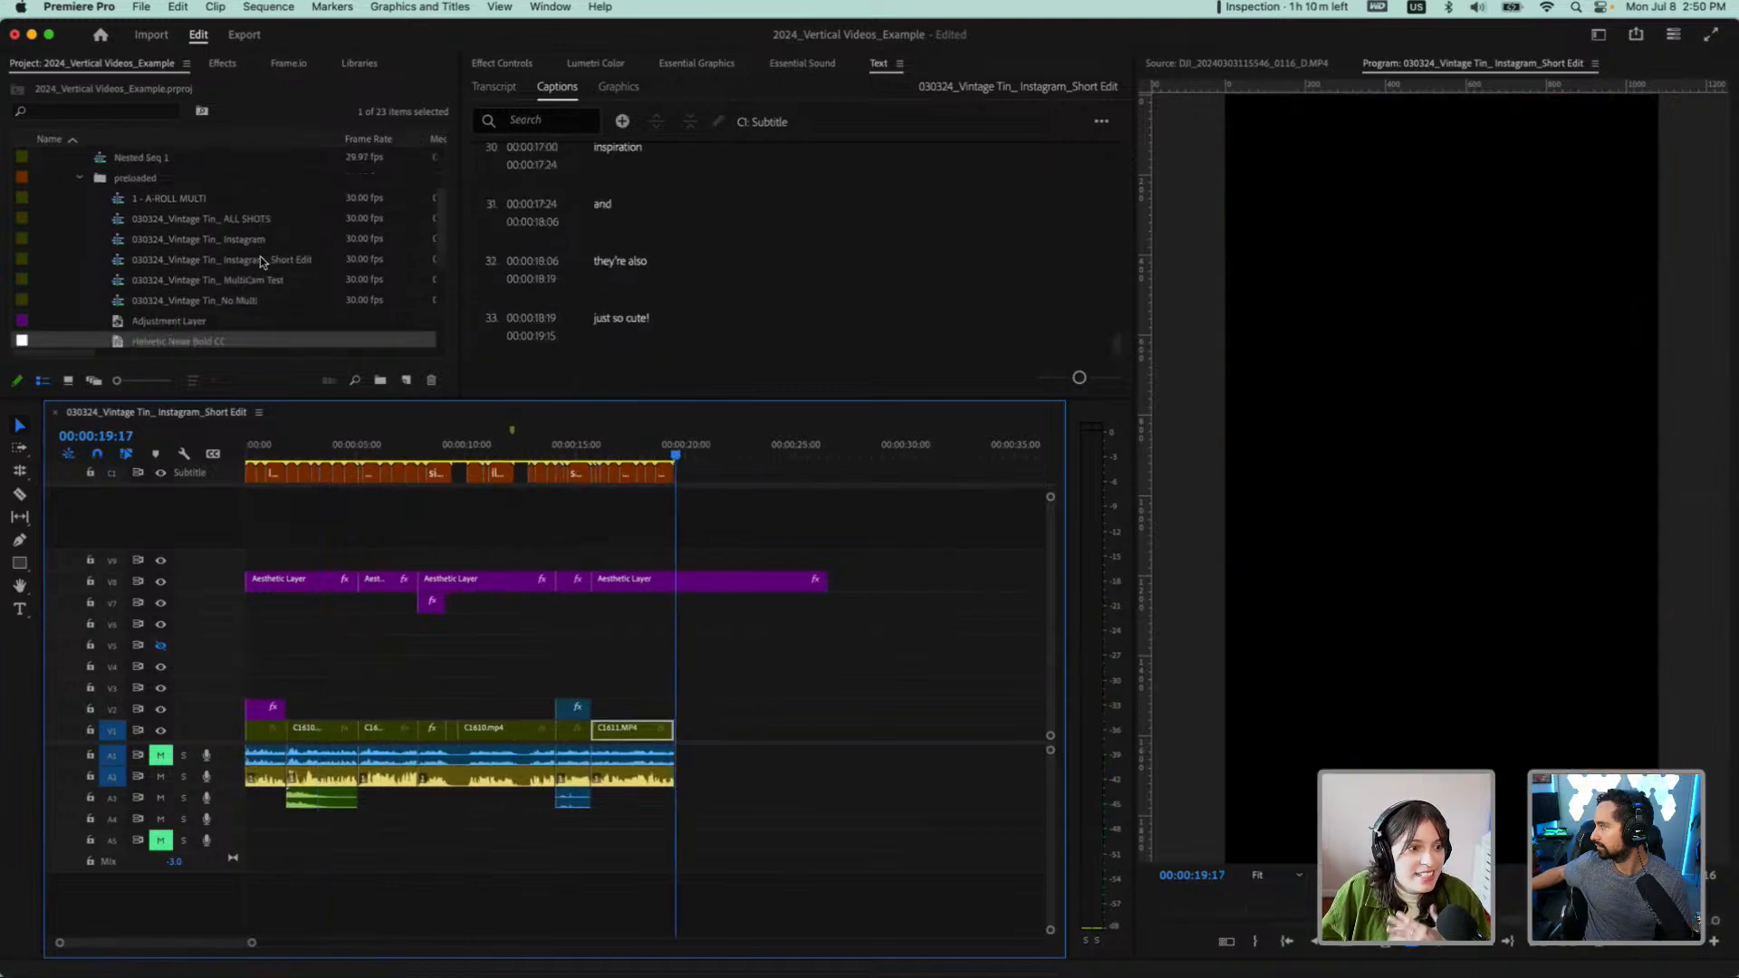
double_click(246, 235)
key("minus")
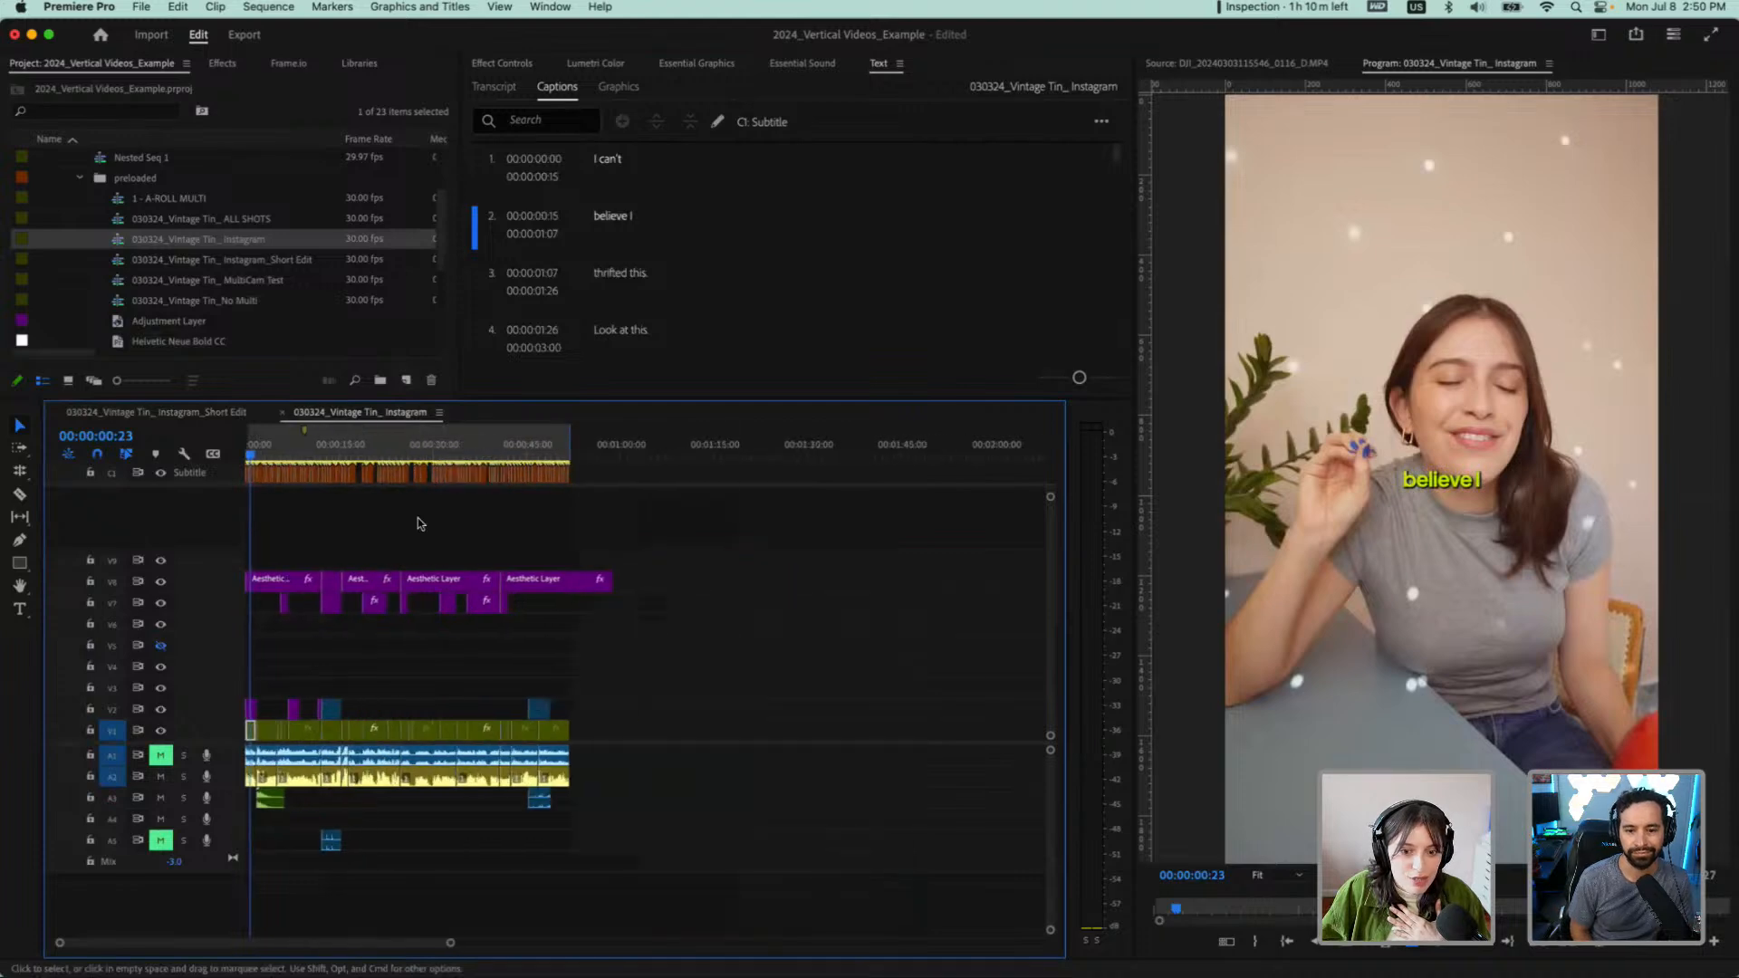
key("equal")
key("equal")
key("equal")
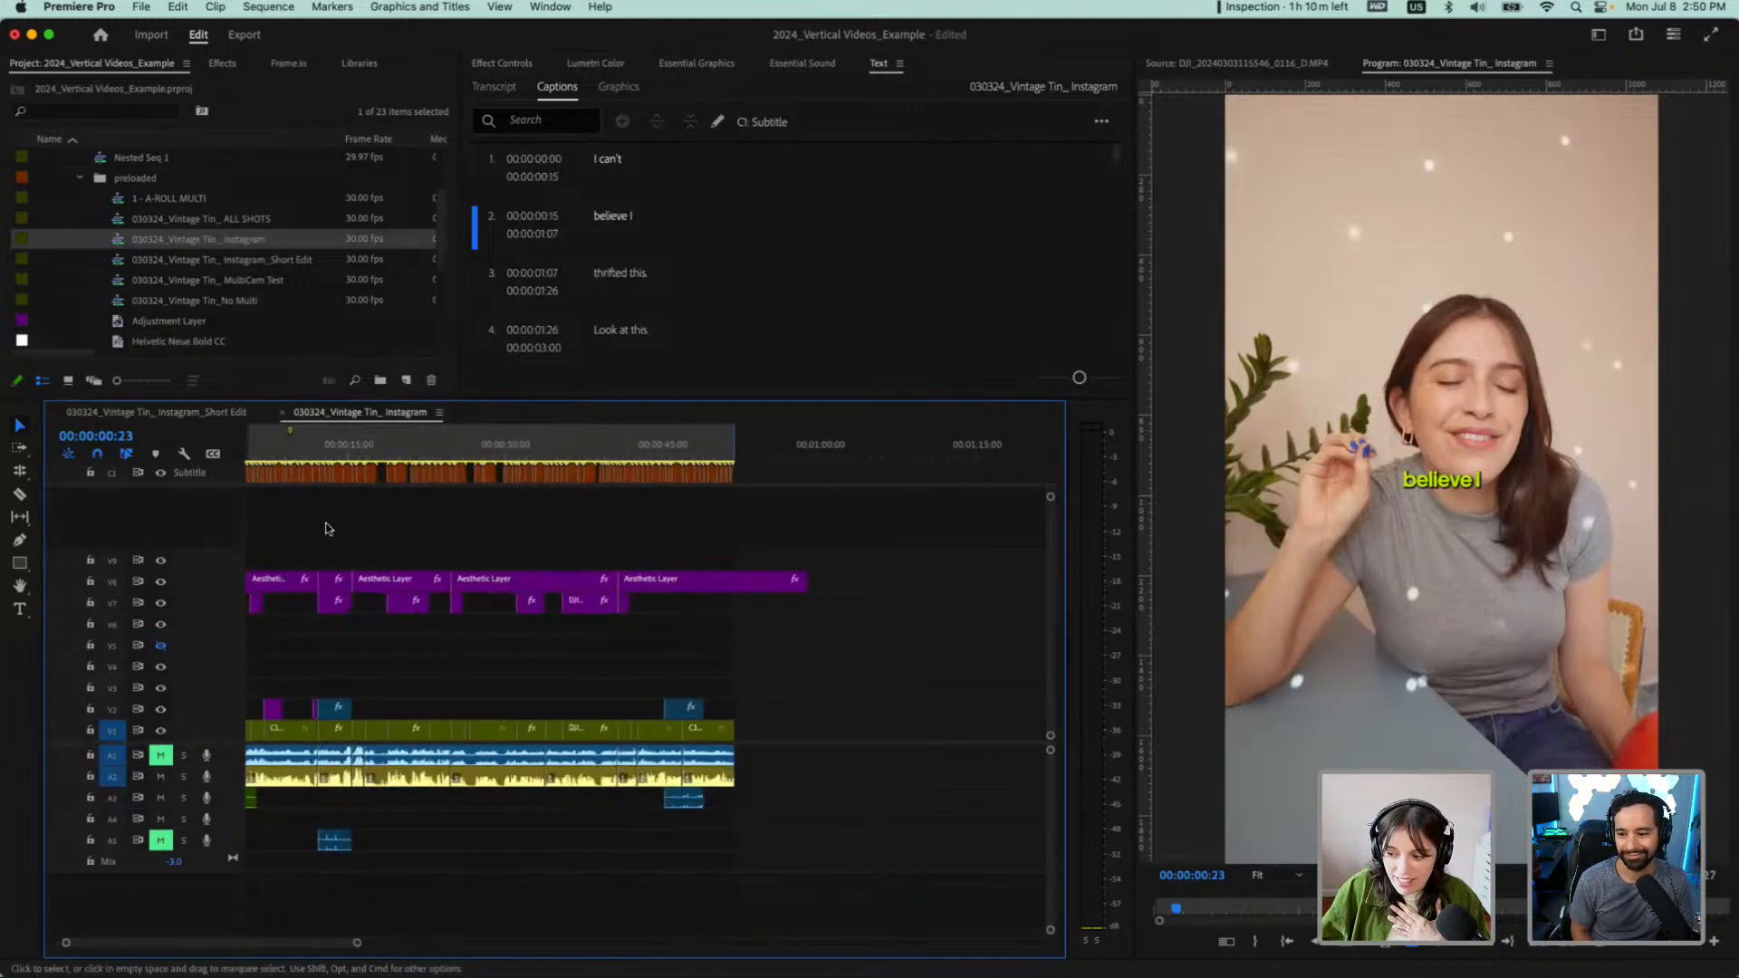
key("Home")
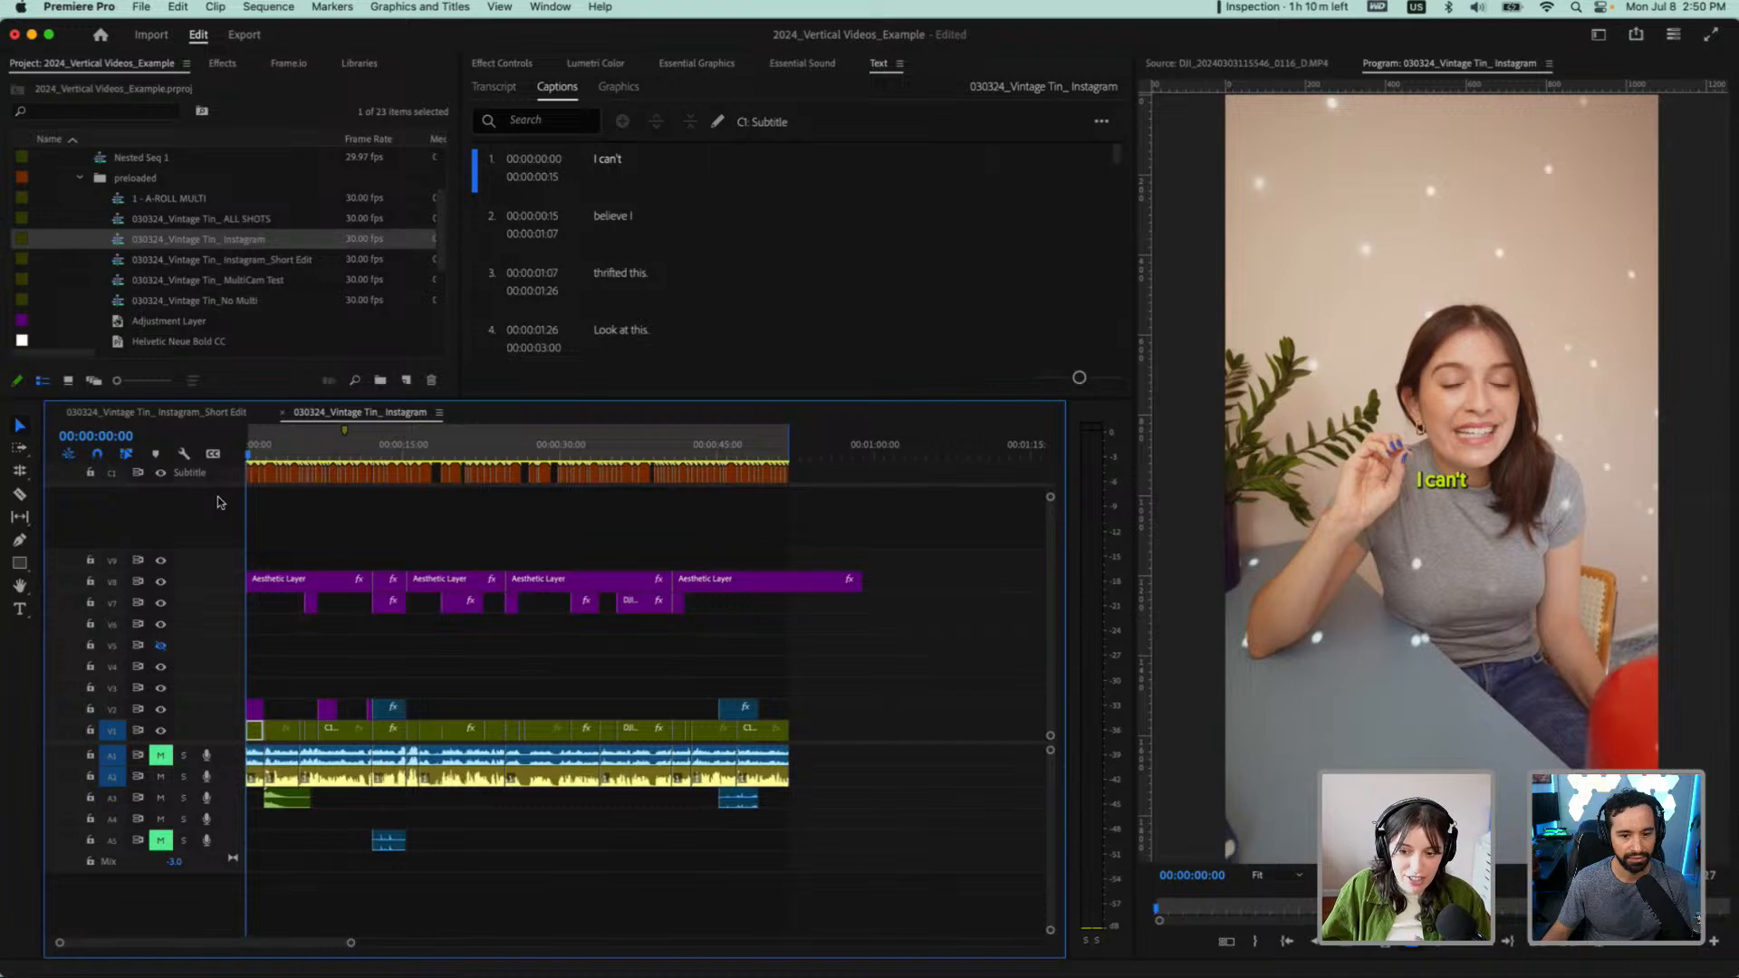
Play the full 030324_Vintage Tin_ Instagram sequence in a maximized program monitor, and restore the normal layout
left_click(1185, 292)
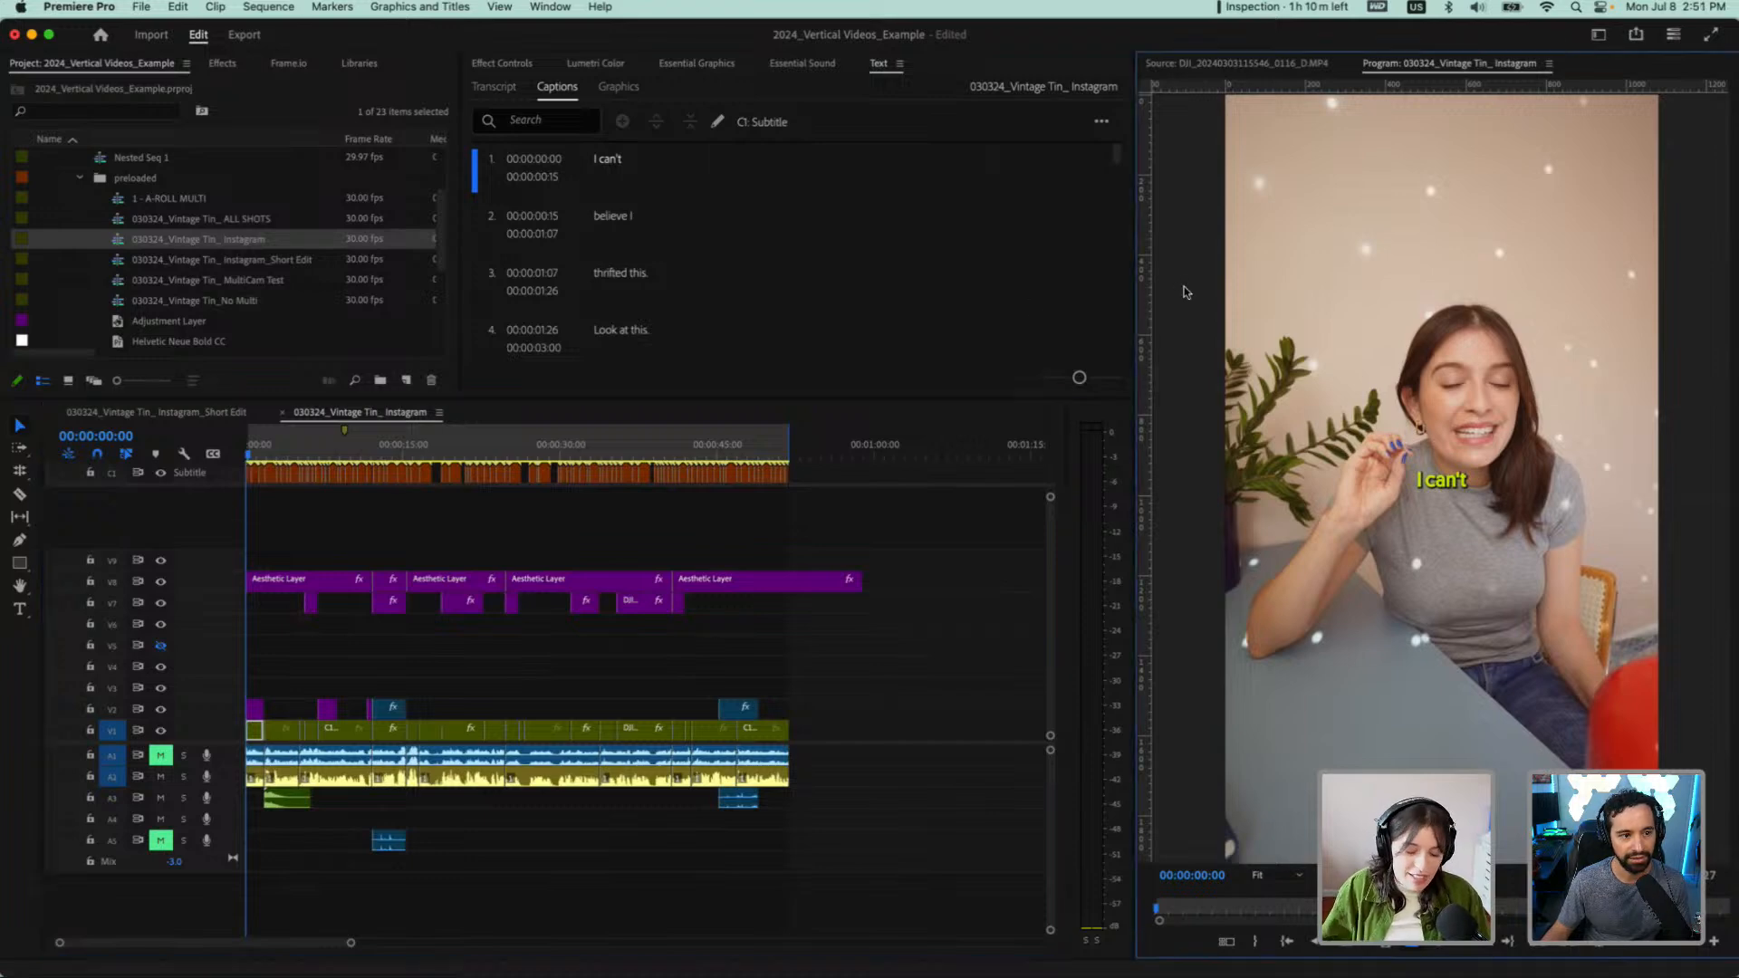
key("grave")
key("space")
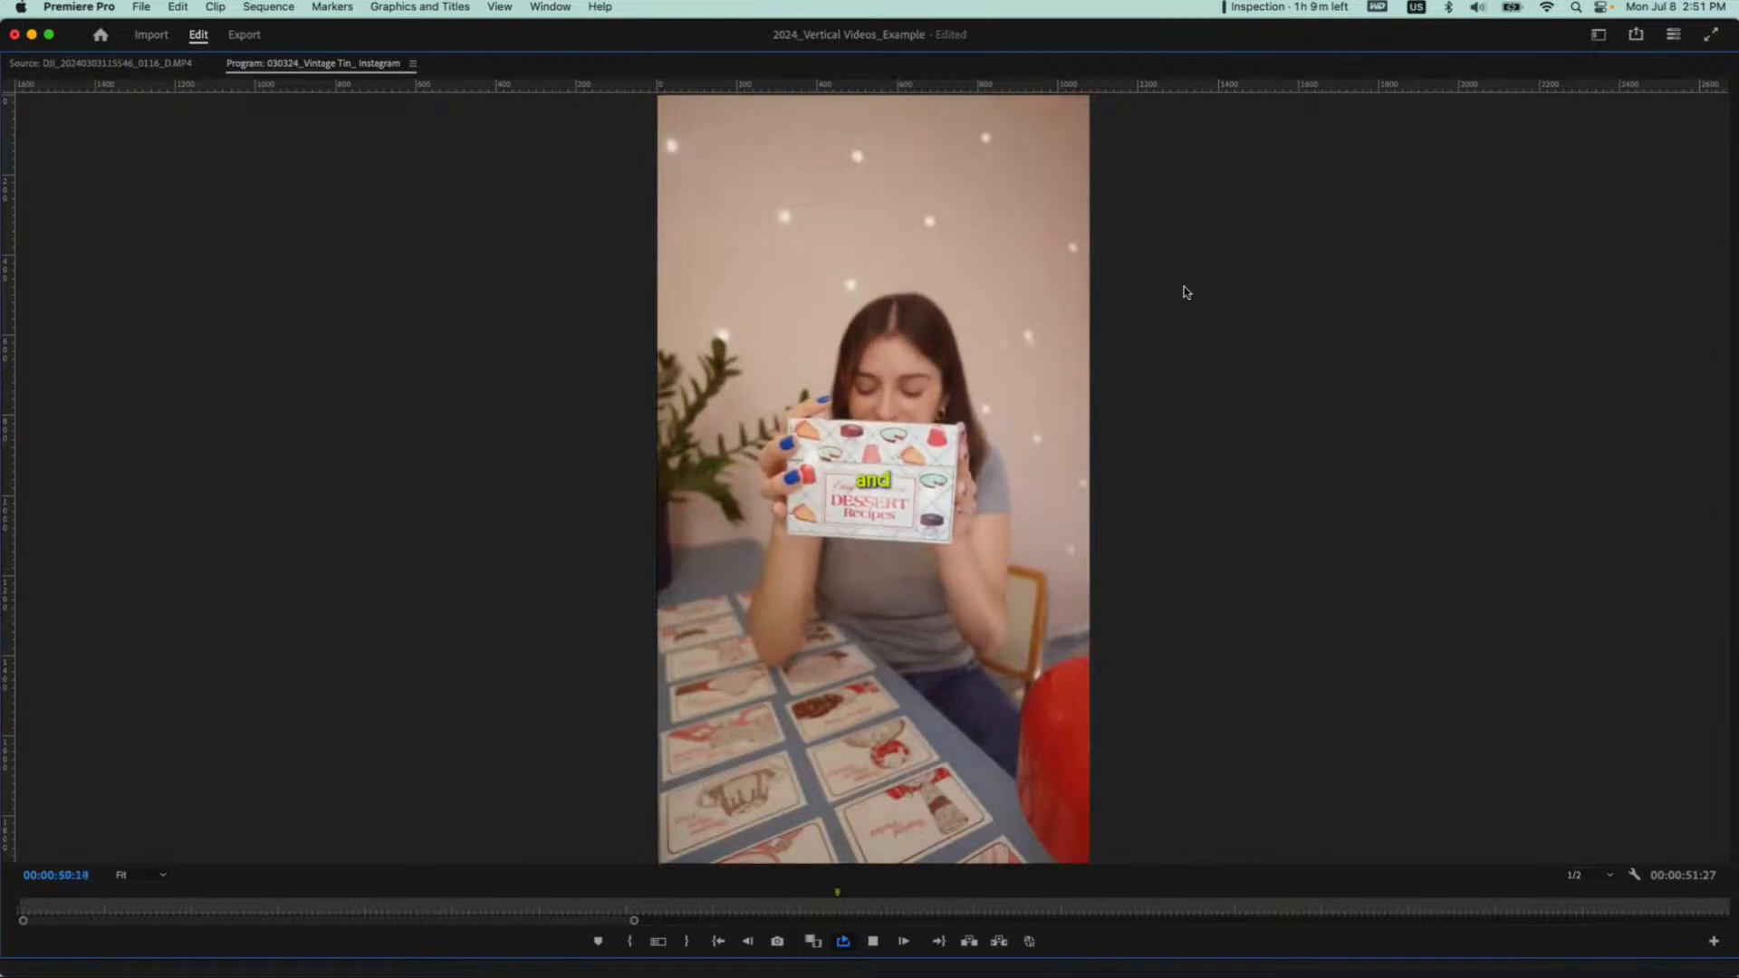
key("space")
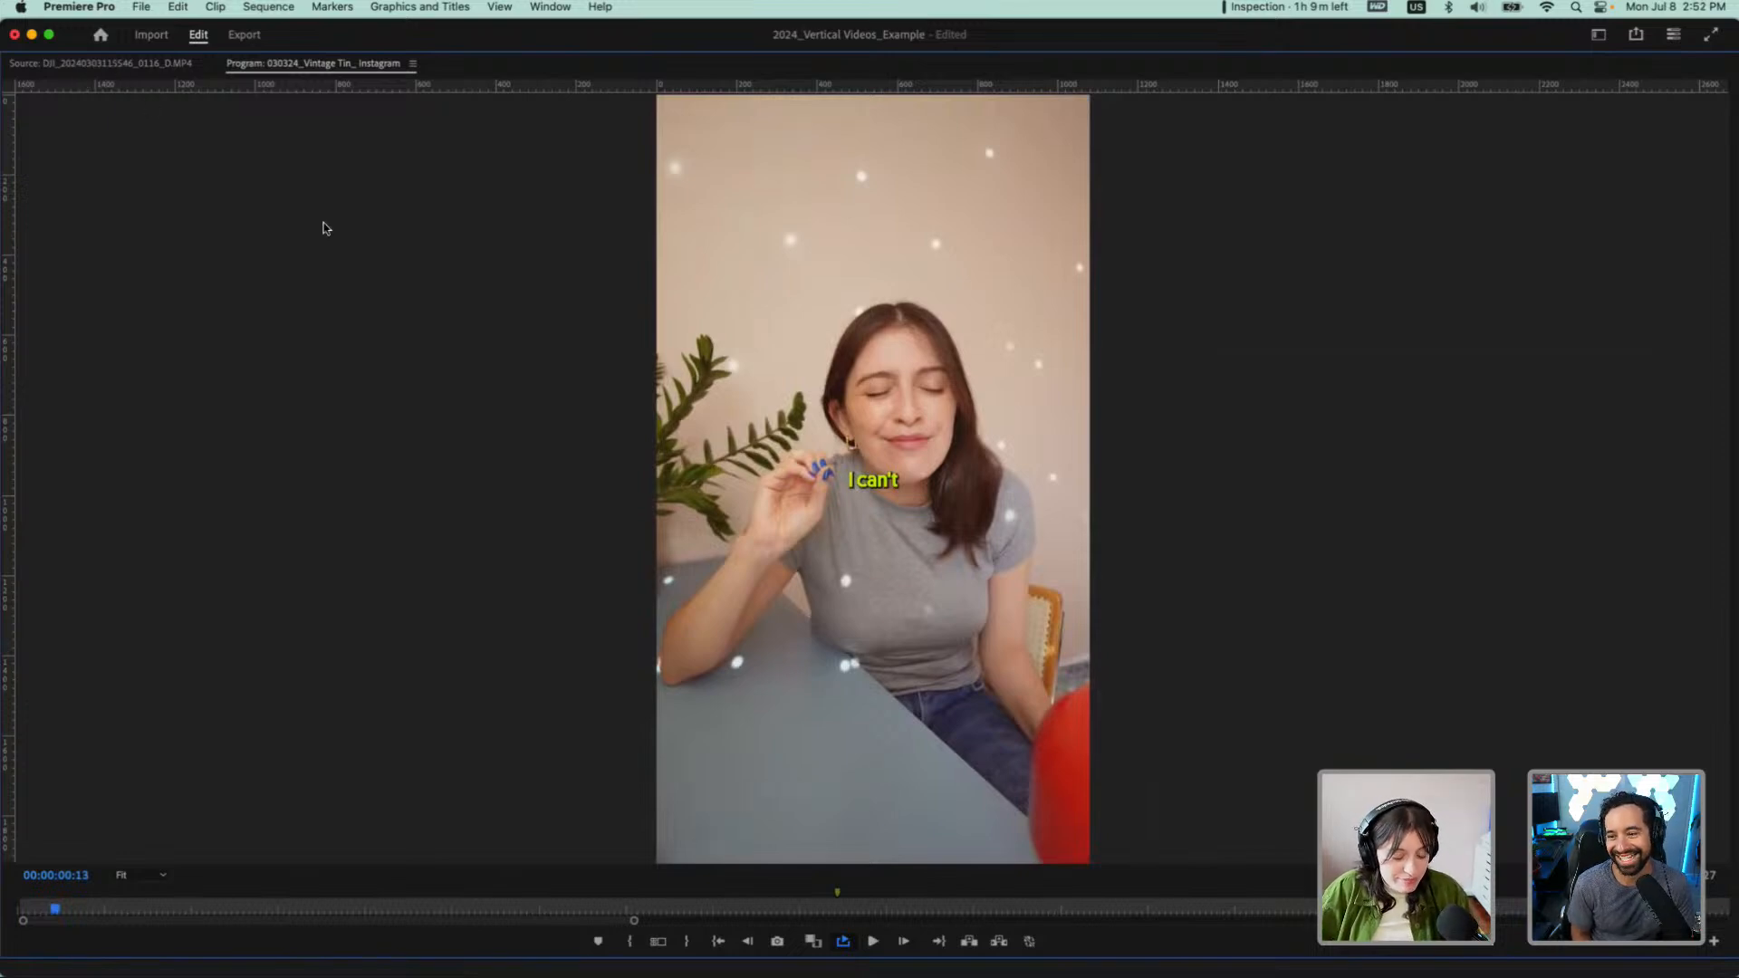
key("grave")
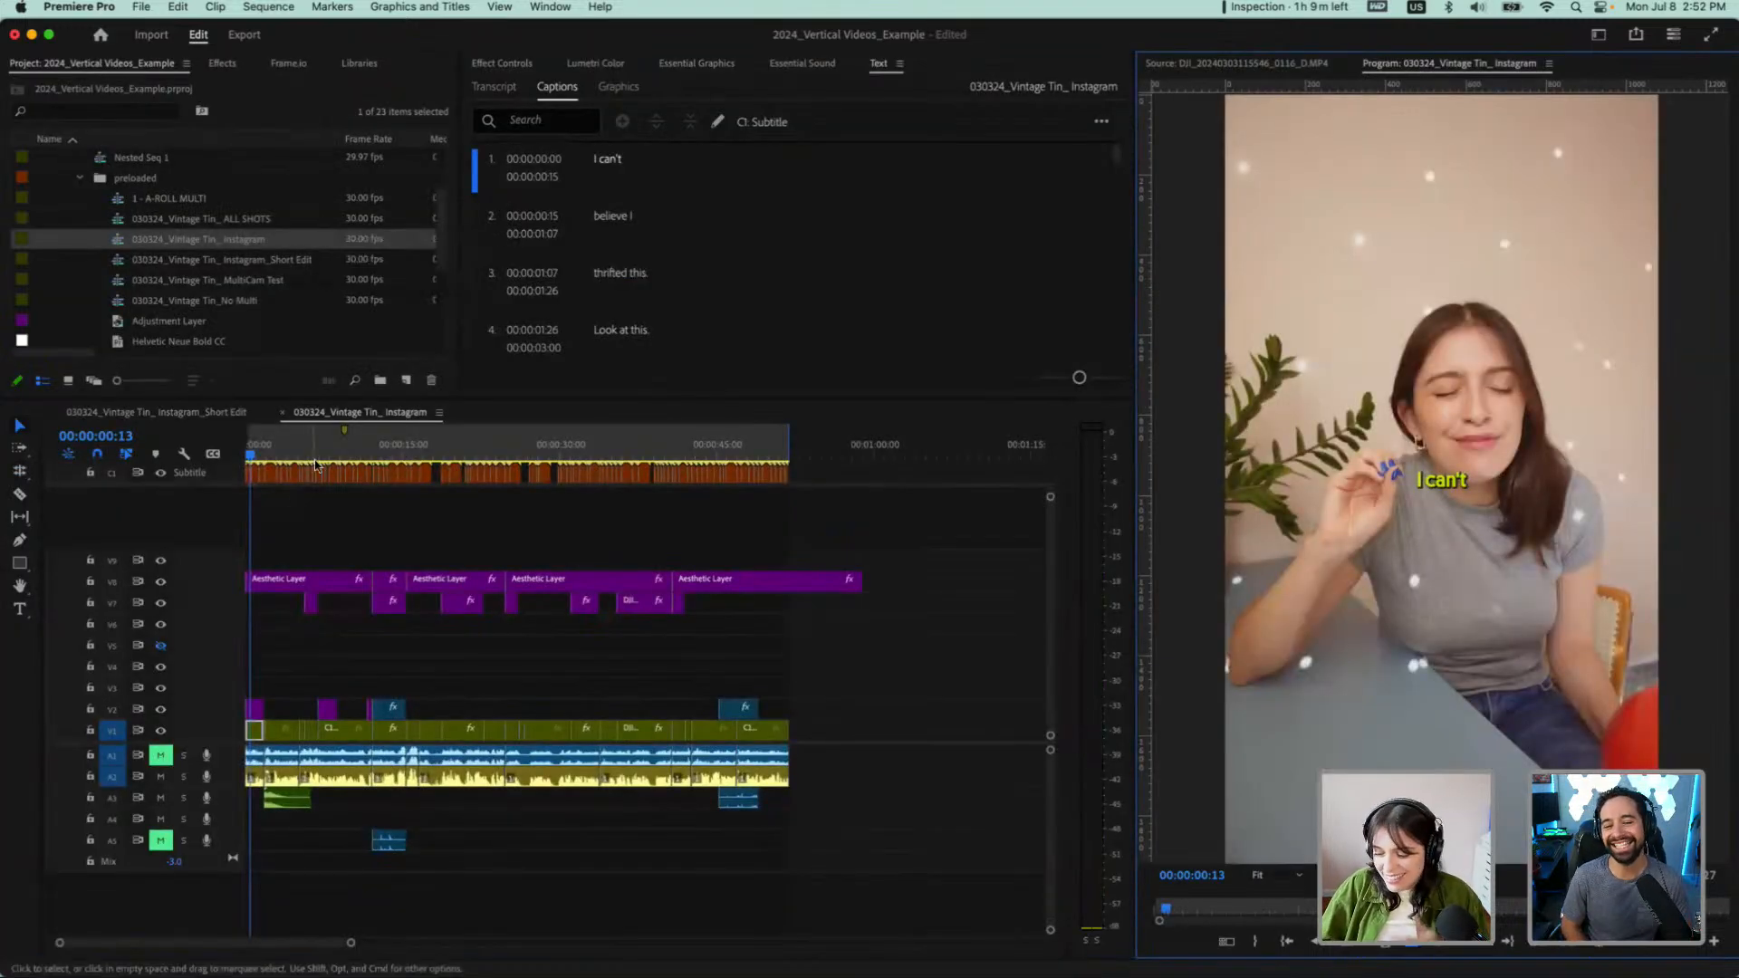
Return to the Instagram_Short Edit sequence, mark its Out point at 00:00:19:14 and place the playhead at the start
left_click(172, 413)
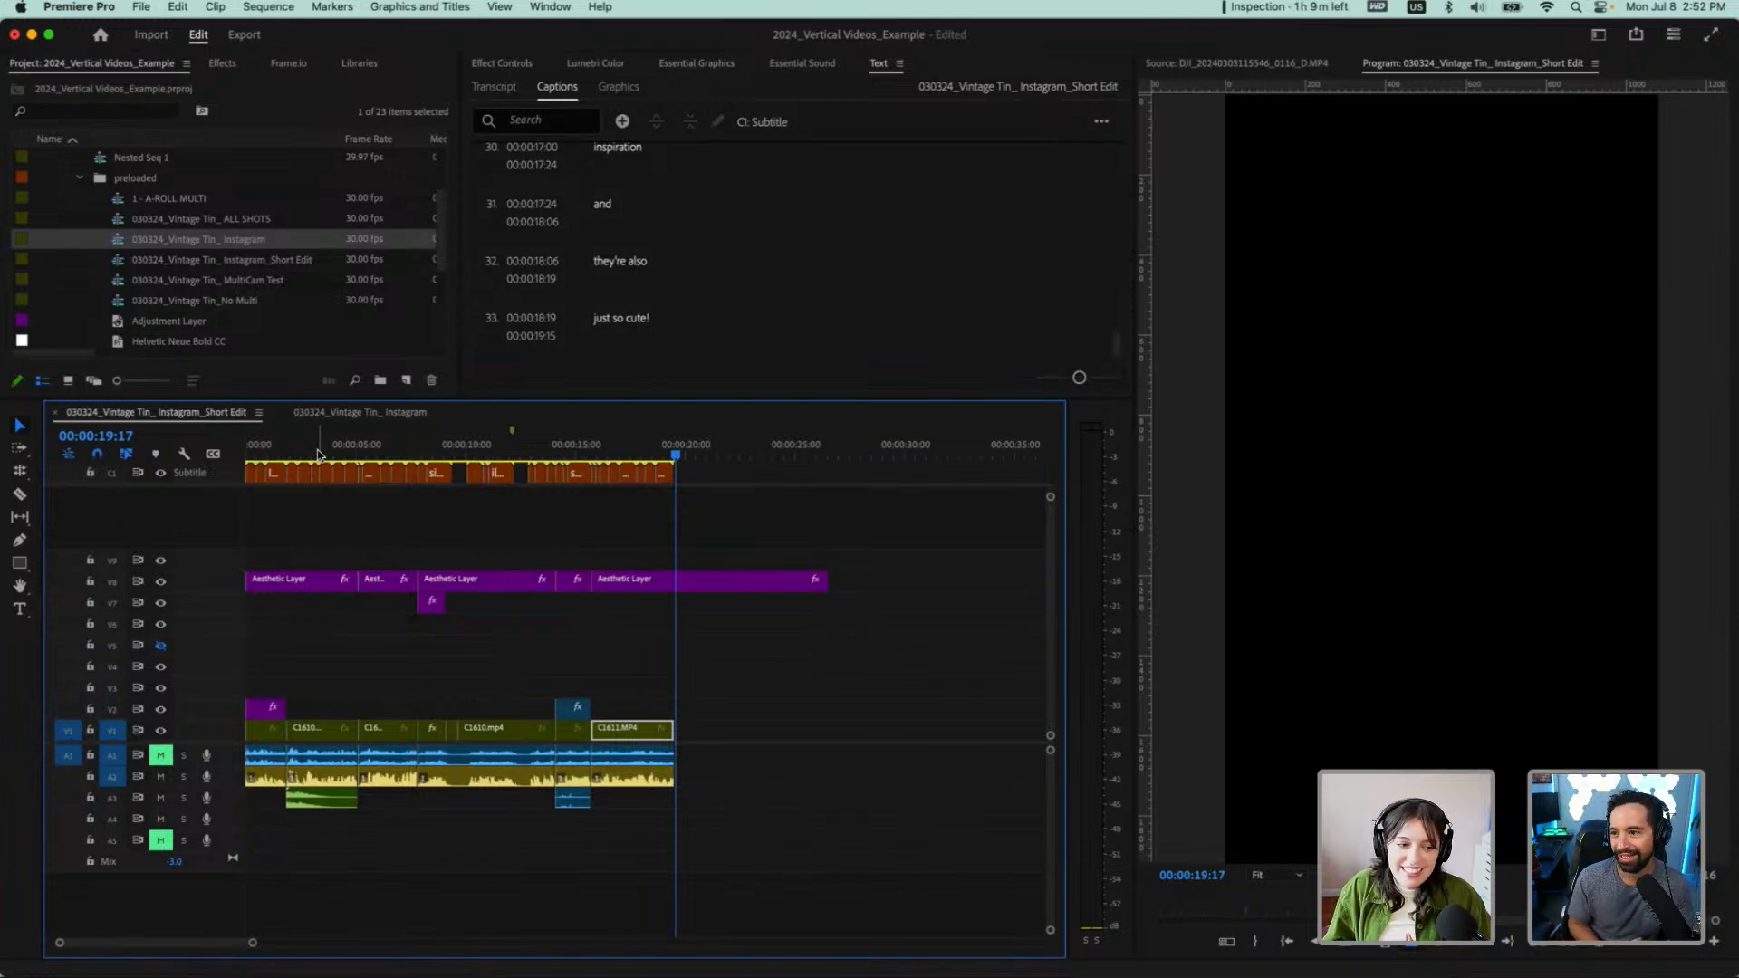
key("Home")
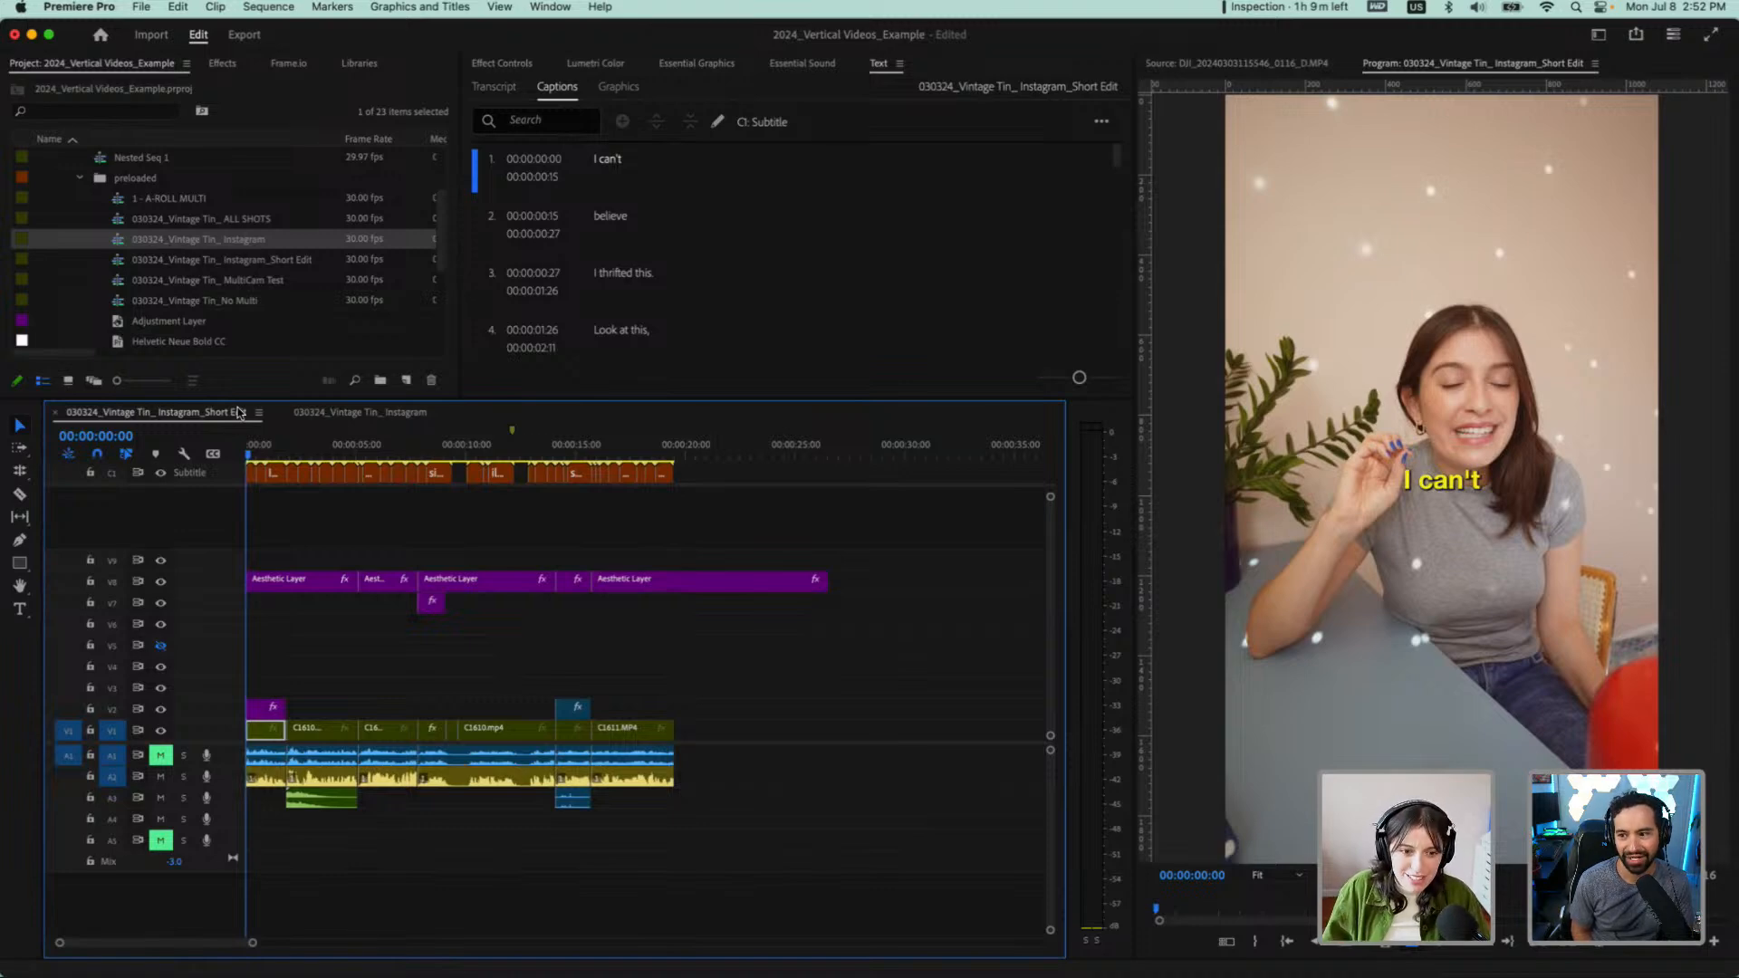
left_click_drag(693, 449, 672, 451)
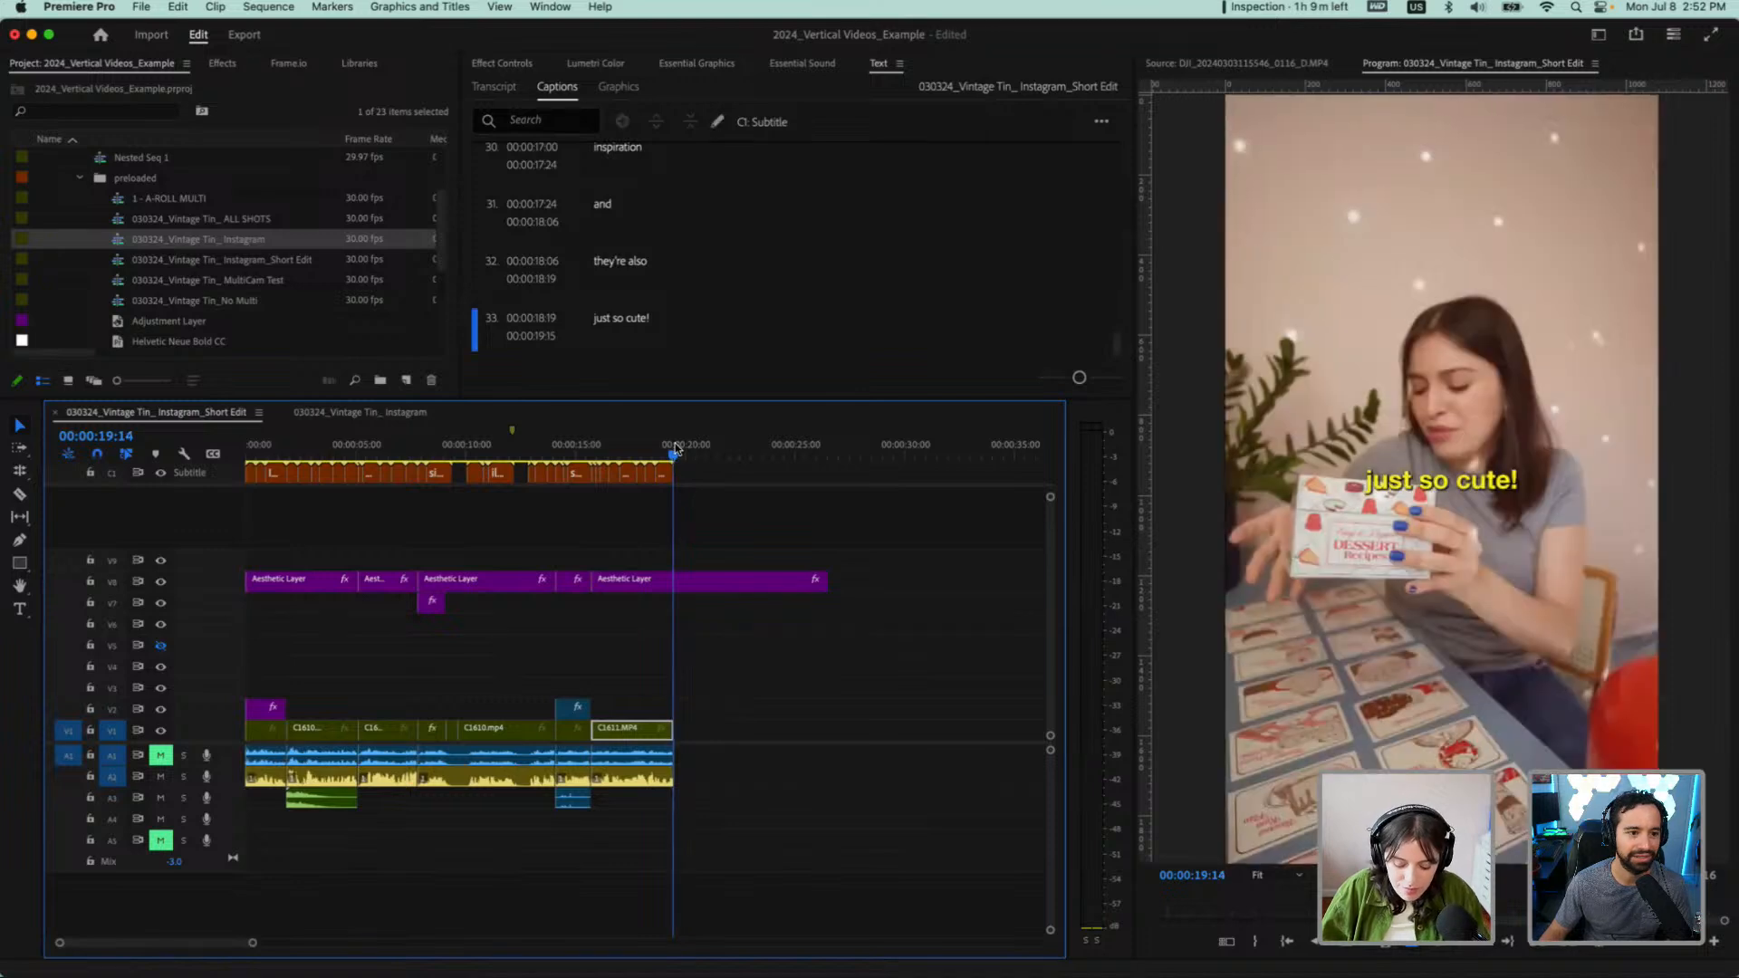
left_click_drag(258, 447, 222, 453)
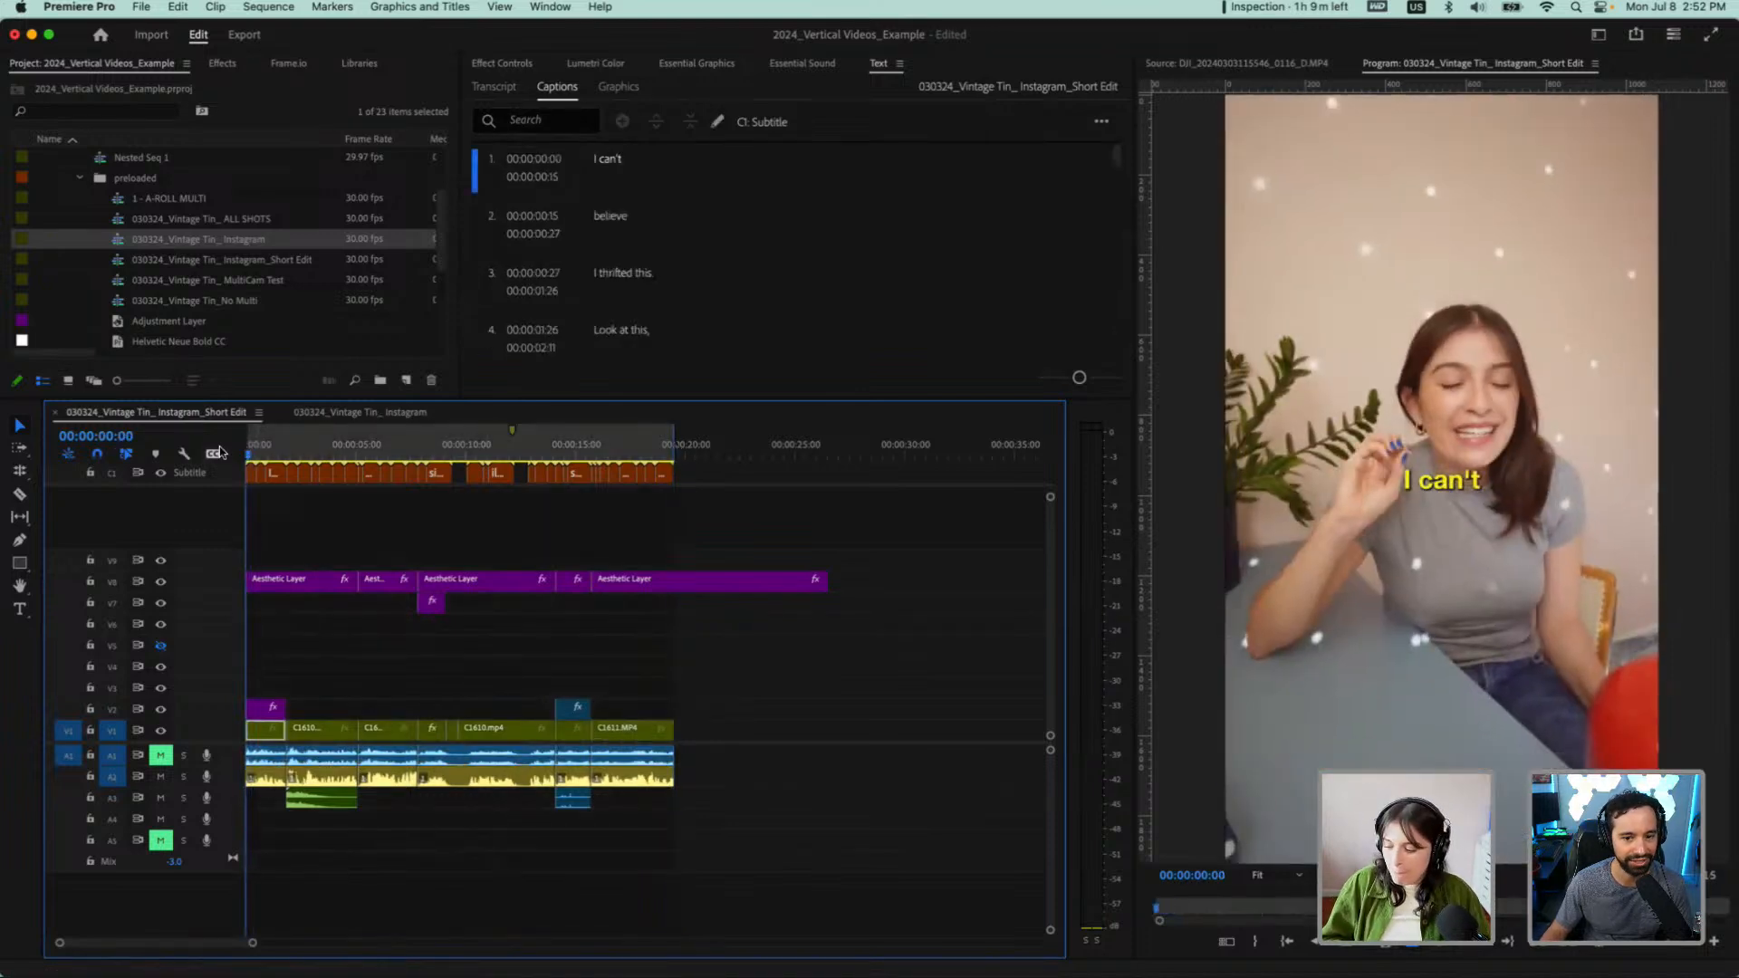
Play the captioned short edit from the start in a maximized program monitor, and restore the normal layout
key("space")
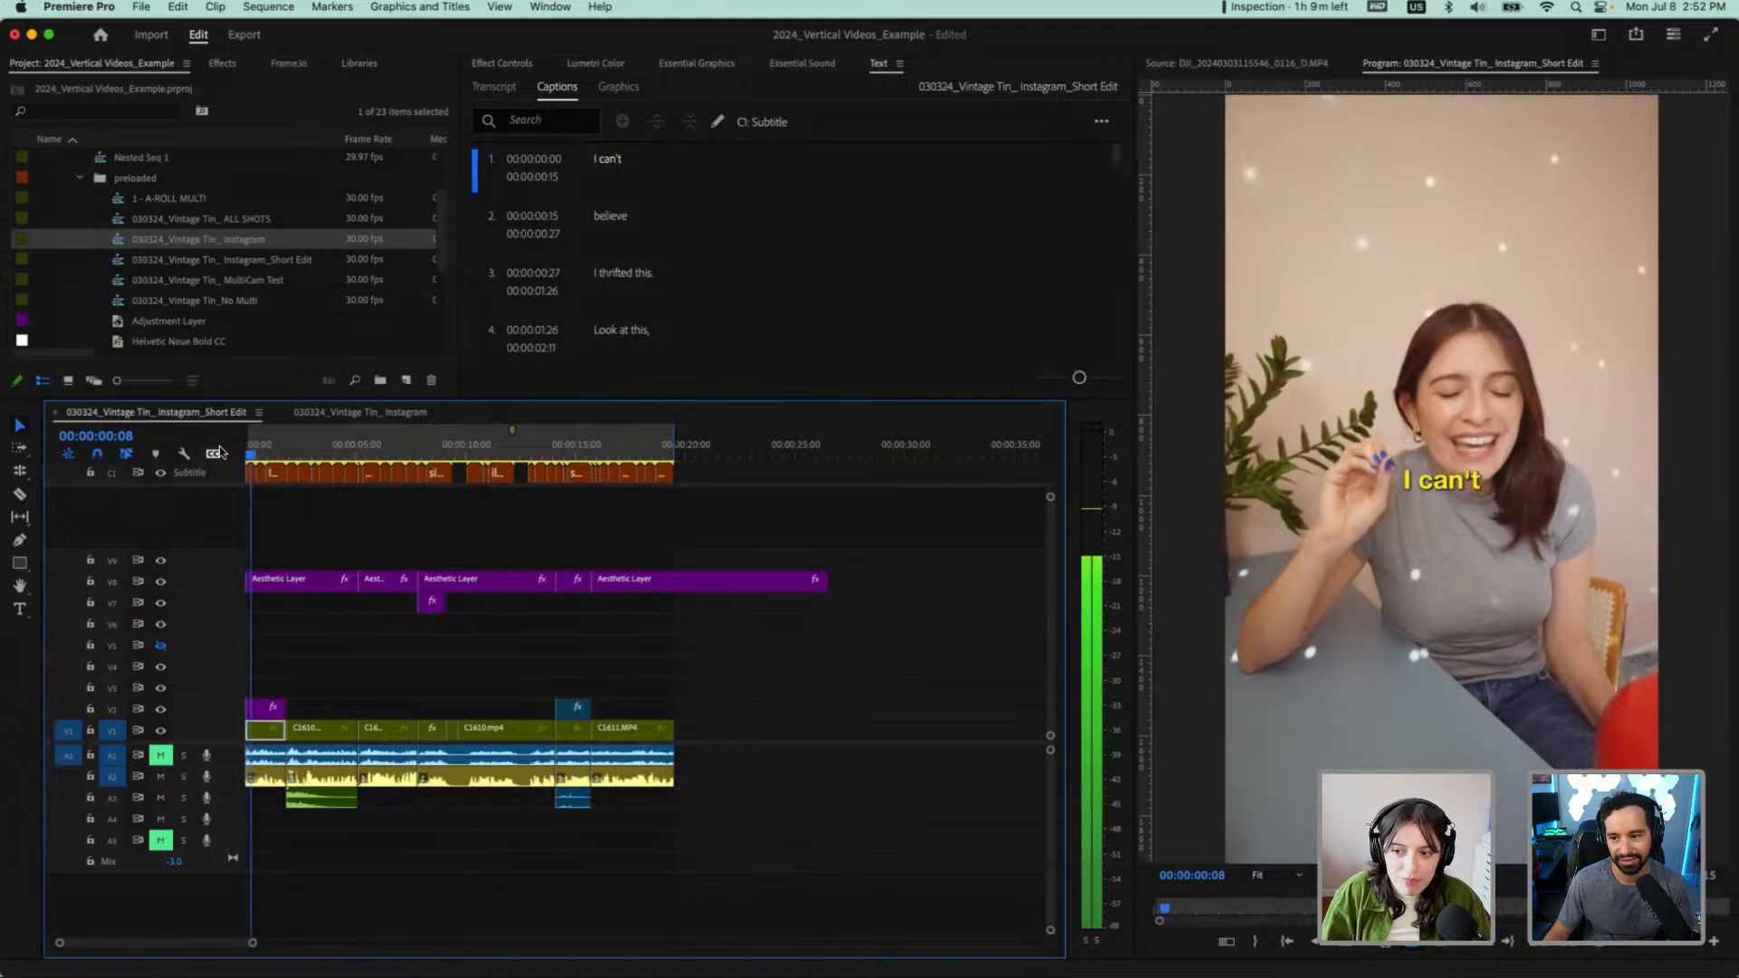
key("space")
left_click(1219, 302)
key("grave")
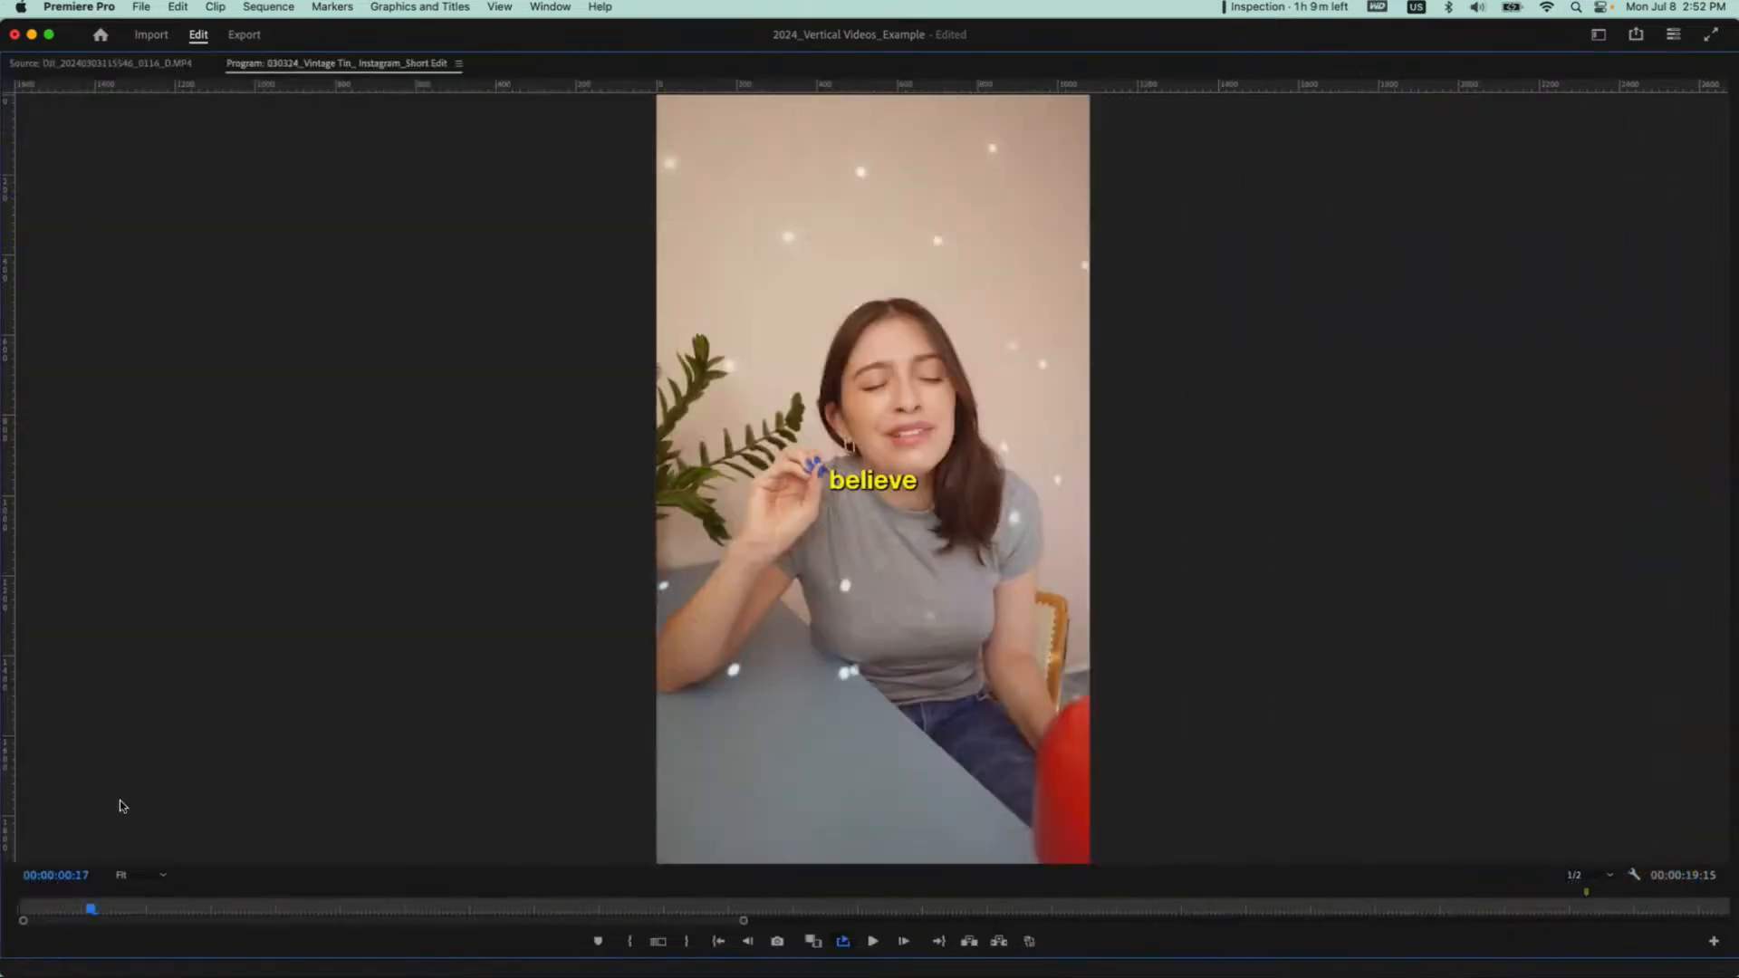
left_click_drag(89, 910, 4, 909)
key("space")
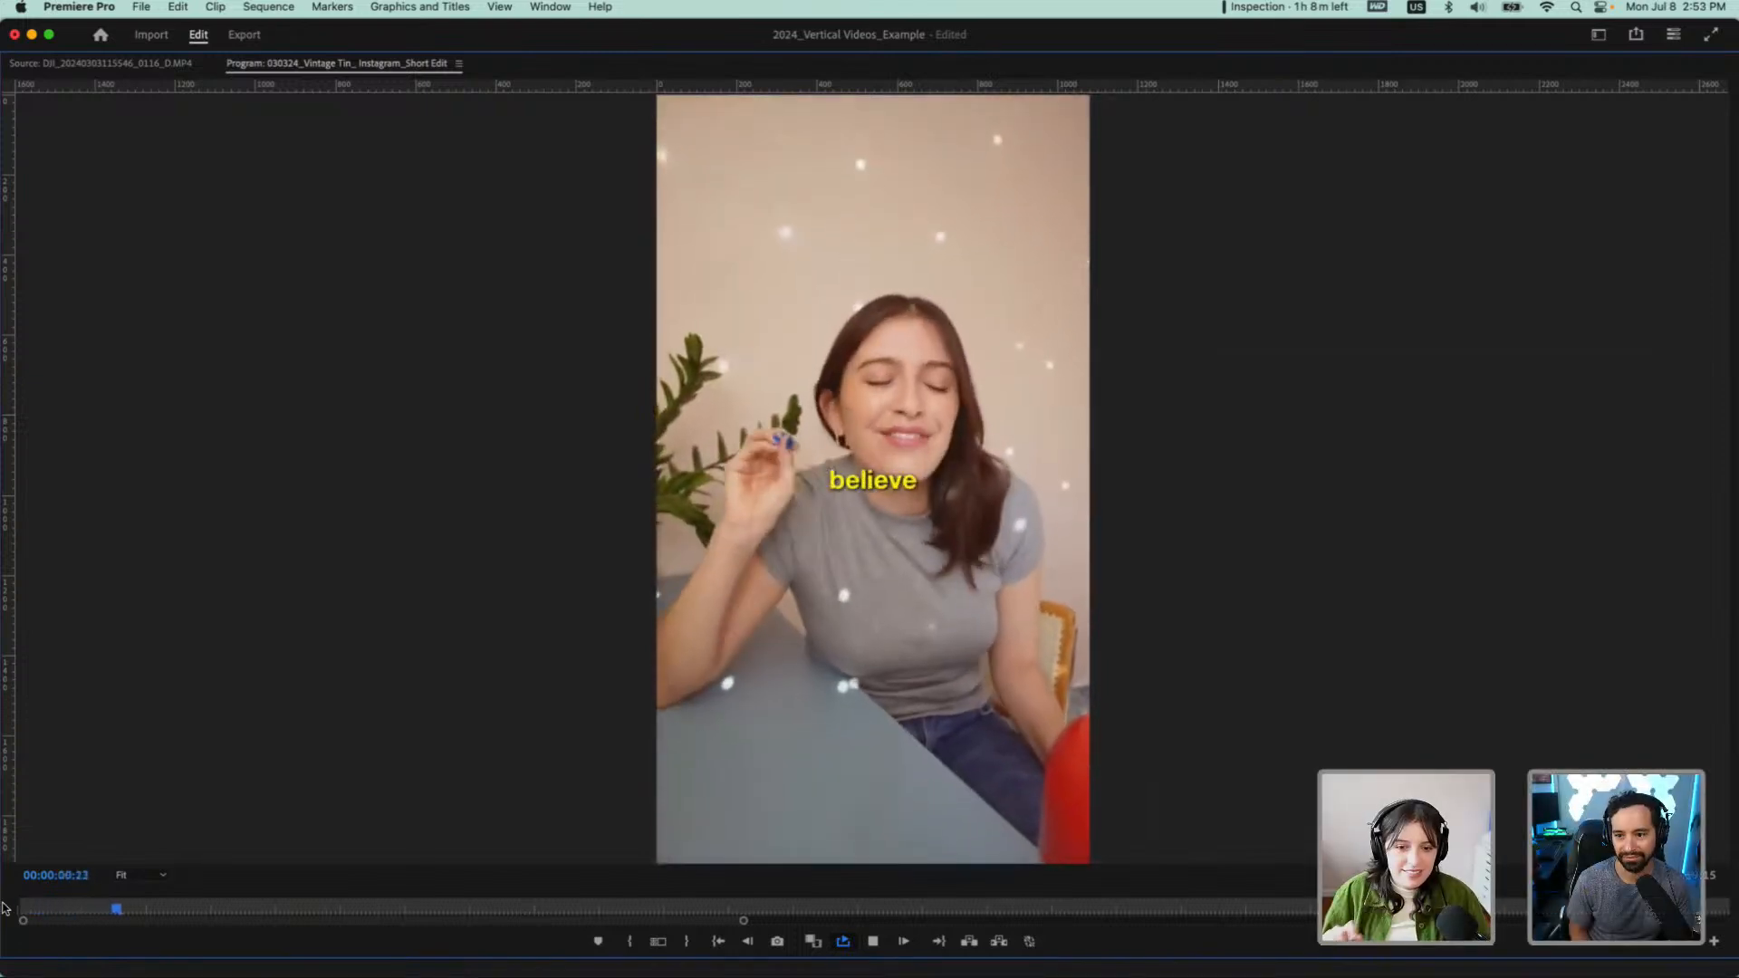
key("space")
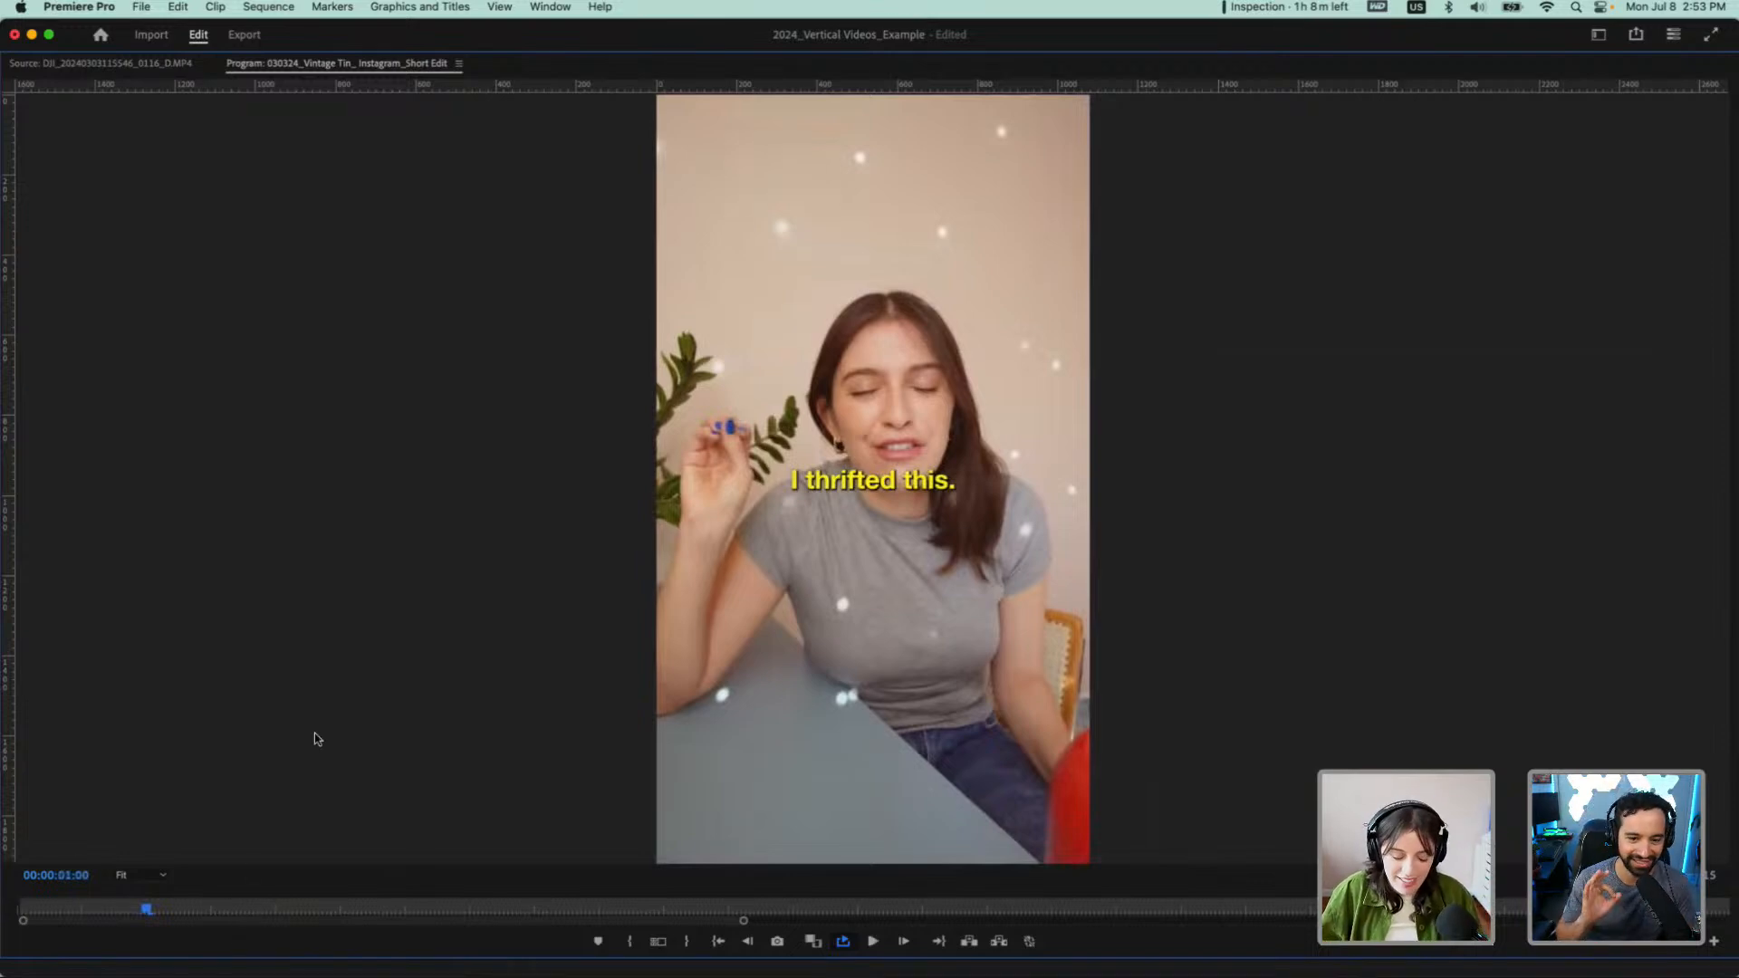
key("grave")
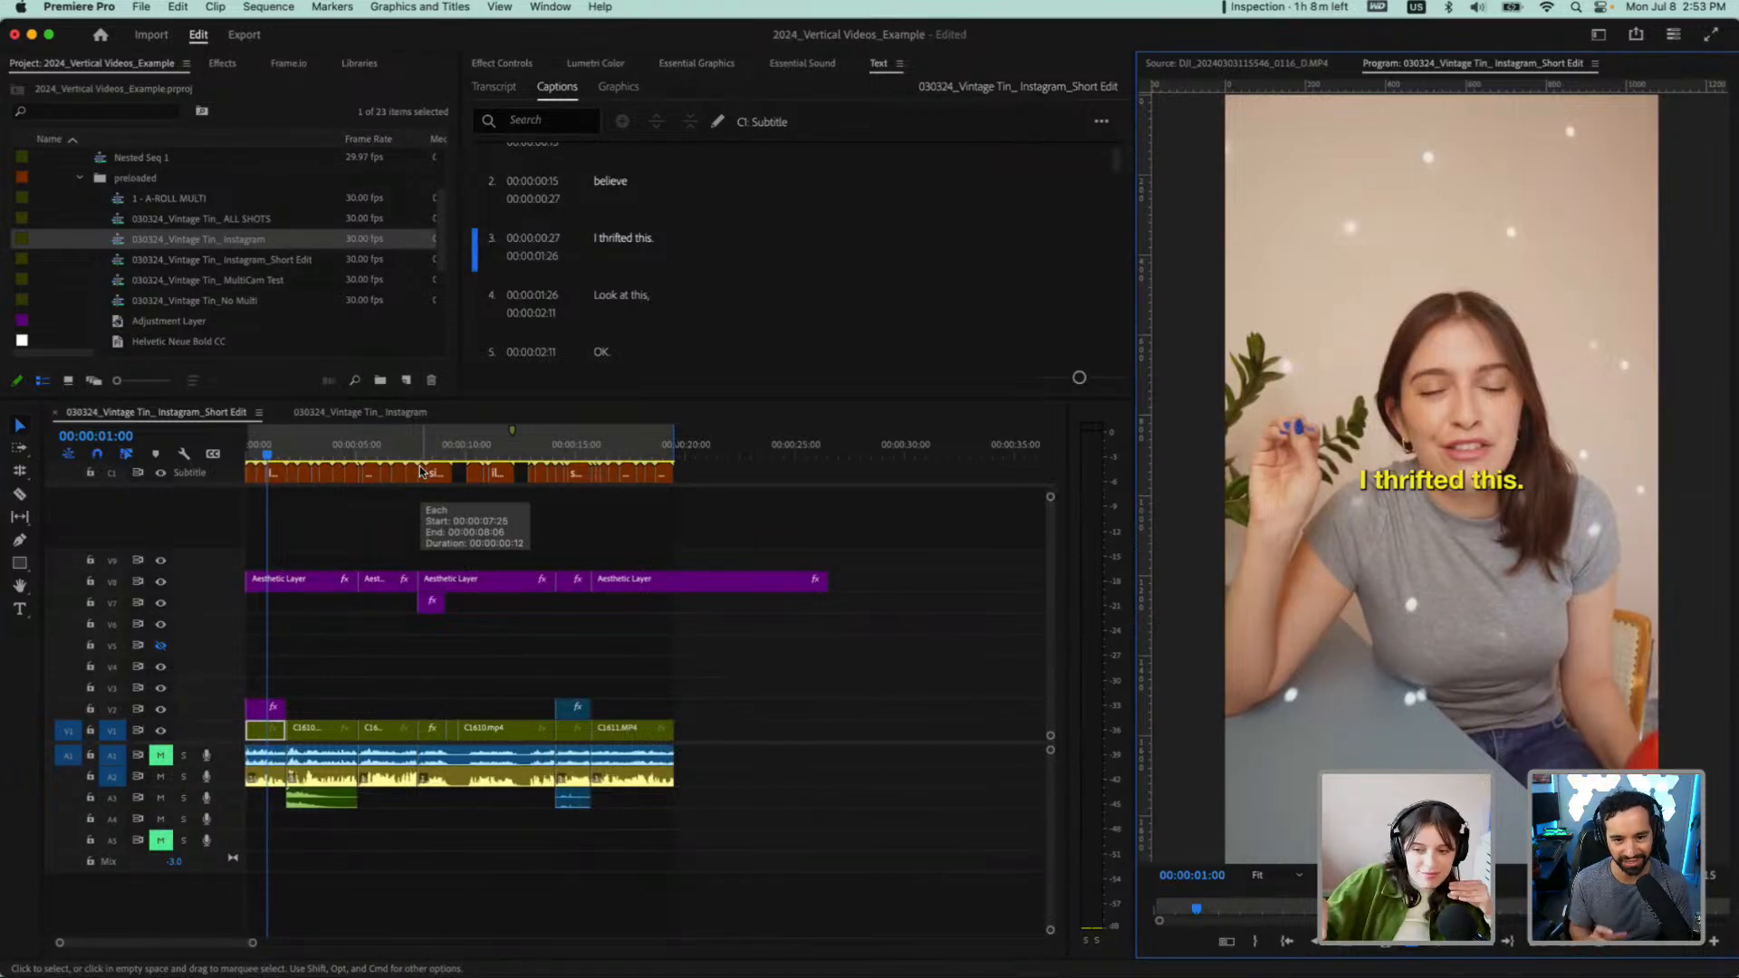
Scrub the short edit to the start of the "Look at this," caption and return the playhead to the beginning
left_click(287, 455)
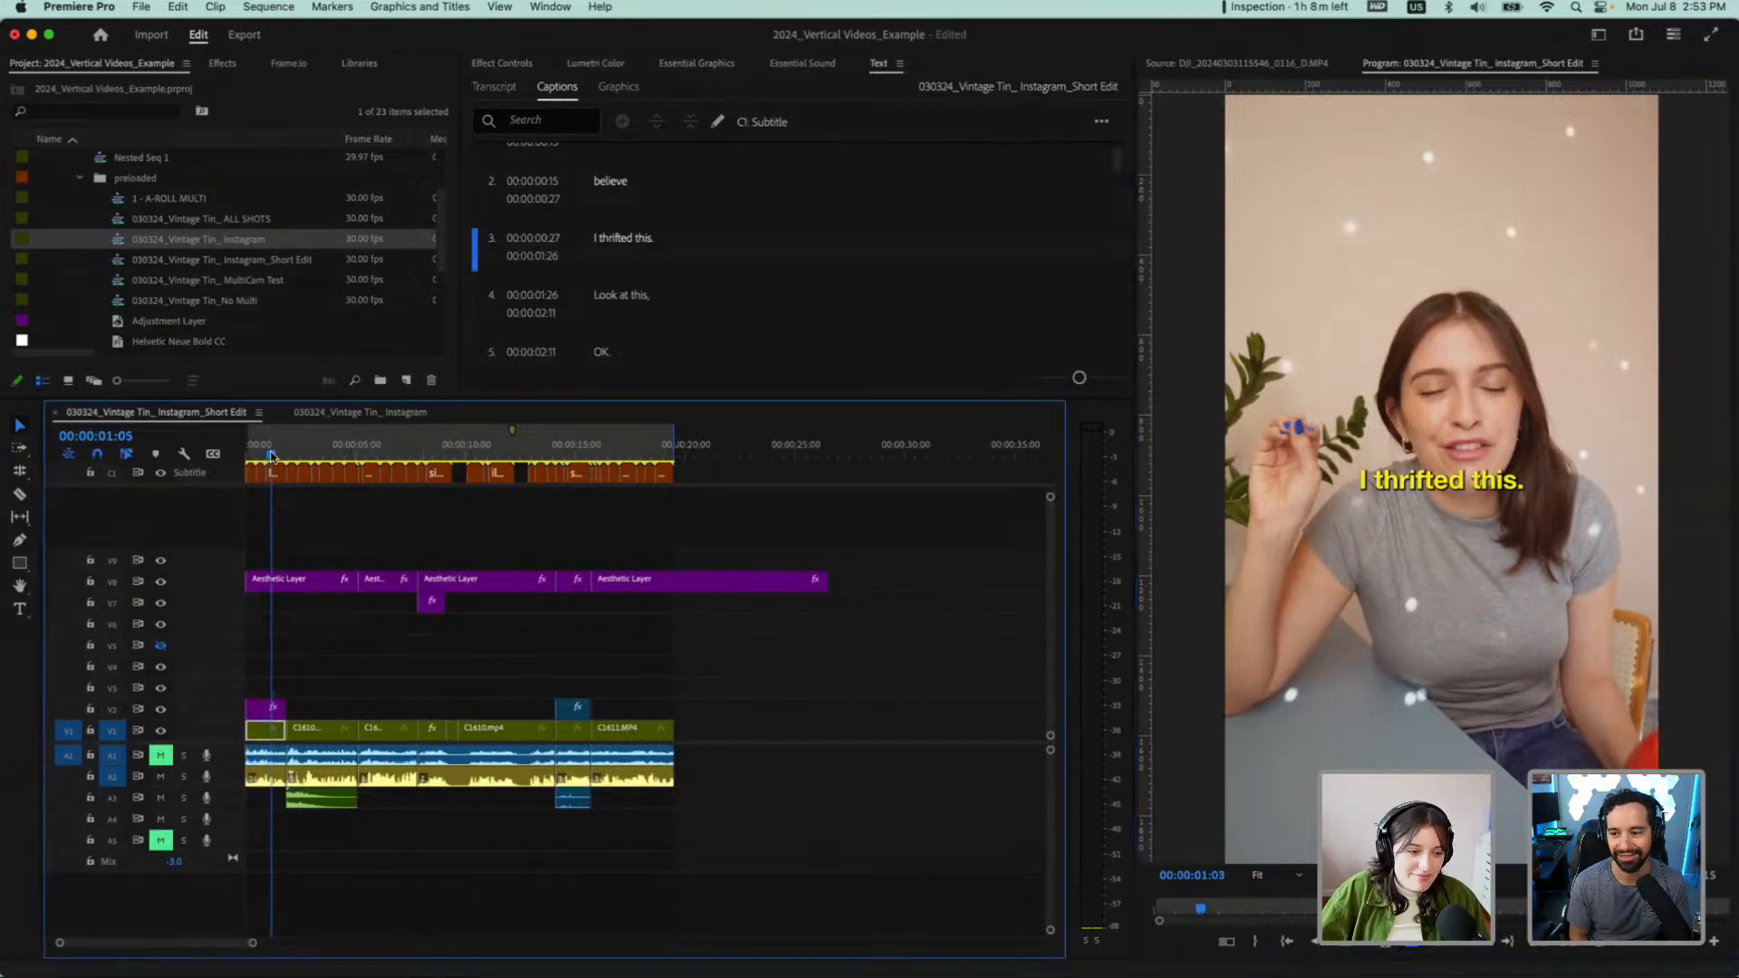
left_click_drag(287, 454, 288, 454)
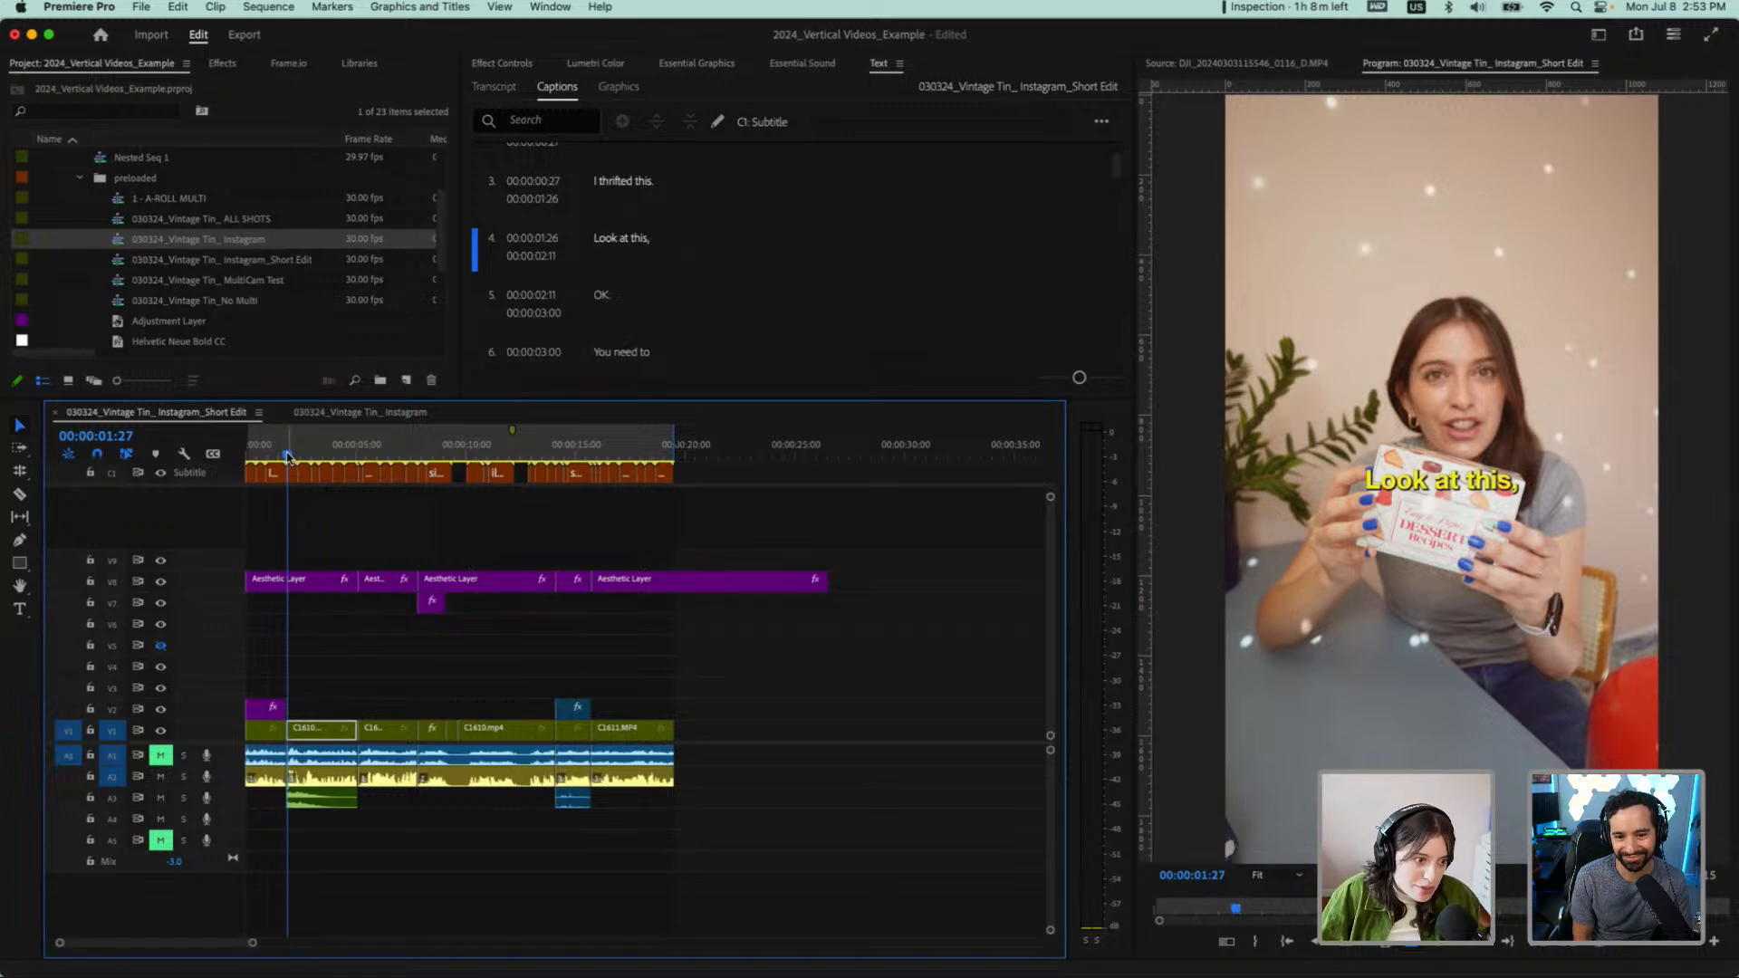
left_click(250, 460)
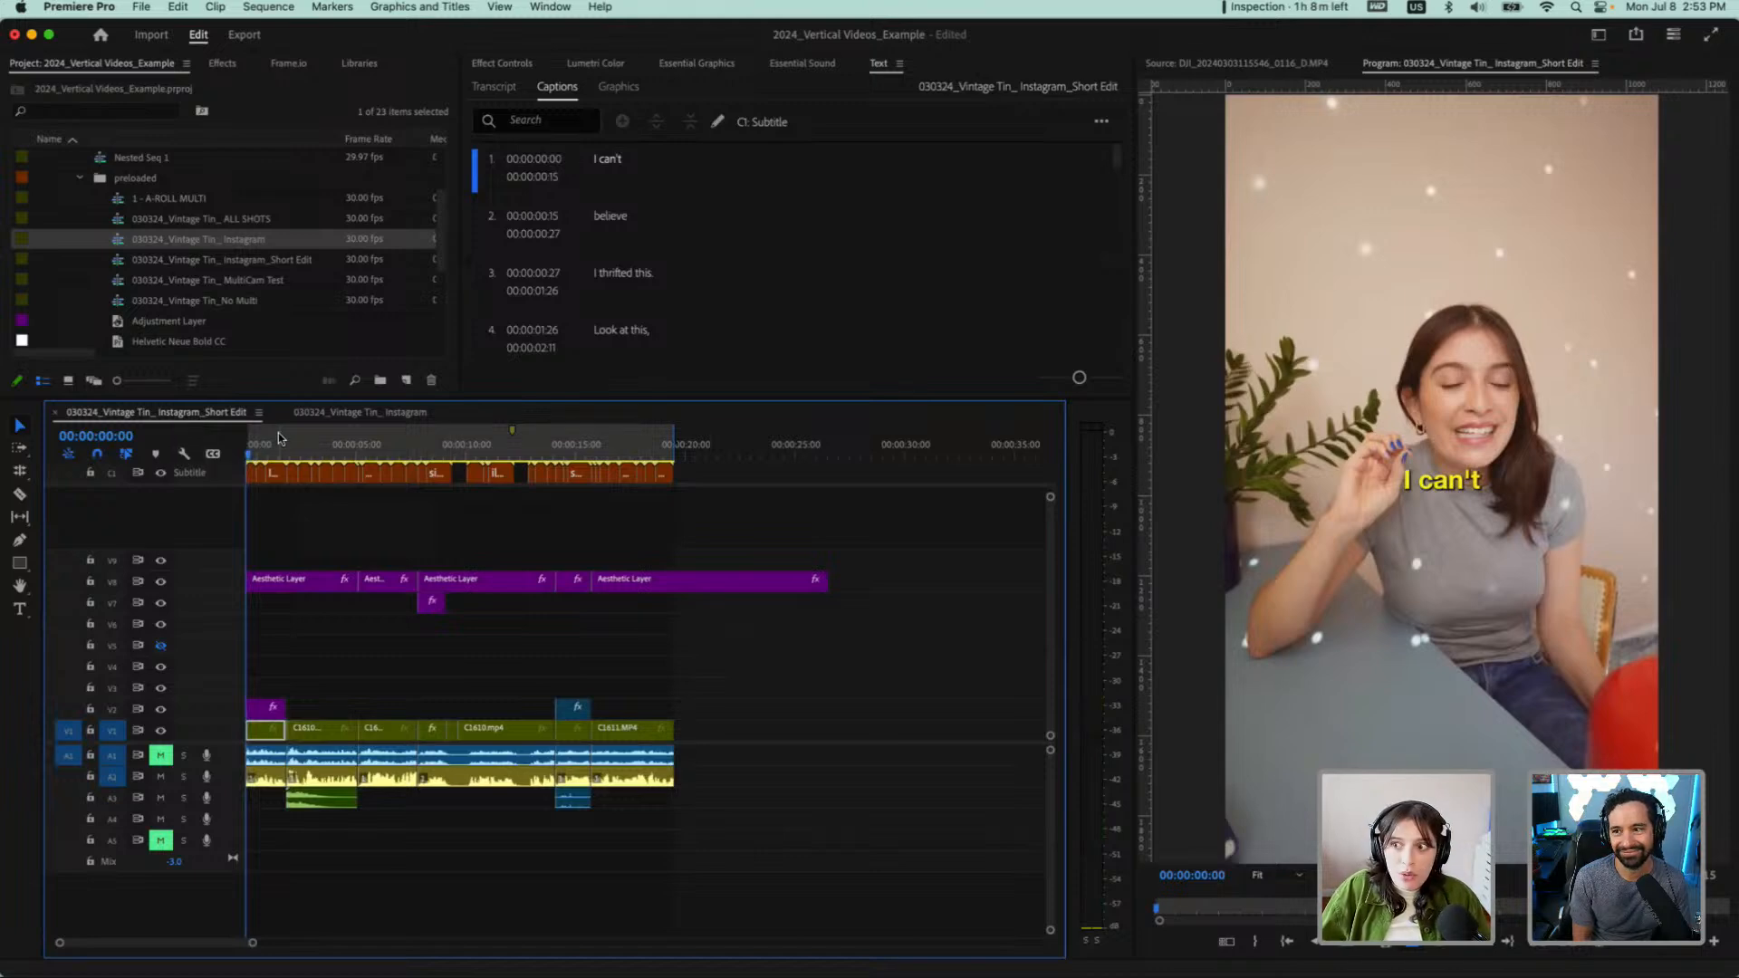
Preview the short edit's export with captions disabled, re-enable them and return to the editing workspace
left_click(244, 36)
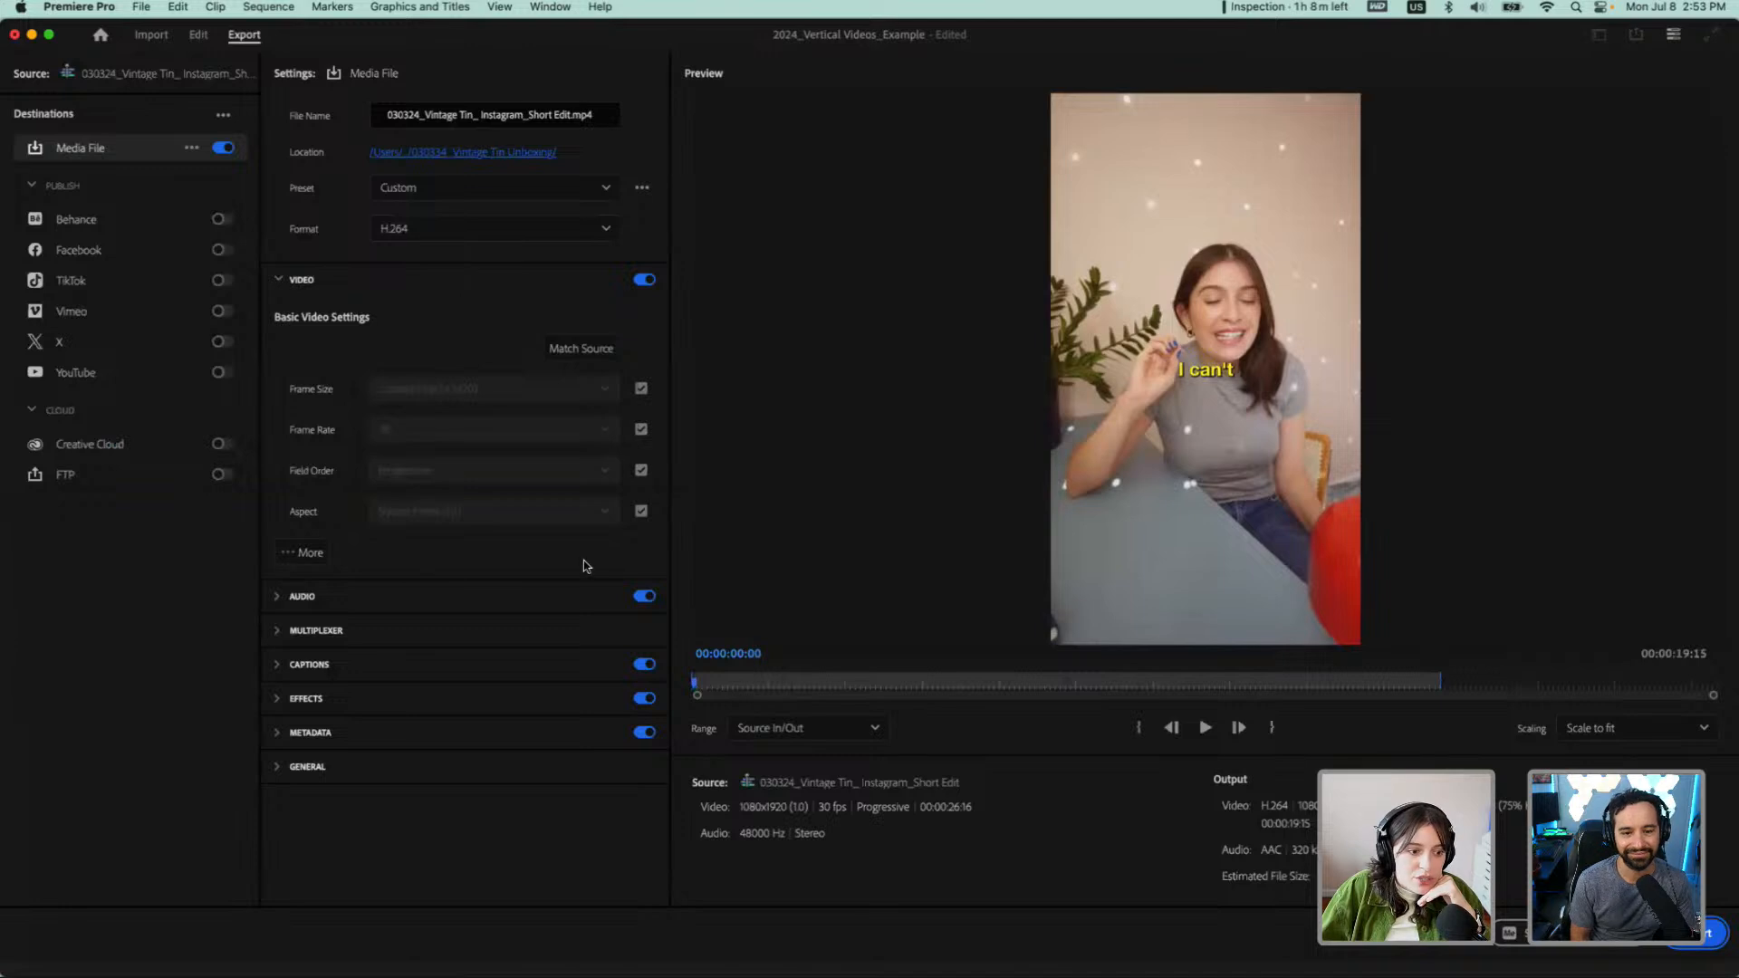
left_click(645, 666)
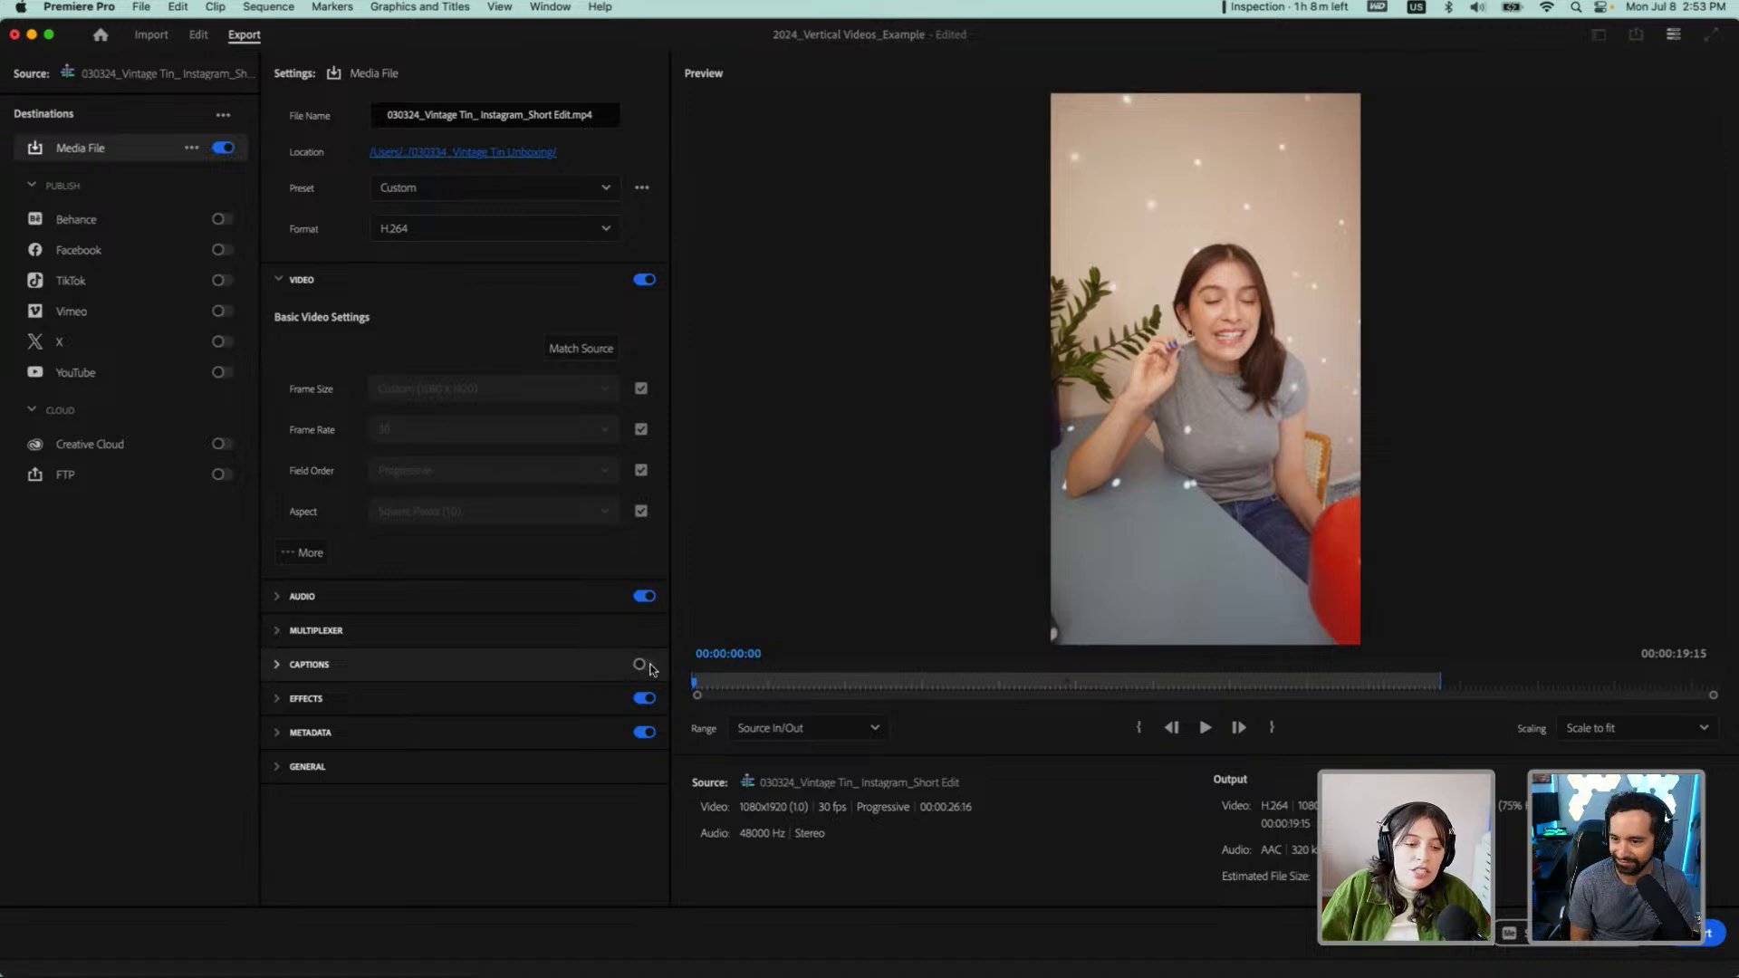
left_click(644, 666)
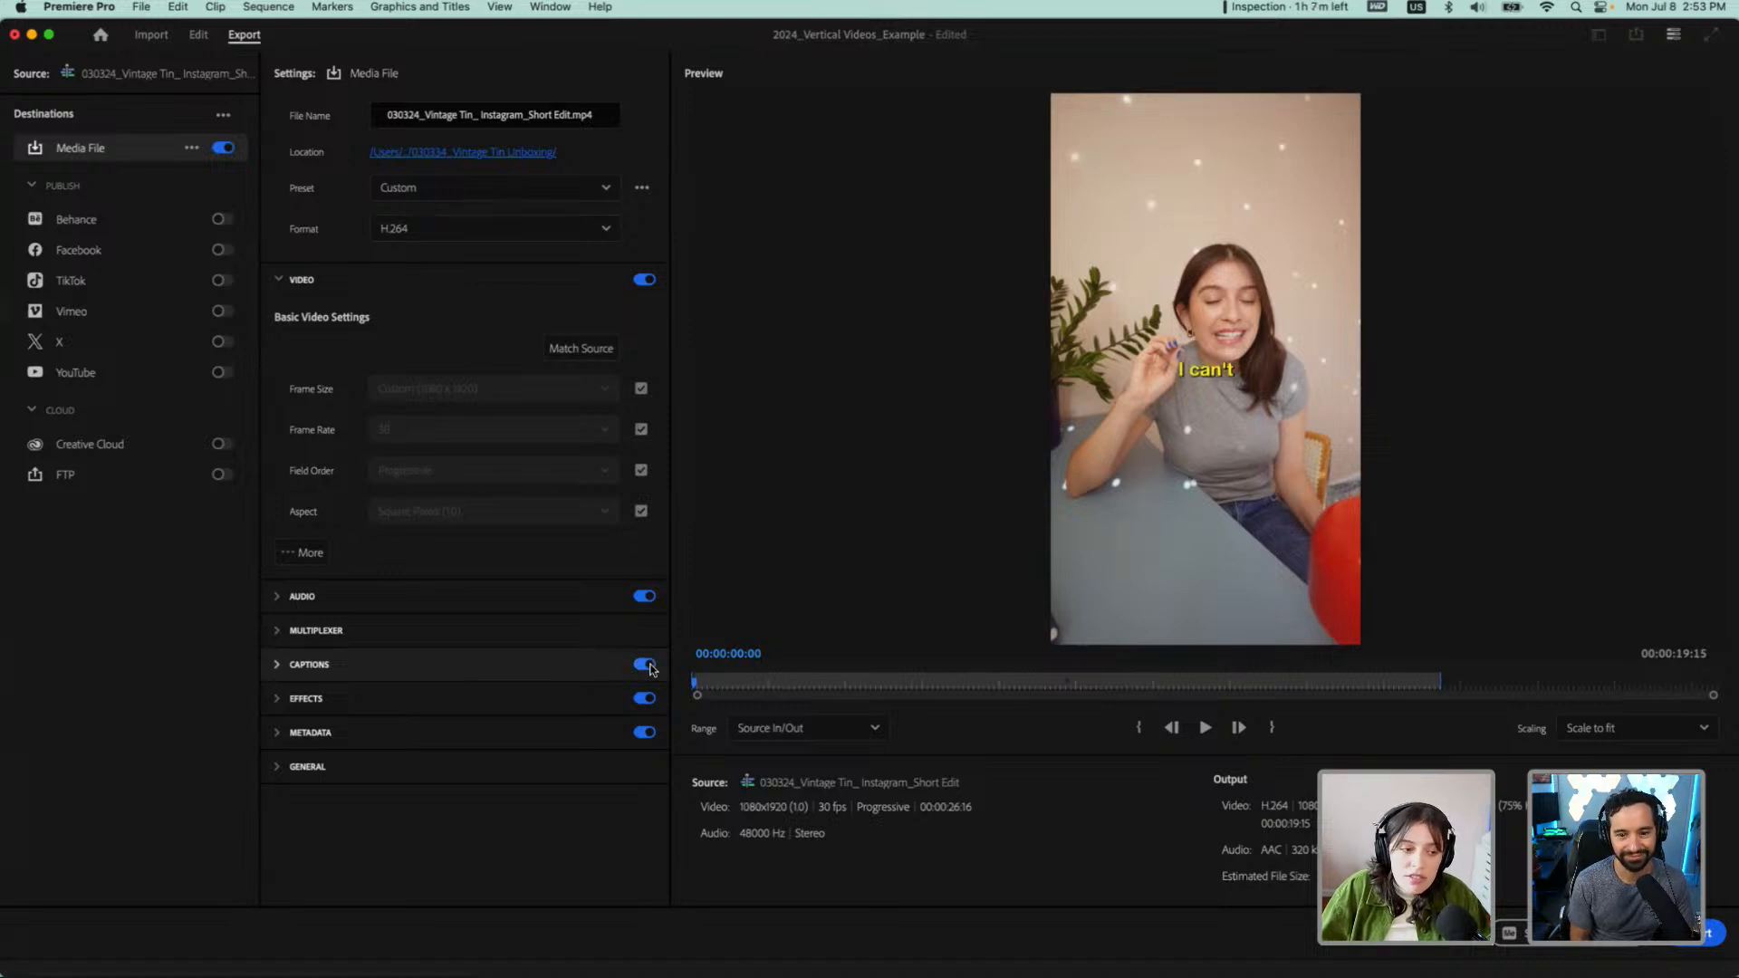
left_click(200, 36)
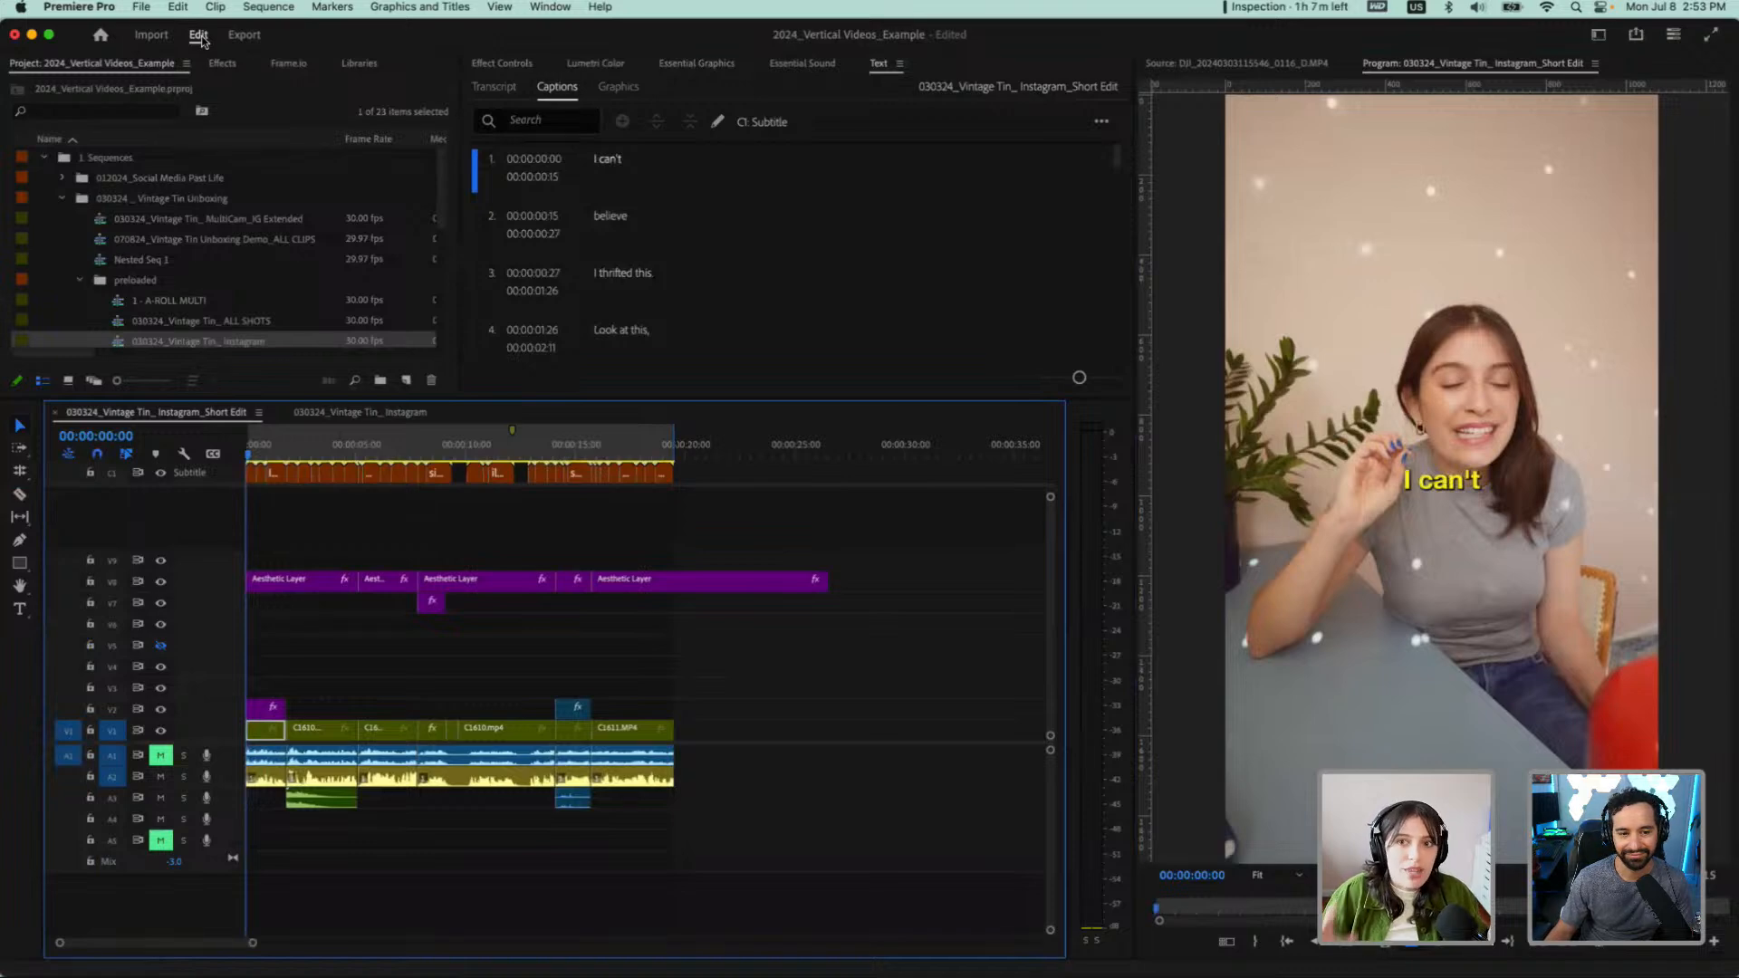